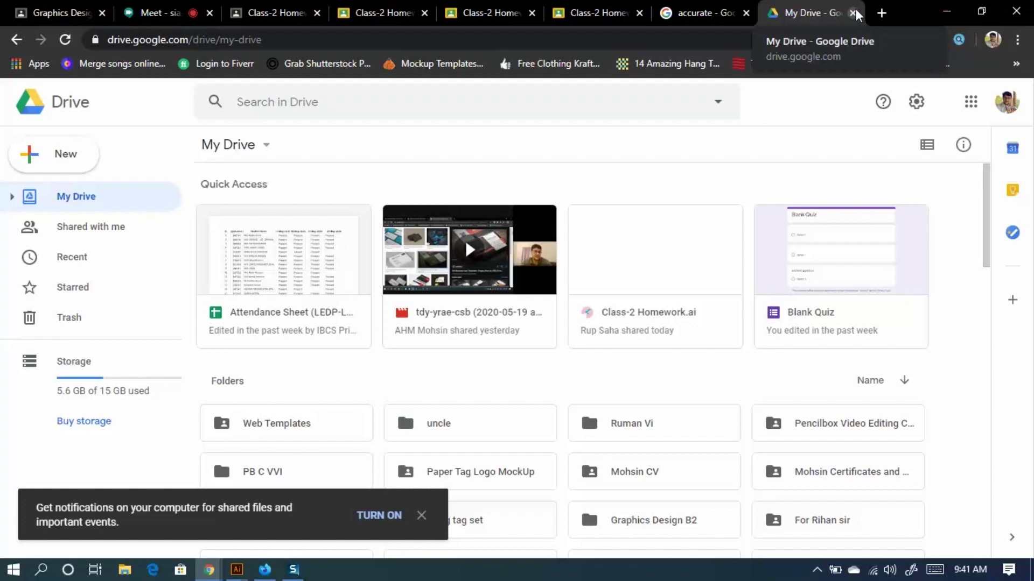
# Close the three open homework submission tabs and show the Class-2 Homework student work overview.
pyautogui.click(691, 7)
pyautogui.click(590, 9)
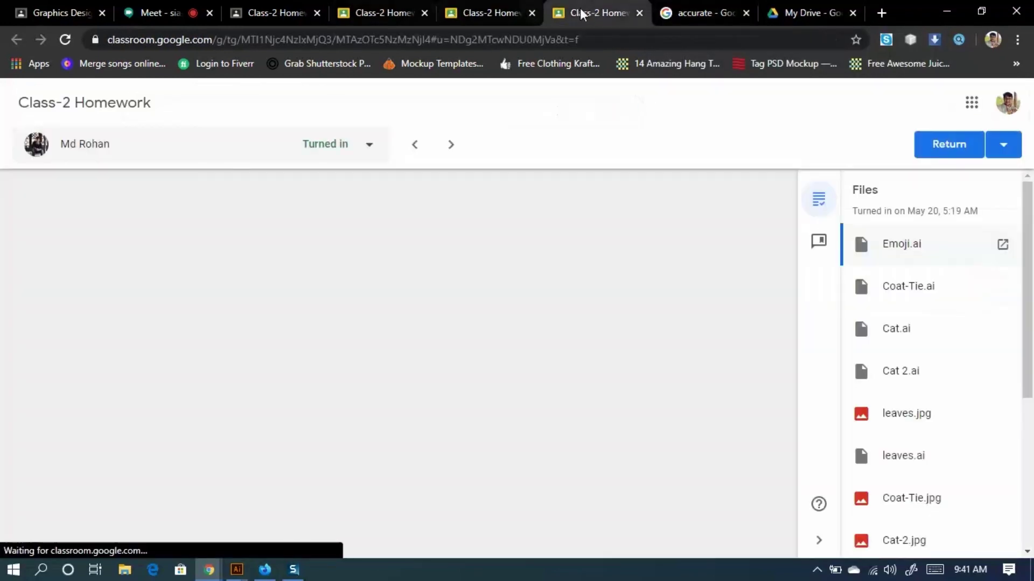
pyautogui.click(638, 13)
pyautogui.click(421, 12)
pyautogui.click(485, 13)
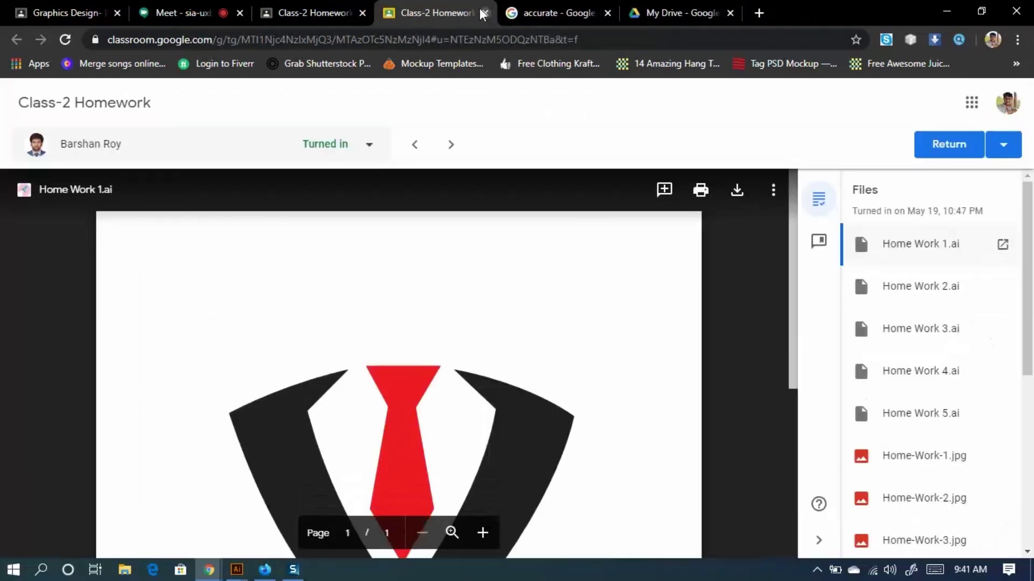
pyautogui.click(486, 11)
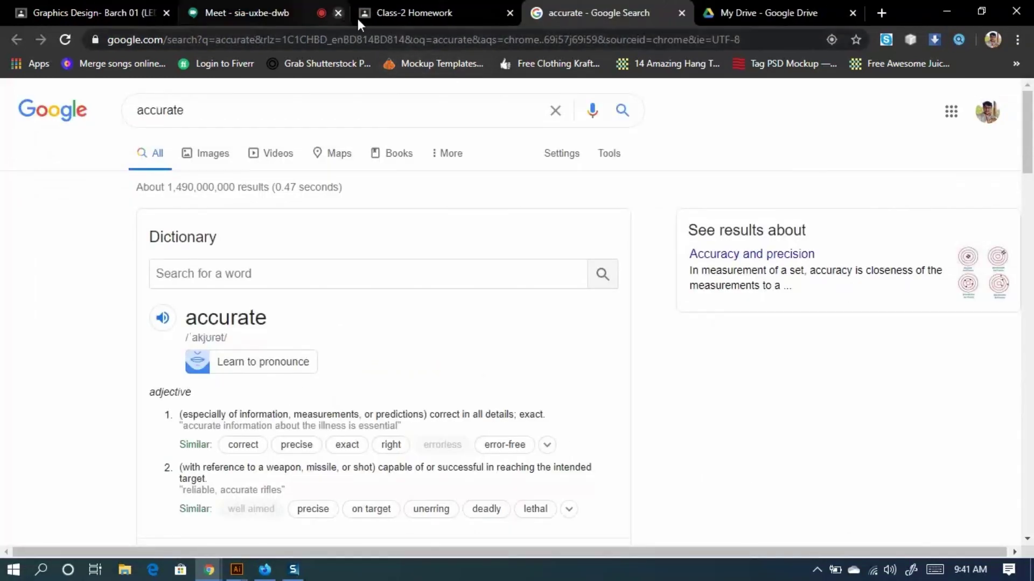
pyautogui.click(428, 7)
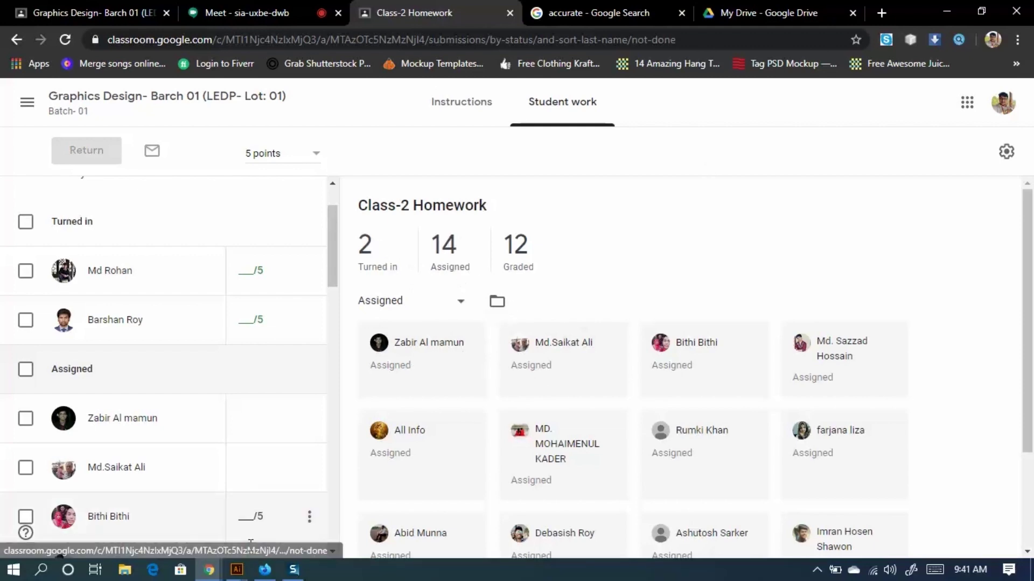
# In the class Facebook group in Firefox, examine the photos of the Class-2 homework post: suit, cat, leaves, emoji and fox.
pyautogui.click(265, 570)
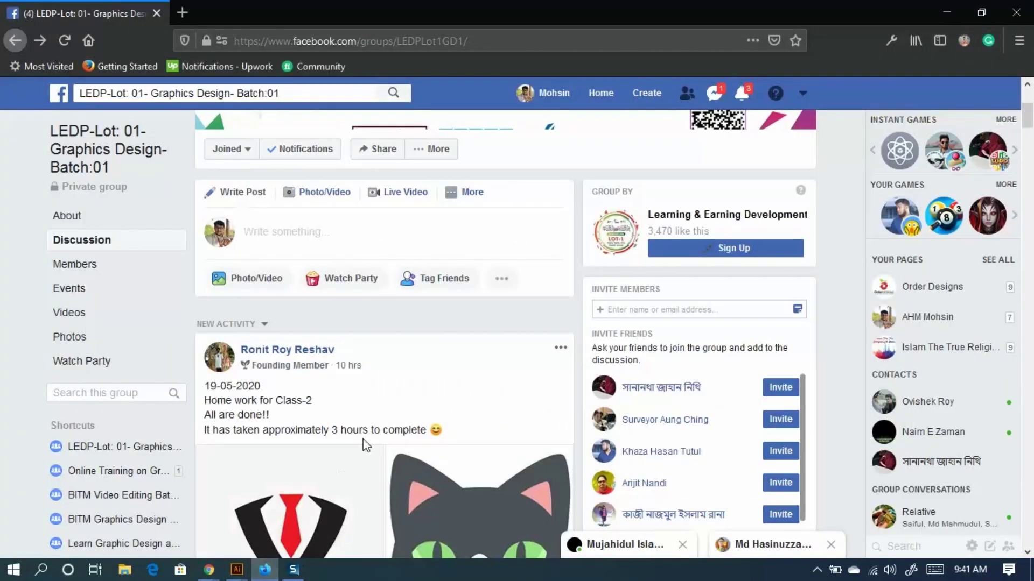
pyautogui.scroll(-6, 377, 377)
pyautogui.scroll(-3, 412, 347)
pyautogui.scroll(4, 409, 323)
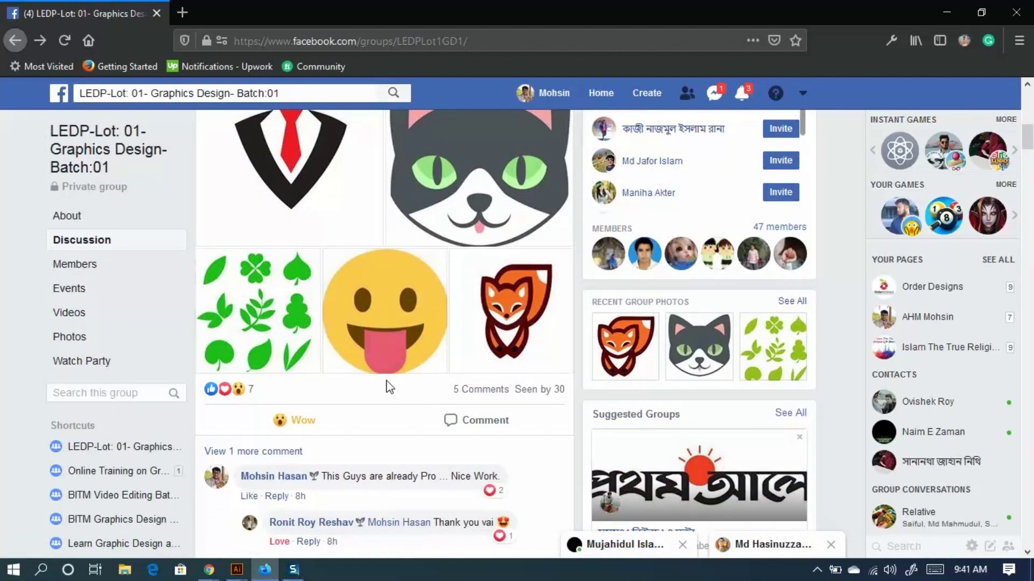
pyautogui.click(413, 268)
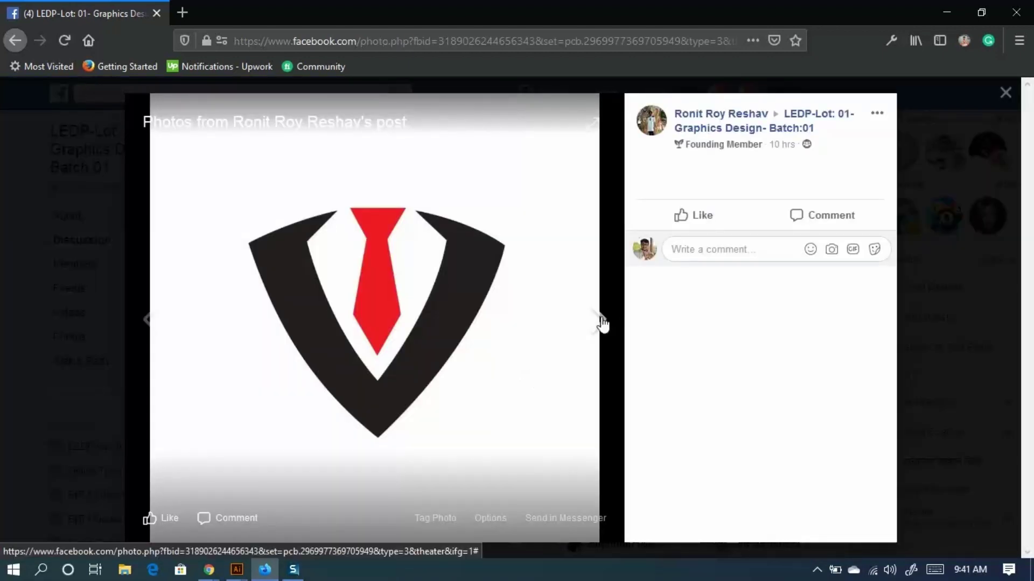
pyautogui.click(600, 322)
pyautogui.click(600, 322)
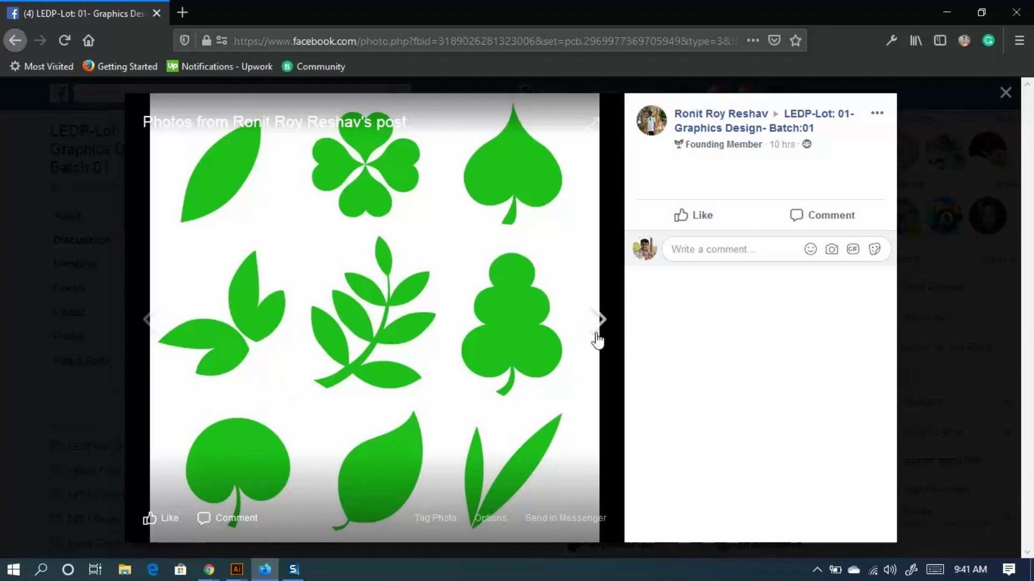
pyautogui.click(598, 321)
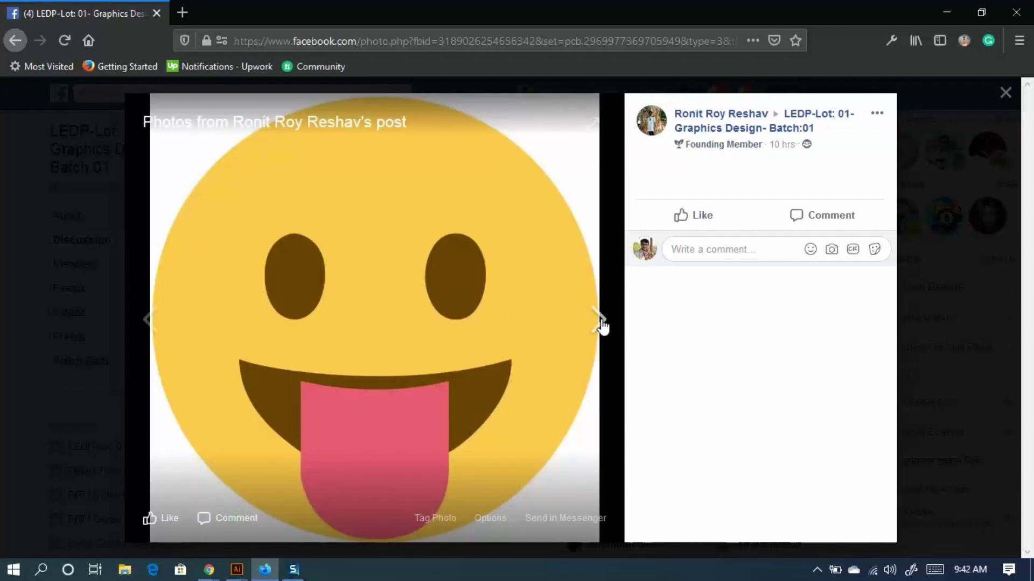
pyautogui.click(145, 334)
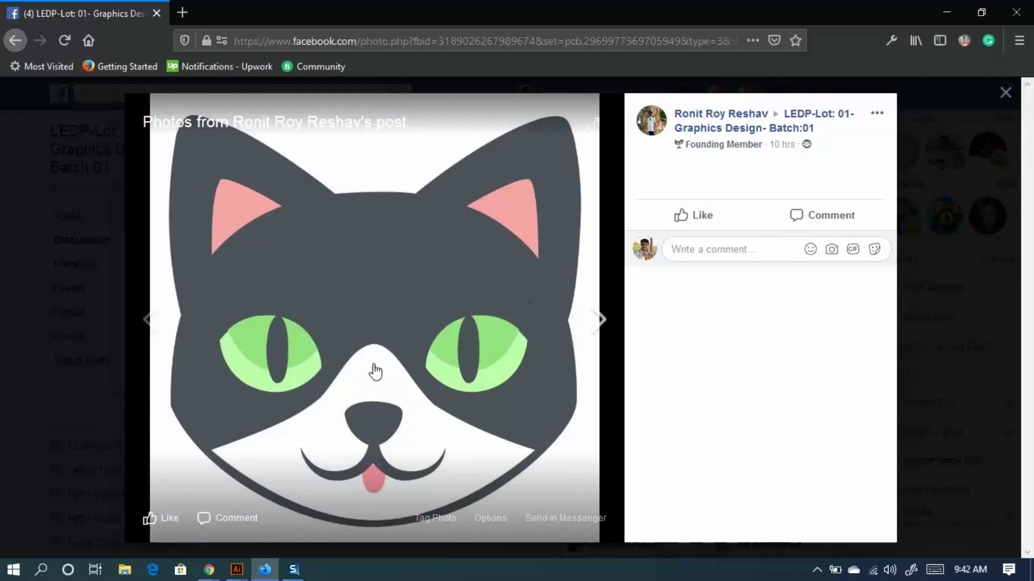
pyautogui.click(599, 320)
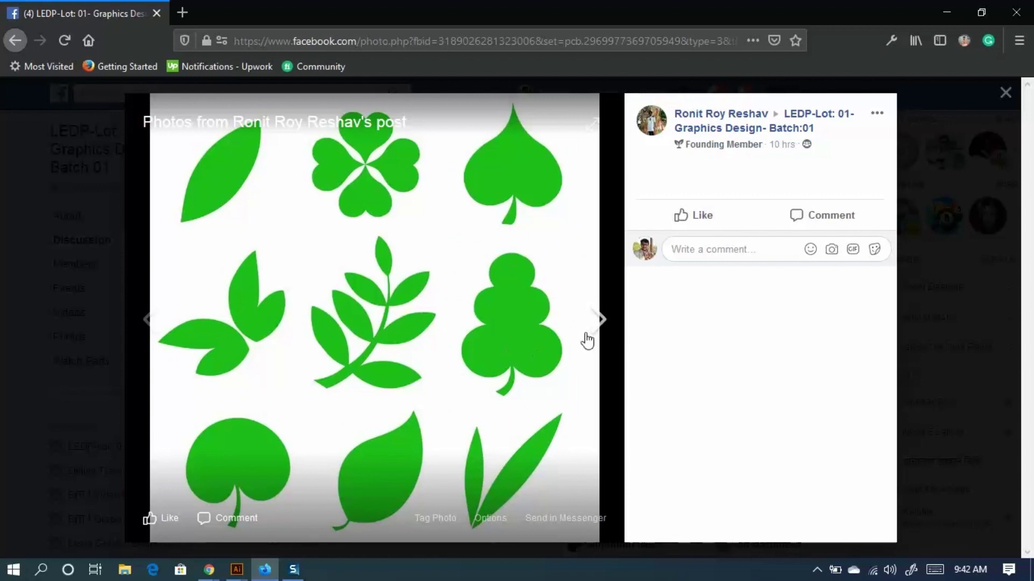
pyautogui.click(602, 322)
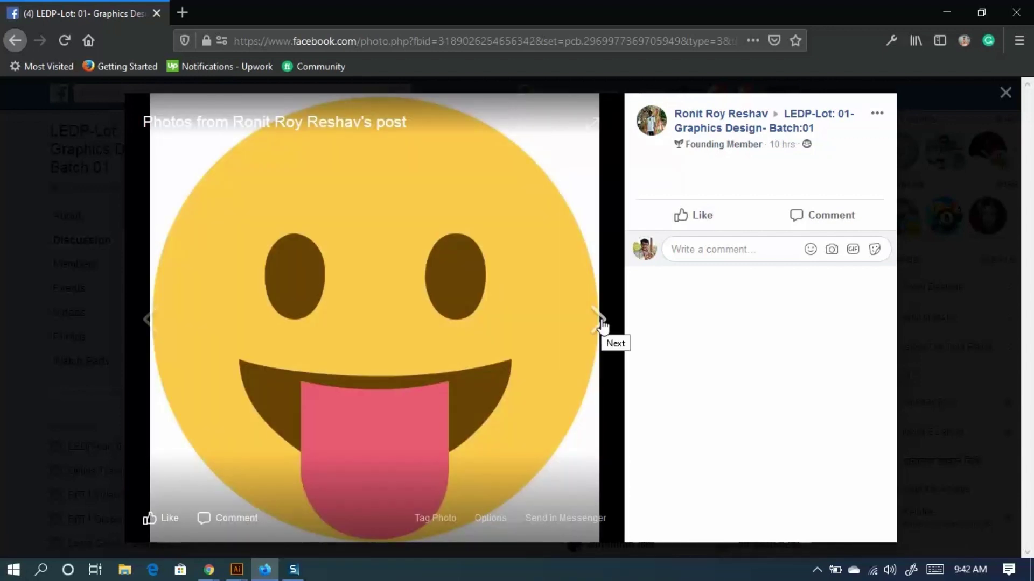
pyautogui.click(602, 321)
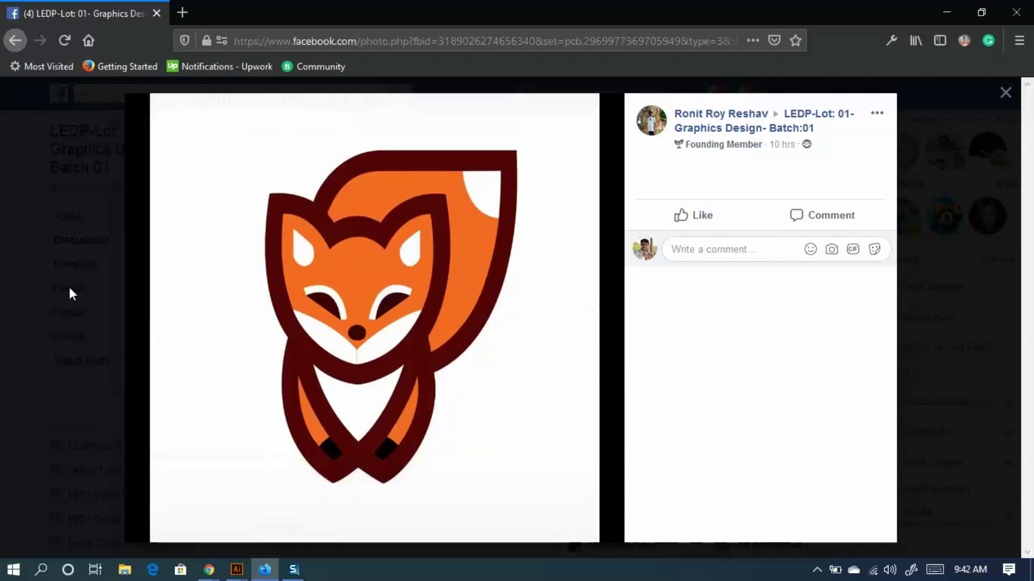
# Minimize the browser windows to reach the desktop and refresh it.
pyautogui.click(947, 12)
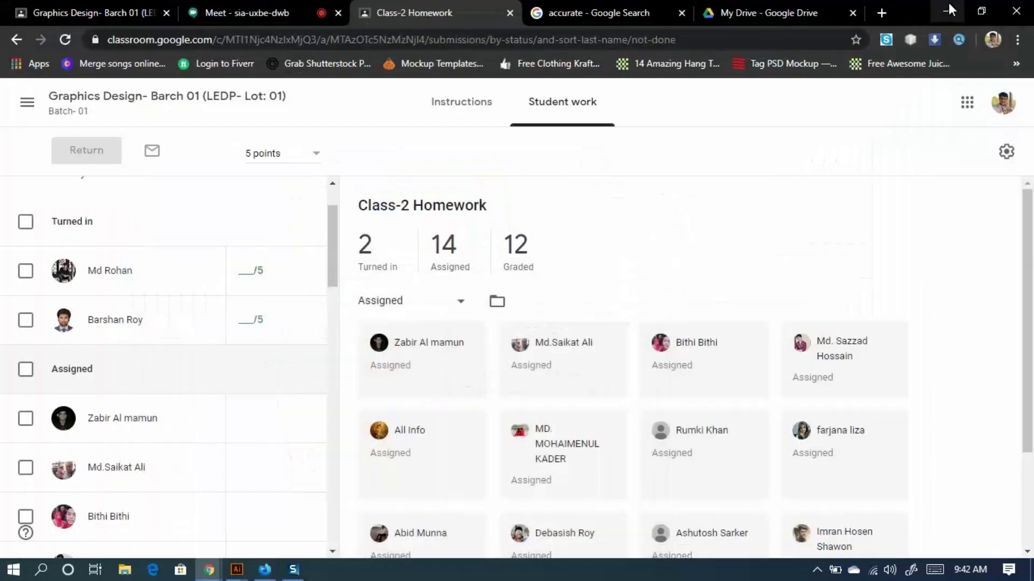
pyautogui.click(948, 11)
pyautogui.click(953, 5)
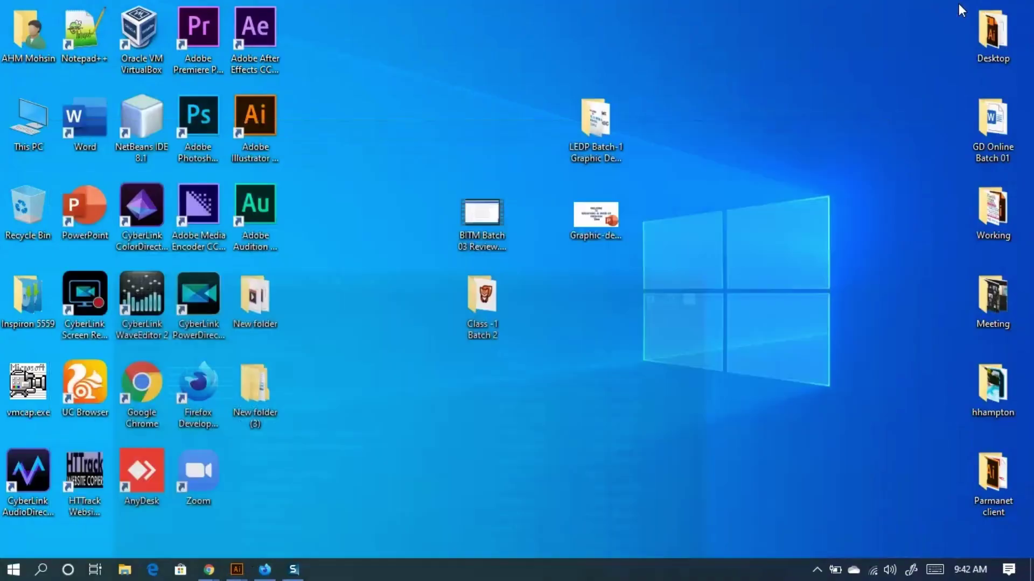
pyautogui.rightClick(386, 421)
pyautogui.click(444, 286)
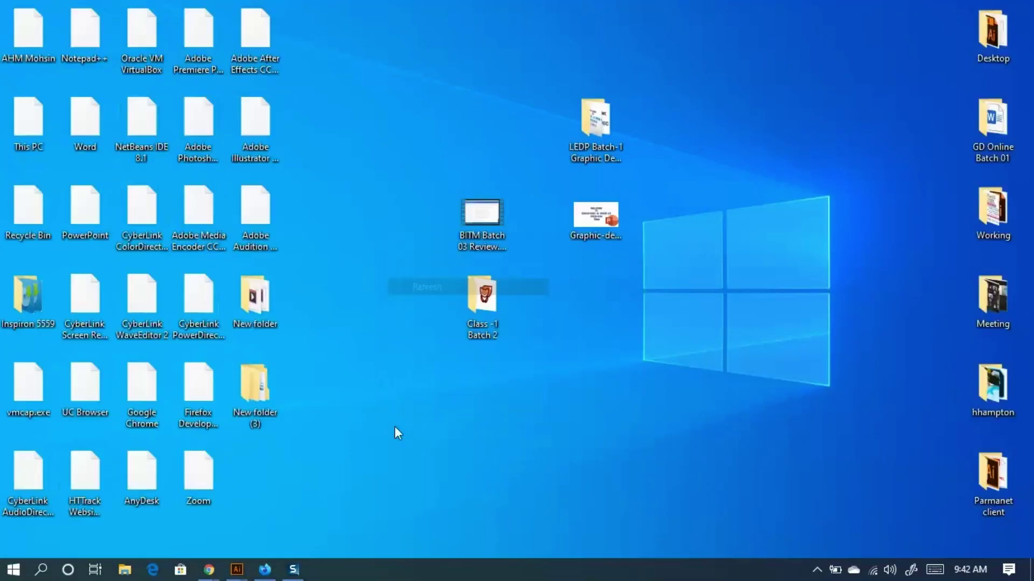
pyautogui.rightClick(396, 426)
pyautogui.click(437, 295)
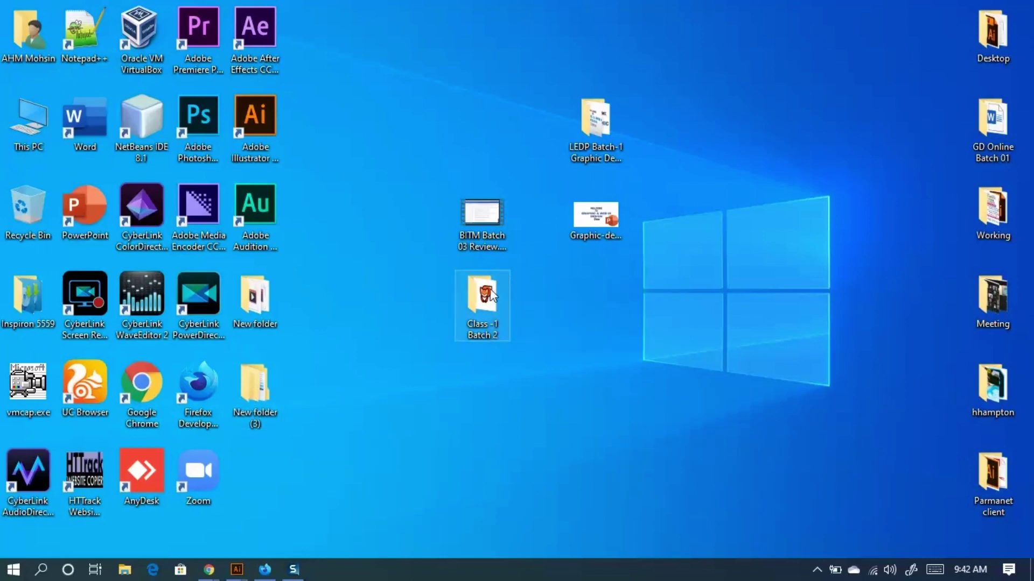
# Open the Class -1 Batch 2 folder from the desktop.
pyautogui.doubleClick(504, 271)
pyautogui.click(829, 31)
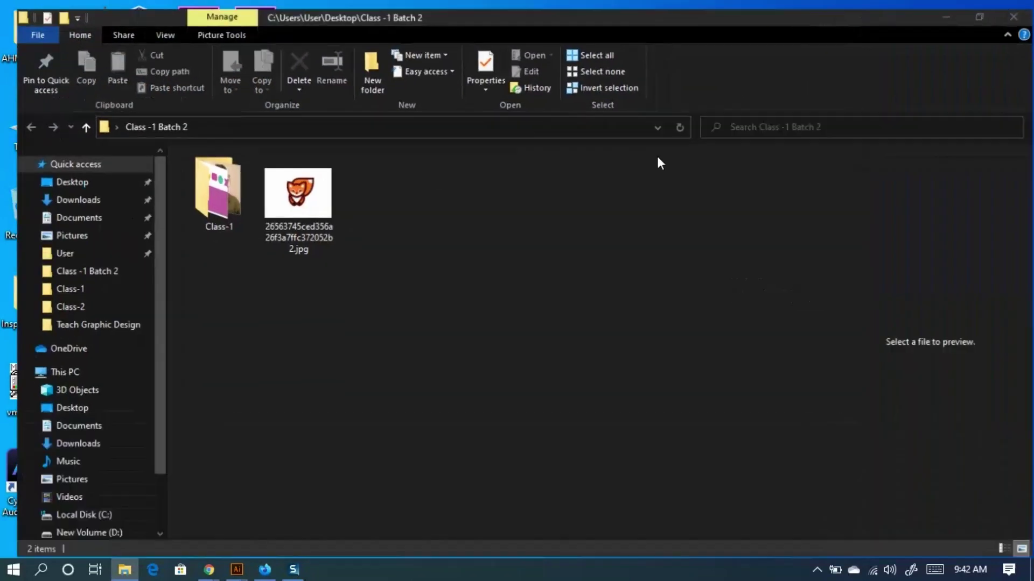
# Try to open the fox JPG from the folder in Illustrator, then return to the folder.
pyautogui.click(296, 199)
pyautogui.moveTo(296, 199); pyautogui.dragTo(434, 400)
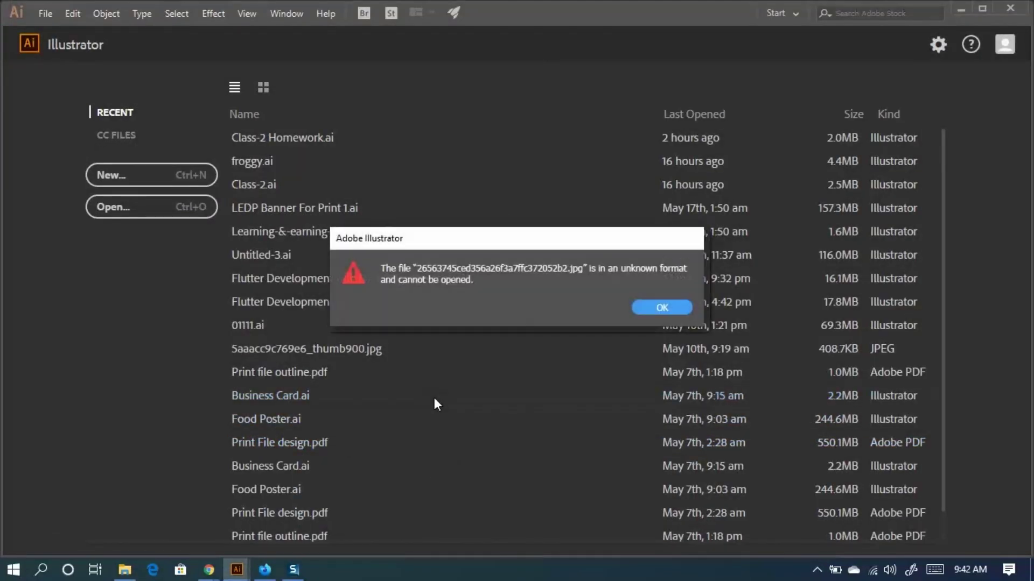
pyautogui.click(679, 308)
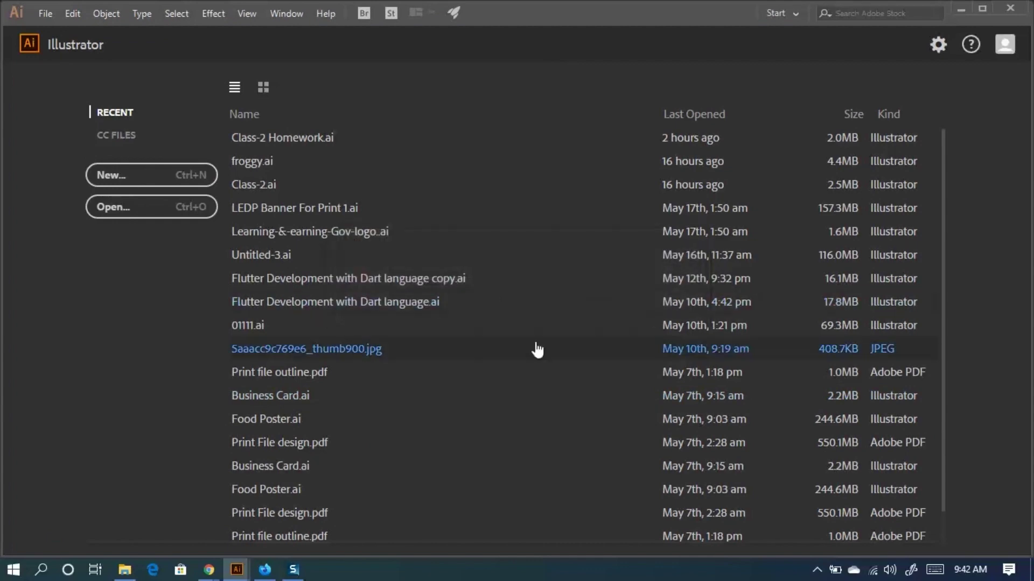
pyautogui.click(958, 6)
# Open the fox JPG from the Class -1 Batch 2 folder in Paint.
pyautogui.rightClick(294, 205)
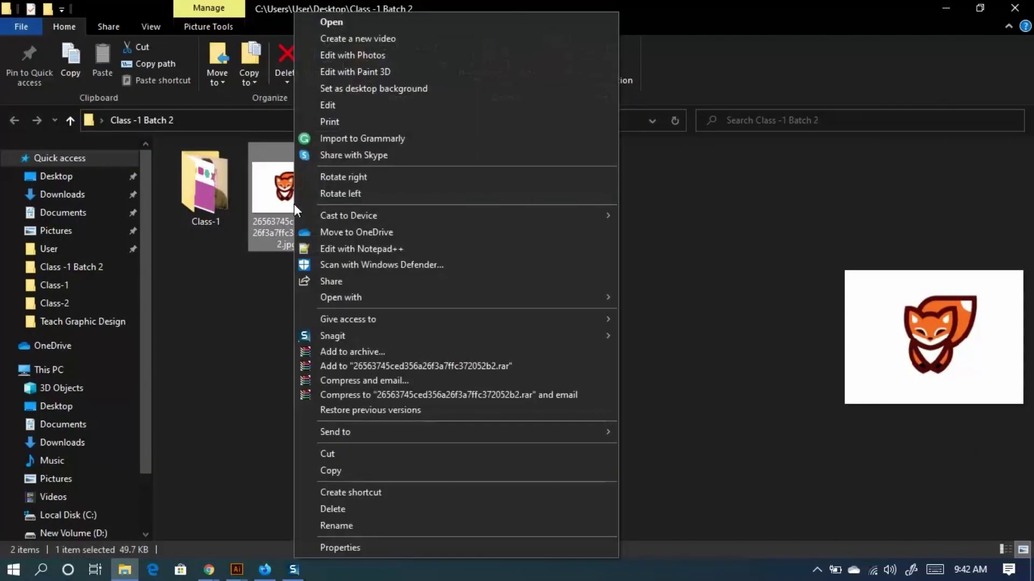
pyautogui.moveTo(368, 303)
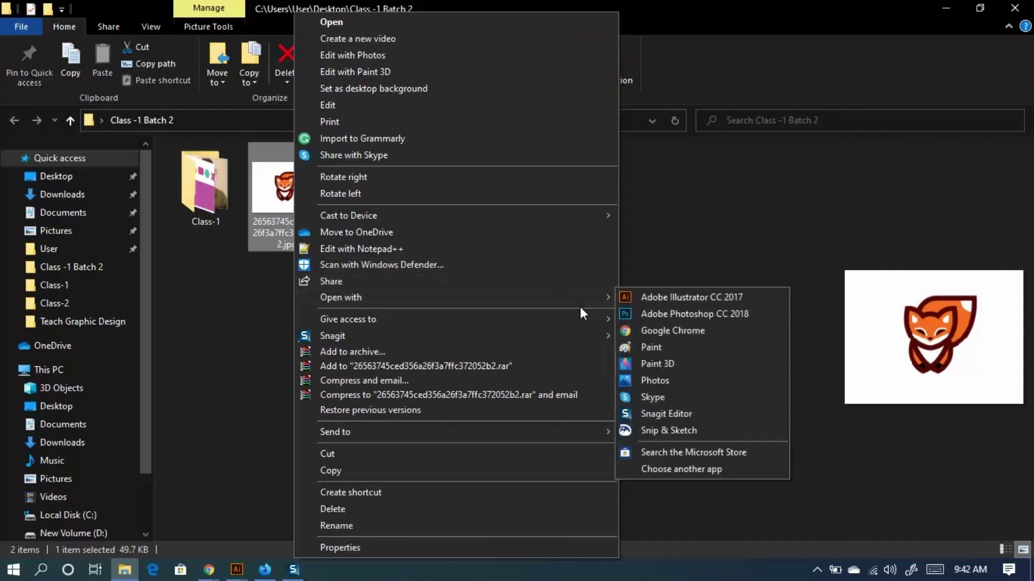
pyautogui.click(667, 350)
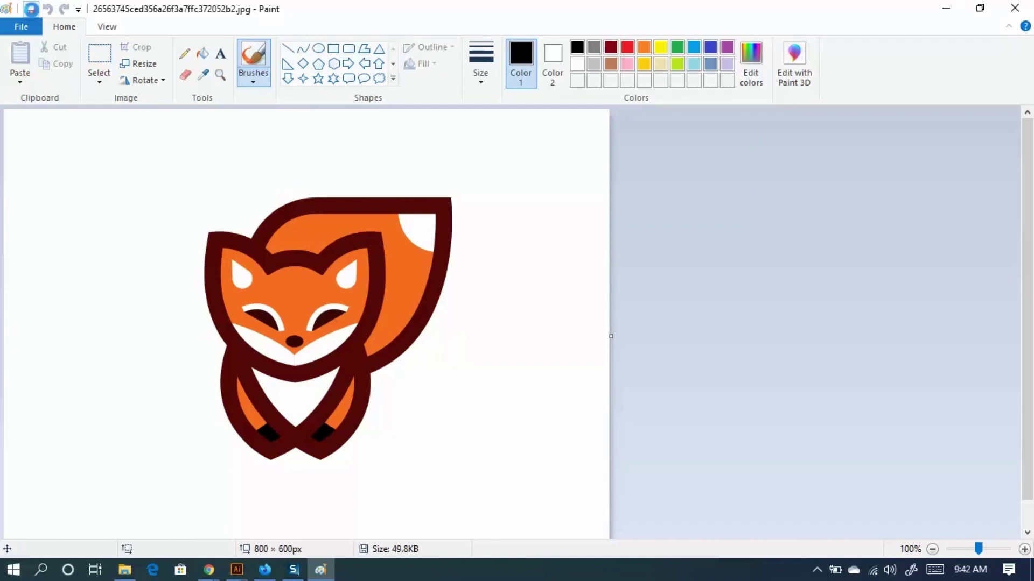
# Save the fox image as a PNG on the Desktop, keeping its file name and accepting the loss of transparency.
pyautogui.click(31, 9)
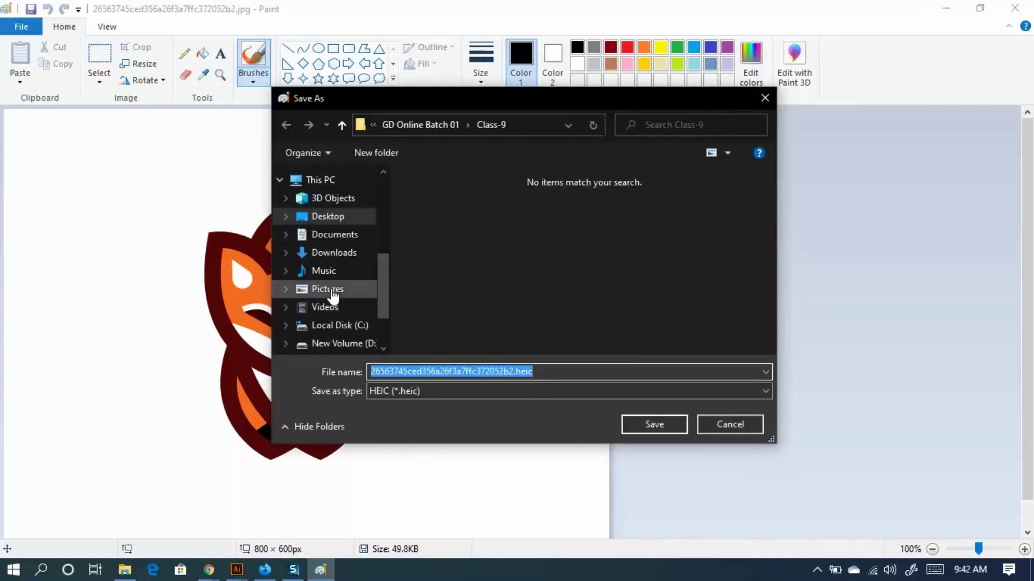
pyautogui.scroll(2, 332, 296)
pyautogui.click(418, 392)
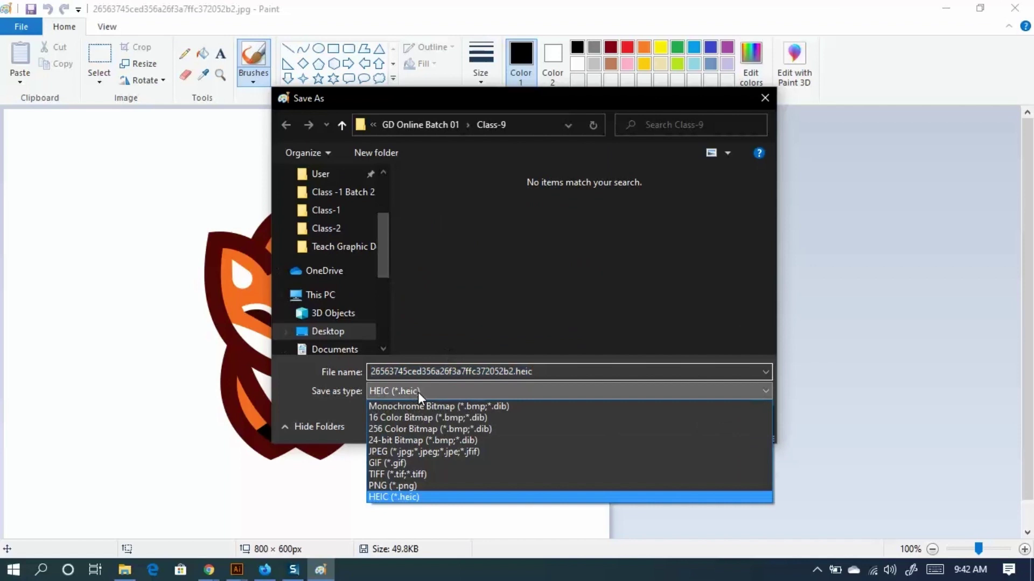
pyautogui.click(429, 485)
pyautogui.click(327, 212)
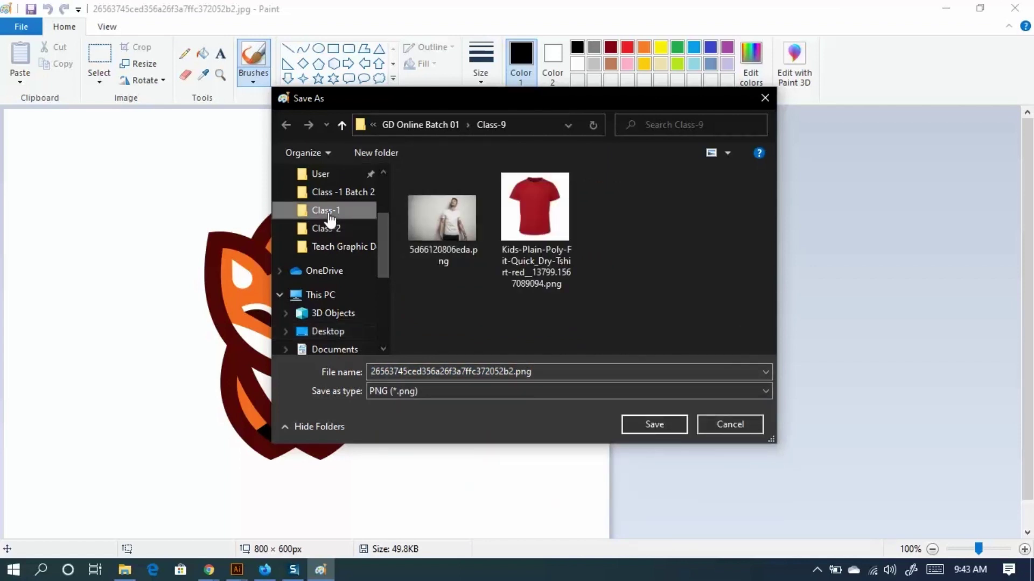
pyautogui.scroll(3, 339, 226)
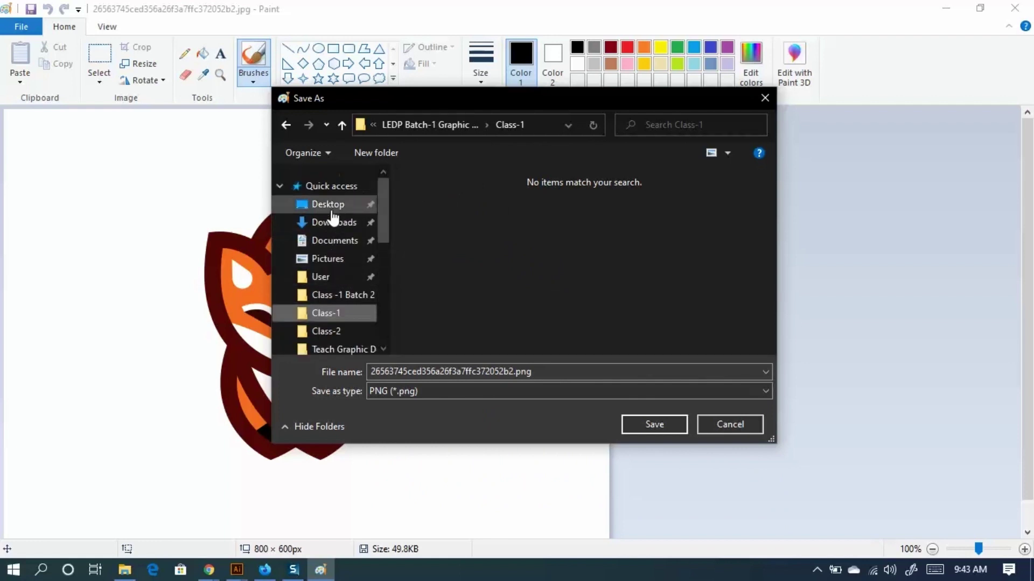
pyautogui.click(329, 205)
pyautogui.click(667, 427)
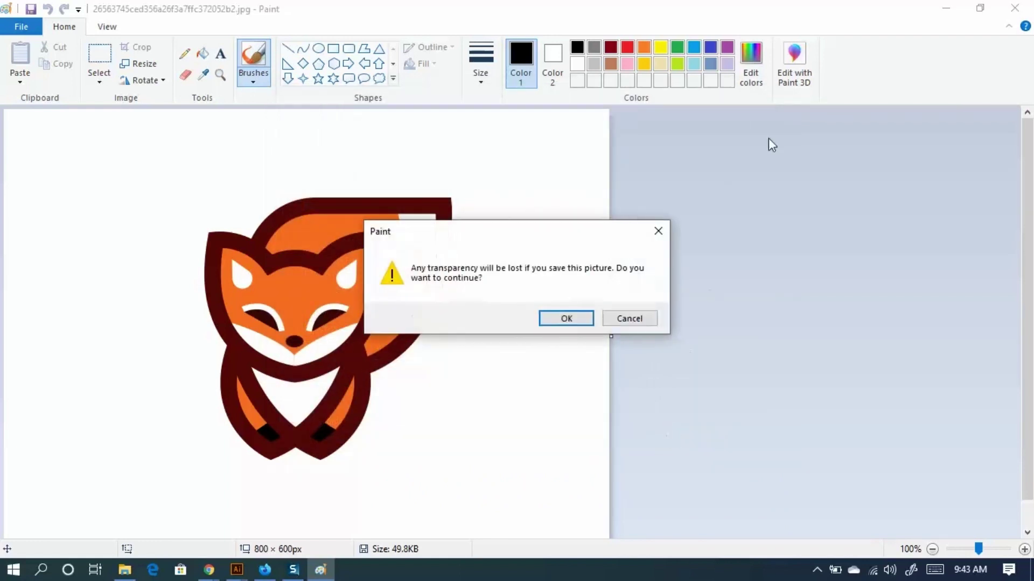
pyautogui.click(560, 320)
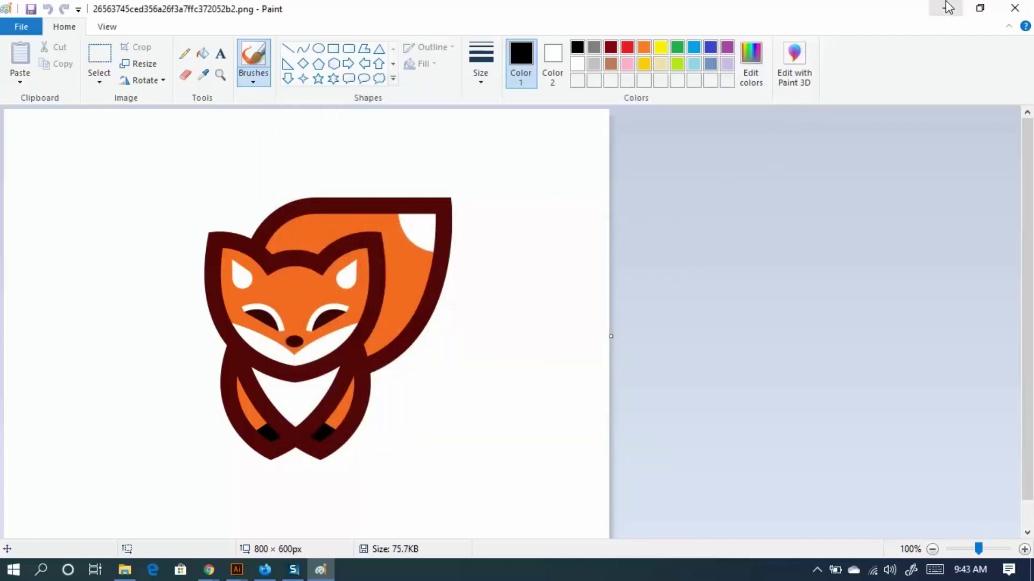
# Close Paint and the folder window, then open the fox PNG from the desktop in Illustrator.
pyautogui.click(1010, 7)
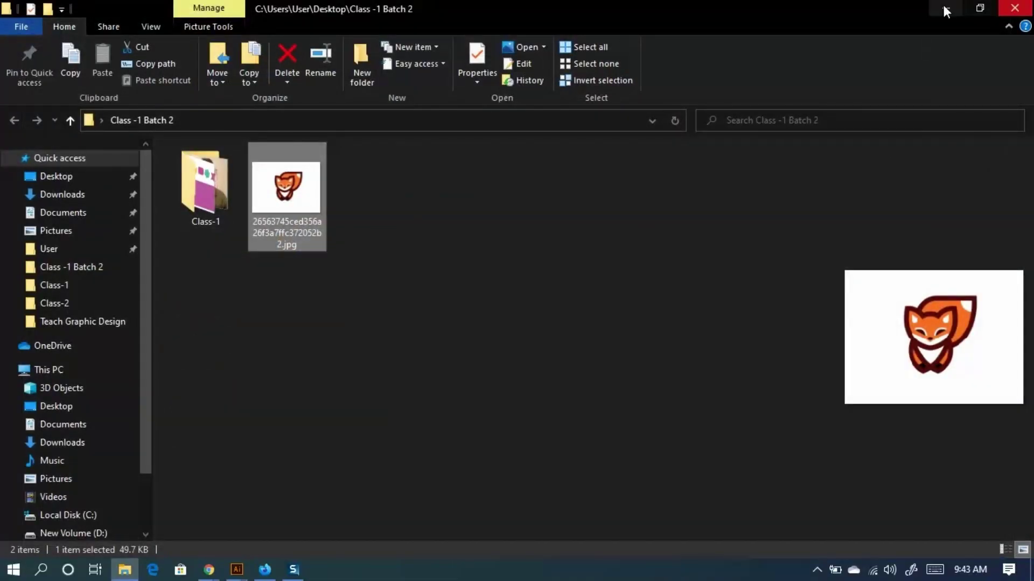
pyautogui.click(1010, 6)
pyautogui.moveTo(263, 482); pyautogui.dragTo(556, 302)
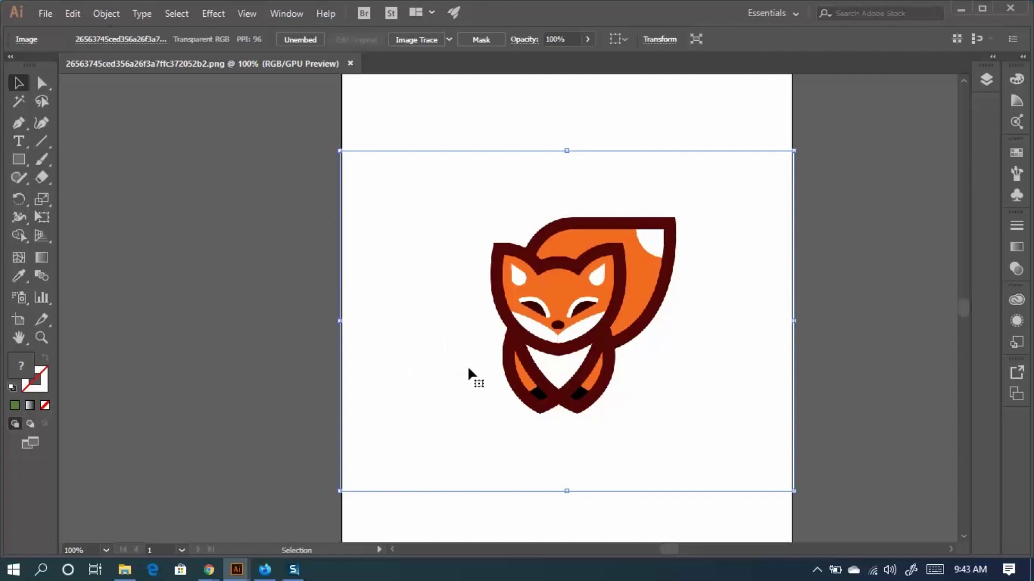
pyautogui.scroll(-2, 468, 350)
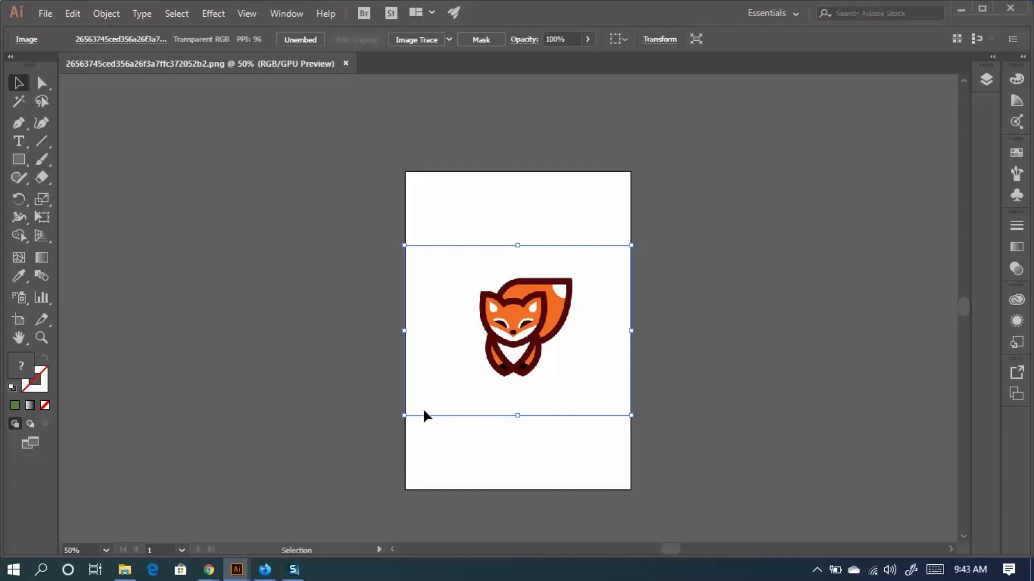
pyautogui.click(46, 14)
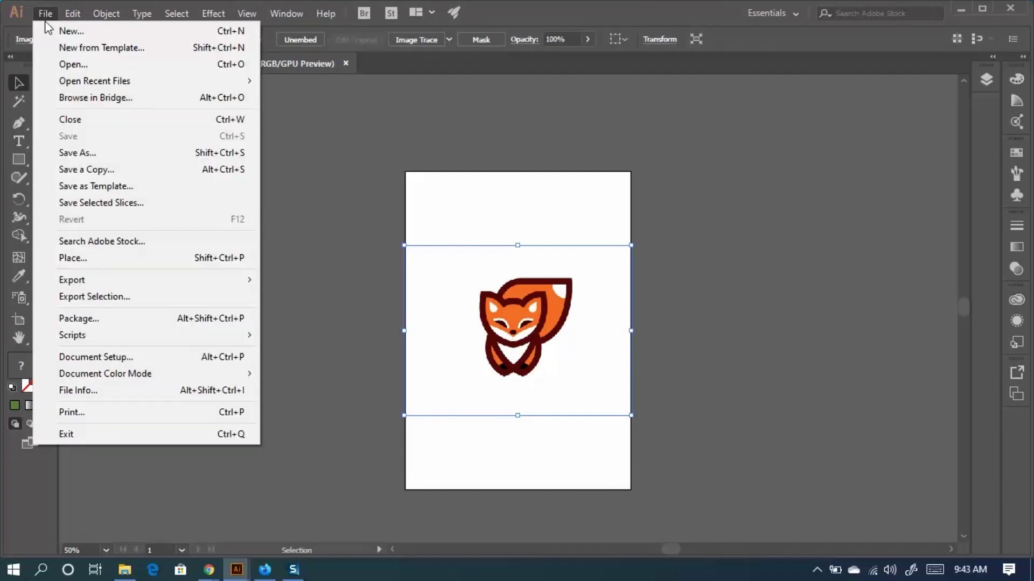
pyautogui.click(61, 29)
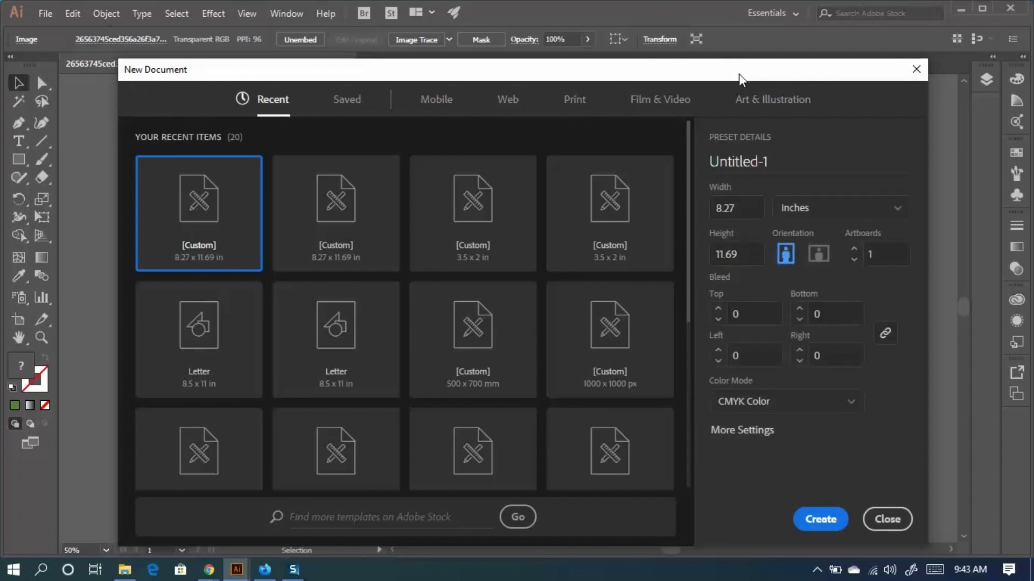
pyautogui.moveTo(739, 75); pyautogui.dragTo(641, 62)
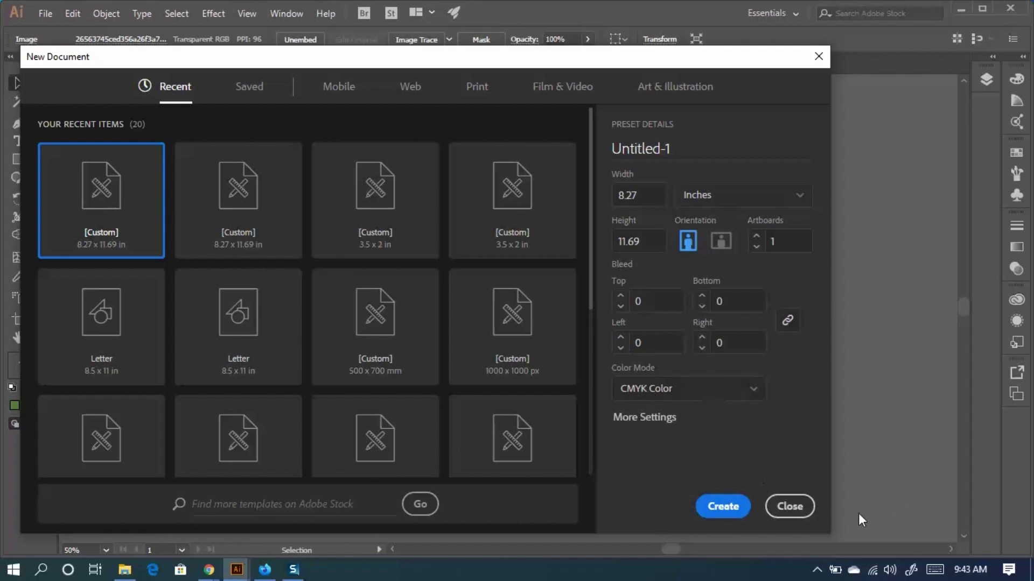
pyautogui.click(790, 507)
# Move the fox image off the artboard to the empty area on its left side and deselect it.
pyautogui.moveTo(535, 248); pyautogui.dragTo(304, 289)
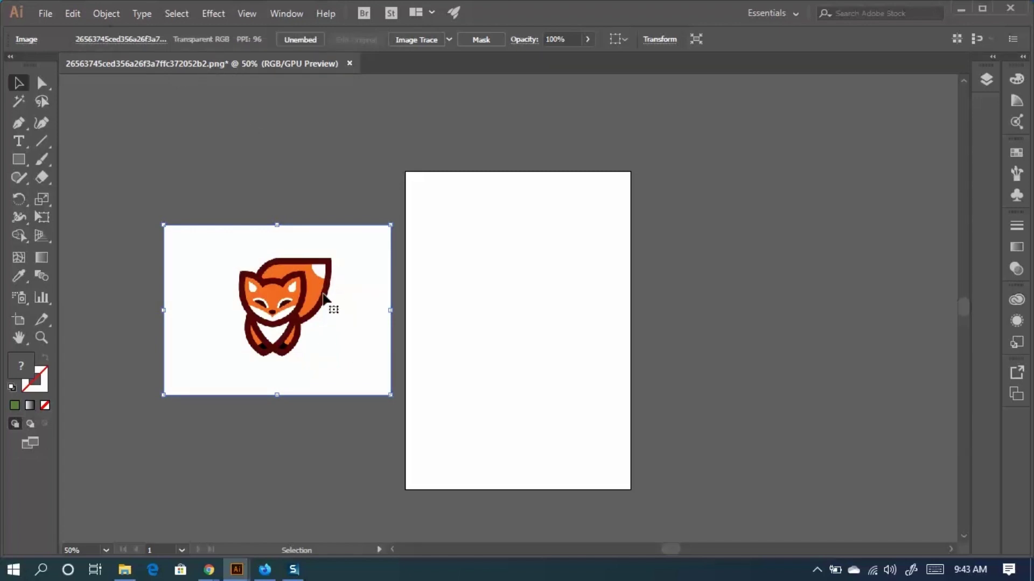
pyautogui.moveTo(349, 342); pyautogui.dragTo(374, 344)
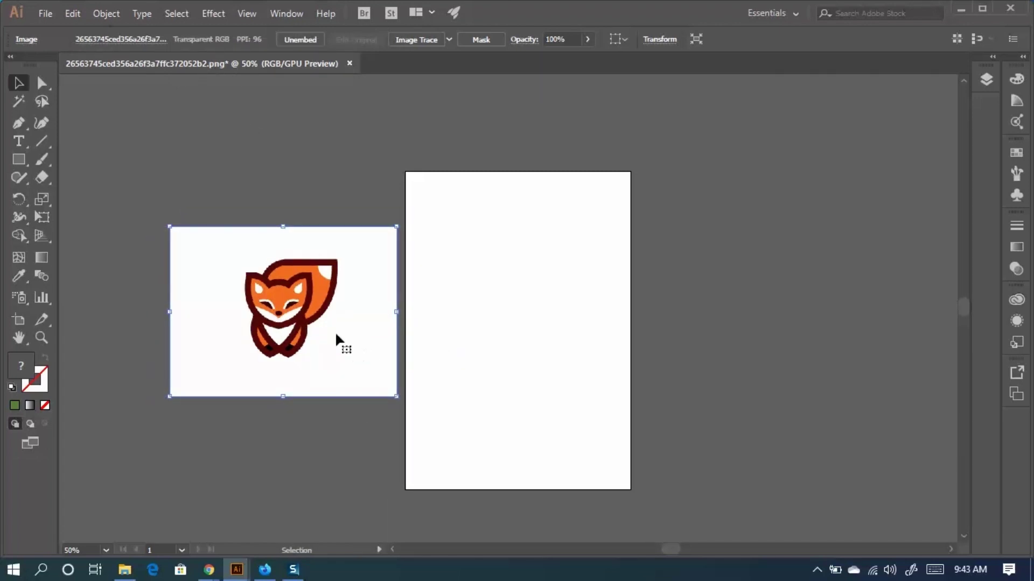
pyautogui.press('ctrl')
pyautogui.hotkey('ctrl', 'shift', 'a')
# Switch to the Google Meet call in Chrome and admit the participant waiting to join.
pyautogui.moveTo(209, 568)
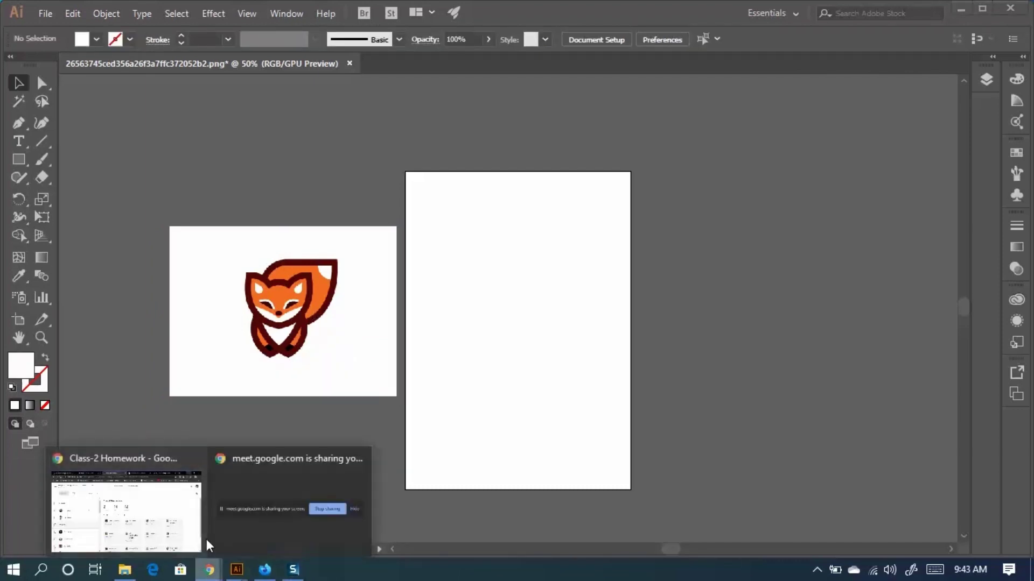
pyautogui.click(127, 533)
pyautogui.click(248, 13)
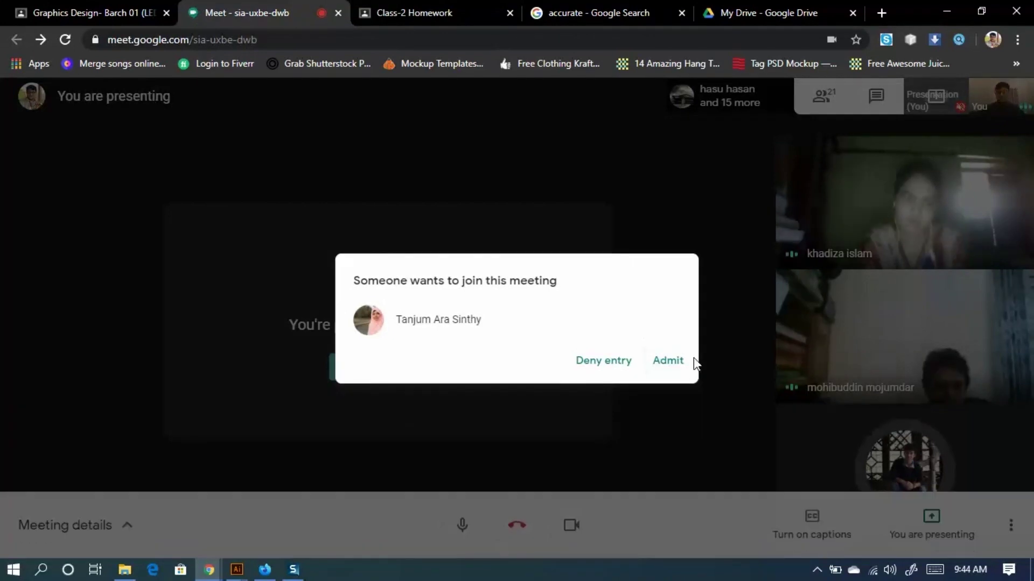
pyautogui.click(667, 362)
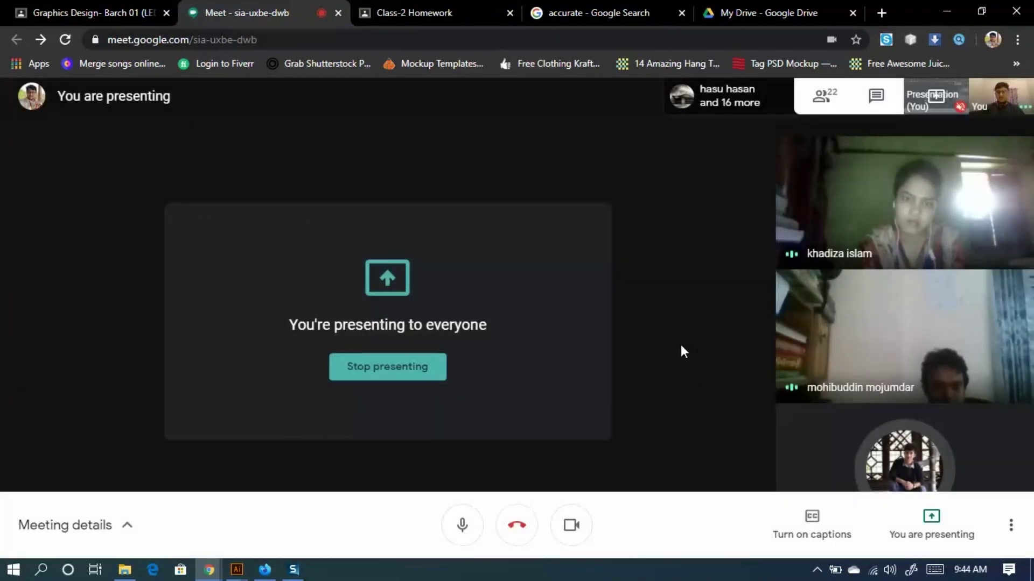
# Open the Attendance Sheet (LEDP-Lot:01) from Google Drive and show its GD-01 sheet.
pyautogui.click(754, 12)
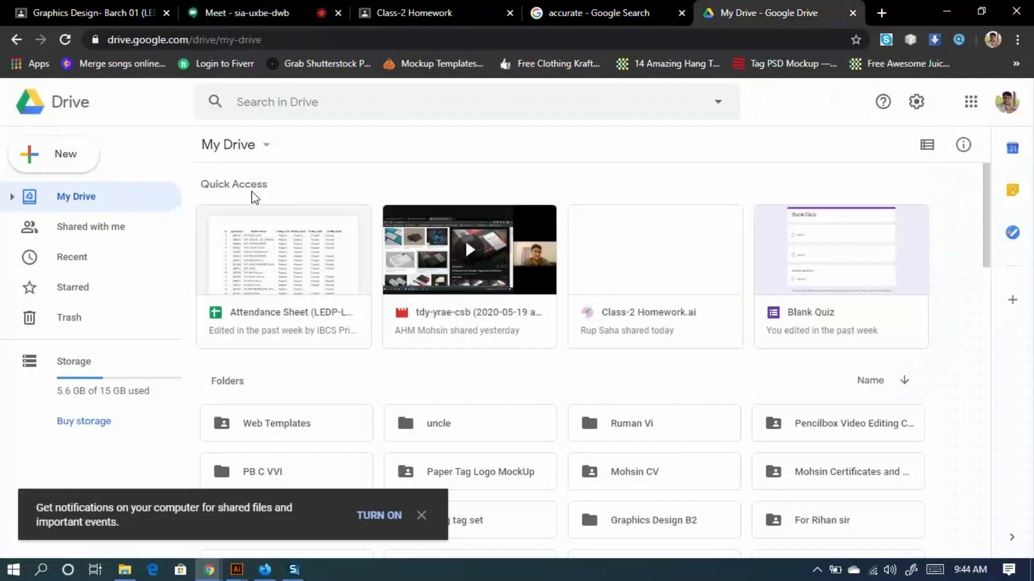
pyautogui.doubleClick(312, 258)
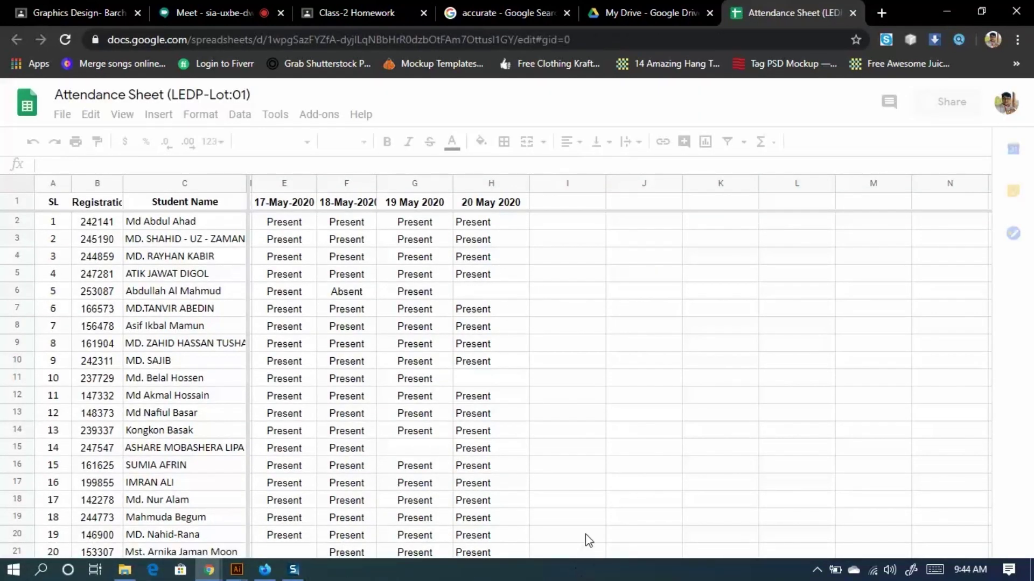
pyautogui.click(185, 542)
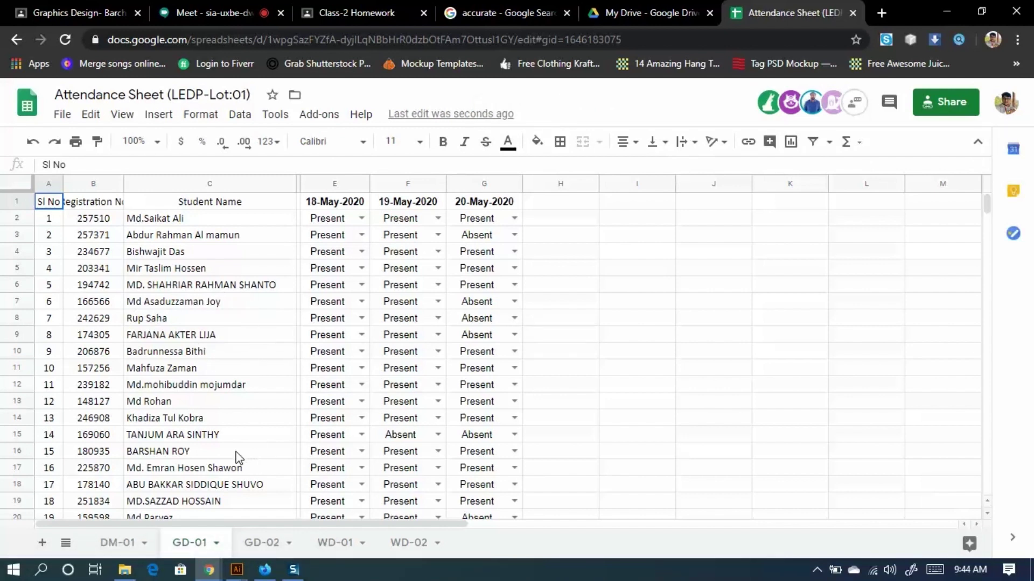
# Mark the student in row 15 as Present for 20-May-2020, then return to Illustrator.
pyautogui.click(513, 436)
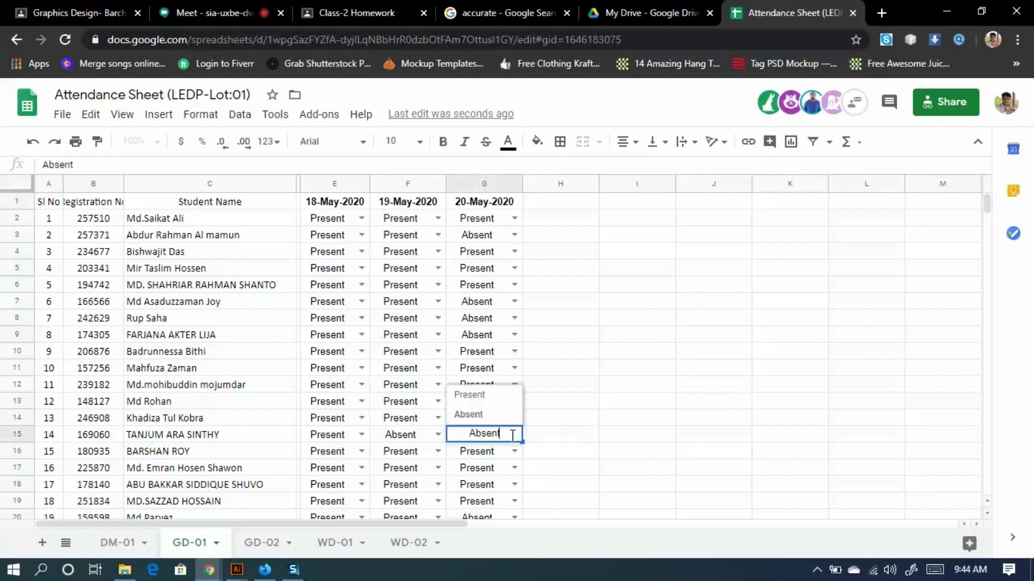
pyautogui.click(470, 396)
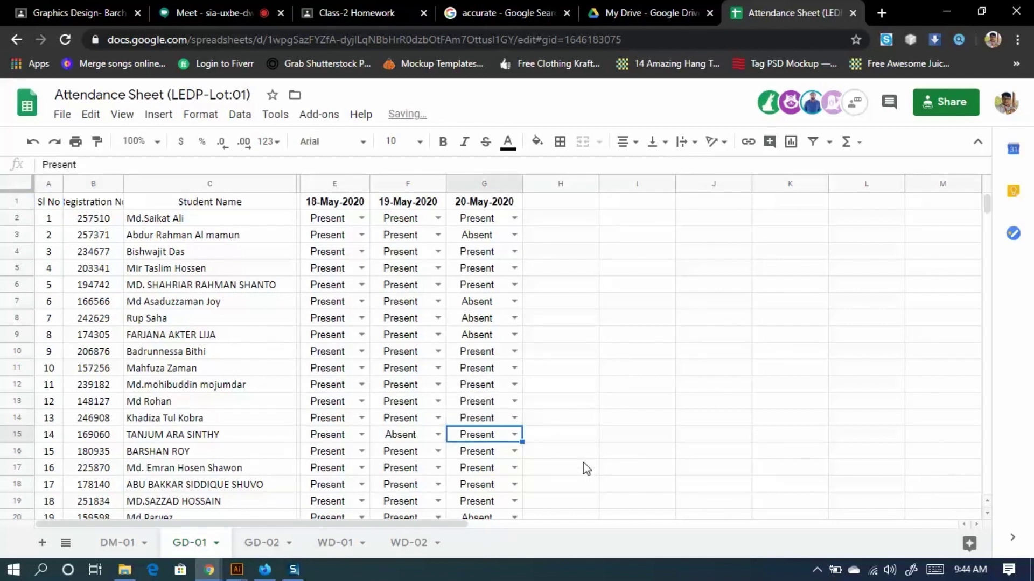
pyautogui.click(946, 12)
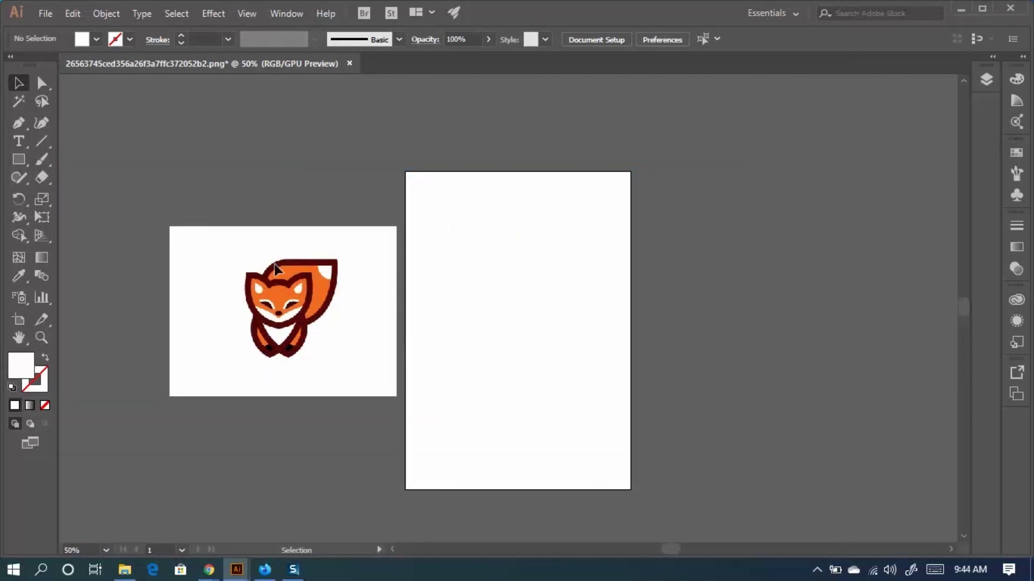
# Move the fox image a little farther away from the artboard's left edge and deselect it.
pyautogui.scroll(4, 276, 267)
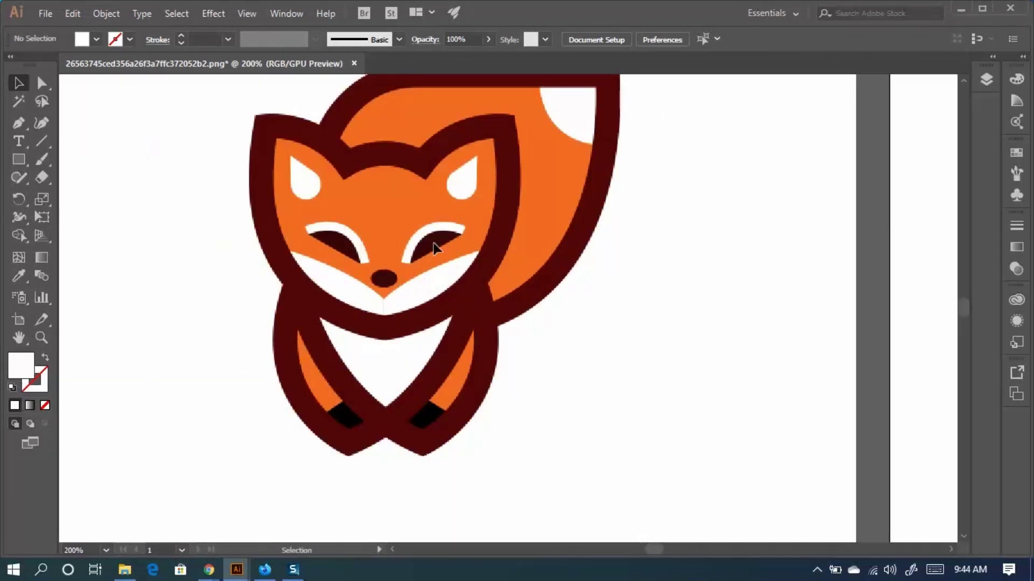
pyautogui.moveTo(383, 267); pyautogui.dragTo(412, 303)
pyautogui.scroll(-2, 464, 325)
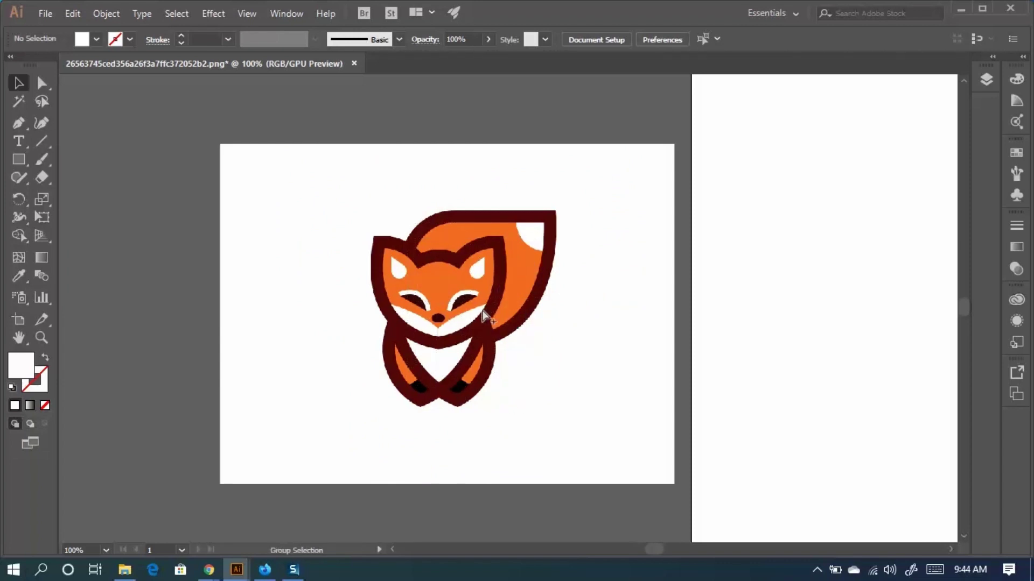
pyautogui.click(484, 315)
pyautogui.moveTo(438, 358); pyautogui.dragTo(503, 339)
pyautogui.scroll(-3, 713, 365)
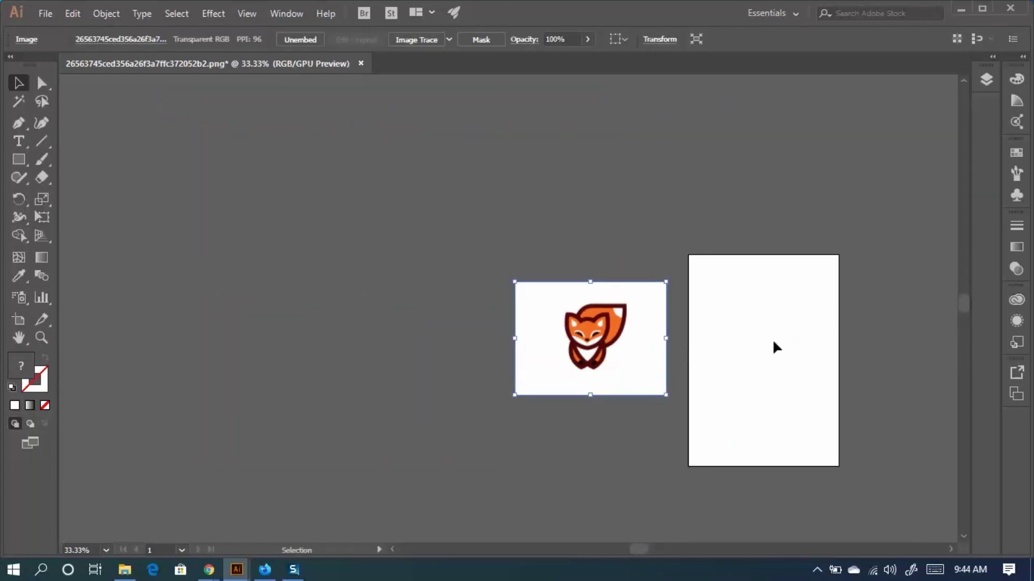
pyautogui.scroll(3, 648, 377)
pyautogui.moveTo(484, 242); pyautogui.dragTo(580, 285)
pyautogui.hotkey('ctrl', 'shift', 'a')
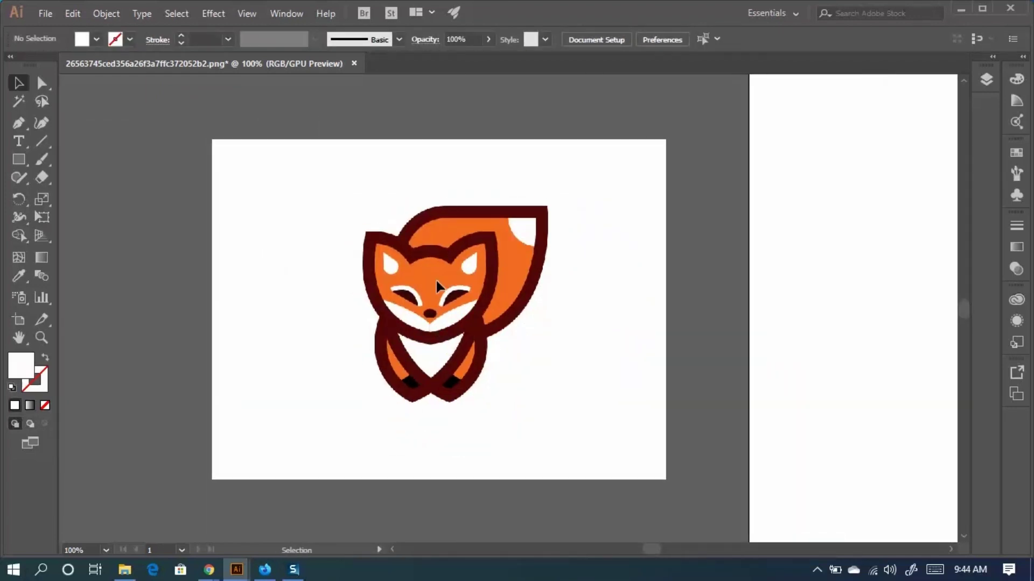
# Start a Pen tool path with an anchor point at the pointed outer tip of the fox's tail.
pyautogui.scroll(3, 439, 286)
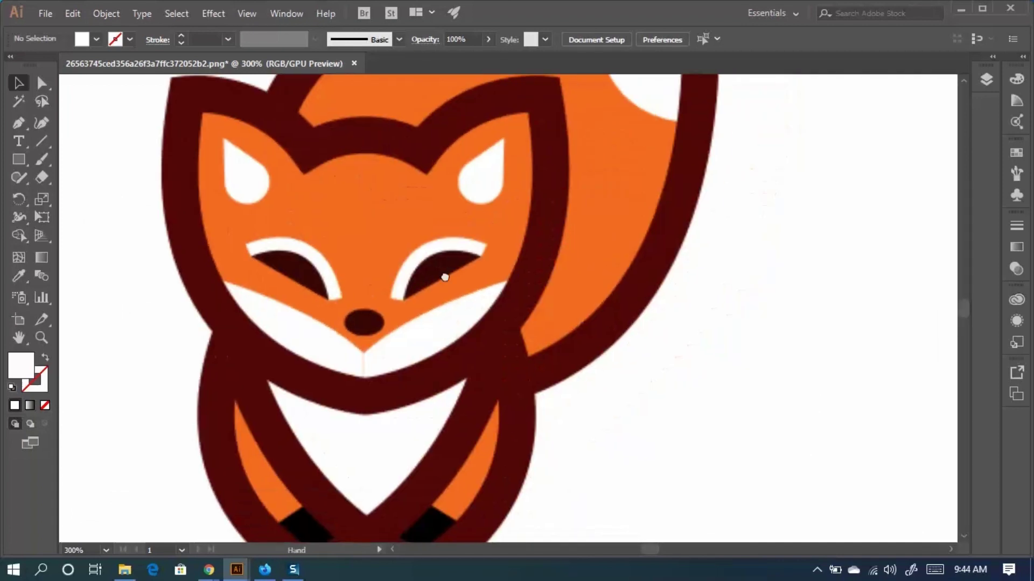
pyautogui.scroll(-1, 444, 277)
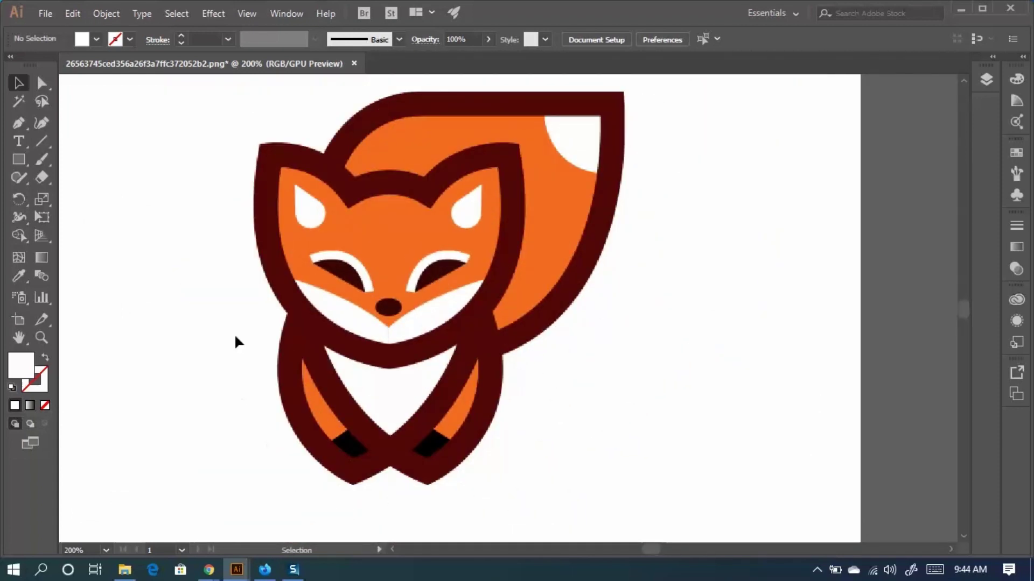
pyautogui.press('p')
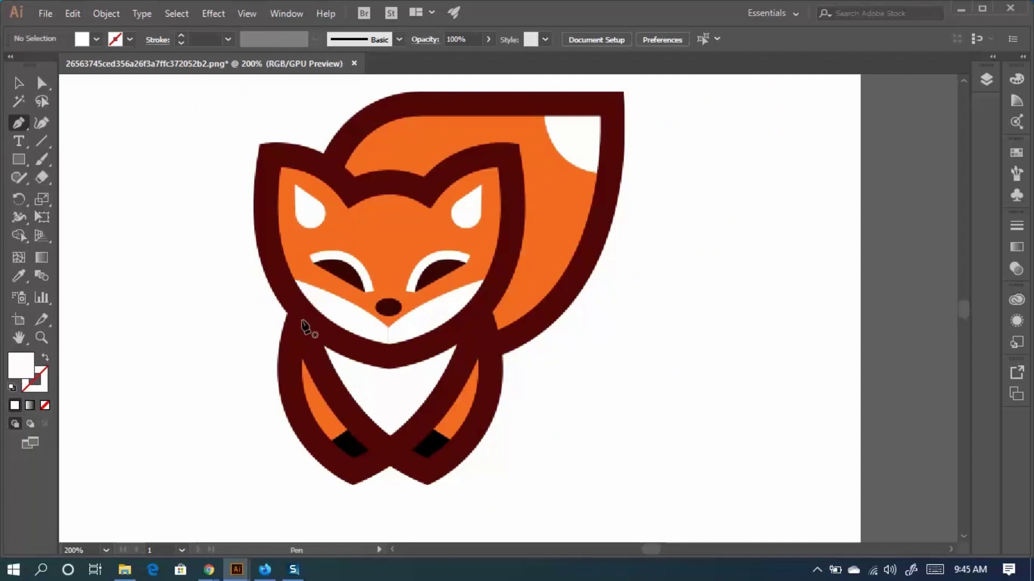
pyautogui.scroll(2, 288, 312)
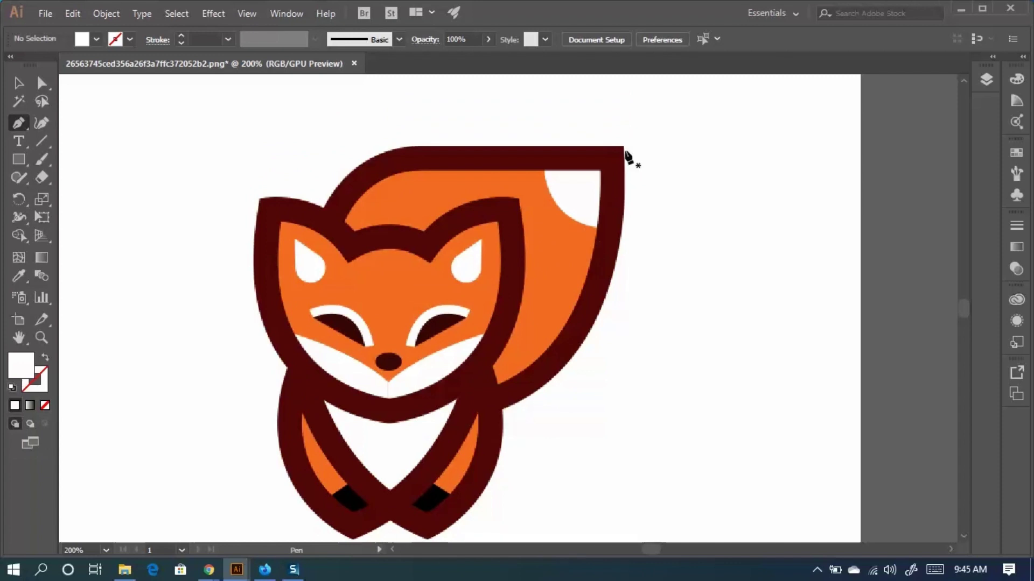
pyautogui.scroll(2, 630, 146)
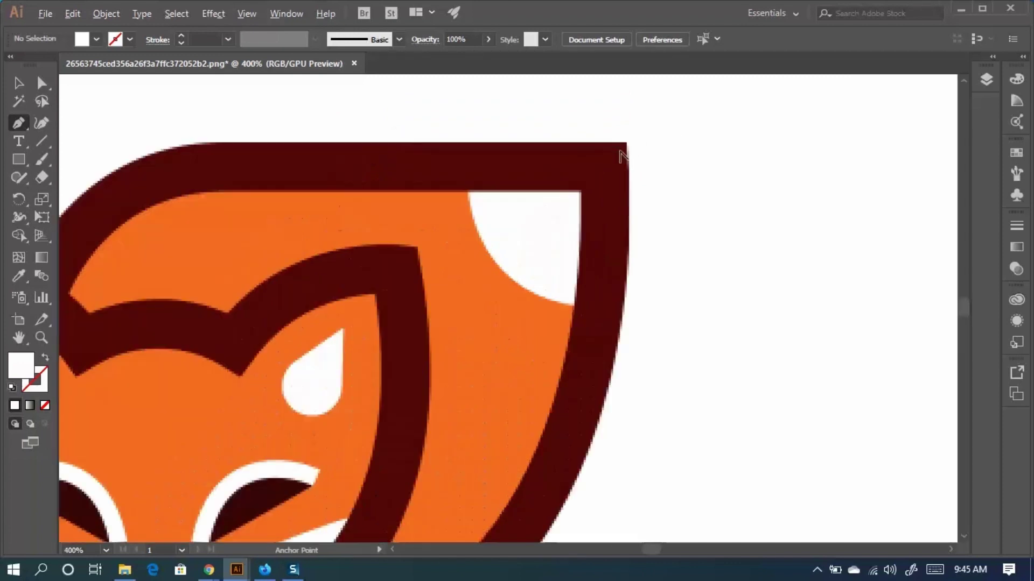
pyautogui.click(628, 145)
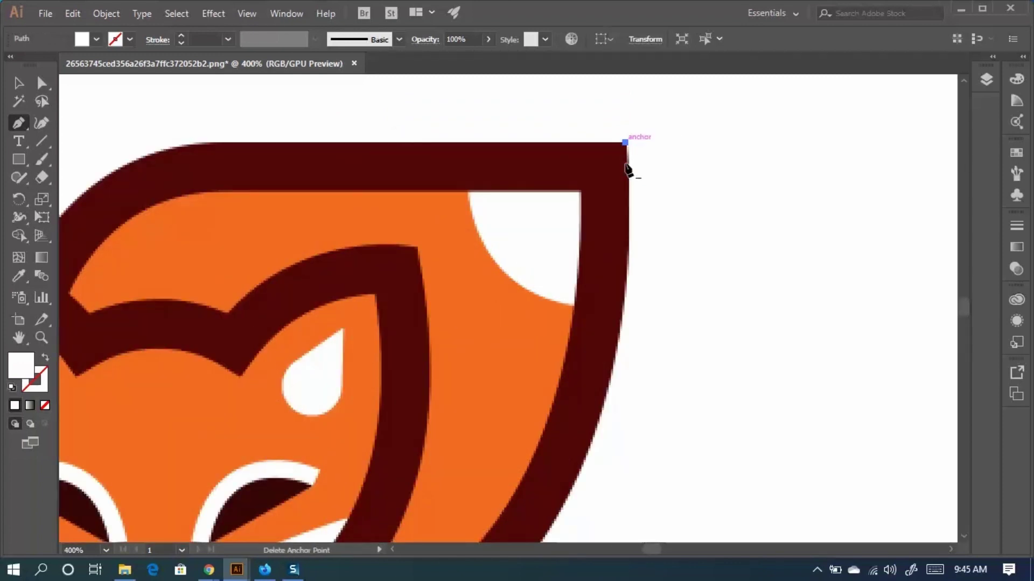
# Try tracing the tail's outer edge with one curved Pen segment from the tip down to the tail's base, then undo the segment.
pyautogui.moveTo(524, 460); pyautogui.dragTo(588, 249)
pyautogui.scroll(-2, 589, 249)
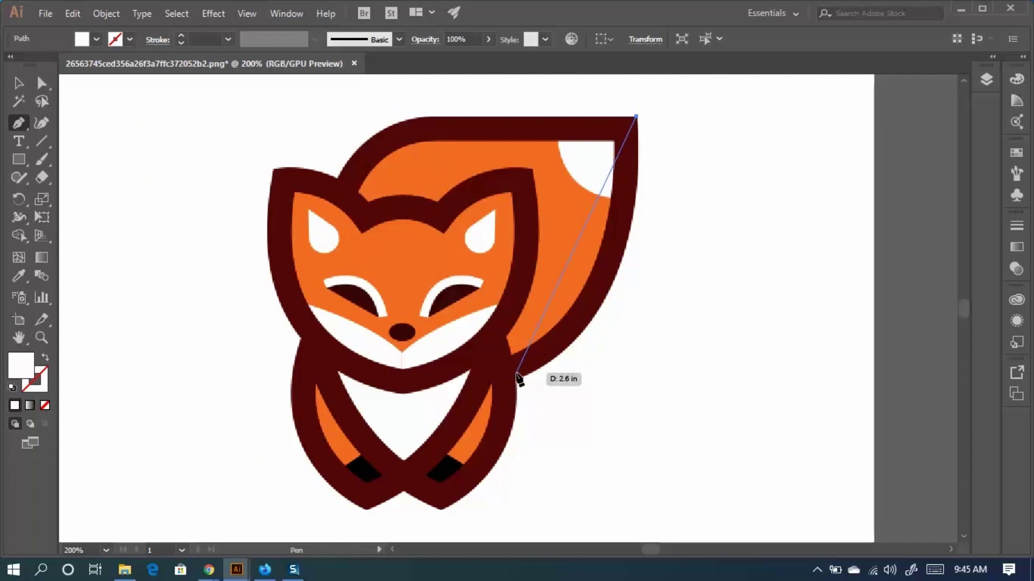
pyautogui.scroll(-1, 516, 377)
pyautogui.moveTo(503, 358); pyautogui.dragTo(471, 293)
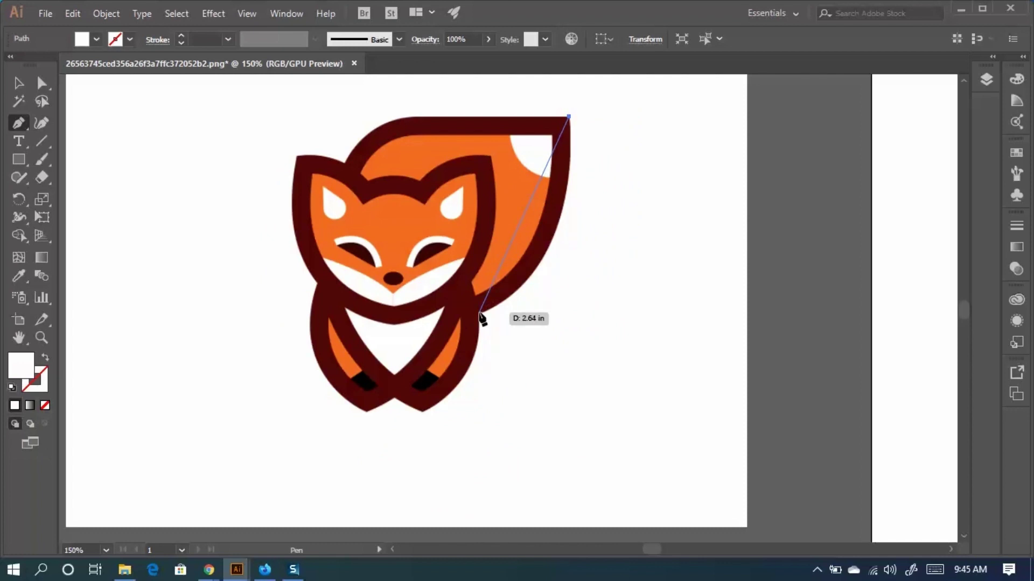
pyautogui.scroll(1, 481, 319)
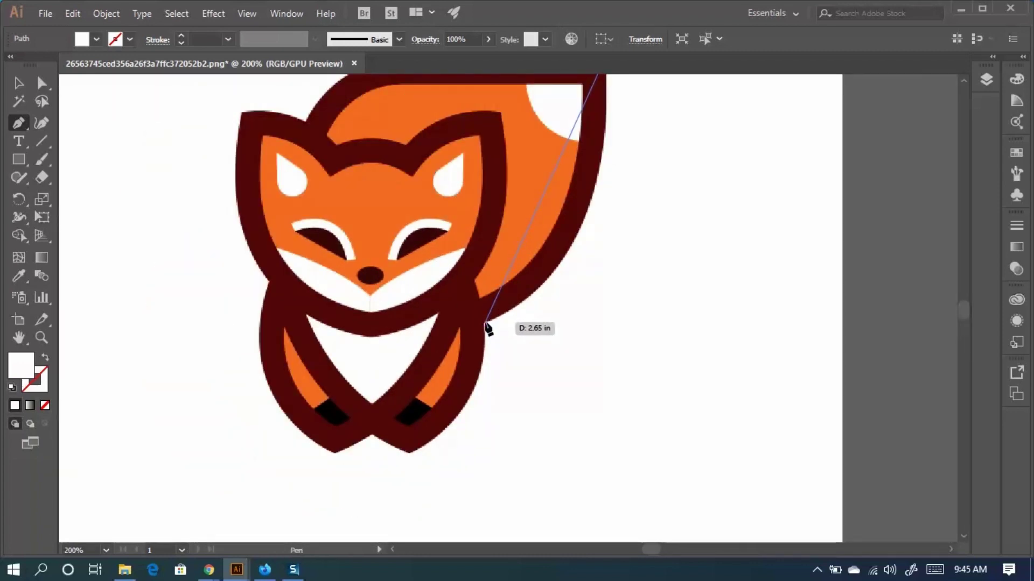
pyautogui.moveTo(486, 325); pyautogui.dragTo(342, 384)
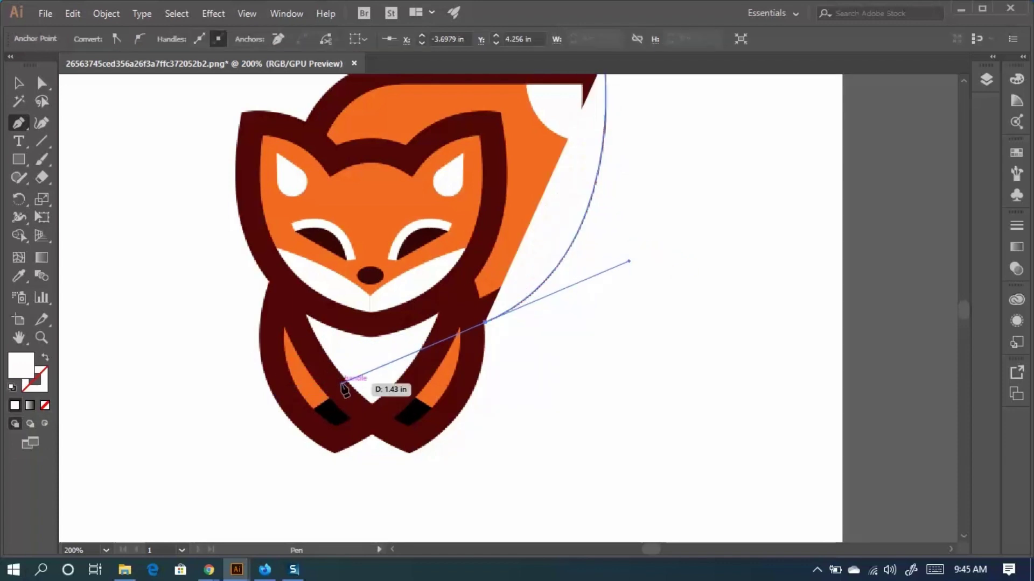
pyautogui.scroll(2, 468, 361)
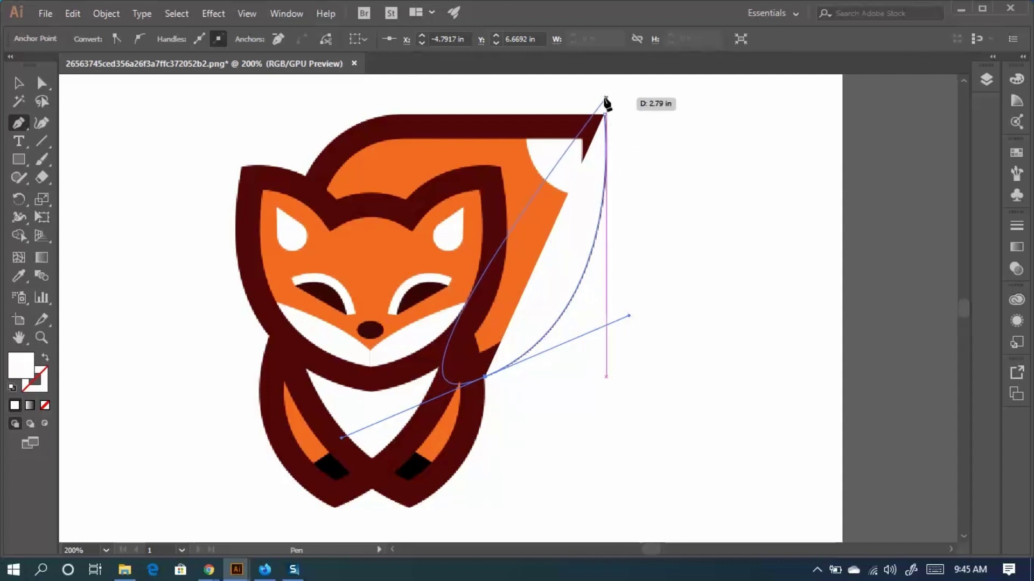
pyautogui.click(604, 114)
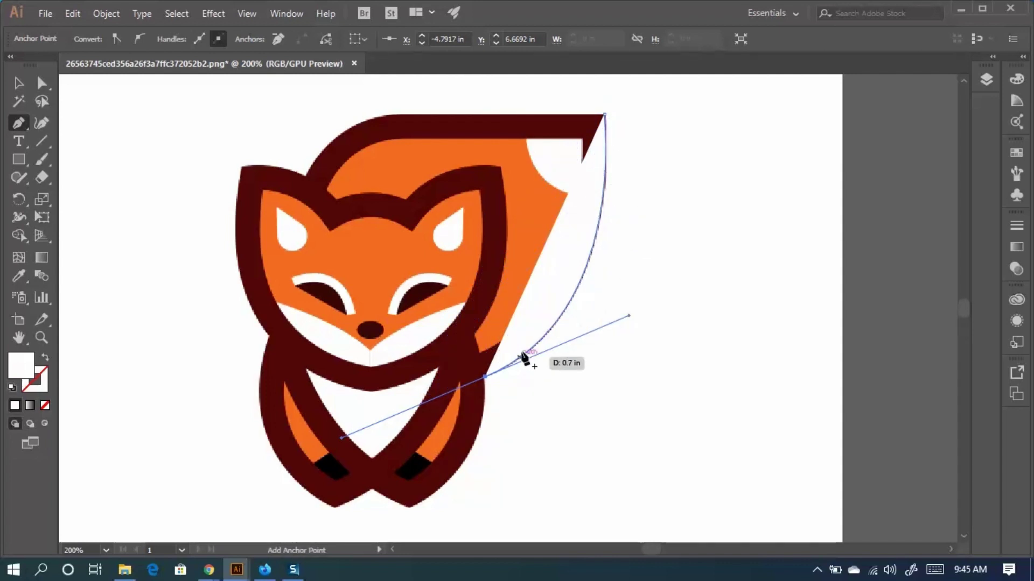
pyautogui.hotkey('ctrl', 'shift', '[')
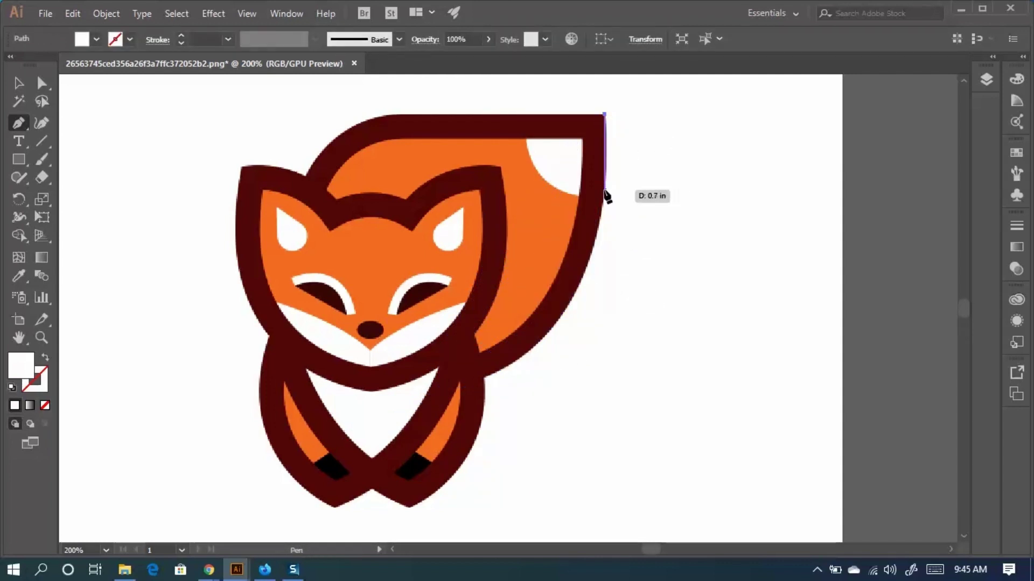
# Try tracing the tail's outer edge with three short straight Pen segments down from the tip, then undo them.
pyautogui.scroll(1, 654, 173)
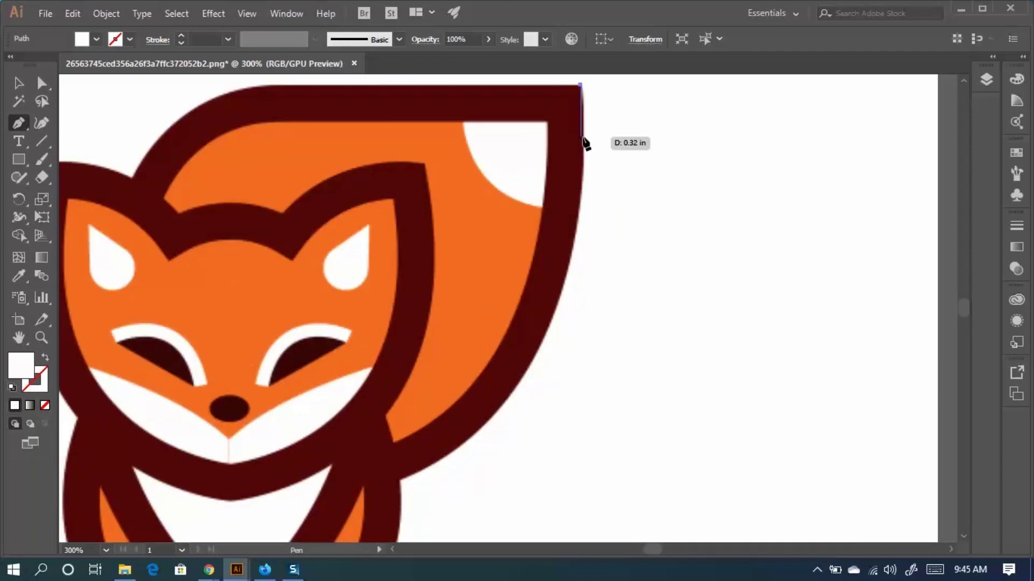
pyautogui.click(585, 150)
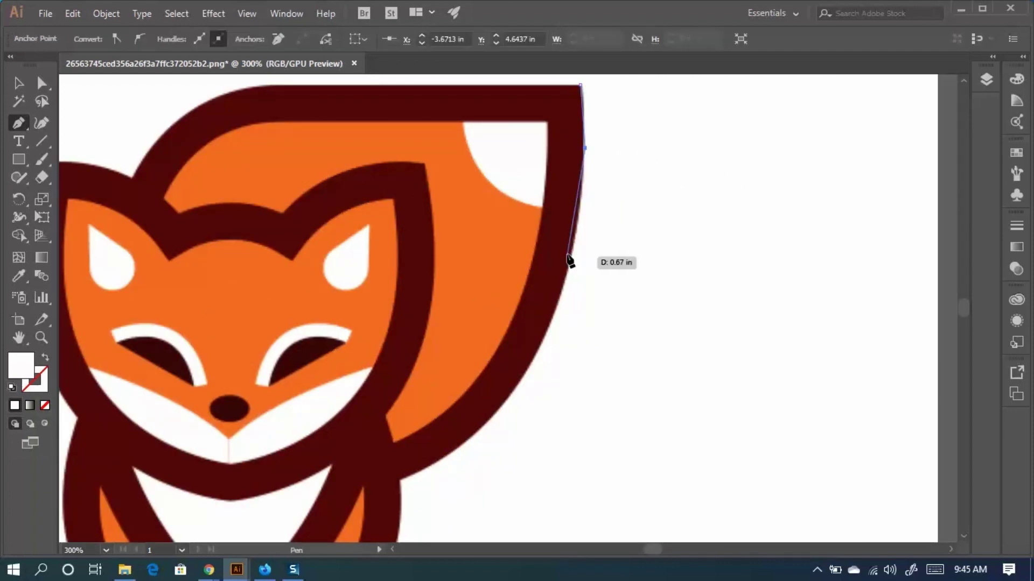
pyautogui.click(575, 229)
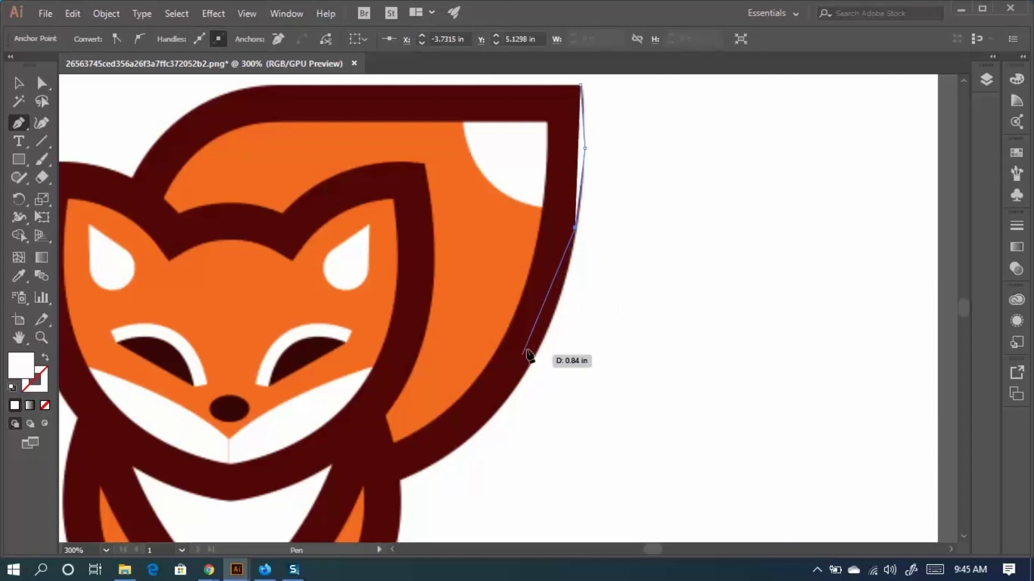
pyautogui.click(545, 330)
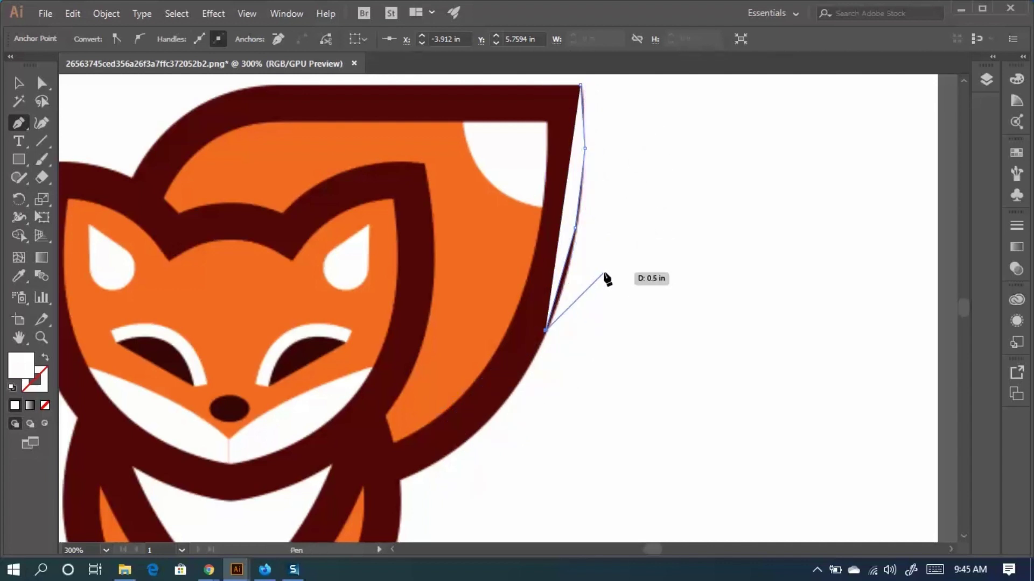
pyautogui.hotkey('ctrl', 'z')
pyautogui.hotkey('ctrl', 'z')
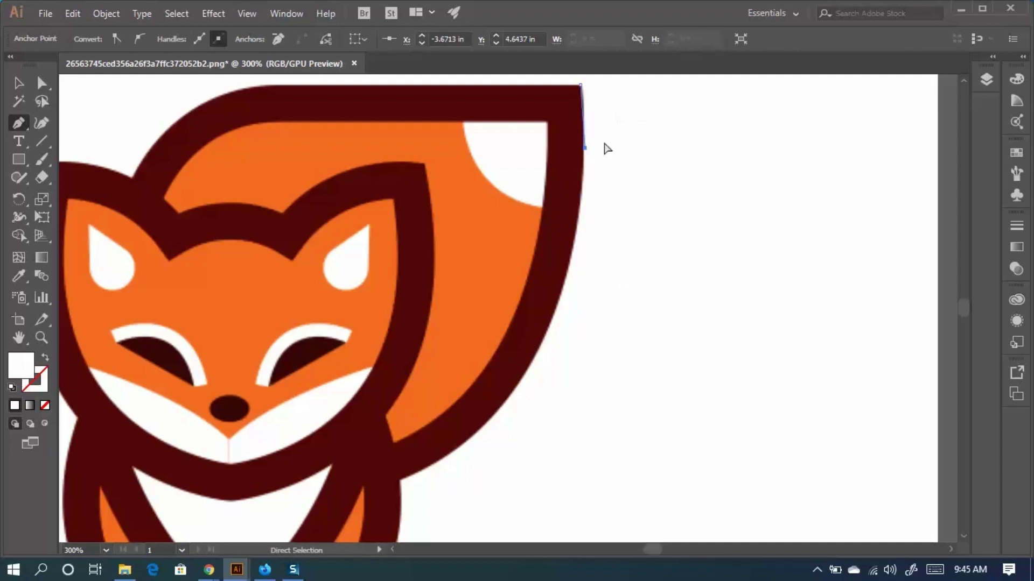
pyautogui.hotkey('ctrl', 'z')
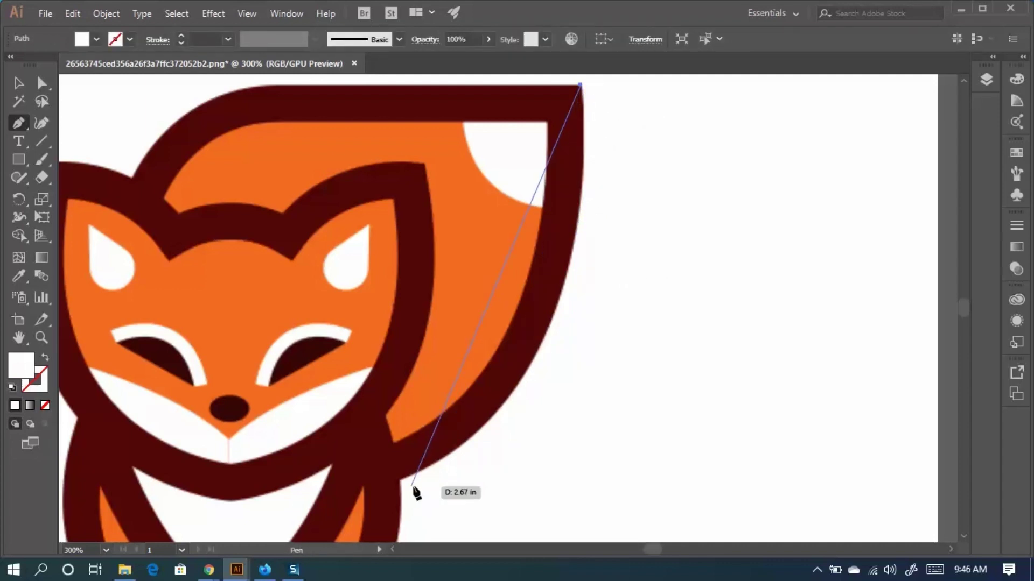
# Deselect the path started at the fox's tail tip, leaving the path unfinished.
pyautogui.scroll(-1, 436, 458)
pyautogui.scroll(-2, 462, 302)
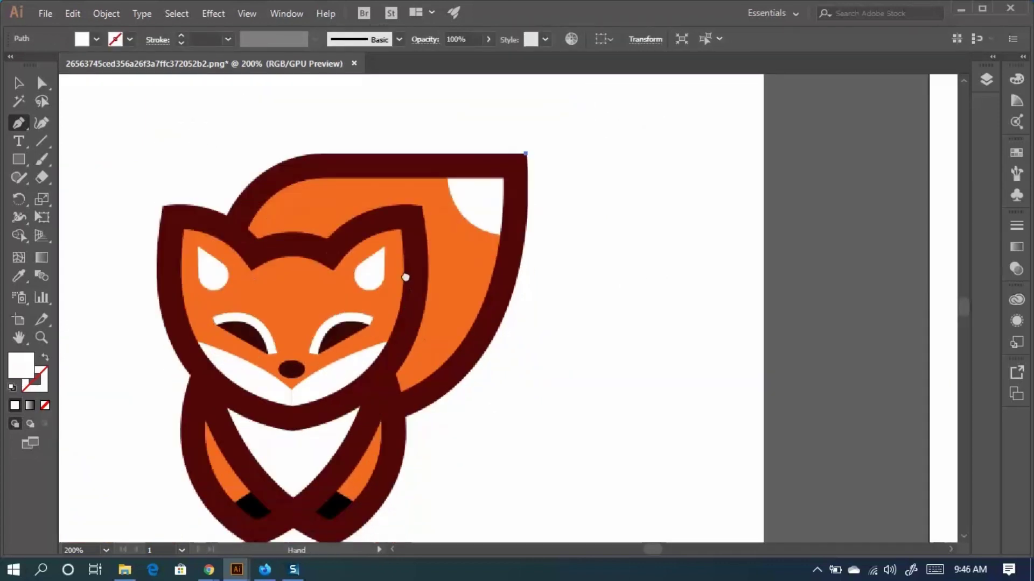
pyautogui.hscroll(1, 405, 277)
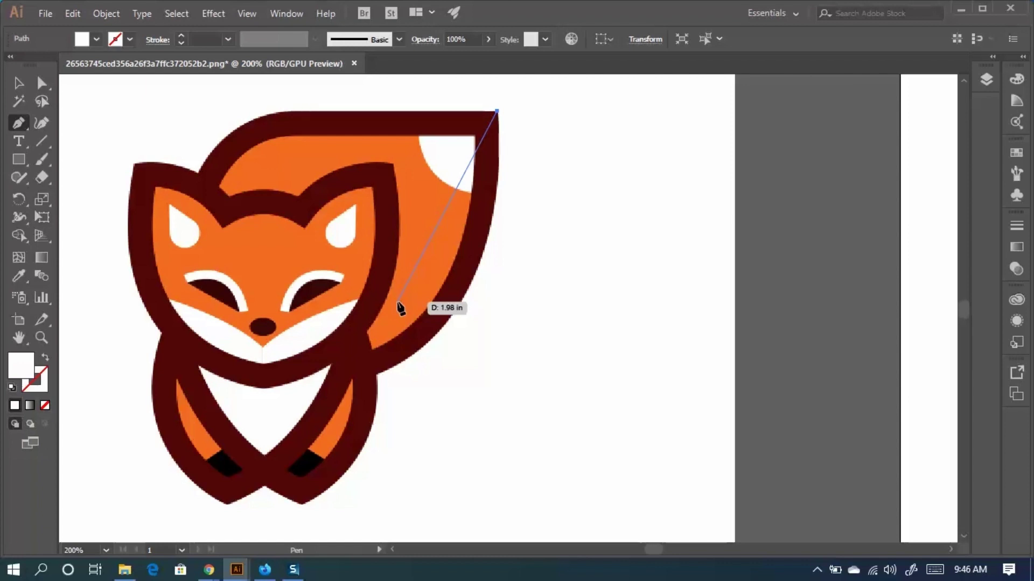
pyautogui.press('ctrl')
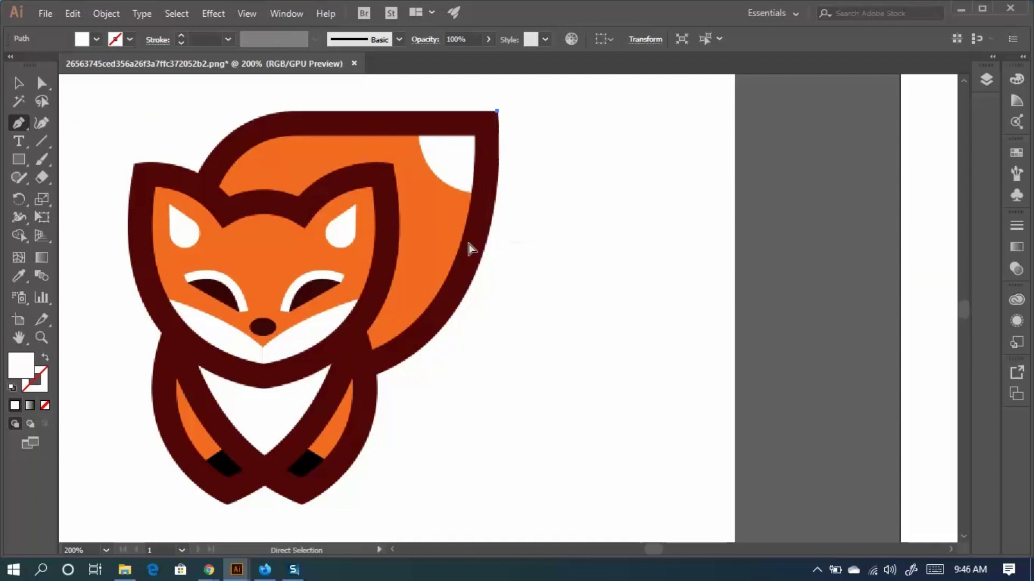
pyautogui.keyDown('ctrl'); pyautogui.click(471, 248); pyautogui.keyUp('ctrl')
# Draw a circle about 2.55 in wide with the Ellipse tool in the space to the right of the fox.
pyautogui.click(18, 160)
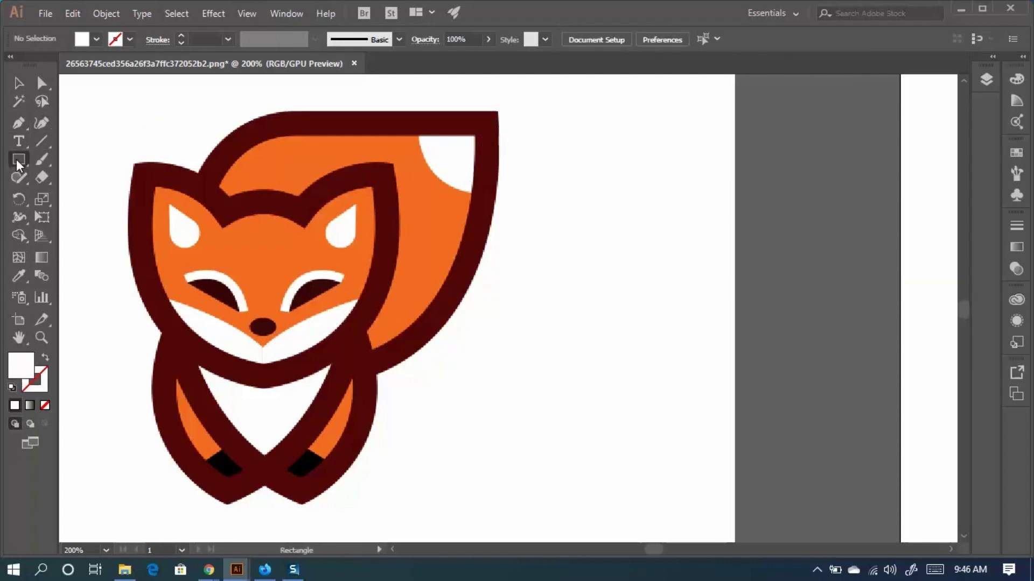
pyautogui.moveTo(19, 164); pyautogui.dragTo(80, 195)
pyautogui.press('space')
pyautogui.moveTo(611, 250); pyautogui.dragTo(454, 258)
pyautogui.moveTo(468, 145); pyautogui.dragTo(746, 388)
pyautogui.click(17, 82)
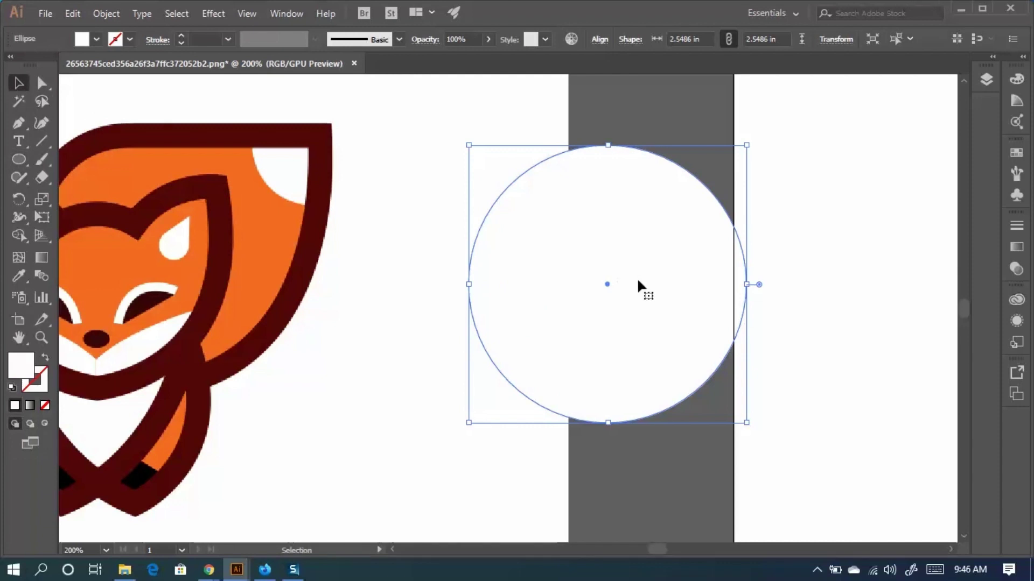
# Fill the circle with pure red, FF0000.
pyautogui.scroll(-2, 560, 300)
pyautogui.click(96, 39)
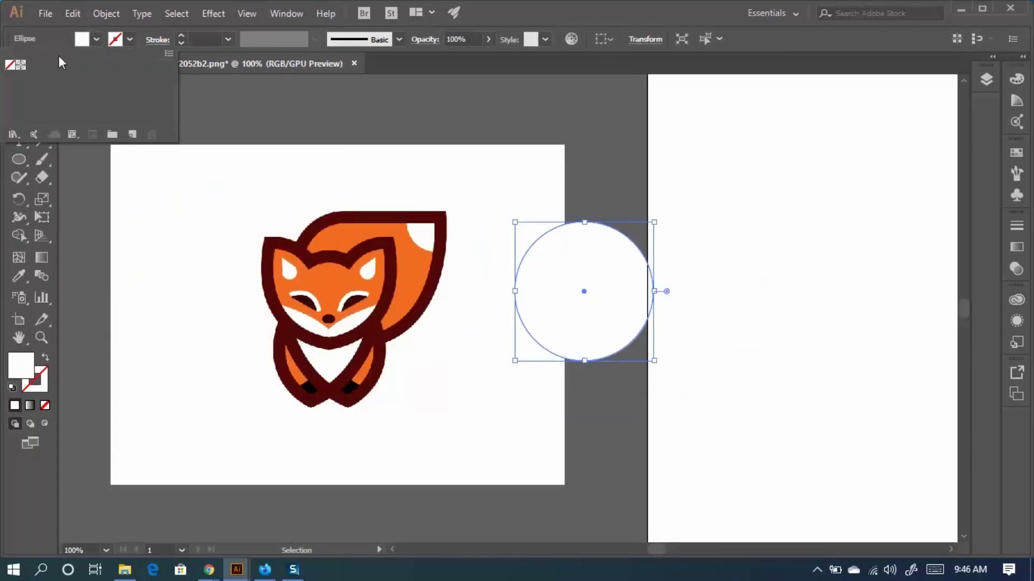
pyautogui.doubleClick(21, 370)
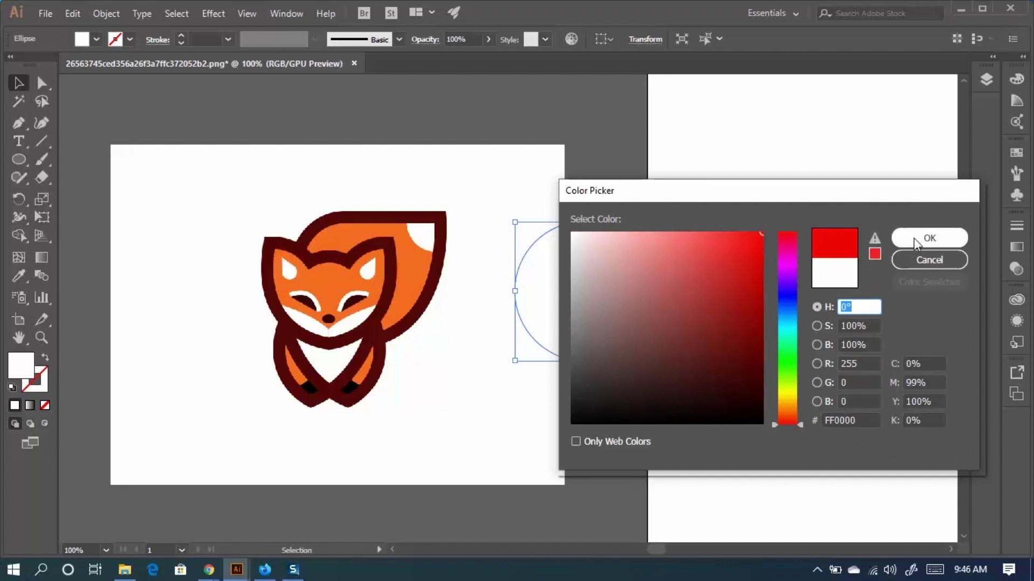
pyautogui.click(929, 238)
# Add an anchor point to the upper-right edge of the red circle with the Pen tool.
pyautogui.scroll(2, 628, 281)
pyautogui.click(41, 82)
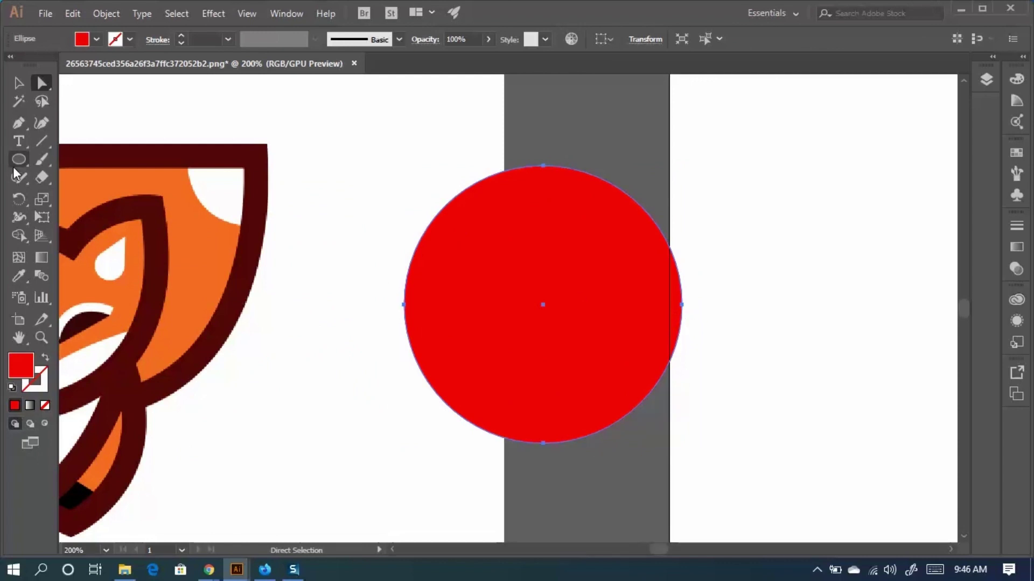
pyautogui.click(18, 128)
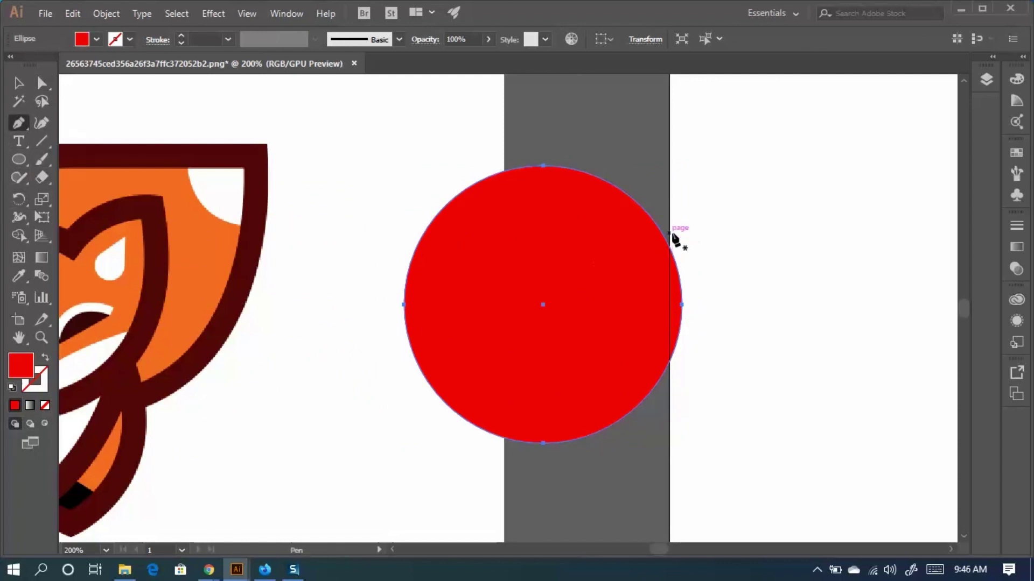
pyautogui.click(646, 212)
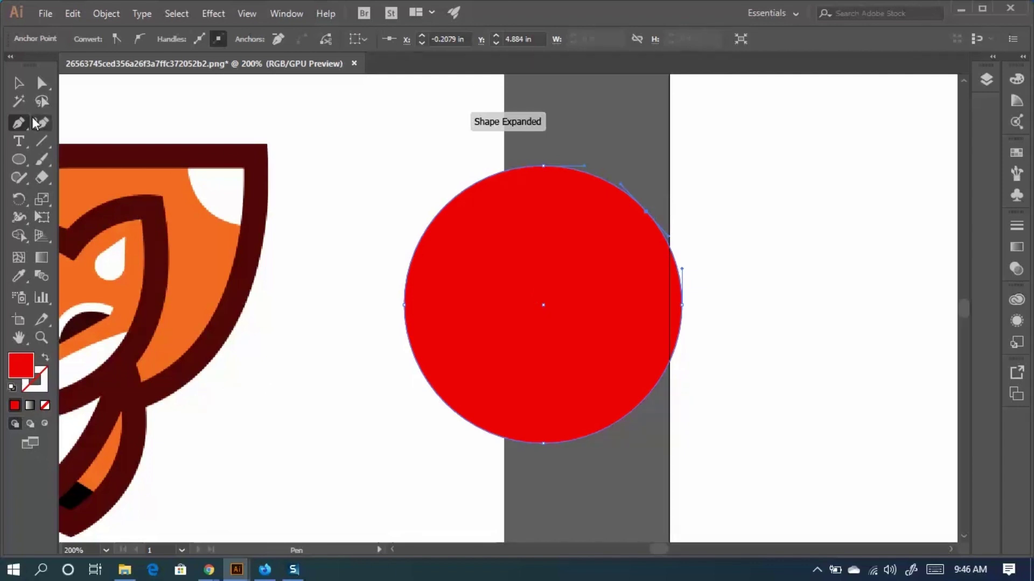
# Move the red circle to the right so that it is centred on the neighbouring artboard's left edge.
pyautogui.press('v')
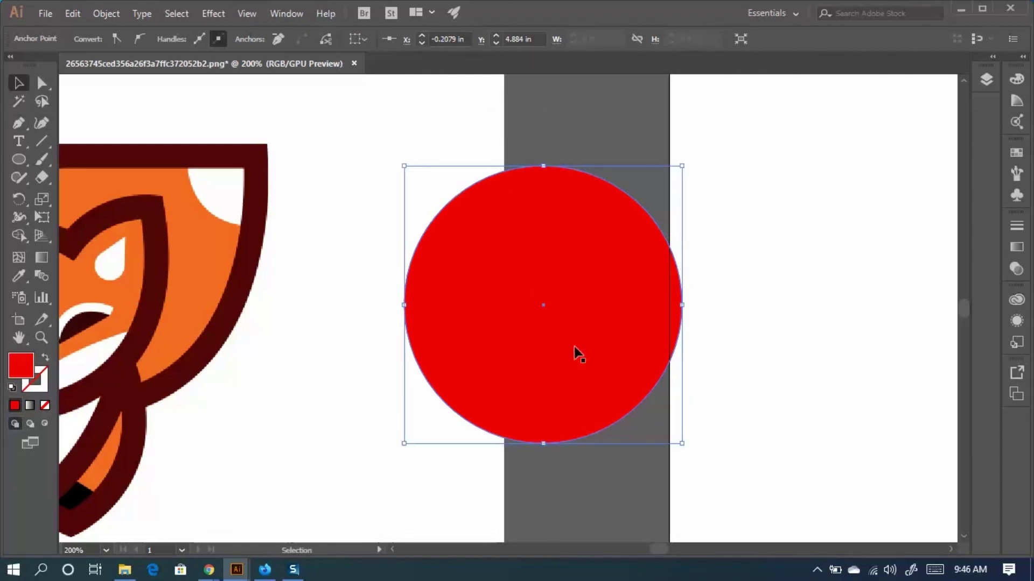
pyautogui.moveTo(575, 352); pyautogui.dragTo(661, 320)
pyautogui.moveTo(698, 227); pyautogui.dragTo(676, 250)
pyautogui.moveTo(627, 334); pyautogui.dragTo(681, 352)
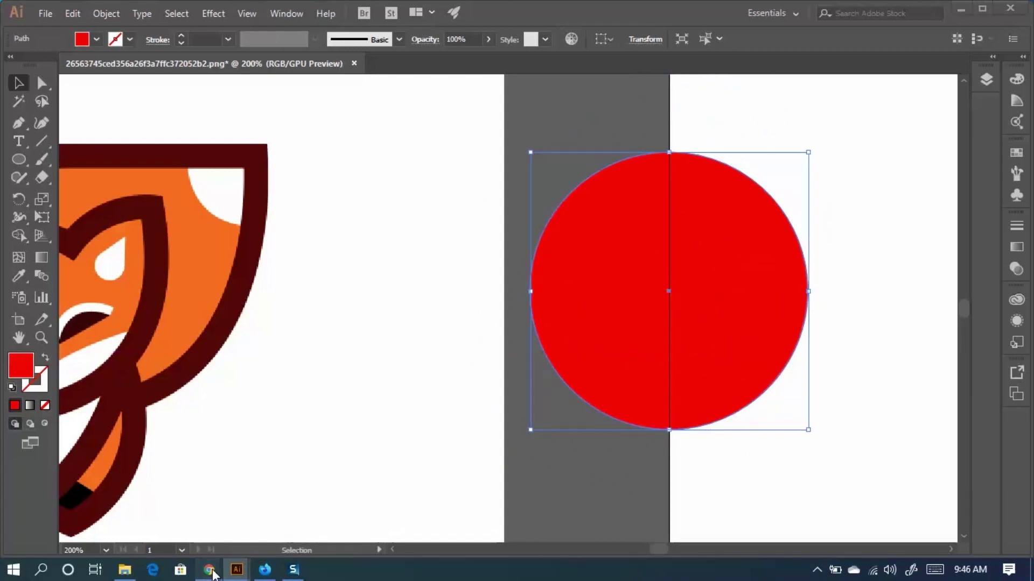
# Switch to Chrome, search Google for graphicriver in a new tab and open the GraphicRiver site.
pyautogui.moveTo(209, 569)
pyautogui.click(183, 536)
pyautogui.click(882, 12)
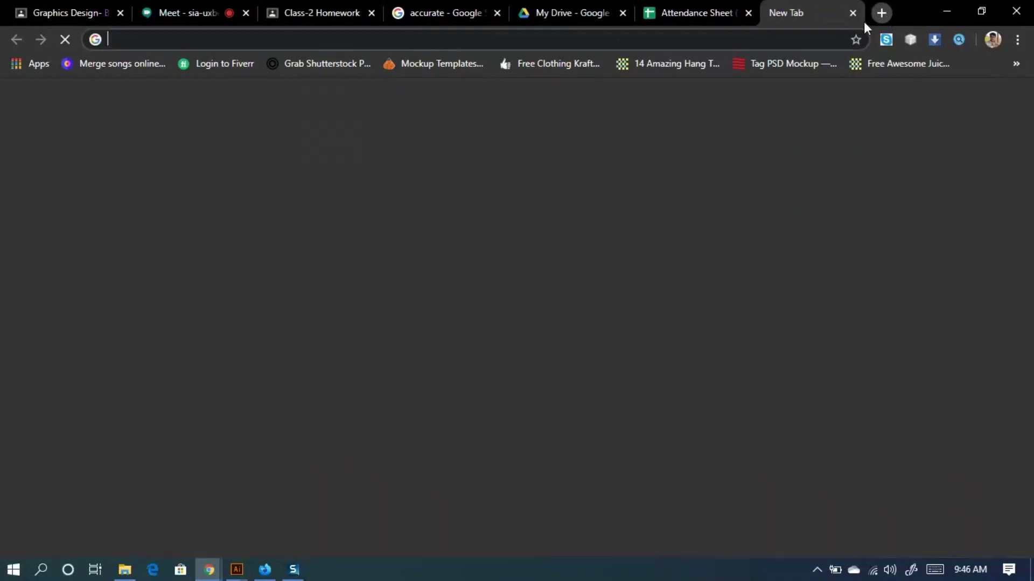
pyautogui.click(216, 40)
pyautogui.write('graphic')
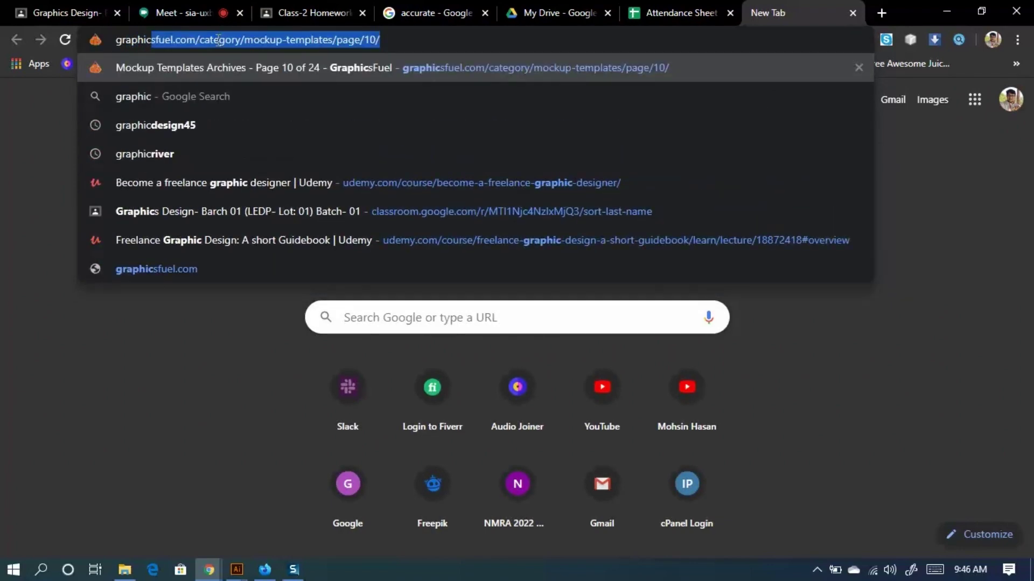
pyautogui.write('rive')
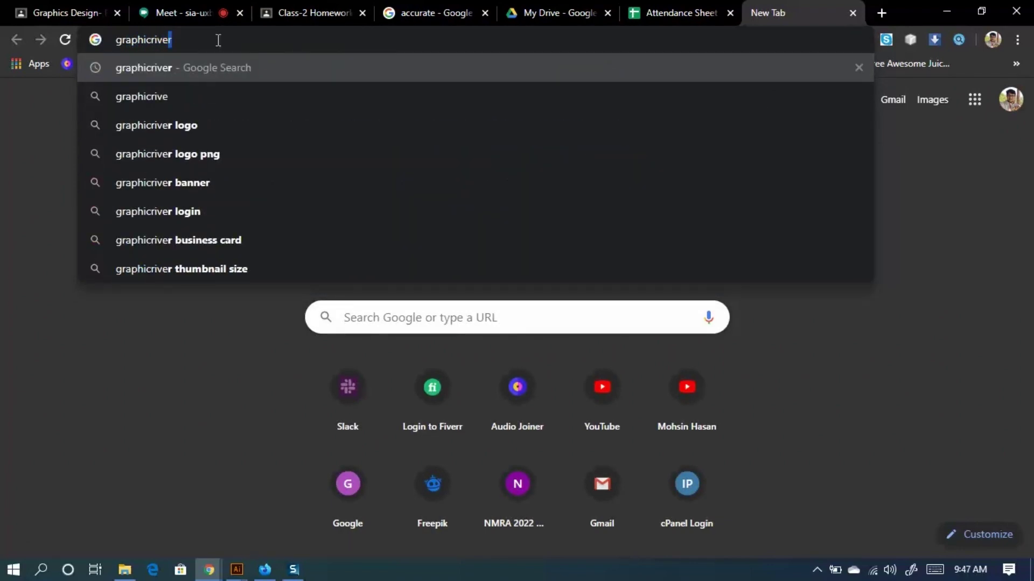
pyautogui.press('Return')
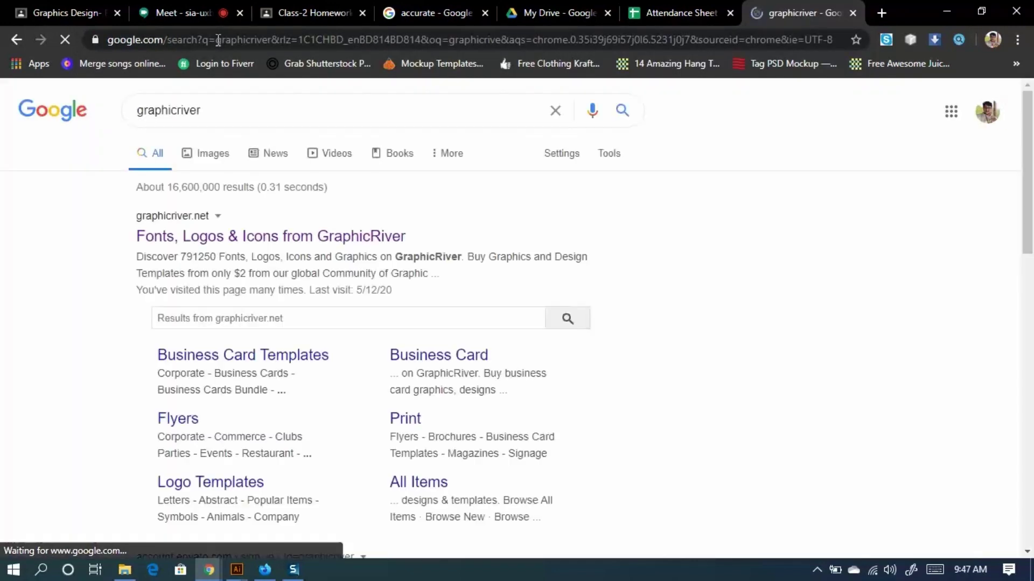
pyautogui.click(162, 240)
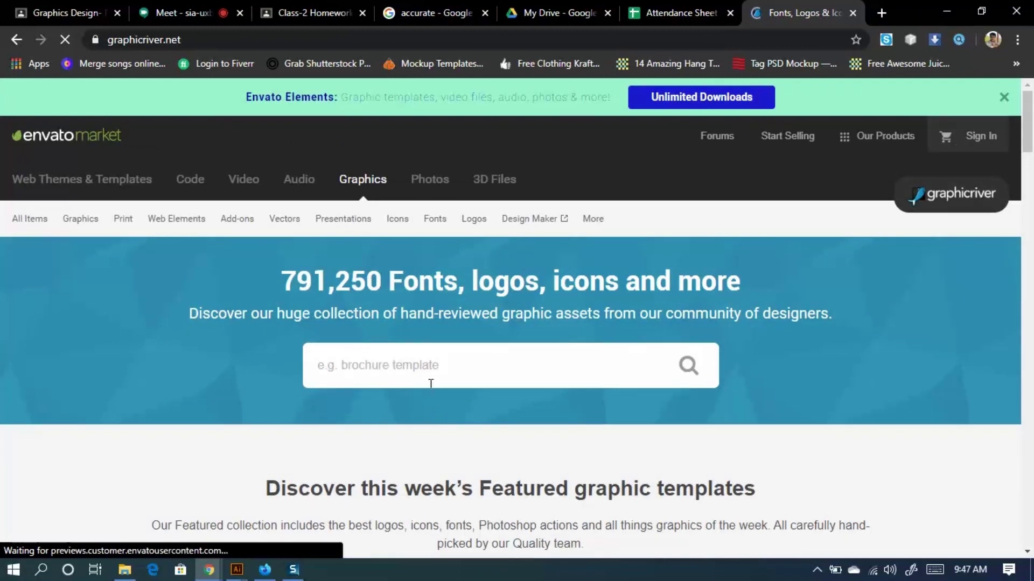
# Search GraphicRiver for "log" and open the Owl Log logo item from the results.
pyautogui.click(425, 366)
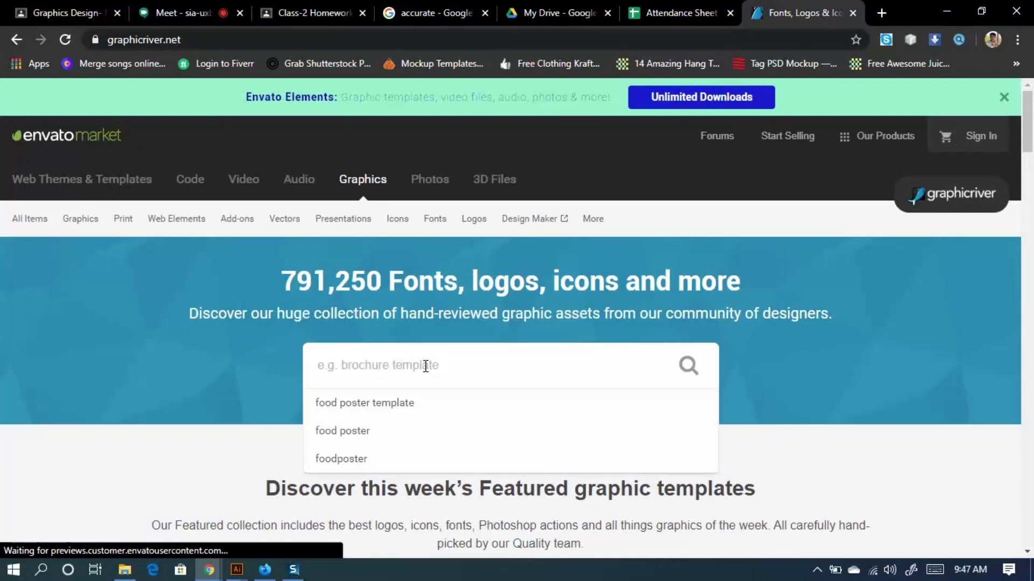
pyautogui.write('log')
pyautogui.press('Return')
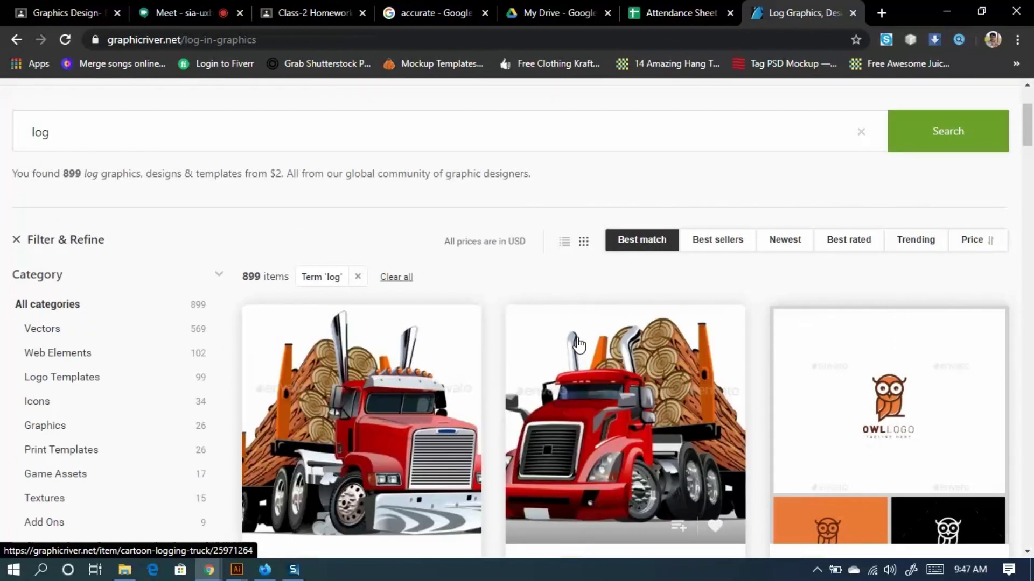
pyautogui.scroll(-4, 909, 226)
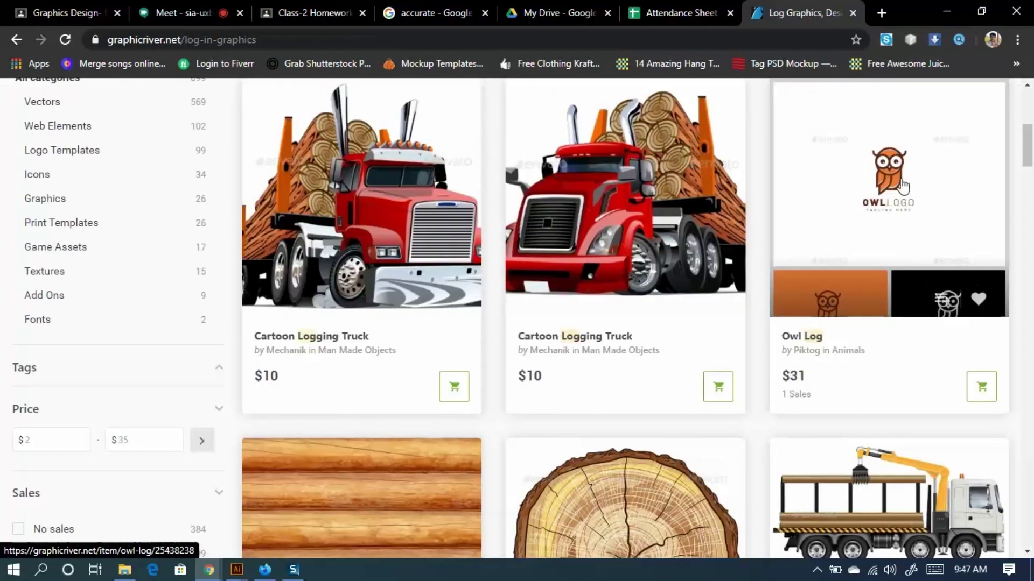
pyautogui.click(911, 182)
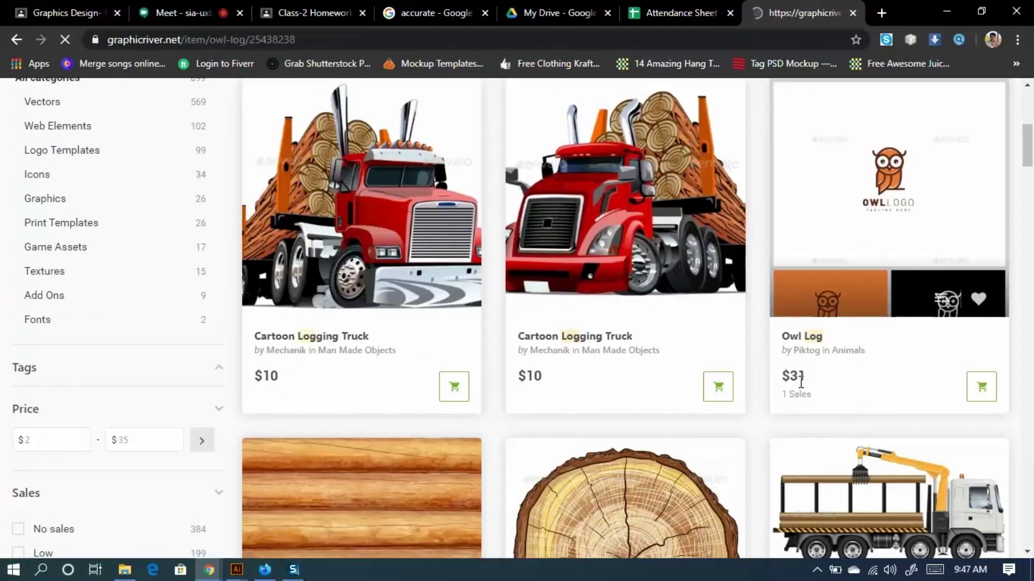
# Examine the Owl Log item's logo previews, included files and sales details, then return to the search results.
pyautogui.scroll(-3, 389, 403)
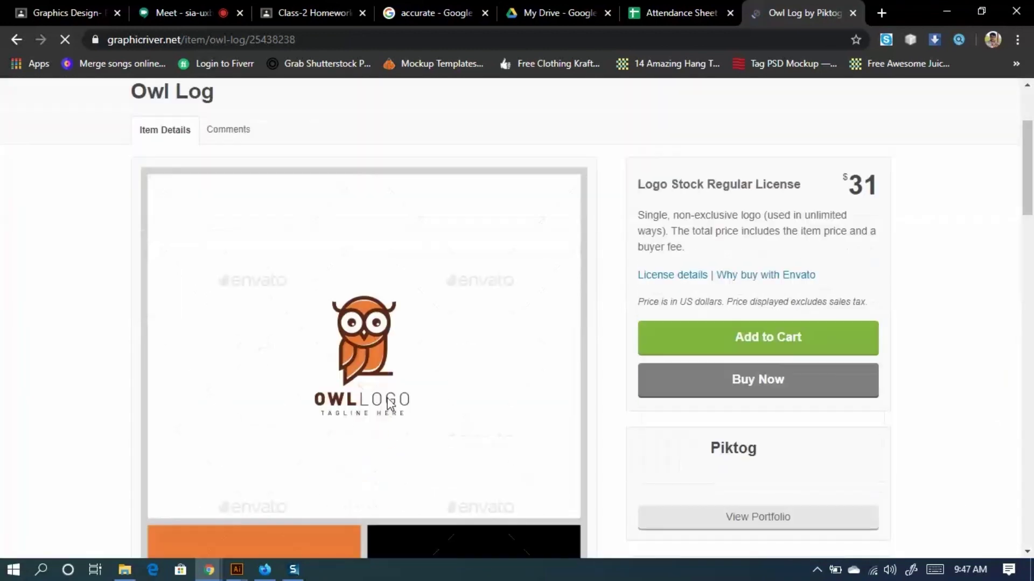
pyautogui.scroll(-3, 441, 371)
pyautogui.scroll(-2, 296, 377)
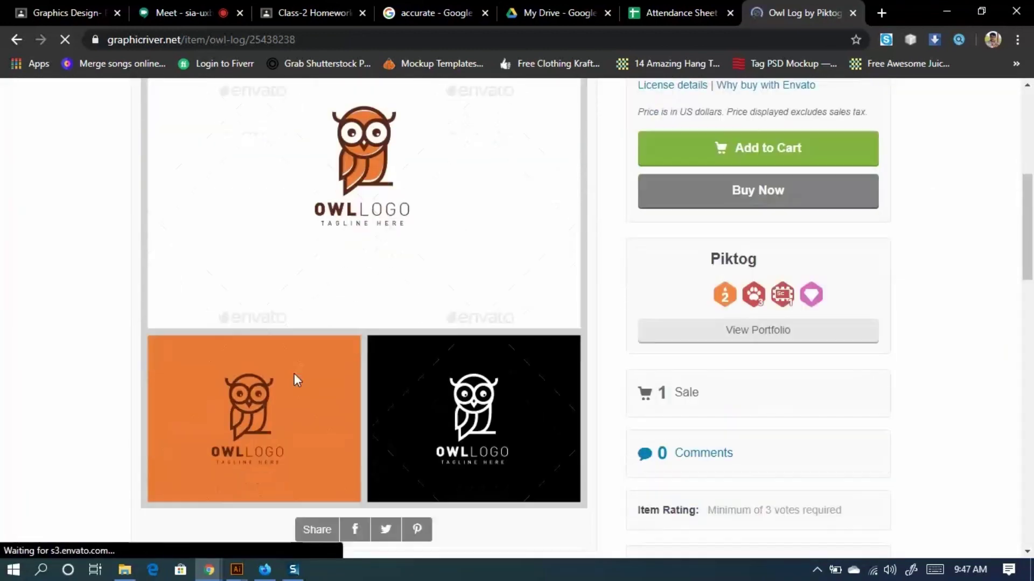
pyautogui.scroll(3, 259, 383)
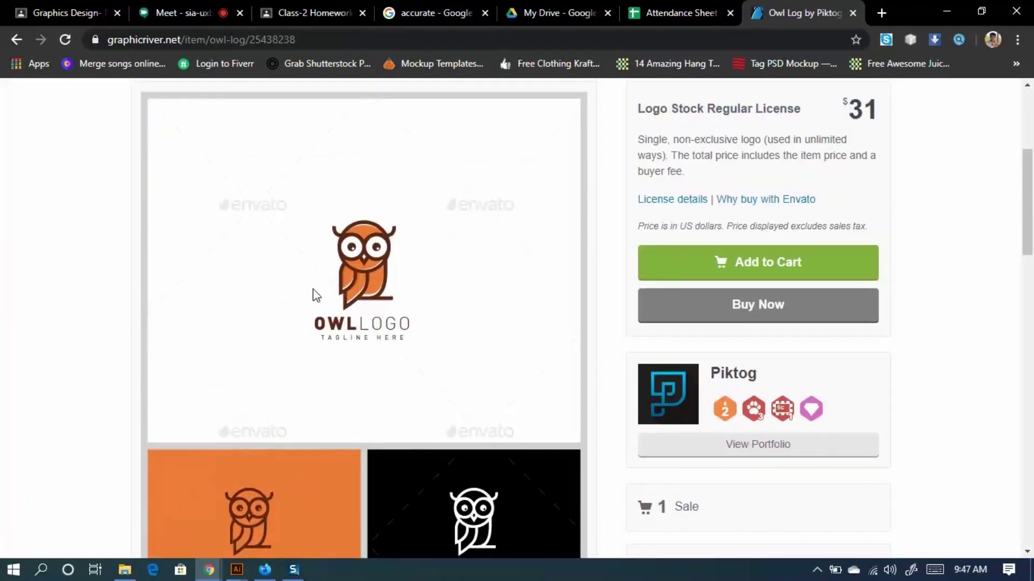
pyautogui.scroll(-20, 321, 249)
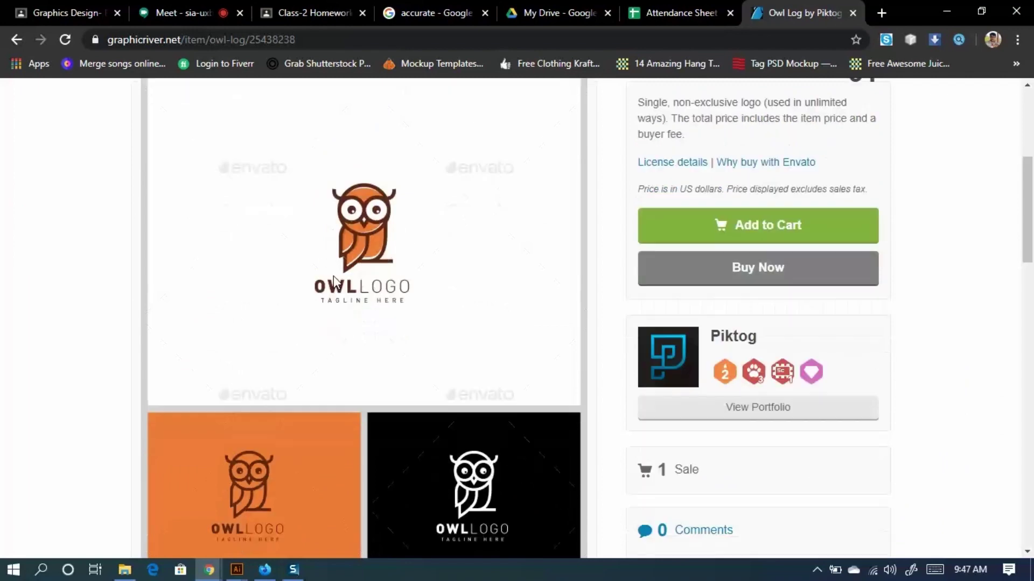
pyautogui.scroll(15, 428, 383)
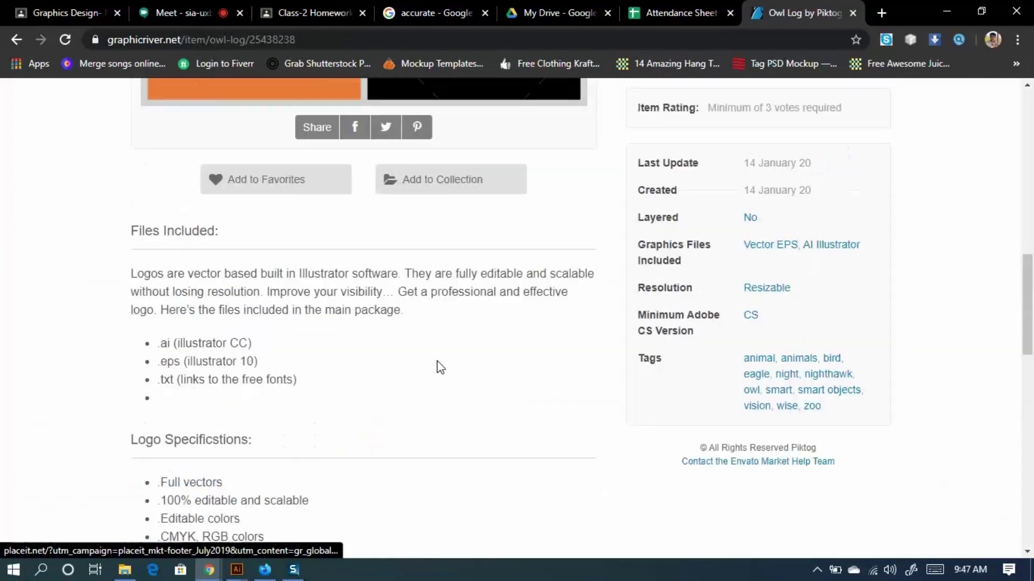
pyautogui.scroll(1, 360, 231)
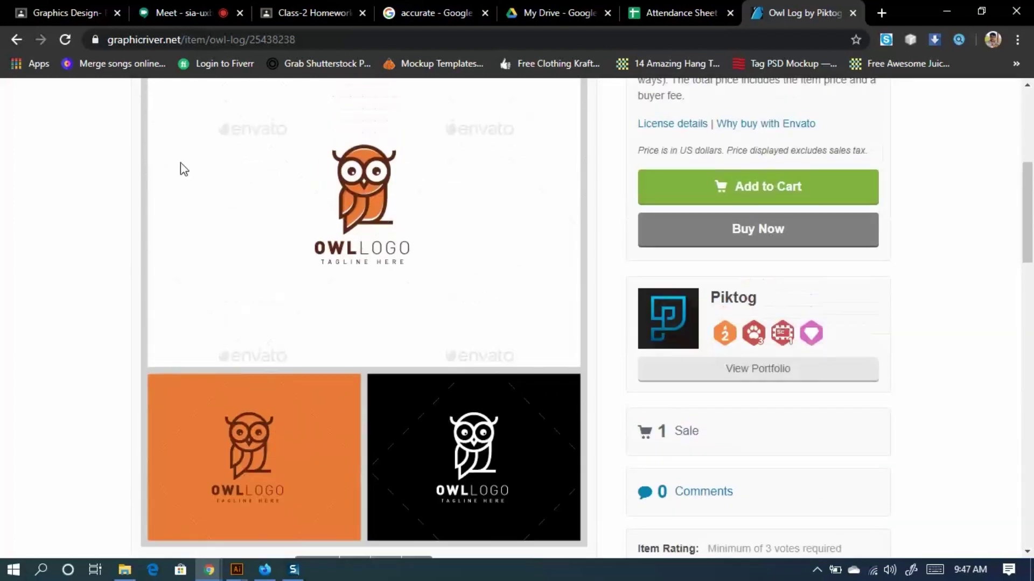
pyautogui.scroll(-1, 535, 354)
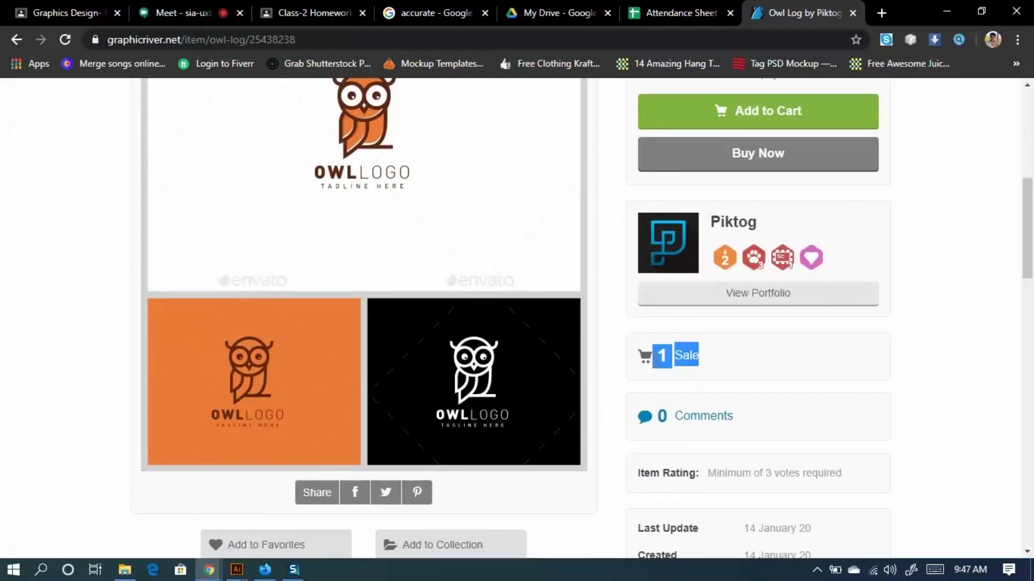
pyautogui.scroll(2, 445, 363)
pyautogui.click(13, 40)
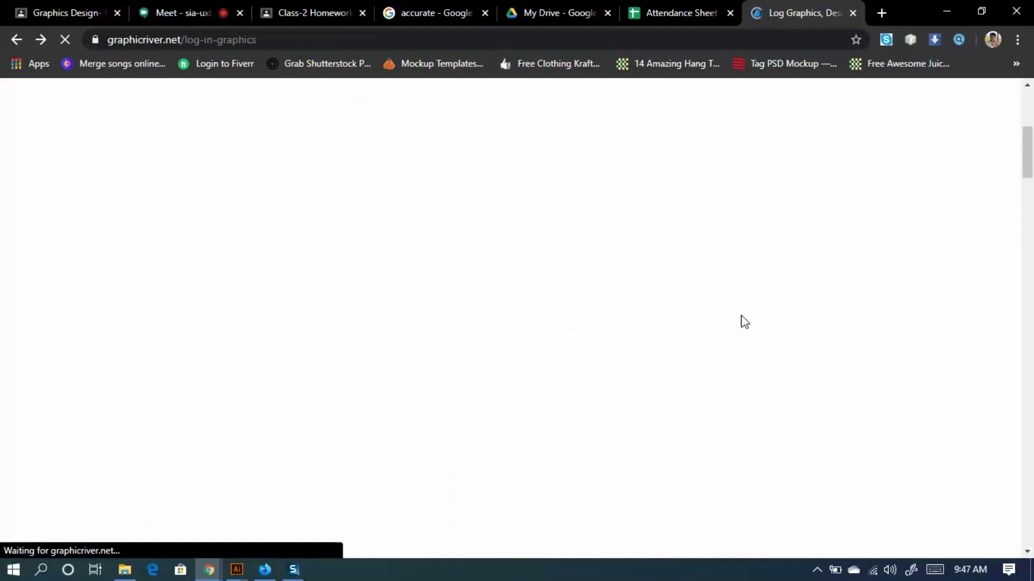
# Leave the log results and search GraphicRiver for "logo".
pyautogui.scroll(-12, 742, 320)
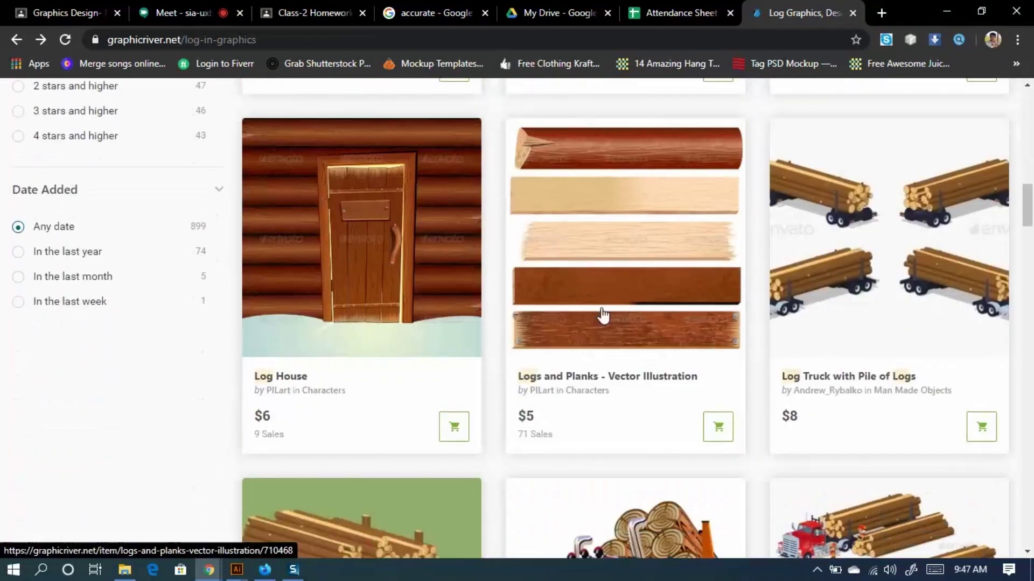
pyautogui.scroll(20, 370, 210)
pyautogui.click(101, 292)
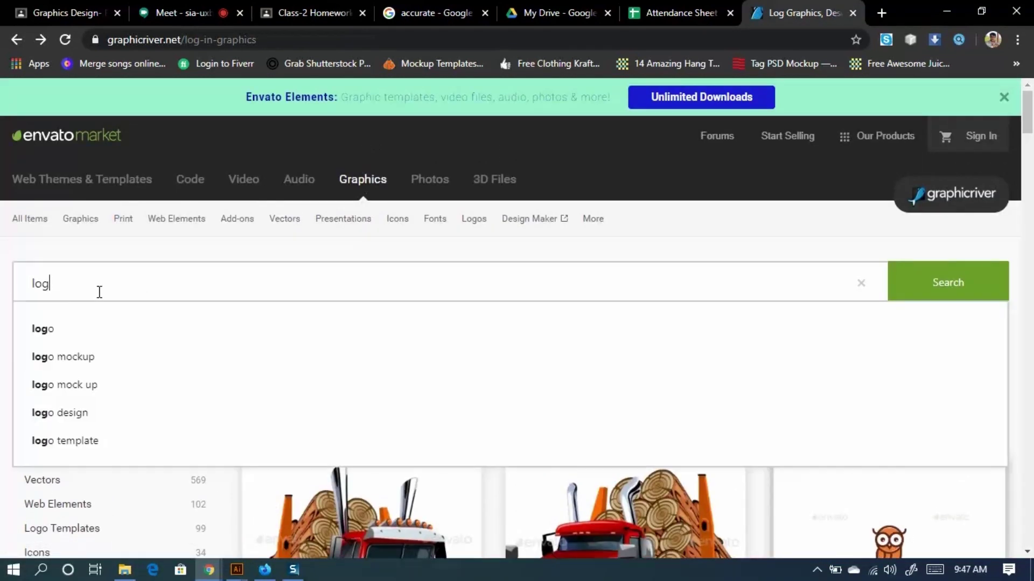
pyautogui.write('o')
pyautogui.press('Return')
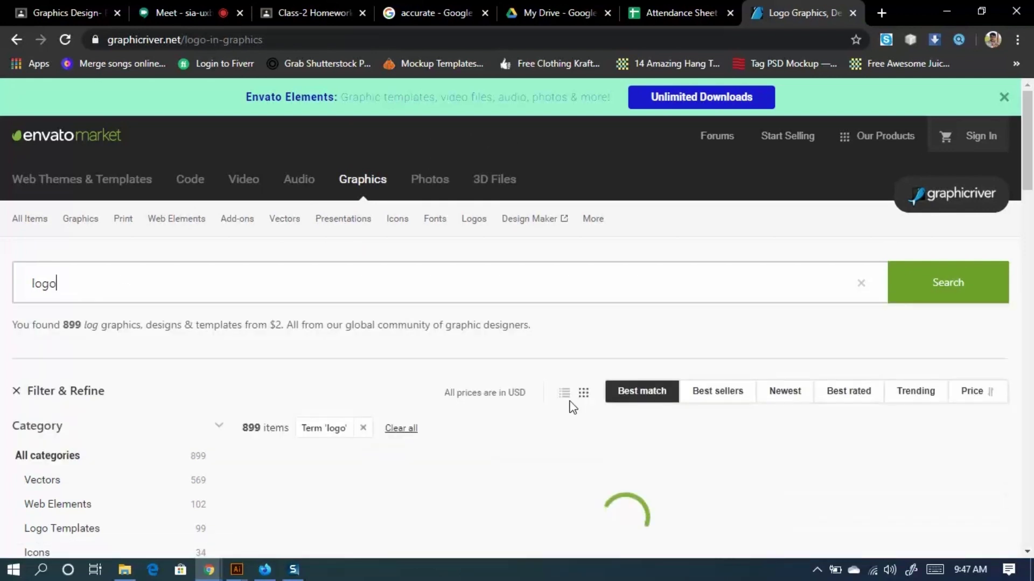
# Examine the animal, character and object logo designs and their prices through the first page of search results.
pyautogui.scroll(-5, 653, 323)
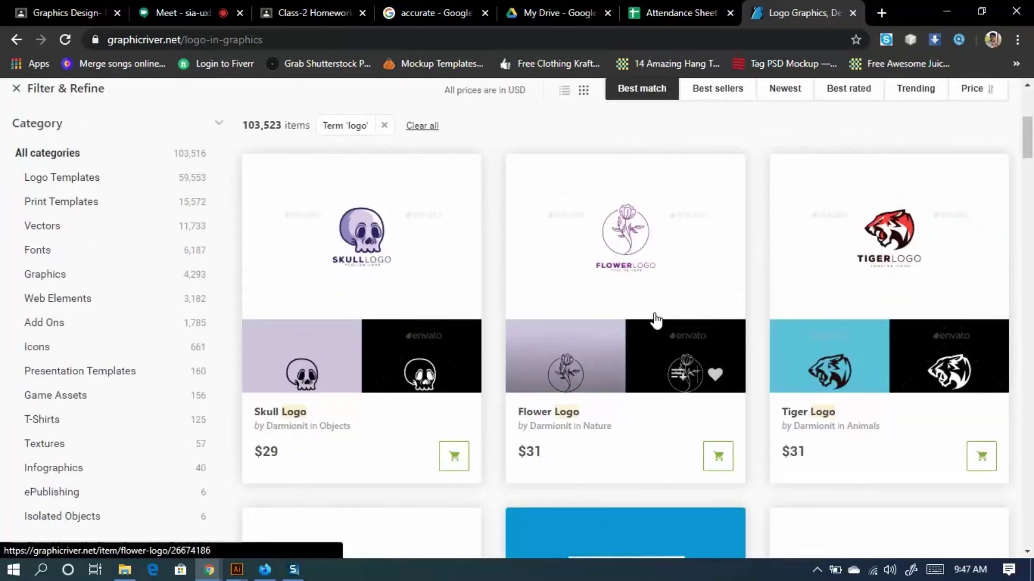
pyautogui.scroll(-4, 655, 322)
pyautogui.scroll(-4, 656, 321)
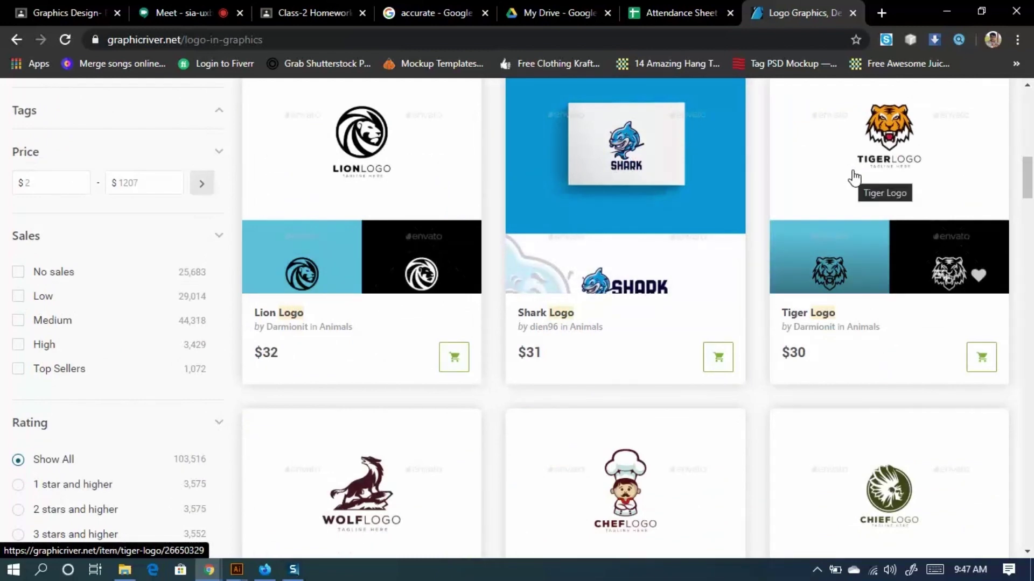
pyautogui.scroll(-8, 596, 318)
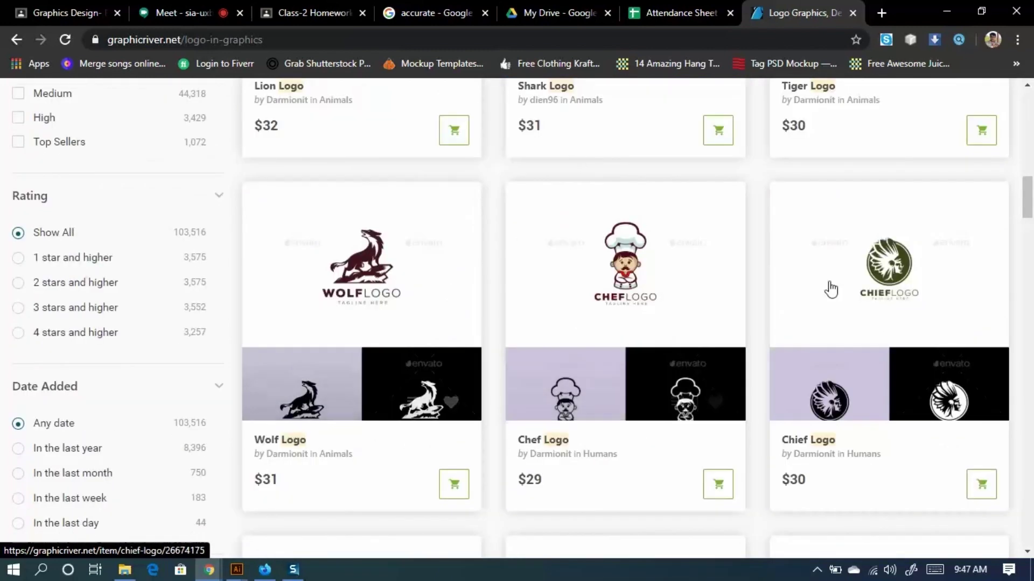
pyautogui.scroll(-17, 637, 370)
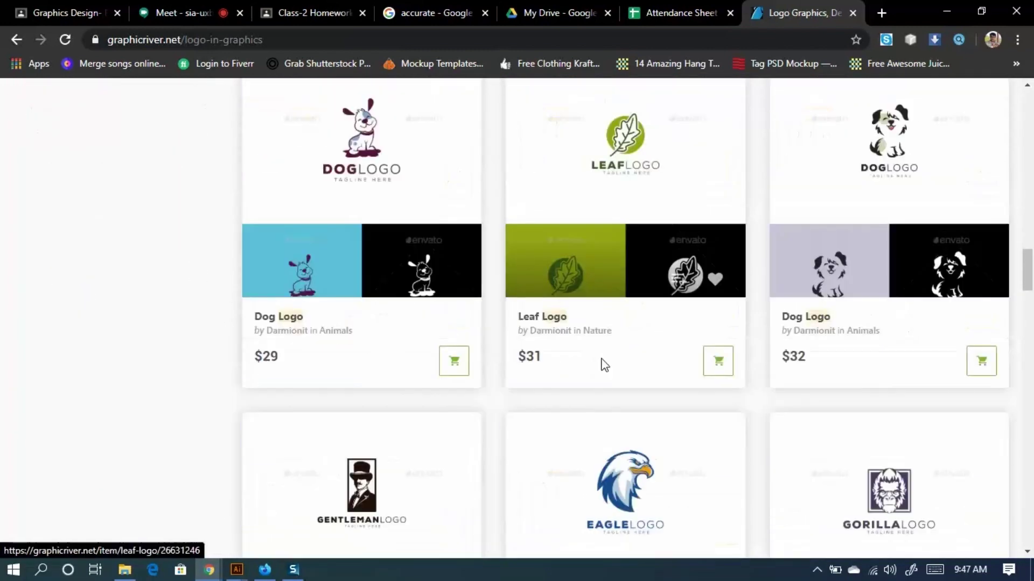
pyautogui.scroll(-6, 626, 365)
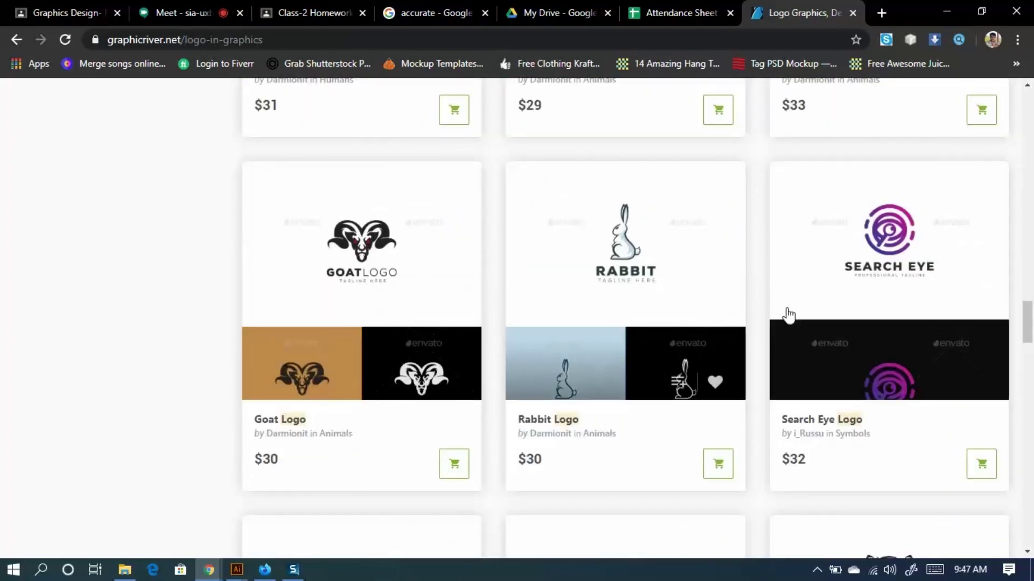
pyautogui.scroll(-5, 667, 253)
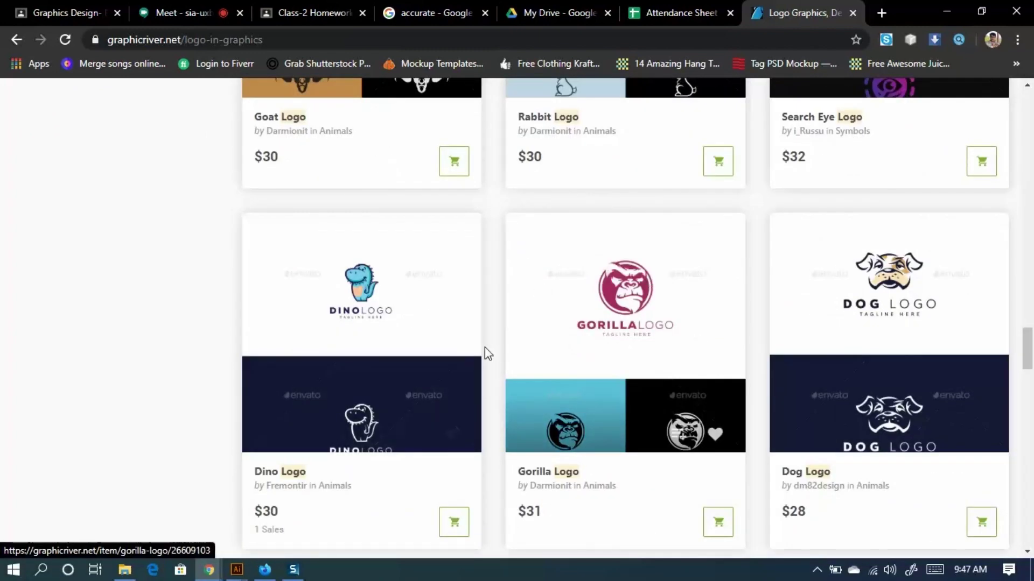
pyautogui.scroll(-3, 488, 388)
pyautogui.scroll(-4, 566, 426)
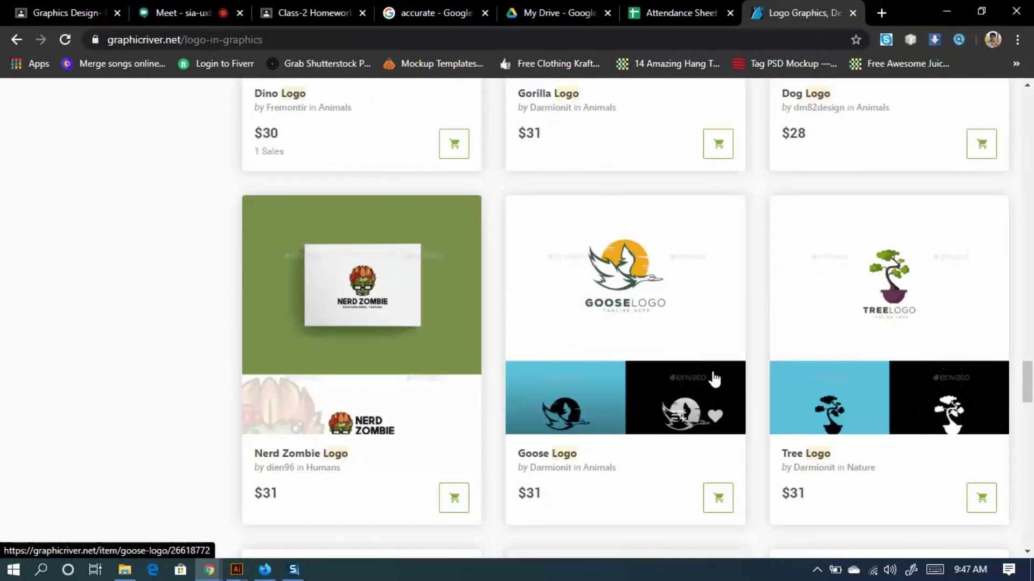
pyautogui.scroll(-3, 637, 366)
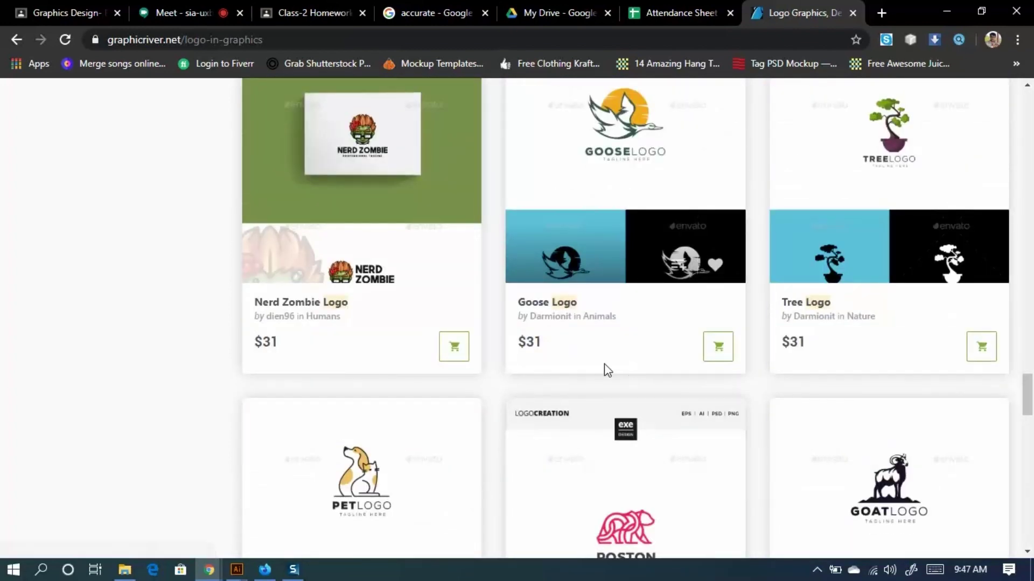
pyautogui.scroll(1, 120, 92)
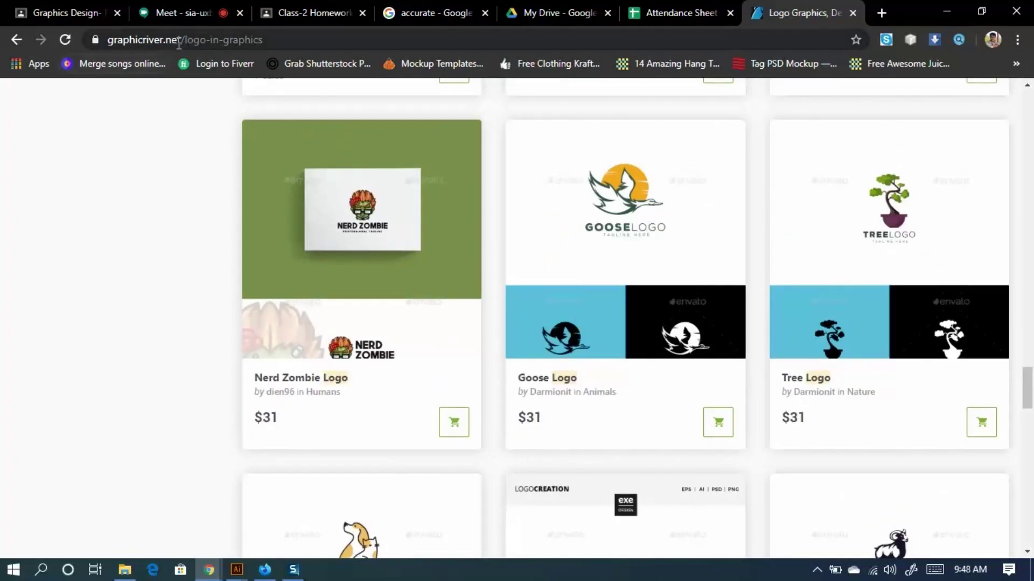
# Highlight the graphicriver.net address, then review the logo results to the end of the page and again from its beginning.
pyautogui.moveTo(184, 38); pyautogui.dragTo(98, 41)
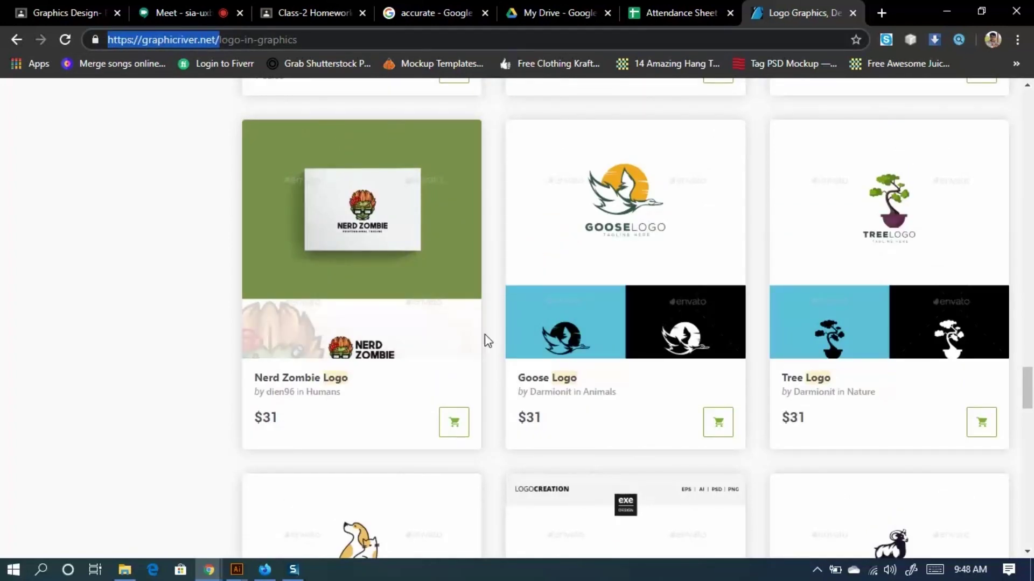
pyautogui.scroll(-10, 605, 330)
pyautogui.scroll(3, 677, 397)
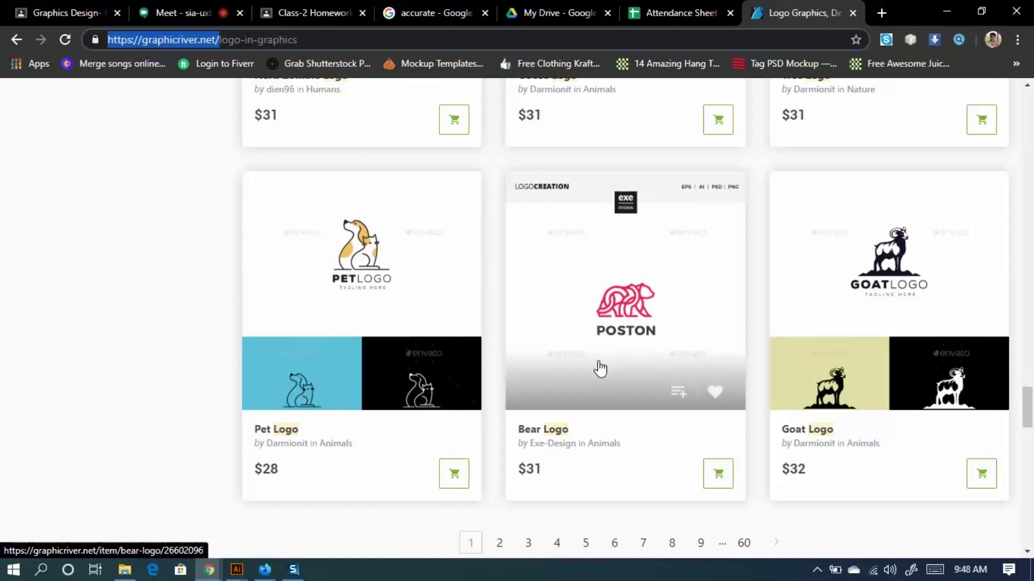
pyautogui.scroll(4, 599, 366)
pyautogui.scroll(5, 203, 120)
pyautogui.scroll(11, 533, 302)
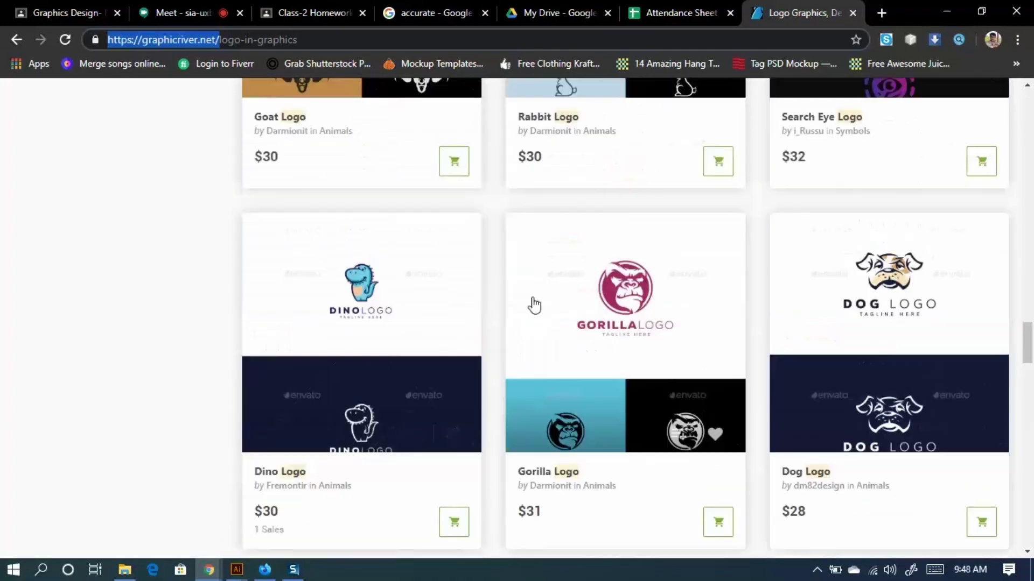
pyautogui.scroll(14, 541, 312)
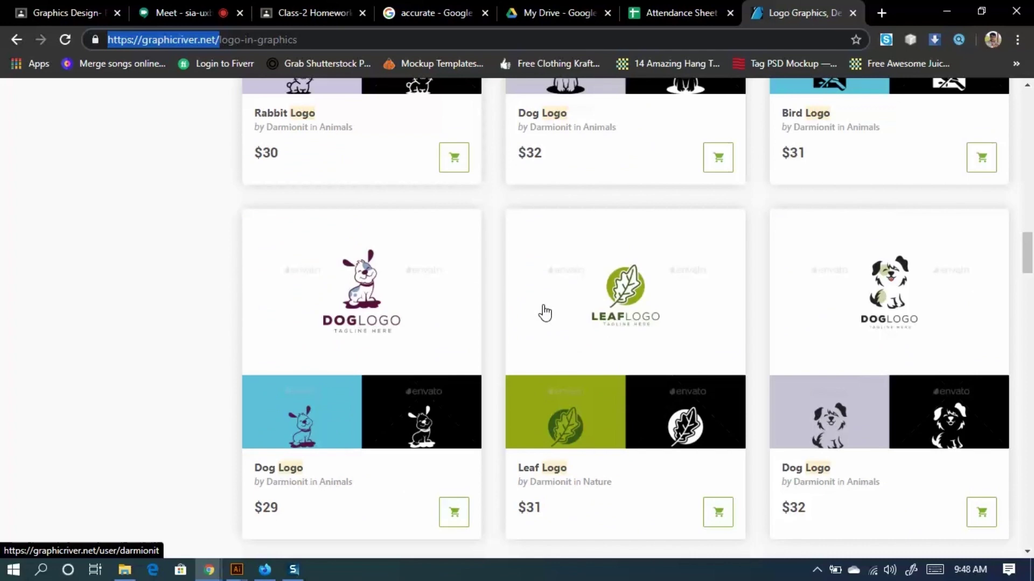
pyautogui.scroll(15, 491, 312)
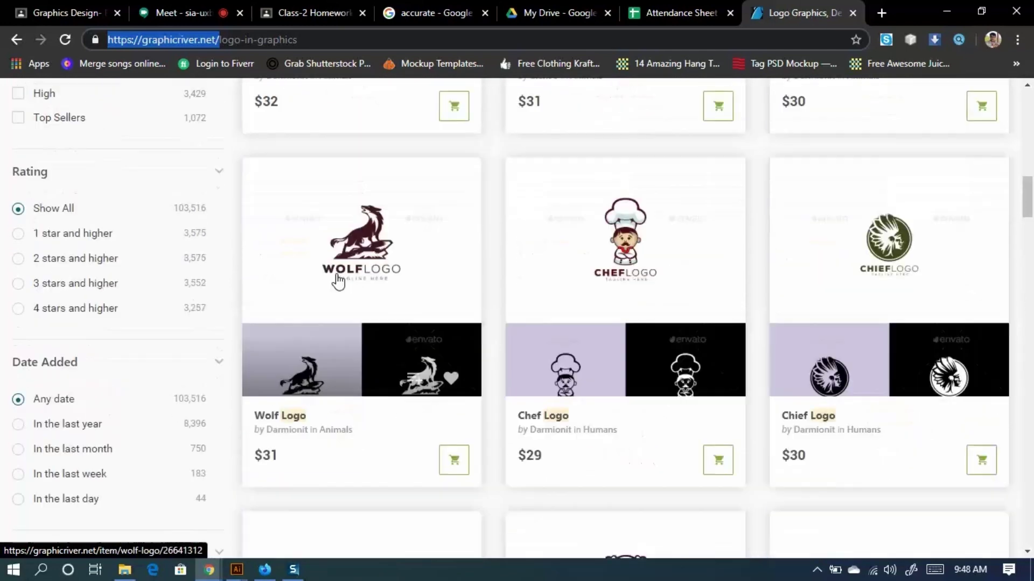
pyautogui.scroll(9, 410, 347)
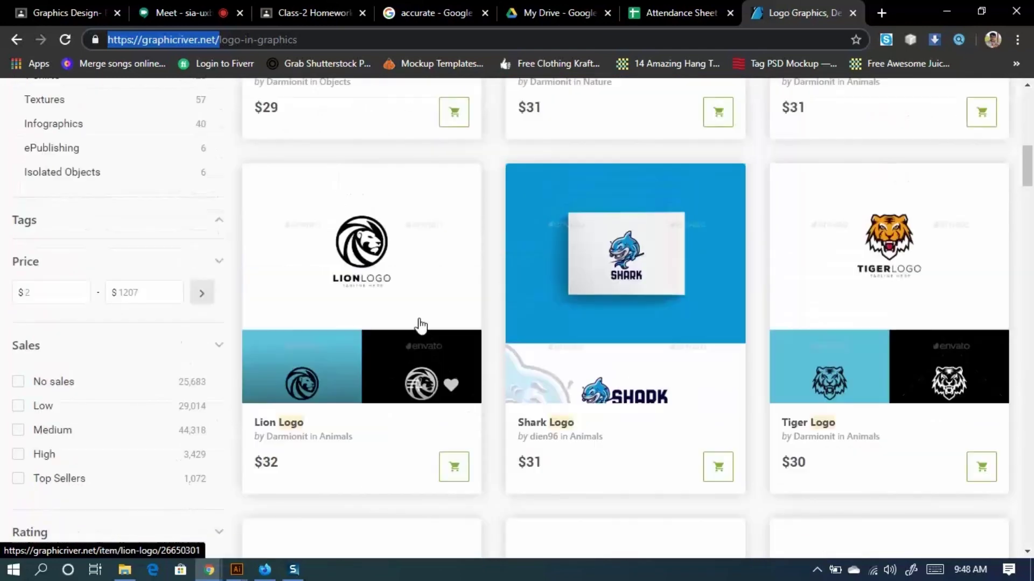
pyautogui.scroll(3, 411, 350)
pyautogui.scroll(4, 420, 338)
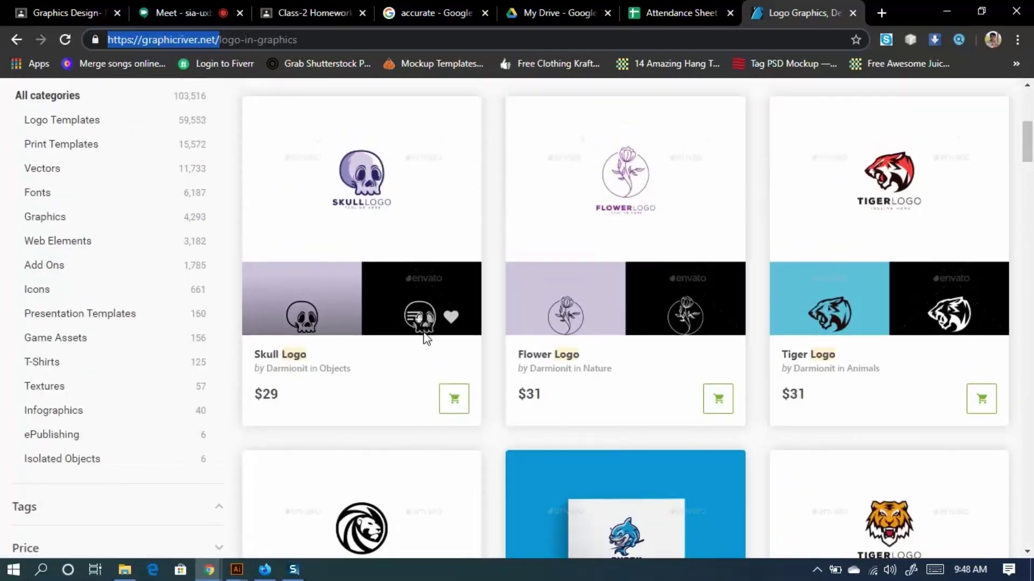
pyautogui.scroll(3, 429, 339)
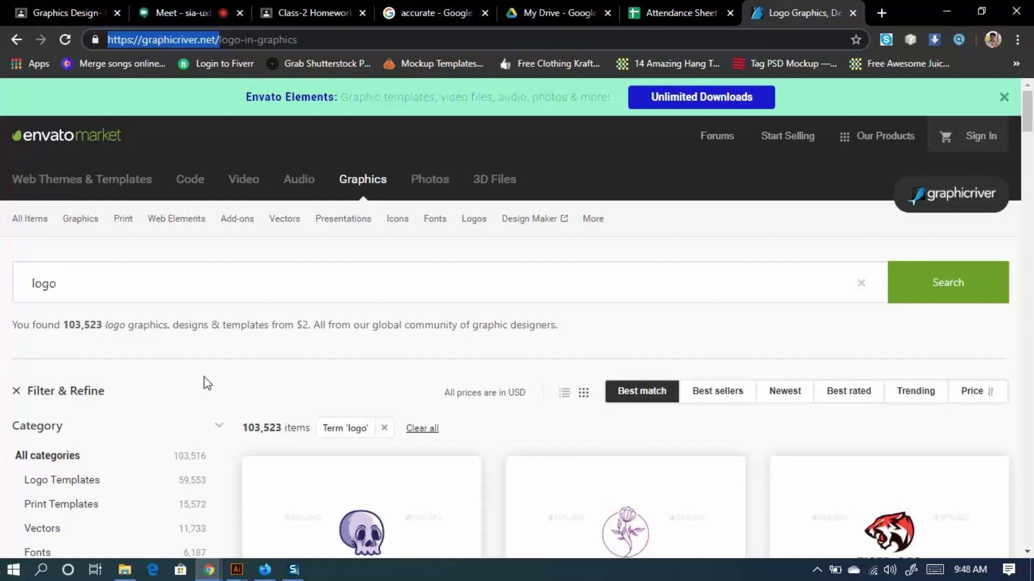
pyautogui.scroll(-5, 542, 457)
pyautogui.scroll(-4, 595, 393)
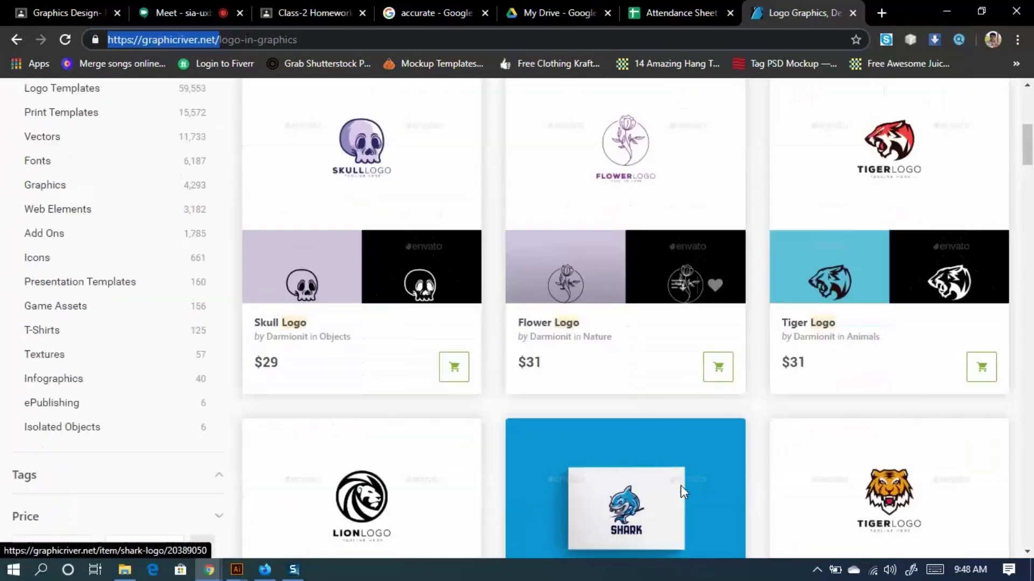
# Replace the logo search term with "flyer" and run the search on GraphicRiver.
pyautogui.scroll(10, 619, 481)
pyautogui.doubleClick(100, 297)
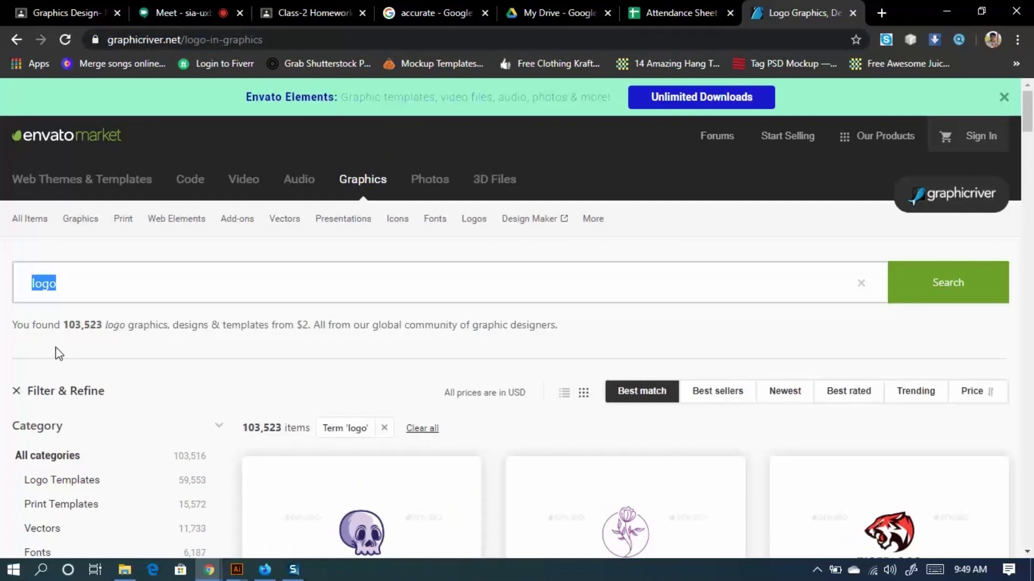
pyautogui.write('flyer')
pyautogui.press('Return')
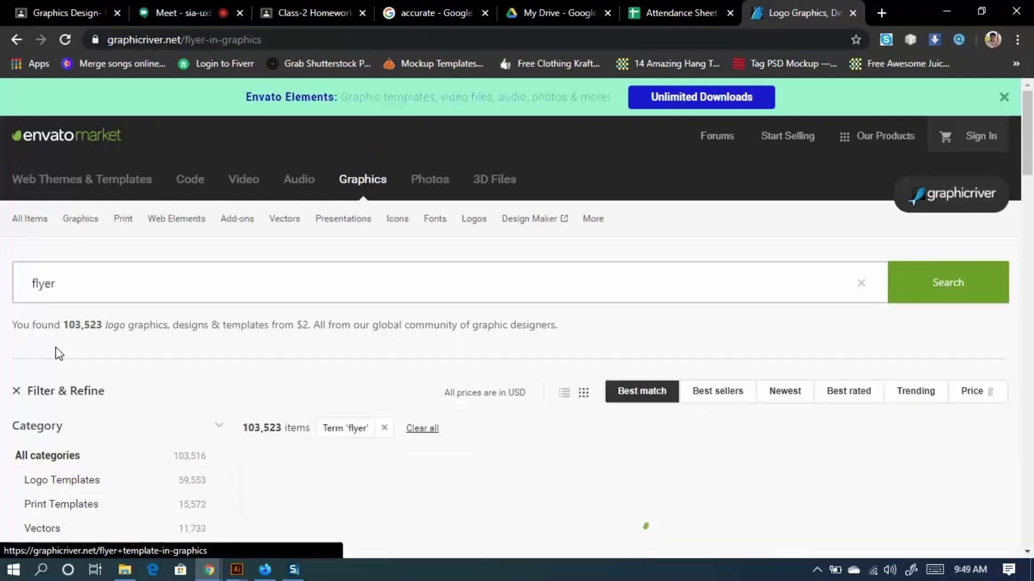
# Examine the flyer designs, highlighting the Friday Worship flyer's price and the Creative Flyer Template's sales, and return to the logo results.
pyautogui.scroll(-7, 572, 311)
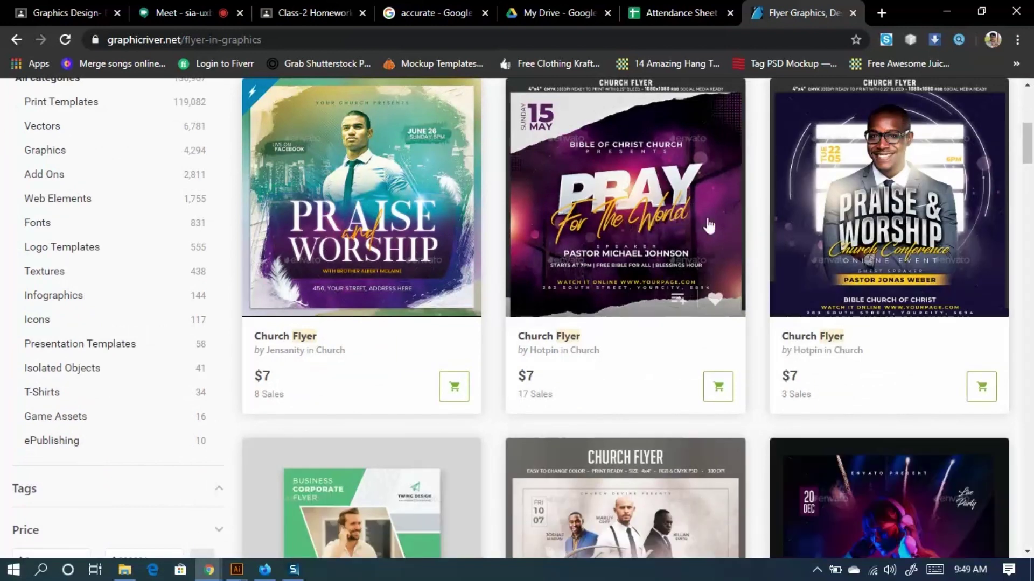
pyautogui.scroll(-4, 868, 379)
pyautogui.scroll(-3, 630, 380)
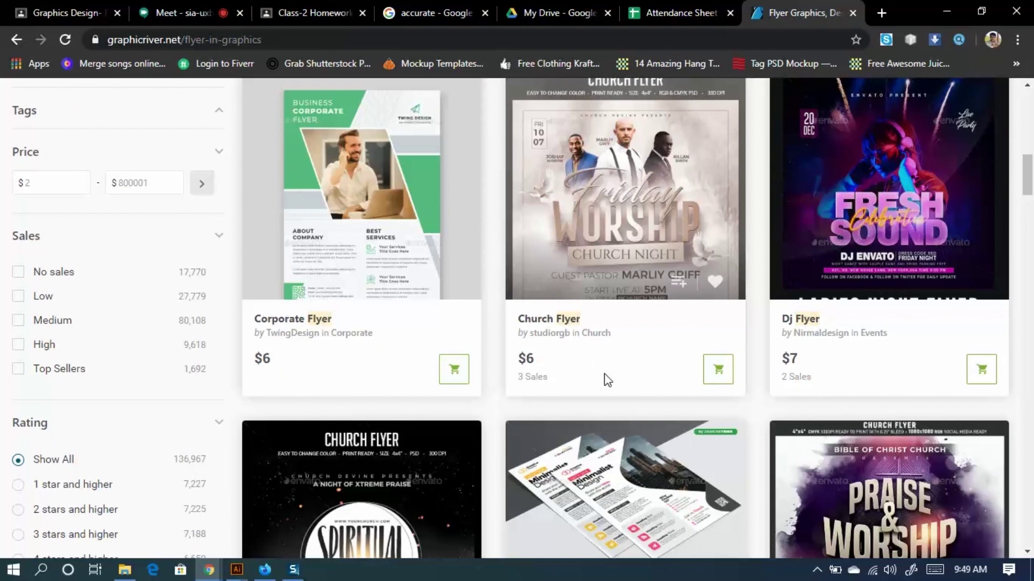
pyautogui.moveTo(548, 377); pyautogui.dragTo(514, 363)
pyautogui.doubleClick(521, 359)
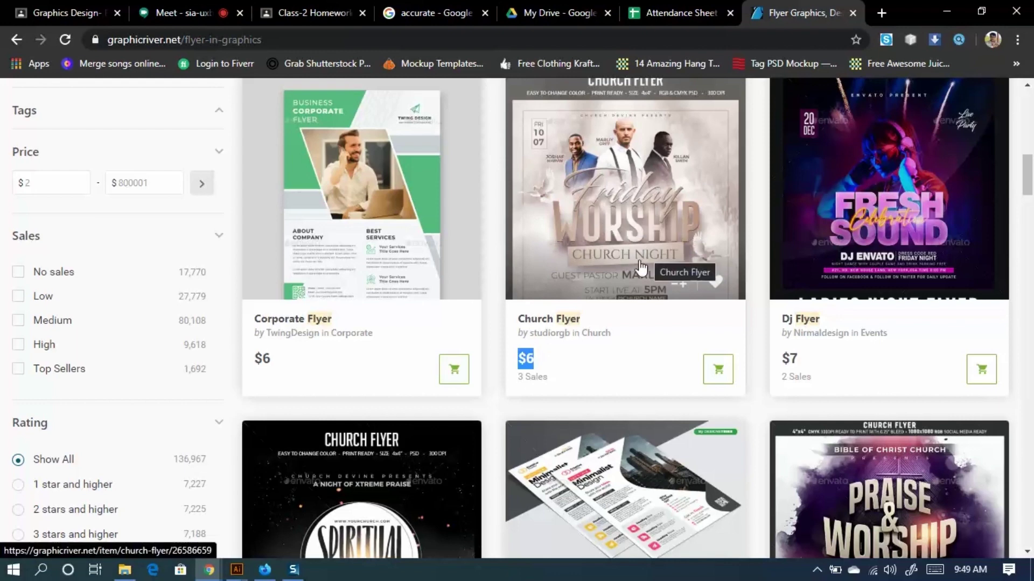
pyautogui.scroll(-4, 576, 410)
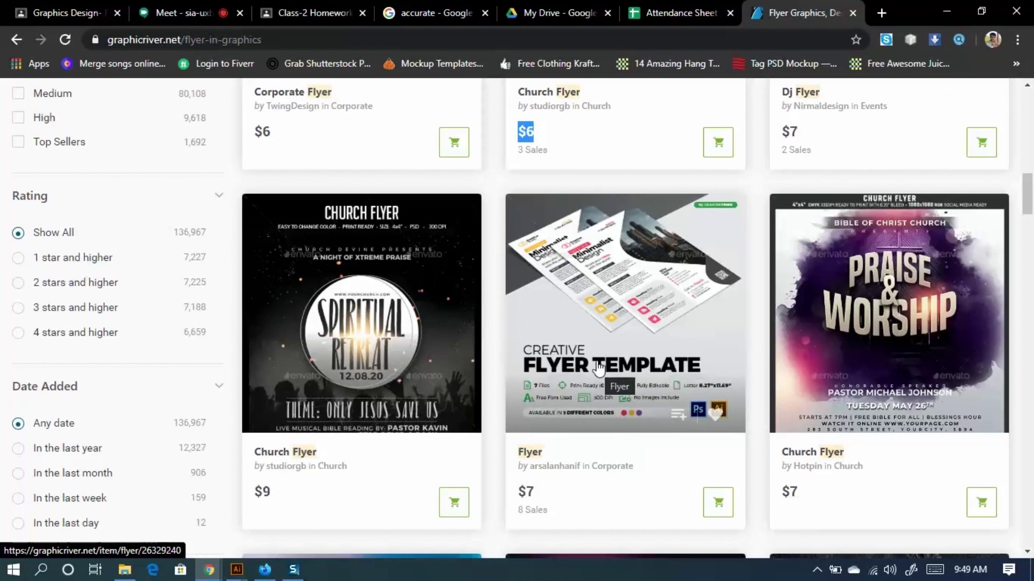
pyautogui.scroll(-2, 646, 270)
pyautogui.tripleClick(533, 434)
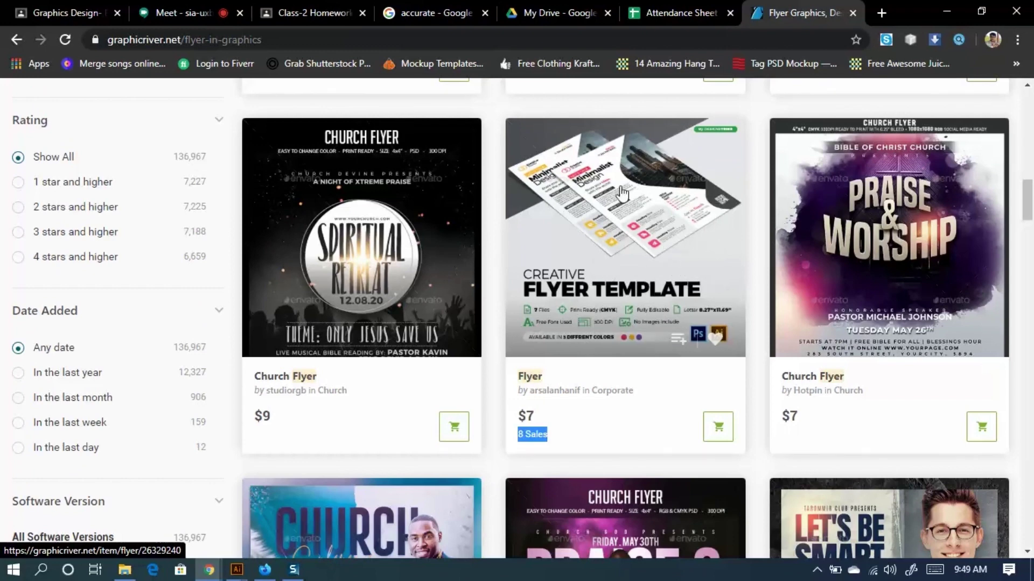
pyautogui.scroll(9, 592, 259)
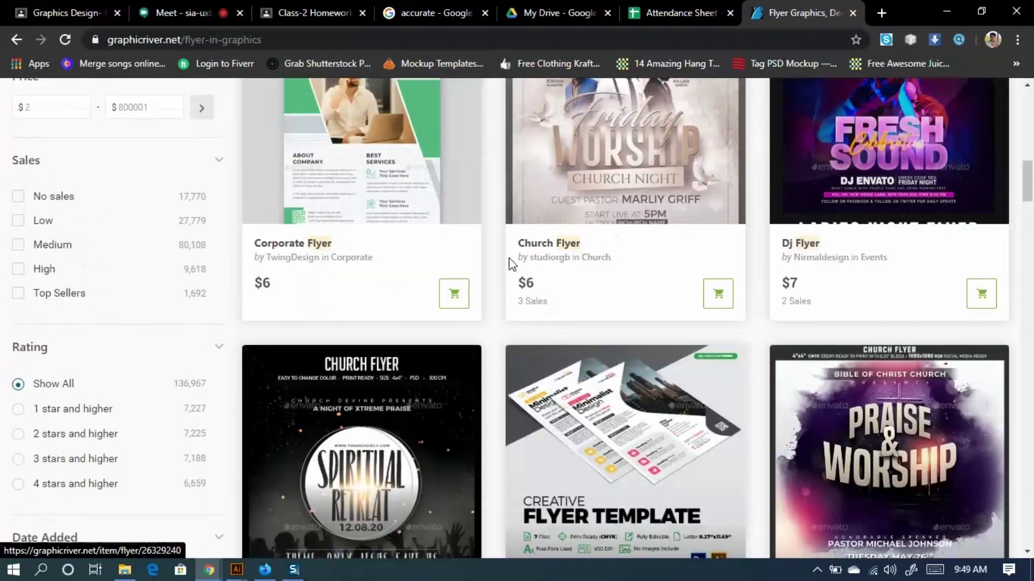
pyautogui.click(17, 40)
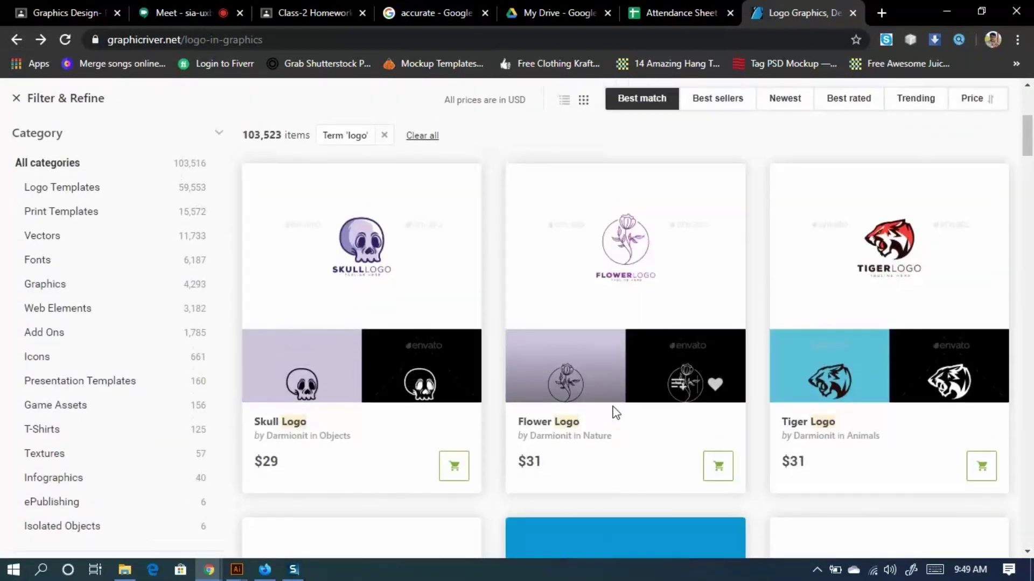
pyautogui.scroll(5, 603, 401)
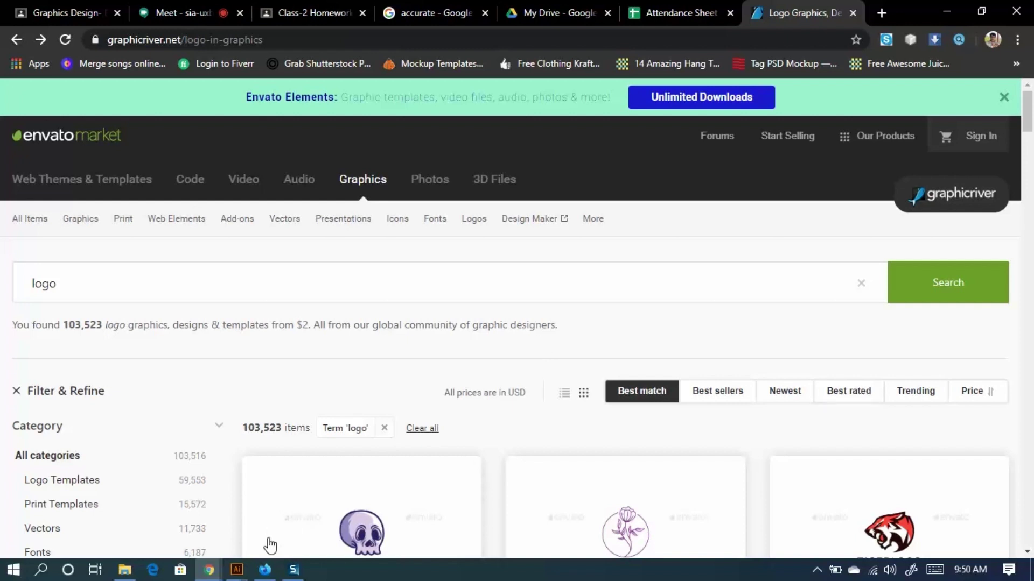
# Switch to Illustrator, move the red circle fully onto the blank artboard and deselect it.
pyautogui.moveTo(240, 573)
pyautogui.click(295, 509)
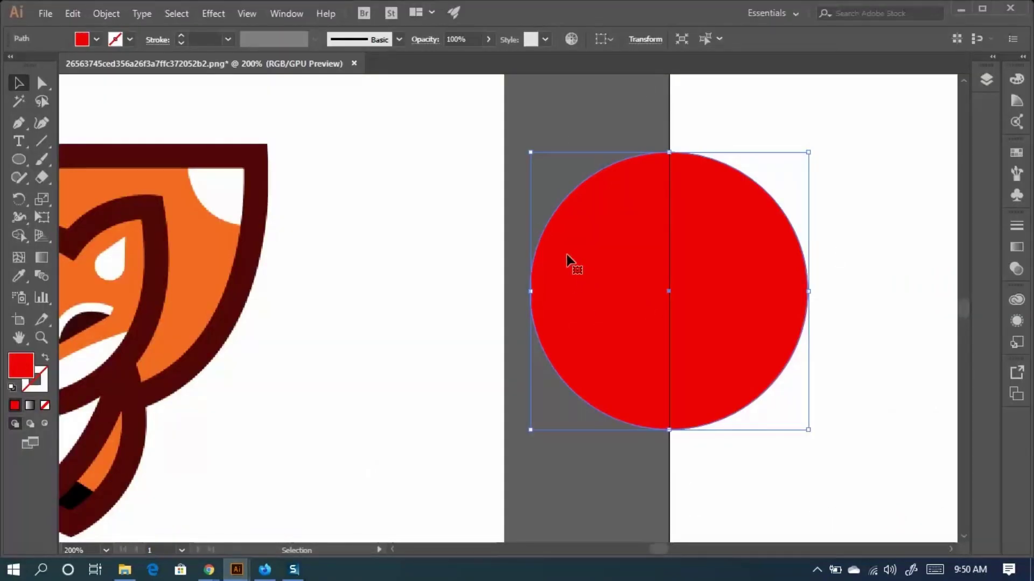
pyautogui.scroll(-2, 614, 255)
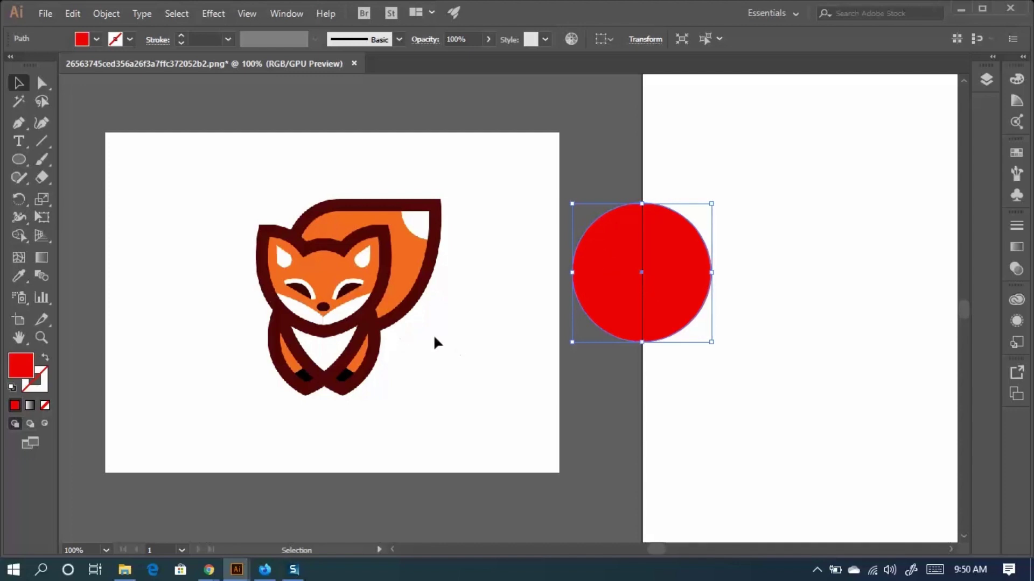
pyautogui.scroll(3, 409, 334)
pyautogui.moveTo(405, 332); pyautogui.dragTo(487, 407)
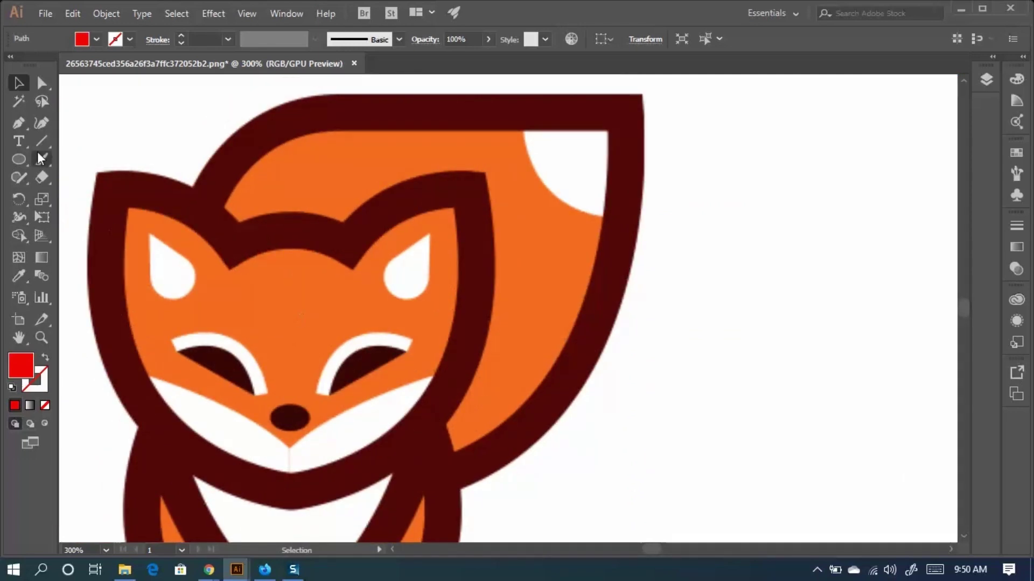
pyautogui.scroll(-4, 377, 305)
pyautogui.click(42, 82)
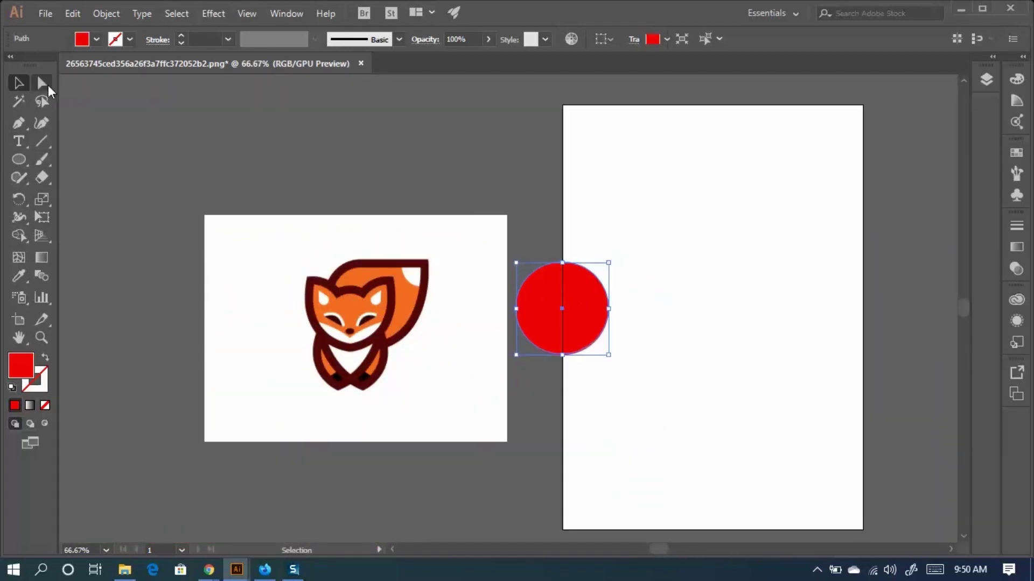
pyautogui.scroll(2, 602, 343)
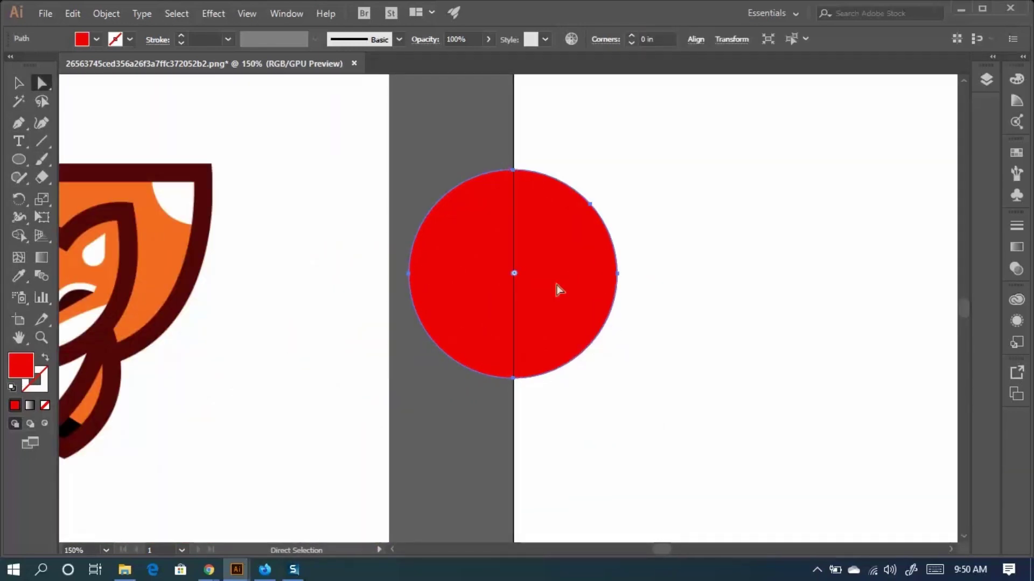
pyautogui.moveTo(559, 293); pyautogui.dragTo(731, 330)
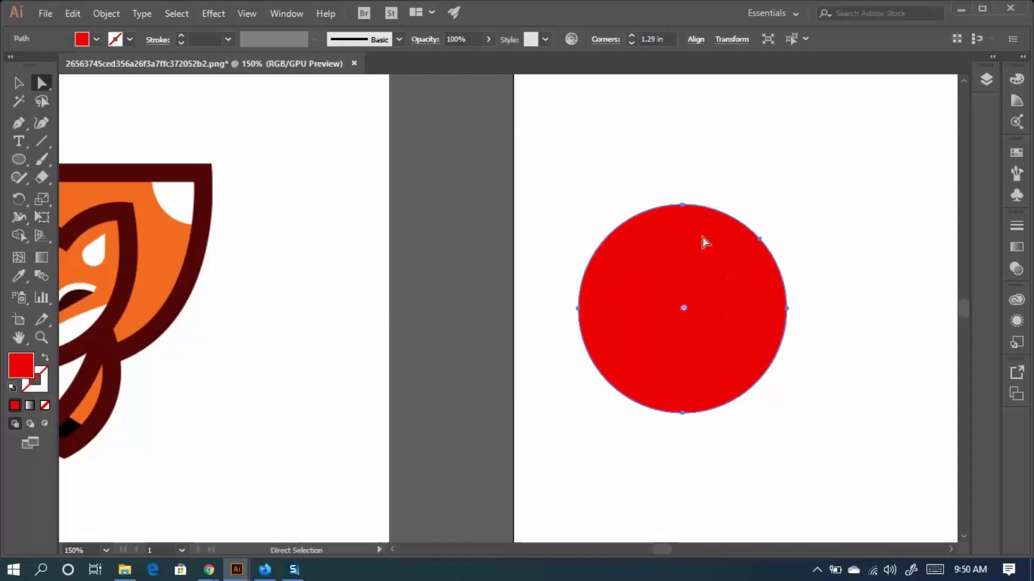
pyautogui.press('ctrl')
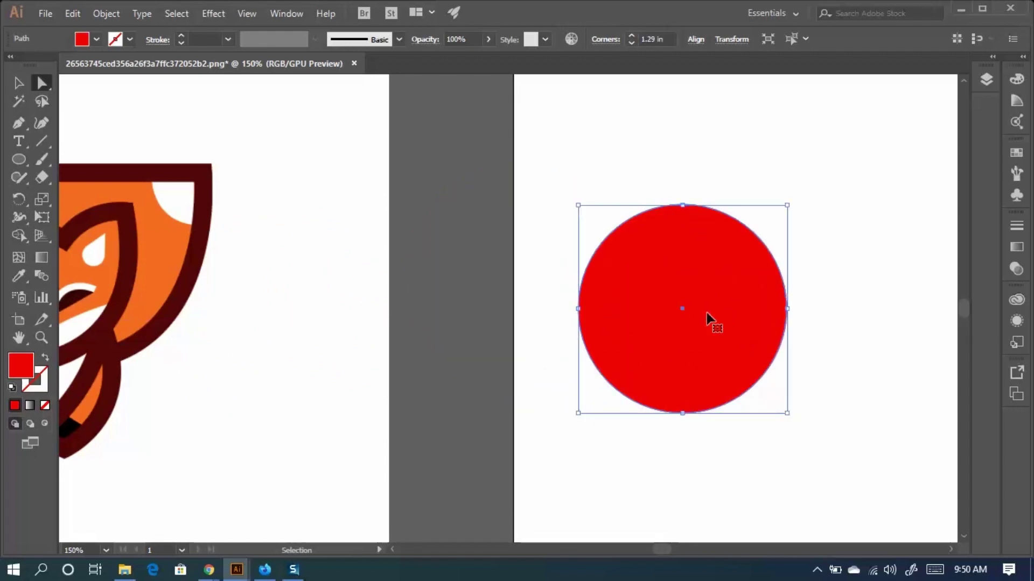
pyautogui.click(239, 103)
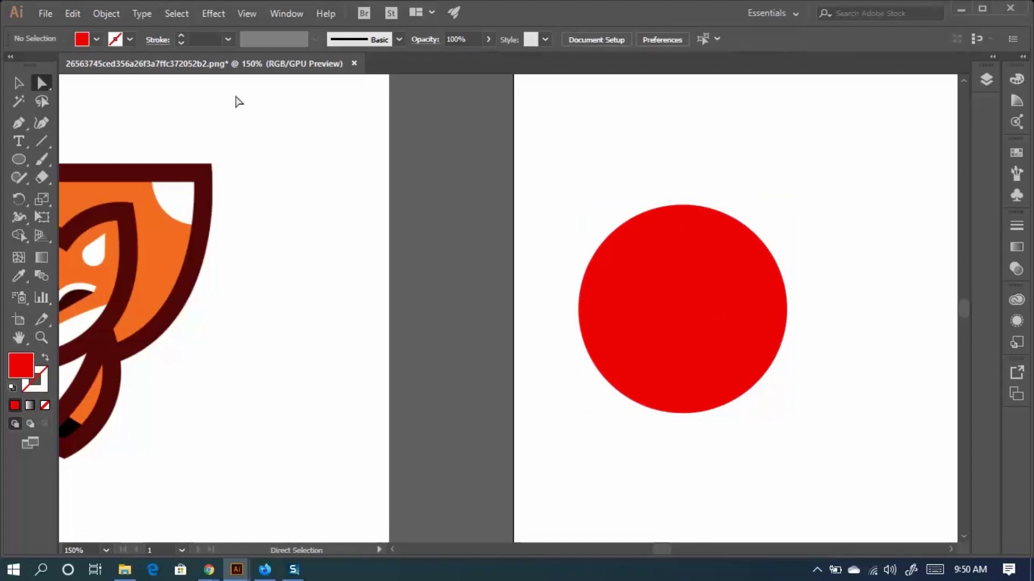
# Trace the red circle's outline with the Pen tool as a closed path of five anchor points.
pyautogui.click(18, 122)
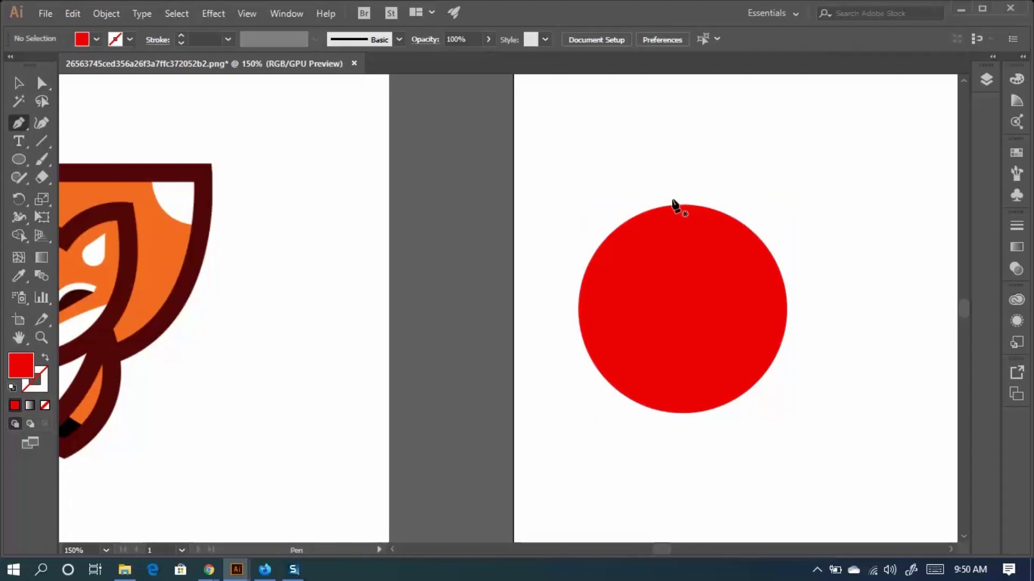
pyautogui.moveTo(682, 206); pyautogui.dragTo(768, 205)
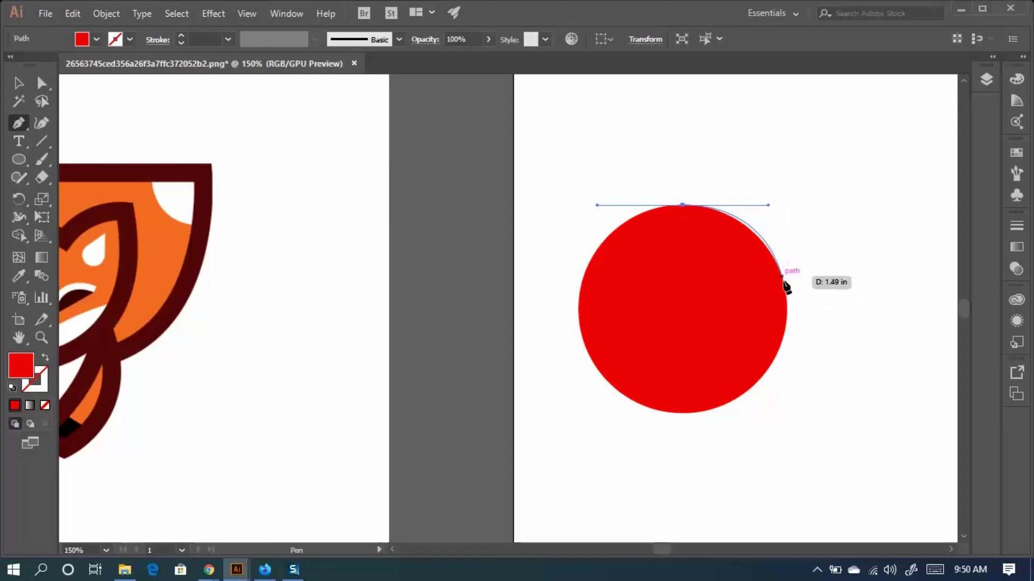
pyautogui.click(787, 291)
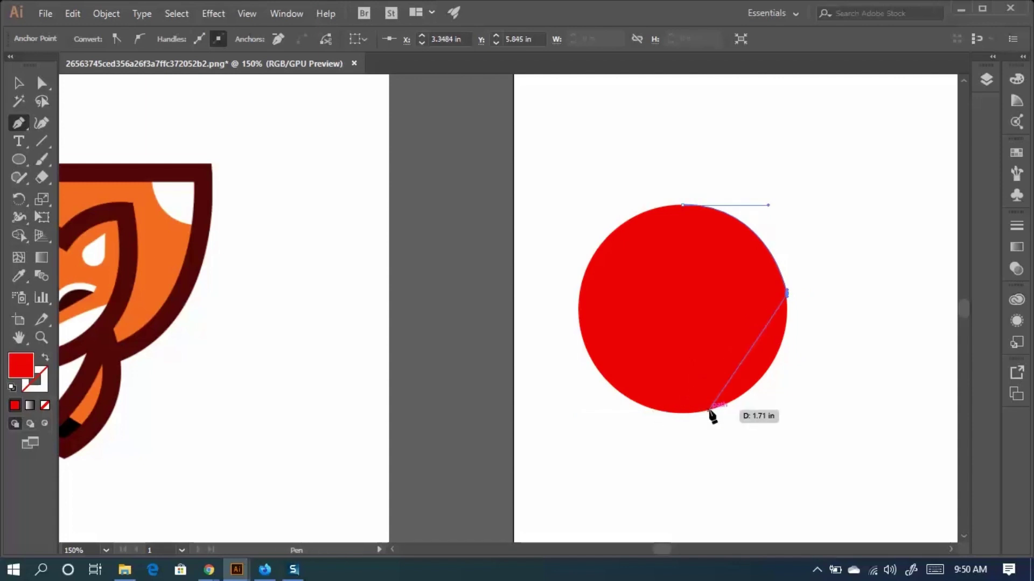
pyautogui.moveTo(709, 410); pyautogui.dragTo(623, 435)
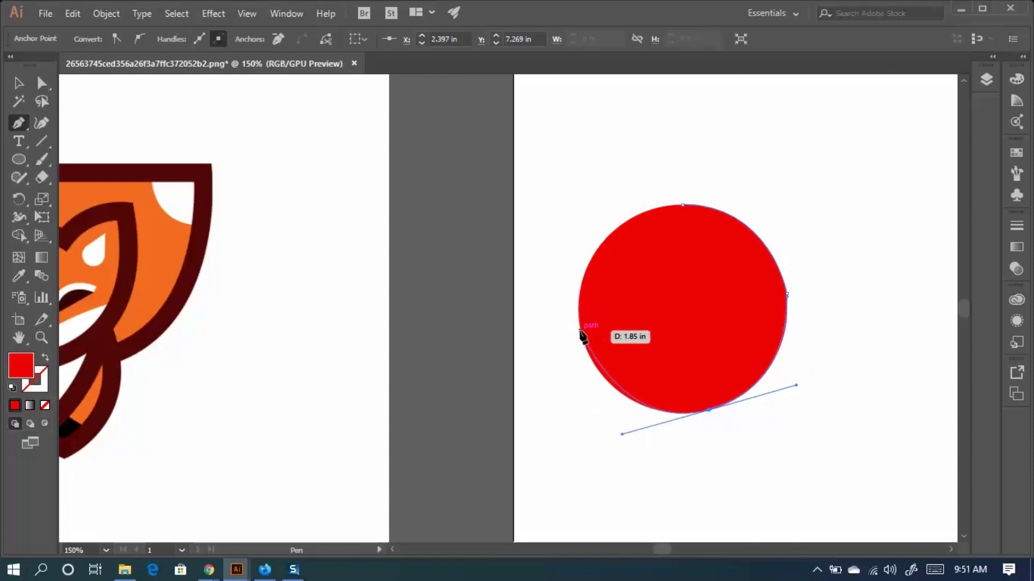
pyautogui.click(581, 331)
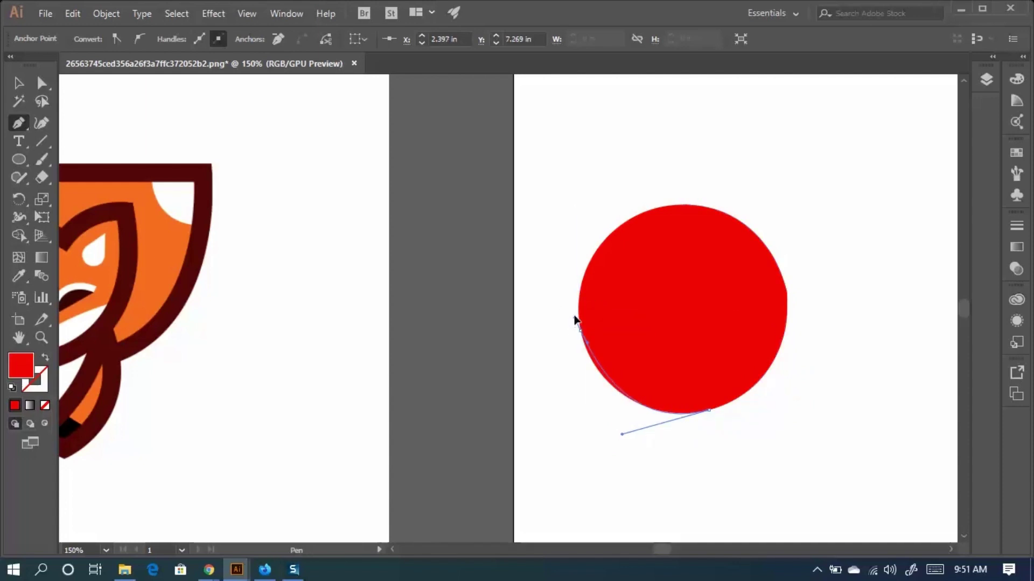
pyautogui.moveTo(575, 320); pyautogui.dragTo(580, 311)
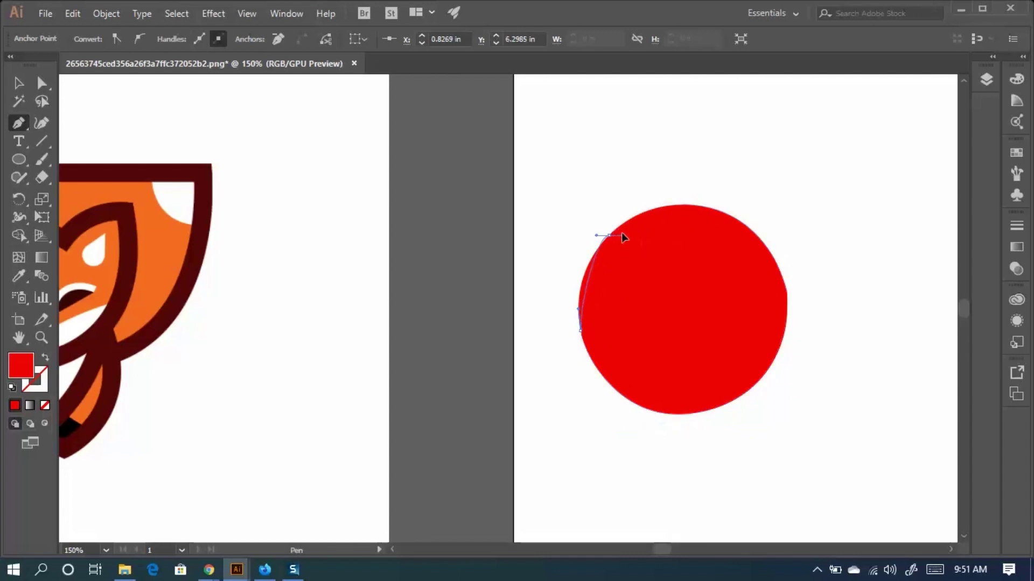
pyautogui.moveTo(609, 237); pyautogui.dragTo(768, 205)
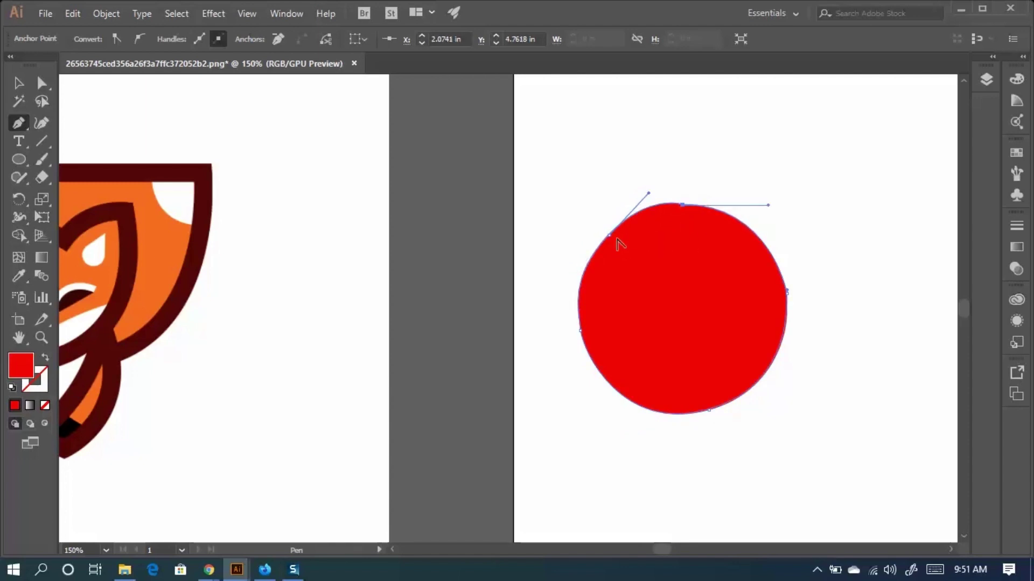
# Swap the traced path's fill and stroke, and shorten the upper-left anchor's handle so the curve follows the circle.
pyautogui.scroll(2, 618, 237)
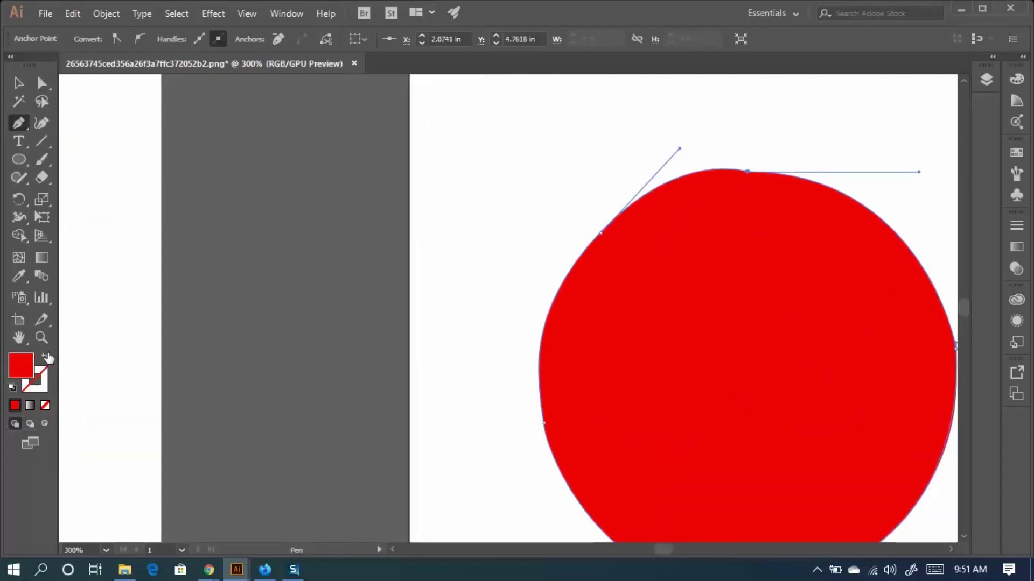
pyautogui.click(46, 357)
pyautogui.press('ctrl')
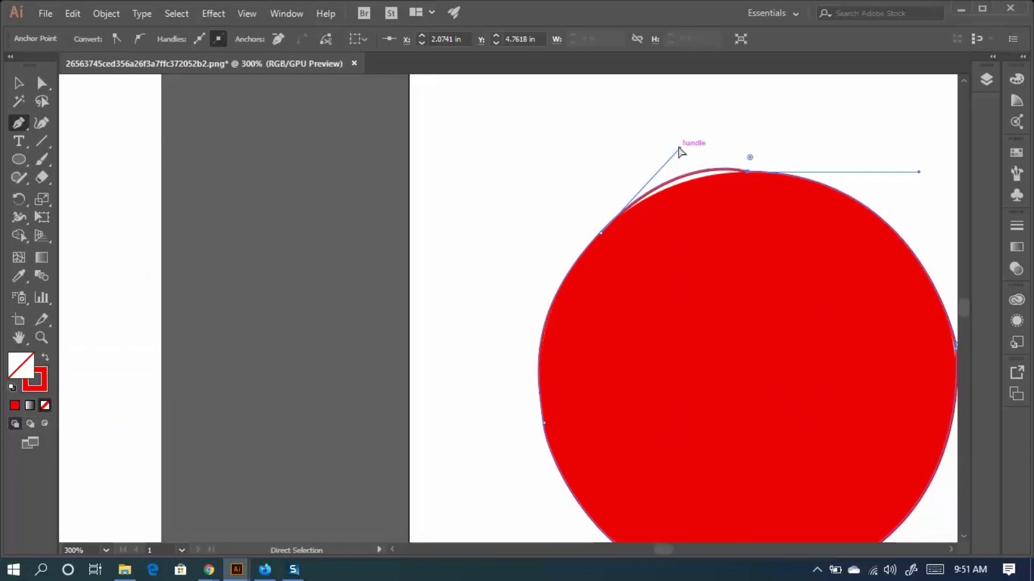
pyautogui.moveTo(679, 152); pyautogui.dragTo(666, 163)
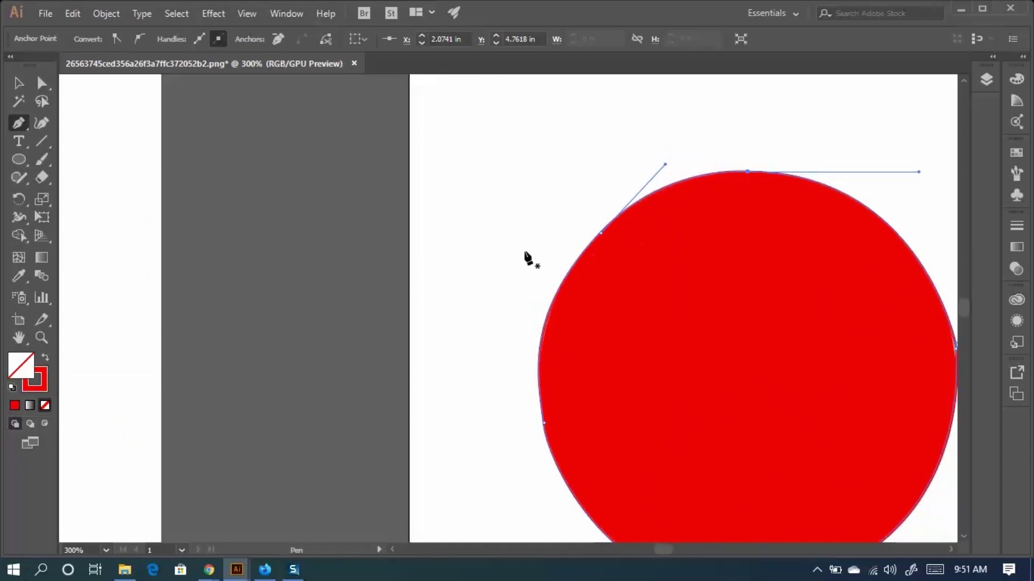
pyautogui.press('super')
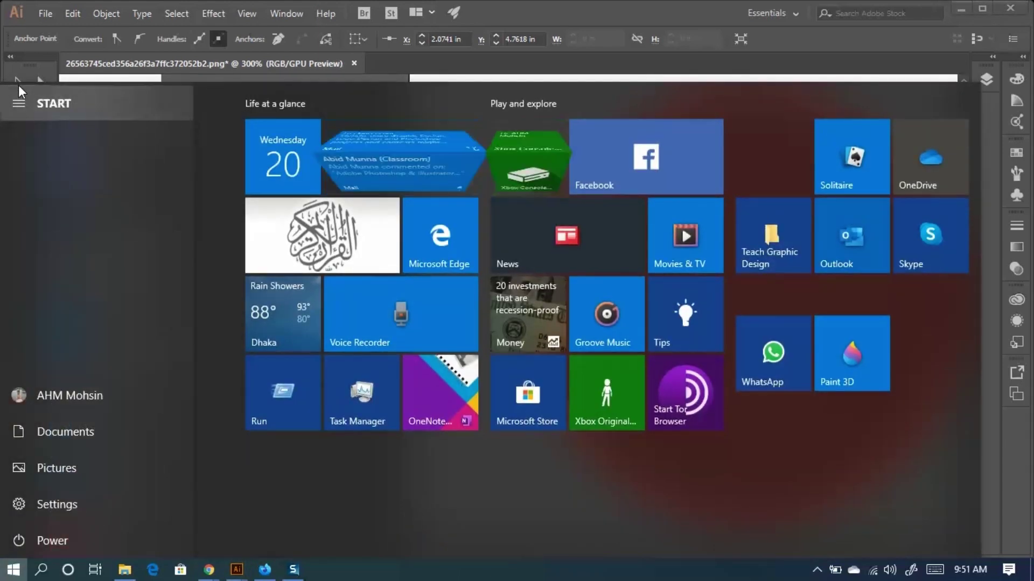
pyautogui.press('super')
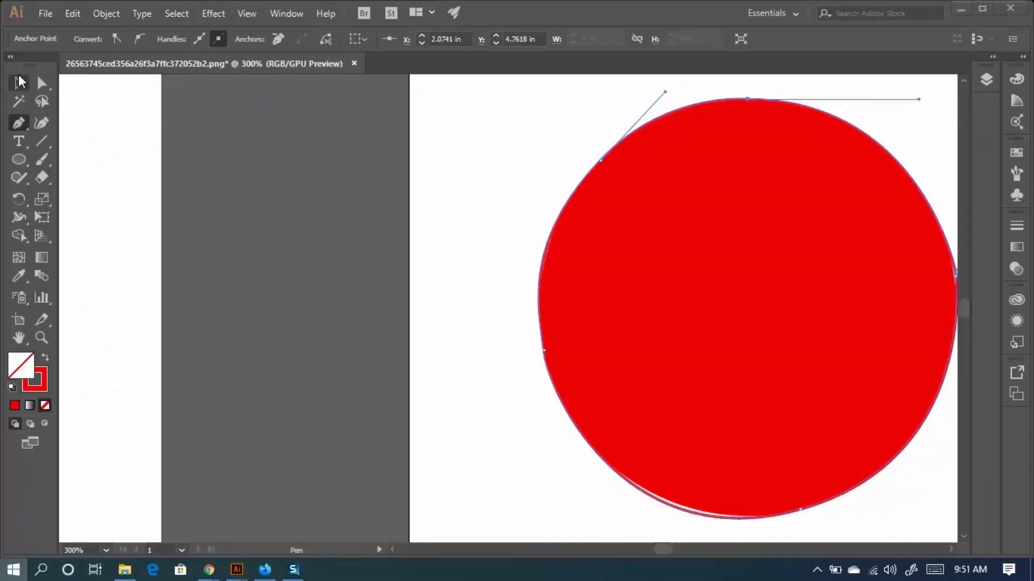
pyautogui.press('super')
pyautogui.press('super')
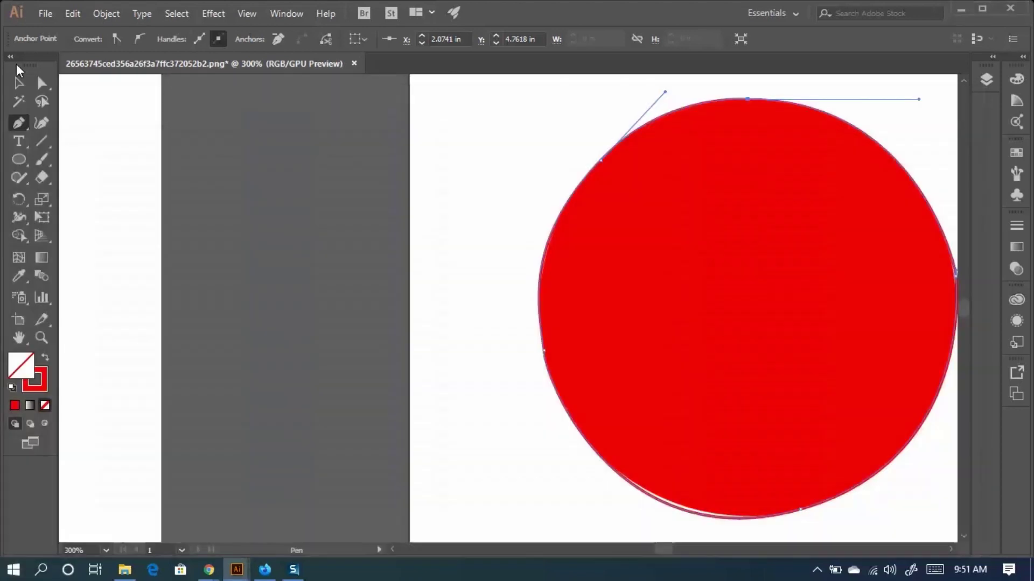
pyautogui.scroll(-2, 275, 280)
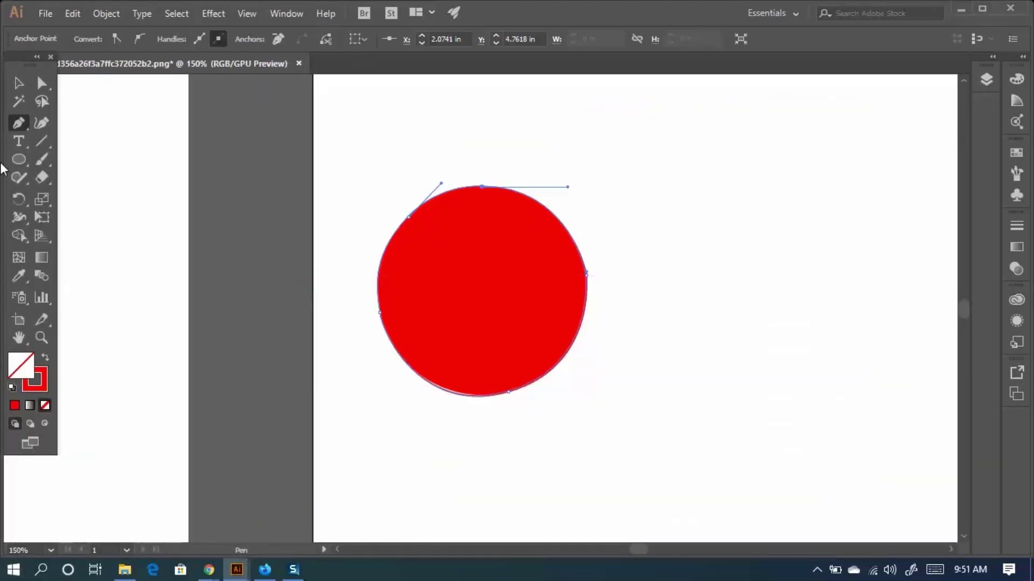
pyautogui.moveTo(30, 65); pyautogui.dragTo(20, 98)
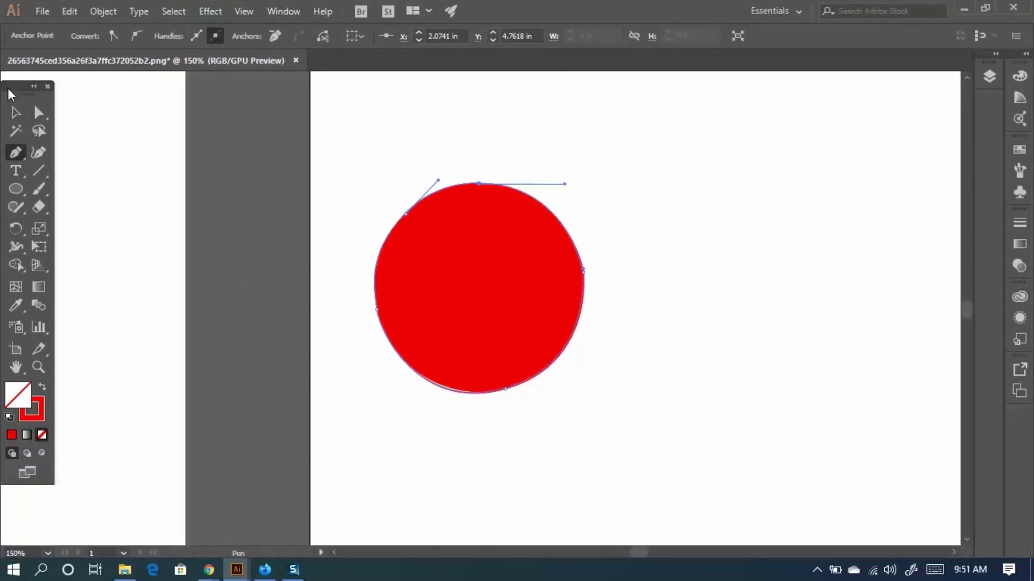
pyautogui.moveTo(27, 86); pyautogui.dragTo(8, 59)
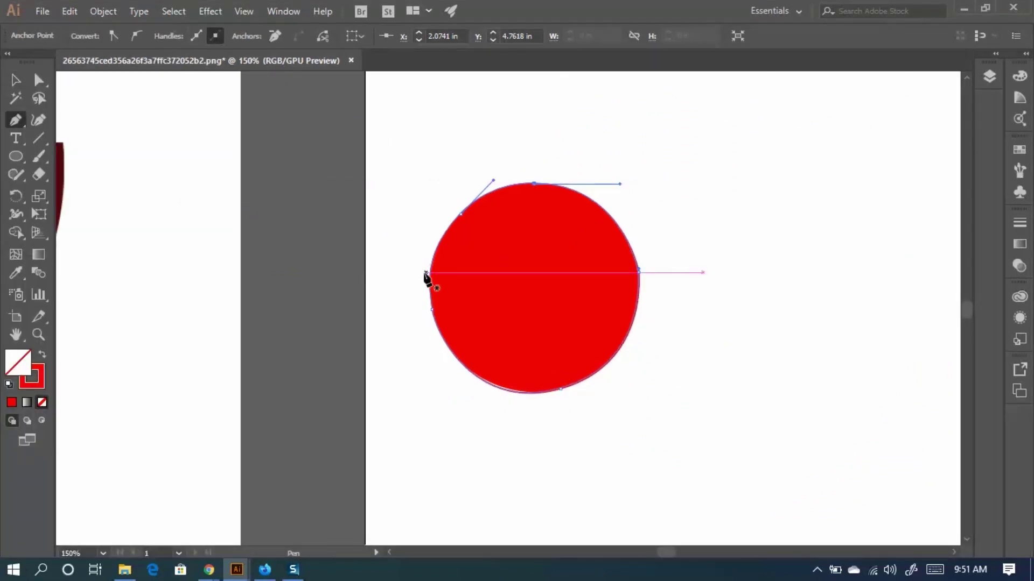
# Start a new Pen path at the upper-right outer corner of the fox's tail.
pyautogui.click(16, 80)
pyautogui.press('space')
pyautogui.moveTo(259, 185); pyautogui.dragTo(729, 222)
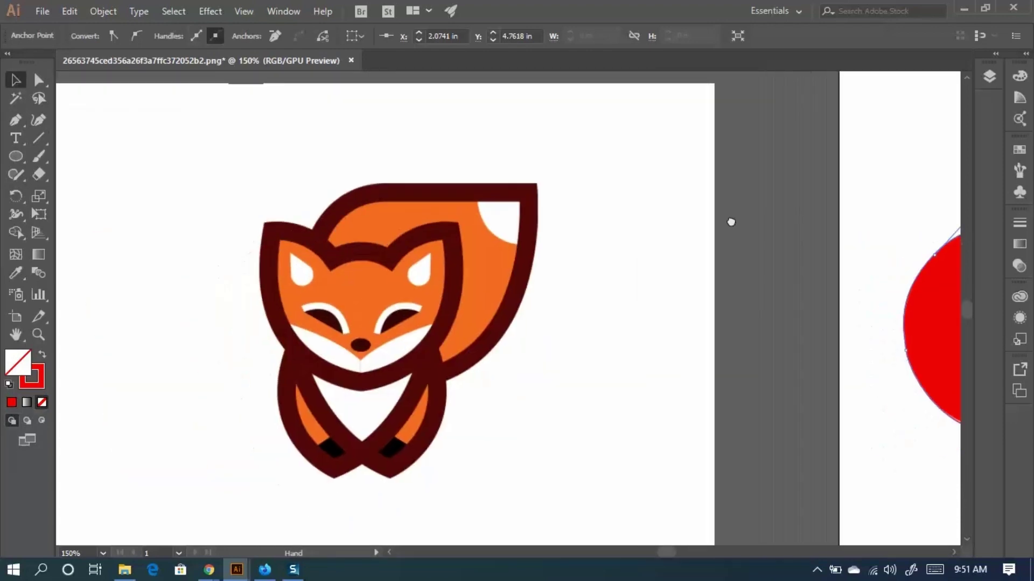
pyautogui.press('p')
pyautogui.scroll(2, 563, 185)
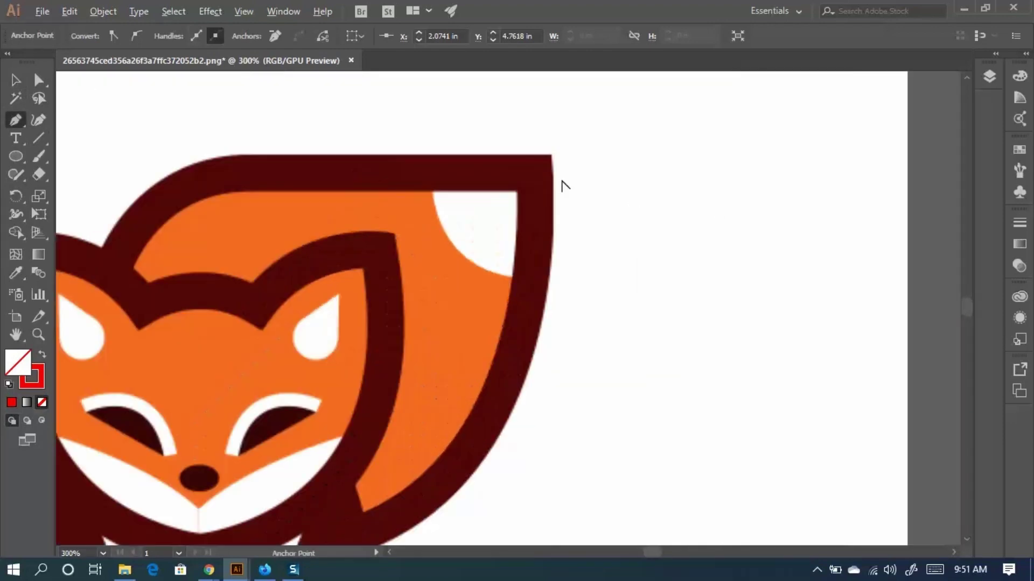
pyautogui.moveTo(548, 154); pyautogui.dragTo(551, 215)
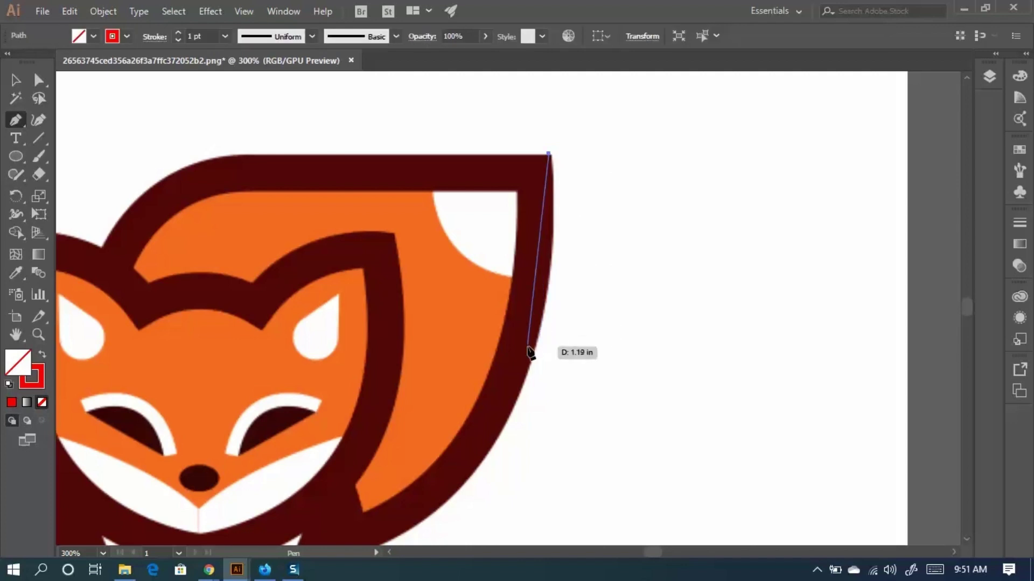
# Try two placements for a second anchor point along the tail's outer edge, undoing each one.
pyautogui.click(530, 362)
pyautogui.hotkey('ctrl', 'z')
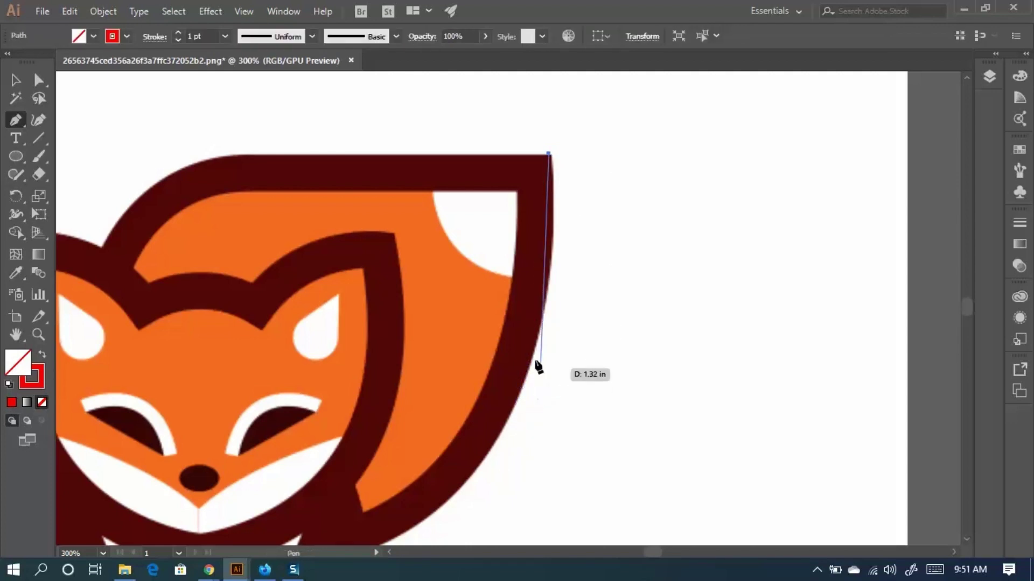
pyautogui.click(526, 323)
pyautogui.hotkey('ctrl', 'z')
# Trace the tail's outer right edge with two curved anchor points, down to where it meets the fox's body.
pyautogui.press('space')
pyautogui.moveTo(510, 323); pyautogui.dragTo(600, 217)
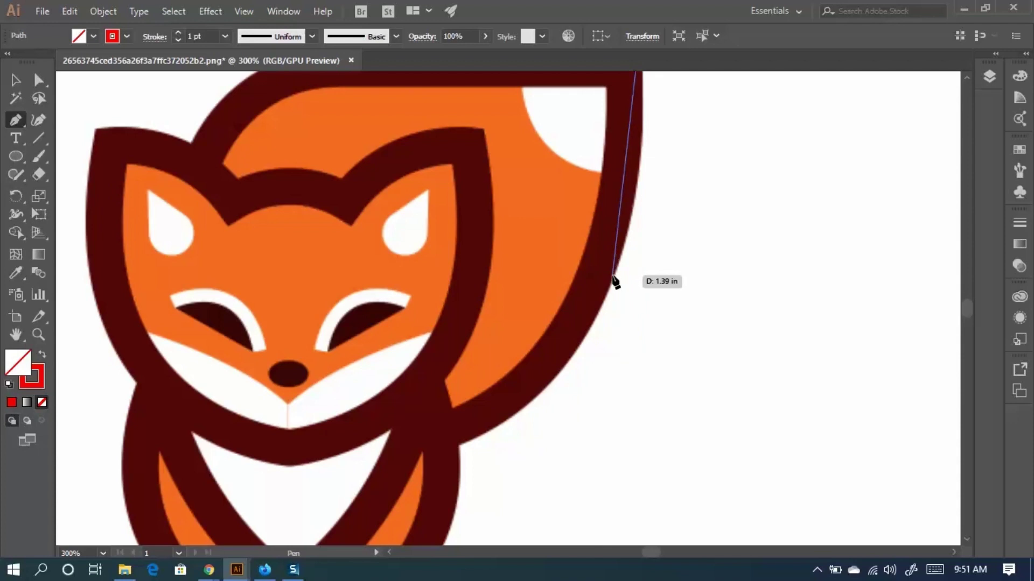
pyautogui.moveTo(613, 276); pyautogui.dragTo(565, 393)
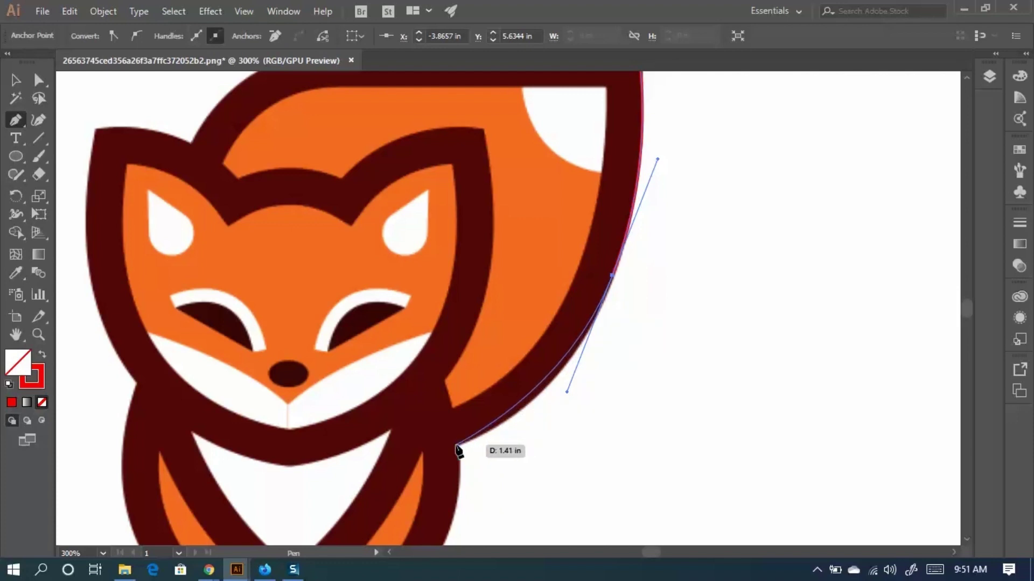
pyautogui.moveTo(458, 446); pyautogui.dragTo(400, 469)
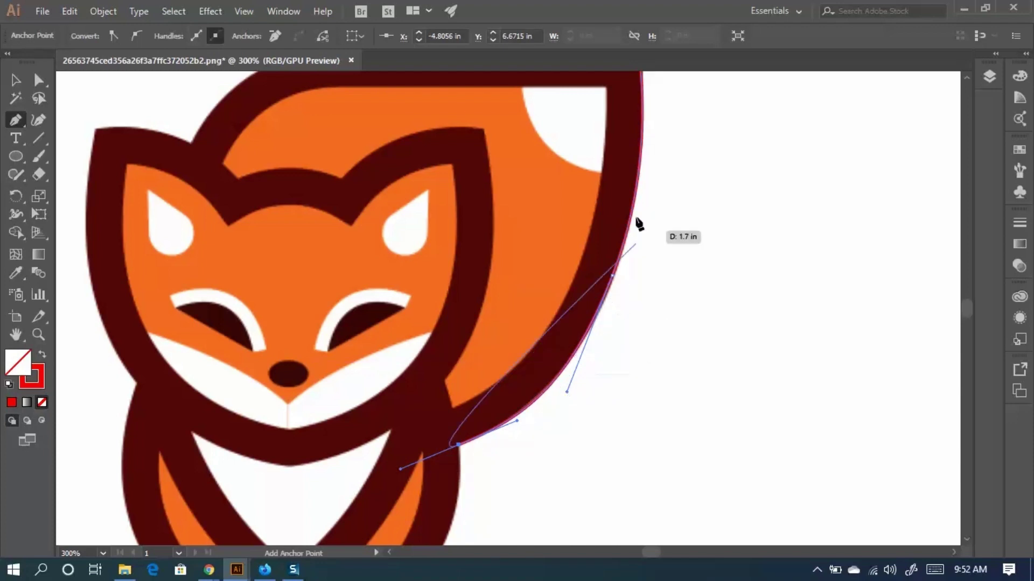
pyautogui.hotkey('ctrl', '-')
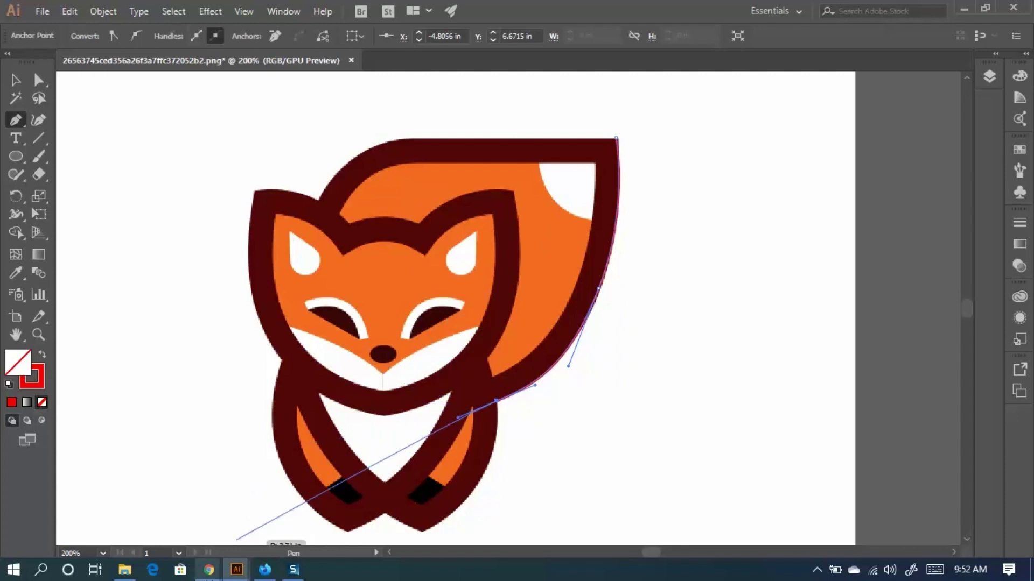
# Switch to the browser and examine the skull, flower and tiger logos in GraphicRiver's logo results.
pyautogui.moveTo(209, 569)
pyautogui.click(128, 543)
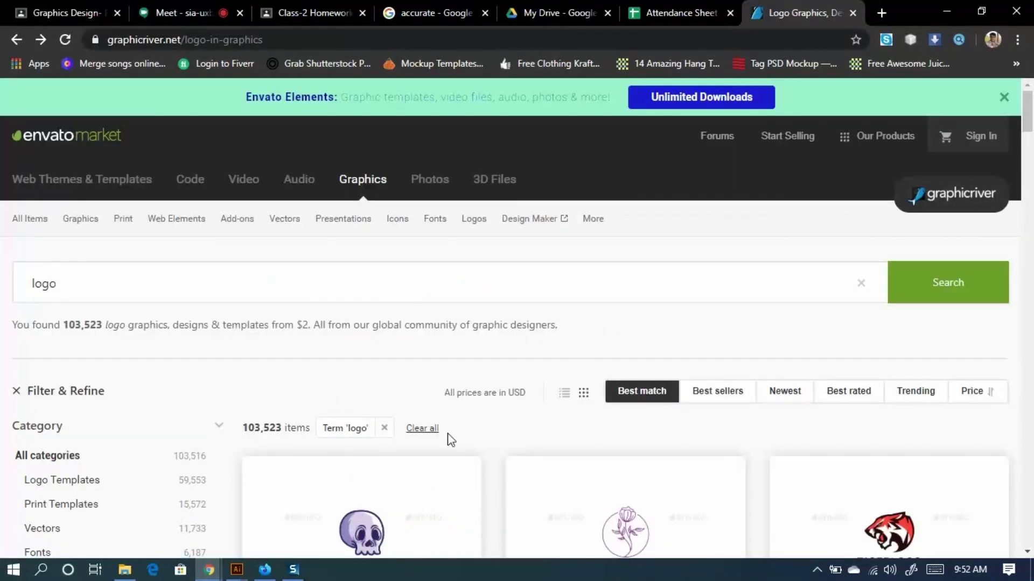
pyautogui.scroll(-5, 451, 440)
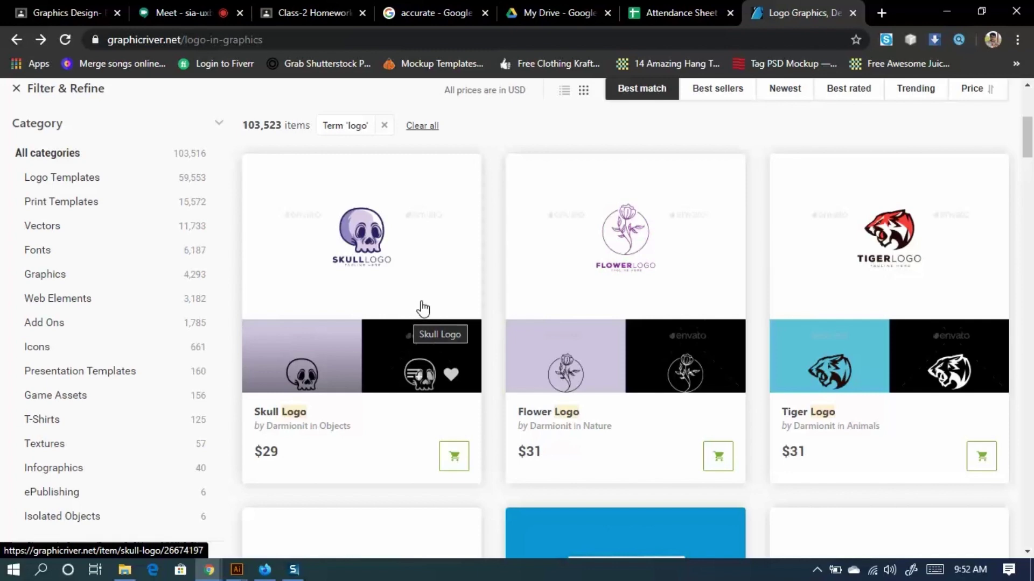
pyautogui.scroll(4, 422, 307)
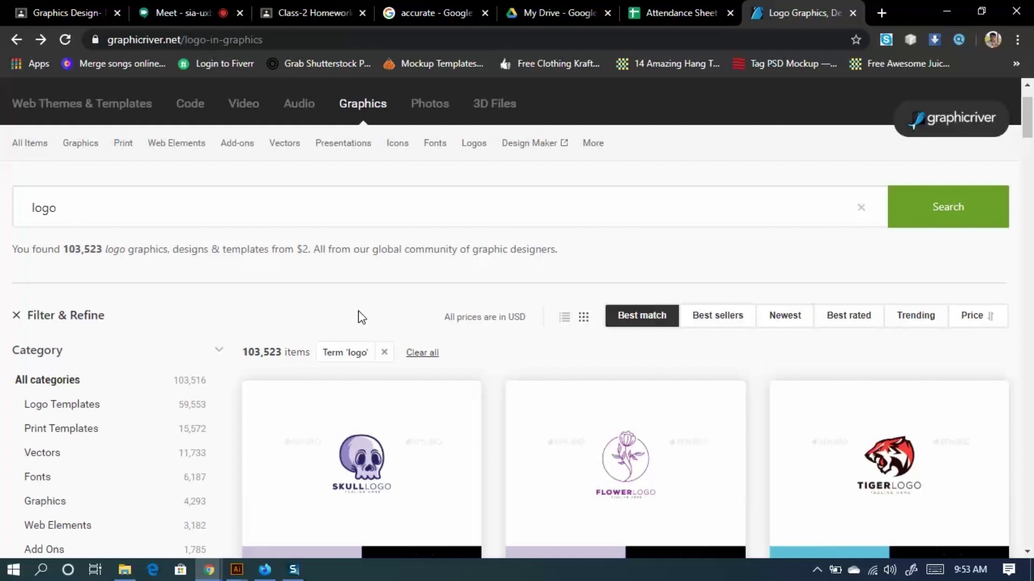
# Open the Shark Logo item from GraphicRiver's logo results and examine its preview images.
pyautogui.scroll(-3, 359, 318)
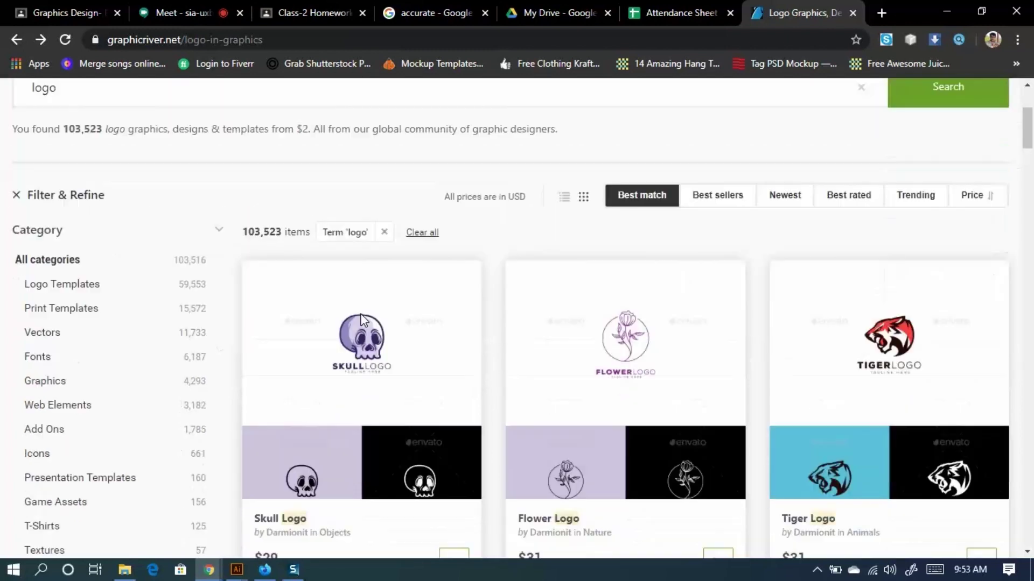
pyautogui.scroll(-4, 693, 350)
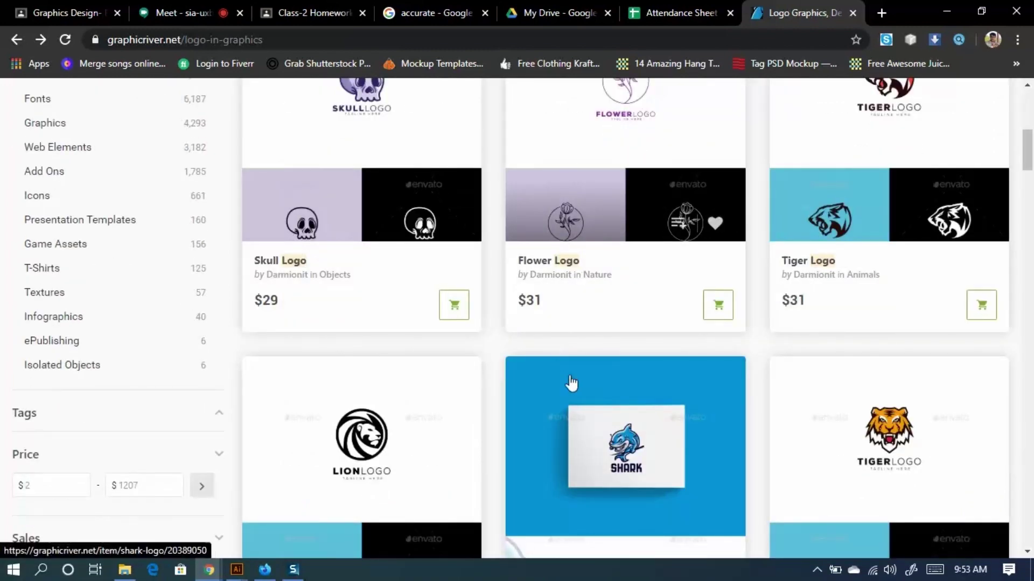
pyautogui.scroll(-4, 533, 324)
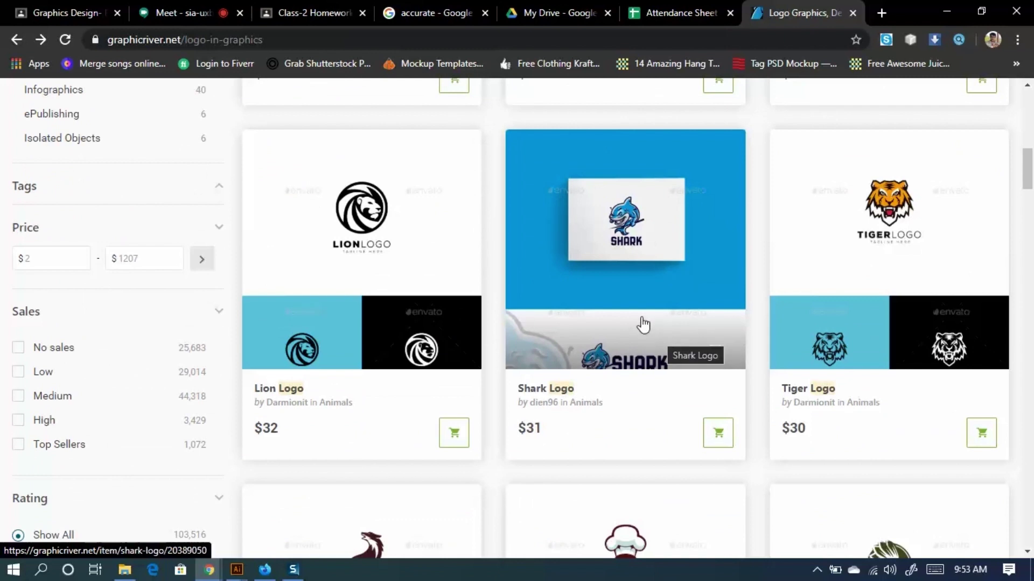
pyautogui.click(623, 229)
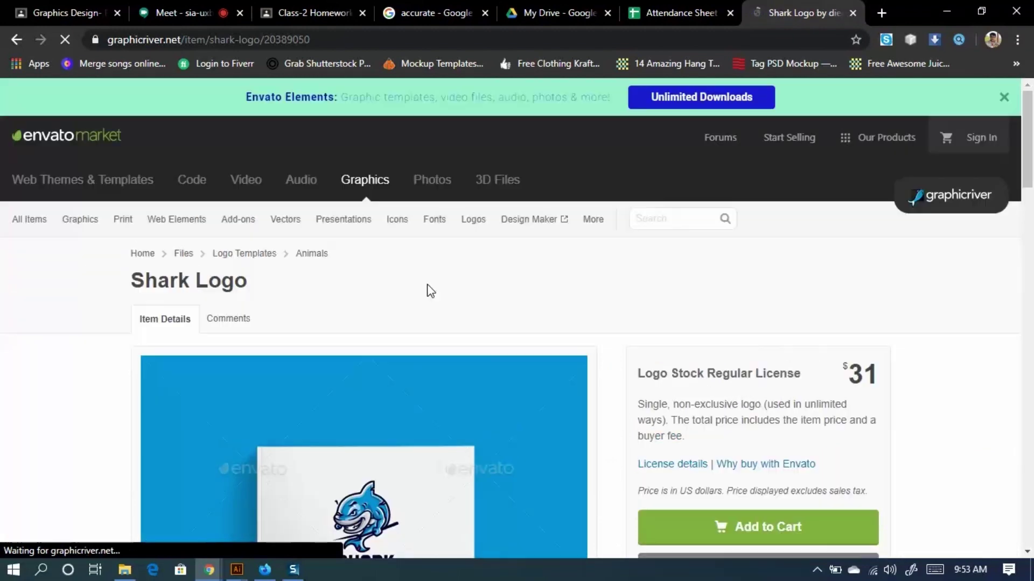
pyautogui.scroll(-5, 438, 308)
pyautogui.scroll(-4, 439, 308)
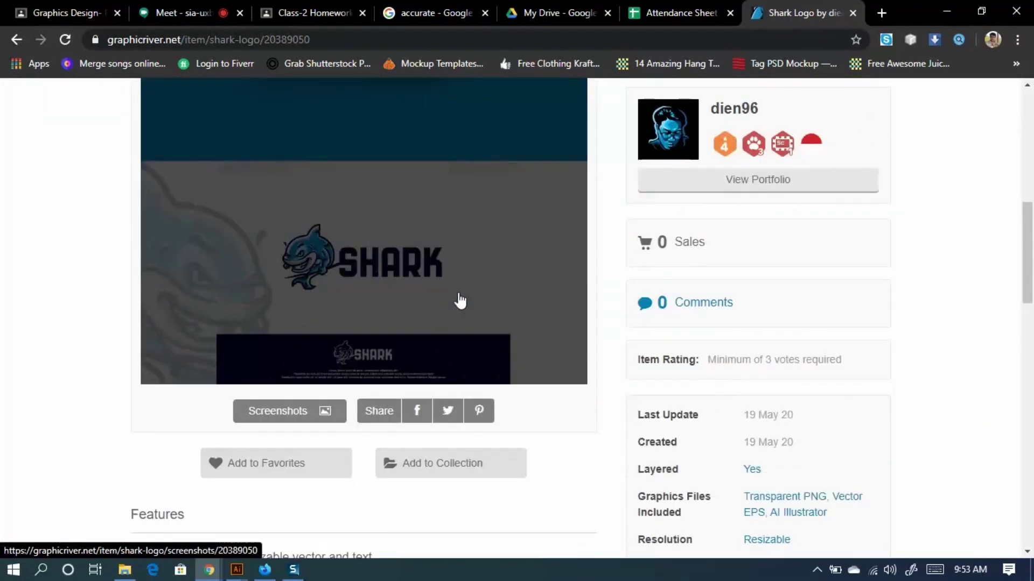
pyautogui.scroll(4, 478, 305)
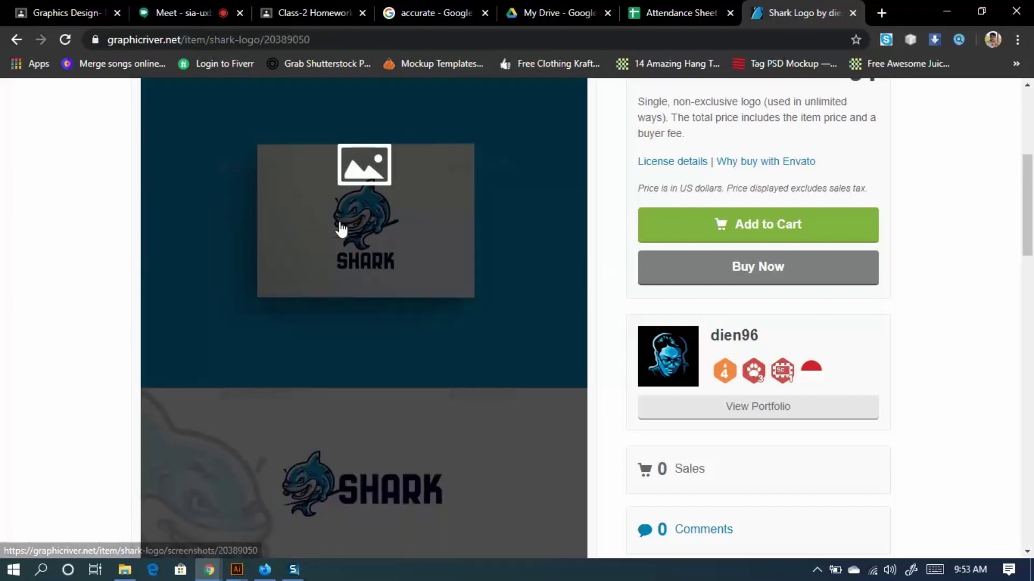
pyautogui.scroll(3, 351, 346)
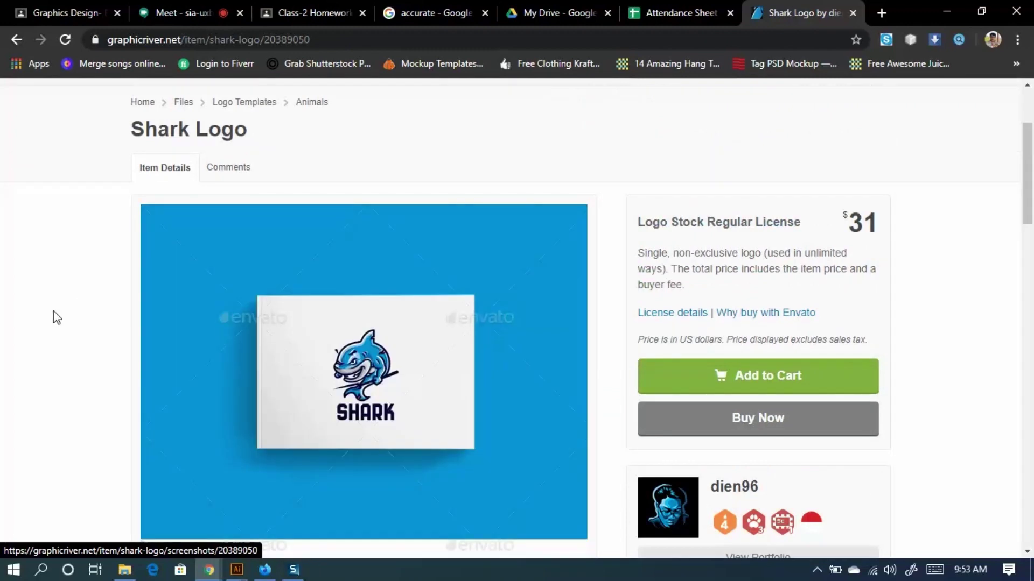
pyautogui.scroll(-5, 16, 321)
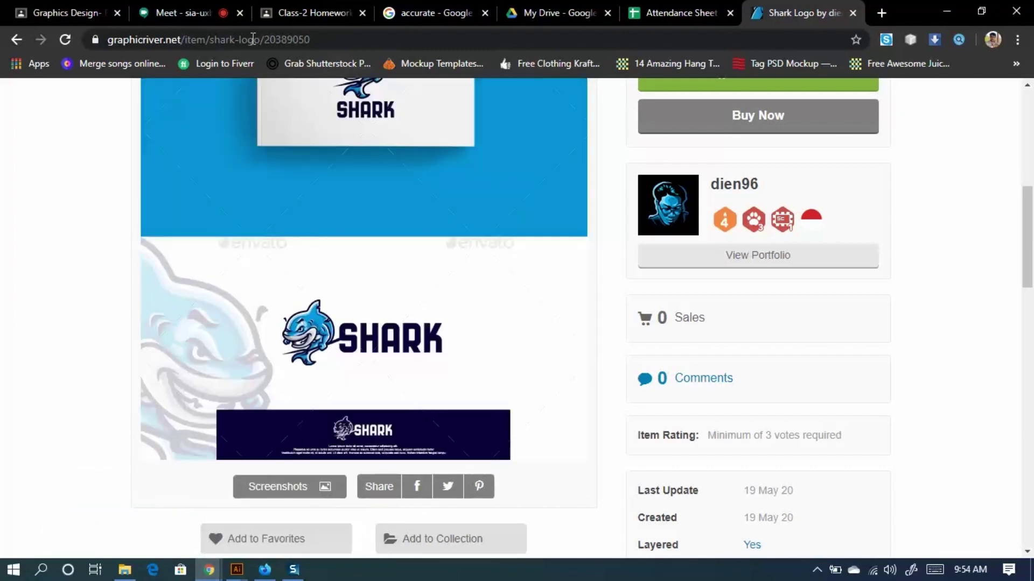
# Admit the waiting participant to the Google Meet call and return to GraphicRiver's logo results.
pyautogui.click(180, 5)
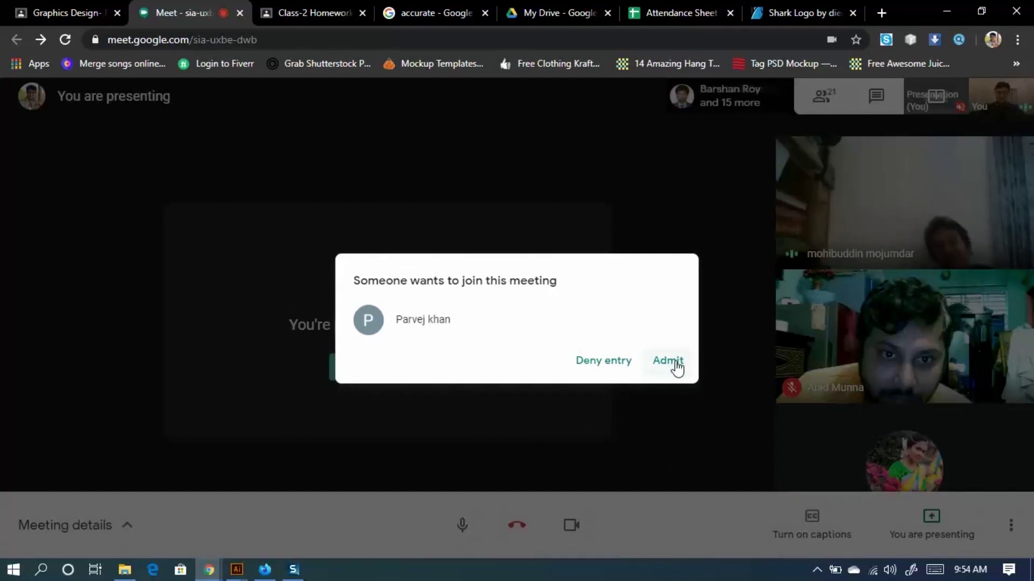
pyautogui.click(679, 364)
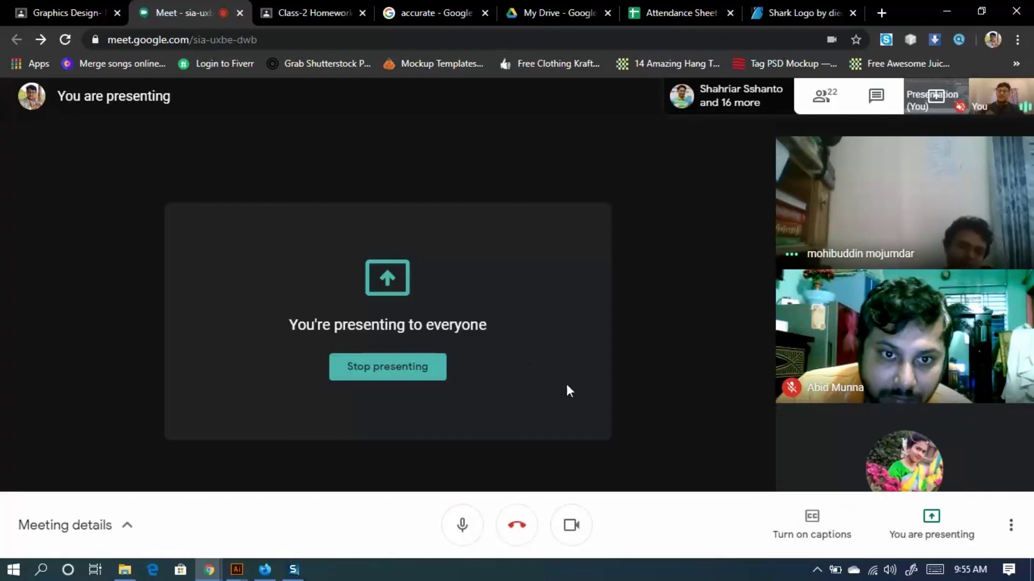
pyautogui.click(773, 11)
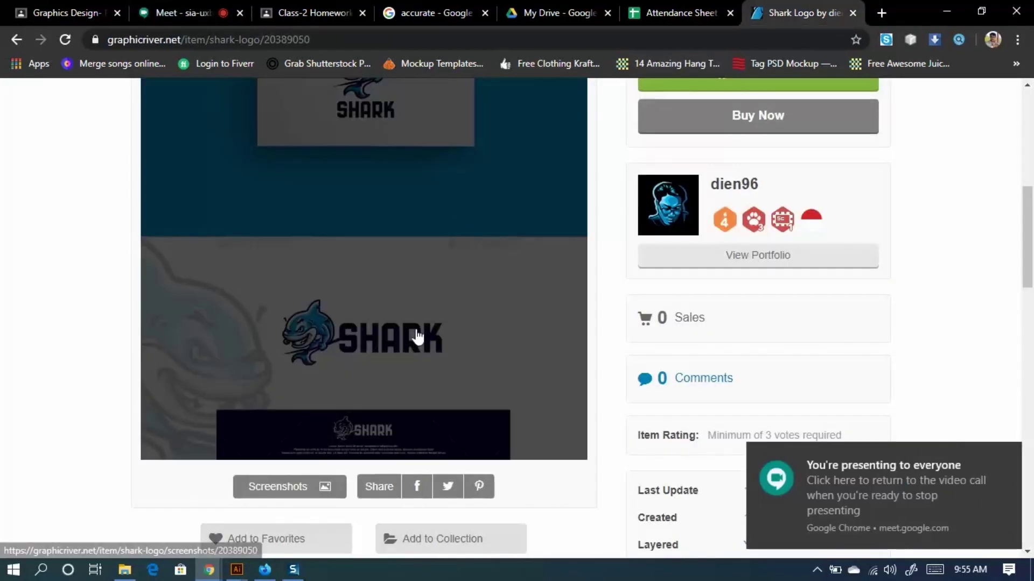
pyautogui.click(16, 39)
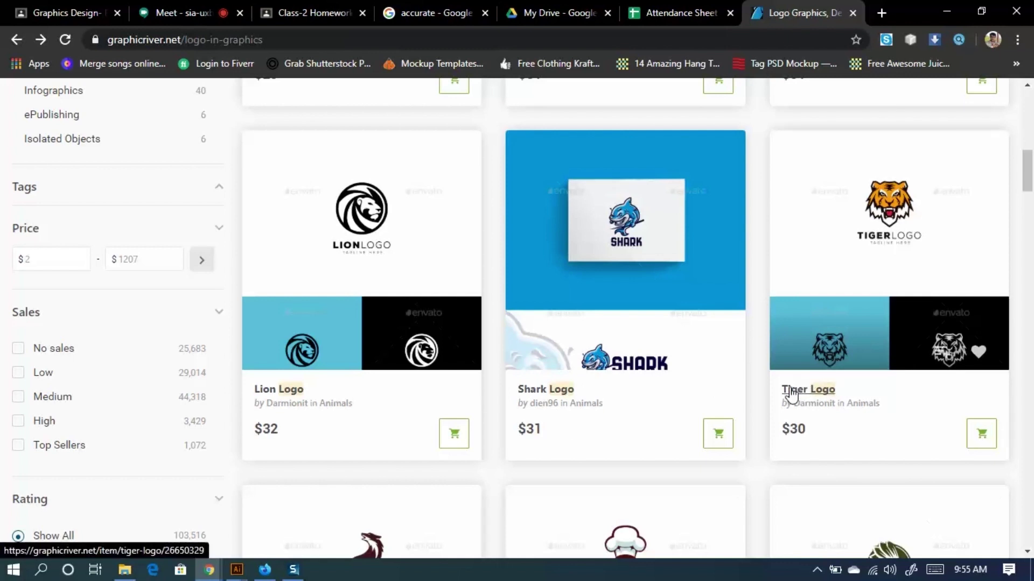
pyautogui.scroll(1, 543, 364)
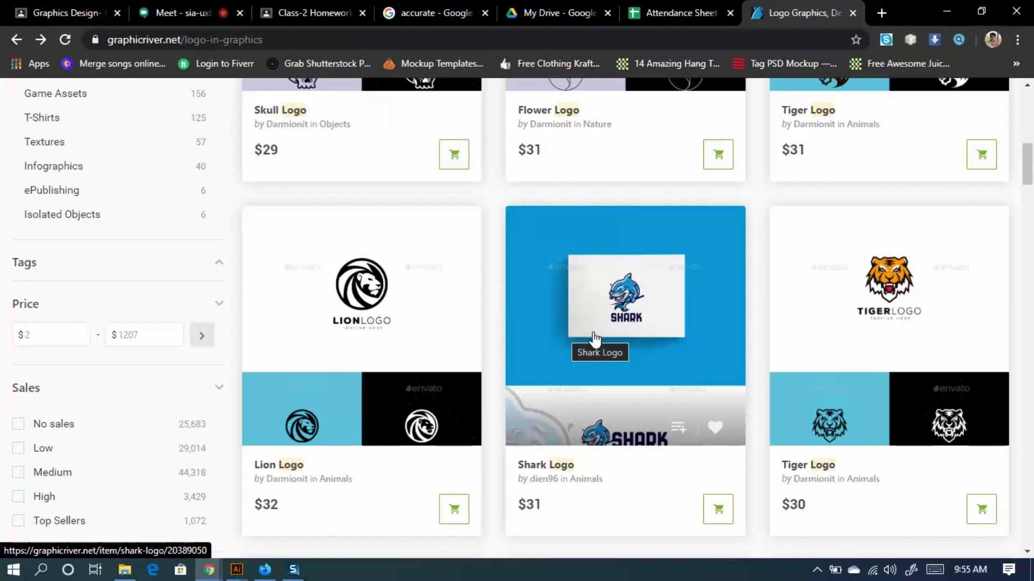
# Switch between Illustrator and the browser to compare the partly traced fox with the logos in GraphicRiver's results.
pyautogui.click(177, 13)
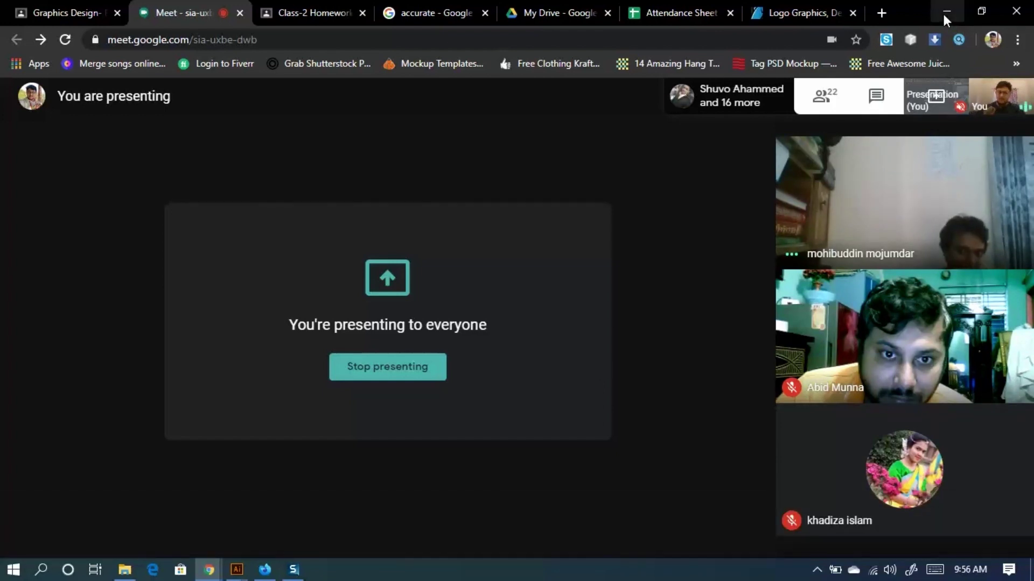
pyautogui.click(944, 12)
pyautogui.moveTo(616, 139); pyautogui.dragTo(608, 292)
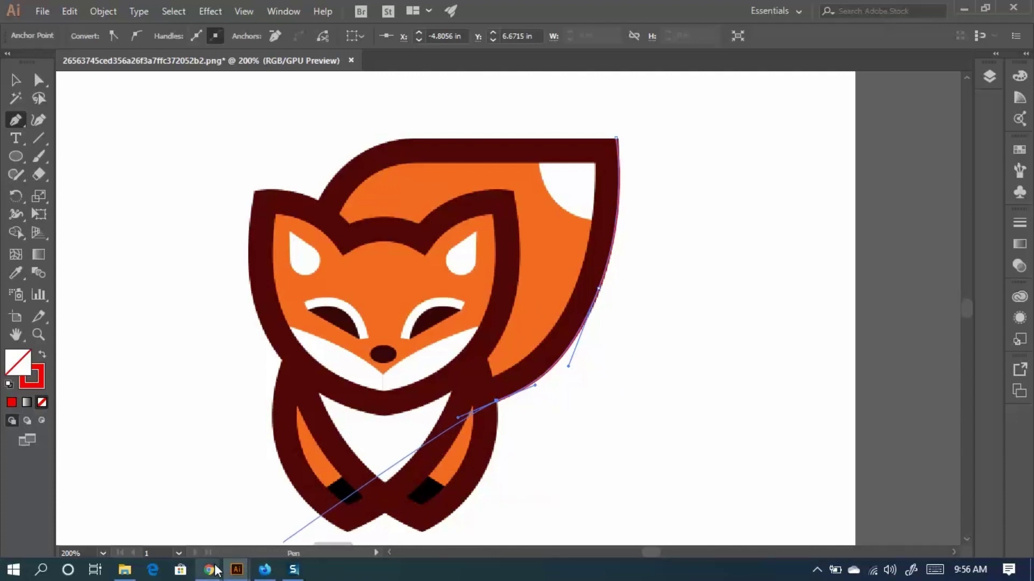
pyautogui.moveTo(215, 571)
pyautogui.click(160, 493)
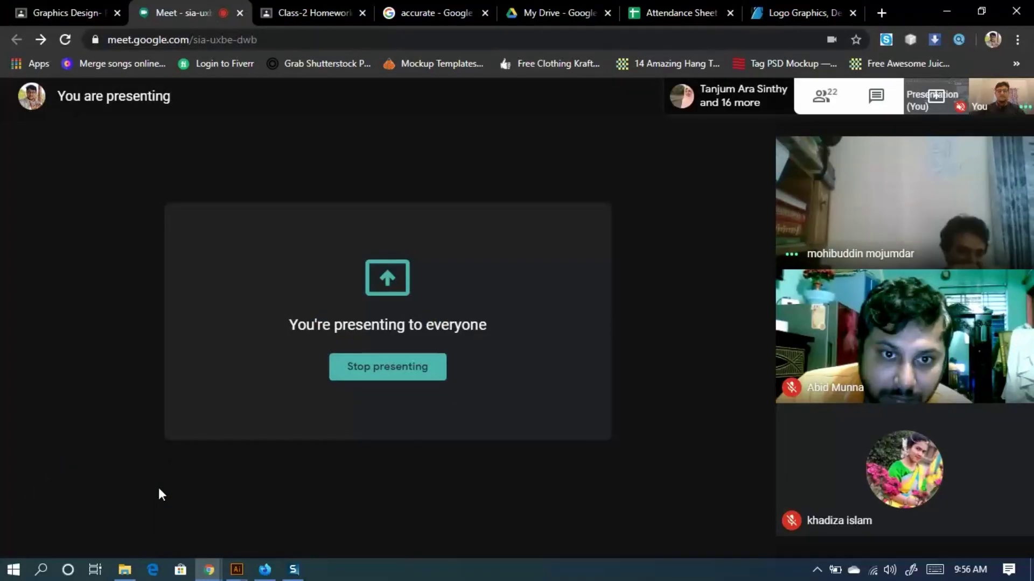
pyautogui.click(789, 13)
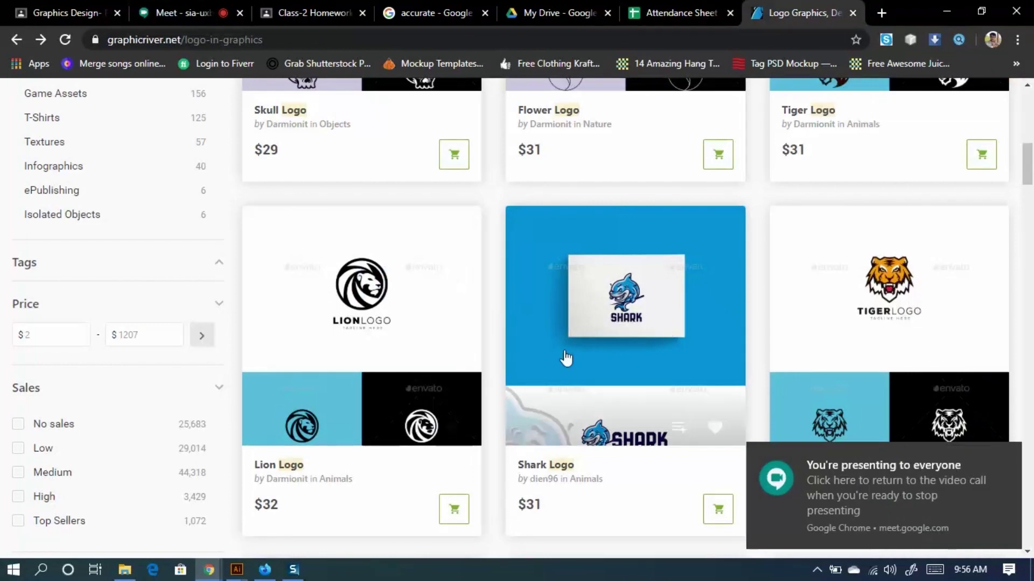
pyautogui.scroll(6, 565, 358)
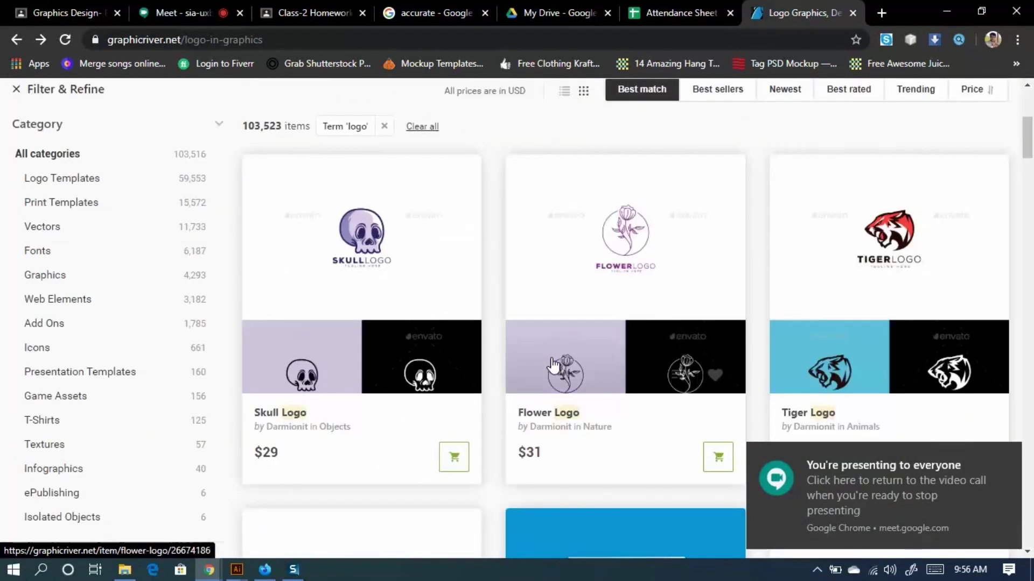
pyautogui.click(944, 4)
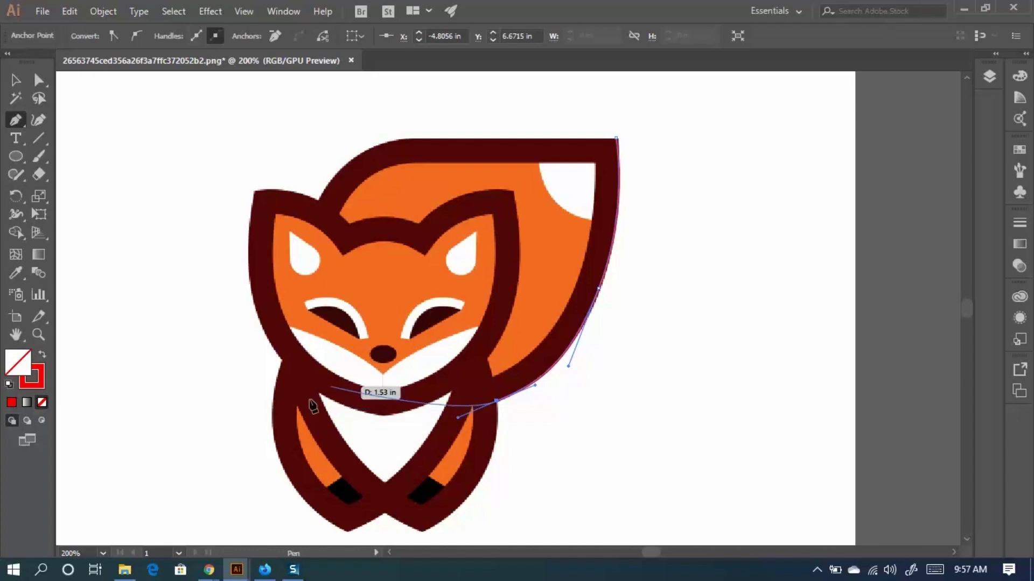
pyautogui.moveTo(207, 571)
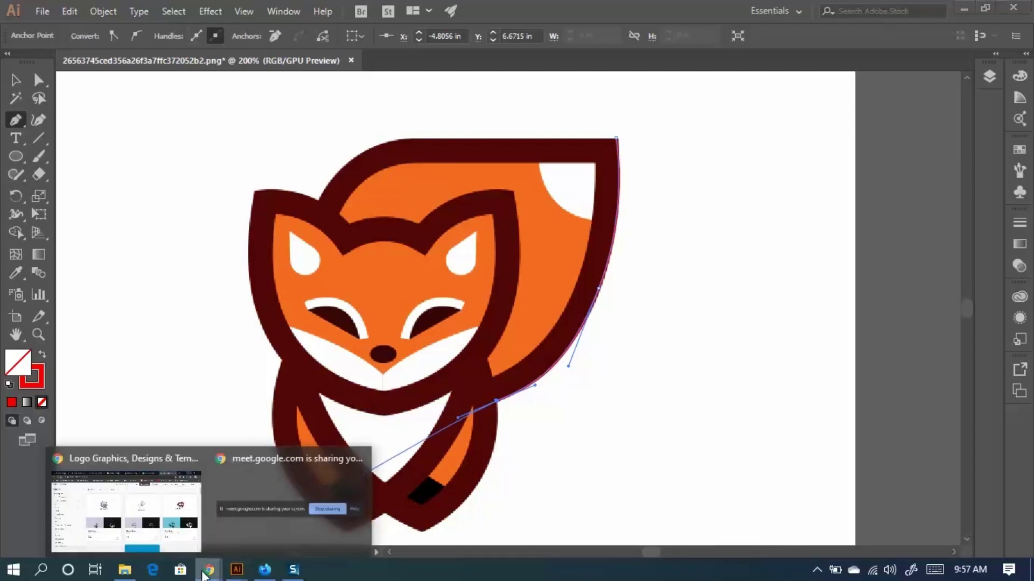
pyautogui.click(150, 506)
# Open the Skull Logo item from the logo results in a new browser tab and switch to it.
pyautogui.scroll(4, 431, 308)
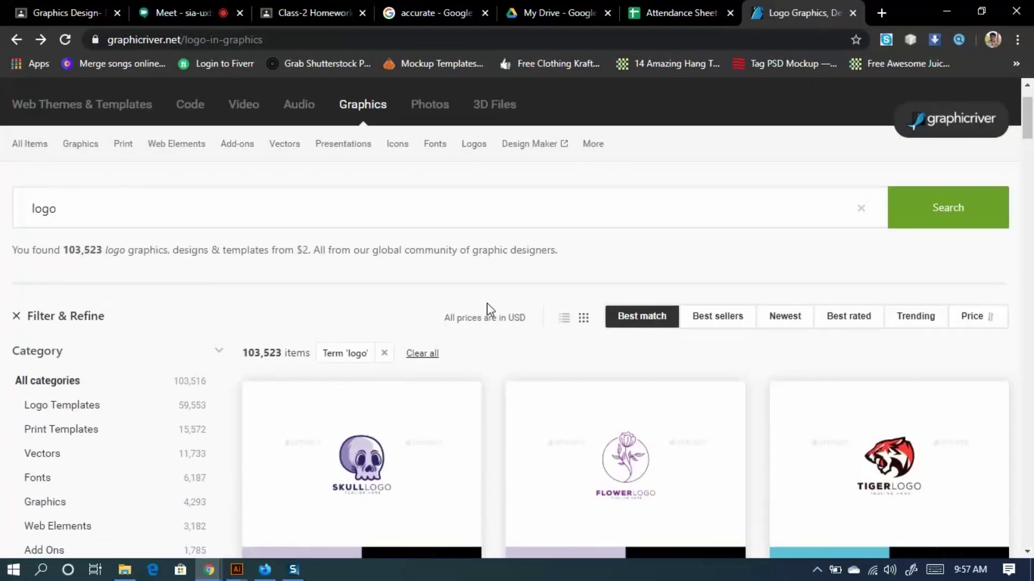
pyautogui.scroll(-1, 596, 450)
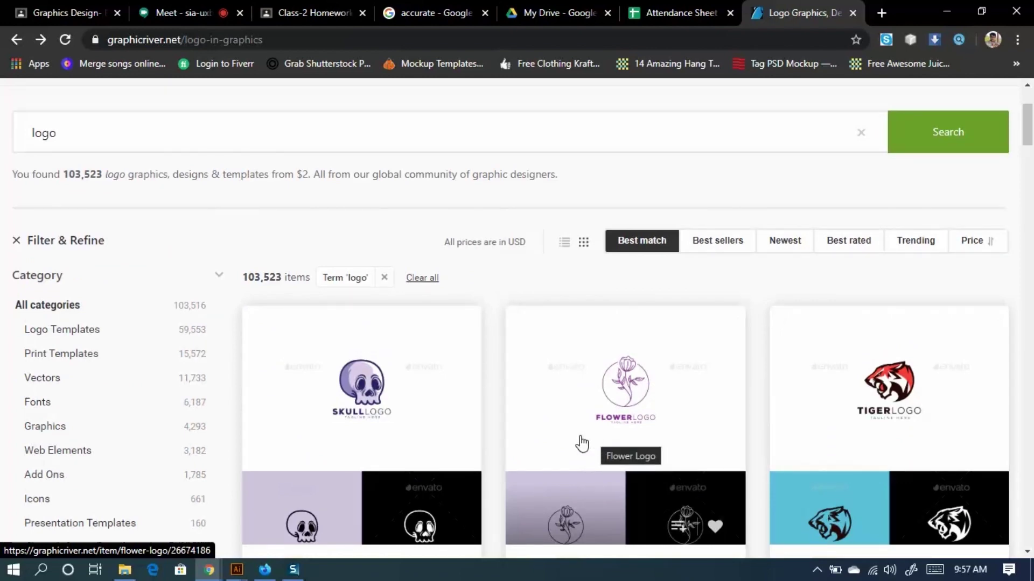
pyautogui.scroll(-3, 571, 436)
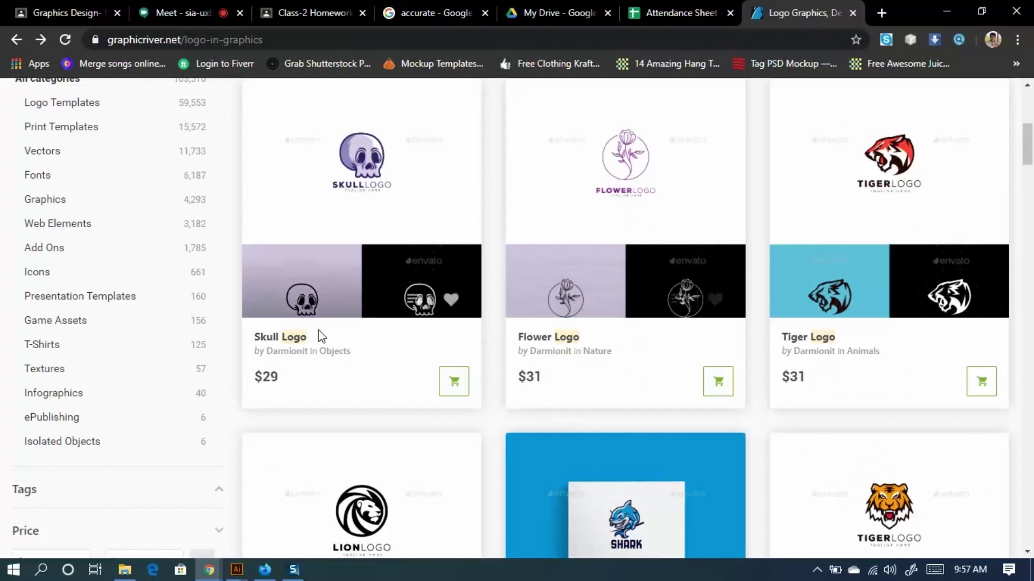
pyautogui.rightClick(276, 343)
pyautogui.click(322, 348)
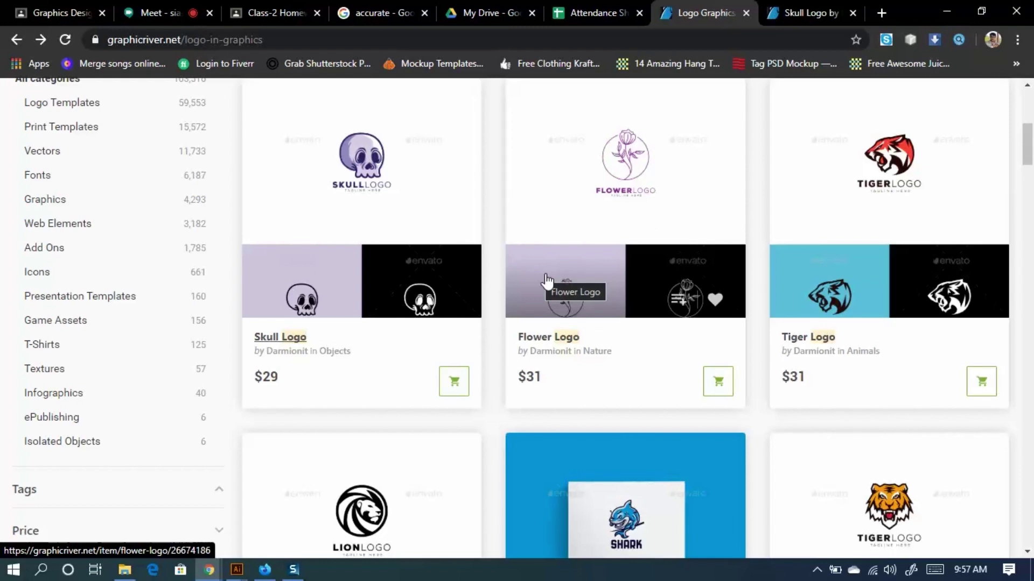
pyautogui.click(804, 8)
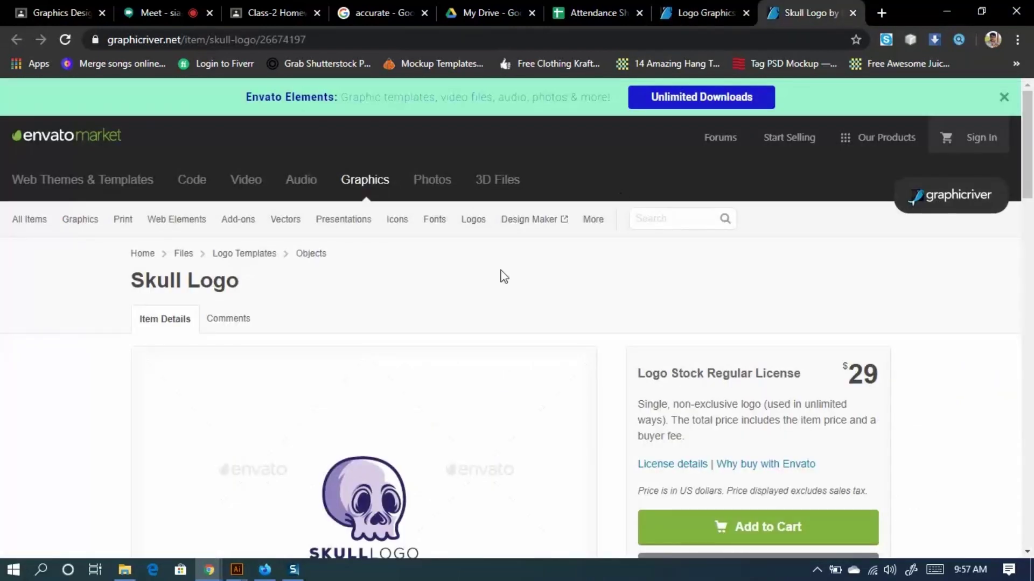
# Examine the Skull Logo's colour, black-and-white and horizontal previews, and check its sales count.
pyautogui.scroll(-7, 337, 358)
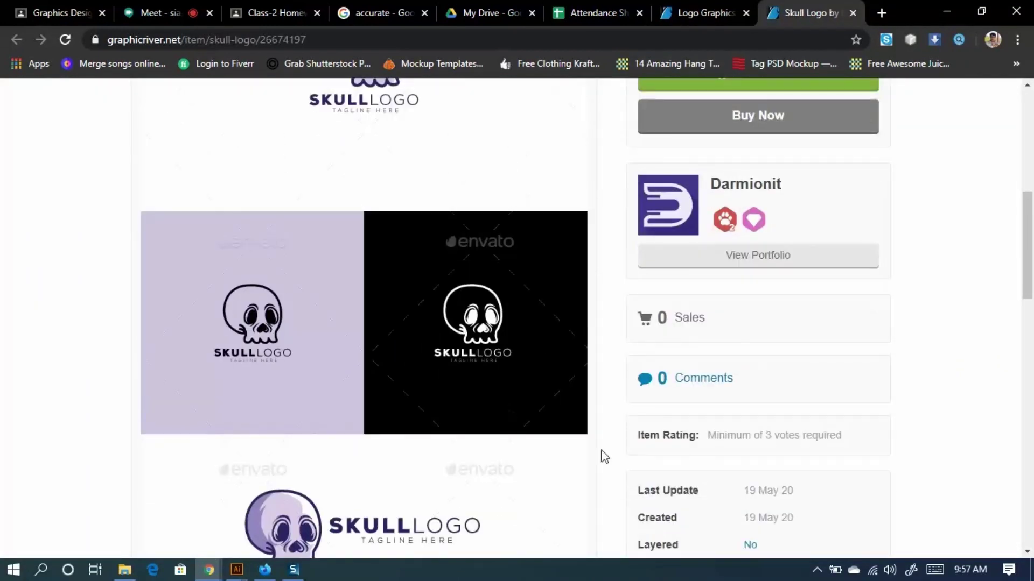
pyautogui.scroll(-4, 605, 456)
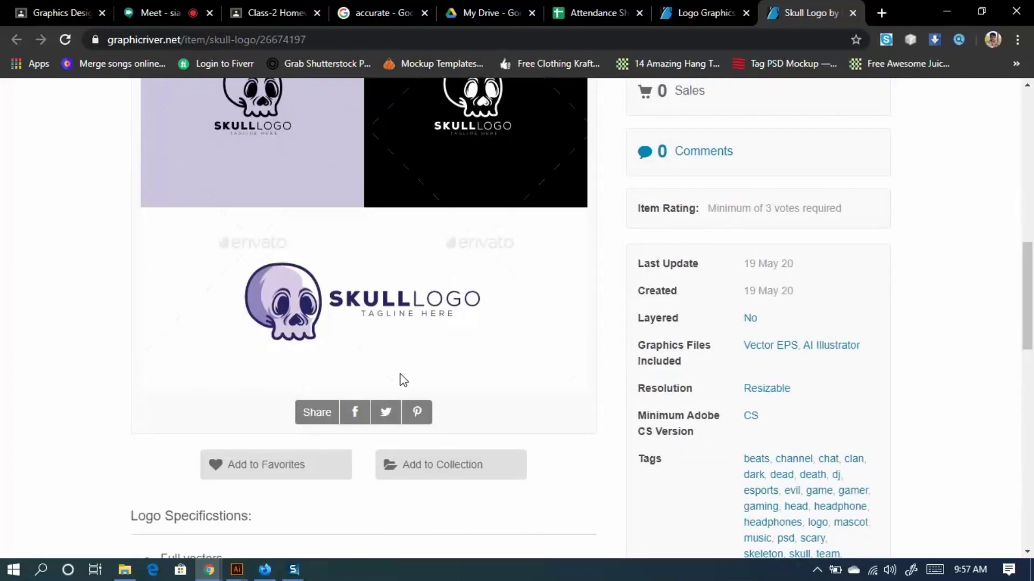
pyautogui.scroll(5, 388, 404)
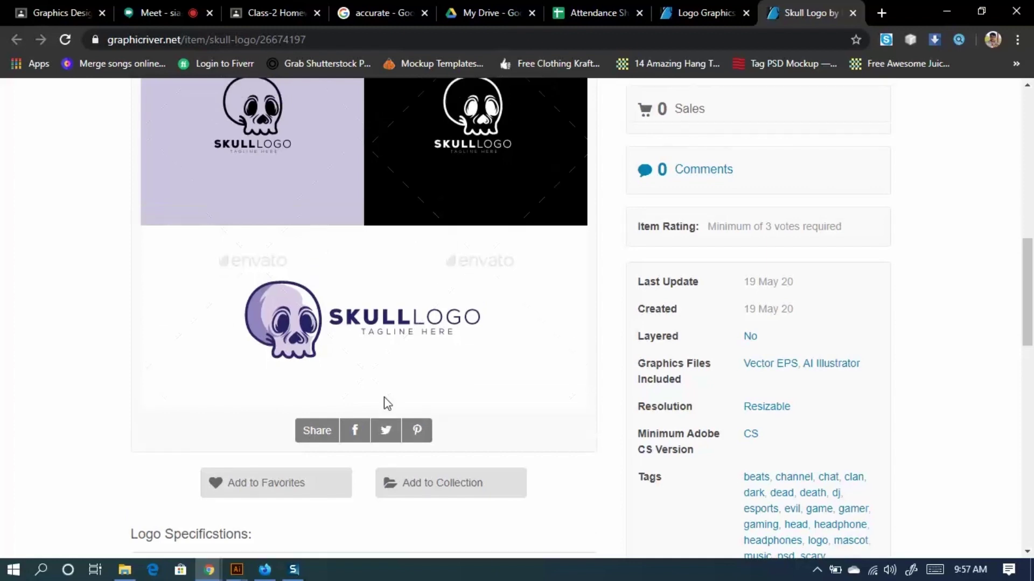
pyautogui.scroll(3, 462, 348)
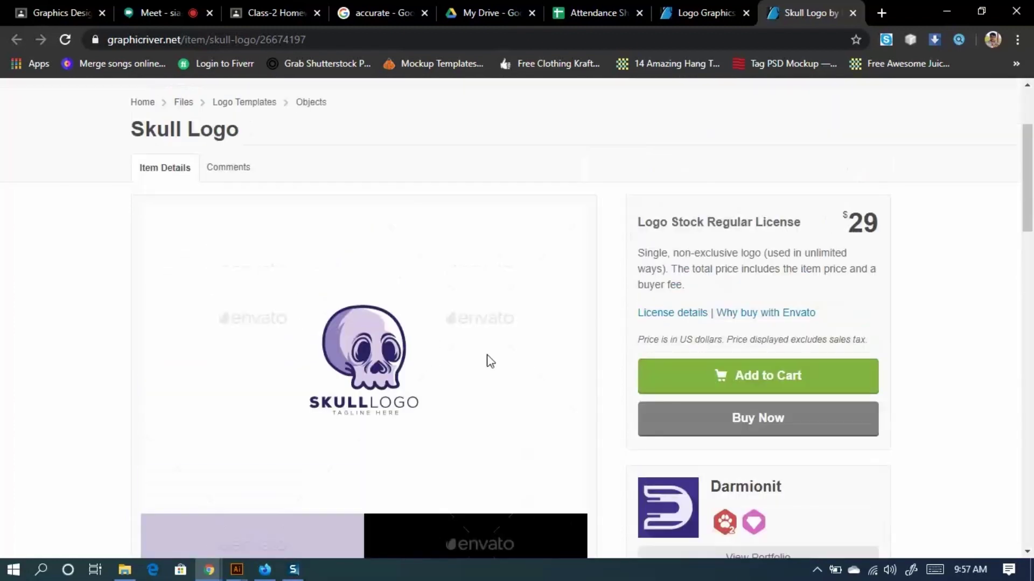
pyautogui.scroll(-4, 761, 422)
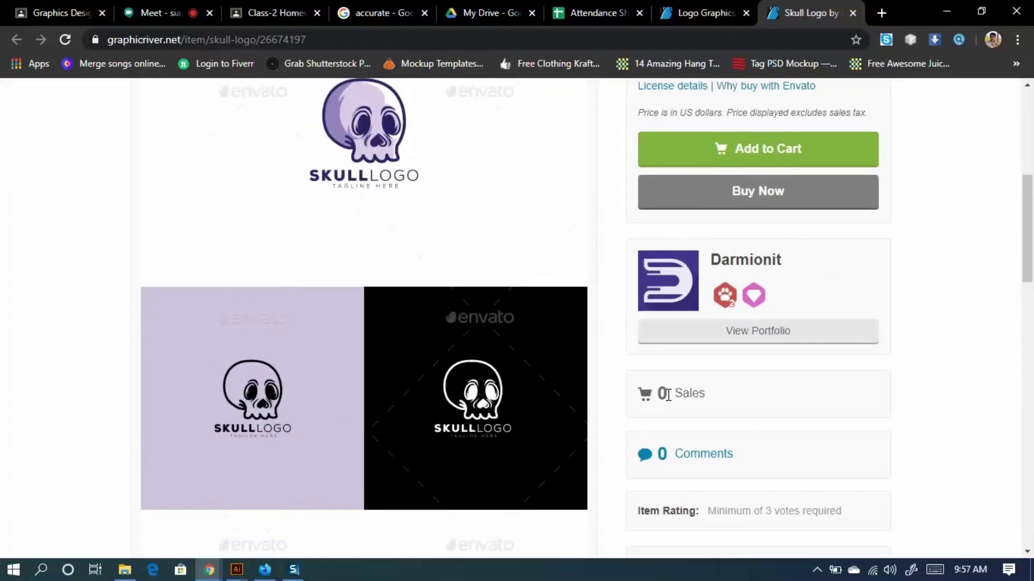
pyautogui.moveTo(703, 393); pyautogui.dragTo(636, 392)
pyautogui.scroll(4, 455, 365)
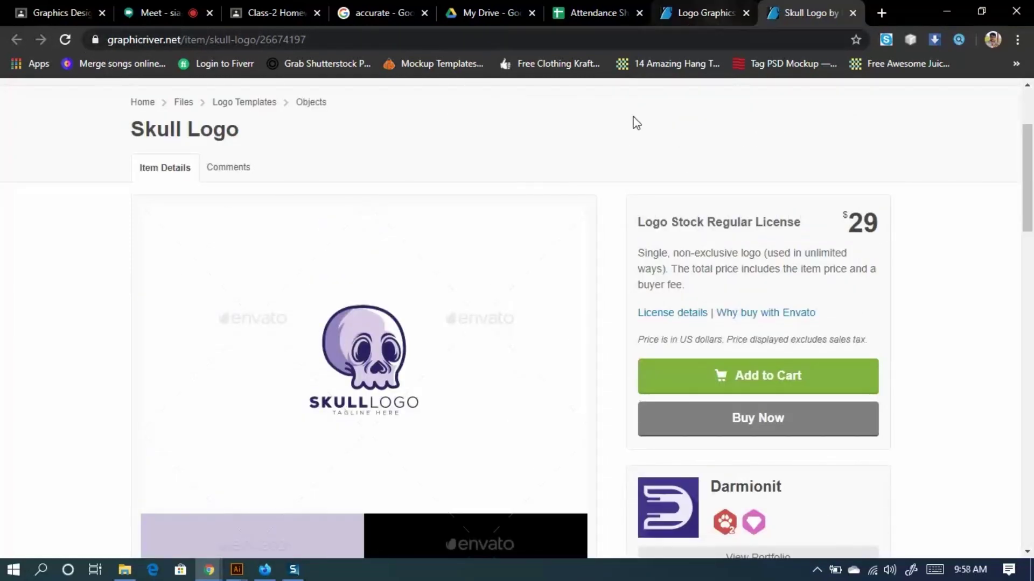
# Return to GraphicRiver's logo results and filter them by sales to show only Top Sellers.
pyautogui.click(706, 8)
pyautogui.scroll(3, 436, 326)
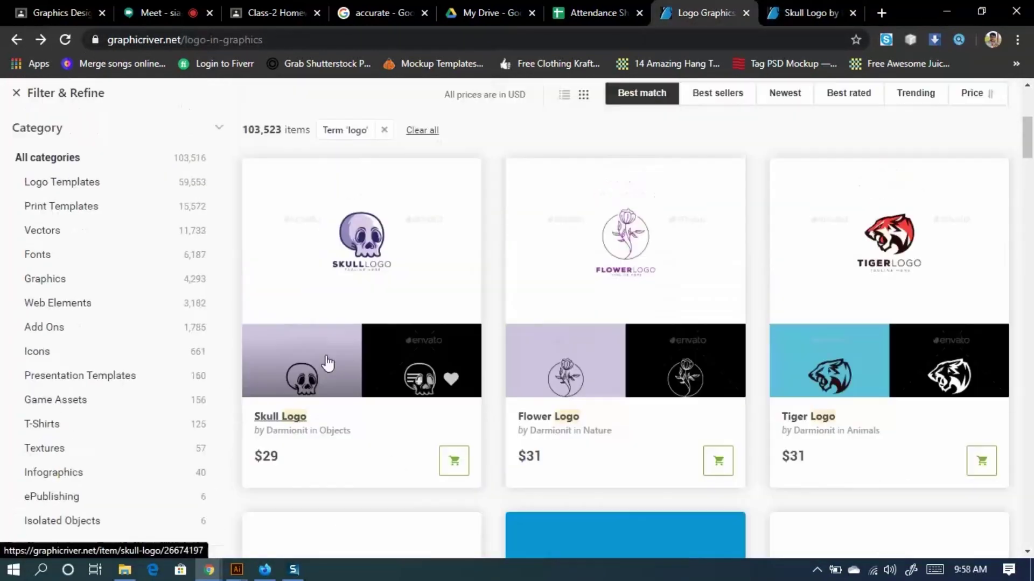
pyautogui.scroll(-3, 57, 340)
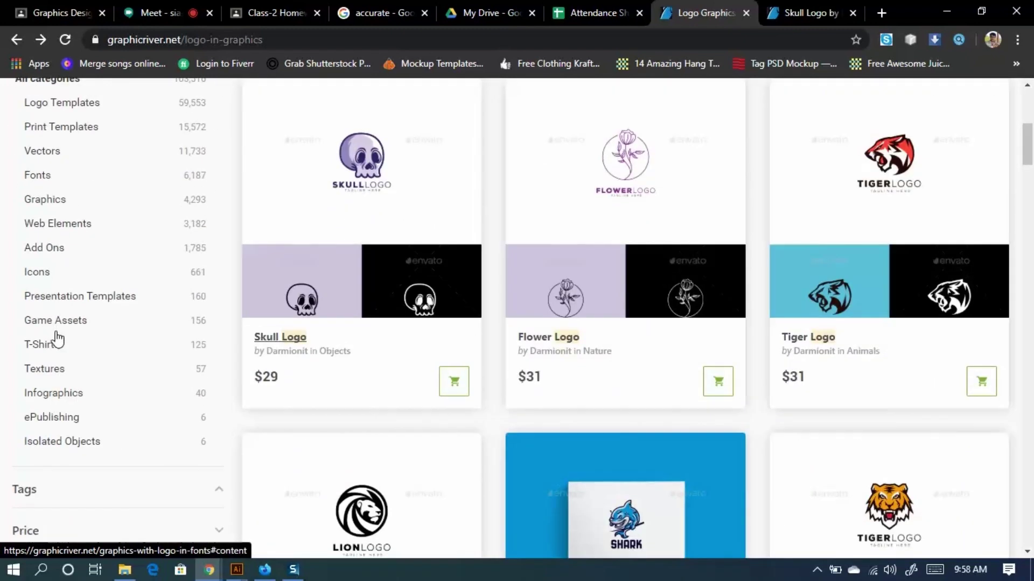
pyautogui.scroll(-4, 90, 348)
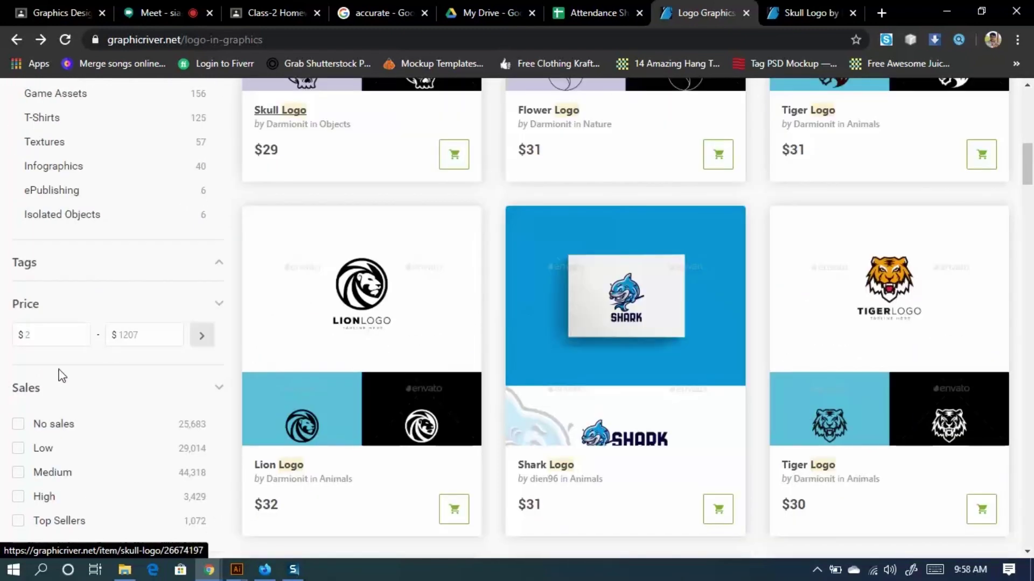
pyautogui.scroll(-4, 80, 352)
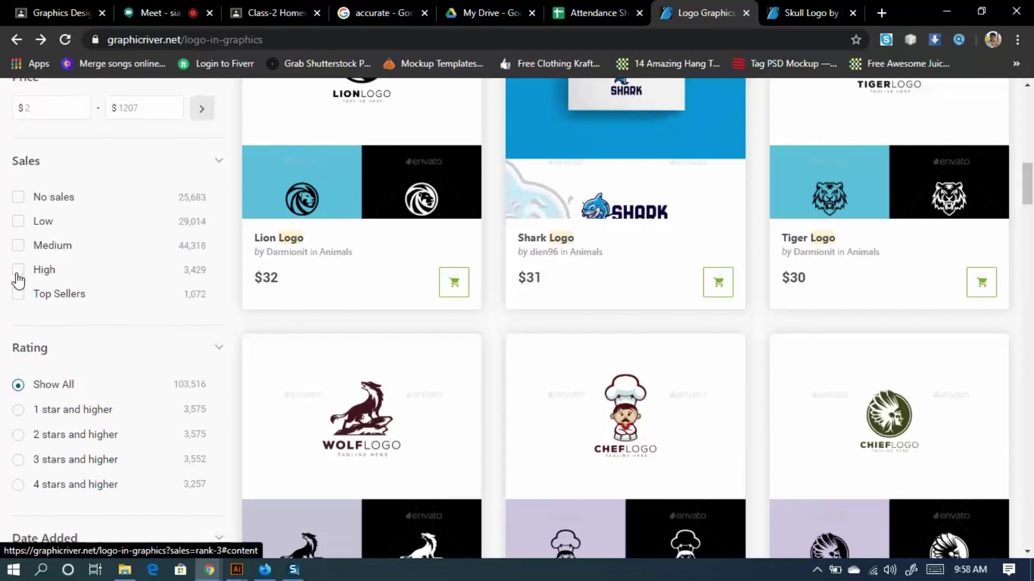
pyautogui.click(22, 297)
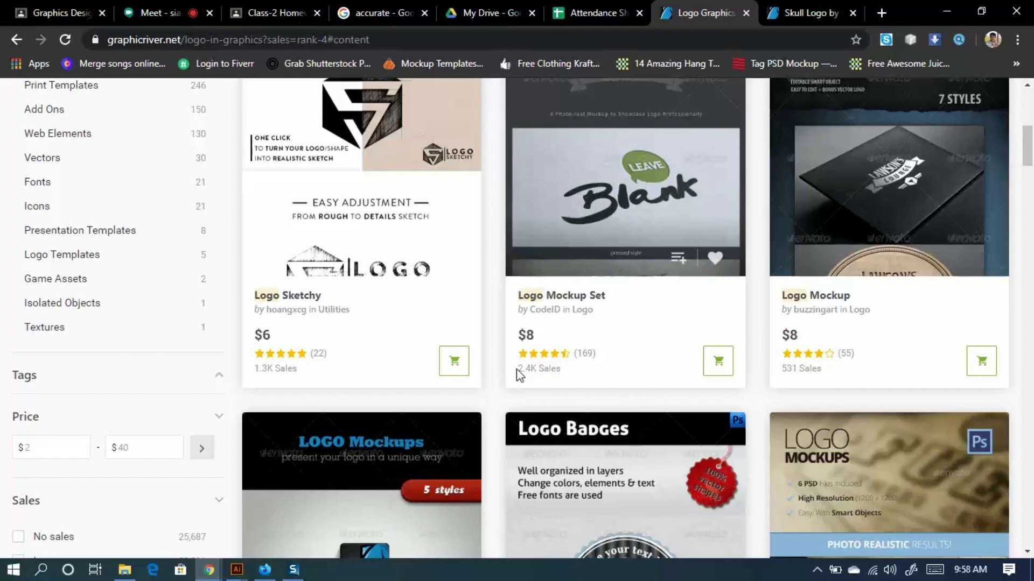
# Open the Logo Mockup Set item and examine its style previews, detail previews, how-to section and sales count.
pyautogui.click(605, 206)
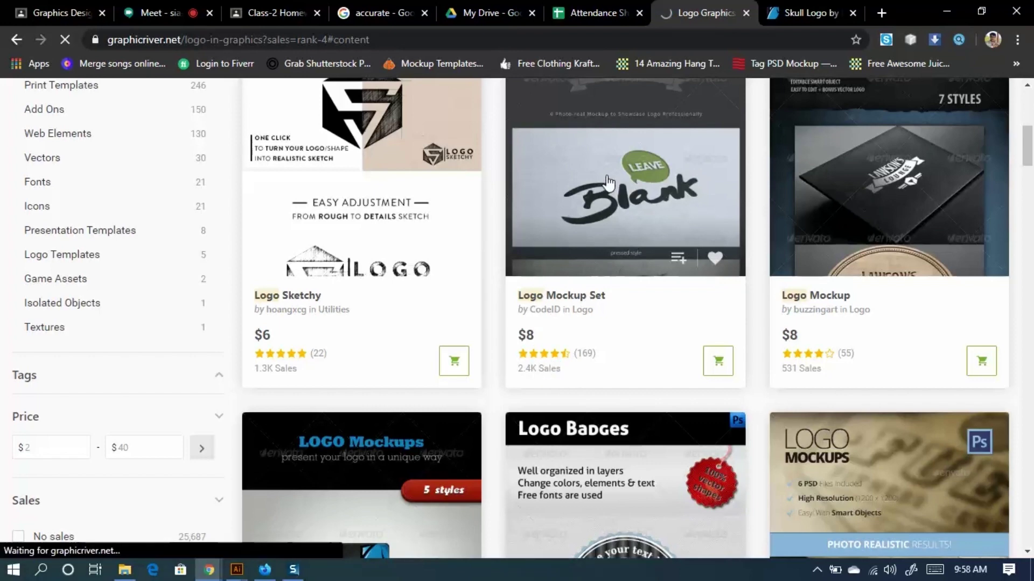
pyautogui.scroll(-10, 405, 310)
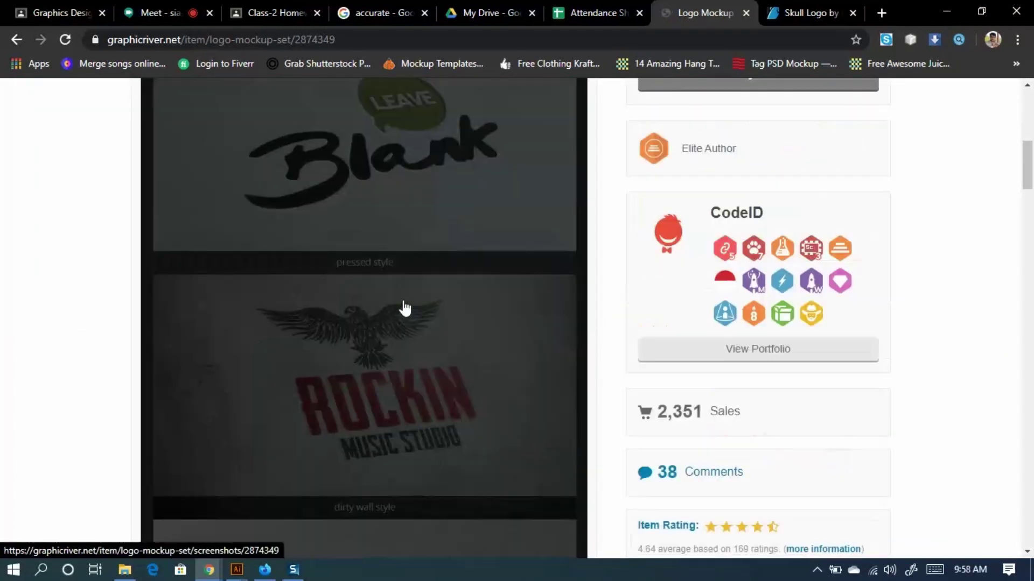
pyautogui.scroll(-6, 405, 310)
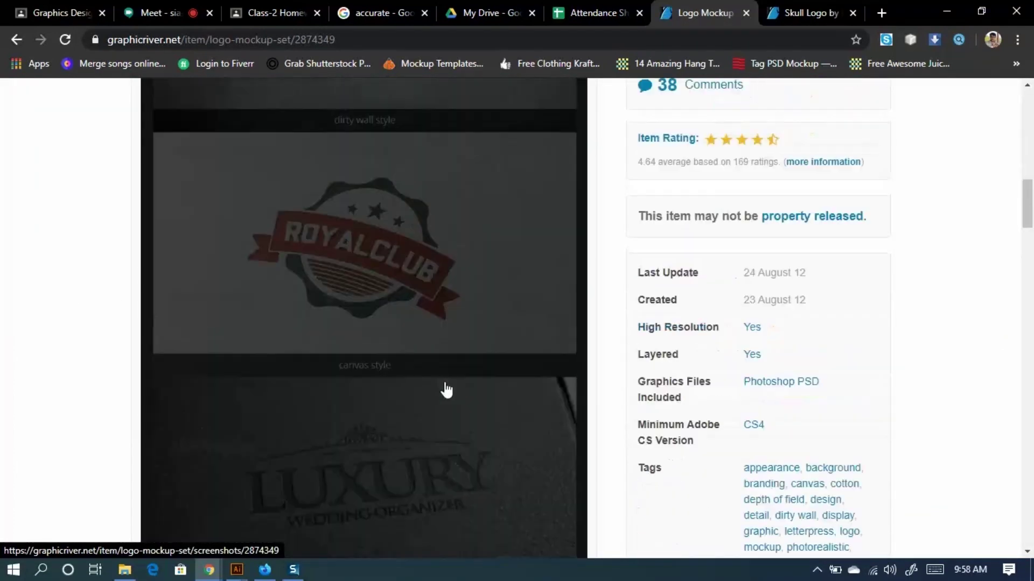
pyautogui.scroll(-4, 87, 353)
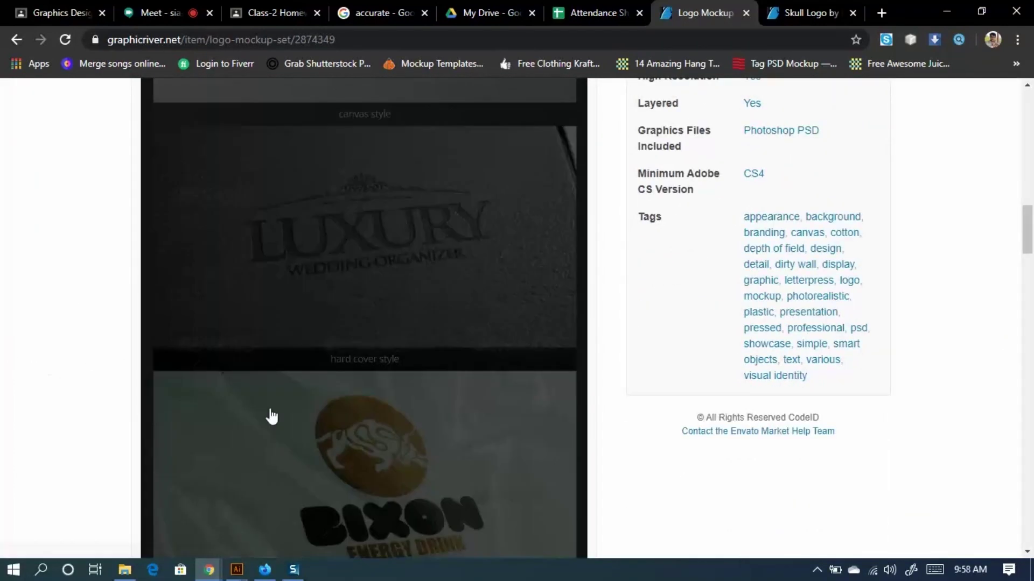
pyautogui.scroll(-5, 271, 416)
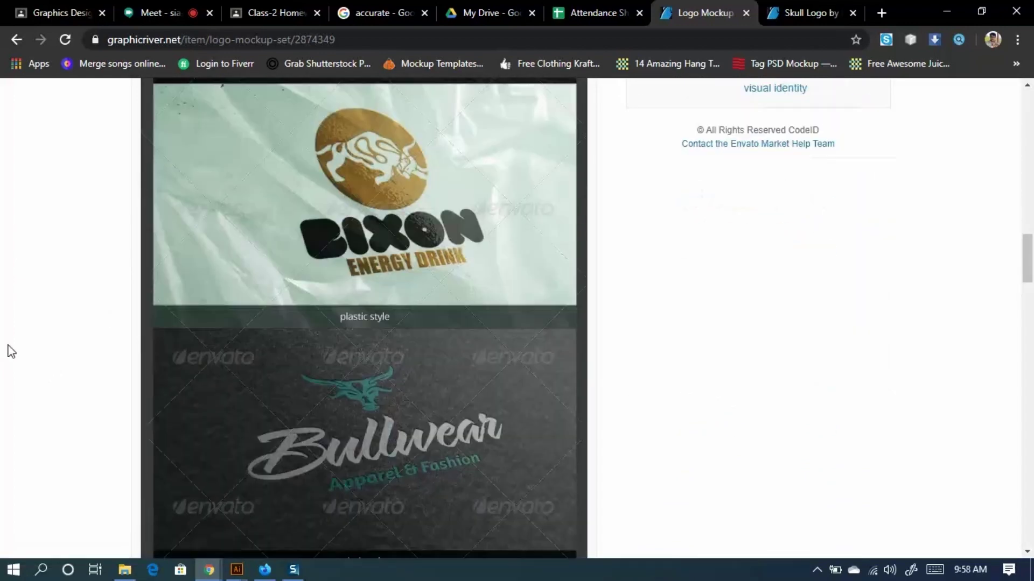
pyautogui.scroll(-2, 320, 411)
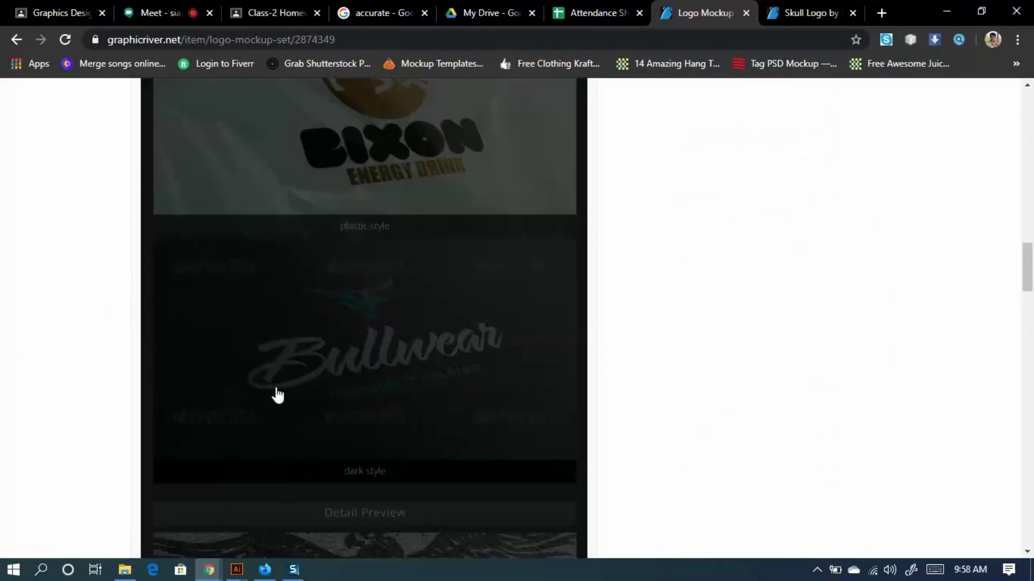
pyautogui.scroll(-4, 441, 289)
pyautogui.scroll(-4, 425, 398)
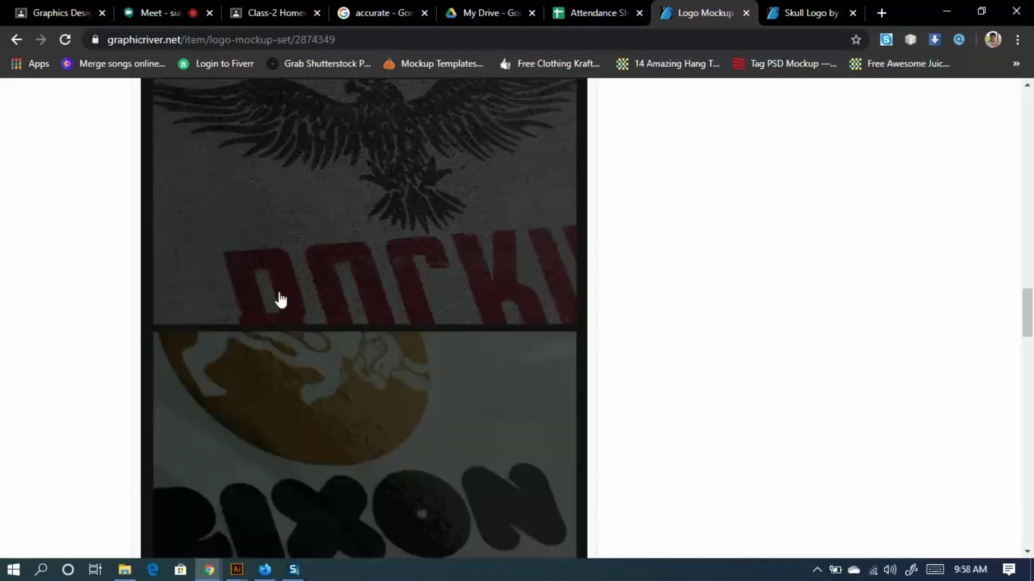
pyautogui.scroll(-4, 272, 309)
pyautogui.scroll(-5, 354, 381)
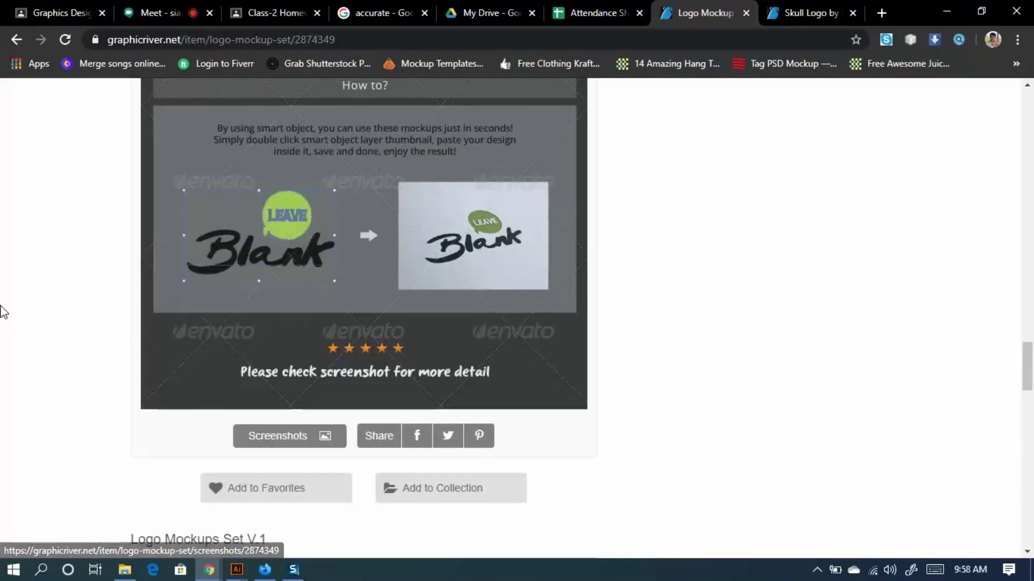
# Go back to the Top Sellers results to compare the mockup and badge designs with their prices and sales, and return to Illustrator.
pyautogui.click(17, 40)
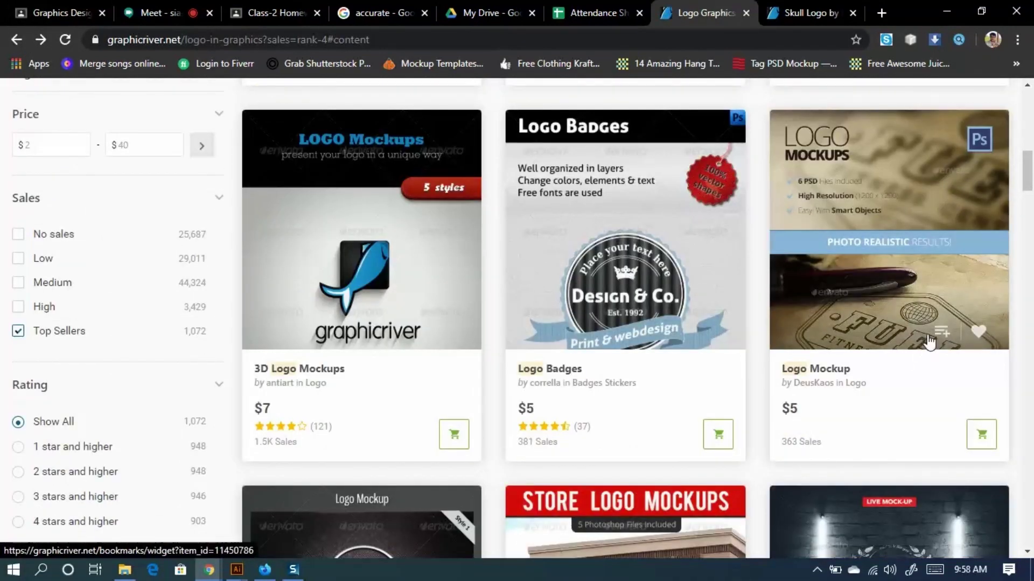
pyautogui.scroll(-3, 753, 323)
pyautogui.scroll(-4, 699, 377)
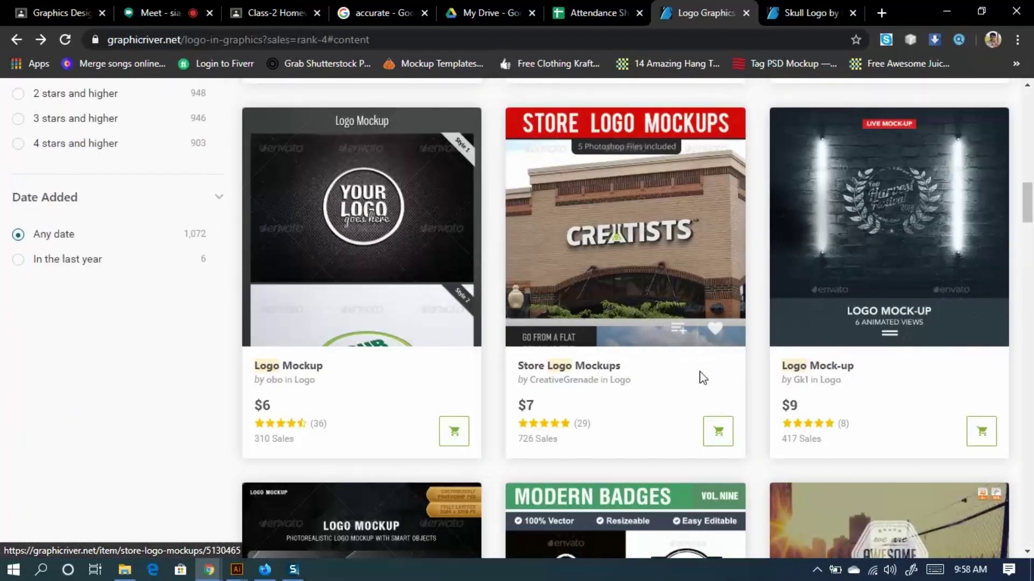
pyautogui.scroll(-5, 613, 356)
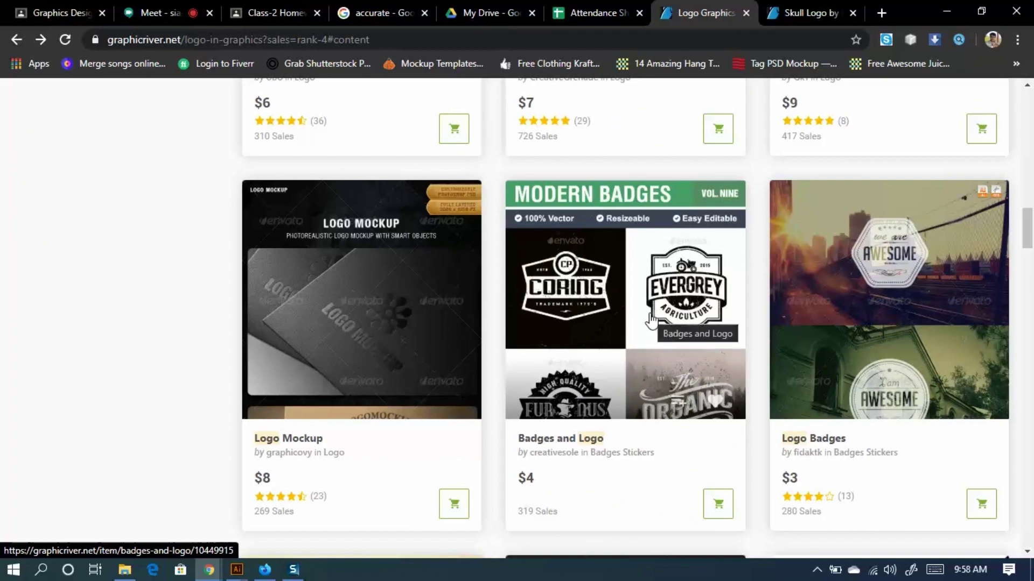
pyautogui.scroll(-3, 650, 329)
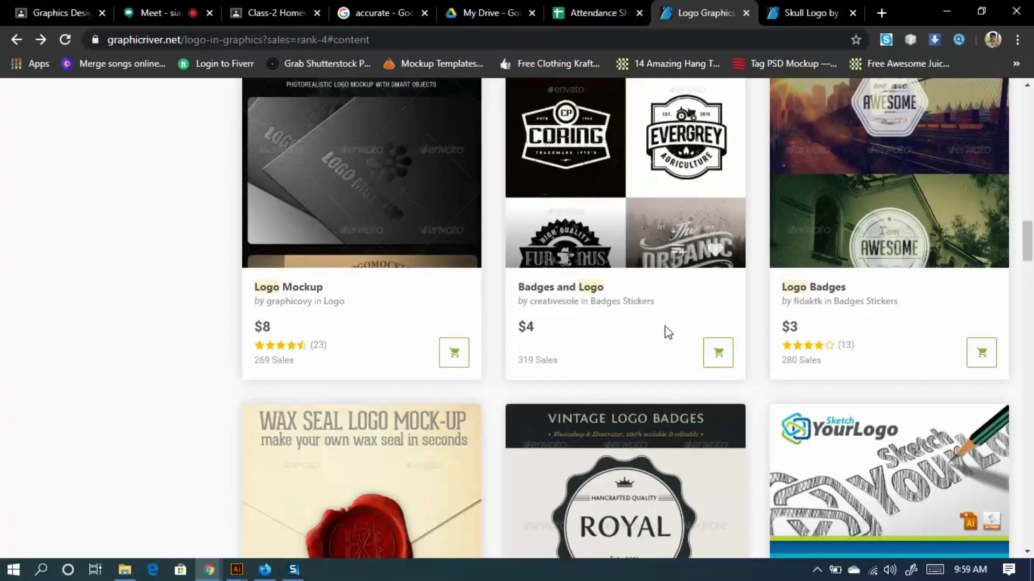
pyautogui.scroll(-4, 629, 356)
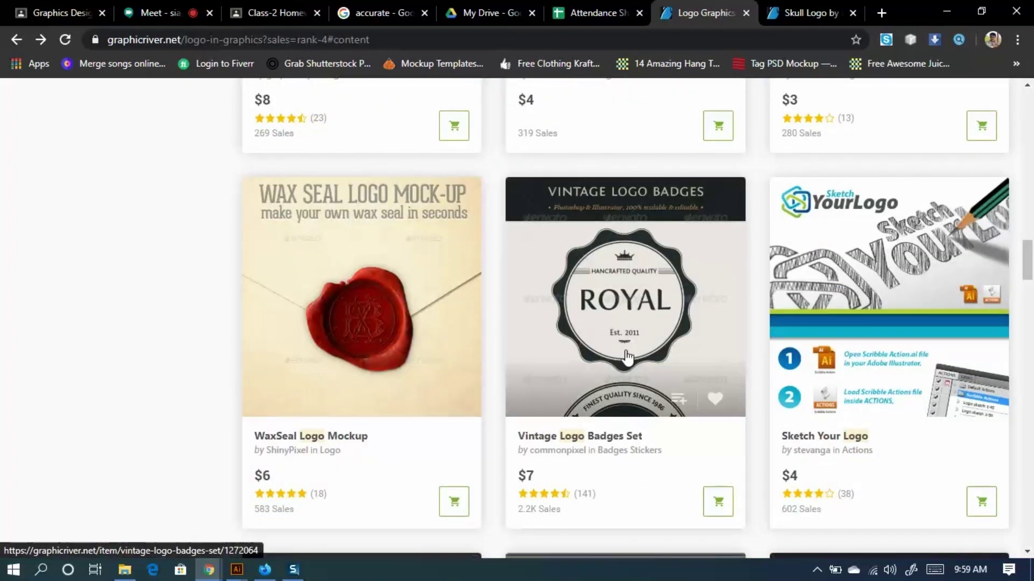
pyautogui.scroll(-3, 625, 350)
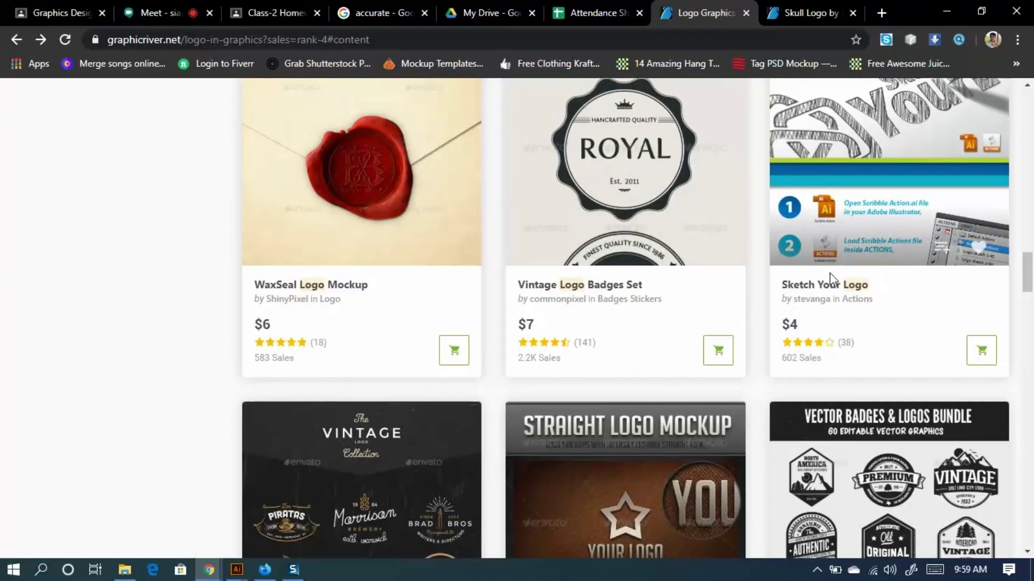
pyautogui.scroll(-4, 596, 351)
pyautogui.scroll(-4, 590, 348)
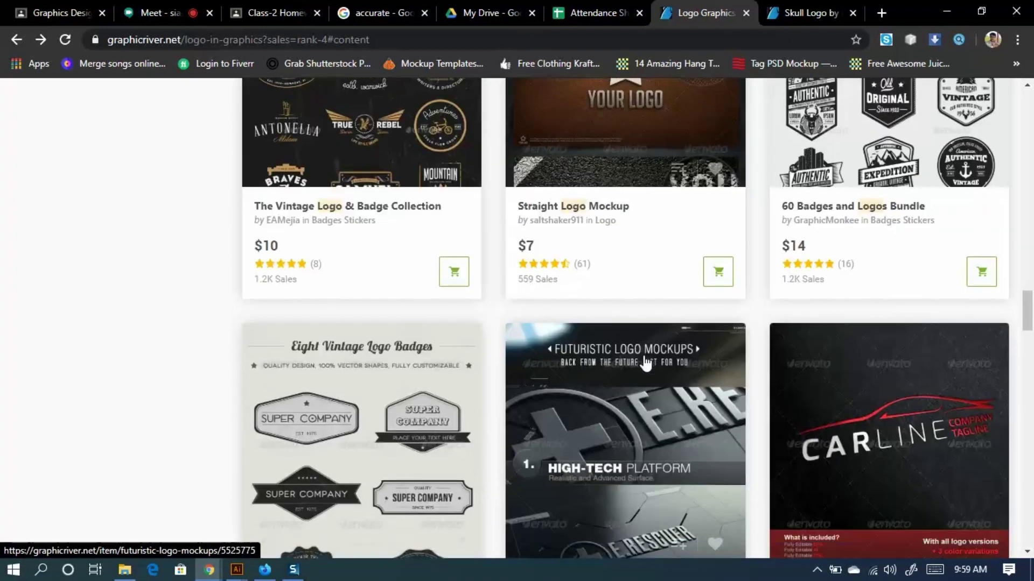
pyautogui.scroll(10, 365, 243)
pyautogui.scroll(10, 292, 312)
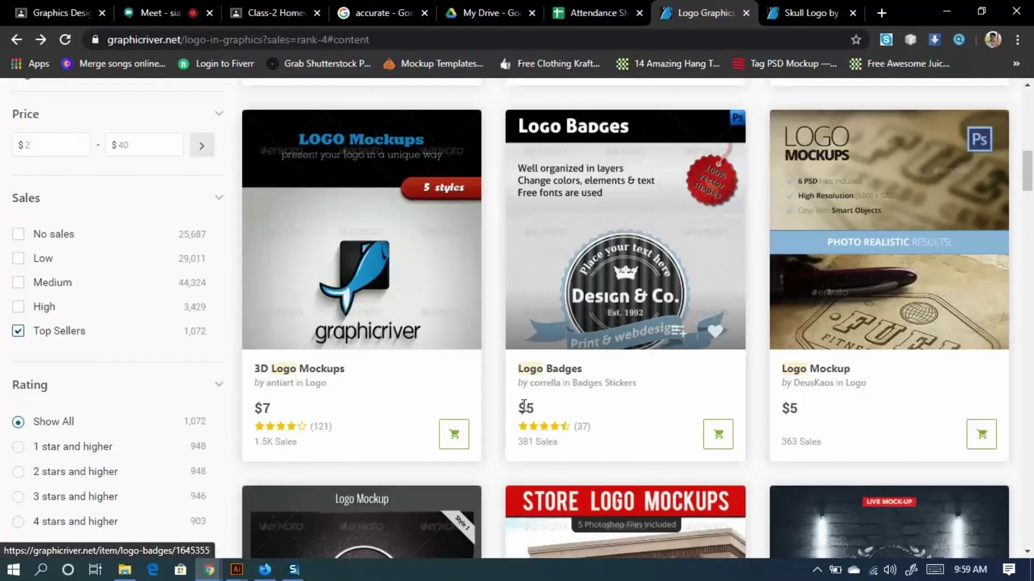
pyautogui.scroll(3, 523, 406)
pyautogui.scroll(6, 524, 406)
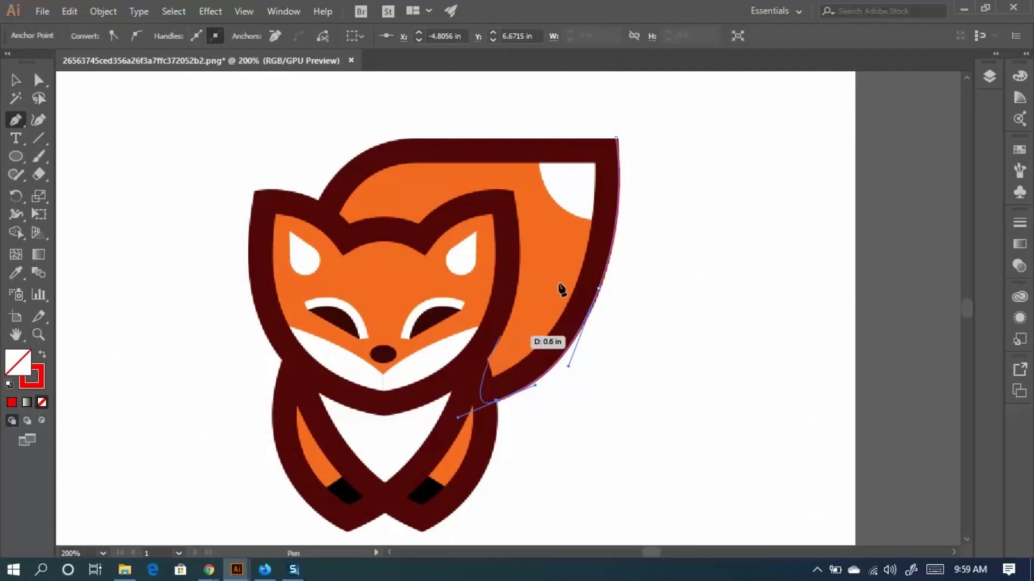
# Undo the multi-point tail trace, redraw its outer edge as one curve from the tip to the leg junction, and remove the outgoing handle.
pyautogui.moveTo(562, 290); pyautogui.dragTo(611, 268)
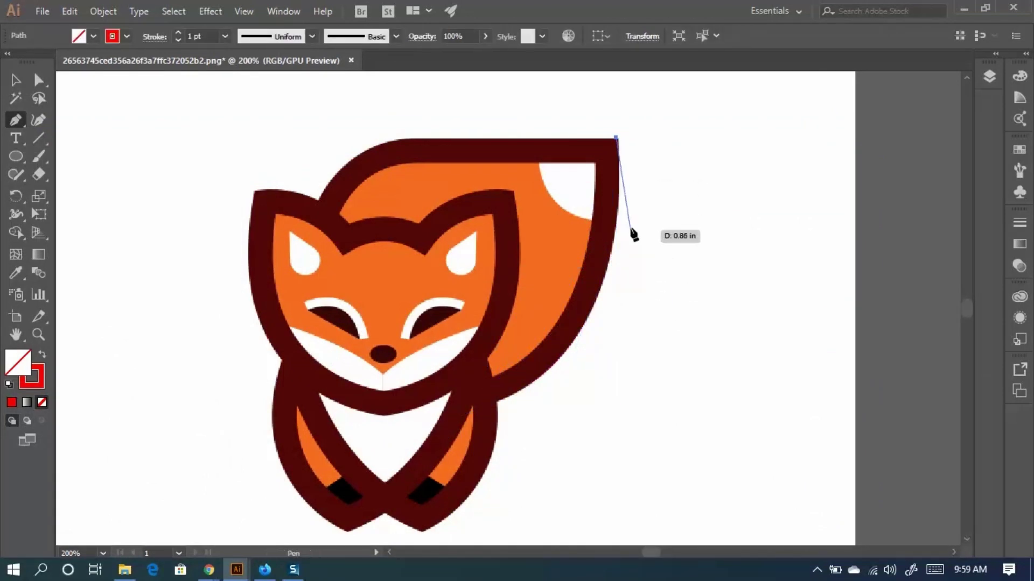
pyautogui.scroll(3, 634, 145)
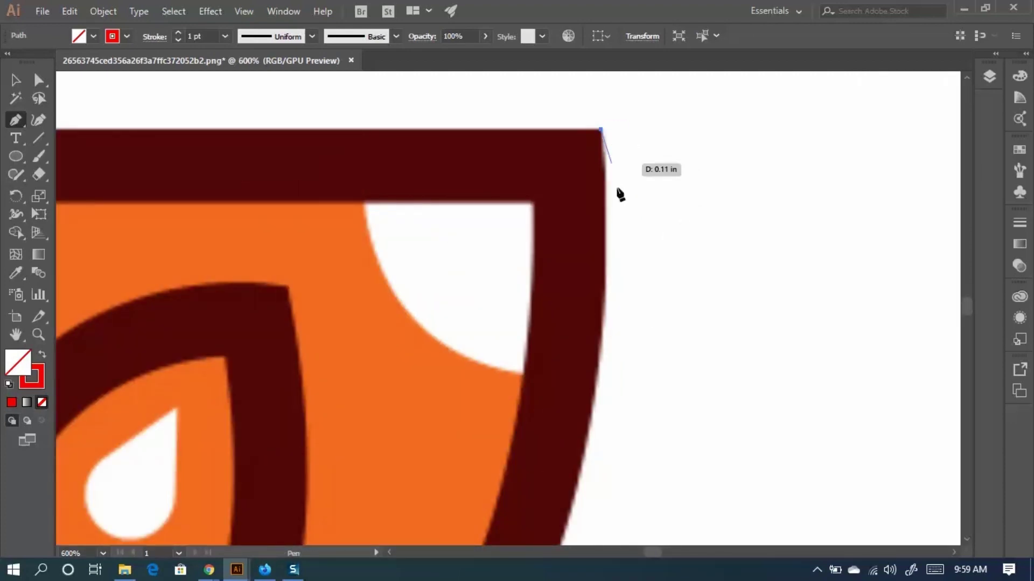
pyautogui.scroll(-3, 608, 299)
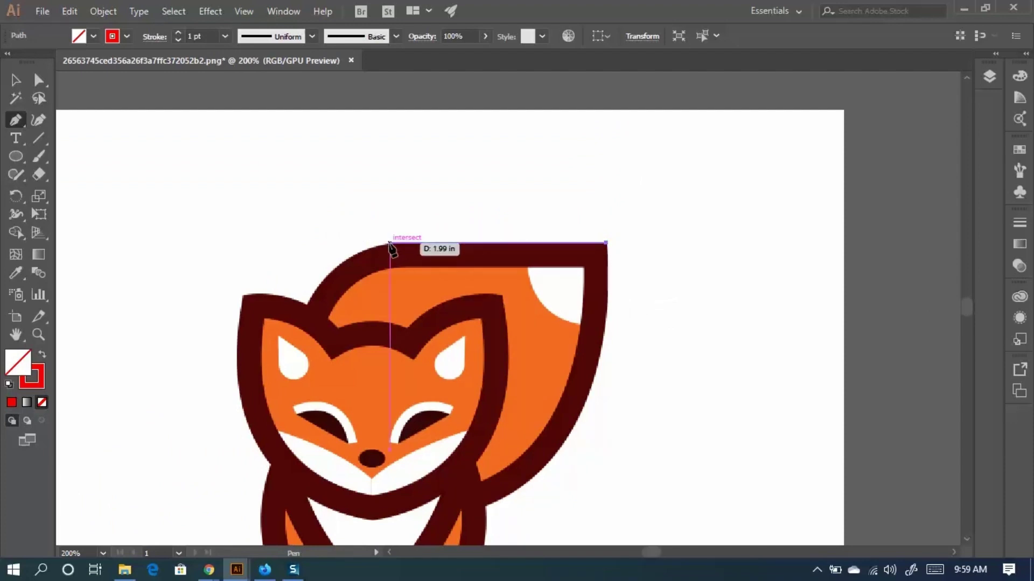
pyautogui.press('space')
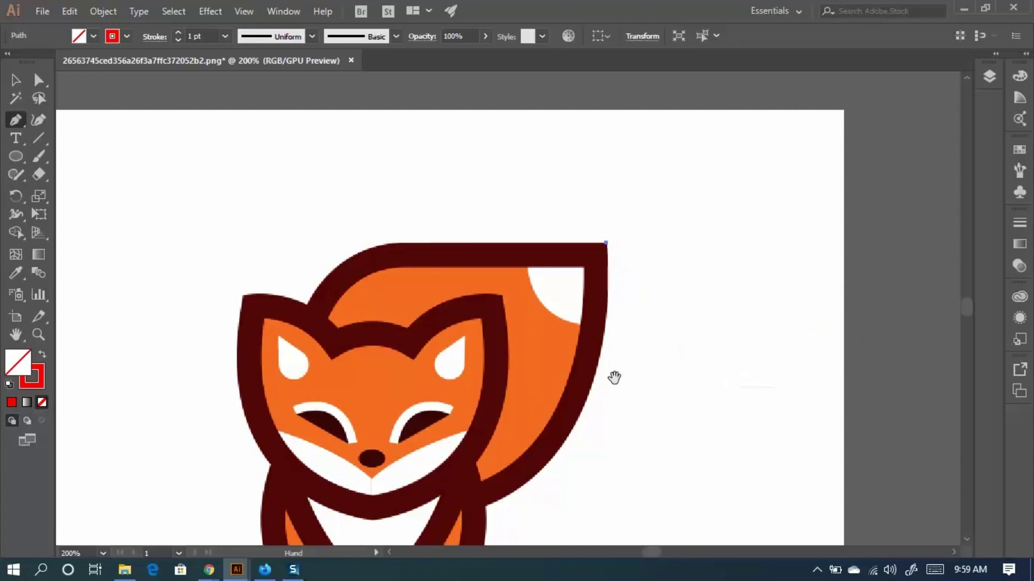
pyautogui.moveTo(612, 376); pyautogui.dragTo(651, 238)
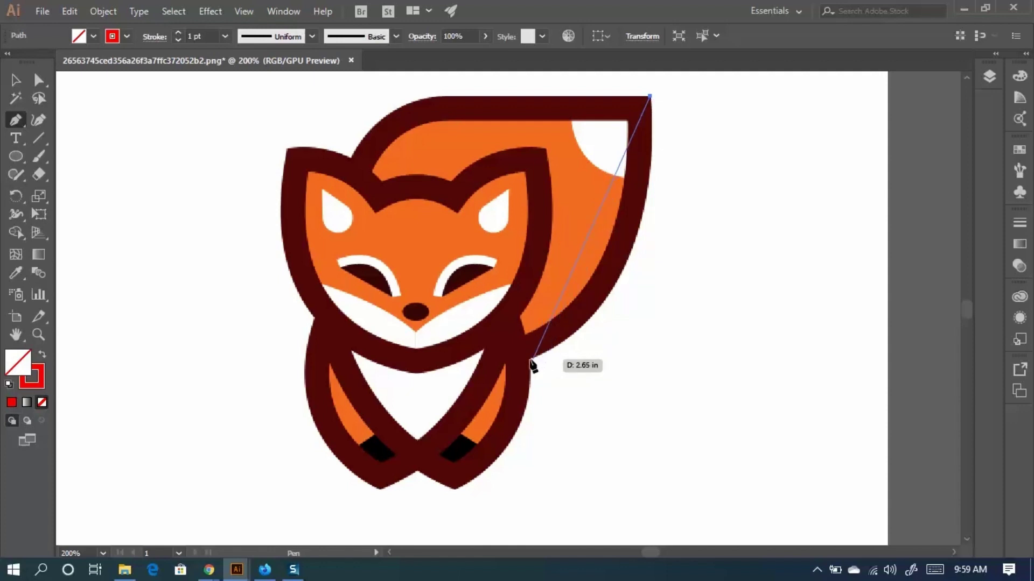
pyautogui.moveTo(530, 357); pyautogui.dragTo(386, 410)
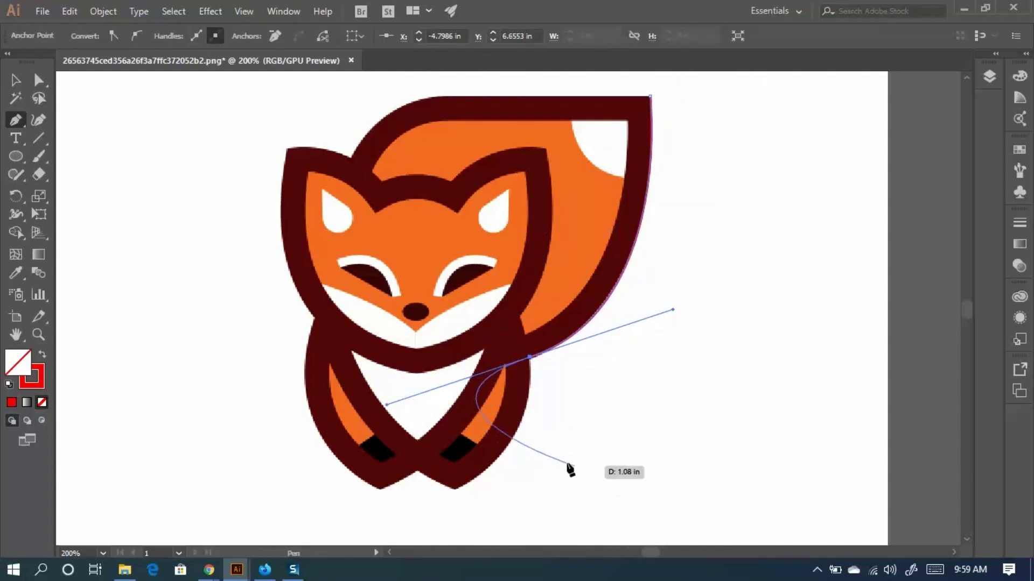
pyautogui.scroll(2, 545, 438)
pyautogui.hscroll(3, 520, 407)
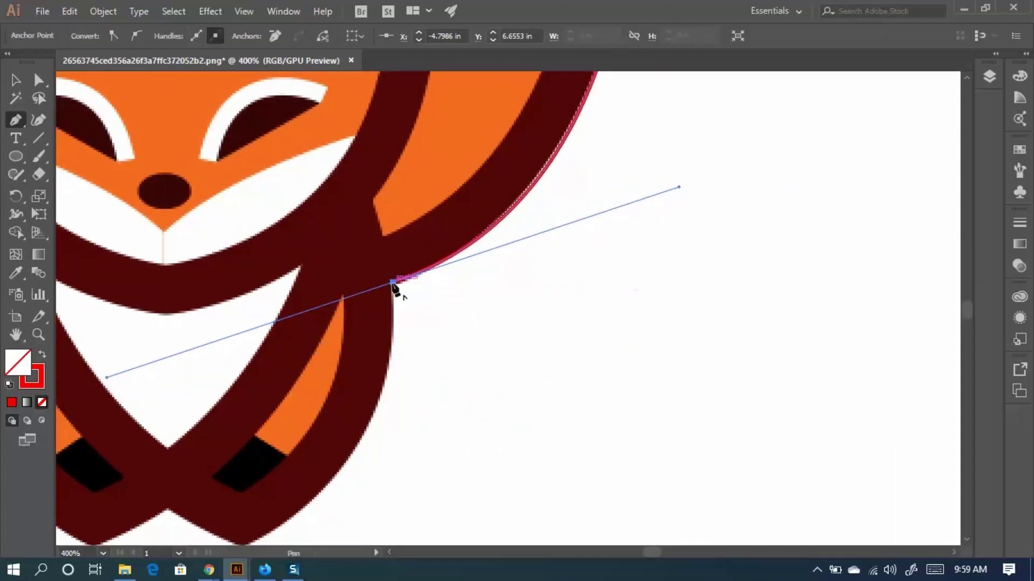
pyautogui.click(392, 282)
# Trace the outer edge of the fox's right-hand leg down to the paw's point and remove the outgoing handle there.
pyautogui.press('space')
pyautogui.moveTo(418, 358); pyautogui.dragTo(646, 203)
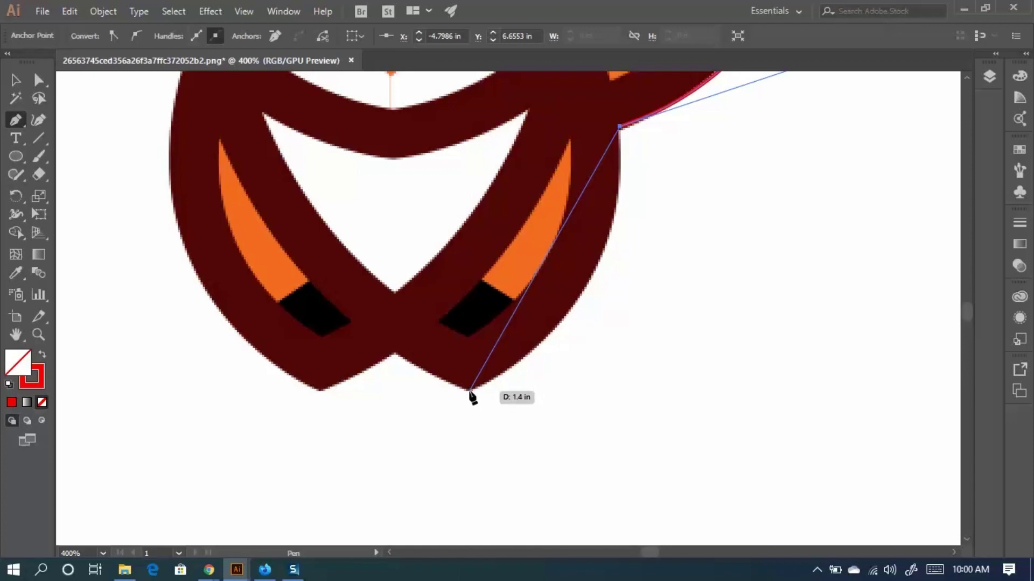
pyautogui.moveTo(469, 391); pyautogui.dragTo(296, 479)
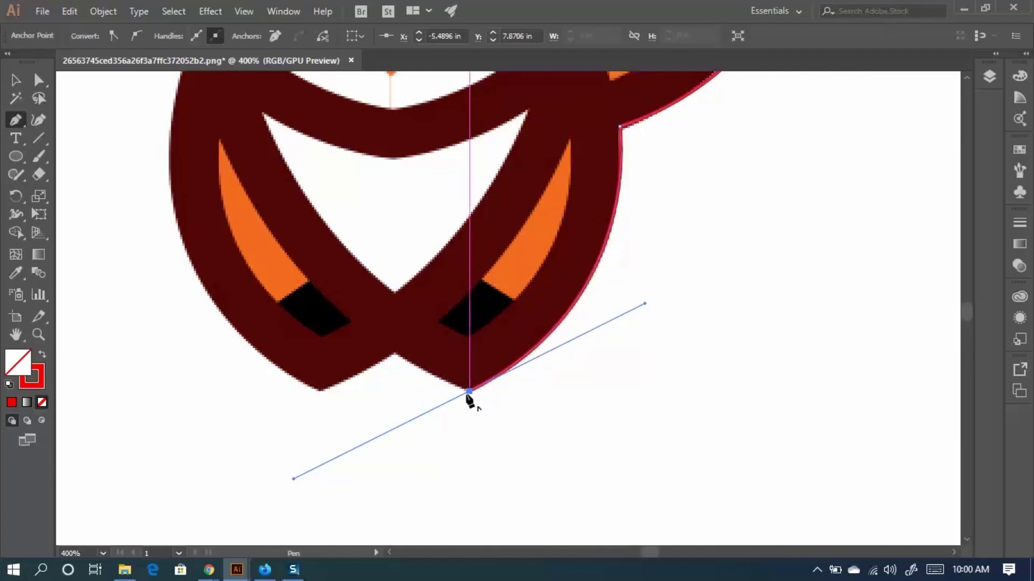
pyautogui.click(469, 391)
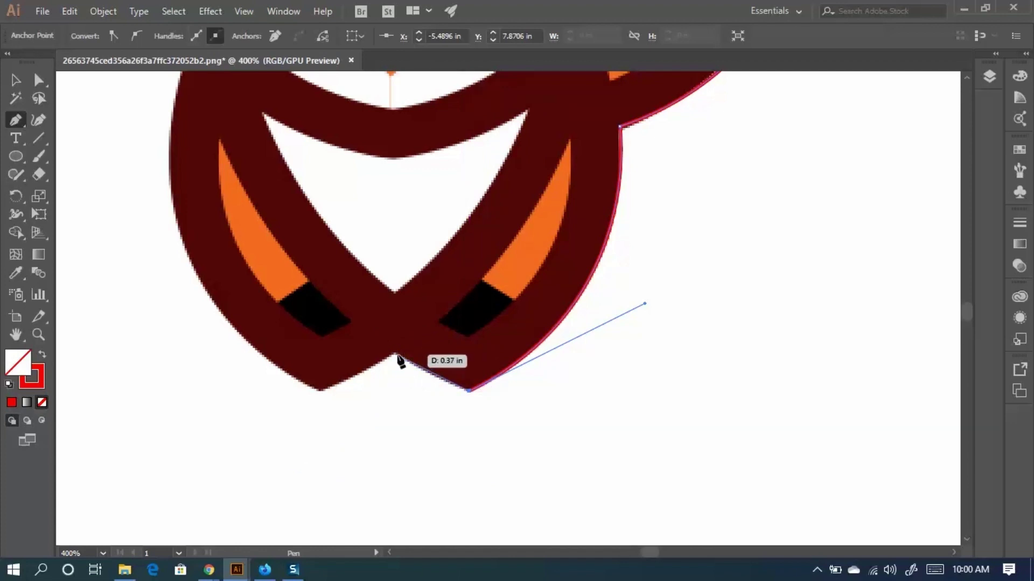
# Trace the underside of the right-hand paw up to the notch between the paws and remove the outgoing handle.
pyautogui.click(395, 354)
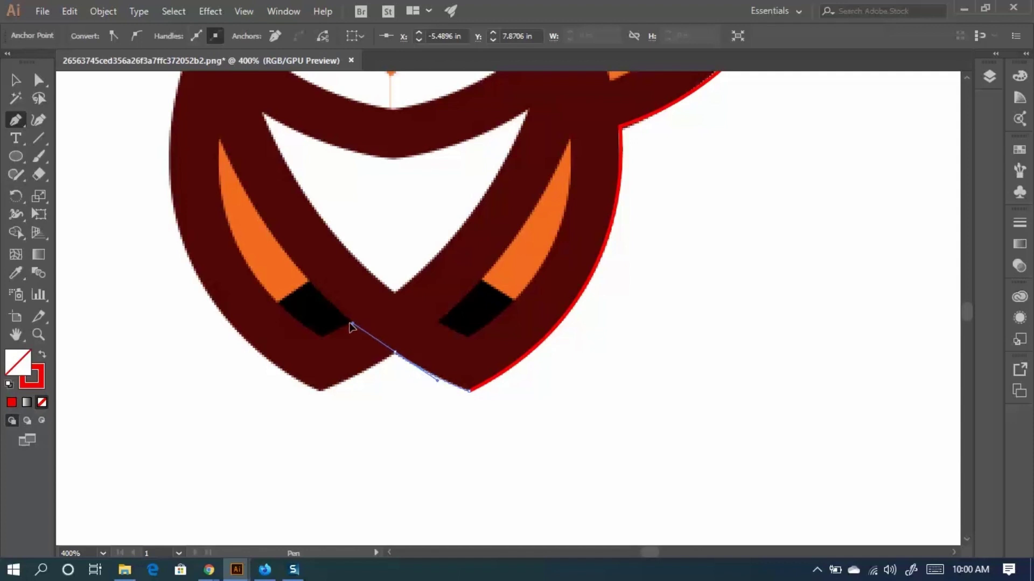
pyautogui.click(351, 325)
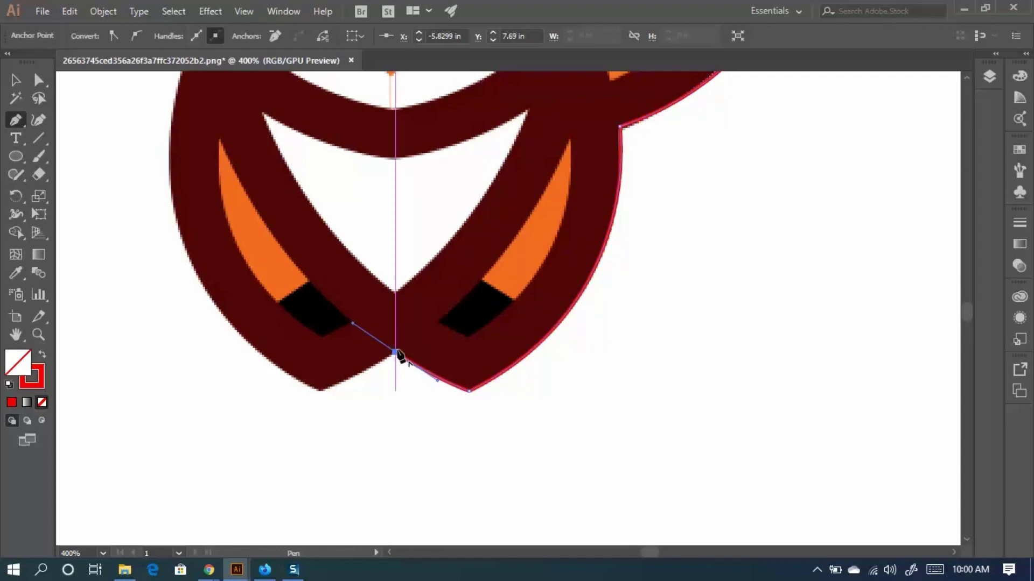
pyautogui.moveTo(403, 292); pyautogui.dragTo(569, 246)
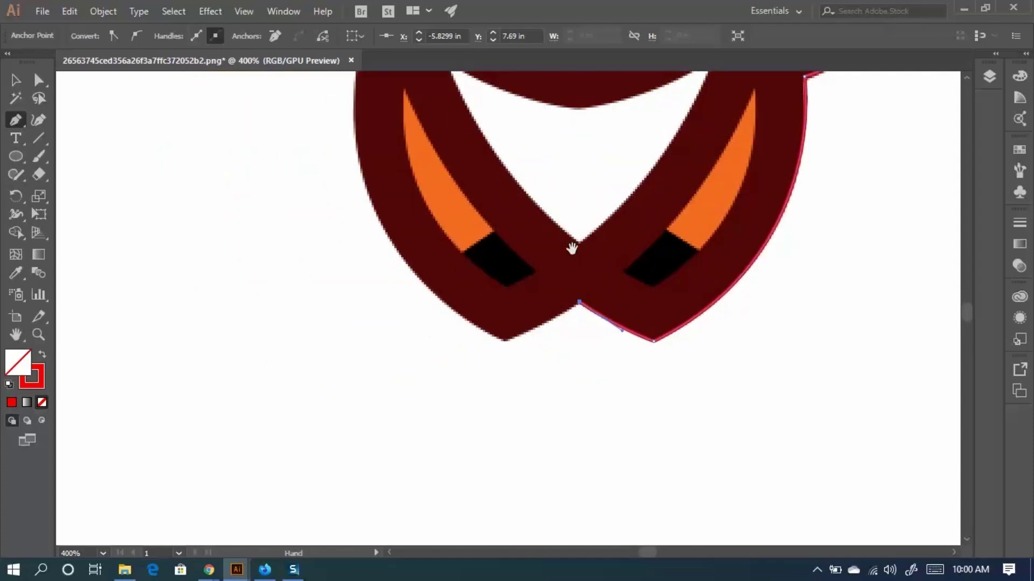
# Trace the underside of the left-hand paw from the notch to the paw's point and remove the outgoing handle.
pyautogui.scroll(2, 493, 366)
pyautogui.scroll(1, 498, 362)
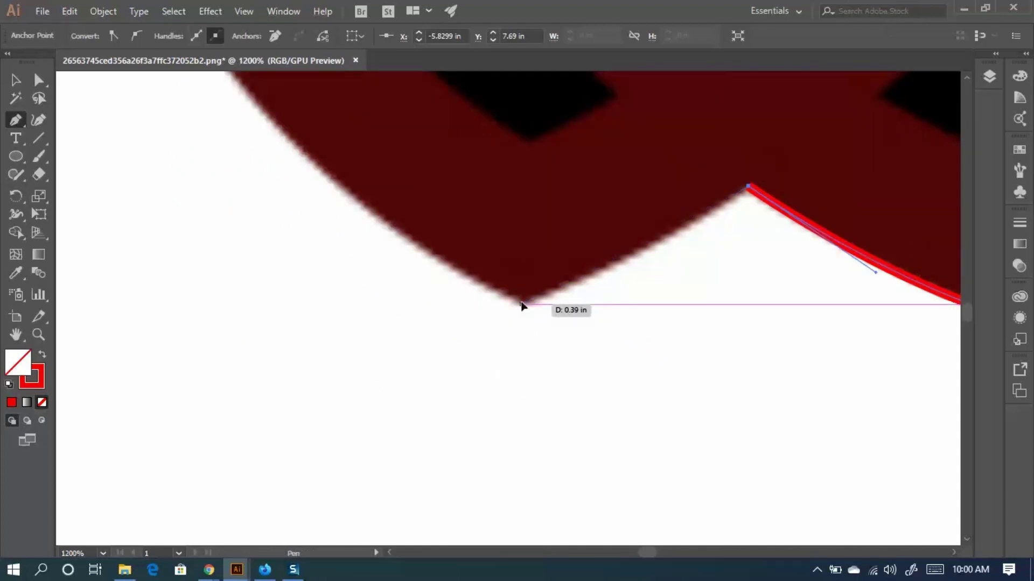
pyautogui.moveTo(521, 305)
pyautogui.mouseDown()
pyautogui.moveTo(457, 316)
pyautogui.moveTo(354, 358)
pyautogui.moveTo(370, 376)
pyautogui.moveTo(379, 357)
pyautogui.mouseUp()
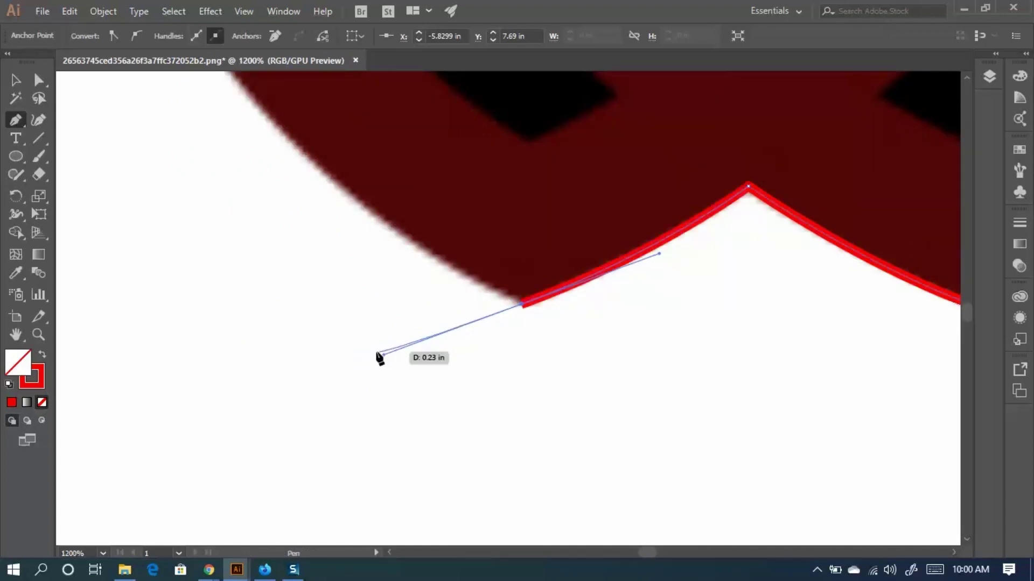
pyautogui.scroll(-3, 379, 357)
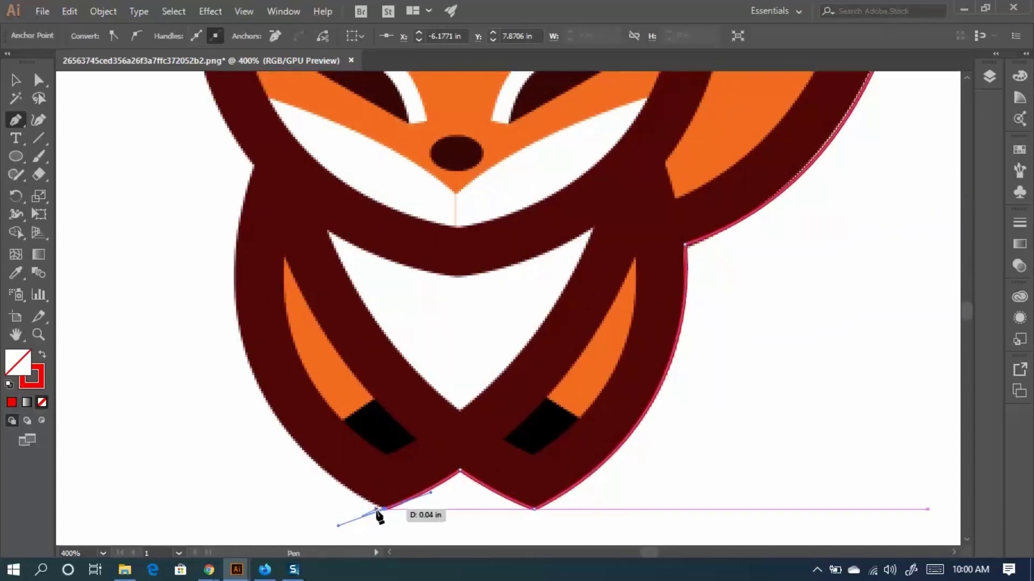
pyautogui.click(381, 509)
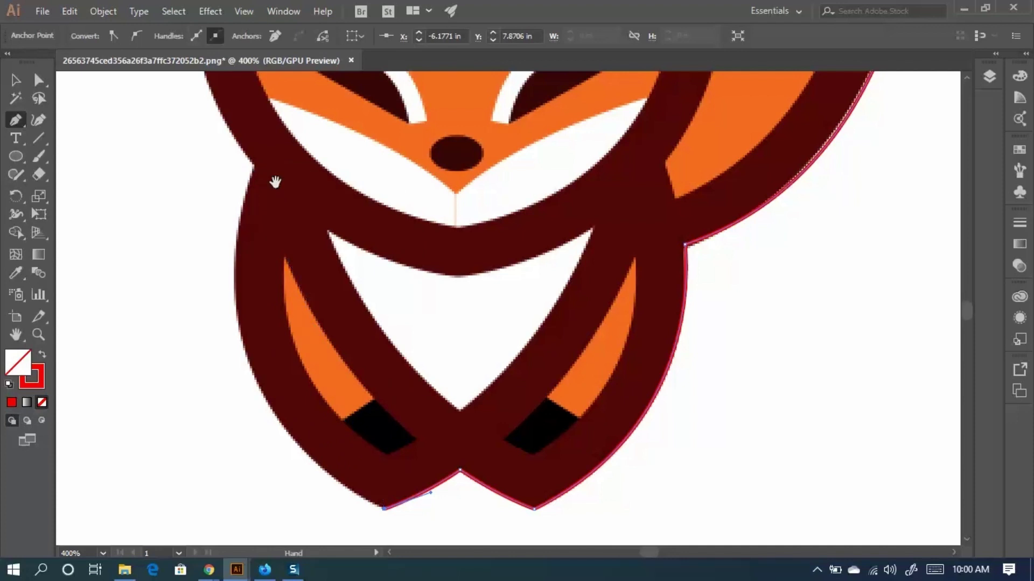
# Trace the outer edge of the left-hand leg up to its junction with the cheek and remove the outgoing handle.
pyautogui.scroll(-1, 276, 177)
pyautogui.hscroll(1, 280, 236)
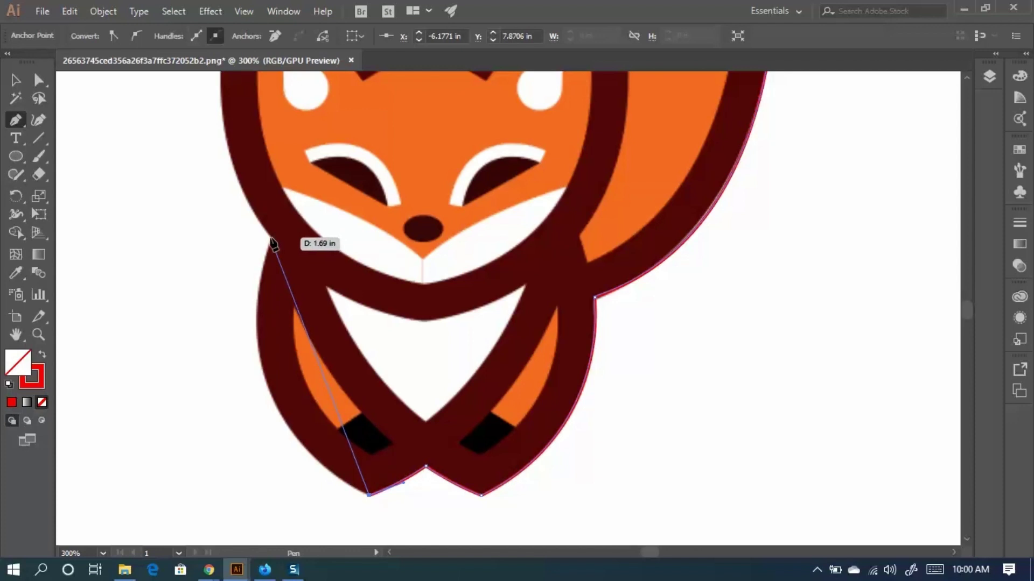
pyautogui.moveTo(271, 239); pyautogui.dragTo(330, 214)
pyautogui.scroll(5, 295, 138)
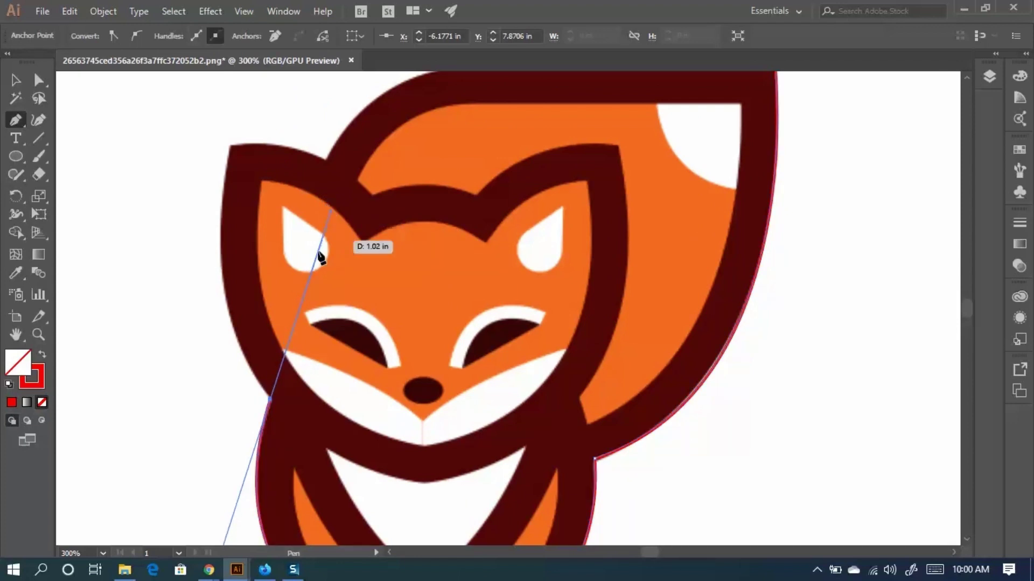
pyautogui.moveTo(355, 452); pyautogui.dragTo(487, 374)
pyautogui.scroll(2, 433, 349)
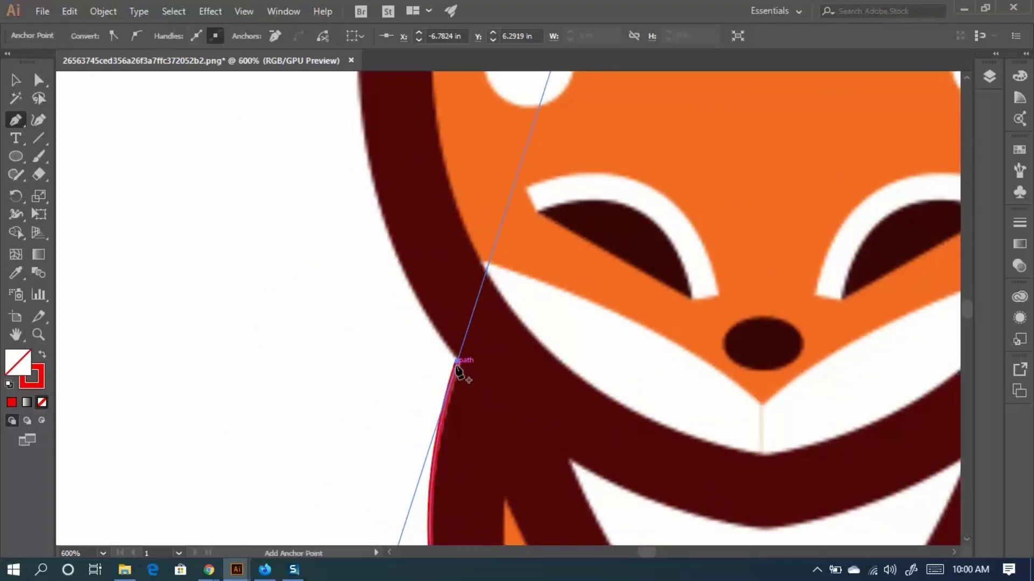
pyautogui.scroll(-2, 474, 322)
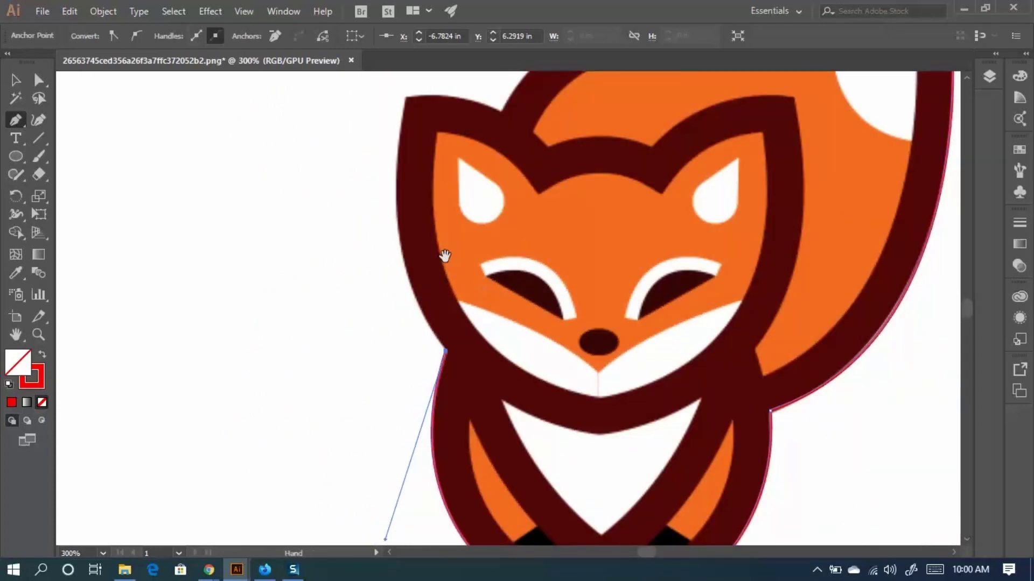
# Trace the left-hand side of the head from the cheek junction up to the ear tip and remove the outgoing handle.
pyautogui.moveTo(443, 253); pyautogui.dragTo(395, 343)
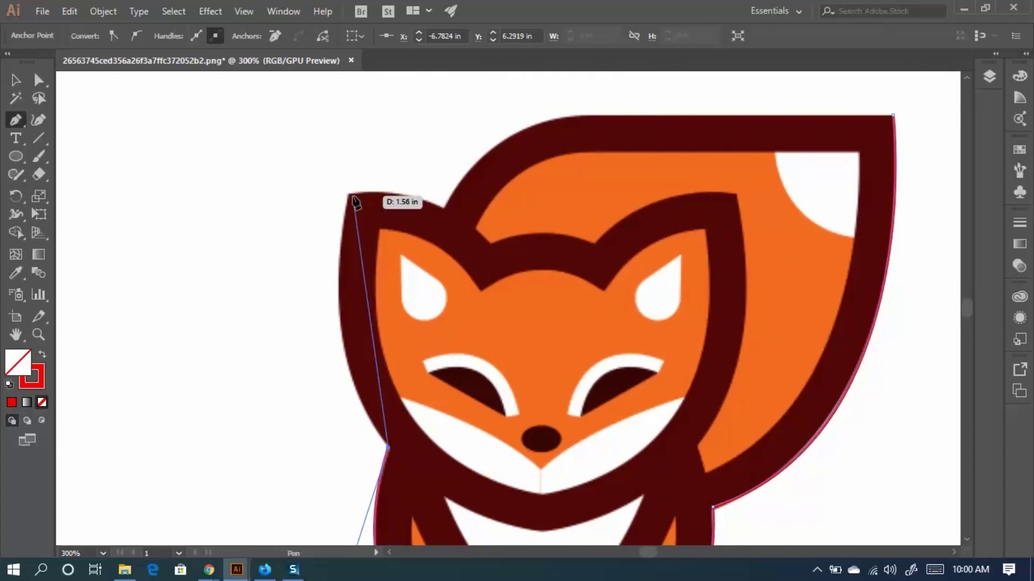
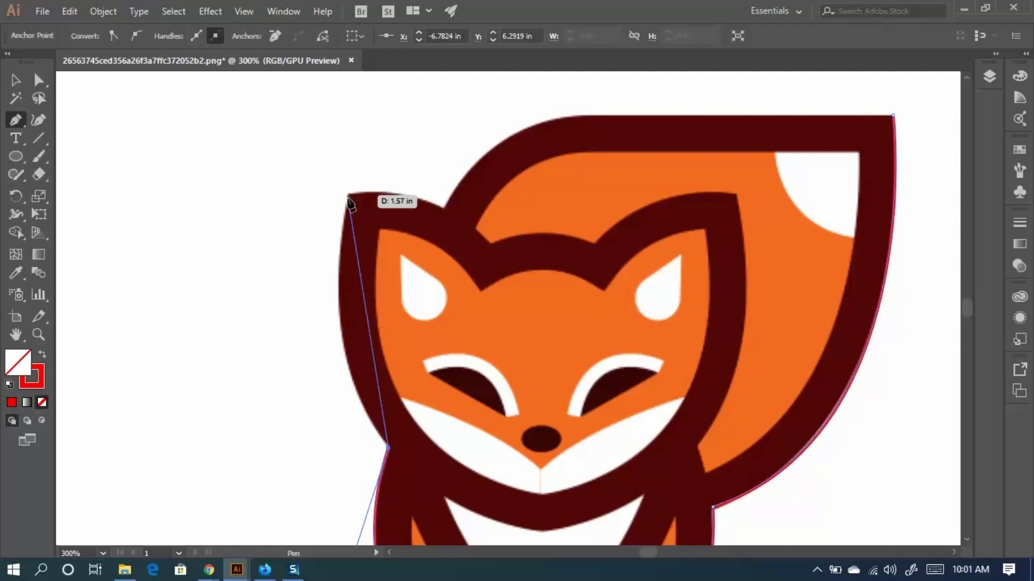
pyautogui.moveTo(349, 195); pyautogui.dragTo(381, 157)
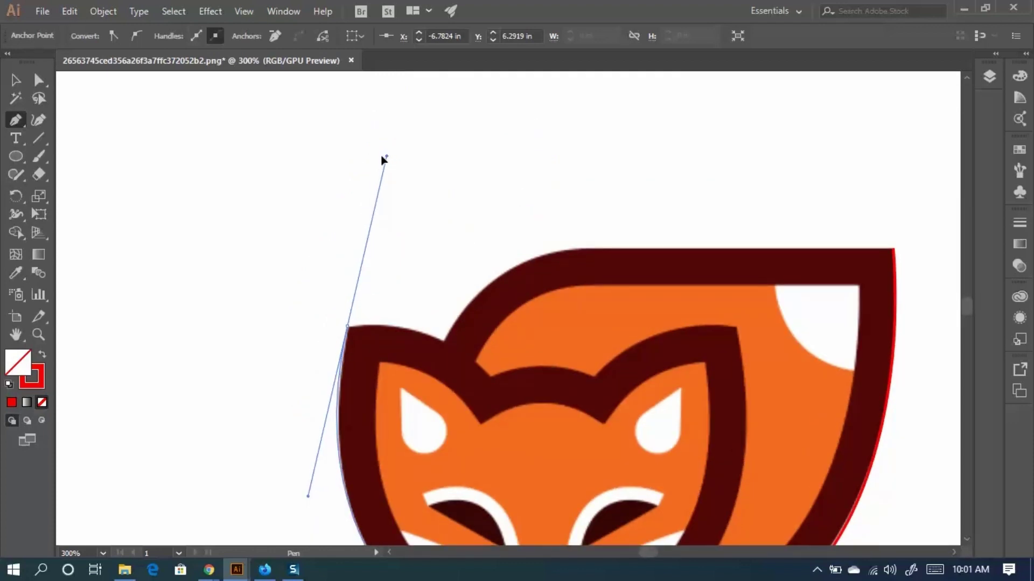
pyautogui.moveTo(389, 339); pyautogui.dragTo(299, 184)
pyautogui.click(233, 183)
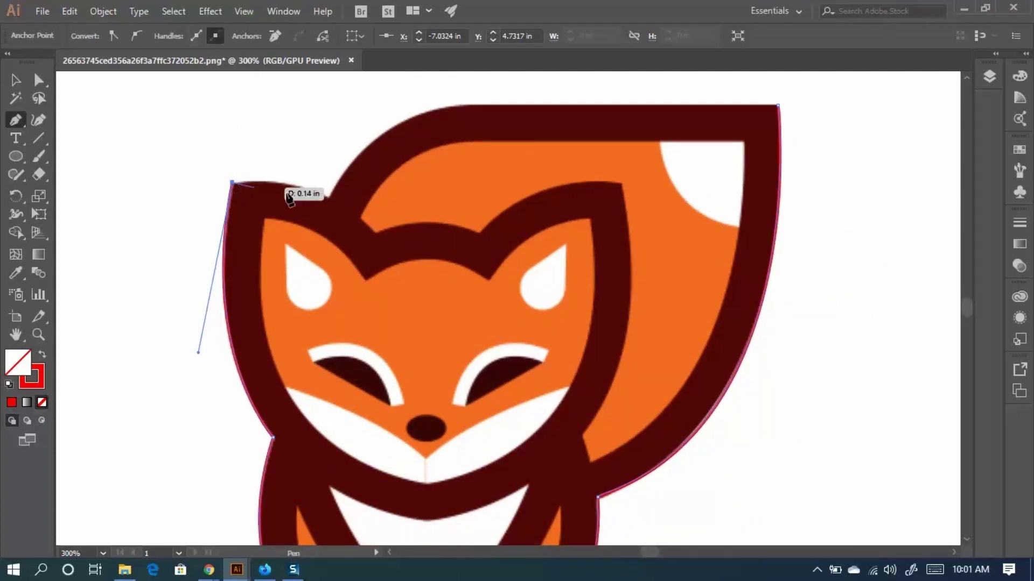
# Trace the left-hand ear's upper edge to where it meets the tail and remove the outgoing handle there.
pyautogui.scroll(2, 329, 195)
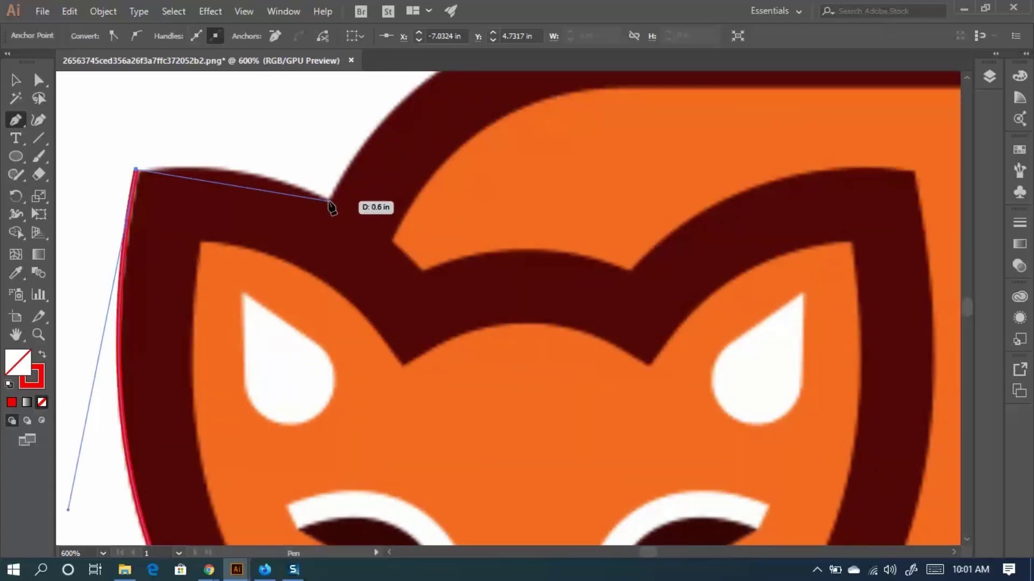
pyautogui.moveTo(329, 203); pyautogui.dragTo(418, 257)
pyautogui.scroll(-2, 341, 233)
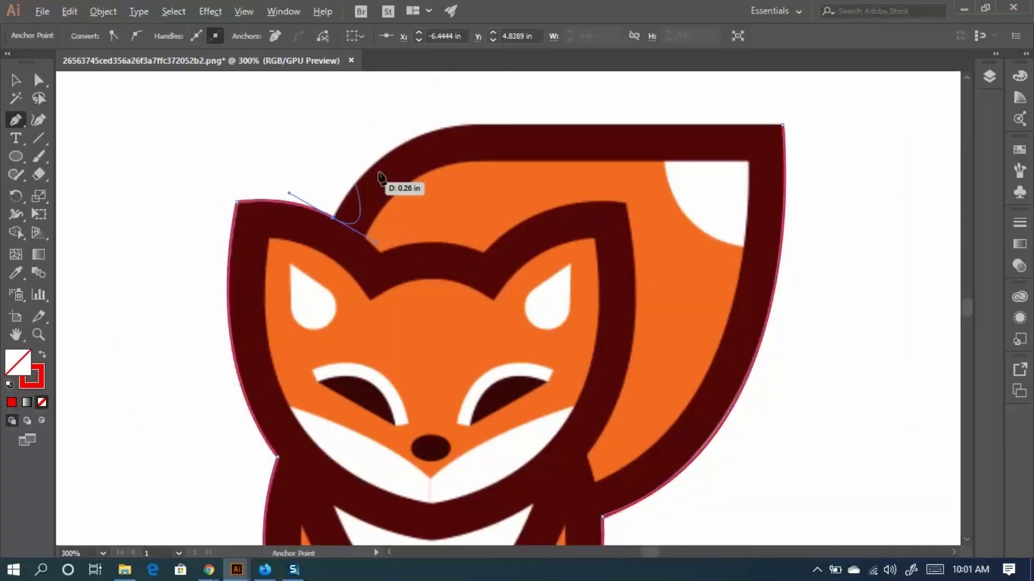
pyautogui.moveTo(424, 160); pyautogui.dragTo(328, 213)
pyautogui.moveTo(239, 271); pyautogui.dragTo(254, 280)
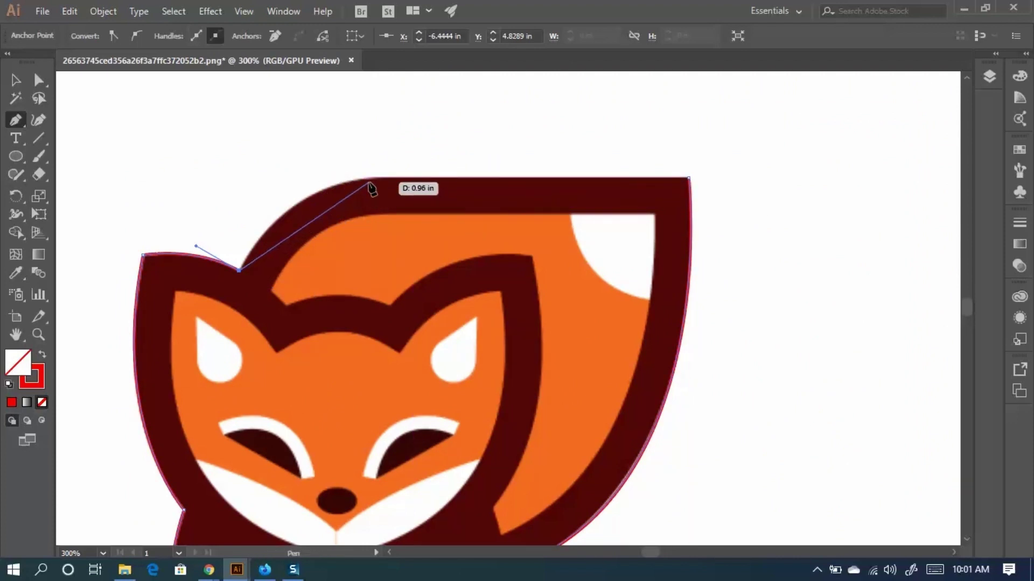
# Trace the tail's curved top edge, remove the outgoing handle, and close the outline along the straight edge at the tail tip.
pyautogui.moveTo(368, 178); pyautogui.dragTo(461, 171)
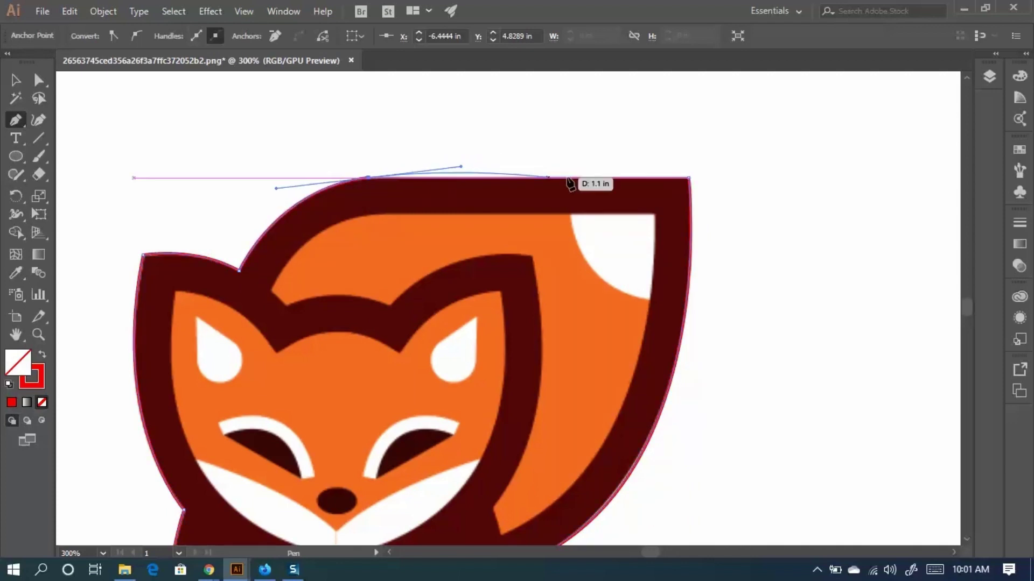
pyautogui.click(368, 177)
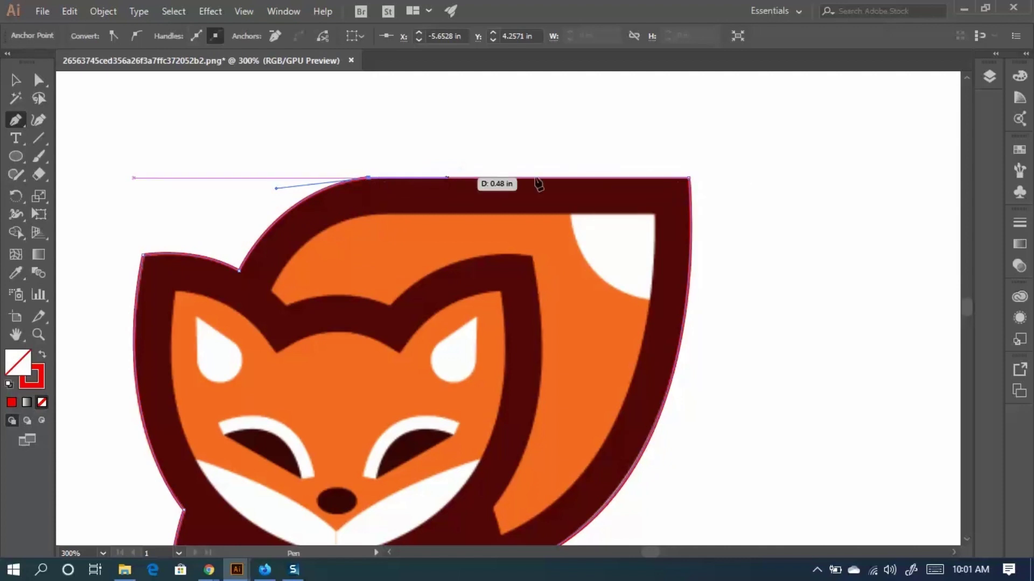
pyautogui.click(687, 178)
pyautogui.scroll(-2, 399, 235)
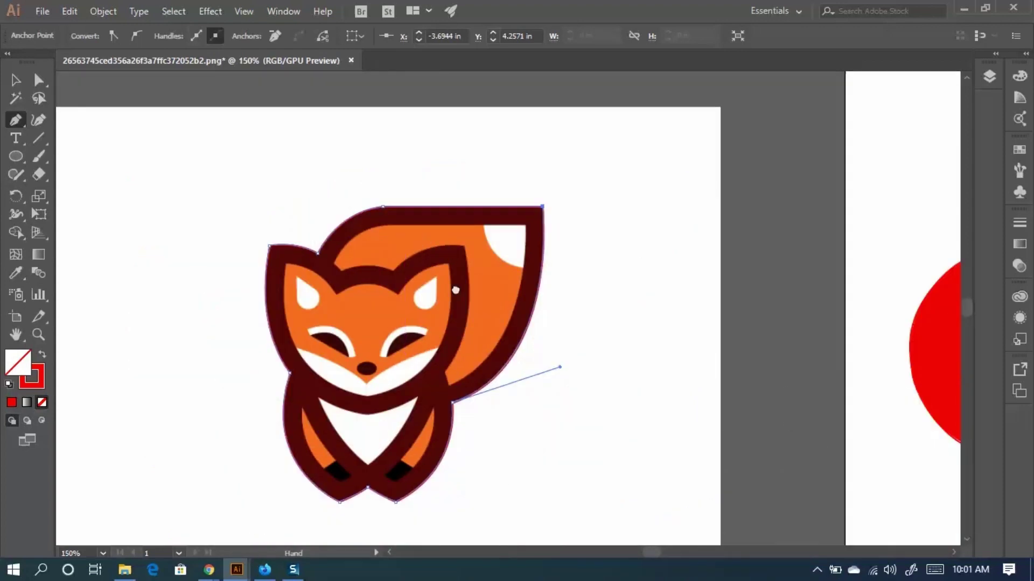
# Examine the closed outer outline and the fox's inner face, muzzle and chest shapes.
pyautogui.scroll(-3, 440, 247)
pyautogui.hscroll(-2, 440, 248)
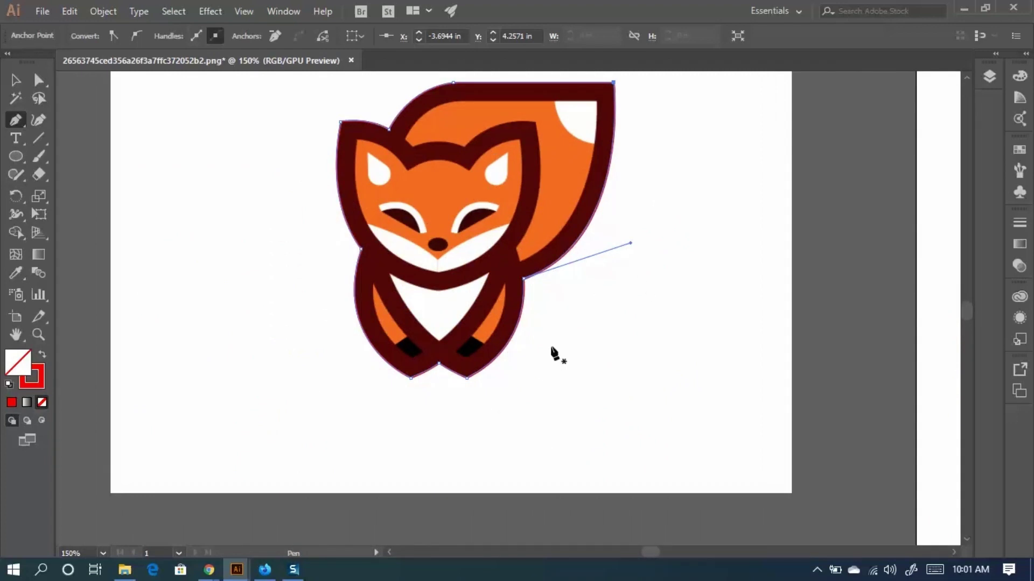
pyautogui.press('alt')
pyautogui.scroll(2, 461, 208)
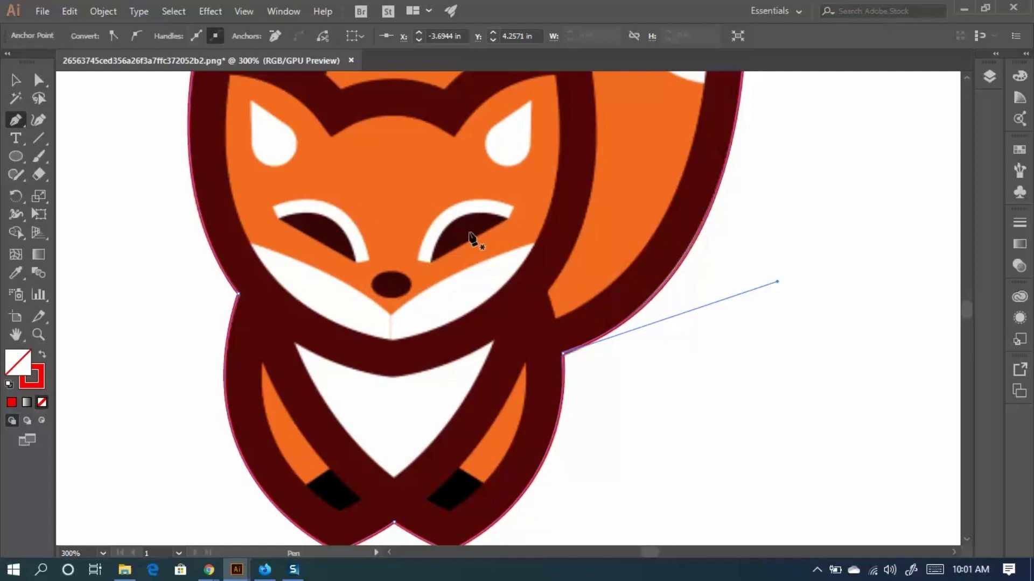
pyautogui.scroll(2, 419, 436)
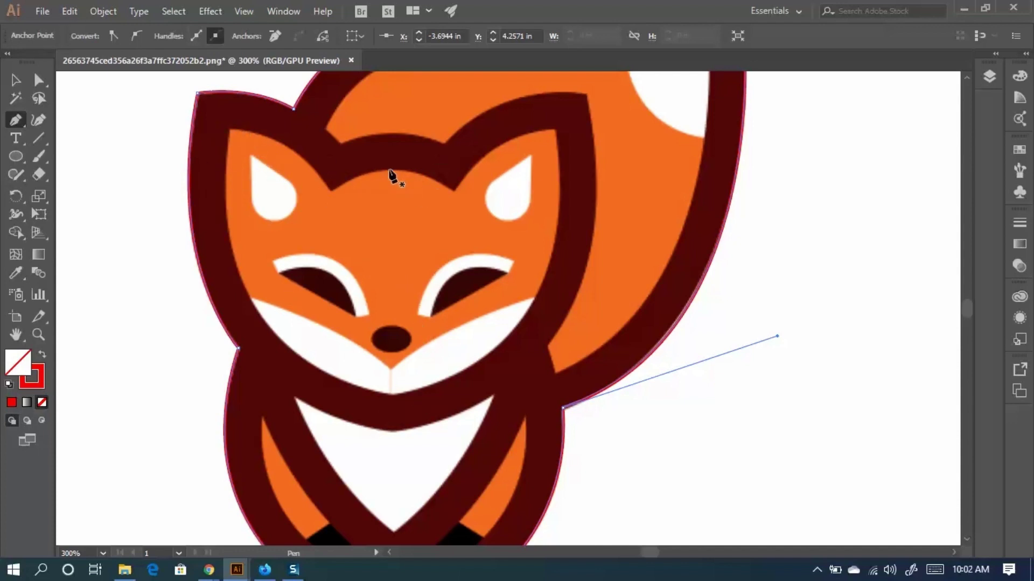
pyautogui.scroll(-2, 437, 428)
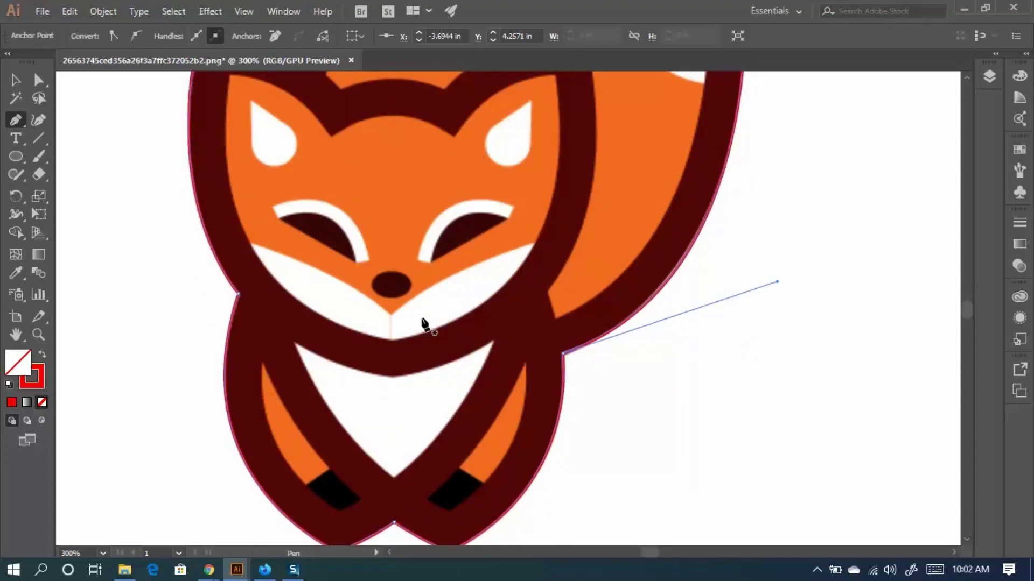
pyautogui.scroll(-2, 433, 404)
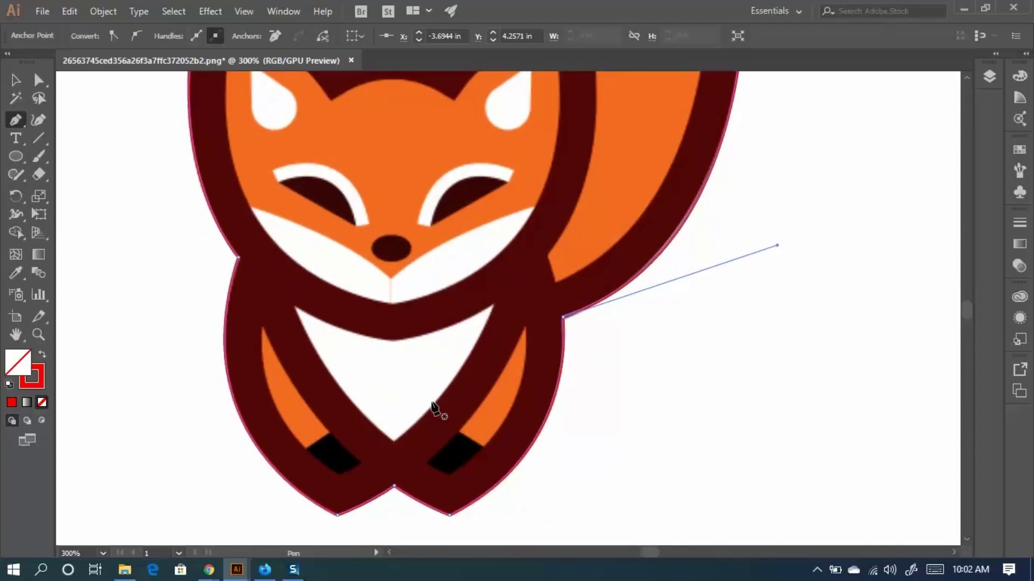
pyautogui.scroll(4, 431, 376)
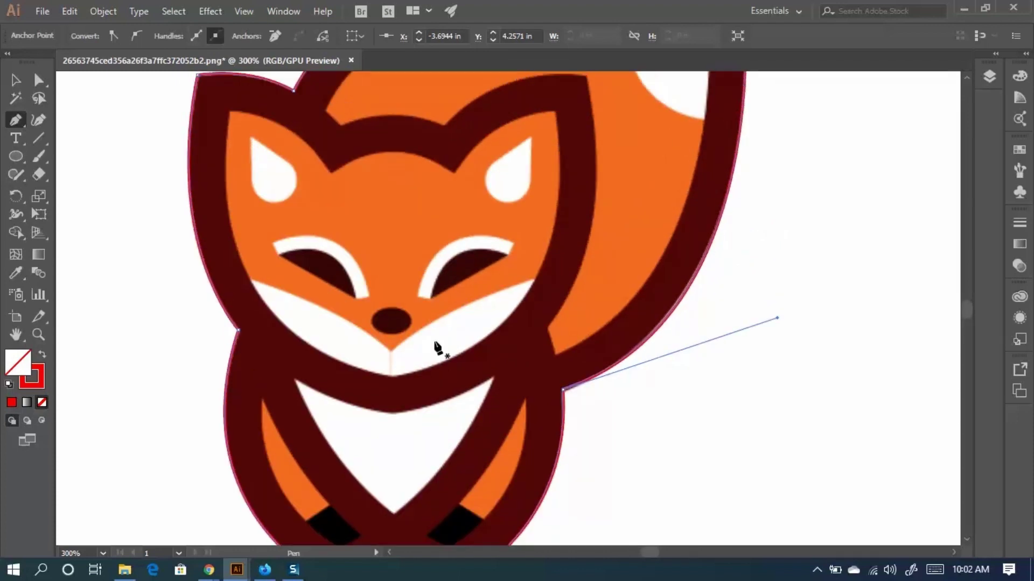
pyautogui.scroll(3, 396, 386)
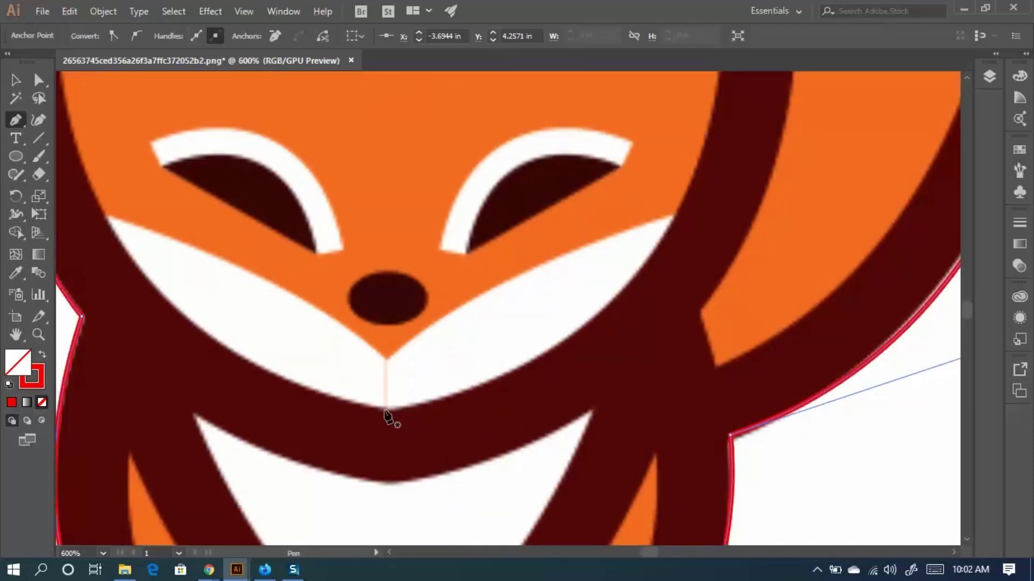
pyautogui.scroll(-3, 387, 415)
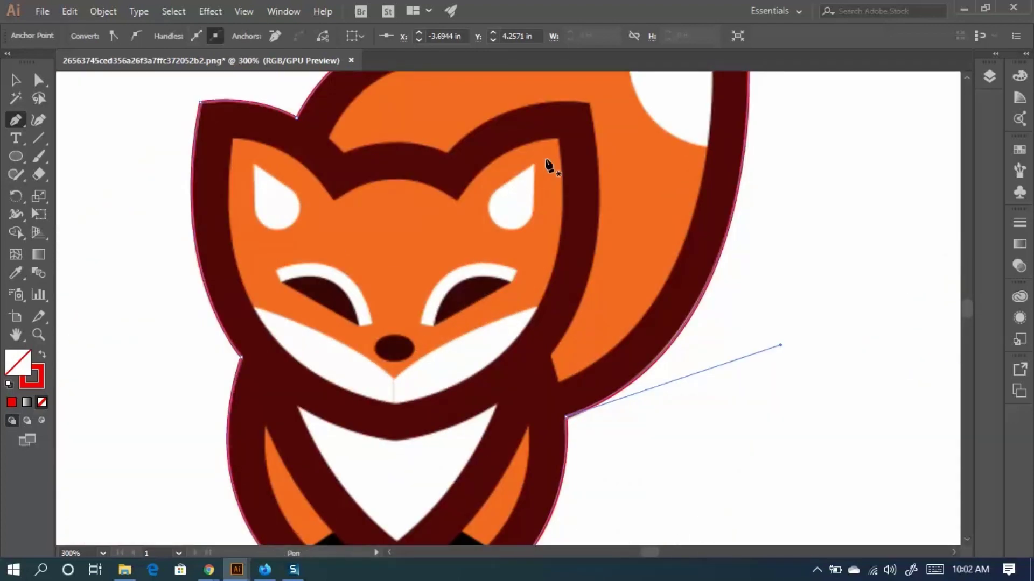
# Start a new Pen path at the lowest centre point of the white muzzle for the inner face outline.
pyautogui.scroll(4, 393, 413)
pyautogui.click(394, 396)
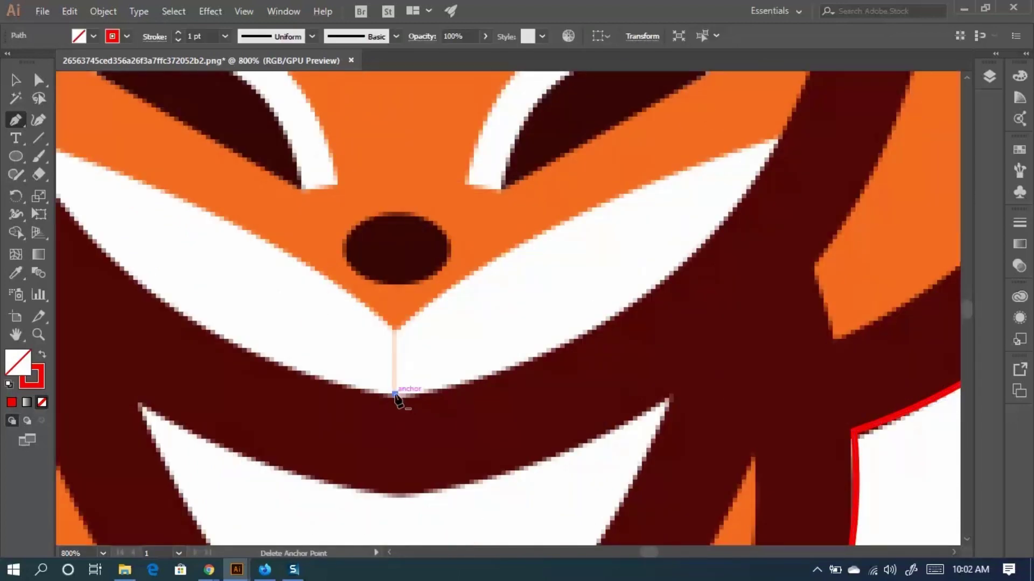
pyautogui.scroll(-3, 575, 358)
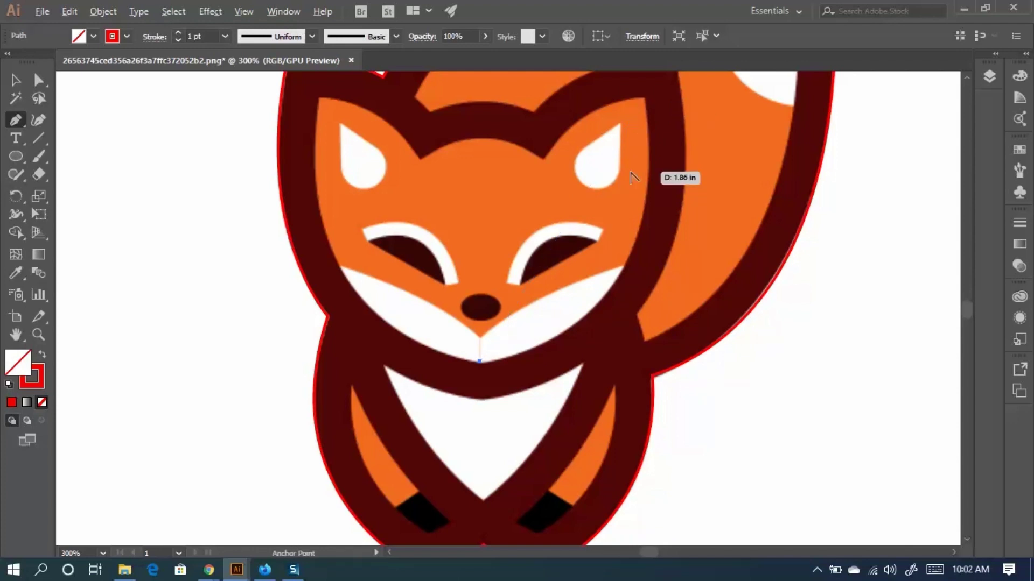
pyautogui.scroll(2, 638, 176)
pyautogui.scroll(-4, 641, 185)
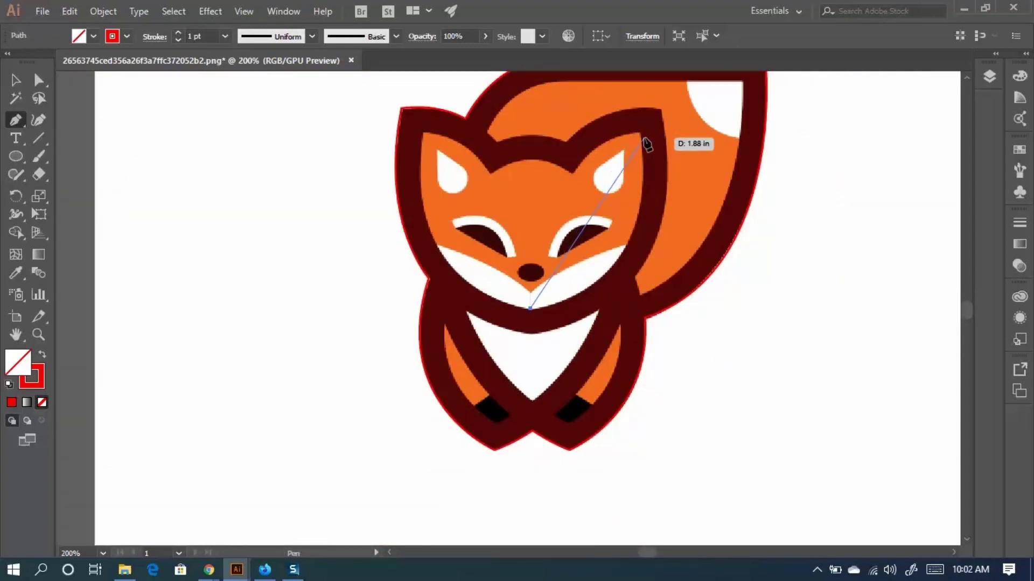
# Switch to the Google Meet call in Chrome and admit the person waiting to join.
pyautogui.moveTo(216, 572)
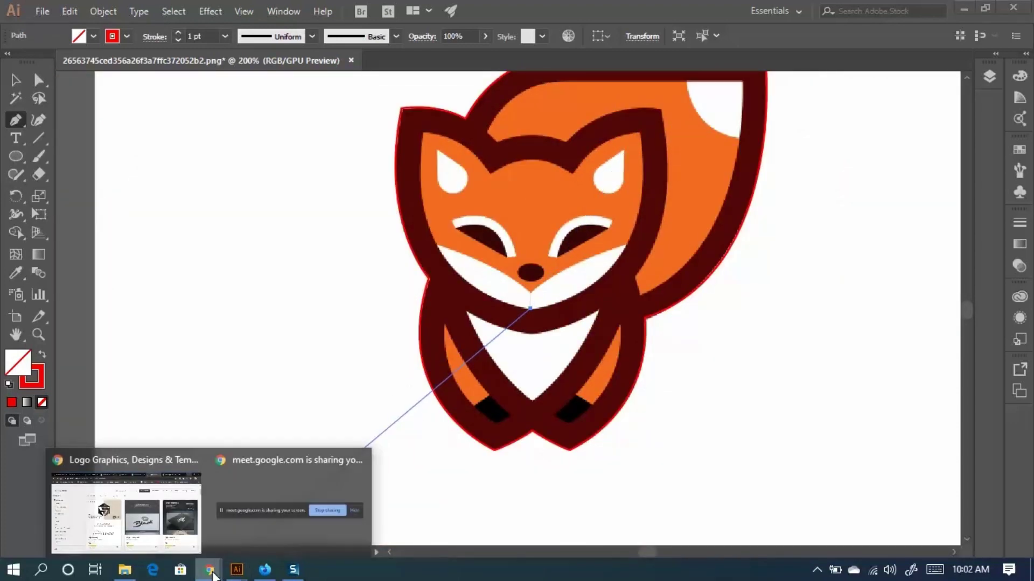
pyautogui.click(170, 499)
pyautogui.click(177, 3)
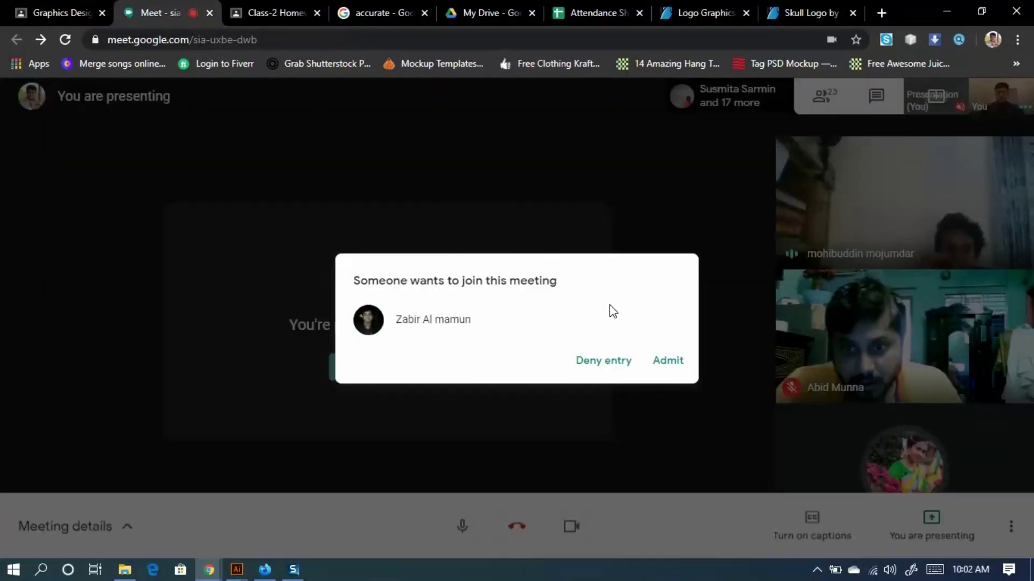
pyautogui.click(668, 361)
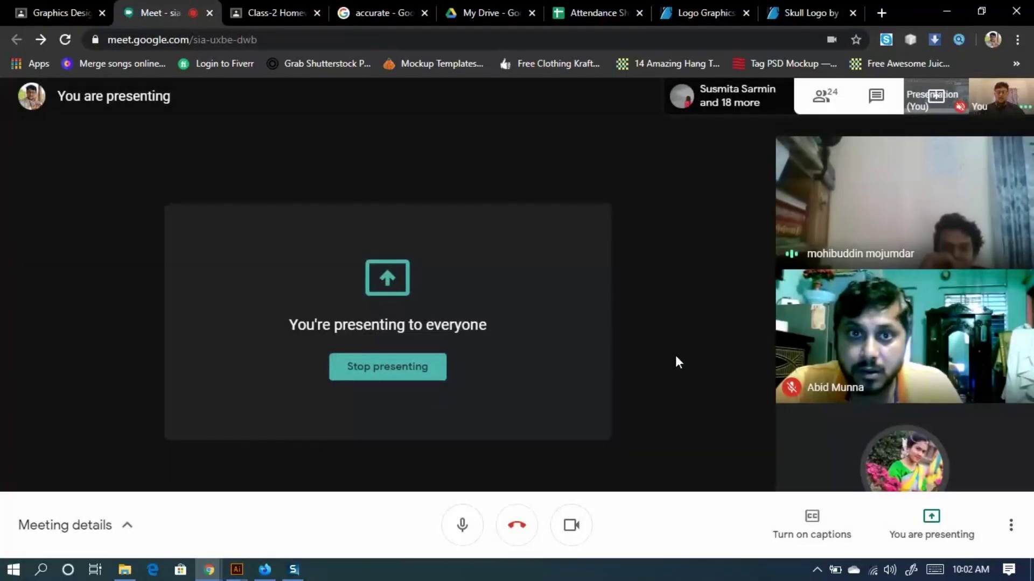
# Open the attendance sheet, update the 20-May-2020 status of the student with serial number 19 in GD-01, and return to Illustrator.
pyautogui.click(592, 12)
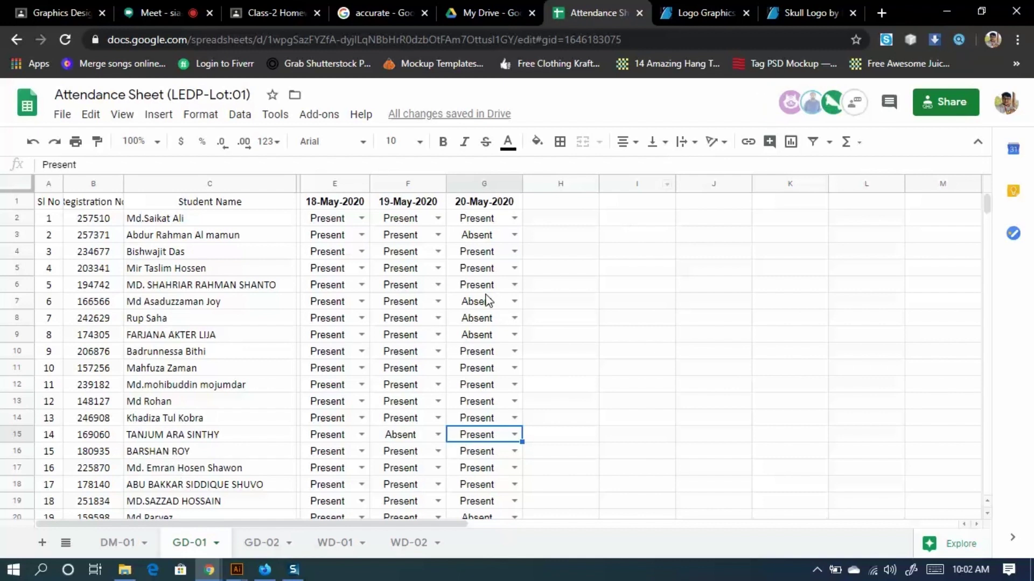
pyautogui.scroll(-2, 376, 493)
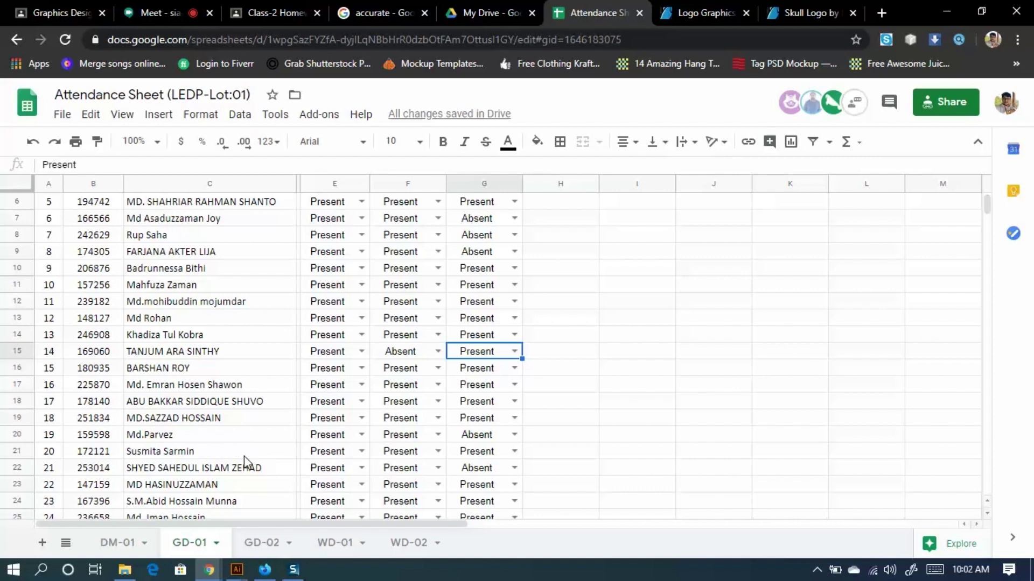
pyautogui.scroll(-1, 343, 463)
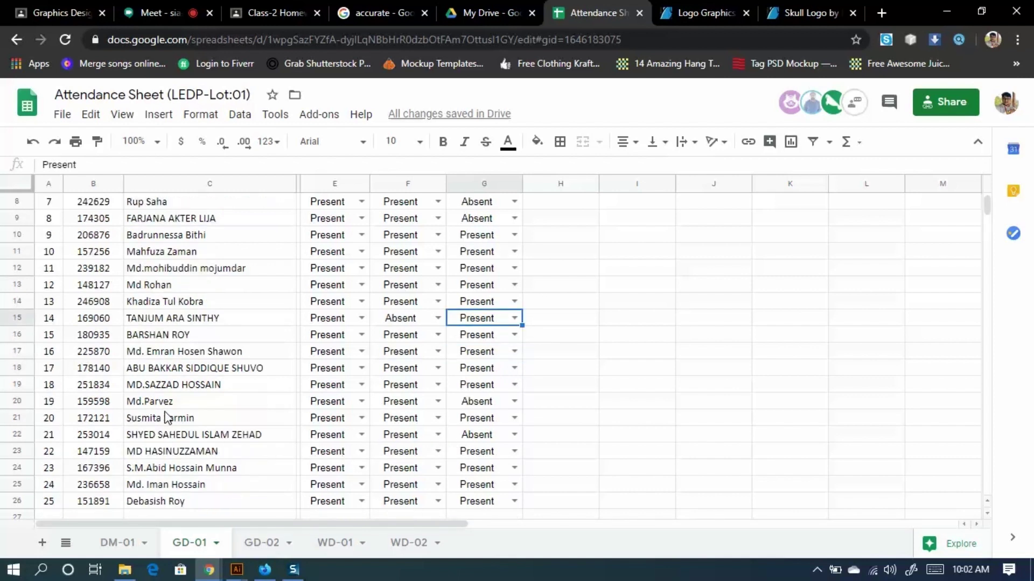
pyautogui.click(514, 401)
pyautogui.click(480, 438)
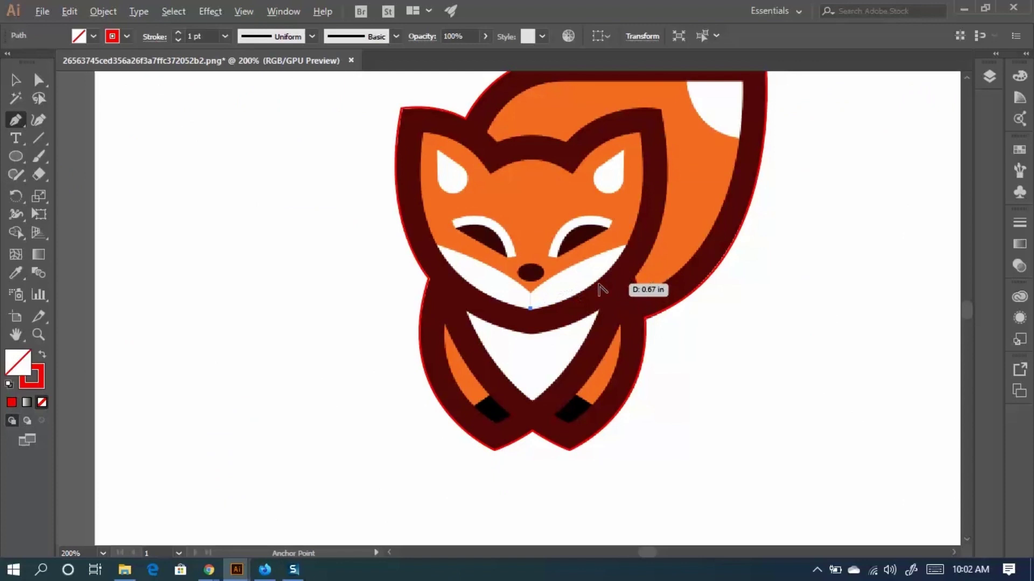
# Trace the right side of the inner face with one curve from the muzzle's lowest point to the right ear tip.
pyautogui.hotkey('ctrl', '+')
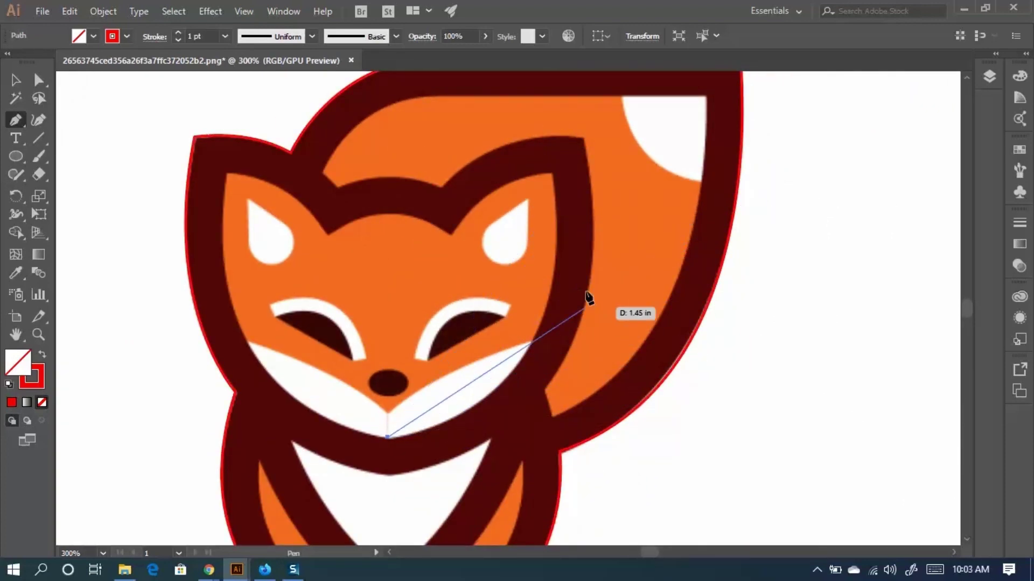
pyautogui.scroll(-1, 527, 256)
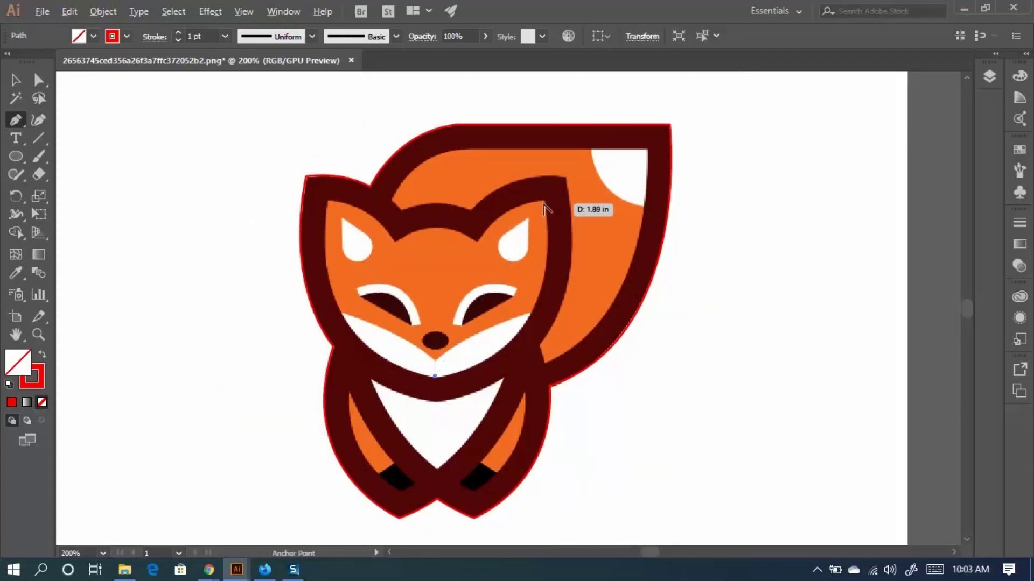
pyautogui.scroll(-1, 544, 207)
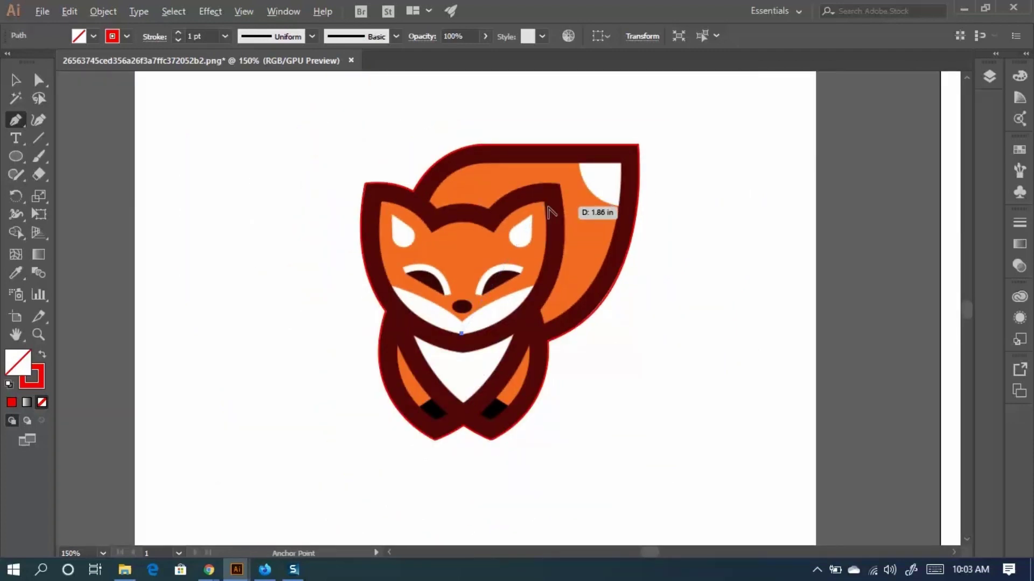
pyautogui.scroll(1, 545, 208)
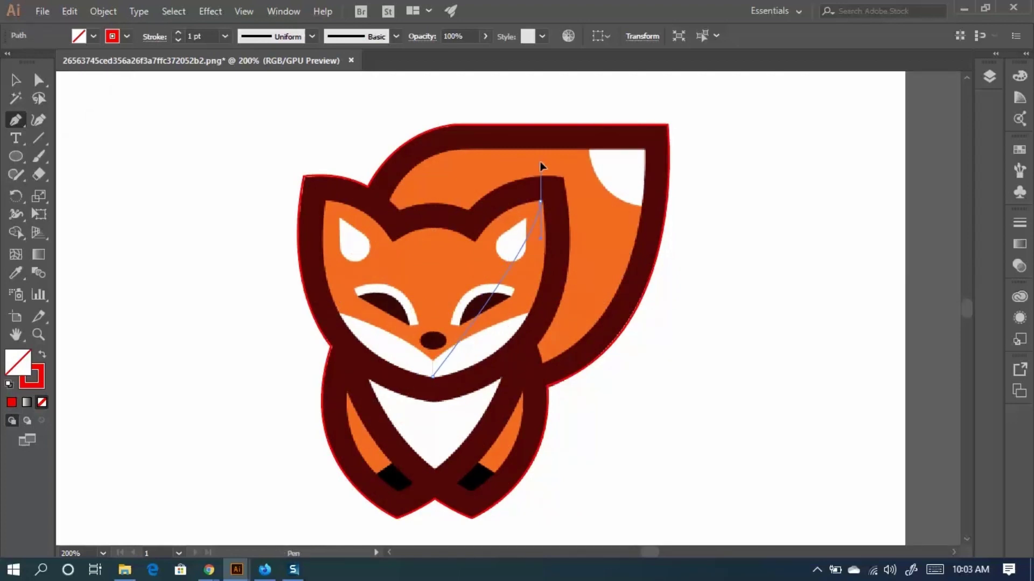
pyautogui.scroll(10, 519, 103)
pyautogui.scroll(-1, 533, 538)
pyautogui.scroll(-5, 534, 555)
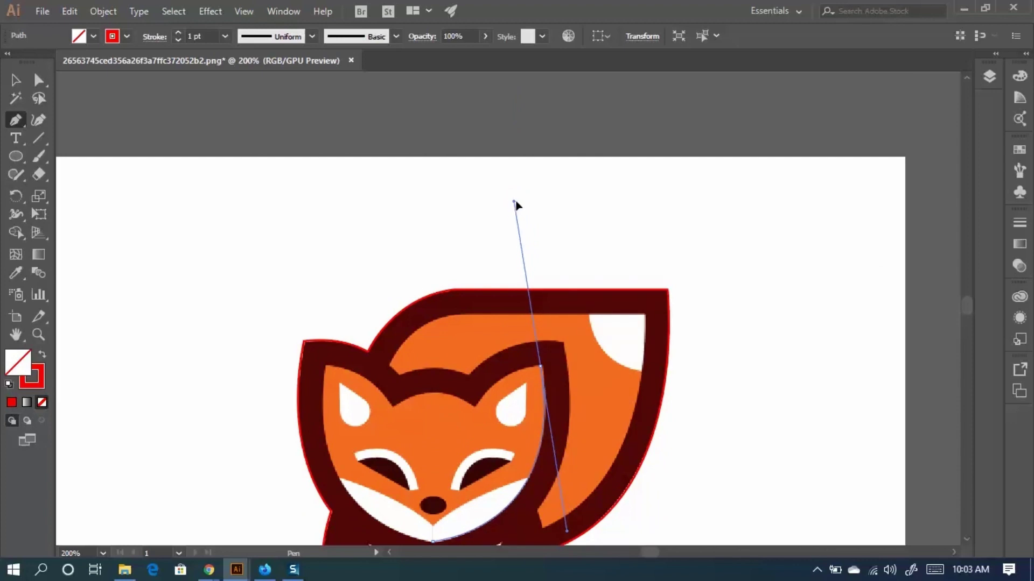
pyautogui.moveTo(514, 203); pyautogui.dragTo(512, 201)
# Align the right ear-tip anchor and its curve handle with the inner face edge, and remove the outgoing handle.
pyautogui.scroll(3, 555, 418)
pyautogui.moveTo(537, 376); pyautogui.dragTo(513, 260)
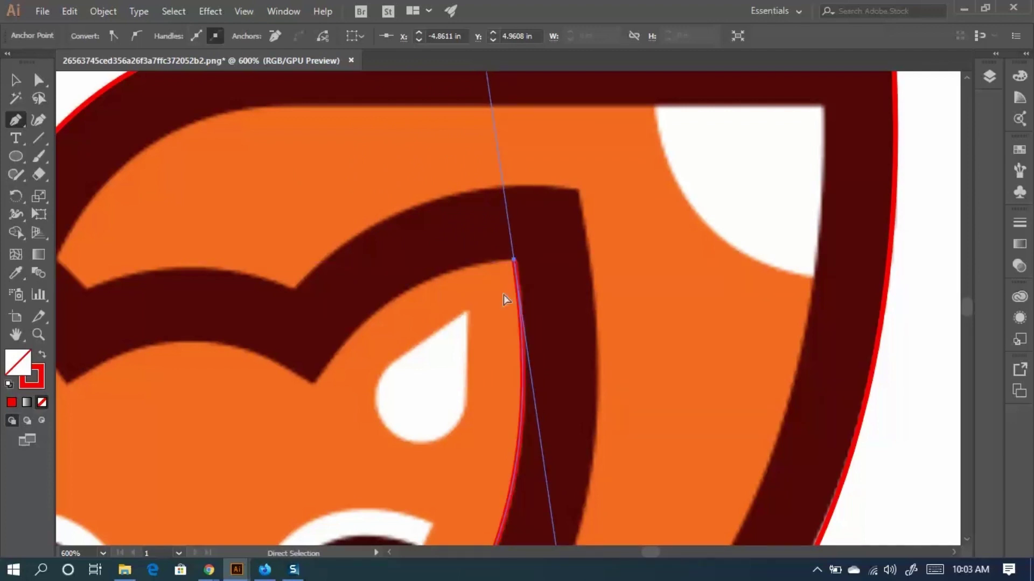
pyautogui.moveTo(556, 347); pyautogui.dragTo(575, 295)
pyautogui.hotkey('ctrl', '-')
pyautogui.hotkey('ctrl', '-')
pyautogui.hotkey('ctrl', '-')
pyautogui.hotkey('ctrl', '-')
pyautogui.hotkey('ctrl', '+')
pyautogui.hotkey('ctrl', '+')
pyautogui.click(557, 275)
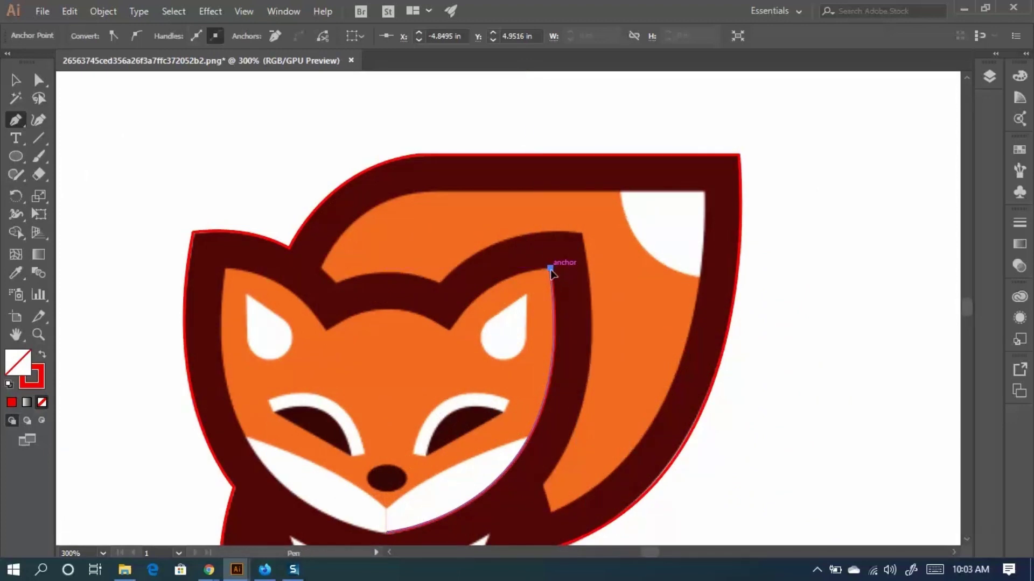
# Trace the right ear's curved inner edge down to the forehead notch and remove the outgoing handle there.
pyautogui.hotkey('ctrl', '+')
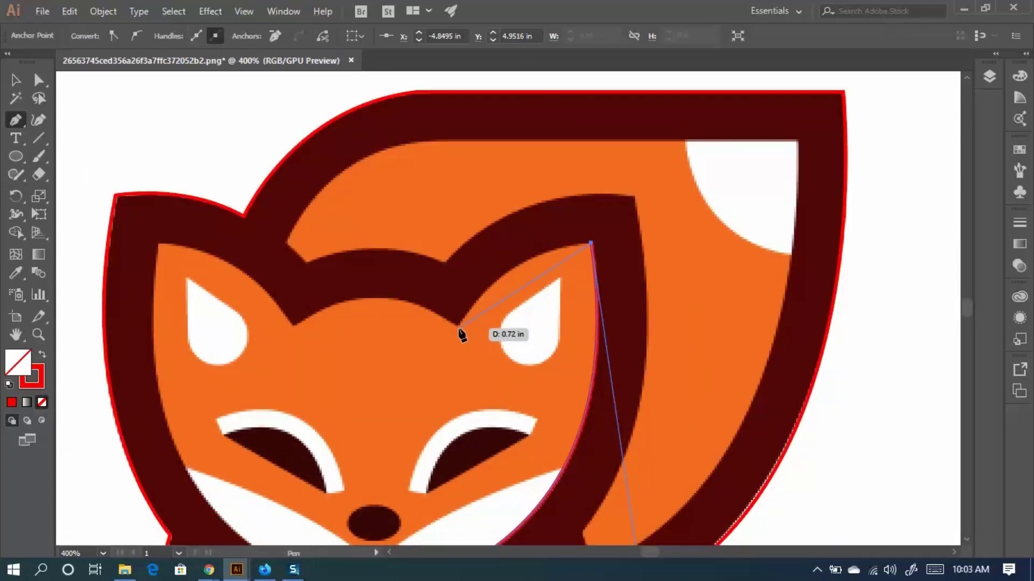
pyautogui.moveTo(459, 326); pyautogui.dragTo(409, 410)
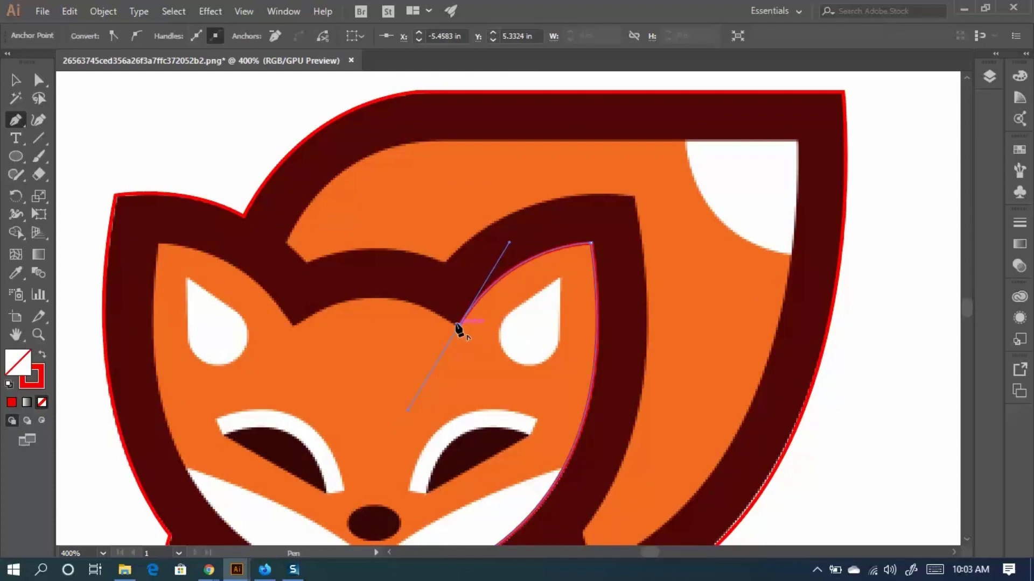
pyautogui.click(458, 326)
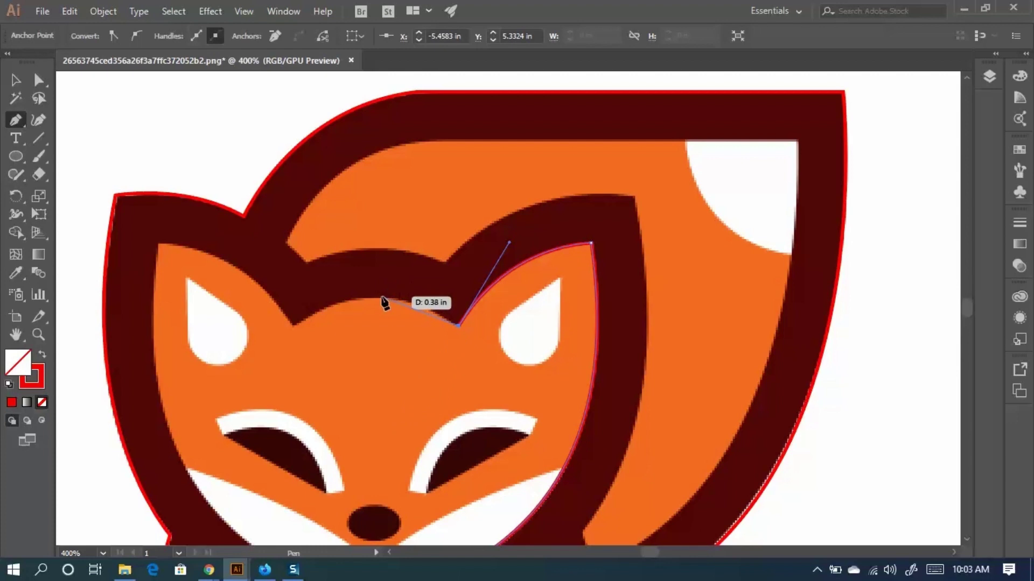
# Trace the forehead arc from the right notch to the head's centre with a horizontal handle, and remove the outgoing handle.
pyautogui.click(373, 297)
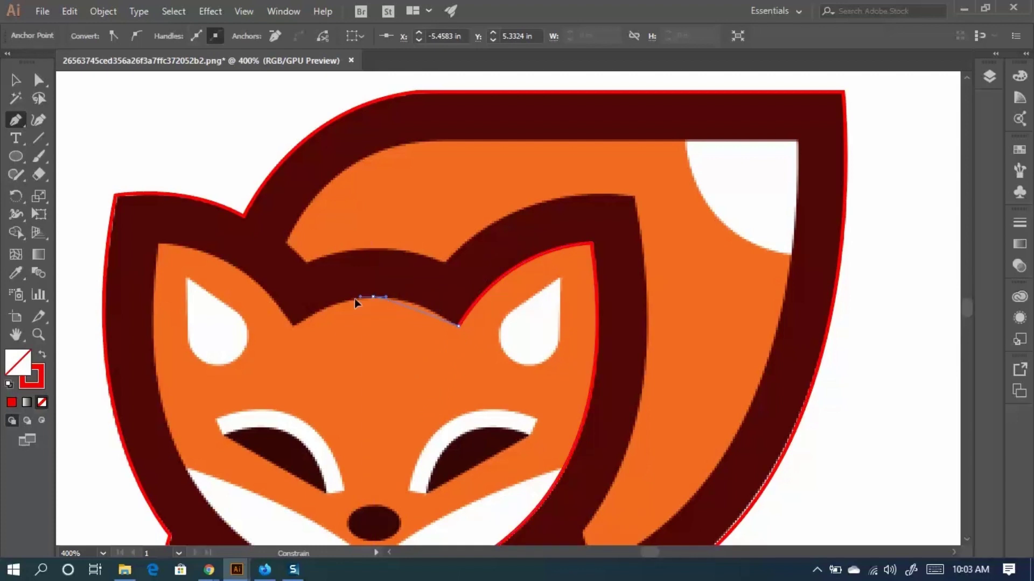
pyautogui.moveTo(355, 300); pyautogui.dragTo(322, 298)
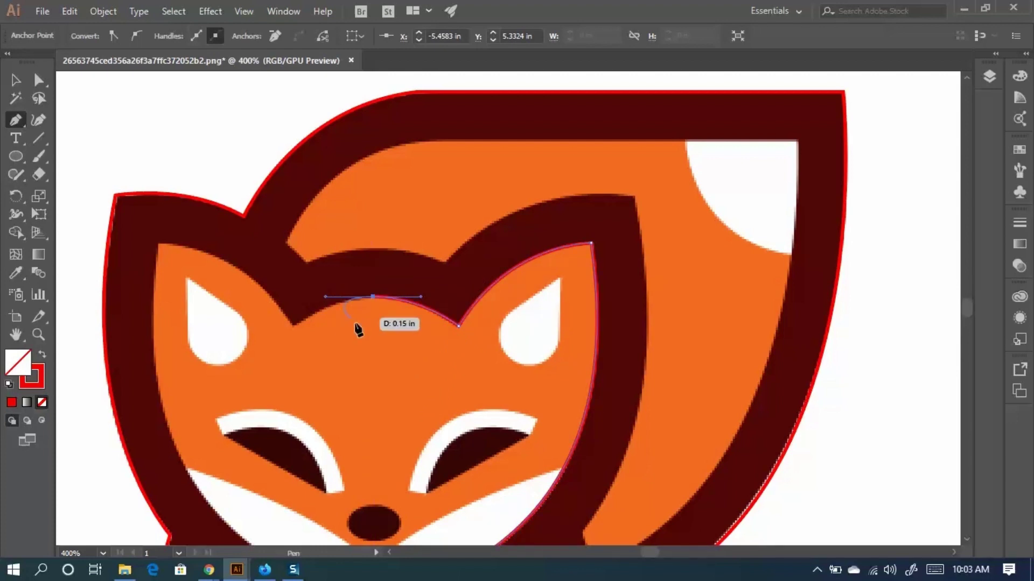
pyautogui.click(373, 297)
# Close the half-face outline with a straight vertical line down to the muzzle's lowest point and deselect the path.
pyautogui.press('space')
pyautogui.moveTo(398, 404); pyautogui.dragTo(436, 203)
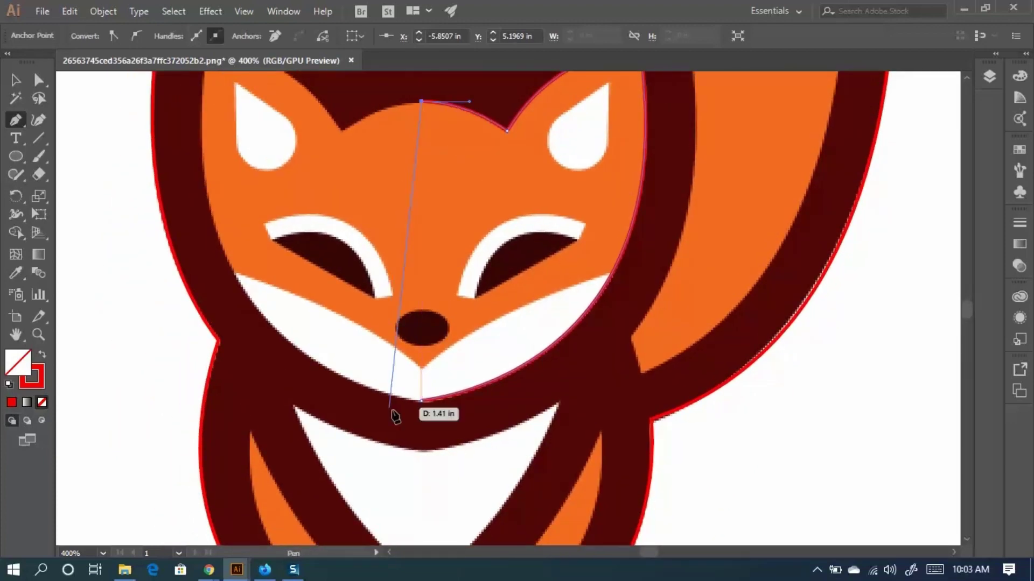
pyautogui.click(421, 401)
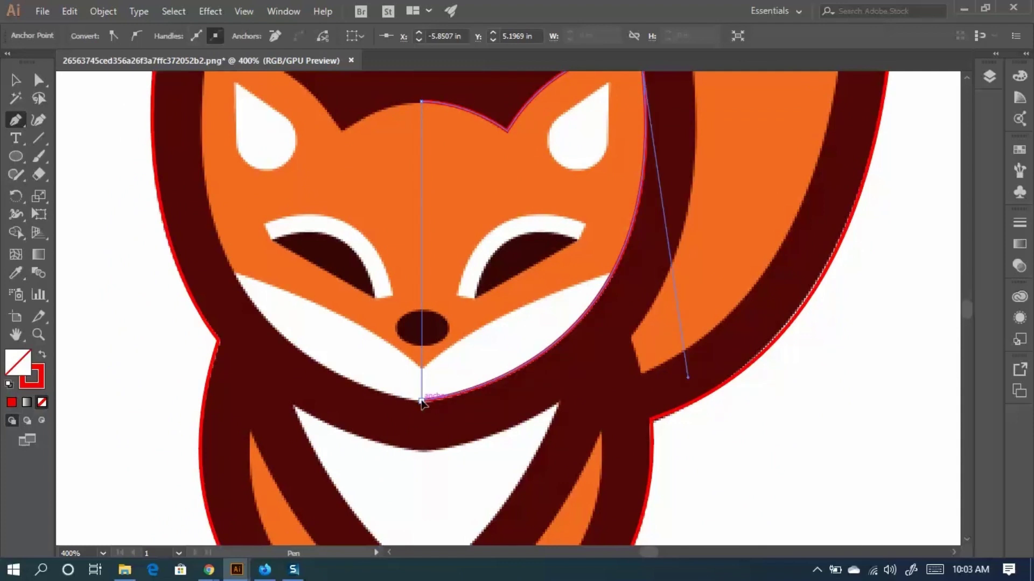
pyautogui.click(12, 82)
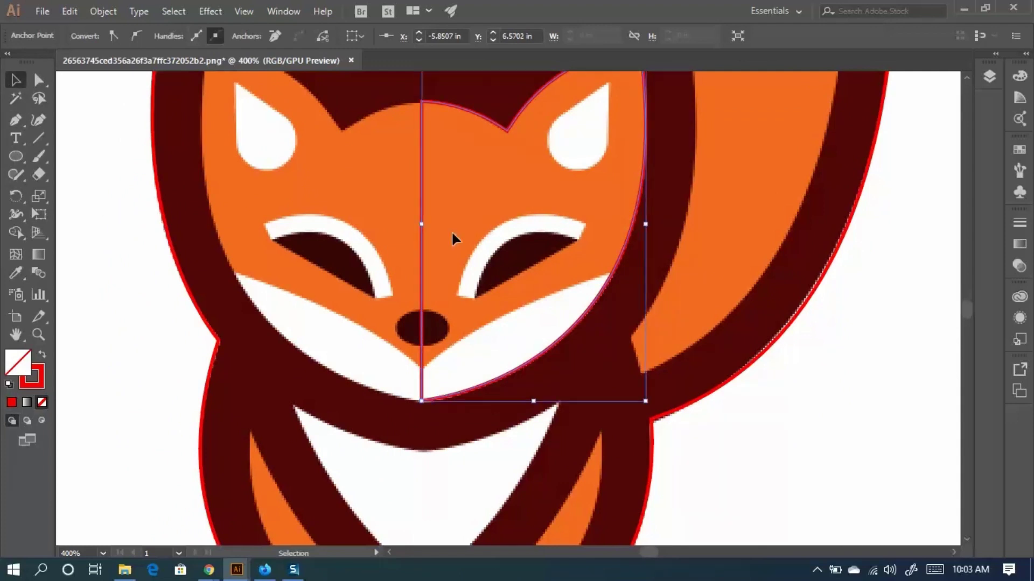
pyautogui.scroll(1, 600, 263)
pyautogui.click(905, 345)
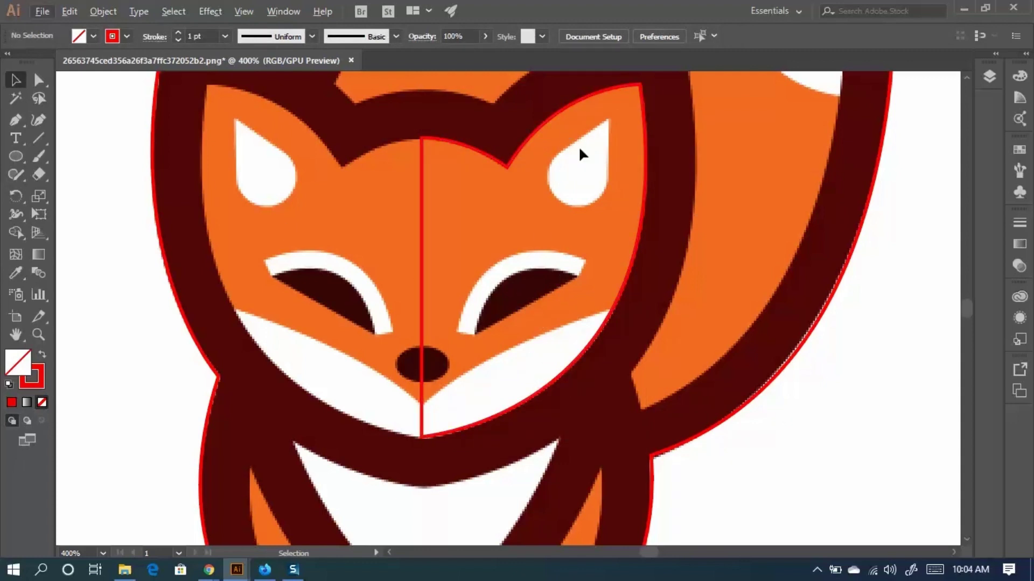
# Try to trace the white teardrop inside the right ear as a closed Pen path, starting at its tip, and adjust its rounded end.
pyautogui.press('h')
pyautogui.moveTo(555, 204); pyautogui.dragTo(371, 246)
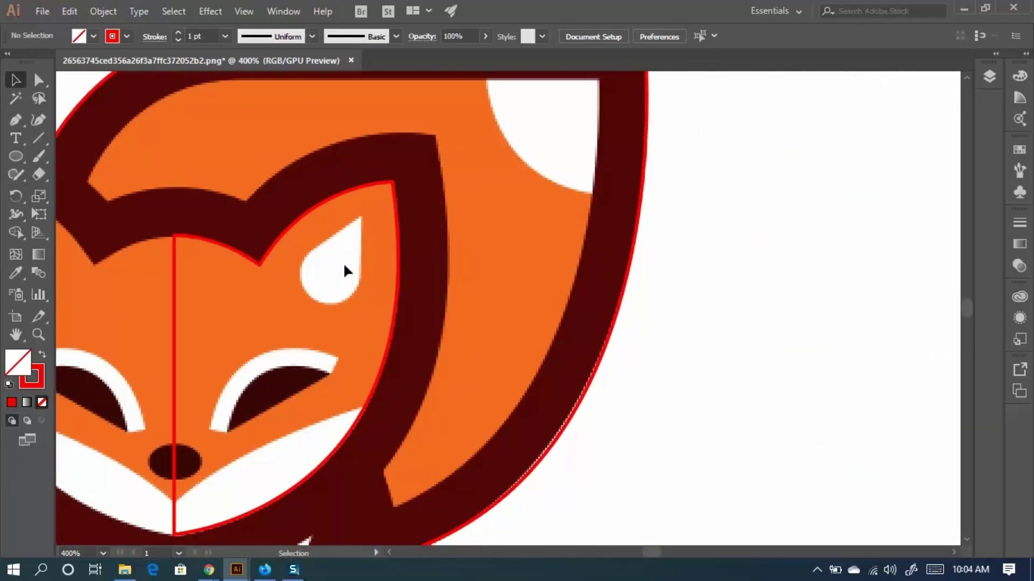
pyautogui.scroll(2, 345, 266)
pyautogui.click(22, 122)
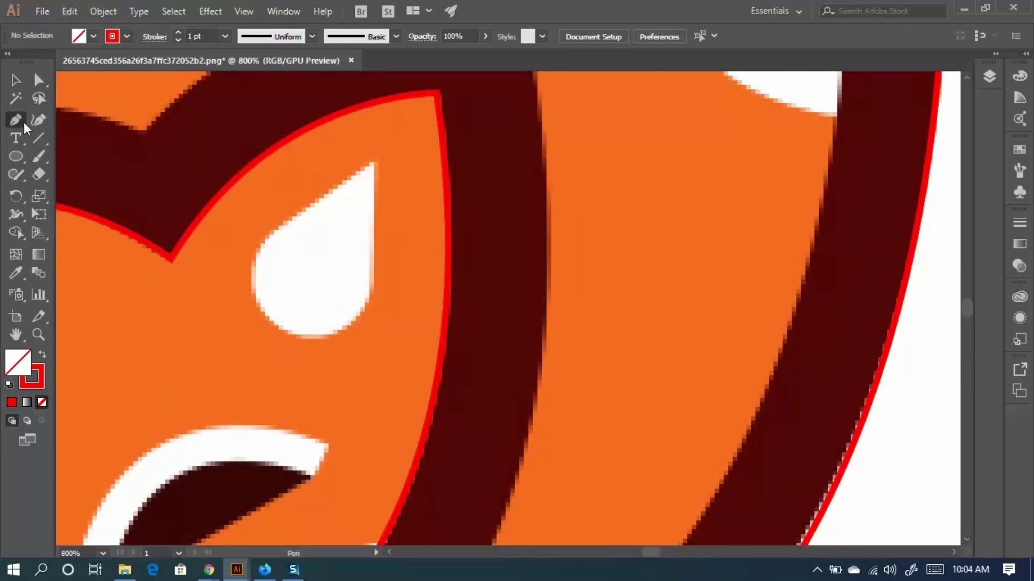
pyautogui.click(373, 161)
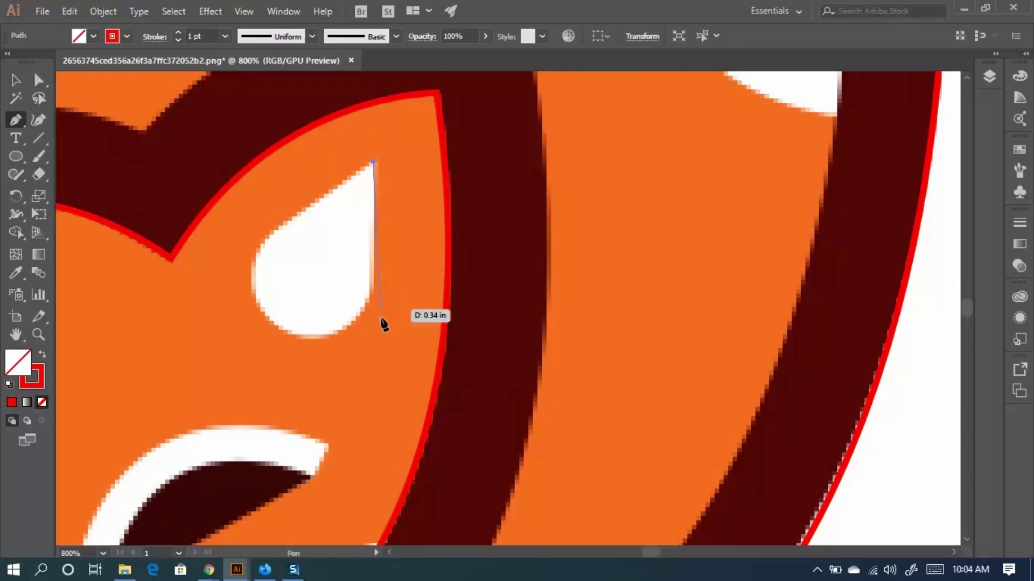
pyautogui.click(372, 289)
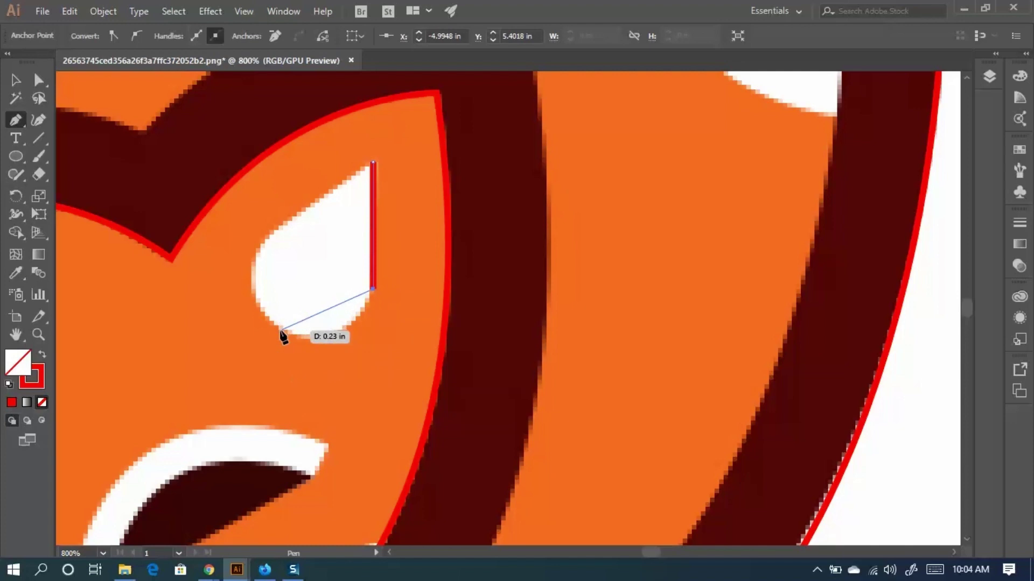
pyautogui.moveTo(280, 329); pyautogui.dragTo(221, 294)
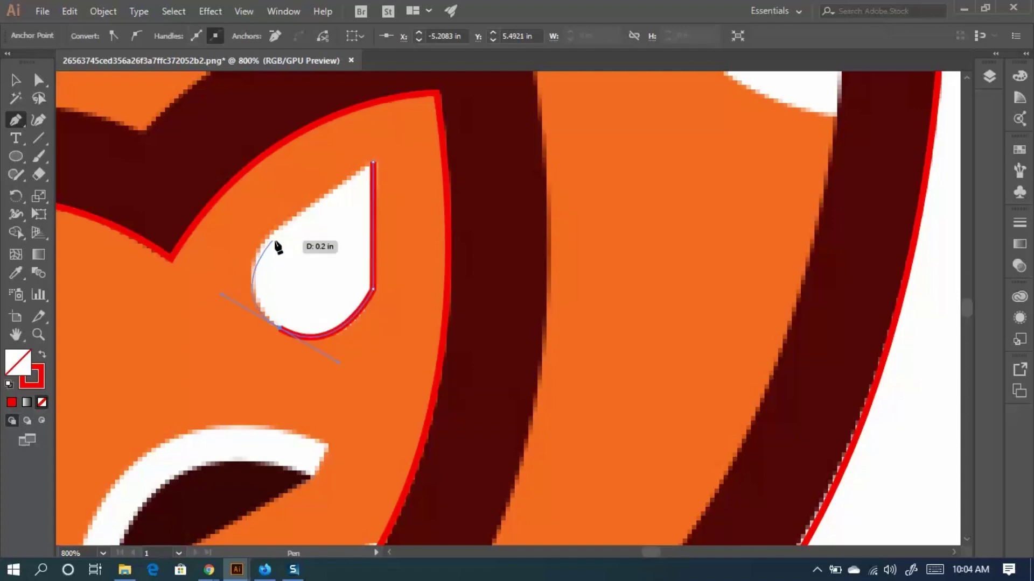
pyautogui.moveTo(280, 230)
pyautogui.mouseDown()
pyautogui.moveTo(306, 219)
pyautogui.moveTo(284, 231)
pyautogui.mouseUp()
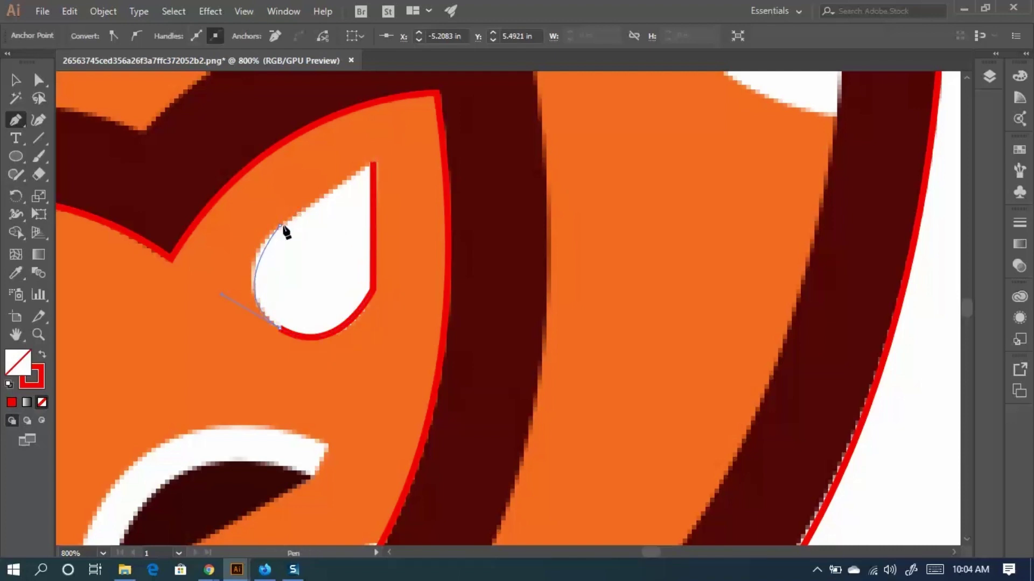
pyautogui.click(373, 163)
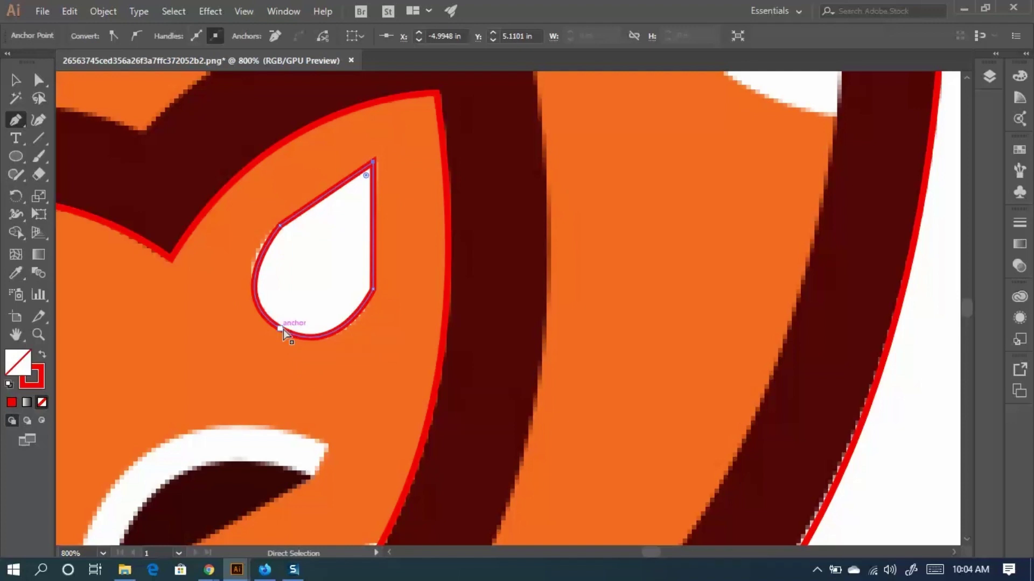
pyautogui.moveTo(219, 292); pyautogui.dragTo(211, 278)
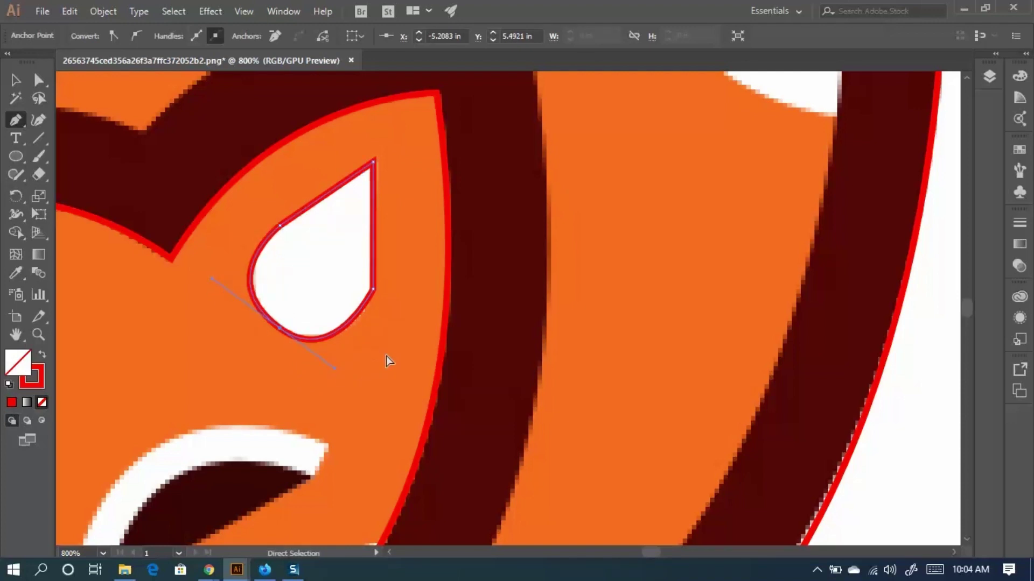
# Undo the entire teardrop path in the right ear and the new trial anchor on its rounded end.
pyautogui.hotkey('ctrl', 'z')
pyautogui.hotkey('ctrl', 'z')
pyautogui.hotkey('ctrl', 'z')
pyautogui.hotkey('ctrl', 'z')
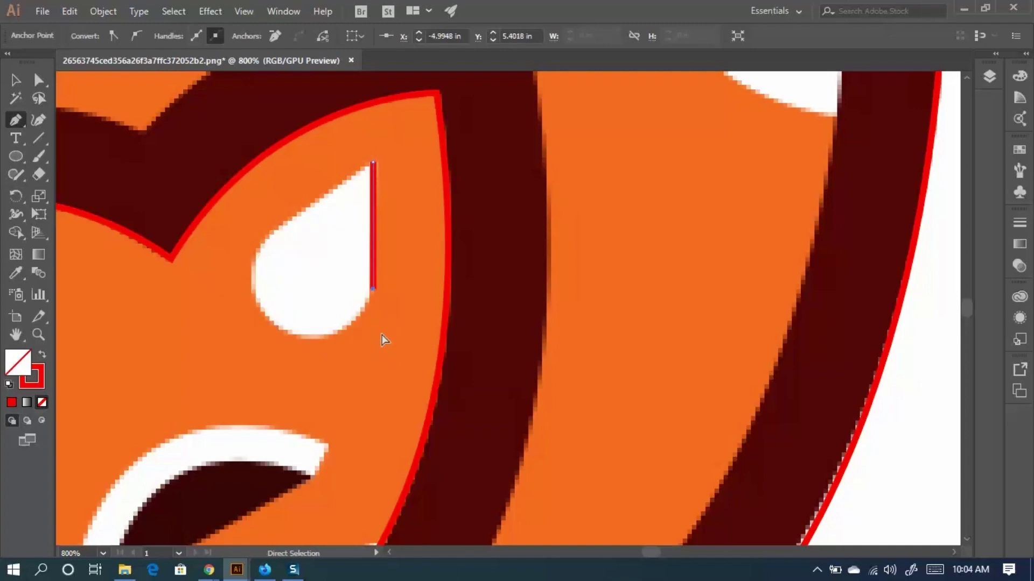
pyautogui.hotkey('ctrl', 'z')
pyautogui.hotkey('ctrl', 'z')
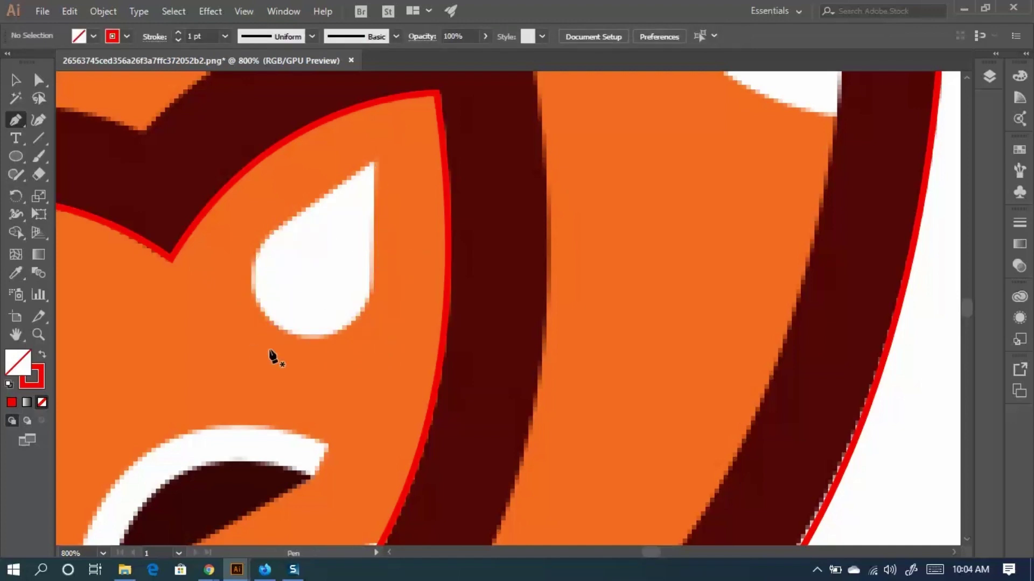
pyautogui.click(277, 319)
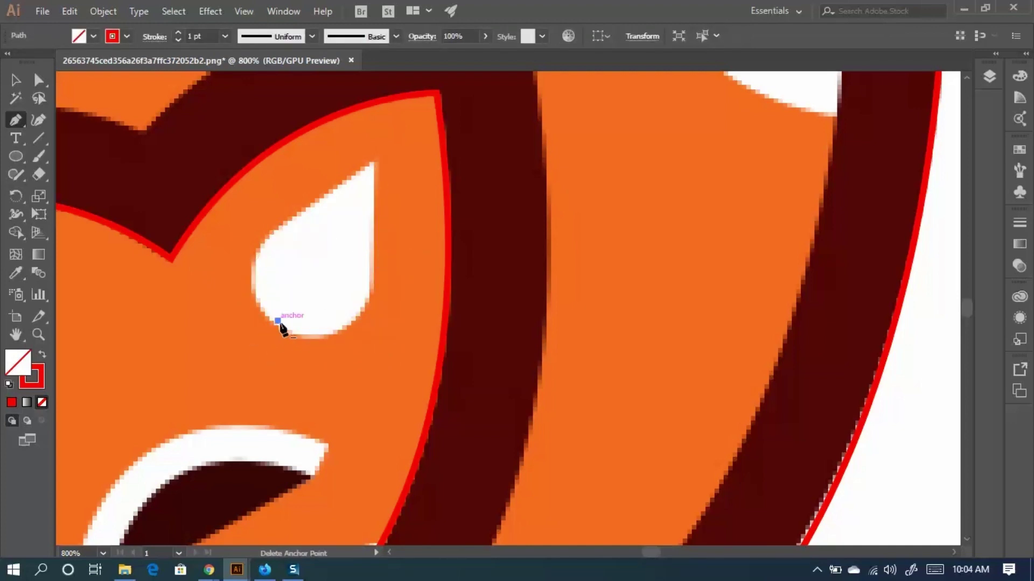
pyautogui.hotkey('ctrl', 'z')
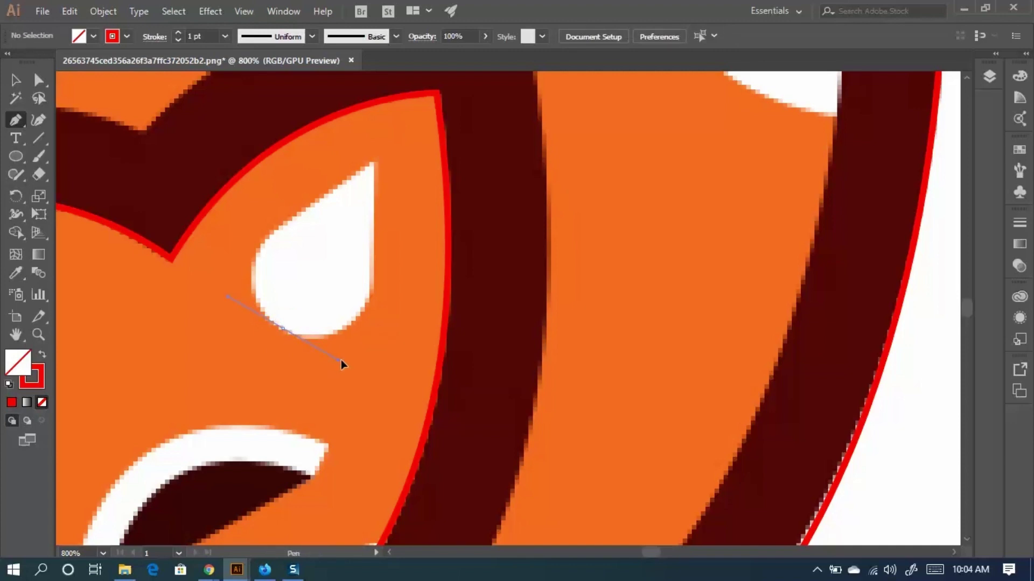
# Trace the teardrop's right side in the right ear from its rounded lower end to the tip, and remove the tip's outgoing handle.
pyautogui.moveTo(341, 364); pyautogui.dragTo(348, 358)
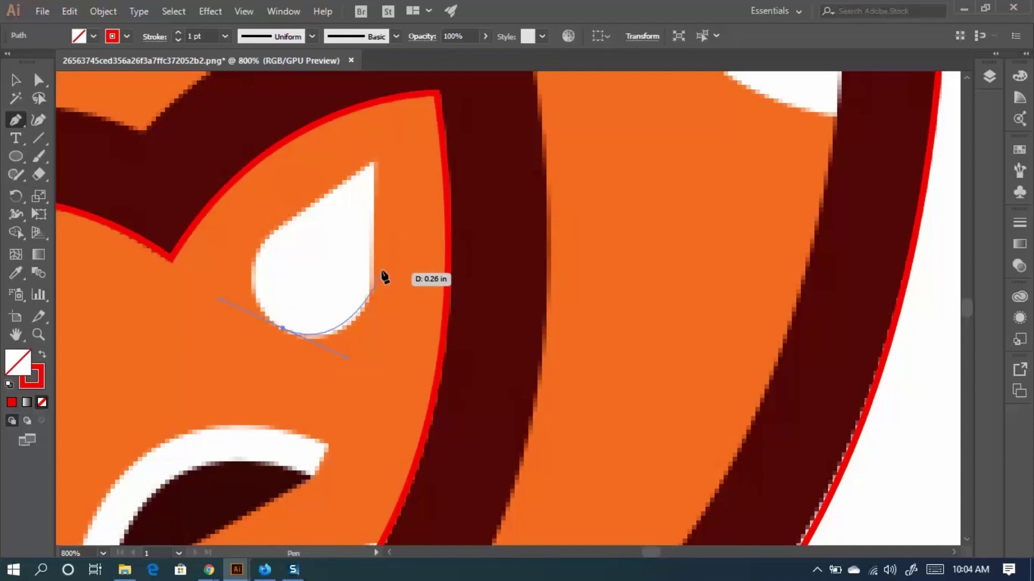
pyautogui.click(373, 166)
pyautogui.scroll(10, 346, 81)
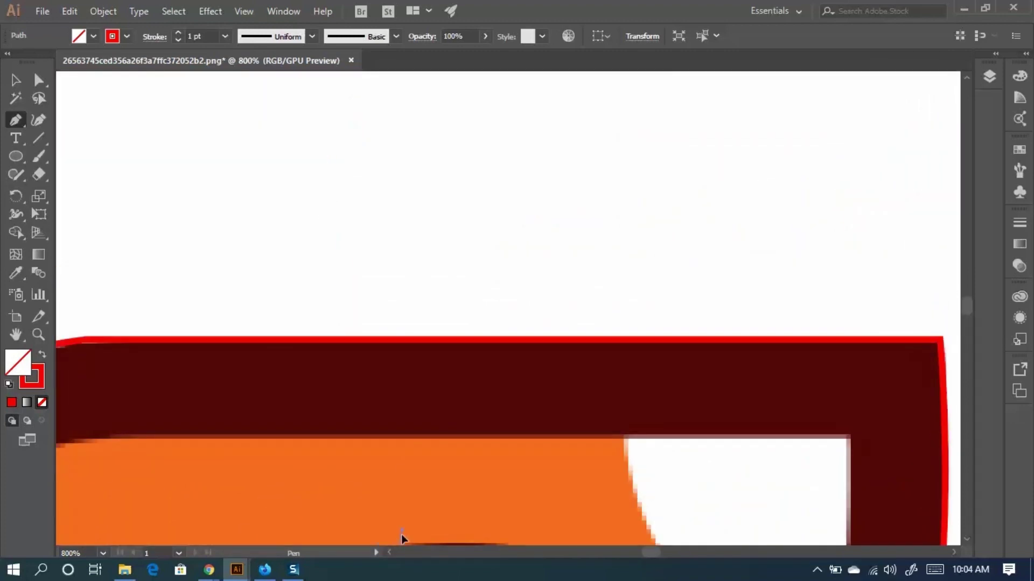
pyautogui.scroll(-9, 401, 534)
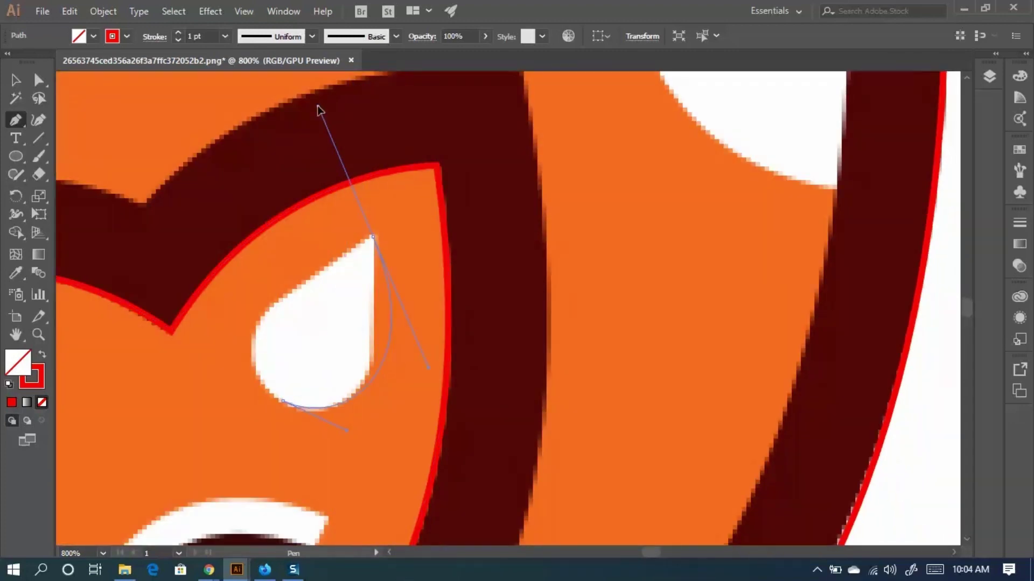
pyautogui.moveTo(317, 109); pyautogui.dragTo(358, 96)
pyautogui.moveTo(330, 287); pyautogui.dragTo(344, 306)
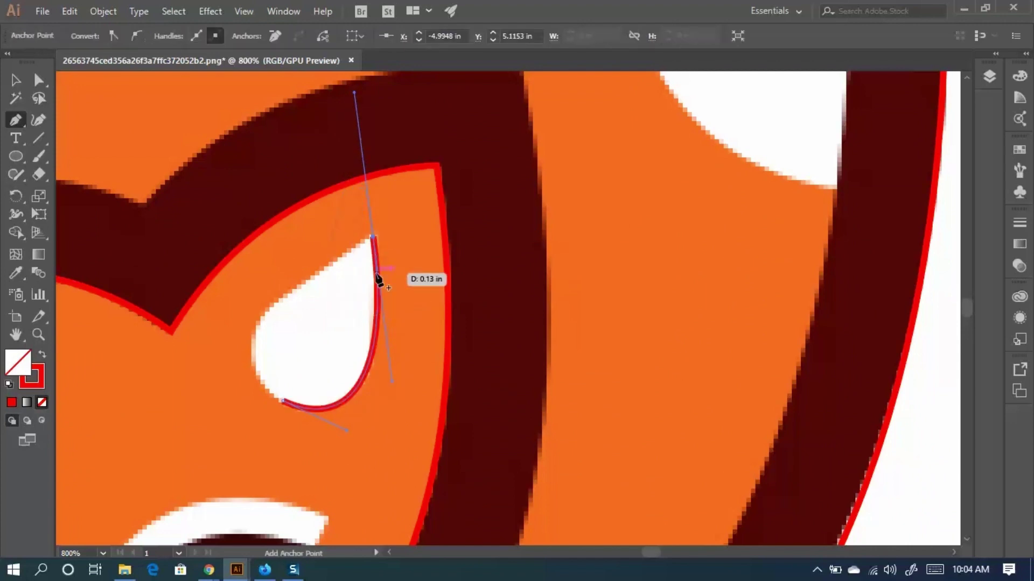
pyautogui.click(372, 238)
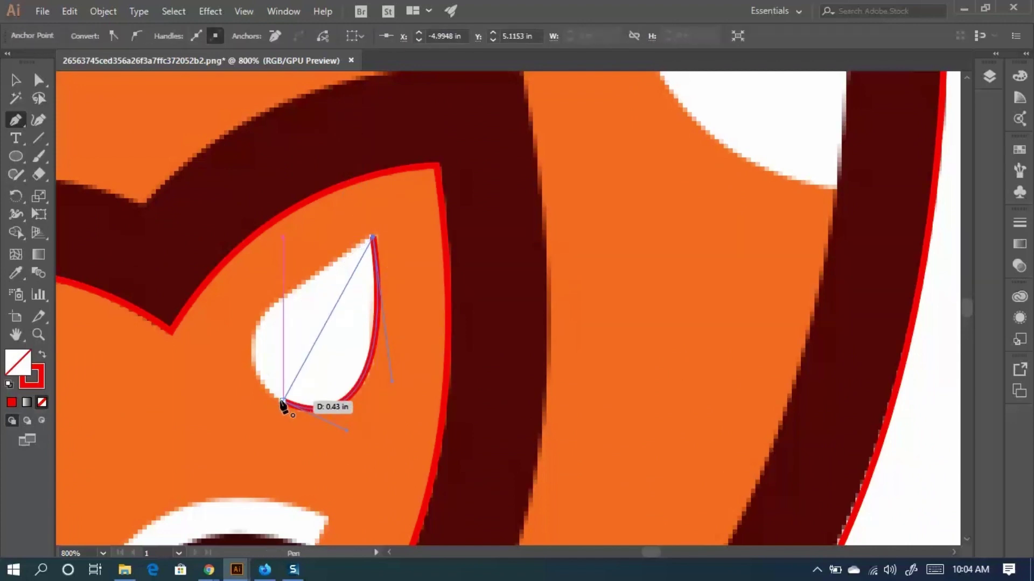
# Close the ear teardrop with a curve along its left side back to the starting anchor and deselect the path.
pyautogui.moveTo(282, 404); pyautogui.dragTo(345, 437)
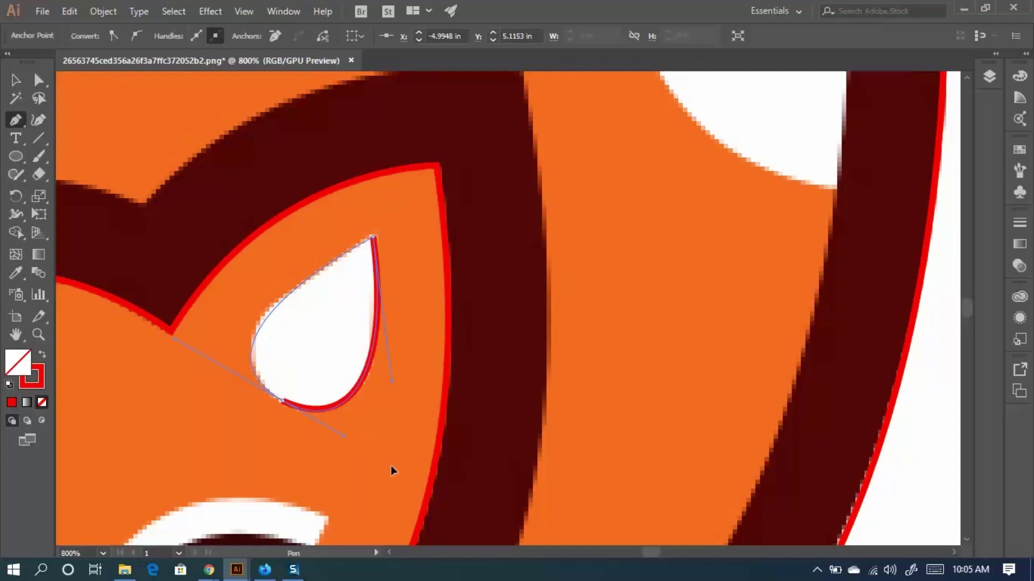
pyautogui.scroll(-3, 353, 401)
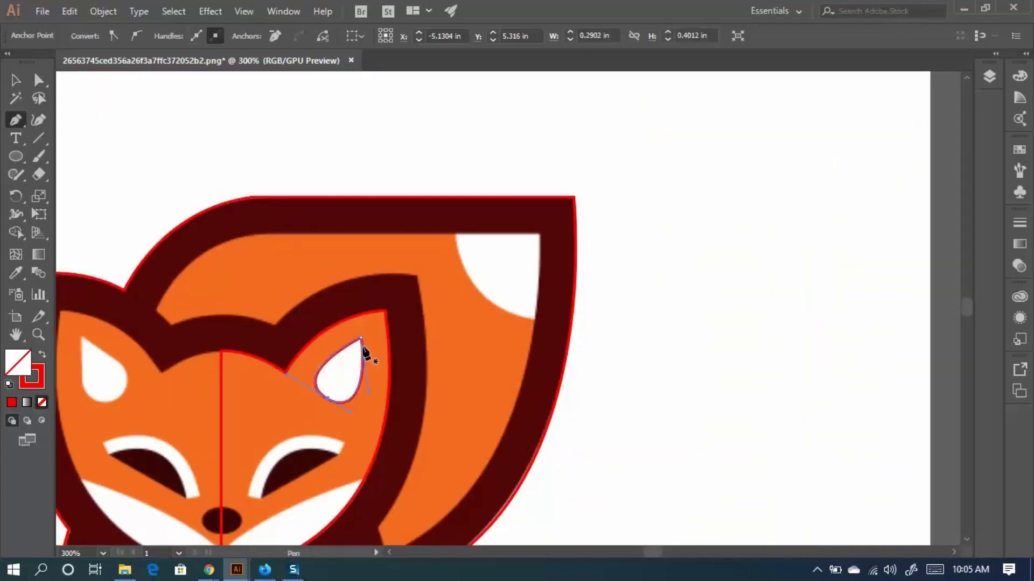
pyautogui.press('v')
pyautogui.click(691, 347)
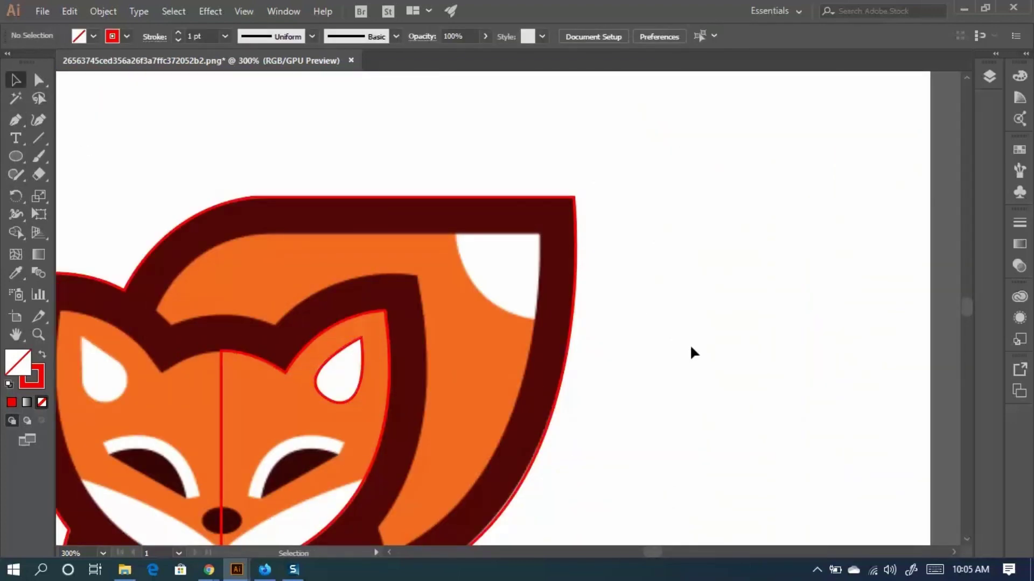
# Trace the right eye and its white lid as one closed Pen path, with straight lower and end edges and a curved upper arc.
pyautogui.scroll(-1, 673, 374)
pyautogui.scroll(3, 277, 493)
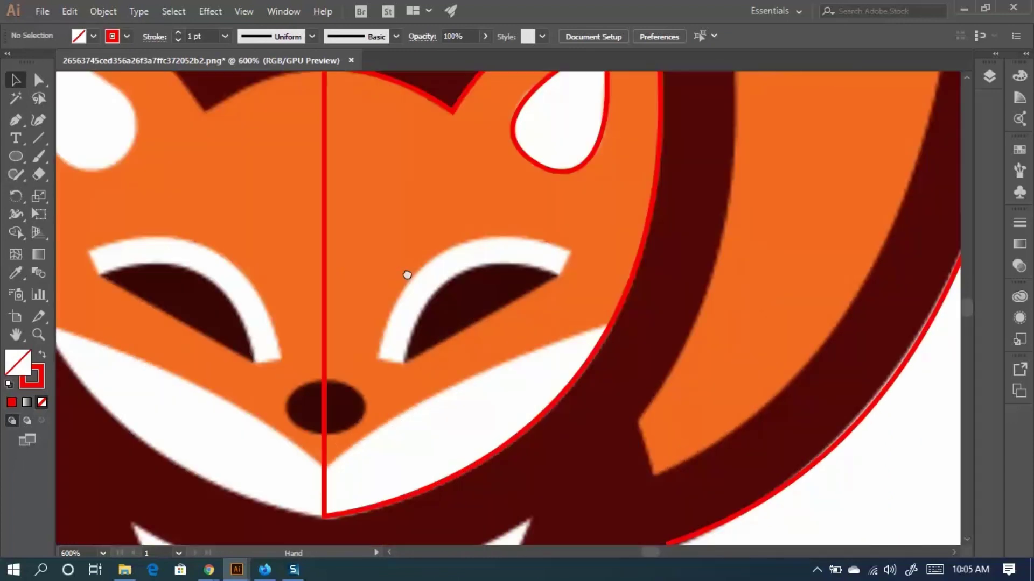
pyautogui.scroll(2, 451, 315)
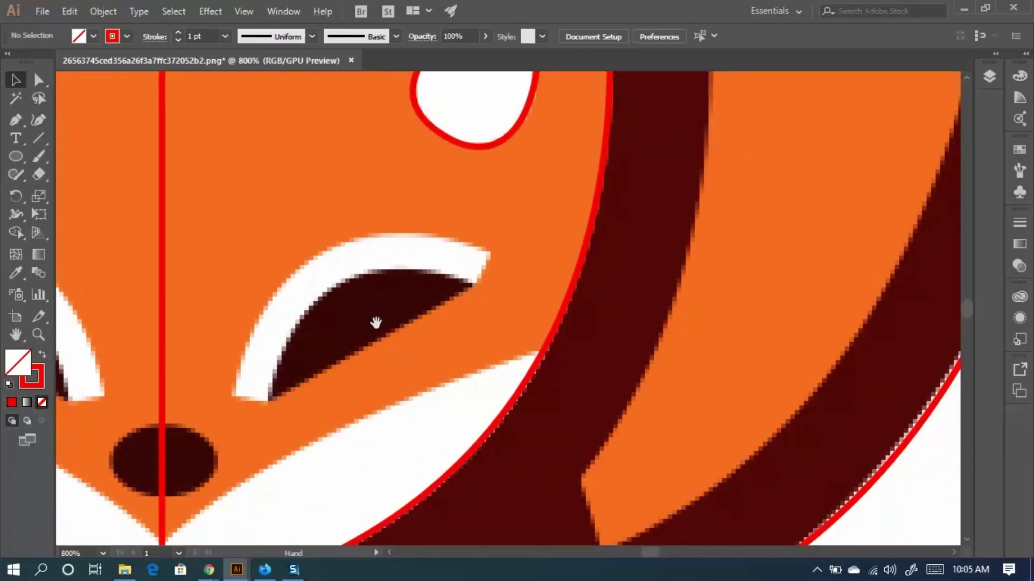
pyautogui.click(16, 156)
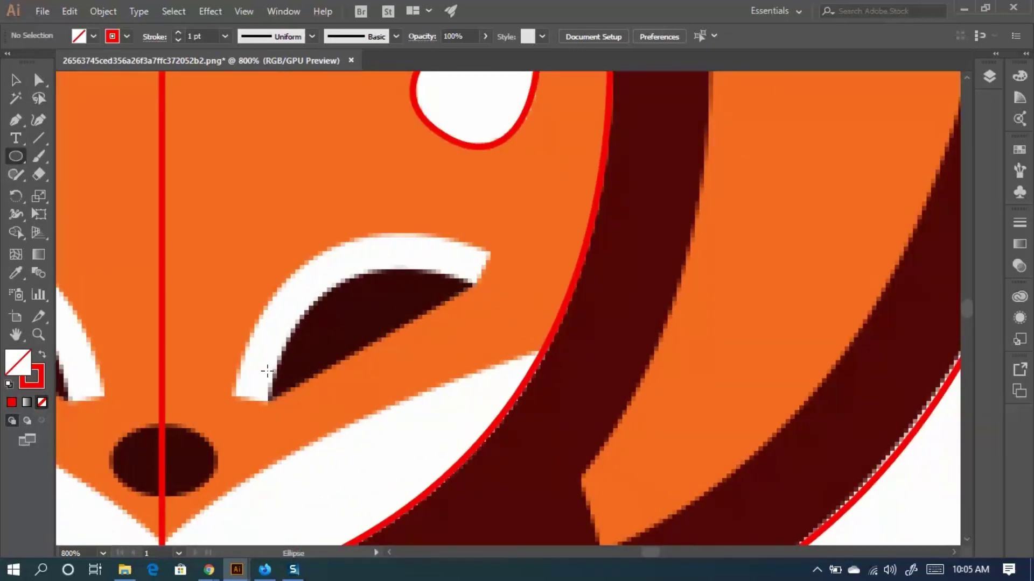
pyautogui.press('p')
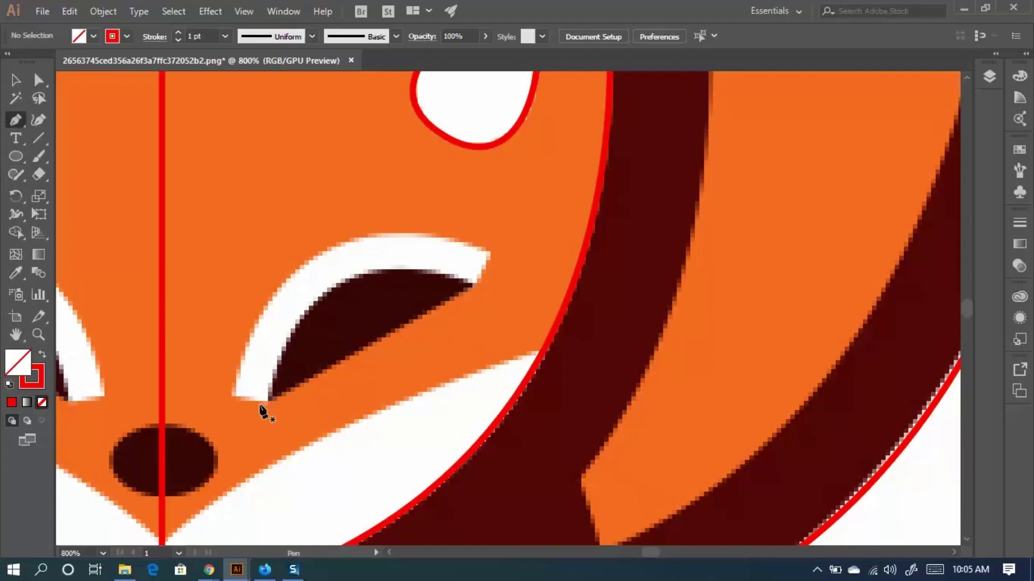
pyautogui.click(232, 396)
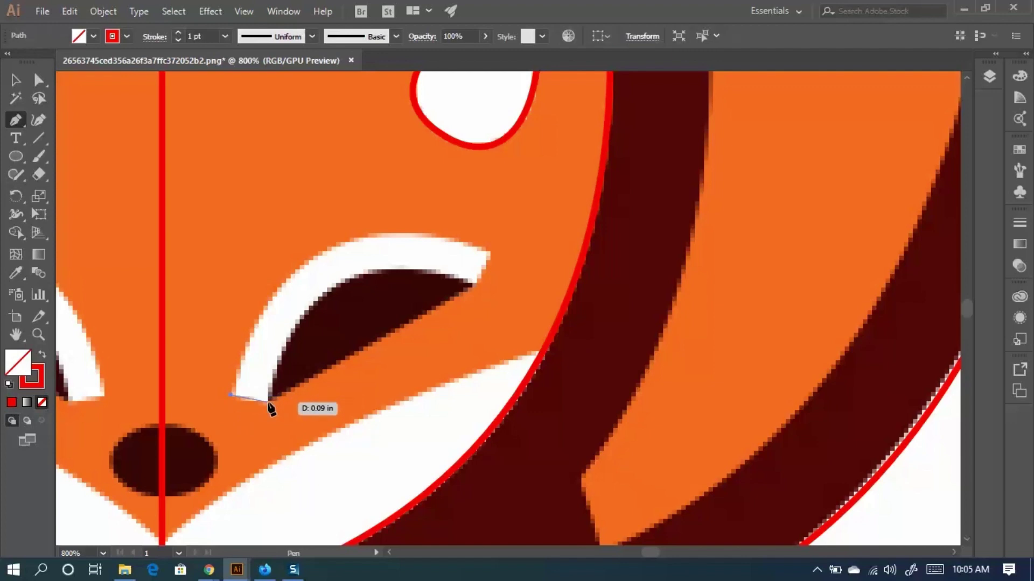
pyautogui.click(268, 401)
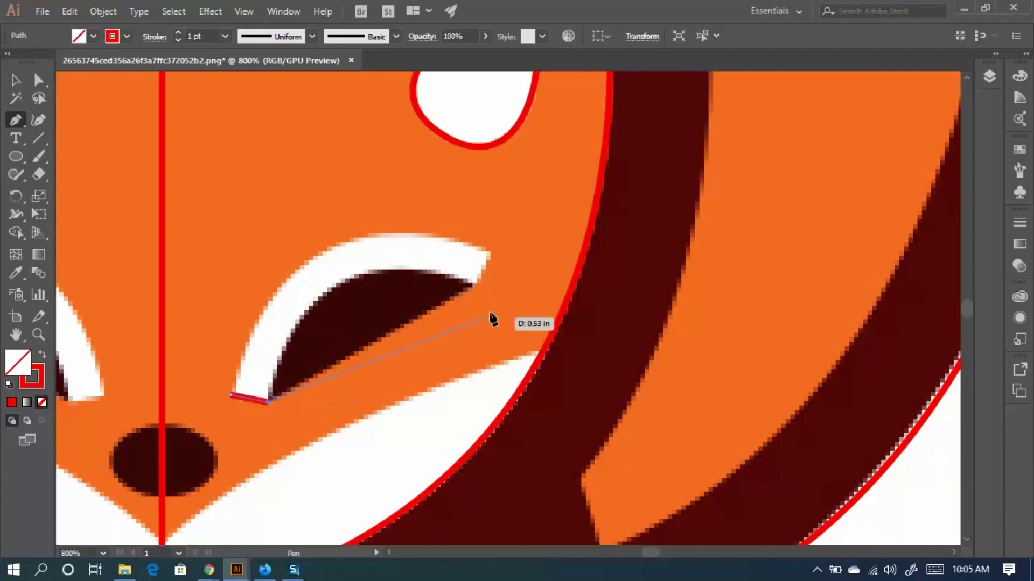
pyautogui.click(472, 286)
pyautogui.click(490, 253)
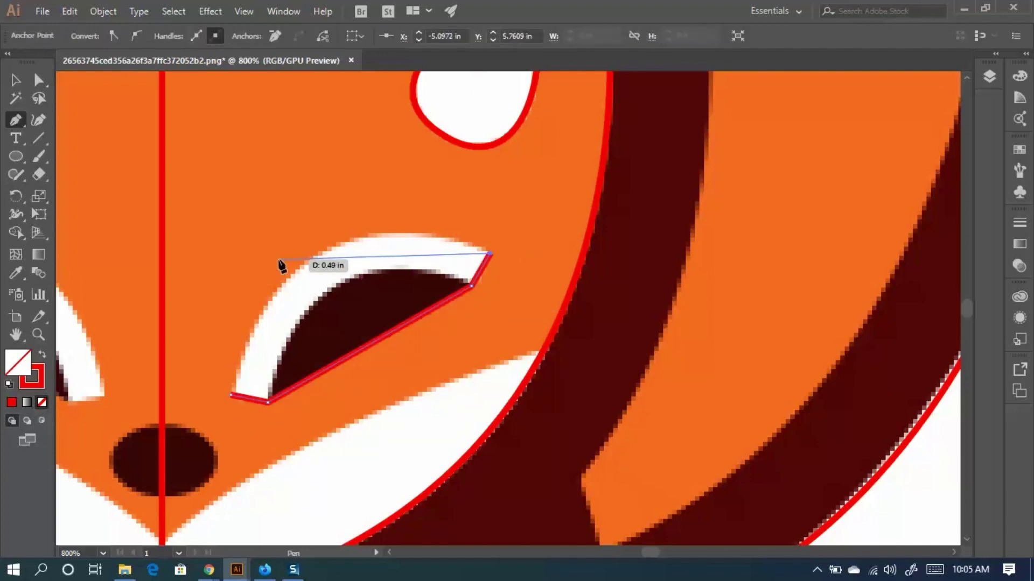
pyautogui.moveTo(306, 263)
pyautogui.mouseDown()
pyautogui.moveTo(237, 316)
pyautogui.moveTo(235, 306)
pyautogui.moveTo(237, 315)
pyautogui.mouseUp()
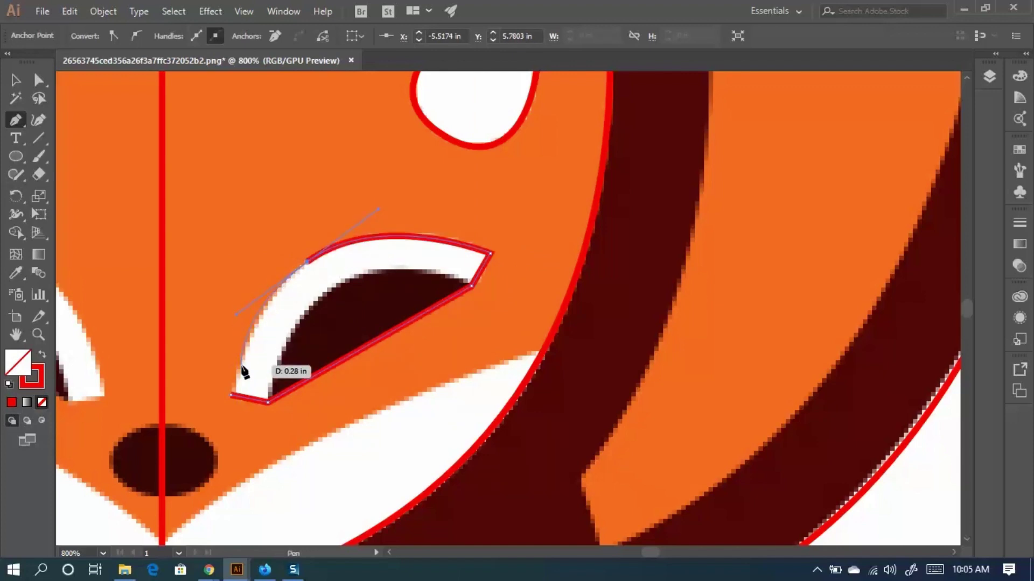
pyautogui.click(231, 394)
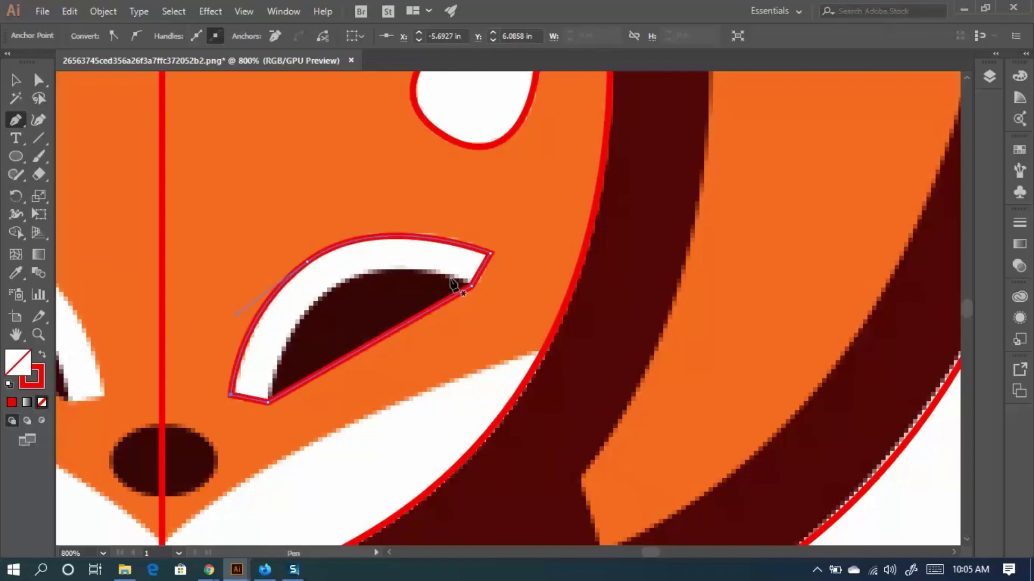
# Trace the dark inner shape of the right eye as a closed path with a curved top and a straight lower edge.
pyautogui.click(270, 399)
pyautogui.moveTo(301, 308); pyautogui.dragTo(382, 261)
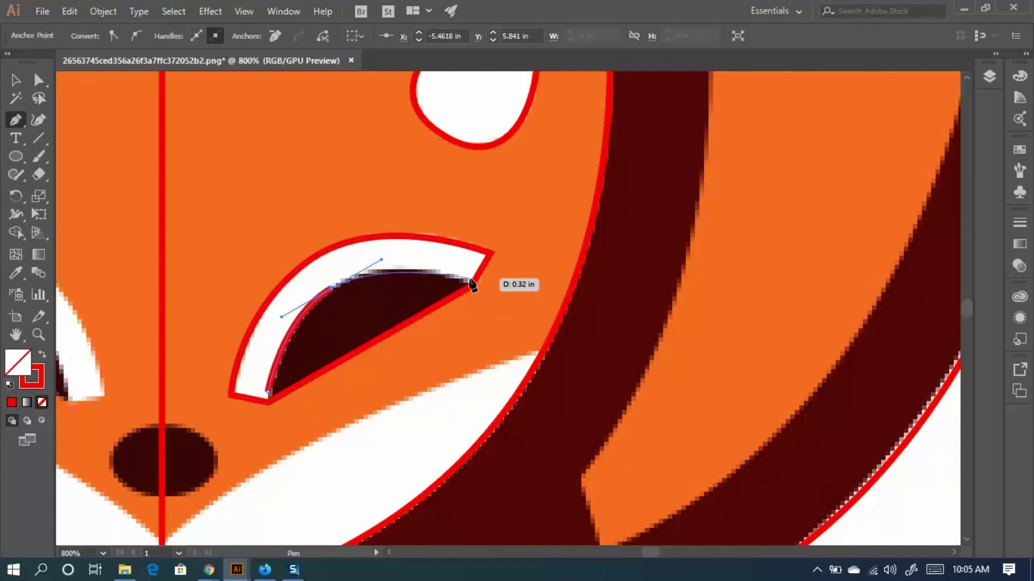
pyautogui.click(468, 283)
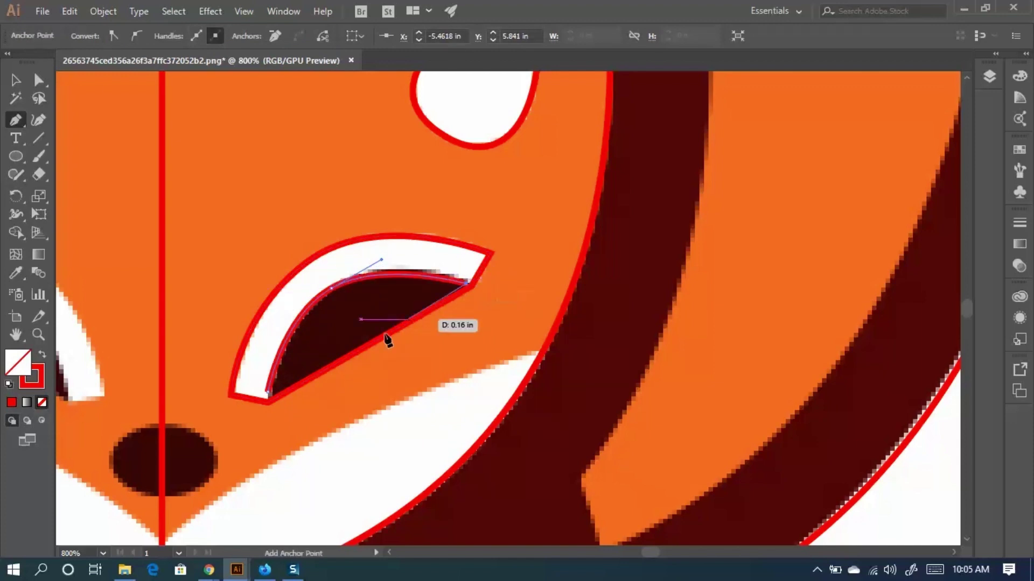
pyautogui.click(270, 394)
# Snap the dark eye shape's outer and inner corner anchors onto the matching corners of the surrounding eye outline.
pyautogui.press('a')
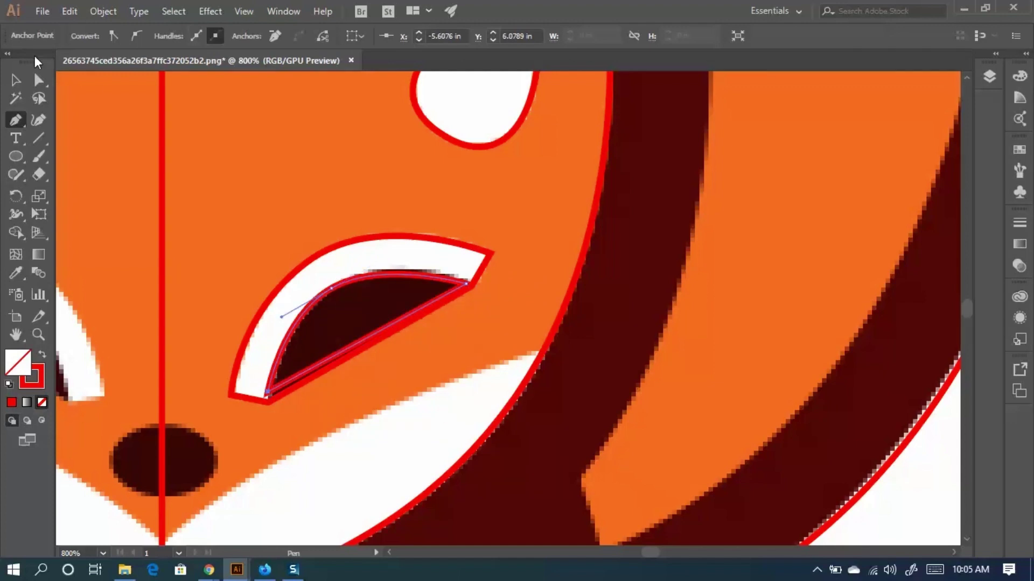
pyautogui.scroll(5, 485, 239)
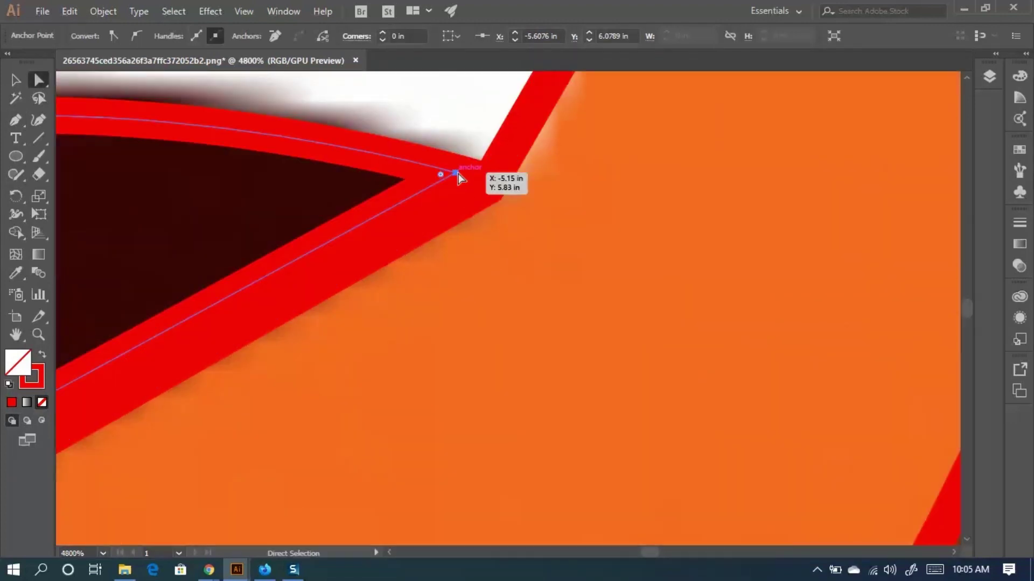
pyautogui.moveTo(457, 174); pyautogui.dragTo(490, 184)
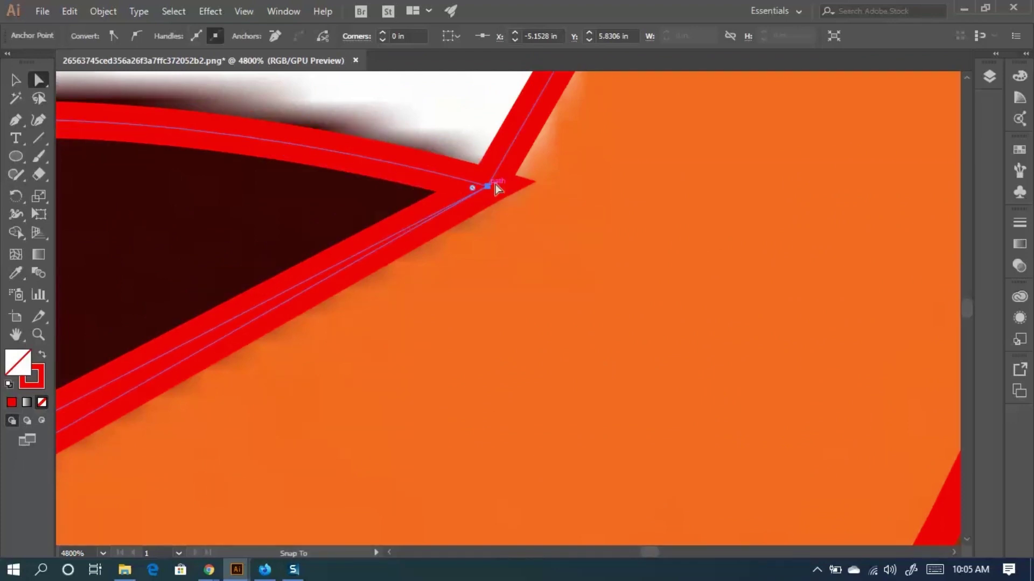
pyautogui.scroll(-4, 485, 221)
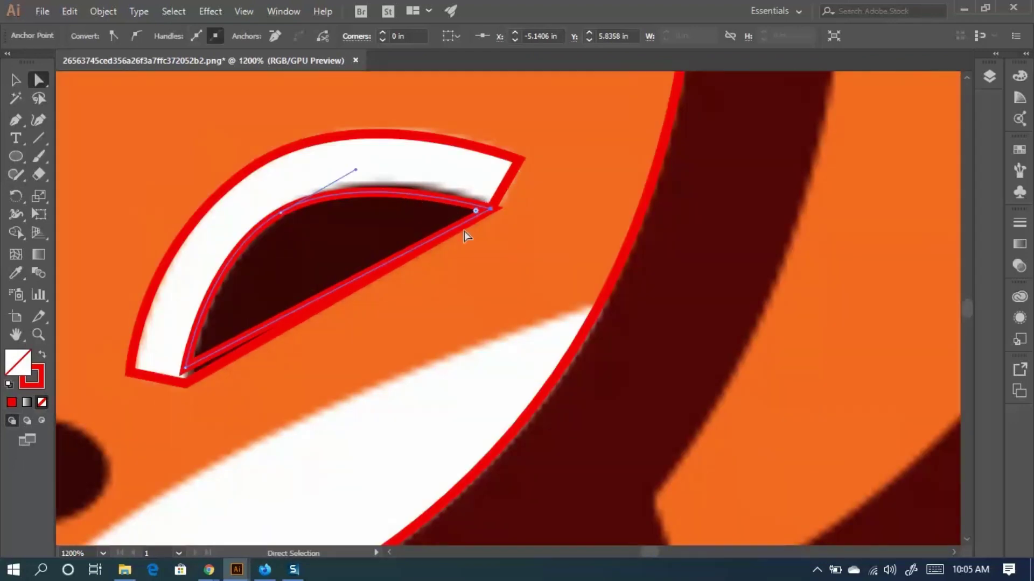
pyautogui.scroll(1, 370, 298)
pyautogui.scroll(-1, 250, 350)
pyautogui.scroll(3, 149, 411)
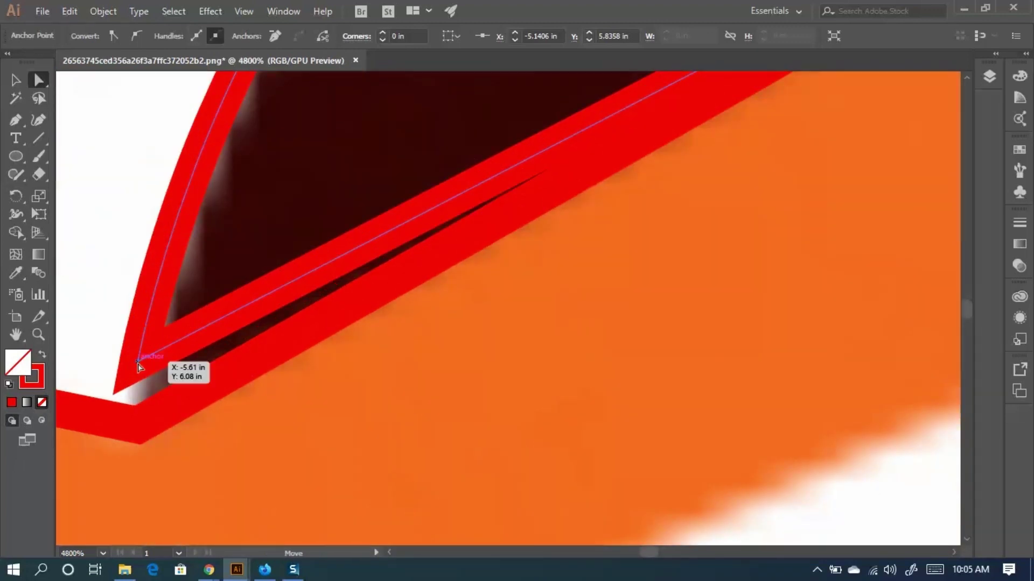
pyautogui.moveTo(141, 367); pyautogui.dragTo(139, 427)
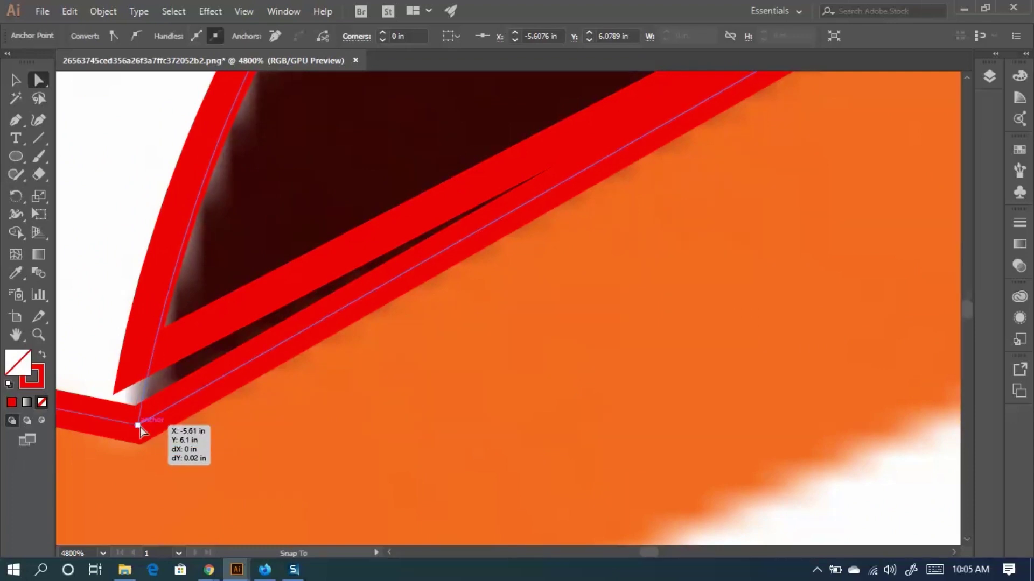
# Adjust both direction handles of the dark eye shape's upper curve anchor so the arc follows the edge of the white lid.
pyautogui.scroll(-1, 138, 427)
pyautogui.scroll(-2, 188, 397)
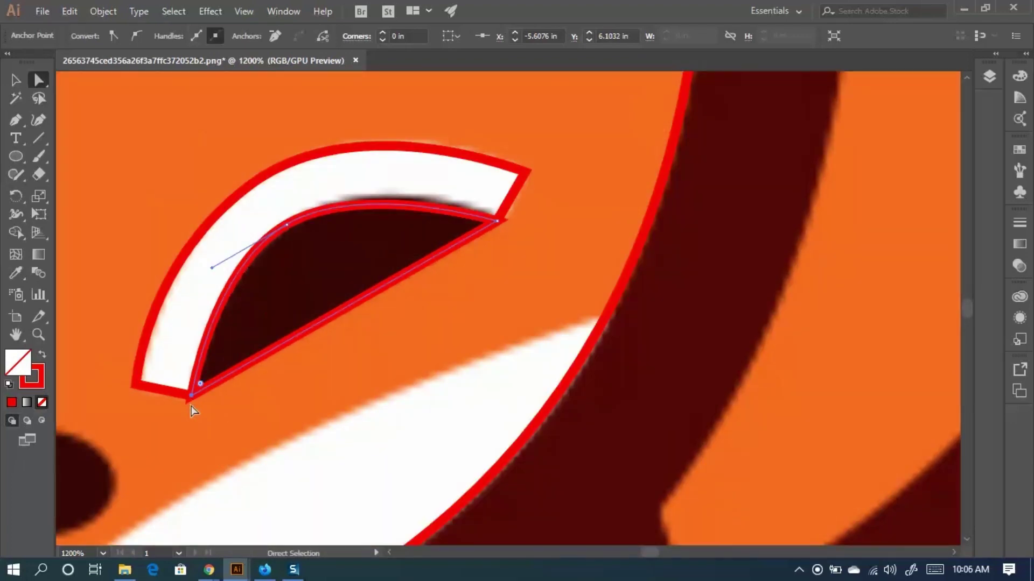
pyautogui.moveTo(287, 225); pyautogui.dragTo(361, 183)
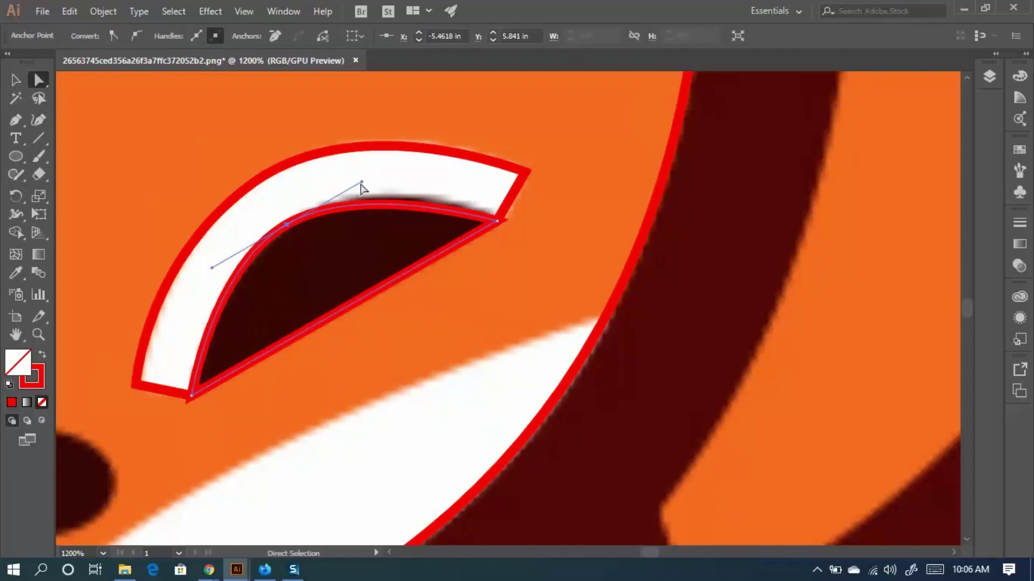
pyautogui.click(373, 178)
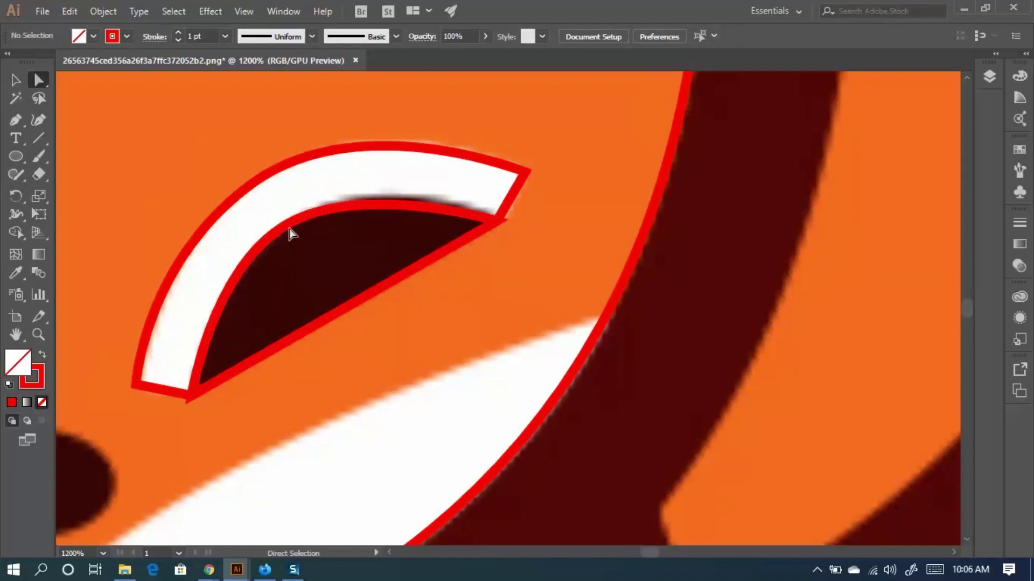
pyautogui.moveTo(288, 225); pyautogui.dragTo(372, 168)
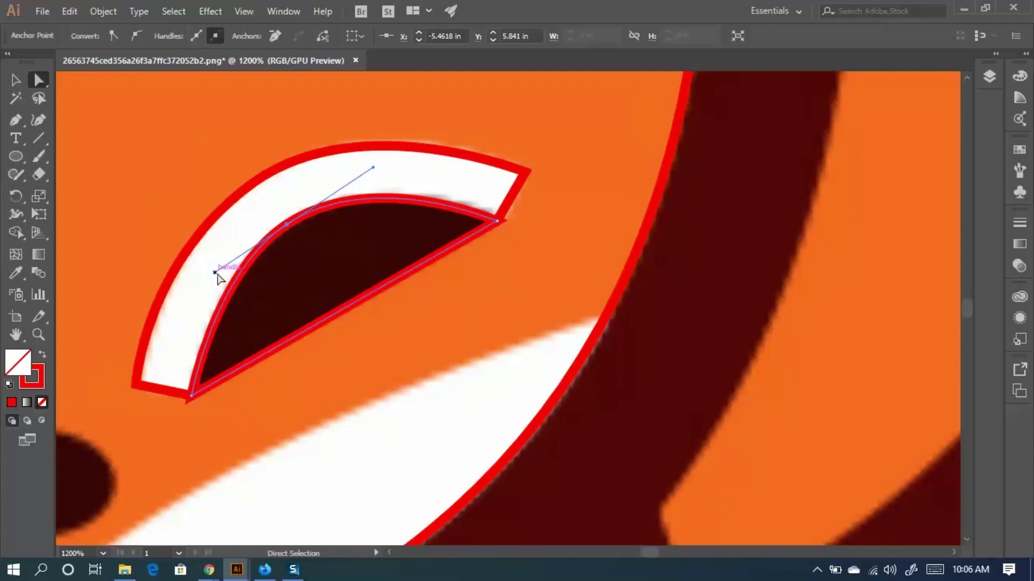
pyautogui.moveTo(216, 273); pyautogui.dragTo(214, 277)
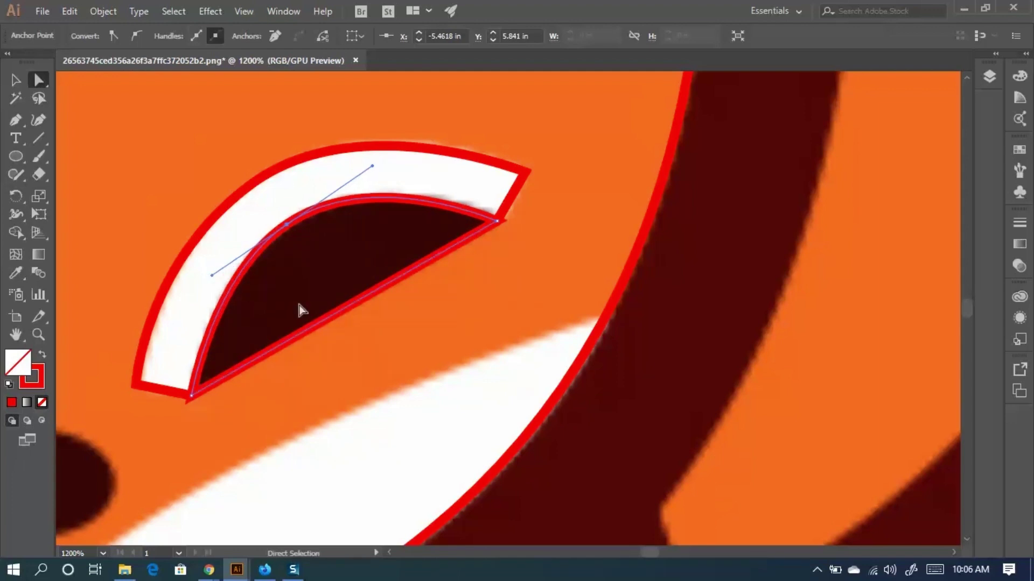
# Start a Pen path for the right white cheek at its inner tip below the nose, beside the face's centre line.
pyautogui.scroll(-2, 300, 306)
pyautogui.moveTo(377, 314); pyautogui.dragTo(497, 266)
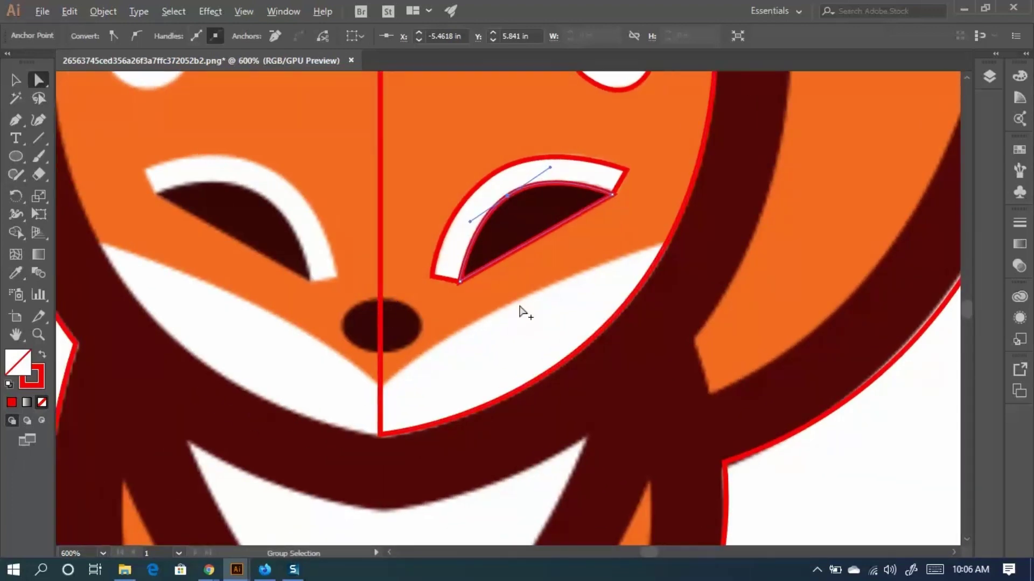
pyautogui.scroll(2, 413, 342)
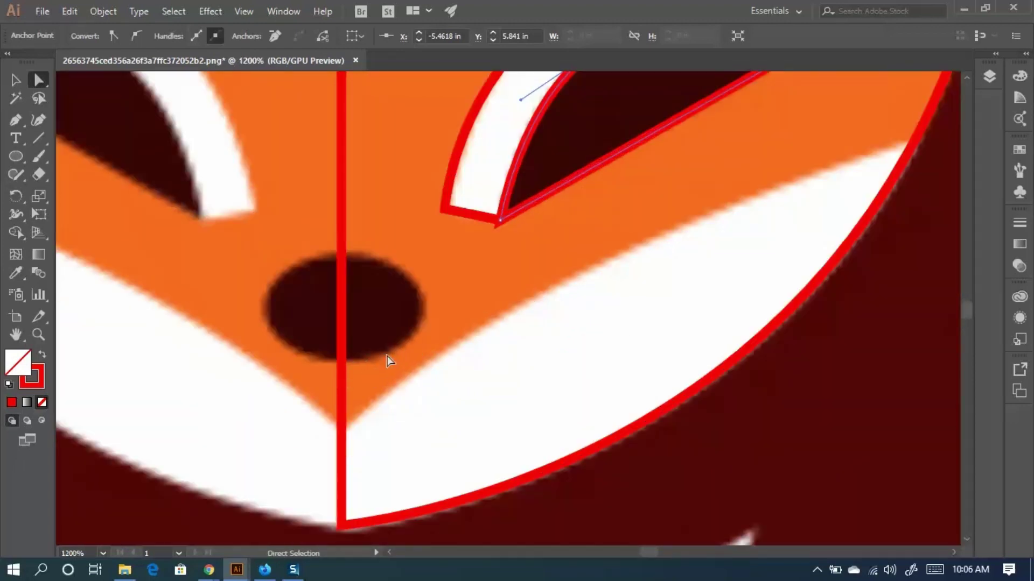
pyautogui.scroll(-2, 388, 359)
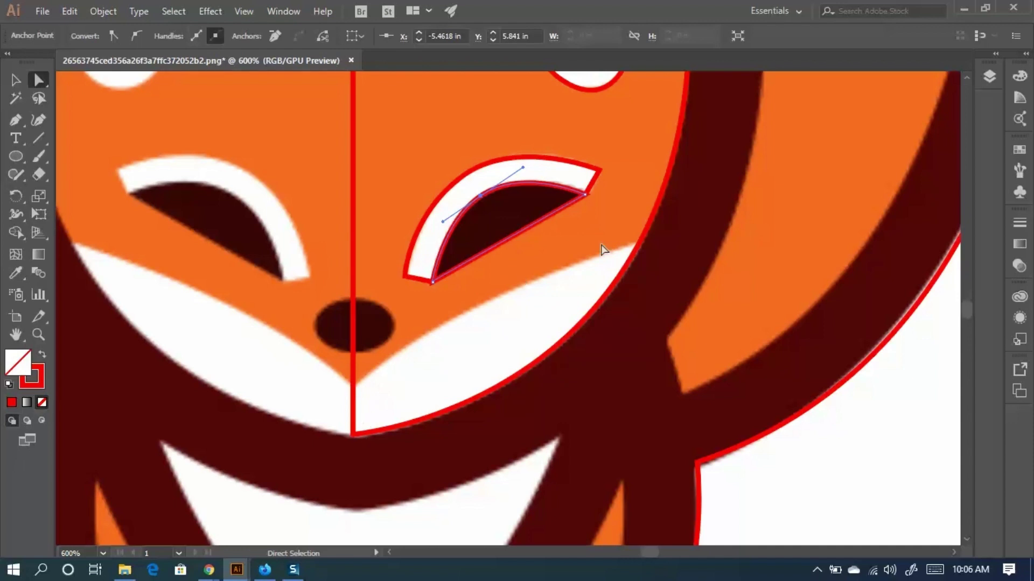
pyautogui.click(15, 120)
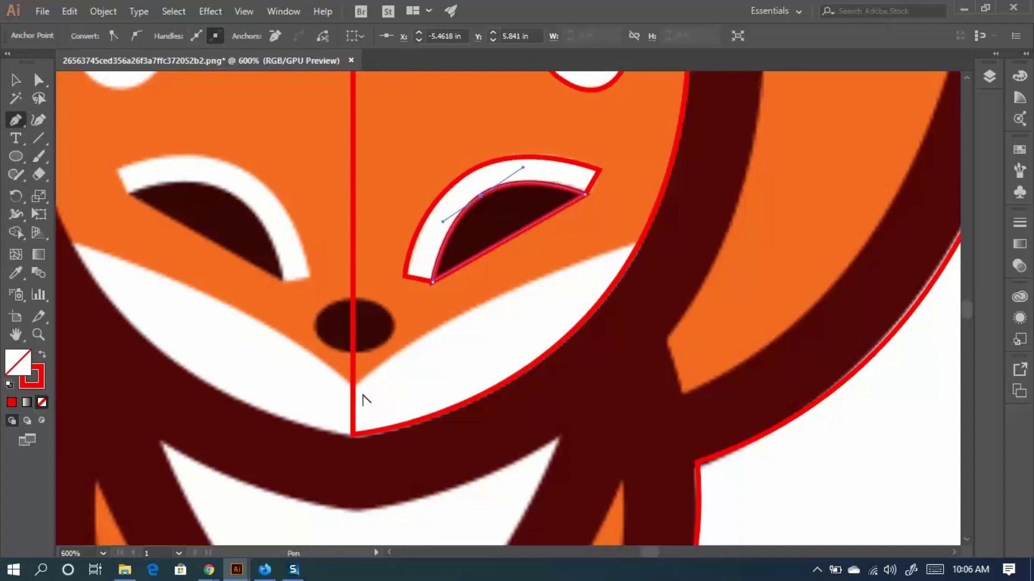
pyautogui.scroll(1, 366, 399)
pyautogui.click(357, 381)
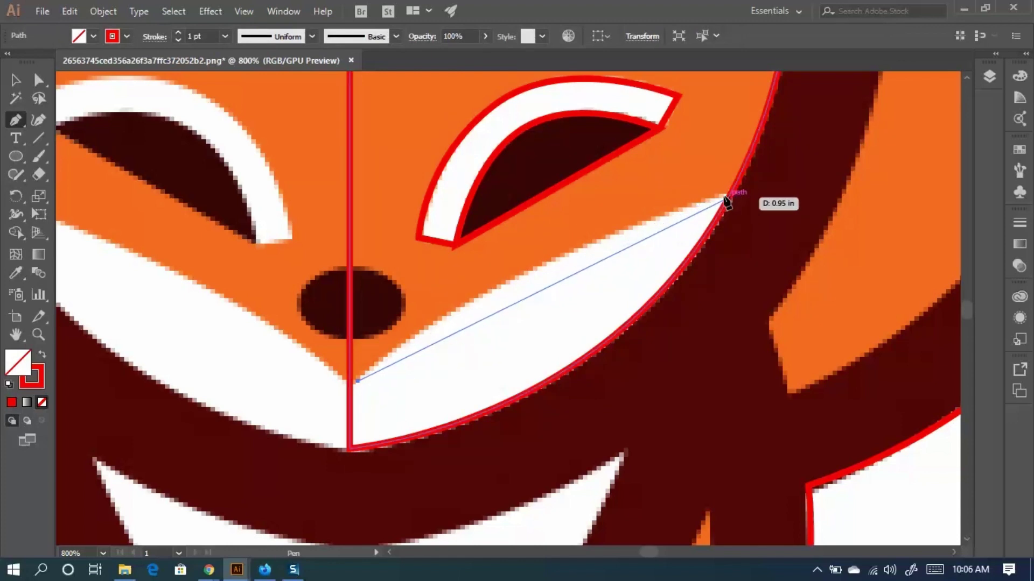
pyautogui.moveTo(717, 198); pyautogui.dragTo(207, 525)
pyautogui.hotkey('ctrl', '-')
pyautogui.hotkey('ctrl', '-')
pyautogui.hotkey('ctrl', '-')
pyautogui.moveTo(202, 444); pyautogui.dragTo(450, 154)
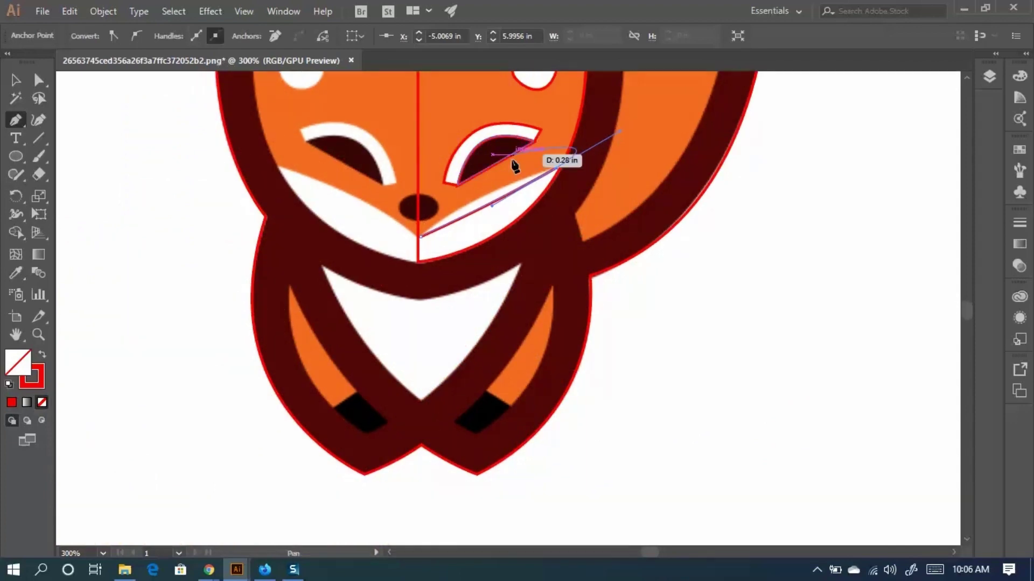
pyautogui.hotkey('ctrl', '+')
pyautogui.hotkey('ctrl', '+')
pyautogui.moveTo(557, 152); pyautogui.dragTo(432, 301)
pyautogui.hotkey('ctrl', 'z')
# Trace the right white cheek as a closed path with curved upper and lower edges and a straight inner edge along the centre line.
pyautogui.moveTo(500, 302); pyautogui.dragTo(660, 259)
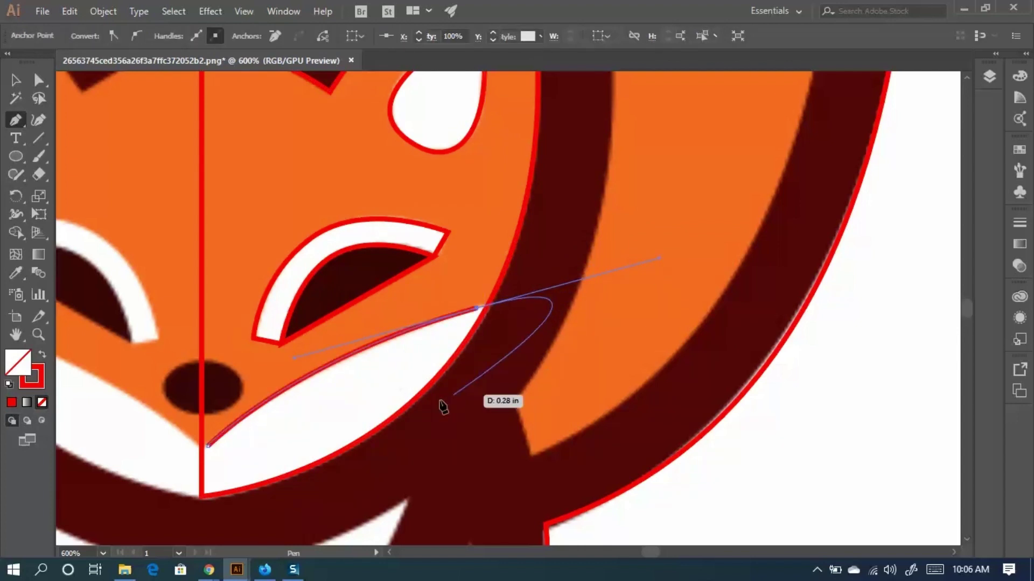
pyautogui.click(478, 308)
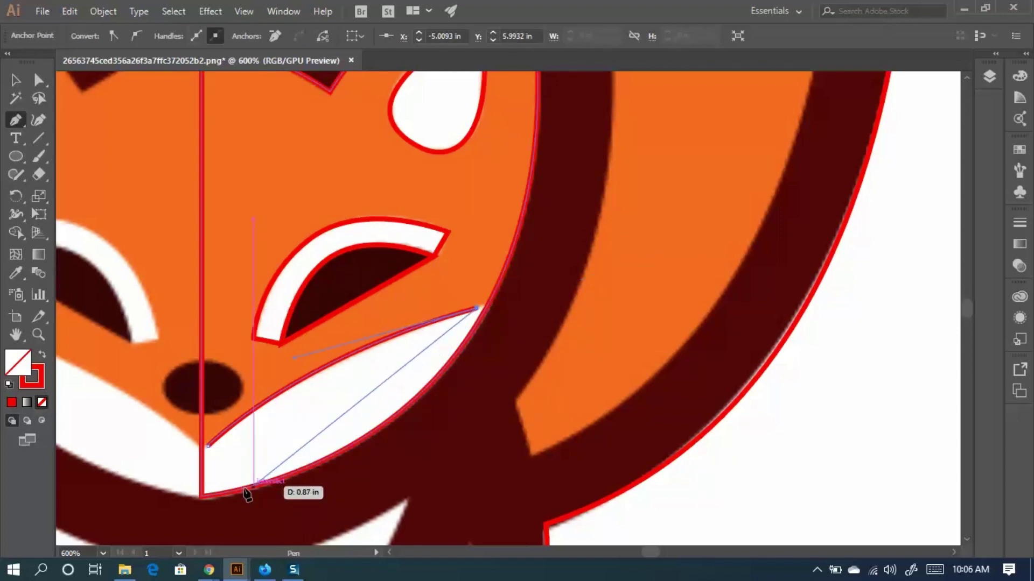
pyautogui.moveTo(203, 496); pyautogui.dragTo(339, 379)
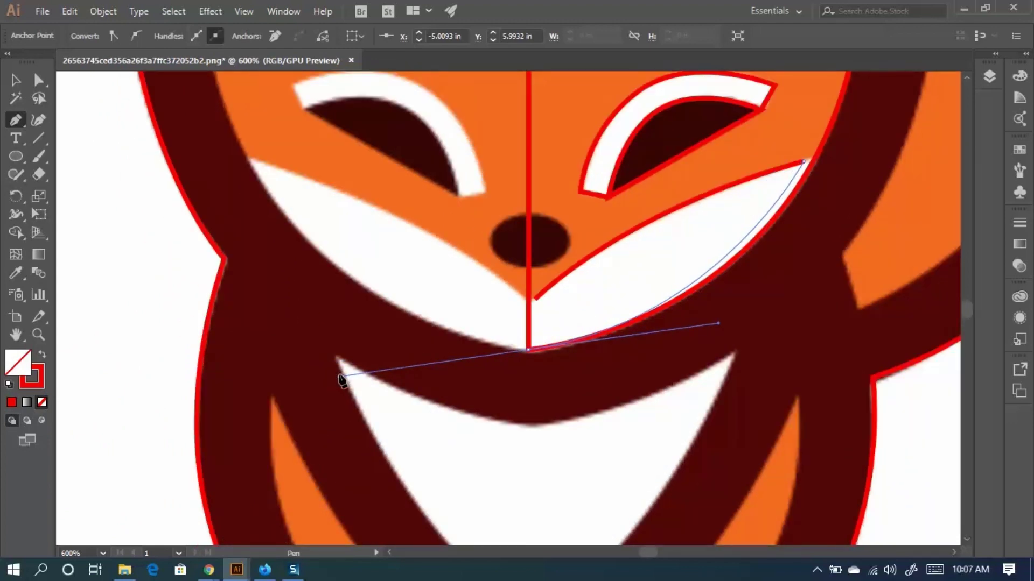
pyautogui.click(527, 351)
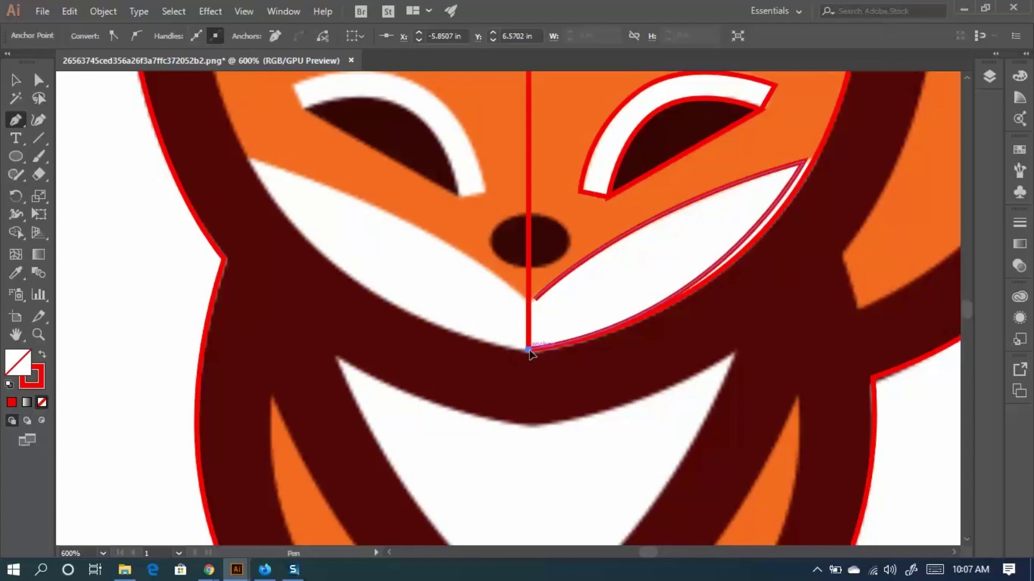
pyautogui.click(534, 300)
# Snap the cheek path's upper inner anchor onto the face's centre line and its outer tip anchor onto the face outline.
pyautogui.scroll(5, 531, 341)
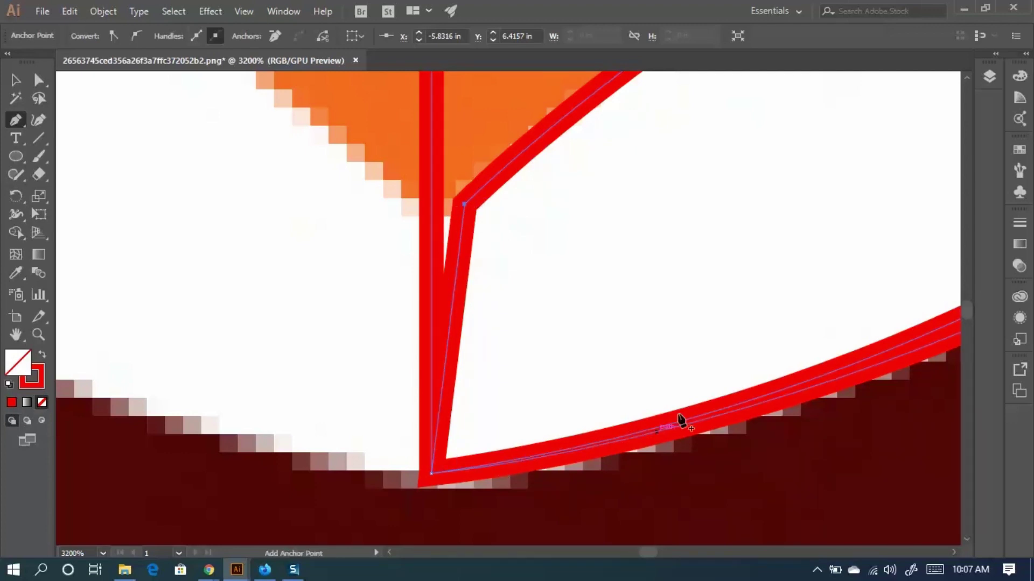
pyautogui.press('ctrl')
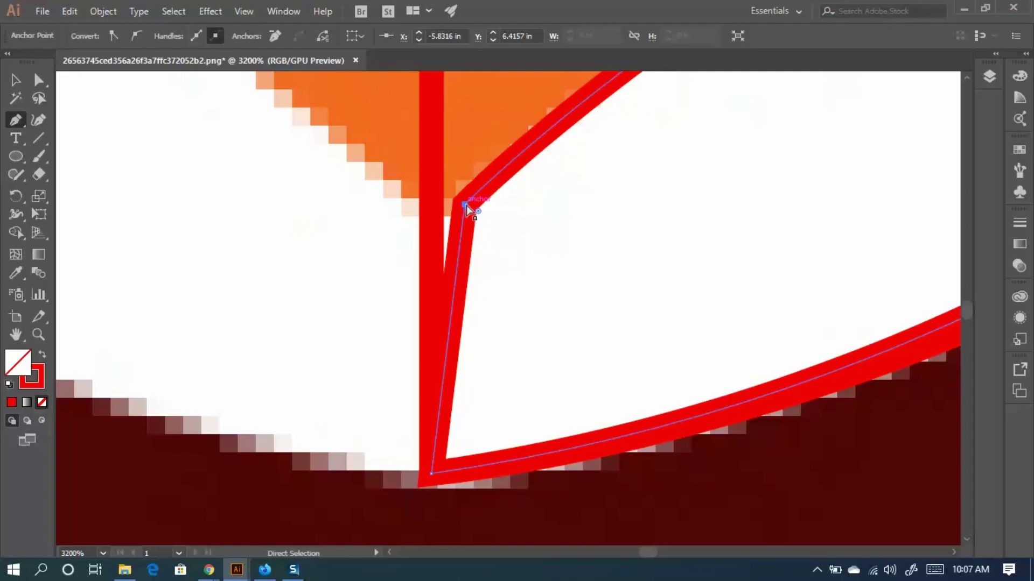
pyautogui.moveTo(466, 205); pyautogui.dragTo(429, 226)
pyautogui.scroll(-4, 382, 323)
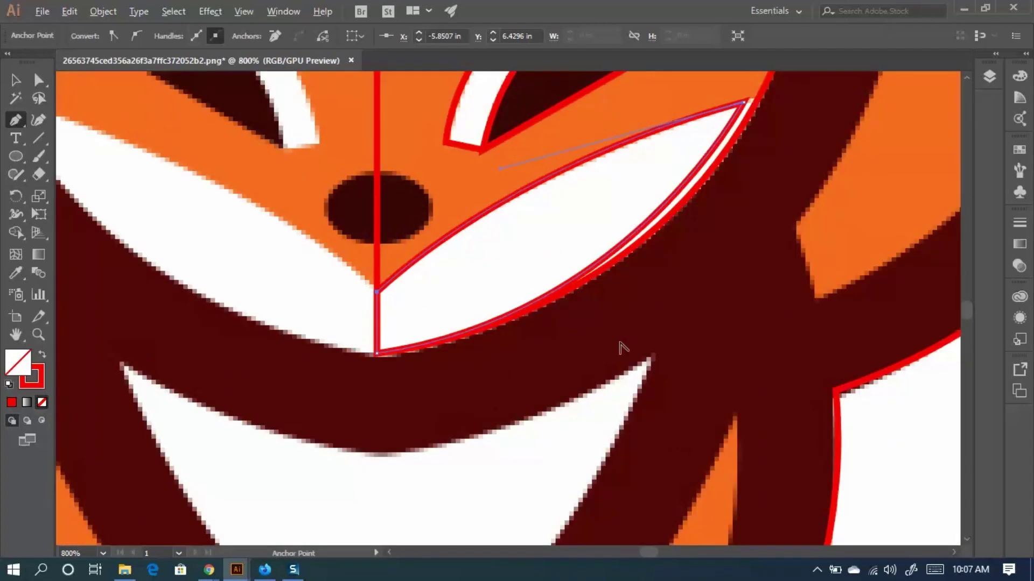
pyautogui.moveTo(745, 92); pyautogui.dragTo(580, 256)
pyautogui.scroll(3, 557, 272)
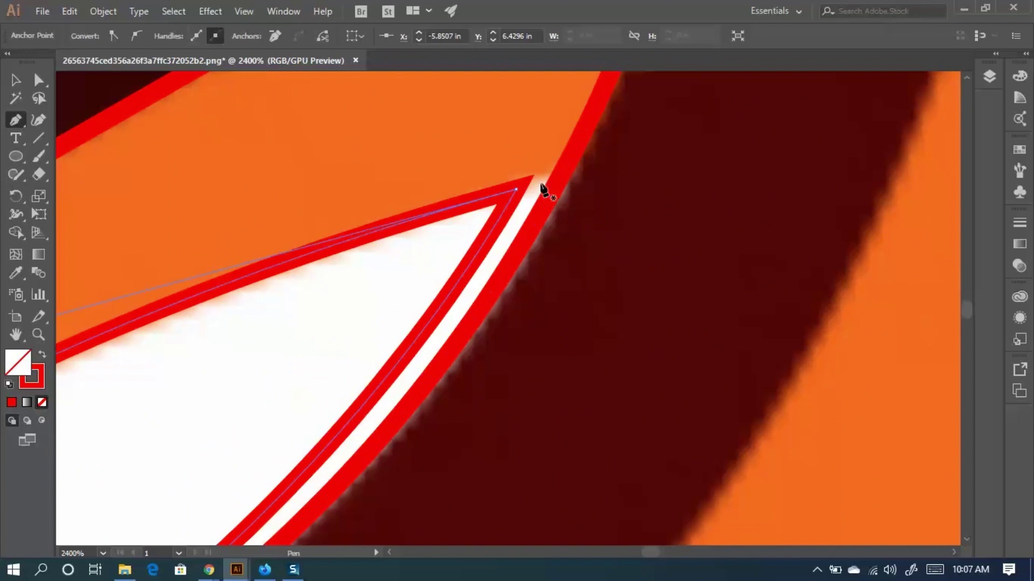
pyautogui.moveTo(517, 190); pyautogui.dragTo(552, 188)
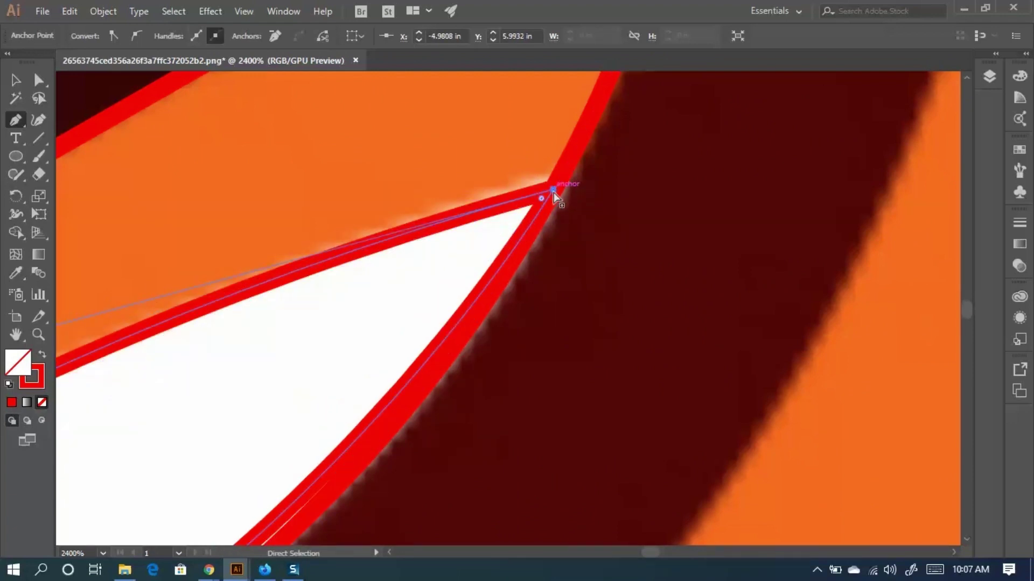
# Lengthen the direction handle at the cheek's bottom anchor so the lower curve follows the face outline.
pyautogui.moveTo(496, 230); pyautogui.dragTo(547, 346)
pyautogui.scroll(-2, 547, 346)
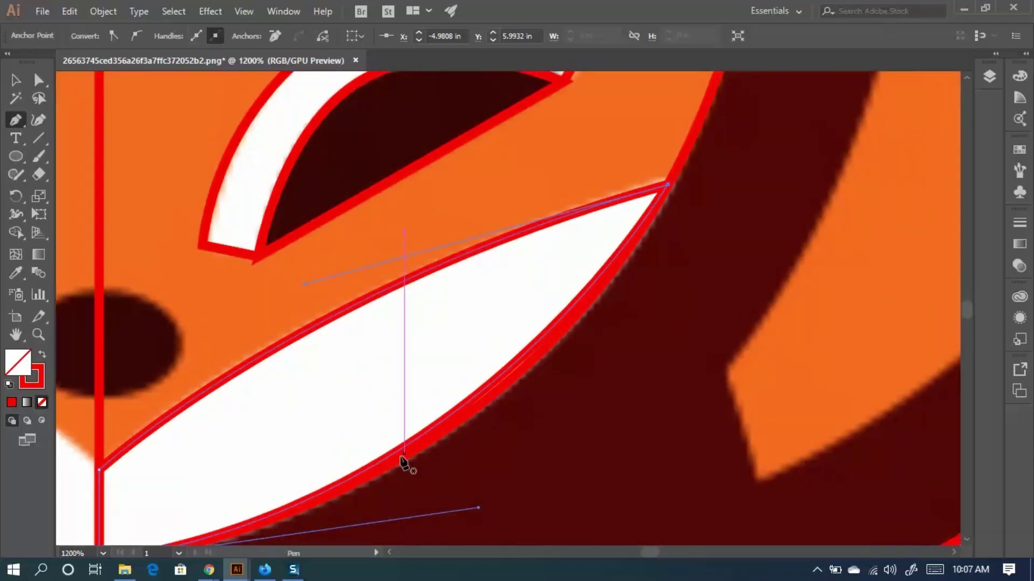
pyautogui.moveTo(404, 461); pyautogui.dragTo(420, 285)
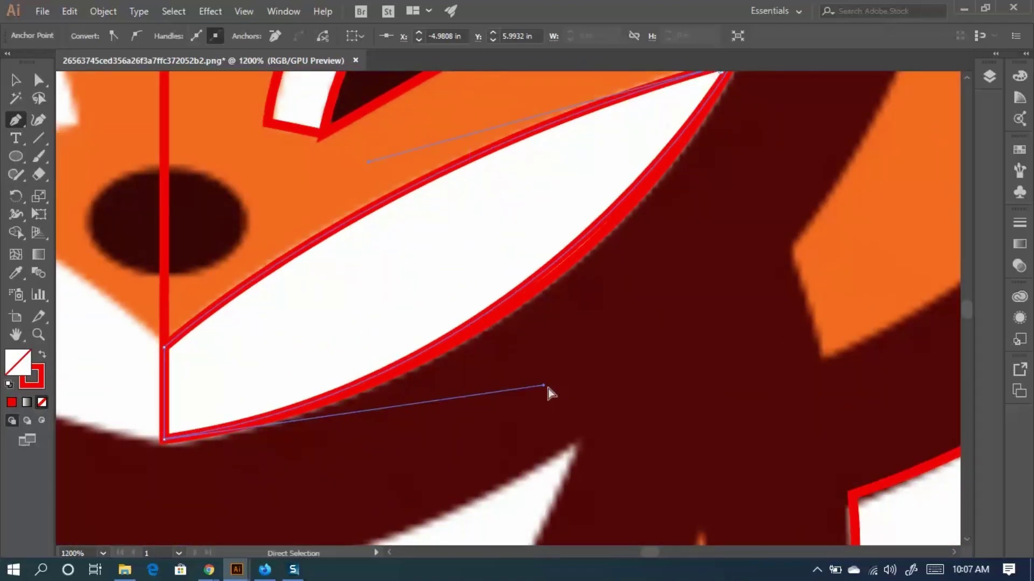
pyautogui.moveTo(543, 386); pyautogui.dragTo(571, 380)
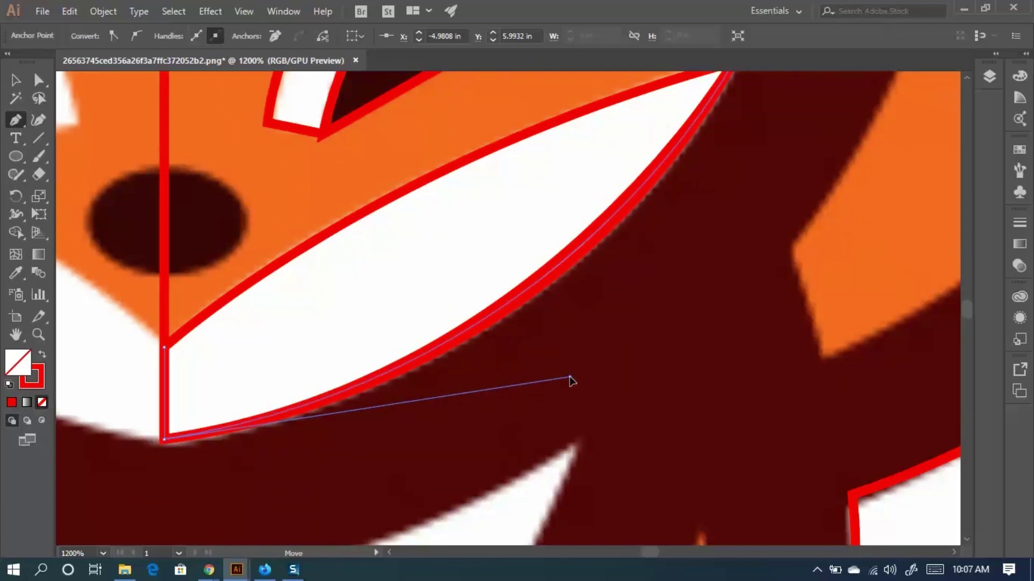
pyautogui.scroll(-3, 510, 370)
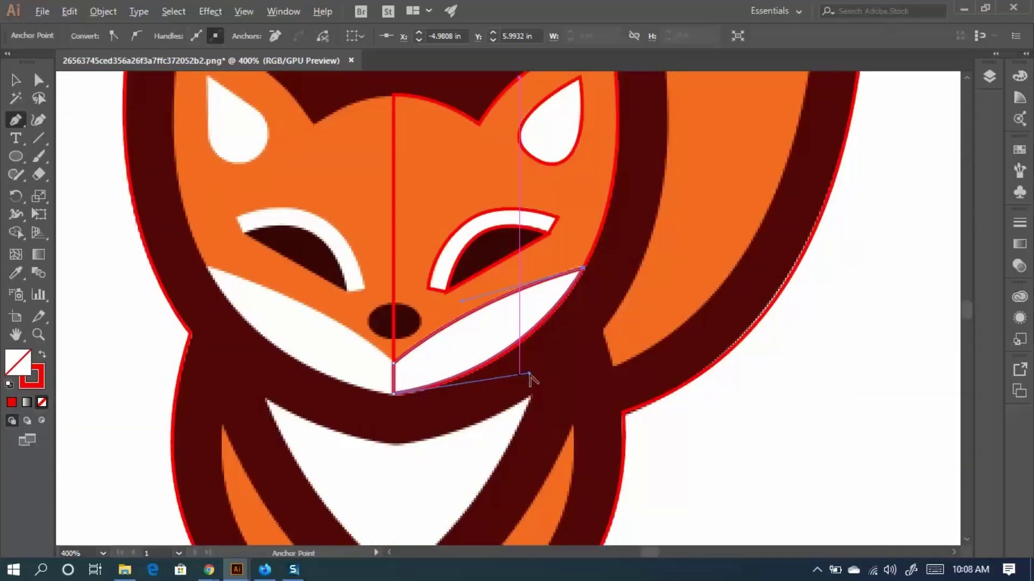
# Reflect a copy of the right half-face outlines across the vertical axis and place it over the left half of the face.
pyautogui.click(21, 77)
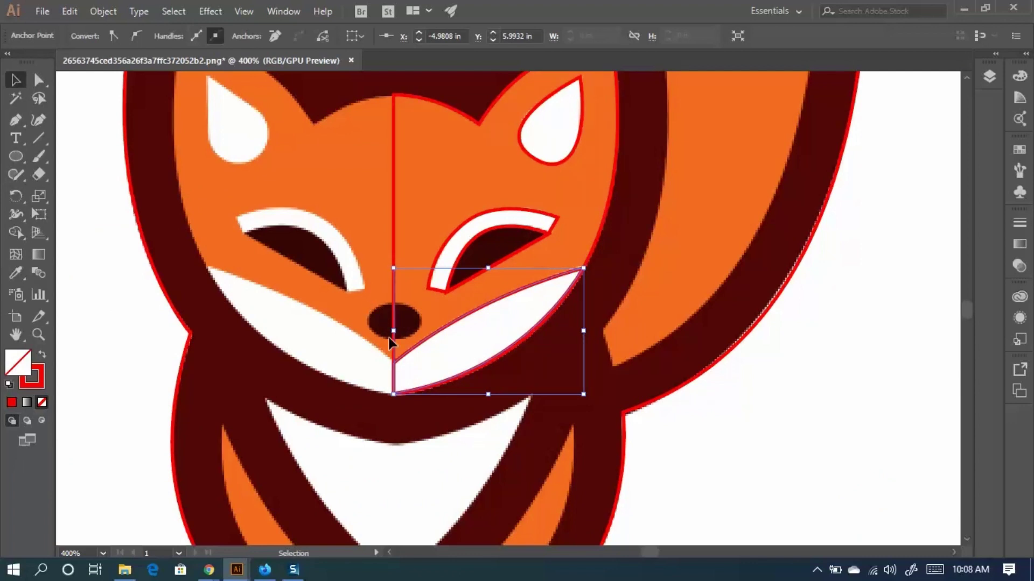
pyautogui.scroll(-2, 390, 323)
pyautogui.click(670, 351)
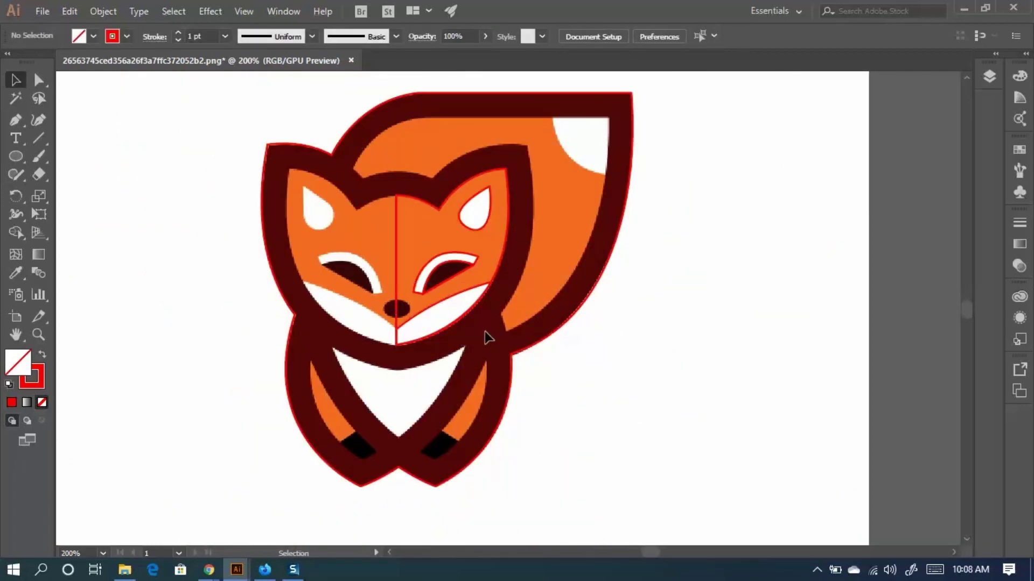
pyautogui.click(376, 191)
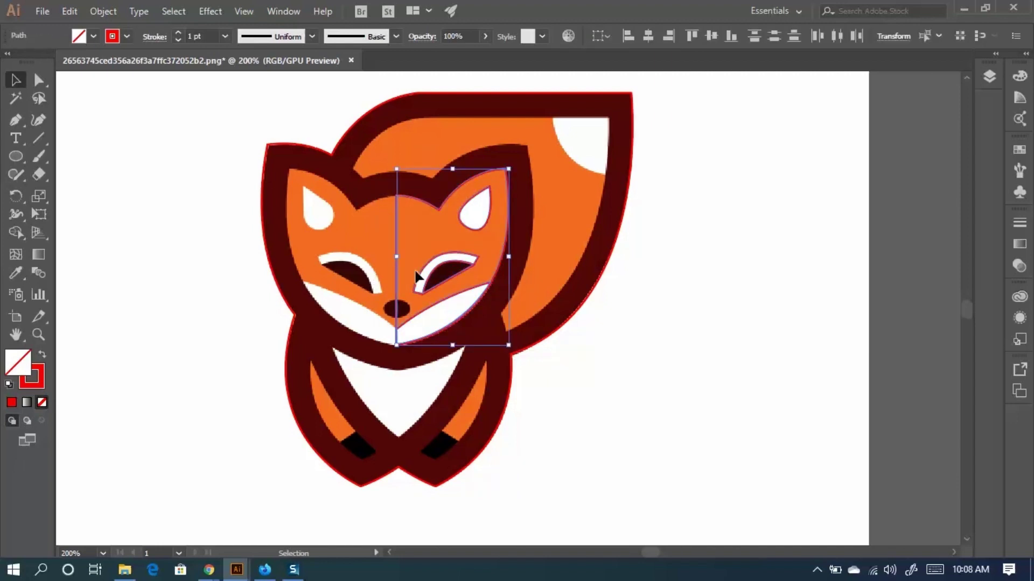
pyautogui.scroll(2, 418, 278)
pyautogui.rightClick(437, 258)
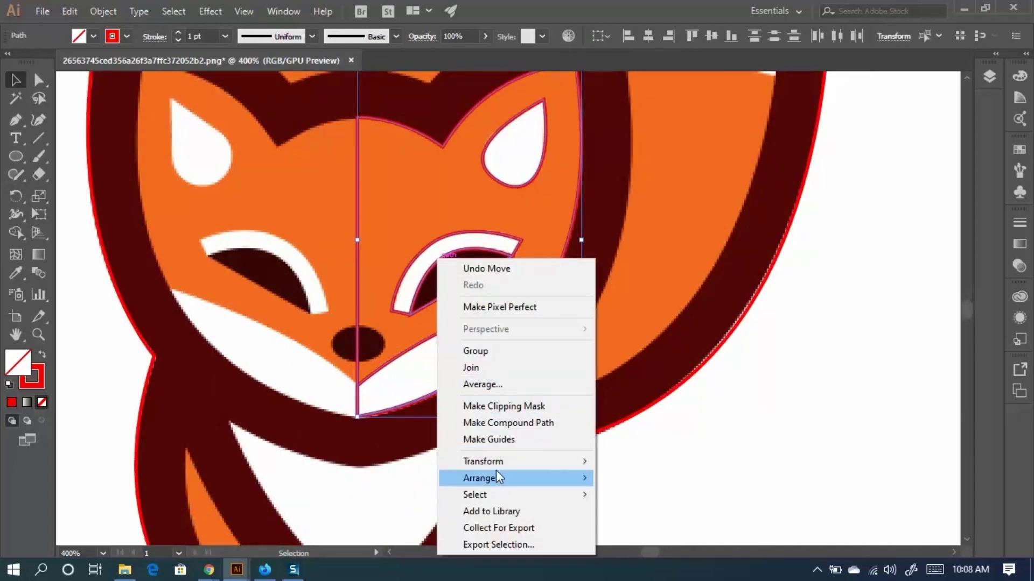
pyautogui.moveTo(492, 463)
pyautogui.click(638, 384)
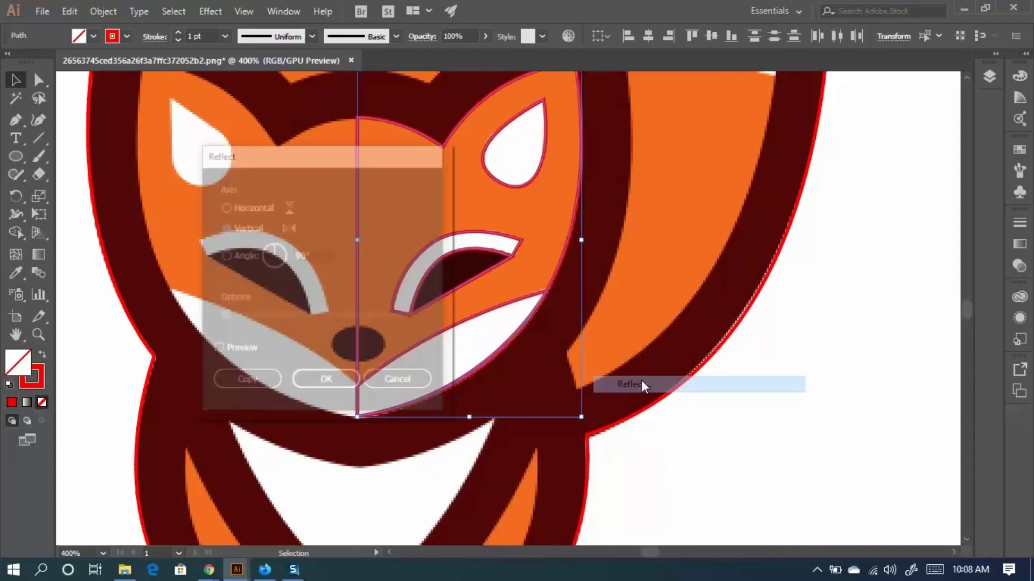
pyautogui.click(262, 386)
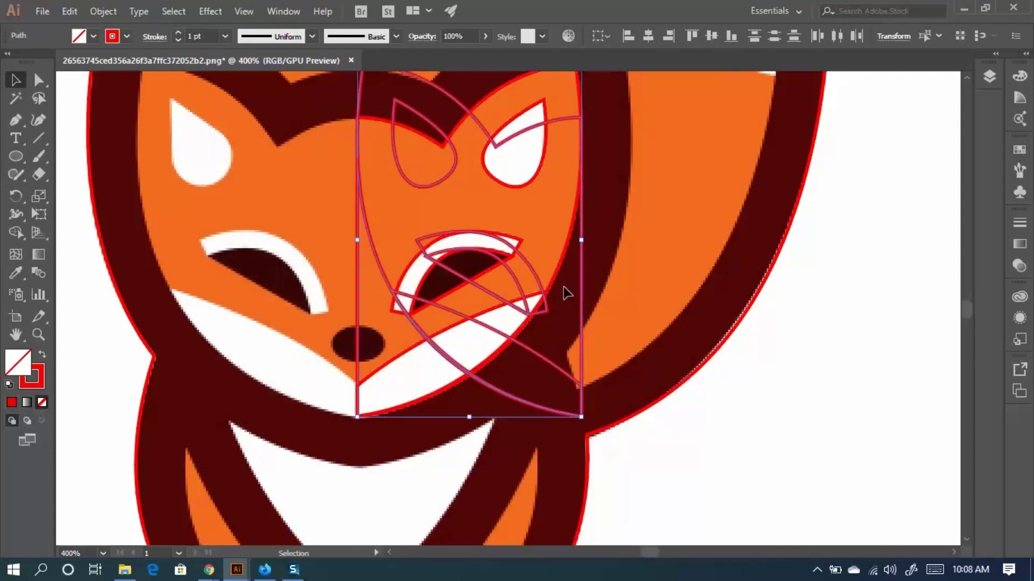
pyautogui.moveTo(583, 290); pyautogui.dragTo(358, 290)
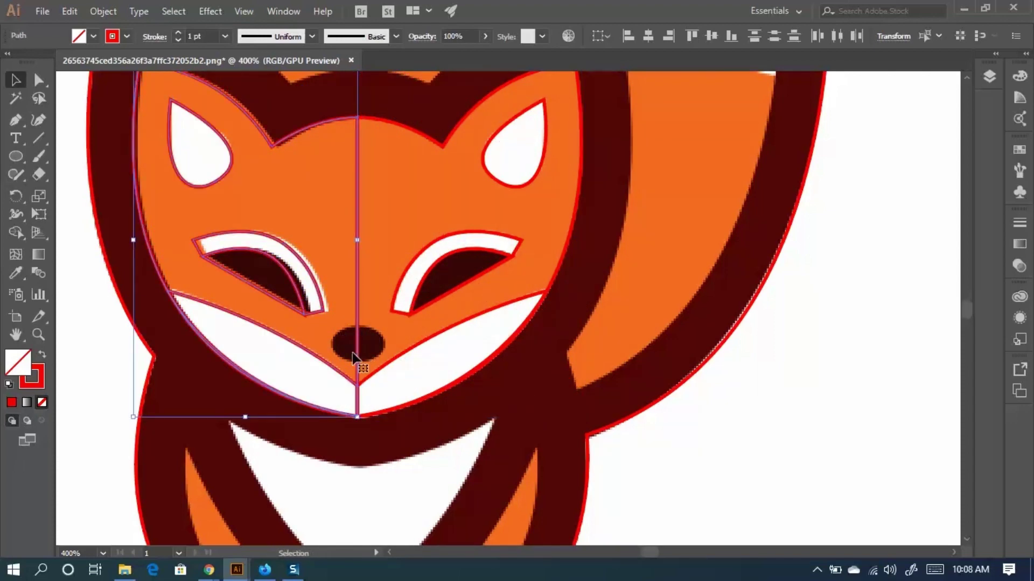
# Nudge the mirrored half-face outlines slightly to the right so they overlap the original half at the centre line.
pyautogui.scroll(2, 360, 347)
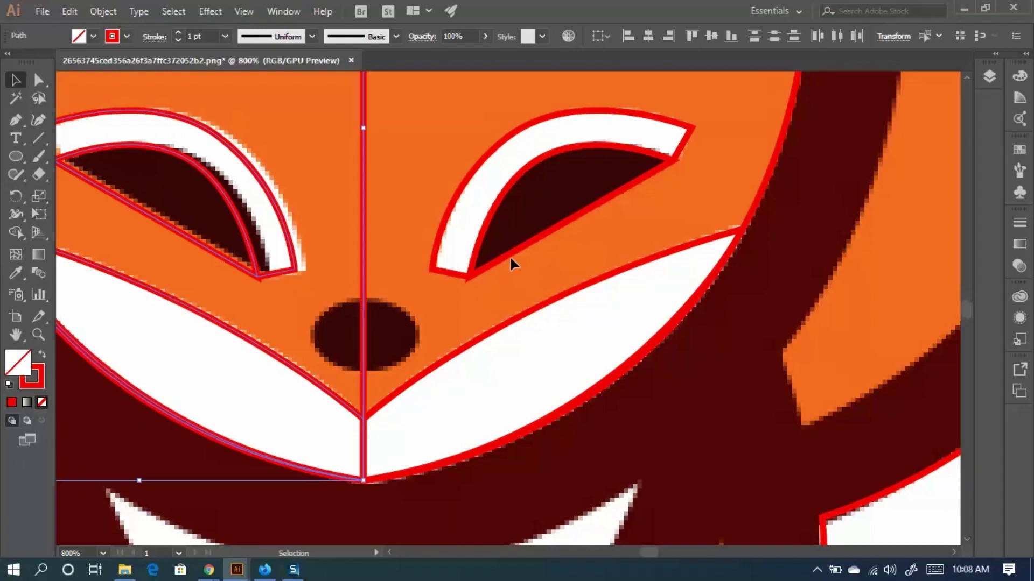
pyautogui.press('Right')
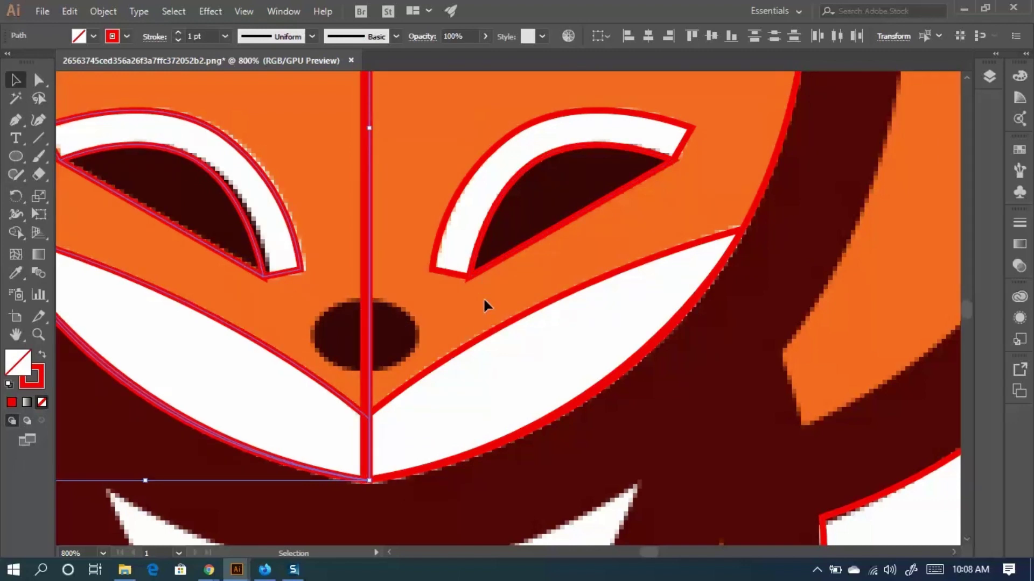
pyautogui.scroll(-2, 408, 265)
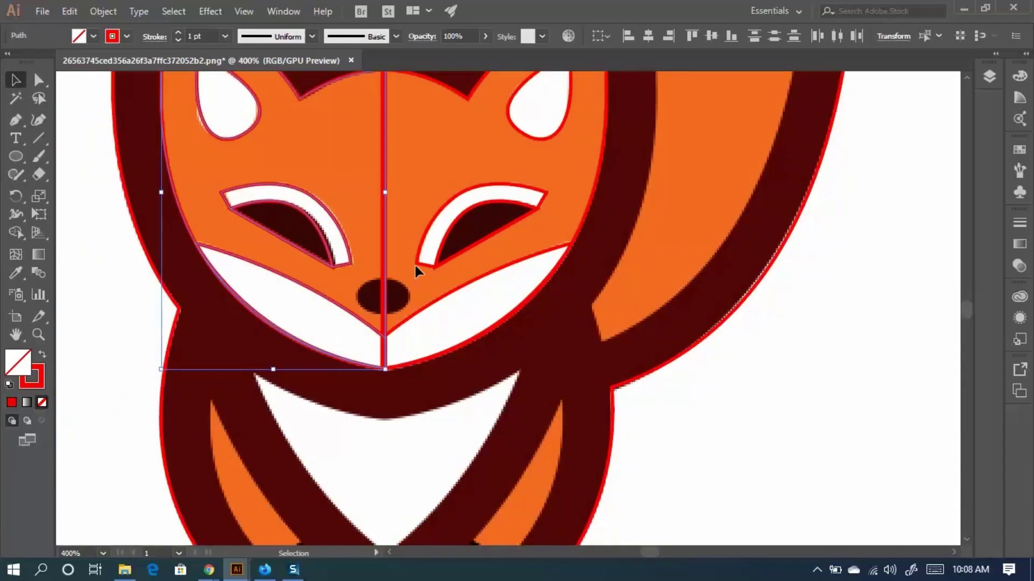
# Swap fill and stroke on all the right half-face shapes to give them a solid red fill without a stroke.
pyautogui.moveTo(499, 278); pyautogui.dragTo(605, 364)
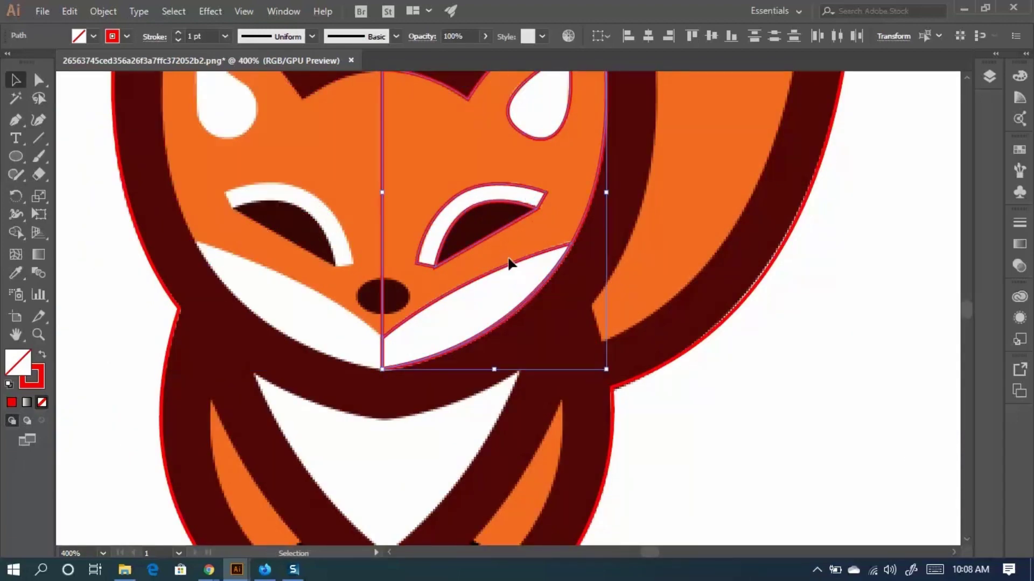
pyautogui.click(43, 355)
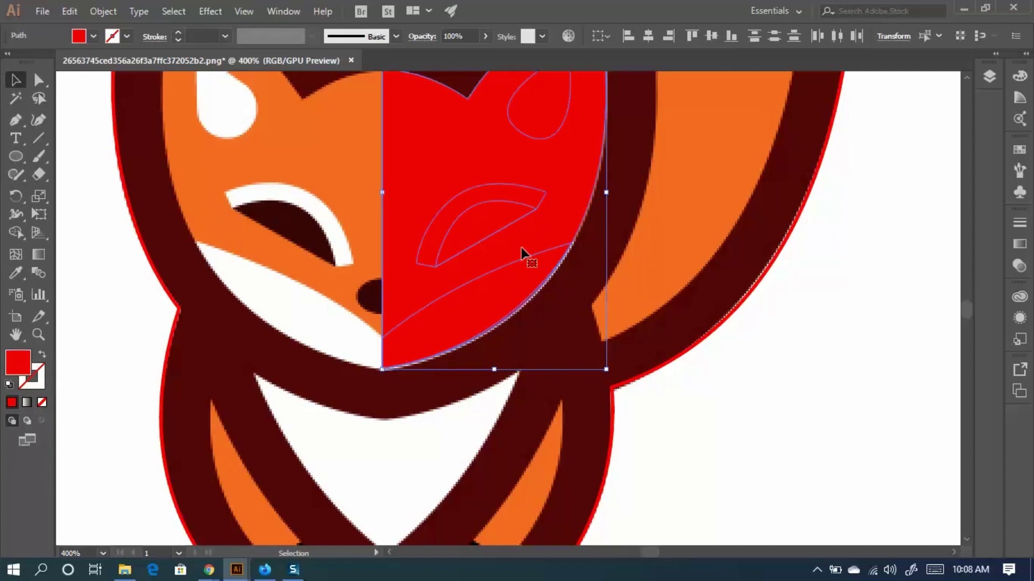
# Reflect a copy of the red half-face across the vertical axis and place it against the left side of the centre line.
pyautogui.rightClick(521, 249)
pyautogui.moveTo(608, 450)
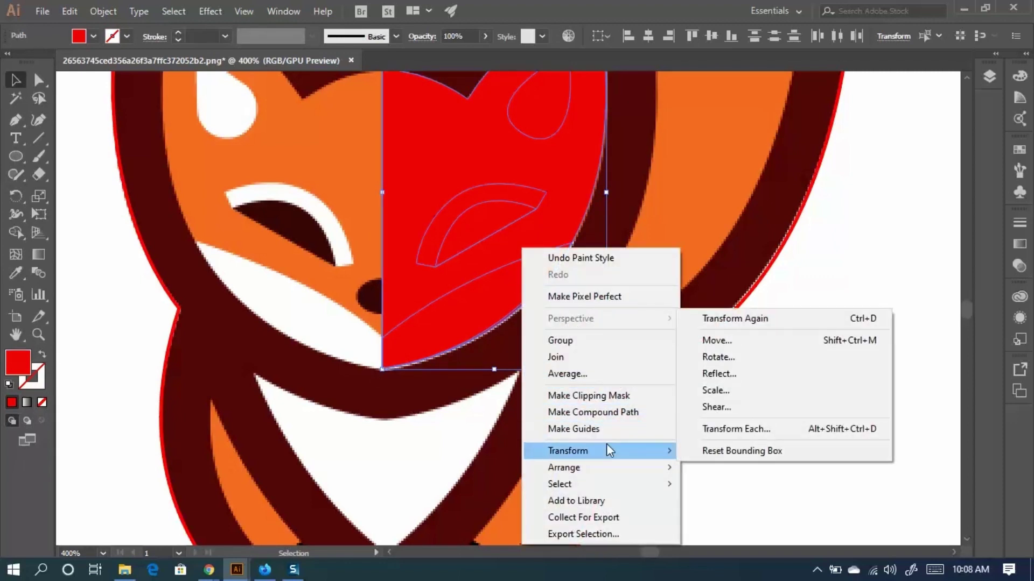
pyautogui.click(732, 373)
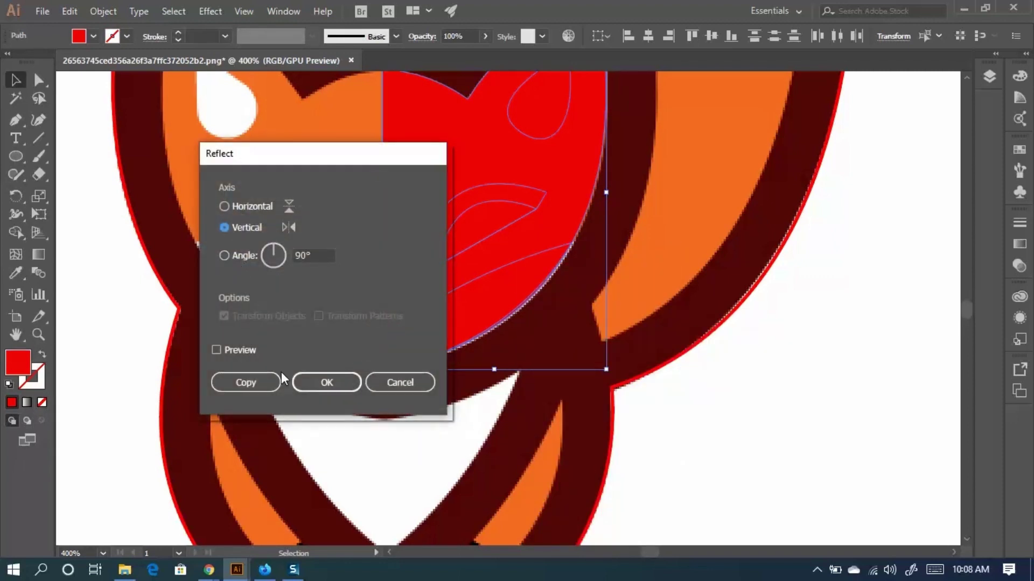
pyautogui.click(271, 381)
pyautogui.moveTo(602, 227); pyautogui.dragTo(367, 199)
# Add the right half to the selected left half of the red face and nudge both slightly right to match the traced fox.
pyautogui.scroll(2, 538, 345)
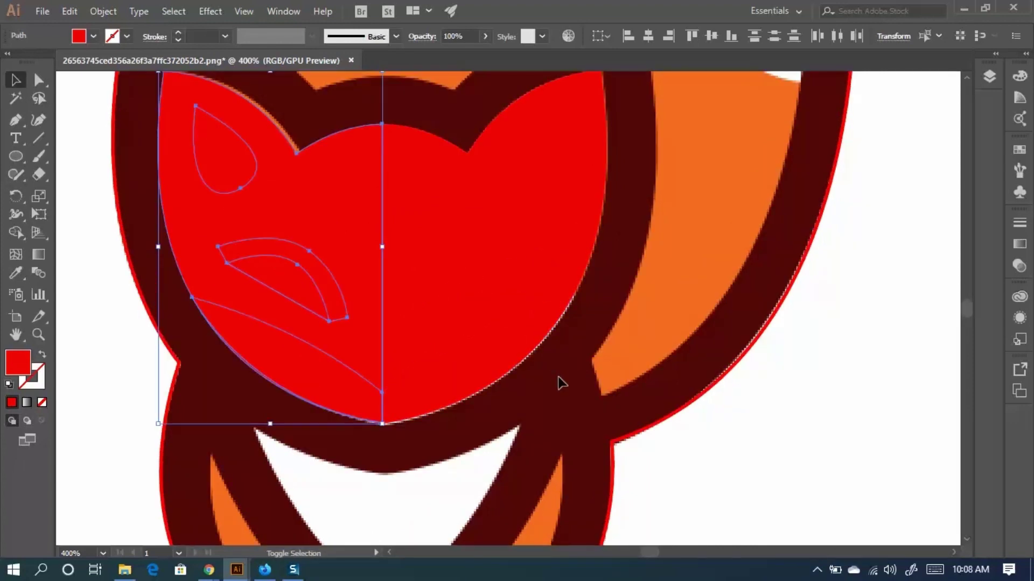
pyautogui.keyDown('shift'); pyautogui.click(463, 178); pyautogui.keyUp('shift')
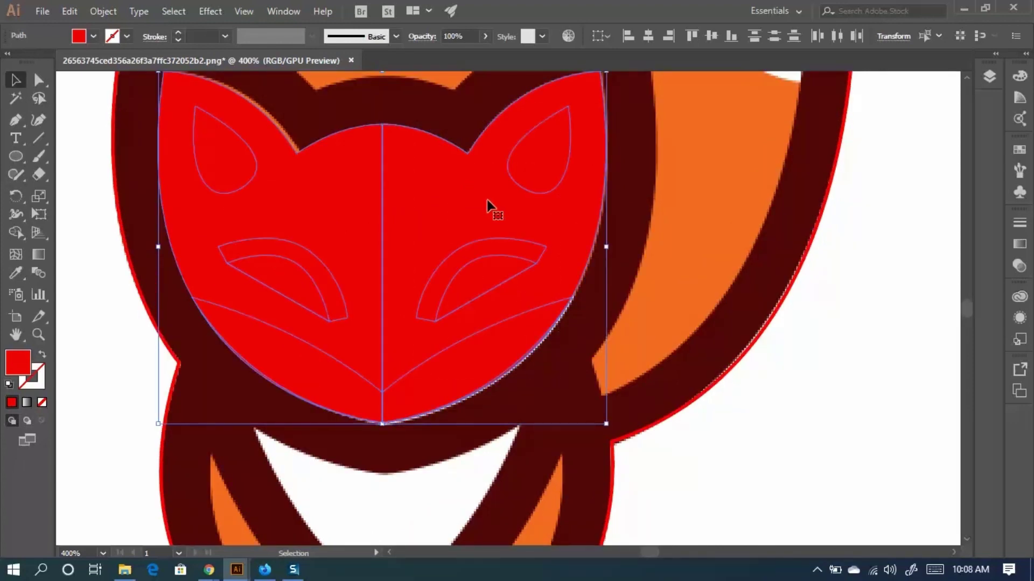
pyautogui.press('Right')
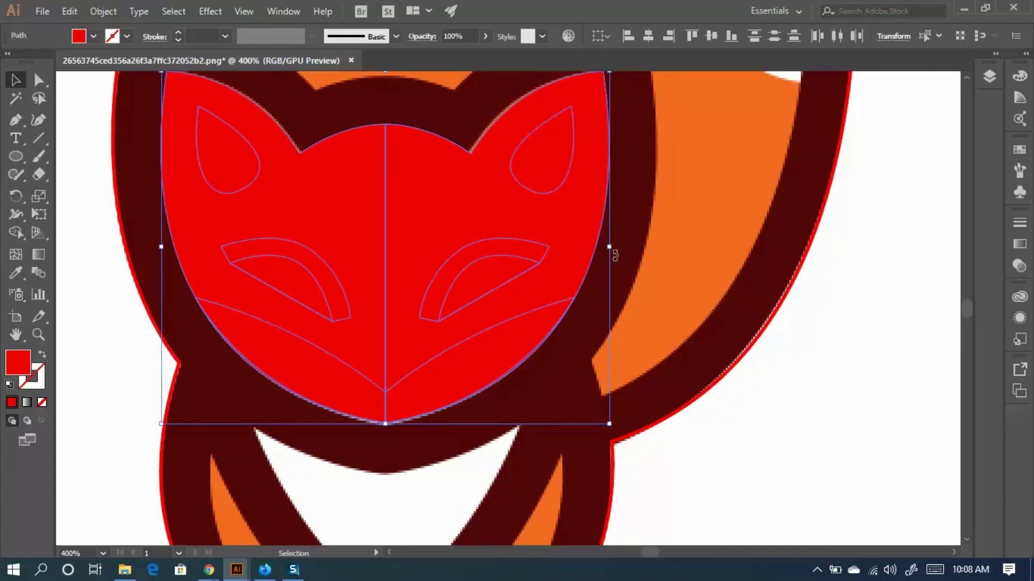
pyautogui.moveTo(610, 248)
pyautogui.mouseDown()
pyautogui.moveTo(598, 235)
pyautogui.moveTo(607, 238)
pyautogui.mouseUp()
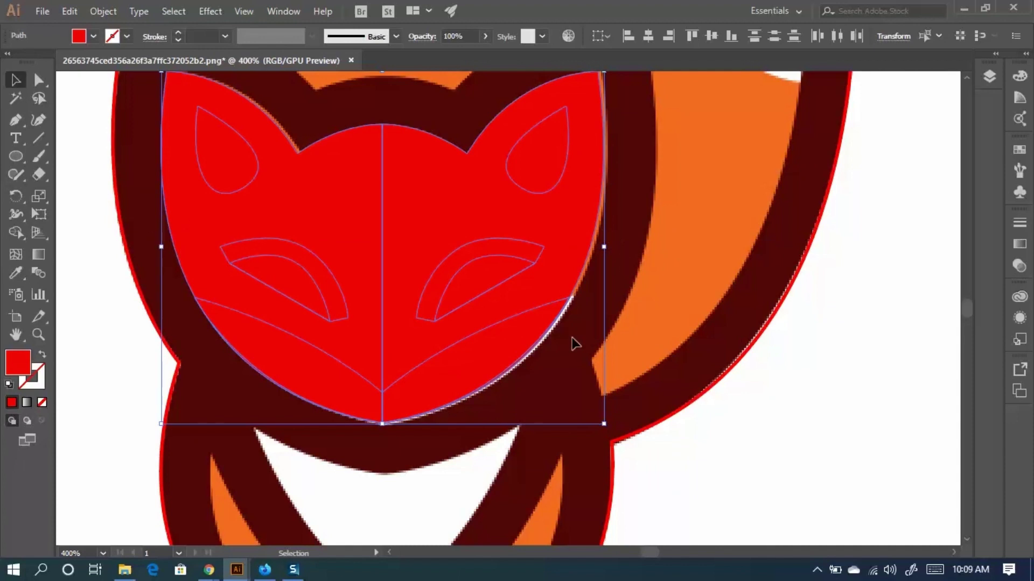
pyautogui.hotkey('ctrl', 'z')
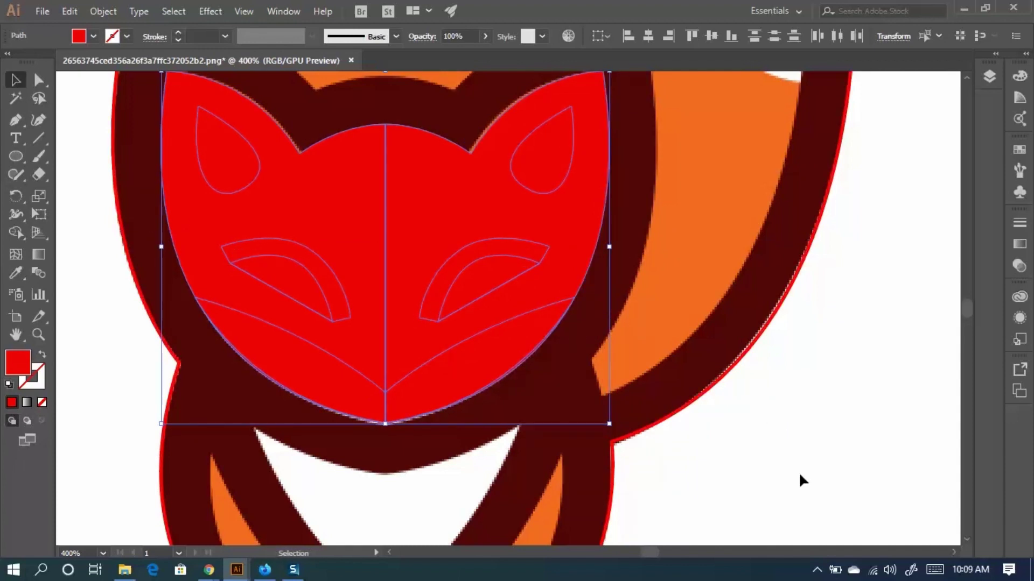
pyautogui.click(766, 464)
# Trace the left edge of the white chest with the Pen tool, curving from its upper-left corner to the bottom tip.
pyautogui.scroll(2, 496, 397)
pyautogui.scroll(-2, 497, 323)
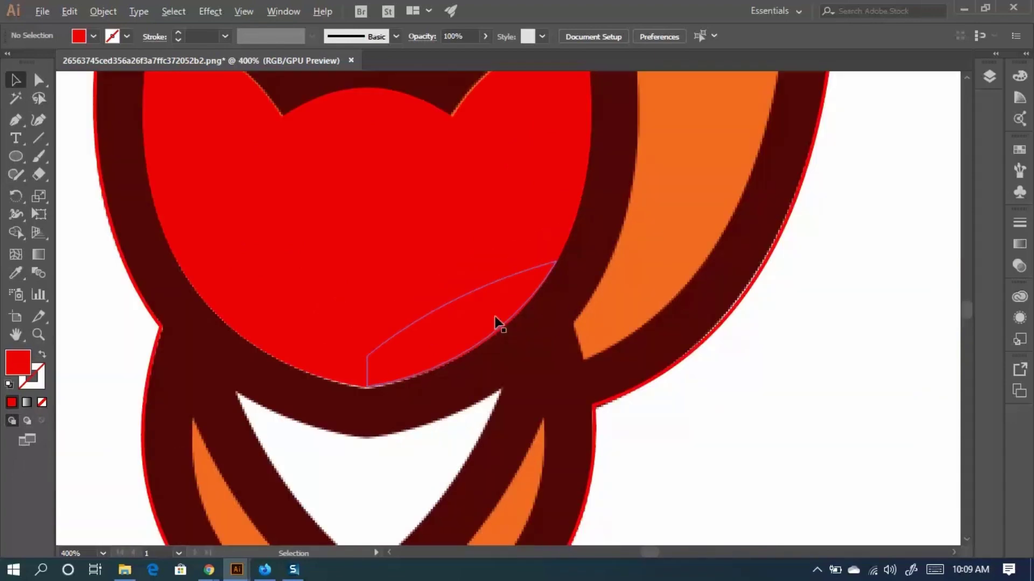
pyautogui.scroll(-3, 437, 328)
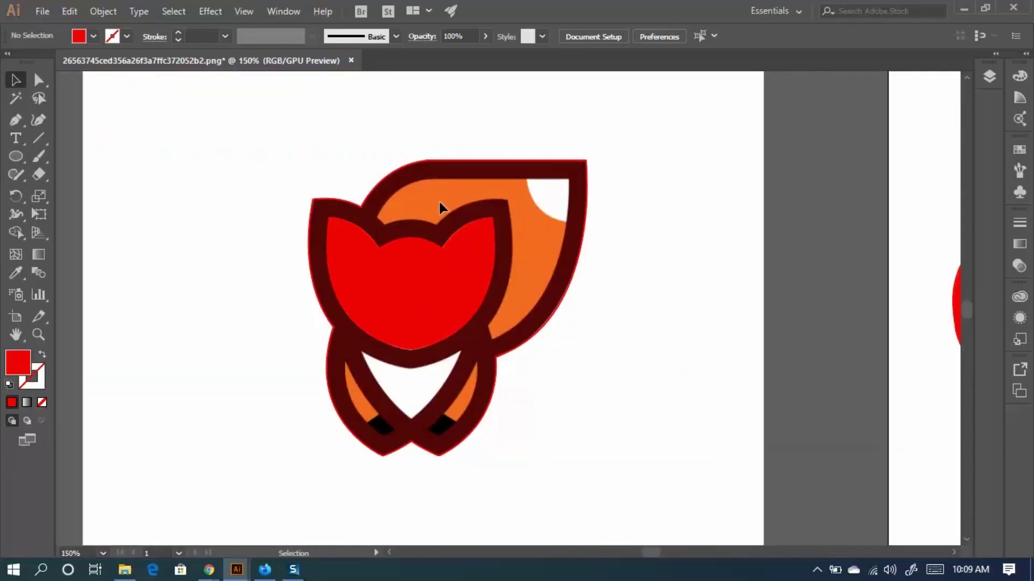
pyautogui.scroll(1, 421, 250)
pyautogui.scroll(-2, 436, 417)
pyautogui.scroll(3, 436, 416)
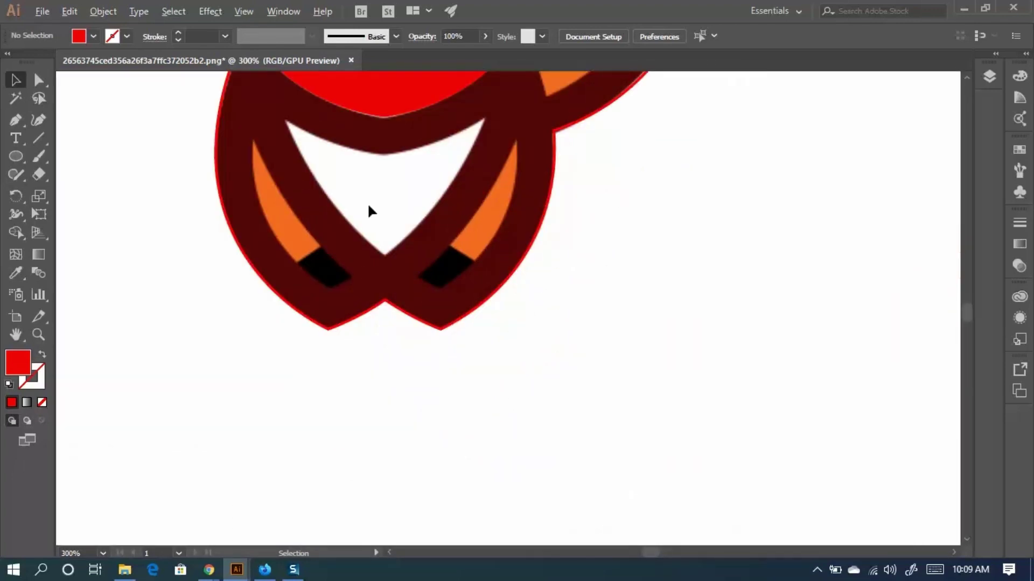
pyautogui.scroll(2, 371, 211)
pyautogui.click(7, 122)
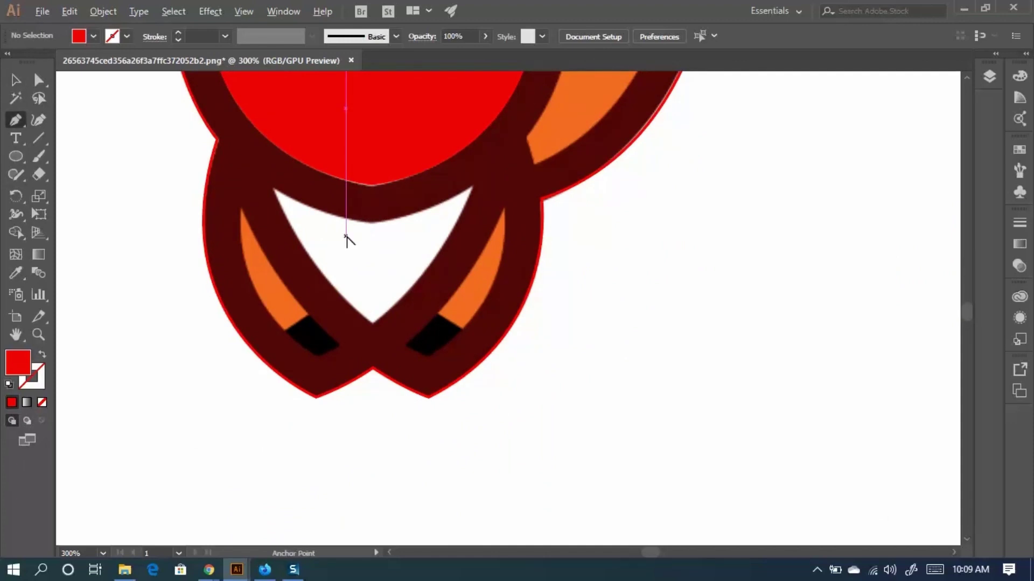
pyautogui.scroll(2, 346, 238)
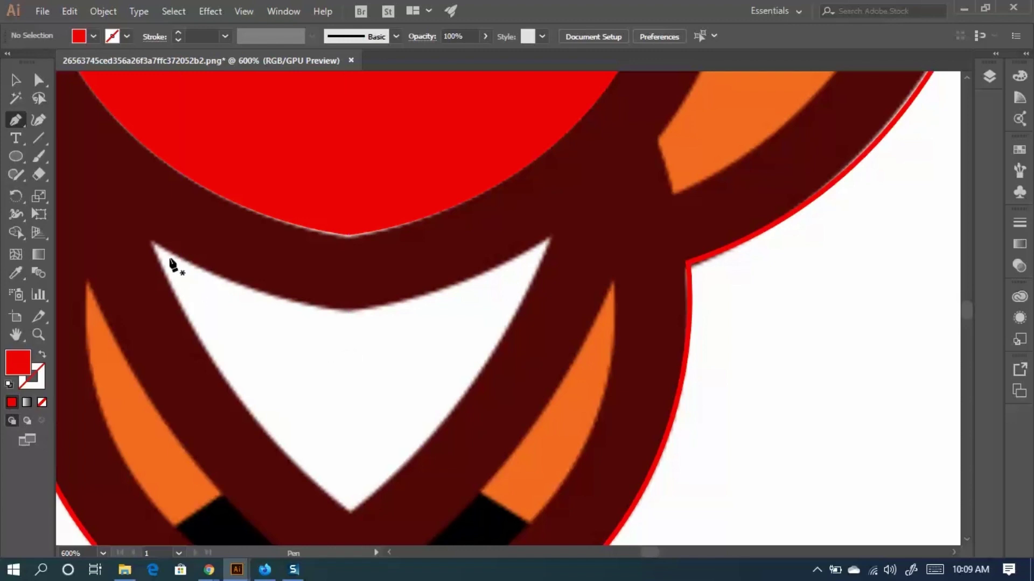
pyautogui.scroll(-3, 168, 263)
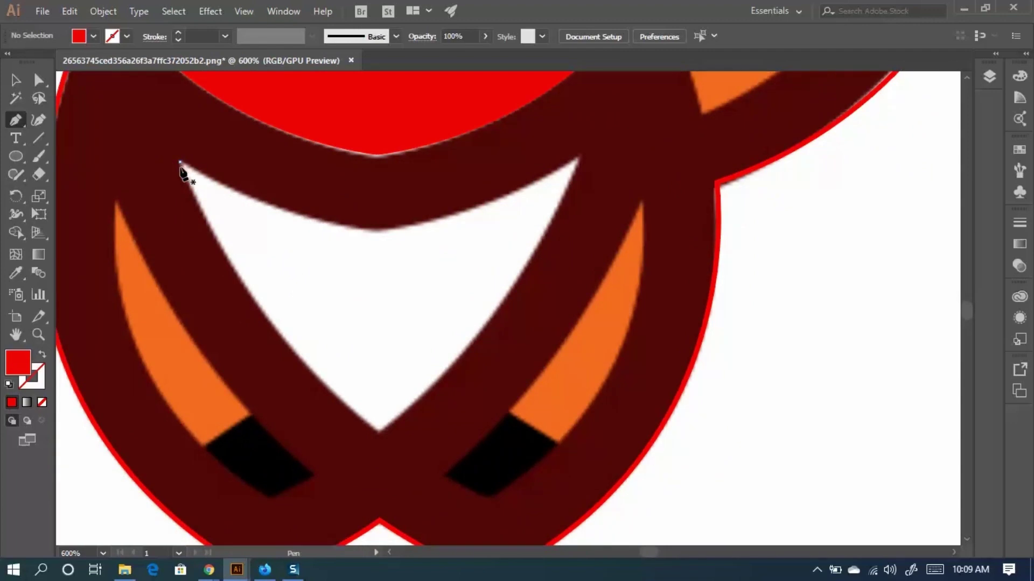
pyautogui.click(181, 162)
pyautogui.moveTo(378, 432); pyautogui.dragTo(497, 511)
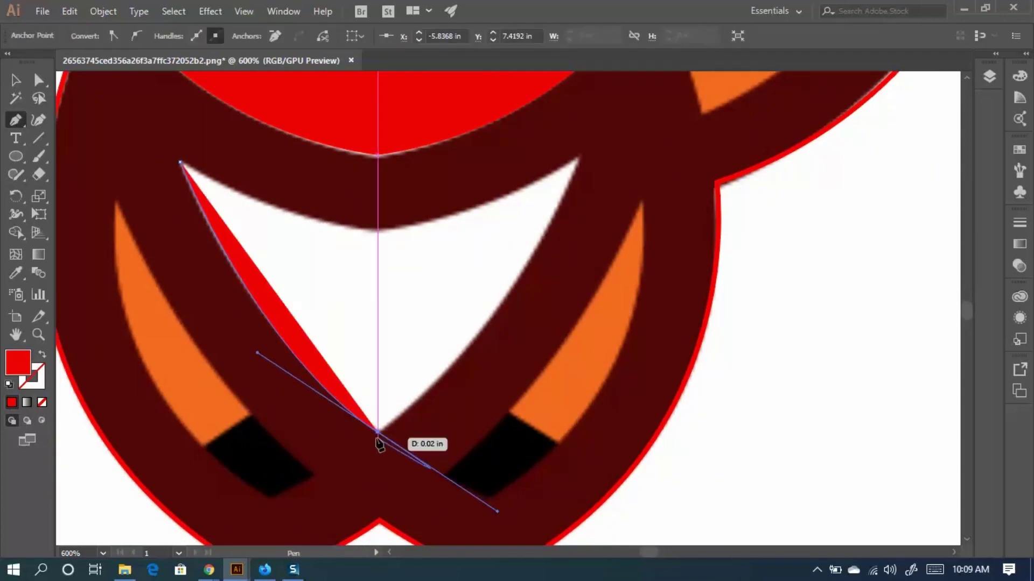
# Curve the chest path from the bottom tip to the upper-right corner and swap its fill and stroke to a red outline.
pyautogui.click(379, 432)
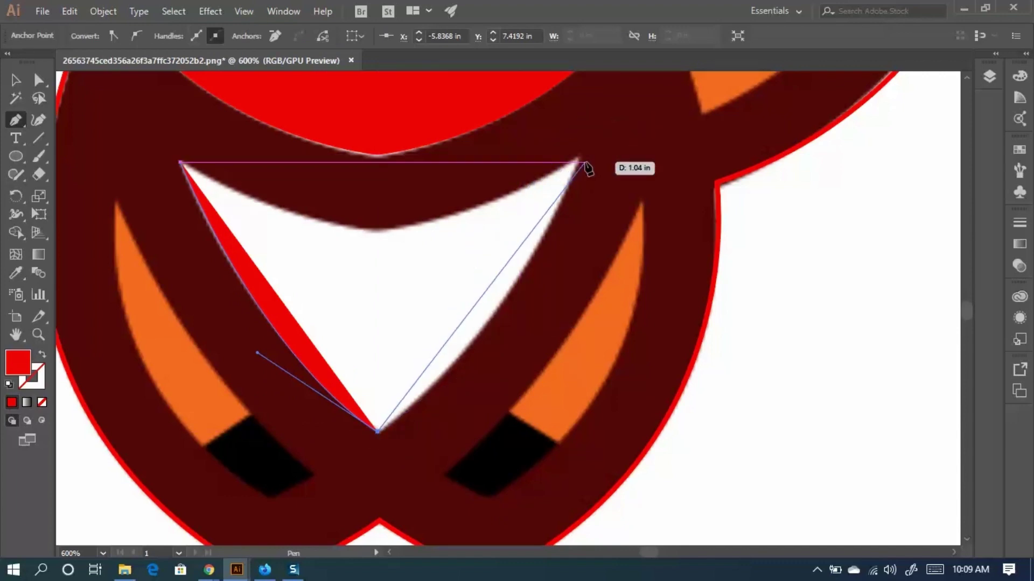
pyautogui.moveTo(580, 159); pyautogui.dragTo(646, 162)
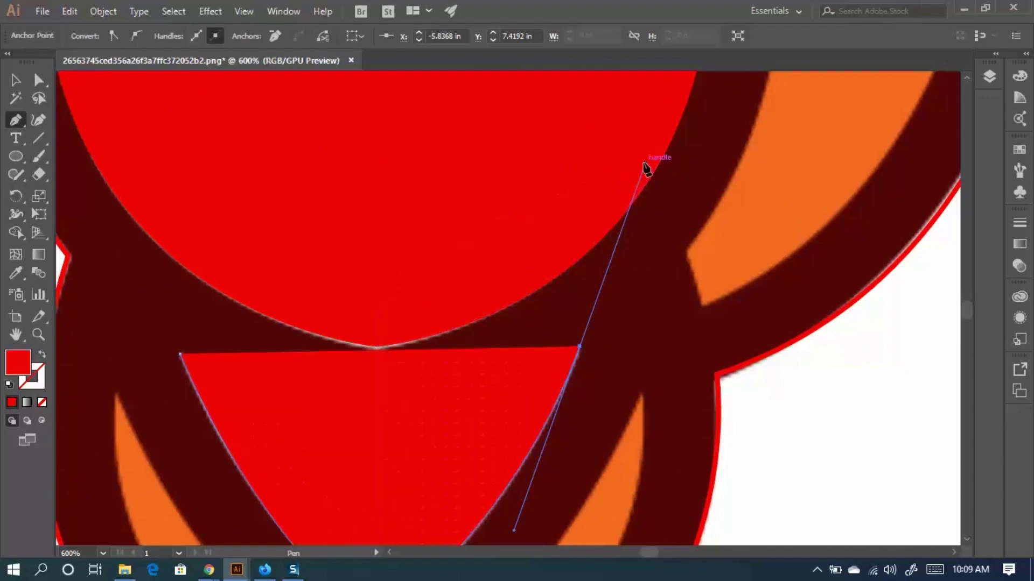
pyautogui.click(43, 357)
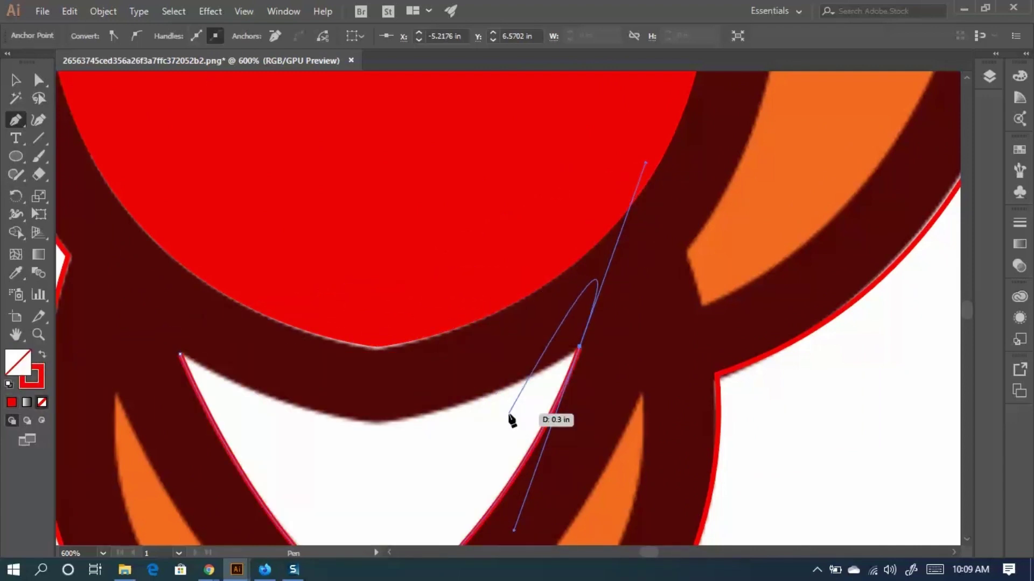
# Trace the curved upper edge of the white triangular area with the Pen tool and close the path at its upper-left corner.
pyautogui.click(580, 347)
pyautogui.moveTo(461, 396); pyautogui.dragTo(577, 238)
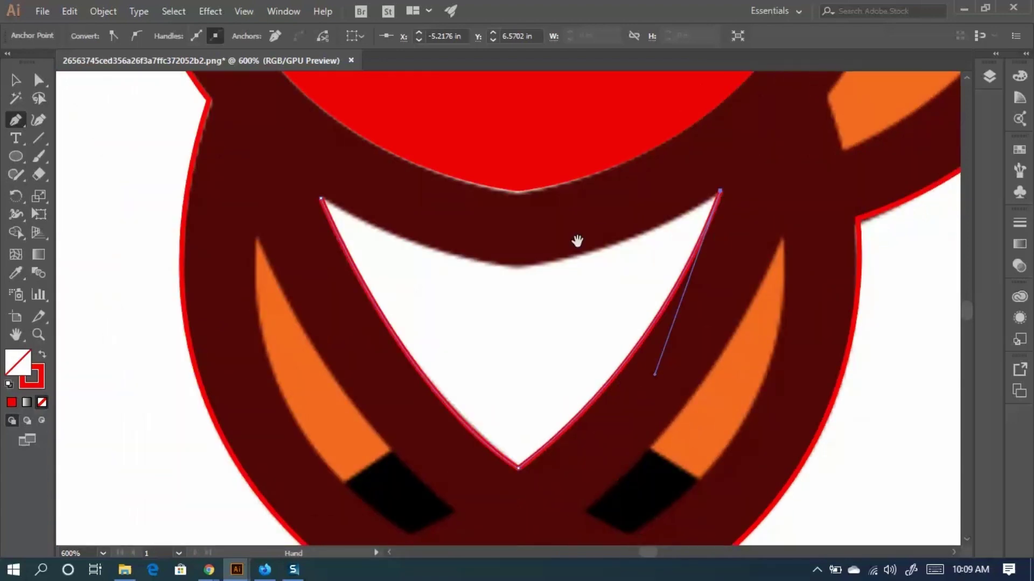
pyautogui.moveTo(520, 268); pyautogui.dragTo(419, 283)
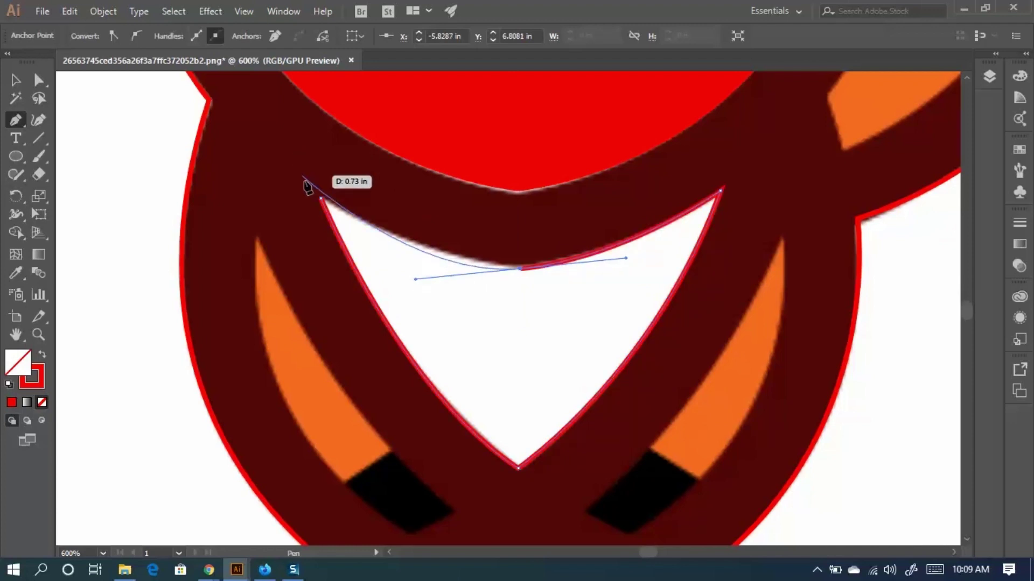
pyautogui.moveTo(322, 198); pyautogui.dragTo(324, 204)
# Adjust both direction handles of the upper edge's middle anchor so the curve follows the white triangular area.
pyautogui.press('ctrl')
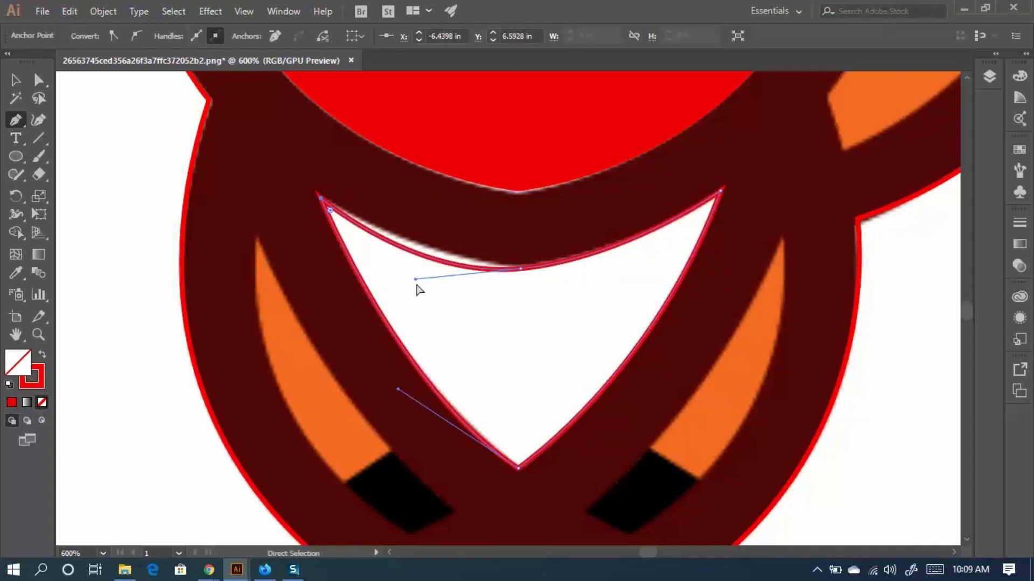
pyautogui.moveTo(414, 282); pyautogui.dragTo(452, 272)
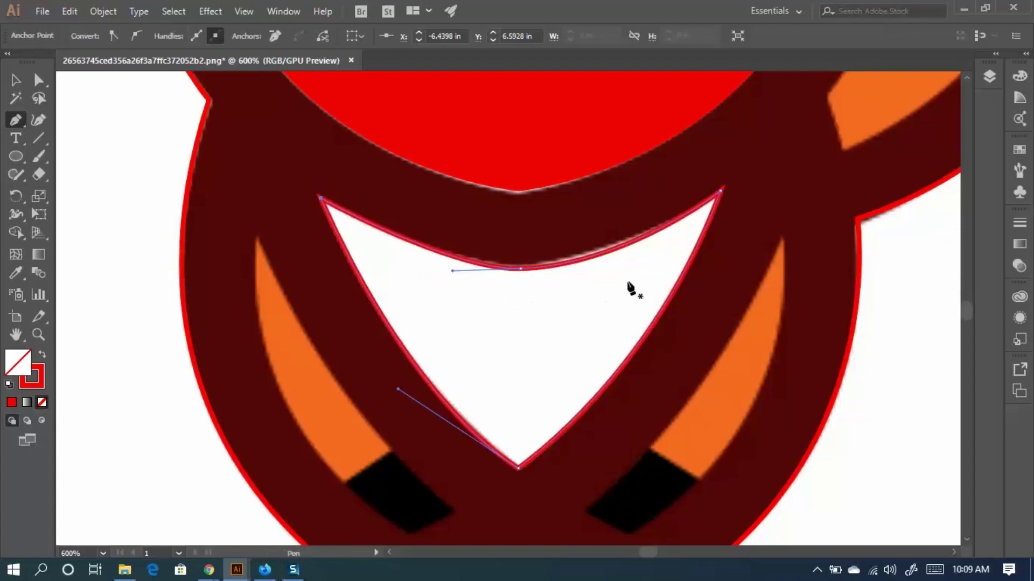
pyautogui.moveTo(524, 277); pyautogui.dragTo(608, 271)
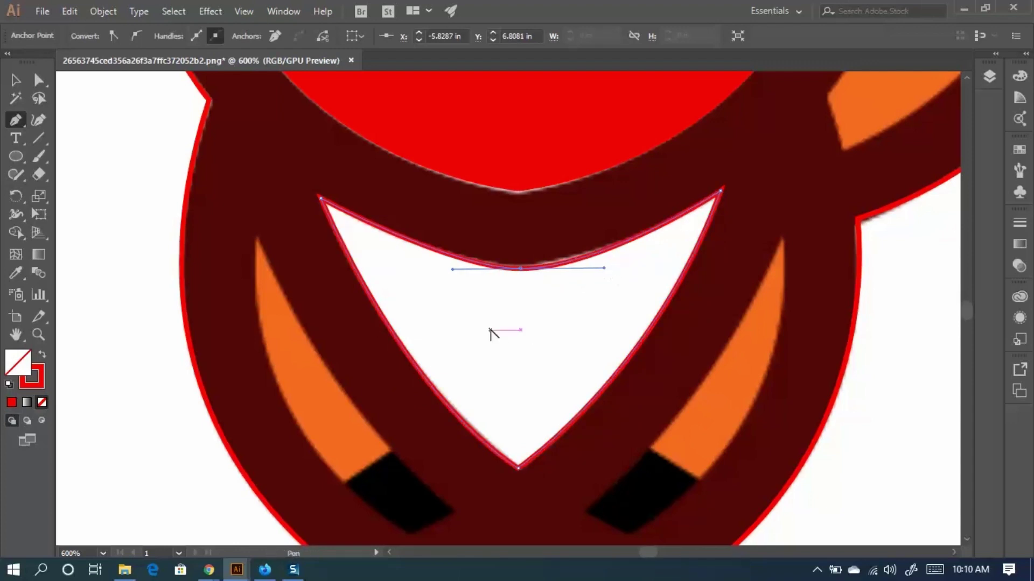
# Start a Pen path at the inner corner of the right black tip and curve it along the inner edge to the orange crescent's point.
pyautogui.hotkey('ctrl', '-')
pyautogui.hotkey('ctrl', '-')
pyautogui.scroll(1, 560, 232)
pyautogui.scroll(3, 511, 292)
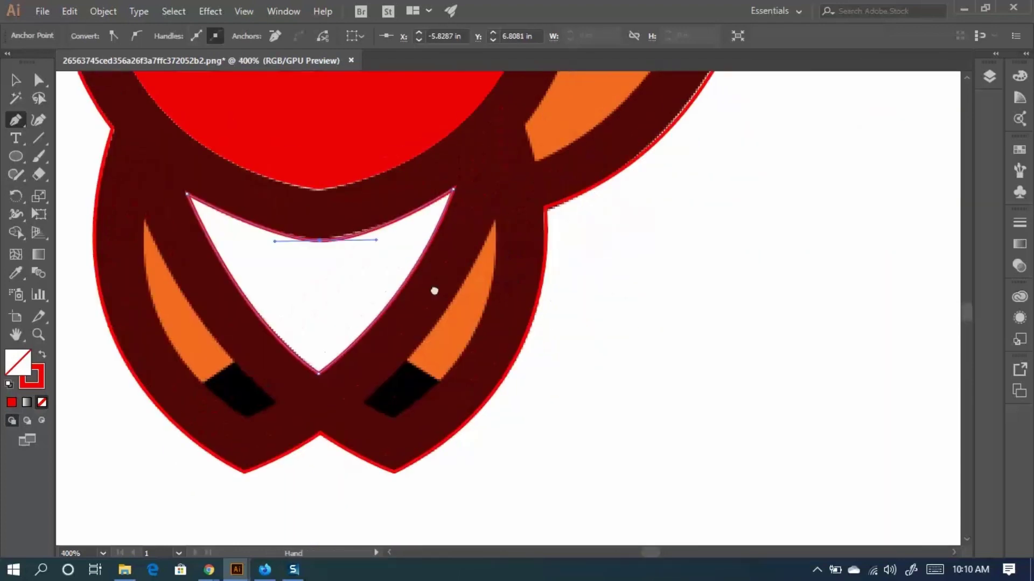
pyautogui.scroll(2, 411, 370)
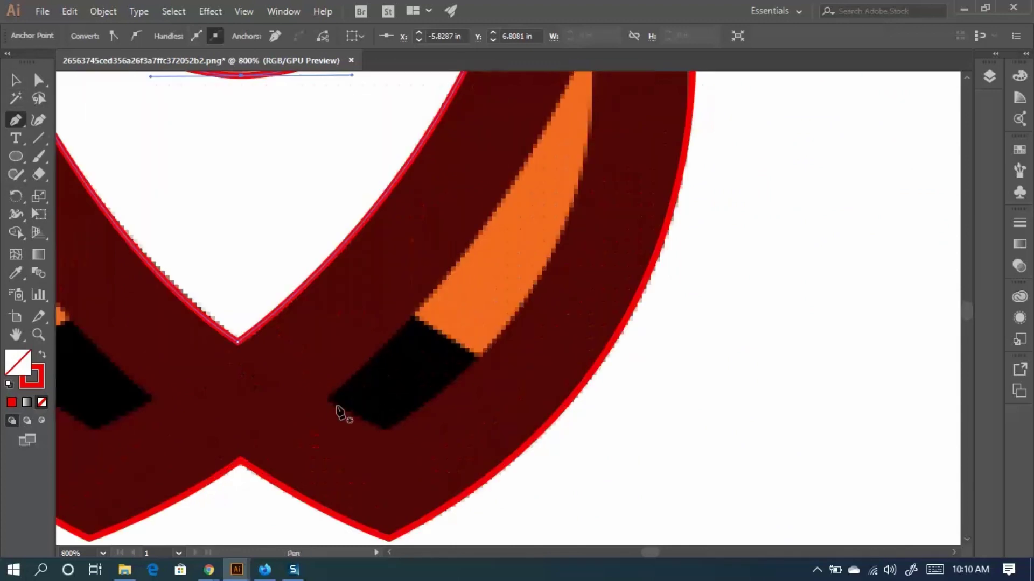
pyautogui.click(326, 400)
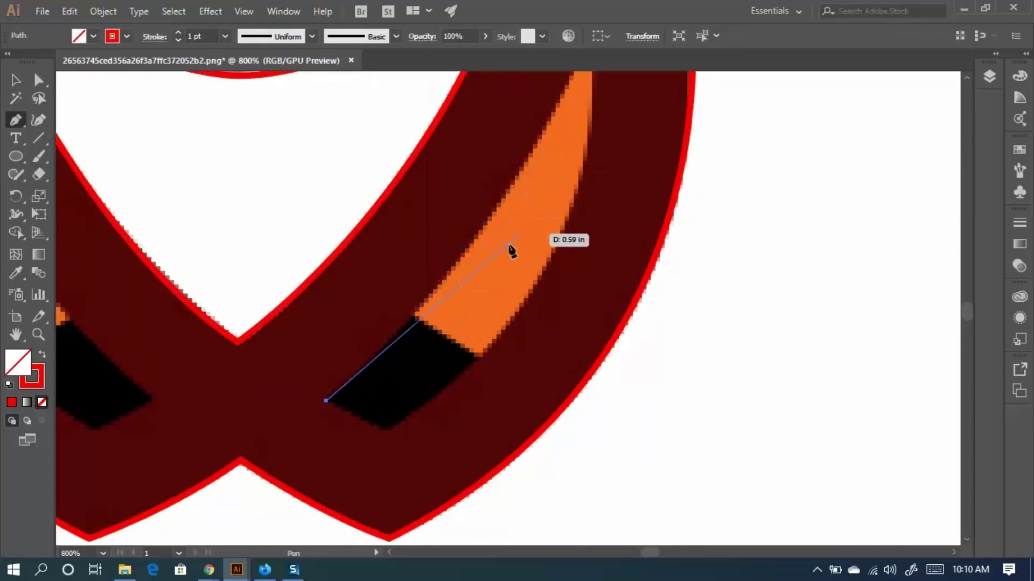
pyautogui.scroll(-1, 512, 247)
pyautogui.moveTo(511, 181); pyautogui.dragTo(465, 278)
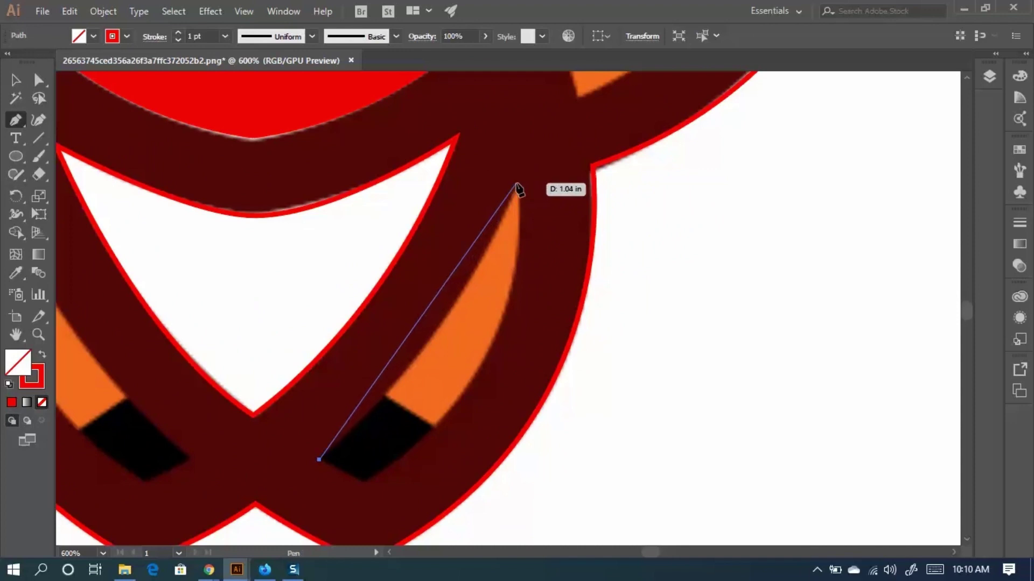
pyautogui.scroll(3, 559, 102)
pyautogui.moveTo(515, 357); pyautogui.dragTo(560, 219)
pyautogui.moveTo(525, 433); pyautogui.dragTo(516, 209)
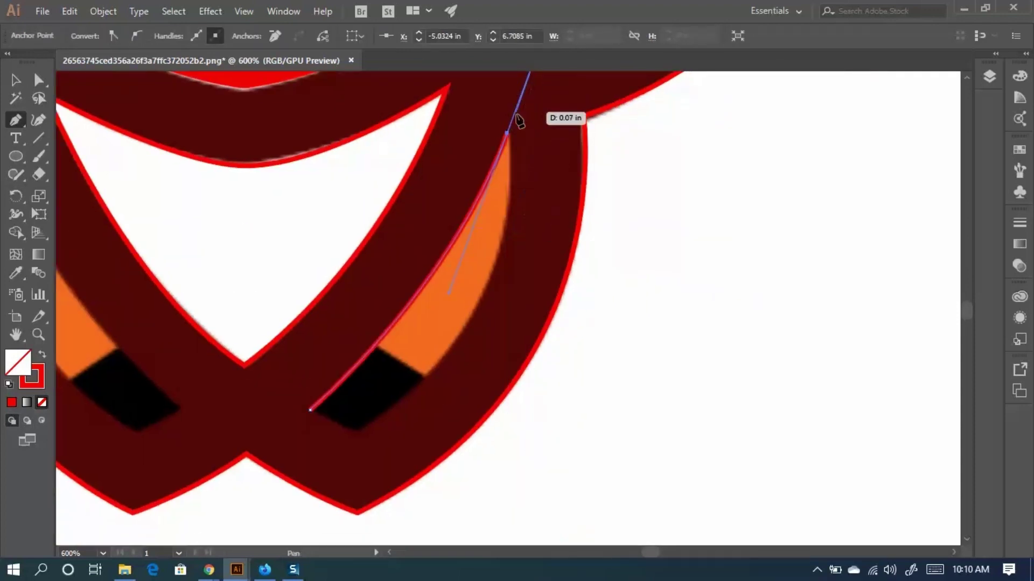
# Trace the right crescent's outer edge down to the black tip's lower corner and close the path with a straight segment.
pyautogui.click(506, 133)
pyautogui.moveTo(523, 277); pyautogui.dragTo(653, 214)
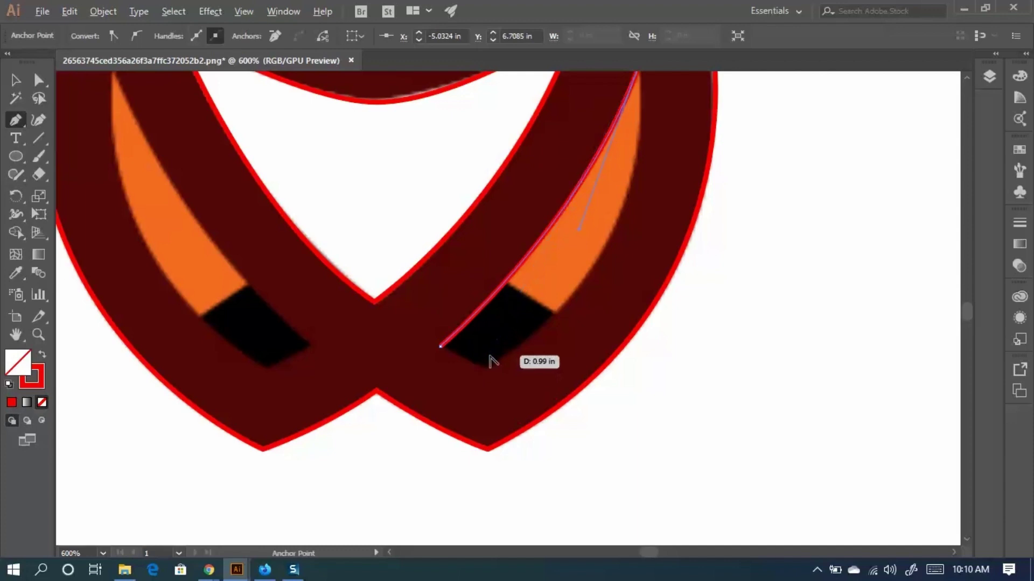
pyautogui.scroll(-1, 489, 372)
pyautogui.moveTo(488, 364); pyautogui.dragTo(367, 441)
pyautogui.scroll(1, 535, 369)
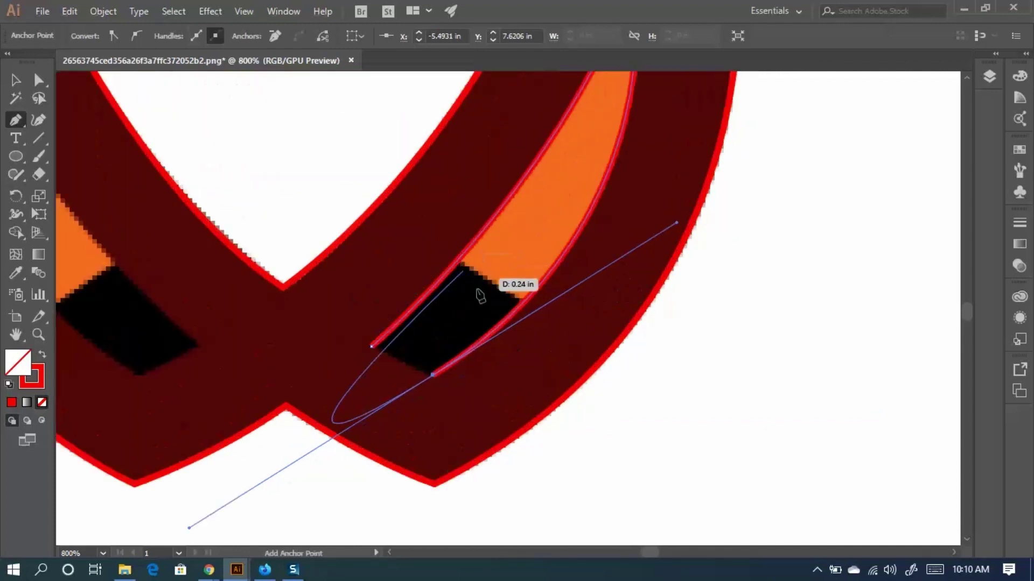
pyautogui.click(433, 375)
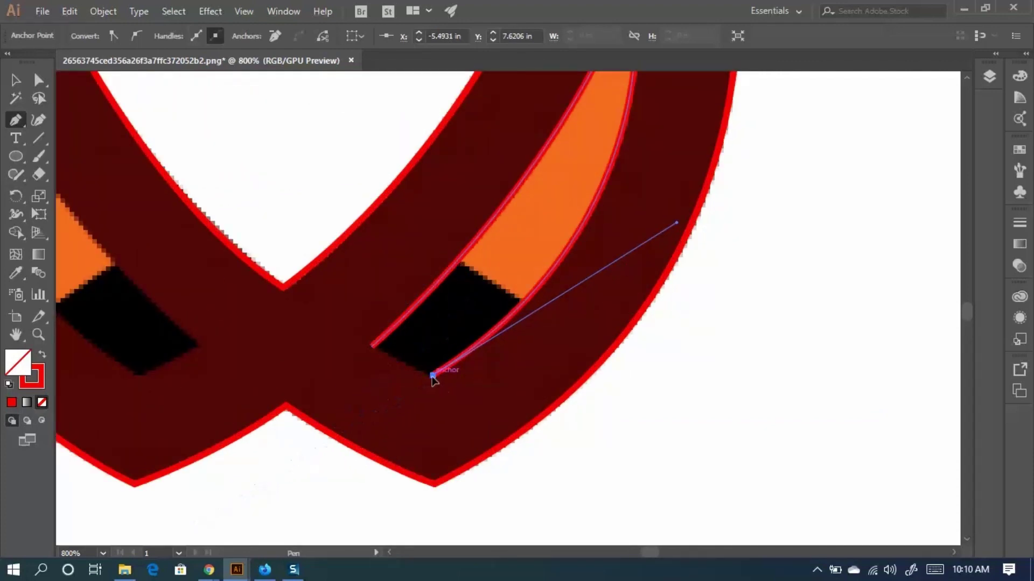
pyautogui.click(372, 347)
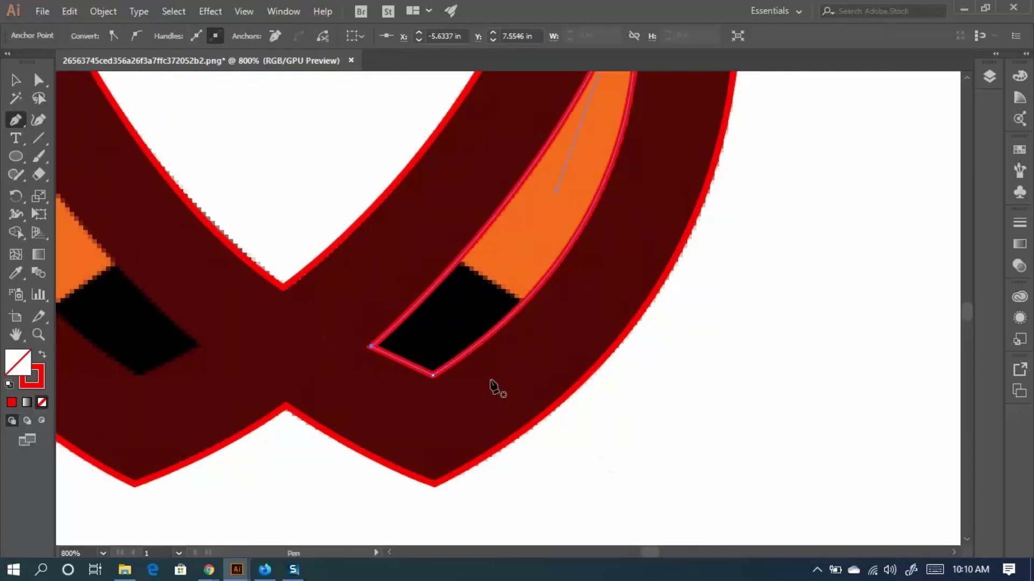
# Swap the closed crescent path's fill and stroke to give it a red fill with no stroke, and deselect it.
pyautogui.scroll(-1, 438, 334)
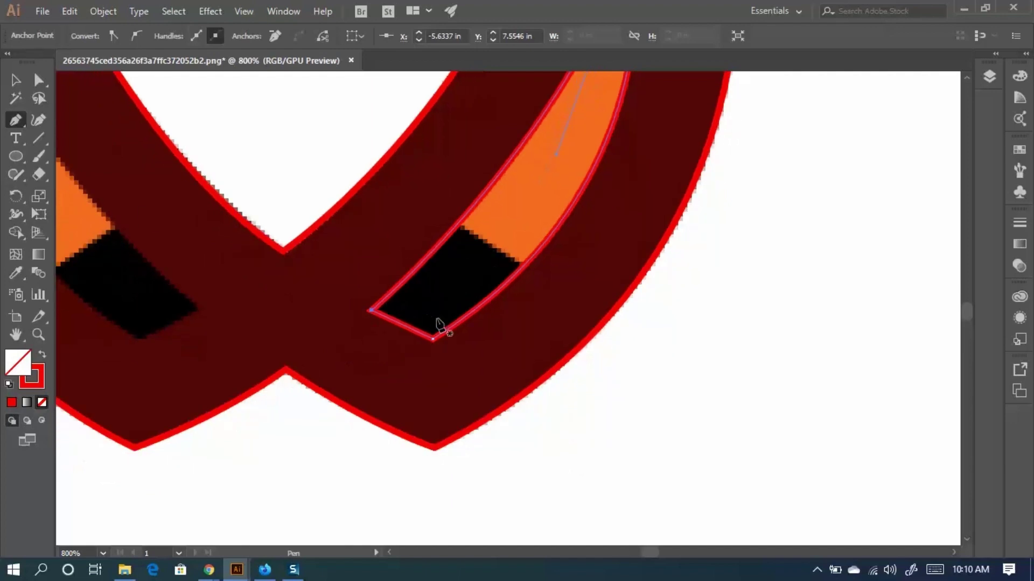
pyautogui.click(14, 81)
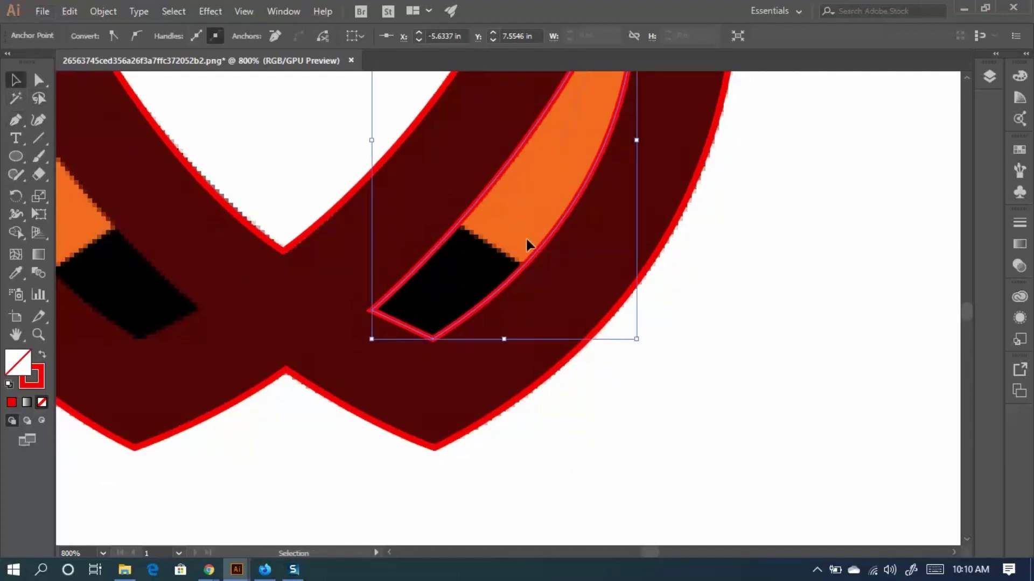
pyautogui.click(42, 355)
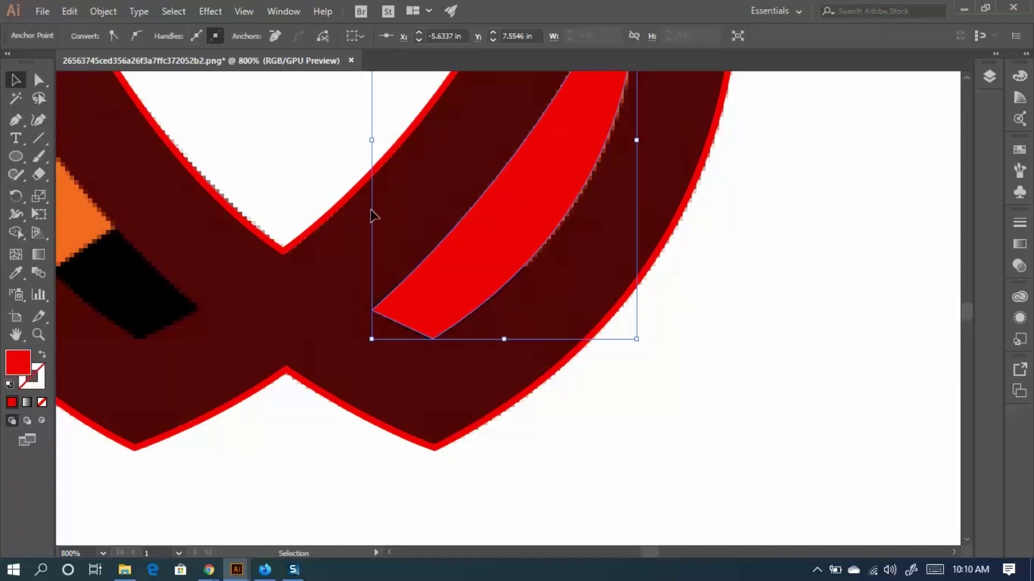
pyautogui.scroll(-1, 639, 328)
pyautogui.press('space')
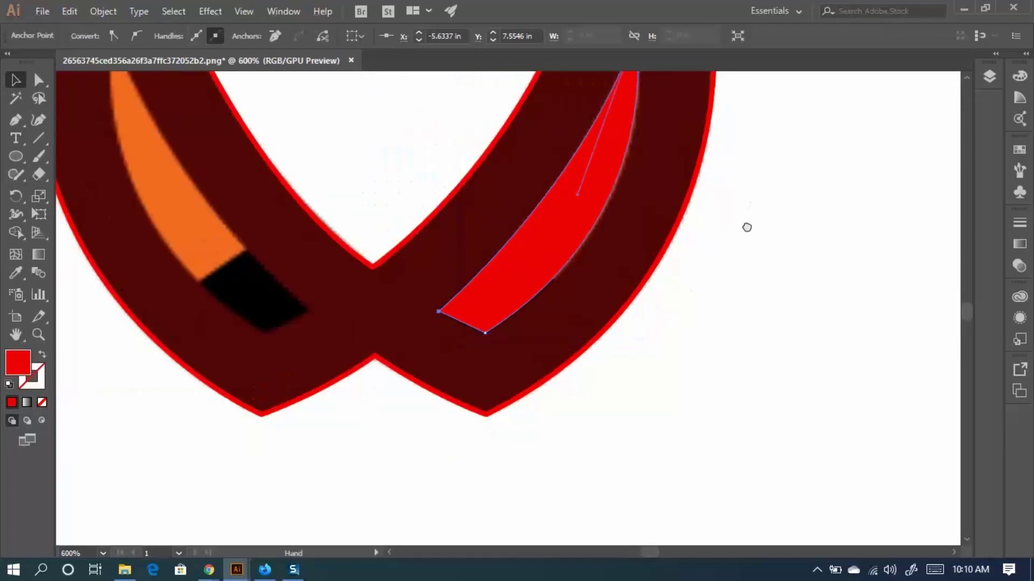
pyautogui.moveTo(746, 227); pyautogui.dragTo(644, 298)
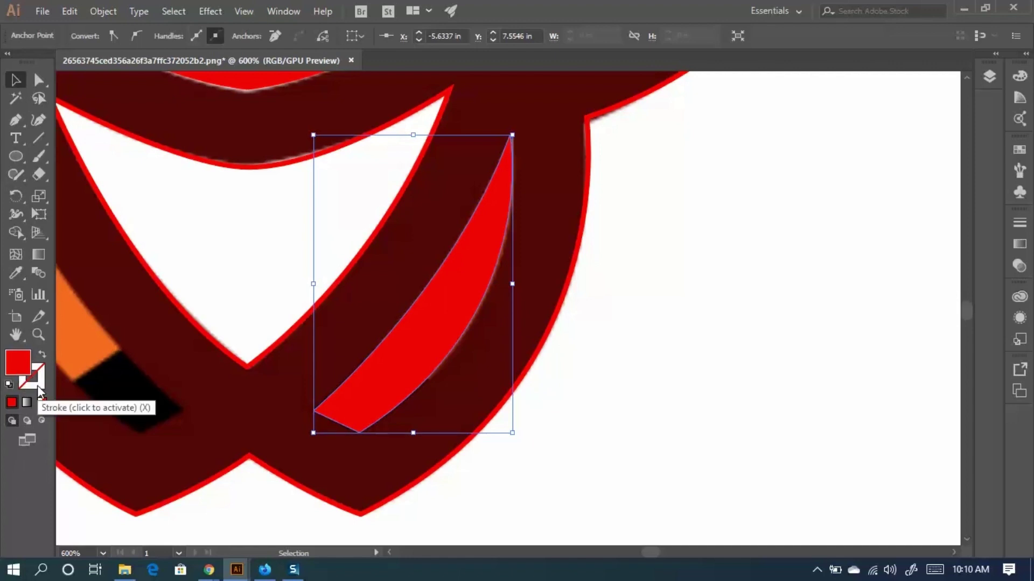
pyautogui.click(680, 356)
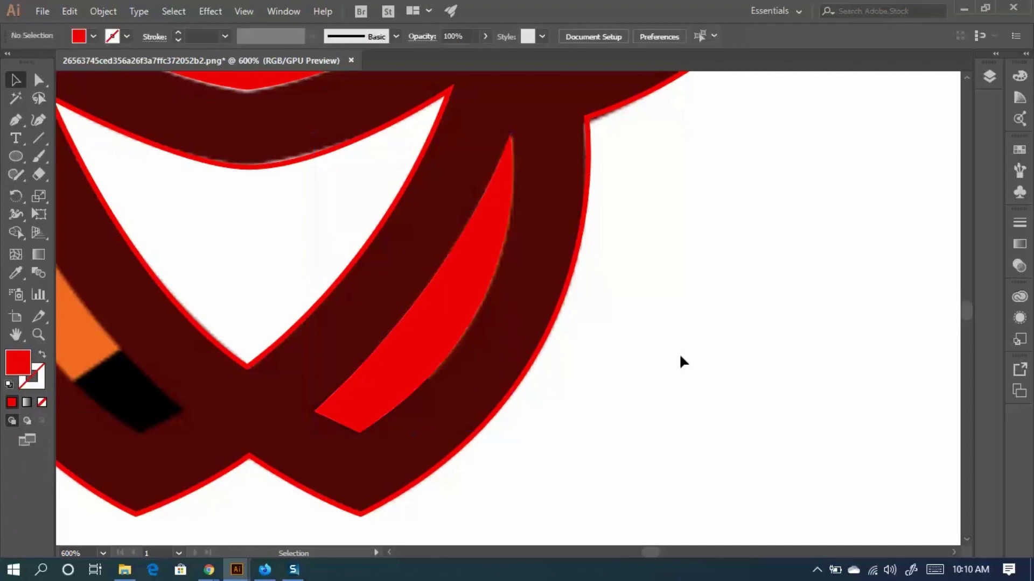
pyautogui.click(450, 303)
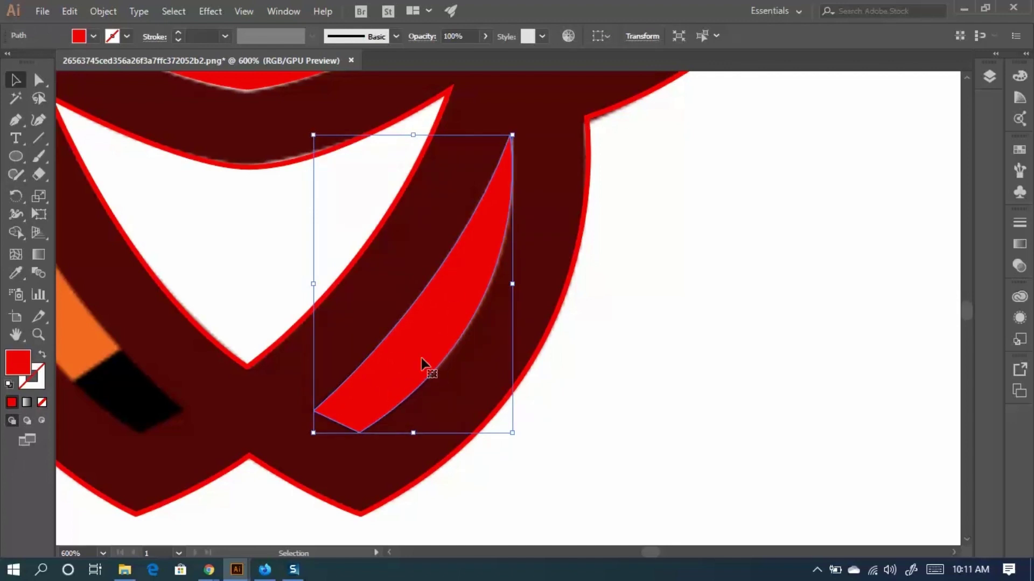
pyautogui.click(700, 369)
pyautogui.click(453, 292)
pyautogui.click(689, 351)
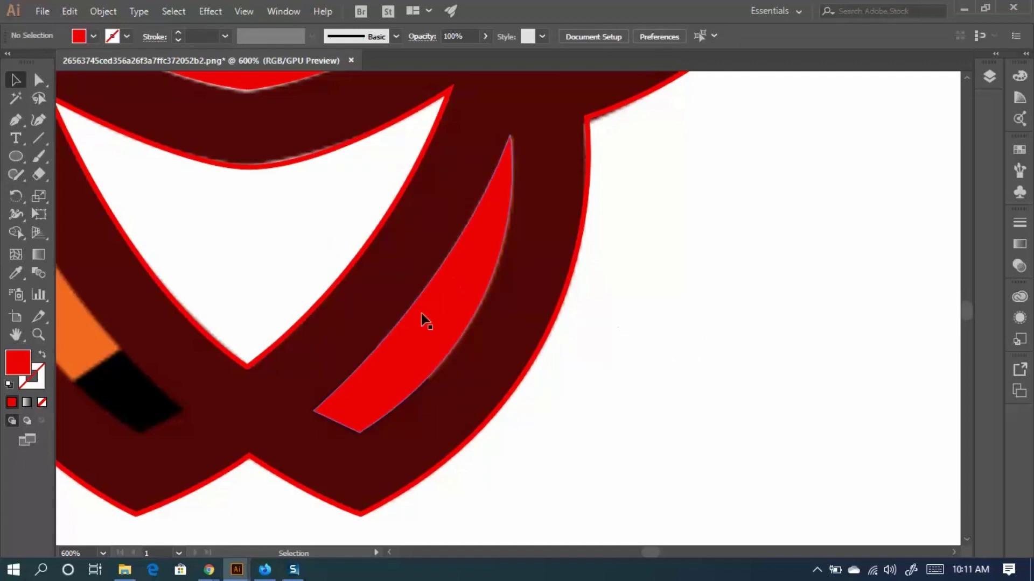
# Lower the red crescent's opacity to 0% to reveal the reference image beneath, and deselect it.
pyautogui.click(445, 320)
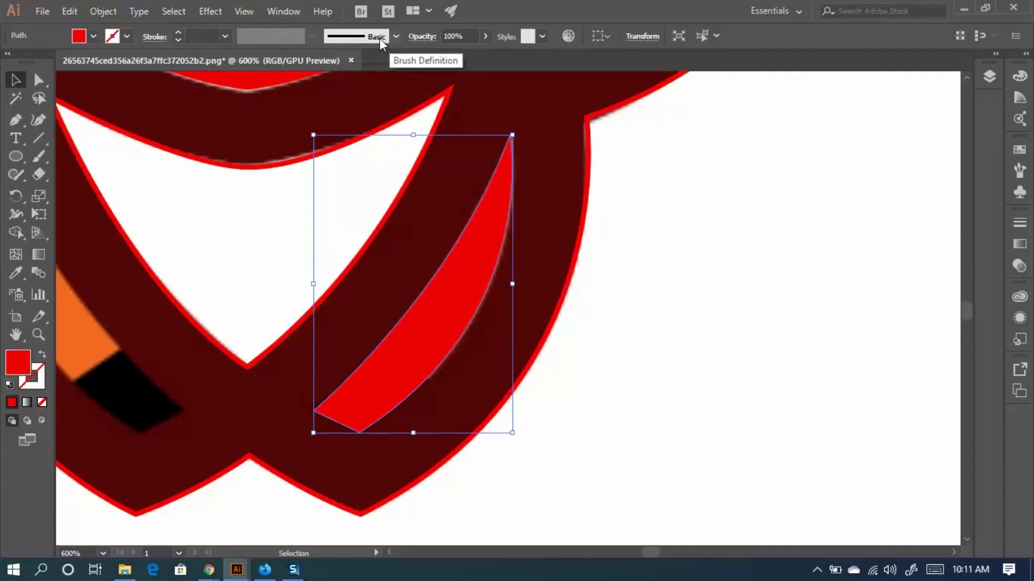
pyautogui.click(393, 37)
pyautogui.click(396, 35)
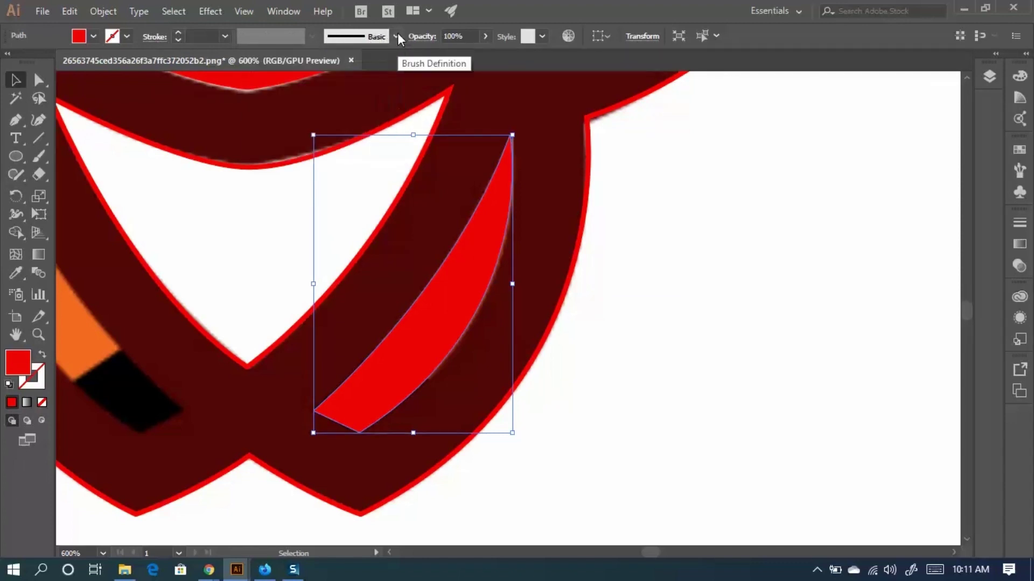
pyautogui.click(486, 37)
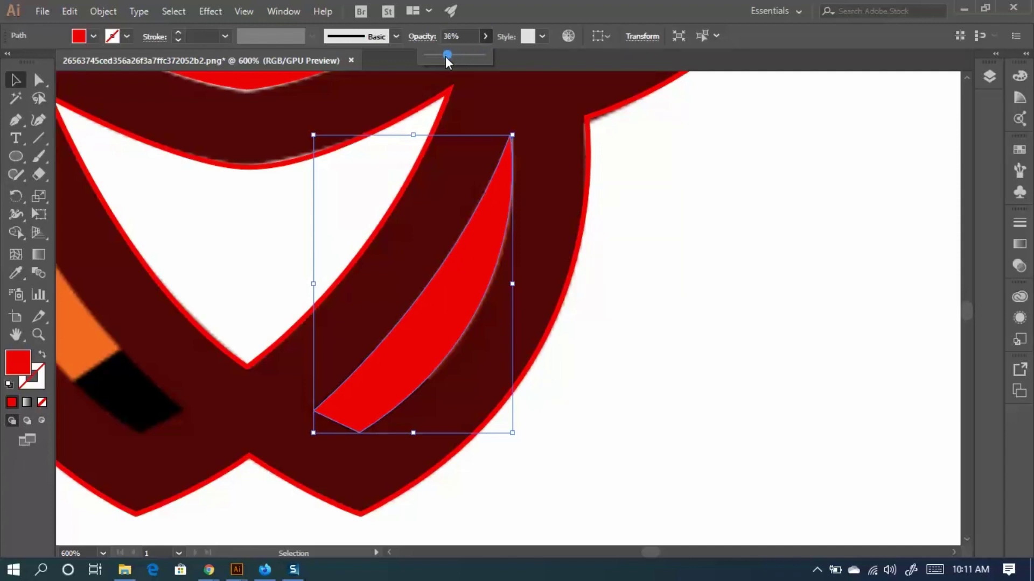
pyautogui.moveTo(444, 56); pyautogui.dragTo(444, 60)
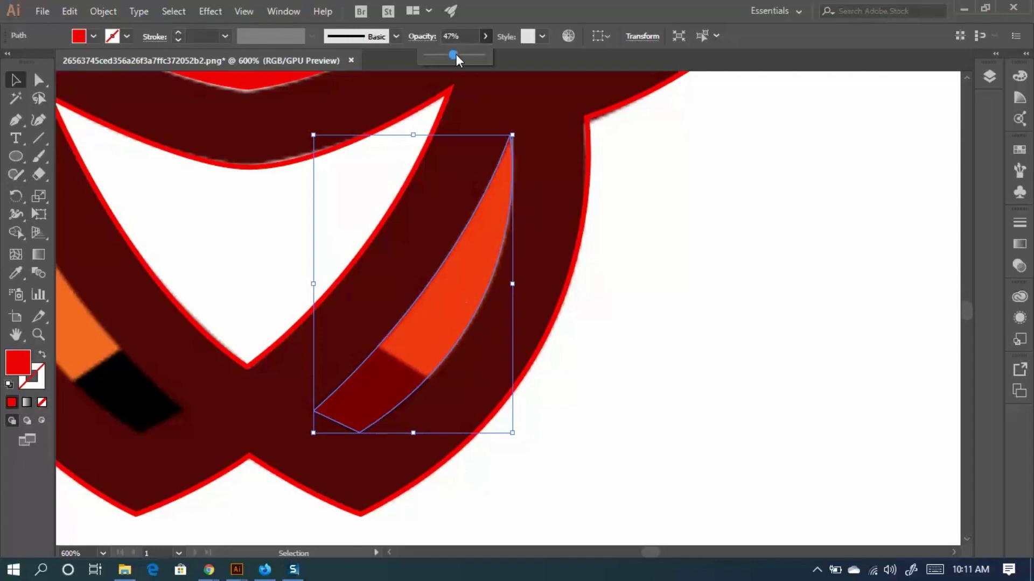
pyautogui.moveTo(456, 54); pyautogui.dragTo(425, 63)
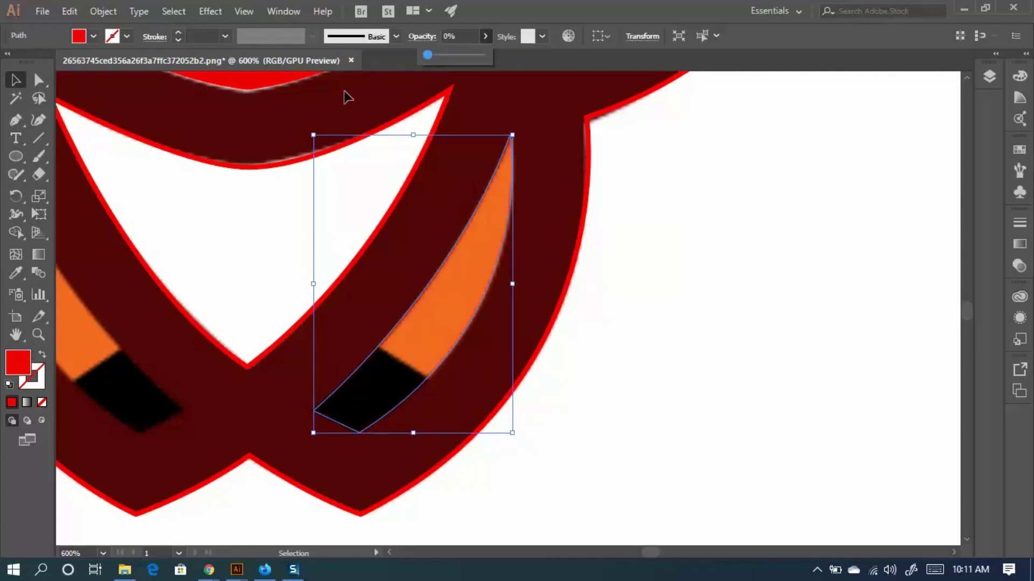
pyautogui.click(715, 270)
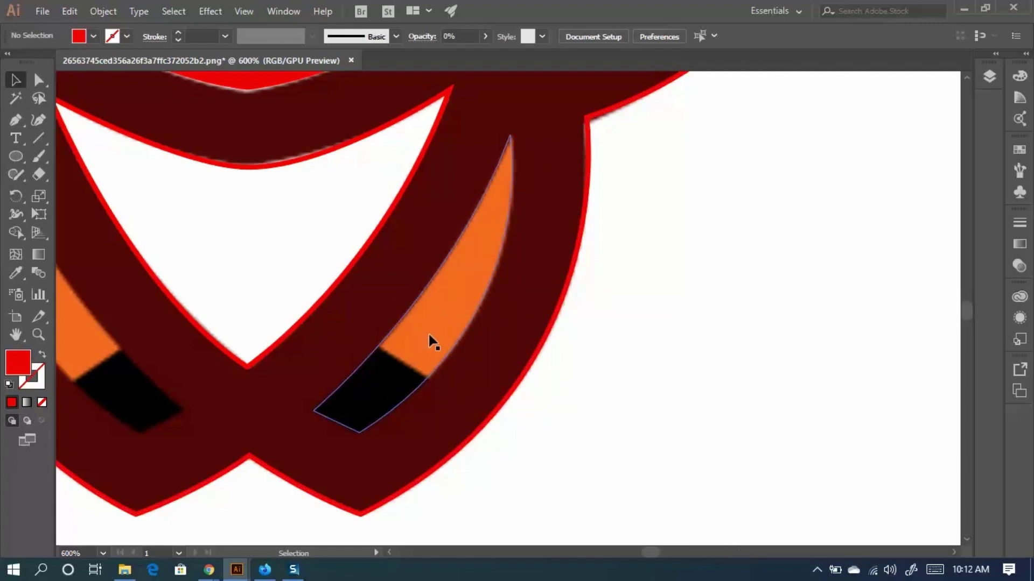
# Reselect the transparent crescent and set its opacity to 32%.
pyautogui.click(440, 311)
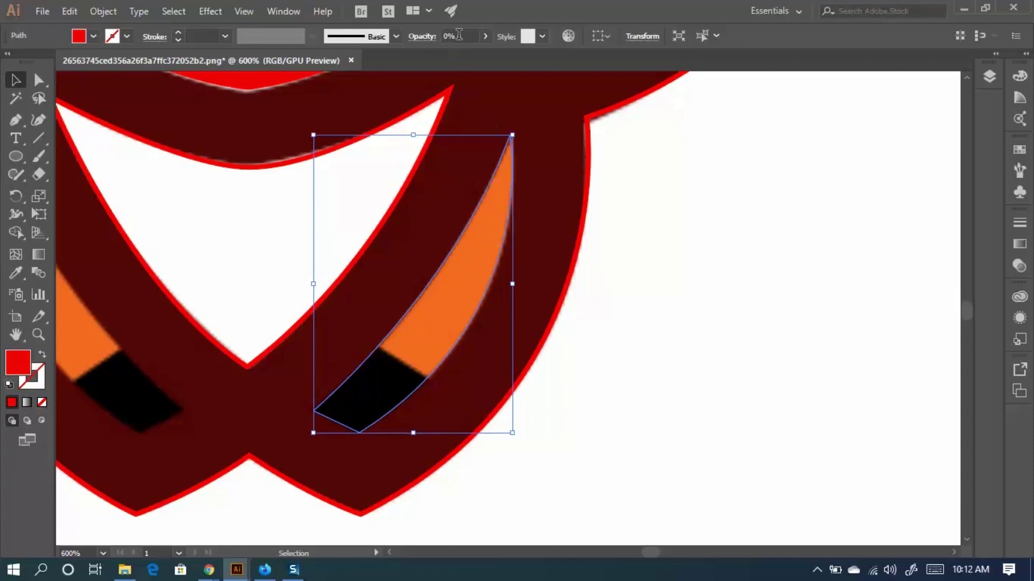
pyautogui.click(485, 36)
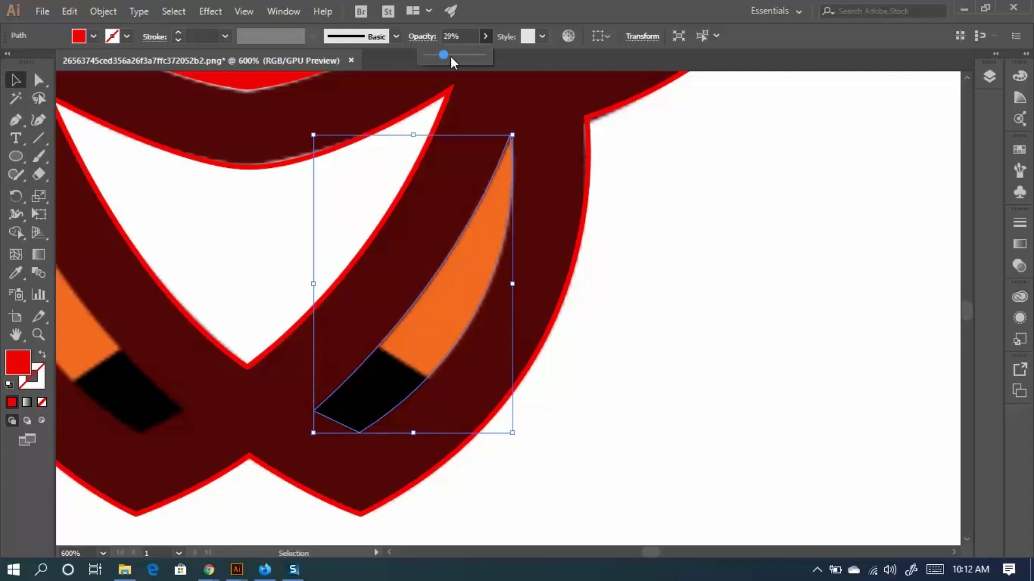
pyautogui.moveTo(477, 61)
pyautogui.mouseDown()
pyautogui.moveTo(496, 62)
pyautogui.moveTo(434, 55)
pyautogui.moveTo(477, 61)
pyautogui.mouseUp()
pyautogui.click(444, 57)
# Try moving the semi-transparent crescent off the artwork onto the white area, and undo the moves.
pyautogui.moveTo(471, 272); pyautogui.dragTo(762, 320)
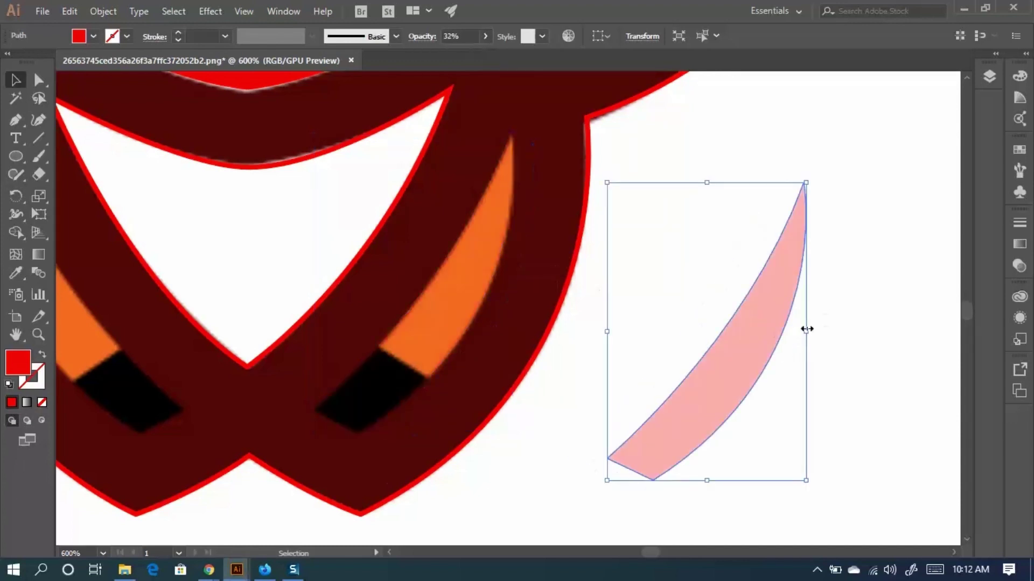
pyautogui.click(843, 323)
pyautogui.click(793, 300)
pyautogui.moveTo(748, 307); pyautogui.dragTo(604, 260)
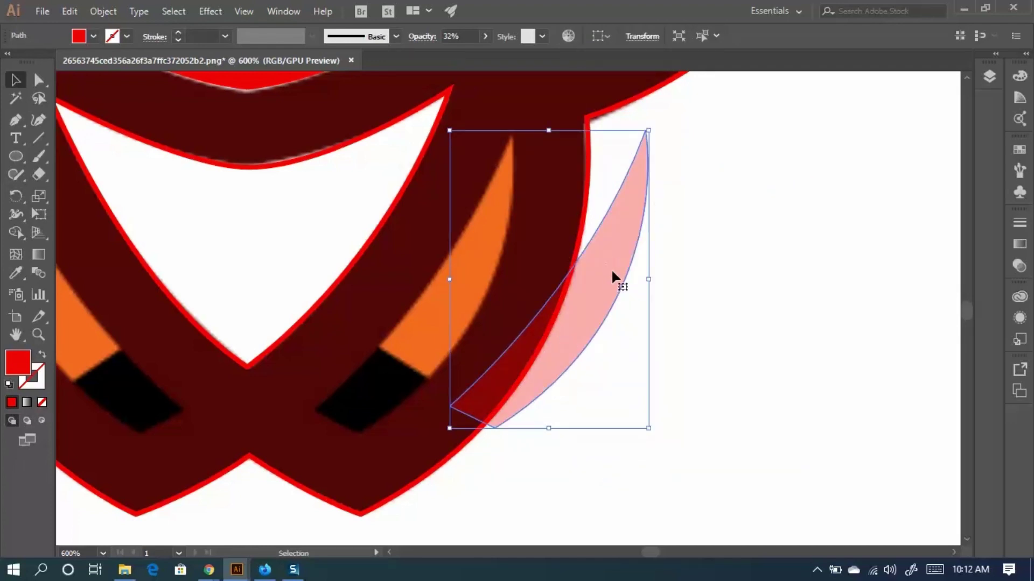
pyautogui.hotkey('ctrl', 'z')
pyautogui.hotkey('ctrl', 'z')
pyautogui.hotkey('ctrl', 'z')
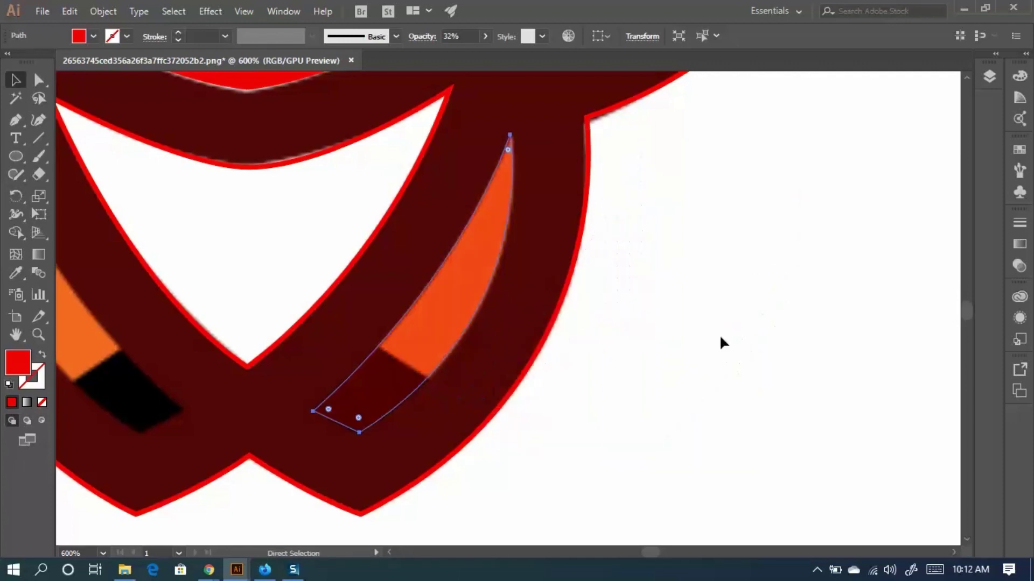
# Try a 75% opacity on the crescent and return it to 32%.
pyautogui.click(485, 36)
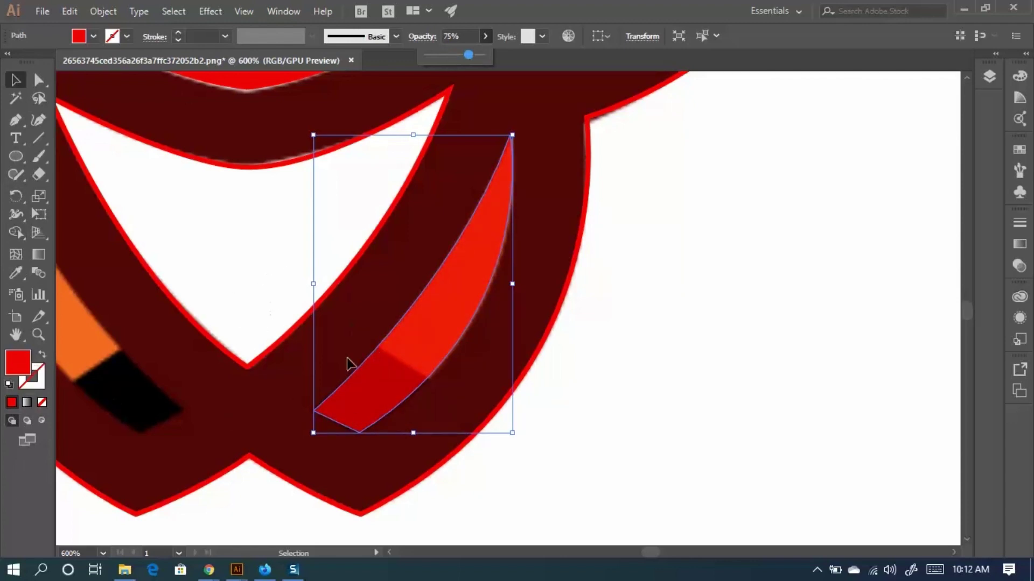
pyautogui.moveTo(467, 54); pyautogui.dragTo(447, 55)
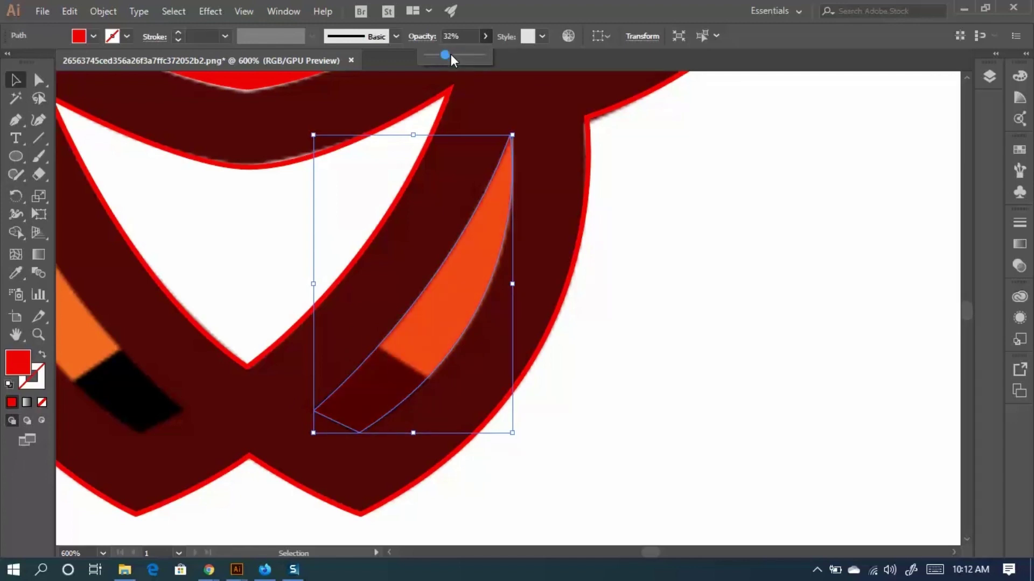
# Lower the crescent's opacity to 23% to reveal the colour boundary in the reference image.
pyautogui.moveTo(443, 57); pyautogui.dragTo(439, 56)
pyautogui.scroll(2, 383, 377)
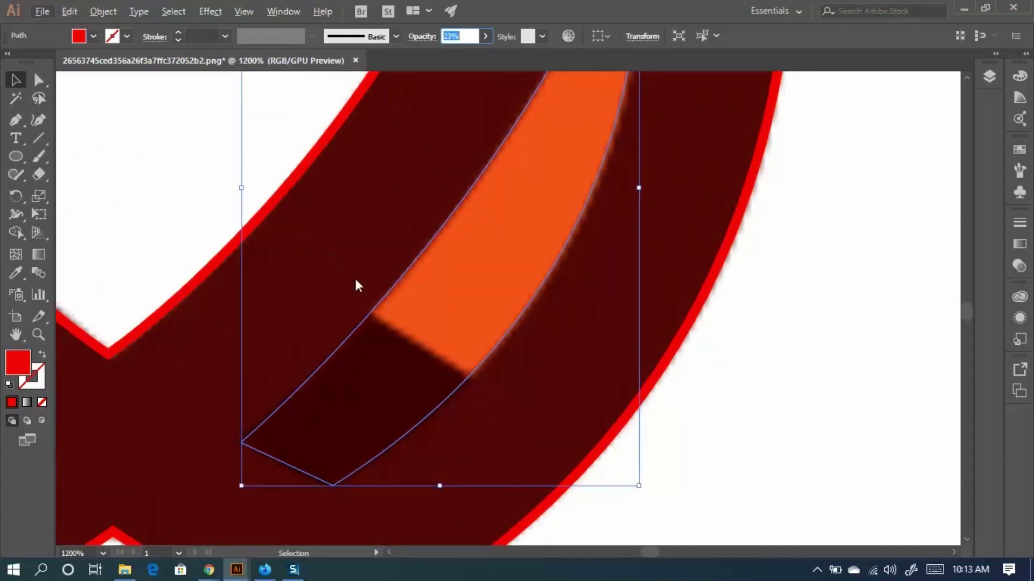
pyautogui.scroll(-2, 435, 367)
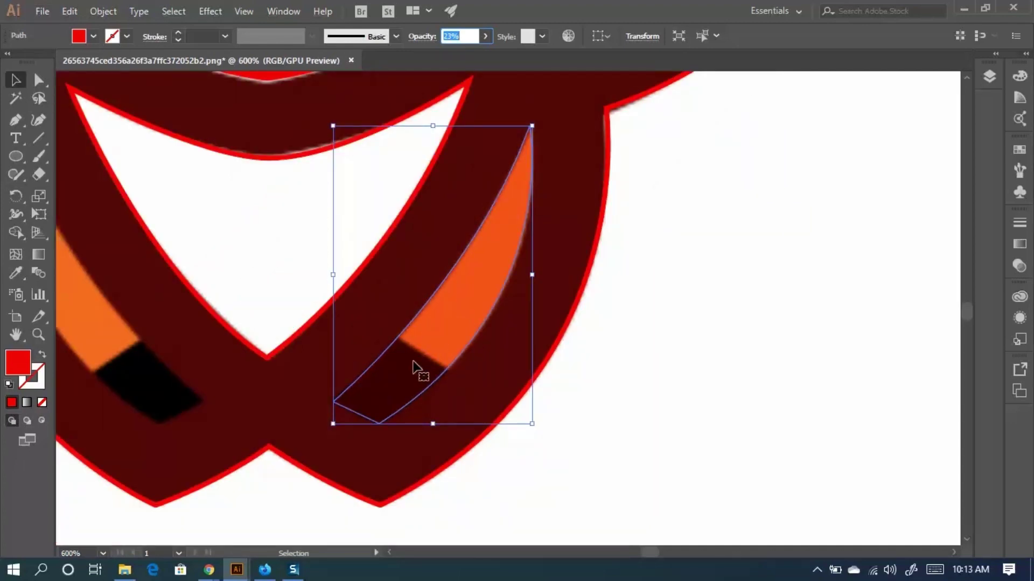
pyautogui.scroll(1, 445, 348)
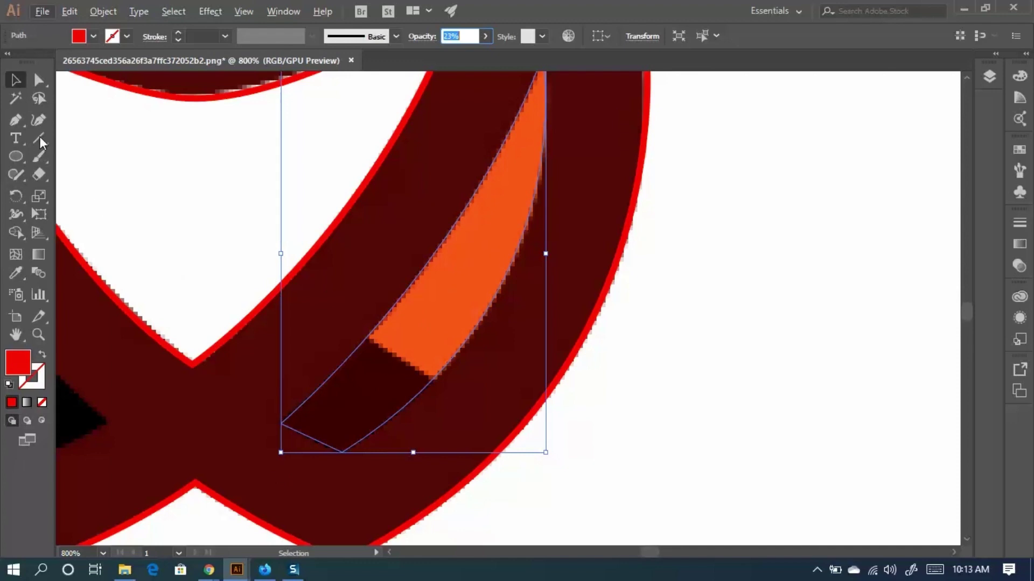
# Draw a straight Pen tool line across the crescent along the orange and dark colour boundary, and swap its fill and stroke for a red stroke.
pyautogui.click(16, 120)
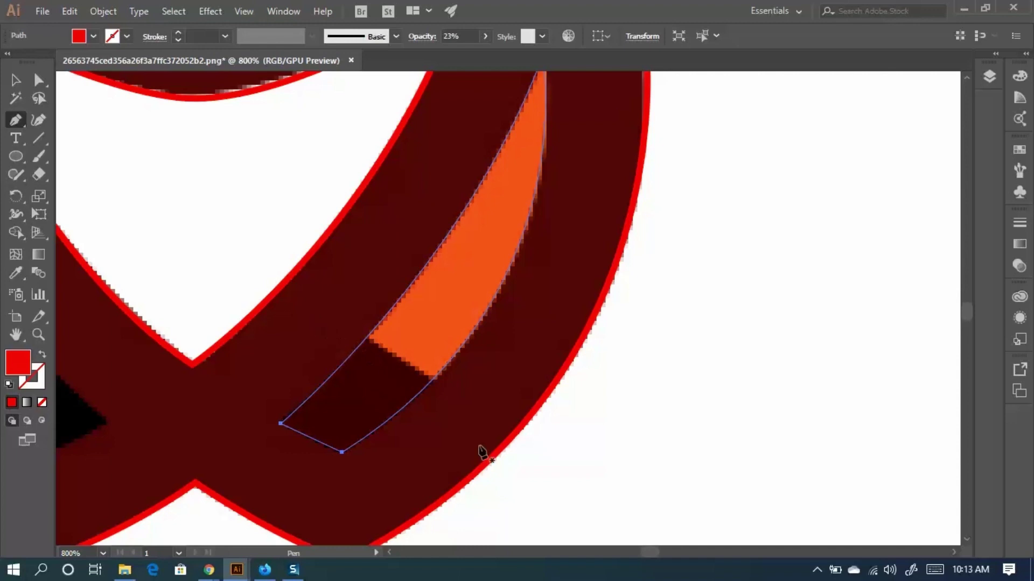
pyautogui.click(328, 300)
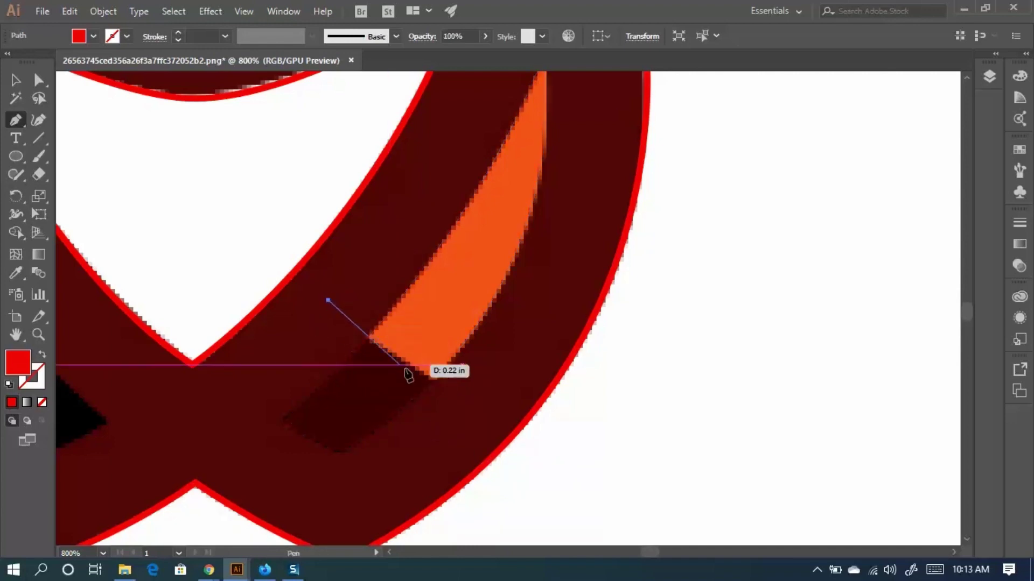
pyautogui.click(461, 399)
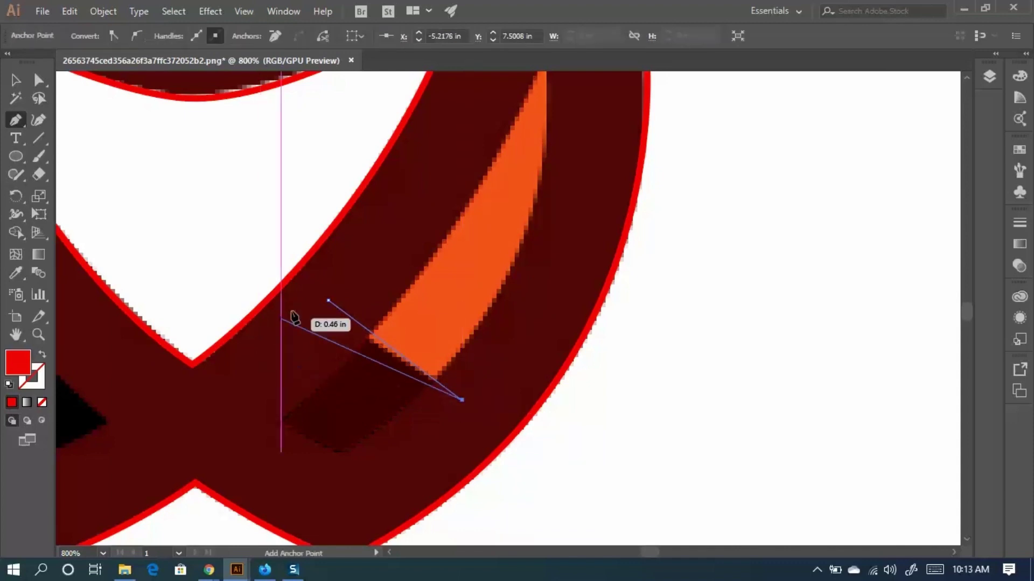
pyautogui.keyDown('ctrl'); pyautogui.click(329, 301); pyautogui.keyUp('ctrl')
pyautogui.moveTo(328, 301); pyautogui.dragTo(322, 307)
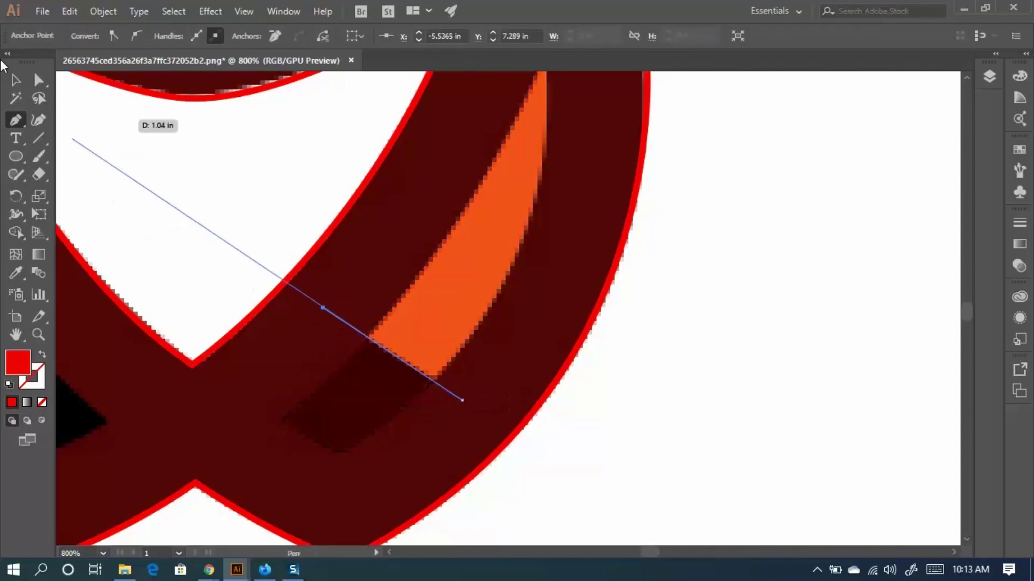
pyautogui.click(42, 354)
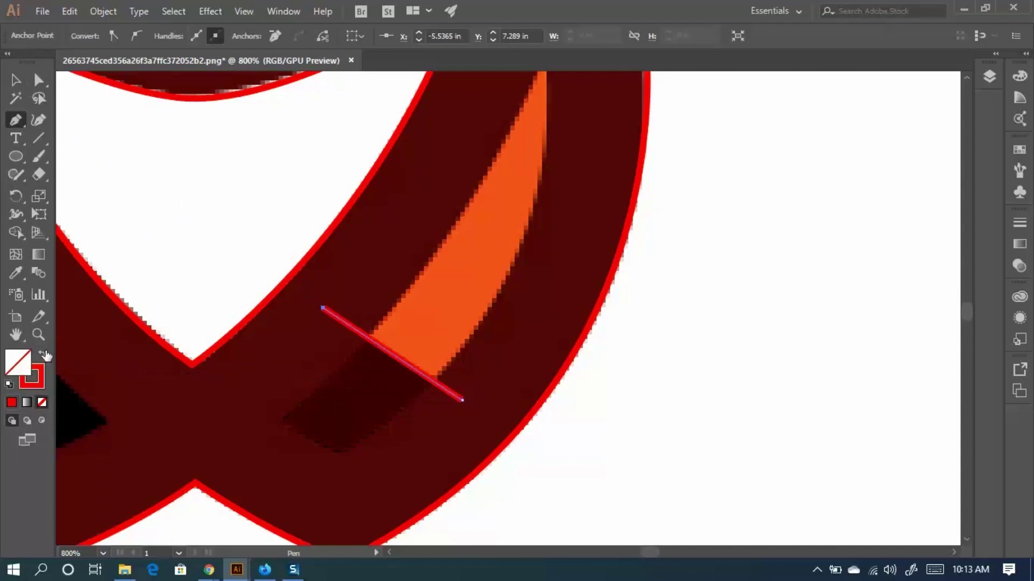
# Set the dividing line's stroke weight to 3 pt and deselect it.
pyautogui.click(1019, 222)
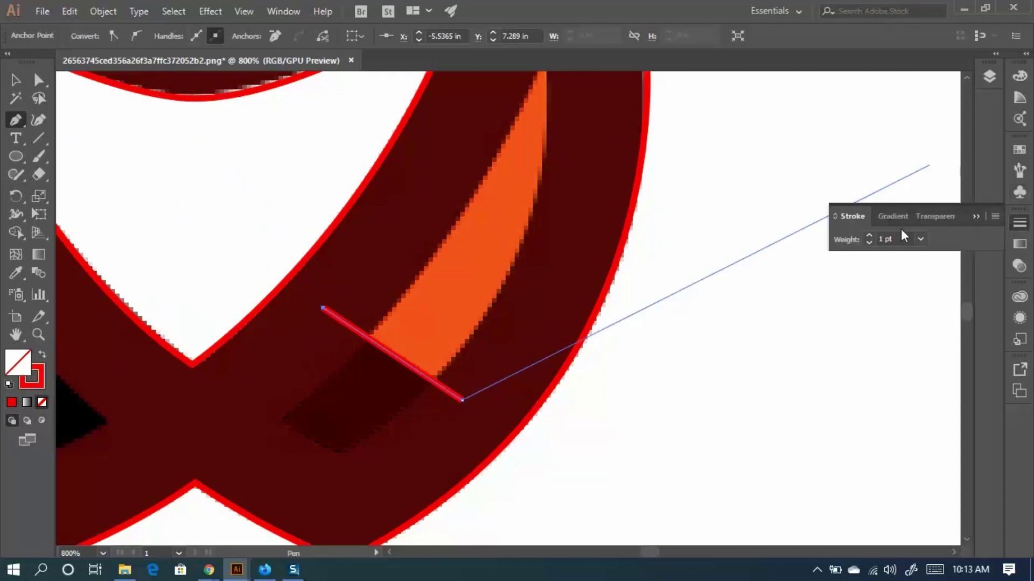
pyautogui.click(869, 237)
pyautogui.click(869, 237)
pyautogui.click(869, 236)
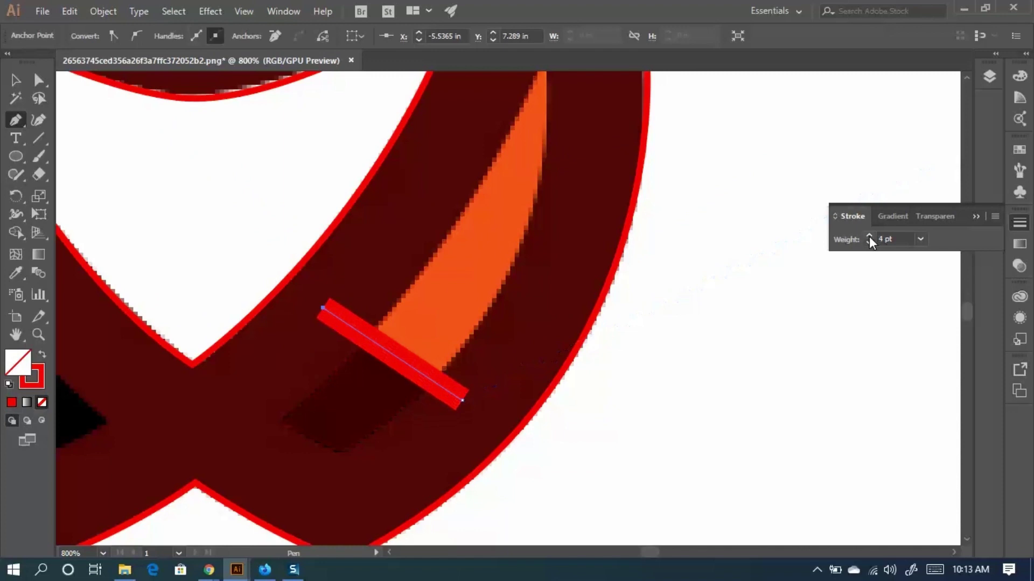
pyautogui.click(869, 243)
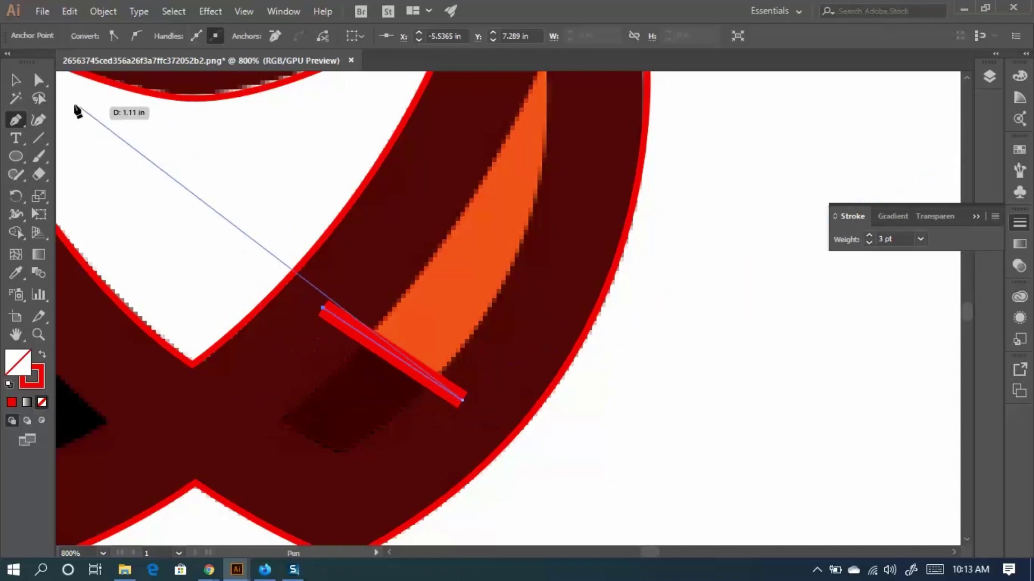
pyautogui.click(12, 80)
pyautogui.click(522, 402)
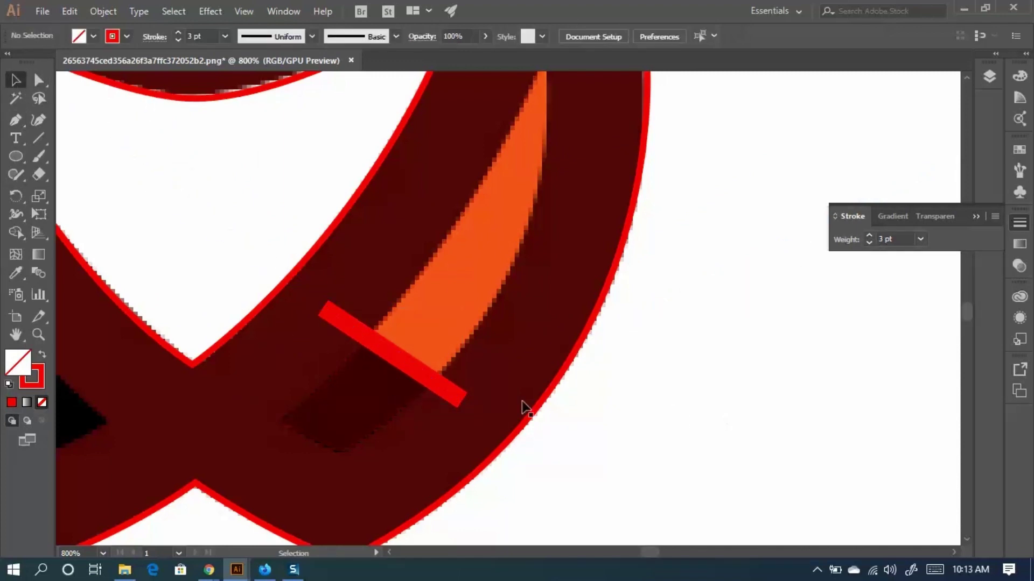
# Set the crescent's opacity to 75% and deselect it.
pyautogui.click(459, 239)
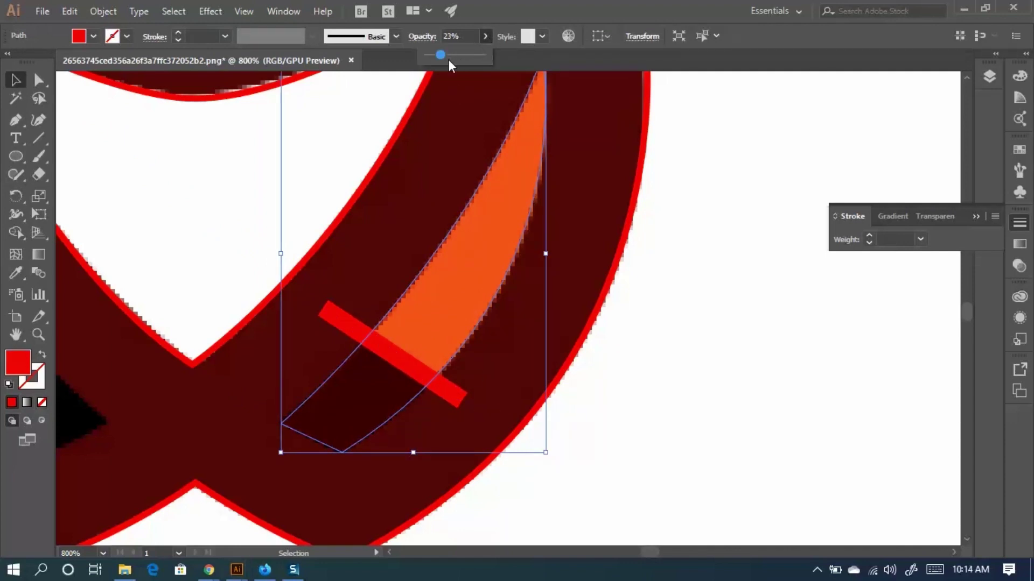
pyautogui.moveTo(447, 59)
pyautogui.mouseDown()
pyautogui.moveTo(509, 75)
pyautogui.moveTo(432, 50)
pyautogui.mouseUp()
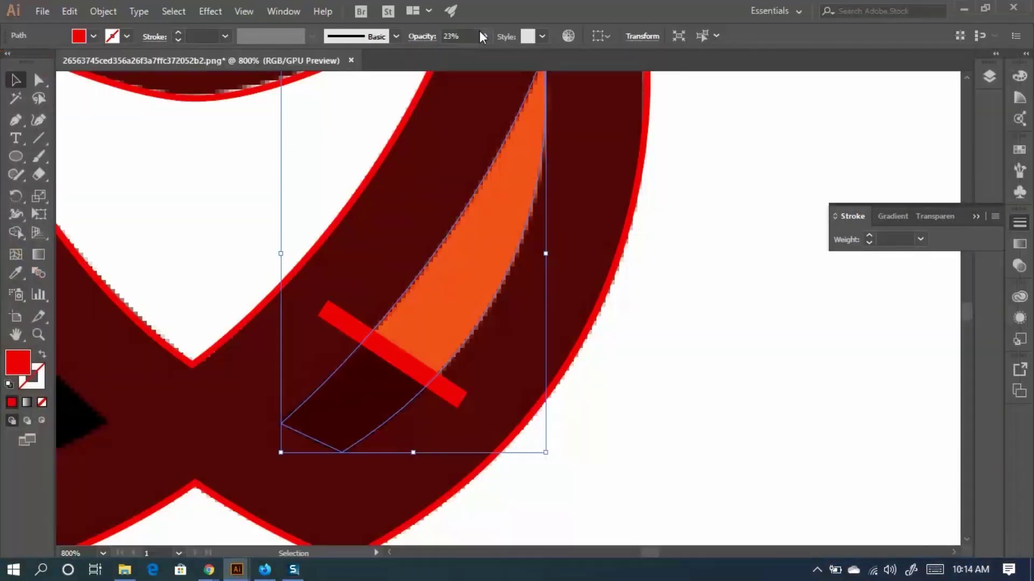
pyautogui.click(473, 36)
pyautogui.click(485, 36)
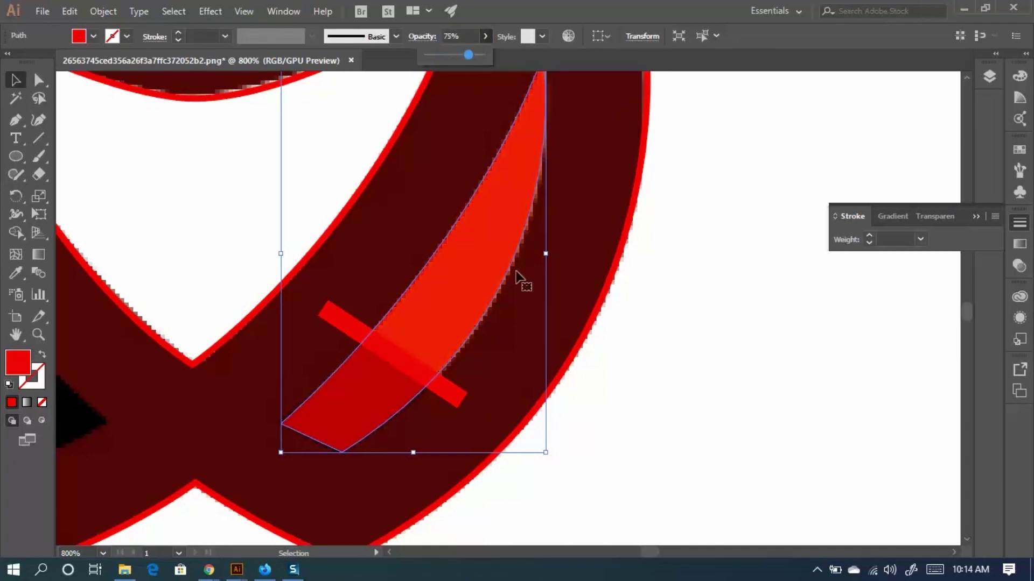
pyautogui.click(678, 411)
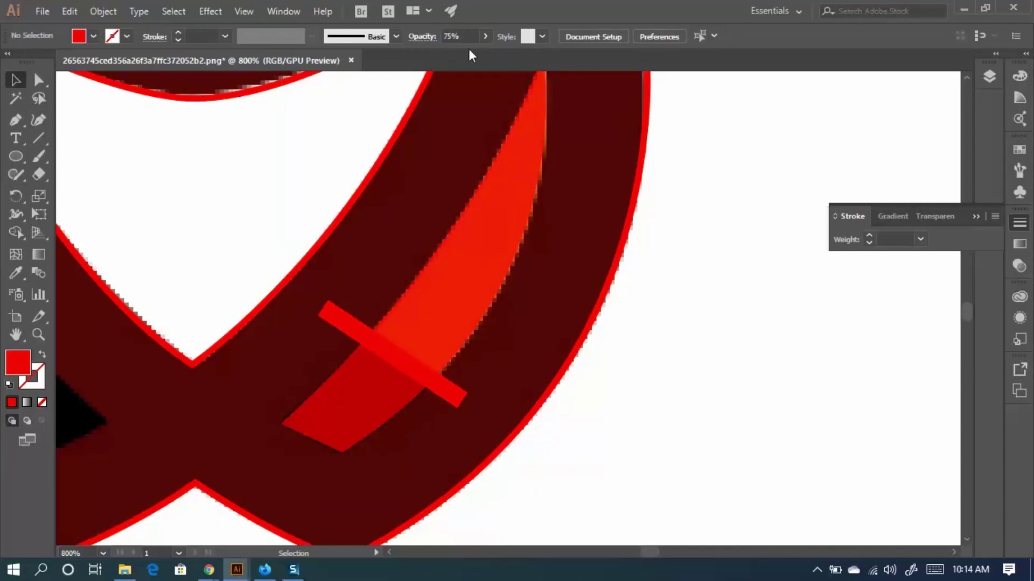
# Select the dividing line together with the crescent, split the crescent along the line with Pathfinder Divide, and deselect the result.
pyautogui.click(415, 369)
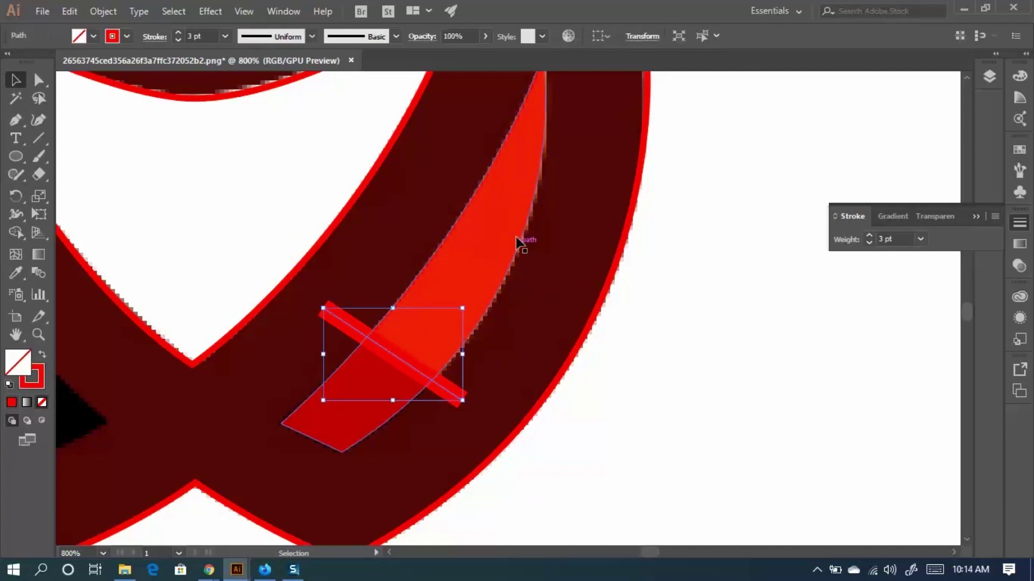
pyautogui.keyDown('shift'); pyautogui.click(488, 251); pyautogui.keyUp('shift')
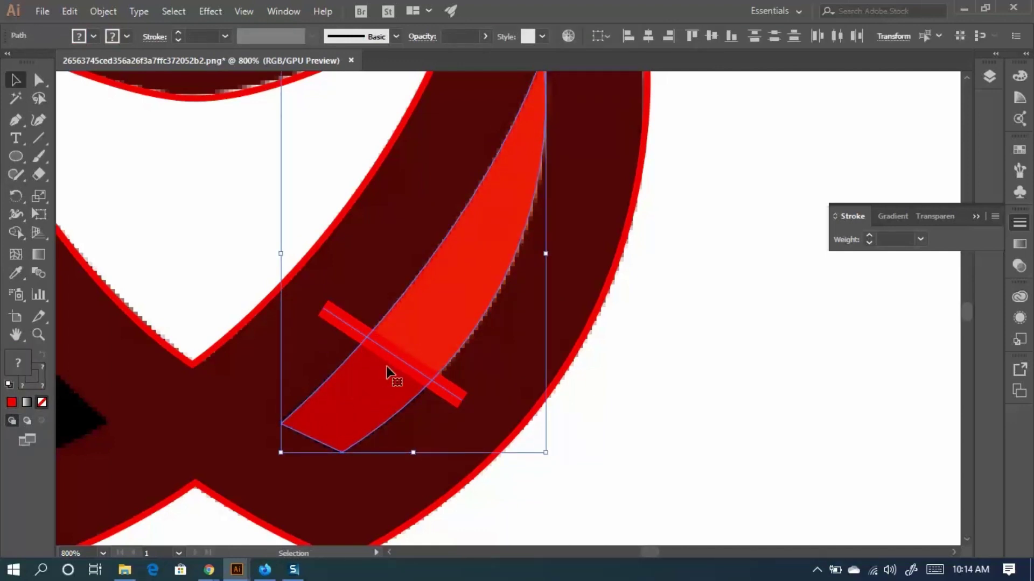
pyautogui.click(524, 327)
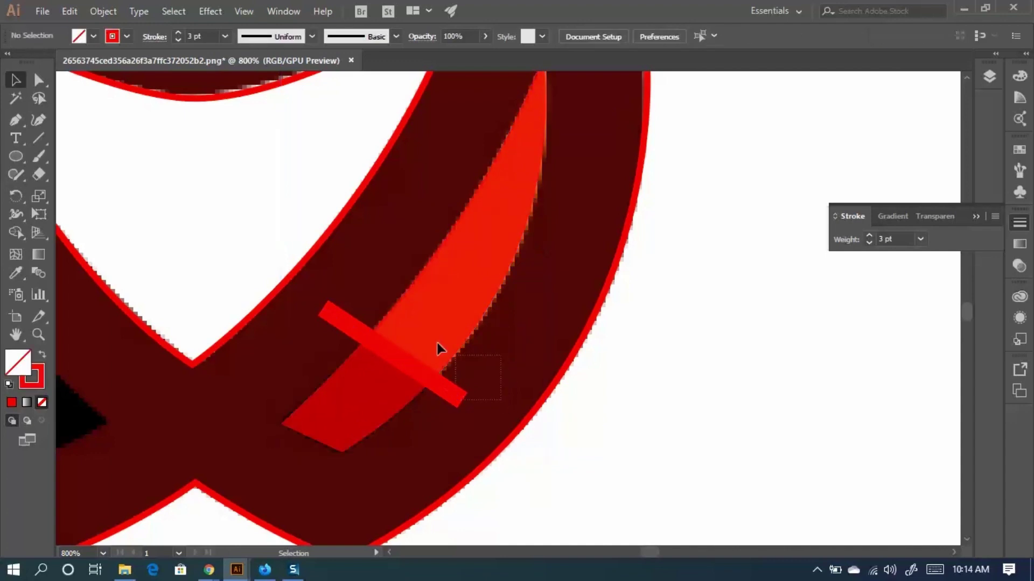
pyautogui.moveTo(437, 343); pyautogui.dragTo(358, 290)
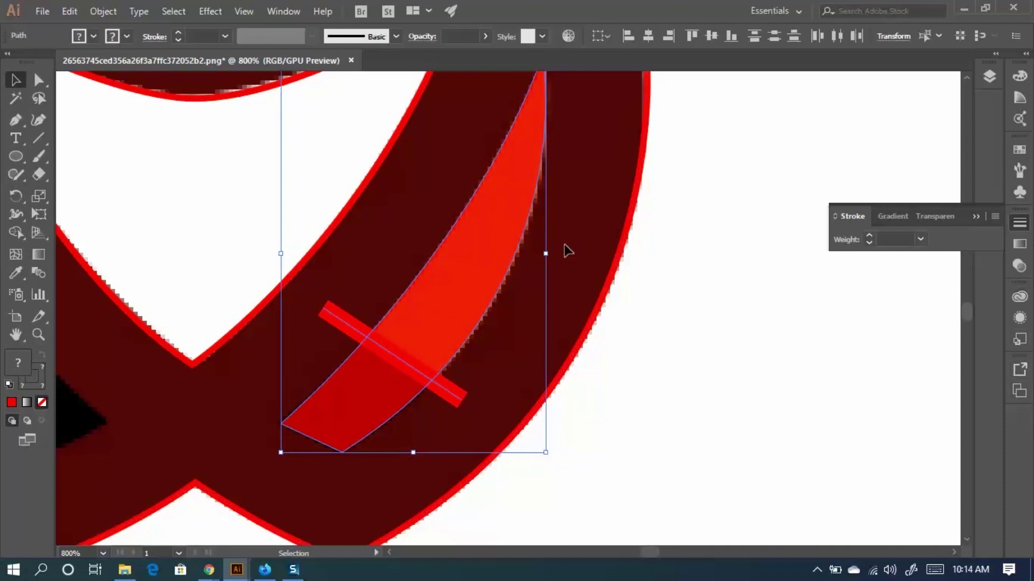
pyautogui.click(284, 12)
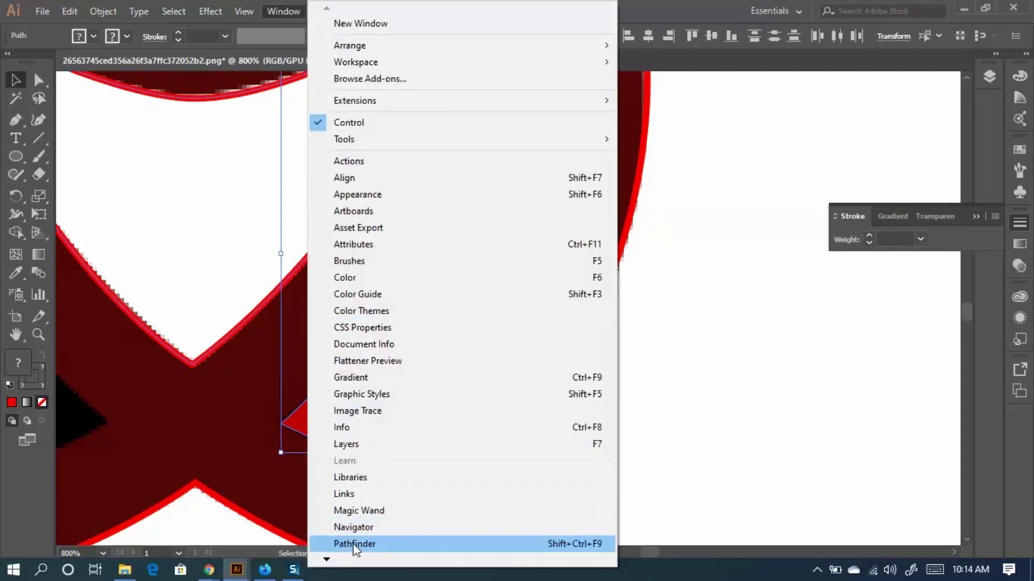
pyautogui.click(375, 545)
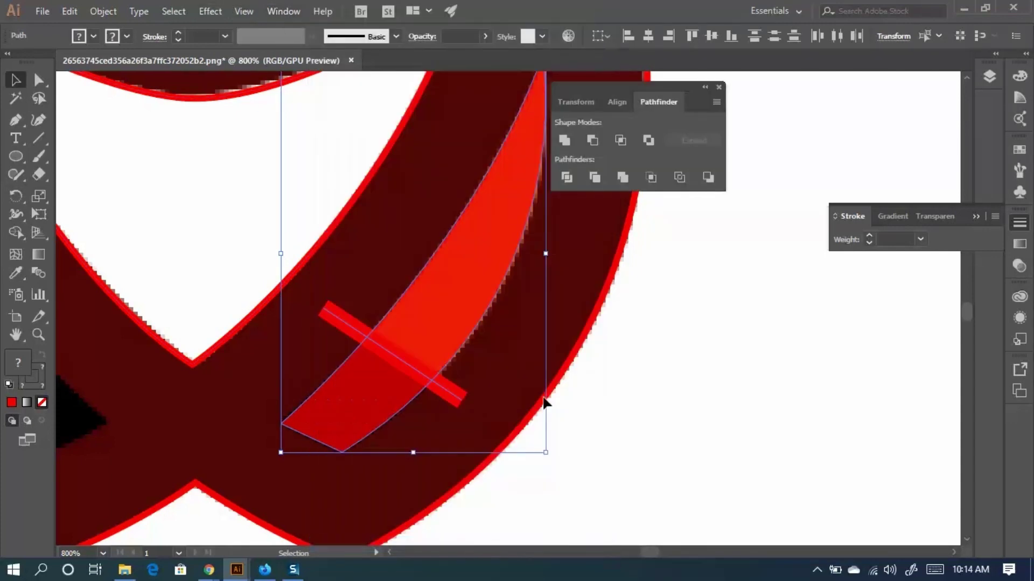
pyautogui.moveTo(630, 84)
pyautogui.mouseDown()
pyautogui.moveTo(815, 120)
pyautogui.moveTo(934, 122)
pyautogui.moveTo(980, 93)
pyautogui.moveTo(988, 103)
pyautogui.mouseUp()
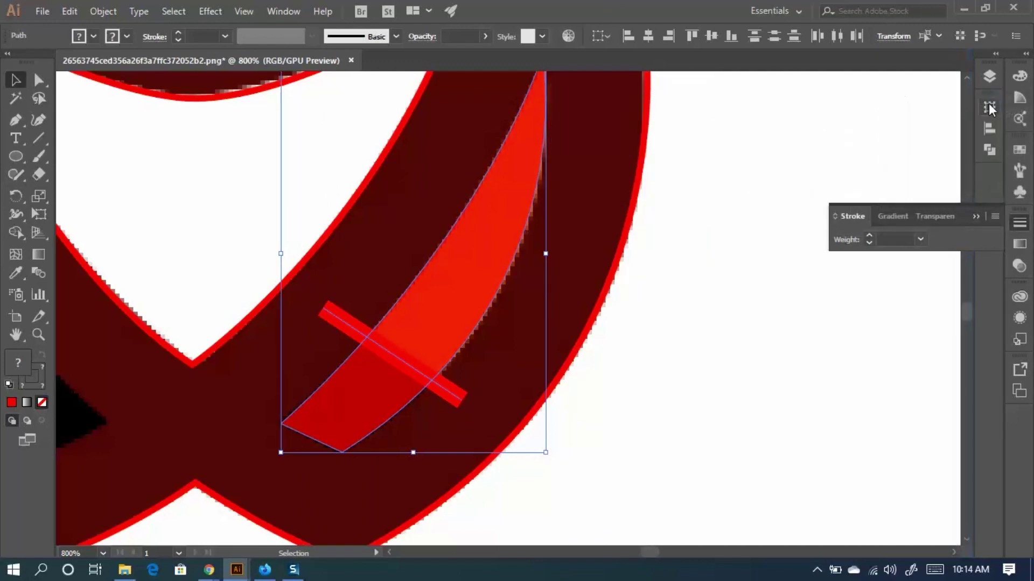
pyautogui.click(993, 154)
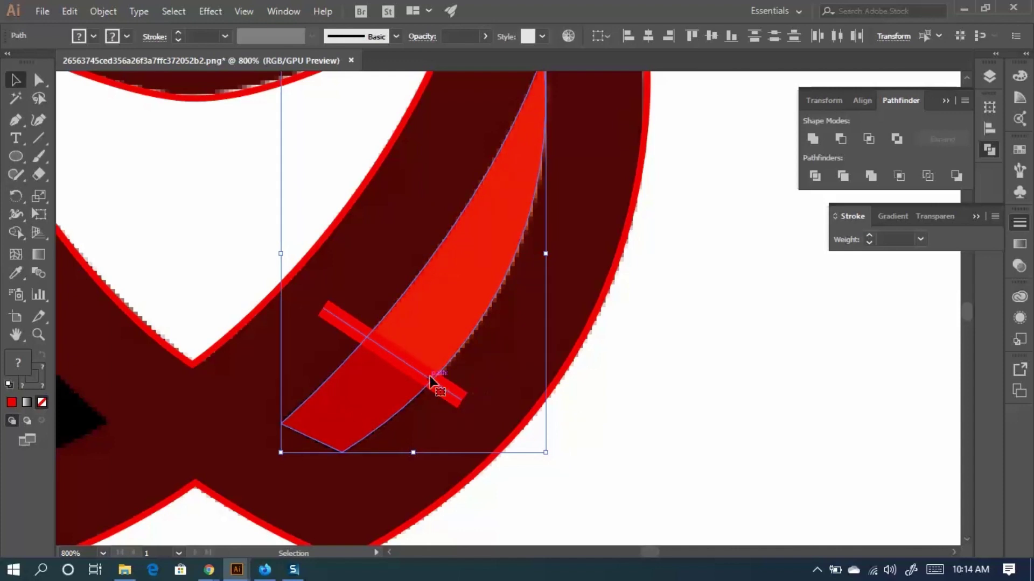
pyautogui.click(814, 177)
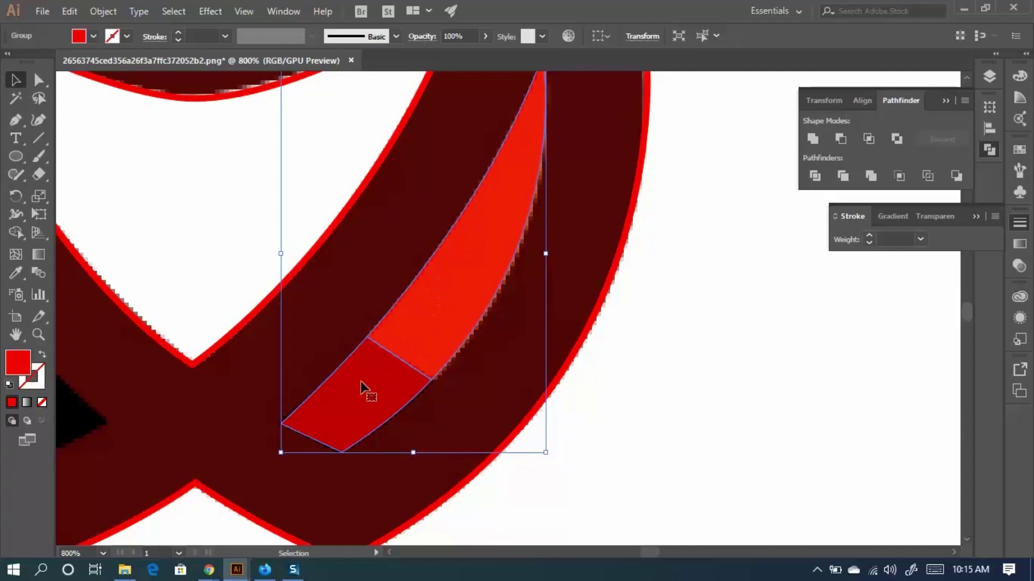
pyautogui.click(735, 360)
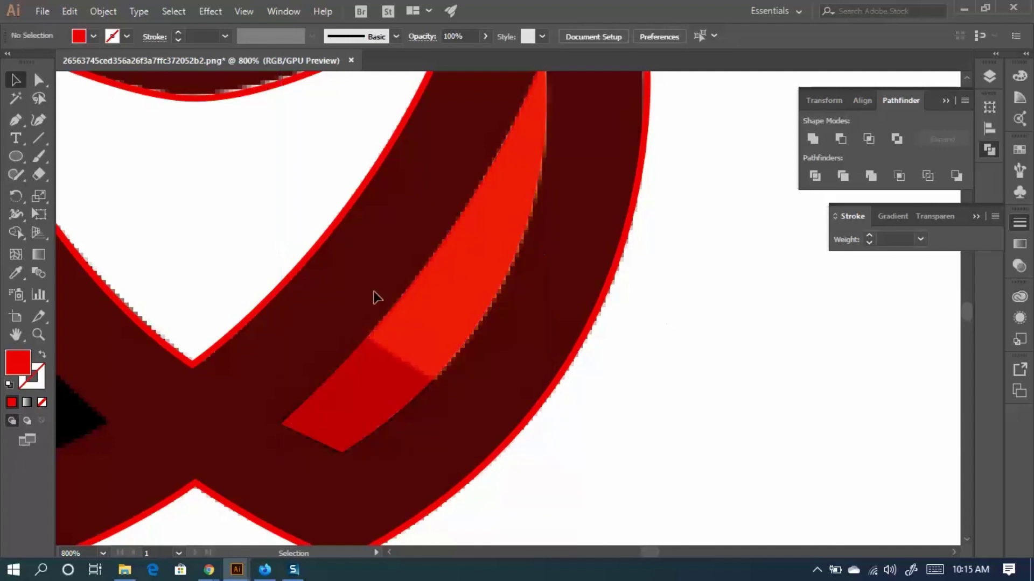
# Try moving the divided crescent off the artwork onto the white area, and undo the move.
pyautogui.click(431, 339)
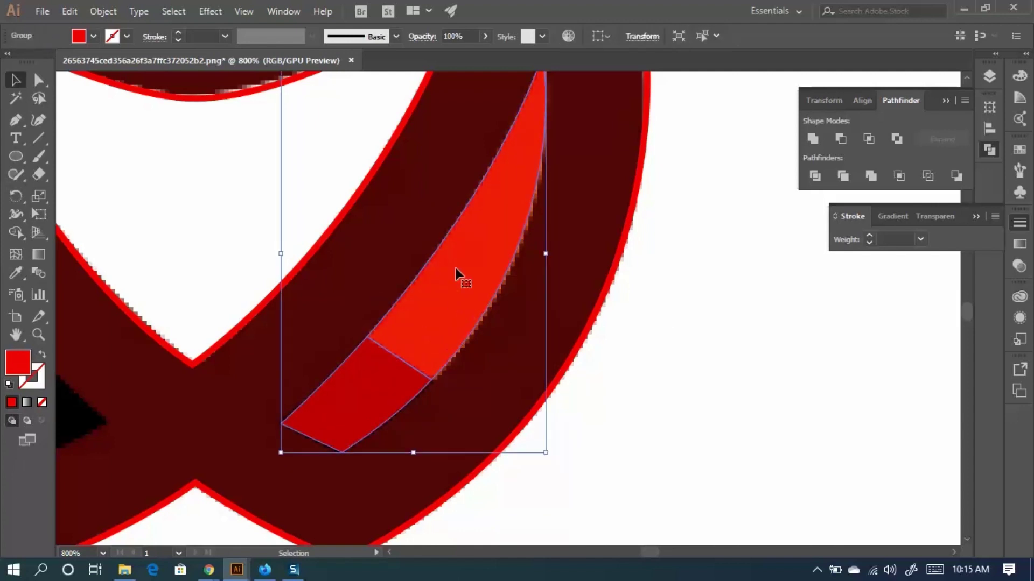
pyautogui.scroll(-1, 414, 334)
pyautogui.moveTo(432, 323); pyautogui.dragTo(580, 469)
pyautogui.press('a')
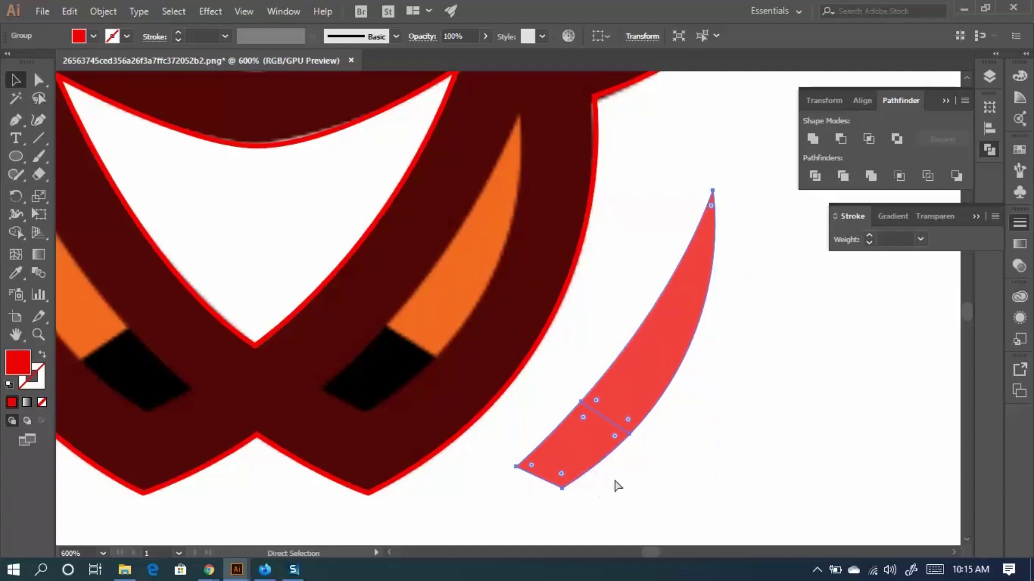
pyautogui.hotkey('ctrl', 'z')
pyautogui.hotkey('ctrl', 'shift', 'z')
pyautogui.hotkey('ctrl', 'z')
pyautogui.hotkey('ctrl', 'z')
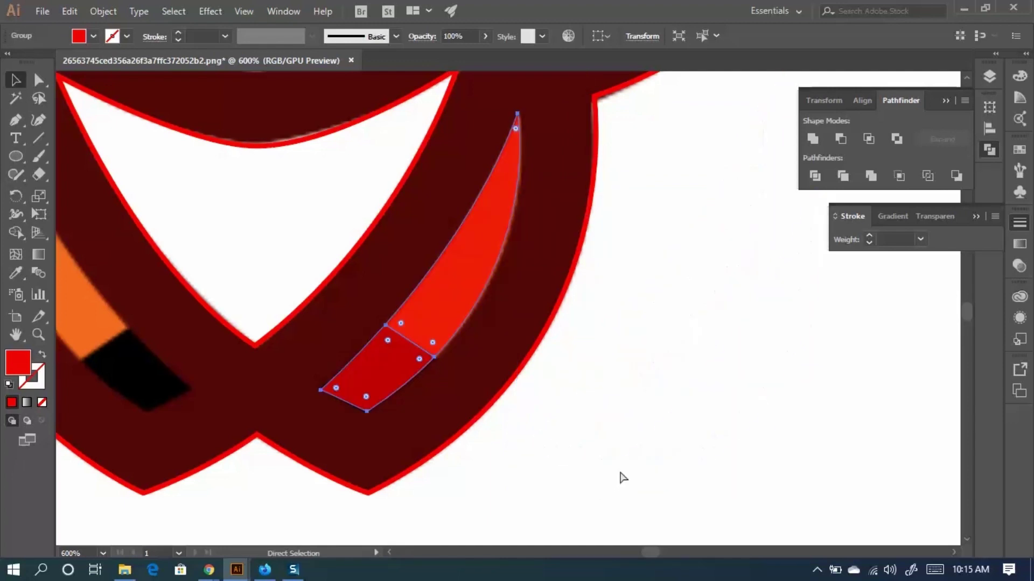
# Draw a red circle about 1.41 in in diameter on the white area beside the artwork.
pyautogui.press('v')
pyautogui.scroll(-3, 629, 309)
pyautogui.scroll(2, 284, 350)
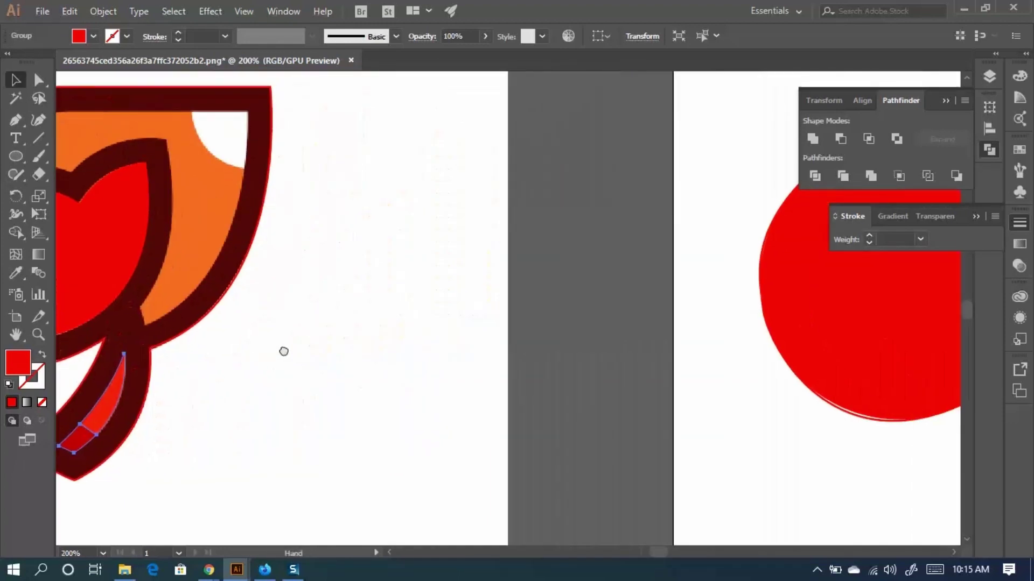
pyautogui.scroll(-1, 283, 351)
pyautogui.click(16, 156)
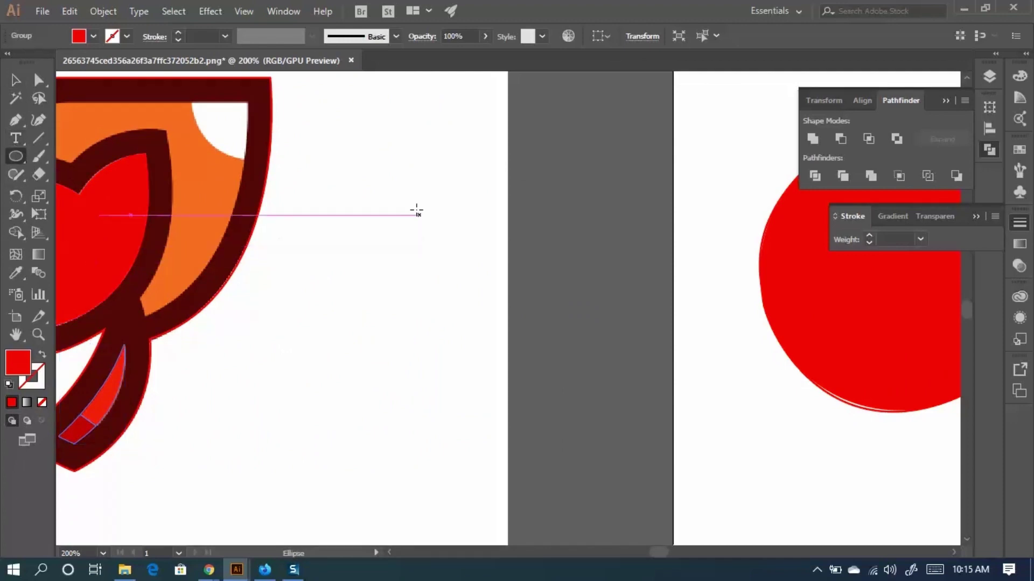
pyautogui.moveTo(357, 154); pyautogui.dragTo(509, 306)
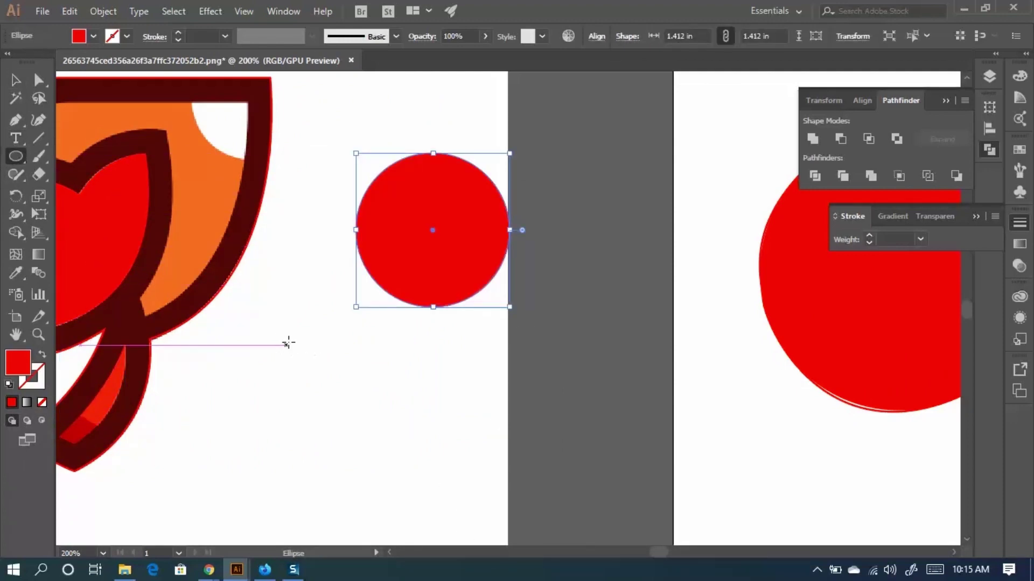
# Draw a circle about 0.52 in in diameter below the large red circle and fill it with white.
pyautogui.moveTo(285, 344); pyautogui.dragTo(343, 401)
pyautogui.click(93, 36)
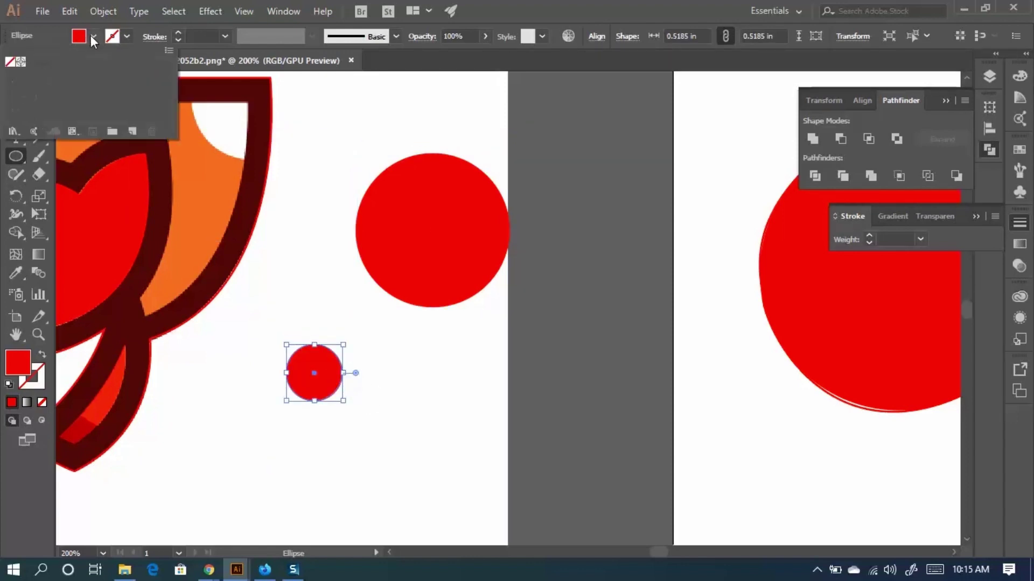
pyautogui.doubleClick(18, 365)
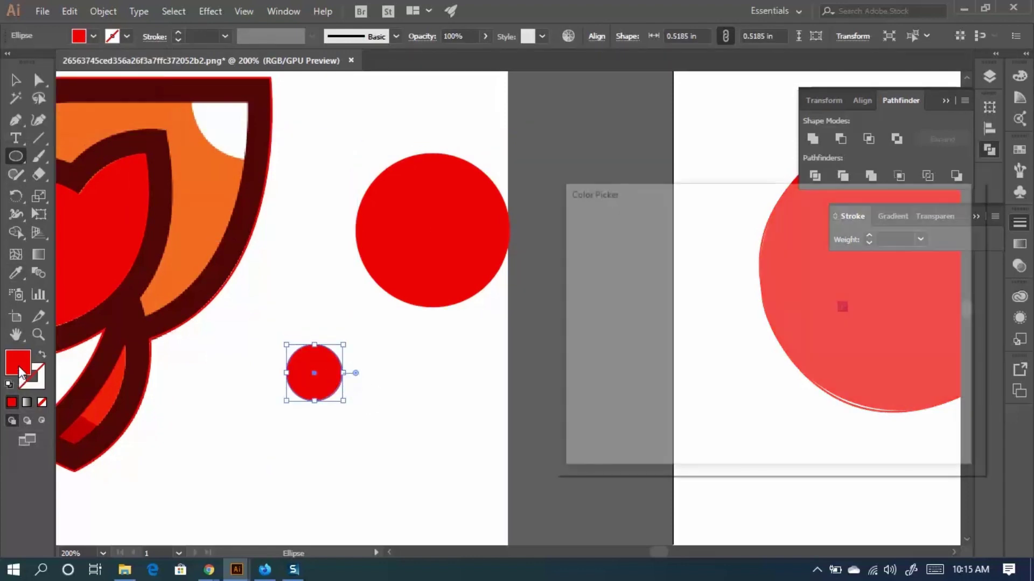
pyautogui.moveTo(616, 263); pyautogui.dragTo(568, 229)
pyautogui.click(930, 238)
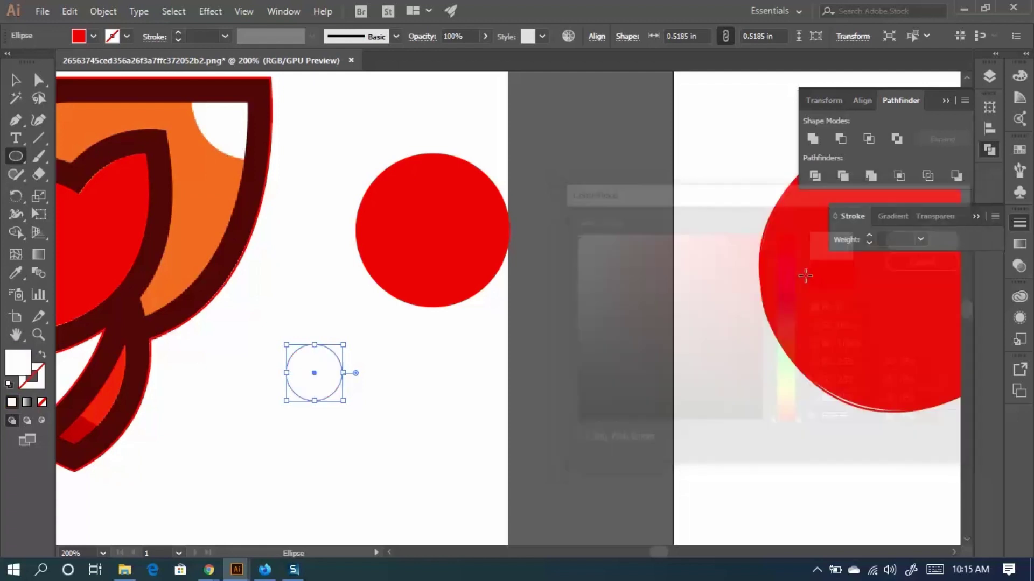
# Scale the small white circle to about 0.29 in, place it on the red circle as an eye, and duplicate it for the second eye.
pyautogui.click(15, 81)
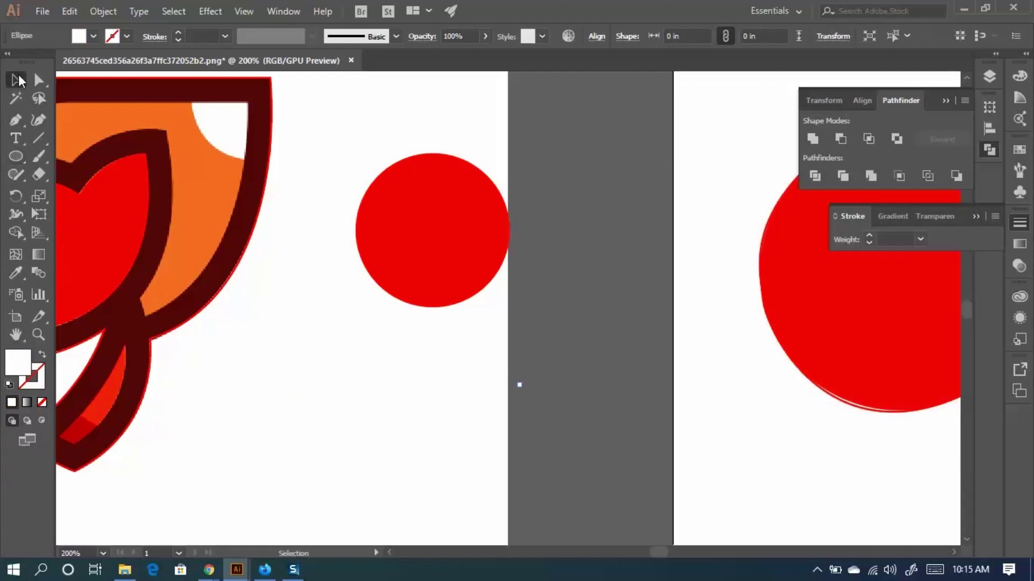
pyautogui.moveTo(312, 362); pyautogui.dragTo(521, 192)
pyautogui.scroll(2, 410, 215)
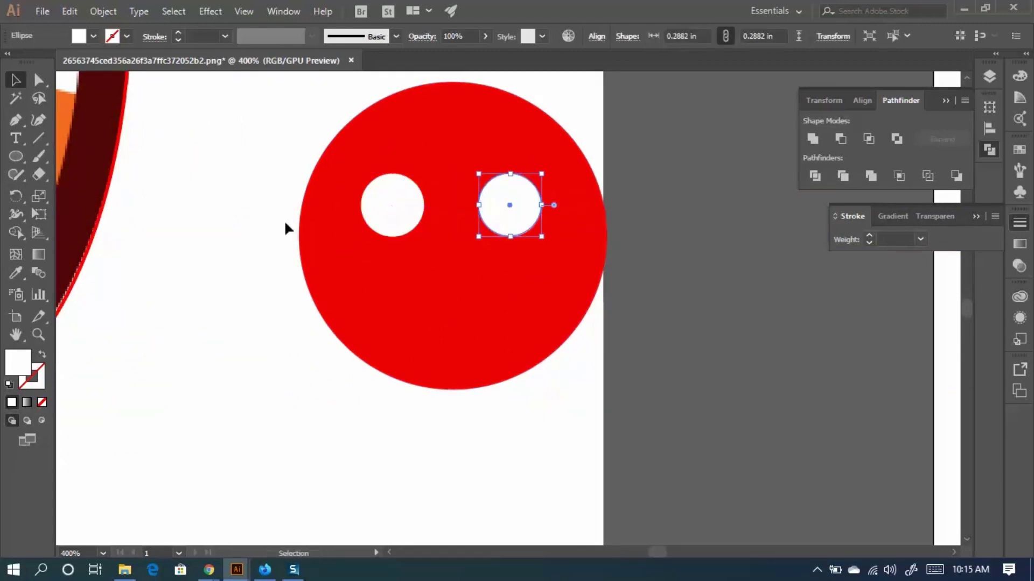
# Draw a white circle about 0.46 in in diameter and move it onto the gray canvas beside the red circle.
pyautogui.click(20, 158)
pyautogui.moveTo(134, 315); pyautogui.dragTo(236, 415)
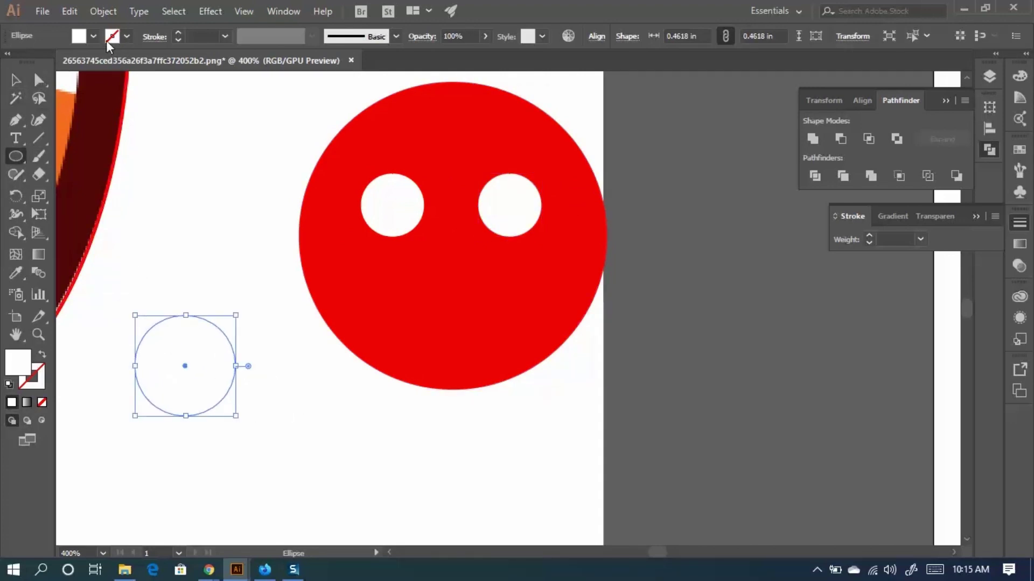
pyautogui.click(17, 80)
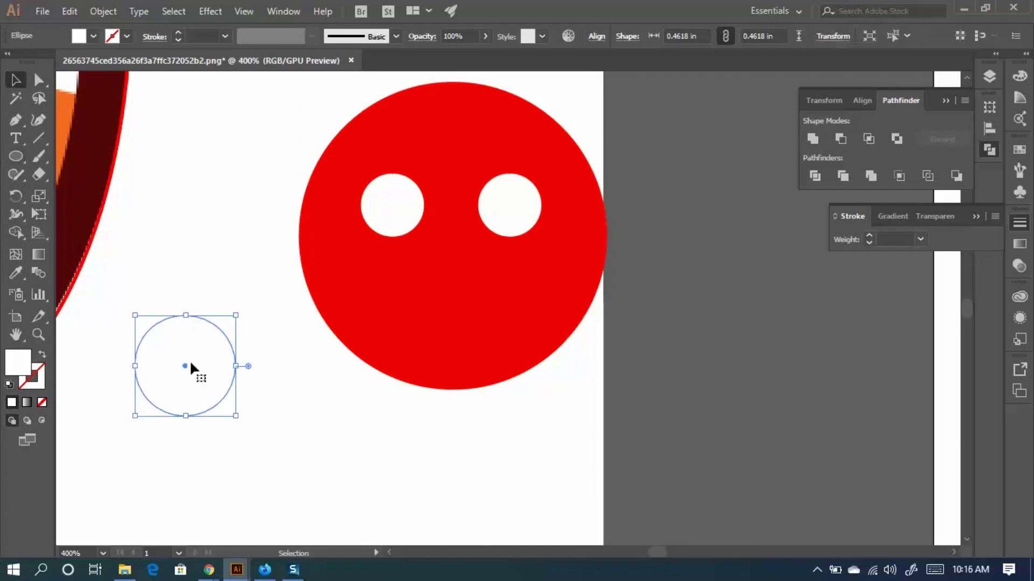
pyautogui.moveTo(191, 364); pyautogui.dragTo(766, 337)
# Delete the upper anchor point of the new white circle to leave a half circle, and deselect it.
pyautogui.click(38, 80)
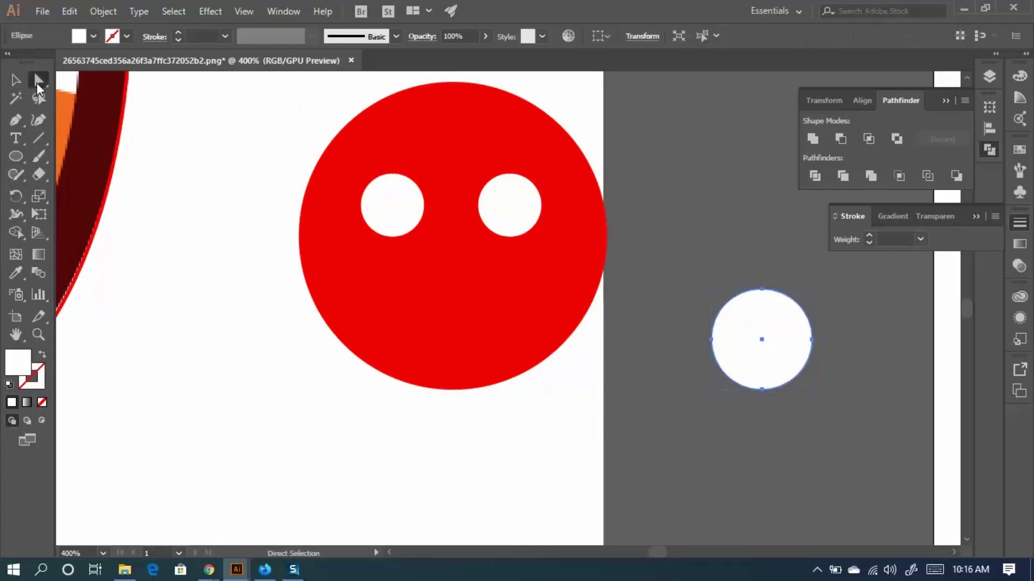
pyautogui.click(763, 291)
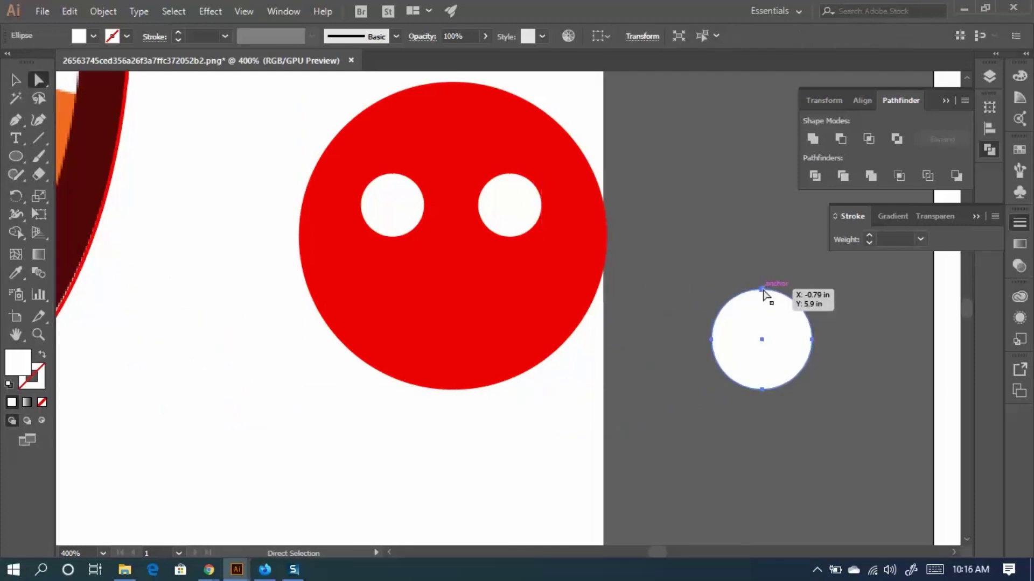
pyautogui.click(762, 291)
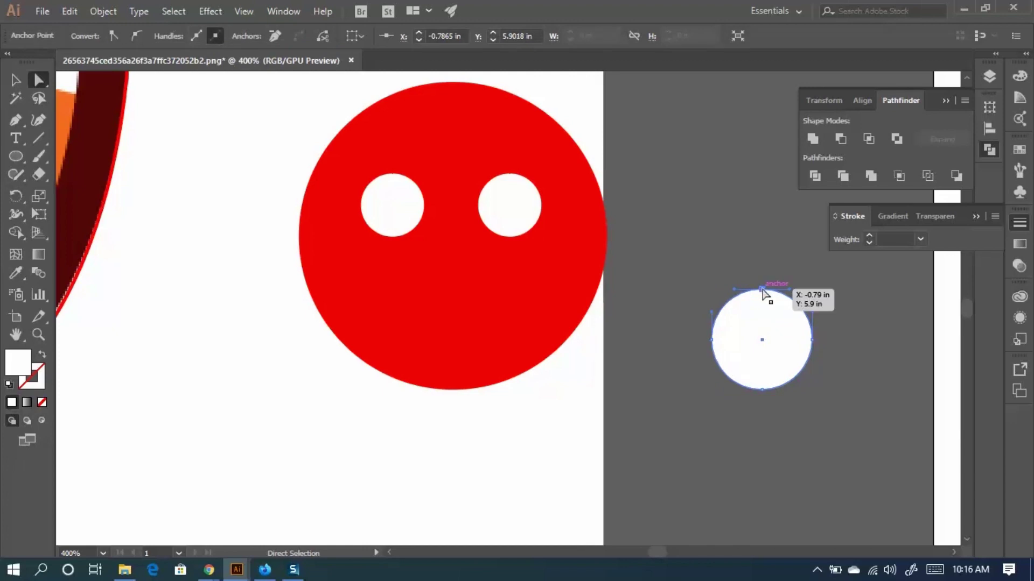
pyautogui.click(763, 291)
pyautogui.click(764, 291)
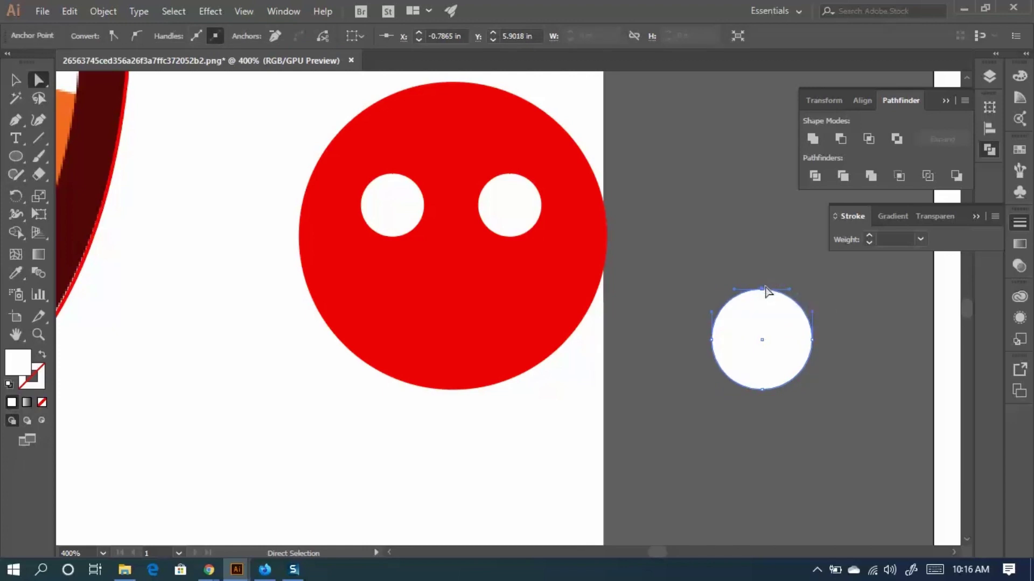
pyautogui.click(764, 291)
pyautogui.click(761, 291)
pyautogui.click(763, 291)
pyautogui.press('Delete')
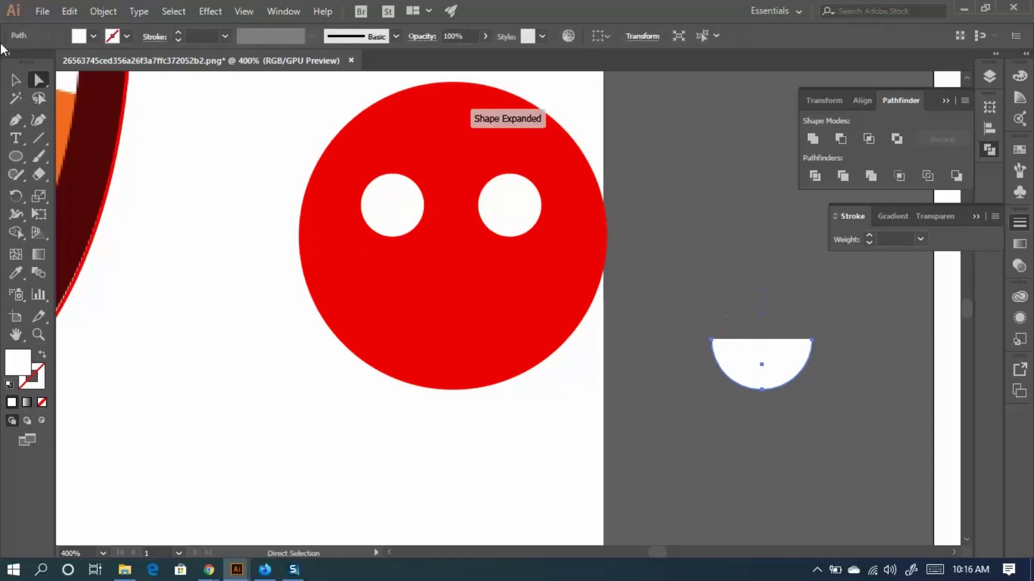
pyautogui.click(15, 80)
pyautogui.click(853, 423)
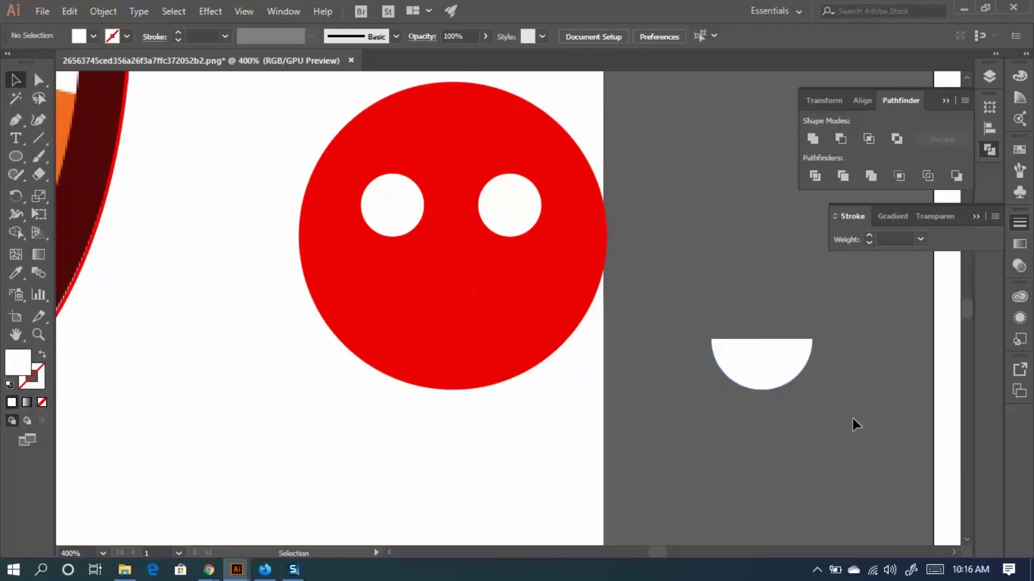
# Place the white half circle on the red circle as a mouth, enlarge it, centre it below the eyes, and deselect it.
pyautogui.moveTo(779, 383); pyautogui.dragTo(459, 273)
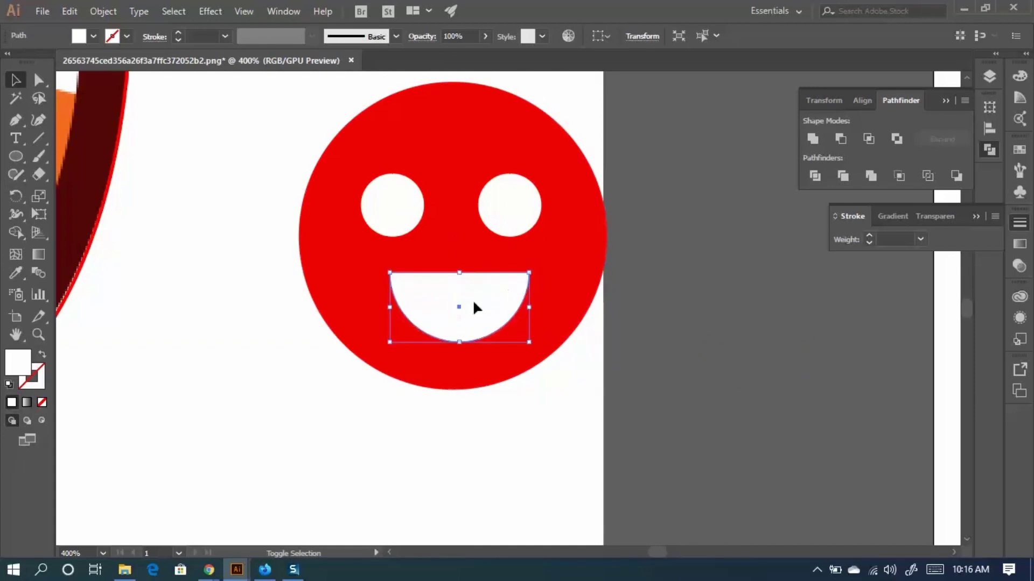
pyautogui.moveTo(478, 306); pyautogui.dragTo(471, 305)
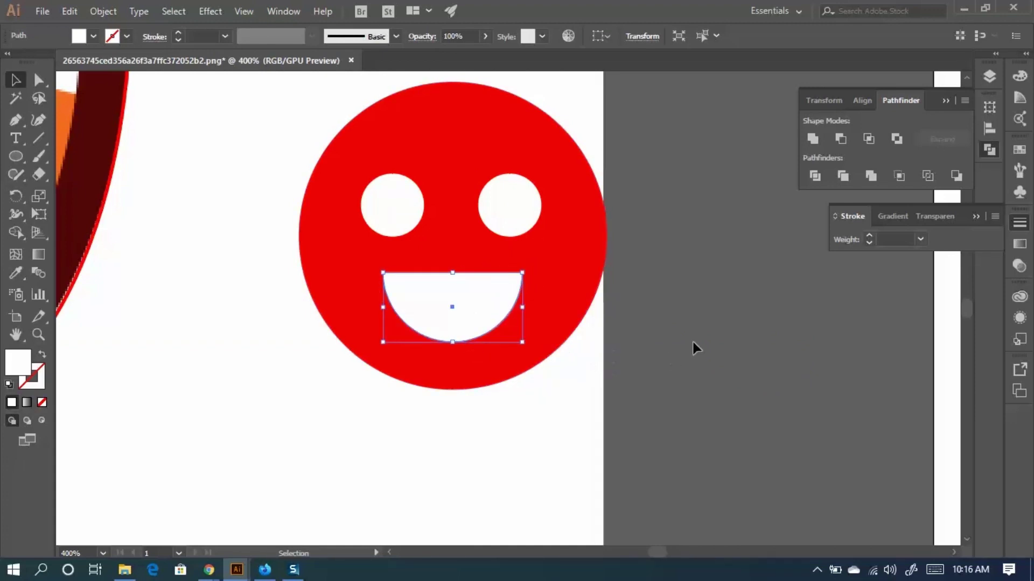
pyautogui.scroll(-2, 693, 340)
pyautogui.click(661, 456)
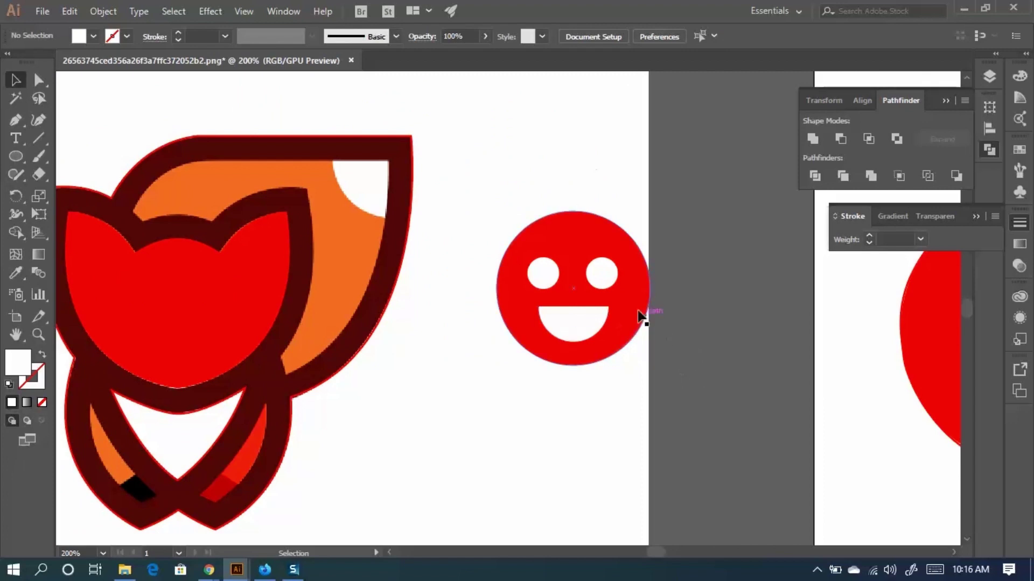
# Select all parts of the smiley face, move them onto the gray canvas between the two artboards, and deselect them.
pyautogui.moveTo(643, 358); pyautogui.dragTo(504, 194)
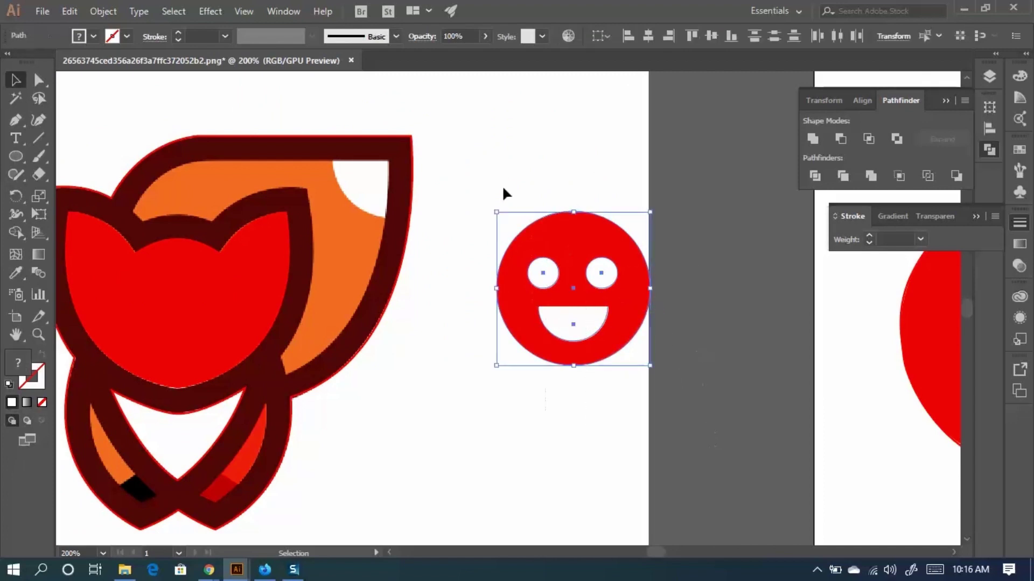
pyautogui.moveTo(598, 267); pyautogui.dragTo(642, 313)
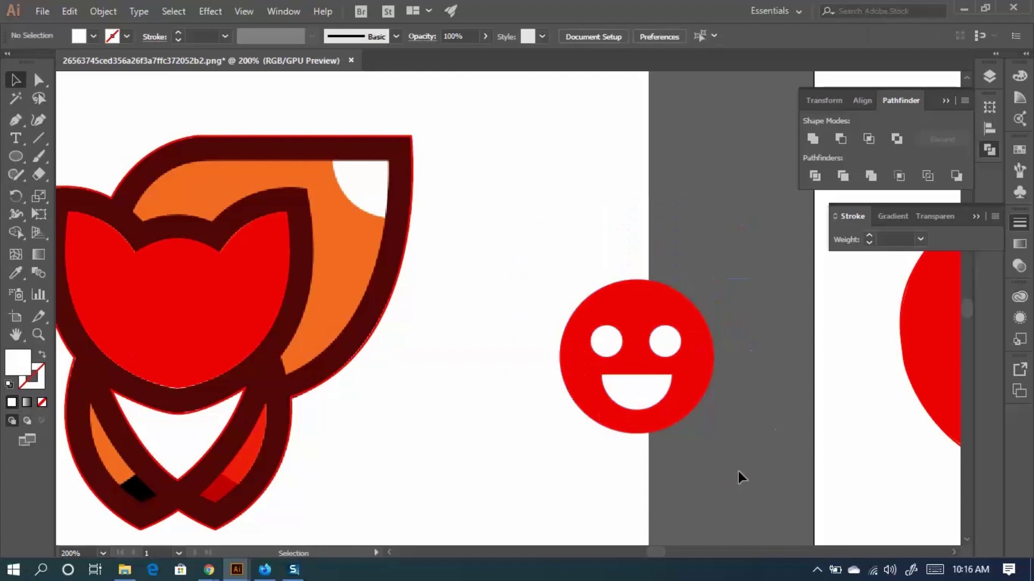
pyautogui.moveTo(738, 474); pyautogui.dragTo(541, 251)
pyautogui.moveTo(630, 336); pyautogui.dragTo(727, 267)
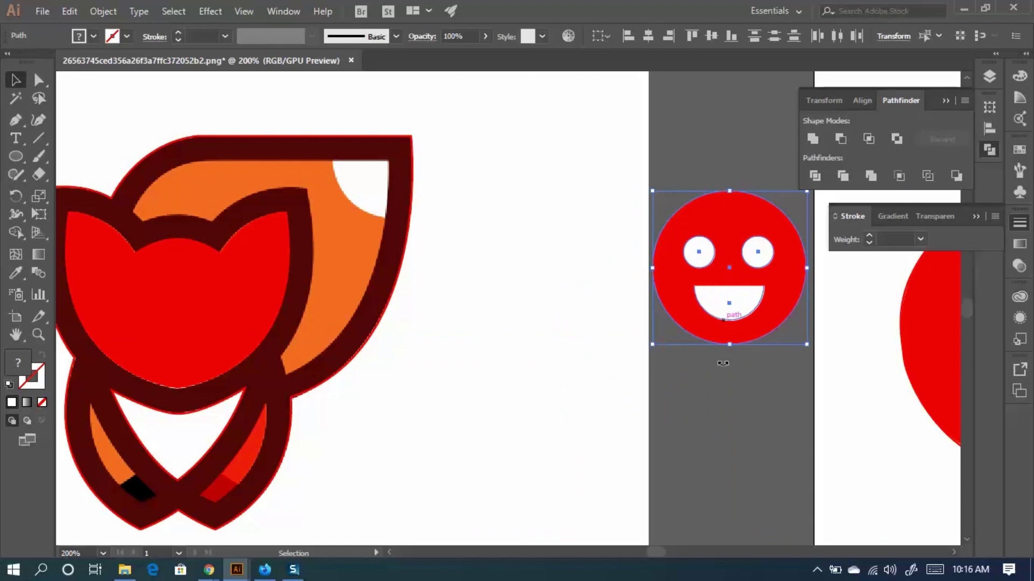
pyautogui.click(742, 399)
# Try moving the mouth off the ungrouped face, and undo the move.
pyautogui.moveTo(702, 403); pyautogui.dragTo(695, 423)
pyautogui.hotkey('ctrl', 'z')
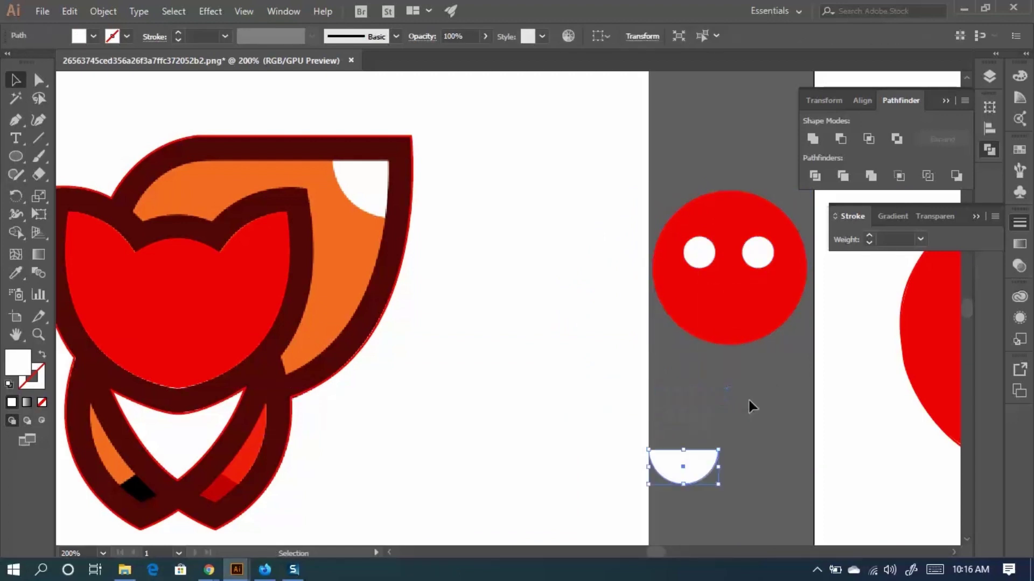
pyautogui.hotkey('ctrl', 'z')
pyautogui.click(783, 357)
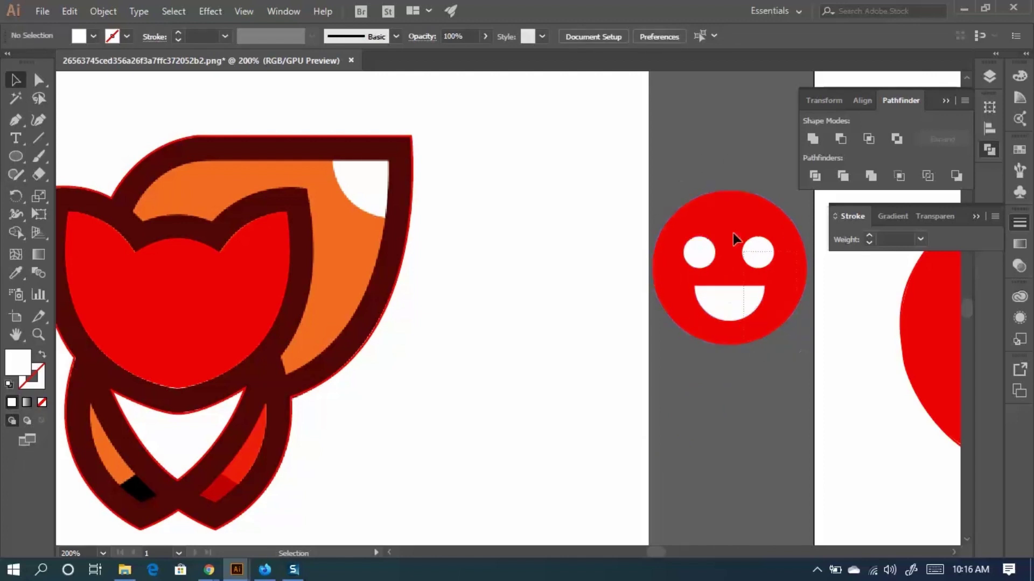
# Select the red circle, both eyes and the mouth, group them into one object, and deselect the group.
pyautogui.moveTo(725, 226); pyautogui.dragTo(710, 189)
pyautogui.rightClick(709, 184)
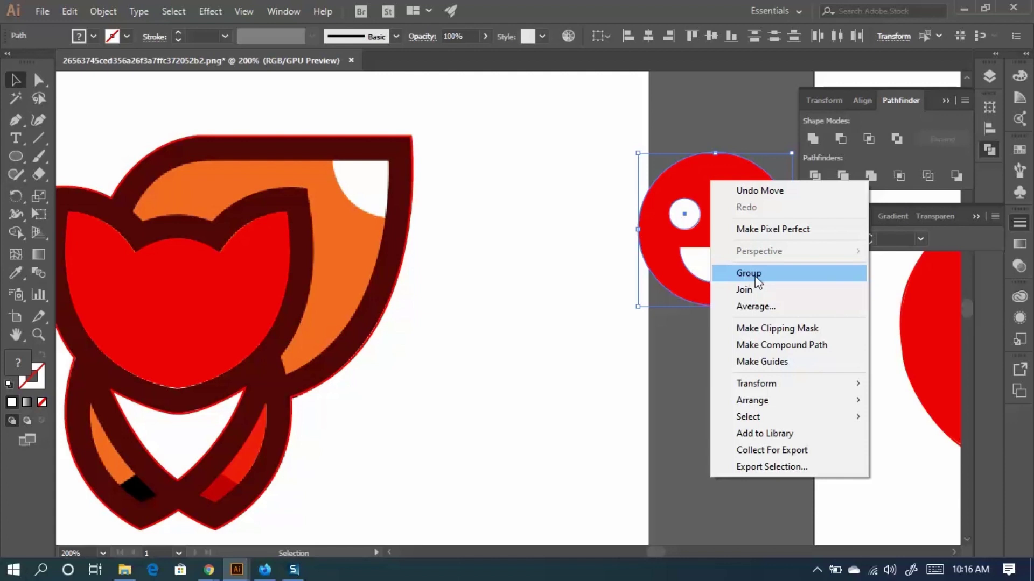
pyautogui.click(758, 280)
pyautogui.click(738, 387)
# Move the grouped smiley face onto the gray canvas above the fox artwork's artboard.
pyautogui.moveTo(714, 253); pyautogui.dragTo(727, 333)
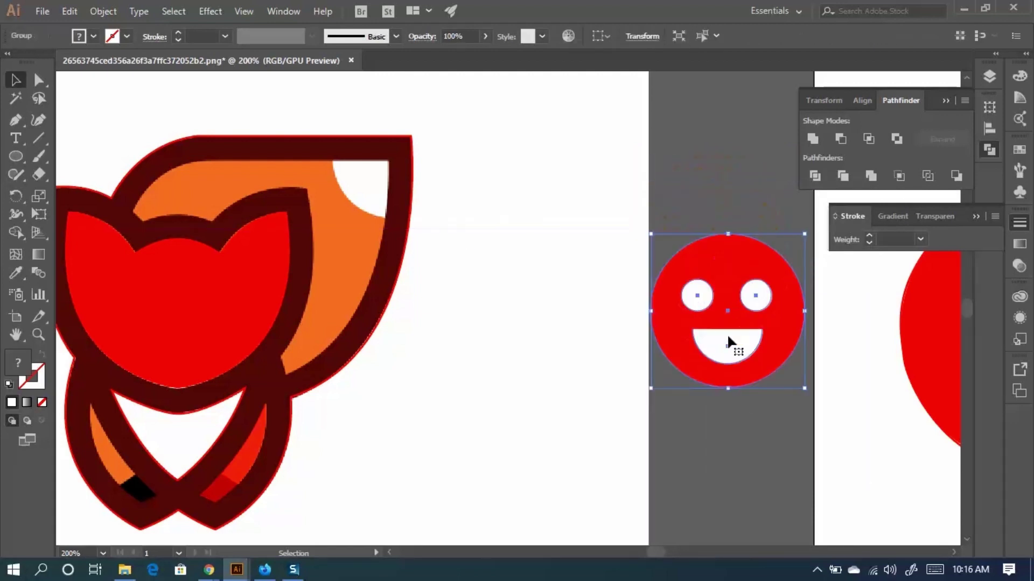
pyautogui.hotkey('ctrl', '-')
pyautogui.hotkey('ctrl', '-')
pyautogui.moveTo(610, 386); pyautogui.dragTo(564, 169)
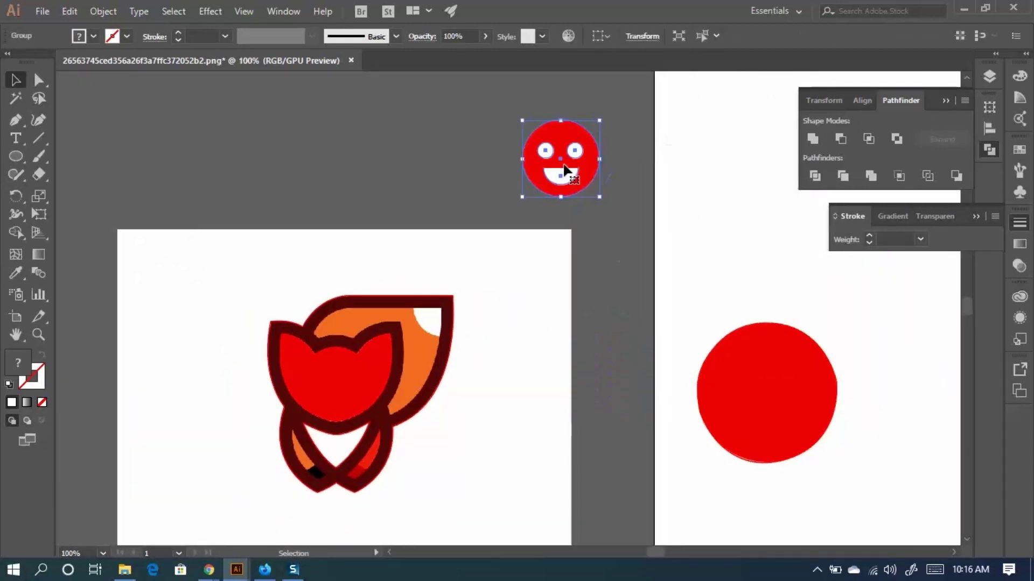
# Reposition the grouped smiley face several times on the gray canvas to demonstrate that its parts move together.
pyautogui.hotkey('ctrl', '+')
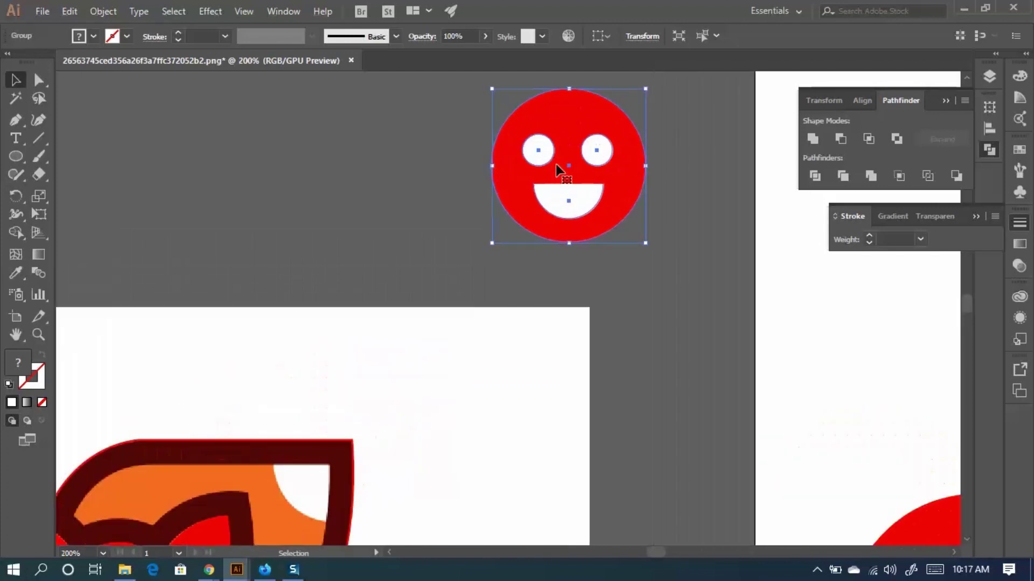
pyautogui.moveTo(525, 162); pyautogui.dragTo(563, 165)
pyautogui.click(623, 238)
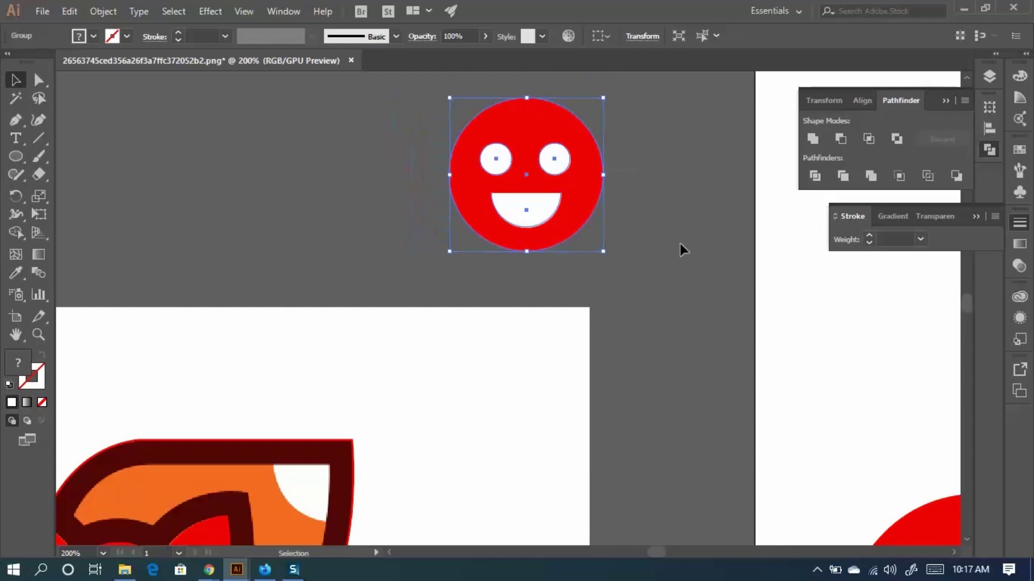
pyautogui.click(683, 247)
pyautogui.moveTo(476, 178); pyautogui.dragTo(302, 188)
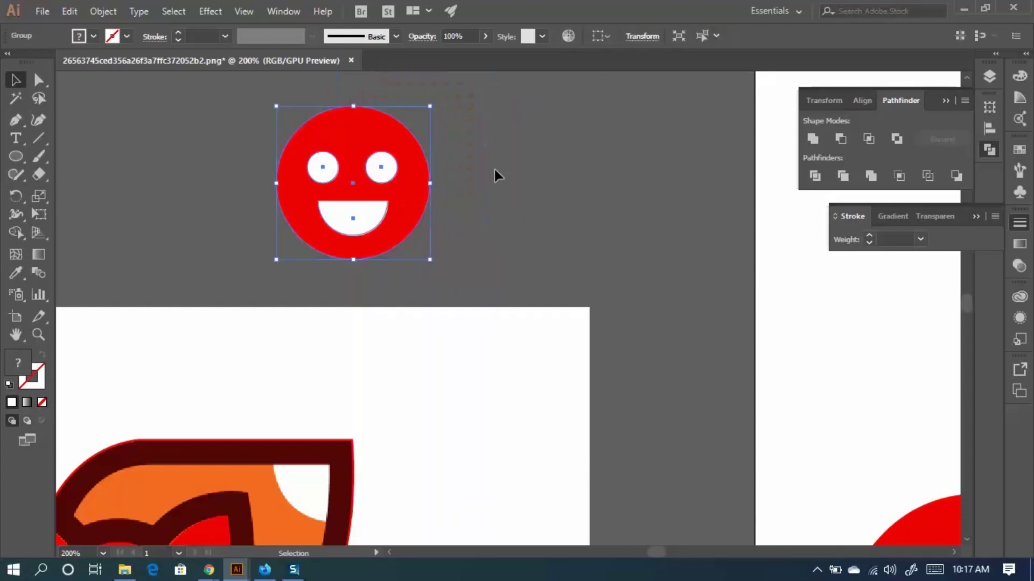
pyautogui.moveTo(384, 139); pyautogui.dragTo(668, 202)
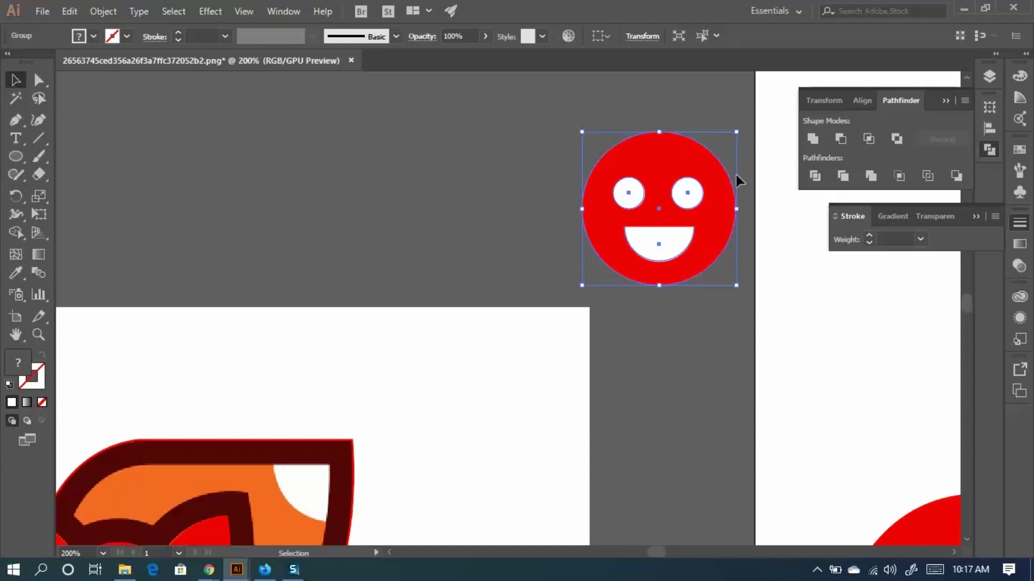
pyautogui.moveTo(683, 192); pyautogui.dragTo(612, 222)
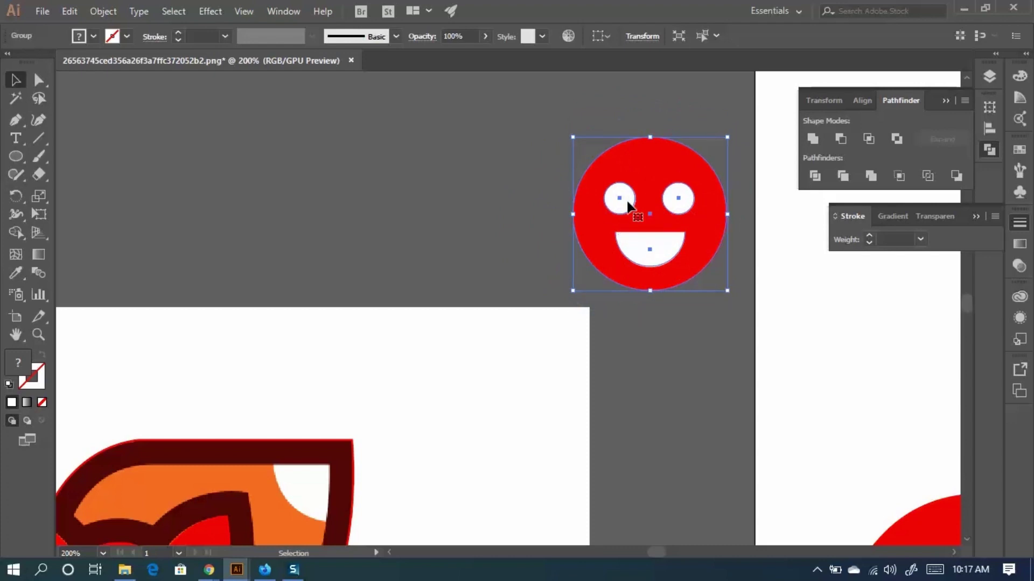
pyautogui.moveTo(644, 199); pyautogui.dragTo(597, 183)
# Ungroup the smiley face and deselect its parts.
pyautogui.rightClick(663, 174)
pyautogui.rightClick(596, 182)
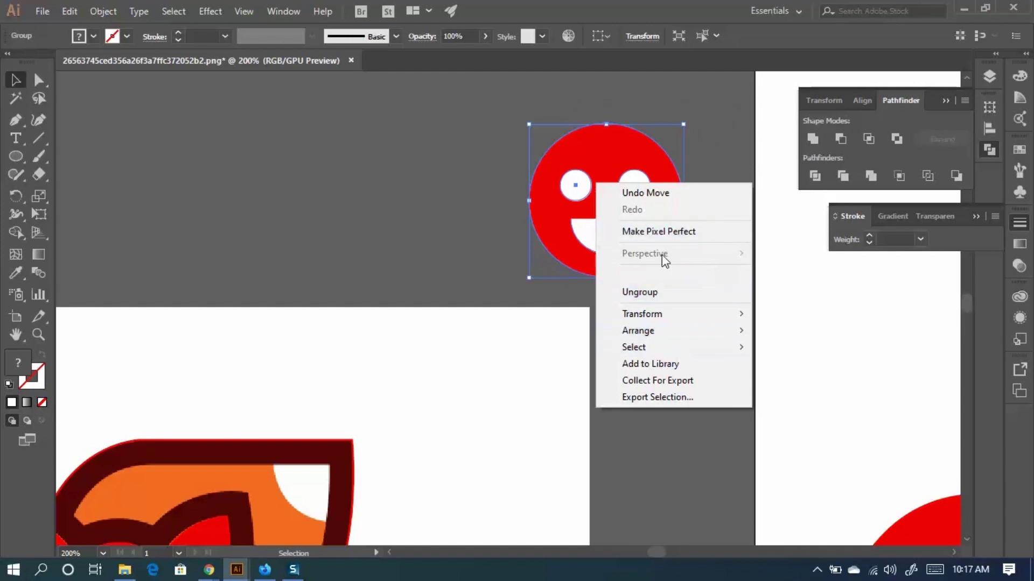
pyautogui.click(476, 177)
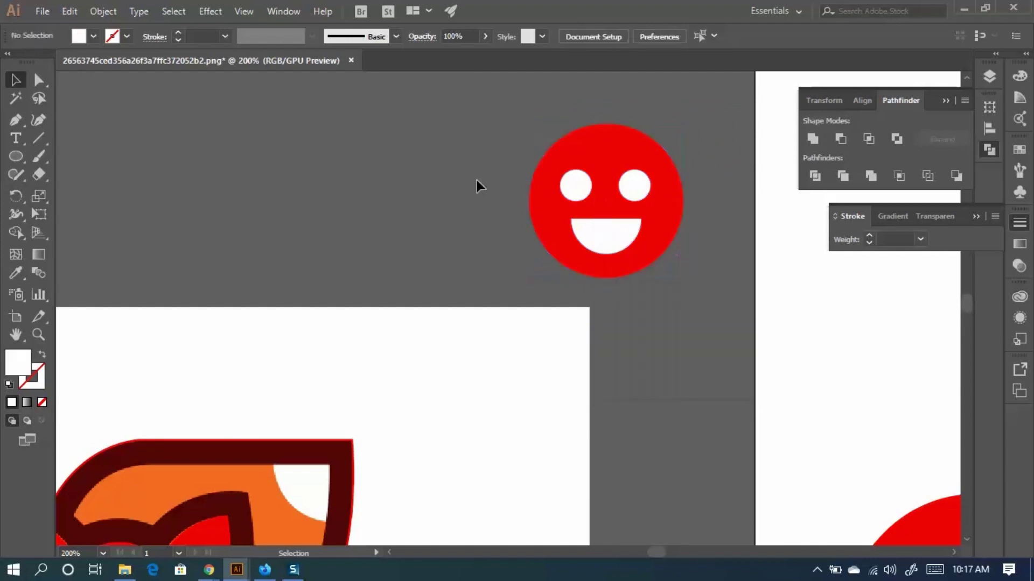
pyautogui.click(603, 201)
pyautogui.rightClick(602, 196)
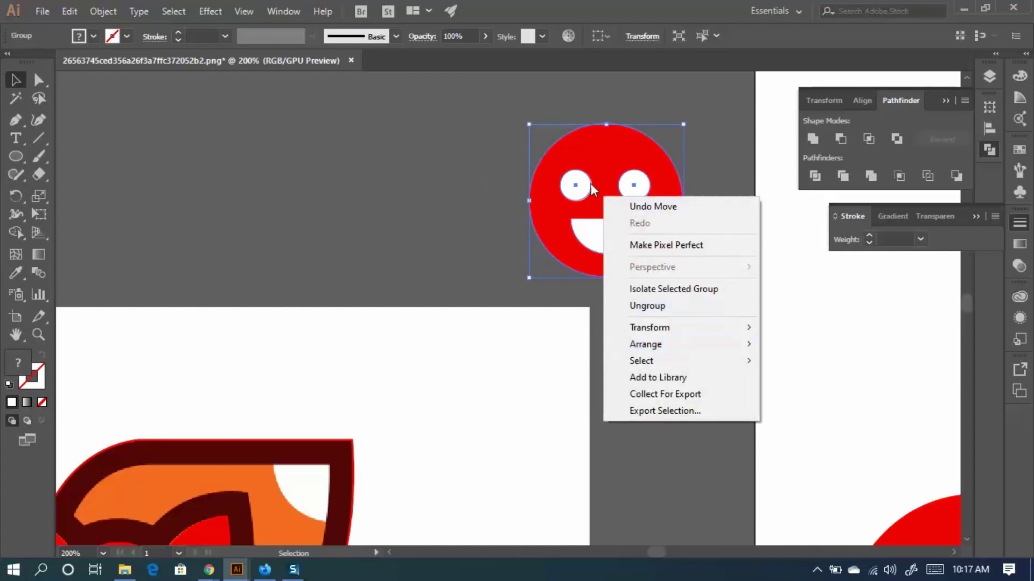
pyautogui.click(651, 306)
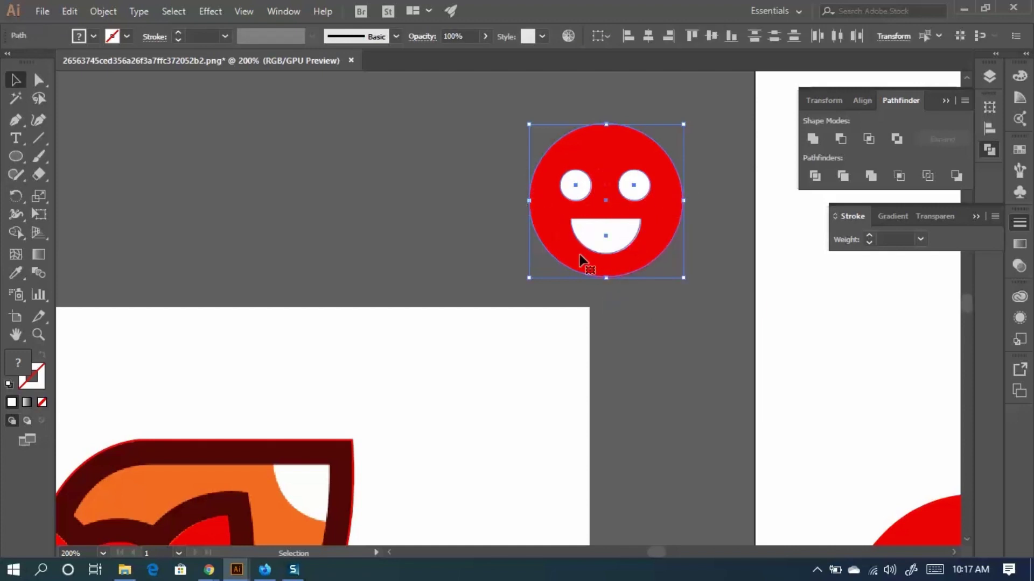
pyautogui.click(461, 172)
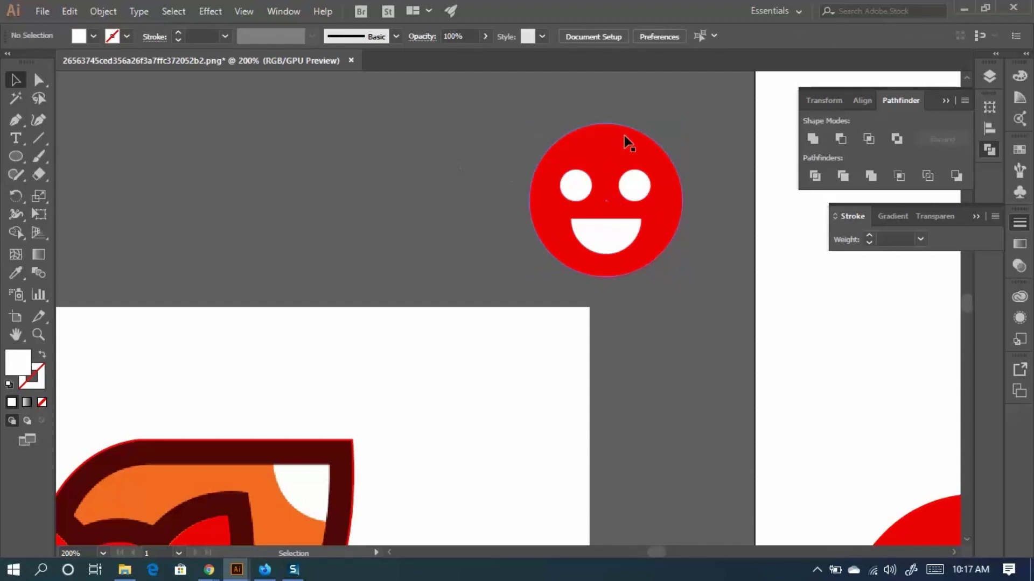
# Move both eyes and the mouth separately off the red circle onto the surrounding gray canvas.
pyautogui.moveTo(580, 190); pyautogui.dragTo(429, 166)
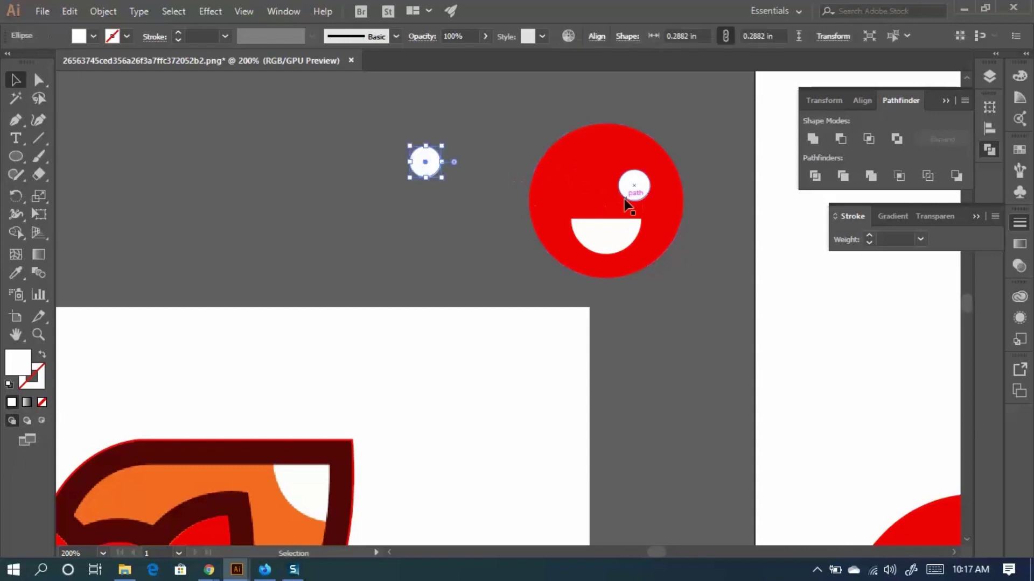
pyautogui.moveTo(630, 194); pyautogui.dragTo(693, 111)
pyautogui.moveTo(615, 227); pyautogui.dragTo(493, 95)
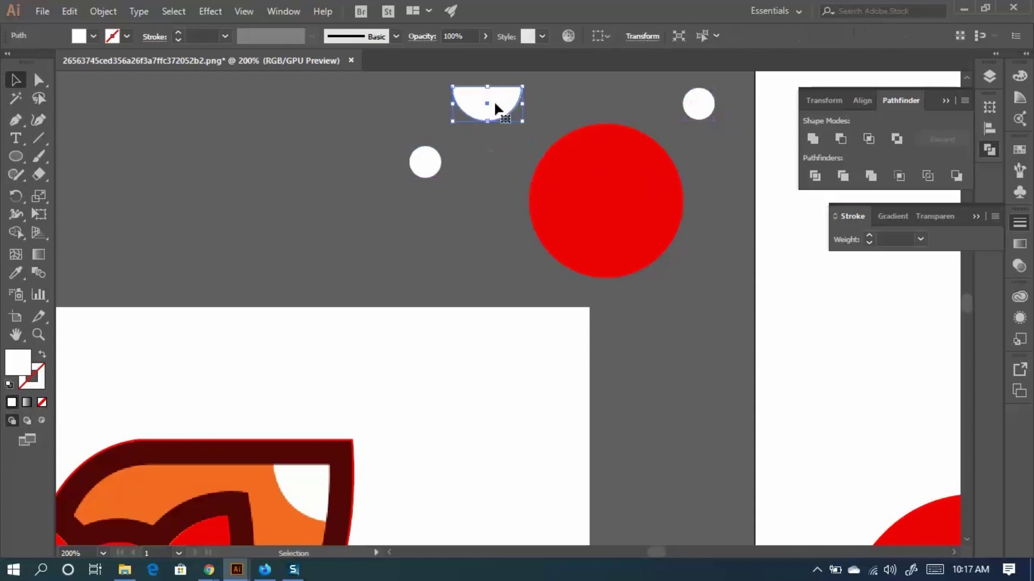
pyautogui.hotkey('ctrl', 'a')
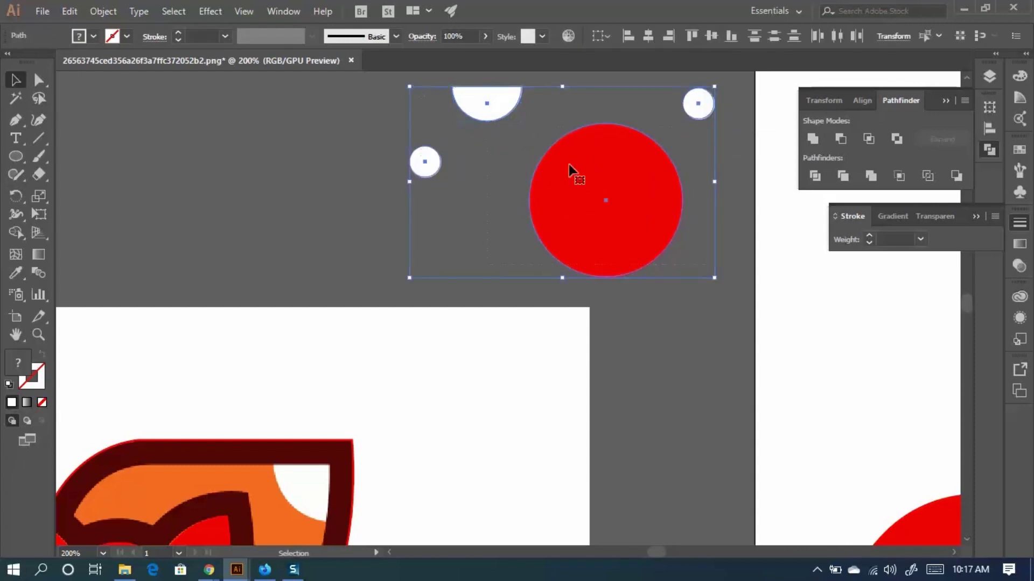
pyautogui.rightClick(589, 171)
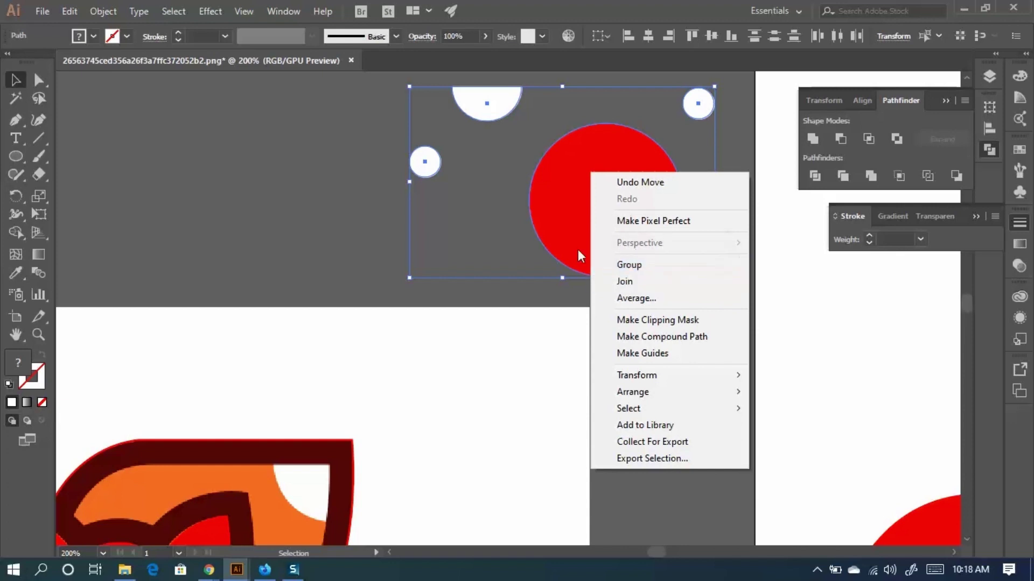
pyautogui.click(365, 218)
# Ungroup the two-piece red stripe on the fox's right-hand leg and deselect its pieces.
pyautogui.scroll(-2, 391, 273)
pyautogui.scroll(-2, 394, 281)
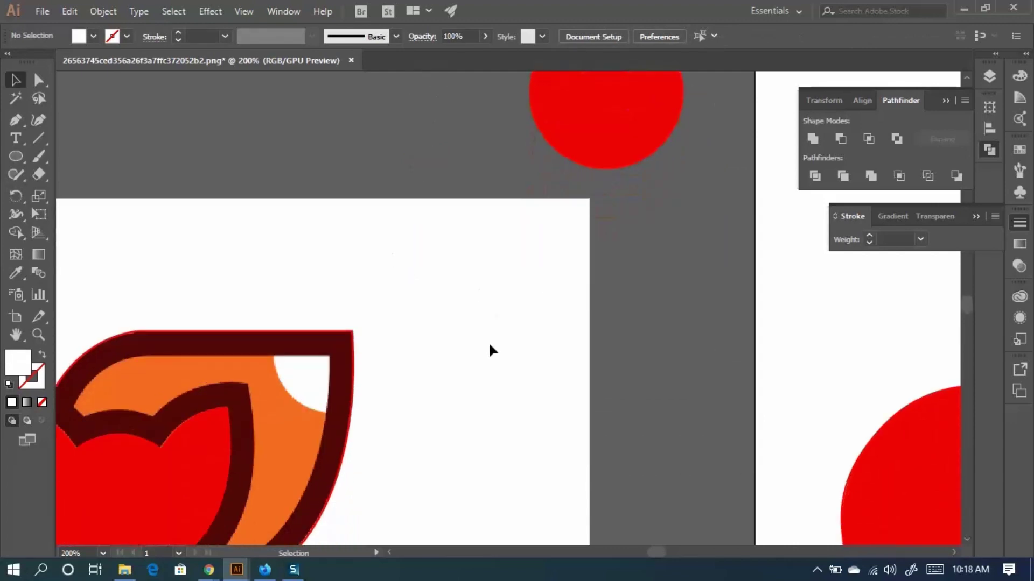
pyautogui.moveTo(457, 387); pyautogui.dragTo(565, 177)
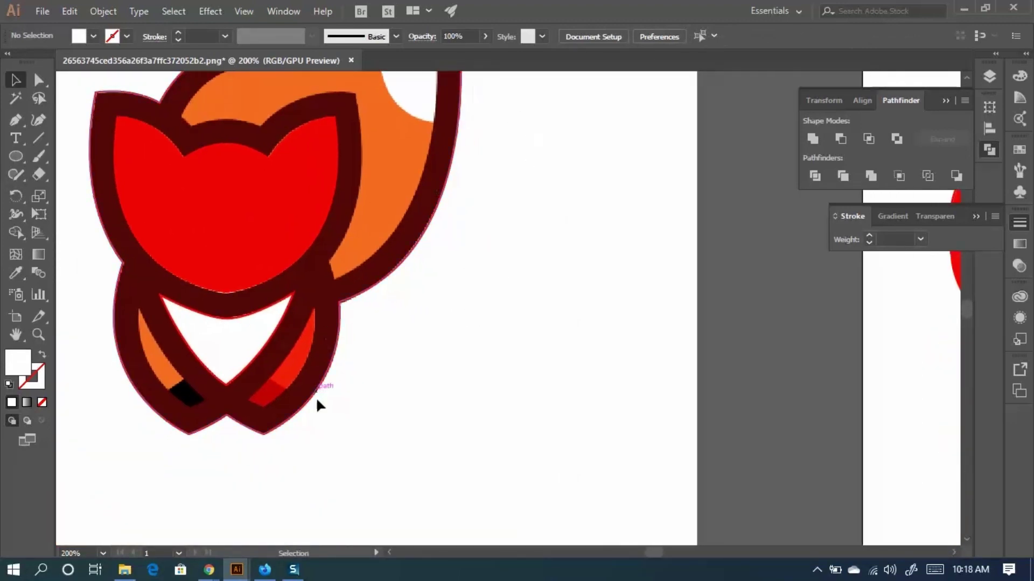
pyautogui.scroll(2, 278, 398)
pyautogui.scroll(1, 248, 422)
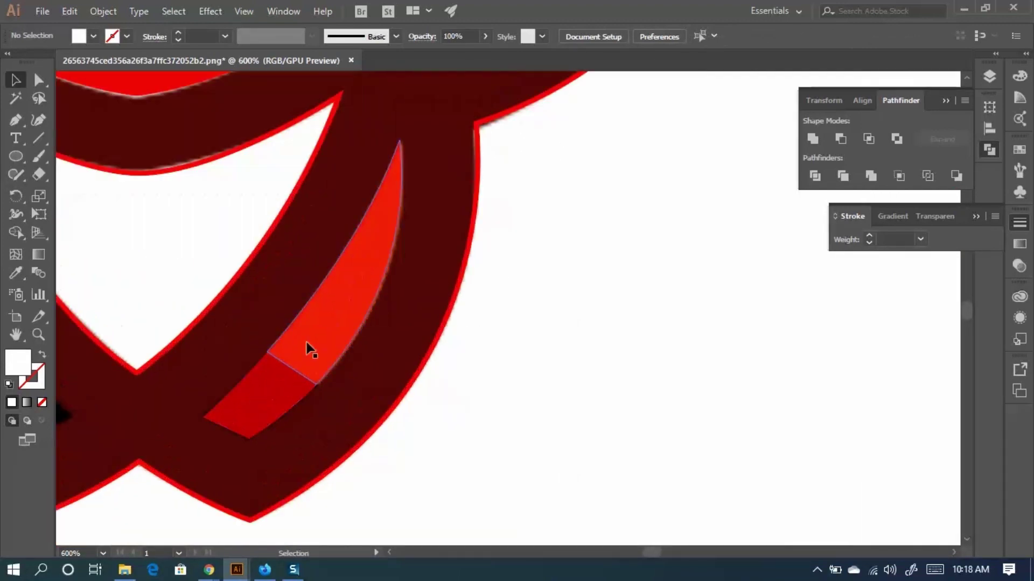
pyautogui.click(285, 371)
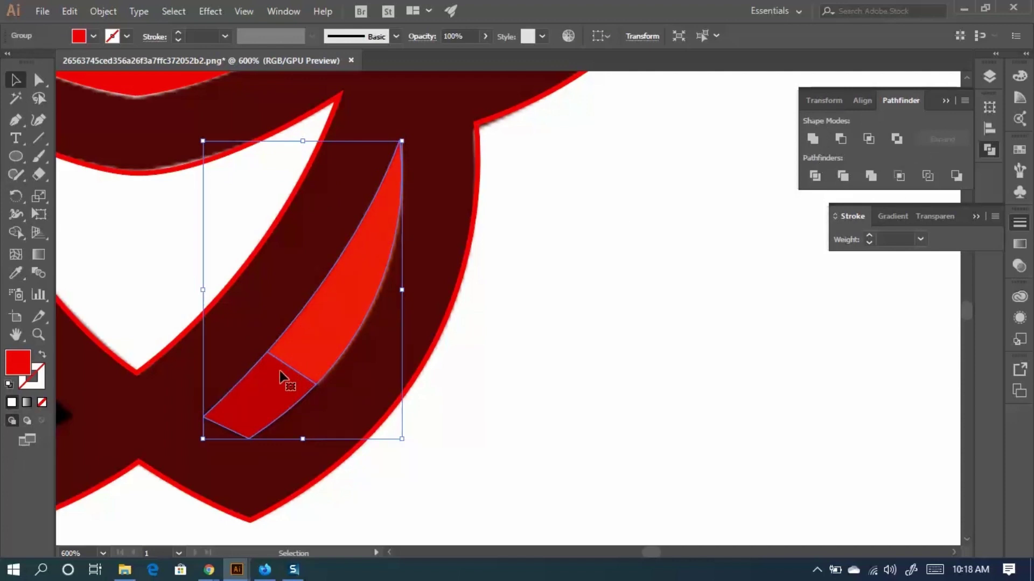
pyautogui.rightClick(290, 350)
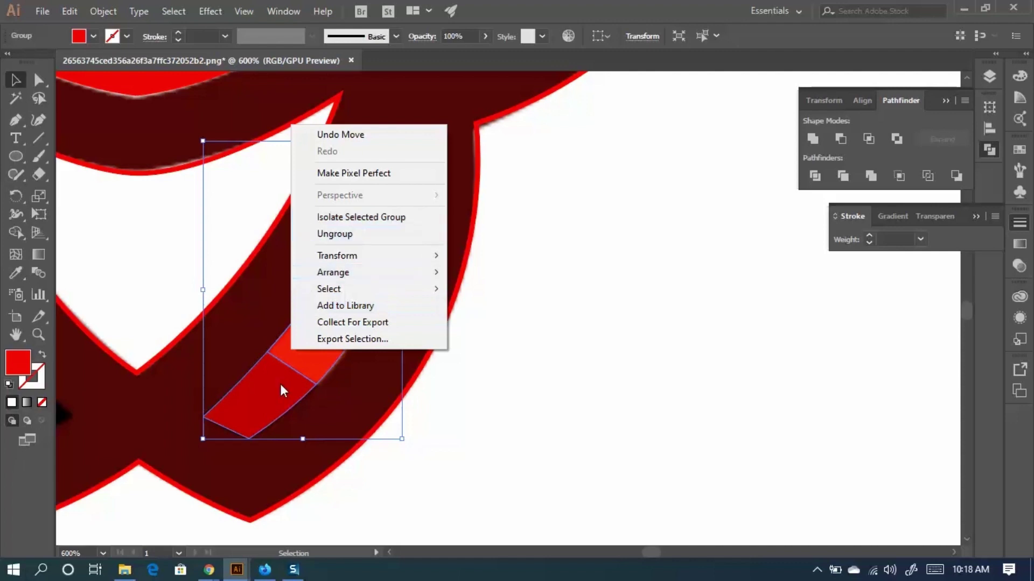
pyautogui.click(352, 234)
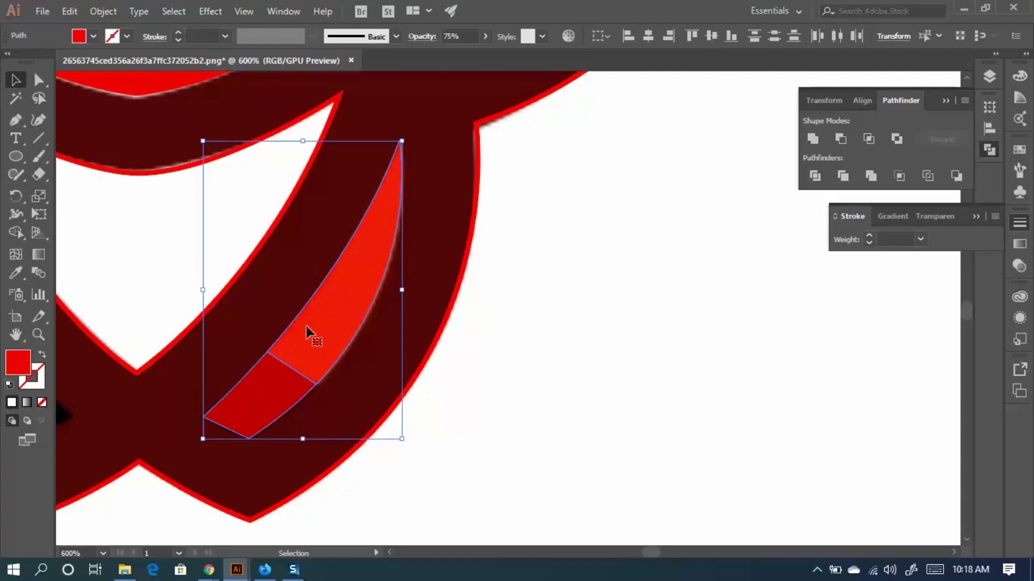
pyautogui.click(634, 282)
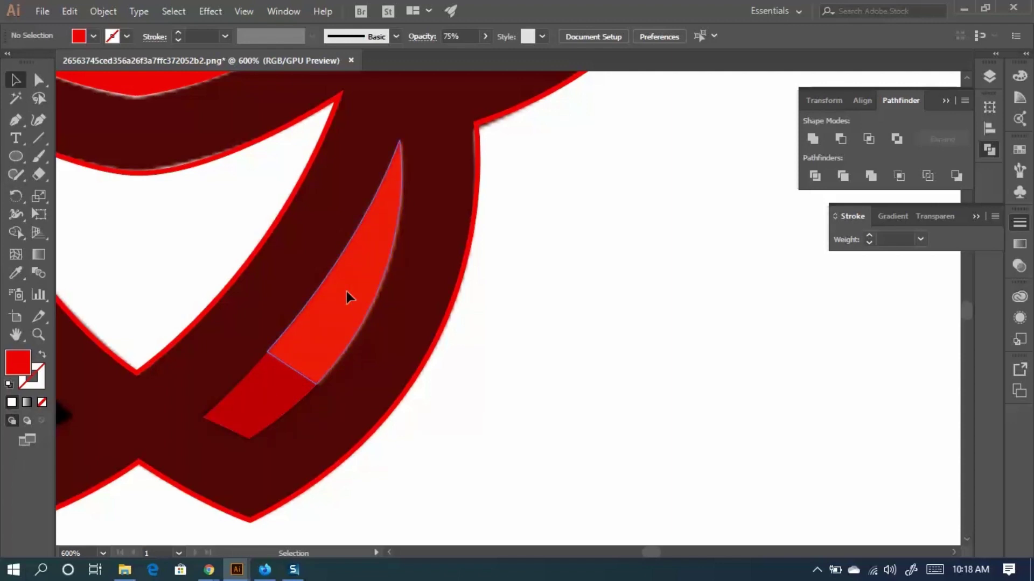
# Try moving the stripe's upper and lower pieces separately onto the white area beside the leg, and undo both moves.
pyautogui.moveTo(346, 292); pyautogui.dragTo(663, 266)
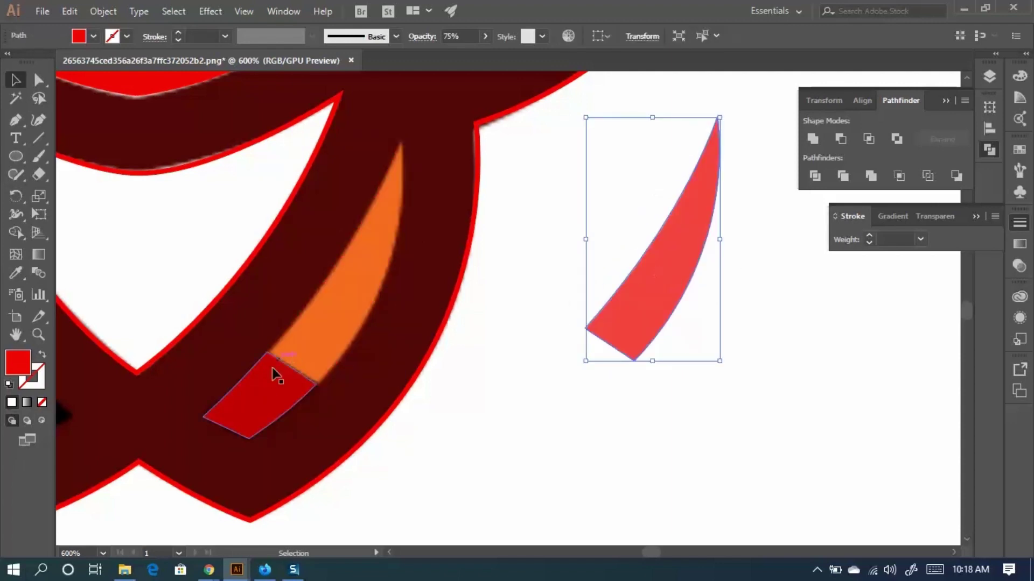
pyautogui.moveTo(266, 397); pyautogui.dragTo(734, 425)
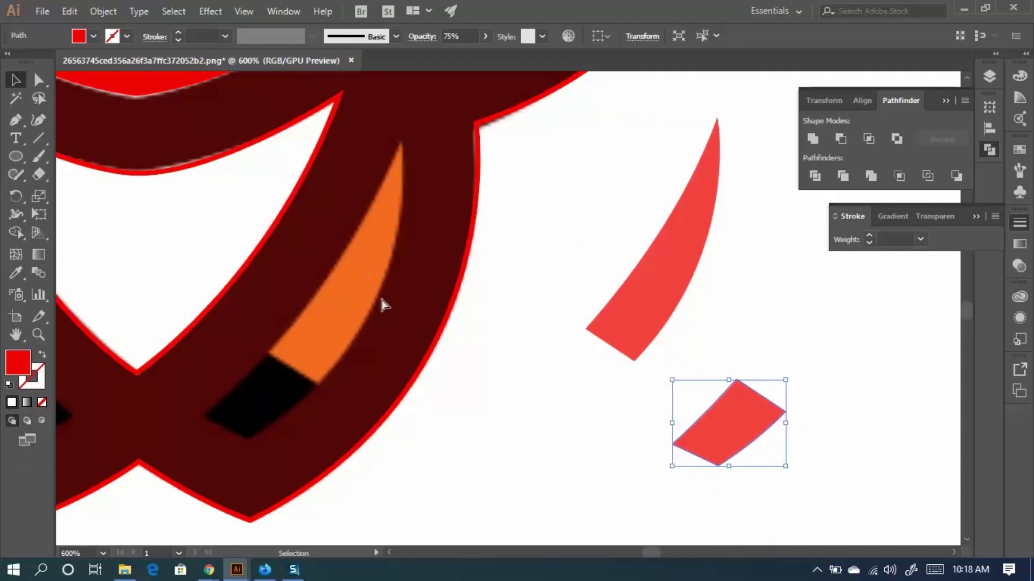
pyautogui.hotkey('ctrl', 'z')
pyautogui.hotkey('ctrl', 'z')
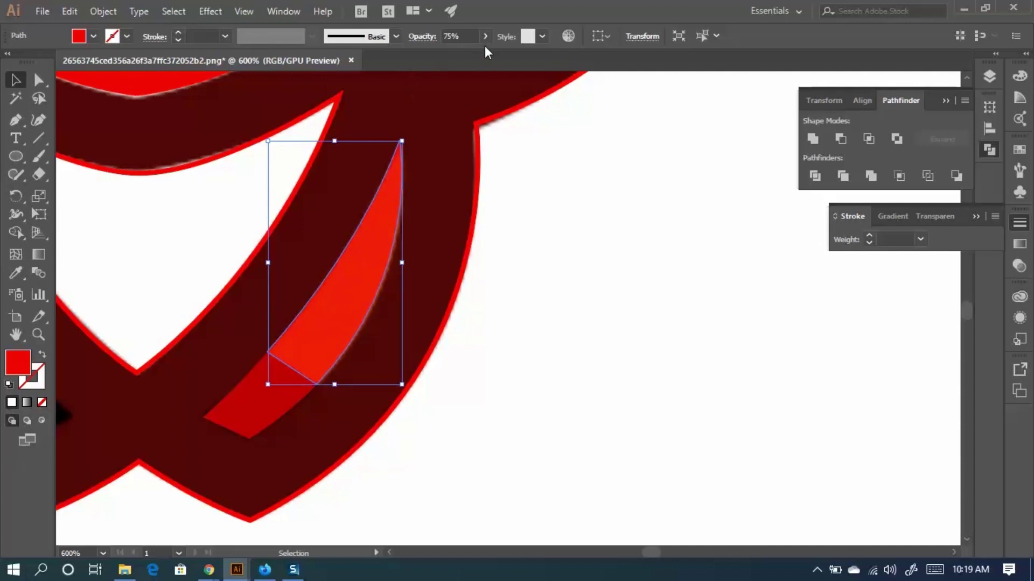
# Set the upper stripe piece to 100% opacity and fill the lower piece with black sampled from the reference stripe's tip.
pyautogui.click(538, 285)
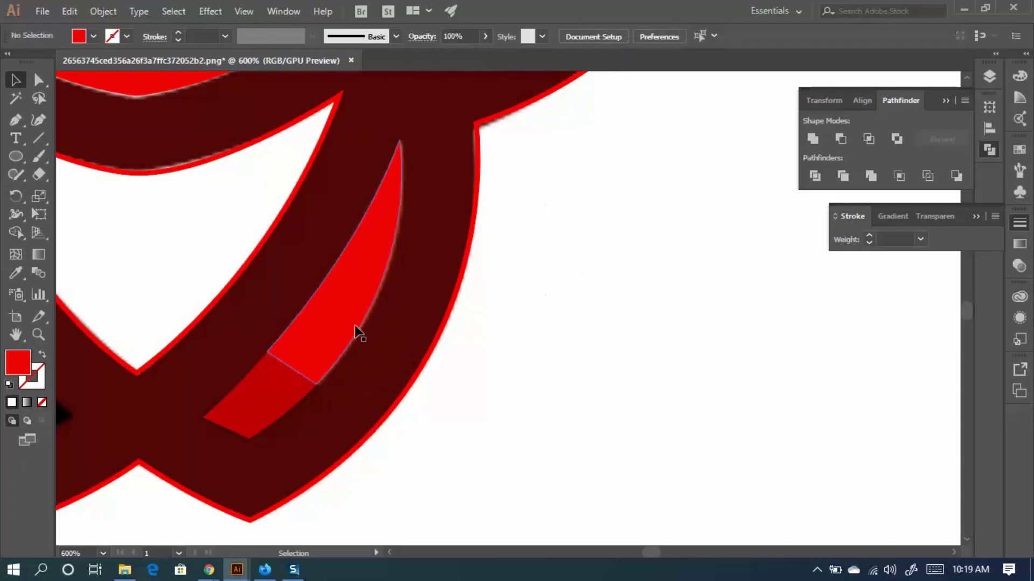
pyautogui.click(266, 397)
pyautogui.moveTo(224, 296); pyautogui.dragTo(563, 184)
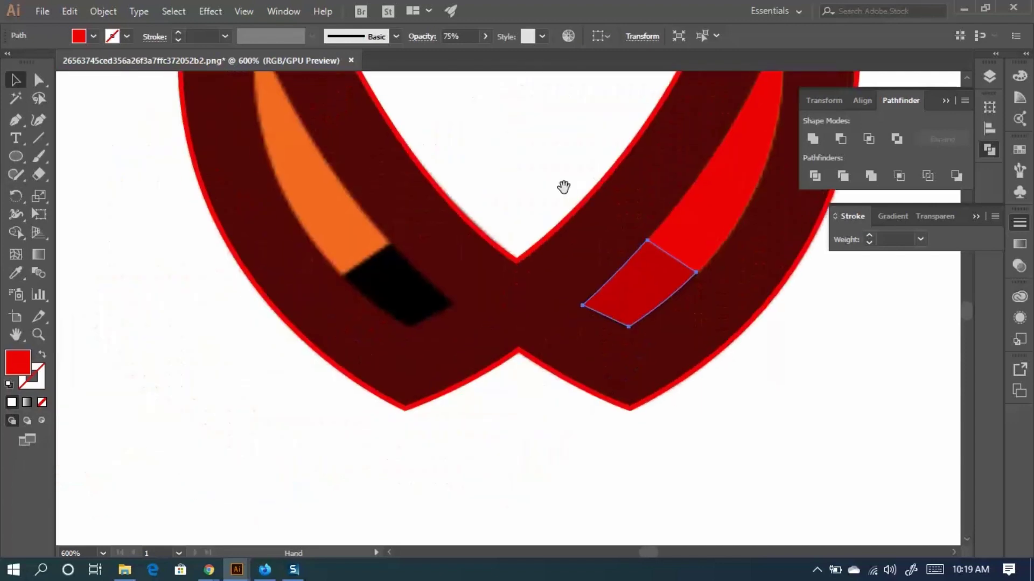
pyautogui.click(14, 272)
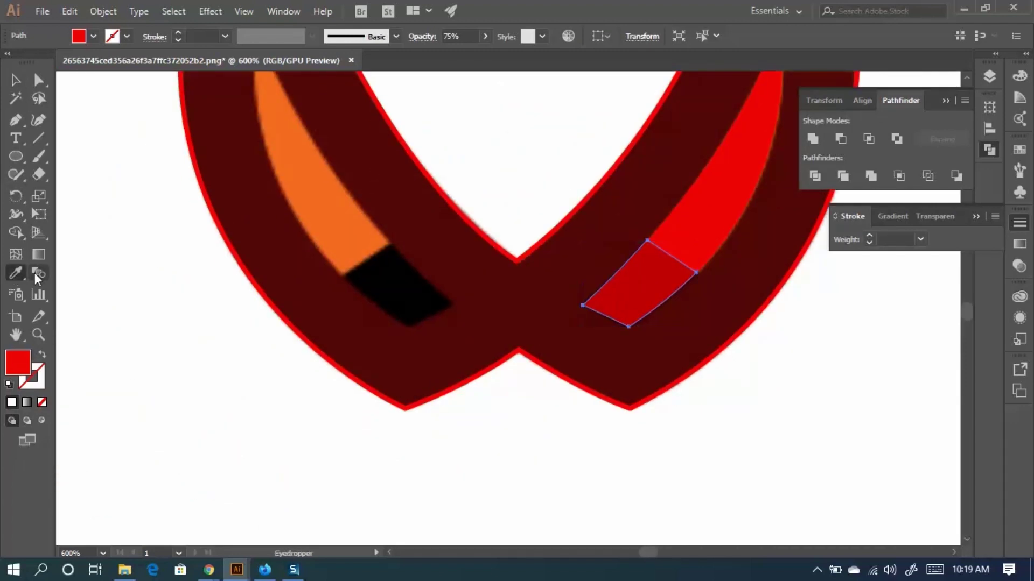
pyautogui.click(413, 273)
pyautogui.click(15, 80)
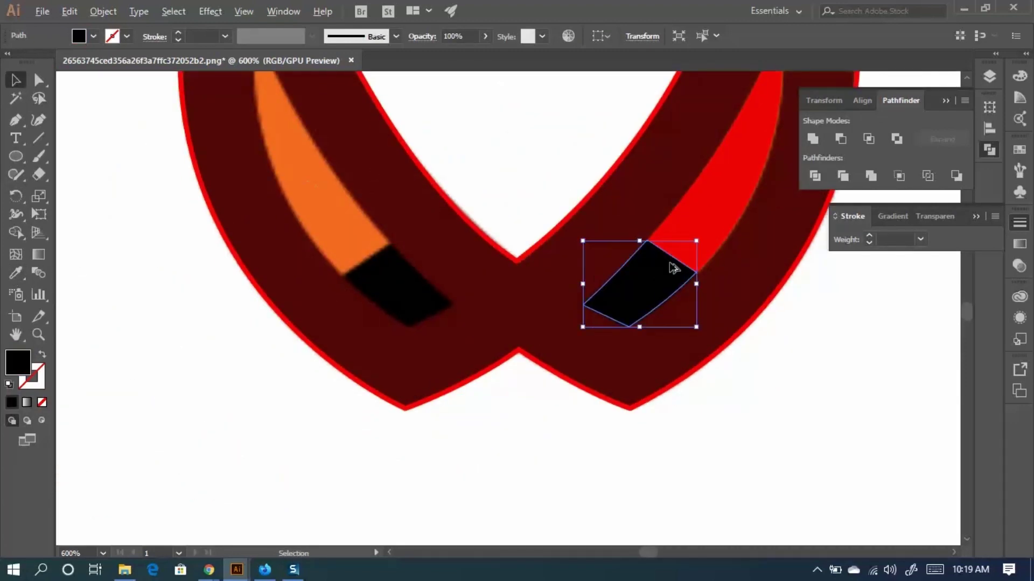
# Group the red and black pieces of the right-hand leg's stripe.
pyautogui.scroll(-1, 673, 267)
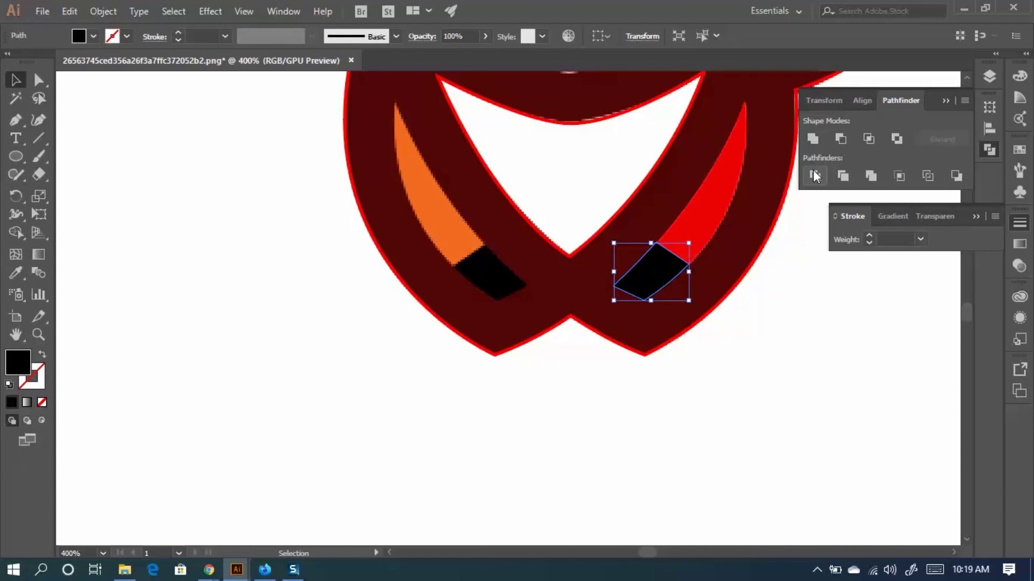
pyautogui.moveTo(607, 215); pyautogui.dragTo(452, 265)
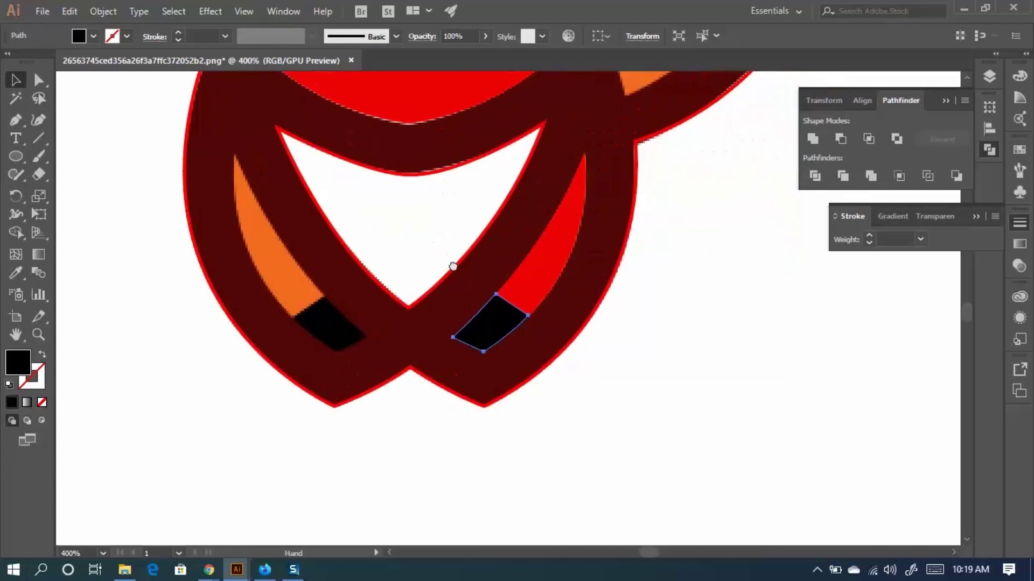
pyautogui.keyDown('shift'); pyautogui.click(556, 256); pyautogui.keyUp('shift')
pyautogui.rightClick(547, 282)
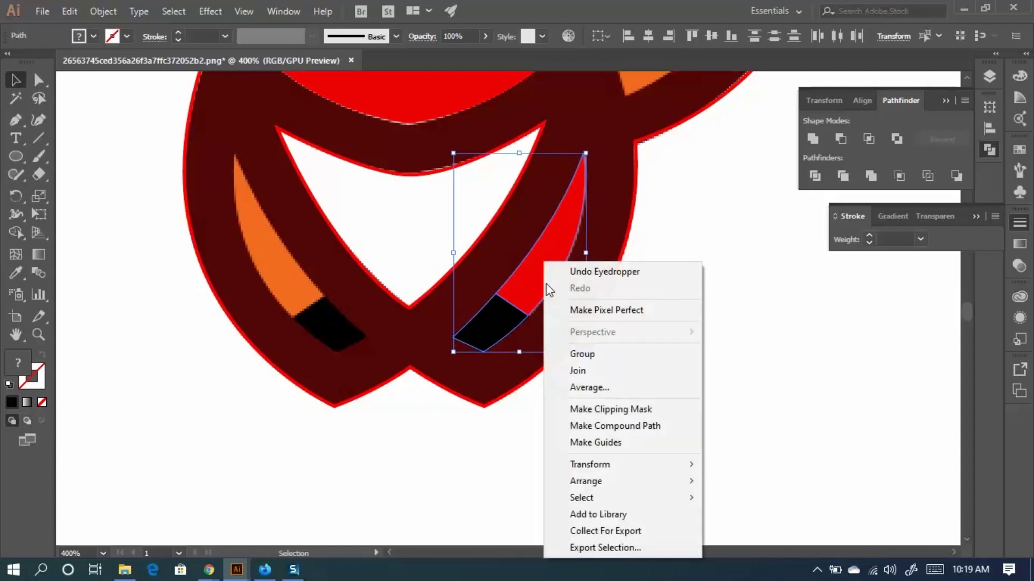
pyautogui.click(587, 354)
pyautogui.click(705, 357)
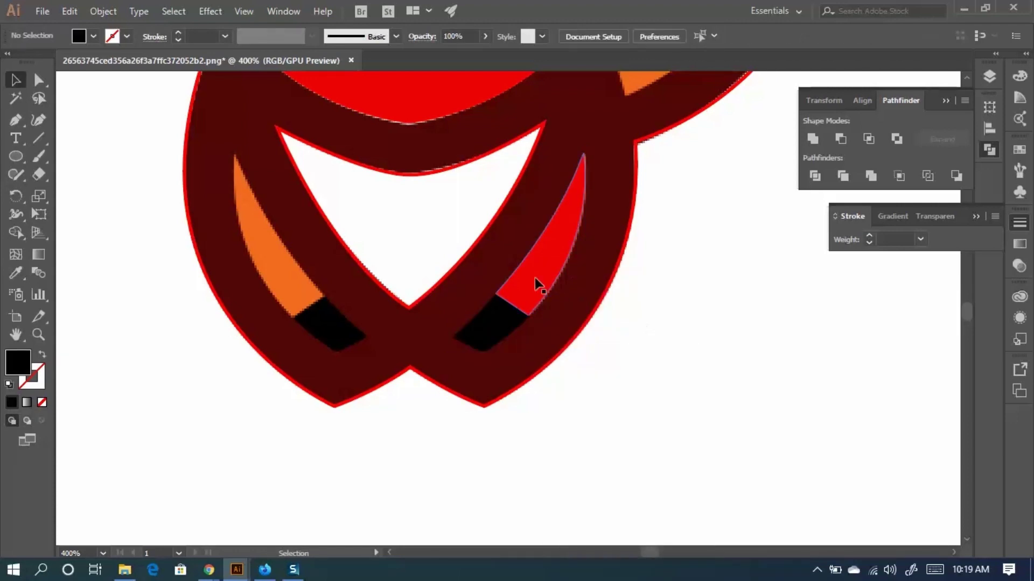
# Reflect a copy of the grouped stripe across the vertical axis and place it over the left-hand leg's orange-and-black stripe.
pyautogui.click(535, 279)
pyautogui.rightClick(535, 279)
pyautogui.moveTo(589, 421)
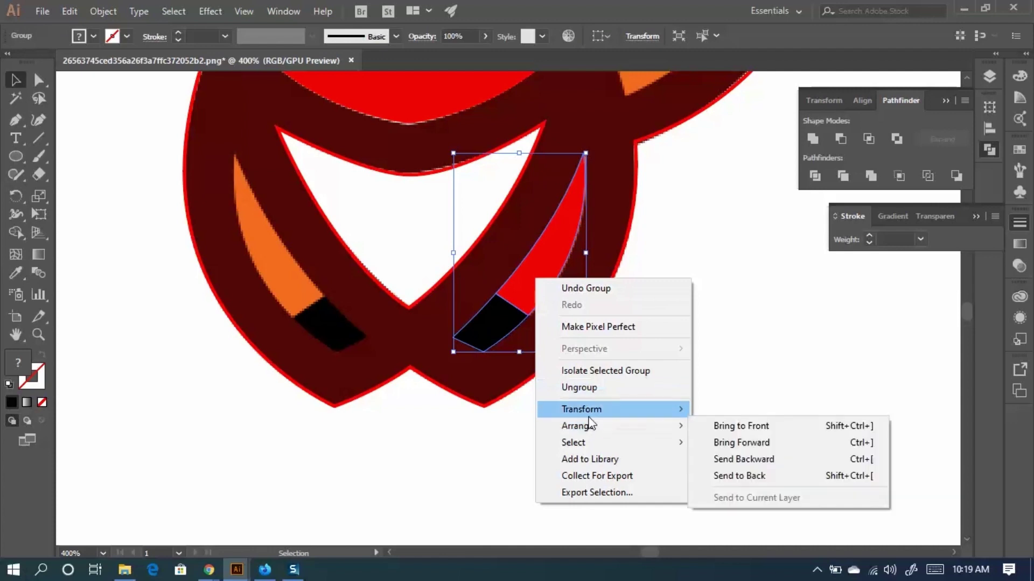
pyautogui.click(732, 464)
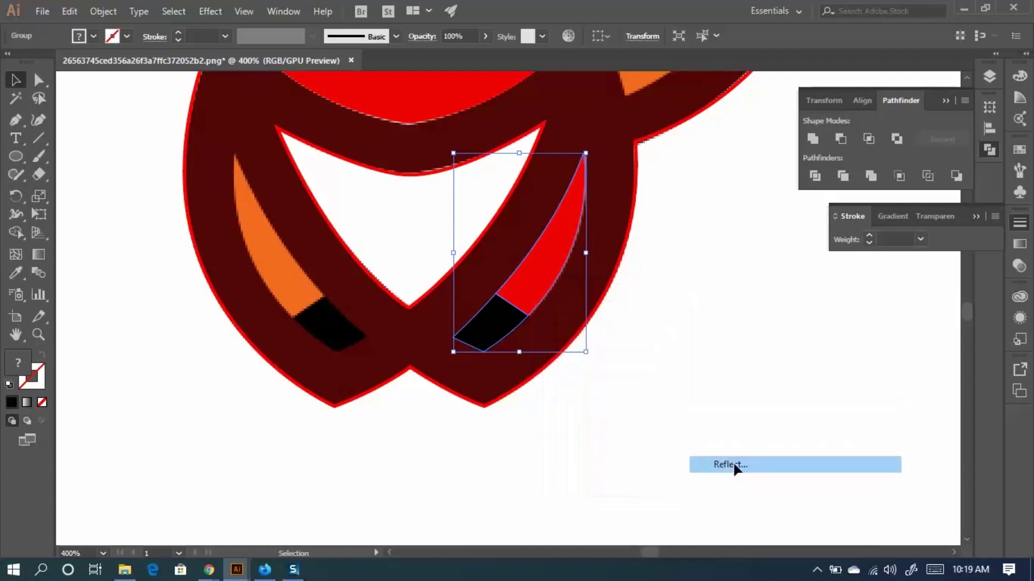
pyautogui.click(235, 378)
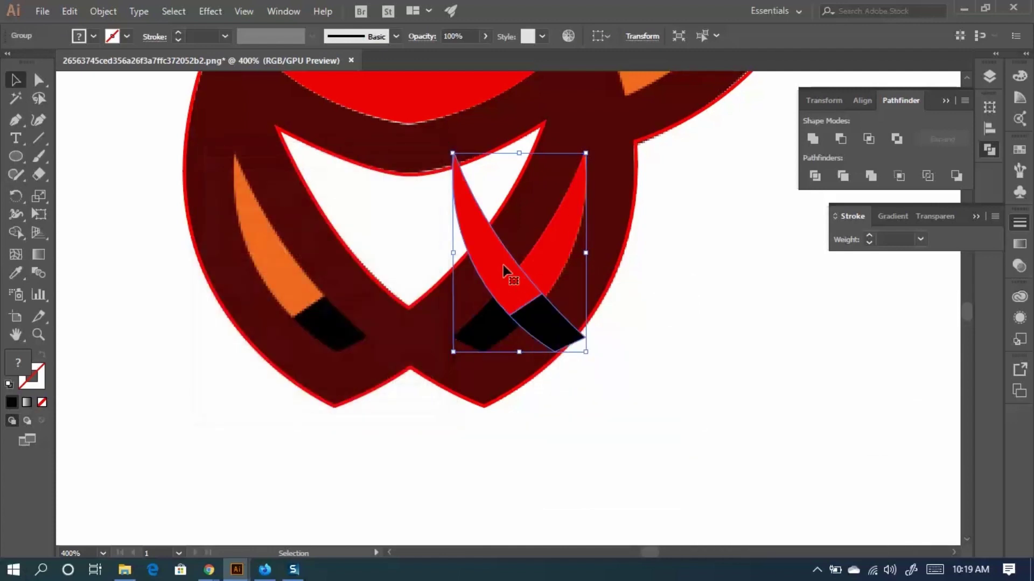
pyautogui.moveTo(505, 270); pyautogui.dragTo(277, 279)
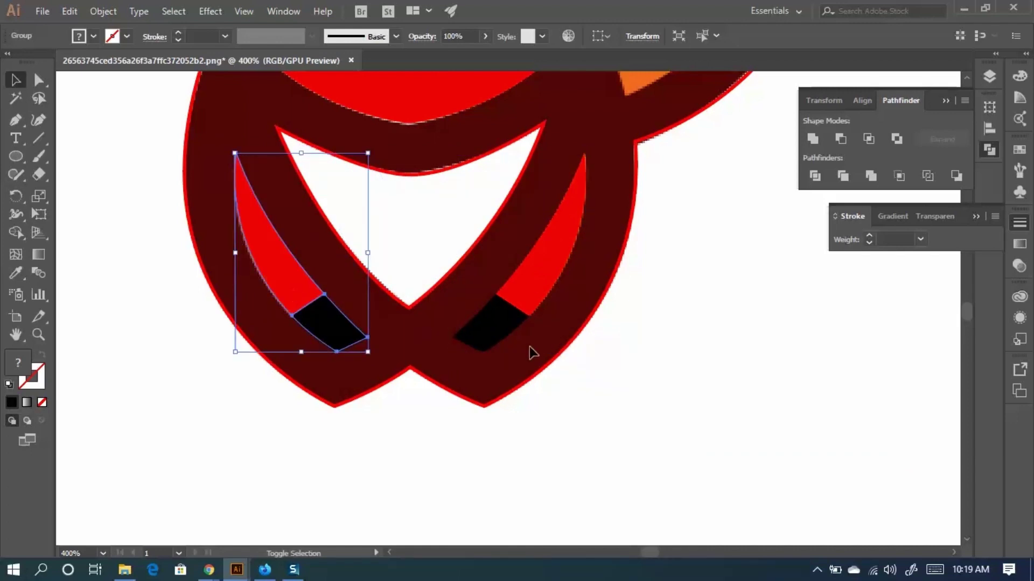
# Fine-tune the mirrored stripe's position so its edges line up with the left-hand leg's reference stripe.
pyautogui.click(780, 325)
pyautogui.scroll(2, 213, 234)
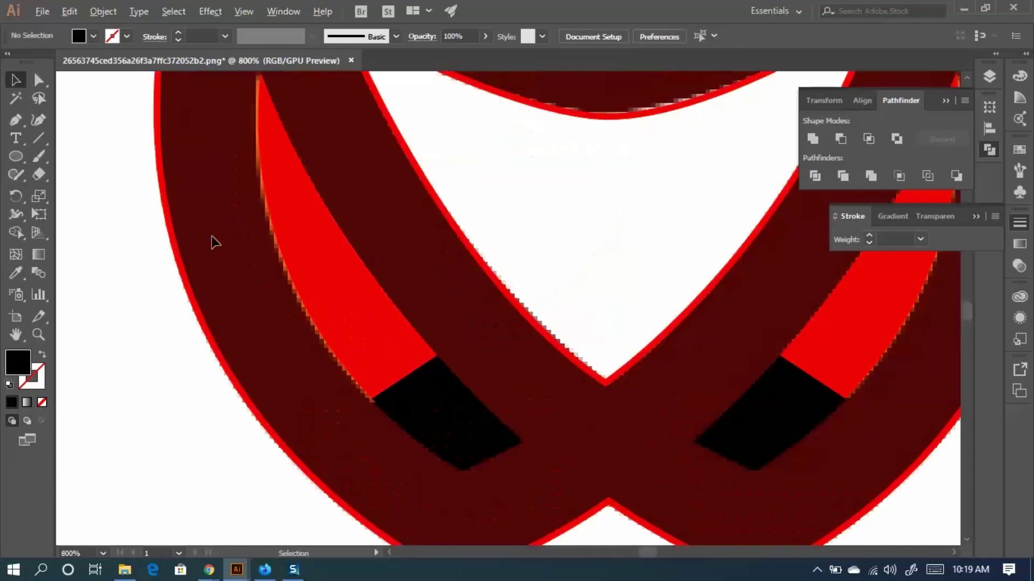
pyautogui.click(309, 243)
pyautogui.moveTo(319, 252); pyautogui.dragTo(315, 258)
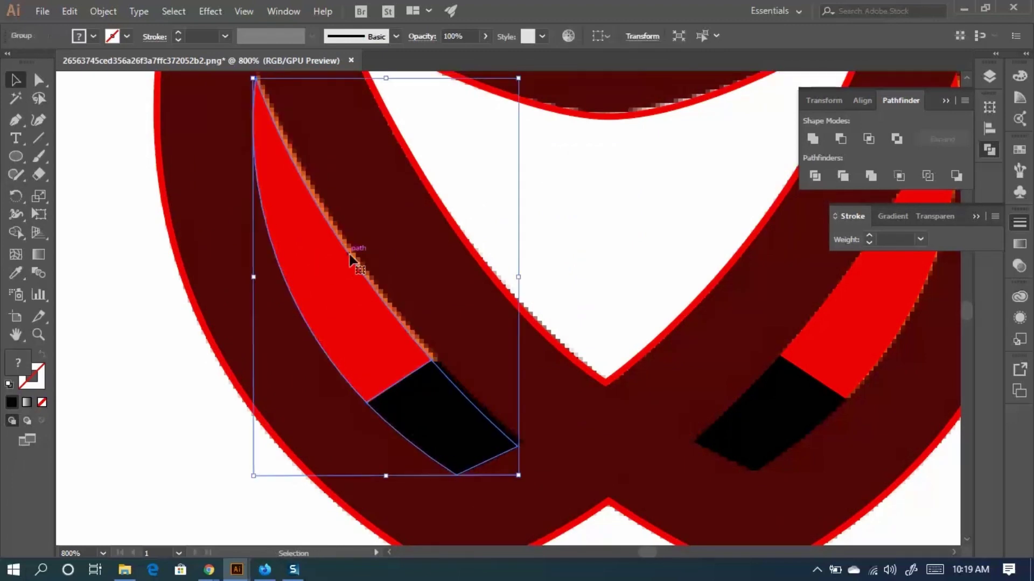
pyautogui.scroll(2, 297, 249)
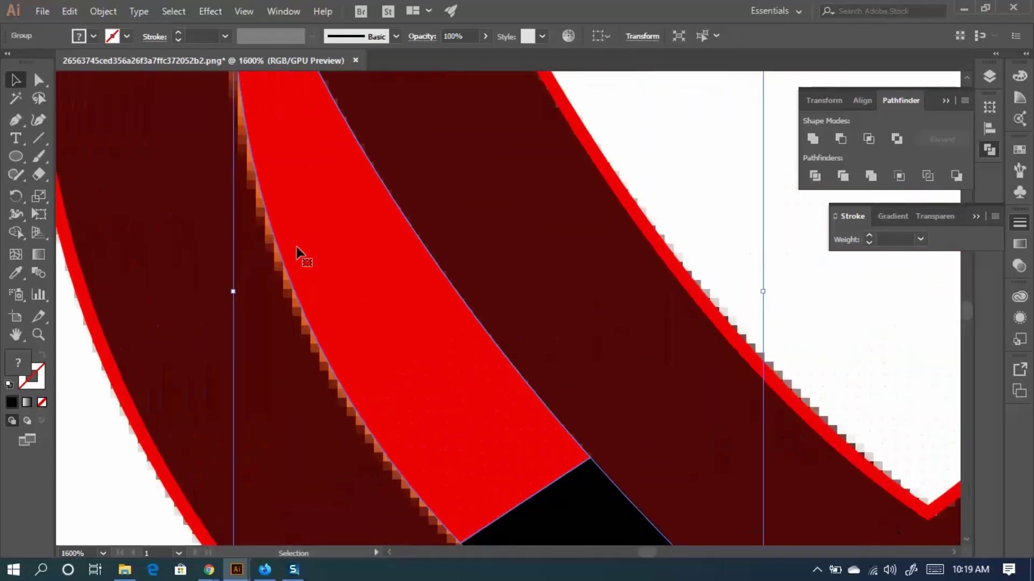
pyautogui.moveTo(296, 246); pyautogui.dragTo(307, 249)
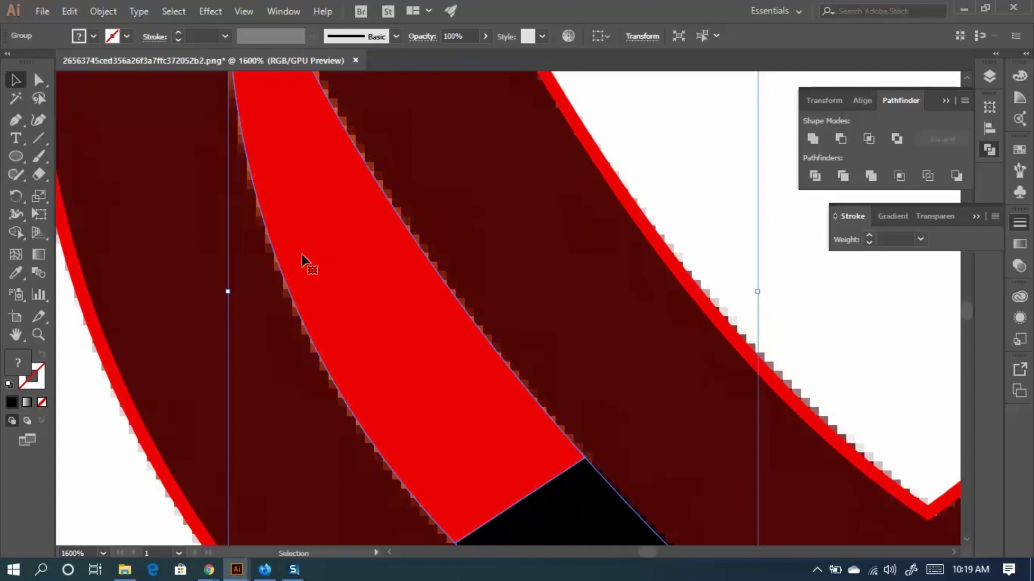
# Start a Pen path at the orange tail area's left corner and trace its lower edge along the head outline between the two ears.
pyautogui.scroll(-2, 302, 254)
pyautogui.scroll(-3, 395, 295)
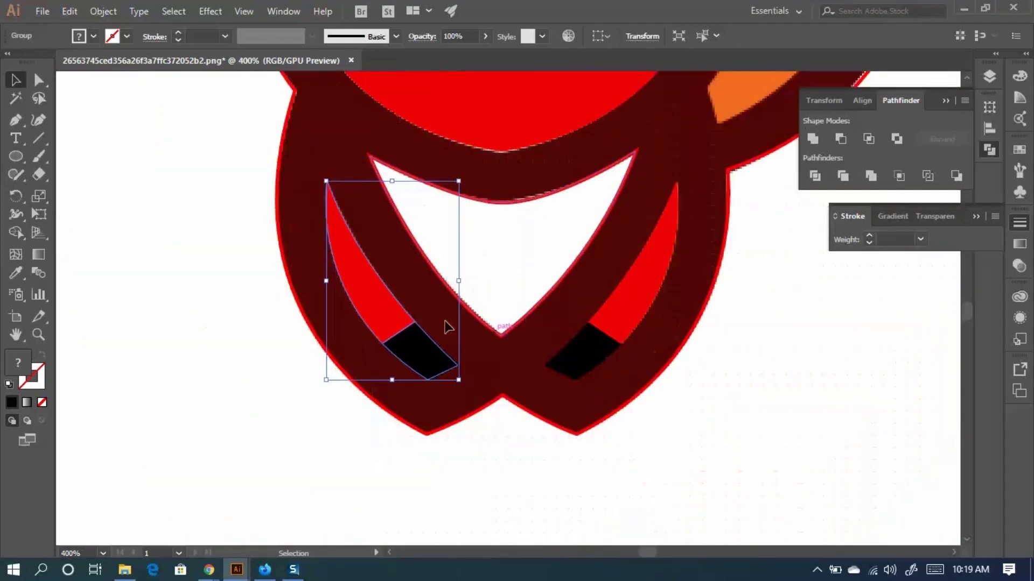
pyautogui.scroll(1, 554, 399)
pyautogui.scroll(5, 509, 398)
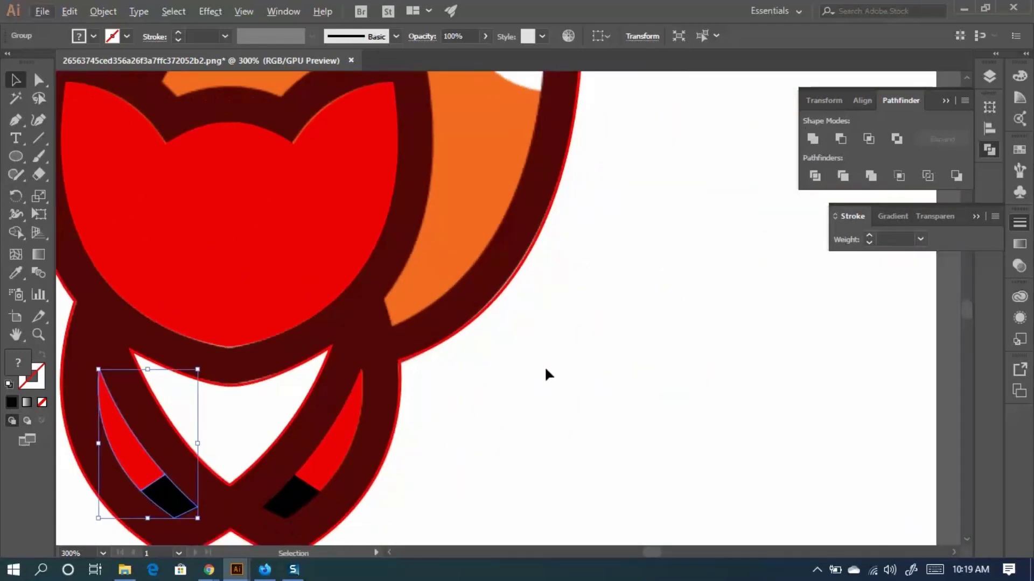
pyautogui.scroll(2, 457, 338)
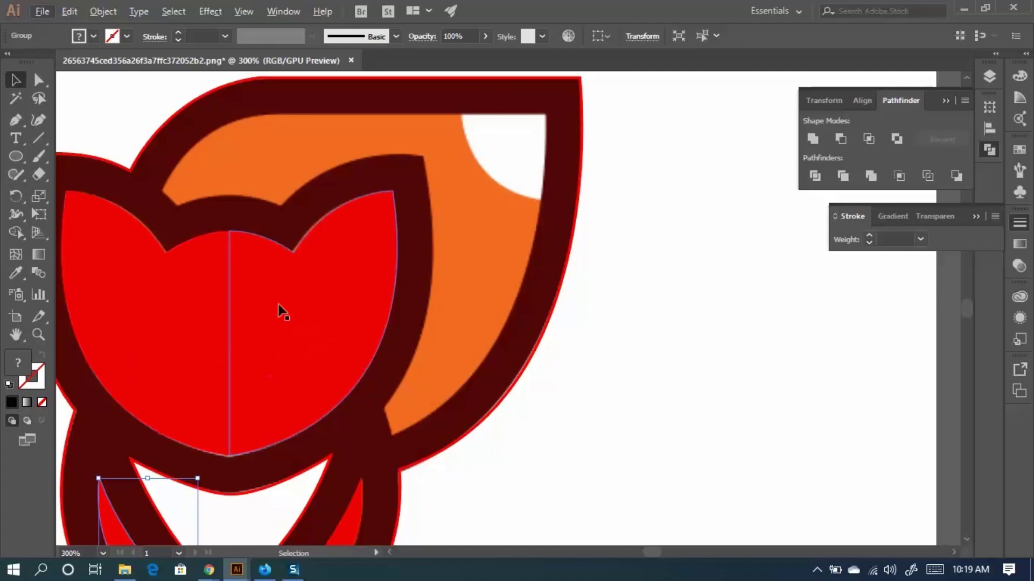
pyautogui.click(15, 121)
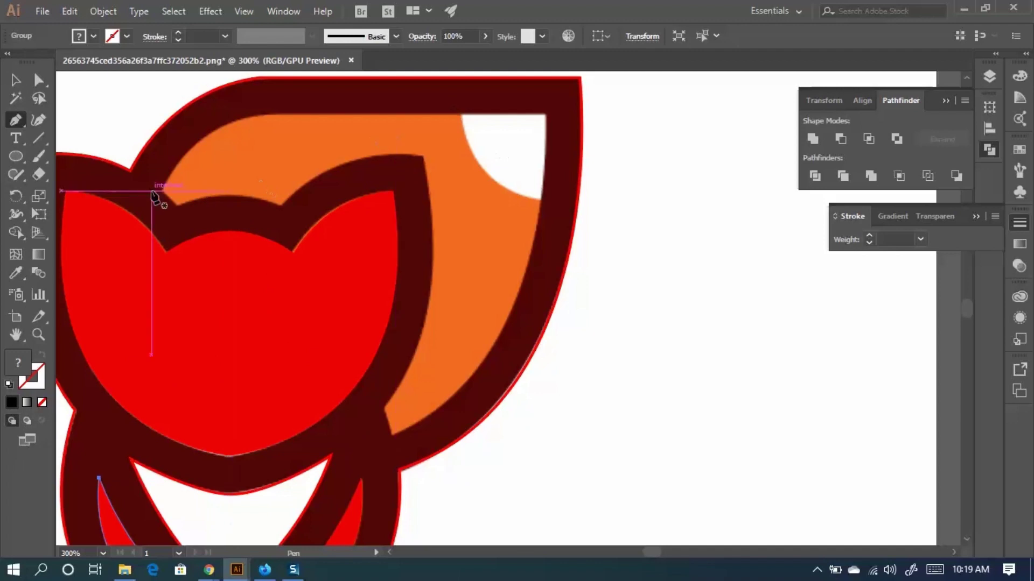
pyautogui.scroll(3, 157, 196)
pyautogui.click(169, 180)
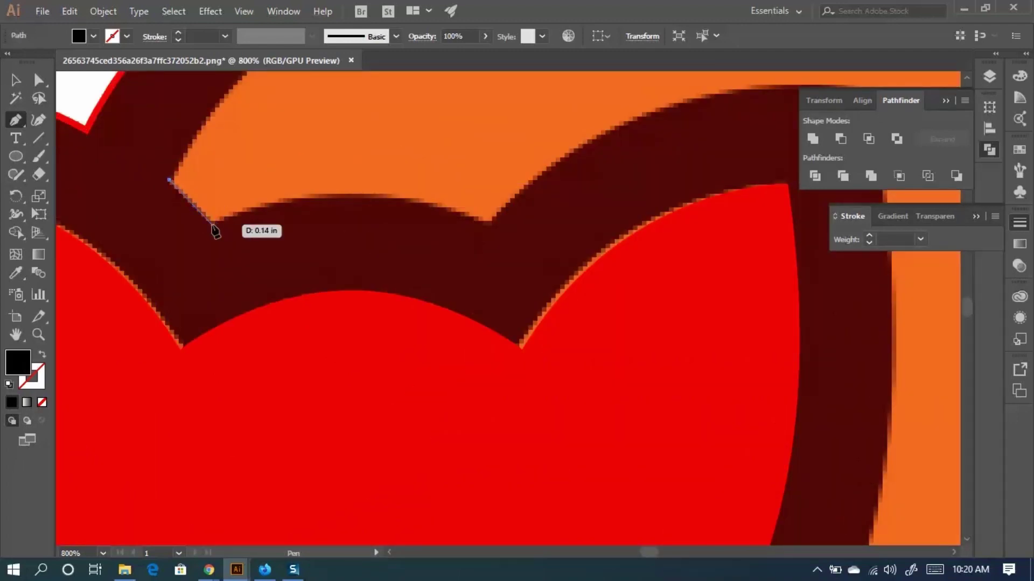
pyautogui.click(211, 224)
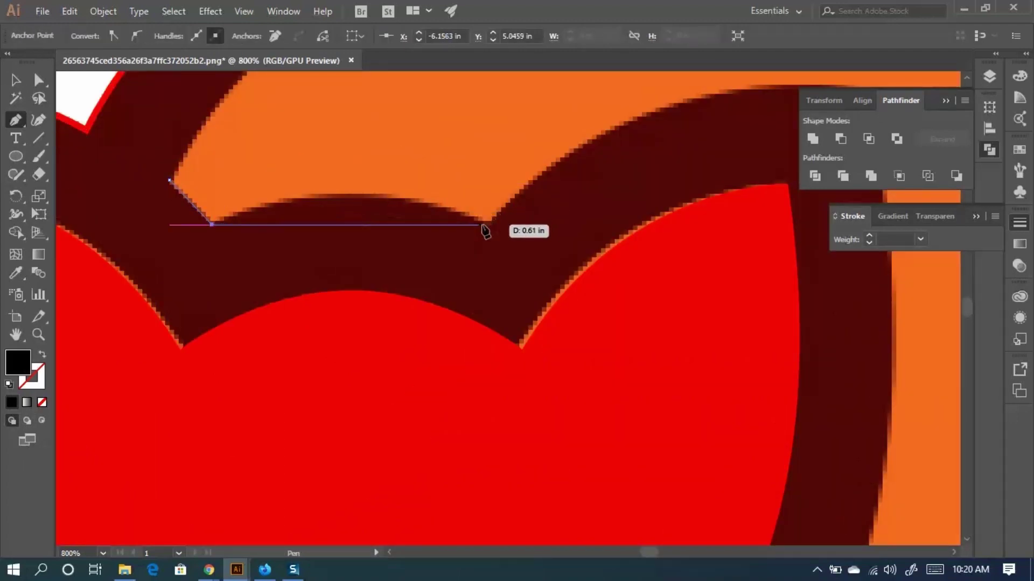
pyautogui.moveTo(488, 220); pyautogui.dragTo(650, 283)
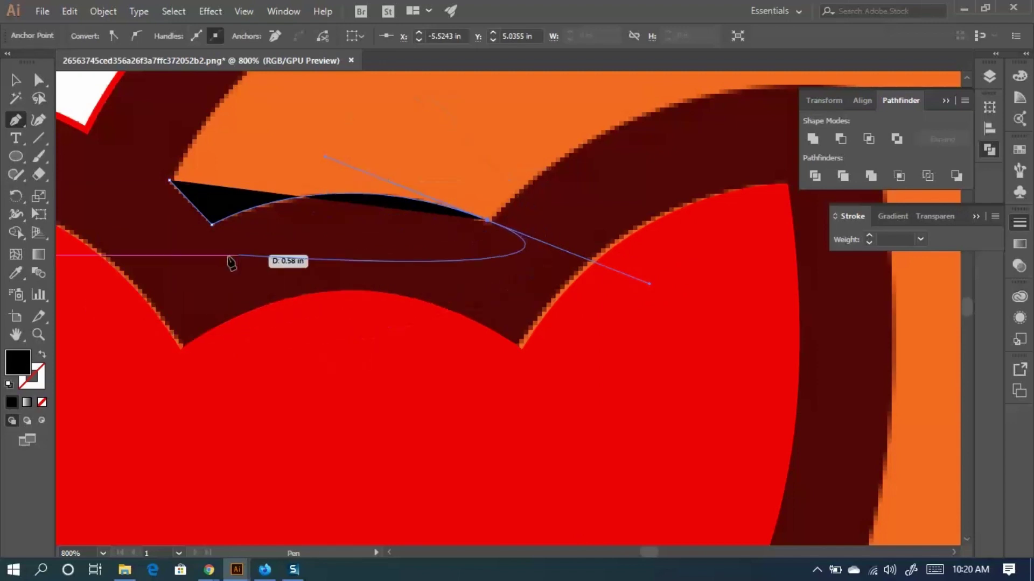
# Continue the path in a curve over the right-hand ear's outline to its tip and remove the outgoing handle there.
pyautogui.scroll(-2, 232, 263)
pyautogui.moveTo(325, 212); pyautogui.dragTo(215, 247)
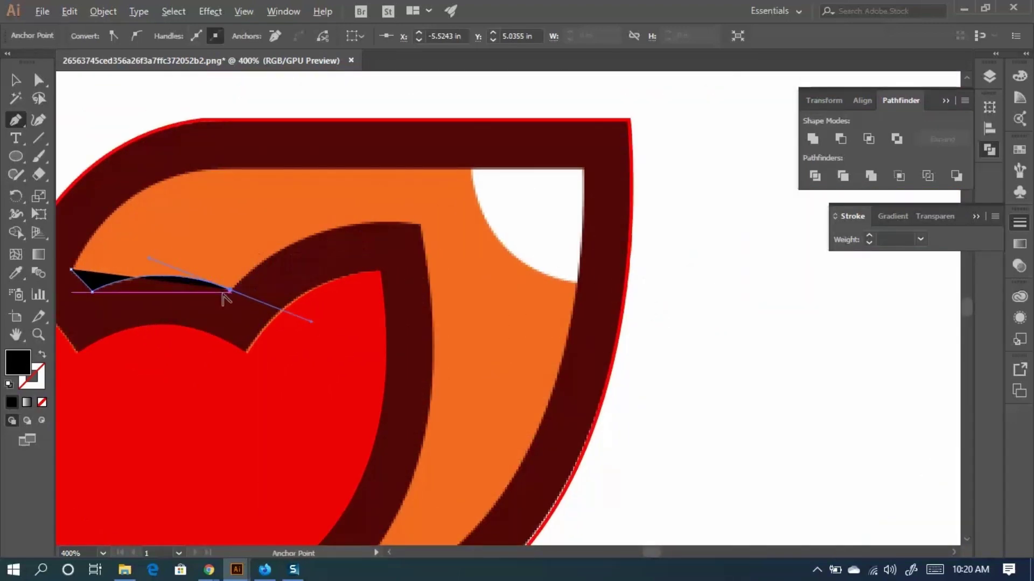
pyautogui.scroll(1, 225, 296)
pyautogui.moveTo(233, 288); pyautogui.dragTo(689, 225)
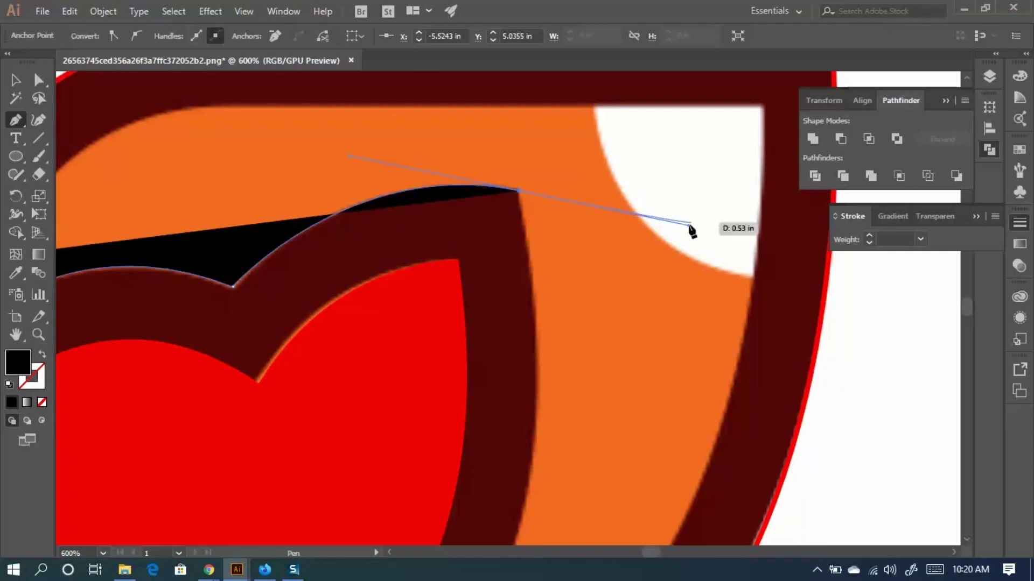
pyautogui.click(519, 191)
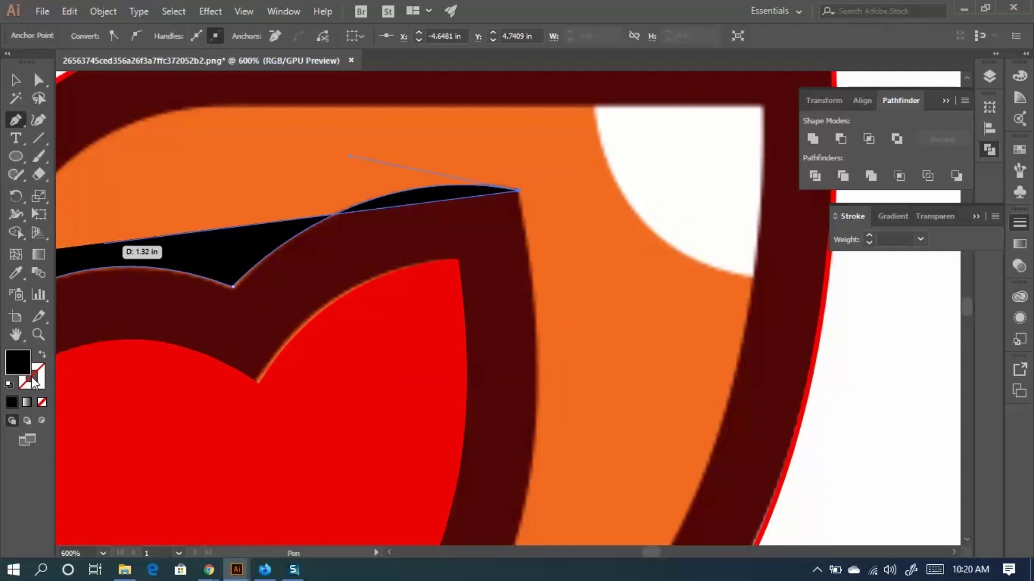
# Lower the unfinished tail path's opacity to 42% so the reference shows through its fill.
pyautogui.press('space')
pyautogui.moveTo(552, 322); pyautogui.dragTo(539, 251)
pyautogui.scroll(-2, 540, 251)
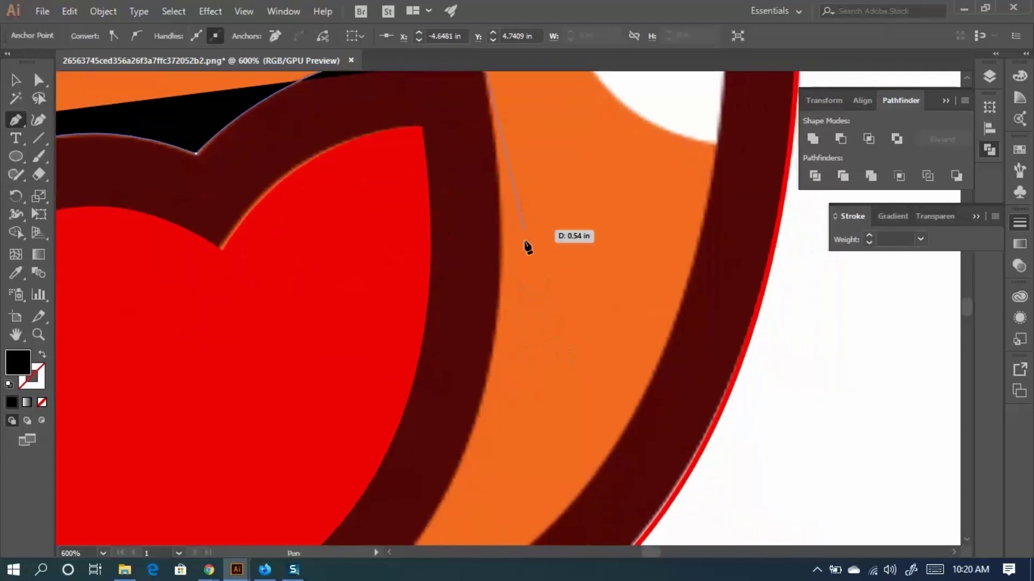
pyautogui.hotkey('ctrl', '-')
pyautogui.moveTo(545, 327); pyautogui.dragTo(569, 266)
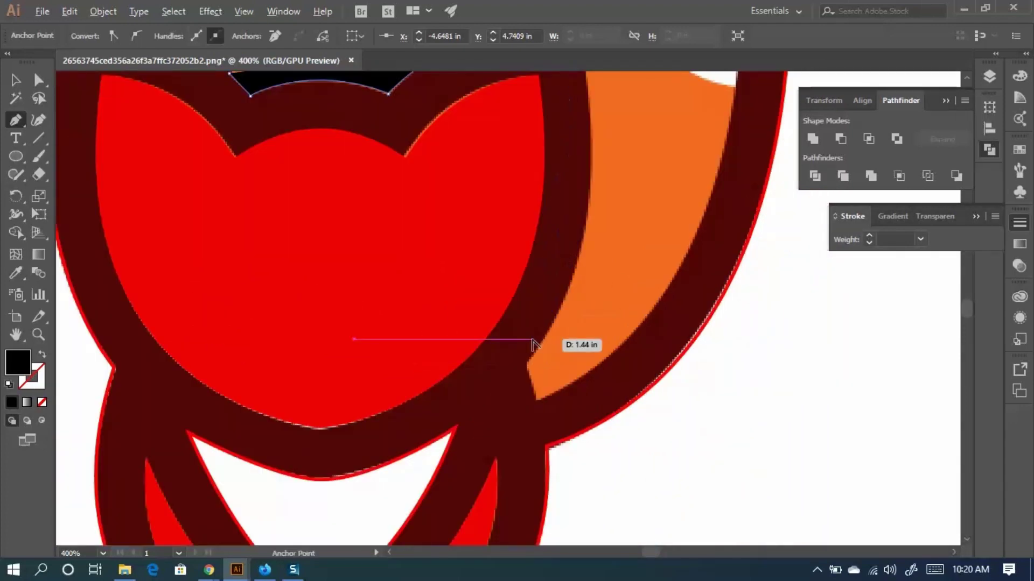
pyautogui.keyDown('alt'); pyautogui.scroll(-1, 535, 342); pyautogui.keyUp('alt')
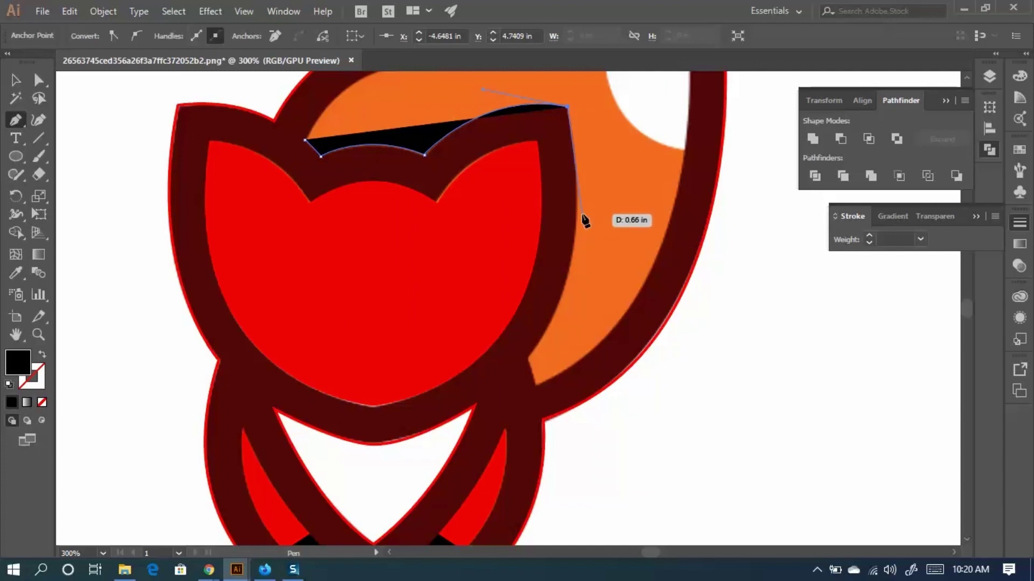
pyautogui.scroll(1, 538, 193)
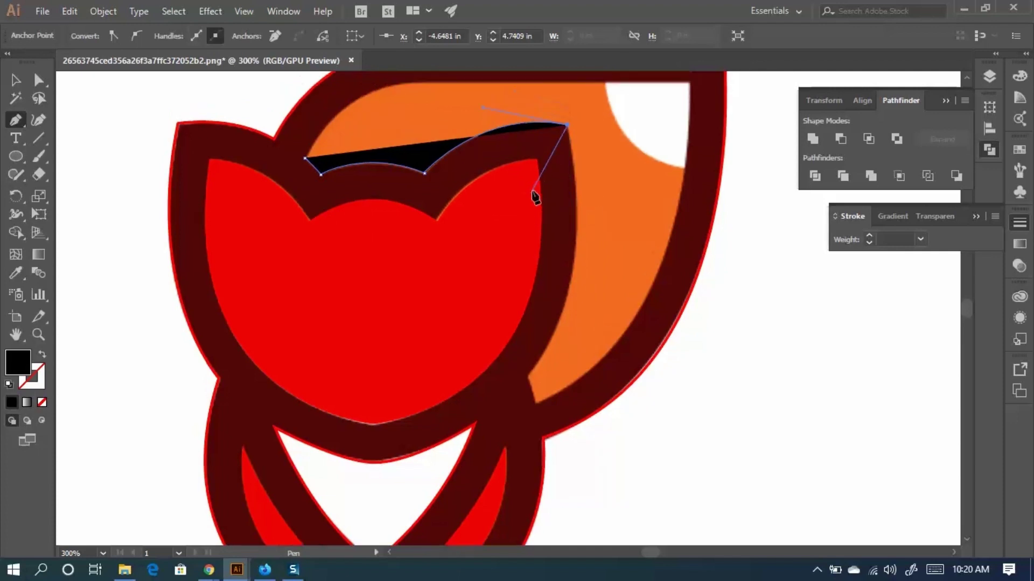
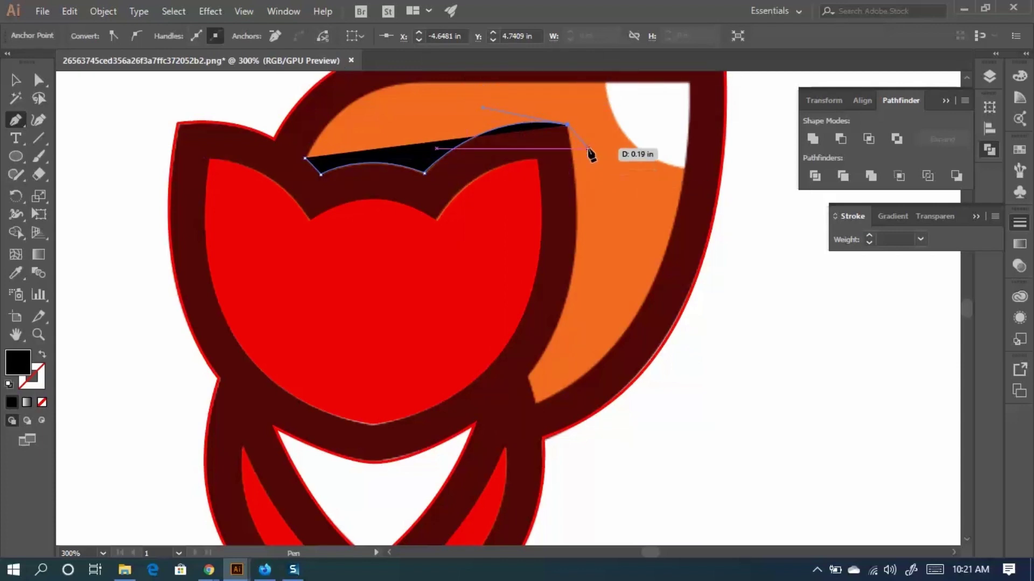
pyautogui.click(279, 12)
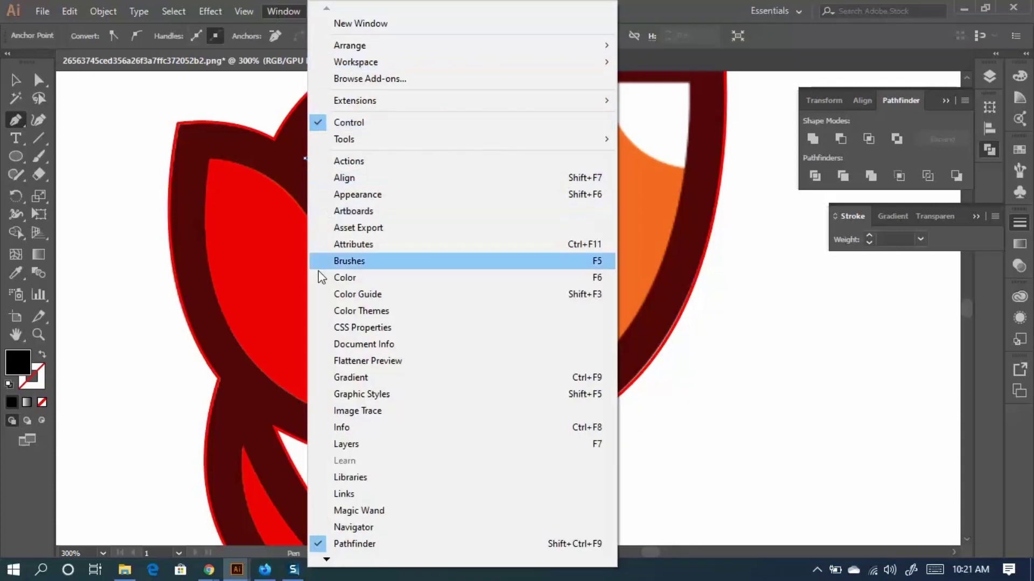
pyautogui.moveTo(331, 562)
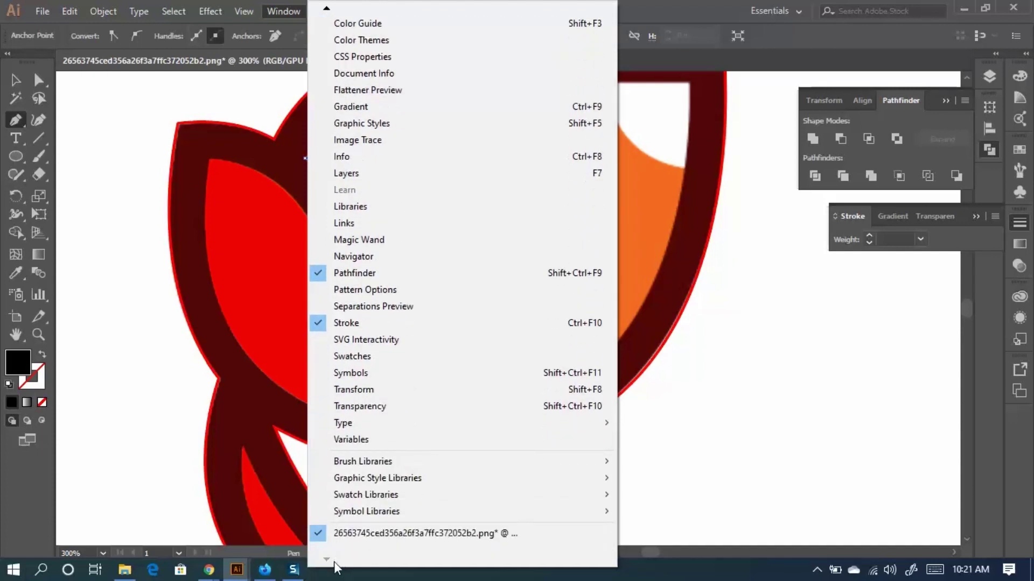
pyautogui.click(383, 405)
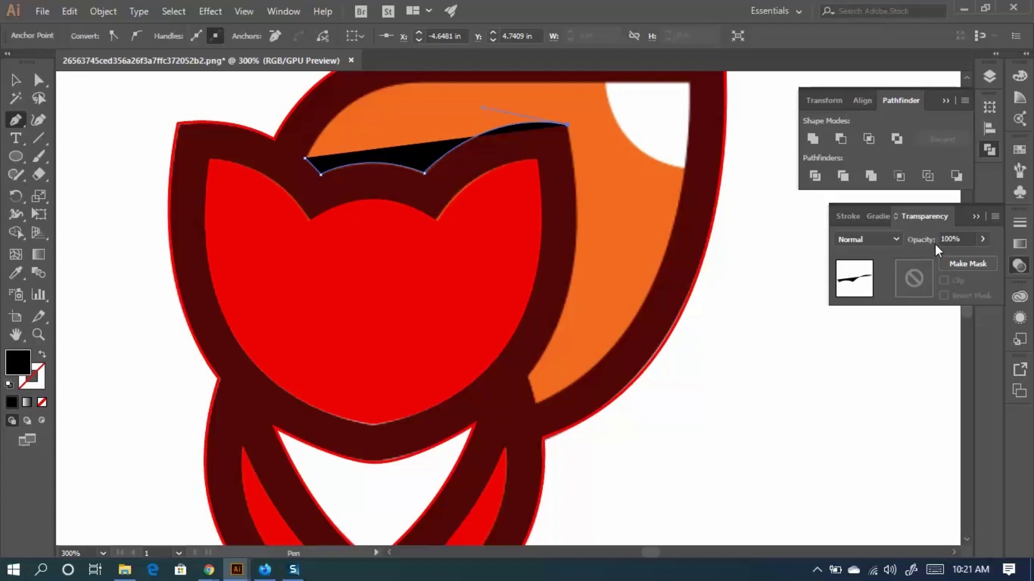
pyautogui.click(982, 238)
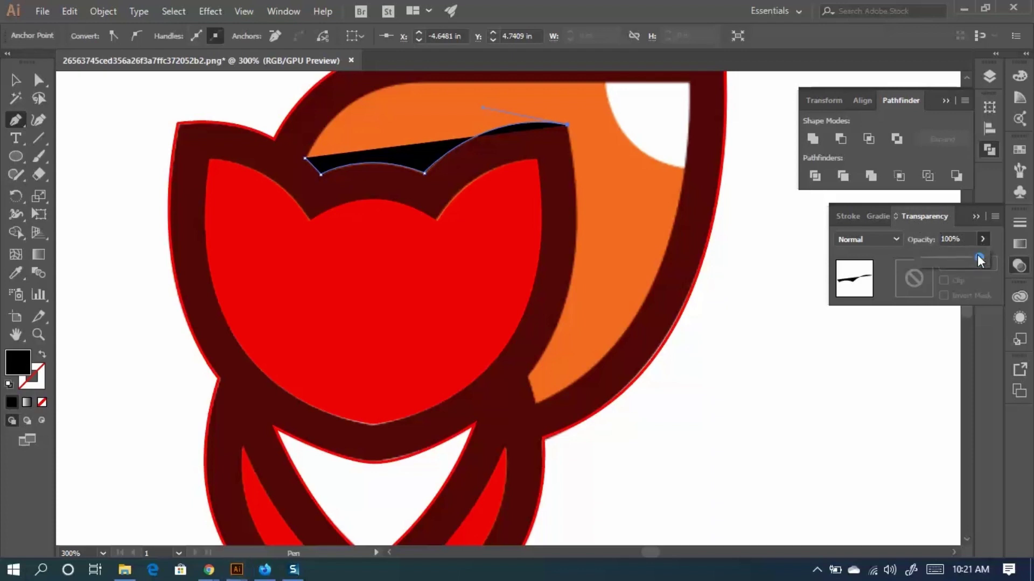
pyautogui.moveTo(943, 263)
pyautogui.mouseDown()
pyautogui.moveTo(968, 260)
pyautogui.moveTo(935, 261)
pyautogui.mouseUp()
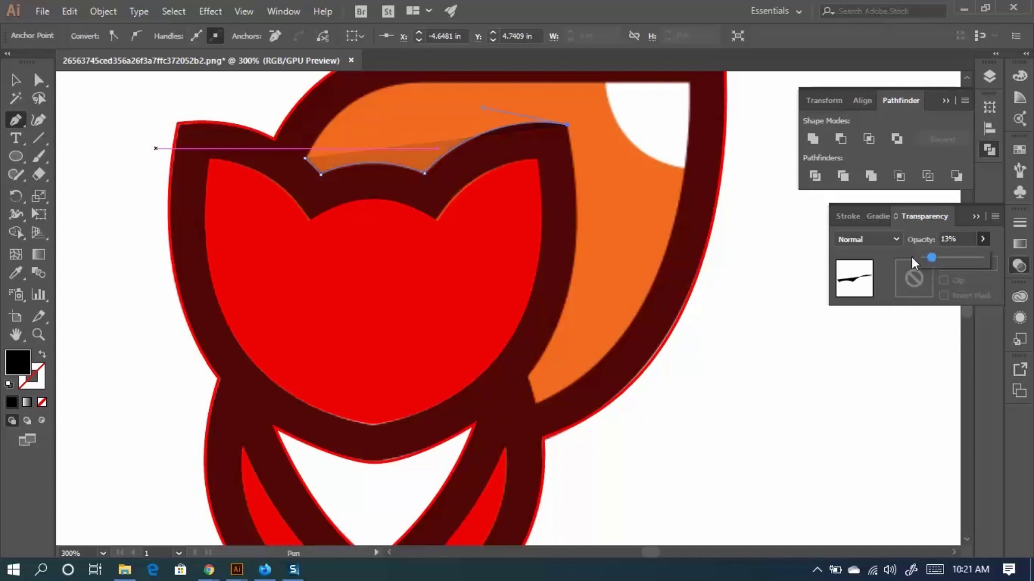
pyautogui.click(947, 258)
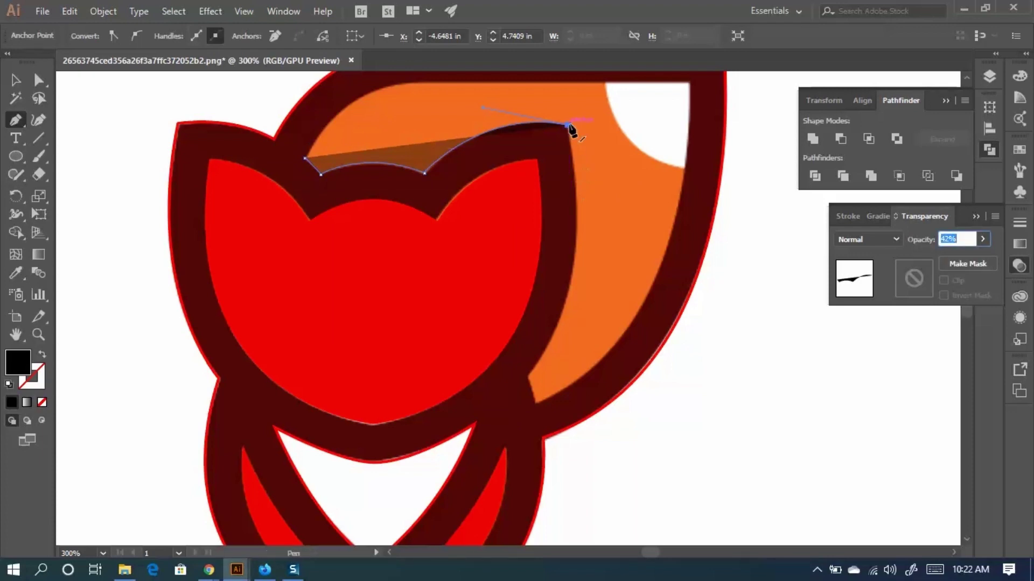
# Trace the tail's inner edge from the ear tip down the side of the head, adding anchors at both corners of its lower end.
pyautogui.moveTo(569, 127); pyautogui.dragTo(453, 476)
pyautogui.moveTo(527, 378); pyautogui.dragTo(540, 406)
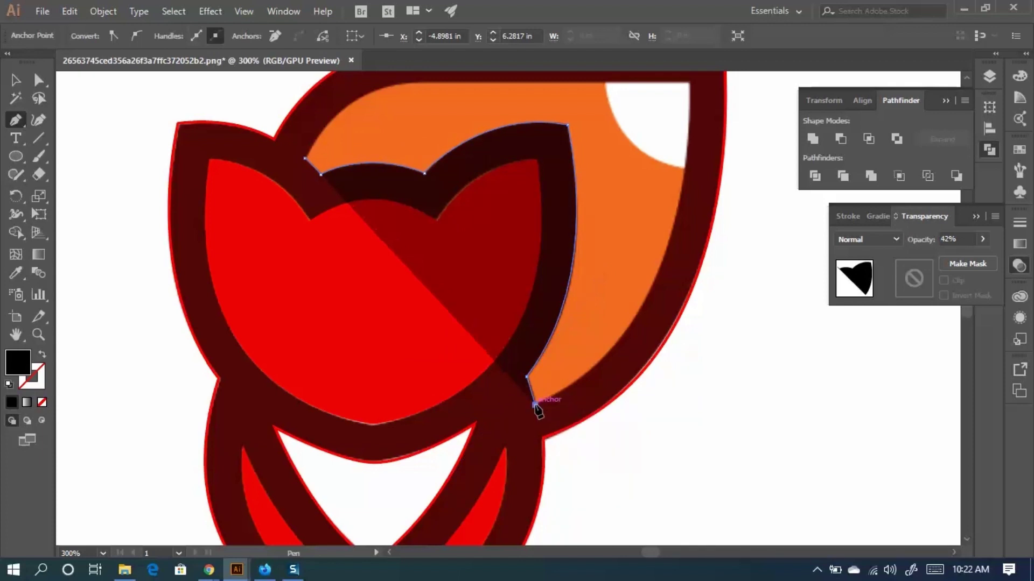
pyautogui.moveTo(669, 224); pyautogui.dragTo(397, 318)
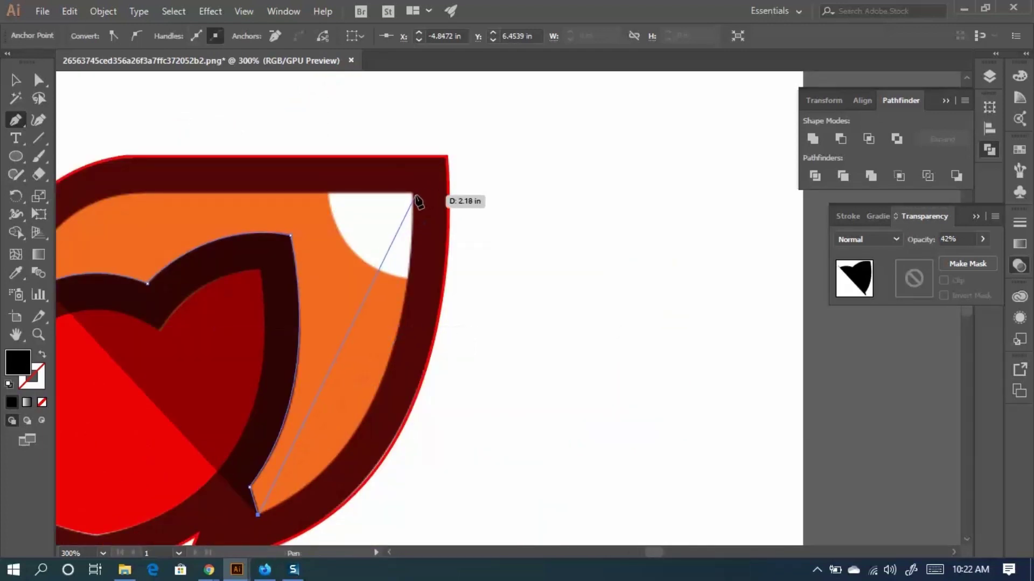
pyautogui.moveTo(413, 192); pyautogui.dragTo(404, 318)
pyautogui.hotkey('ctrl', '-')
pyautogui.hotkey('ctrl', '-')
pyautogui.hotkey('ctrl', '-')
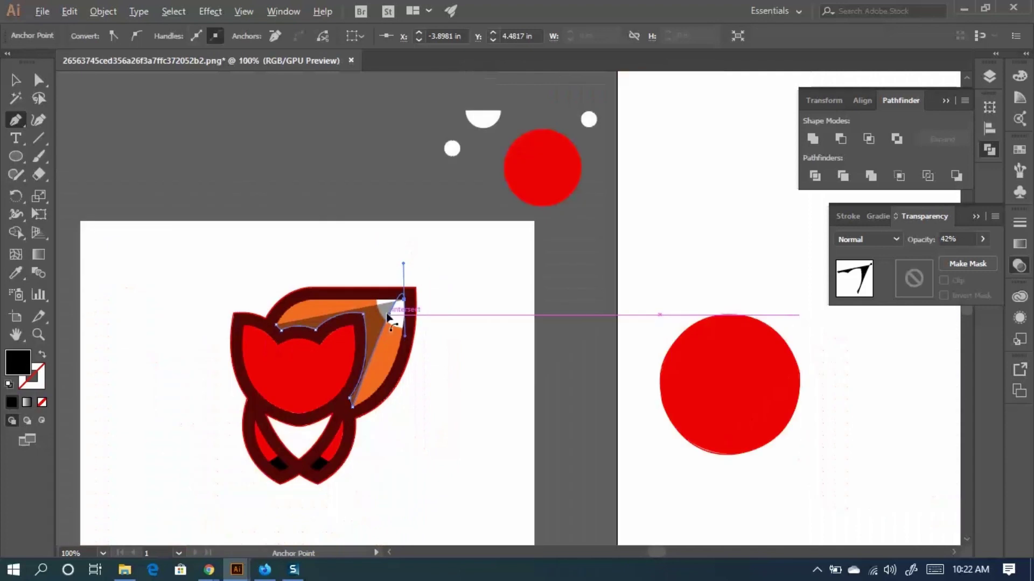
pyautogui.hotkey('ctrl', '+')
pyautogui.hotkey('ctrl', '+')
pyautogui.click(421, 283)
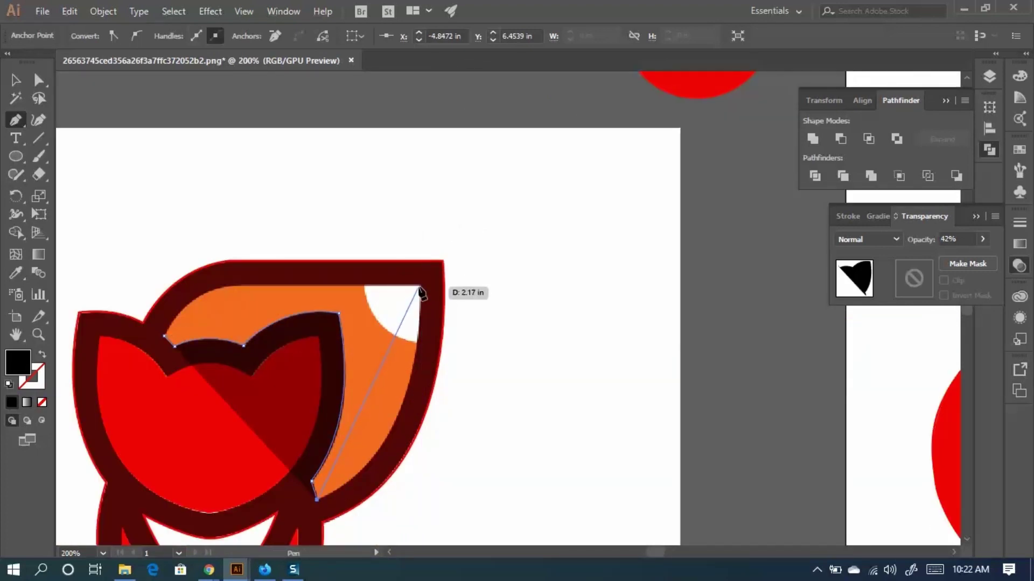
# Curve the path up the tail's outer edge to the white tip's upper corner, align the anchor with that corner and remove its outgoing handle.
pyautogui.moveTo(420, 289); pyautogui.dragTo(409, 110)
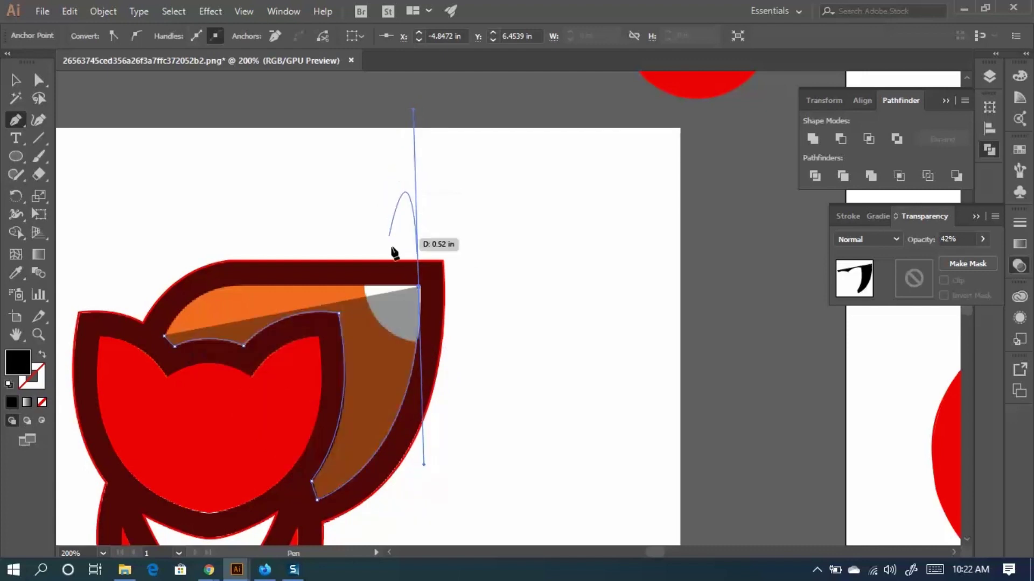
pyautogui.scroll(4, 404, 297)
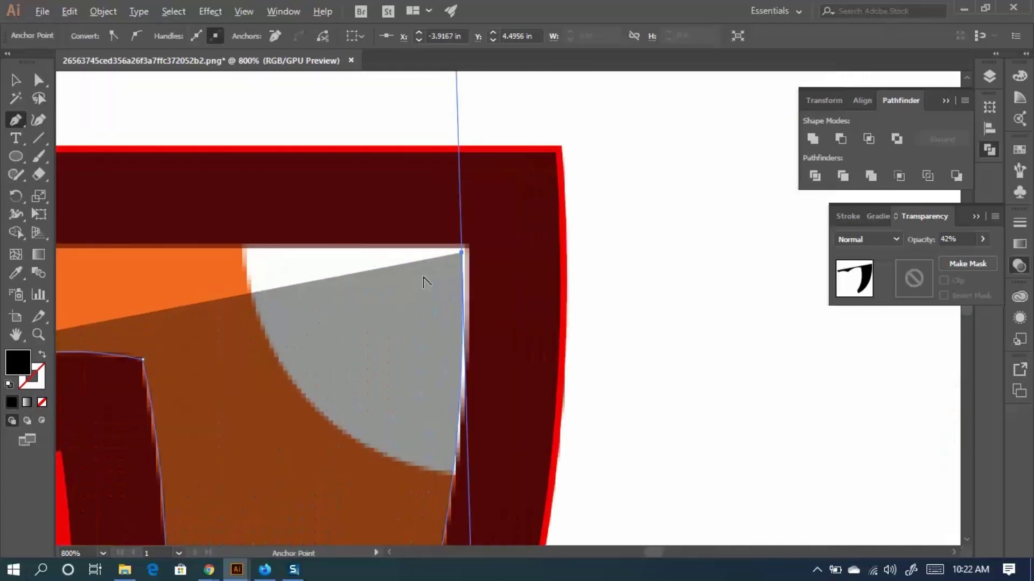
pyautogui.moveTo(464, 258)
pyautogui.mouseDown()
pyautogui.moveTo(474, 346)
pyautogui.moveTo(441, 302)
pyautogui.moveTo(470, 263)
pyautogui.mouseUp()
pyautogui.hotkey('ctrl', '-')
pyautogui.click(470, 264)
# Run the path straight along the tail's upper edge and close it with a curve at the starting anchor.
pyautogui.hscroll(-6, 484, 269)
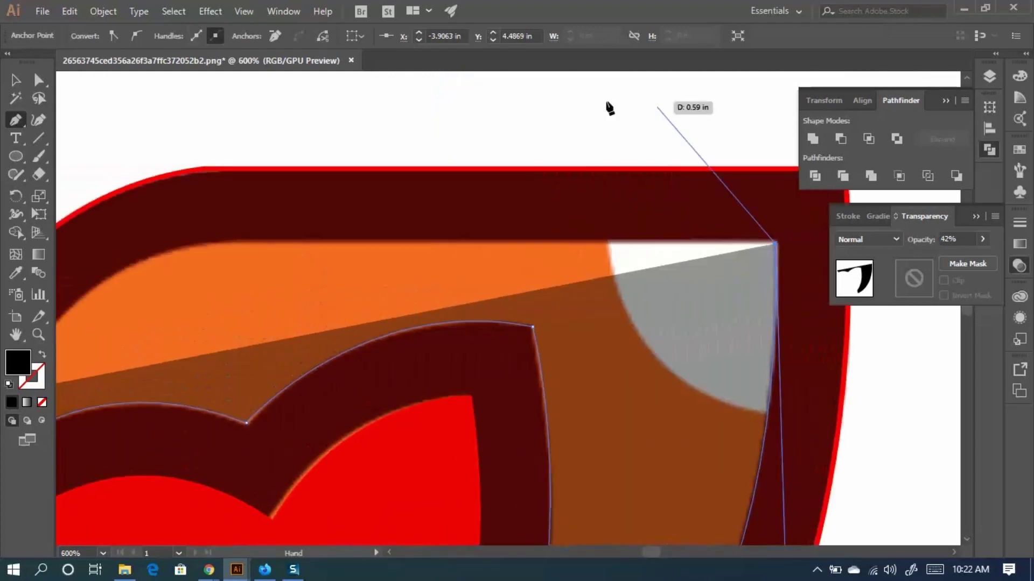
pyautogui.hscroll(-4, 324, 268)
pyautogui.scroll(-2, 325, 267)
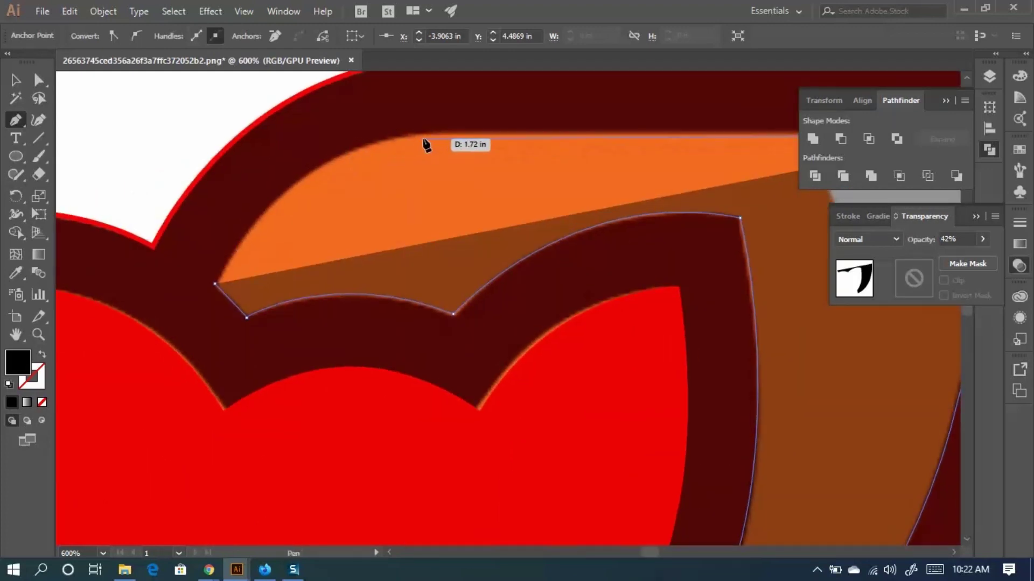
pyautogui.click(433, 135)
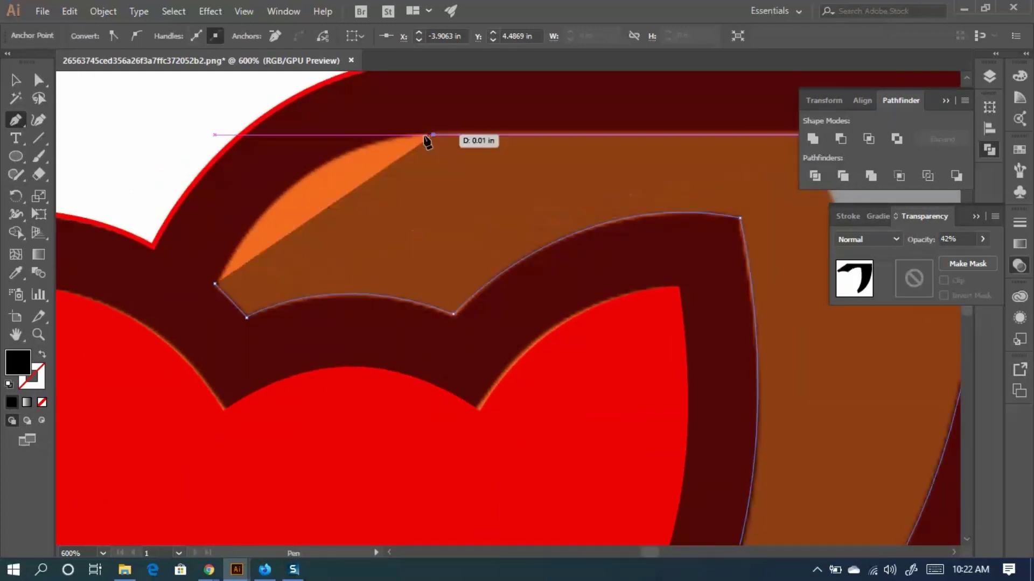
pyautogui.moveTo(215, 285); pyautogui.dragTo(143, 442)
pyautogui.scroll(-2, 127, 285)
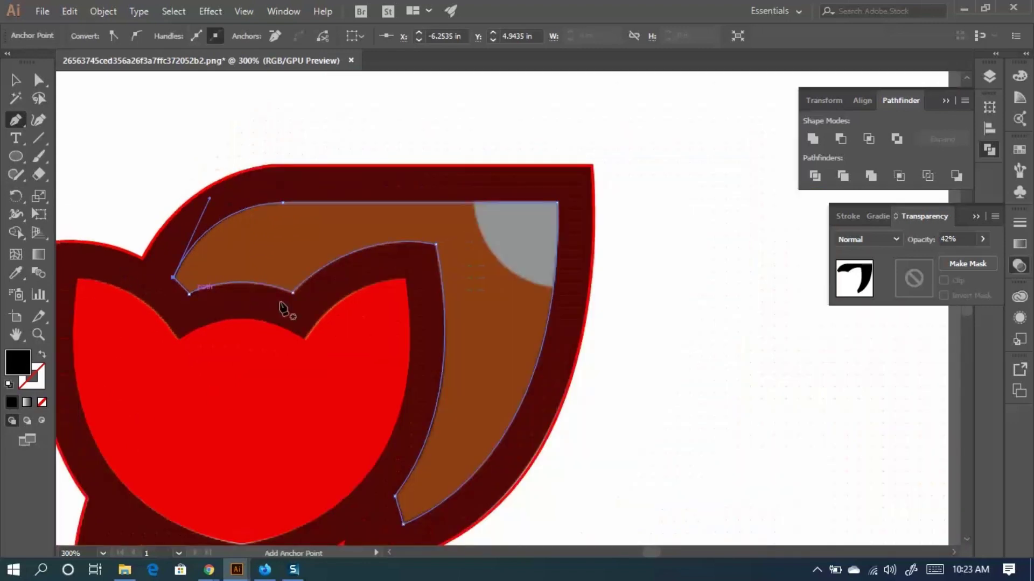
# Leave the Pen tool and deselect the finished tail path around the white tip.
pyautogui.click(16, 80)
pyautogui.scroll(1, 537, 233)
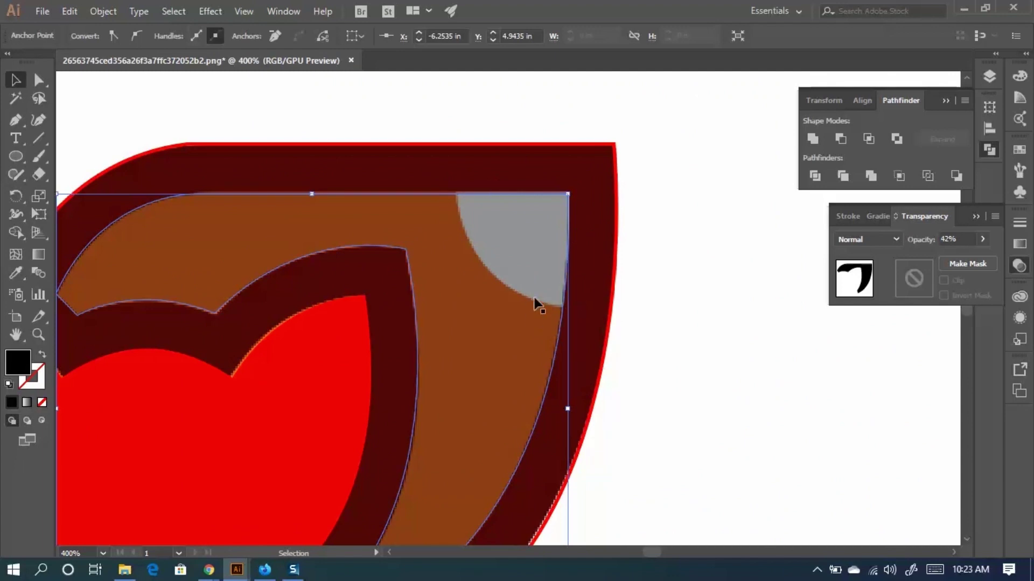
pyautogui.scroll(1, 516, 269)
pyautogui.moveTo(500, 270); pyautogui.dragTo(408, 286)
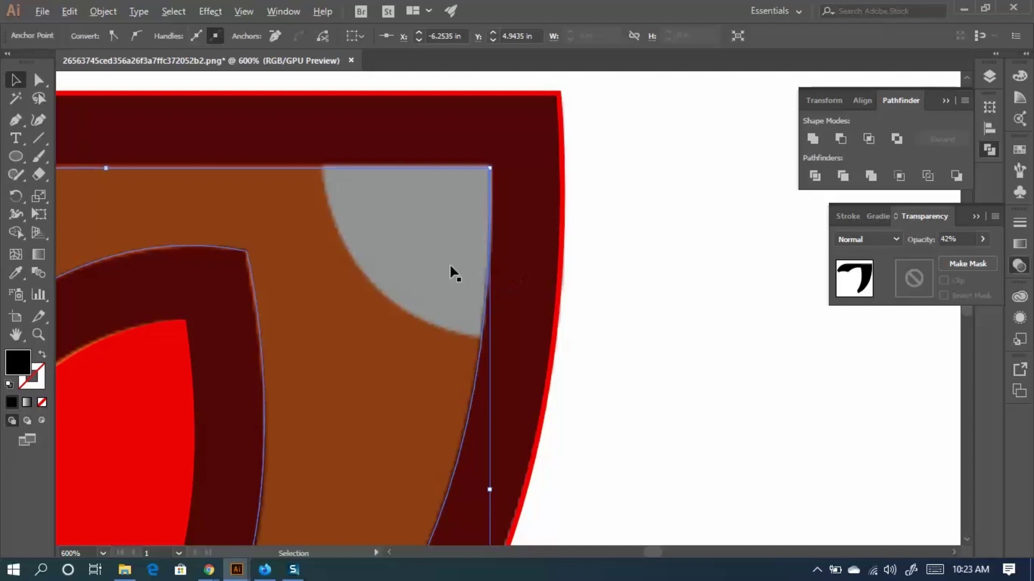
pyautogui.scroll(-1, 452, 272)
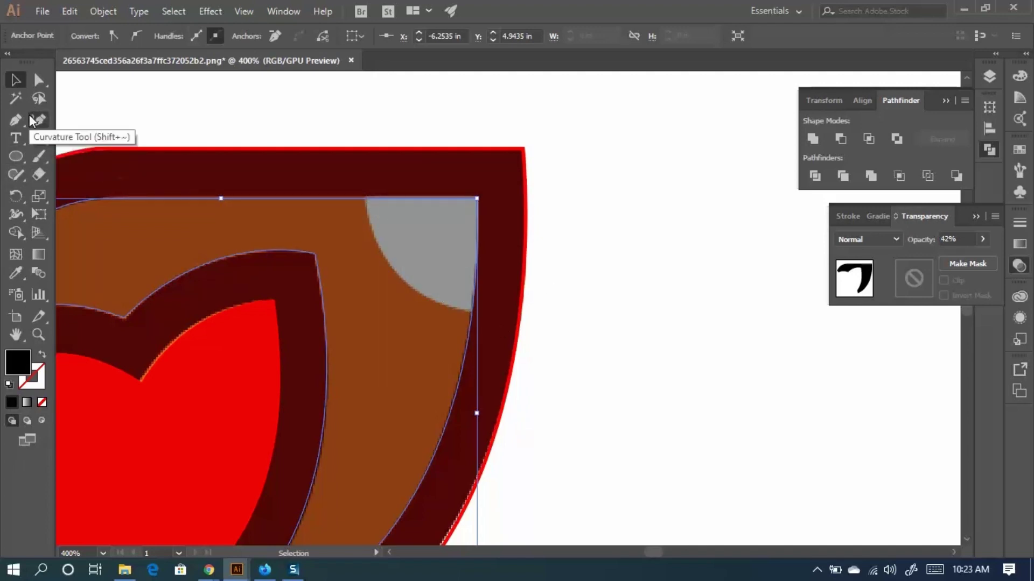
pyautogui.click(16, 156)
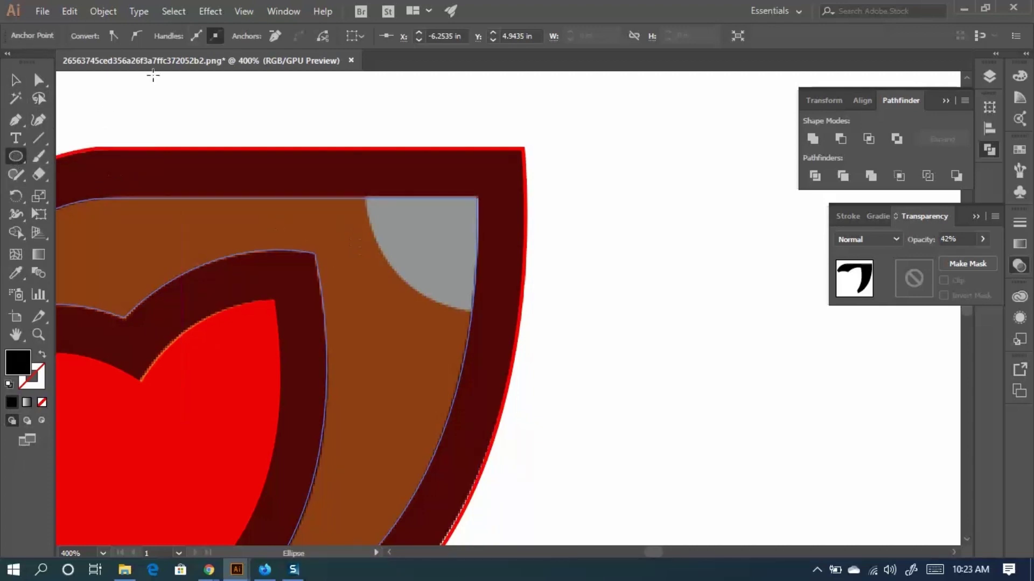
pyautogui.click(15, 80)
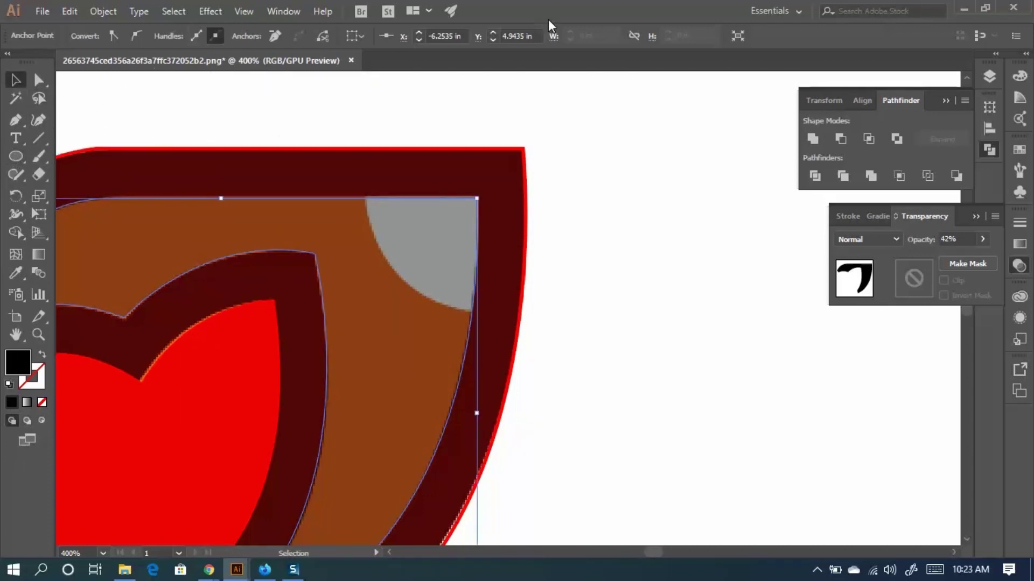
pyautogui.click(179, 106)
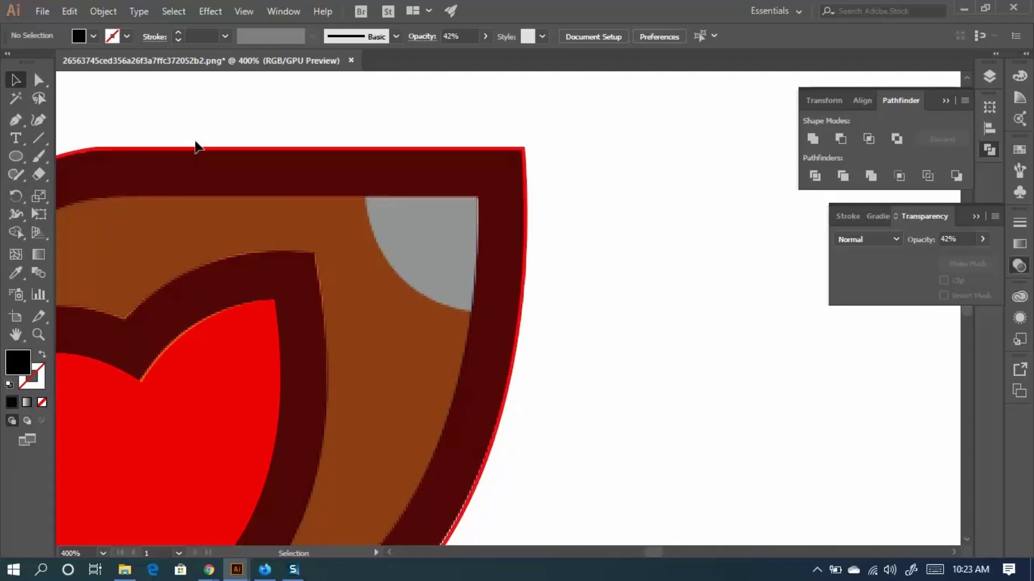
pyautogui.scroll(-5, 269, 275)
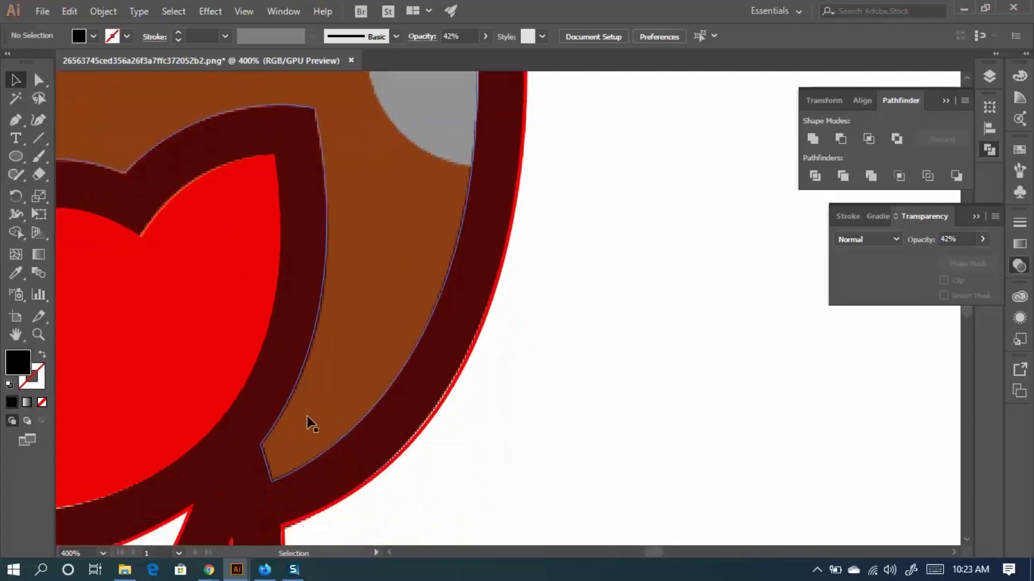
pyautogui.moveTo(309, 422); pyautogui.dragTo(457, 167)
pyautogui.moveTo(364, 395); pyautogui.dragTo(401, 337)
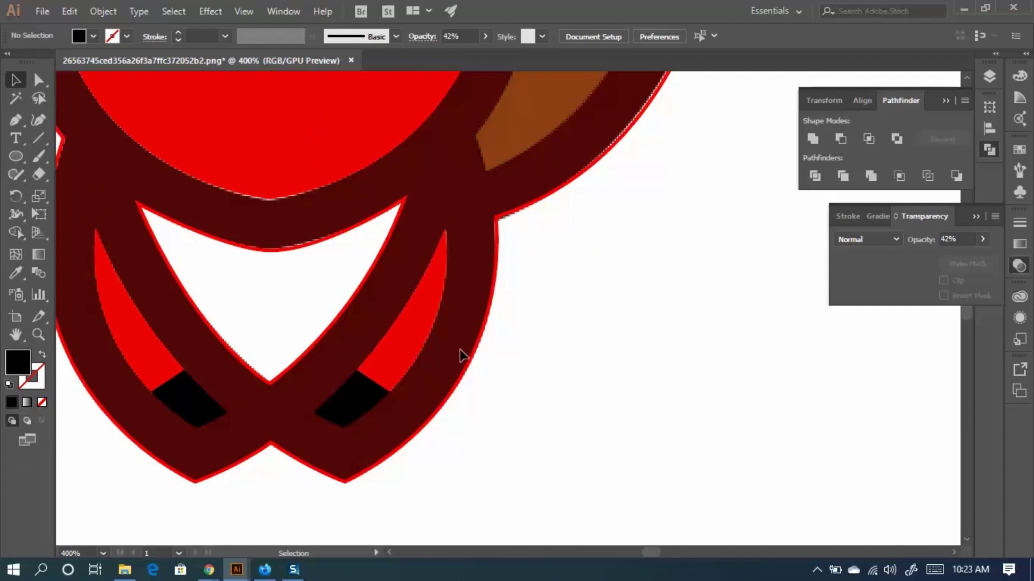
pyautogui.scroll(5, 485, 365)
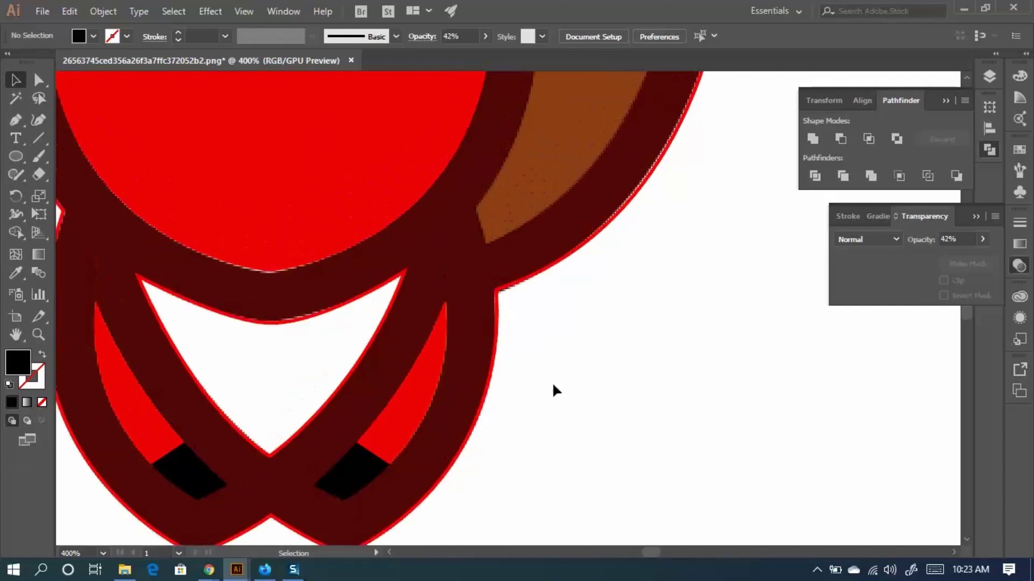
pyautogui.scroll(2, 574, 362)
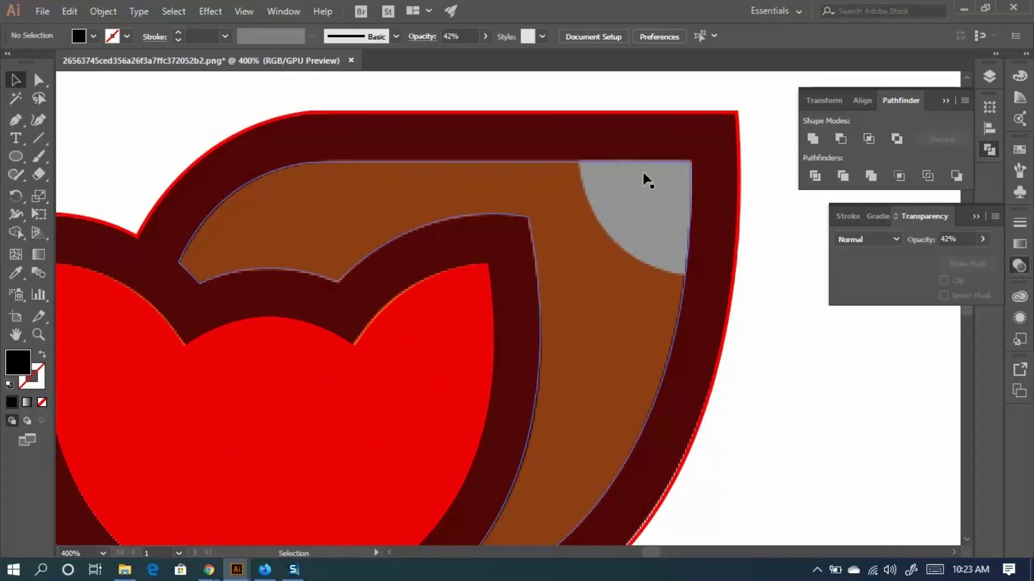
# Draw a circle about 1.26 in wide over the white tail tip and lower its opacity to 32%.
pyautogui.click(23, 151)
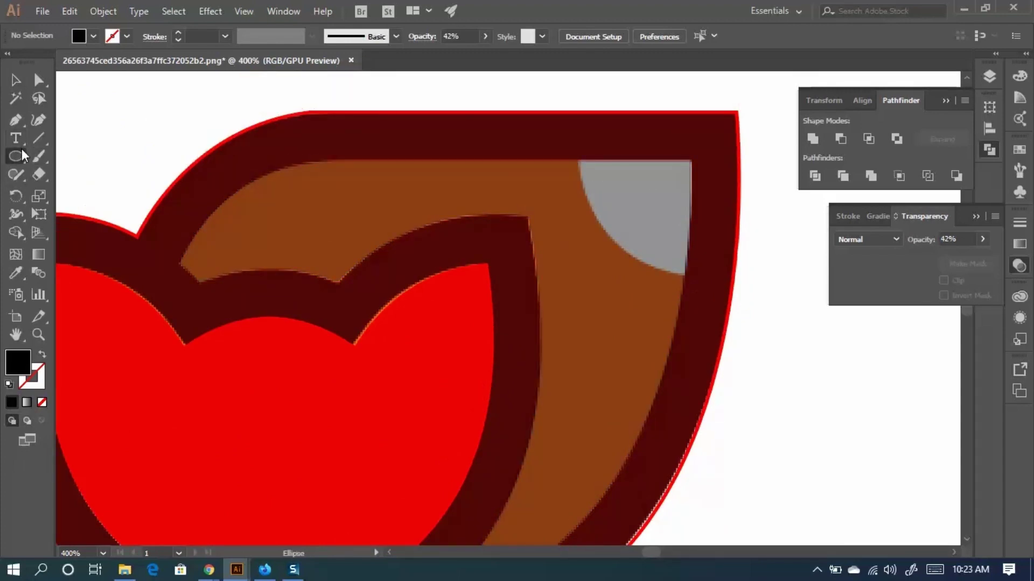
pyautogui.click(66, 192)
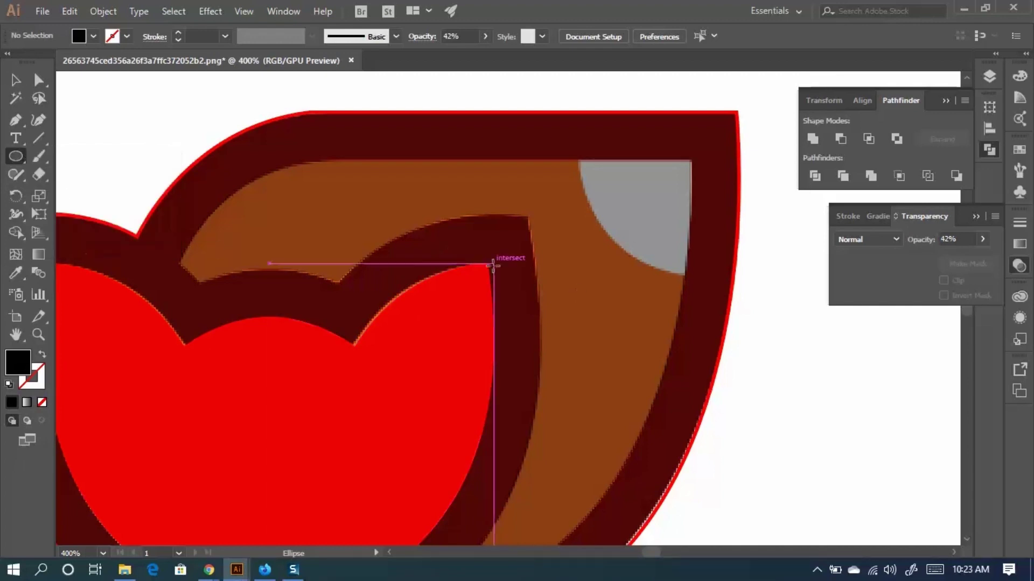
pyautogui.scroll(-2, 474, 263)
pyautogui.moveTo(519, 157); pyautogui.dragTo(657, 294)
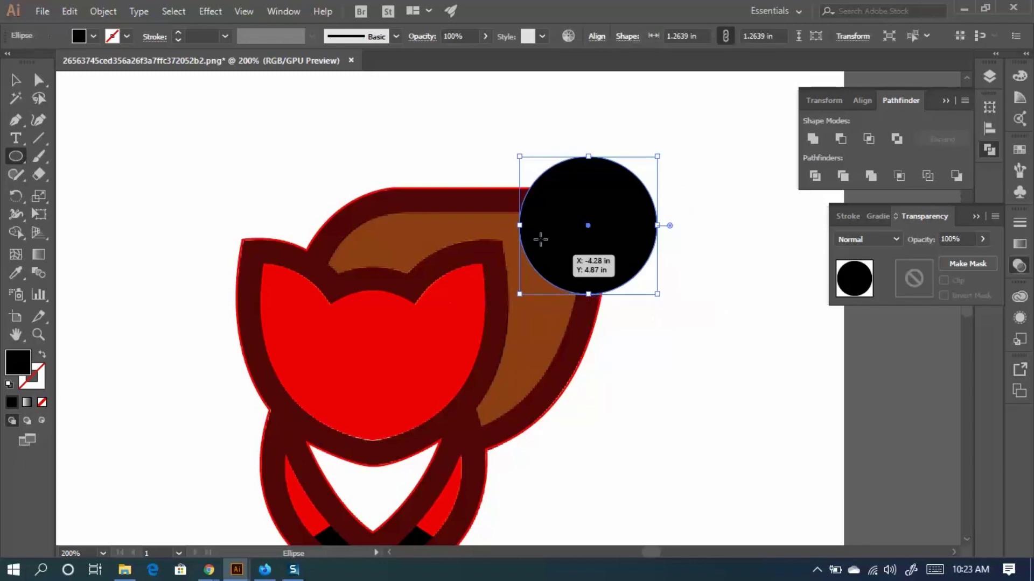
pyautogui.click(484, 36)
pyautogui.moveTo(481, 55); pyautogui.dragTo(444, 54)
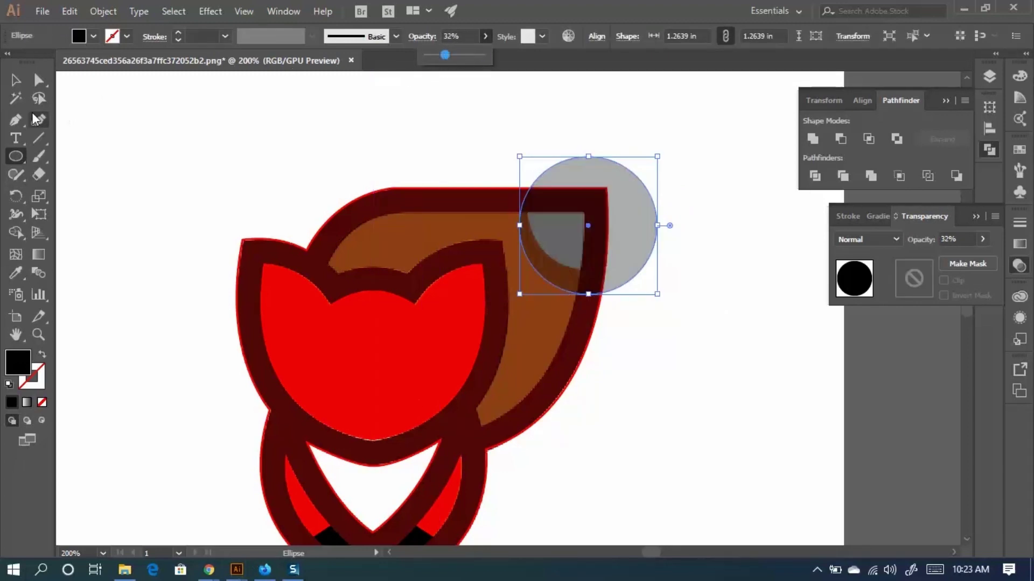
# Move the circle so its lower arc follows the curved edge between the white tip and the orange tail.
pyautogui.click(16, 81)
pyautogui.scroll(3, 586, 284)
pyautogui.scroll(2, 417, 300)
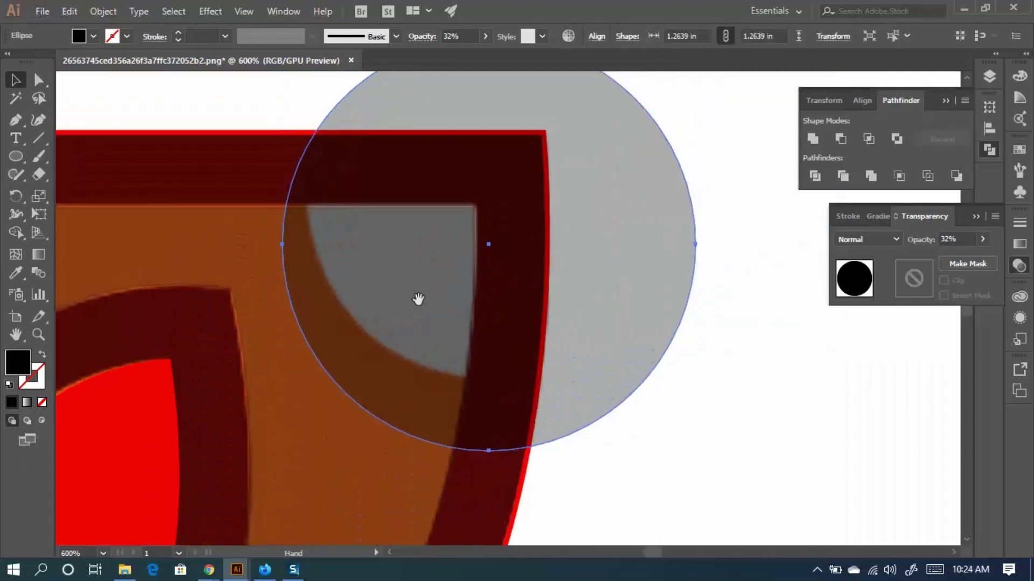
pyautogui.moveTo(518, 315); pyautogui.dragTo(590, 350)
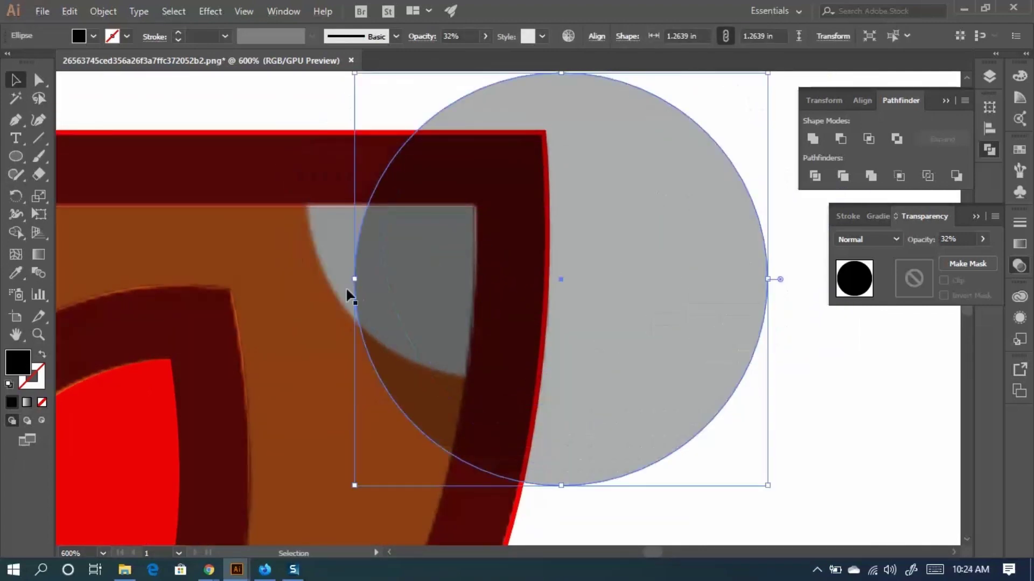
pyautogui.scroll(2, 599, 425)
pyautogui.moveTo(639, 445); pyautogui.dragTo(586, 345)
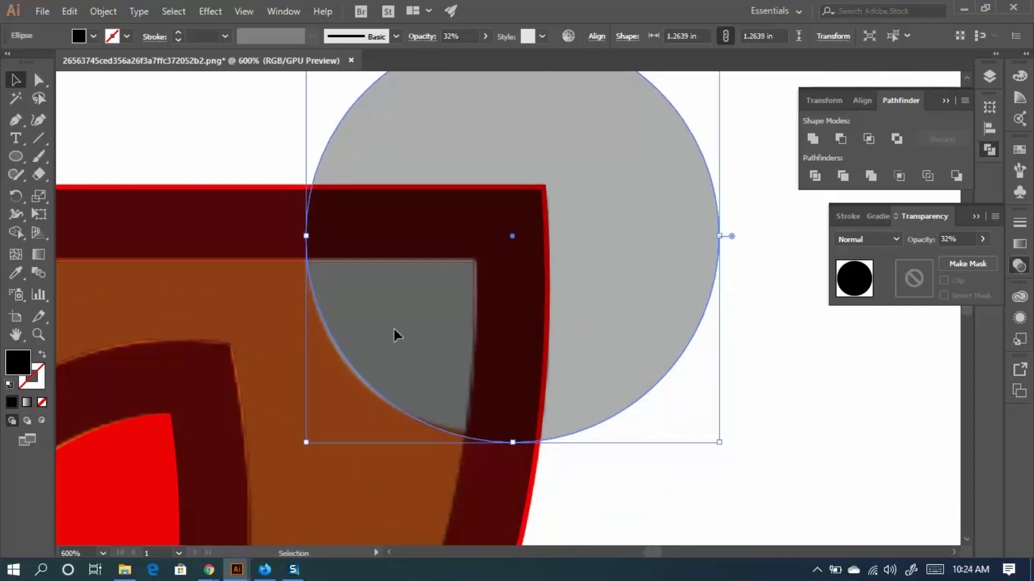
pyautogui.moveTo(394, 329); pyautogui.dragTo(391, 326)
pyautogui.scroll(5, 595, 307)
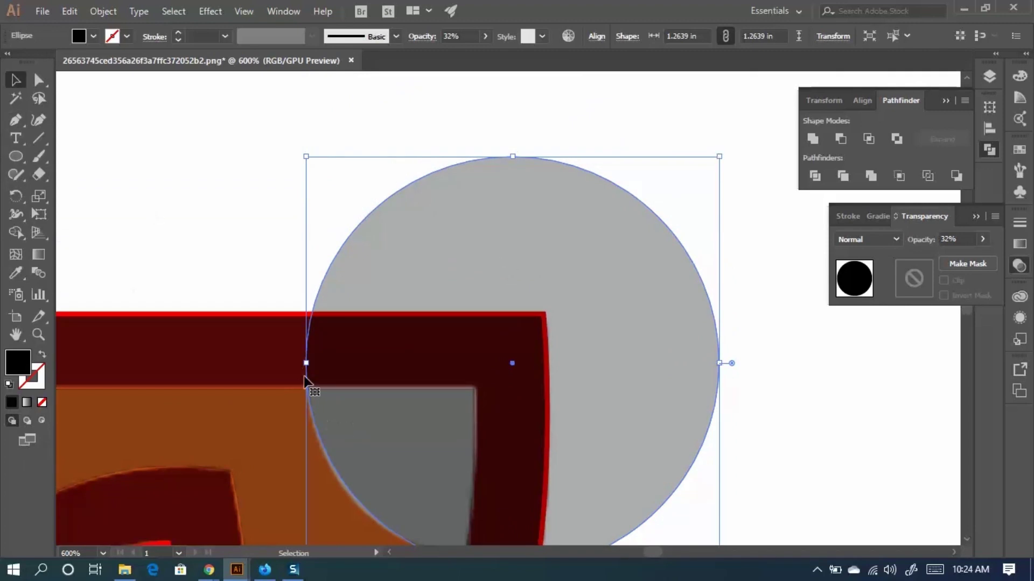
pyautogui.scroll(-3, 318, 377)
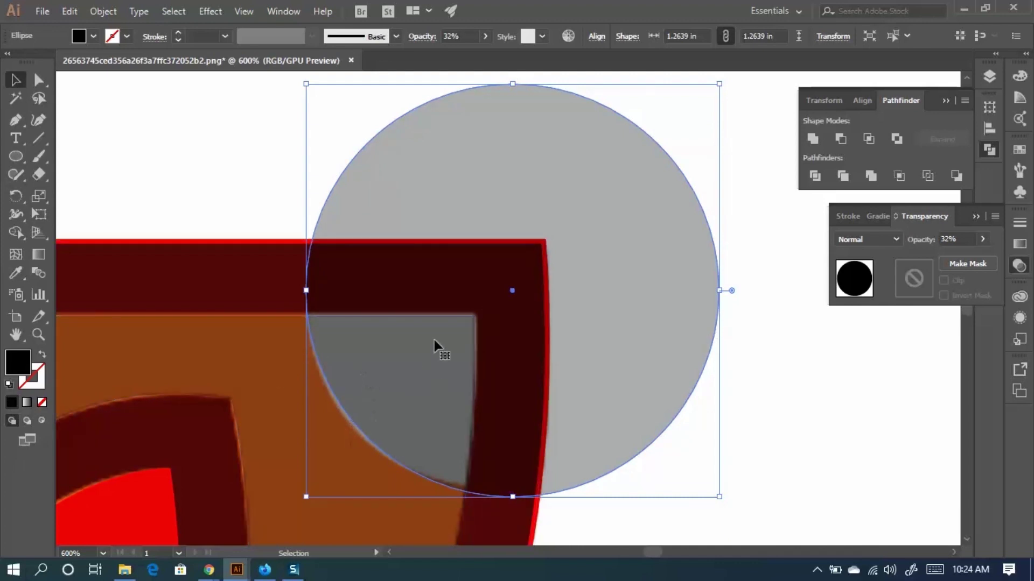
# Resize the circle to about 1.18 in so its arc matches the white tip's curve, and deselect it.
pyautogui.moveTo(719, 84); pyautogui.dragTo(692, 112)
pyautogui.moveTo(538, 429)
pyautogui.mouseDown()
pyautogui.moveTo(529, 420)
pyautogui.moveTo(538, 424)
pyautogui.moveTo(523, 431)
pyautogui.mouseUp()
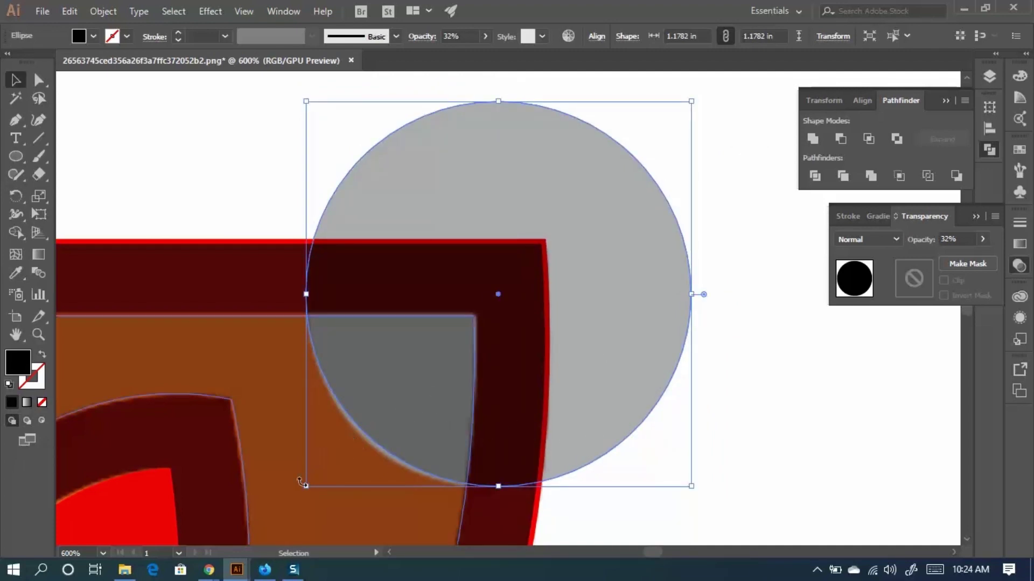
pyautogui.moveTo(306, 487); pyautogui.dragTo(302, 490)
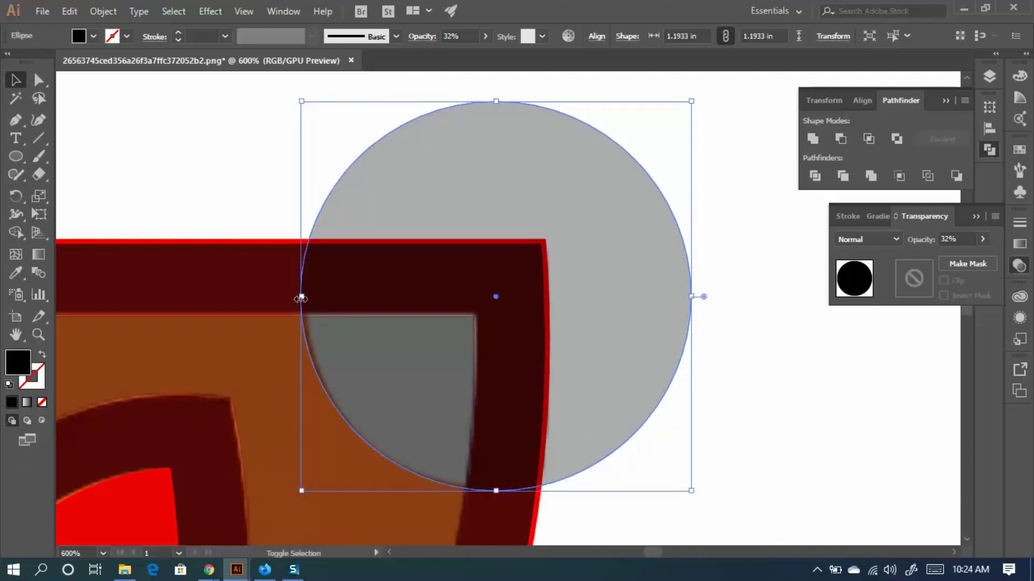
pyautogui.moveTo(301, 296); pyautogui.dragTo(305, 299)
pyautogui.hotkey('ctrl', '-')
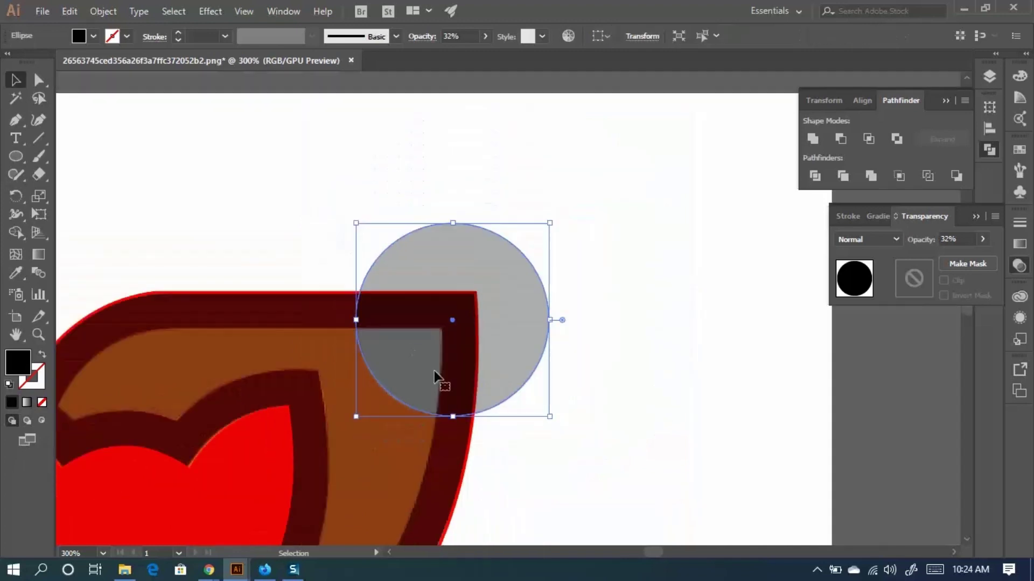
pyautogui.scroll(-3, 446, 381)
pyautogui.hscroll(-4, 445, 380)
pyautogui.click(709, 360)
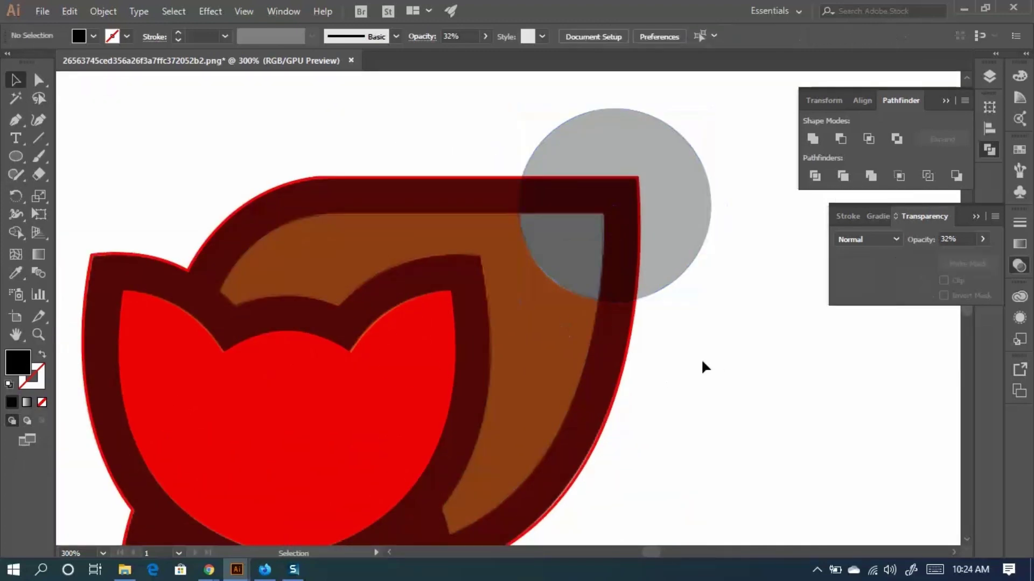
pyautogui.click(624, 377)
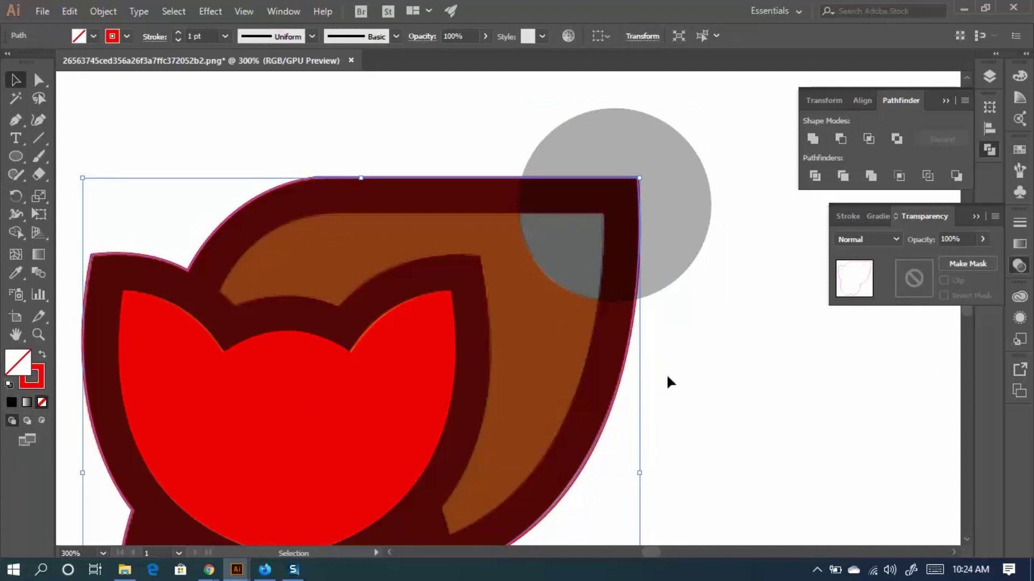
pyautogui.click(571, 247)
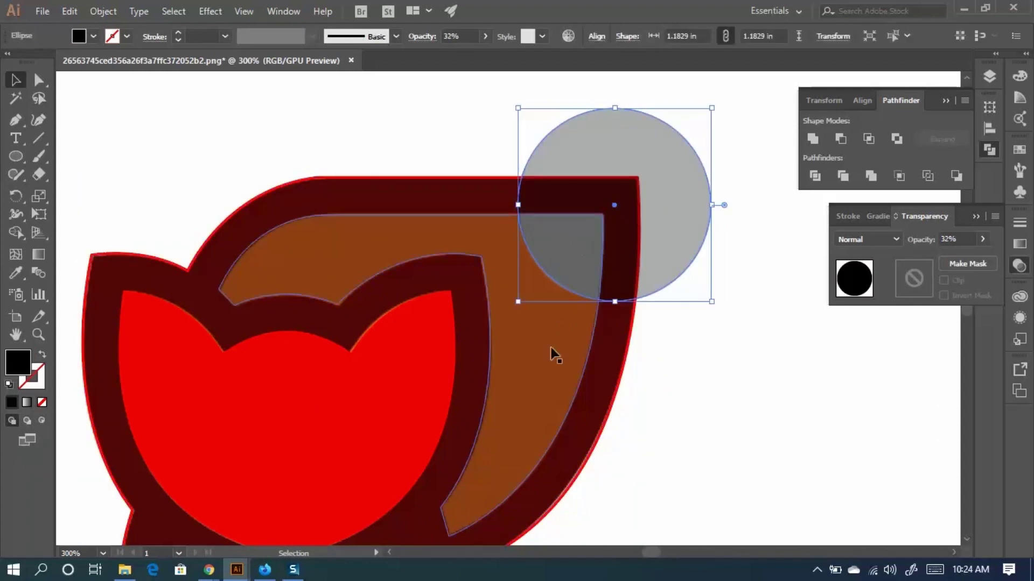
pyautogui.keyDown('shift'); pyautogui.click(526, 366); pyautogui.keyUp('shift')
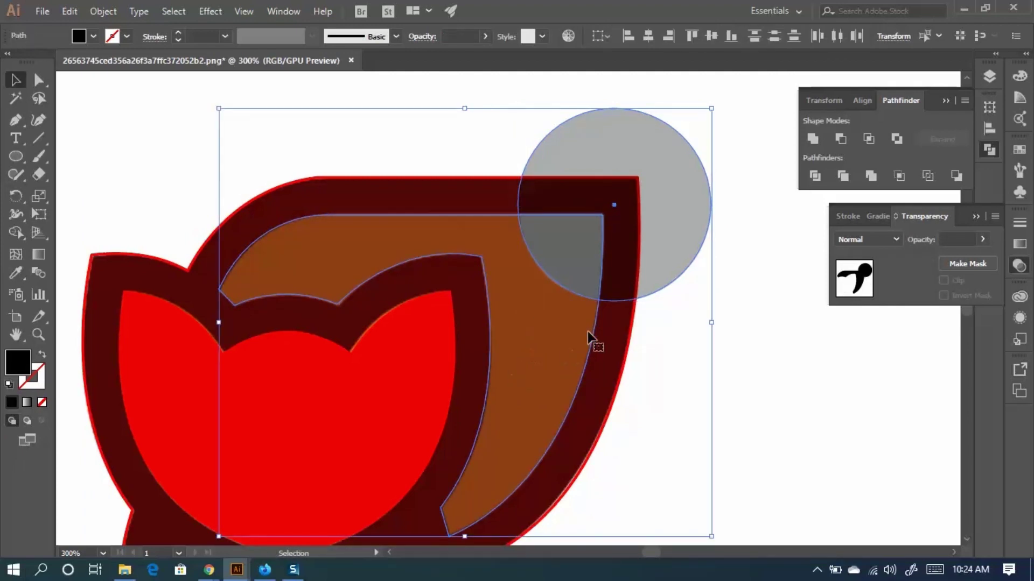
pyautogui.click(736, 319)
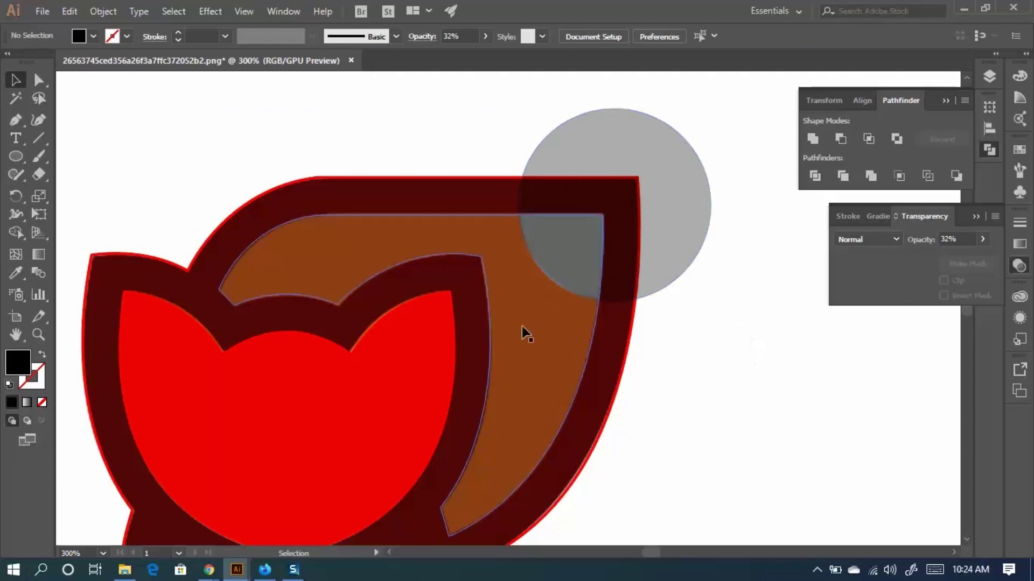
# Select the circle together with the tail shape and split them with the Divide pathfinder.
pyautogui.click(656, 183)
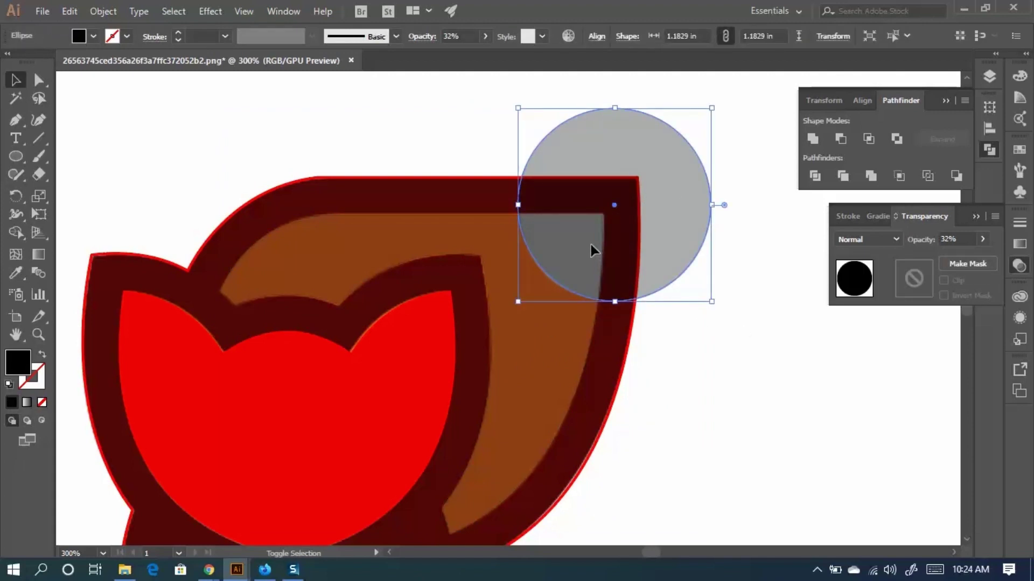
pyautogui.keyDown('shift'); pyautogui.click(523, 350); pyautogui.keyUp('shift')
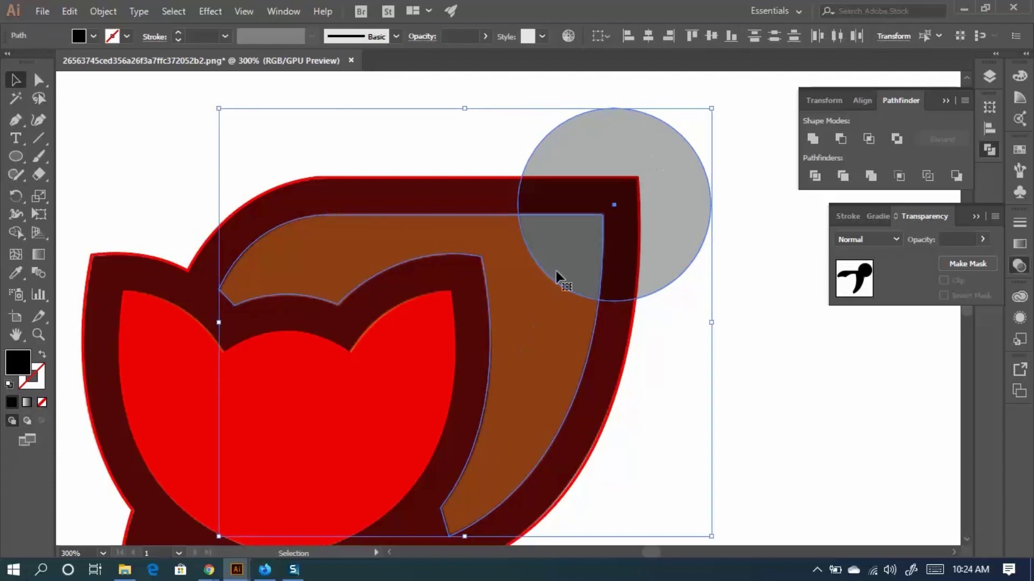
pyautogui.click(816, 175)
pyautogui.hotkey('ctrl', '-')
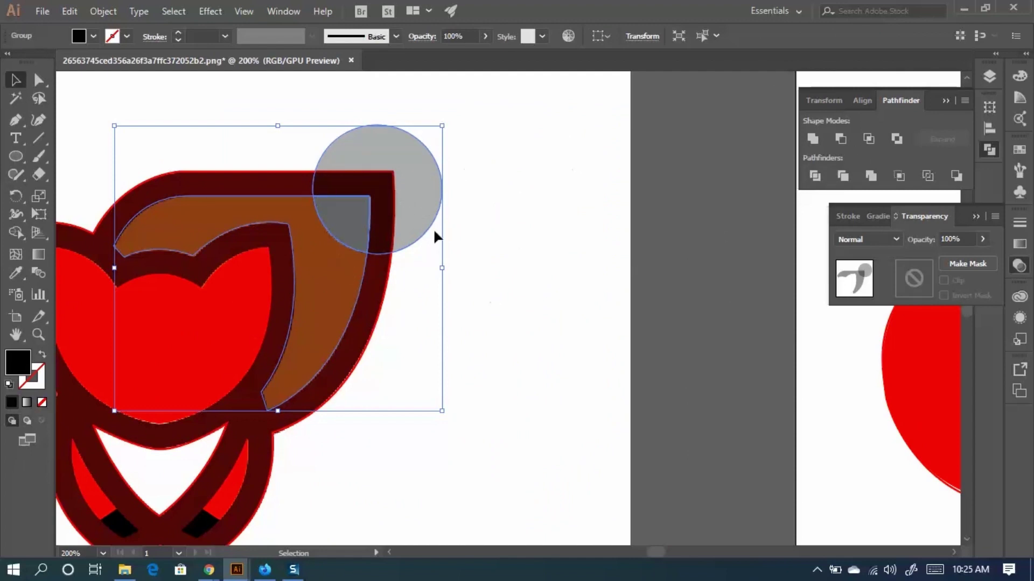
pyautogui.click(517, 218)
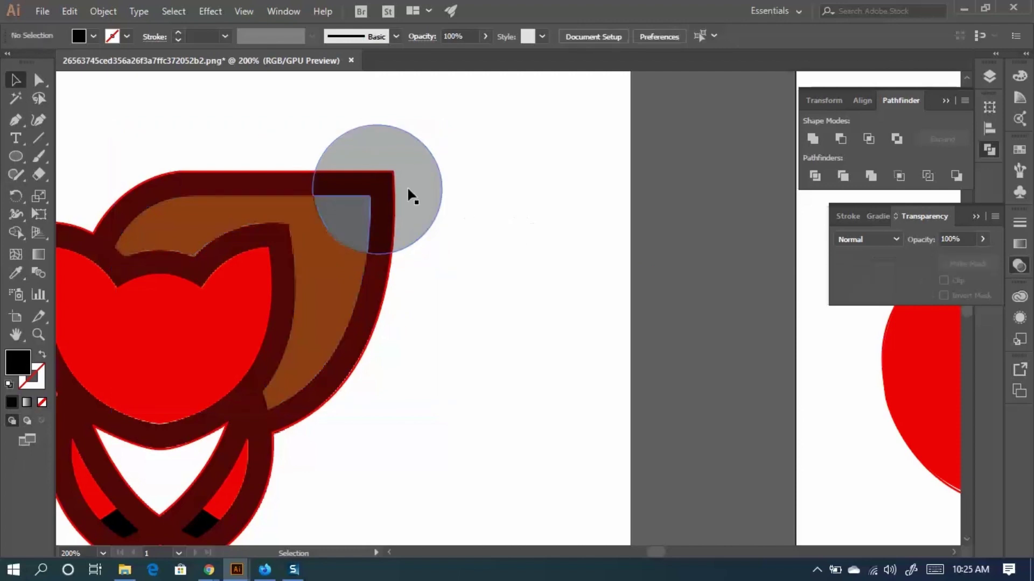
pyautogui.moveTo(410, 194); pyautogui.dragTo(716, 203)
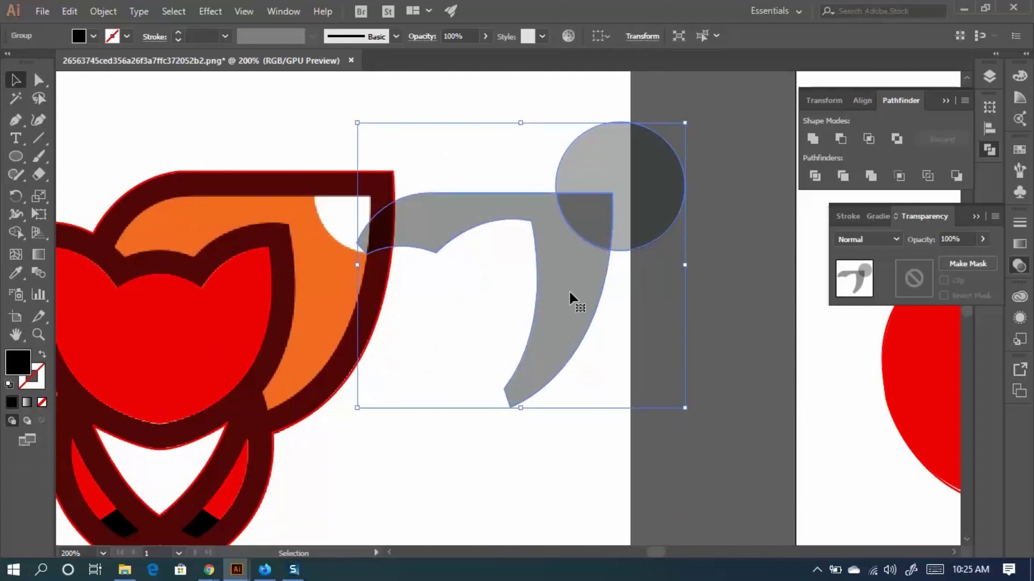
pyautogui.hotkey('ctrl', 'z')
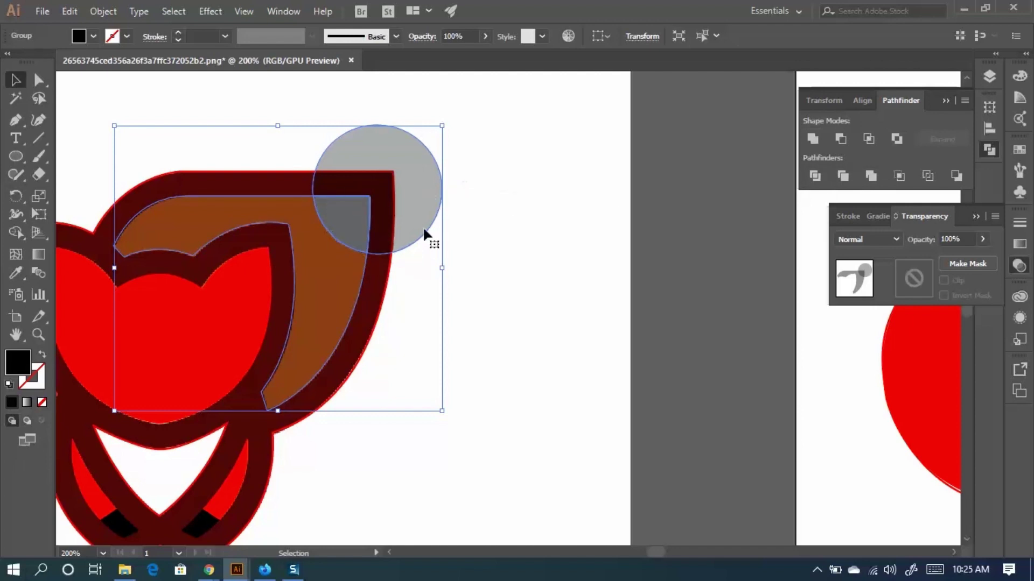
# Ungroup the divided pieces of the tail and circle.
pyautogui.click(512, 243)
pyautogui.click(402, 192)
pyautogui.rightClick(413, 176)
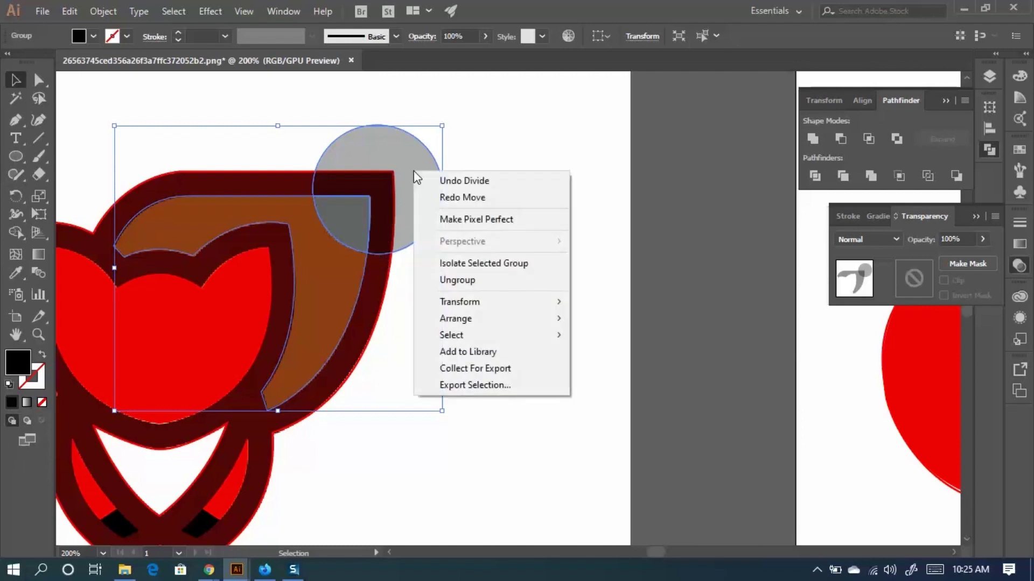
pyautogui.click(463, 281)
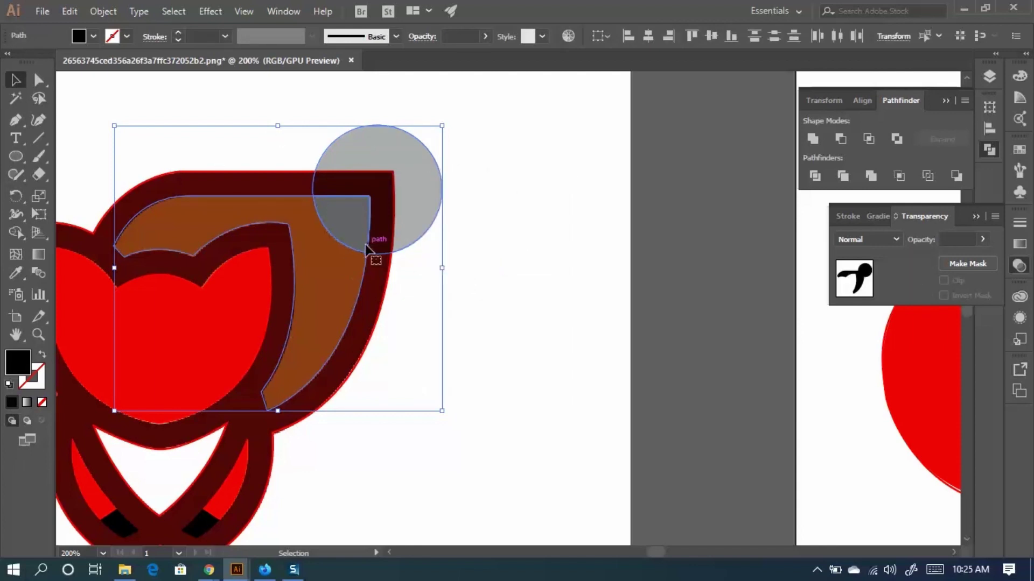
# Isolate the part of the circle lying outside the tail, move it off the artwork and delete it.
pyautogui.moveTo(441, 212); pyautogui.dragTo(580, 220)
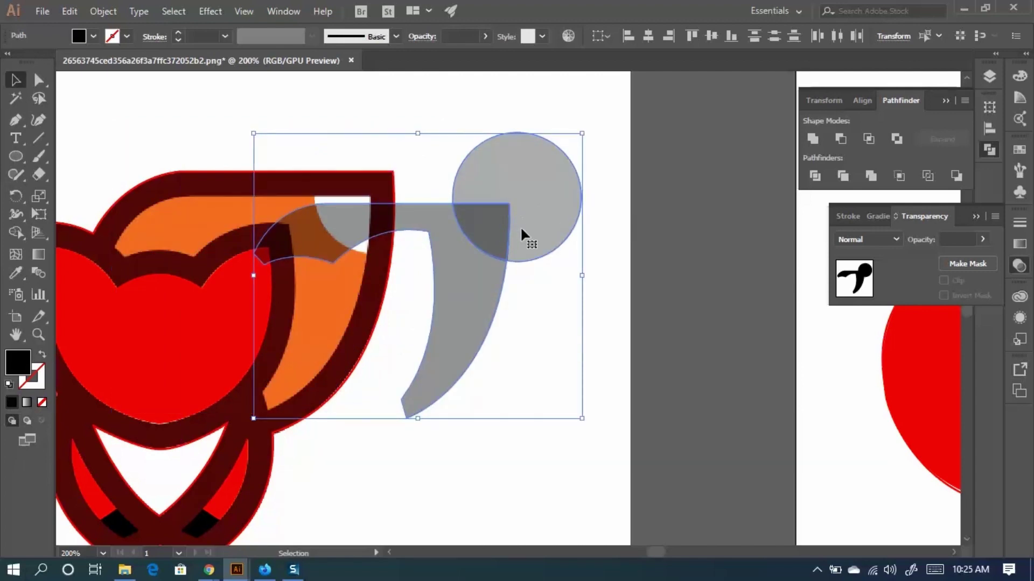
pyautogui.hotkey('ctrl', 'z')
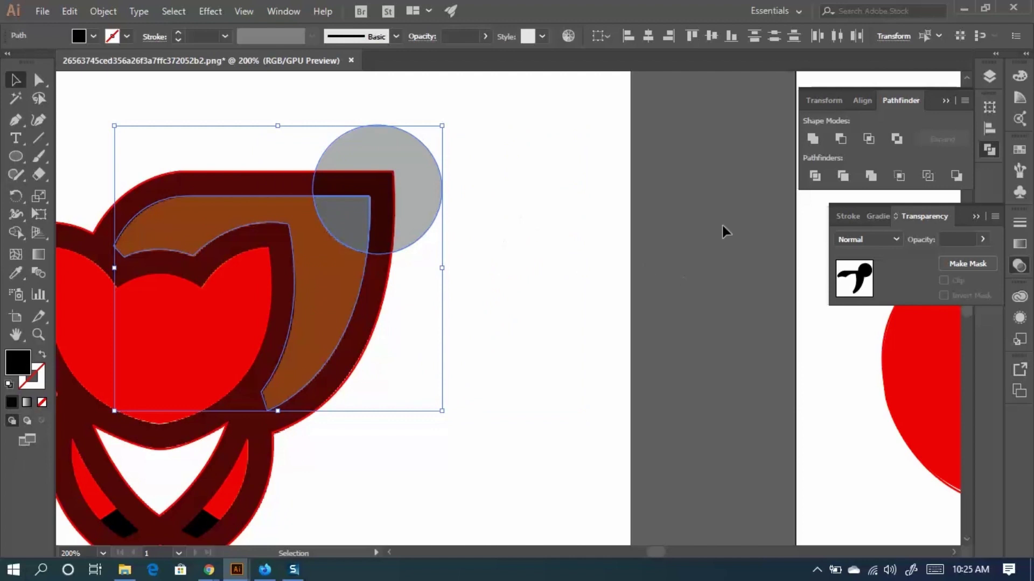
pyautogui.click(575, 215)
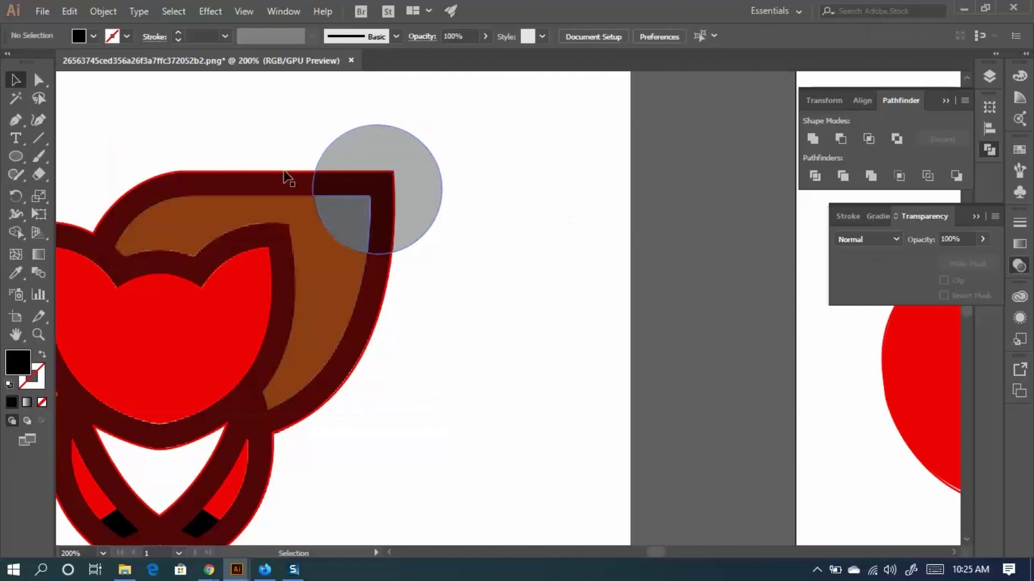
pyautogui.moveTo(420, 170); pyautogui.dragTo(678, 214)
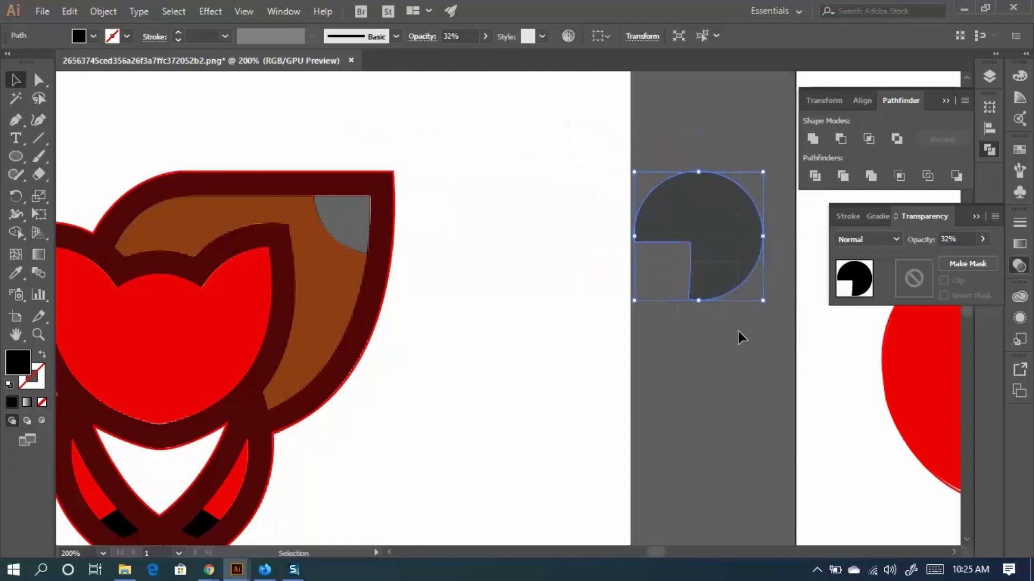
pyautogui.moveTo(722, 262); pyautogui.dragTo(711, 227)
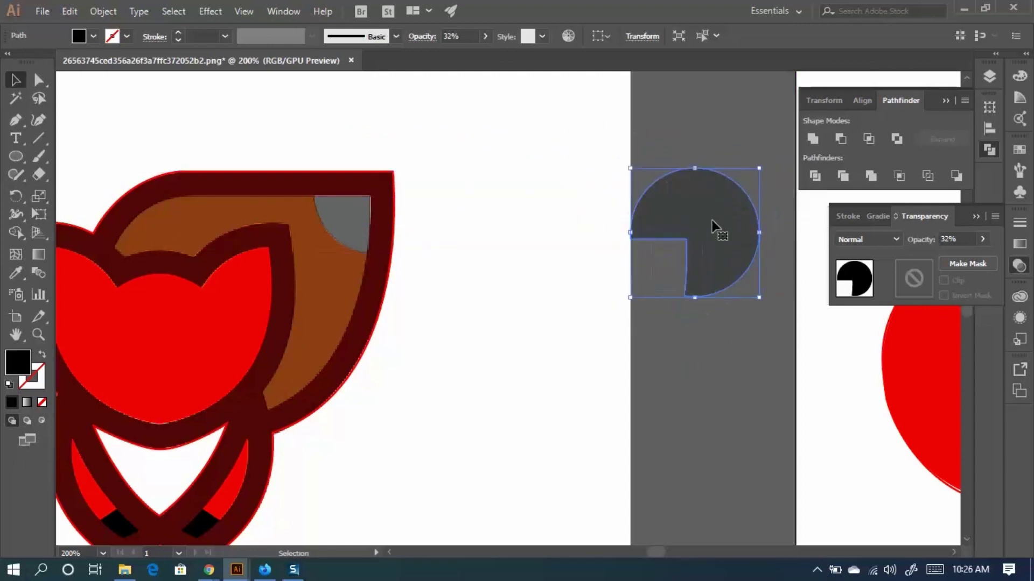
pyautogui.press('Delete')
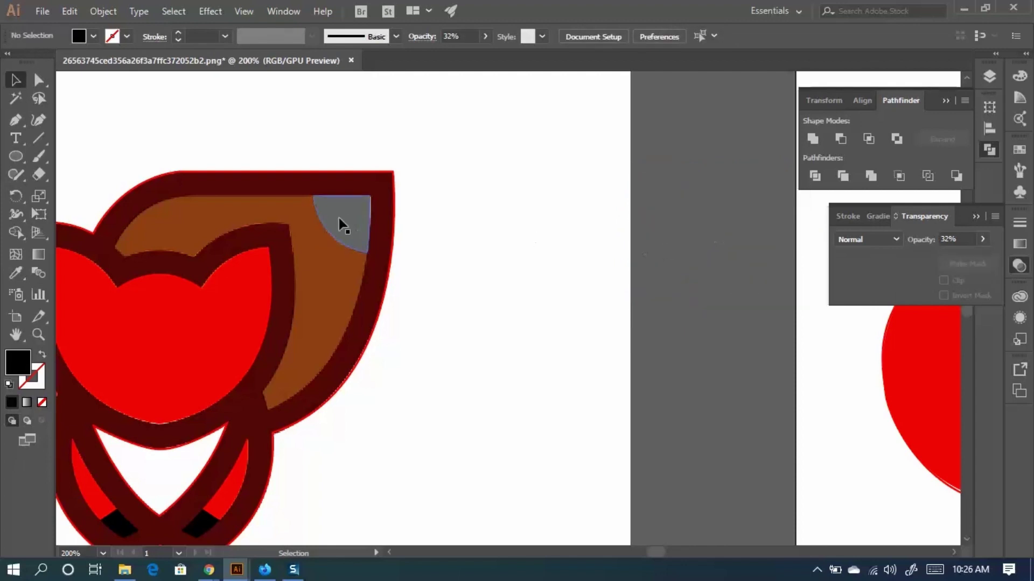
# Make the main tail piece fully opaque and set the tail tip piece's opacity to 100%.
pyautogui.scroll(2, 333, 231)
pyautogui.click(363, 194)
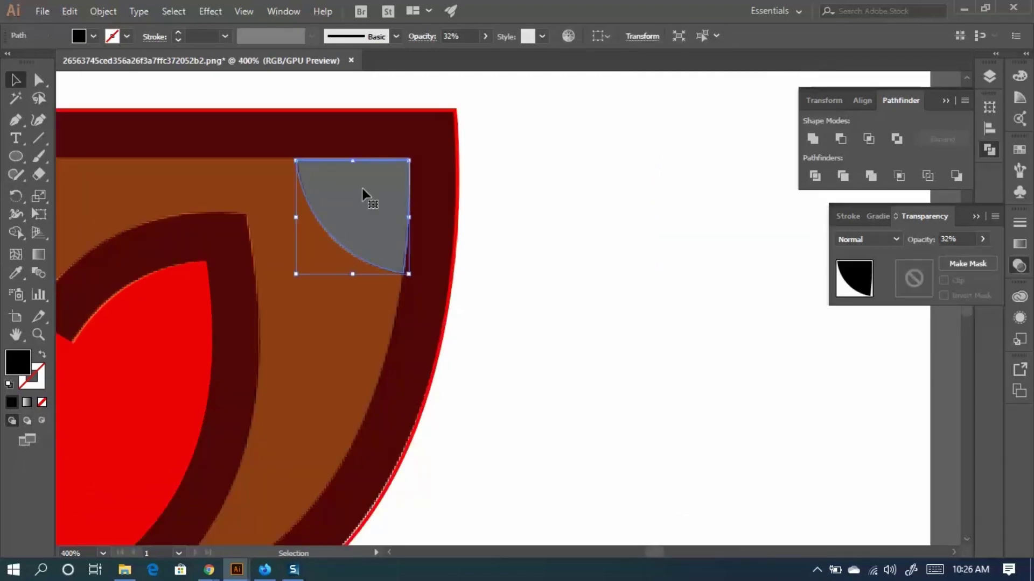
pyautogui.click(296, 302)
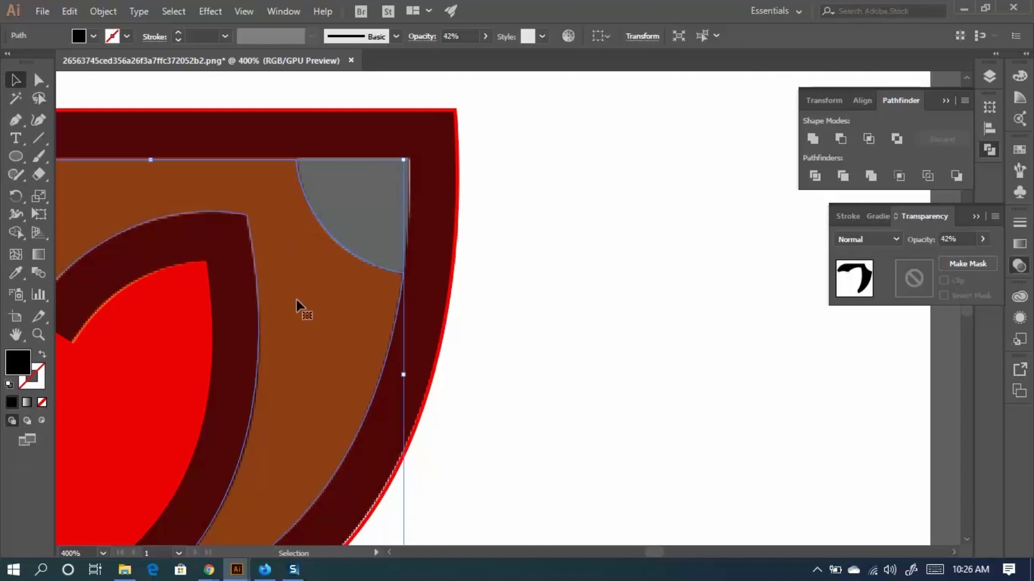
pyautogui.click(484, 36)
pyautogui.moveTo(450, 55); pyautogui.dragTo(425, 54)
pyautogui.click(605, 97)
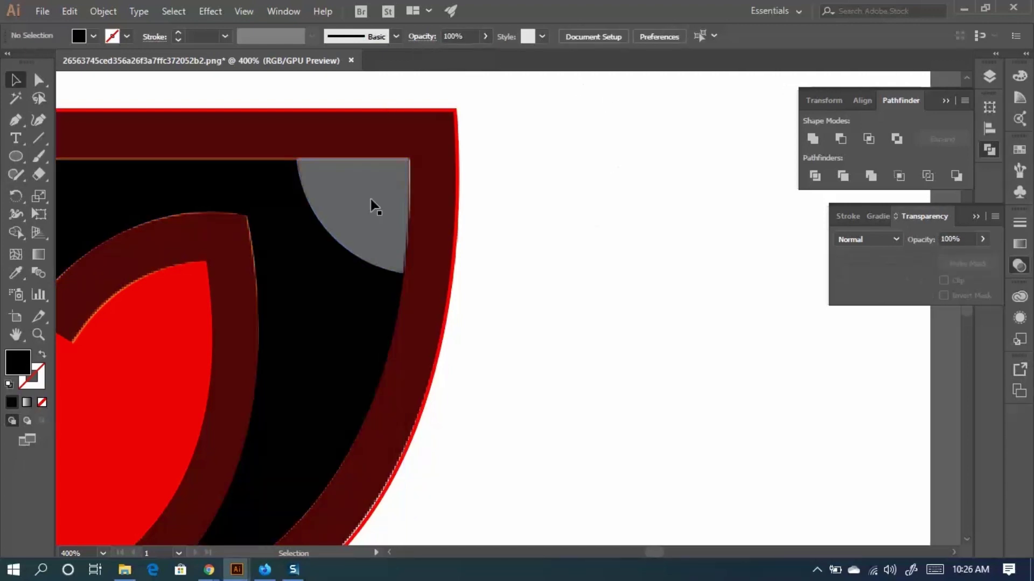
pyautogui.click(363, 199)
pyautogui.click(483, 35)
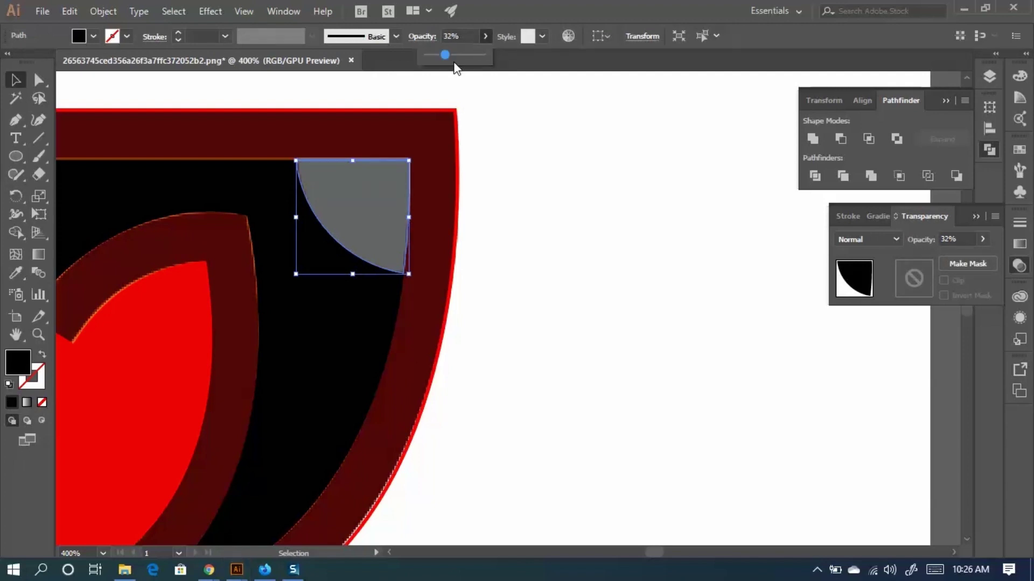
pyautogui.moveTo(445, 55); pyautogui.dragTo(485, 54)
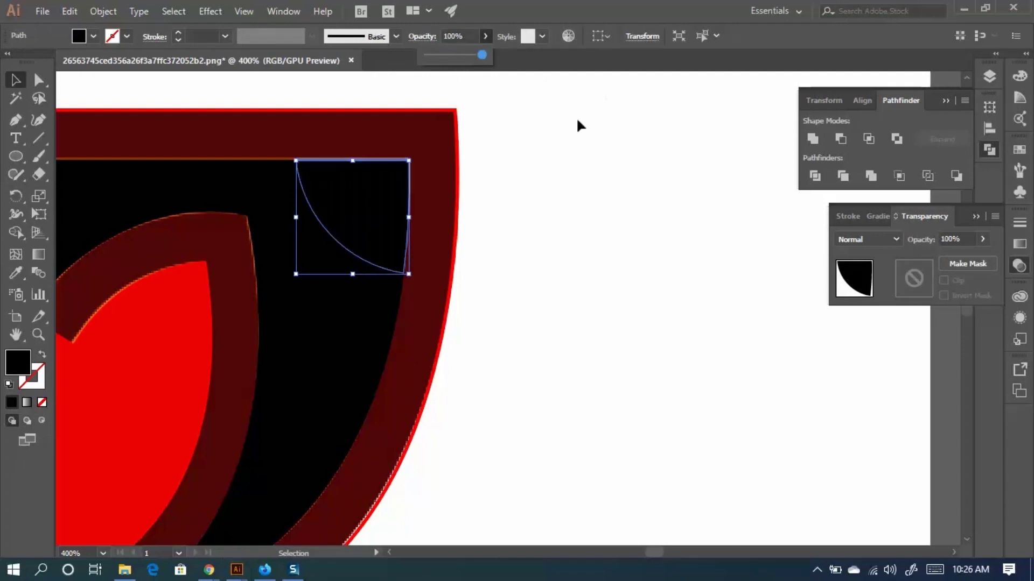
# Change the tail tip piece's fill colour to white, FFFFFF.
pyautogui.click(93, 36)
pyautogui.click(7, 366)
pyautogui.doubleClick(19, 363)
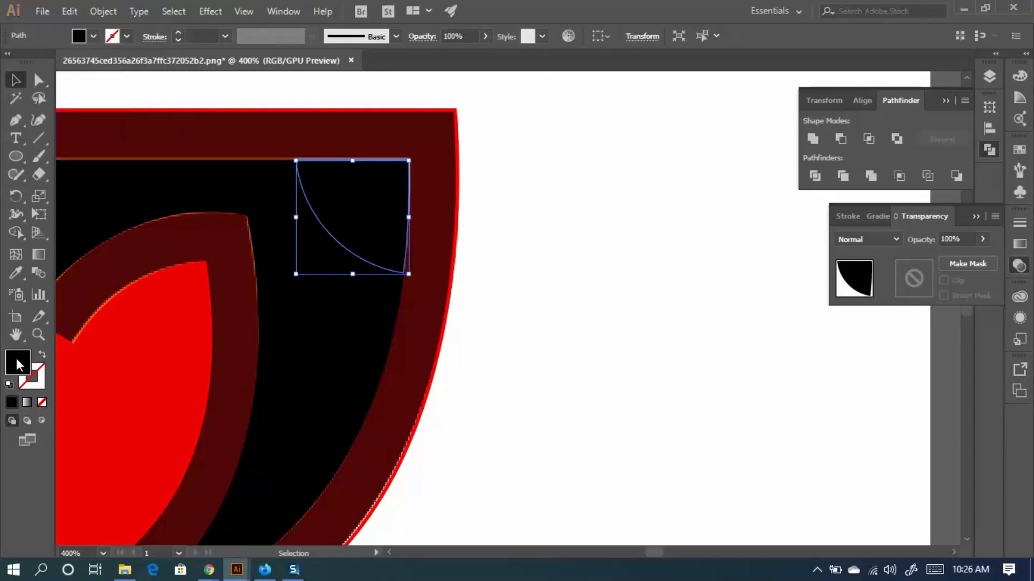
pyautogui.moveTo(650, 292); pyautogui.dragTo(549, 205)
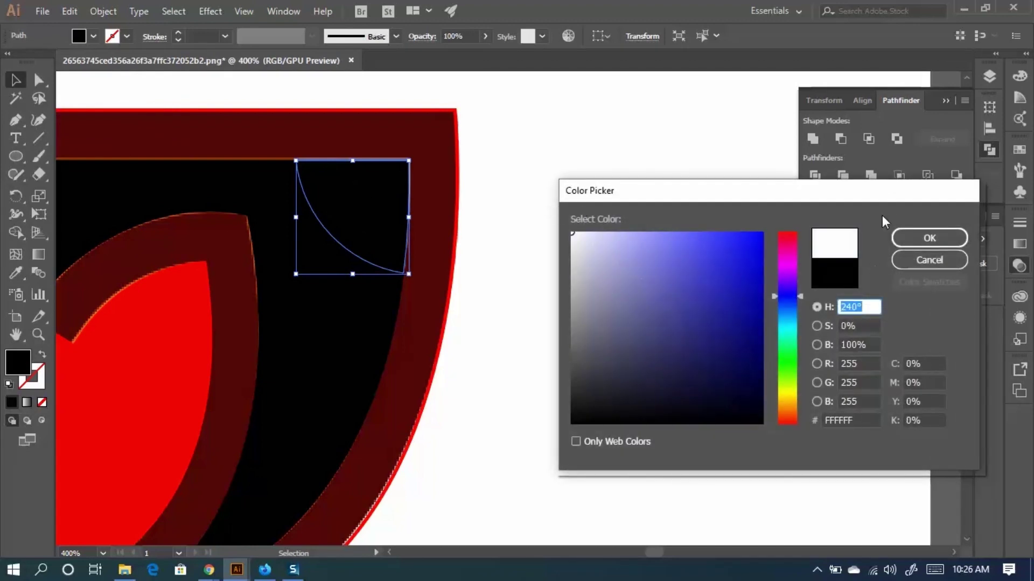
pyautogui.click(929, 238)
# Move all the traced shapes off the reference image onto the empty canvas beside the artboard, and deselect them.
pyautogui.scroll(-2, 547, 238)
pyautogui.moveTo(573, 245); pyautogui.dragTo(645, 207)
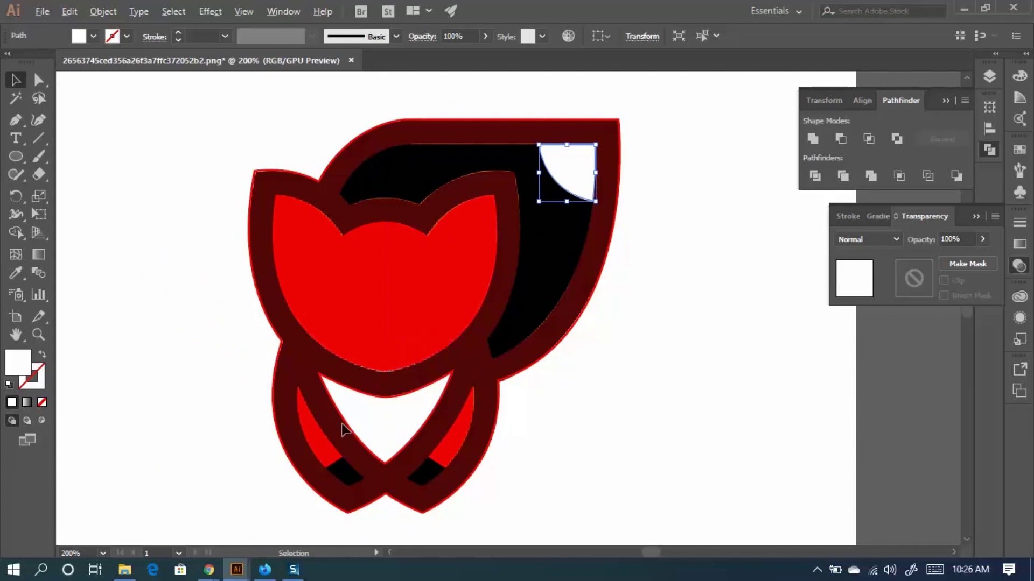
pyautogui.scroll(-1, 549, 463)
pyautogui.moveTo(639, 446); pyautogui.dragTo(747, 422)
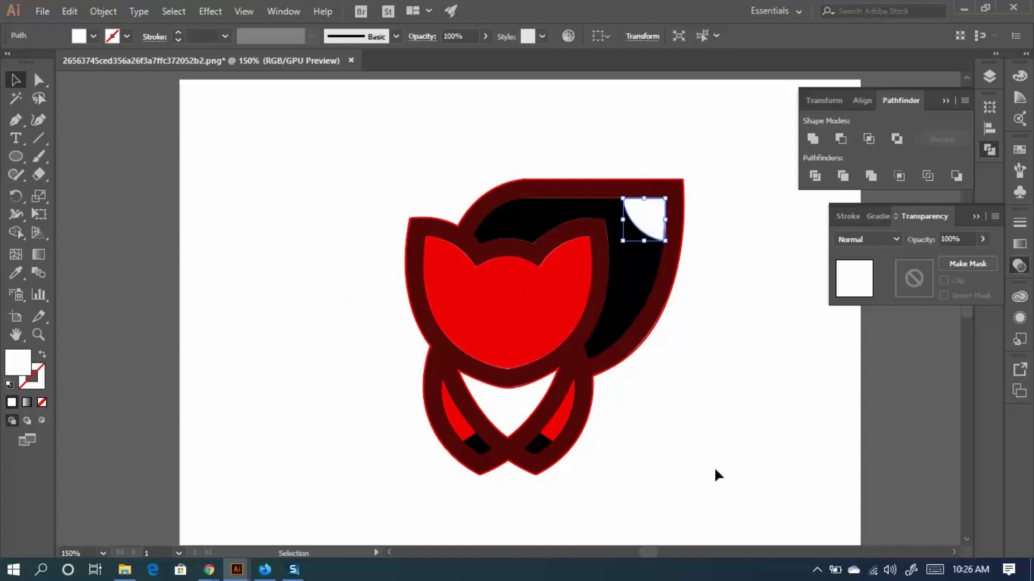
pyautogui.moveTo(521, 230); pyautogui.dragTo(301, 175)
pyautogui.click(577, 361)
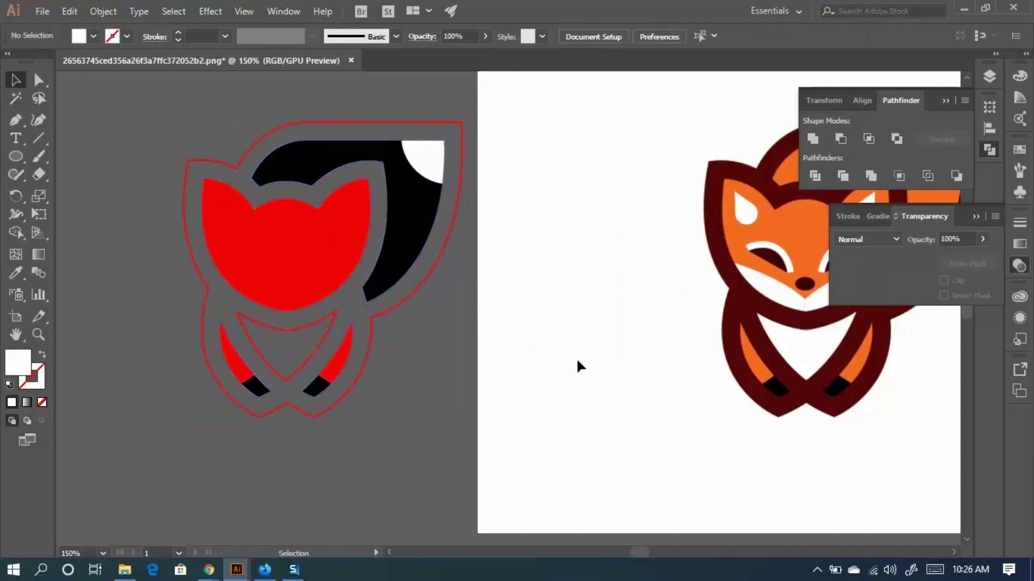
# Fill the fox's outer silhouette with the dark maroon sampled from the reference outline using the Eyedropper.
pyautogui.click(365, 311)
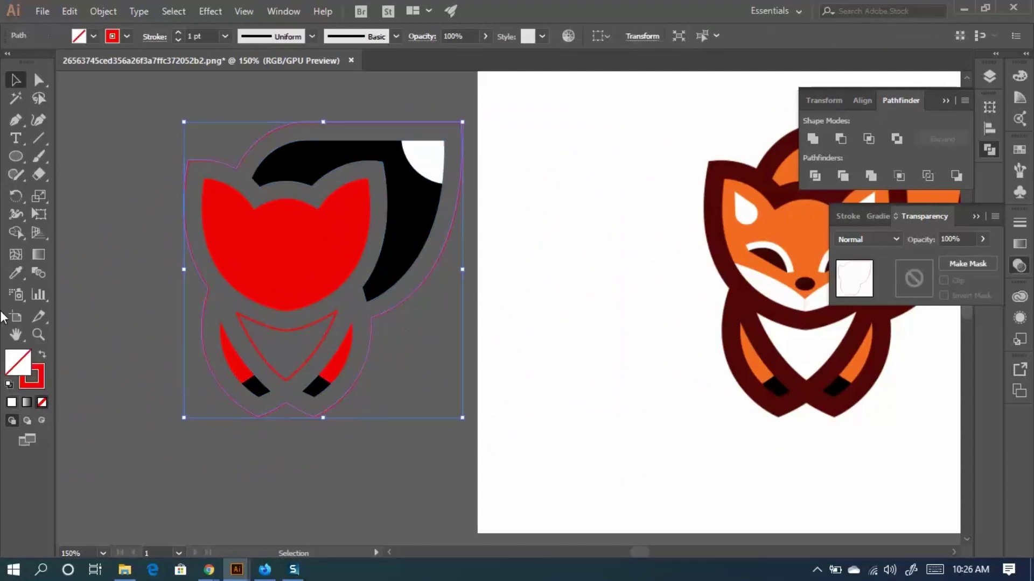
pyautogui.click(16, 273)
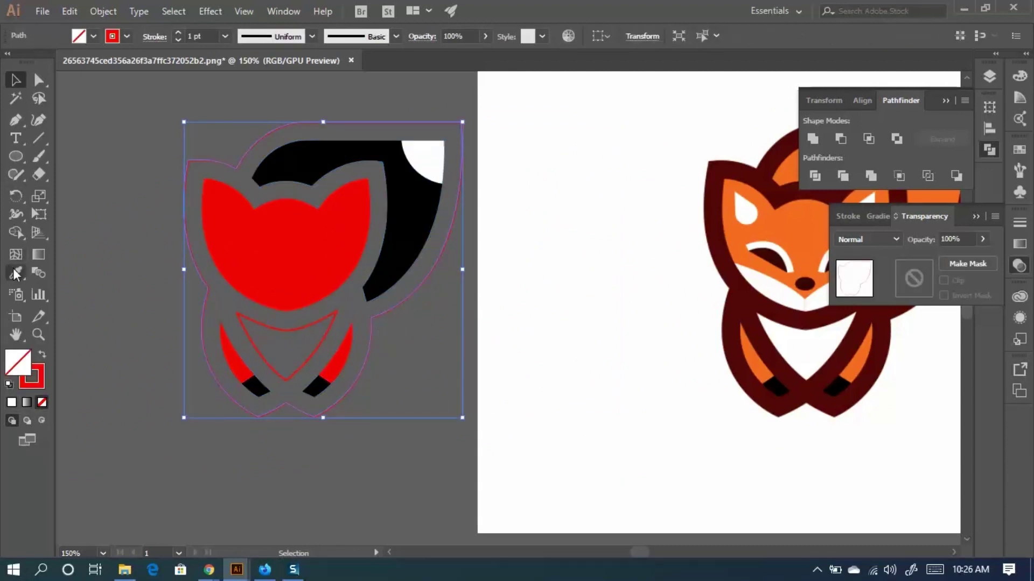
pyautogui.click(713, 221)
pyautogui.press('v')
# Colour the main tail piece with the orange sampled from the reference fox.
pyautogui.keyDown('ctrl'); pyautogui.click(409, 202); pyautogui.keyUp('ctrl')
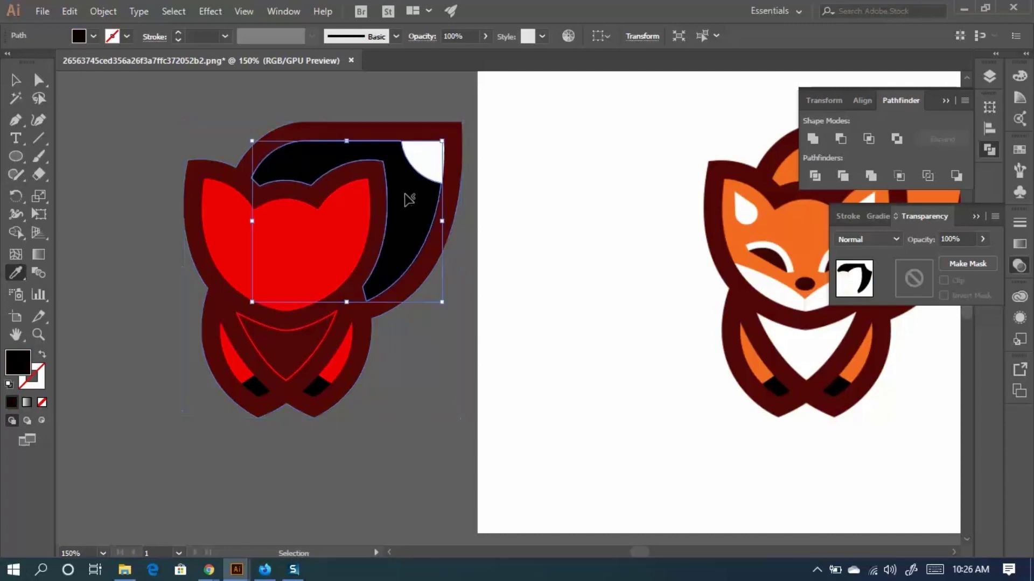
pyautogui.click(789, 168)
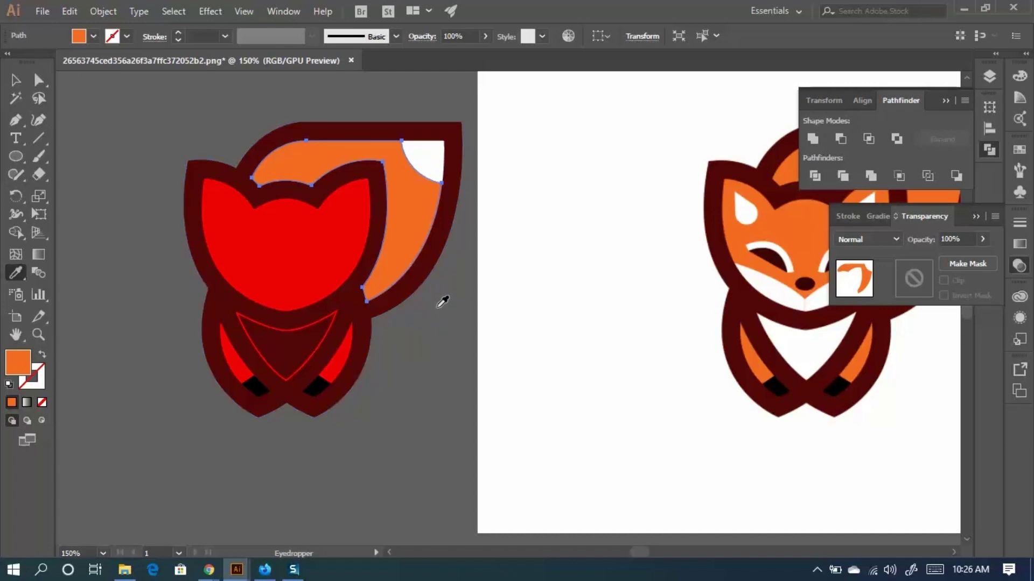
pyautogui.press('v')
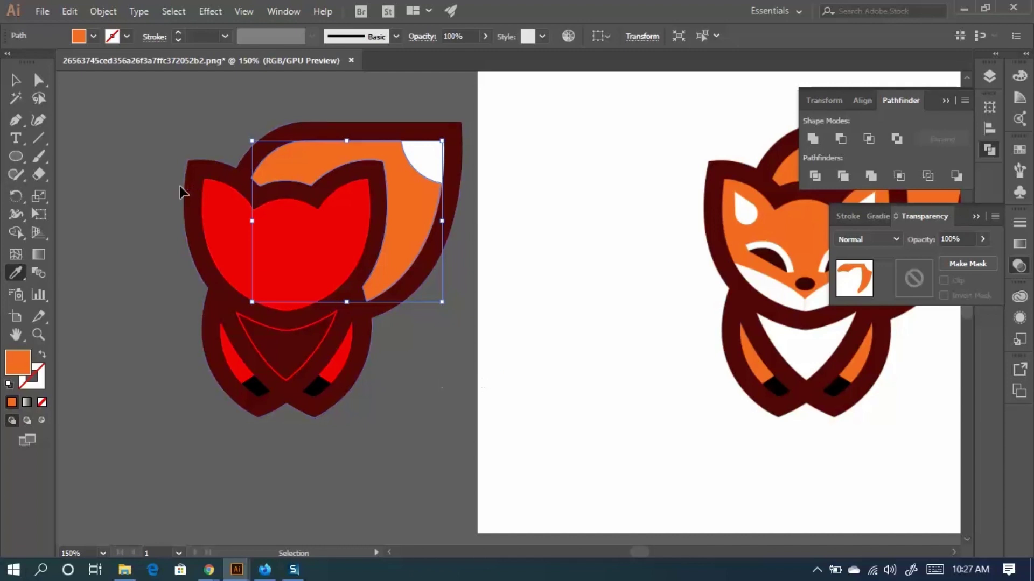
# Recolour both halves of the face with the same orange as the tail and the reference face.
pyautogui.keyDown('ctrl'); pyautogui.click(211, 209); pyautogui.keyUp('ctrl')
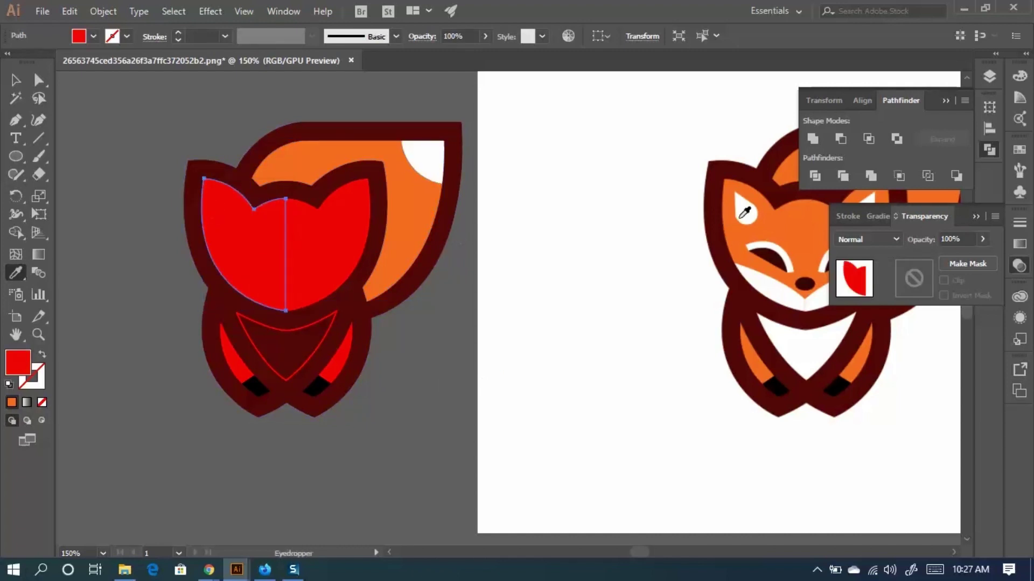
pyautogui.click(395, 216)
pyautogui.keyDown('ctrl'); pyautogui.click(362, 199); pyautogui.keyUp('ctrl')
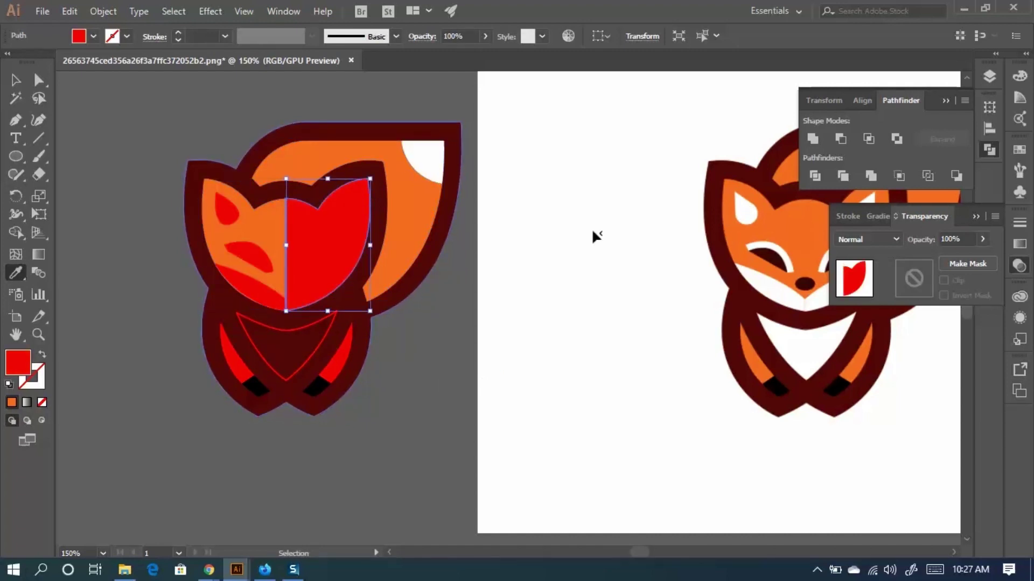
pyautogui.click(796, 227)
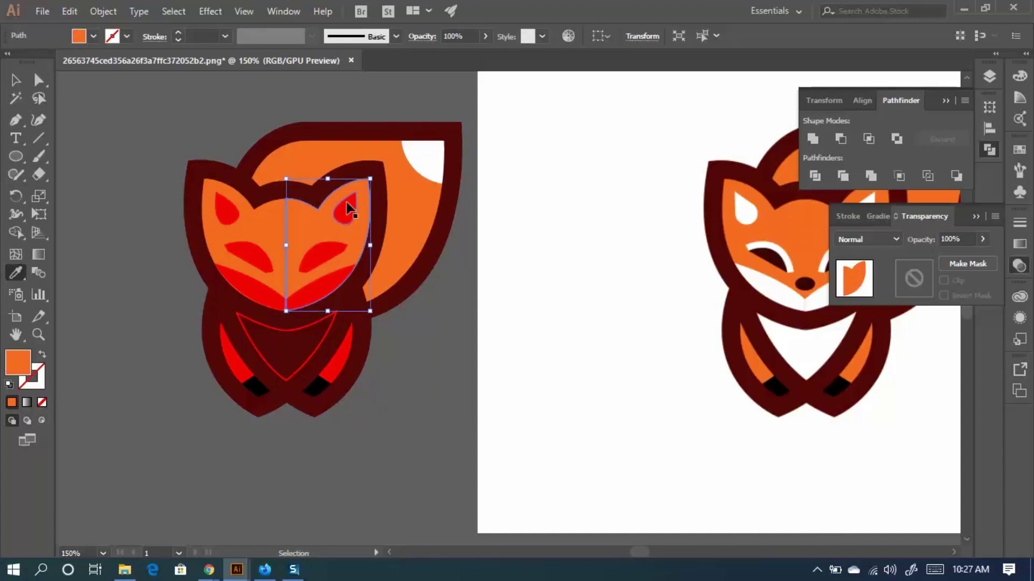
# Select both cheeks, outer eye shapes and inner ears, fill them with the reference's white, and deselect them.
pyautogui.keyDown('ctrl'); pyautogui.click(251, 296); pyautogui.keyUp('ctrl')
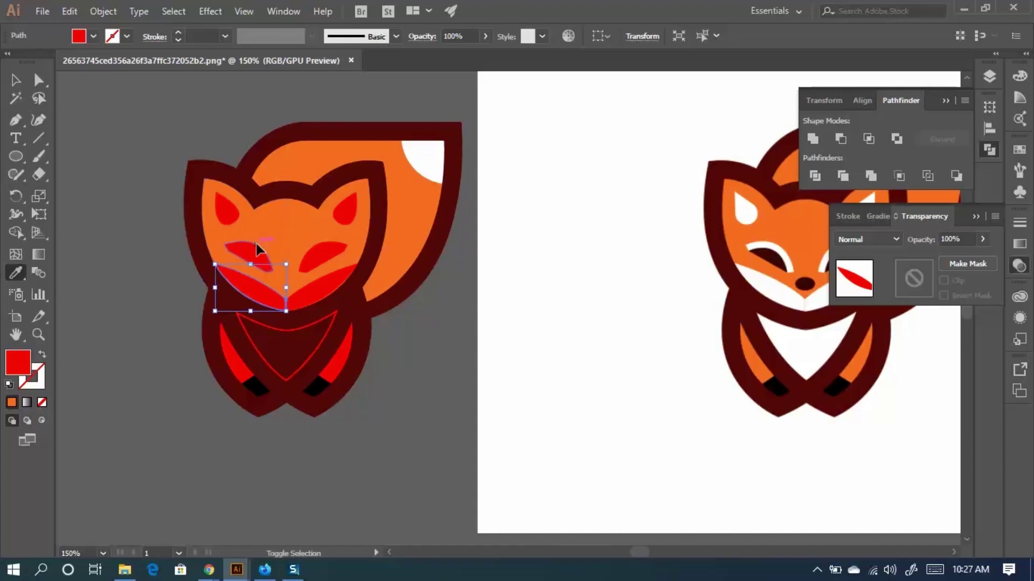
pyautogui.keyDown('shift'); pyautogui.click(256, 249); pyautogui.keyUp('shift')
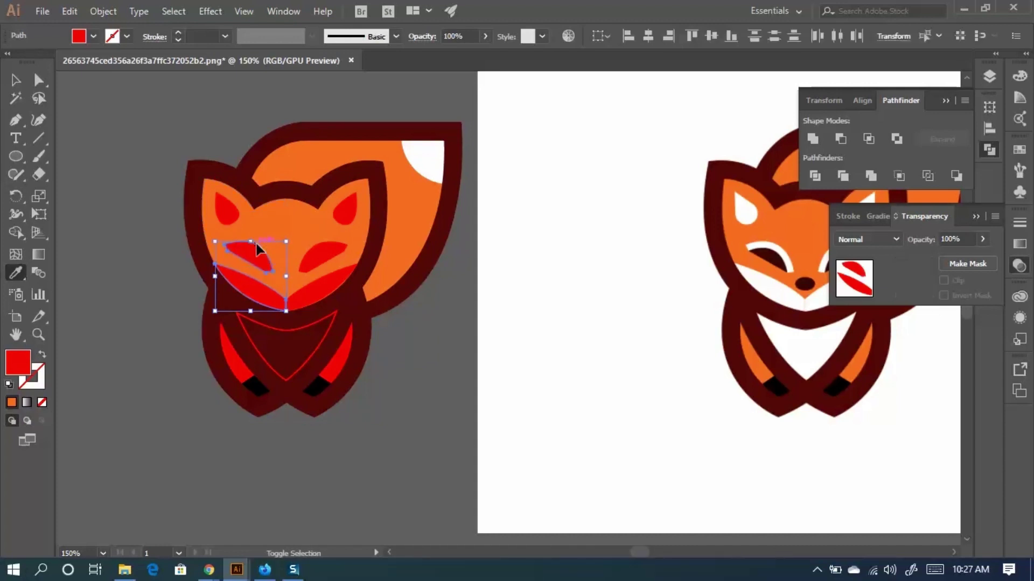
pyautogui.keyDown('shift'); pyautogui.click(320, 249); pyautogui.keyUp('shift')
pyautogui.keyDown('shift'); pyautogui.click(314, 284); pyautogui.keyUp('shift')
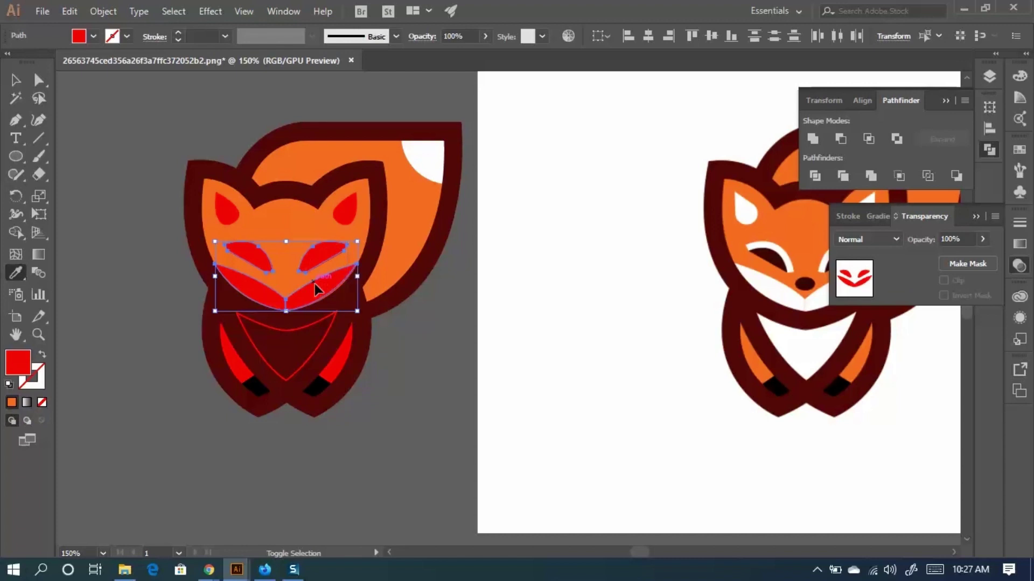
pyautogui.keyDown('shift'); pyautogui.click(347, 221); pyautogui.keyUp('shift')
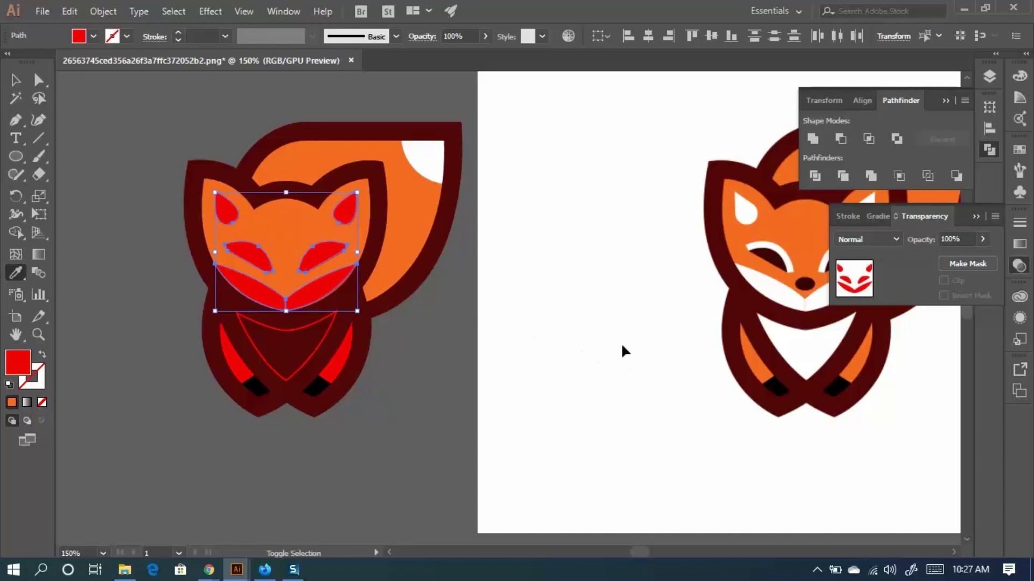
pyautogui.click(746, 213)
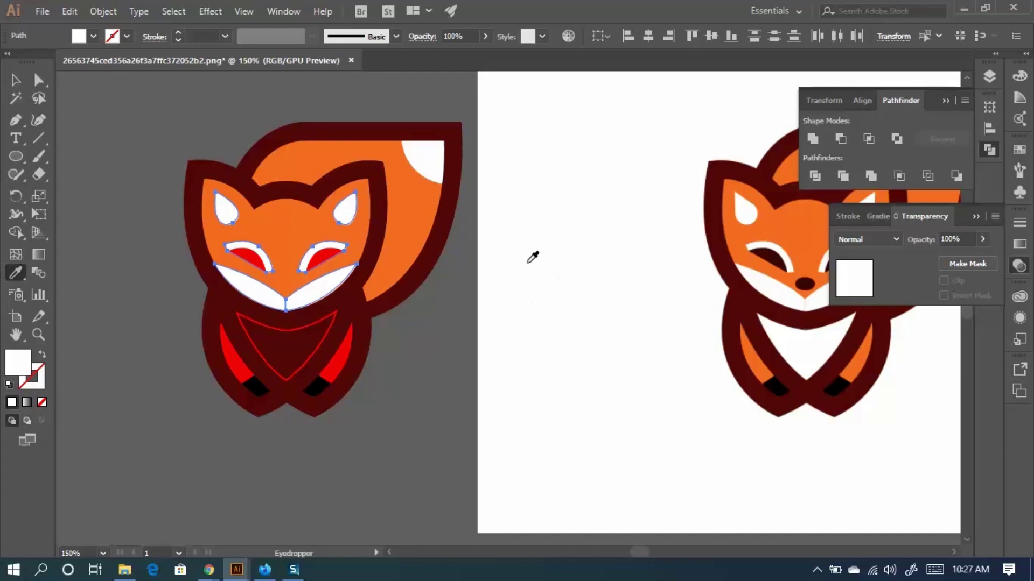
pyautogui.press('ctrl')
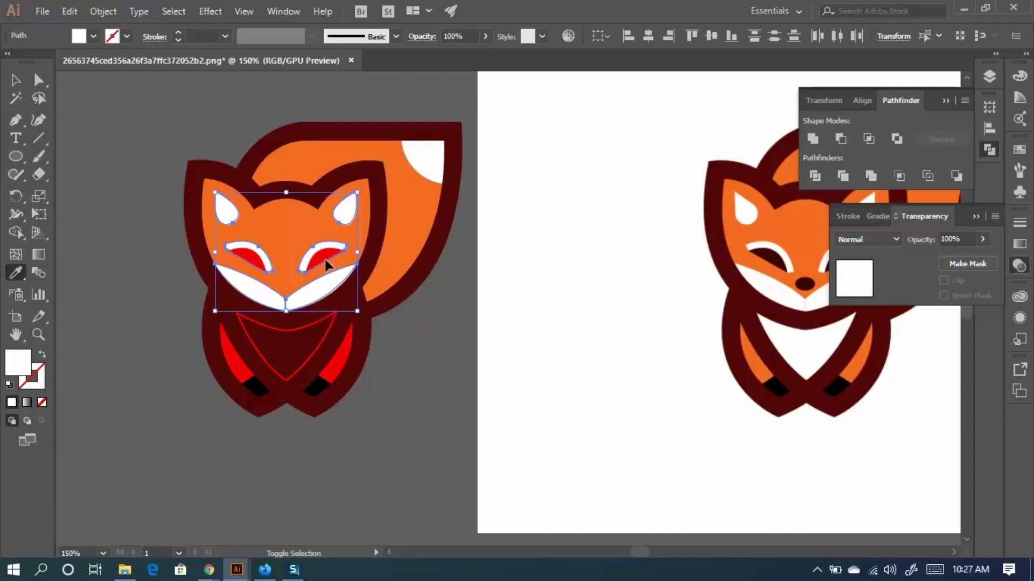
pyautogui.keyDown('ctrl'); pyautogui.click(455, 289); pyautogui.keyUp('ctrl')
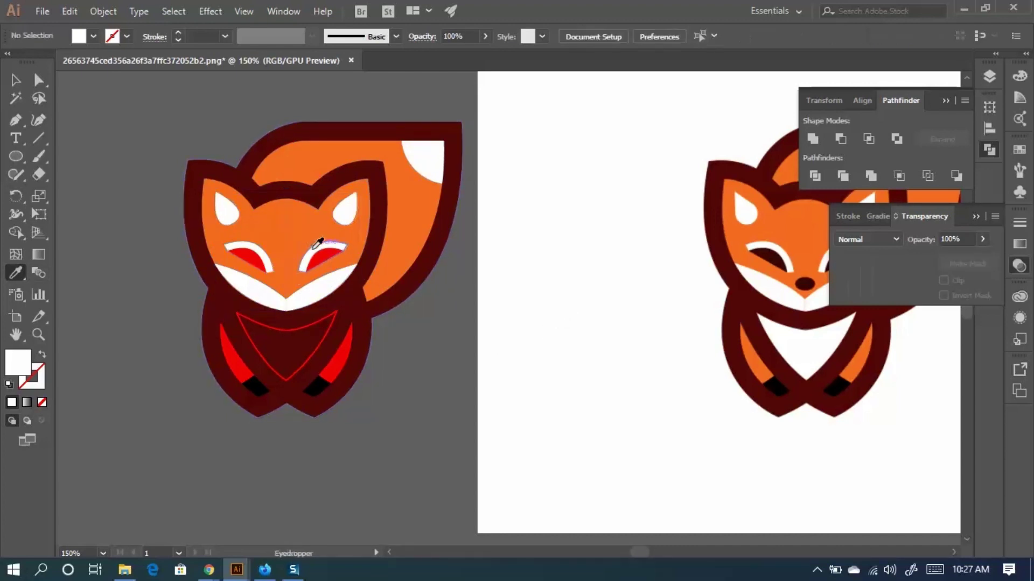
# Fill both inner eye shapes with the dark brown sampled from the reference fox's eye.
pyautogui.keyDown('ctrl'); pyautogui.click(255, 266); pyautogui.keyUp('ctrl')
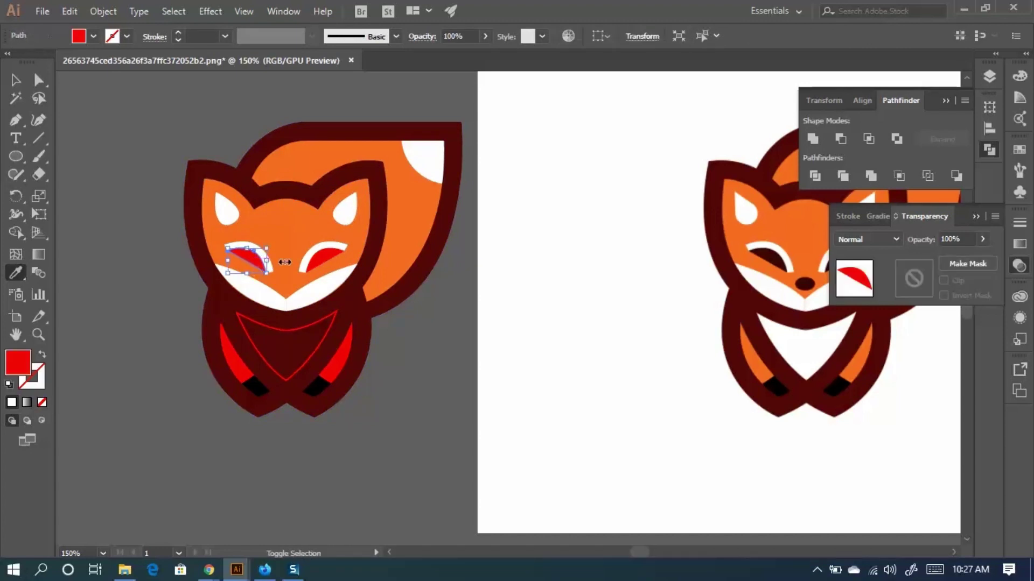
pyautogui.keyDown('ctrl'); pyautogui.keyDown('shift'); pyautogui.click(325, 264); pyautogui.keyUp('shift'); pyautogui.keyUp('ctrl')
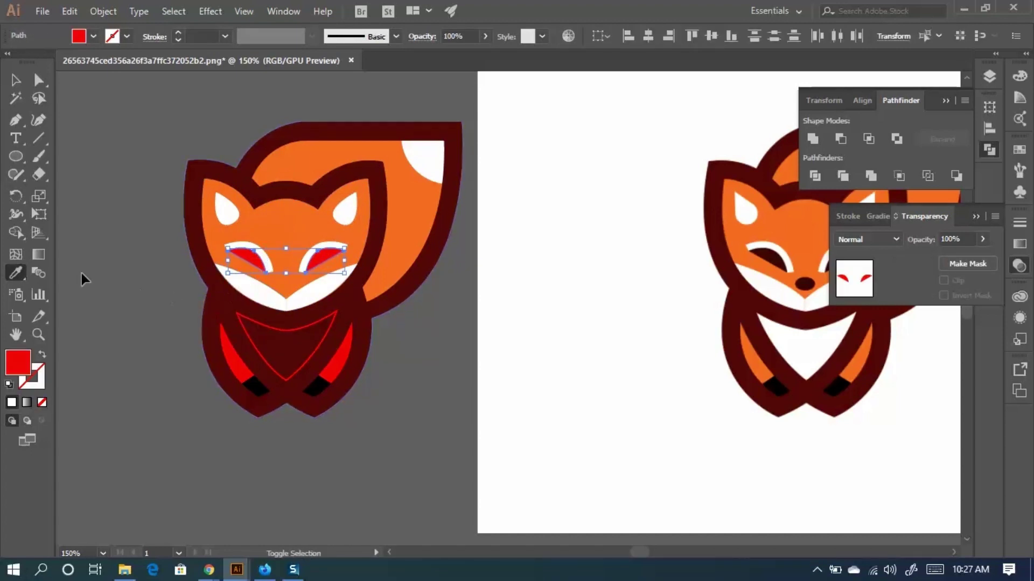
pyautogui.click(764, 253)
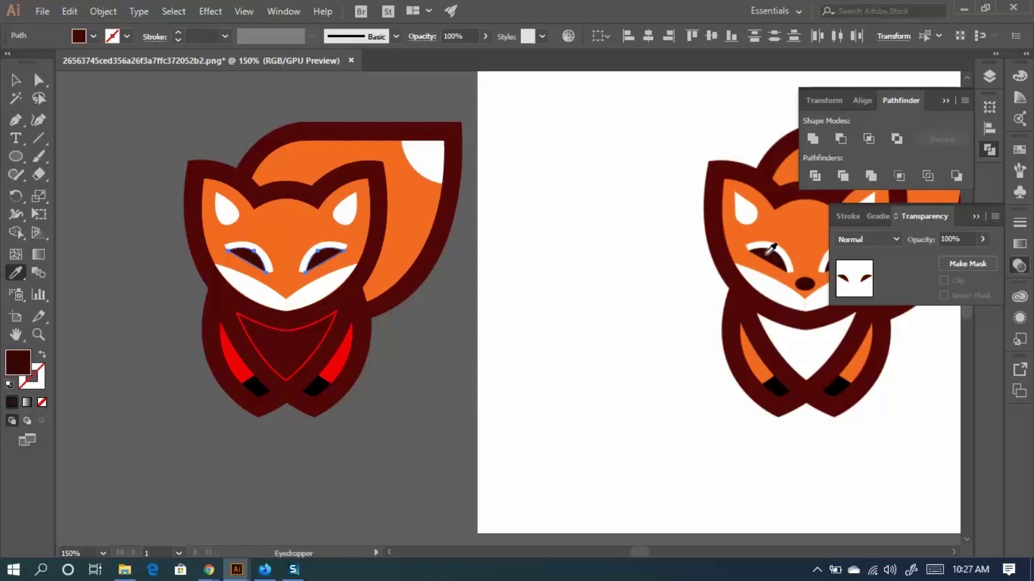
# Fill the traced fox's chest shape with the white sampled from the reference fox's chest.
pyautogui.keyDown('ctrl'); pyautogui.keyDown('shift'); pyautogui.click(298, 335); pyautogui.keyUp('shift'); pyautogui.keyUp('ctrl')
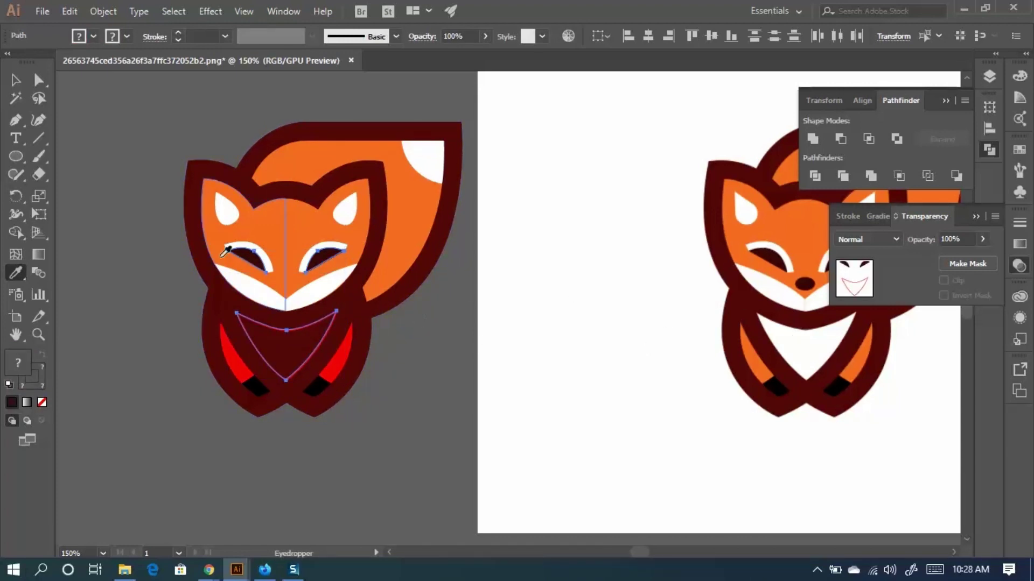
pyautogui.keyDown('ctrl'); pyautogui.click(286, 337); pyautogui.keyUp('ctrl')
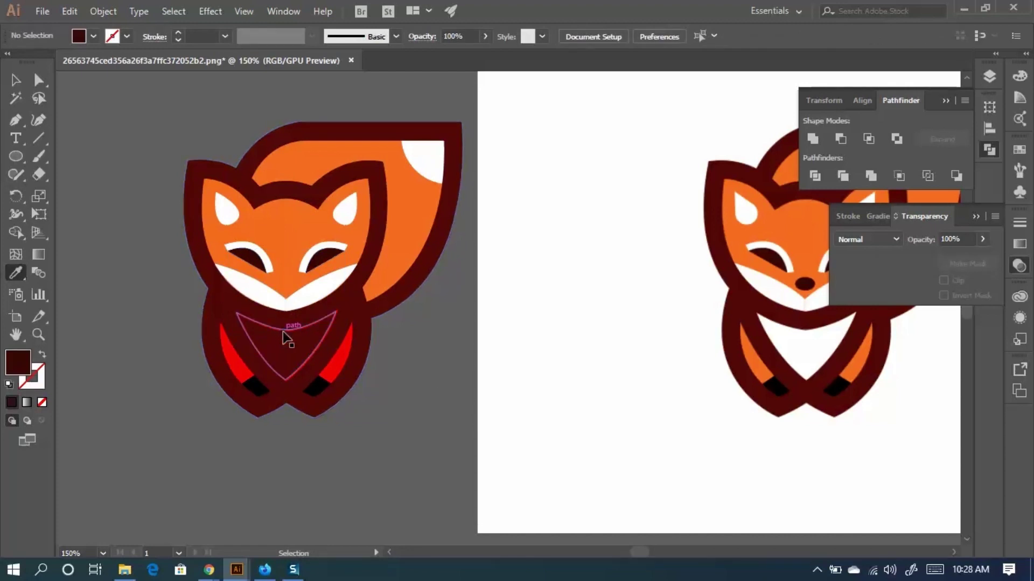
pyautogui.click(791, 336)
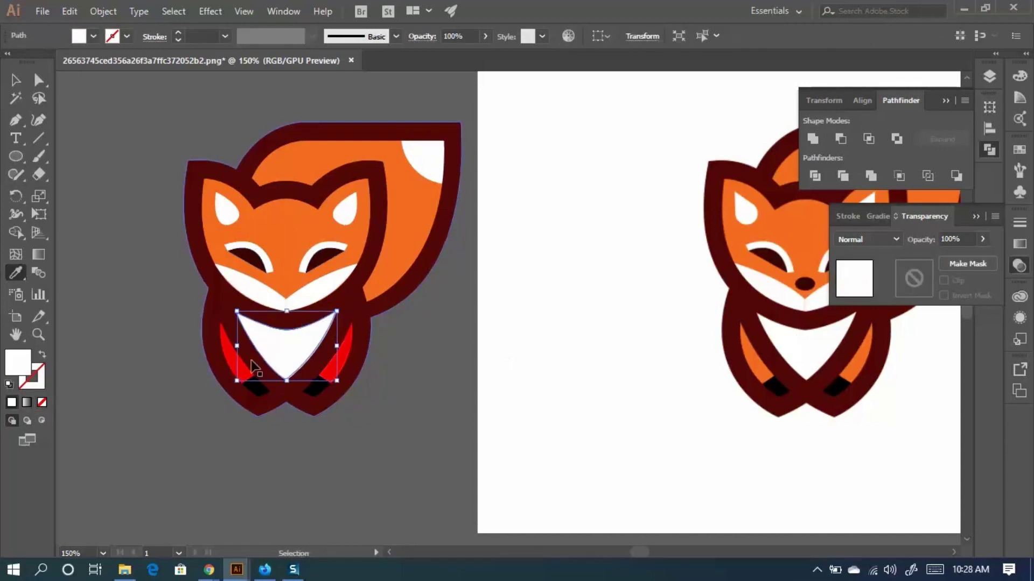
# Try to fill the whole left foreleg group with the reference's orange, and undo the fill.
pyautogui.keyDown('ctrl'); pyautogui.click(233, 365); pyautogui.keyUp('ctrl')
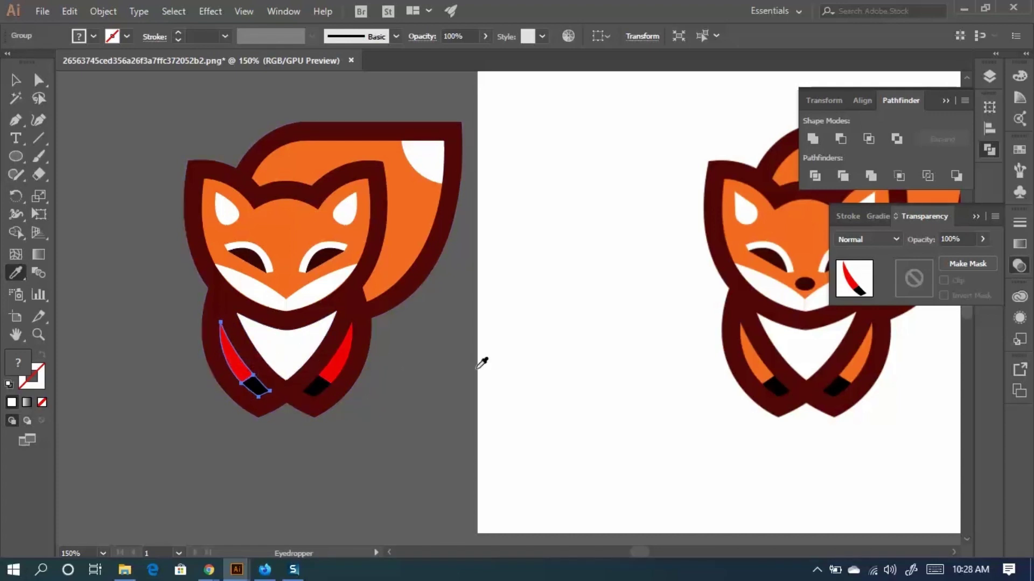
pyautogui.click(766, 366)
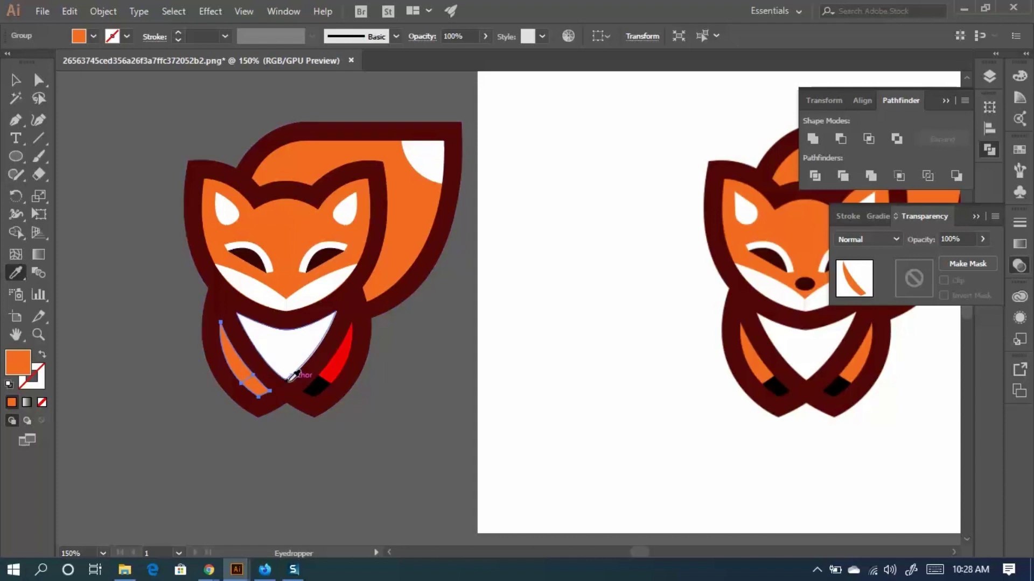
pyautogui.click(300, 389)
pyautogui.scroll(1, 262, 401)
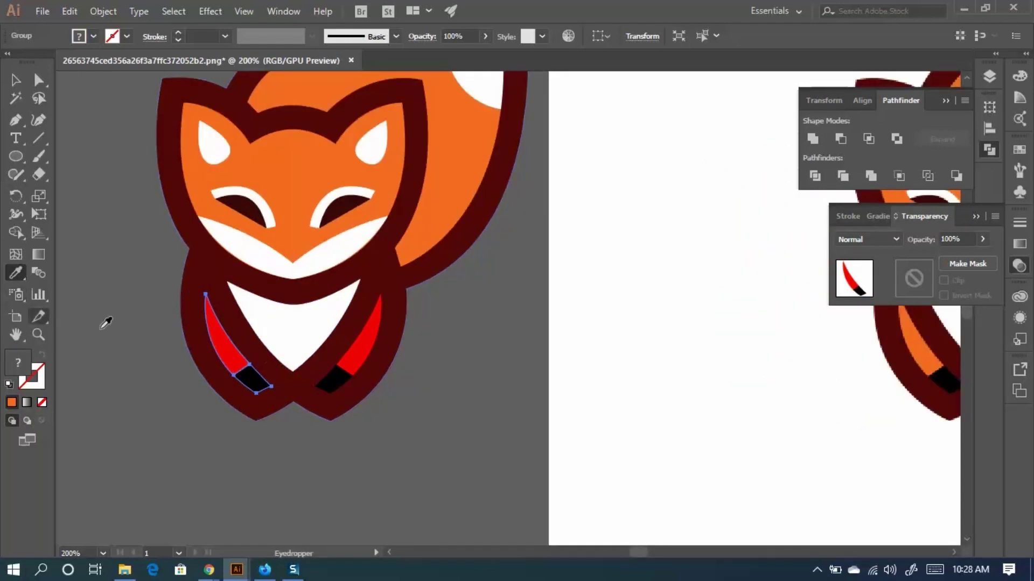
pyautogui.press('ctrl')
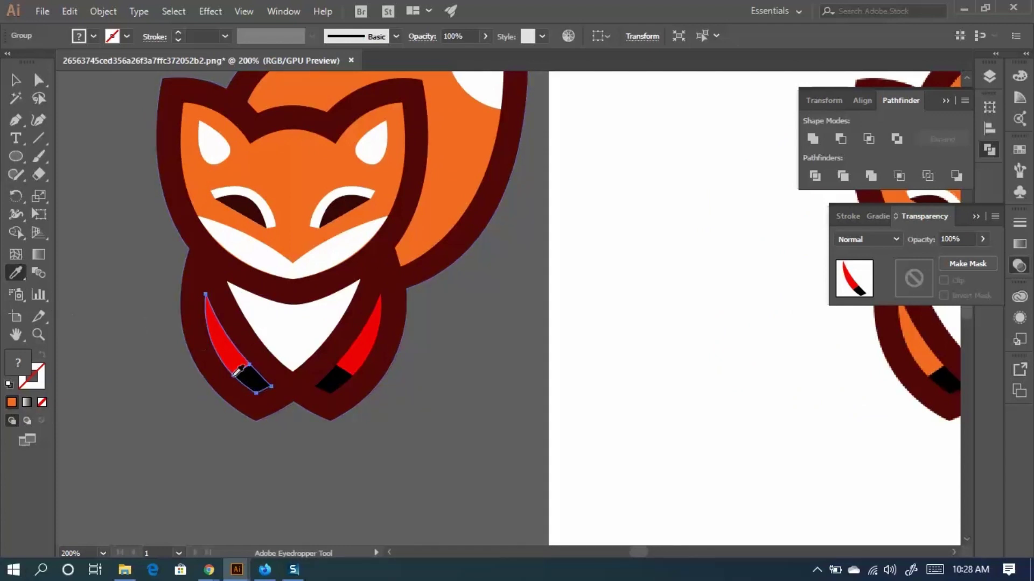
pyautogui.hotkey('ctrl', '-')
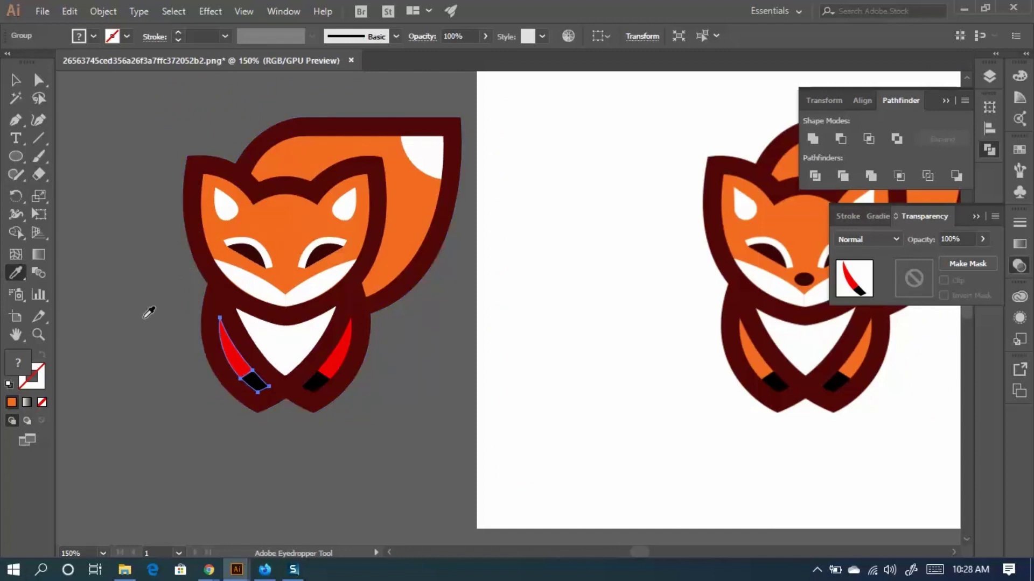
# Select only the red pieces of both forelegs, fill them with the orange sampled from the reference leg, and deselect them.
pyautogui.click(37, 81)
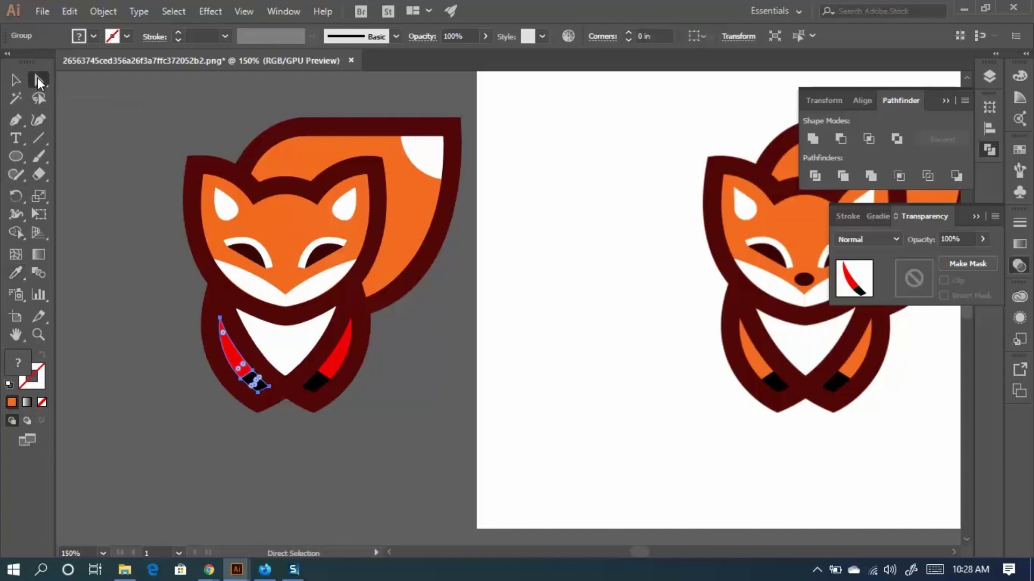
pyautogui.click(147, 346)
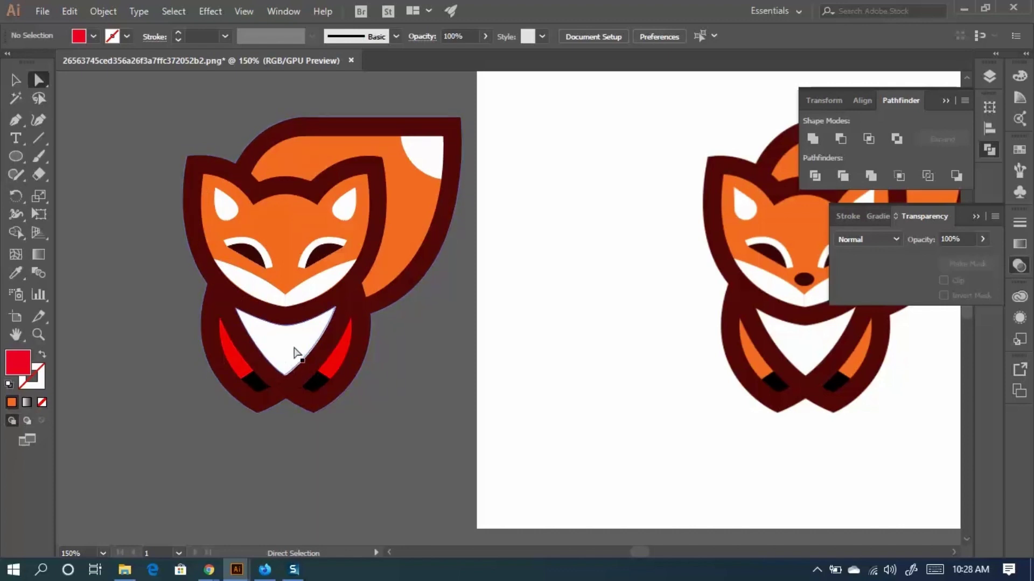
pyautogui.scroll(2, 237, 350)
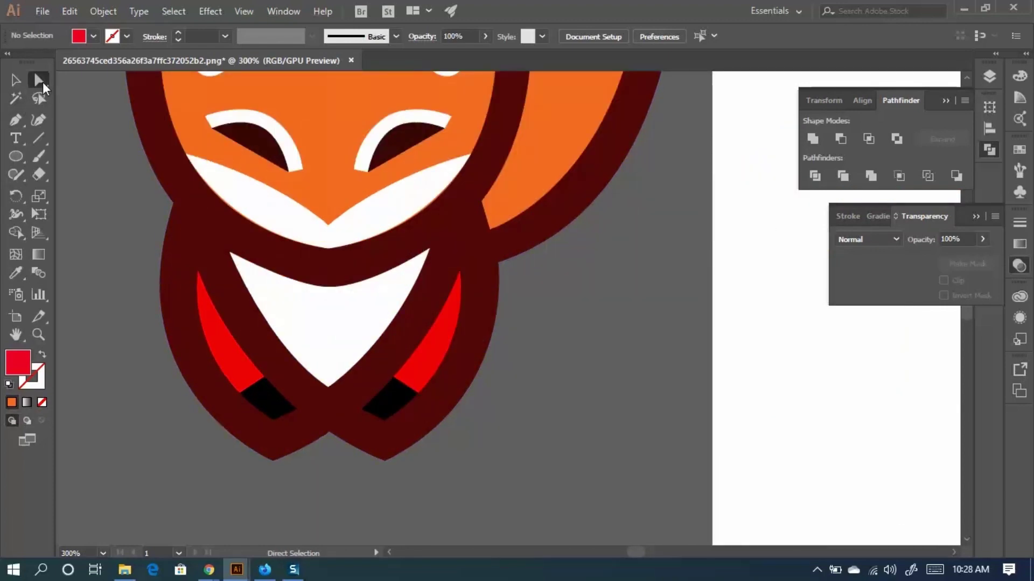
pyautogui.click(228, 350)
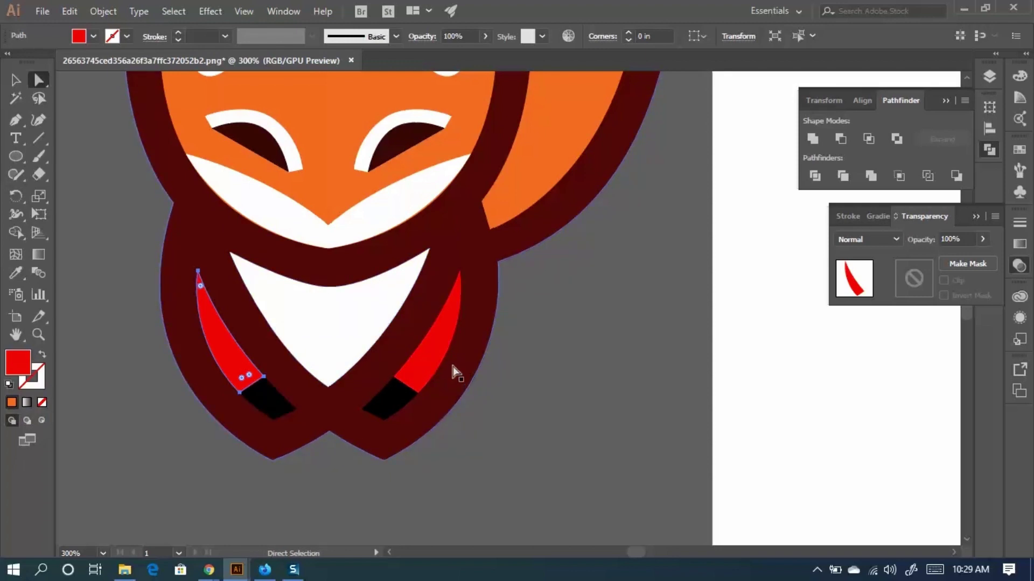
pyautogui.keyDown('shift'); pyautogui.click(436, 354); pyautogui.keyUp('shift')
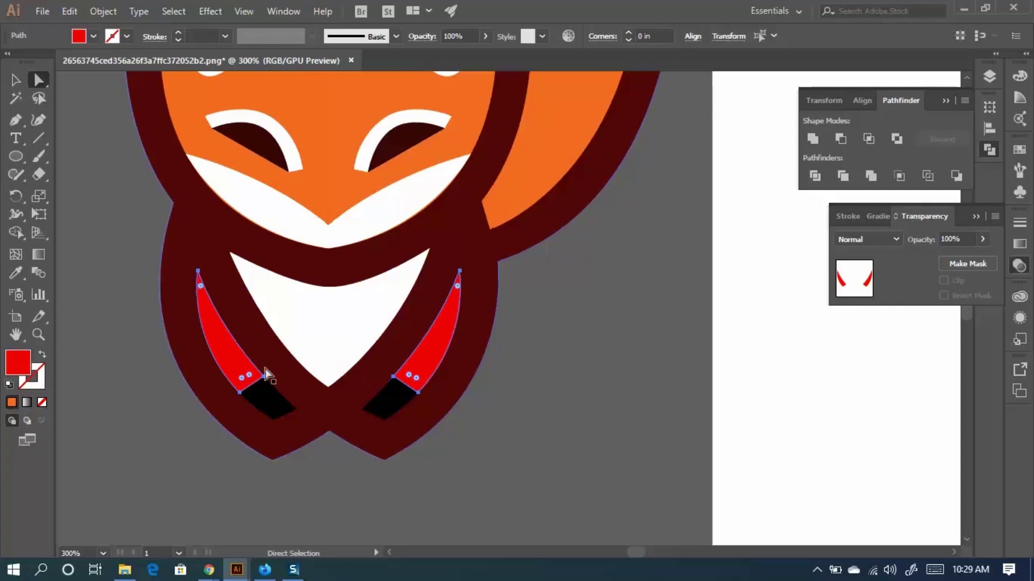
pyautogui.scroll(-2, 291, 374)
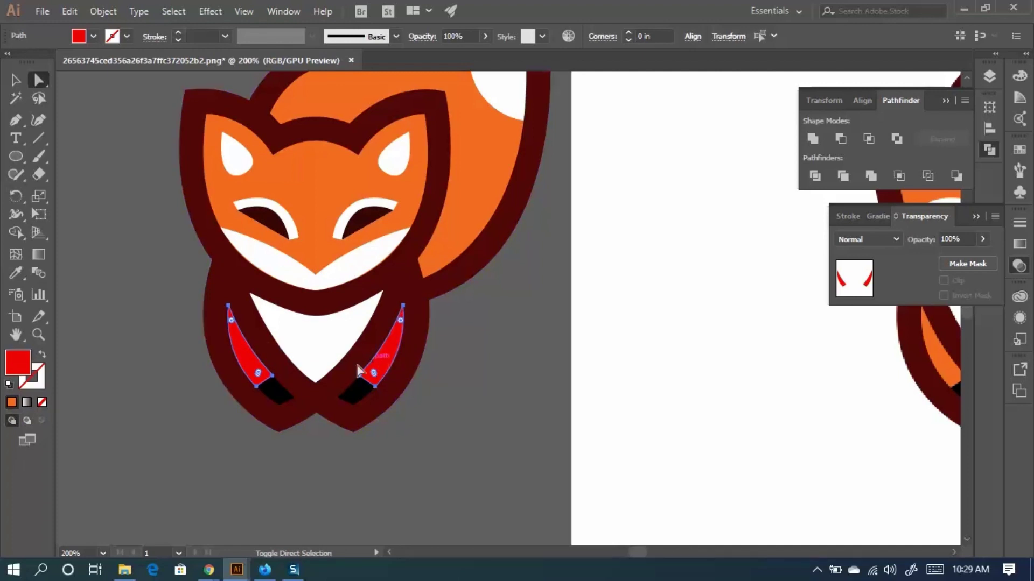
pyautogui.click(18, 275)
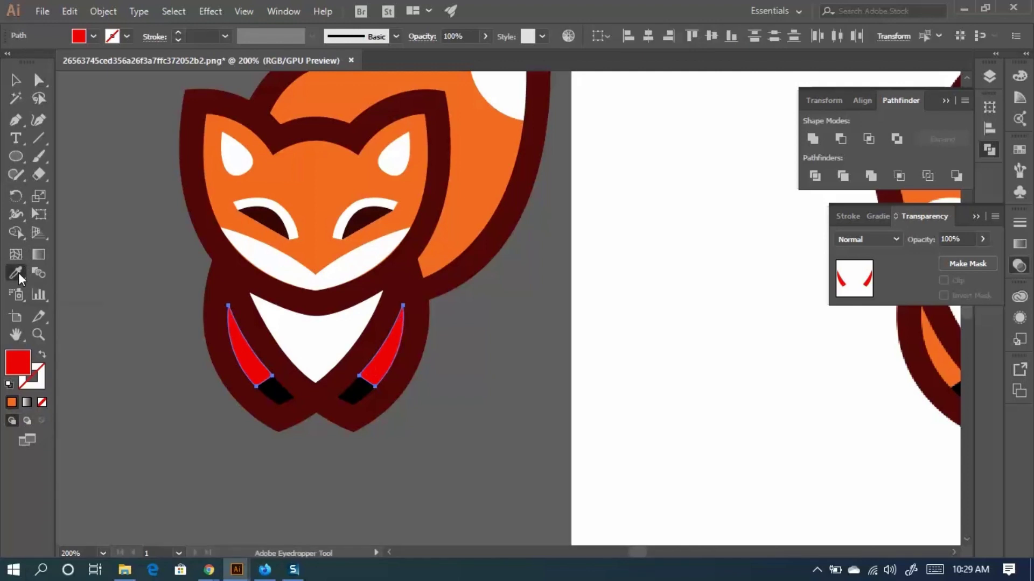
pyautogui.click(942, 345)
pyautogui.click(15, 80)
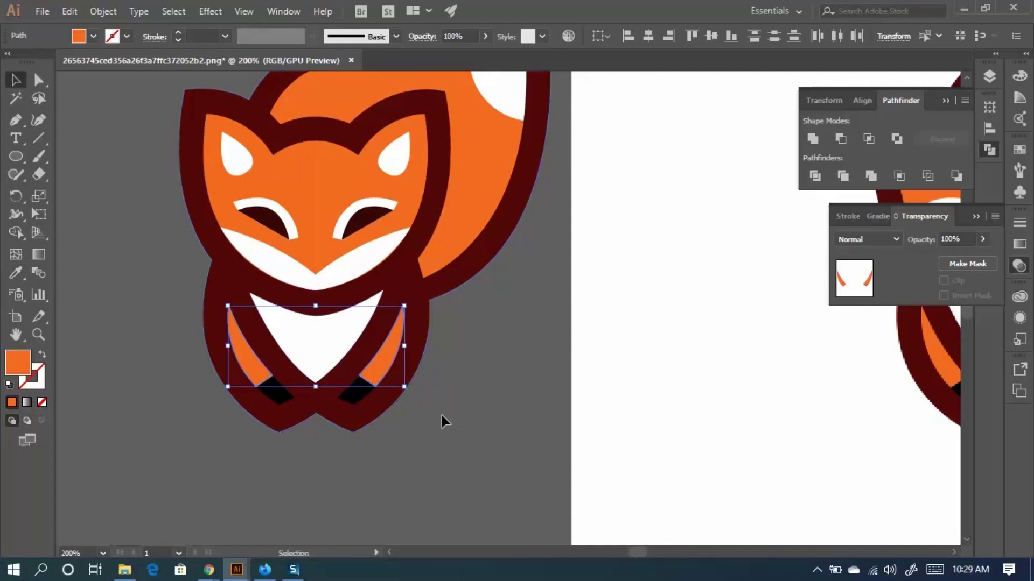
pyautogui.click(510, 368)
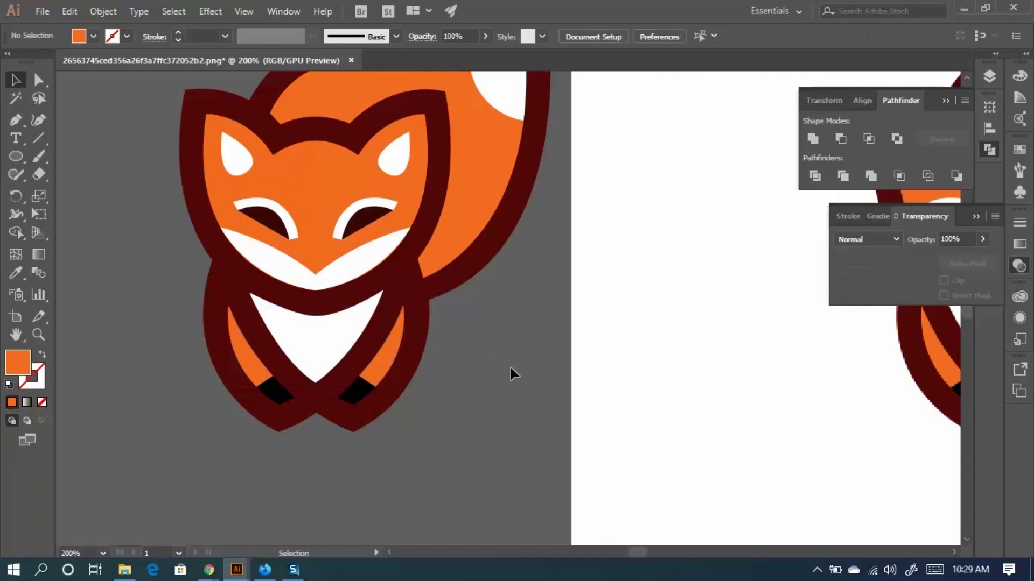
# Try to move the right foreleg group off the body, and undo the move.
pyautogui.moveTo(377, 370); pyautogui.dragTo(439, 361)
pyautogui.hotkey('ctrl', 'z')
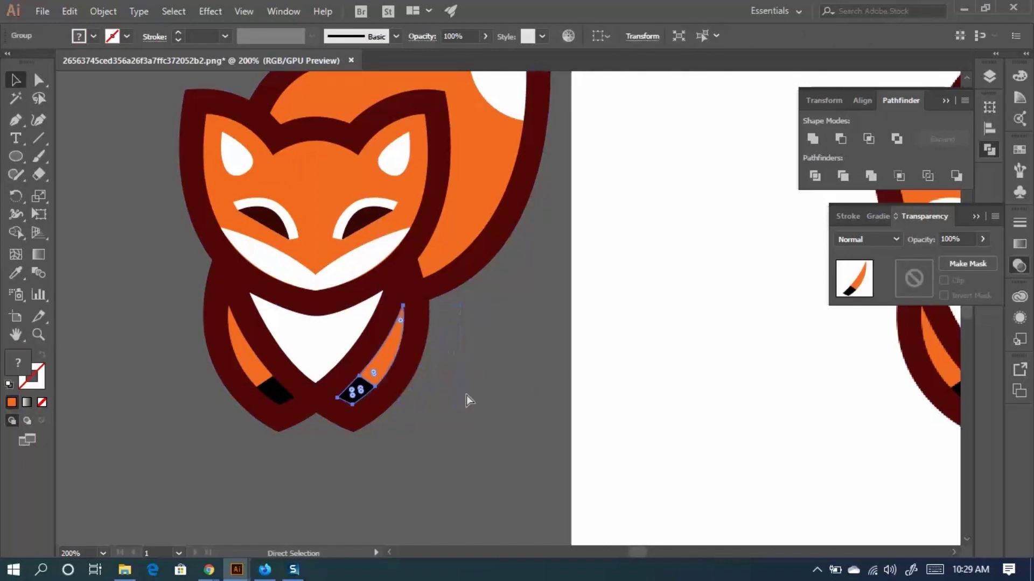
pyautogui.hotkey('ctrl', '-')
pyautogui.hotkey('ctrl', '-')
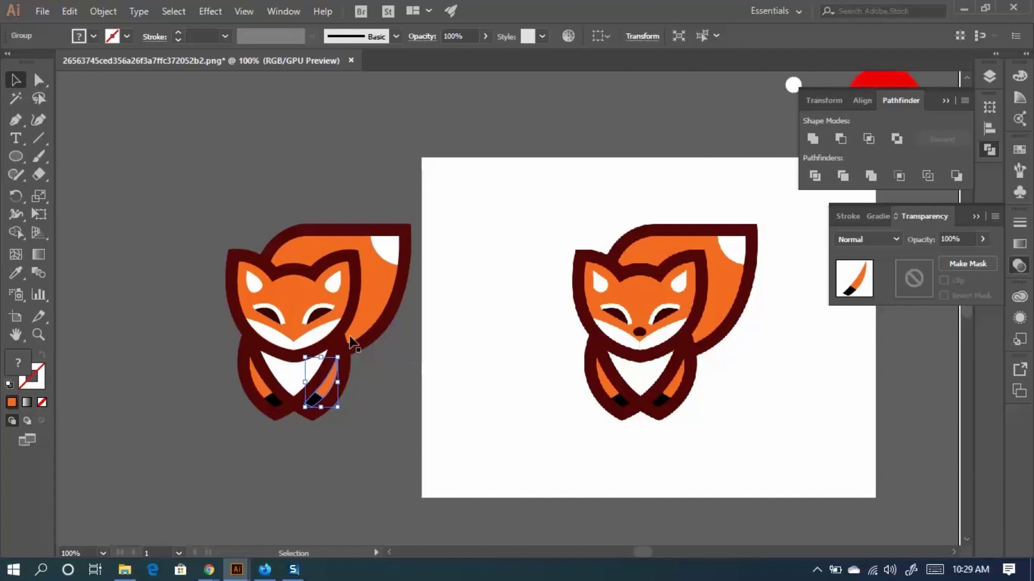
pyautogui.click(396, 396)
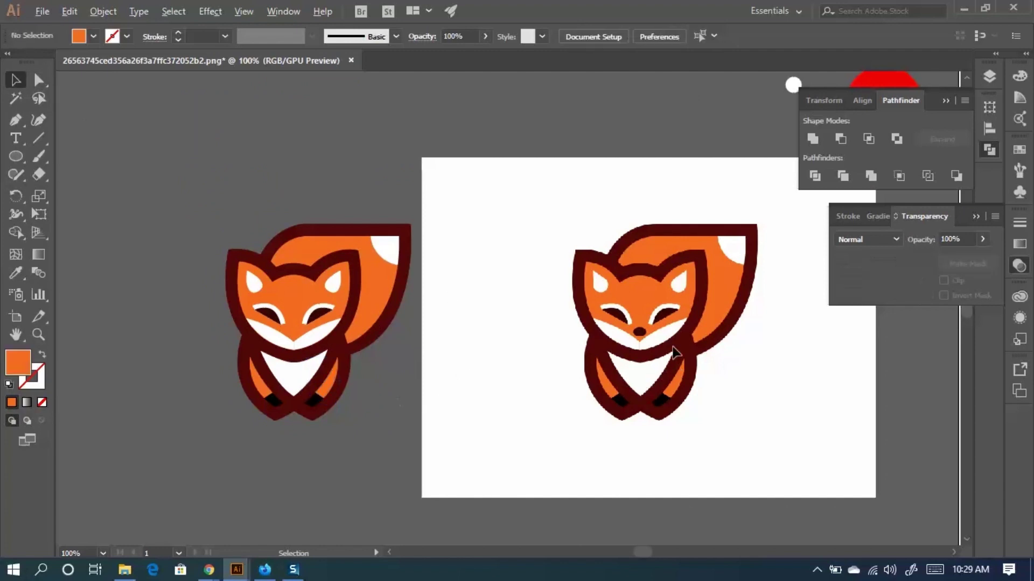
# Draw an ellipse of about 0.26 by 0.18 in over the reference fox's nose, adjusting its edges to cover it.
pyautogui.scroll(2, 648, 358)
pyautogui.moveTo(335, 293); pyautogui.dragTo(501, 302)
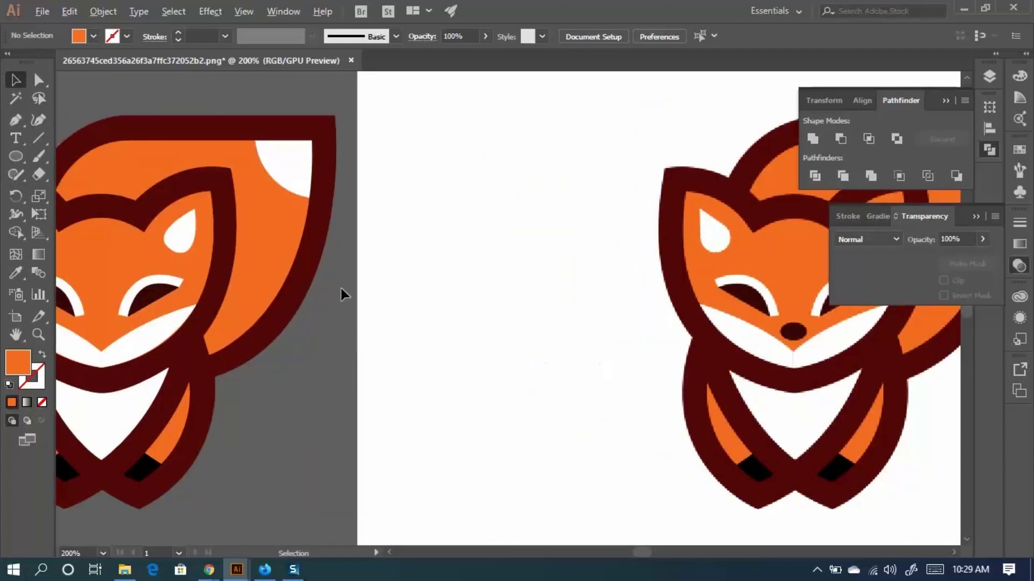
pyautogui.scroll(-1, 341, 288)
pyautogui.hscroll(-3, 398, 273)
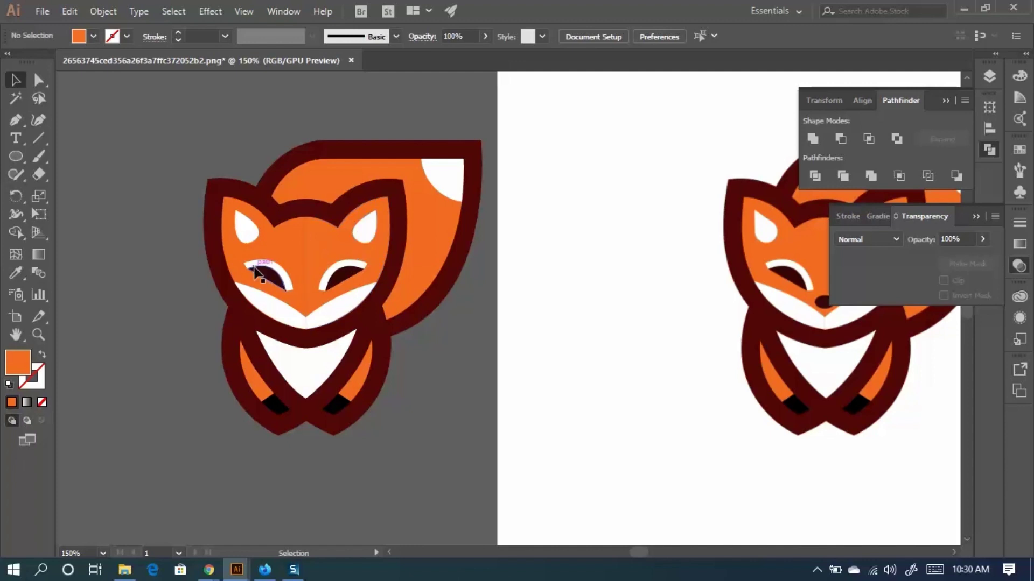
pyautogui.scroll(1, 302, 318)
pyautogui.moveTo(403, 316); pyautogui.dragTo(239, 356)
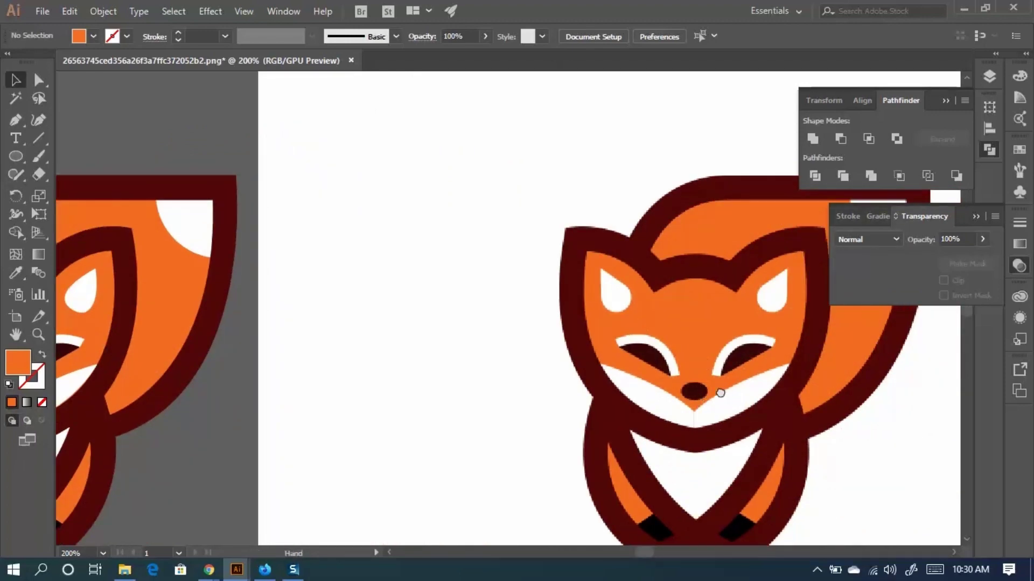
pyautogui.moveTo(719, 392); pyautogui.dragTo(553, 393)
pyautogui.scroll(3, 515, 394)
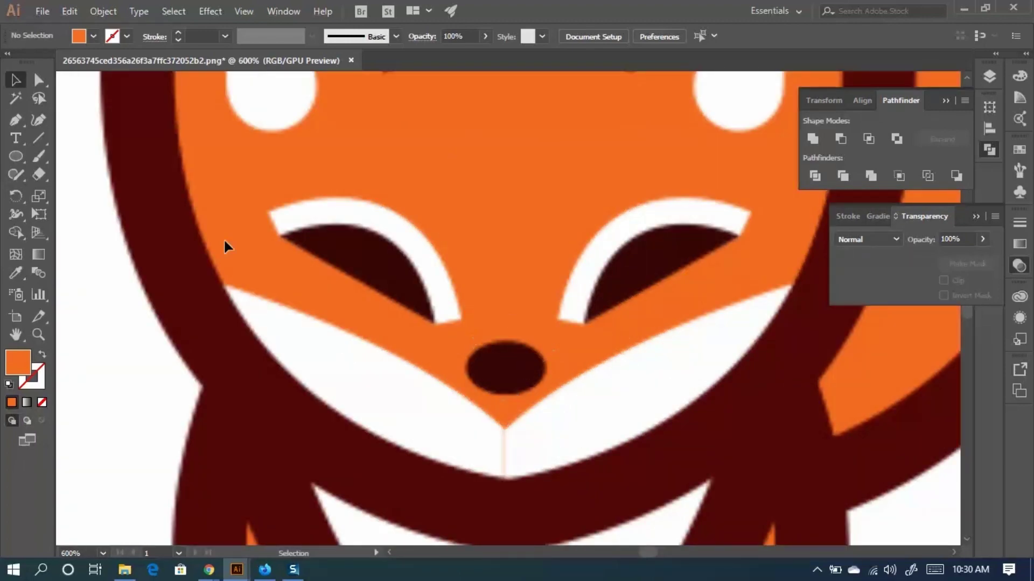
pyautogui.click(10, 158)
pyautogui.moveTo(472, 343); pyautogui.dragTo(548, 391)
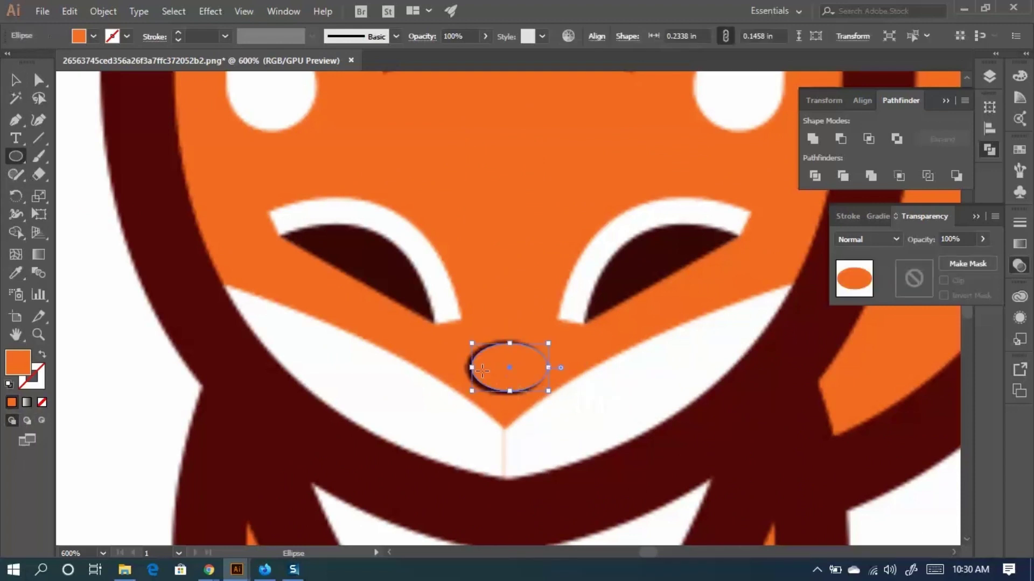
pyautogui.moveTo(472, 371); pyautogui.dragTo(506, 339)
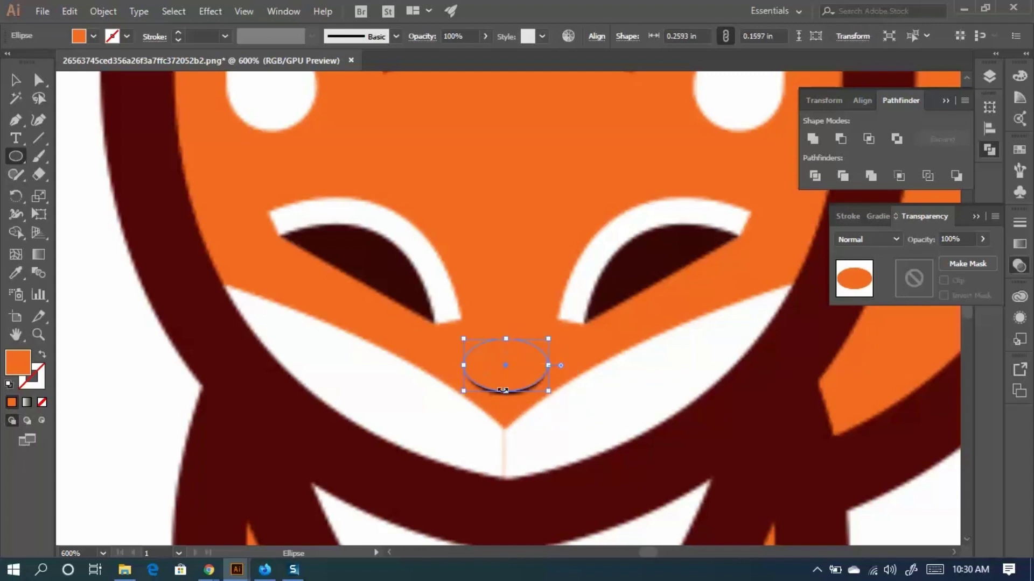
pyautogui.moveTo(504, 392); pyautogui.dragTo(506, 396)
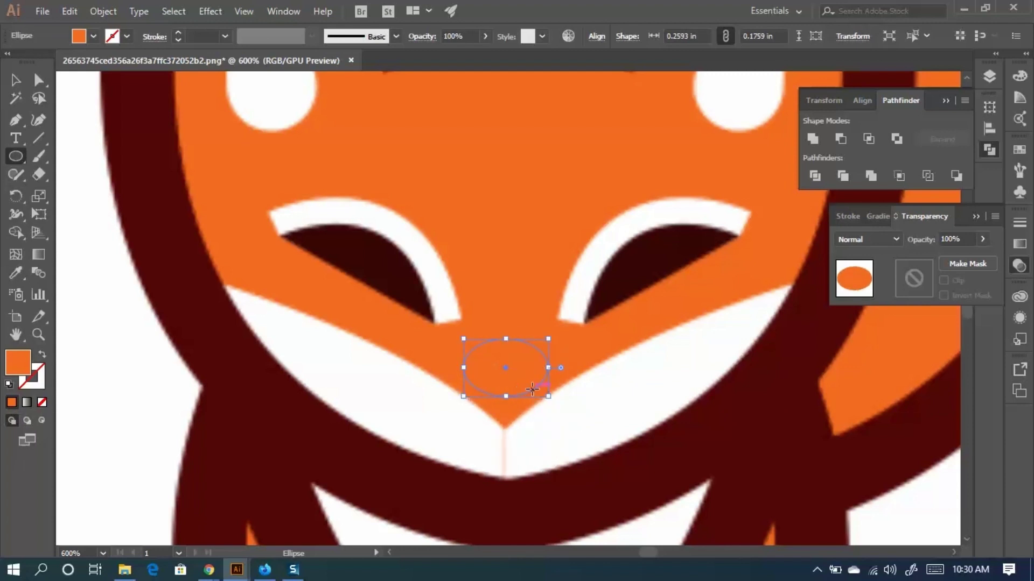
# Move the nose ellipse from the reference onto the traced fox's face, centred between the eyes just above the muzzle point.
pyautogui.scroll(-2, 532, 389)
pyautogui.click(16, 80)
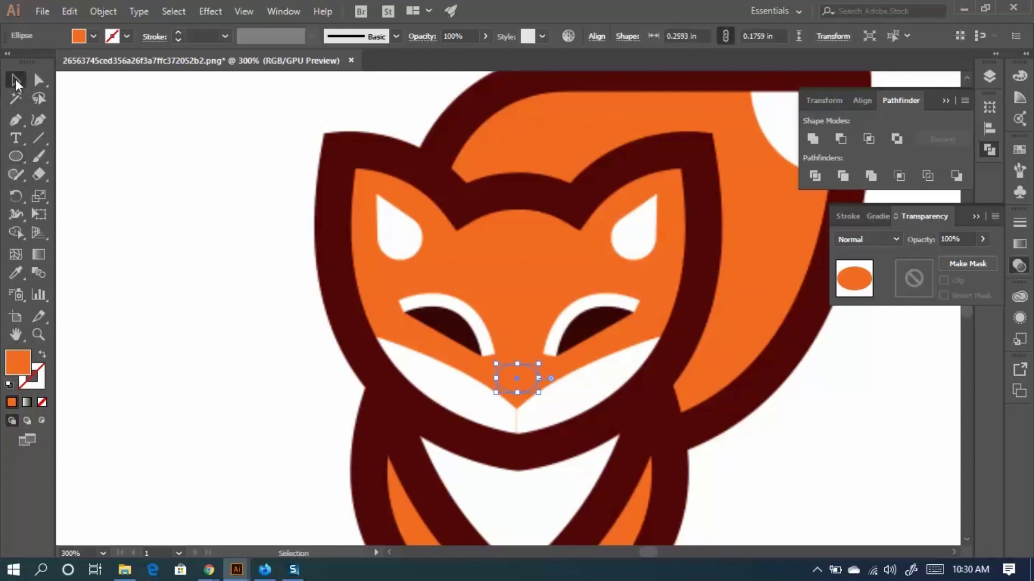
pyautogui.moveTo(275, 217); pyautogui.dragTo(475, 162)
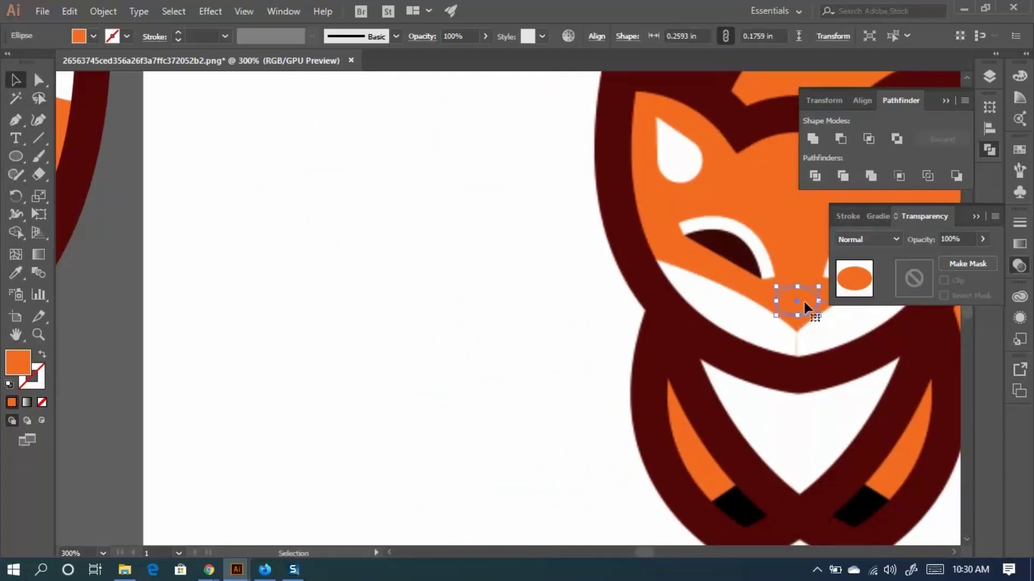
pyautogui.moveTo(803, 299); pyautogui.dragTo(118, 301)
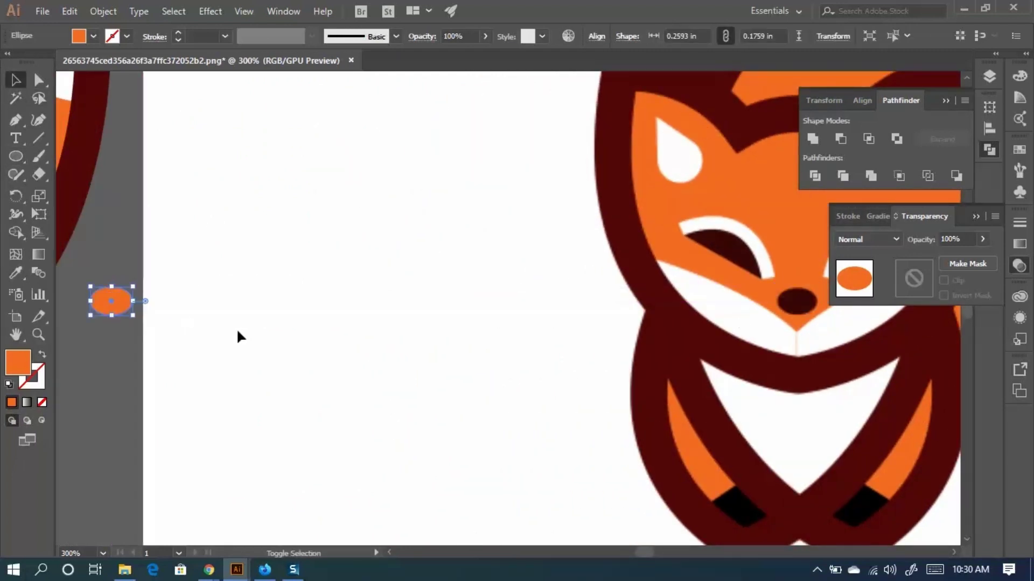
pyautogui.moveTo(152, 228); pyautogui.dragTo(700, 229)
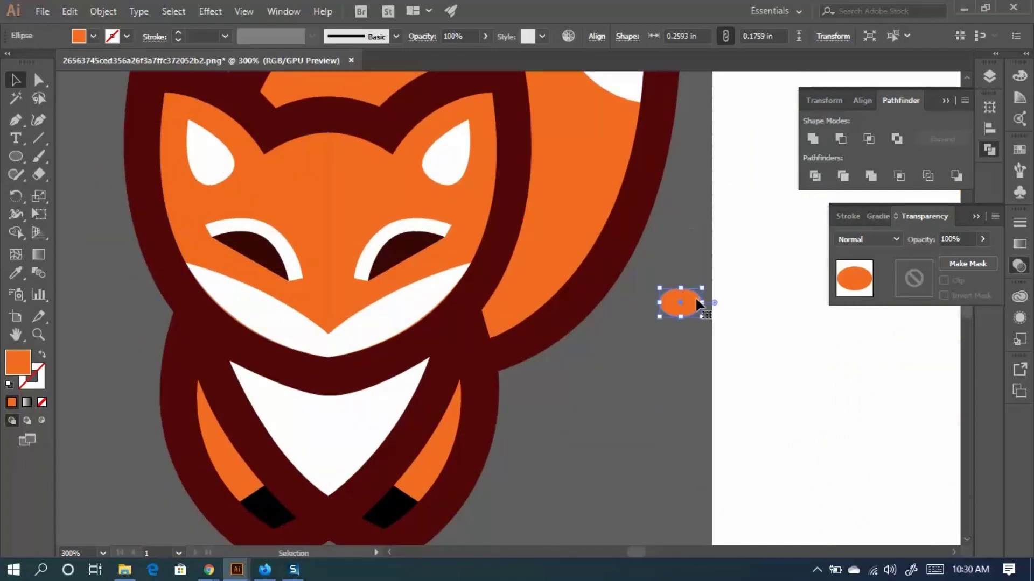
pyautogui.click(651, 410)
pyautogui.moveTo(687, 291); pyautogui.dragTo(333, 293)
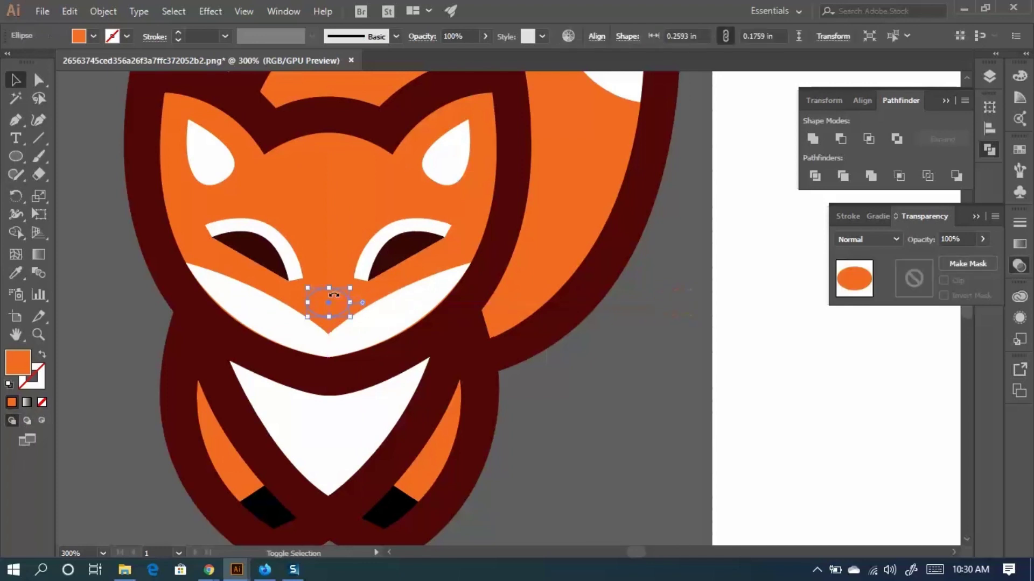
# Fill the nose ellipse with the dark maroon sampled from the traced fox's body outline.
pyautogui.click(16, 272)
pyautogui.click(473, 342)
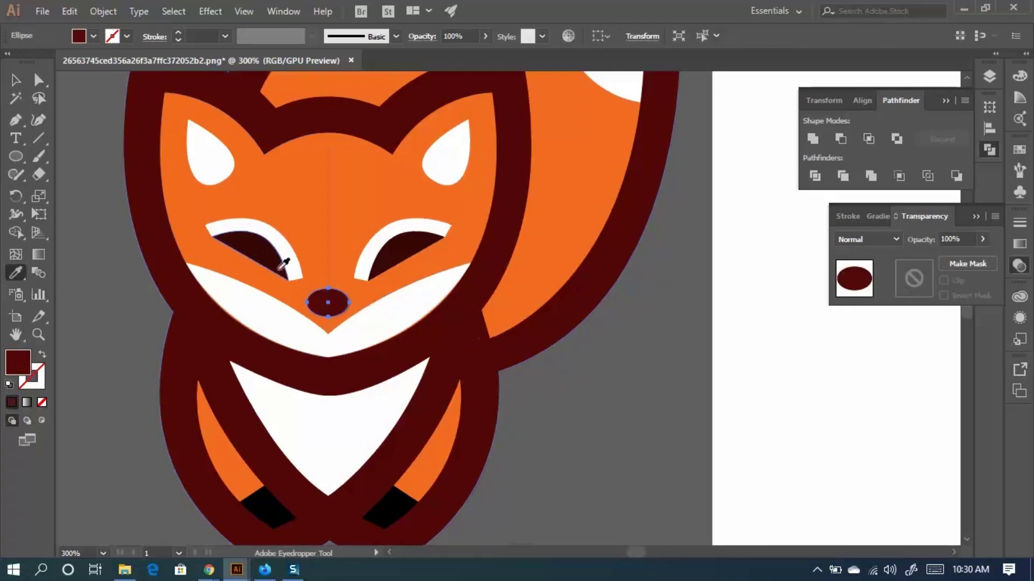
pyautogui.click(16, 79)
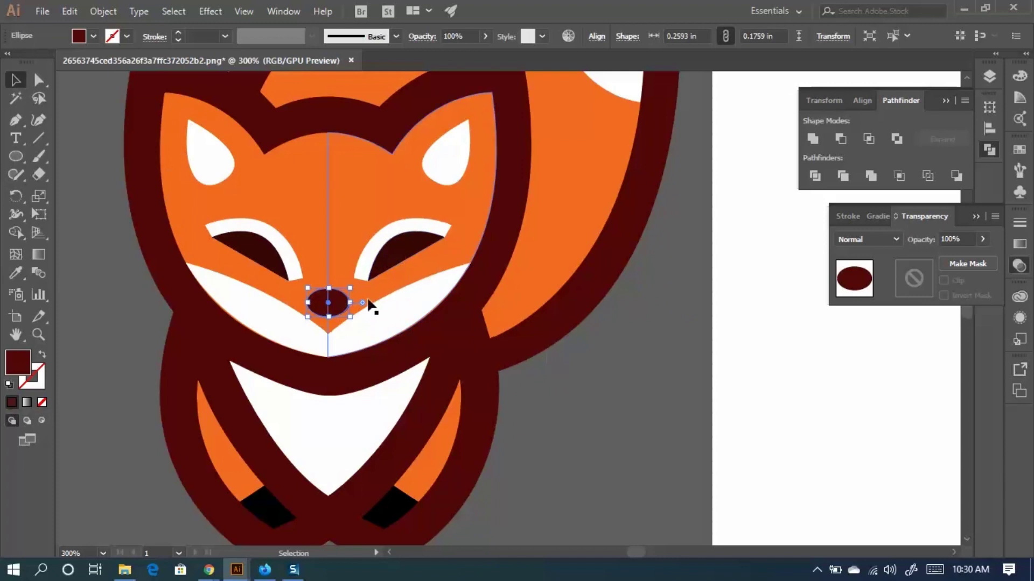
pyautogui.scroll(-2, 371, 307)
pyautogui.click(15, 156)
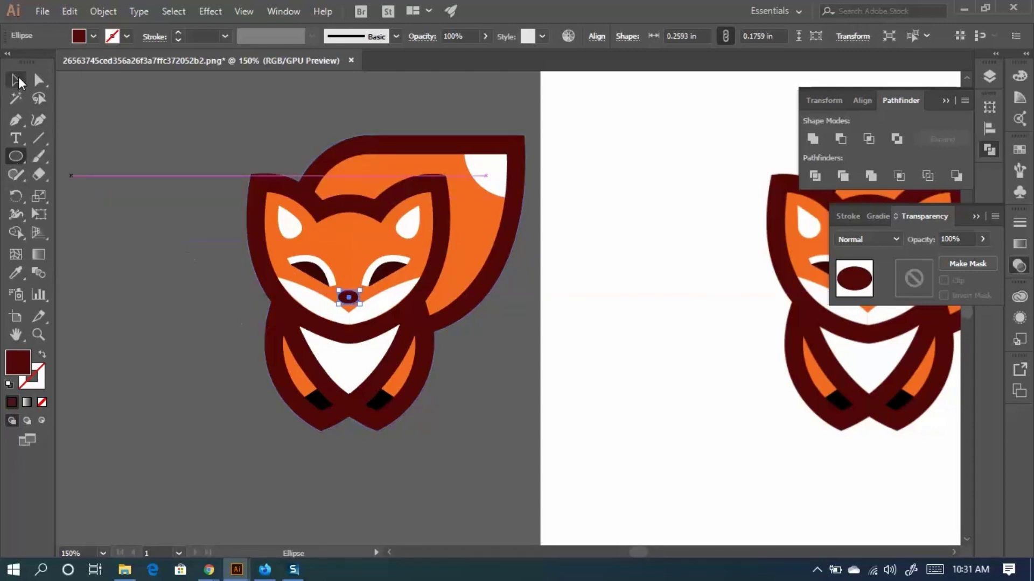
# Examine the completed traced fox beside the reference, viewing it zoomed out and with all of its shapes selected.
pyautogui.press('v')
pyautogui.click(195, 292)
pyautogui.scroll(-2, 140, 215)
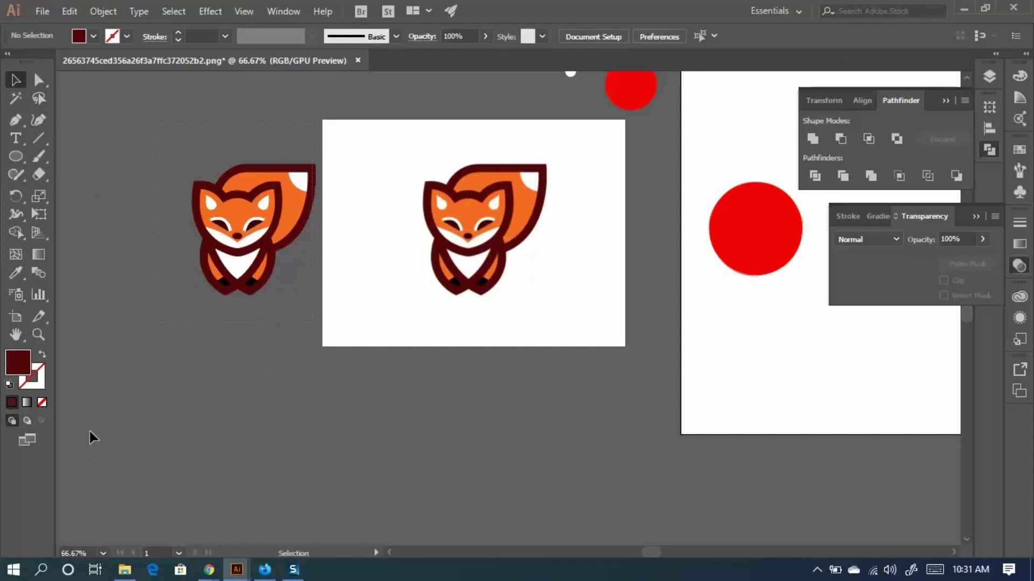
pyautogui.hotkey('ctrl', 'a')
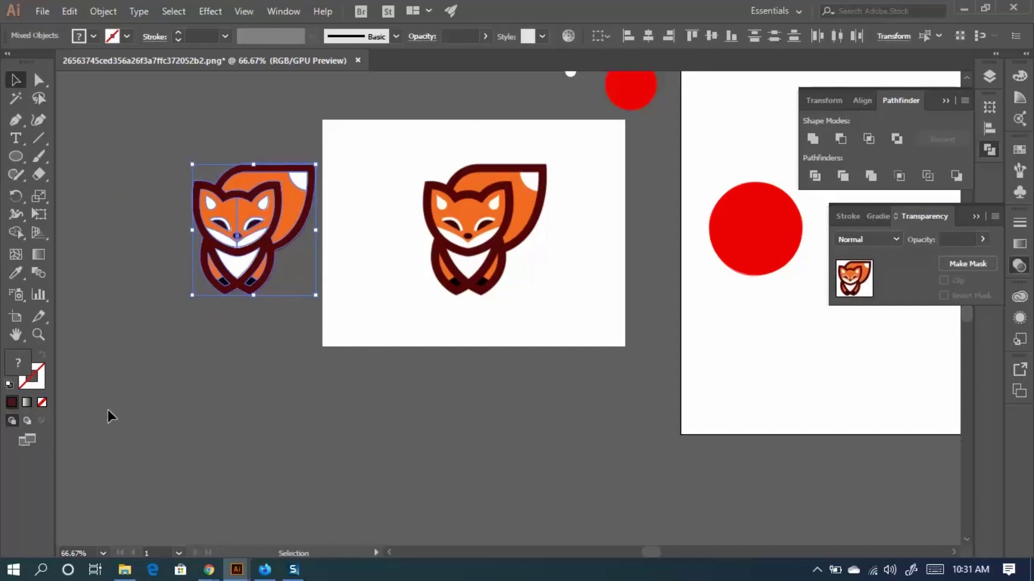
pyautogui.scroll(2, 222, 237)
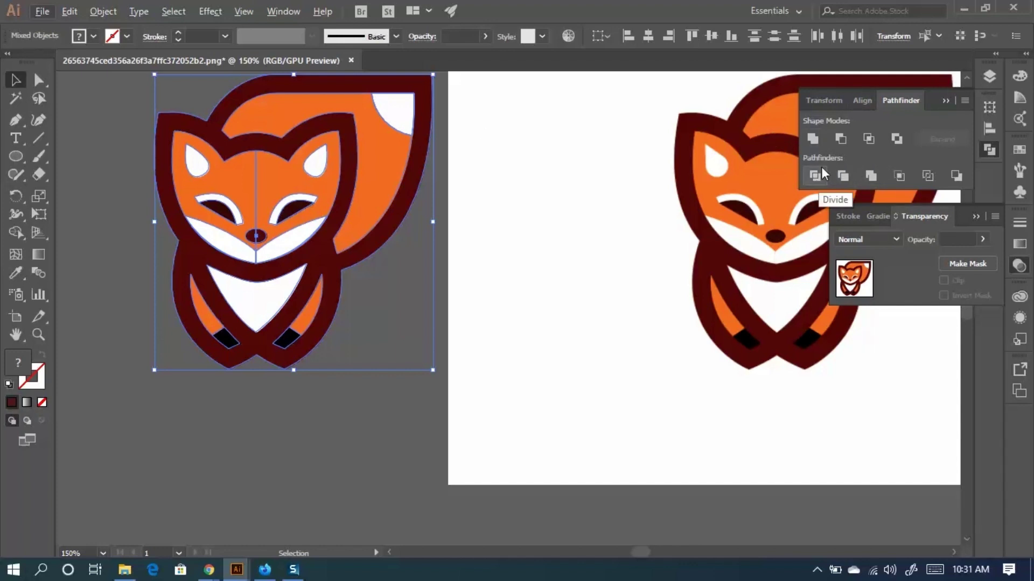
# Draw a maroon circle about 2.16 in wide in the empty area below the traced fox.
pyautogui.scroll(-3, 427, 254)
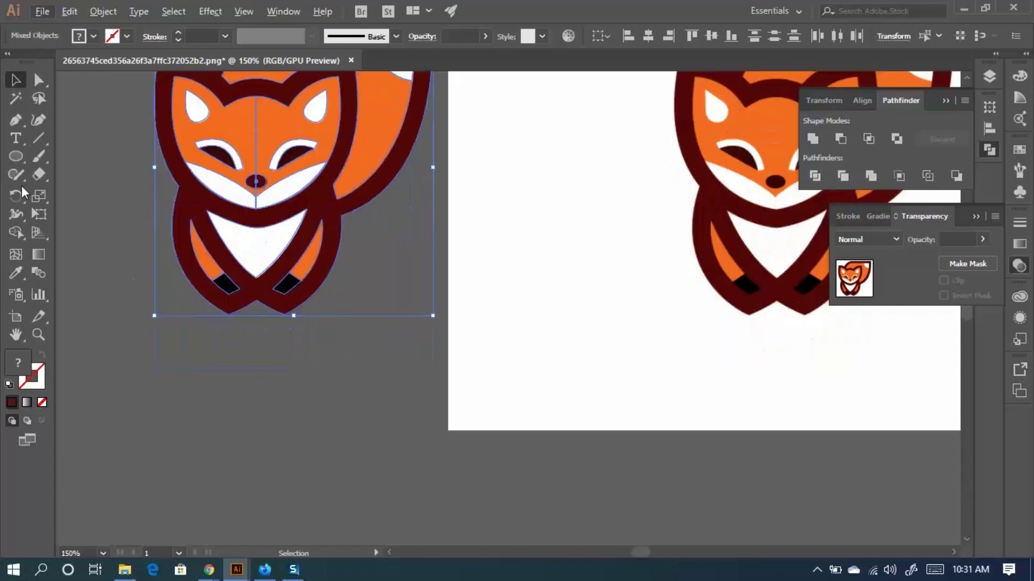
pyautogui.press('l')
pyautogui.scroll(-3, 304, 370)
pyautogui.scroll(-3, 304, 371)
pyautogui.moveTo(154, 273)
pyautogui.mouseDown()
pyautogui.moveTo(166, 305)
pyautogui.moveTo(330, 452)
pyautogui.mouseUp()
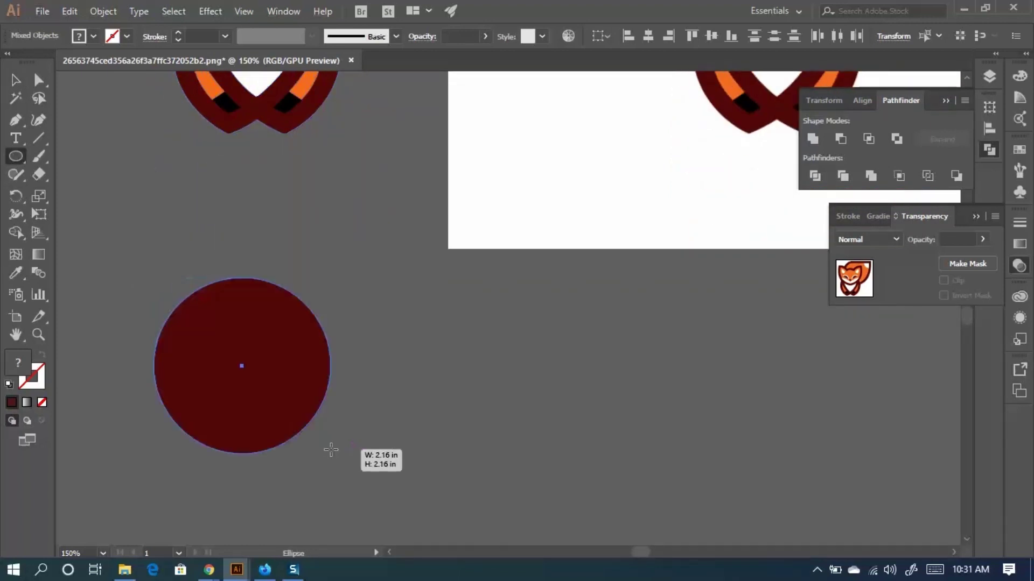
# Duplicate the circle horizontally so the copy overlaps half of the original, and move both circles together to open space.
pyautogui.scroll(-3, 235, 307)
pyautogui.click(15, 80)
pyautogui.moveTo(249, 253); pyautogui.dragTo(514, 292)
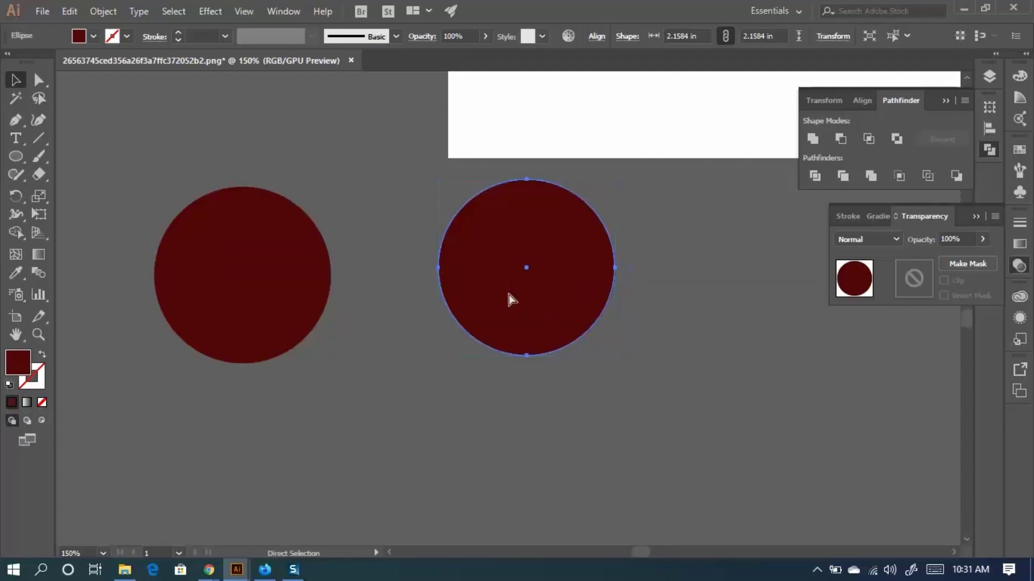
pyautogui.hotkey('ctrl', 'z')
pyautogui.moveTo(586, 321); pyautogui.dragTo(106, 152)
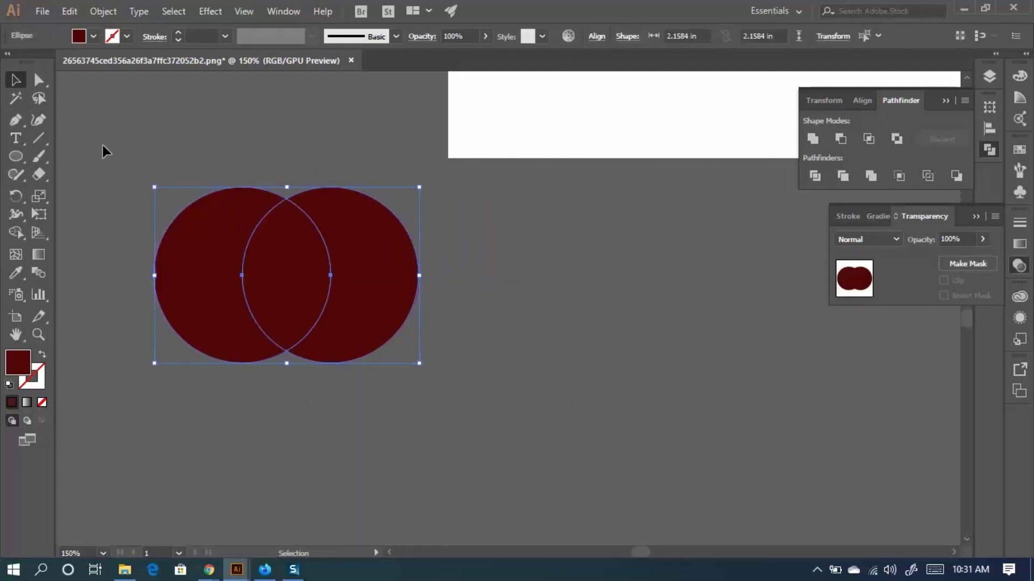
pyautogui.moveTo(280, 242); pyautogui.dragTo(457, 270)
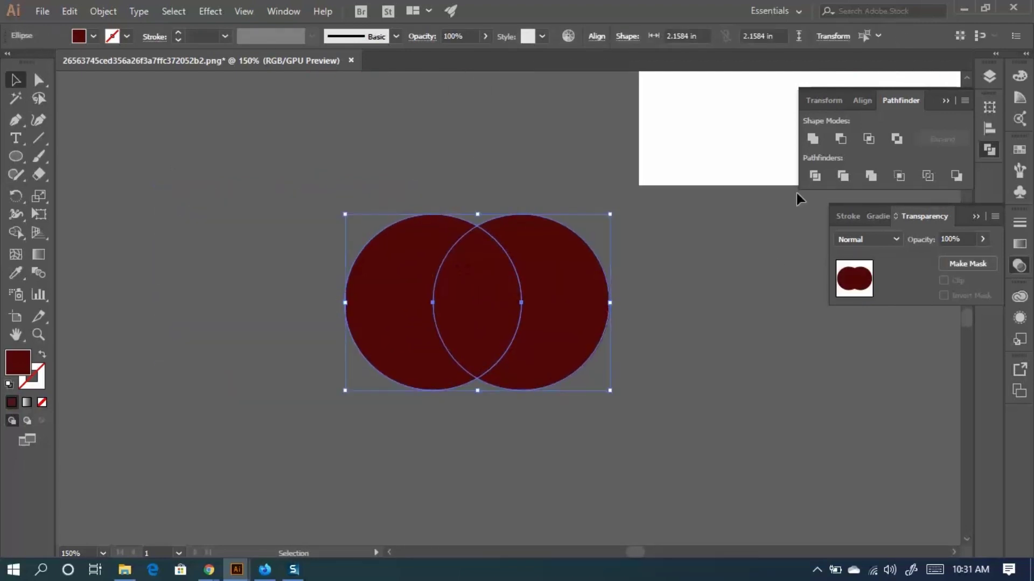
# Divide the two overlapping circles with Pathfinder and ungroup the resulting pieces.
pyautogui.click(814, 176)
pyautogui.moveTo(458, 319); pyautogui.dragTo(398, 298)
pyautogui.rightClick(369, 271)
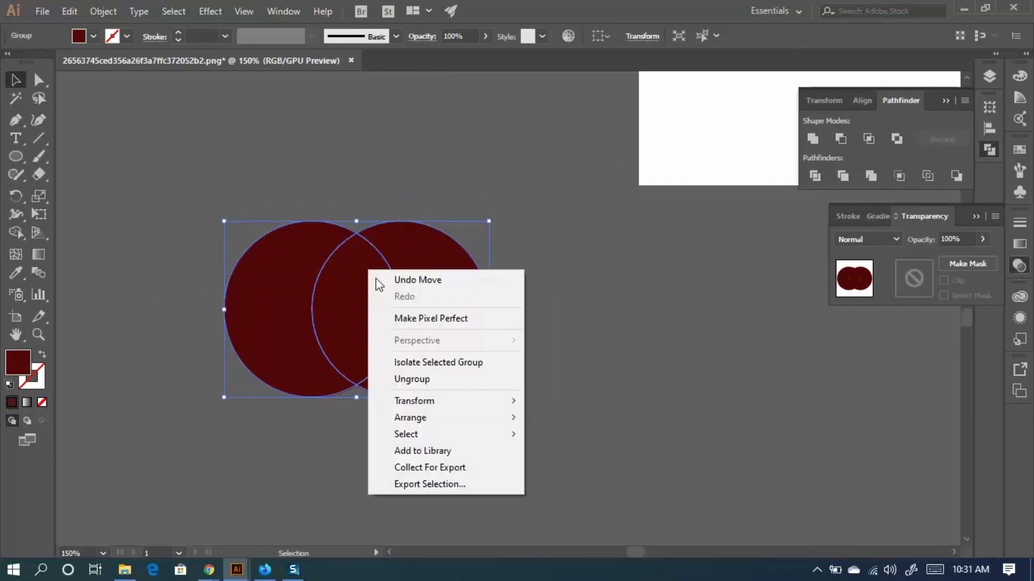
pyautogui.click(423, 380)
pyautogui.click(558, 343)
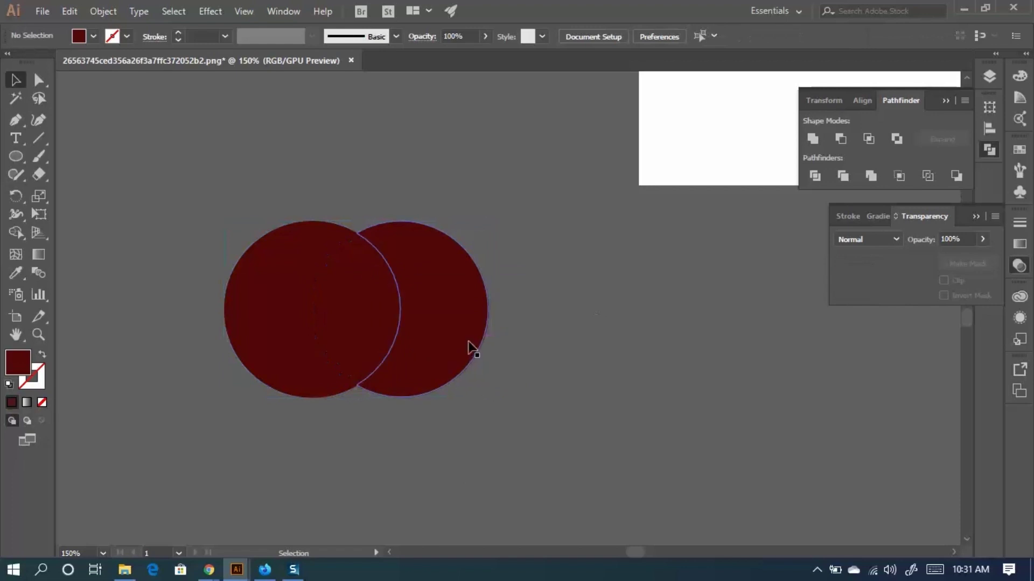
# Pull the divided circle pieces apart into two outer crescents and the middle leaf shape.
pyautogui.moveTo(452, 353); pyautogui.dragTo(596, 231)
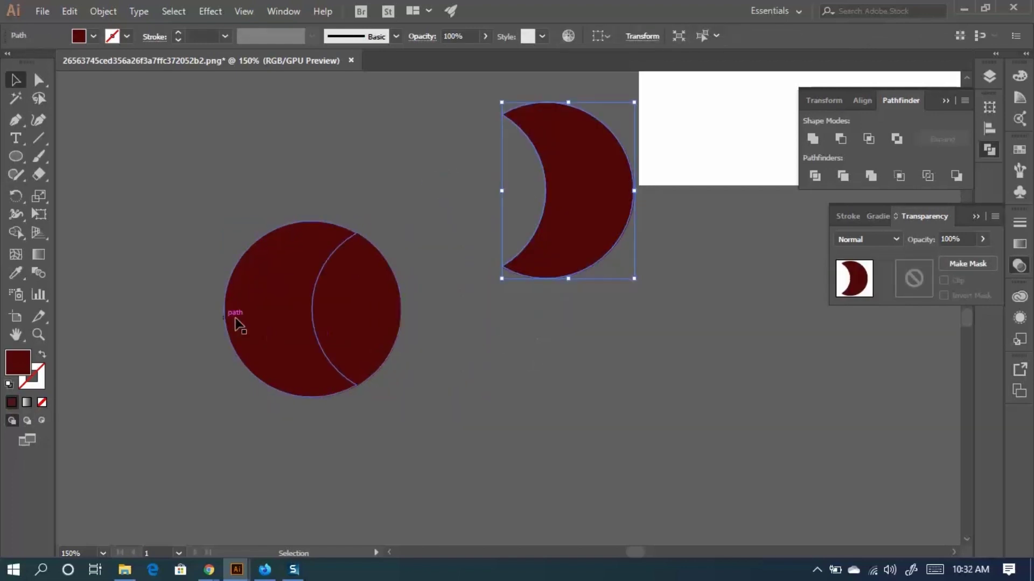
pyautogui.moveTo(238, 325); pyautogui.dragTo(177, 248)
pyautogui.moveTo(373, 299); pyautogui.dragTo(402, 403)
# Tilt the leaf shape and reflect a copy of it across the vertical axis, placing the copy beside the original.
pyautogui.moveTo(454, 472); pyautogui.dragTo(513, 437)
pyautogui.rightClick(422, 408)
pyautogui.moveTo(466, 310)
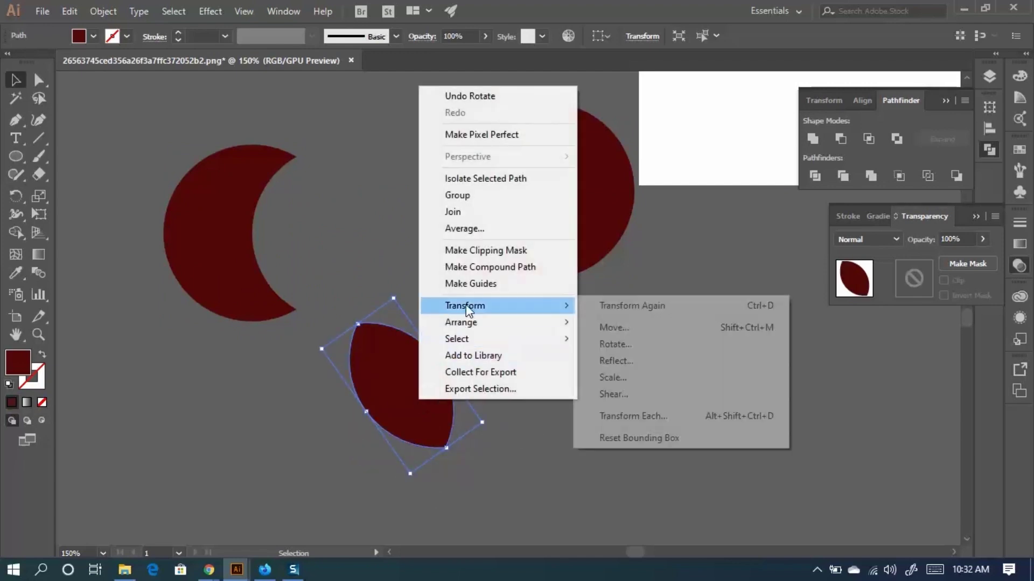
pyautogui.click(628, 360)
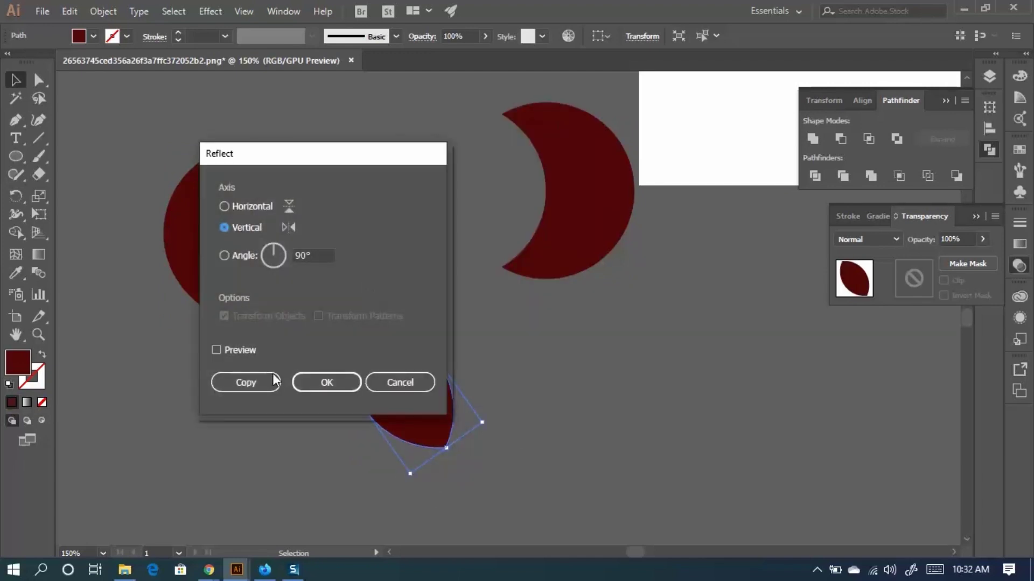
pyautogui.click(274, 381)
pyautogui.moveTo(402, 386); pyautogui.dragTo(499, 380)
pyautogui.click(651, 453)
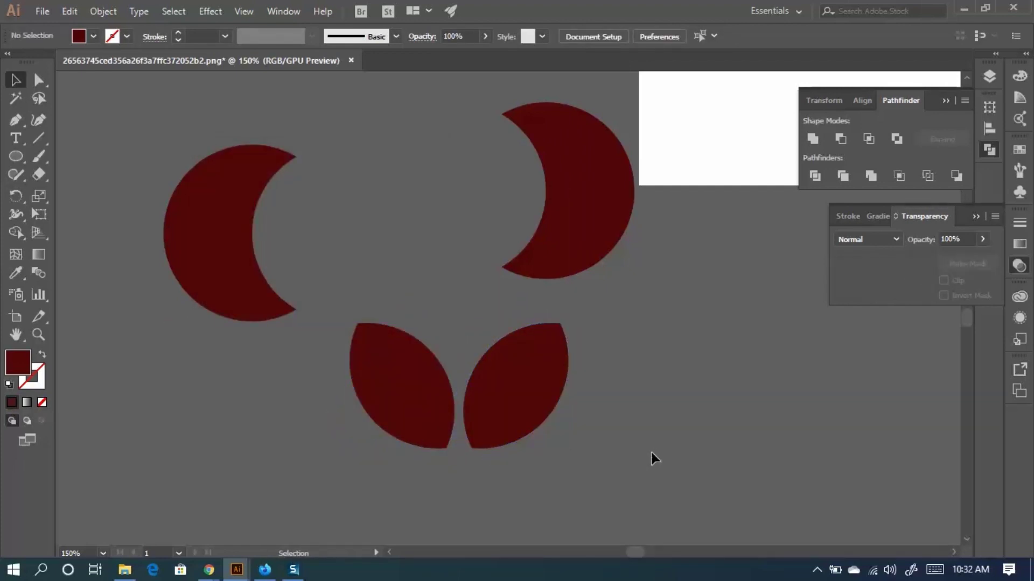
# Rotate both leaf shapes farther outward with a wider gap between them, and delete the pair.
pyautogui.click(566, 358)
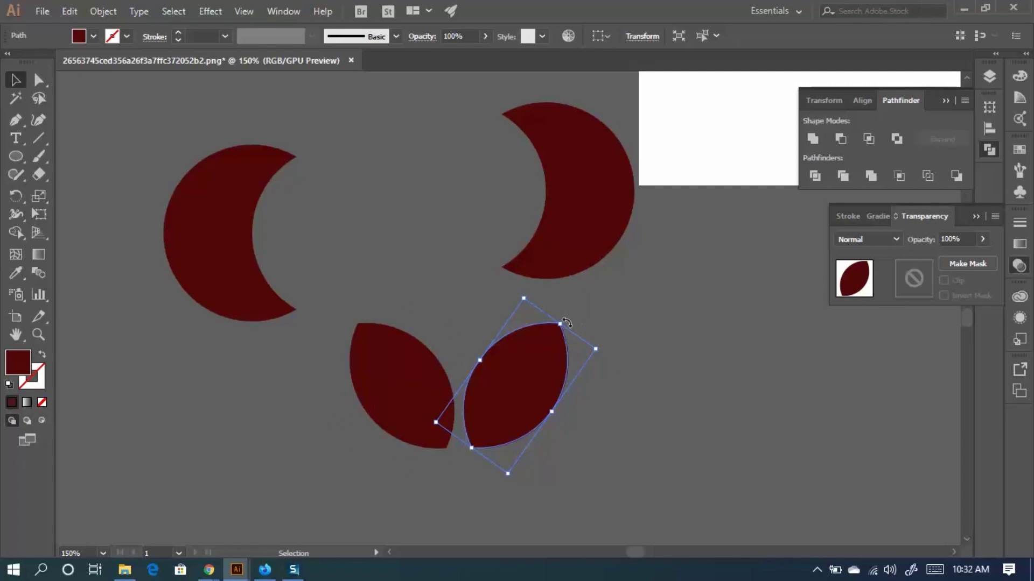
pyautogui.moveTo(566, 323); pyautogui.dragTo(600, 356)
pyautogui.moveTo(518, 397); pyautogui.dragTo(577, 396)
pyautogui.click(434, 399)
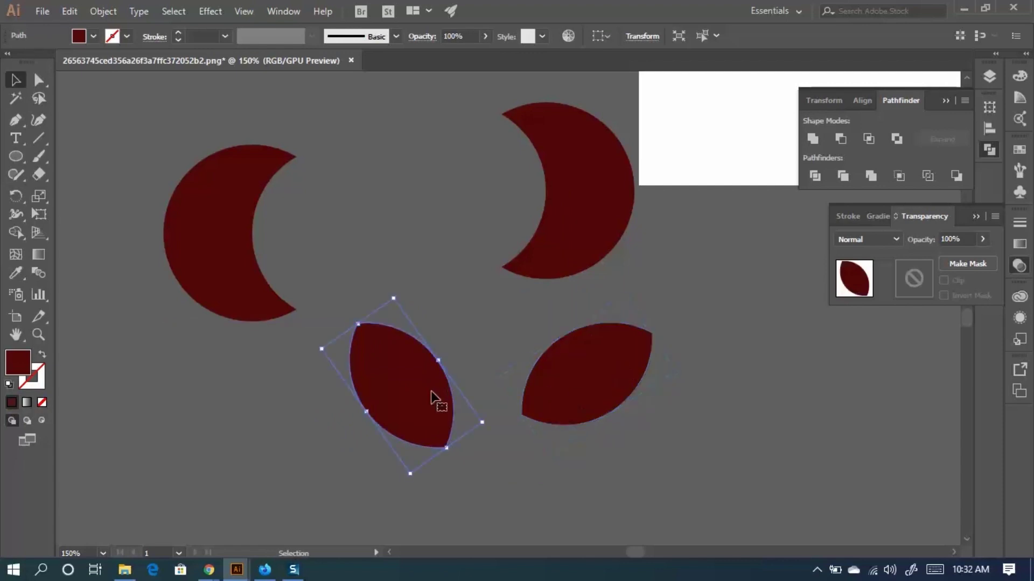
pyautogui.moveTo(494, 425); pyautogui.dragTo(547, 427)
pyautogui.click(554, 476)
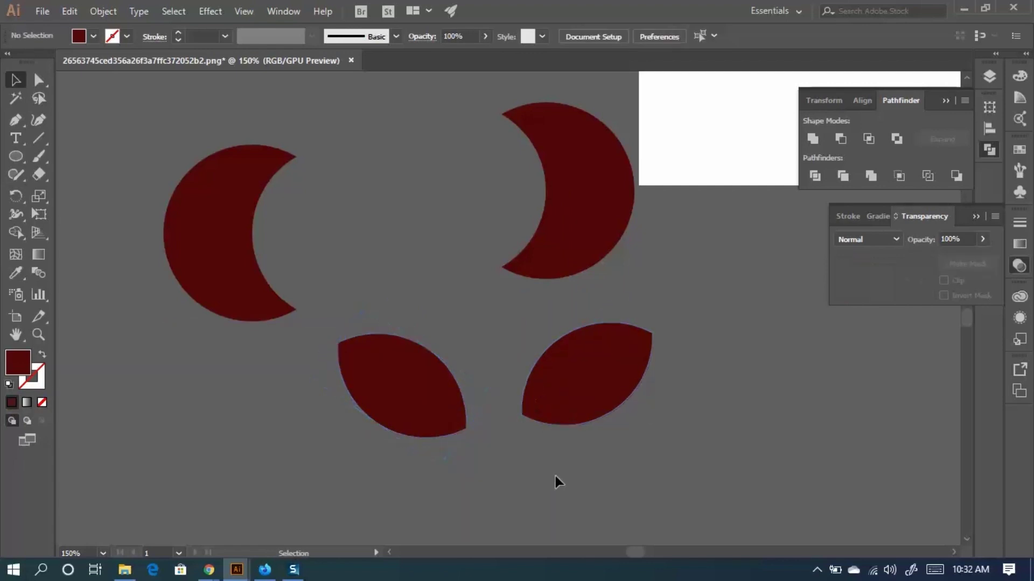
pyautogui.moveTo(586, 473); pyautogui.dragTo(365, 365)
pyautogui.press('Delete')
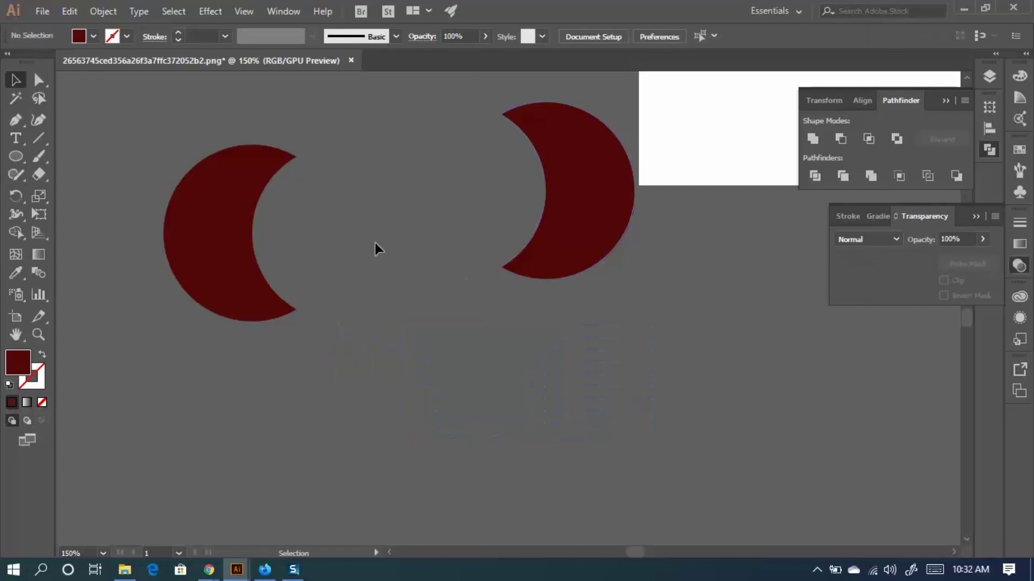
# Draw a large maroon hexagon with the Polygon tool and move it to the empty area below the crescents.
pyautogui.click(18, 160)
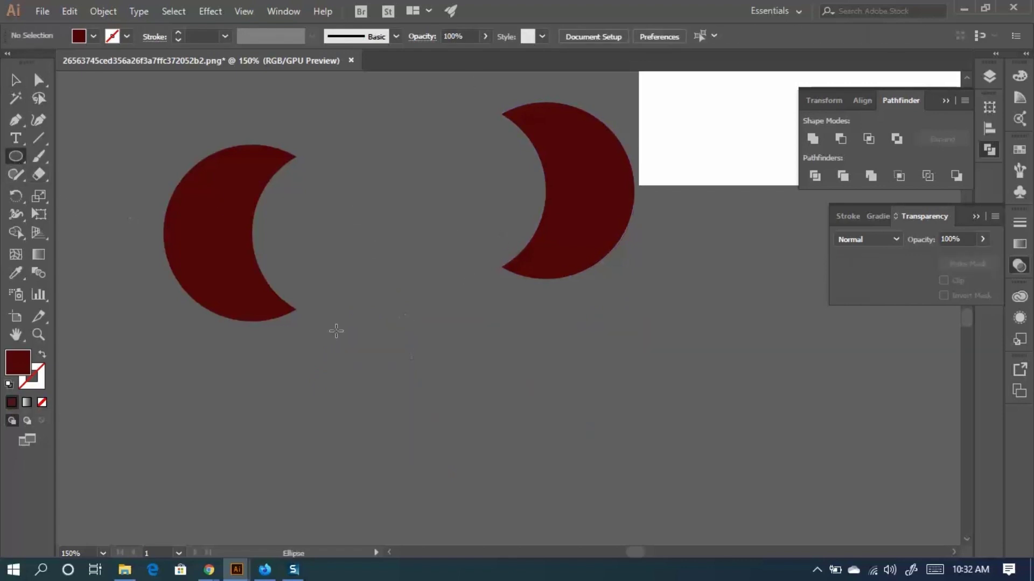
pyautogui.moveTo(14, 160); pyautogui.dragTo(82, 207)
pyautogui.moveTo(132, 234); pyautogui.dragTo(339, 357)
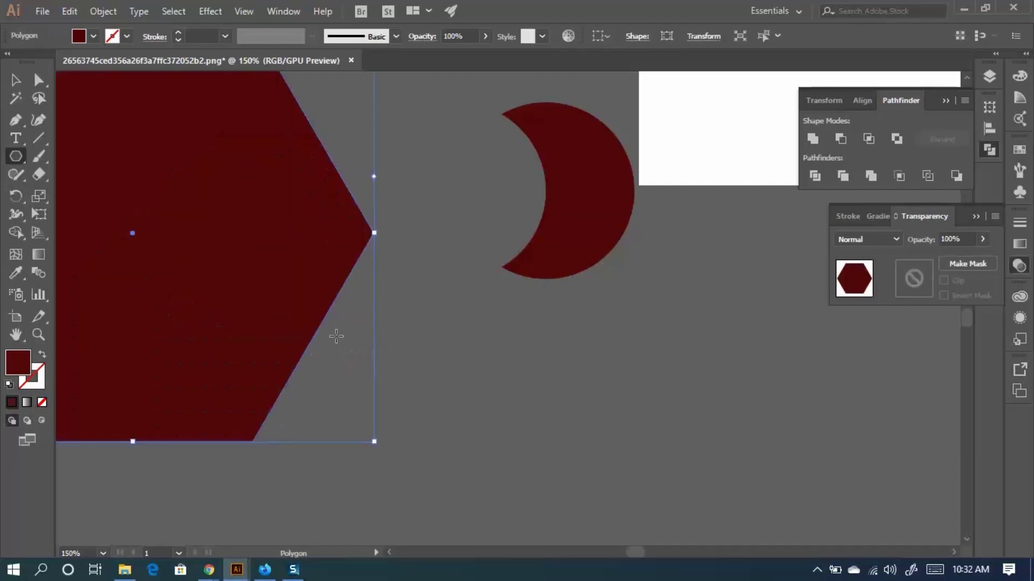
pyautogui.press('v')
pyautogui.hotkey('ctrl', '-')
pyautogui.hotkey('ctrl', '-')
pyautogui.hotkey('ctrl', '-')
pyautogui.moveTo(256, 301); pyautogui.dragTo(487, 440)
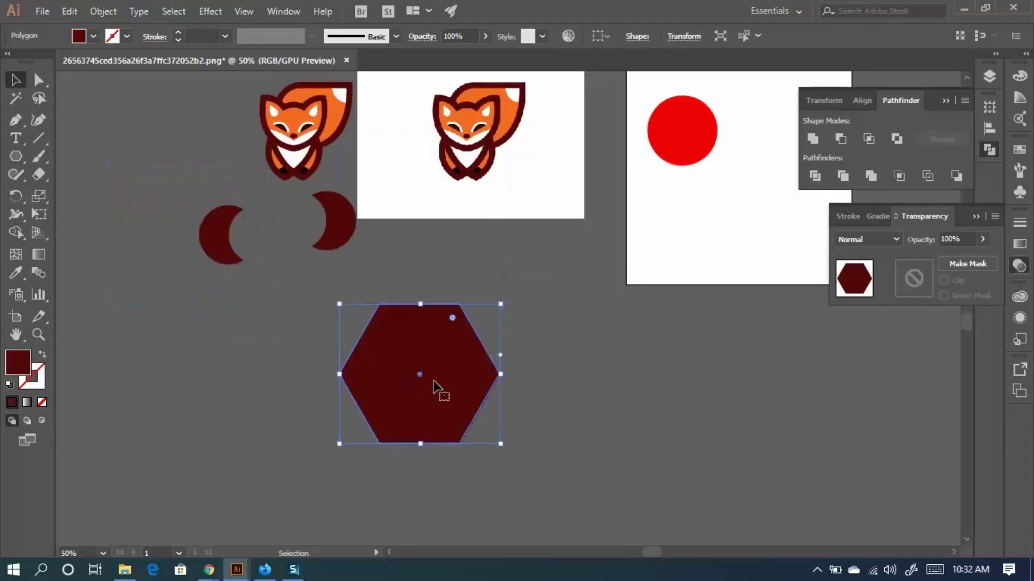
# Place an offset, overlapping copy of the hexagon and move the right crescent onto the area where the hexagons overlap.
pyautogui.moveTo(431, 380); pyautogui.dragTo(421, 401)
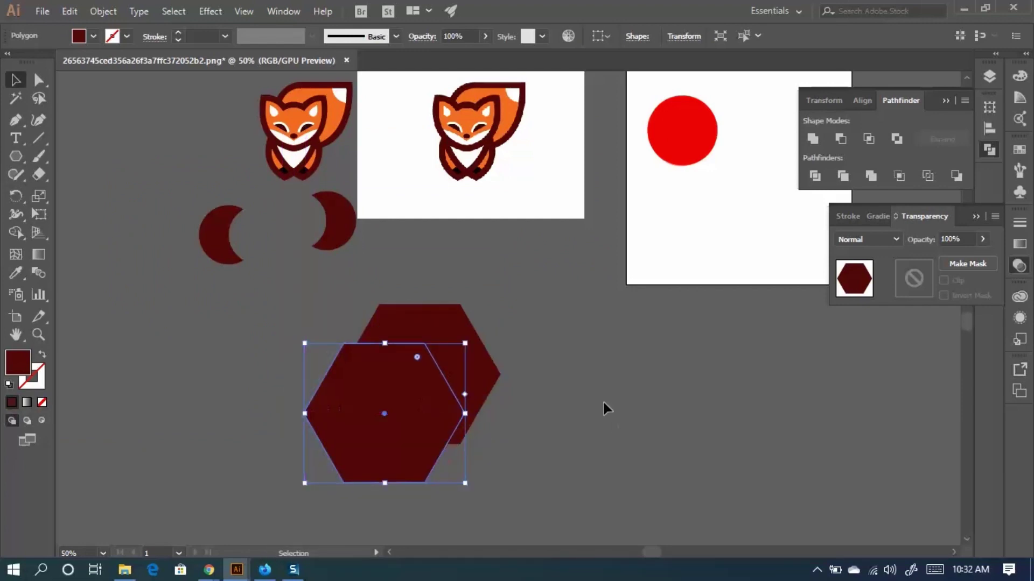
pyautogui.click(603, 407)
pyautogui.moveTo(335, 235); pyautogui.dragTo(407, 423)
# Divide the two hexagons and the crescent on them with Pathfinder, and ungroup the result.
pyautogui.moveTo(526, 450); pyautogui.dragTo(266, 354)
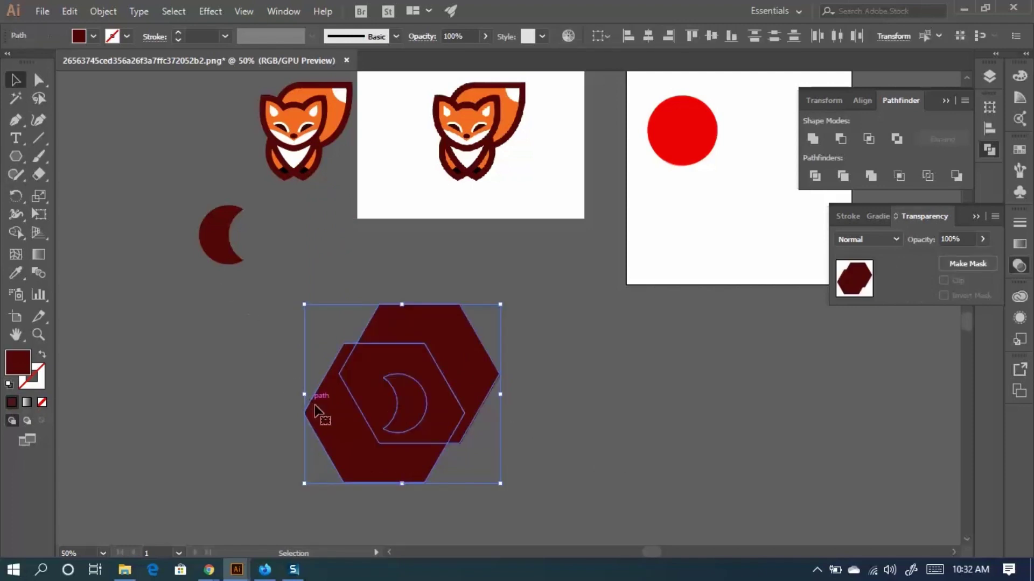
pyautogui.click(815, 176)
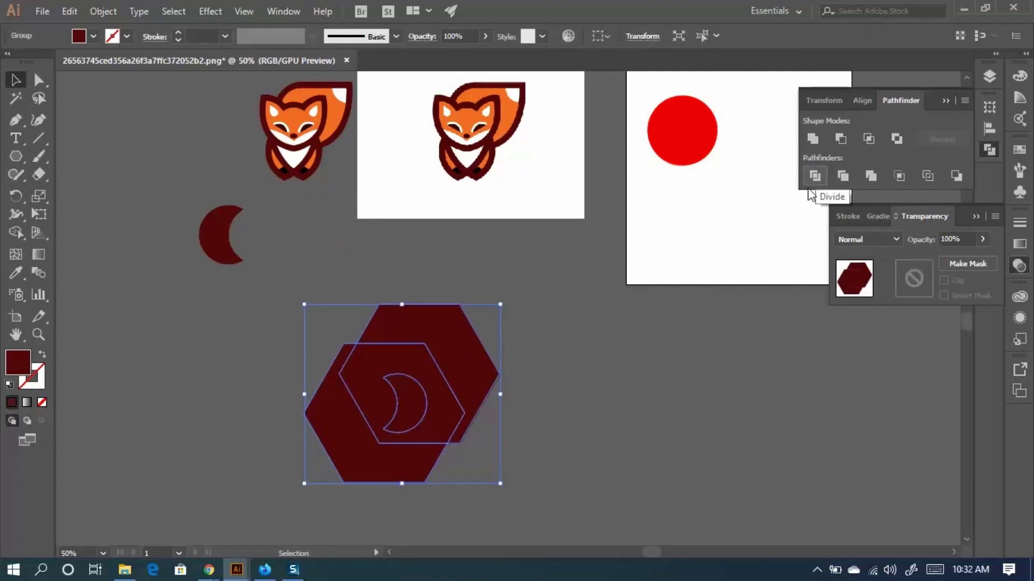
pyautogui.scroll(2, 401, 412)
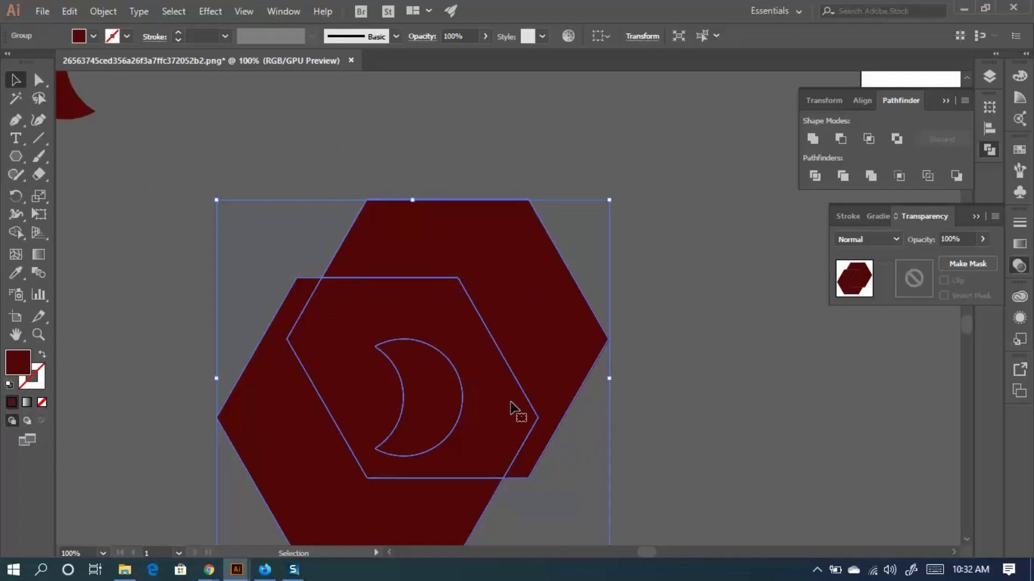
pyautogui.scroll(-4, 413, 363)
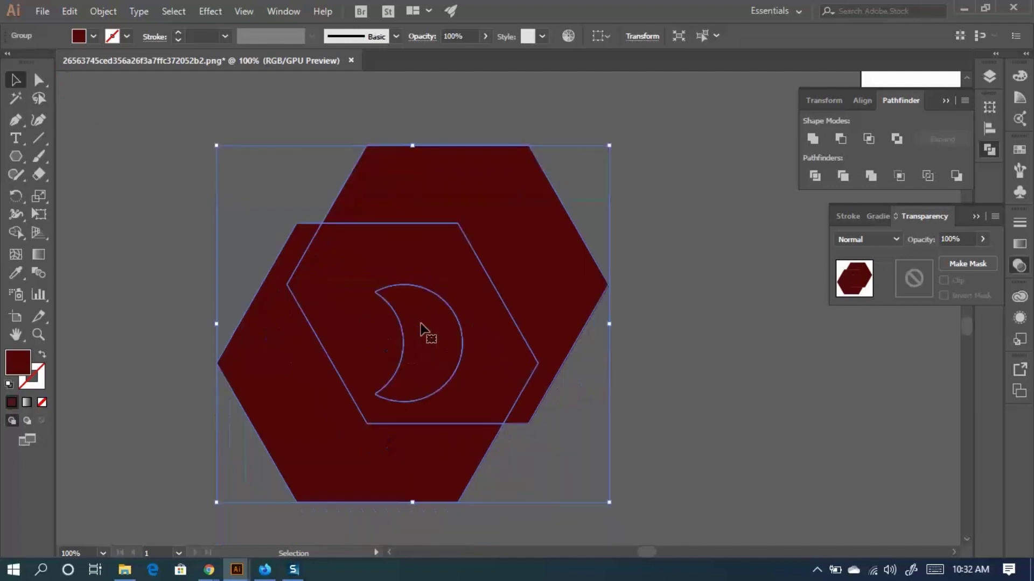
pyautogui.hscroll(-3, 388, 277)
pyautogui.rightClick(479, 183)
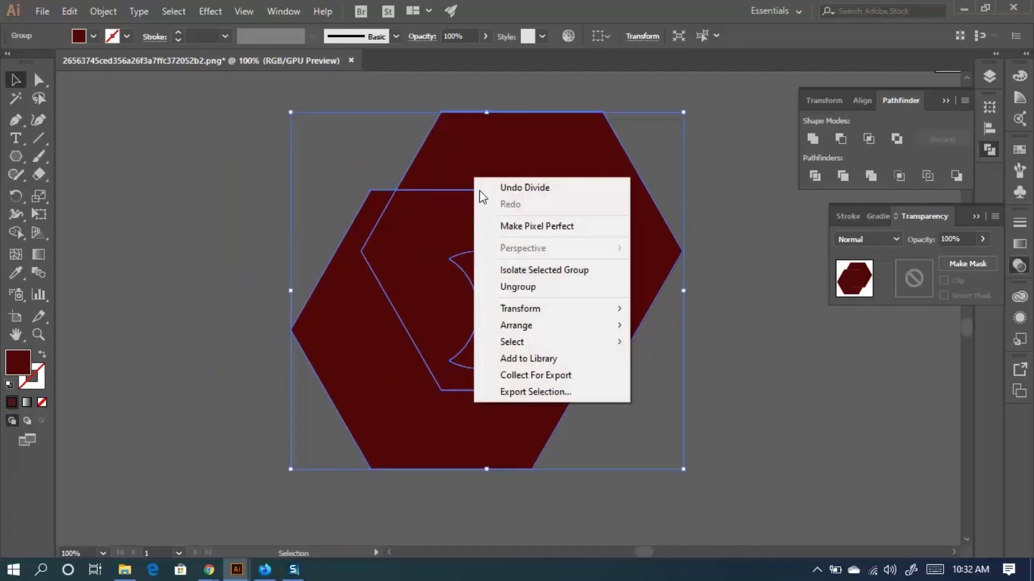
pyautogui.click(531, 289)
pyautogui.click(751, 364)
# Spread out the divided hexagon pieces, separating the two outer parts, the centre with the crescent cut-out, and the crescent.
pyautogui.scroll(-3, 632, 396)
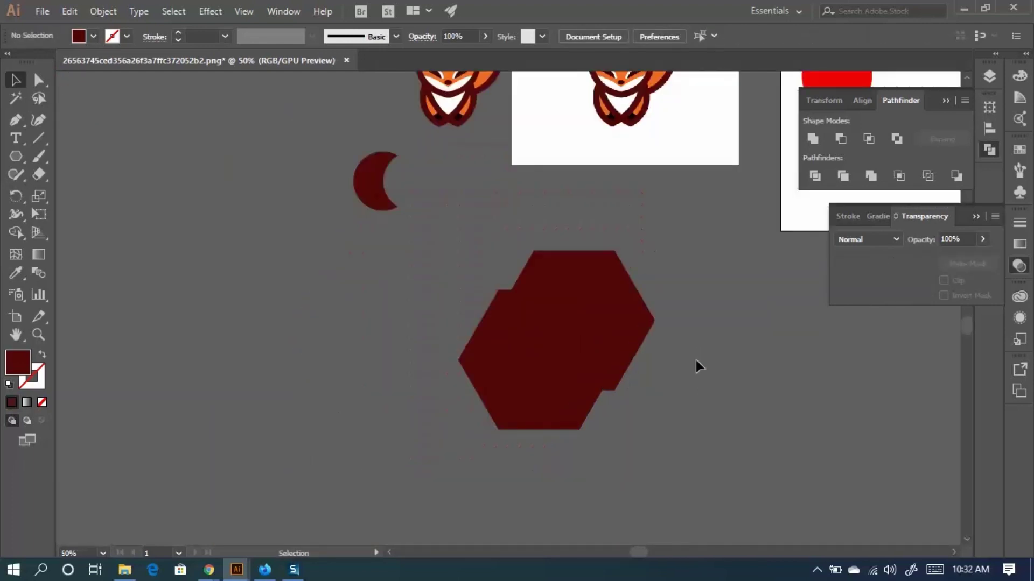
pyautogui.hscroll(3, 592, 371)
pyautogui.scroll(1, 539, 374)
pyautogui.moveTo(515, 343); pyautogui.dragTo(583, 300)
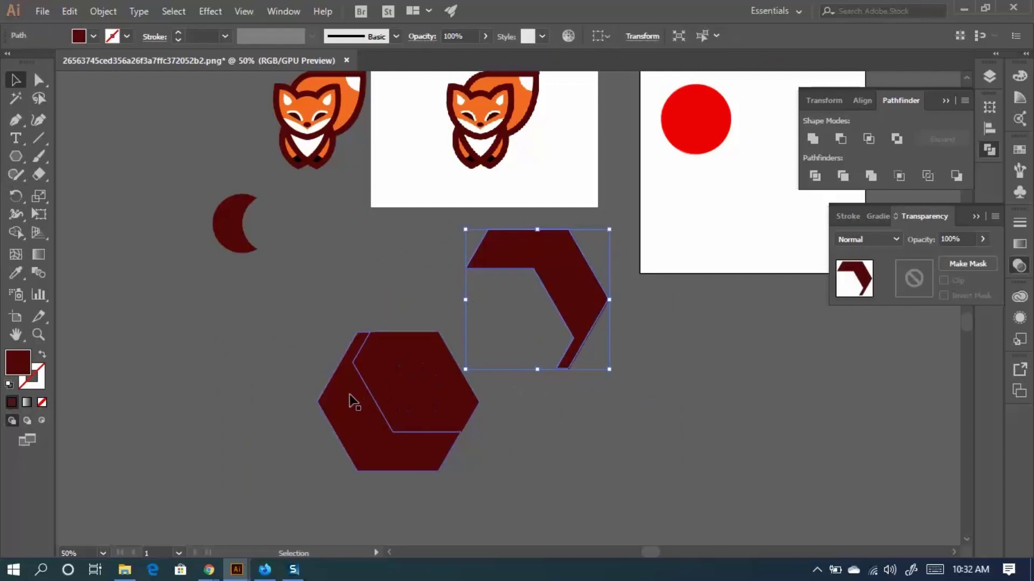
pyautogui.moveTo(366, 416); pyautogui.dragTo(229, 366)
pyautogui.moveTo(395, 360); pyautogui.dragTo(377, 244)
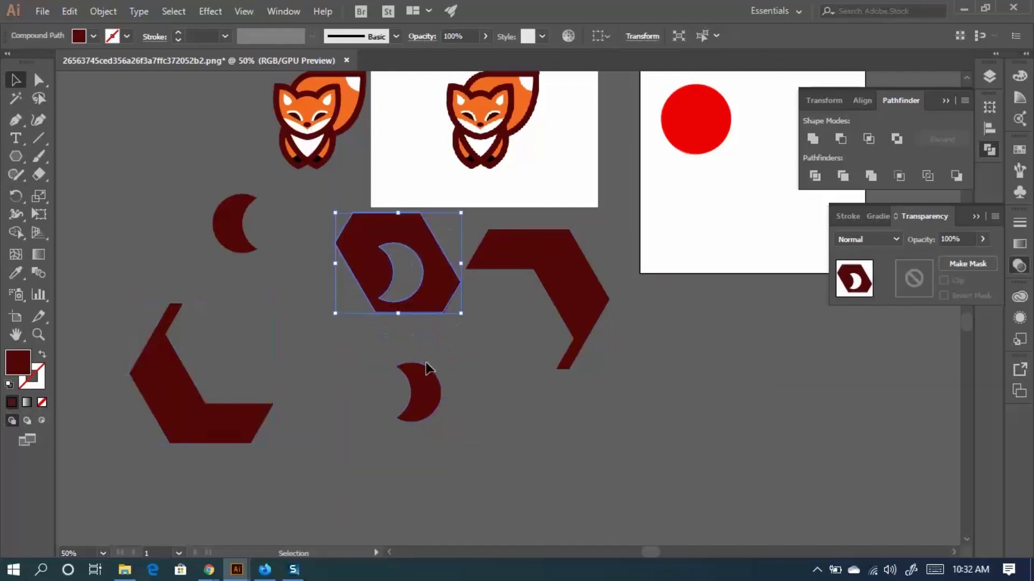
pyautogui.moveTo(427, 369); pyautogui.dragTo(508, 379)
pyautogui.moveTo(459, 282); pyautogui.dragTo(419, 379)
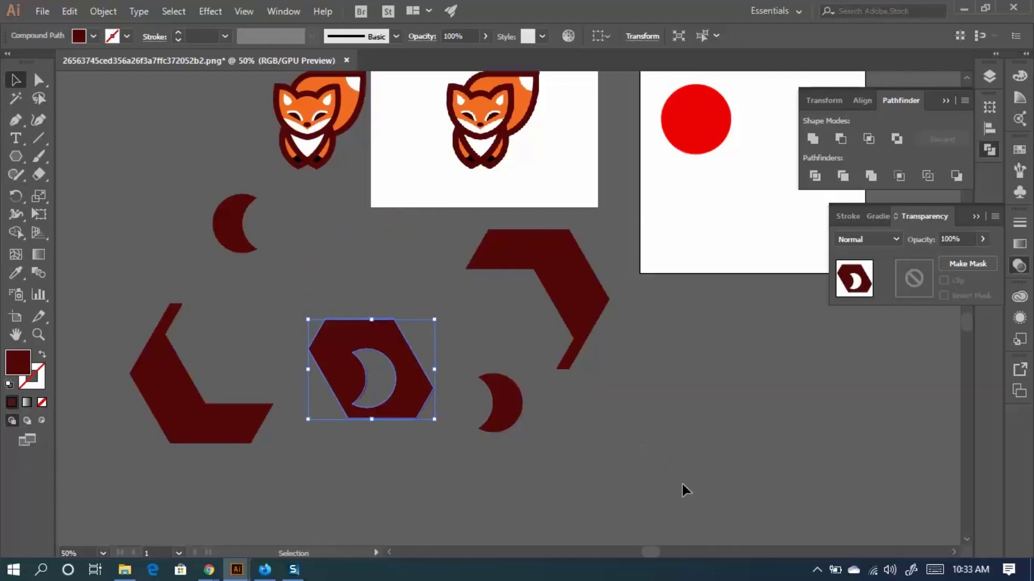
# Delete all the divided hexagon pieces and both remaining crescents.
pyautogui.keyDown('shift'); pyautogui.click(165, 338); pyautogui.keyUp('shift')
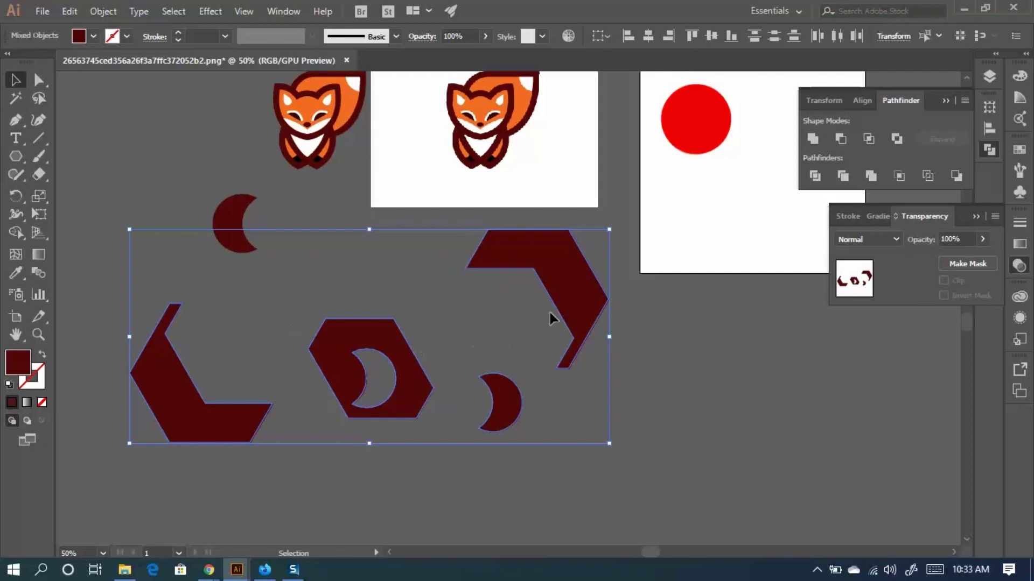
pyautogui.press('Delete')
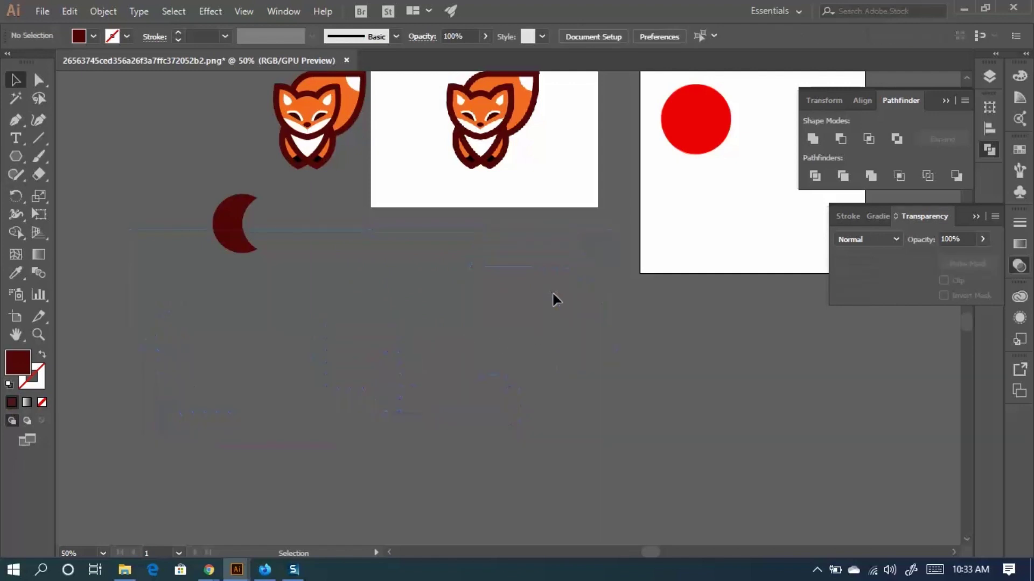
pyautogui.click(233, 222)
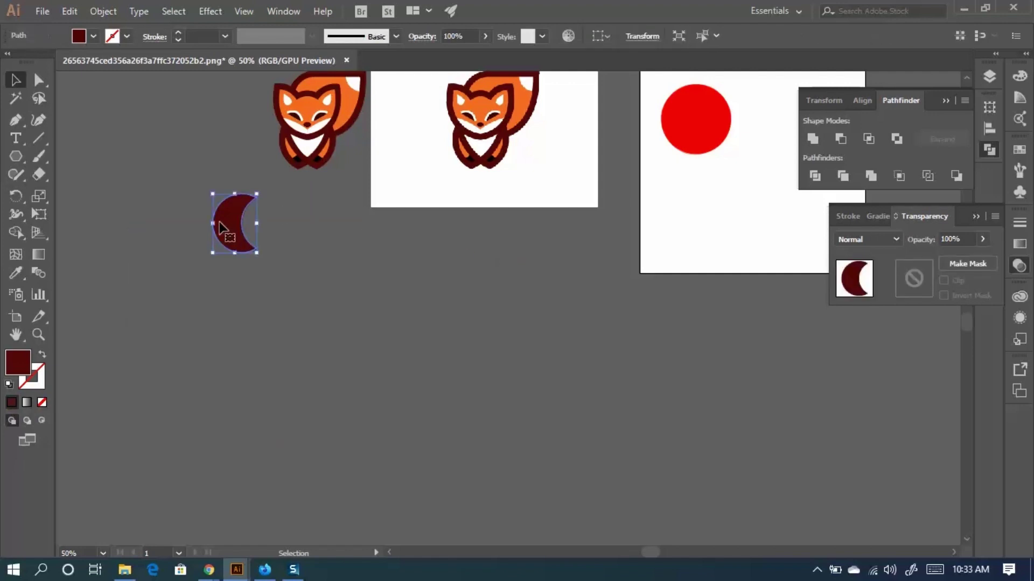
pyautogui.press('Delete')
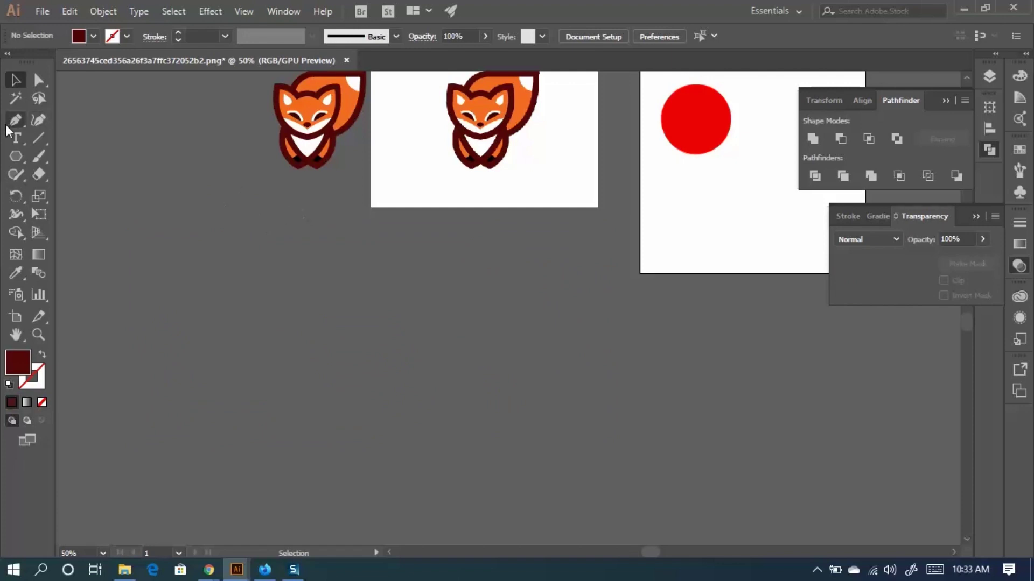
# Pull the orange tail shape away from the traced fox to demonstrate the separate layers, and undo the move.
pyautogui.scroll(2, 221, 198)
pyautogui.moveTo(495, 230); pyautogui.dragTo(388, 364)
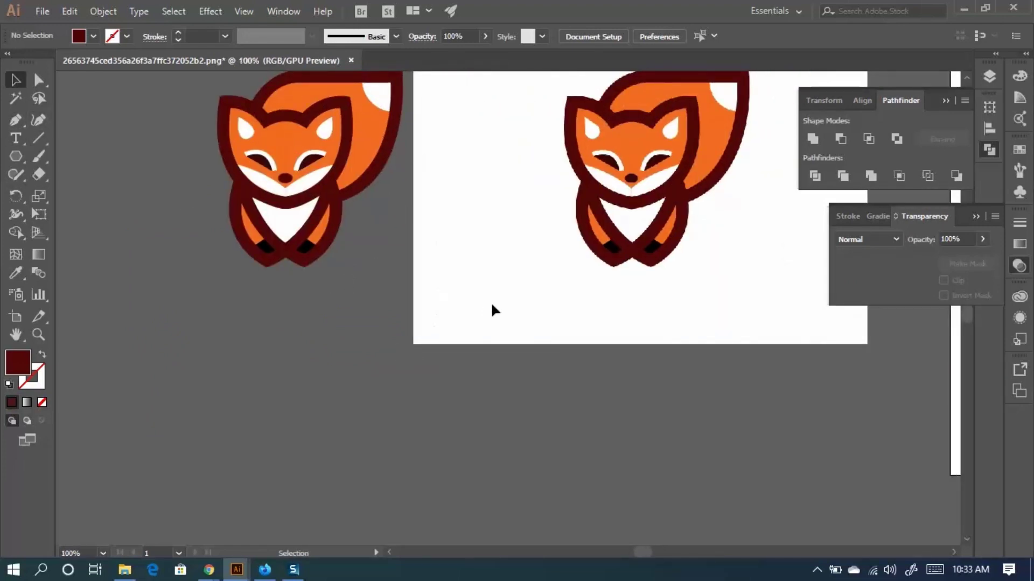
pyautogui.moveTo(491, 306); pyautogui.dragTo(414, 323)
pyautogui.scroll(3, 414, 327)
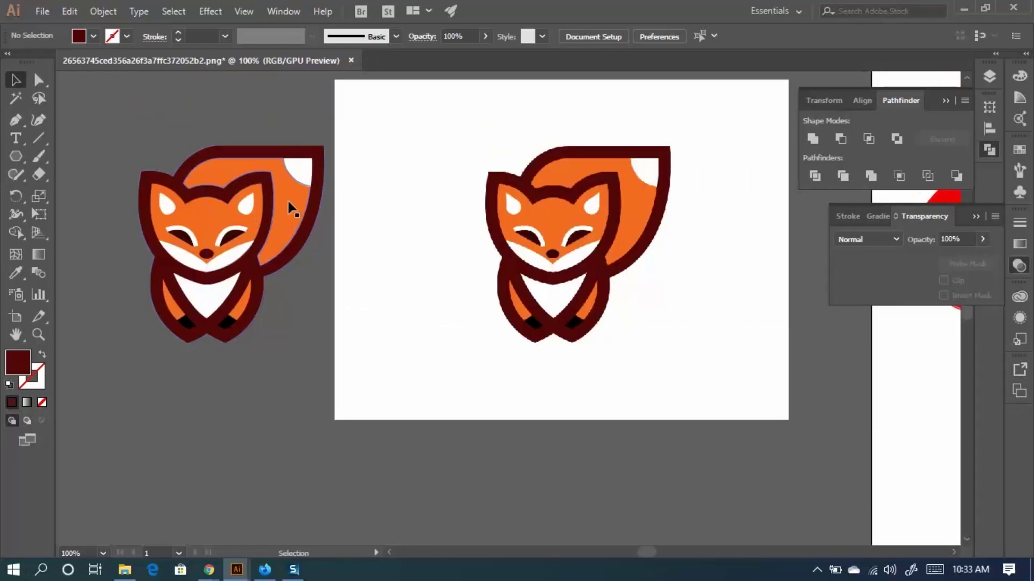
pyautogui.moveTo(288, 208); pyautogui.dragTo(162, 92)
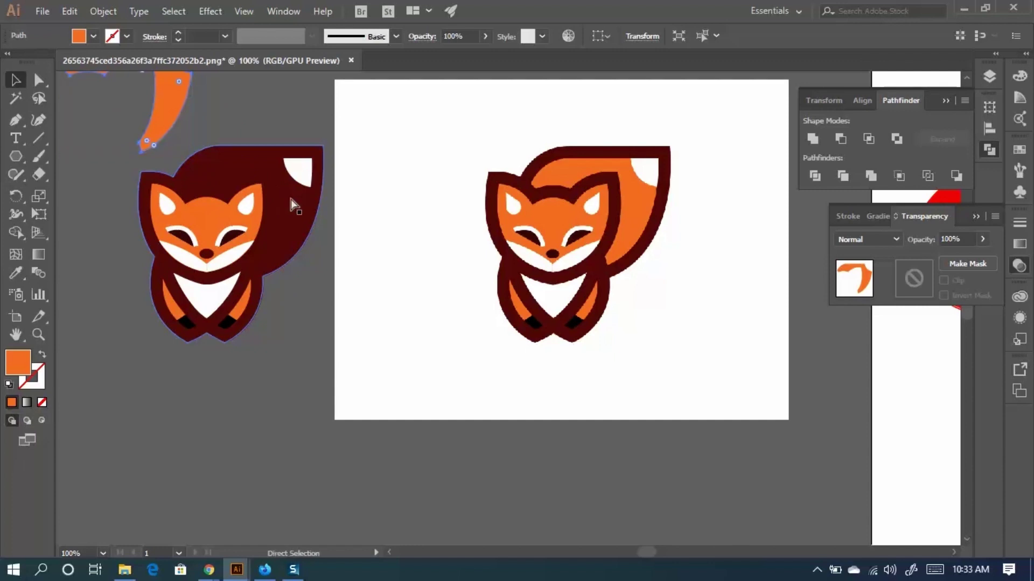
pyautogui.hotkey('ctrl', 'z')
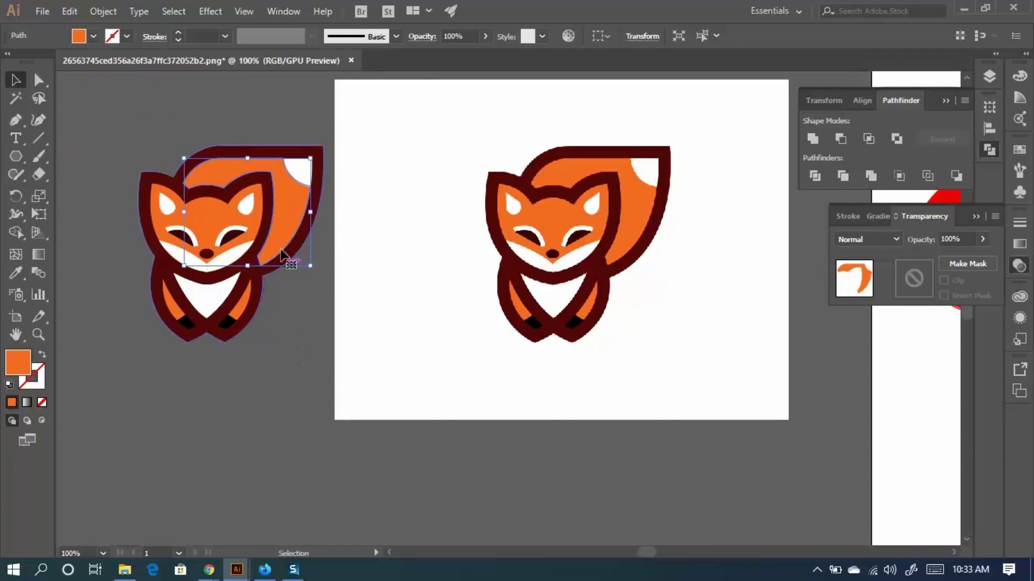
# Pull the white chest patch away from the traced fox's body, and undo the move.
pyautogui.moveTo(228, 247); pyautogui.dragTo(351, 253)
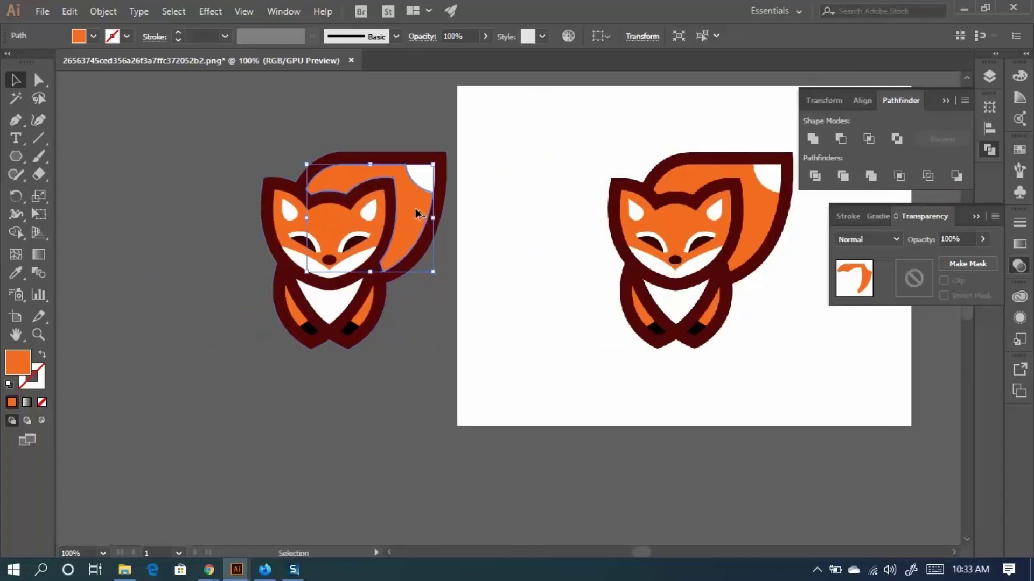
pyautogui.scroll(1, 415, 208)
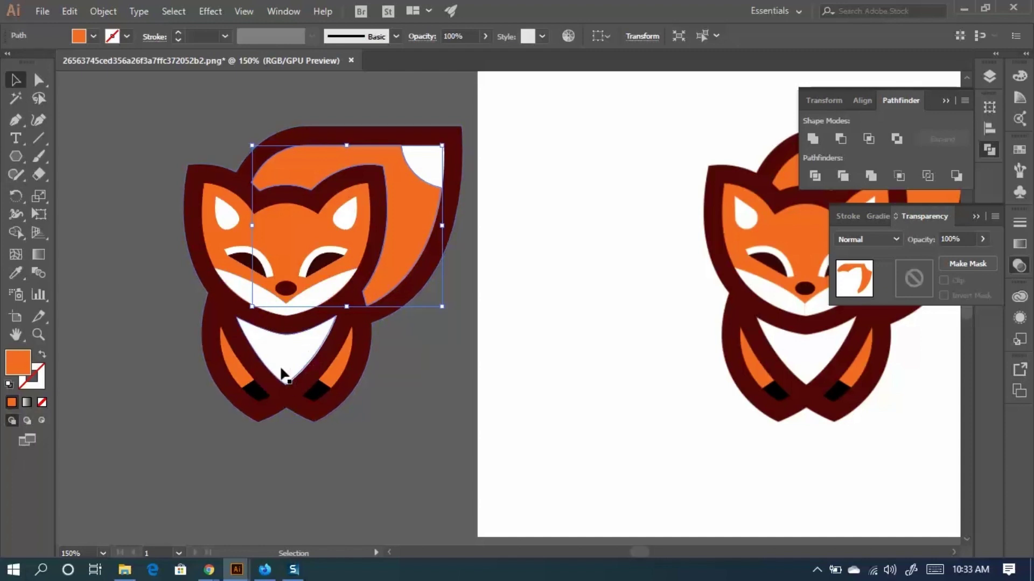
pyautogui.moveTo(284, 373); pyautogui.dragTo(132, 338)
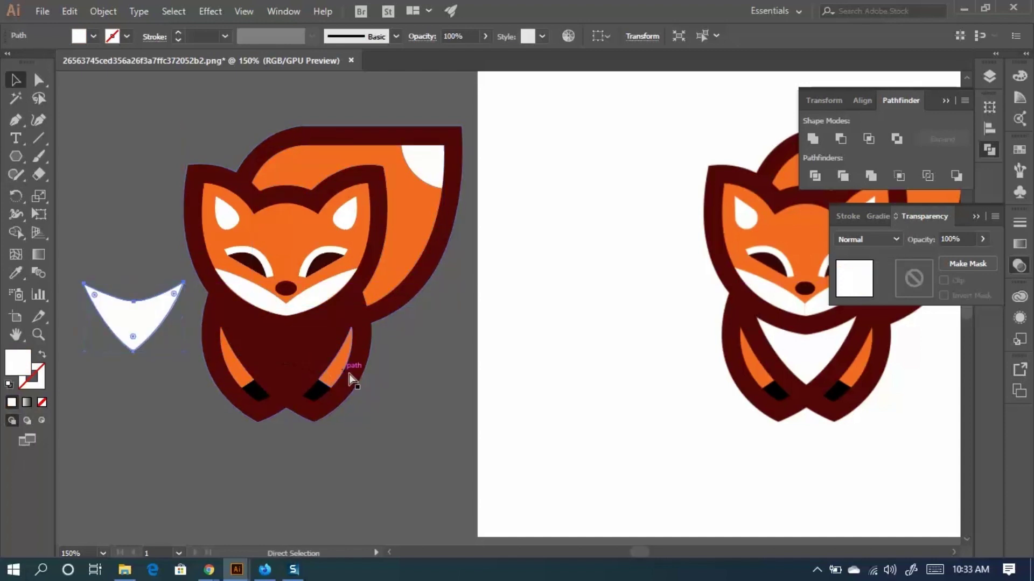
pyautogui.hotkey('ctrl', 'z')
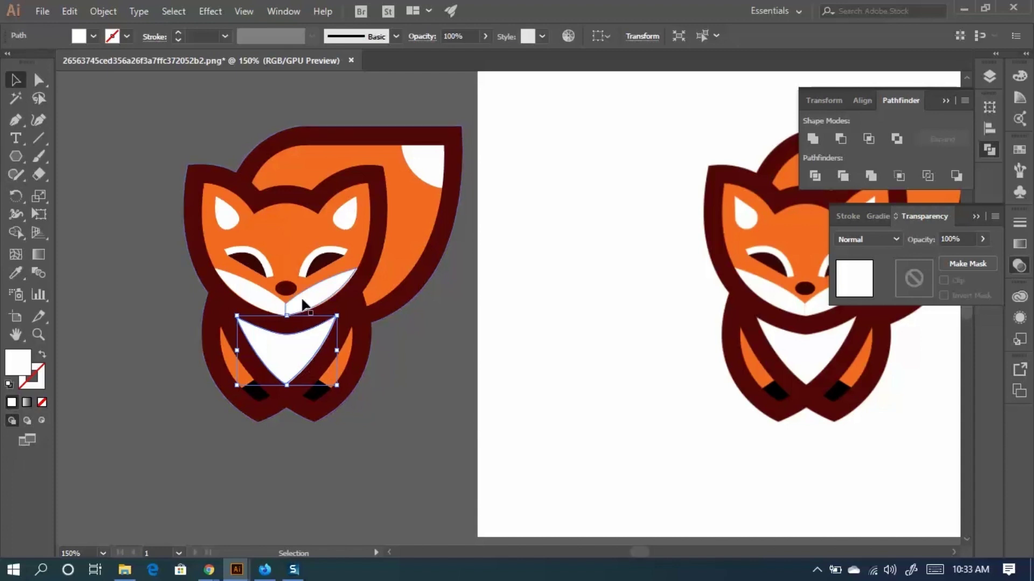
pyautogui.moveTo(377, 284); pyautogui.dragTo(436, 306)
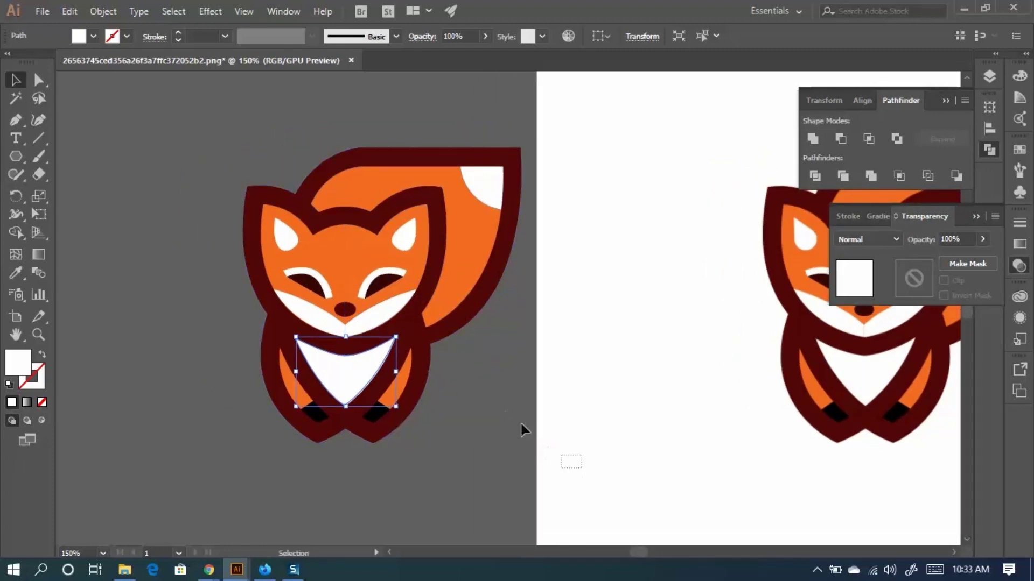
# Select all shapes of the traced fox and divide them with Pathfinder.
pyautogui.hotkey('ctrl', 'a')
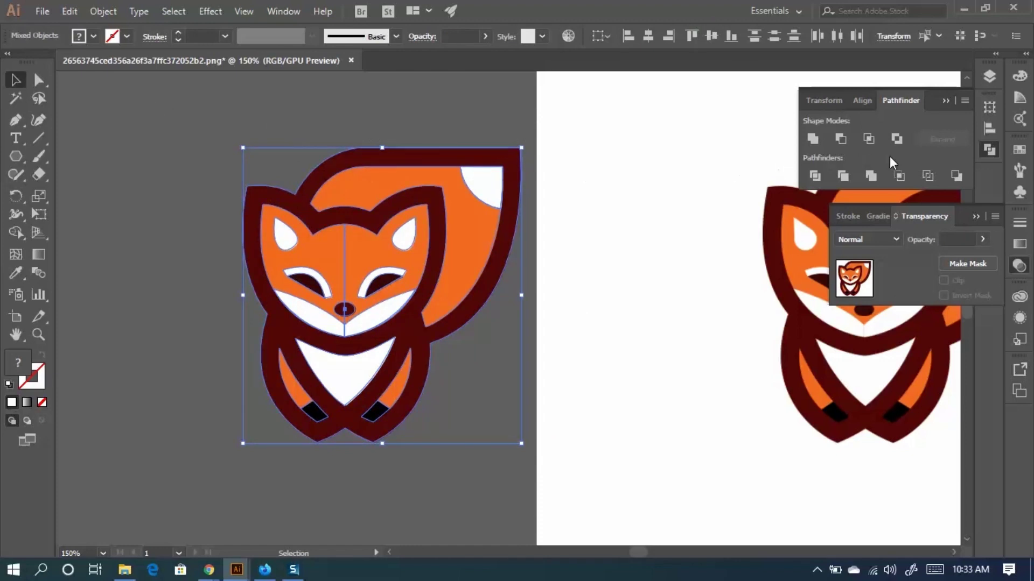
pyautogui.click(868, 176)
pyautogui.scroll(3, 318, 276)
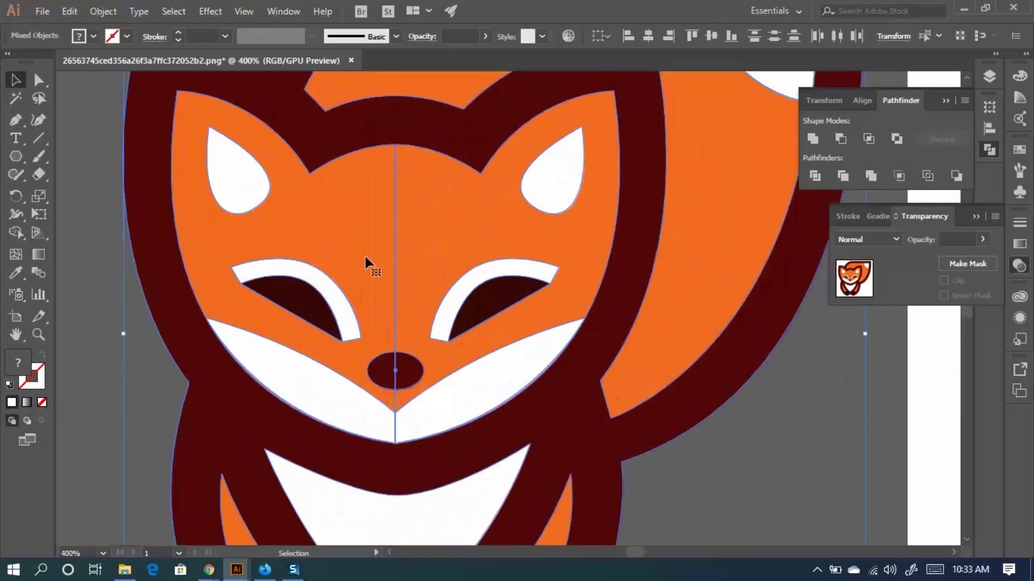
pyautogui.scroll(2, 367, 256)
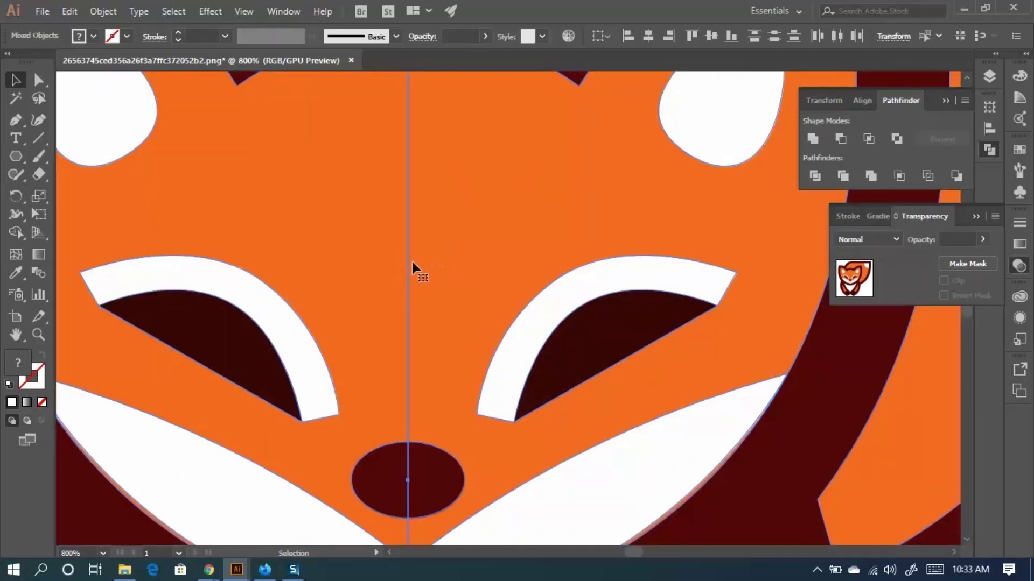
pyautogui.scroll(-6, 400, 265)
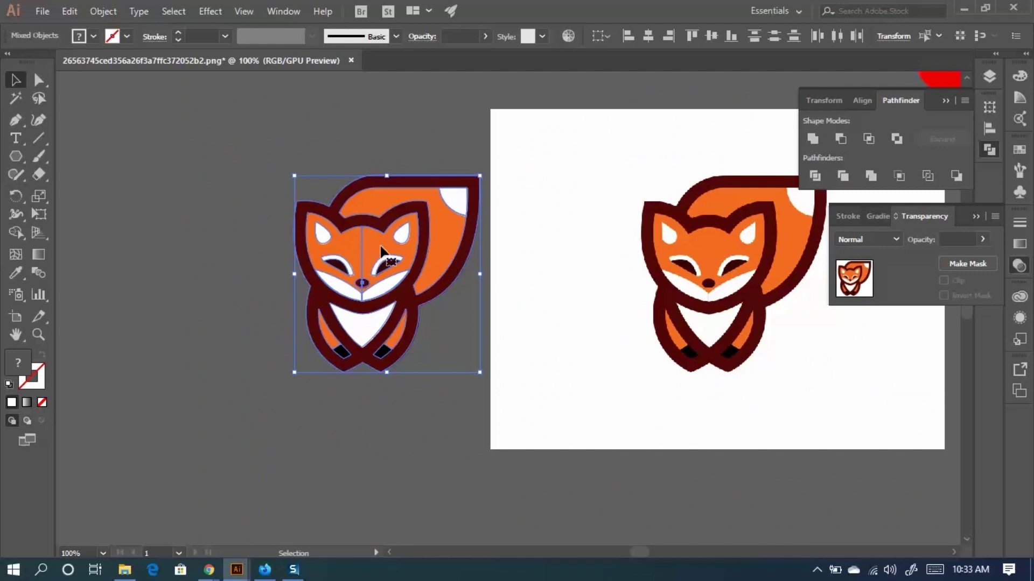
pyautogui.scroll(-2, 172, 209)
pyautogui.click(814, 176)
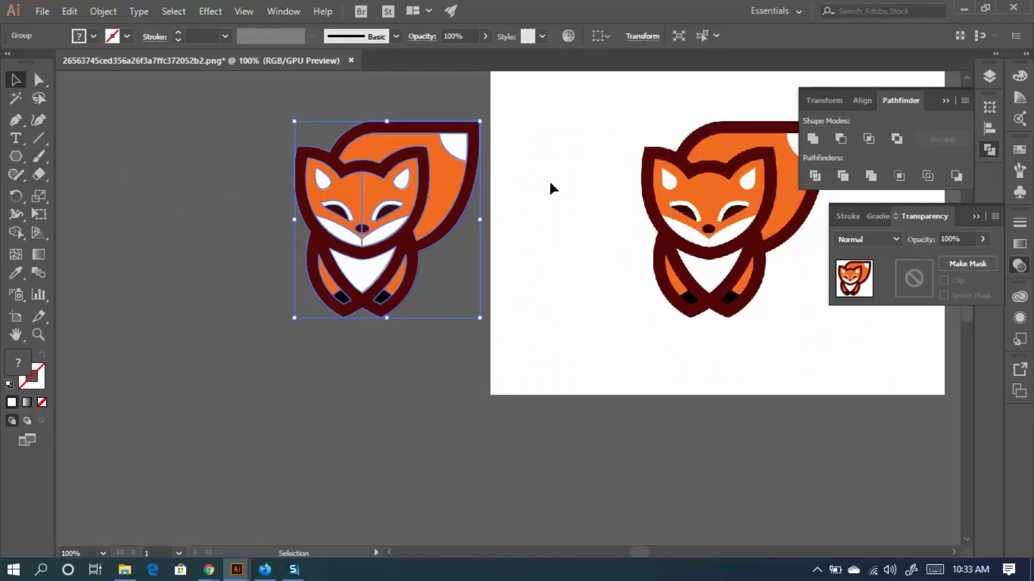
# Apply Pathfinder Trim and Merge to the fox group and inspect the edges around its nose and chin.
pyautogui.click(843, 177)
pyautogui.click(863, 177)
pyautogui.scroll(3, 367, 210)
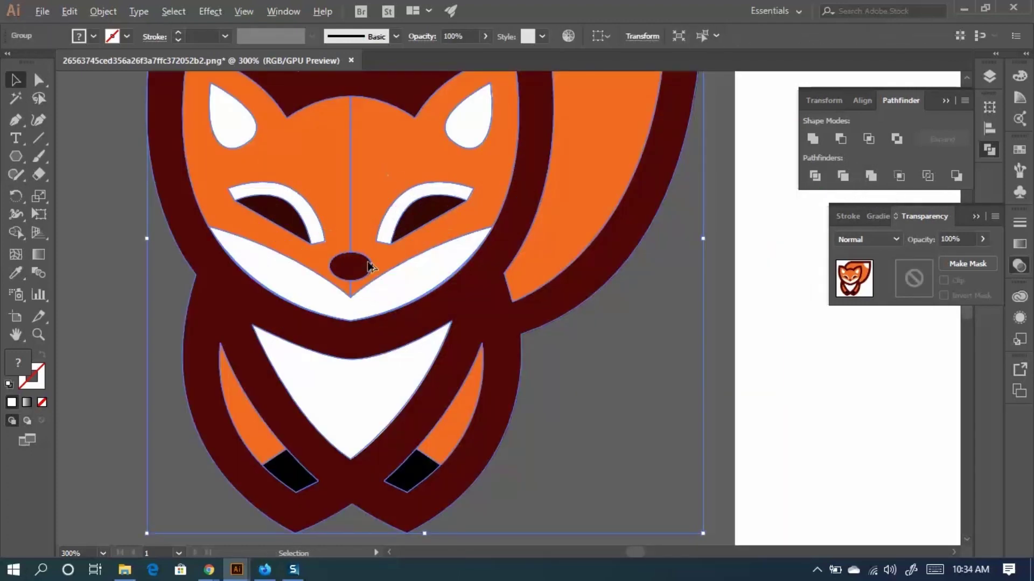
pyautogui.scroll(3, 370, 266)
pyautogui.scroll(2, 338, 294)
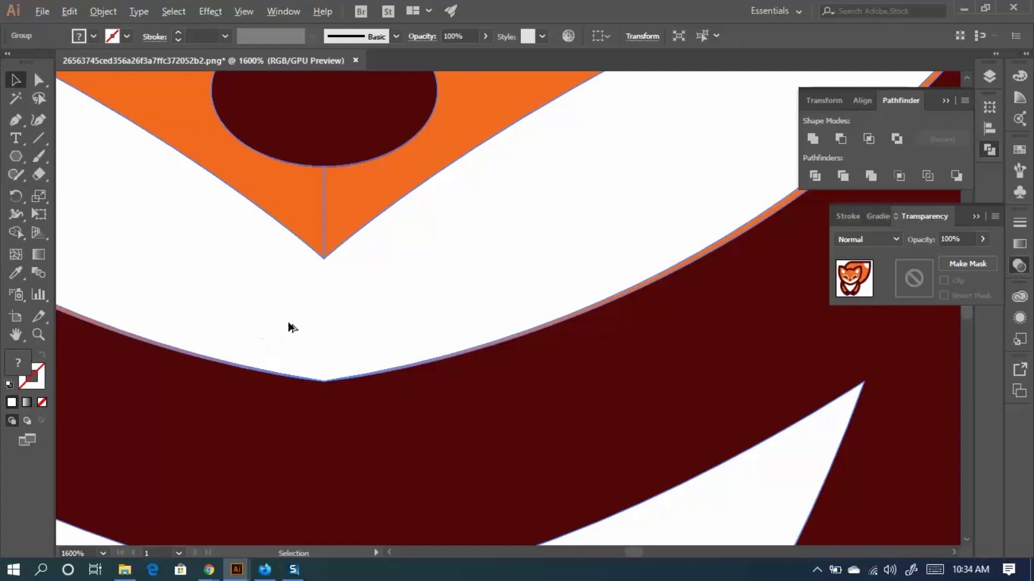
pyautogui.scroll(-5, 291, 327)
# Draw a white circle about 5.06 in wide below the reference artboard and place a copy just left of it.
pyautogui.moveTo(516, 339); pyautogui.dragTo(360, 143)
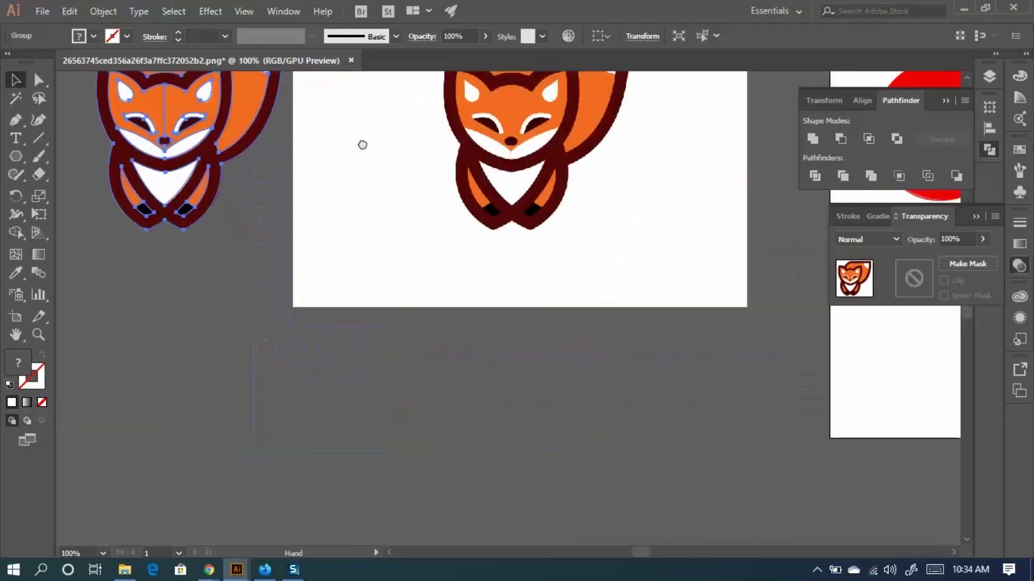
pyautogui.click(20, 157)
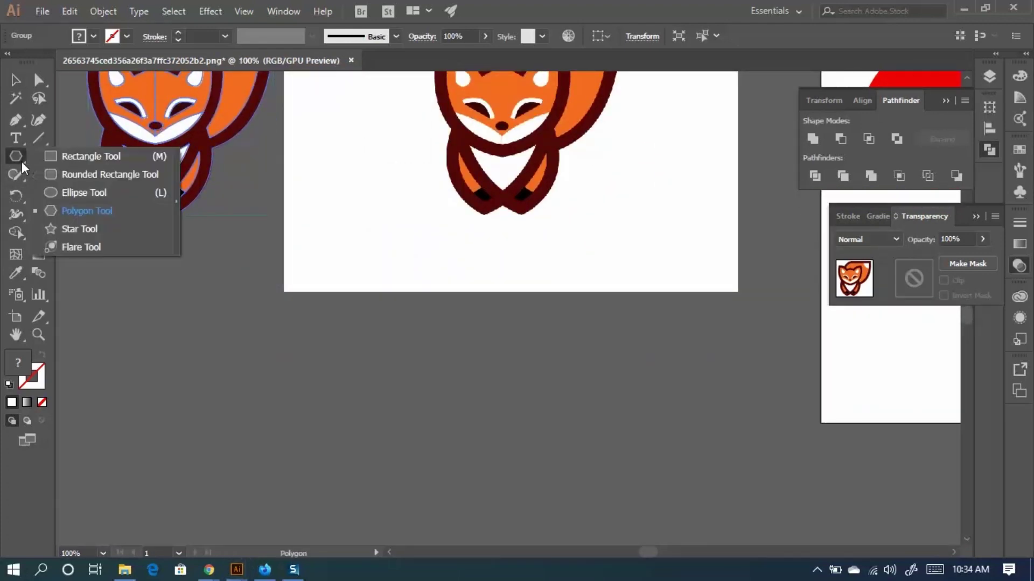
pyautogui.click(84, 192)
pyautogui.moveTo(403, 365); pyautogui.dragTo(679, 500)
pyautogui.scroll(-3, 545, 352)
pyautogui.click(16, 80)
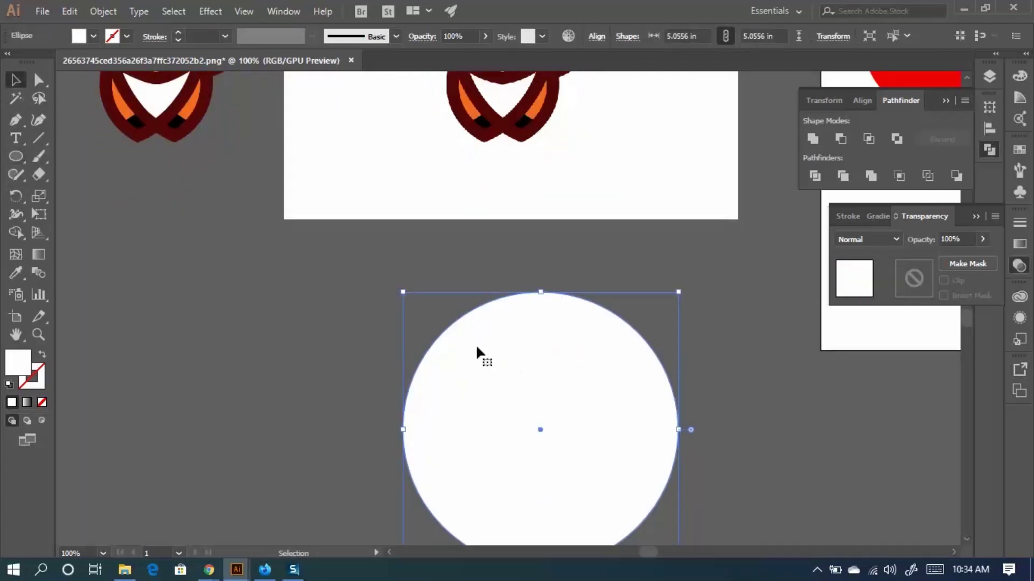
pyautogui.moveTo(463, 334); pyautogui.dragTo(232, 265)
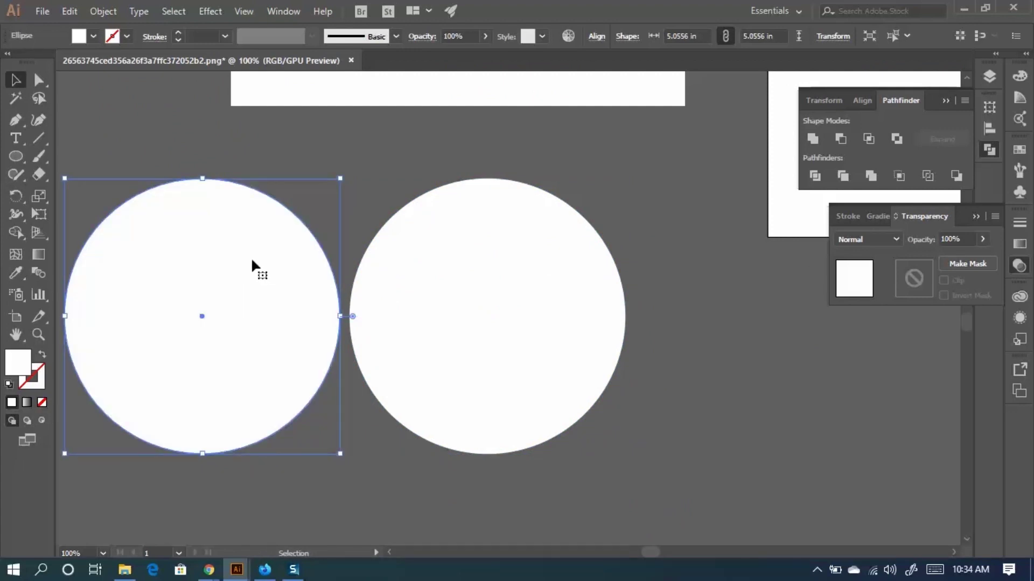
# Turn the left circle into a half circle by deleting its right anchor point, and move it back beside the full circle.
pyautogui.press('a')
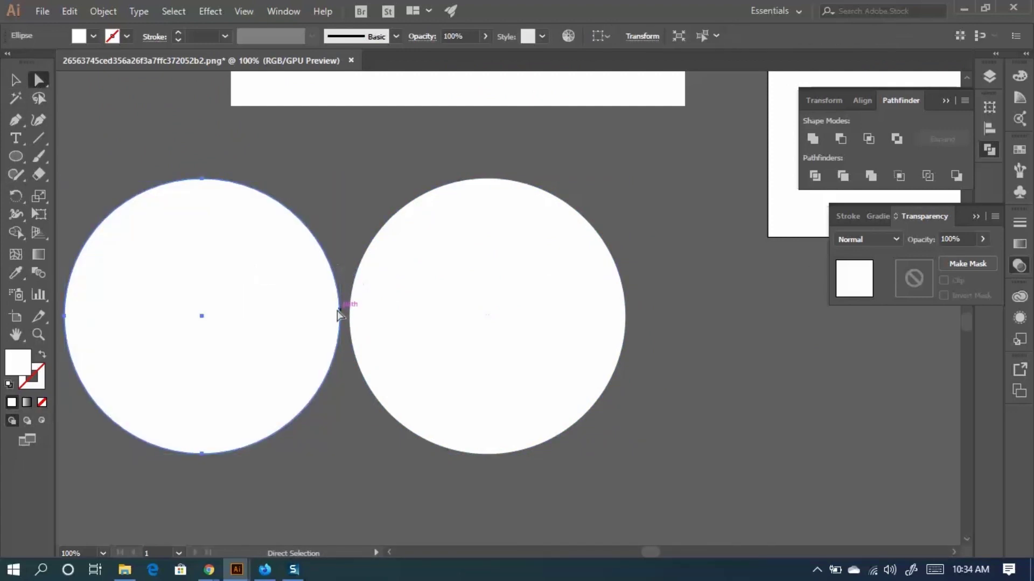
pyautogui.moveTo(337, 315); pyautogui.dragTo(204, 305)
pyautogui.click(202, 308)
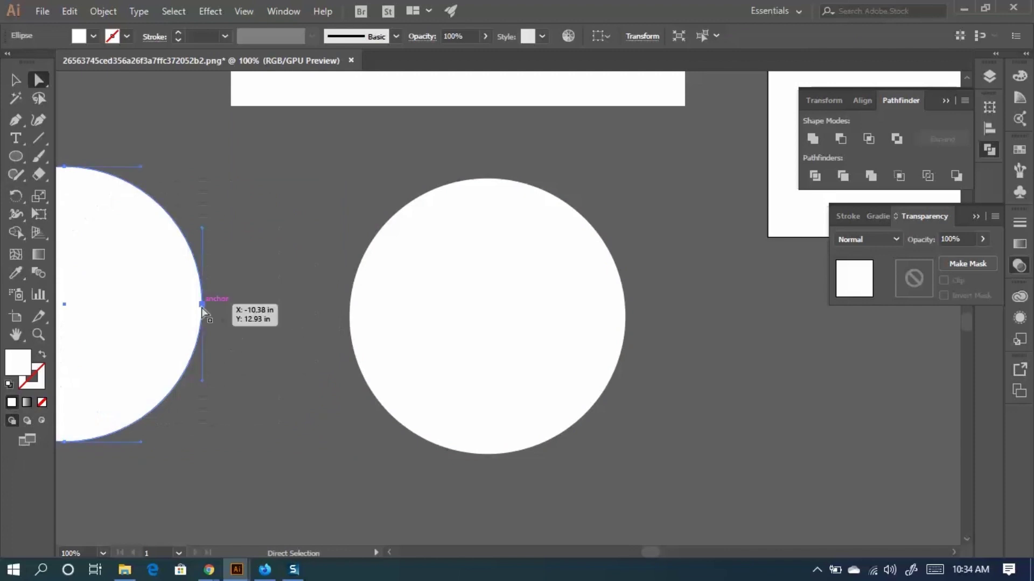
pyautogui.press('Delete')
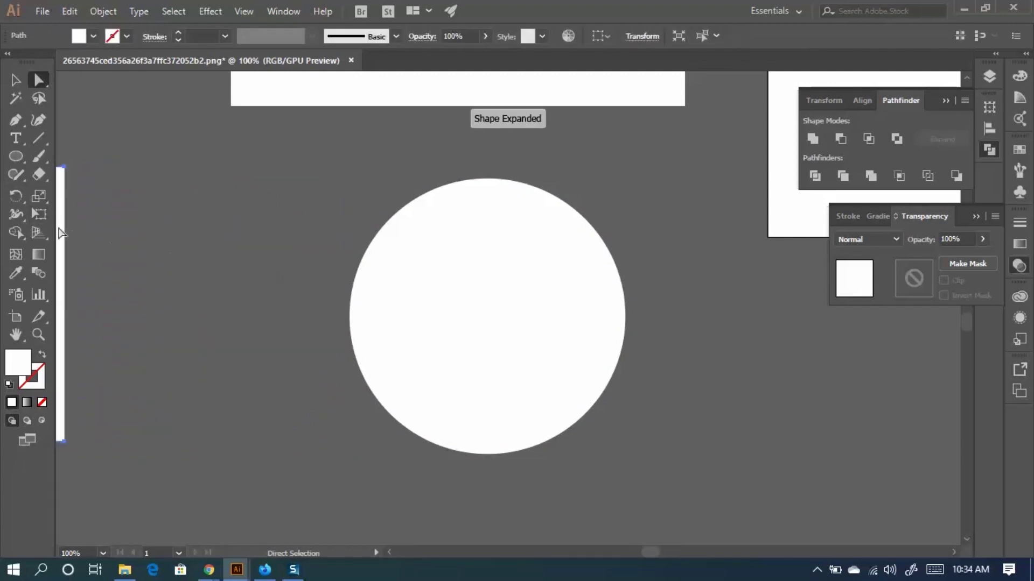
pyautogui.moveTo(61, 233); pyautogui.dragTo(274, 213)
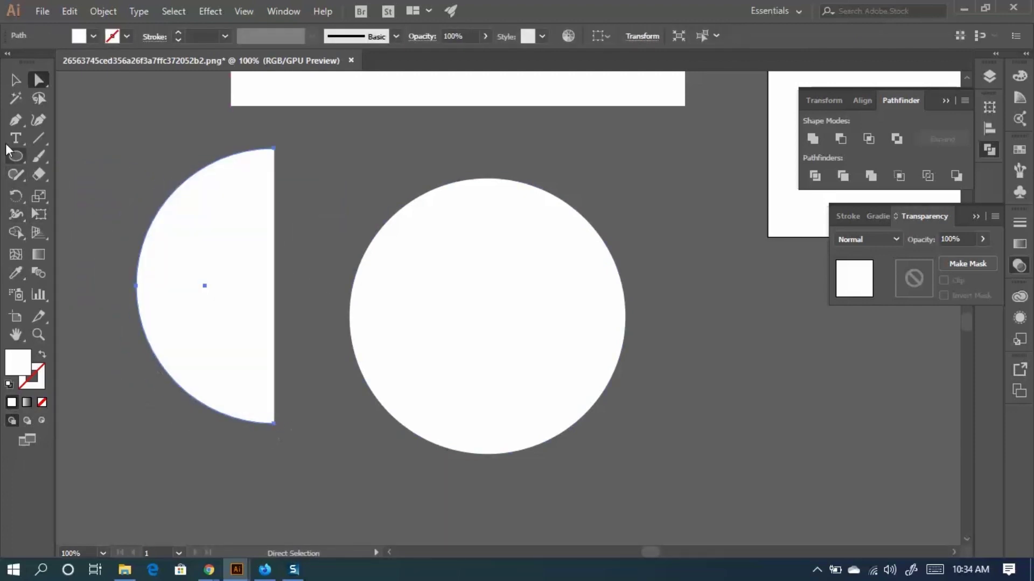
# Move the half circle over the left side of the circle and rotate it so its flat edge faces diagonally down toward the right.
pyautogui.click(16, 84)
pyautogui.moveTo(283, 429); pyautogui.dragTo(461, 357)
pyautogui.moveTo(188, 273); pyautogui.dragTo(302, 309)
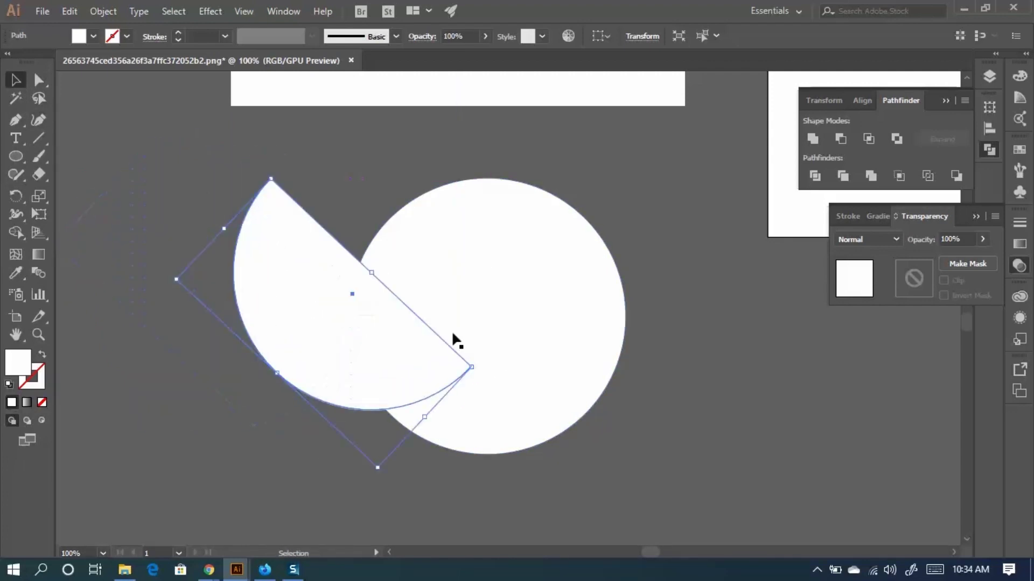
pyautogui.moveTo(281, 170); pyautogui.dragTo(598, 302)
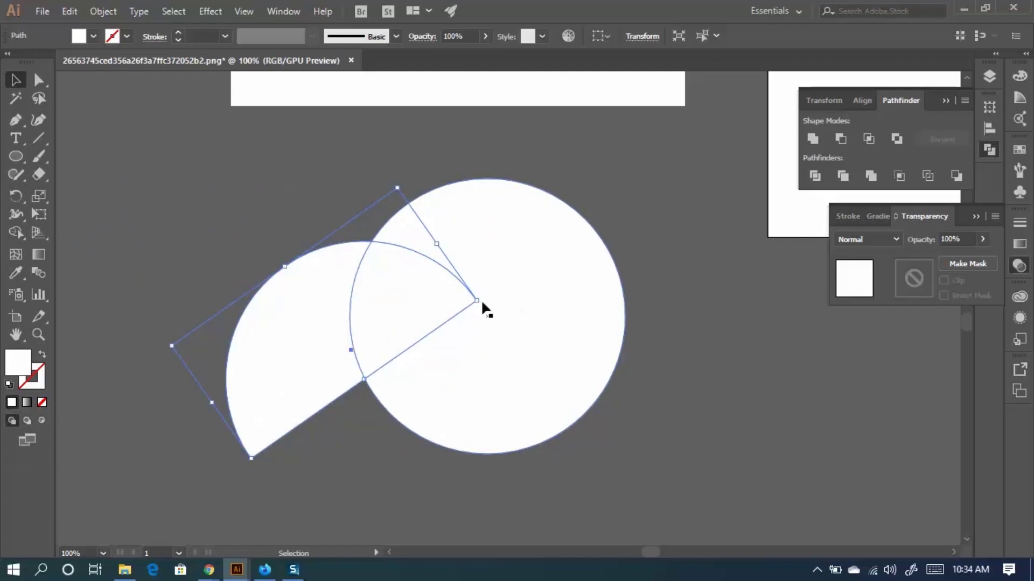
pyautogui.moveTo(480, 300); pyautogui.dragTo(467, 261)
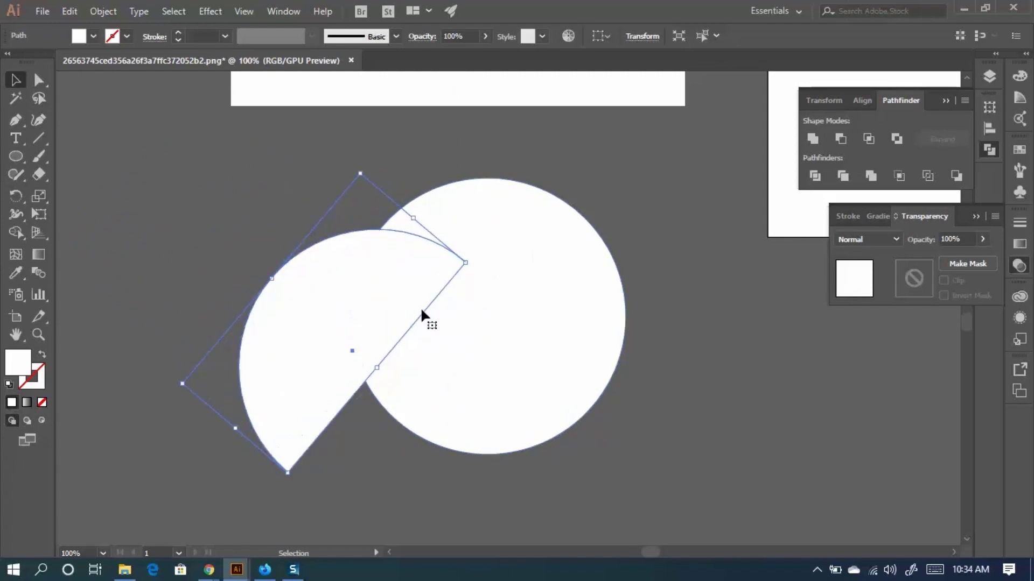
# Reflect a copy of the half circle across the vertical axis, move it to the circle's right side and send it to the back.
pyautogui.rightClick(322, 291)
pyautogui.moveTo(409, 466)
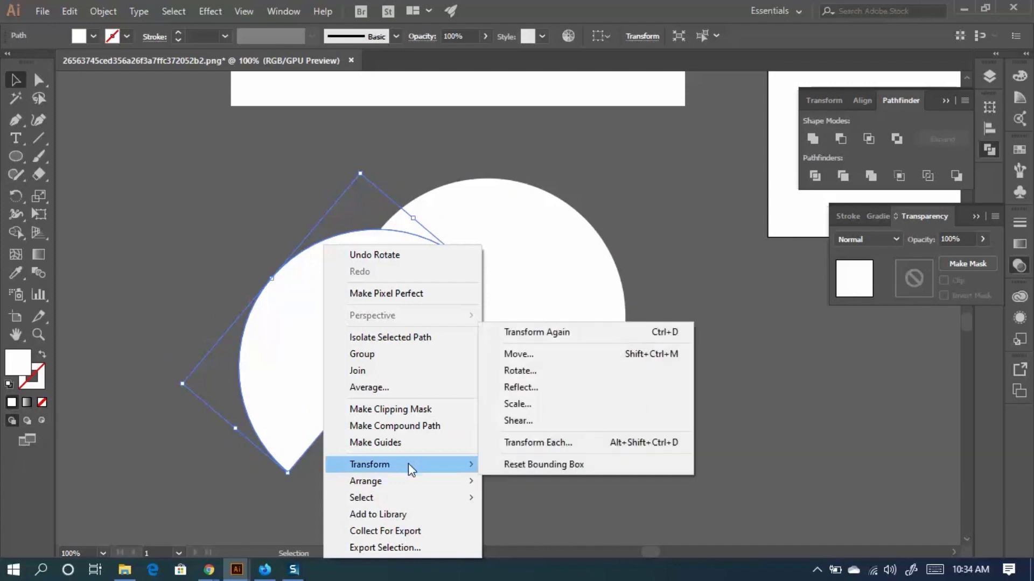
pyautogui.click(518, 388)
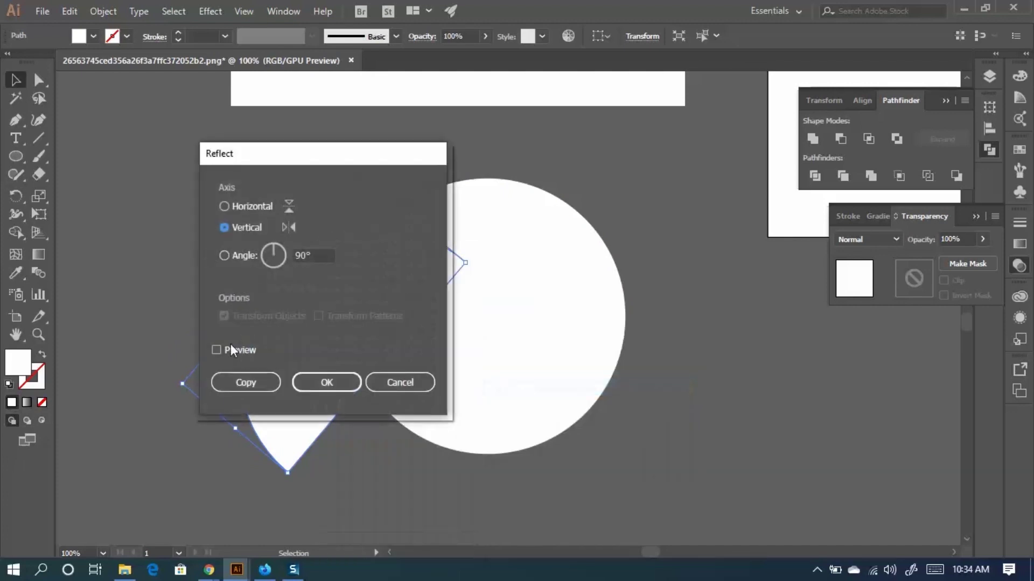
pyautogui.click(249, 382)
pyautogui.click(80, 293)
pyautogui.moveTo(376, 345); pyautogui.dragTo(669, 351)
pyautogui.hotkey('ctrl', 'shift', '[')
pyautogui.click(617, 474)
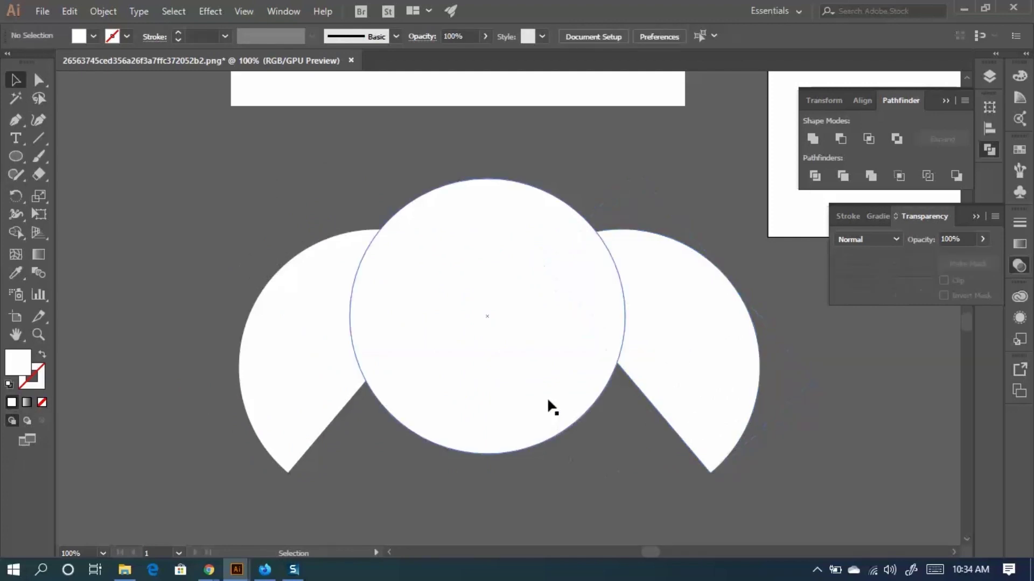
pyautogui.scroll(-2, 426, 360)
pyautogui.press('l')
pyautogui.moveTo(125, 164)
pyautogui.mouseDown()
pyautogui.moveTo(196, 211)
pyautogui.moveTo(196, 236)
pyautogui.mouseUp()
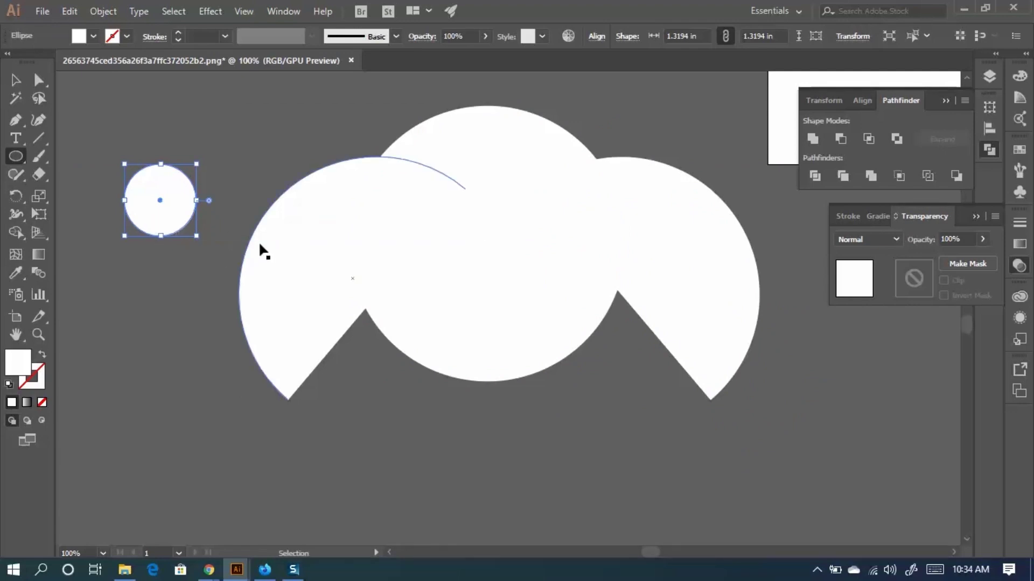
pyautogui.press('v')
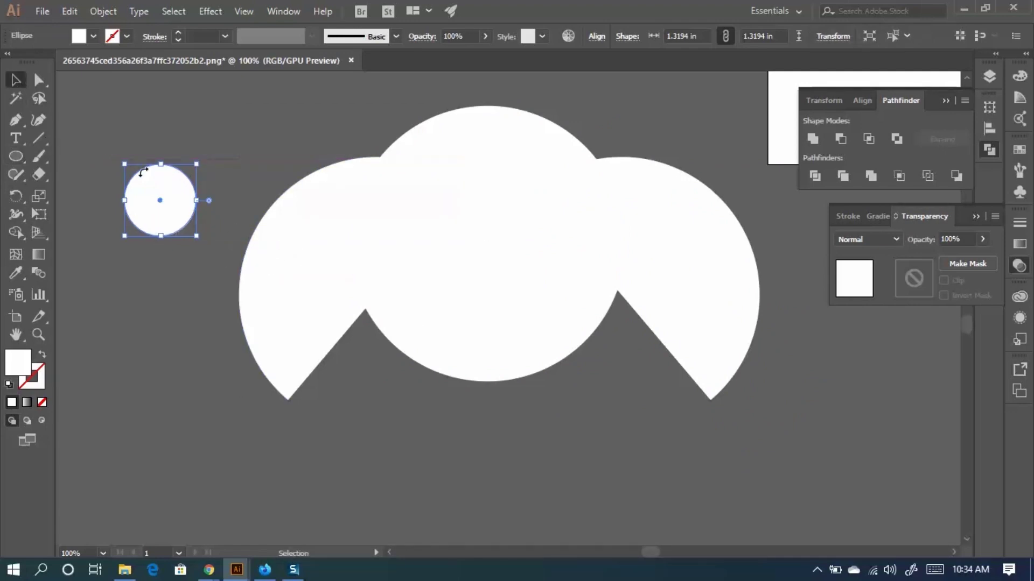
pyautogui.press('Delete')
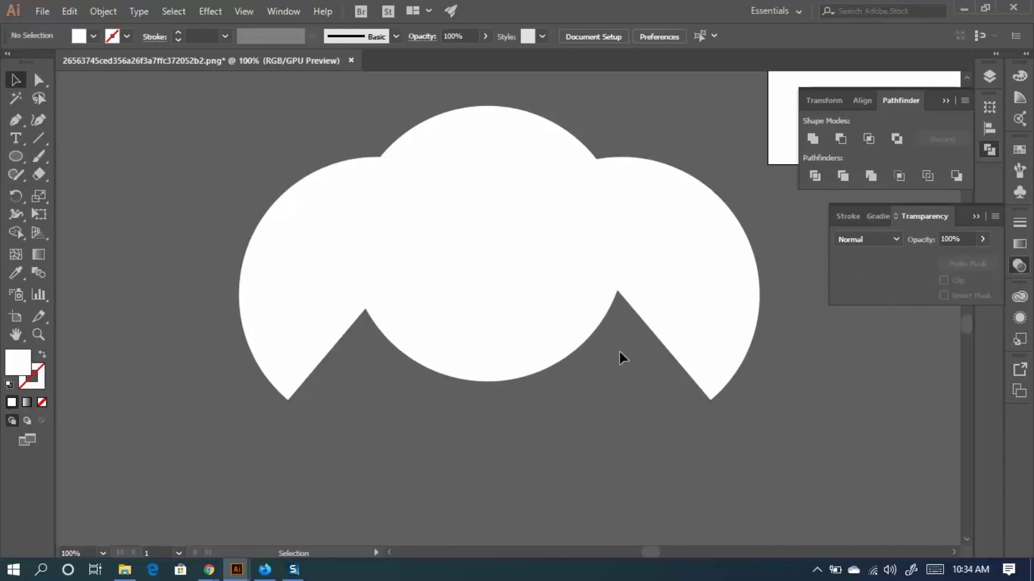
# Select the circle and both half circles and merge them into one shape with Pathfinder Merge.
pyautogui.moveTo(619, 358); pyautogui.dragTo(328, 123)
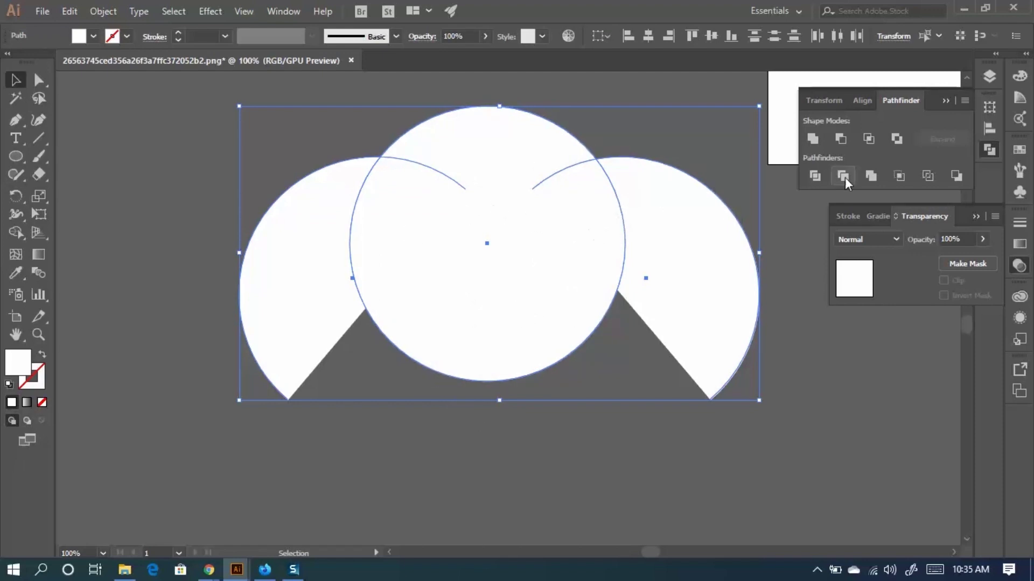
pyautogui.click(873, 176)
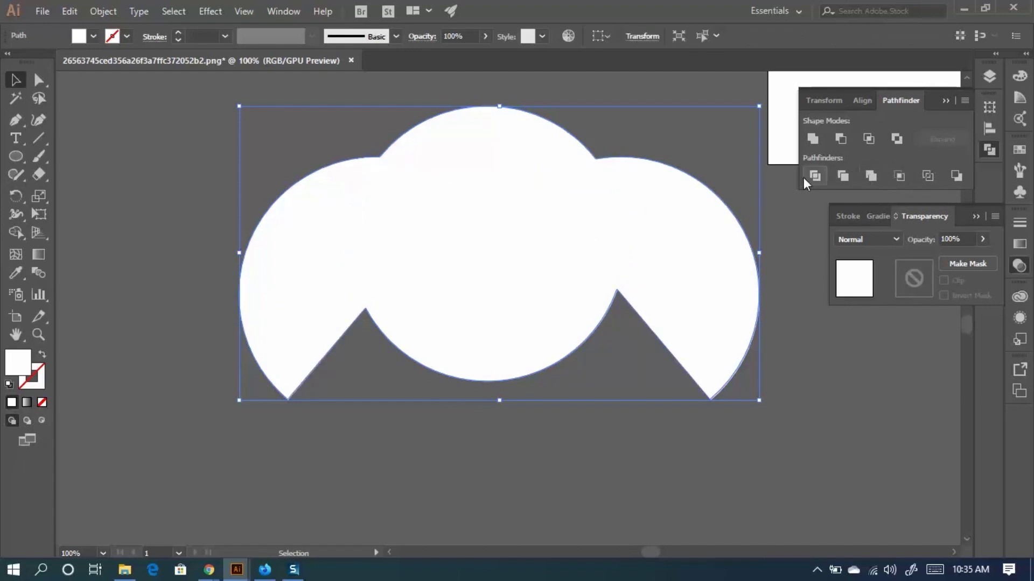
# Shift the merged shape down and left and draw a white circle about 4.56 in wide to its right.
pyautogui.moveTo(537, 225); pyautogui.dragTo(474, 267)
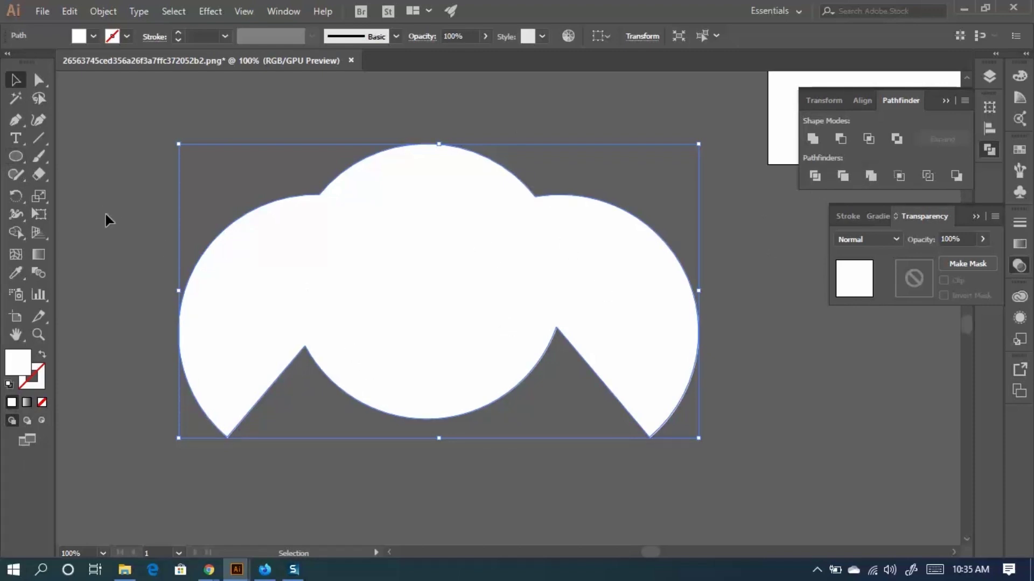
pyautogui.click(16, 158)
pyautogui.keyDown('alt'); pyautogui.scroll(-2, 307, 208); pyautogui.keyUp('alt')
pyautogui.hscroll(4, 386, 269)
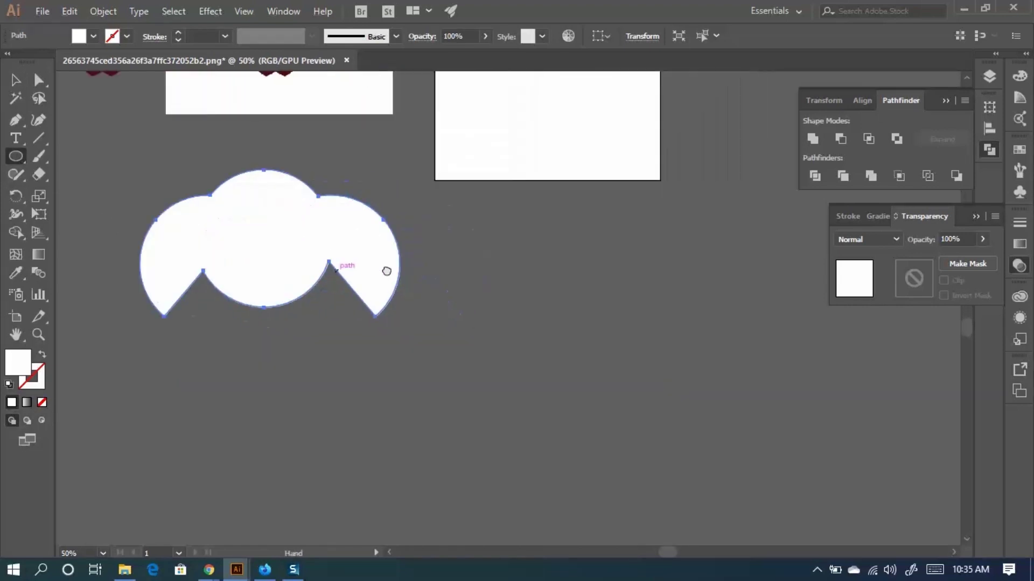
pyautogui.moveTo(480, 228); pyautogui.dragTo(604, 351)
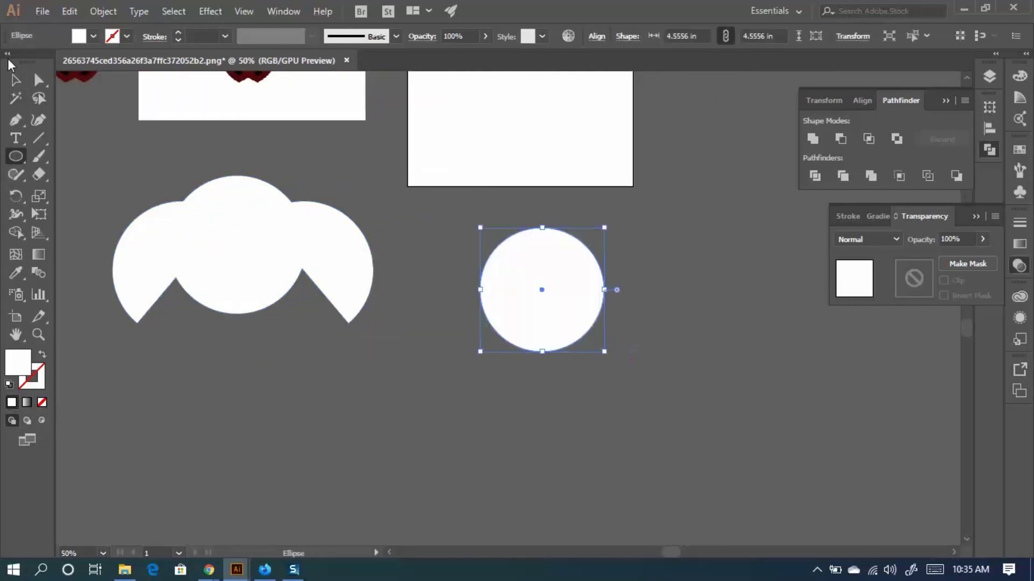
# Duplicate the white circle so that two equal circles sit side by side.
pyautogui.click(16, 80)
pyautogui.scroll(1, 600, 333)
pyautogui.hscroll(5, 492, 302)
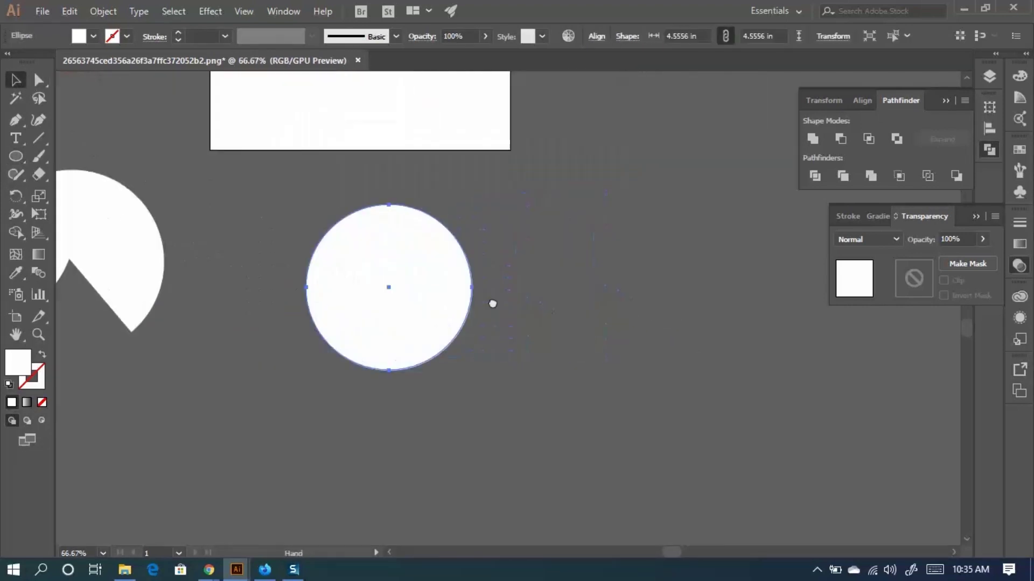
pyautogui.moveTo(387, 299); pyautogui.dragTo(365, 310)
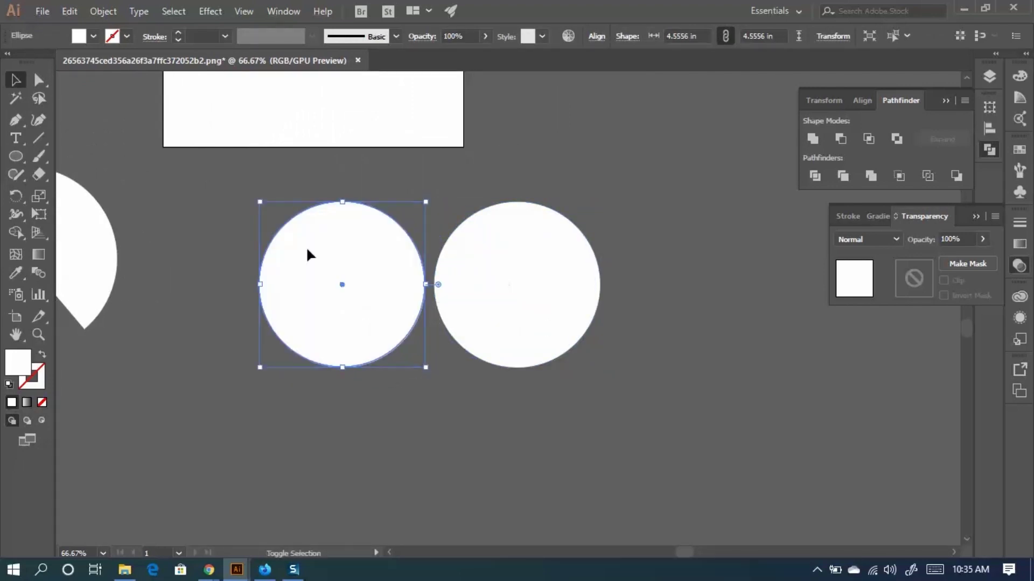
# Fill the left circle with pure, fully saturated blue at hue 240°.
pyautogui.doubleClick(19, 362)
pyautogui.click(761, 246)
pyautogui.click(834, 271)
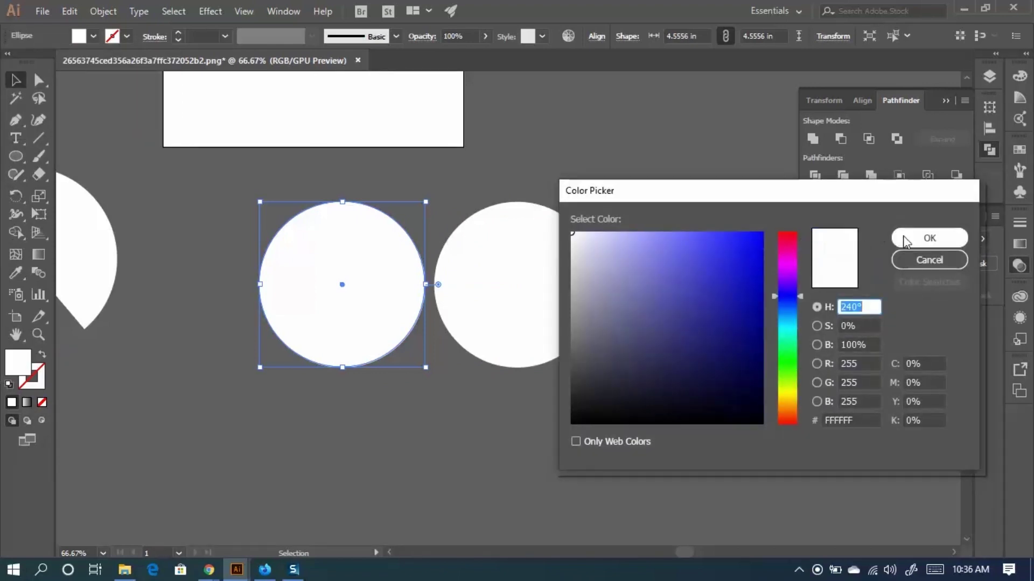
pyautogui.click(763, 233)
pyautogui.click(898, 237)
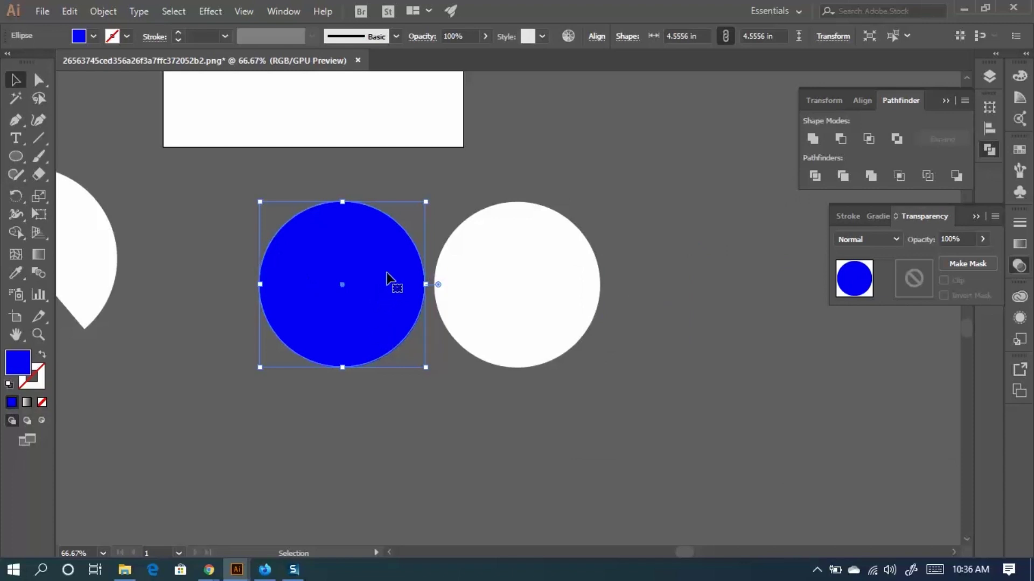
pyautogui.moveTo(389, 283); pyautogui.dragTo(459, 278)
pyautogui.keyDown('shift'); pyautogui.click(503, 258); pyautogui.keyUp('shift')
pyautogui.rightClick(419, 236)
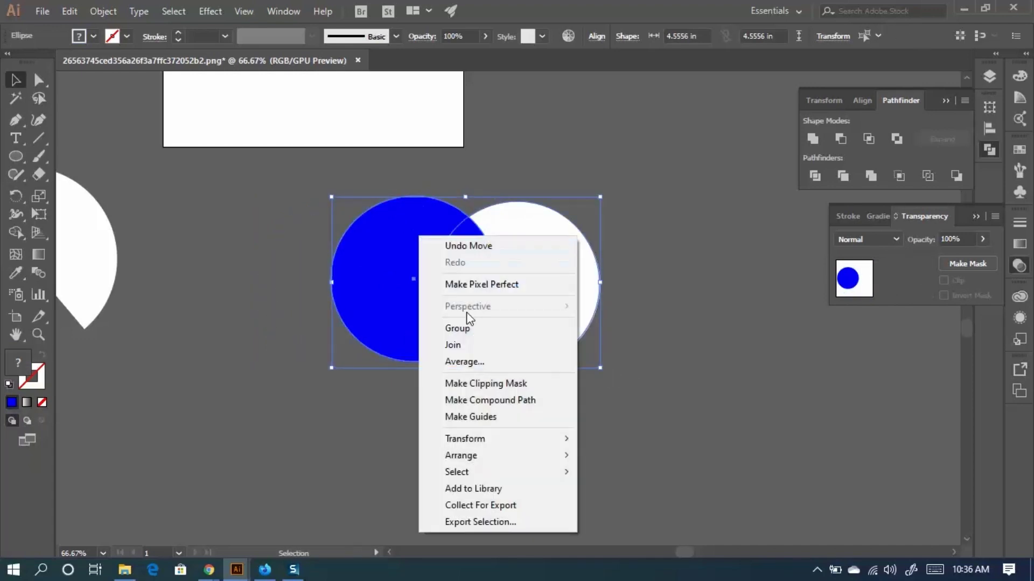
pyautogui.click(459, 345)
pyautogui.click(473, 463)
pyautogui.moveTo(469, 277); pyautogui.dragTo(501, 345)
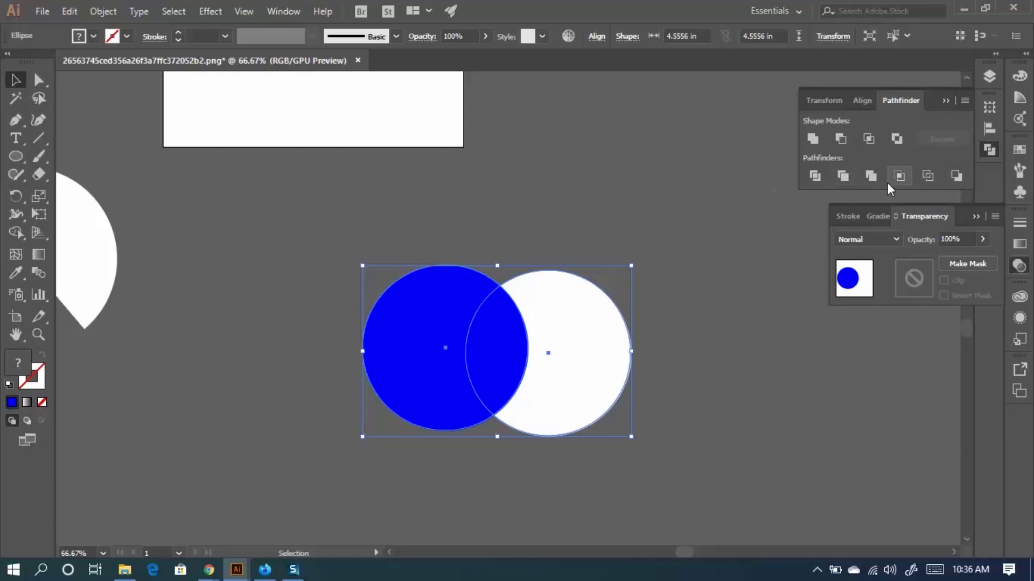
pyautogui.hotkey('ctrl', 'z')
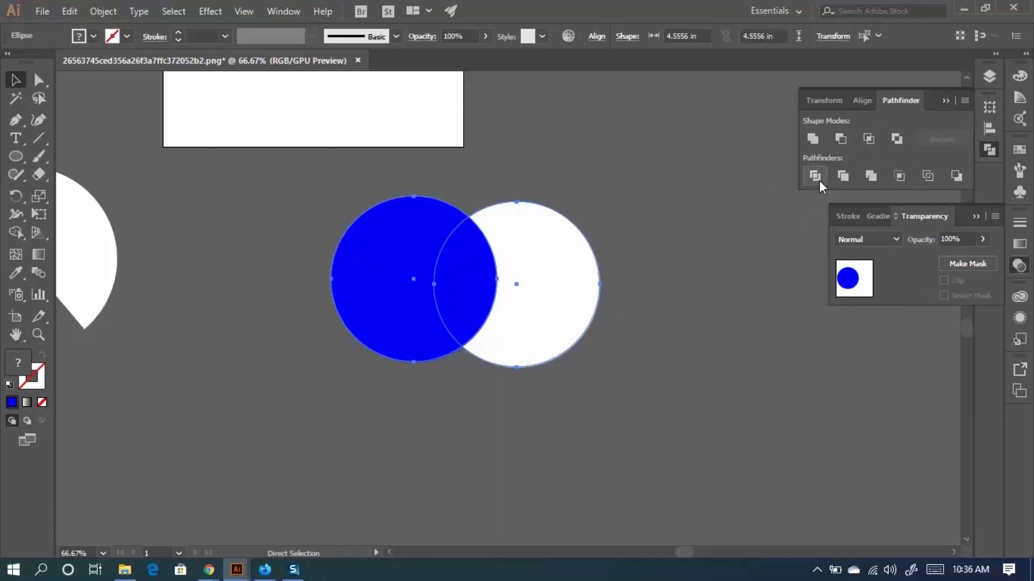
pyautogui.hotkey('ctrl', 'z')
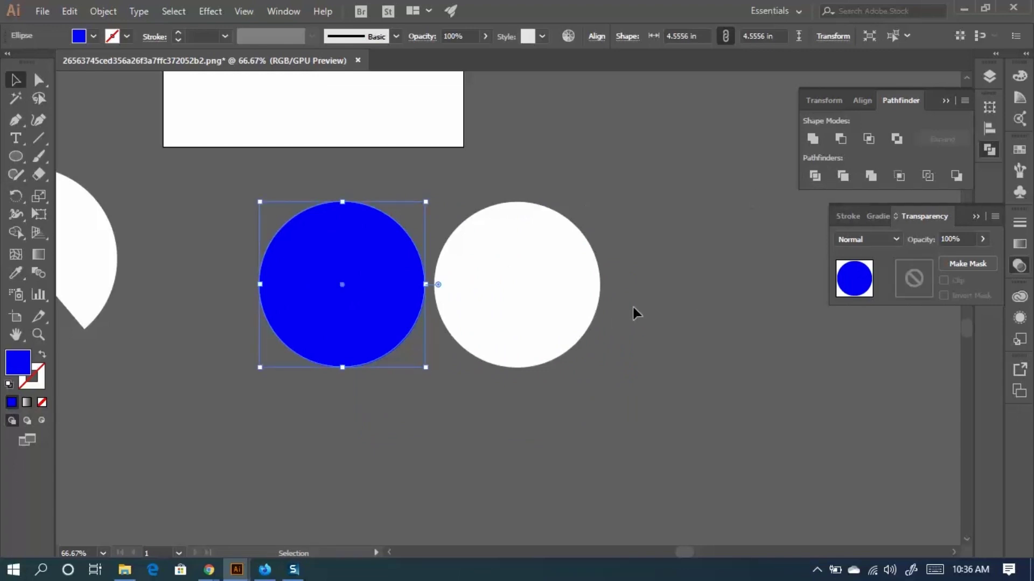
# Draw one vertical and two crossing diagonal straight lines through the white circle, extending past its edge.
pyautogui.click(39, 139)
pyautogui.moveTo(511, 154); pyautogui.dragTo(512, 427)
pyautogui.moveTo(438, 190); pyautogui.dragTo(657, 413)
pyautogui.moveTo(425, 341); pyautogui.dragTo(628, 140)
pyautogui.click(15, 79)
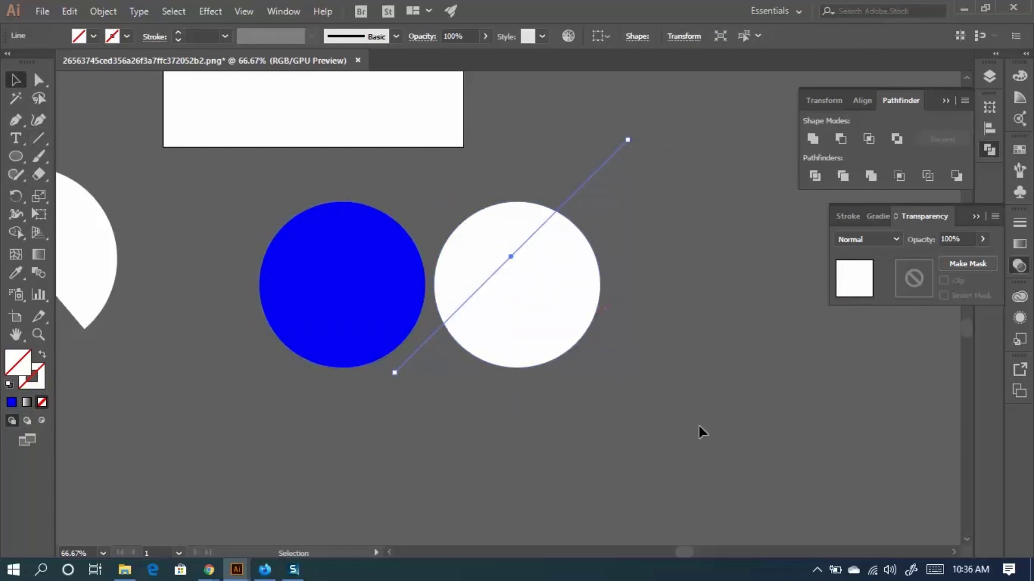
# Divide the white circle along the three lines with Pathfinder Divide and ungroup the resulting pieces.
pyautogui.moveTo(480, 208); pyautogui.dragTo(540, 281)
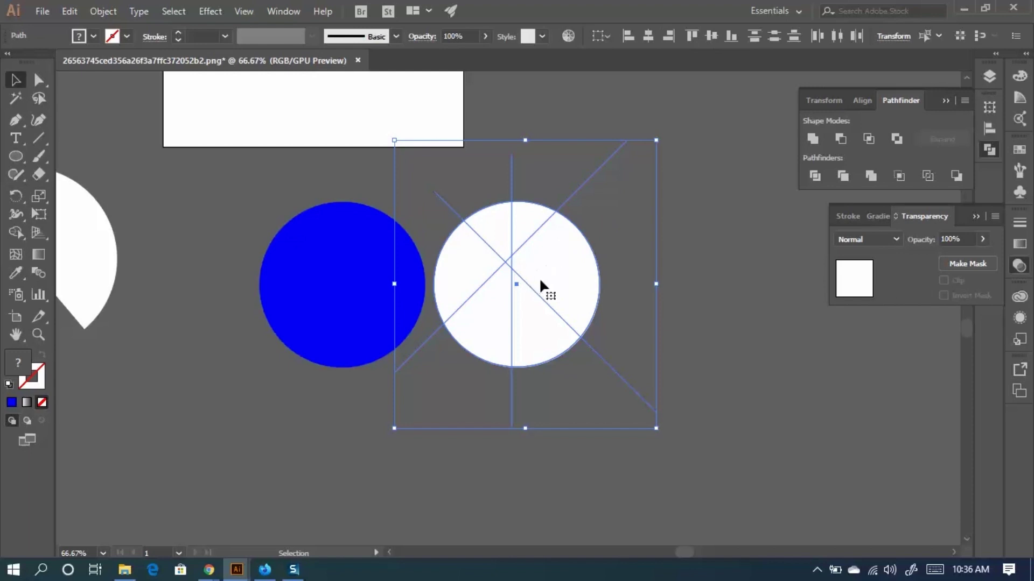
pyautogui.click(816, 176)
pyautogui.rightClick(565, 240)
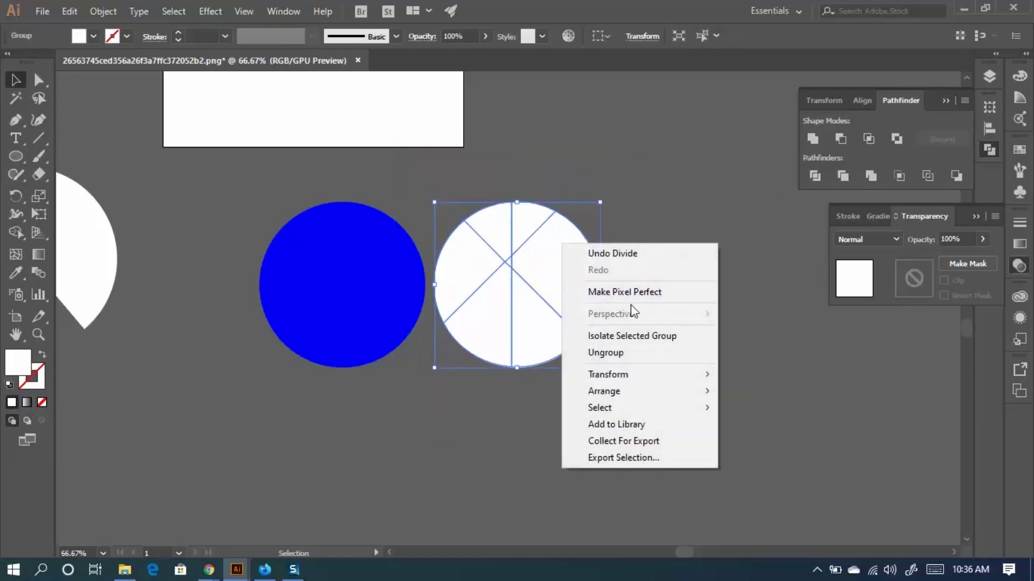
pyautogui.click(635, 353)
pyautogui.click(677, 272)
# Pull the divided pieces of the white circle apart in different directions to show the separate segments.
pyautogui.moveTo(573, 253); pyautogui.dragTo(746, 180)
pyautogui.moveTo(571, 301); pyautogui.dragTo(619, 415)
pyautogui.moveTo(474, 339); pyautogui.dragTo(460, 414)
pyautogui.moveTo(487, 283); pyautogui.dragTo(451, 417)
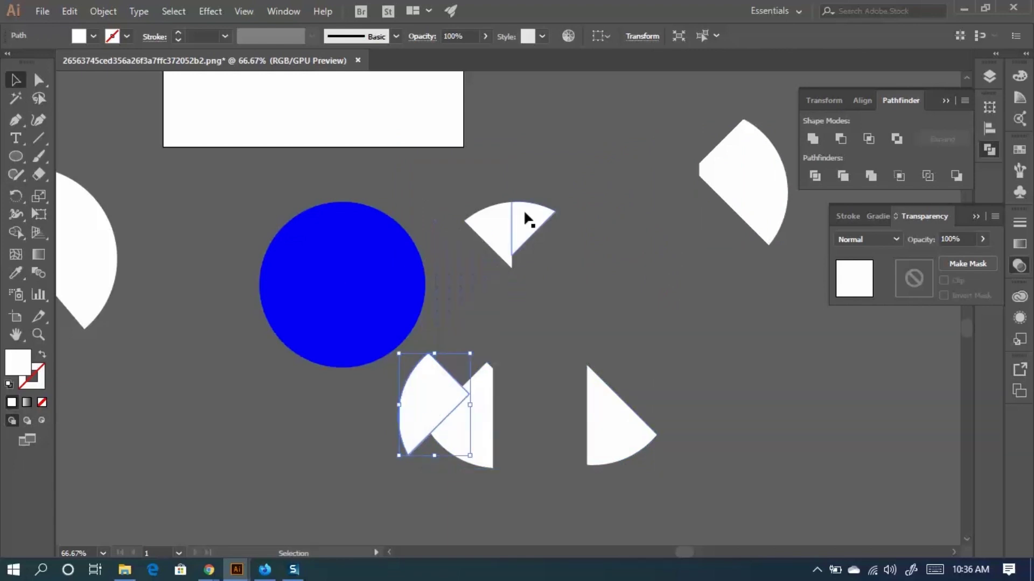
pyautogui.moveTo(523, 210); pyautogui.dragTo(563, 158)
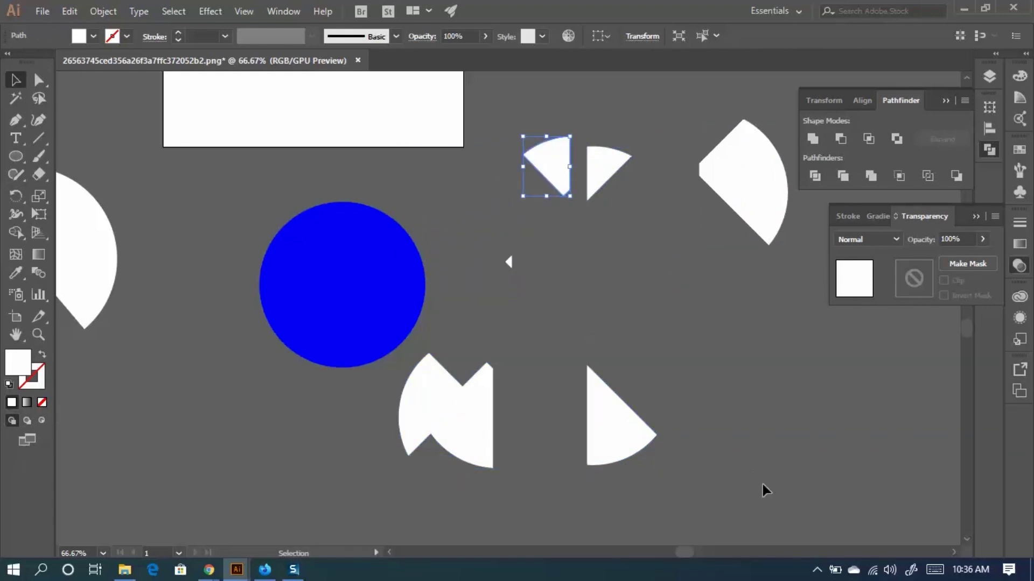
# Delete all the white circle pieces, leaving the blue circle in place.
pyautogui.moveTo(499, 112); pyautogui.dragTo(521, 138)
pyautogui.press('Delete')
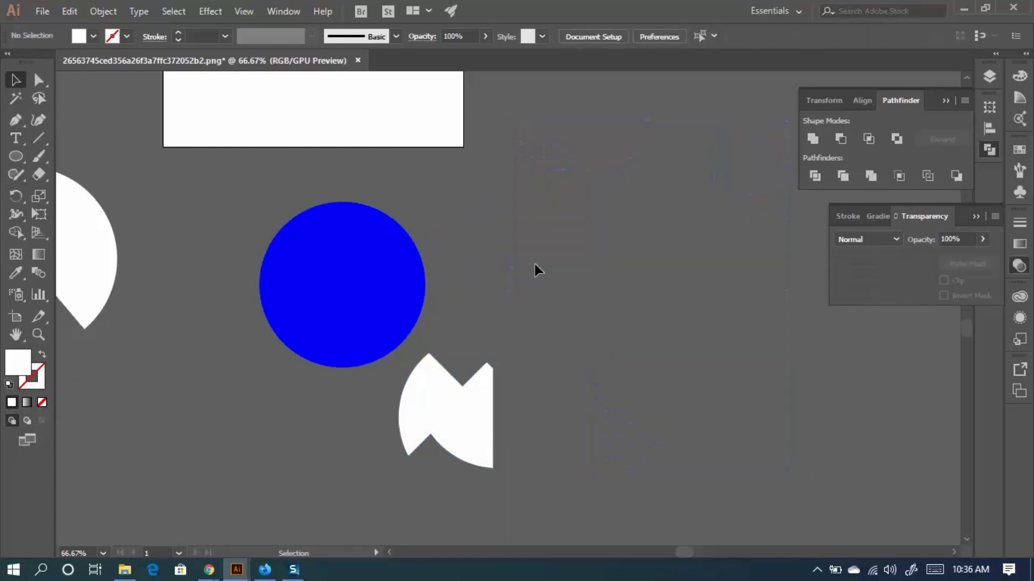
pyautogui.click(465, 437)
pyautogui.press('Delete')
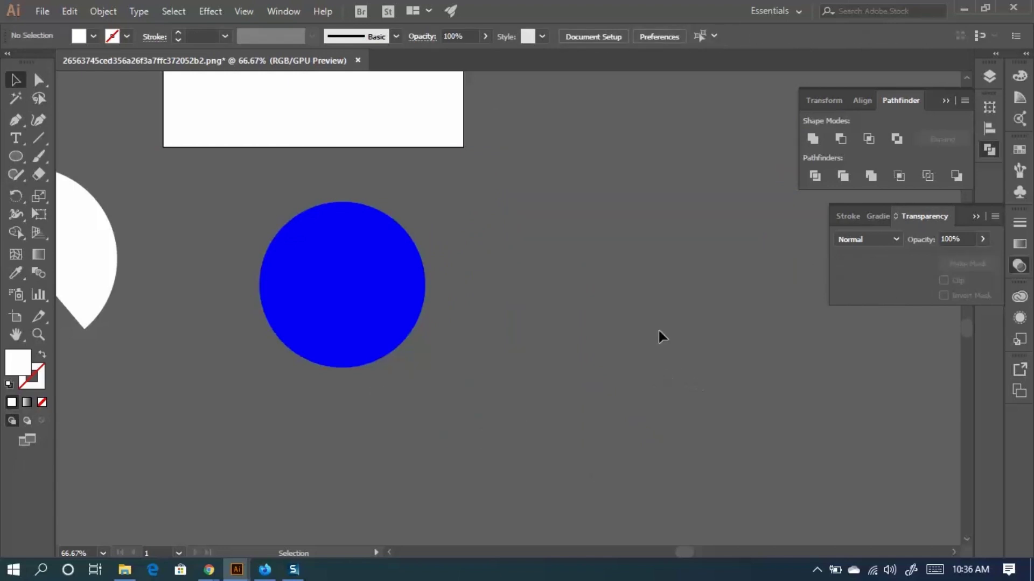
# Place a copy of the blue circle to its right and fill the copy with green 00FF7F.
pyautogui.moveTo(340, 270); pyautogui.dragTo(525, 270)
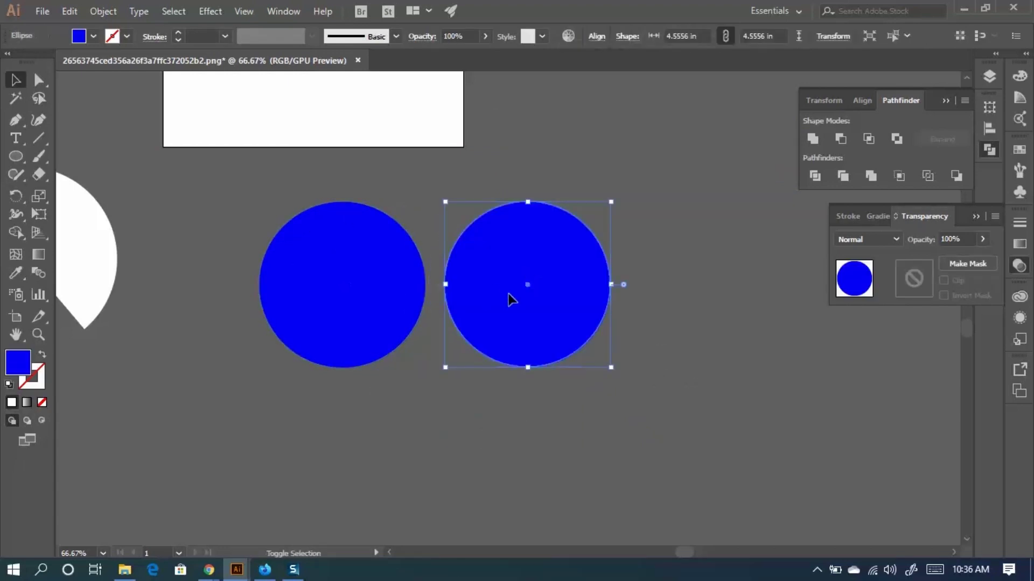
pyautogui.click(93, 36)
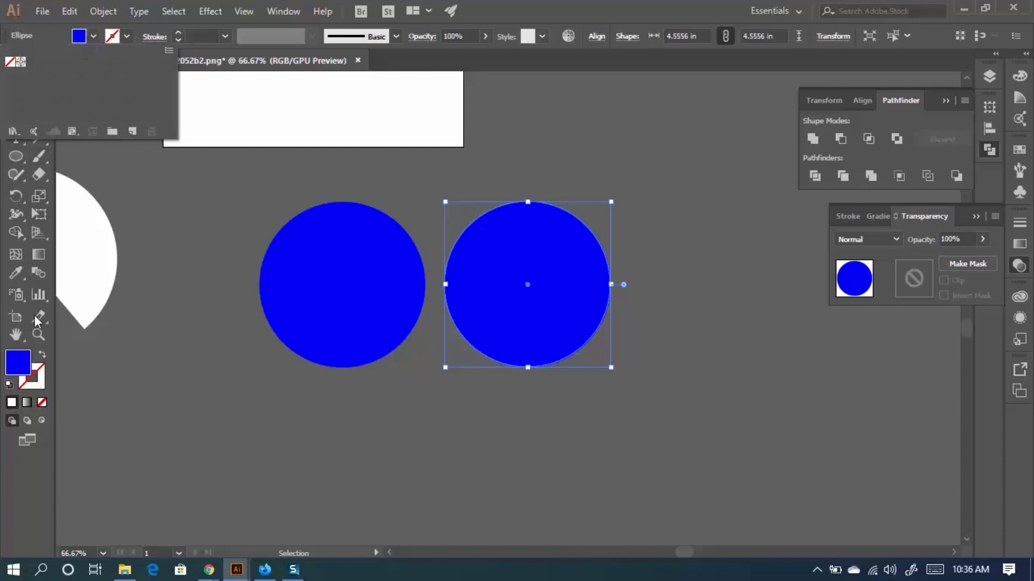
pyautogui.click(18, 363)
pyautogui.doubleClick(18, 363)
pyautogui.click(688, 291)
pyautogui.click(738, 292)
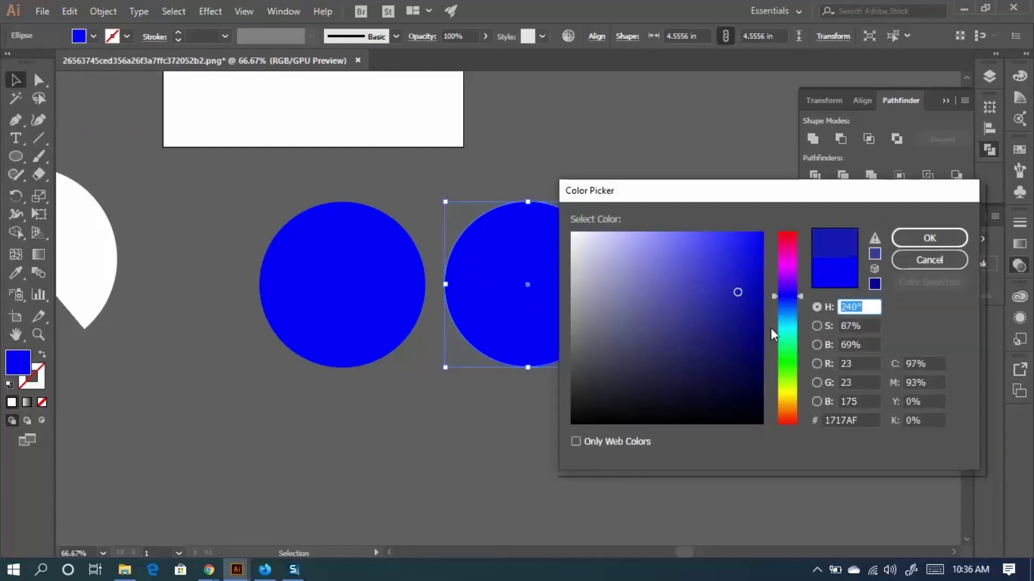
pyautogui.click(787, 343)
pyautogui.click(762, 233)
pyautogui.click(932, 244)
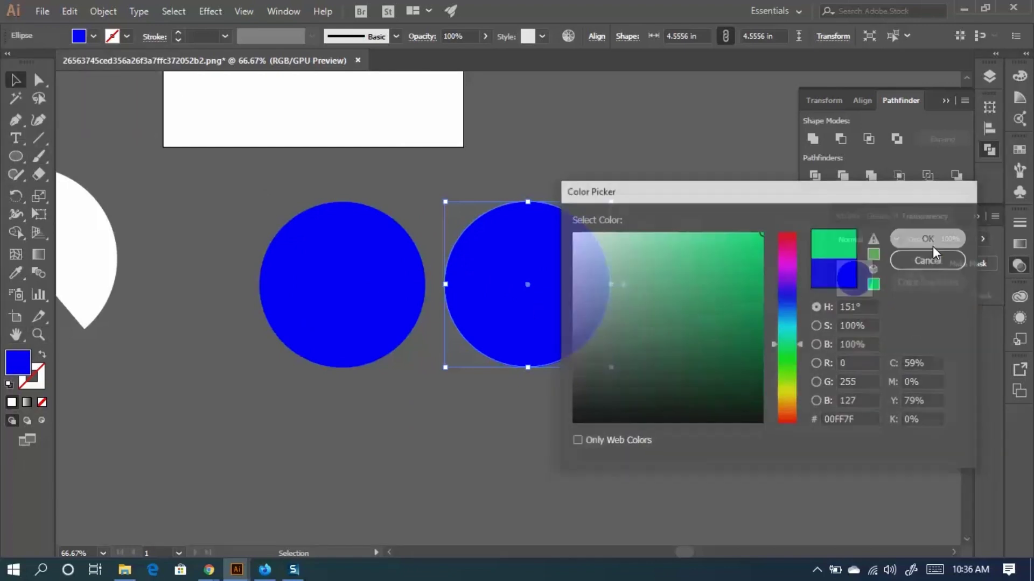
# Move the green circle left so it overlaps the right side of the blue circle.
pyautogui.moveTo(573, 292); pyautogui.dragTo(486, 299)
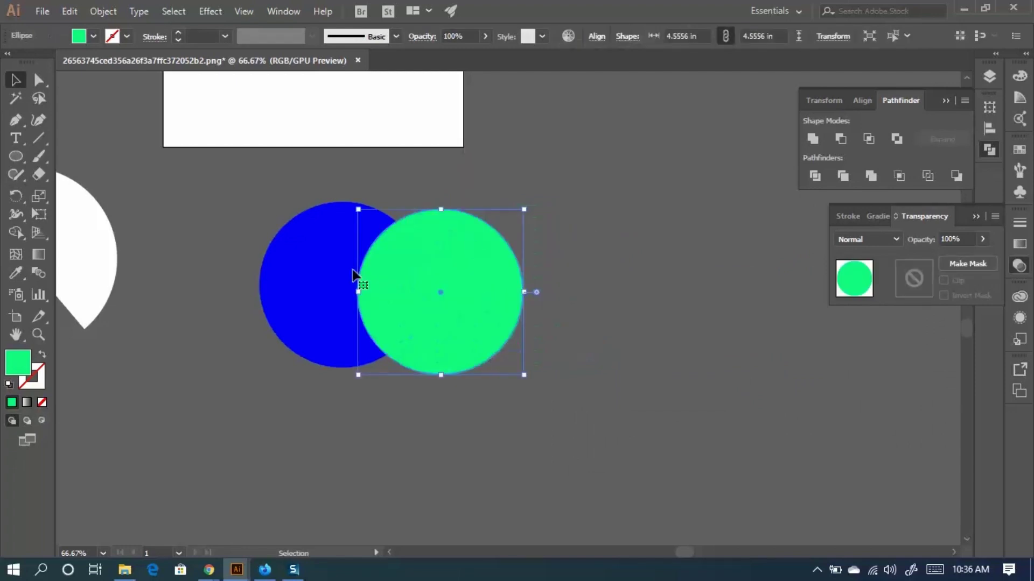
pyautogui.scroll(2, 334, 305)
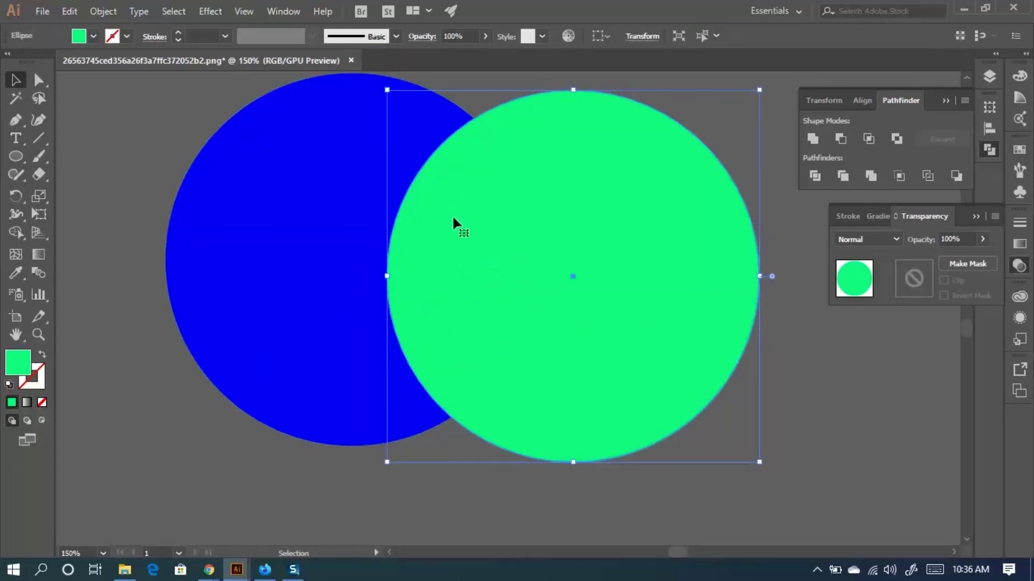
pyautogui.moveTo(563, 286); pyautogui.dragTo(561, 263)
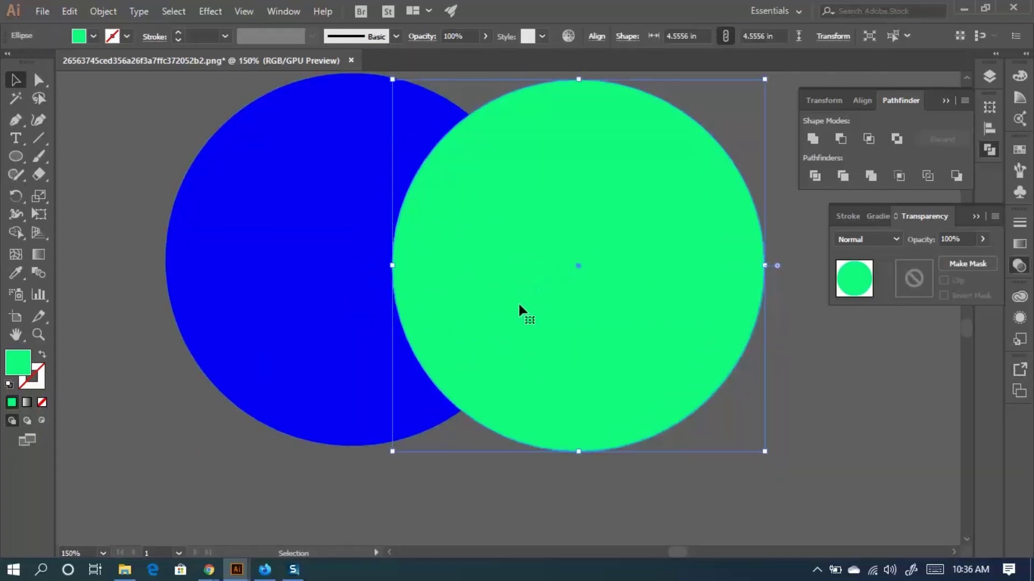
# Select the blue and green circles and apply Pathfinder Merge to them.
pyautogui.click(682, 506)
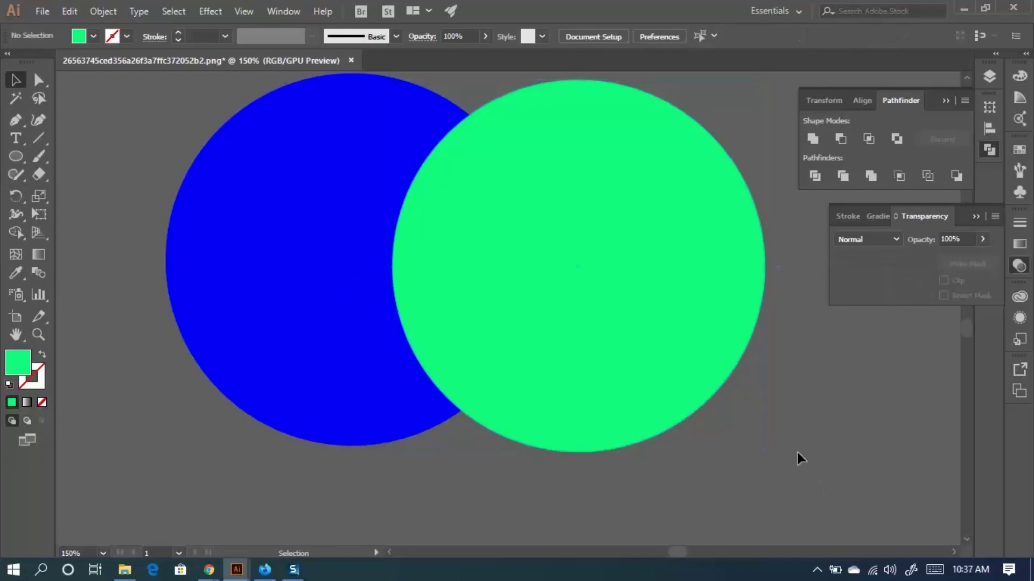
pyautogui.hotkey('ctrl', 'a')
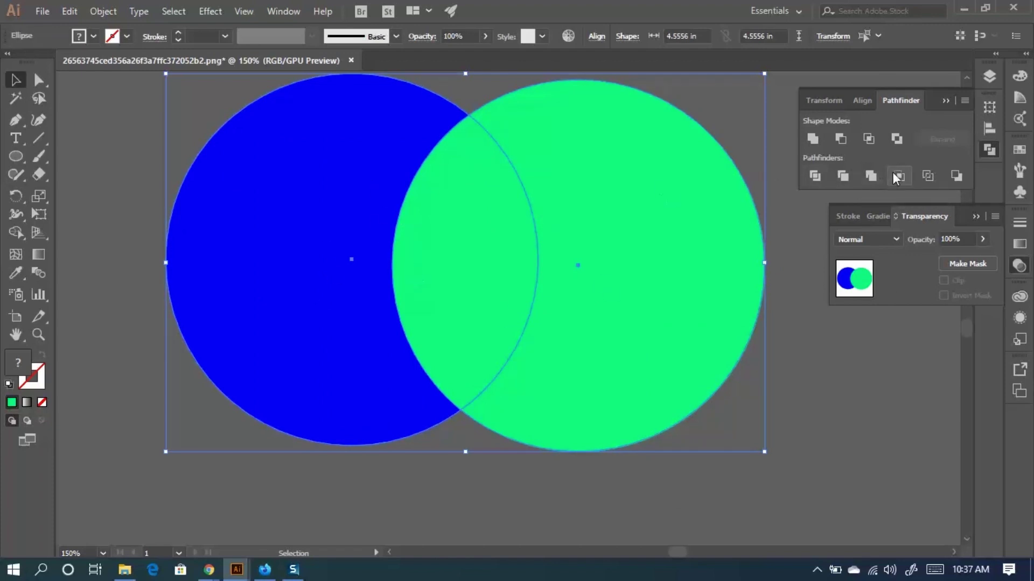
pyautogui.click(876, 174)
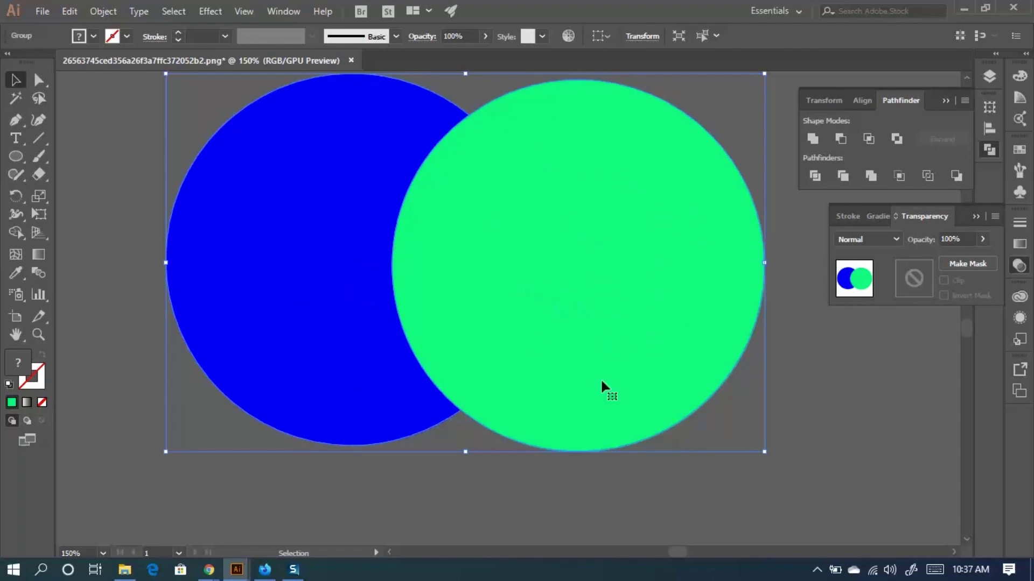
pyautogui.moveTo(619, 244); pyautogui.dragTo(619, 302)
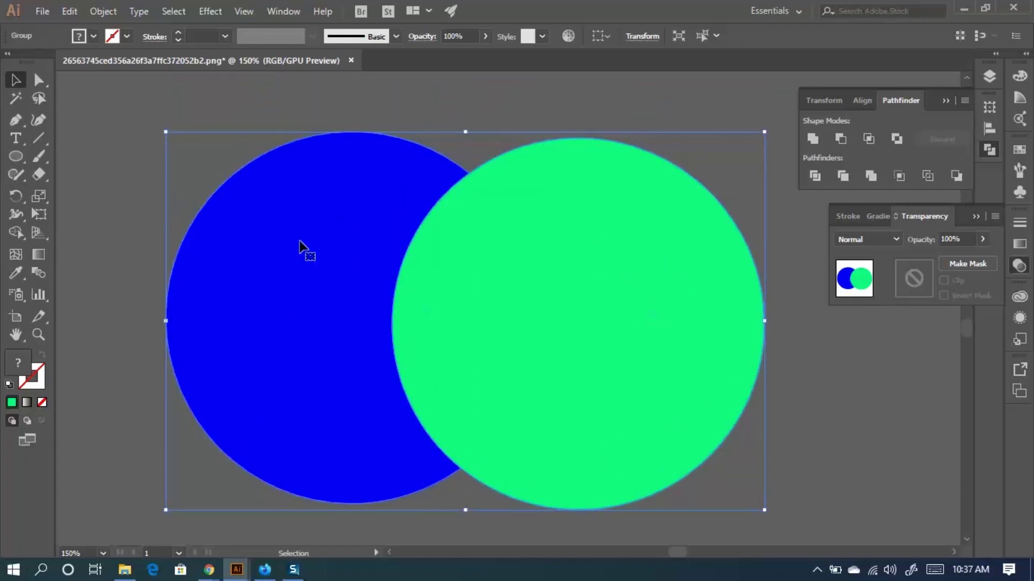
pyautogui.hotkey('ctrl', 'z')
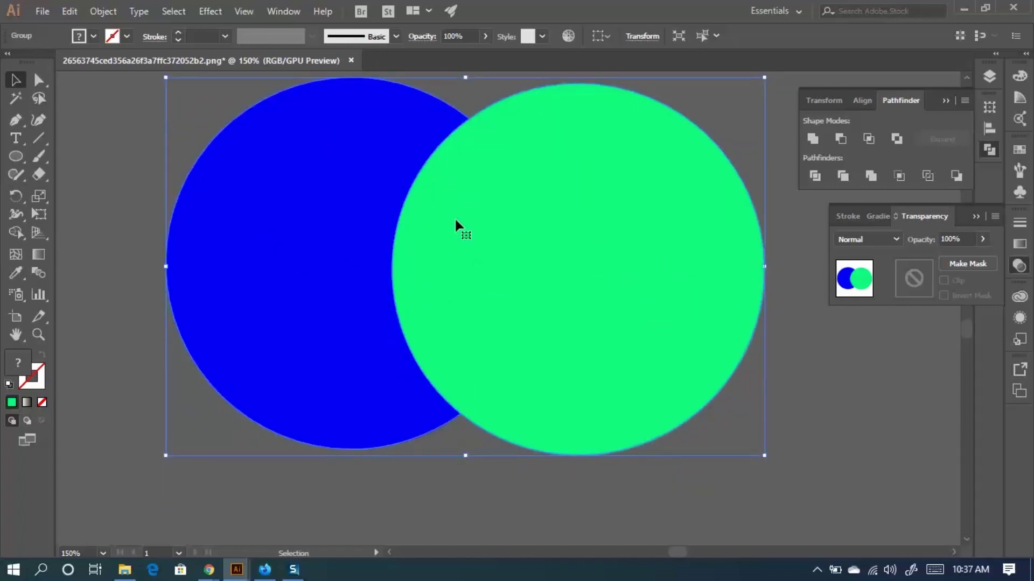
# Switch to the Google Meet call in Chrome, admit the waiting participant and return to Illustrator.
pyautogui.moveTo(210, 569)
pyautogui.click(156, 506)
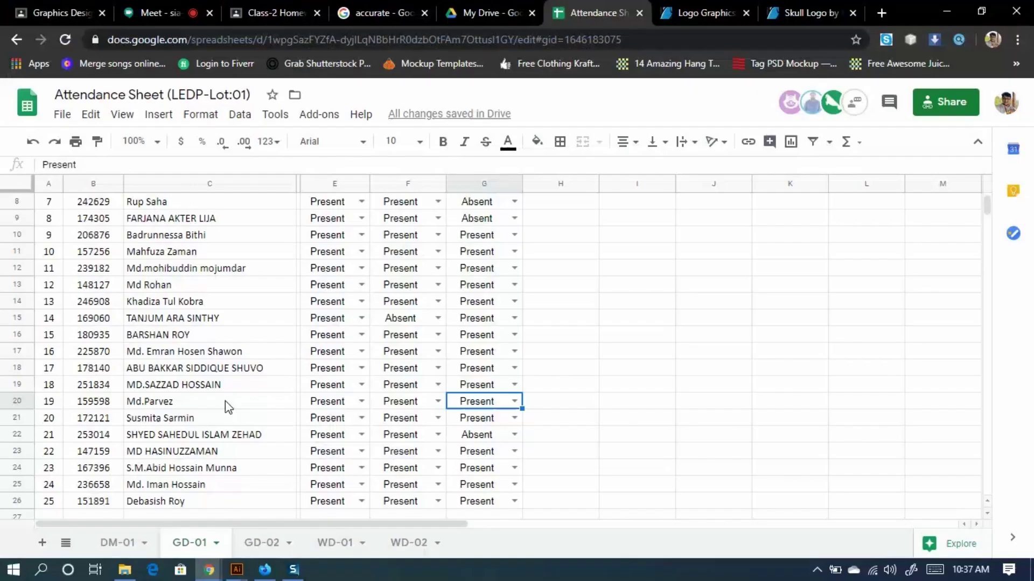
pyautogui.click(153, 13)
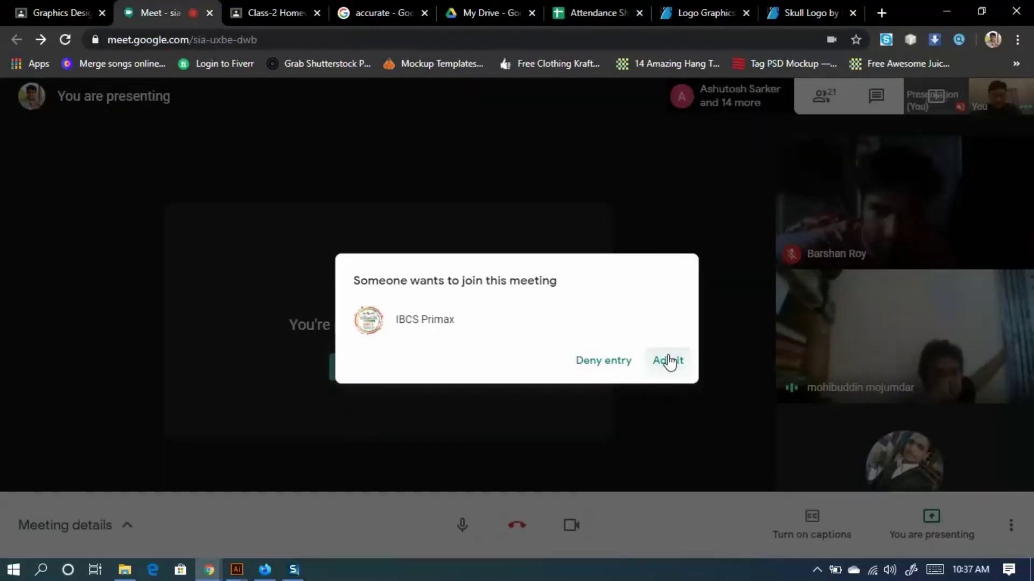
pyautogui.click(668, 360)
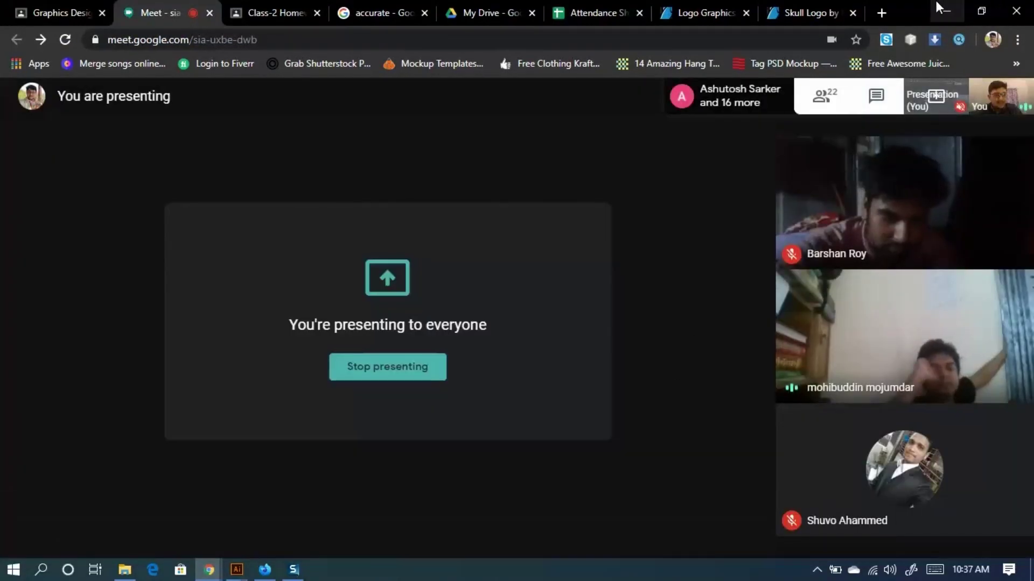
pyautogui.click(937, 2)
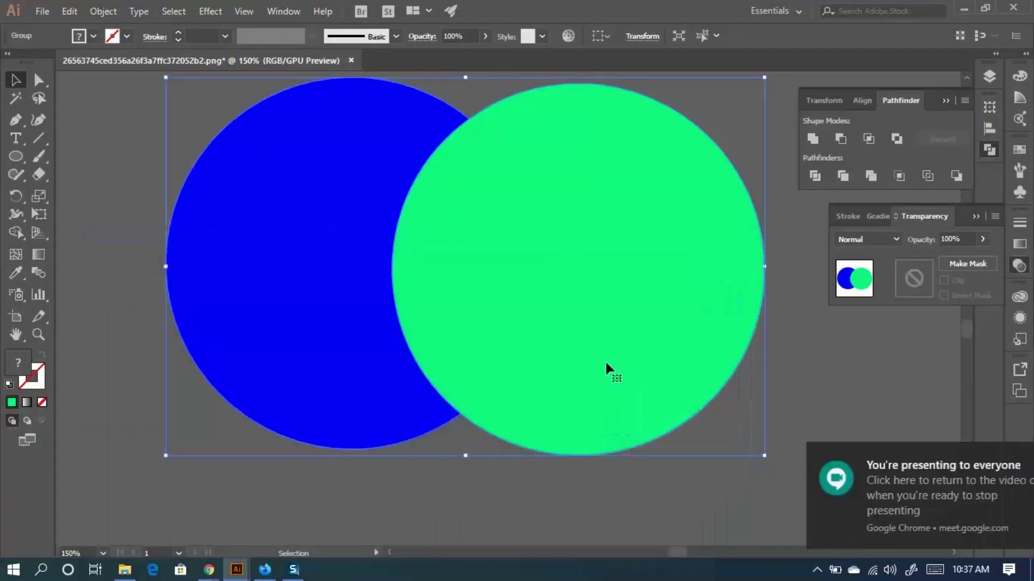
# Ungroup the merged circles and move the green circle down and right, away from the blue shape.
pyautogui.moveTo(529, 270); pyautogui.dragTo(505, 315)
pyautogui.rightClick(426, 266)
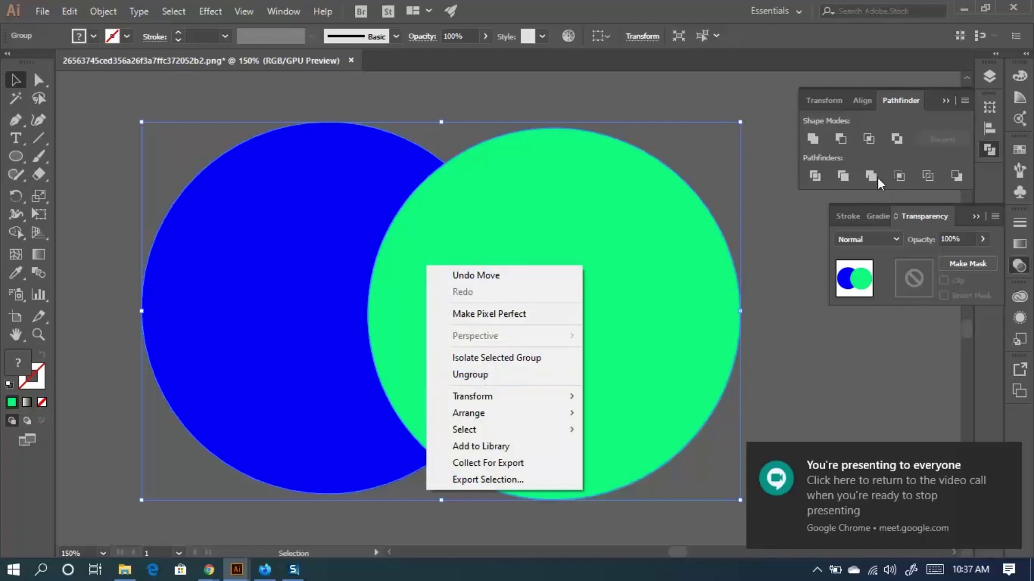
pyautogui.click(474, 375)
pyautogui.scroll(-1, 789, 376)
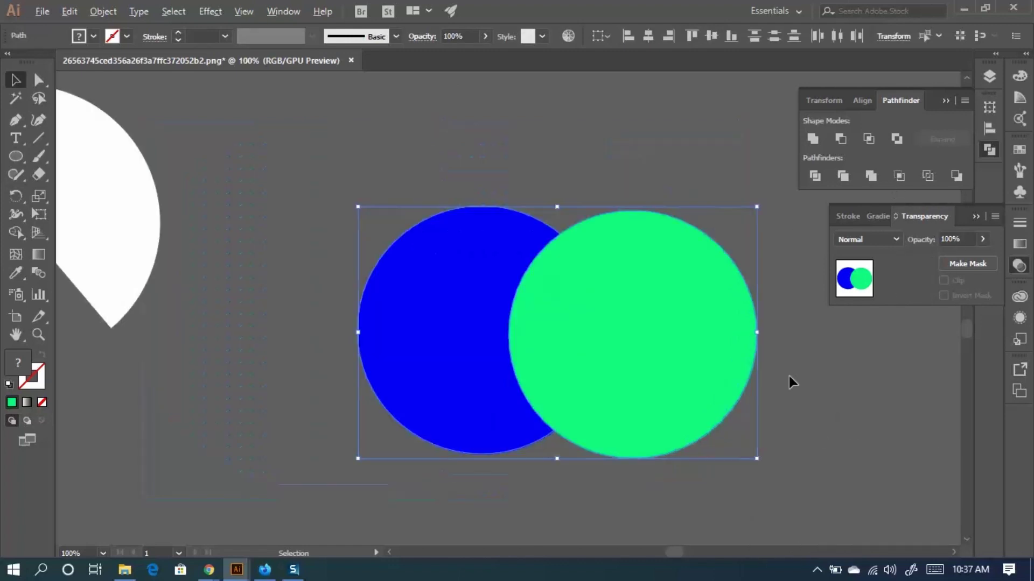
pyautogui.click(806, 399)
pyautogui.scroll(-2, 754, 366)
pyautogui.moveTo(651, 301); pyautogui.dragTo(757, 442)
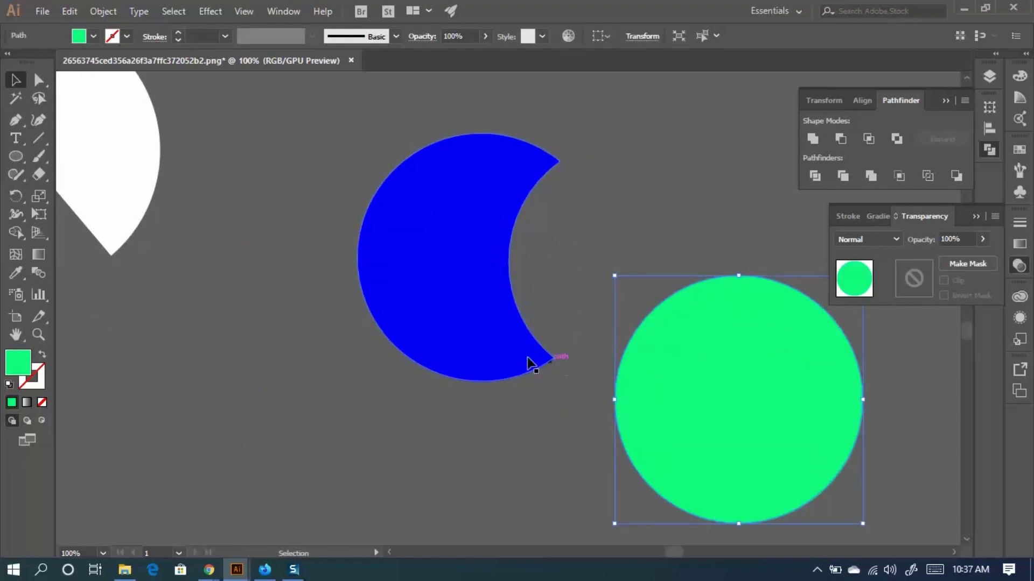
# Reposition the blue crescent lower on the canvas and nudge the white three-lobed shape slightly upward.
pyautogui.moveTo(446, 239); pyautogui.dragTo(387, 343)
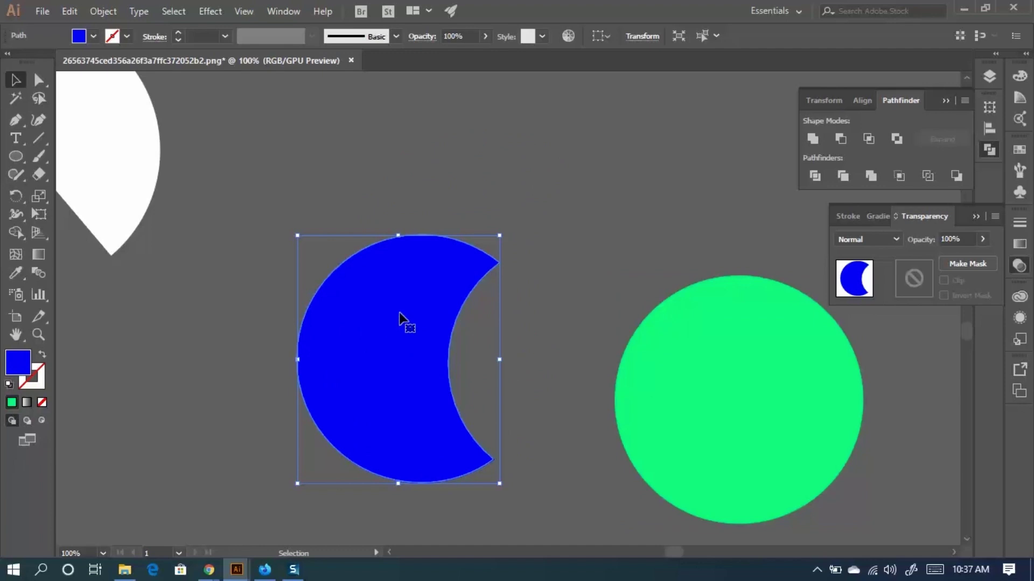
pyautogui.scroll(-3, 418, 389)
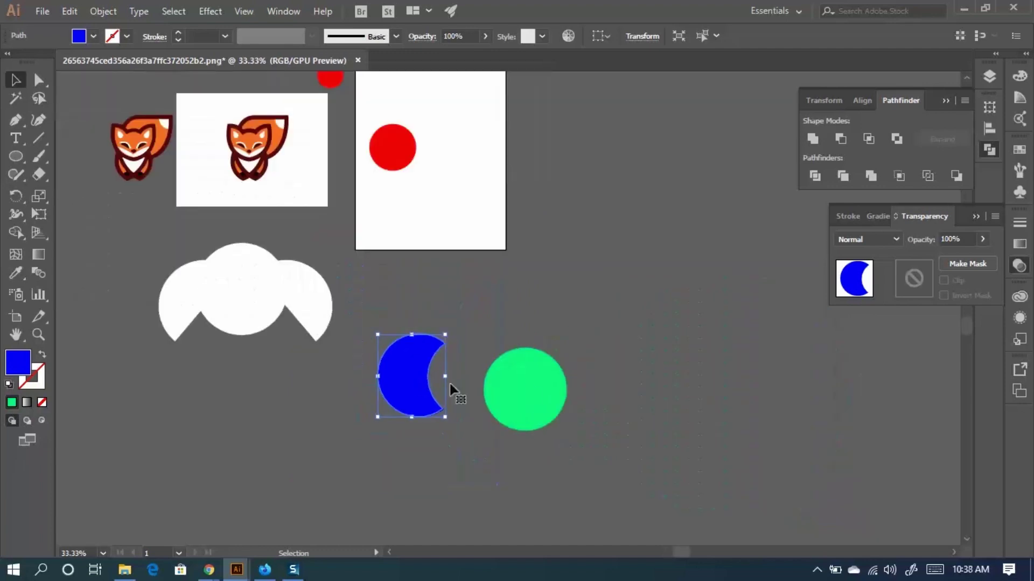
pyautogui.moveTo(213, 280); pyautogui.dragTo(270, 296)
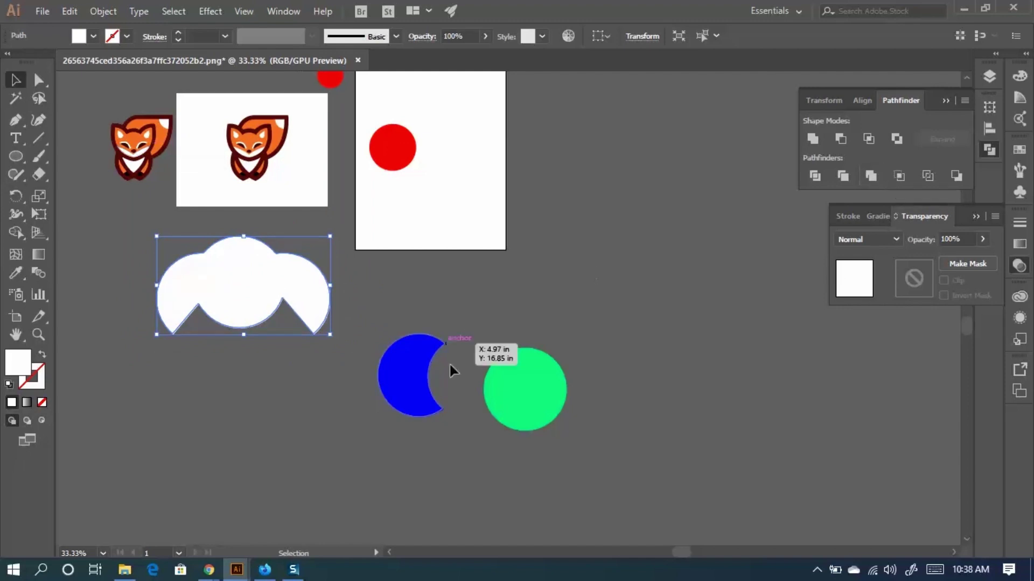
# Overlap the green circle onto the blue crescent and apply the Merge pathfinder to both shapes.
pyautogui.moveTo(532, 389); pyautogui.dragTo(449, 408)
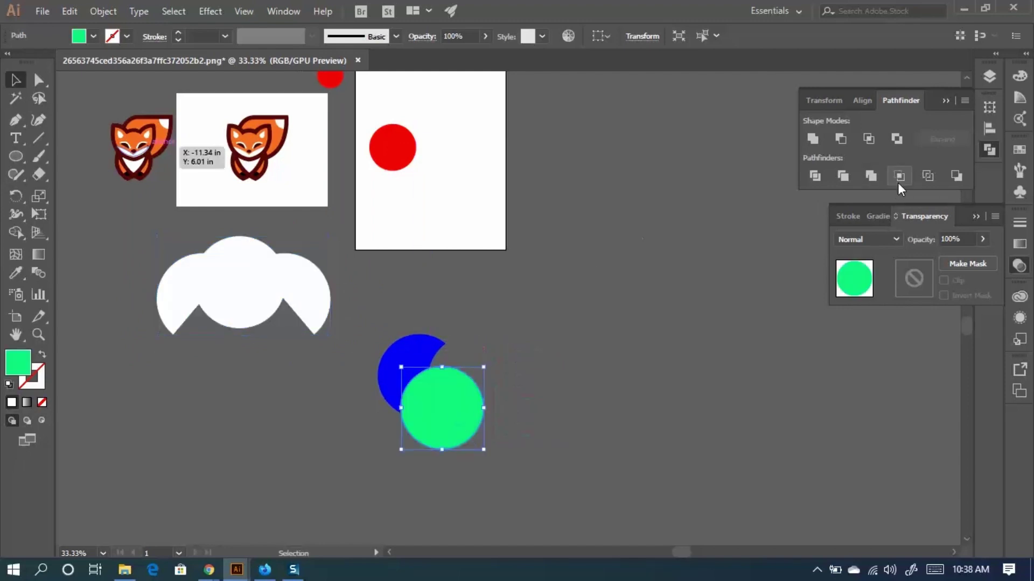
pyautogui.keyDown('shift'); pyautogui.moveTo(466, 339); pyautogui.dragTo(417, 296); pyautogui.keyUp('shift')
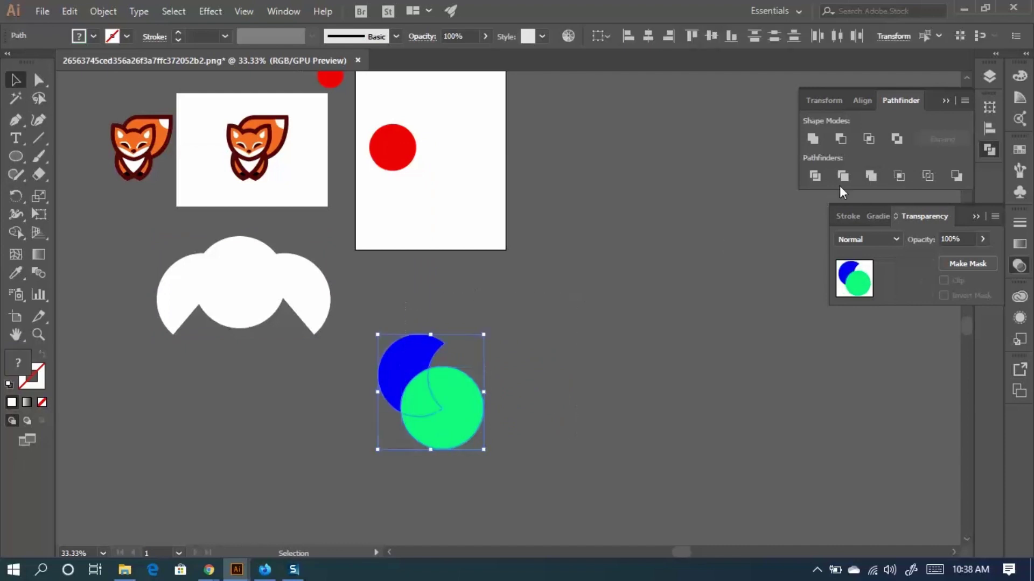
pyautogui.click(870, 176)
pyautogui.click(548, 404)
pyautogui.click(358, 369)
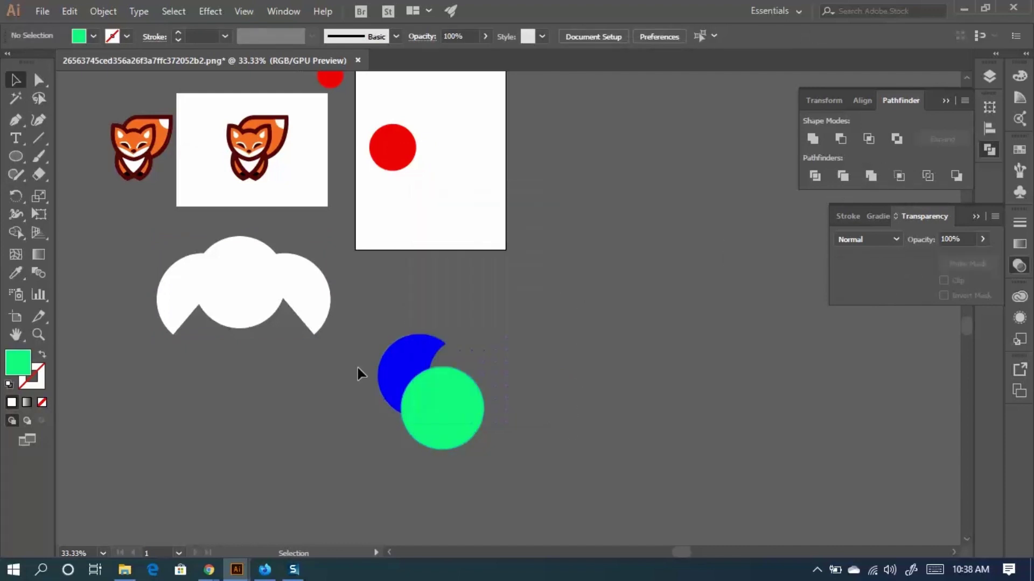
# Ungroup the merged result and pull the green circle and the remaining blue piece apart.
pyautogui.click(406, 400)
pyautogui.rightClick(407, 400)
pyautogui.click(452, 266)
pyautogui.moveTo(447, 423); pyautogui.dragTo(626, 363)
pyautogui.moveTo(430, 358); pyautogui.dragTo(522, 273)
pyautogui.click(651, 362)
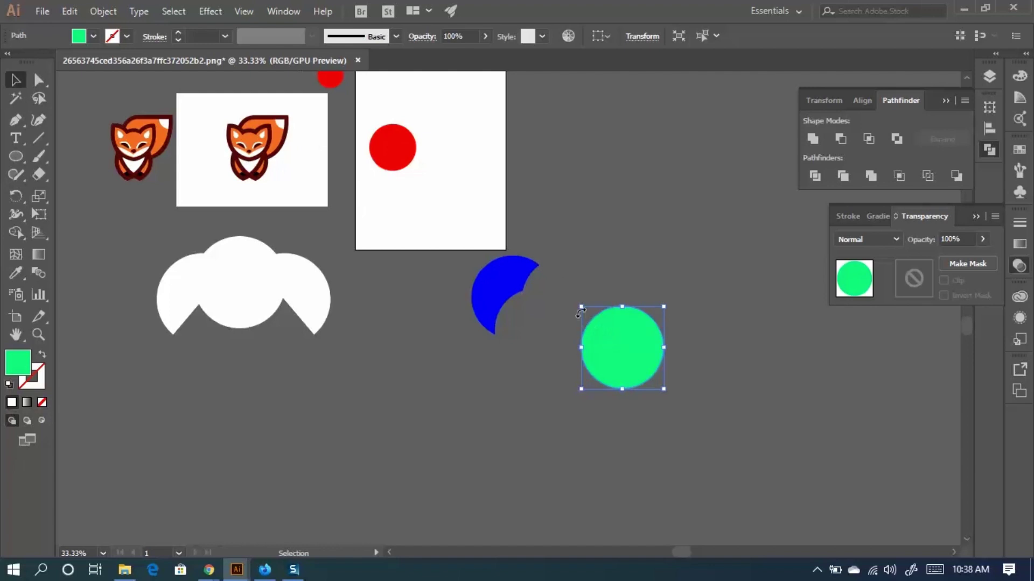
# Delete the blue piece, the green circle and the white three-lobed shape from the canvas.
pyautogui.moveTo(704, 417); pyautogui.dragTo(485, 249)
pyautogui.press('Delete')
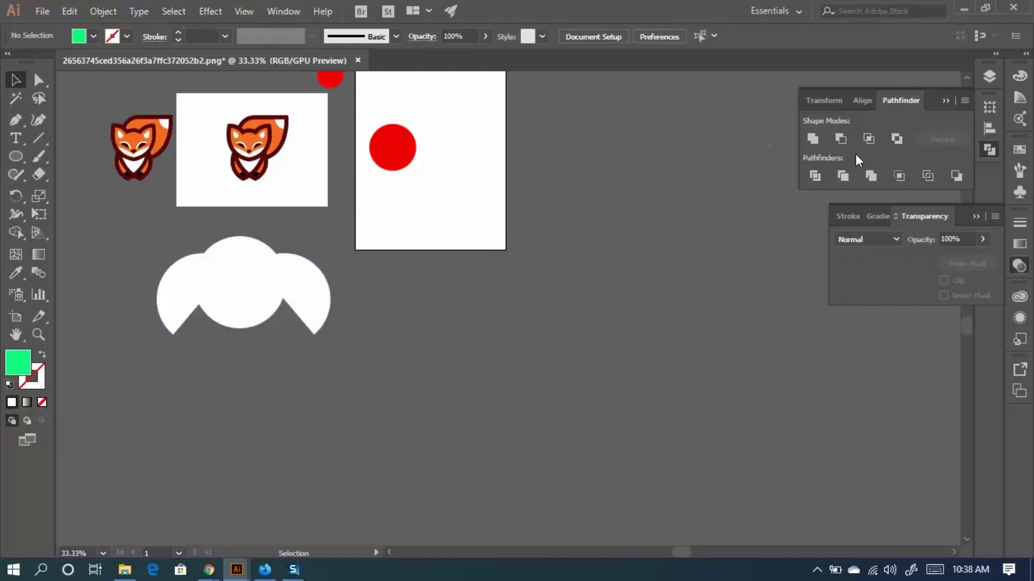
pyautogui.scroll(2, 408, 325)
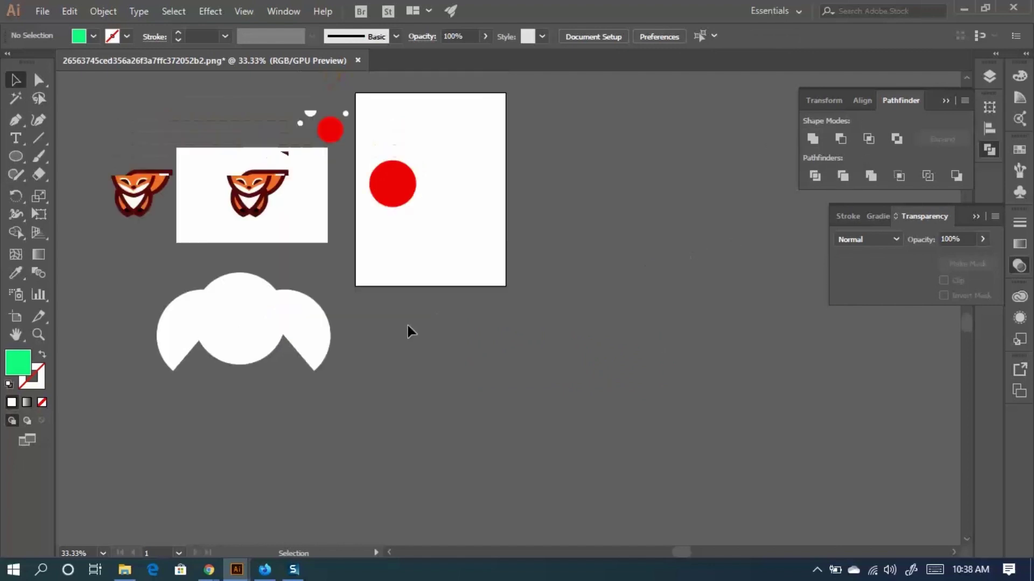
pyautogui.click(181, 311)
pyautogui.press('Delete')
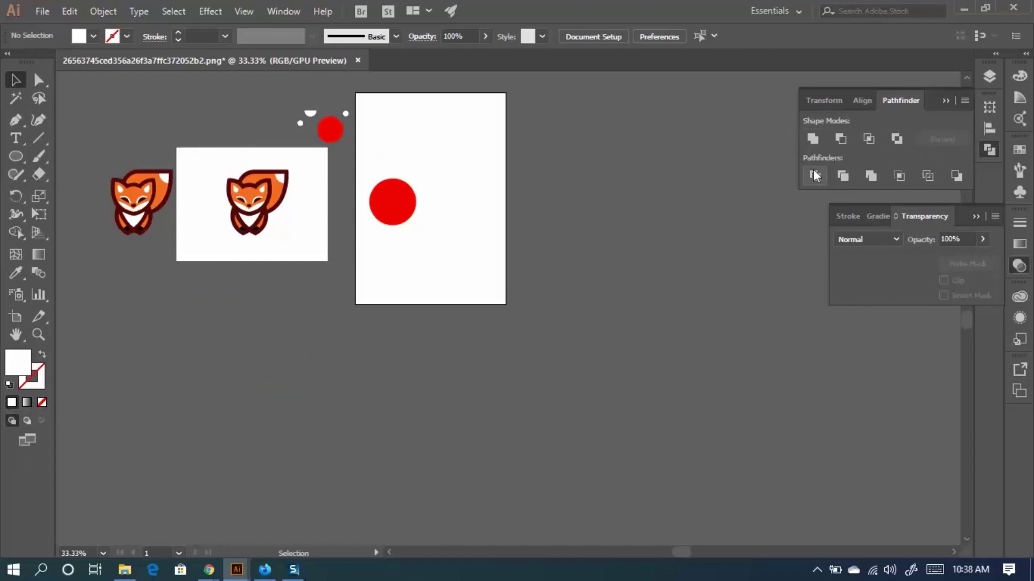
# Delete the small red circle and the small white shapes around it above the fox image.
pyautogui.scroll(2, 430, 234)
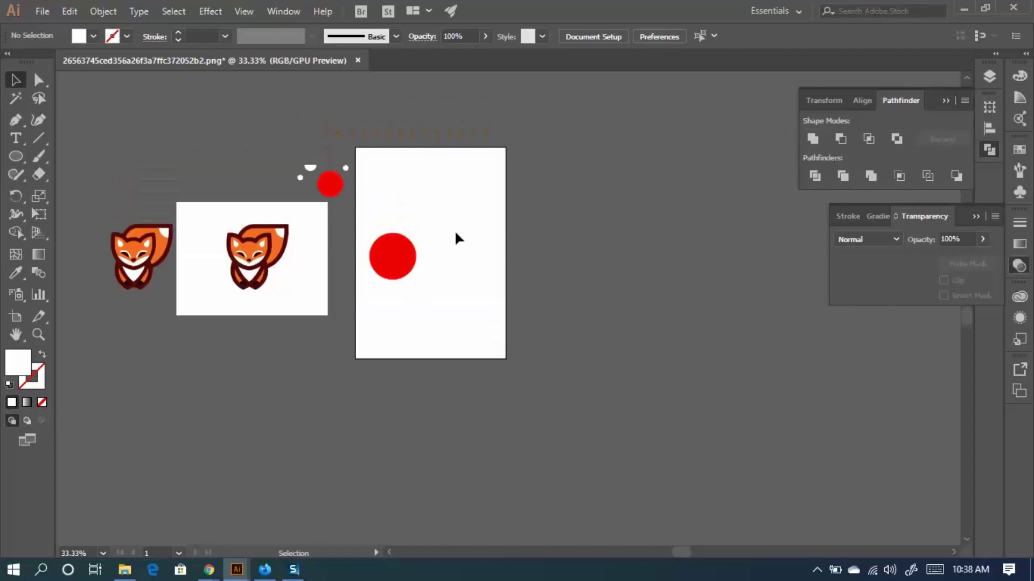
pyautogui.click(325, 191)
pyautogui.click(435, 201)
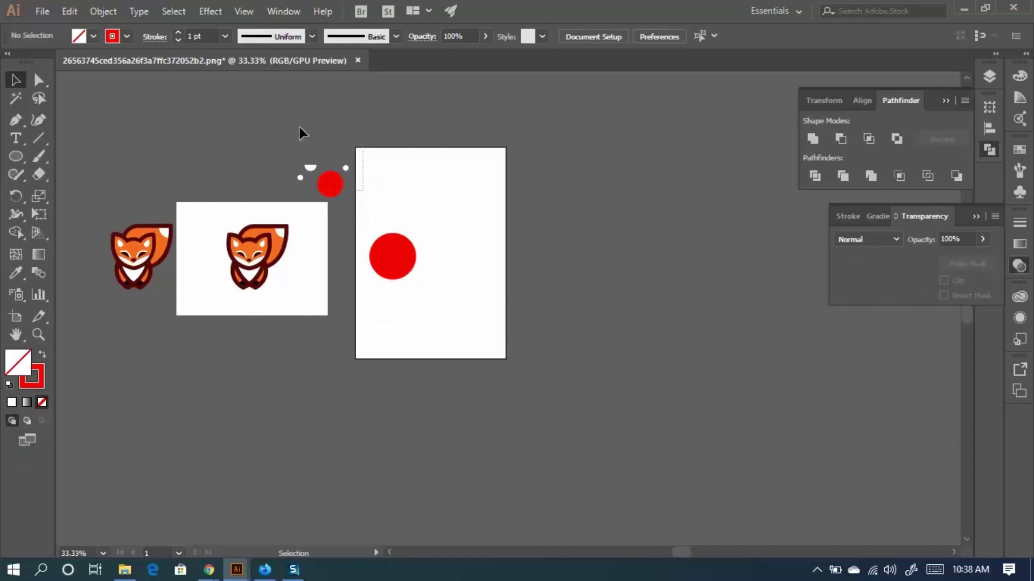
pyautogui.hotkey('ctrl', 'z')
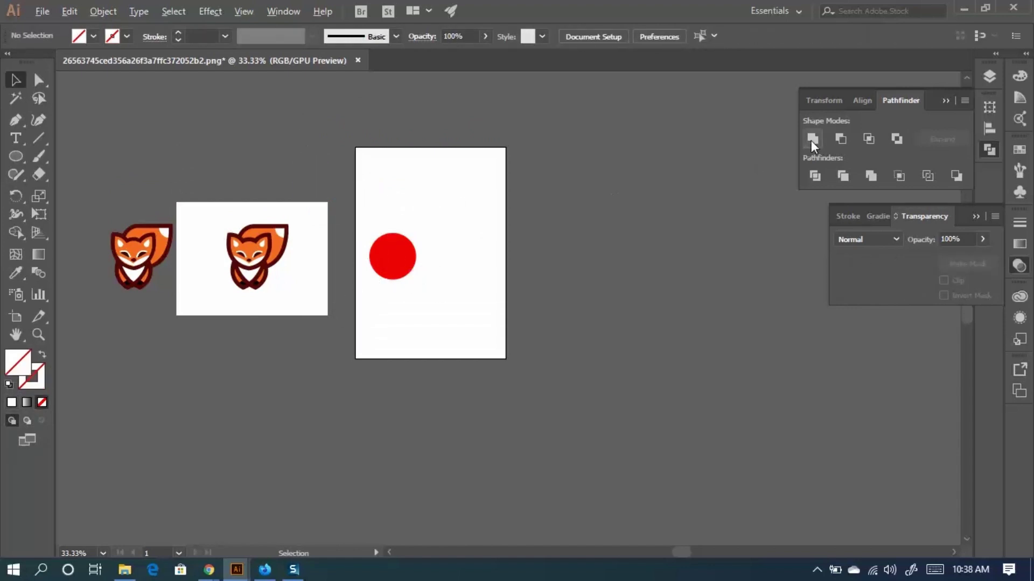
# Draw a small square in the empty area above the foxes and fill it with red.
pyautogui.hotkey('ctrl', '1')
pyautogui.moveTo(369, 194); pyautogui.dragTo(943, 401)
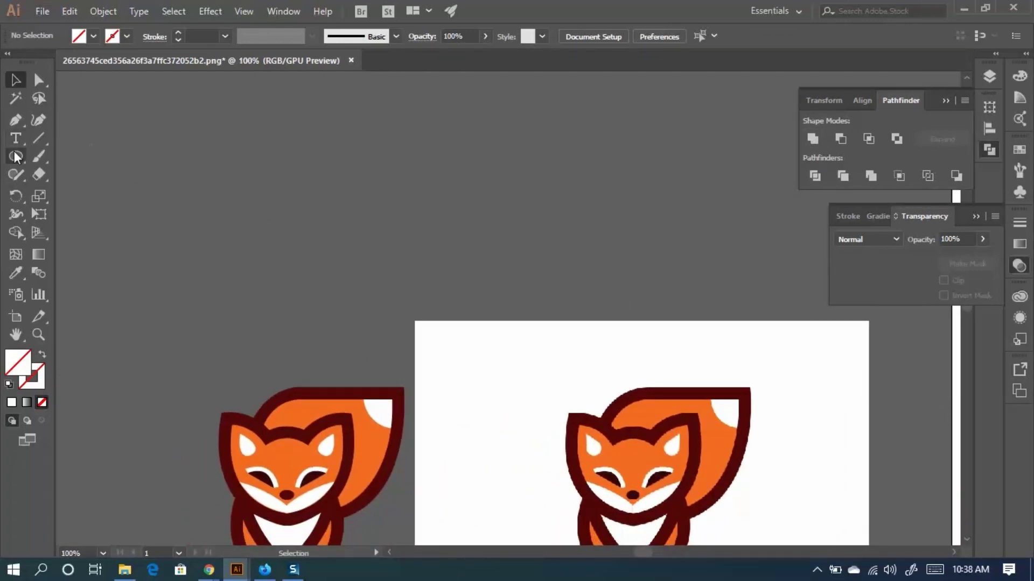
pyautogui.moveTo(16, 156); pyautogui.dragTo(64, 153)
pyautogui.moveTo(397, 129); pyautogui.dragTo(474, 205)
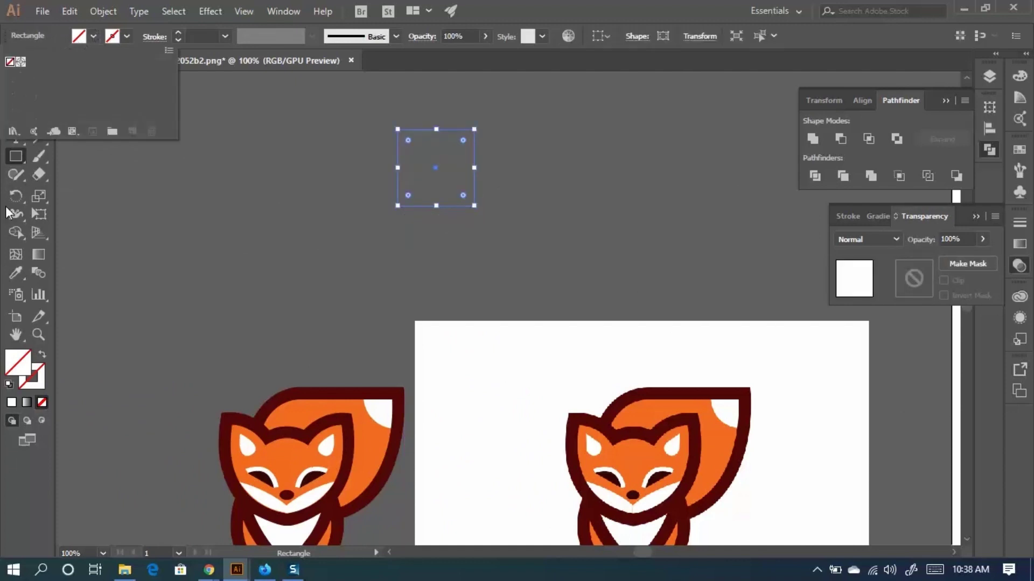
pyautogui.doubleClick(17, 363)
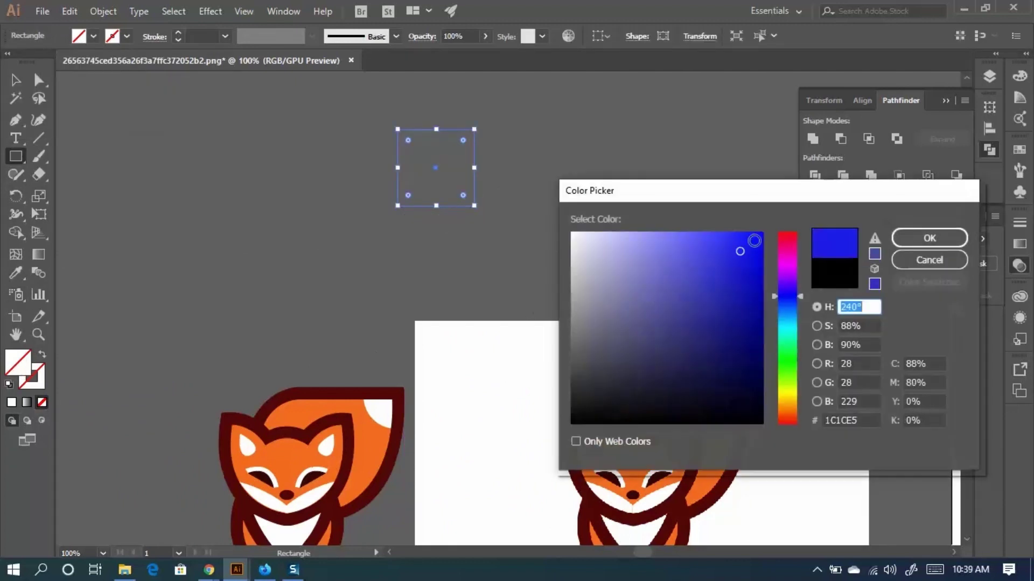
pyautogui.click(753, 237)
pyautogui.click(787, 234)
pyautogui.click(937, 238)
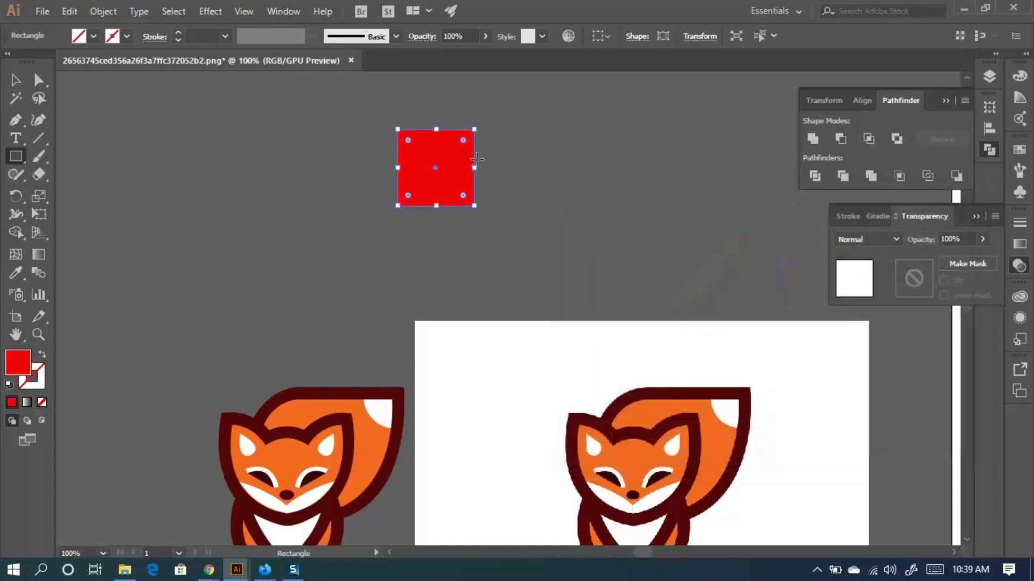
# Duplicate the red square diagonally so the copy overlaps the original, and fill the copy with the orange sampled from the fox's tail.
pyautogui.press('v')
pyautogui.click(290, 173)
pyautogui.moveTo(447, 188); pyautogui.dragTo(497, 209)
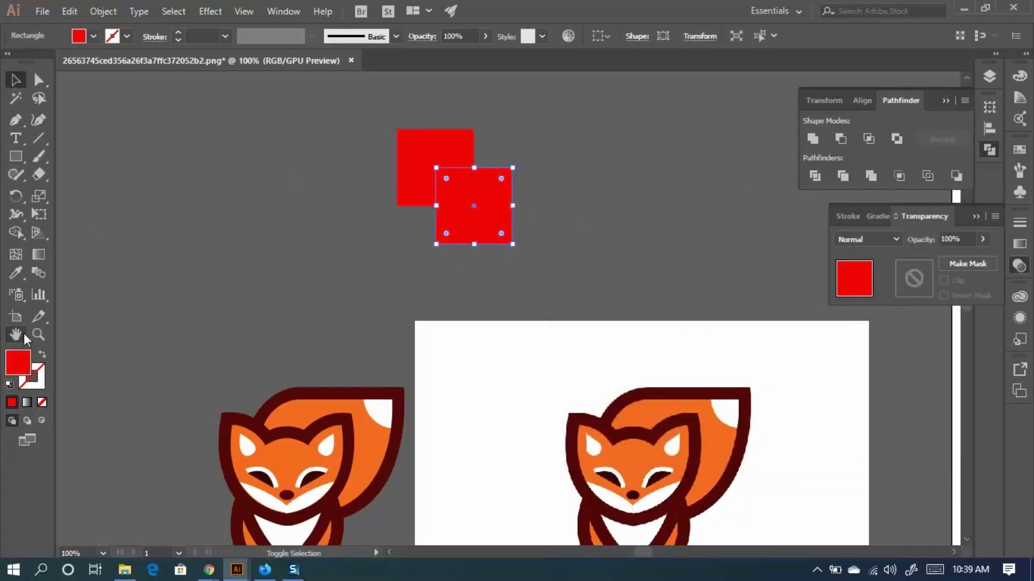
pyautogui.click(16, 273)
pyautogui.click(370, 429)
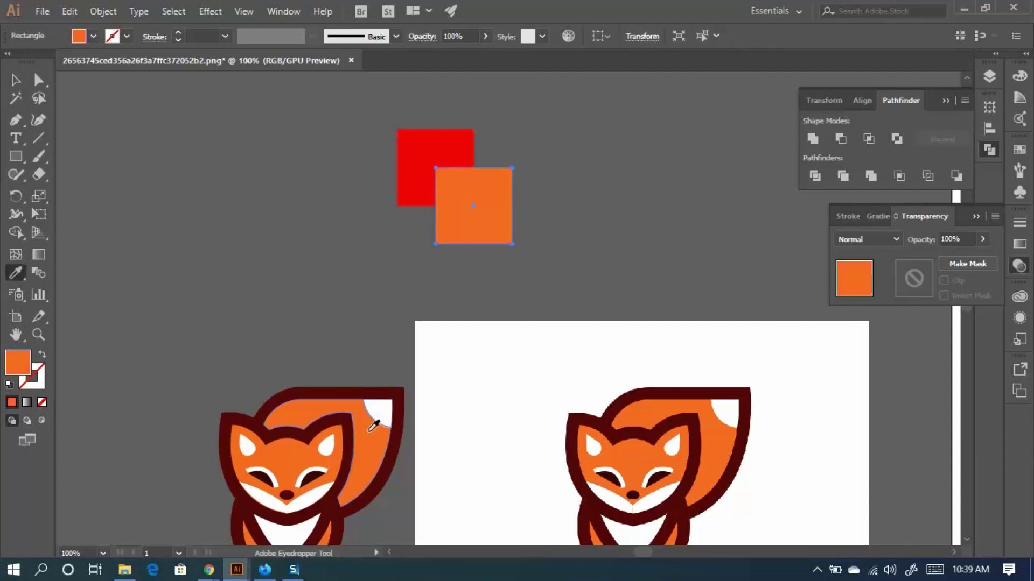
pyautogui.click(16, 80)
pyautogui.click(582, 208)
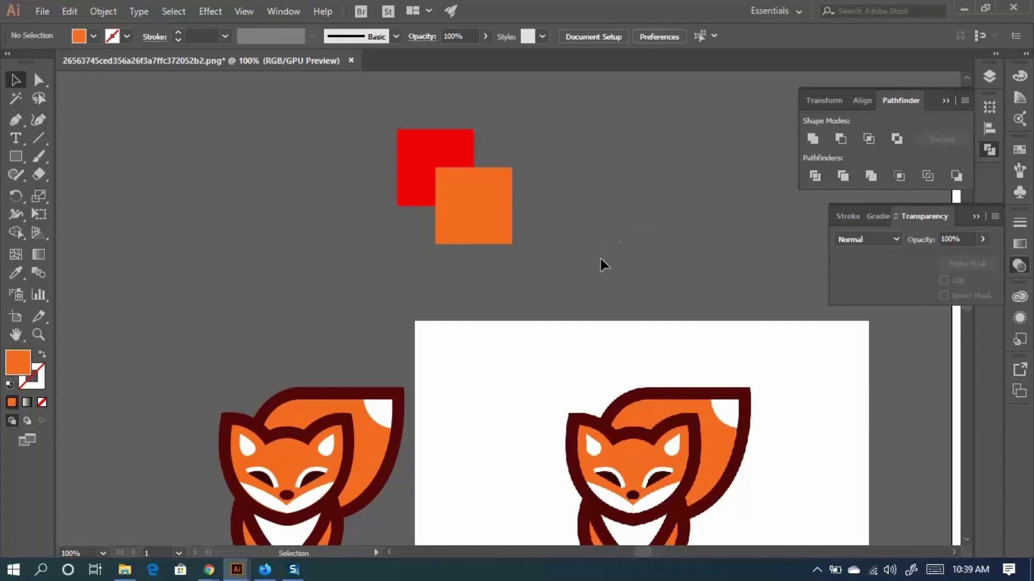
# Select the overlapping red and orange squares and apply the Divide pathfinder to them.
pyautogui.moveTo(208, 153); pyautogui.dragTo(538, 259)
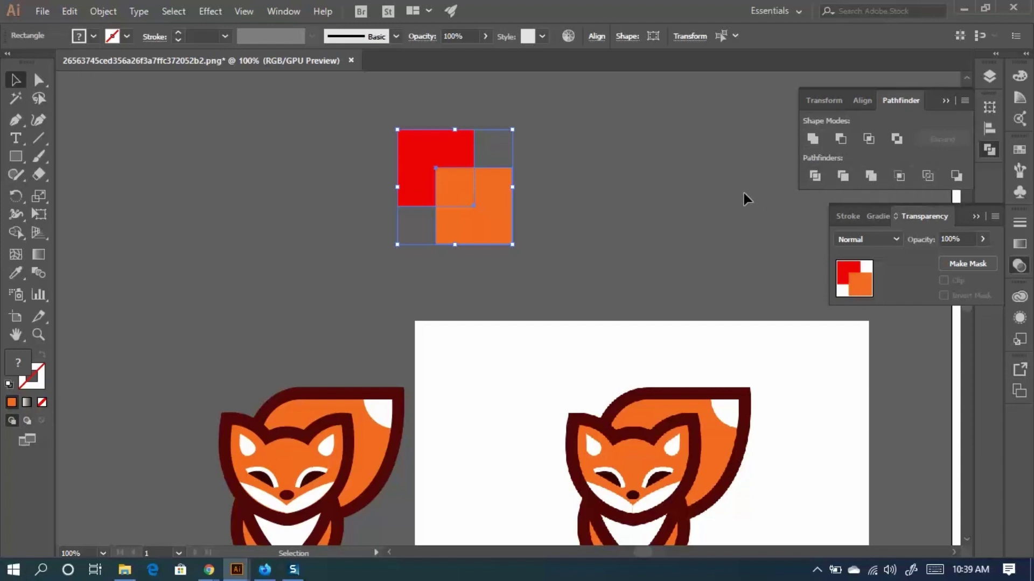
pyautogui.click(569, 247)
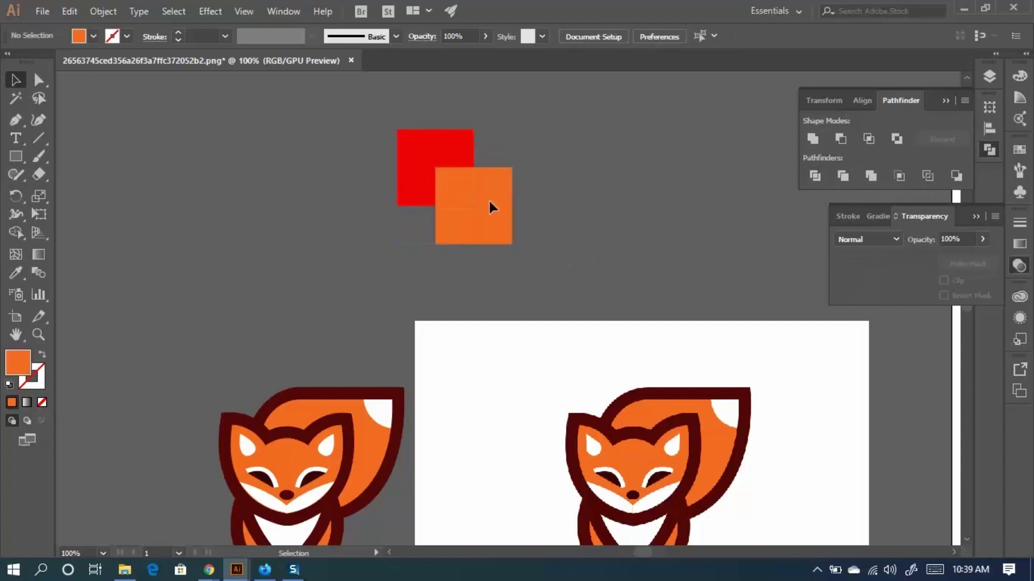
pyautogui.click(489, 199)
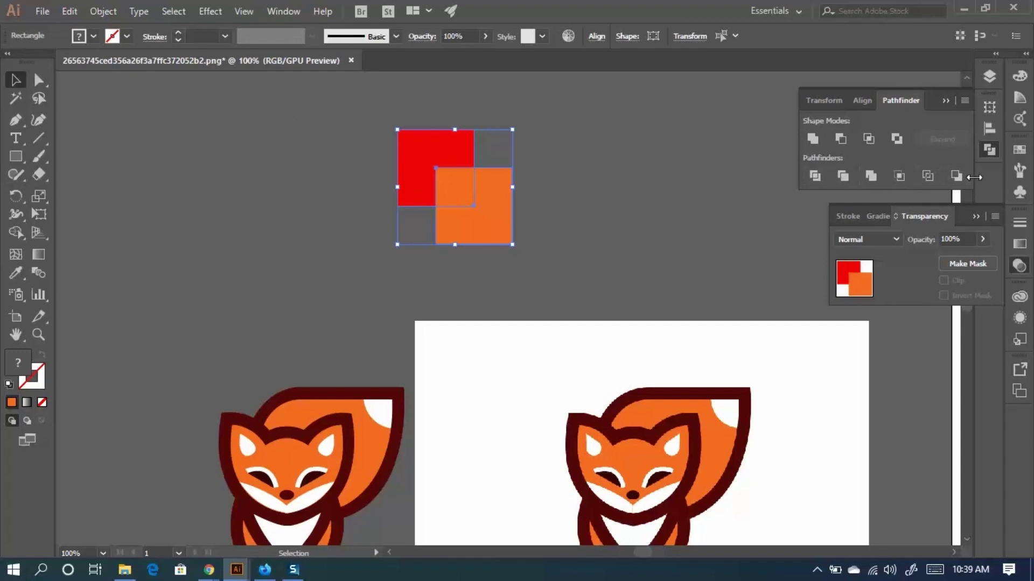
pyautogui.click(815, 175)
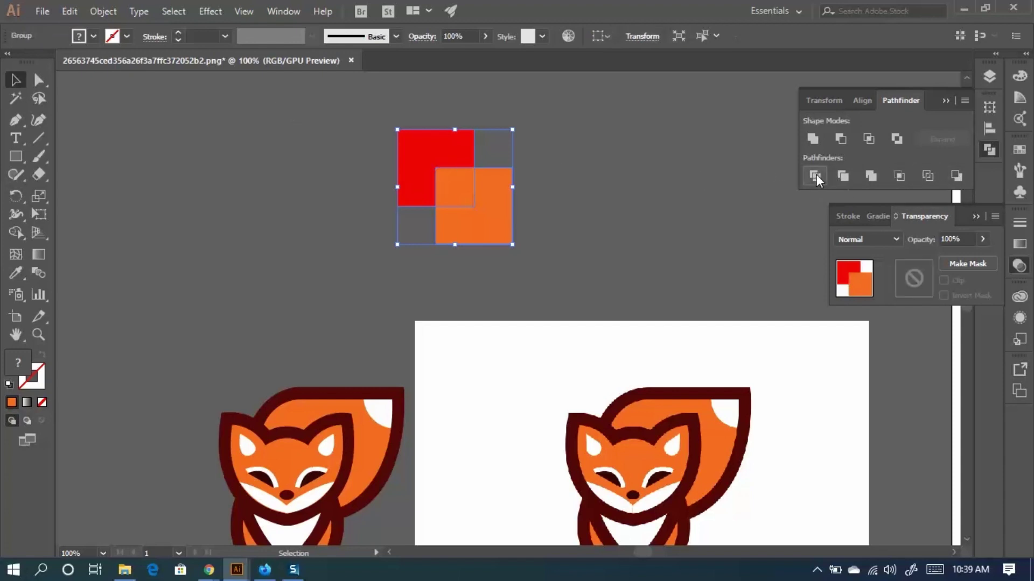
# Ungroup the divided squares and pull the red piece, the overlap square and the orange piece apart.
pyautogui.rightClick(450, 175)
pyautogui.click(515, 289)
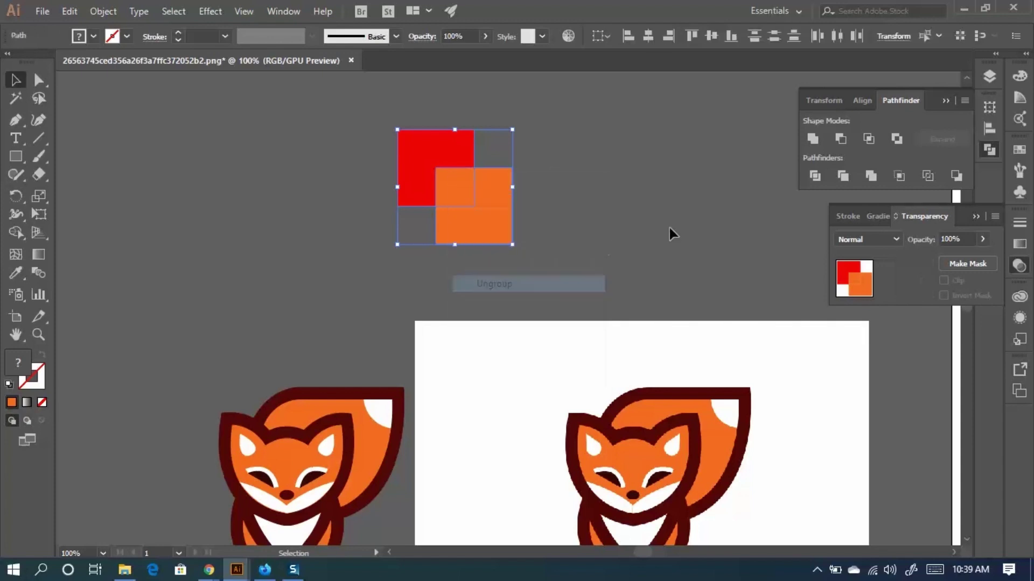
pyautogui.click(669, 228)
pyautogui.moveTo(457, 165); pyautogui.dragTo(446, 92)
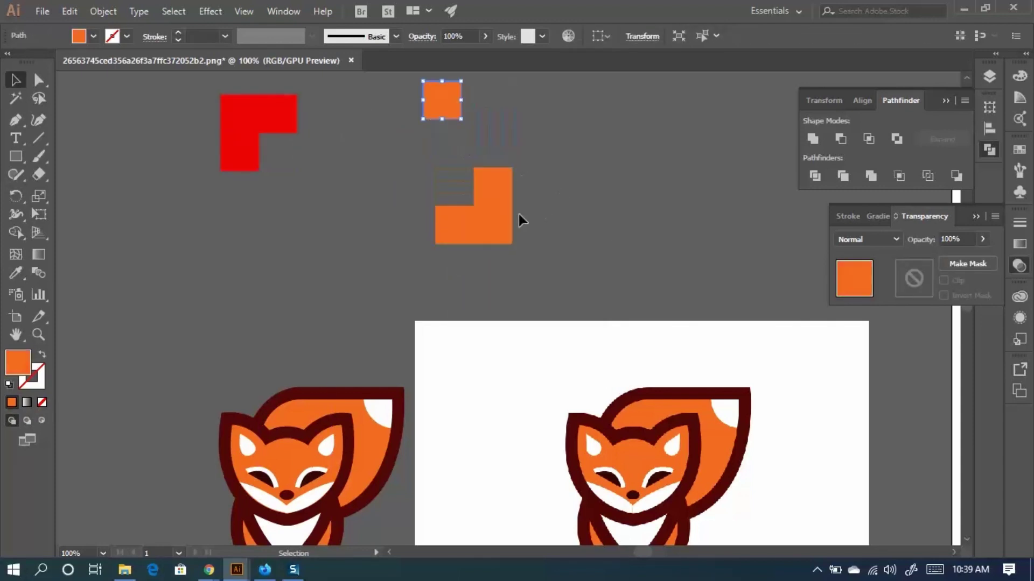
pyautogui.moveTo(510, 216); pyautogui.dragTo(598, 202)
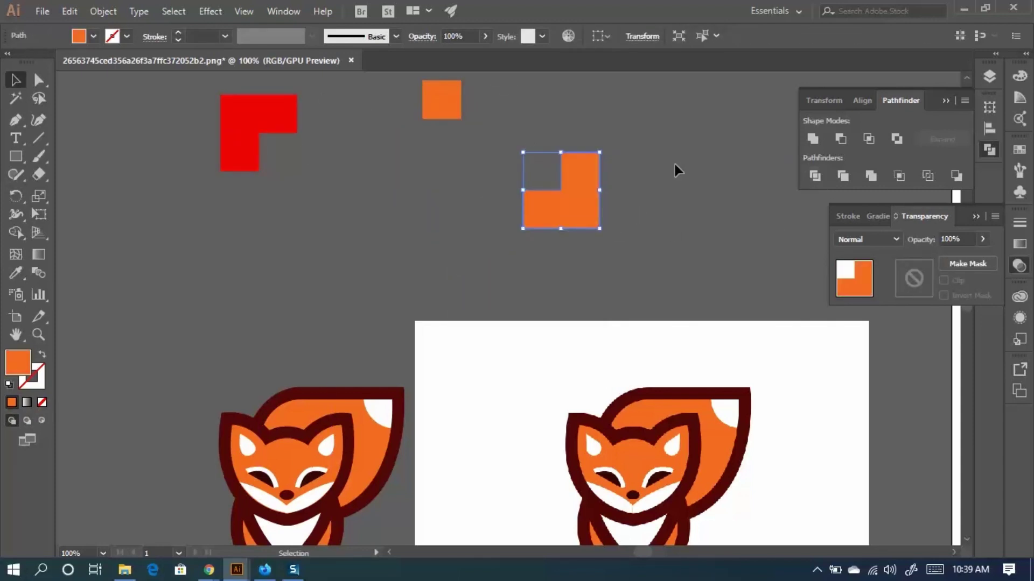
# Undo the piece moves, the ungrouping and the Divide operation on the two squares.
pyautogui.press('a')
pyautogui.hotkey('ctrl', 'z')
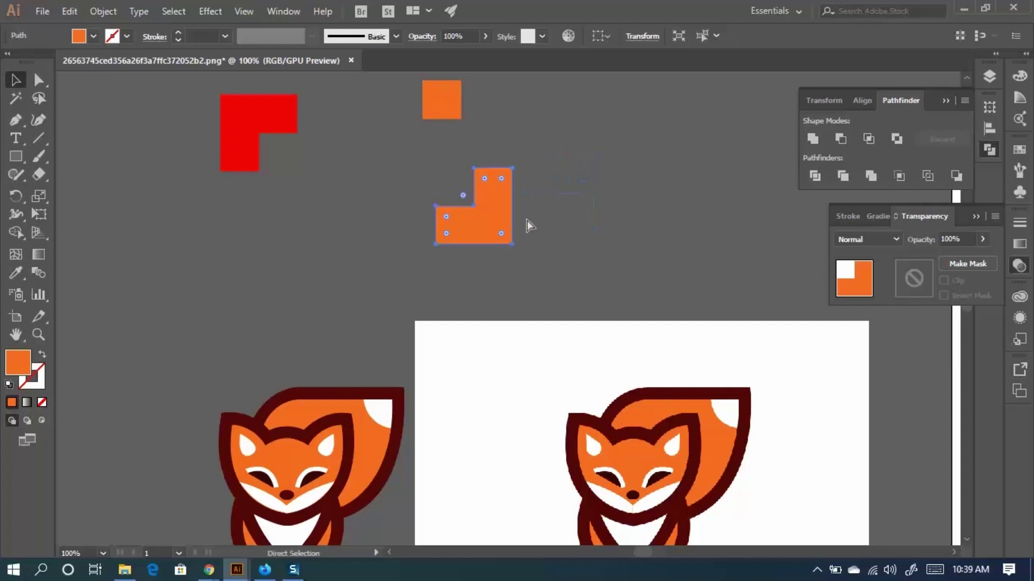
pyautogui.hotkey('ctrl', 'z')
pyautogui.hotkey('ctrl', 'z')
pyautogui.hotkey('ctrl', 'z')
pyautogui.hotkey('ctrl', 'z')
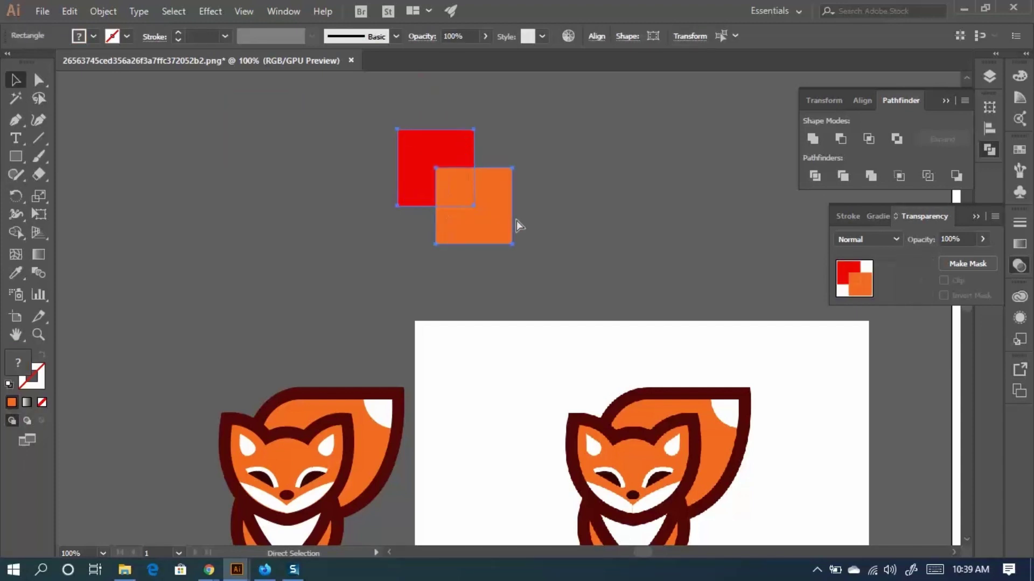
# Move the orange square away from the red one, undo that move and clear the selection.
pyautogui.click(516, 221)
pyautogui.moveTo(488, 214); pyautogui.dragTo(597, 213)
pyautogui.hotkey('ctrl', 'z')
pyautogui.press('v')
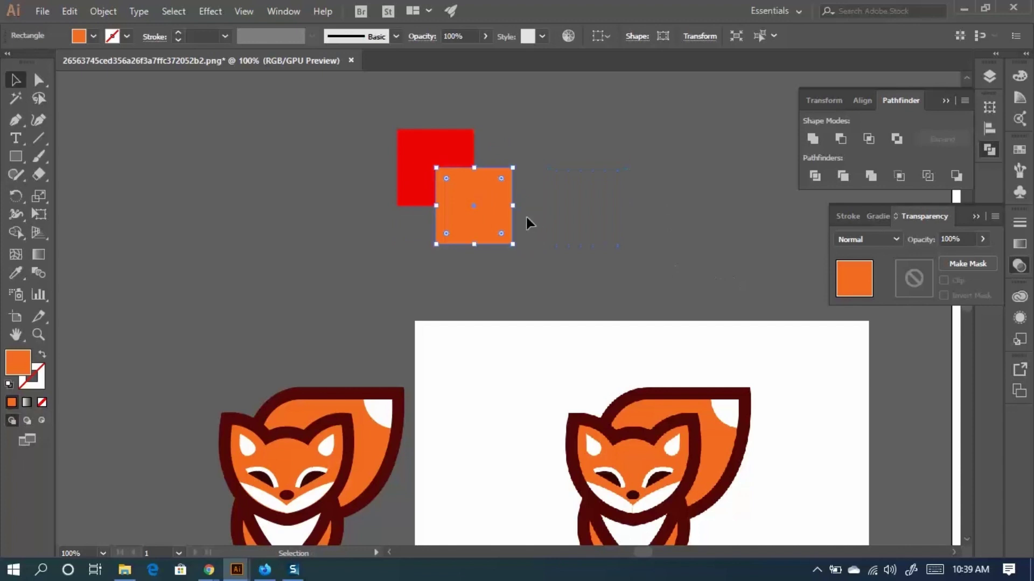
pyautogui.click(552, 256)
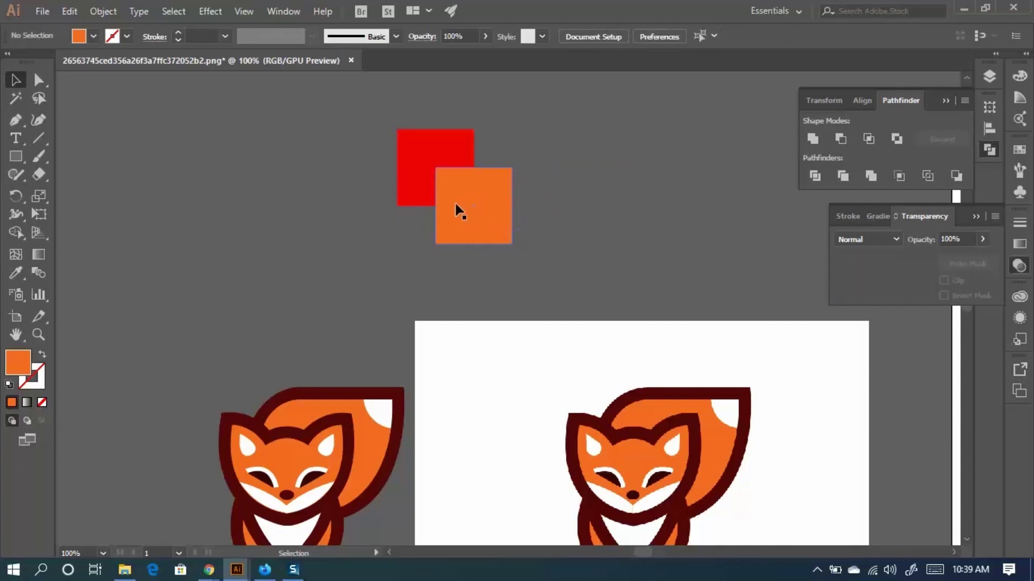
# Apply the Trim pathfinder to the overlapping red and orange squares and ungroup the result.
pyautogui.hotkey('ctrl', 'a')
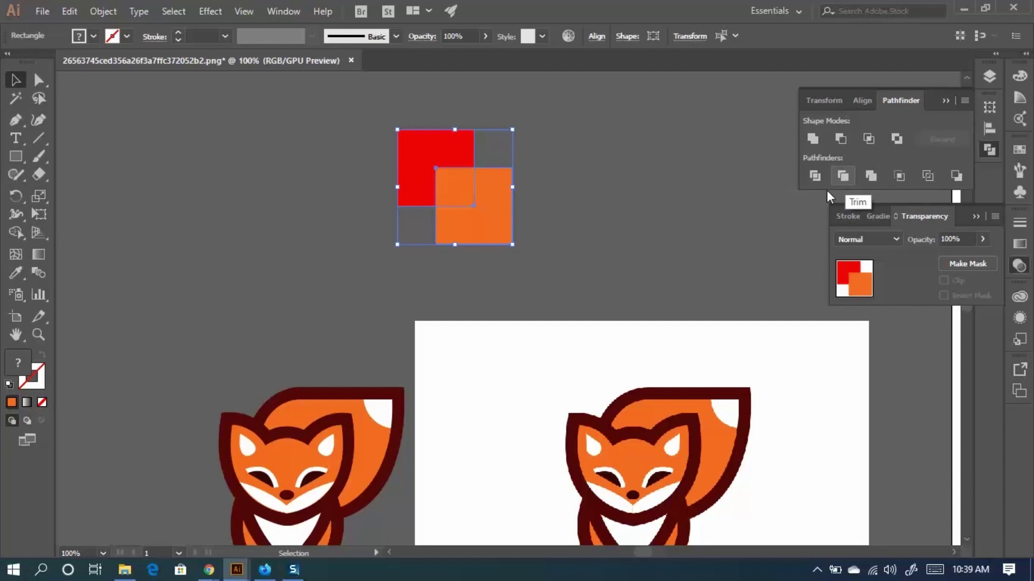
pyautogui.click(844, 177)
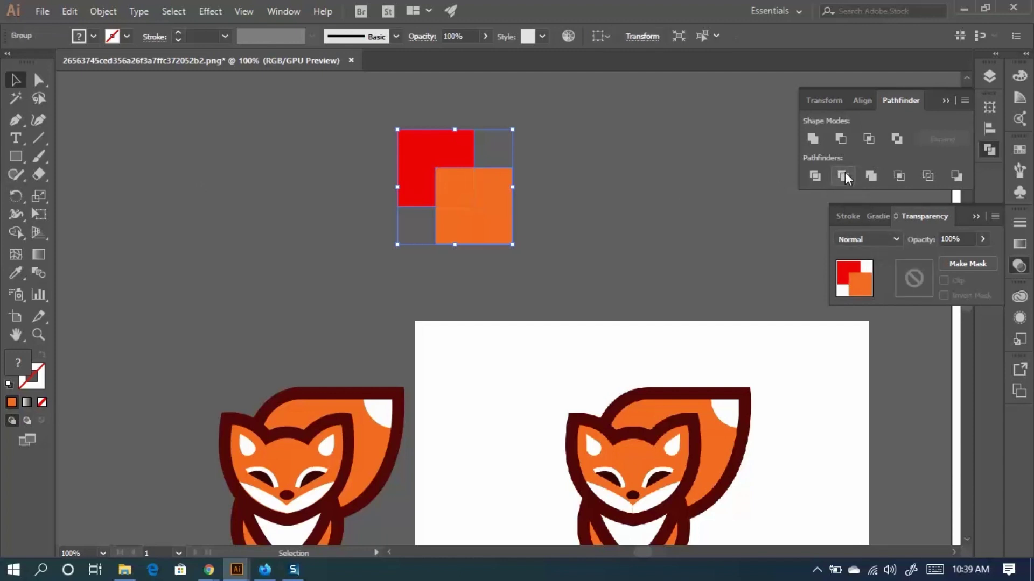
pyautogui.rightClick(458, 187)
pyautogui.click(501, 297)
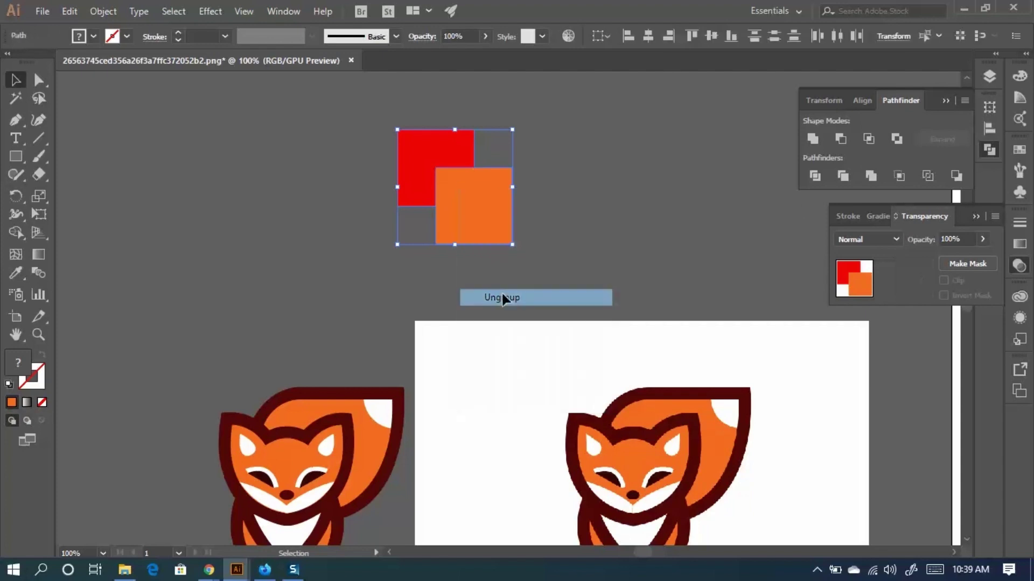
# Move the trimmed red piece and the whole orange square apart to opposite sides above the foxes.
pyautogui.click(501, 267)
pyautogui.moveTo(415, 156); pyautogui.dragTo(232, 143)
pyautogui.moveTo(507, 239); pyautogui.dragTo(649, 207)
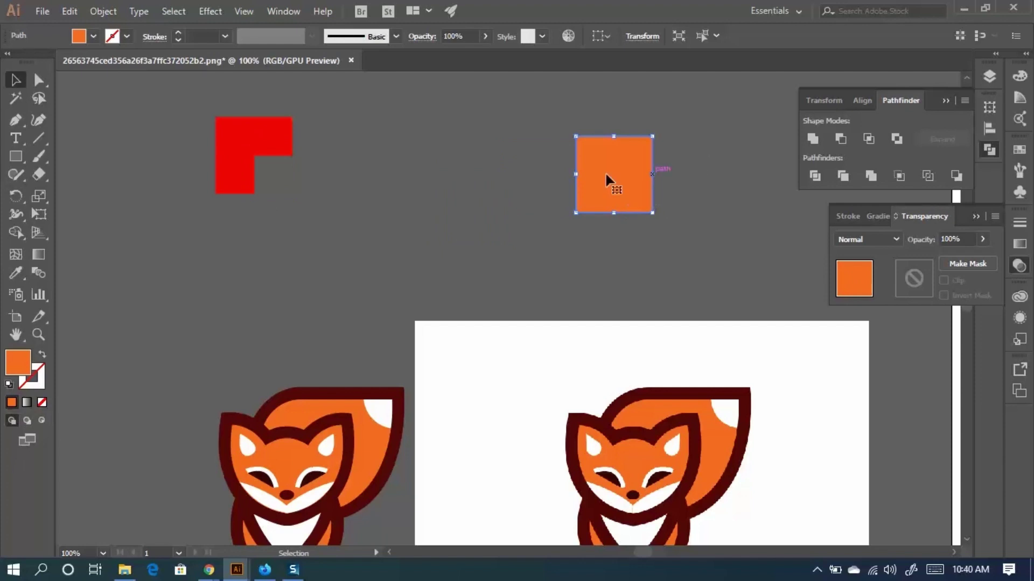
# Undo the piece moves, the ungrouping and the Trim operation on the red and orange squares.
pyautogui.hotkey('ctrl', 'z')
pyautogui.hotkey('ctrl', 'z')
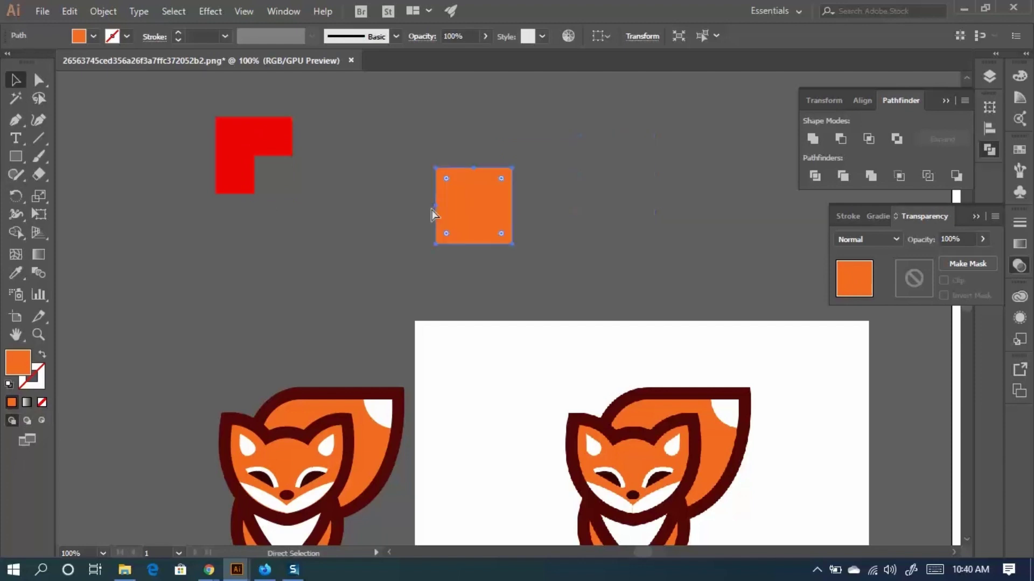
pyautogui.press('a')
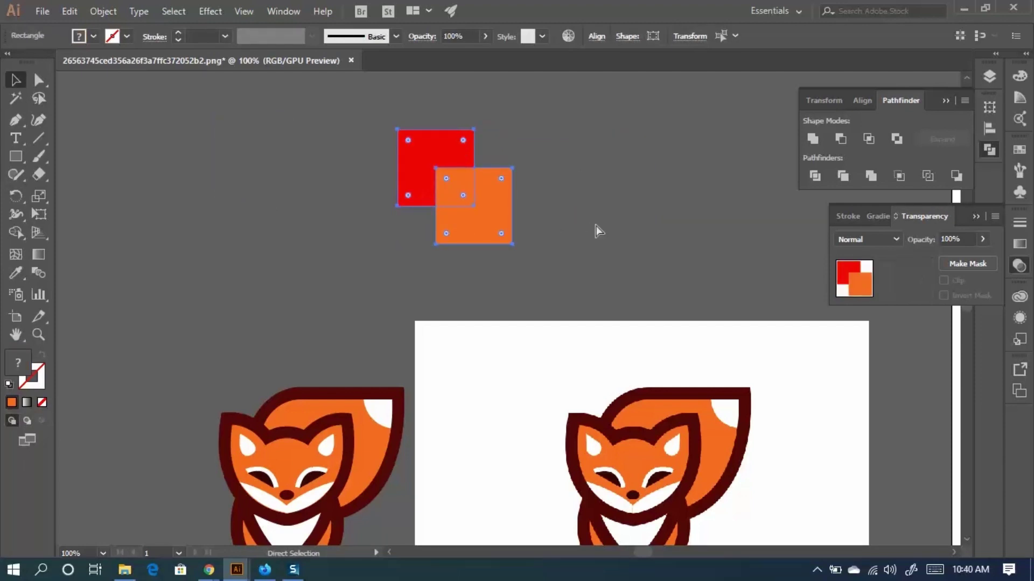
pyautogui.press('v')
pyautogui.click(540, 212)
# Trim the overlapping squares again, ungroup the result and move the orange square away from the trimmed red piece.
pyautogui.moveTo(470, 209); pyautogui.dragTo(584, 209)
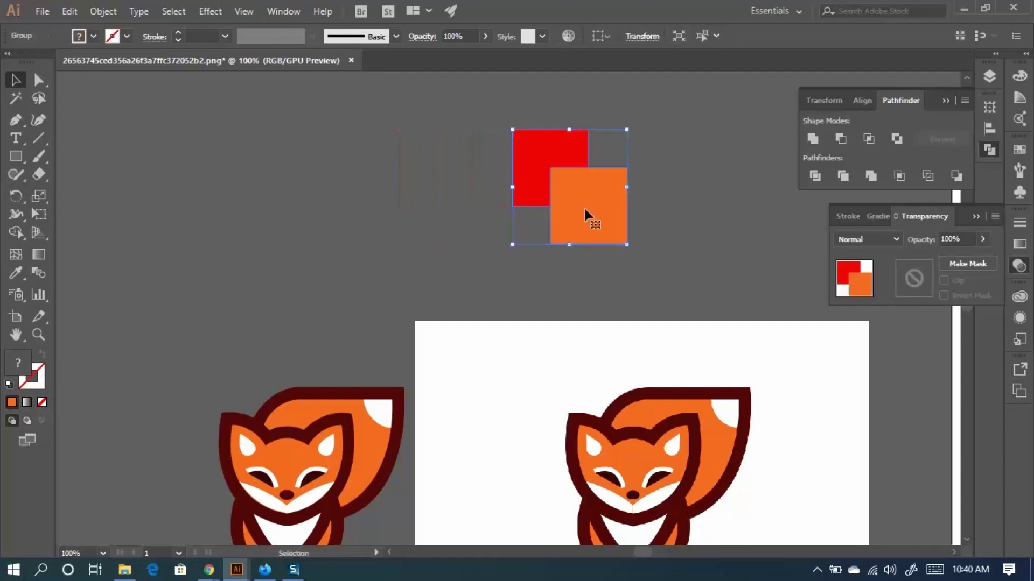
pyautogui.press('a')
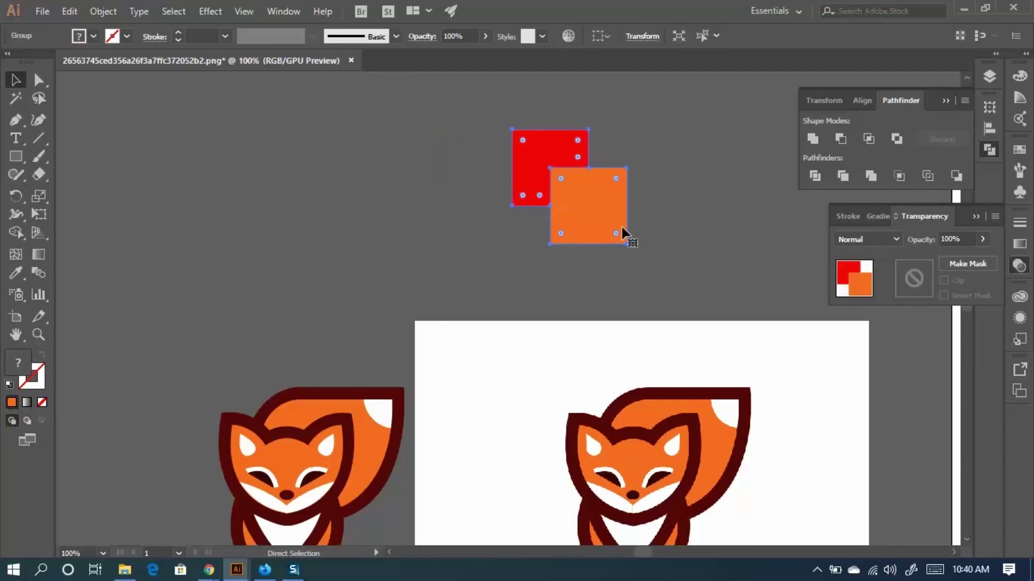
pyautogui.press('v')
pyautogui.moveTo(557, 210); pyautogui.dragTo(682, 212)
pyautogui.rightClick(532, 206)
pyautogui.click(572, 318)
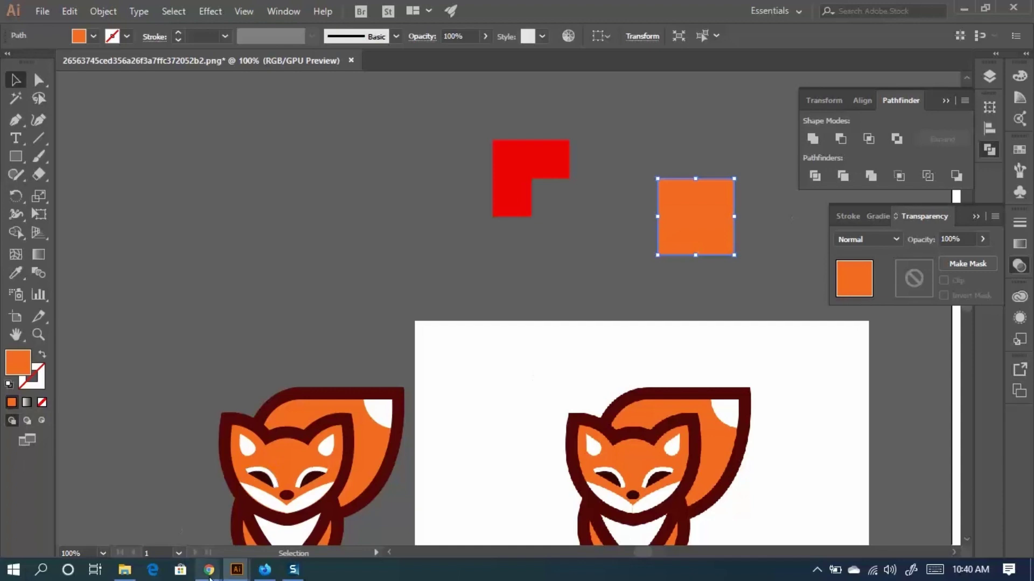
# Switch to Google Meet in Chrome, admit the participant waiting to join the meeting and return to Illustrator.
pyautogui.moveTo(209, 569)
pyautogui.click(182, 490)
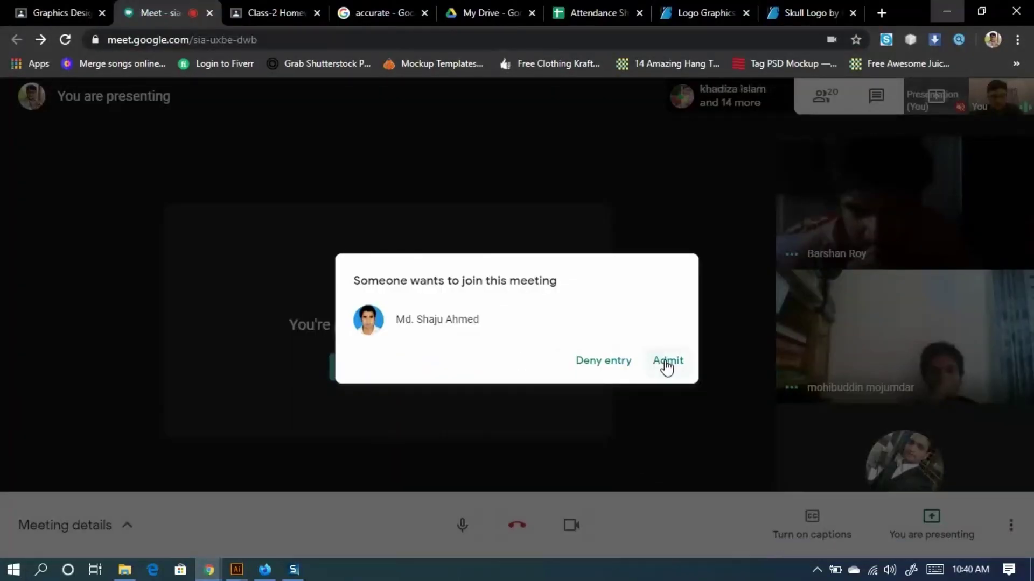
pyautogui.click(666, 362)
pyautogui.click(946, 9)
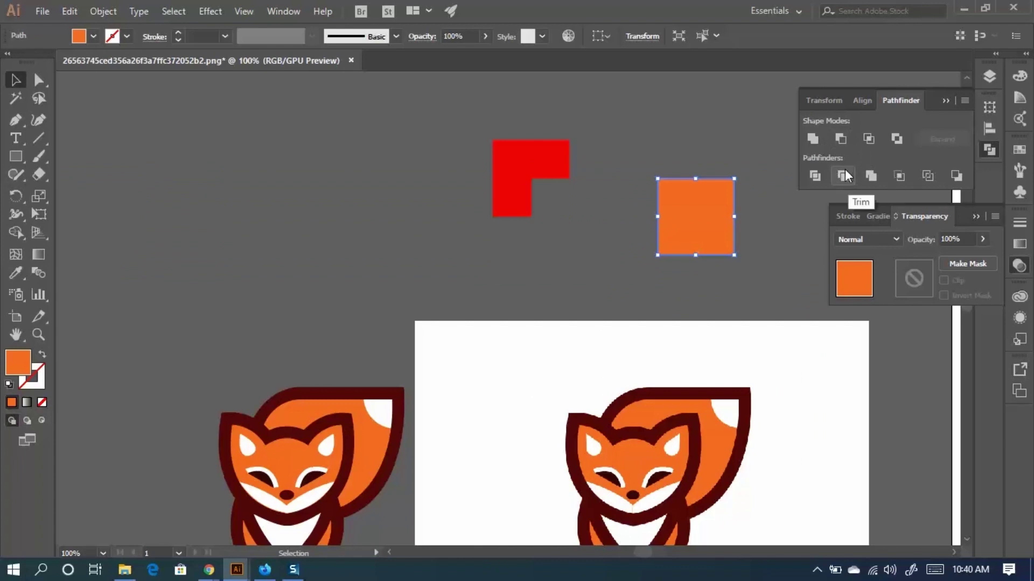
# Undo the separation, the ungrouping and the repeated Trim so the two squares are whole and overlapping again.
pyautogui.hotkey('ctrl', 'z')
pyautogui.hotkey('ctrl', 'z')
pyautogui.hotkey('ctrl', 'z')
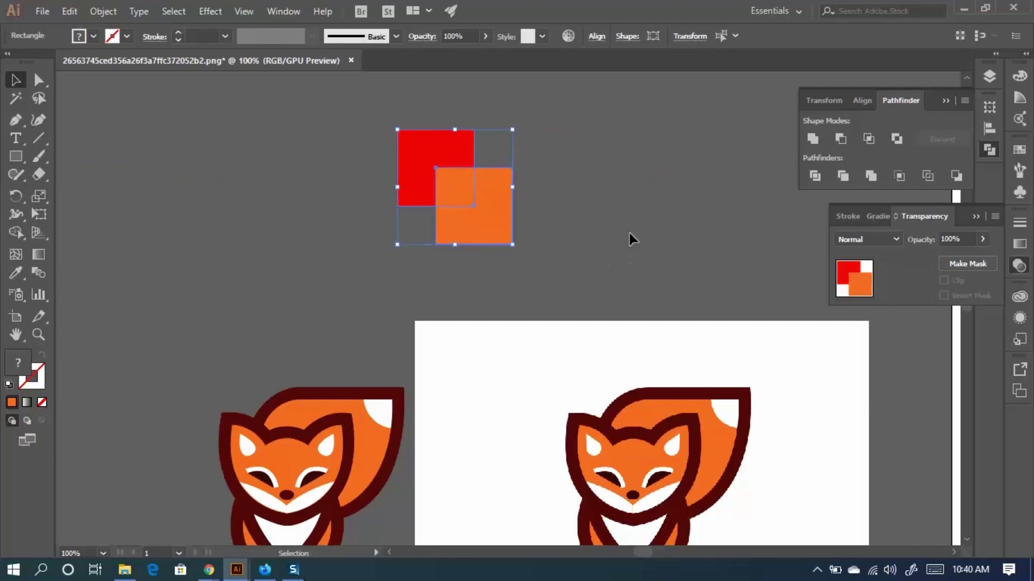
# Move the whole orange square off the red one, undo that move and clear the selection.
pyautogui.click(487, 224)
pyautogui.moveTo(487, 224); pyautogui.dragTo(595, 225)
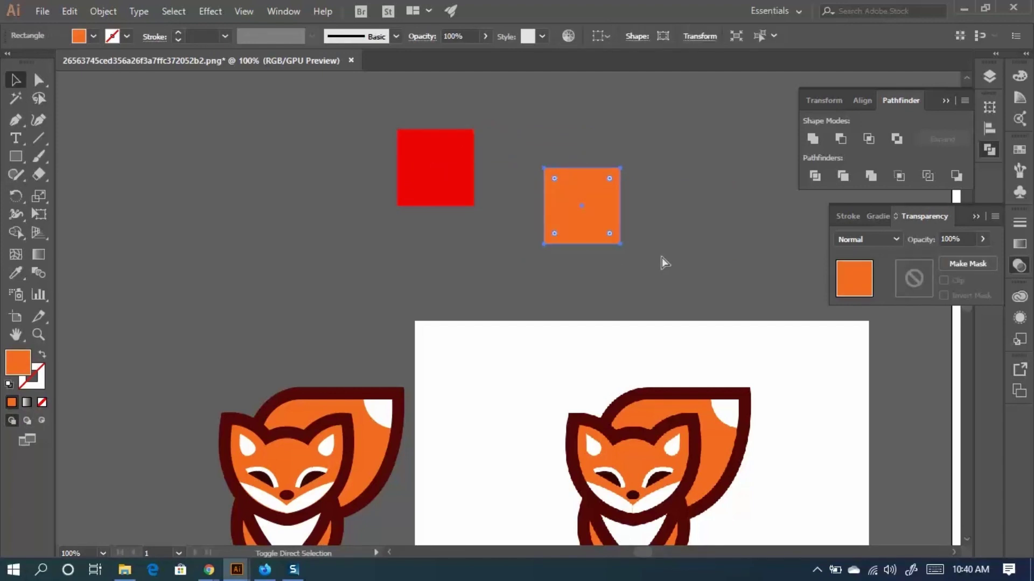
pyautogui.hotkey('ctrl', 'z')
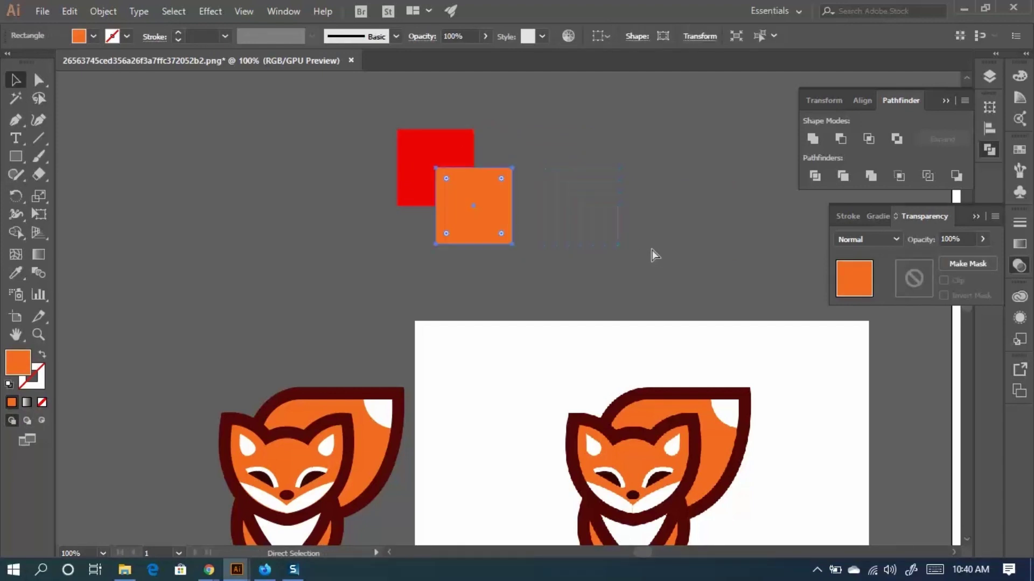
pyautogui.click(579, 224)
# Apply the Merge pathfinder to the red and orange squares, ungroup the result and move the orange square away.
pyautogui.moveTo(325, 91); pyautogui.dragTo(460, 173)
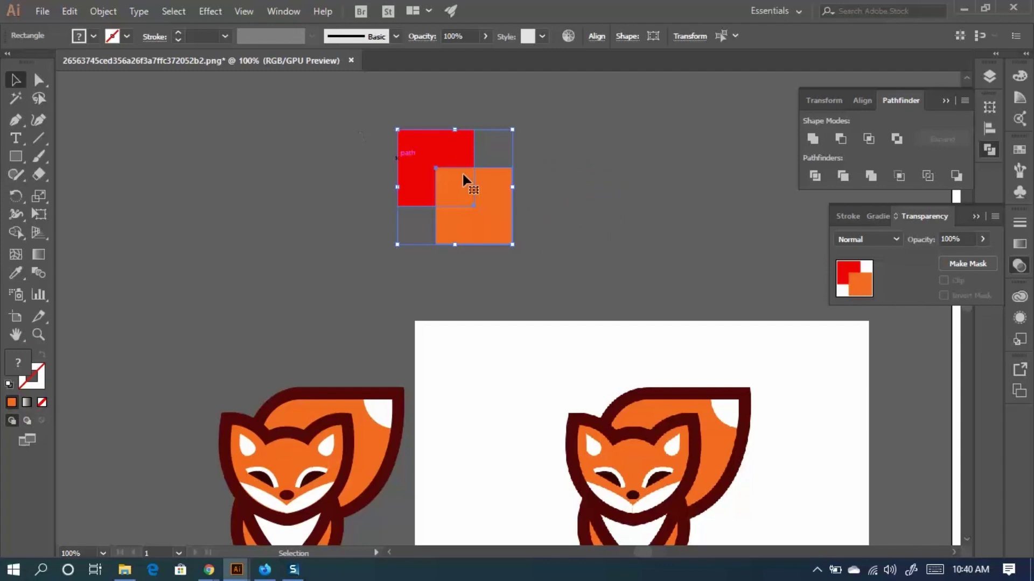
pyautogui.click(868, 175)
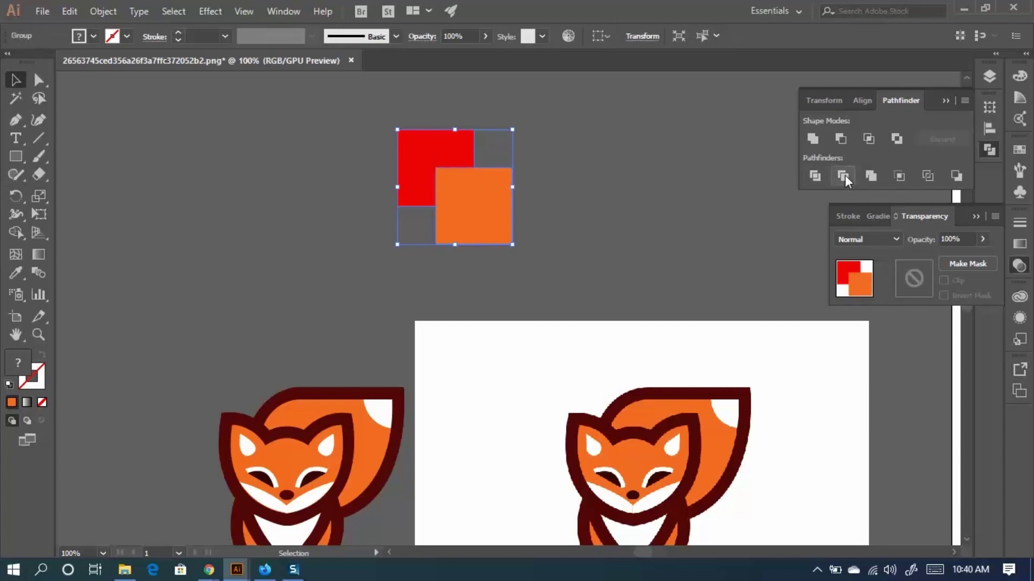
pyautogui.rightClick(454, 188)
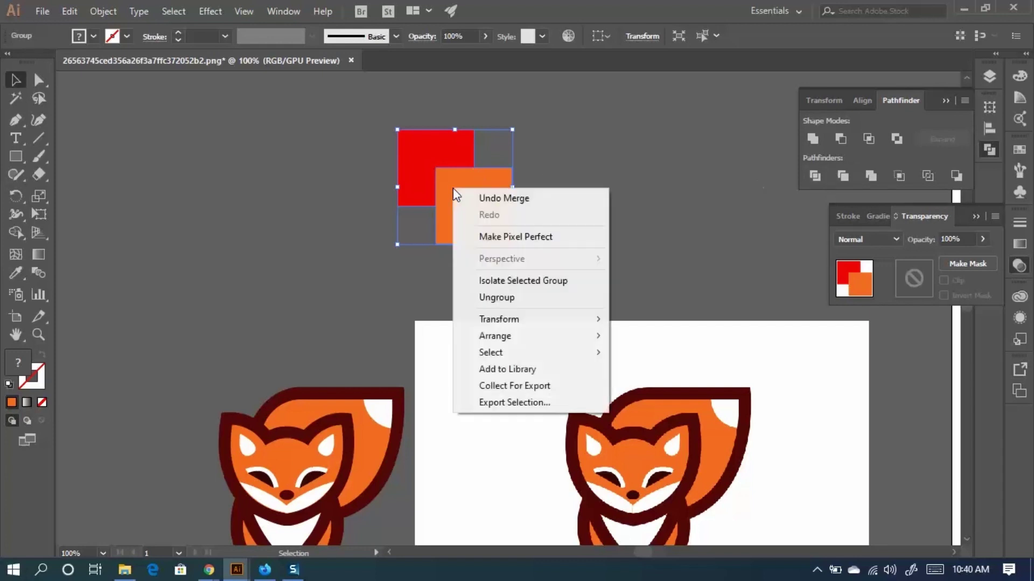
pyautogui.click(509, 298)
pyautogui.moveTo(510, 210); pyautogui.dragTo(646, 205)
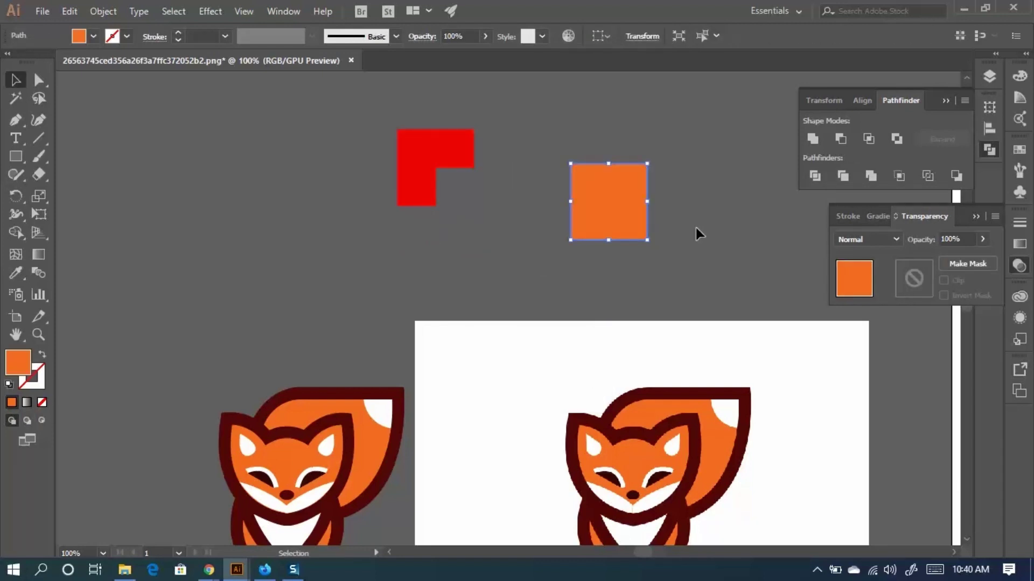
# Undo the Merge, ungrouping and move, and fill the front square with the back square's red.
pyautogui.hotkey('ctrl', 'z')
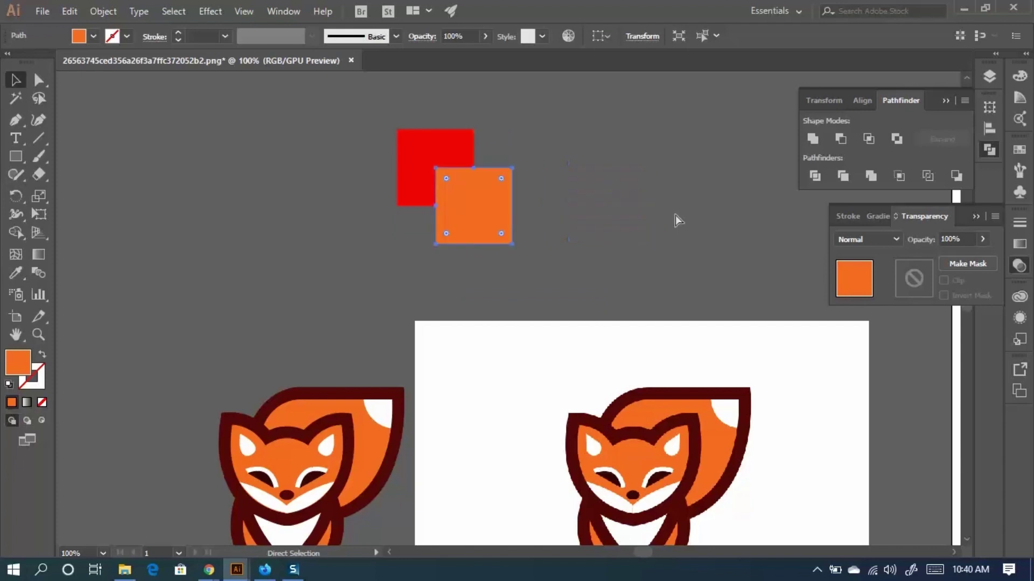
pyautogui.hotkey('ctrl', 'z')
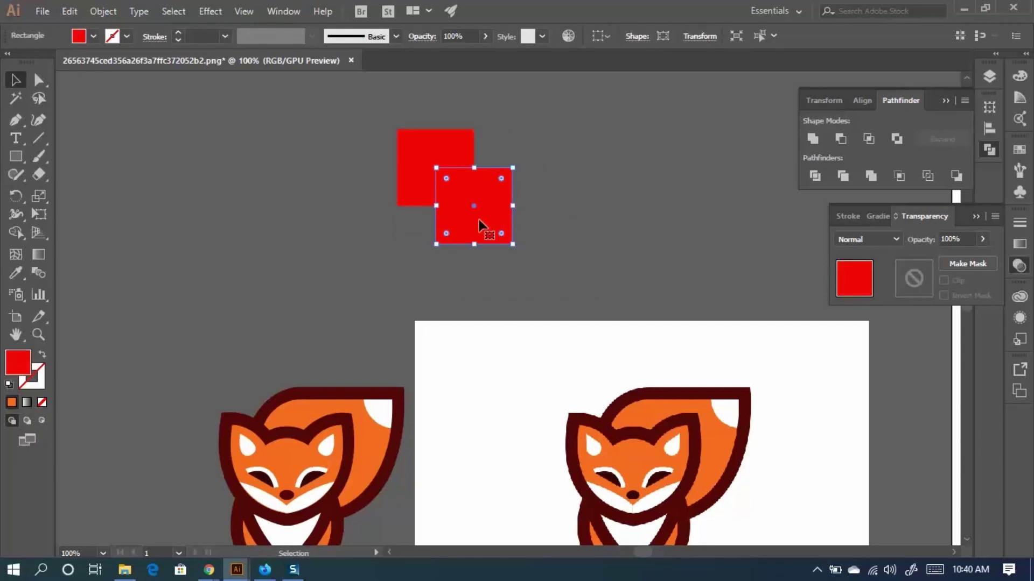
# Merge the two overlapping red squares into one shape, move it beside its original spot and keep it selected.
pyautogui.moveTo(597, 235); pyautogui.dragTo(378, 124)
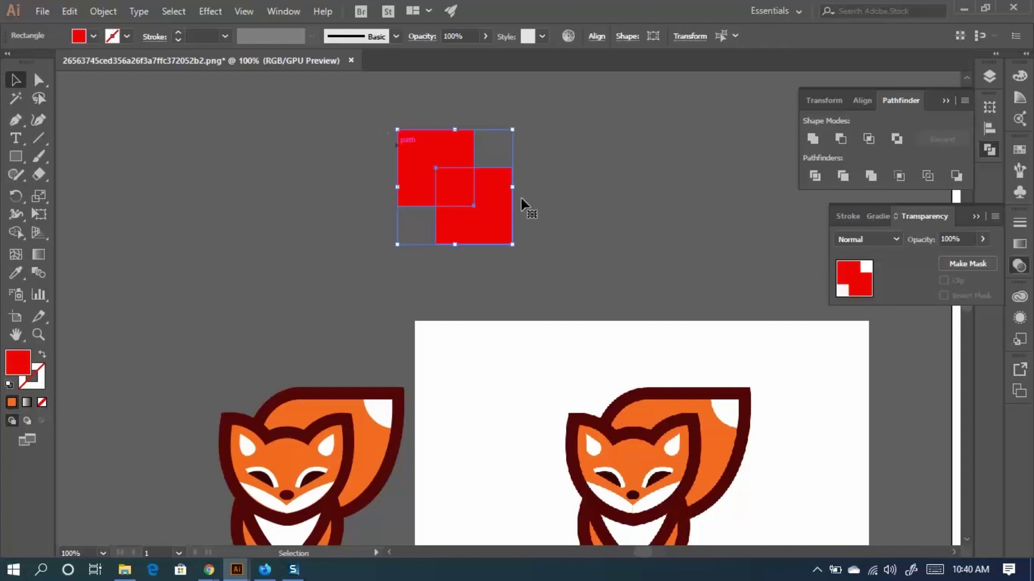
pyautogui.click(870, 174)
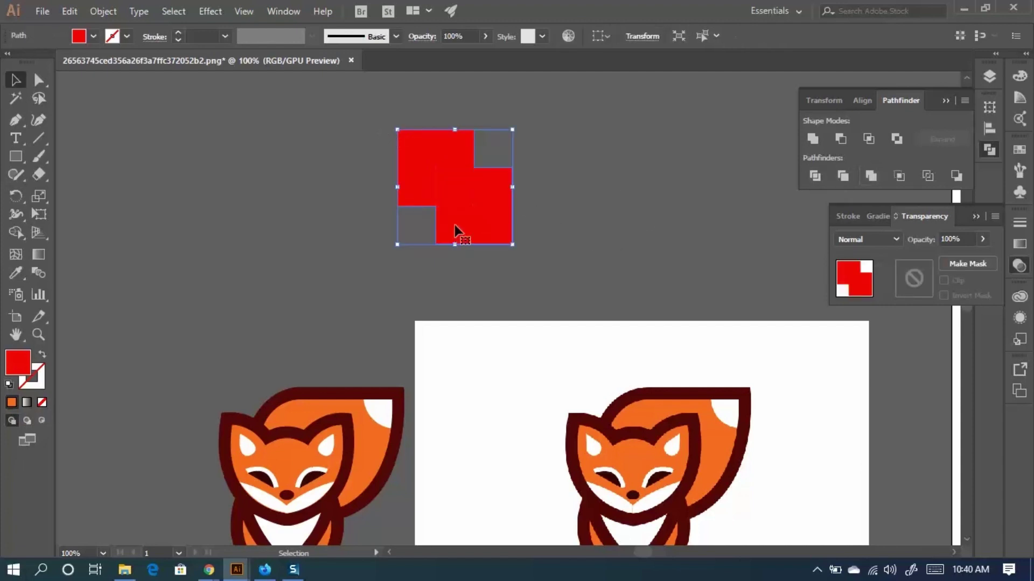
pyautogui.hotkey('ctrl', 'shift', 'a')
pyautogui.moveTo(506, 204); pyautogui.dragTo(402, 212)
pyautogui.rightClick(373, 194)
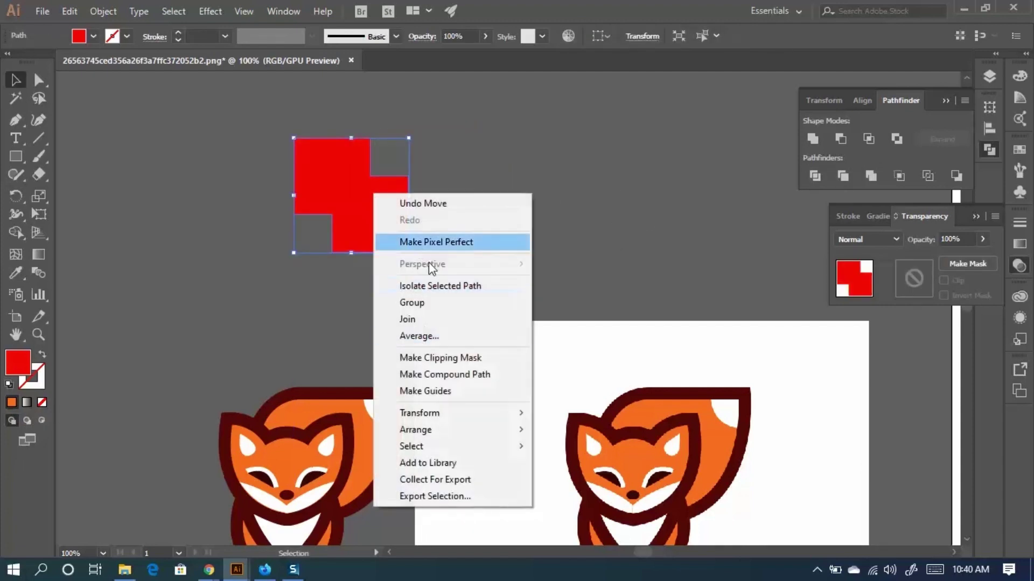
pyautogui.click(639, 211)
pyautogui.click(377, 203)
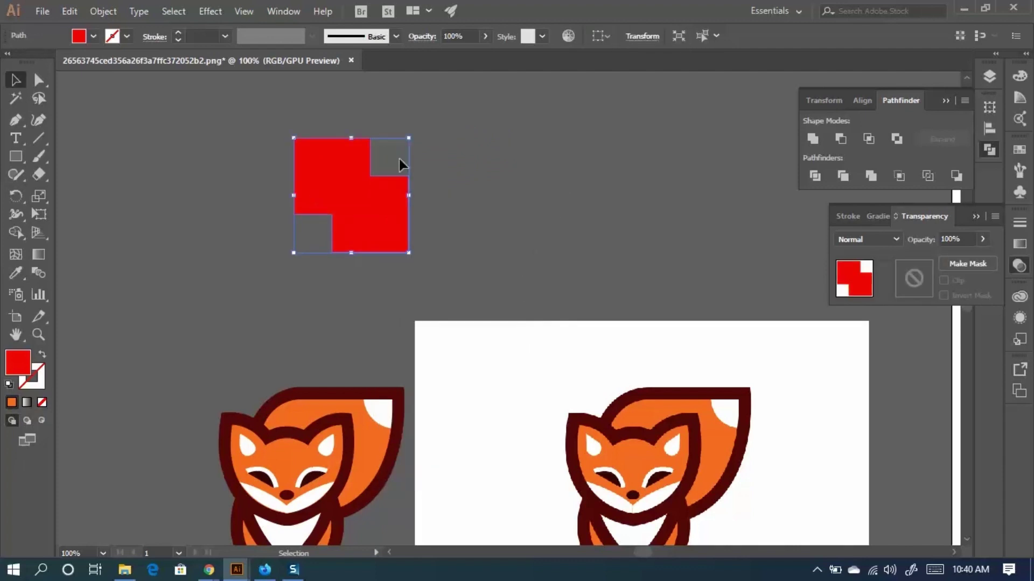
# Move the merged red shape and pull its two inner corner points outward into spikes with the Direct Selection tool.
pyautogui.click(38, 80)
pyautogui.moveTo(369, 179); pyautogui.dragTo(496, 193)
pyautogui.moveTo(495, 156); pyautogui.dragTo(608, 91)
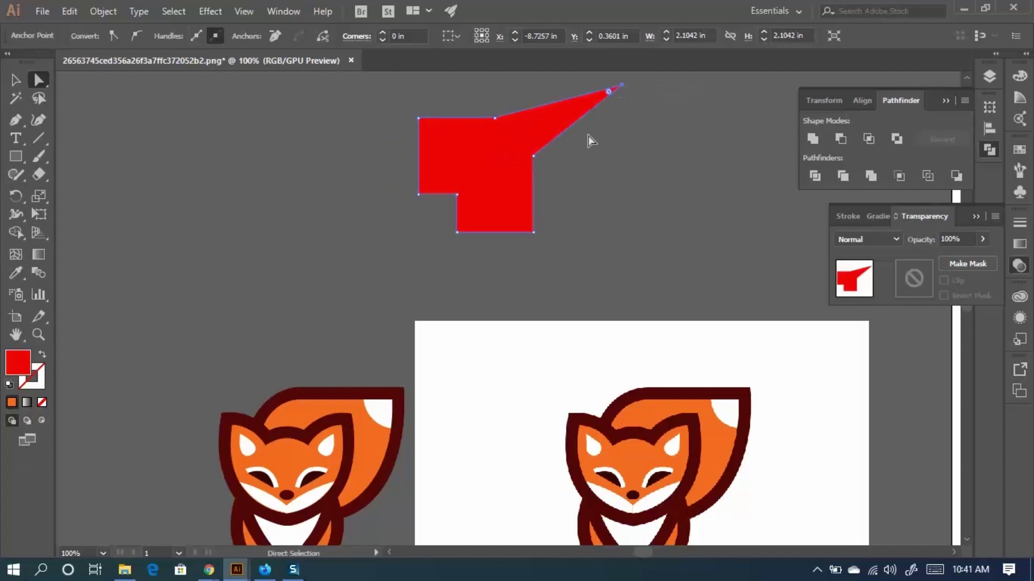
pyautogui.moveTo(456, 195); pyautogui.dragTo(343, 261)
pyautogui.click(608, 186)
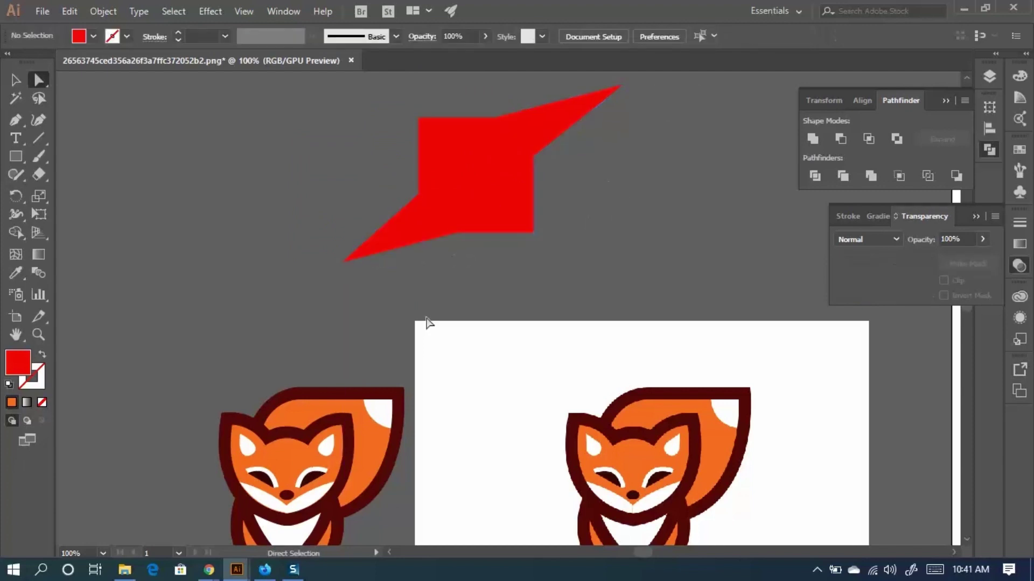
# Undo the corner point edits, the moves and the Merge back to two separate overlapping red squares.
pyautogui.hotkey('ctrl', 'z')
pyautogui.hotkey('ctrl', 'z')
pyautogui.hotkey('ctrl', 'z')
pyautogui.hotkey('ctrl', 'z')
pyautogui.hotkey('ctrl', 'z')
pyautogui.hotkey('ctrl', 'z')
pyautogui.hotkey('ctrl', 'z')
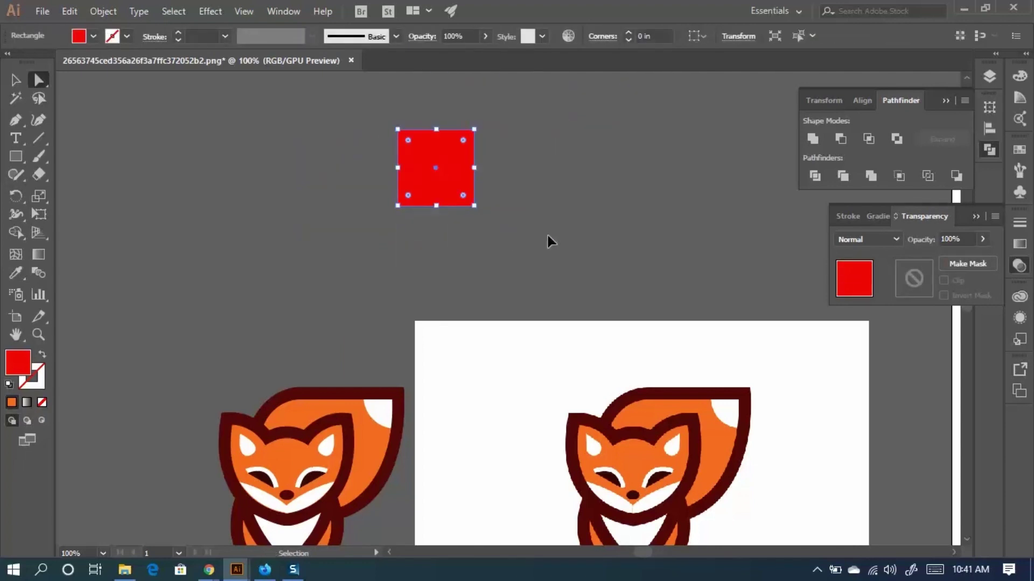
pyautogui.hotkey('ctrl', 'shift', 'z')
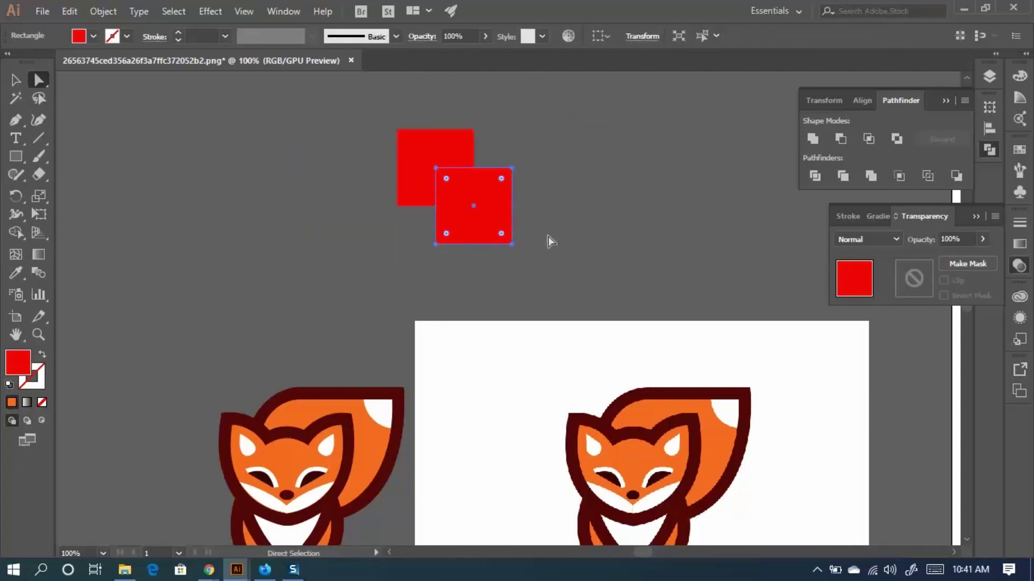
# Fill the front square with the fox's orange using the Eyedropper and return to the Selection tool.
pyautogui.click(15, 273)
pyautogui.click(657, 415)
pyautogui.click(15, 80)
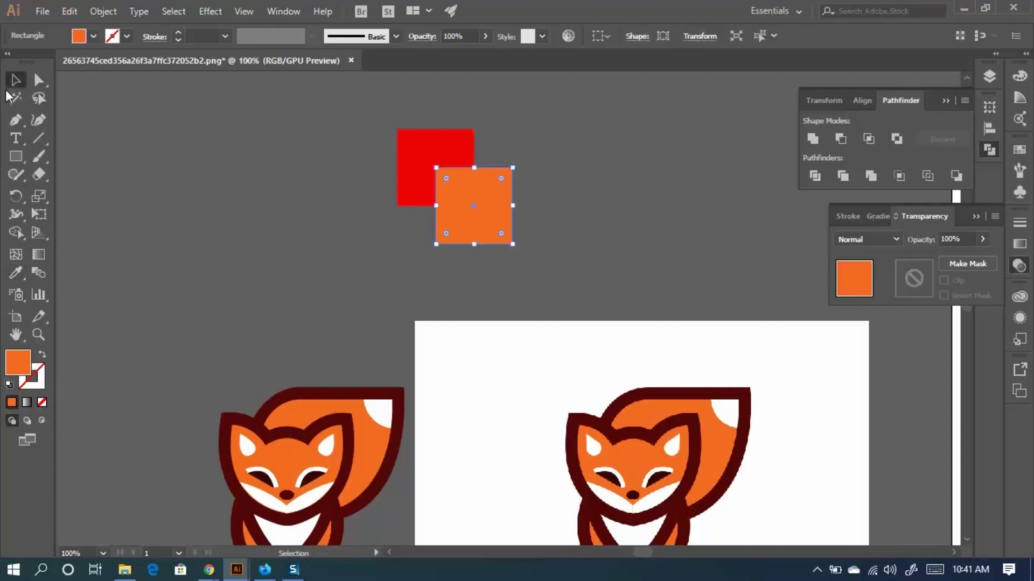
# Move the recoloured orange square away from the red one, undo the move and deselect everything.
pyautogui.moveTo(549, 237); pyautogui.dragTo(348, 129)
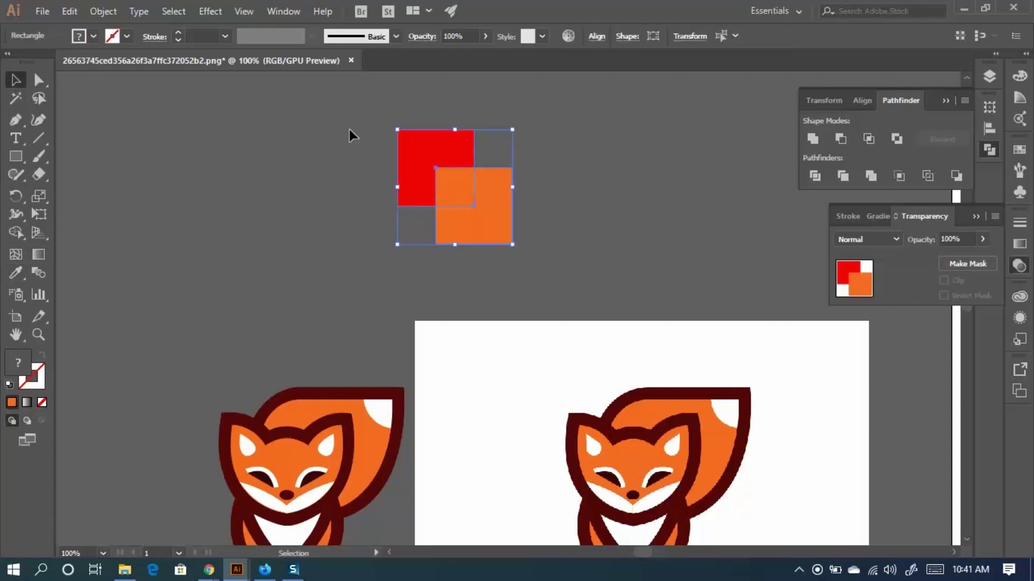
pyautogui.click(657, 196)
pyautogui.moveTo(451, 197); pyautogui.dragTo(668, 235)
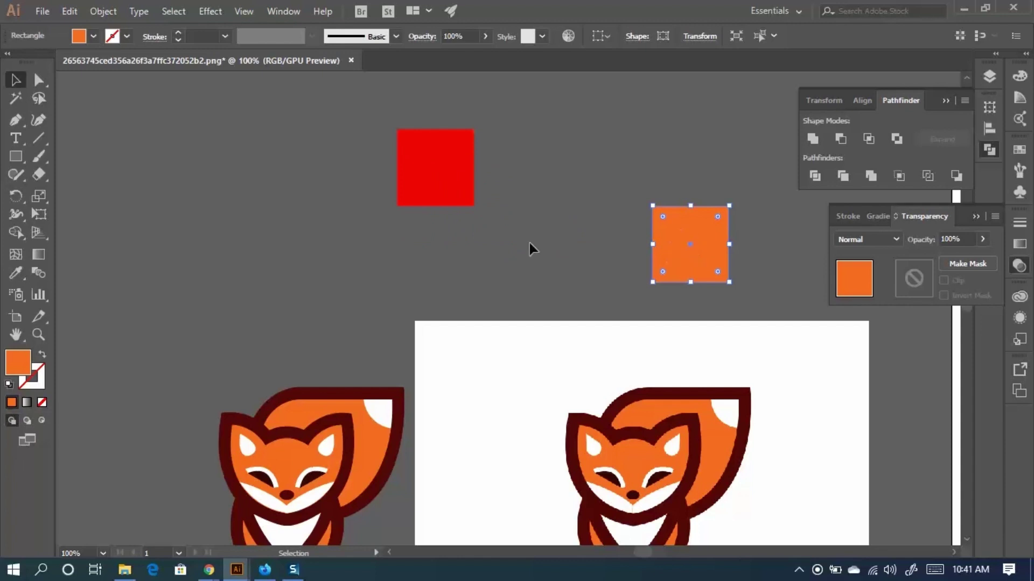
pyautogui.hotkey('ctrl', 'z')
pyautogui.click(586, 264)
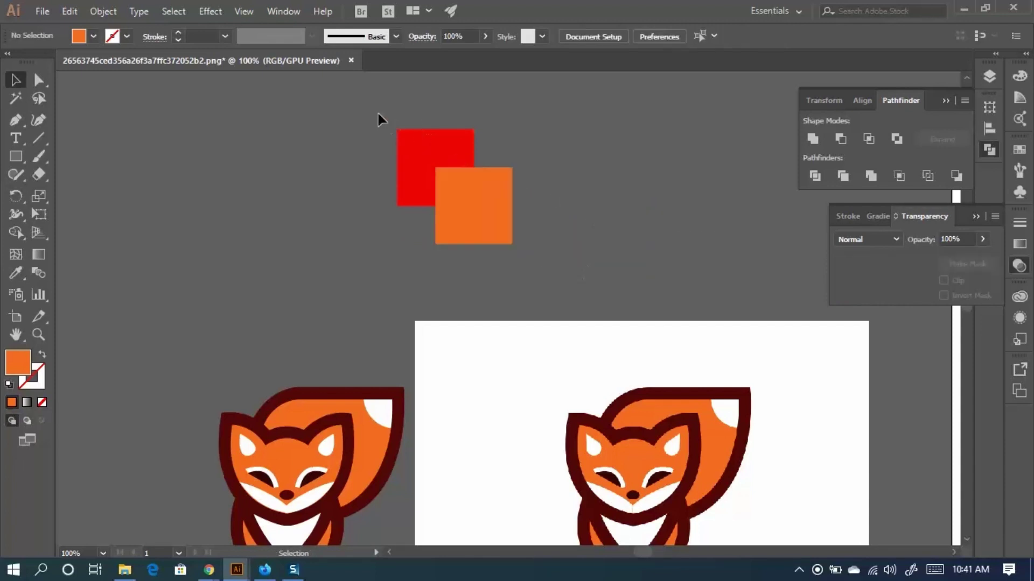
# Apply the Crop pathfinder to the overlapping red and orange squares and clear the selection.
pyautogui.hotkey('ctrl', 'a')
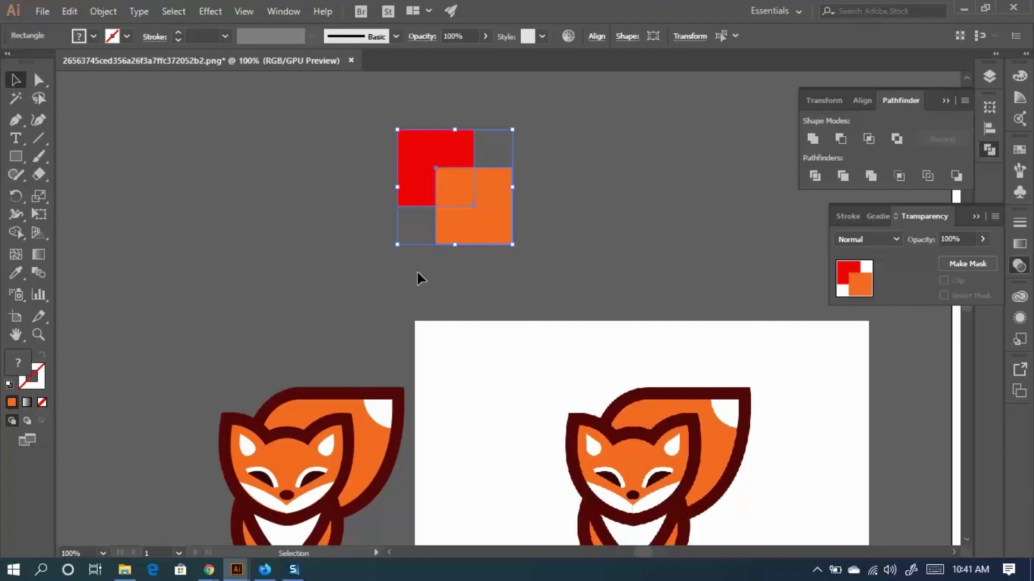
pyautogui.rightClick(467, 198)
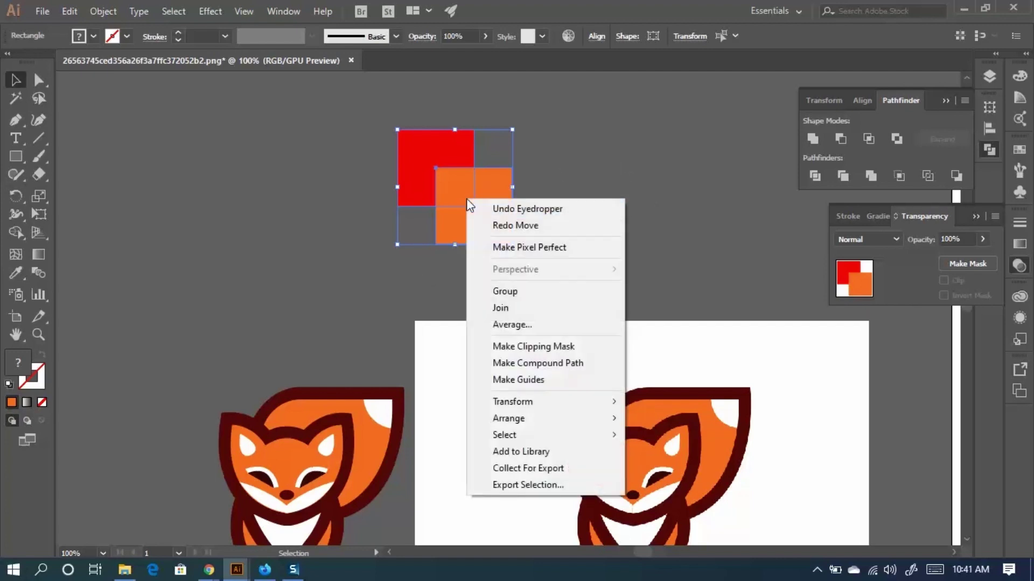
pyautogui.click(900, 175)
pyautogui.click(581, 187)
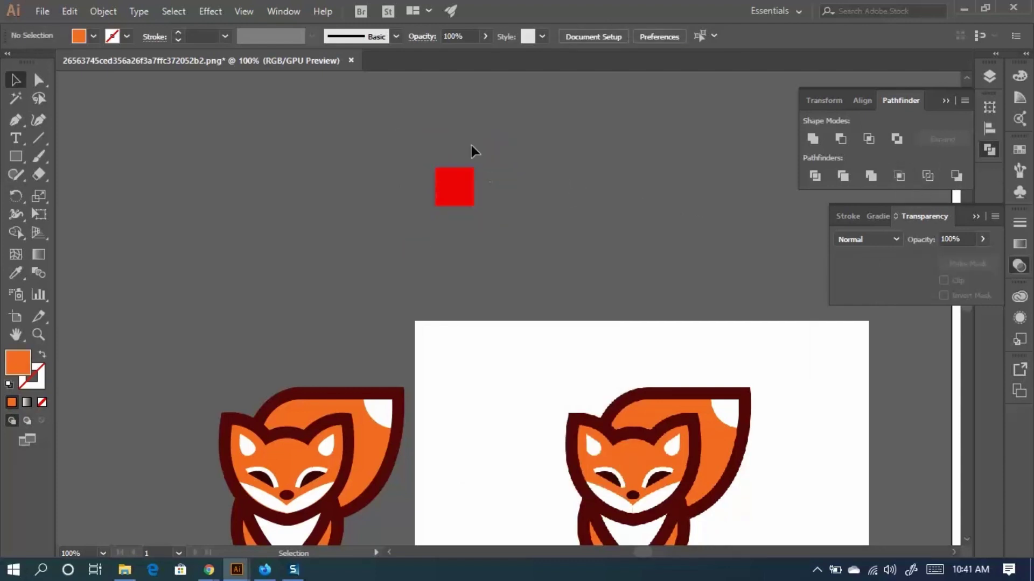
# Undo the Crop operation and restore the front square's orange fill.
pyautogui.hotkey('ctrl', 'z')
pyautogui.hotkey('ctrl', 'z')
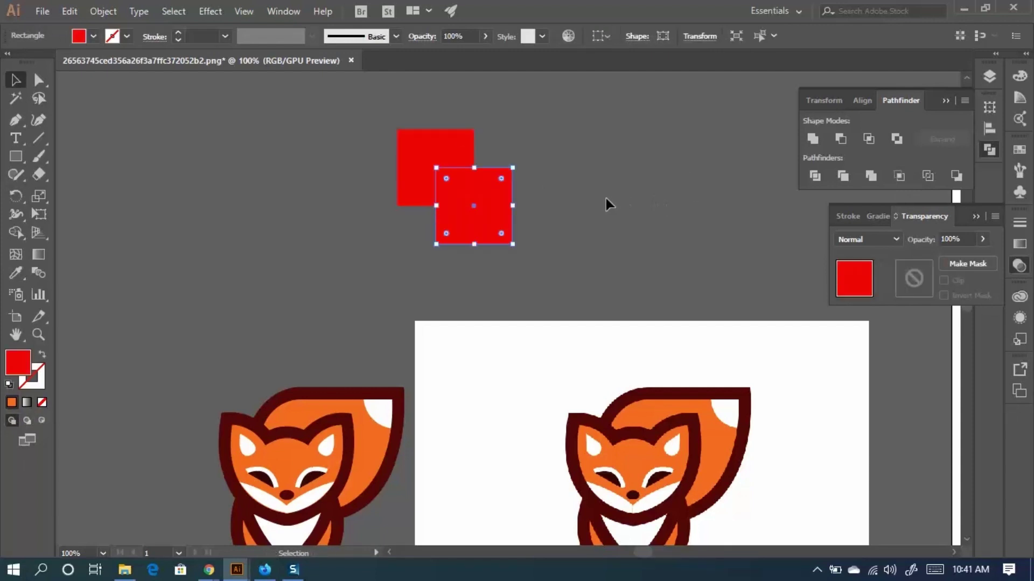
pyautogui.hotkey('ctrl', 'shift', 'z')
pyautogui.click(605, 206)
pyautogui.click(482, 224)
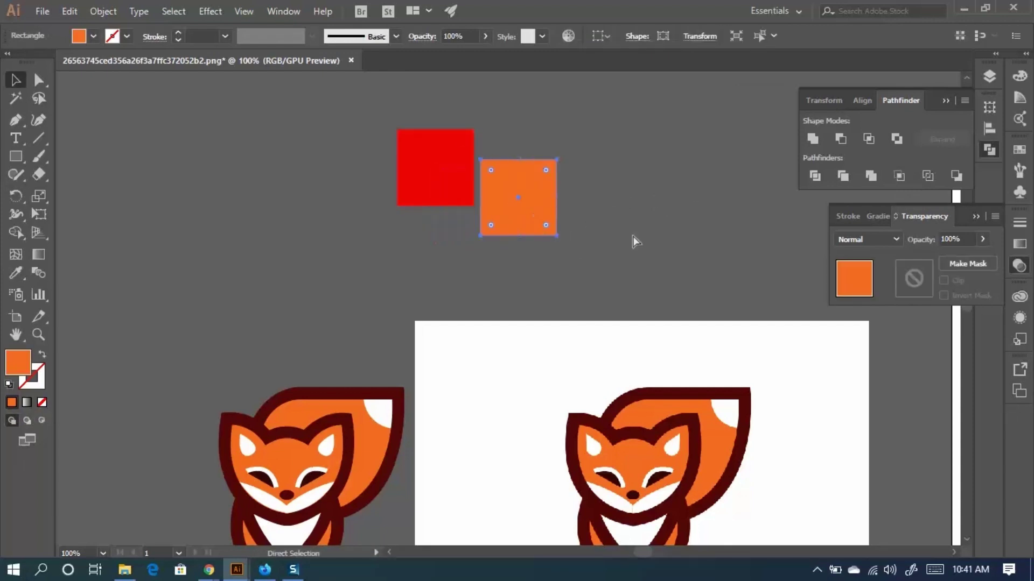
# Apply the Outline pathfinder to the overlapping red and orange squares.
pyautogui.moveTo(551, 215); pyautogui.dragTo(373, 132)
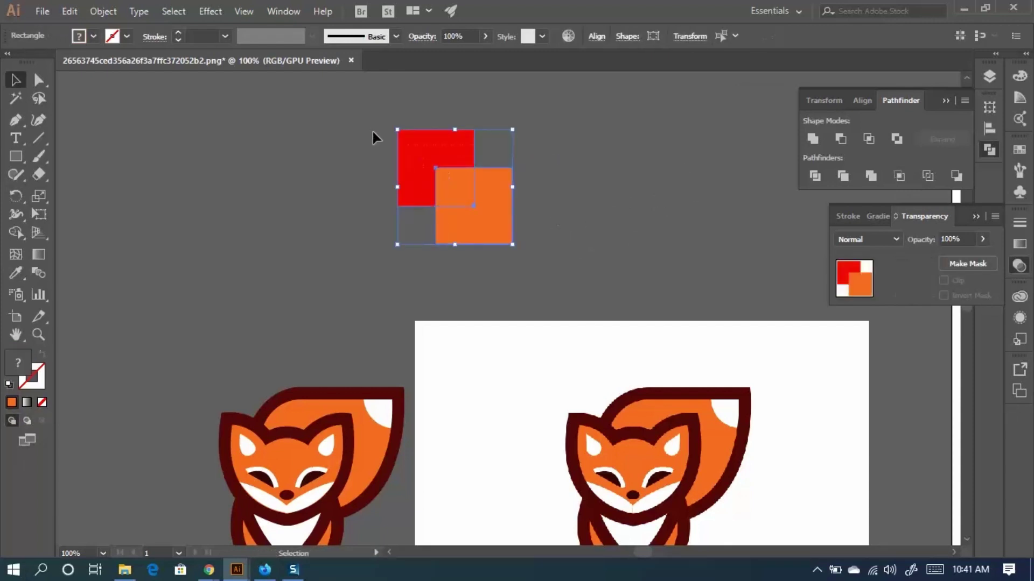
pyautogui.click(927, 178)
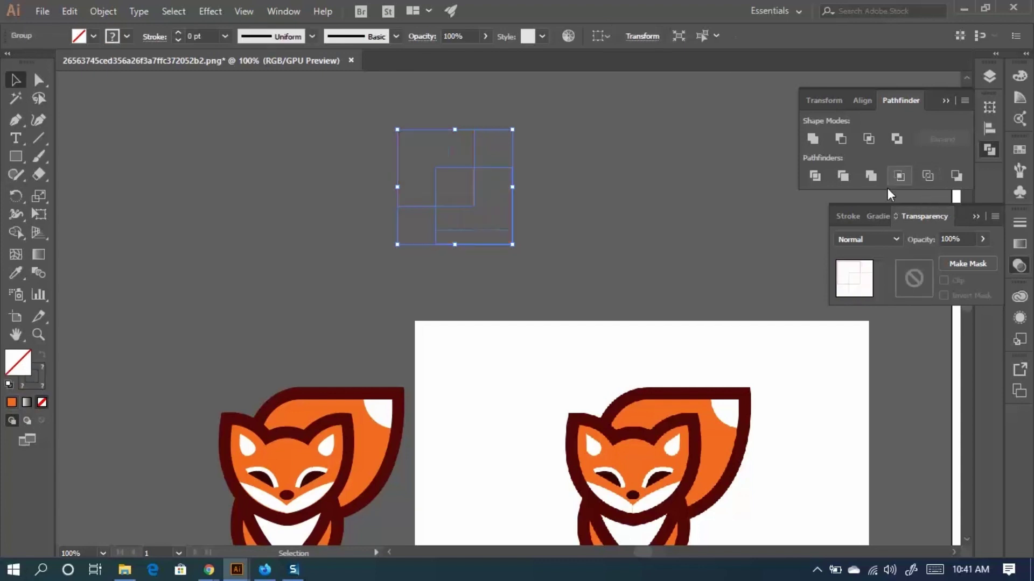
# Set the stroke weight of the outlined squares group to 10 pt and clear the selection.
pyautogui.click(576, 210)
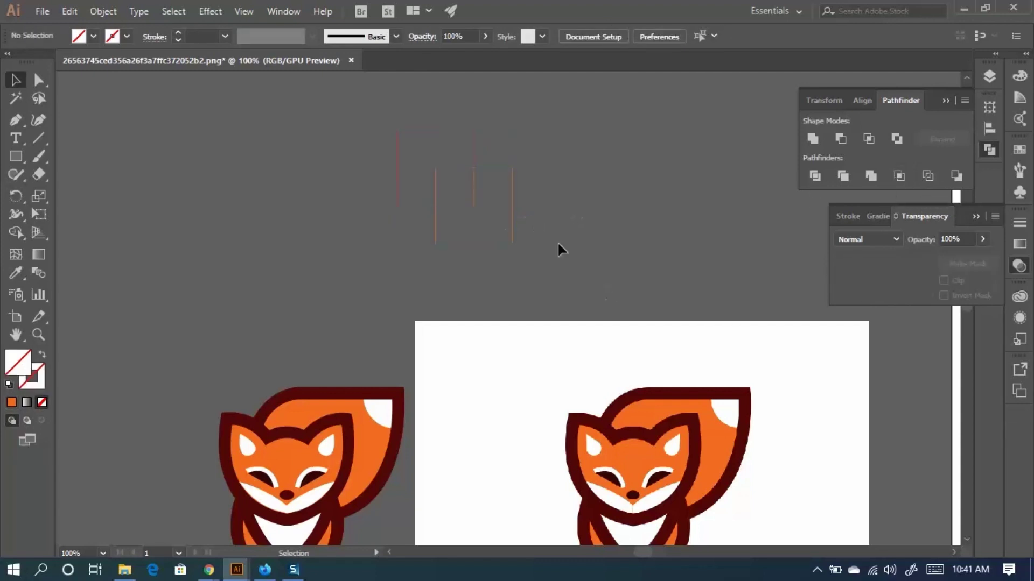
pyautogui.moveTo(557, 243); pyautogui.dragTo(286, 109)
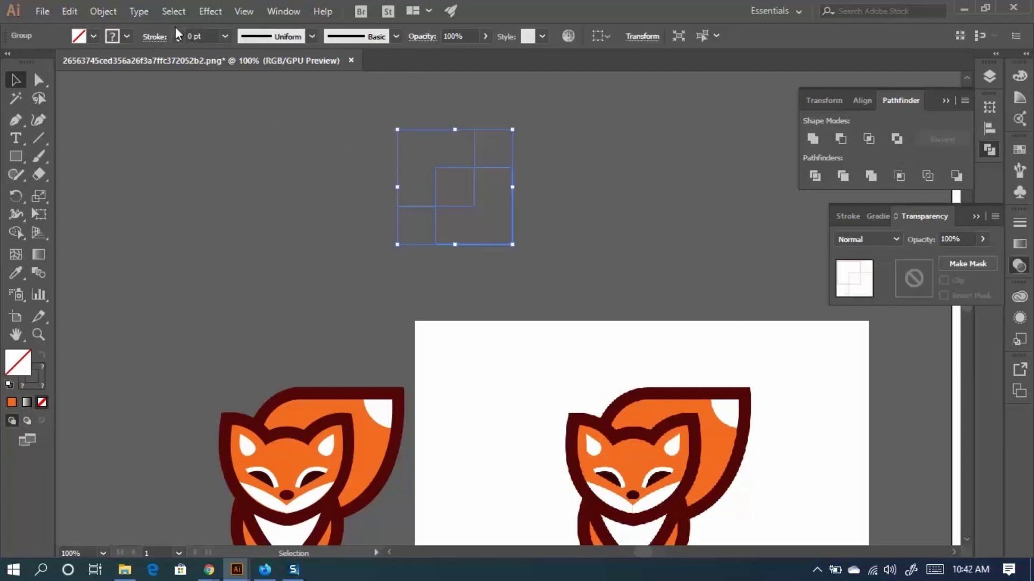
pyautogui.hotkey('ctrl', 'z')
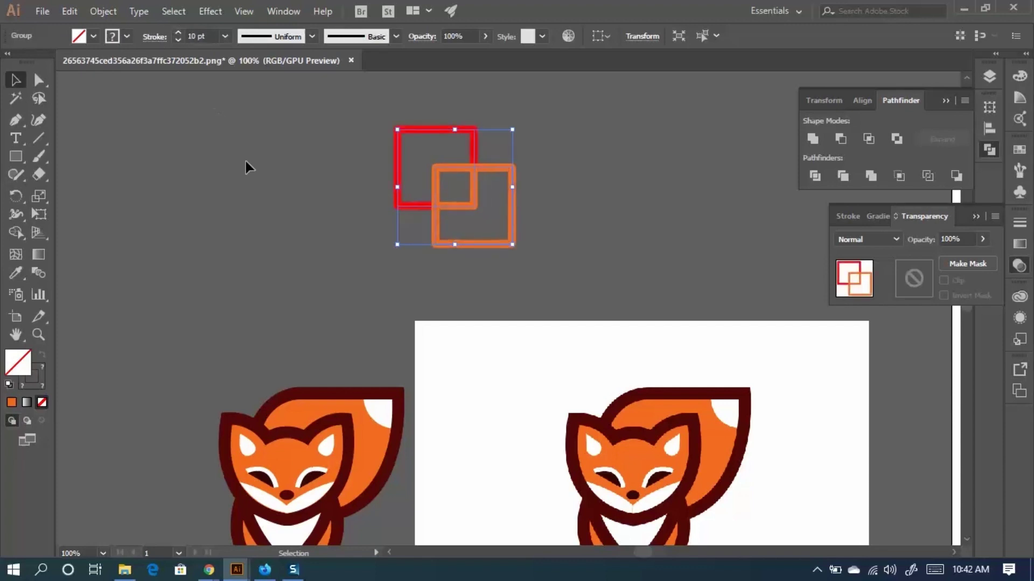
pyautogui.click(515, 212)
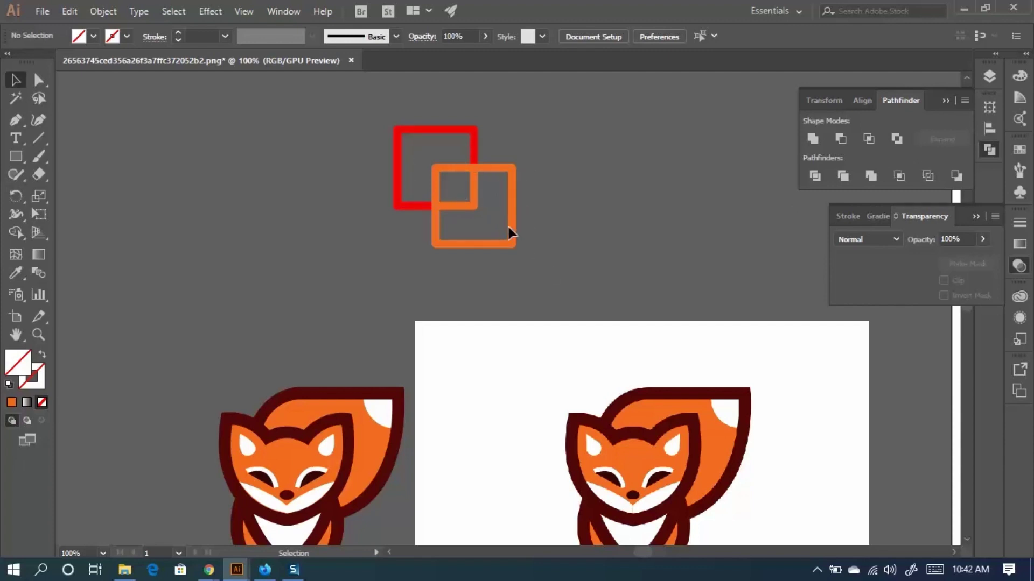
# Move the outlined squares group aside, ungroup it and clear the selection.
pyautogui.moveTo(514, 232); pyautogui.dragTo(721, 218)
pyautogui.rightClick(636, 211)
pyautogui.click(683, 316)
pyautogui.click(701, 254)
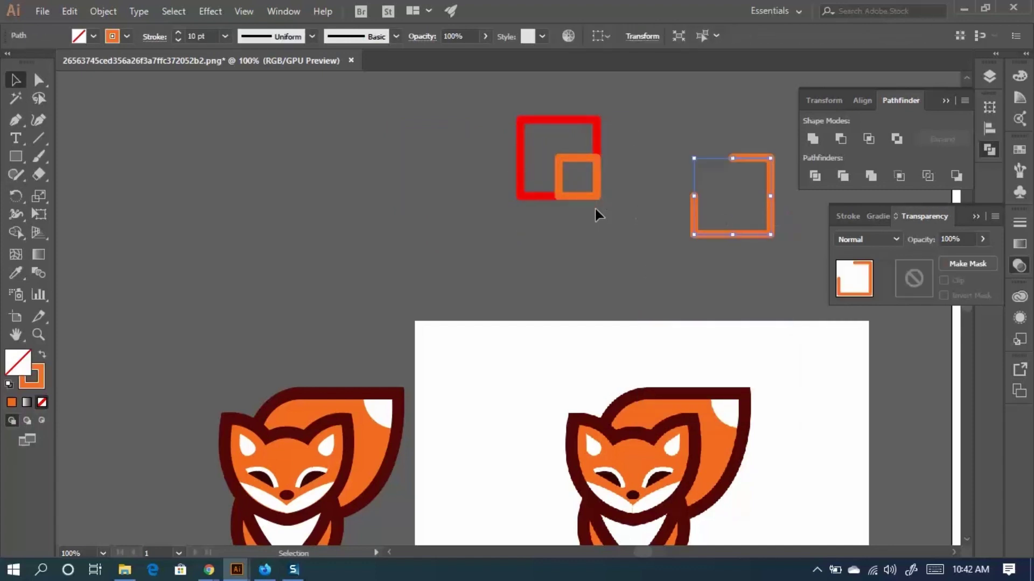
# Pull the red outline segment and the two orange corner segments of the overlap apart.
pyautogui.moveTo(534, 126); pyautogui.dragTo(330, 109)
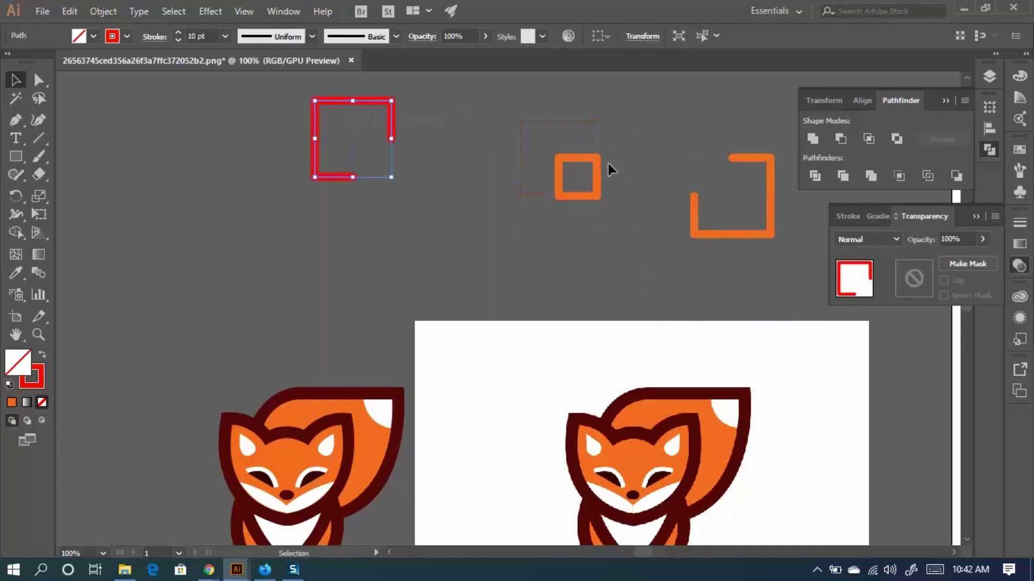
pyautogui.moveTo(597, 194); pyautogui.dragTo(624, 229)
pyautogui.moveTo(572, 167); pyautogui.dragTo(524, 110)
pyautogui.click(608, 239)
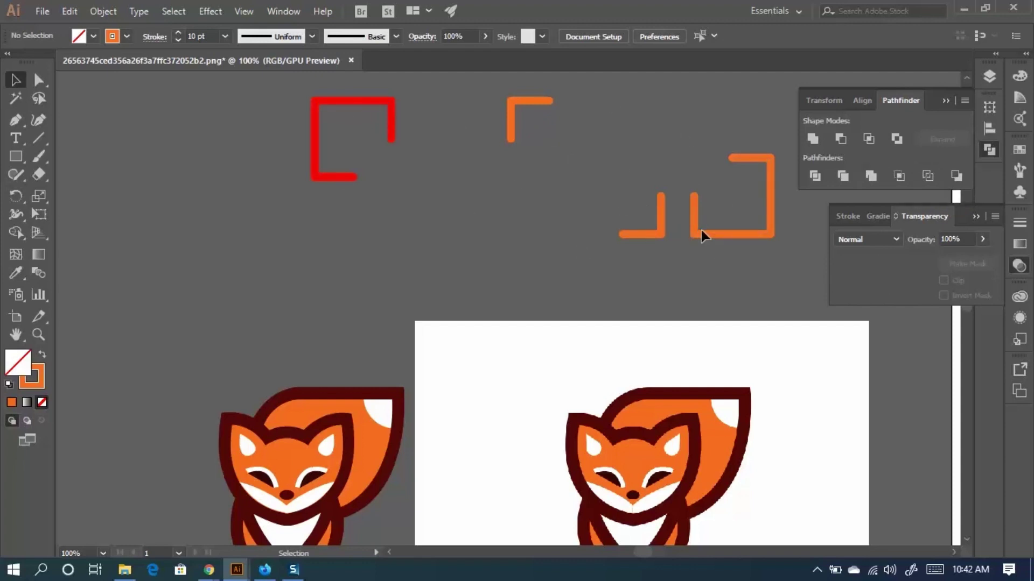
# Undo the segment moves, the ungrouping, the stroke weight and the Outline operation, back to the filled red and orange squares.
pyautogui.press('a')
pyautogui.hotkey('ctrl', 'z')
pyautogui.hotkey('ctrl', 'z')
pyautogui.hotkey('ctrl', 'z')
pyautogui.hotkey('ctrl', 'z')
pyautogui.hotkey('ctrl', 'z')
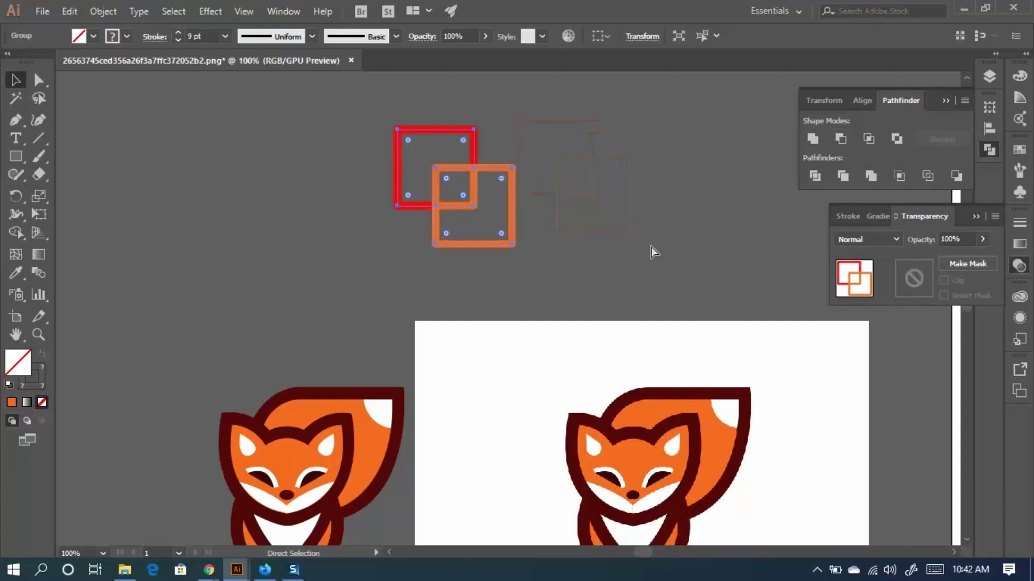
pyautogui.hotkey('ctrl', 'z')
pyautogui.hotkey('ctrl', 'z')
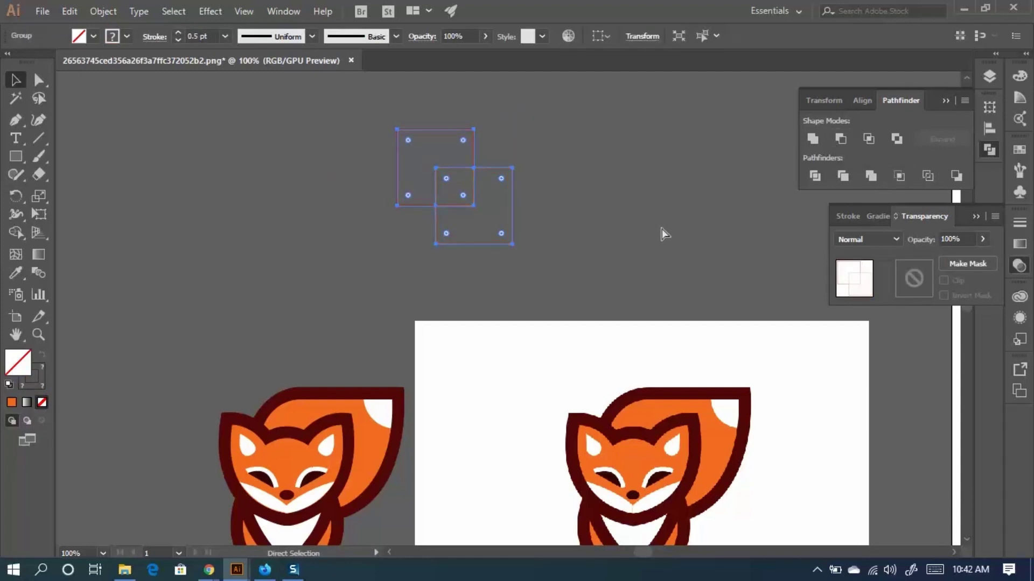
pyautogui.hotkey('ctrl', 'z')
pyautogui.hotkey('ctrl', 'z')
pyautogui.hotkey('ctrl', 'z')
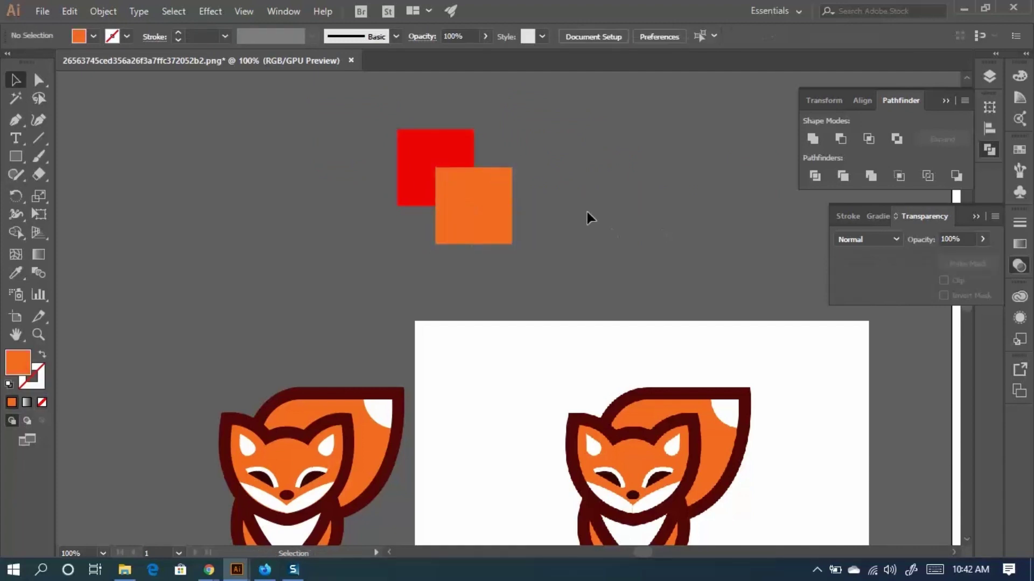
# Collapse the Transparency panel and clear the selection of the two squares.
pyautogui.moveTo(336, 127); pyautogui.dragTo(463, 180)
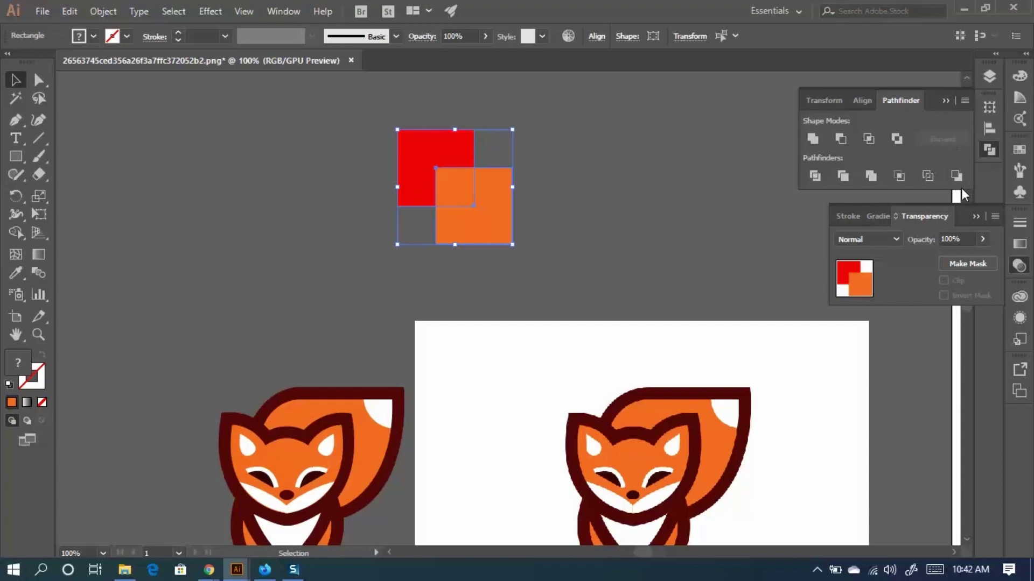
pyautogui.click(977, 215)
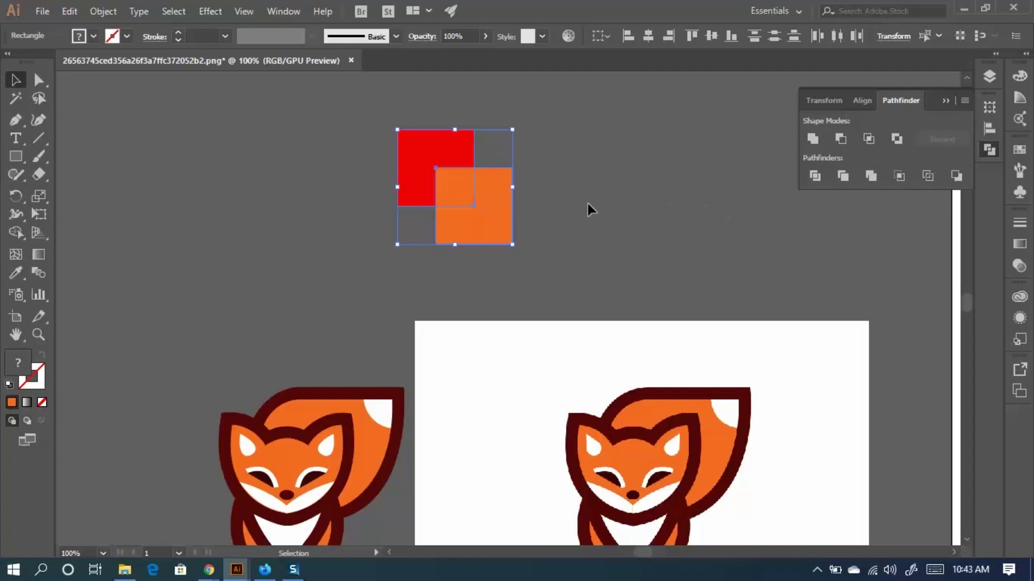
pyautogui.click(663, 225)
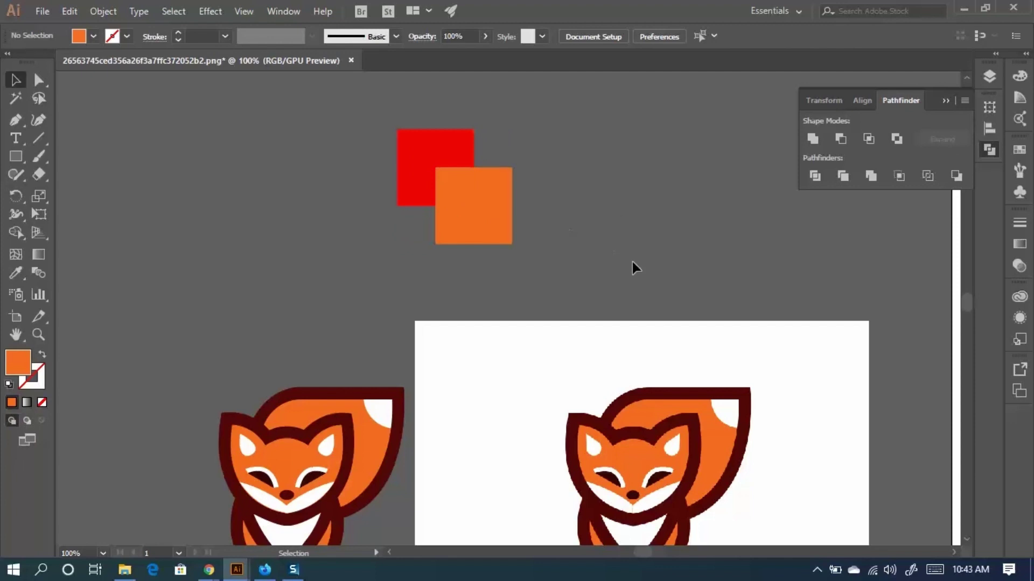
# Apply the Minus Back pathfinder to the overlapping red and orange squares and clear the selection.
pyautogui.hotkey('ctrl', 'a')
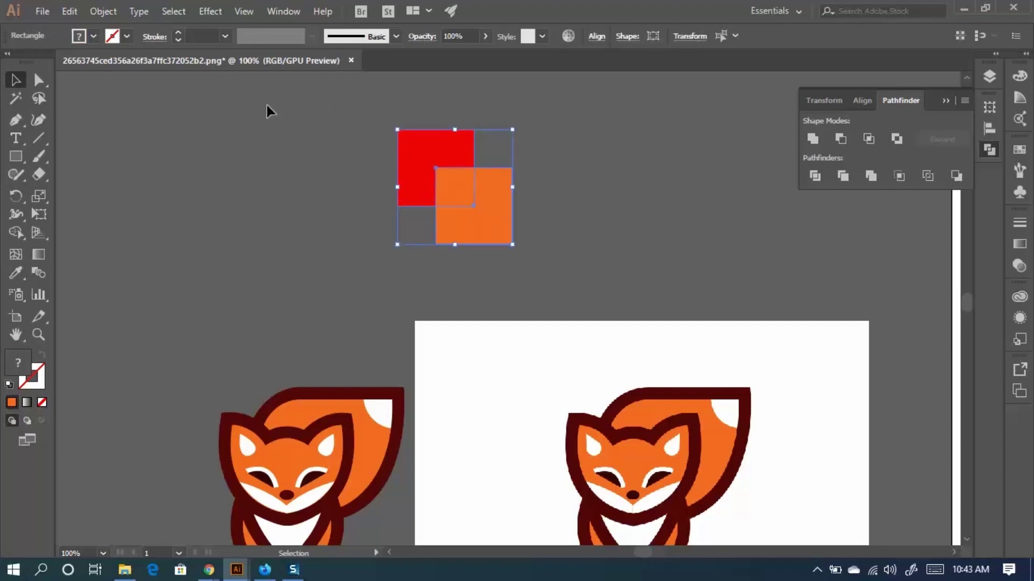
pyautogui.click(955, 177)
pyautogui.click(566, 227)
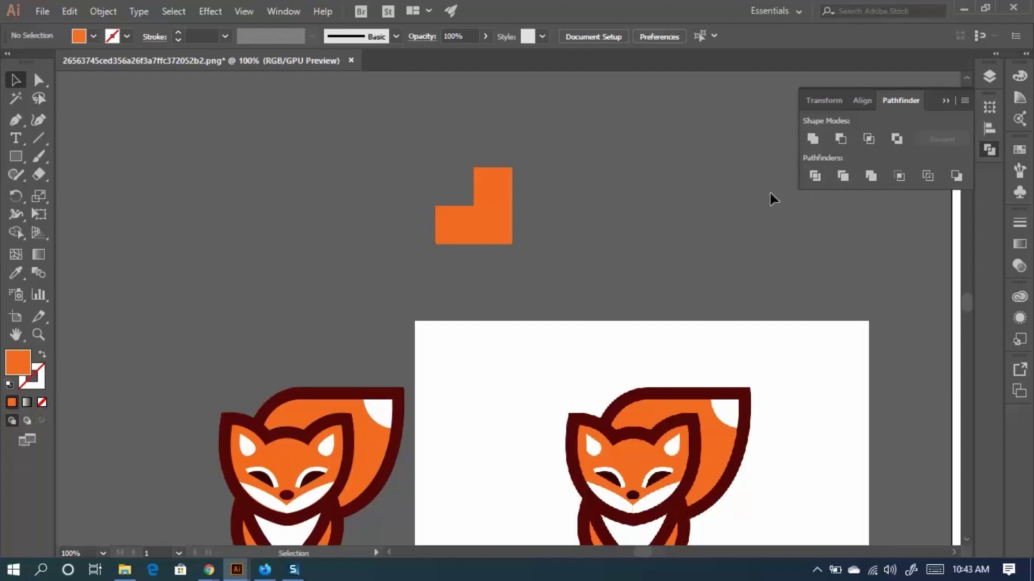
# Undo the Minus Back operation and restore the front square's orange fill.
pyautogui.hotkey('ctrl', 'z')
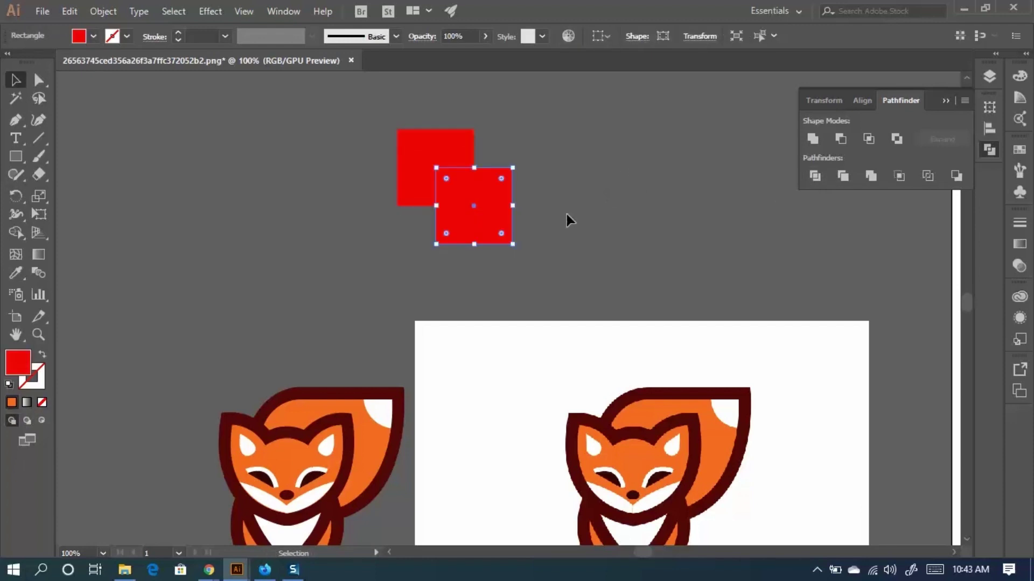
pyautogui.click(566, 215)
pyautogui.hotkey('ctrl', 'z')
pyautogui.click(558, 210)
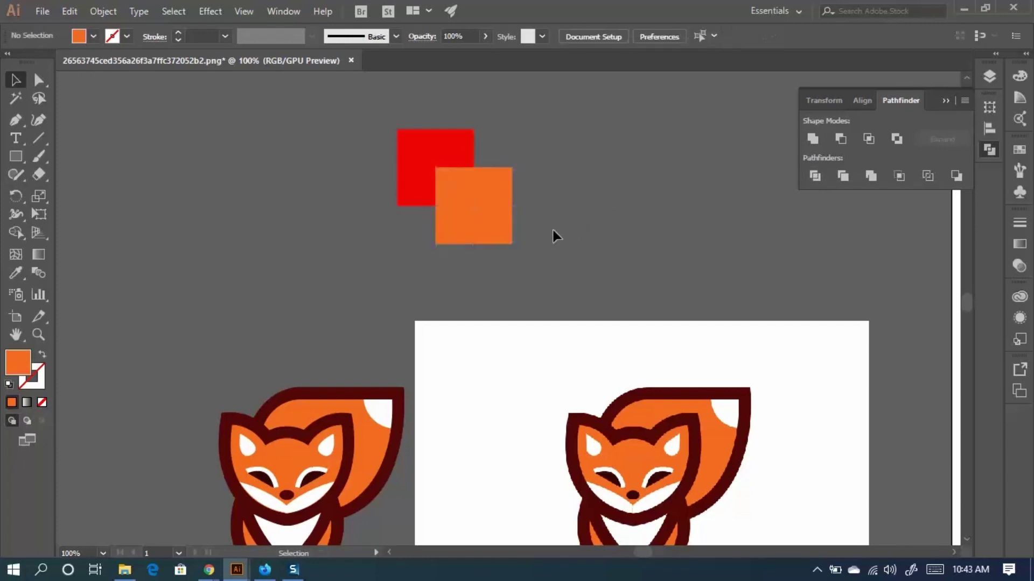
# Apply the Minus Front shape mode to the overlapping squares, undo it and deselect everything.
pyautogui.moveTo(554, 233); pyautogui.dragTo(347, 98)
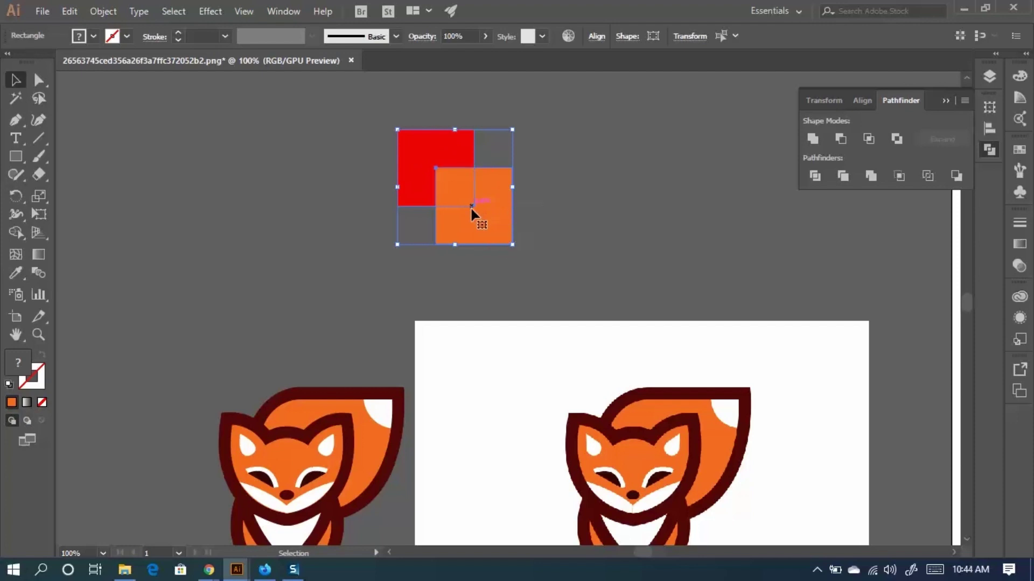
pyautogui.click(840, 139)
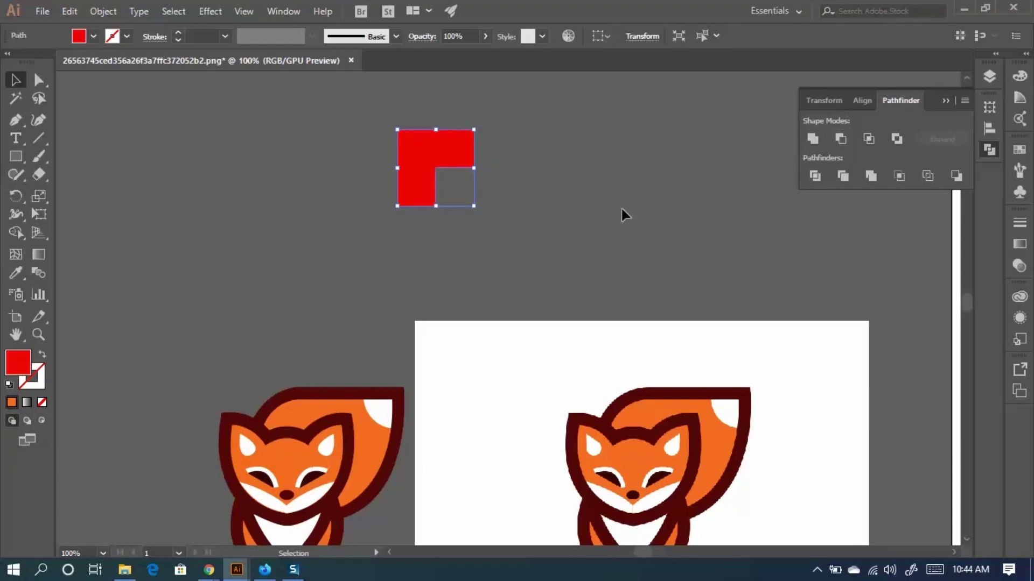
pyautogui.click(603, 214)
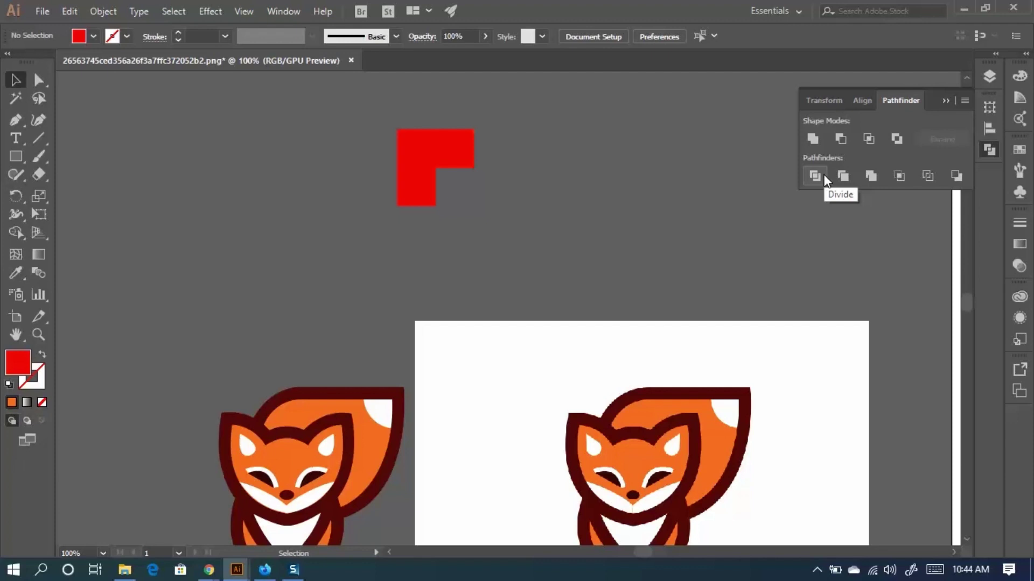
pyautogui.hotkey('ctrl', 'z')
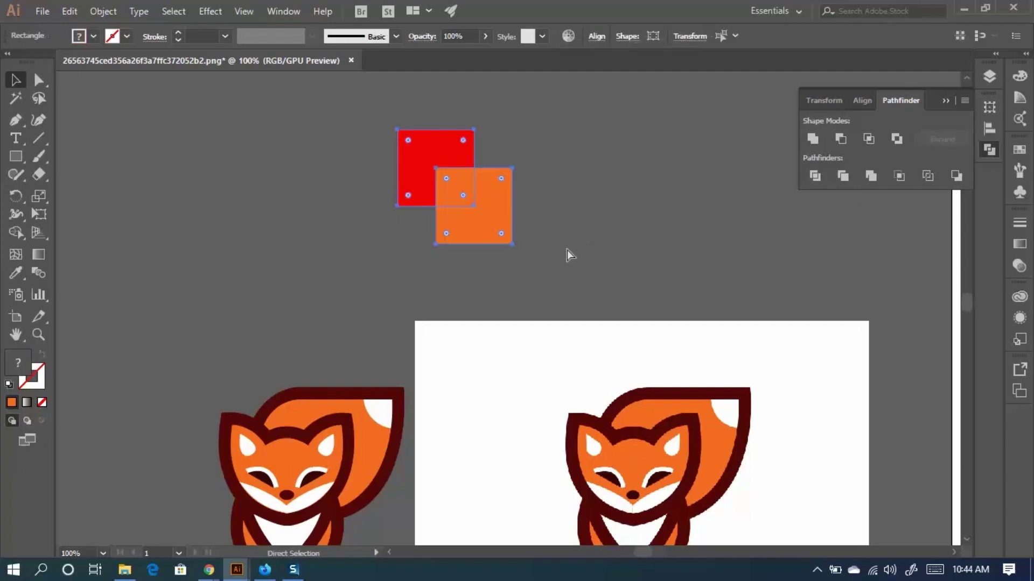
pyautogui.click(616, 221)
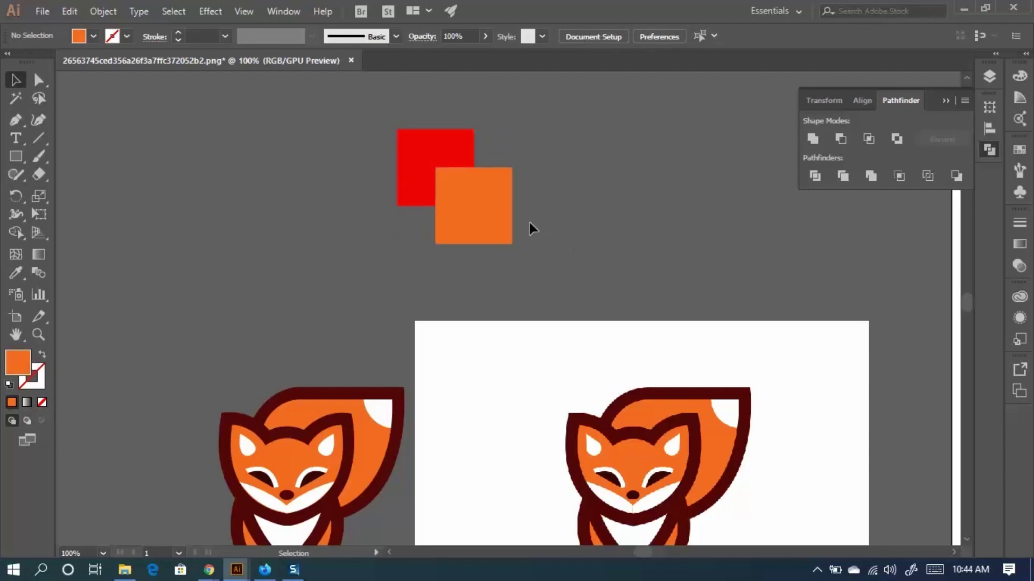
# Subtract the orange square from the red one with Minus Front and shift the remaining L-shape slightly sideways.
pyautogui.moveTo(529, 222); pyautogui.dragTo(349, 103)
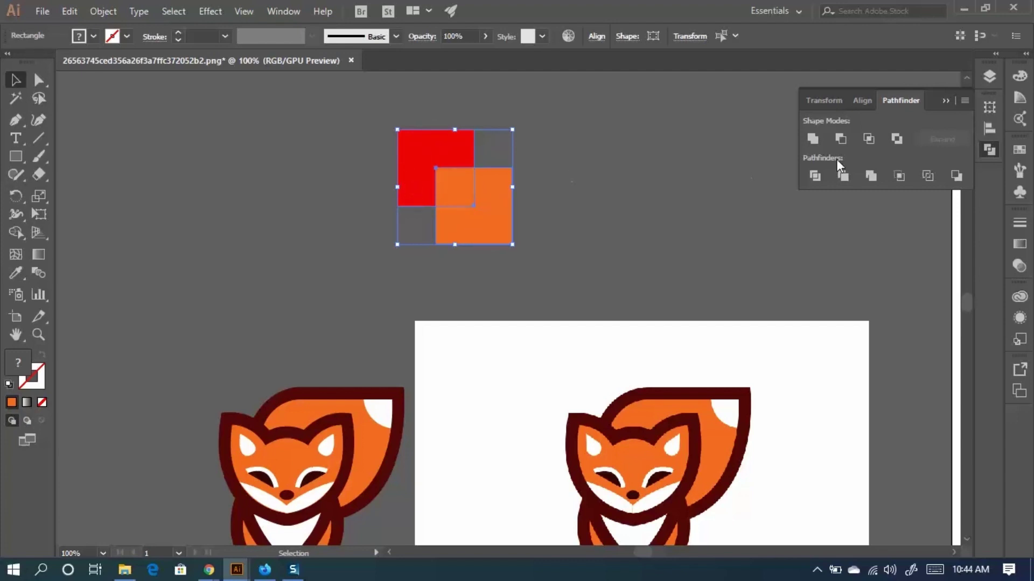
pyautogui.click(840, 140)
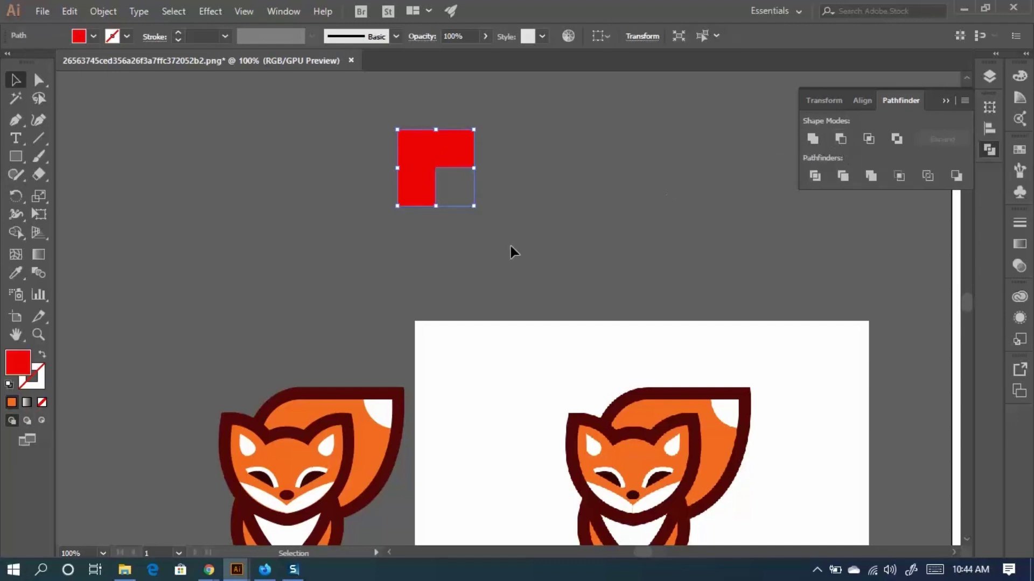
pyautogui.click(510, 184)
pyautogui.moveTo(425, 161); pyautogui.dragTo(452, 161)
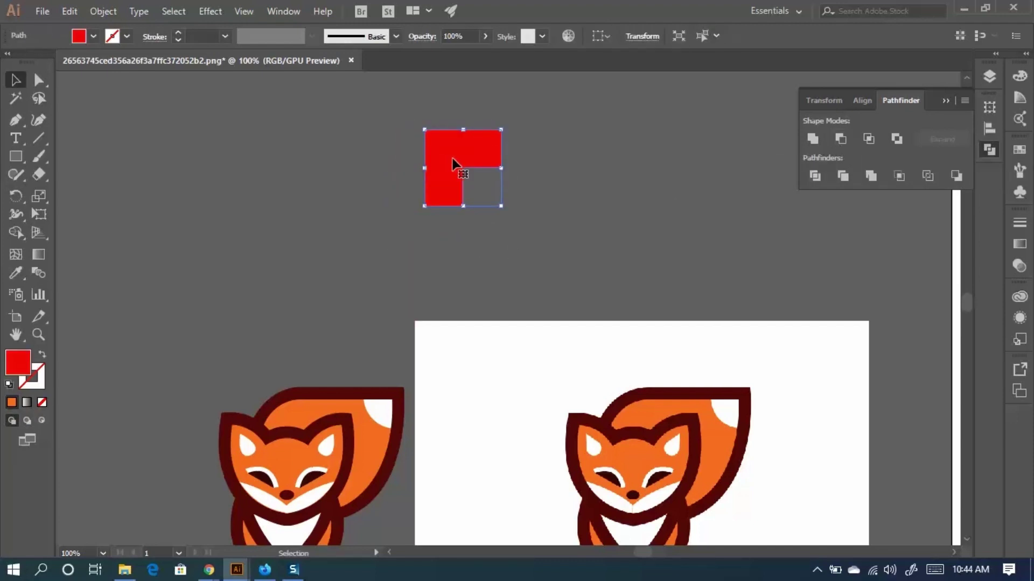
# Undo the L-shape's move and the Minus Front operation, keeping the front square's orange fill, and deselect everything.
pyautogui.hotkey('ctrl', 'z')
pyautogui.hotkey('ctrl', 'z')
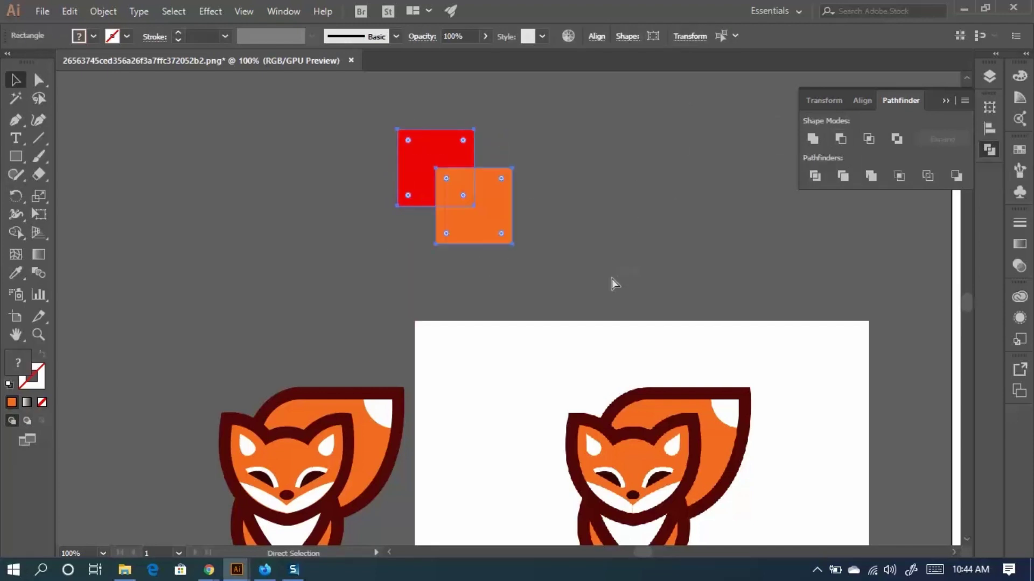
pyautogui.hotkey('ctrl', 'z')
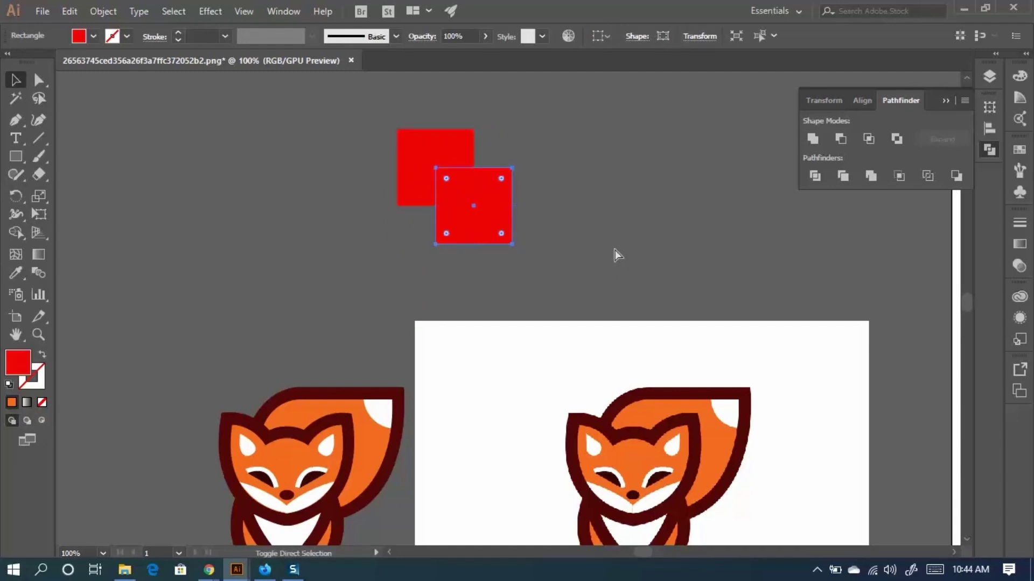
pyautogui.hotkey('ctrl', 'shift', 'z')
pyautogui.click(605, 244)
# Apply the Divide pathfinder to both overlapping squares, ungroup the resulting pieces and clear the selection.
pyautogui.moveTo(592, 244); pyautogui.dragTo(418, 135)
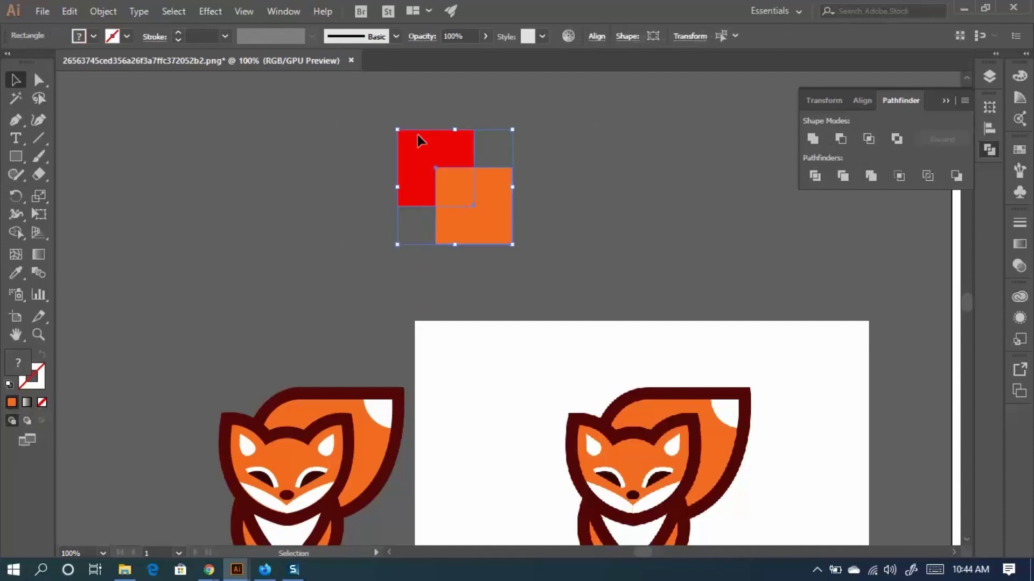
pyautogui.click(814, 173)
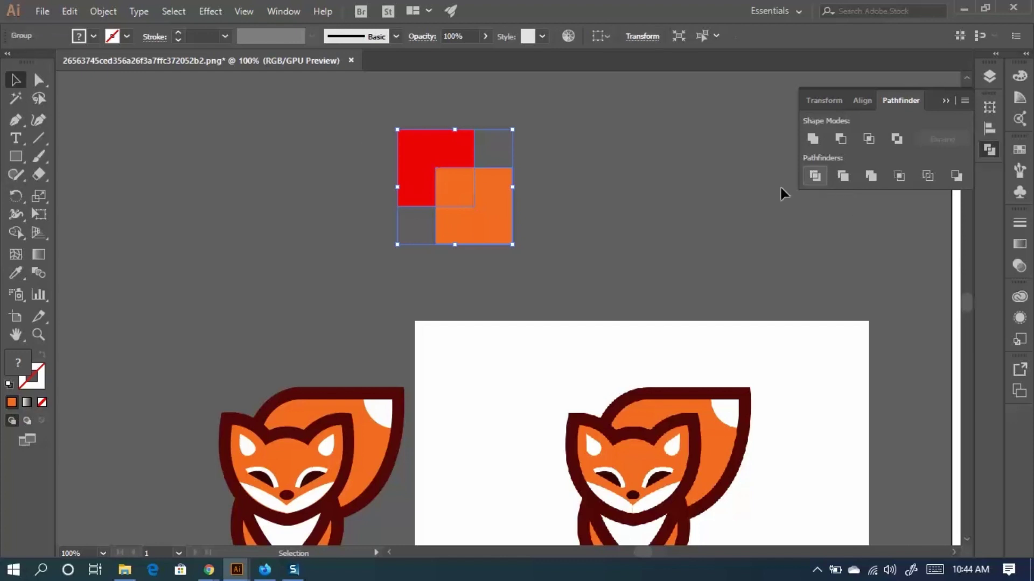
pyautogui.rightClick(474, 193)
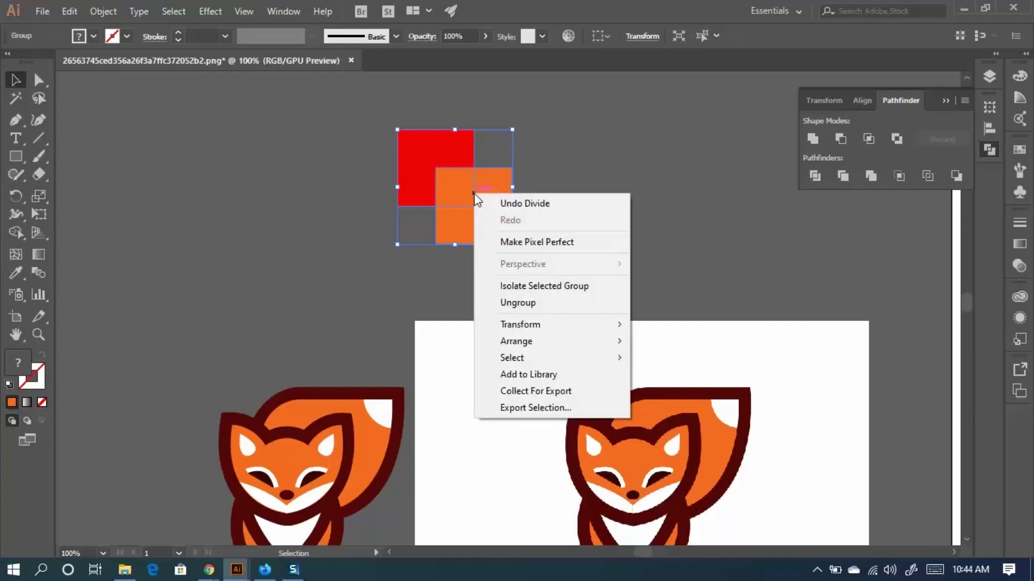
pyautogui.click(516, 302)
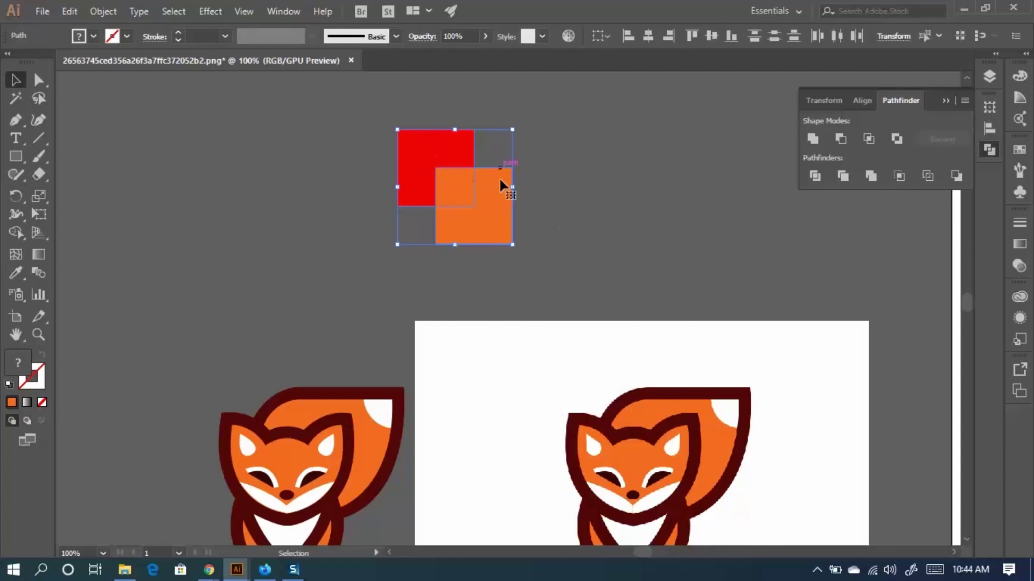
pyautogui.rightClick(457, 196)
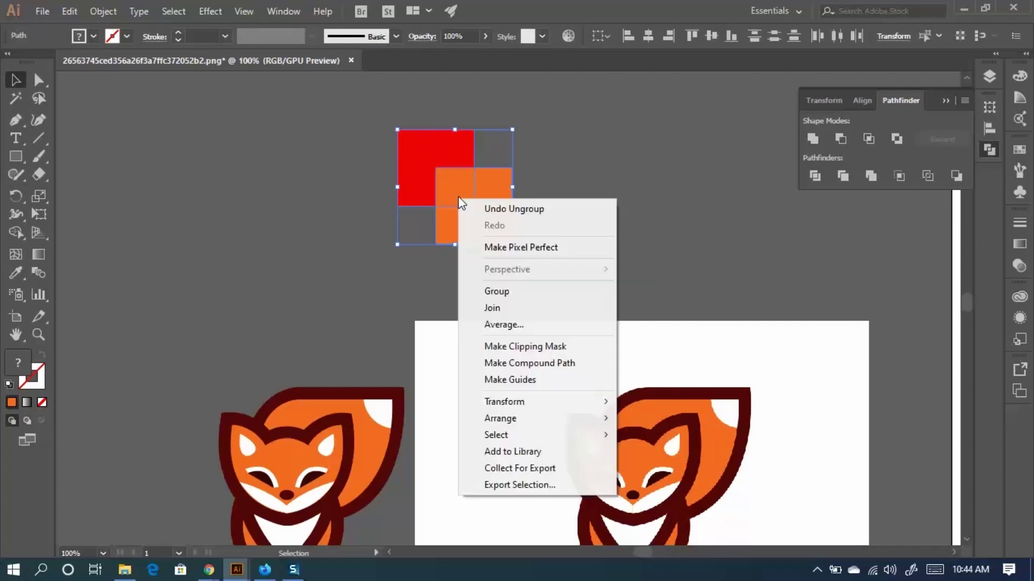
pyautogui.click(486, 292)
pyautogui.click(744, 259)
# Move the orange L-shape and the small overlap square away, delete both pieces and select the remaining red L-shape.
pyautogui.moveTo(496, 214); pyautogui.dragTo(633, 201)
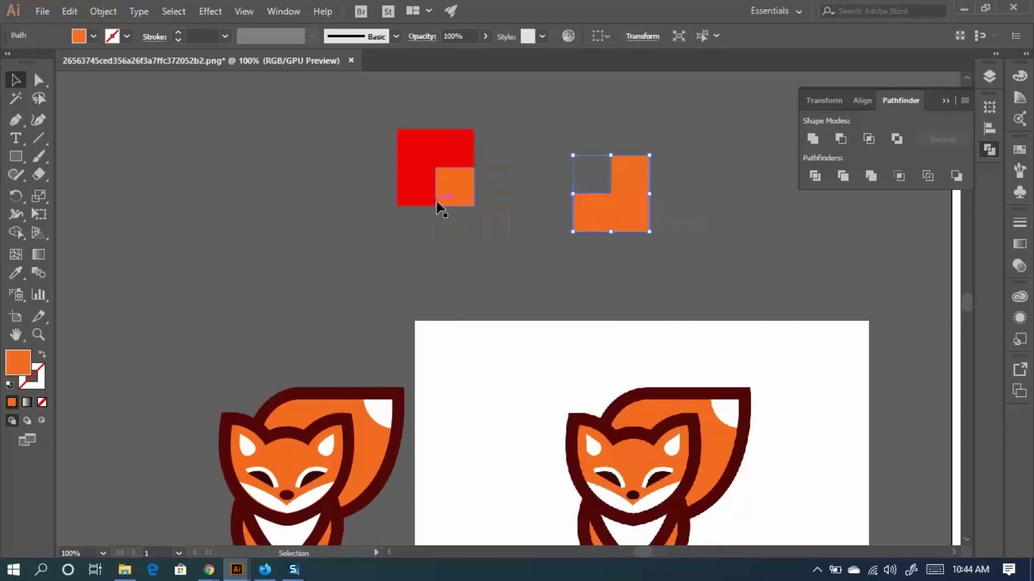
pyautogui.moveTo(465, 205); pyautogui.dragTo(610, 168)
pyautogui.press('Delete')
pyautogui.click(643, 218)
pyautogui.press('Delete')
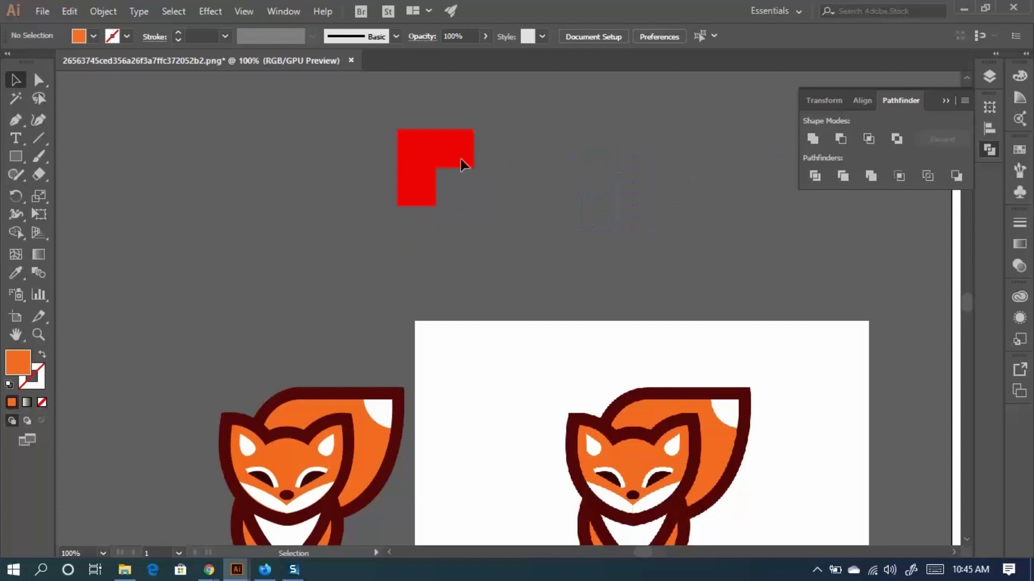
pyautogui.click(428, 188)
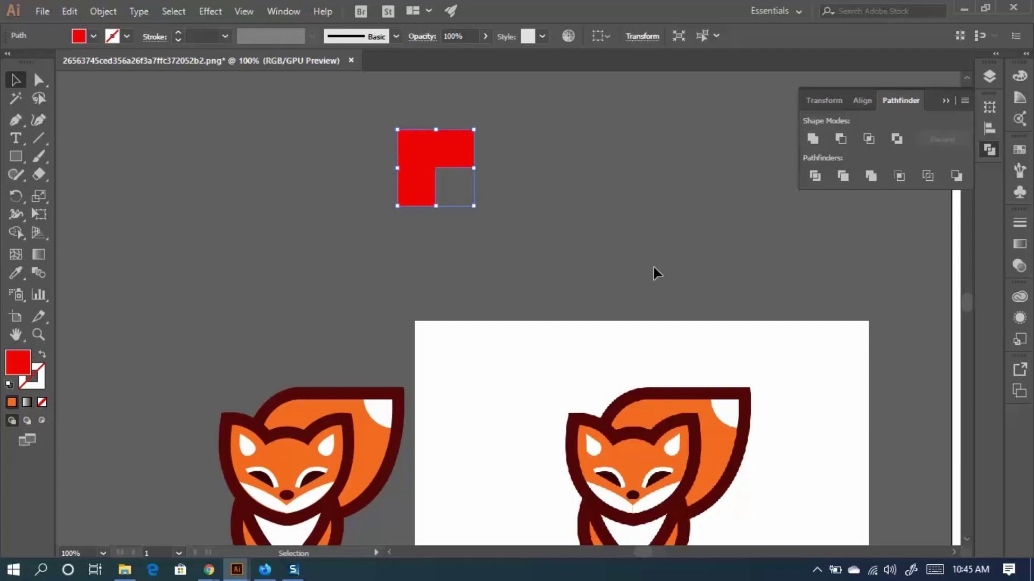
# Undo the deletions, moves, ungrouping and Divide until both overlapping squares return, keeping the front one's orange fill, and deselect everything.
pyautogui.hotkey('ctrl', 'z')
pyautogui.hotkey('ctrl', 'z')
pyautogui.hotkey('ctrl', 'z')
pyautogui.hotkey('ctrl', 'z')
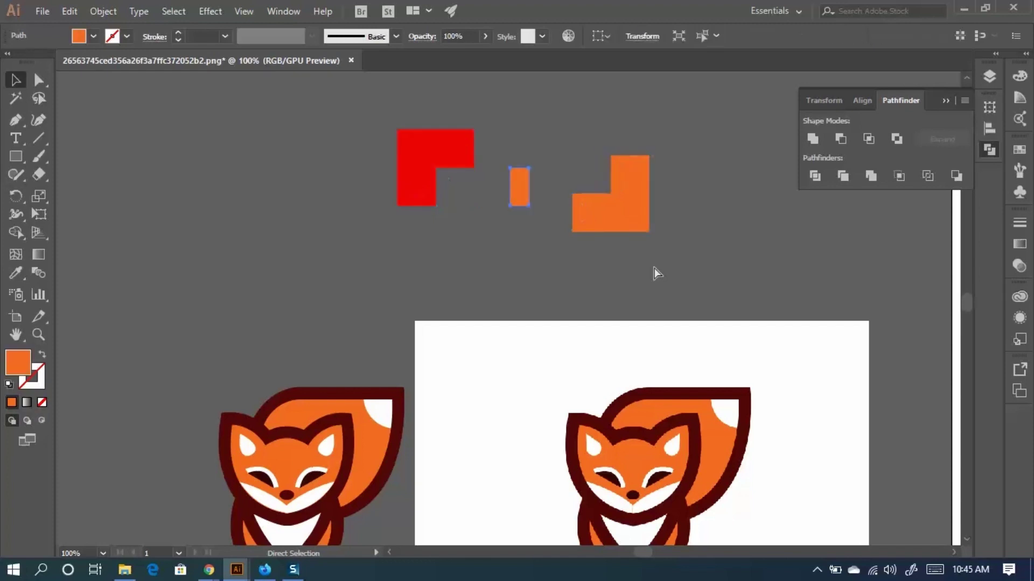
pyautogui.hotkey('ctrl', 'a')
pyautogui.press('v')
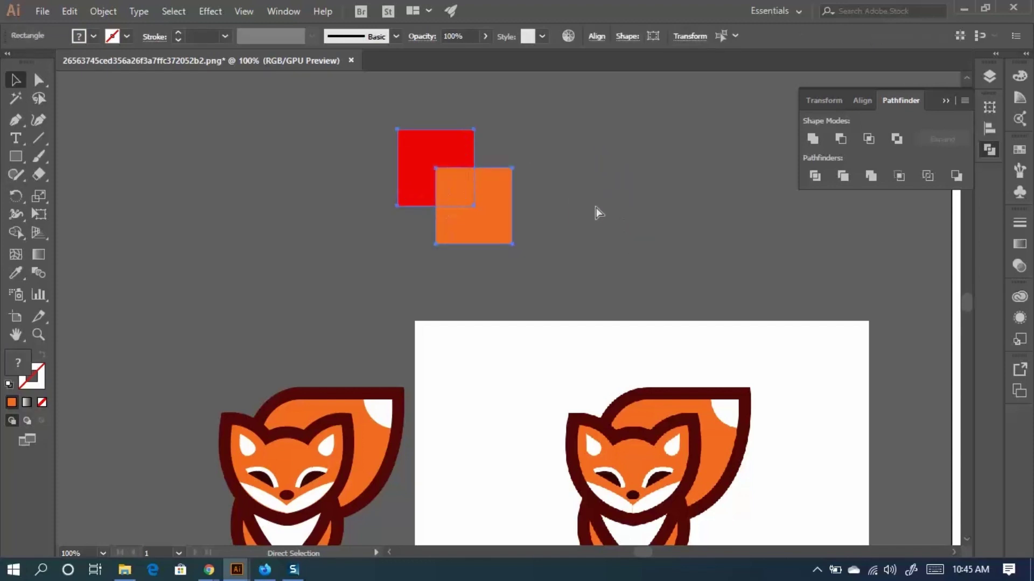
pyautogui.hotkey('ctrl', 'z')
pyautogui.hotkey('ctrl', 'z')
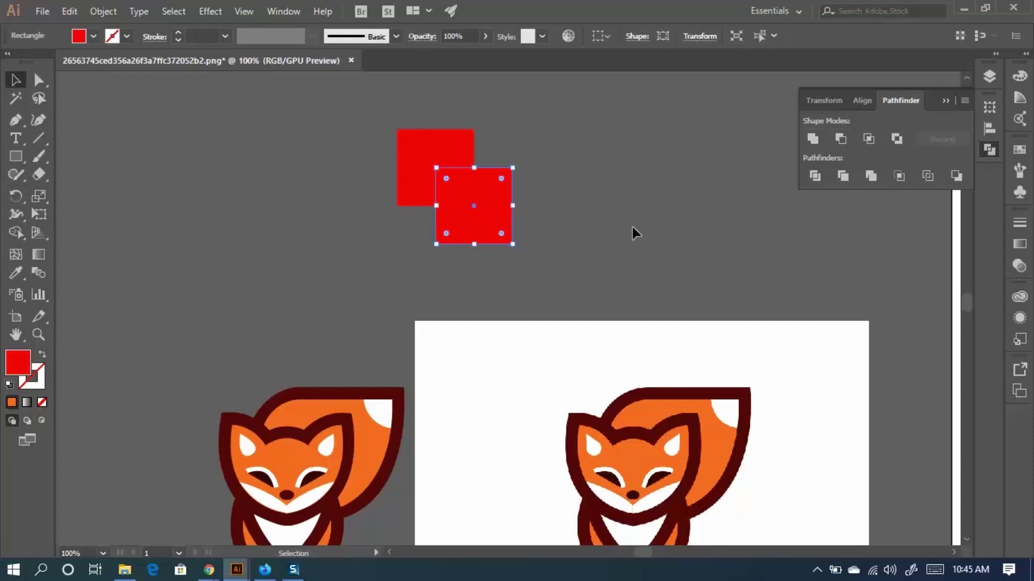
pyautogui.hotkey('ctrl', 'z')
pyautogui.hotkey('ctrl', 'shift', 'z')
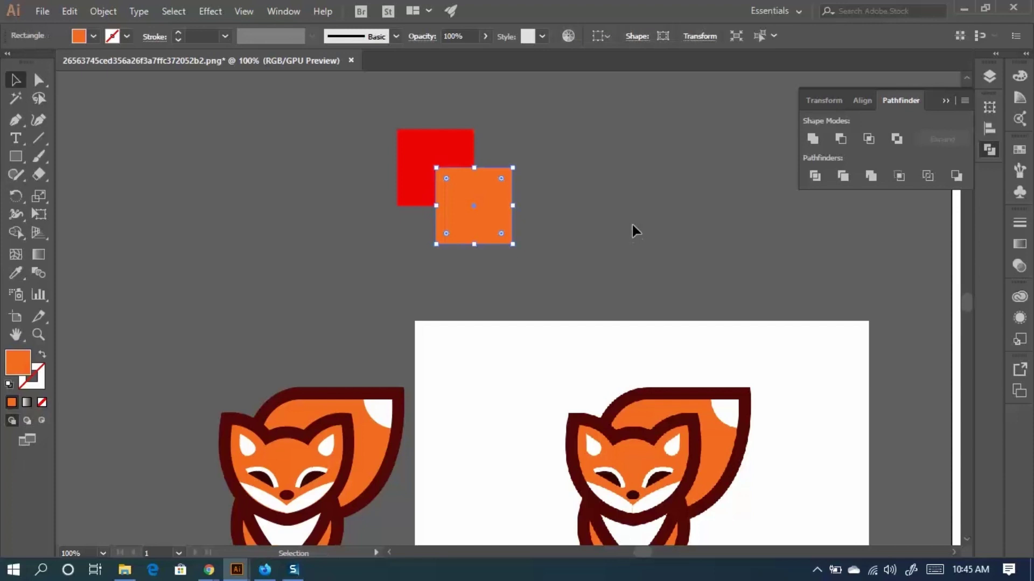
pyautogui.click(598, 235)
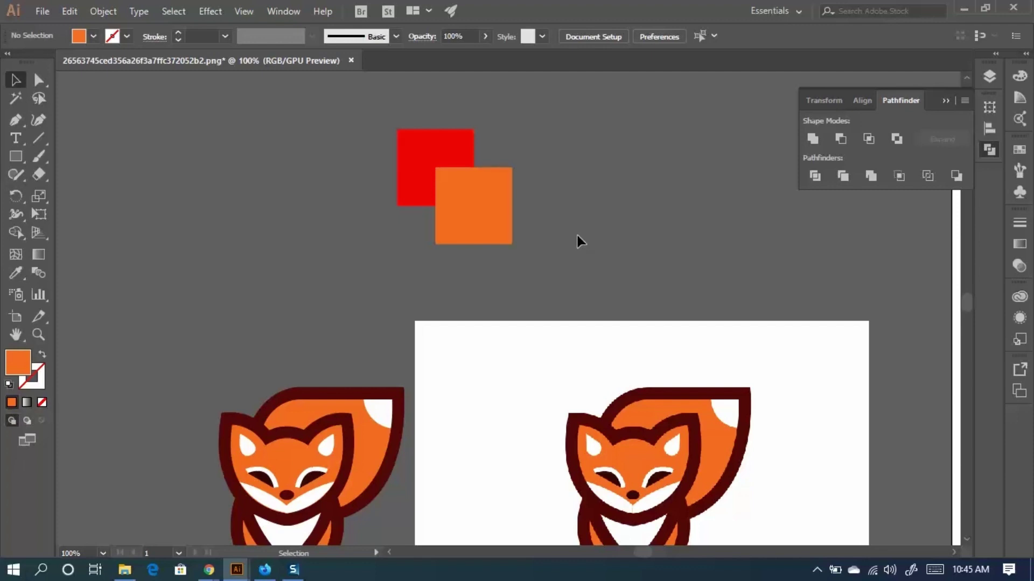
# Move the orange square away from the red one, undo that move and clear the selection of both squares.
pyautogui.click(486, 189)
pyautogui.moveTo(605, 250); pyautogui.dragTo(255, 122)
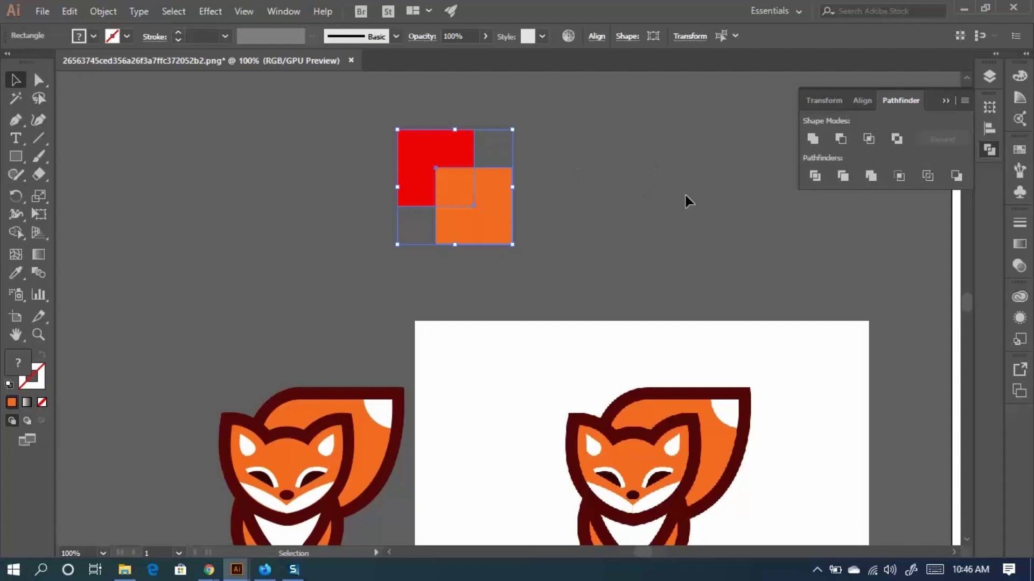
pyautogui.click(867, 139)
pyautogui.moveTo(457, 196); pyautogui.dragTo(491, 183)
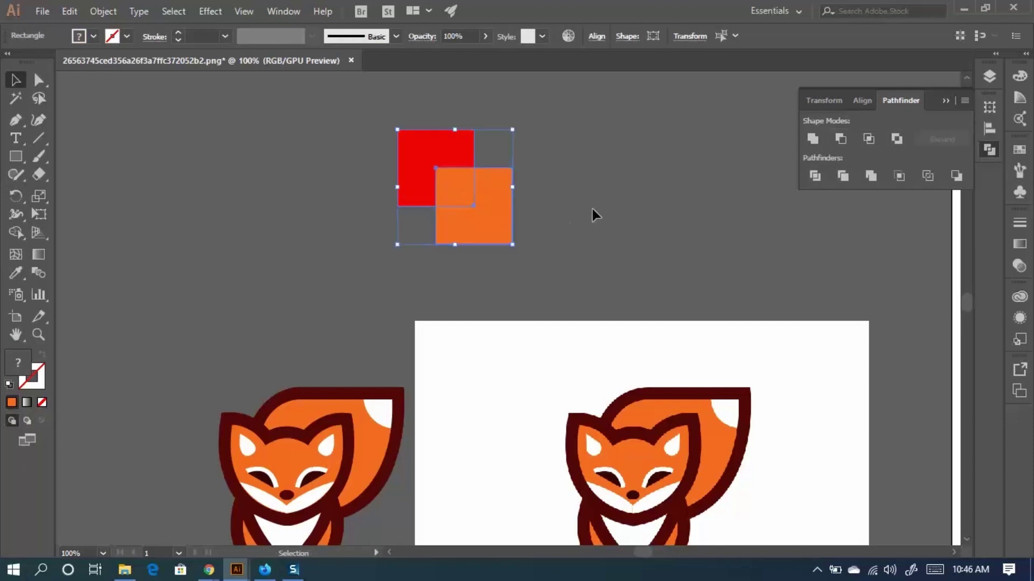
pyautogui.moveTo(550, 215); pyautogui.dragTo(673, 233)
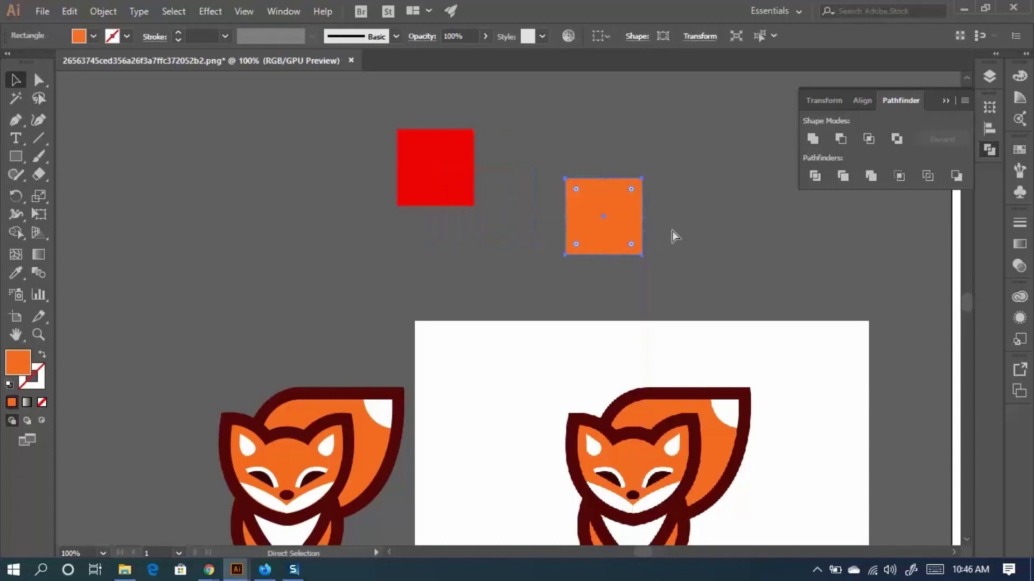
pyautogui.hotkey('ctrl', 'z')
pyautogui.click(591, 215)
pyautogui.moveTo(591, 215); pyautogui.dragTo(362, 138)
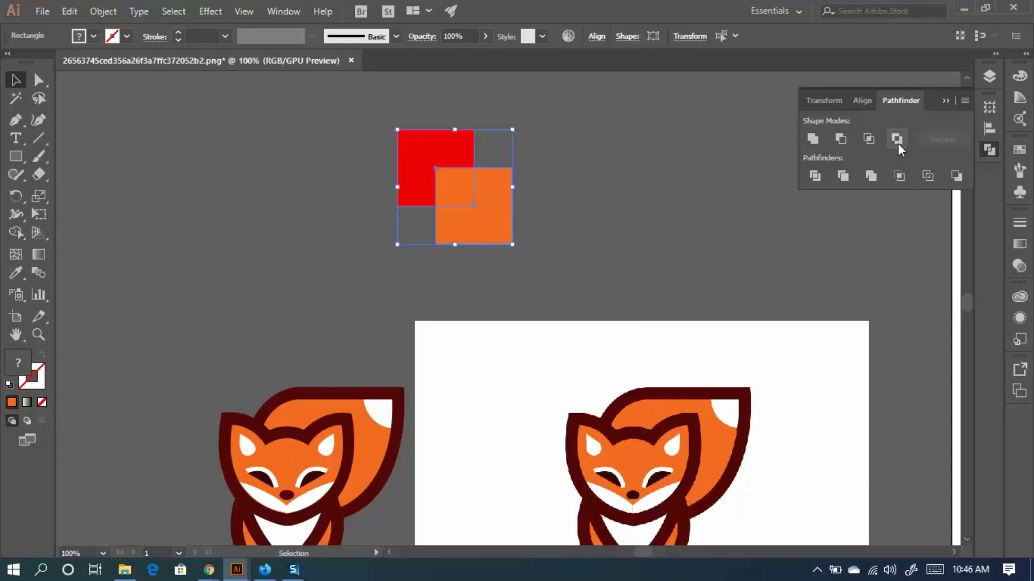
pyautogui.click(712, 195)
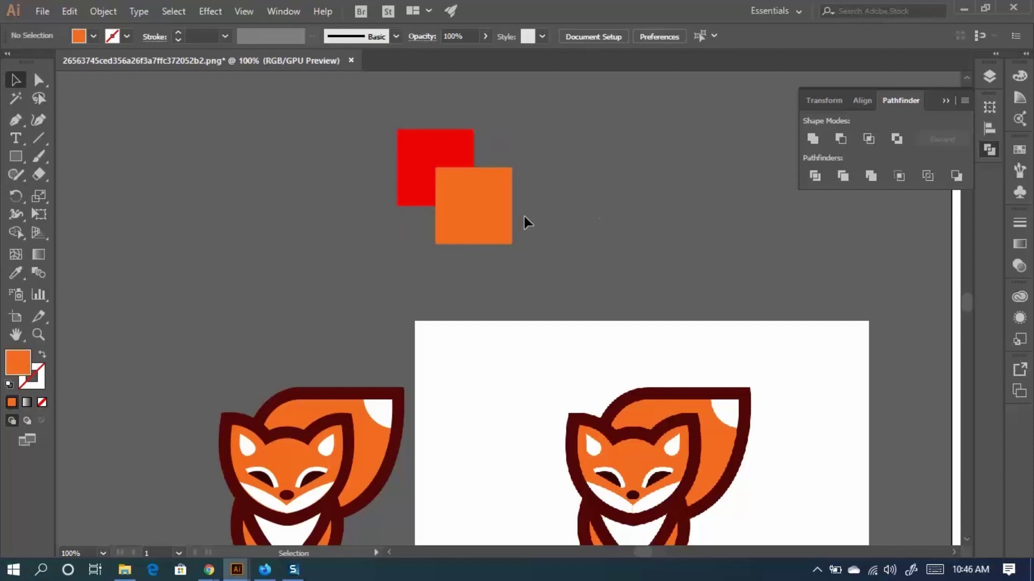
# Duplicate the pair of overlapping squares so two identical pairs sit side by side, and deselect them.
pyautogui.scroll(1, 570, 249)
pyautogui.moveTo(571, 253); pyautogui.dragTo(501, 259)
pyautogui.moveTo(448, 229); pyautogui.dragTo(466, 251)
pyautogui.click(542, 243)
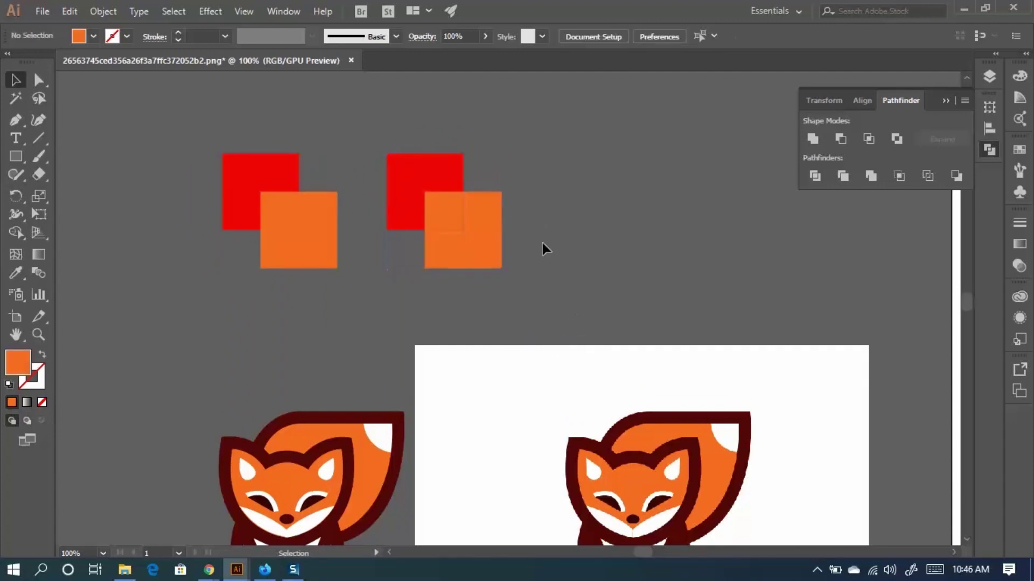
# Apply the Crop pathfinder to the left pair of squares and ungroup the result.
pyautogui.moveTo(348, 279); pyautogui.dragTo(290, 215)
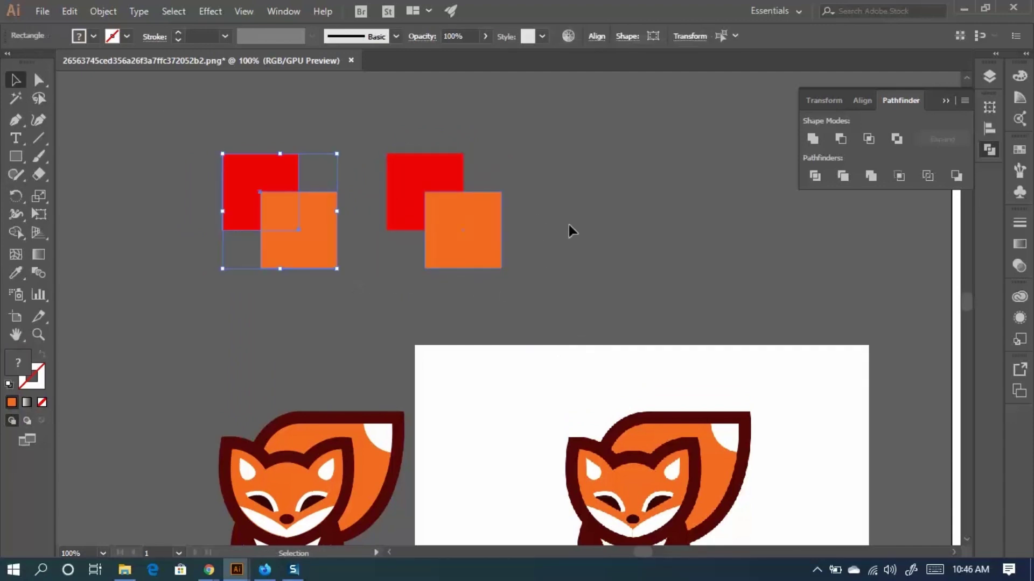
pyautogui.click(899, 176)
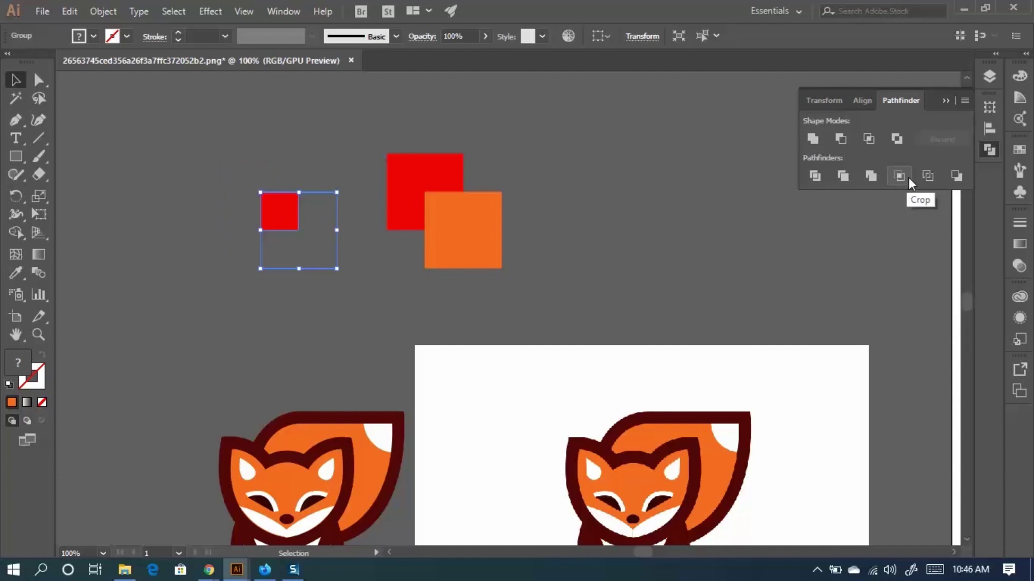
pyautogui.click(349, 278)
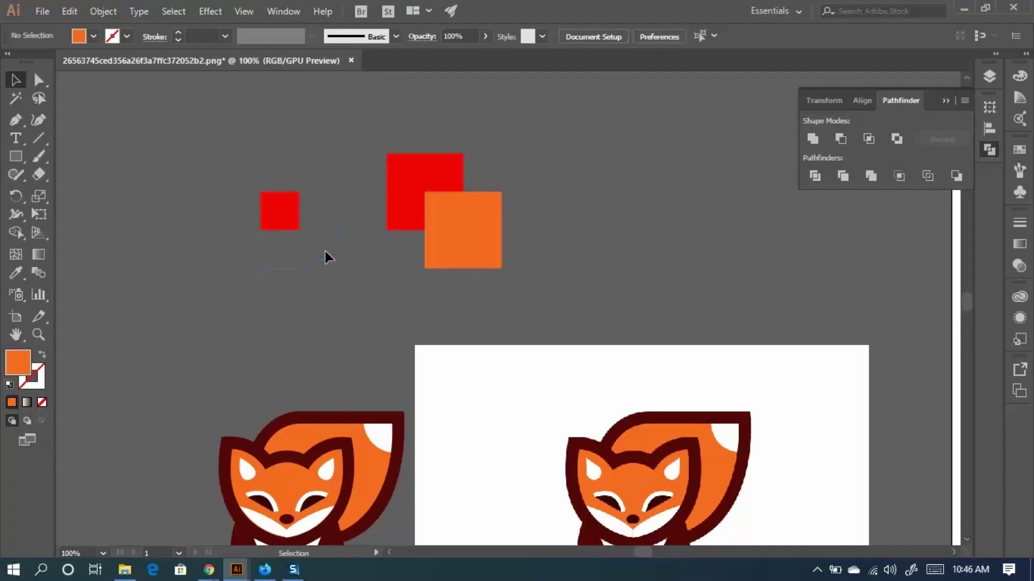
pyautogui.rightClick(330, 267)
pyautogui.click(387, 397)
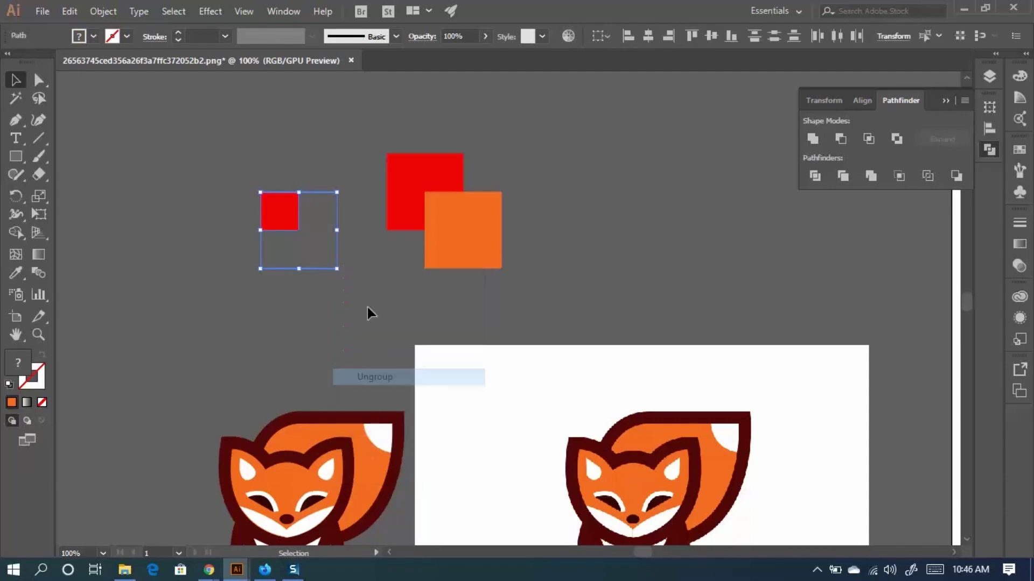
# Move the unfilled L-shaped path below the small red square, then enter and leave its isolation mode.
pyautogui.moveTo(356, 290); pyautogui.dragTo(386, 270)
pyautogui.click(330, 264)
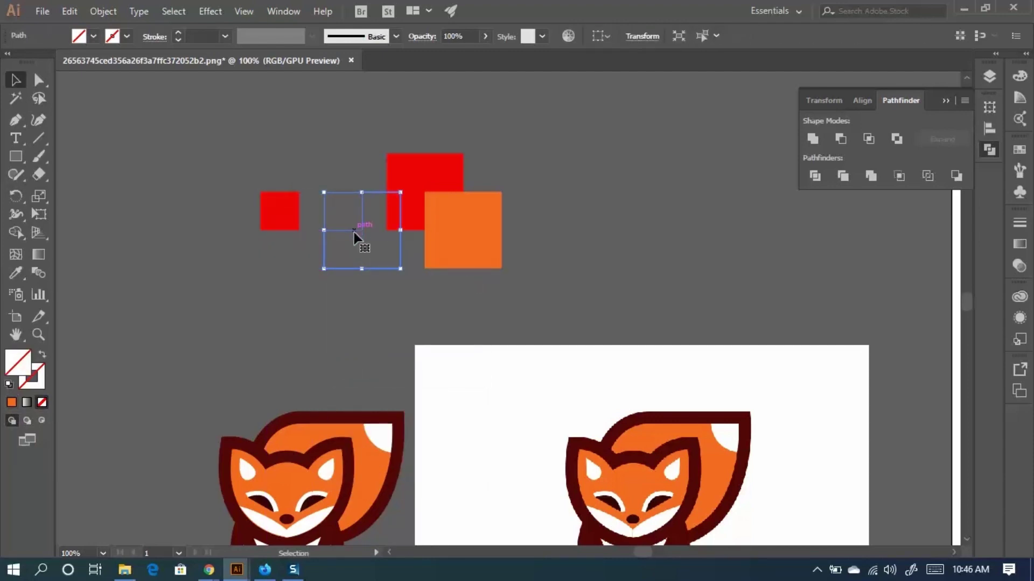
pyautogui.moveTo(354, 233); pyautogui.dragTo(334, 251)
pyautogui.doubleClick(334, 251)
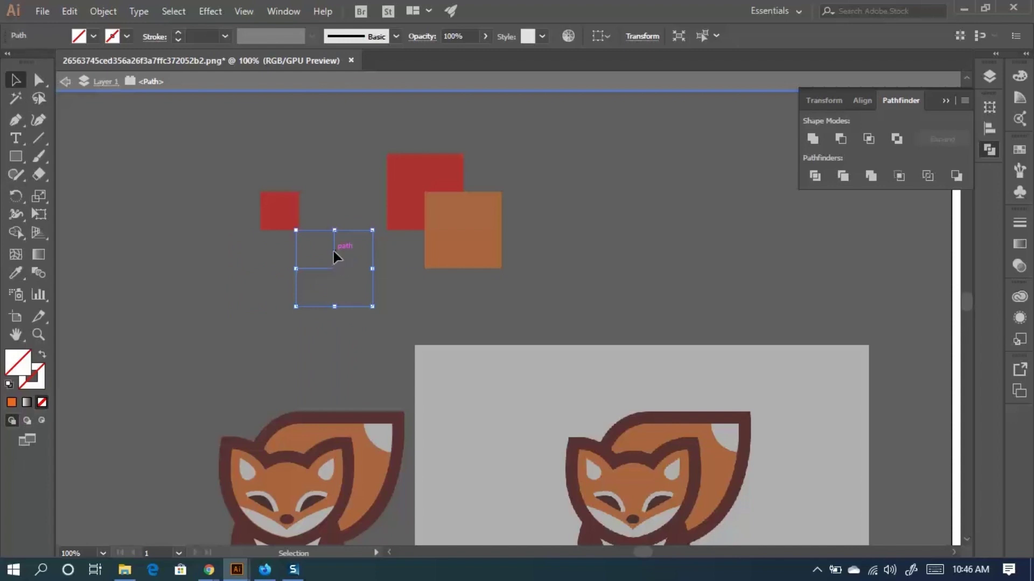
pyautogui.doubleClick(314, 105)
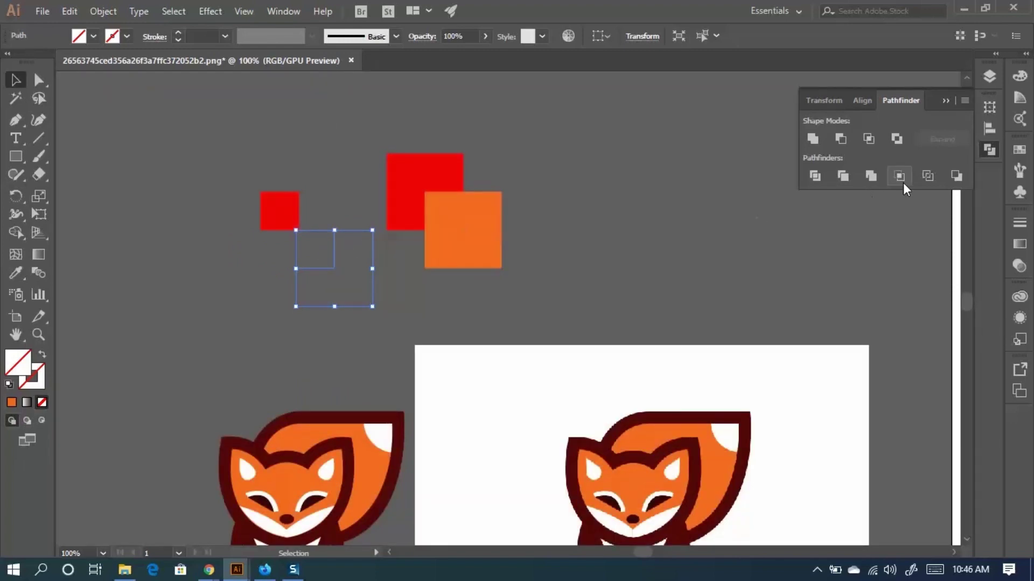
# Fill the invisible L-shaped path with the large square's red using the Eyedropper and deselect it.
pyautogui.click(15, 273)
pyautogui.click(452, 180)
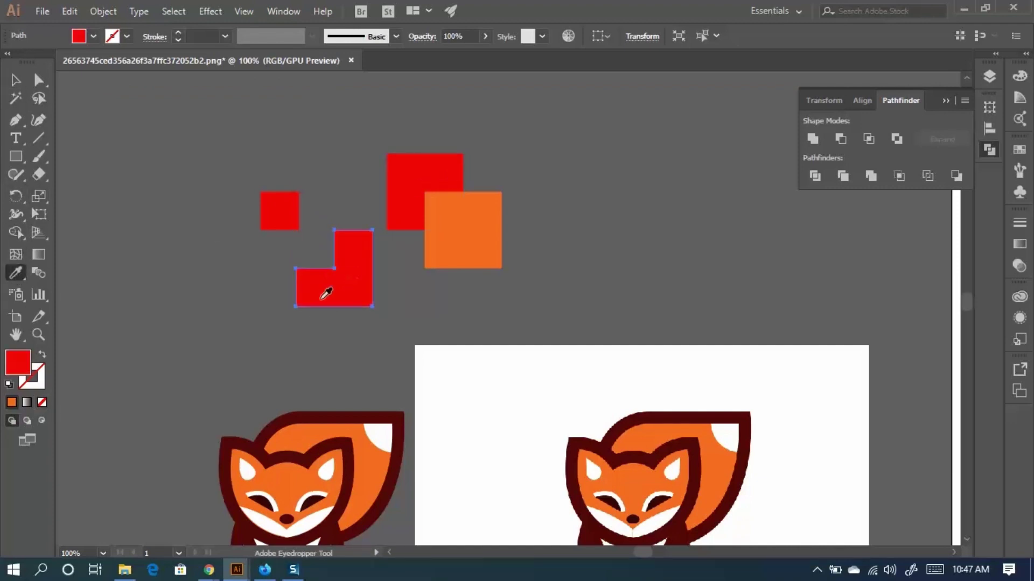
pyautogui.click(16, 79)
pyautogui.click(216, 286)
# Undo the L-shape's red fill, its moves and the ungrouping, back to the grouped Crop result.
pyautogui.press('a')
pyautogui.hotkey('ctrl', 'z')
pyautogui.hotkey('ctrl', 'z')
pyautogui.hotkey('ctrl', 'z')
pyautogui.hotkey('ctrl', 'z')
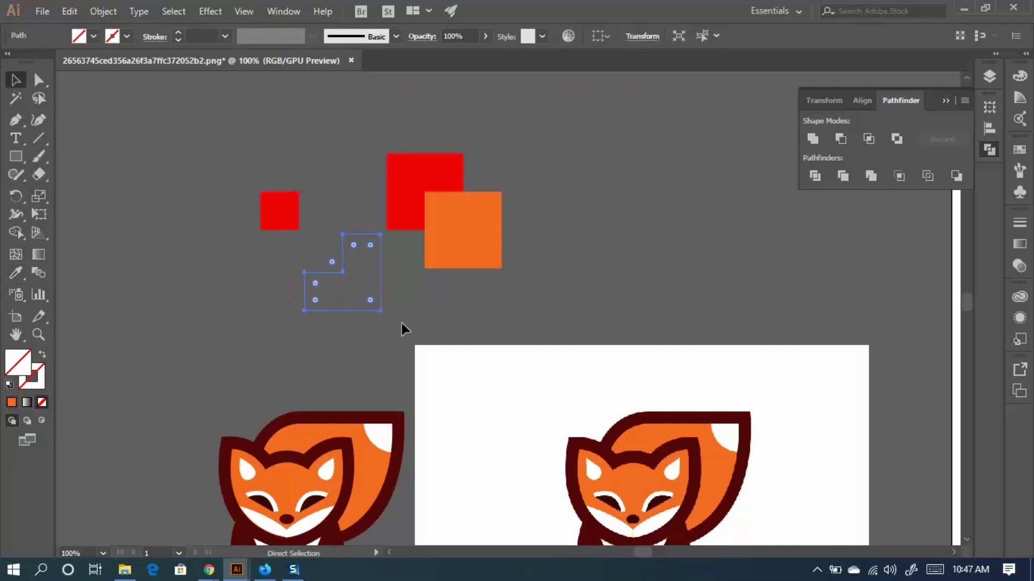
pyautogui.hotkey('ctrl', 'z')
pyautogui.press('v')
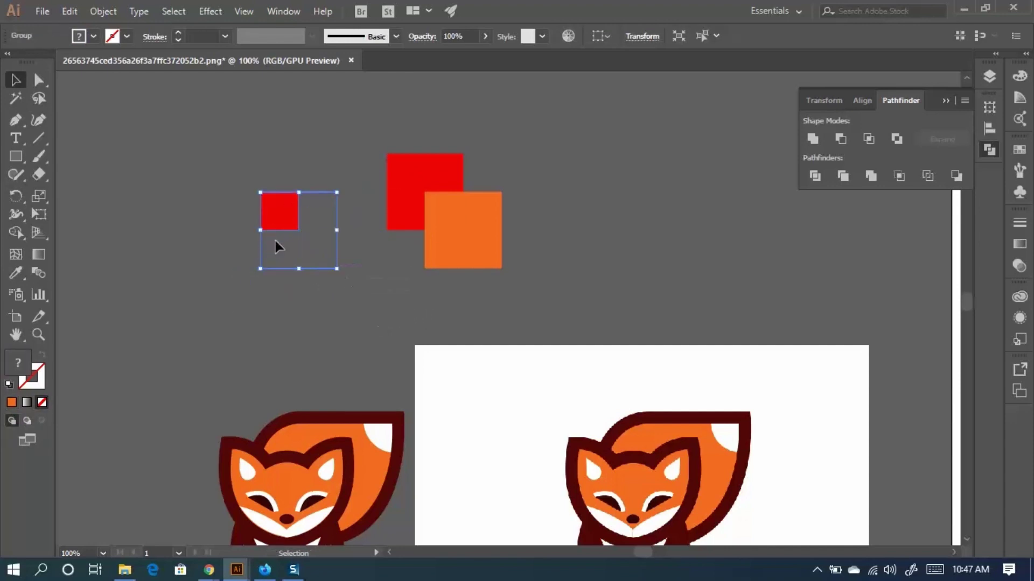
# Select the right pair of overlapping squares and apply the Intersect shape mode.
pyautogui.click(560, 269)
pyautogui.moveTo(430, 133); pyautogui.dragTo(438, 157)
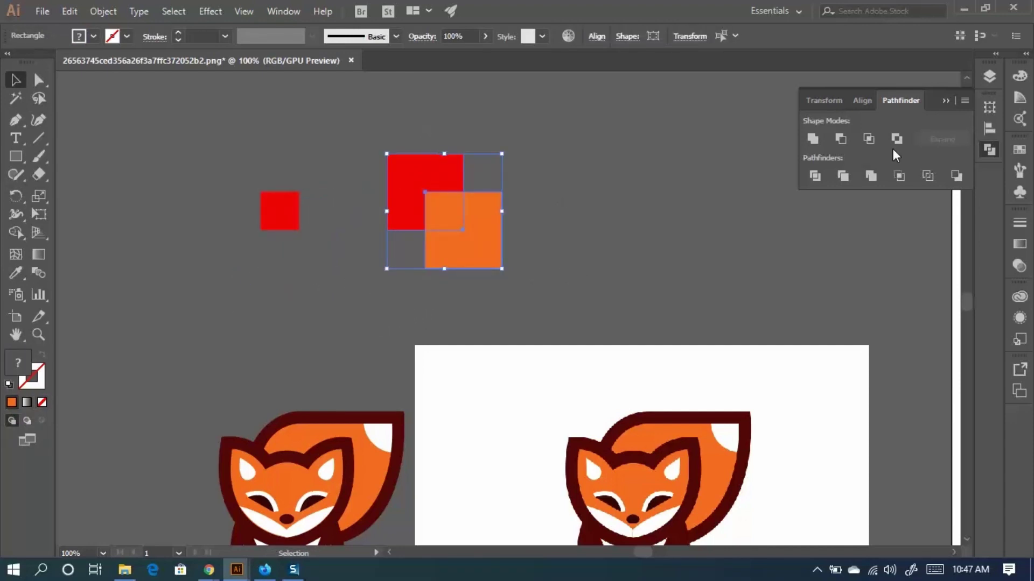
pyautogui.click(868, 143)
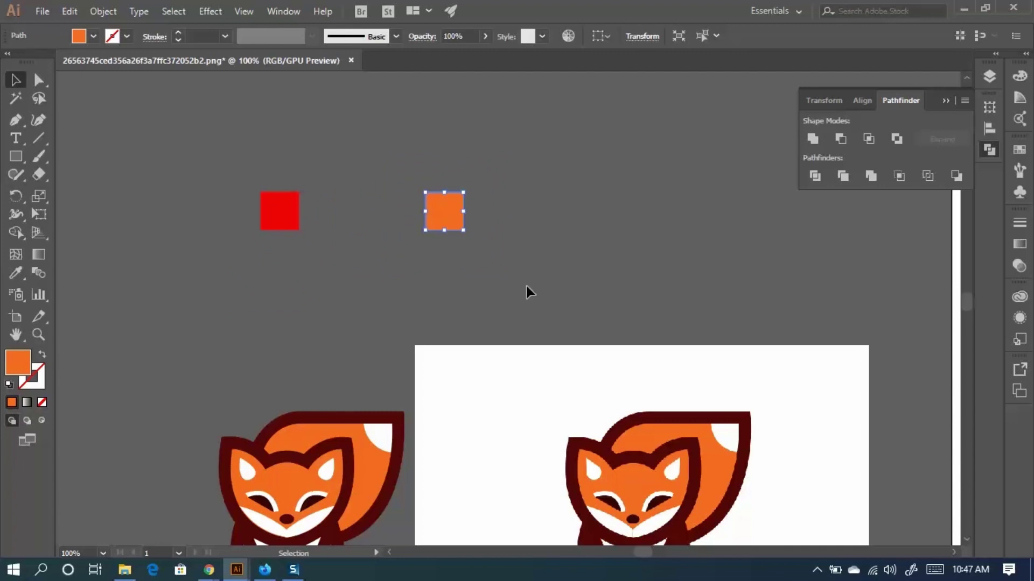
# Try the Crop pathfinder on all the artwork at once, undo it and deselect everything.
pyautogui.press('a')
pyautogui.hotkey('ctrl', 'a')
pyautogui.press('v')
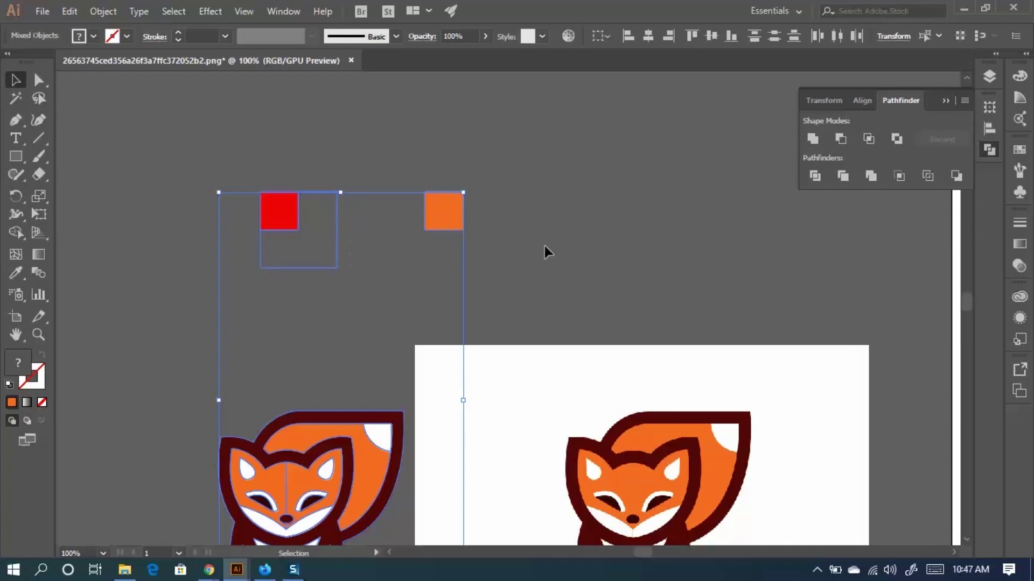
pyautogui.click(903, 181)
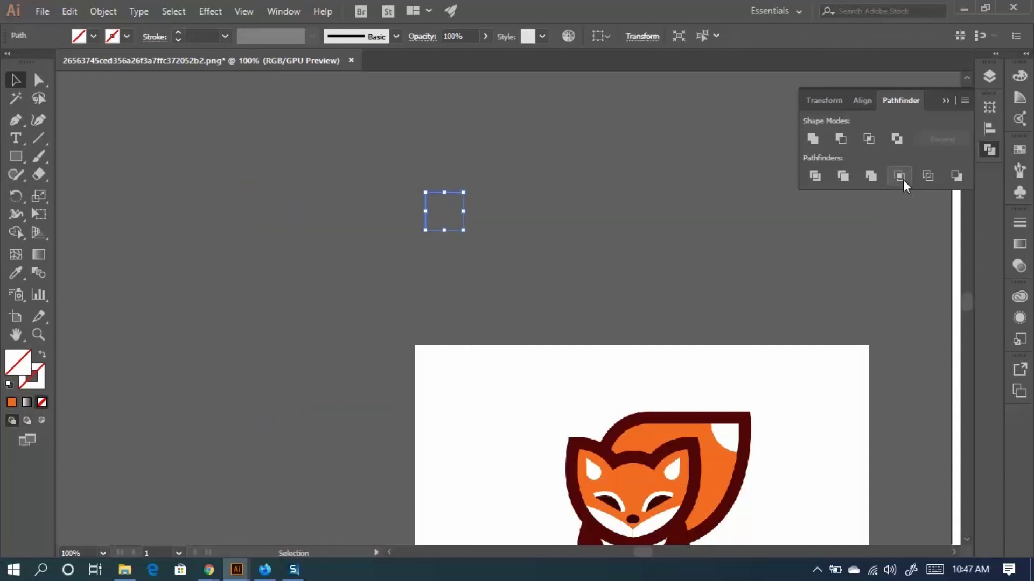
pyautogui.hotkey('ctrl', 'z')
pyautogui.click(645, 219)
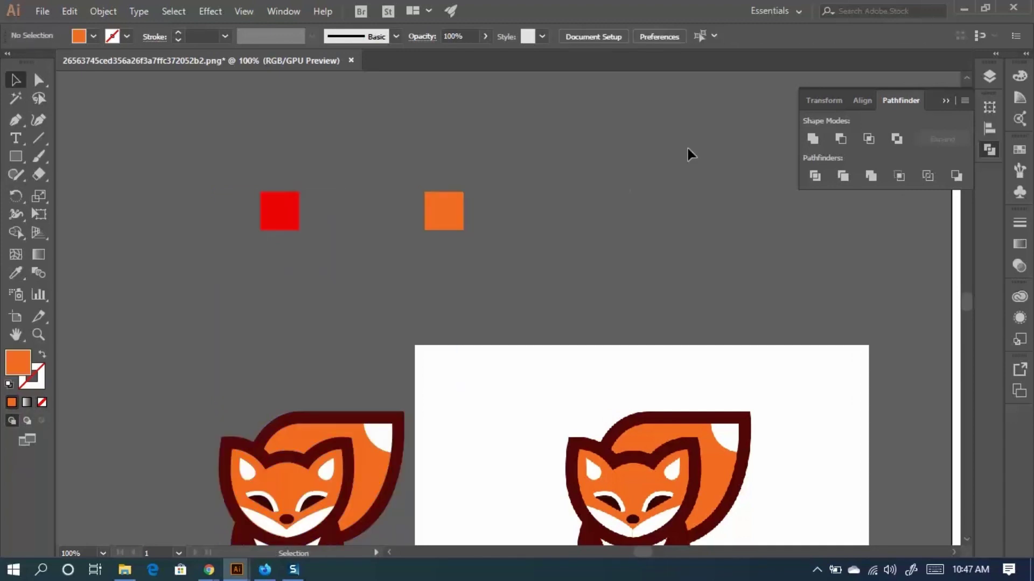
# Undo the Intersect, the Crop and the duplication, keeping the original pair with its orange front square, and deselect.
pyautogui.hotkey('ctrl', 'z')
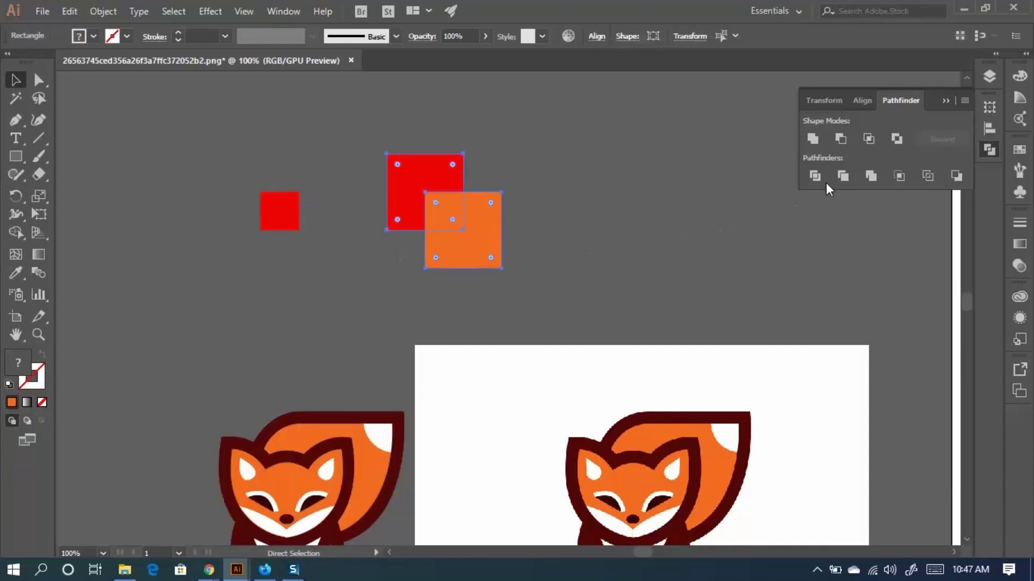
pyautogui.hotkey('ctrl', 'z')
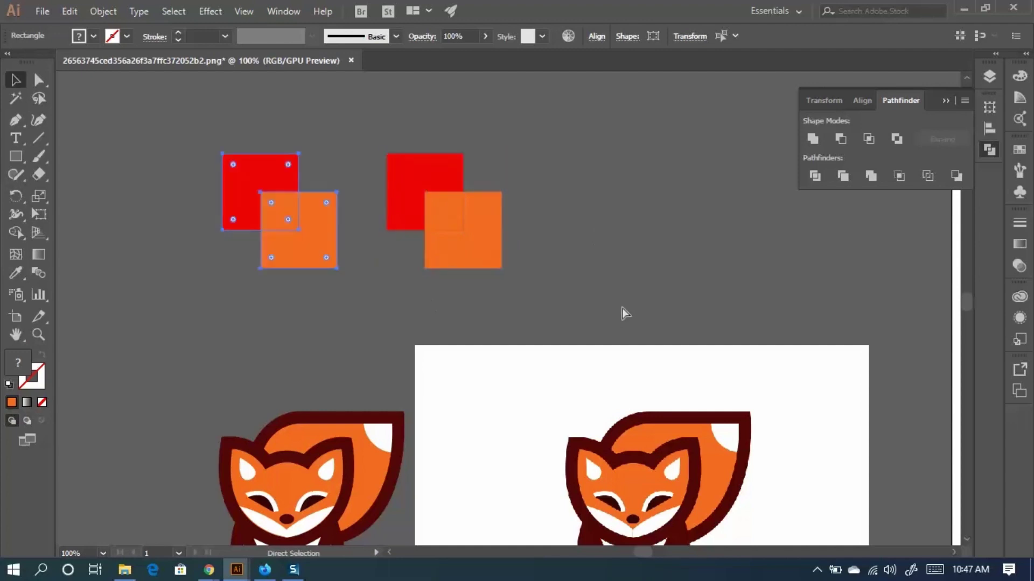
pyautogui.hotkey('ctrl', 'z')
pyautogui.moveTo(302, 202); pyautogui.dragTo(483, 197)
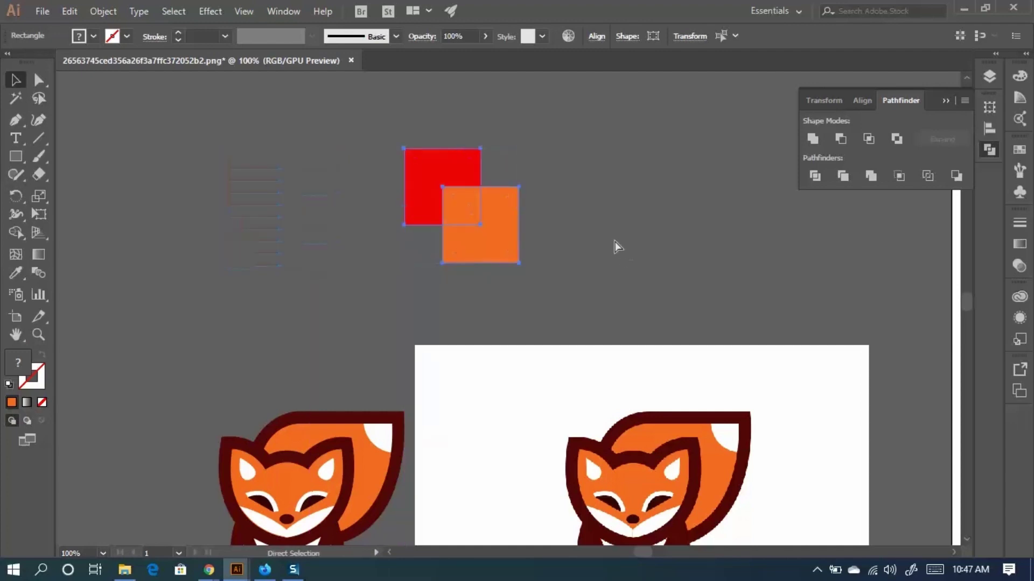
pyautogui.click(615, 241)
pyautogui.hotkey('ctrl', 'z')
pyautogui.click(613, 241)
pyautogui.hotkey('ctrl', 'shift', 'z')
pyautogui.hotkey('ctrl', 'shift', 'z')
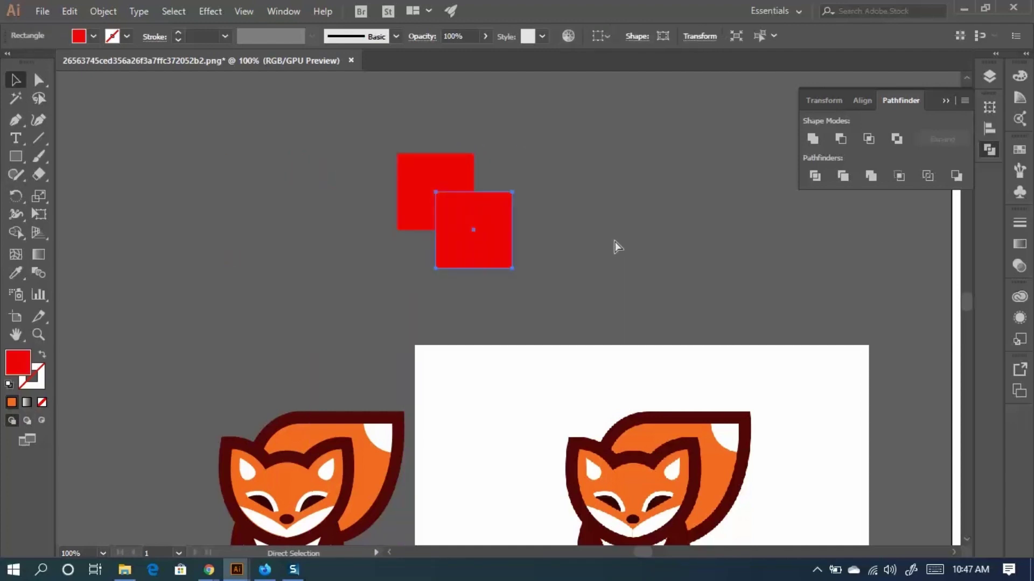
pyautogui.hotkey('ctrl', 'z')
pyautogui.click(613, 241)
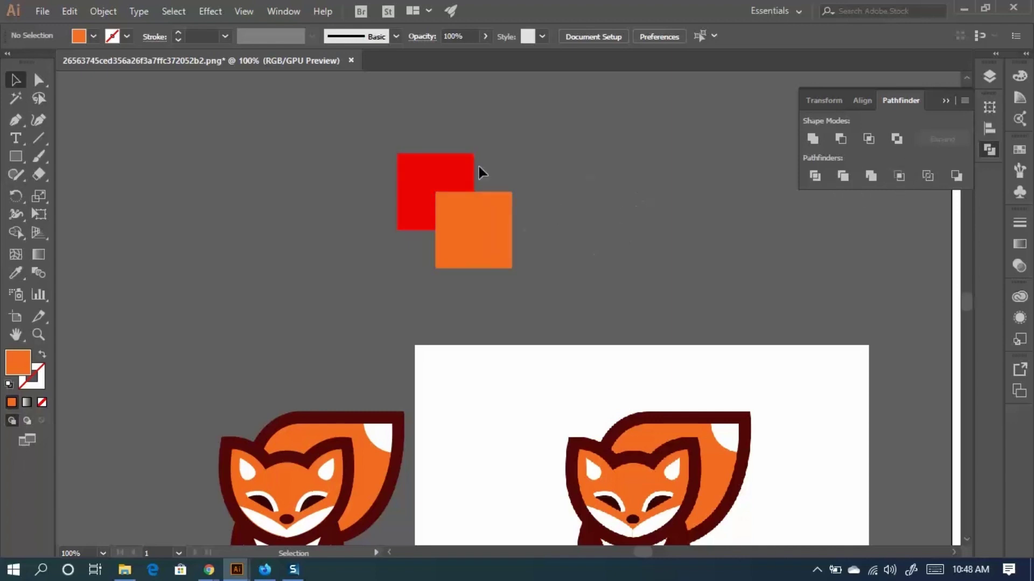
# Select both overlapping squares, apply the Exclude shape mode and clear the selection.
pyautogui.hotkey('ctrl', 'a')
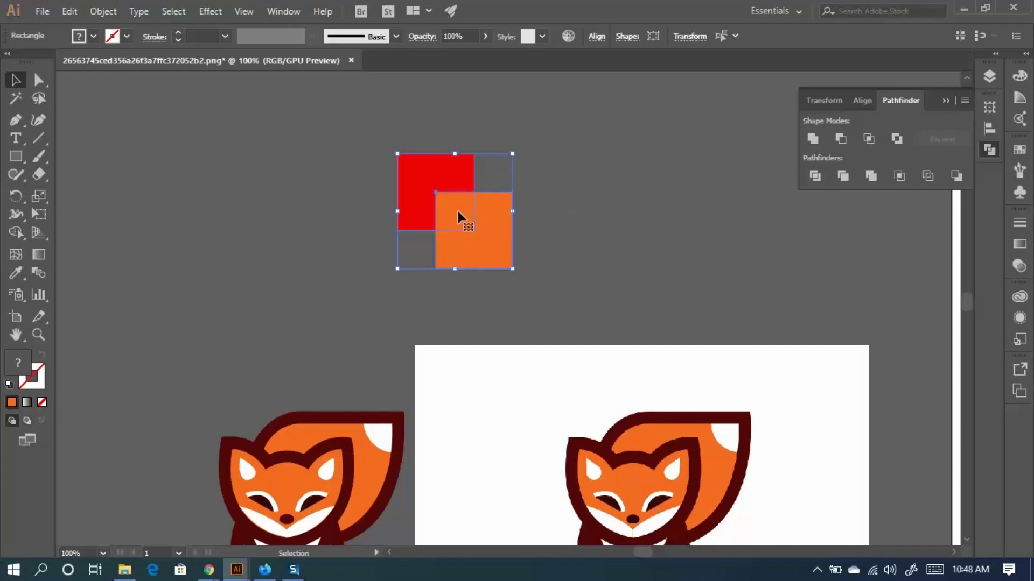
pyautogui.click(896, 140)
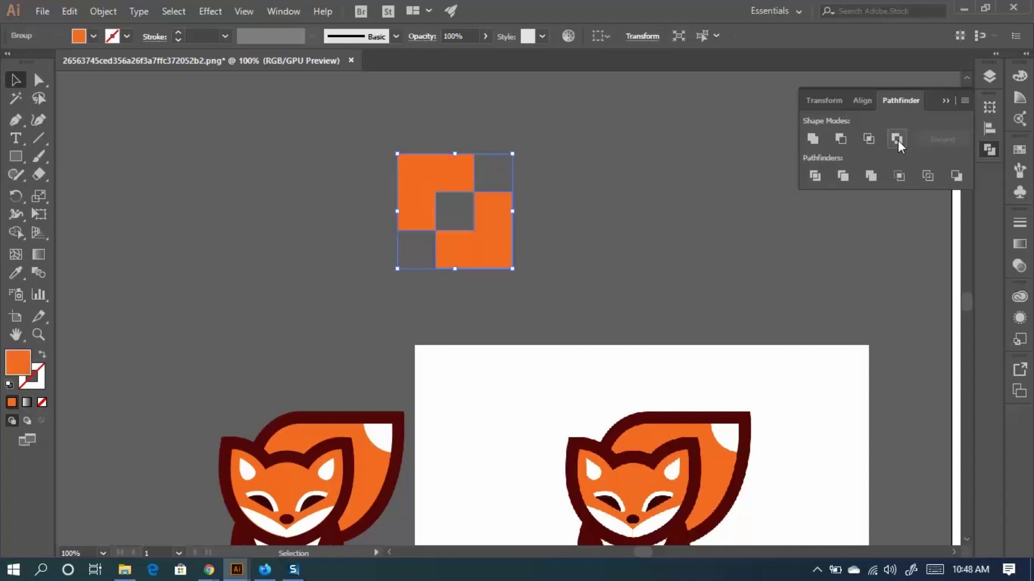
pyautogui.click(671, 206)
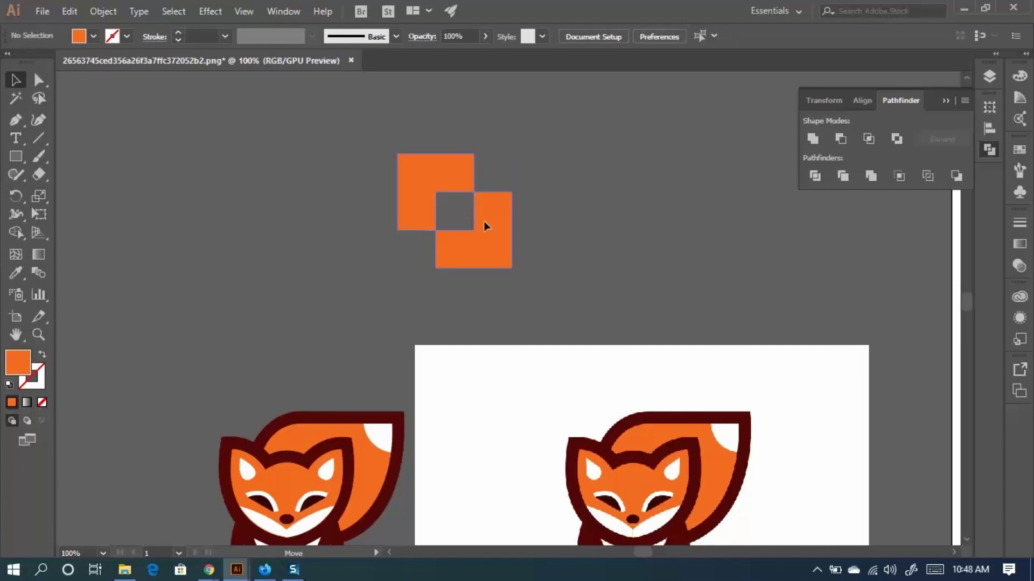
# Ungroup the excluded shape and move its lower-right L-shaped piece away to the right.
pyautogui.rightClick(484, 219)
pyautogui.click(533, 327)
pyautogui.click(506, 280)
pyautogui.moveTo(453, 243); pyautogui.dragTo(595, 231)
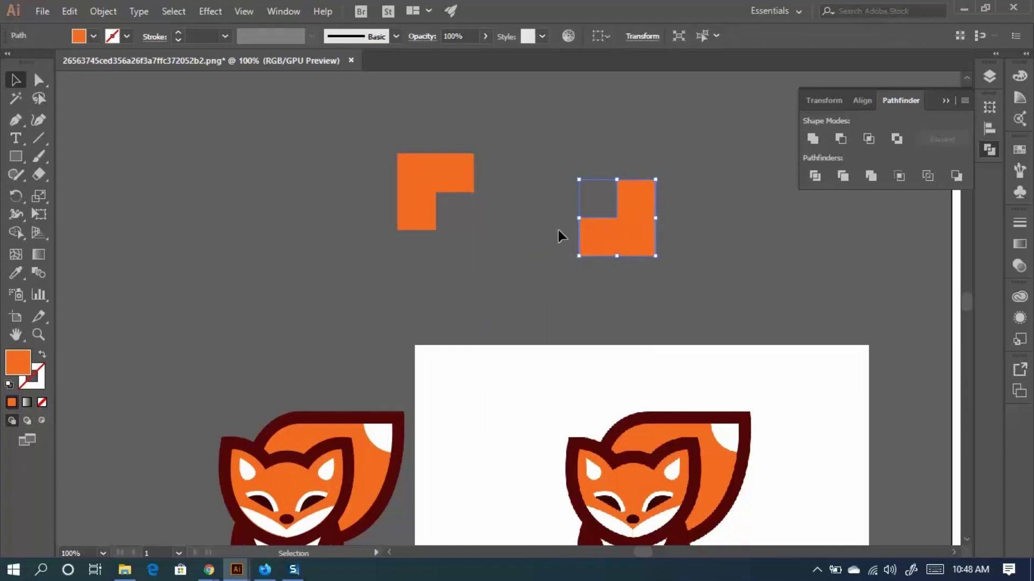
# Undo the piece move, the ungrouping and the Exclude to restore the red and orange squares, and deselect.
pyautogui.hotkey('ctrl', 'z')
pyautogui.hotkey('ctrl', 'z')
pyautogui.hotkey('ctrl', 'z')
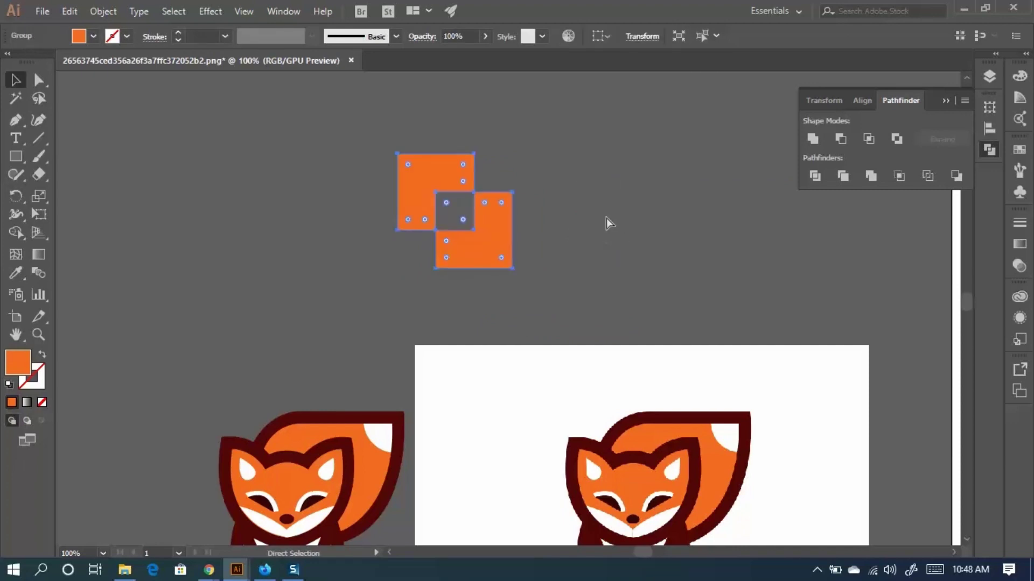
pyautogui.hotkey('ctrl', 'z')
pyautogui.hotkey('ctrl', 'z')
pyautogui.hotkey('ctrl', 'z')
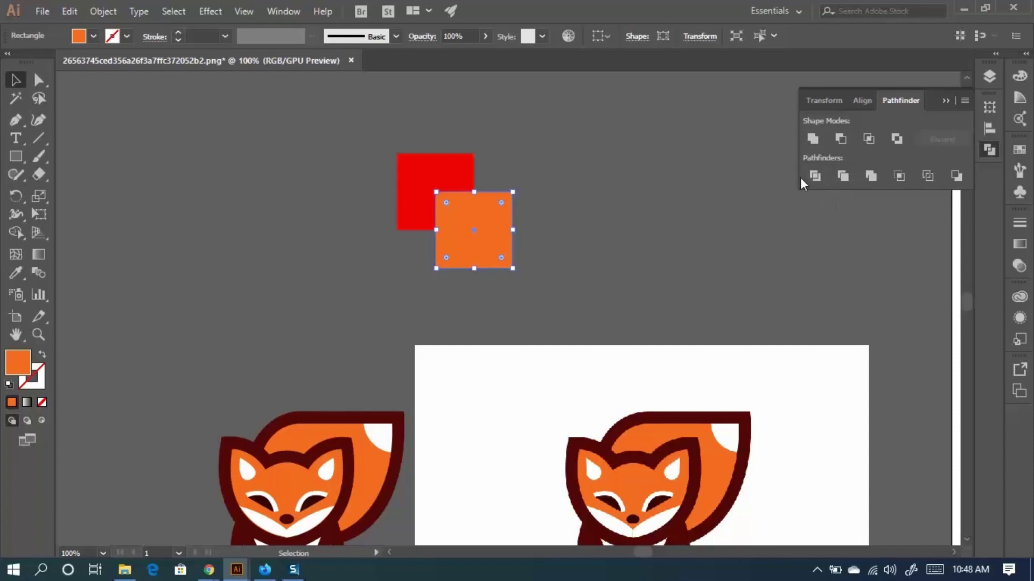
pyautogui.click(624, 232)
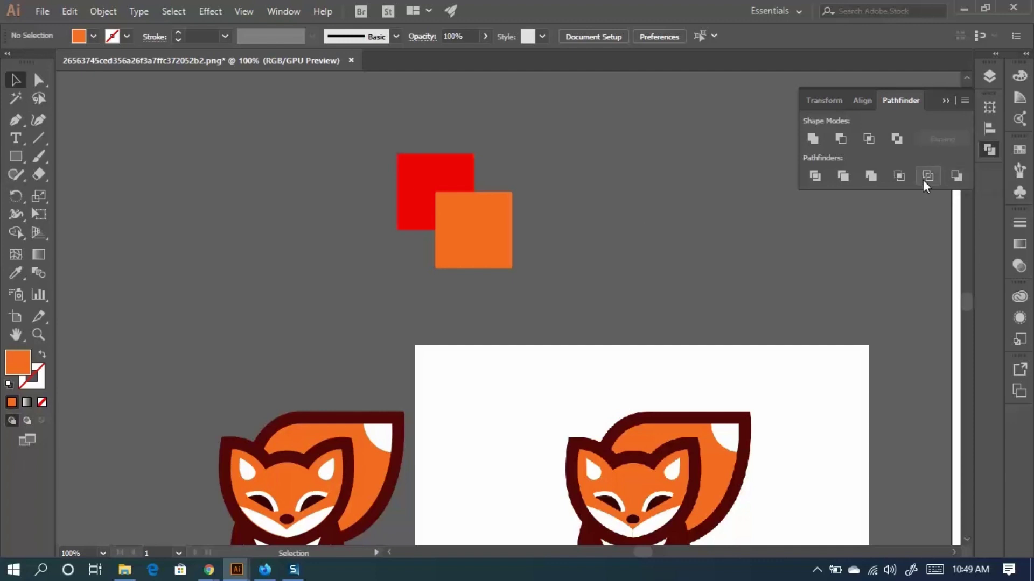
# Select both overlapping squares, combine them with the Unite shape mode and move the united shape to the right.
pyautogui.moveTo(551, 264); pyautogui.dragTo(250, 177)
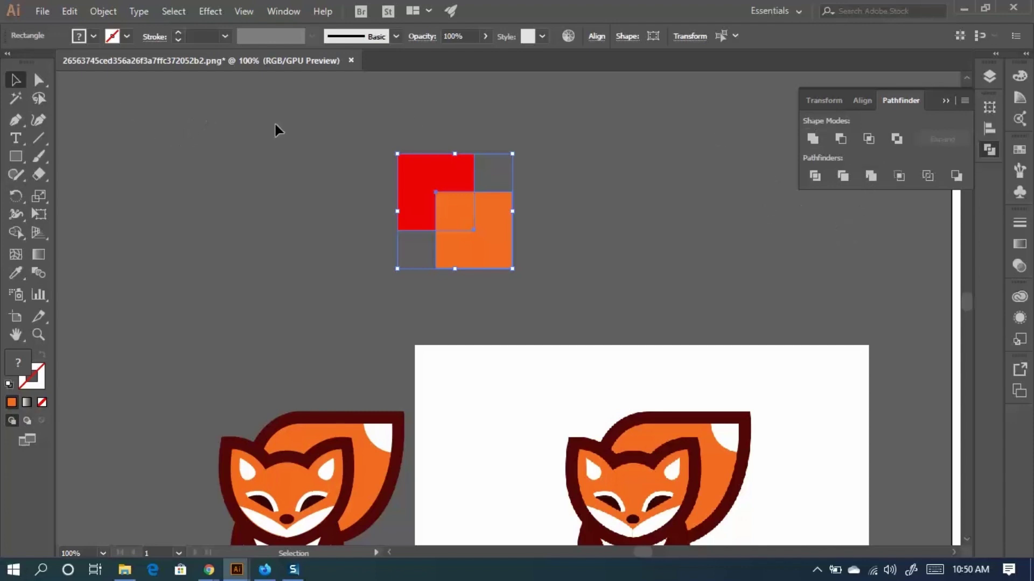
pyautogui.click(571, 241)
pyautogui.moveTo(495, 188); pyautogui.dragTo(367, 118)
pyautogui.click(813, 138)
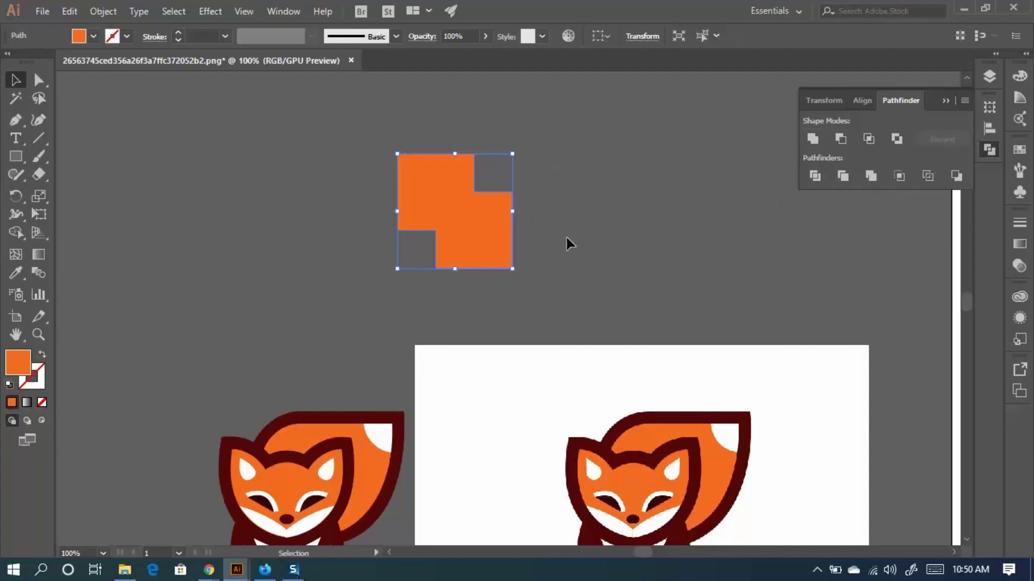
pyautogui.scroll(-5, 334, 370)
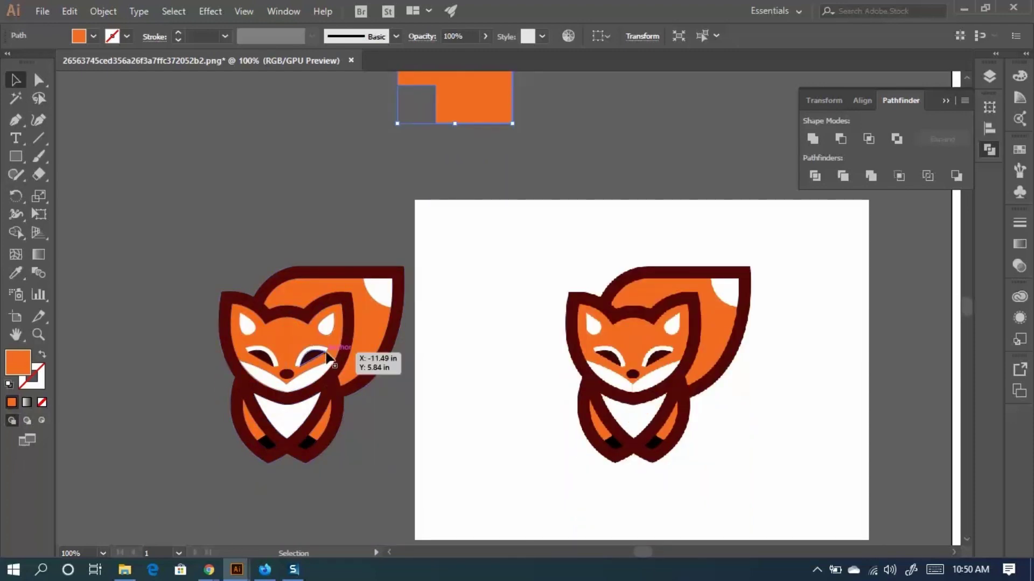
pyautogui.scroll(4, 405, 309)
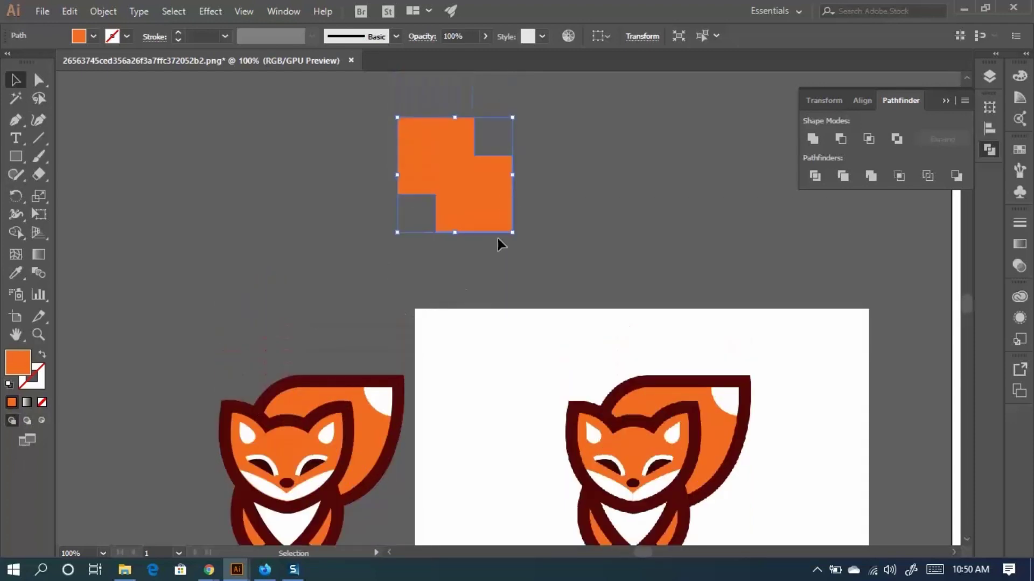
pyautogui.moveTo(506, 202); pyautogui.dragTo(604, 203)
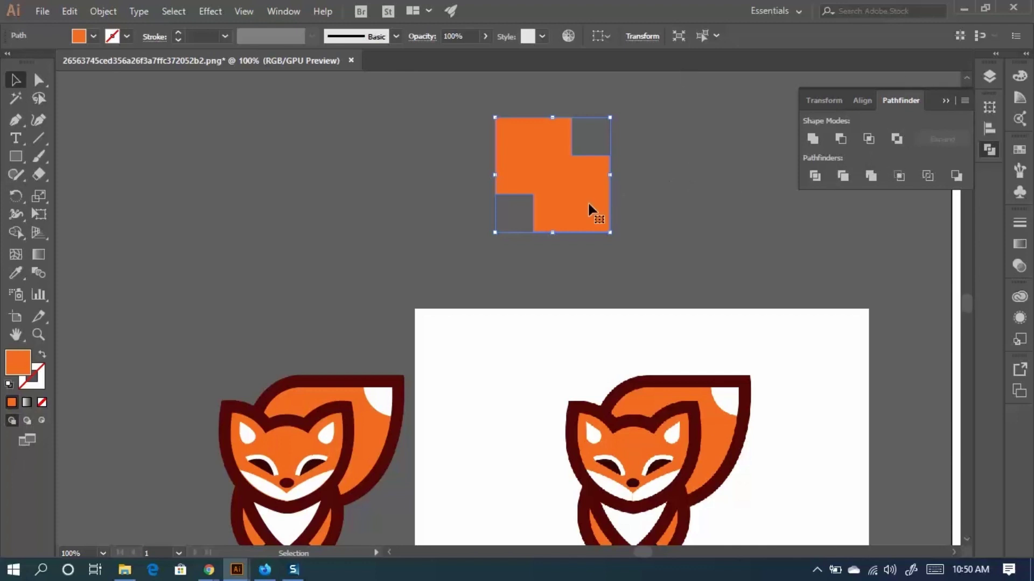
# Undo the move and the Unite to bring back the two separate squares, and clear the selection.
pyautogui.hotkey('ctrl', 'z')
pyautogui.hotkey('ctrl', 'z')
pyautogui.hotkey('ctrl', 'z')
pyautogui.click(641, 173)
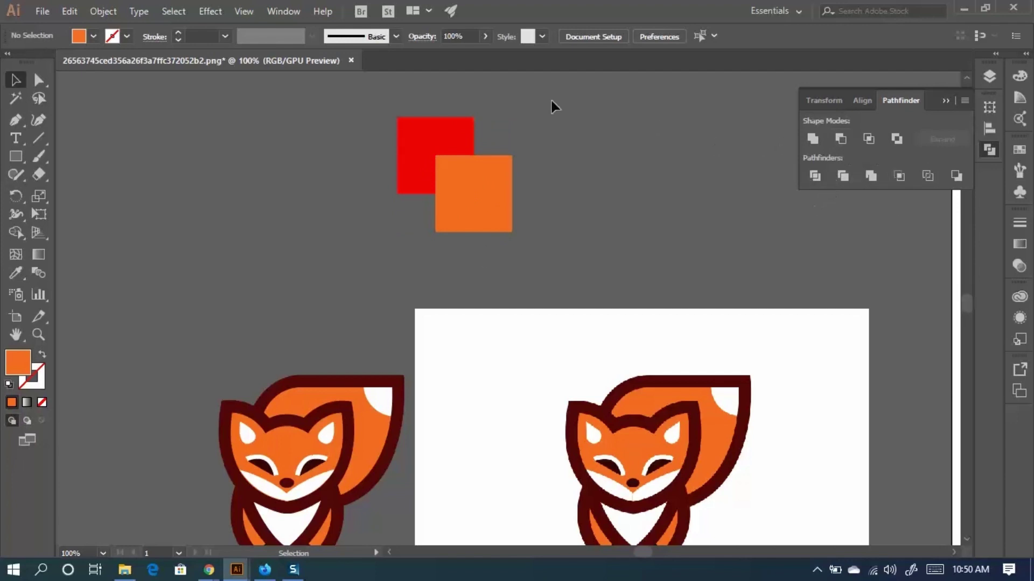
# Select both squares, move them to the right, apply the Merge pathfinder and deselect.
pyautogui.hotkey('ctrl', 'a')
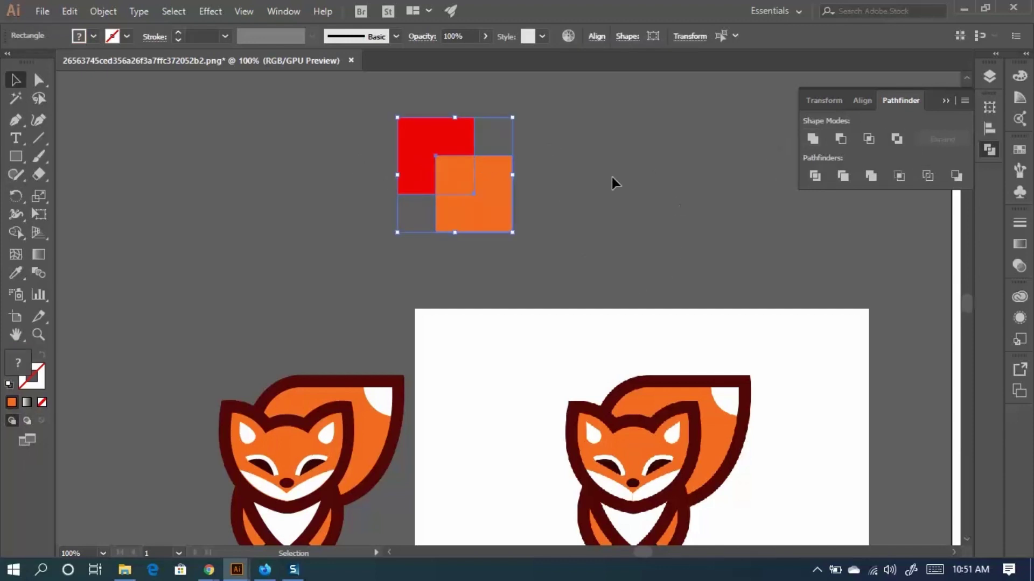
pyautogui.moveTo(436, 156); pyautogui.dragTo(627, 188)
pyautogui.click(814, 177)
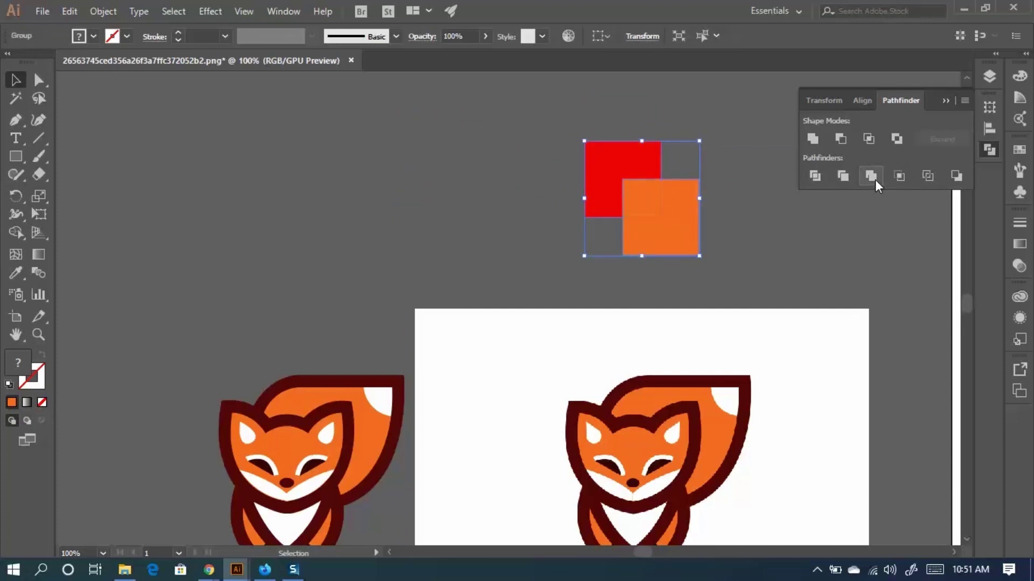
pyautogui.click(786, 243)
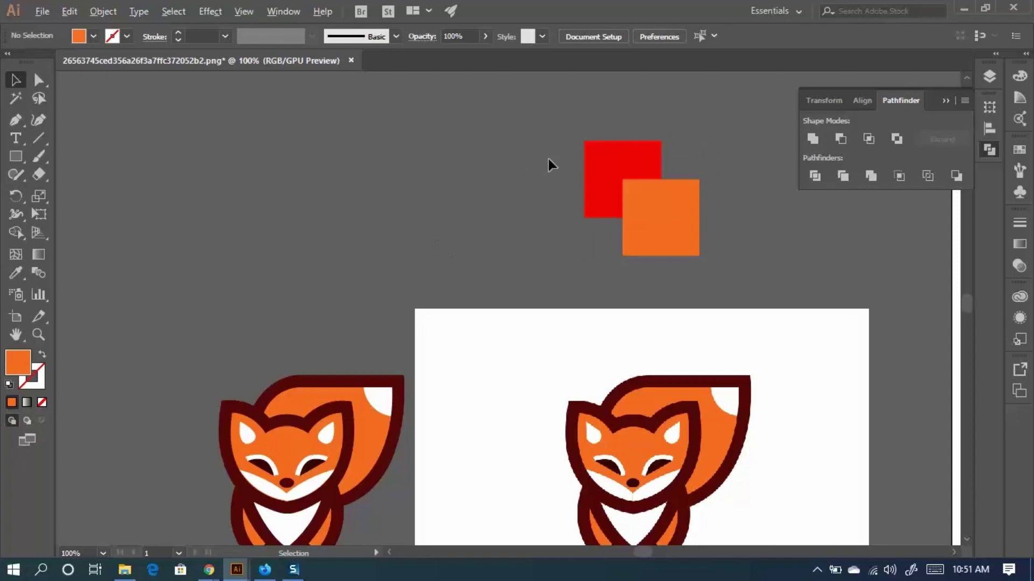
# Select the merged red and orange squares above the artboard and delete them.
pyautogui.scroll(-2, 548, 159)
pyautogui.hscroll(3, 666, 174)
pyautogui.moveTo(574, 216); pyautogui.dragTo(386, 121)
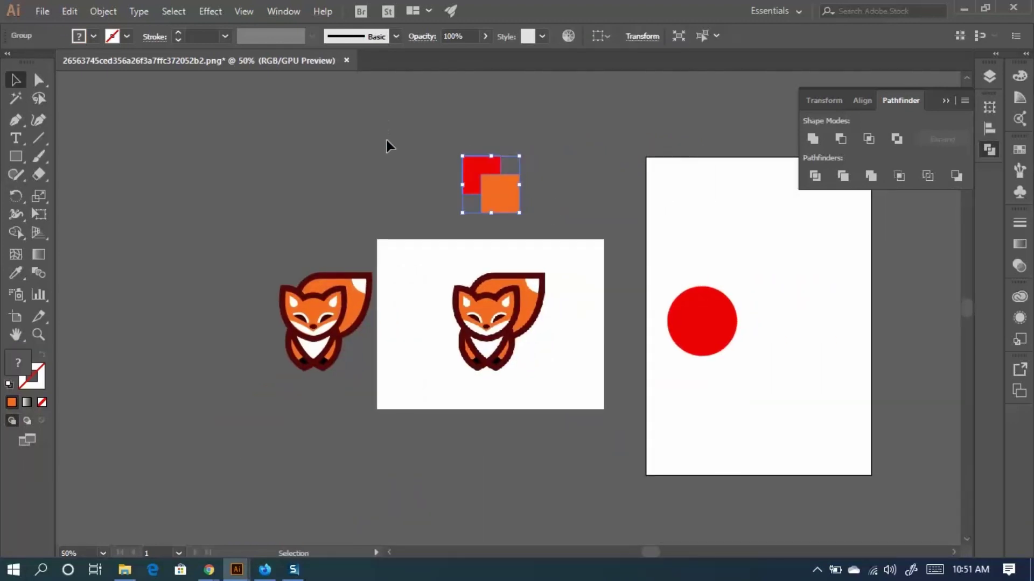
pyautogui.press('Delete')
pyautogui.scroll(3, 360, 332)
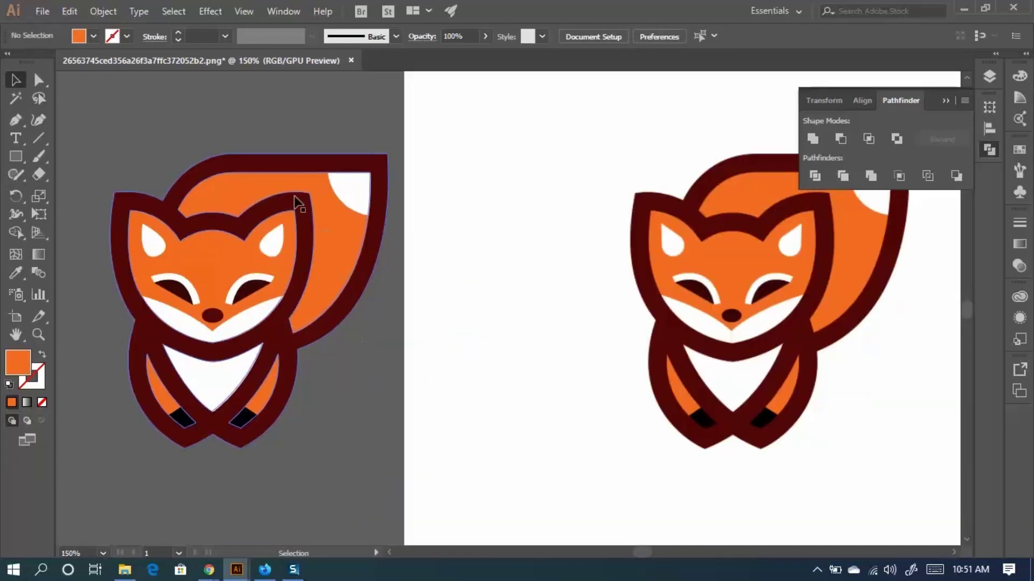
pyautogui.scroll(-2, 392, 337)
pyautogui.hscroll(3, 430, 323)
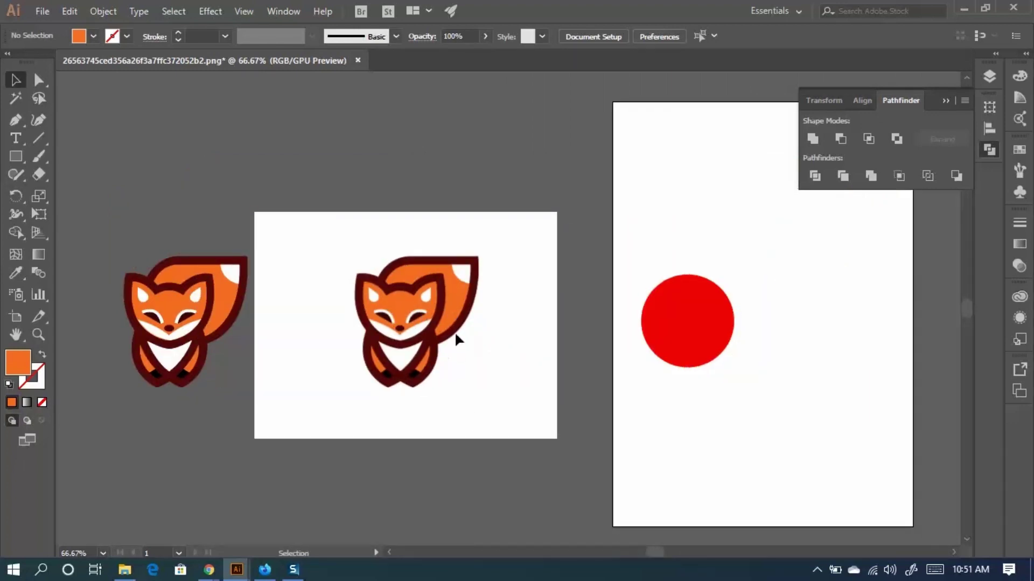
pyautogui.scroll(-2, 454, 339)
pyautogui.hscroll(2, 484, 280)
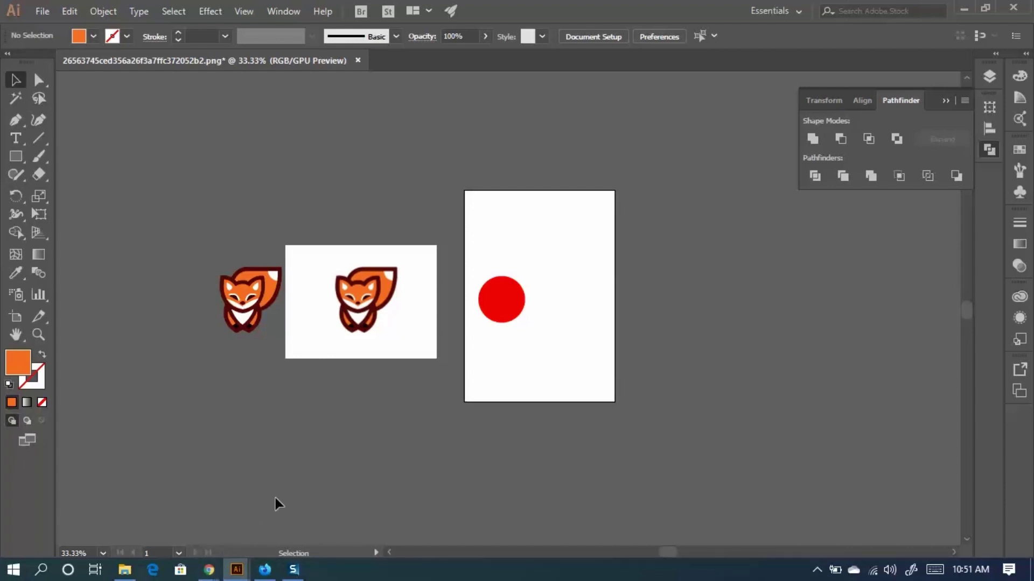
pyautogui.scroll(2, 219, 141)
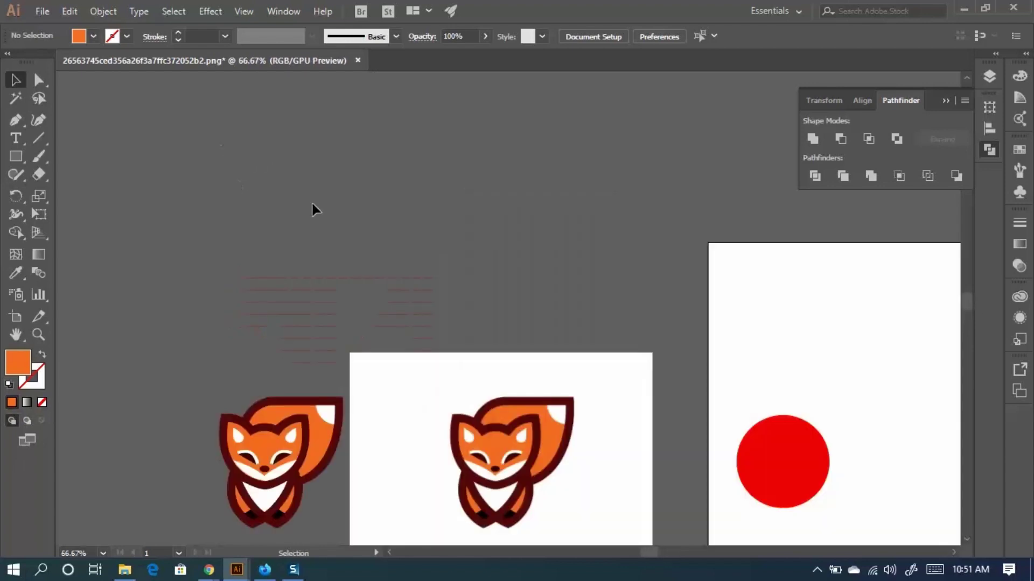
pyautogui.moveTo(313, 210); pyautogui.dragTo(371, 216)
pyautogui.moveTo(314, 173); pyautogui.dragTo(267, 164)
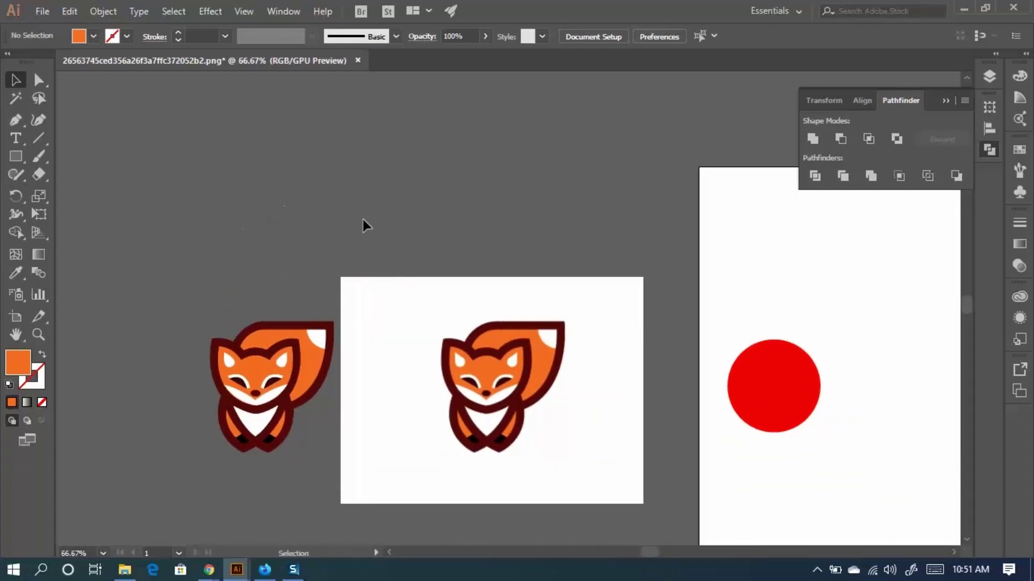
# Check the Google Meet call in Chrome and return to Illustrator.
pyautogui.moveTo(209, 569)
pyautogui.click(156, 499)
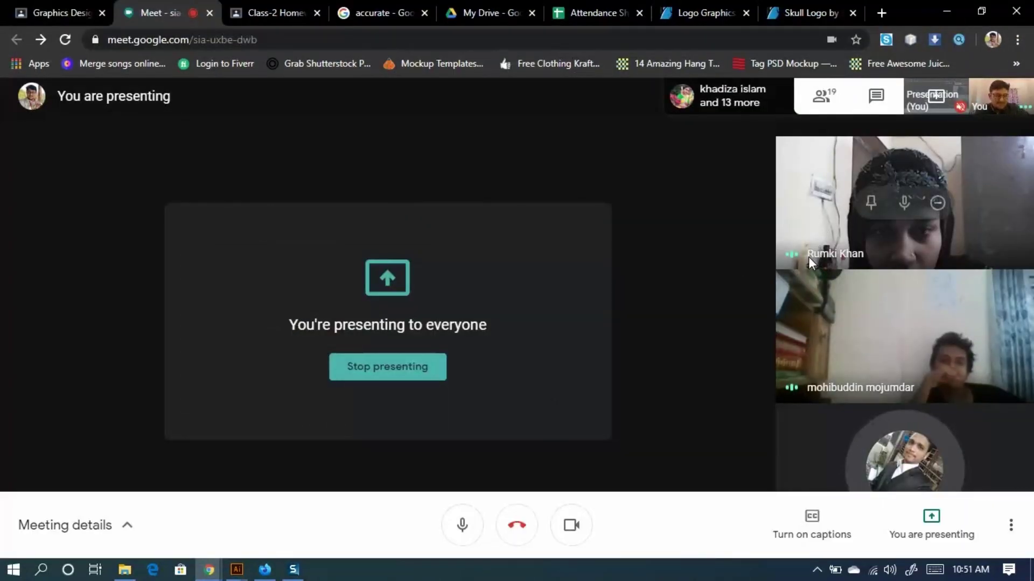
pyautogui.click(947, 9)
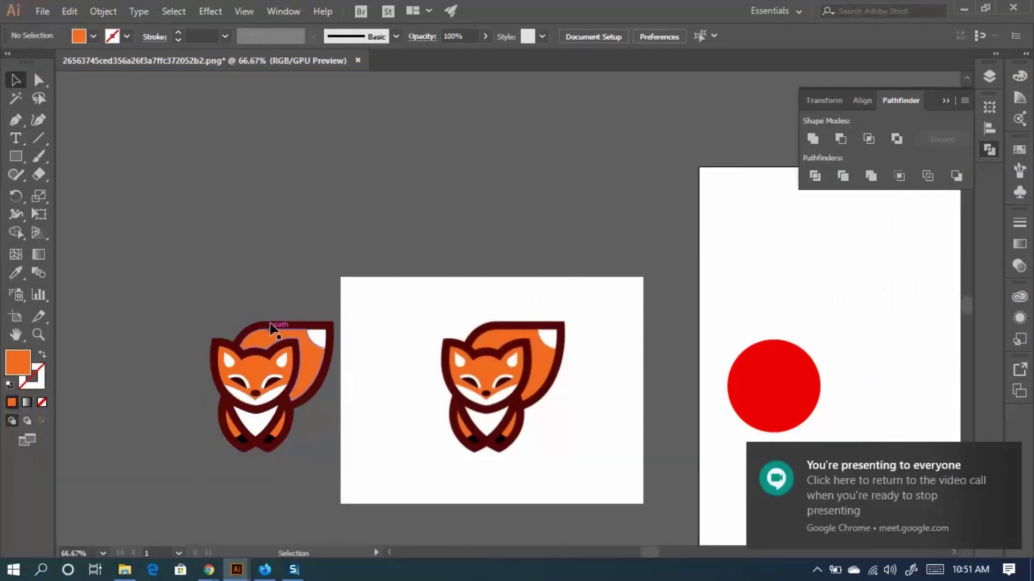
# Shift the top centre anchor point of the fox face's right orange half slightly left to X -12.2025 in with Direct Selection.
pyautogui.scroll(4, 290, 366)
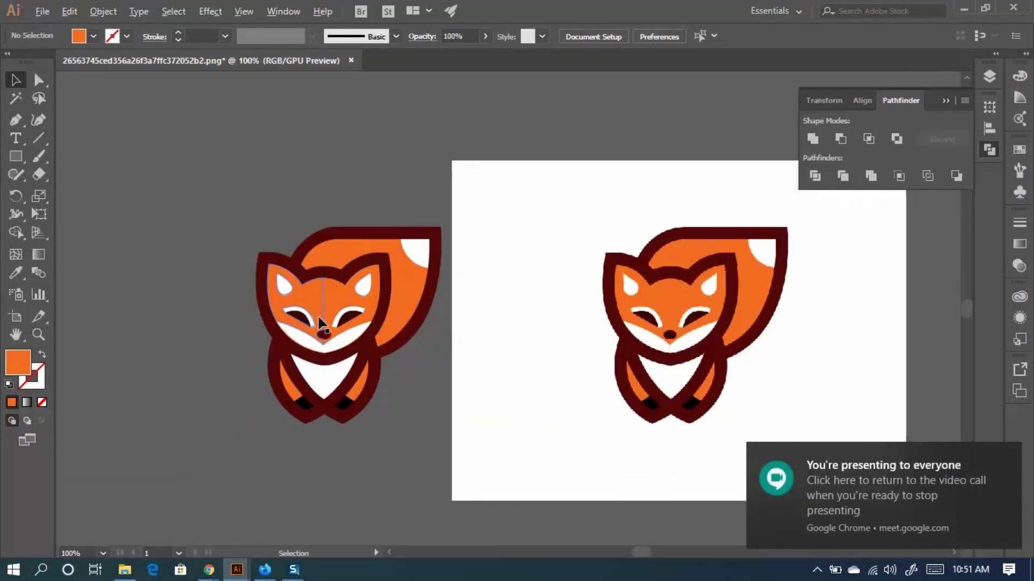
pyautogui.scroll(-1, 374, 305)
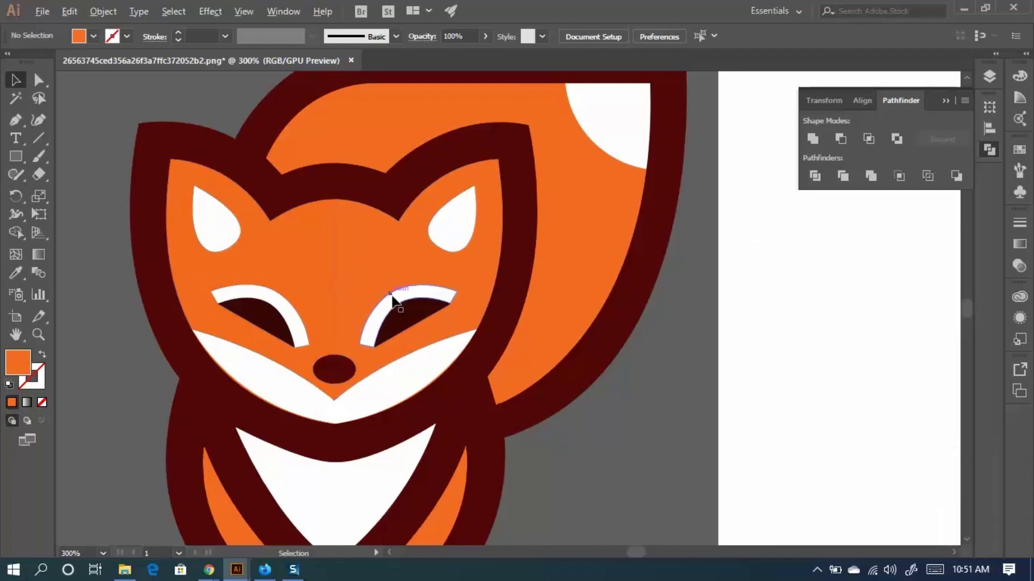
pyautogui.scroll(-1, 412, 319)
pyautogui.scroll(4, 370, 288)
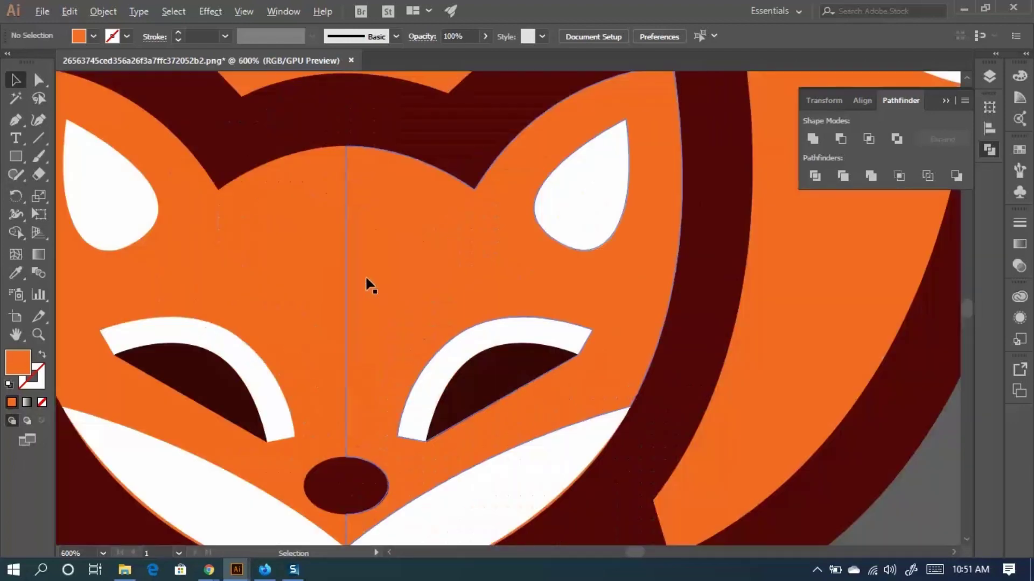
pyautogui.click(39, 80)
pyautogui.click(365, 231)
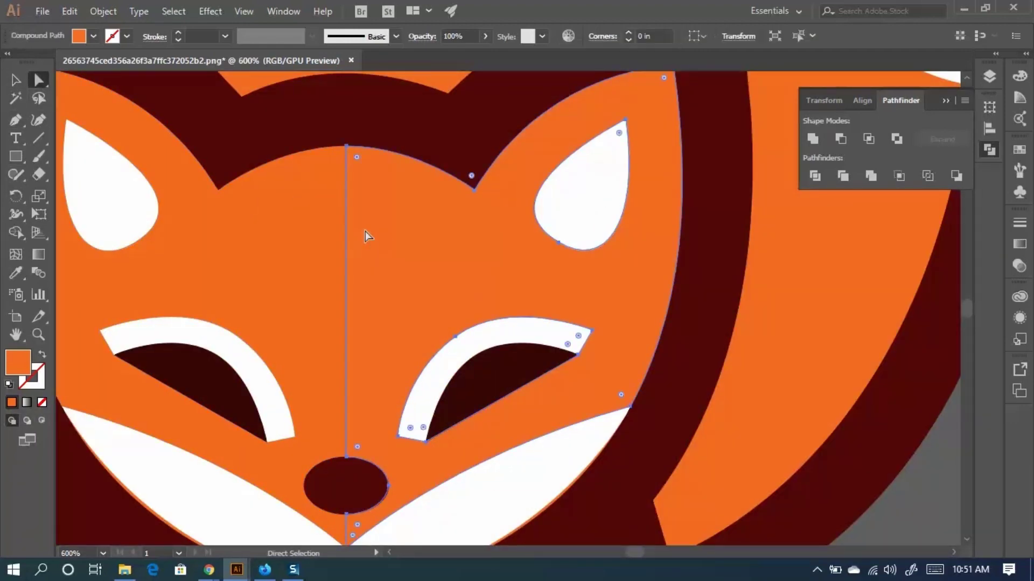
pyautogui.click(345, 145)
pyautogui.scroll(3, 345, 157)
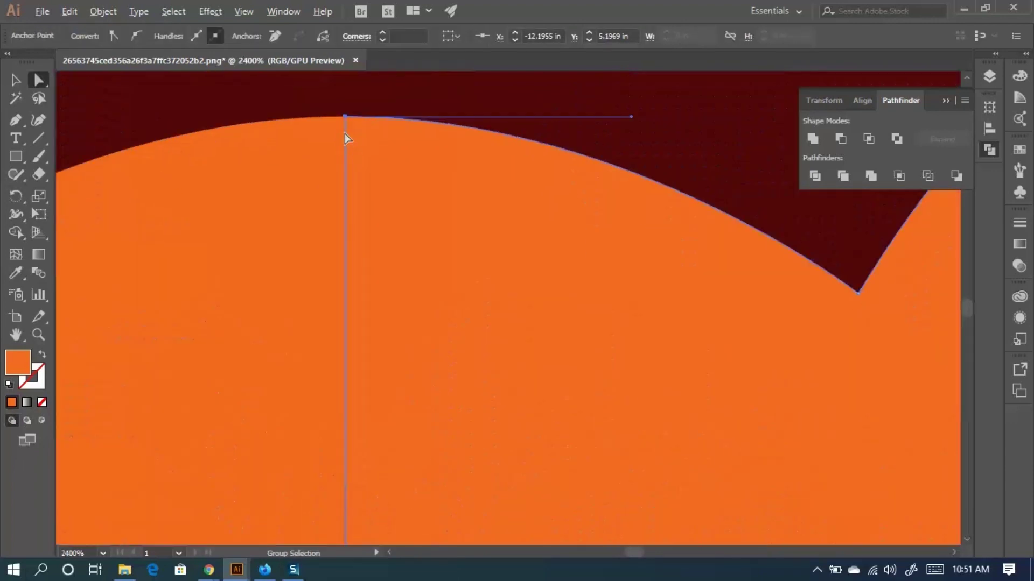
pyautogui.moveTo(345, 116); pyautogui.dragTo(335, 118)
pyautogui.hotkey('ctrl', 'z')
pyautogui.scroll(-4, 396, 183)
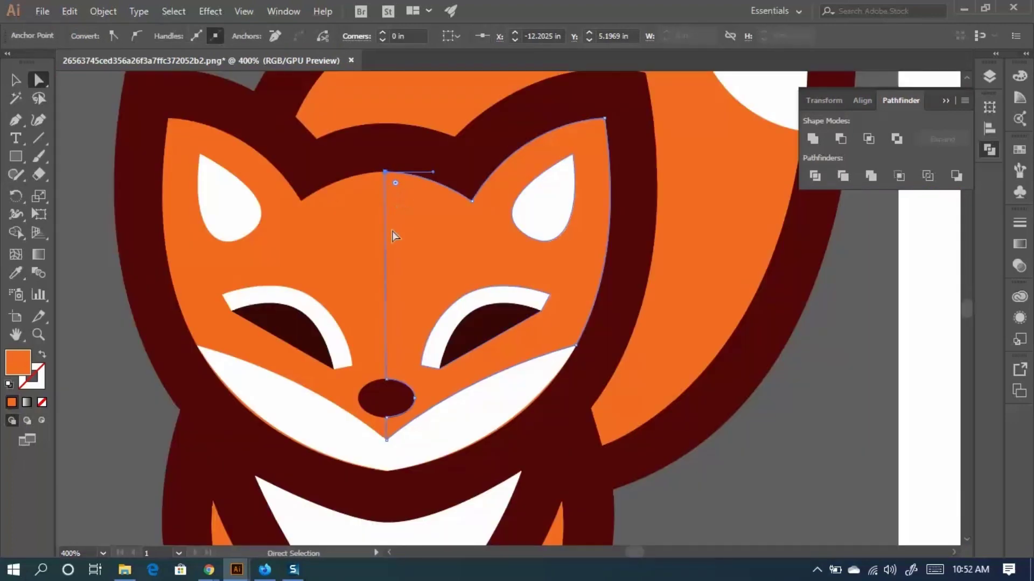
# Select both orange halves of the fox's face, sample the face's orange with the Eyedropper and combine them with the Merge pathfinder.
pyautogui.keyDown('ctrl'); pyautogui.click(370, 257); pyautogui.keyUp('ctrl')
pyautogui.keyDown('ctrl'); pyautogui.click(370, 252); pyautogui.keyUp('ctrl')
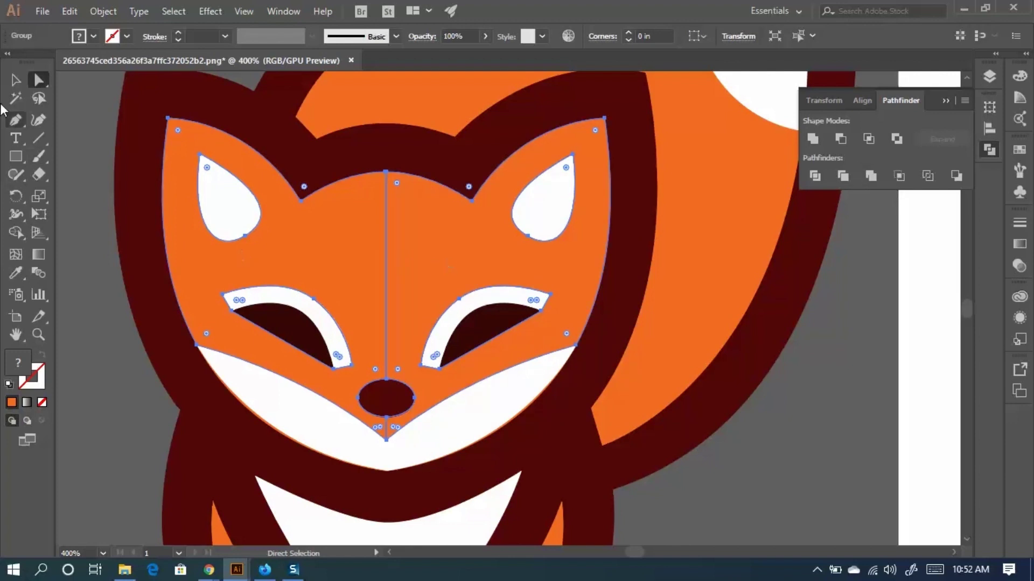
pyautogui.click(82, 41)
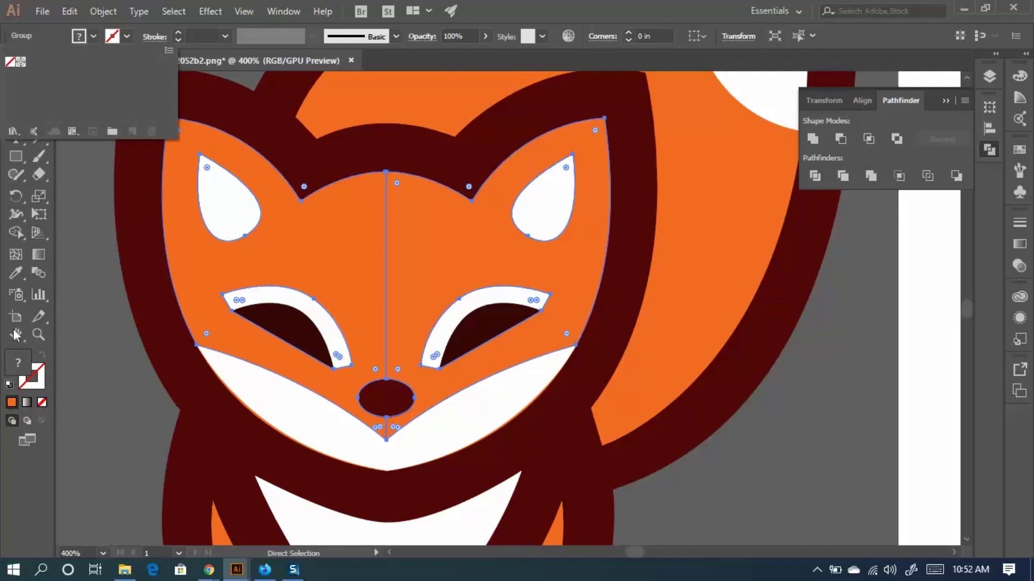
pyautogui.press('Escape')
pyautogui.hotkey('ctrl', '8')
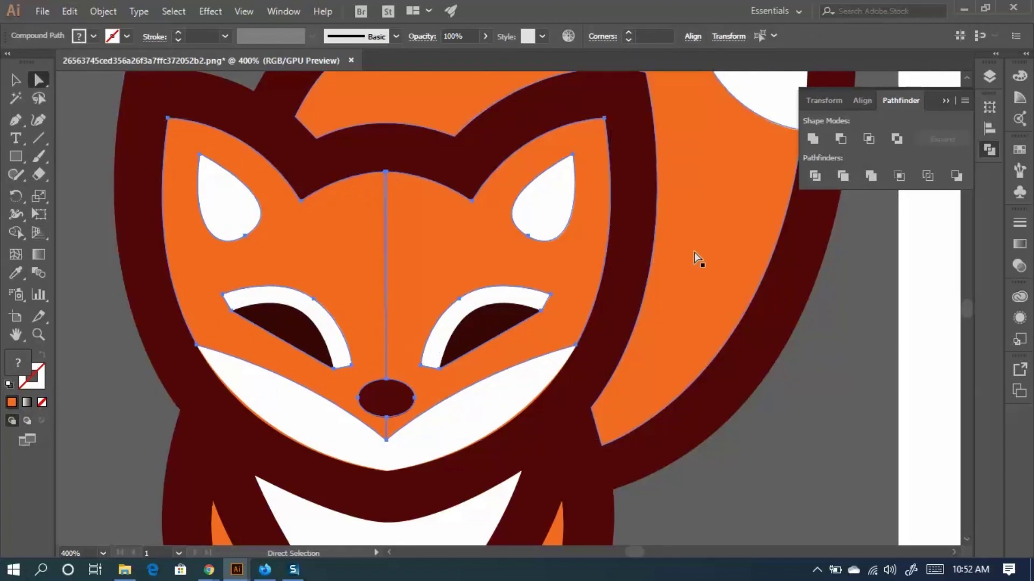
pyautogui.press('i')
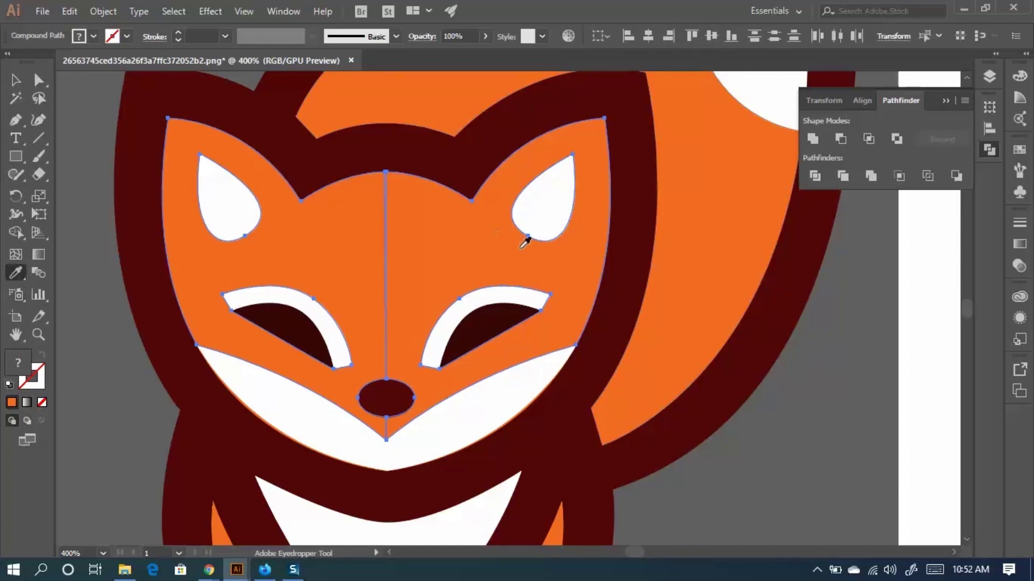
pyautogui.click(459, 253)
pyautogui.click(871, 173)
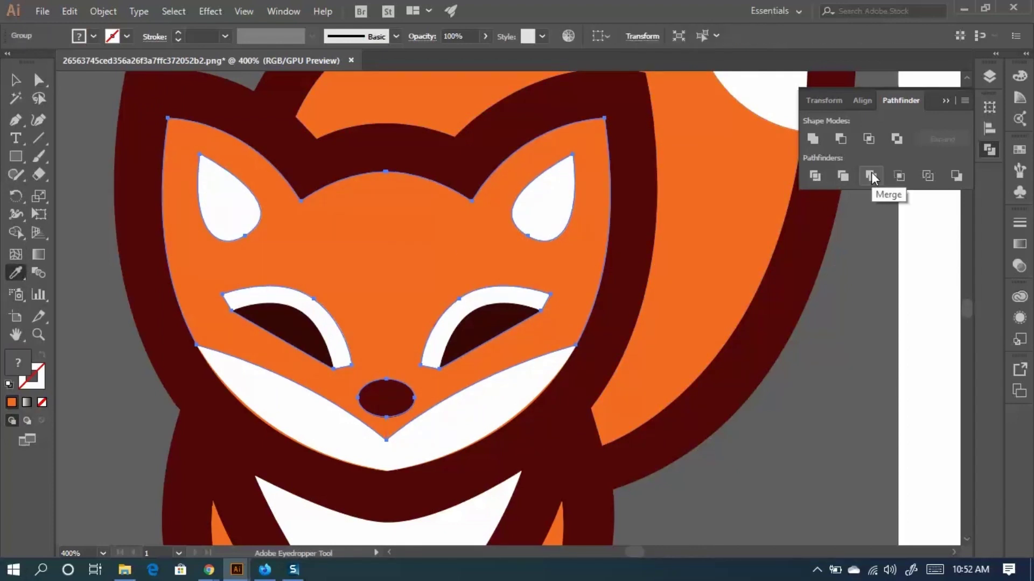
# Inspect the merged orange face up close around the forehead, eyes, nose and chin for a leftover centre seam.
pyautogui.scroll(1, 412, 228)
pyautogui.scroll(2, 381, 138)
pyautogui.scroll(-2, 354, 285)
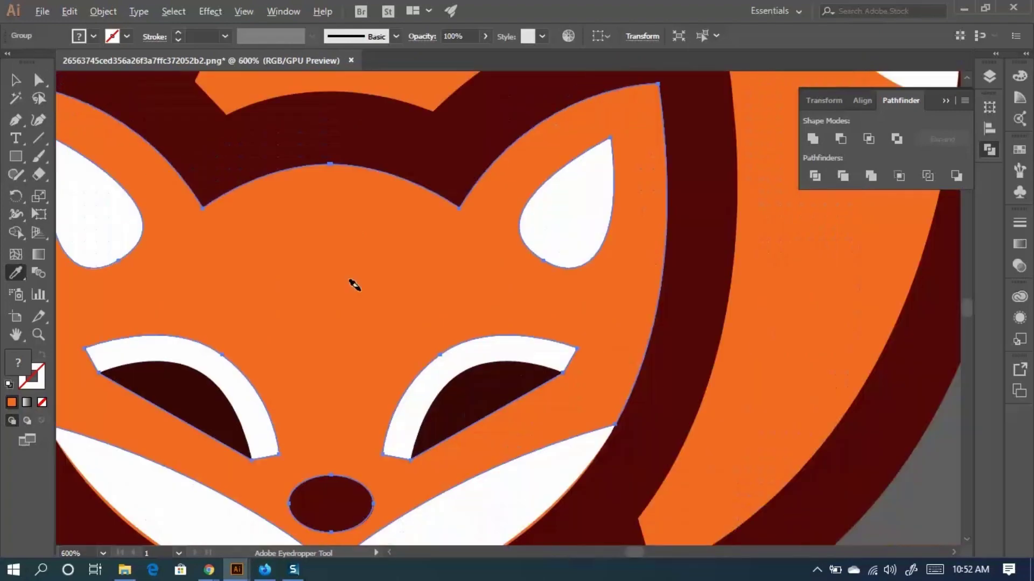
pyautogui.scroll(-1, 312, 358)
pyautogui.scroll(3, 313, 291)
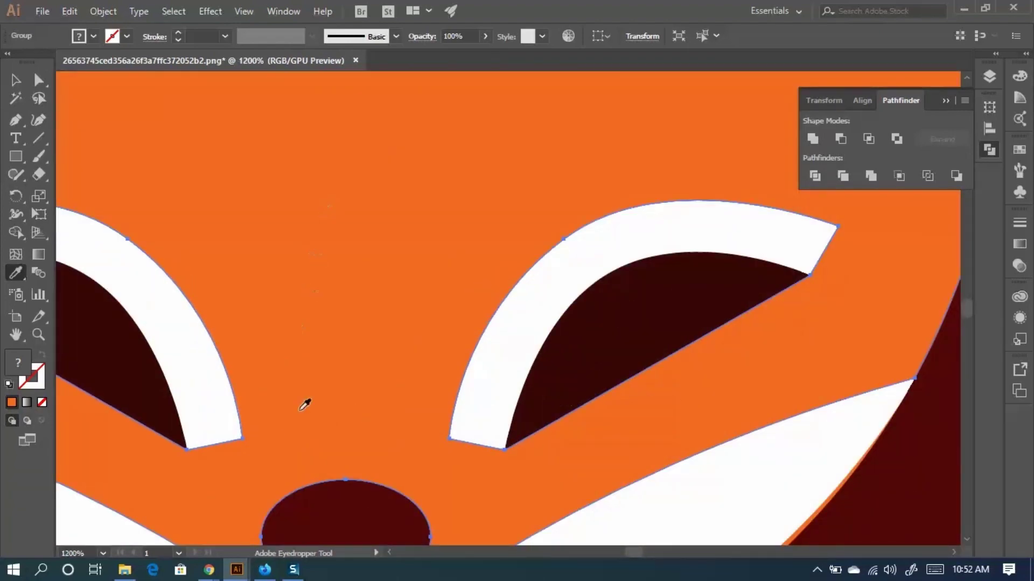
pyautogui.scroll(-5, 304, 405)
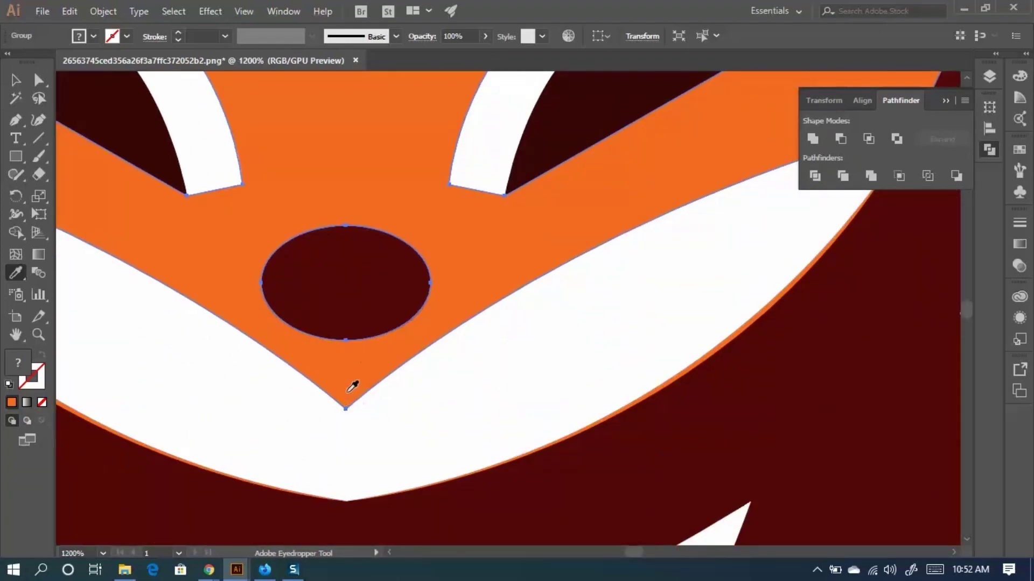
pyautogui.scroll(-3, 350, 389)
pyautogui.scroll(3, 356, 404)
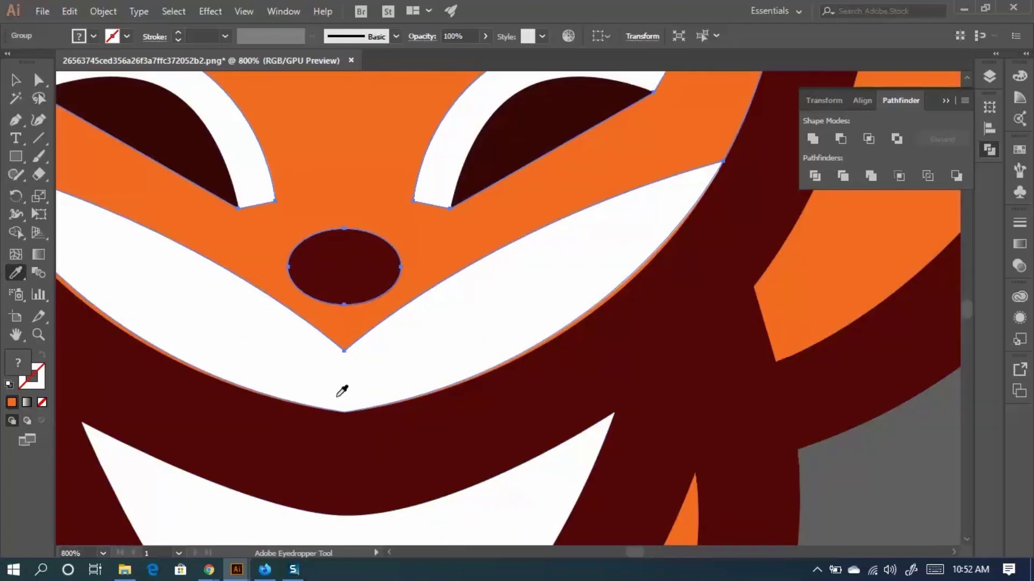
# Inspect the merged orange face around the nose and chin, and clear the selection.
pyautogui.scroll(2, 355, 366)
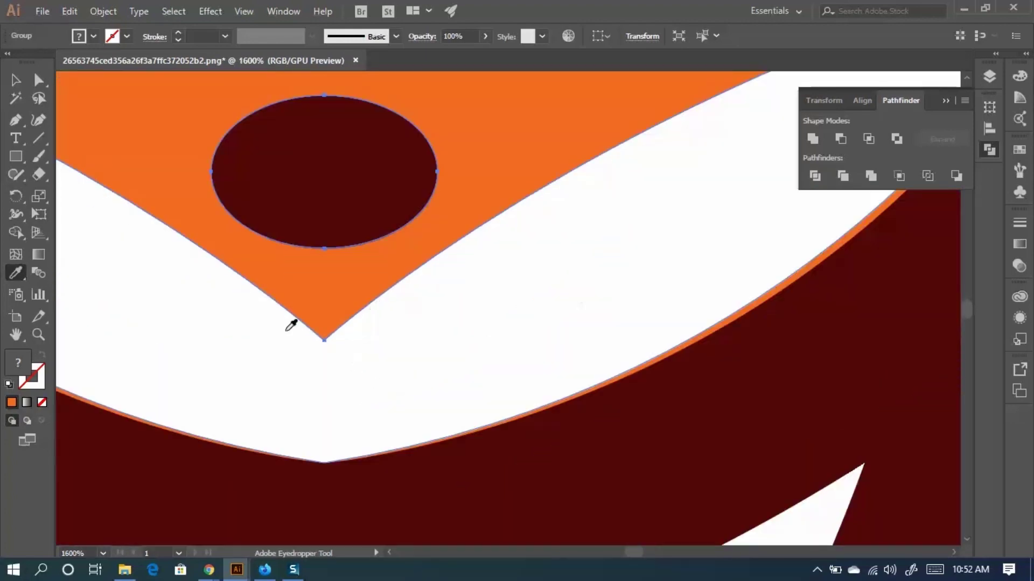
pyautogui.scroll(-3, 499, 330)
pyautogui.scroll(-2, 476, 340)
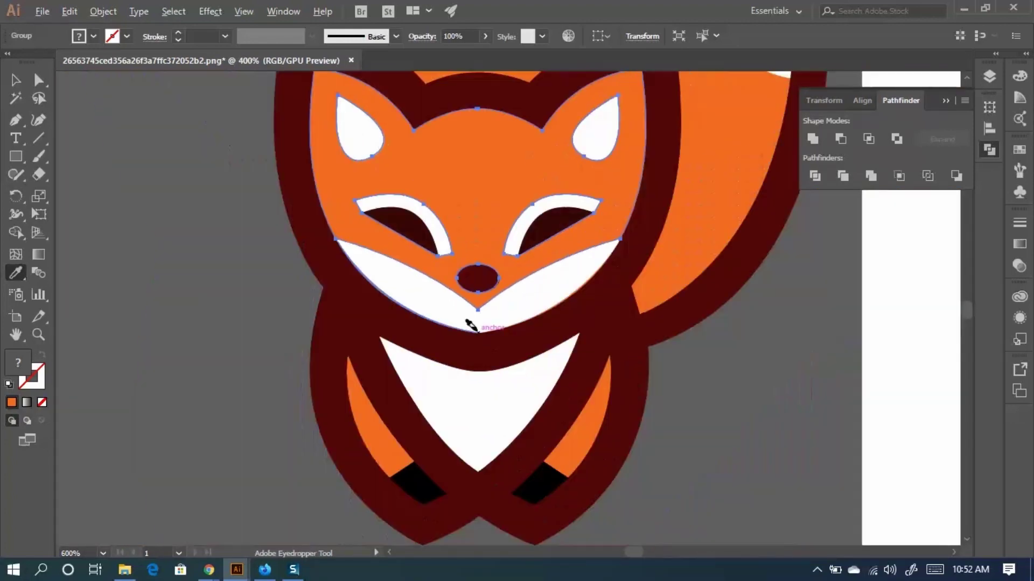
pyautogui.scroll(-1, 559, 300)
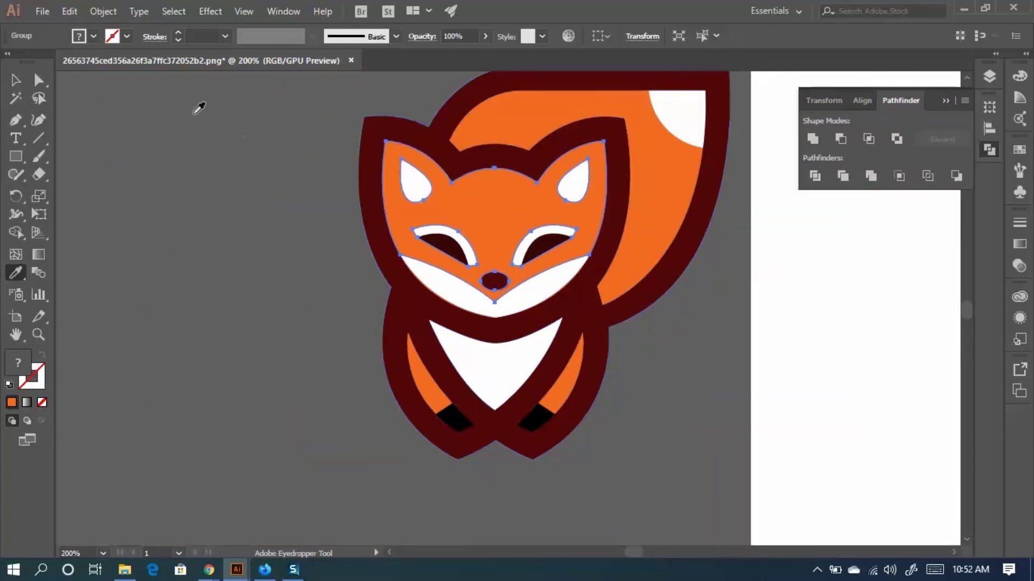
pyautogui.click(15, 79)
pyautogui.click(272, 232)
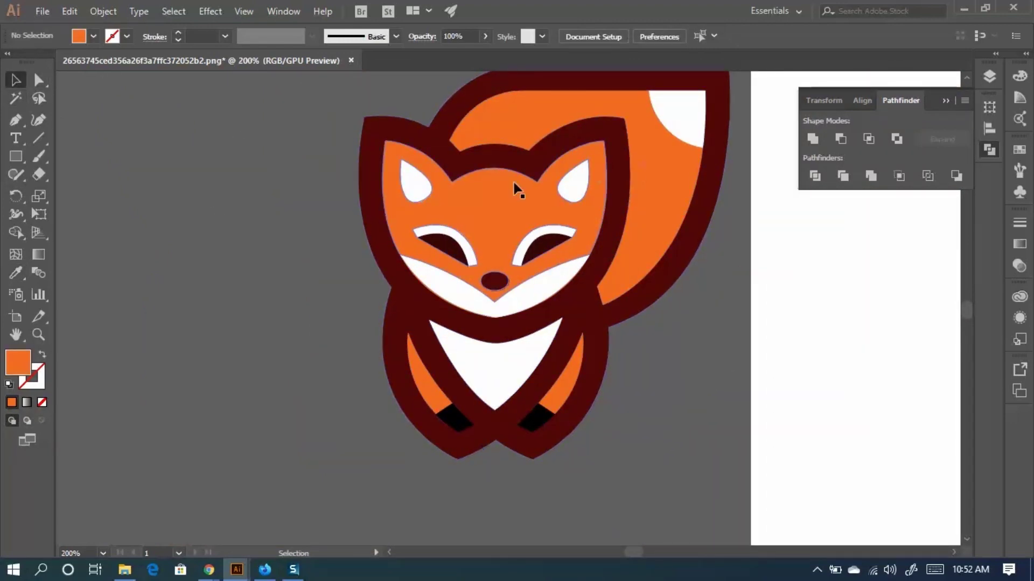
# Move the whole fox logo group further away from the artboards onto the empty grey canvas.
pyautogui.scroll(-1, 654, 438)
pyautogui.click(561, 201)
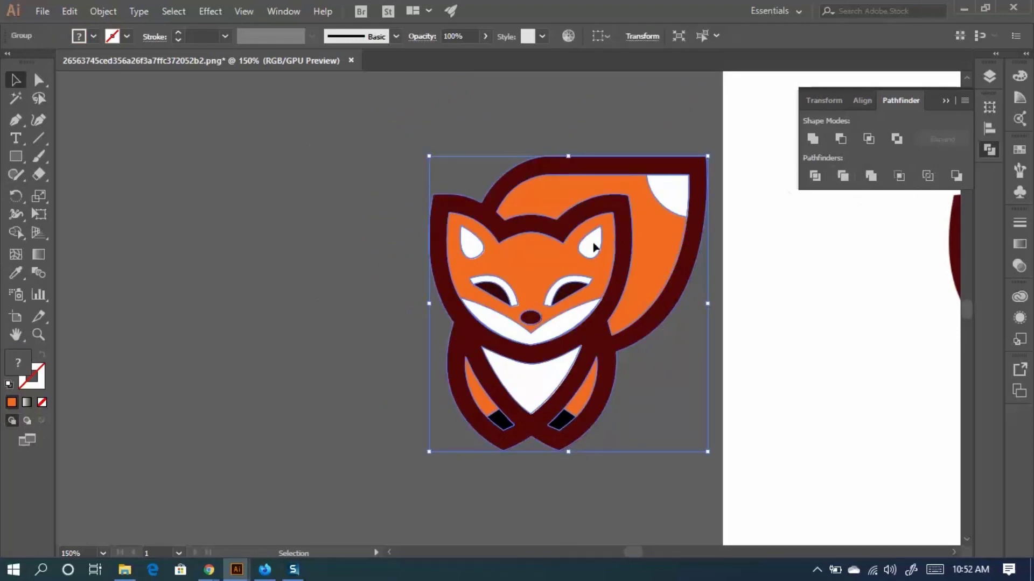
pyautogui.moveTo(594, 248); pyautogui.dragTo(373, 244)
# Ungroup the fox and move its white muzzle, tail tip, both inner ears and chest piece off the logo.
pyautogui.rightClick(320, 228)
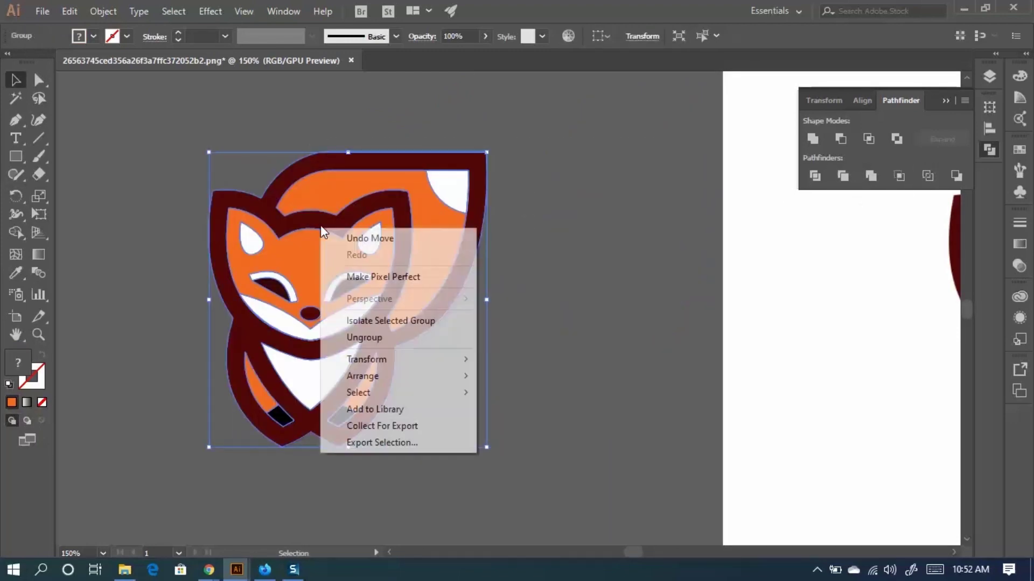
pyautogui.click(359, 338)
pyautogui.click(550, 360)
pyautogui.click(353, 319)
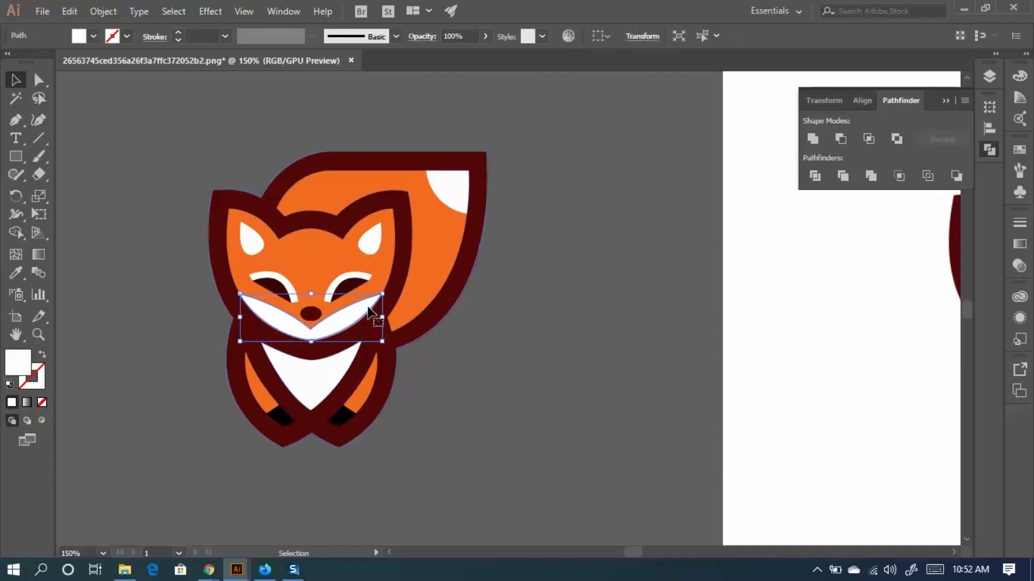
pyautogui.moveTo(369, 311); pyautogui.dragTo(181, 311)
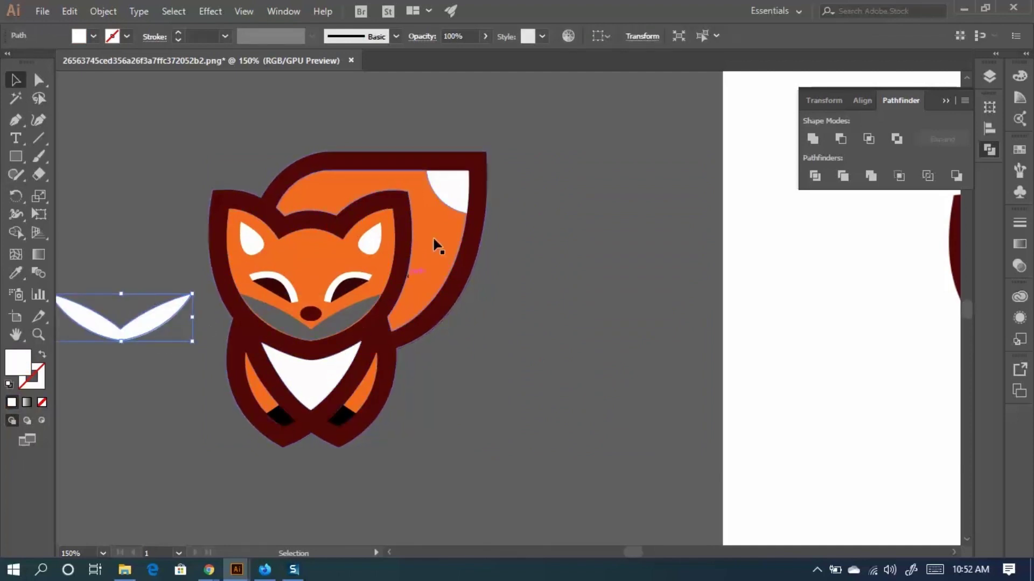
pyautogui.moveTo(452, 186); pyautogui.dragTo(569, 117)
pyautogui.moveTo(372, 240); pyautogui.dragTo(209, 120)
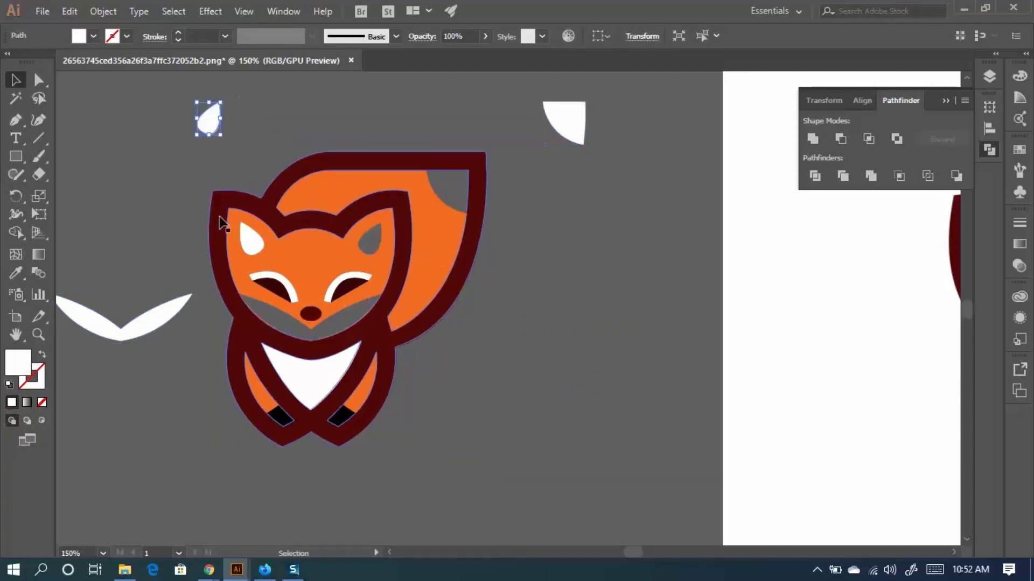
pyautogui.moveTo(259, 237); pyautogui.dragTo(98, 198)
pyautogui.moveTo(277, 362); pyautogui.dragTo(108, 227)
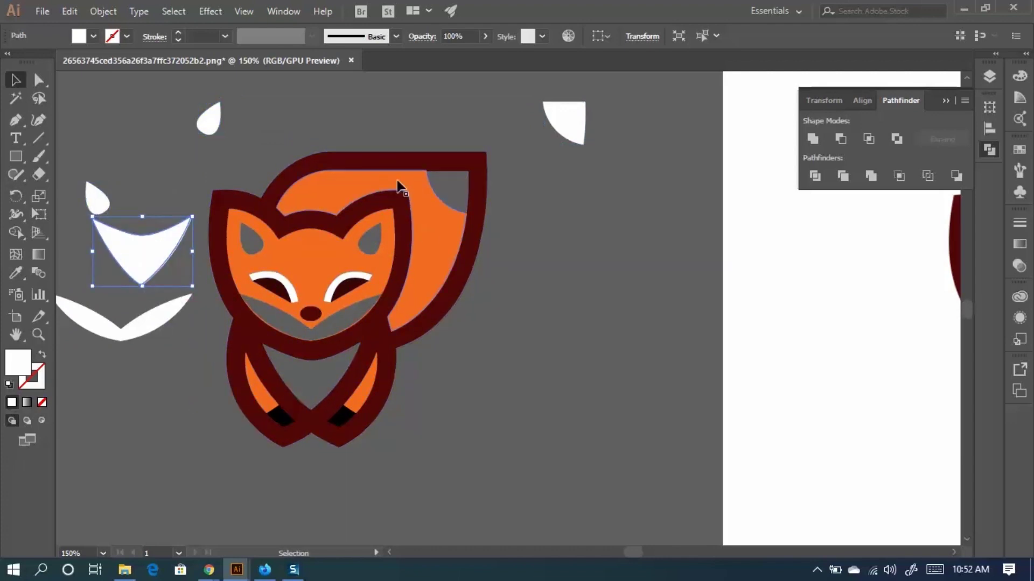
# Undo the moves of the white pieces and the ungrouping of the fox.
pyautogui.hotkey('ctrl', '-')
pyautogui.hotkey('ctrl', '-')
pyautogui.hotkey('ctrl', '-')
pyautogui.hotkey('ctrl', '-')
pyautogui.hotkey('ctrl', 'z')
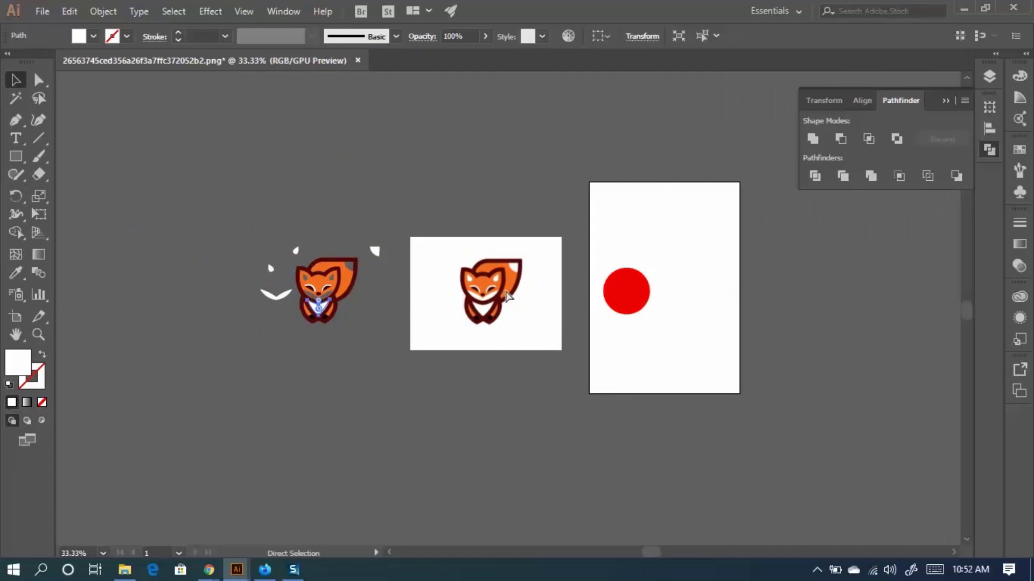
pyautogui.hotkey('ctrl', 'z')
pyautogui.hotkey('ctrl', 'z')
pyautogui.hotkey('ctrl', 'z')
pyautogui.hotkey('ctrl', 'z')
pyautogui.hotkey('ctrl', 'z')
pyautogui.hotkey('ctrl', 'z')
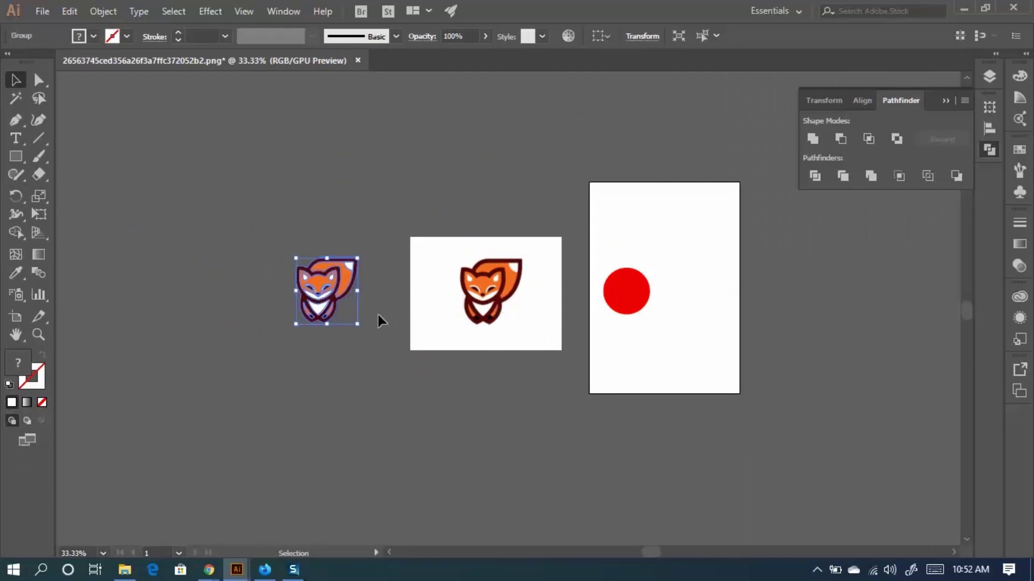
# Ungroup the fox logo into its separate shapes and clear the selection.
pyautogui.hotkey('ctrl', '+')
pyautogui.hotkey('ctrl', '+')
pyautogui.hotkey('ctrl', '+')
pyautogui.hotkey('ctrl', '+')
pyautogui.hotkey('ctrl', '+')
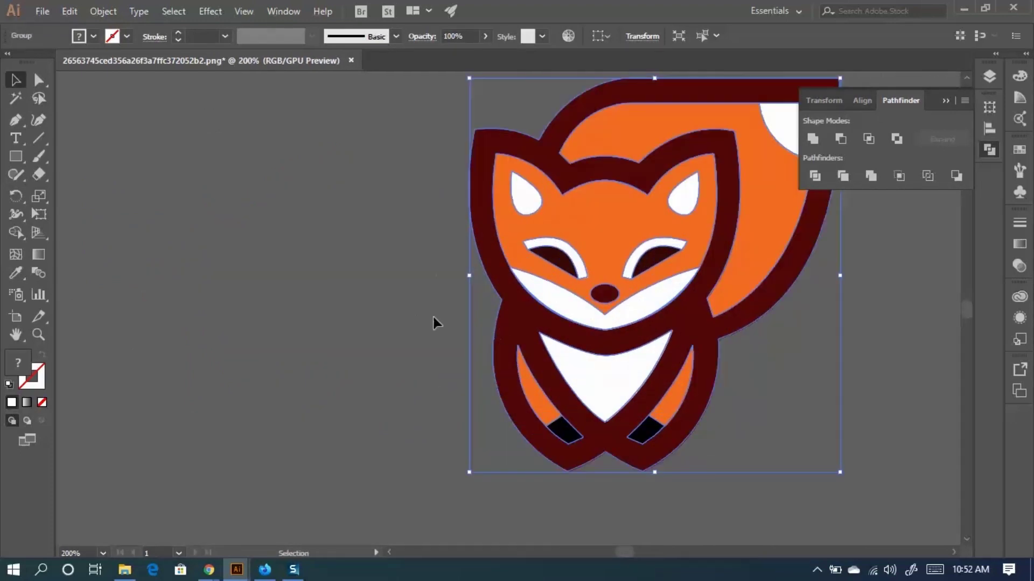
pyautogui.hscroll(5, 434, 323)
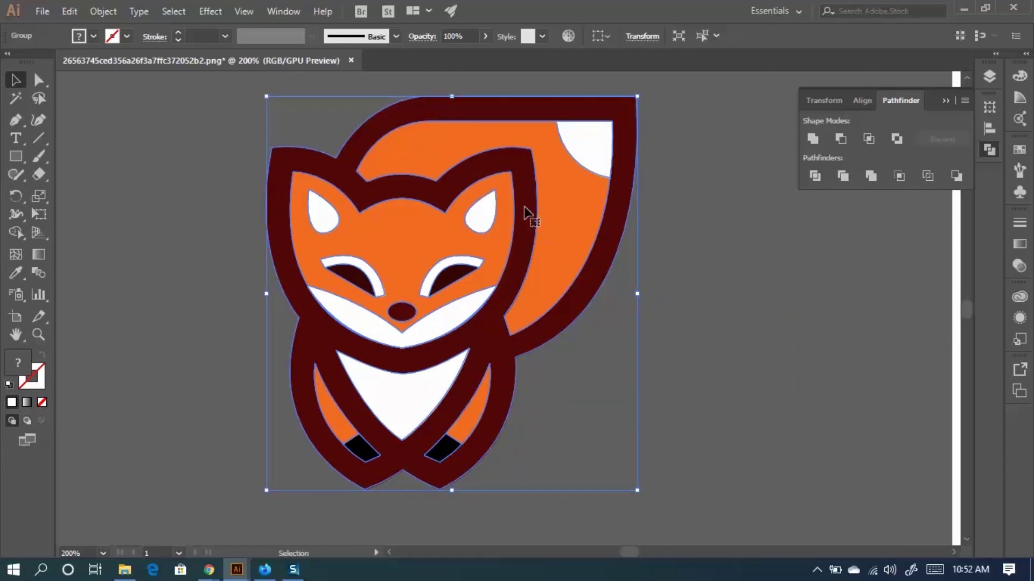
pyautogui.click(650, 279)
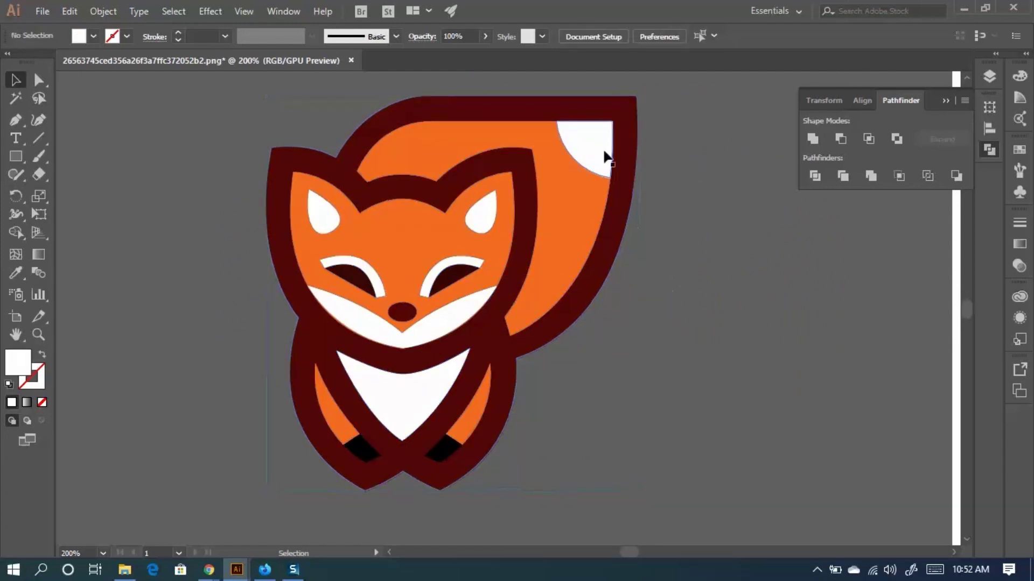
pyautogui.click(583, 127)
pyautogui.rightClick(584, 127)
pyautogui.click(629, 239)
pyautogui.click(685, 202)
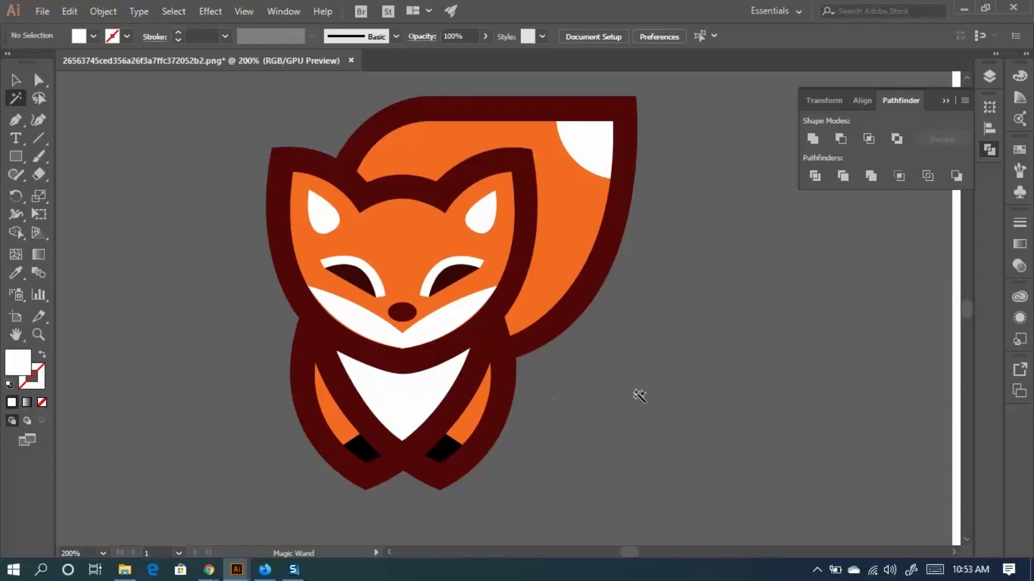
# Select all the white shapes of the ungrouped fox with the Magic Wand, sampling the white tail tip.
pyautogui.scroll(-8, 439, 280)
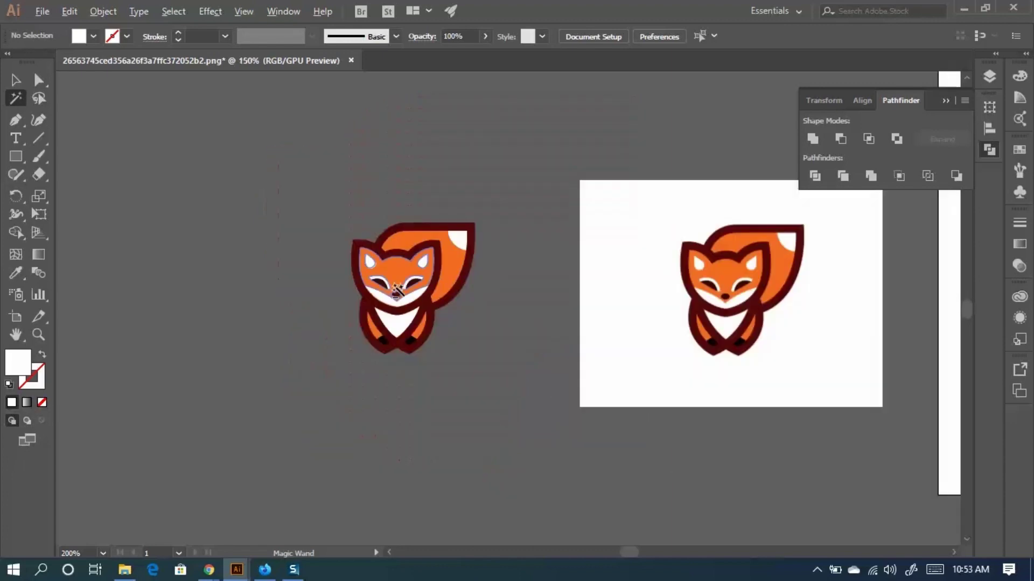
pyautogui.scroll(-3, 433, 270)
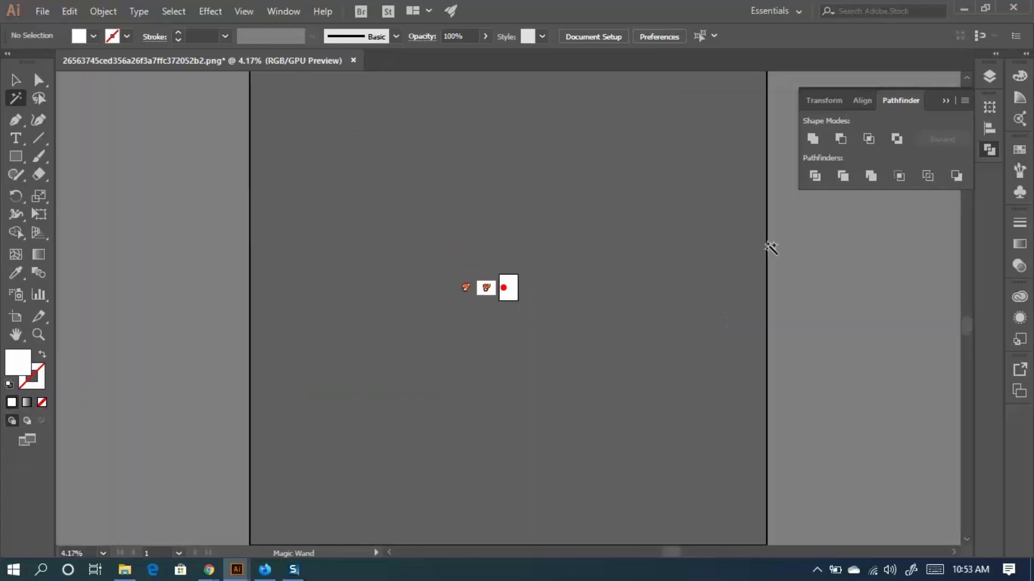
pyautogui.scroll(11, 525, 289)
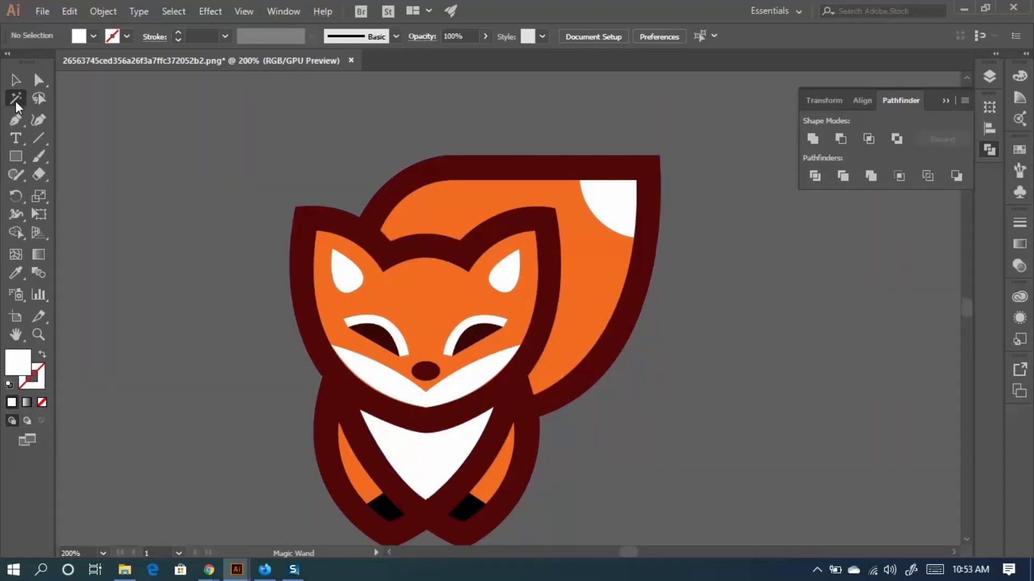
pyautogui.click(616, 205)
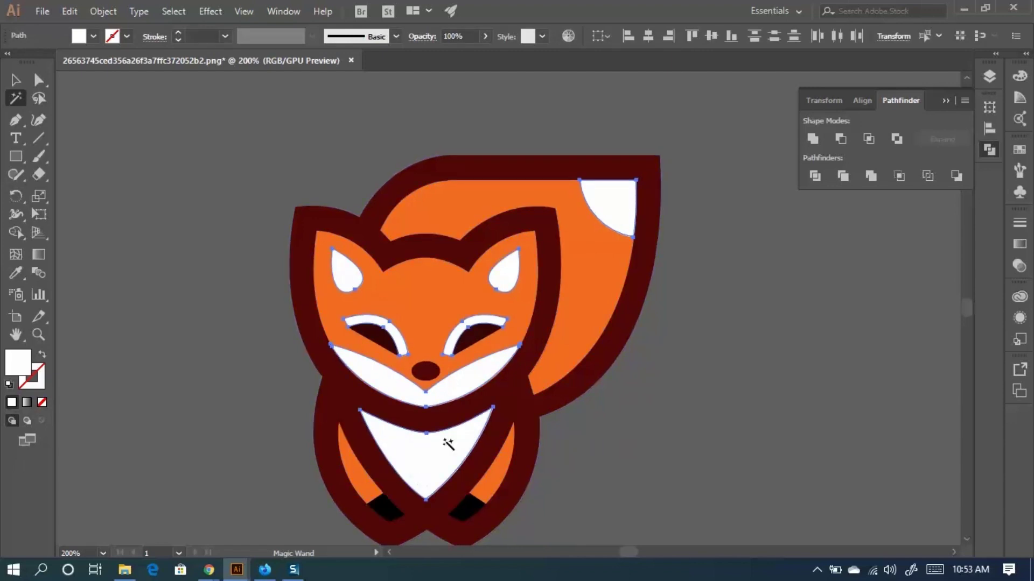
pyautogui.scroll(2, 448, 444)
pyautogui.scroll(-1, 369, 249)
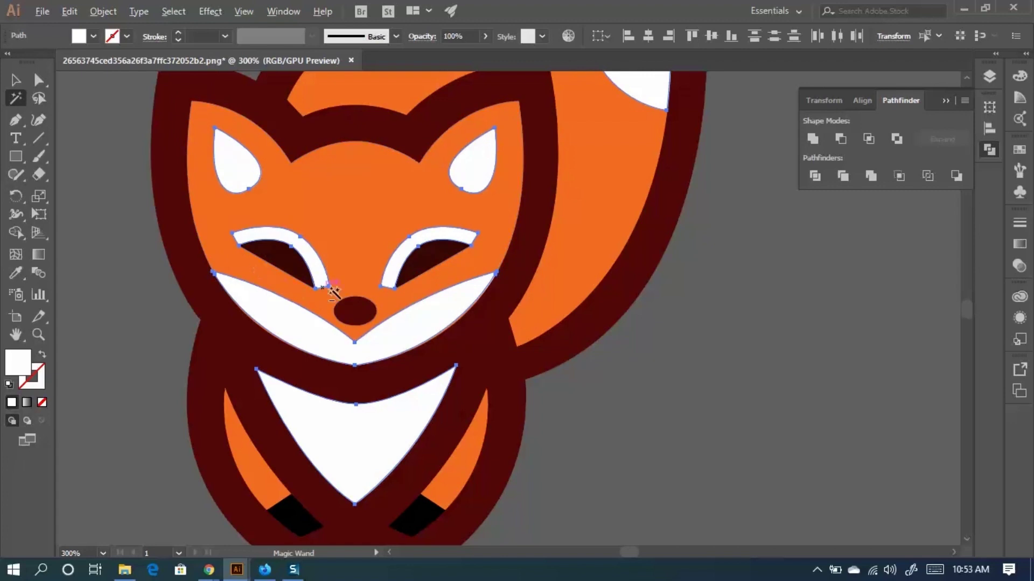
pyautogui.scroll(-1, 337, 293)
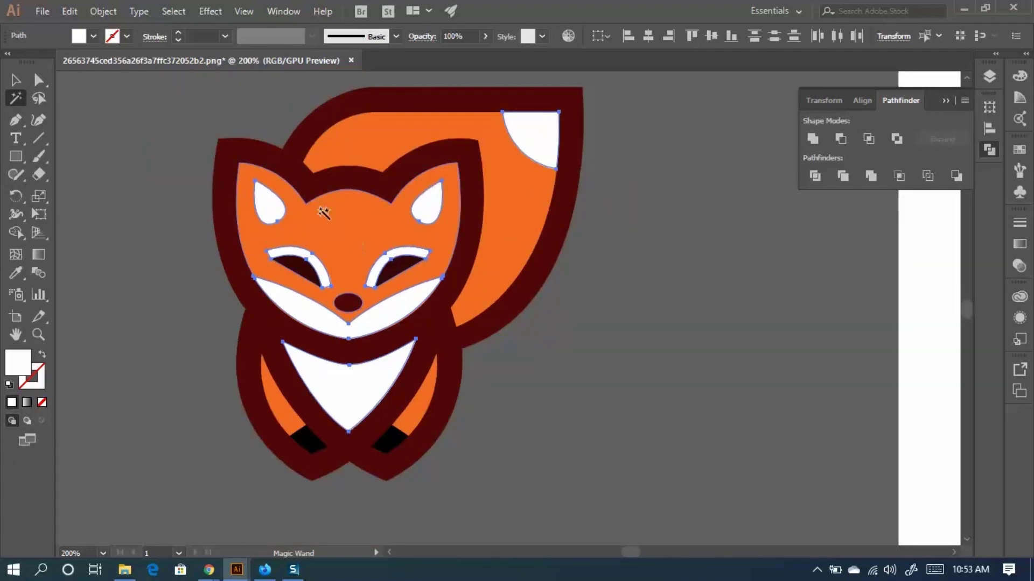
# Set the fill of the selected white shapes to pure red, FF0000.
pyautogui.doubleClick(13, 365)
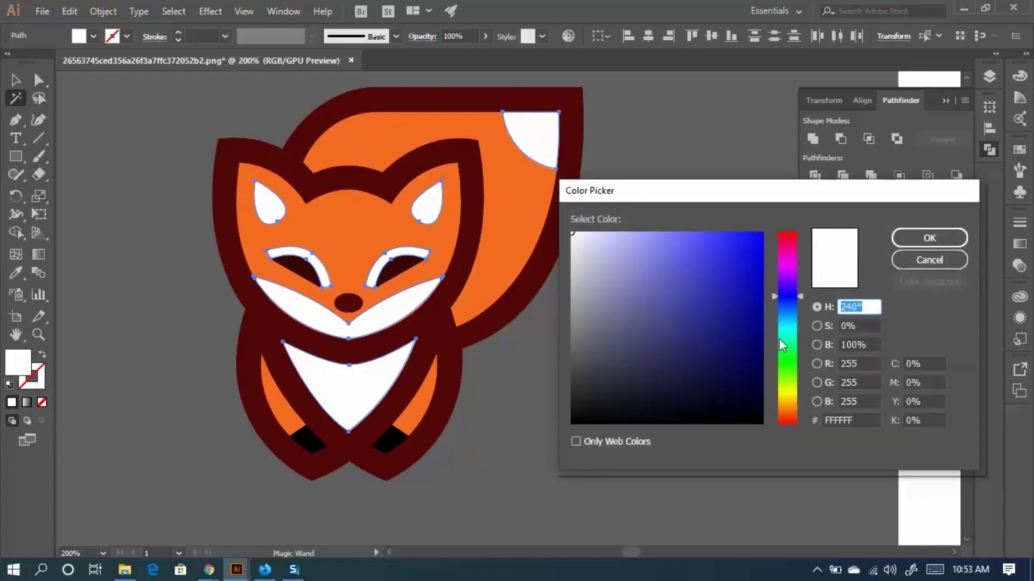
pyautogui.moveTo(779, 339); pyautogui.dragTo(791, 366)
pyautogui.click(787, 233)
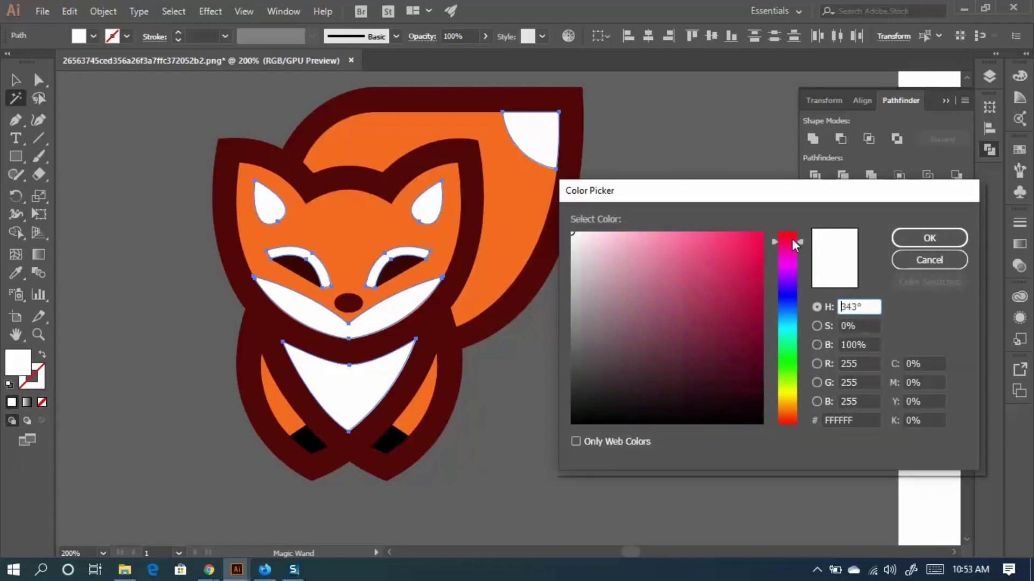
pyautogui.moveTo(739, 246); pyautogui.dragTo(762, 232)
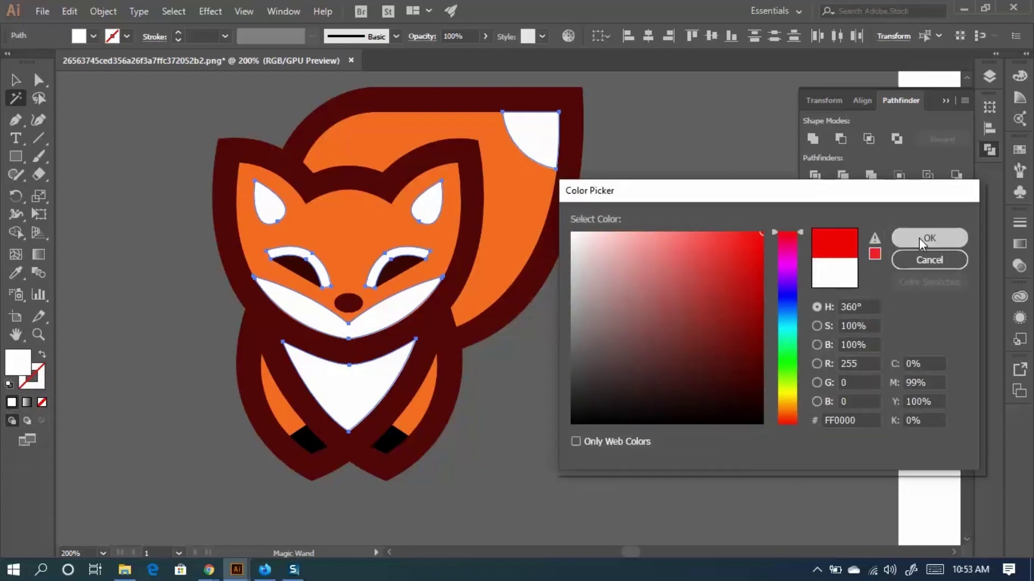
pyautogui.click(929, 238)
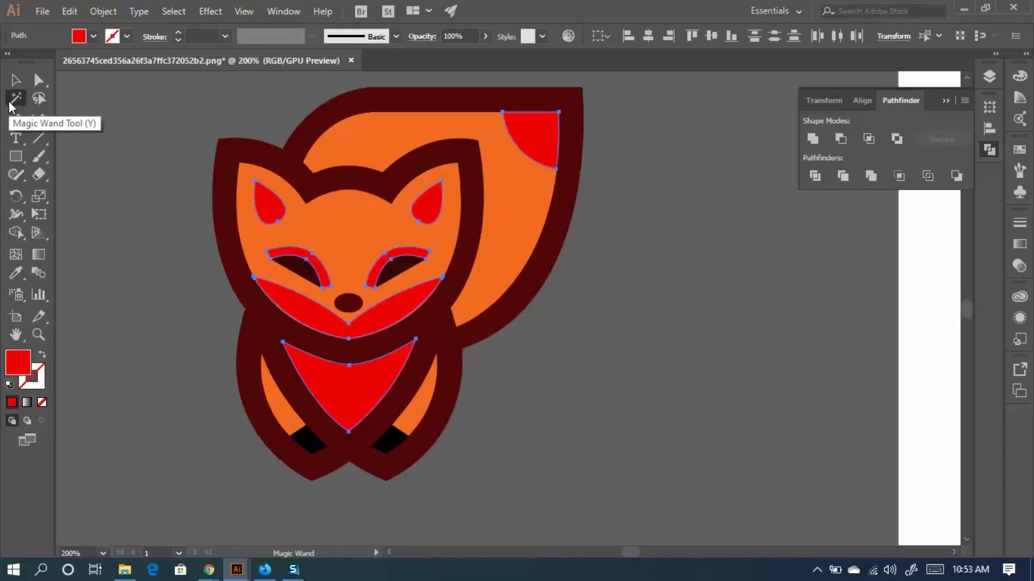
# Undo the red fill and delete all the selected white shapes from the fox.
pyautogui.press('d')
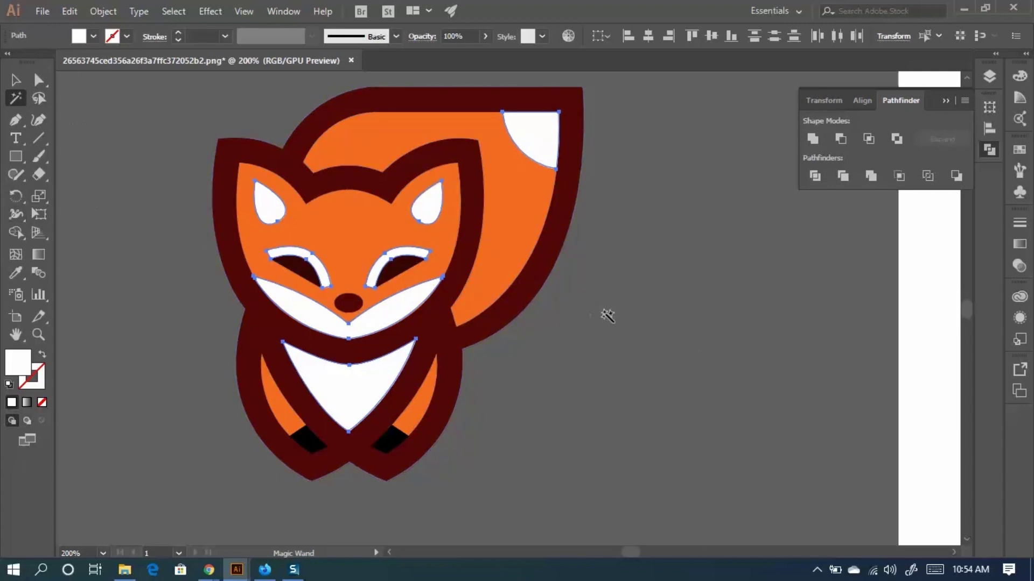
pyautogui.press('Delete')
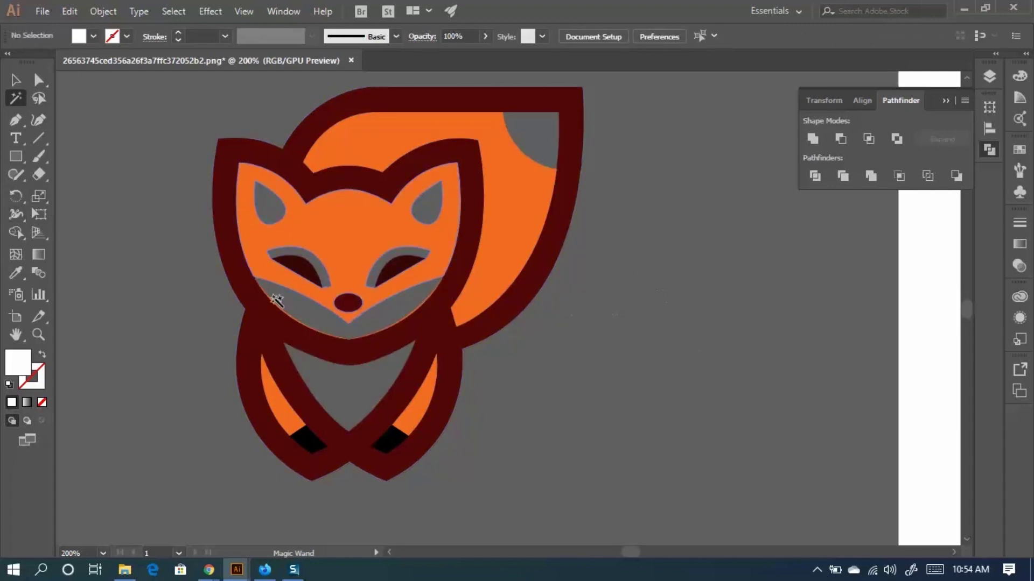
# Move the fox without its white shapes onto the white artboard, above the red circle.
pyautogui.click(15, 80)
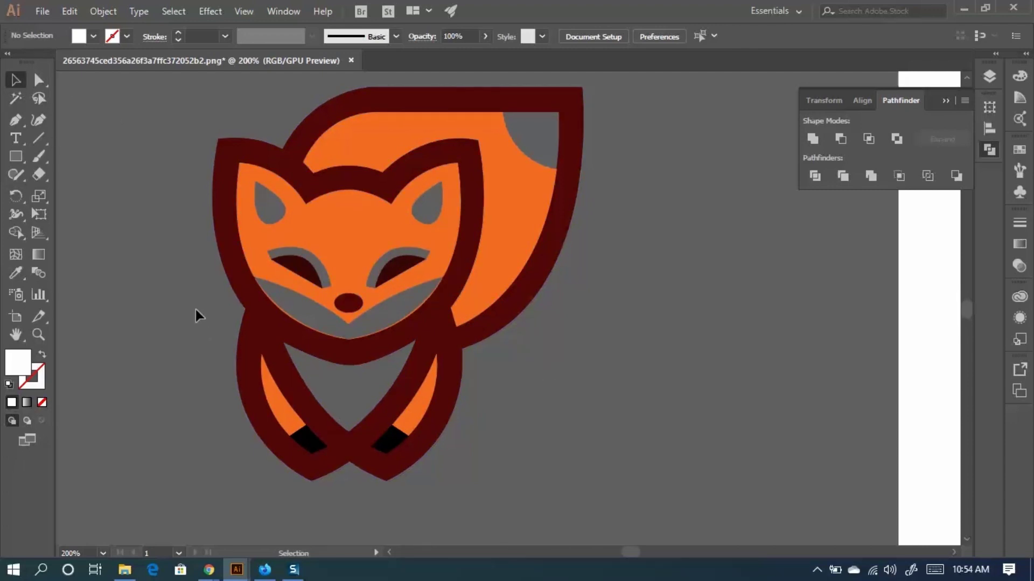
pyautogui.scroll(-2, 196, 309)
pyautogui.click(278, 285)
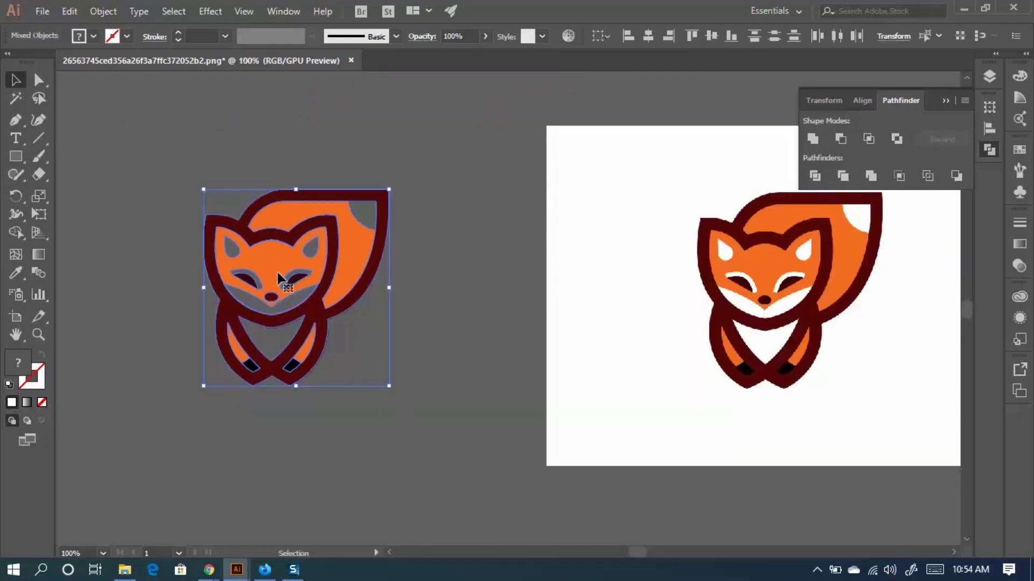
pyautogui.scroll(-1, 274, 285)
pyautogui.hscroll(3, 291, 291)
pyautogui.moveTo(152, 277); pyautogui.dragTo(681, 181)
pyautogui.scroll(1, 661, 232)
pyautogui.moveTo(661, 232); pyautogui.dragTo(565, 324)
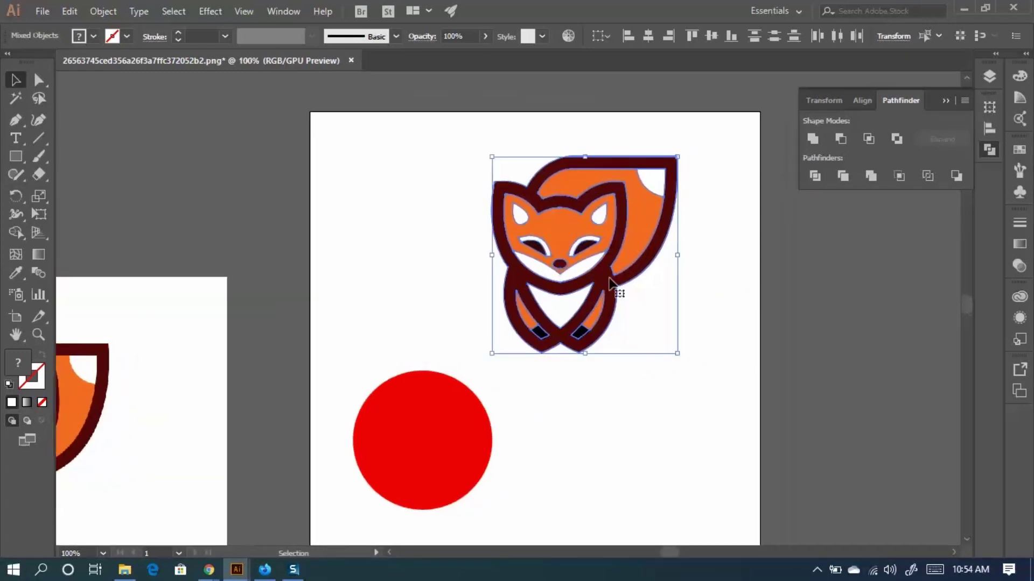
# Move the fox to the right edge of the white artboard, mostly over the grey canvas, and deselect it.
pyautogui.moveTo(583, 228); pyautogui.dragTo(819, 292)
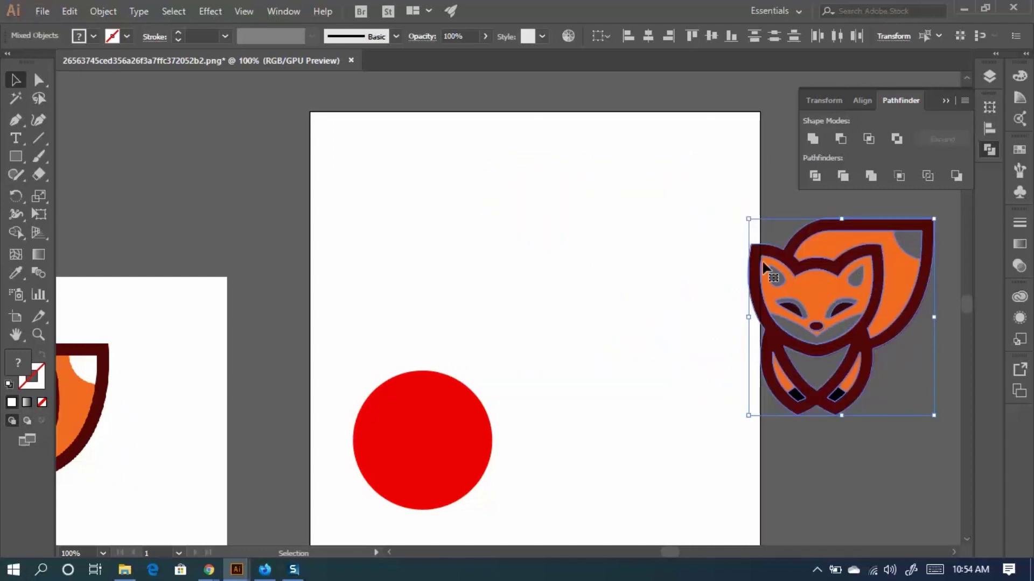
pyautogui.scroll(2, 807, 275)
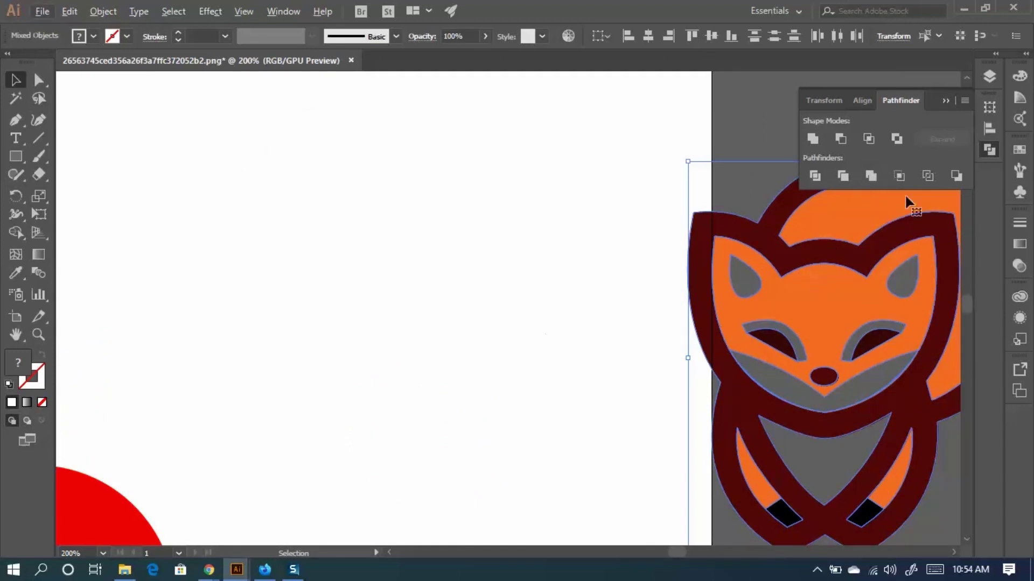
pyautogui.click(369, 276)
pyautogui.scroll(-2, 412, 259)
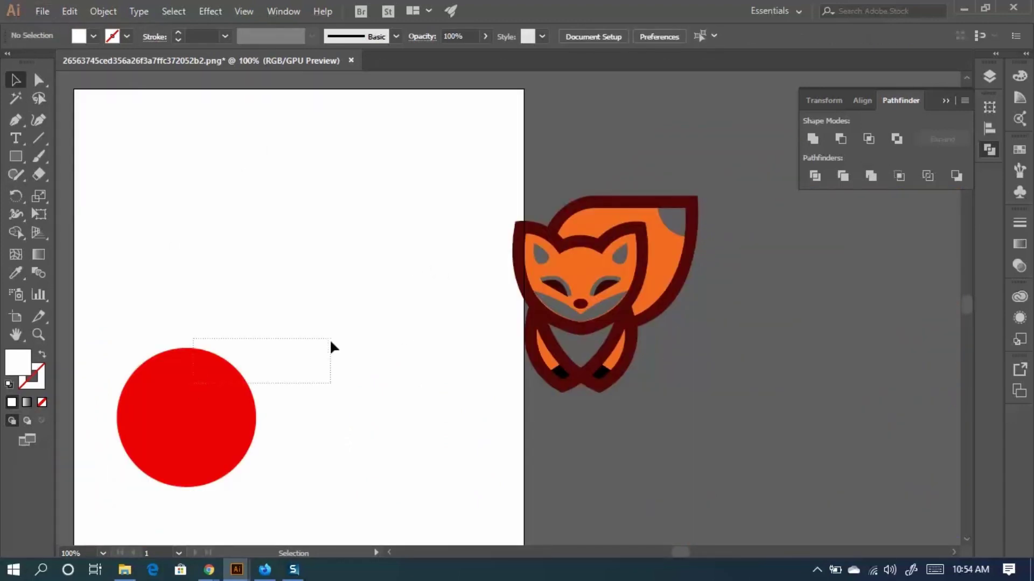
# Duplicate the red circle horizontally so the copy overlaps the original on its right, and select both circles.
pyautogui.moveTo(196, 415); pyautogui.dragTo(307, 388)
pyautogui.hotkey('ctrl', 'z')
pyautogui.click(273, 404)
pyautogui.moveTo(239, 399); pyautogui.dragTo(318, 400)
pyautogui.moveTo(397, 431); pyautogui.dragTo(138, 282)
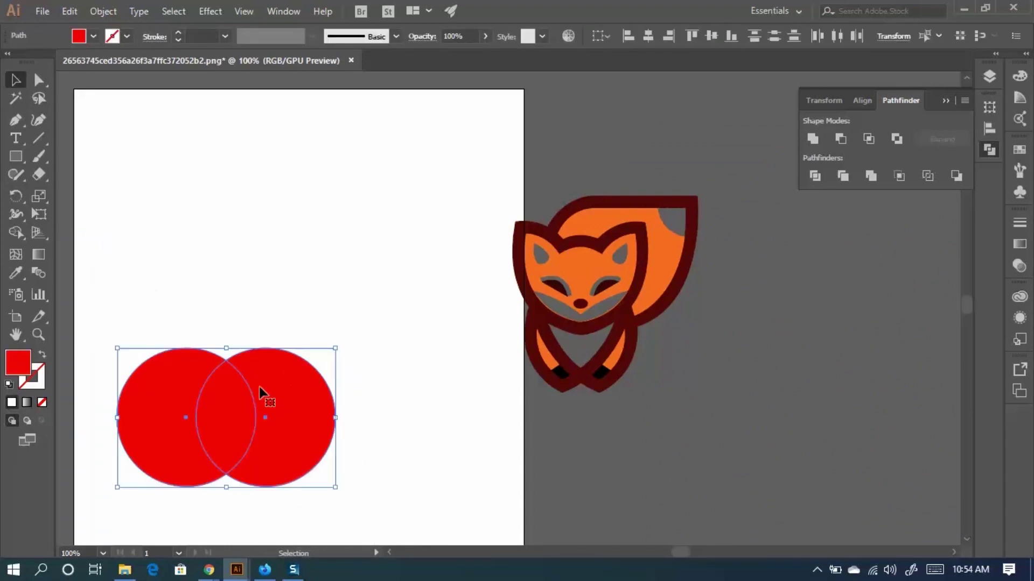
# Recolour the overlapping circle on the right with a bright green fill.
pyautogui.click(408, 319)
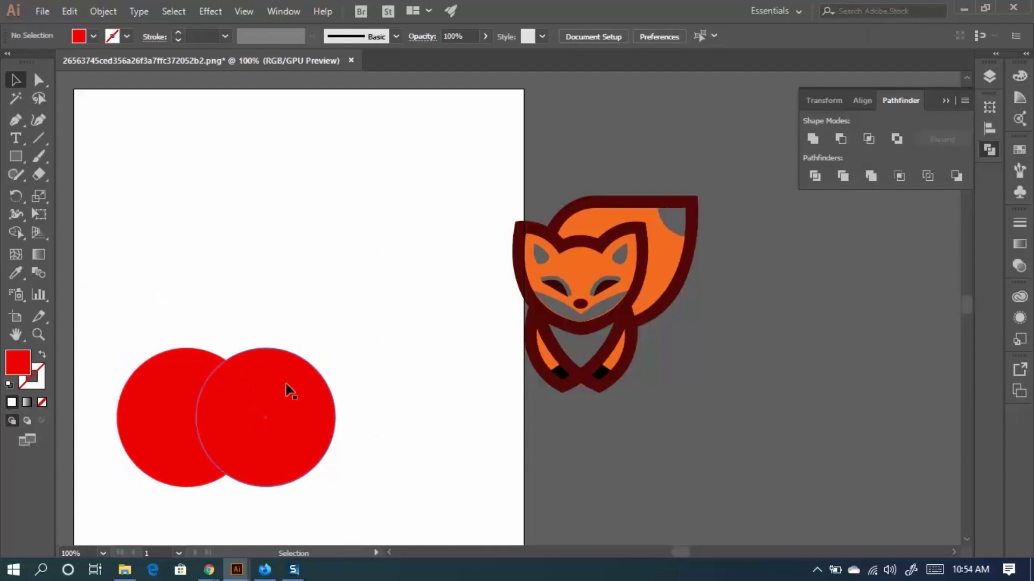
pyautogui.click(286, 392)
pyautogui.click(95, 36)
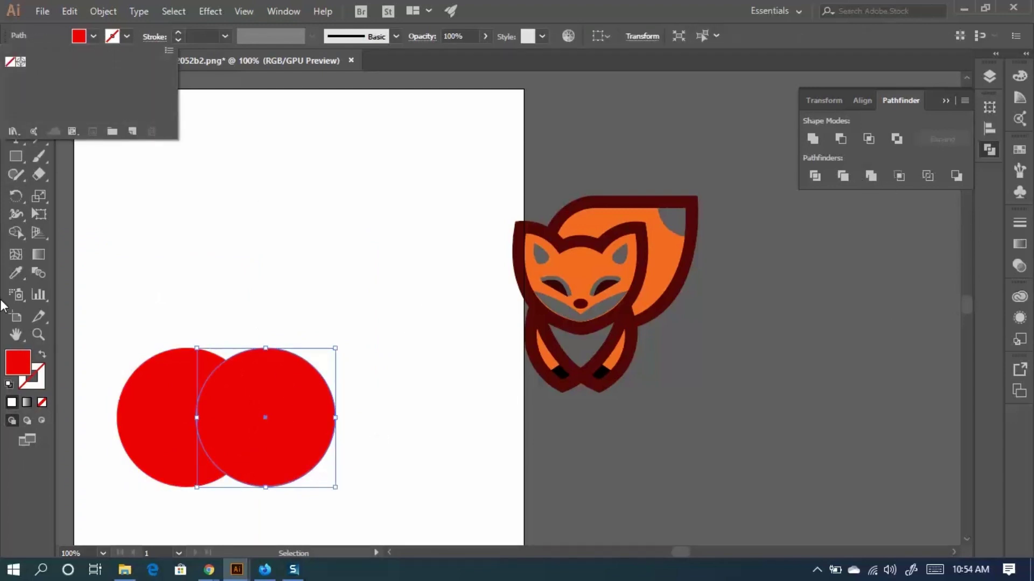
pyautogui.click(23, 367)
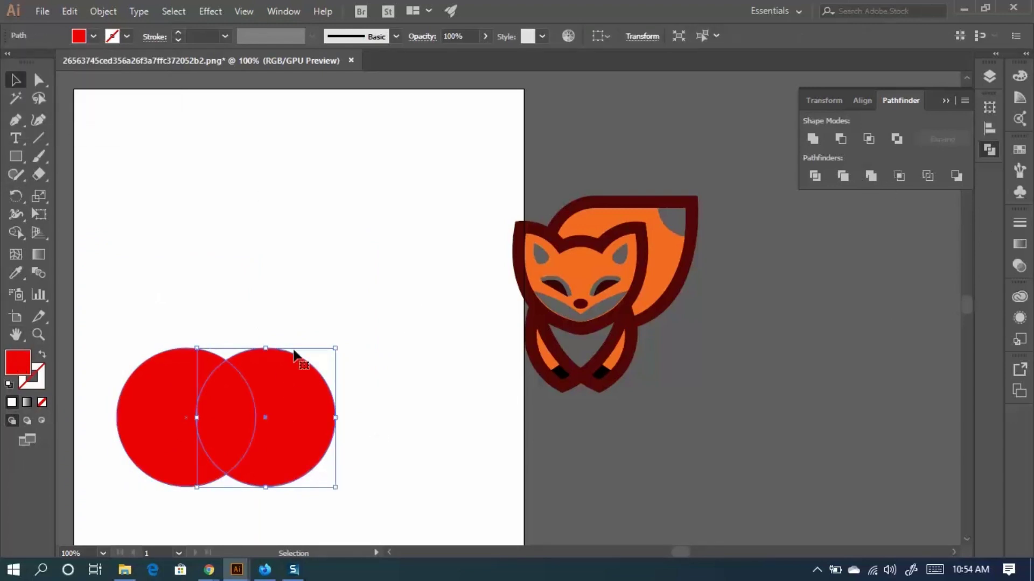
pyautogui.doubleClick(19, 367)
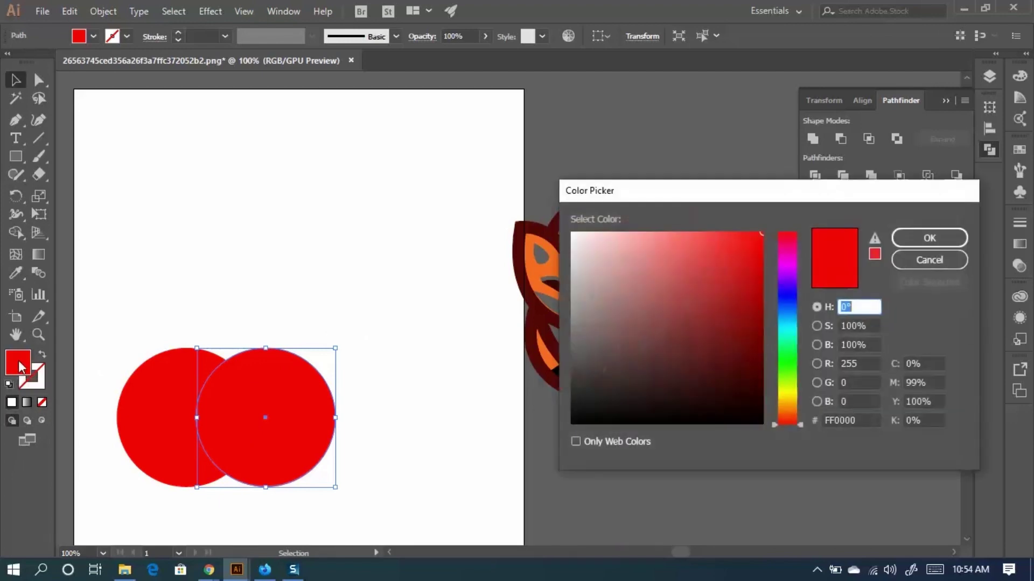
pyautogui.click(714, 280)
pyautogui.click(788, 368)
pyautogui.click(733, 282)
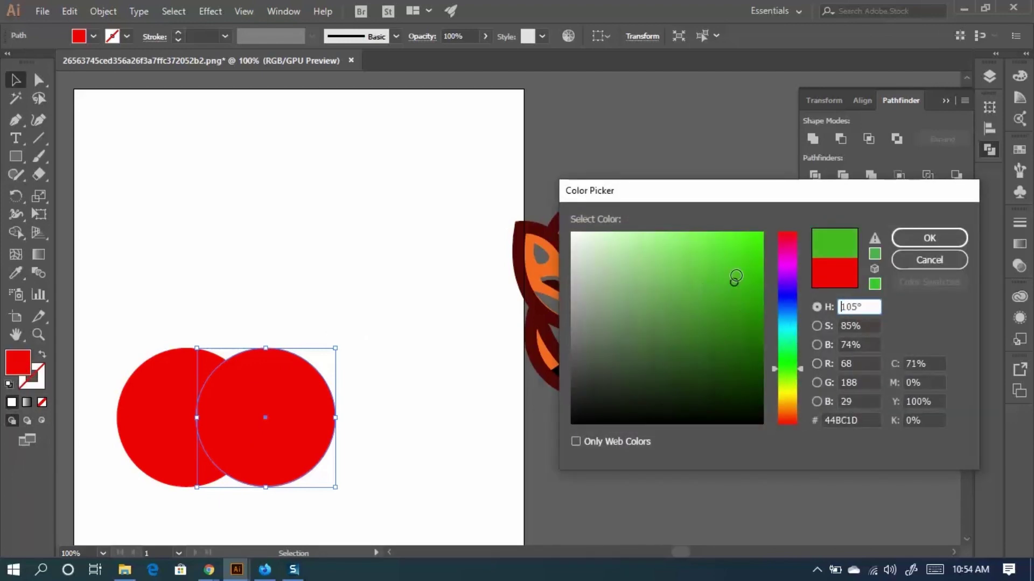
pyautogui.moveTo(733, 282); pyautogui.dragTo(888, 239)
pyautogui.click(910, 237)
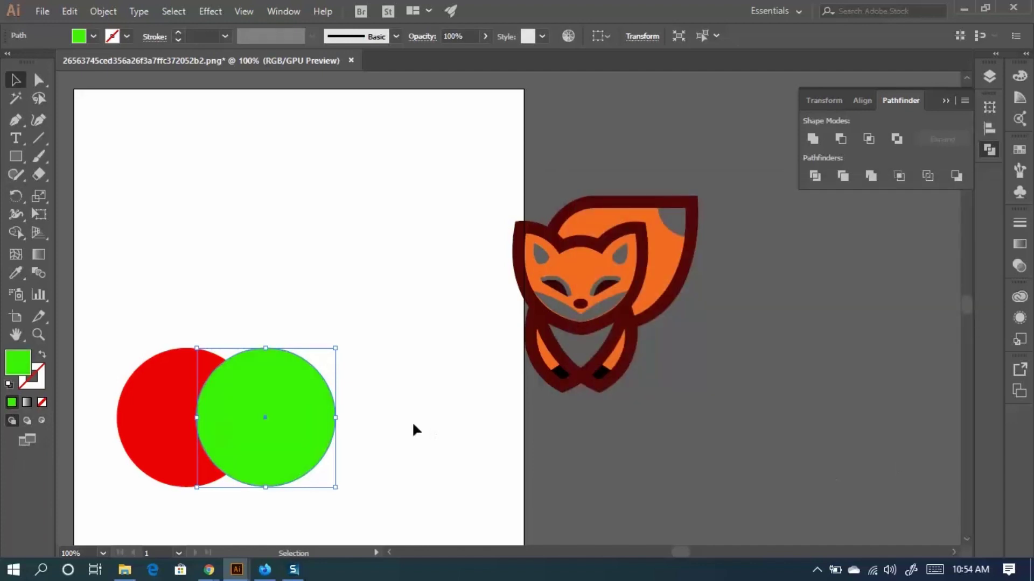
# Move the green circle slightly further over the red one and select both circles.
pyautogui.click(419, 405)
pyautogui.moveTo(237, 407); pyautogui.dragTo(236, 439)
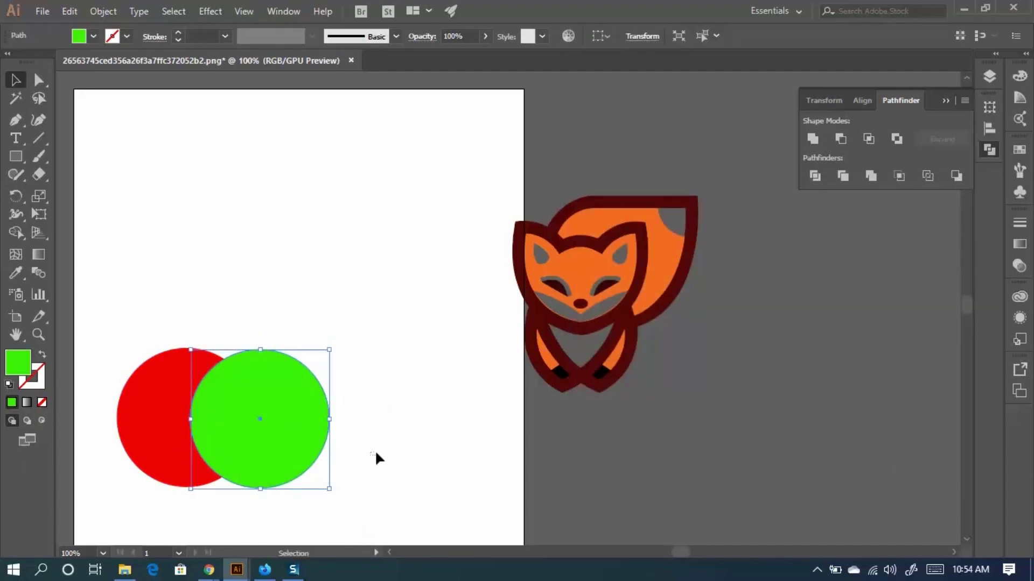
pyautogui.moveTo(370, 502); pyautogui.dragTo(260, 421)
pyautogui.moveTo(152, 322); pyautogui.dragTo(151, 321)
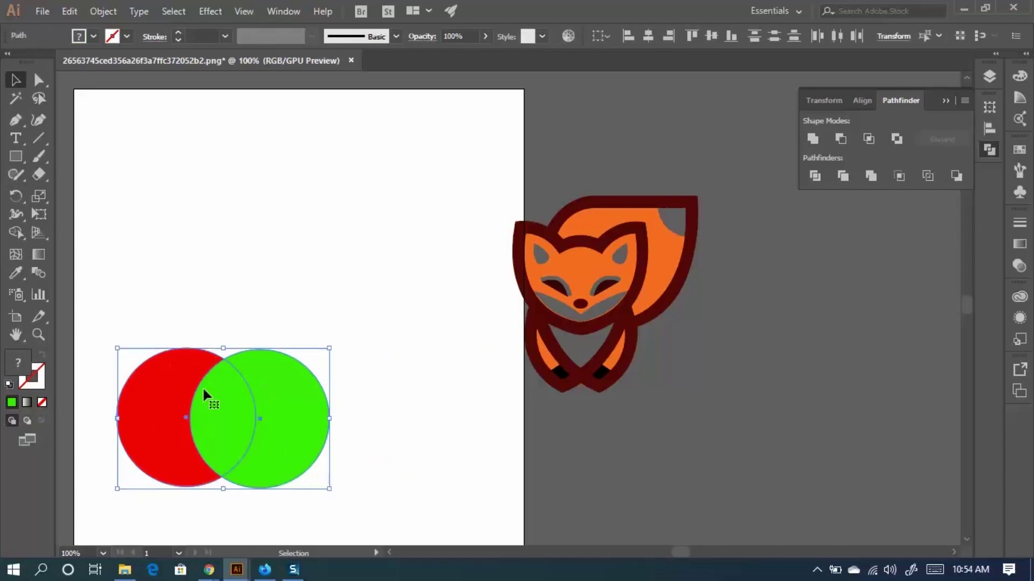
# Merge the two circles with Pathfinder, ungroup the result and move the green circle up and away from the red crescent.
pyautogui.click(868, 178)
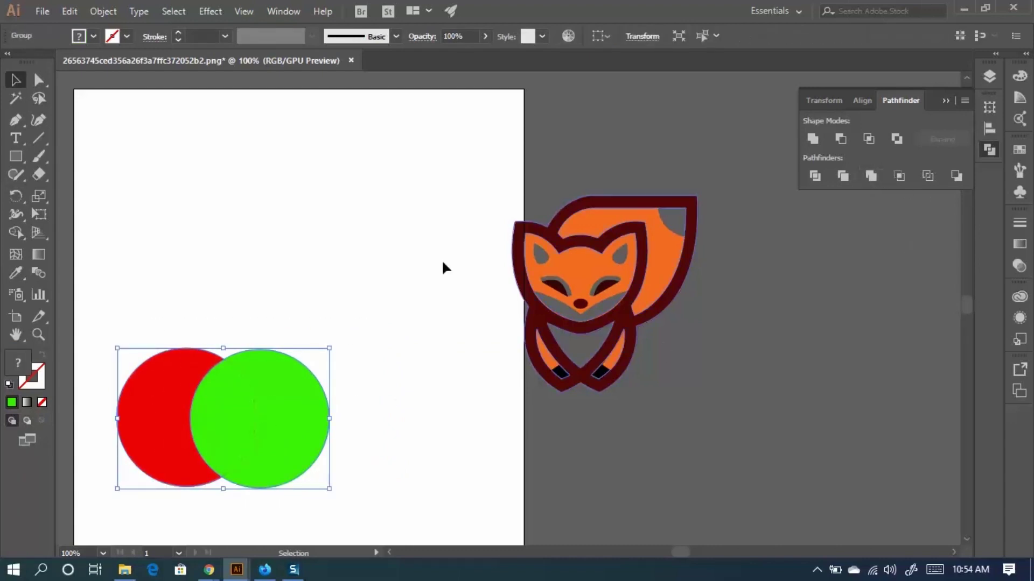
pyautogui.click(301, 275)
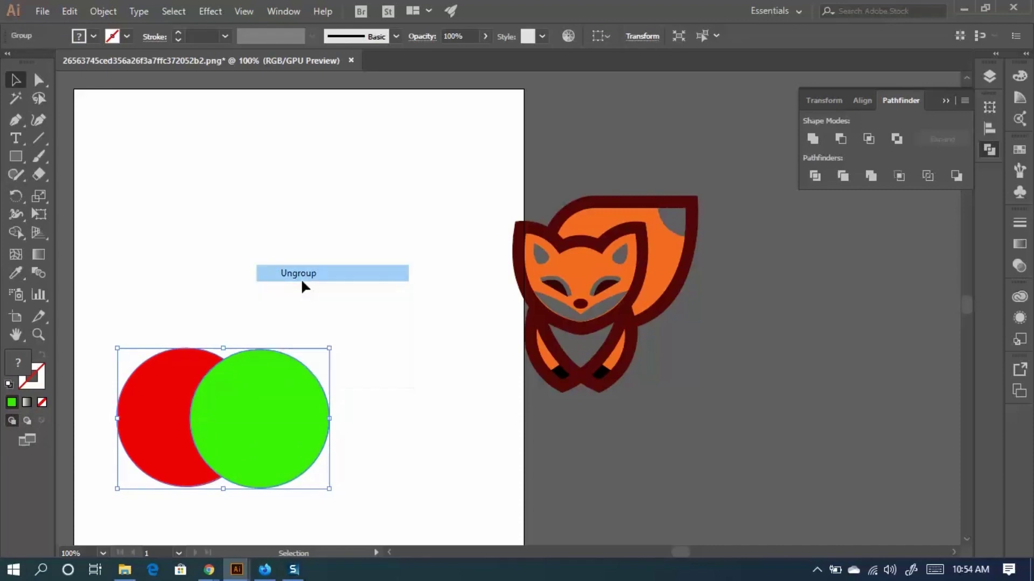
pyautogui.moveTo(249, 429); pyautogui.dragTo(349, 302)
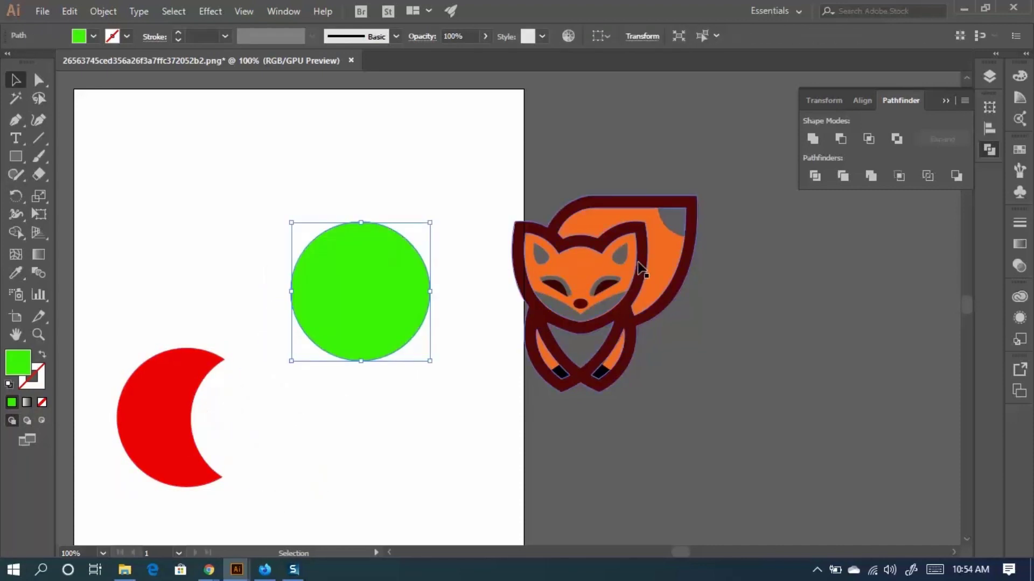
# Select the fox's dark outline and examine the compound path and its cut-out areas up close.
pyautogui.scroll(3, 676, 253)
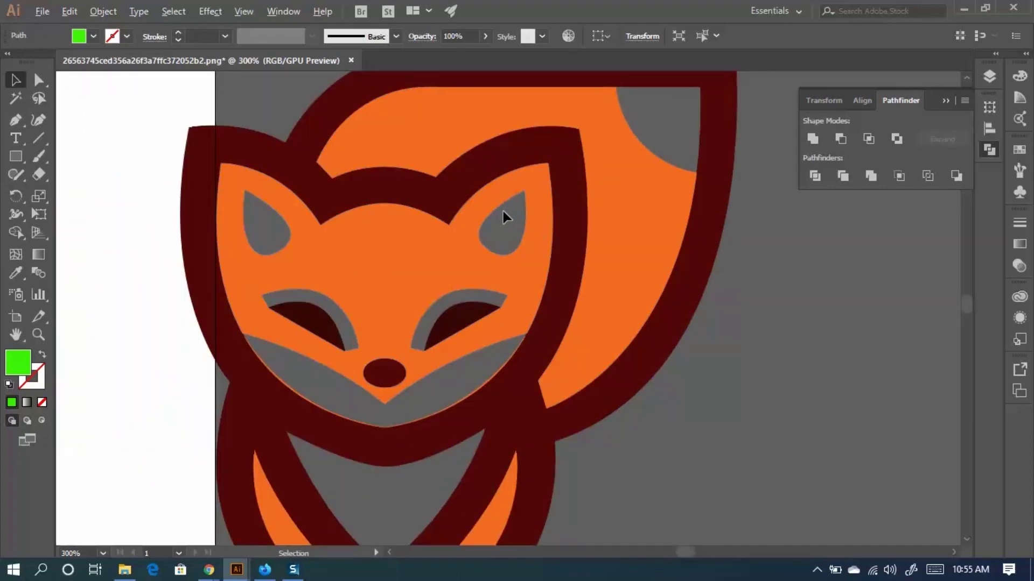
pyautogui.click(679, 288)
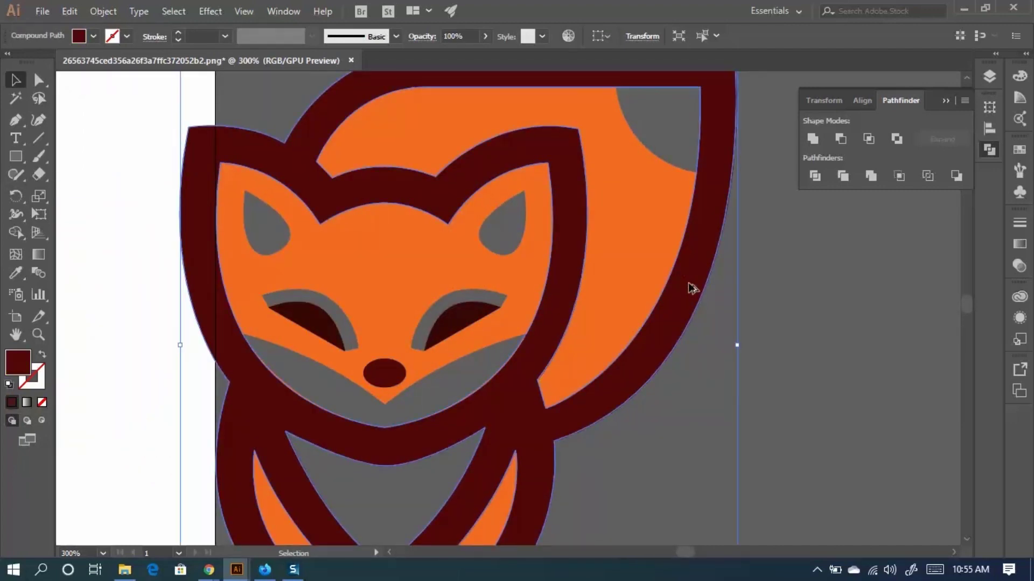
pyautogui.scroll(-3, 689, 291)
pyautogui.press('alt')
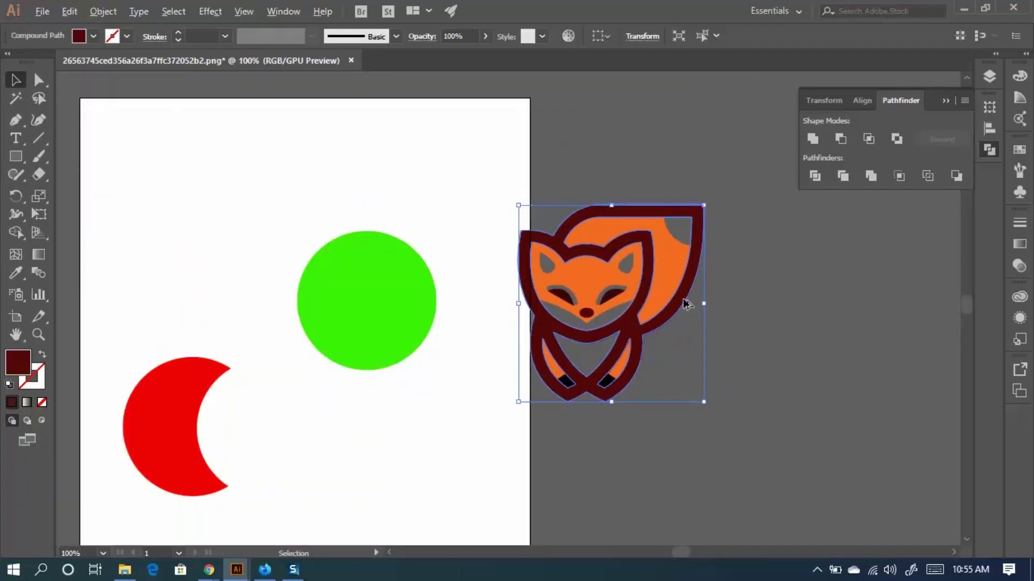
pyautogui.scroll(2, 688, 304)
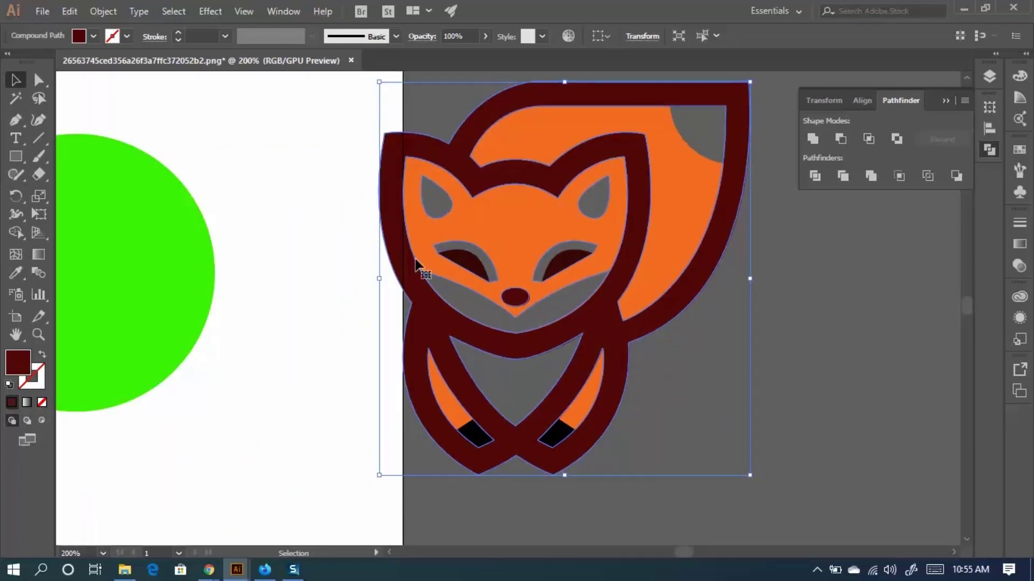
pyautogui.scroll(-4, 431, 204)
# Move the green circle and red crescent to the bottom of the artboard and the fox onto its upper half.
pyautogui.moveTo(359, 236); pyautogui.dragTo(346, 405)
pyautogui.moveTo(269, 272); pyautogui.dragTo(248, 368)
pyautogui.moveTo(468, 204); pyautogui.dragTo(315, 206)
pyautogui.scroll(1, 302, 253)
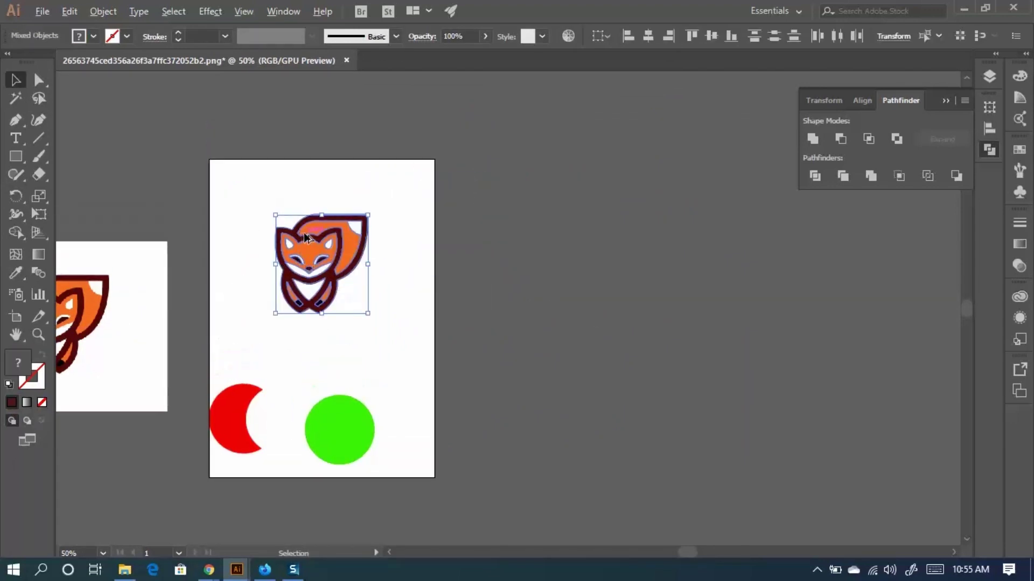
pyautogui.scroll(2, 318, 269)
pyautogui.hscroll(-2, 580, 266)
pyautogui.click(580, 268)
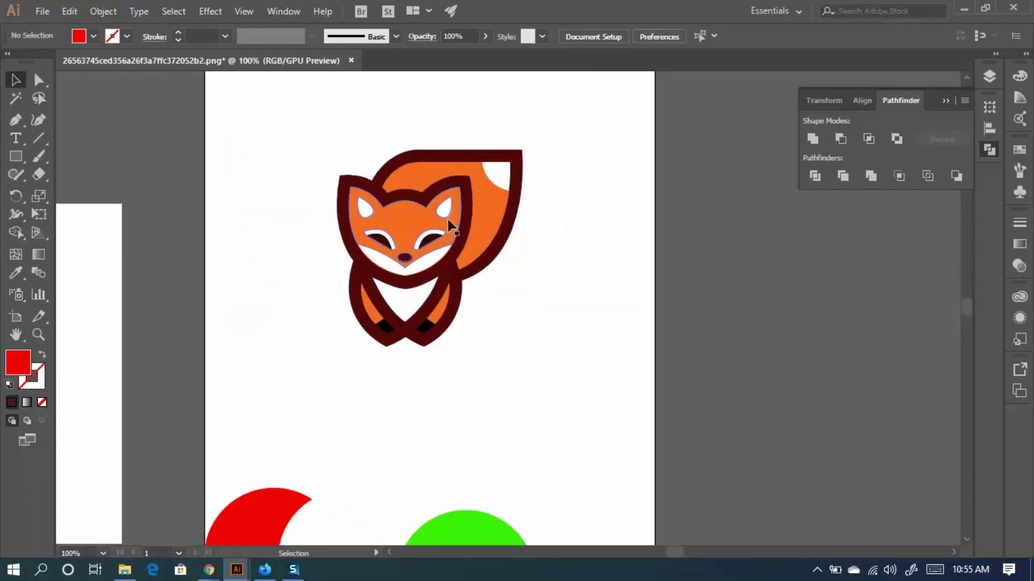
# Examine the vector fox on the artboard up close and compare it with the original fox image.
pyautogui.scroll(2, 503, 180)
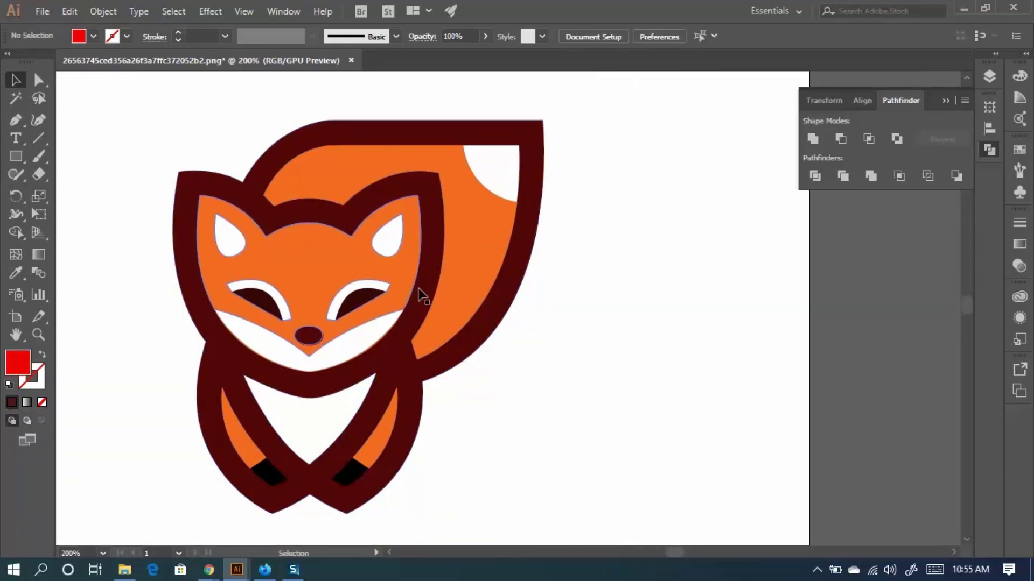
pyautogui.scroll(-1, 440, 285)
pyautogui.scroll(-1, 442, 296)
pyautogui.scroll(-2, 441, 296)
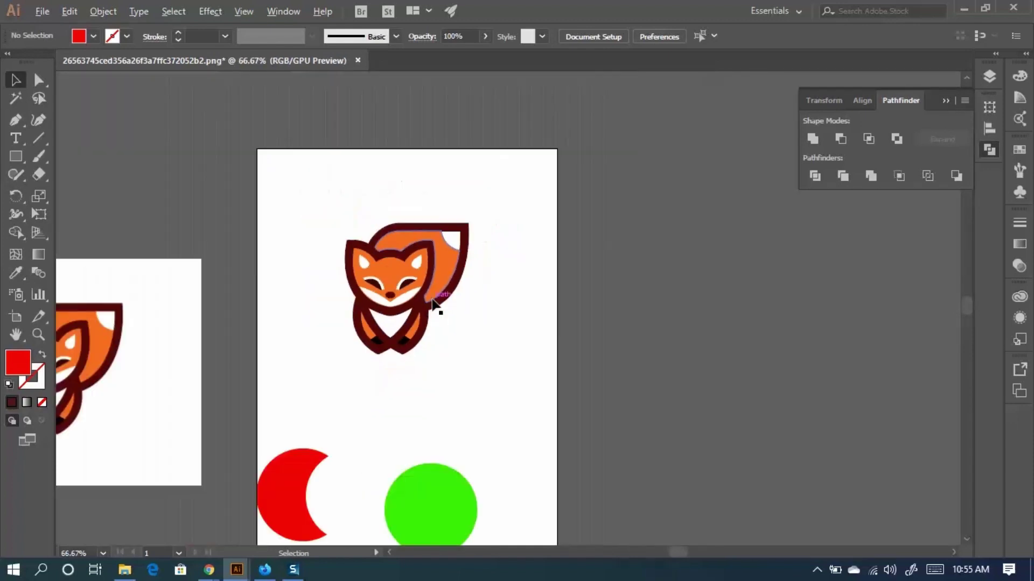
pyautogui.moveTo(258, 240); pyautogui.dragTo(415, 219)
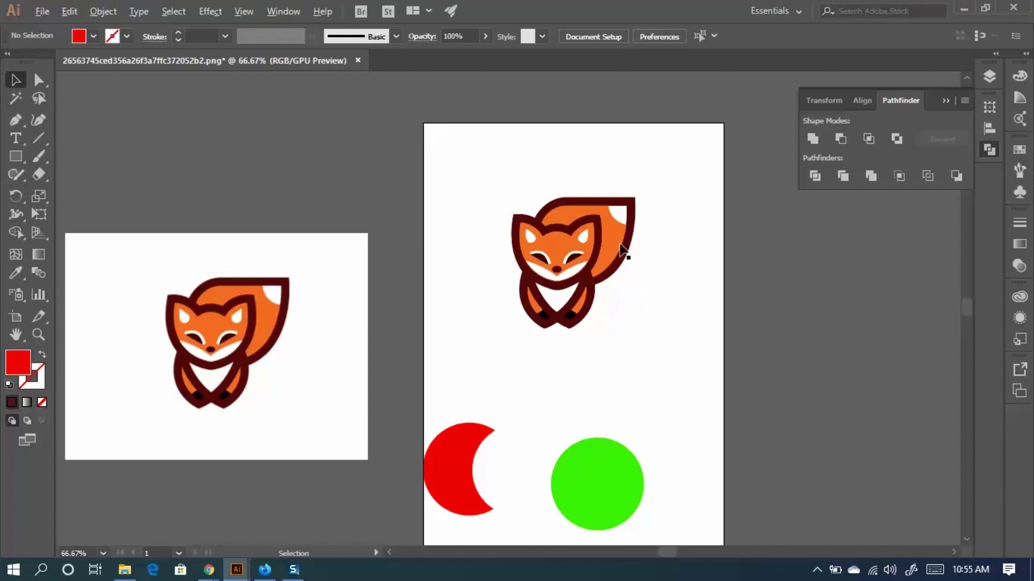
pyautogui.scroll(2, 622, 250)
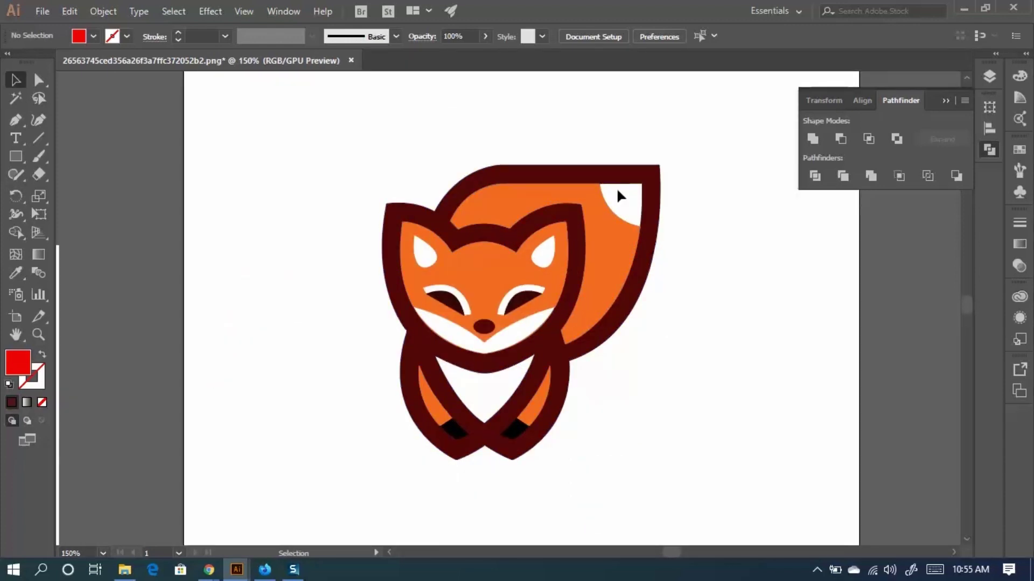
pyautogui.scroll(-1, 536, 317)
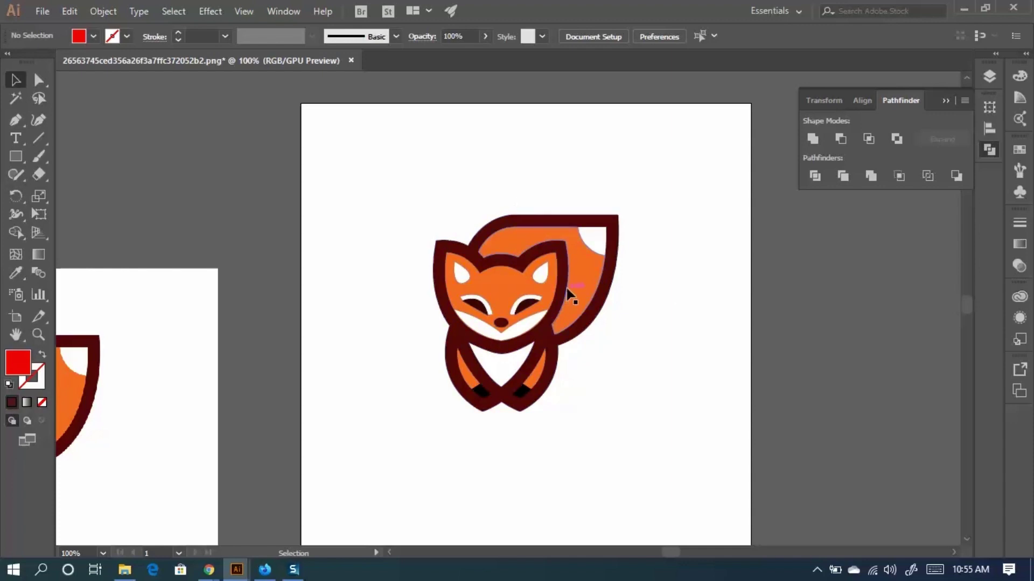
# Pull the orange face, the orange leg shapes, the black paws and the orange tail fill out of the fox outline.
pyautogui.moveTo(504, 279); pyautogui.dragTo(269, 180)
pyautogui.click(308, 318)
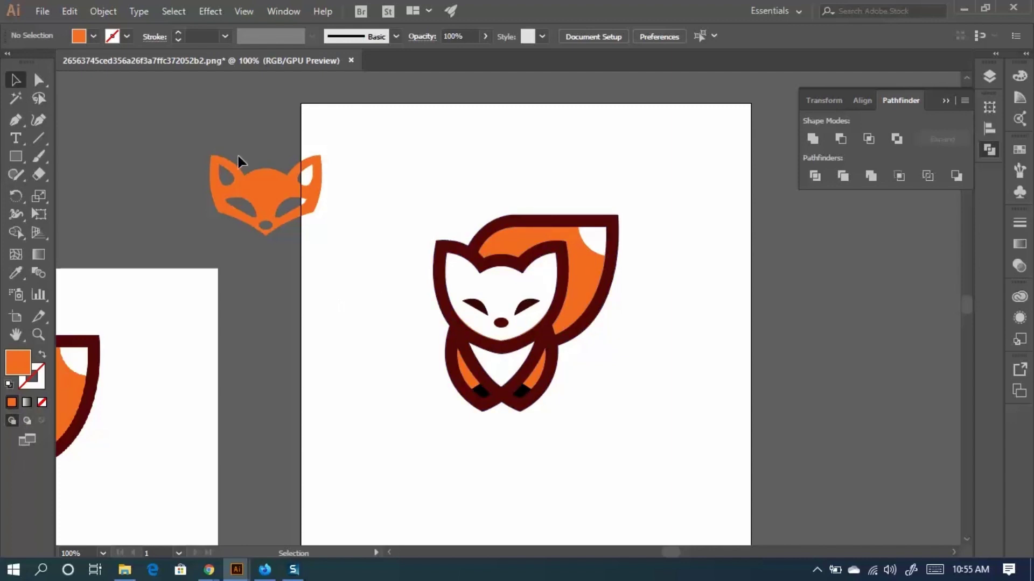
pyautogui.moveTo(472, 386); pyautogui.dragTo(381, 346)
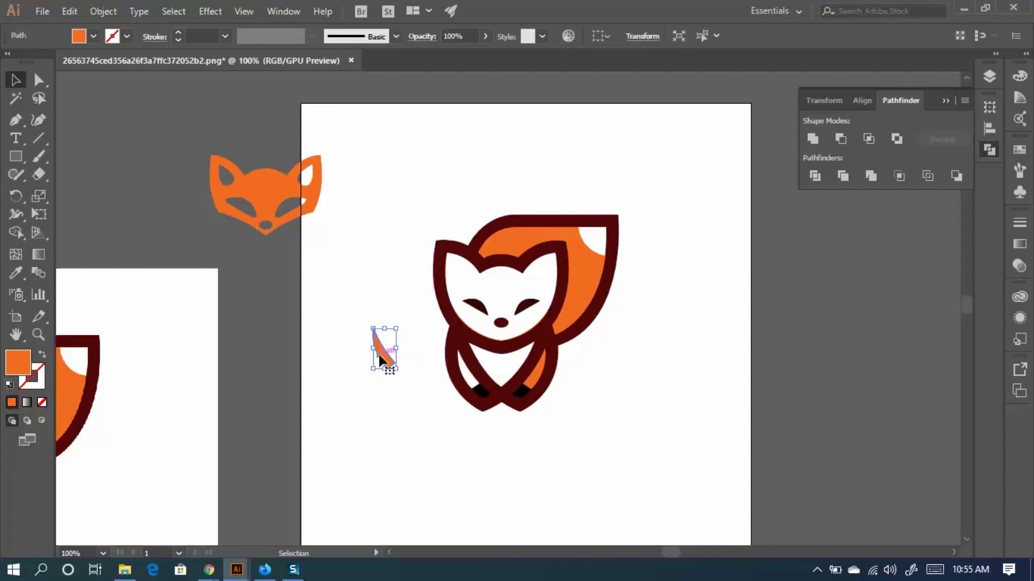
pyautogui.moveTo(537, 378); pyautogui.dragTo(643, 370)
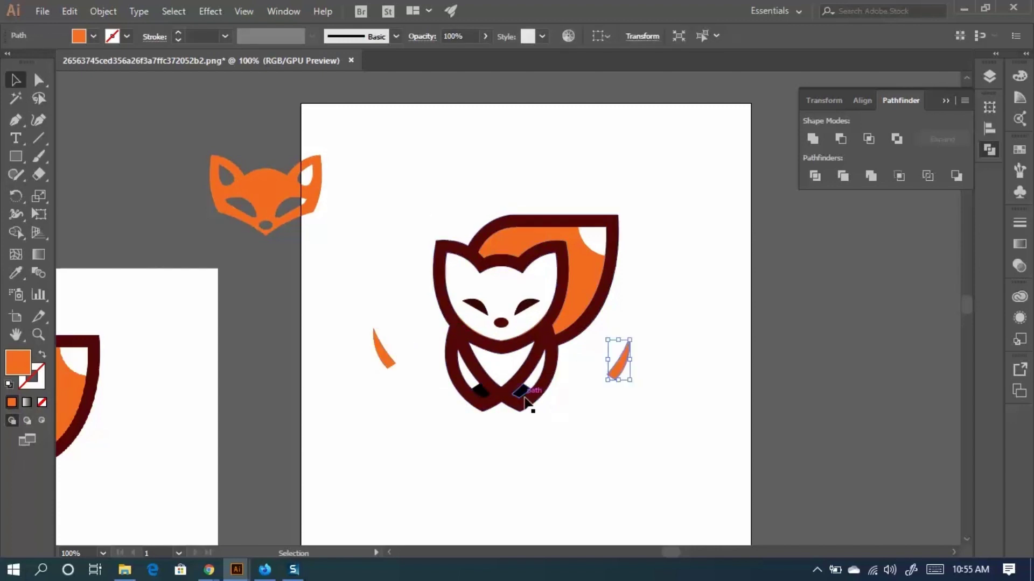
pyautogui.moveTo(522, 396); pyautogui.dragTo(386, 404)
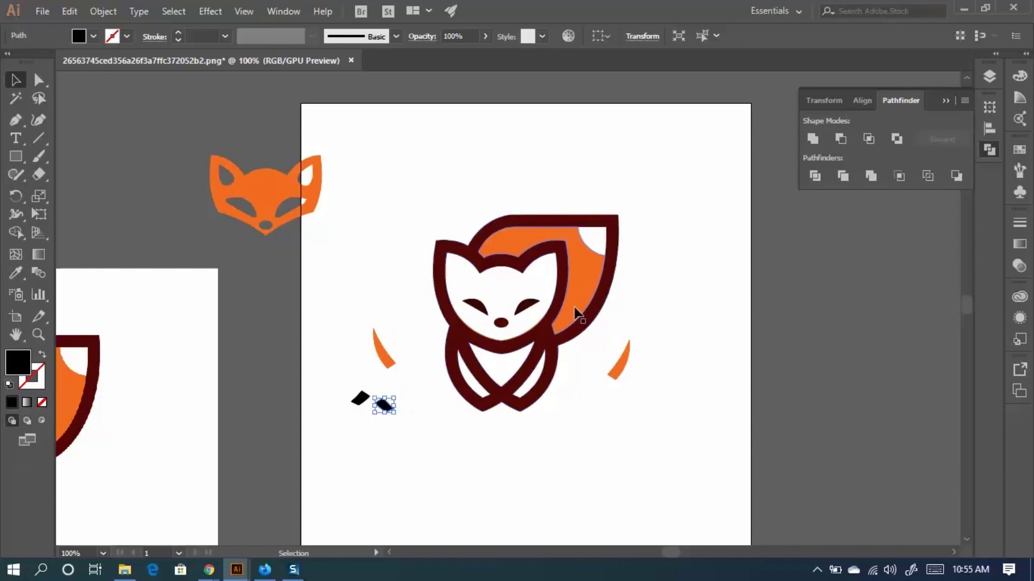
pyautogui.moveTo(583, 283); pyautogui.dragTo(595, 173)
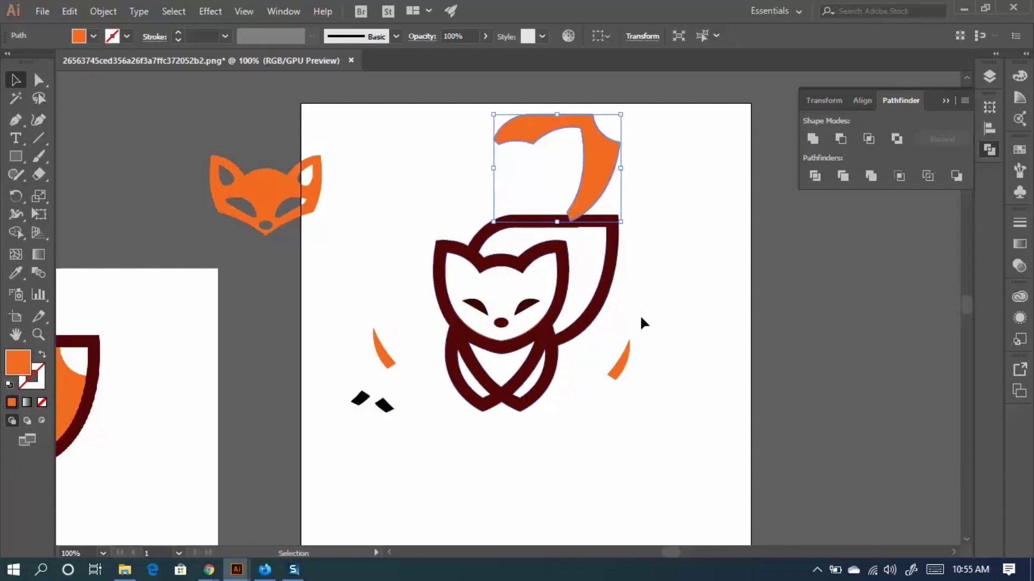
# Move the orange tail fill beside the other detached pieces and delete all the orange and black pieces.
pyautogui.scroll(3, 588, 236)
pyautogui.moveTo(590, 239); pyautogui.dragTo(393, 208)
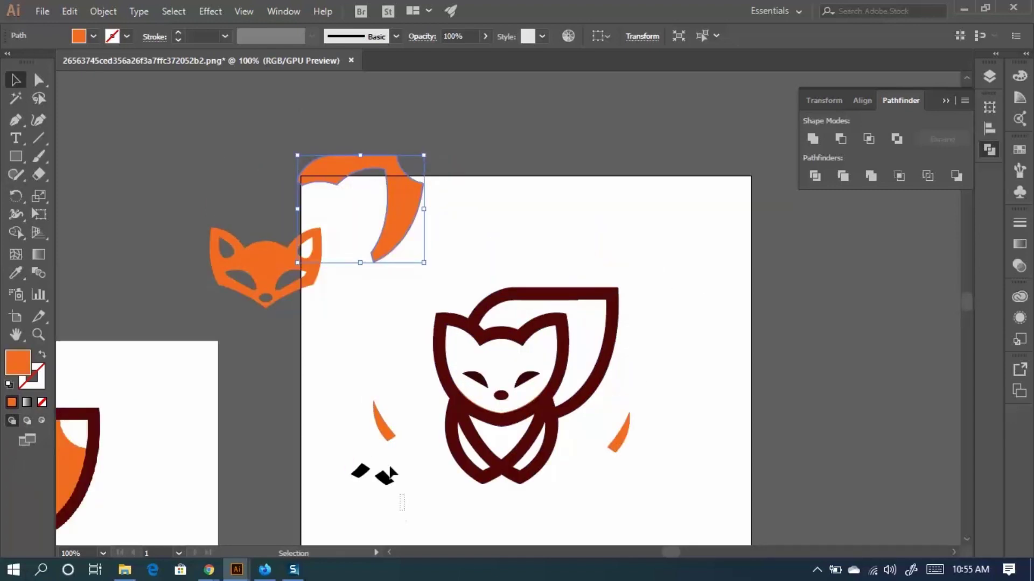
pyautogui.moveTo(391, 474); pyautogui.dragTo(232, 127)
pyautogui.press('Delete')
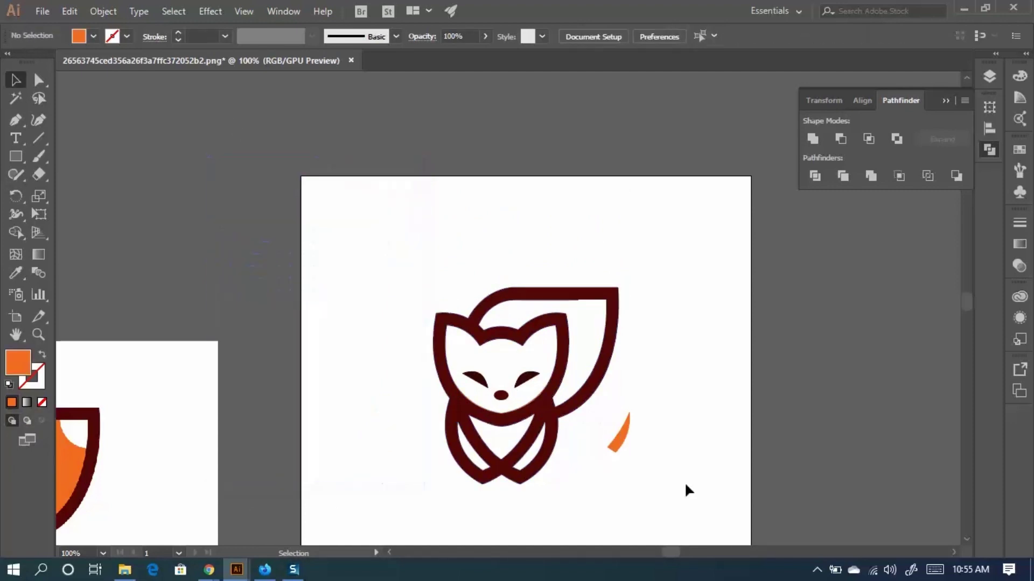
pyautogui.moveTo(680, 473); pyautogui.dragTo(604, 406)
pyautogui.press('Delete')
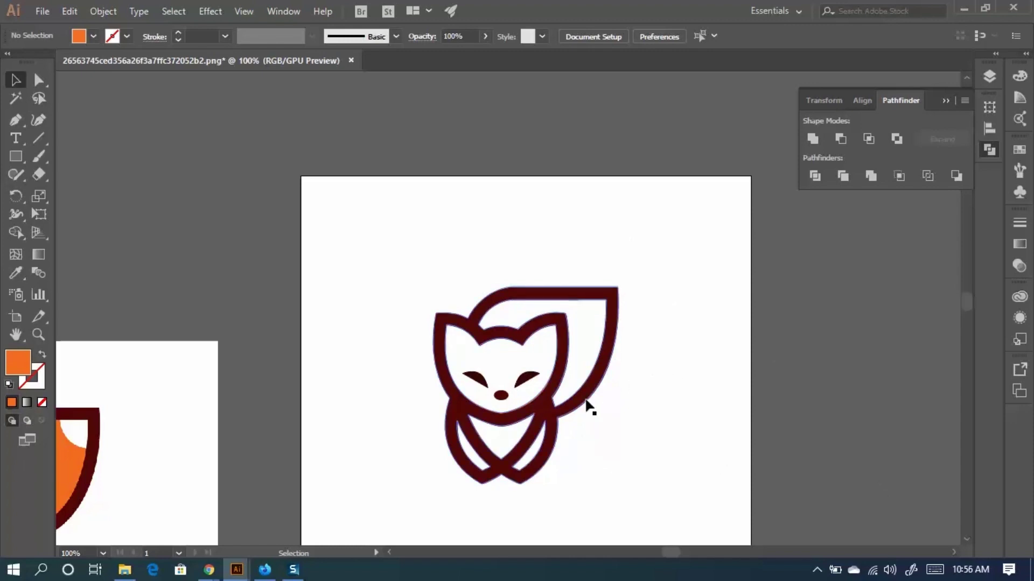
# Compare the outline-only fox with the original coloured fox image, looking closely at its face.
pyautogui.moveTo(275, 312); pyautogui.dragTo(591, 169)
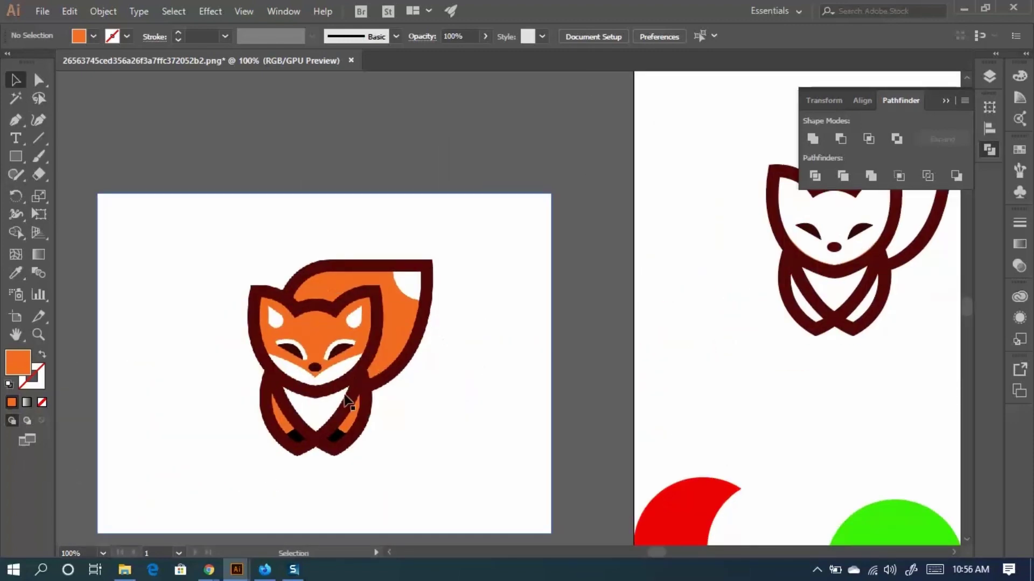
pyautogui.moveTo(756, 250); pyautogui.dragTo(605, 346)
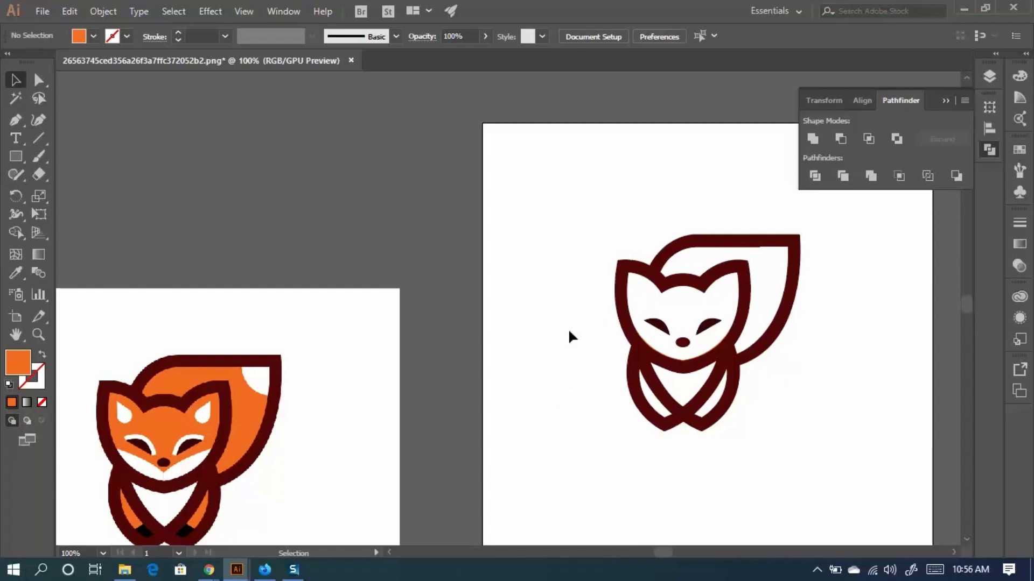
pyautogui.scroll(-2, 570, 323)
pyautogui.scroll(1, 570, 315)
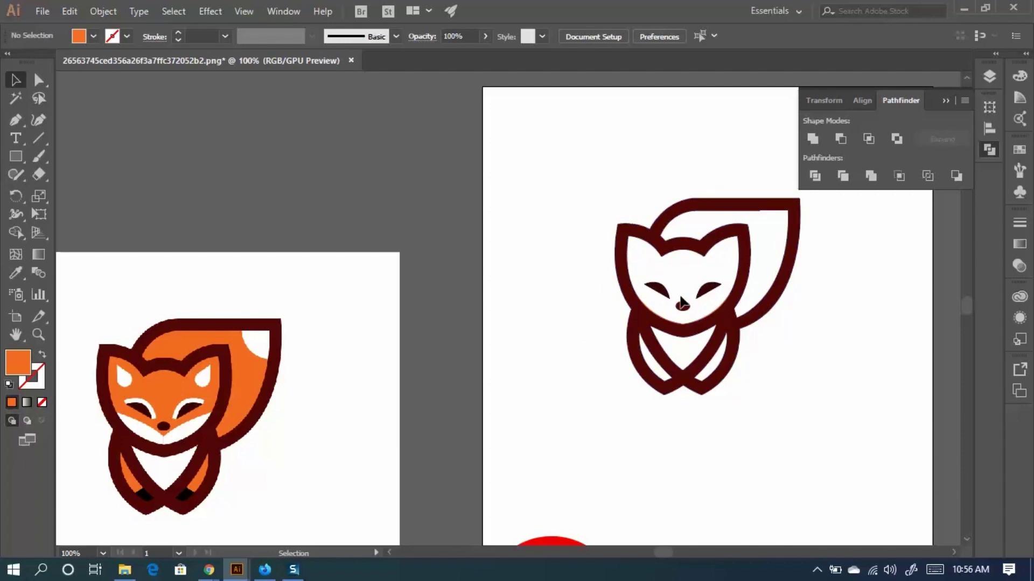
pyautogui.scroll(1, 699, 259)
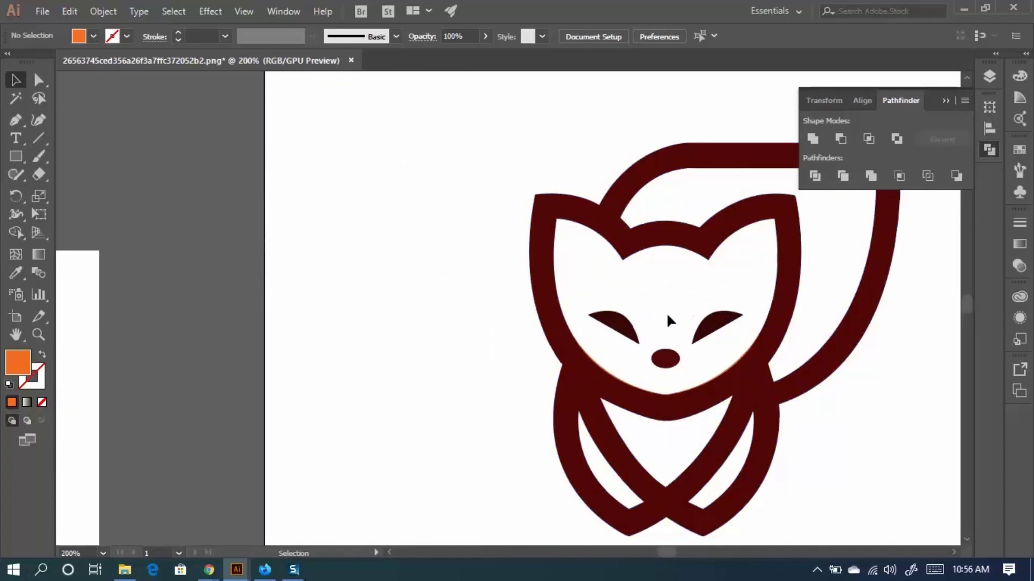
pyautogui.scroll(-3, 668, 321)
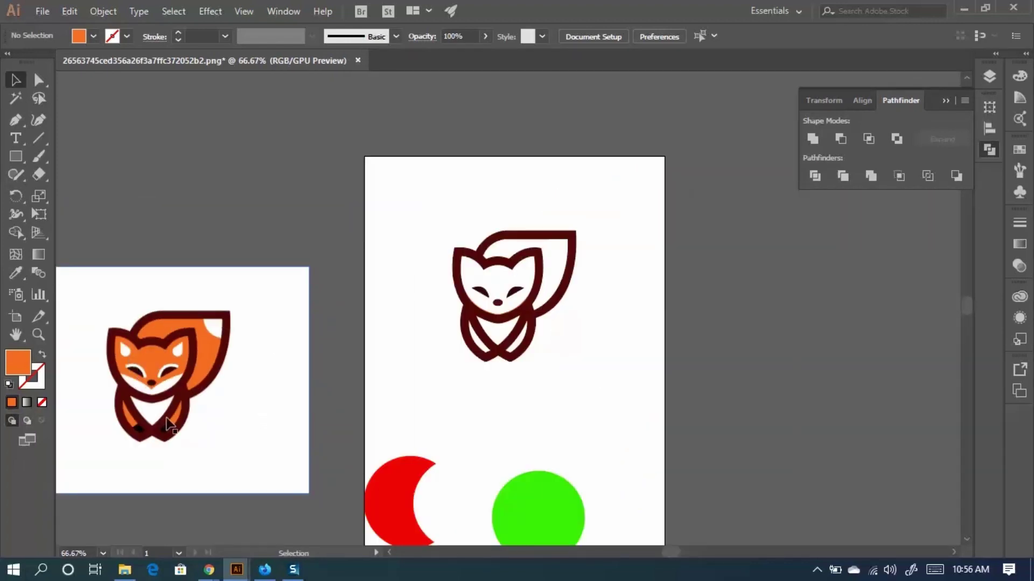
# Check the one-colour fox outline against the original image and examine where the tail outline meets the ear and forehead.
pyautogui.scroll(1, 148, 444)
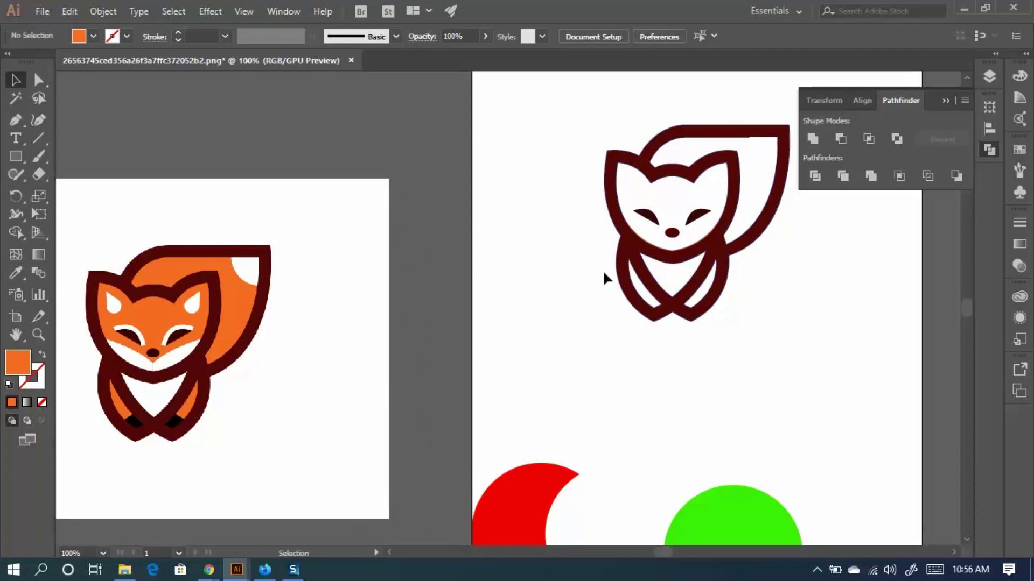
pyautogui.moveTo(640, 228); pyautogui.dragTo(536, 263)
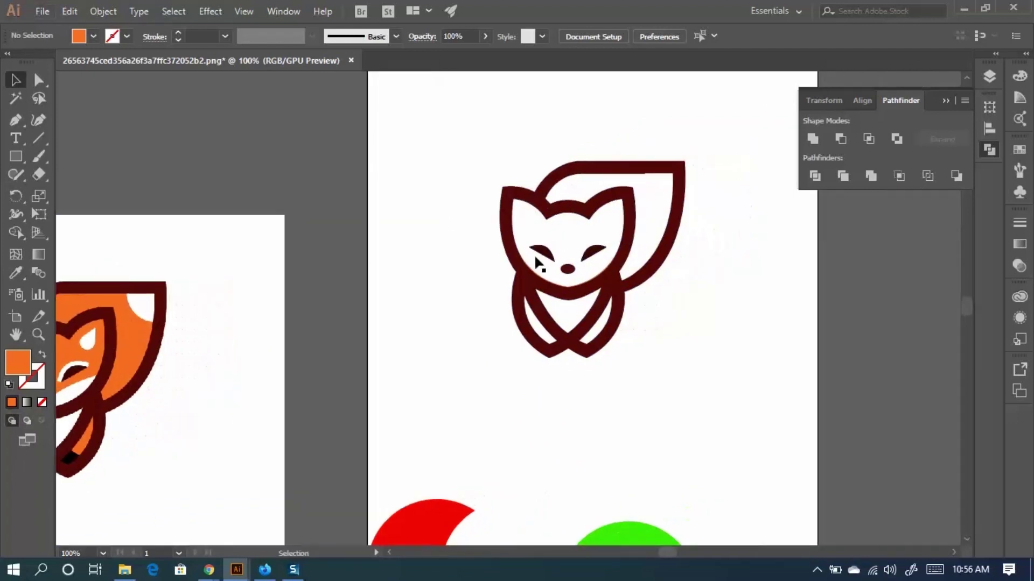
pyautogui.moveTo(325, 278); pyautogui.dragTo(392, 224)
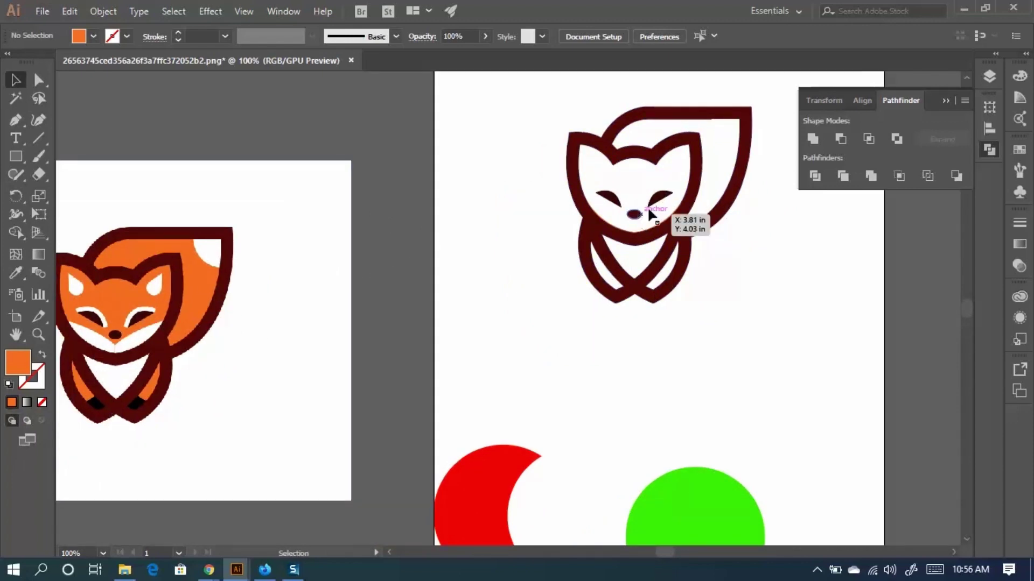
pyautogui.scroll(-1, 648, 250)
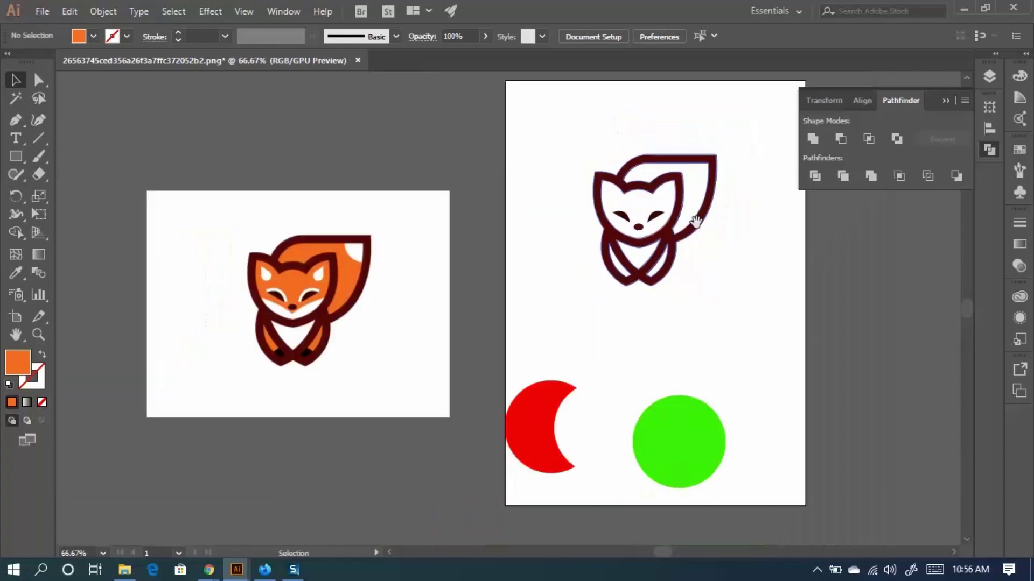
pyautogui.moveTo(694, 205); pyautogui.dragTo(500, 267)
pyautogui.scroll(2, 526, 280)
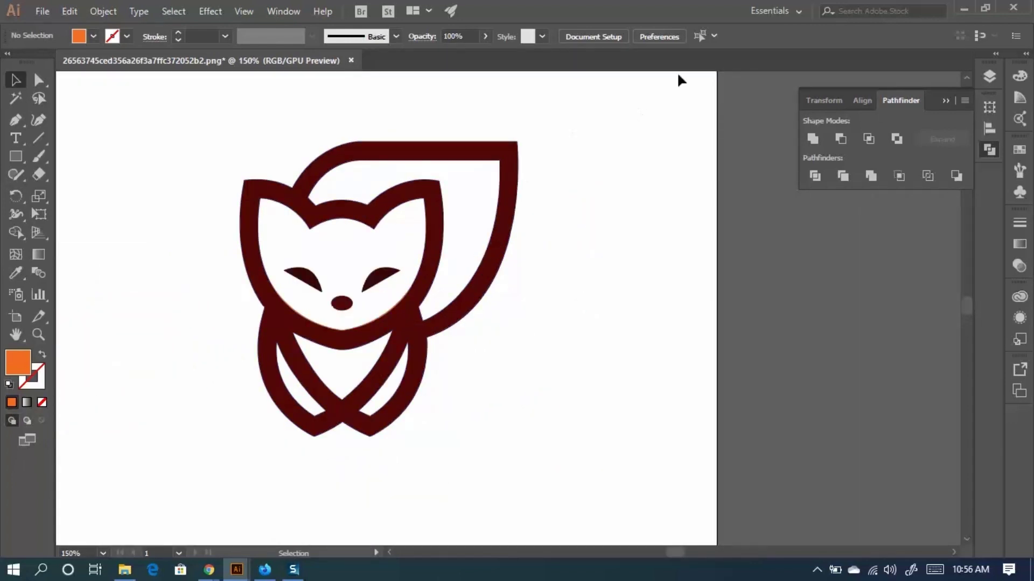
pyautogui.press('alt')
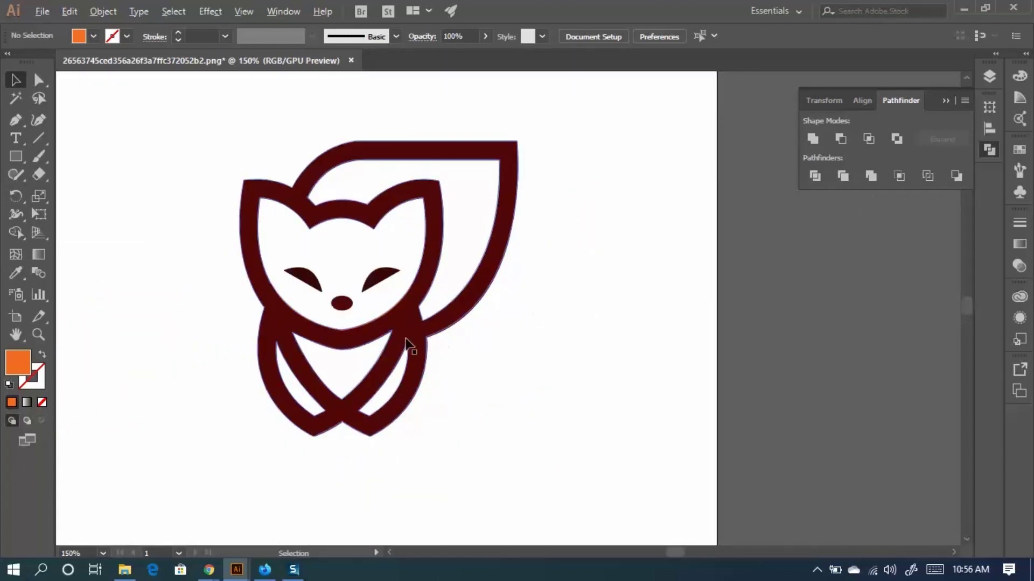
pyautogui.scroll(2, 339, 173)
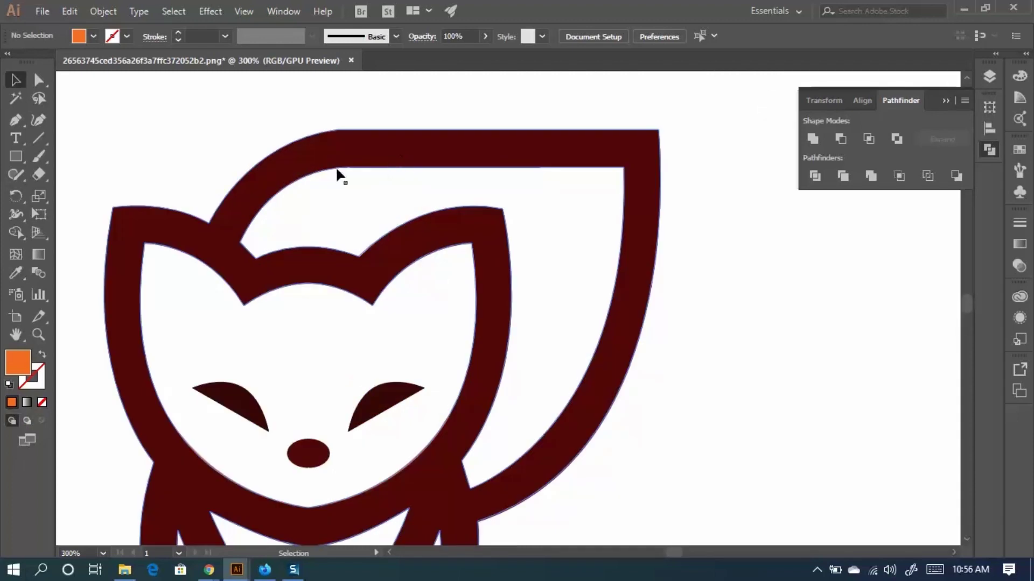
pyautogui.scroll(-2, 270, 231)
pyautogui.scroll(2, 263, 245)
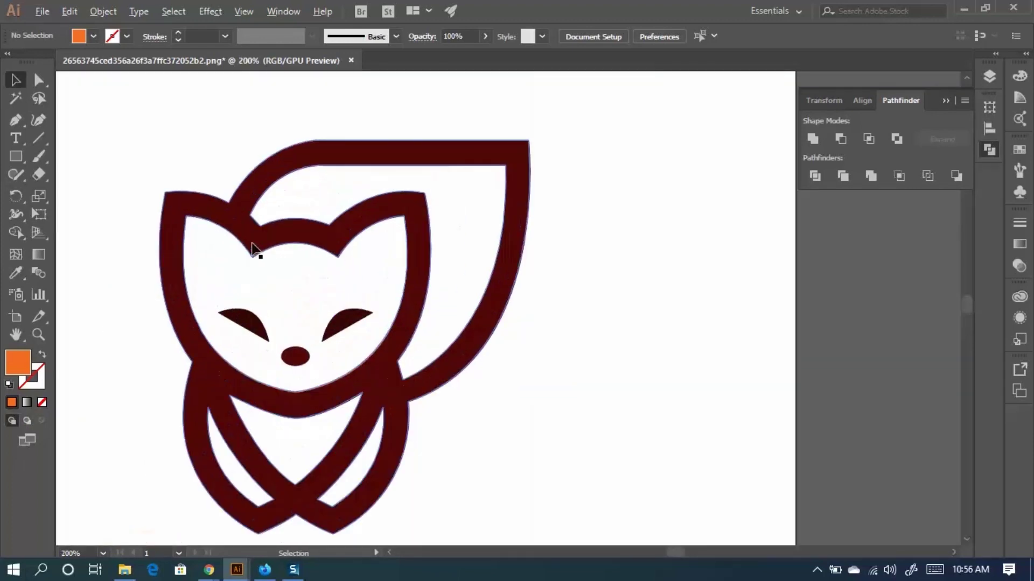
pyautogui.scroll(1, 267, 221)
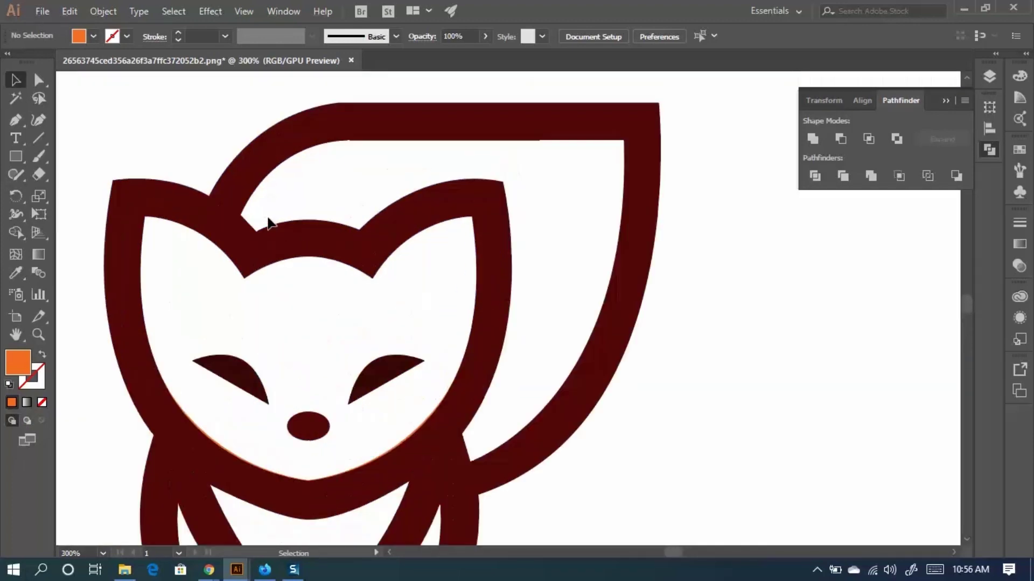
pyautogui.scroll(2, 212, 210)
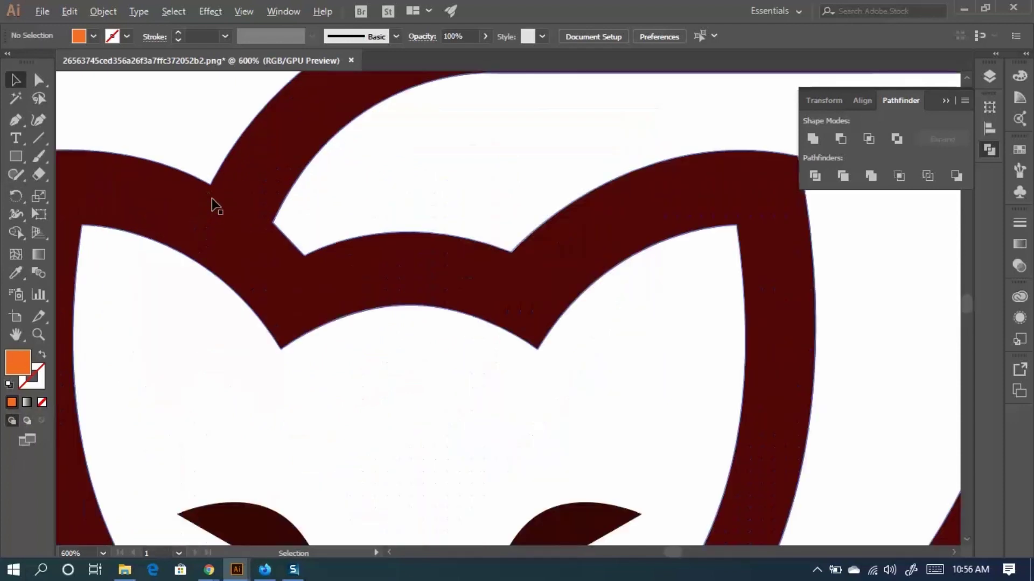
# Delete the thin orange slivers left along both sides of the fox's inner chin line.
pyautogui.click(38, 80)
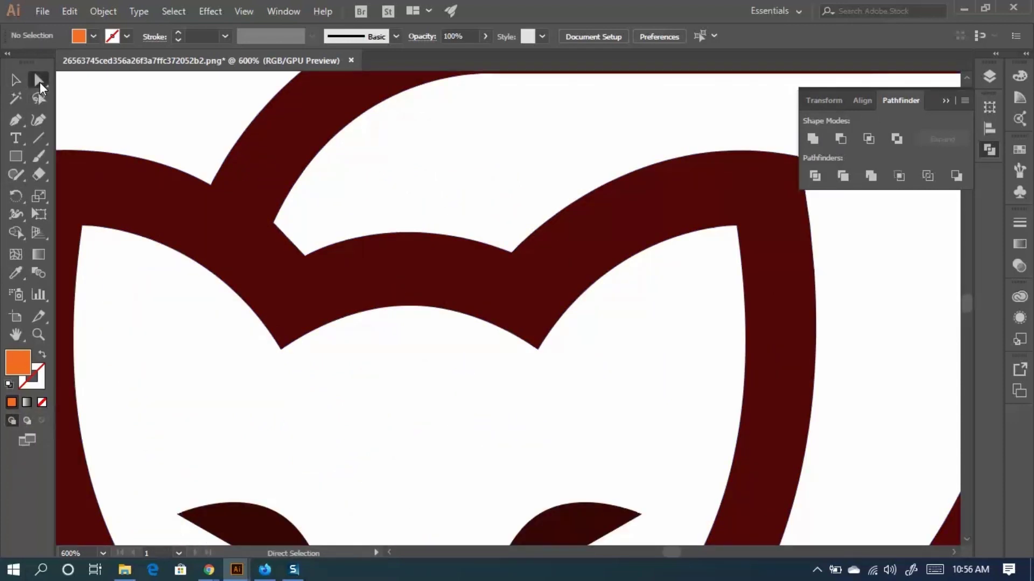
pyautogui.scroll(-3, 250, 202)
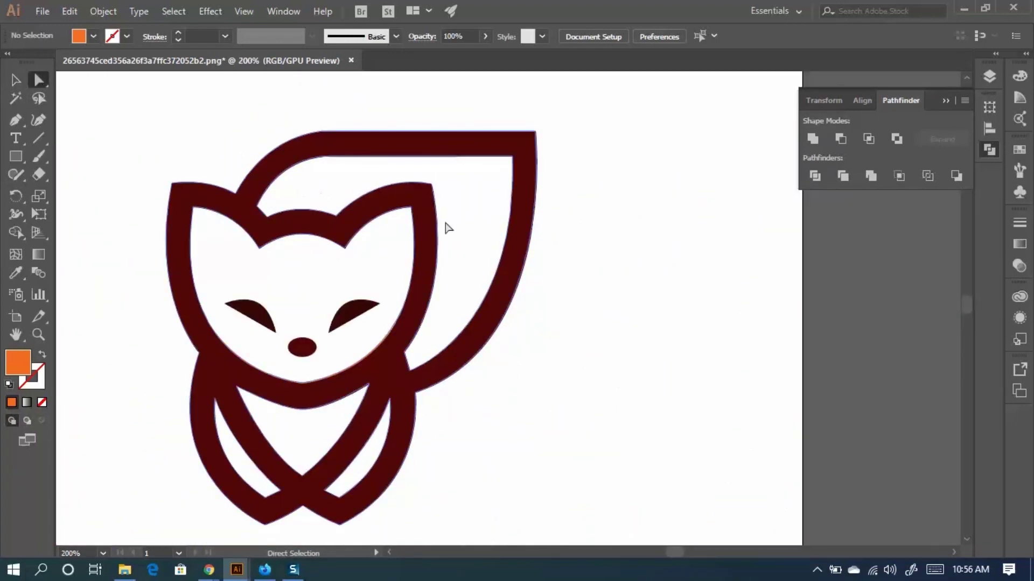
pyautogui.hscroll(-5, 541, 257)
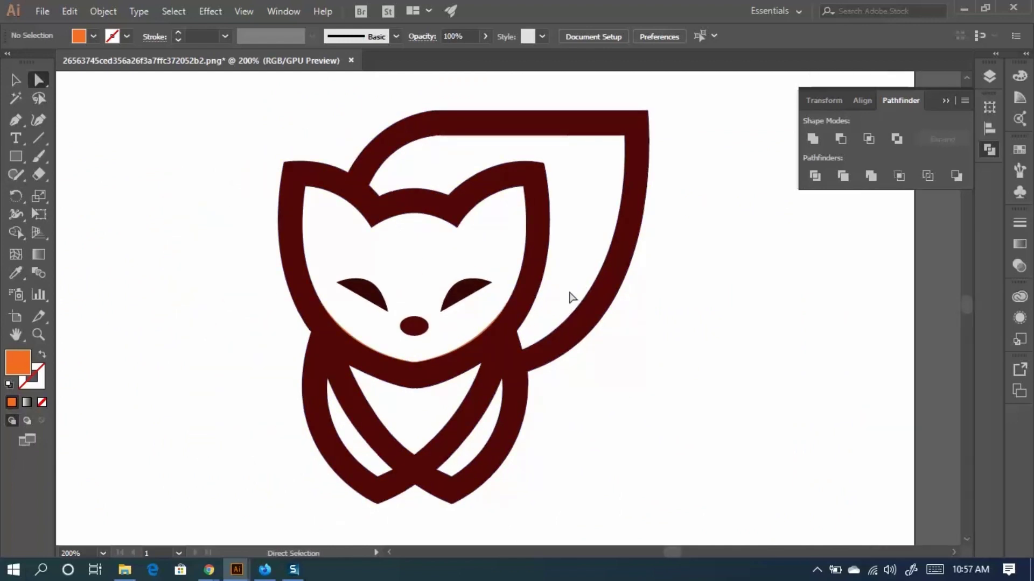
pyautogui.scroll(2, 468, 346)
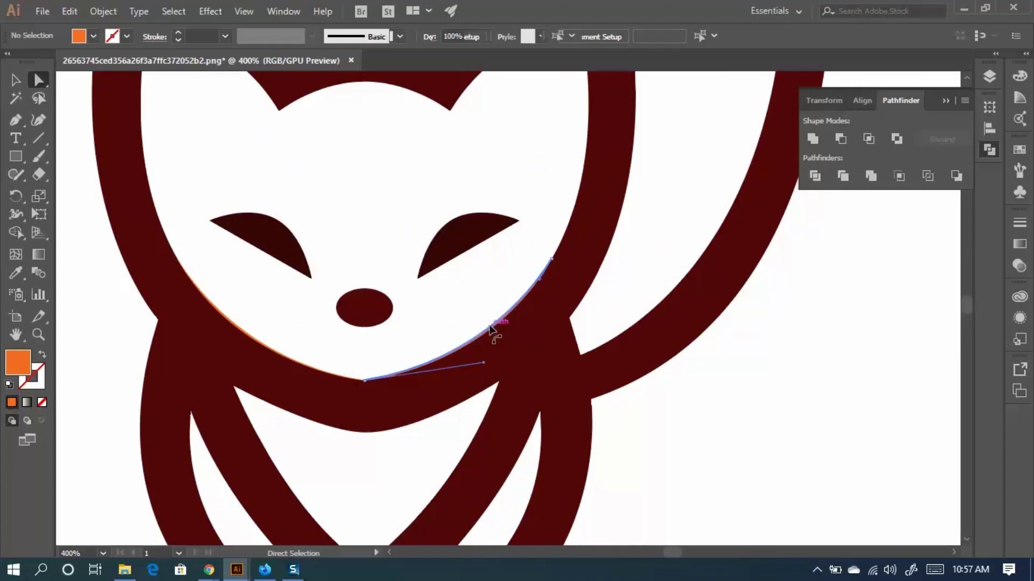
pyautogui.click(490, 328)
pyautogui.press('Delete')
pyautogui.hotkey('ctrl', 'z')
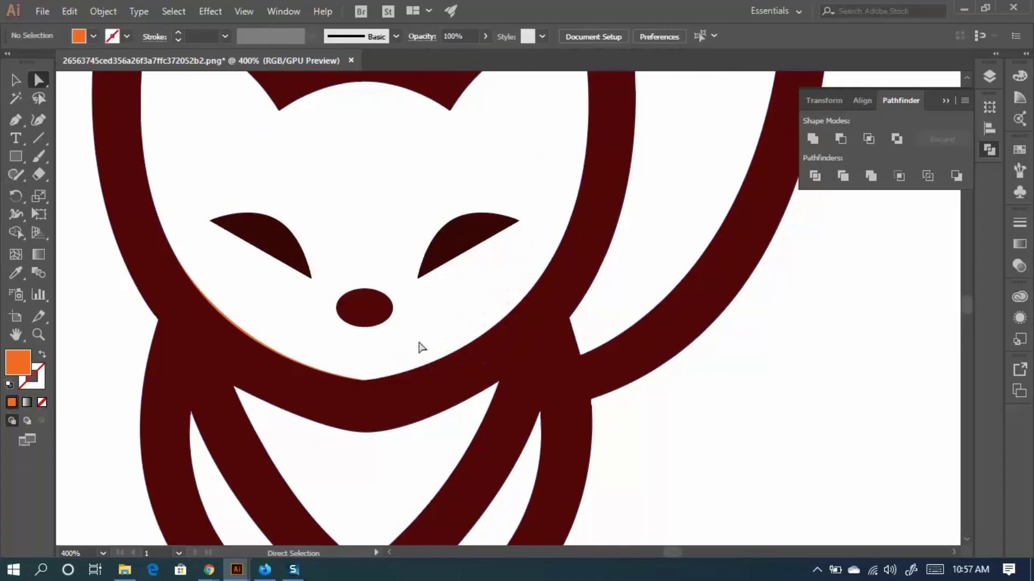
pyautogui.click(281, 355)
pyautogui.press('Delete')
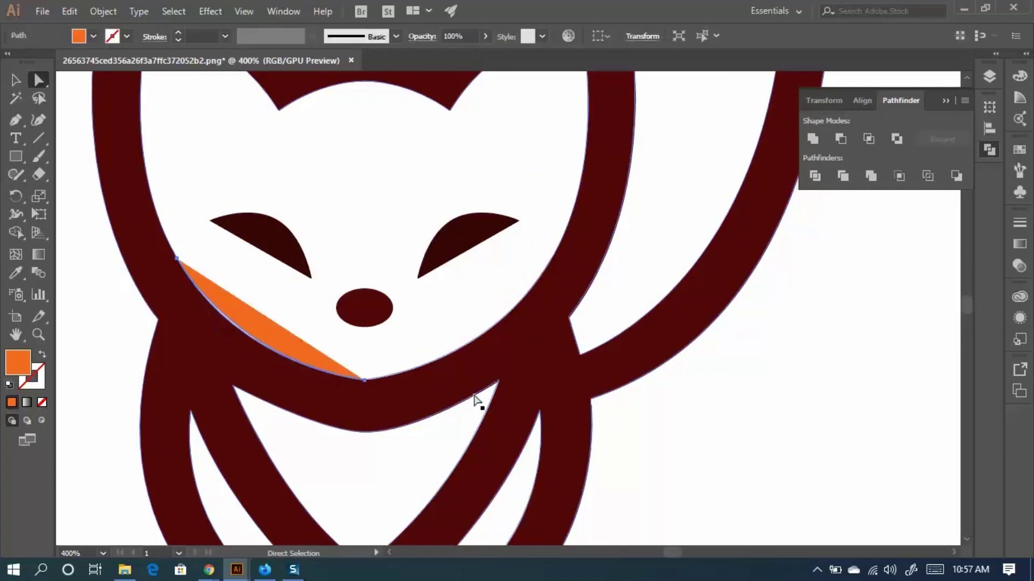
pyautogui.hotkey('ctrl', 'z')
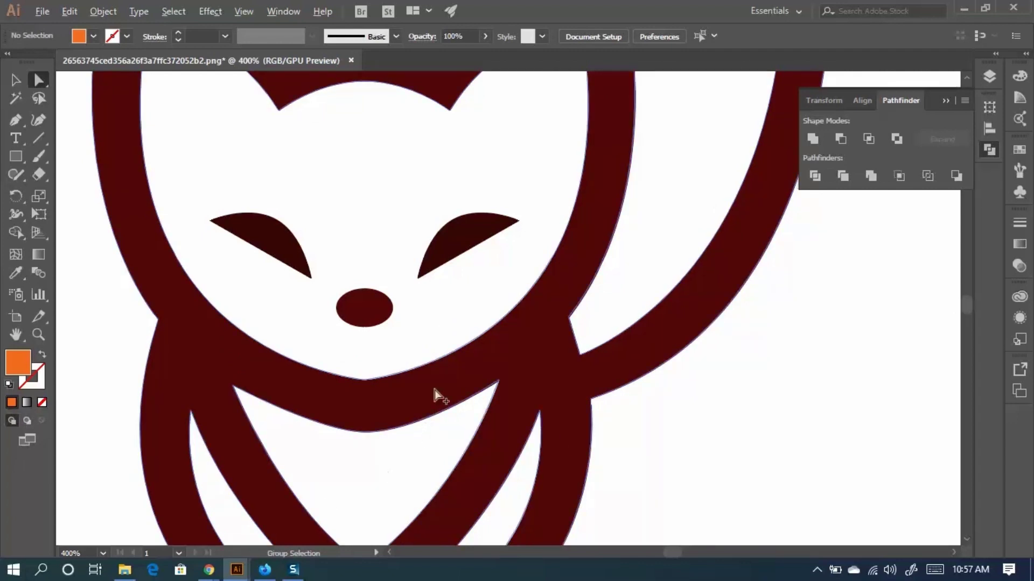
# Move the fox's nose slightly straight down towards the chin.
pyautogui.scroll(-2, 434, 397)
pyautogui.scroll(2, 399, 373)
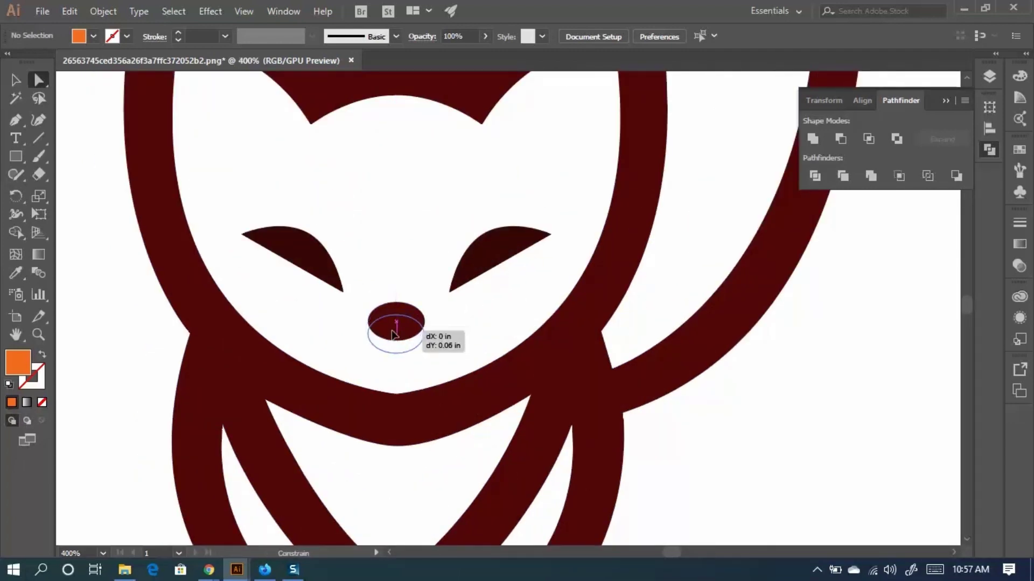
pyautogui.click(393, 341)
pyautogui.click(403, 277)
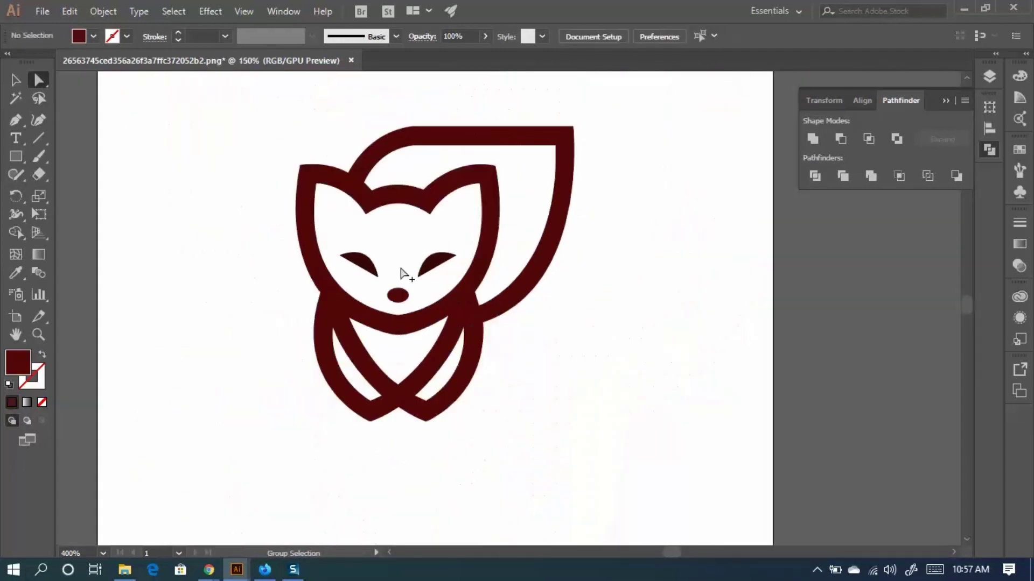
pyautogui.scroll(-3, 404, 276)
pyautogui.press('alt')
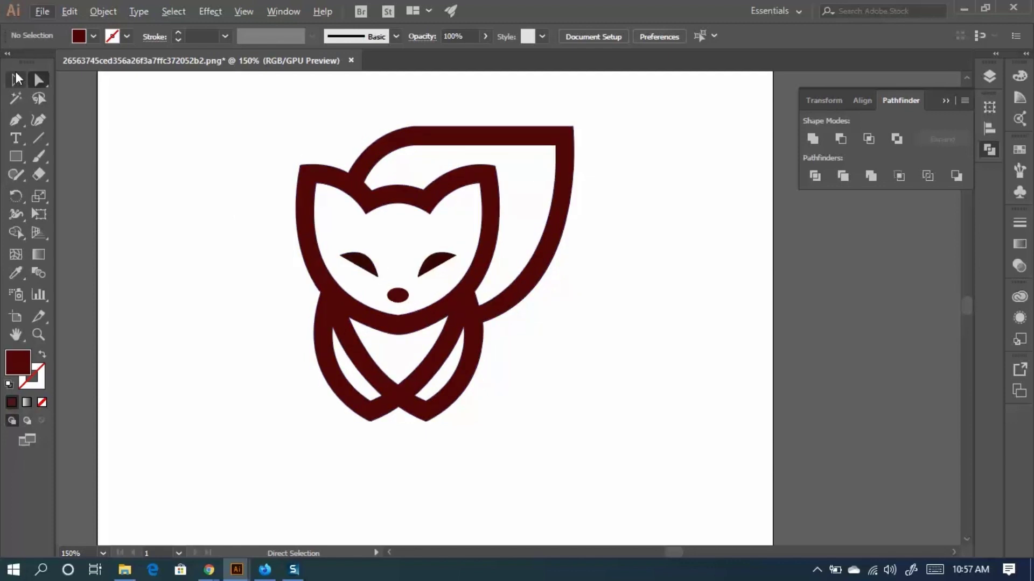
# Undo the fox outline edits and the circle Pathfinder demonstration back to the single full red circle.
pyautogui.click(570, 131)
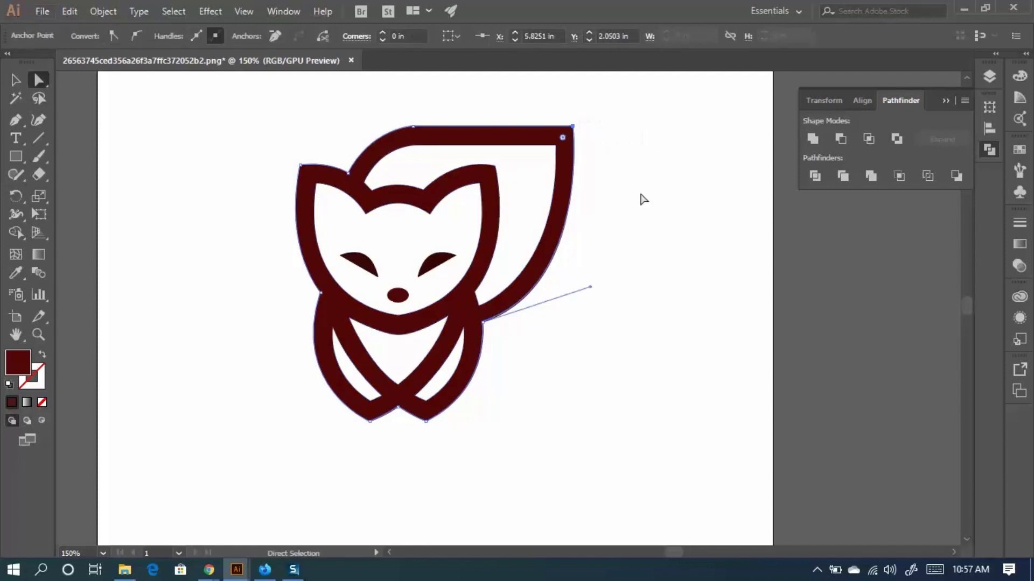
pyautogui.hotkey('ctrl', 'z')
pyautogui.hotkey('ctrl', 'z')
pyautogui.hotkey('ctrl', 'z')
pyautogui.hotkey('ctrl', 'z')
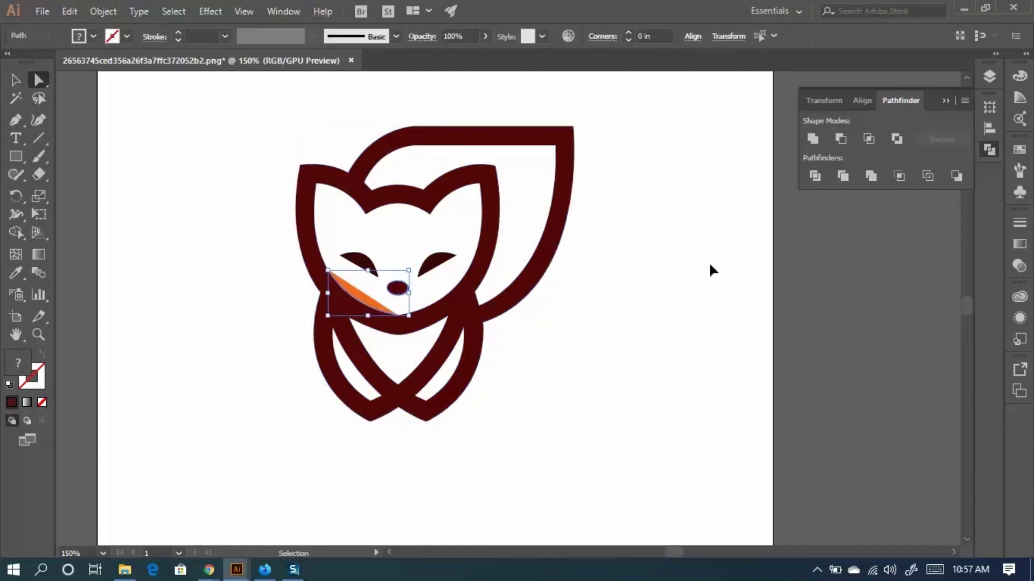
pyautogui.hotkey('ctrl', 'z')
pyautogui.hotkey('ctrl', 'z')
pyautogui.hotkey('ctrl', 'z')
pyautogui.hotkey('ctrl', 'z')
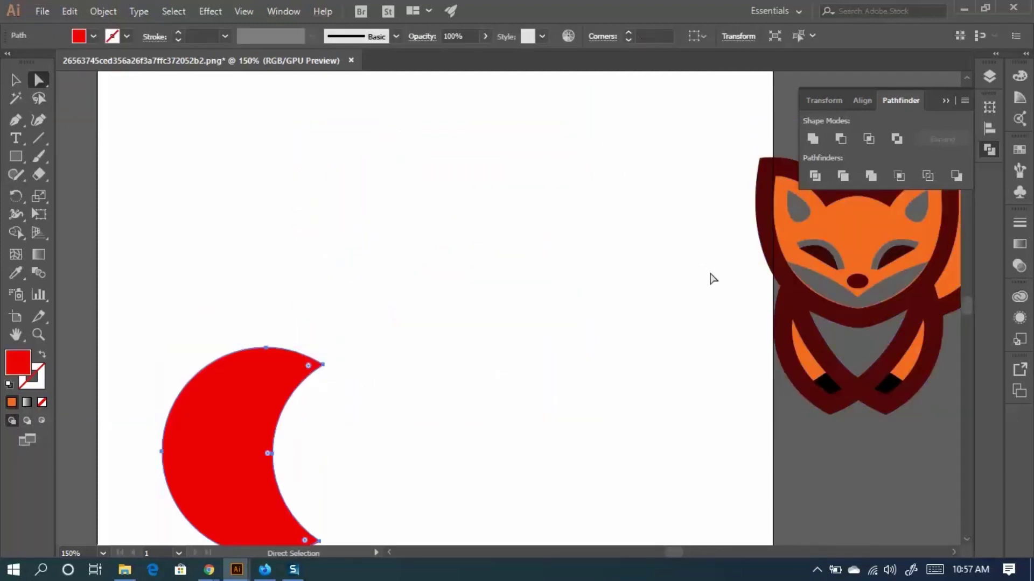
pyautogui.hotkey('ctrl', 'z')
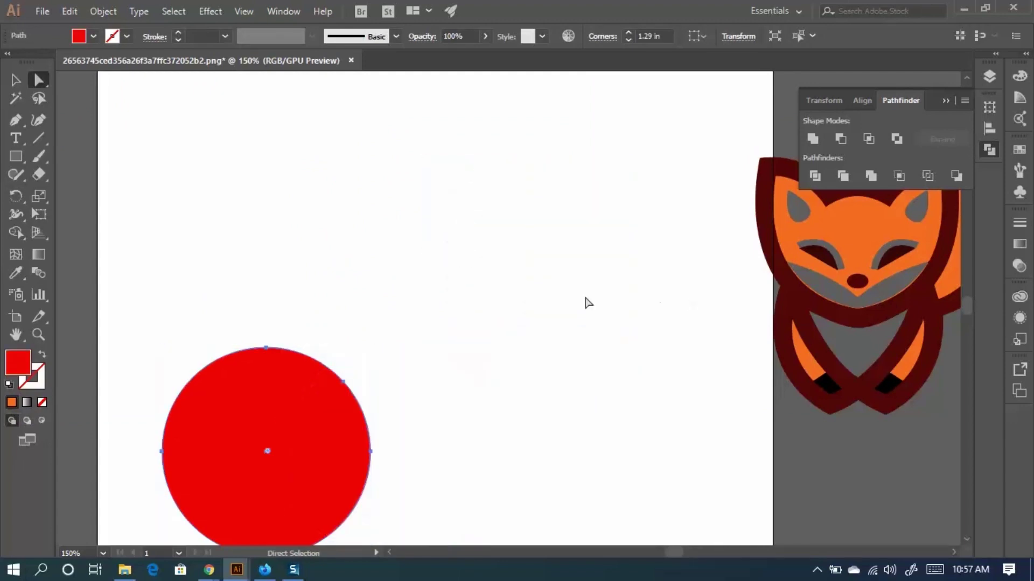
# Undo further back until the fully coloured vector fox with its white areas stands beside the original image, and deselect it.
pyautogui.scroll(-4, 587, 294)
pyautogui.hotkey('ctrl', 'z')
pyautogui.hotkey('ctrl', 'z')
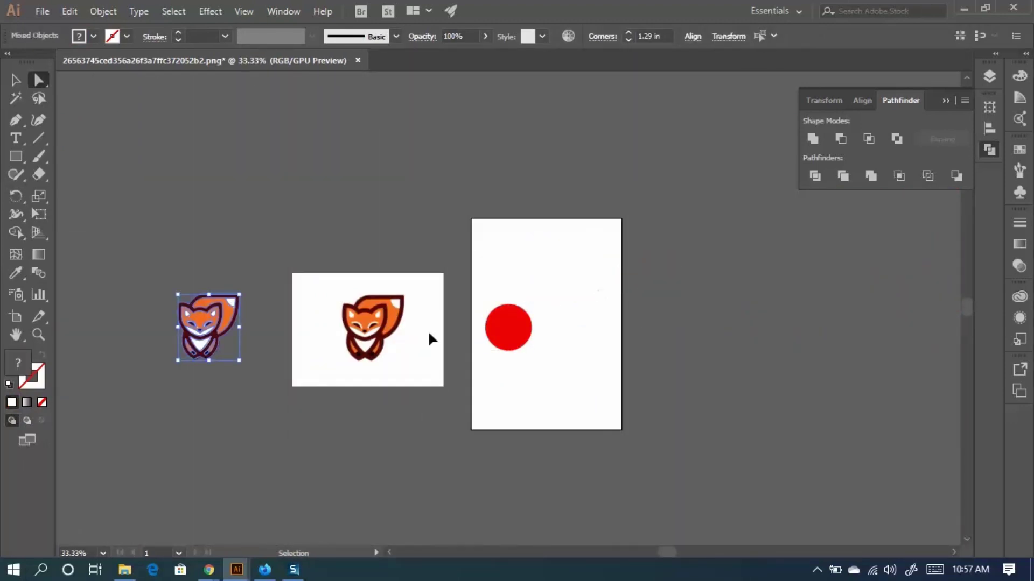
pyautogui.hotkey('ctrl', 'z')
pyautogui.hotkey('ctrl', 'z')
pyautogui.hotkey('ctrl', 'z')
pyautogui.hotkey('ctrl', 'z')
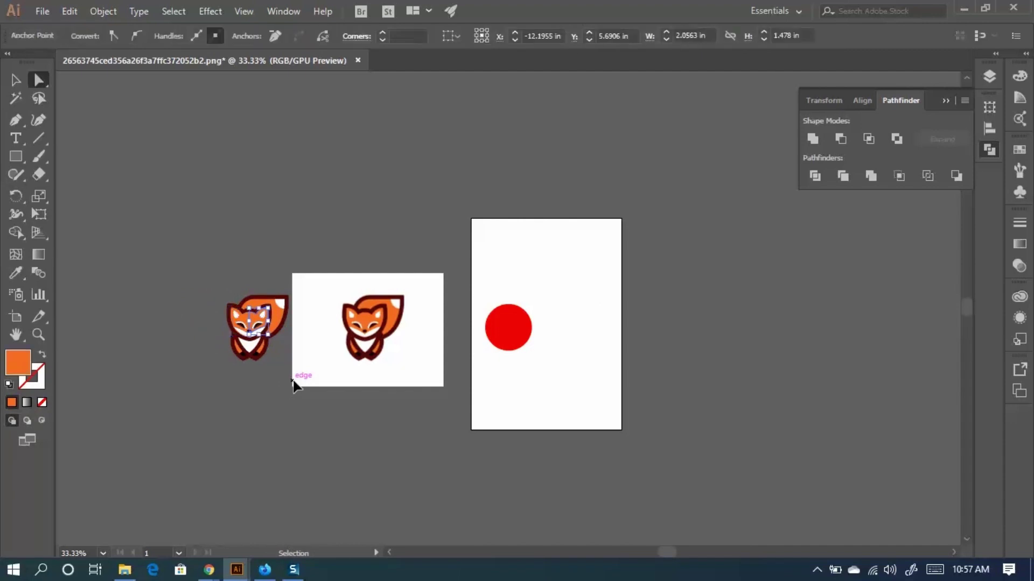
pyautogui.hotkey('ctrl', 'z')
pyautogui.hotkey('ctrl', 'z')
pyautogui.hotkey('ctrl', 'z')
pyautogui.hotkey('ctrl', 'z')
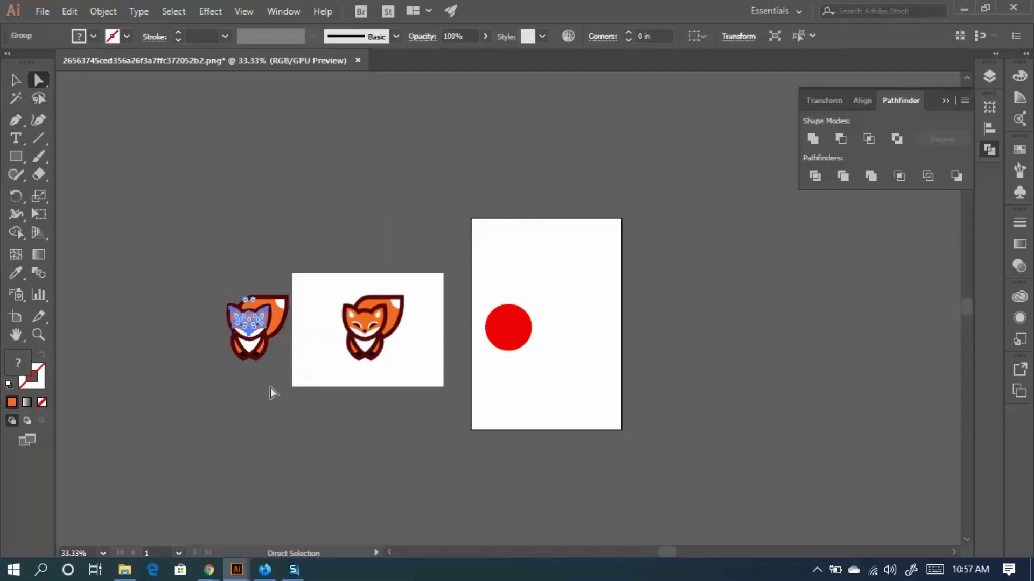
pyautogui.scroll(3, 203, 311)
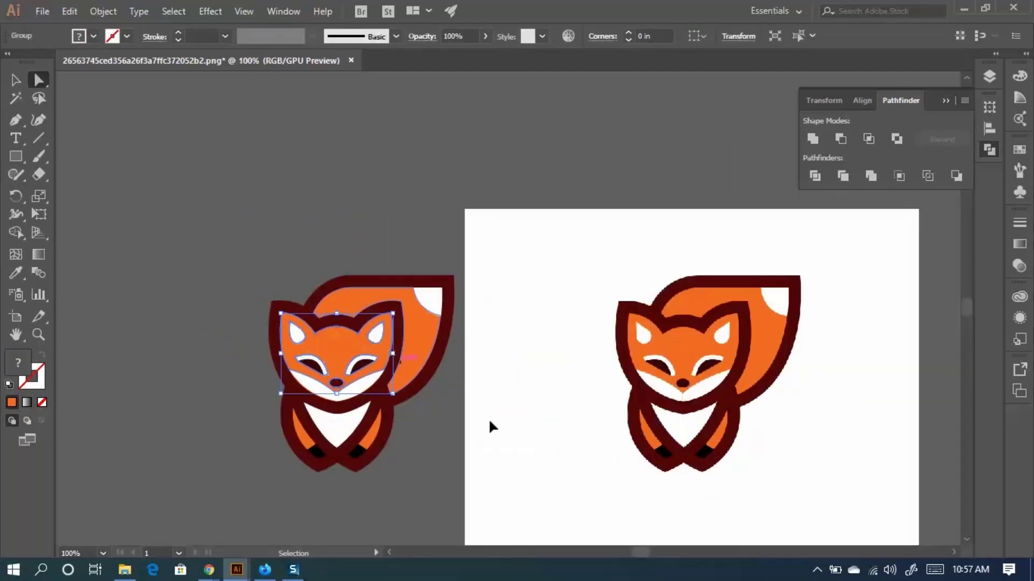
pyautogui.click(139, 300)
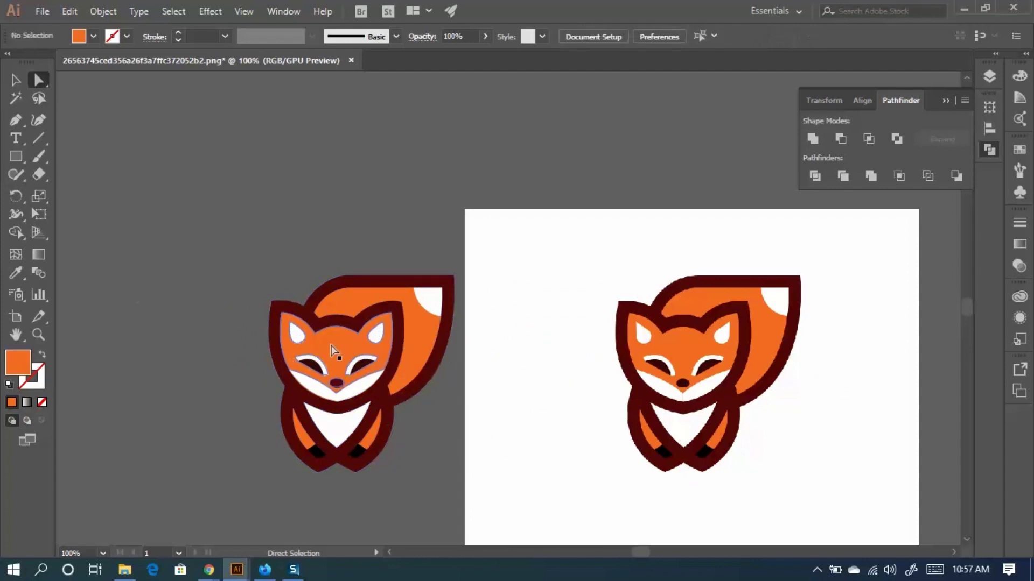
pyautogui.hotkey('ctrl', 'z')
pyautogui.hotkey('ctrl', 'z')
pyautogui.hotkey('ctrl', 'shift', 'z')
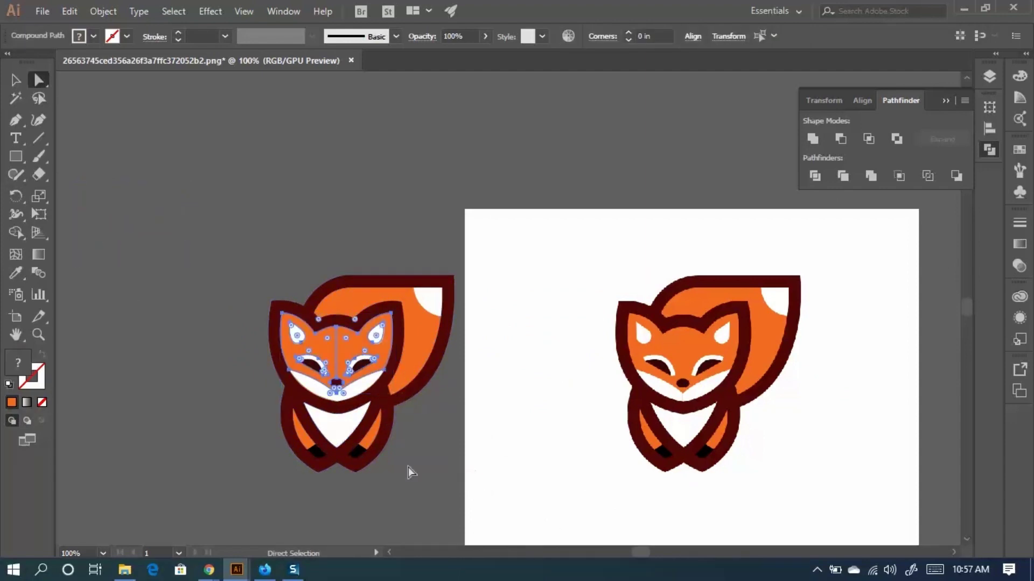
pyautogui.click(423, 465)
# Place a copy of the coloured vector fox on the artboard above the red circle.
pyautogui.scroll(-1, 416, 477)
pyautogui.hotkey('ctrl', 'a')
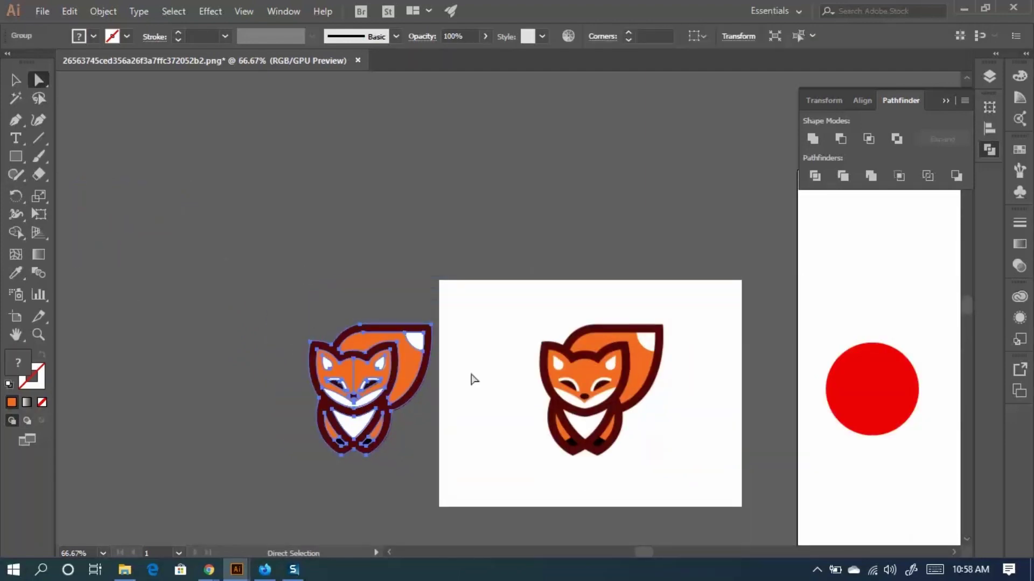
pyautogui.moveTo(473, 380); pyautogui.dragTo(257, 368)
pyautogui.moveTo(145, 330); pyautogui.dragTo(687, 197)
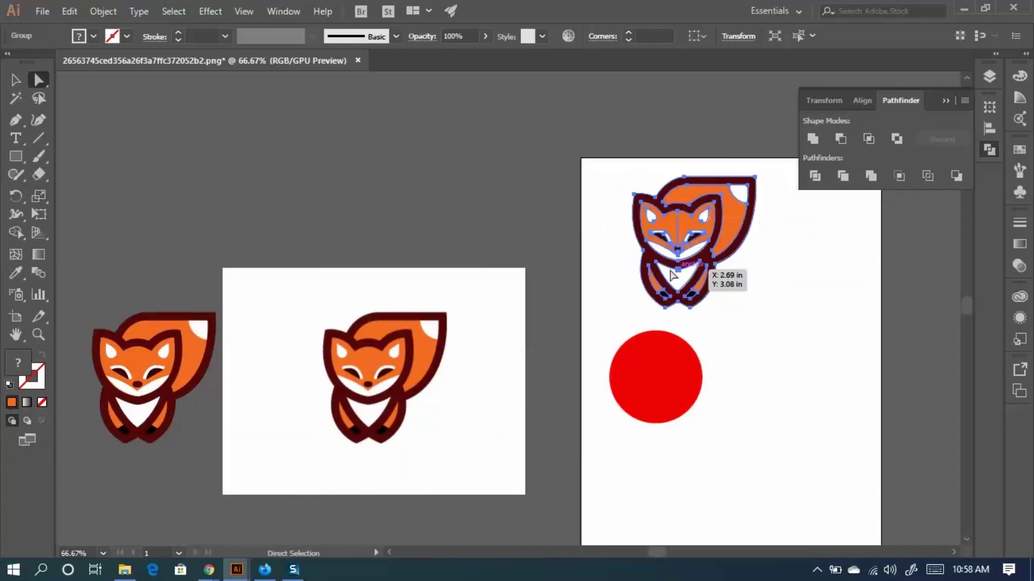
# Ungroup the fox copy on the artboard and deselect its parts.
pyautogui.hotkey('ctrl', '+')
pyautogui.hotkey('ctrl', '+')
pyautogui.rightClick(587, 262)
pyautogui.click(630, 371)
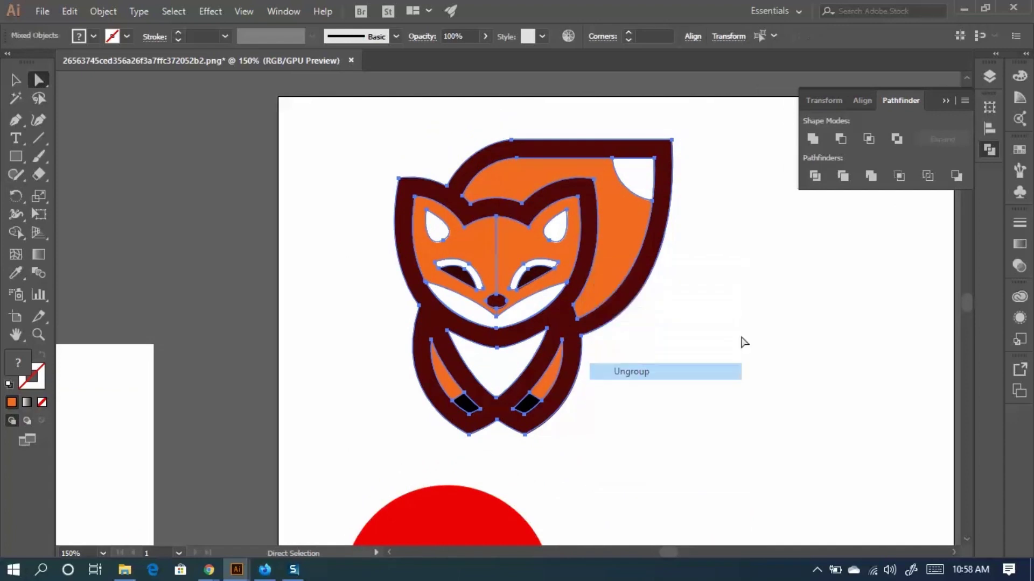
pyautogui.click(743, 341)
# Delete the two orange halves of the face from the fox copy on the artboard.
pyautogui.click(482, 260)
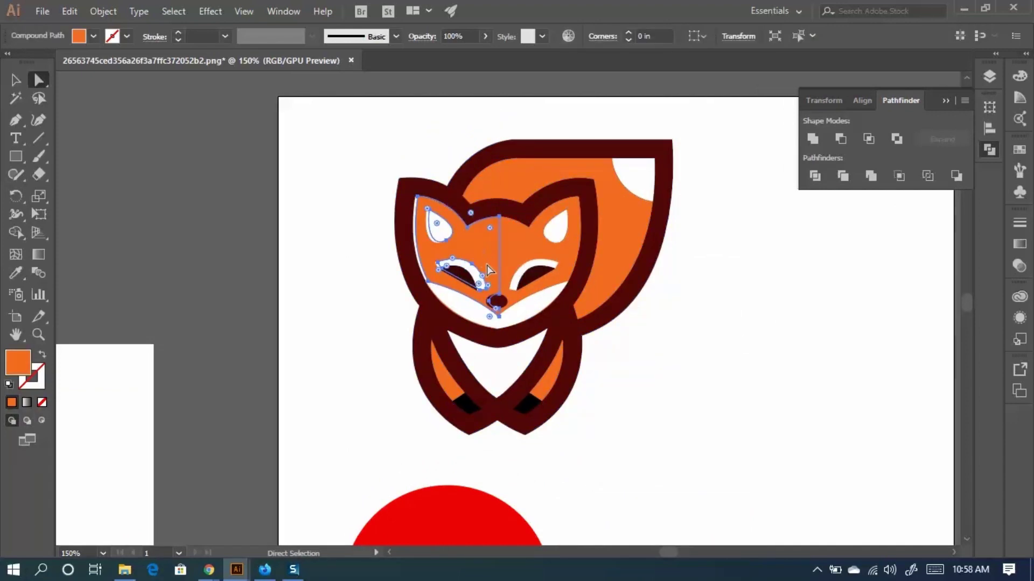
pyautogui.press('Delete')
pyautogui.click(573, 232)
pyautogui.press('Delete')
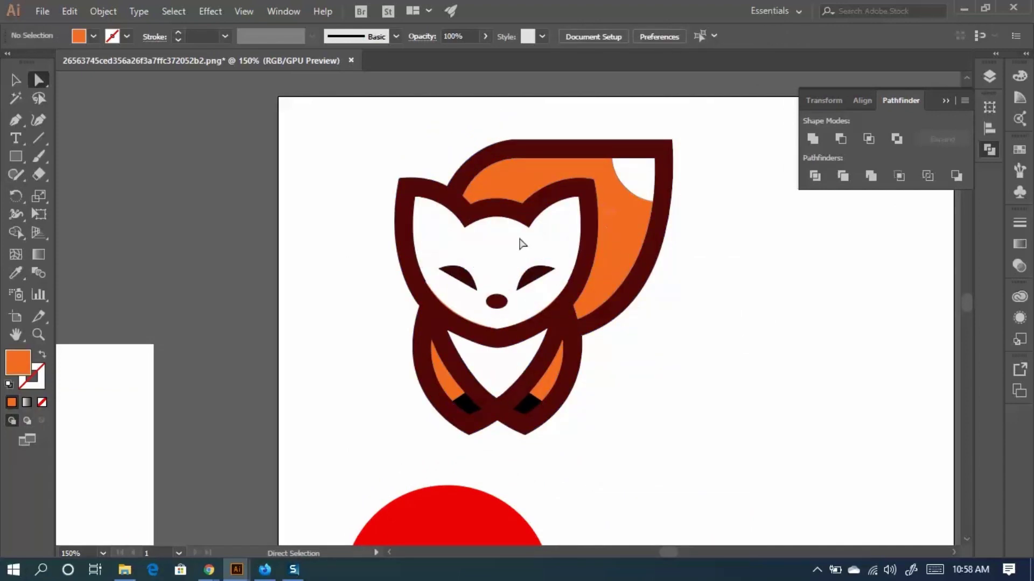
# Delete the white face fill and the two thin orange slivers along the lower face edge from the fox copy.
pyautogui.click(553, 221)
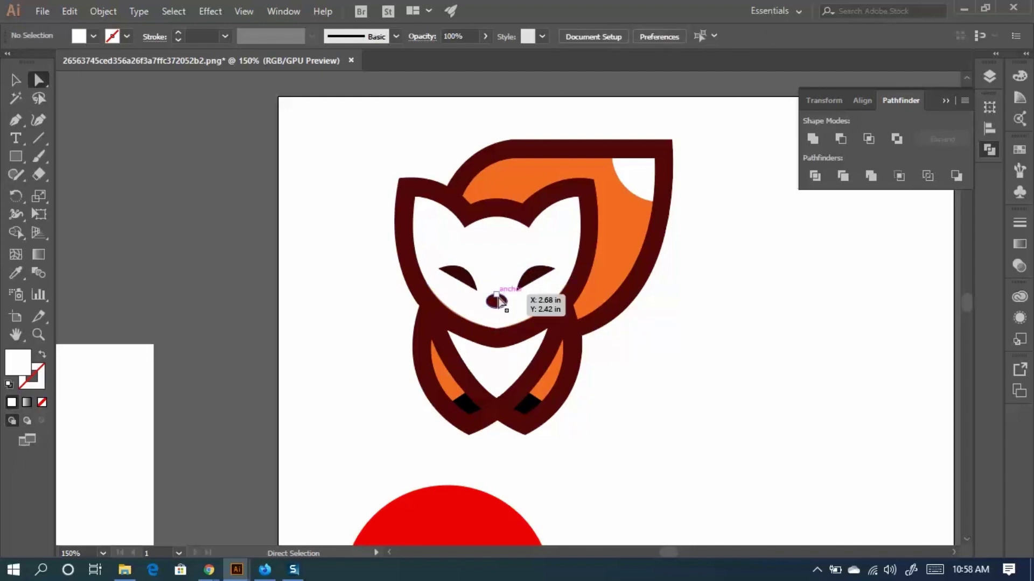
pyautogui.scroll(3, 482, 274)
pyautogui.moveTo(541, 387); pyautogui.dragTo(541, 409)
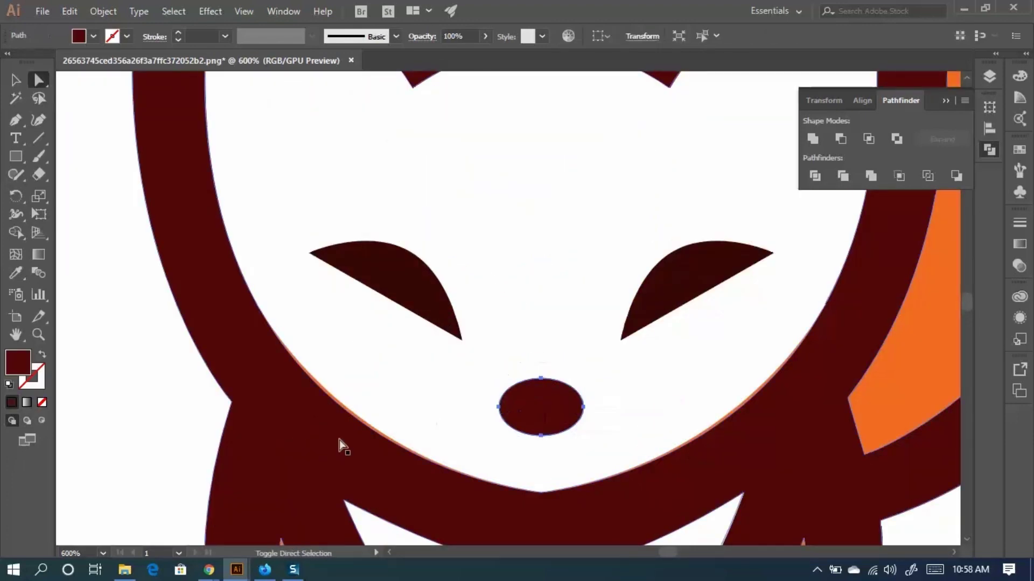
pyautogui.click(358, 415)
pyautogui.click(430, 401)
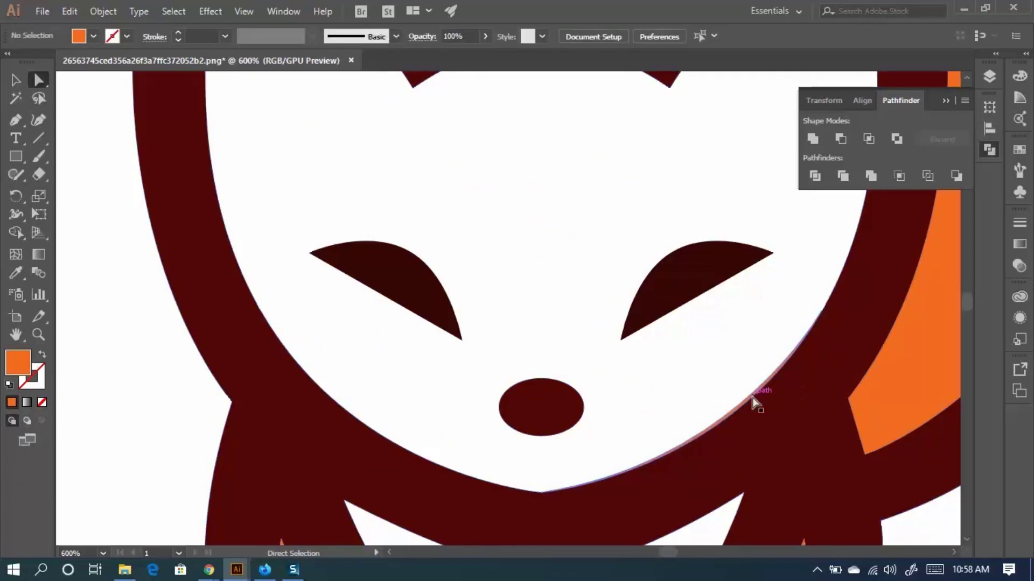
pyautogui.click(745, 414)
pyautogui.click(720, 422)
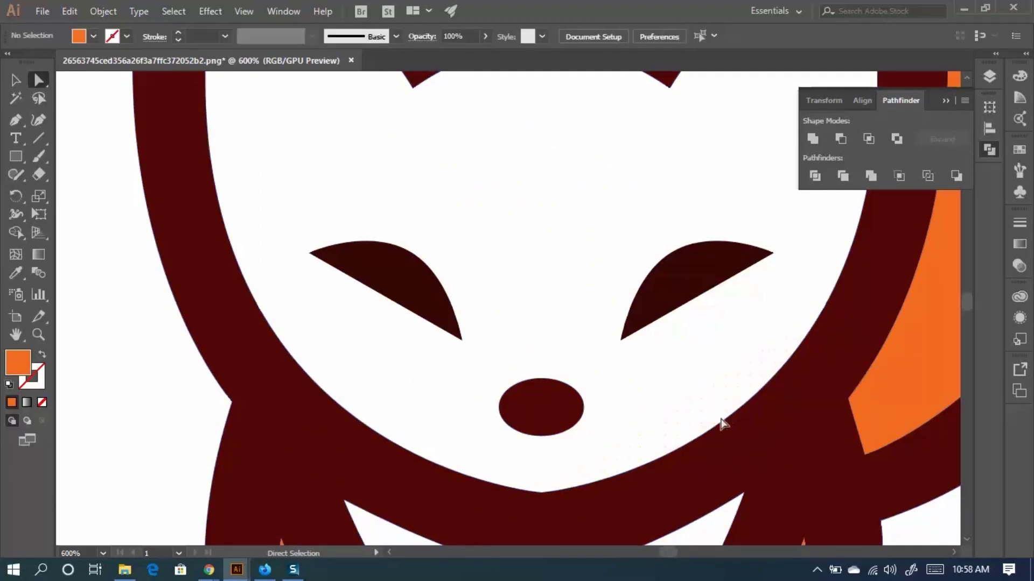
# Delete the white chest shape from the fox copy.
pyautogui.scroll(-2, 358, 364)
pyautogui.scroll(-3, 358, 364)
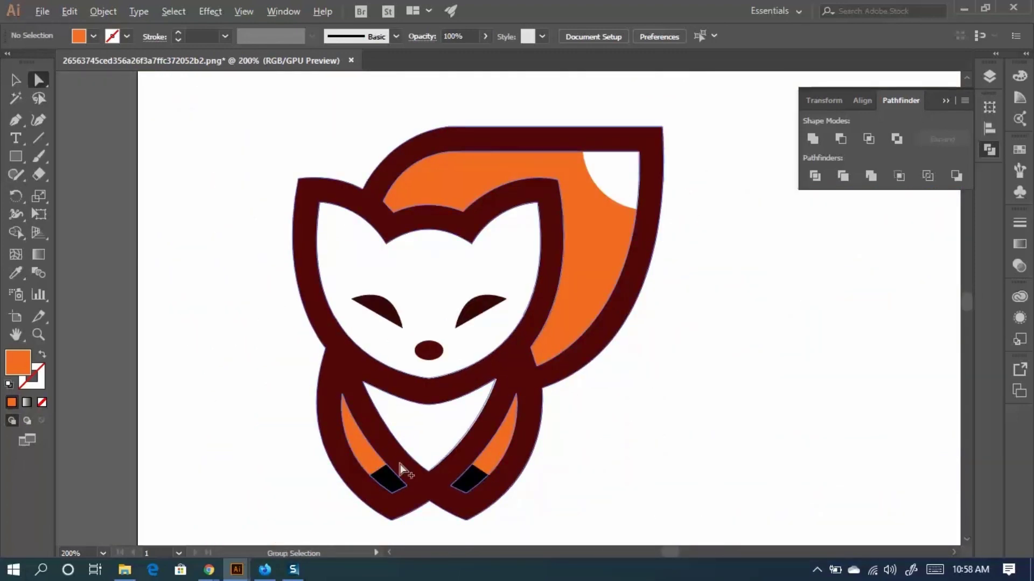
pyautogui.scroll(2, 401, 469)
pyautogui.click(483, 408)
pyautogui.moveTo(483, 408); pyautogui.dragTo(208, 339)
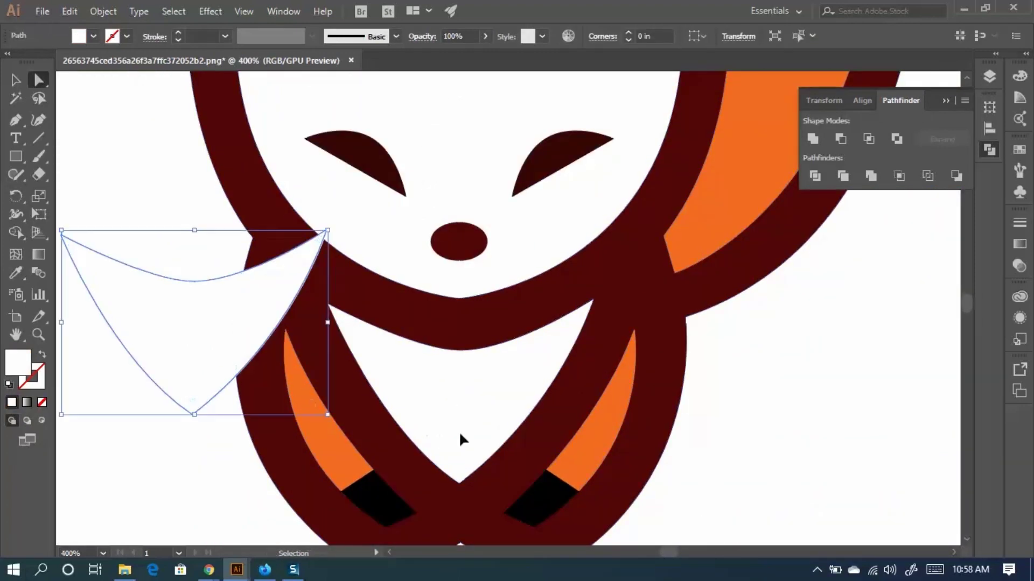
pyautogui.press('a')
pyautogui.press('Delete')
# Delete the orange fills and black paw pieces from both front legs of the fox copy.
pyautogui.click(322, 427)
pyautogui.press('Delete')
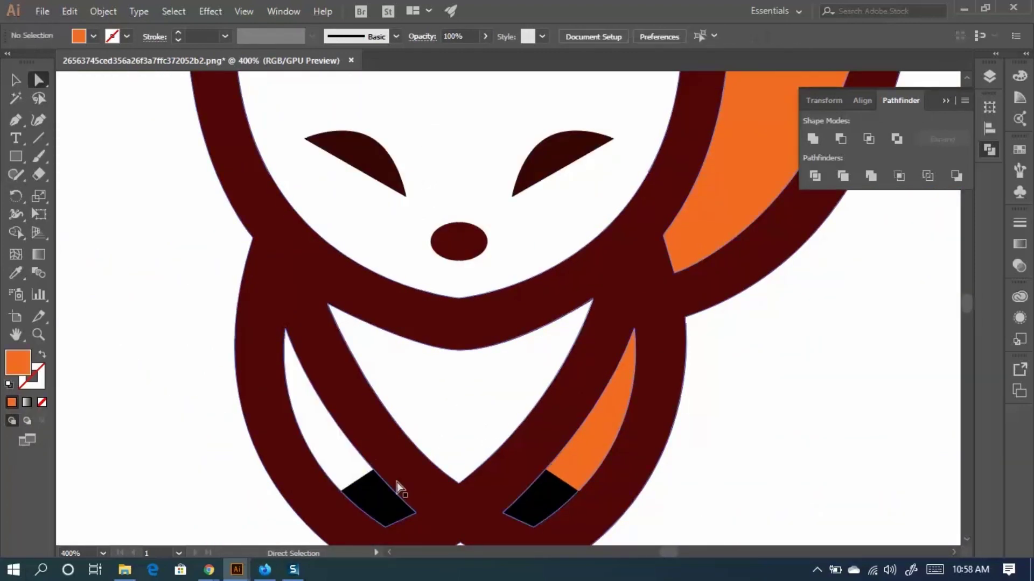
pyautogui.click(388, 497)
pyautogui.press('Delete')
pyautogui.click(562, 498)
pyautogui.press('Delete')
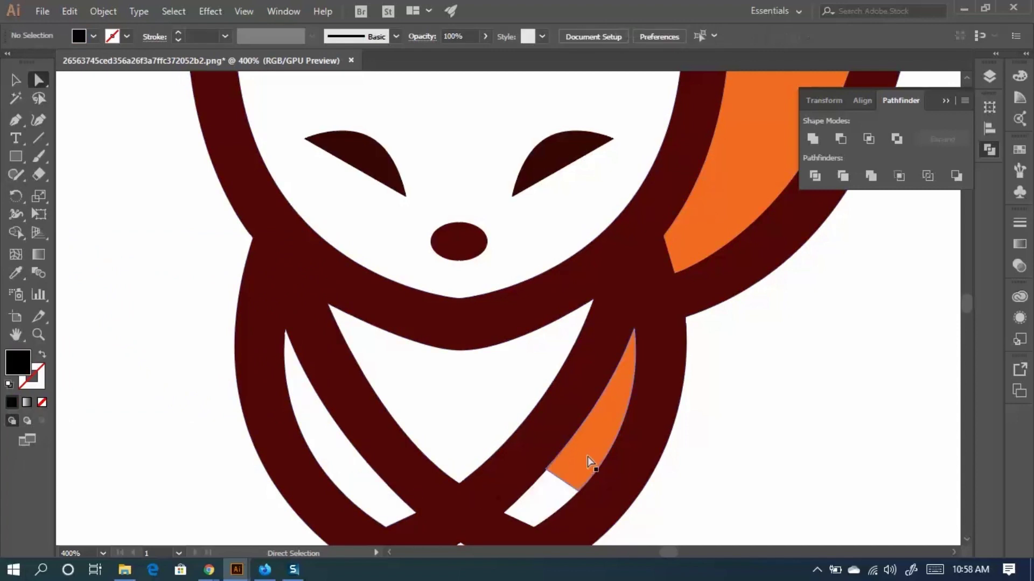
pyautogui.click(587, 456)
pyautogui.press('Delete')
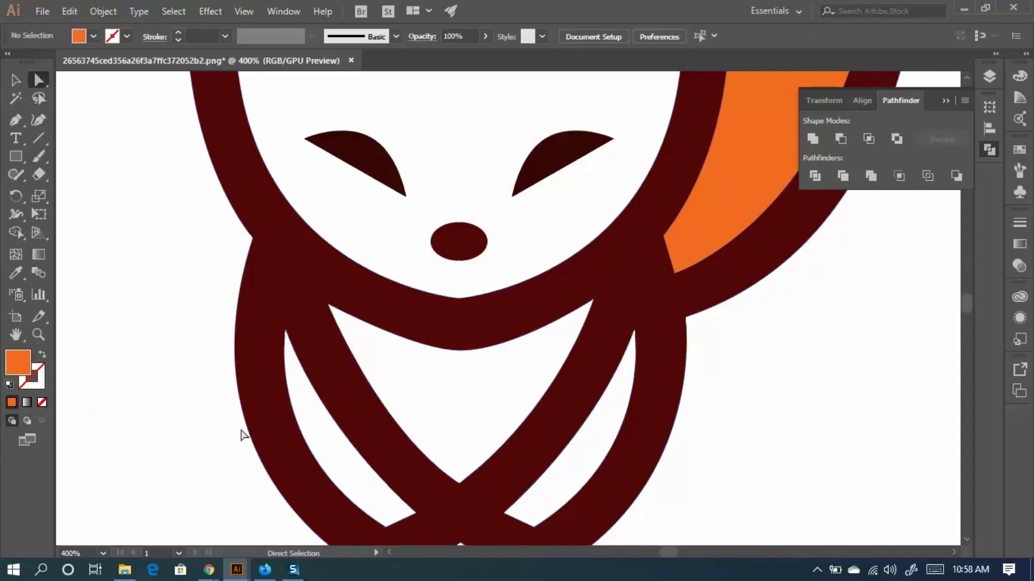
# Delete the orange tail fill and the white tail tip from the fox copy.
pyautogui.scroll(-3, 240, 432)
pyautogui.click(442, 268)
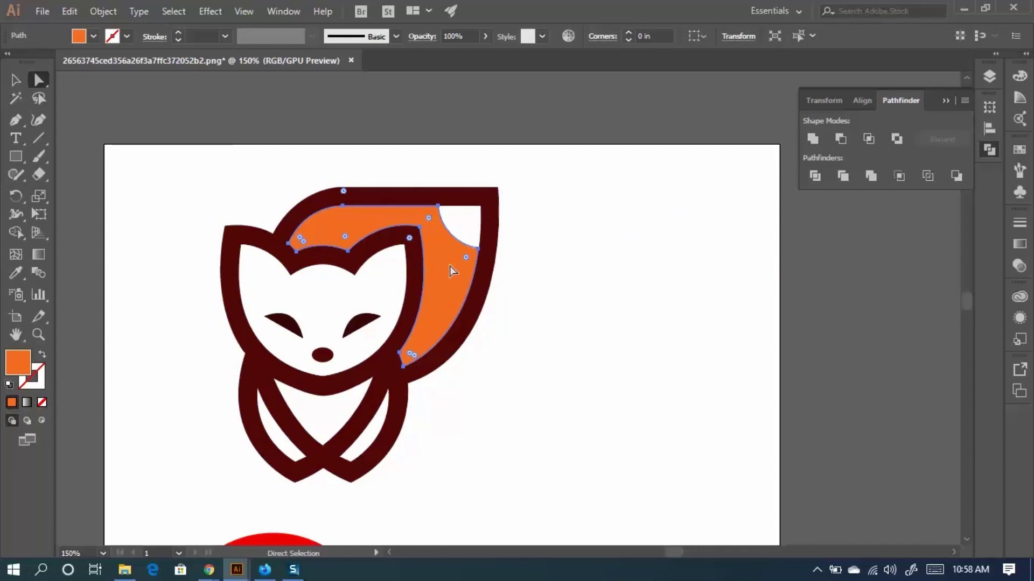
pyautogui.press('Delete')
pyautogui.click(469, 237)
pyautogui.press('Delete')
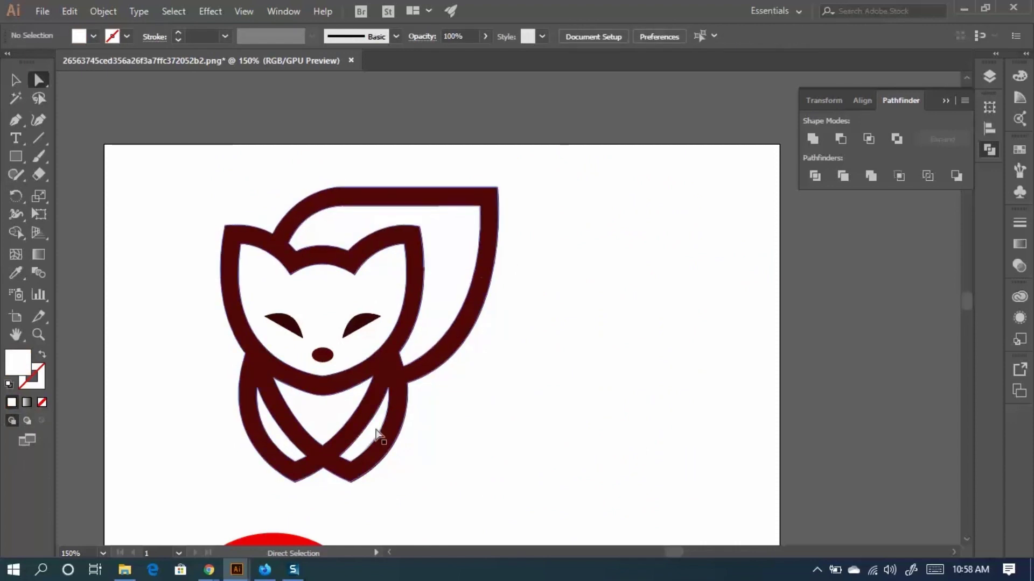
# Try to remove the tail from the dark red outline by deleting its tip anchors, and undo the deletion.
pyautogui.press('alt')
pyautogui.scroll(1, 373, 320)
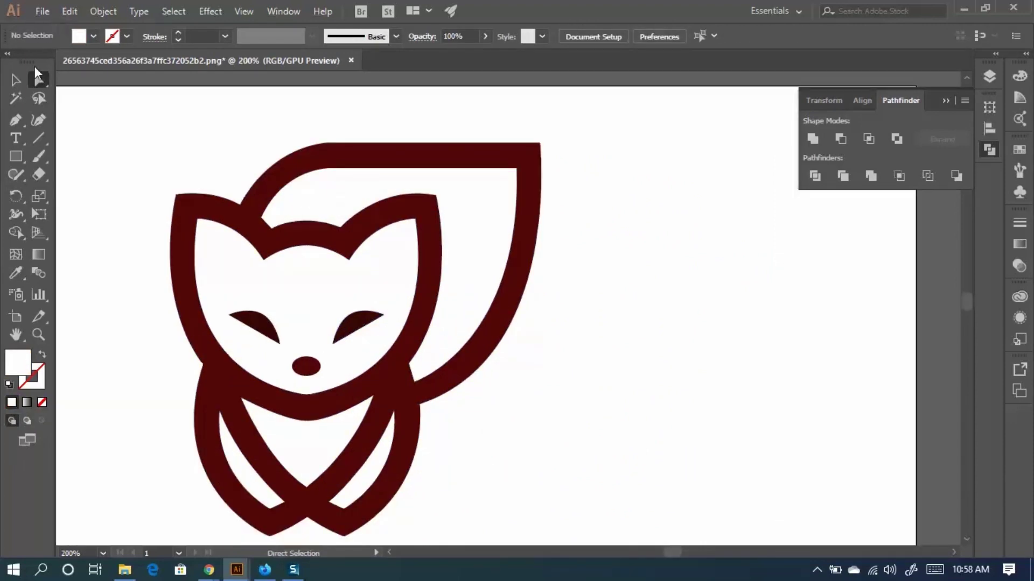
pyautogui.scroll(2, 484, 293)
pyautogui.scroll(-2, 519, 192)
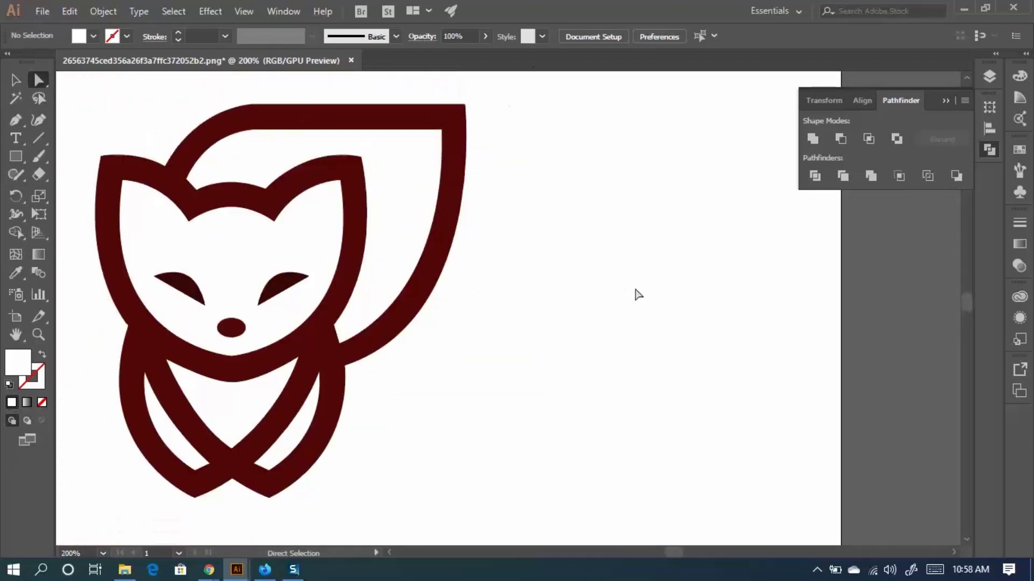
pyautogui.scroll(2, 637, 293)
pyautogui.moveTo(400, 165); pyautogui.dragTo(400, 165)
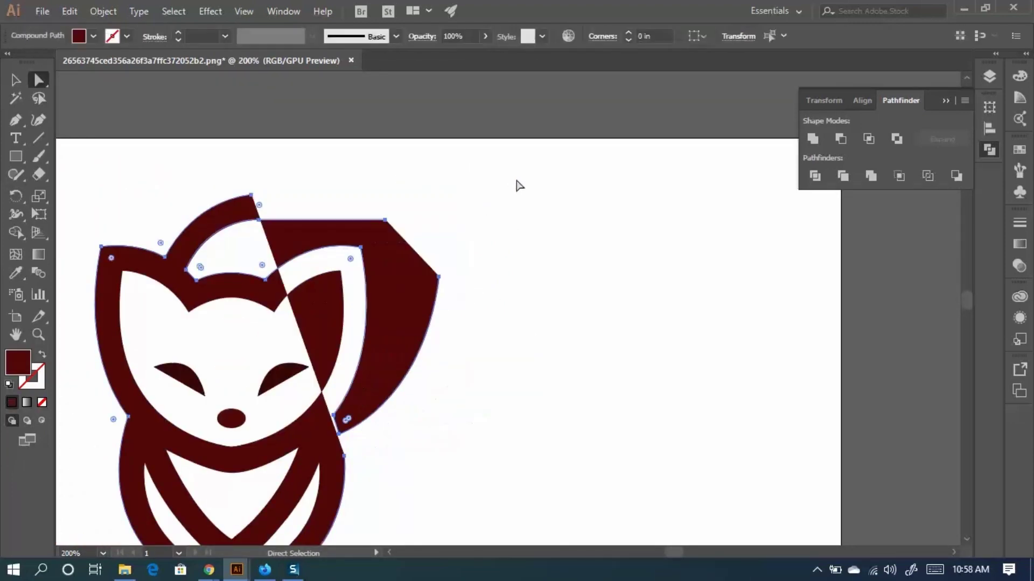
pyautogui.click(530, 191)
pyautogui.scroll(-2, 538, 270)
pyautogui.moveTo(376, 275); pyautogui.dragTo(653, 221)
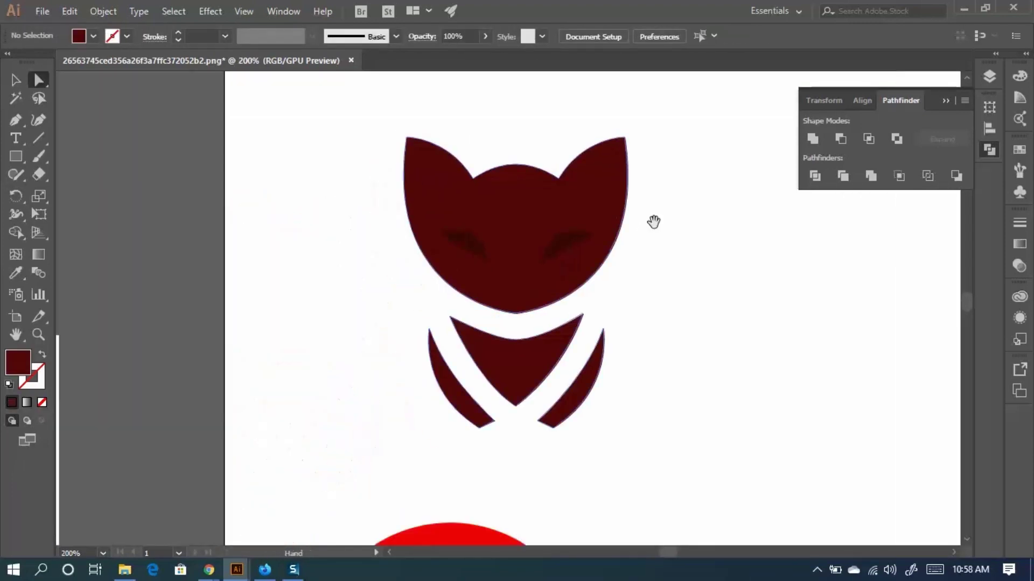
pyautogui.hotkey('ctrl', 'z')
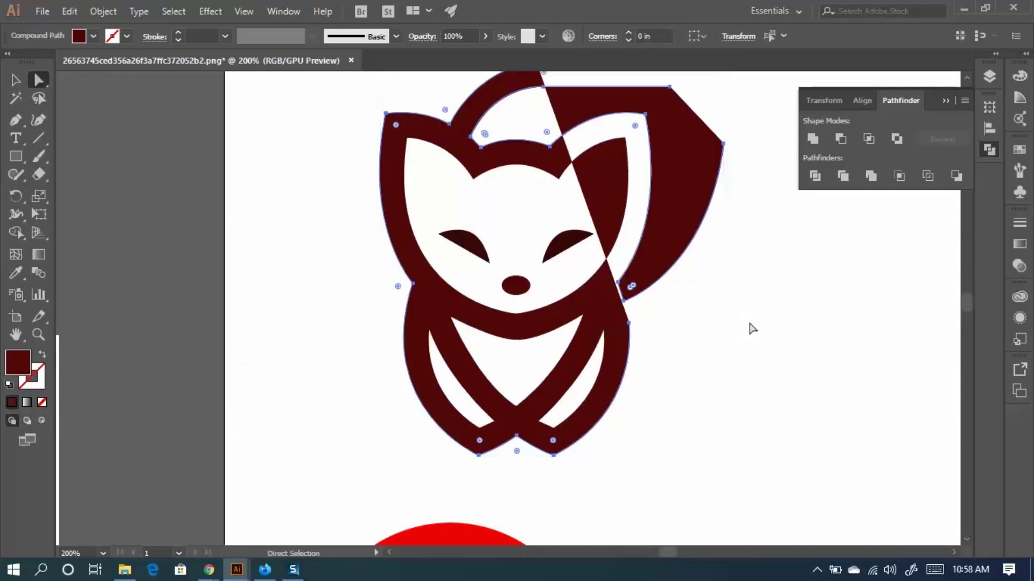
pyautogui.scroll(-1, 780, 362)
pyautogui.hotkey('ctrl', 'z')
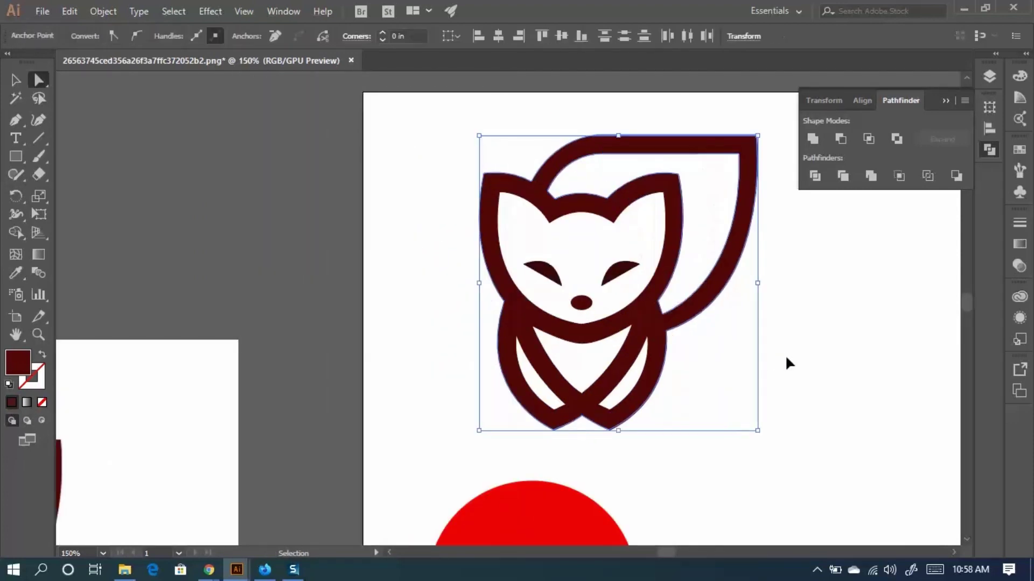
pyautogui.click(814, 371)
# Try to delete the outline's anchors at the tail tip and along the tail's inner upper edge, undoing the last deletion.
pyautogui.scroll(3, 815, 371)
pyautogui.hscroll(3, 709, 429)
pyautogui.scroll(2, 610, 400)
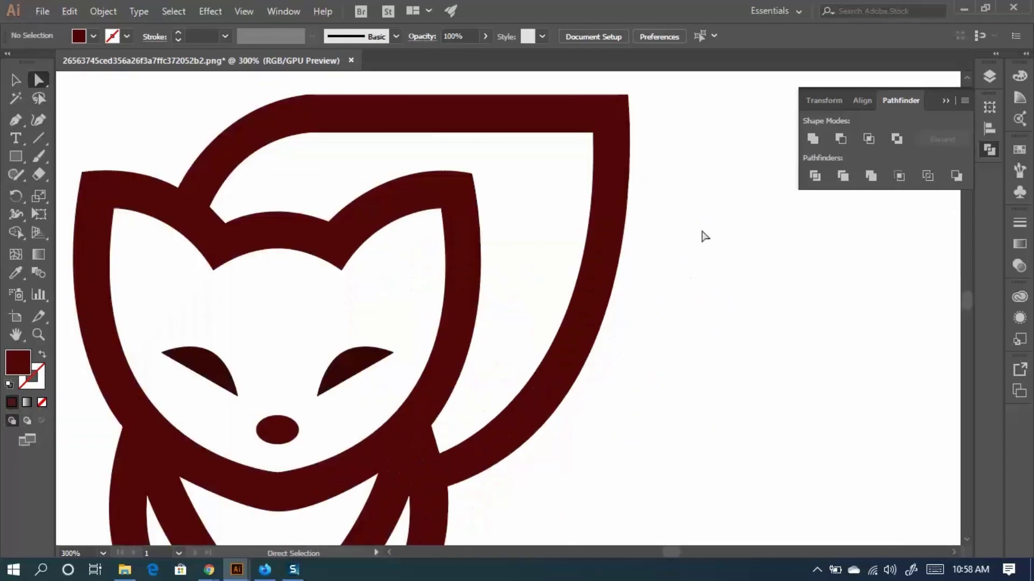
pyautogui.scroll(3, 646, 275)
pyautogui.hscroll(1, 646, 274)
pyautogui.moveTo(571, 334); pyautogui.dragTo(540, 133)
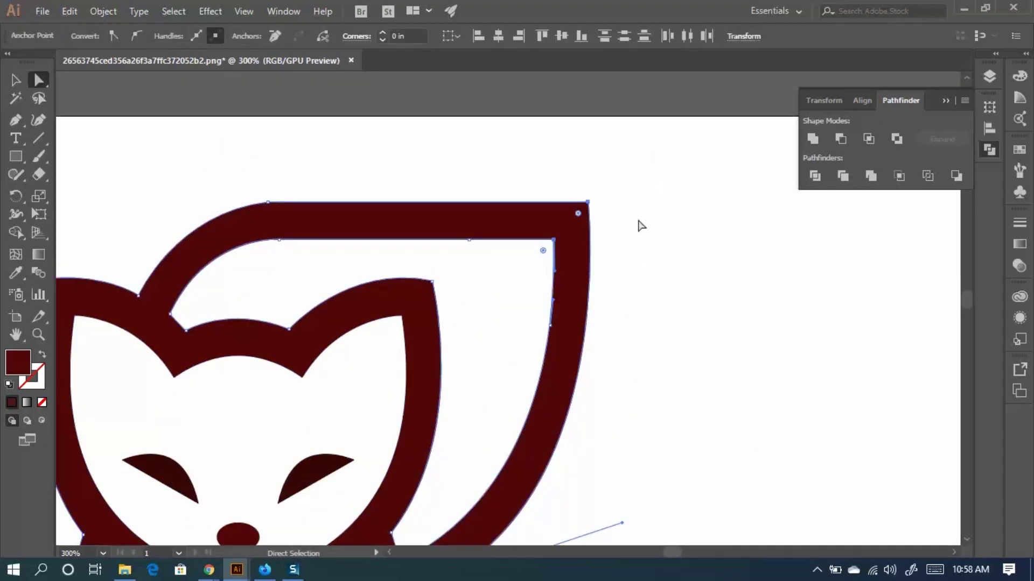
pyautogui.press('Delete')
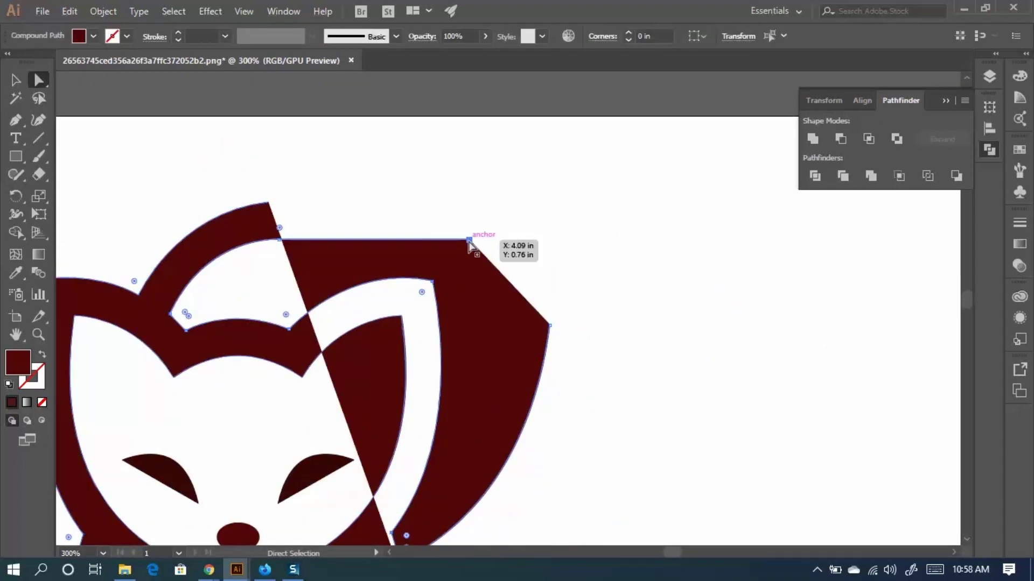
pyautogui.click(471, 239)
pyautogui.press('Delete')
pyautogui.press('Delete')
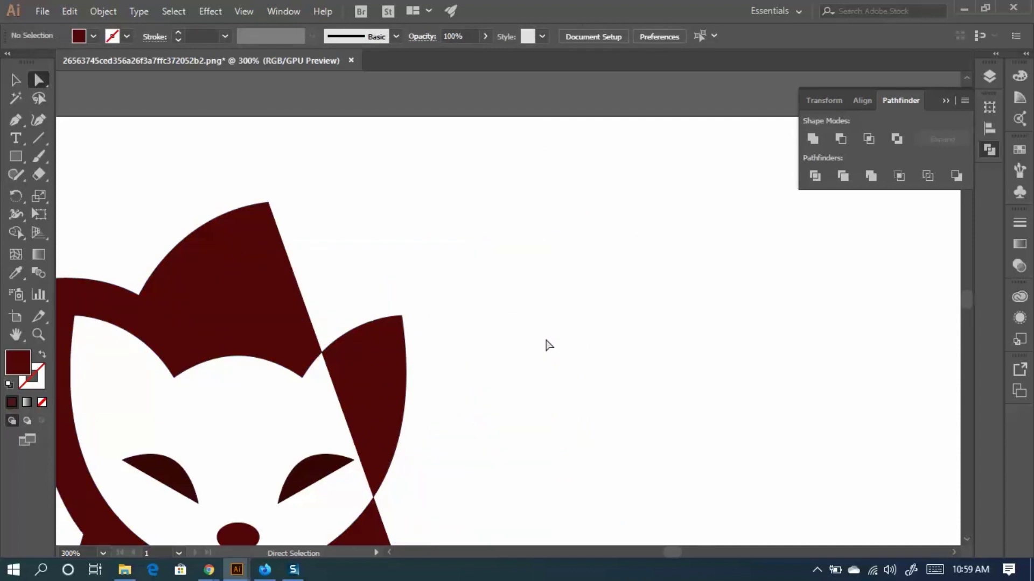
pyautogui.hotkey('ctrl', 'z')
# Try to delete the remaining tail anchors of the outline, working from the tail's inner curve back to the head.
pyautogui.scroll(-3, 572, 341)
pyautogui.click(549, 253)
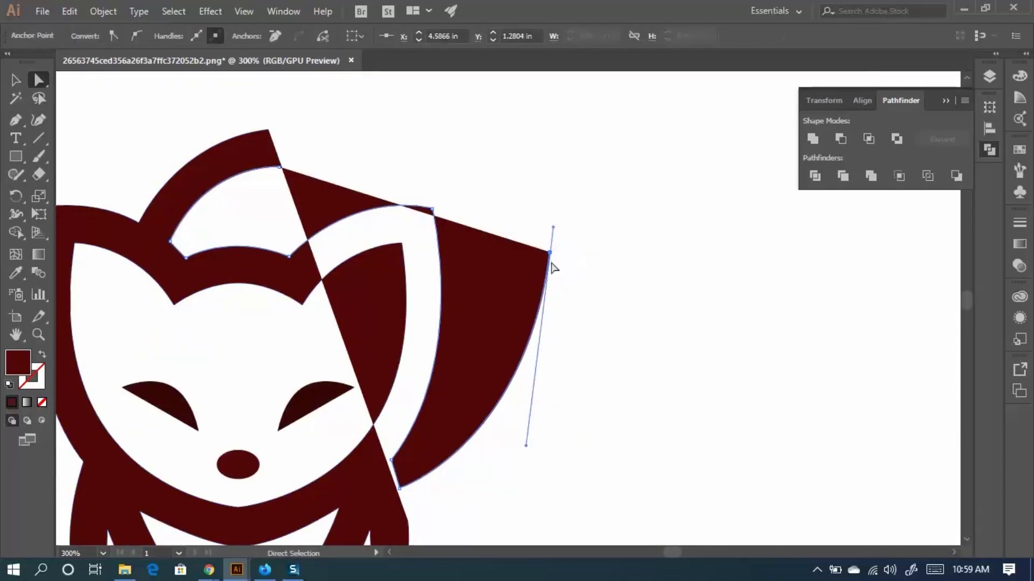
pyautogui.press('Delete')
pyautogui.scroll(-3, 421, 347)
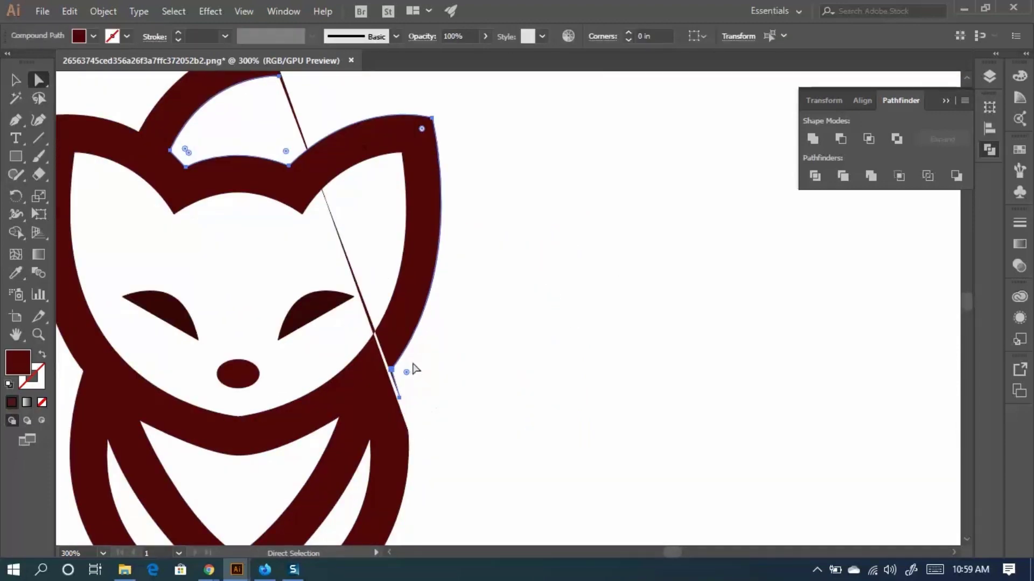
pyautogui.scroll(2, 414, 369)
pyautogui.moveTo(286, 143); pyautogui.dragTo(273, 151)
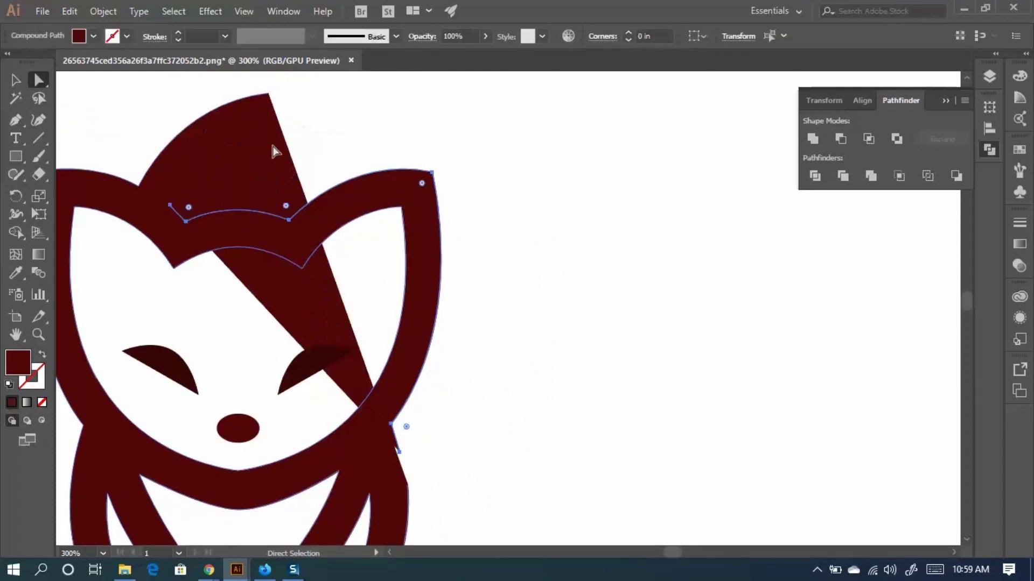
pyautogui.moveTo(411, 454); pyautogui.dragTo(415, 456)
pyautogui.click(505, 430)
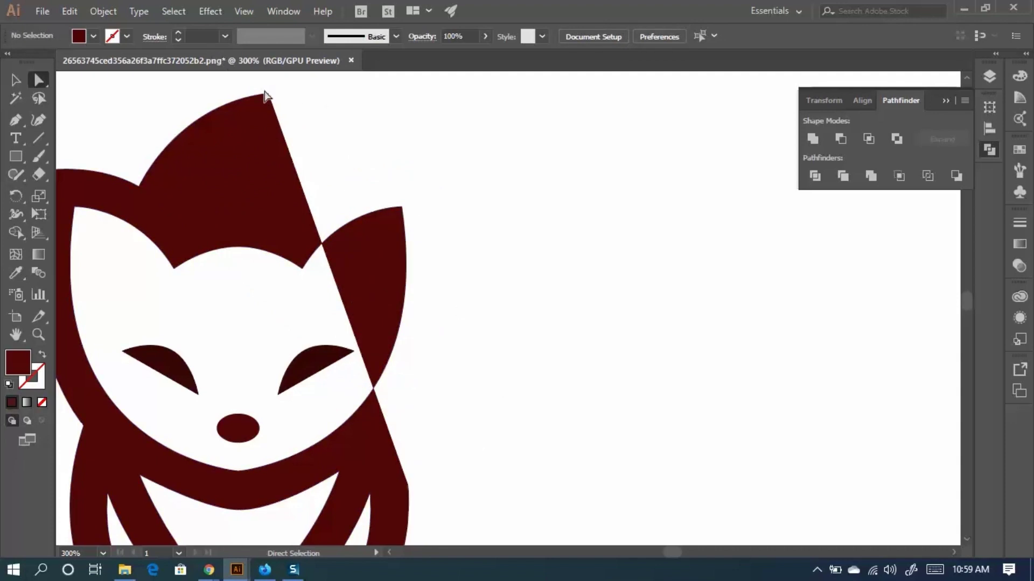
pyautogui.moveTo(264, 96); pyautogui.dragTo(138, 187)
pyautogui.scroll(-3, 385, 291)
pyautogui.moveTo(519, 268); pyautogui.dragTo(729, 187)
# Step through the edit history until the complete dark red outline with its tail and no colour fills is restored.
pyautogui.hotkey('ctrl', 'z')
pyautogui.hotkey('ctrl', 'z')
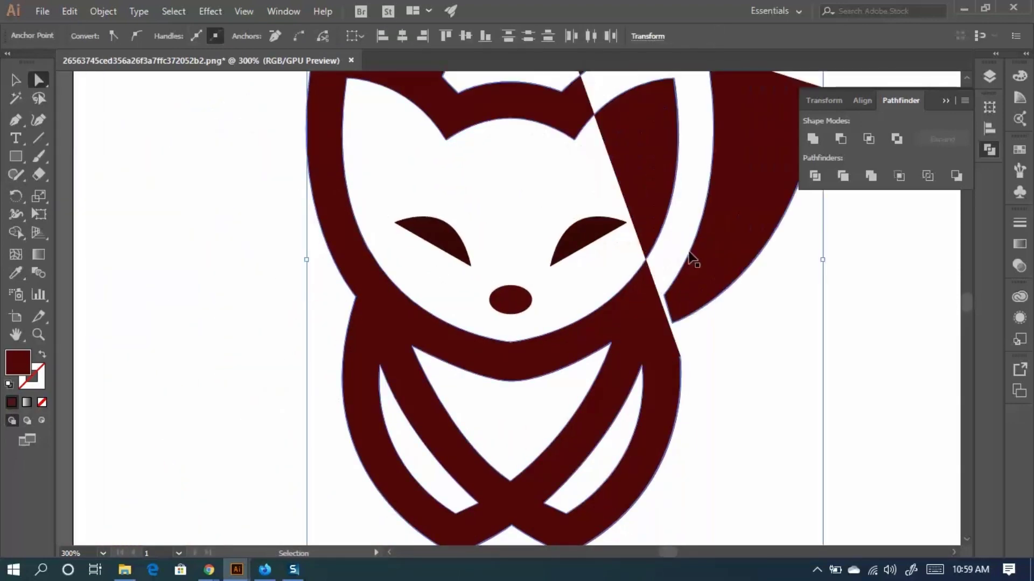
pyautogui.hotkey('ctrl', 'z')
pyautogui.hotkey('ctrl', 'z')
pyautogui.hotkey('ctrl', 'z')
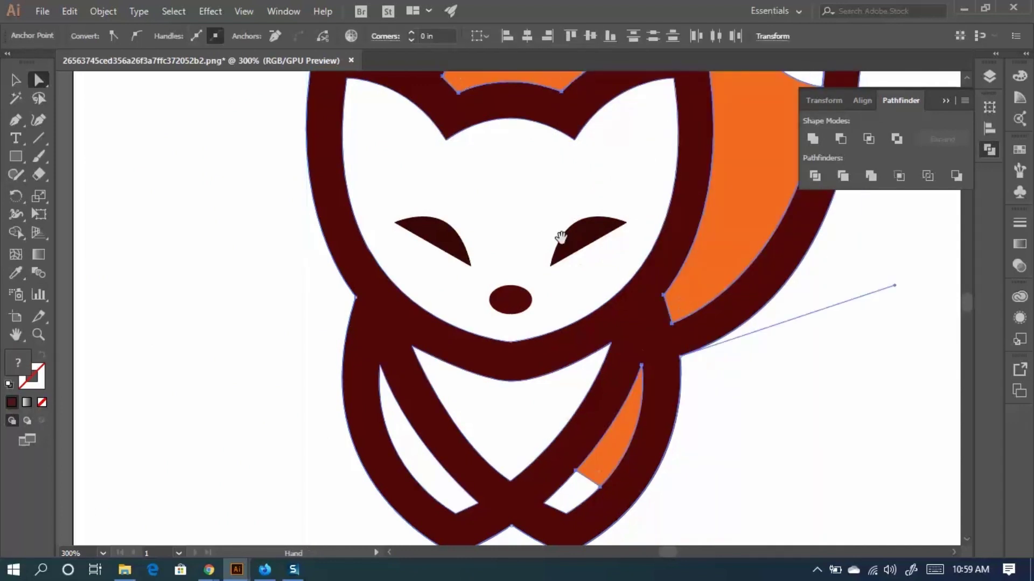
pyautogui.moveTo(558, 238); pyautogui.dragTo(374, 340)
pyautogui.hotkey('ctrl', 'z')
pyautogui.hotkey('ctrl', 'z')
pyautogui.hotkey('ctrl', 'z')
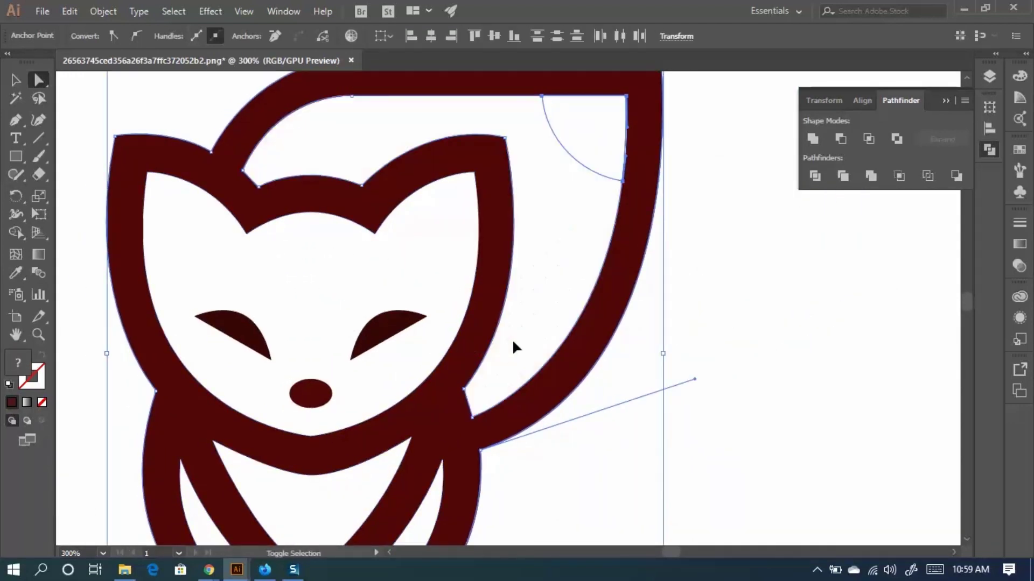
pyautogui.hotkey('ctrl', 'z')
pyautogui.hotkey('ctrl', 'z')
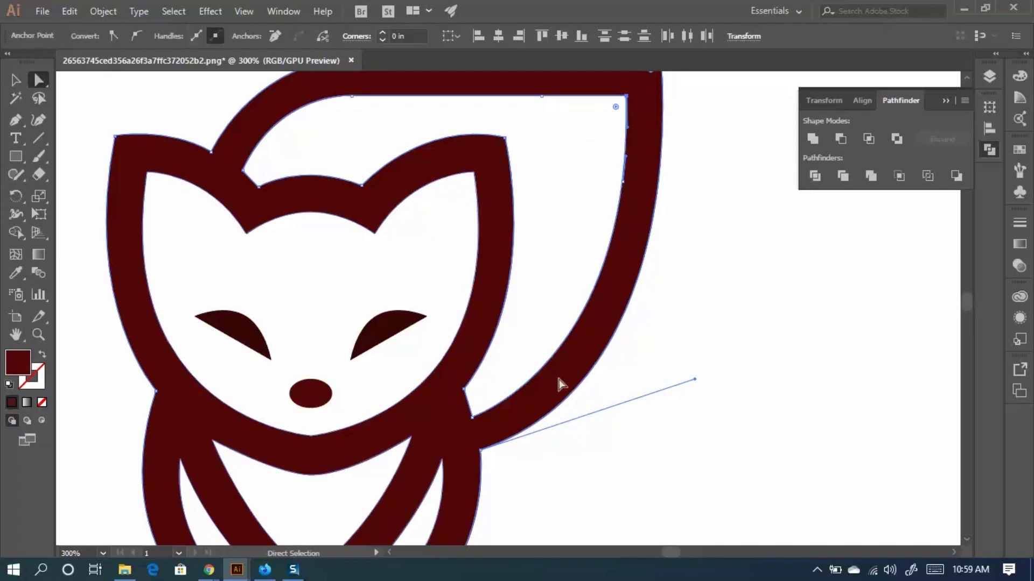
pyautogui.hotkey('ctrl', 'z')
pyautogui.hotkey('ctrl', 'z')
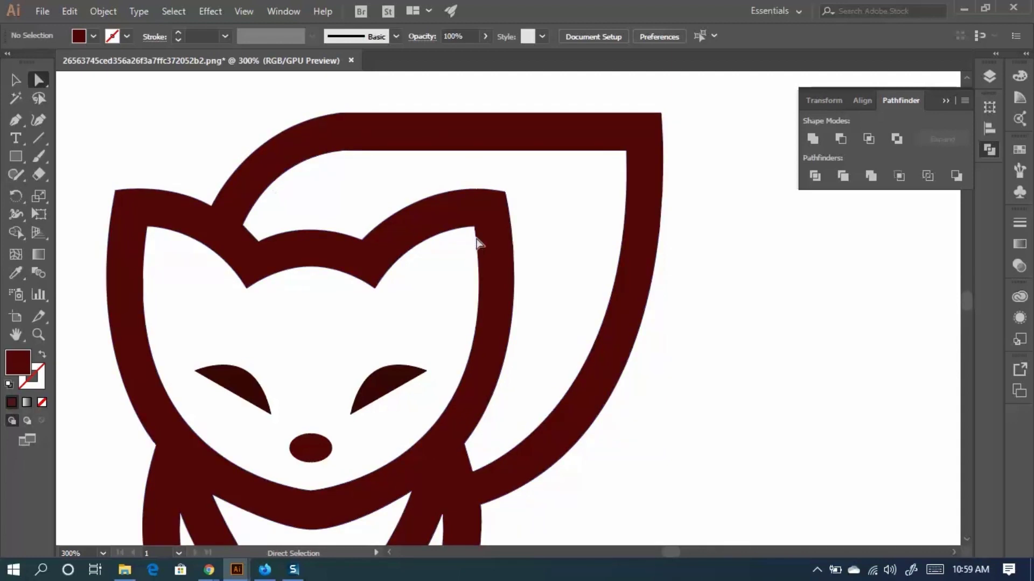
pyautogui.hotkey('ctrl', 'shift', 'z')
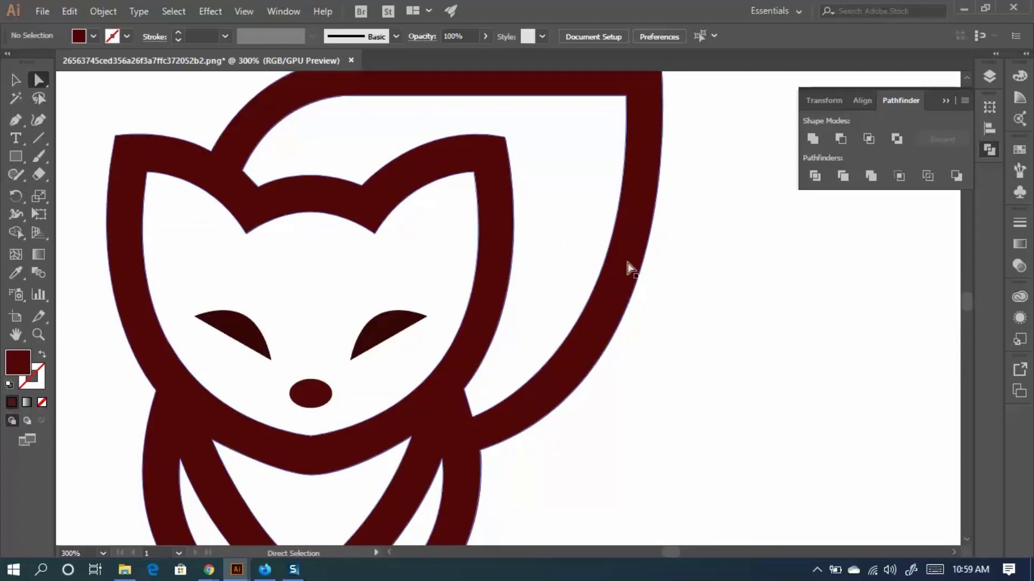
pyautogui.hotkey('ctrl', 'z')
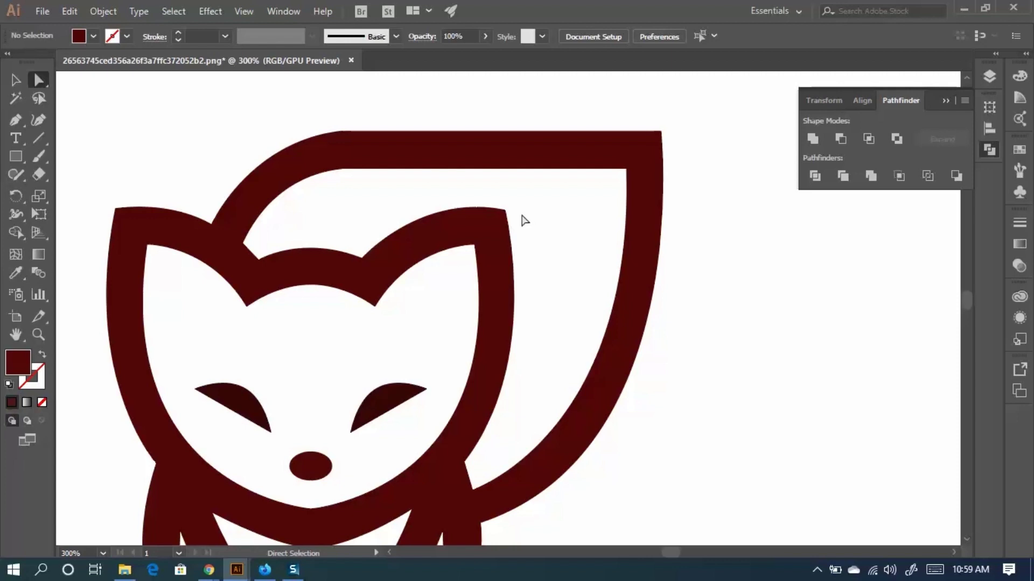
# Draw a curved two-point Pen path across the tail's upper joint, following the ear's outer edge, and undo the extra closing segment.
pyautogui.scroll(5, 194, 173)
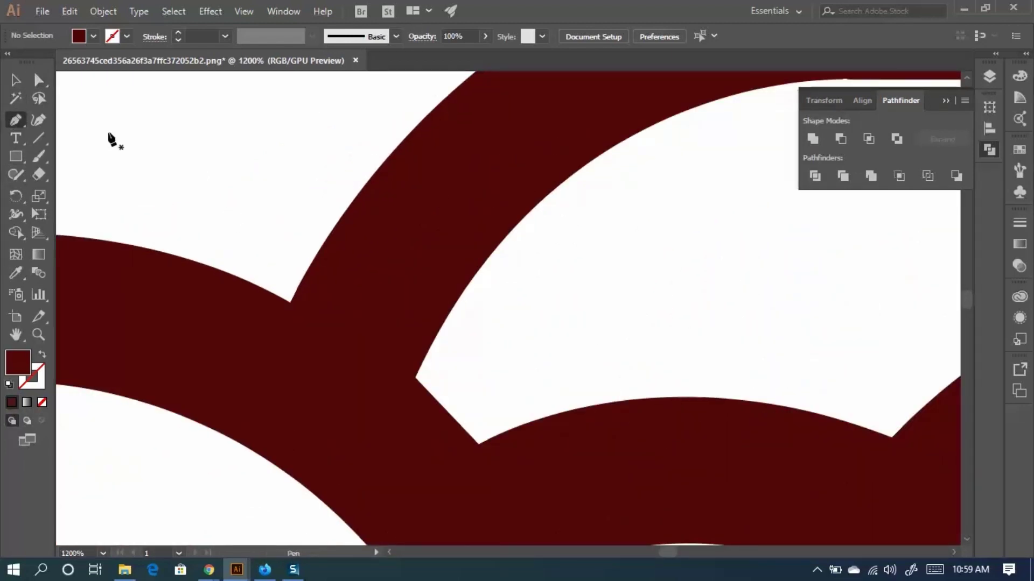
pyautogui.moveTo(348, 253); pyautogui.dragTo(264, 106)
pyautogui.click(172, 114)
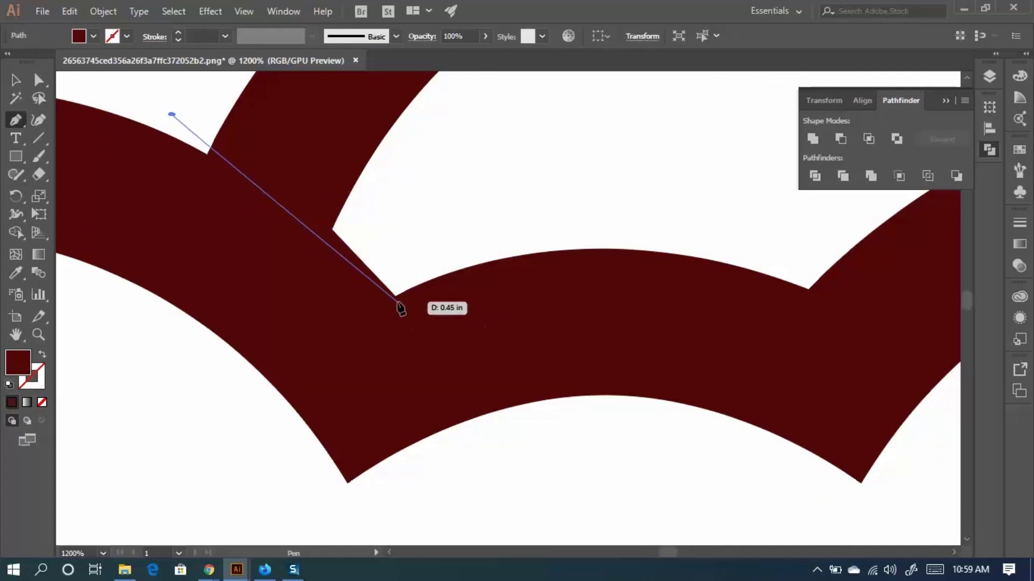
pyautogui.moveTo(395, 295); pyautogui.dragTo(488, 410)
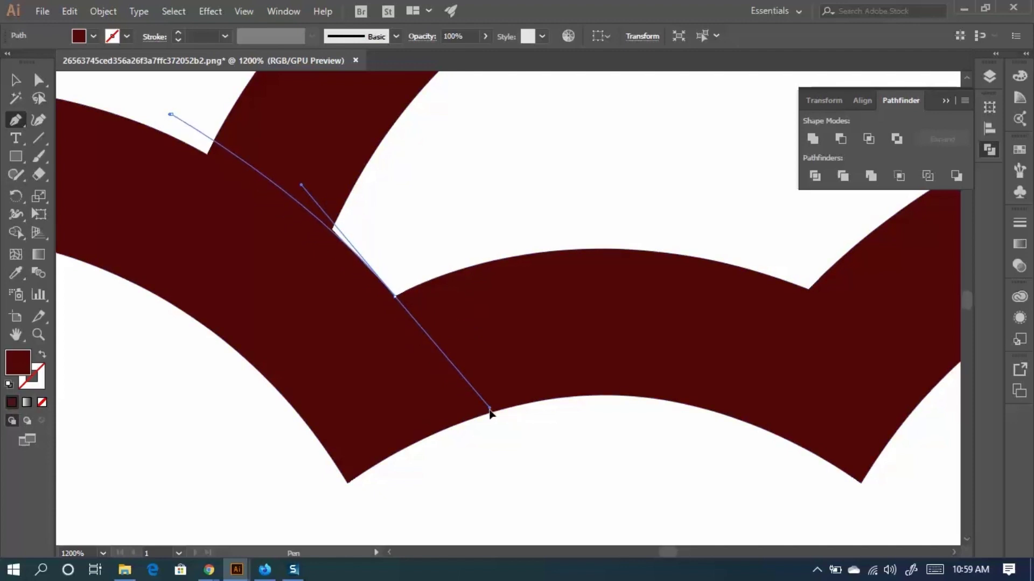
pyautogui.moveTo(172, 116); pyautogui.dragTo(2, 51)
pyautogui.click(171, 114)
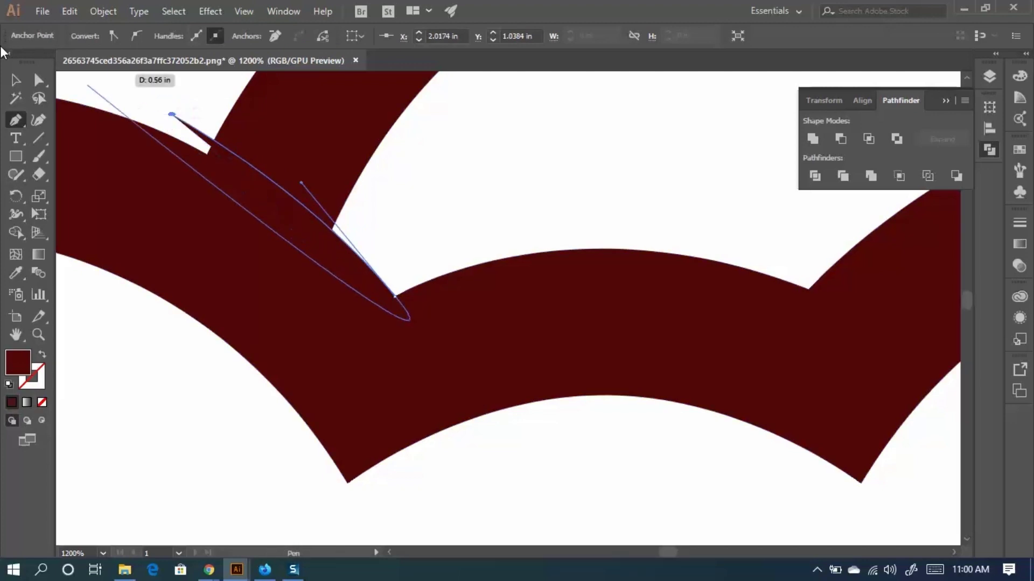
pyautogui.hotkey('ctrl', 'z')
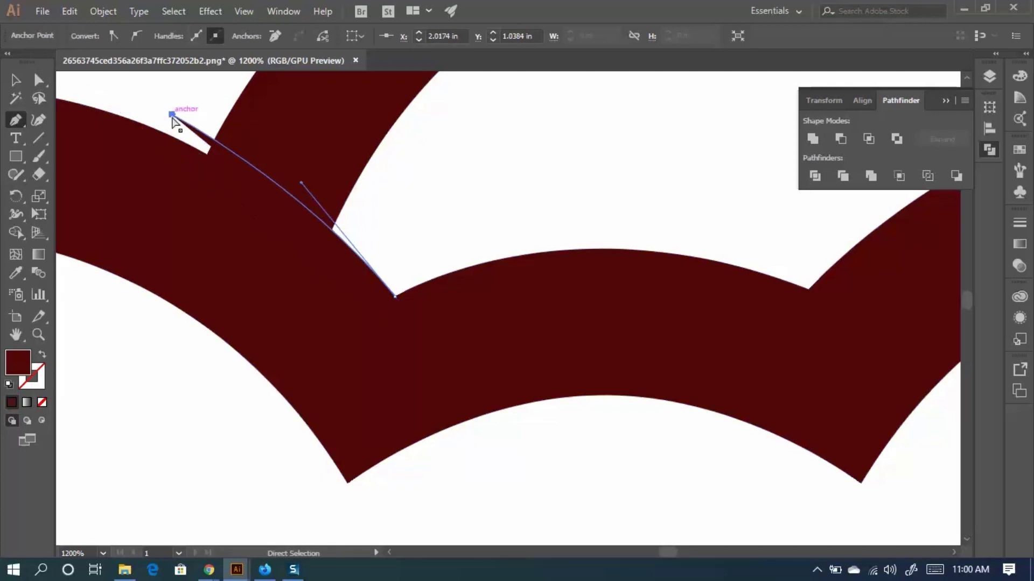
# Shift the cut path's start anchor onto the ear's outer edge and adjust the end anchor's handle to follow the head's curve.
pyautogui.moveTo(172, 115); pyautogui.dragTo(124, 115)
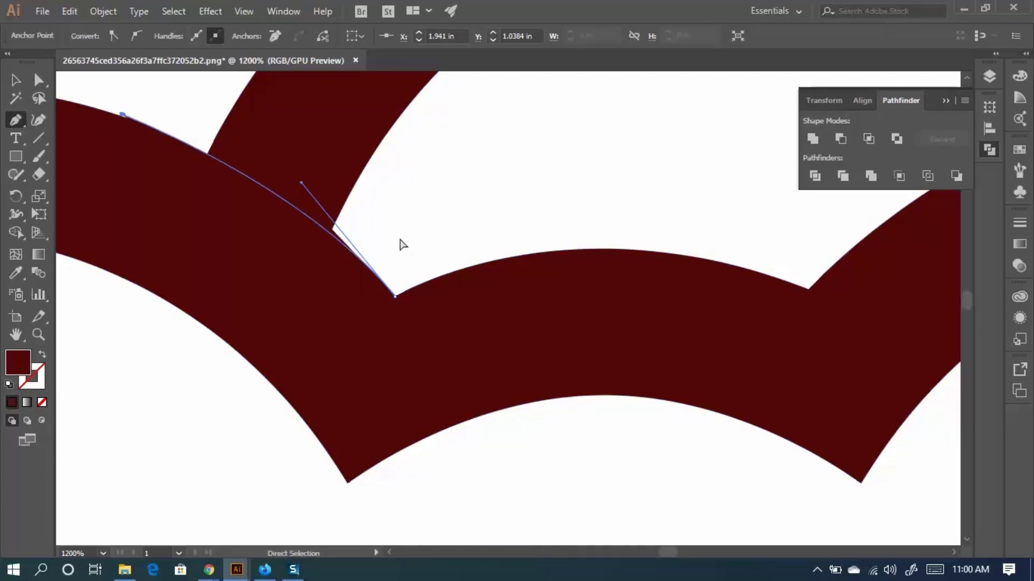
pyautogui.moveTo(302, 183)
pyautogui.mouseDown()
pyautogui.moveTo(314, 191)
pyautogui.moveTo(267, 145)
pyautogui.moveTo(254, 160)
pyautogui.moveTo(291, 192)
pyautogui.moveTo(332, 201)
pyautogui.moveTo(310, 188)
pyautogui.mouseUp()
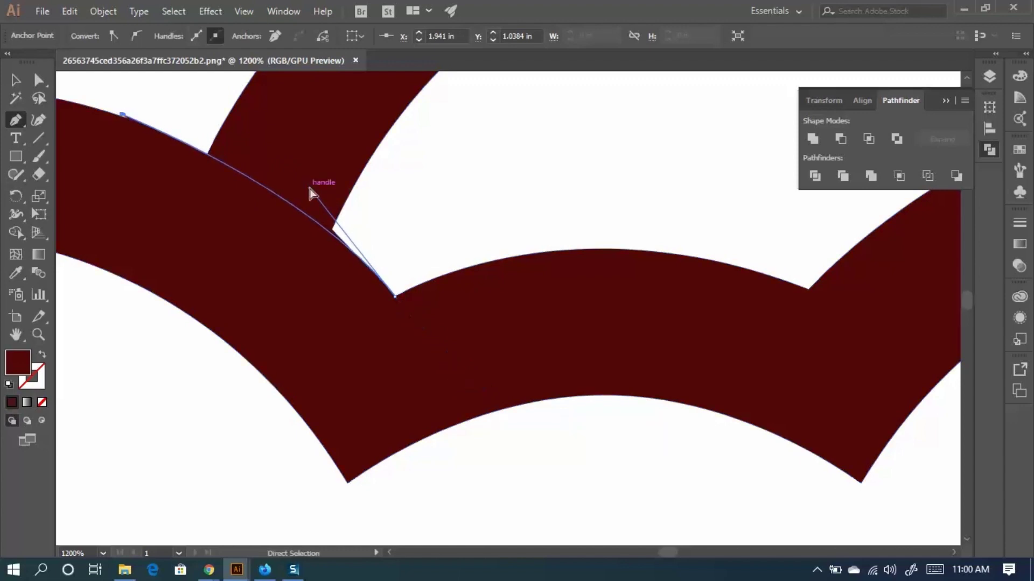
pyautogui.click(395, 295)
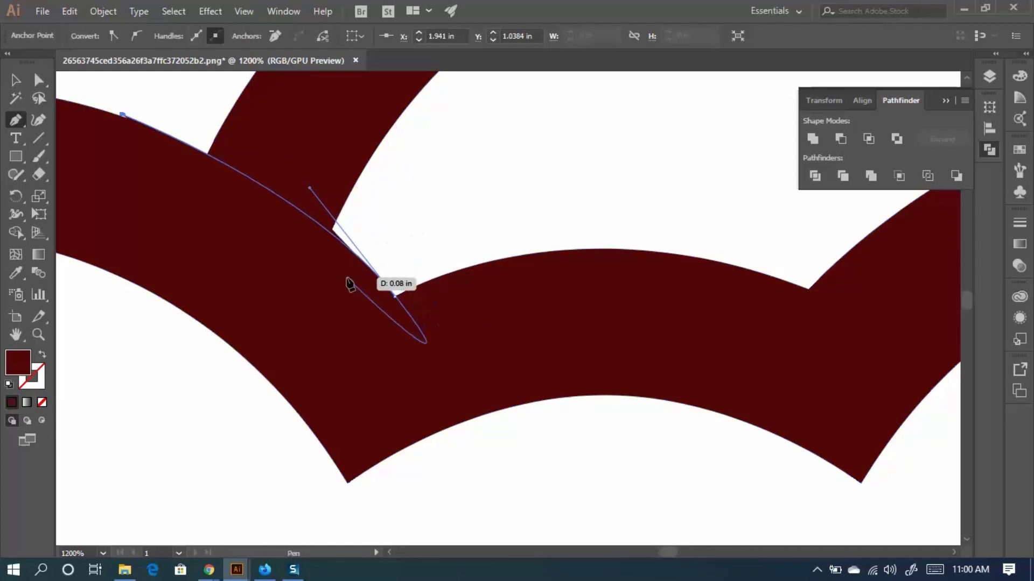
# Draw a second curved Pen path across the tail's lower joint, following the outer edge of the fox's body.
pyautogui.scroll(-4, 319, 271)
pyautogui.click(16, 79)
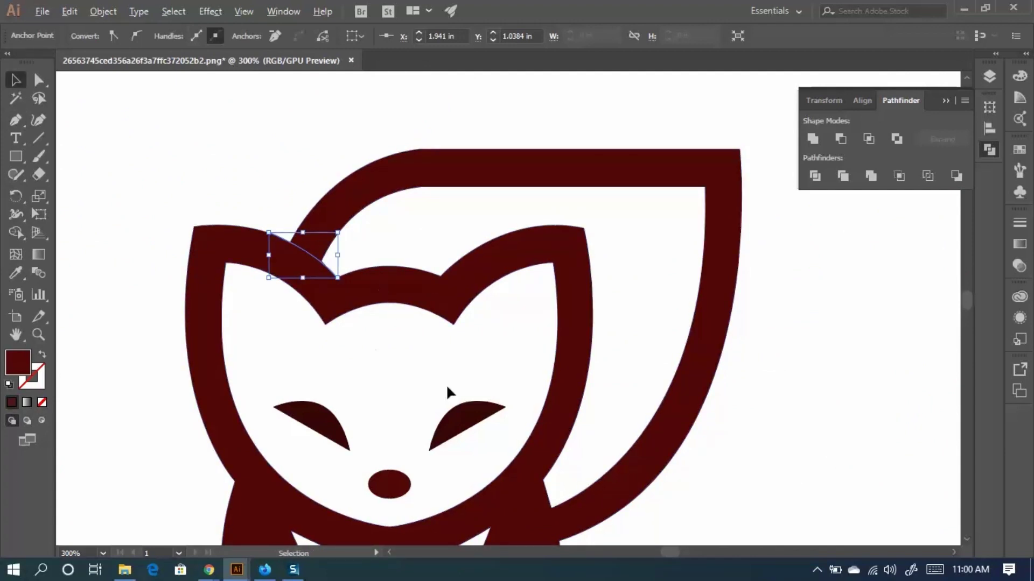
pyautogui.scroll(2, 491, 321)
pyautogui.scroll(3, 362, 269)
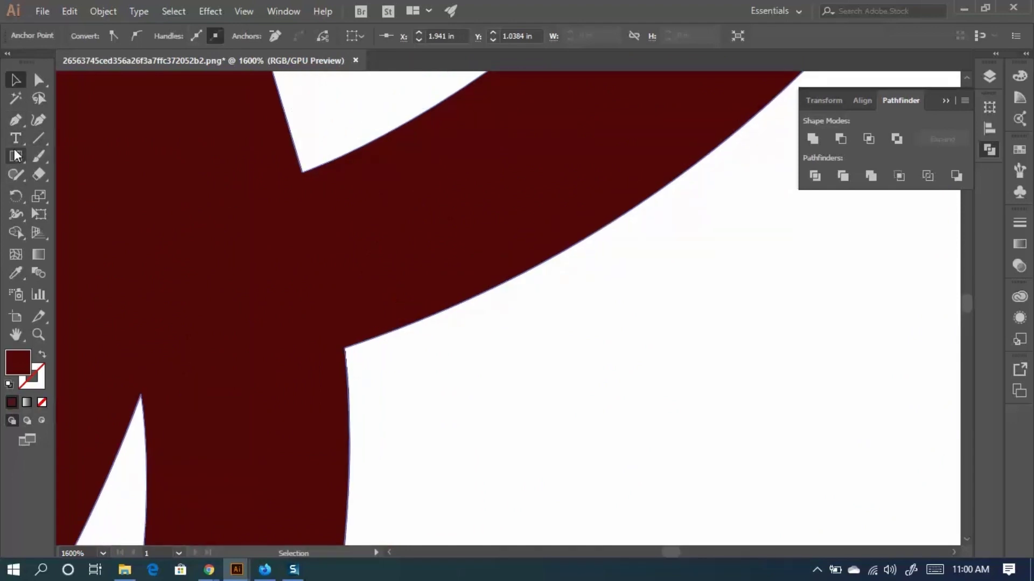
pyautogui.click(288, 124)
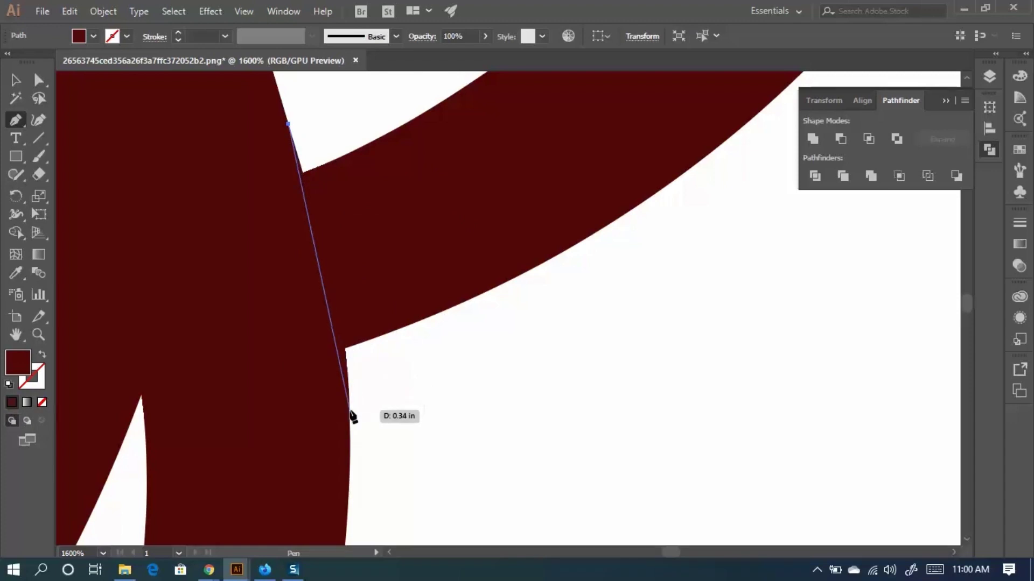
pyautogui.moveTo(350, 414)
pyautogui.mouseDown()
pyautogui.moveTo(355, 553)
pyautogui.moveTo(357, 450)
pyautogui.moveTo(322, 339)
pyautogui.moveTo(345, 403)
pyautogui.mouseUp()
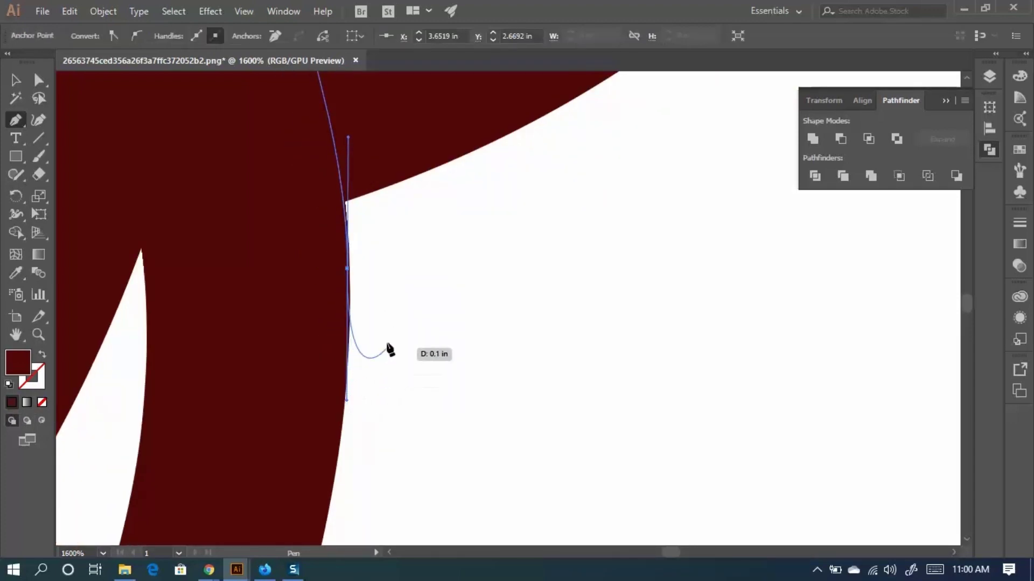
pyautogui.scroll(5, 390, 339)
pyautogui.scroll(1, 392, 319)
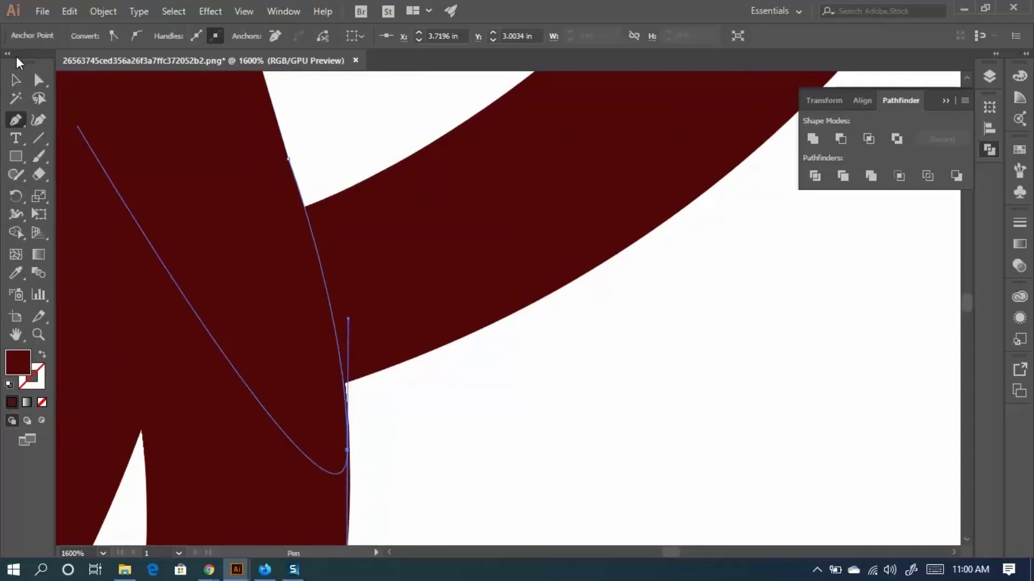
pyautogui.click(16, 81)
# Try to split the whole logo along the two filled cut paths with Pathfinder Divide, and undo the division.
pyautogui.press('super')
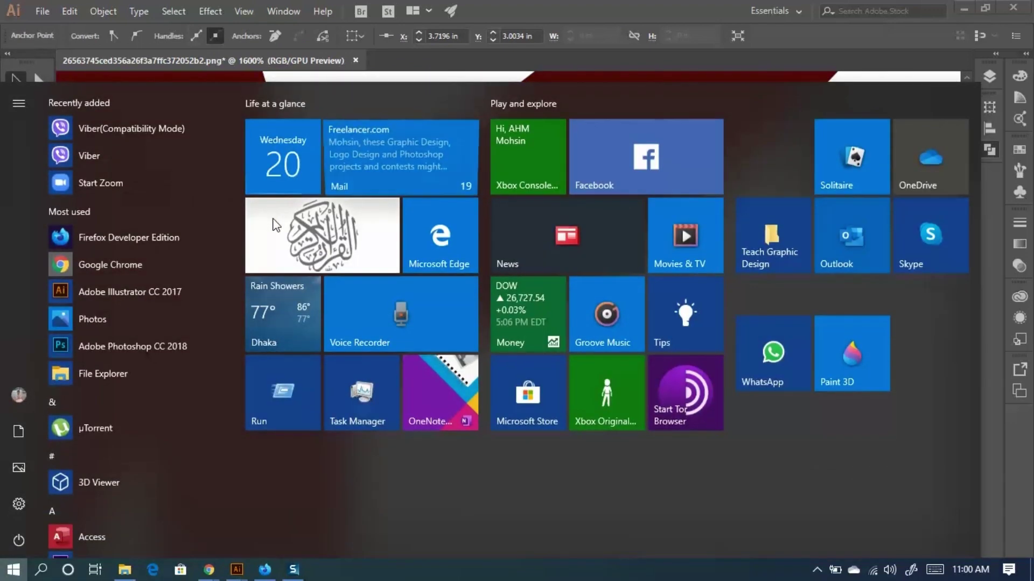
pyautogui.press('super')
pyautogui.hotkey('ctrl', '-')
pyautogui.hotkey('ctrl', '-')
pyautogui.hotkey('ctrl', '-')
pyautogui.hotkey('ctrl', '-')
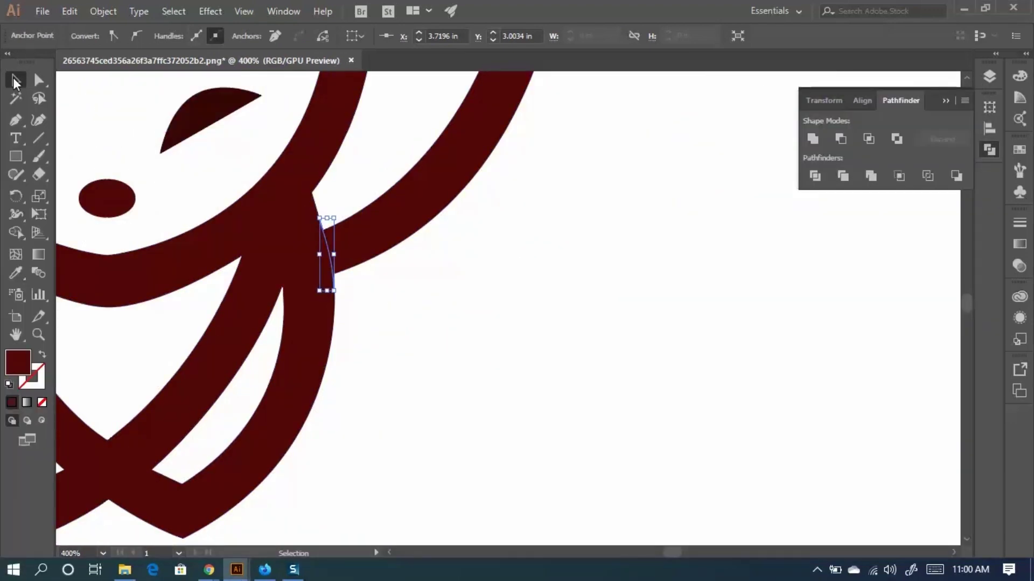
pyautogui.hotkey('ctrl', '-')
pyautogui.hotkey('ctrl', '-')
pyautogui.moveTo(459, 231); pyautogui.dragTo(637, 323)
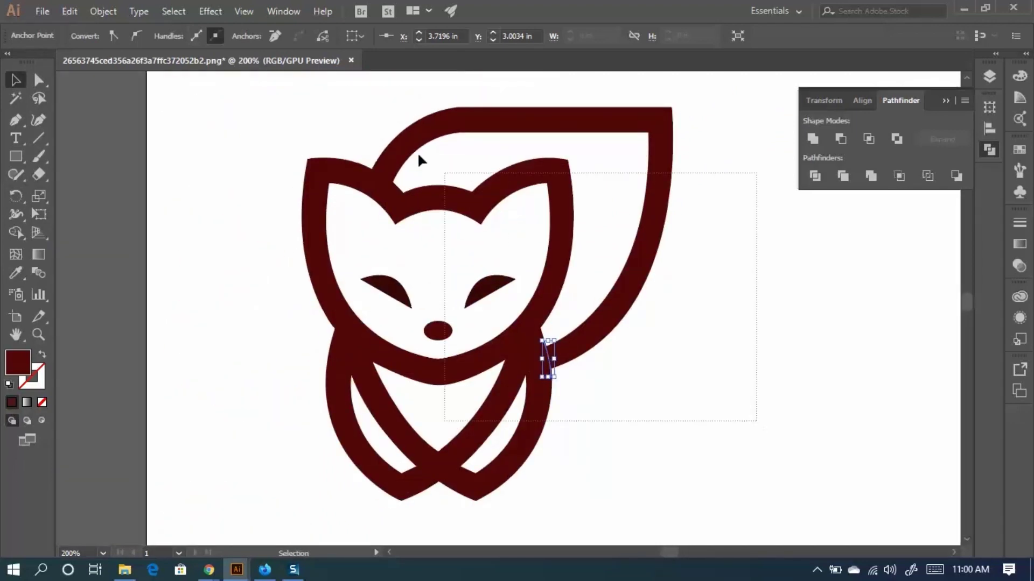
pyautogui.moveTo(418, 152); pyautogui.dragTo(298, 89)
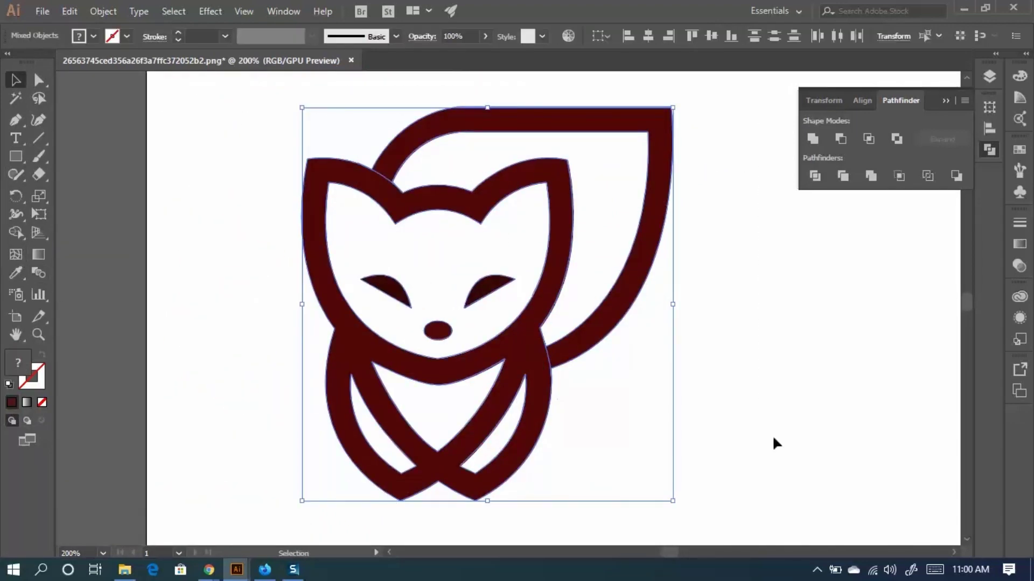
pyautogui.click(827, 174)
pyautogui.click(819, 171)
pyautogui.rightClick(586, 178)
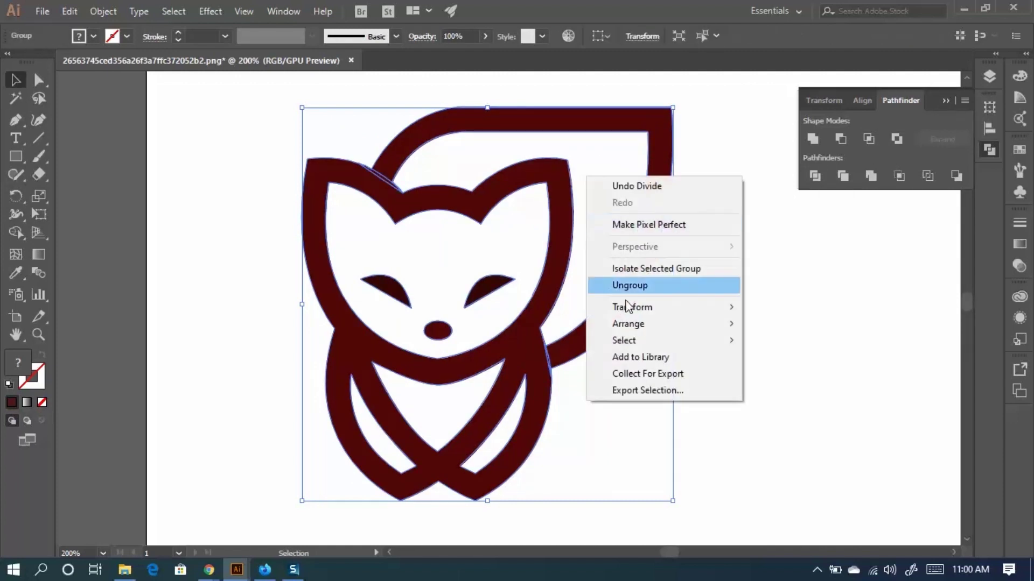
pyautogui.click(845, 358)
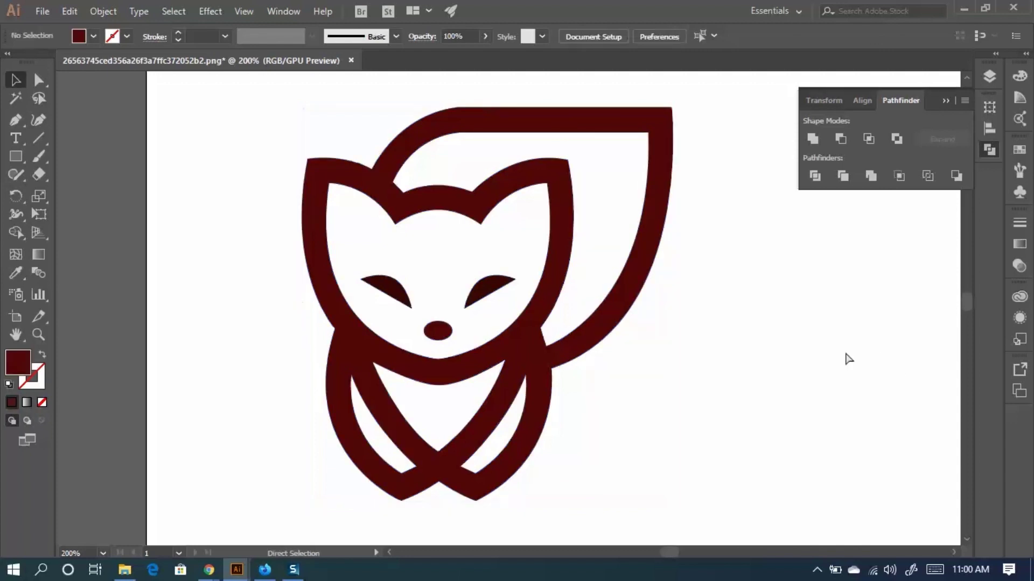
pyautogui.hotkey('ctrl', 'a')
# Select both cut paths and swap their fill and stroke, giving them a 1 pt dark red stroke with no fill.
pyautogui.scroll(2, 509, 381)
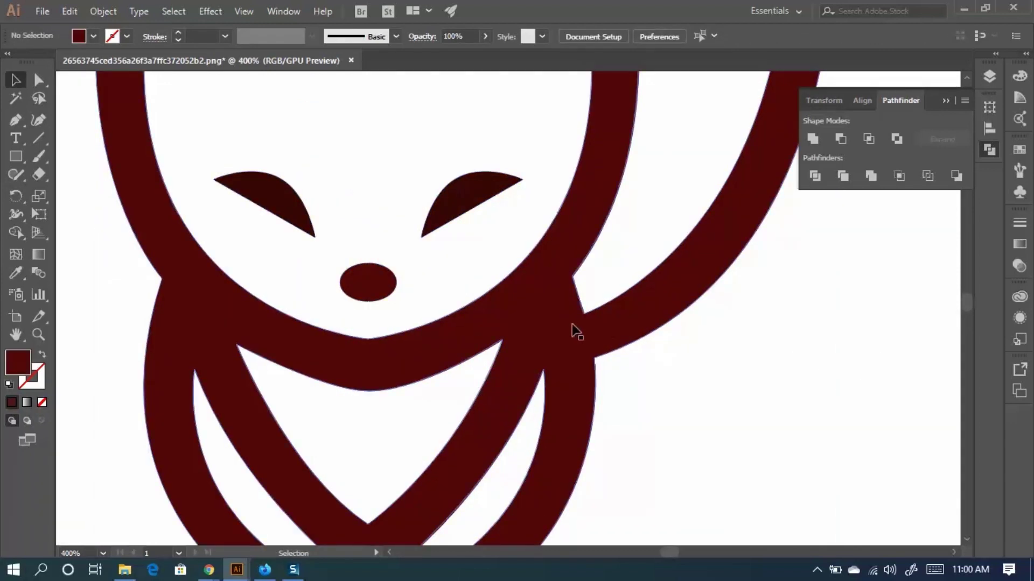
pyautogui.click(588, 336)
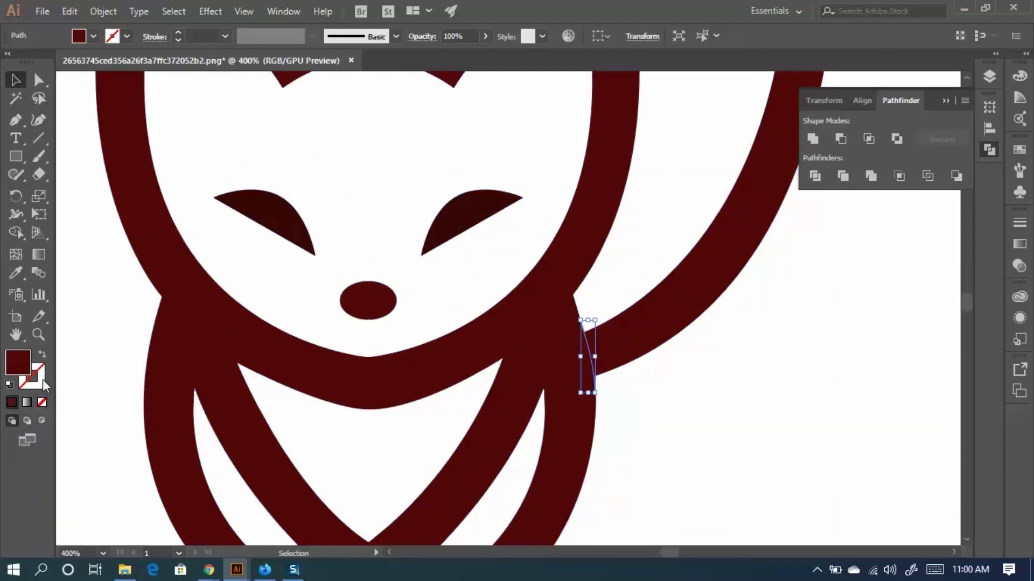
pyautogui.scroll(3, 116, 300)
pyautogui.keyDown('shift'); pyautogui.click(226, 141); pyautogui.keyUp('shift')
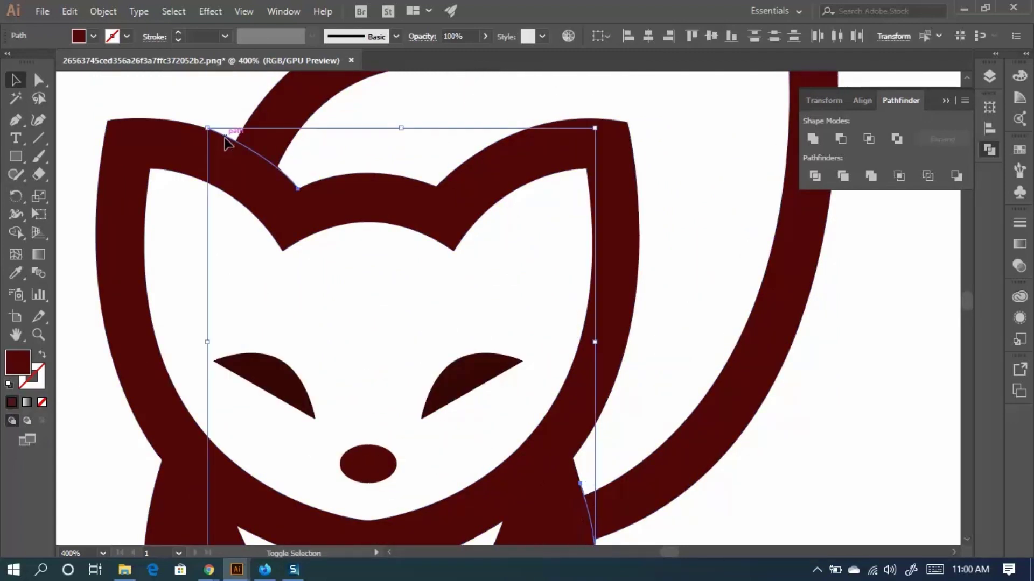
pyautogui.click(42, 355)
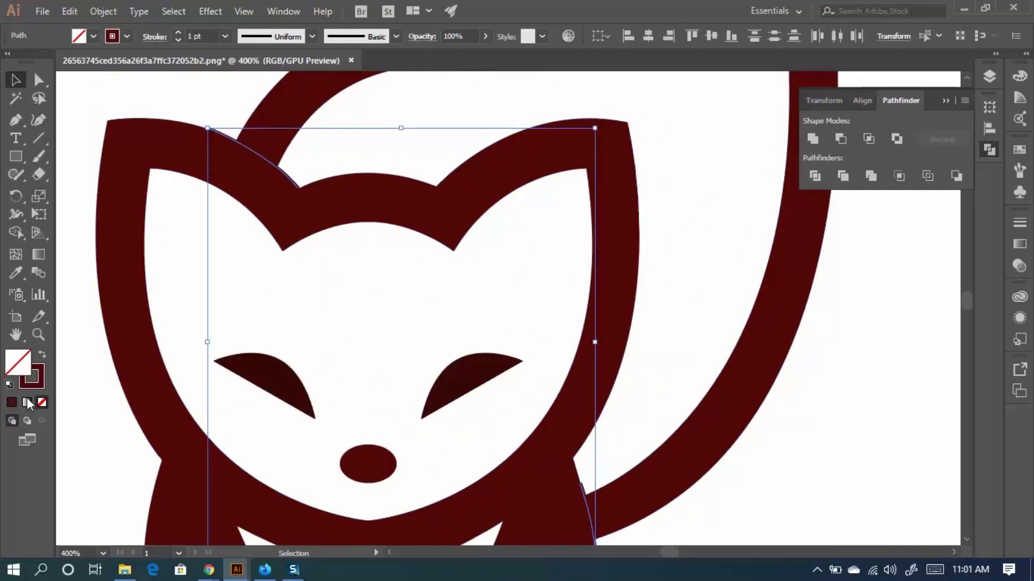
# Divide the whole logo along the two stroked cut paths with Pathfinder Divide, and ungroup the resulting pieces.
pyautogui.scroll(-2, 178, 376)
pyautogui.click(583, 404)
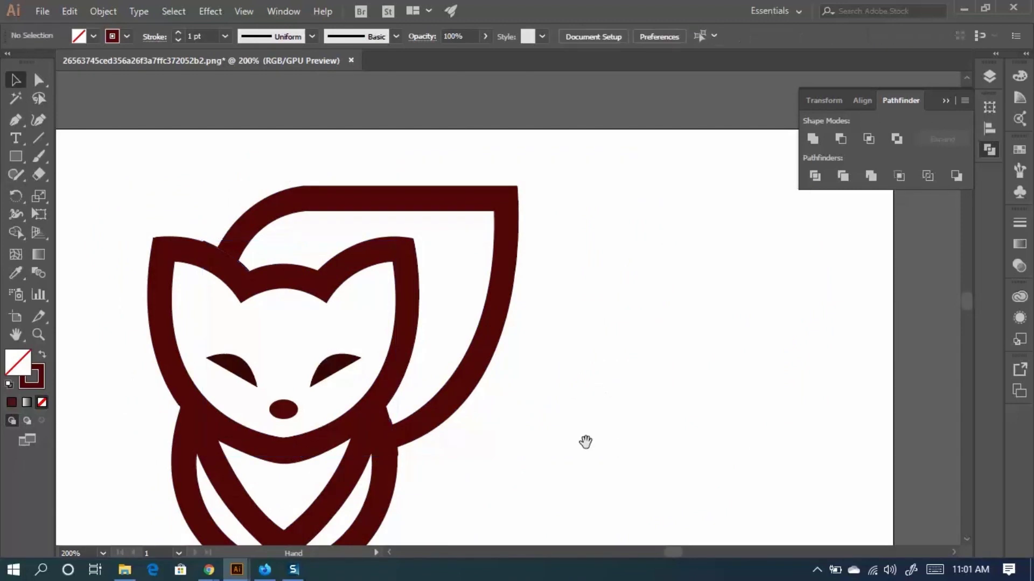
pyautogui.moveTo(583, 440); pyautogui.dragTo(659, 329)
pyautogui.moveTo(680, 404); pyautogui.dragTo(205, 98)
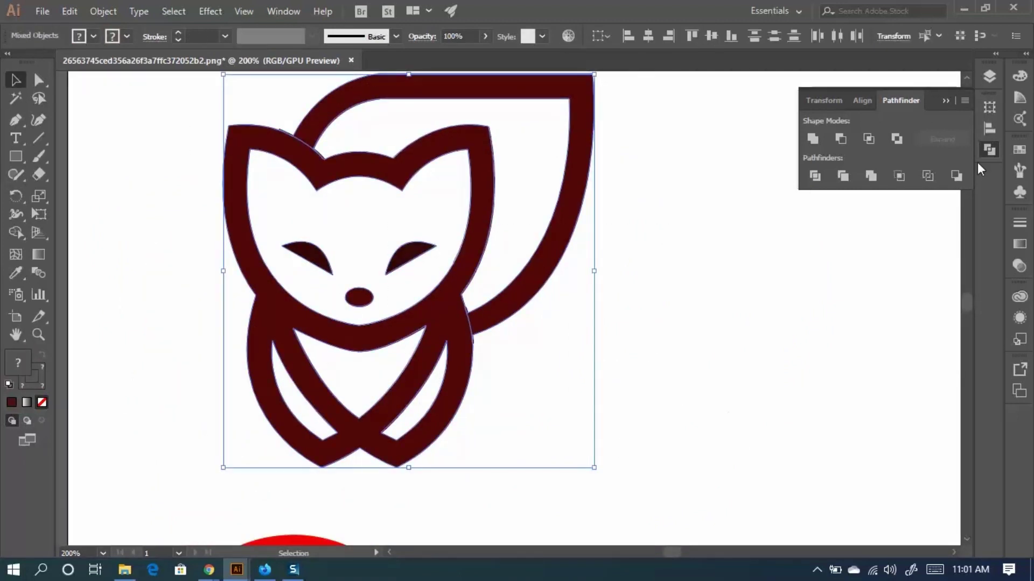
pyautogui.click(813, 174)
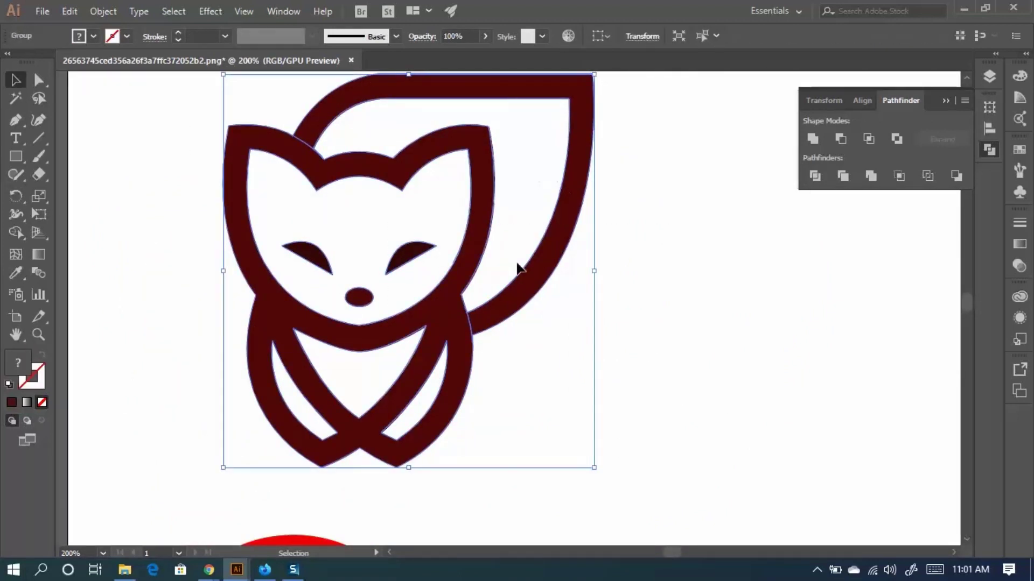
pyautogui.rightClick(537, 280)
pyautogui.click(579, 388)
pyautogui.click(642, 350)
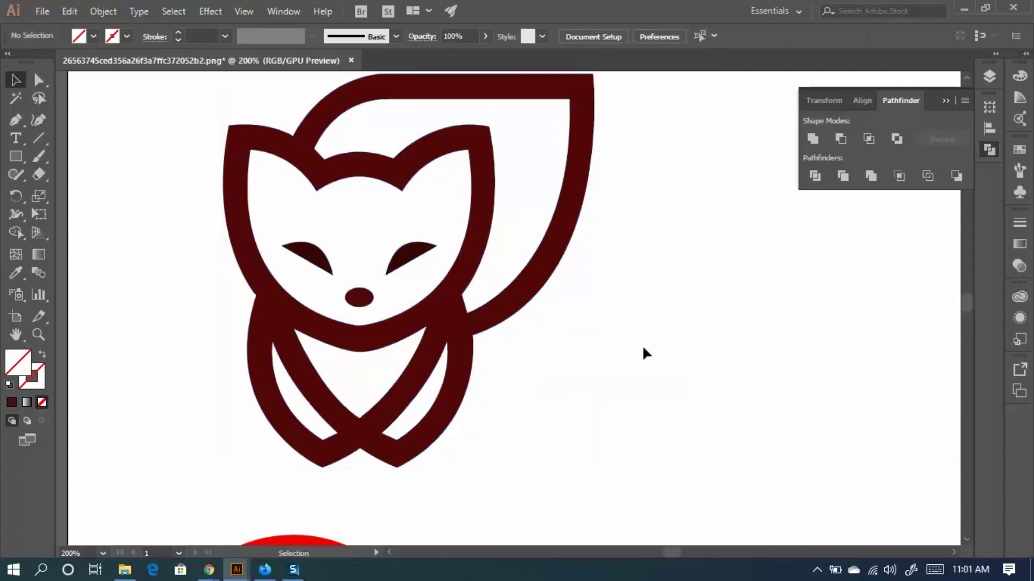
# Try to move the tail away from the fox, and undo the move.
pyautogui.scroll(2, 590, 264)
pyautogui.moveTo(591, 264); pyautogui.dragTo(726, 249)
pyautogui.hotkey('ctrl', 'z')
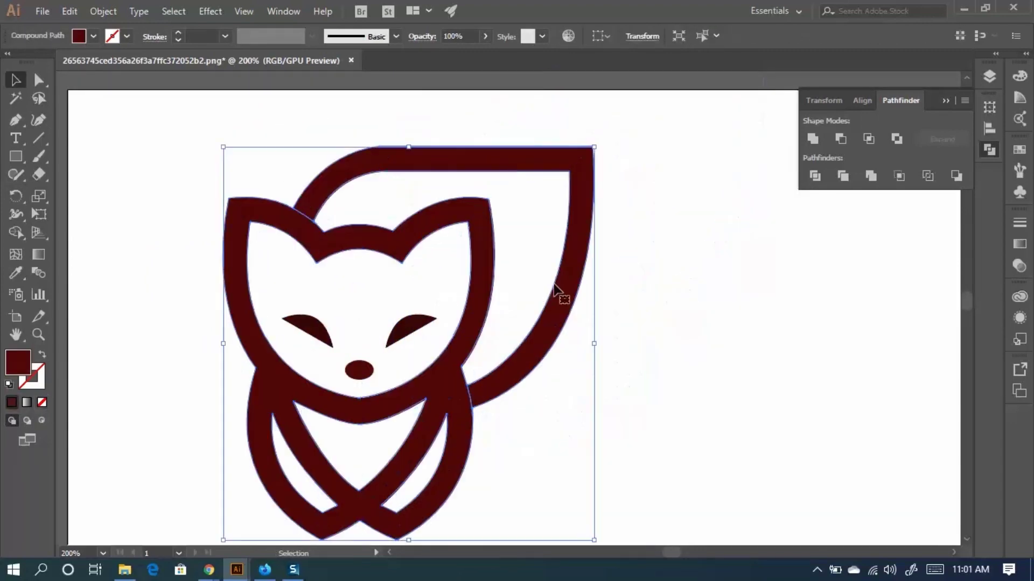
# Release the outline's compound path and try to move the tail away from the body on its own.
pyautogui.rightClick(544, 281)
pyautogui.click(584, 390)
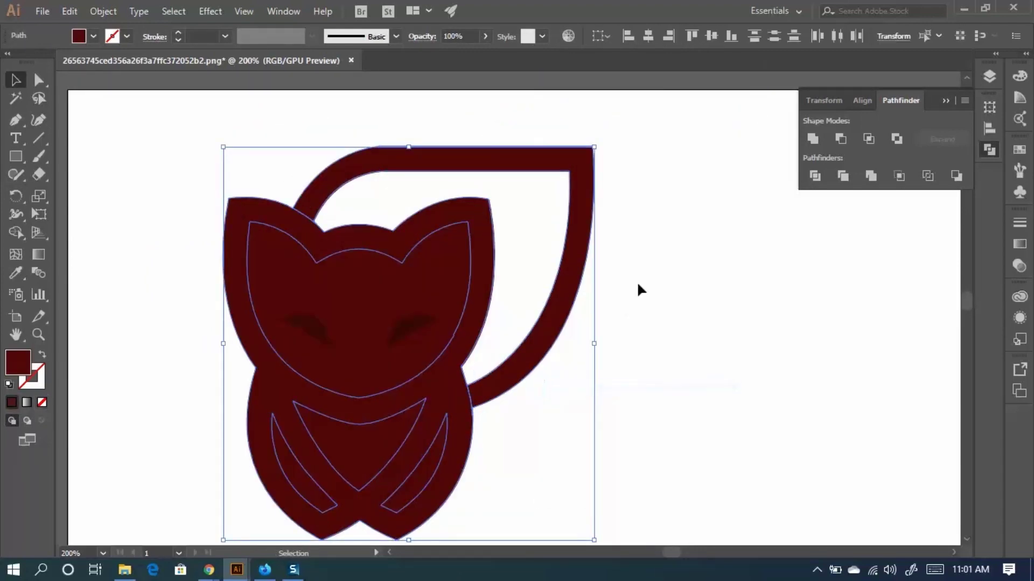
pyautogui.click(637, 283)
pyautogui.moveTo(593, 263); pyautogui.dragTo(651, 264)
# Undo the edits back past the division and both cut paths to the intact fox outline, and clear the selection.
pyautogui.hotkey('ctrl', 'z')
pyautogui.hotkey('ctrl', 'z')
pyautogui.hotkey('ctrl', 'z')
pyautogui.hotkey('ctrl', 'z')
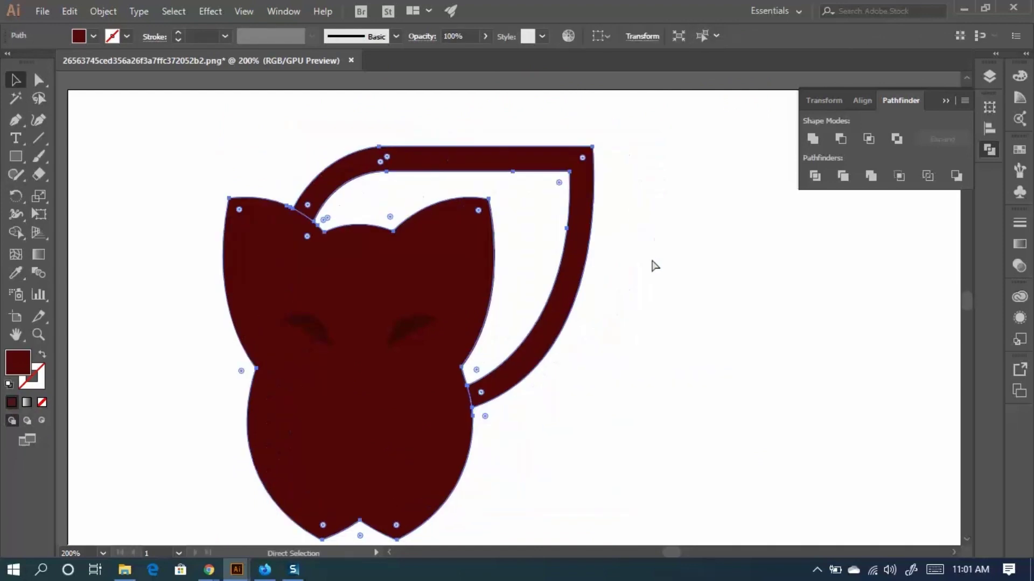
pyautogui.hotkey('ctrl', 'z')
pyautogui.hotkey('ctrl', 'z')
pyautogui.hotkey('ctrl', 'z')
pyautogui.hotkey('ctrl', 'z')
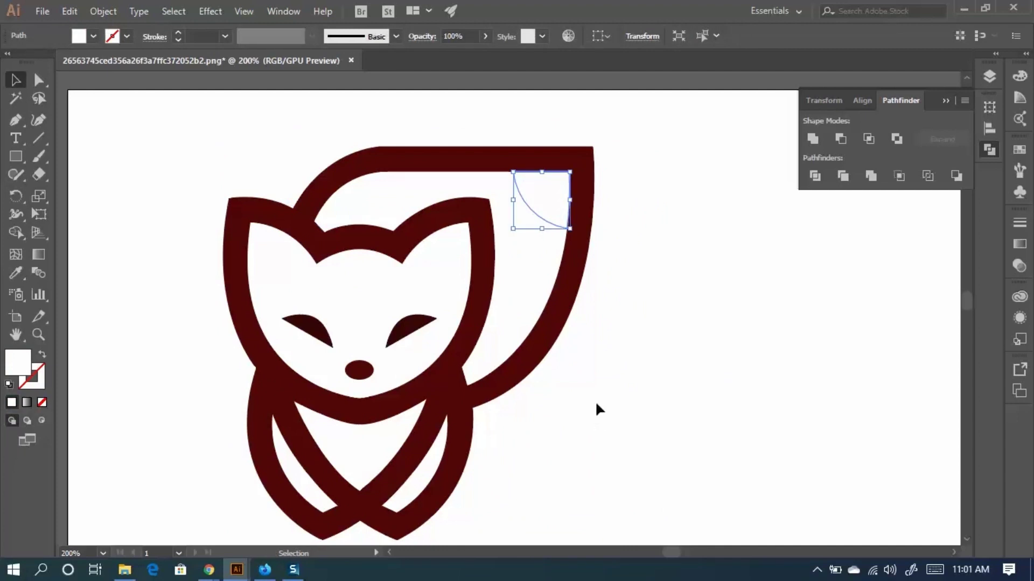
pyautogui.click(613, 371)
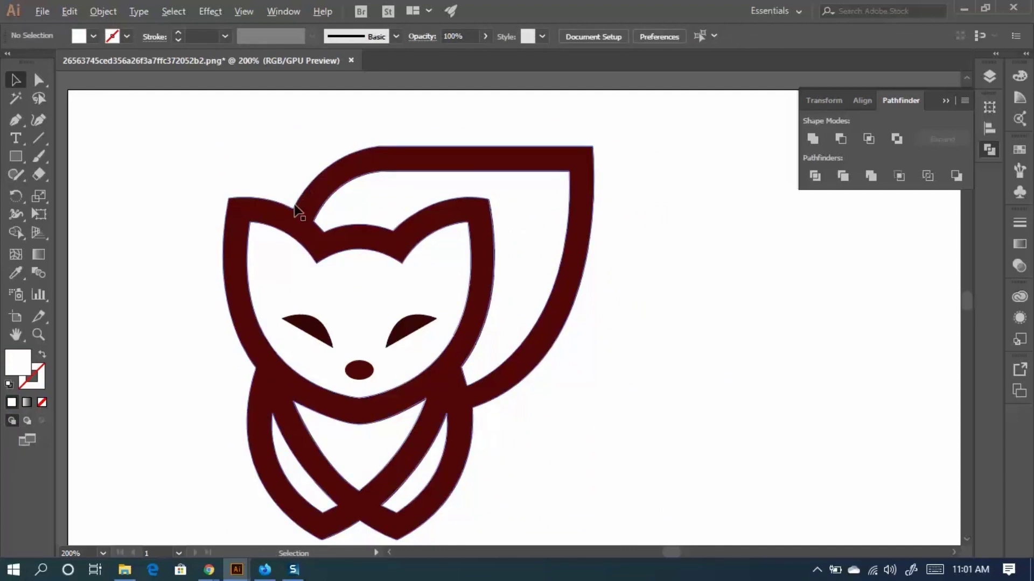
# Swap the fill and stroke so that new paths get a white 1 pt stroke with no fill.
pyautogui.scroll(3, 300, 212)
pyautogui.press('+')
pyautogui.scroll(2, 417, 286)
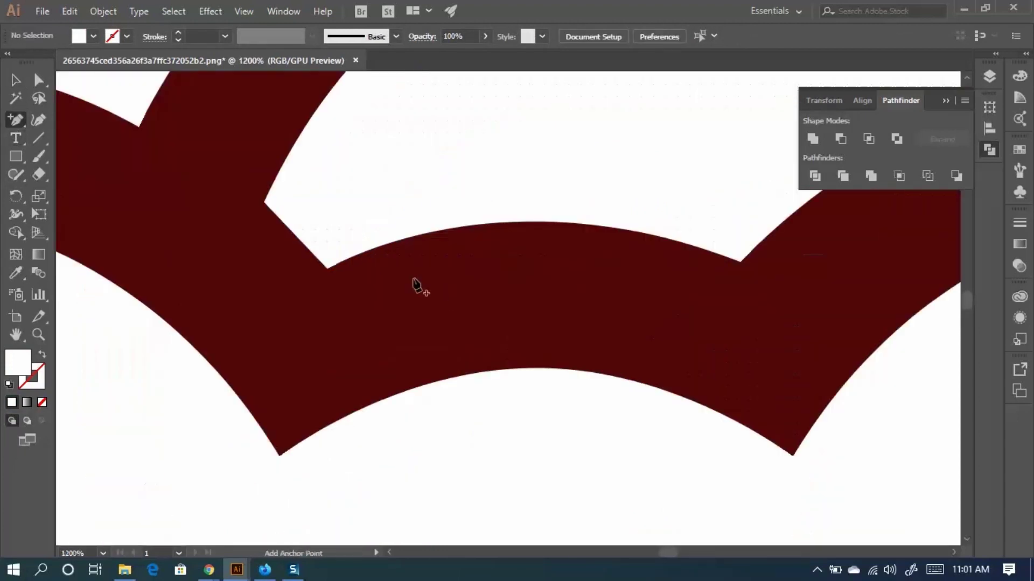
pyautogui.click(42, 356)
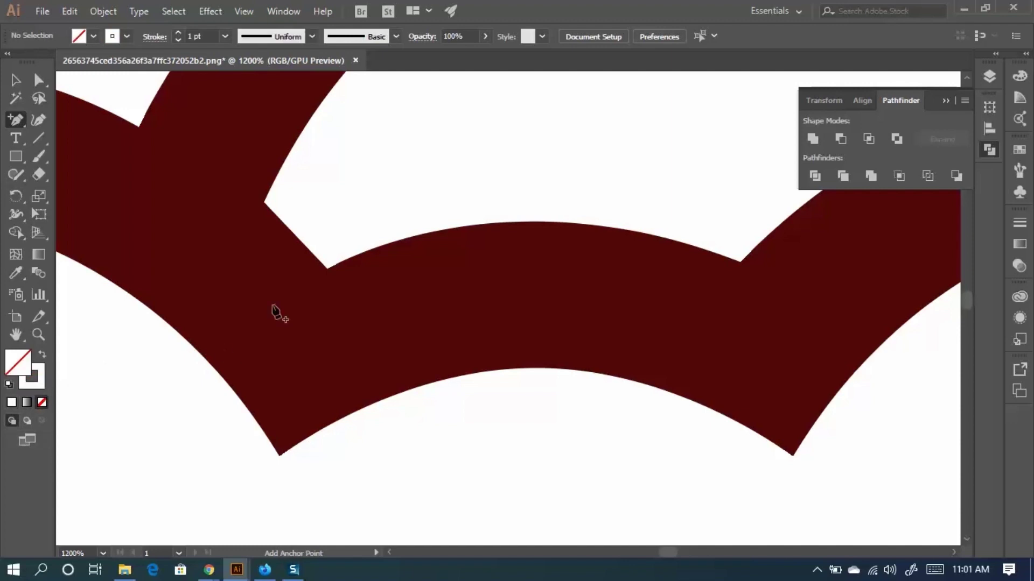
pyautogui.moveTo(229, 167); pyautogui.dragTo(331, 208)
pyautogui.click(218, 148)
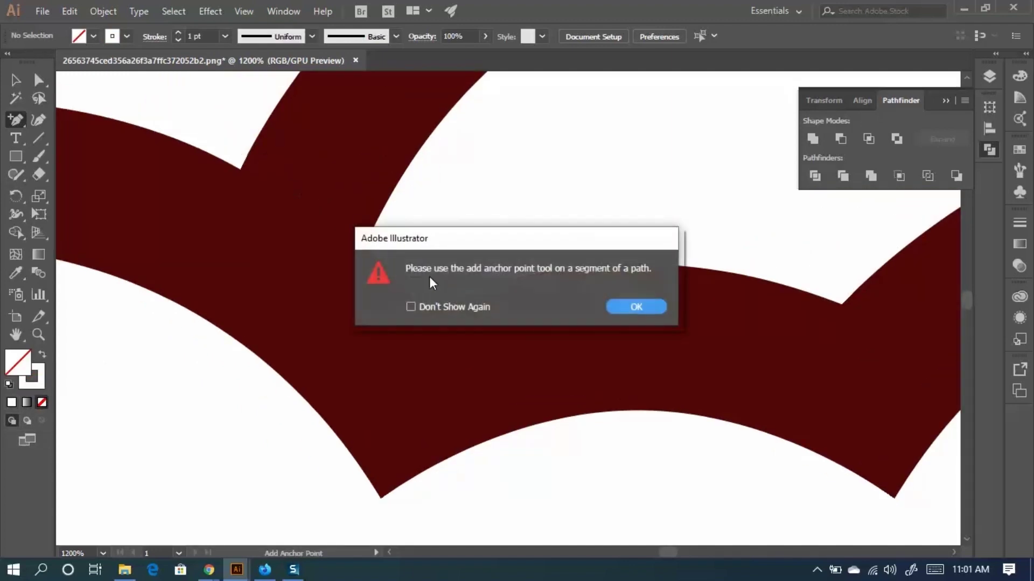
pyautogui.click(659, 310)
# Draw a curved Pen path continuing the left ear's upper edge across the upper end of the tail.
pyautogui.click(14, 120)
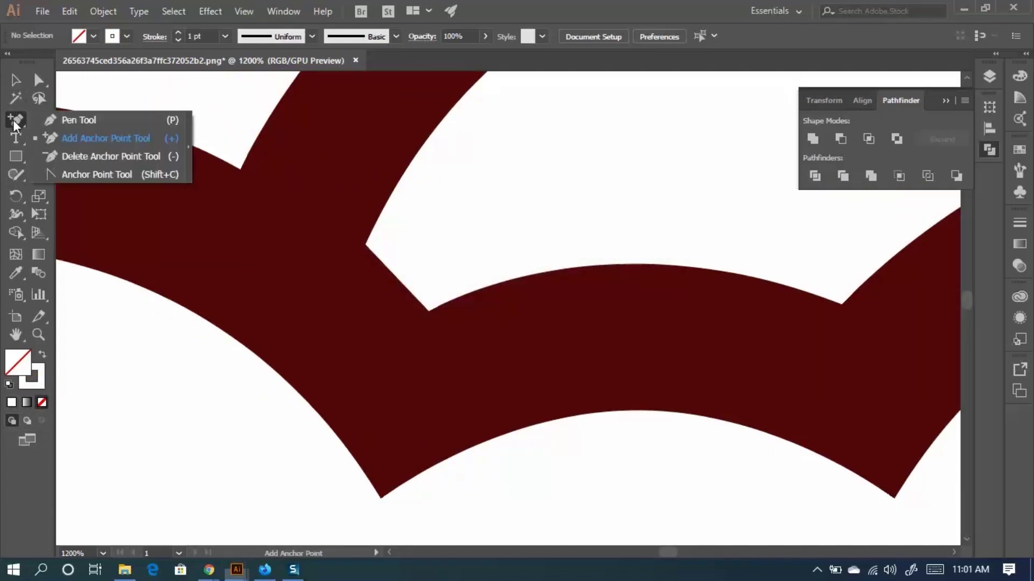
pyautogui.click(75, 120)
pyautogui.click(206, 144)
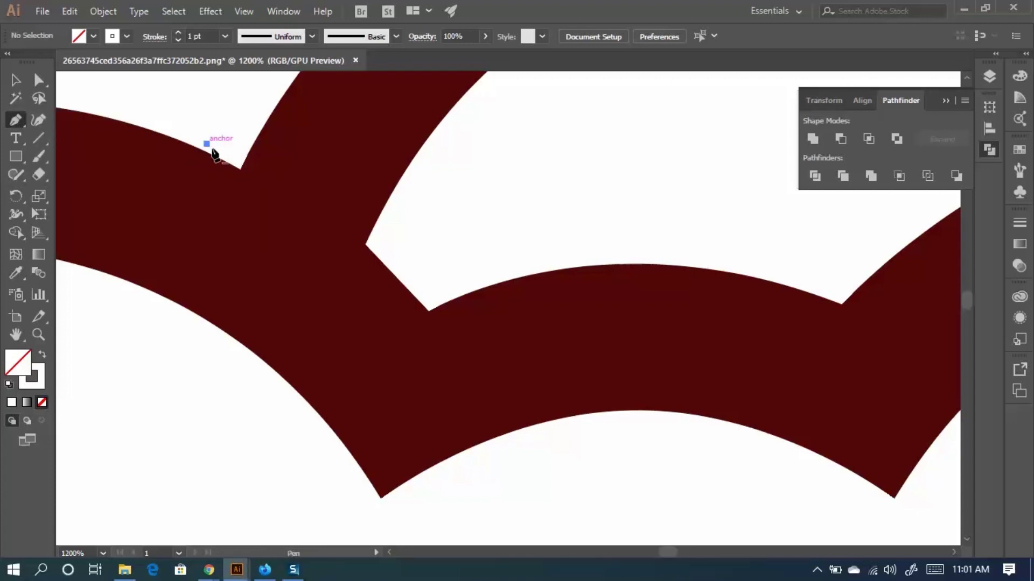
pyautogui.moveTo(413, 286); pyautogui.dragTo(466, 351)
pyautogui.moveTo(299, 203); pyautogui.dragTo(129, 115)
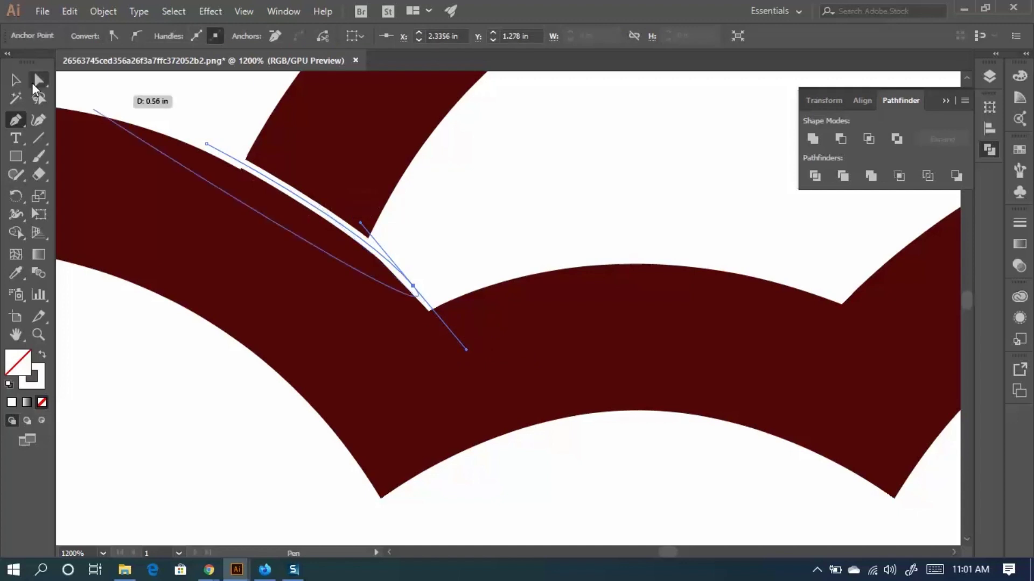
pyautogui.press('v')
# Draw a second curved Pen path along the body's right edge, across the lower end of the tail.
pyautogui.scroll(-4, 300, 231)
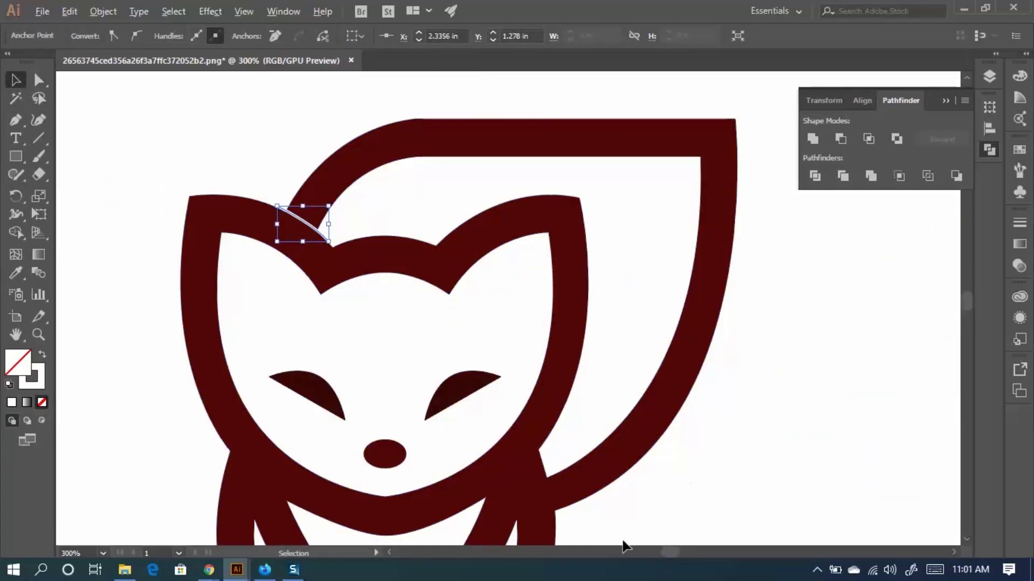
pyautogui.scroll(-3, 455, 323)
pyautogui.scroll(2, 463, 376)
pyautogui.press('p')
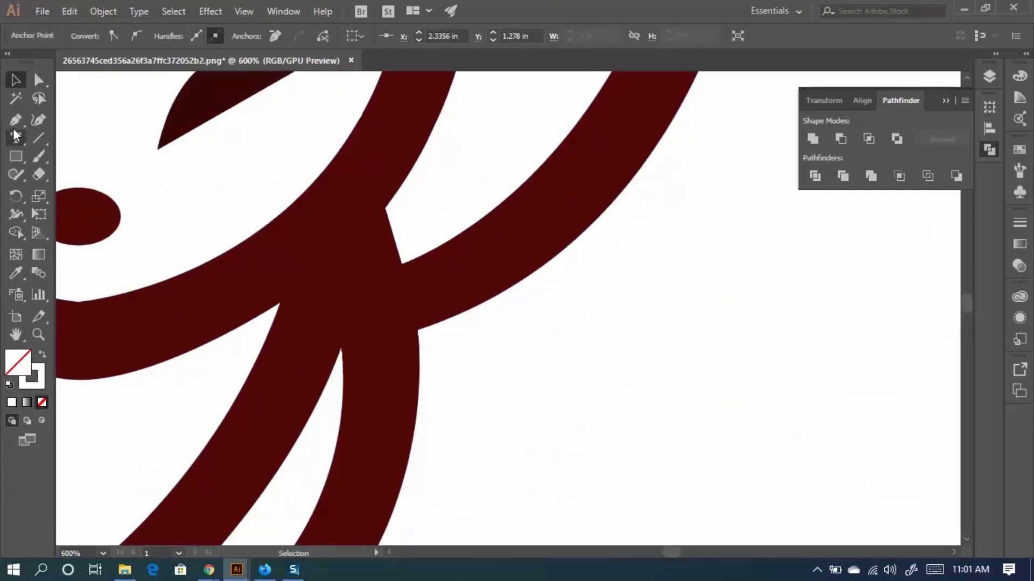
pyautogui.click(400, 246)
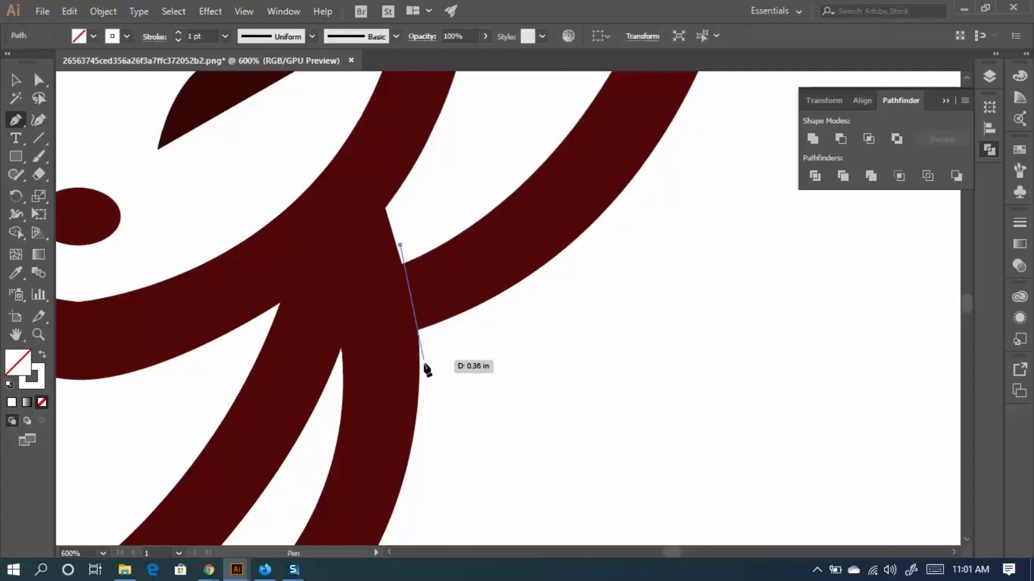
pyautogui.moveTo(436, 443); pyautogui.dragTo(431, 469)
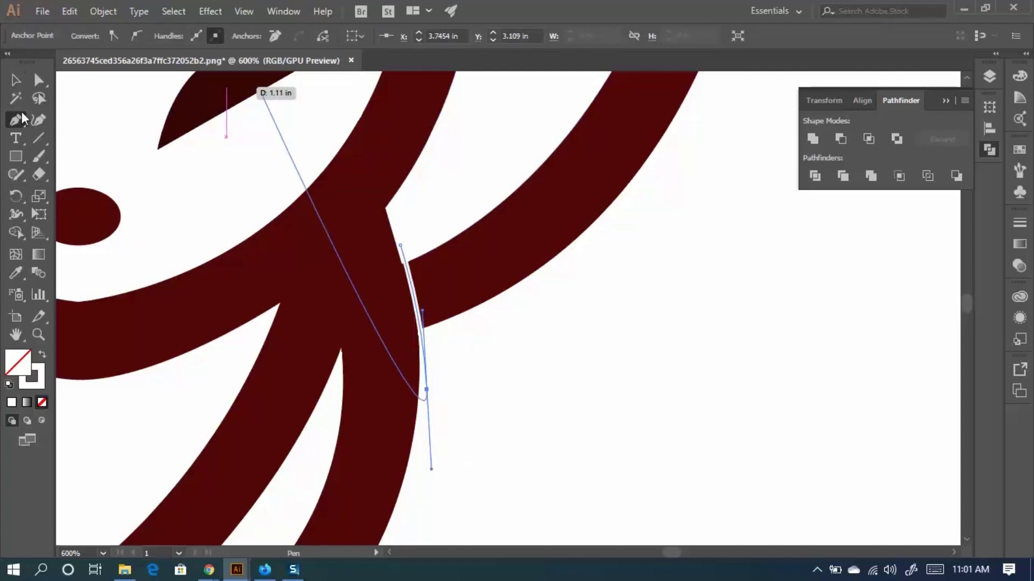
pyautogui.click(15, 79)
# Divide the whole logo along both cut paths with Pathfinder Divide, ungroup the resulting pieces, and clear the selection.
pyautogui.scroll(-3, 439, 341)
pyautogui.moveTo(640, 401); pyautogui.dragTo(127, 96)
pyautogui.click(816, 182)
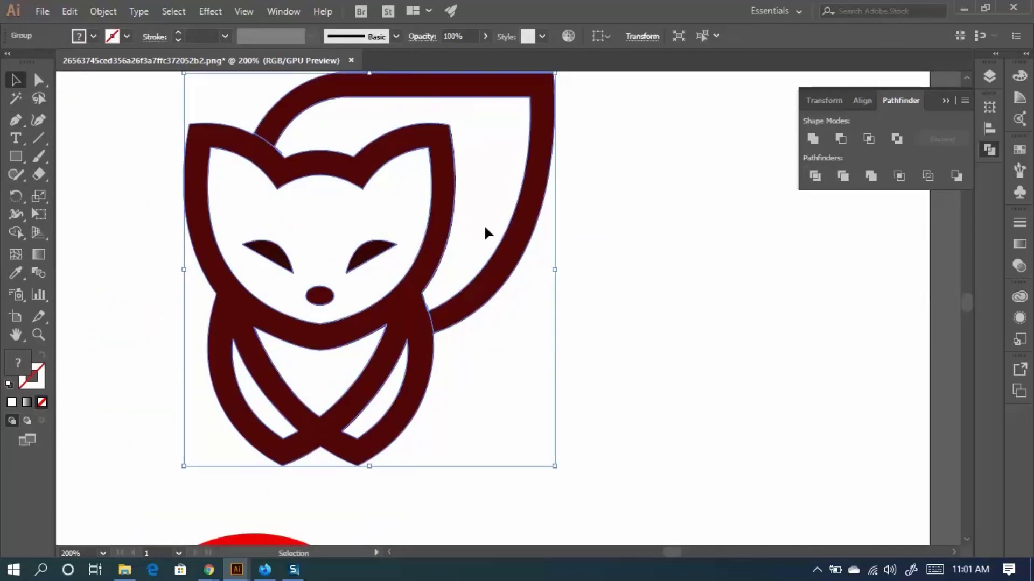
pyautogui.rightClick(439, 212)
pyautogui.click(487, 322)
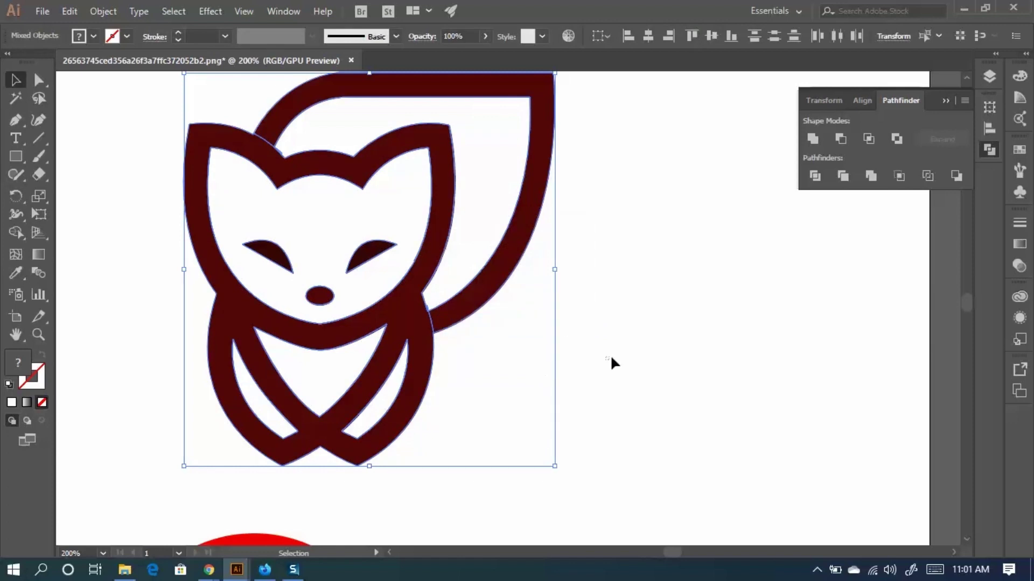
pyautogui.click(611, 362)
# Move the separated tail outline away from the fox and delete it.
pyautogui.scroll(3, 646, 323)
pyautogui.moveTo(549, 258); pyautogui.dragTo(704, 227)
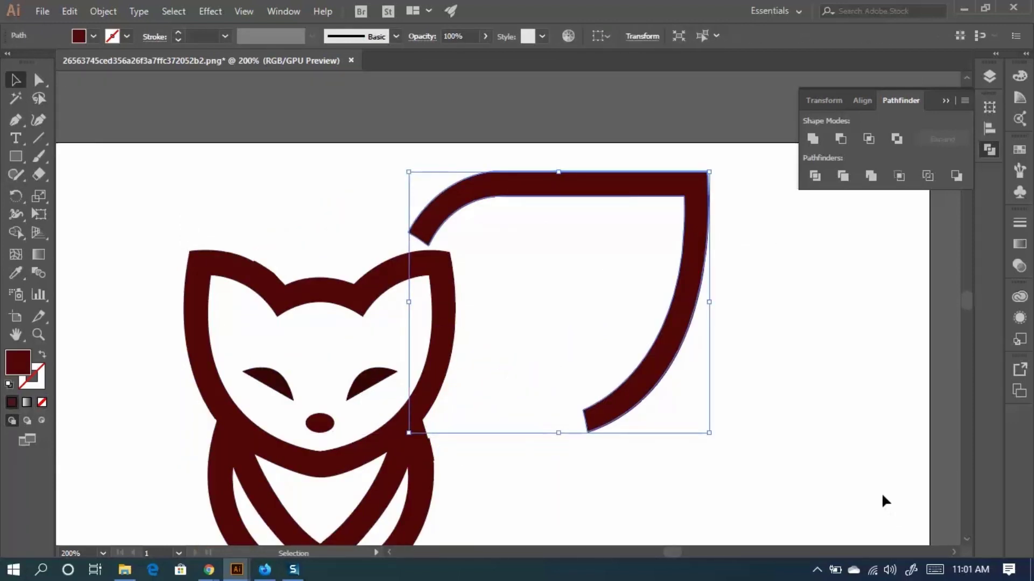
pyautogui.scroll(-2, 798, 464)
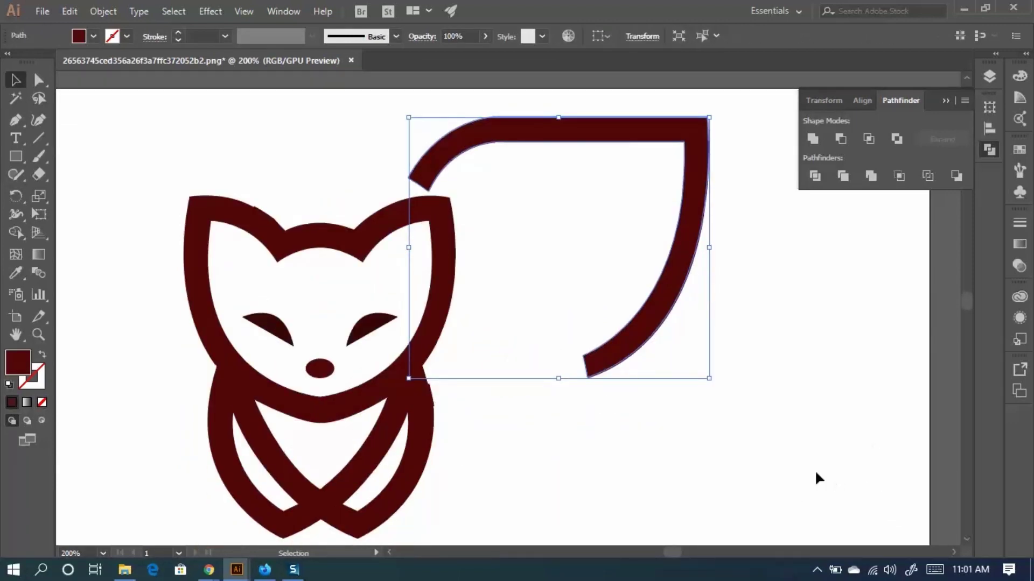
pyautogui.press('Delete')
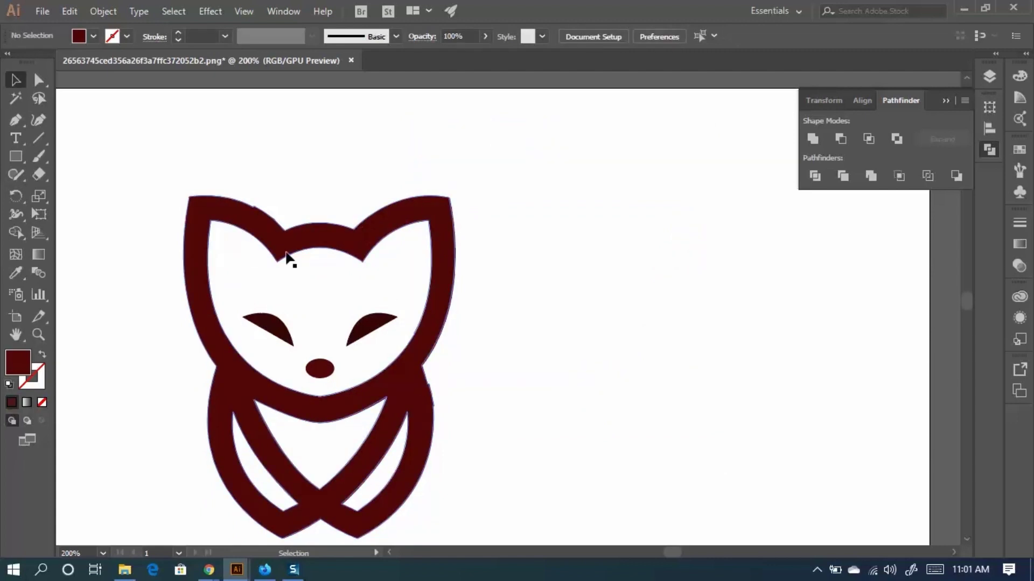
# Move the two protruding anchor points at the tail cut on the left ear onto the neighbouring outline.
pyautogui.keyDown('alt'); pyautogui.scroll(6, 291, 261); pyautogui.keyUp('alt')
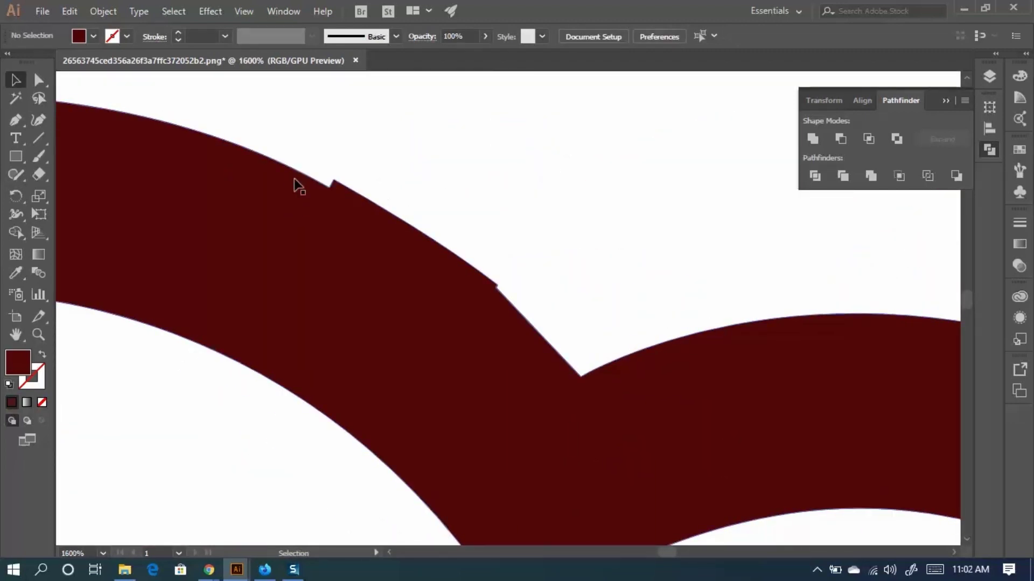
pyautogui.click(38, 79)
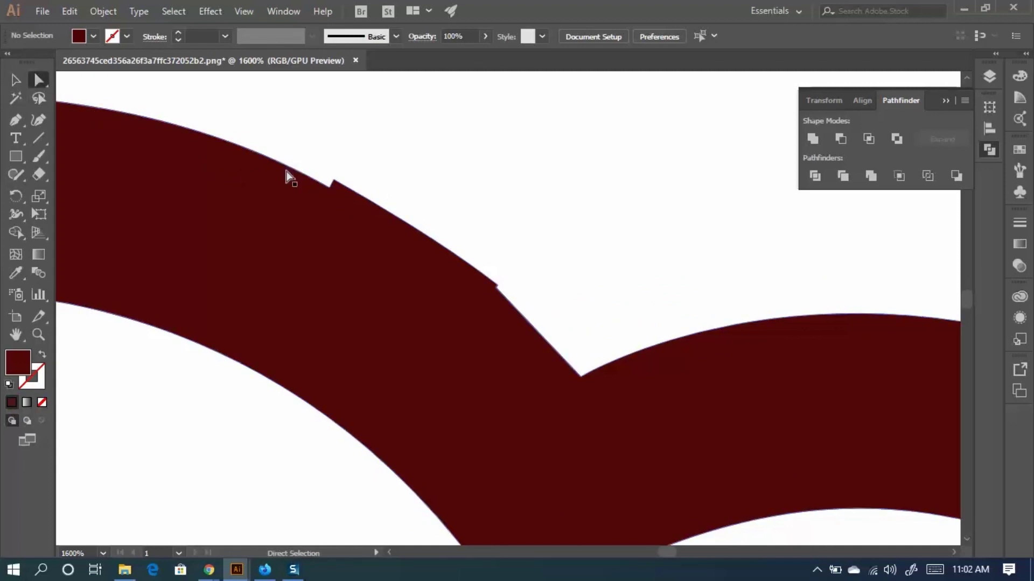
pyautogui.moveTo(330, 187); pyautogui.dragTo(325, 189)
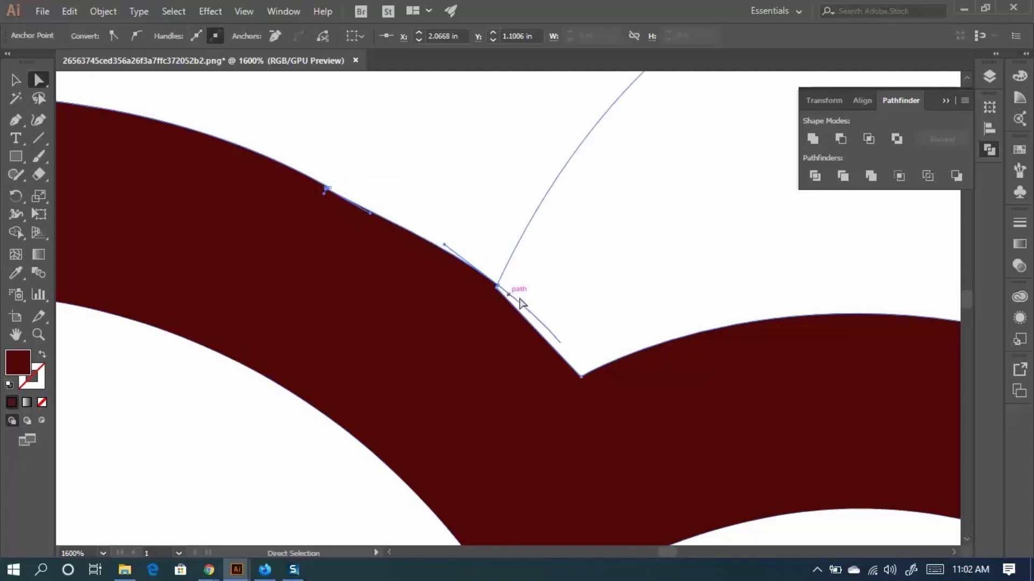
pyautogui.scroll(3, 491, 310)
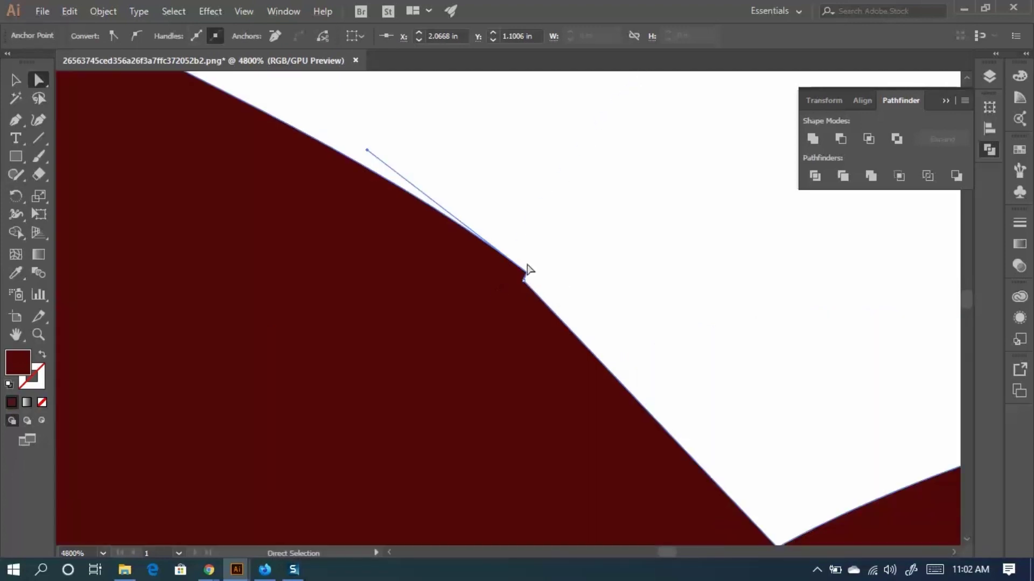
pyautogui.moveTo(527, 278); pyautogui.dragTo(524, 280)
pyautogui.scroll(-2, 377, 256)
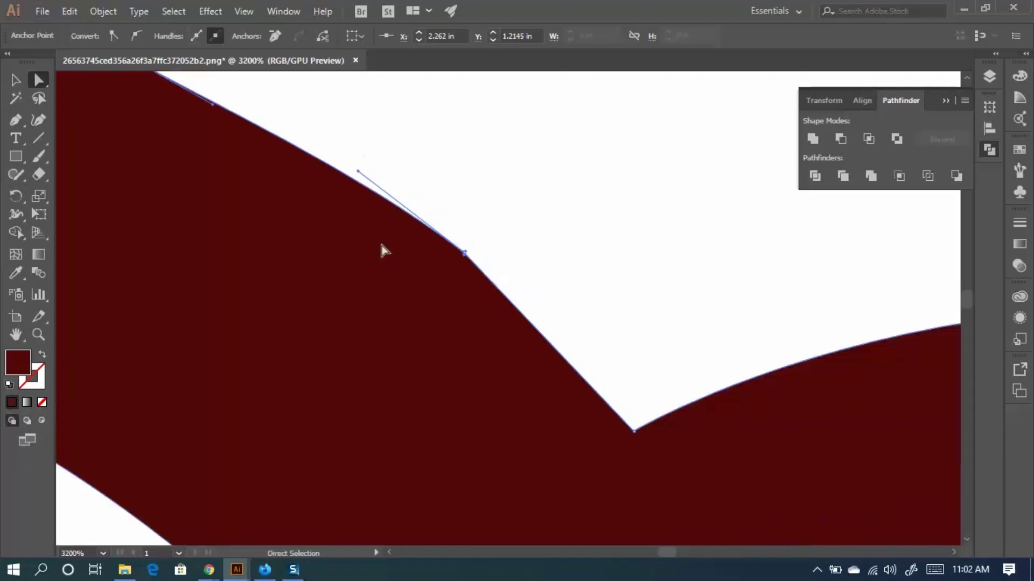
# Fine-tune the upper anchor point of the ear cut and adjust the segment's two direction handles to smooth the ear's edge.
pyautogui.scroll(1, 410, 231)
pyautogui.scroll(1, 258, 167)
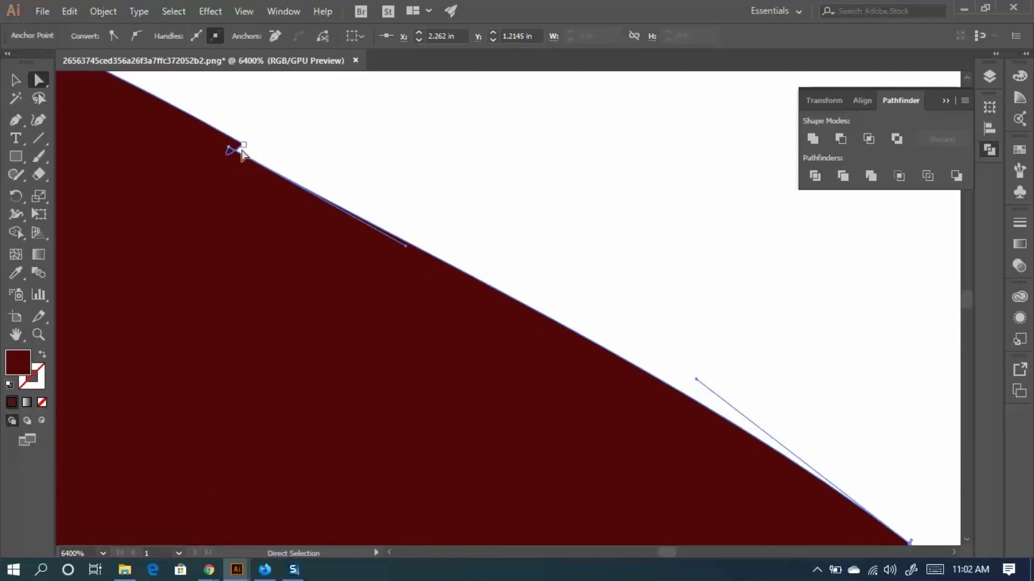
pyautogui.scroll(1, 234, 152)
pyautogui.moveTo(245, 151); pyautogui.dragTo(237, 151)
pyautogui.scroll(-2, 173, 161)
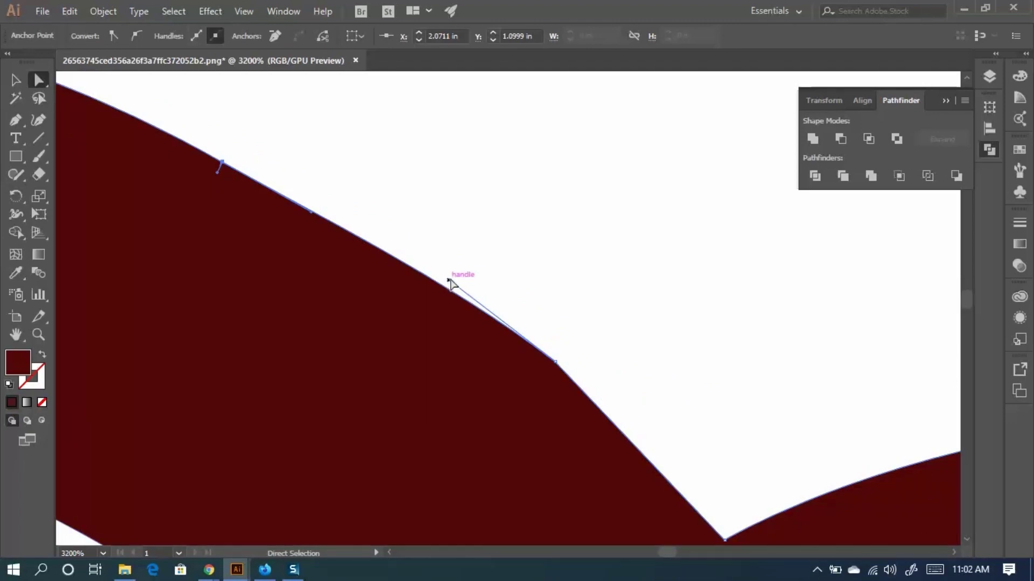
pyautogui.moveTo(445, 280)
pyautogui.mouseDown()
pyautogui.moveTo(328, 205)
pyautogui.moveTo(435, 266)
pyautogui.mouseUp()
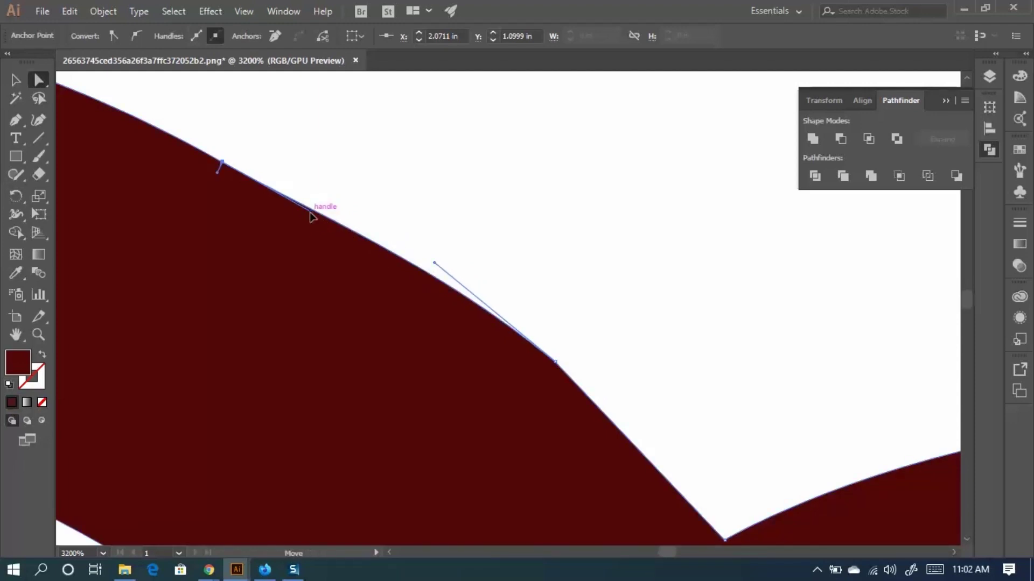
pyautogui.moveTo(311, 216); pyautogui.dragTo(223, 171)
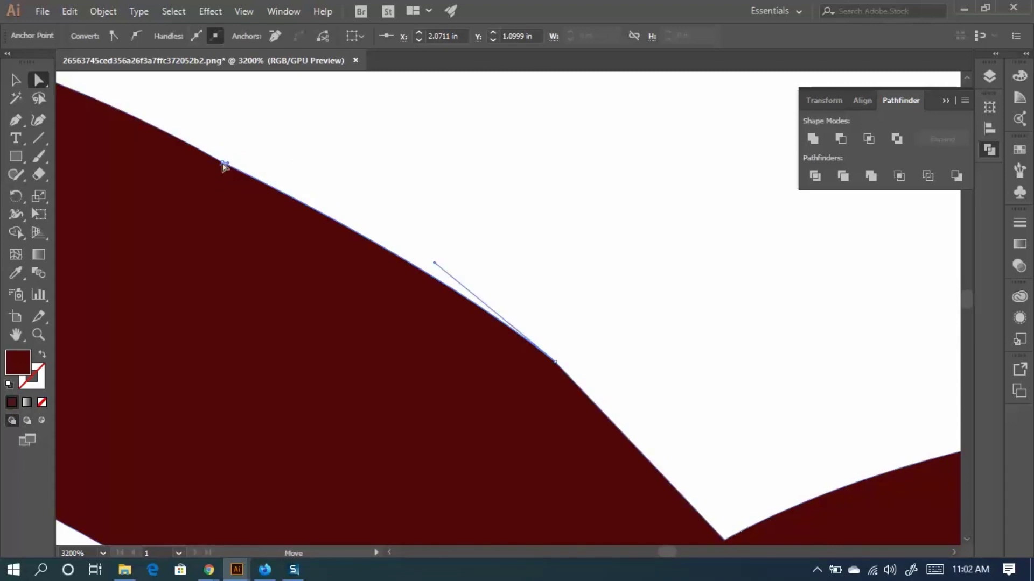
# Move the two protruding anchor points at the tail cut on the body's right edge onto the adjacent outline anchors.
pyautogui.scroll(-10, 227, 184)
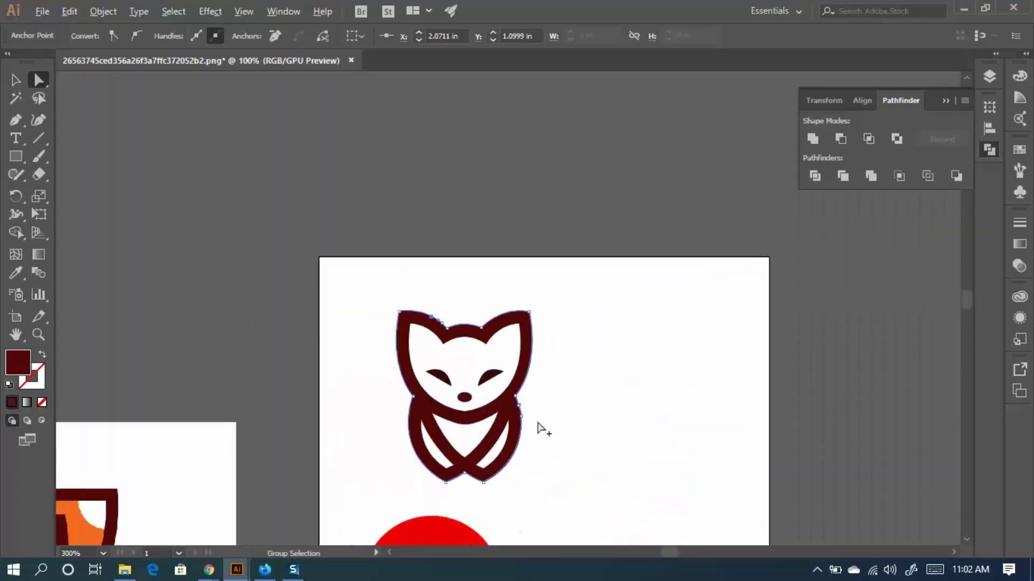
pyautogui.scroll(4, 543, 427)
pyautogui.scroll(6, 438, 330)
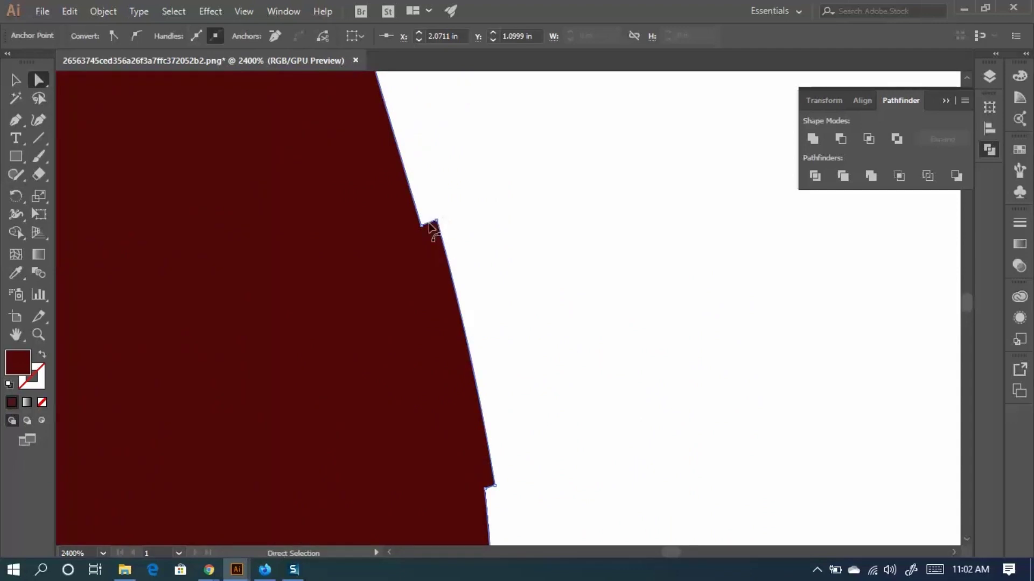
pyautogui.moveTo(431, 227)
pyautogui.mouseDown()
pyautogui.moveTo(415, 156)
pyautogui.moveTo(441, 224)
pyautogui.moveTo(422, 226)
pyautogui.moveTo(427, 240)
pyautogui.mouseUp()
pyautogui.click(442, 223)
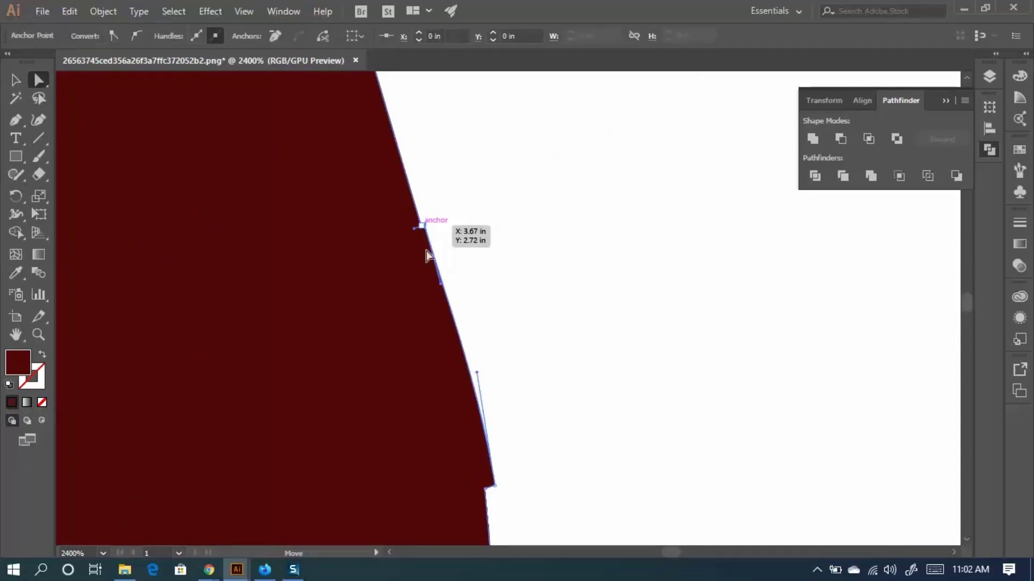
pyautogui.scroll(-3, 503, 420)
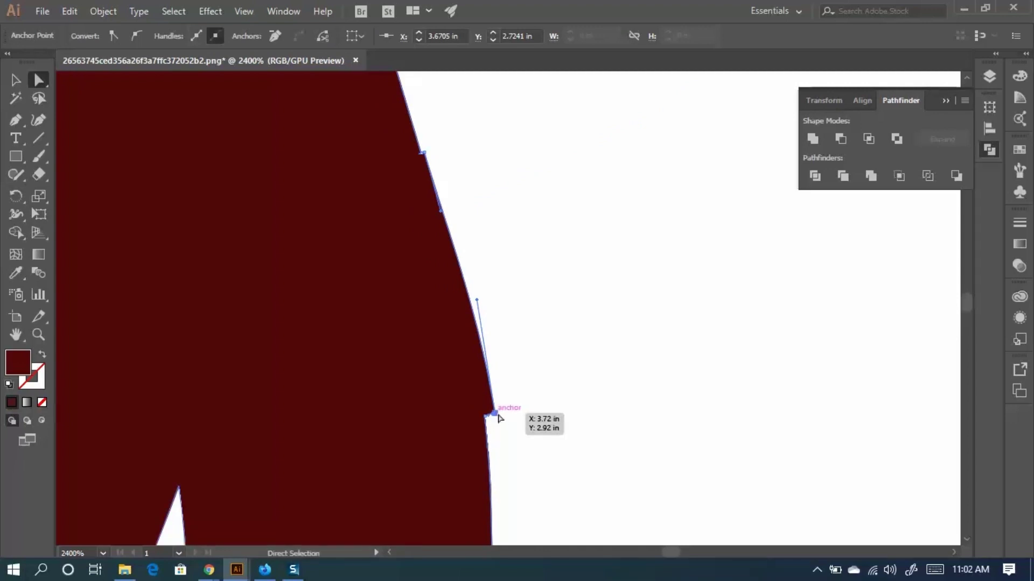
pyautogui.click(495, 414)
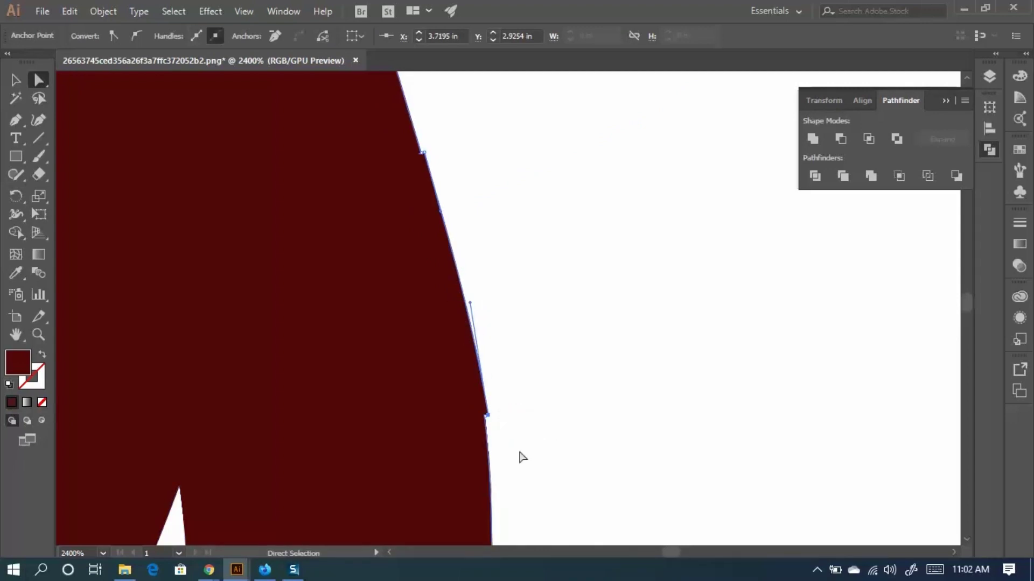
# Move the protruding anchor at the lower notch on the body's right outline onto the adjacent anchor to close the notch.
pyautogui.scroll(8, 481, 412)
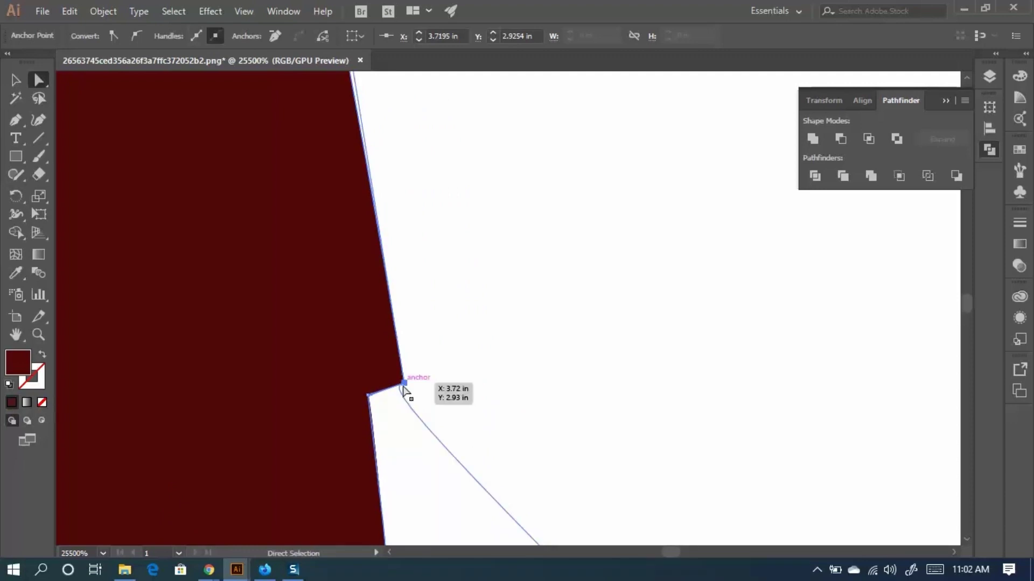
pyautogui.moveTo(393, 386); pyautogui.dragTo(370, 400)
pyautogui.scroll(-6, 377, 404)
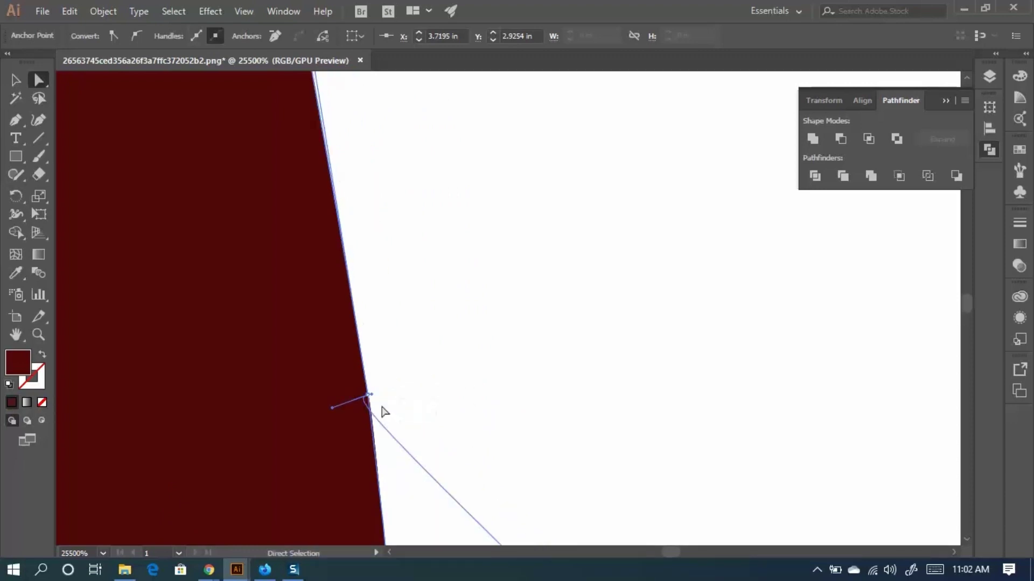
# Close the upper notch on the body's right outline by moving its protruding corner anchor onto the neighbouring anchor.
pyautogui.moveTo(382, 90); pyautogui.dragTo(489, 139)
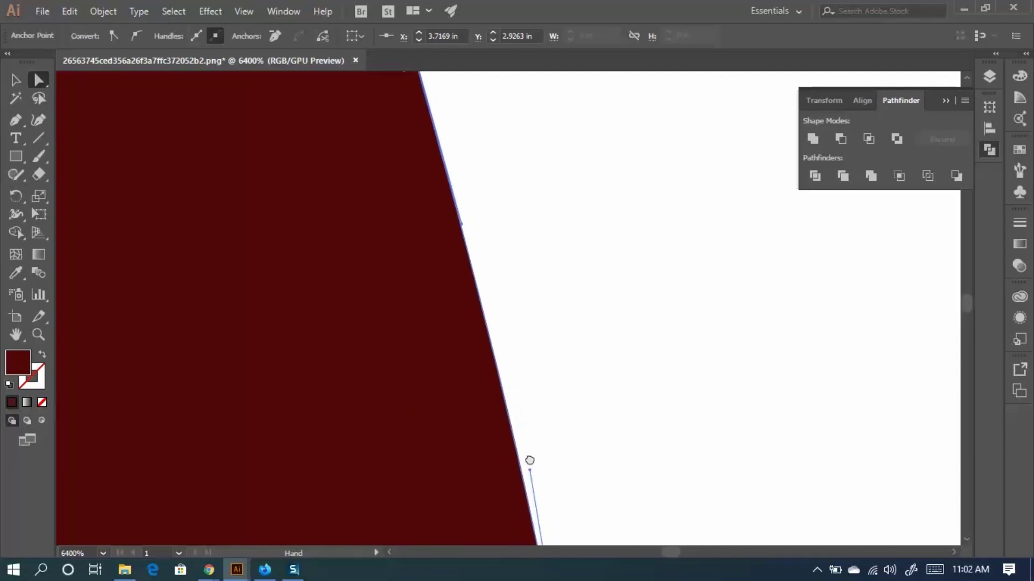
pyautogui.scroll(4, 409, 163)
pyautogui.moveTo(438, 205); pyautogui.dragTo(489, 440)
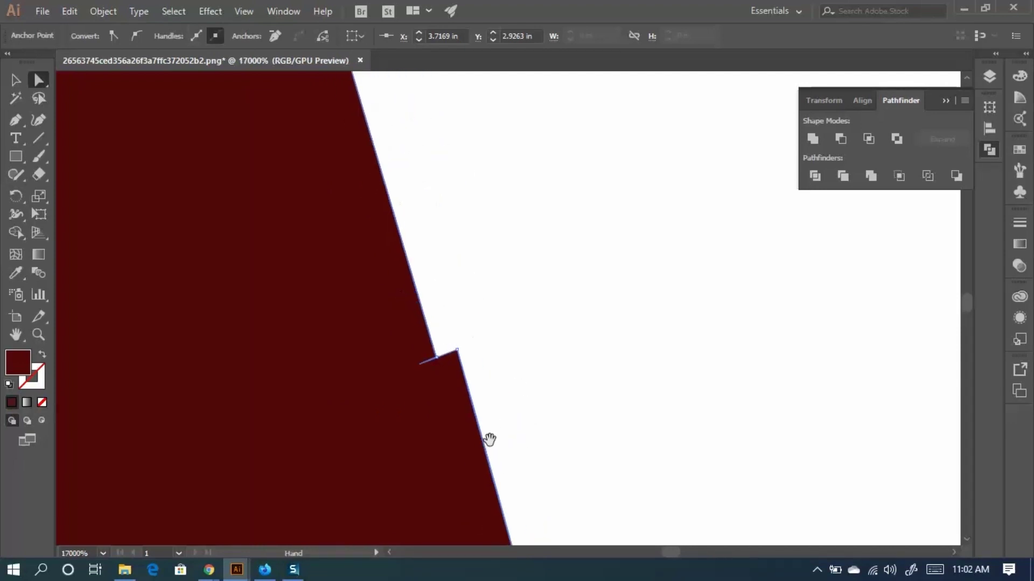
pyautogui.click(454, 355)
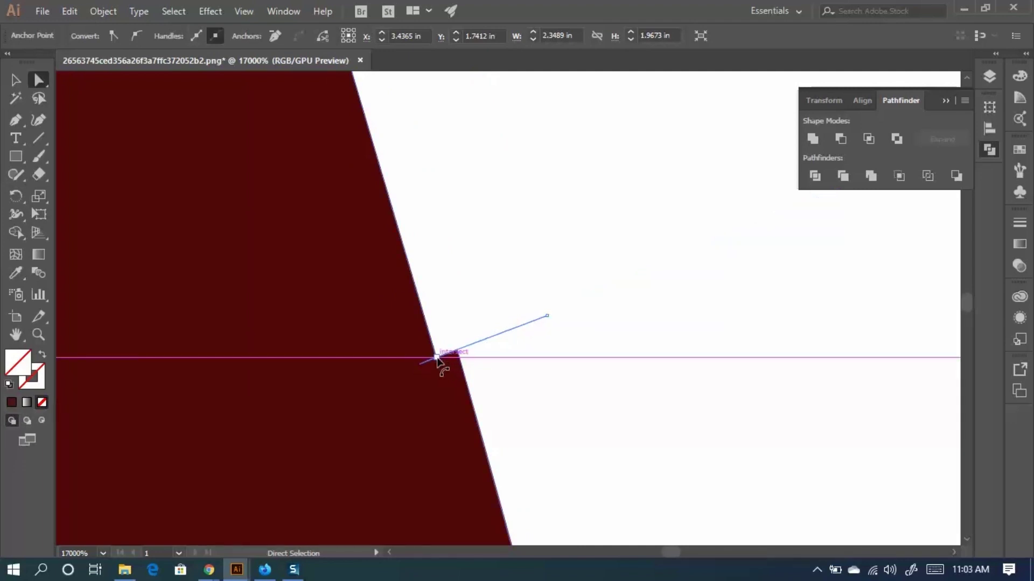
pyautogui.click(440, 357)
pyautogui.moveTo(440, 357); pyautogui.dragTo(565, 299)
pyautogui.click(586, 359)
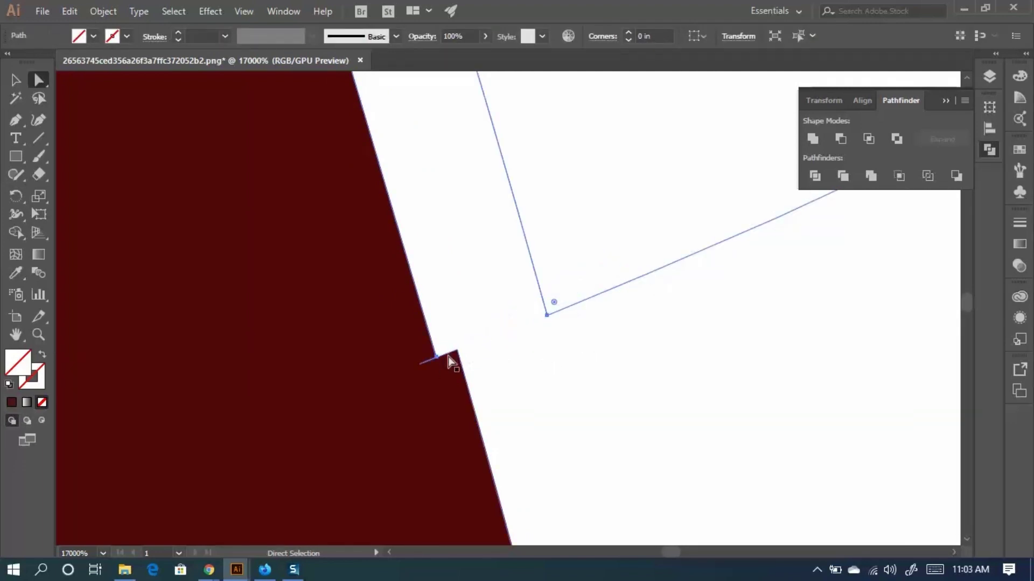
pyautogui.click(458, 350)
pyautogui.moveTo(458, 350); pyautogui.dragTo(437, 358)
pyautogui.click(519, 362)
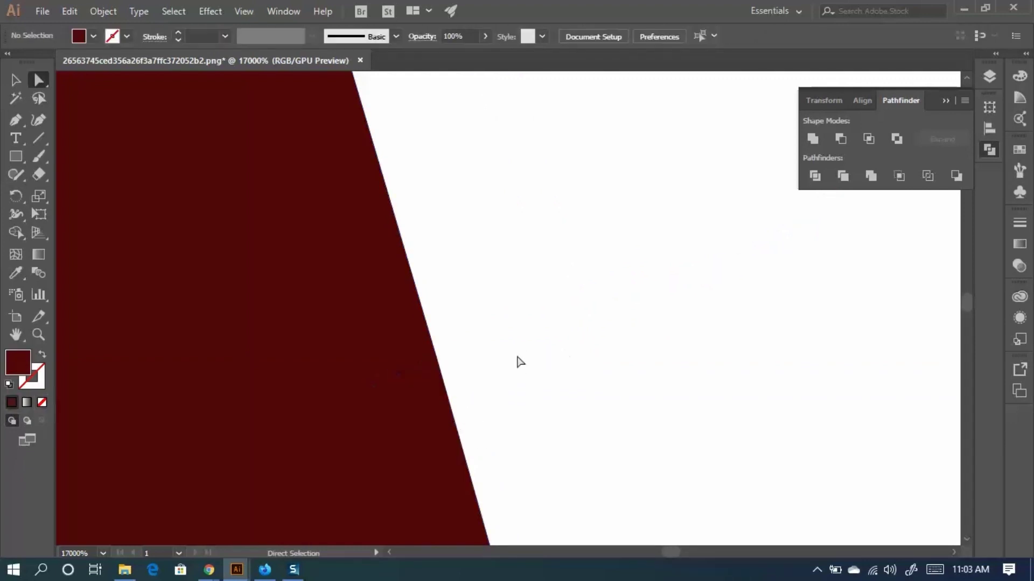
# Select the cat artwork and examine its whole outline and anchor points for remaining irregularities.
pyautogui.scroll(-10, 476, 351)
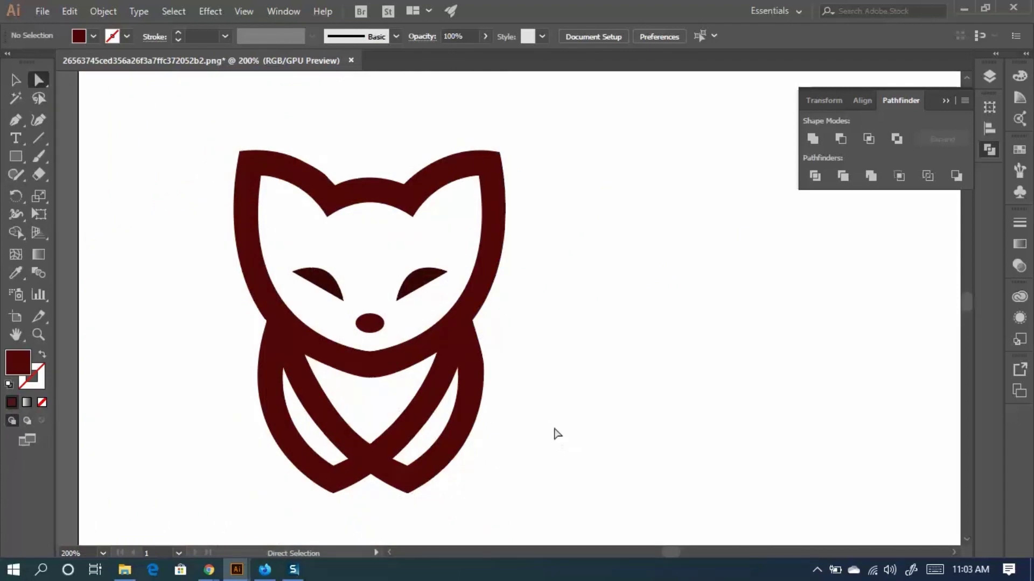
pyautogui.scroll(-2, 565, 408)
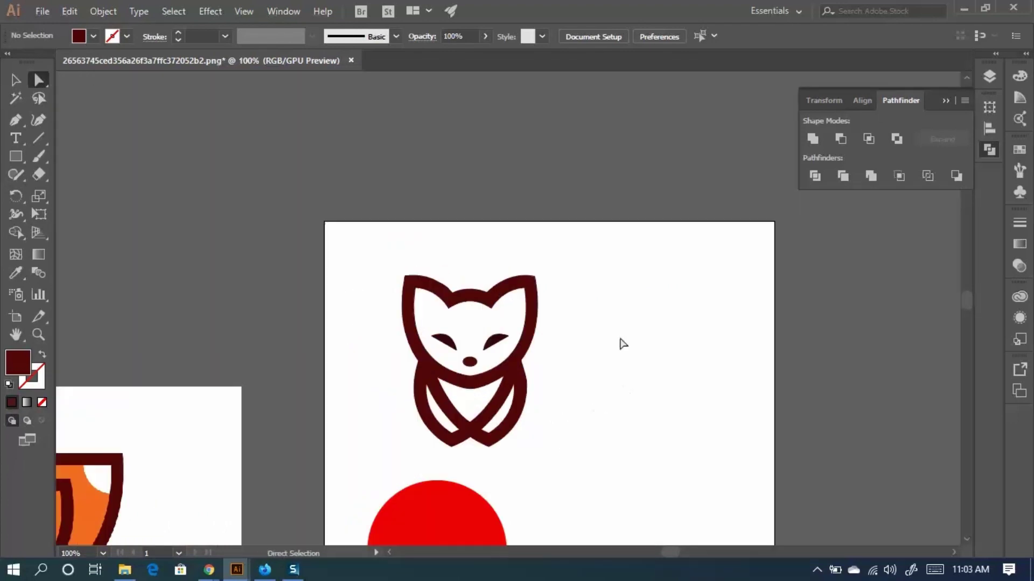
pyautogui.moveTo(557, 248); pyautogui.dragTo(554, 241)
pyautogui.click(623, 412)
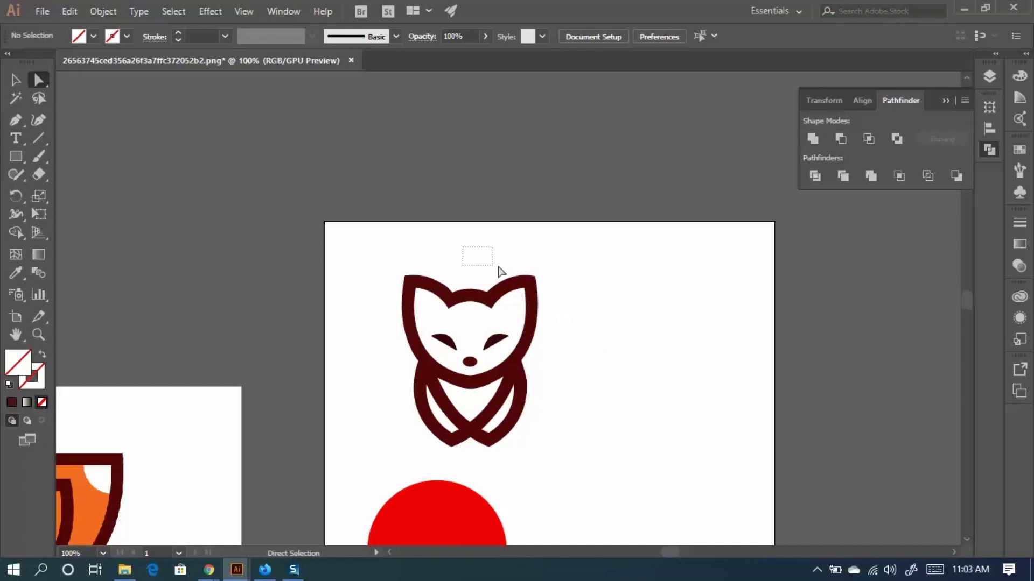
pyautogui.moveTo(490, 279); pyautogui.dragTo(492, 281)
pyautogui.hotkey('ctrl', 'a')
pyautogui.scroll(2, 573, 344)
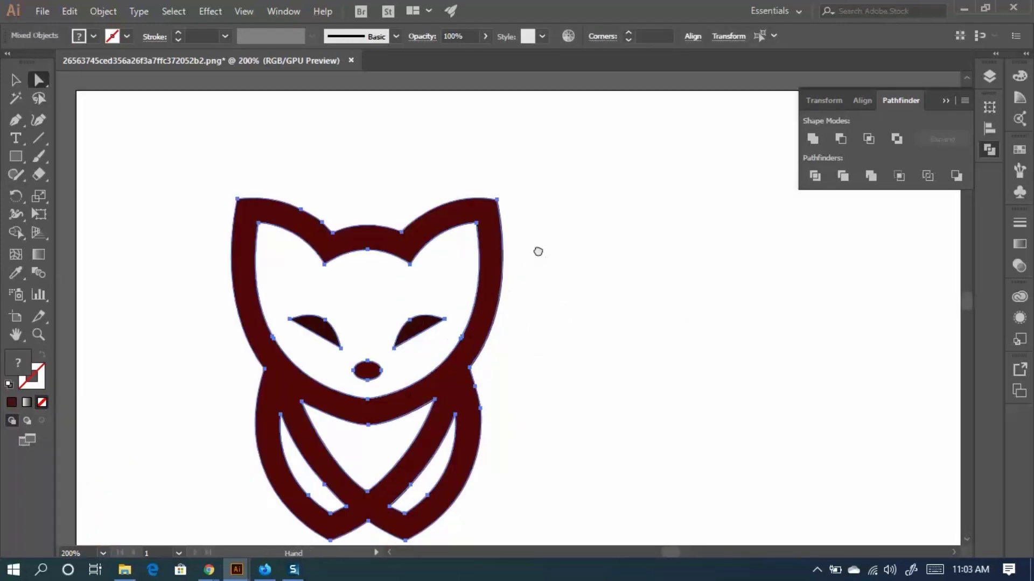
pyautogui.moveTo(537, 252); pyautogui.dragTo(623, 214)
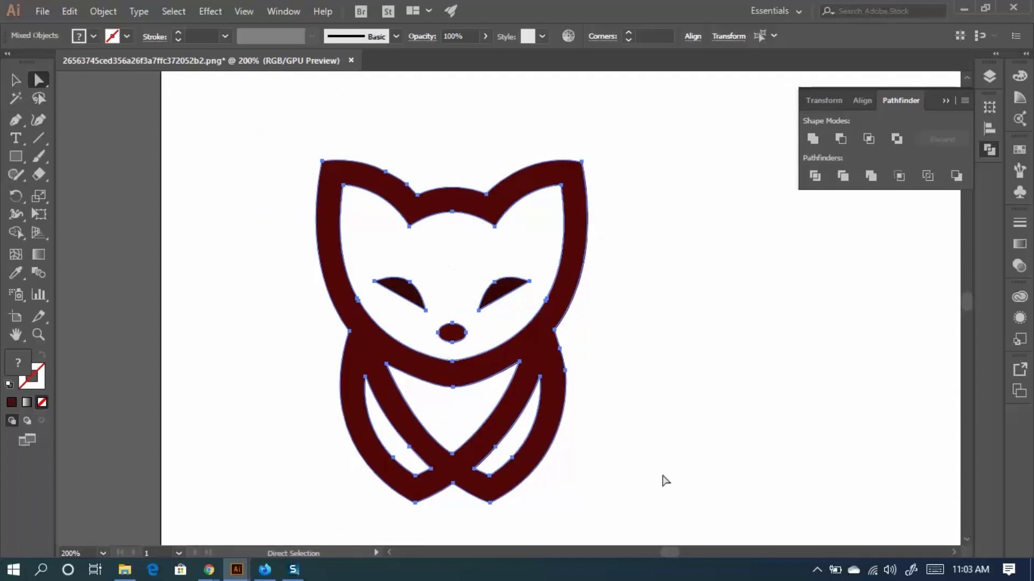
pyautogui.scroll(-1, 490, 330)
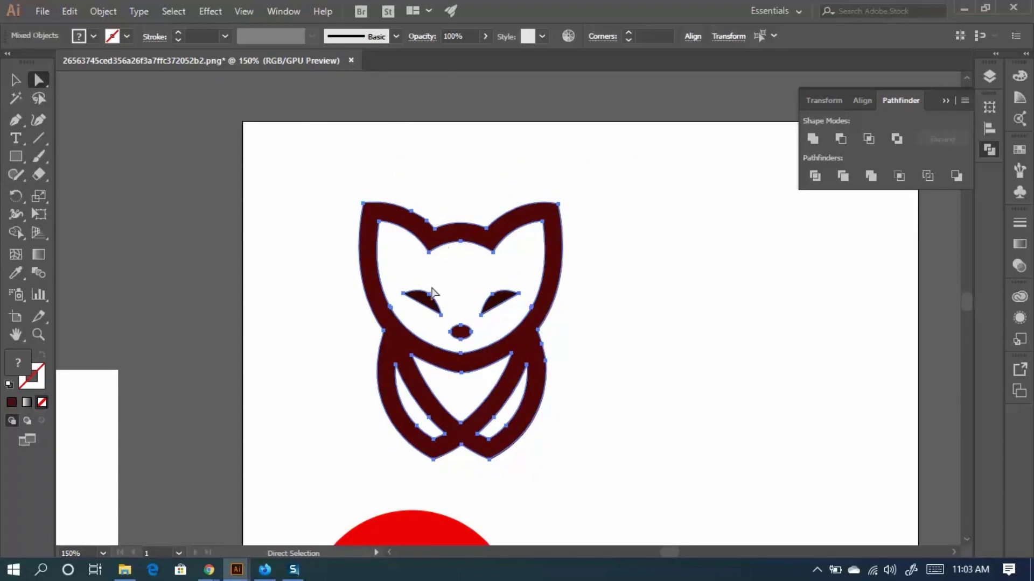
# Start a new Pen path for the tail at the lower right edge of the cat's body.
pyautogui.click(16, 121)
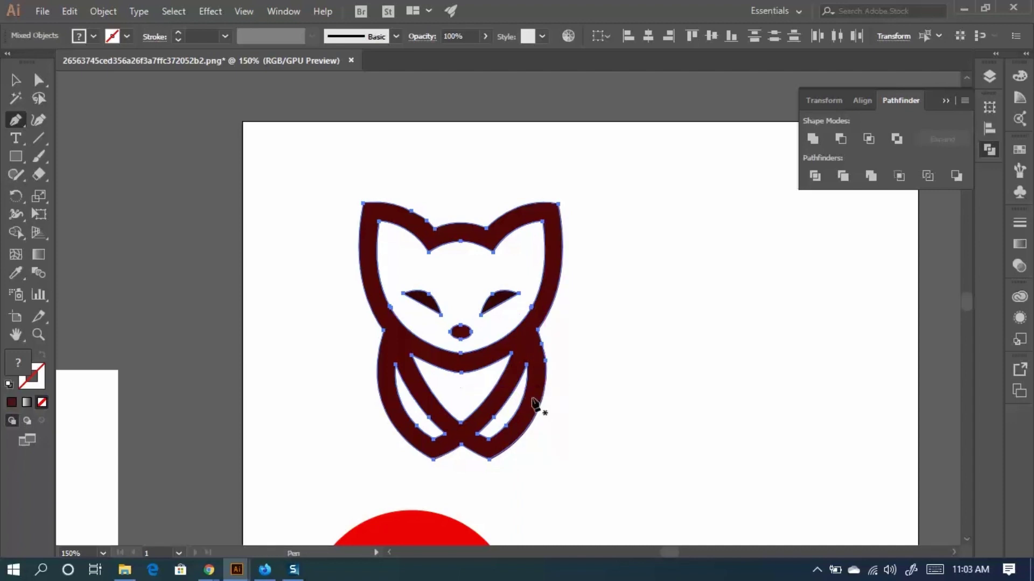
pyautogui.click(528, 405)
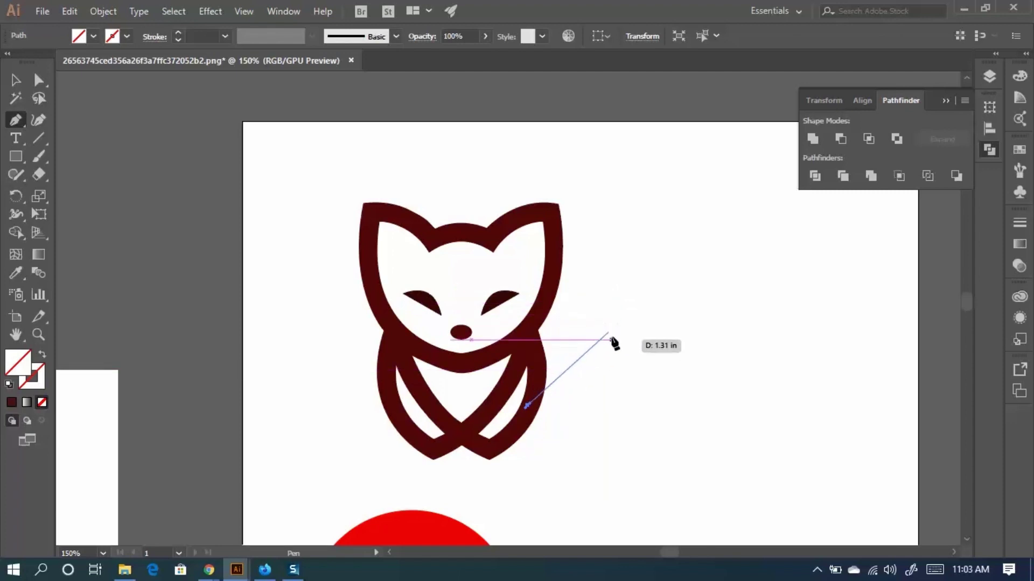
pyautogui.moveTo(616, 326); pyautogui.dragTo(724, 334)
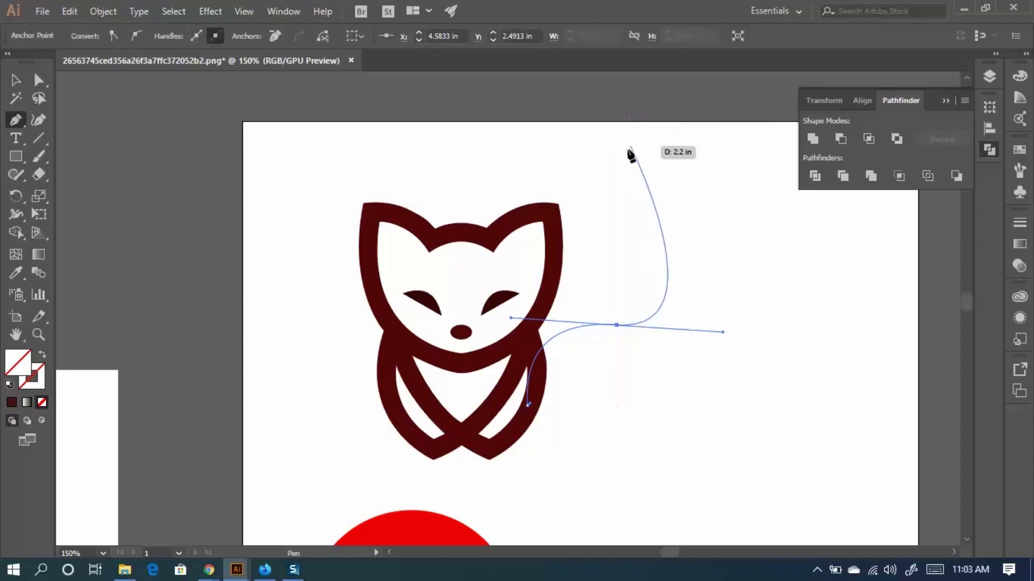
pyautogui.hotkey('ctrl', 'z')
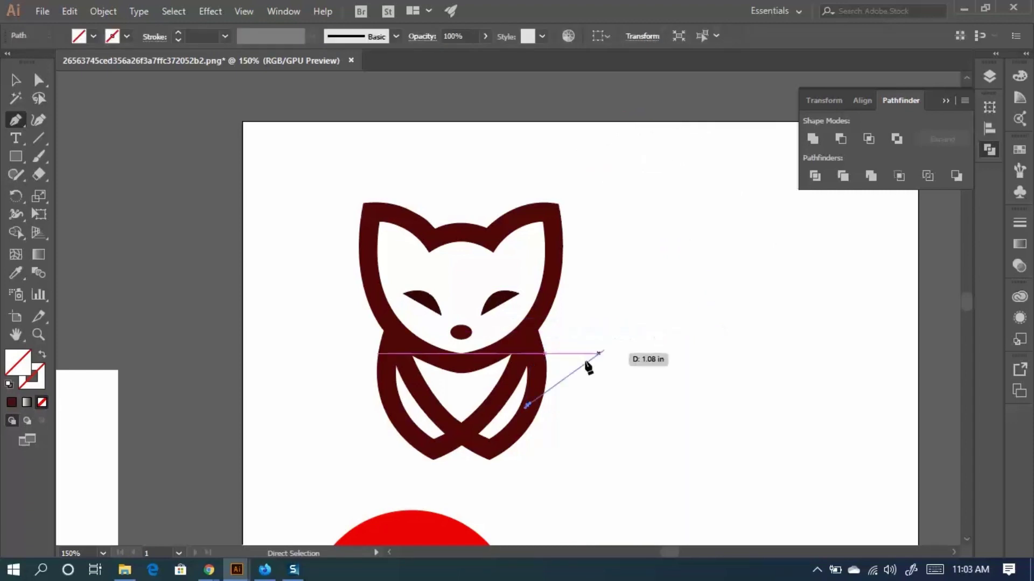
pyautogui.moveTo(608, 271); pyautogui.dragTo(619, 157)
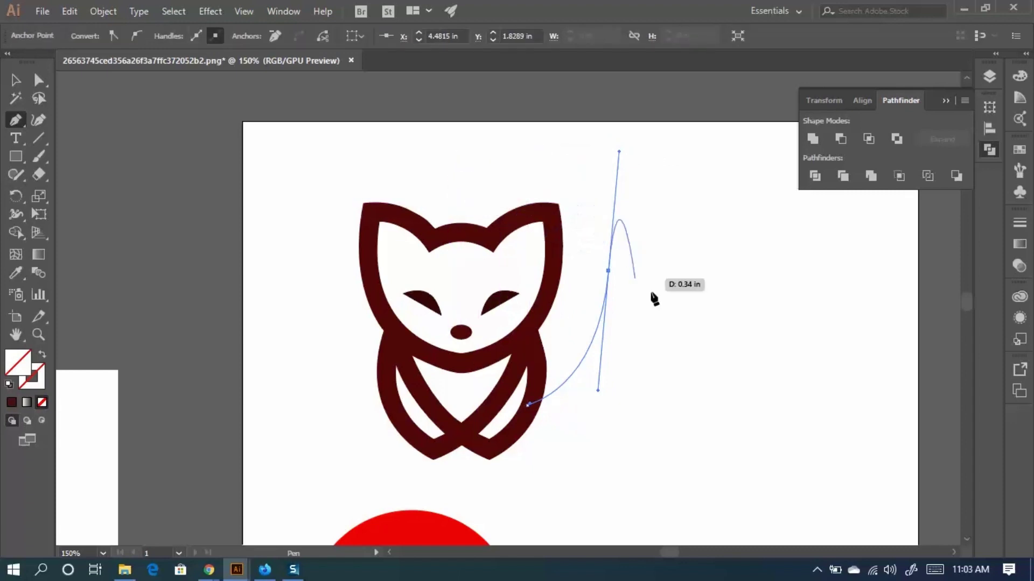
pyautogui.hotkey('ctrl', 'z')
# Draw a closed S-shaped tail outline that bends beside the body, rises to a tip above the head and returns to its starting anchor.
pyautogui.moveTo(593, 321); pyautogui.dragTo(585, 244)
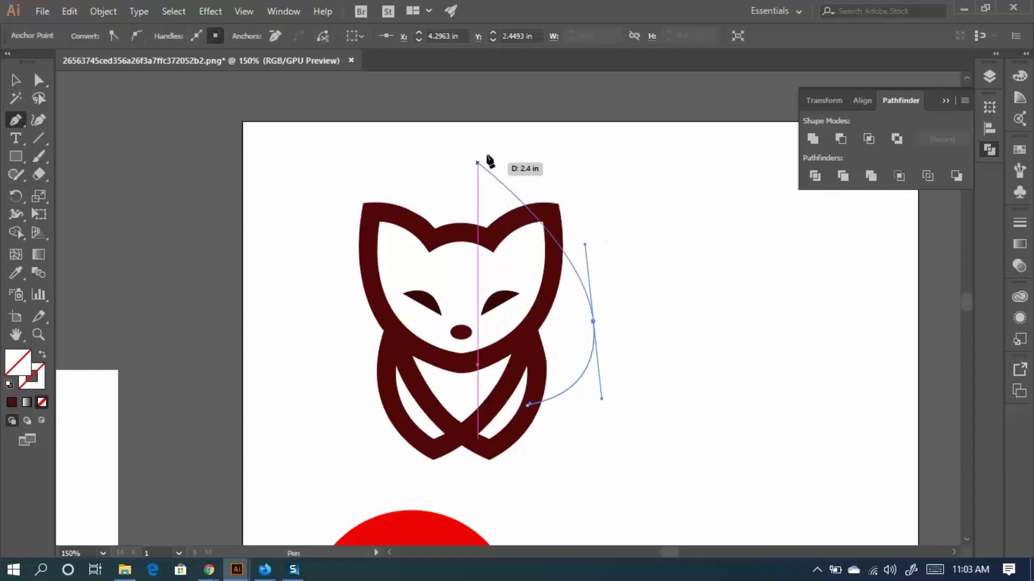
pyautogui.moveTo(484, 174); pyautogui.dragTo(502, 100)
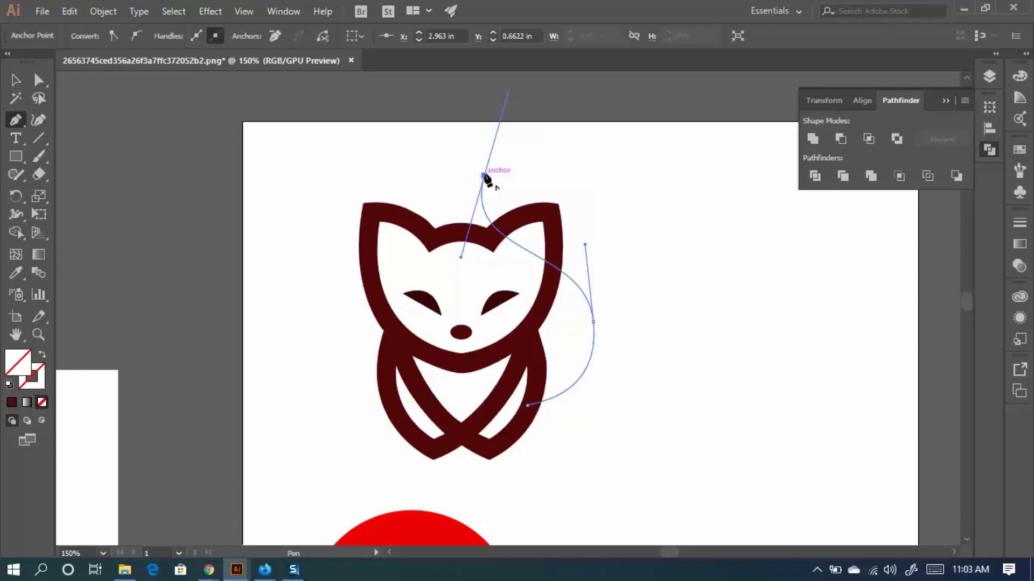
pyautogui.click(484, 175)
pyautogui.moveTo(428, 215); pyautogui.dragTo(424, 273)
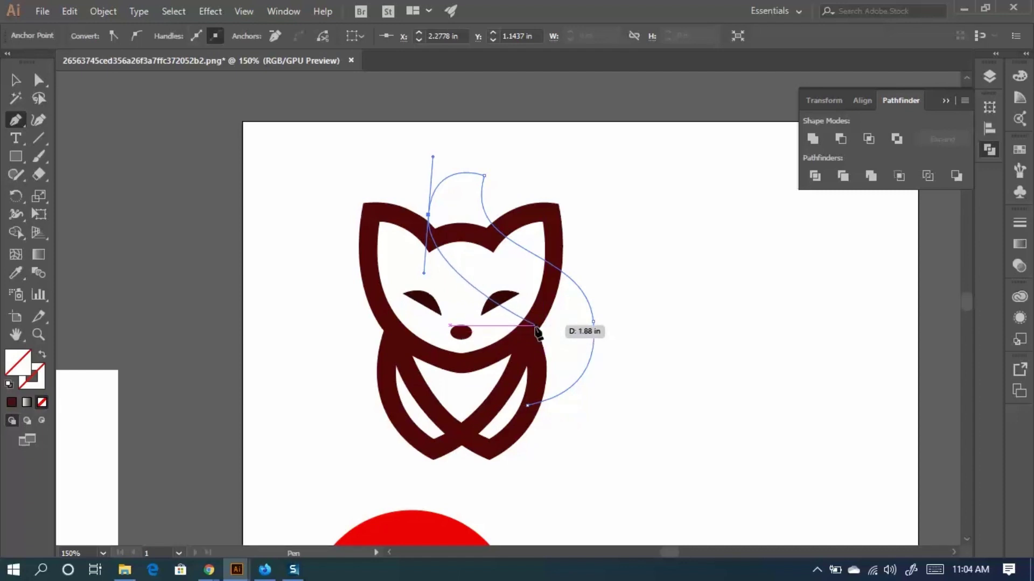
pyautogui.moveTo(548, 340); pyautogui.dragTo(525, 377)
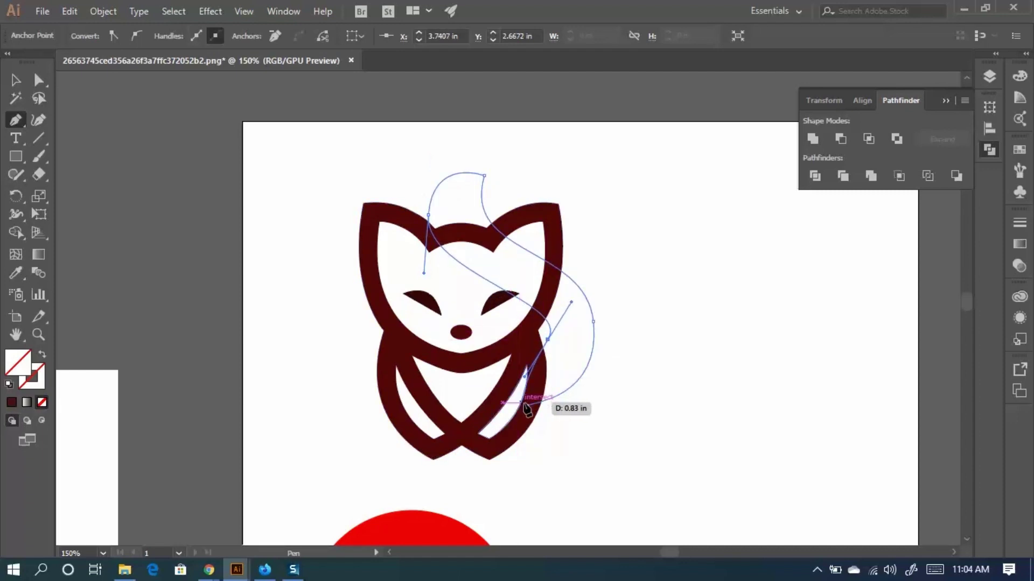
pyautogui.moveTo(530, 405); pyautogui.dragTo(527, 438)
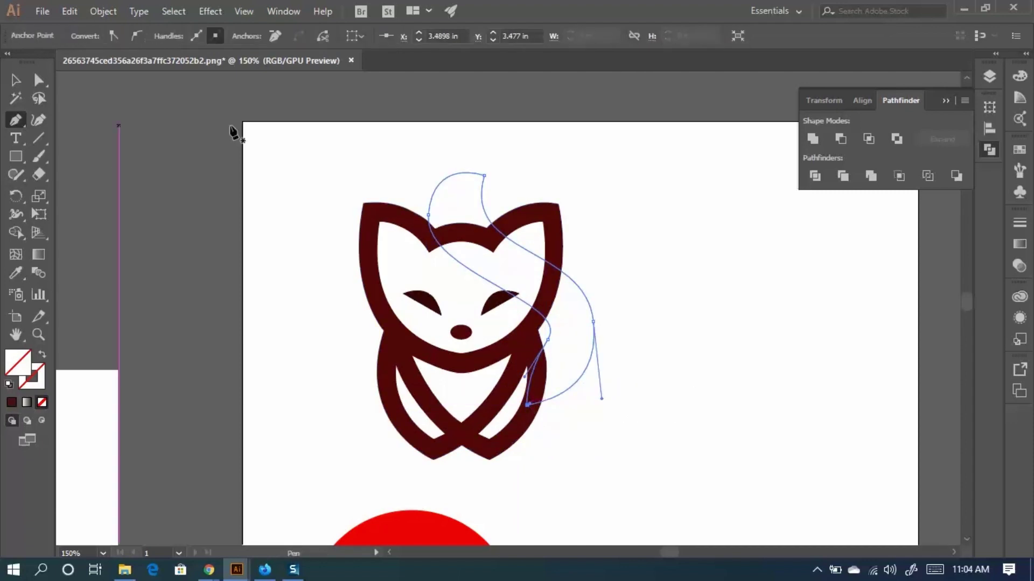
# Widen the tail's top by moving its upper left anchor to about X 2.20, Y 1.05 in and its tip to about X 3.19, Y 0.39 in.
pyautogui.press('a')
pyautogui.scroll(2, 527, 274)
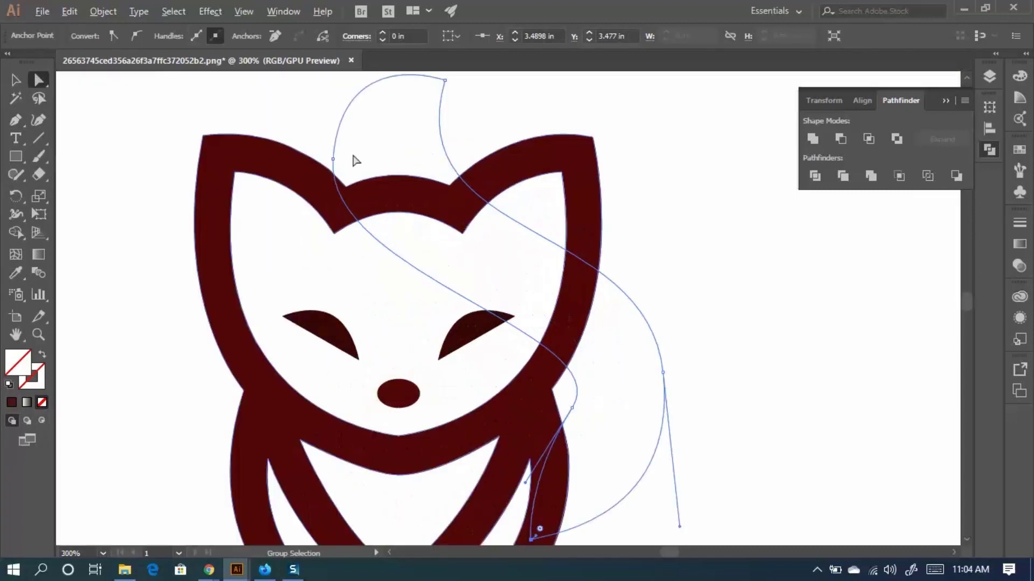
pyautogui.click(333, 159)
pyautogui.moveTo(333, 162); pyautogui.dragTo(324, 151)
pyautogui.scroll(2, 507, 224)
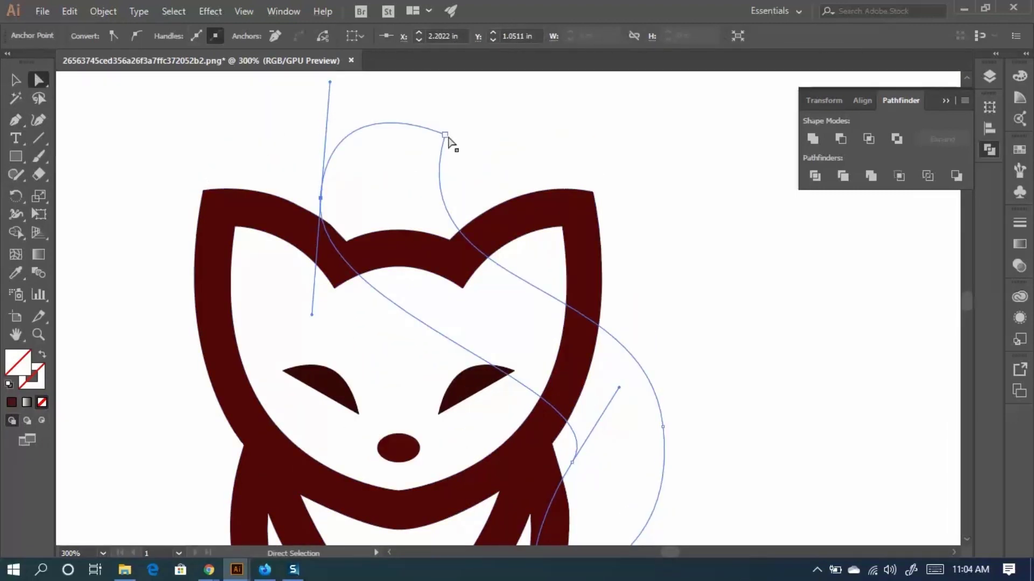
pyautogui.moveTo(445, 135); pyautogui.dragTo(481, 74)
pyautogui.scroll(2, 630, 285)
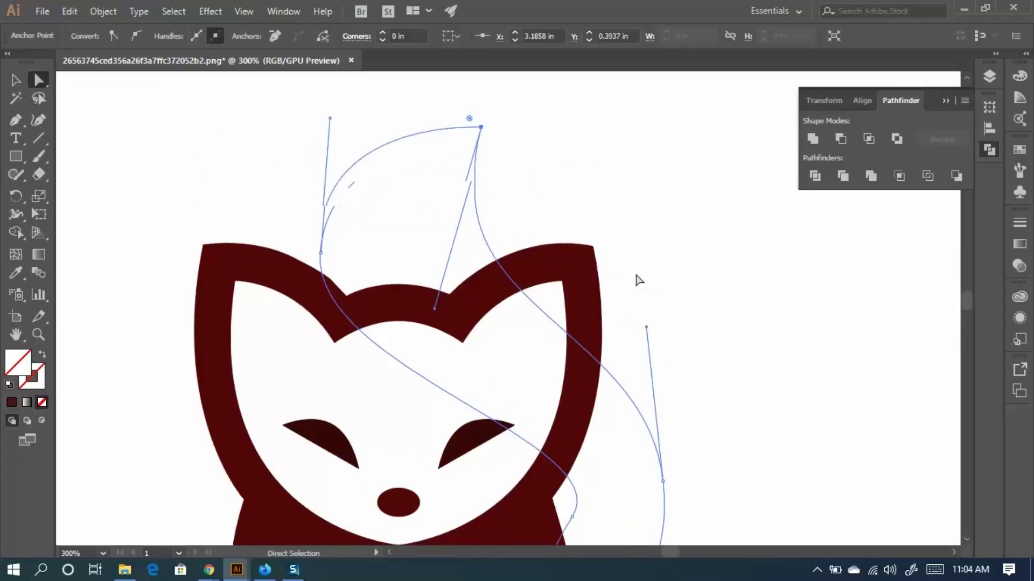
# Raise the tail tip to about X 3.22, Y 0.16 in and slightly lengthen its direction handle.
pyautogui.scroll(-2, 639, 280)
pyautogui.scroll(2, 636, 388)
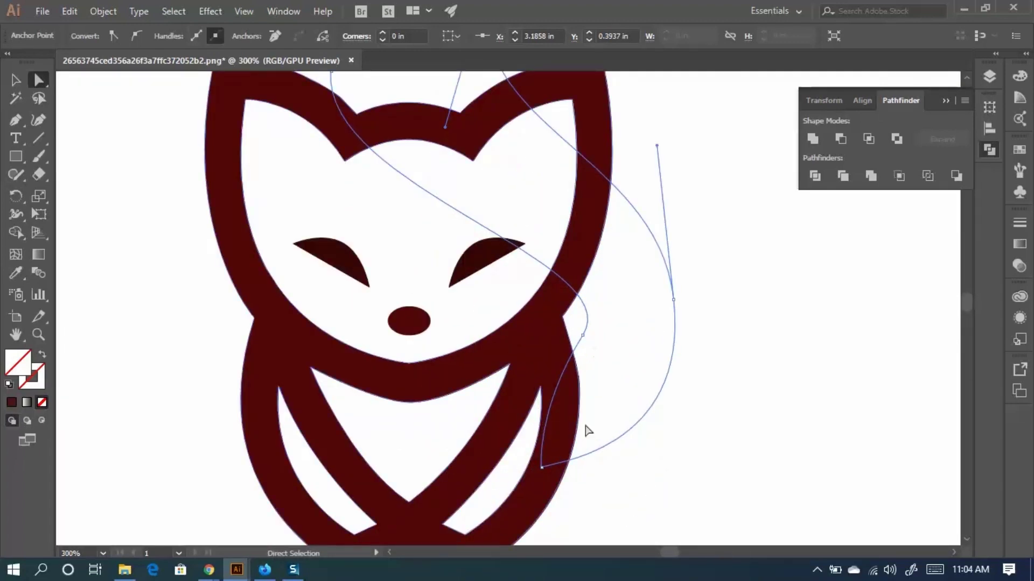
pyautogui.scroll(-1, 669, 381)
pyautogui.scroll(4, 607, 229)
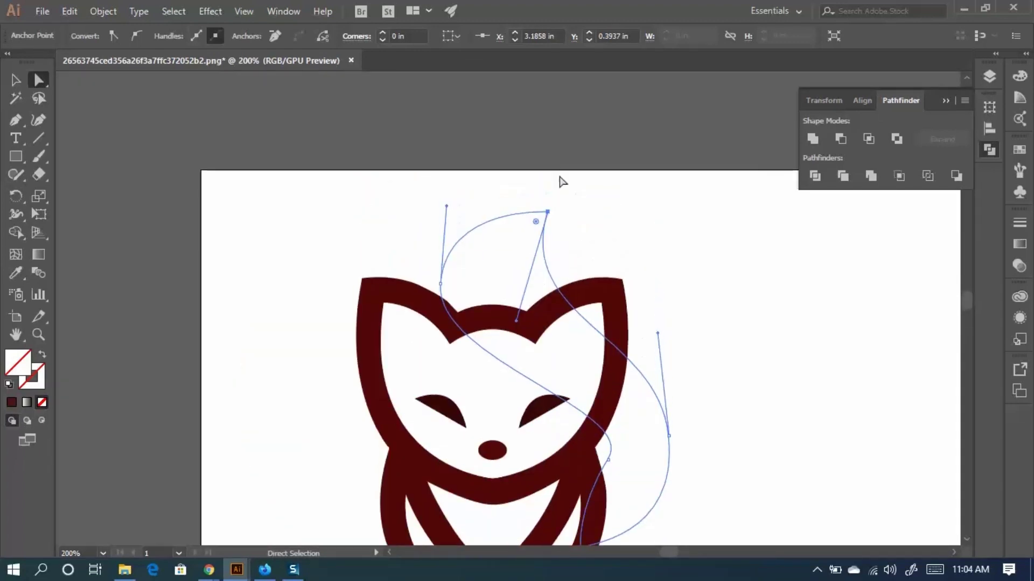
pyautogui.moveTo(547, 213); pyautogui.dragTo(550, 186)
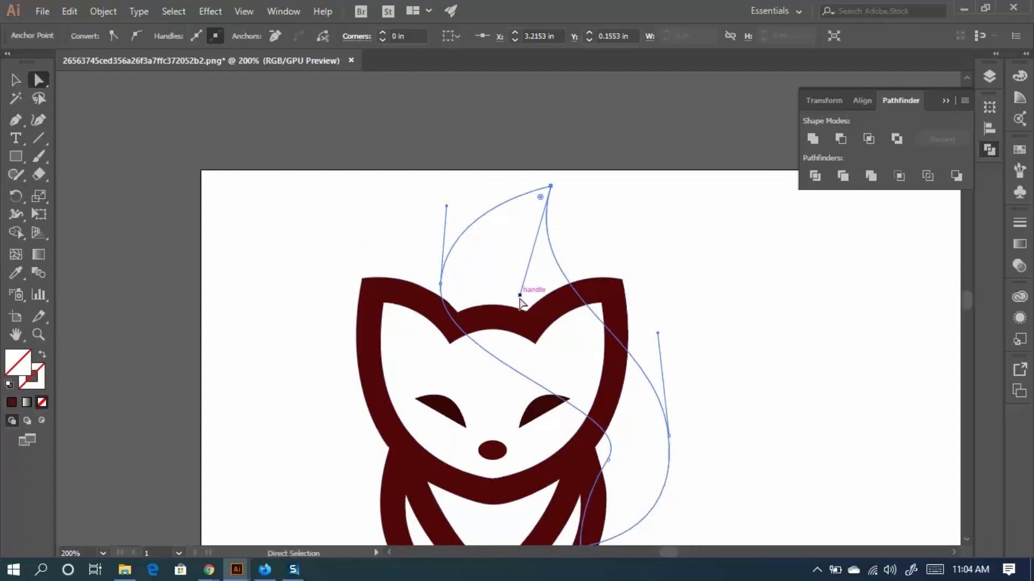
pyautogui.moveTo(521, 296); pyautogui.dragTo(523, 303)
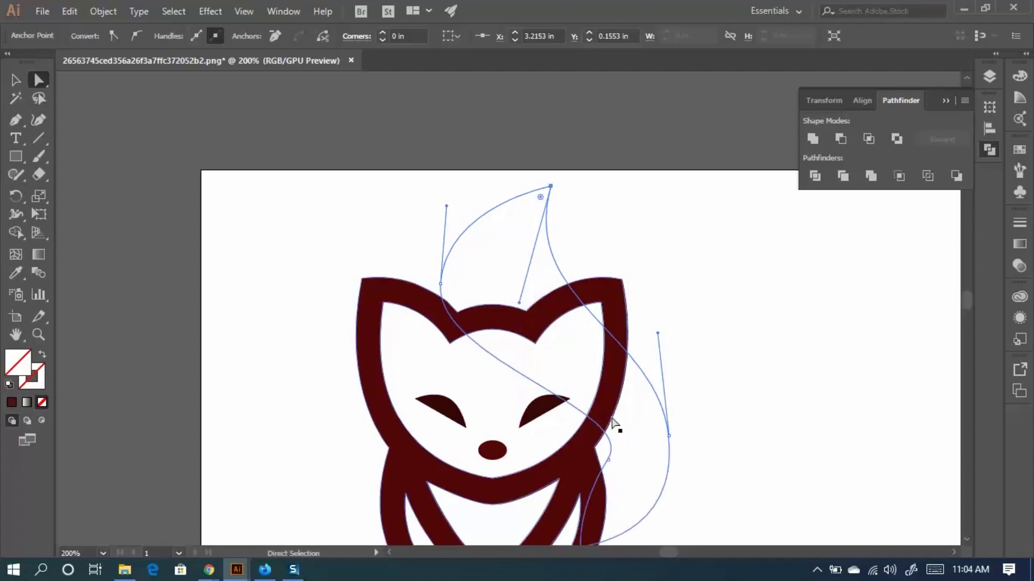
# Move the tail's inner bend anchor to about X 3.92, Y 2.77 in, shift the outer bend anchor to X 4.35 in and adjust its handles.
pyautogui.scroll(-3, 617, 425)
pyautogui.moveTo(602, 393); pyautogui.dragTo(628, 399)
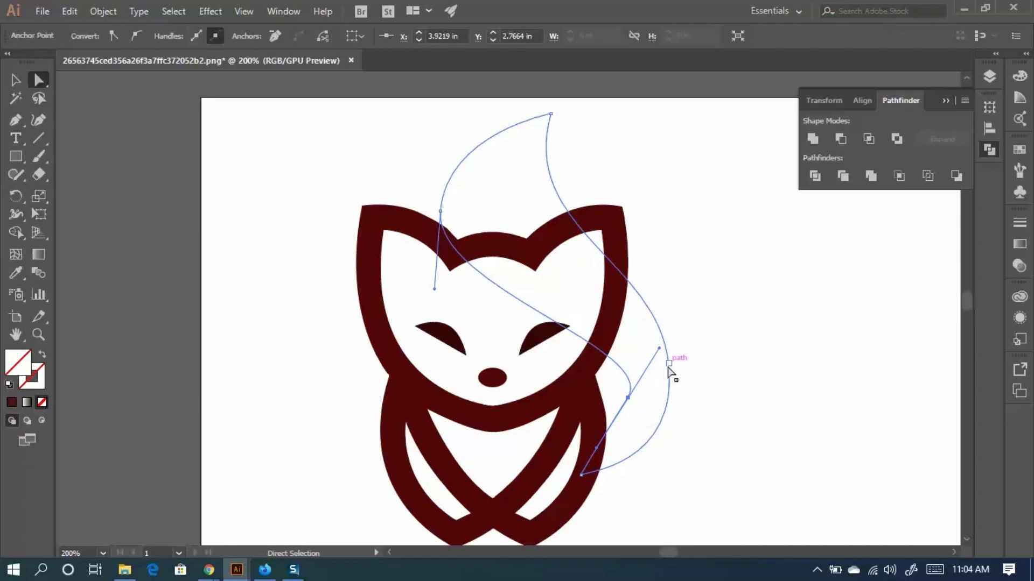
pyautogui.moveTo(669, 364); pyautogui.dragTo(674, 364)
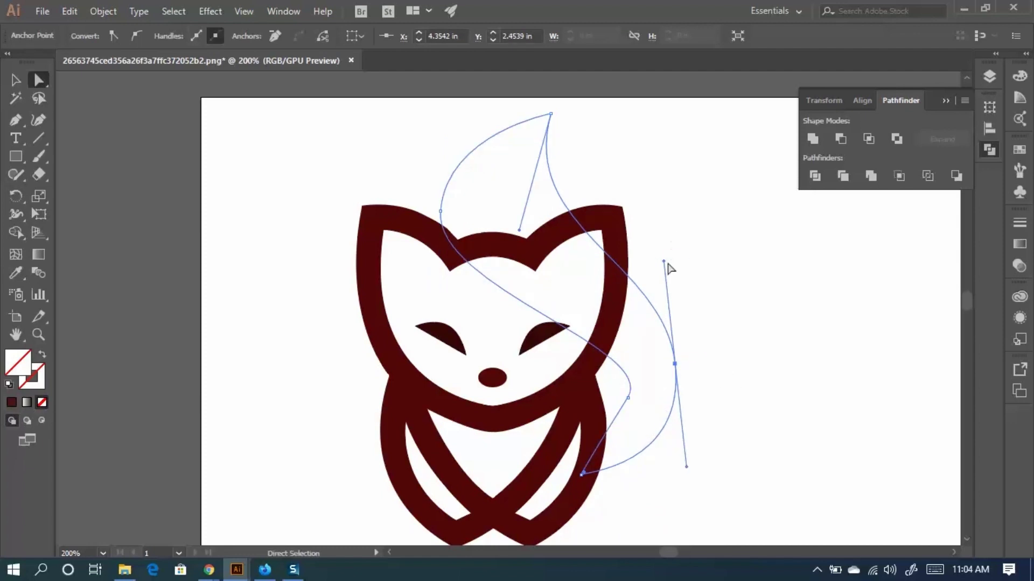
pyautogui.moveTo(665, 264)
pyautogui.mouseDown()
pyautogui.moveTo(664, 282)
pyautogui.moveTo(657, 265)
pyautogui.mouseUp()
pyautogui.moveTo(694, 466); pyautogui.dragTo(683, 446)
# Rotate the inner bend anchor's handles steeper to smooth the curve toward the tail's base, and reselect the outer bend anchor.
pyautogui.click(628, 398)
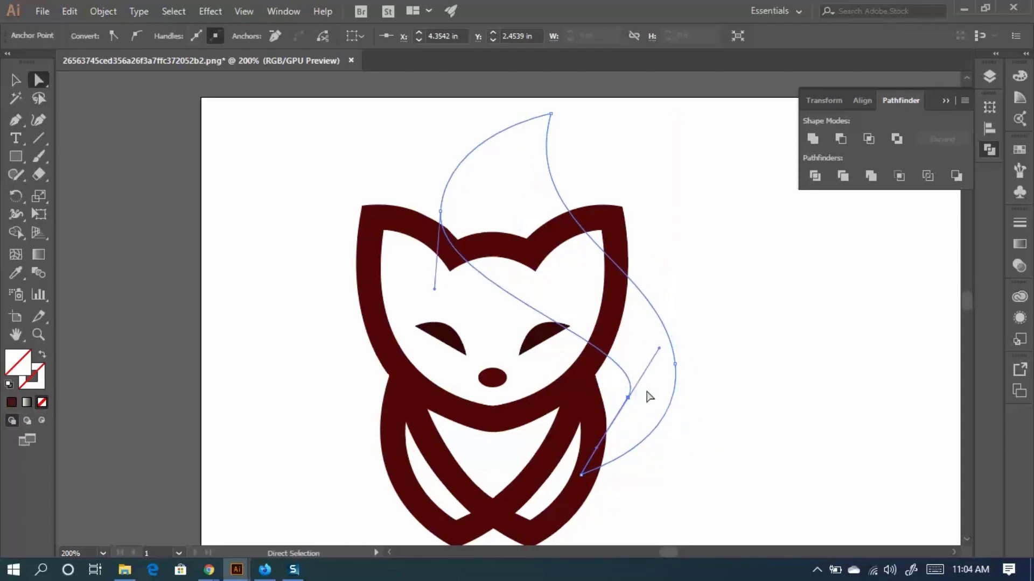
pyautogui.moveTo(599, 447); pyautogui.dragTo(622, 430)
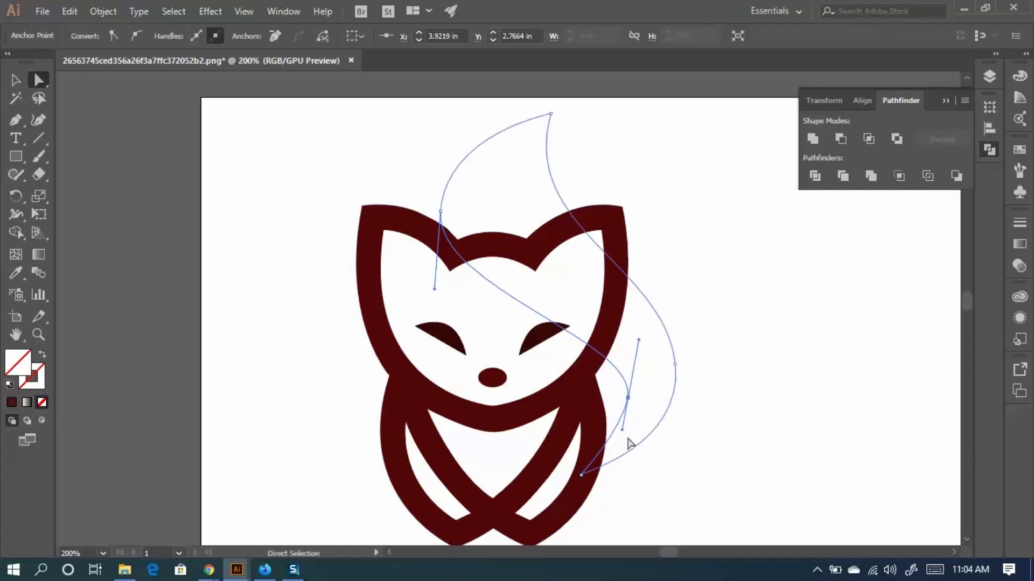
pyautogui.click(761, 389)
pyautogui.click(639, 356)
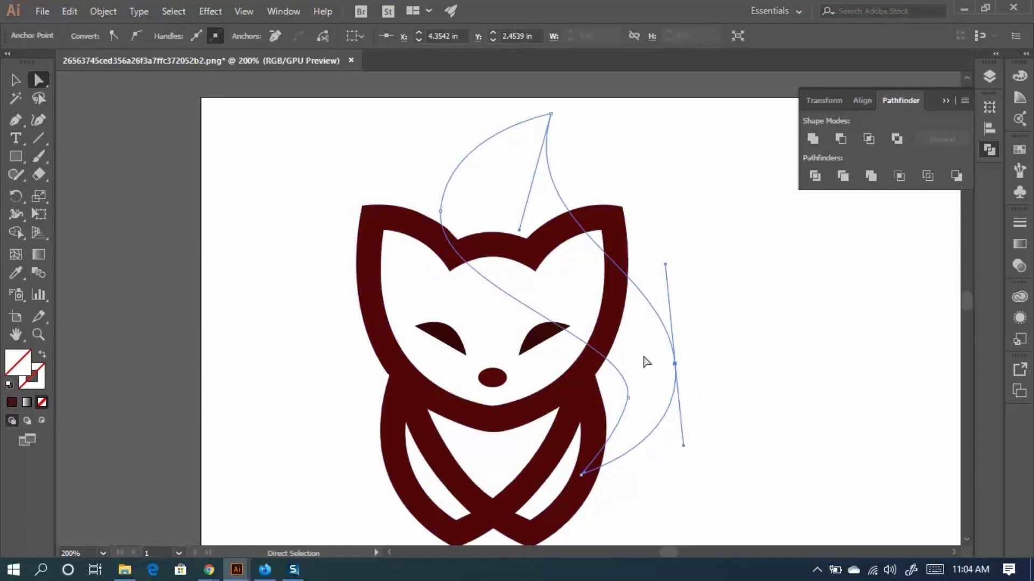
# Fill the tail shape with a bright, fully saturated orange of hue 19° and deselect it.
pyautogui.doubleClick(16, 364)
pyautogui.click(572, 260)
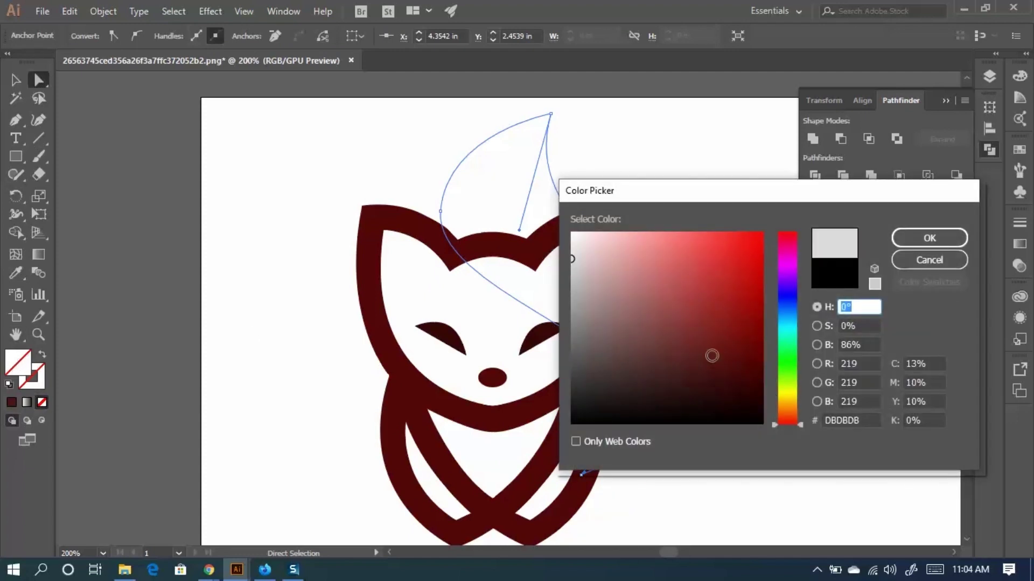
pyautogui.click(775, 415)
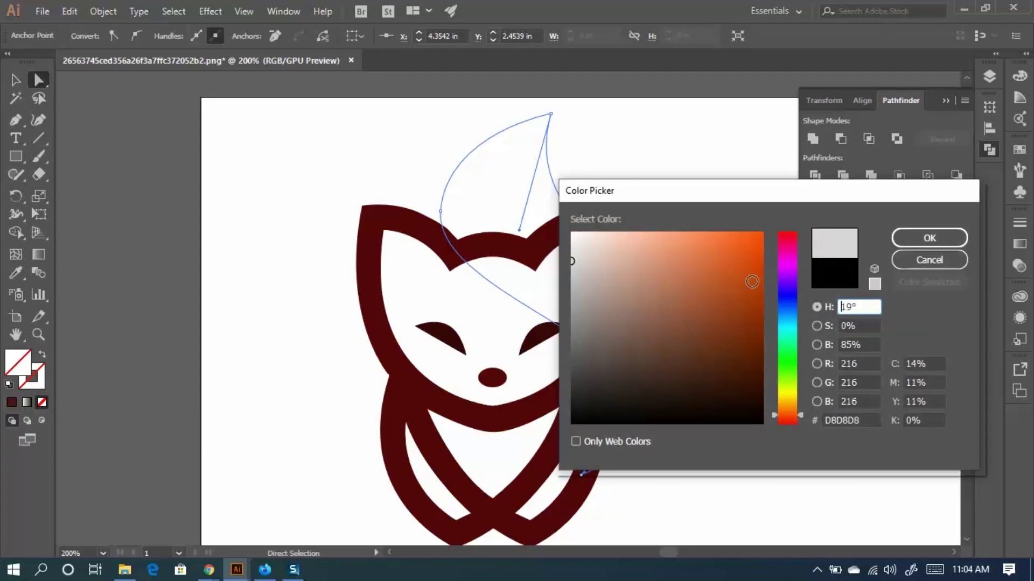
pyautogui.click(762, 233)
pyautogui.click(945, 240)
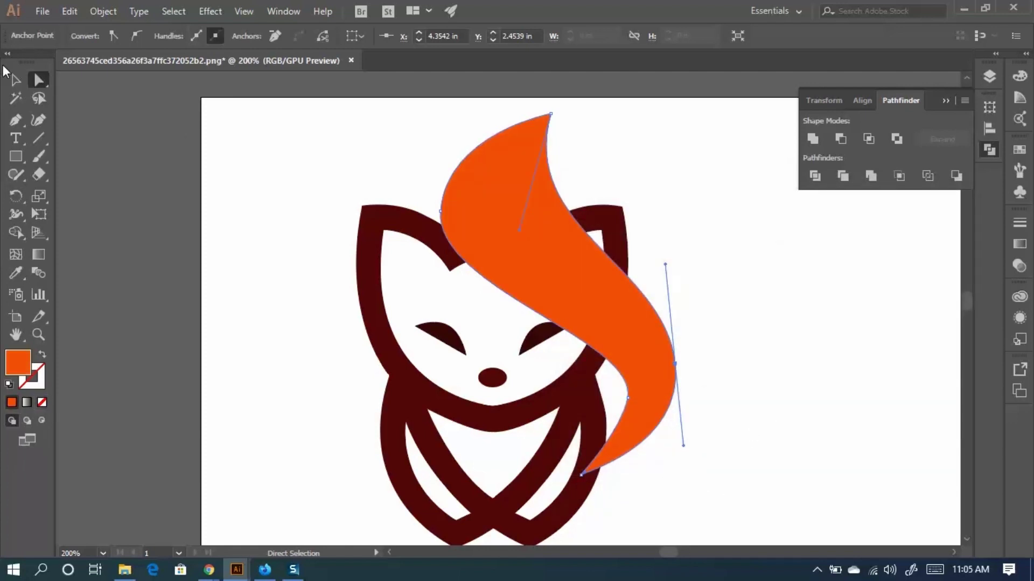
pyautogui.click(15, 80)
pyautogui.click(787, 355)
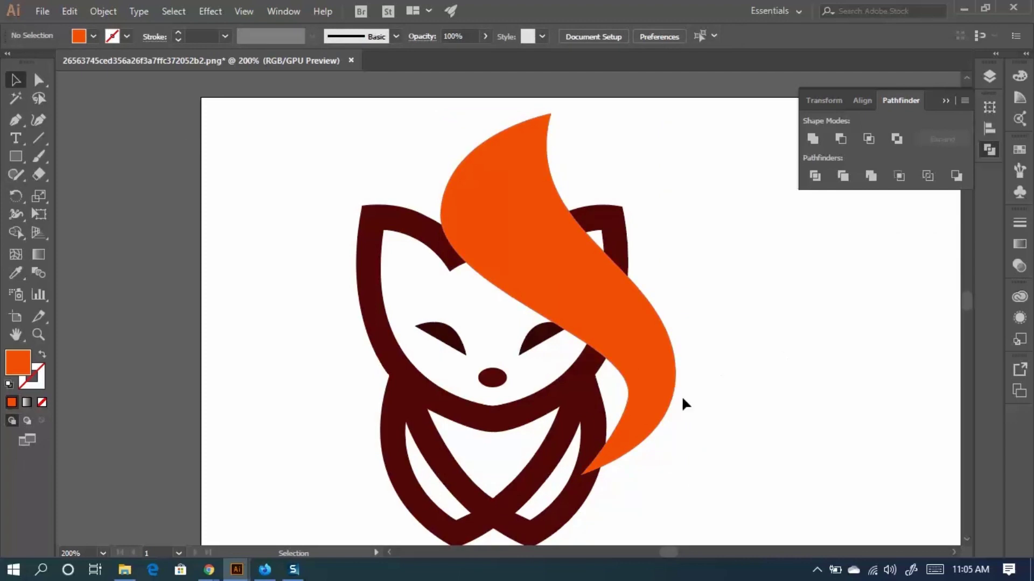
# Move the tail's inner bend anchor to about X 3.87, Y 2.67 in and rotate its lower handle outward.
pyautogui.click(662, 400)
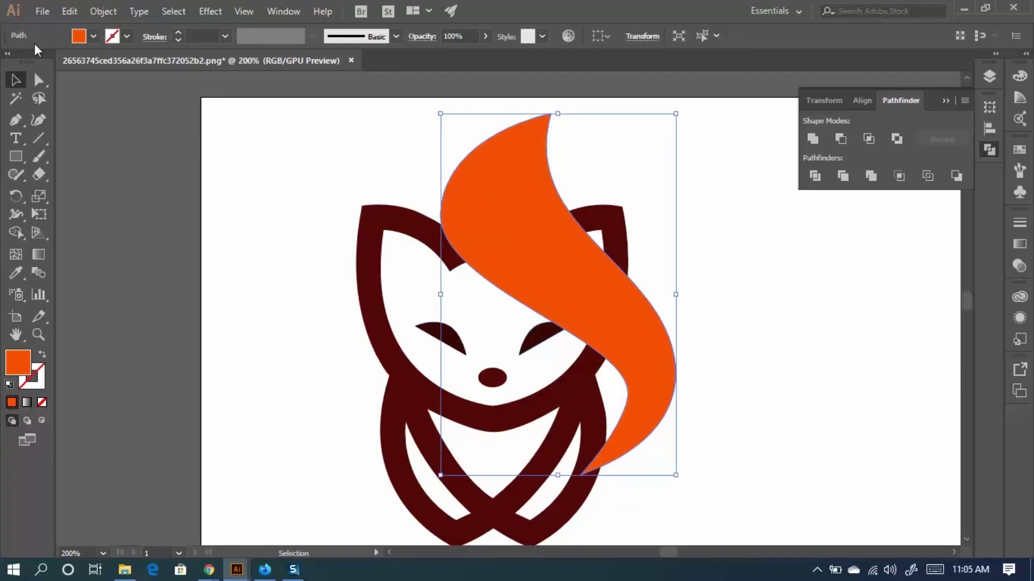
pyautogui.press('a')
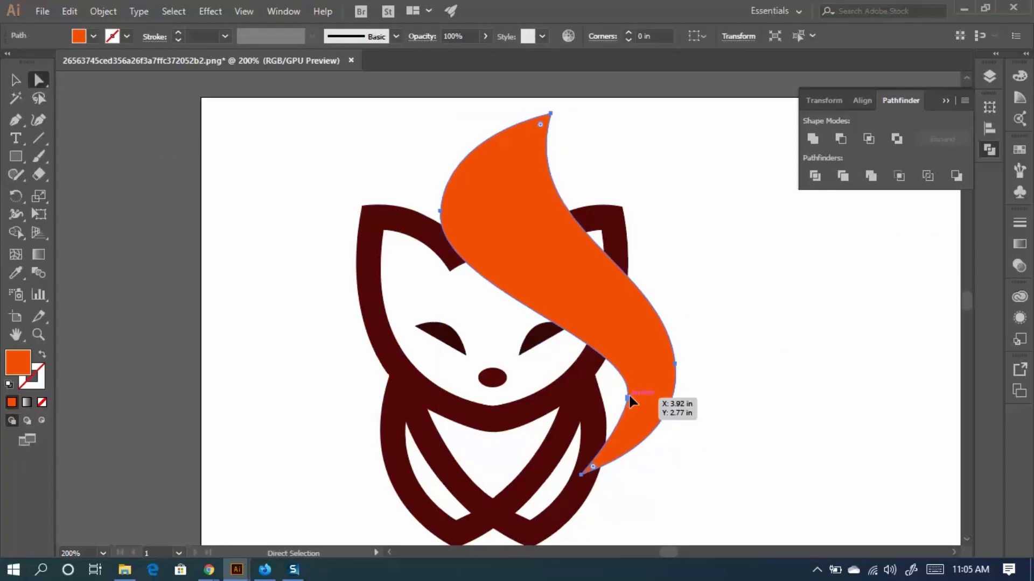
pyautogui.moveTo(628, 395); pyautogui.dragTo(622, 386)
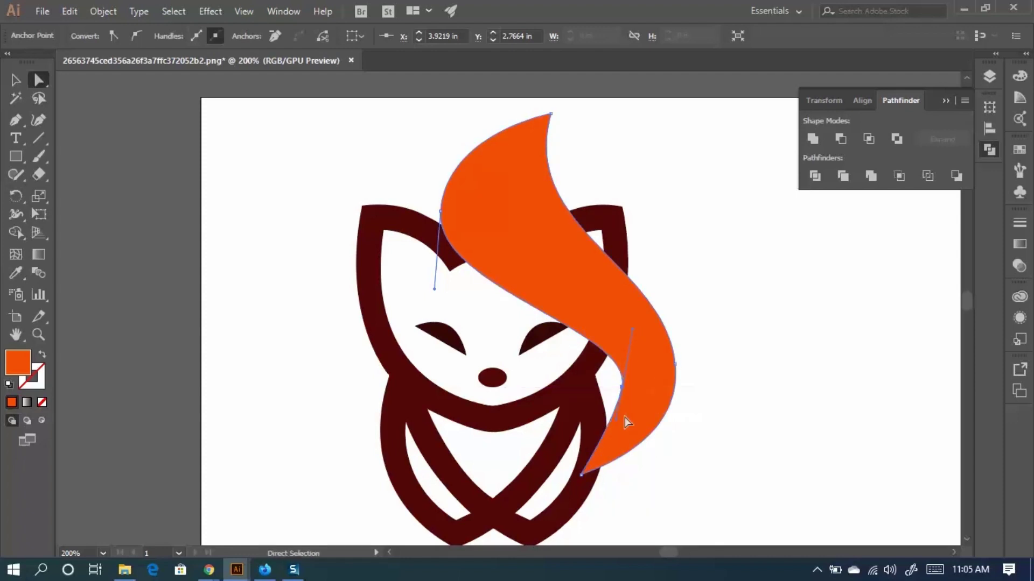
pyautogui.moveTo(617, 422); pyautogui.dragTo(633, 426)
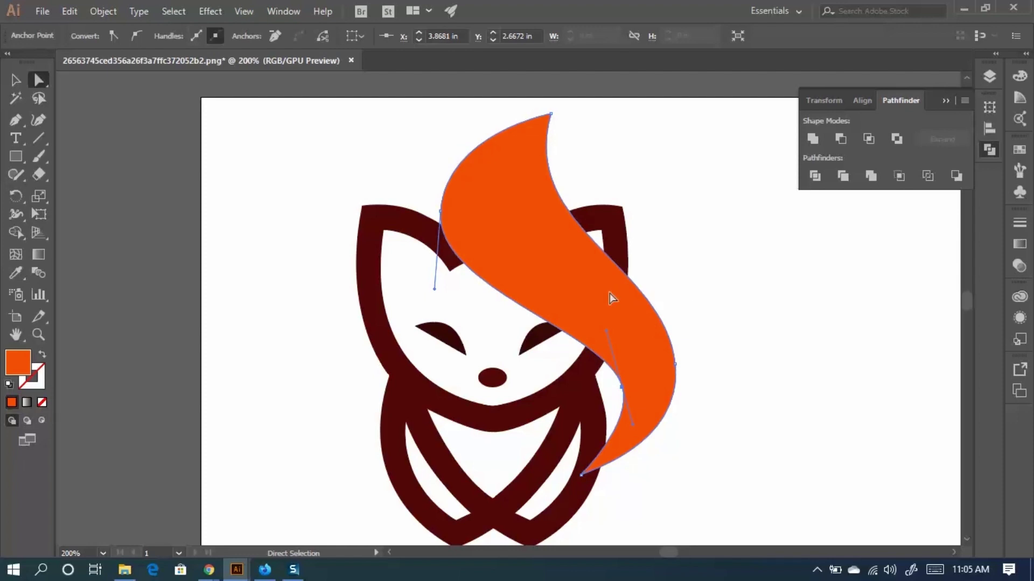
# Send the orange tail to the back so it sits behind the cat outline, and deselect it.
pyautogui.click(590, 312)
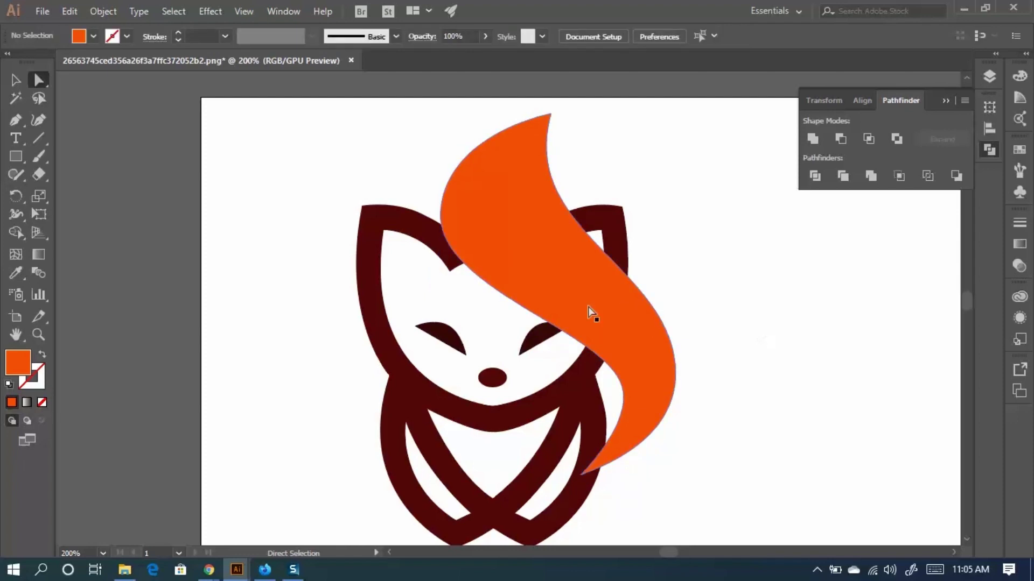
pyautogui.rightClick(574, 302)
pyautogui.moveTo(632, 482)
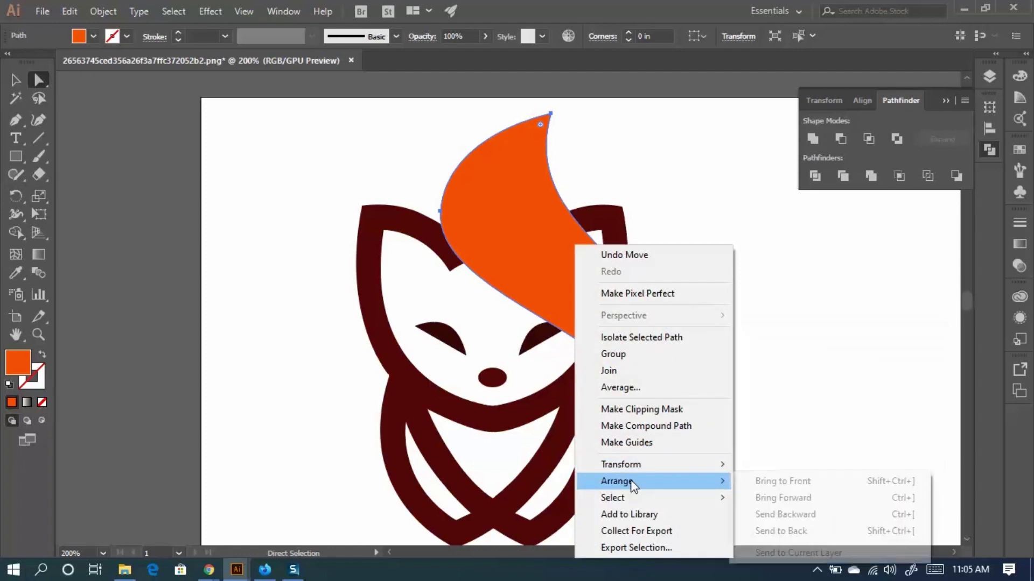
pyautogui.click(791, 531)
pyautogui.click(739, 343)
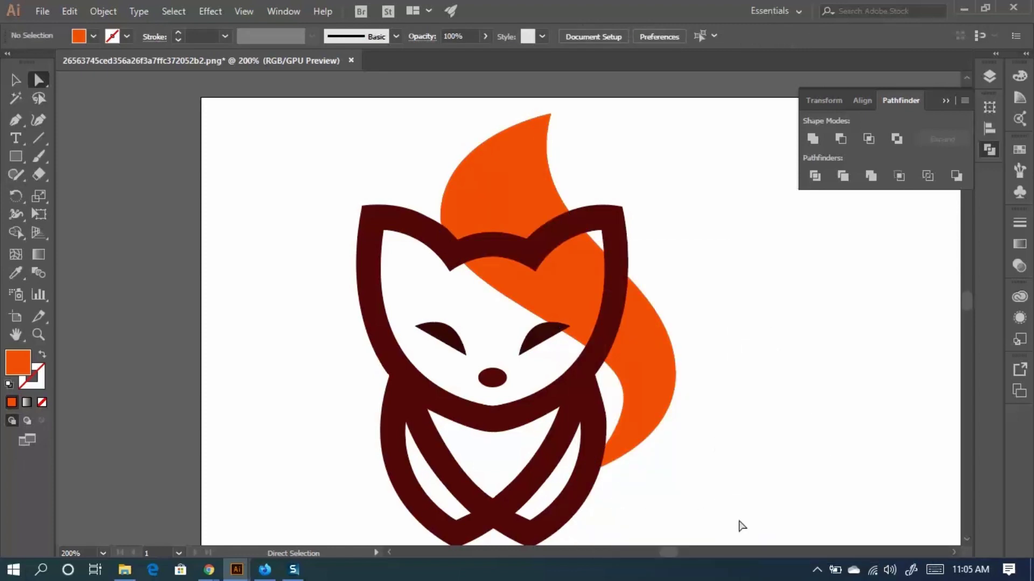
# Move the orange tail away from the cat to the empty area on its right.
pyautogui.scroll(-3, 686, 452)
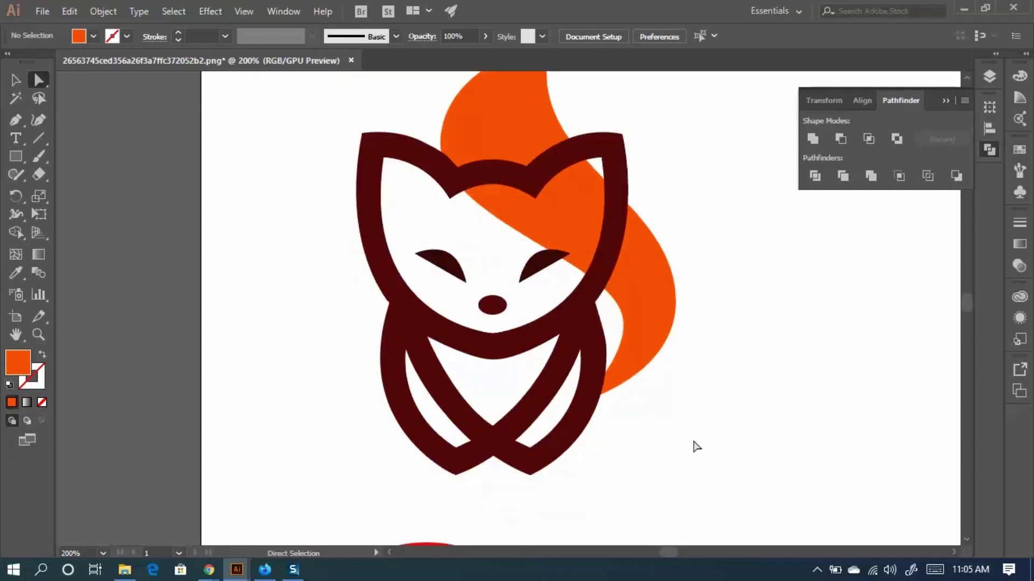
pyautogui.scroll(2, 696, 447)
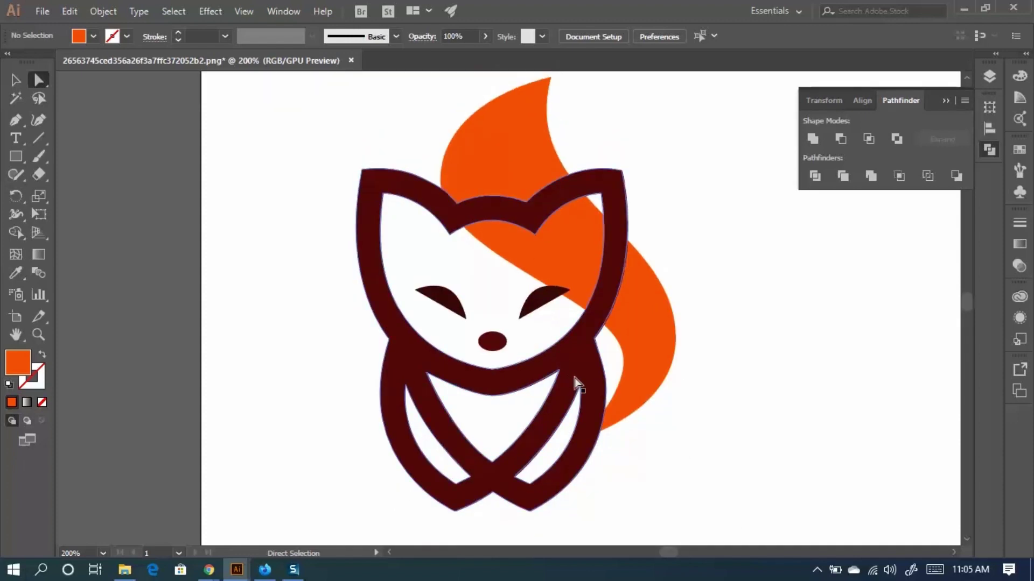
pyautogui.moveTo(629, 400); pyautogui.dragTo(890, 399)
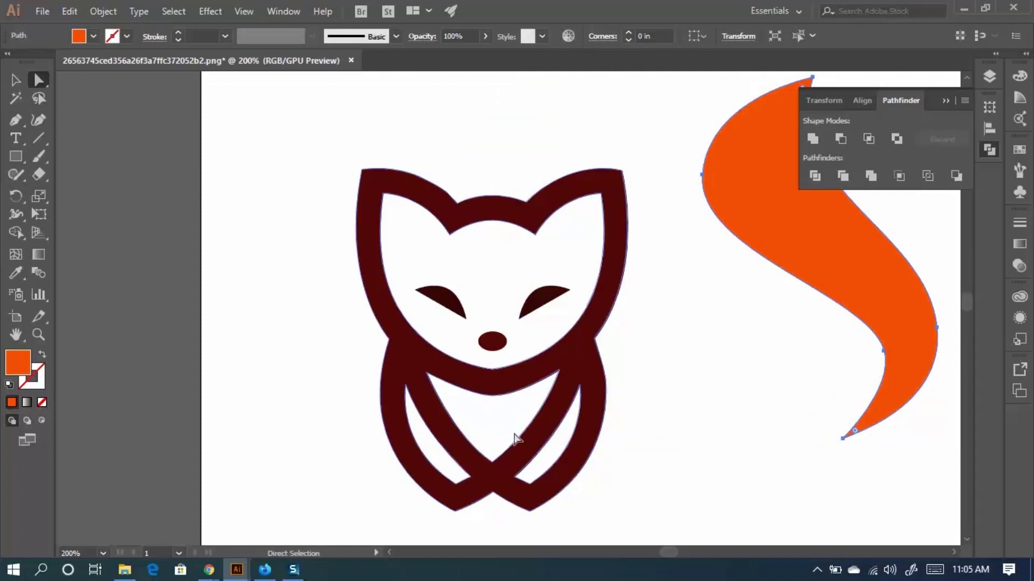
# Select the cat's outline, eyes and nose together and move them off the artboard onto the empty canvas.
pyautogui.scroll(-1, 498, 420)
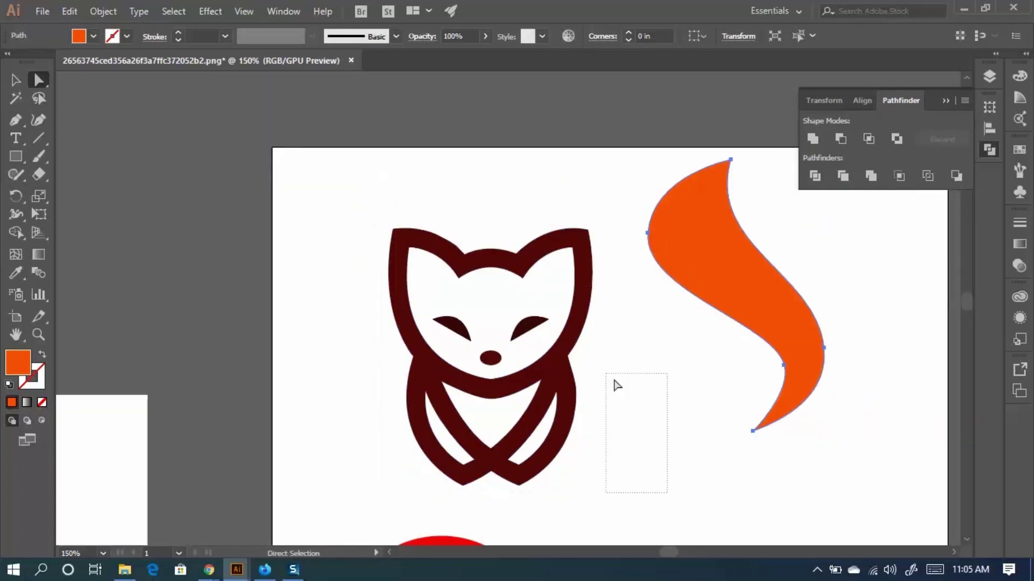
pyautogui.click(616, 383)
pyautogui.moveTo(350, 138); pyautogui.dragTo(356, 144)
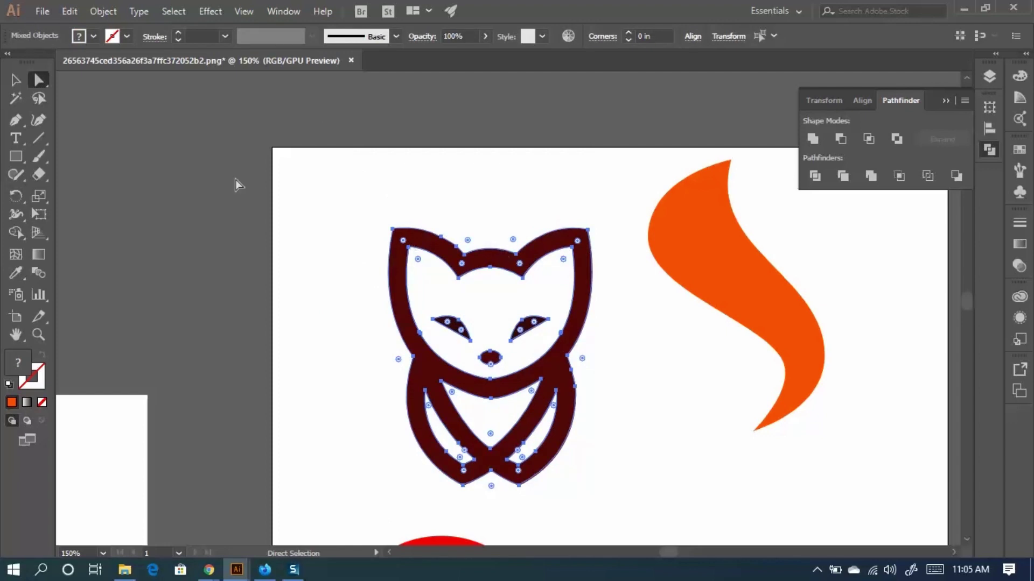
pyautogui.click(15, 79)
pyautogui.hotkey('ctrl', '8')
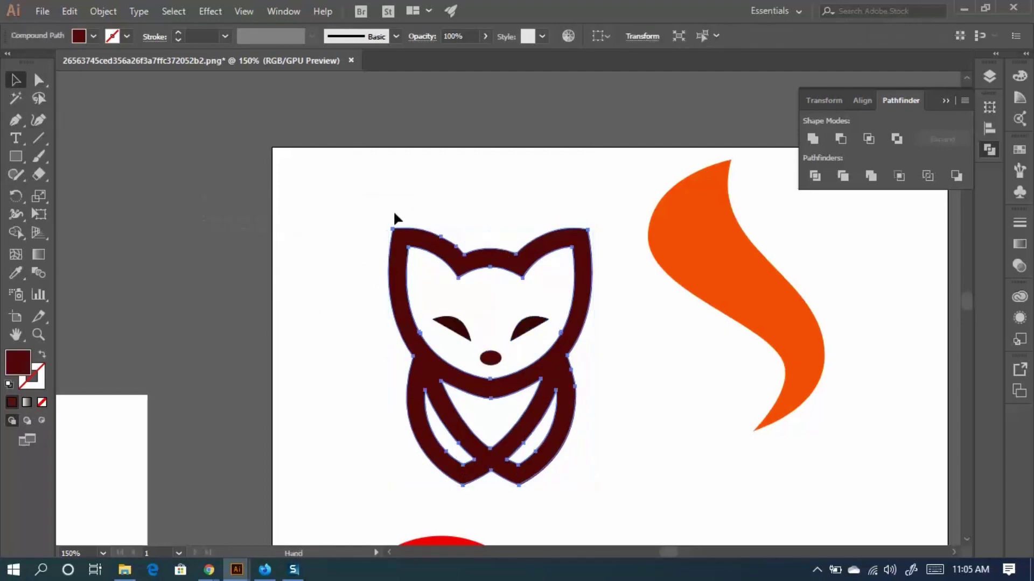
pyautogui.moveTo(600, 502); pyautogui.dragTo(713, 466)
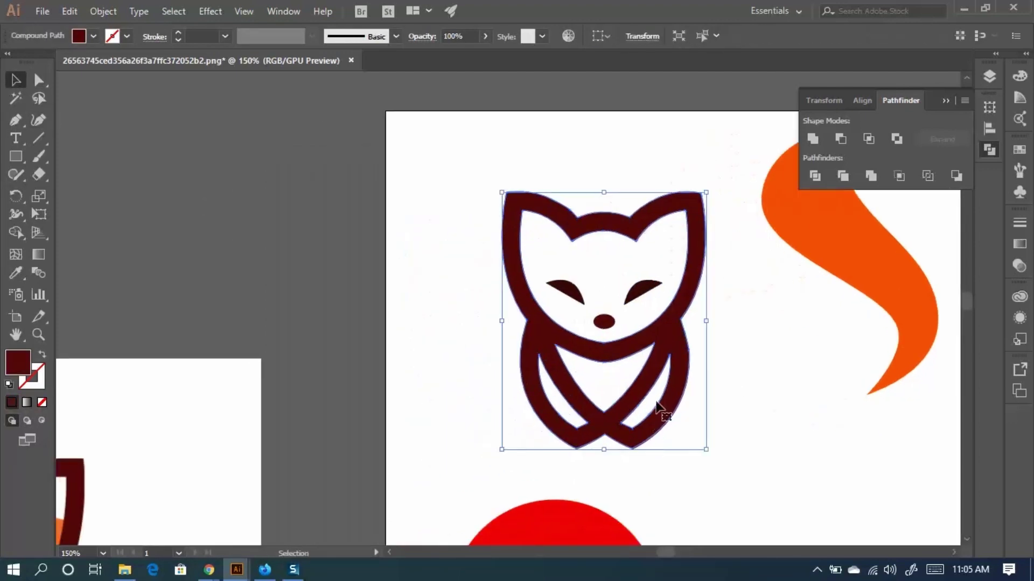
pyautogui.click(693, 446)
pyautogui.moveTo(514, 443); pyautogui.dragTo(409, 135)
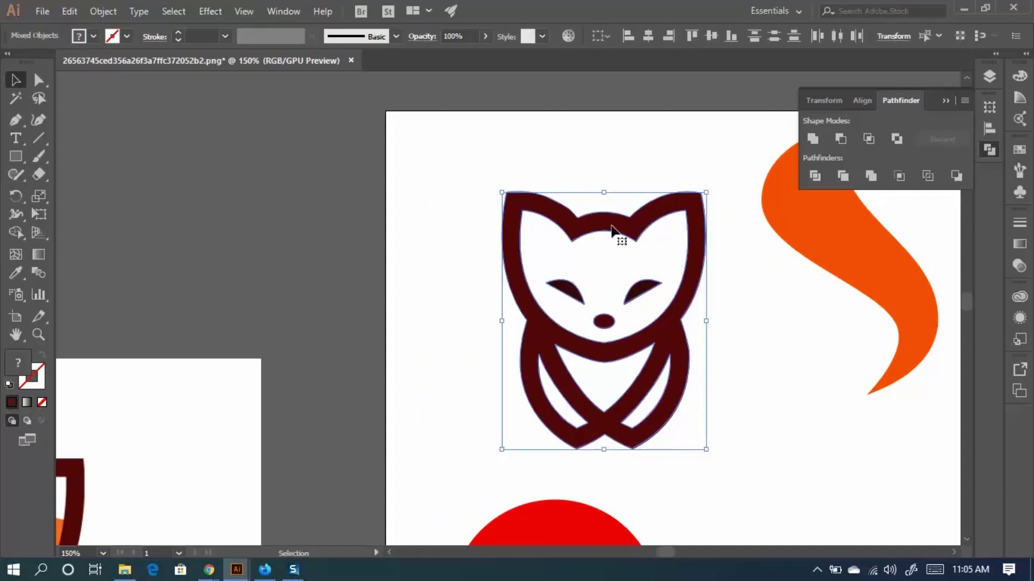
pyautogui.moveTo(612, 229); pyautogui.dragTo(232, 95)
pyautogui.moveTo(299, 229); pyautogui.dragTo(660, 356)
pyautogui.moveTo(590, 202); pyautogui.dragTo(418, 182)
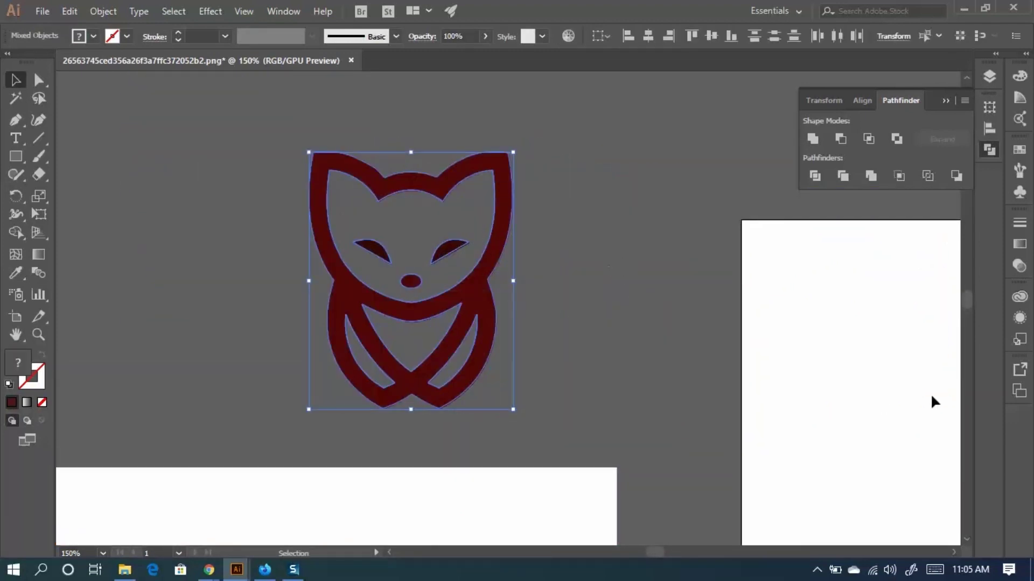
# Move the orange tail from the artboard onto the canvas, back into place behind the relocated cat.
pyautogui.scroll(-2, 631, 338)
pyautogui.scroll(-1, 697, 323)
pyautogui.hscroll(1, 696, 323)
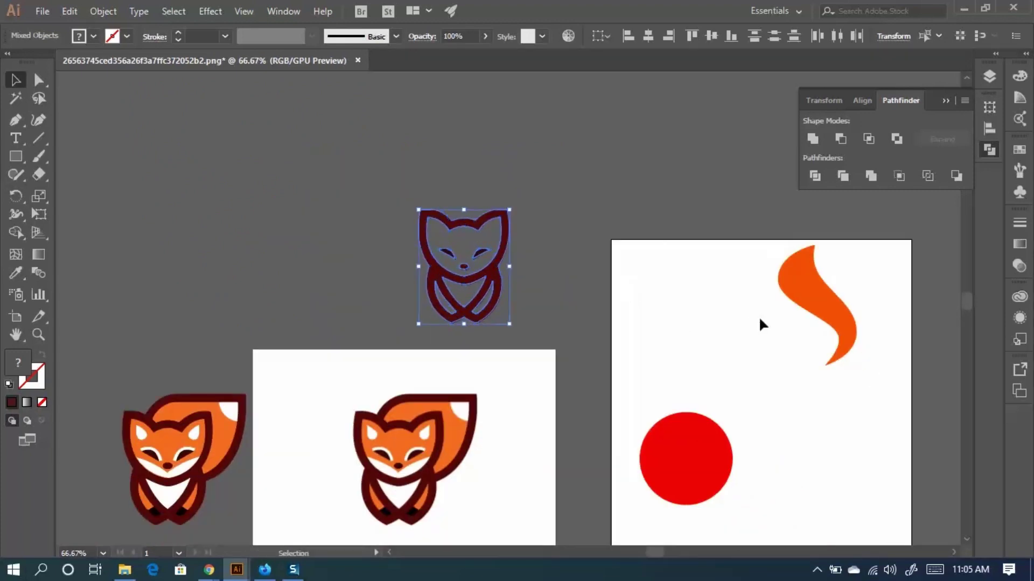
pyautogui.moveTo(835, 313); pyautogui.dragTo(498, 257)
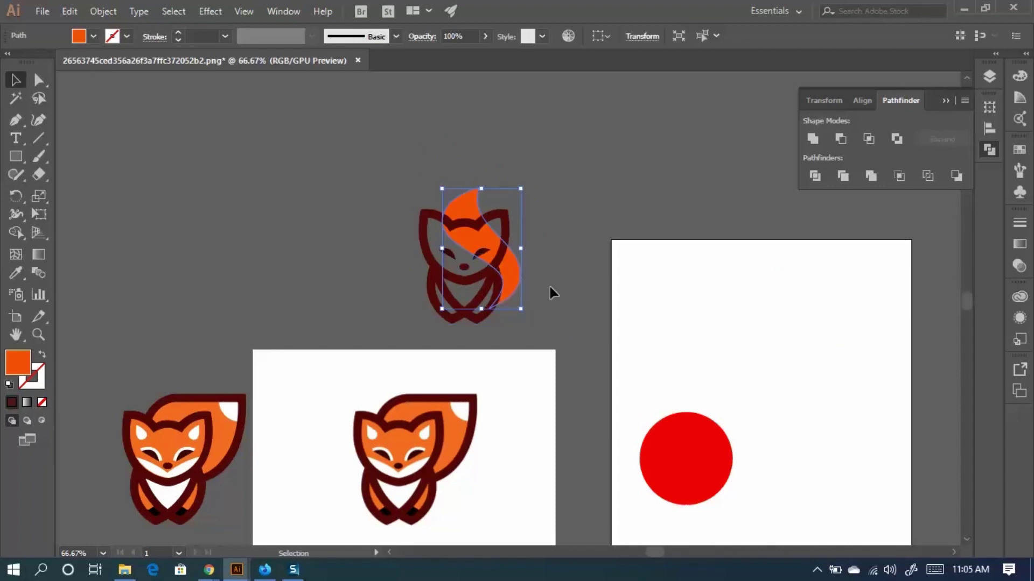
pyautogui.scroll(2, 510, 303)
pyautogui.click(600, 287)
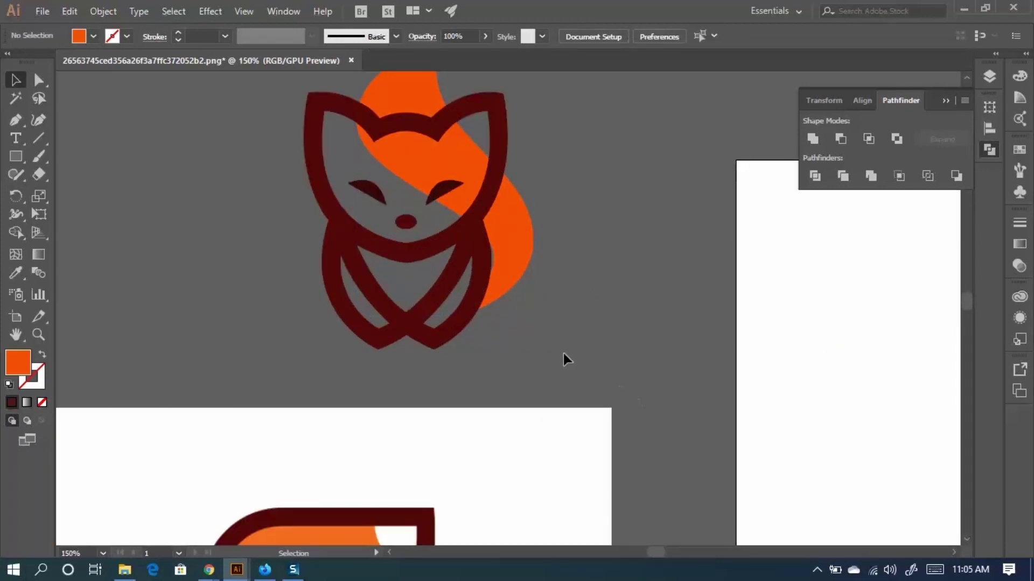
# Move the orange tail out from behind the cat to the free canvas just right of it.
pyautogui.scroll(2, 587, 347)
pyautogui.hscroll(-3, 587, 347)
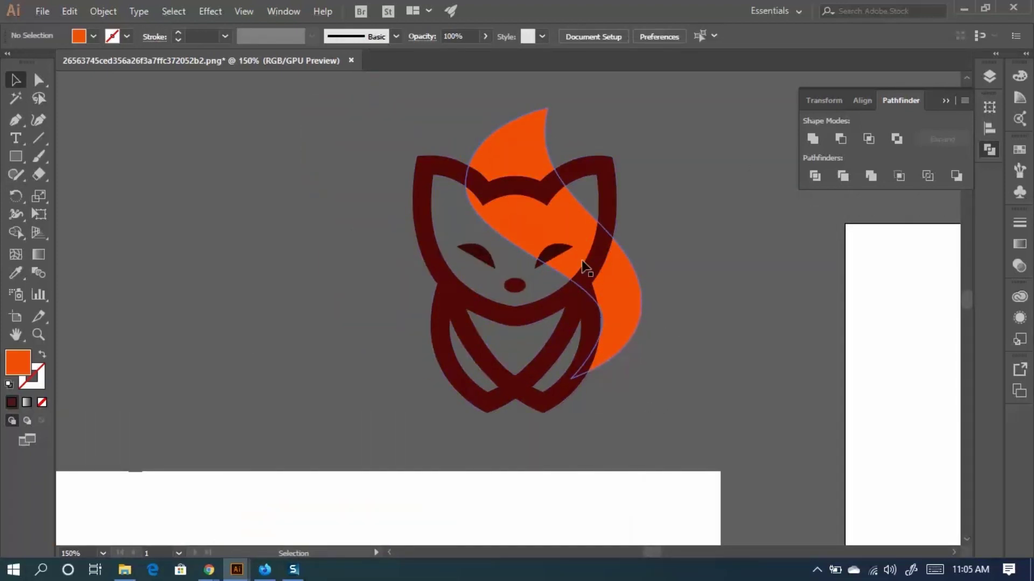
pyautogui.scroll(1, 632, 336)
pyautogui.moveTo(624, 314); pyautogui.dragTo(636, 323)
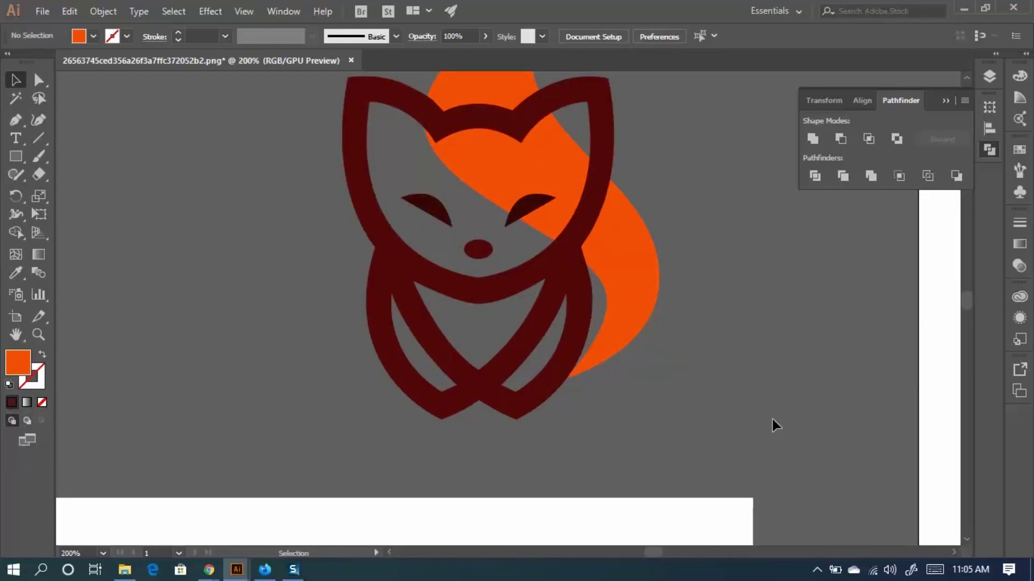
pyautogui.scroll(-2, 743, 401)
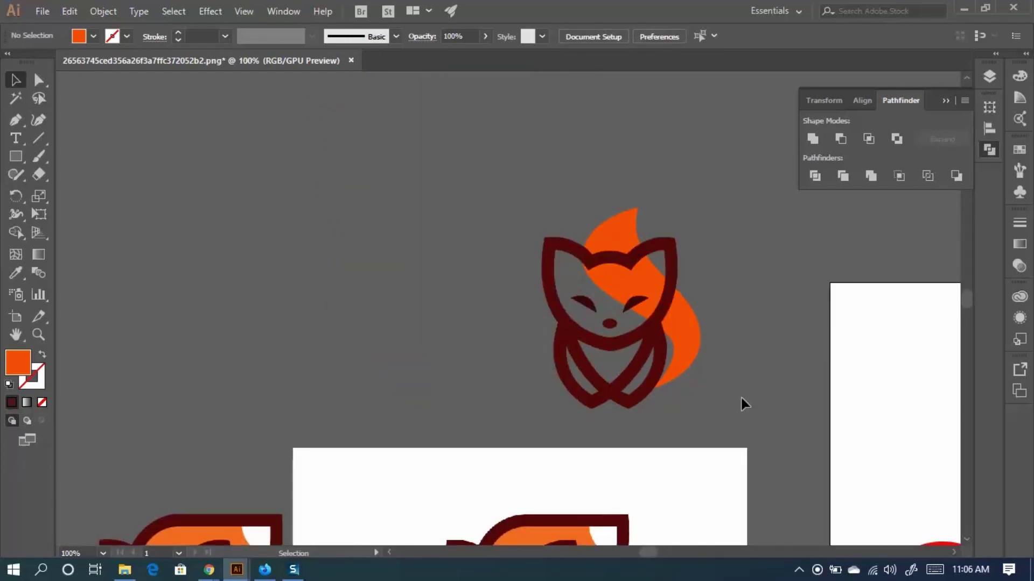
pyautogui.moveTo(696, 341); pyautogui.dragTo(819, 317)
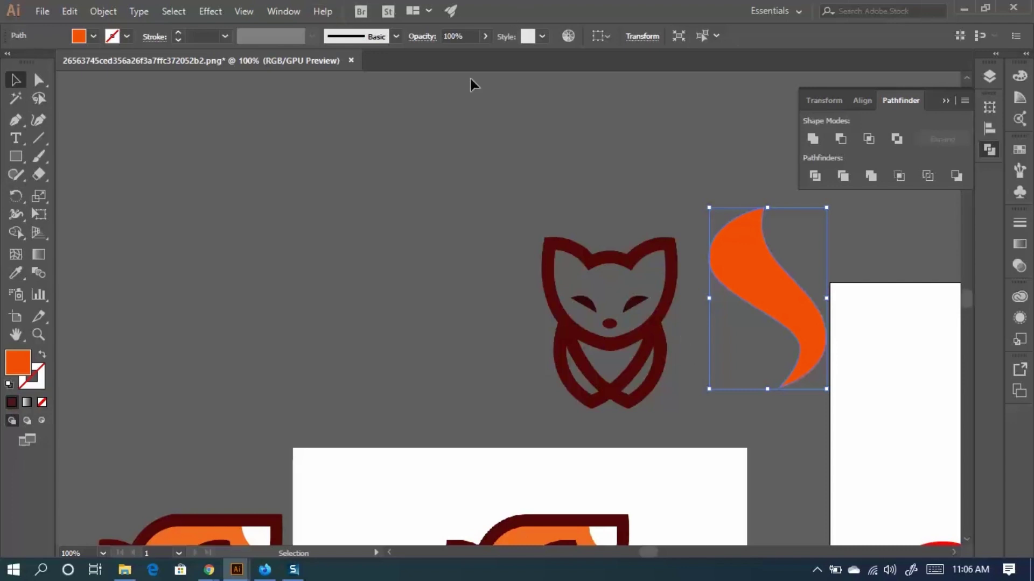
# Draw an orange rectangle that completely covers the cat with a margin on all sides.
pyautogui.hotkey('ctrl', '+')
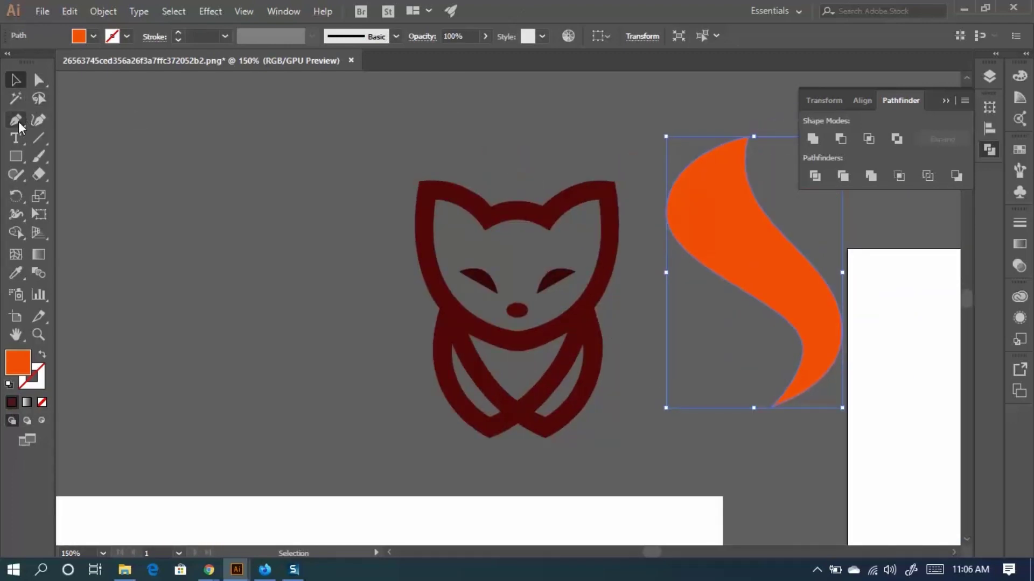
pyautogui.click(23, 158)
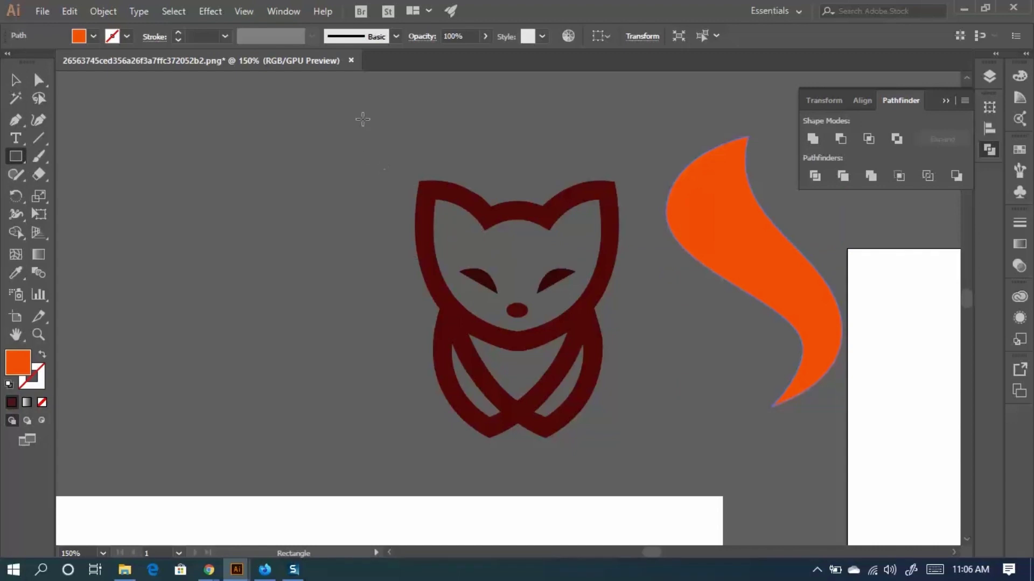
pyautogui.moveTo(360, 116); pyautogui.dragTo(638, 461)
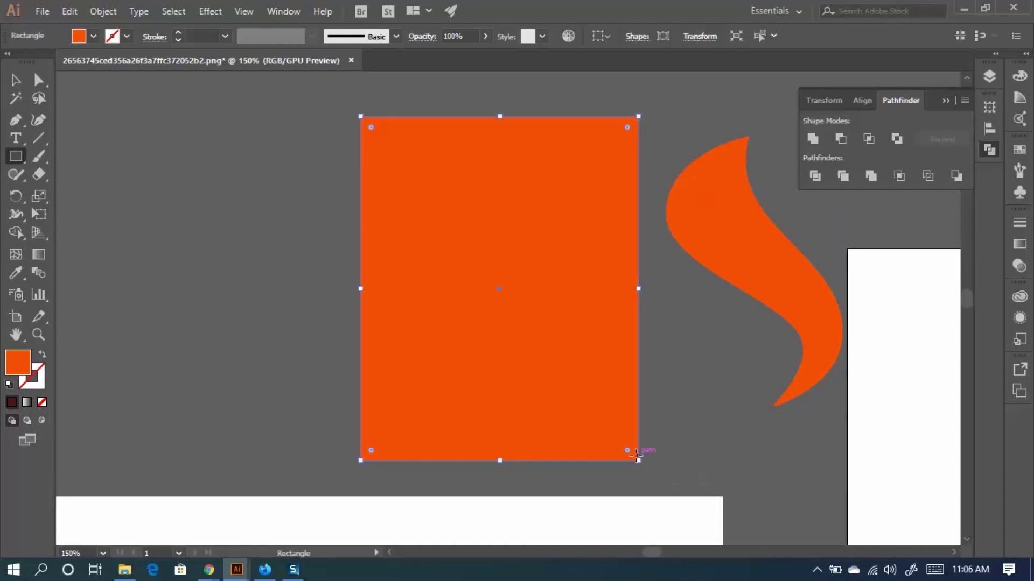
pyautogui.click(16, 80)
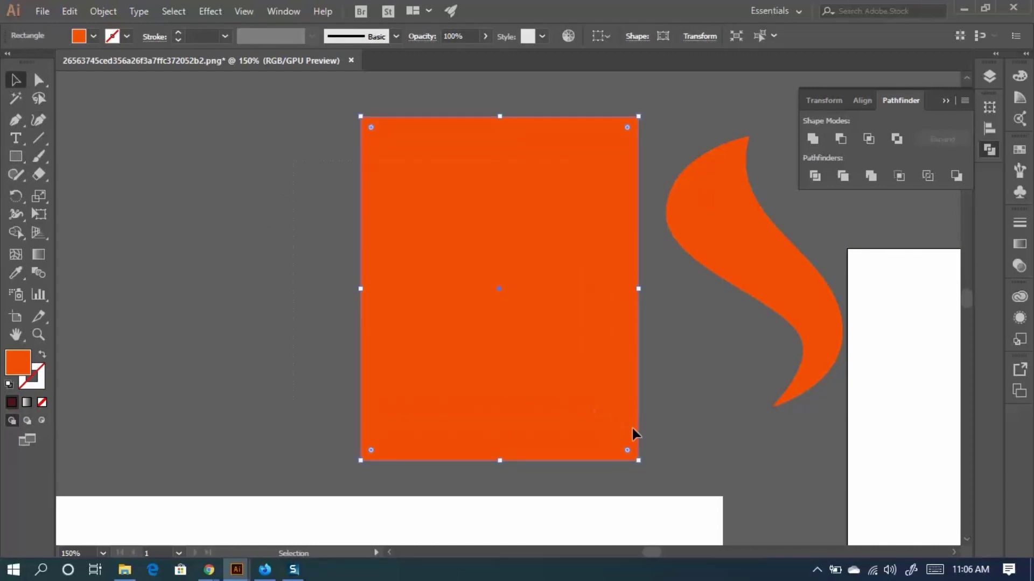
# Move the orange rectangle off the cat to the left and back over it so it covers the cat again.
pyautogui.hotkey('ctrl', 'a')
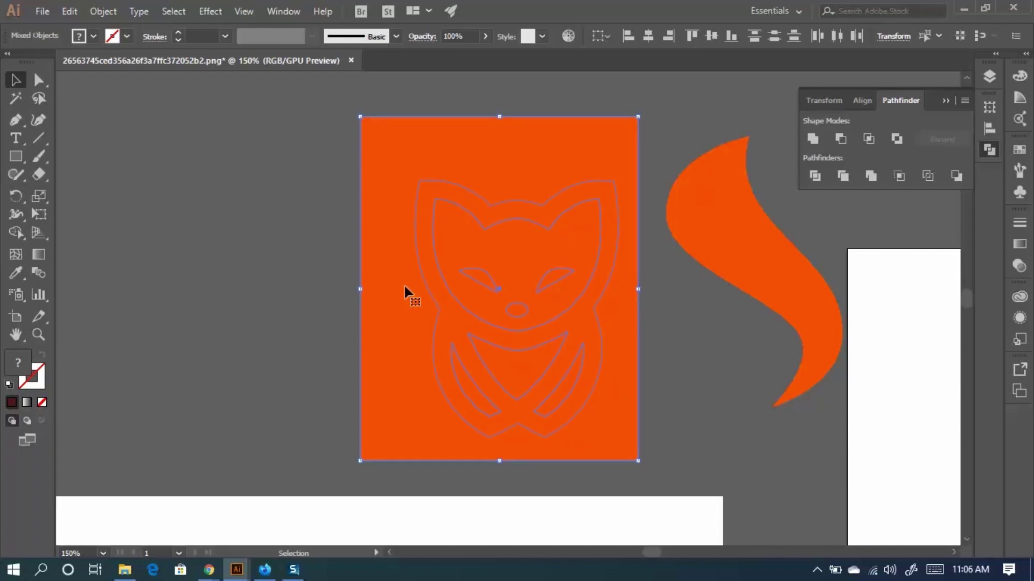
pyautogui.click(351, 240)
pyautogui.moveTo(385, 258); pyautogui.dragTo(146, 243)
pyautogui.moveTo(219, 299); pyautogui.dragTo(470, 317)
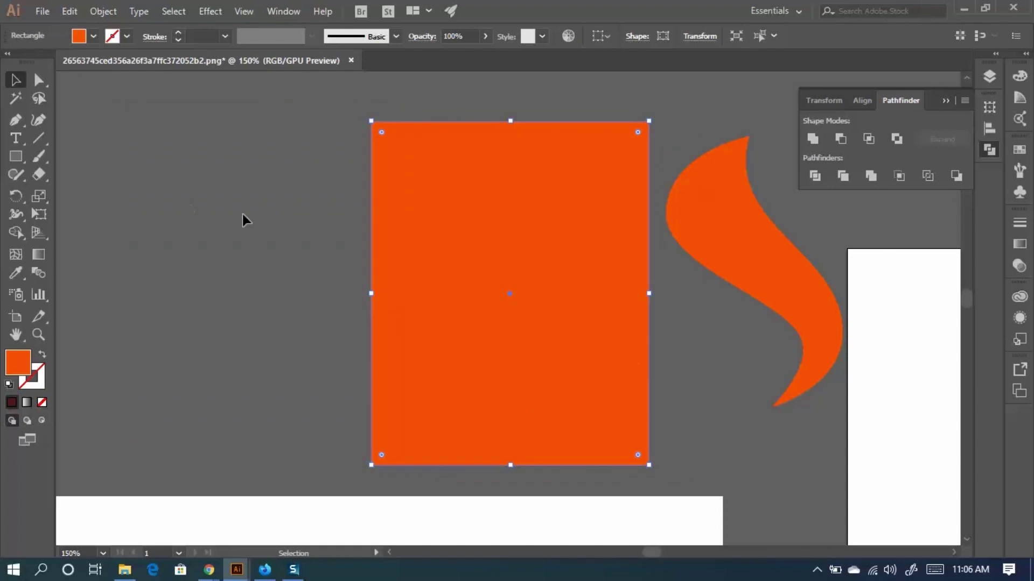
# Select the rectangle together with the cat artwork and split them with the Pathfinder Divide operation.
pyautogui.moveTo(654, 443); pyautogui.dragTo(77, 237)
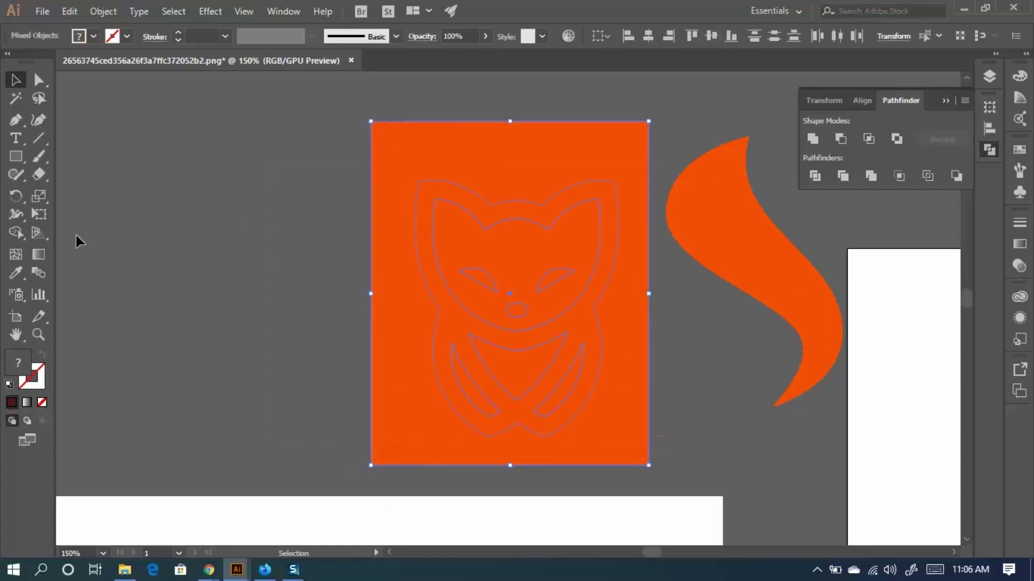
pyautogui.click(819, 176)
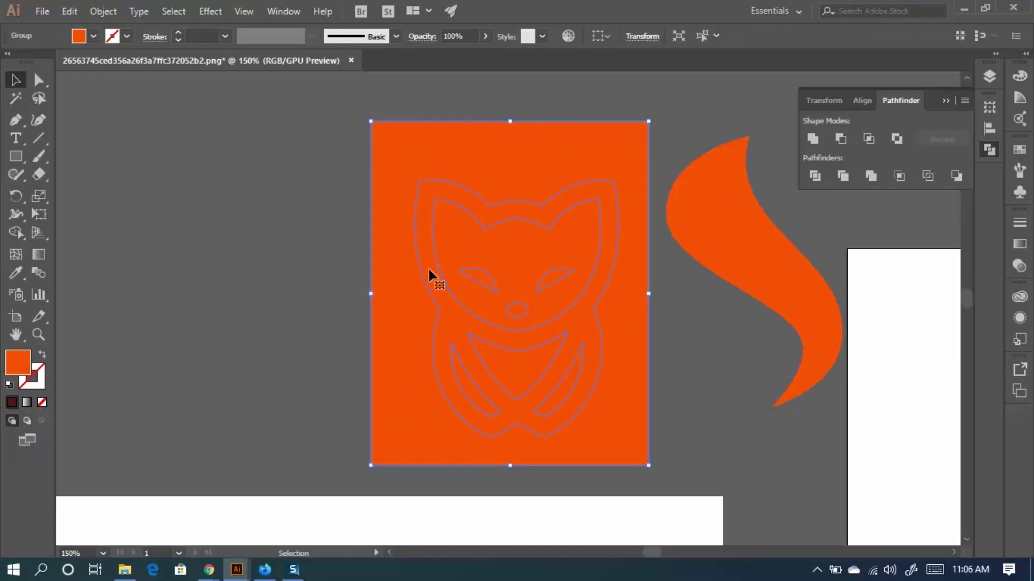
# Ungroup the divided artwork, then pull the outer rectangle piece off the cat and delete it.
pyautogui.moveTo(377, 221); pyautogui.dragTo(161, 227)
pyautogui.moveTo(314, 253); pyautogui.dragTo(464, 240)
pyautogui.rightClick(495, 232)
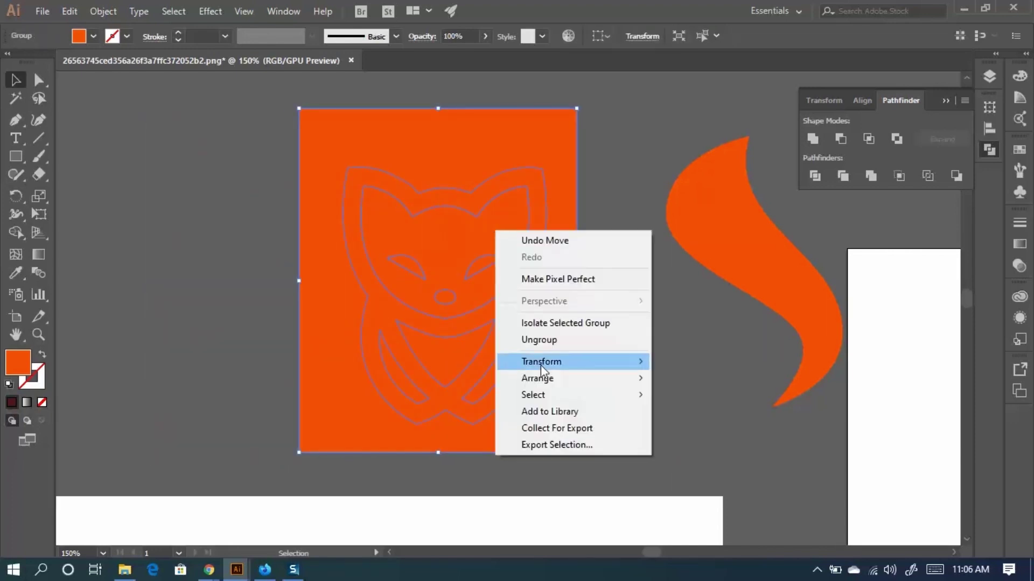
pyautogui.click(555, 347)
pyautogui.click(663, 330)
pyautogui.moveTo(468, 156); pyautogui.dragTo(204, 177)
pyautogui.press('Delete')
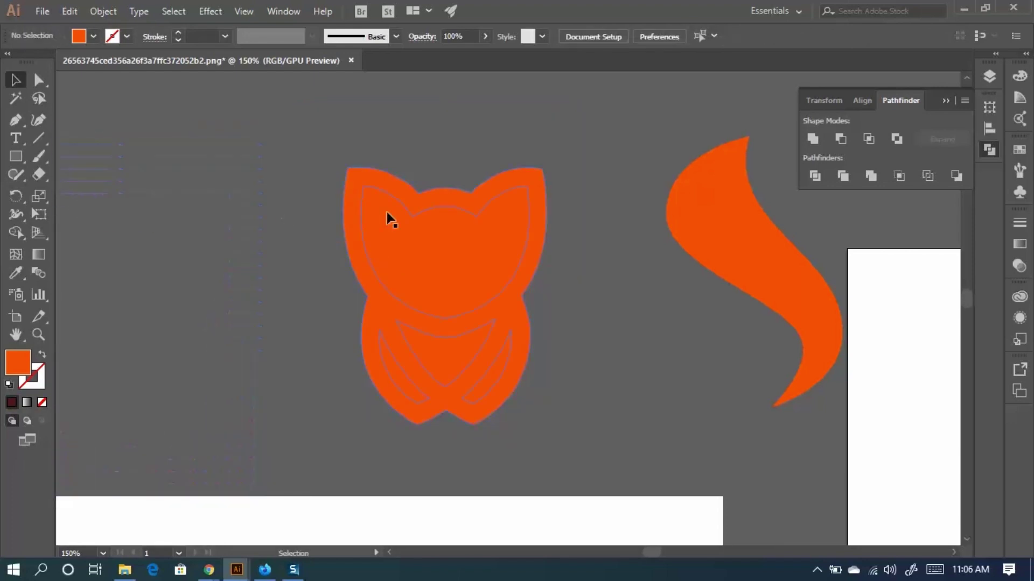
# Fill the cat's face and the triangular chest shape with white sampled from the artboard.
pyautogui.click(438, 258)
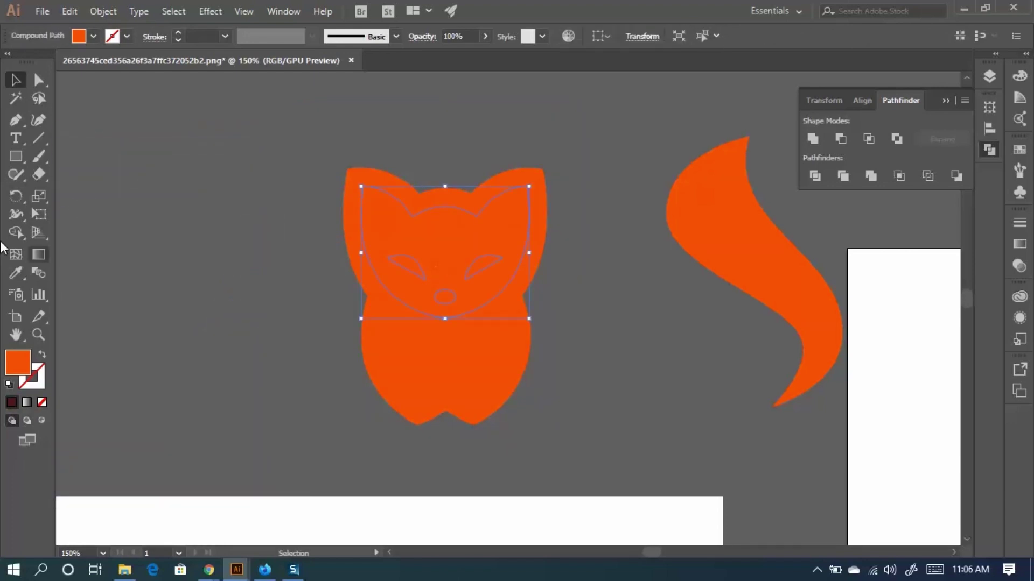
pyautogui.click(15, 273)
pyautogui.click(929, 446)
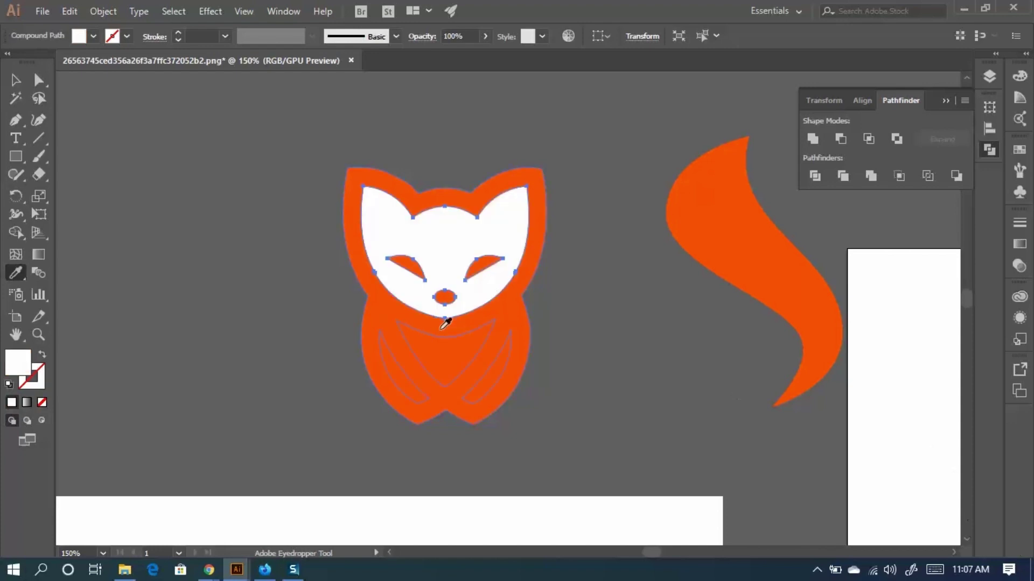
pyautogui.keyDown('ctrl'); pyautogui.click(430, 362); pyautogui.keyUp('ctrl')
pyautogui.click(946, 422)
pyautogui.press('ctrl')
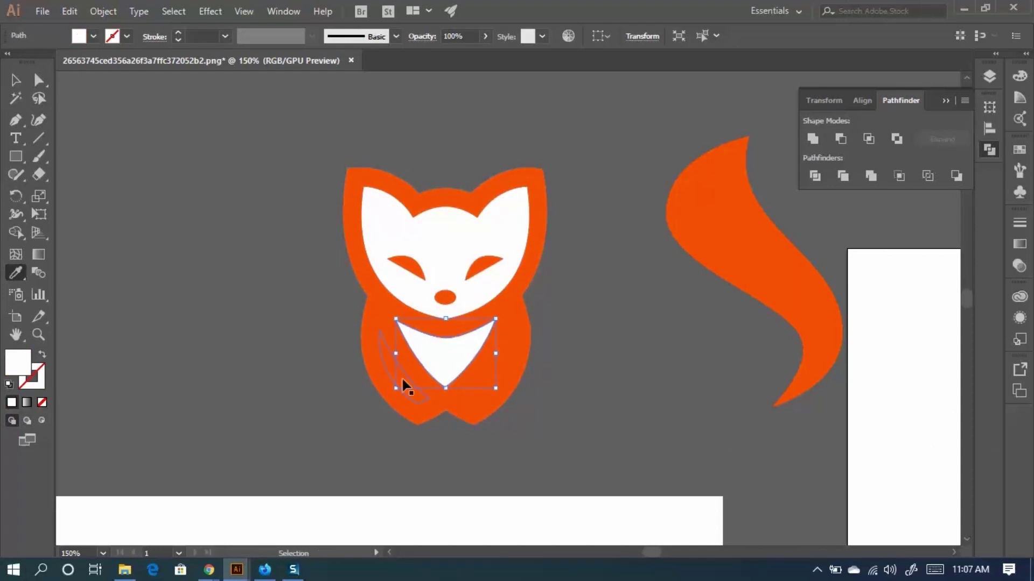
# Fill the two curved leg shapes on either side of the chest with white sampled from the artboard.
pyautogui.keyDown('ctrl'); pyautogui.click(395, 372); pyautogui.keyUp('ctrl')
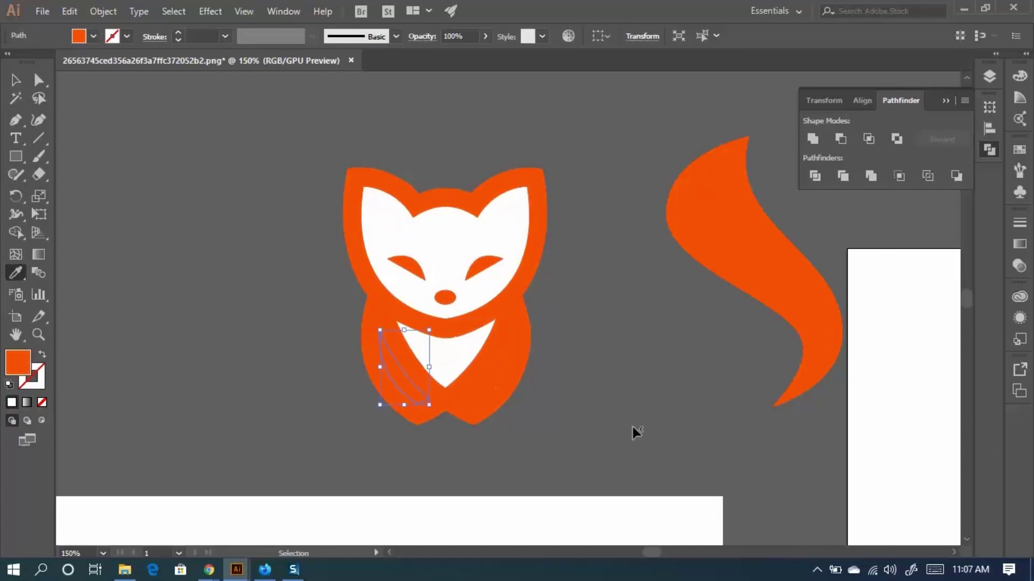
pyautogui.click(915, 455)
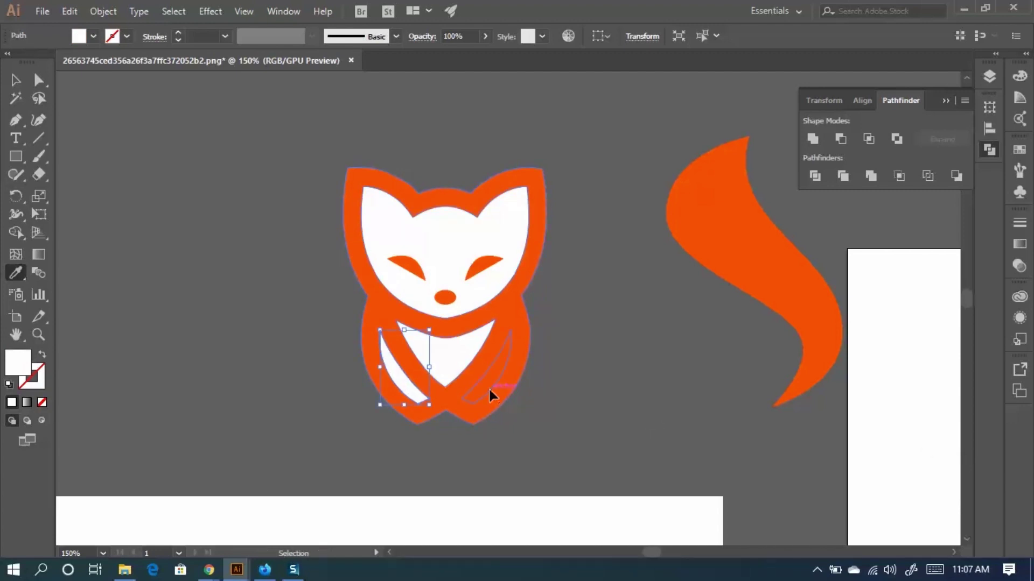
pyautogui.keyDown('ctrl'); pyautogui.click(489, 386); pyautogui.keyUp('ctrl')
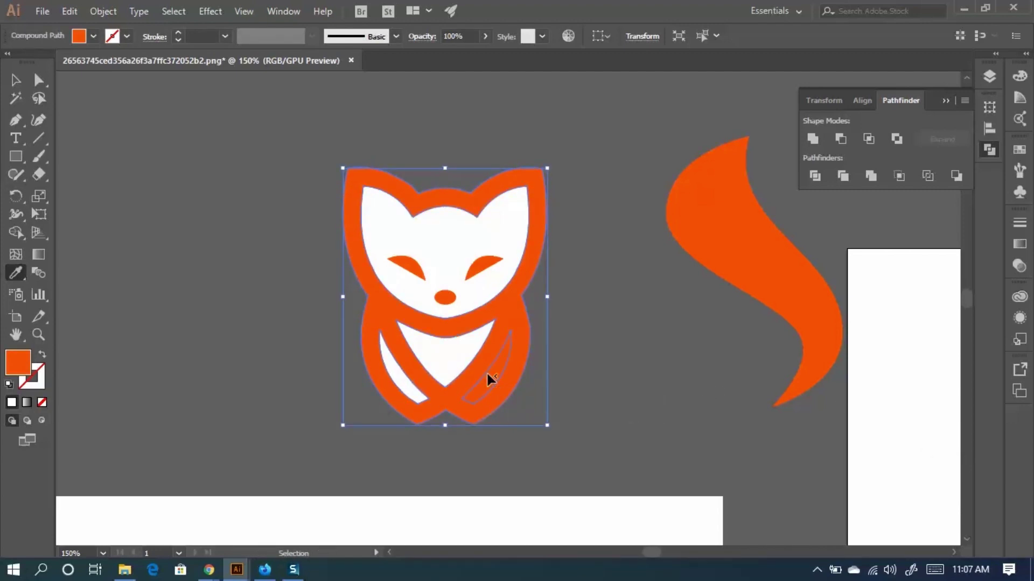
pyautogui.keyDown('ctrl'); pyautogui.click(491, 376); pyautogui.keyUp('ctrl')
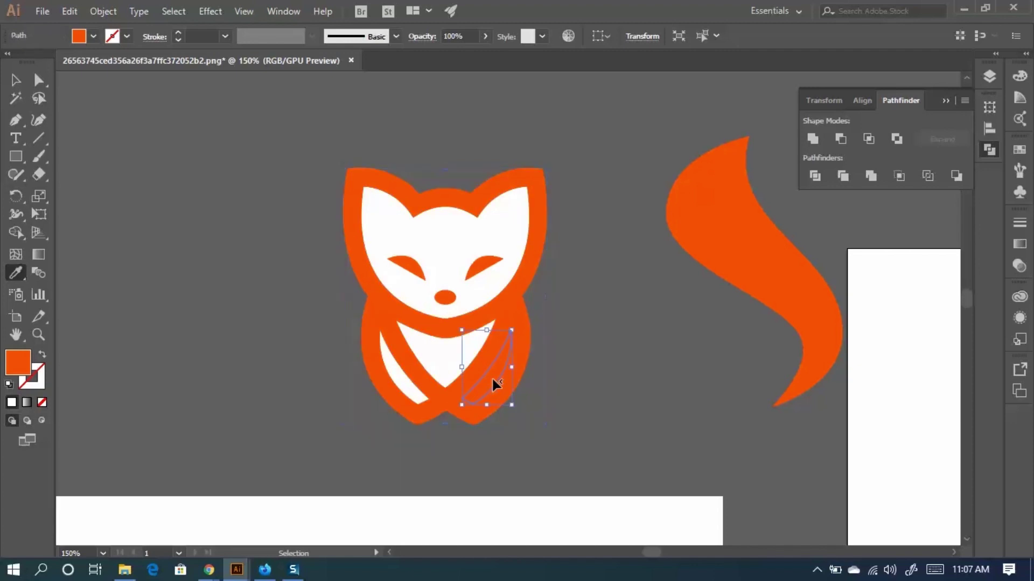
pyautogui.click(896, 381)
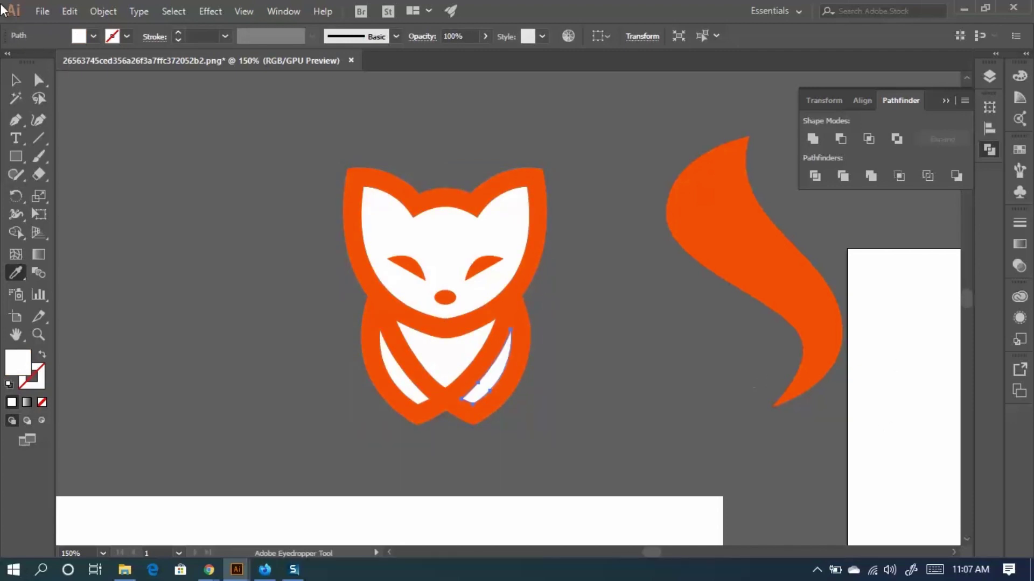
# Move the orange tail onto the fox so its tip rises between the ears and its curve sits beside the body.
pyautogui.click(15, 80)
pyautogui.click(701, 354)
pyautogui.moveTo(824, 304); pyautogui.dragTo(543, 278)
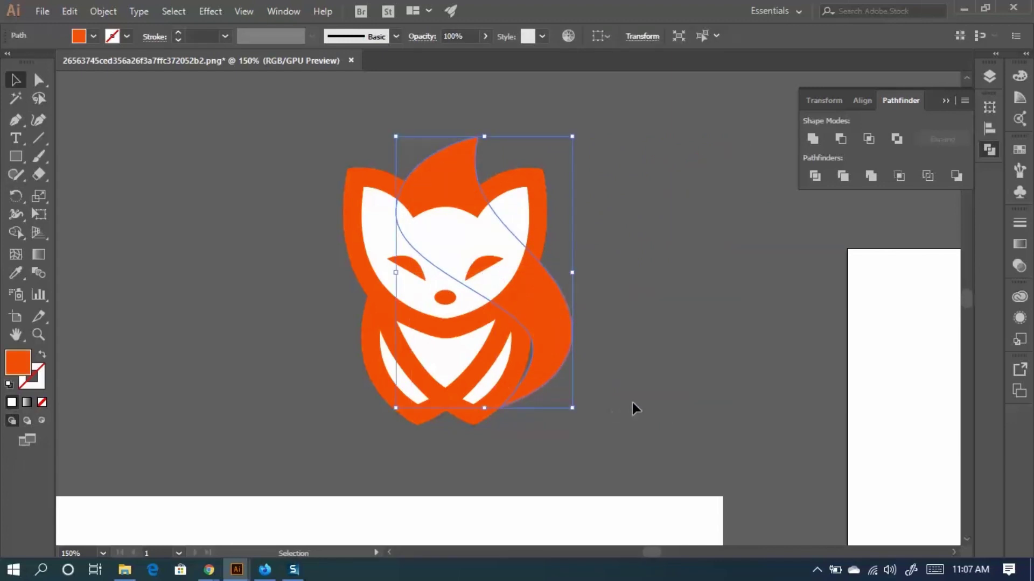
pyautogui.click(645, 350)
# Shift the tail slightly down and inward to close the gap between it and the body.
pyautogui.scroll(2, 563, 399)
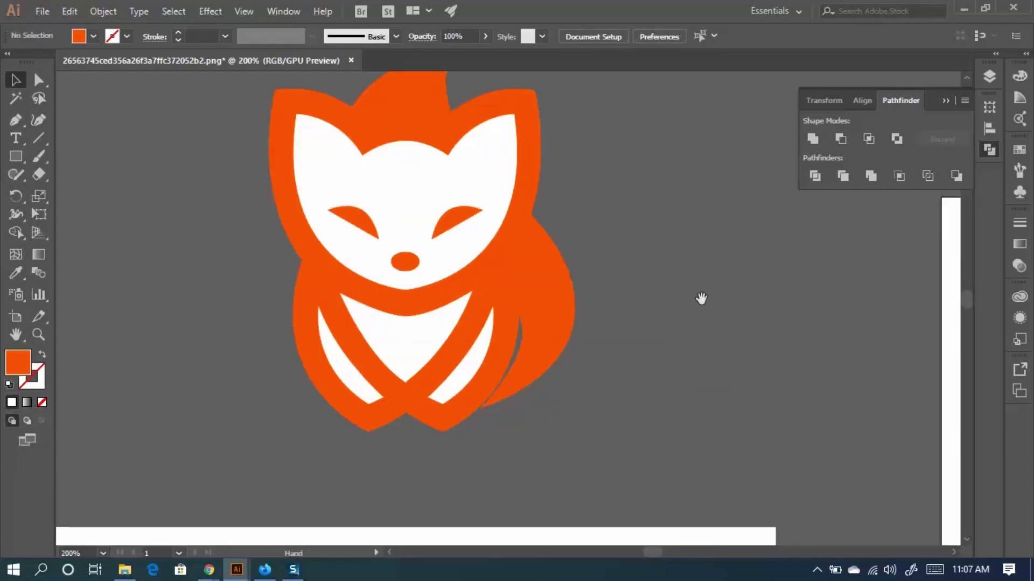
pyautogui.scroll(-1, 613, 465)
pyautogui.scroll(5, 624, 396)
pyautogui.scroll(-2, 624, 397)
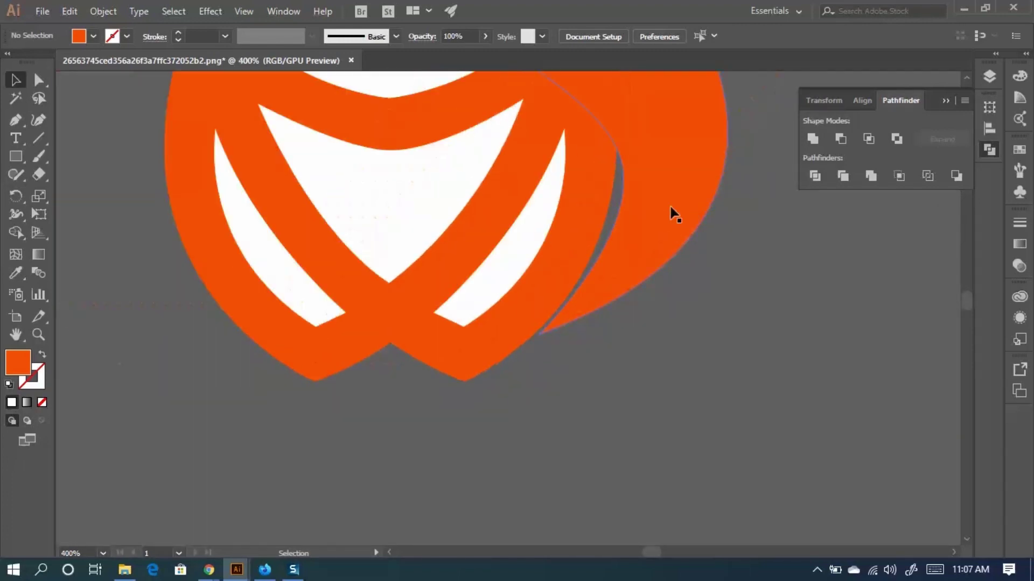
pyautogui.moveTo(663, 211); pyautogui.dragTo(651, 234)
pyautogui.scroll(-2, 651, 234)
pyautogui.click(725, 326)
pyautogui.press('space')
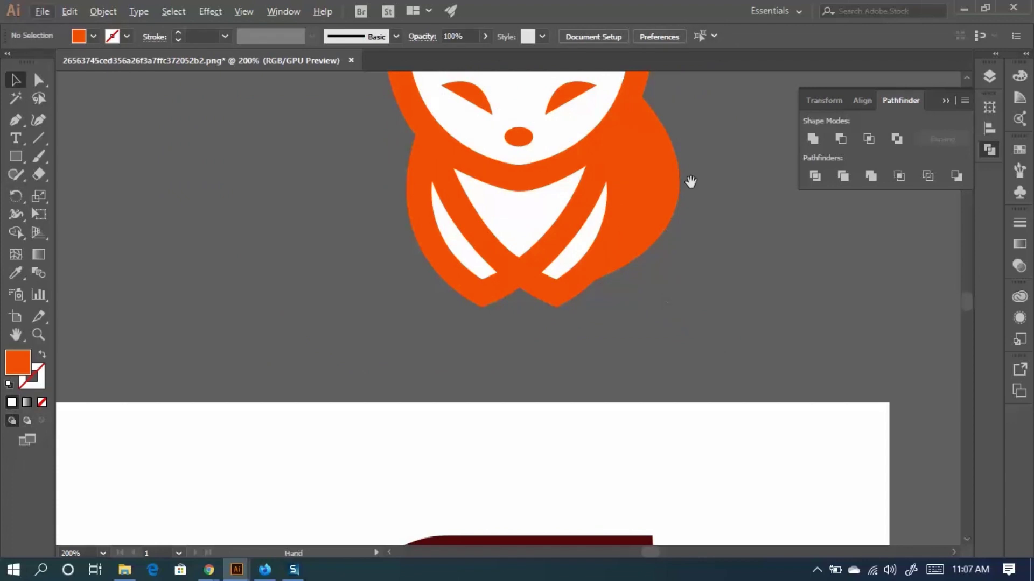
# Move the tail up and outward to open a narrow gap beside the body, keeping its lower tip touching the leg.
pyautogui.moveTo(690, 182); pyautogui.dragTo(499, 300)
pyautogui.scroll(1, 503, 346)
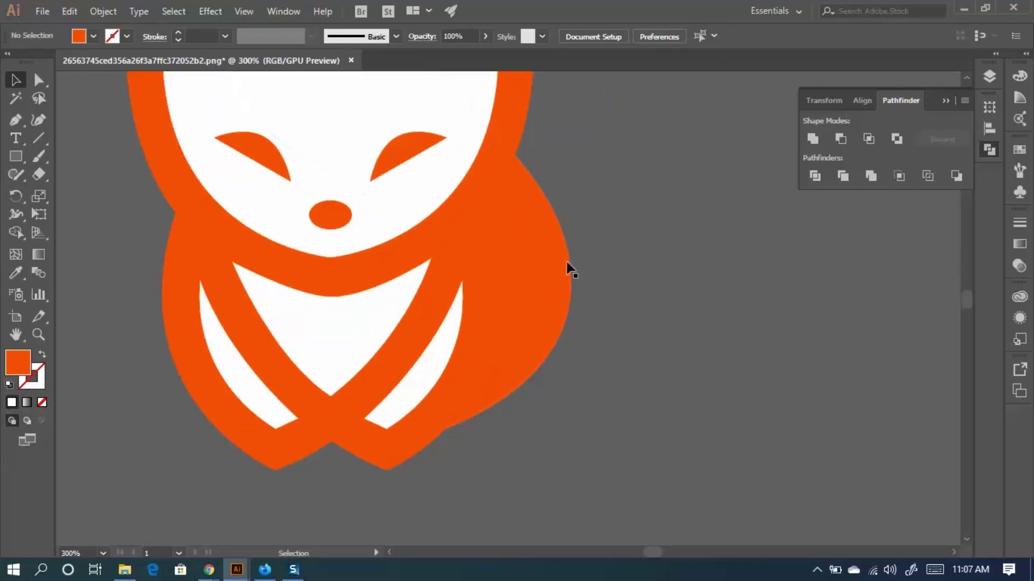
pyautogui.moveTo(569, 268); pyautogui.dragTo(521, 301)
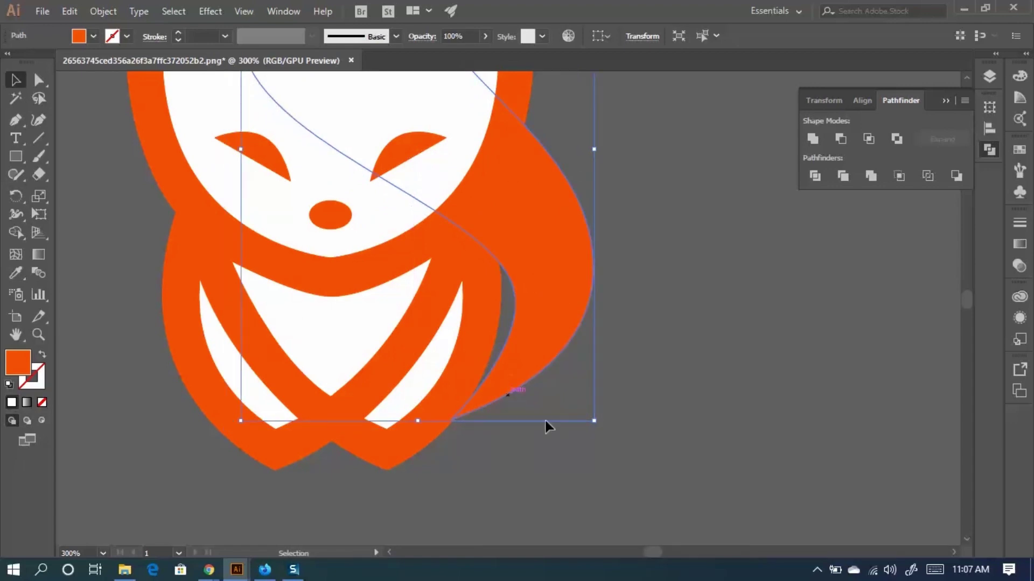
pyautogui.click(480, 434)
pyautogui.scroll(2, 468, 418)
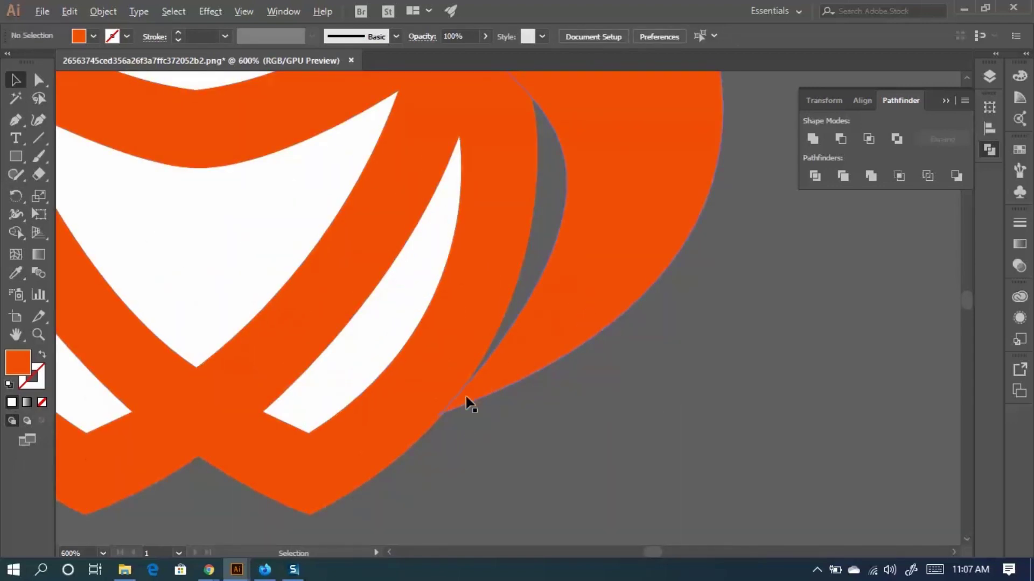
pyautogui.scroll(-2, 543, 409)
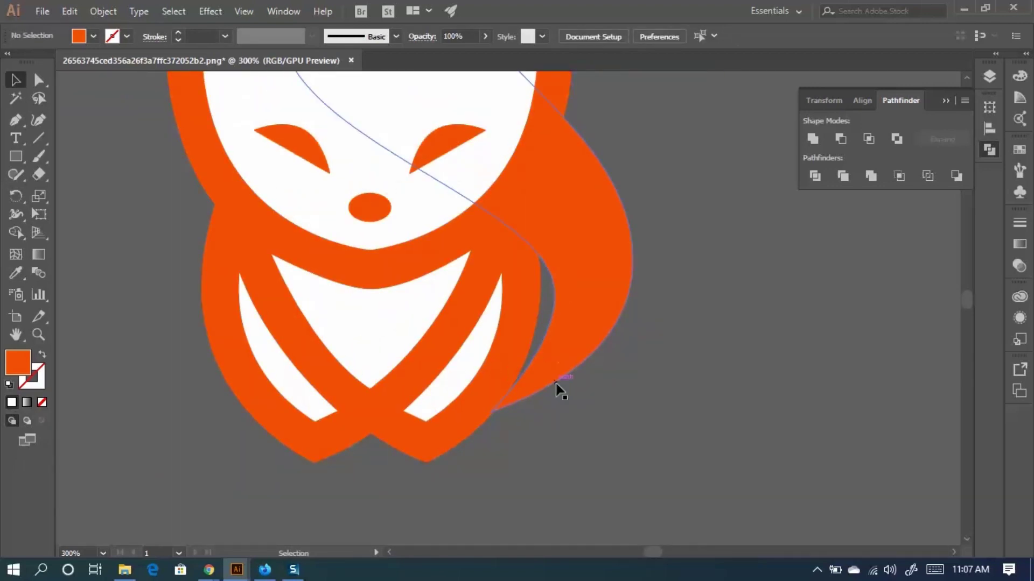
pyautogui.scroll(-2, 557, 385)
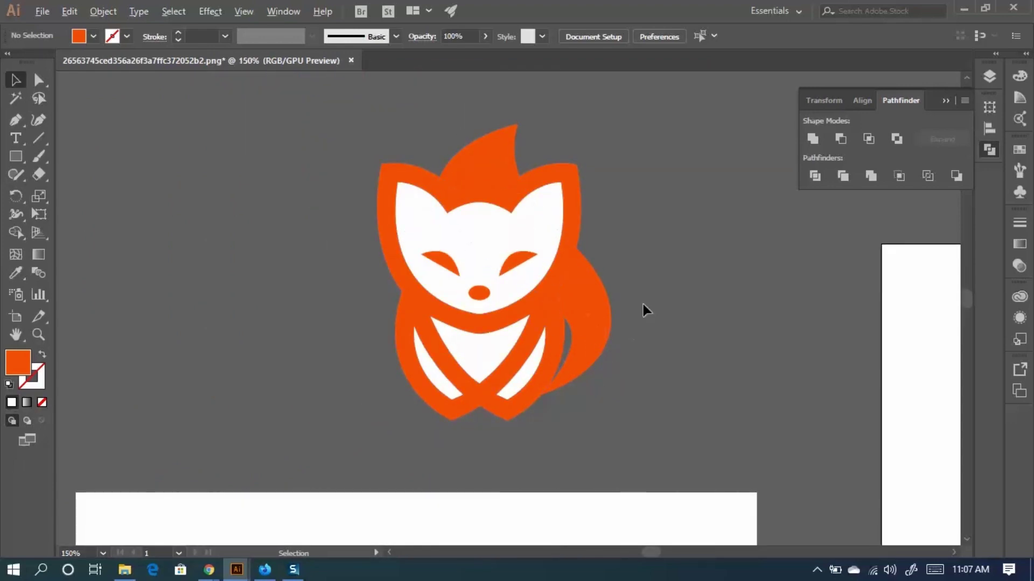
pyautogui.scroll(1, 553, 259)
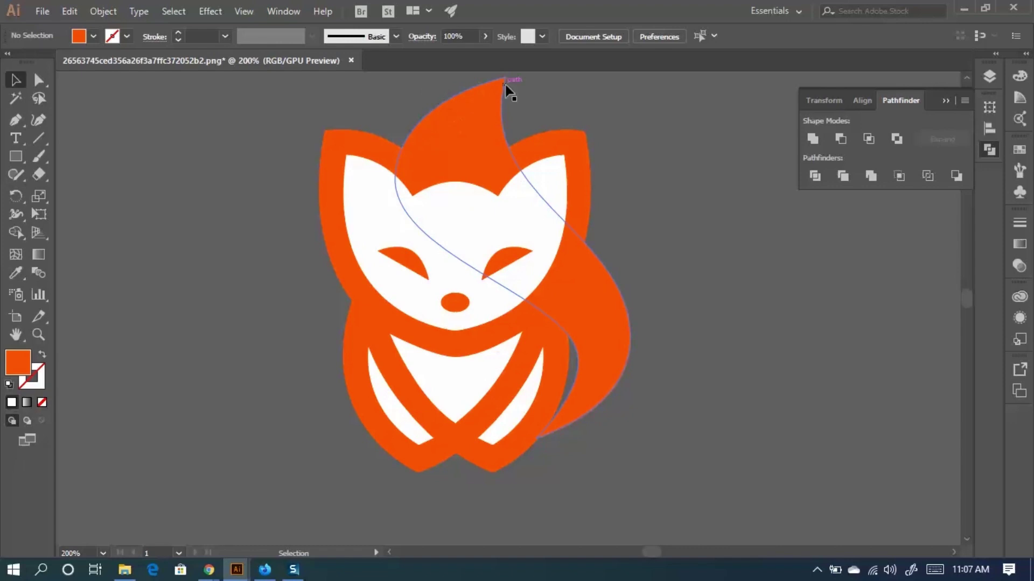
# Start a Pen path with an anchor just above the outer curve of the tuft between the ears.
pyautogui.click(16, 121)
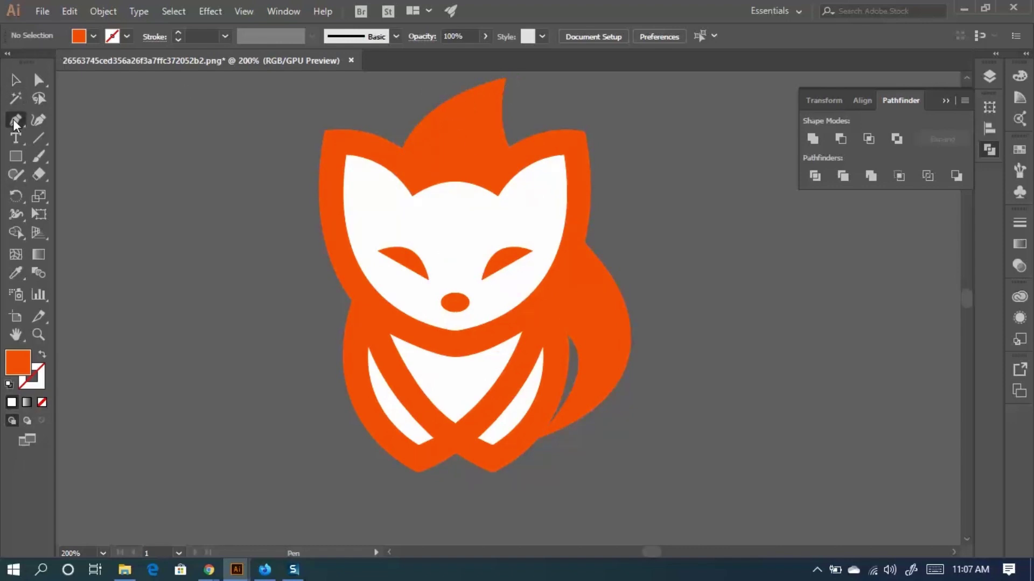
pyautogui.scroll(1, 462, 133)
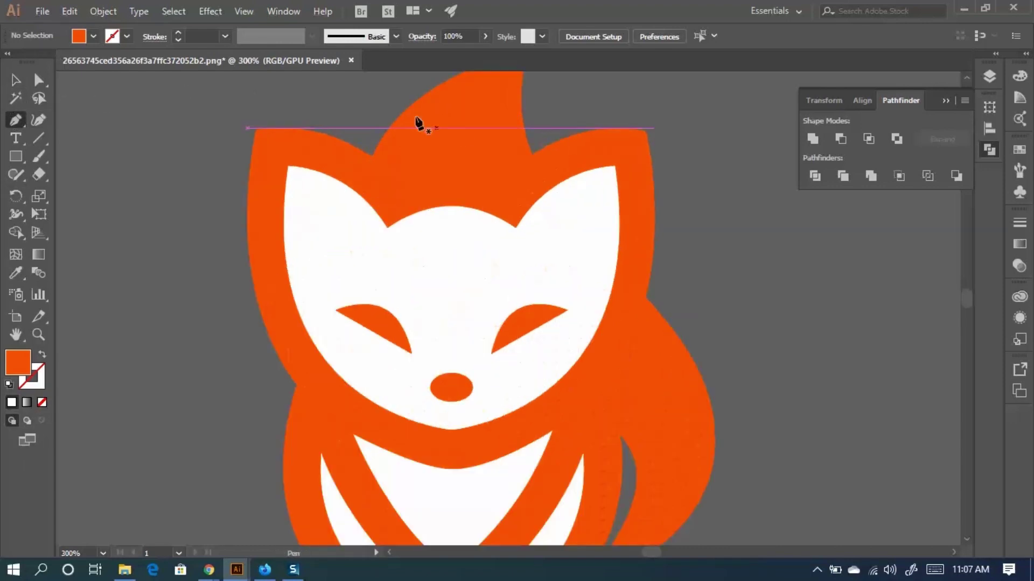
pyautogui.scroll(3, 461, 183)
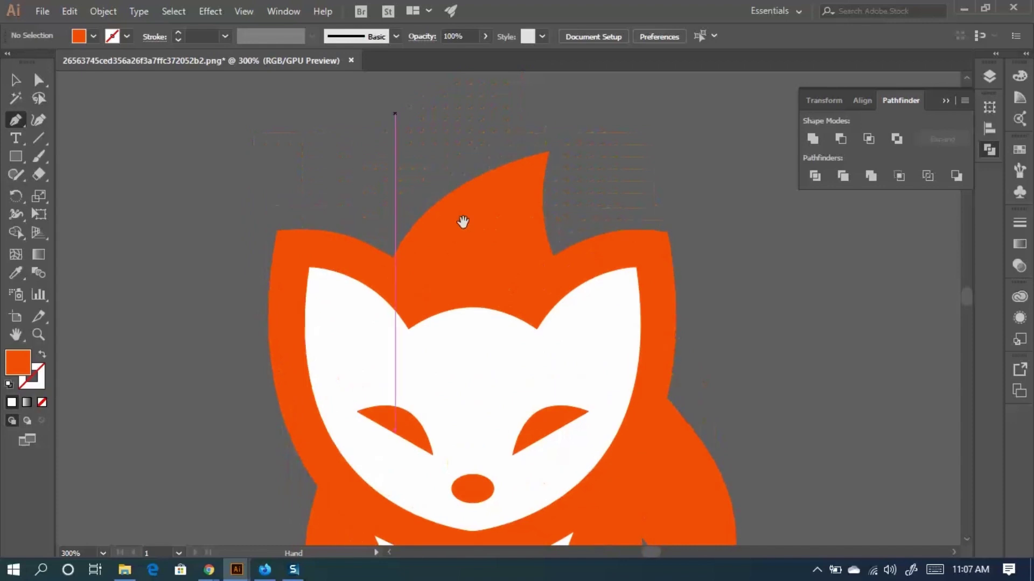
pyautogui.click(467, 151)
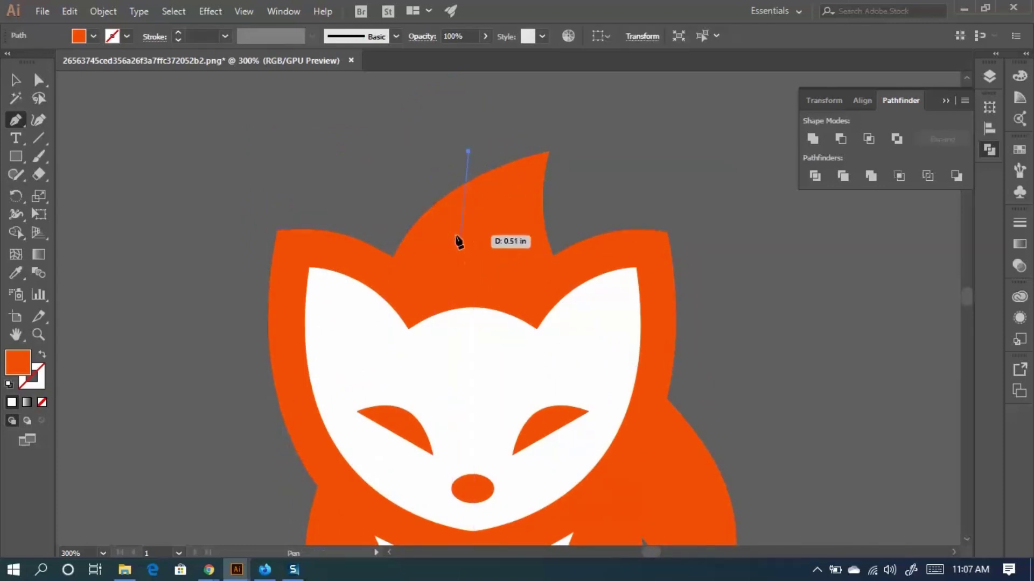
pyautogui.moveTo(452, 235); pyautogui.dragTo(466, 289)
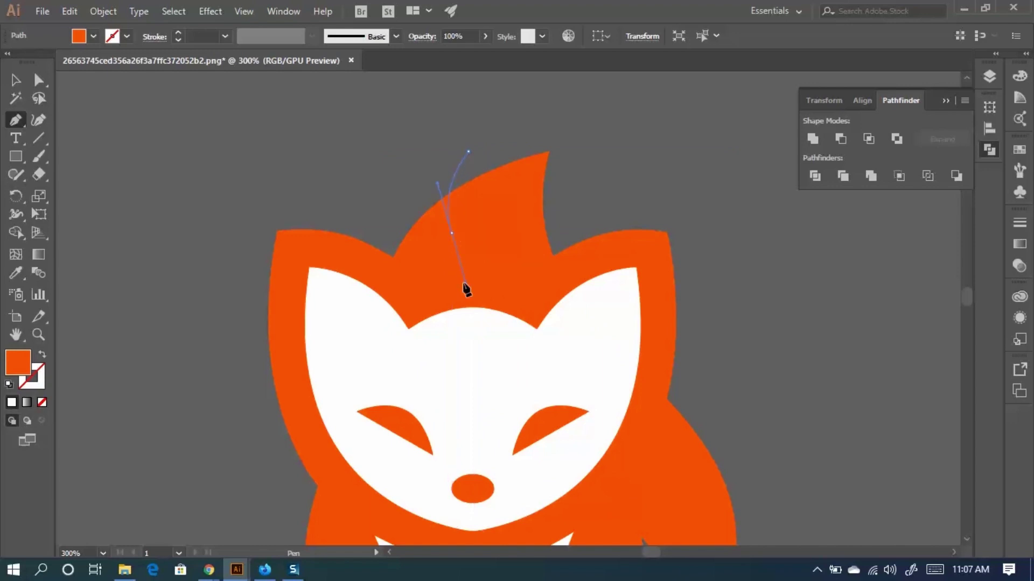
pyautogui.click(452, 234)
pyautogui.click(512, 143)
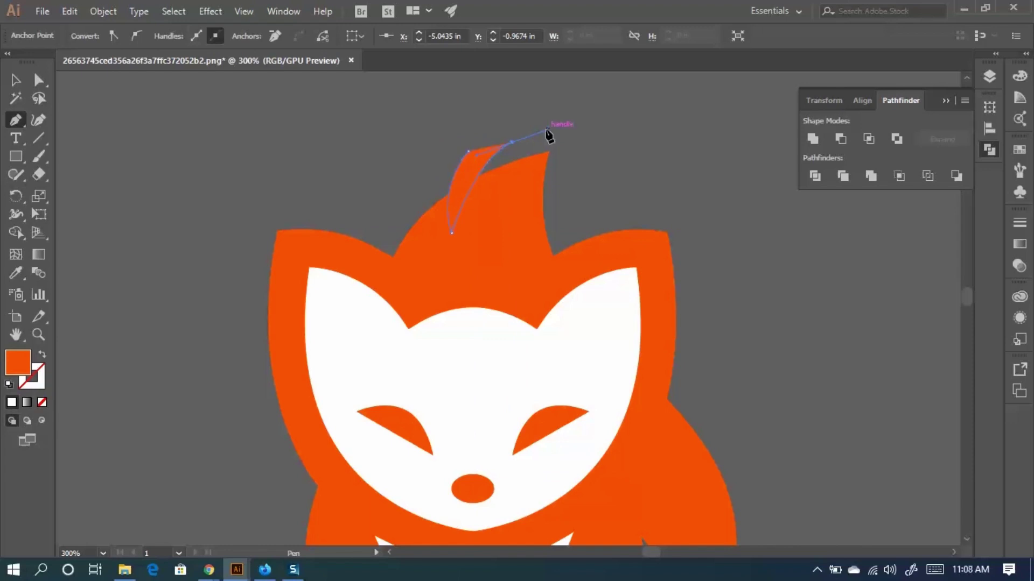
pyautogui.hotkey('ctrl', 'z')
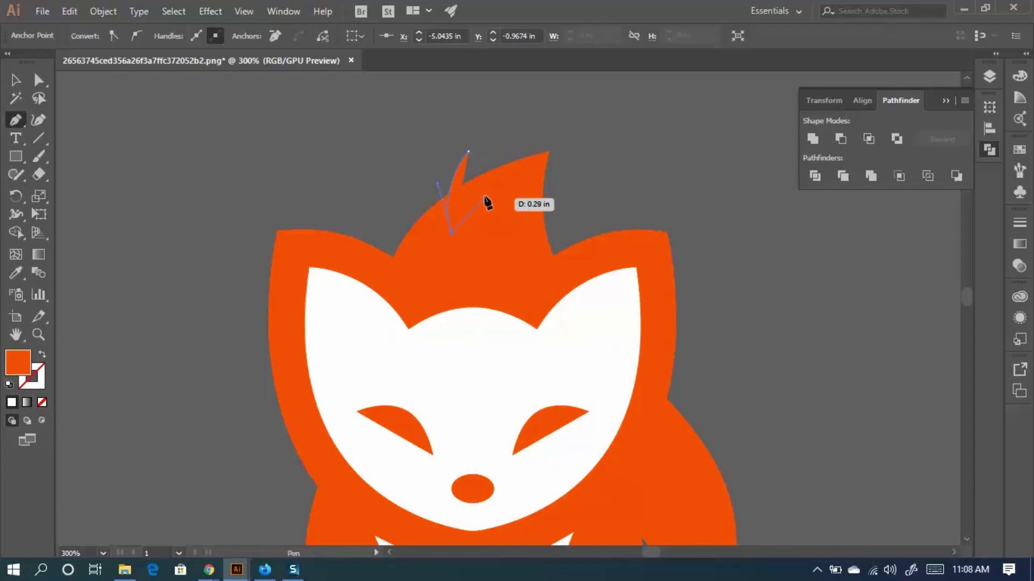
pyautogui.press('ctrl')
pyautogui.hotkey('ctrl', 'z')
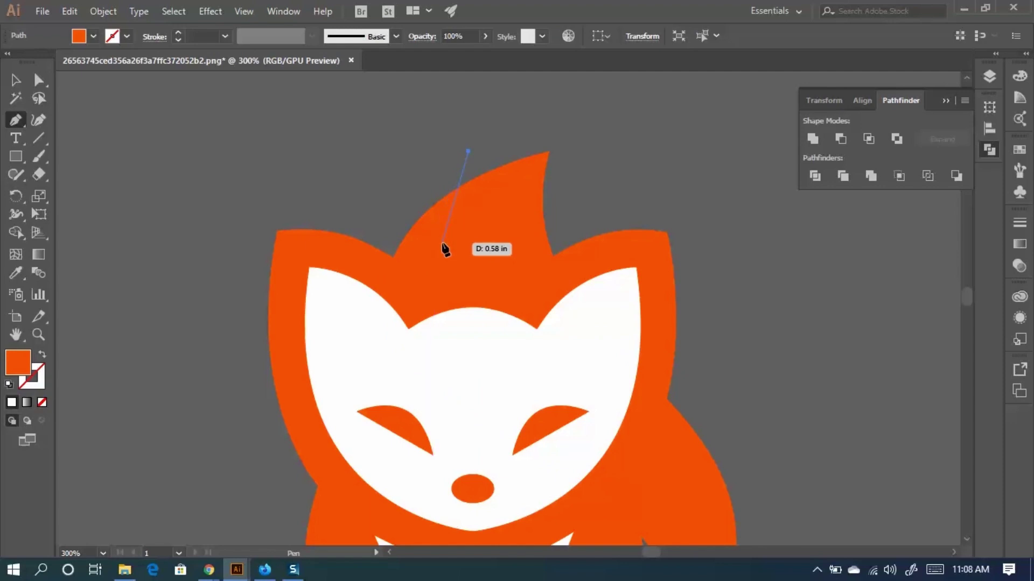
# Continue the Pen path with a curve down into the tuft and a second curve rising back toward its middle.
pyautogui.moveTo(441, 243); pyautogui.dragTo(454, 251)
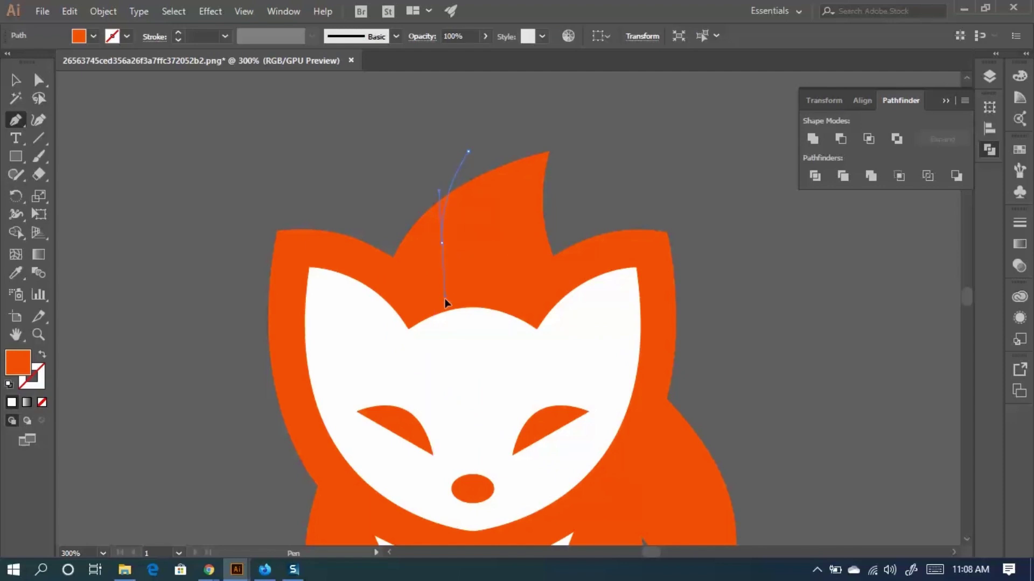
pyautogui.moveTo(444, 298); pyautogui.dragTo(452, 300)
pyautogui.moveTo(439, 240); pyautogui.dragTo(484, 212)
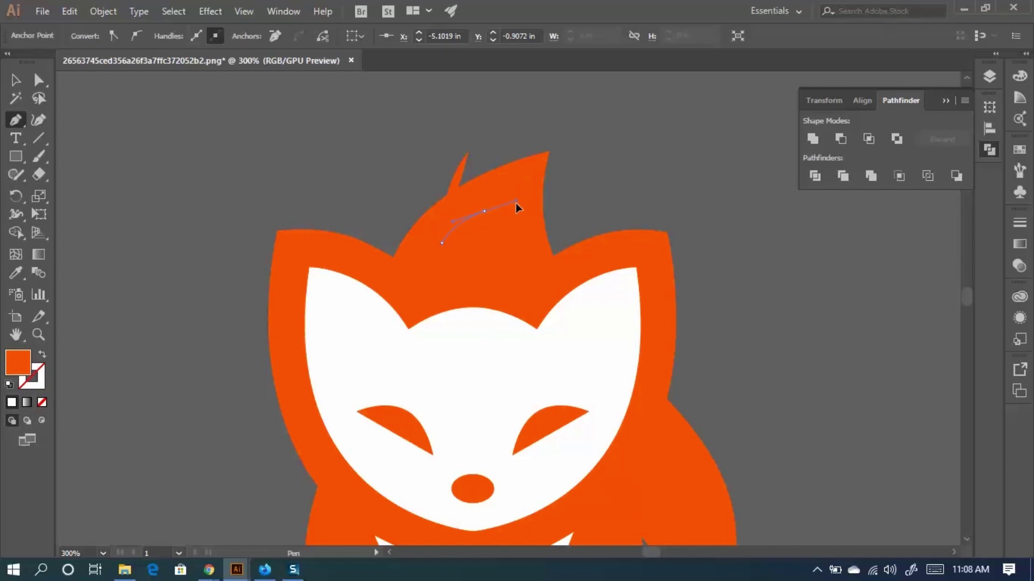
pyautogui.moveTo(487, 217); pyautogui.dragTo(500, 243)
pyautogui.moveTo(484, 211); pyautogui.dragTo(498, 240)
pyautogui.moveTo(516, 203); pyautogui.dragTo(544, 224)
pyautogui.press('ctrl')
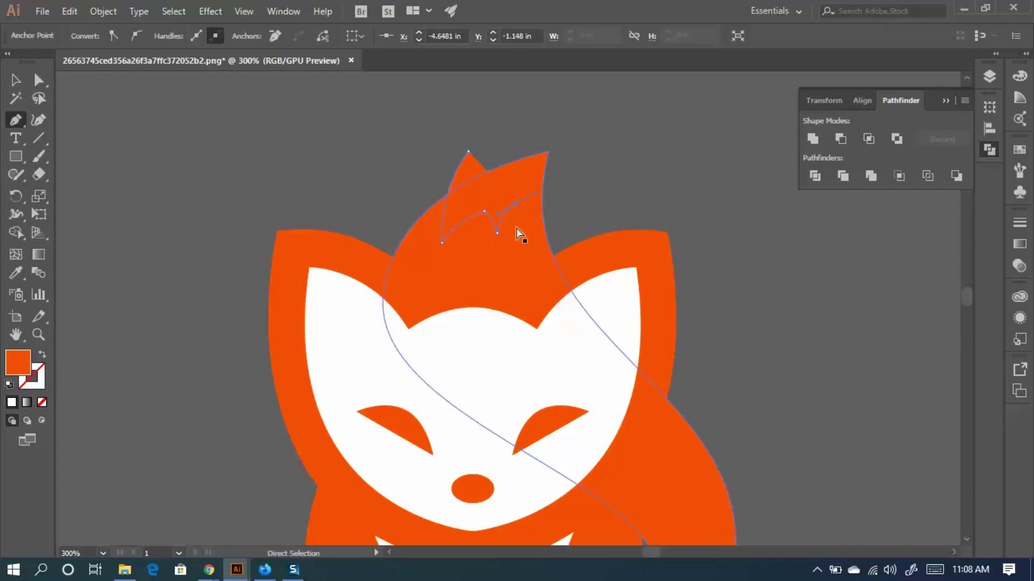
pyautogui.hotkey('ctrl', 'z')
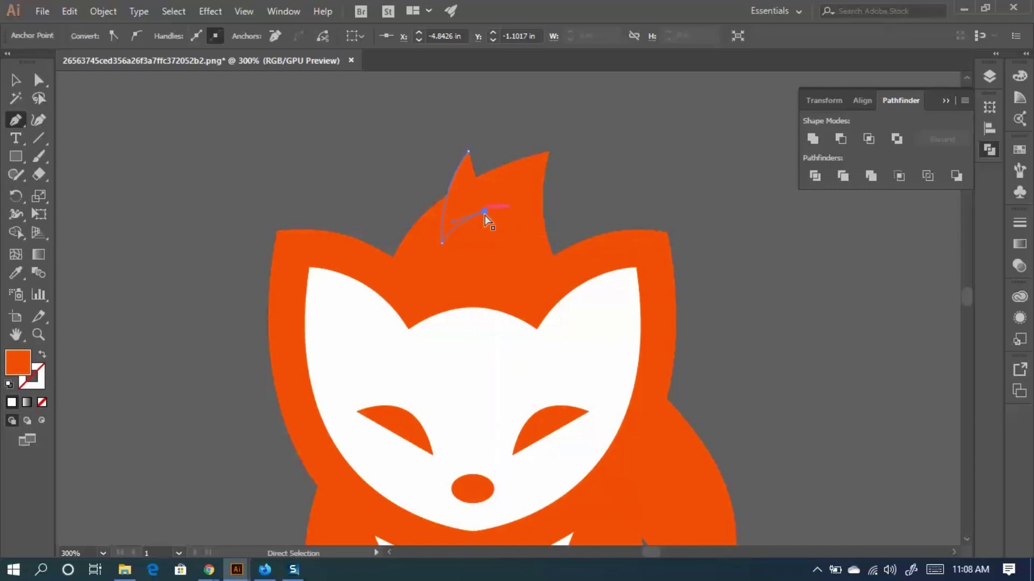
# Complete the zigzag Pen path across the tuft, extend it past the tip, and close it above at the starting anchor.
pyautogui.moveTo(485, 210); pyautogui.dragTo(646, 189)
pyautogui.click(595, 113)
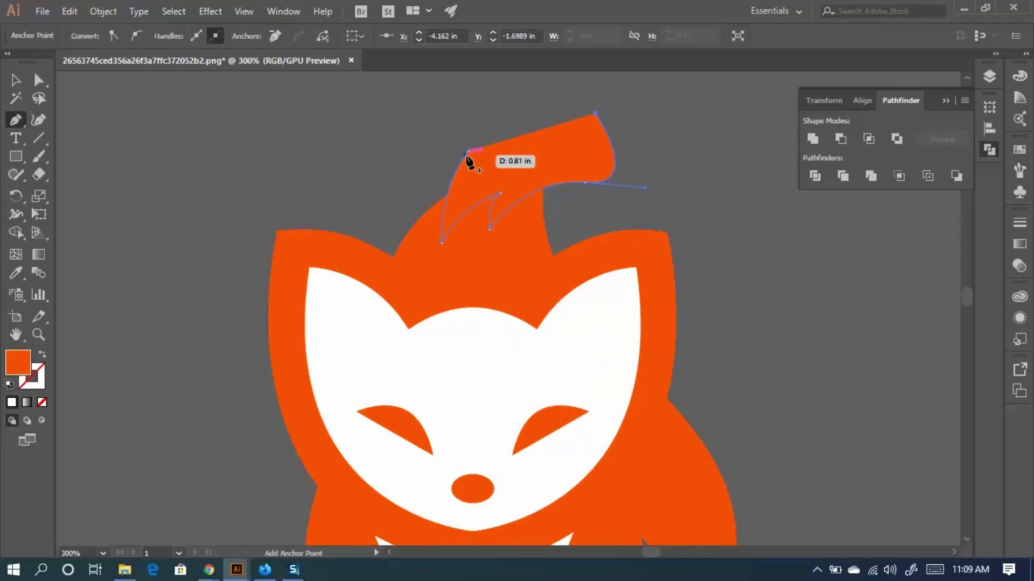
pyautogui.click(471, 152)
# Divide the tail along the overlapping zigzag path with Pathfinder Divide.
pyautogui.click(15, 80)
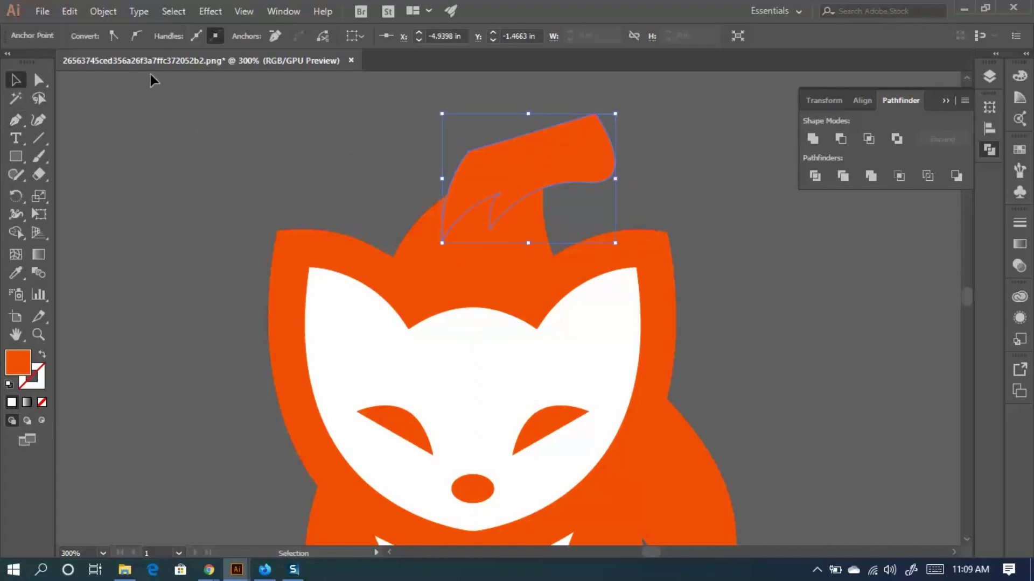
pyautogui.click(273, 99)
pyautogui.click(527, 227)
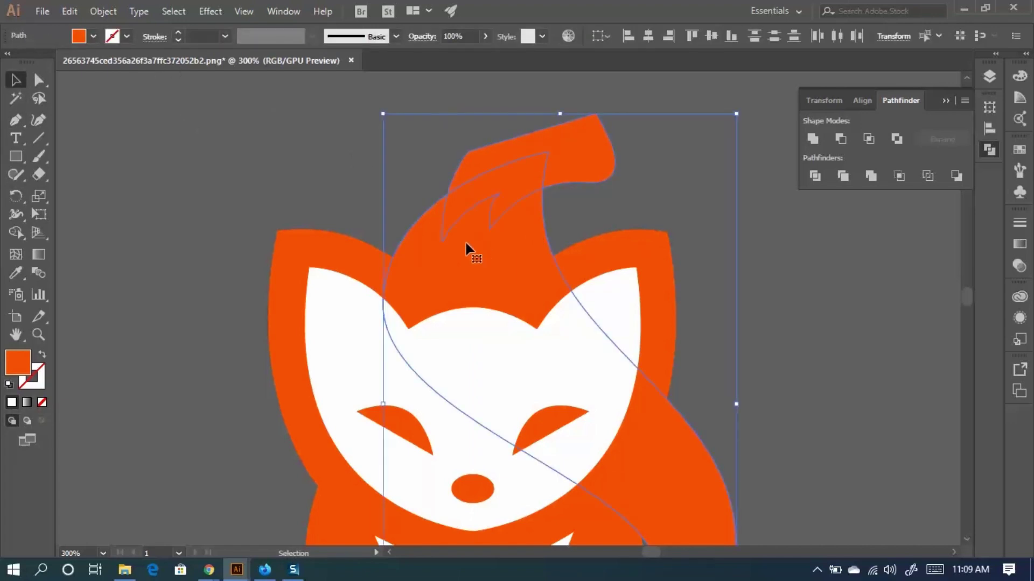
pyautogui.click(823, 173)
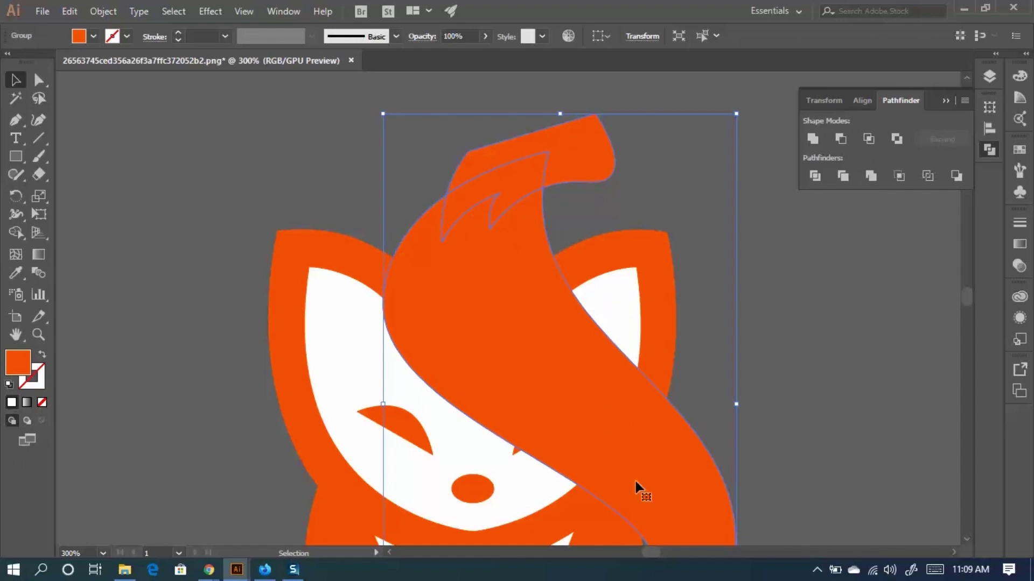
pyautogui.scroll(-10, 700, 468)
pyautogui.scroll(8, 645, 409)
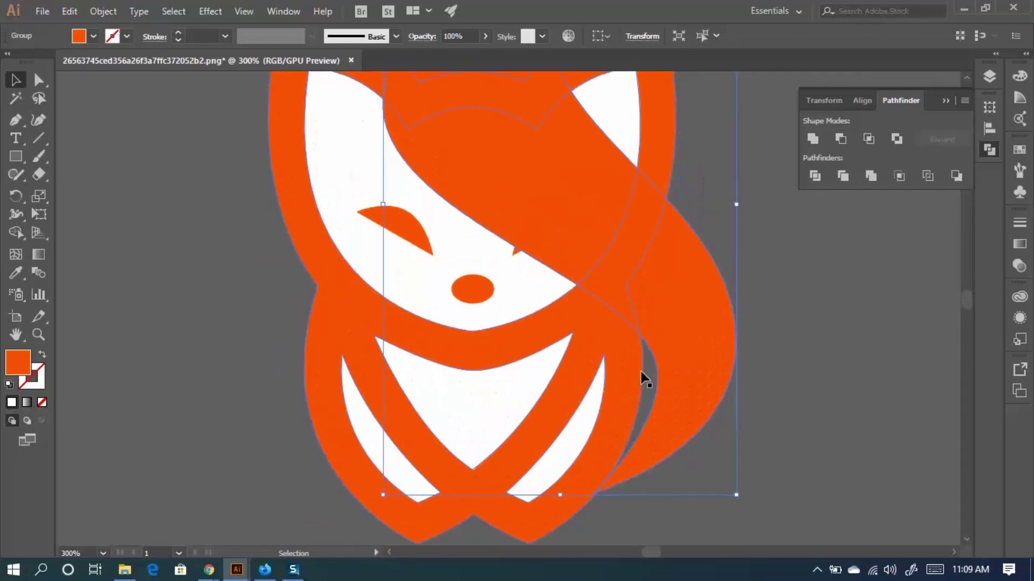
# Ungroup the divided shapes and delete the surplus piece of the cutting path outside the tail tip.
pyautogui.rightClick(528, 112)
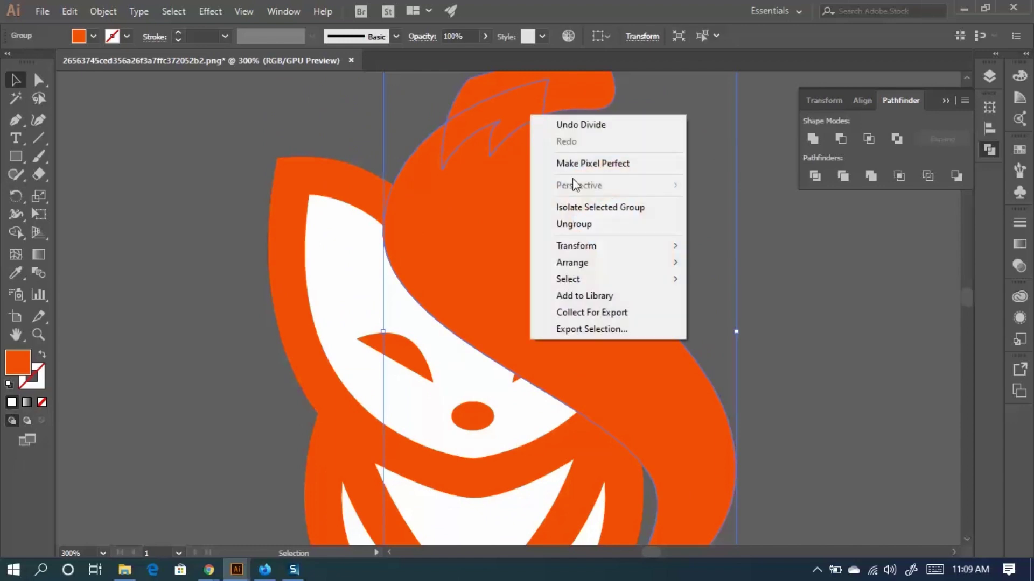
pyautogui.click(600, 226)
pyautogui.click(699, 151)
pyautogui.scroll(3, 614, 137)
pyautogui.moveTo(613, 139); pyautogui.dragTo(723, 120)
pyautogui.moveTo(670, 175); pyautogui.dragTo(464, 211)
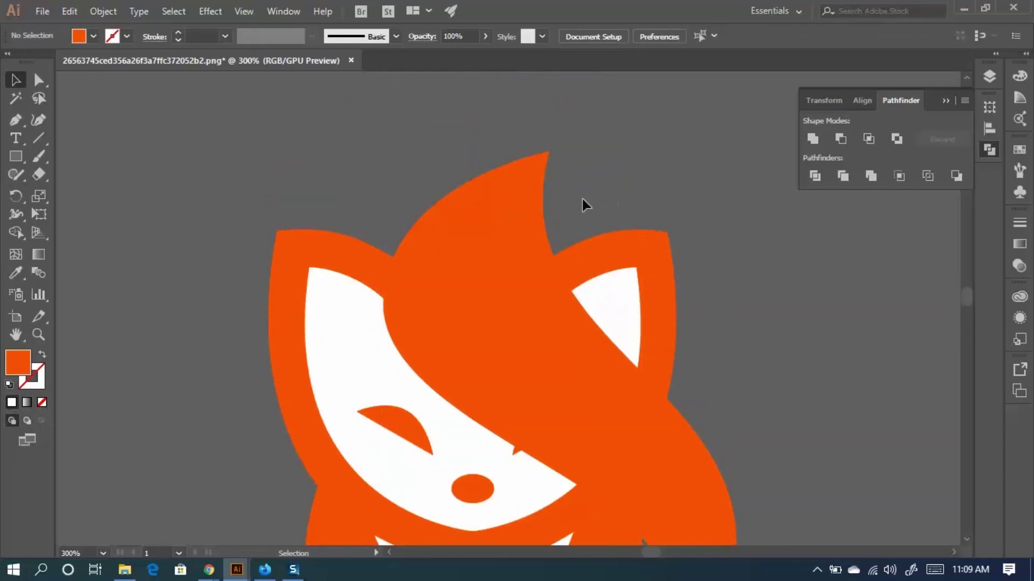
# Select both tail pieces and send them to the back, behind the fox's head and body.
pyautogui.moveTo(583, 199); pyautogui.dragTo(444, 128)
pyautogui.hotkey('ctrl', 'shift', ']')
pyautogui.scroll(-5, 576, 347)
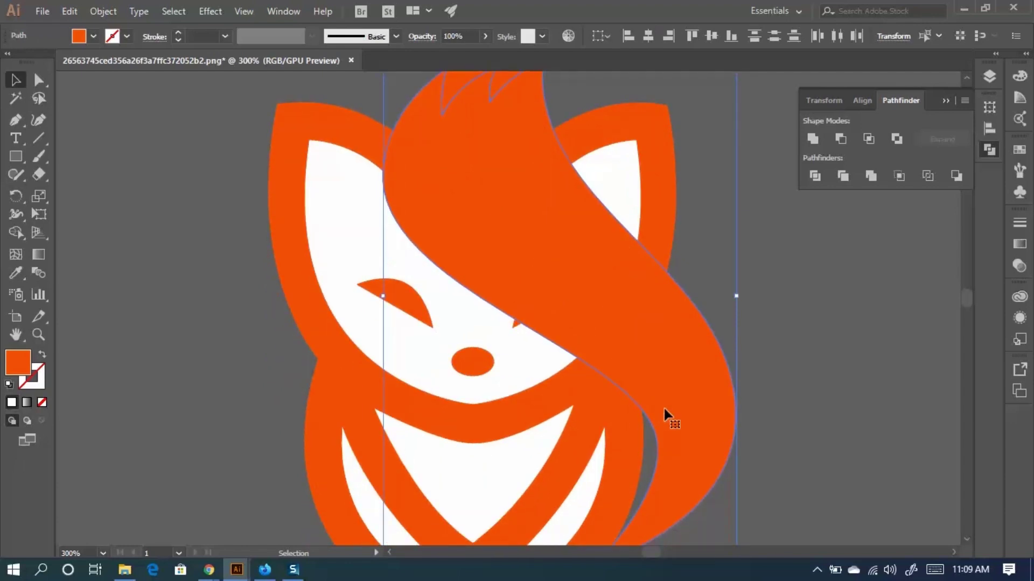
pyautogui.rightClick(662, 351)
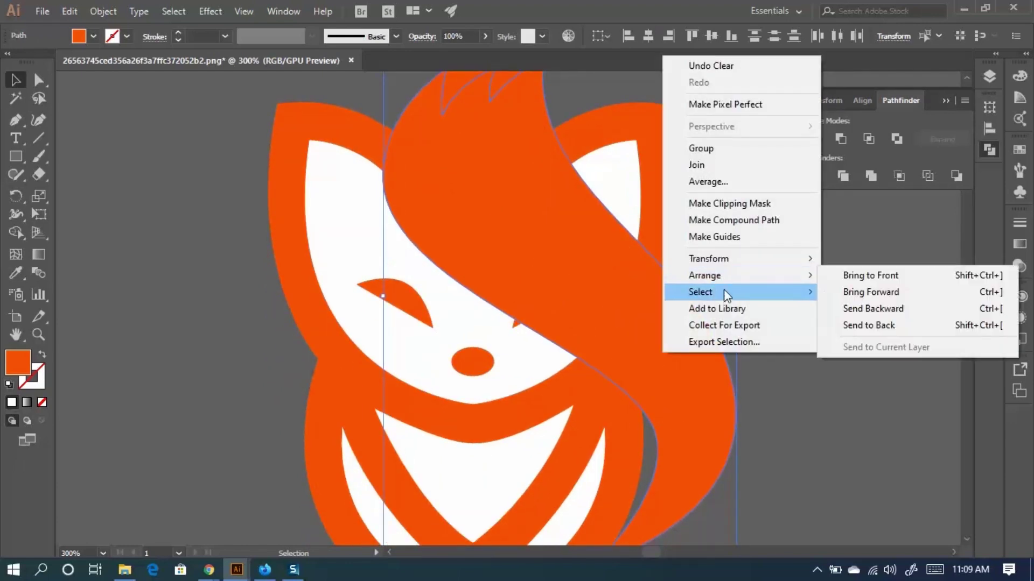
pyautogui.moveTo(731, 286)
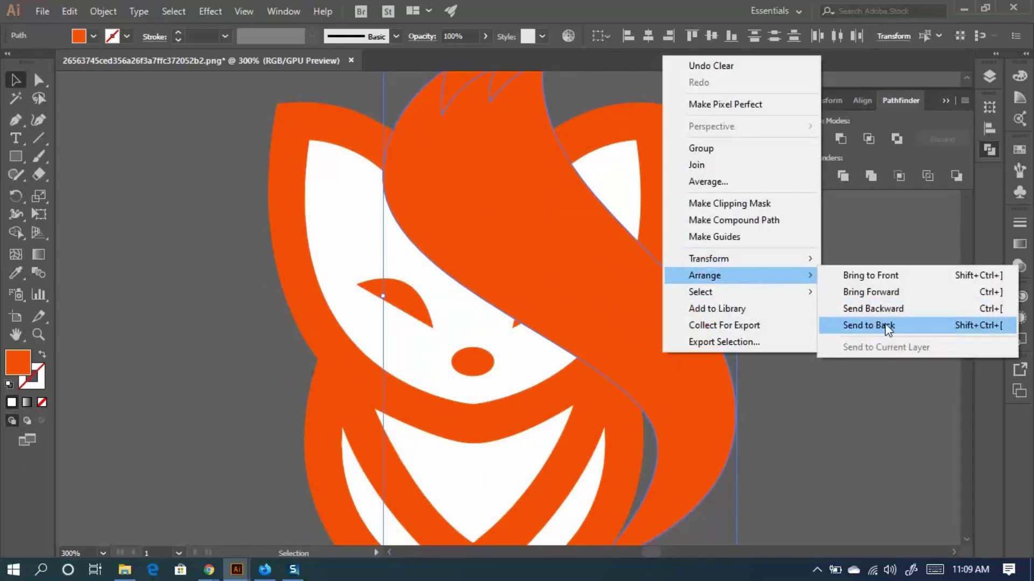
pyautogui.click(877, 324)
pyautogui.click(810, 327)
# Fill the zigzag tail tip with white sampled from the fox's face.
pyautogui.scroll(5, 829, 345)
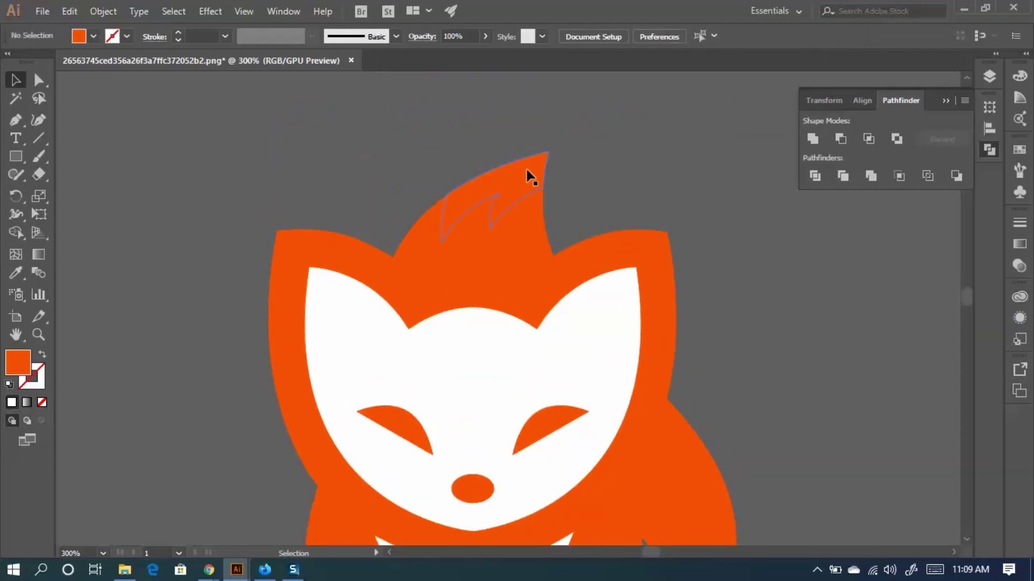
pyautogui.click(528, 175)
pyautogui.click(20, 279)
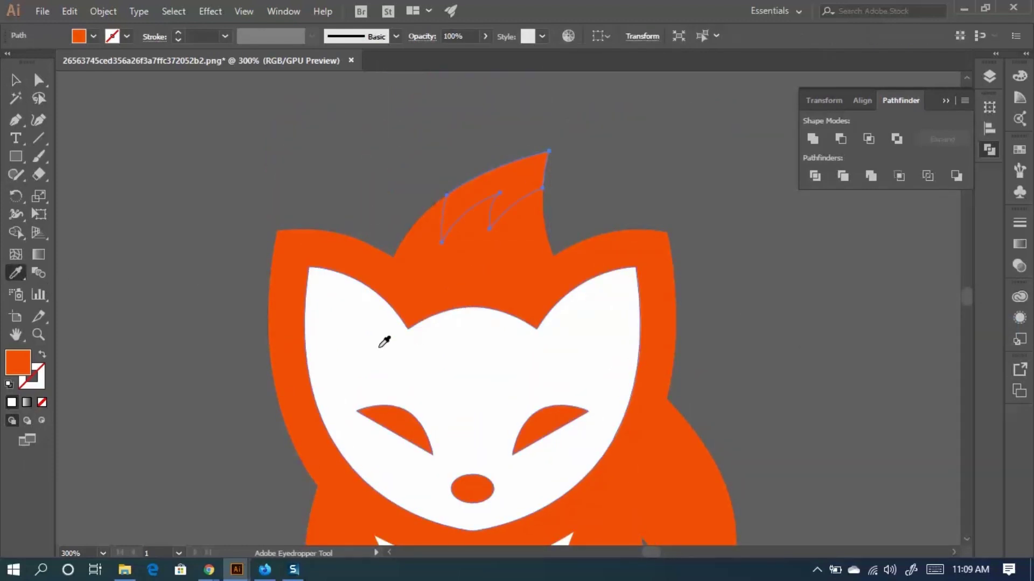
pyautogui.click(383, 341)
pyautogui.click(16, 81)
pyautogui.click(161, 214)
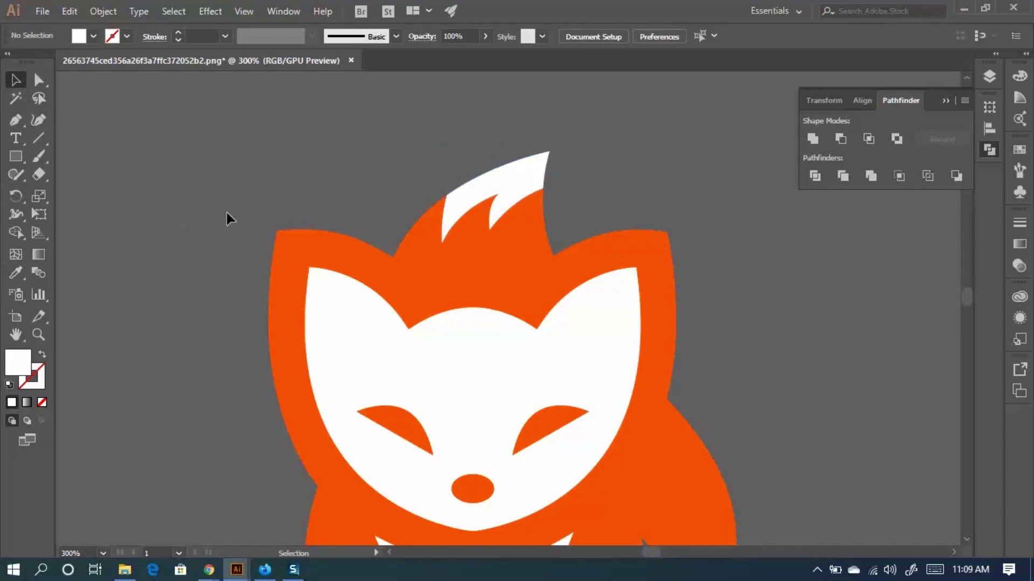
# Examine the new fox from several zoom levels and compare it with the brown-outlined reference fox.
pyautogui.scroll(-3, 227, 212)
pyautogui.moveTo(514, 339); pyautogui.dragTo(629, 222)
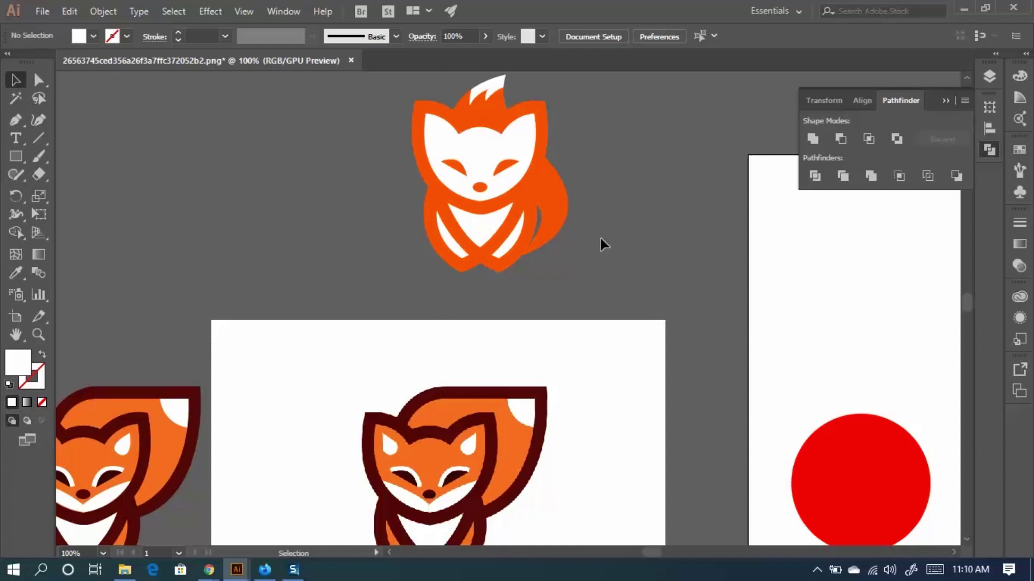
pyautogui.scroll(-2, 545, 273)
pyautogui.scroll(2, 390, 475)
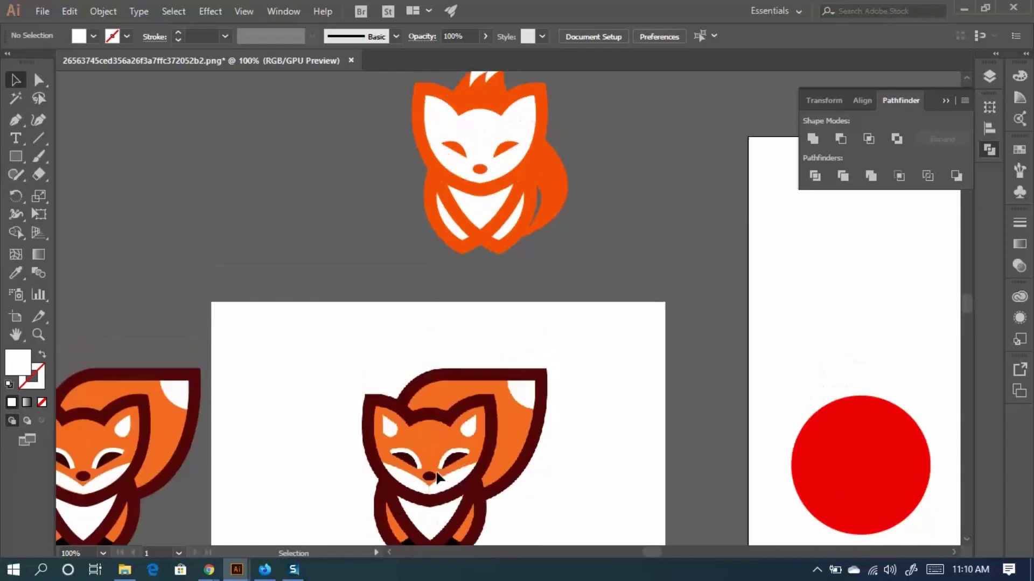
pyautogui.scroll(-2, 429, 435)
pyautogui.scroll(2, 531, 255)
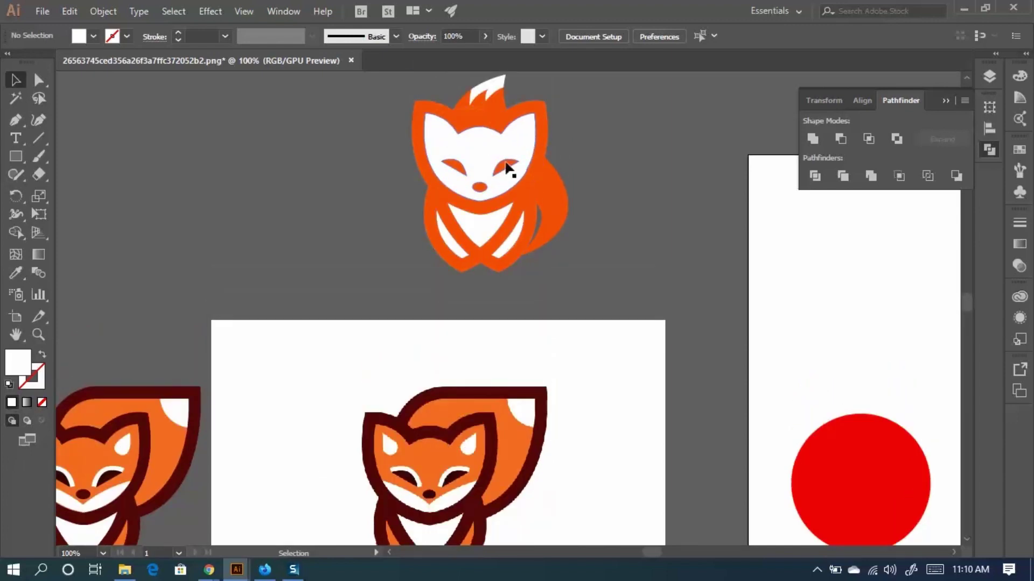
pyautogui.scroll(-2, 508, 254)
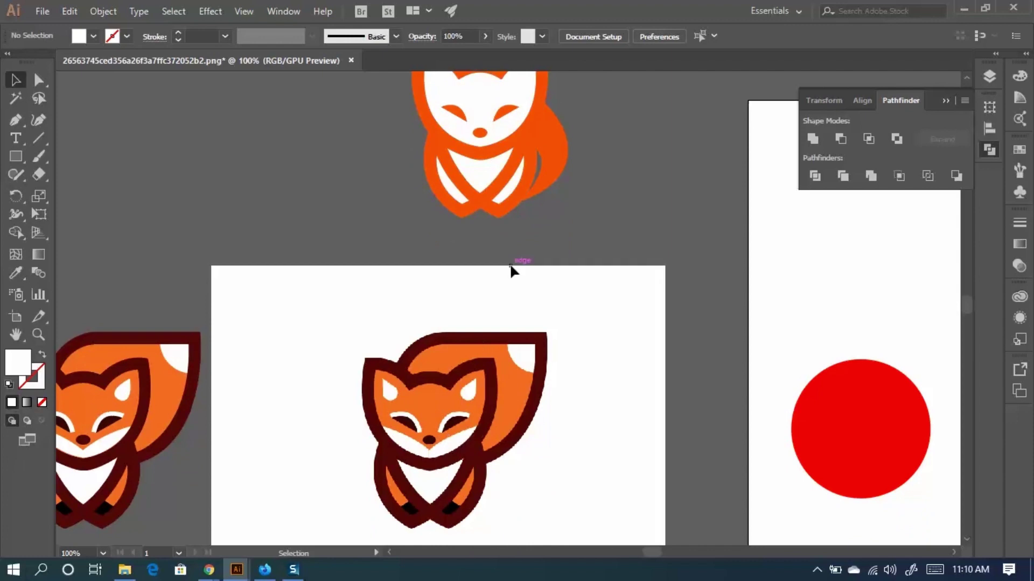
pyautogui.scroll(2, 530, 280)
pyautogui.scroll(1, 538, 268)
pyautogui.moveTo(574, 269); pyautogui.dragTo(728, 424)
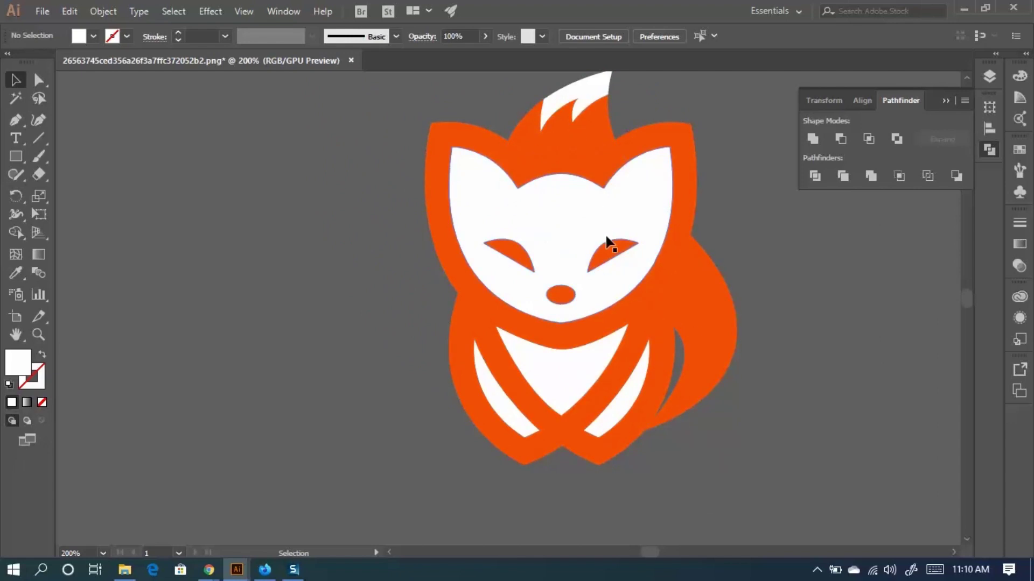
pyautogui.scroll(-3, 588, 218)
pyautogui.scroll(-1, 588, 215)
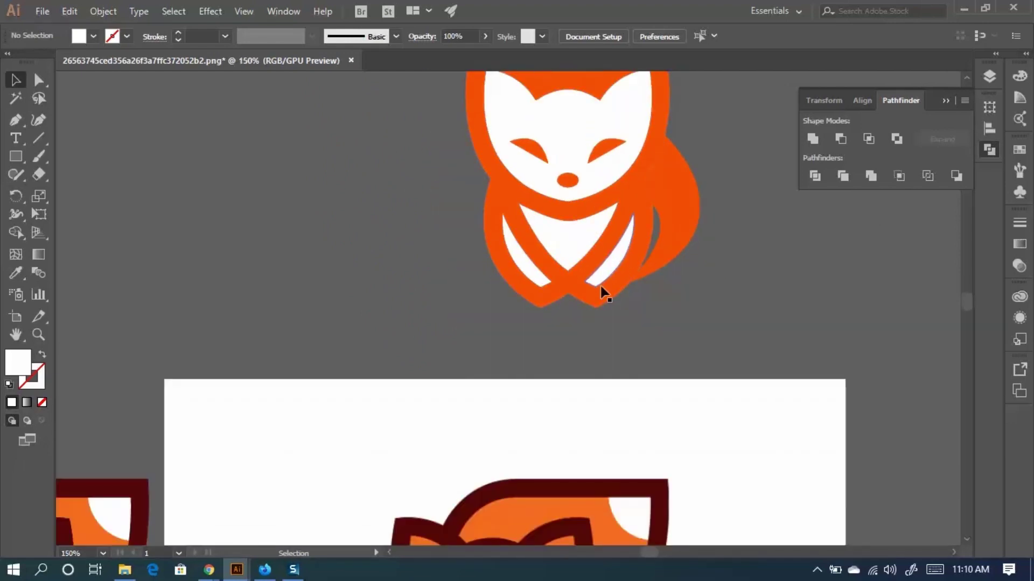
pyautogui.moveTo(570, 318)
pyautogui.mouseDown()
pyautogui.moveTo(630, 347)
pyautogui.moveTo(564, 328)
pyautogui.mouseUp()
pyautogui.scroll(-2, 577, 327)
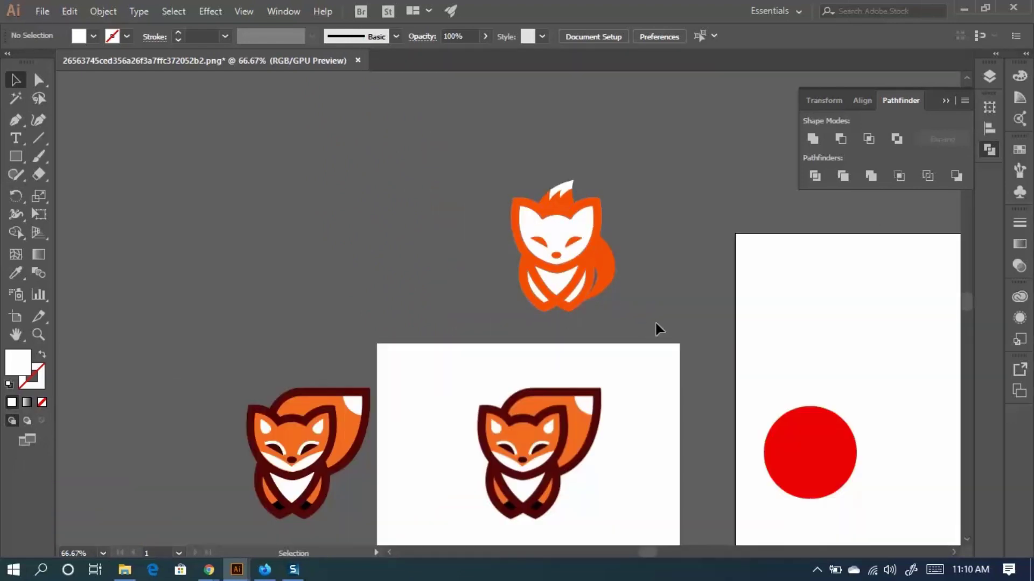
# Move the whole new fox onto the white artboard with the red circle, above and beside the circle.
pyautogui.click(530, 226)
pyautogui.moveTo(530, 226); pyautogui.dragTo(721, 269)
pyautogui.click(817, 449)
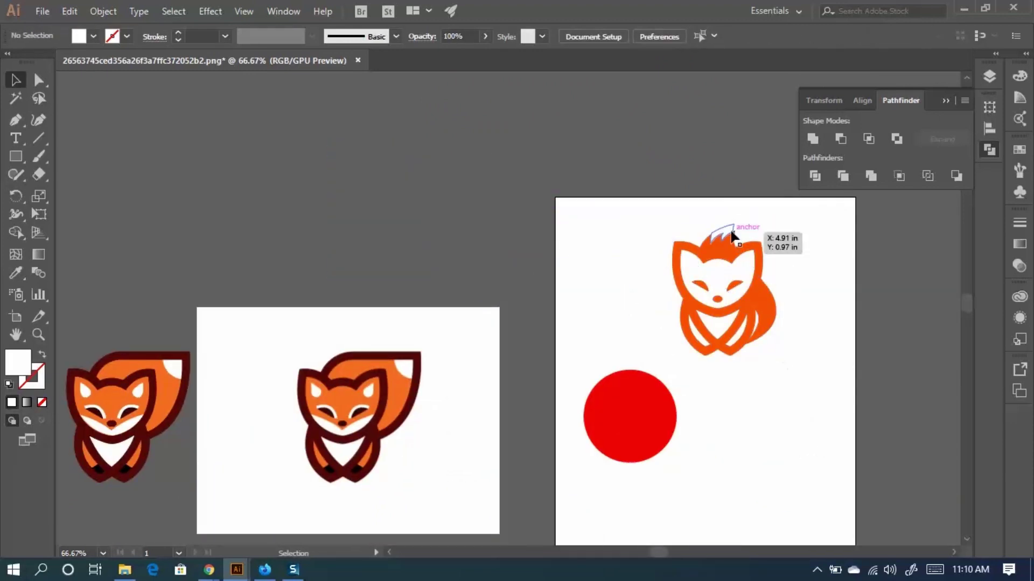
# Change the fill of the zigzag tail tip to dark grey 2D2D2D.
pyautogui.scroll(2, 729, 234)
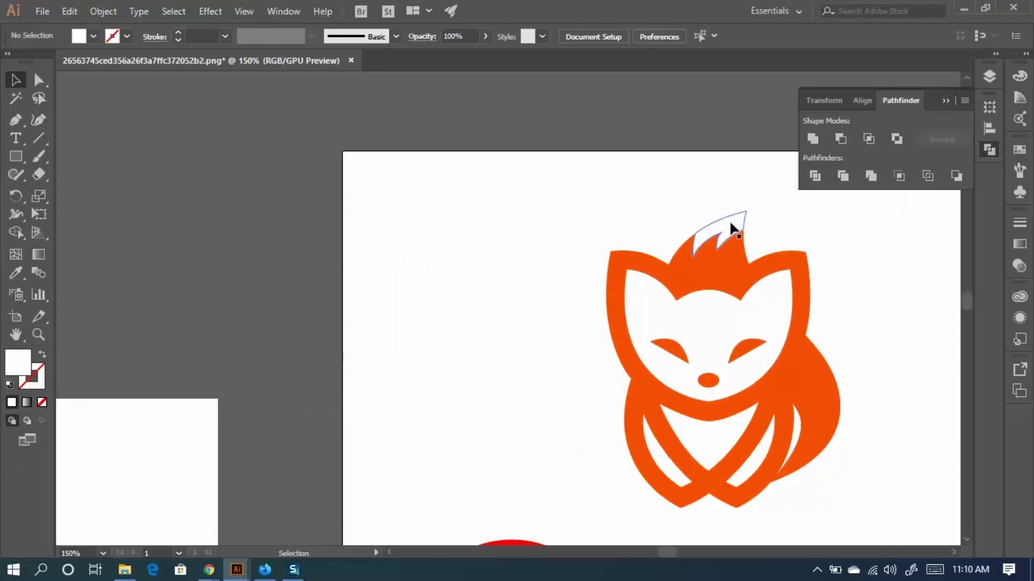
pyautogui.scroll(-2, 724, 232)
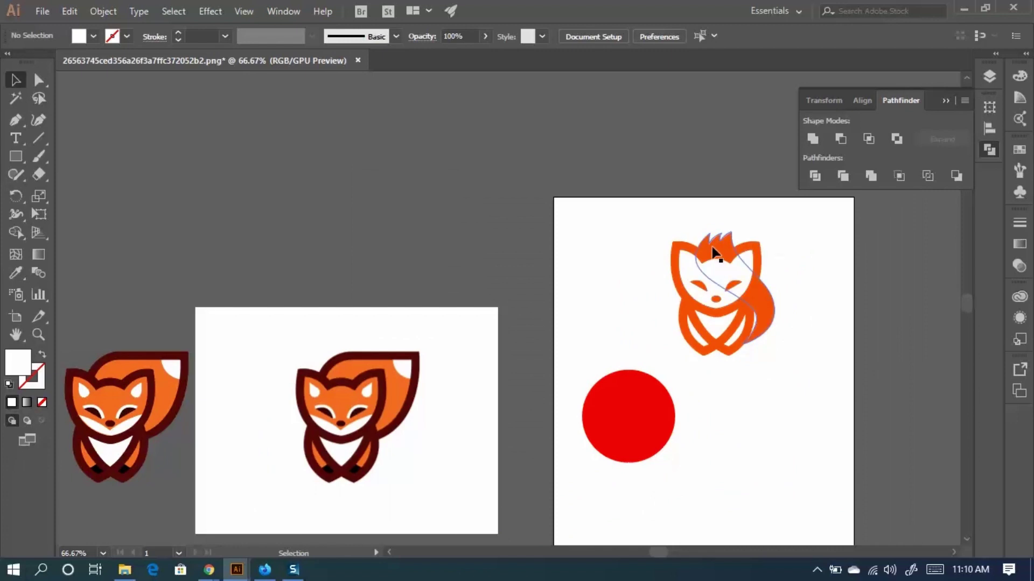
pyautogui.scroll(1, 716, 244)
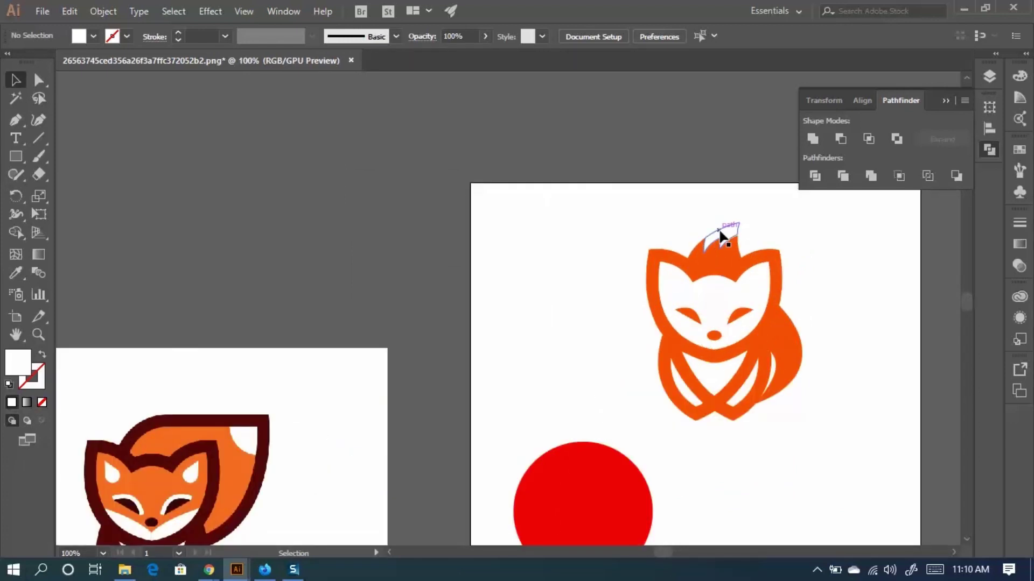
pyautogui.click(720, 236)
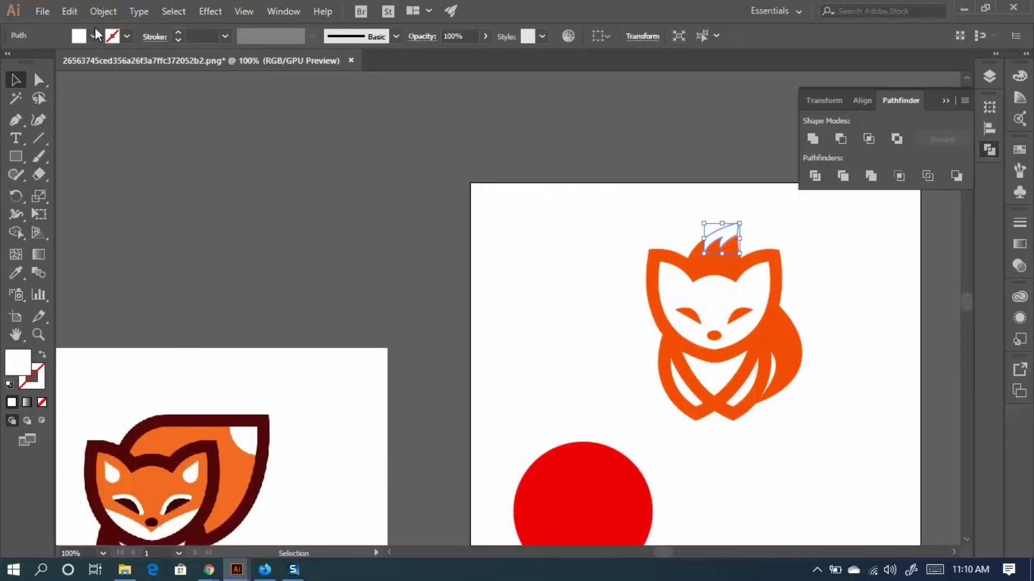
pyautogui.doubleClick(15, 368)
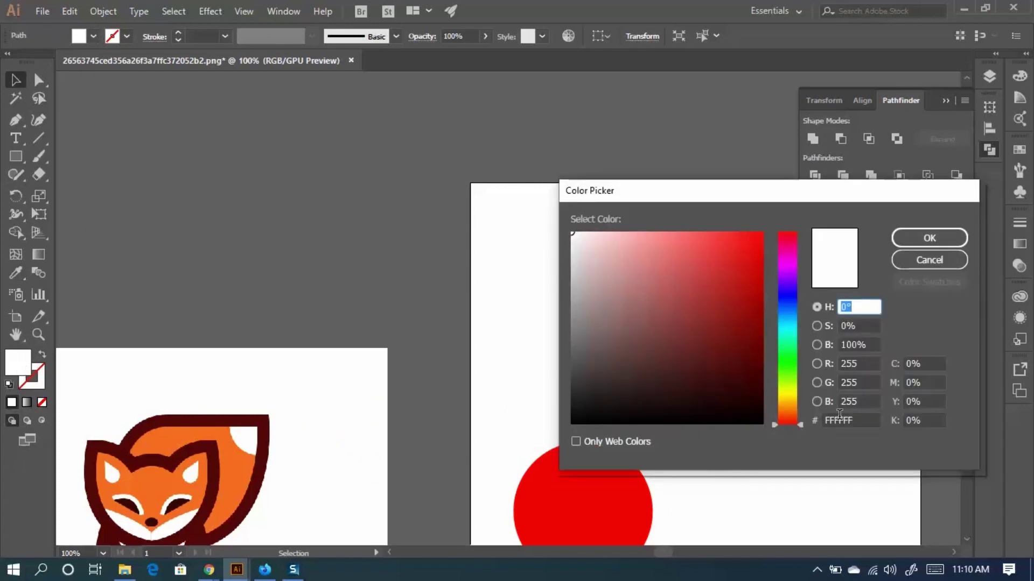
pyautogui.moveTo(573, 389); pyautogui.dragTo(561, 390)
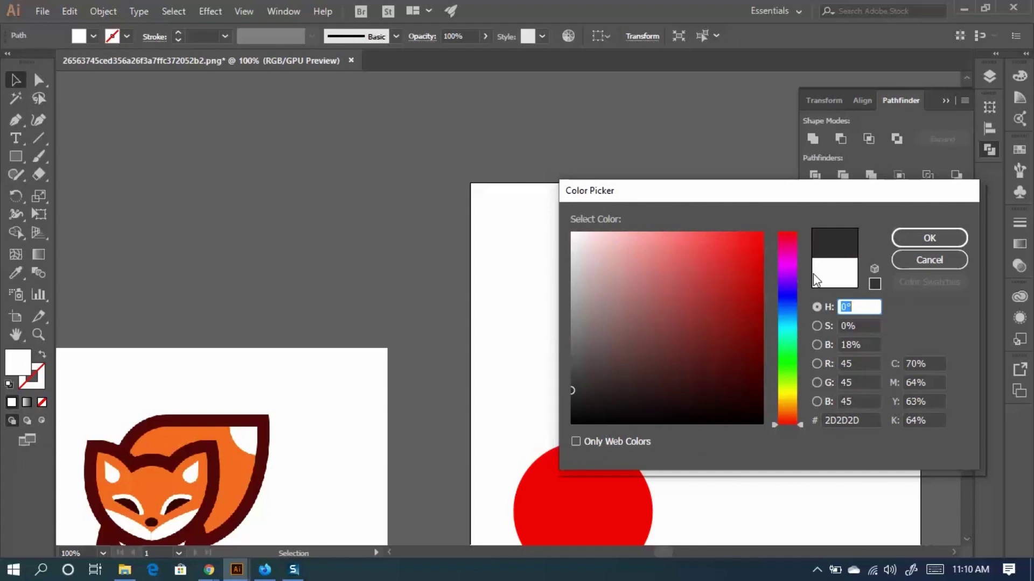
pyautogui.click(926, 235)
pyautogui.click(818, 294)
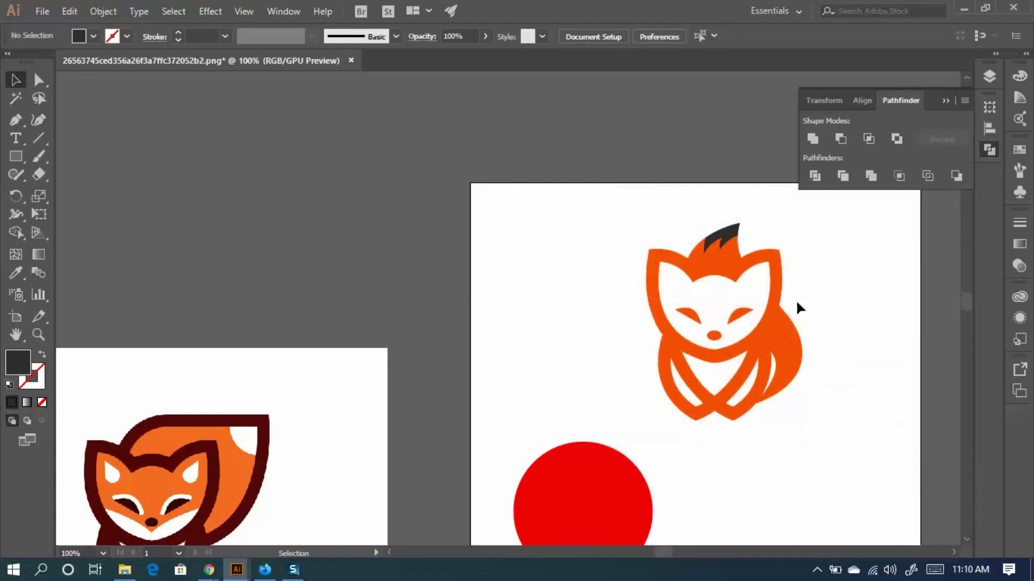
# Fill the fox's nose with the dark grey sampled from the tail tip.
pyautogui.hscroll(3, 764, 283)
pyautogui.scroll(2, 628, 323)
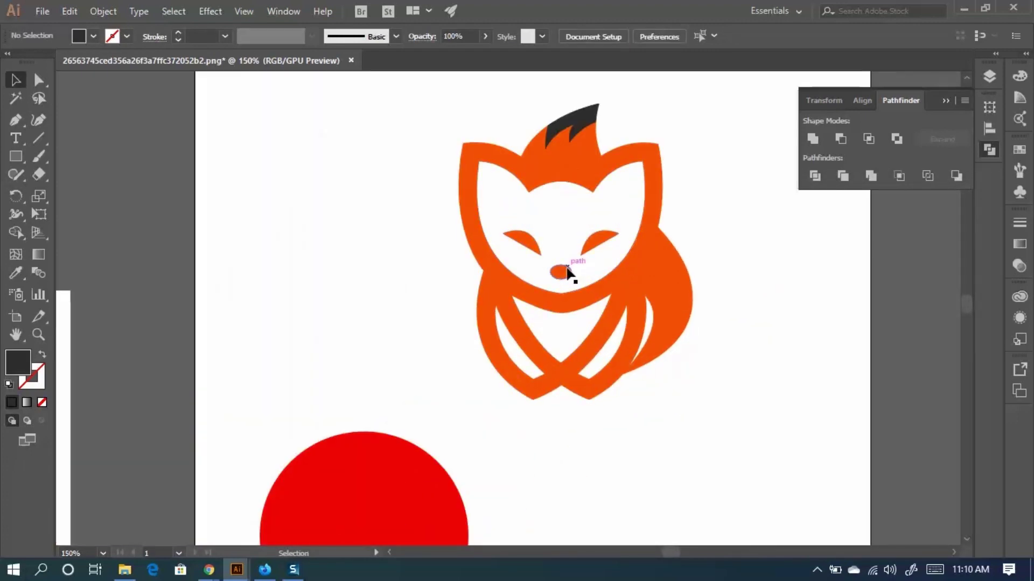
pyautogui.click(568, 272)
pyautogui.press('i')
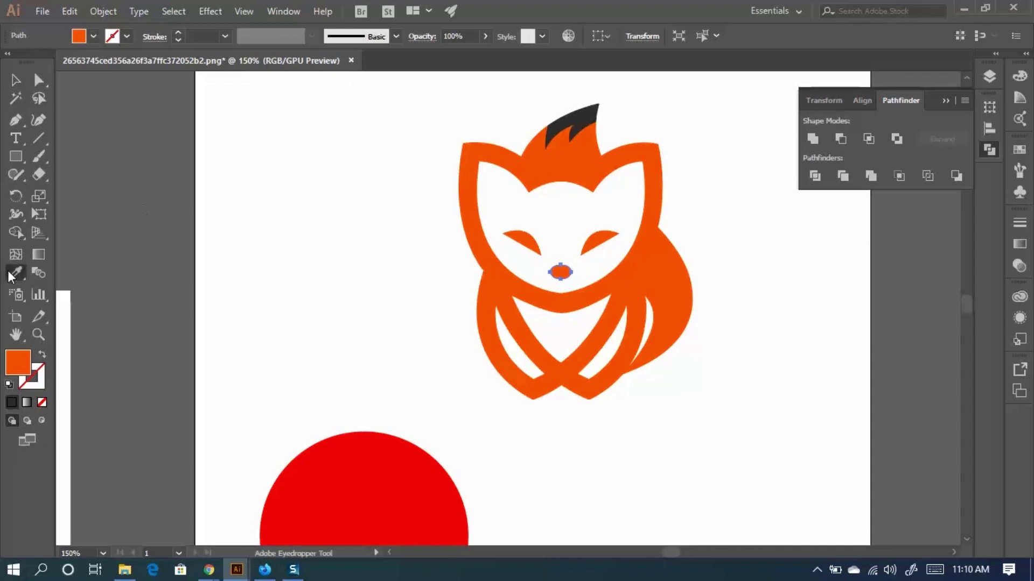
pyautogui.click(597, 118)
pyautogui.press('v')
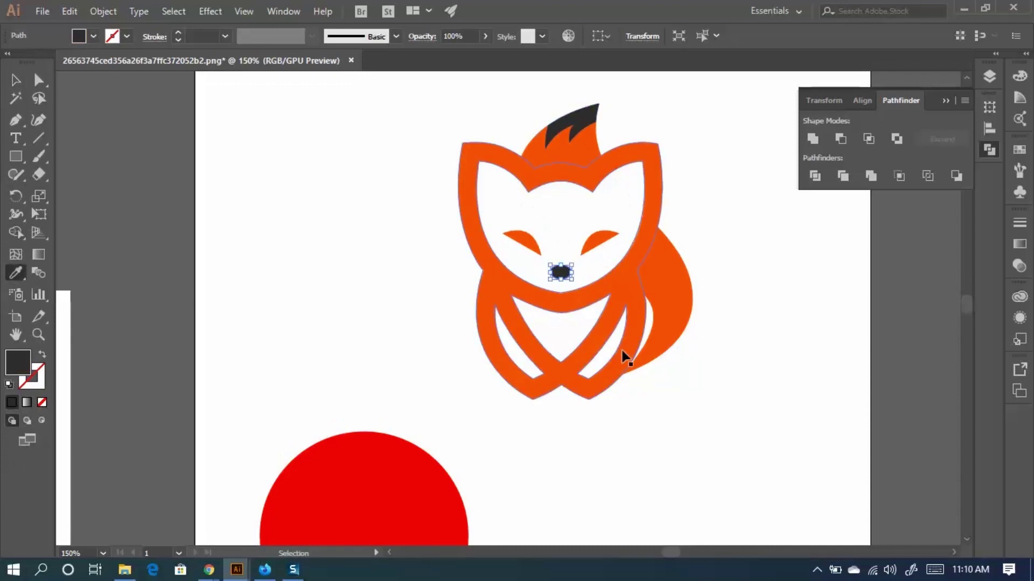
# Try recolouring the fox's orange body outline with white sampled from the background, and undo the change.
pyautogui.click(616, 353)
pyautogui.press('i')
pyautogui.click(693, 399)
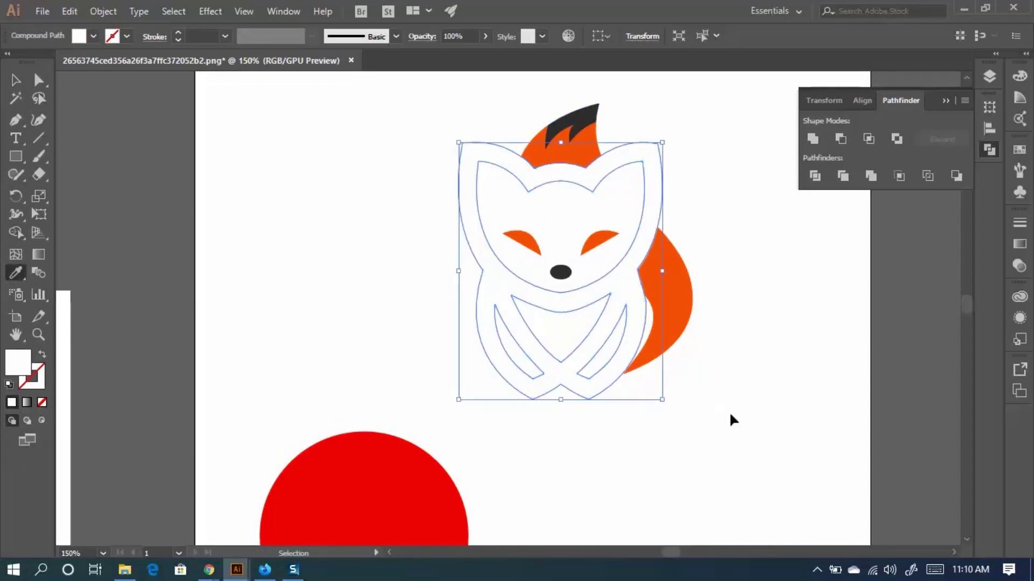
pyautogui.hotkey('ctrl', 'z')
pyautogui.click(16, 80)
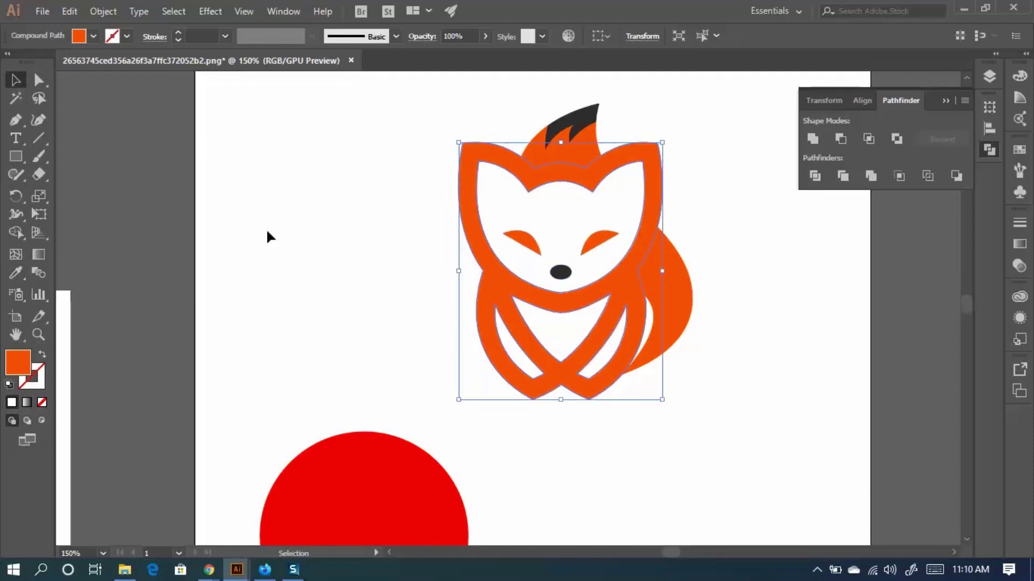
pyautogui.click(266, 229)
pyautogui.click(518, 358)
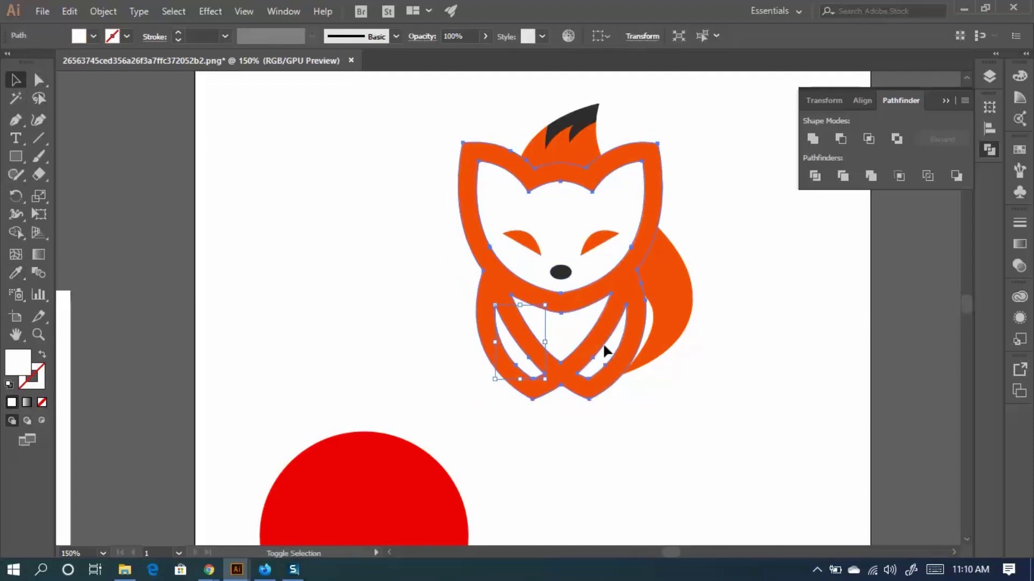
pyautogui.keyDown('shift'); pyautogui.click(605, 350); pyautogui.keyUp('shift')
pyautogui.rightClick(594, 357)
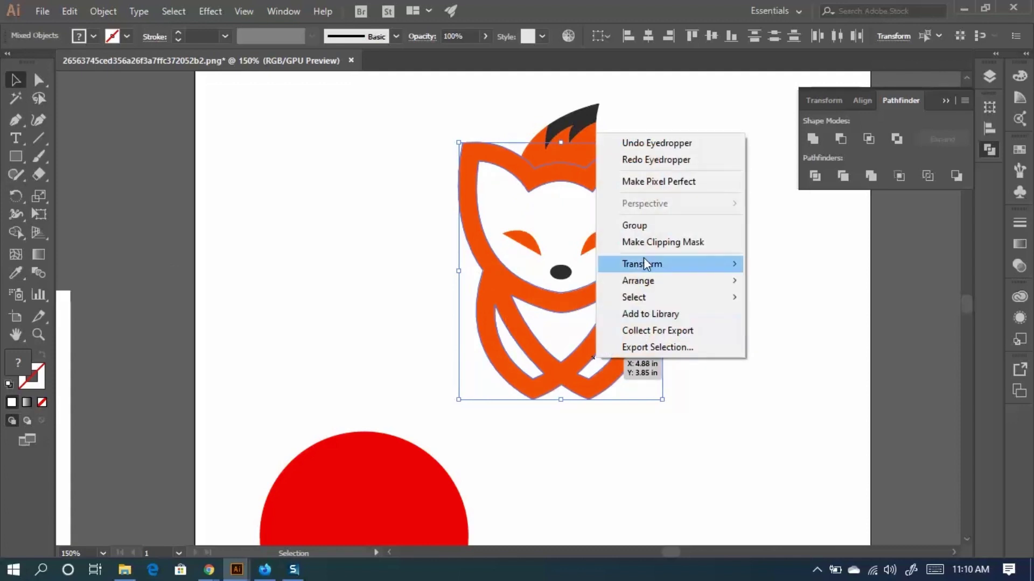
pyautogui.moveTo(644, 271)
pyautogui.click(821, 264)
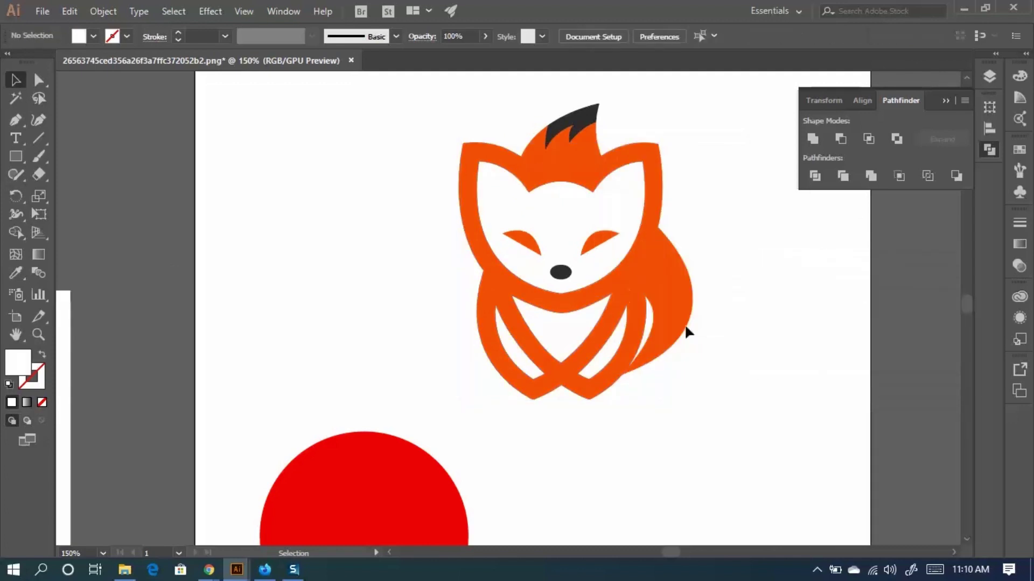
# Try filling the two white inner leg shapes with the dark grey sampled from the tail tip, and undo the change.
pyautogui.click(604, 359)
pyautogui.keyDown('shift'); pyautogui.click(516, 365); pyautogui.keyUp('shift')
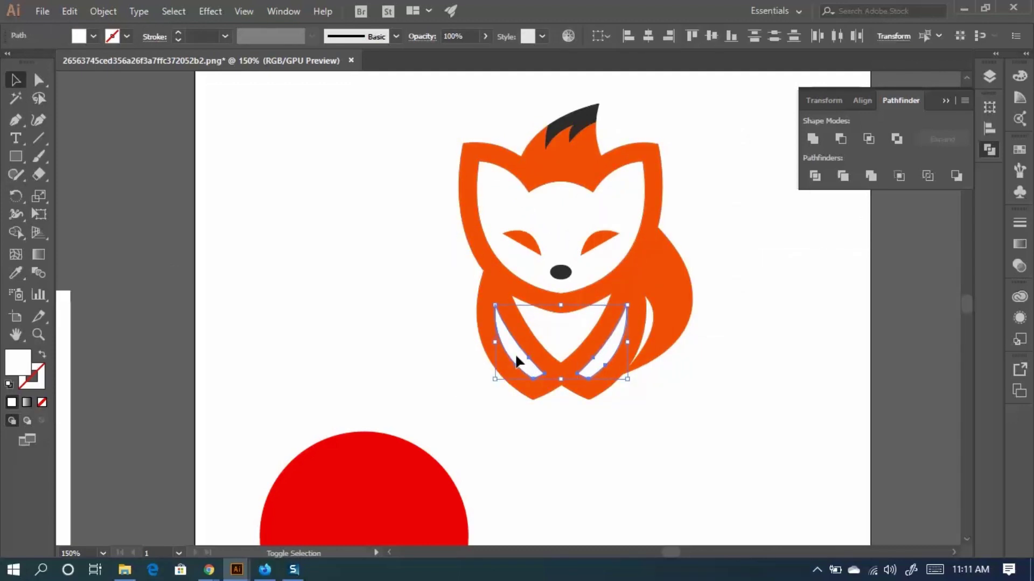
pyautogui.click(21, 273)
pyautogui.click(569, 114)
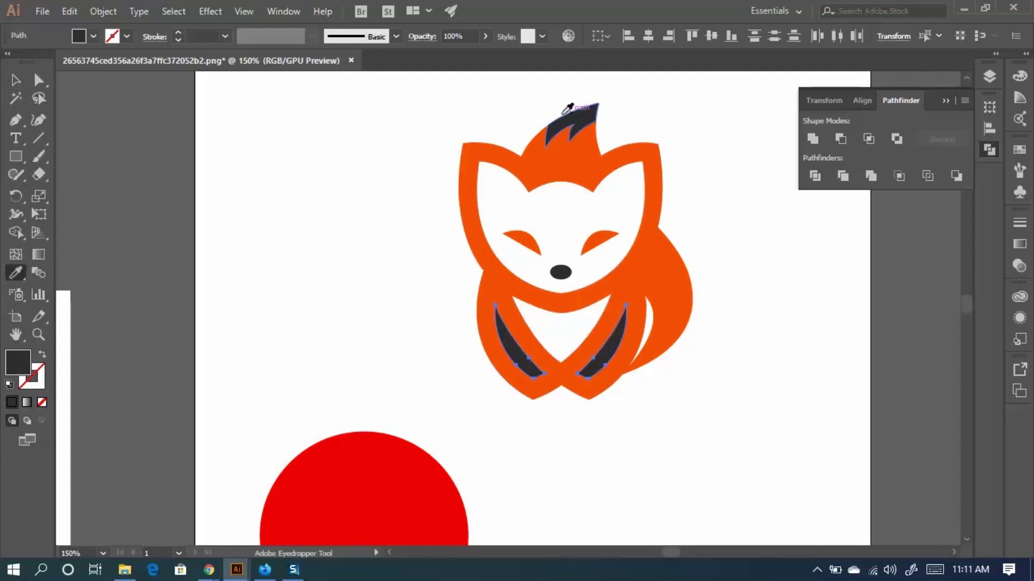
pyautogui.hotkey('ctrl', 'z')
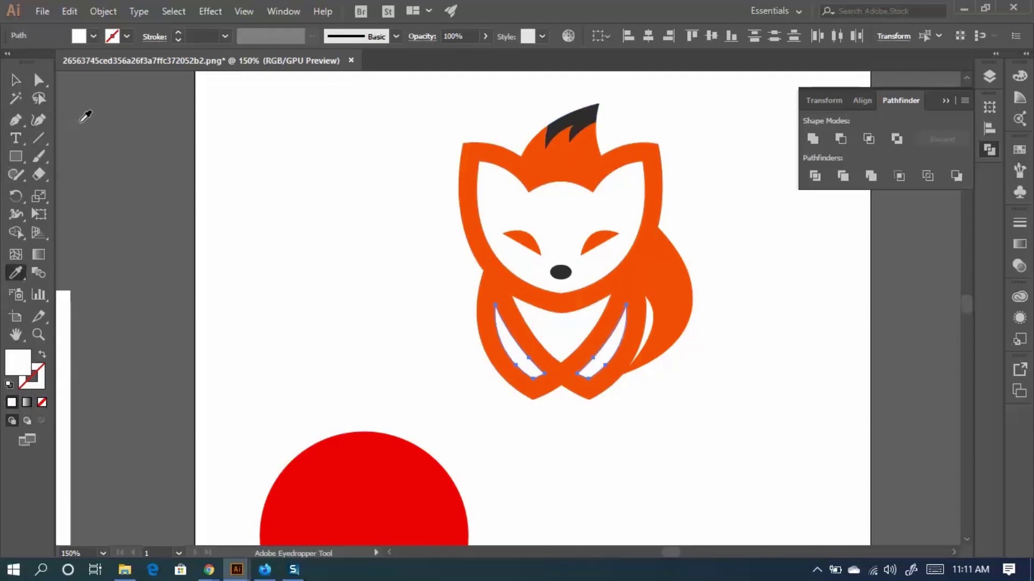
pyautogui.click(16, 79)
# With the Pen tool, start a white fur tuft at the lower end of the left leg's inner shape, with two curved points over the orange.
pyautogui.scroll(4, 543, 393)
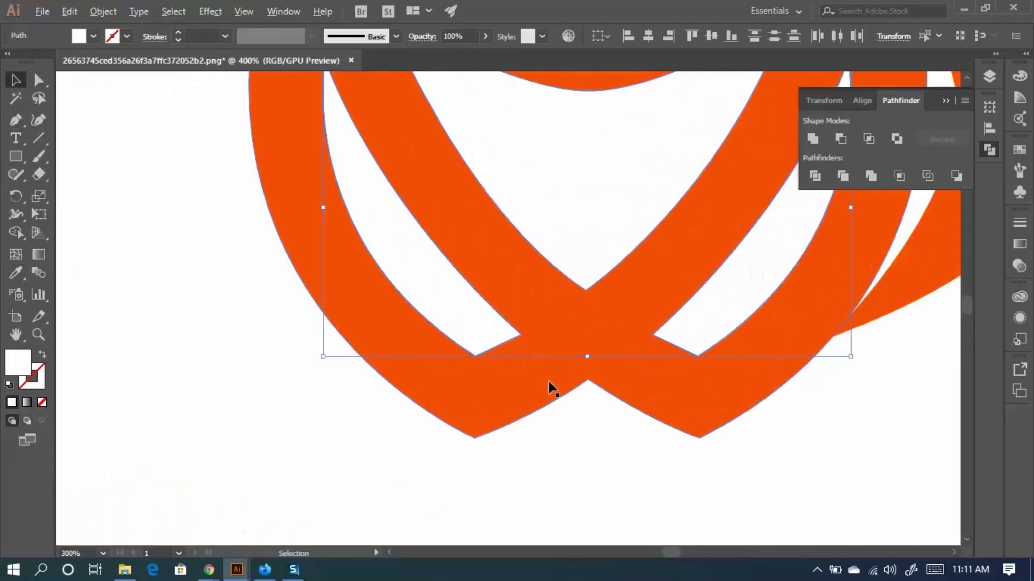
pyautogui.scroll(1, 514, 346)
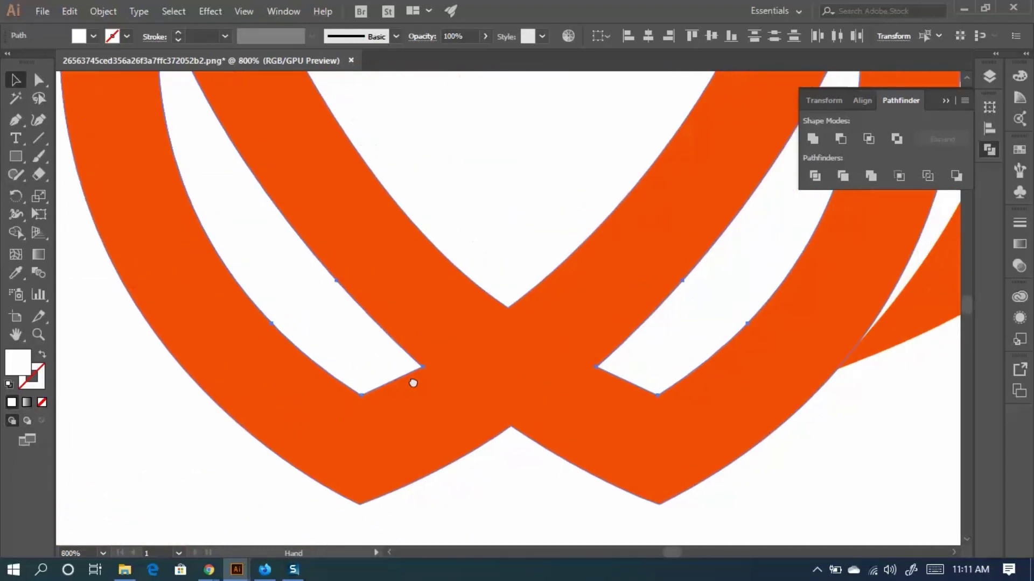
pyautogui.click(14, 121)
pyautogui.click(311, 414)
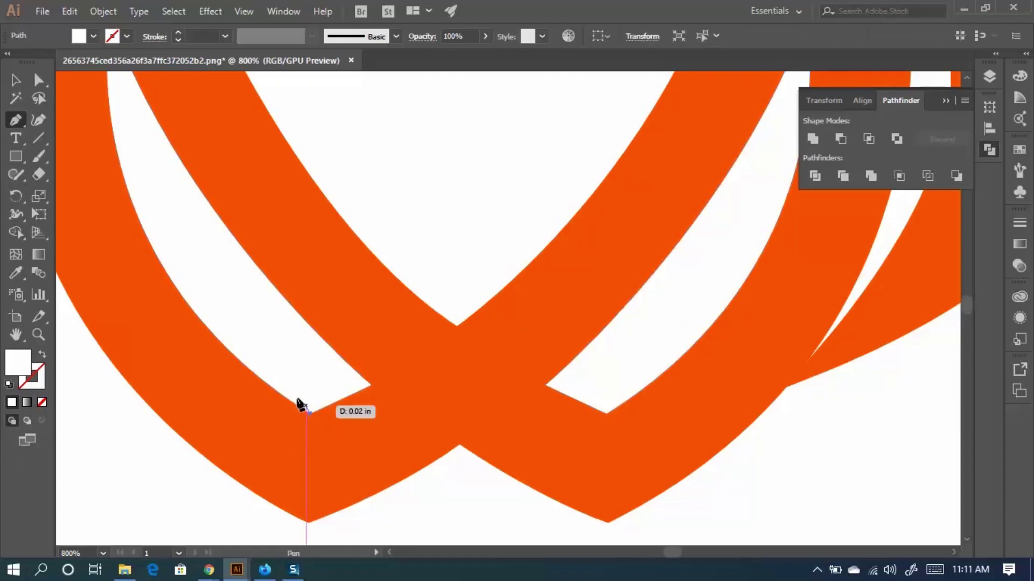
pyautogui.moveTo(292, 373); pyautogui.dragTo(288, 340)
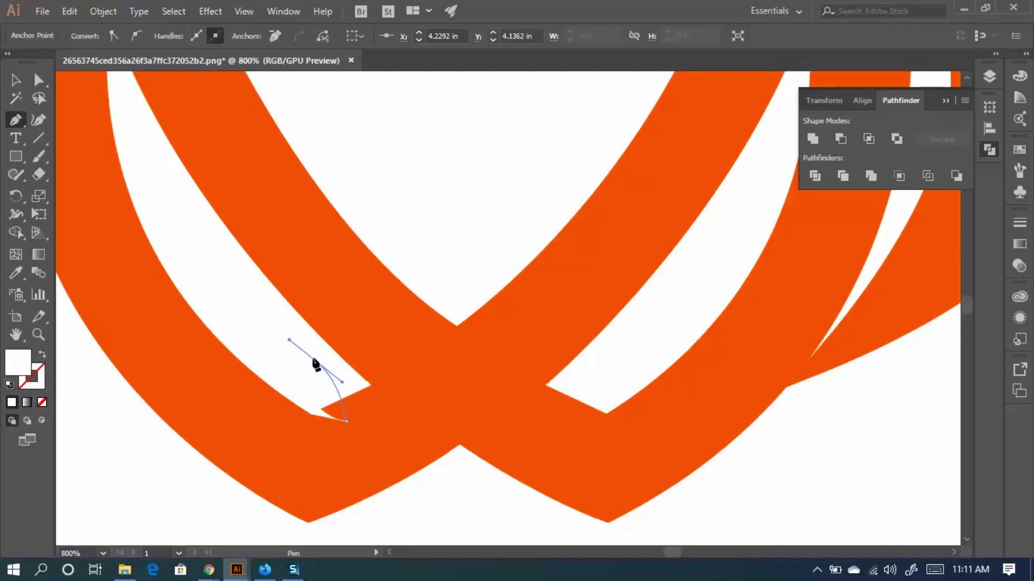
pyautogui.moveTo(316, 362); pyautogui.dragTo(418, 380)
pyautogui.moveTo(425, 386); pyautogui.dragTo(428, 386)
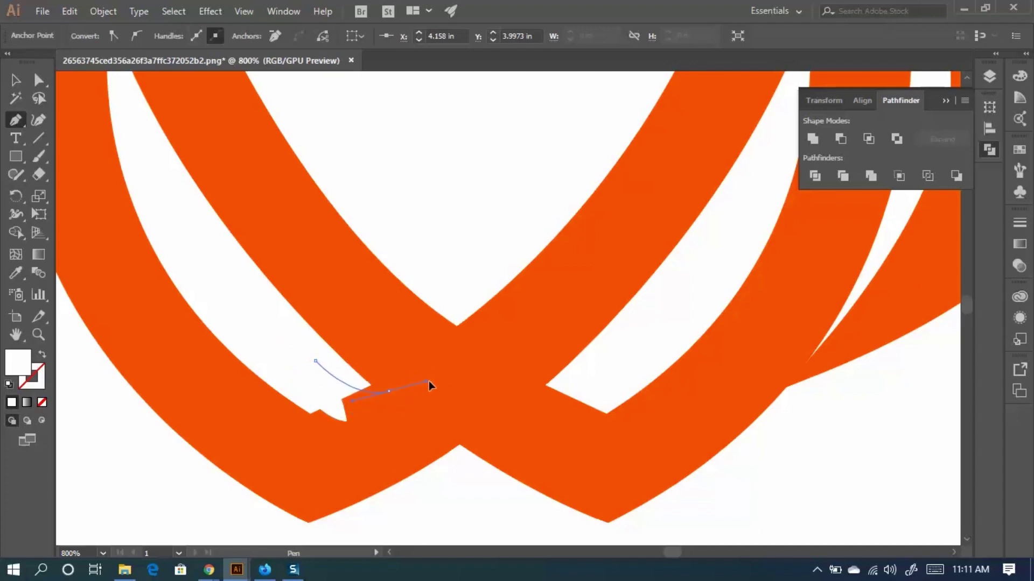
pyautogui.click(389, 391)
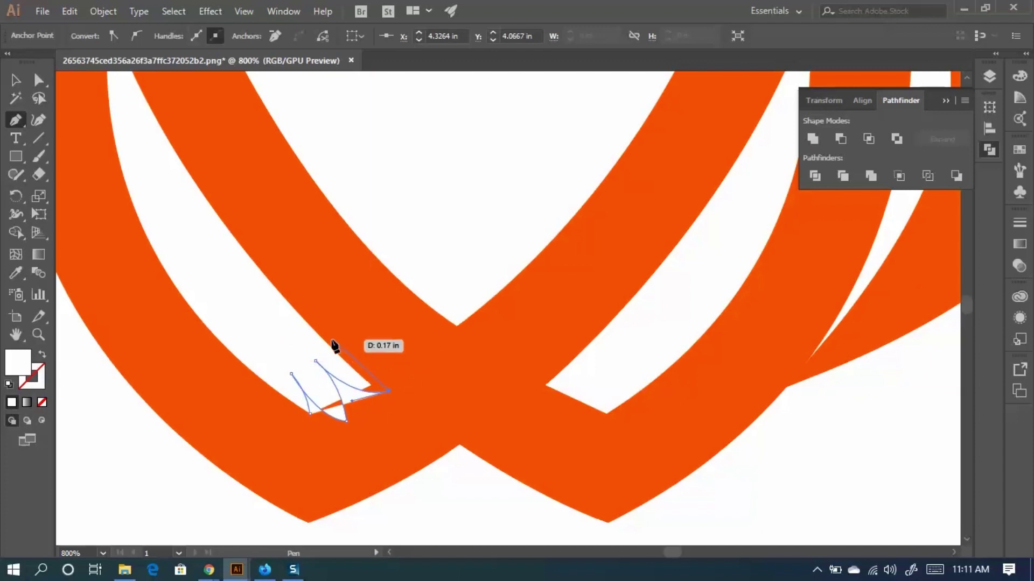
pyautogui.moveTo(331, 336); pyautogui.dragTo(296, 322)
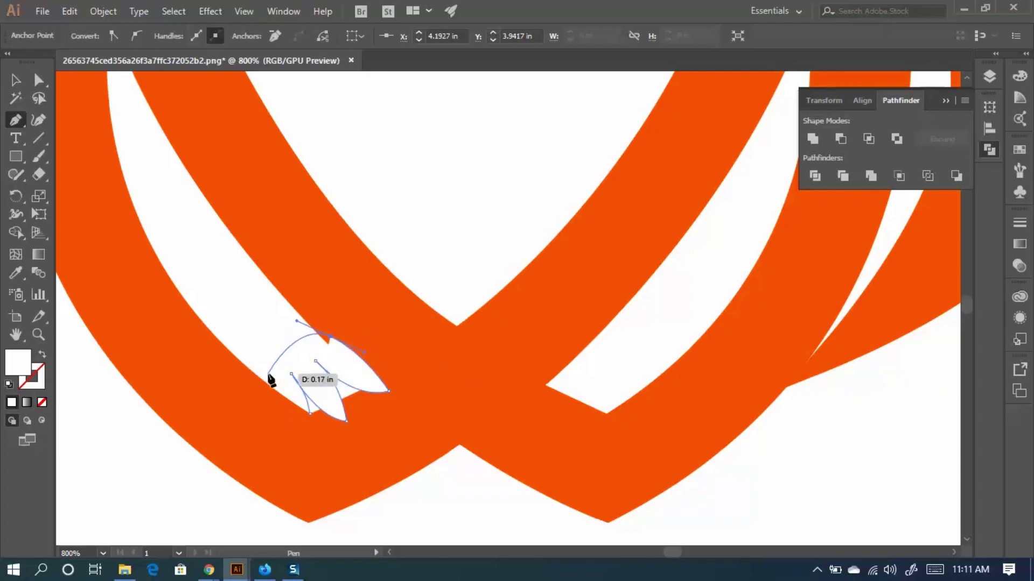
pyautogui.moveTo(316, 361); pyautogui.dragTo(342, 341)
pyautogui.hotkey('ctrl', 'z')
# Finish the white fur tuft with a scalloped upper edge and close its outline at the starting anchor.
pyautogui.hotkey('ctrl', '+')
pyautogui.hotkey('ctrl', '+')
pyautogui.hotkey('ctrl', '+')
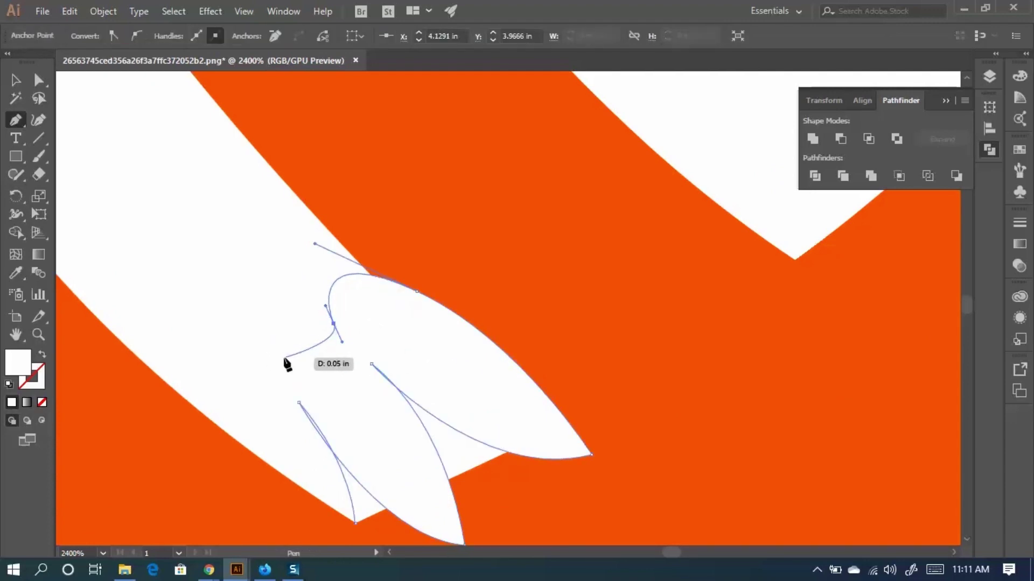
pyautogui.click(333, 324)
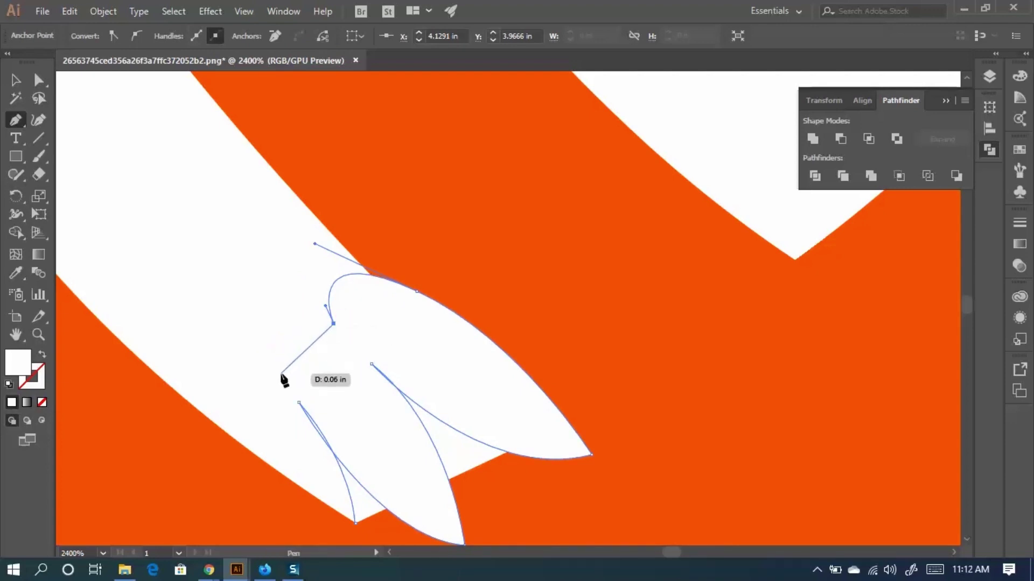
pyautogui.moveTo(278, 372); pyautogui.dragTo(254, 302)
pyautogui.moveTo(326, 258)
pyautogui.mouseDown()
pyautogui.moveTo(295, 316)
pyautogui.moveTo(377, 381)
pyautogui.moveTo(544, 434)
pyautogui.moveTo(500, 463)
pyautogui.moveTo(515, 479)
pyautogui.moveTo(517, 452)
pyautogui.moveTo(534, 445)
pyautogui.moveTo(491, 466)
pyautogui.moveTo(318, 429)
pyautogui.moveTo(293, 305)
pyautogui.mouseUp()
pyautogui.click(15, 80)
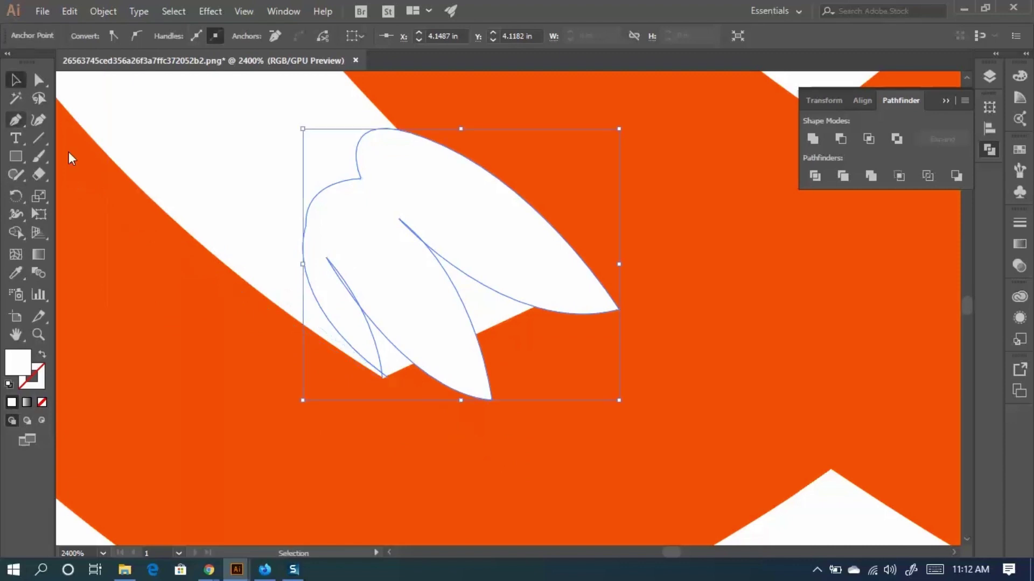
pyautogui.click(387, 376)
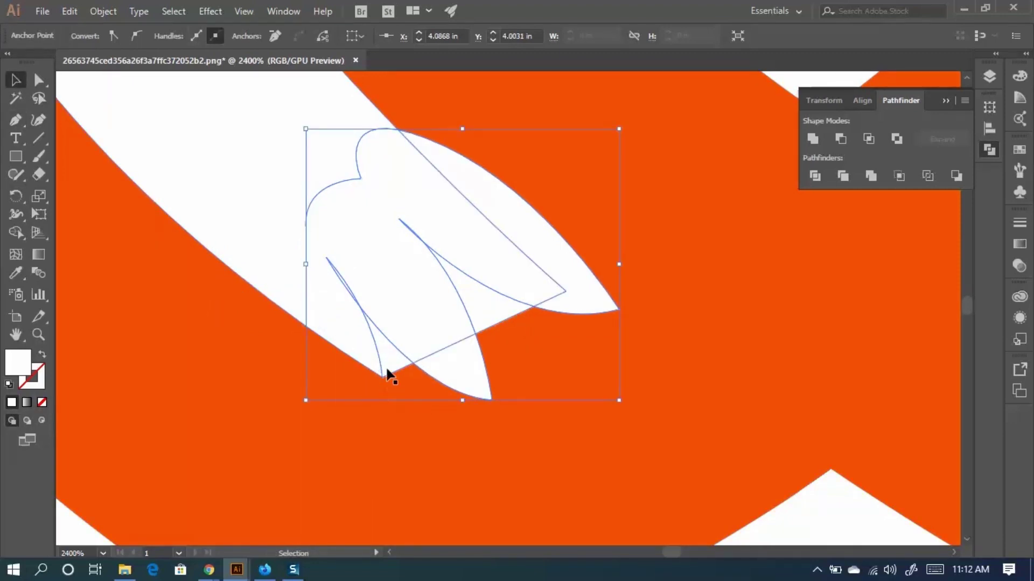
pyautogui.click(15, 120)
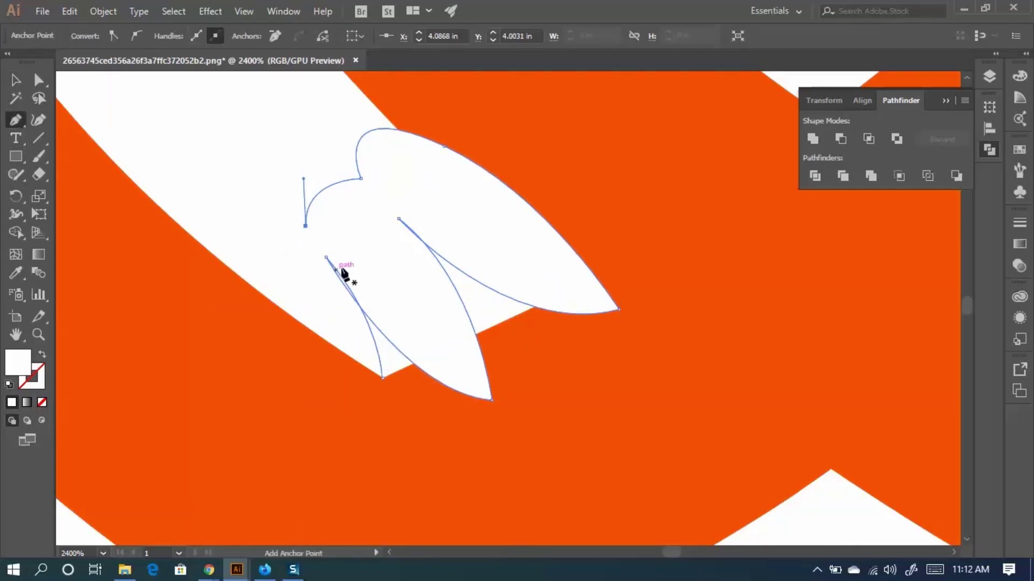
pyautogui.click(306, 225)
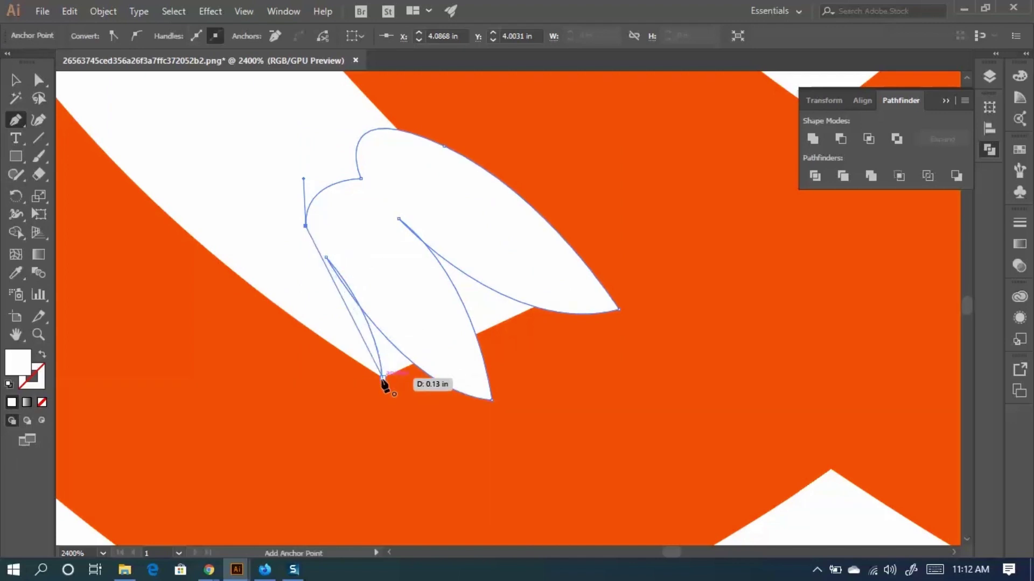
pyautogui.click(383, 378)
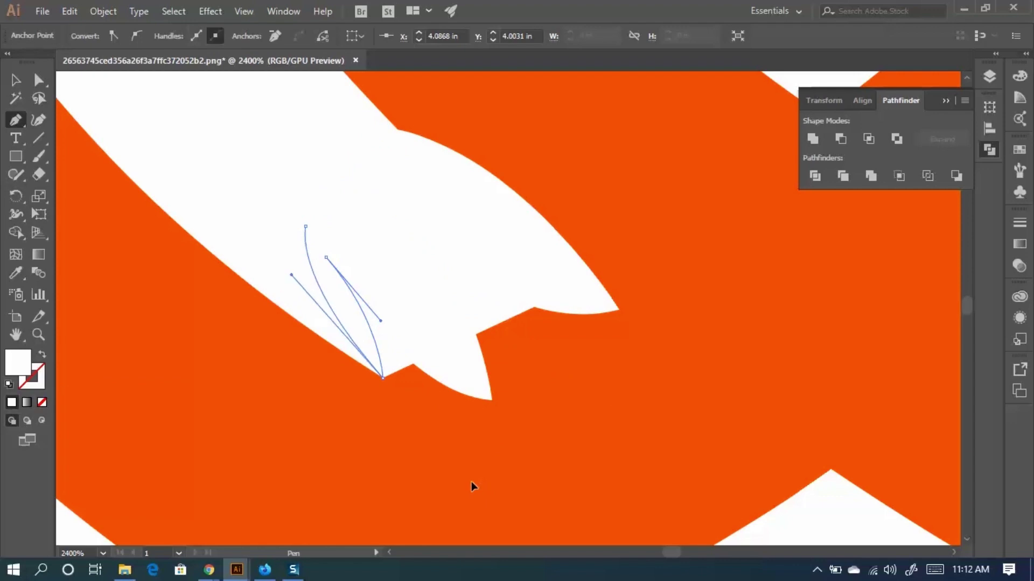
# Nudge the white fur tuft downward, then take it off the leg to the area below the left foot.
pyautogui.press('v')
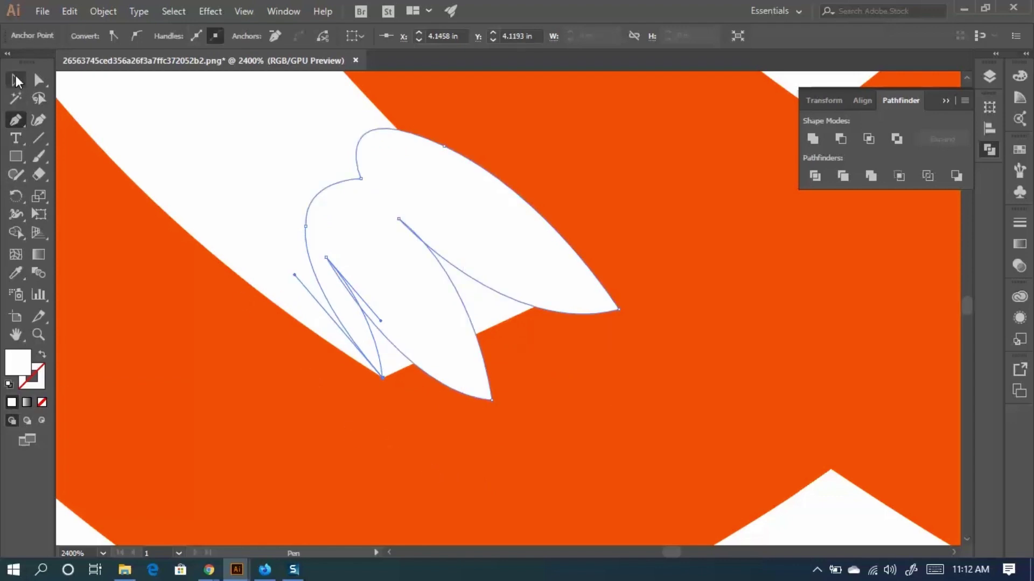
pyautogui.moveTo(460, 214)
pyautogui.mouseDown()
pyautogui.moveTo(445, 224)
pyautogui.moveTo(455, 230)
pyautogui.mouseUp()
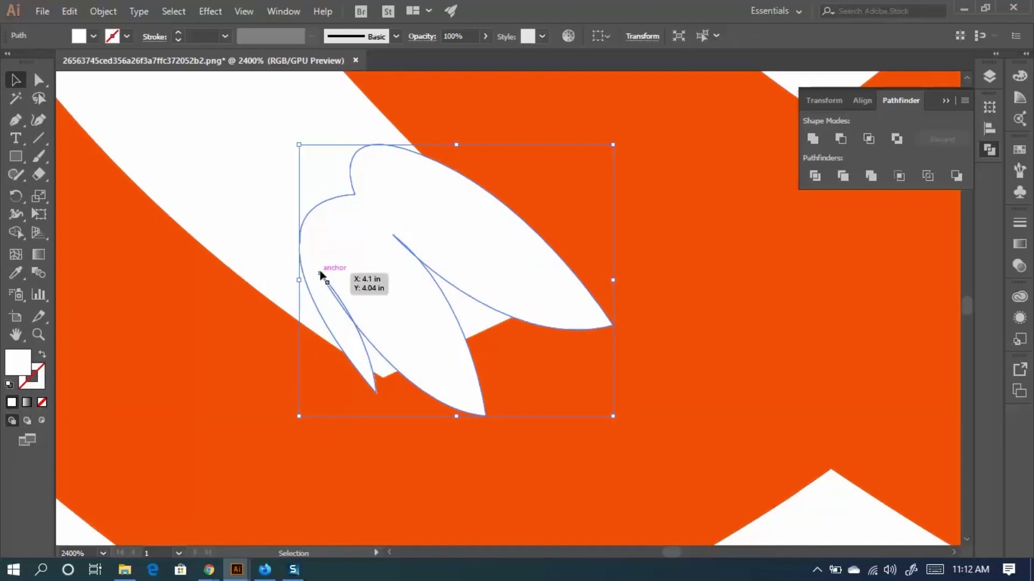
pyautogui.scroll(-3, 353, 280)
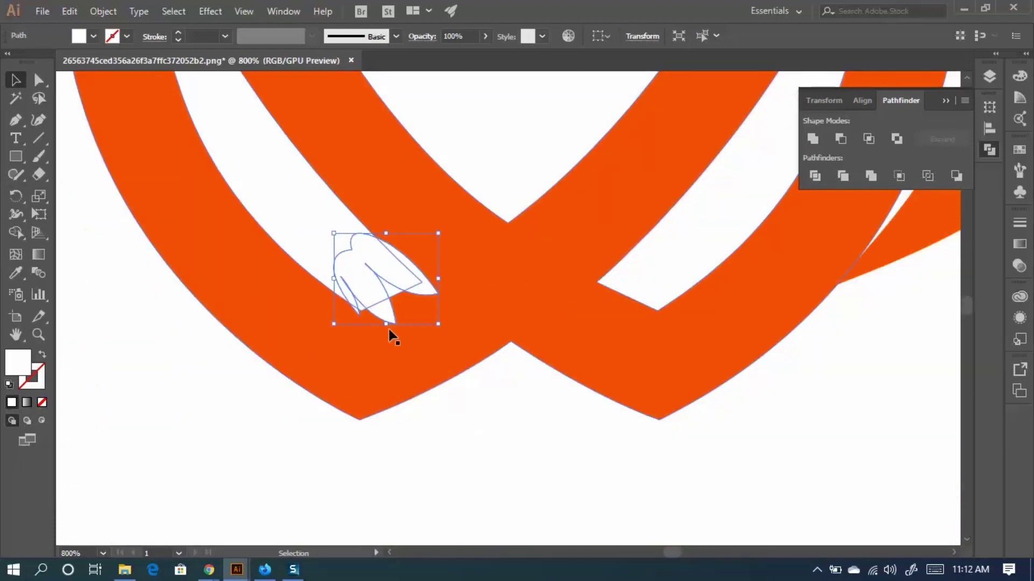
pyautogui.scroll(-2, 380, 292)
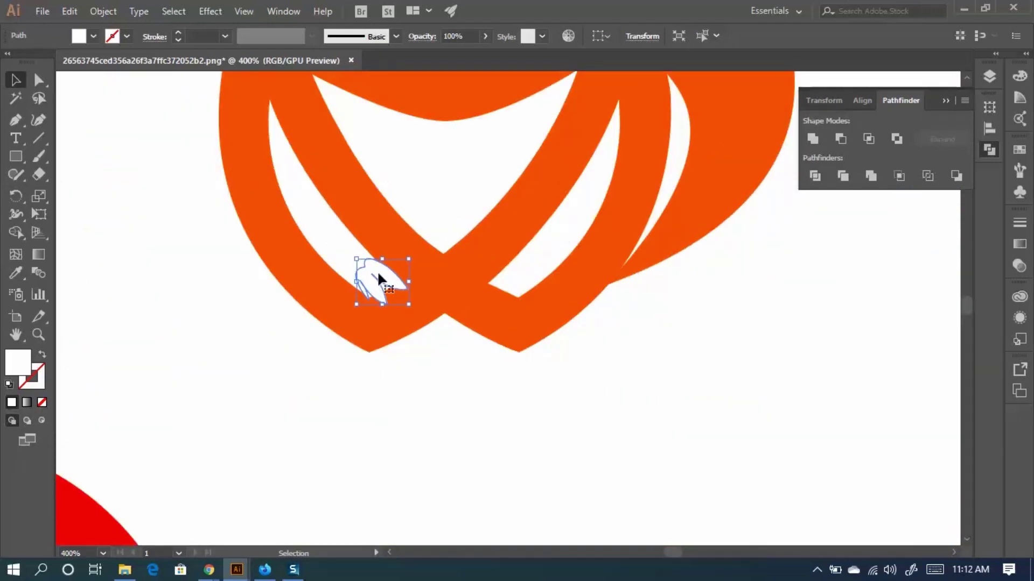
pyautogui.moveTo(379, 279); pyautogui.dragTo(404, 381)
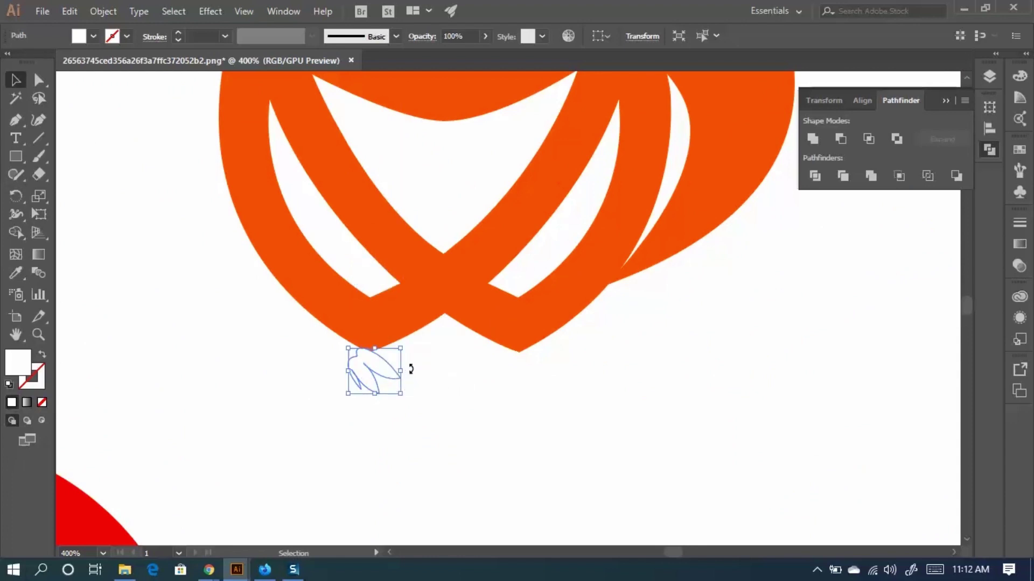
pyautogui.click(426, 380)
pyautogui.scroll(1, 464, 382)
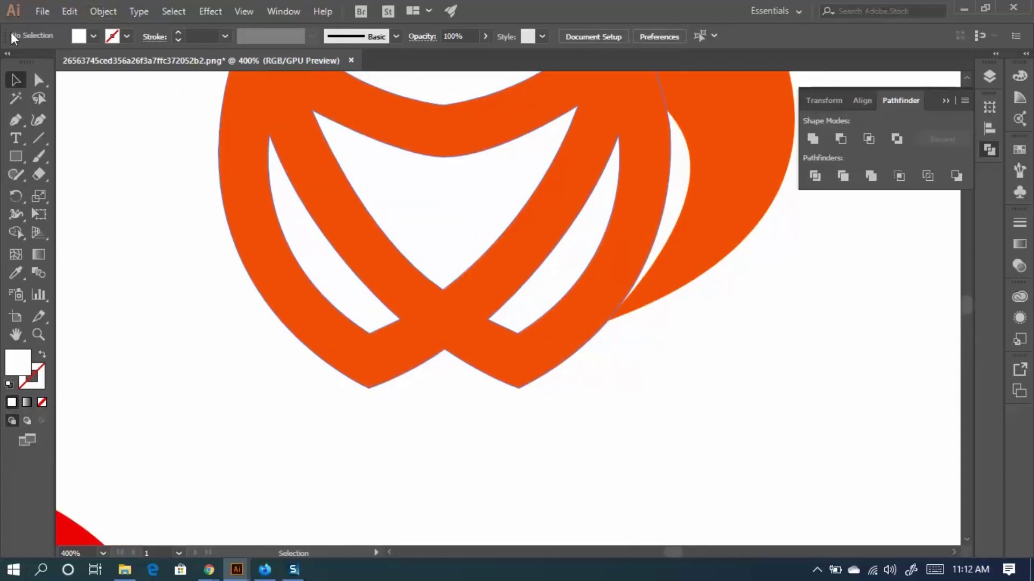
# Round the lowest corner of the white inner shape in each of the fox's legs to 0.26 in.
pyautogui.press('a')
pyautogui.scroll(3, 509, 318)
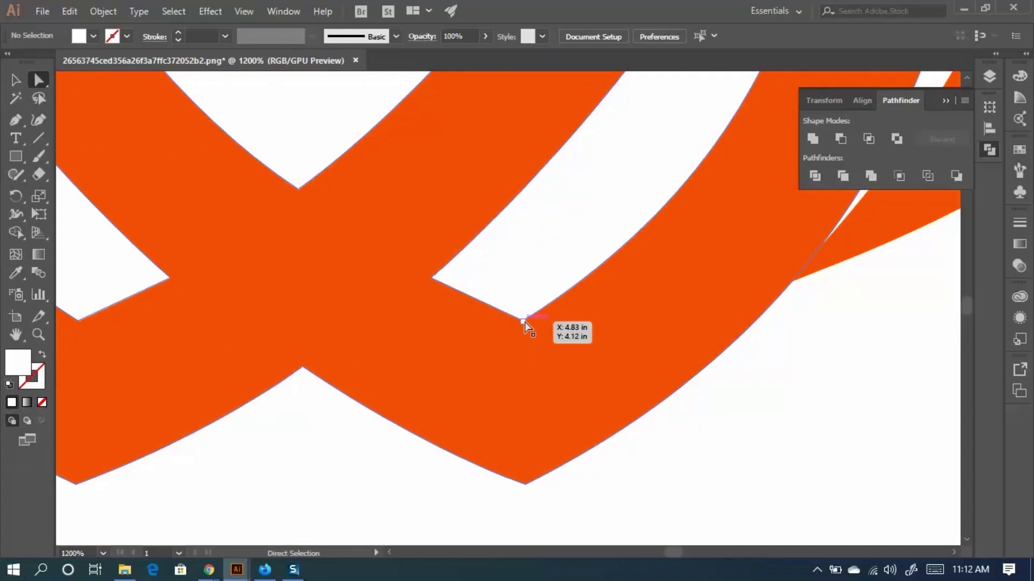
pyautogui.click(523, 320)
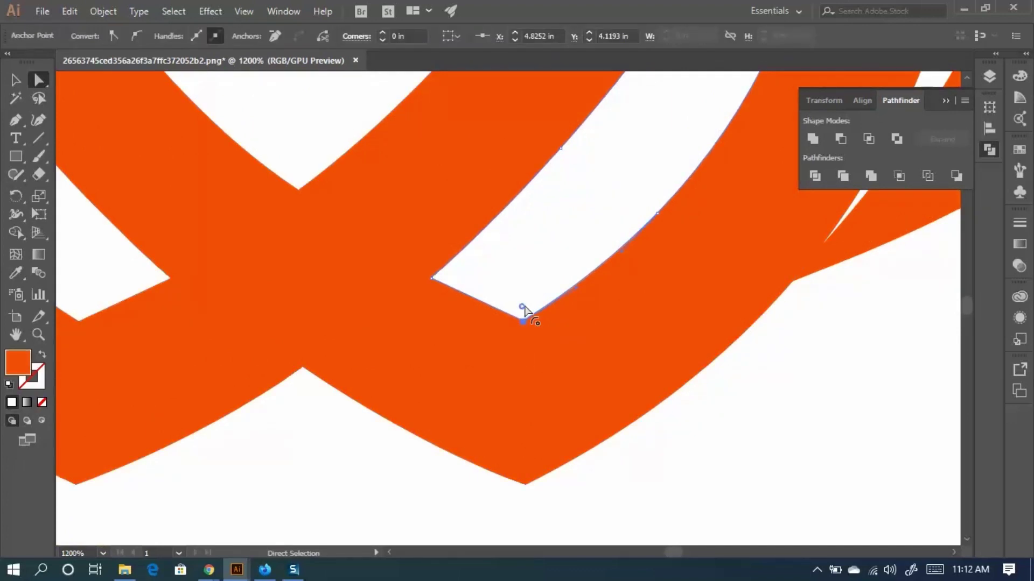
pyautogui.moveTo(522, 307); pyautogui.dragTo(536, 218)
pyautogui.scroll(-4, 537, 218)
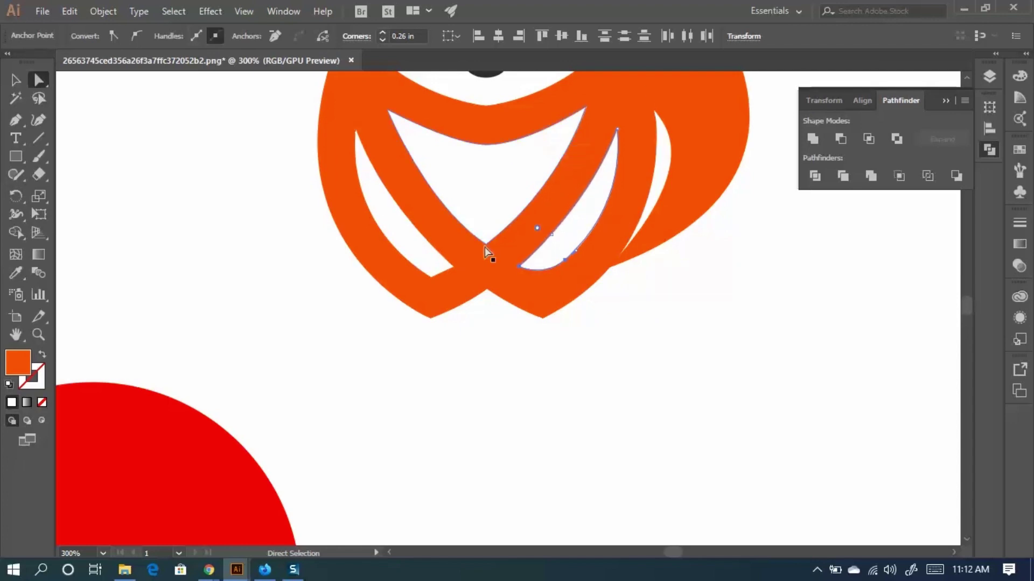
pyautogui.scroll(3, 438, 273)
pyautogui.click(418, 274)
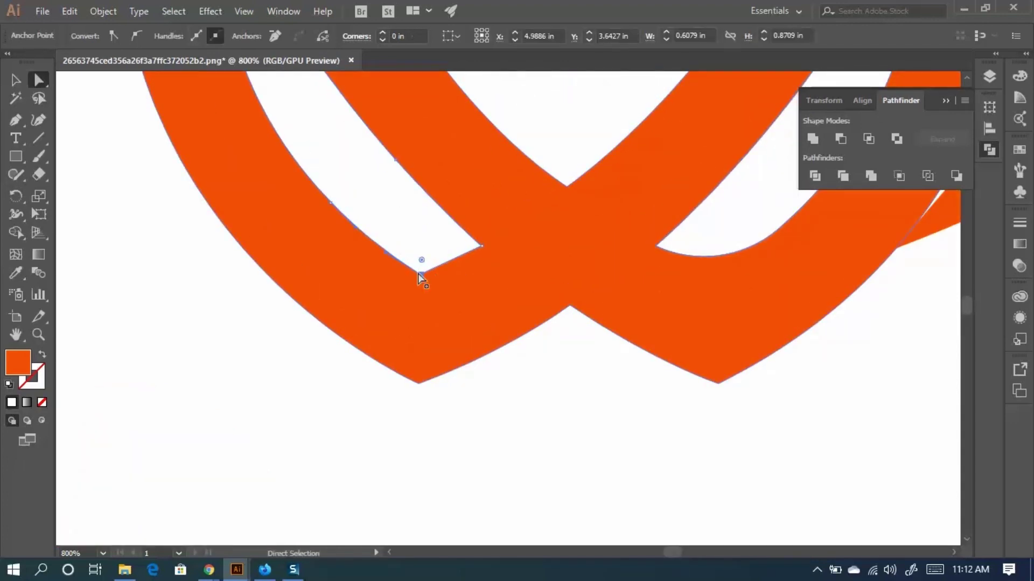
pyautogui.moveTo(425, 263); pyautogui.dragTo(486, 28)
pyautogui.scroll(-3, 418, 263)
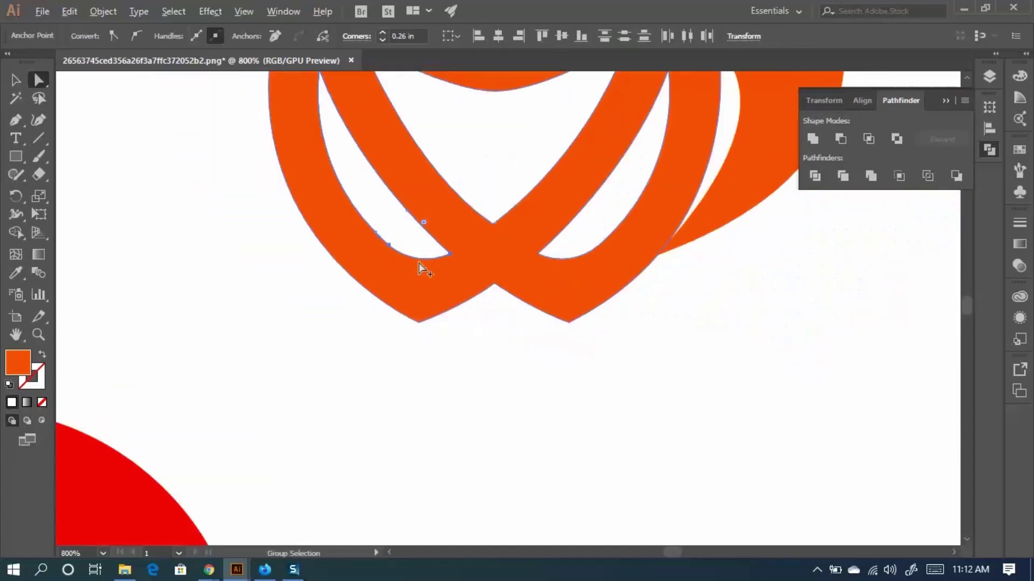
# Move the whole fox off the white artboard onto the grey canvas to its right.
pyautogui.scroll(4, 630, 394)
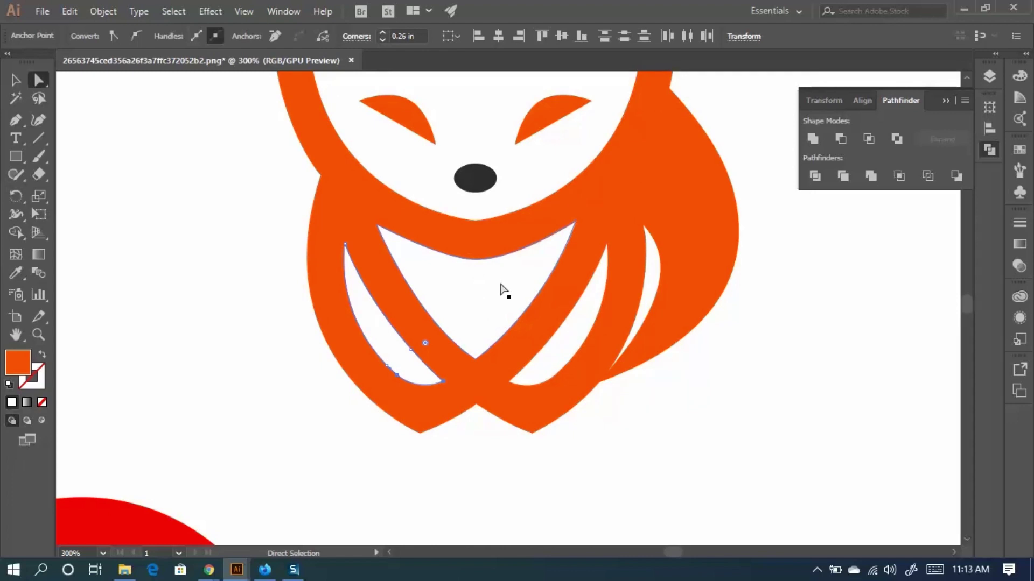
pyautogui.scroll(2, 489, 276)
pyautogui.scroll(5, 490, 280)
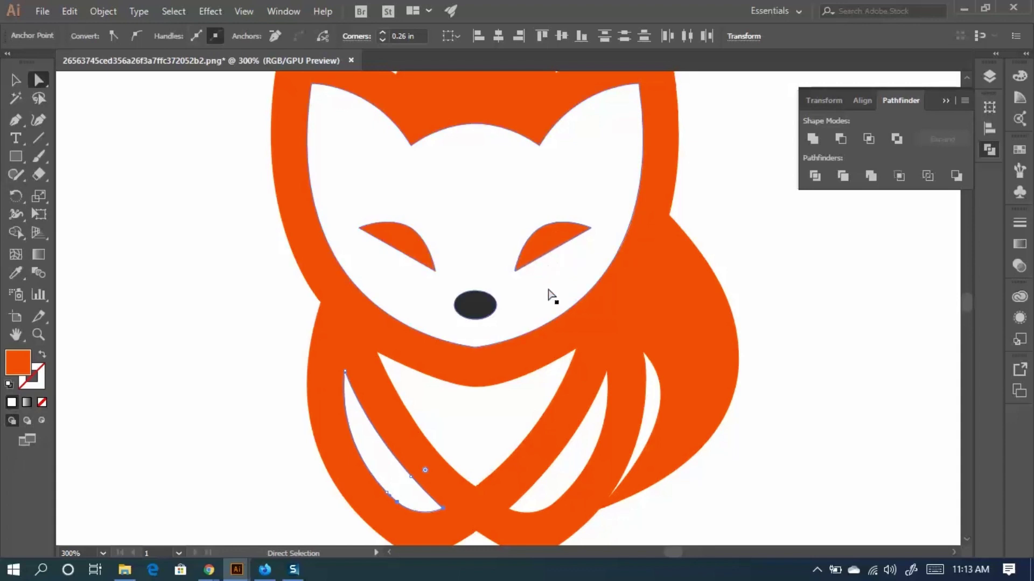
pyautogui.scroll(3, 555, 280)
pyautogui.scroll(3, 561, 269)
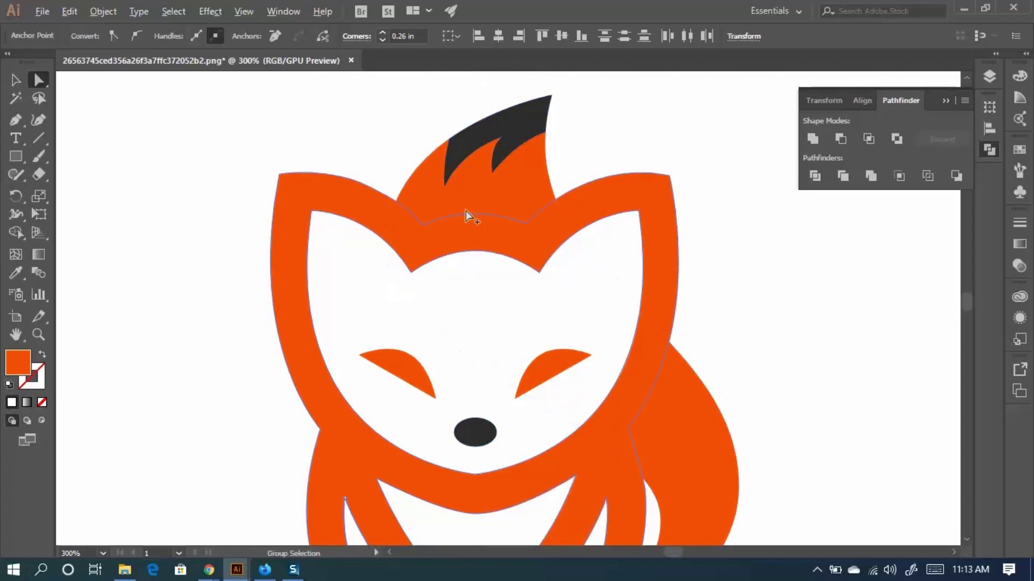
pyautogui.scroll(-2, 466, 211)
pyautogui.click(14, 79)
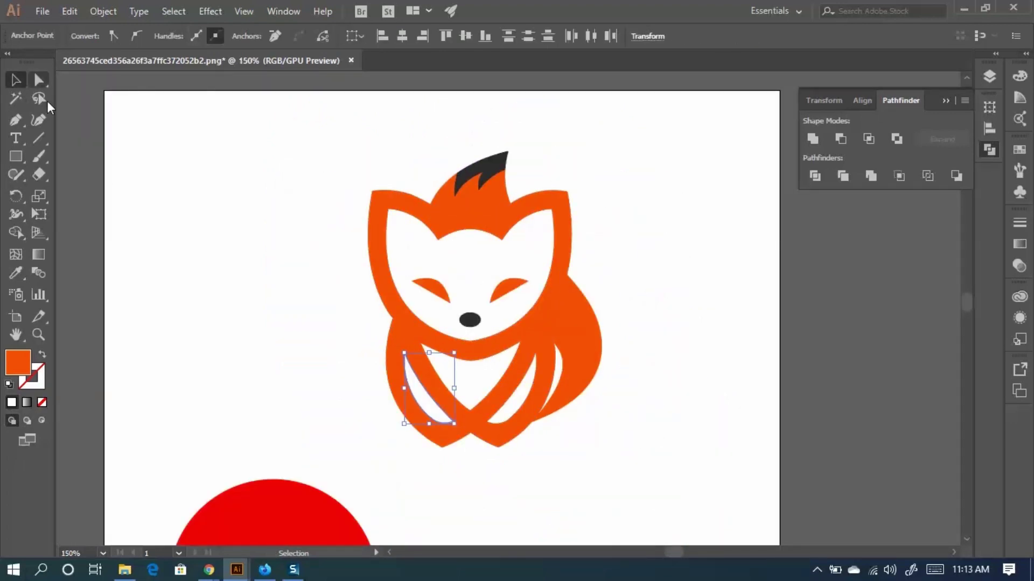
pyautogui.hotkey('ctrl', 'a')
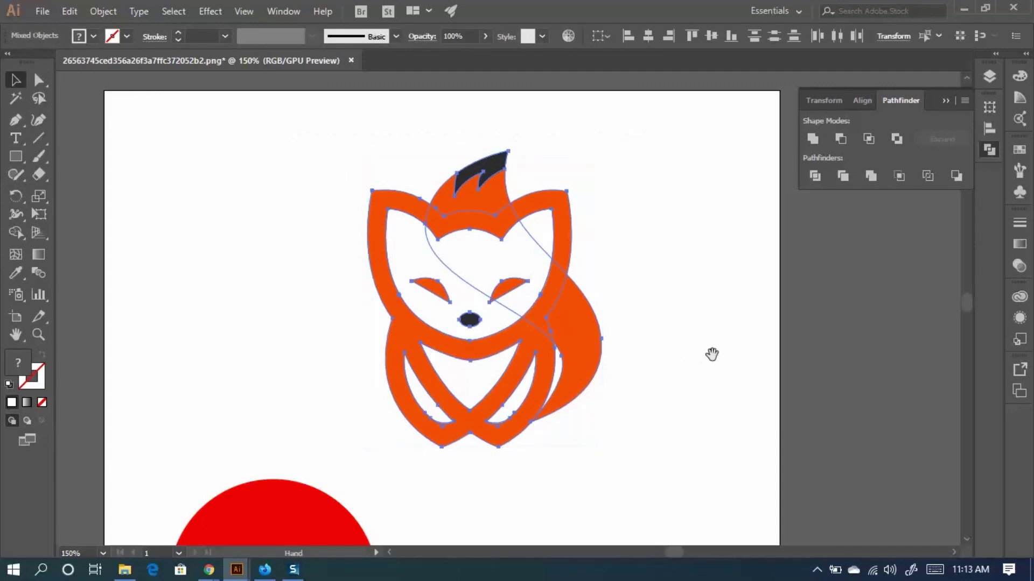
pyautogui.moveTo(713, 353); pyautogui.dragTo(506, 353)
pyautogui.moveTo(281, 281); pyautogui.dragTo(796, 302)
pyautogui.moveTo(834, 330); pyautogui.dragTo(634, 345)
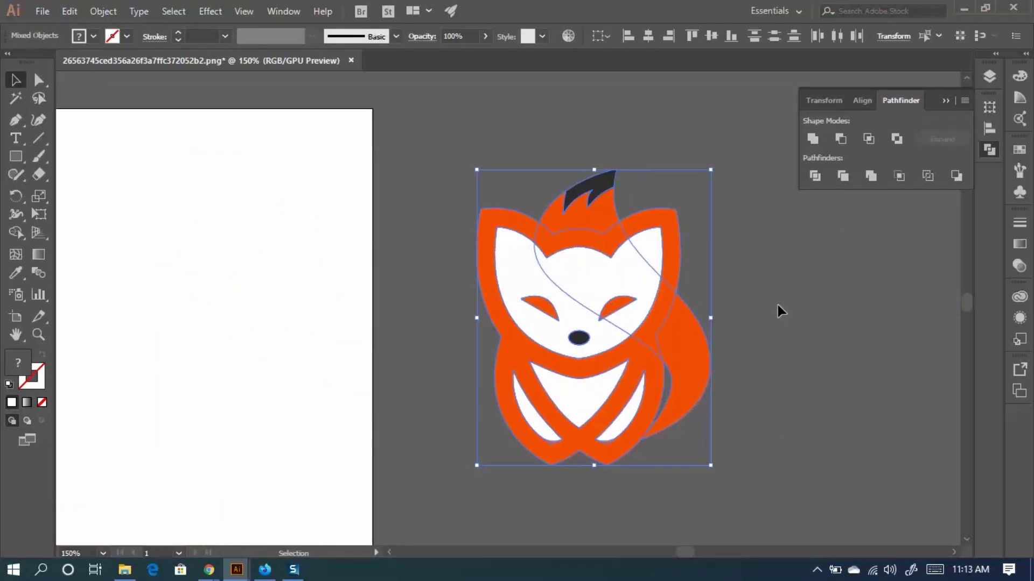
pyautogui.click(777, 305)
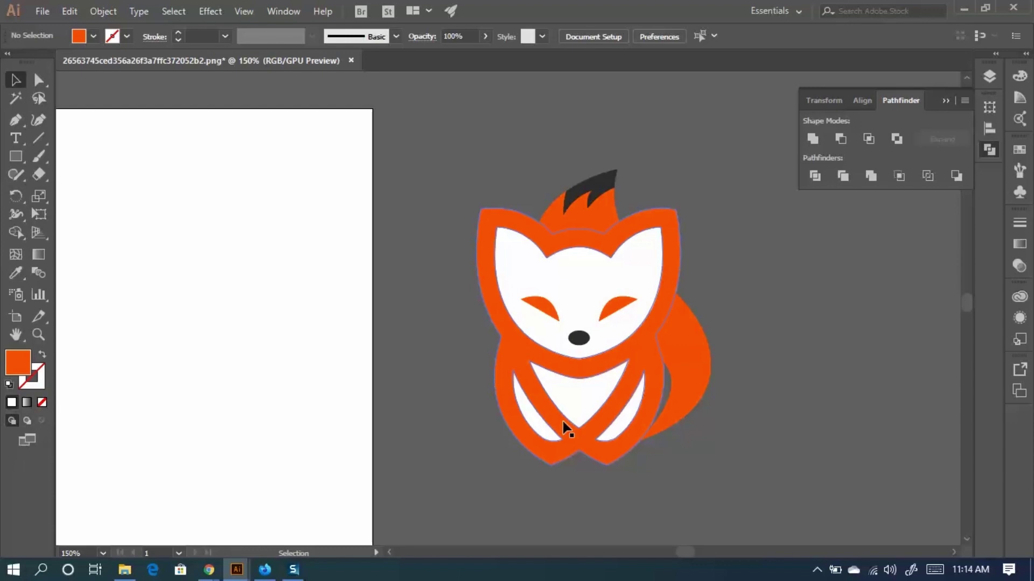
# Move the maroon-outlined vector fox on the grey canvas farther left, away from the white reference image.
pyautogui.scroll(-4, 565, 429)
pyautogui.moveTo(179, 413); pyautogui.dragTo(347, 352)
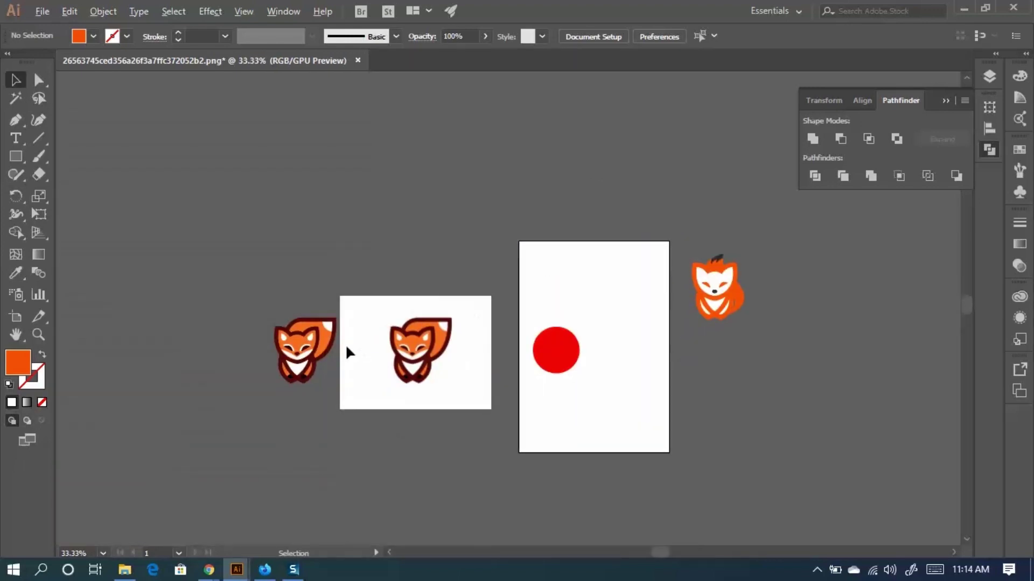
pyautogui.scroll(3, 344, 352)
pyautogui.moveTo(289, 440); pyautogui.dragTo(548, 422)
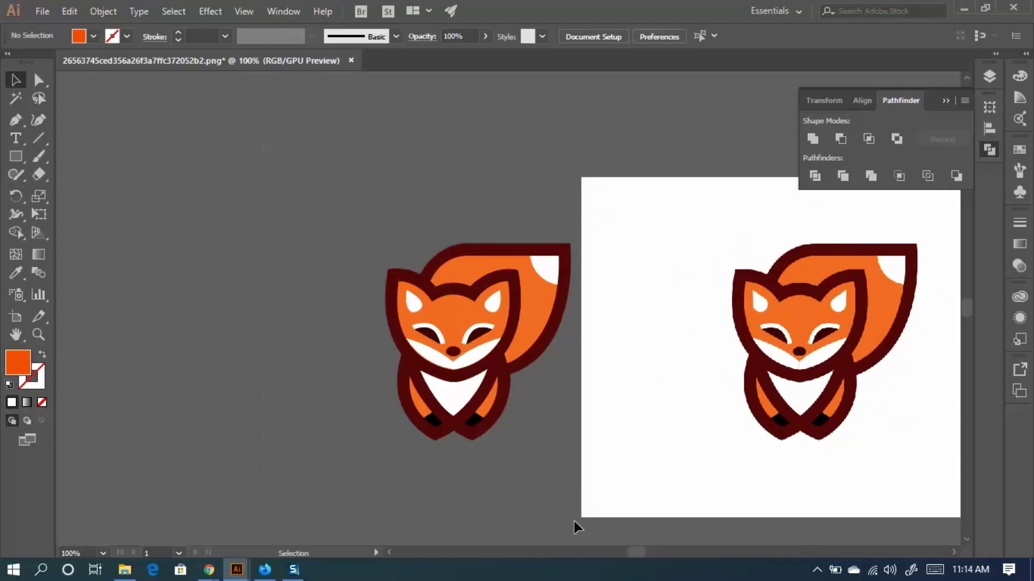
pyautogui.hotkey('ctrl', 'a')
pyautogui.moveTo(474, 366); pyautogui.dragTo(283, 342)
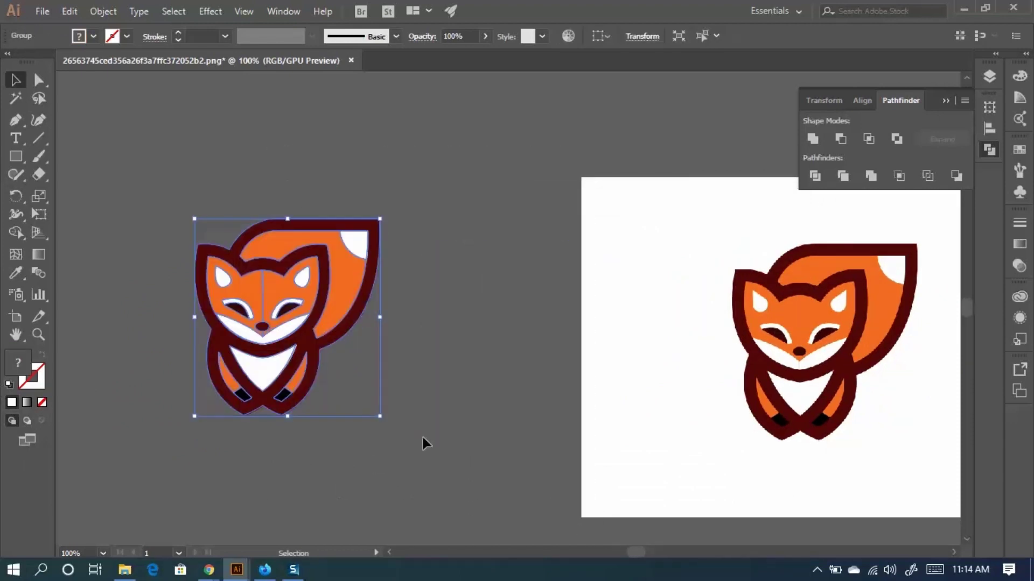
pyautogui.click(433, 350)
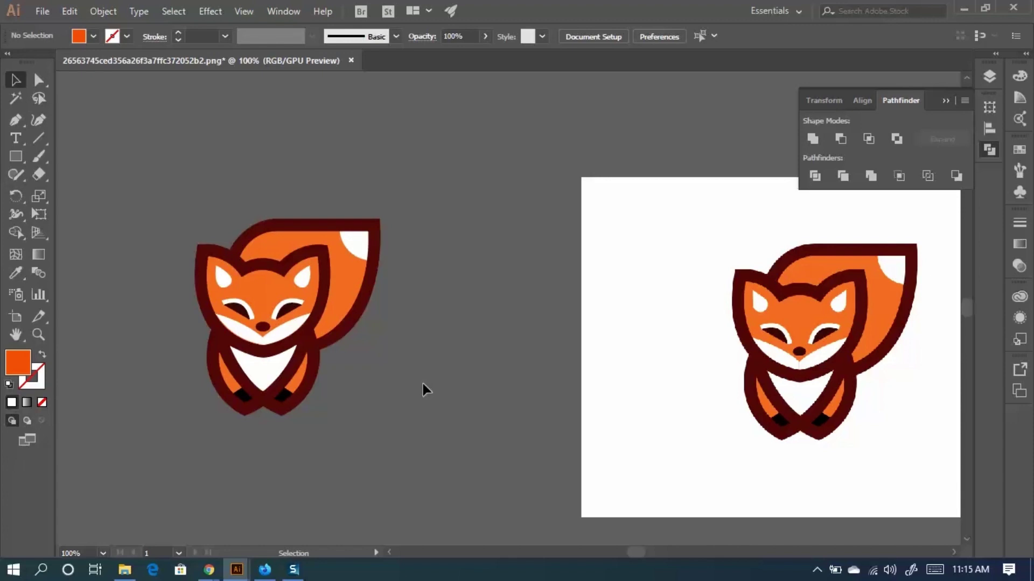
# Recolour the orange fox's dark grey tail tip white by sampling the white of its face with the Eyedropper.
pyautogui.scroll(-3, 362, 399)
pyautogui.moveTo(447, 332); pyautogui.dragTo(255, 339)
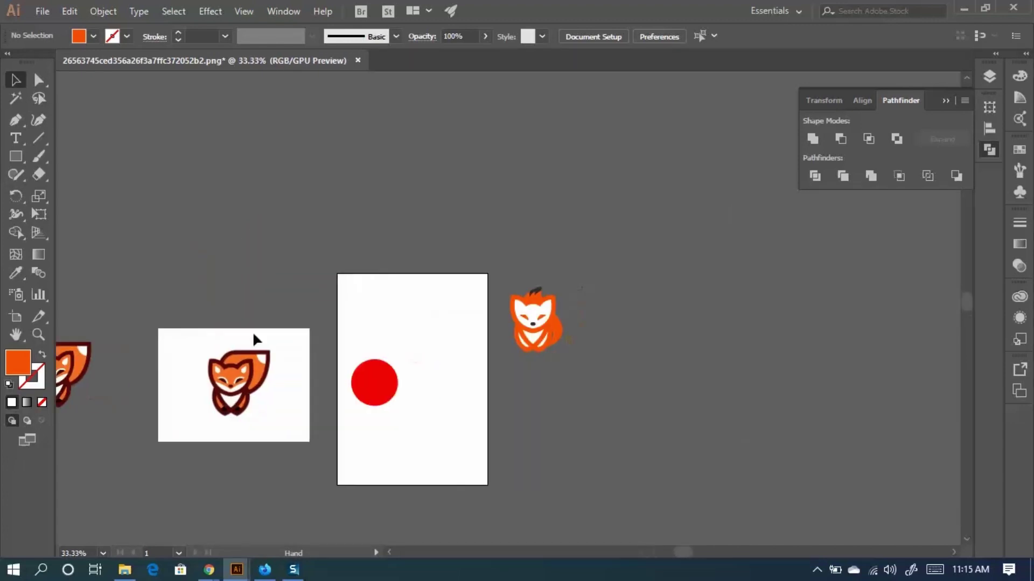
pyautogui.scroll(2, 608, 296)
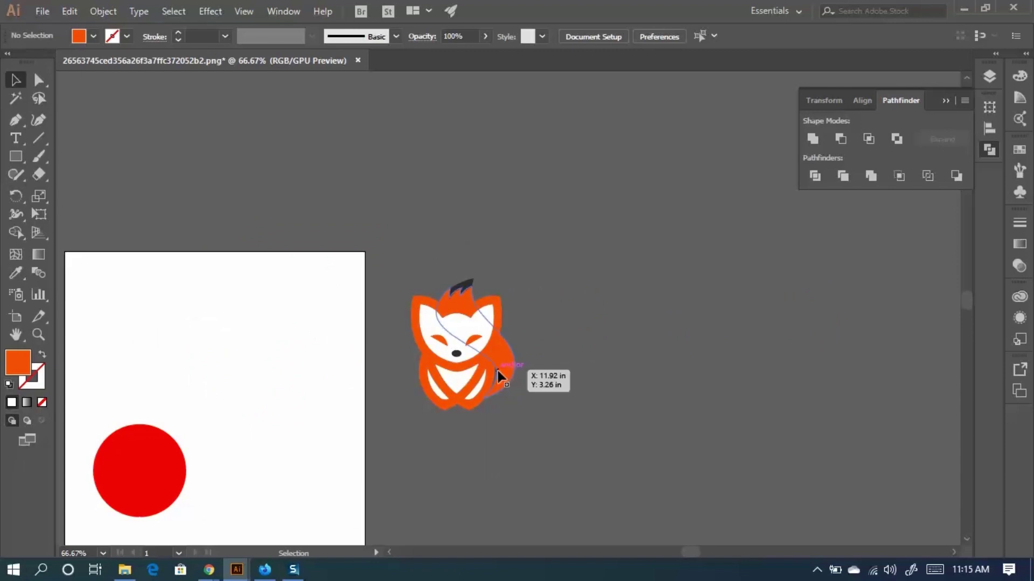
pyautogui.click(463, 289)
pyautogui.click(15, 273)
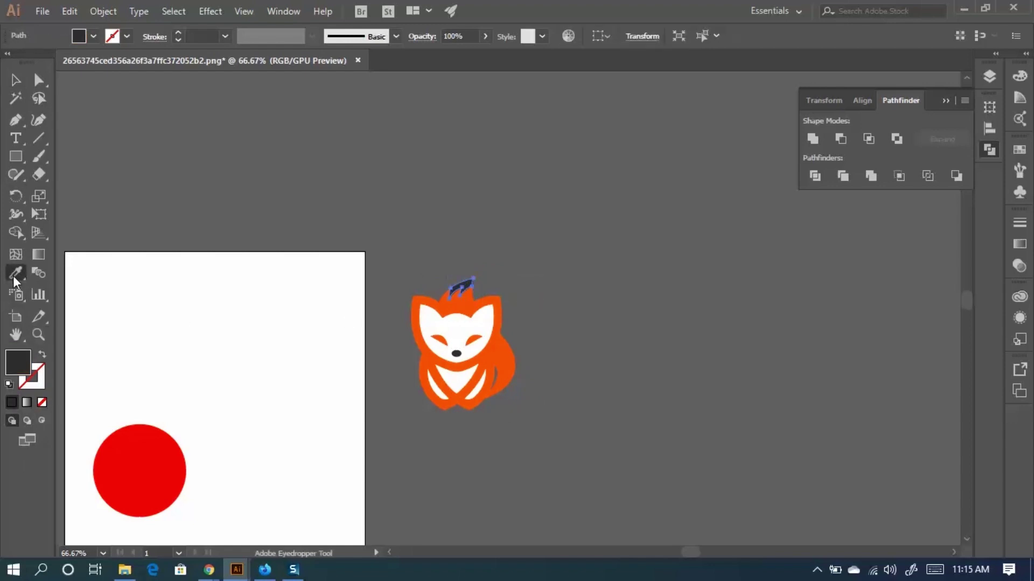
pyautogui.click(465, 326)
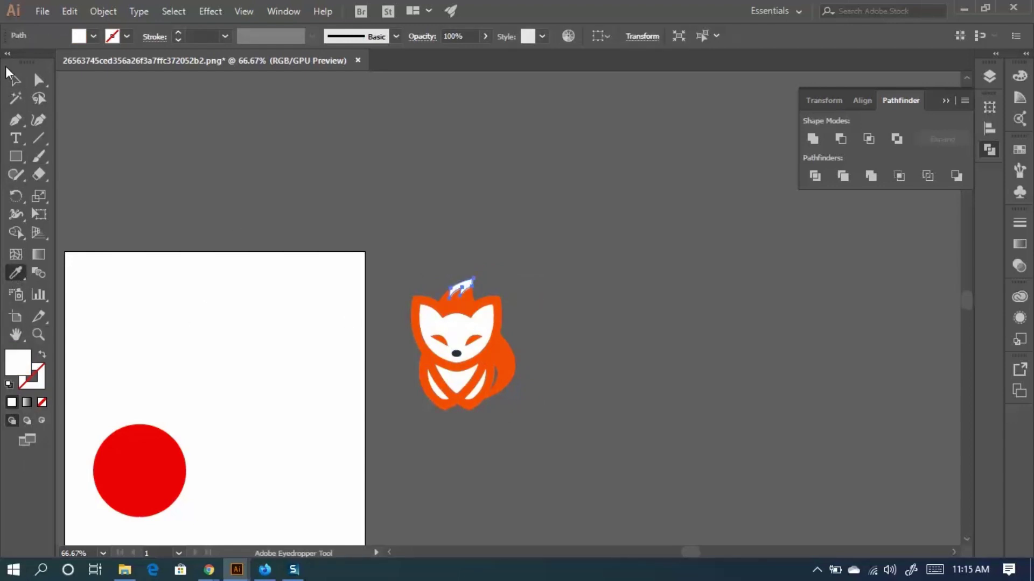
pyautogui.click(15, 79)
pyautogui.click(754, 381)
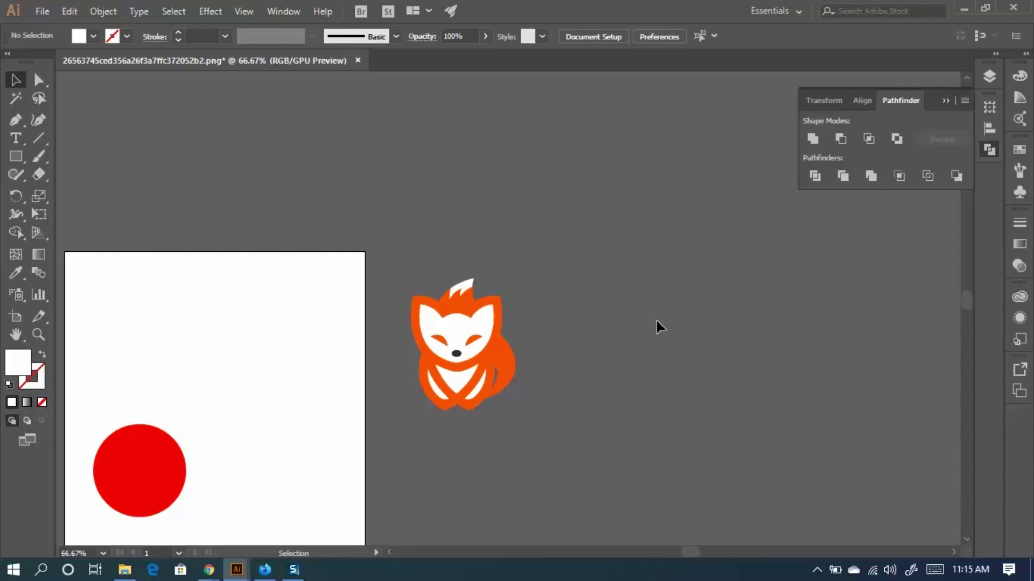
pyautogui.moveTo(204, 576)
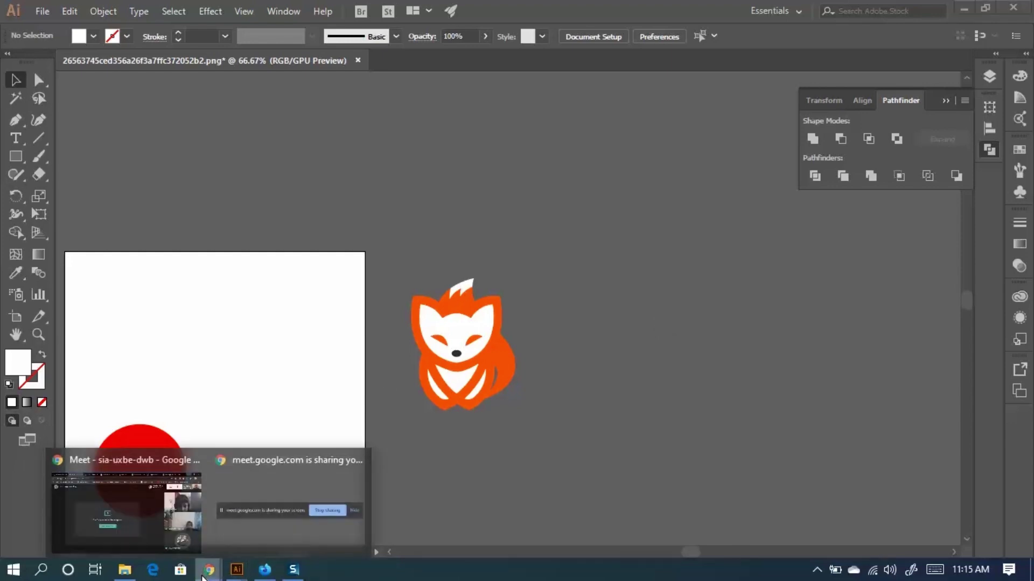
pyautogui.click(151, 518)
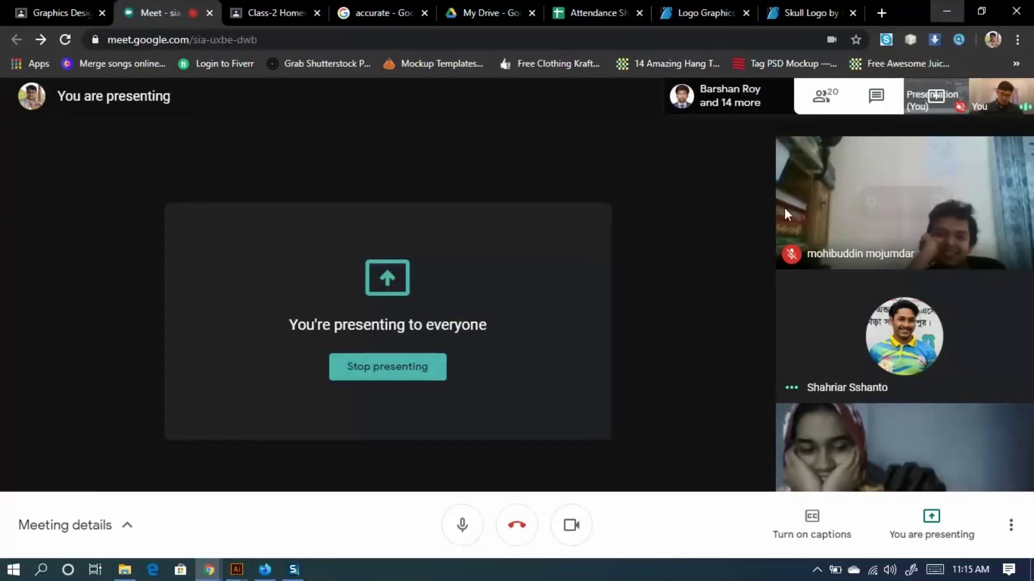
pyautogui.click(881, 13)
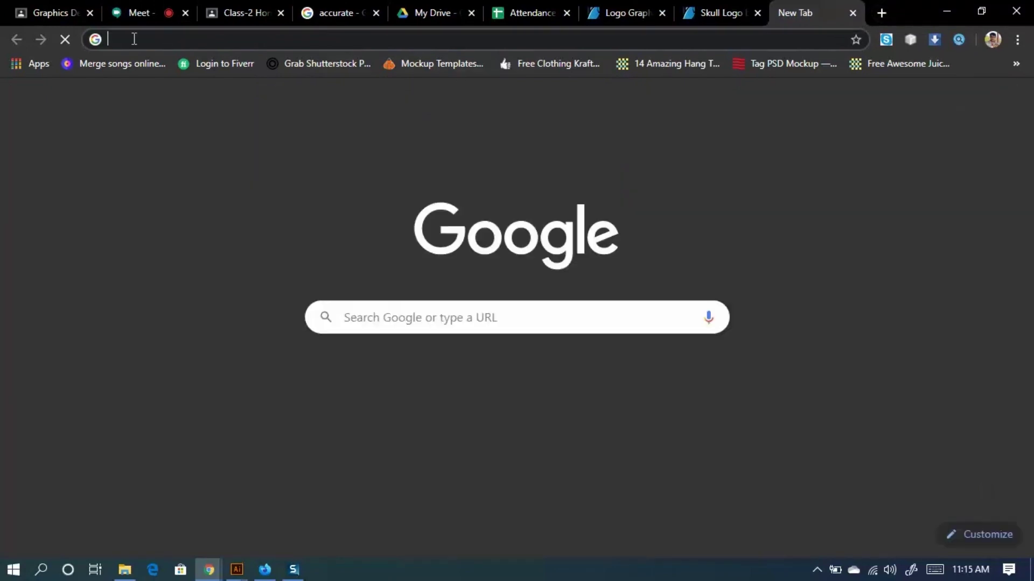
pyautogui.click(123, 41)
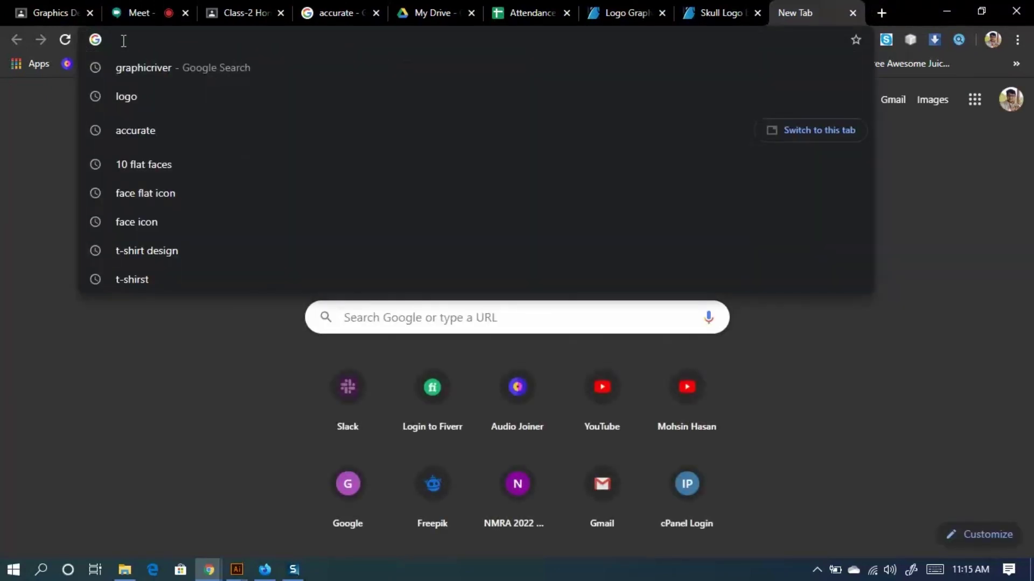
pyautogui.click(852, 13)
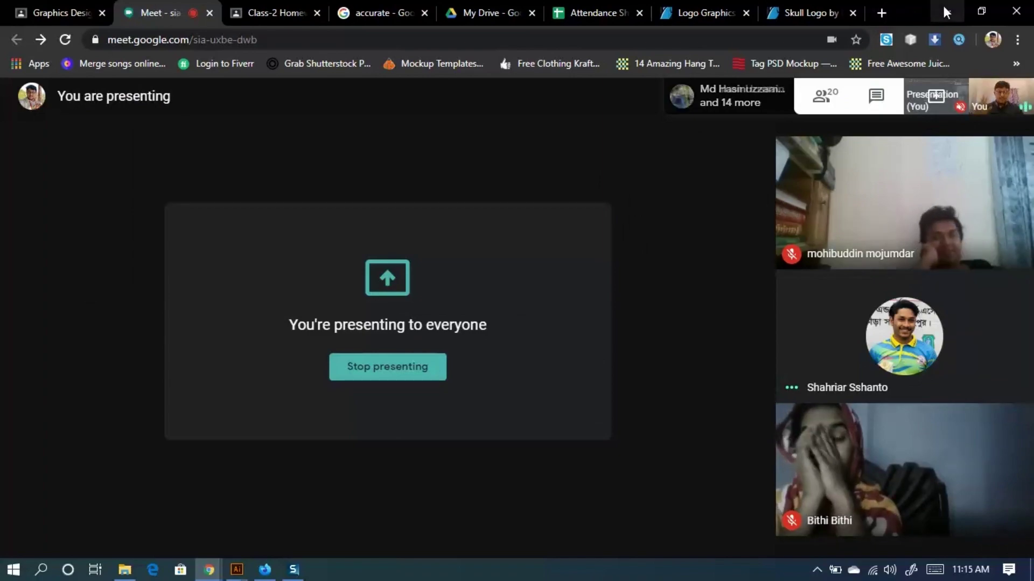
pyautogui.click(943, 7)
# Switch to Firefox and open the Instagram website from a Google search in a new tab.
pyautogui.click(264, 569)
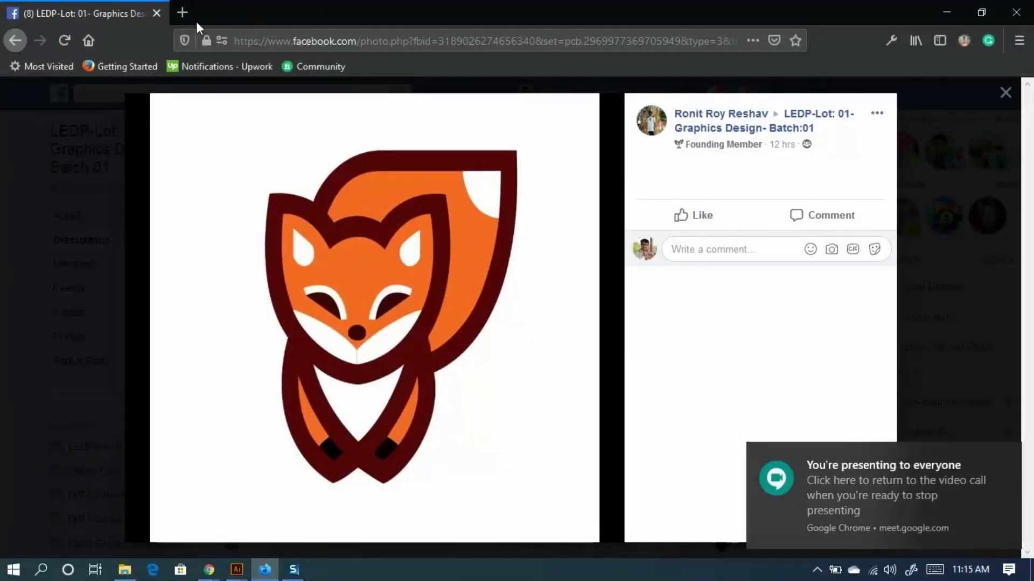
pyautogui.click(182, 13)
pyautogui.click(257, 37)
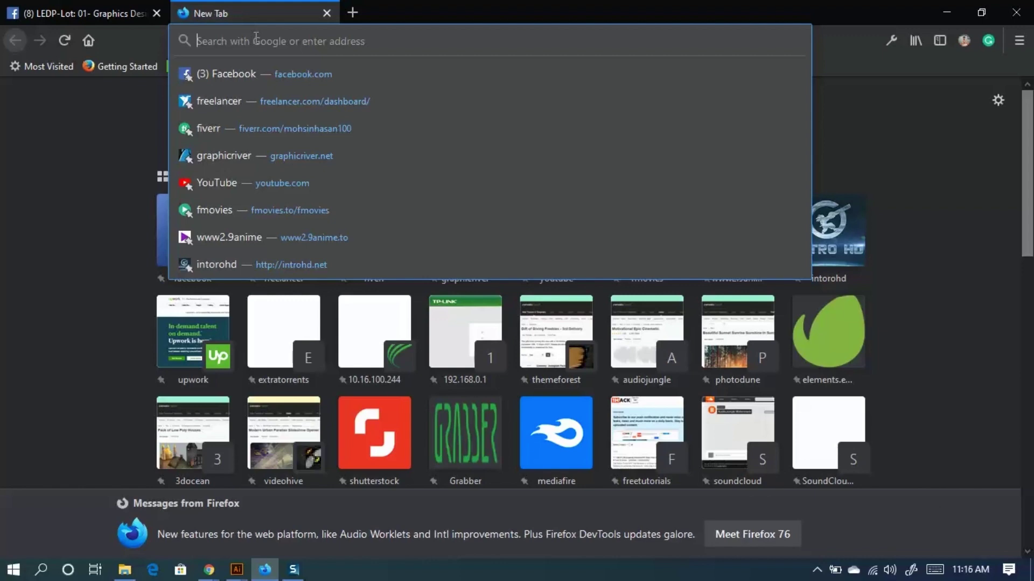
pyautogui.write('instagr')
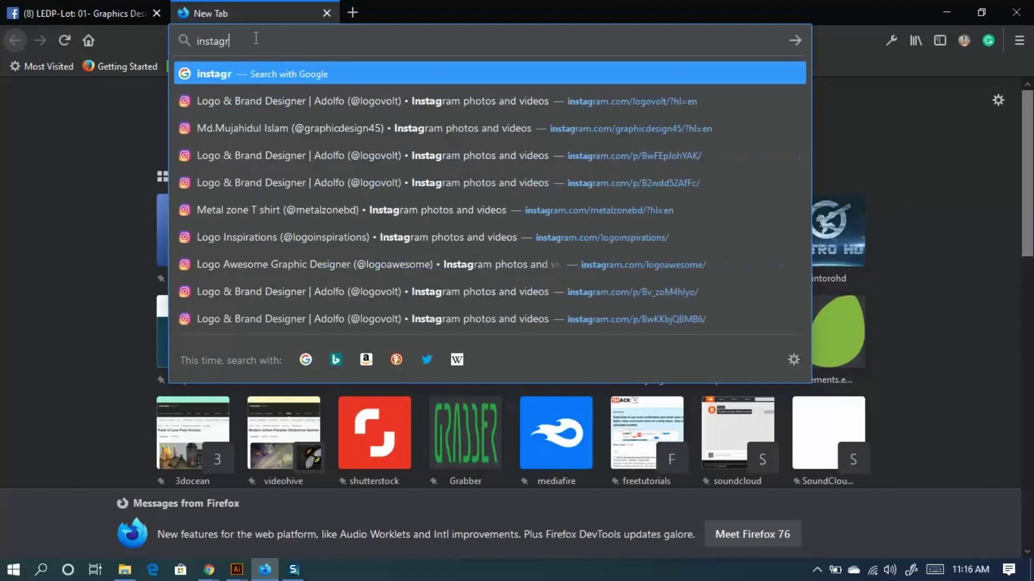
pyautogui.write('asm')
pyautogui.press('Return')
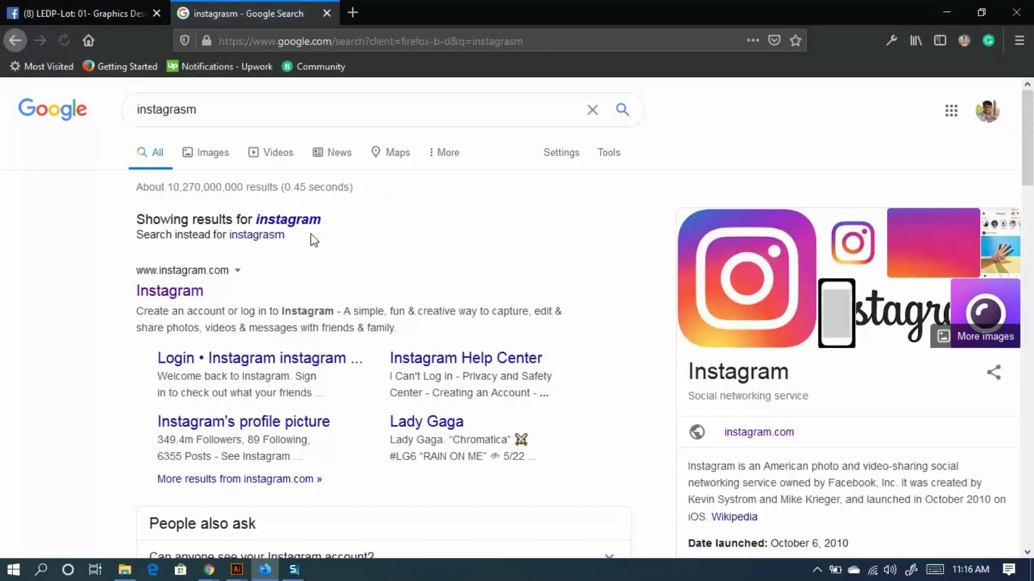
pyautogui.click(146, 297)
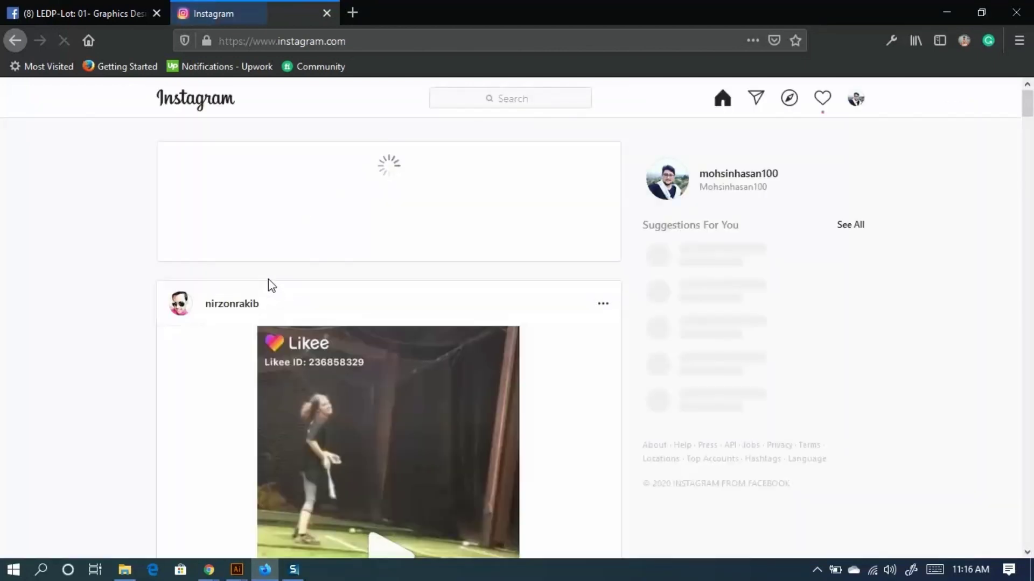
# Search Instagram for "logo".
pyautogui.click(540, 99)
pyautogui.write('l')
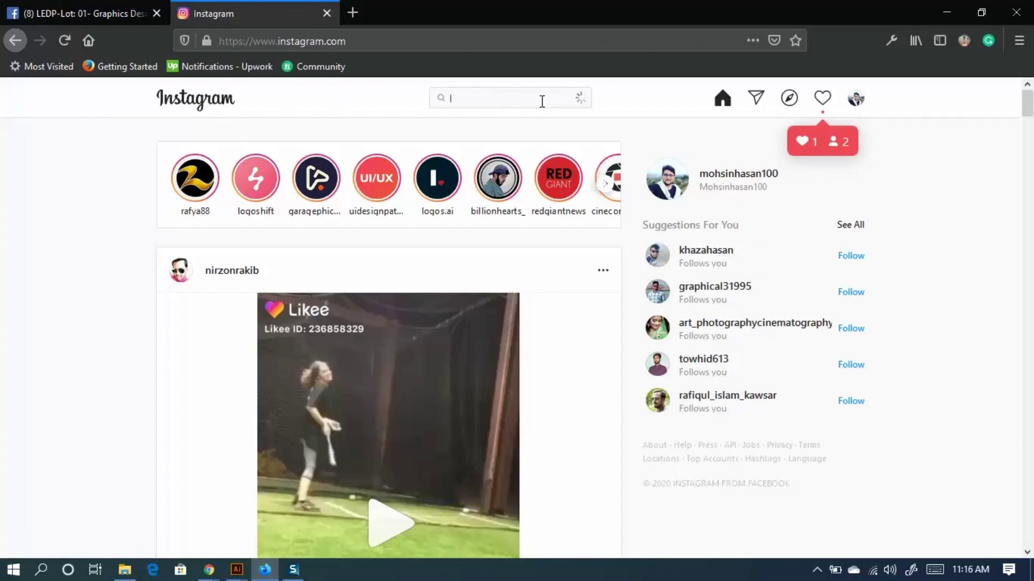
pyautogui.write('ohlogo')
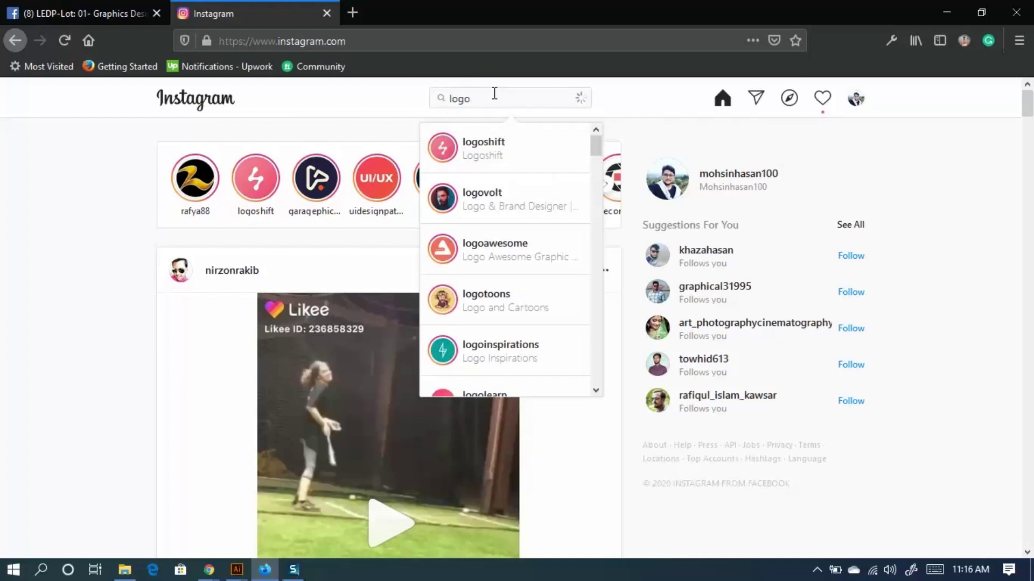
# Open the logovolt, logoshift, logoawesome and logoinspirations profiles from the search suggestions, each in a new tab.
pyautogui.rightClick(481, 150)
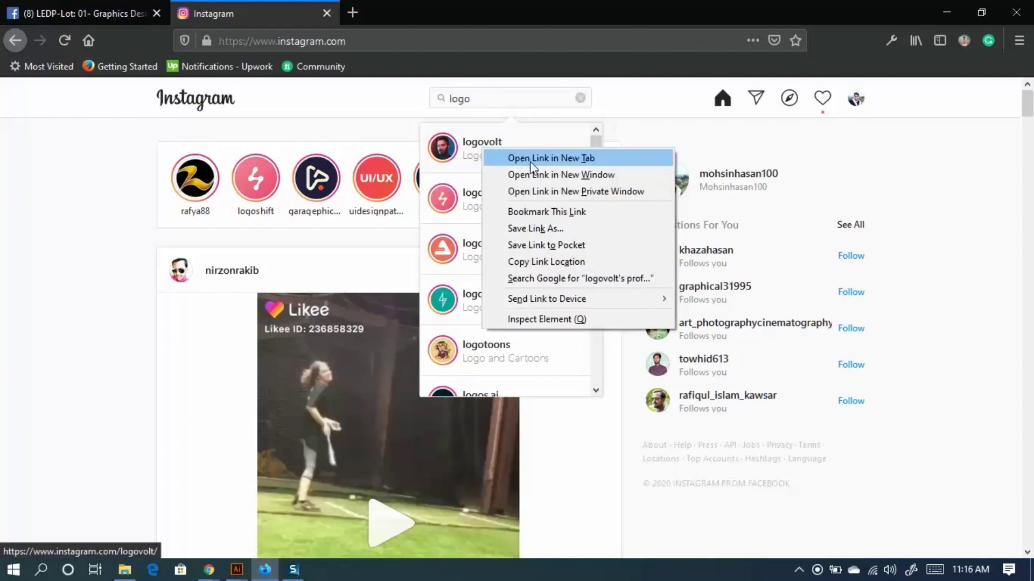
pyautogui.click(532, 159)
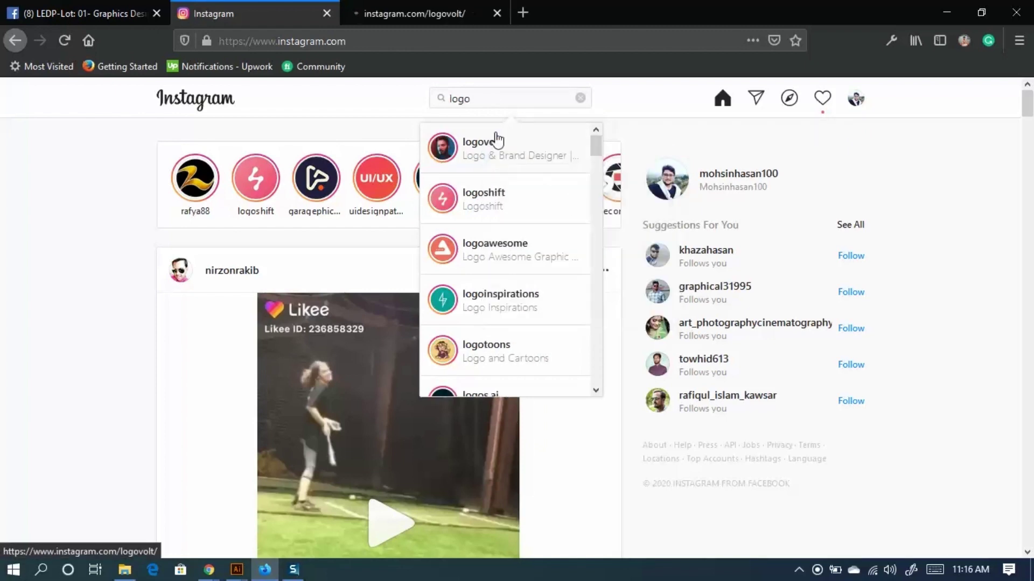
pyautogui.rightClick(500, 203)
pyautogui.click(517, 207)
pyautogui.rightClick(505, 265)
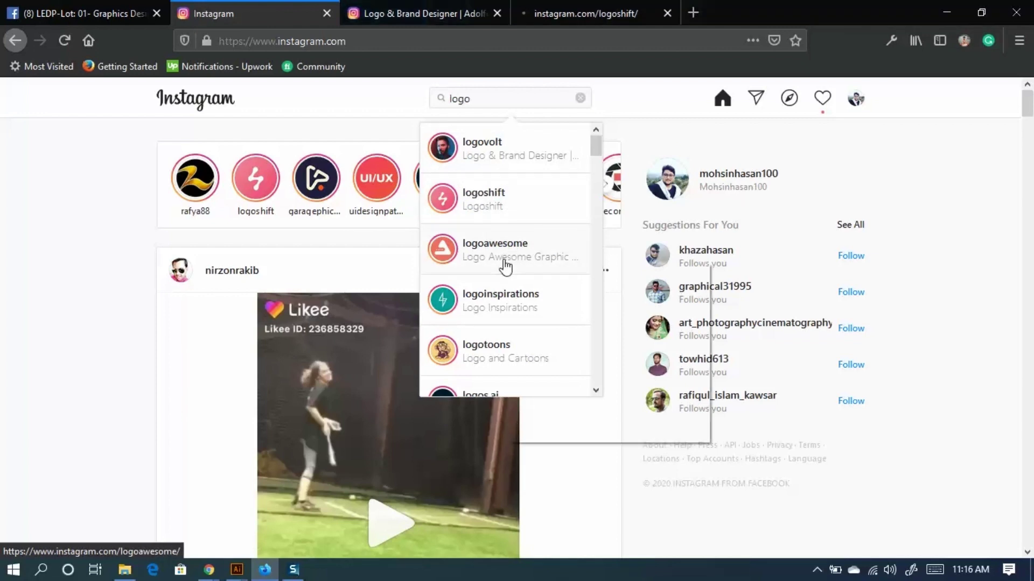
pyautogui.click(524, 269)
pyautogui.rightClick(518, 307)
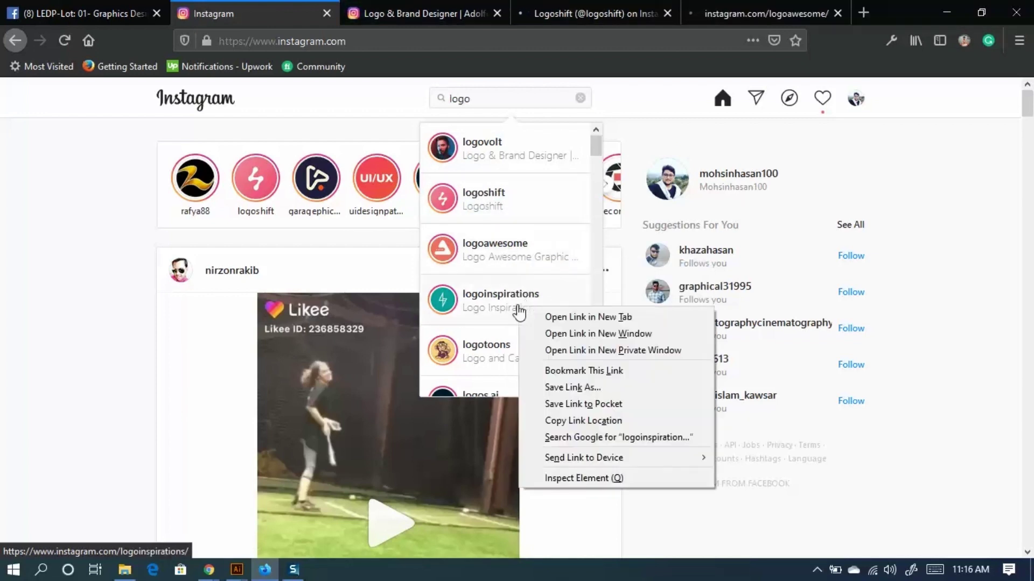
pyautogui.click(575, 318)
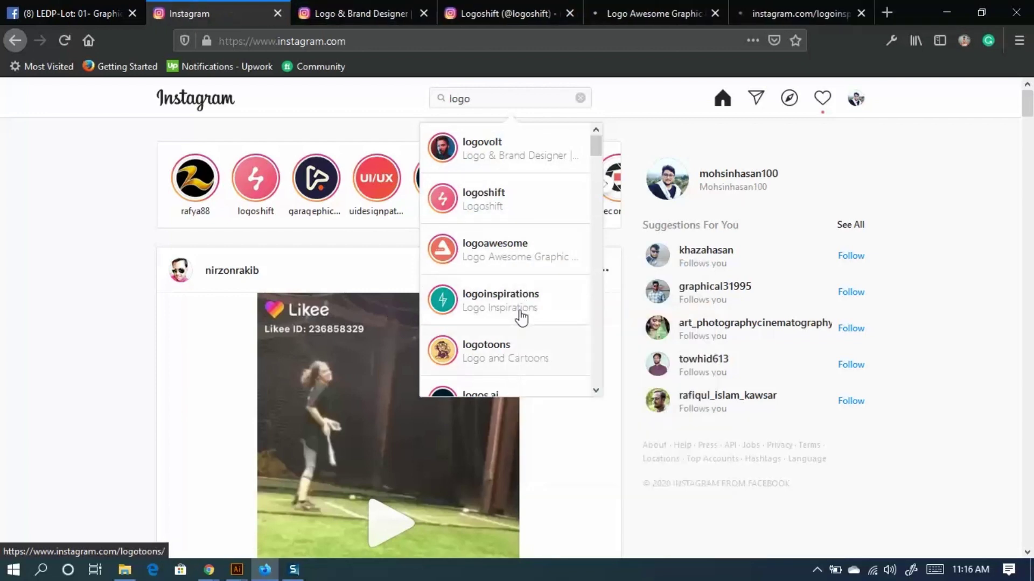
# Look through the logovolt profile's posts, examining the logo construction grids and mockups, and return to the profile header.
pyautogui.click(345, 2)
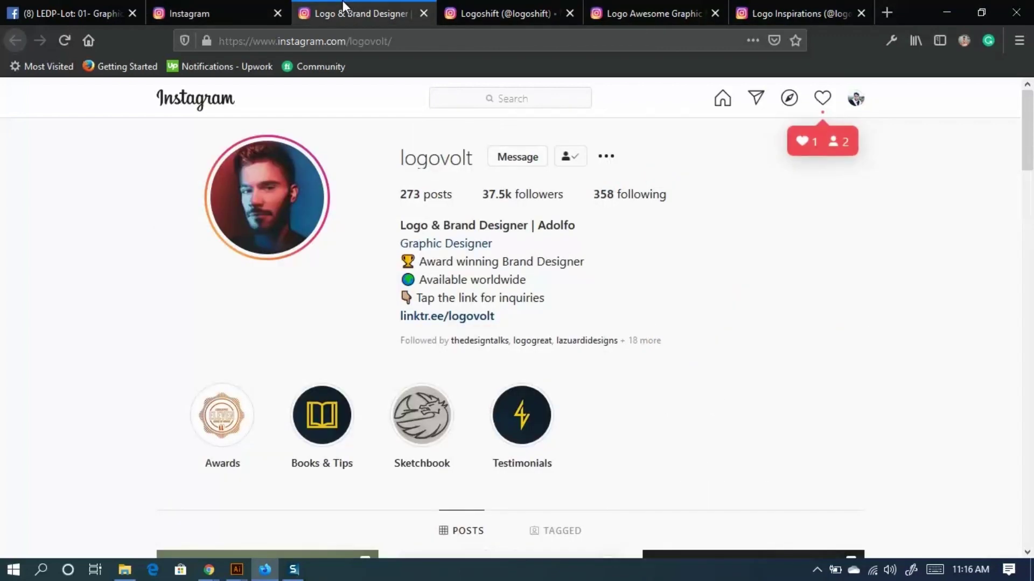
pyautogui.scroll(-4, 542, 305)
pyautogui.scroll(-2, 543, 304)
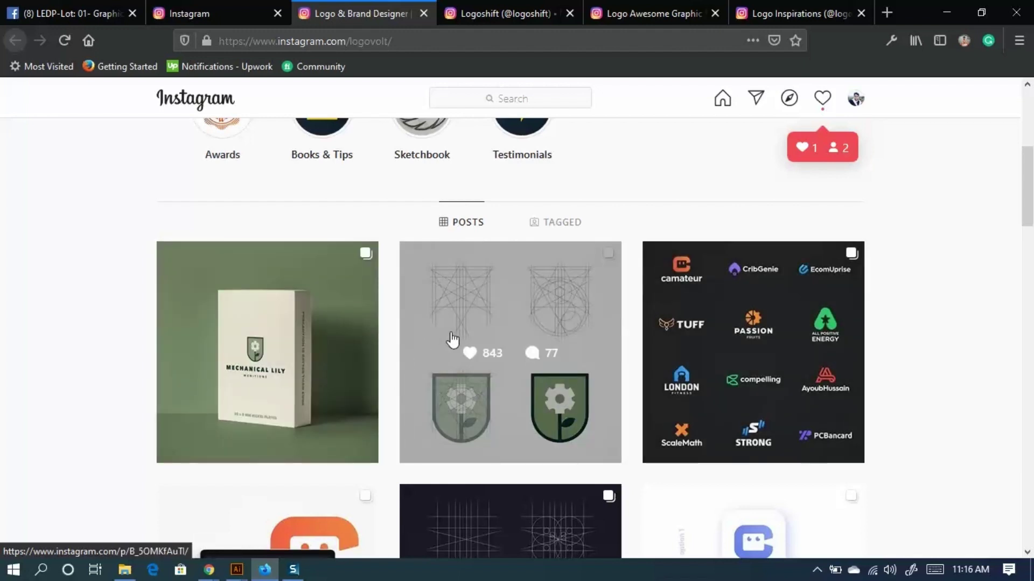
pyautogui.scroll(-3, 479, 339)
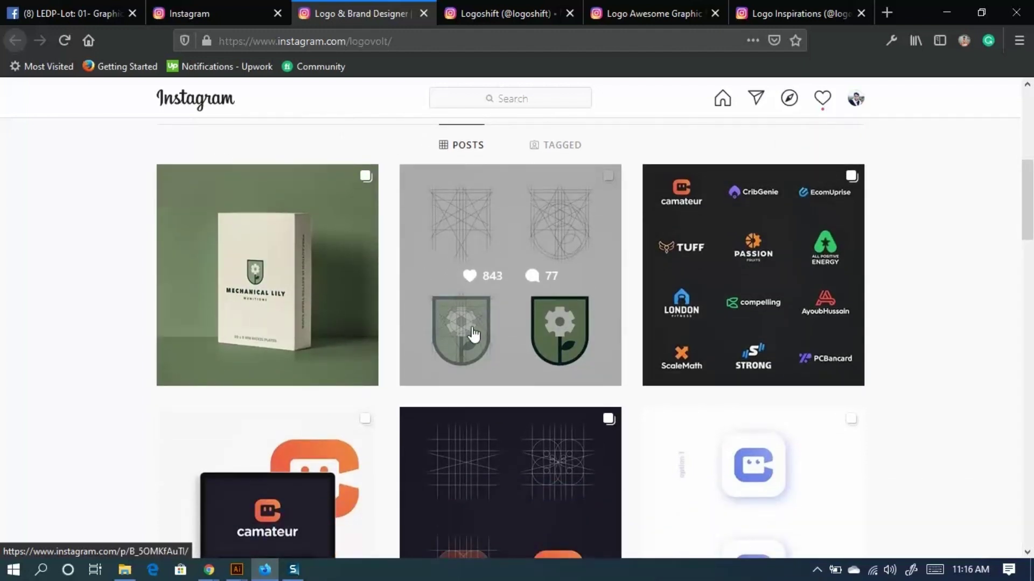
pyautogui.scroll(-2, 462, 328)
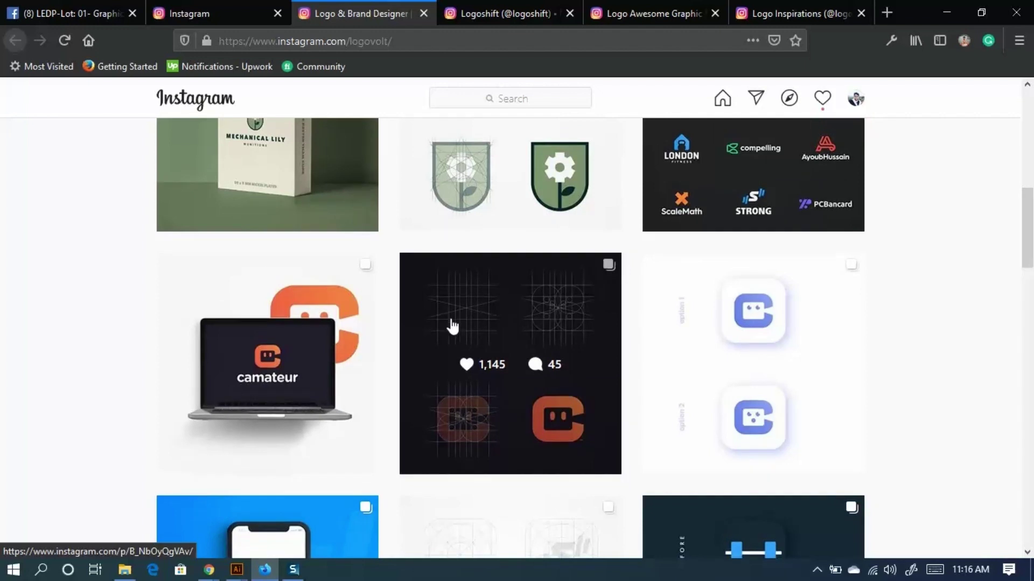
pyautogui.scroll(-5, 450, 325)
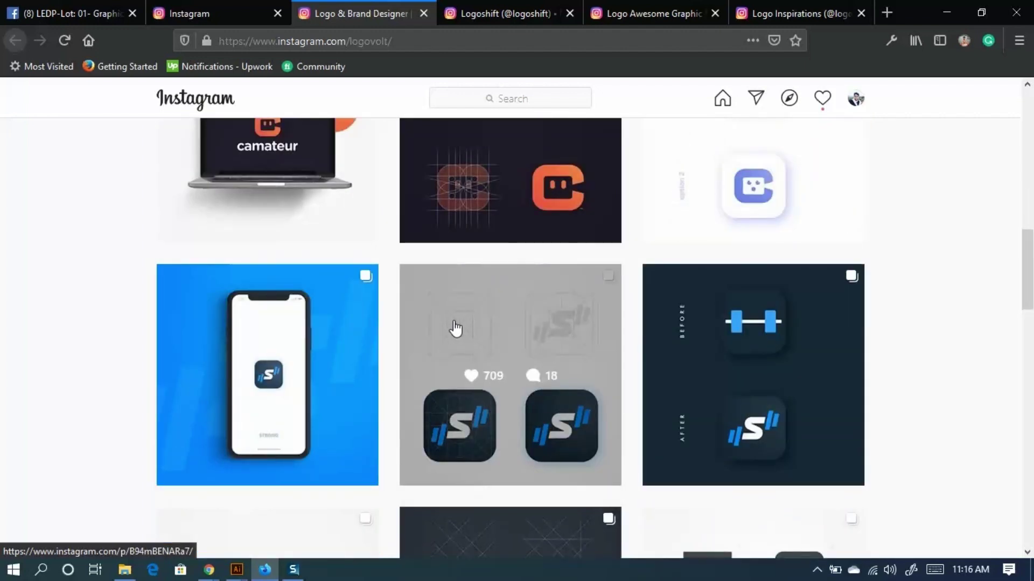
pyautogui.scroll(-3, 439, 323)
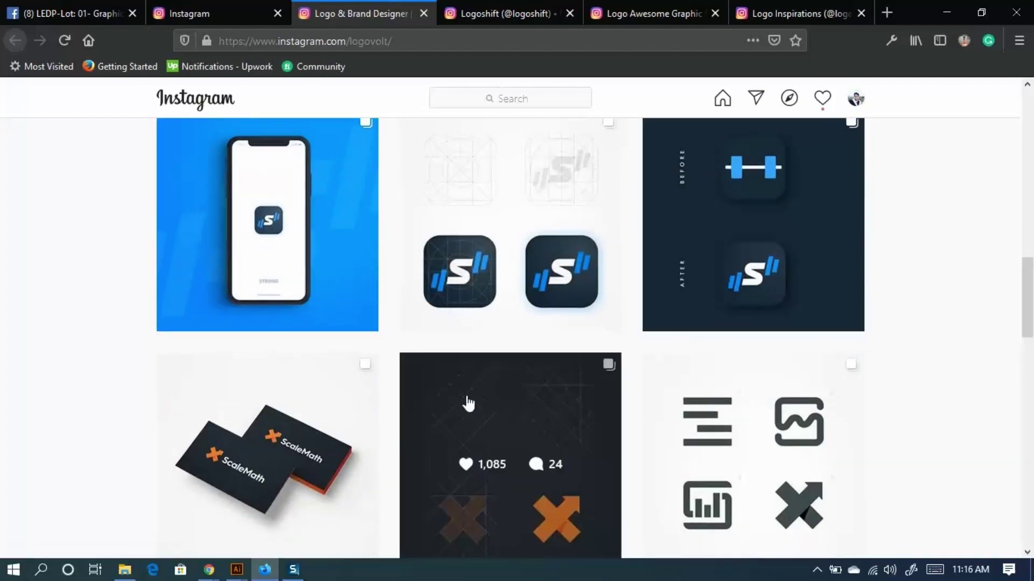
pyautogui.scroll(-7, 447, 345)
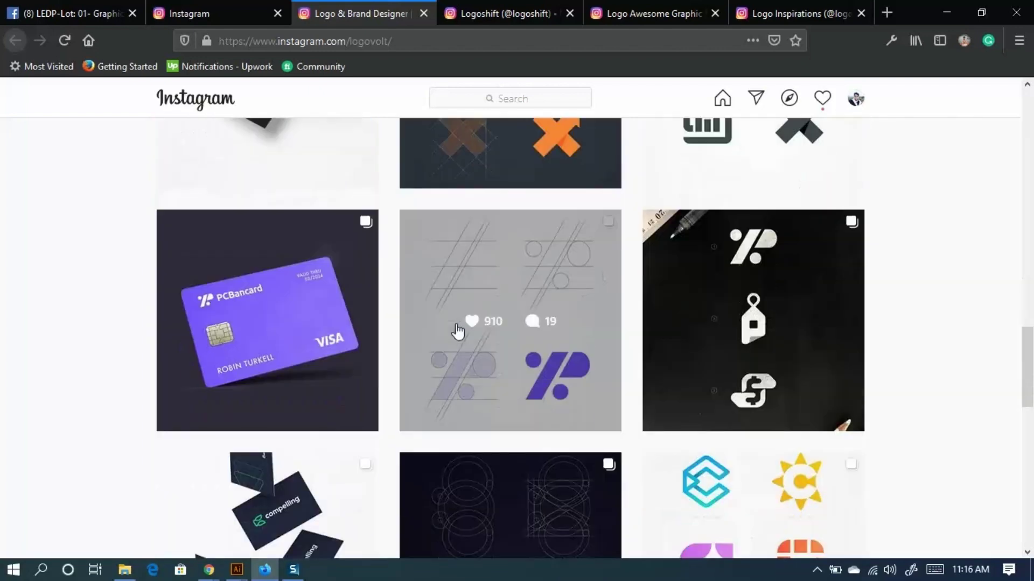
pyautogui.scroll(-3, 455, 331)
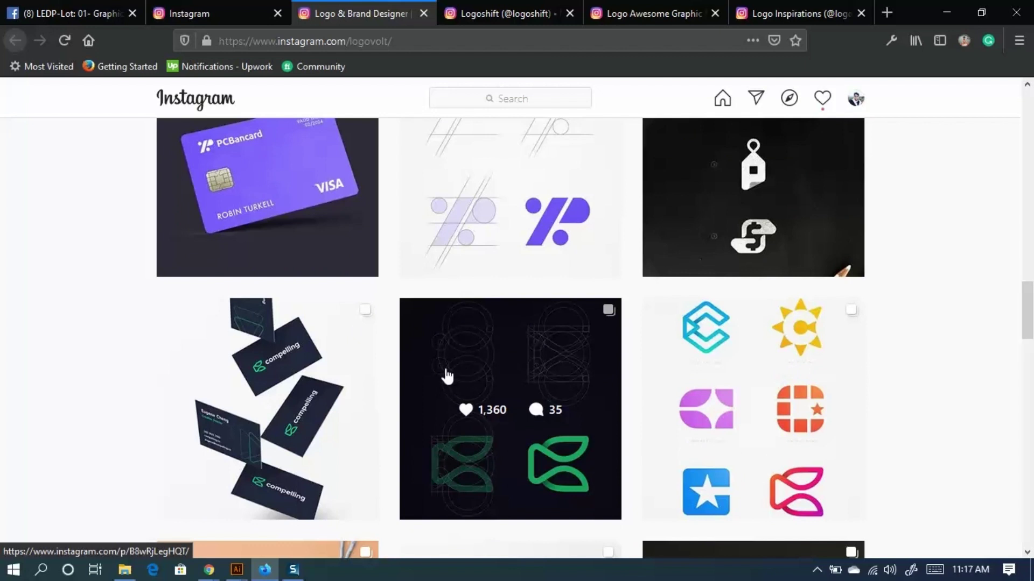
pyautogui.scroll(4, 431, 375)
pyautogui.scroll(15, 475, 342)
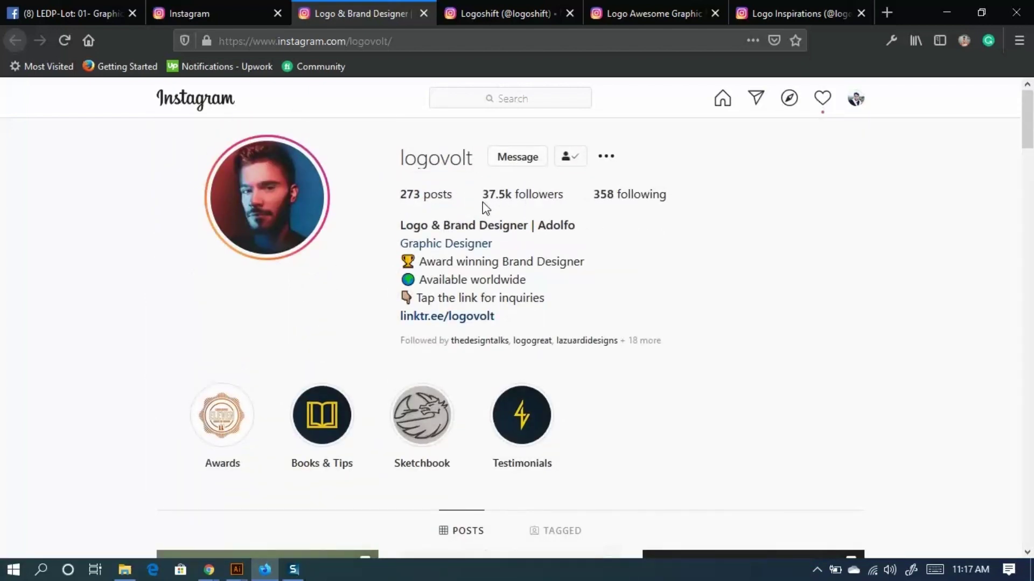
# Check logovolt's follower count, and browse the logoshift profile's posts to open the A/B flame logo comparison.
pyautogui.moveTo(472, 196); pyautogui.dragTo(531, 200)
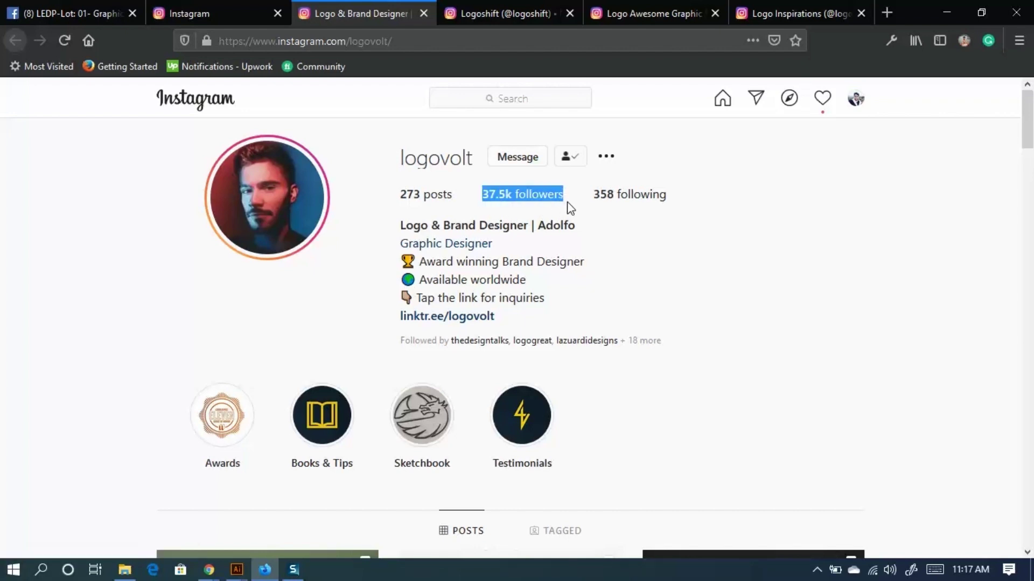
pyautogui.click(546, 14)
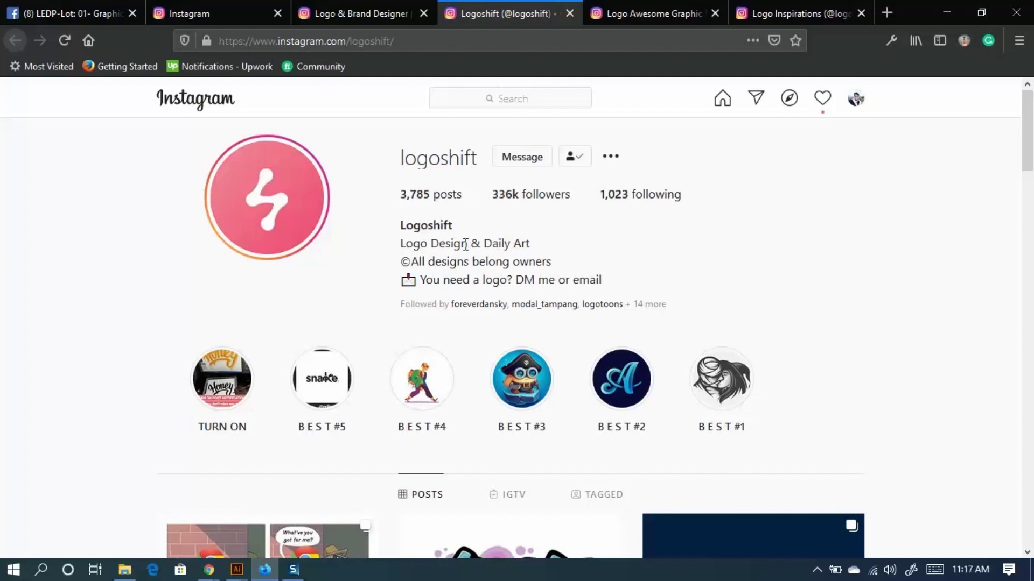
pyautogui.scroll(-4, 506, 259)
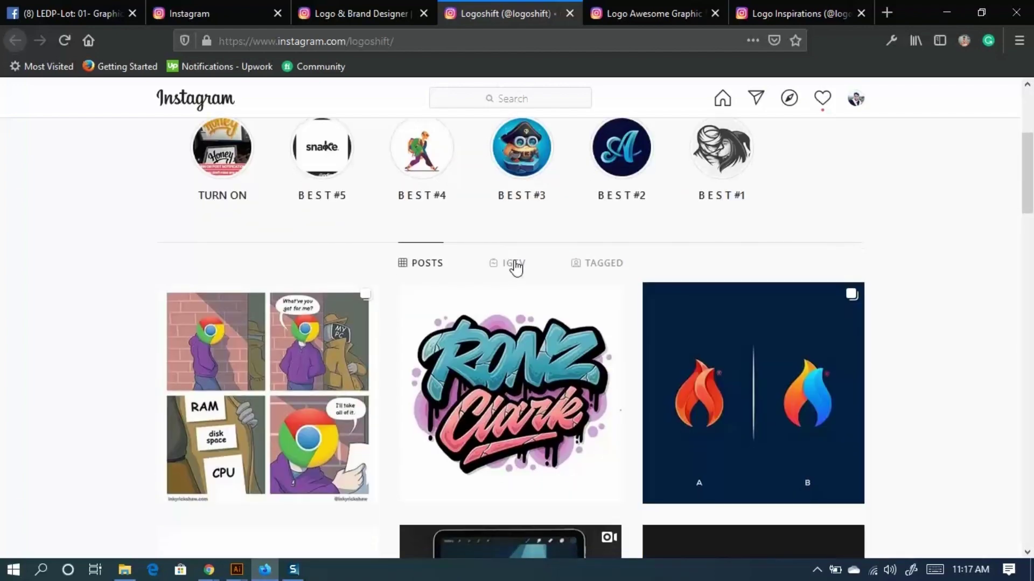
pyautogui.scroll(-4, 512, 268)
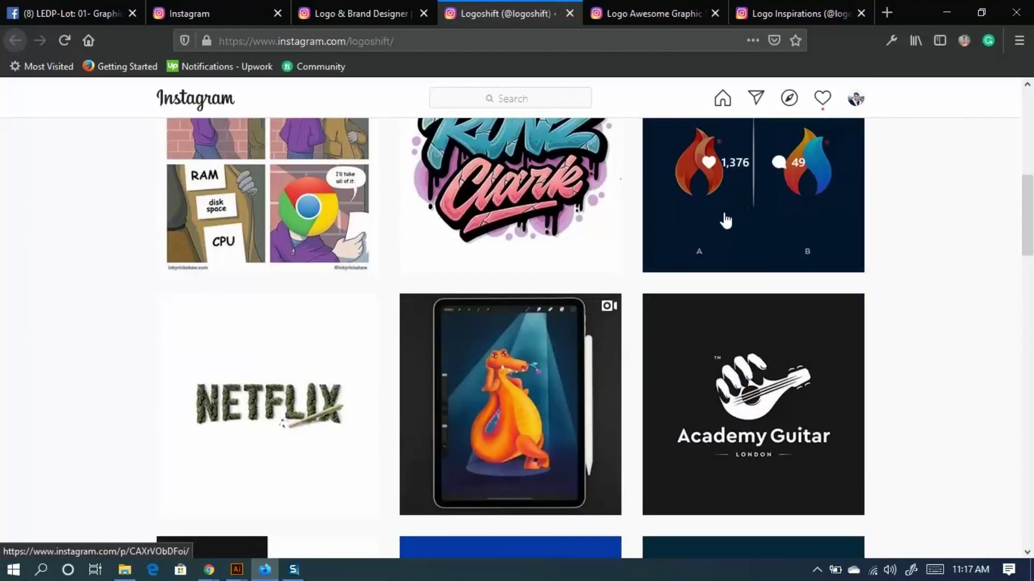
pyautogui.scroll(2, 761, 231)
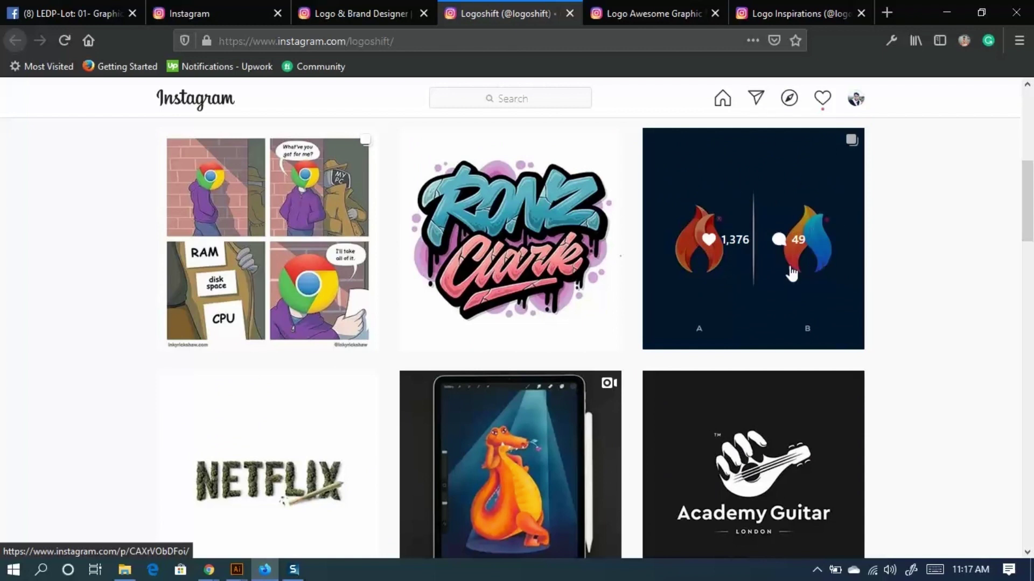
pyautogui.click(814, 275)
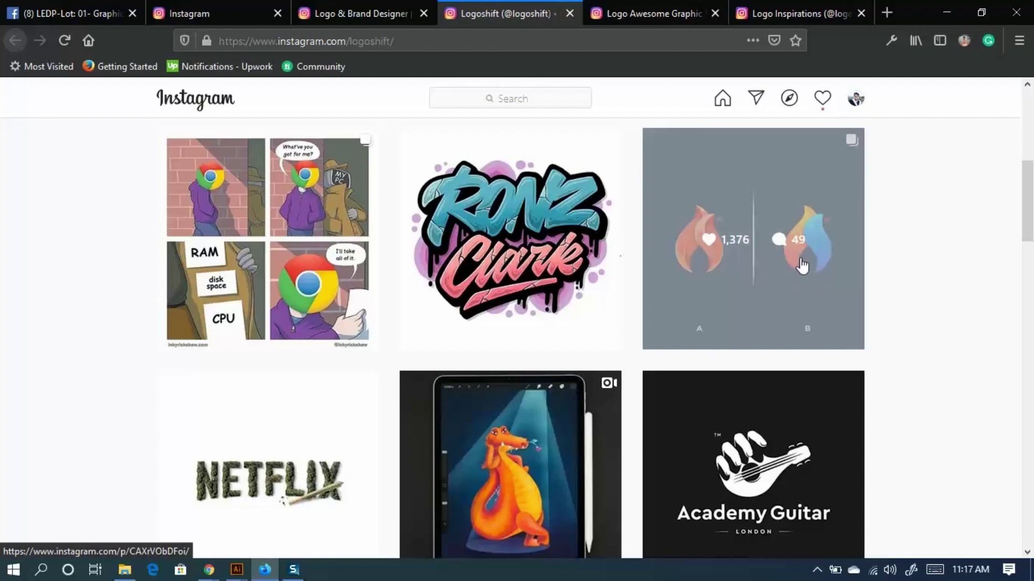
pyautogui.click(828, 287)
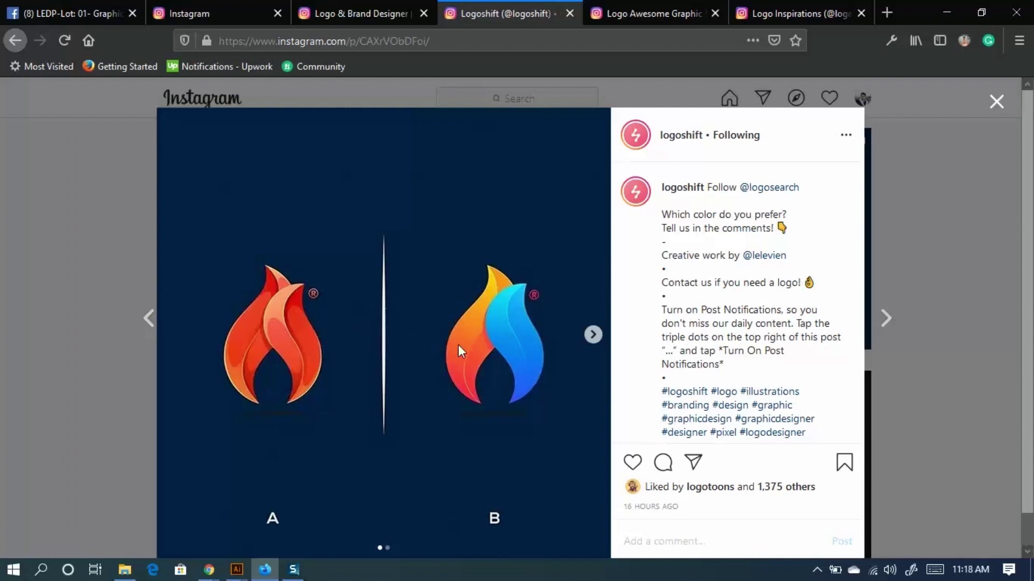
# Search the web for "greadient 3d logo" in a new tab and show the image results.
pyautogui.click(887, 12)
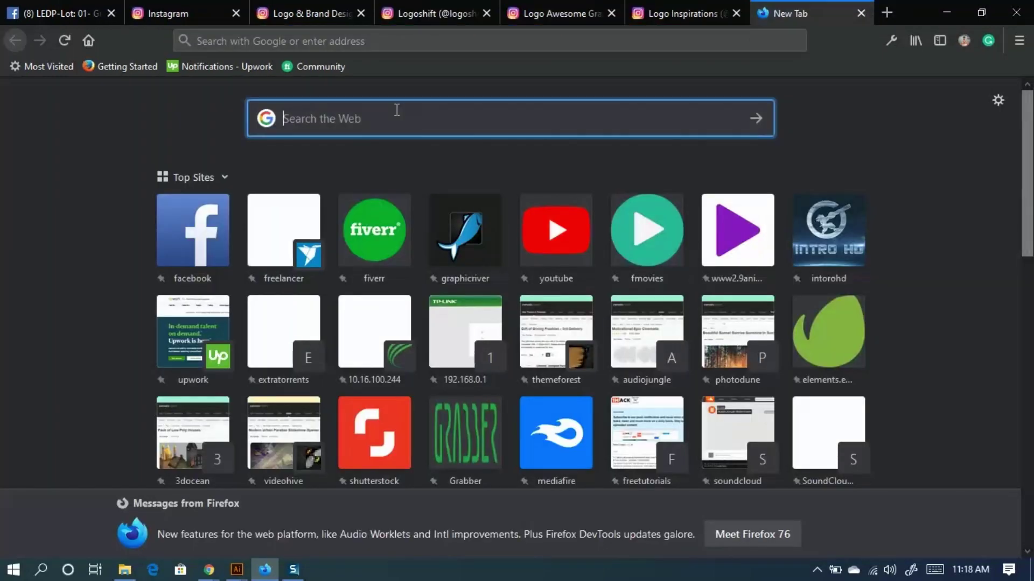
pyautogui.write('greadient')
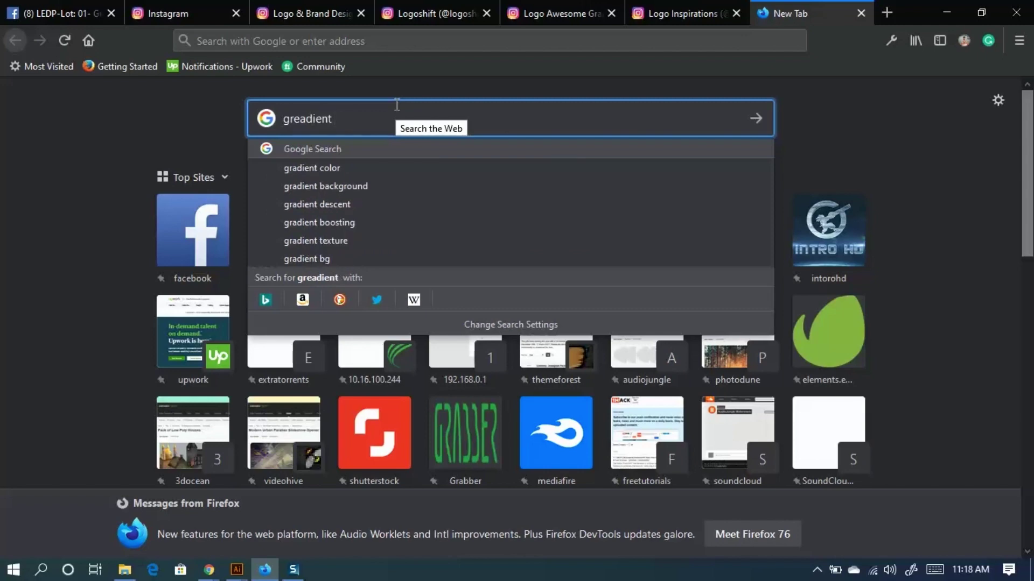
pyautogui.write(' 3d logo')
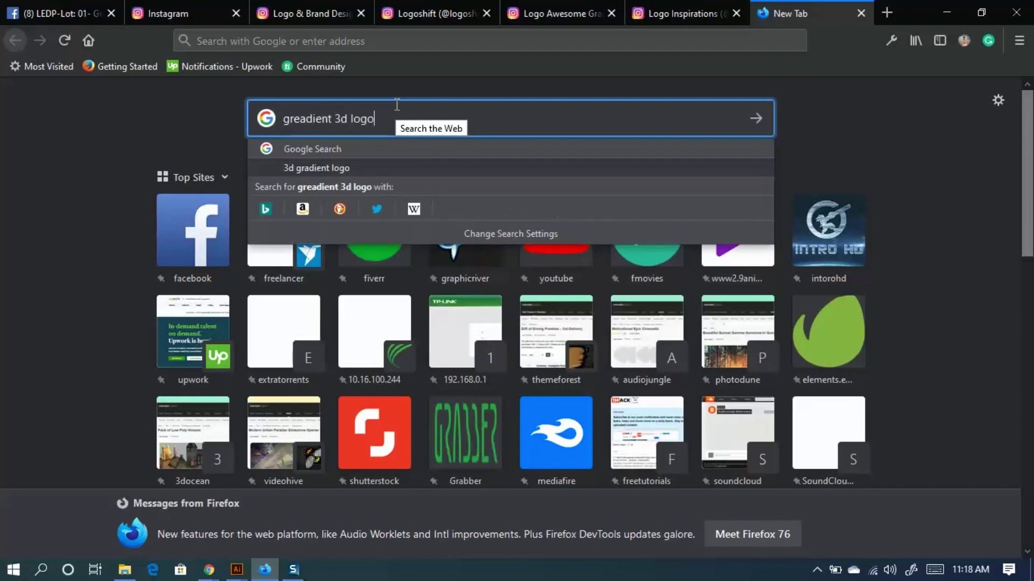
pyautogui.press('Return')
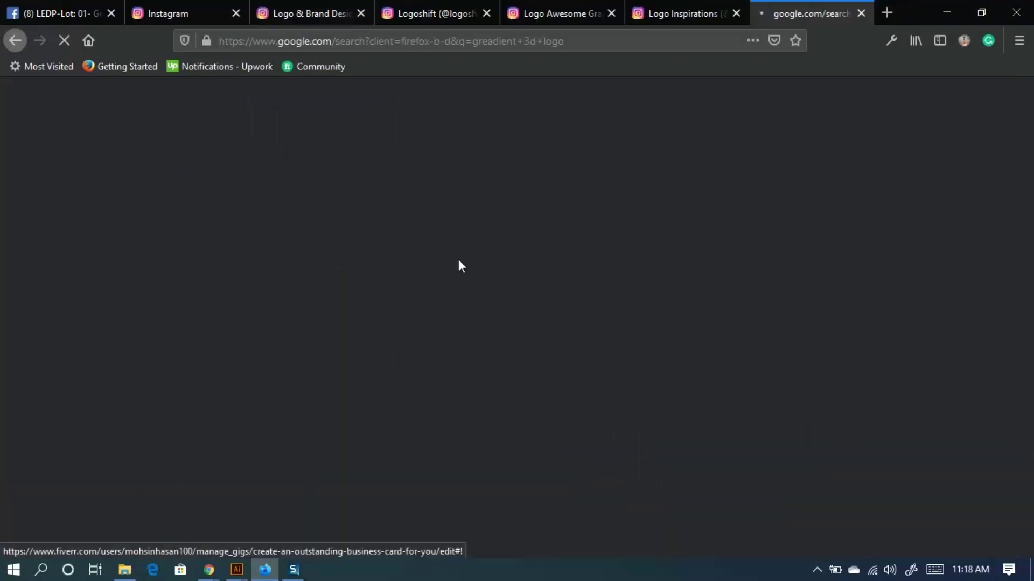
pyautogui.scroll(-3, 452, 248)
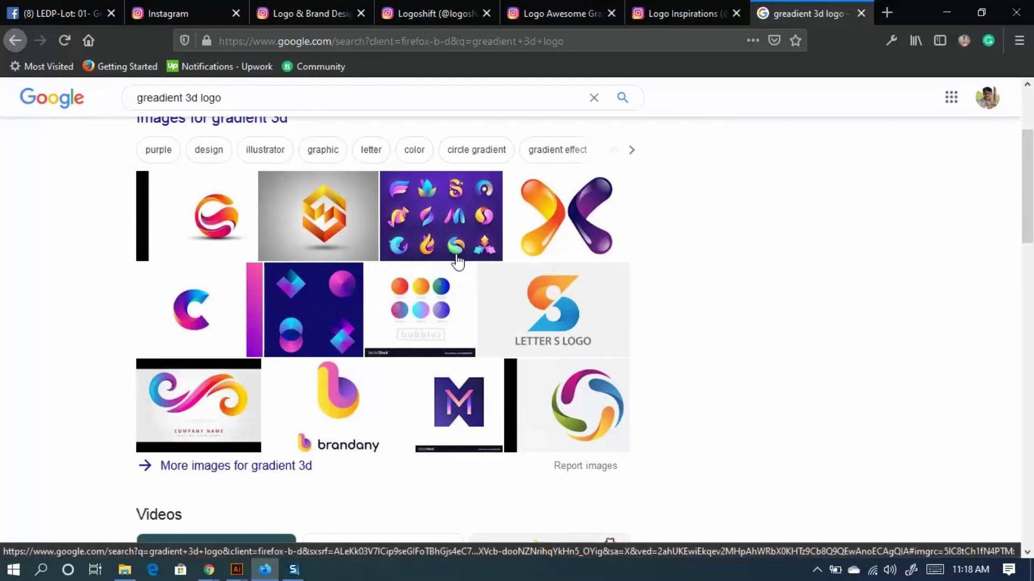
pyautogui.scroll(-4, 452, 274)
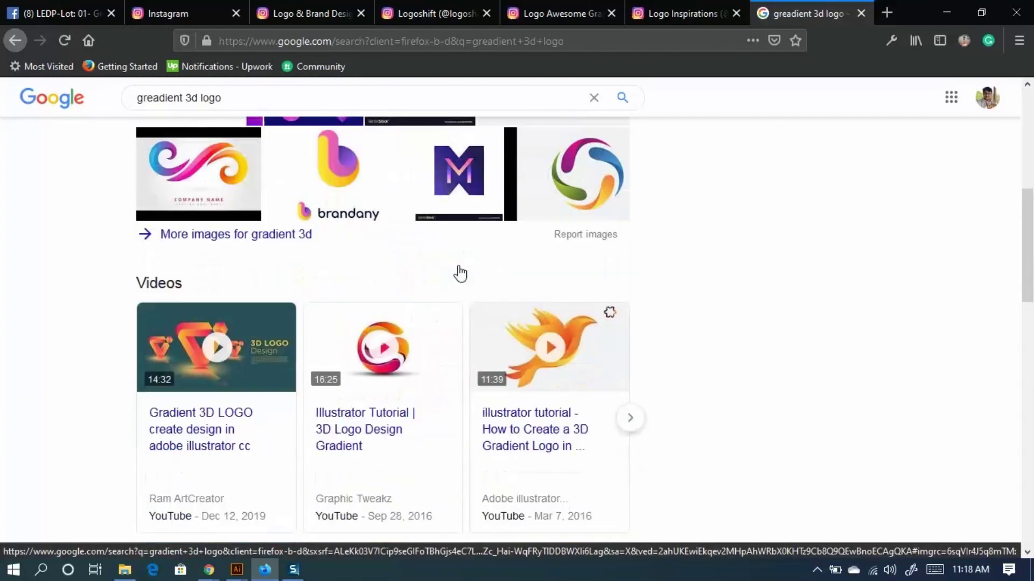
pyautogui.press('F5')
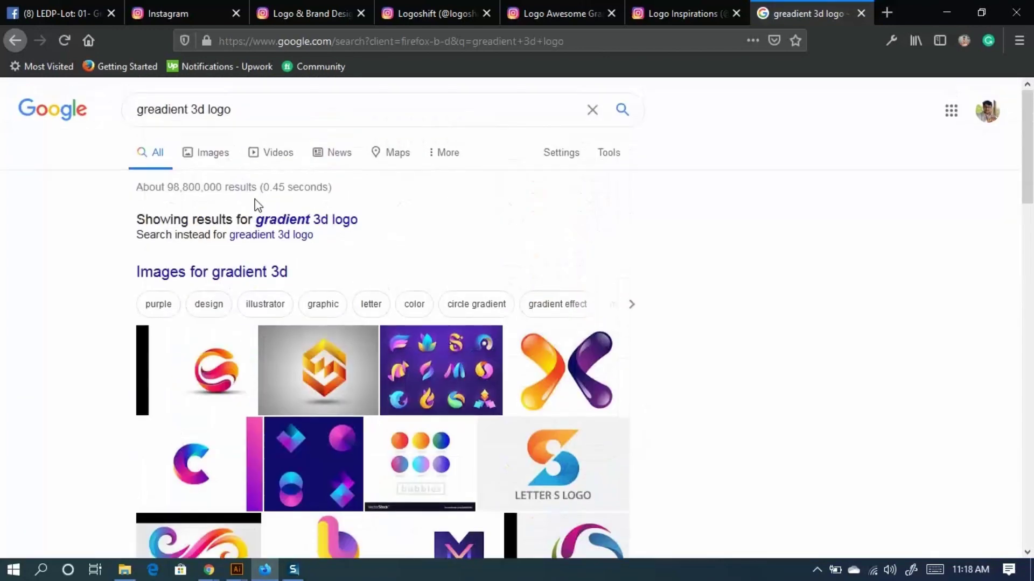
pyautogui.click(214, 152)
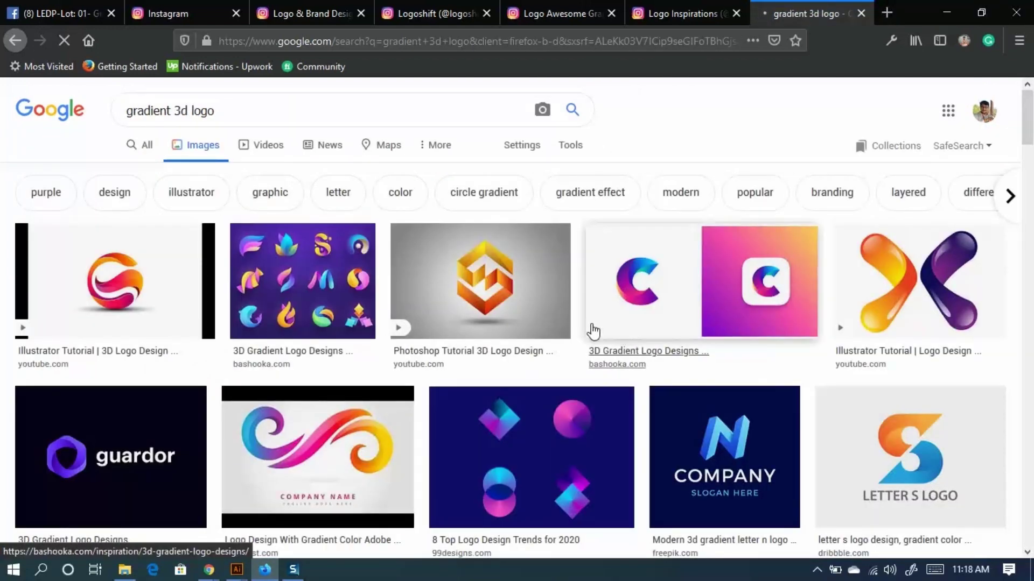
# Browse the gradient 3D logo images and open the Bashooka preview with the grid of colourful logos on purple.
pyautogui.scroll(-5, 329, 269)
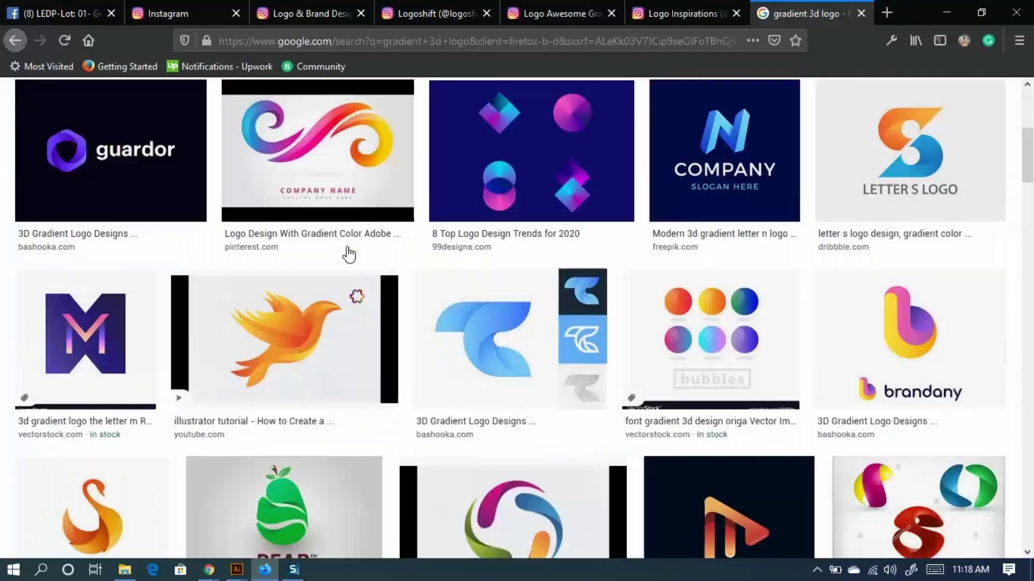
pyautogui.scroll(4, 353, 258)
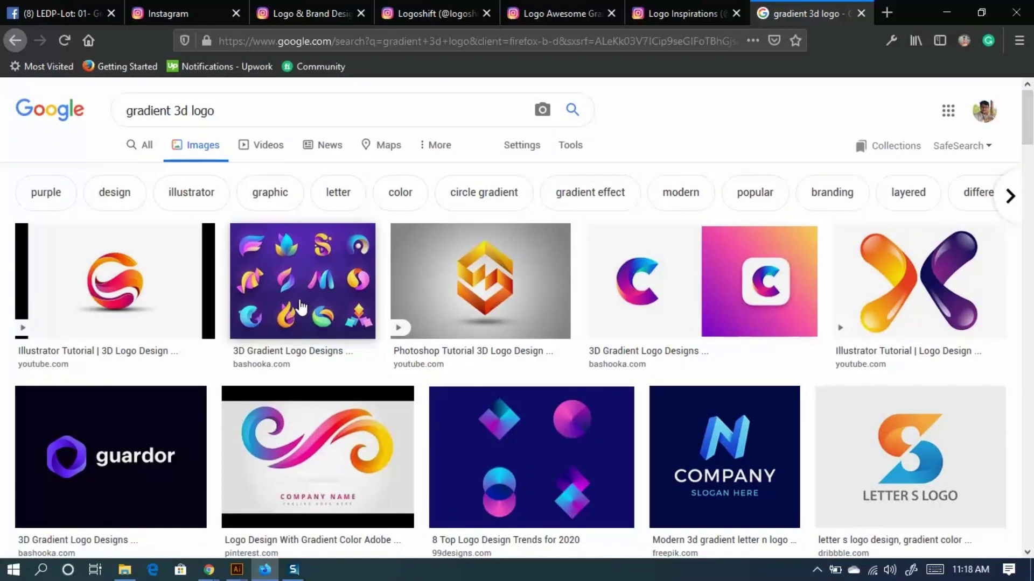
pyautogui.click(301, 306)
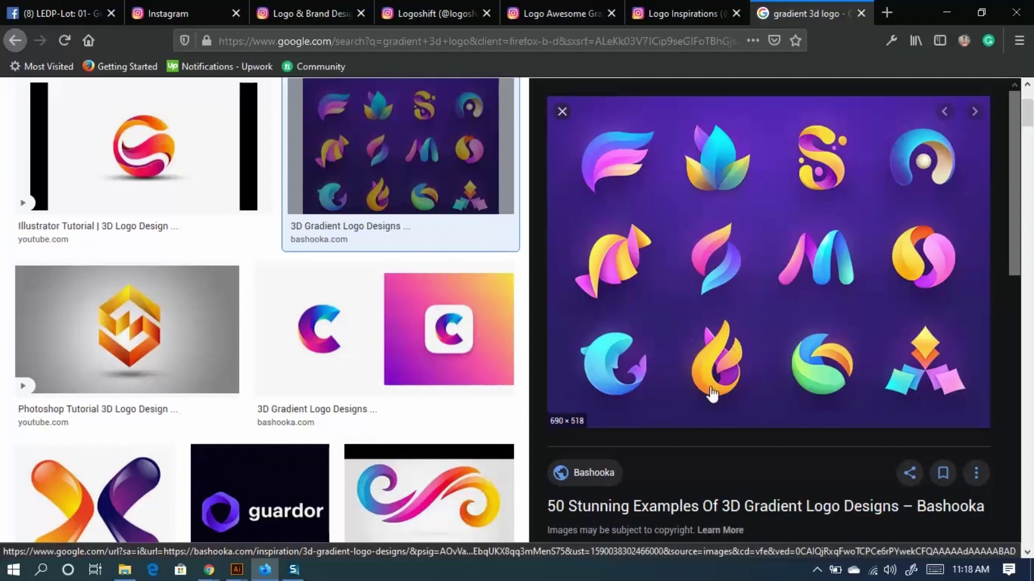
# Look over the logoawesome and logoinspirations Instagram profiles in their open tabs.
pyautogui.click(549, 25)
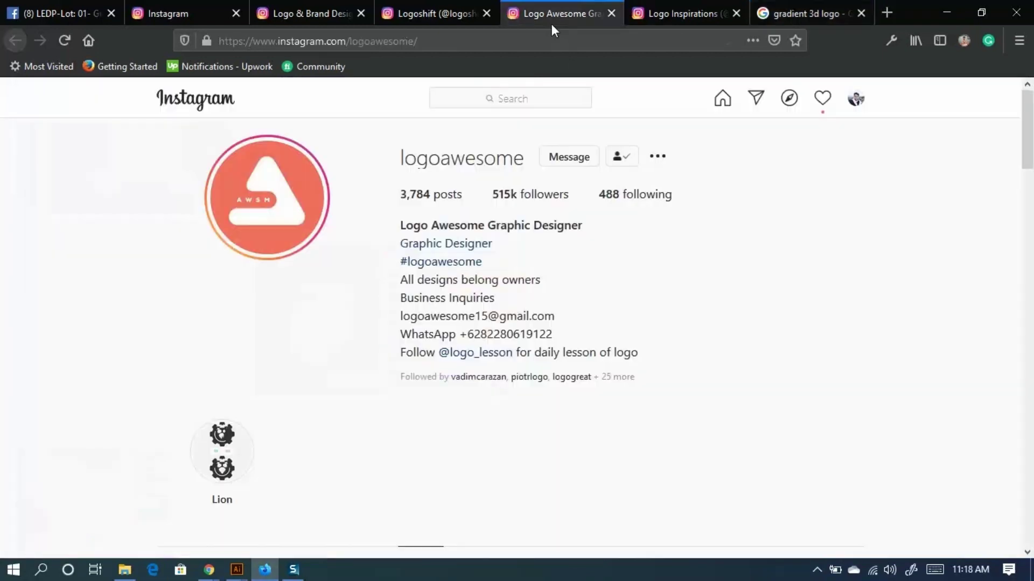
pyautogui.scroll(-5, 482, 344)
pyautogui.scroll(3, 564, 149)
pyautogui.click(681, 2)
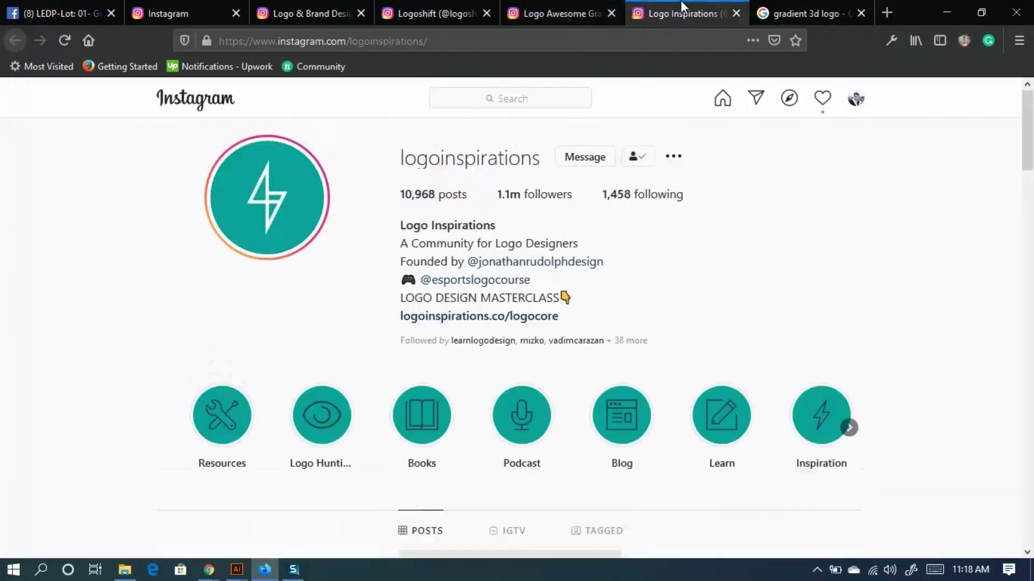
# Return to logoshift's flame logo post and read through its caption, hashtags and comments beside versions A and B.
pyautogui.click(400, 2)
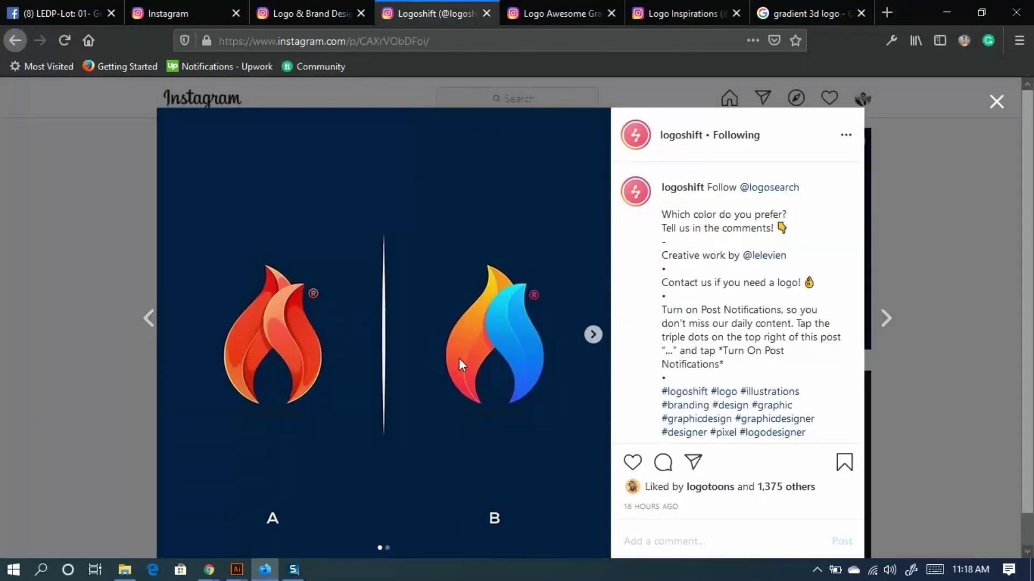
pyautogui.scroll(-4, 762, 384)
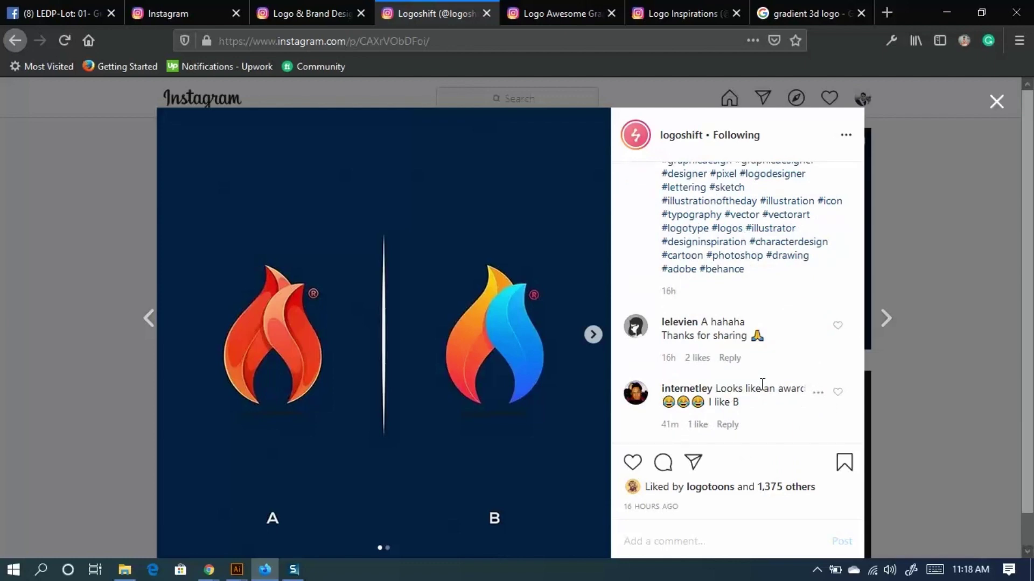
pyautogui.scroll(4, 751, 389)
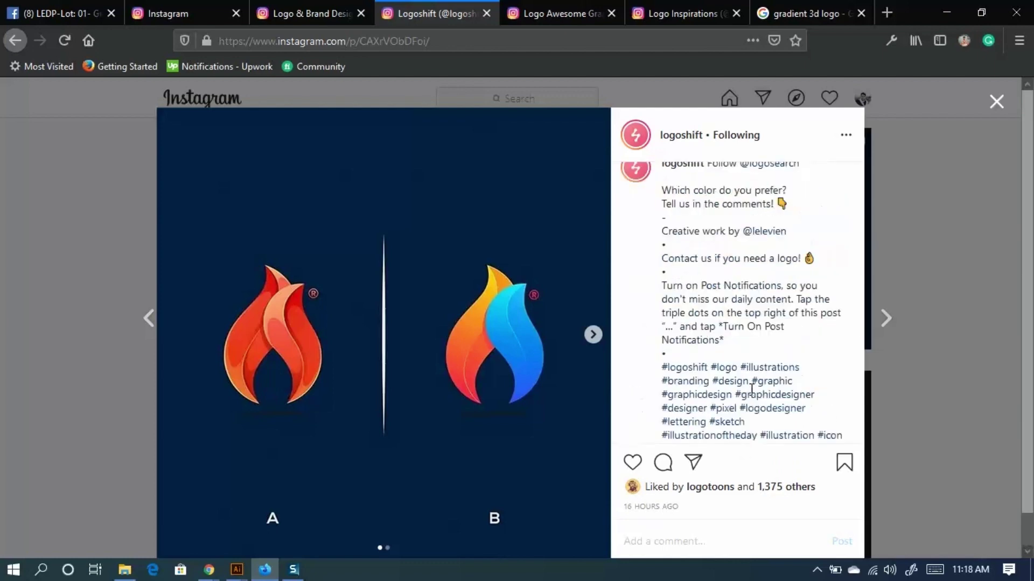
pyautogui.scroll(-5, 699, 344)
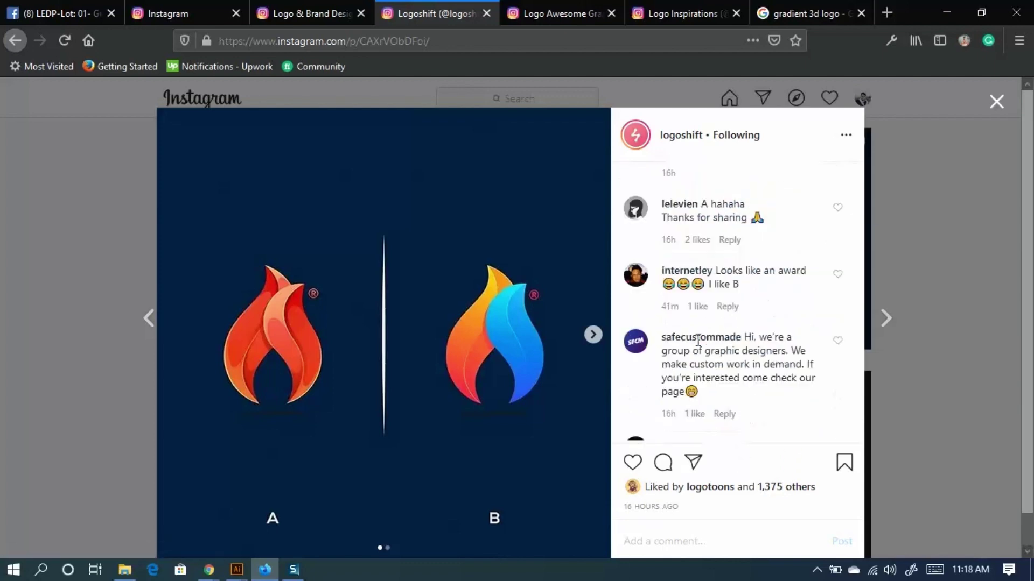
pyautogui.scroll(6, 699, 344)
pyautogui.scroll(-4, 721, 325)
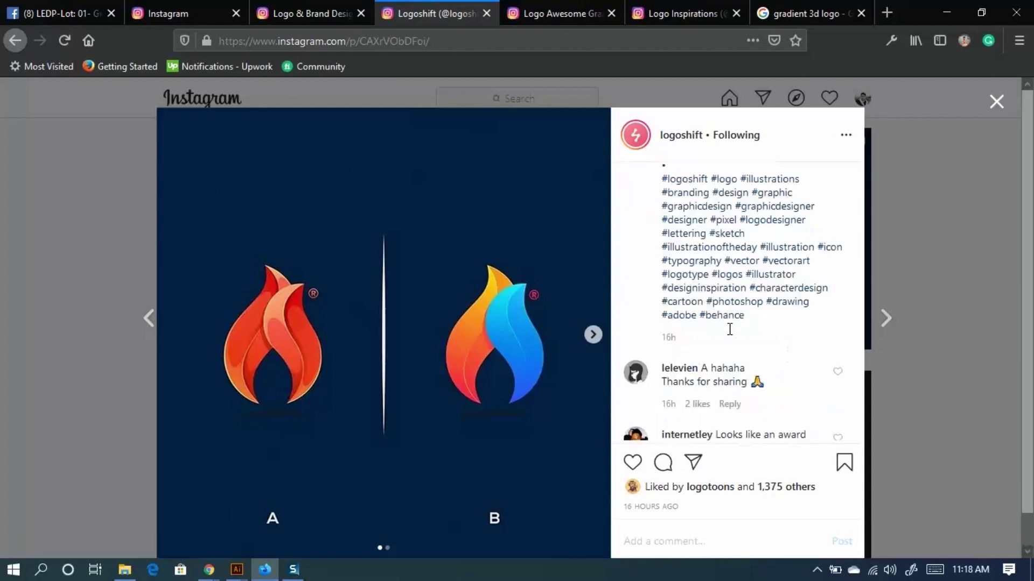
pyautogui.scroll(-3, 729, 329)
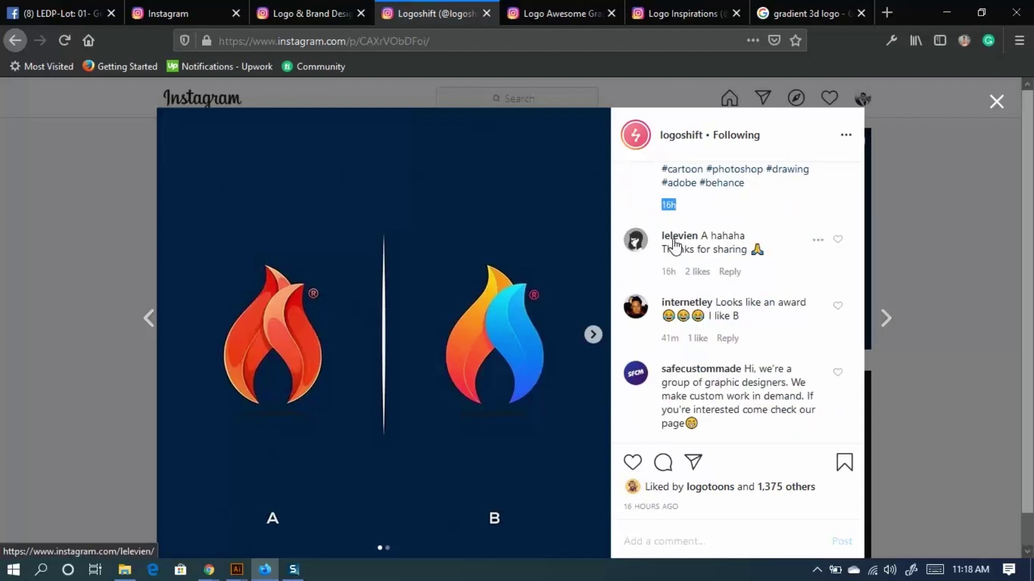
pyautogui.scroll(5, 785, 287)
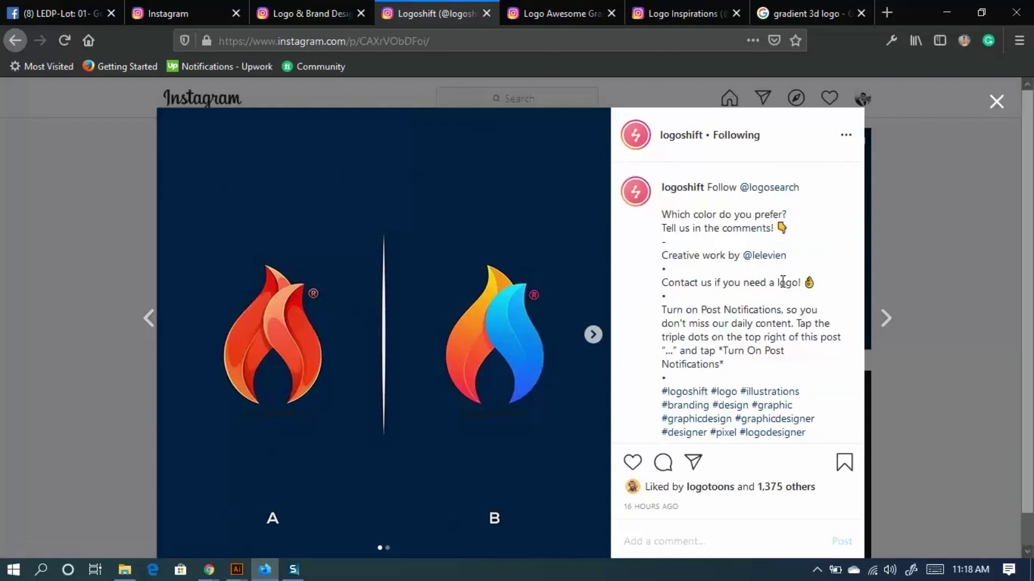
pyautogui.scroll(-3, 752, 397)
pyautogui.scroll(-1, 440, 370)
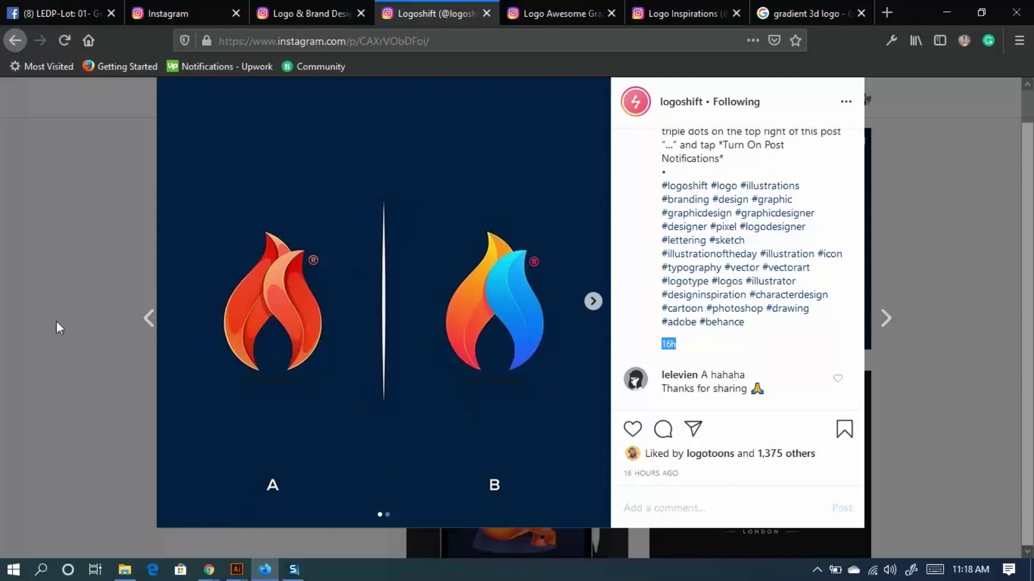
# Go back to the gradient 3D logo image results, browse further, and open the Petals Logo preview from Pinterest.
pyautogui.click(775, 12)
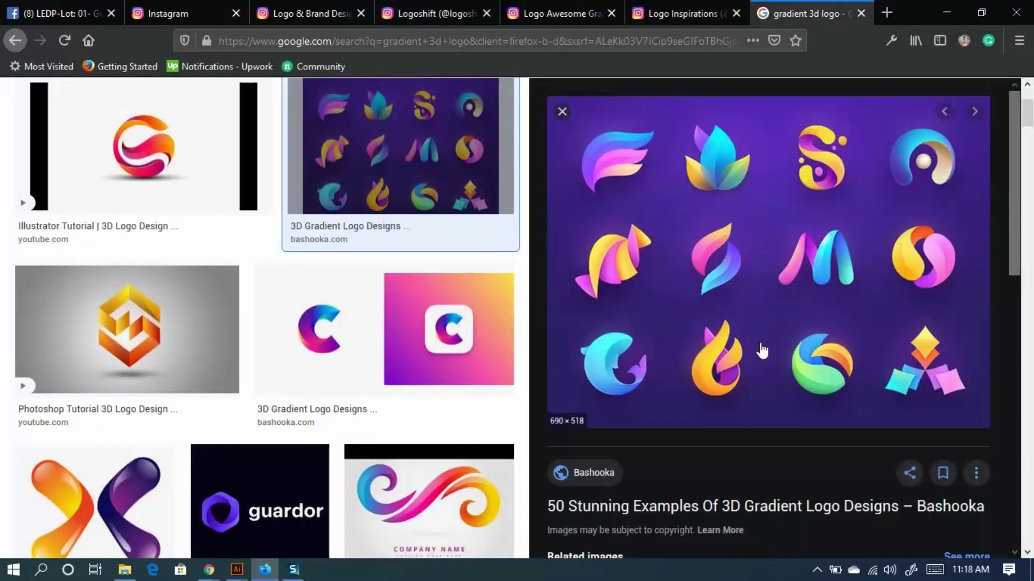
pyautogui.scroll(-1, 508, 368)
pyautogui.scroll(-6, 509, 367)
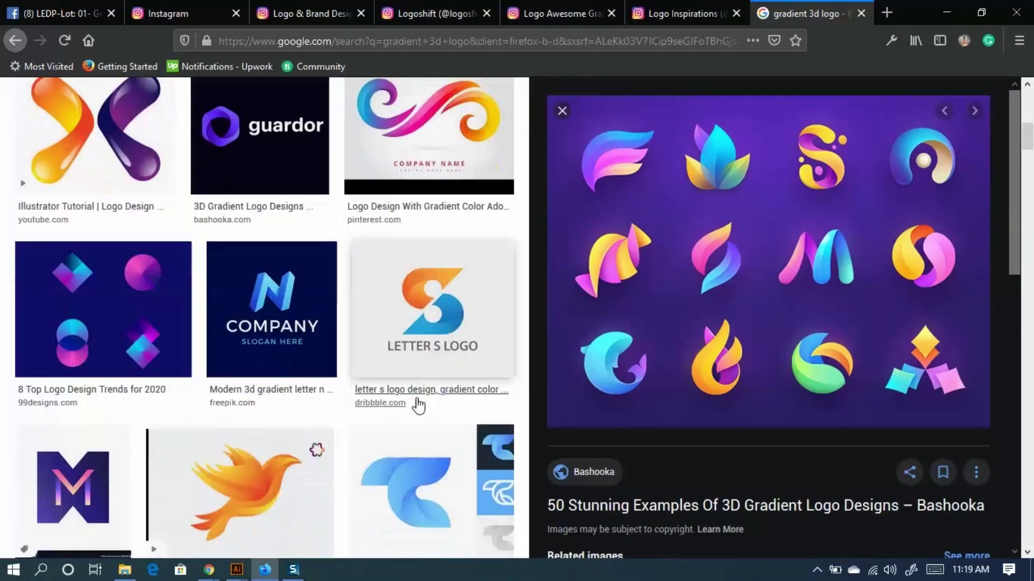
pyautogui.scroll(-9, 260, 396)
pyautogui.scroll(-6, 271, 333)
pyautogui.scroll(-9, 680, 370)
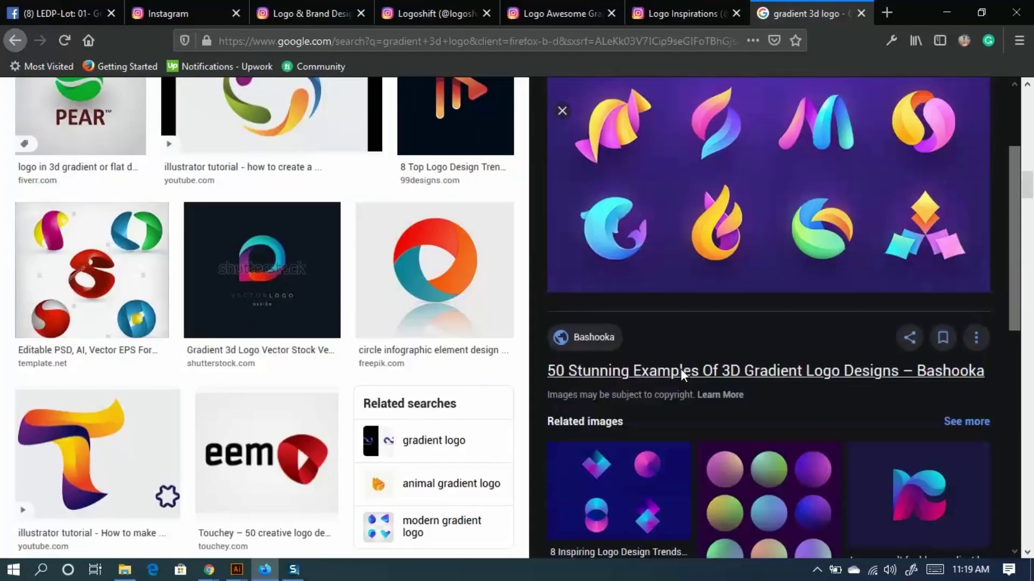
pyautogui.click(940, 305)
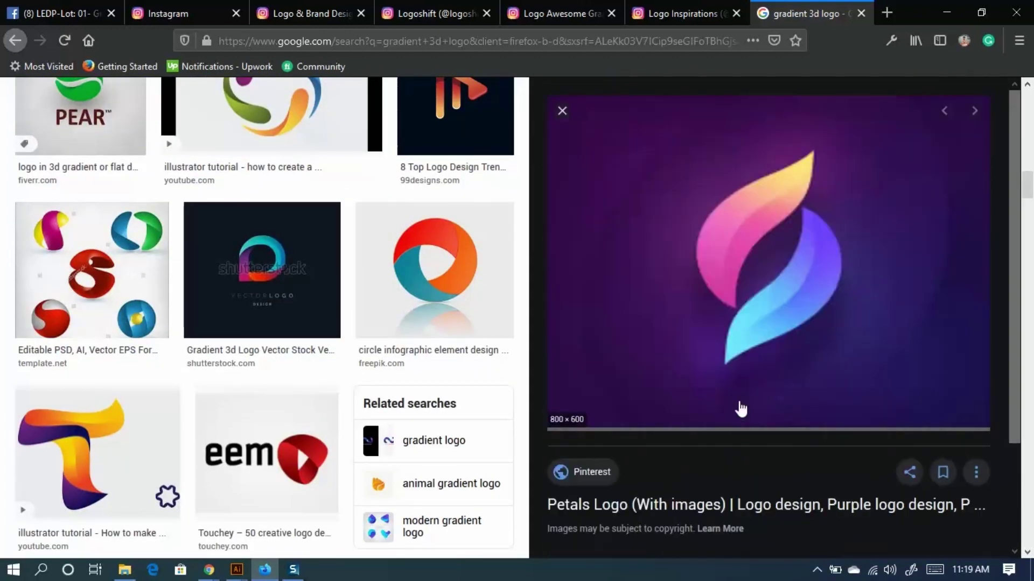
pyautogui.scroll(-4, 812, 337)
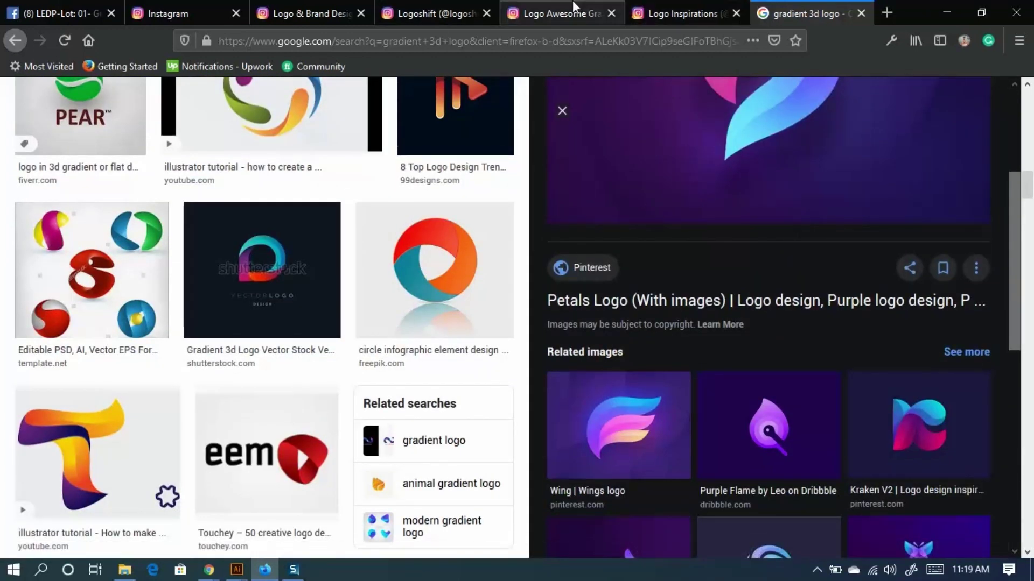
# Compare logoshift's flame logo post with the Petals Logo image in the gradient search results.
pyautogui.click(573, 3)
pyautogui.click(403, 12)
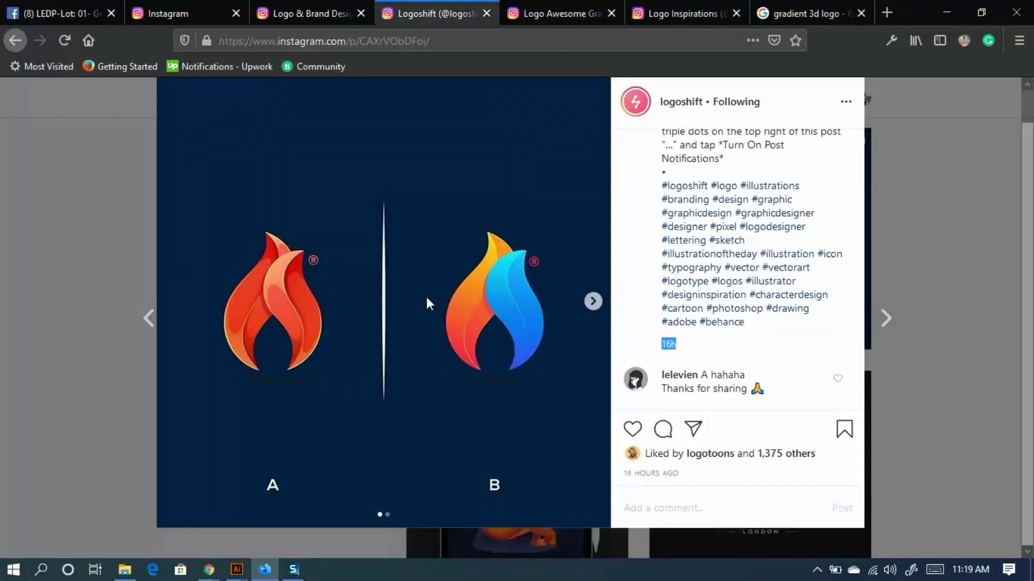
pyautogui.click(797, 12)
pyautogui.scroll(3, 794, 232)
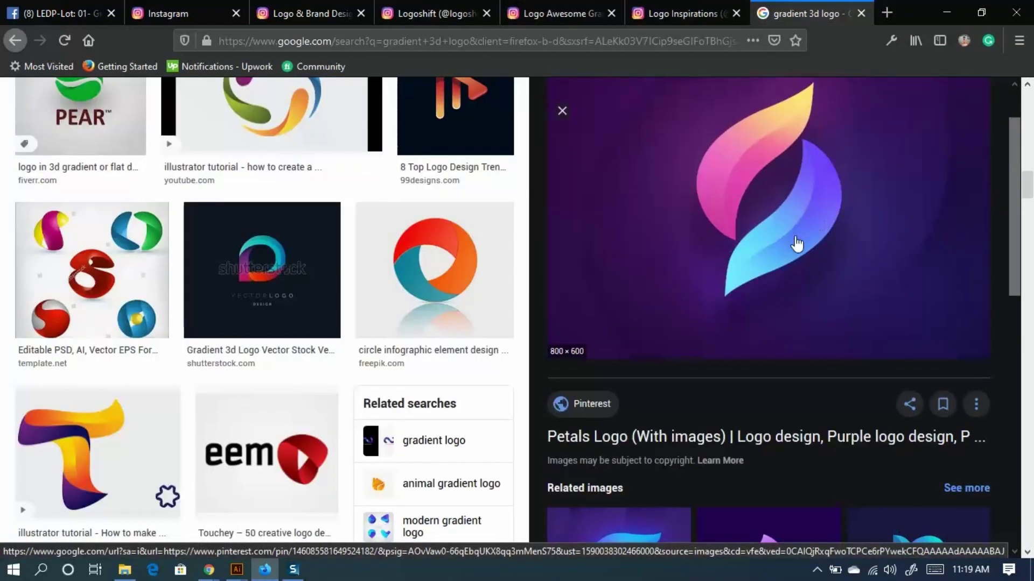
# Look over the images related to the Petals Logo and compare its preview with logoshift's flame logo post.
pyautogui.scroll(-4, 796, 244)
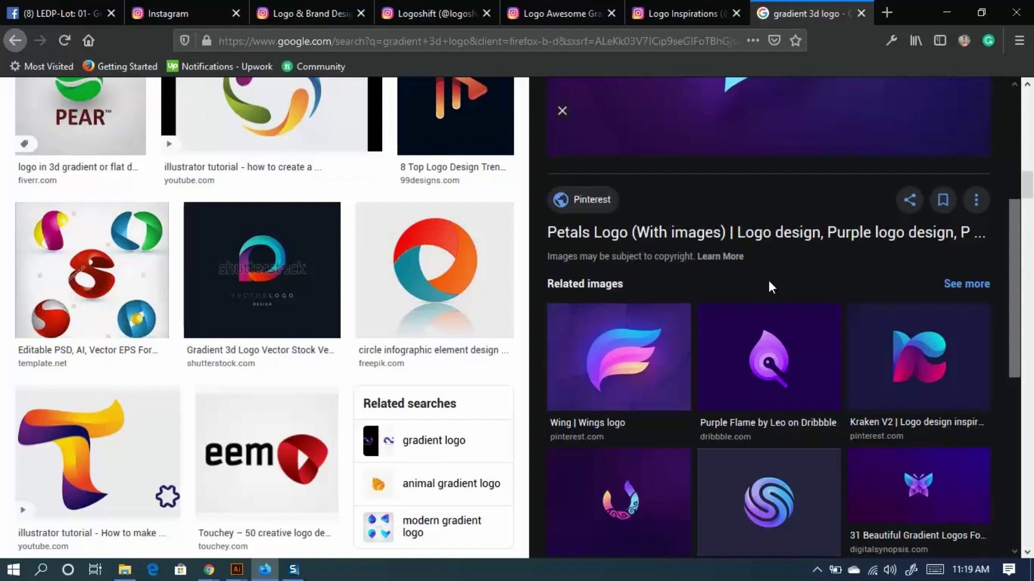
pyautogui.scroll(3, 701, 316)
pyautogui.click(474, 10)
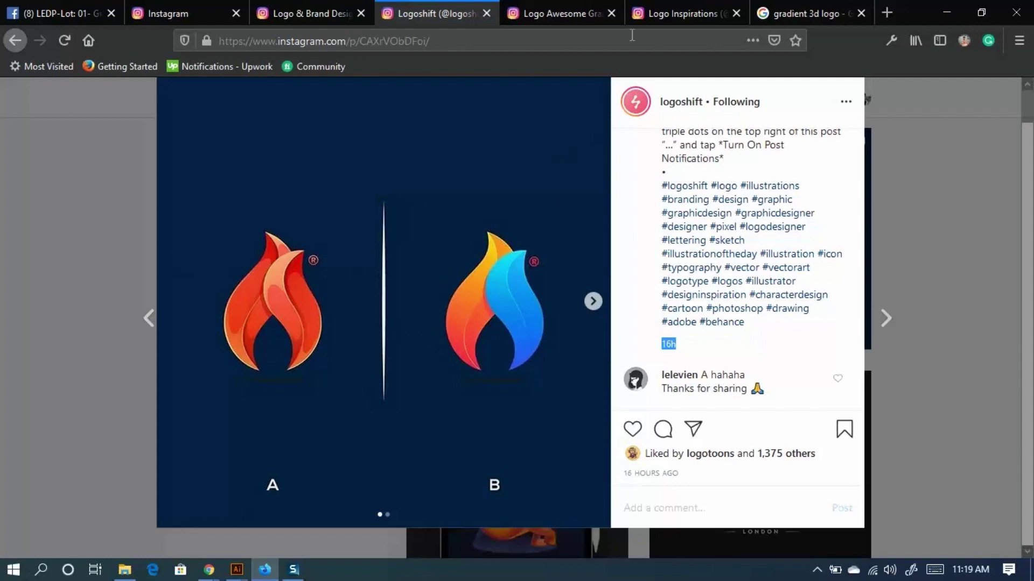
pyautogui.click(818, 14)
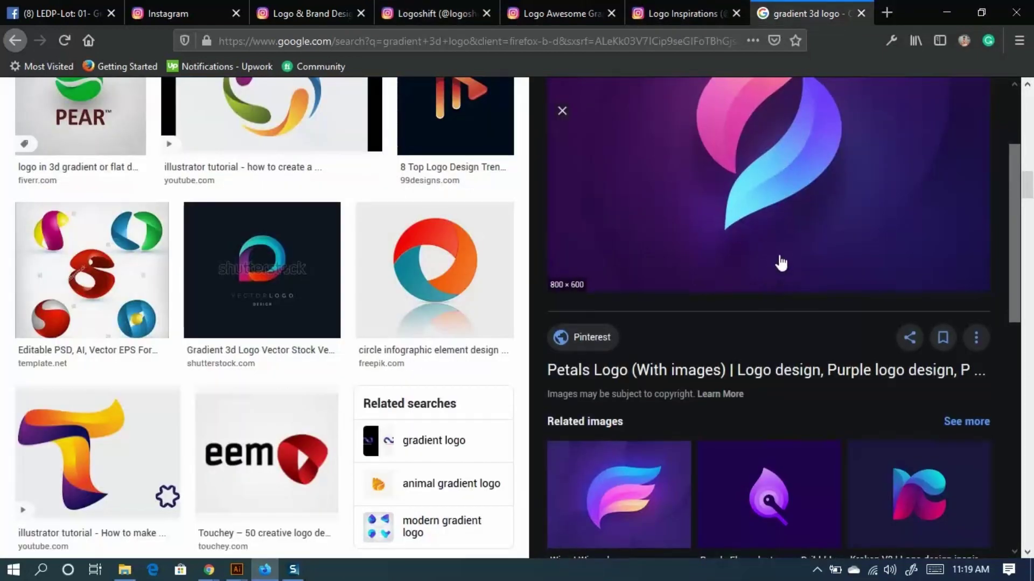
pyautogui.scroll(3, 773, 248)
# Close logoshift's flame logo post and return to the header of the logoshift profile.
pyautogui.click(414, 4)
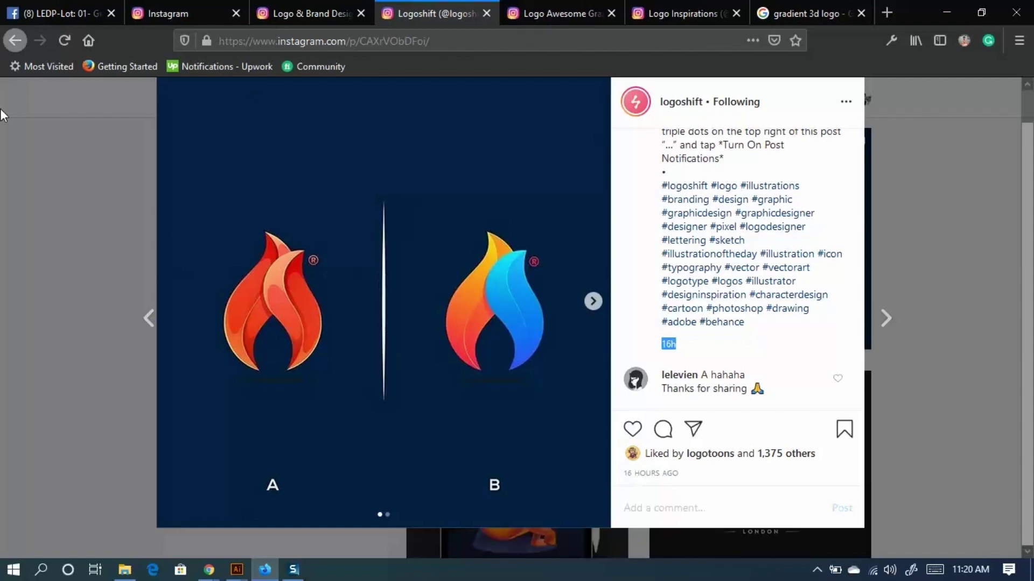
pyautogui.click(63, 198)
pyautogui.scroll(3, 683, 484)
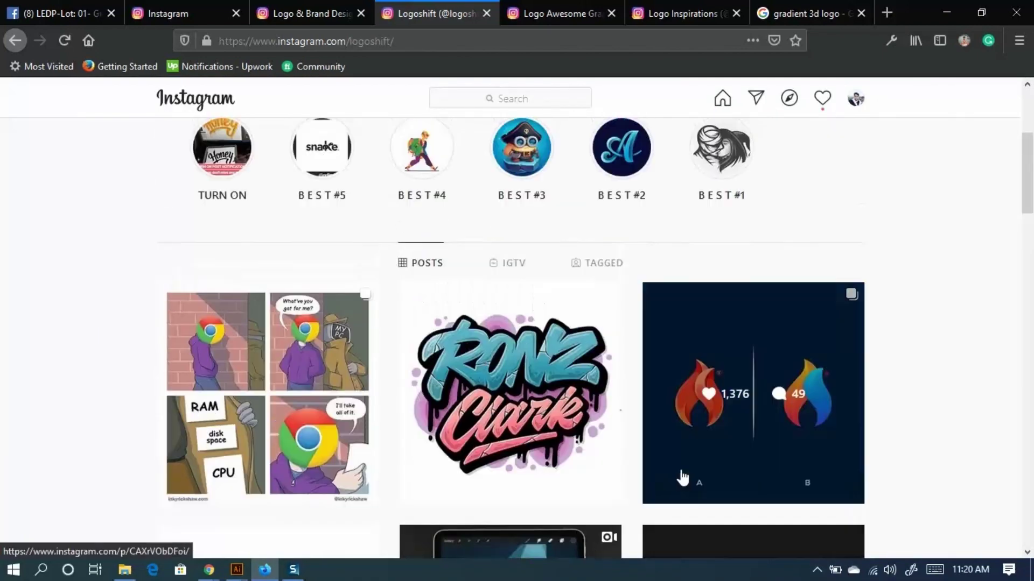
pyautogui.scroll(4, 674, 457)
pyautogui.scroll(1, 813, 428)
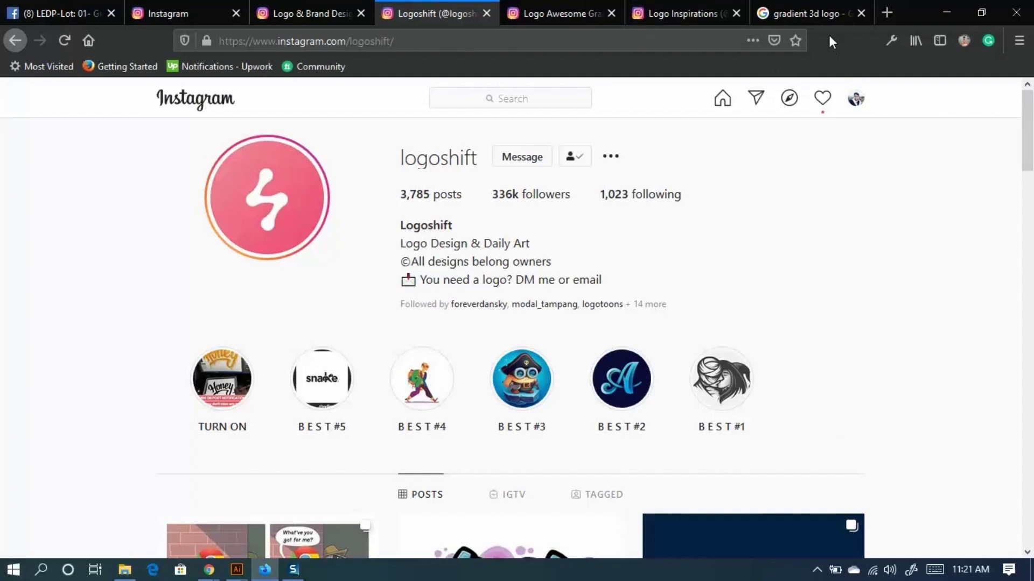
# Search the web for "socilesite" in a new browser tab.
pyautogui.click(808, 14)
pyautogui.click(885, 13)
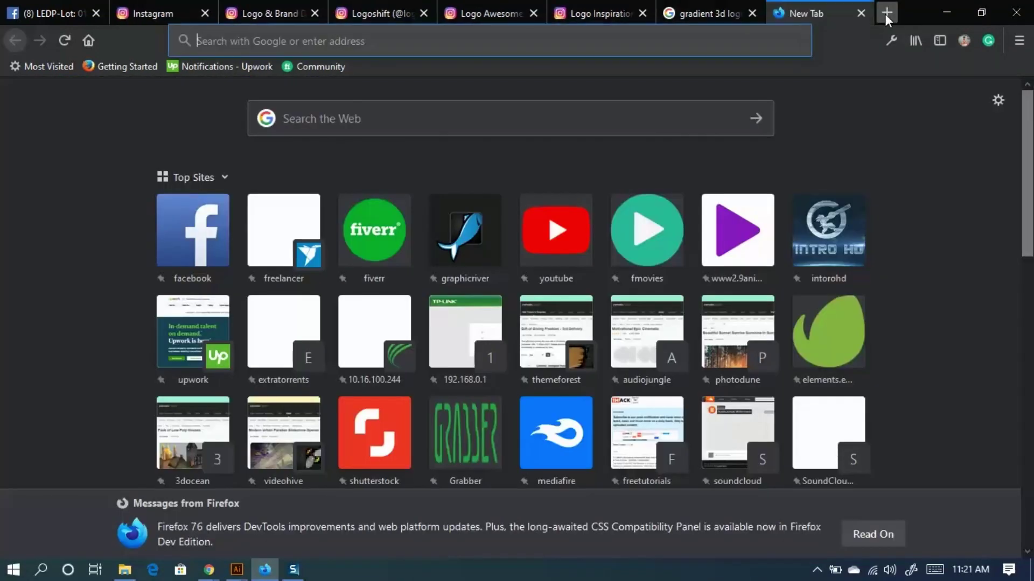
pyautogui.click(343, 108)
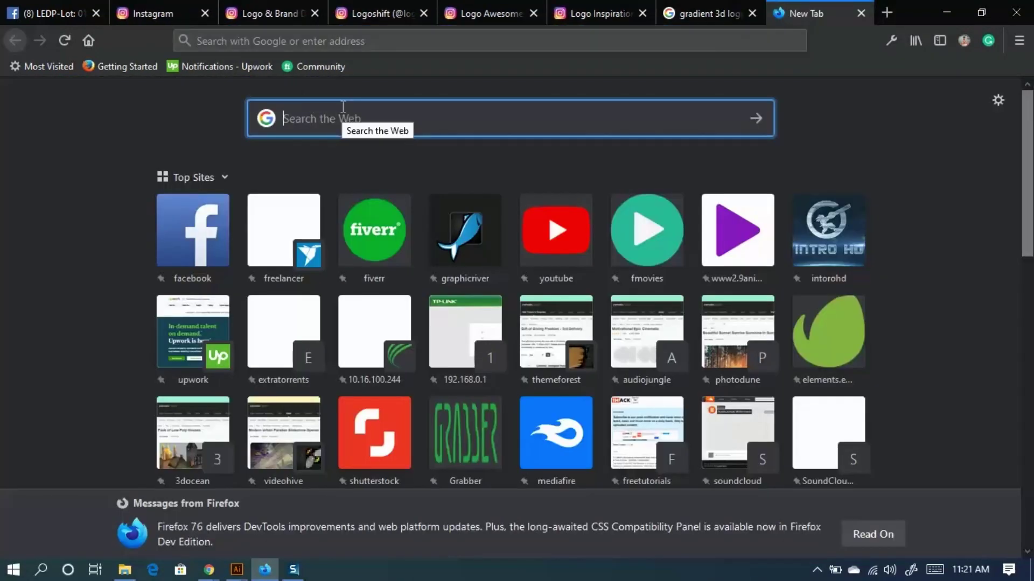
pyautogui.write('soci')
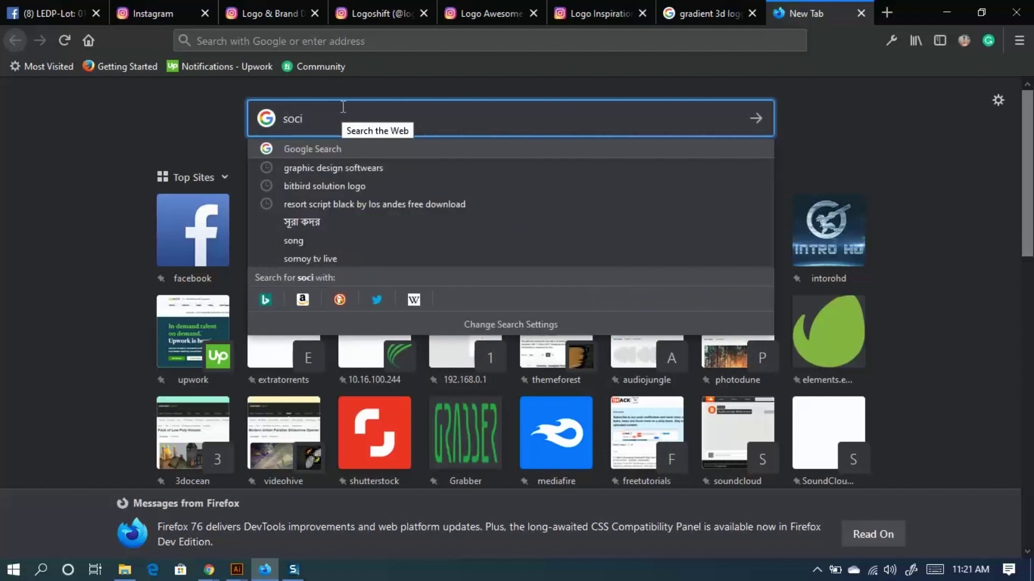
pyautogui.write('lesite')
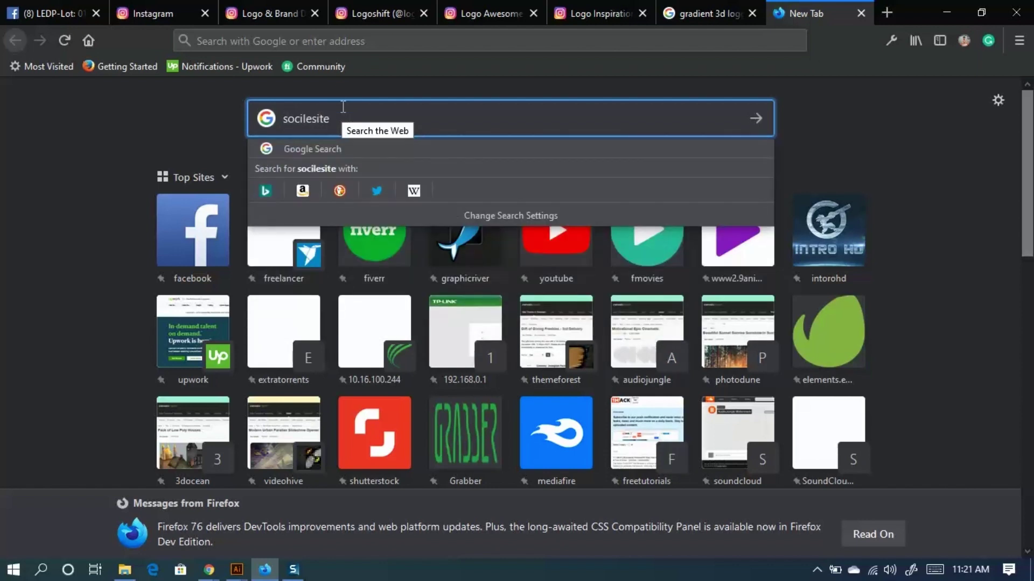
pyautogui.press('Return')
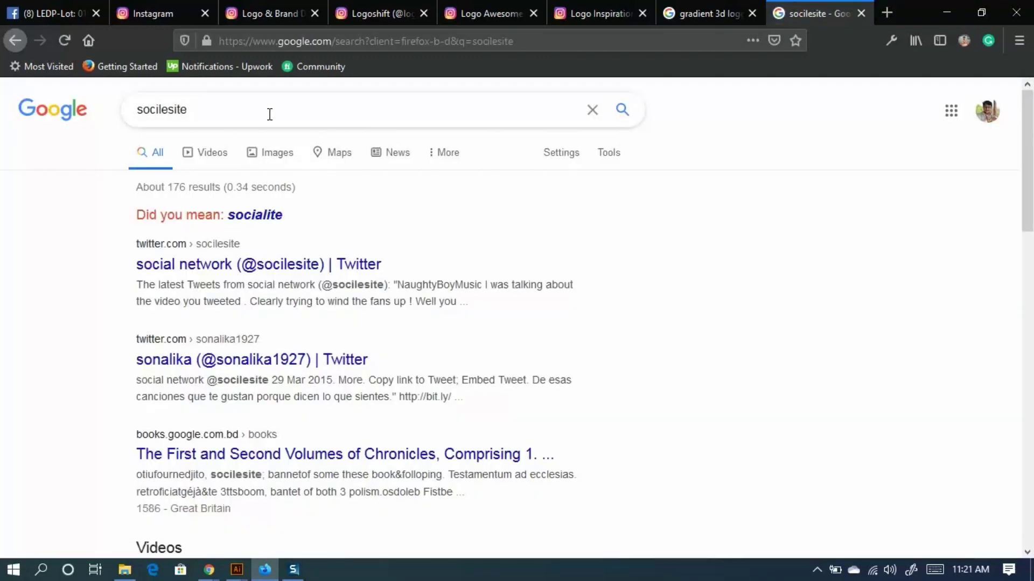
# Correct the misspelled query to "social" and run the search again.
pyautogui.click(266, 114)
pyautogui.write('mo')
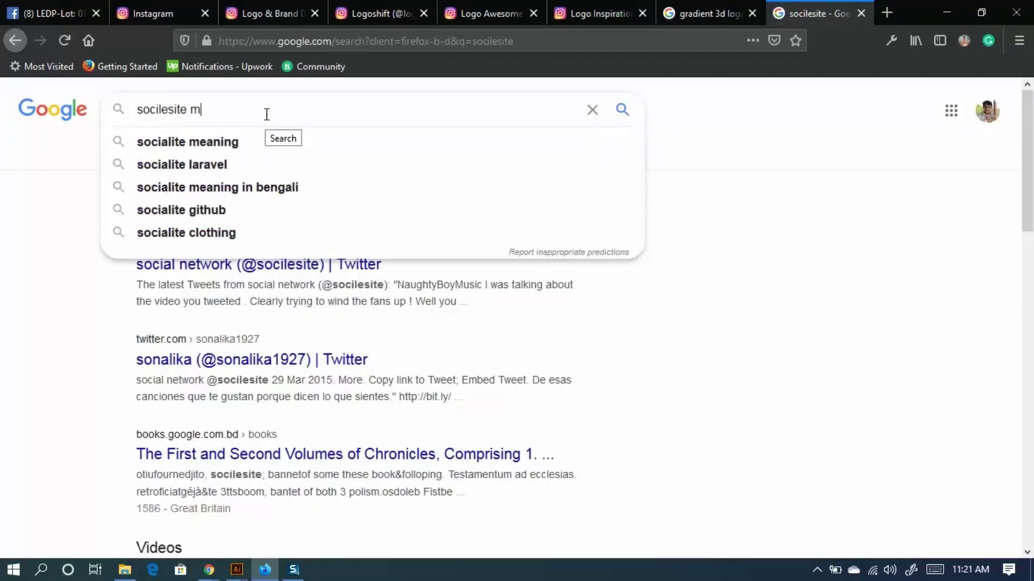
pyautogui.press('BackSpace')
pyautogui.press('BackSpace')
pyautogui.press('BackSpace')
pyautogui.press('BackSpace')
pyautogui.press('BackSpace')
pyautogui.press('BackSpace')
pyautogui.press('BackSpace')
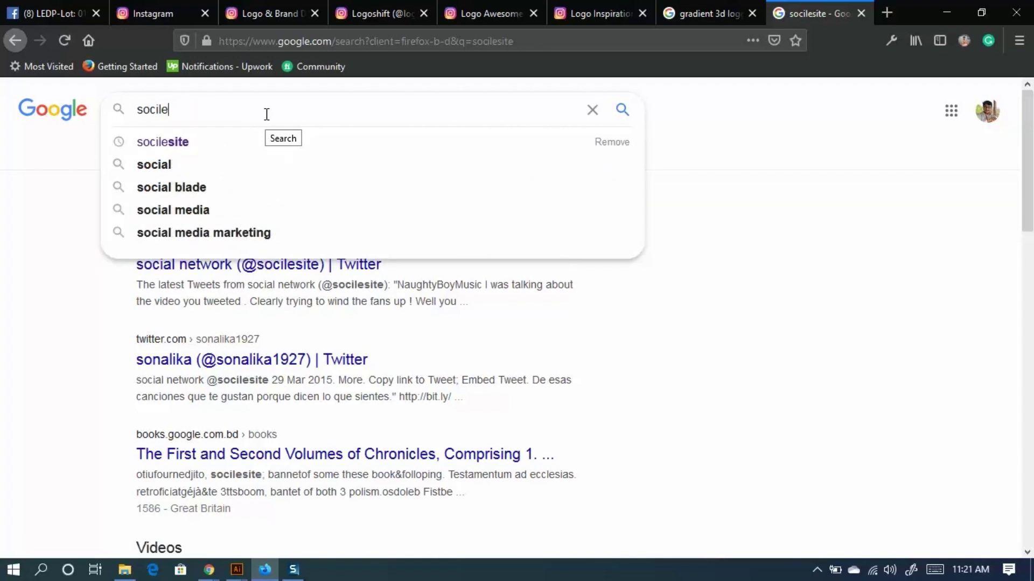
pyautogui.press('BackSpace')
pyautogui.press('BackSpace')
pyautogui.write('al')
pyautogui.click(168, 165)
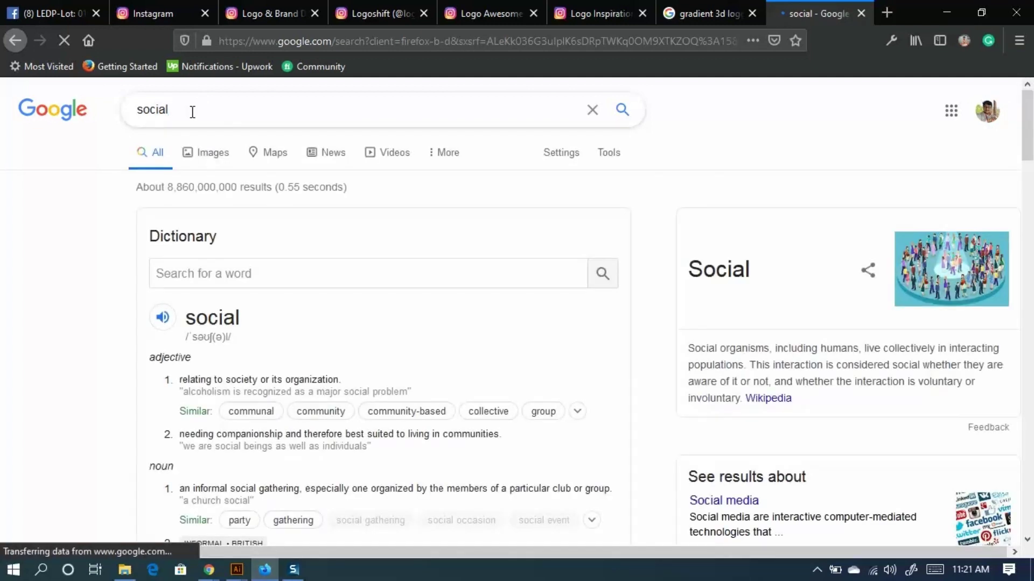
# Extend the query and search for "social media movie".
pyautogui.click(193, 112)
pyautogui.write('media')
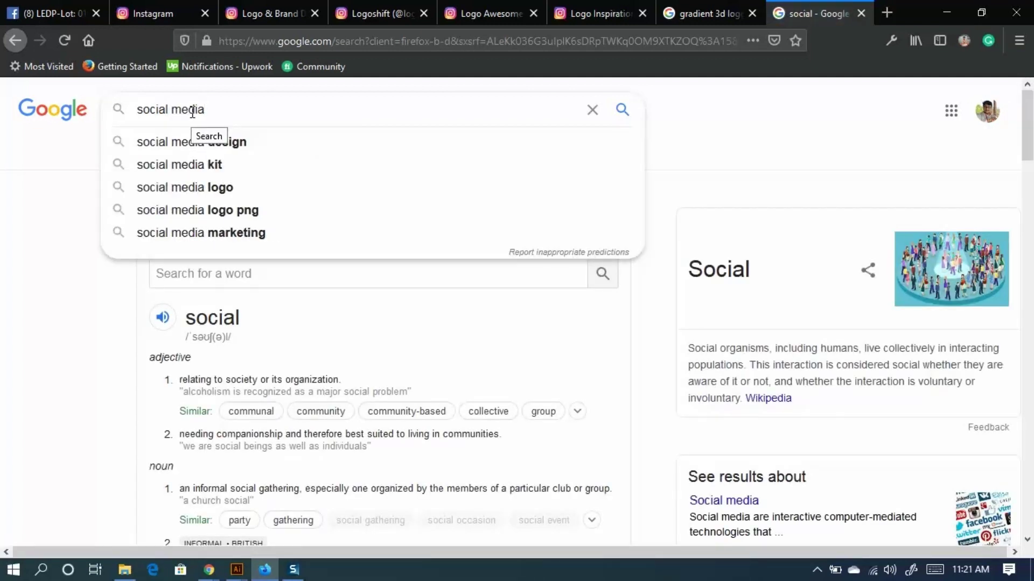
pyautogui.write(' movie')
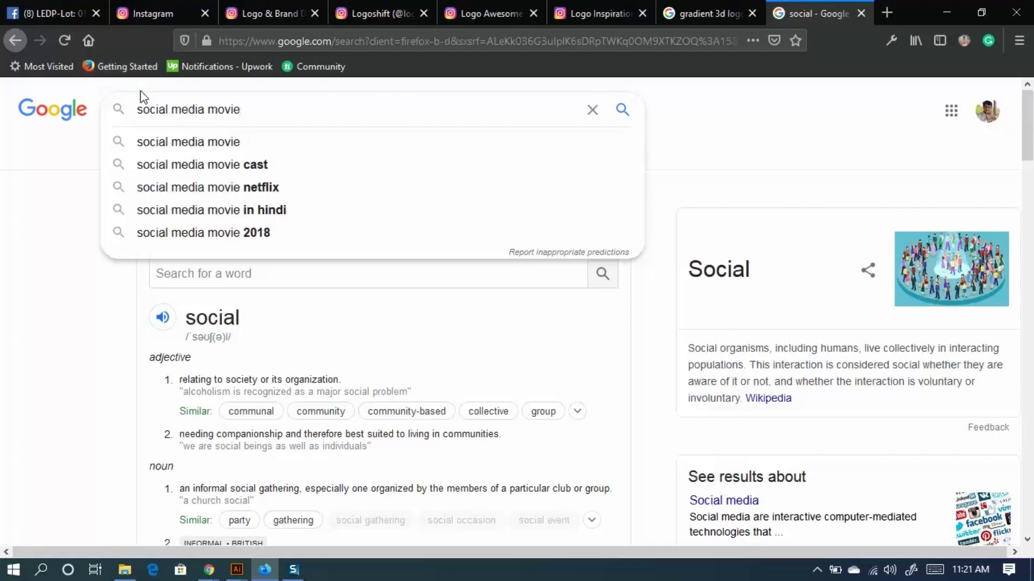
pyautogui.click(227, 151)
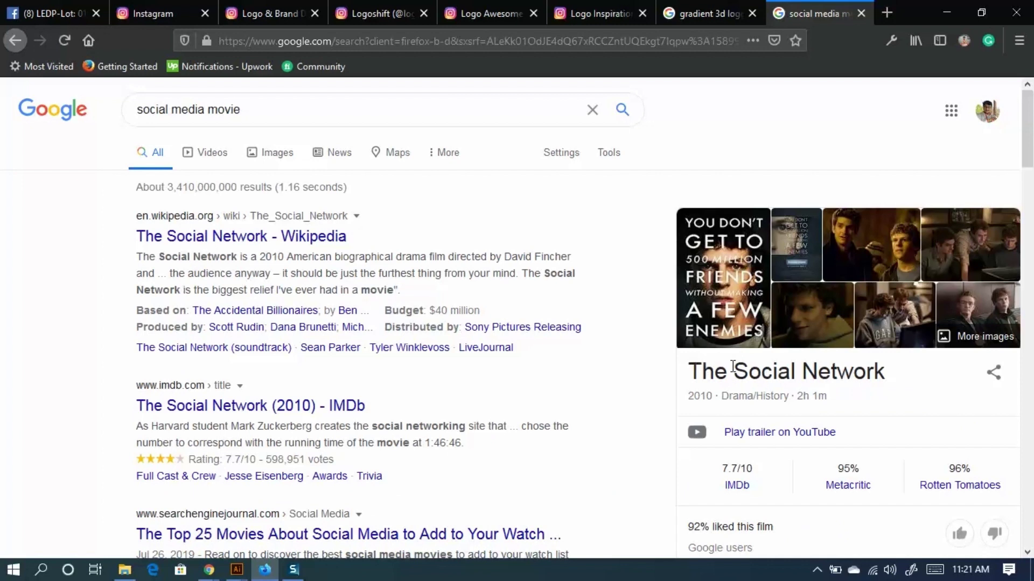
# Highlight the film title The Social Network while reviewing the results, and close the movie search tab.
pyautogui.moveTo(888, 376); pyautogui.dragTo(689, 366)
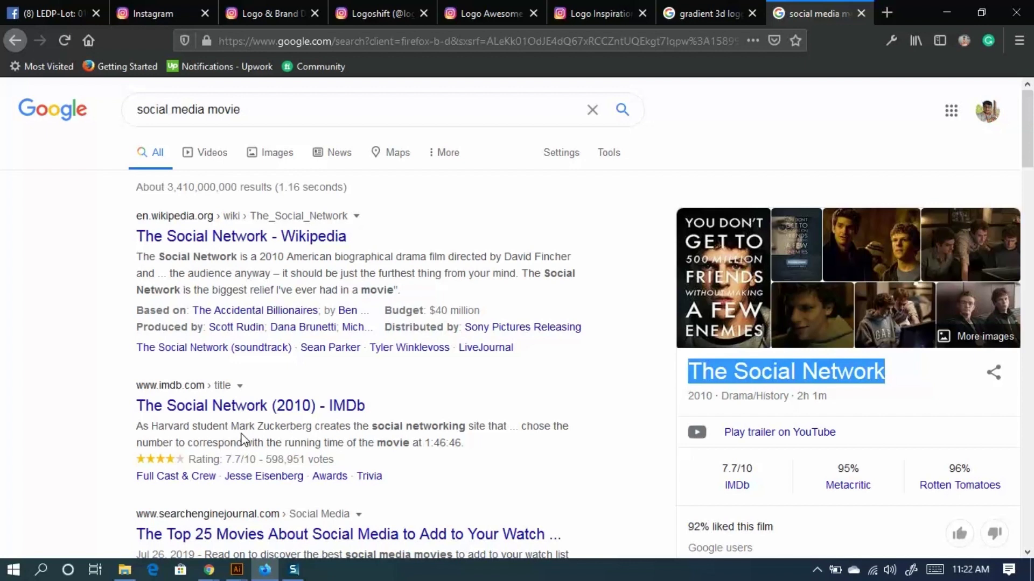
pyautogui.click(77, 392)
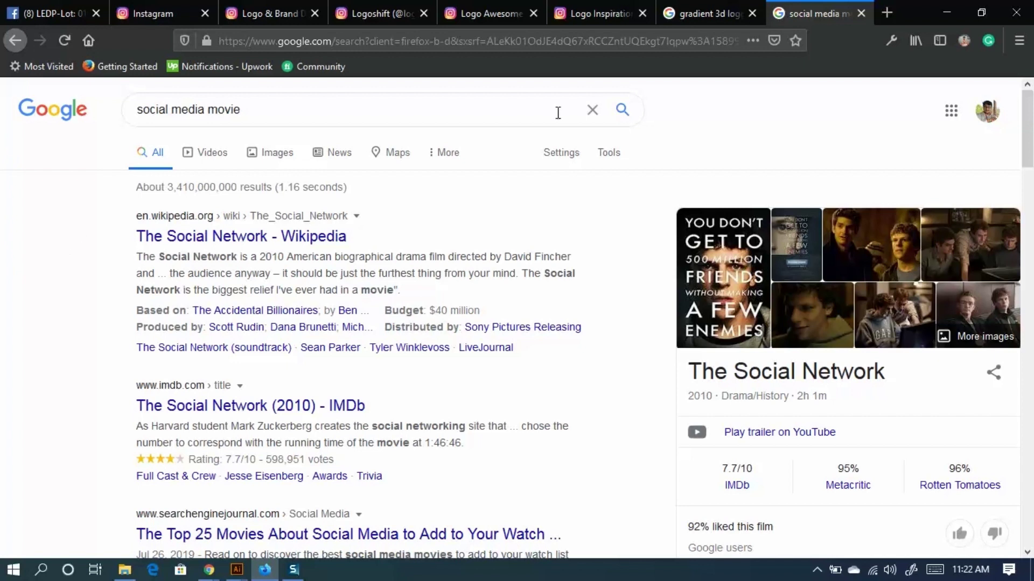
pyautogui.click(860, 11)
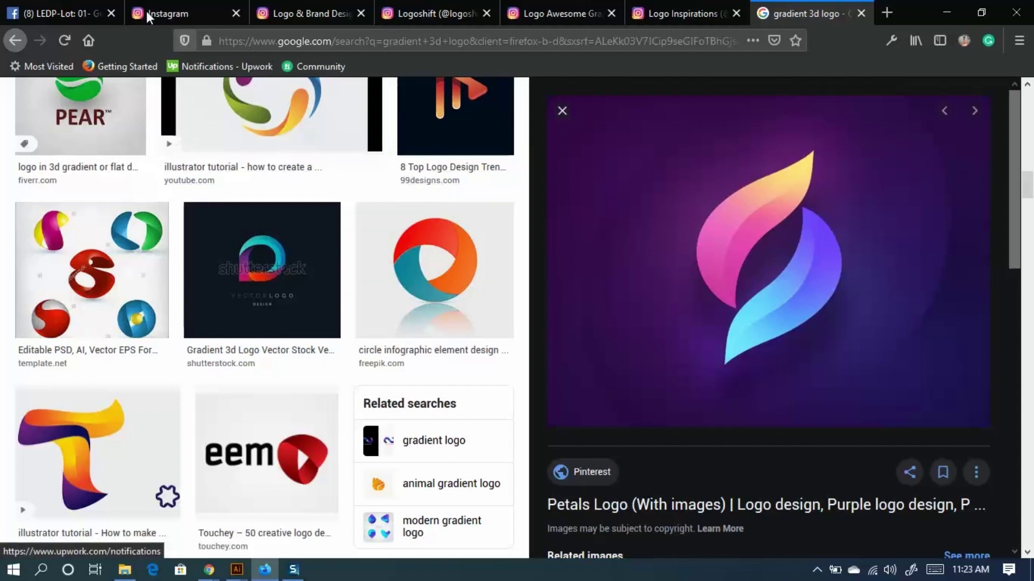
# Close the fox logo photo in the Facebook group and look over the Instagram home feed.
pyautogui.click(75, 5)
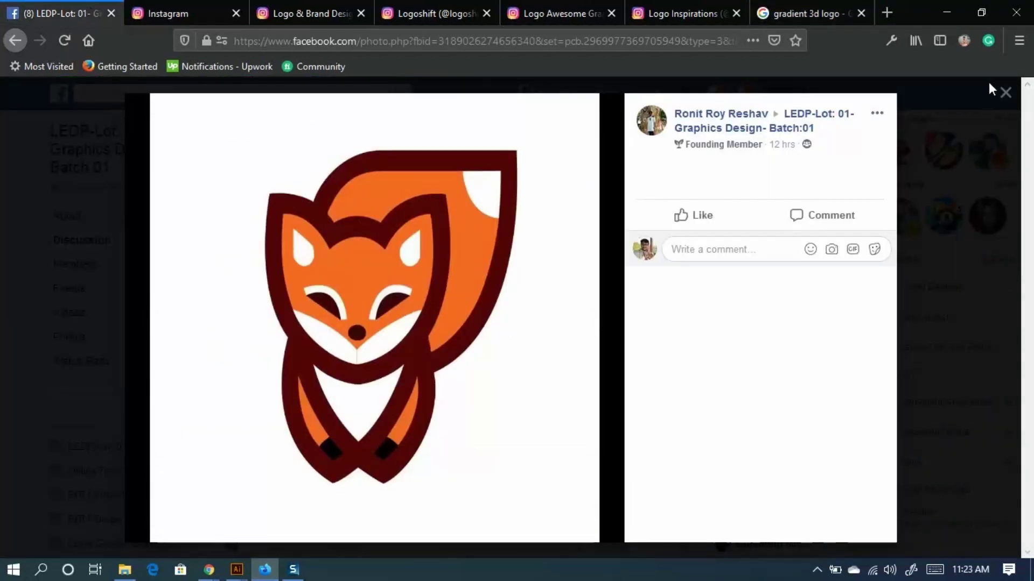
pyautogui.click(1005, 93)
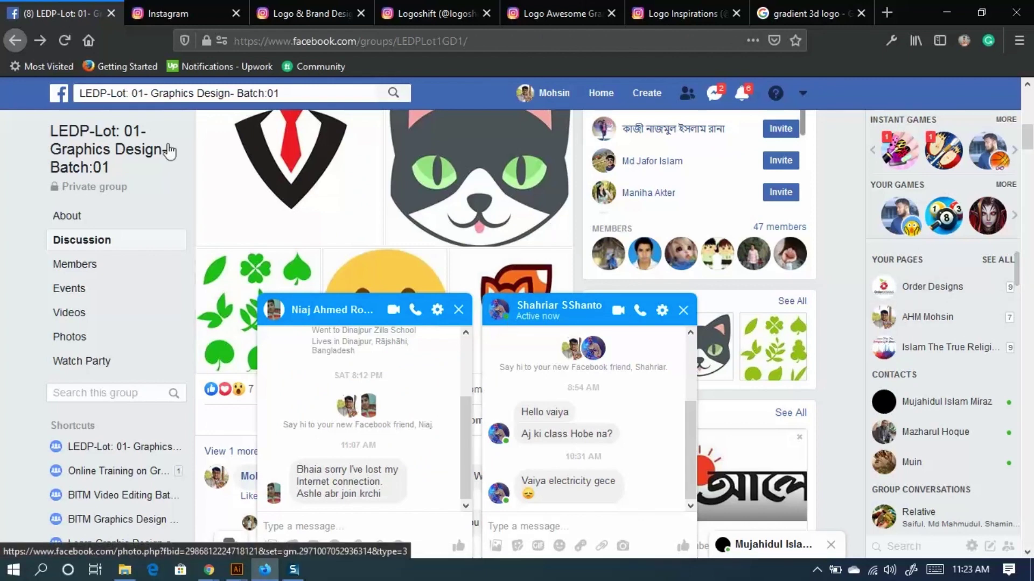
pyautogui.click(169, 11)
pyautogui.click(40, 335)
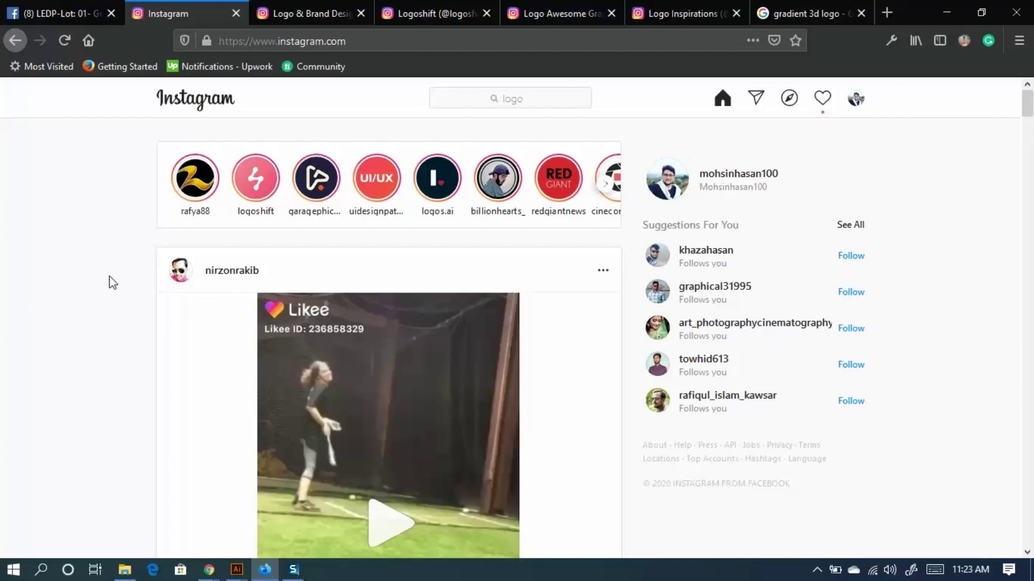
pyautogui.scroll(-1, 412, 332)
pyautogui.scroll(-5, 412, 332)
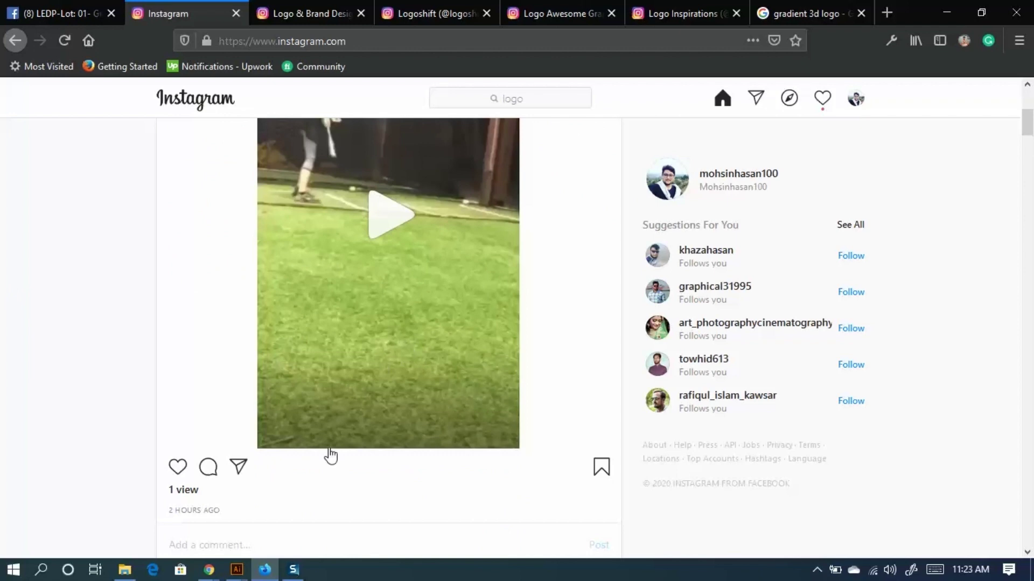
# Switch to Illustrator, compare the reference fox with the orange-and-white fox, and select the orange-and-white one.
pyautogui.moveTo(238, 569)
pyautogui.click(314, 516)
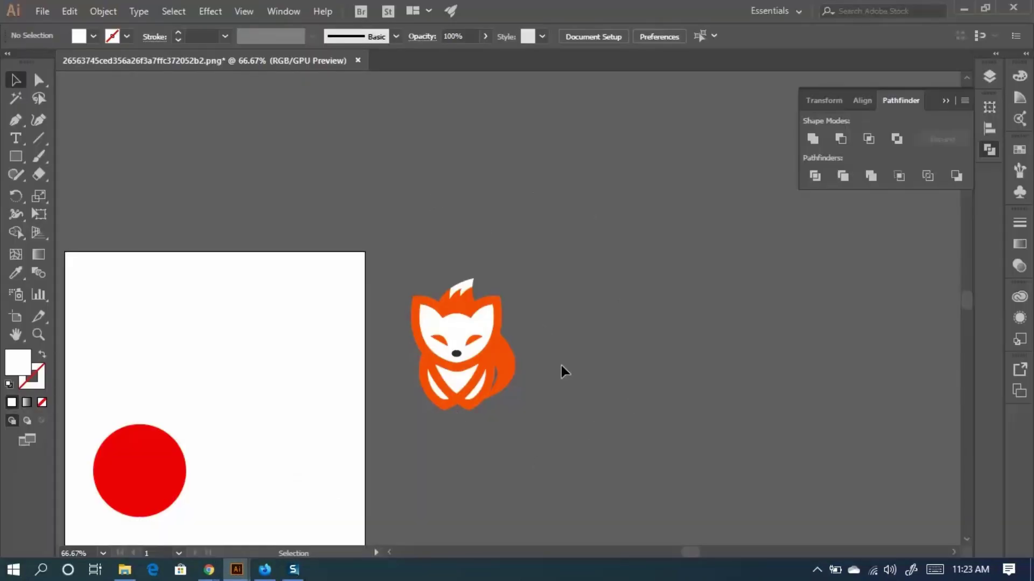
pyautogui.moveTo(544, 318); pyautogui.dragTo(787, 312)
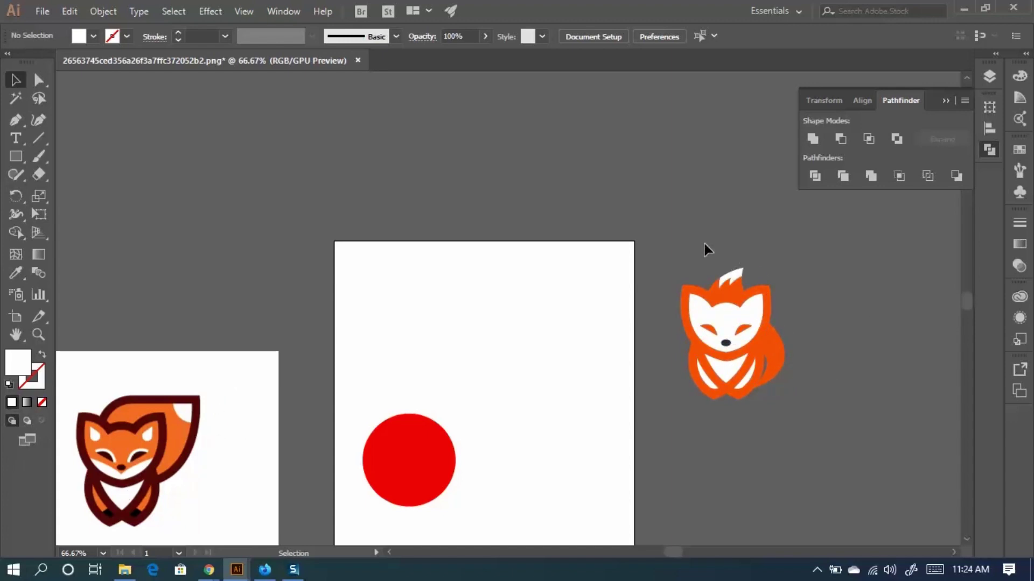
pyautogui.click(781, 388)
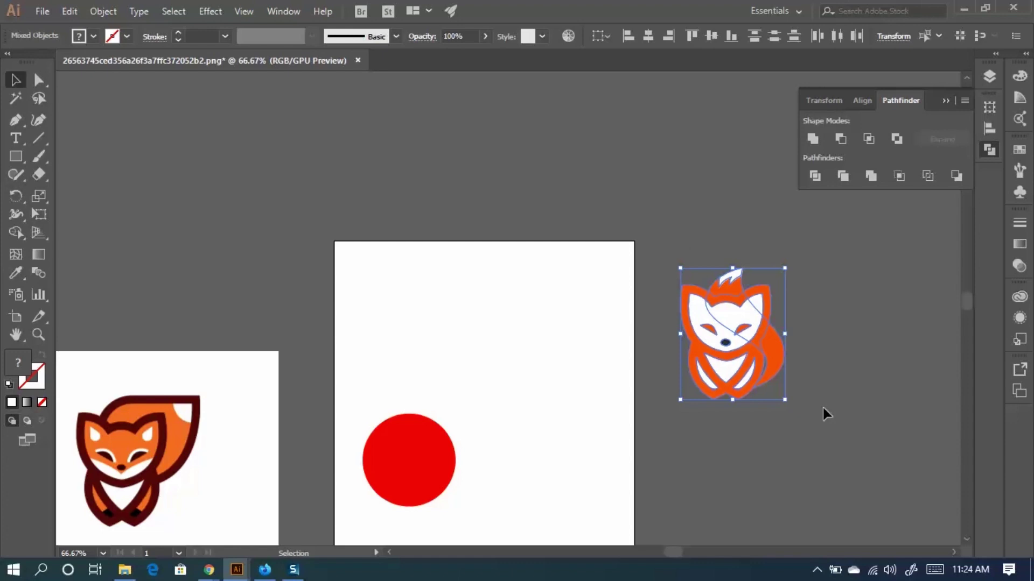
# Switch back to Firefox, return to the logoshift profile, and highlight its bio text while reviewing the header.
pyautogui.click(264, 570)
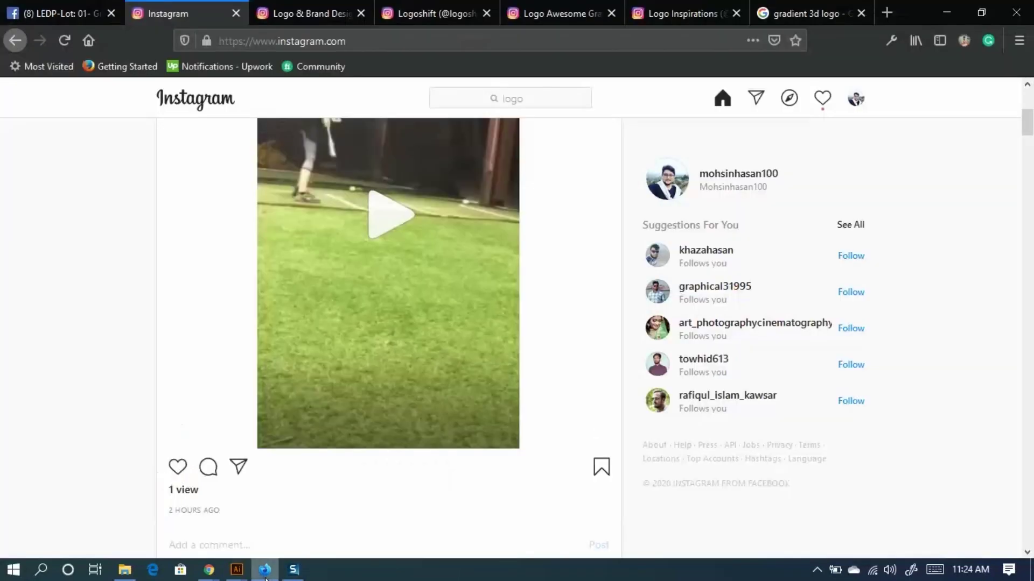
pyautogui.click(428, 13)
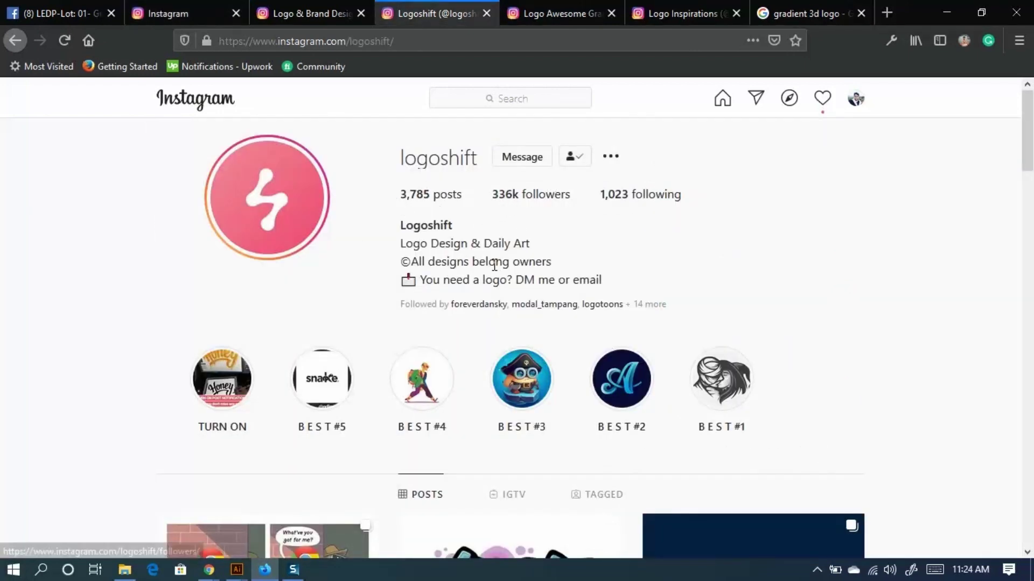
pyautogui.moveTo(401, 248); pyautogui.dragTo(431, 337)
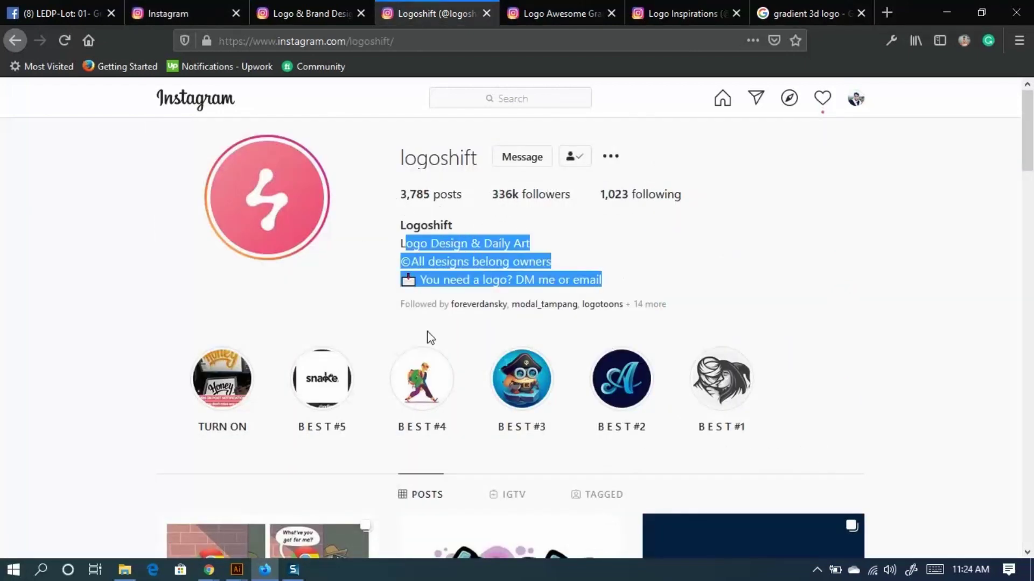
pyautogui.scroll(-4, 329, 318)
pyautogui.scroll(-4, 307, 315)
pyautogui.scroll(8, 545, 413)
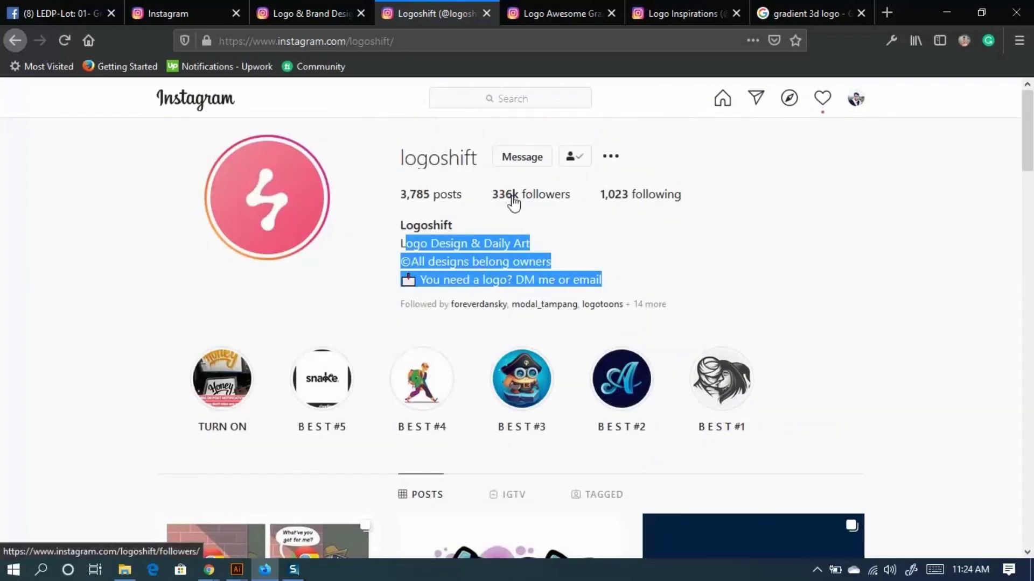
# Browse the grid of logo and illustration posts on logoshift's profile.
pyautogui.scroll(-4, 572, 245)
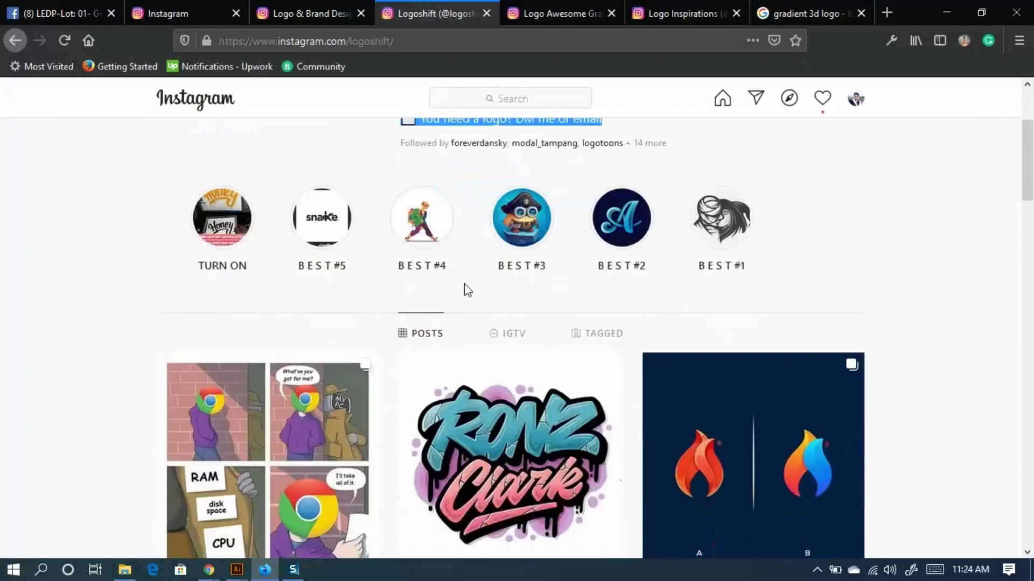
pyautogui.scroll(-6, 721, 469)
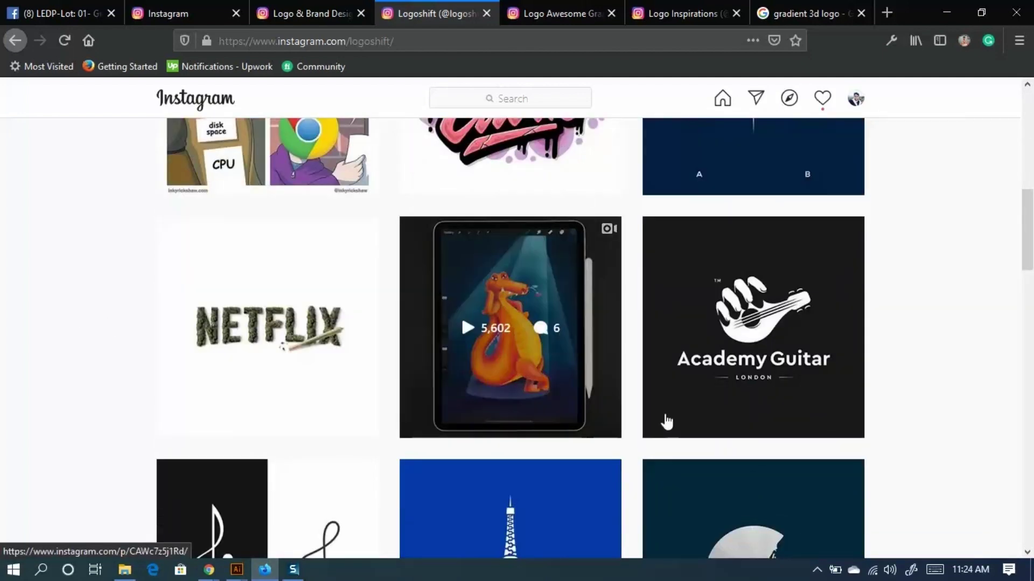
pyautogui.scroll(-4, 449, 395)
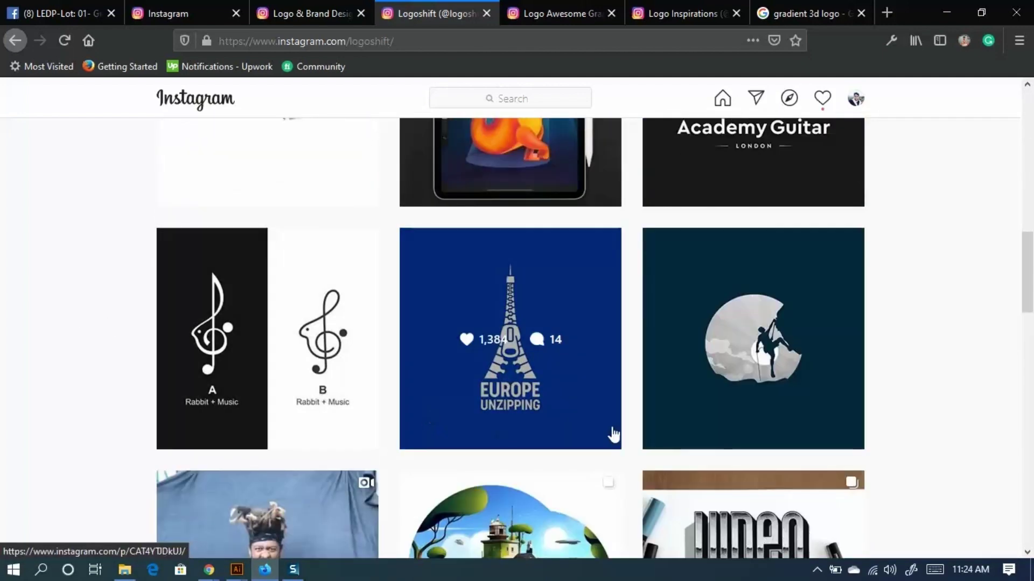
pyautogui.scroll(-4, 609, 434)
pyautogui.scroll(-4, 502, 387)
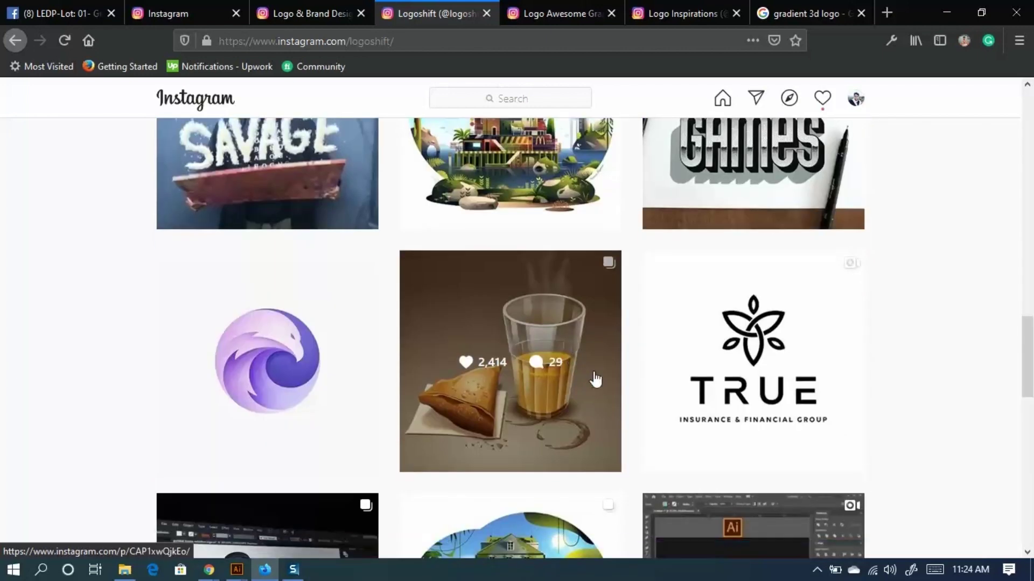
# Open logoshift's purple eagle logo post, open the credited designer's profile in a new tab, and highlight their handle in the caption.
pyautogui.scroll(-3, 738, 422)
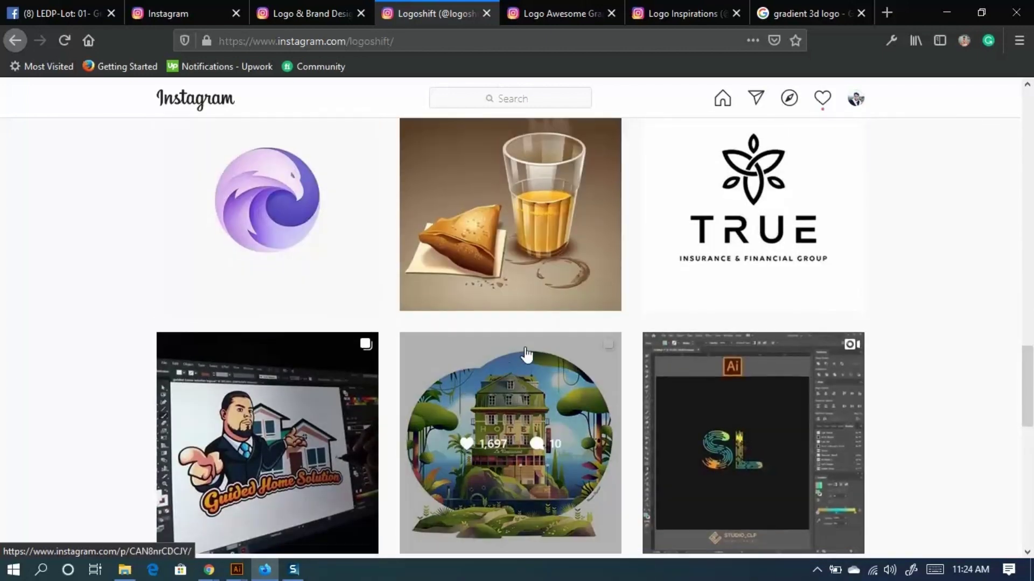
pyautogui.scroll(-2, 253, 282)
pyautogui.scroll(3, 269, 269)
pyautogui.click(310, 244)
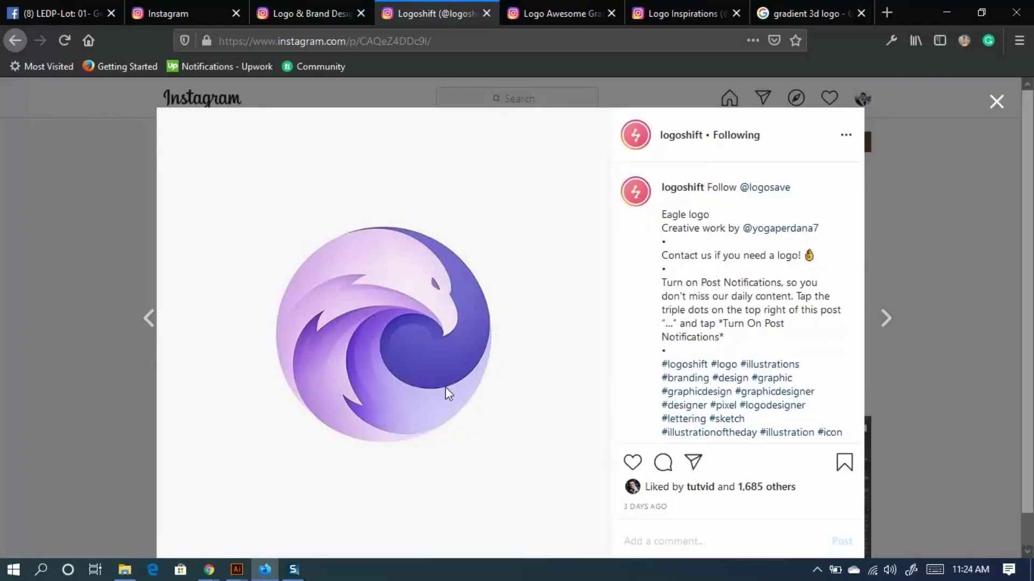
pyautogui.rightClick(773, 230)
pyautogui.click(775, 237)
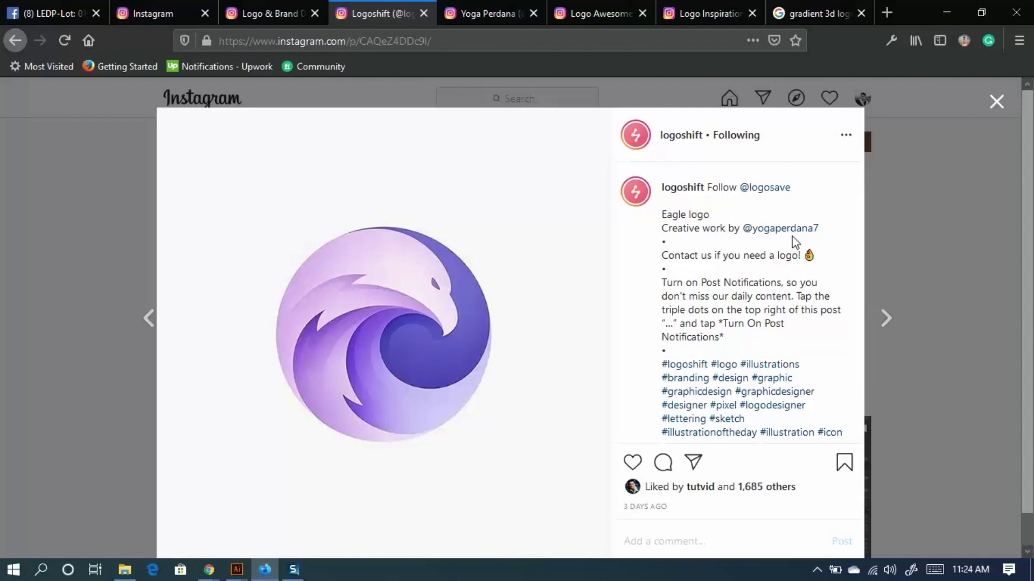
pyautogui.moveTo(775, 233); pyautogui.dragTo(743, 230)
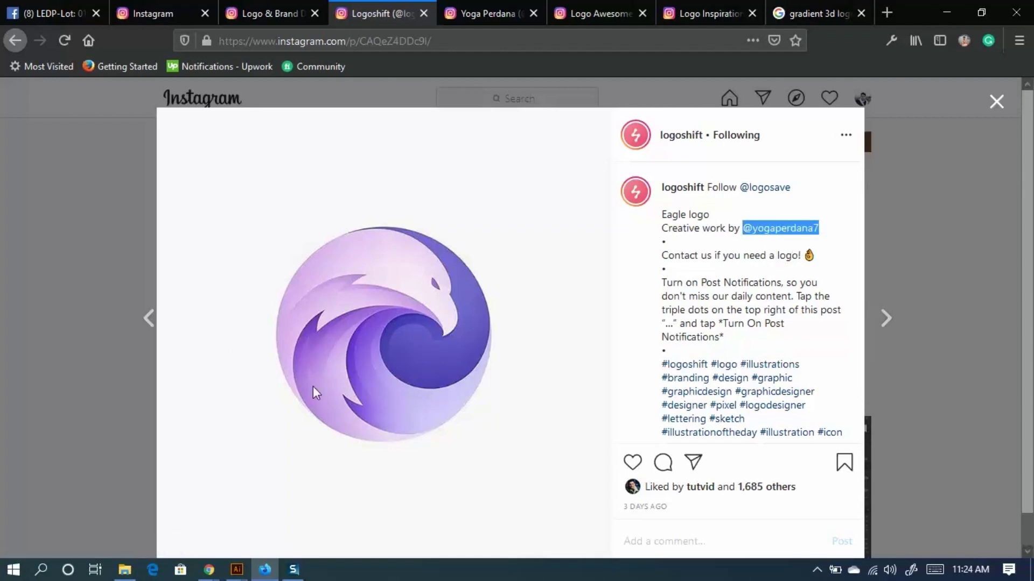
# Switch to the credited designer's Instagram profile and look over its header and first posts.
pyautogui.click(477, 2)
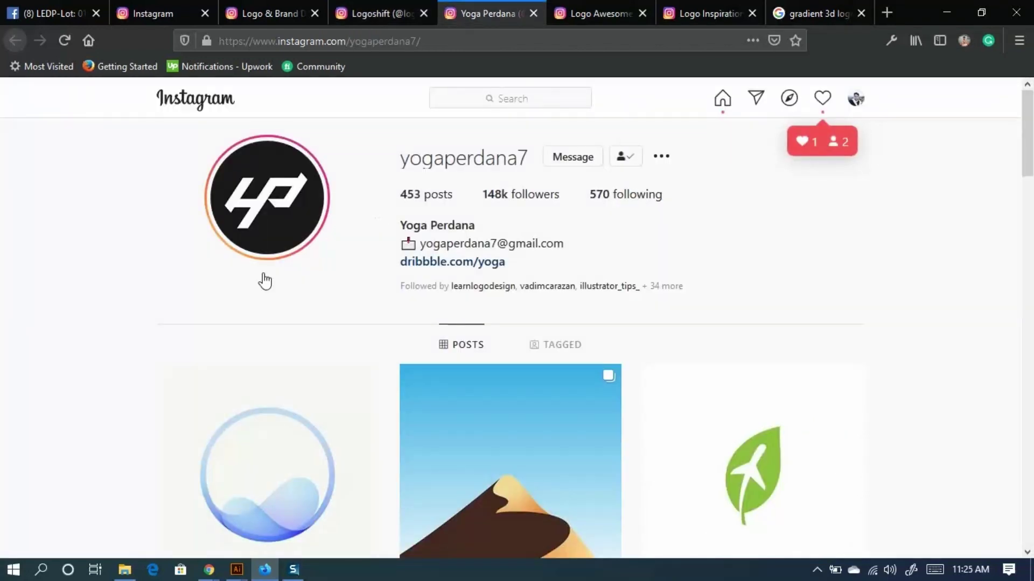
pyautogui.scroll(-5, 611, 480)
pyautogui.scroll(3, 613, 353)
pyautogui.scroll(3, 612, 353)
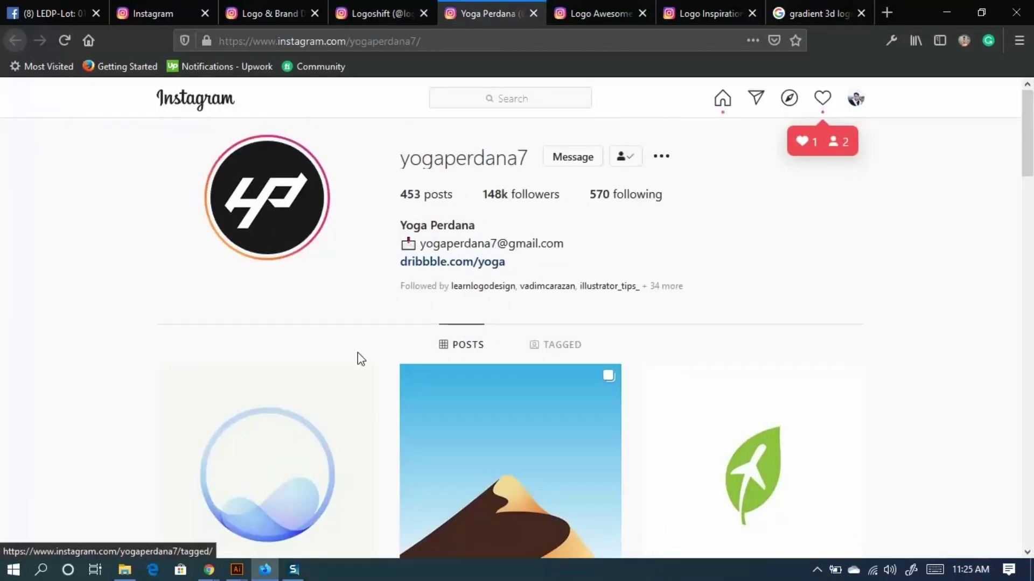
# Browse the designer's post grid, examining the fox sketches, fruit illustrations, gradient lettermarks and ribbon-style logos.
pyautogui.scroll(-8, 418, 323)
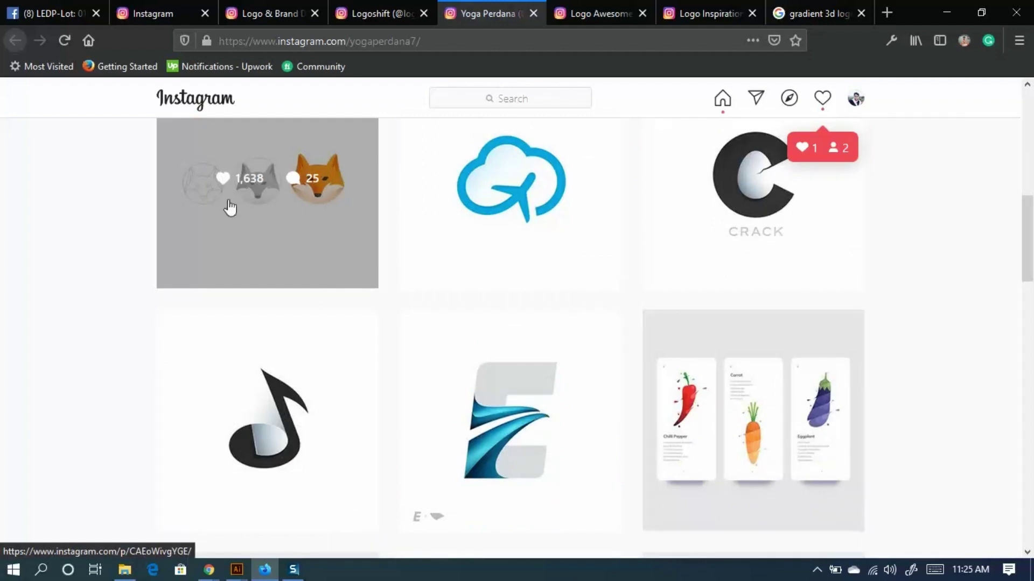
pyautogui.scroll(-1, 597, 418)
pyautogui.scroll(-7, 598, 419)
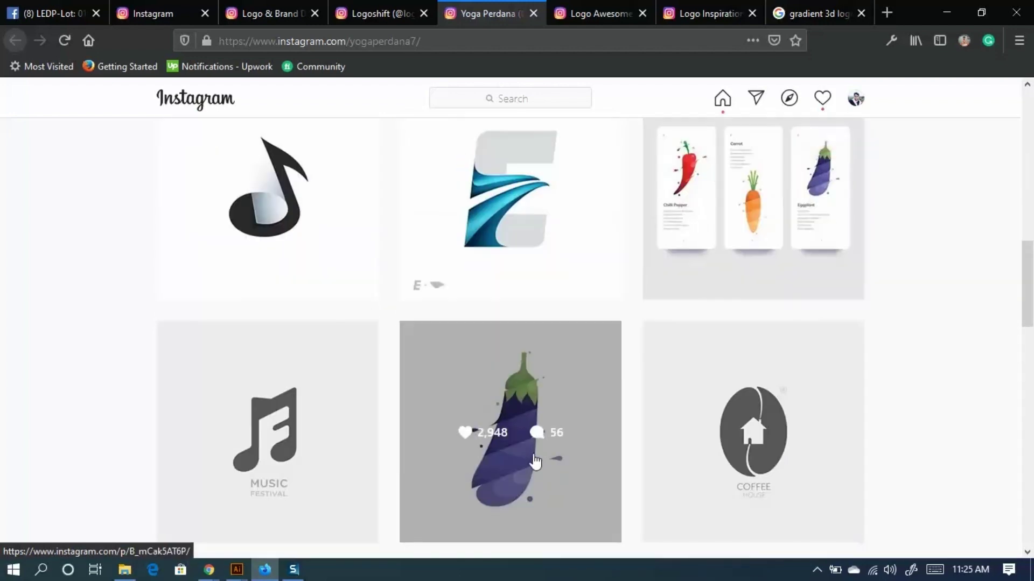
pyautogui.scroll(-4, 574, 393)
pyautogui.scroll(-15, 486, 319)
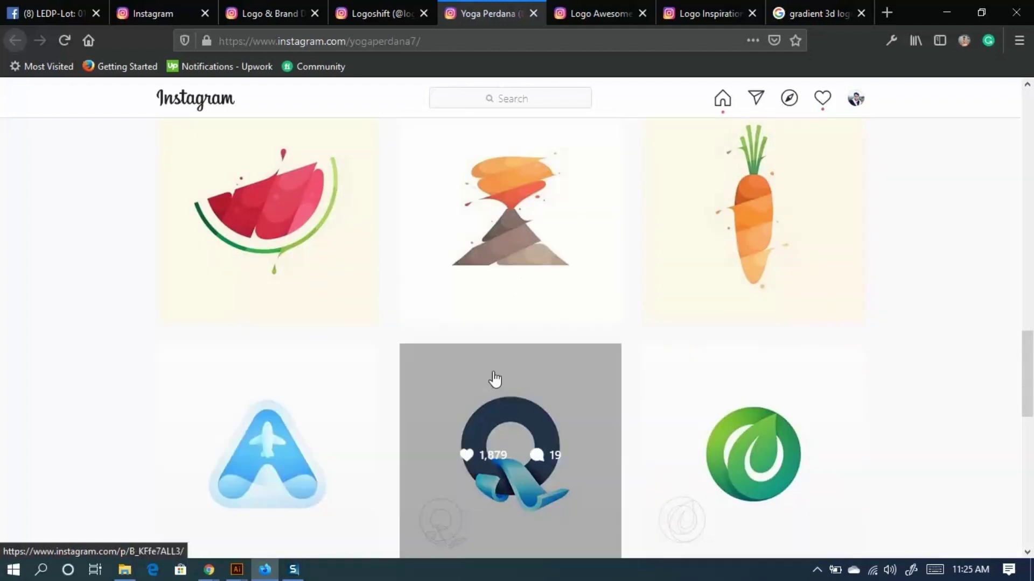
pyautogui.scroll(-5, 575, 361)
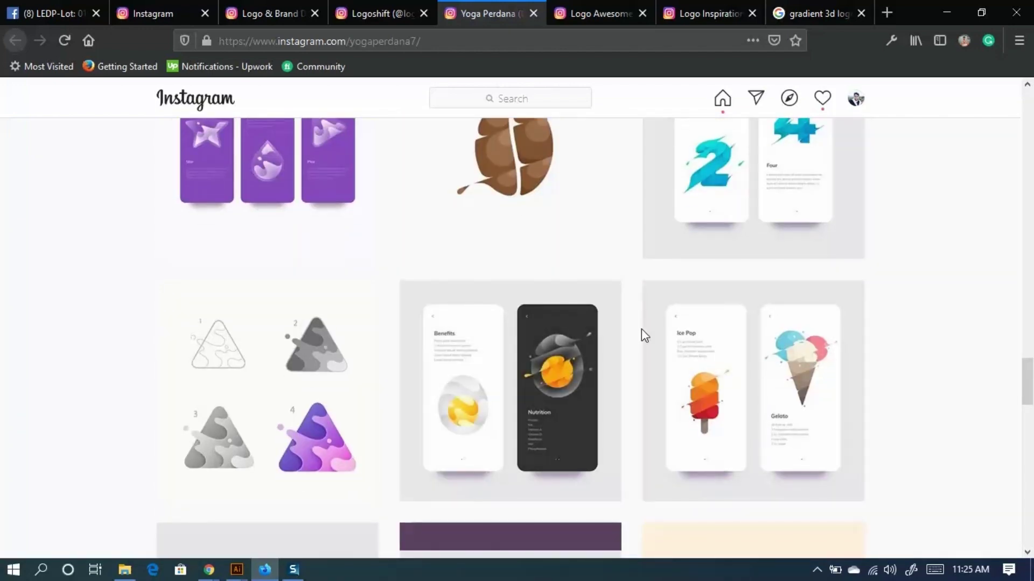
pyautogui.scroll(-4, 643, 333)
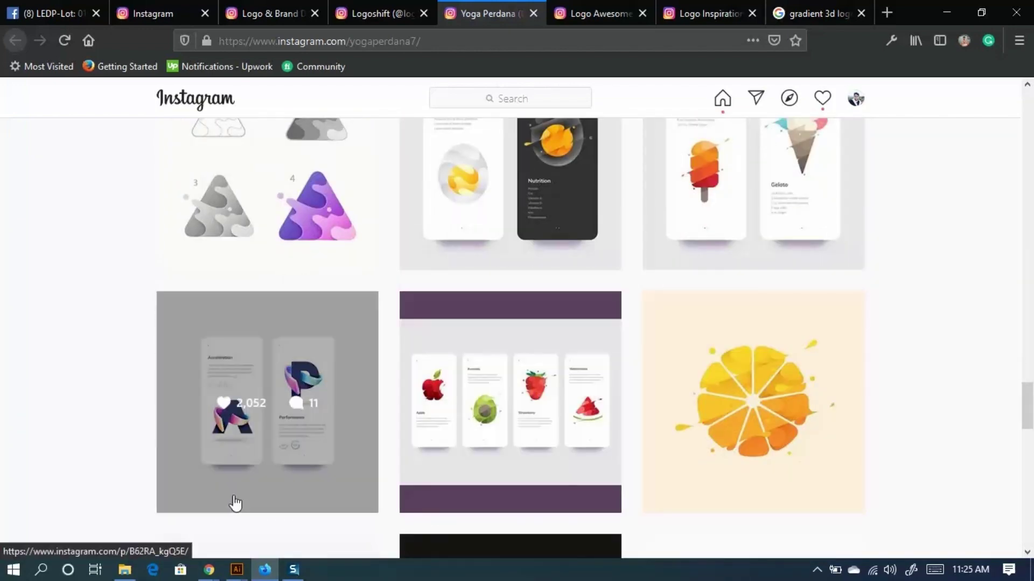
pyautogui.scroll(-4, 422, 374)
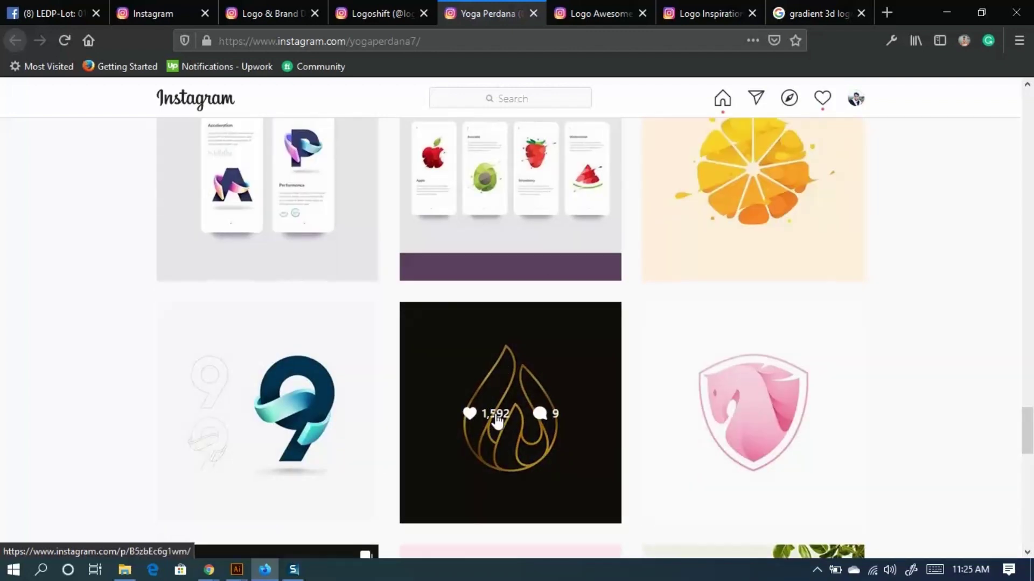
pyautogui.scroll(-4, 591, 364)
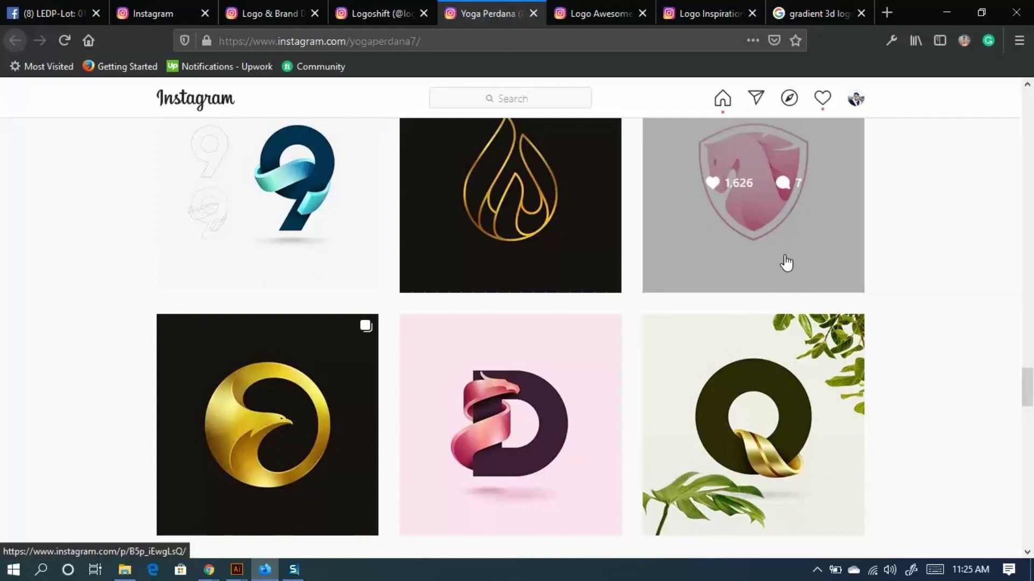
pyautogui.scroll(-4, 784, 261)
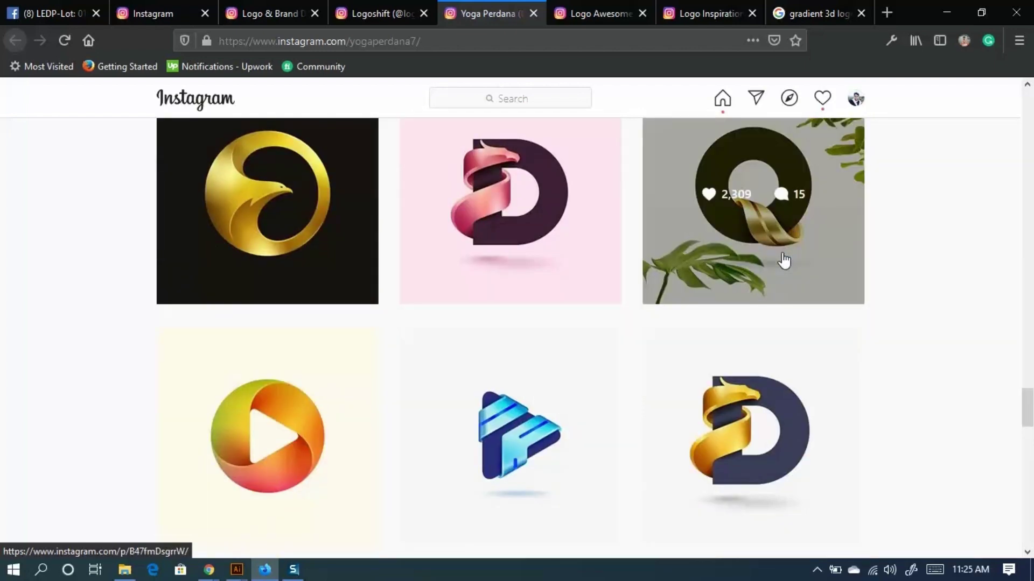
pyautogui.scroll(-4, 783, 261)
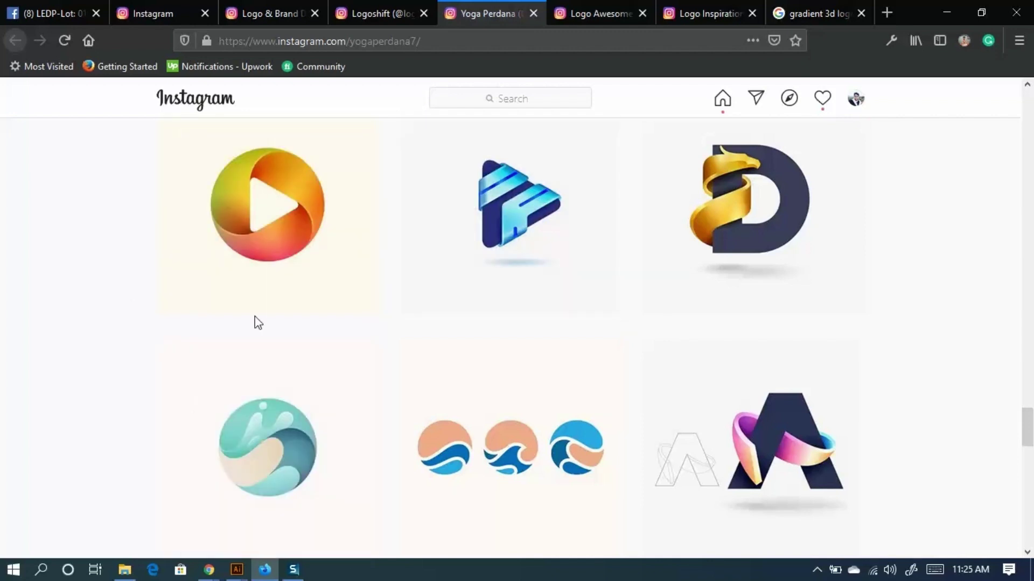
pyautogui.scroll(-3, 261, 326)
pyautogui.scroll(-4, 294, 326)
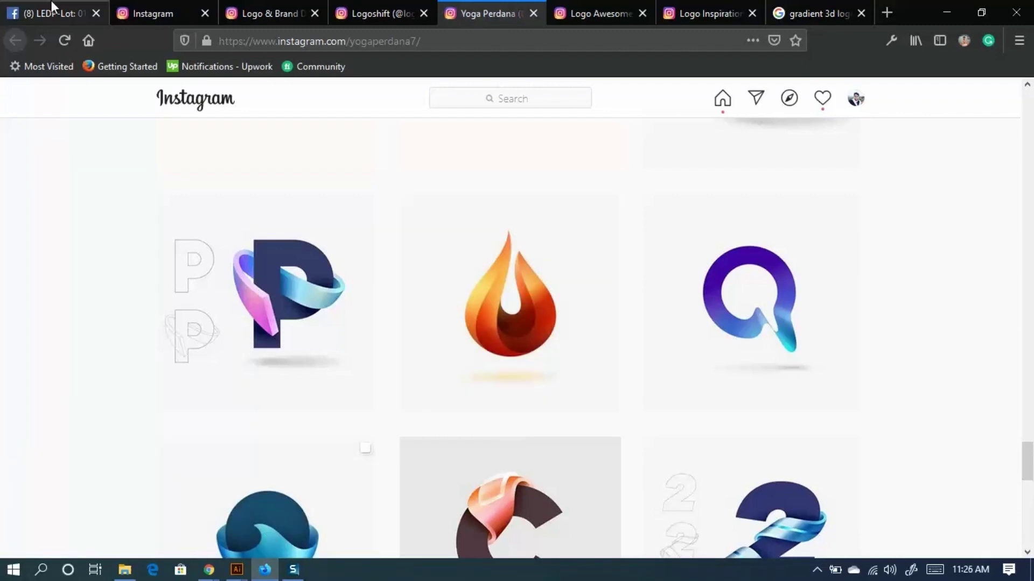
# Switch to Illustrator and deselect the orange-and-white fox.
pyautogui.moveTo(237, 576)
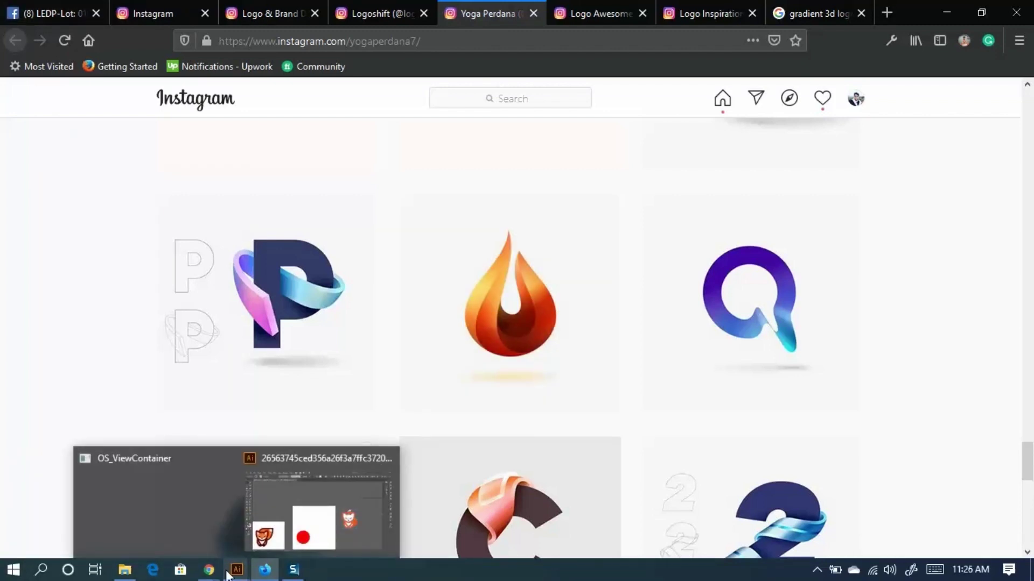
pyautogui.click(289, 490)
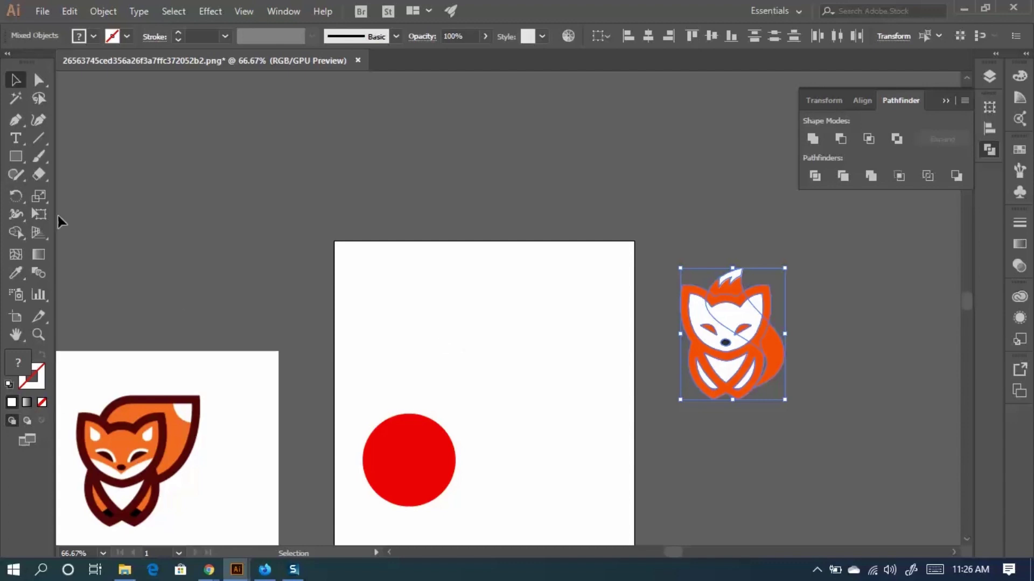
pyautogui.click(189, 185)
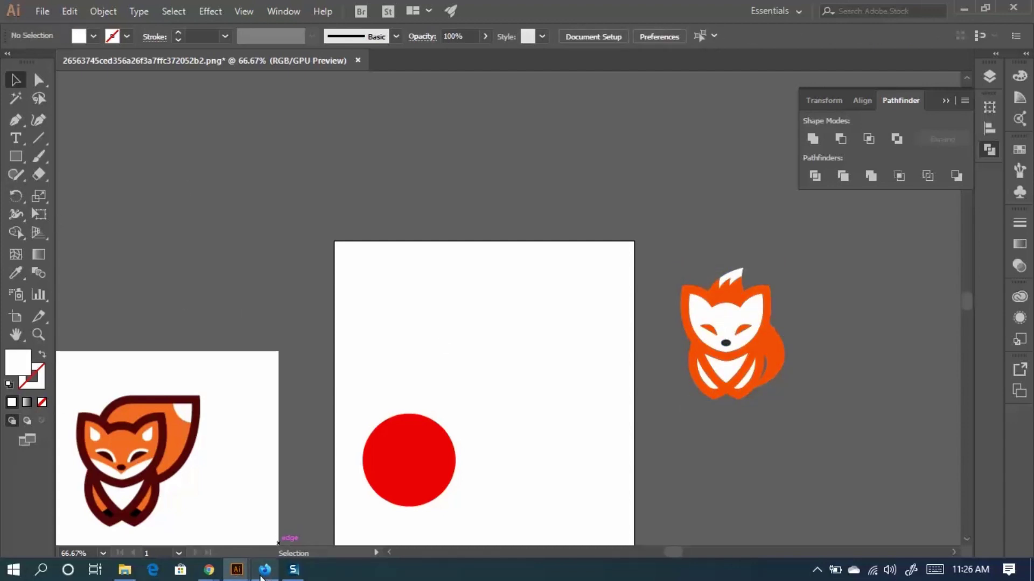
# Switch back to Firefox, review the designer's posts back up to the profile header, and highlight the username.
pyautogui.moveTo(263, 573)
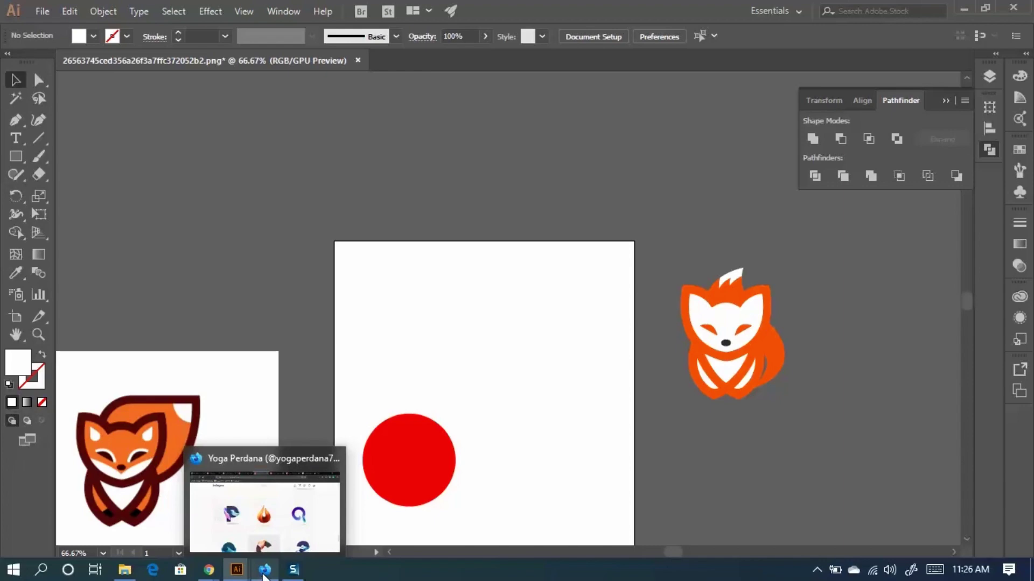
pyautogui.click(263, 574)
pyautogui.scroll(10, 549, 346)
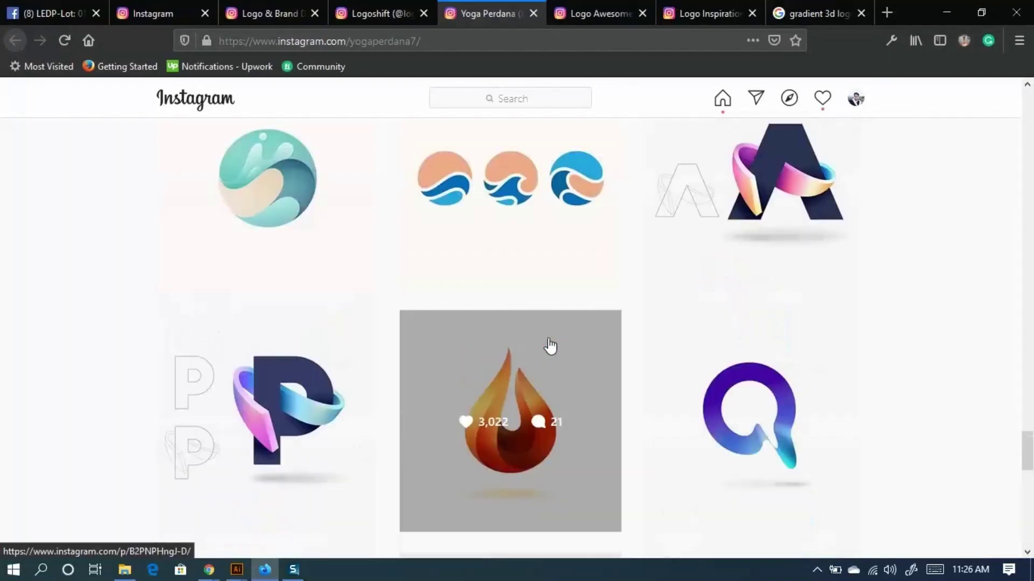
pyautogui.scroll(15, 458, 290)
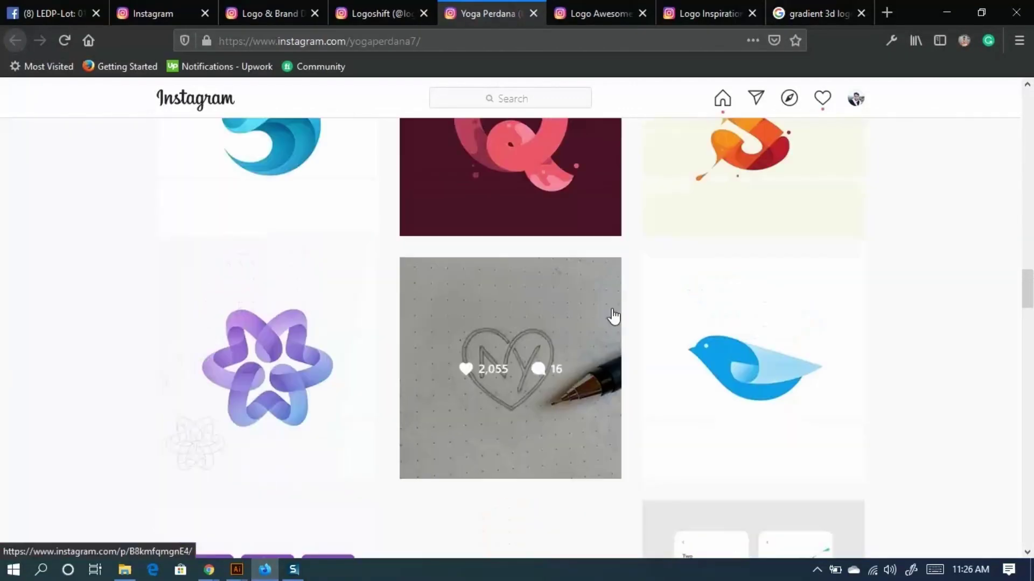
pyautogui.scroll(10, 496, 398)
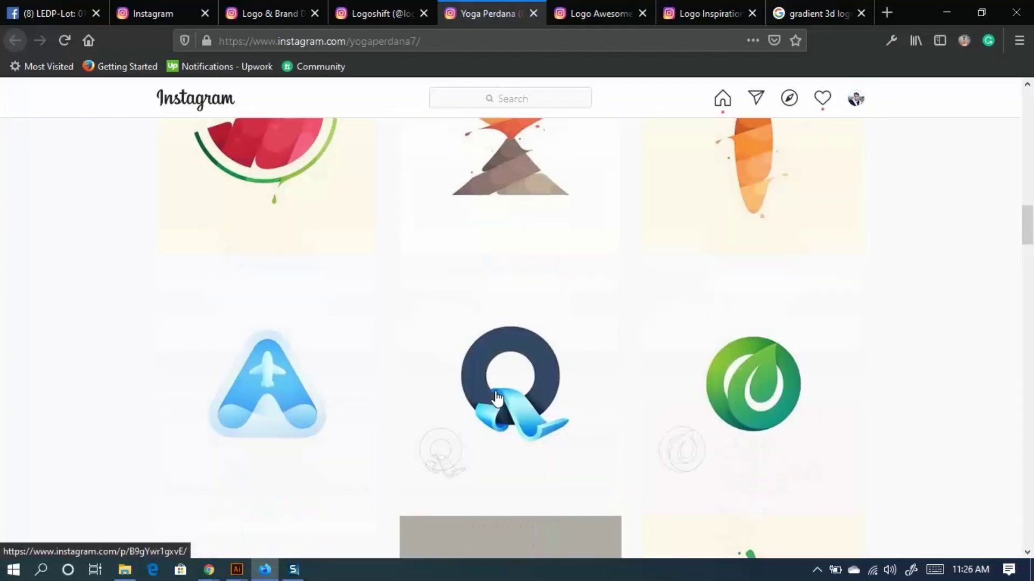
pyautogui.scroll(10, 496, 398)
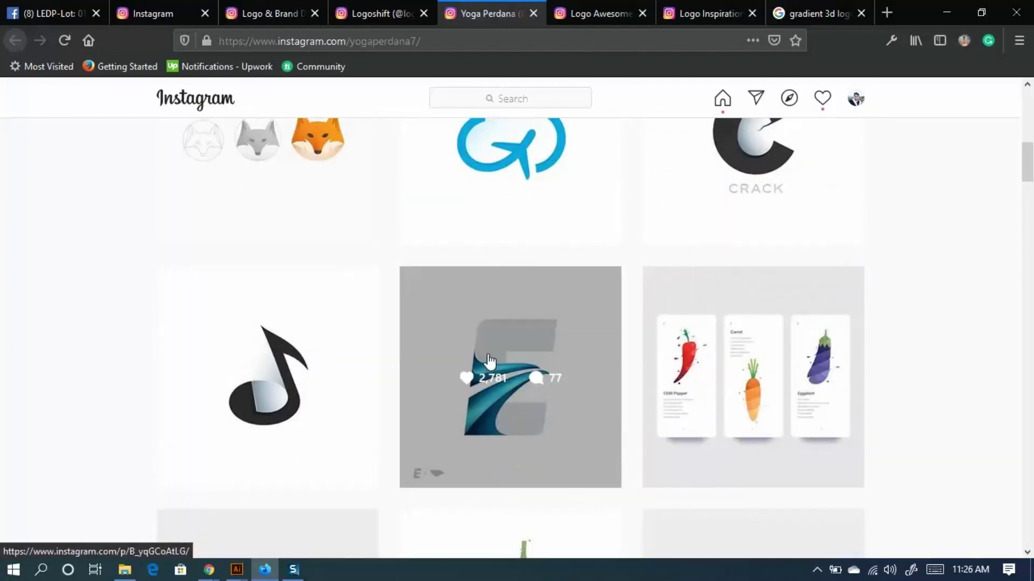
pyautogui.scroll(3, 488, 366)
pyautogui.scroll(4, 489, 366)
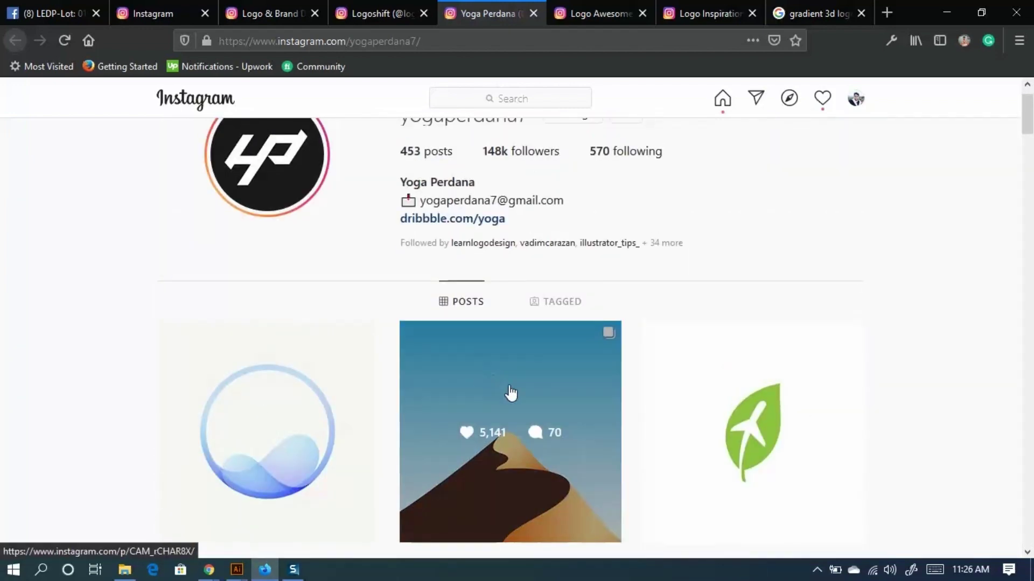
pyautogui.scroll(1, 325, 441)
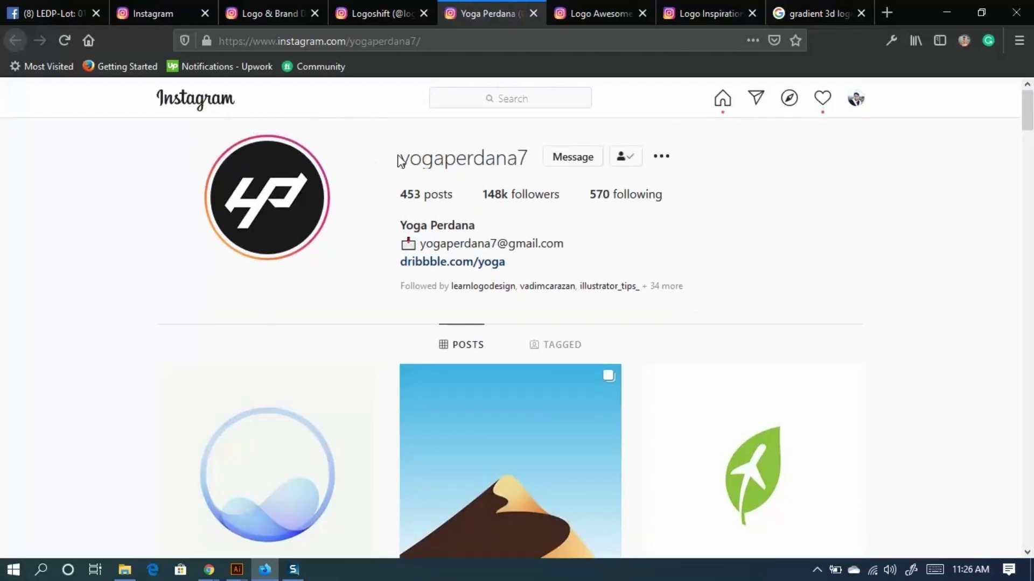
pyautogui.moveTo(398, 160); pyautogui.dragTo(535, 154)
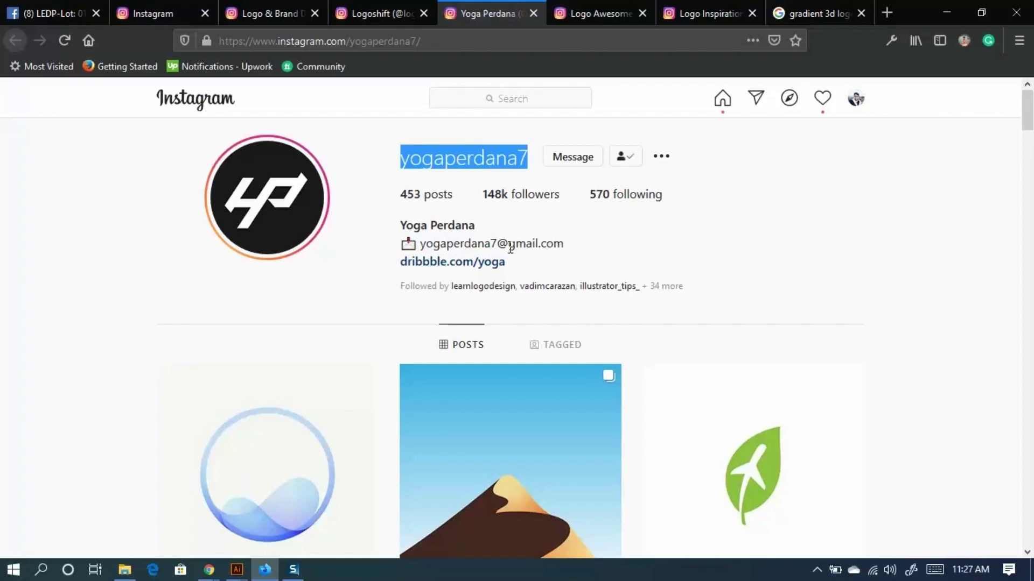
# Return to the logoshift page, close the eagle logo post, and browse the profile's post grid from the header down.
pyautogui.click(353, 12)
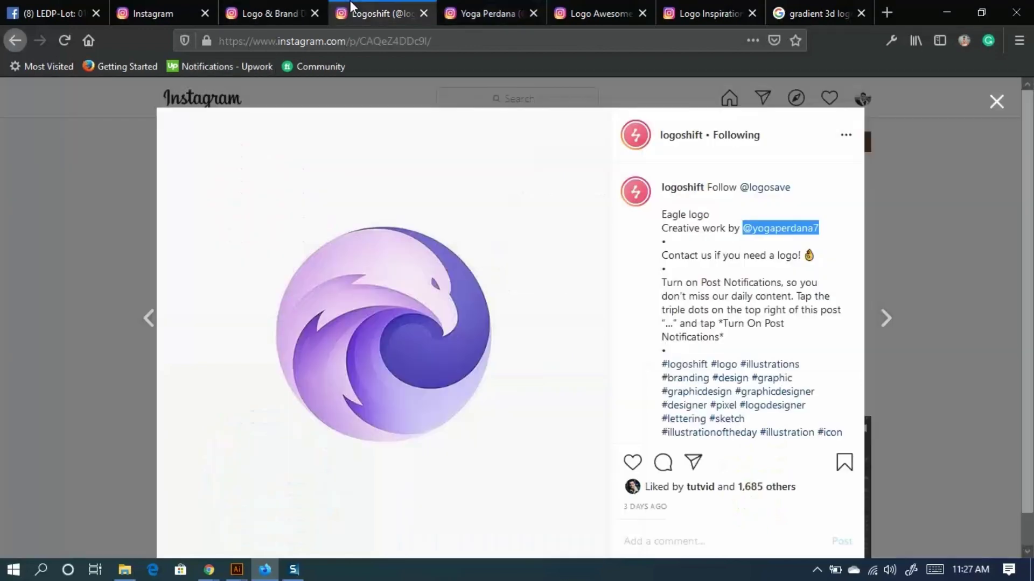
pyautogui.click(69, 295)
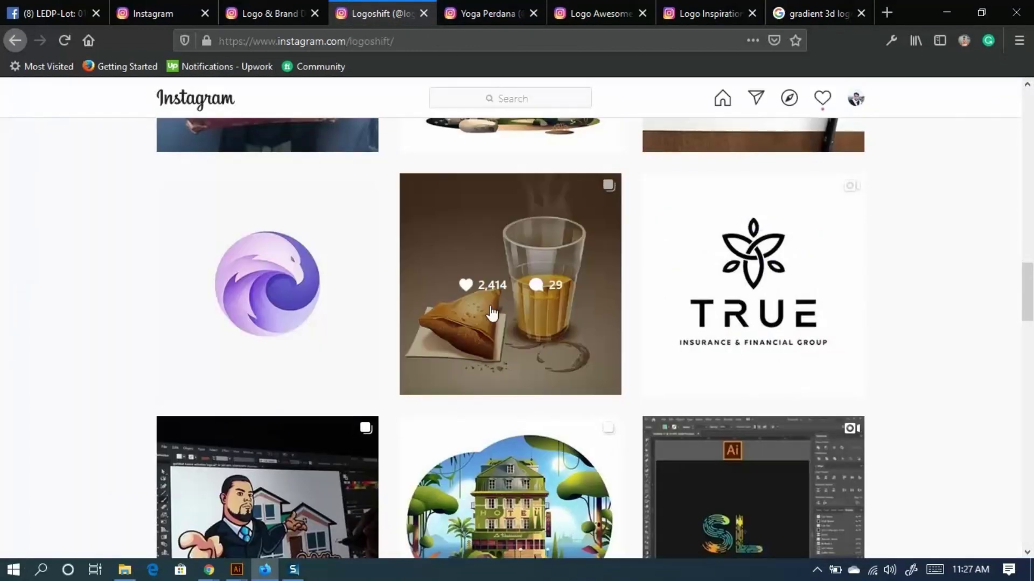
pyautogui.scroll(-5, 492, 312)
pyautogui.scroll(8, 497, 310)
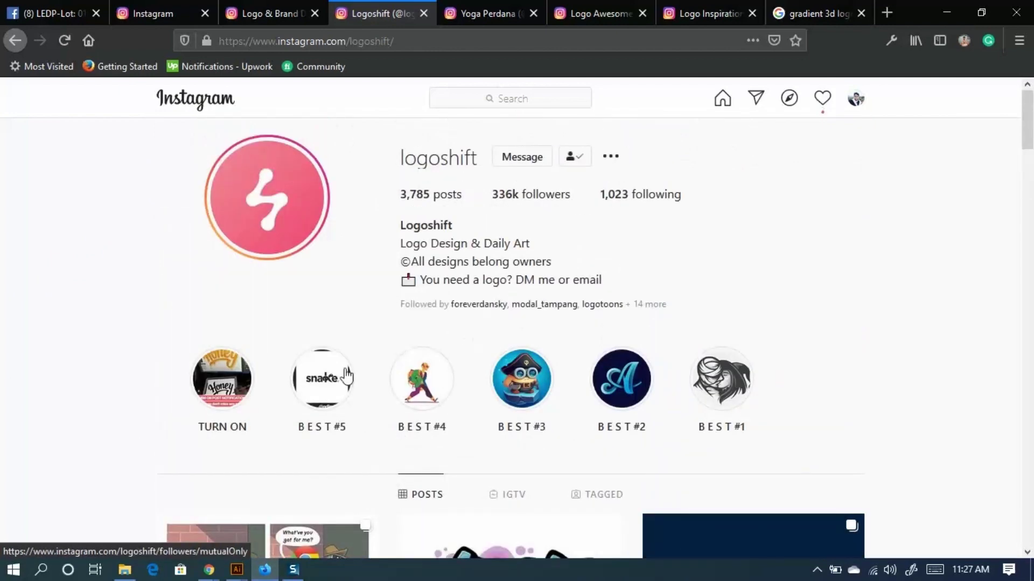
pyautogui.scroll(-3, 511, 420)
pyautogui.scroll(-3, 510, 420)
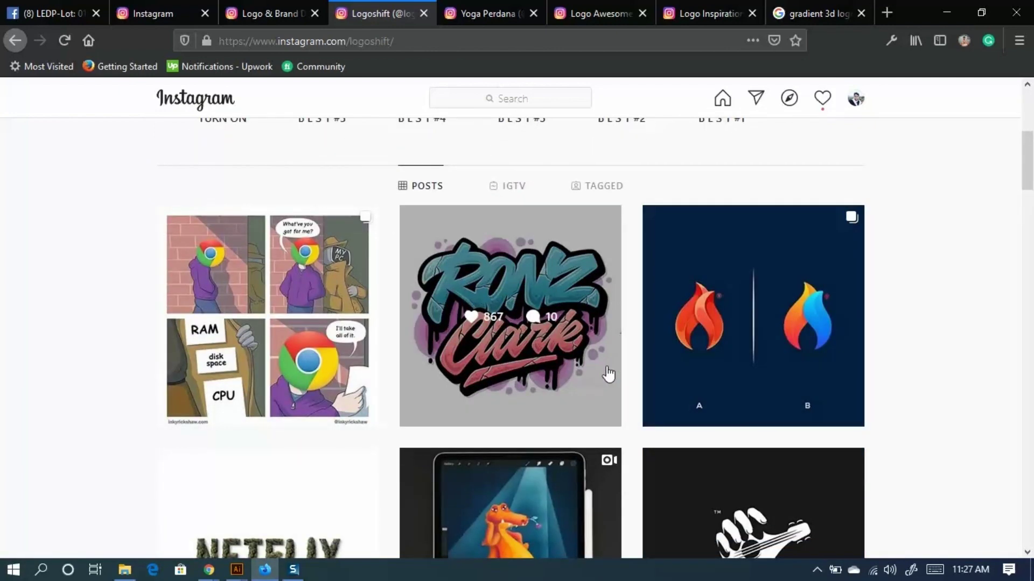
pyautogui.scroll(-4, 267, 439)
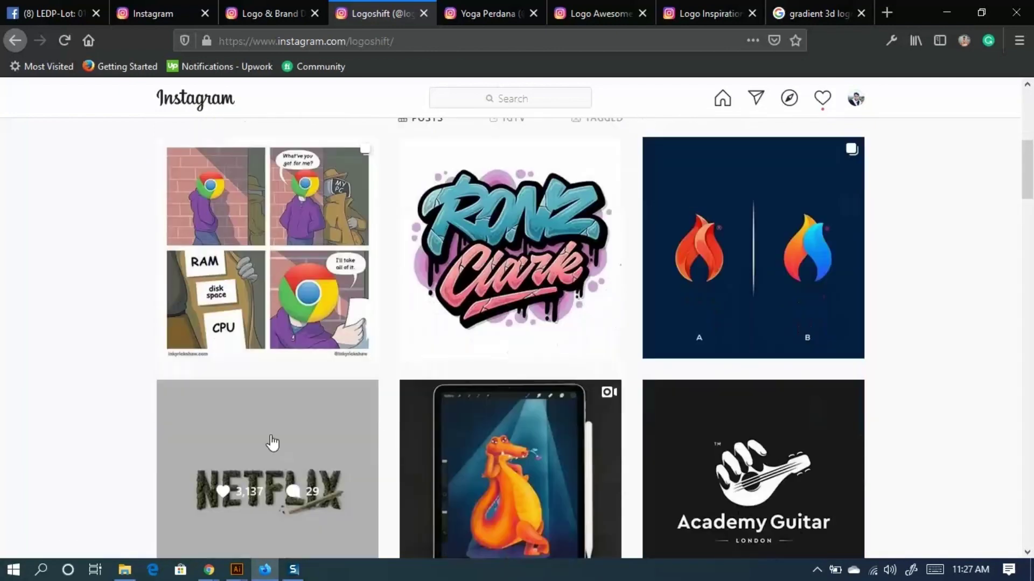
pyautogui.scroll(-12, 521, 411)
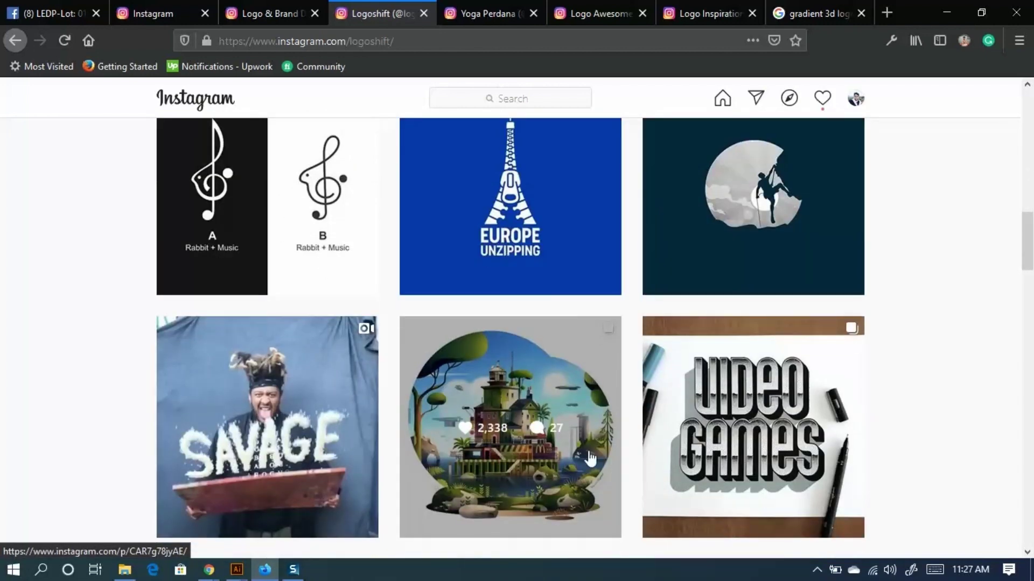
pyautogui.scroll(-5, 650, 442)
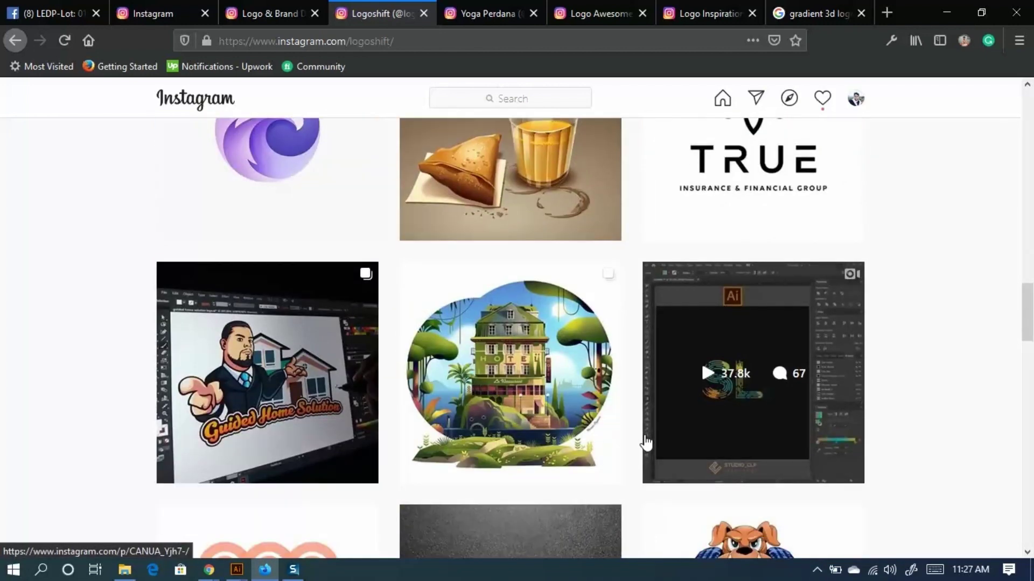
pyautogui.scroll(-7, 638, 446)
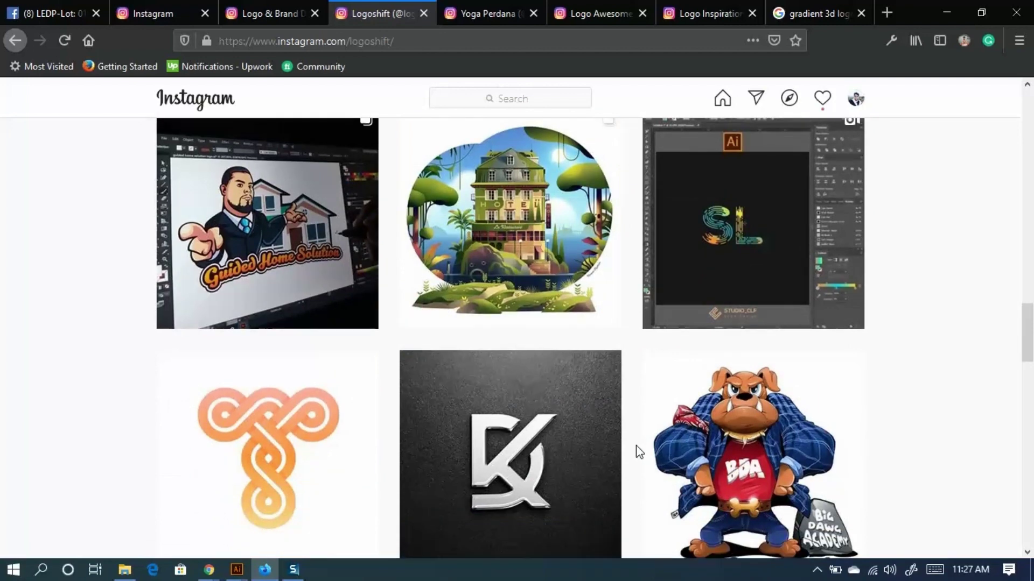
# Browse further down the logoshift post grid, examining the mascot, badge, illustration and lettermark logos.
pyautogui.scroll(-3, 627, 452)
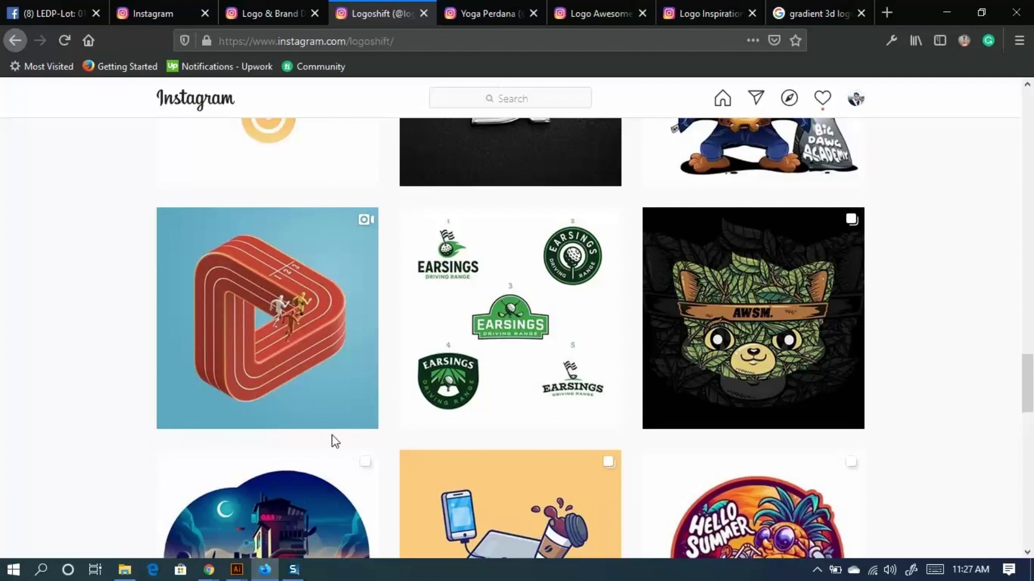
pyautogui.scroll(-3, 335, 441)
pyautogui.scroll(-3, 739, 406)
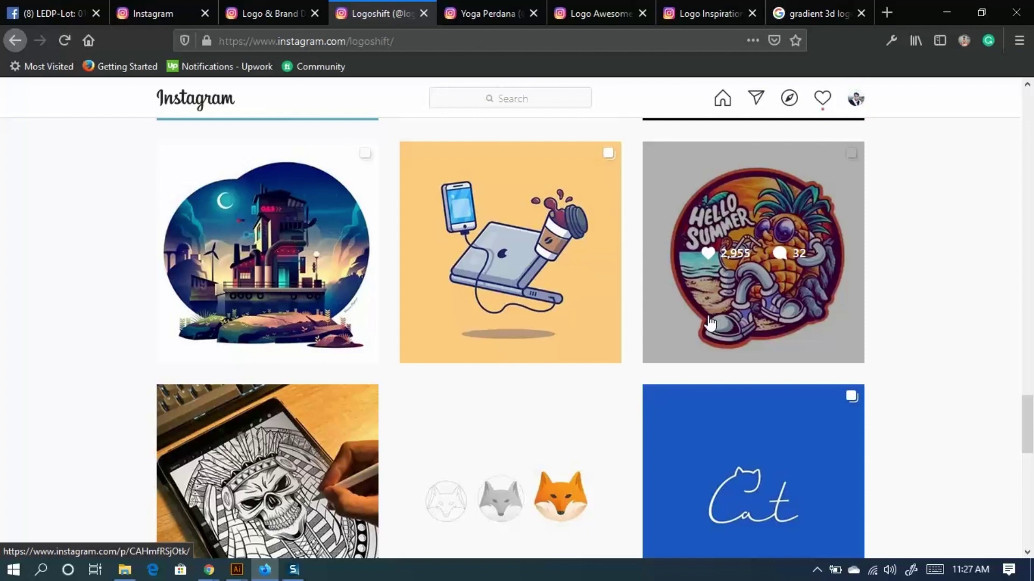
pyautogui.scroll(-2, 627, 304)
pyautogui.scroll(-5, 565, 474)
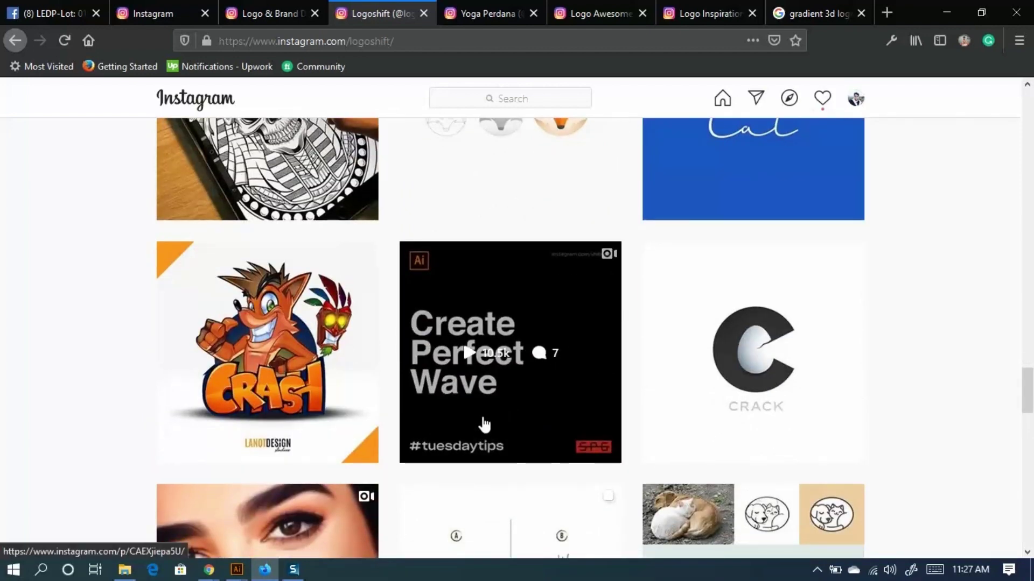
# Open the Crash Bandicoot logo post, examine the artwork, and close it.
pyautogui.click(336, 415)
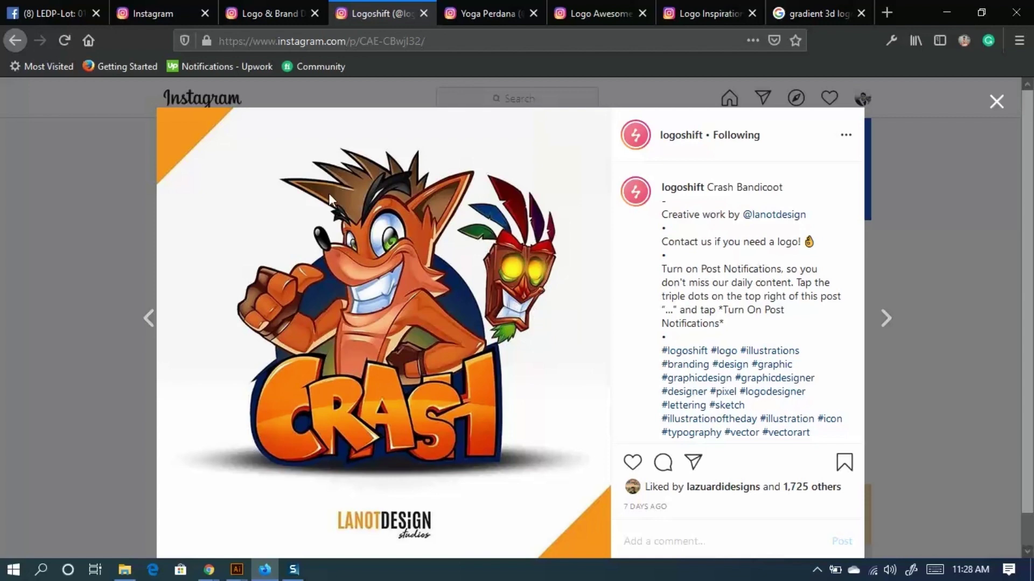
pyautogui.scroll(-1, 360, 375)
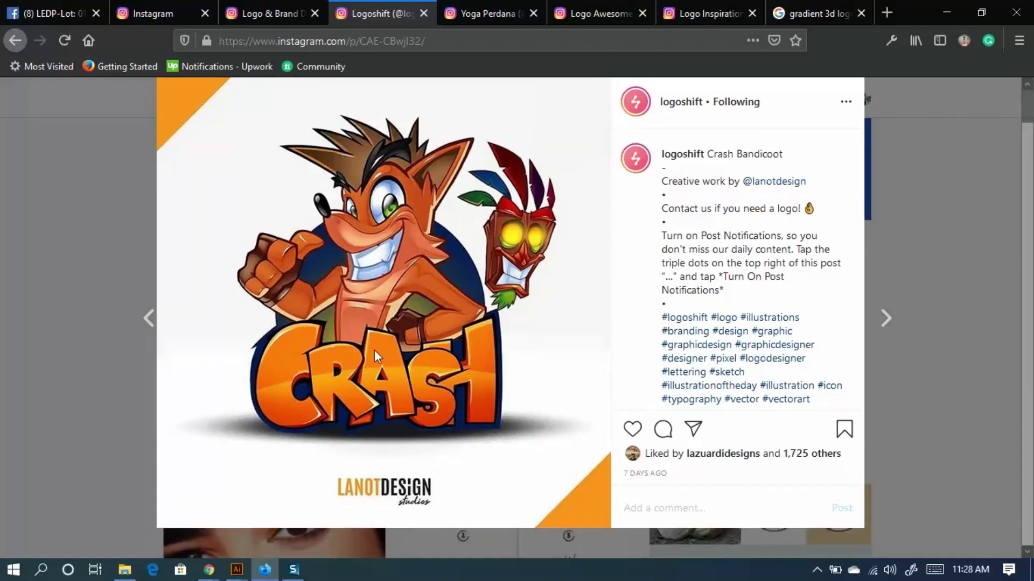
pyautogui.click(37, 310)
# Open the sleeping dog-and-cat logo post from the grid and go to the credited designer's profile.
pyautogui.scroll(-5, 519, 364)
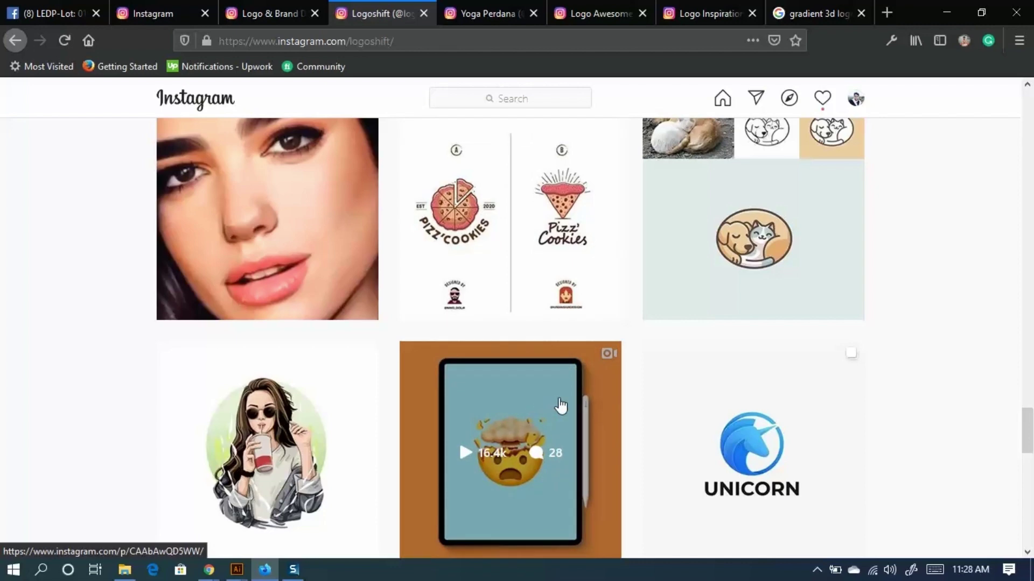
pyautogui.scroll(2, 576, 407)
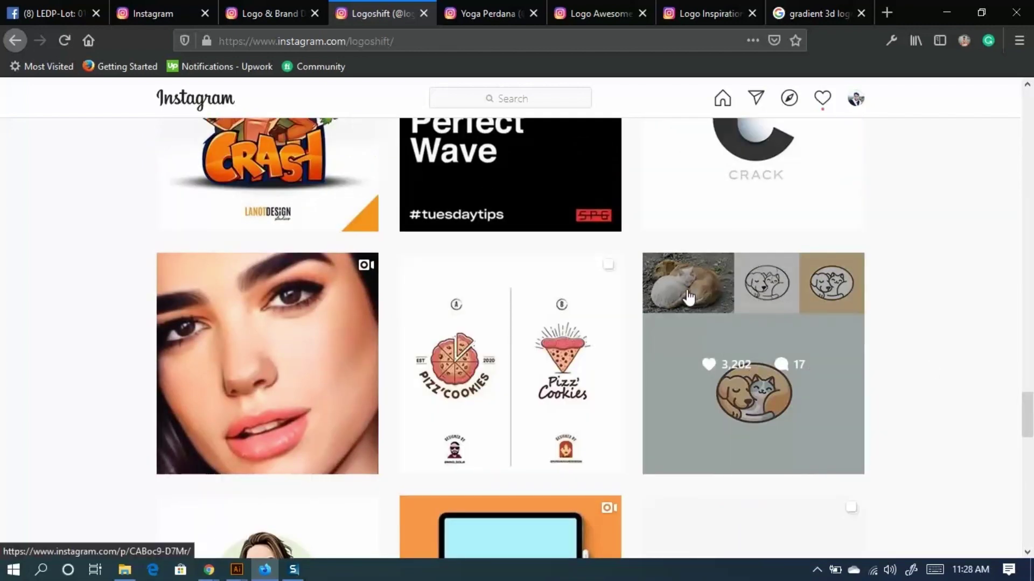
pyautogui.click(689, 297)
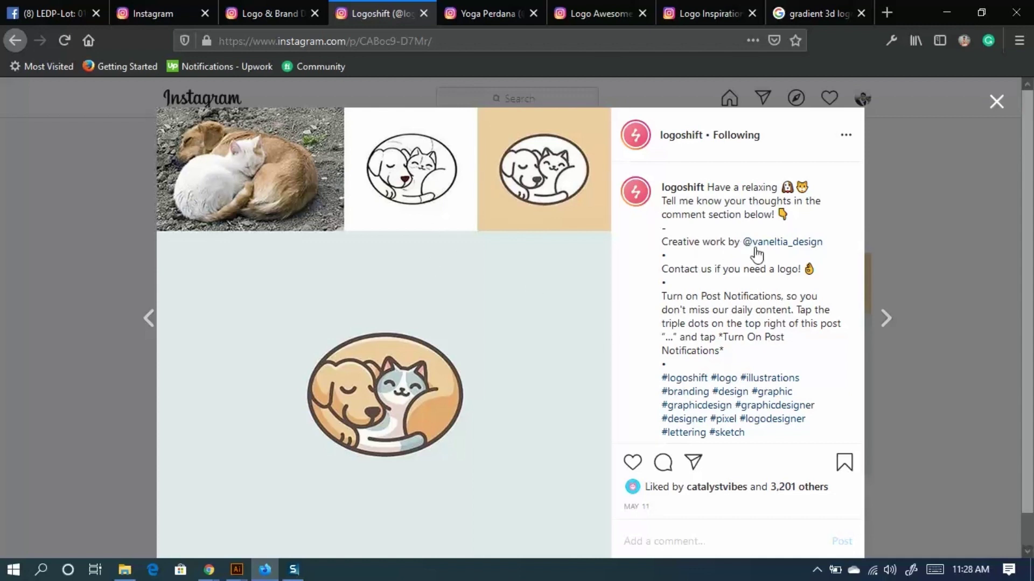
pyautogui.click(791, 249)
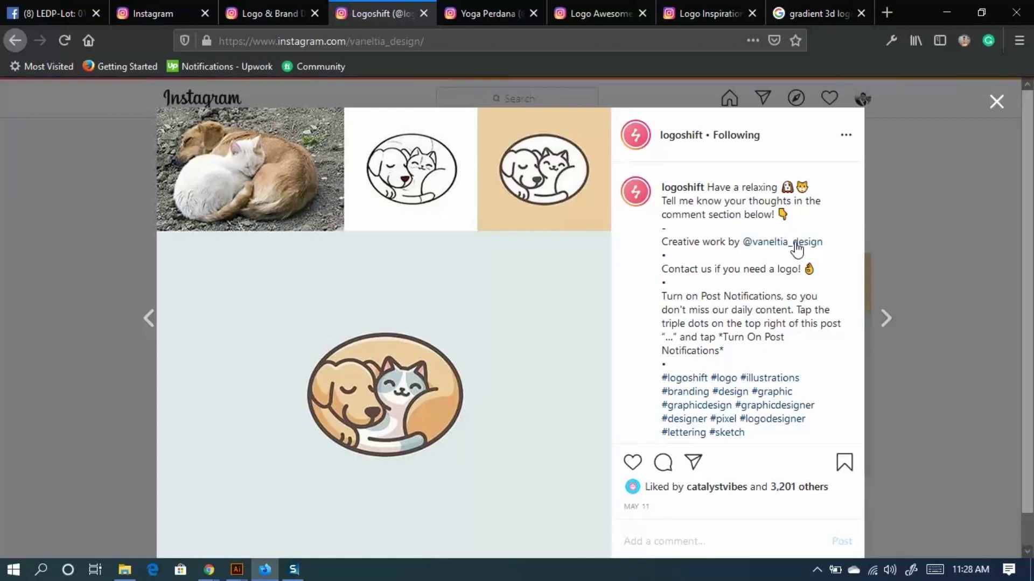
# Browse the designer's animal logo posts and open the Fitness Goat logo post.
pyautogui.scroll(-4, 317, 302)
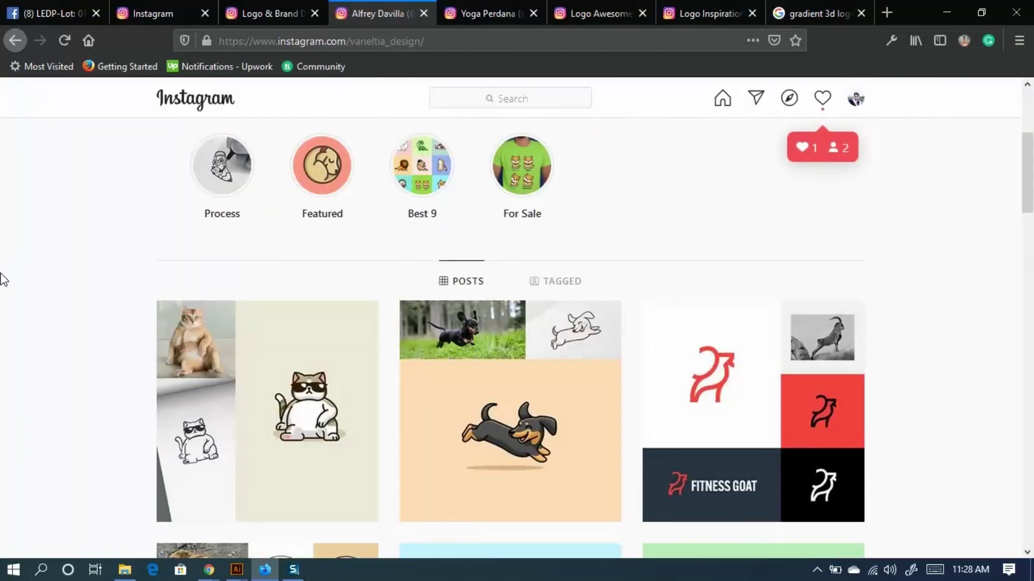
pyautogui.scroll(-3, 267, 355)
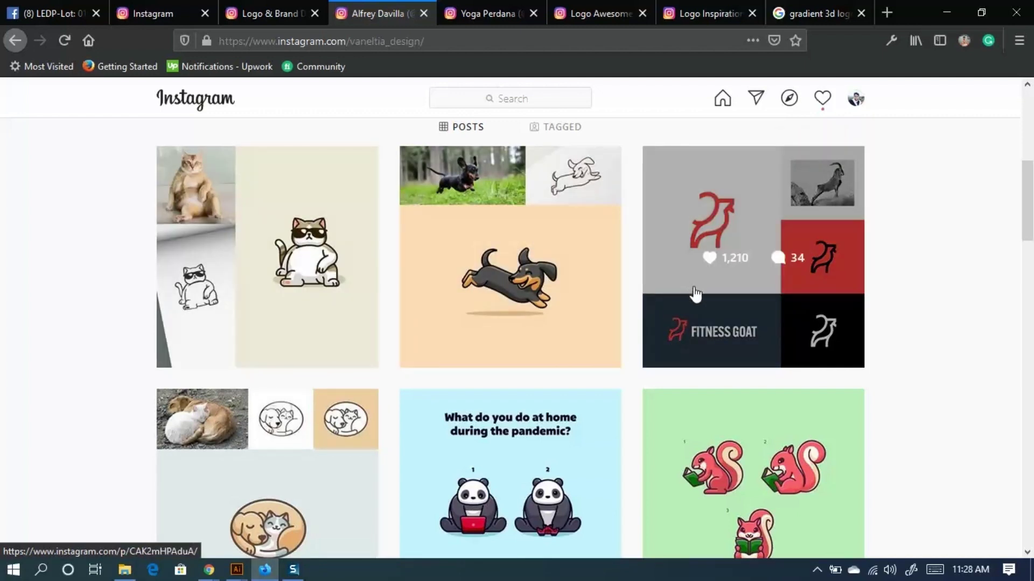
pyautogui.click(826, 198)
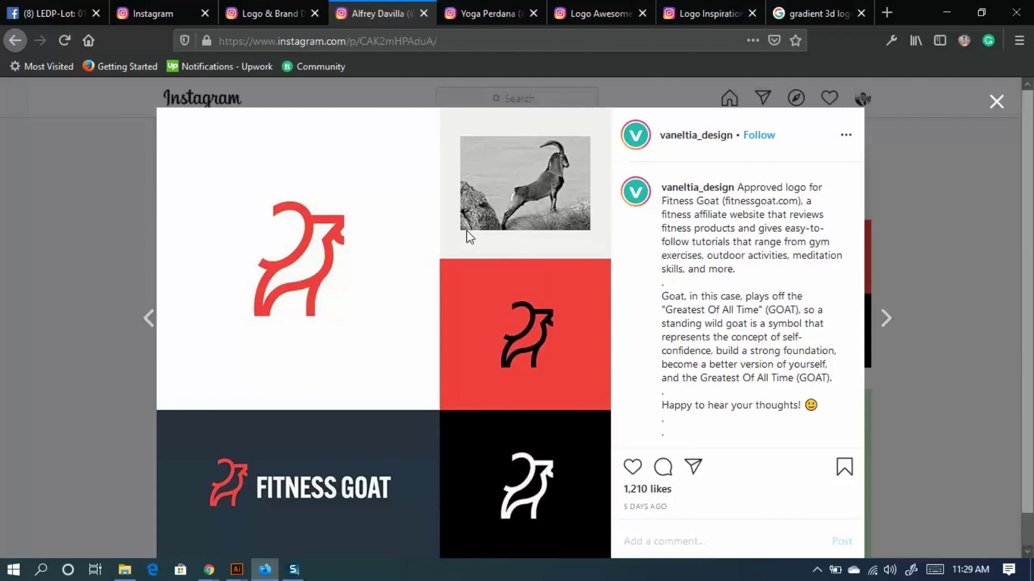
# Return to the Google Images results and replace the gradient logo search with "it company logo".
pyautogui.click(807, 12)
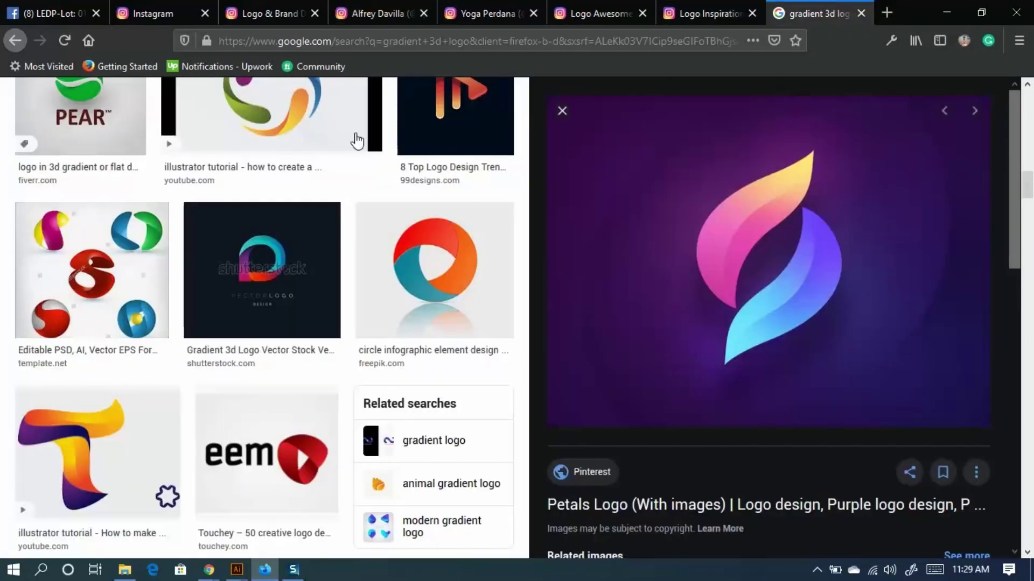
pyautogui.scroll(5, 172, 300)
pyautogui.scroll(3, 188, 226)
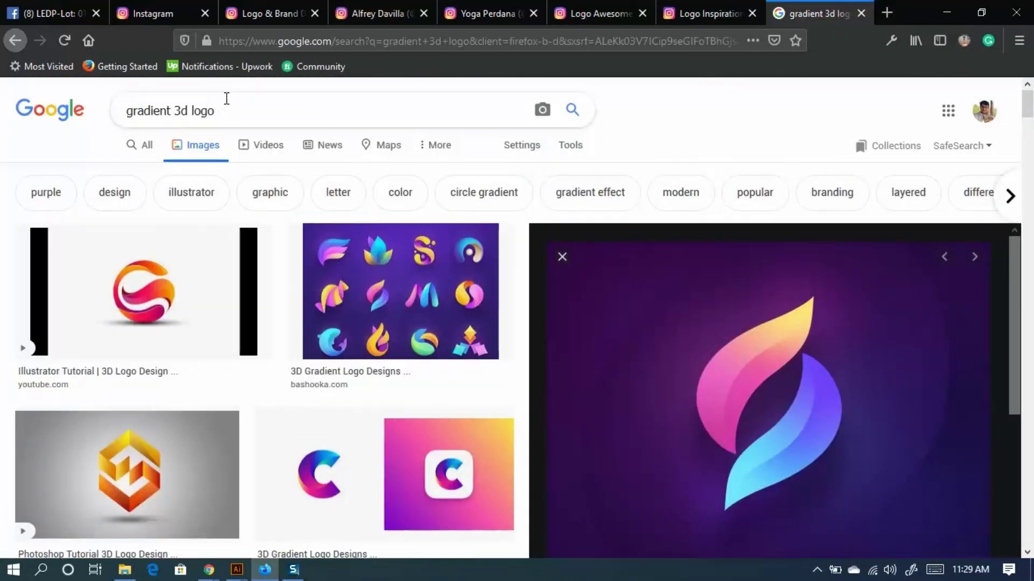
pyautogui.moveTo(226, 111); pyautogui.dragTo(8, 171)
pyautogui.write('I')
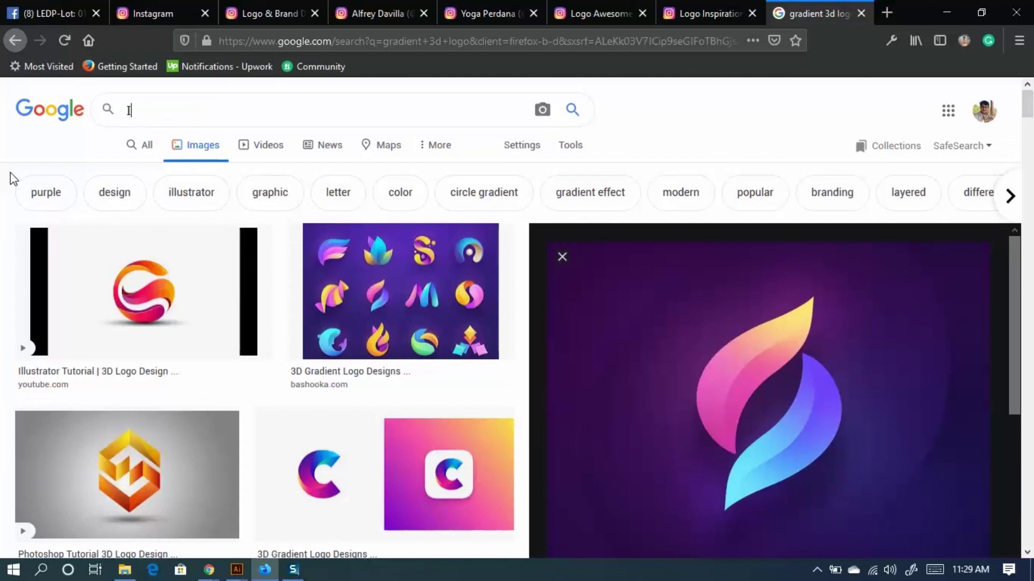
pyautogui.write('Tc')
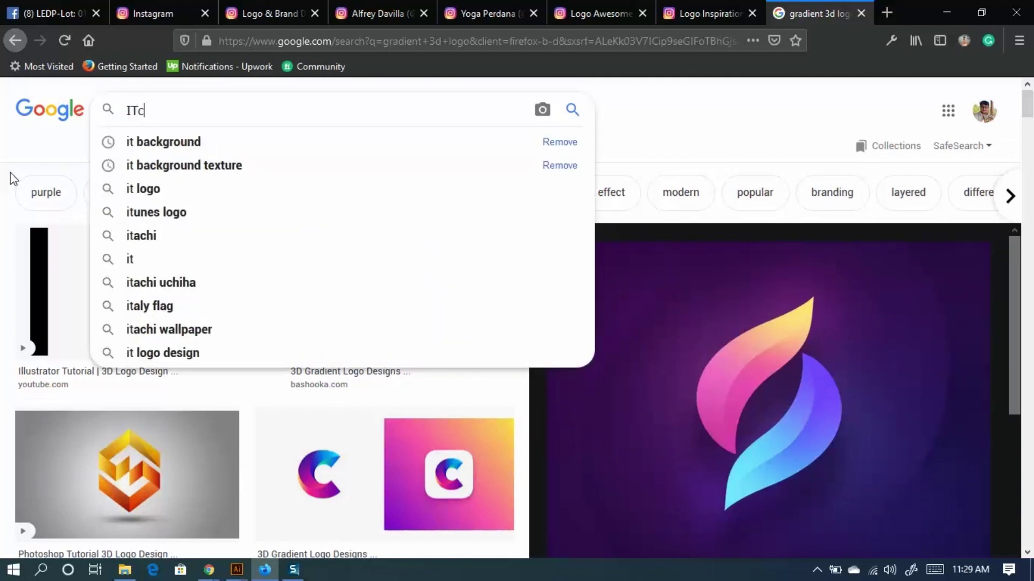
pyautogui.write('ompan')
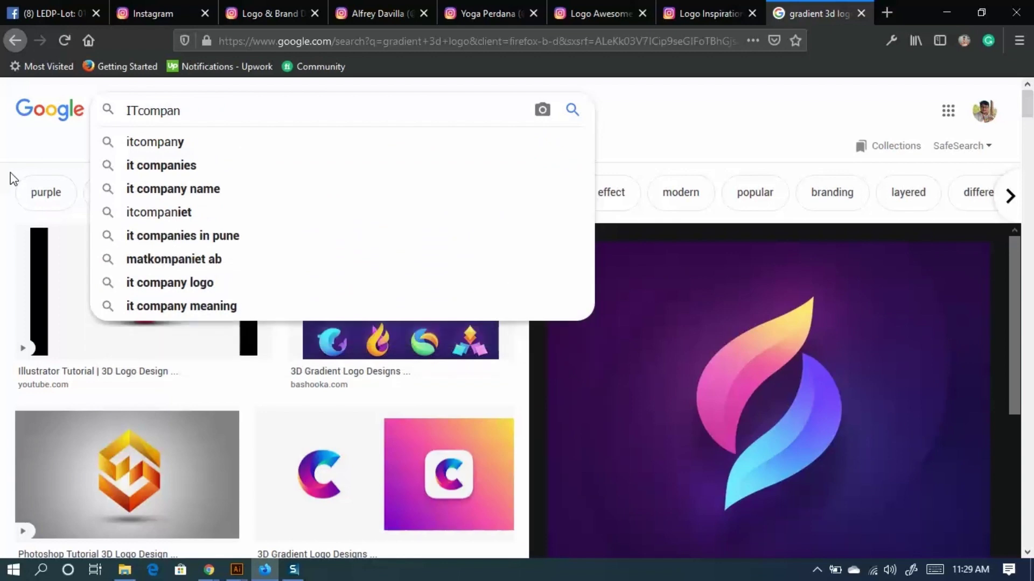
pyautogui.click(156, 142)
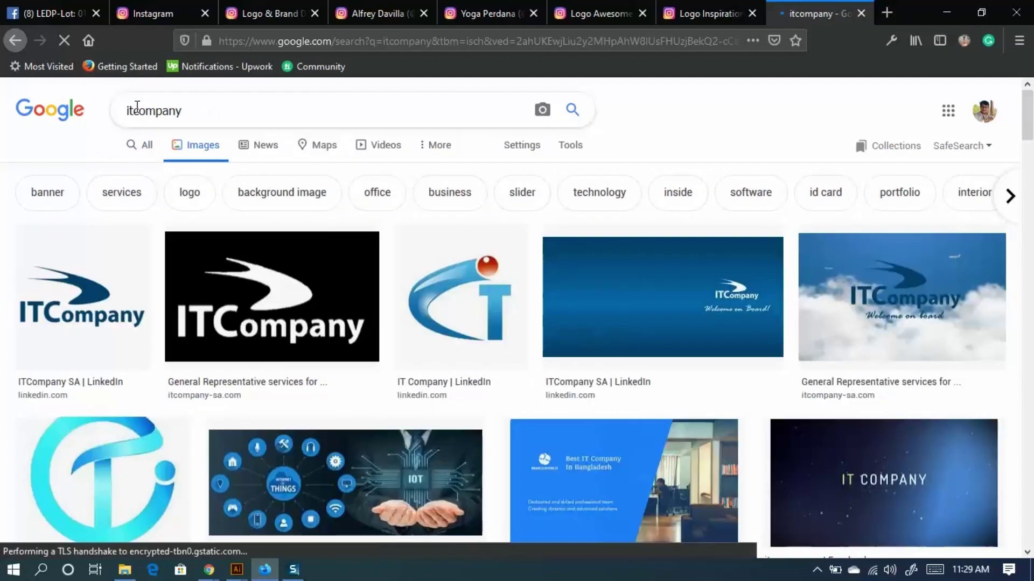
pyautogui.click(133, 112)
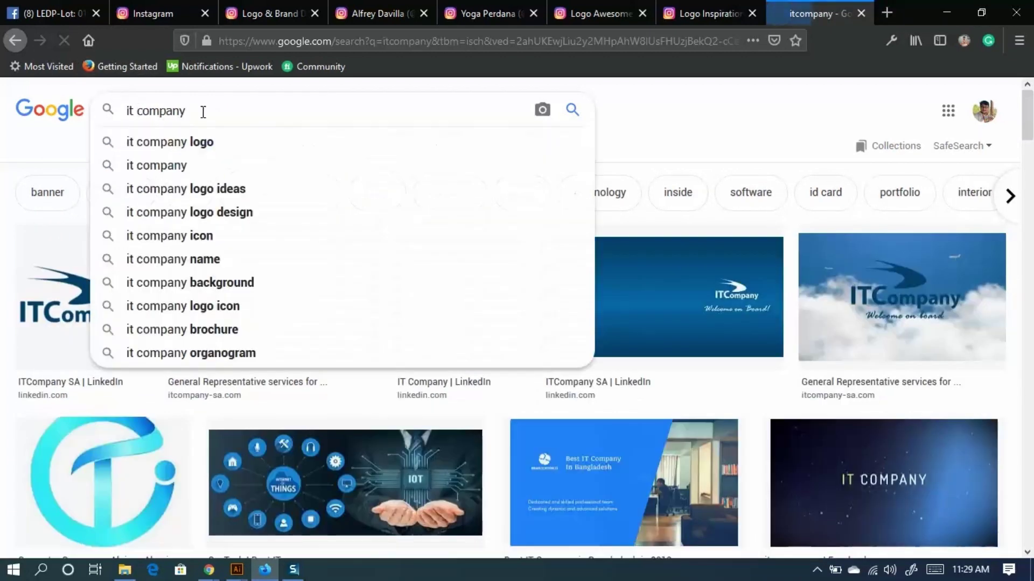
pyautogui.click(202, 141)
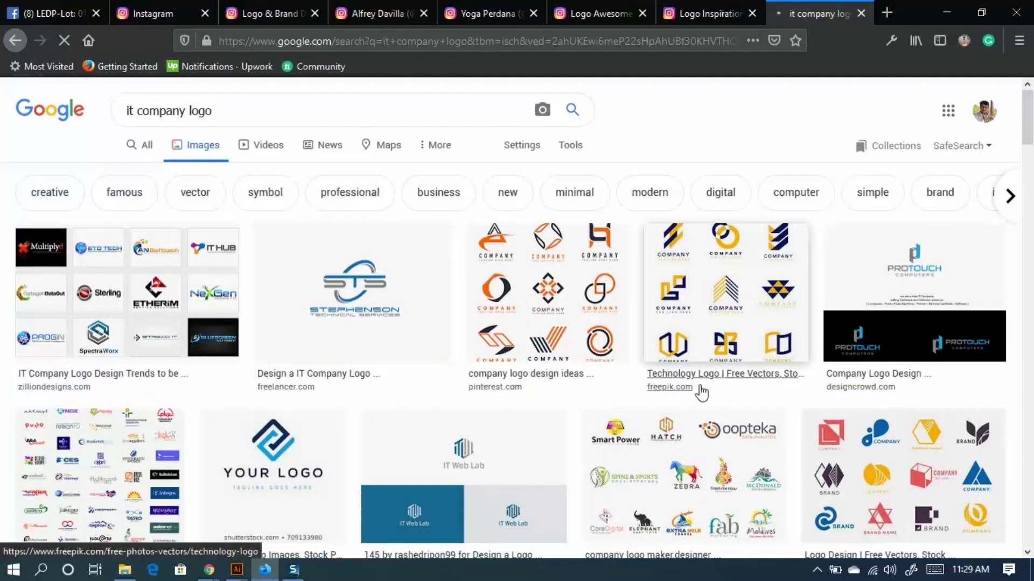
# Open the ProTouch Computers logo from the image results and examine its preview and related images.
pyautogui.click(316, 318)
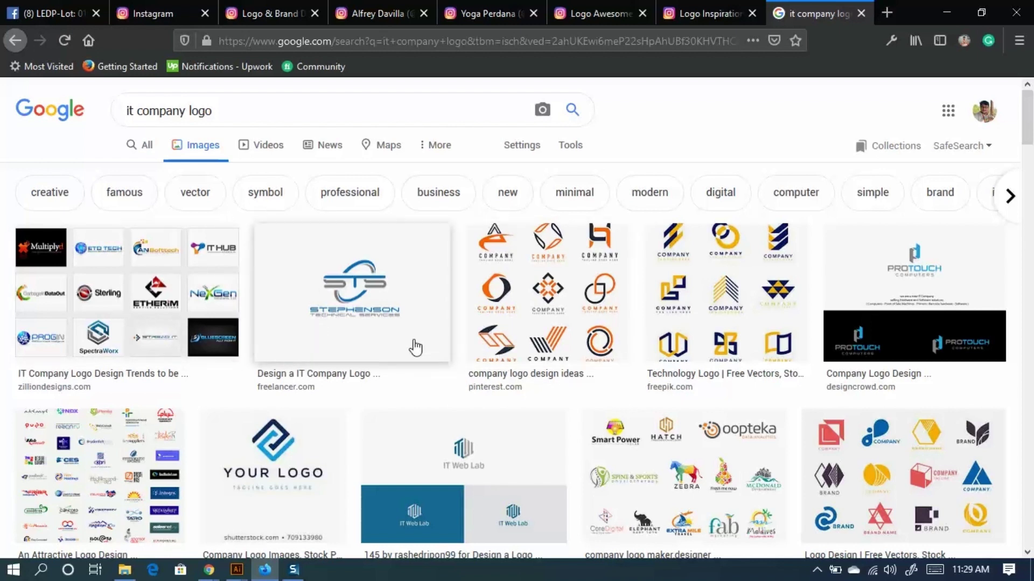
pyautogui.click(937, 293)
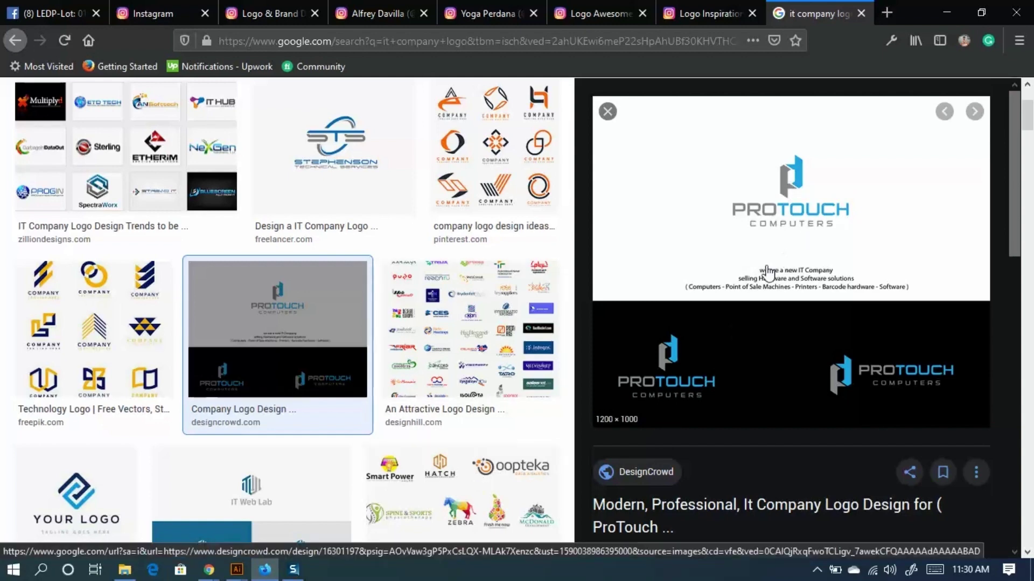
pyautogui.scroll(-3, 767, 275)
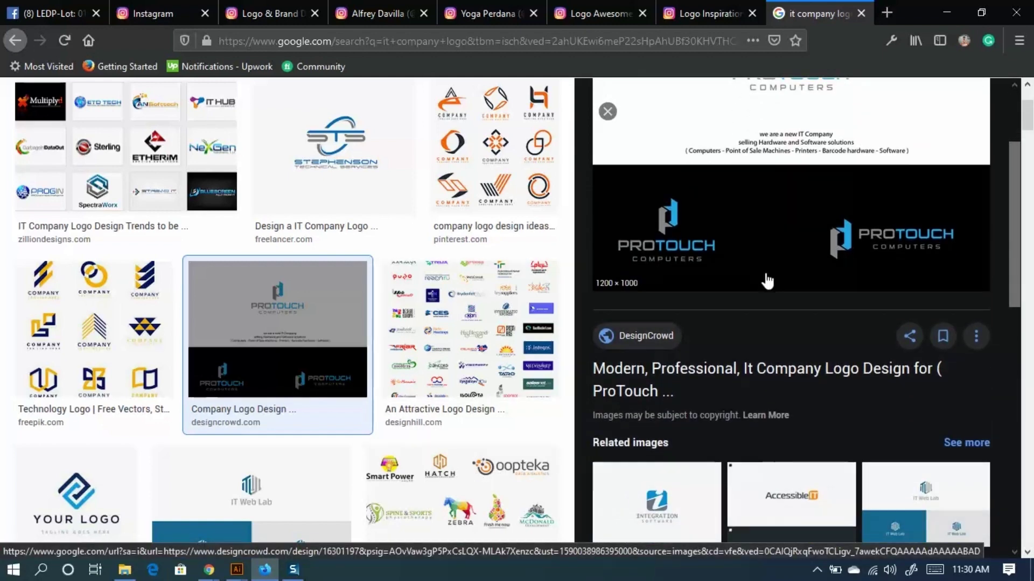
pyautogui.scroll(3, 766, 277)
pyautogui.scroll(-6, 768, 280)
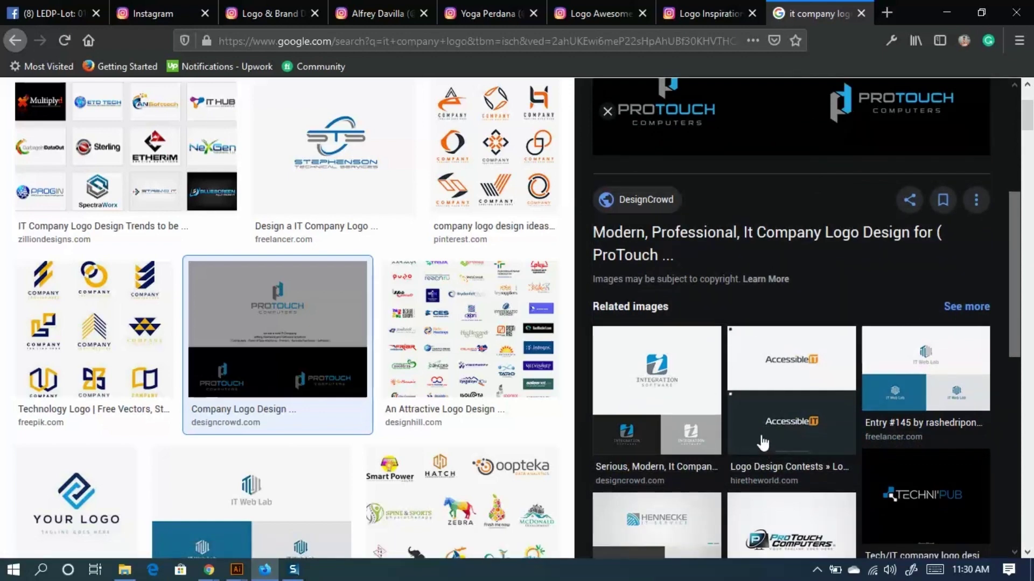
pyautogui.scroll(-3, 762, 412)
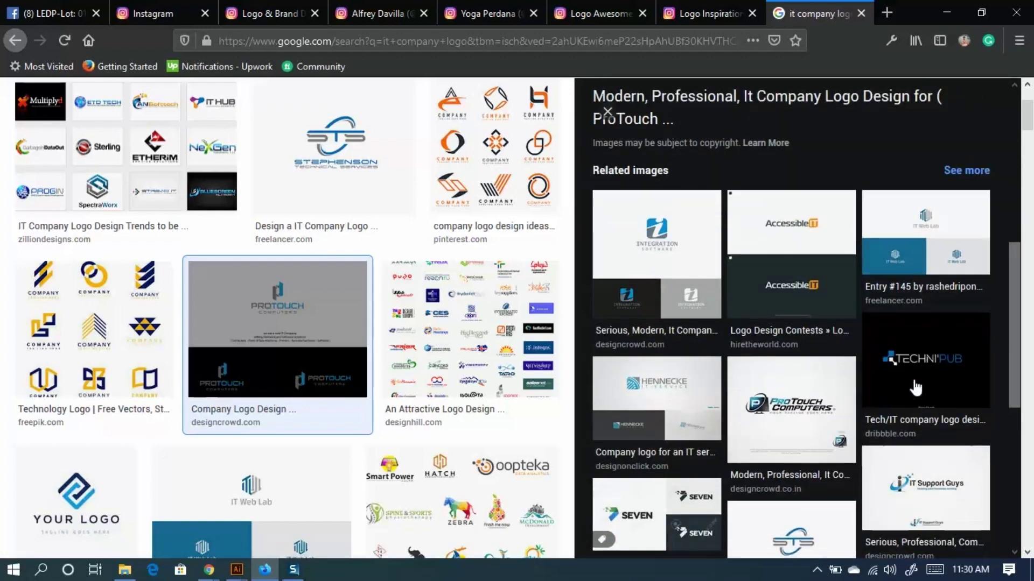
# Open the Techni'Pub logo from the related images and look over the main results again.
pyautogui.click(928, 371)
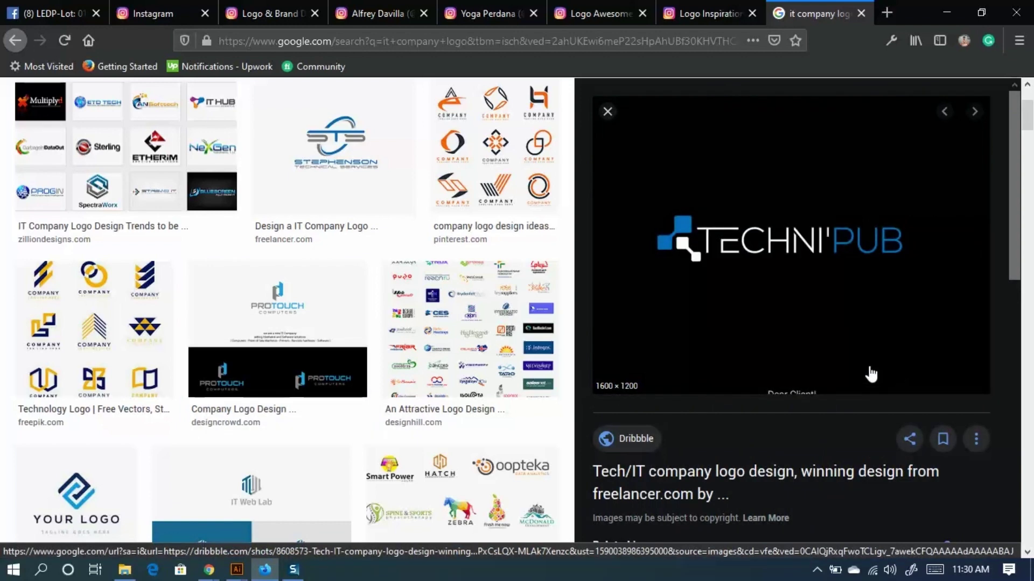
pyautogui.scroll(3, 754, 350)
pyautogui.scroll(-5, 754, 346)
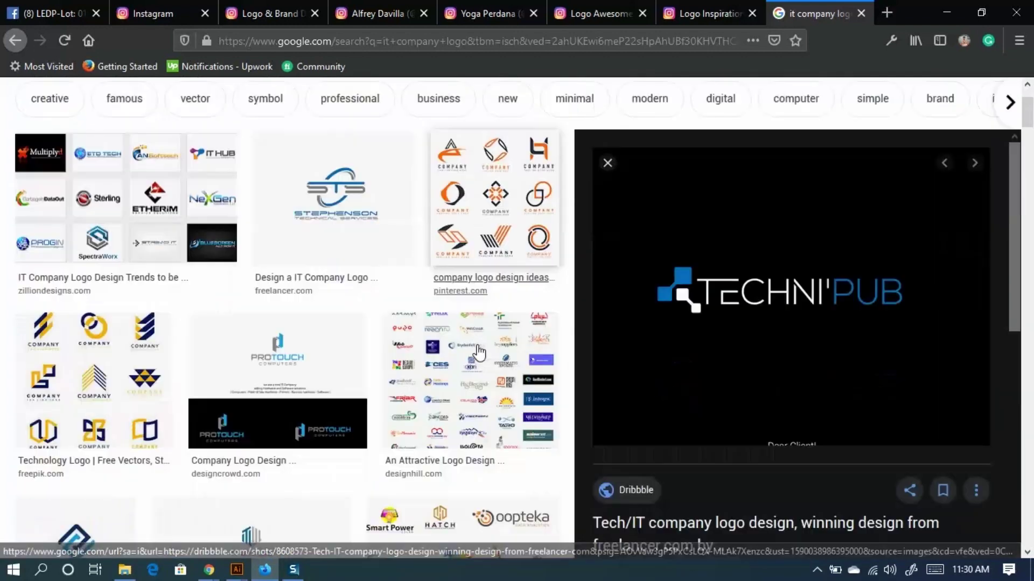
# Reopen the ProTouch Computers logo and view the related Accessible IT logo.
pyautogui.click(299, 247)
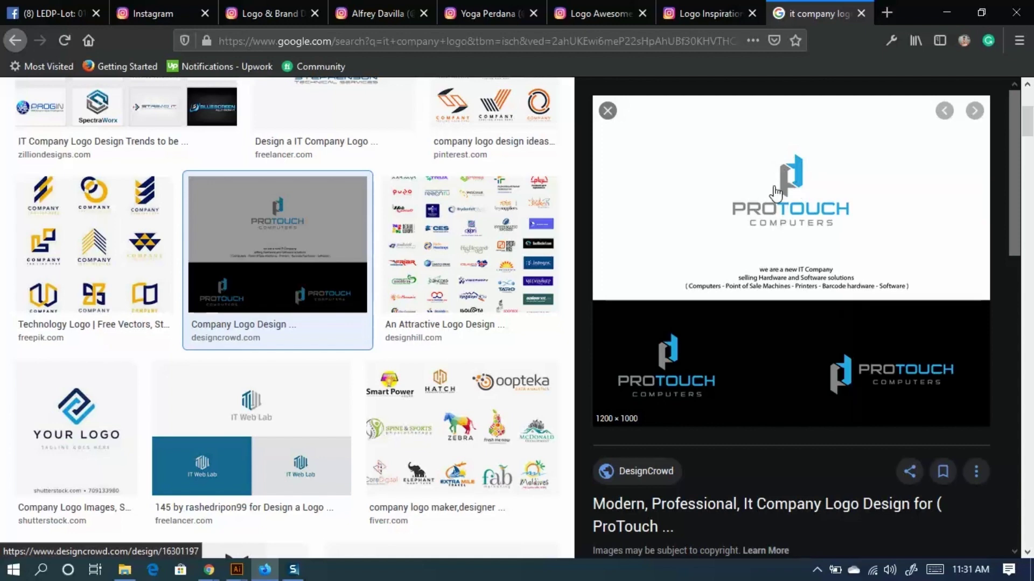
pyautogui.scroll(-8, 743, 357)
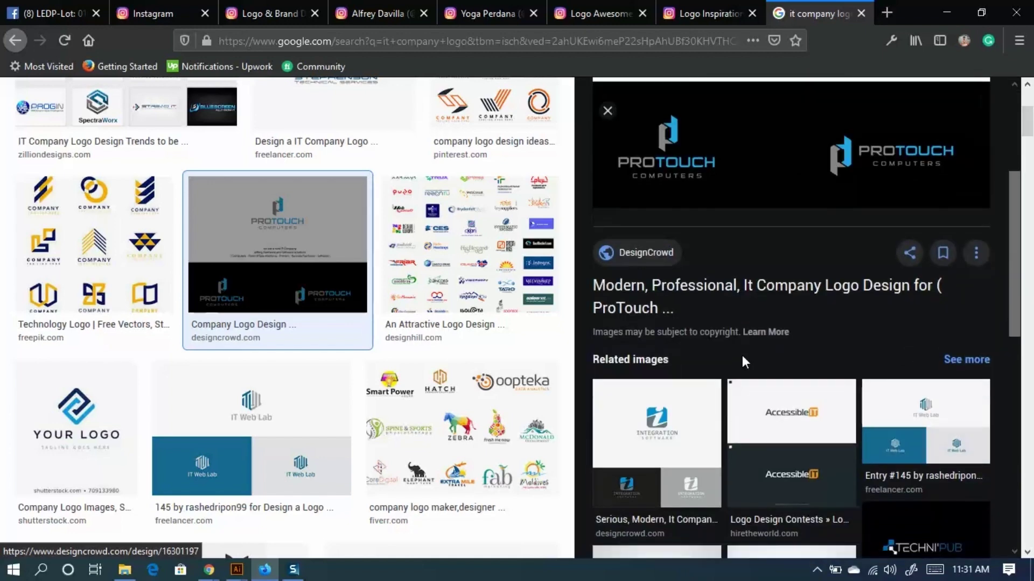
pyautogui.click(789, 204)
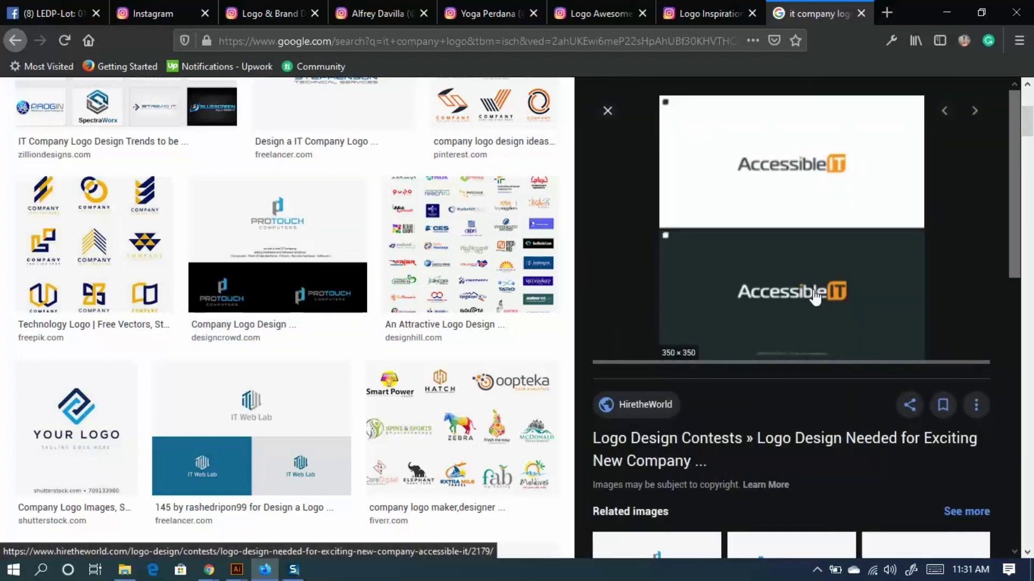
# Open the related Providence IT Solutions logo and examine its related images and more of the IT company logo results.
pyautogui.scroll(-2, 807, 205)
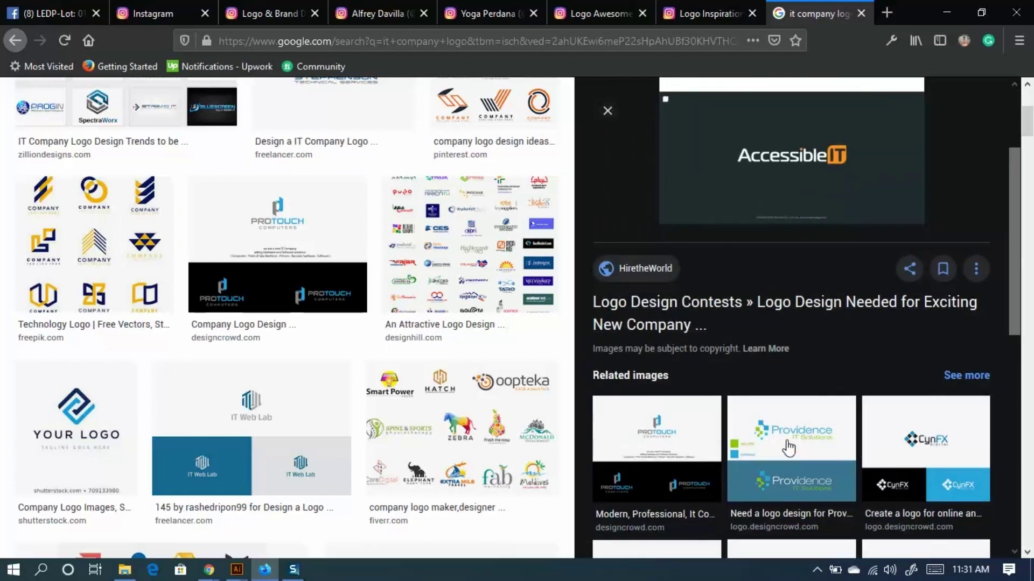
pyautogui.click(754, 452)
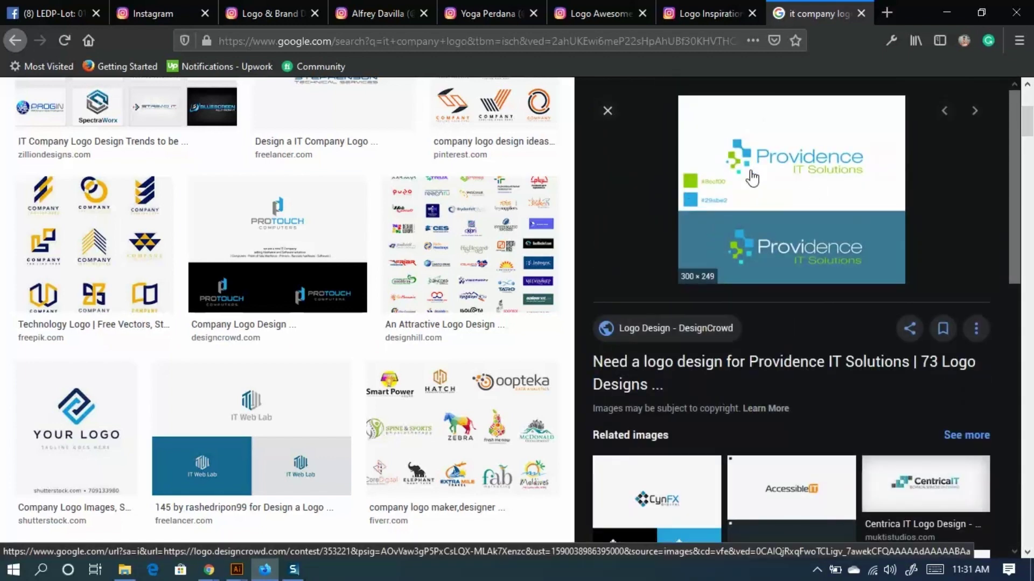
pyautogui.scroll(-3, 752, 366)
pyautogui.scroll(-3, 883, 363)
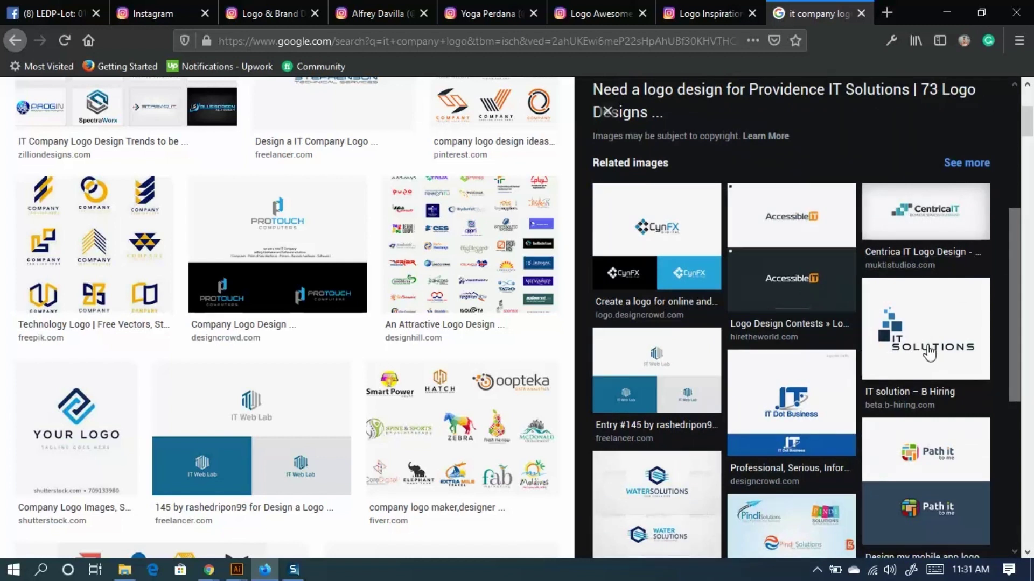
pyautogui.scroll(-2, 929, 350)
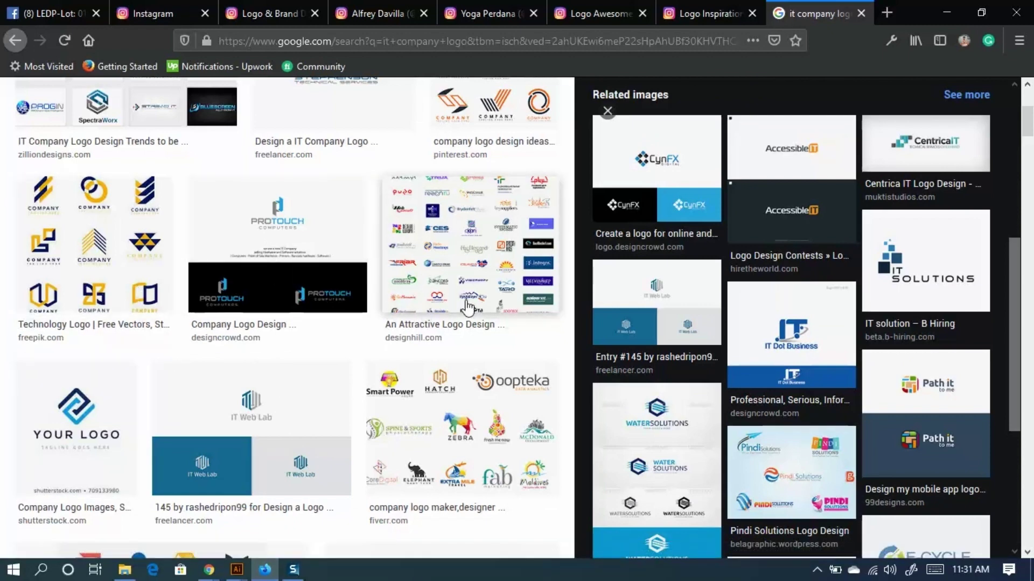
pyautogui.scroll(-3, 468, 307)
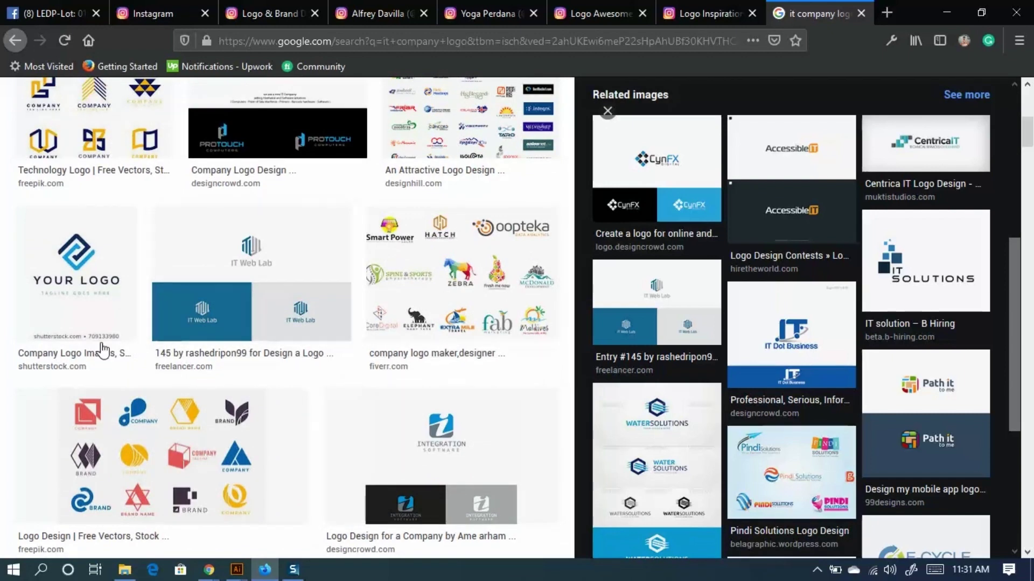
# Switch to the GraphicRiver page in Chrome and rerun the search for "logo".
pyautogui.scroll(-3, 5, 401)
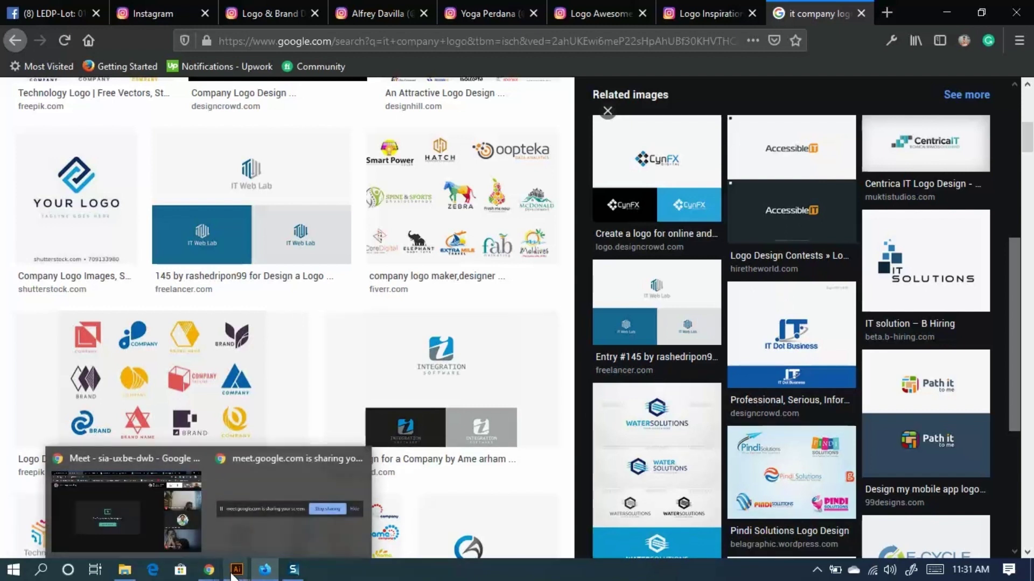
pyautogui.moveTo(220, 574)
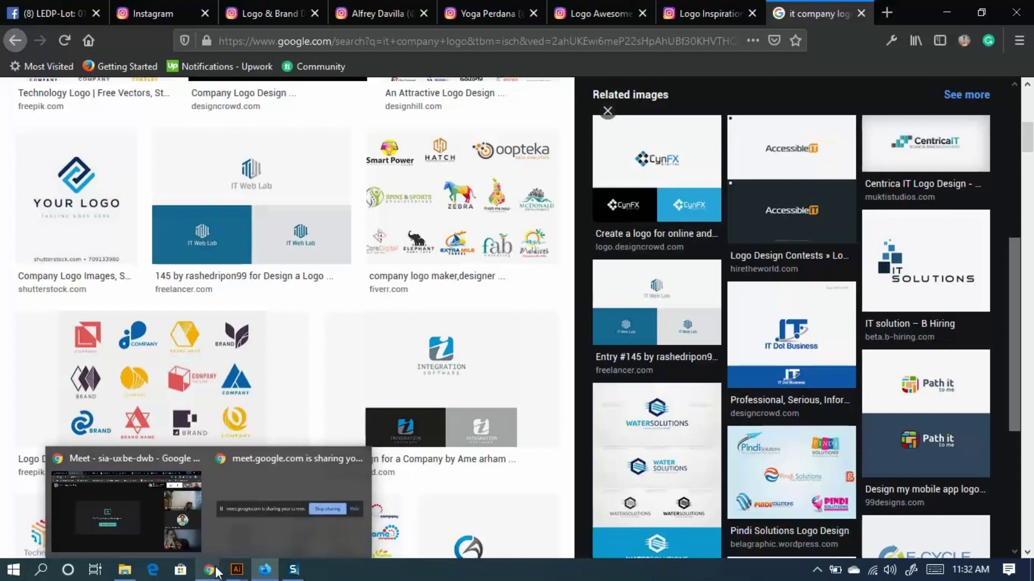
pyautogui.click(141, 469)
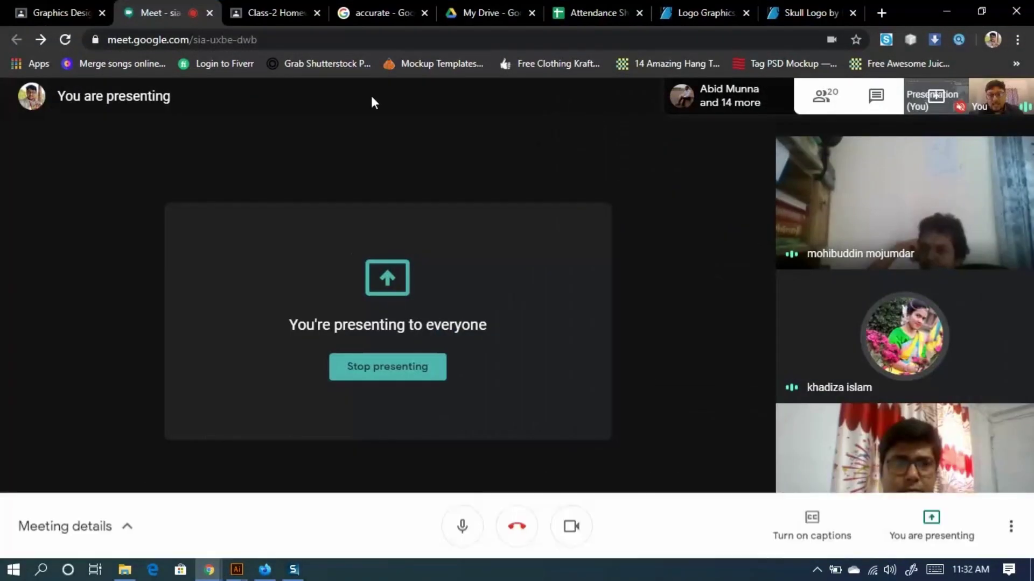
pyautogui.click(676, 11)
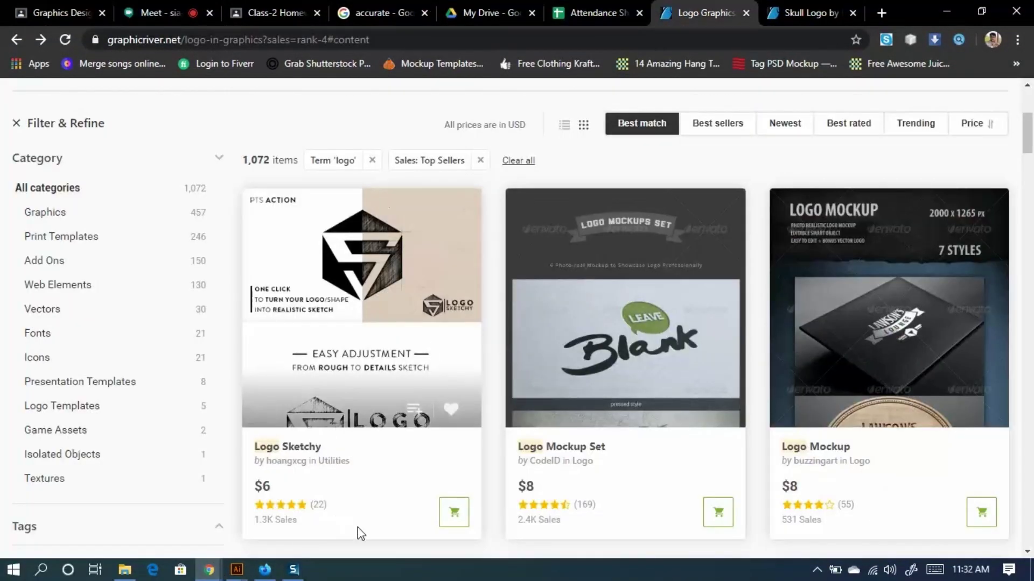
pyautogui.scroll(5, 404, 442)
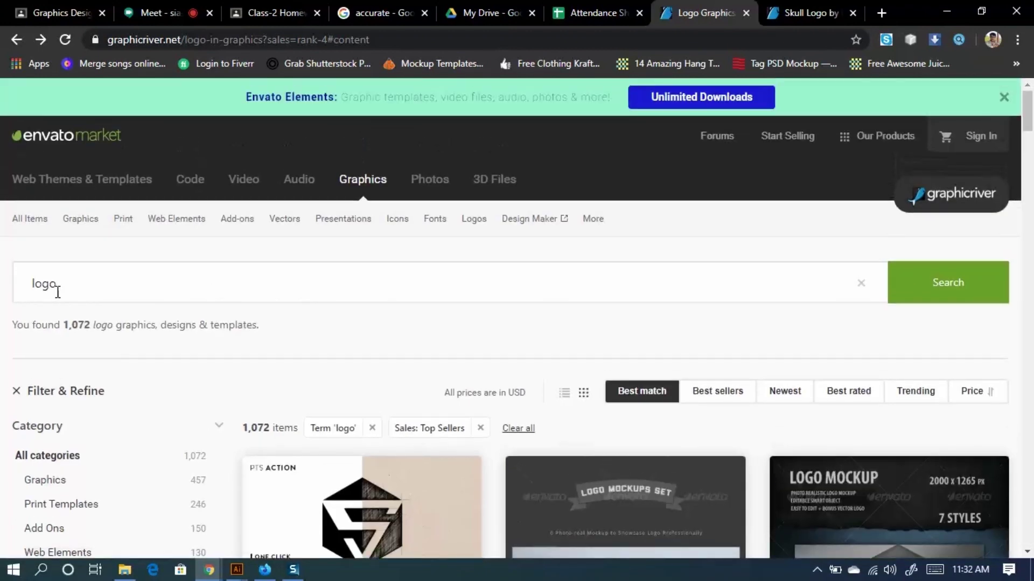
pyautogui.click(88, 288)
pyautogui.click(934, 291)
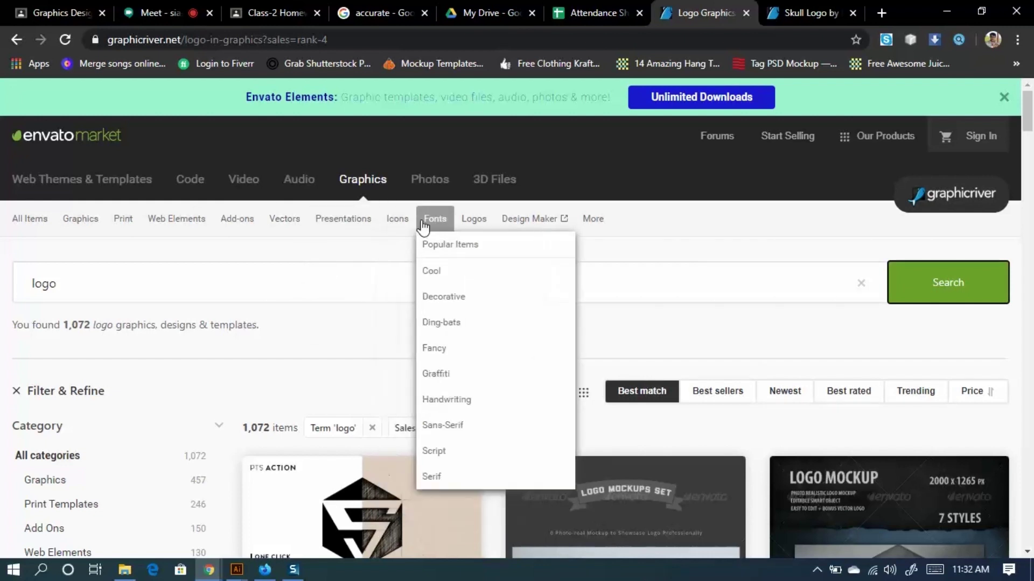
# Look through GraphicRiver's Icons category, then open its Graphics & Vectors category.
pyautogui.click(391, 225)
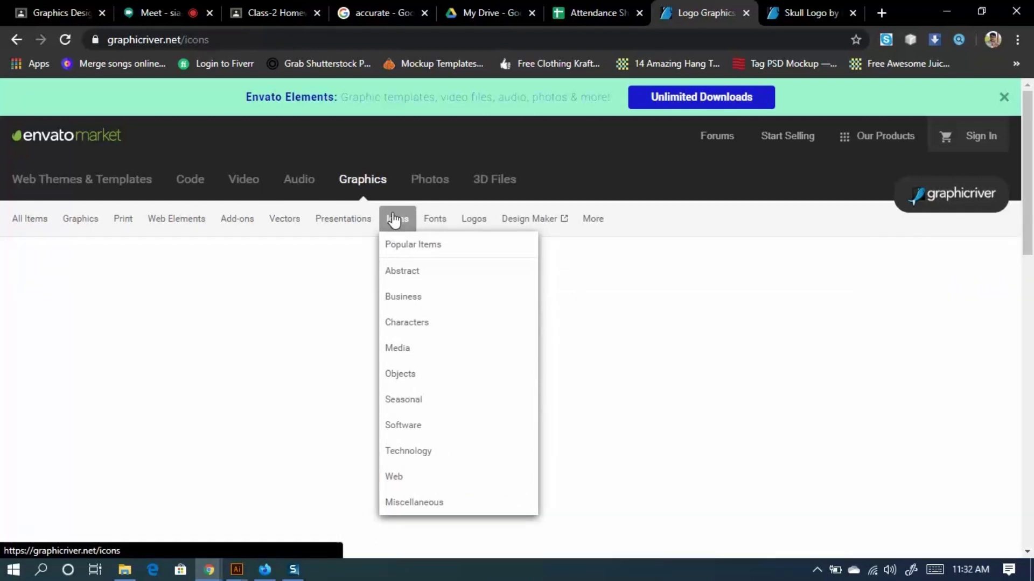
pyautogui.scroll(-5, 538, 439)
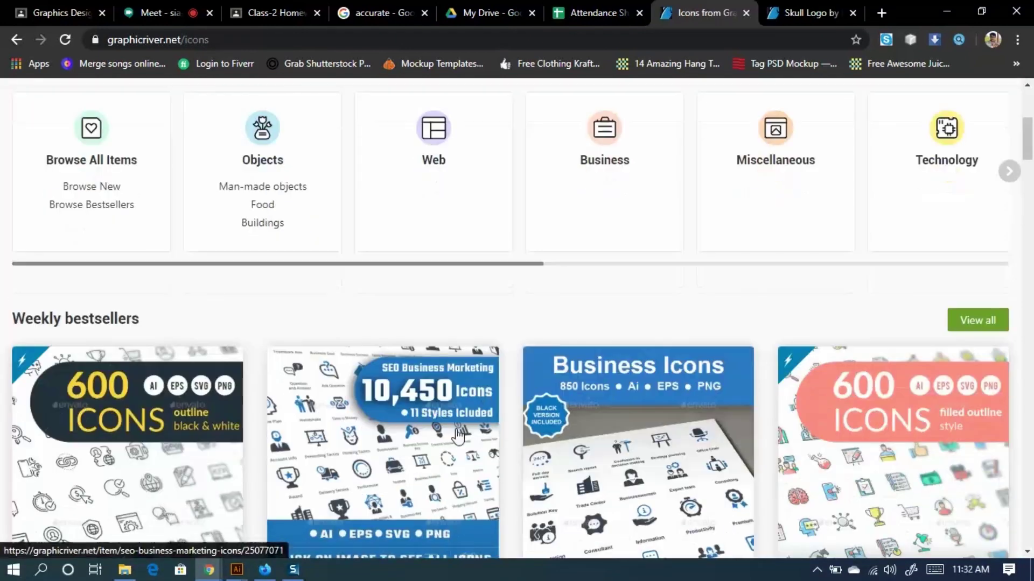
pyautogui.scroll(5, 425, 388)
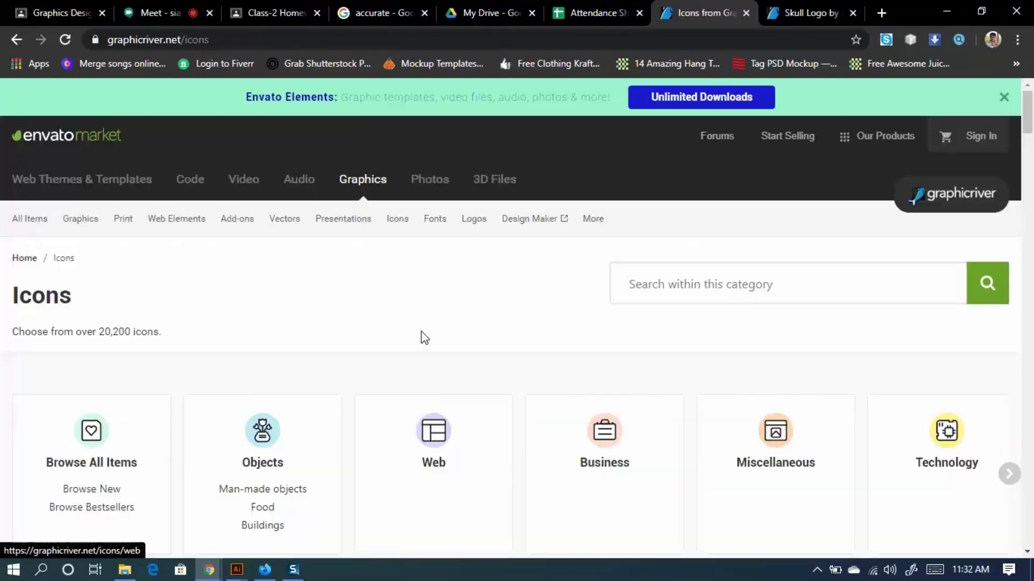
pyautogui.click(77, 226)
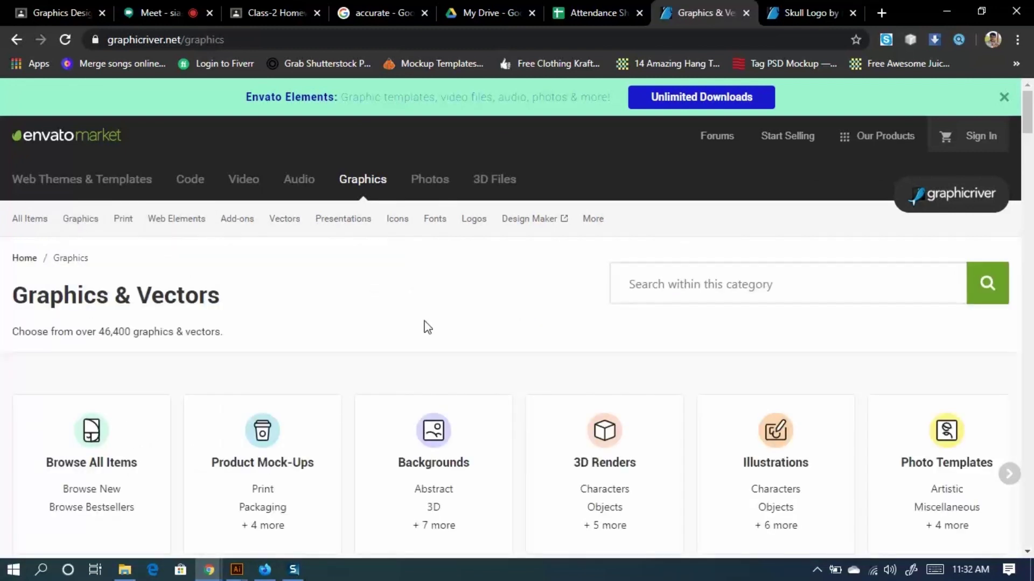
# Open the Logo Templates category and highlight the sales count of the Synergy - Letter S Logo under Weekly bestsellers.
pyautogui.click(473, 218)
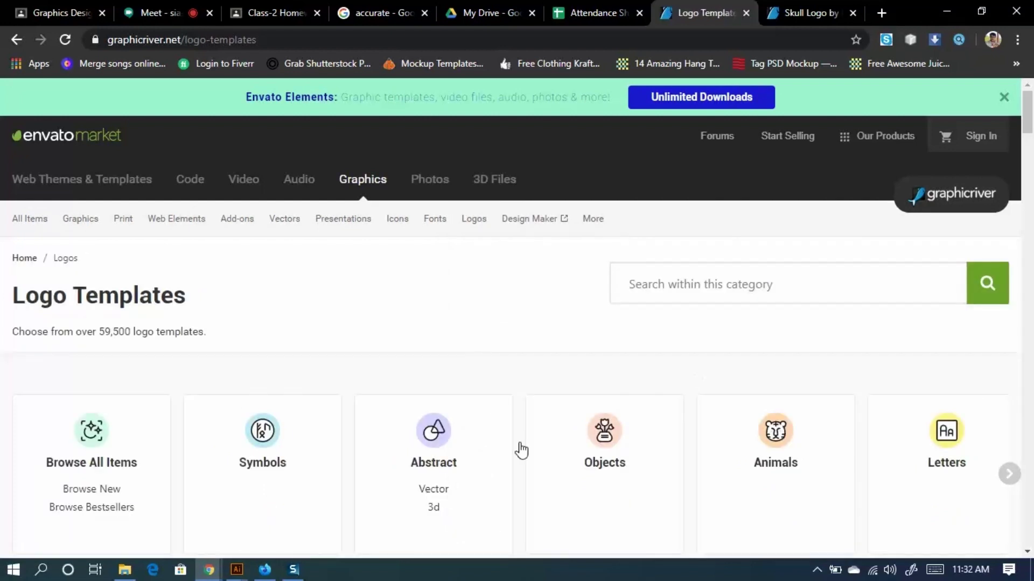
pyautogui.scroll(-9, 519, 450)
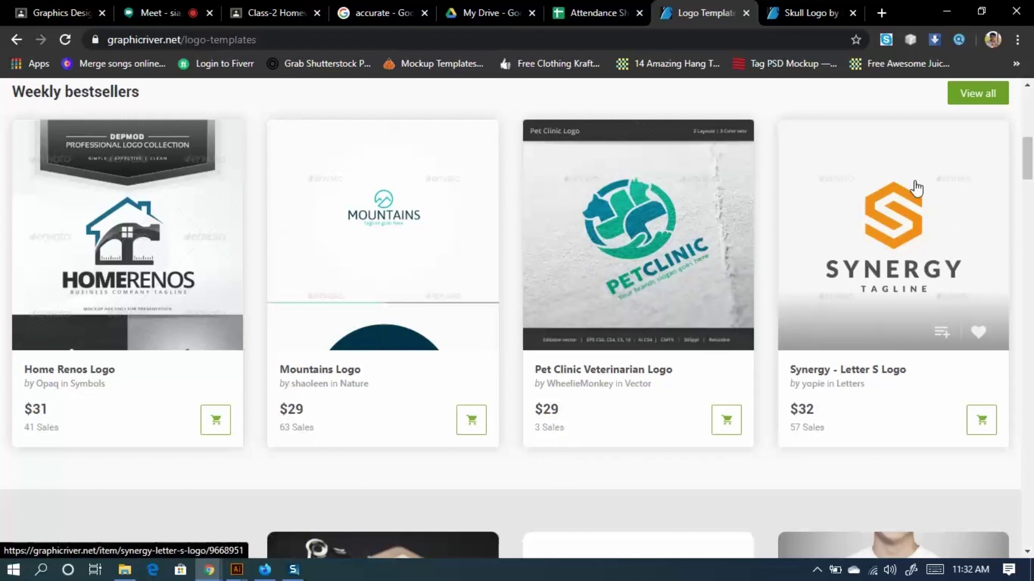
pyautogui.moveTo(829, 437); pyautogui.dragTo(796, 433)
pyautogui.click(789, 440)
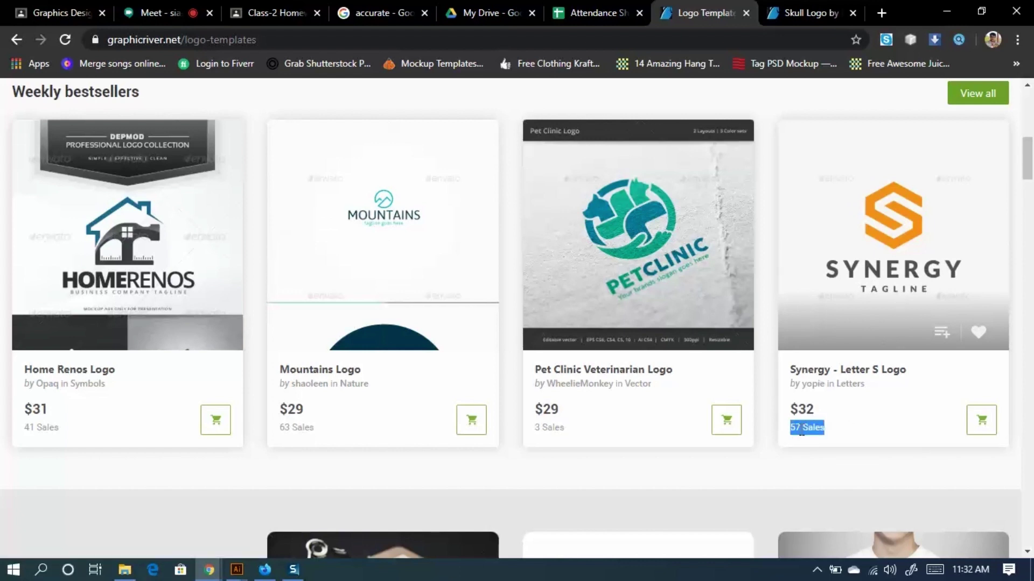
pyautogui.click(801, 429)
pyautogui.moveTo(828, 434); pyautogui.dragTo(791, 438)
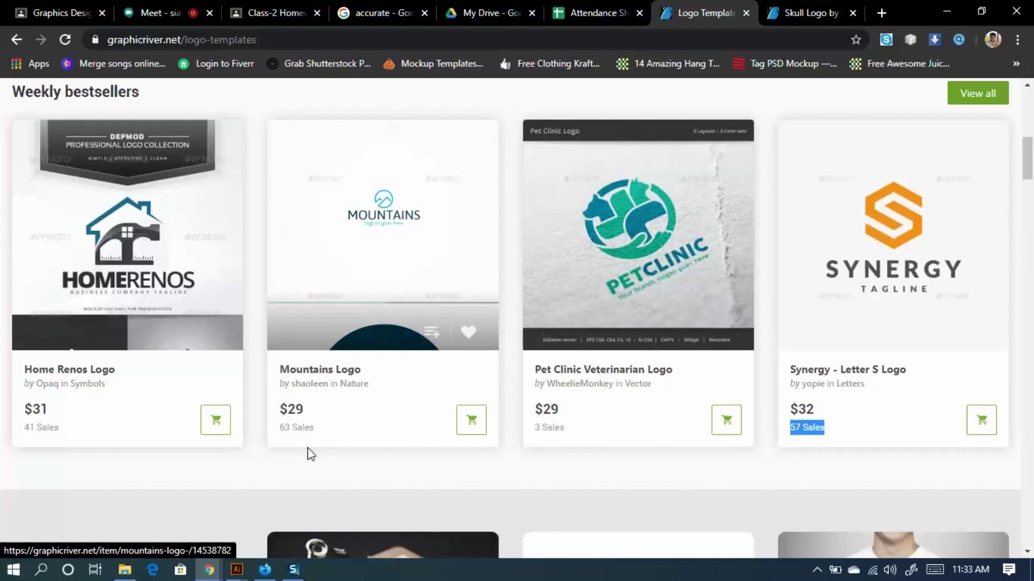
# Highlight the sales count and then the price of the Mountains Logo.
pyautogui.moveTo(314, 429); pyautogui.dragTo(282, 427)
pyautogui.click(281, 437)
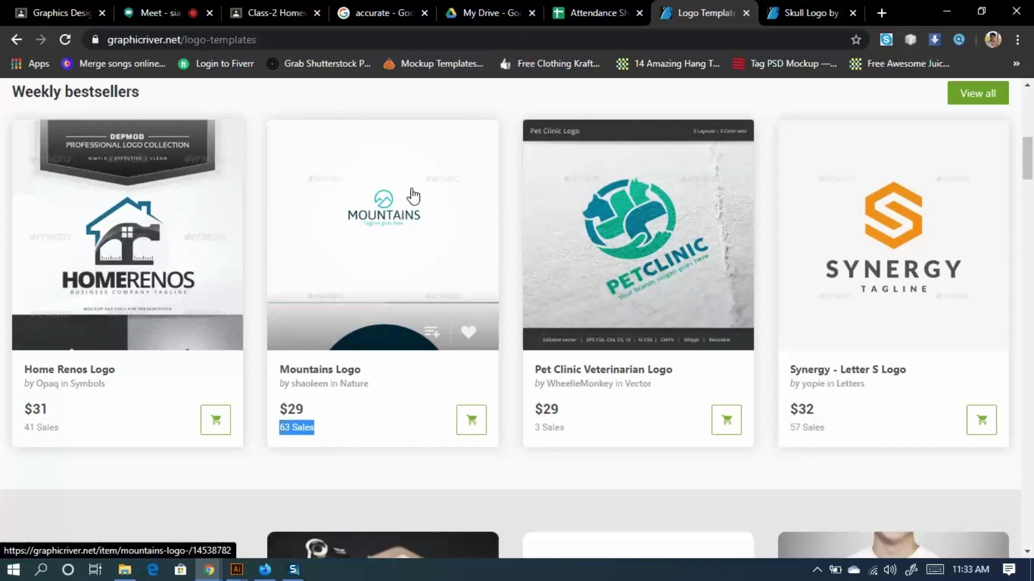
pyautogui.click(305, 414)
pyautogui.doubleClick(304, 412)
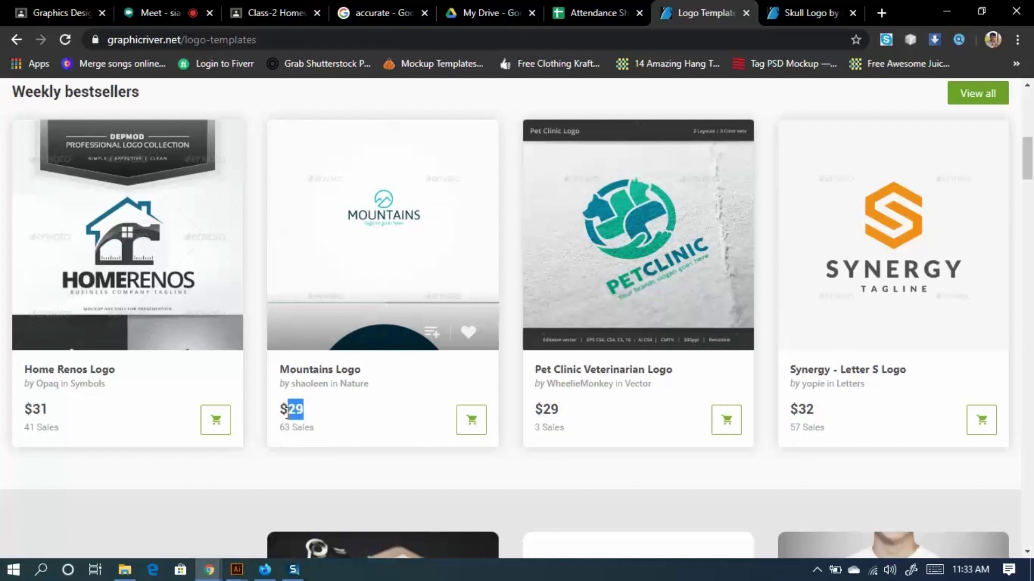
pyautogui.click(385, 451)
# Open Calculator beside the Mountains Logo listing and multiply 63 by 29.
pyautogui.press('XF86Calculator')
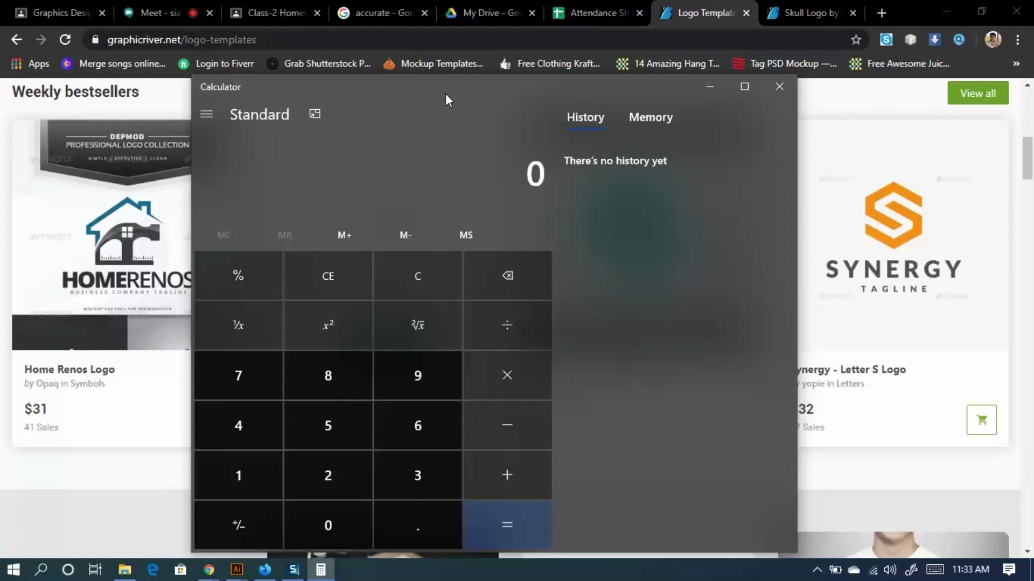
pyautogui.moveTo(415, 82); pyautogui.dragTo(663, 87)
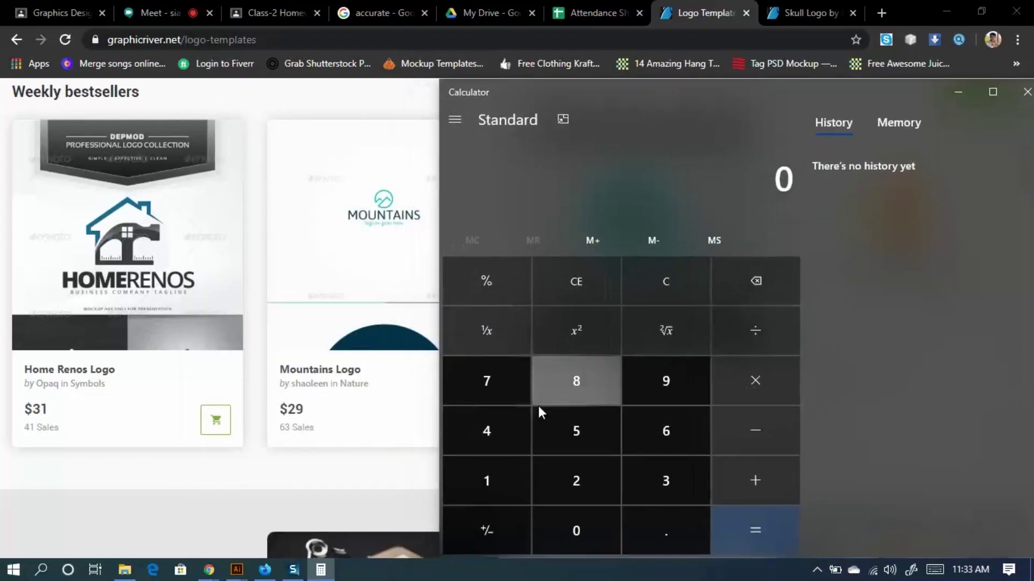
pyautogui.click(646, 454)
pyautogui.click(652, 470)
pyautogui.click(774, 373)
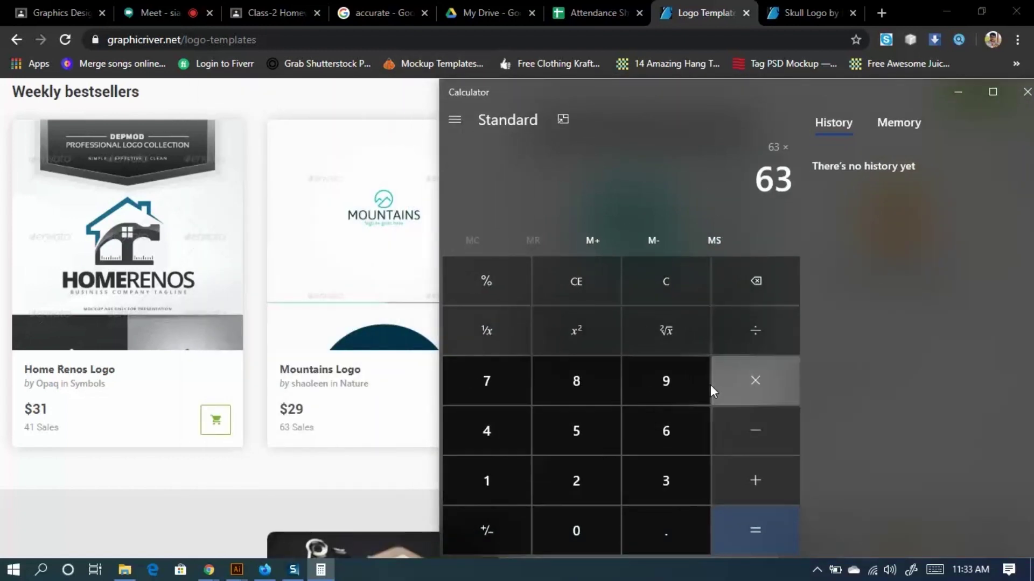
pyautogui.click(591, 486)
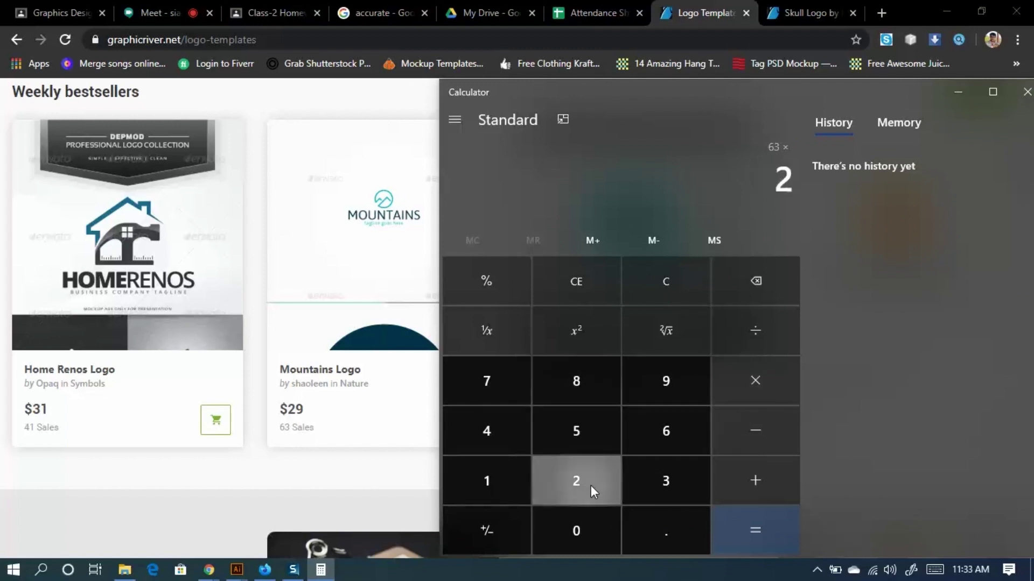
pyautogui.click(675, 386)
pyautogui.click(763, 533)
# Multiply the calculated product by 80 and reposition the Calculator window over the bestseller listings.
pyautogui.moveTo(794, 177); pyautogui.dragTo(714, 178)
pyautogui.click(754, 381)
pyautogui.click(573, 388)
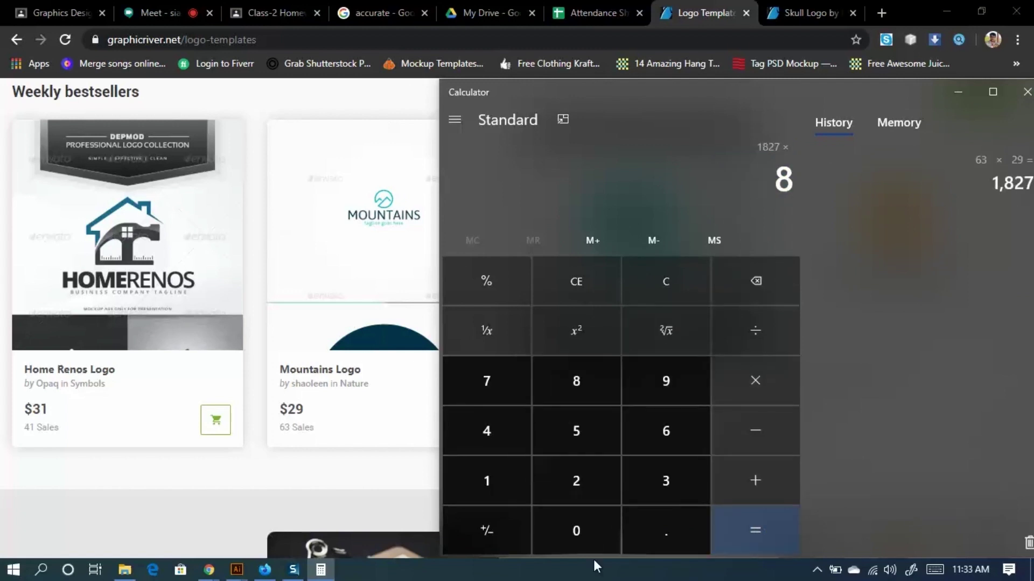
pyautogui.click(576, 530)
pyautogui.click(752, 520)
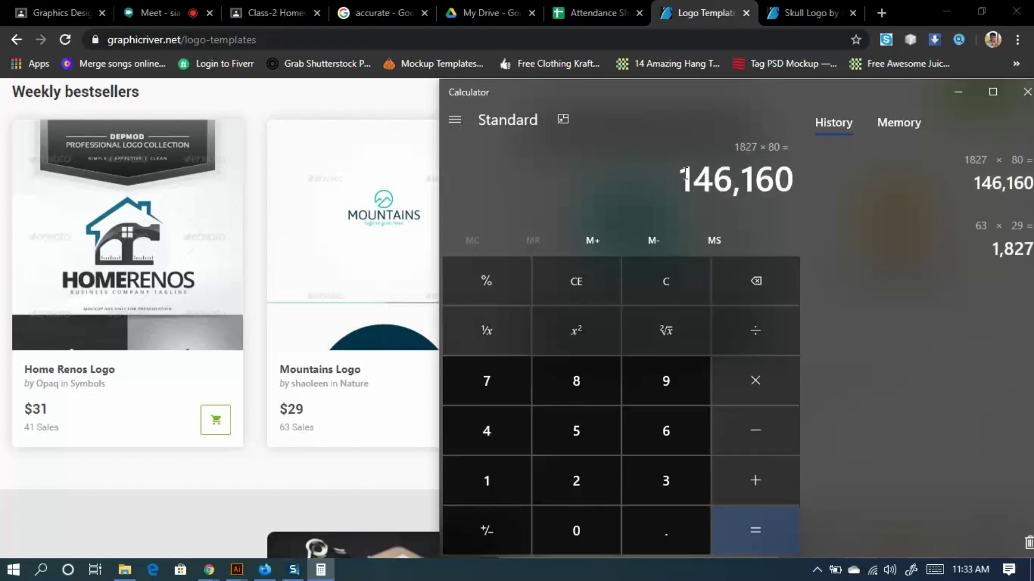
pyautogui.moveTo(668, 96); pyautogui.dragTo(808, 101)
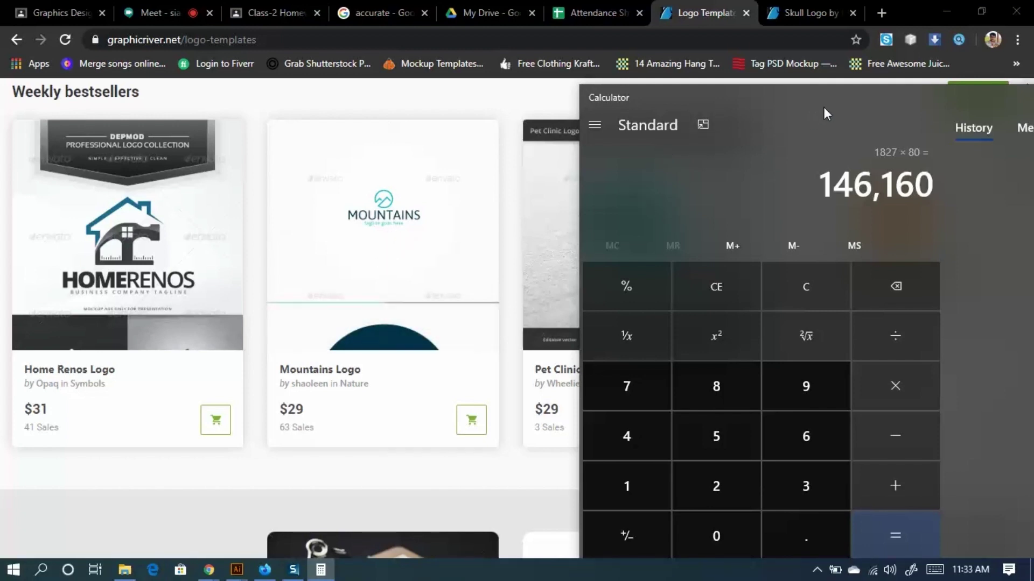
pyautogui.moveTo(824, 114); pyautogui.dragTo(615, 132)
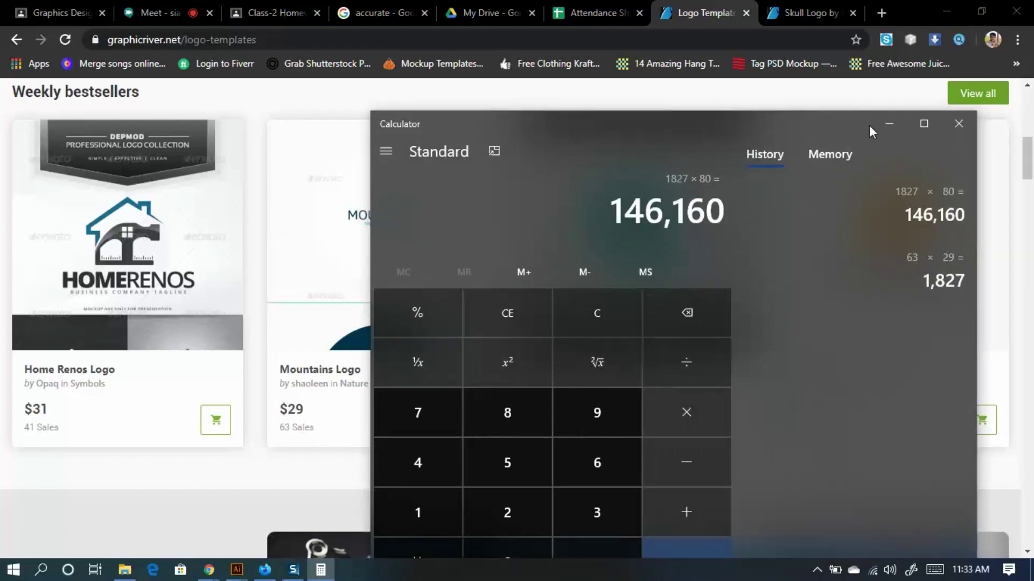
# Open the Mountains Logo item page and examine its preview images and sales count.
pyautogui.click(889, 123)
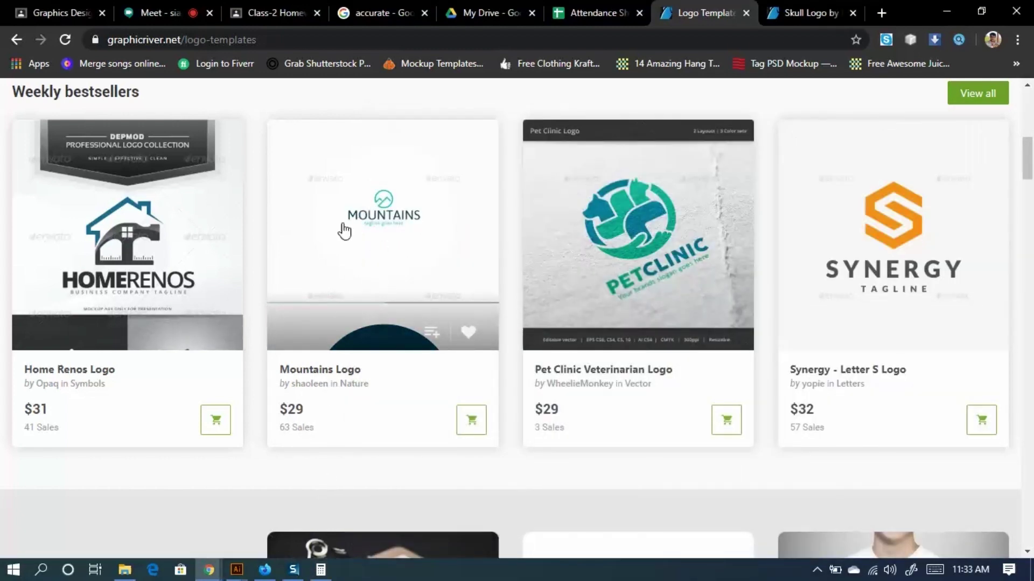
pyautogui.click(405, 216)
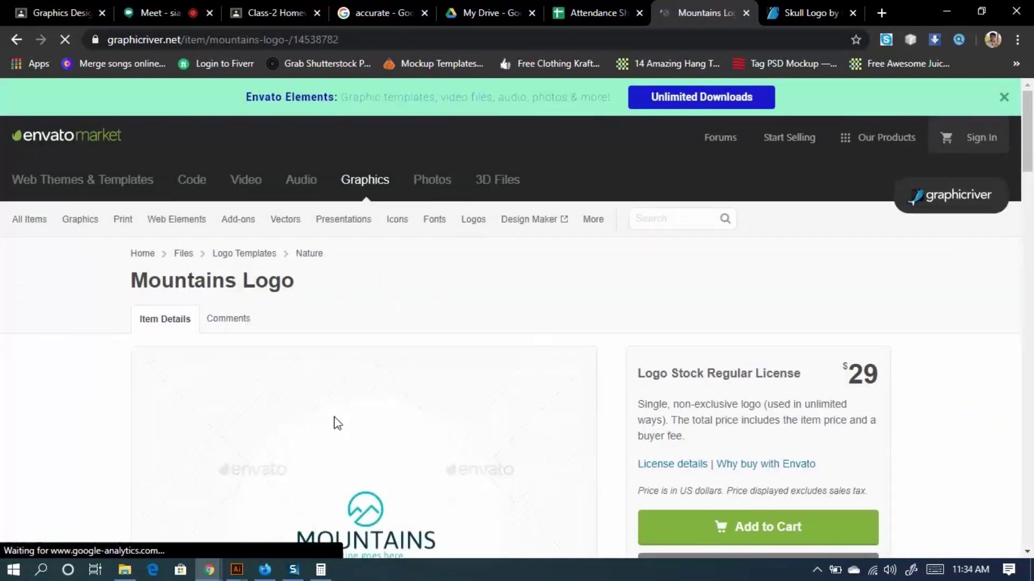
pyautogui.scroll(-4, 338, 423)
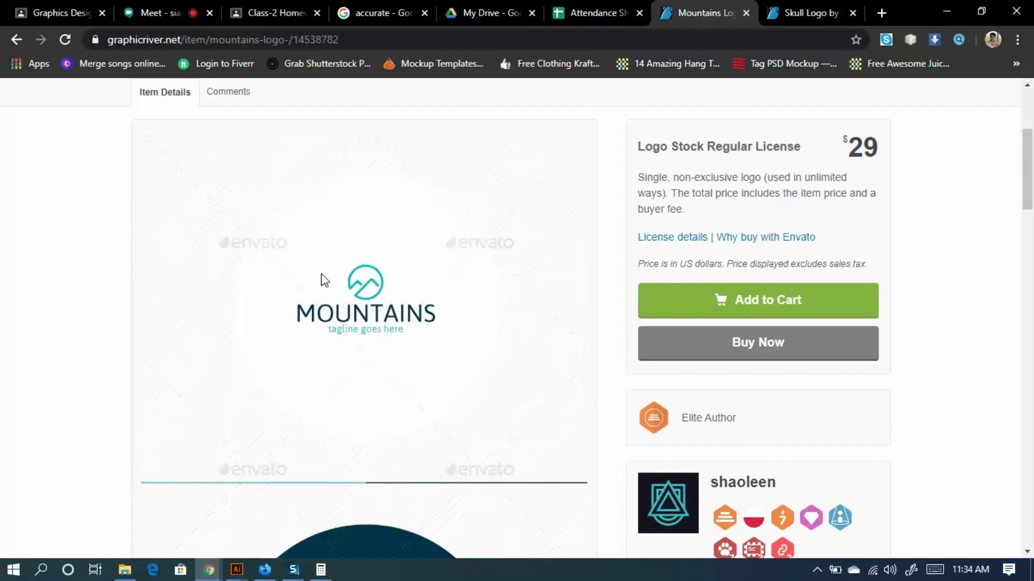
pyautogui.scroll(-5, 368, 343)
pyautogui.scroll(-7, 368, 344)
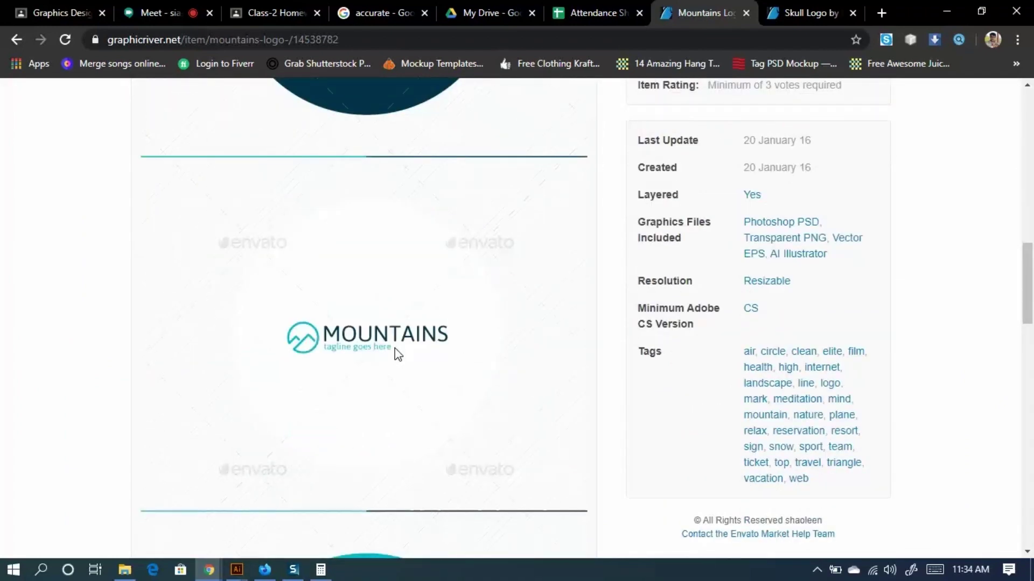
pyautogui.scroll(7, 667, 355)
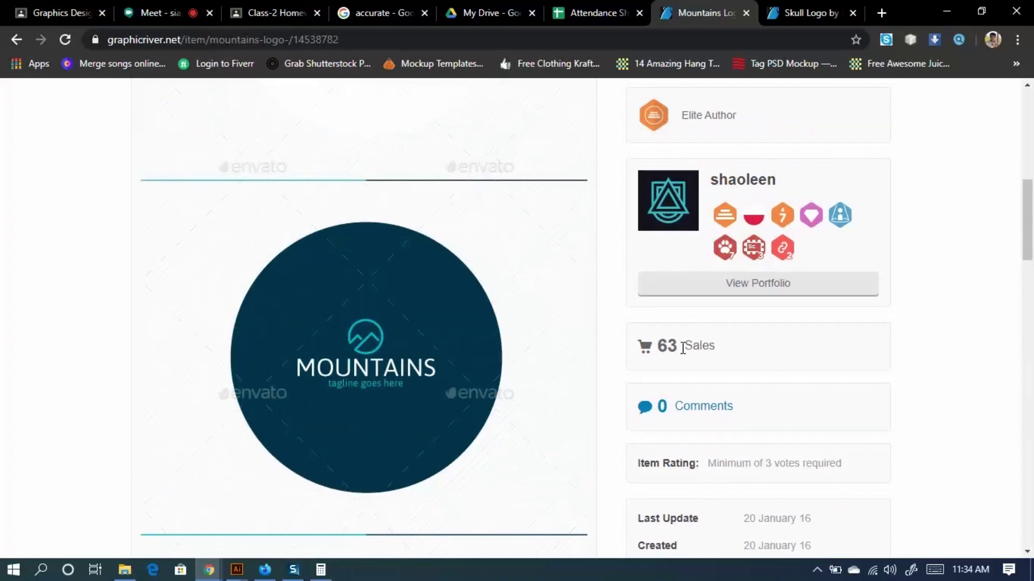
pyautogui.moveTo(683, 348); pyautogui.dragTo(659, 350)
# Switch to Calculator to check the earnings result for the Mountains Logo, then return to the item page.
pyautogui.scroll(4, 372, 350)
pyautogui.click(321, 570)
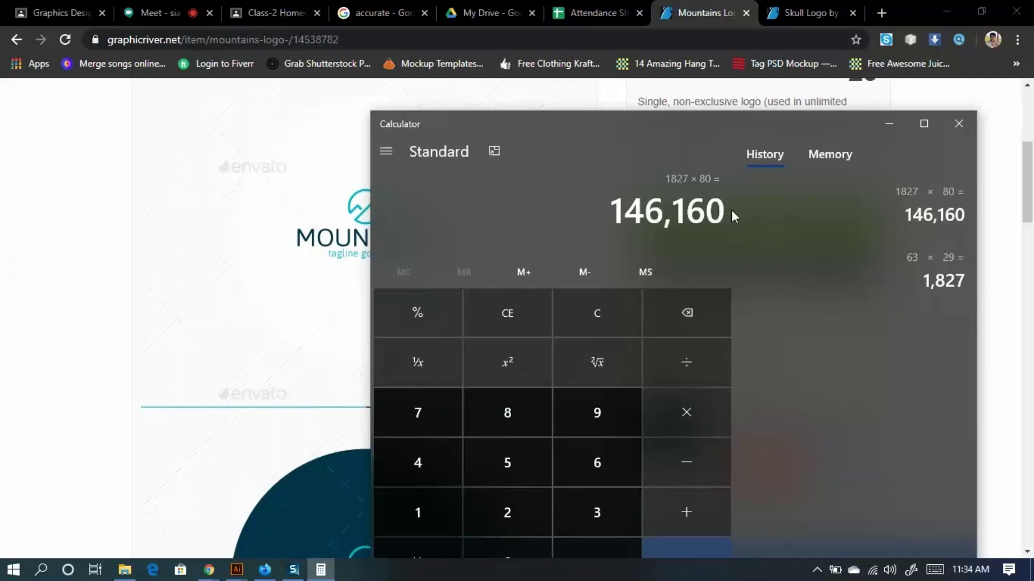
pyautogui.moveTo(726, 210); pyautogui.dragTo(593, 206)
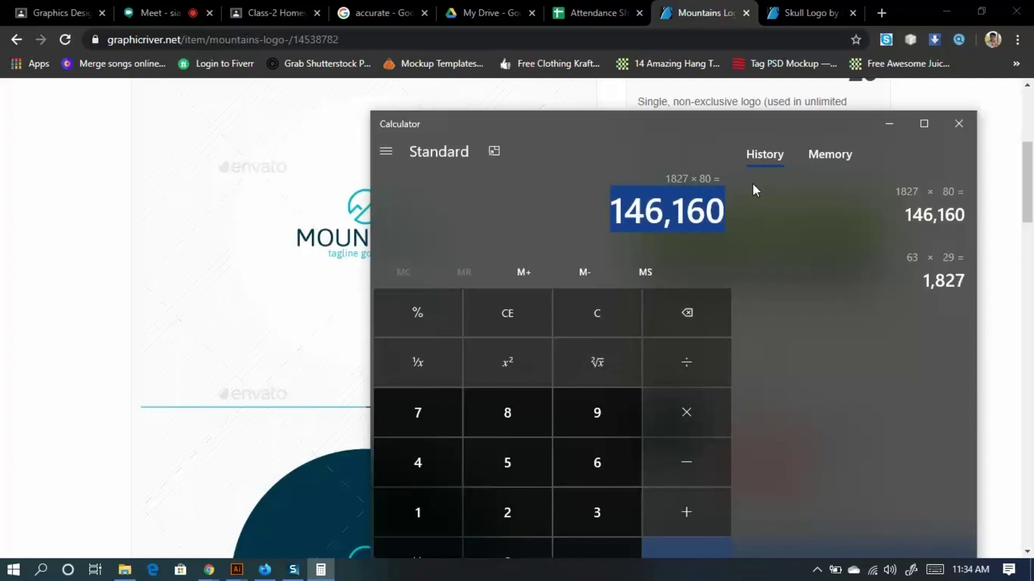
pyautogui.click(887, 123)
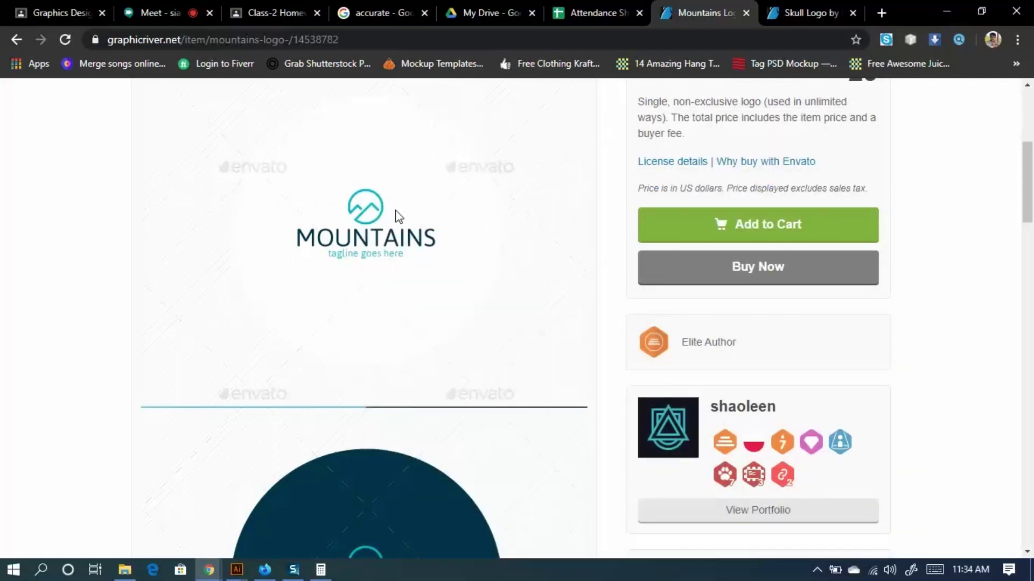
# Review the Mountains Logo's layout and color variants down to the white logo on the turquoise circle.
pyautogui.scroll(4, 382, 277)
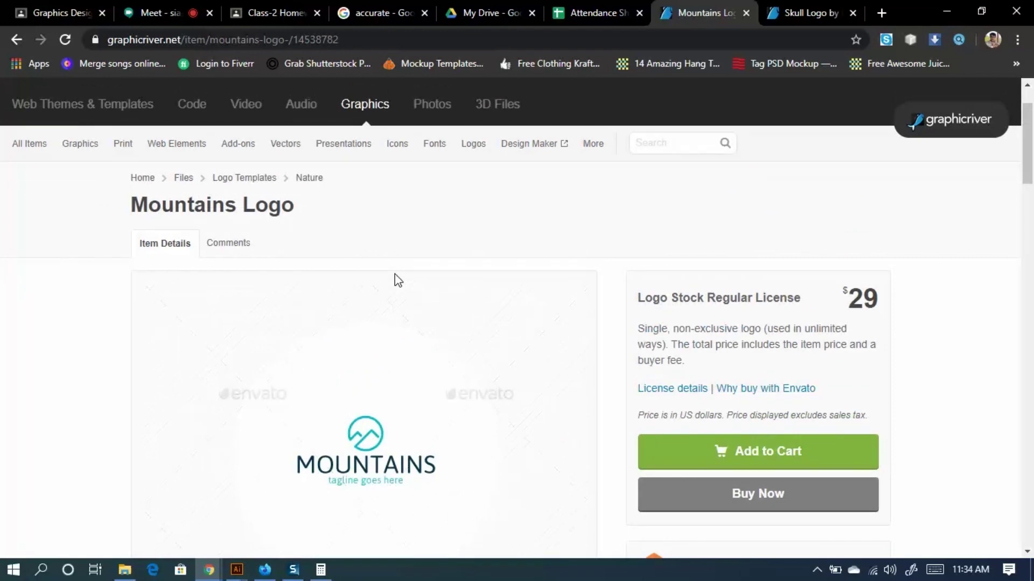
pyautogui.scroll(-4, 394, 280)
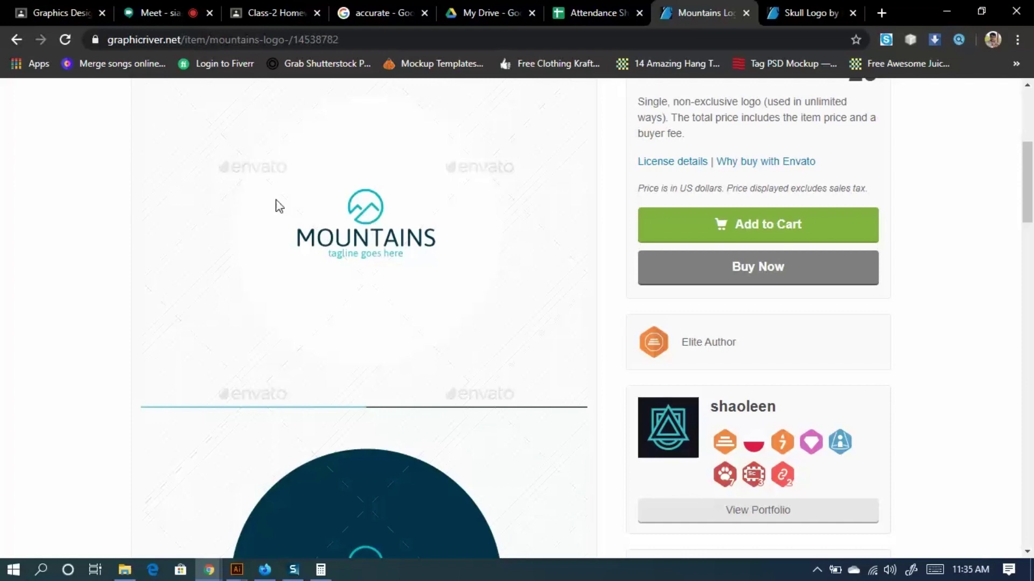
pyautogui.scroll(-4, 316, 279)
pyautogui.scroll(-8, 323, 379)
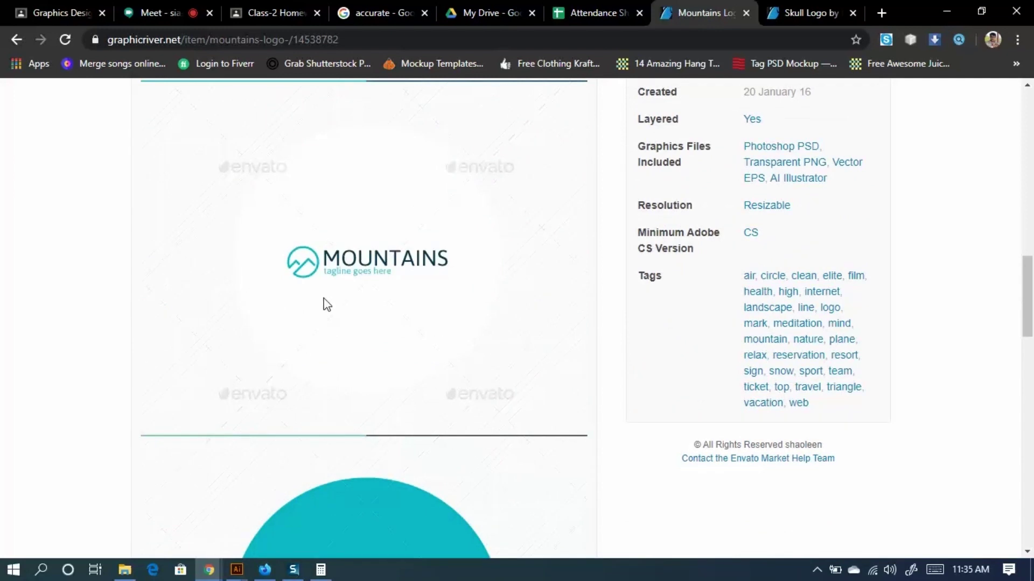
pyautogui.scroll(-5, 363, 319)
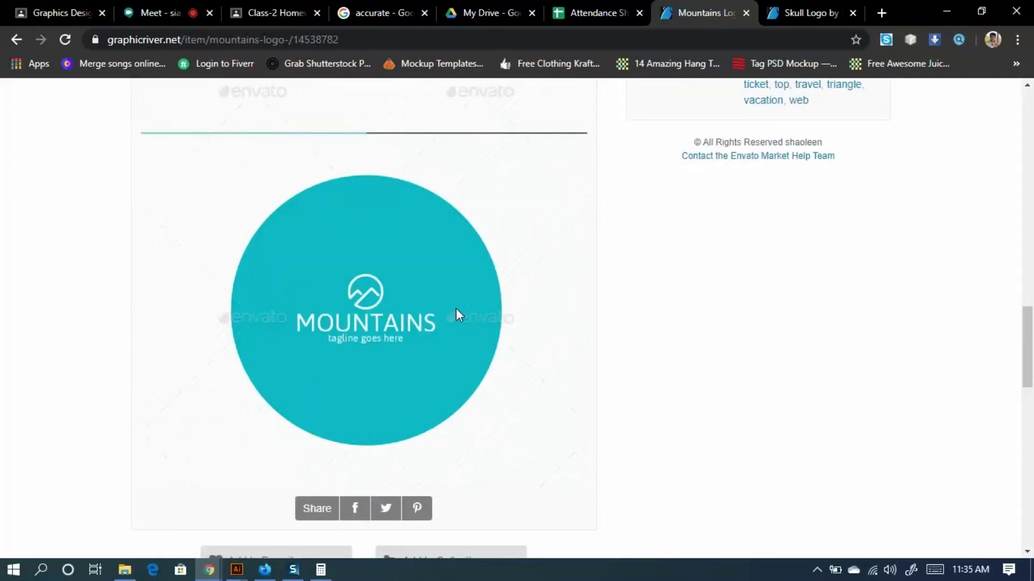
# Return to the logo templates page and browse down to the Hot under $29 section.
pyautogui.click(12, 32)
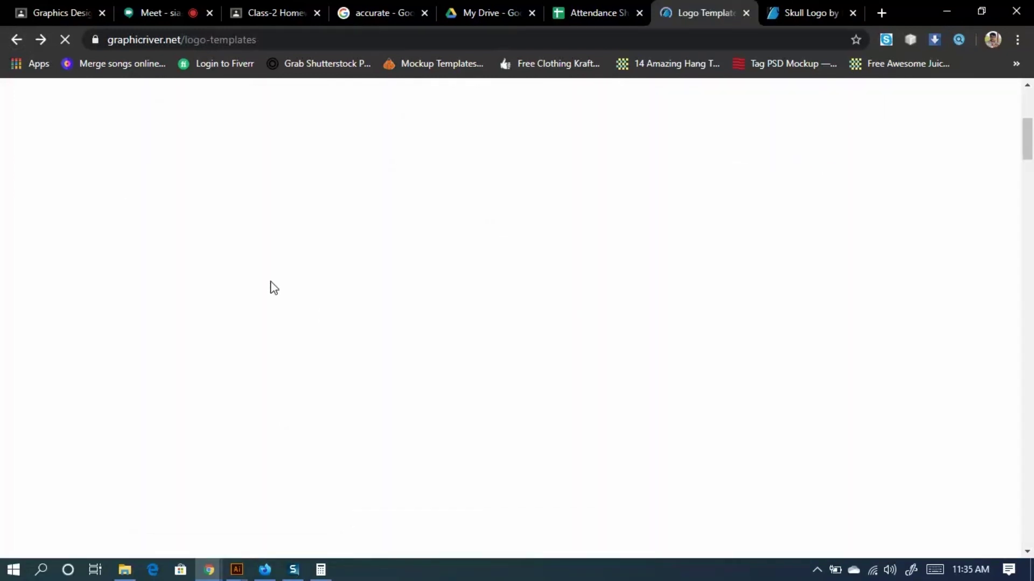
pyautogui.scroll(-9, 696, 339)
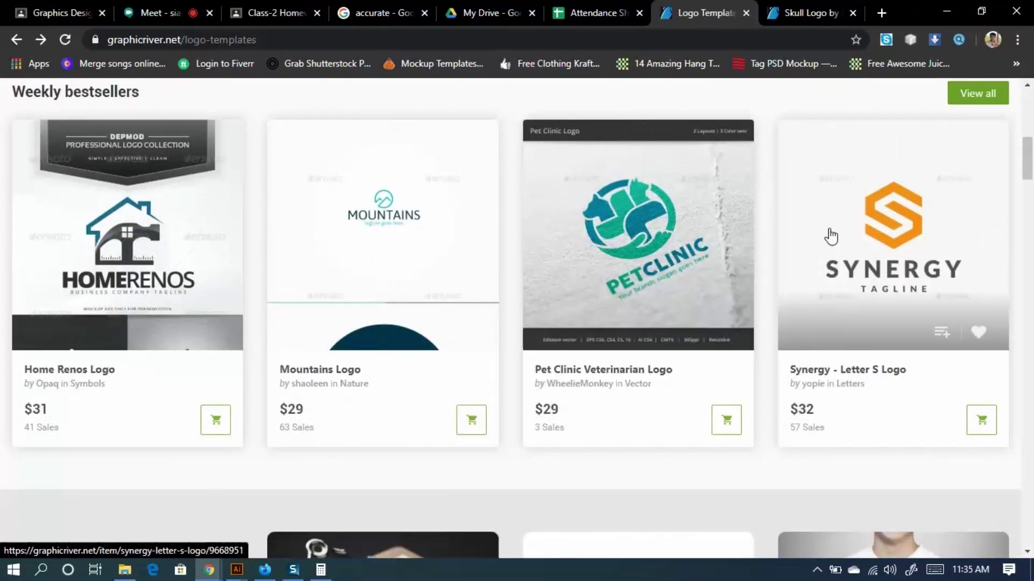
pyautogui.scroll(-5, 712, 307)
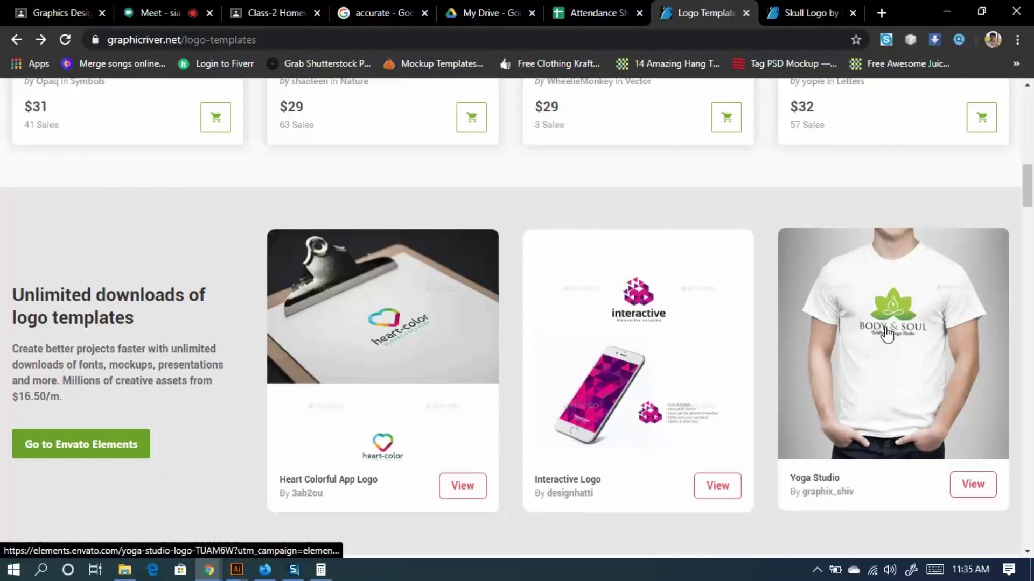
pyautogui.scroll(-3, 379, 345)
pyautogui.scroll(-4, 378, 342)
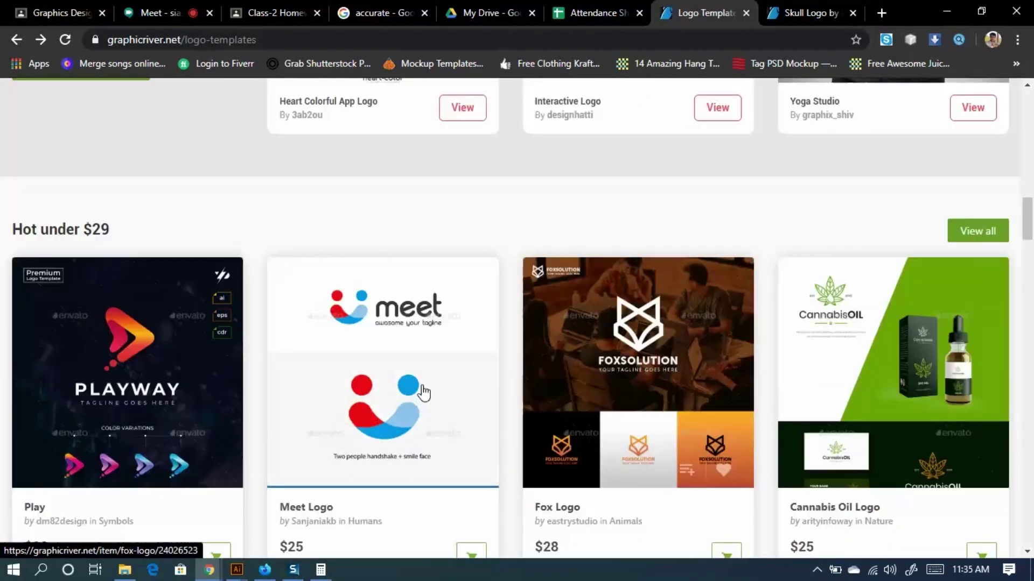
pyautogui.scroll(-1, 242, 312)
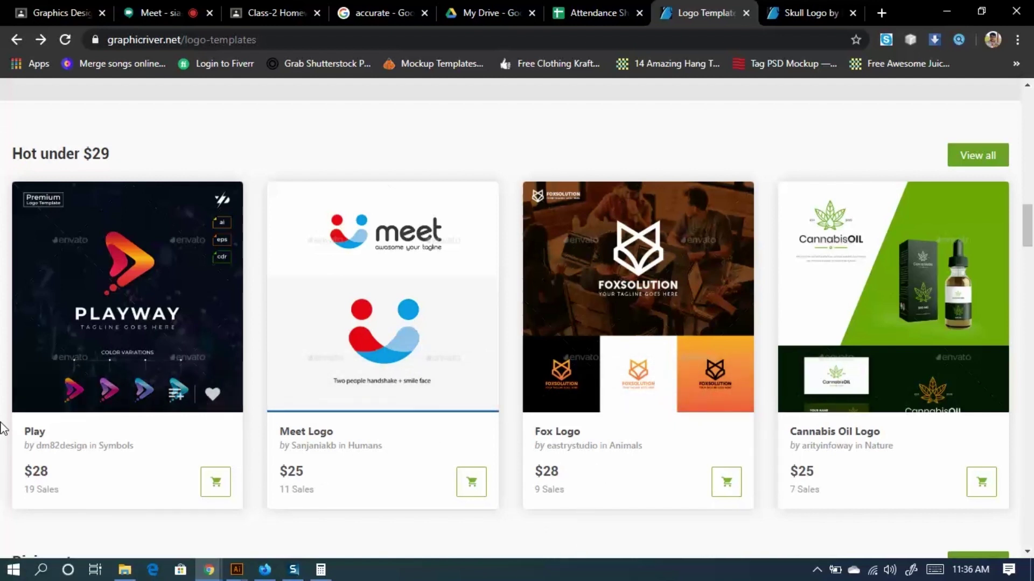
# Go back to the start of the logo templates page and highlight the graphicriver.net domain in its address.
pyautogui.scroll(5, 4, 425)
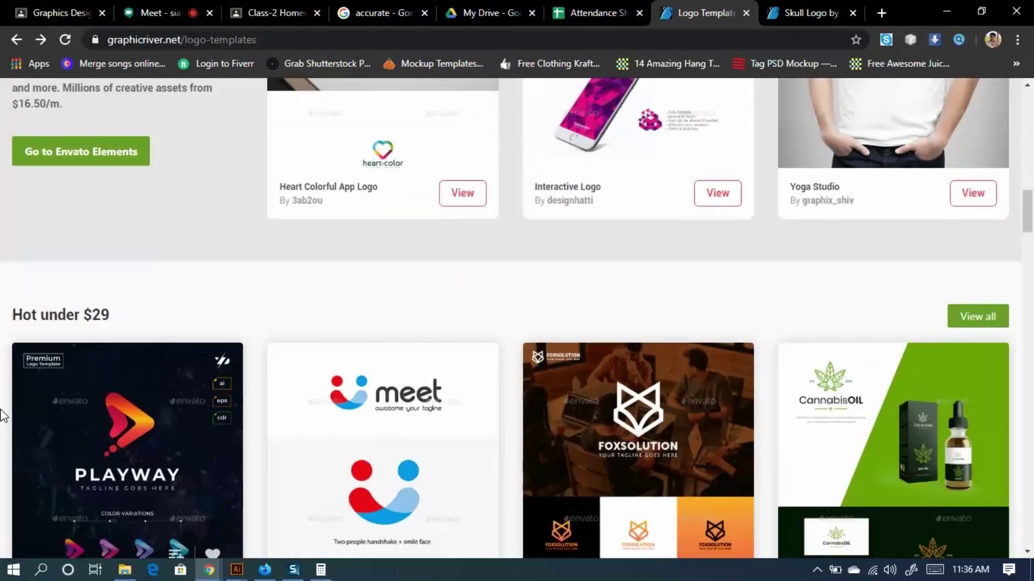
pyautogui.scroll(9, 3, 409)
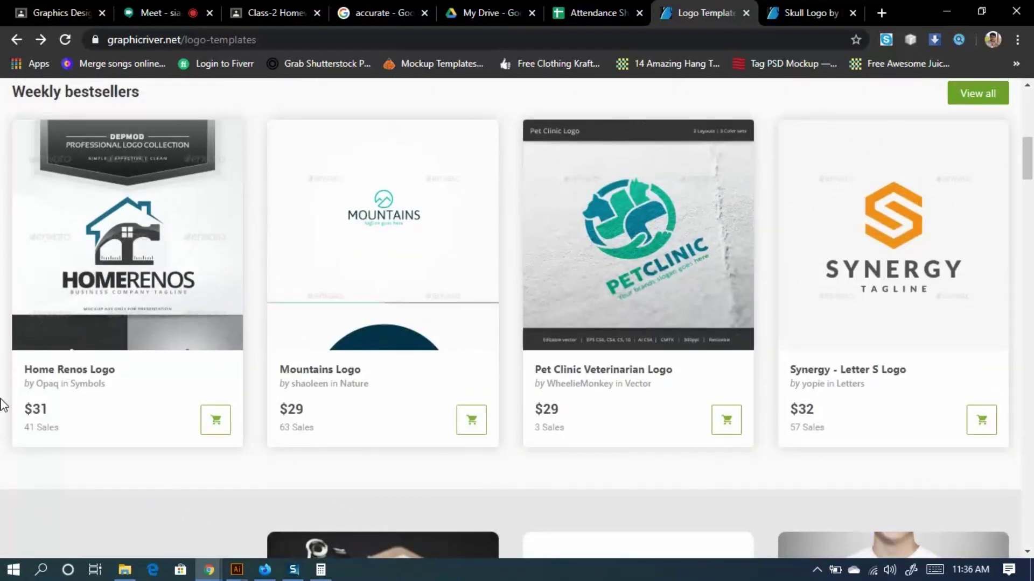
pyautogui.scroll(6, 3, 404)
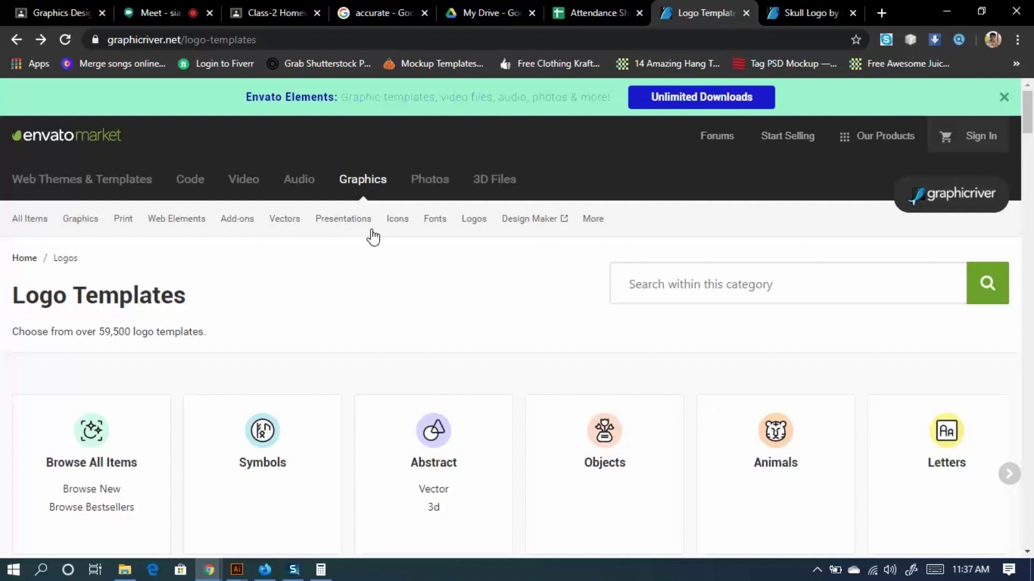
pyautogui.moveTo(182, 43); pyautogui.dragTo(105, 42)
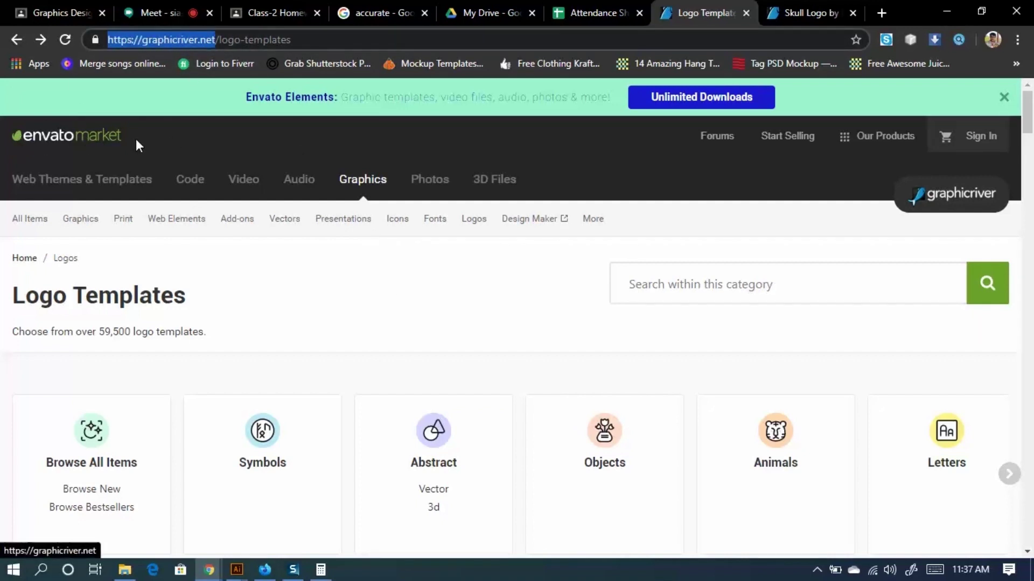
pyautogui.click(215, 43)
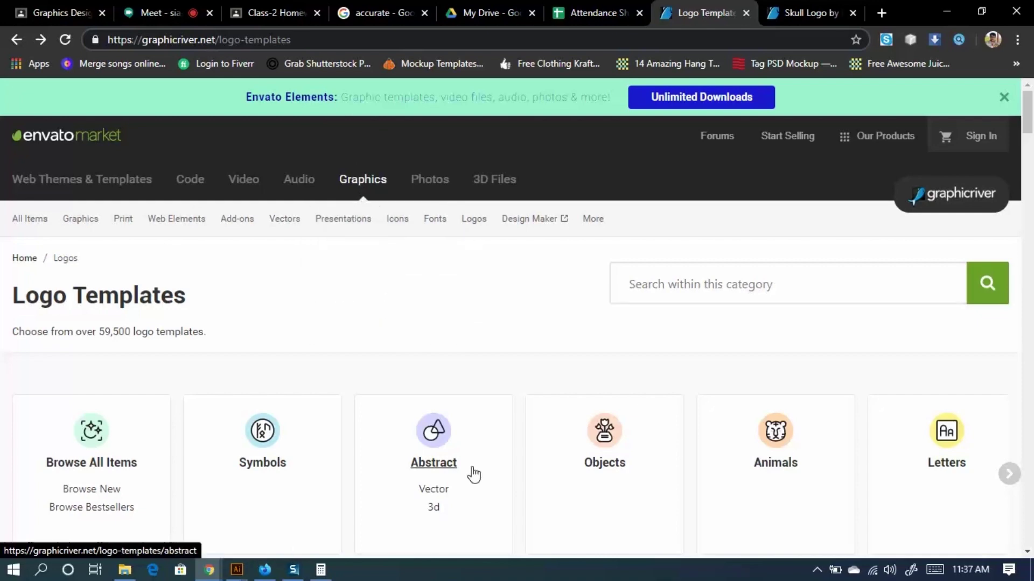
# Look through the Print template categories, from Brochures to Miscellaneous.
pyautogui.scroll(-5, 426, 431)
pyautogui.scroll(5, 457, 436)
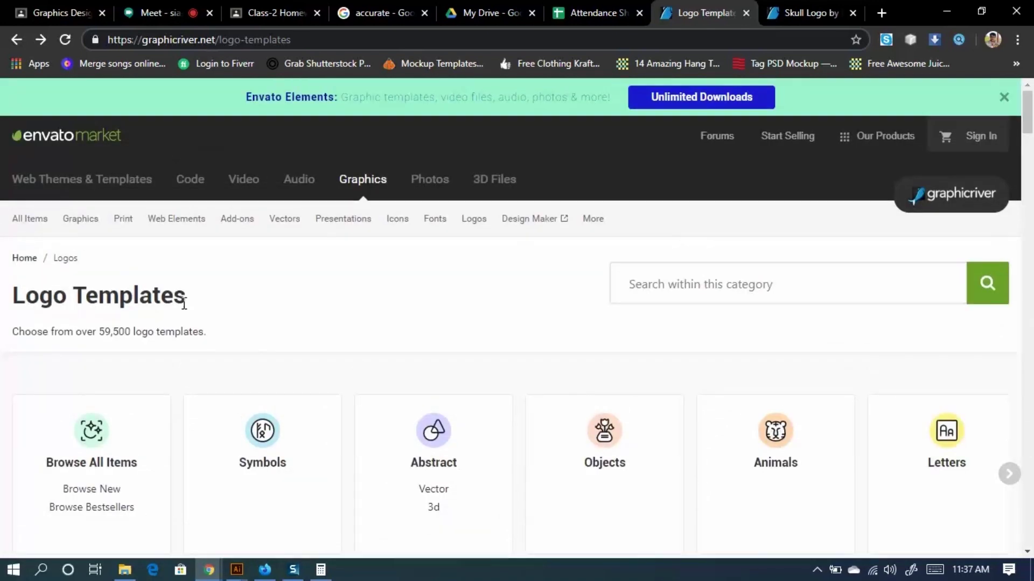
pyautogui.moveTo(125, 221)
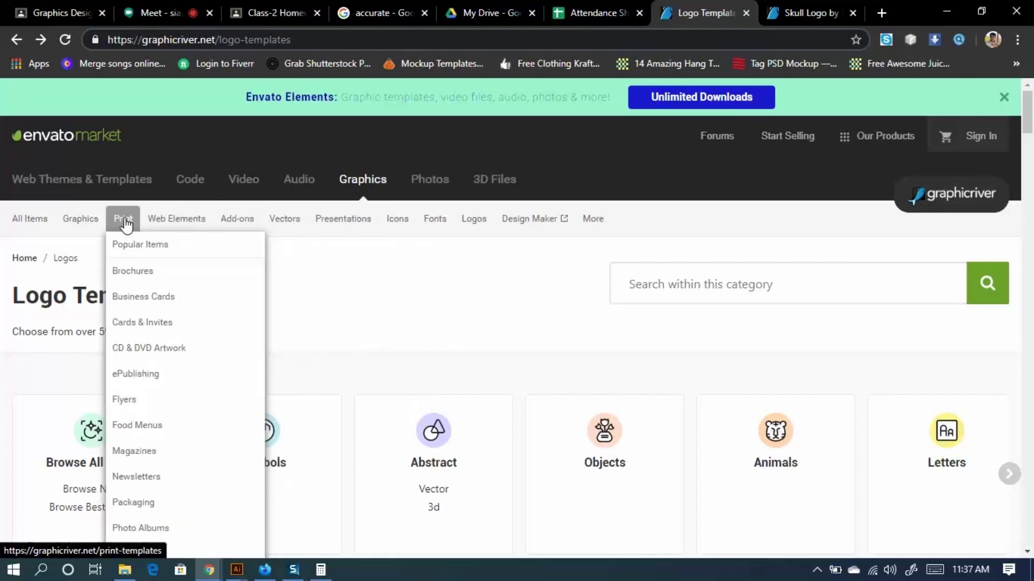
pyautogui.scroll(-3, 129, 398)
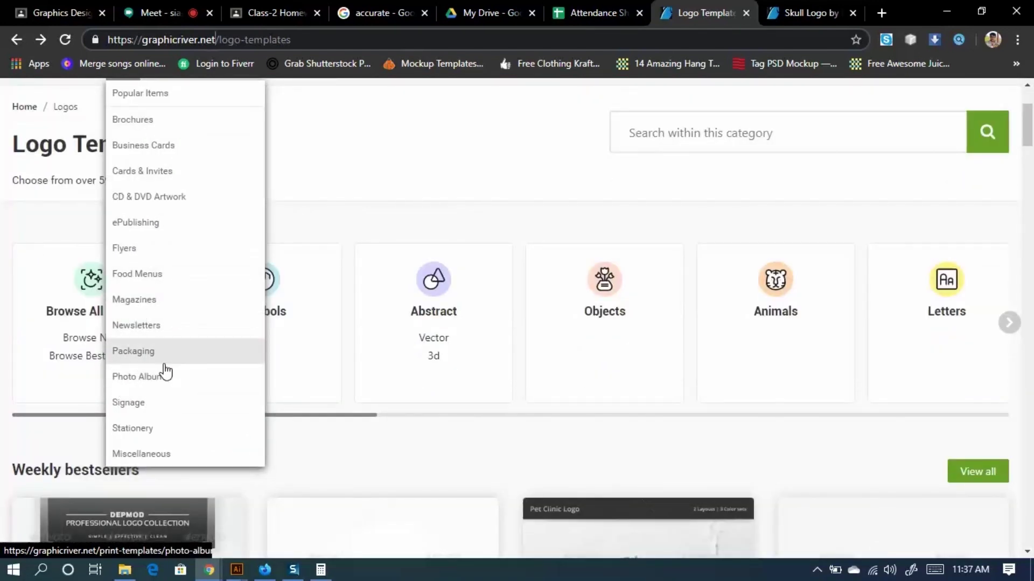
pyautogui.scroll(3, 258, 382)
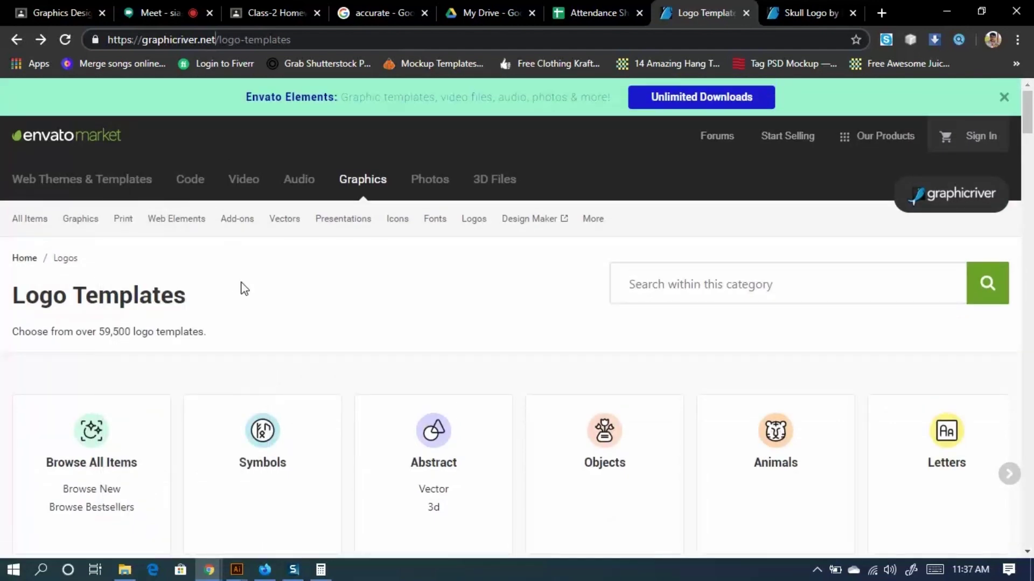
pyautogui.moveTo(202, 229)
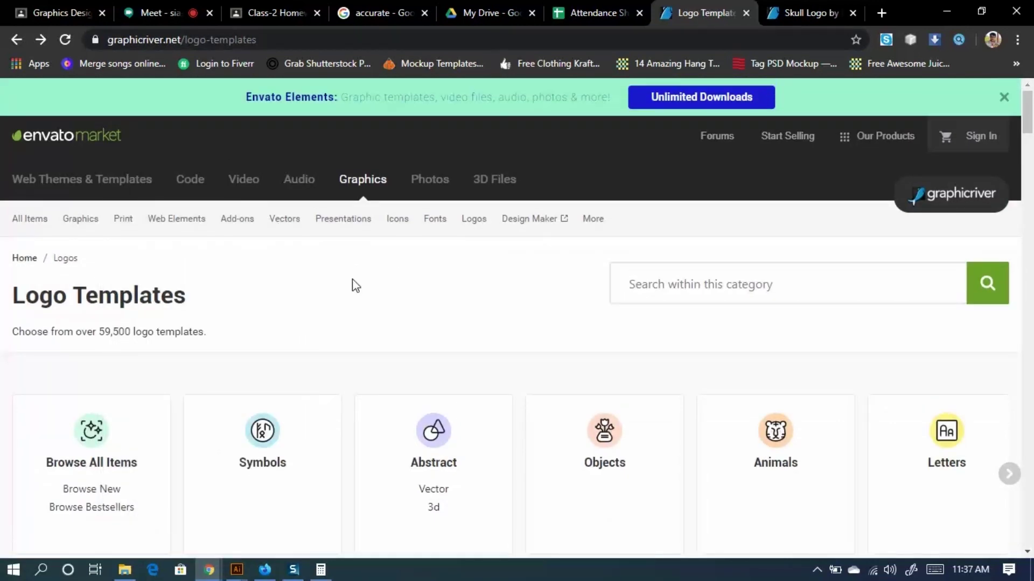
# Browse the logo templates page to the Rising stars section and open the Fox Mascot Logo in a new tab.
pyautogui.scroll(-5, 354, 376)
pyautogui.scroll(-4, 356, 361)
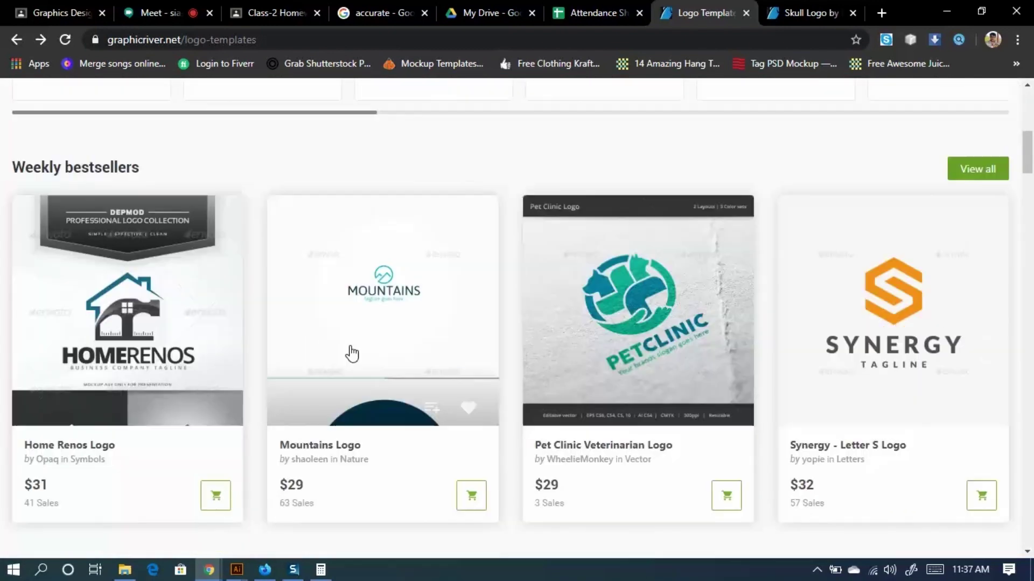
pyautogui.scroll(-7, 350, 350)
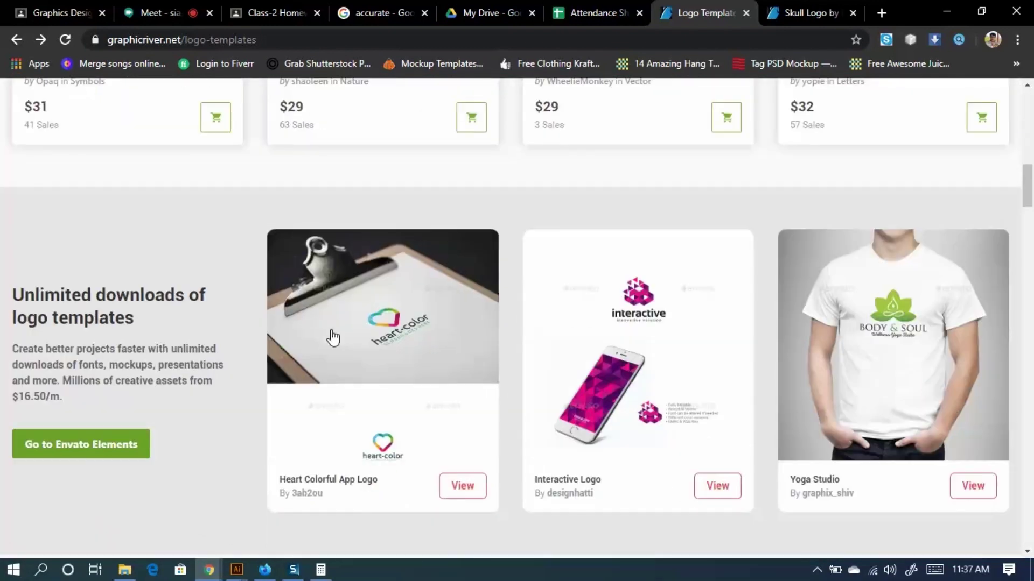
pyautogui.scroll(-3, 333, 339)
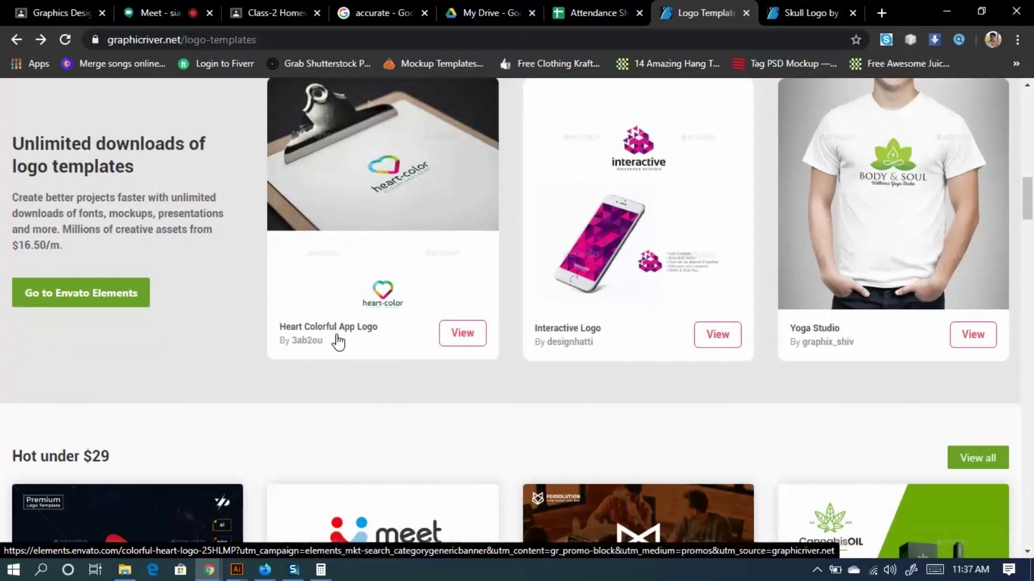
pyautogui.scroll(-3, 343, 364)
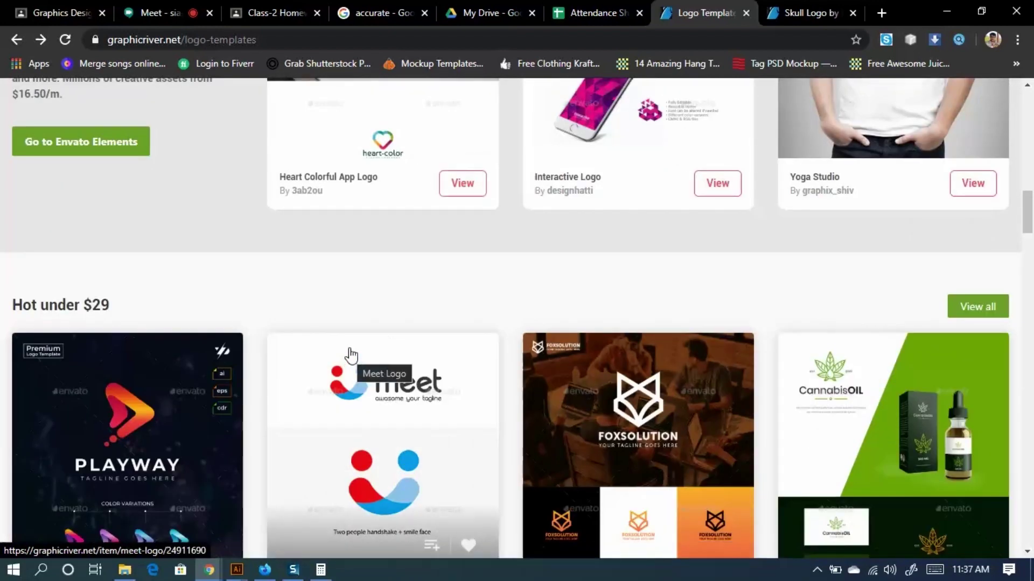
pyautogui.scroll(-4, 411, 351)
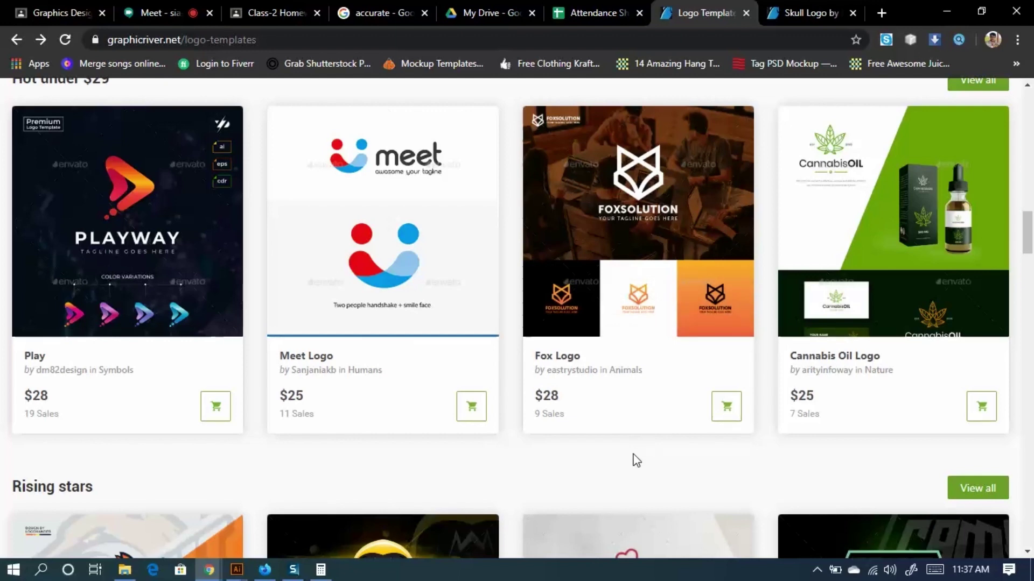
pyautogui.scroll(-3, 628, 452)
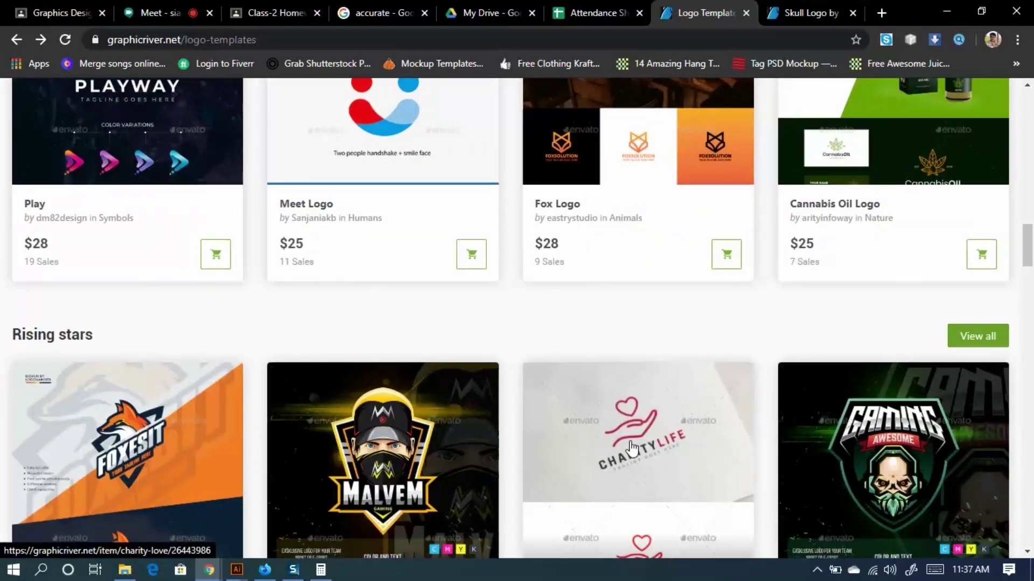
pyautogui.scroll(-3, 633, 447)
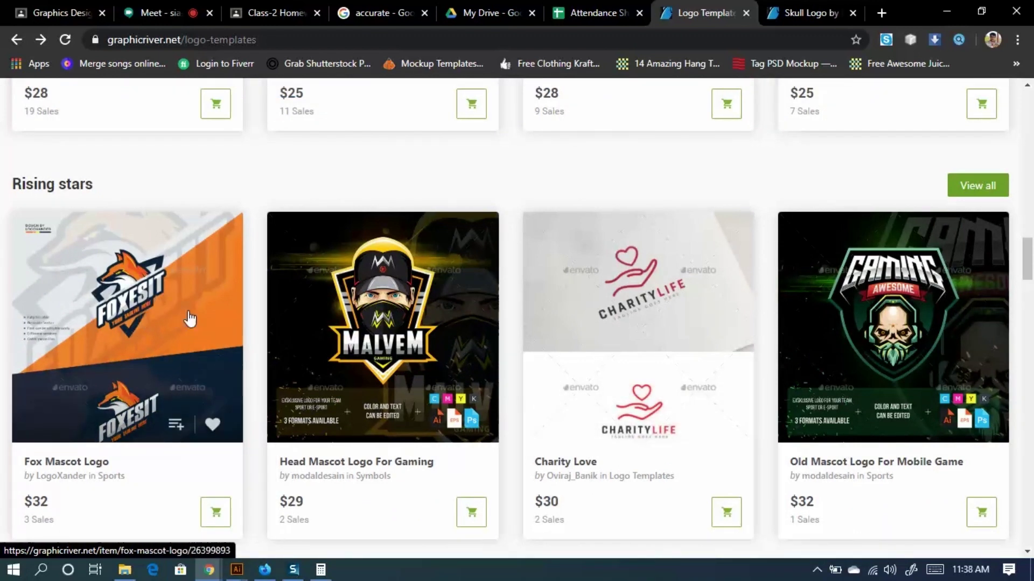
pyautogui.rightClick(152, 335)
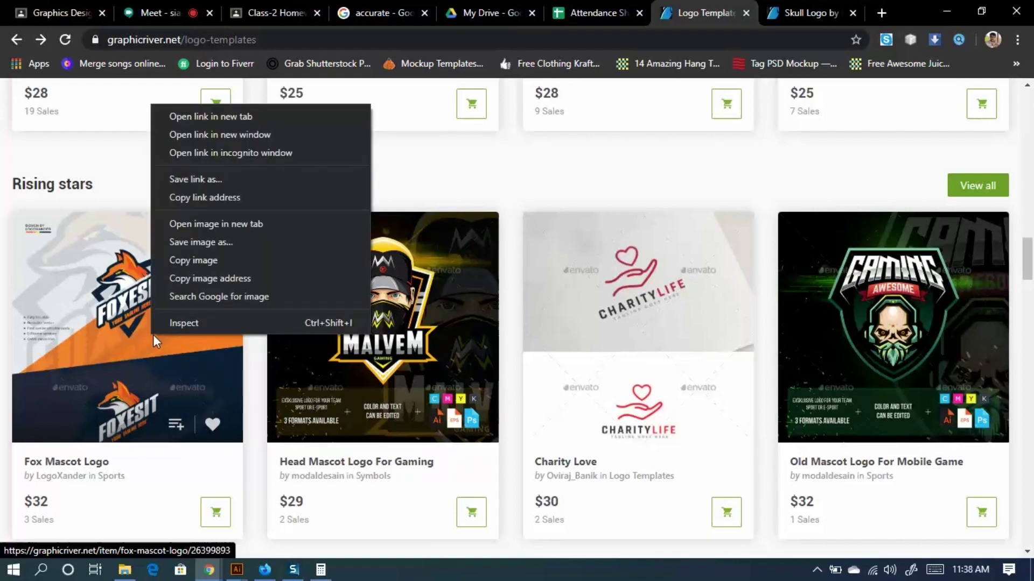
pyautogui.click(204, 116)
# Open the Dog Logo and the Pet Logo from the New under $29 section in new tabs.
pyautogui.scroll(-5, 646, 544)
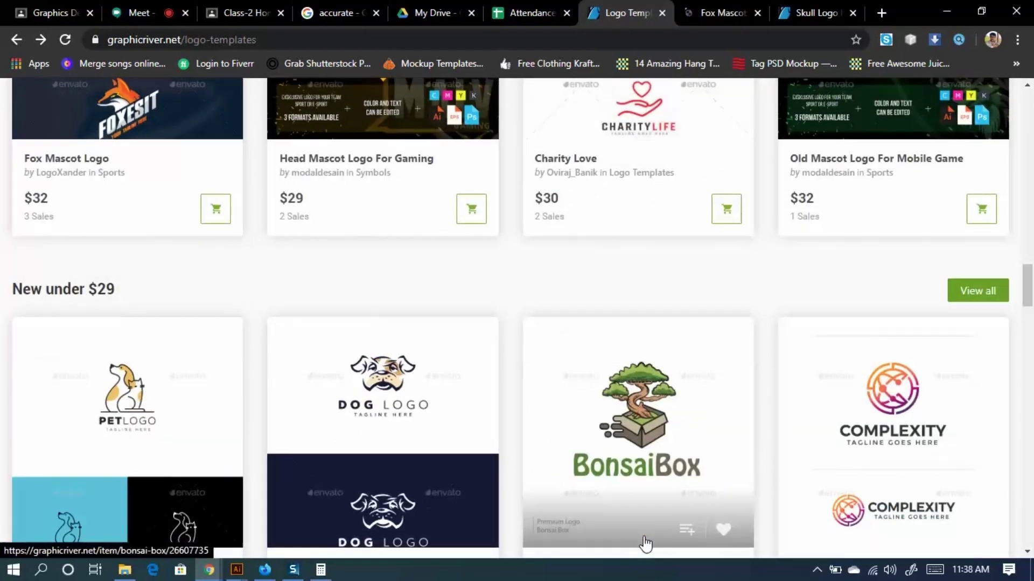
pyautogui.scroll(-4, 646, 544)
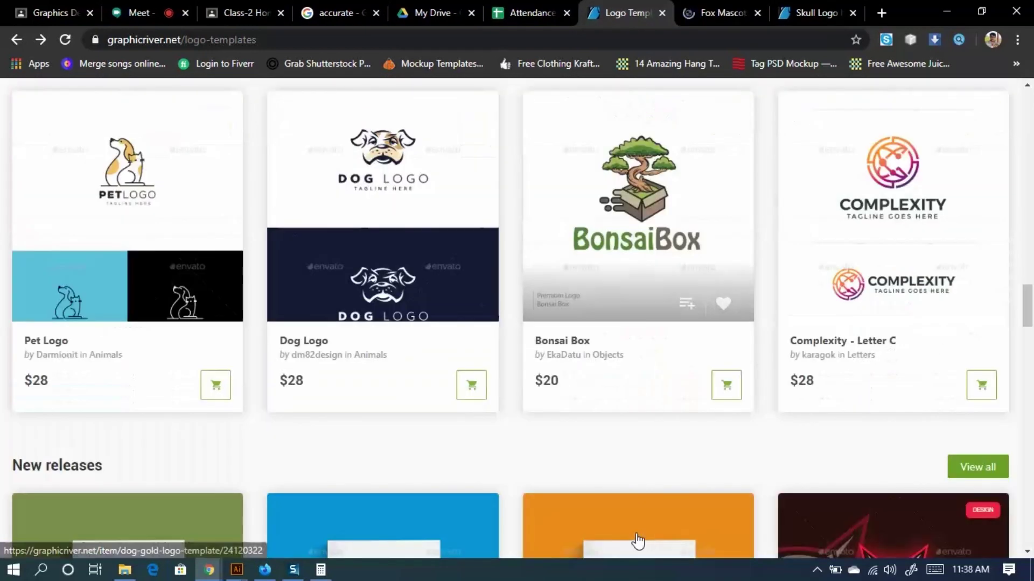
pyautogui.rightClick(395, 226)
pyautogui.click(423, 236)
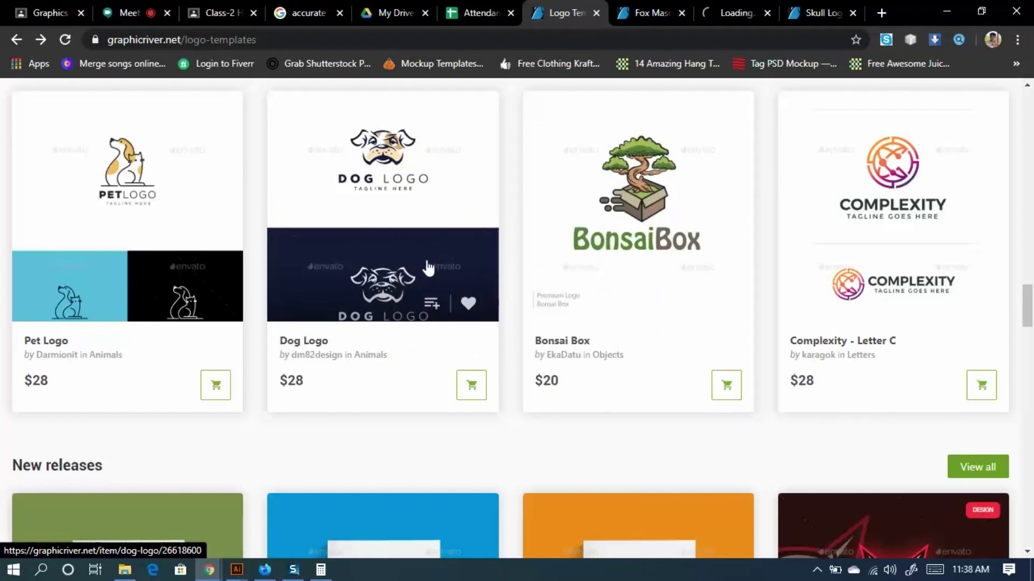
pyautogui.rightClick(123, 255)
pyautogui.click(169, 265)
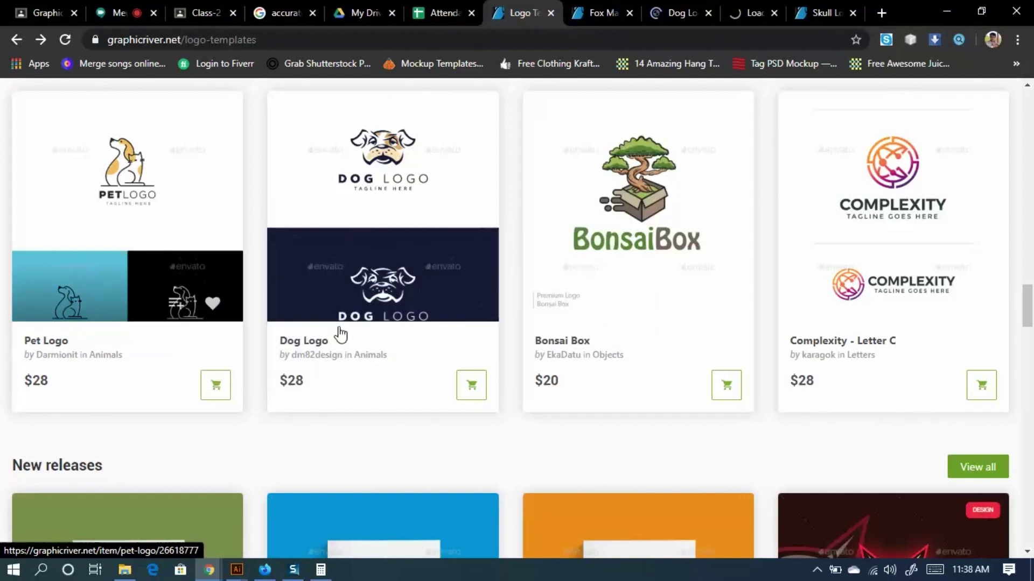
# Open the Shark Logo from New releases in a new tab and bring up the Fox Mascot Logo's design preview.
pyautogui.scroll(-5, 661, 425)
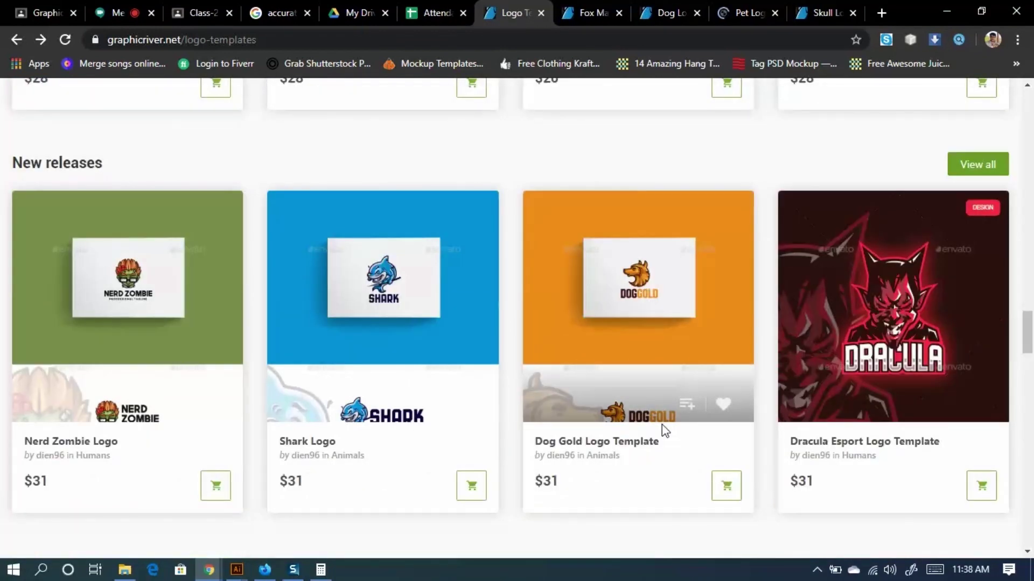
pyautogui.rightClick(351, 257)
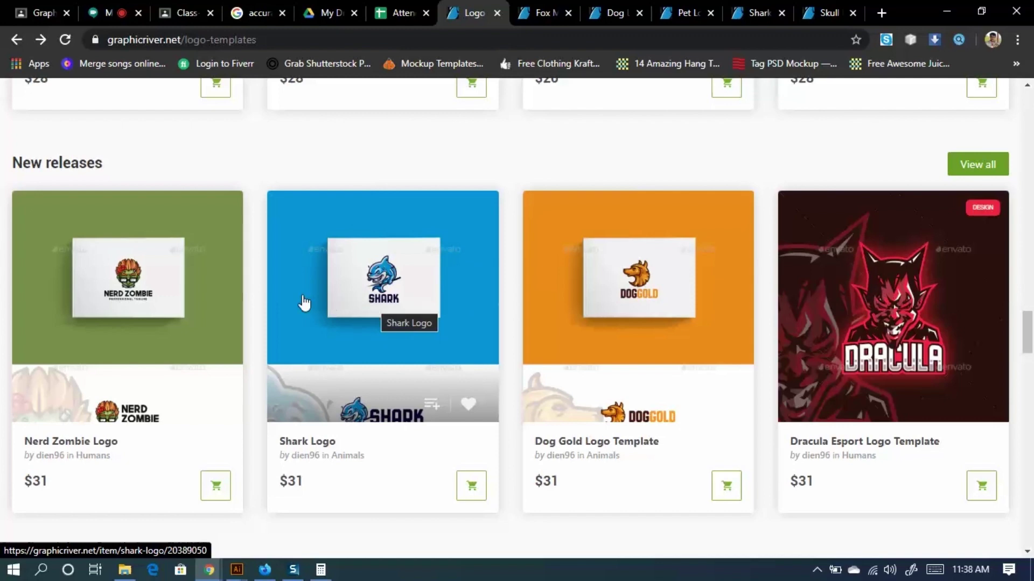
pyautogui.click(535, 12)
pyautogui.scroll(-5, 299, 483)
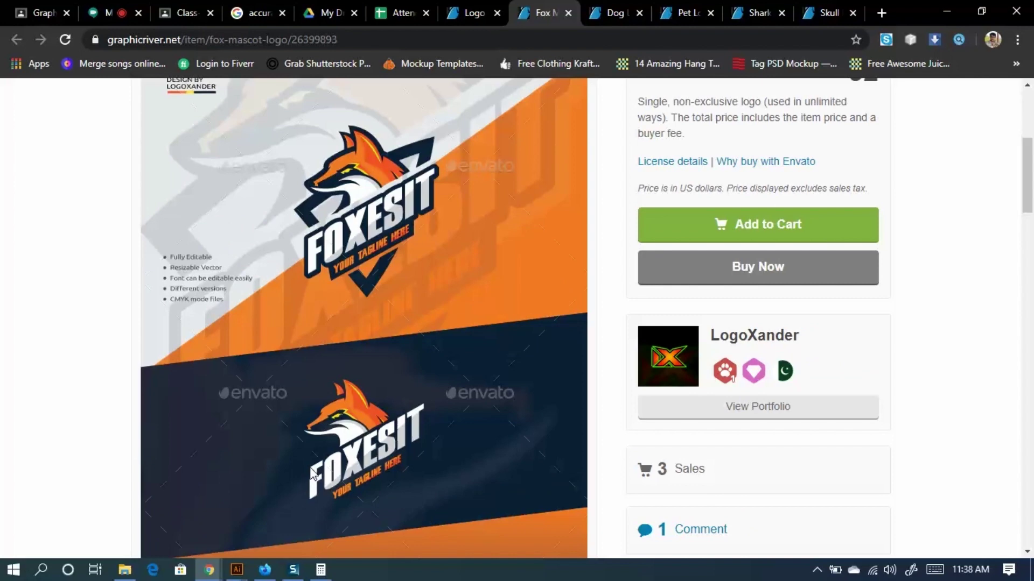
# Switch to Illustrator and compare the orange and white fox artwork with the reference fox image.
pyautogui.click(237, 570)
pyautogui.click(329, 504)
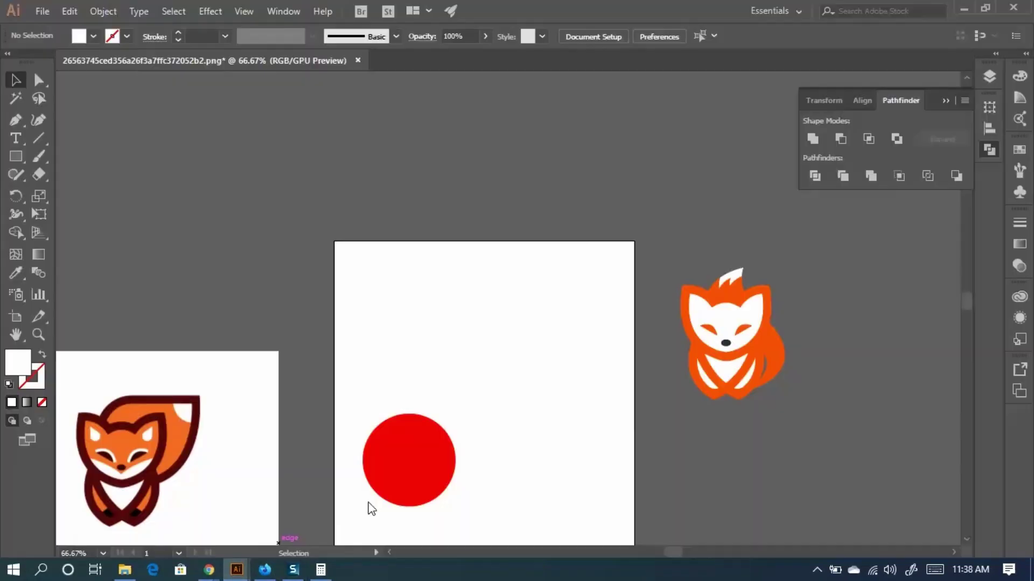
pyautogui.click(776, 377)
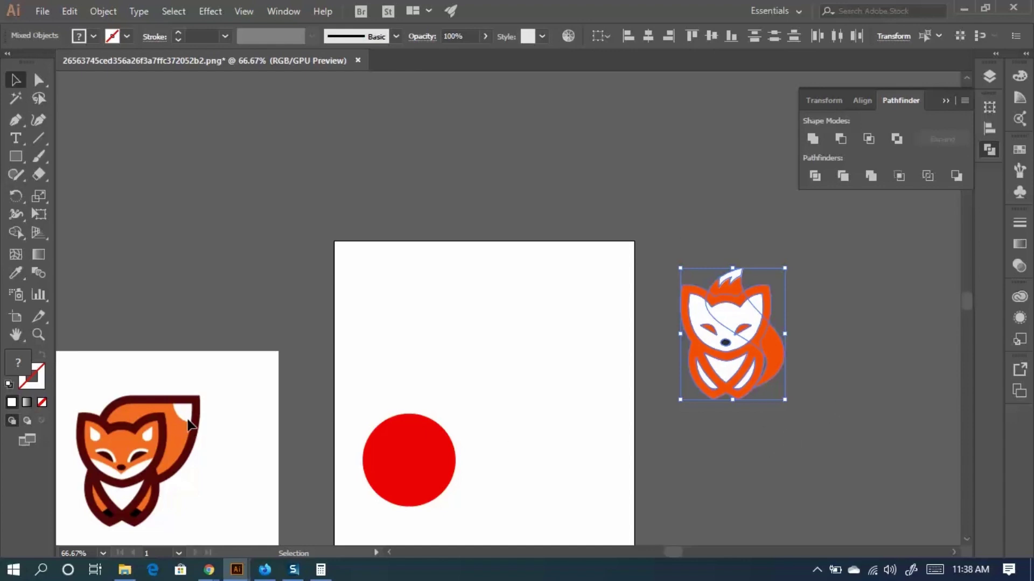
pyautogui.scroll(-1, 485, 377)
pyautogui.hotkey('ctrl', 'shift', 'a')
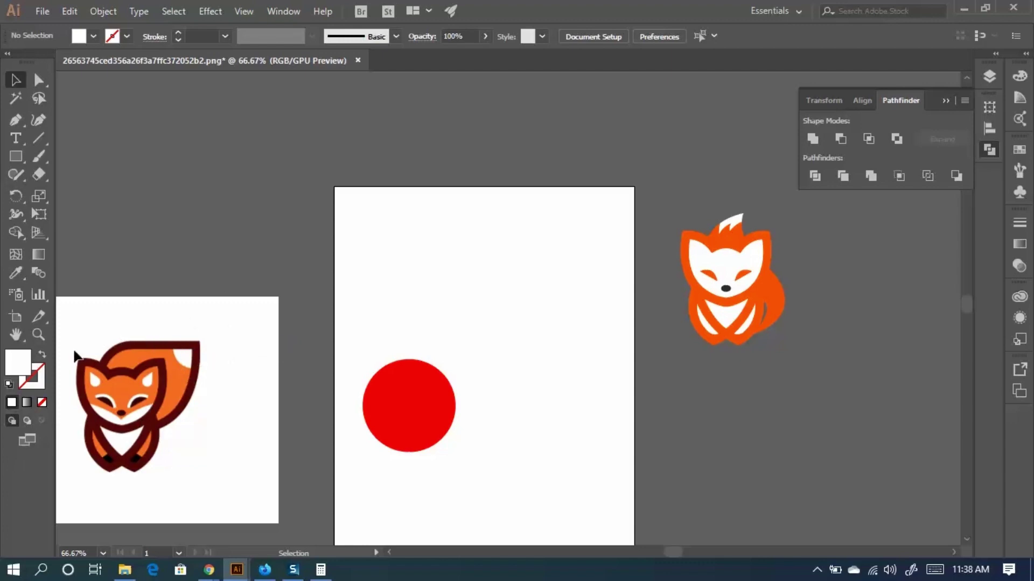
# Move the whole orange and white fox artwork down beside the artboard, roughly level with the red circle.
pyautogui.moveTo(81, 366); pyautogui.dragTo(220, 467)
pyautogui.moveTo(671, 233); pyautogui.dragTo(844, 469)
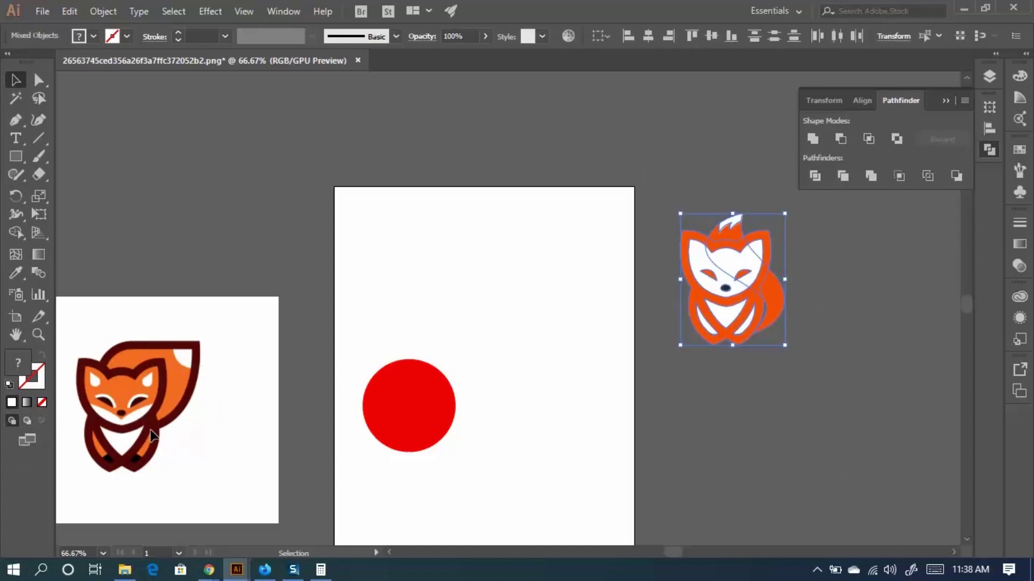
pyautogui.moveTo(770, 242); pyautogui.dragTo(732, 362)
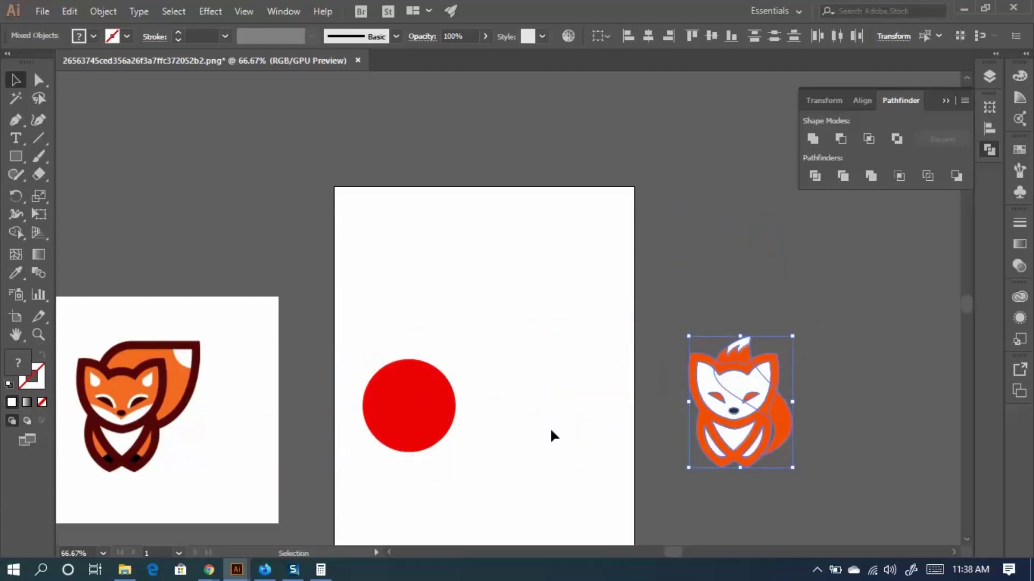
pyautogui.click(450, 412)
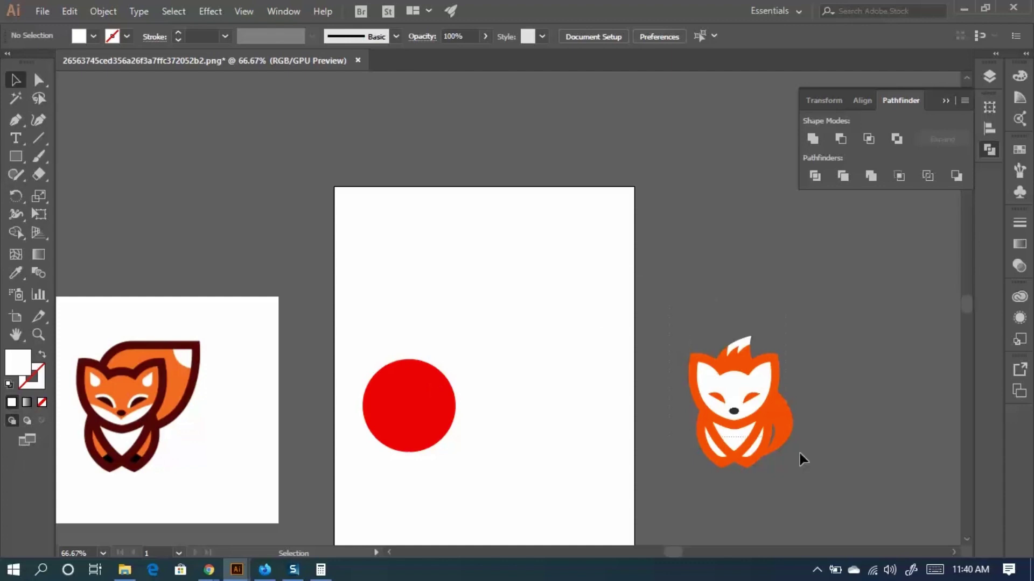
# Shift the orange and white fox artwork up and slightly away from the artboard, leaving all its parts selected.
pyautogui.moveTo(800, 453); pyautogui.dragTo(764, 425)
pyautogui.moveTo(740, 381); pyautogui.dragTo(761, 325)
pyautogui.click(670, 224)
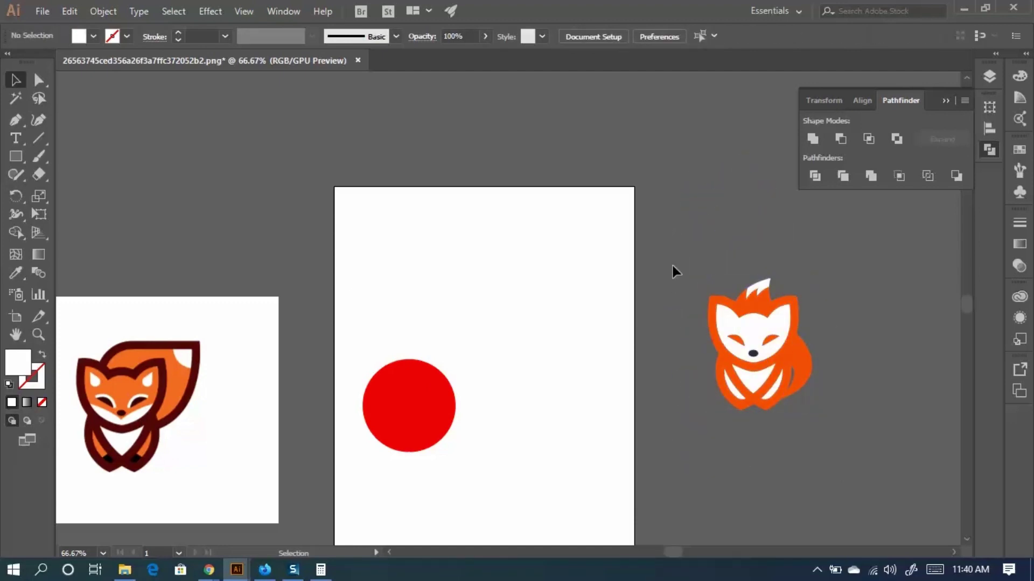
pyautogui.moveTo(673, 266); pyautogui.dragTo(847, 439)
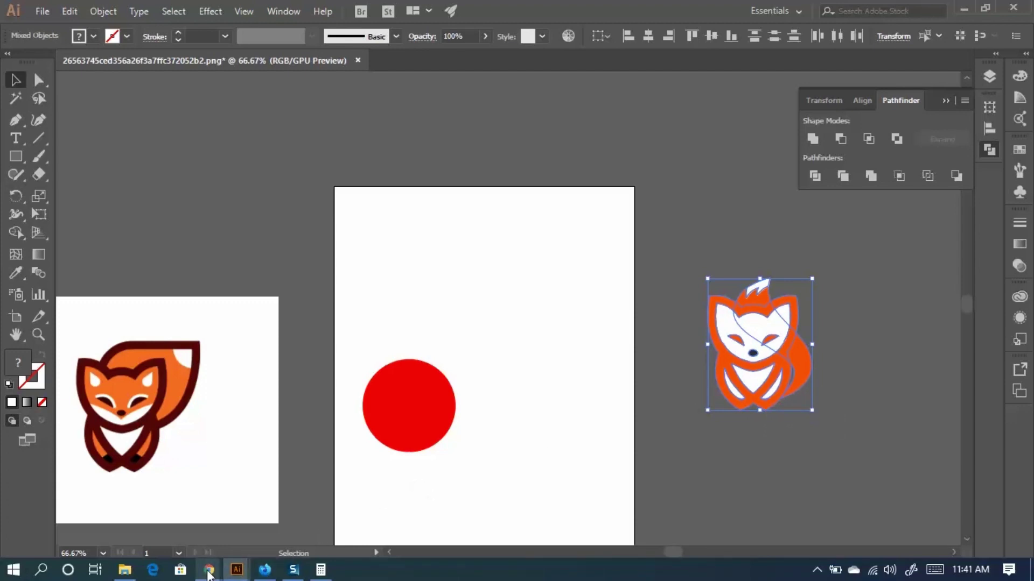
# Switch back to Chrome and review the Fox Mascot Logo page, including its color, text-only and grey scale versions.
pyautogui.moveTo(238, 572)
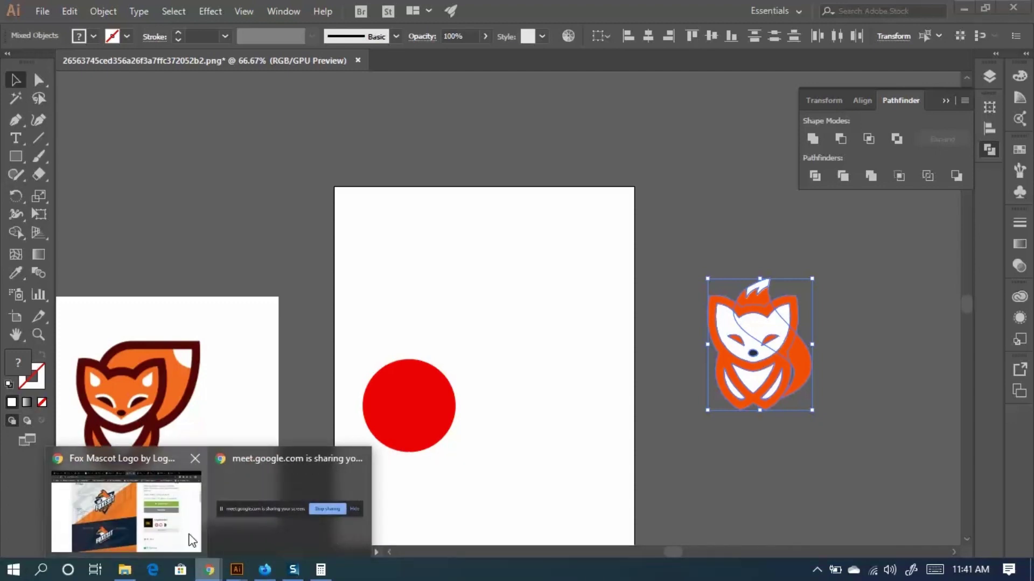
pyautogui.click(176, 516)
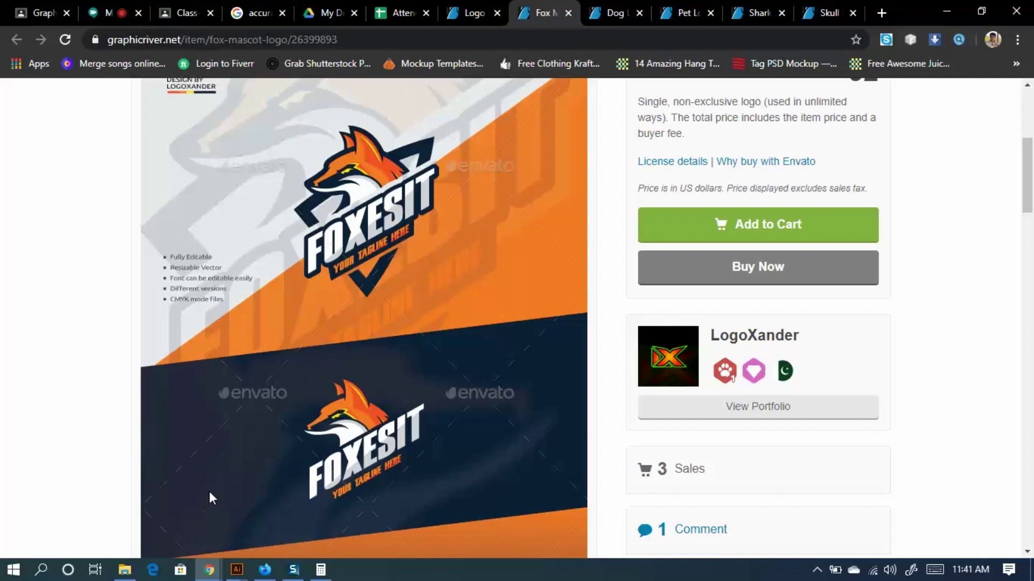
pyautogui.scroll(5, 316, 409)
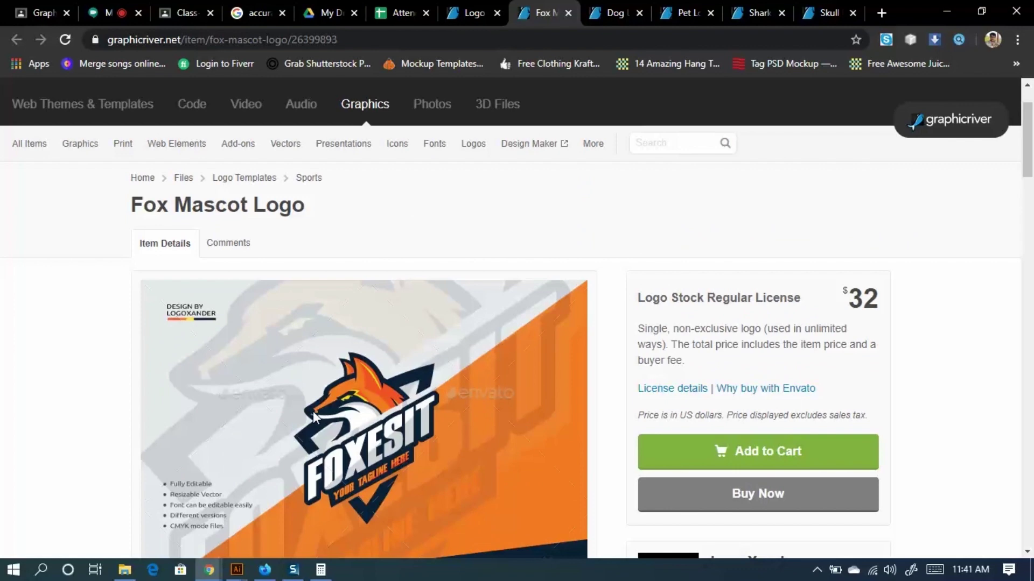
pyautogui.scroll(-5, 312, 411)
pyautogui.scroll(-5, 334, 396)
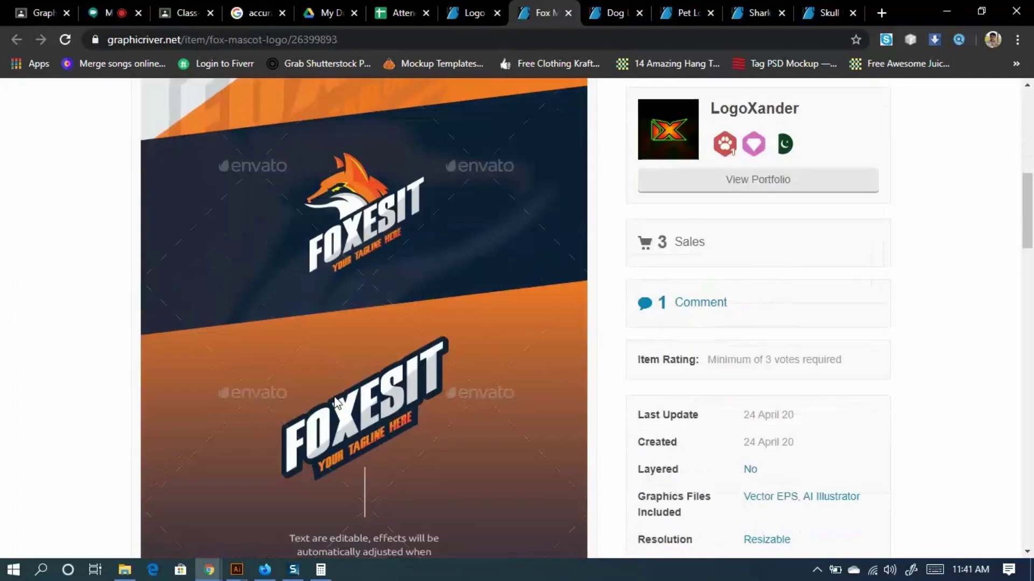
pyautogui.scroll(-5, 333, 398)
pyautogui.scroll(-8, 333, 339)
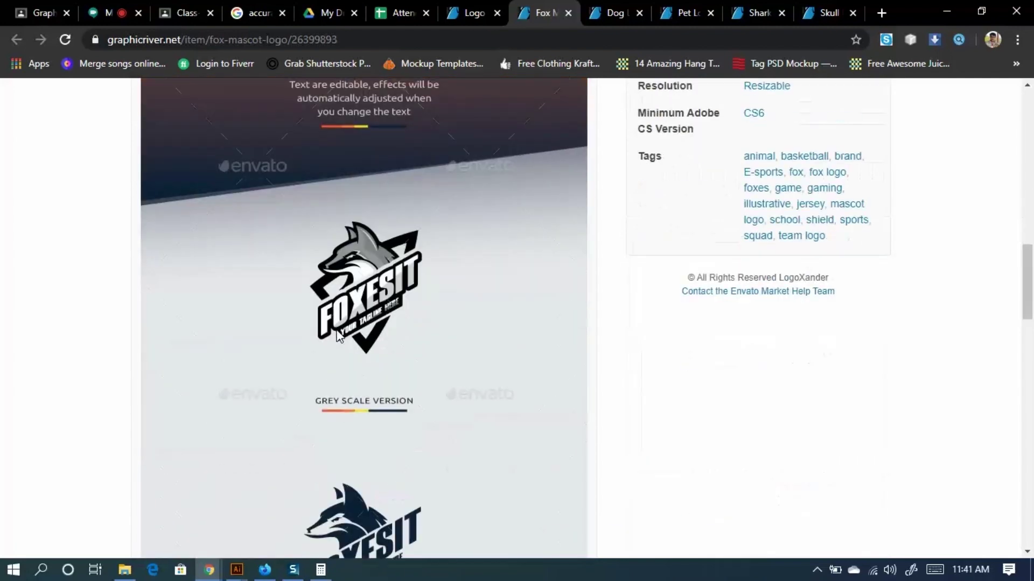
pyautogui.scroll(1, 334, 357)
pyautogui.scroll(20, 337, 359)
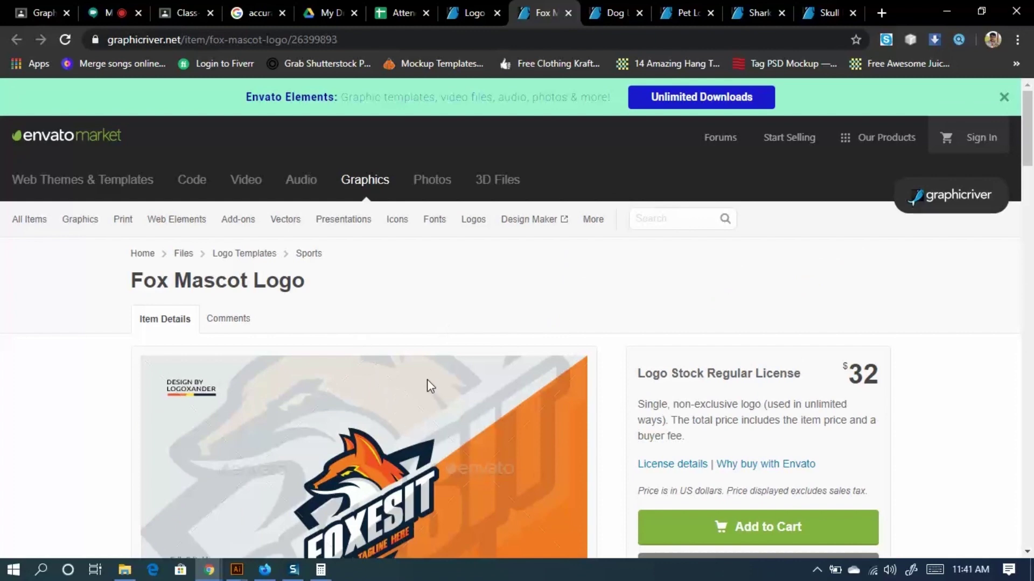
pyautogui.scroll(-3, 430, 386)
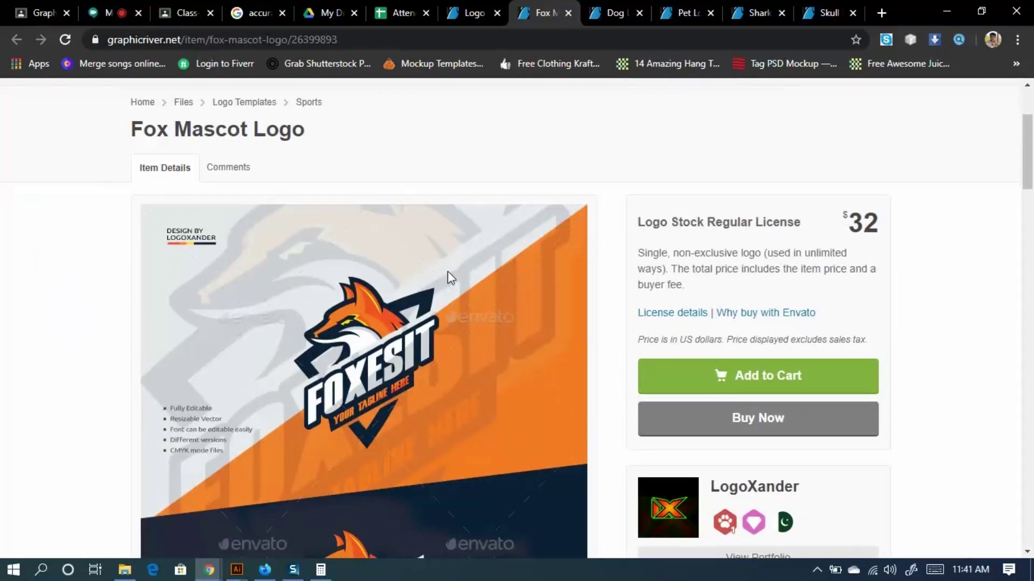
pyautogui.scroll(-6, 337, 215)
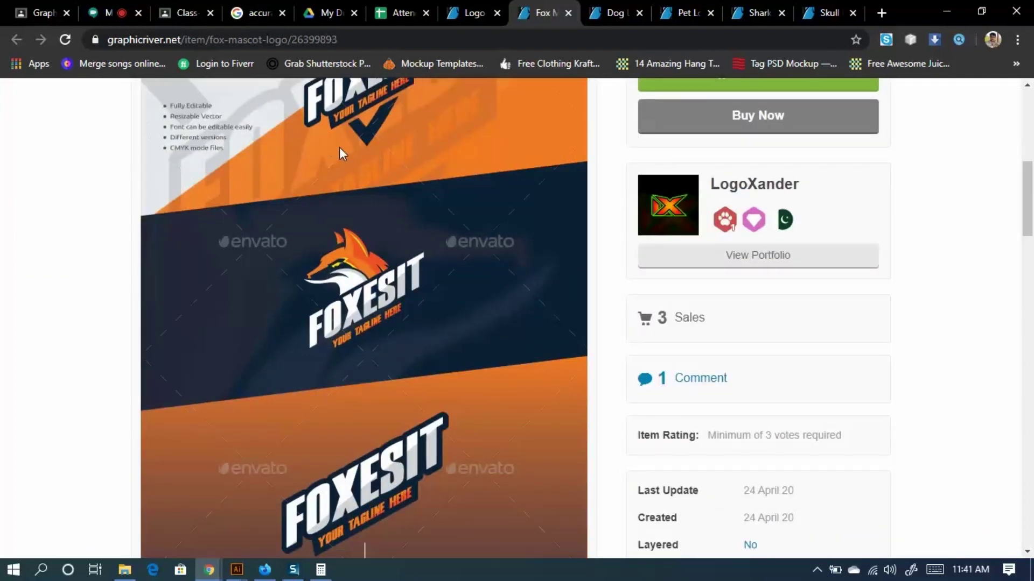
# Open the Fox Mascot Logo's full preview image in a new tab and copy the image.
pyautogui.rightClick(352, 160)
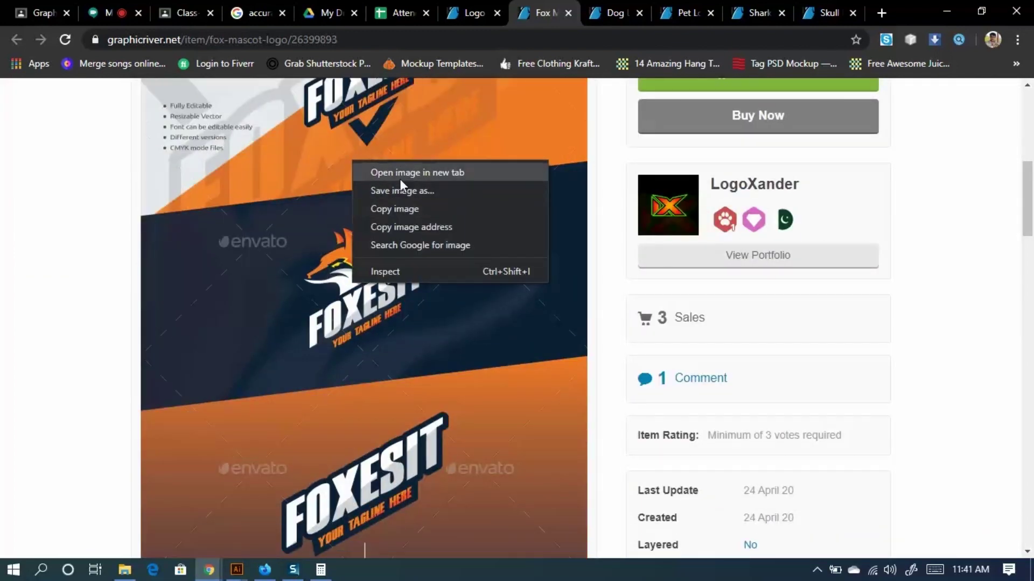
pyautogui.click(401, 178)
pyautogui.click(571, 12)
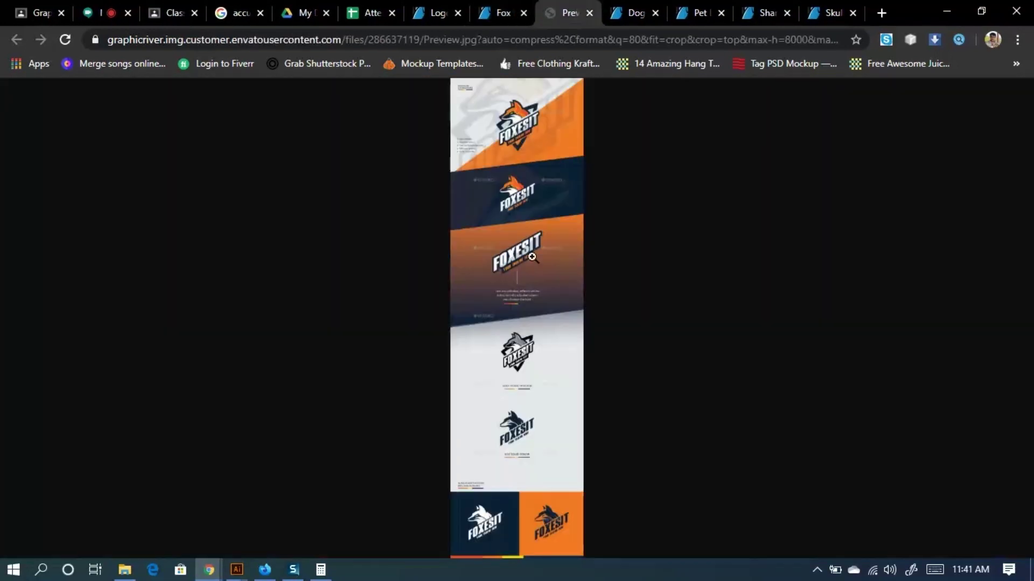
pyautogui.rightClick(530, 138)
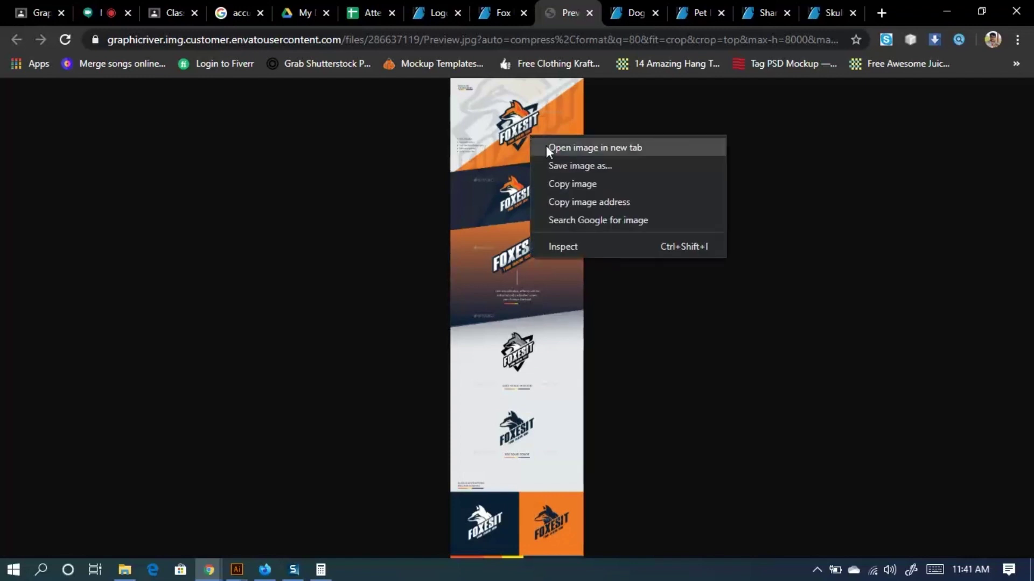
pyautogui.click(581, 185)
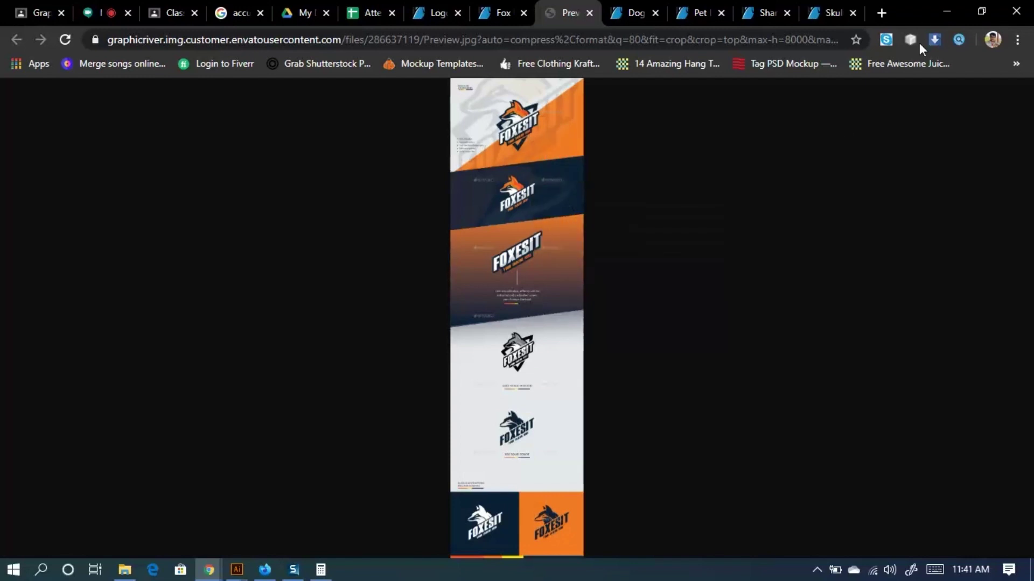
# Return to Illustrator and paste the copied Foxesit preview image in the empty area beside the orange and white fox artwork.
pyautogui.click(945, 13)
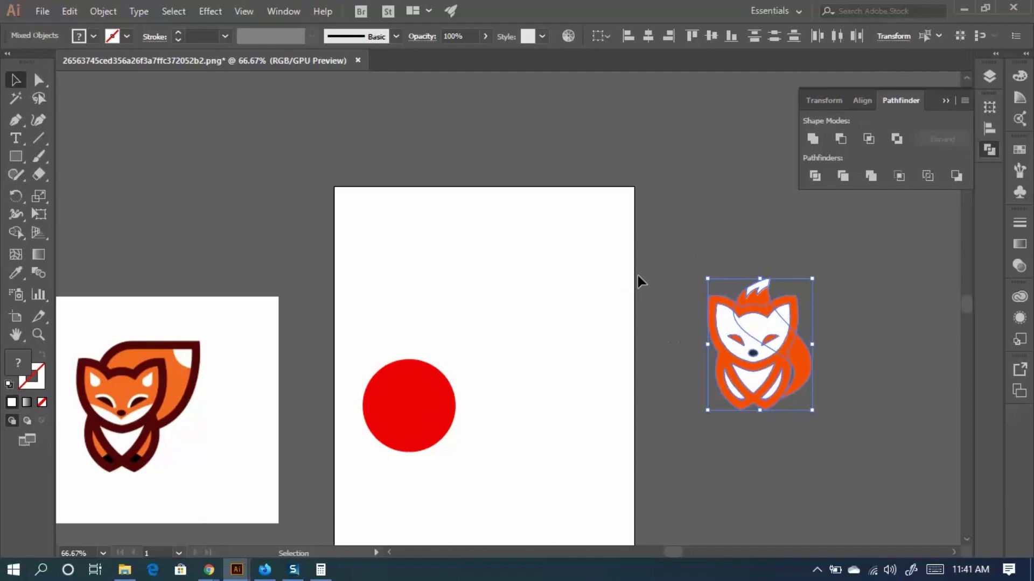
pyautogui.scroll(-1, 637, 276)
pyautogui.hscroll(10, 644, 278)
pyautogui.click(606, 243)
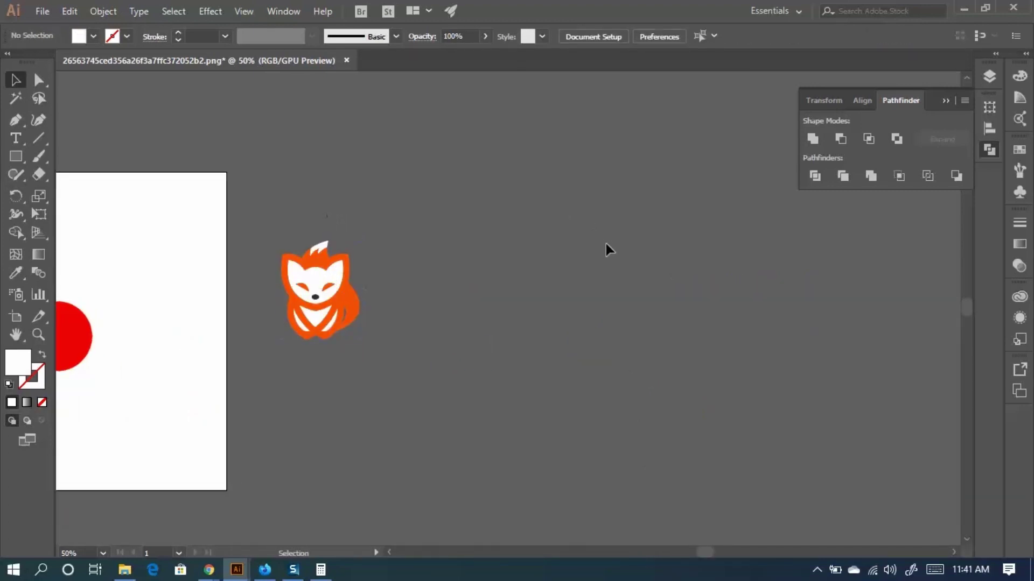
pyautogui.press('a')
pyautogui.hotkey('ctrl', 'v')
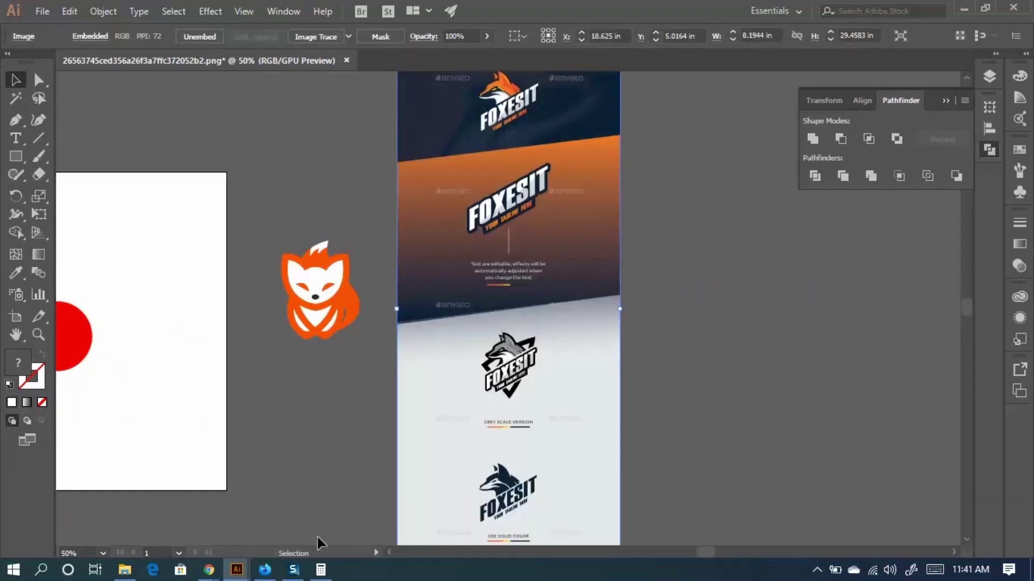
# Switch to Chrome for another look at the Foxesit preview image, and return to Illustrator.
pyautogui.moveTo(209, 569)
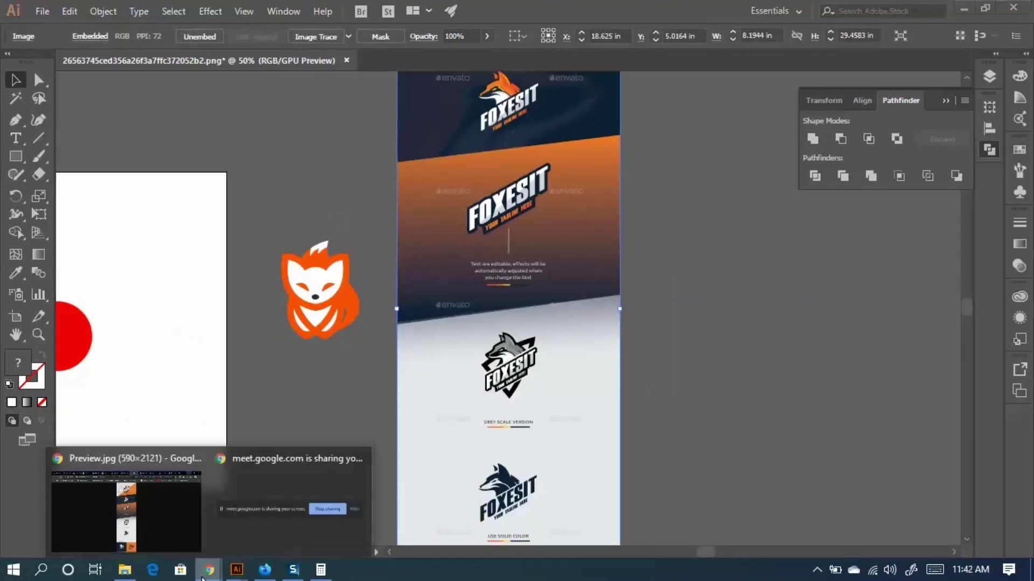
pyautogui.click(173, 516)
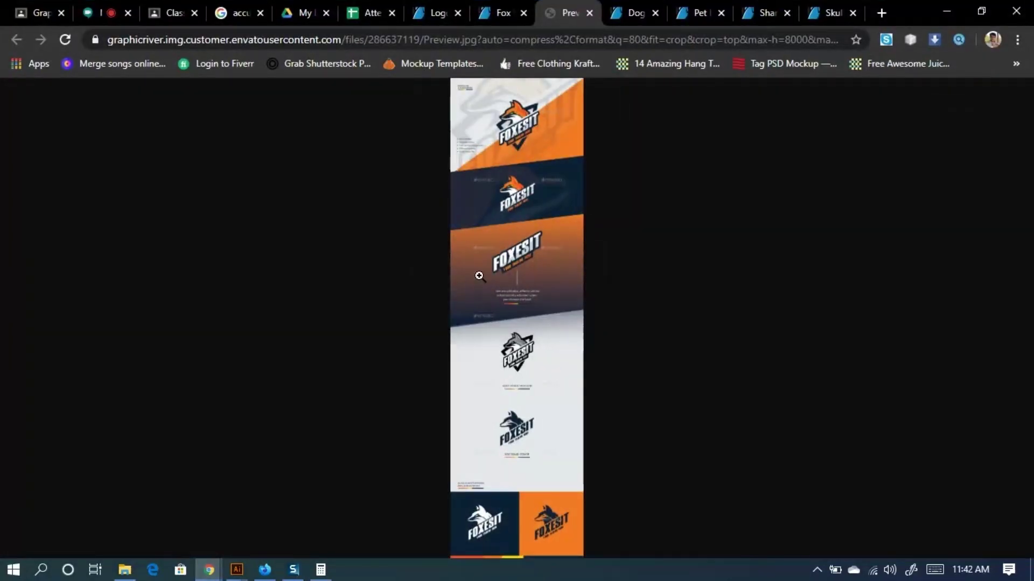
pyautogui.click(938, 3)
# Move the pasted presentation image down so its top section sits beside the orange and white fox artwork.
pyautogui.moveTo(446, 231); pyautogui.dragTo(494, 264)
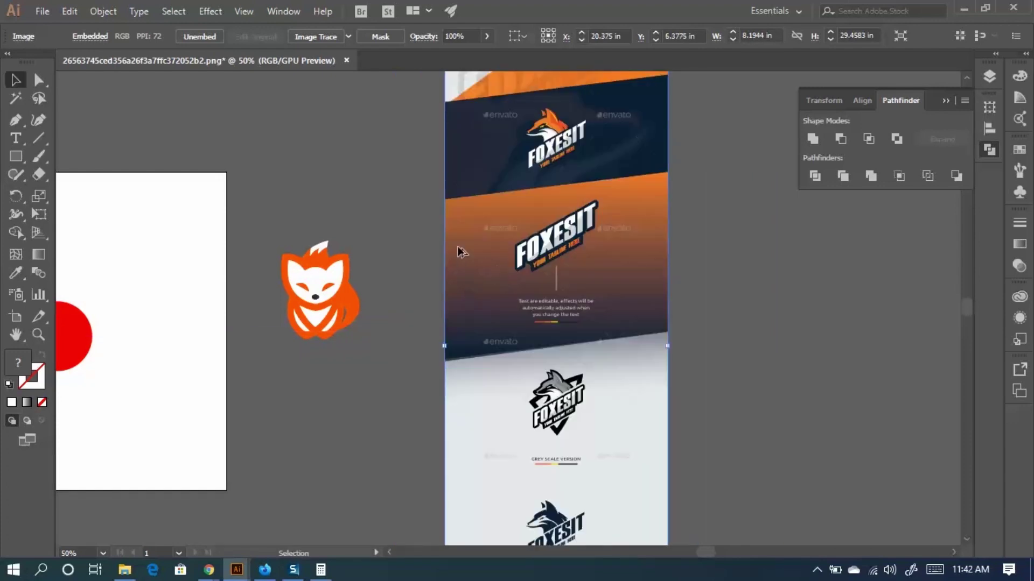
pyautogui.scroll(-1, 457, 249)
pyautogui.click(429, 245)
pyautogui.moveTo(523, 162); pyautogui.dragTo(481, 310)
pyautogui.scroll(2, 472, 207)
pyautogui.hscroll(2, 430, 183)
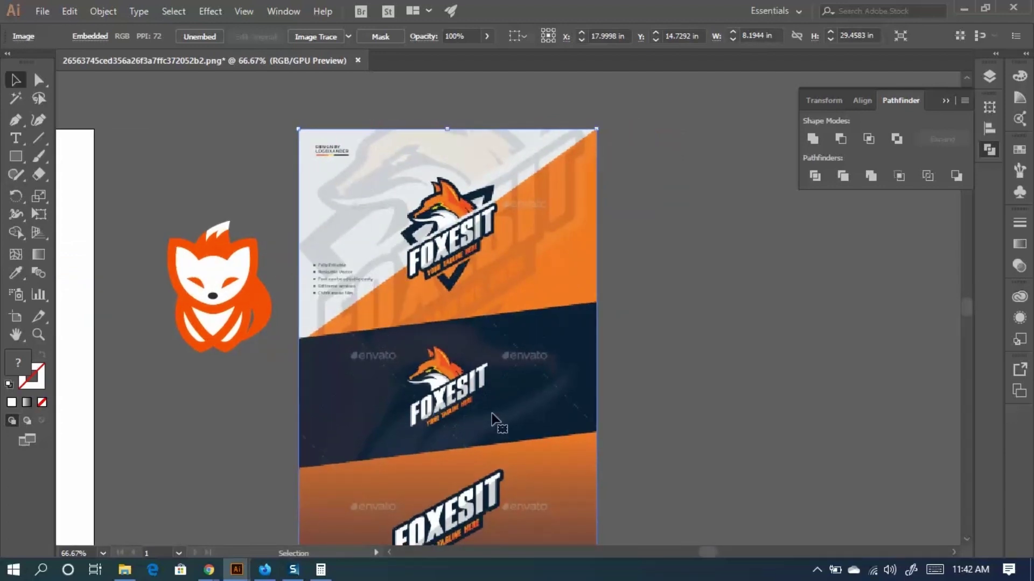
pyautogui.scroll(-2, 421, 236)
pyautogui.hscroll(1, 422, 237)
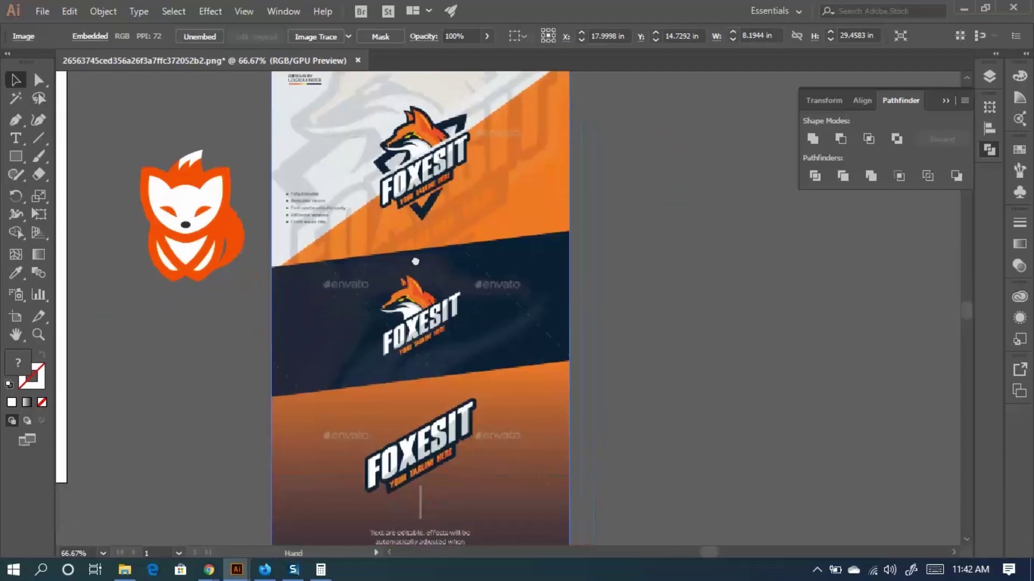
# Add a second artboard about 8.19 by 5.78 in over the presentation image's top section, matching the image's width.
pyautogui.click(16, 316)
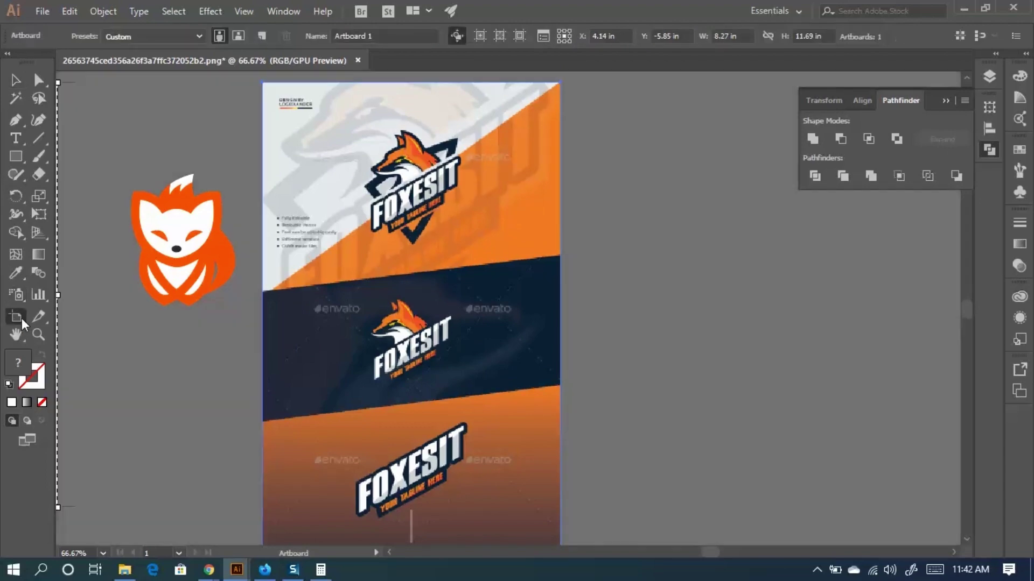
pyautogui.moveTo(148, 226); pyautogui.dragTo(446, 195)
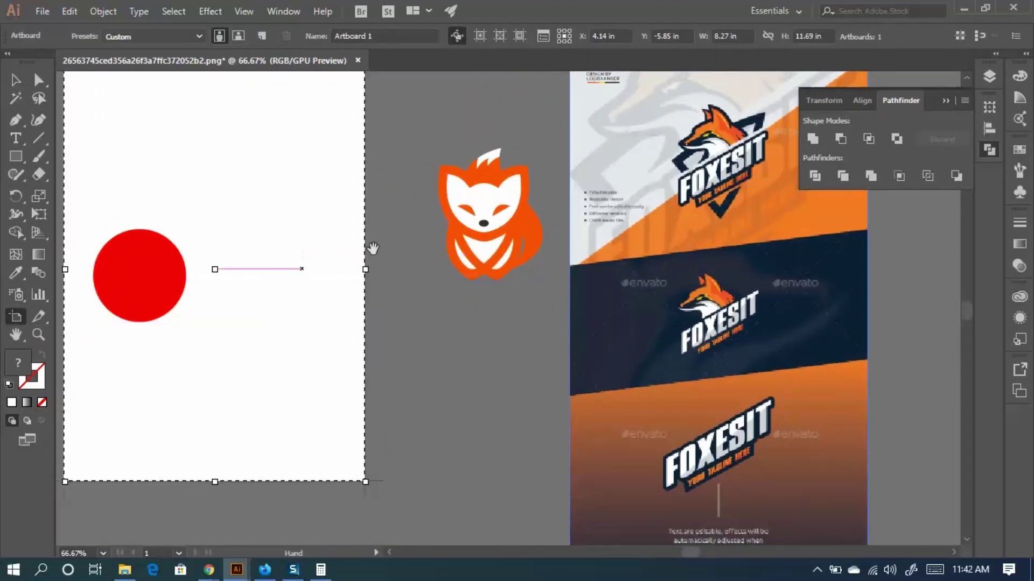
pyautogui.moveTo(369, 244); pyautogui.dragTo(116, 373)
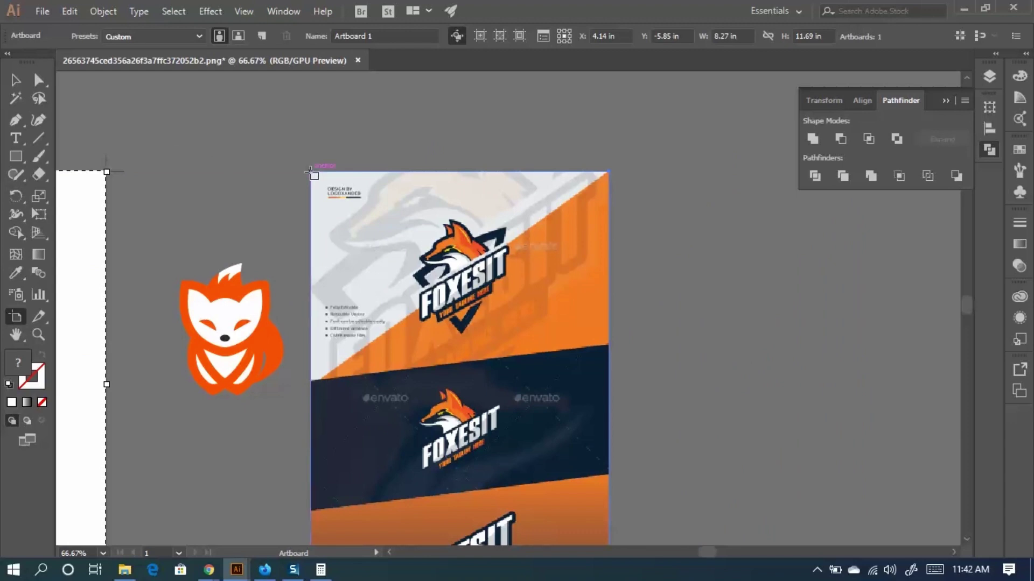
pyautogui.moveTo(311, 172)
pyautogui.mouseDown()
pyautogui.moveTo(468, 385)
pyautogui.moveTo(619, 411)
pyautogui.moveTo(607, 410)
pyautogui.moveTo(613, 385)
pyautogui.mouseUp()
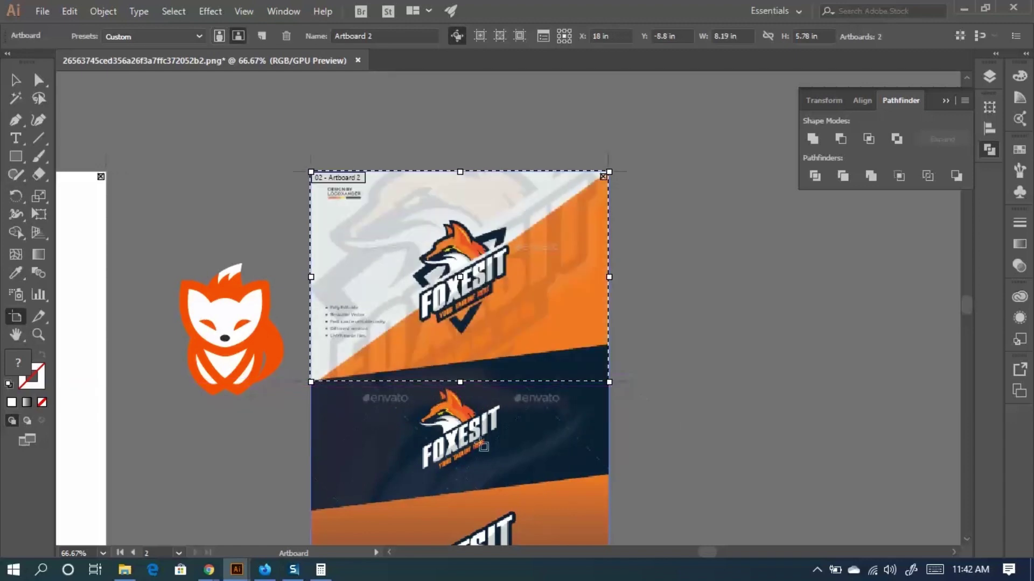
# Move the presentation image horizontally off the new artboard so it stands right next to it.
pyautogui.press('v')
pyautogui.moveTo(317, 190); pyautogui.dragTo(731, 256)
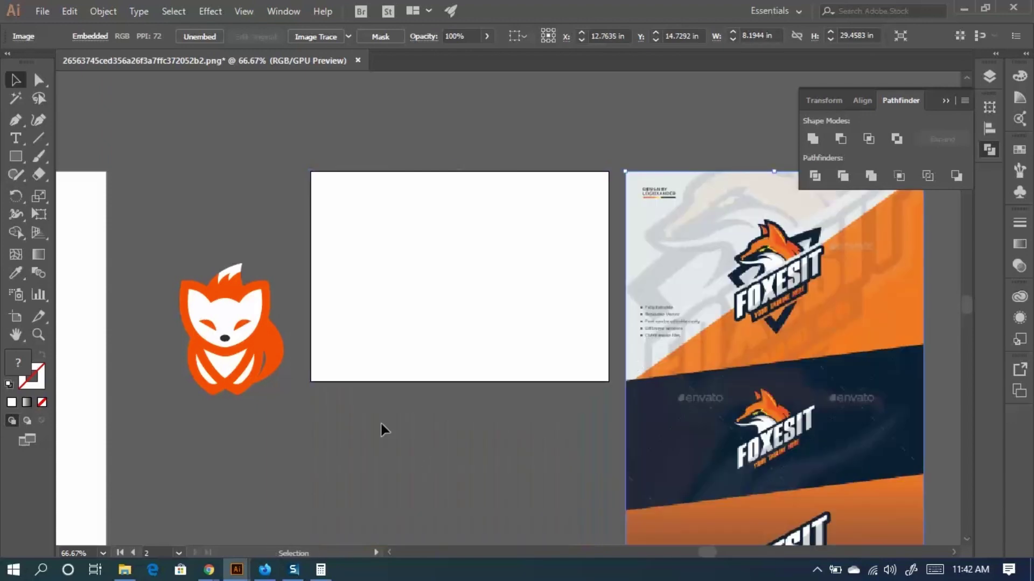
pyautogui.moveTo(374, 291); pyautogui.dragTo(272, 346)
pyautogui.scroll(1, 146, 386)
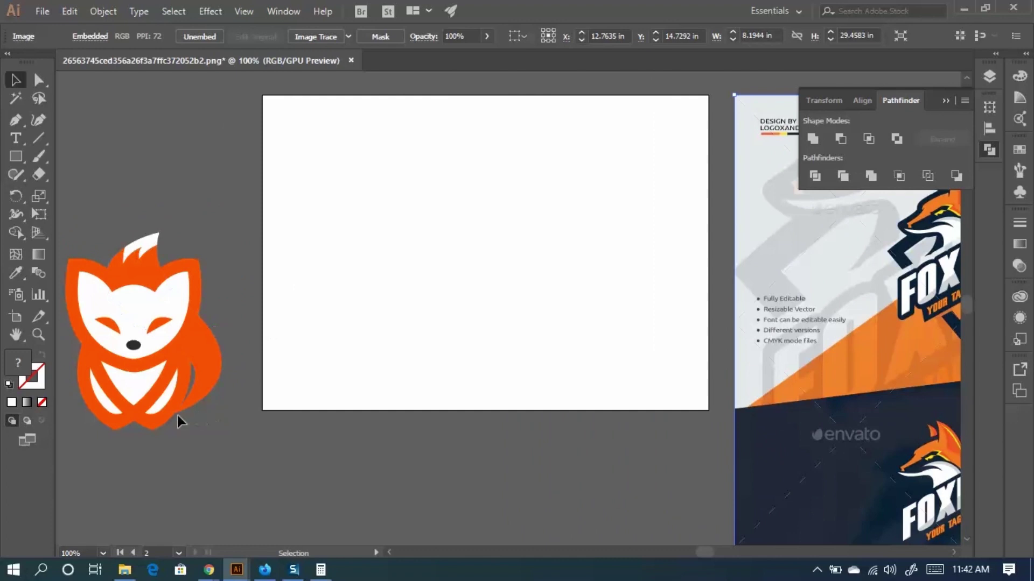
pyautogui.scroll(-1, 177, 415)
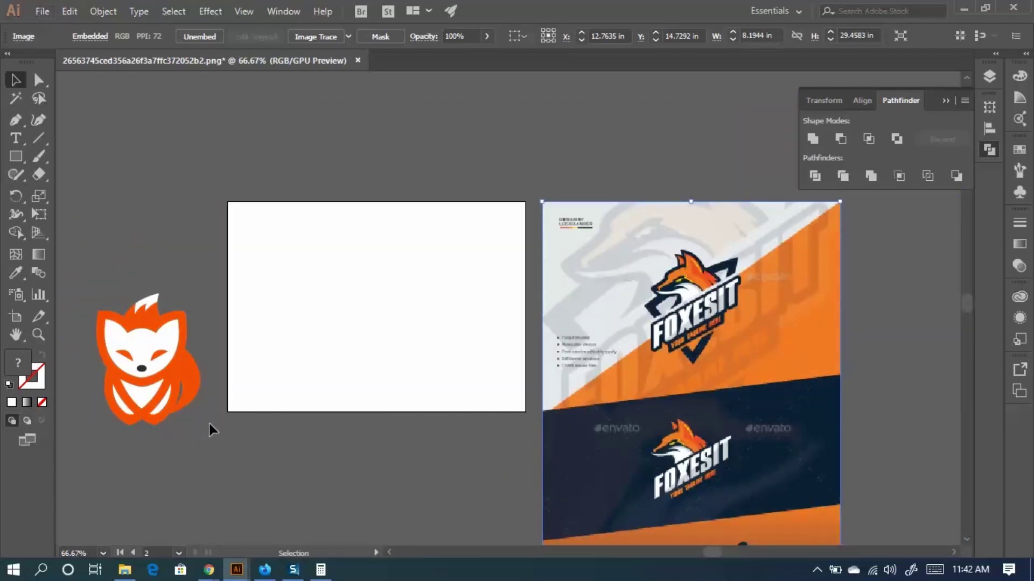
# Select all parts of the orange and white fox artwork, group them and clear the selection.
pyautogui.moveTo(210, 424); pyautogui.dragTo(90, 241)
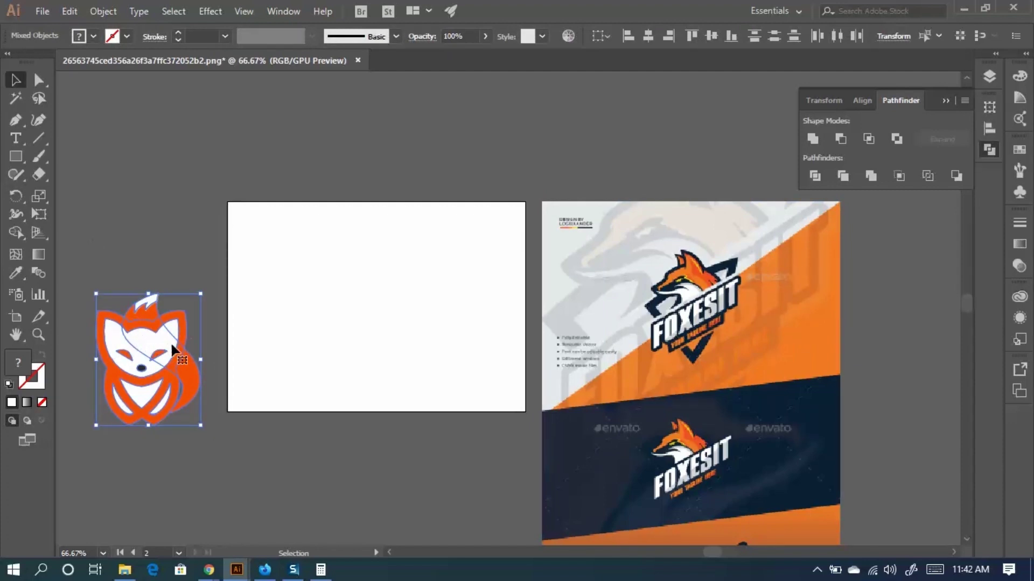
pyautogui.rightClick(138, 338)
pyautogui.click(178, 200)
pyautogui.click(325, 419)
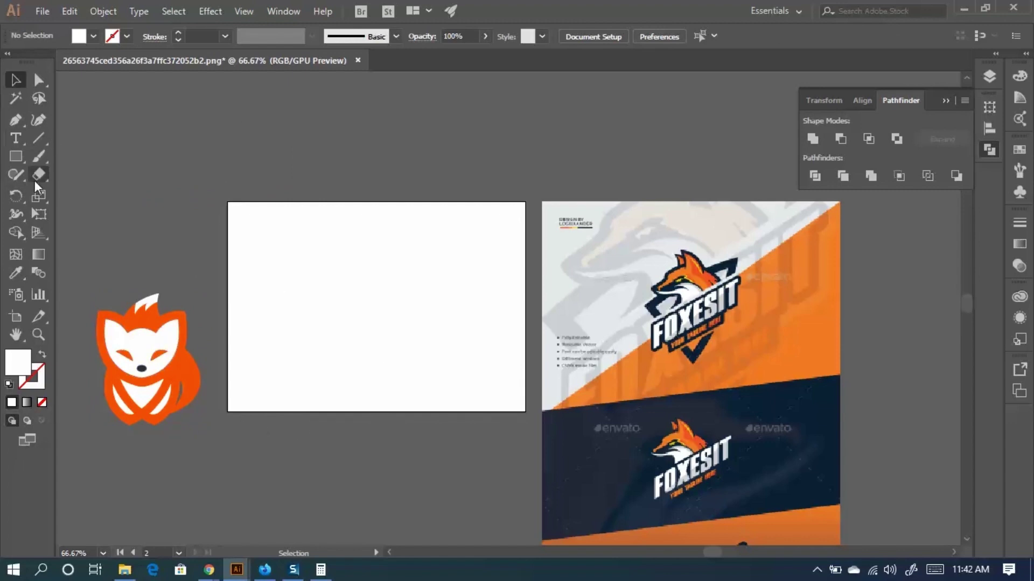
# Draw a wide rectangle across the new artboard's lower part and fill it with the dark navy sampled from the presentation image.
pyautogui.scroll(-3, 848, 491)
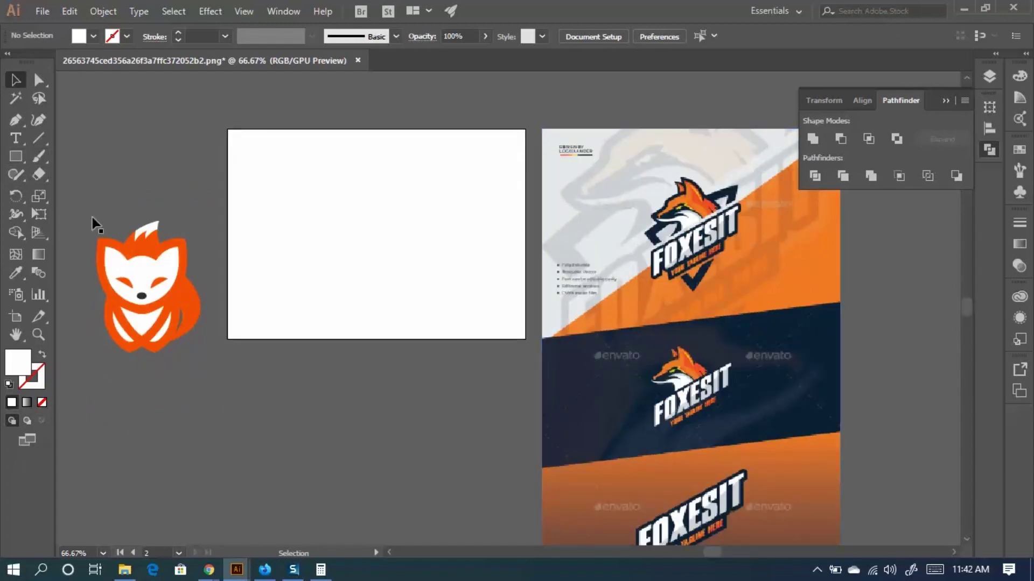
pyautogui.click(16, 156)
pyautogui.moveTo(218, 213); pyautogui.dragTo(640, 343)
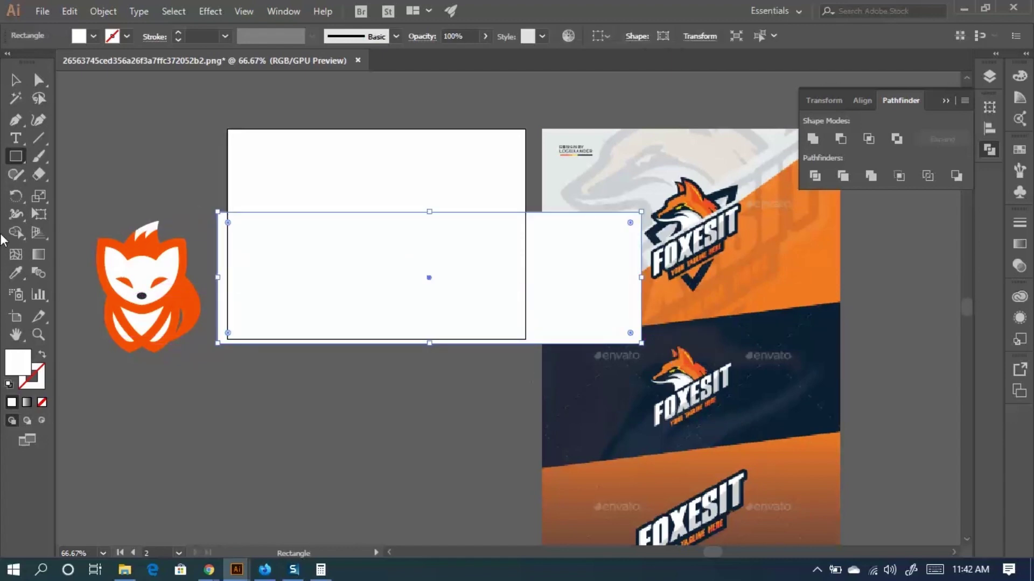
pyautogui.click(15, 273)
pyautogui.click(824, 429)
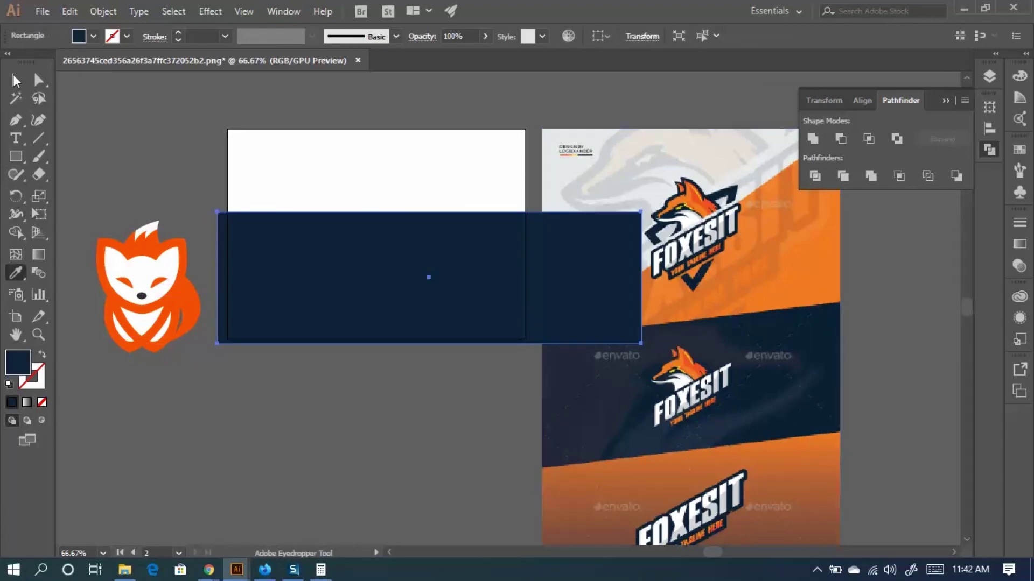
# Rotate the navy rectangle into an upward diagonal, center it over the new artboard and widen the band on both long sides.
pyautogui.click(15, 81)
pyautogui.moveTo(648, 207); pyautogui.dragTo(634, 139)
pyautogui.moveTo(436, 284); pyautogui.dragTo(370, 236)
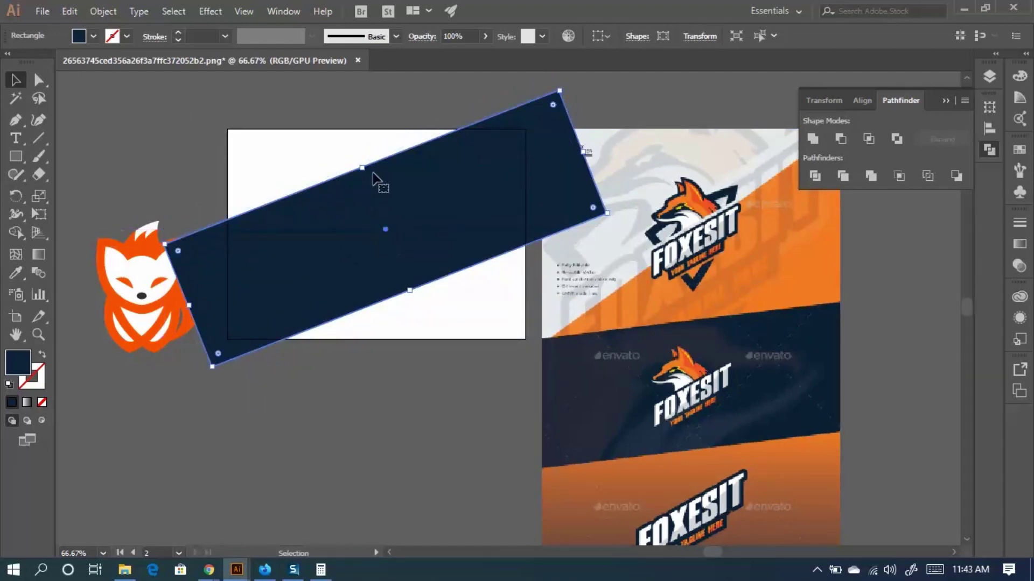
pyautogui.moveTo(361, 168); pyautogui.dragTo(352, 145)
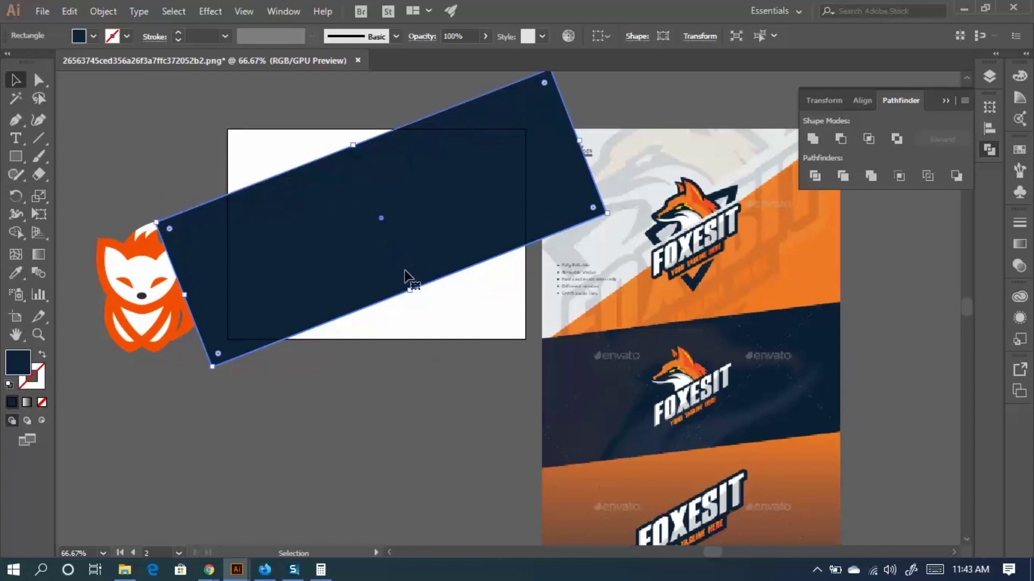
pyautogui.moveTo(410, 293); pyautogui.dragTo(417, 309)
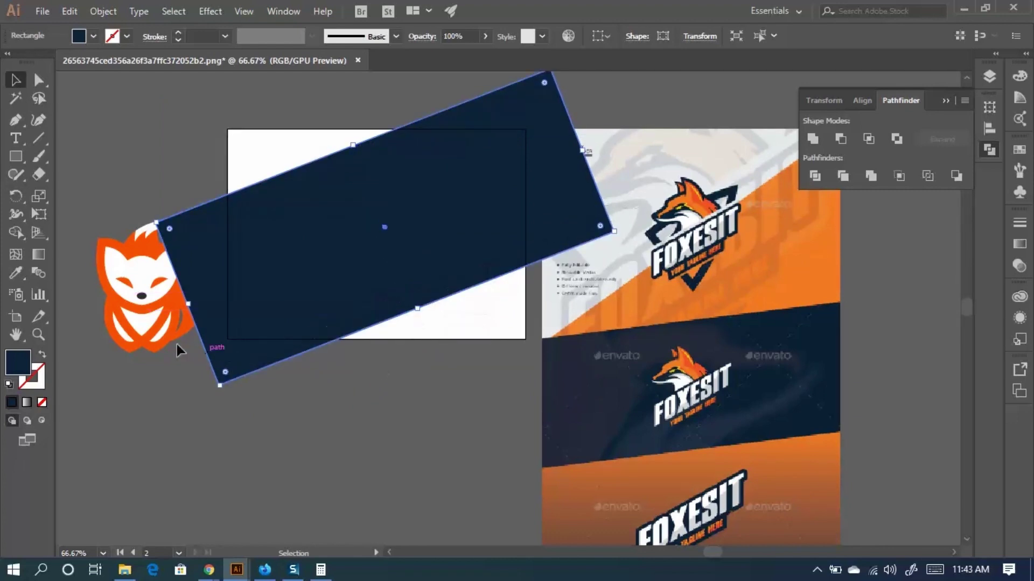
# Move the fox group onto the diagonal navy band and bring it to the front.
pyautogui.moveTo(178, 290); pyautogui.dragTo(379, 228)
pyautogui.rightClick(379, 226)
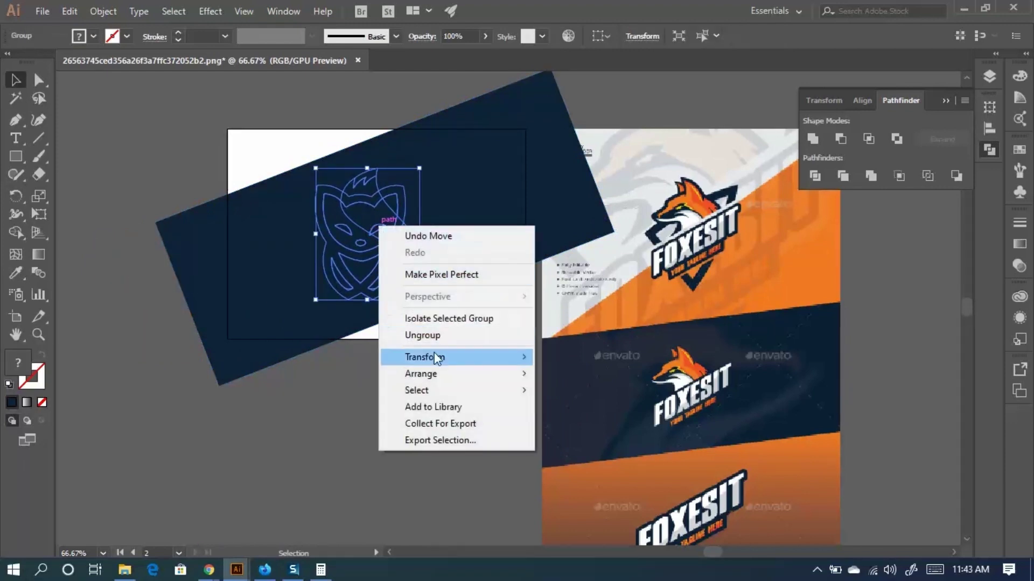
pyautogui.moveTo(447, 382)
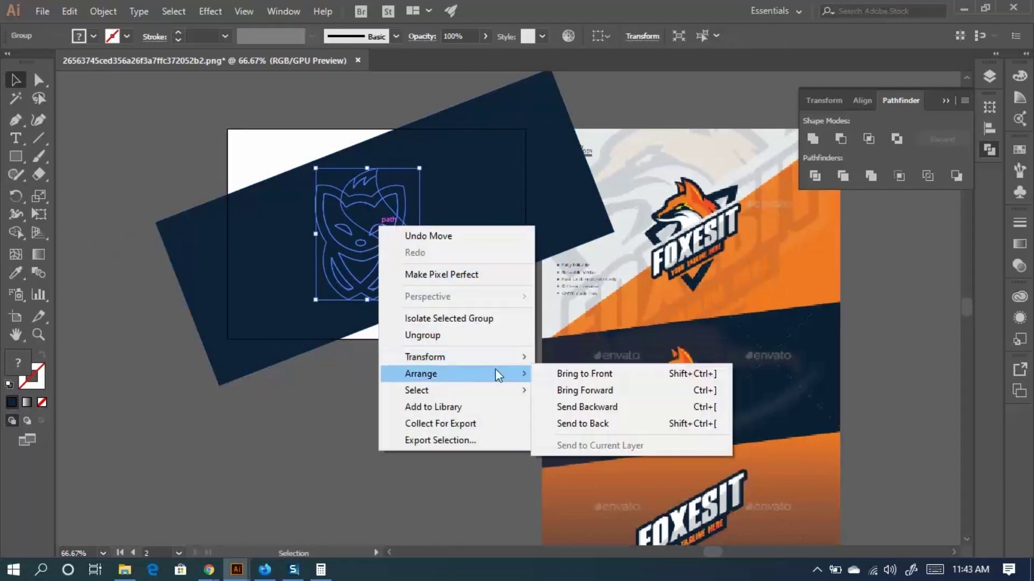
pyautogui.click(588, 378)
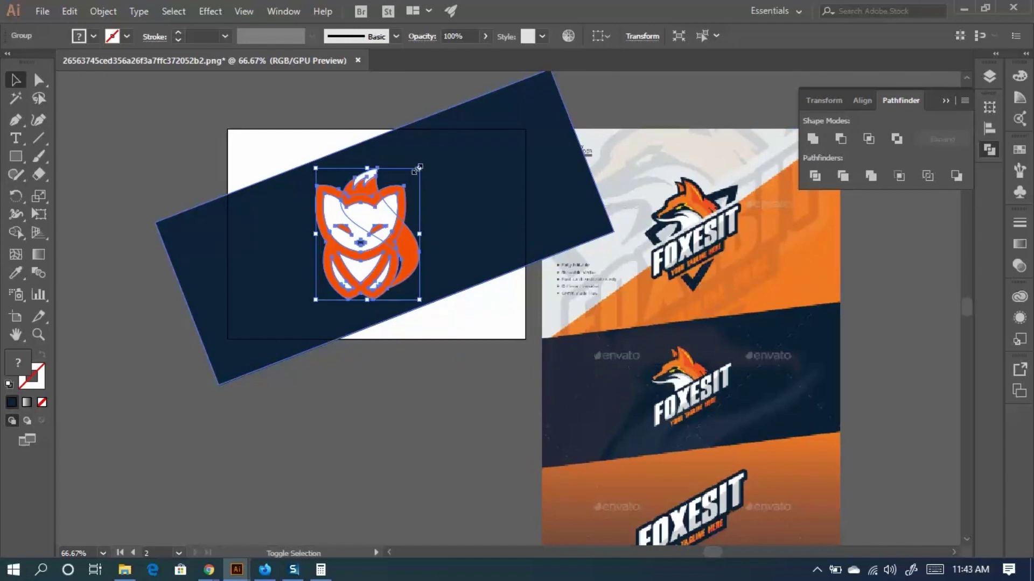
# Scale the fox group down proportionally on the navy band and deselect it.
pyautogui.moveTo(420, 167); pyautogui.dragTo(399, 193)
pyautogui.click(389, 363)
pyautogui.moveTo(438, 300); pyautogui.dragTo(386, 314)
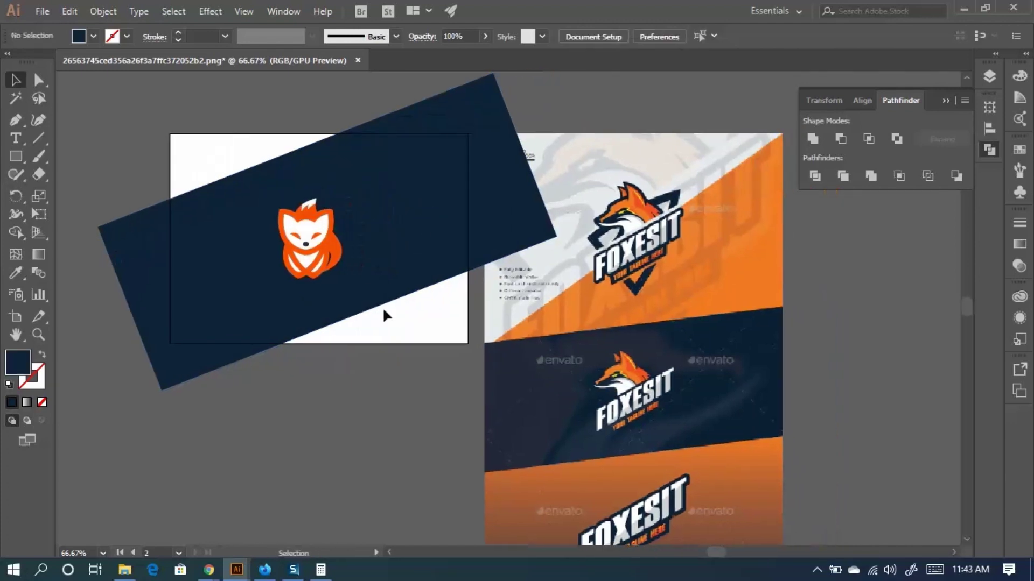
# Nudge the fox group closer to the new artboard's center and shift the presentation image farther away from the artboard.
pyautogui.moveTo(308, 229); pyautogui.dragTo(521, 228)
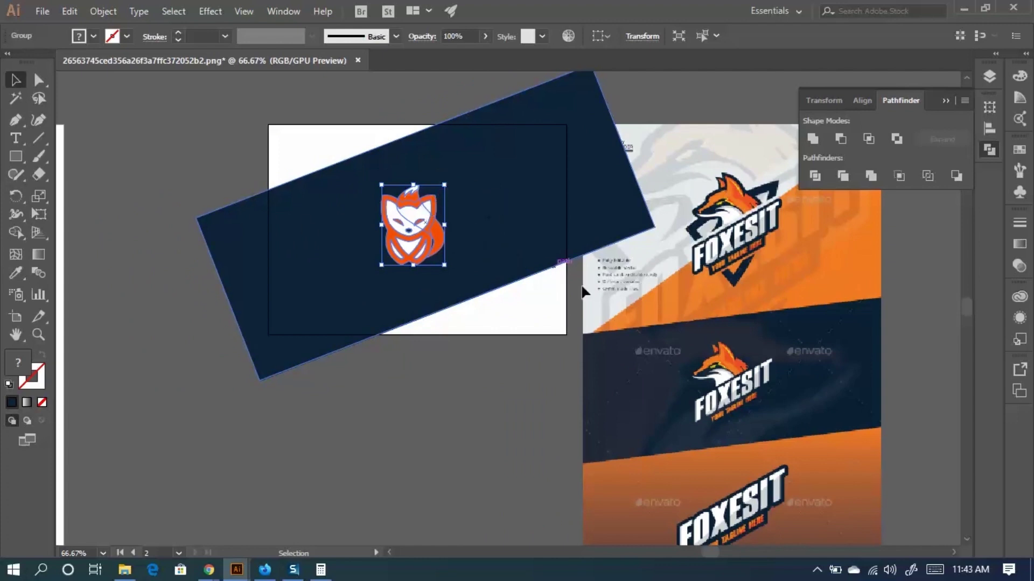
pyautogui.moveTo(715, 320); pyautogui.dragTo(767, 310)
pyautogui.moveTo(622, 357); pyautogui.dragTo(591, 384)
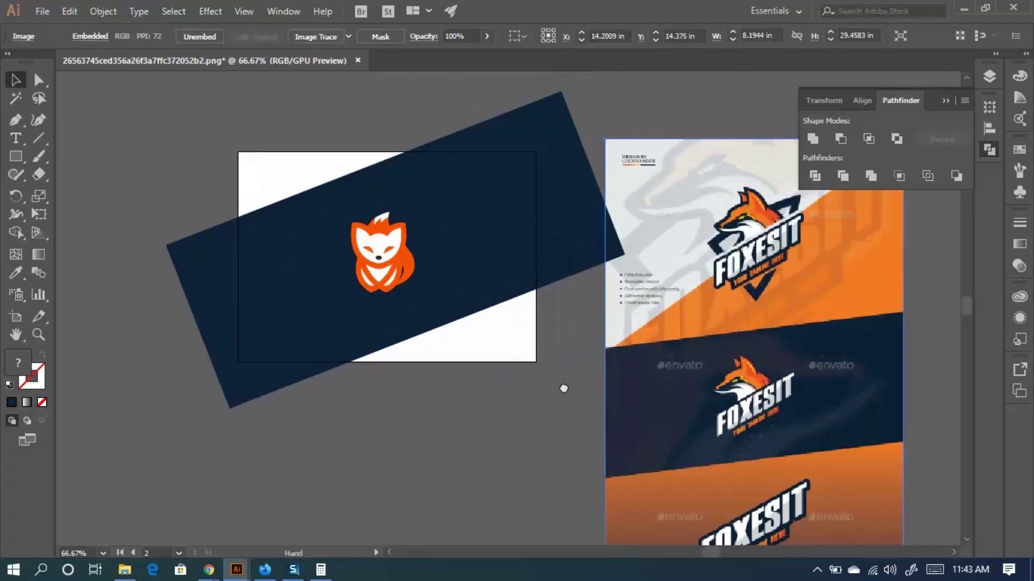
# Select the fox group and show the full Align options, including Distribute Spacing and Align To.
pyautogui.click(383, 247)
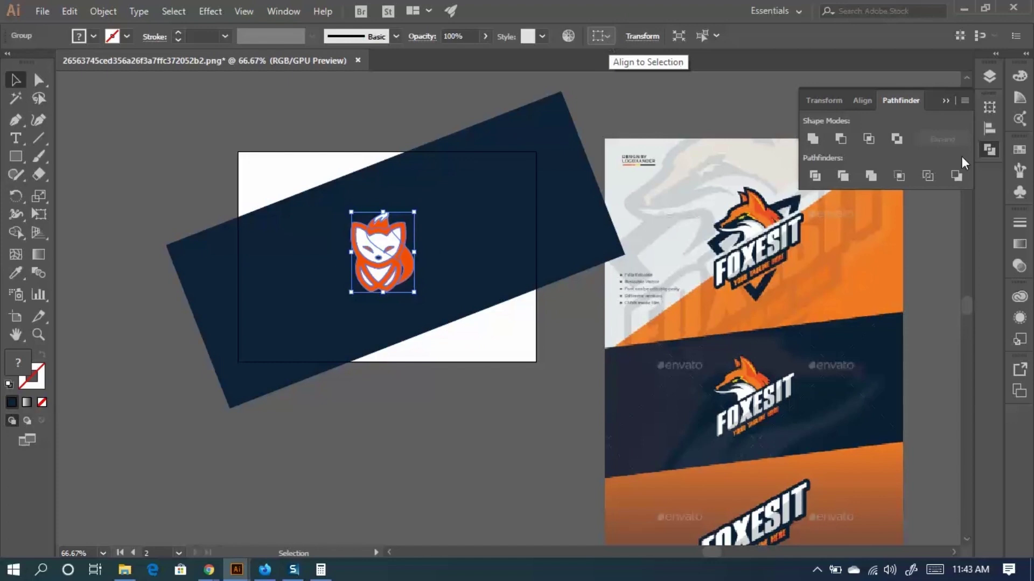
pyautogui.click(988, 132)
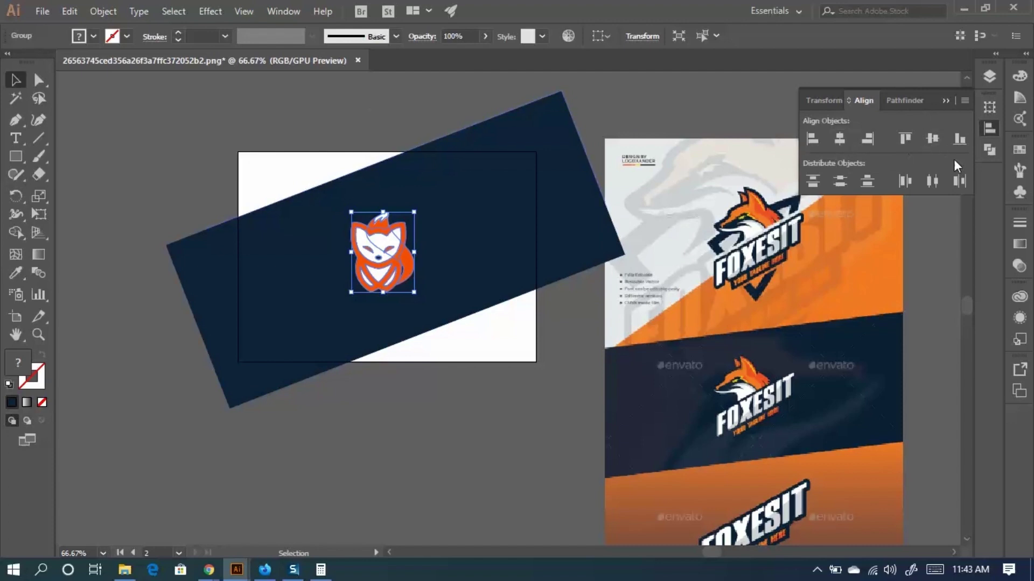
pyautogui.click(964, 100)
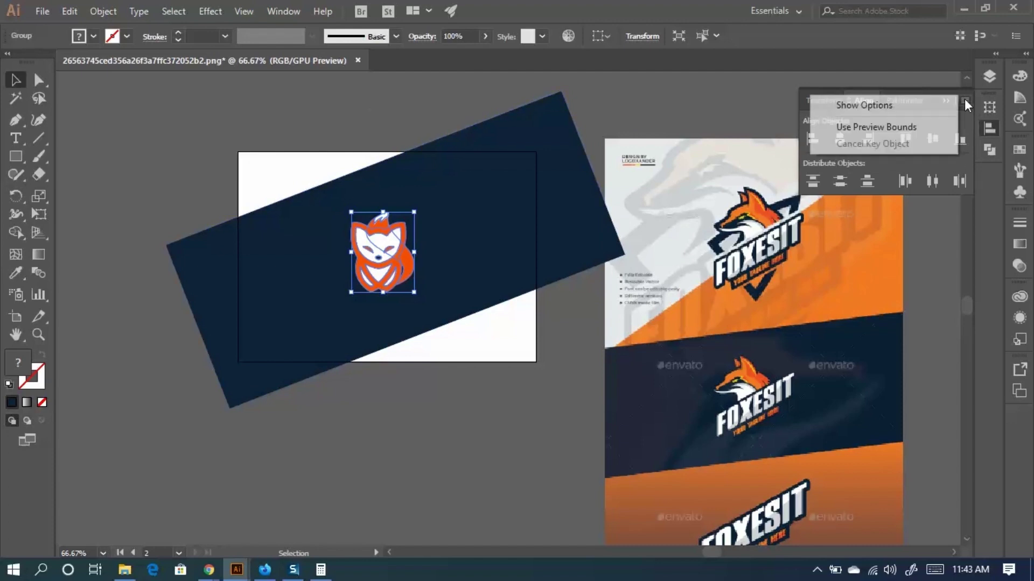
pyautogui.click(867, 108)
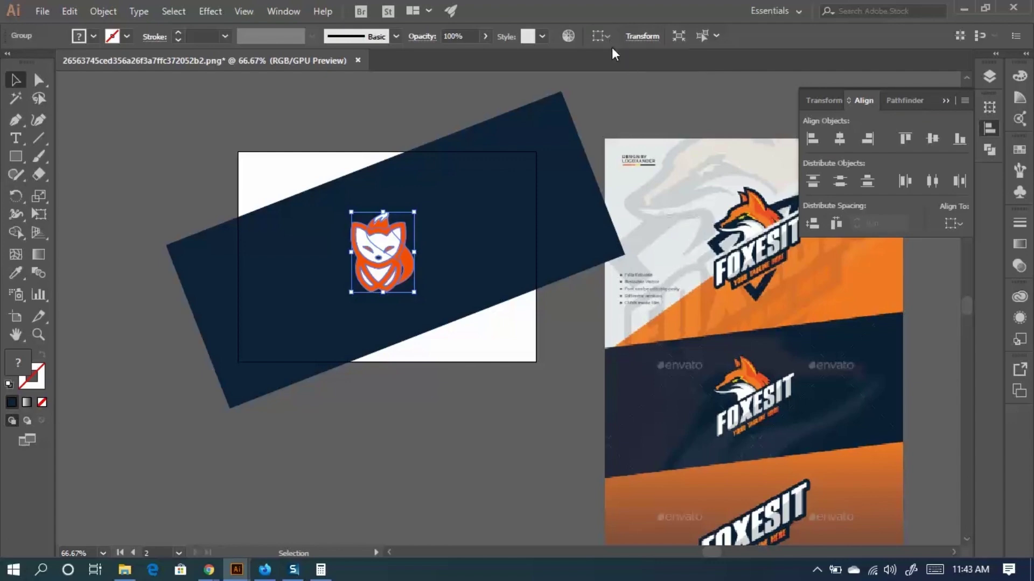
# Draw a navy square in the empty area above the new artboard.
pyautogui.scroll(3, 348, 217)
pyautogui.scroll(1, 349, 220)
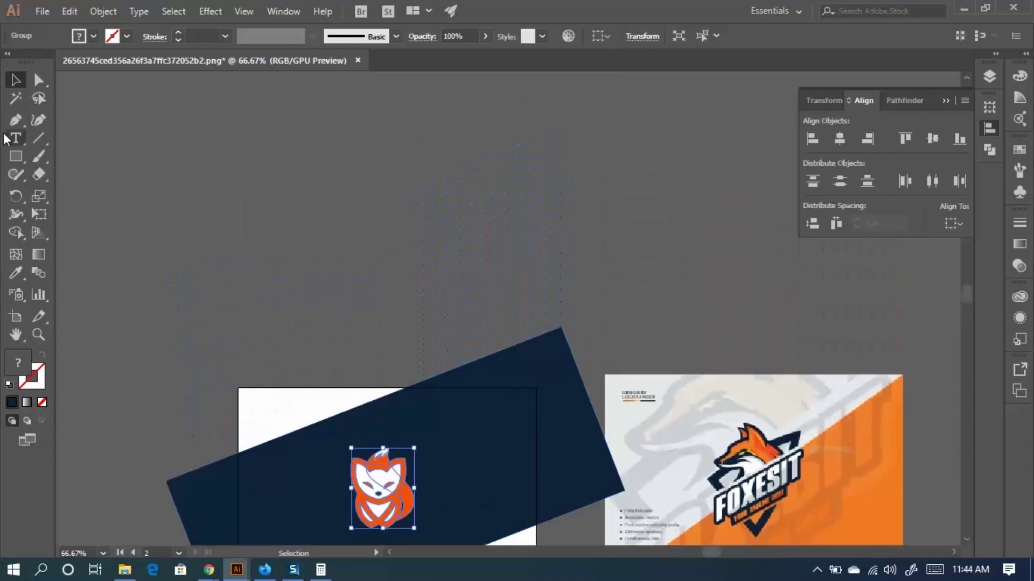
pyautogui.click(15, 156)
pyautogui.moveTo(169, 120)
pyautogui.mouseDown()
pyautogui.moveTo(175, 156)
pyautogui.moveTo(302, 250)
pyautogui.mouseUp()
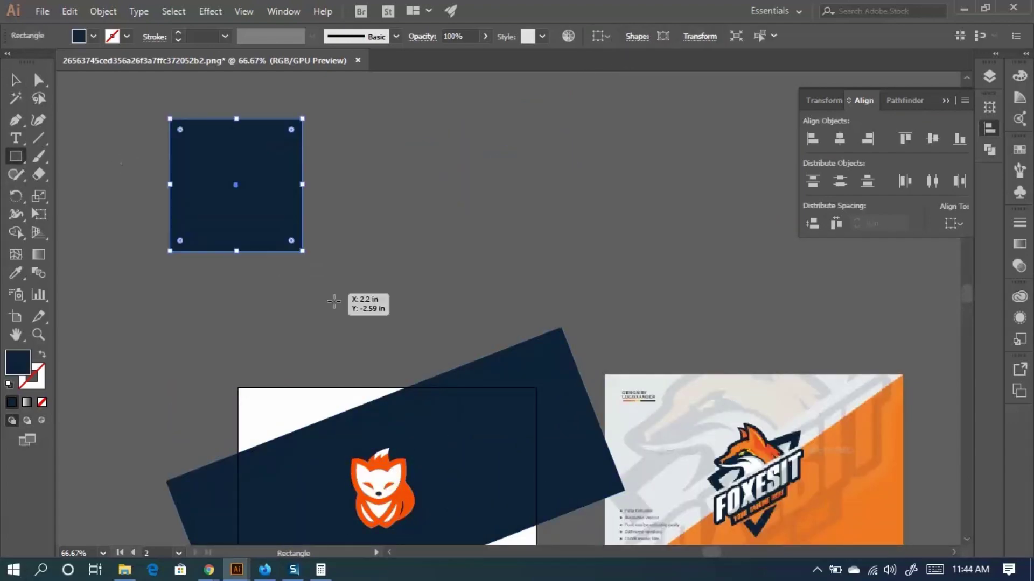
# Draw two more navy squares at different heights beside the existing square above the artboard.
pyautogui.moveTo(347, 143)
pyautogui.mouseDown()
pyautogui.moveTo(383, 203)
pyautogui.moveTo(487, 282)
pyautogui.mouseUp()
pyautogui.moveTo(548, 100); pyautogui.dragTo(672, 224)
pyautogui.click(15, 79)
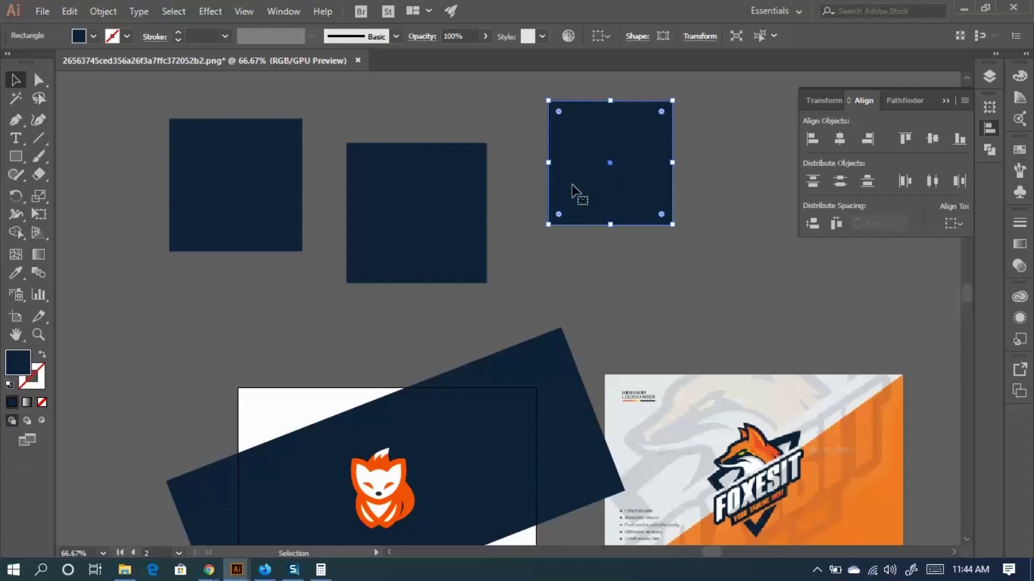
# Align the middle and rightmost squares by their vertical centers, and place a horizontal ruler guide through those centers.
pyautogui.keyDown('shift'); pyautogui.click(396, 151); pyautogui.keyUp('shift')
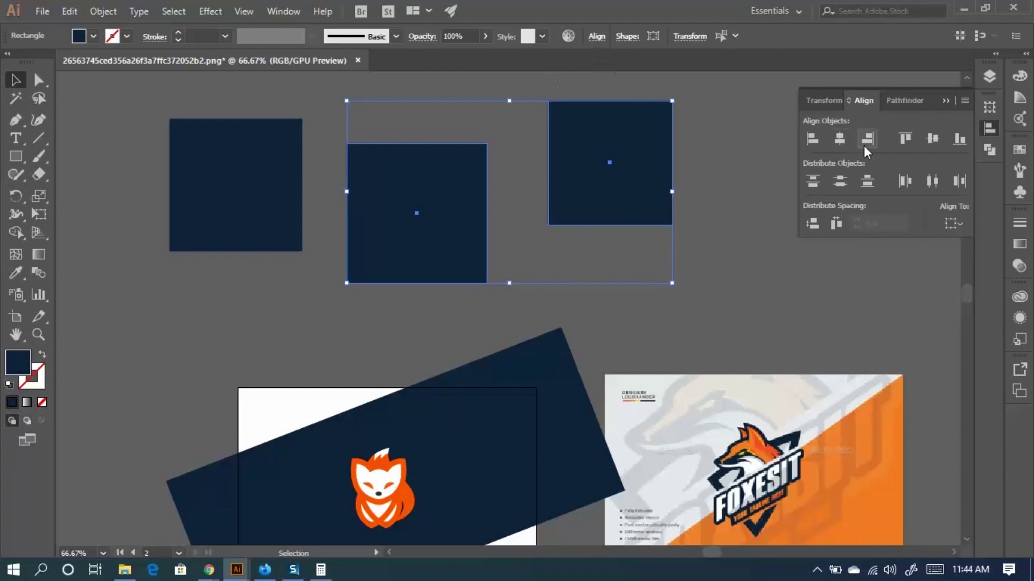
pyautogui.click(933, 137)
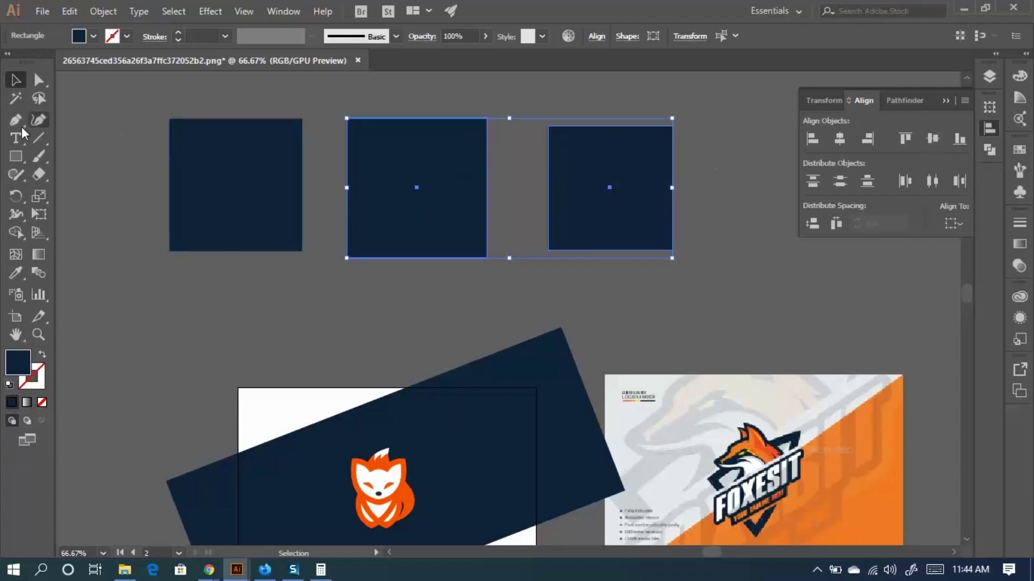
pyautogui.hotkey('ctrl', 'r')
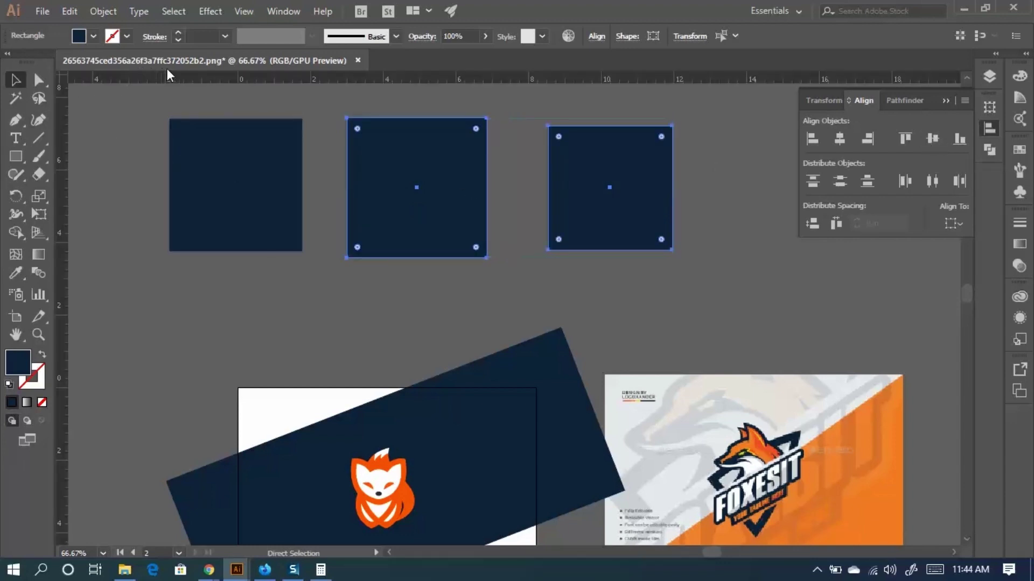
pyautogui.moveTo(187, 74); pyautogui.dragTo(613, 187)
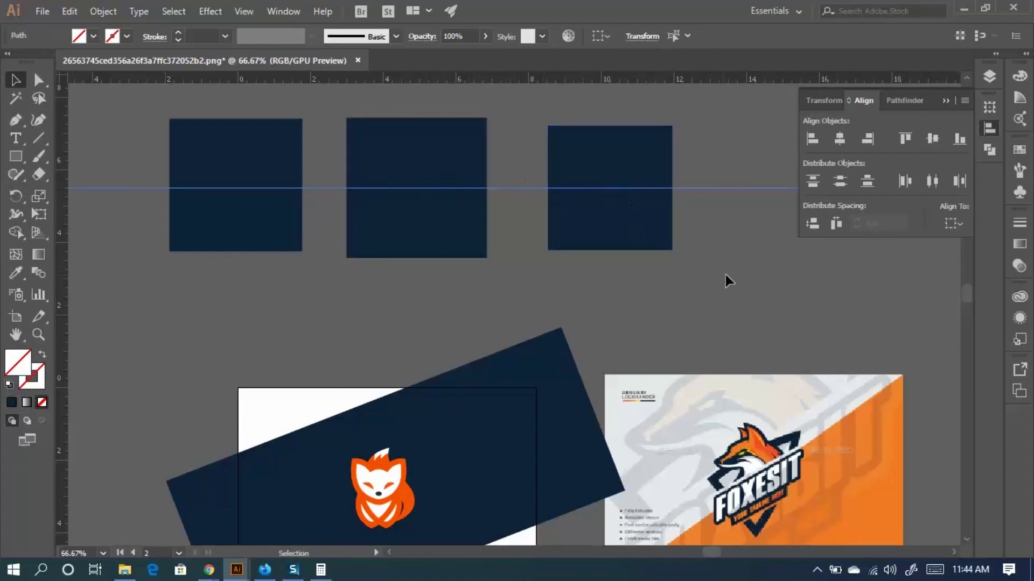
# Select the middle and rightmost squares and set Align To to Align to Selection.
pyautogui.click(377, 205)
pyautogui.keyDown('shift'); pyautogui.click(624, 199); pyautogui.keyUp('shift')
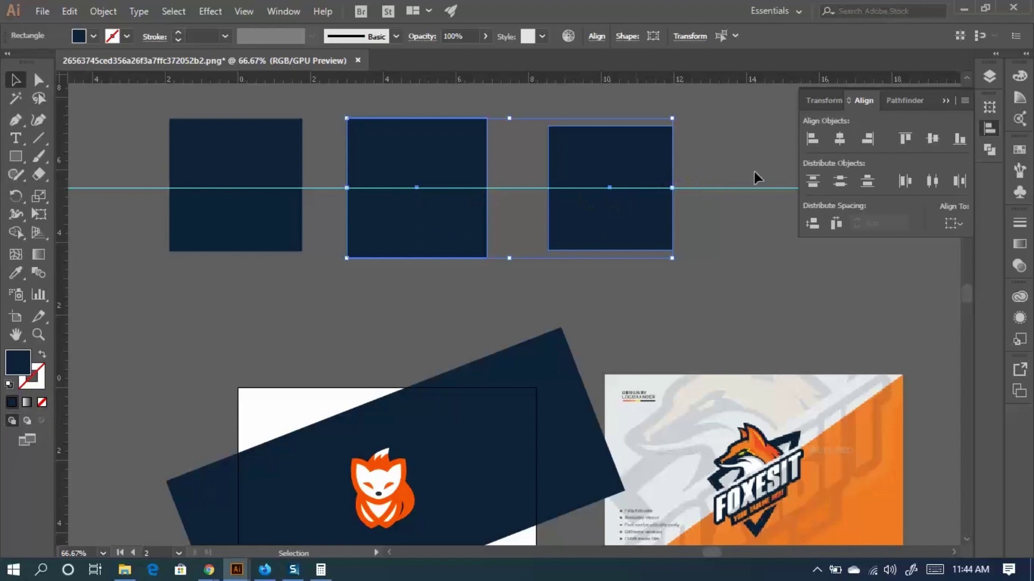
pyautogui.click(954, 224)
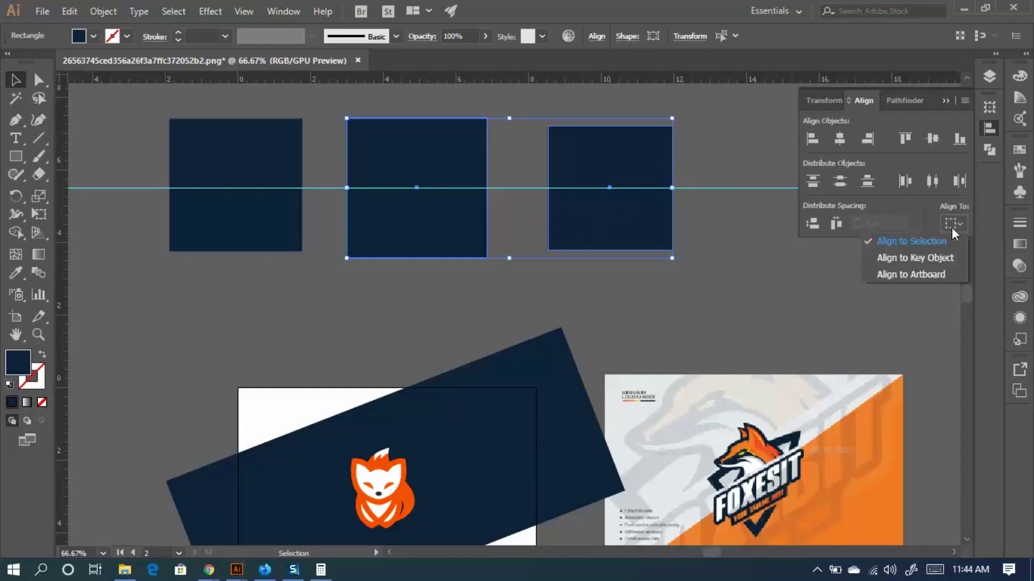
pyautogui.click(894, 241)
# Move the leftmost square upward out of line, and align all three squares and the guide by their vertical centers.
pyautogui.moveTo(701, 264); pyautogui.dragTo(270, 157)
pyautogui.click(254, 264)
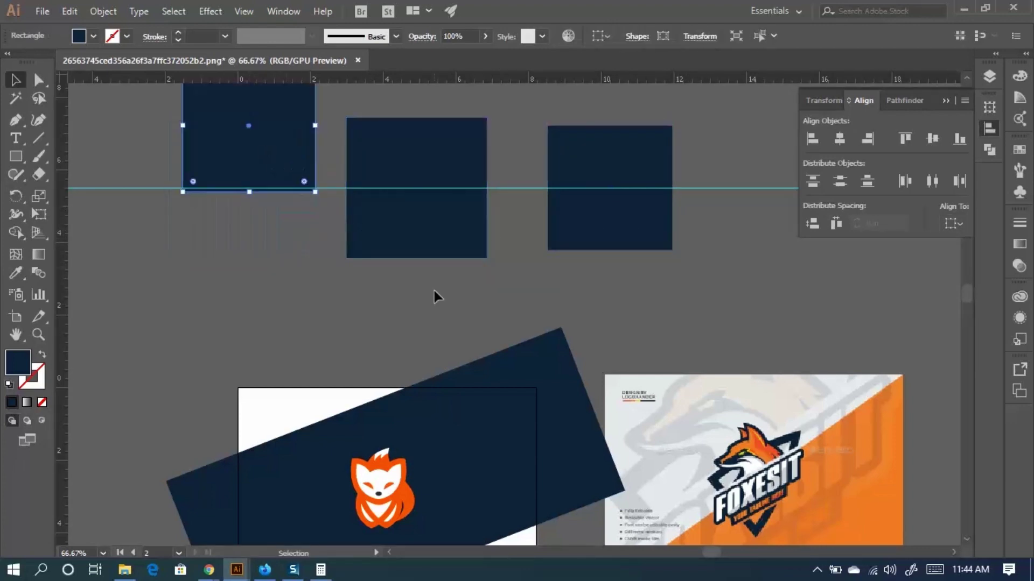
pyautogui.scroll(1, 645, 334)
pyautogui.hotkey('ctrl', 'a')
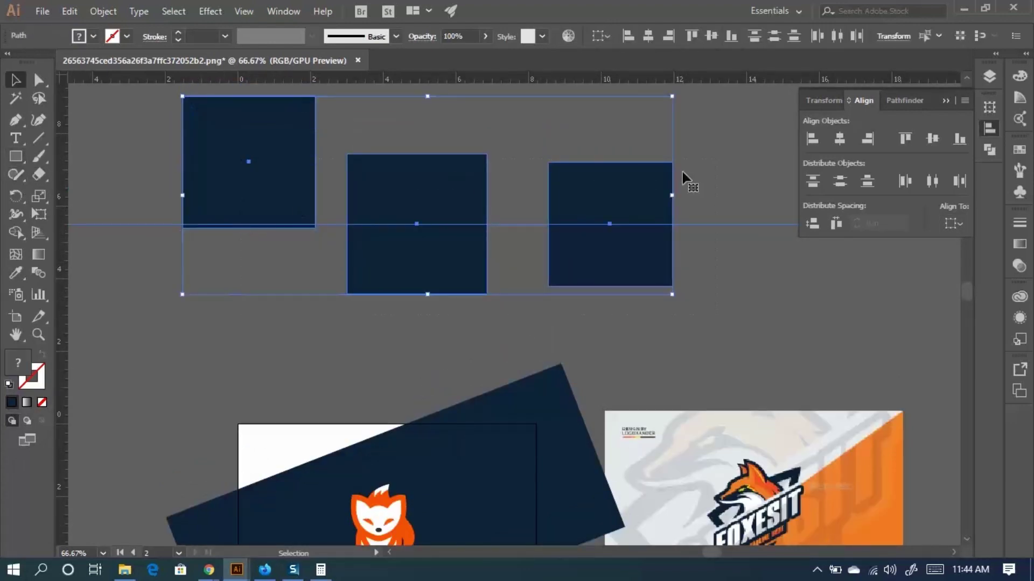
pyautogui.click(932, 140)
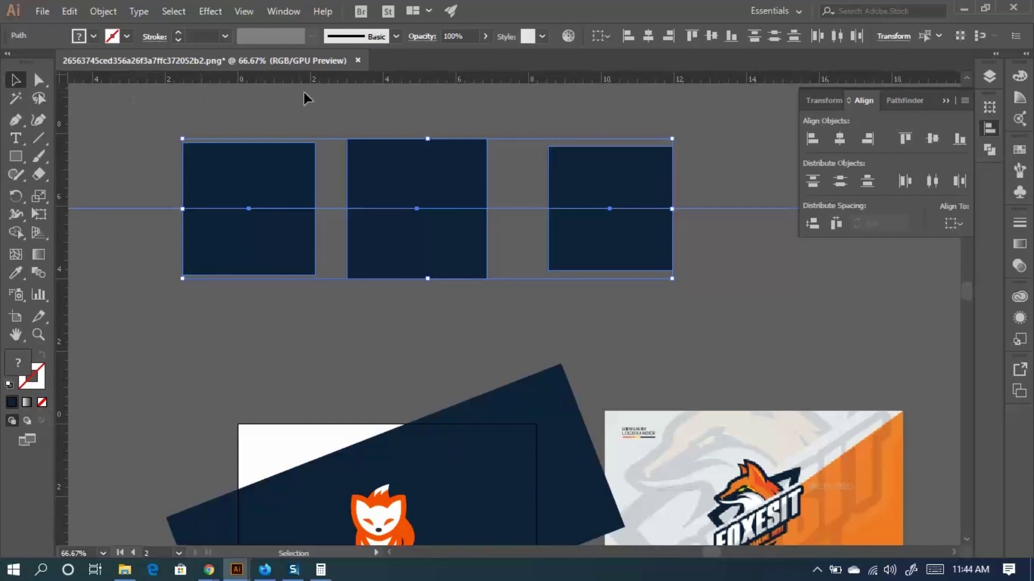
# Place a horizontal guide along the middle square's top edge and align the three squares by their top edges.
pyautogui.moveTo(362, 85); pyautogui.dragTo(458, 139)
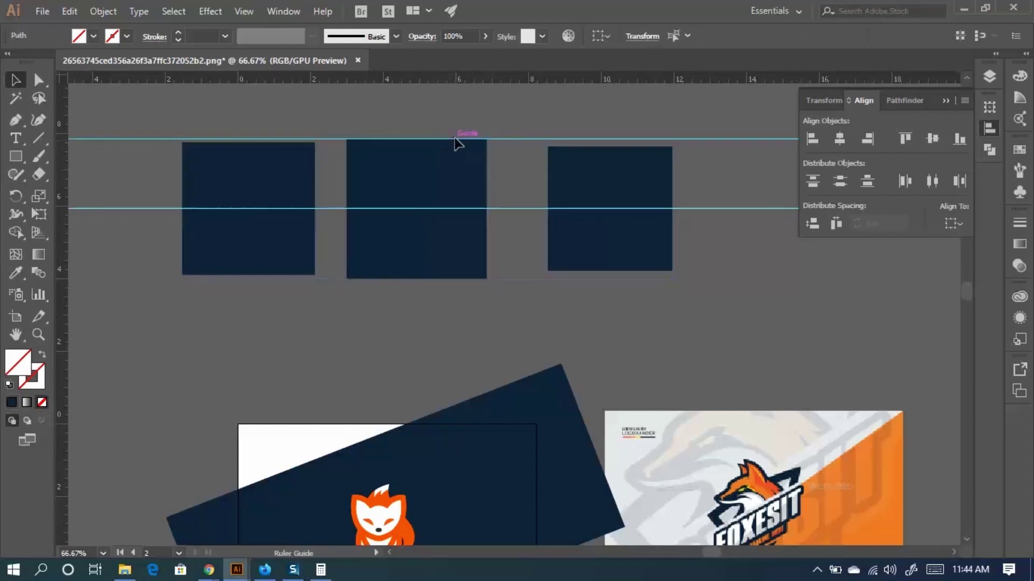
pyautogui.click(412, 140)
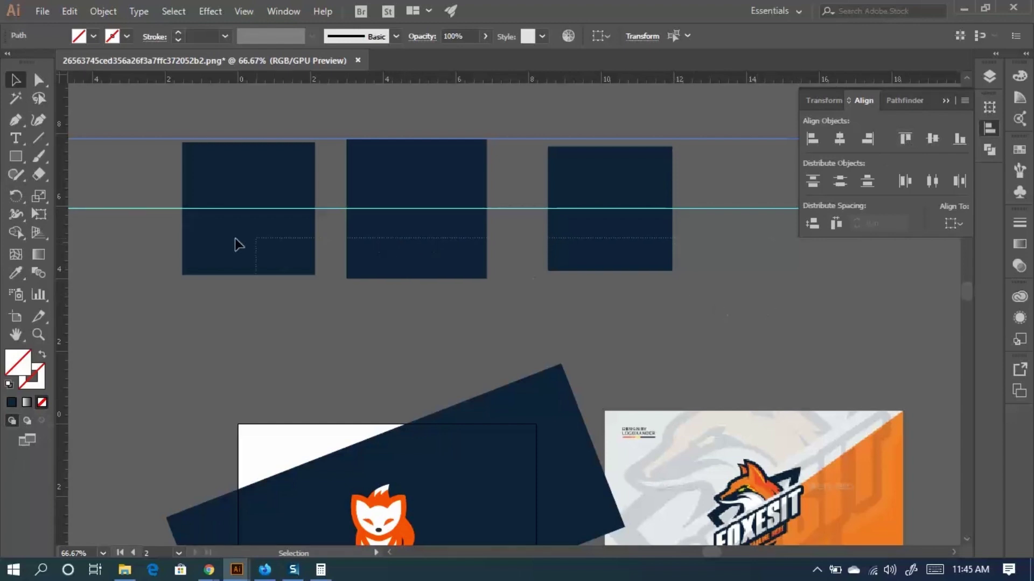
pyautogui.moveTo(237, 243); pyautogui.dragTo(175, 238)
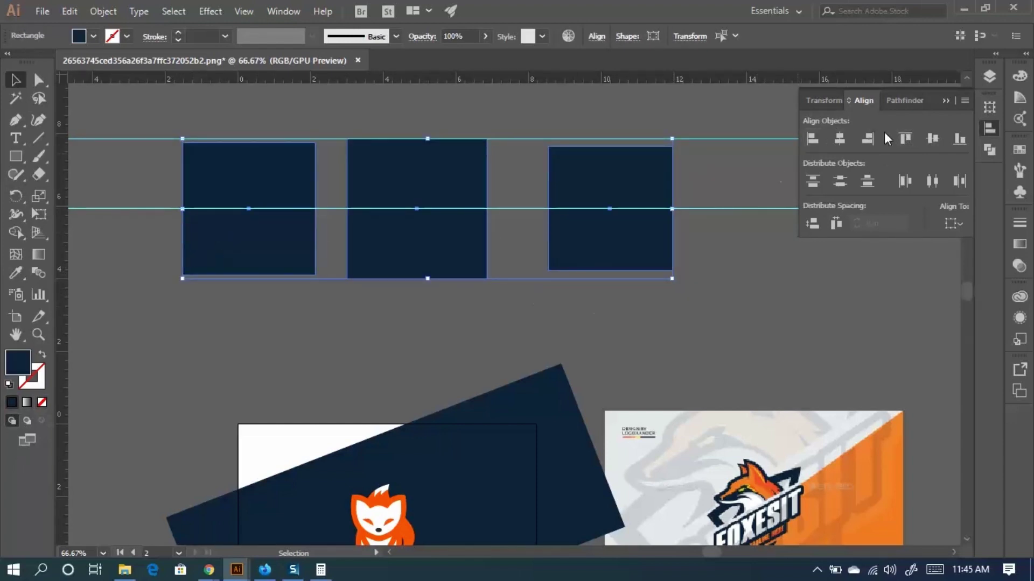
pyautogui.click(912, 141)
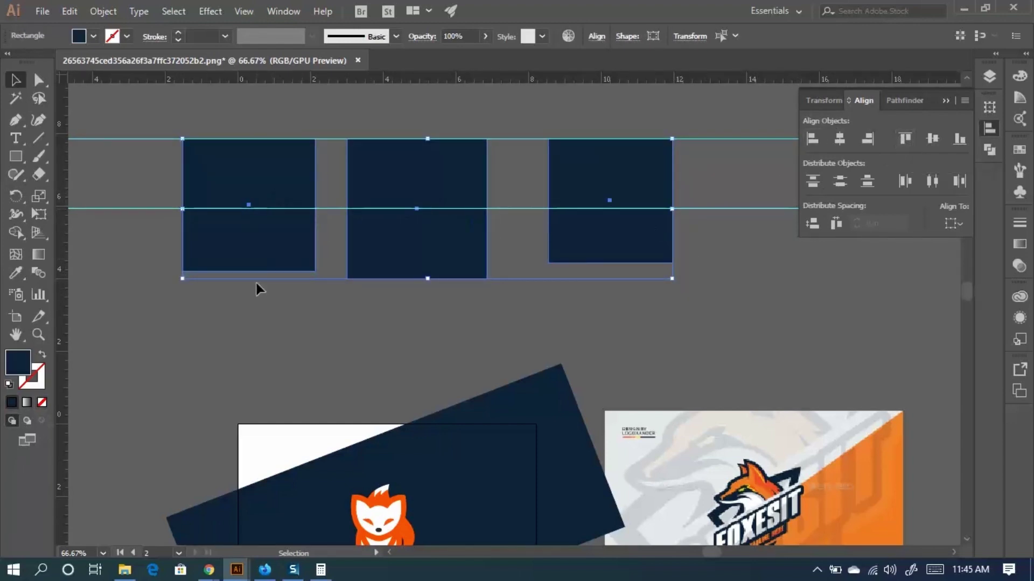
pyautogui.click(269, 309)
pyautogui.click(272, 261)
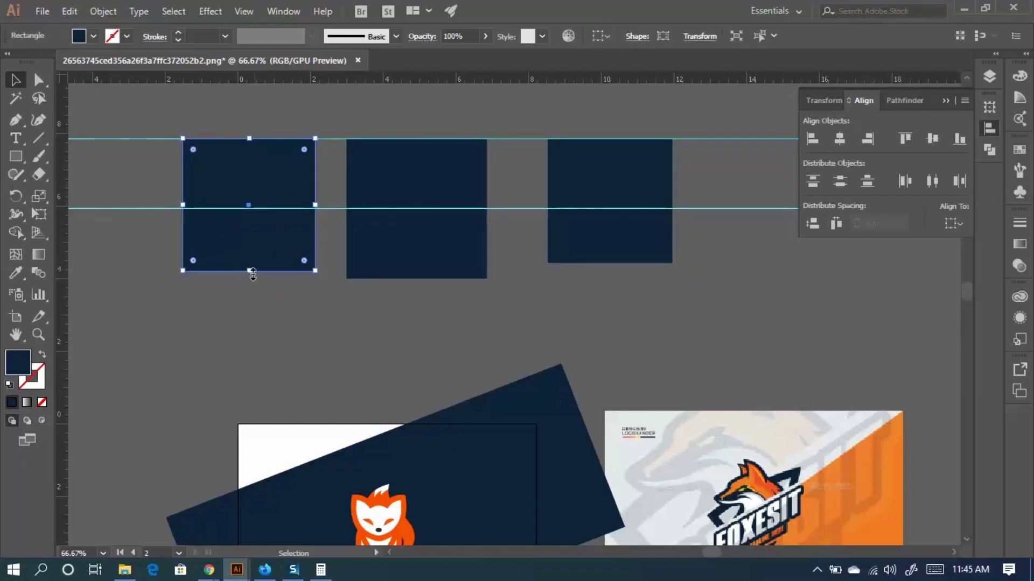
pyautogui.moveTo(253, 275); pyautogui.dragTo(282, 215)
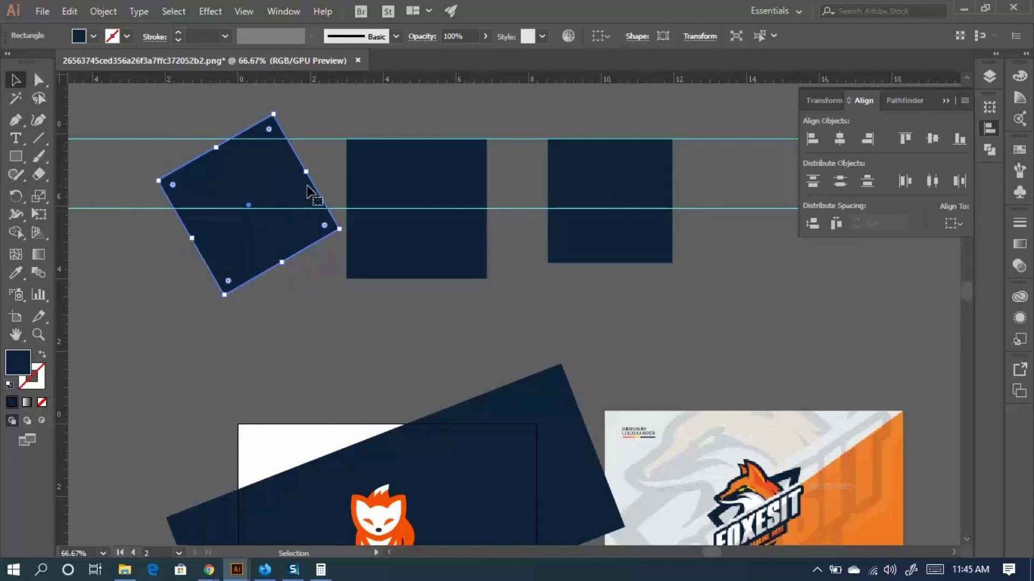
pyautogui.hotkey('ctrl', 'z')
pyautogui.moveTo(249, 277); pyautogui.dragTo(247, 183)
pyautogui.hotkey('ctrl', 'z')
# Shorten the leftmost and rightmost squares from their lower edges, making the leftmost a thin strip and the rightmost slightly shorter.
pyautogui.moveTo(255, 268); pyautogui.dragTo(270, 175)
pyautogui.click(323, 226)
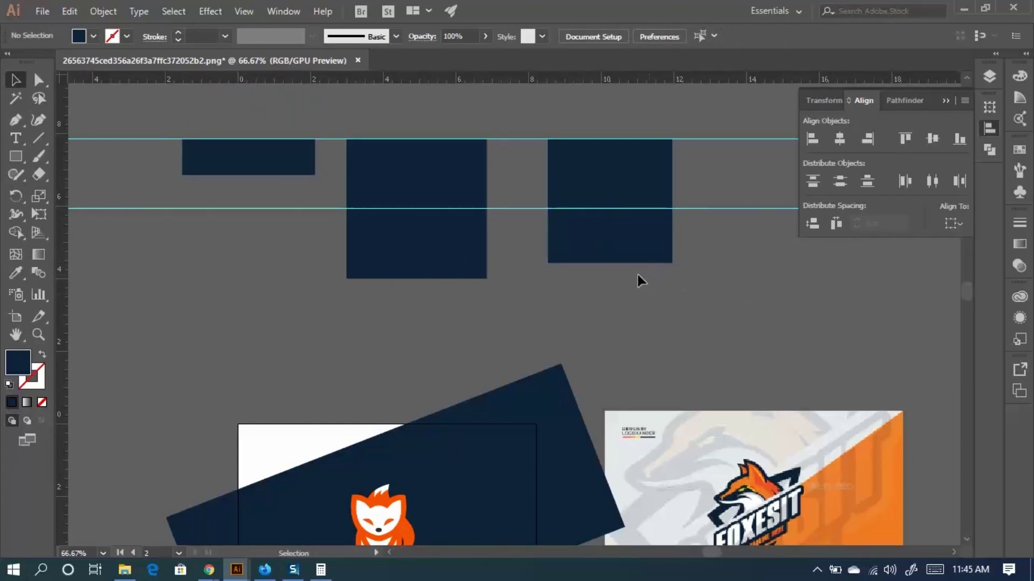
pyautogui.click(619, 258)
pyautogui.moveTo(610, 269); pyautogui.dragTo(610, 241)
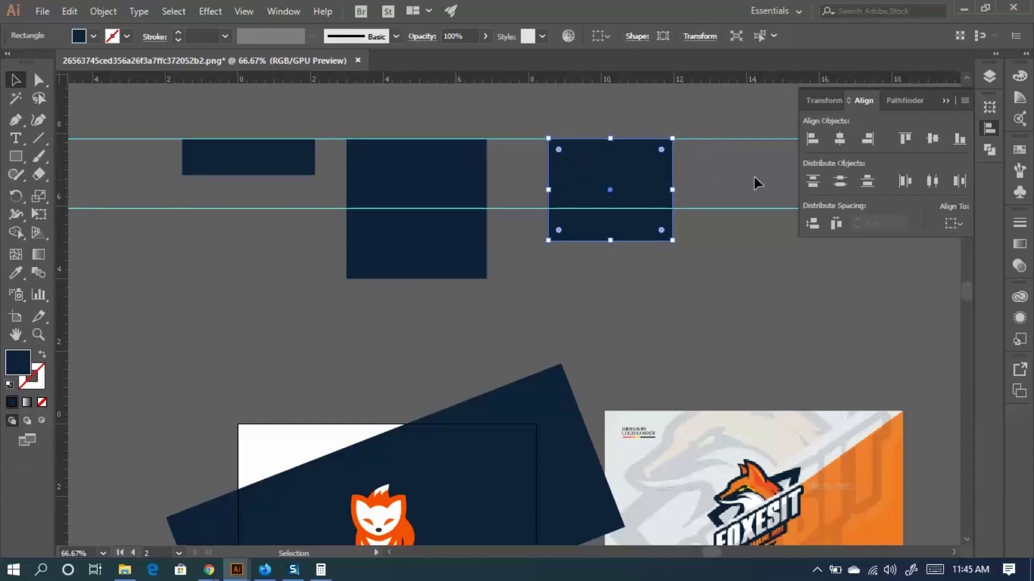
# Align the three shapes by their bottom edges and place a horizontal guide along that shared edge.
pyautogui.moveTo(266, 182); pyautogui.dragTo(681, 159)
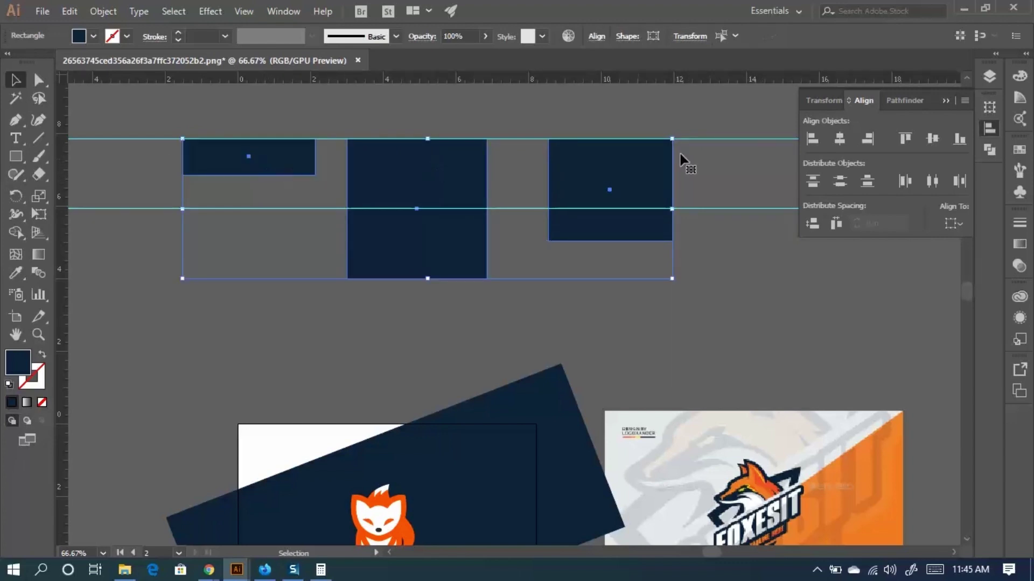
pyautogui.click(961, 142)
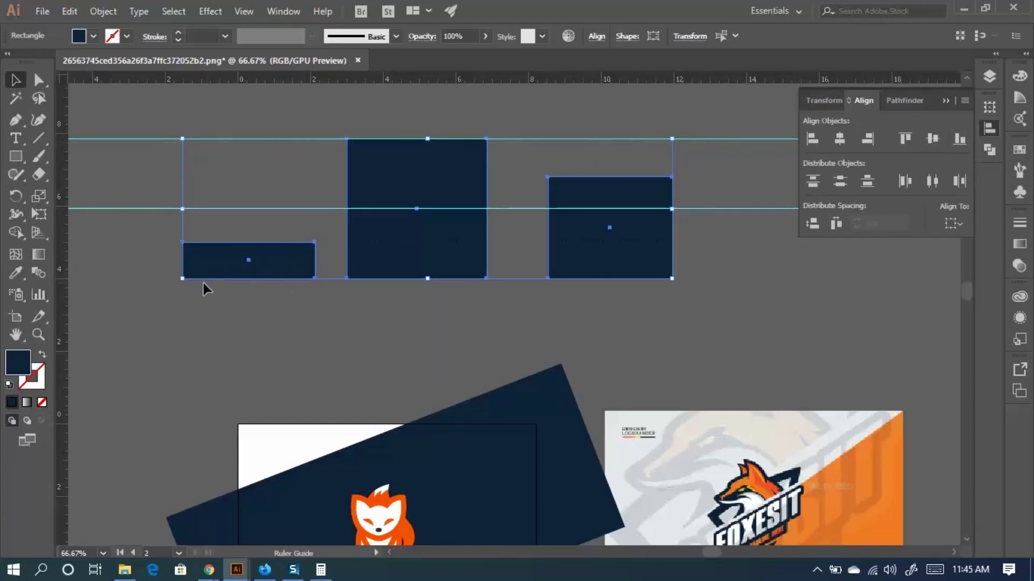
pyautogui.click(188, 278)
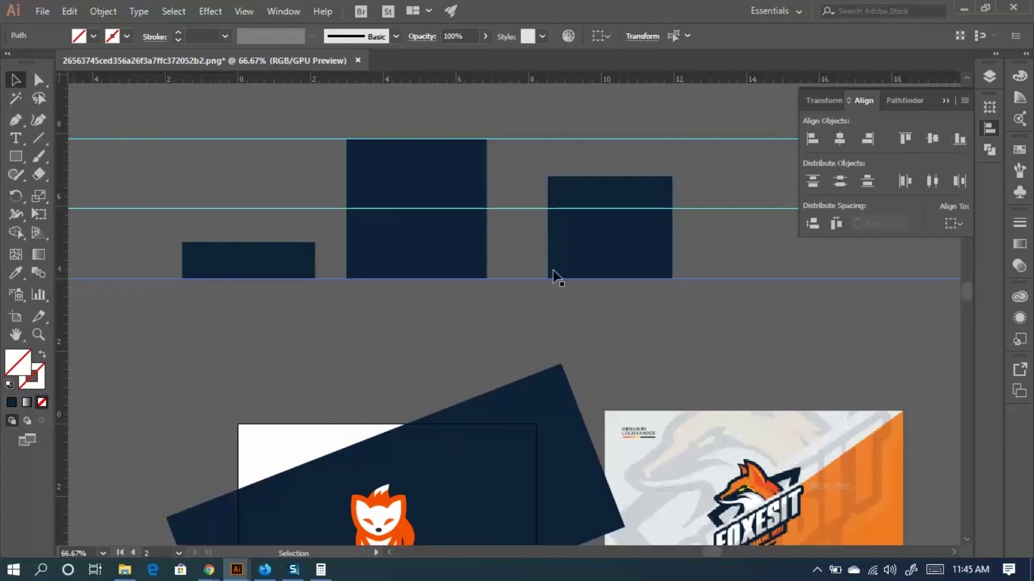
pyautogui.click(711, 266)
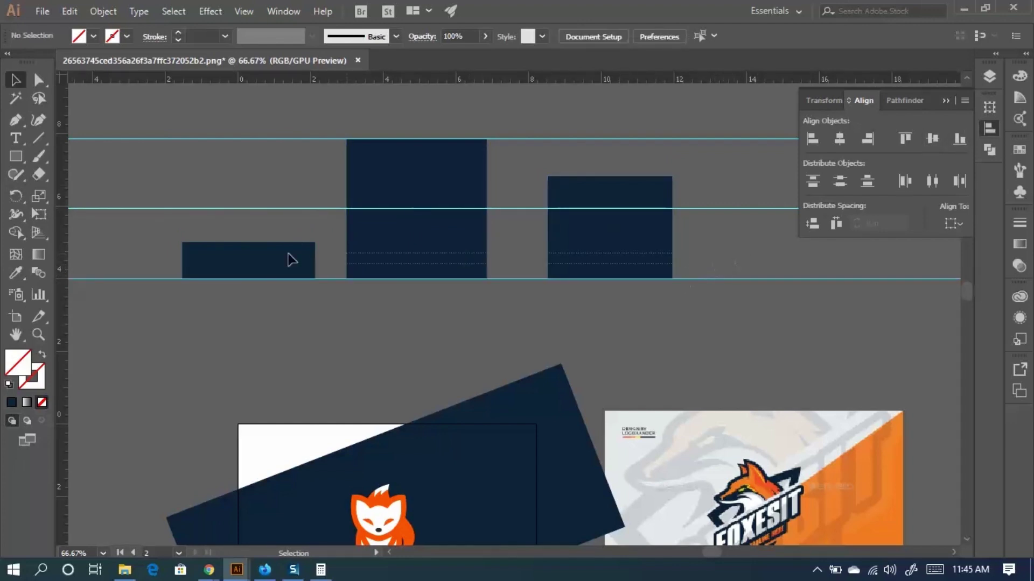
# Widen the thin leftmost rectangle outward to roughly twice its width, and narrow the rightmost rectangle from its outer edge.
pyautogui.hotkey('ctrl', 'a')
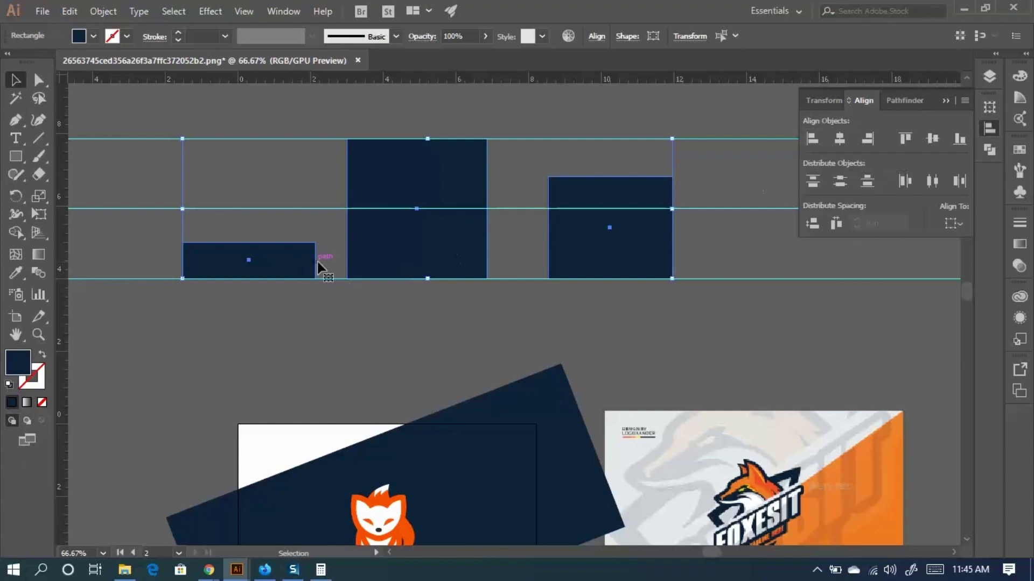
pyautogui.click(172, 262)
pyautogui.click(182, 260)
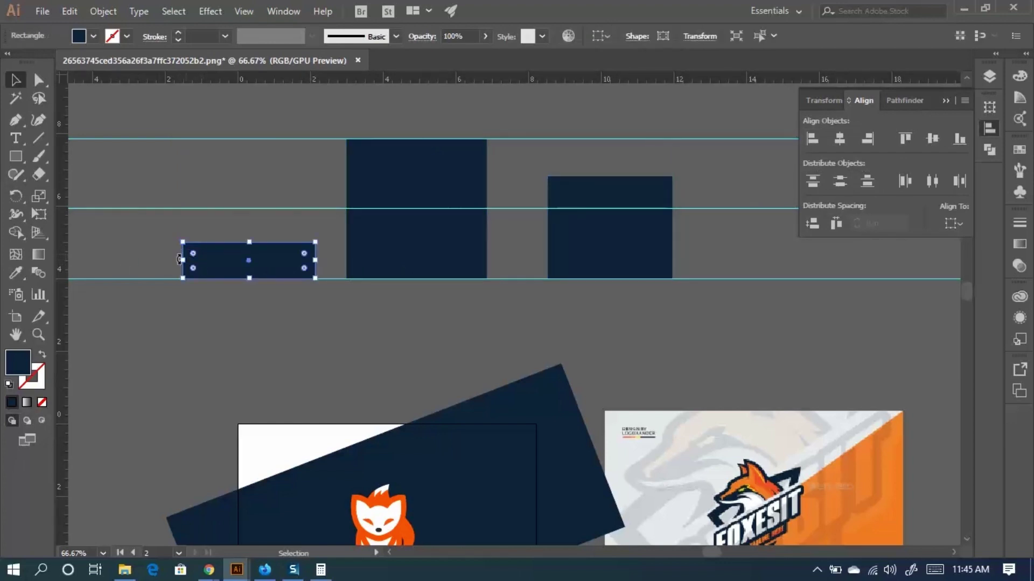
pyautogui.moveTo(183, 262); pyautogui.dragTo(69, 263)
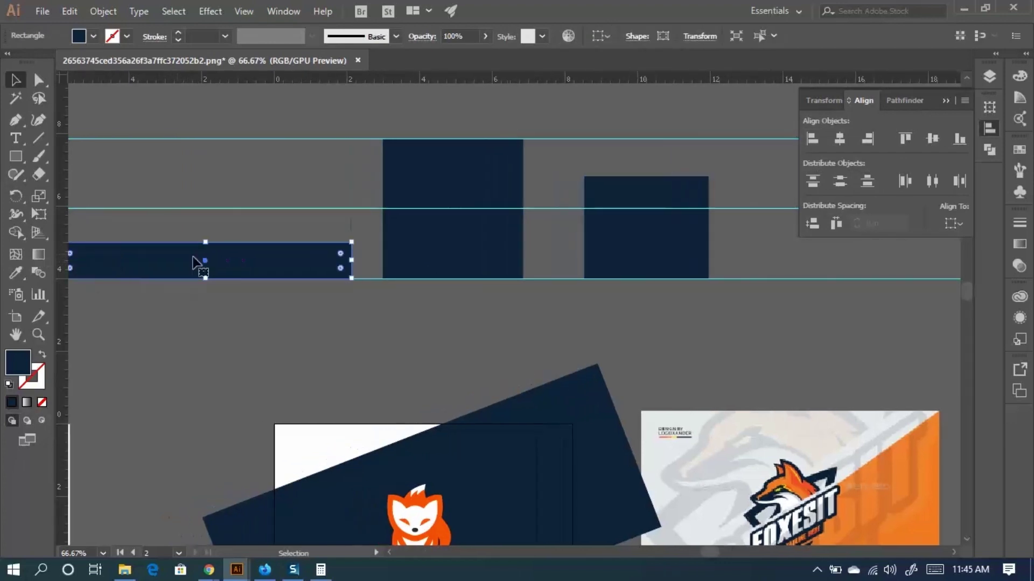
pyautogui.click(338, 325)
pyautogui.scroll(1, 452, 348)
pyautogui.hscroll(-5, 452, 349)
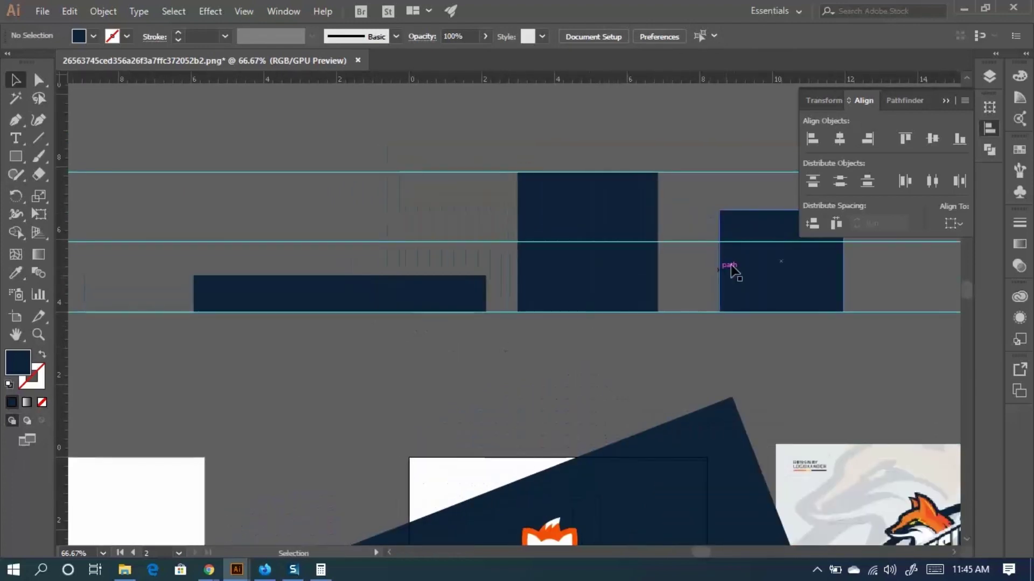
pyautogui.click(768, 272)
pyautogui.moveTo(843, 261); pyautogui.dragTo(798, 272)
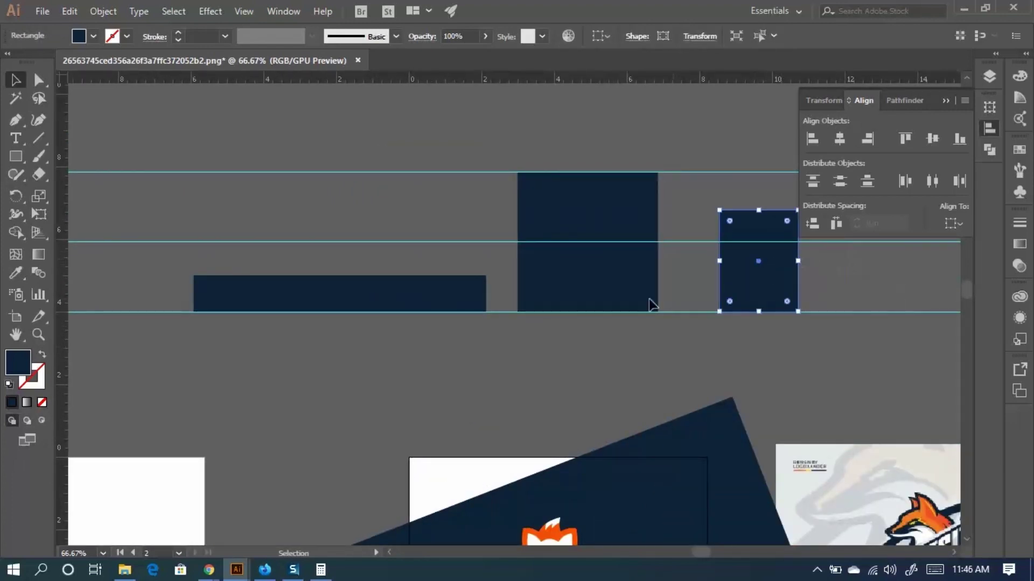
pyautogui.click(856, 299)
# Place a vertical guide along the left edge of the wide, thin rectangle.
pyautogui.moveTo(856, 299); pyautogui.dragTo(379, 269)
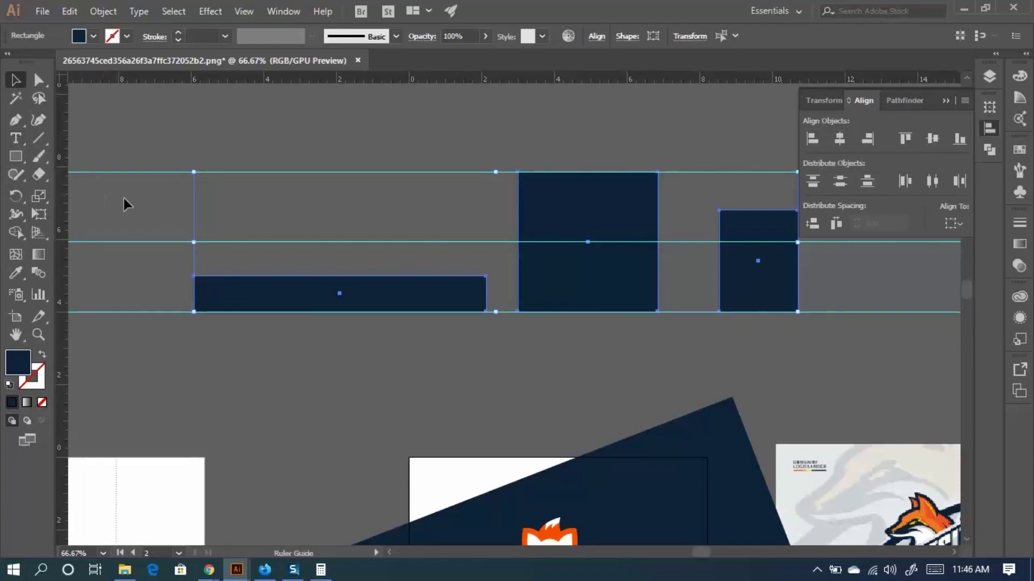
pyautogui.moveTo(190, 219); pyautogui.dragTo(193, 230)
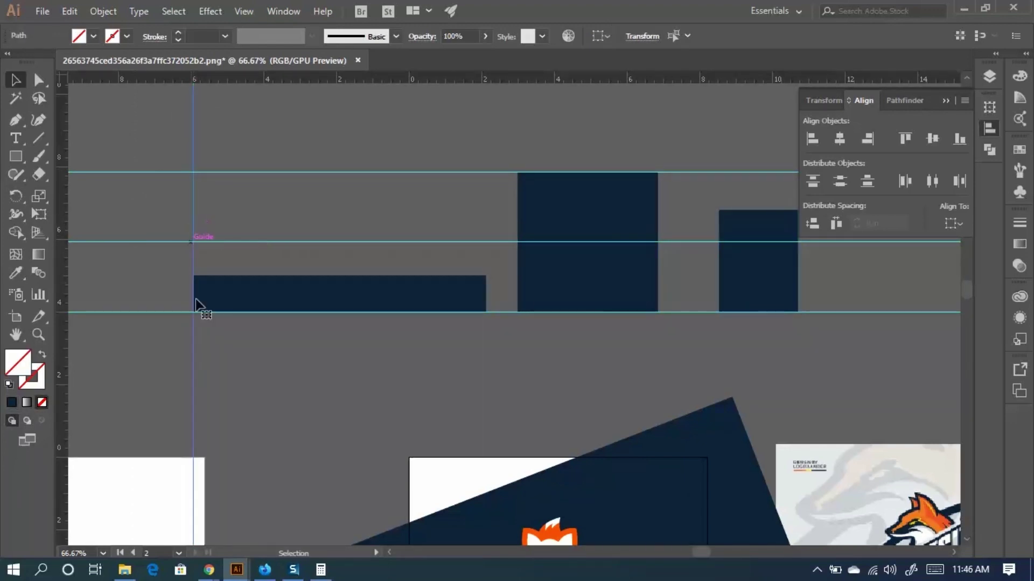
pyautogui.click(204, 301)
# Try to align the three rectangles by their left edges.
pyautogui.moveTo(410, 254); pyautogui.dragTo(478, 277)
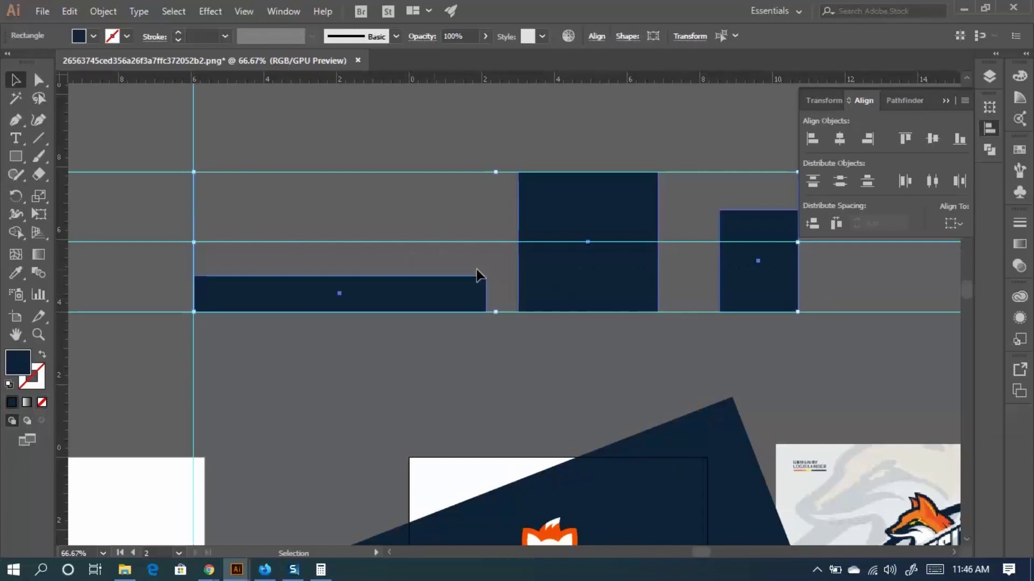
pyautogui.click(809, 143)
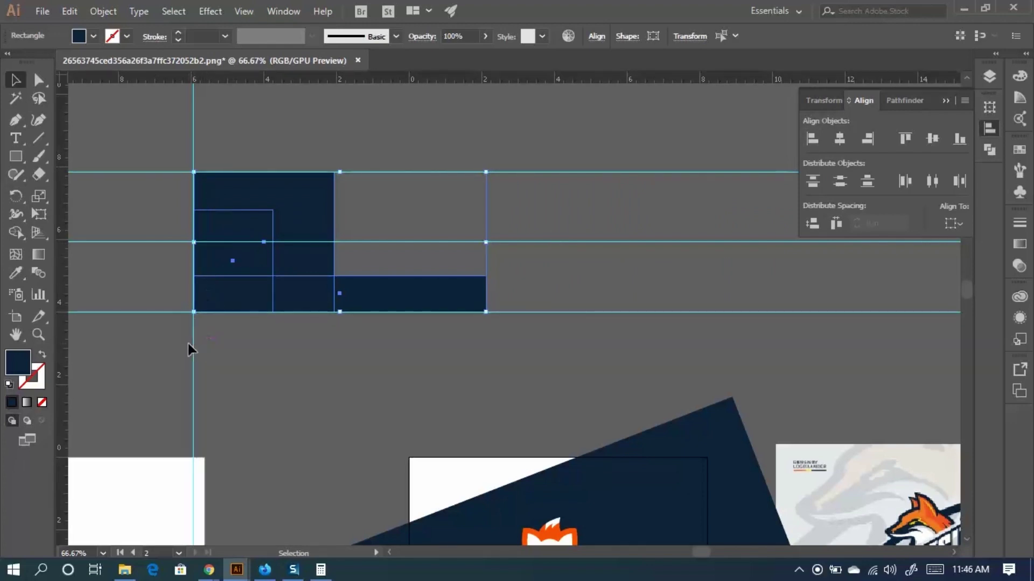
pyautogui.hotkey('ctrl', 'z')
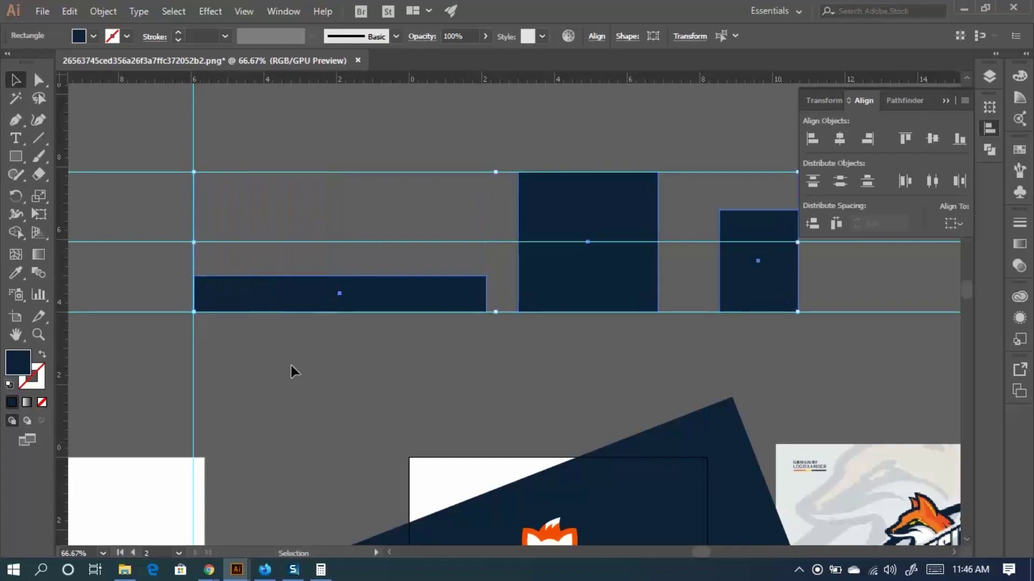
pyautogui.click(243, 105)
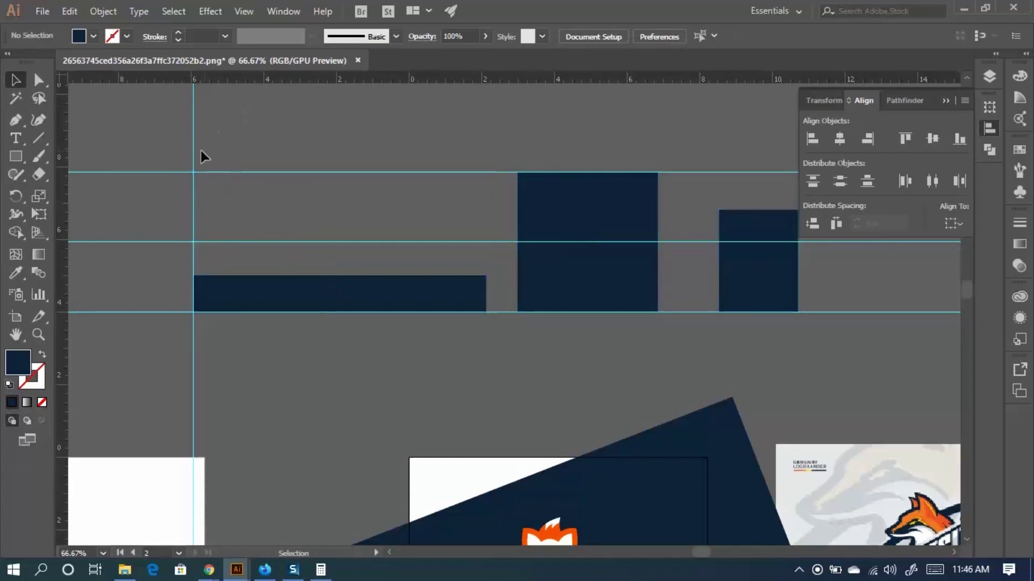
# Align the three rectangles by their horizontal centers and move the vertical guide onto their shared center line.
pyautogui.moveTo(192, 156); pyautogui.dragTo(325, 303)
pyautogui.scroll(1, 774, 350)
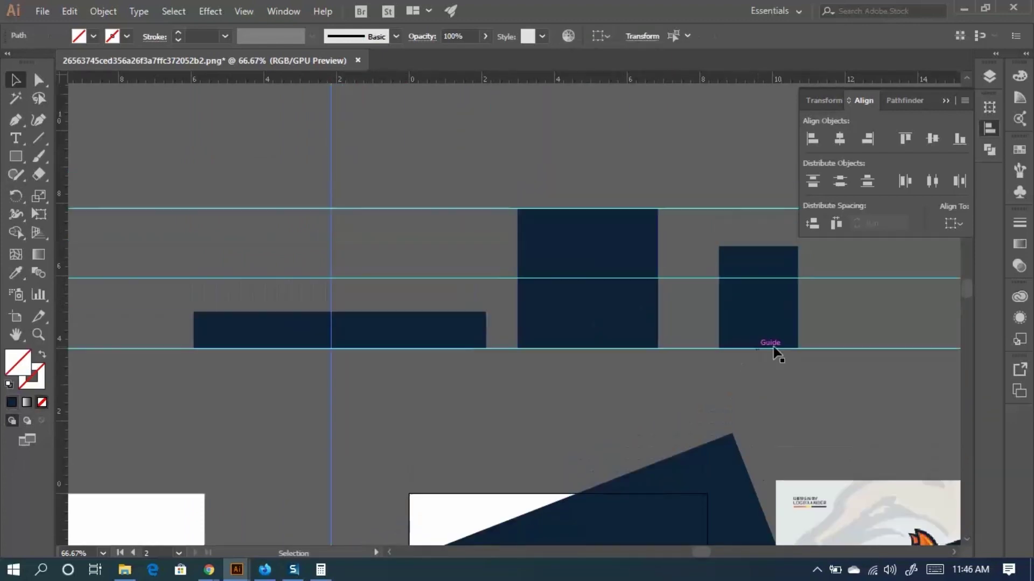
pyautogui.click(431, 313)
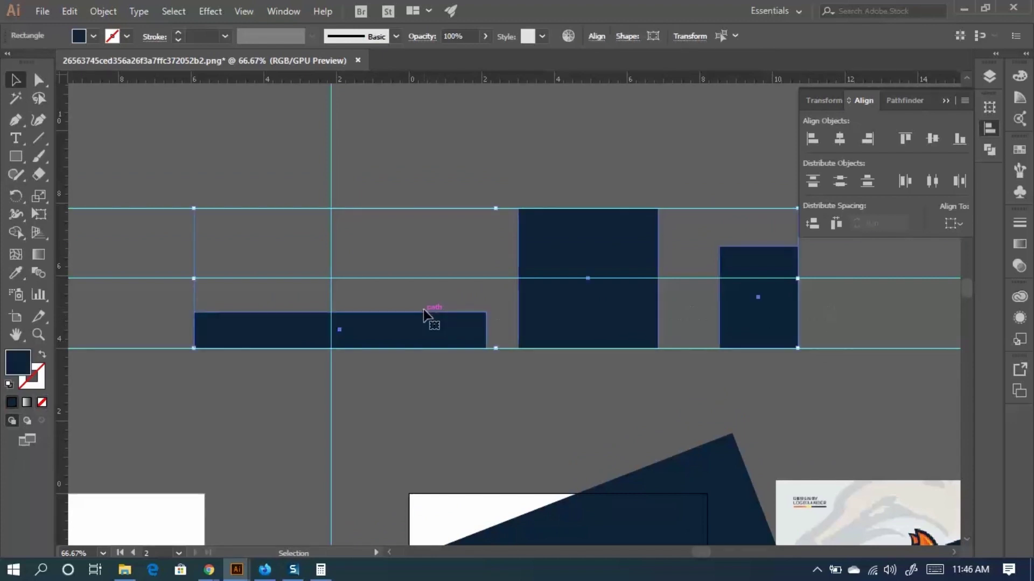
pyautogui.click(839, 138)
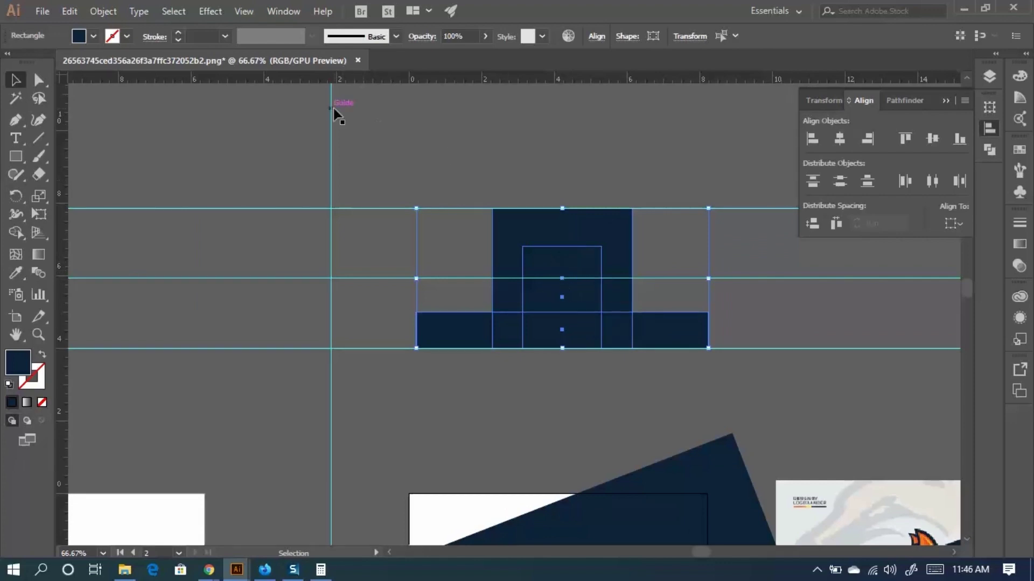
pyautogui.moveTo(335, 142); pyautogui.dragTo(562, 350)
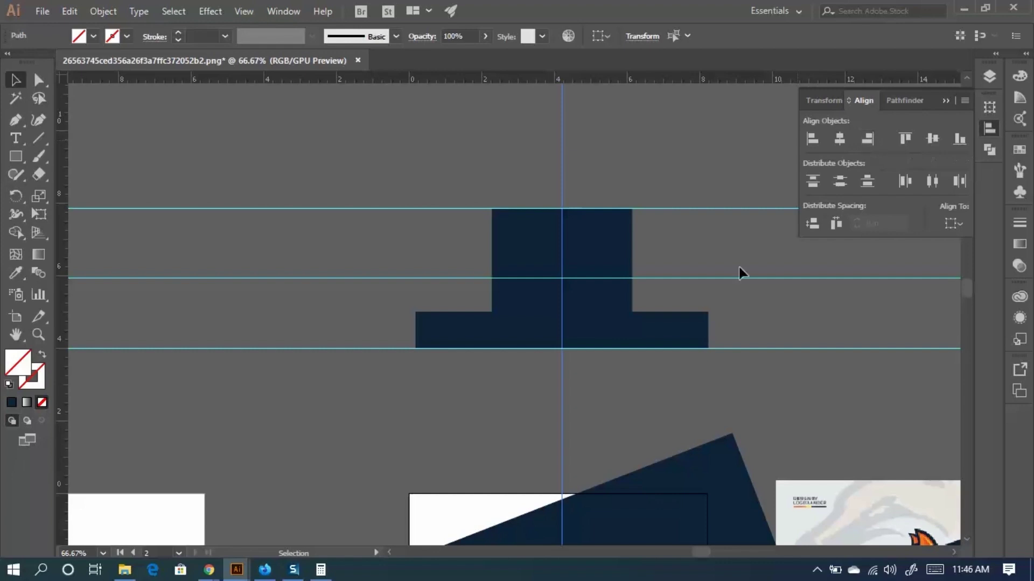
# Align the three rectangles and the vertical guide by their right edges.
pyautogui.click(592, 307)
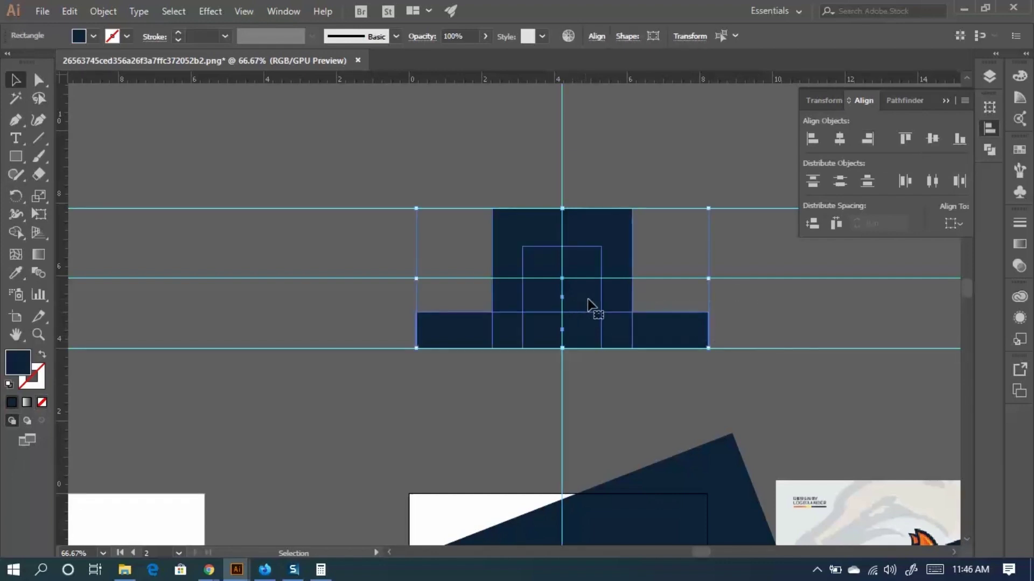
pyautogui.click(724, 321)
pyautogui.moveTo(538, 300); pyautogui.dragTo(536, 297)
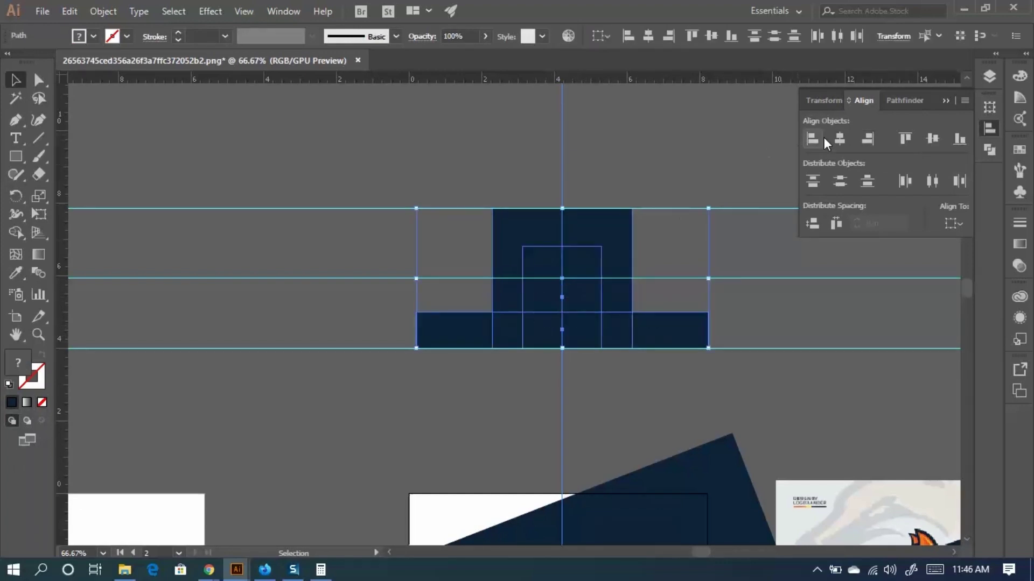
pyautogui.click(867, 140)
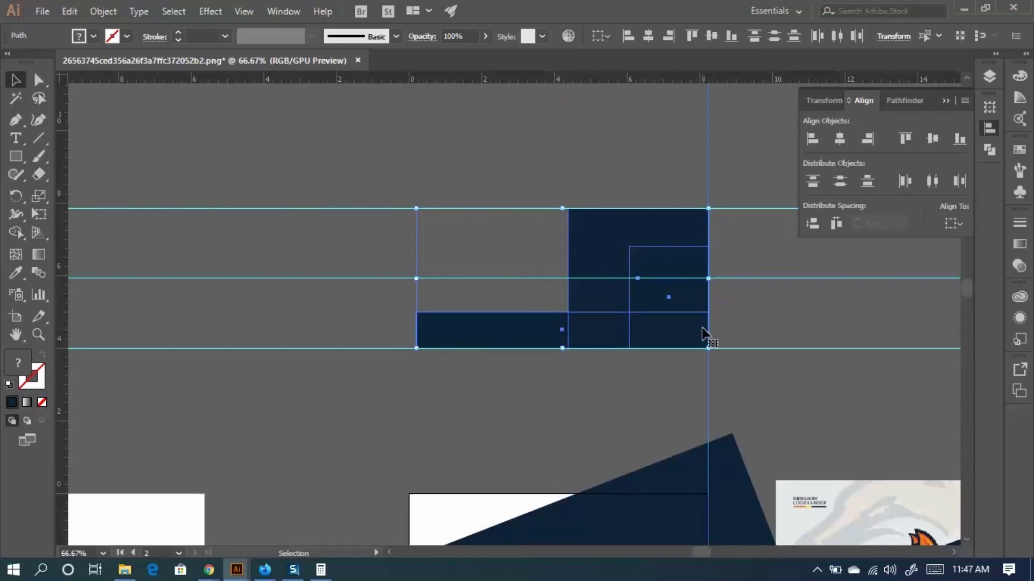
pyautogui.click(761, 326)
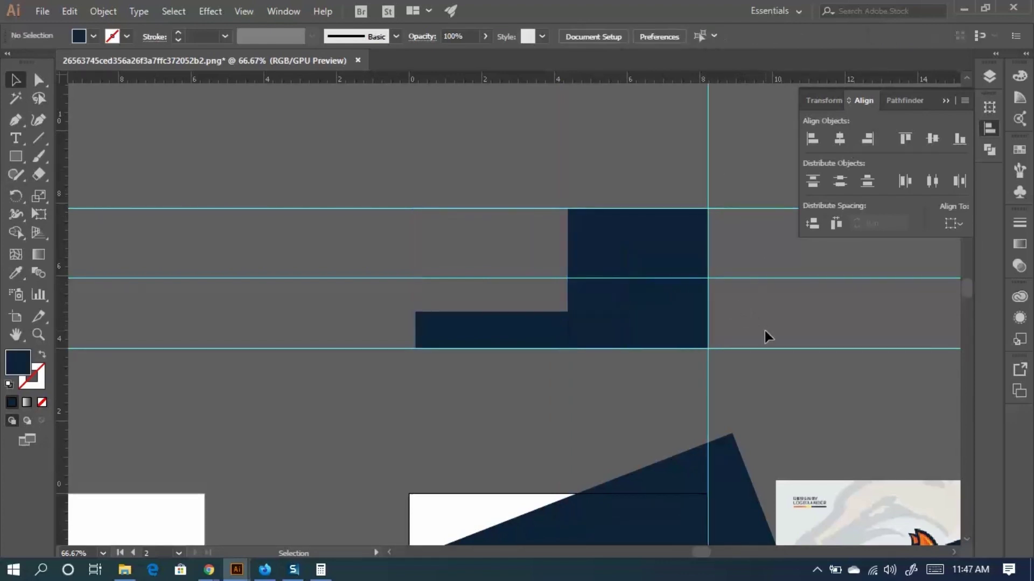
# Center the rectangles and vertical guide horizontally, and align the rectangles and the middle horizontal guide by their vertical centers.
pyautogui.click(614, 315)
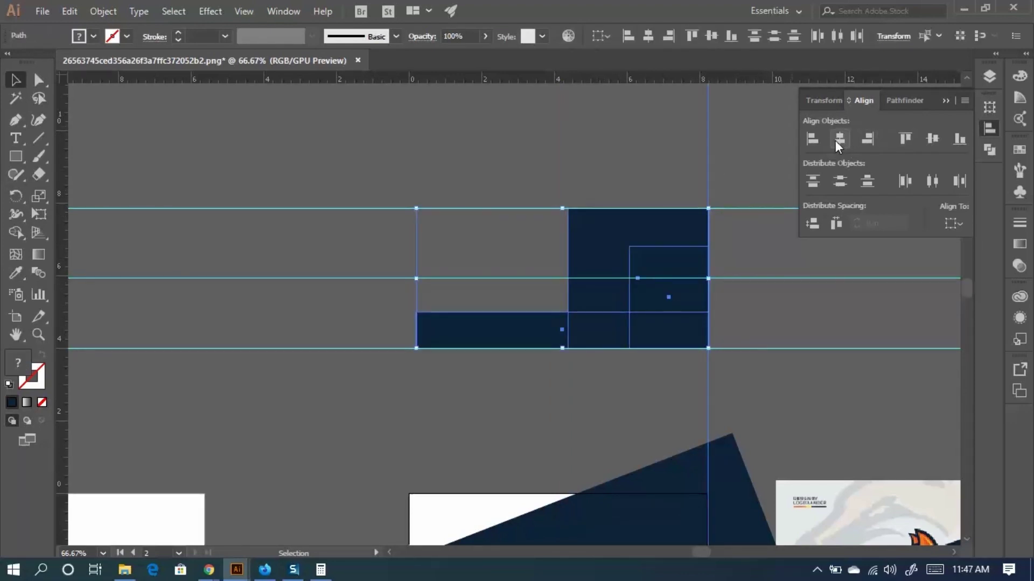
pyautogui.click(839, 139)
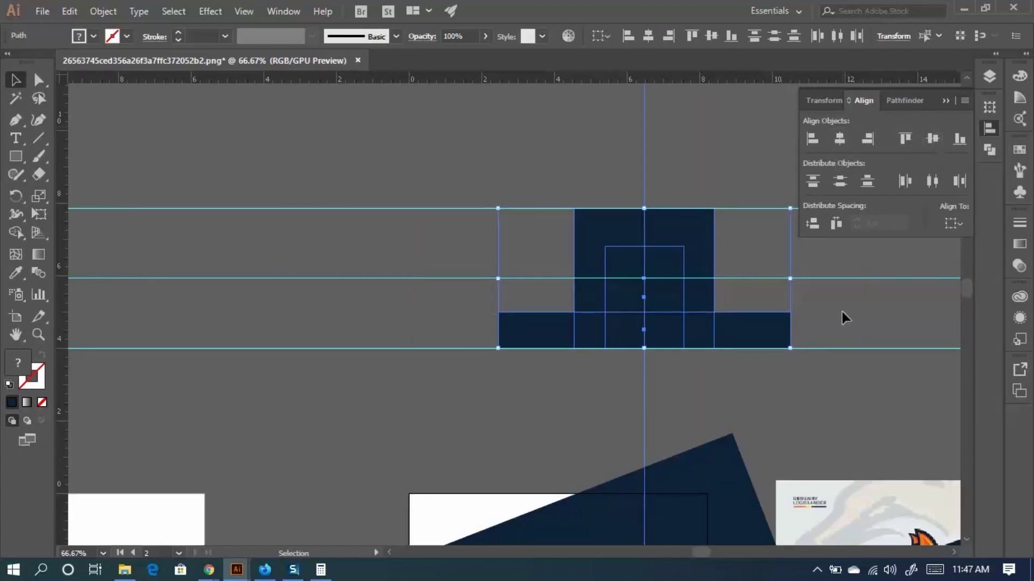
pyautogui.click(932, 139)
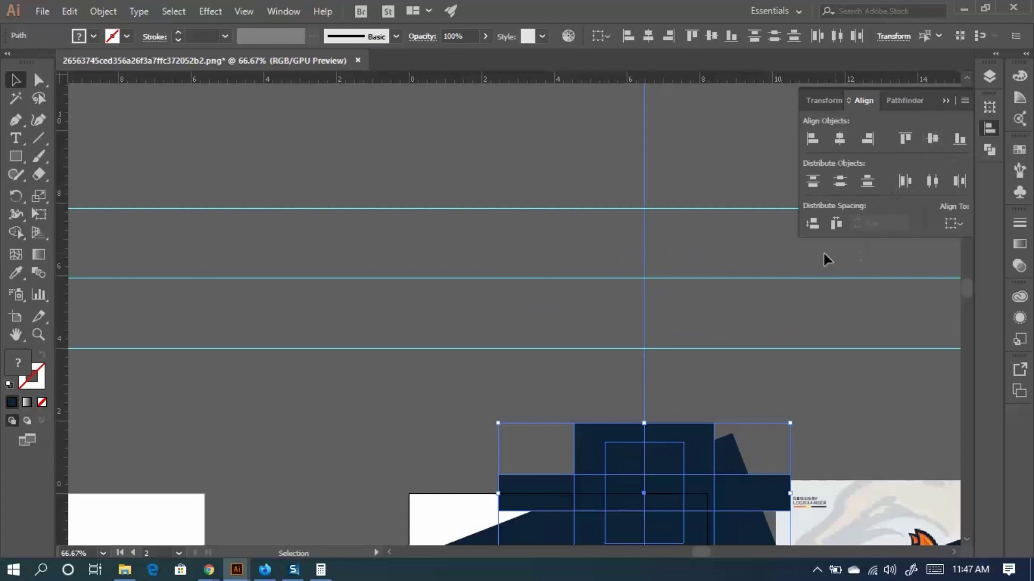
pyautogui.hotkey('ctrl', 'z')
pyautogui.moveTo(827, 329); pyautogui.dragTo(655, 254)
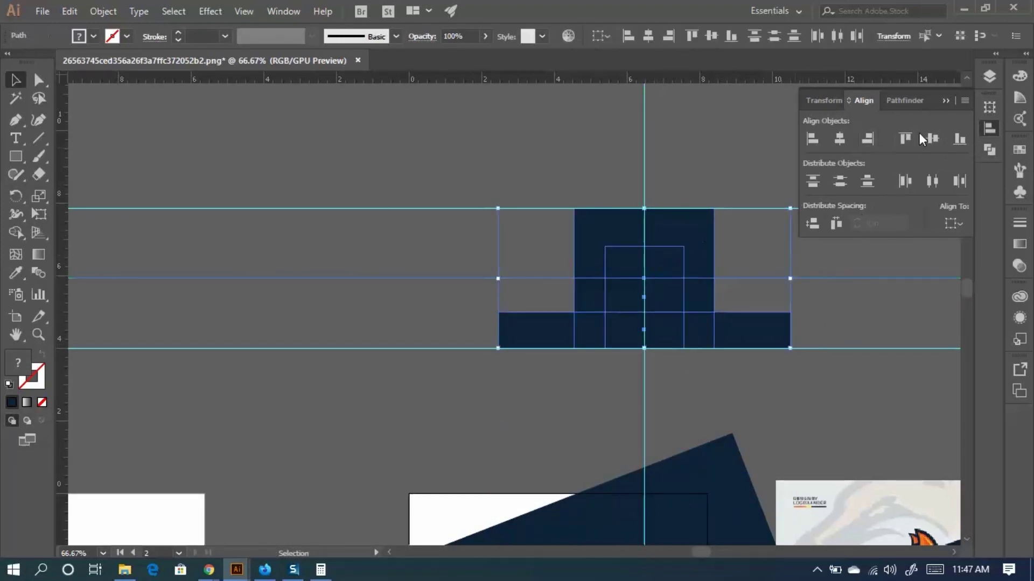
pyautogui.click(933, 140)
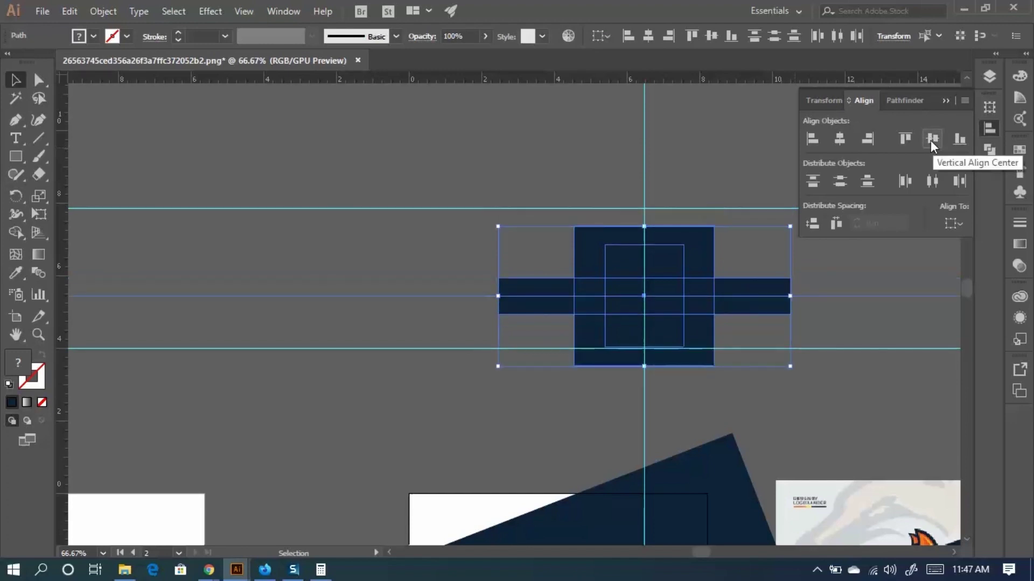
pyautogui.keyDown('shift'); pyautogui.click(656, 296); pyautogui.keyUp('shift')
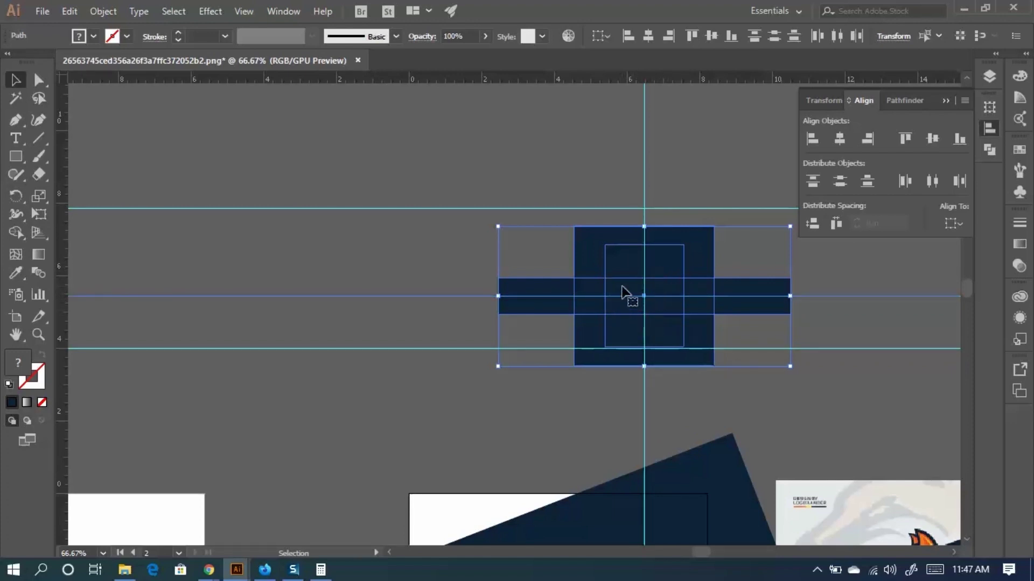
pyautogui.click(786, 383)
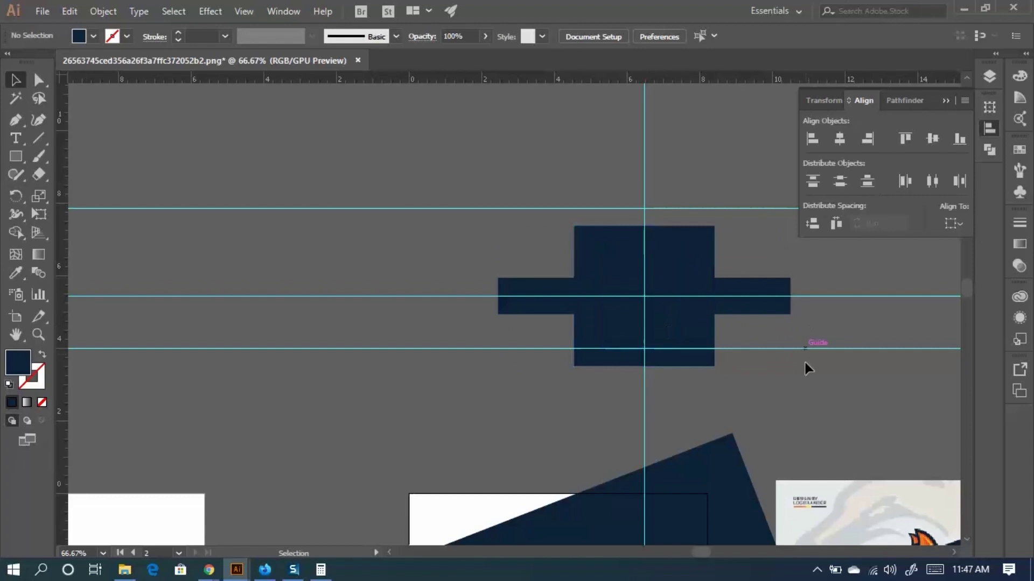
pyautogui.hotkey('ctrl', 'a')
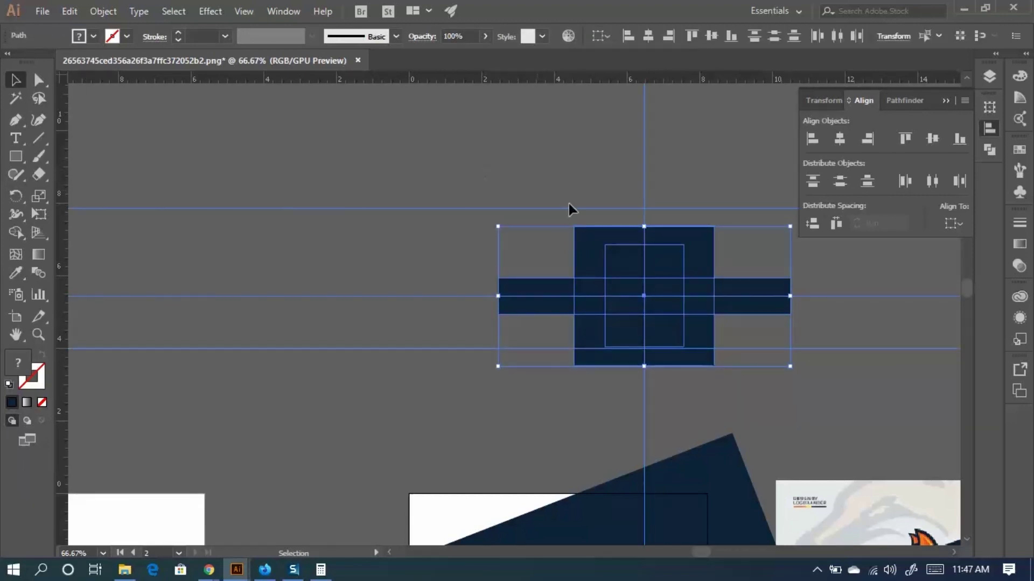
pyautogui.click(960, 225)
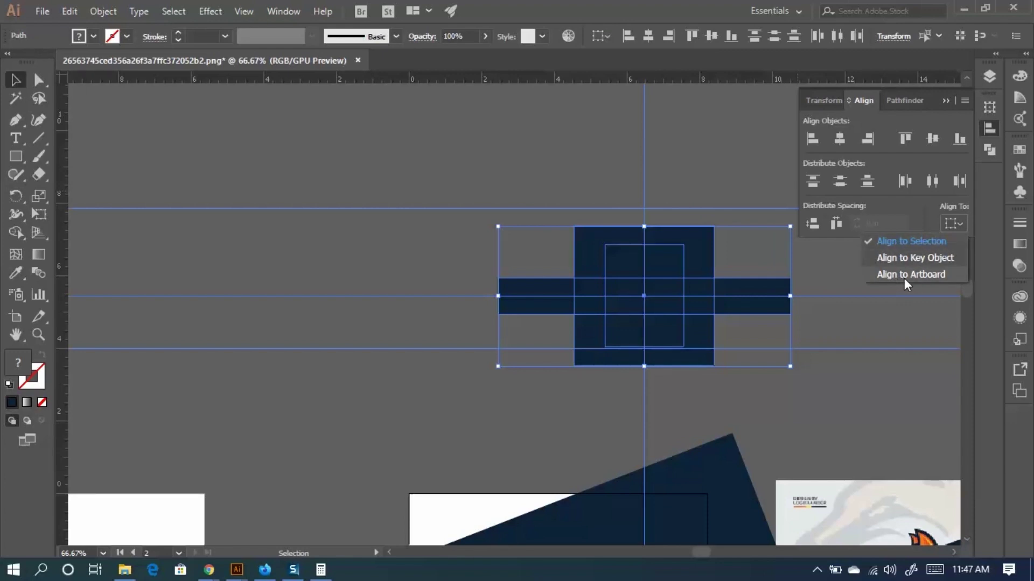
pyautogui.click(884, 261)
# Move the red circle off the tall blank artboard to the empty area above the neighbouring brown-outlined fox artboard.
pyautogui.scroll(-5, 574, 383)
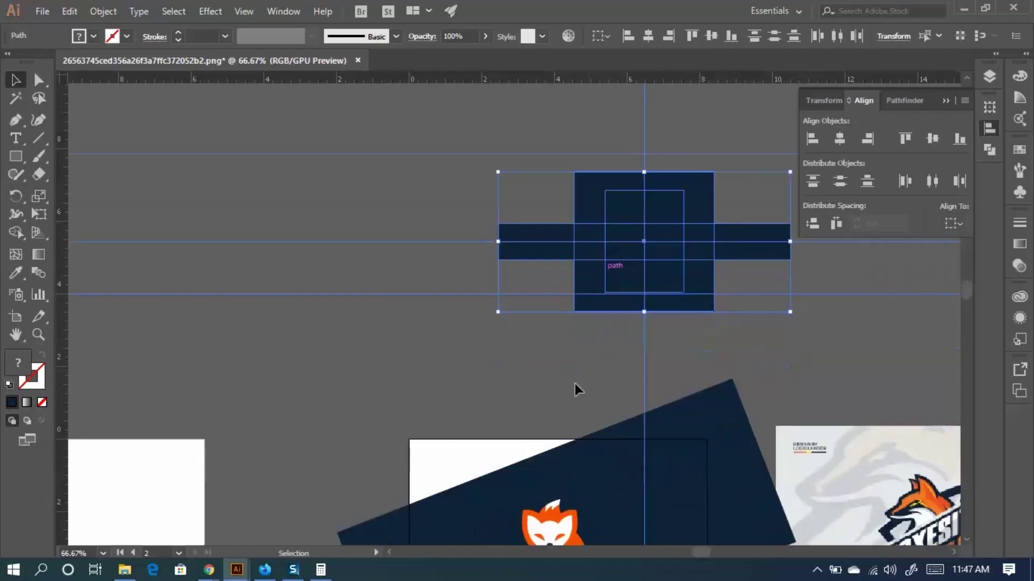
pyautogui.scroll(-2, 496, 411)
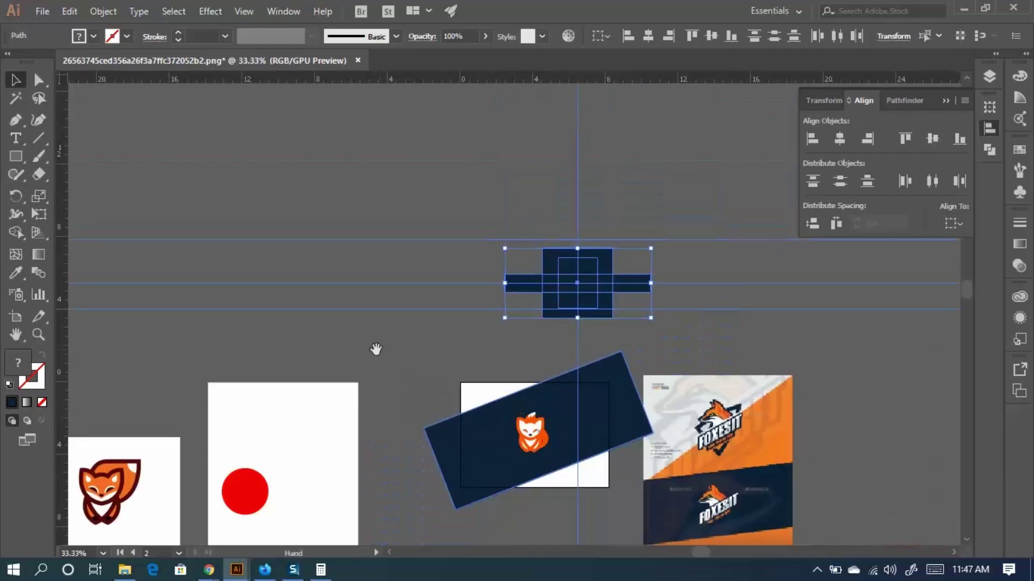
pyautogui.moveTo(374, 351); pyautogui.dragTo(516, 273)
pyautogui.click(435, 423)
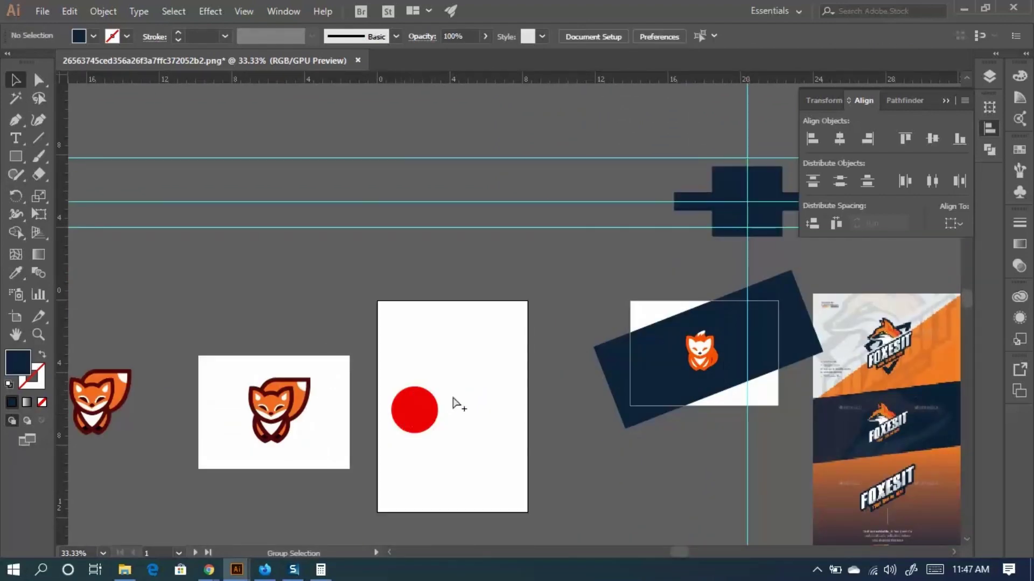
pyautogui.moveTo(426, 416); pyautogui.dragTo(296, 306)
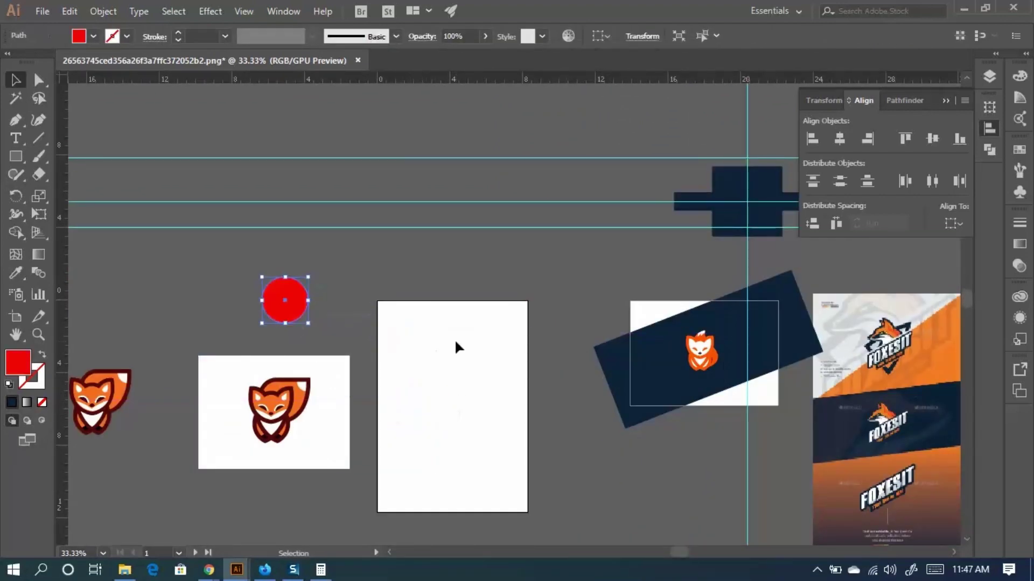
# Activate the artboard with the rotated navy banner and set the alignment reference to Align to Artboard.
pyautogui.click(666, 307)
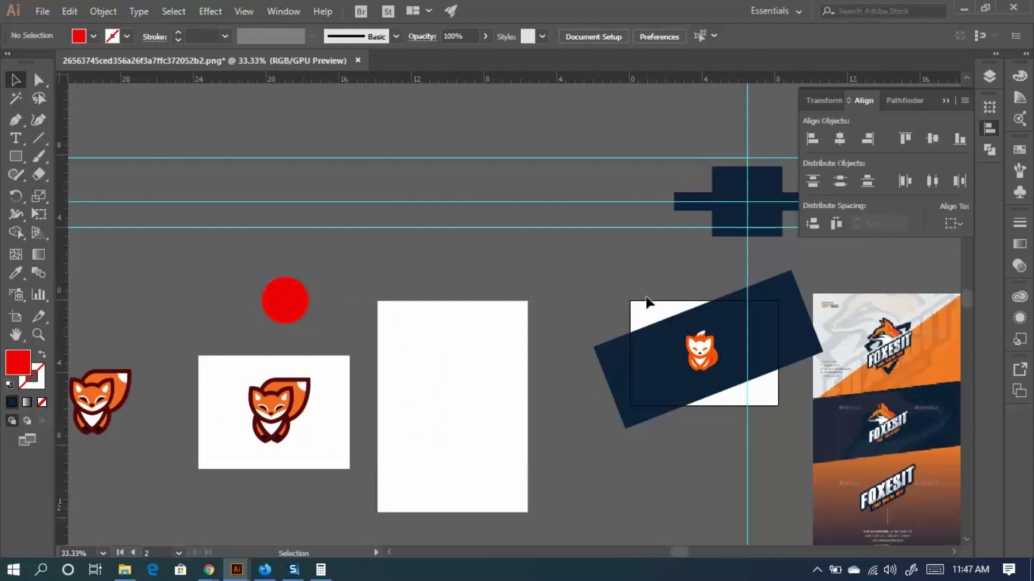
pyautogui.scroll(2, 516, 341)
pyautogui.hscroll(5, 609, 276)
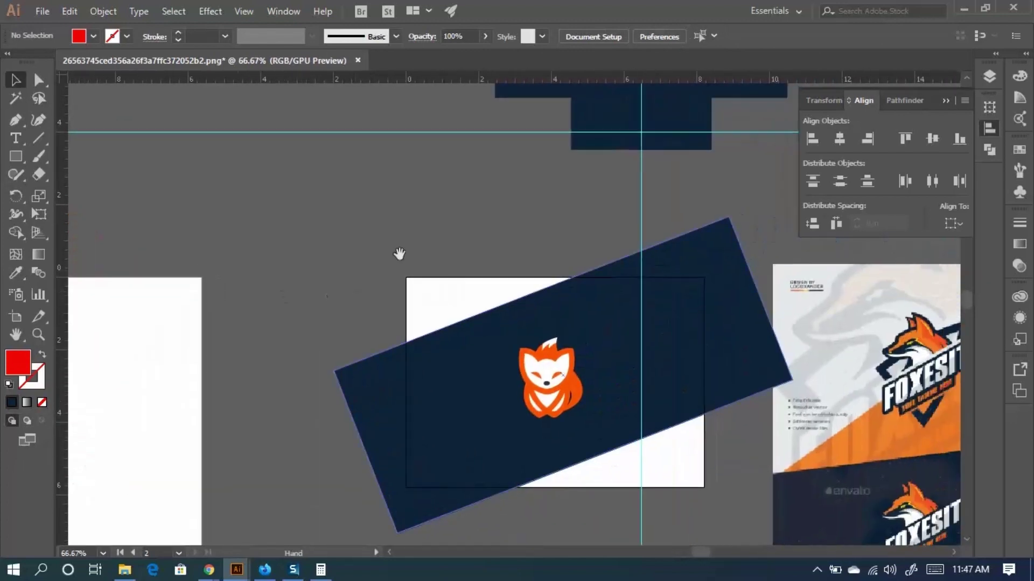
pyautogui.click(954, 225)
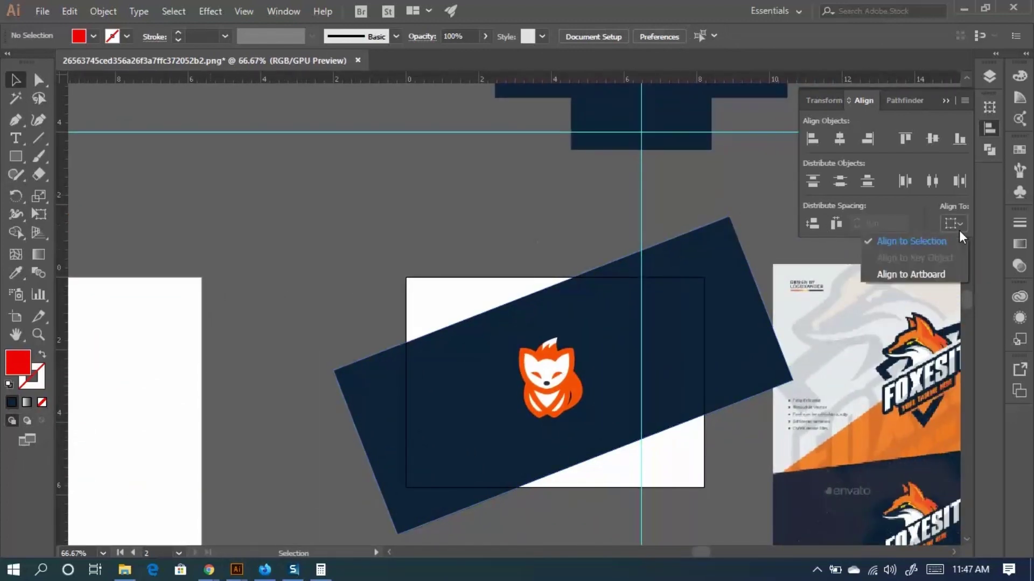
pyautogui.click(909, 274)
# Fill the wide thin rectangle and the large square with dark gray, leaving out the small navy rectangle.
pyautogui.scroll(3, 651, 277)
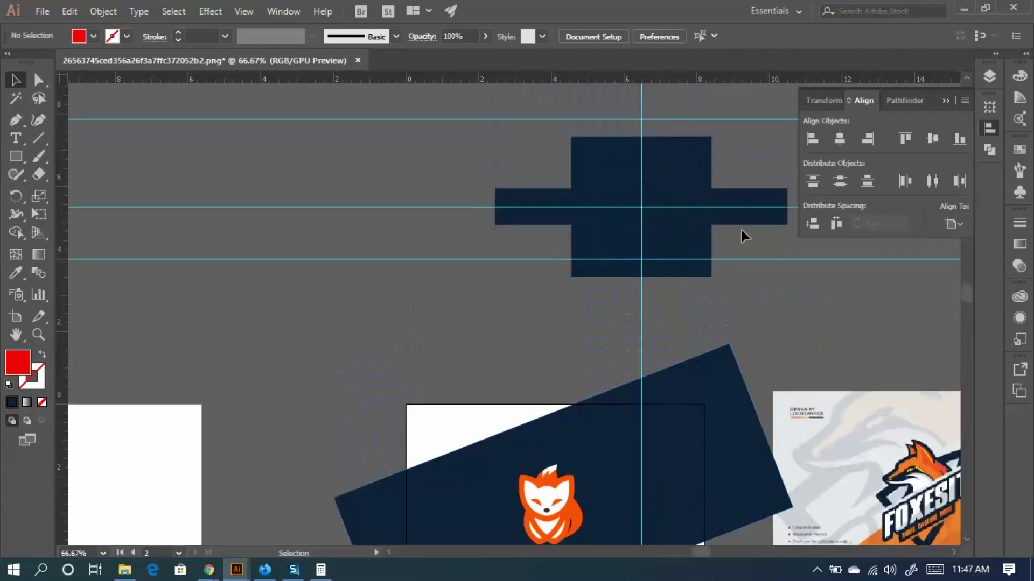
pyautogui.click(699, 172)
pyautogui.click(94, 35)
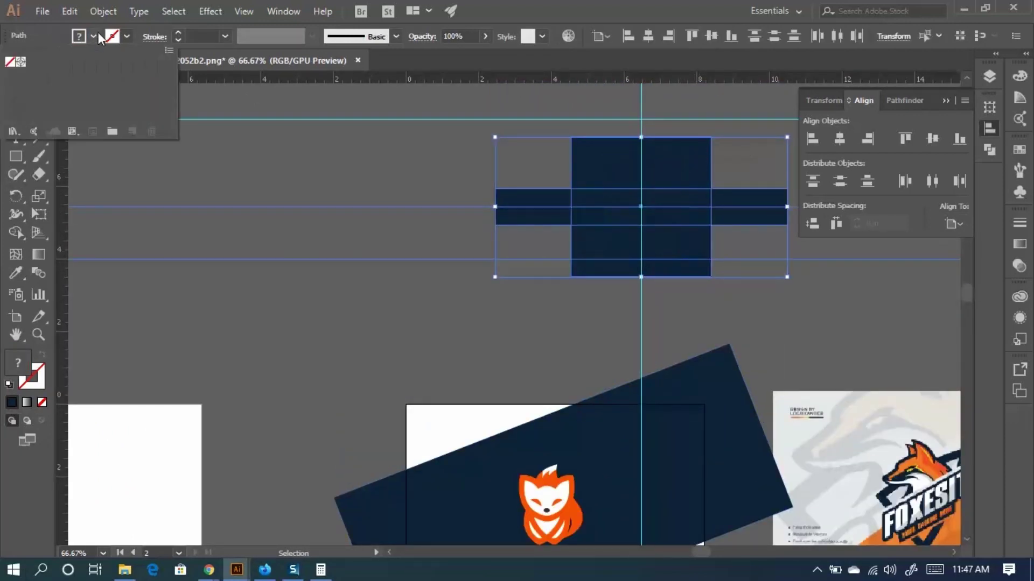
pyautogui.click(7, 372)
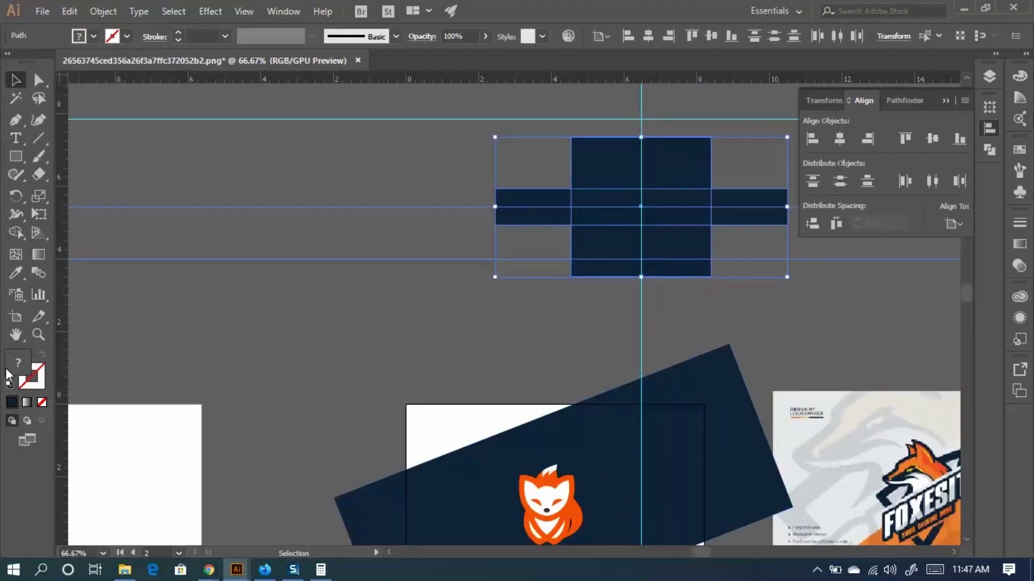
pyautogui.doubleClick(19, 366)
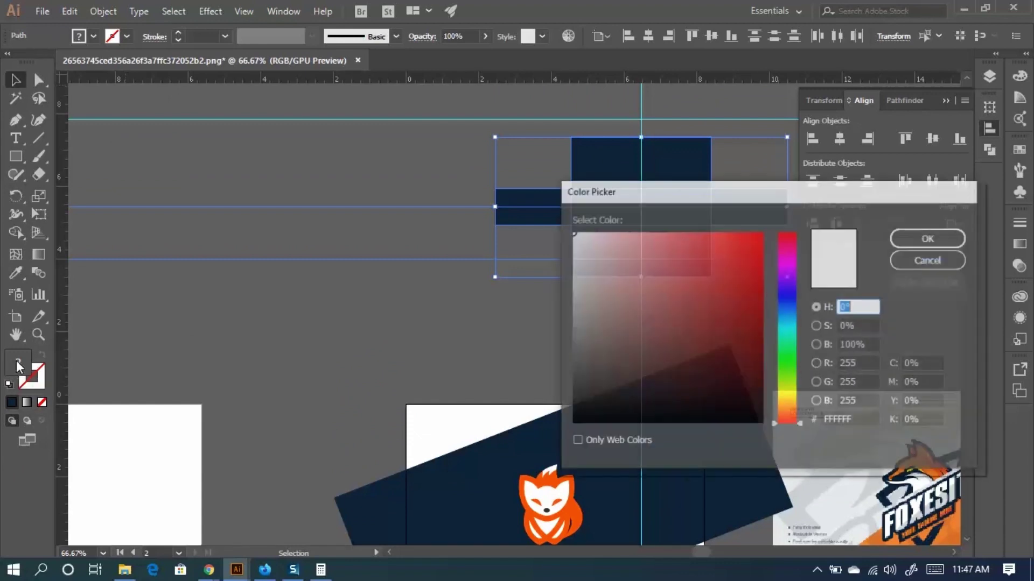
pyautogui.moveTo(737, 321); pyautogui.dragTo(763, 233)
pyautogui.click(928, 238)
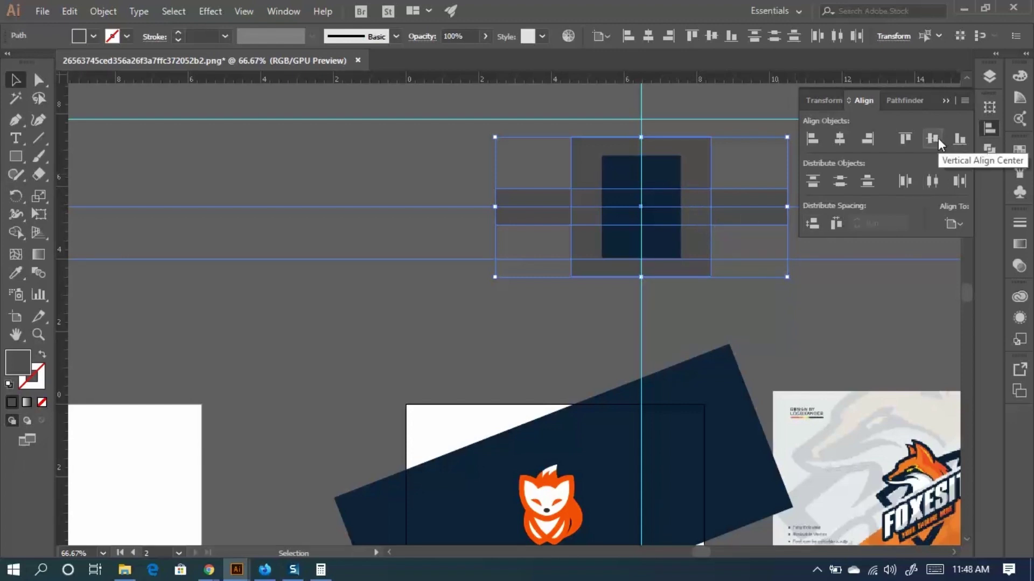
# Delete the three horizontal guides and the vertical guide crossing the rectangles.
pyautogui.click(954, 224)
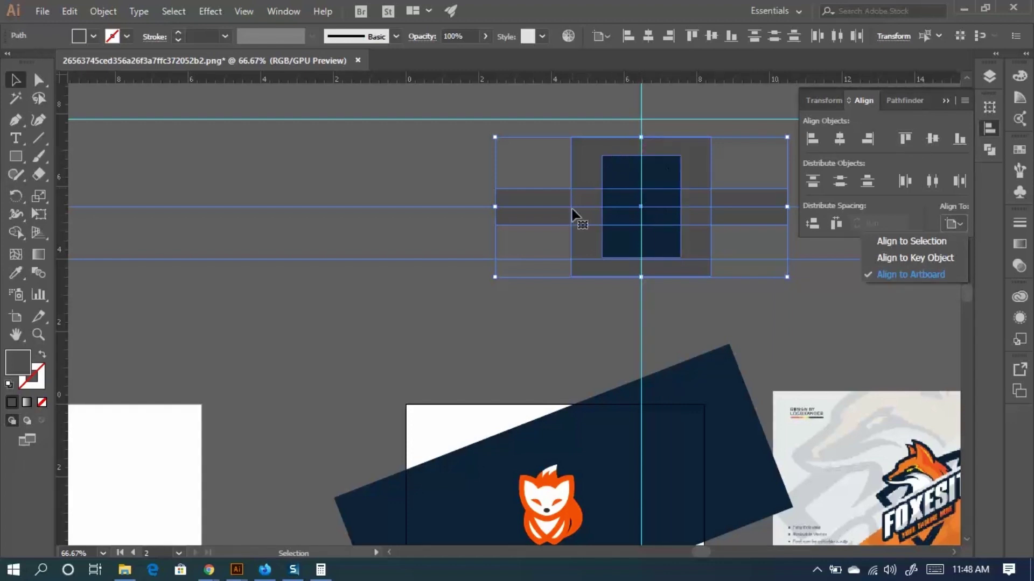
pyautogui.click(450, 281)
pyautogui.scroll(1, 420, 102)
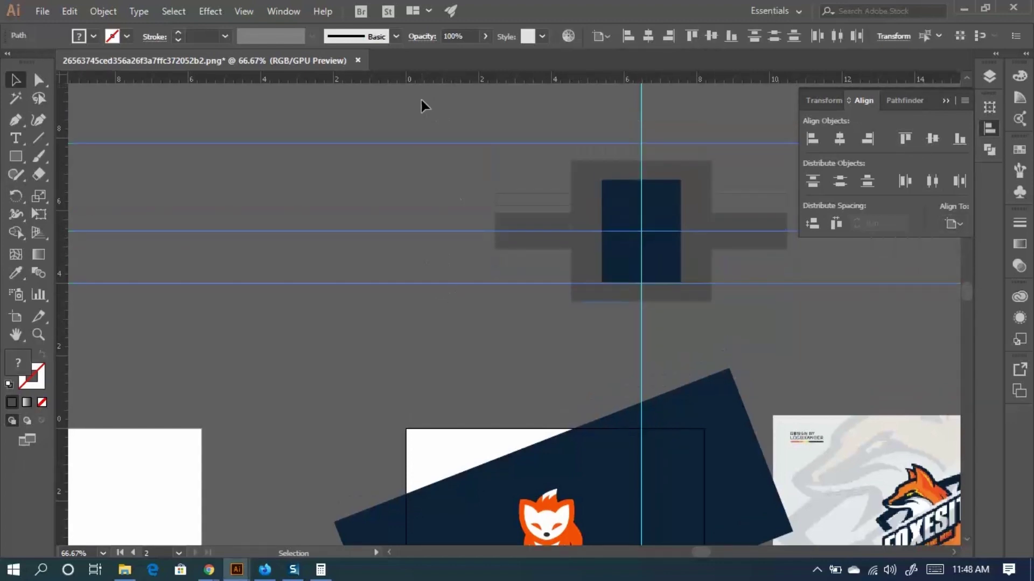
pyautogui.click(619, 310)
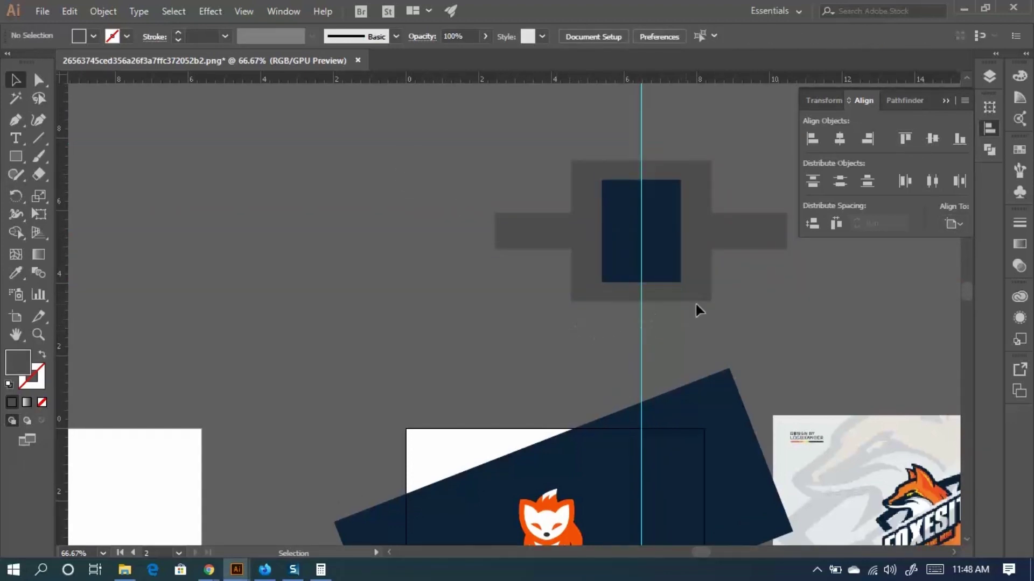
pyautogui.press('/')
# Align the three rectangles to the artboard's vertical center and place a horizontal guide near their middle.
pyautogui.hotkey('ctrl', 'a')
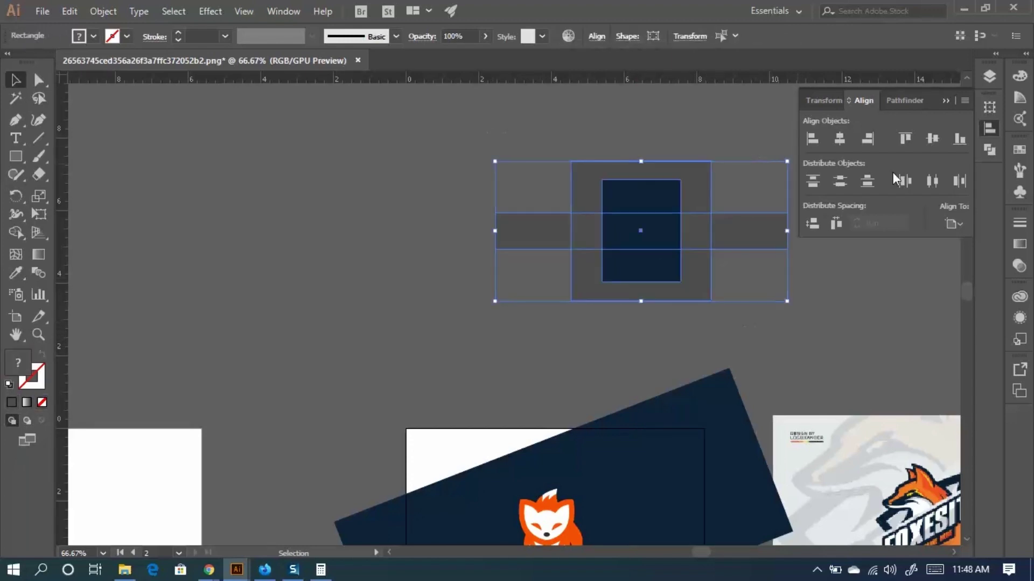
pyautogui.click(932, 138)
pyautogui.scroll(-3, 733, 169)
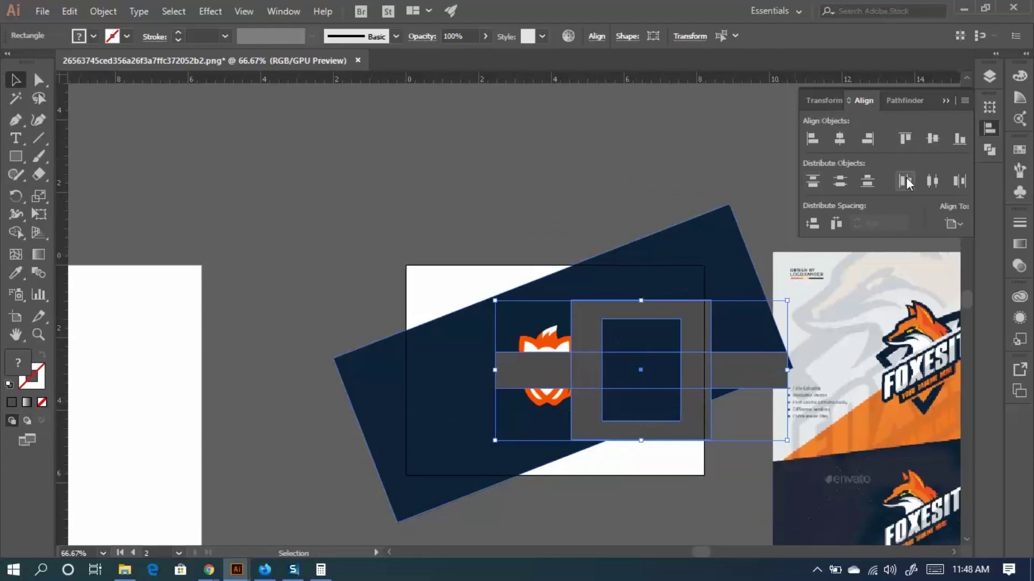
pyautogui.moveTo(346, 82); pyautogui.dragTo(415, 379)
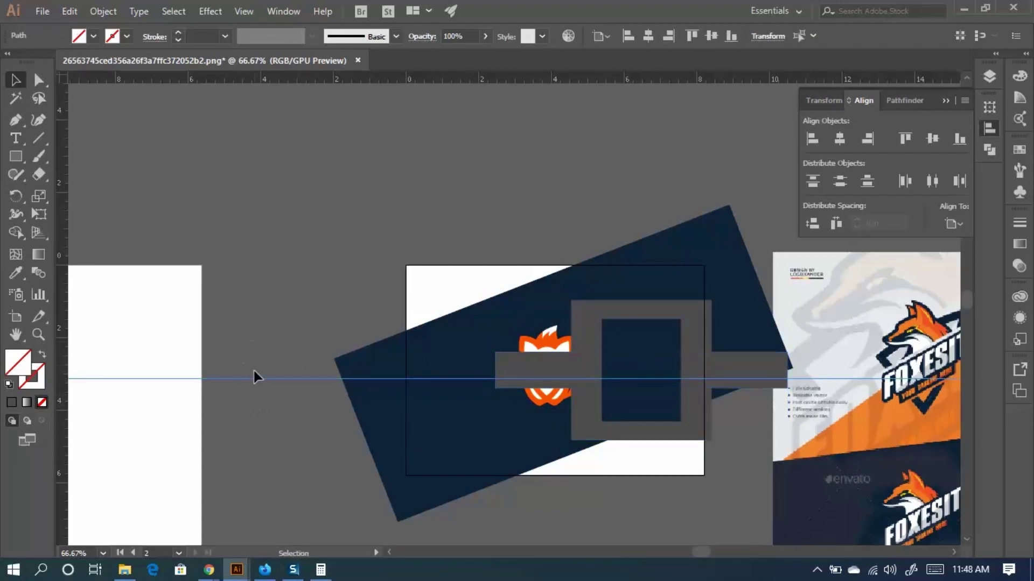
# Align the horizontal guide to the artboard's vertical center and the three rectangles to its horizontal center.
pyautogui.click(932, 141)
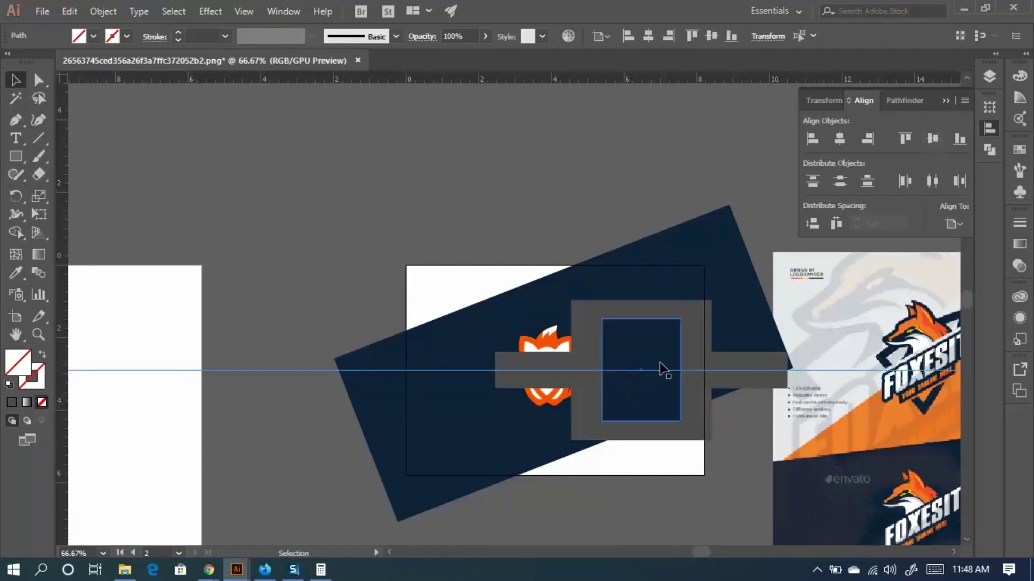
pyautogui.click(692, 408)
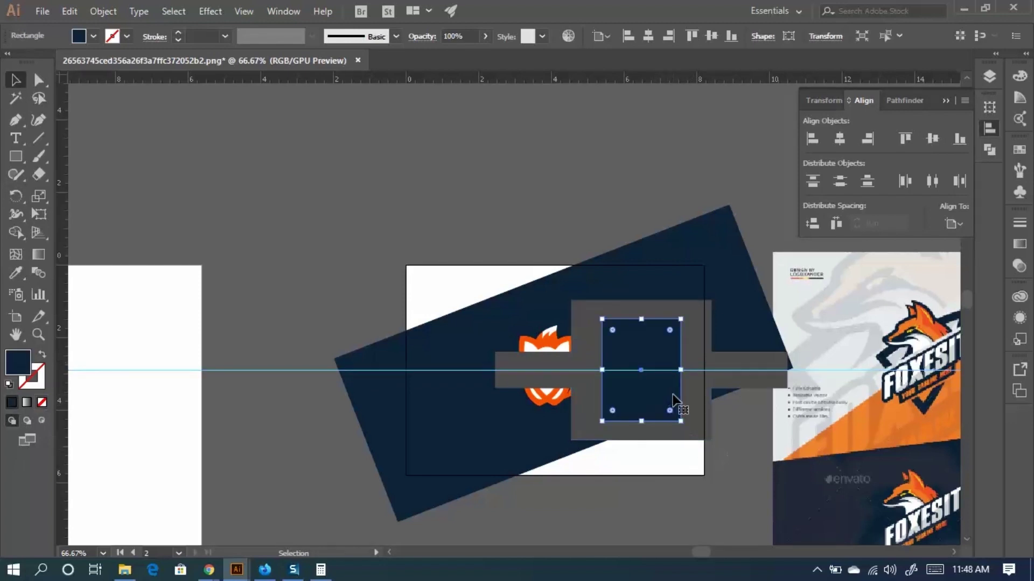
pyautogui.keyDown('shift'); pyautogui.click(653, 358); pyautogui.keyUp('shift')
pyautogui.keyDown('shift'); pyautogui.click(754, 356); pyautogui.keyUp('shift')
pyautogui.keyDown('shift'); pyautogui.click(759, 363); pyautogui.keyUp('shift')
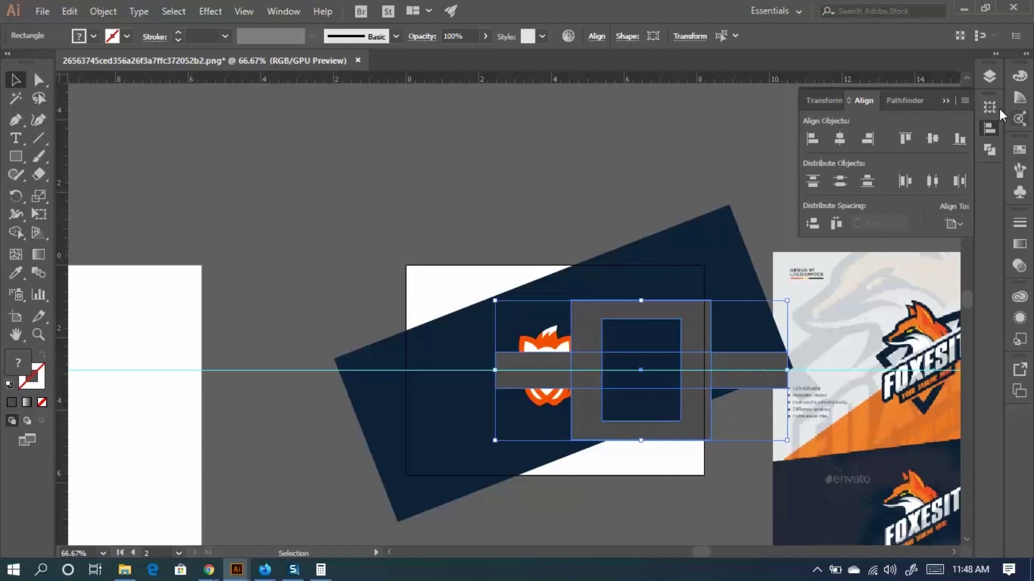
pyautogui.click(845, 139)
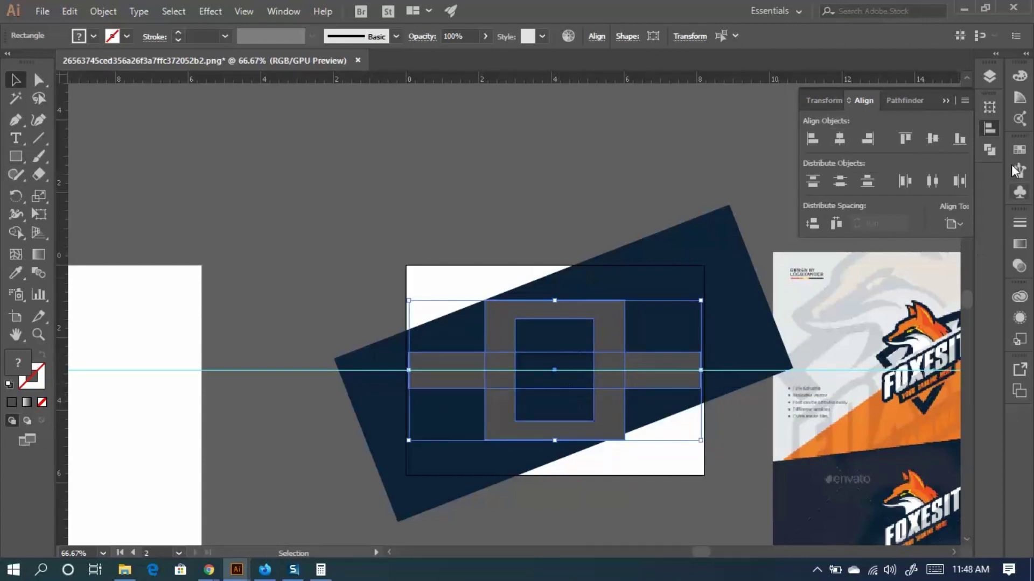
# Move the three aligned rectangles off the banner to above the artboard and delete them.
pyautogui.click(954, 224)
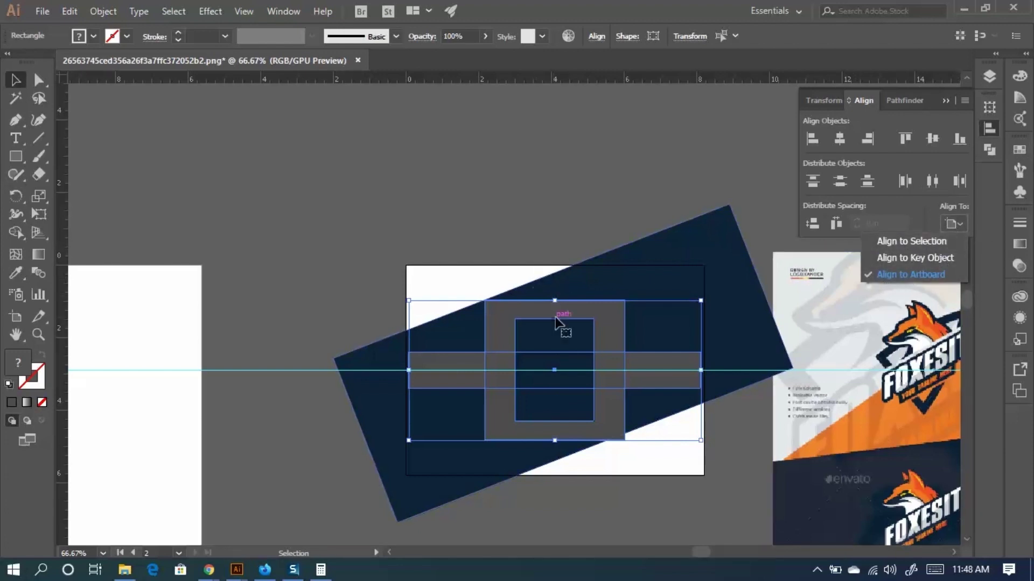
pyautogui.moveTo(559, 389); pyautogui.dragTo(517, 200)
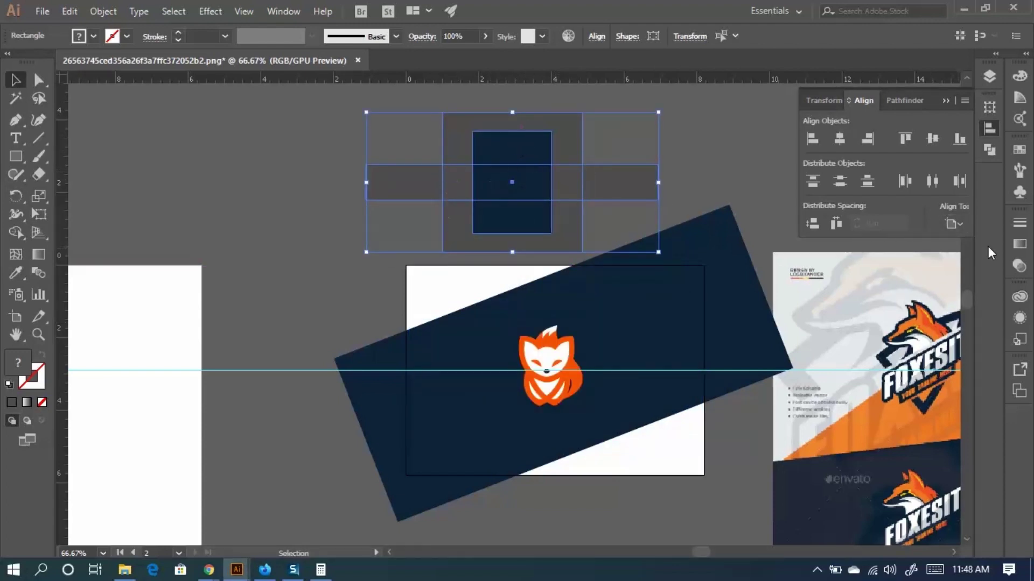
pyautogui.click(955, 225)
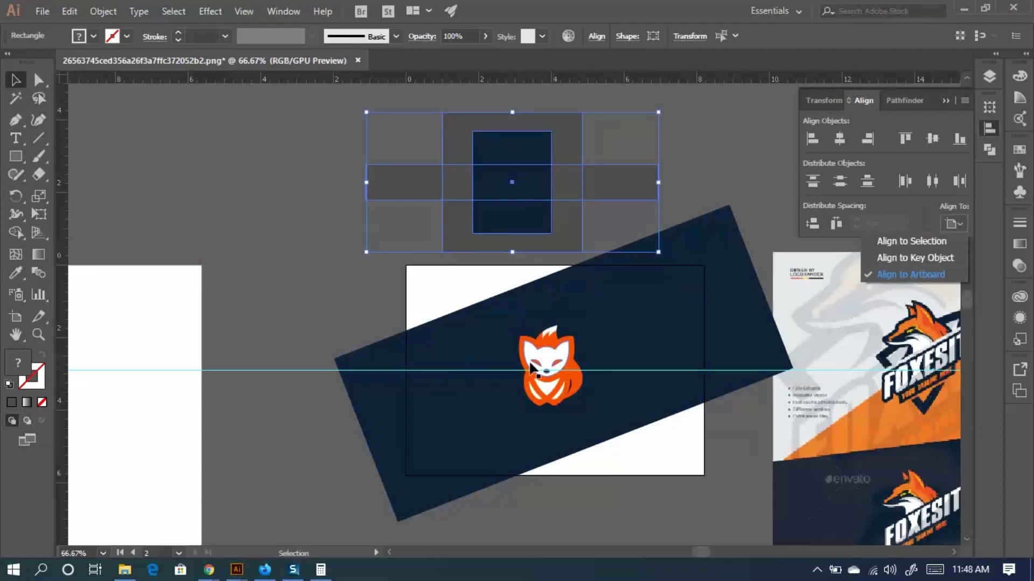
pyautogui.scroll(1, 518, 196)
pyautogui.click(330, 156)
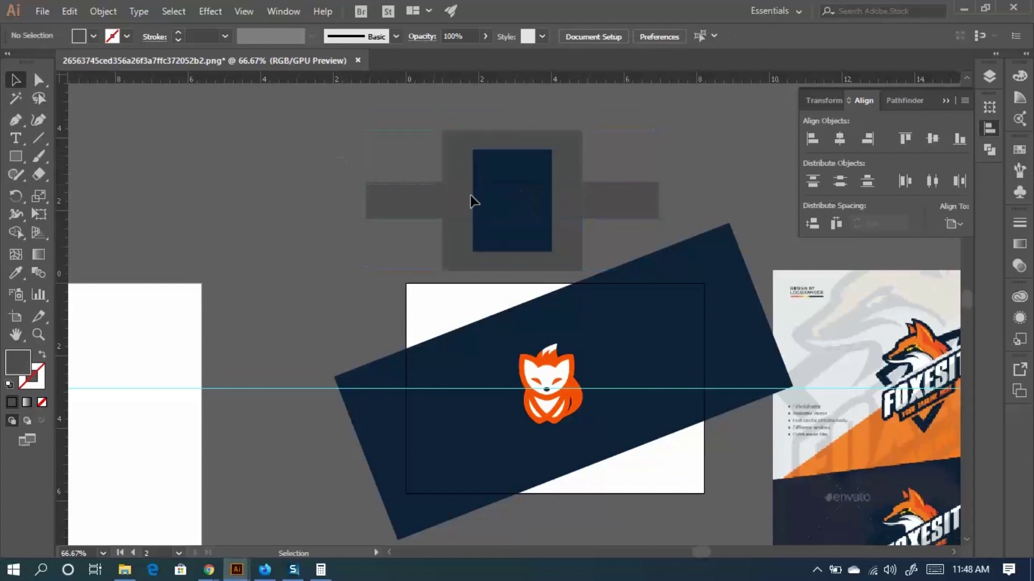
pyautogui.click(549, 203)
pyautogui.press('Delete')
pyautogui.scroll(-4, 545, 194)
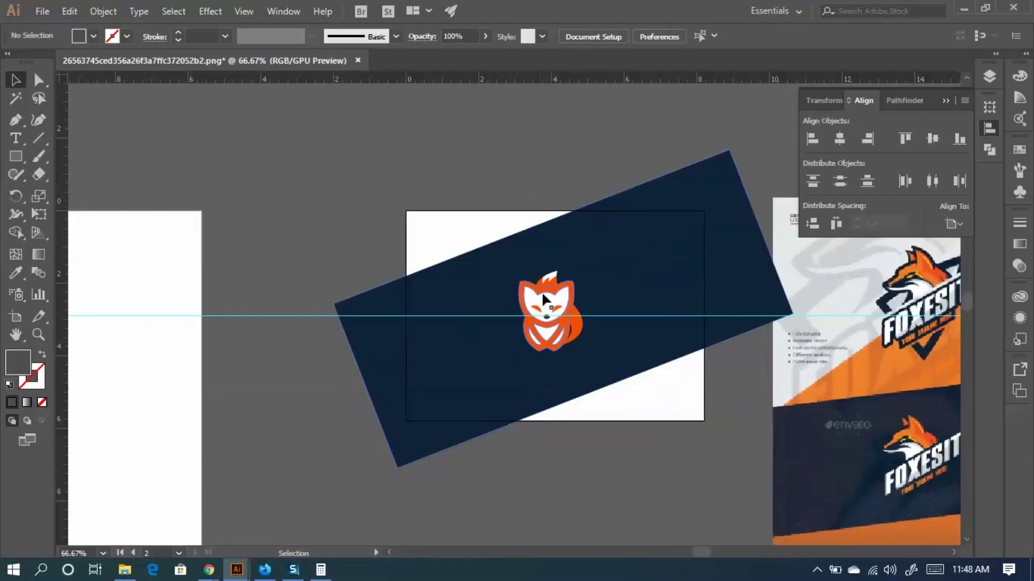
# Move the fox logo off the navy banner into the empty area above and left of its artboard.
pyautogui.click(541, 292)
pyautogui.doubleClick(541, 291)
pyautogui.doubleClick(401, 126)
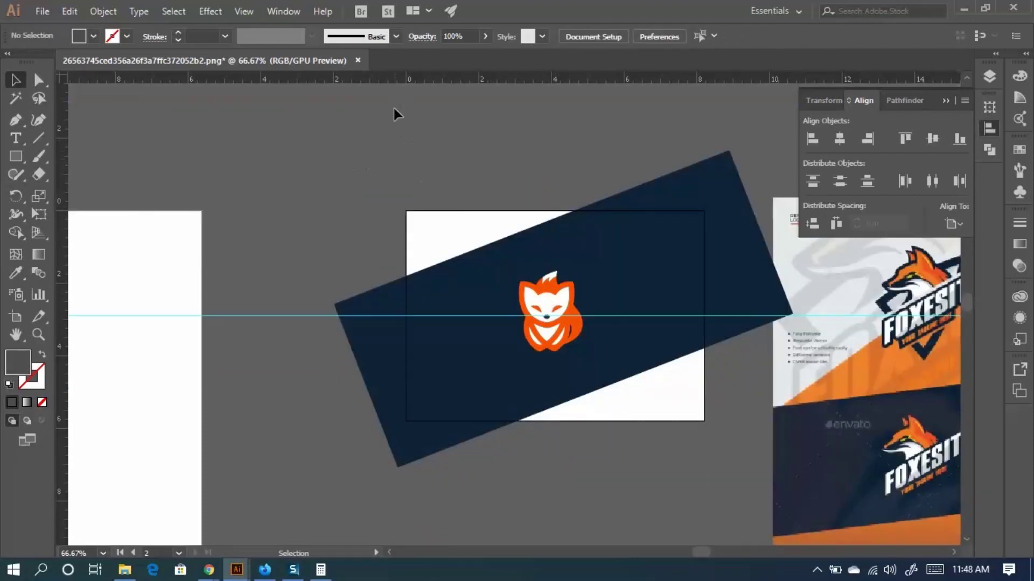
pyautogui.moveTo(546, 301); pyautogui.dragTo(323, 114)
pyautogui.scroll(3, 243, 234)
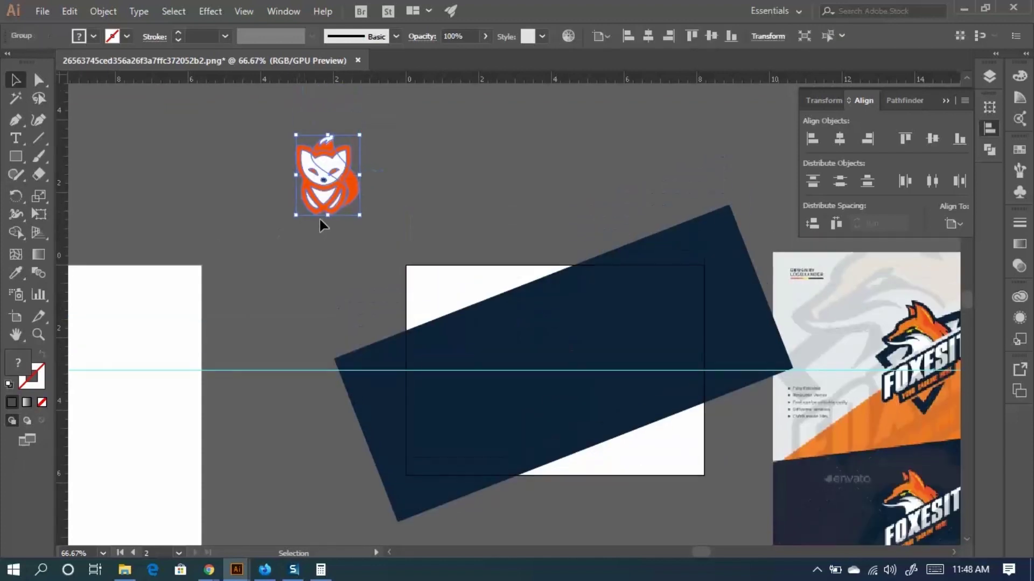
pyautogui.moveTo(319, 177); pyautogui.dragTo(312, 171)
pyautogui.moveTo(318, 176); pyautogui.dragTo(318, 177)
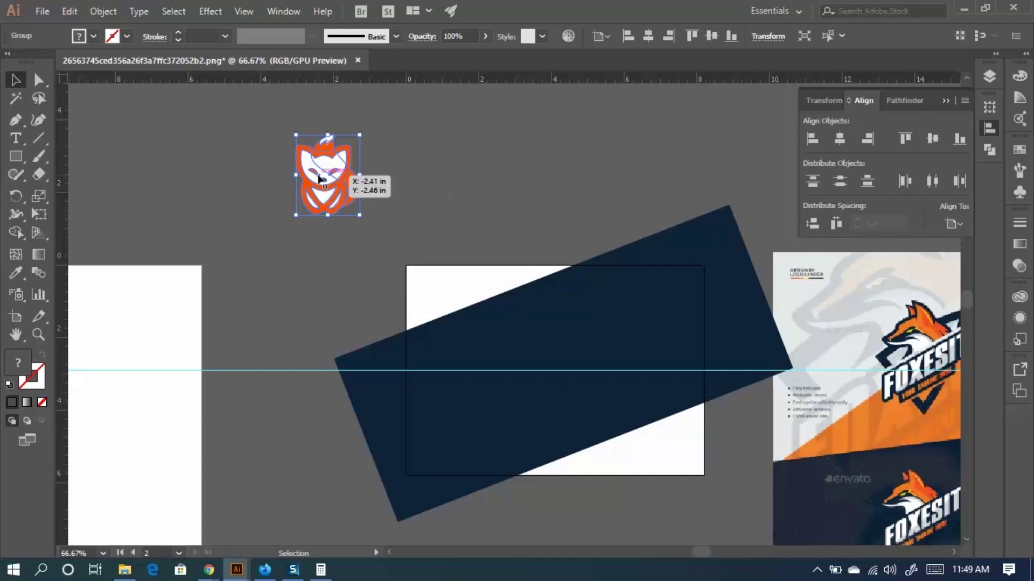
# Align the fox logo to the artboard's horizontal center.
pyautogui.click(956, 226)
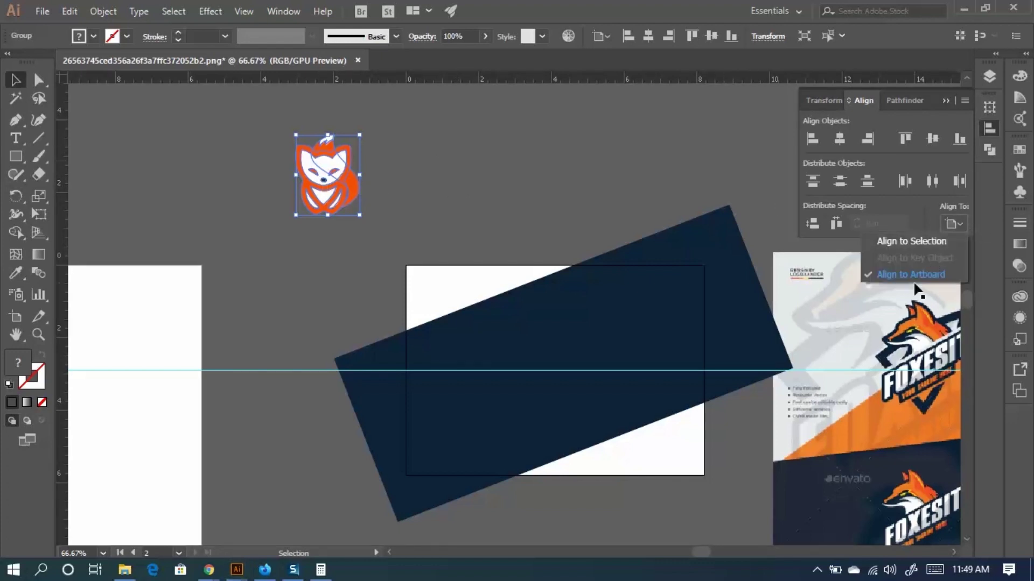
pyautogui.click(841, 141)
pyautogui.click(839, 141)
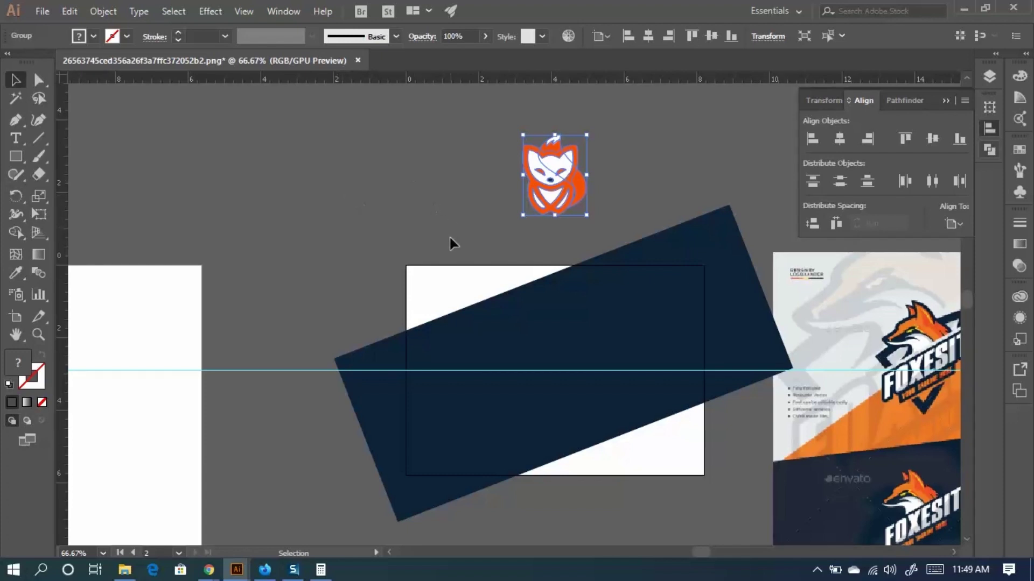
pyautogui.click(965, 227)
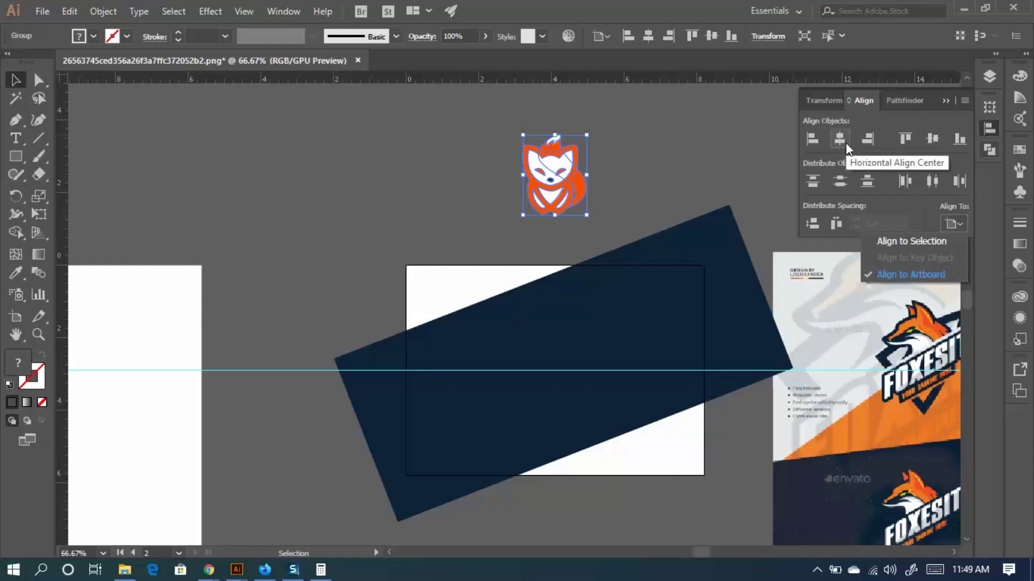
pyautogui.click(481, 198)
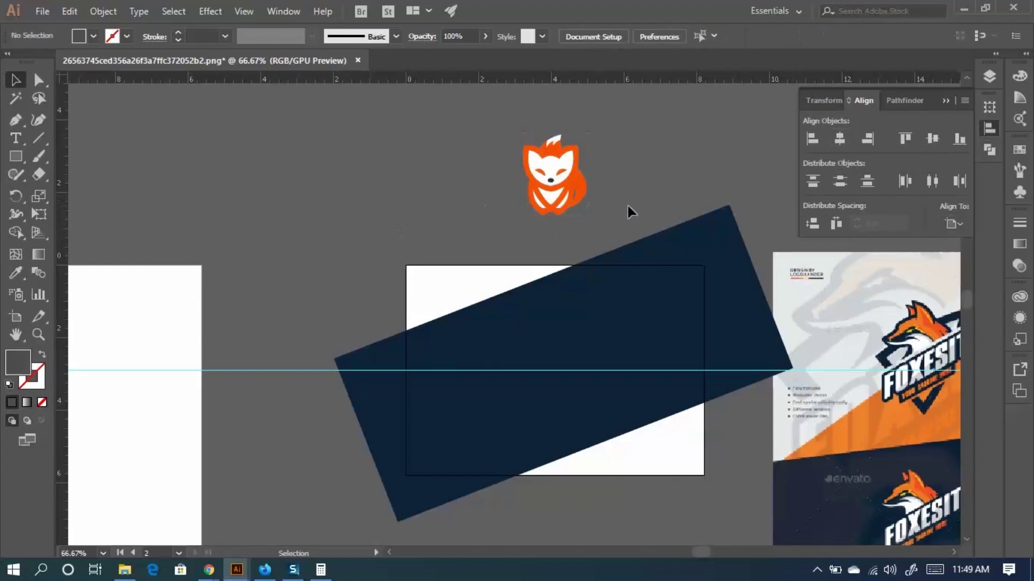
# Undo the fox logo's rotation and move the logo back to the empty area above and left of the artboard.
pyautogui.moveTo(628, 205); pyautogui.dragTo(527, 183)
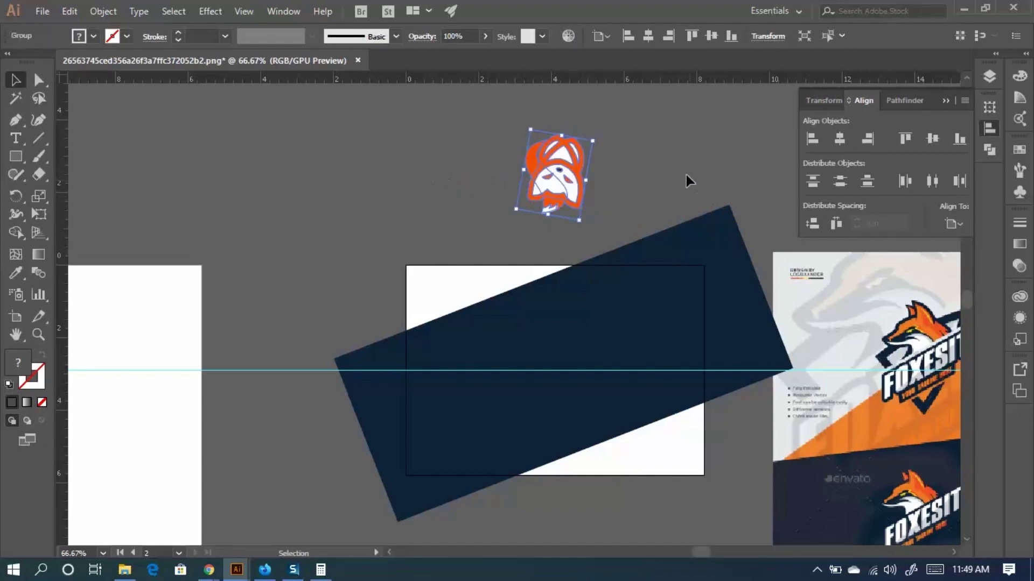
pyautogui.hotkey('ctrl', 'z')
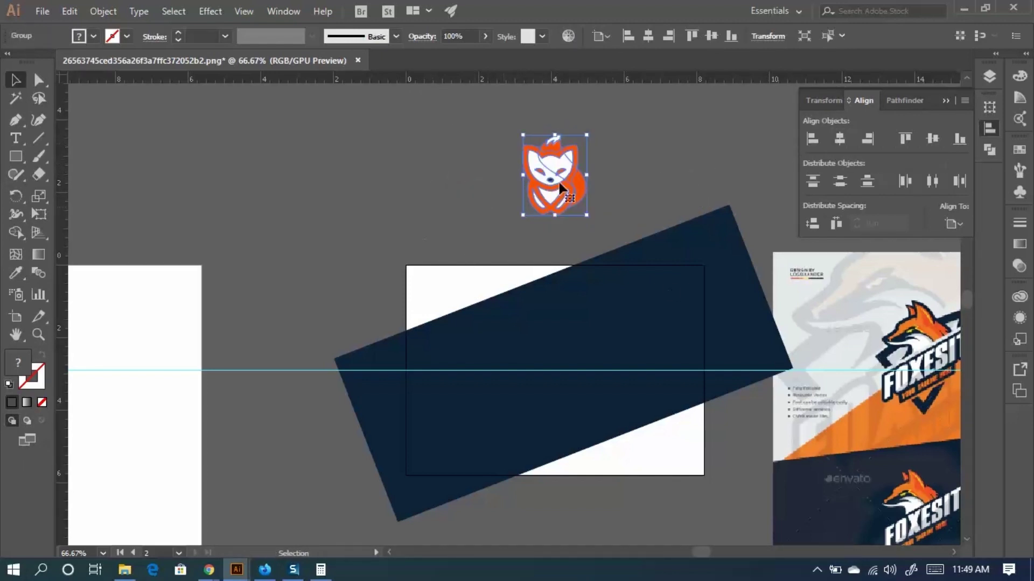
pyautogui.moveTo(604, 190); pyautogui.dragTo(436, 161)
pyautogui.moveTo(534, 156); pyautogui.dragTo(293, 176)
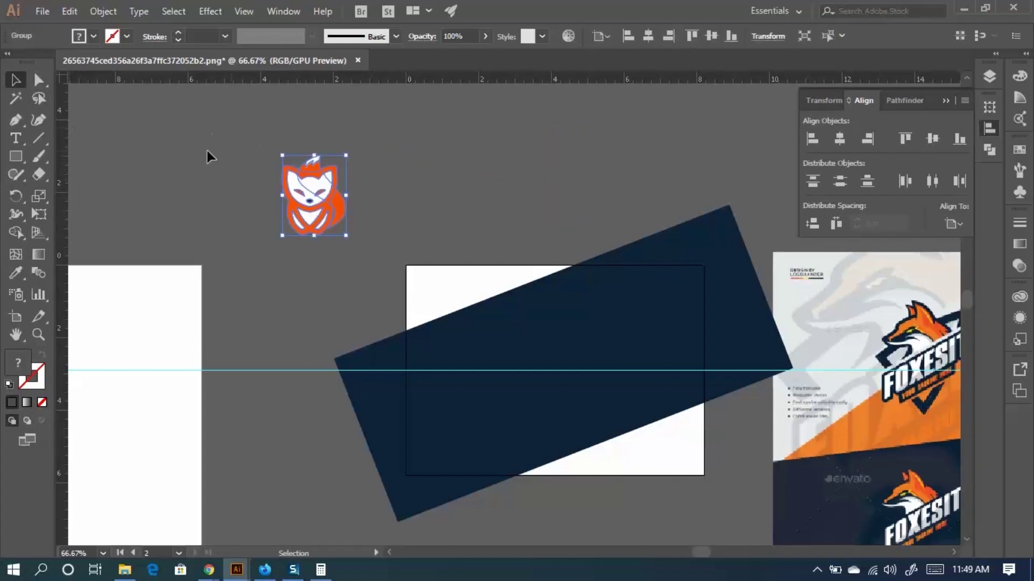
# Add a vertical guide left of the fox logo and align both to the artboard's horizontal center.
pyautogui.moveTo(62, 153); pyautogui.dragTo(183, 156)
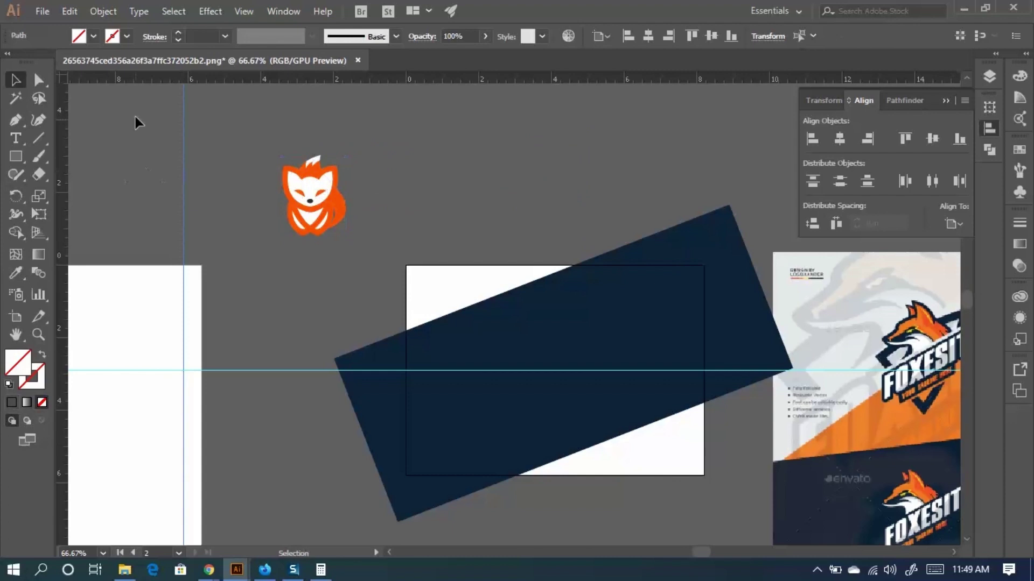
pyautogui.keyDown('shift'); pyautogui.click(314, 159); pyautogui.keyUp('shift')
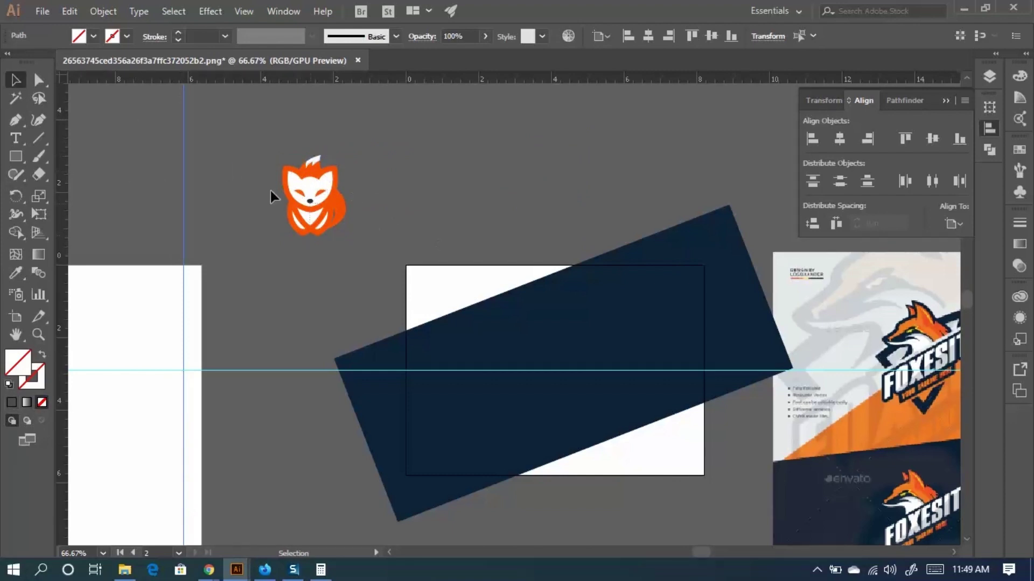
pyautogui.click(843, 143)
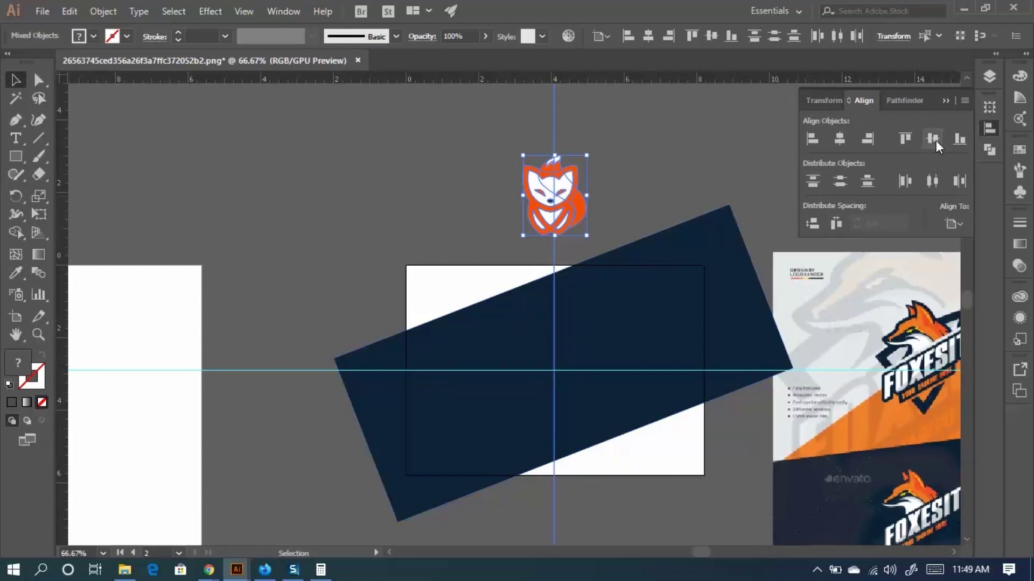
# Move the horizontal guide up to the fox's middle and align the fox and guides to the artboard's vertical center.
pyautogui.click(287, 408)
pyautogui.click(272, 370)
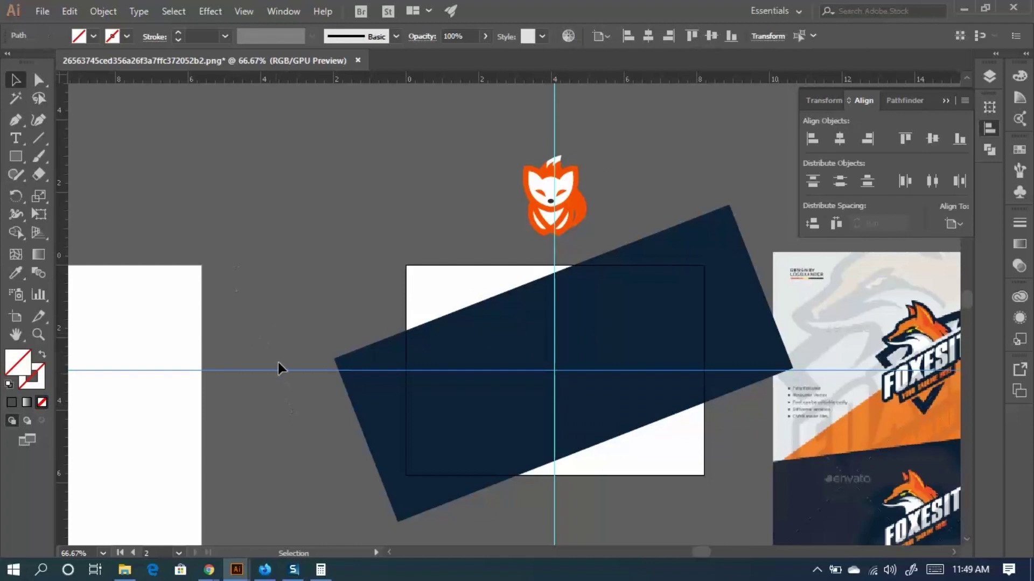
pyautogui.moveTo(277, 368); pyautogui.dragTo(391, 179)
pyautogui.keyDown('shift'); pyautogui.click(588, 199); pyautogui.keyUp('shift')
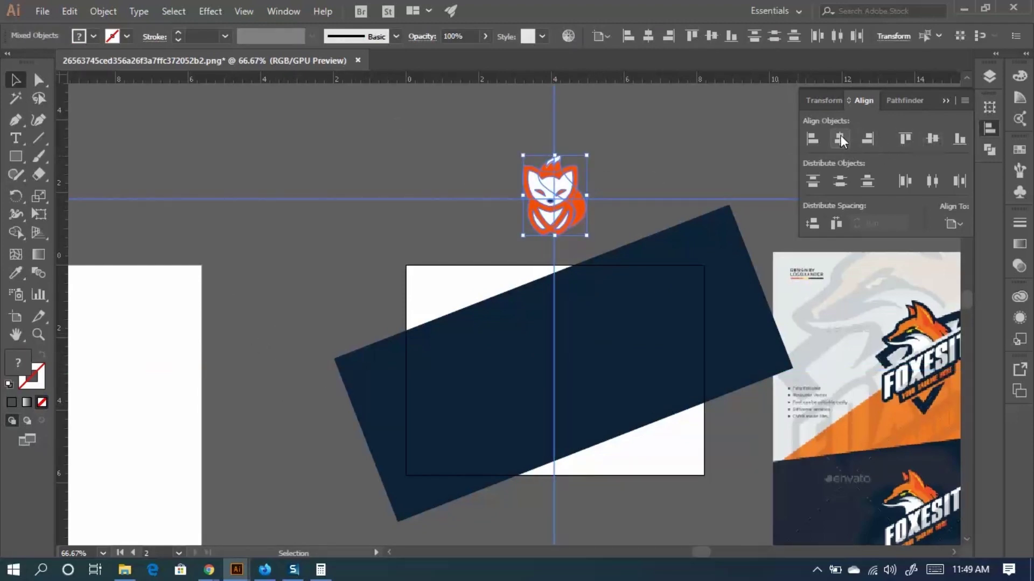
pyautogui.click(931, 139)
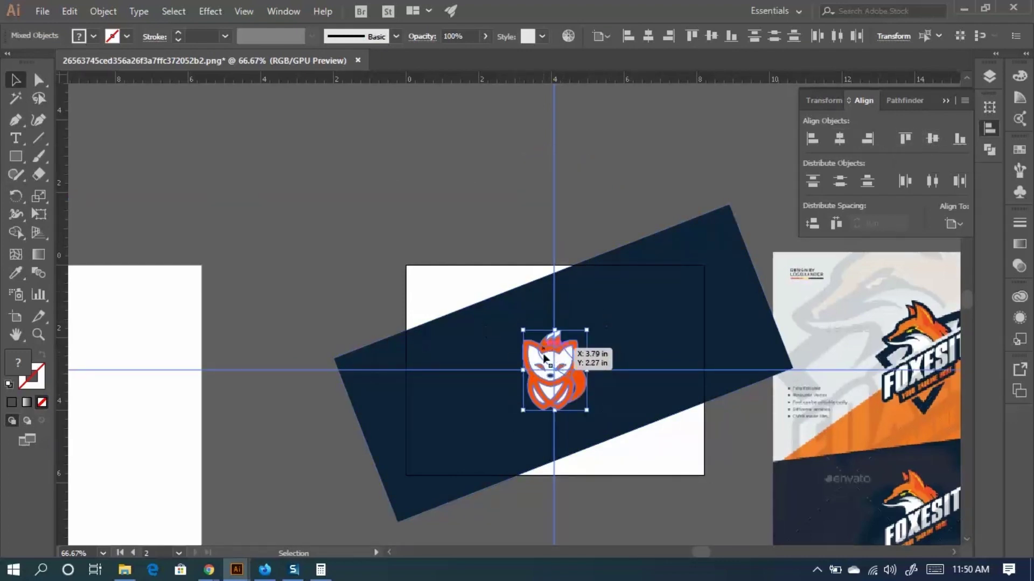
pyautogui.click(669, 479)
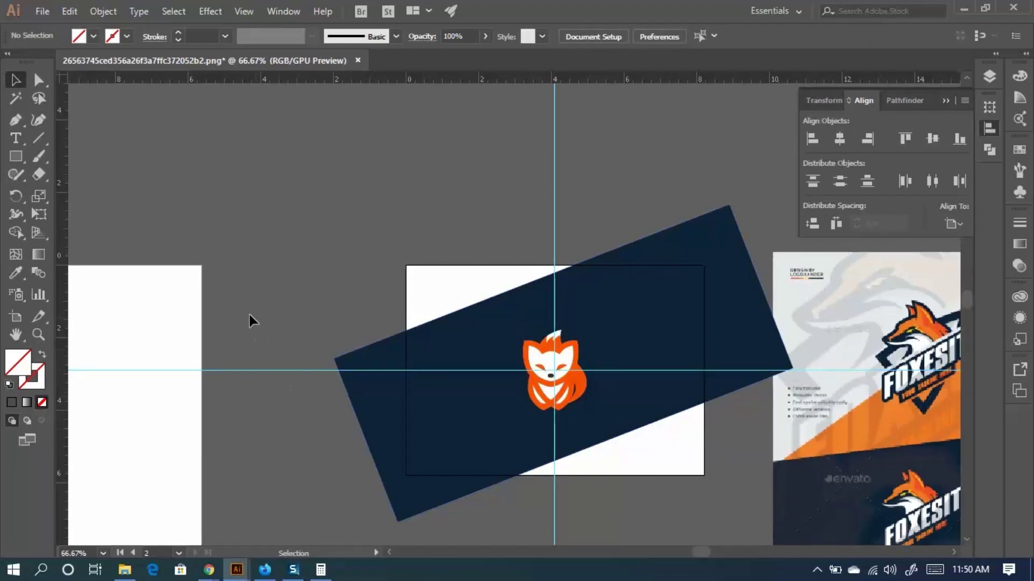
# Delete the horizontal guide crossing the fox logo and select the vertical guide.
pyautogui.click(280, 370)
pyautogui.press('Delete')
pyautogui.click(554, 185)
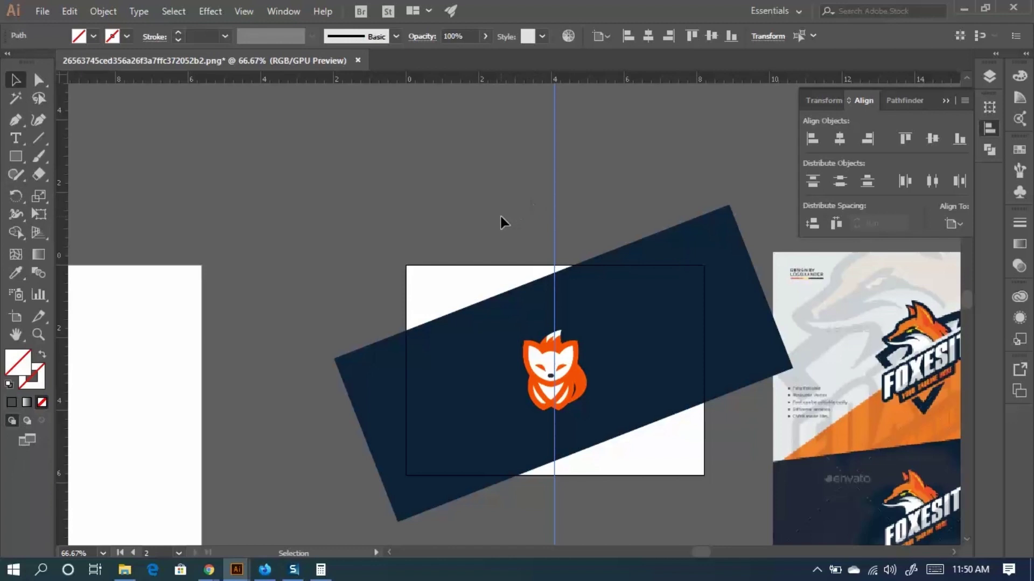
# Step back through the history to the fox logo's position above and left of the artboard, before the vertical guide was added.
pyautogui.hotkey('ctrl', 'z')
pyautogui.hotkey('ctrl', 'z')
pyautogui.hotkey('ctrl', 'z')
pyautogui.hotkey('ctrl', 'z')
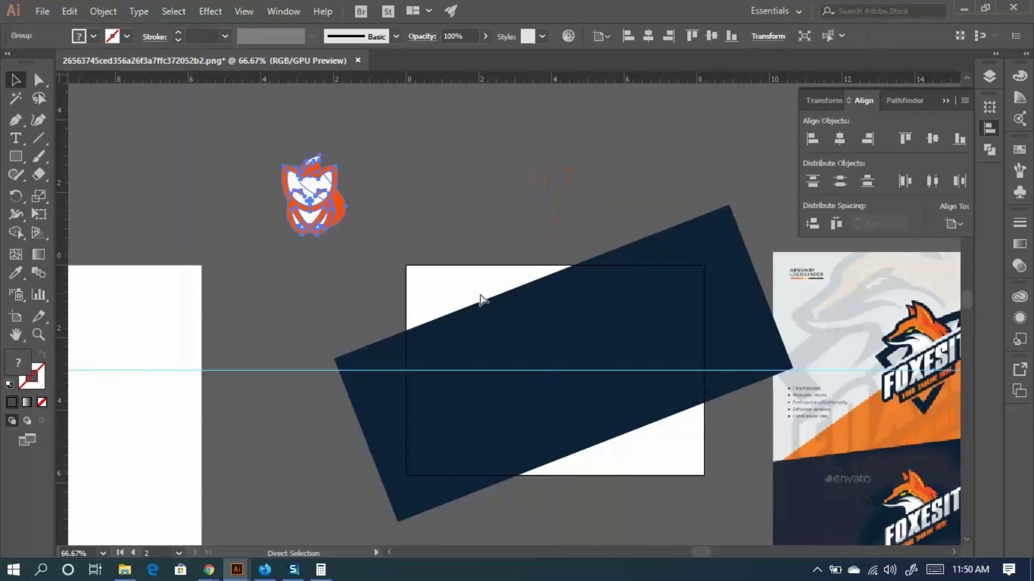
pyautogui.hotkey('ctrl', 'z')
pyautogui.hotkey('ctrl', 'z')
pyautogui.hotkey('ctrl', 'z')
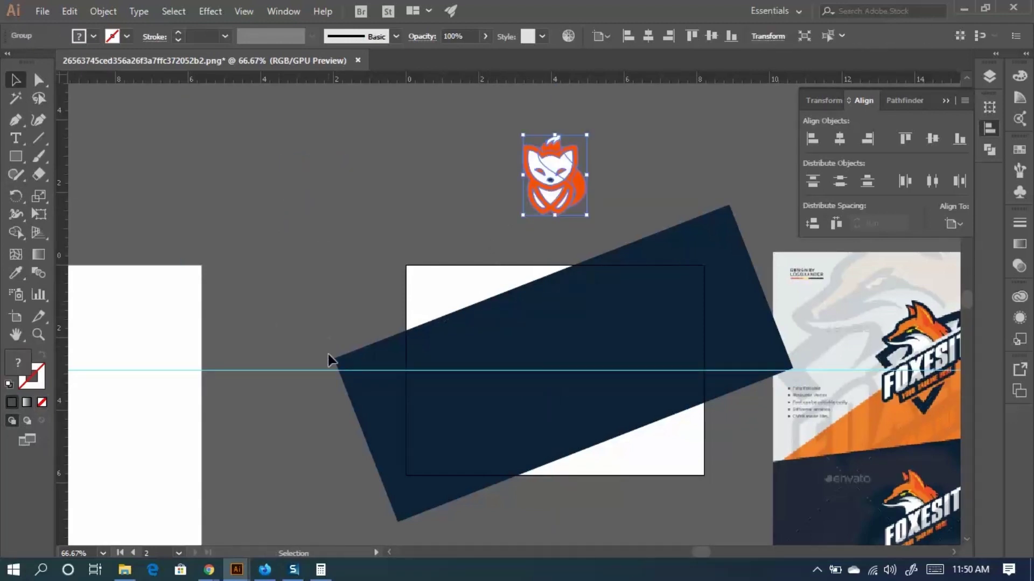
pyautogui.hotkey('ctrl', 'shift', 'z')
pyautogui.hotkey('ctrl', 'shift', 'z')
pyautogui.hotkey('ctrl', 'shift', 'z')
pyautogui.hotkey('ctrl', 'shift', 'z')
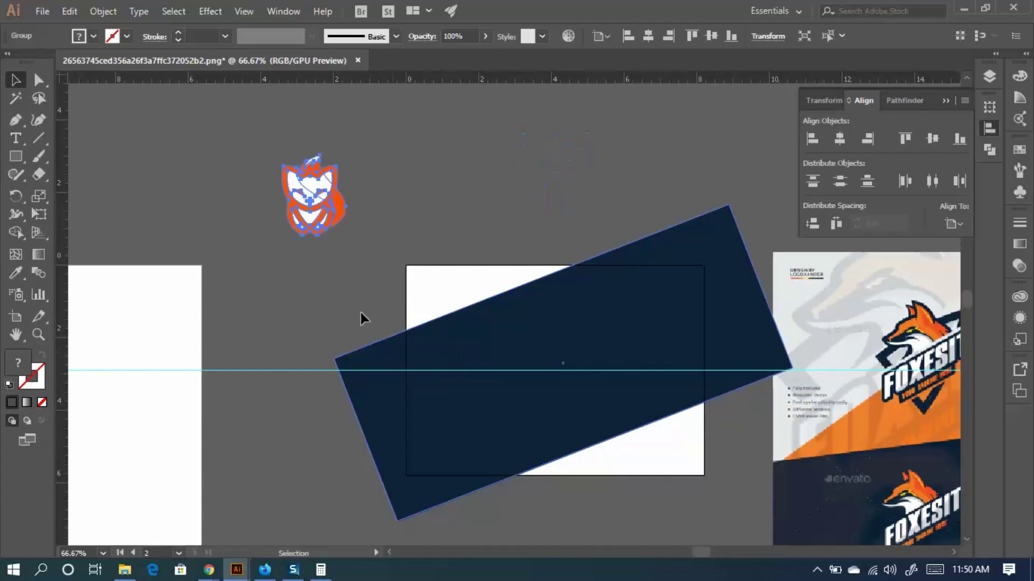
# Shift the fox logo slightly right and cross a new vertical guide and the existing horizontal guide at its nose.
pyautogui.click(360, 313)
pyautogui.moveTo(315, 197)
pyautogui.mouseDown()
pyautogui.moveTo(390, 165)
pyautogui.moveTo(421, 172)
pyautogui.moveTo(321, 150)
pyautogui.moveTo(366, 162)
pyautogui.moveTo(665, 137)
pyautogui.moveTo(576, 179)
pyautogui.moveTo(335, 192)
pyautogui.mouseUp()
pyautogui.scroll(1, 69, 147)
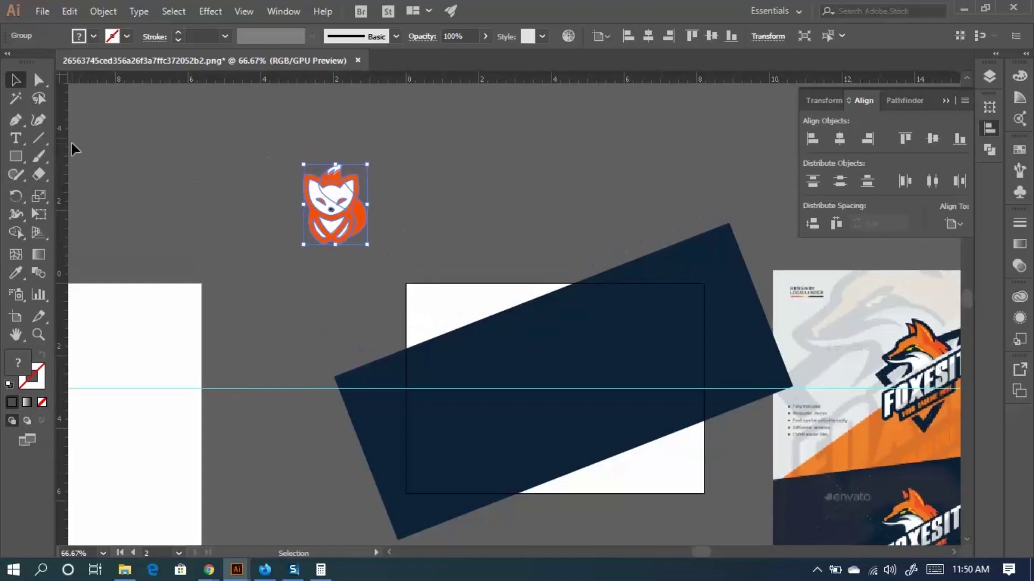
pyautogui.moveTo(67, 144); pyautogui.dragTo(331, 200)
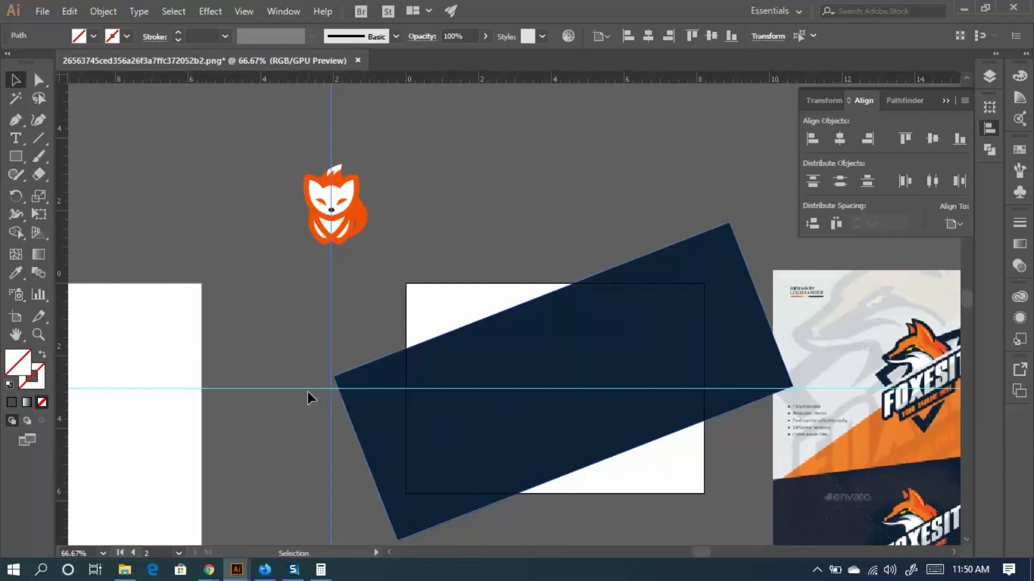
pyautogui.moveTo(305, 388); pyautogui.dragTo(331, 211)
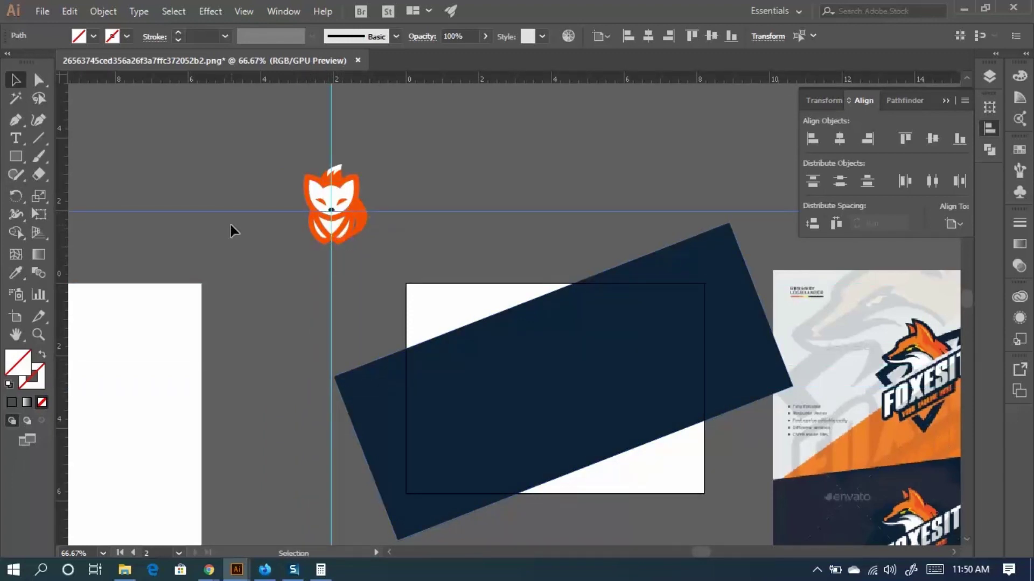
# Add a vertical and a horizontal guide crossing at the center of the artboard with the navy rectangle.
pyautogui.moveTo(405, 254); pyautogui.dragTo(170, 125)
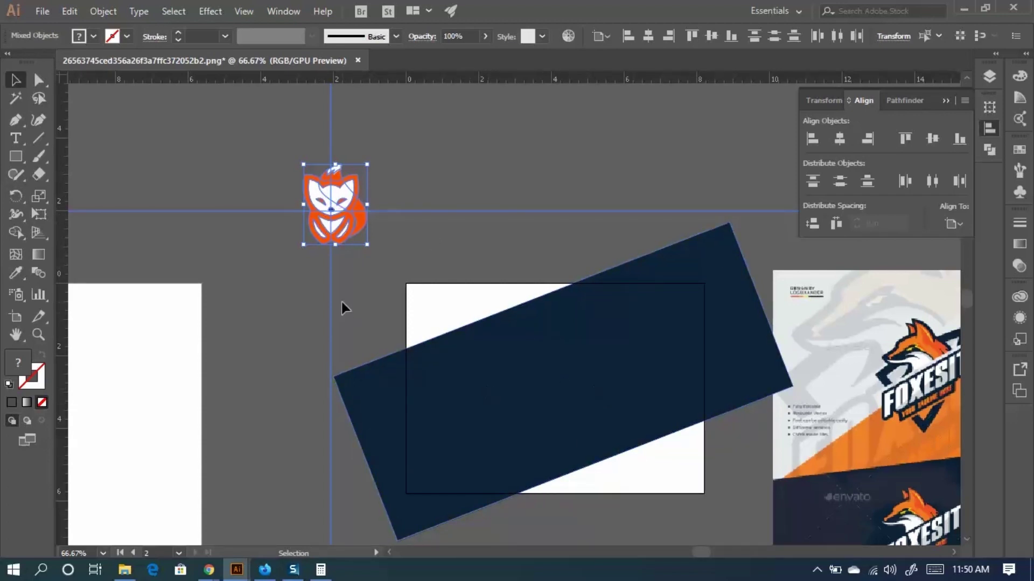
pyautogui.click(949, 222)
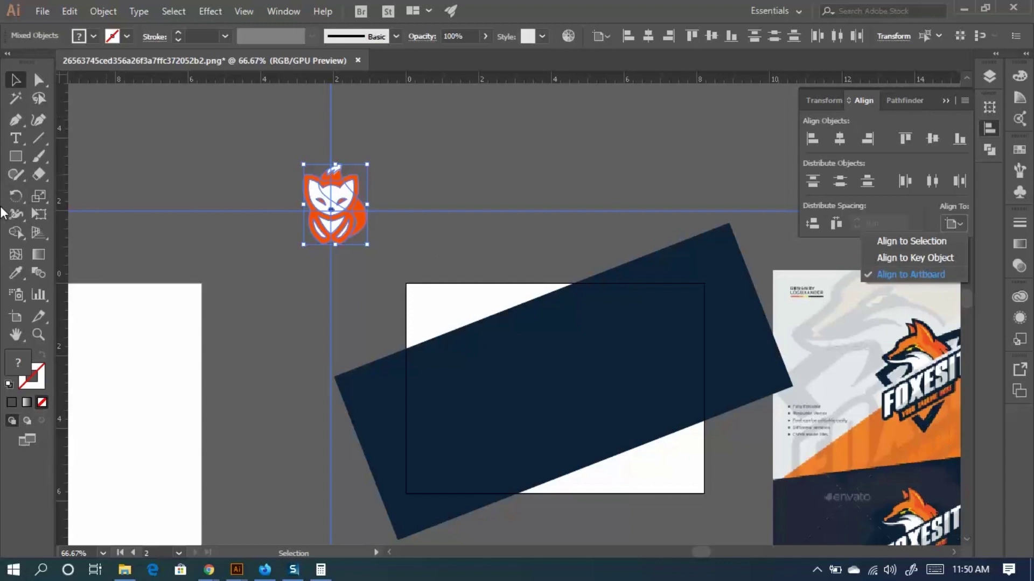
pyautogui.moveTo(67, 183); pyautogui.dragTo(553, 379)
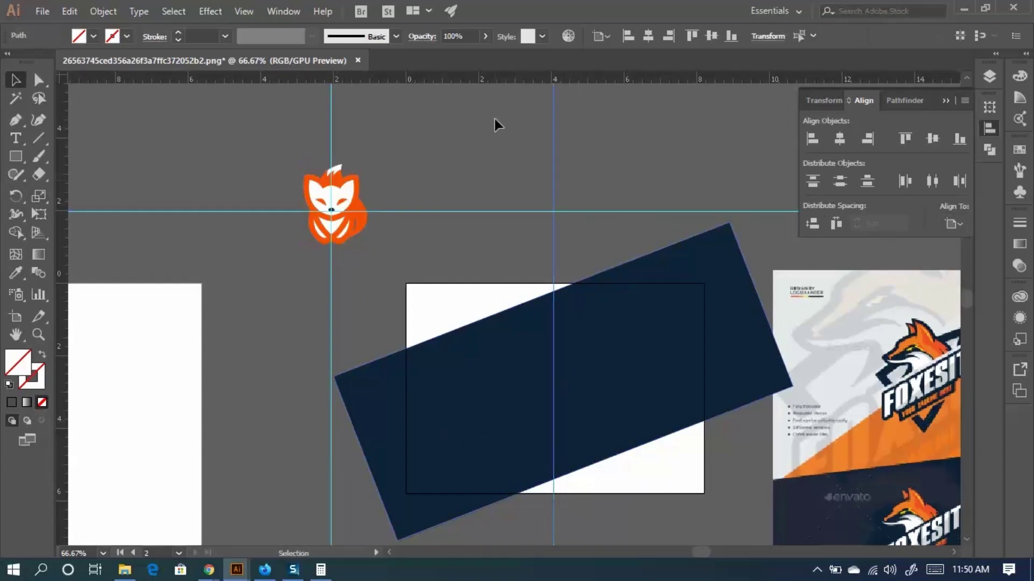
pyautogui.moveTo(538, 79); pyautogui.dragTo(635, 387)
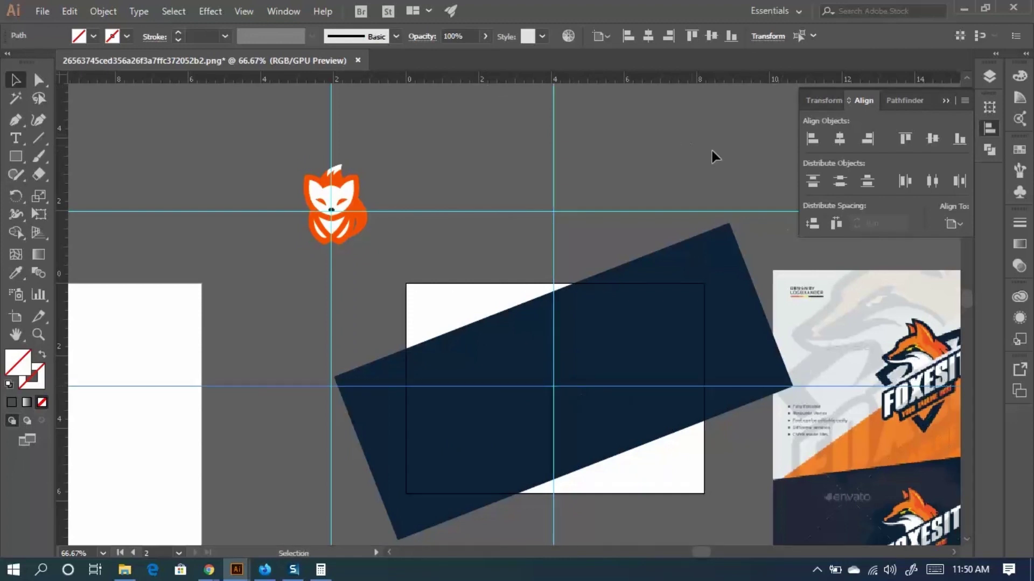
# Select the fox logo with its two guides and align them to the artboard's horizontal and vertical centers.
pyautogui.moveTo(198, 166); pyautogui.dragTo(349, 237)
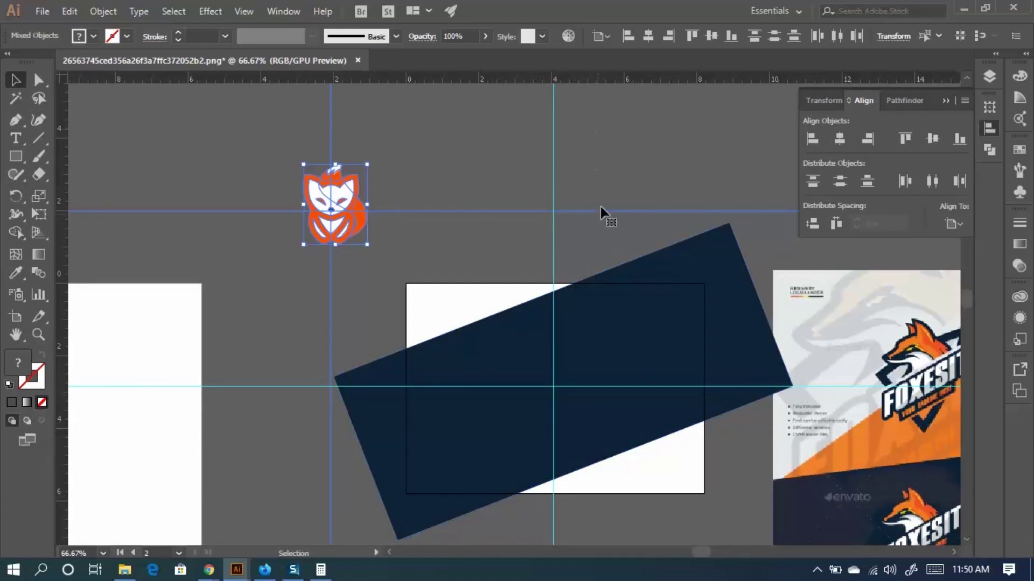
pyautogui.keyDown('shift'); pyautogui.click(532, 211); pyautogui.keyUp('shift')
pyautogui.click(839, 138)
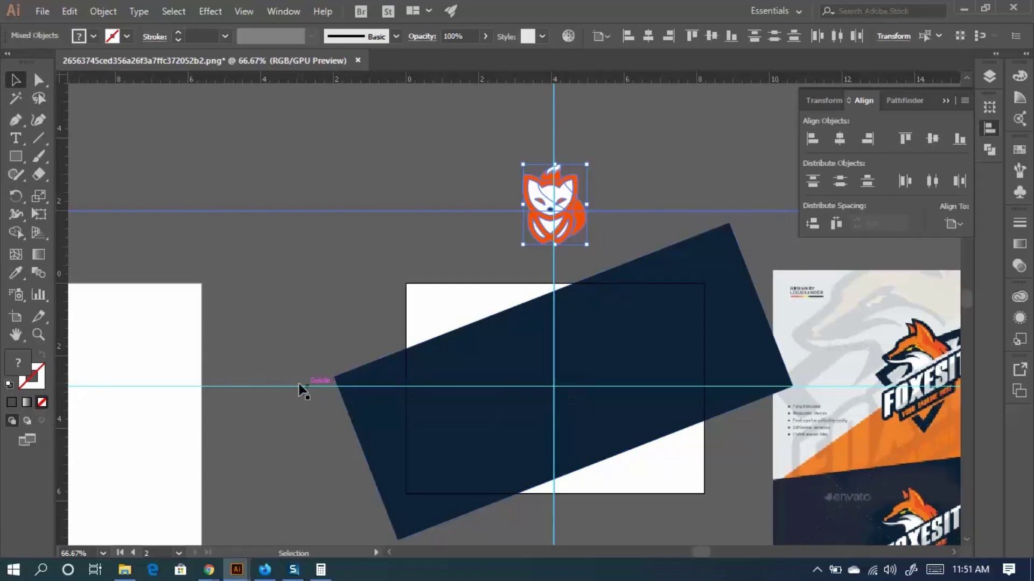
pyautogui.click(932, 138)
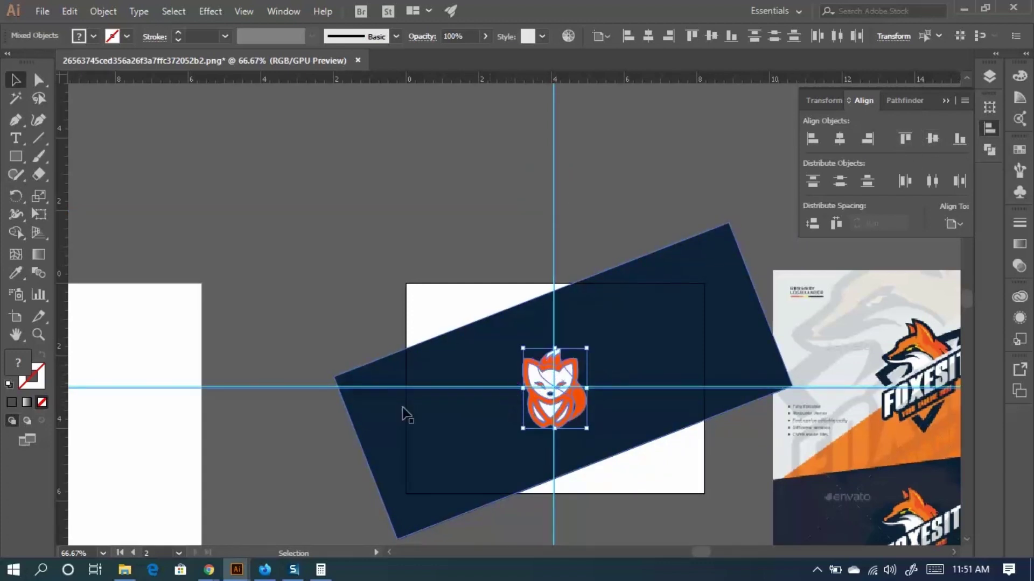
# Delete the horizontal and vertical guides crossing the fox logo.
pyautogui.click(270, 387)
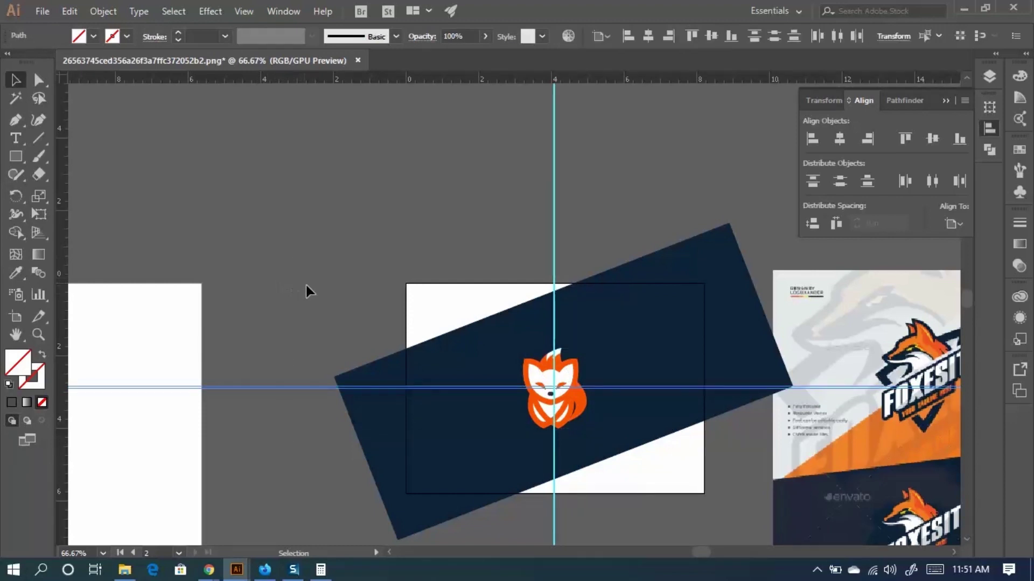
pyautogui.press('Delete')
pyautogui.click(553, 207)
pyautogui.press('Delete')
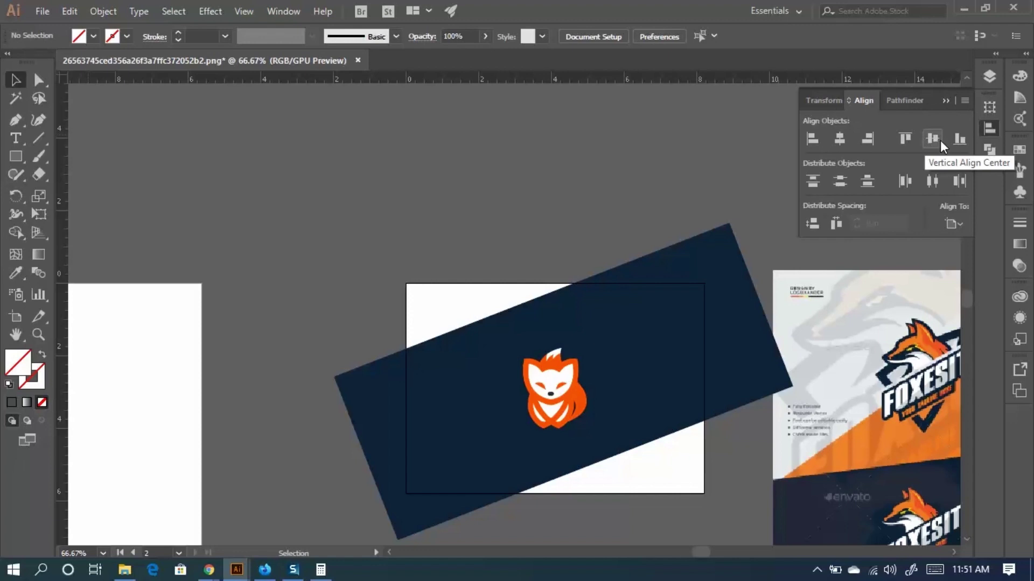
# Examine the FOXESIT reference presentation, comparing its logo placements and colored sections with the fox artboard.
pyautogui.scroll(-3, 482, 468)
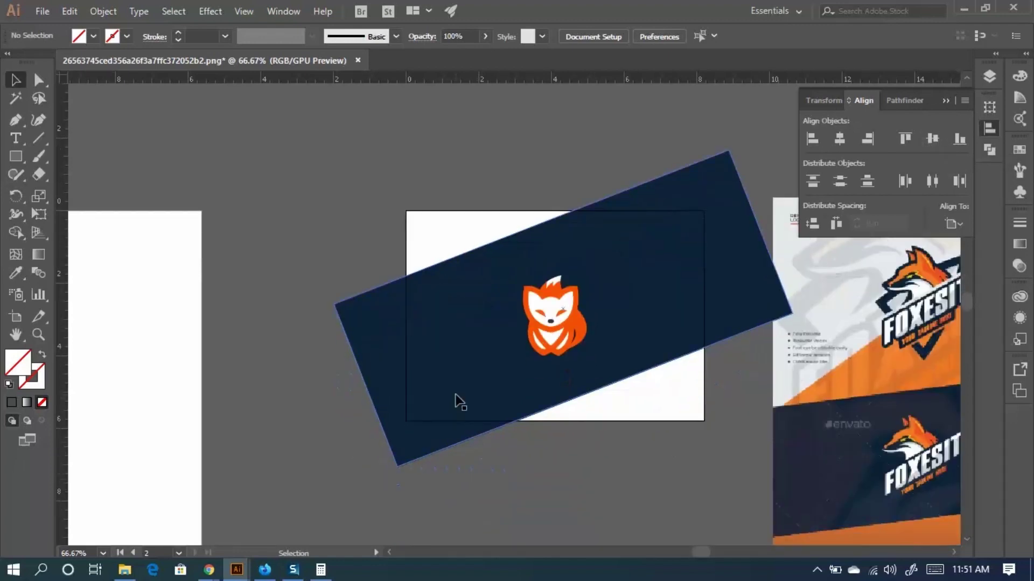
pyautogui.hscroll(10, 509, 377)
pyautogui.scroll(-1, 351, 363)
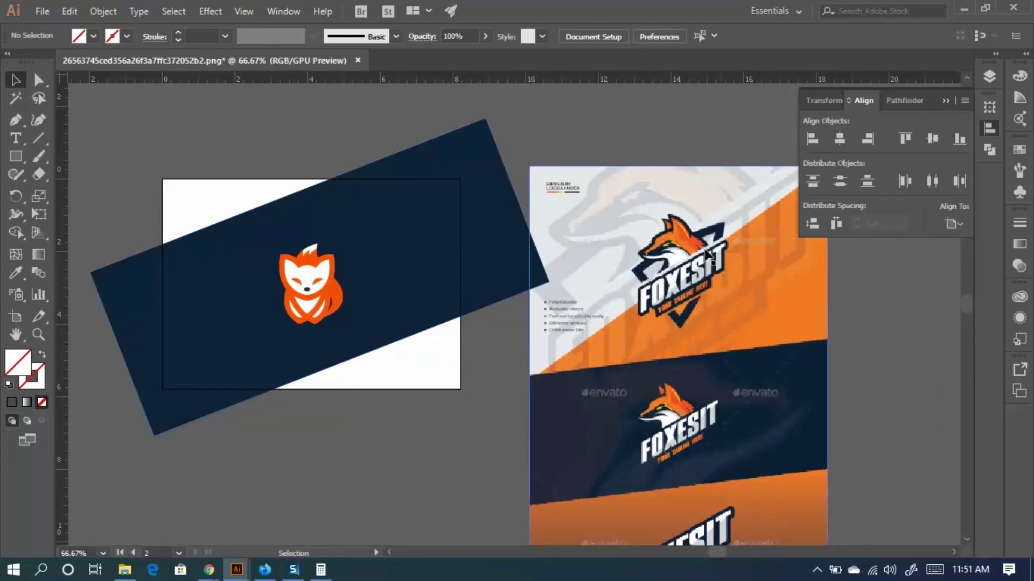
pyautogui.scroll(2, 759, 316)
pyautogui.scroll(-3, 753, 399)
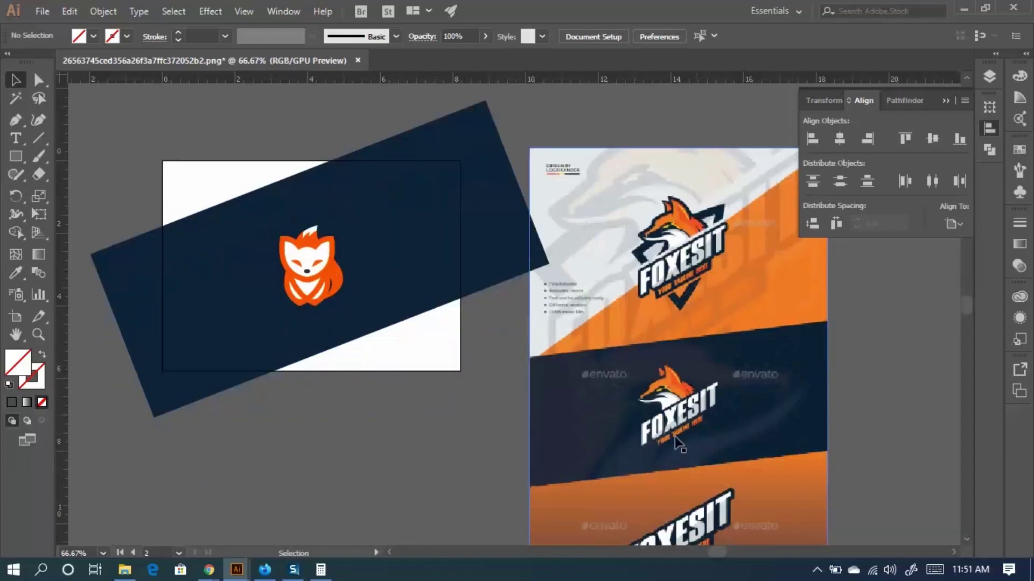
pyautogui.scroll(-3, 699, 404)
pyautogui.scroll(-3, 732, 366)
pyautogui.scroll(4, 724, 345)
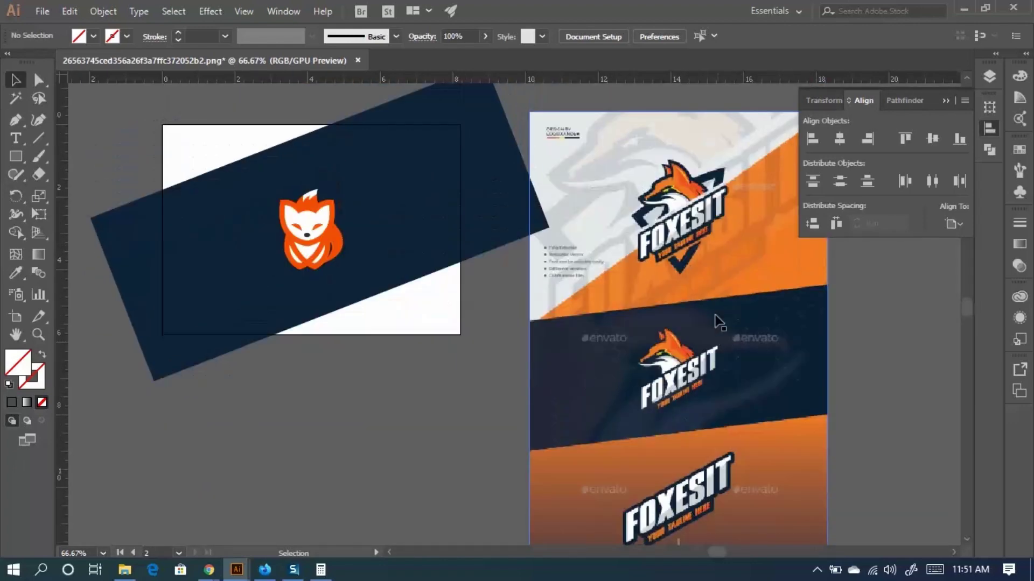
pyautogui.scroll(3, 728, 221)
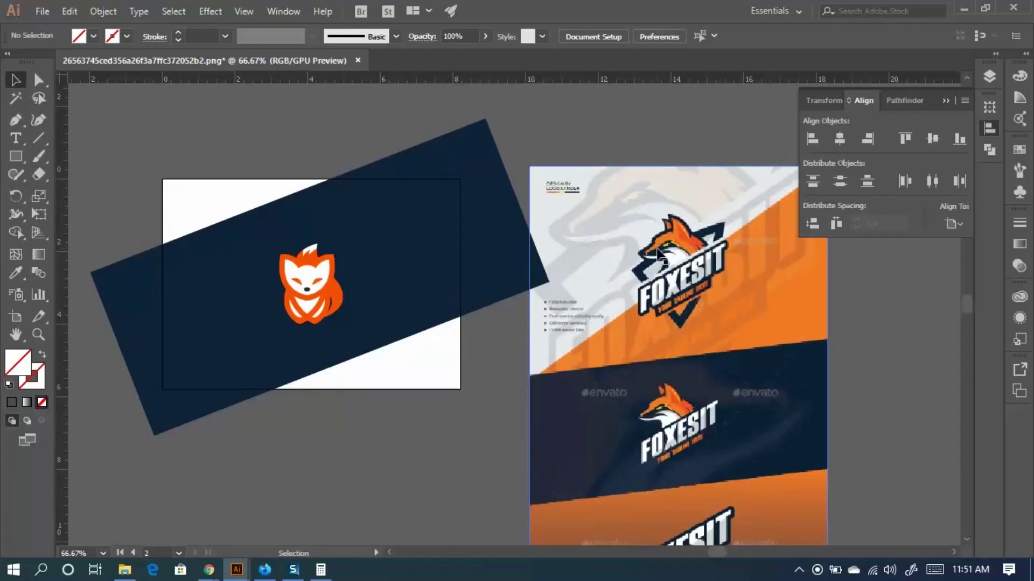
# Draw a rectangle slightly larger than the artboard and fill it with the light grey sampled from the FOXESIT reference.
pyautogui.click(313, 280)
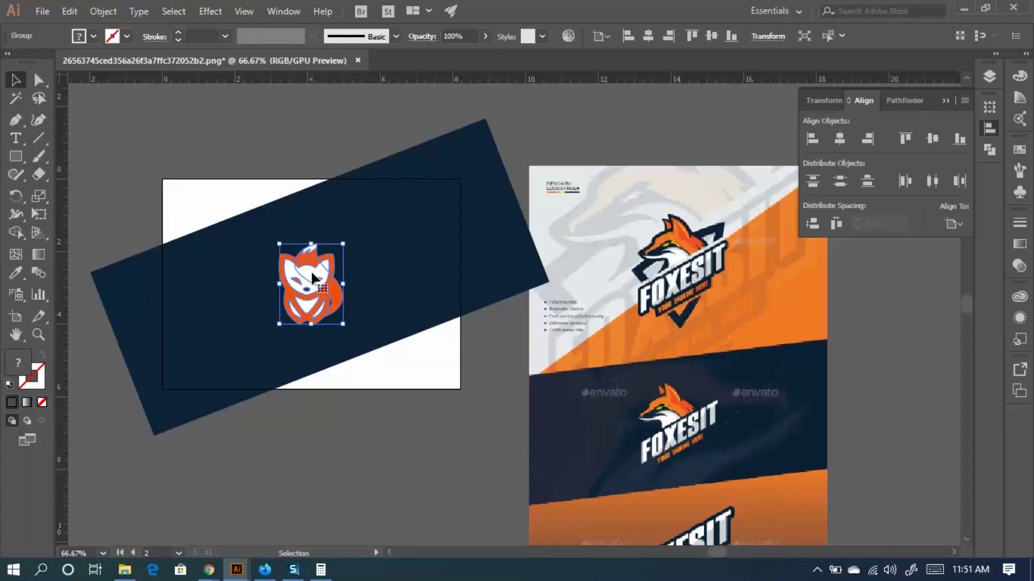
pyautogui.press('m')
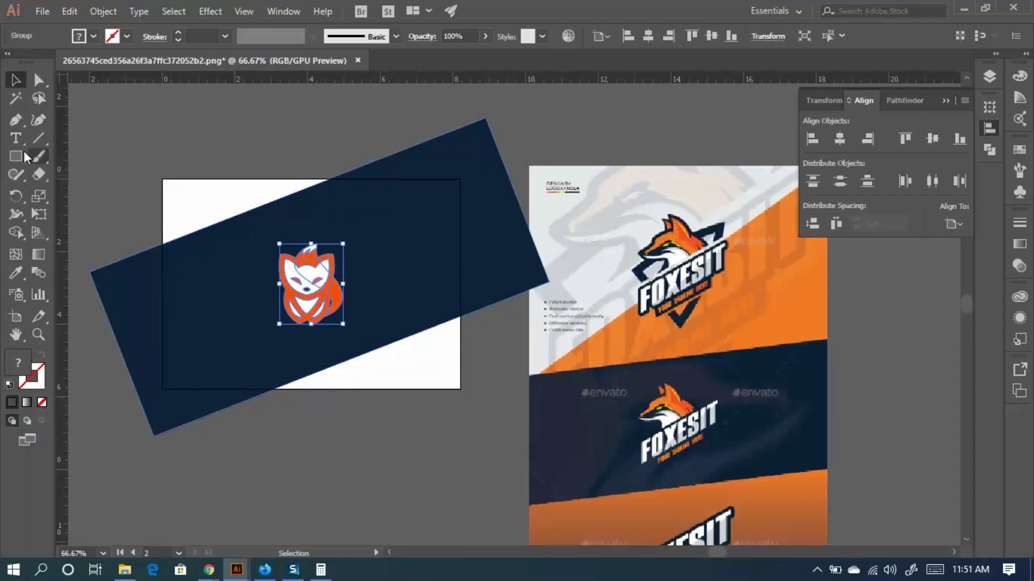
pyautogui.moveTo(145, 167); pyautogui.dragTo(501, 413)
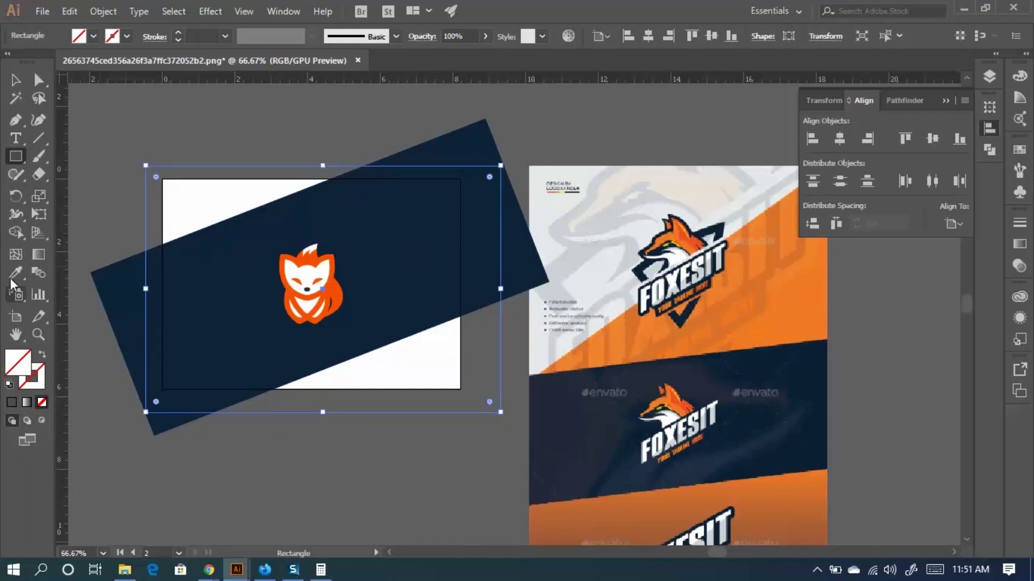
pyautogui.press('i')
pyautogui.click(563, 203)
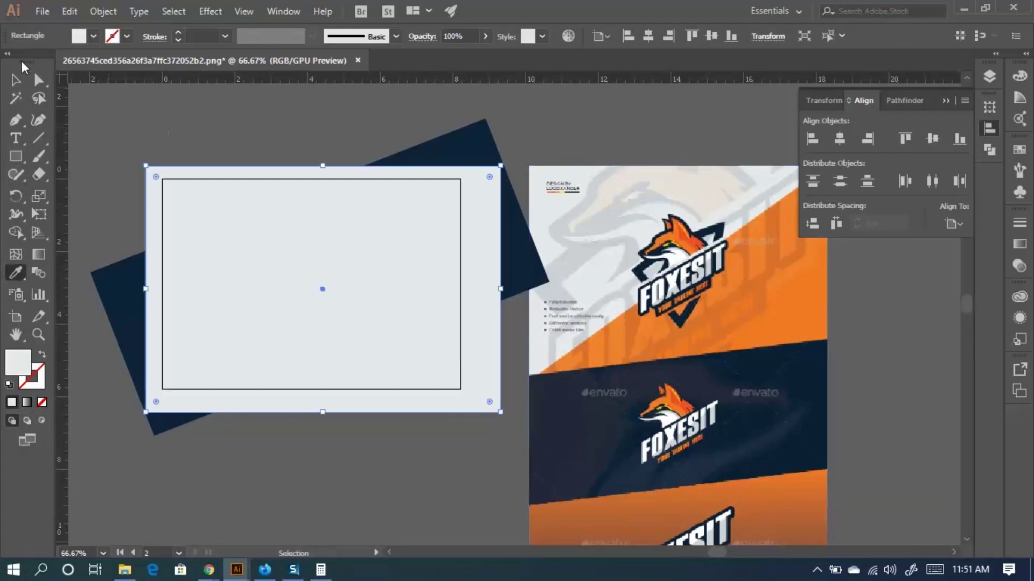
# Send the light grey rectangle to the back, behind the navy rectangle and the fox logo.
pyautogui.press('v')
pyautogui.rightClick(285, 195)
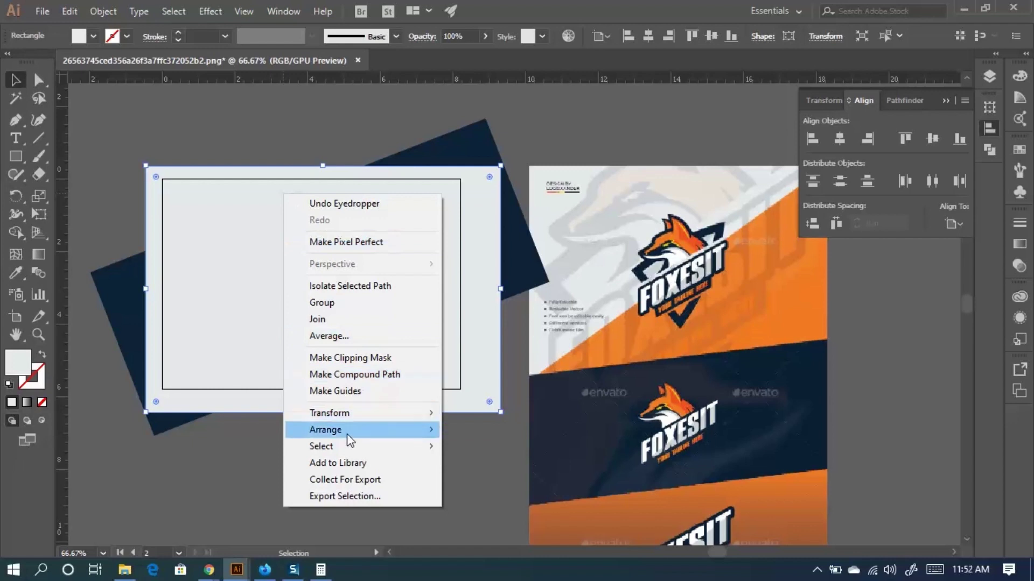
pyautogui.moveTo(345, 430)
pyautogui.click(490, 480)
pyautogui.click(406, 470)
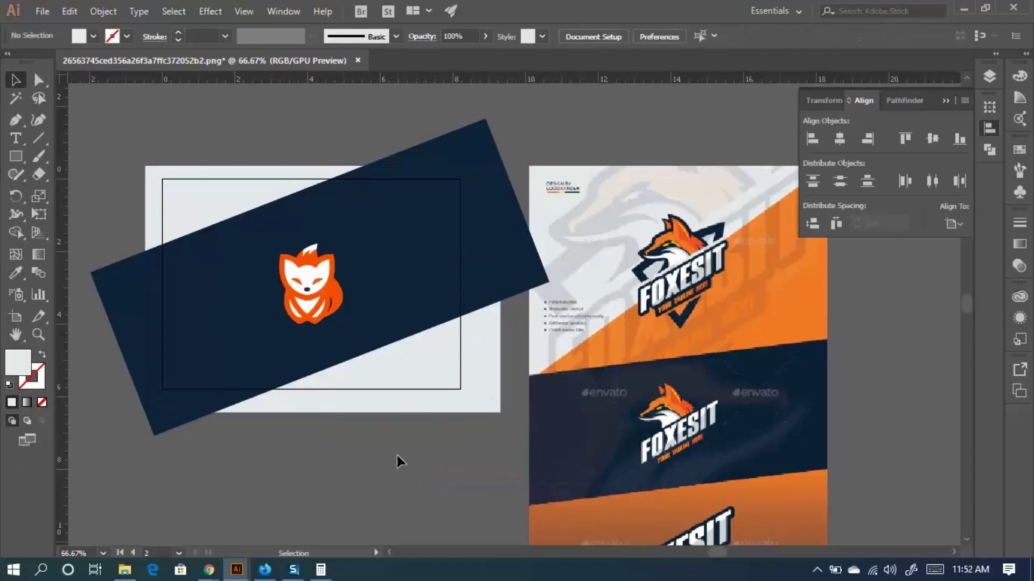
# Enlarge the fox logo slightly and move the navy rectangle up so its lower edge runs diagonally behind the fox.
pyautogui.click(259, 240)
pyautogui.moveTo(345, 218); pyautogui.dragTo(393, 299)
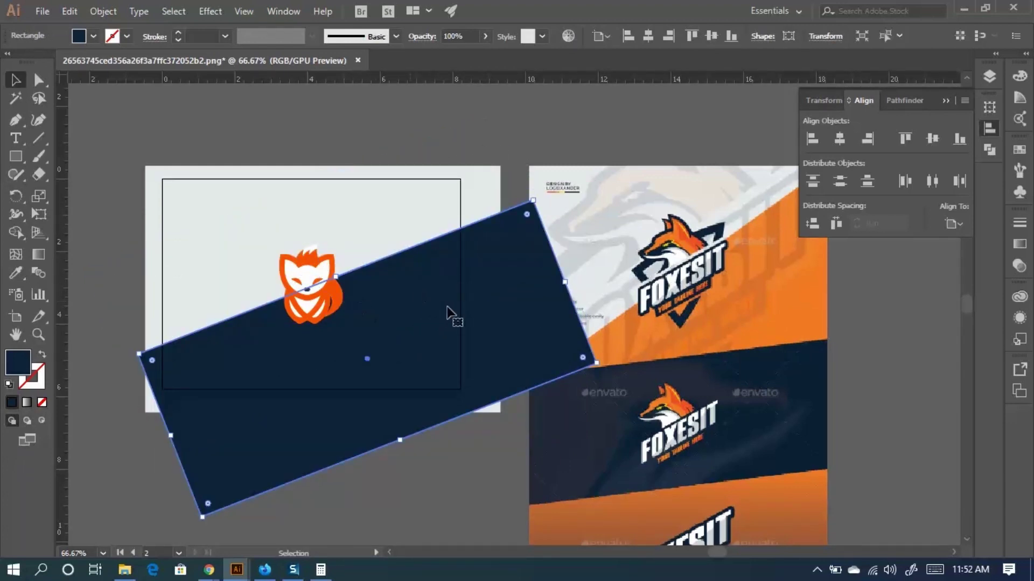
pyautogui.click(305, 268)
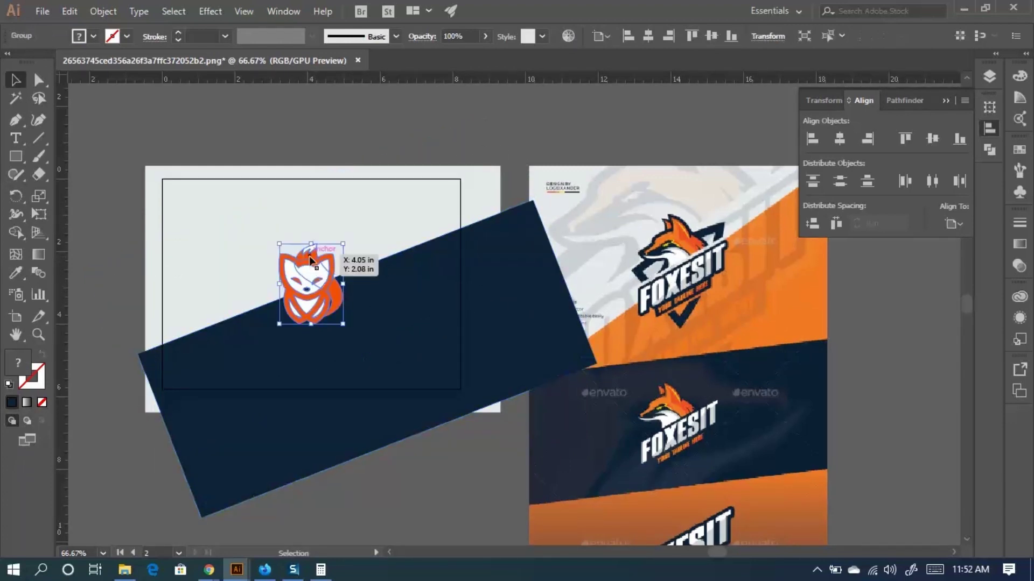
pyautogui.moveTo(345, 247); pyautogui.dragTo(356, 233)
pyautogui.moveTo(420, 277); pyautogui.dragTo(328, 205)
pyautogui.click(385, 445)
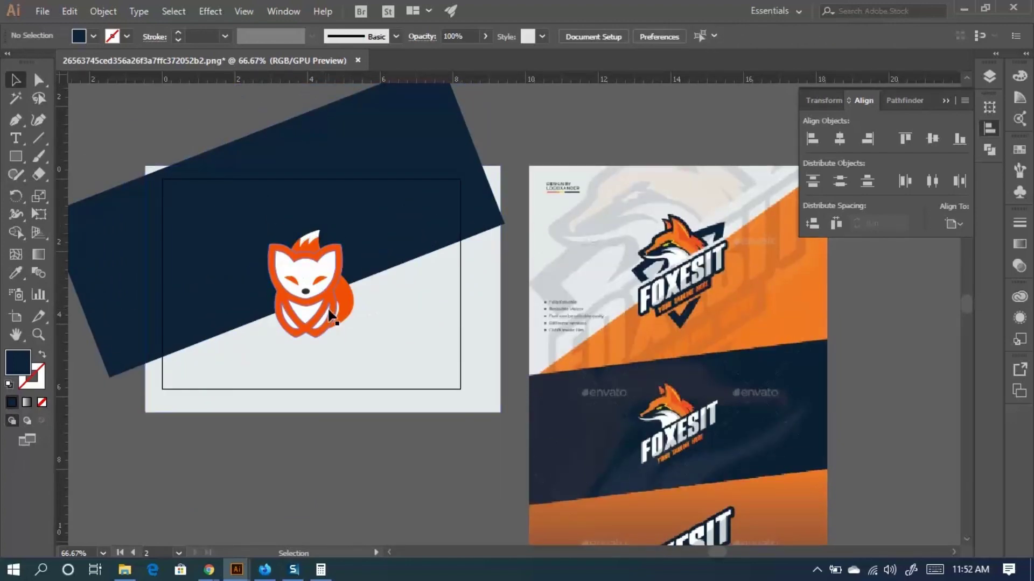
# Duplicate the fox logo and enlarge the copy until it extends past the artboard's right and lower edges.
pyautogui.moveTo(319, 315); pyautogui.dragTo(445, 335)
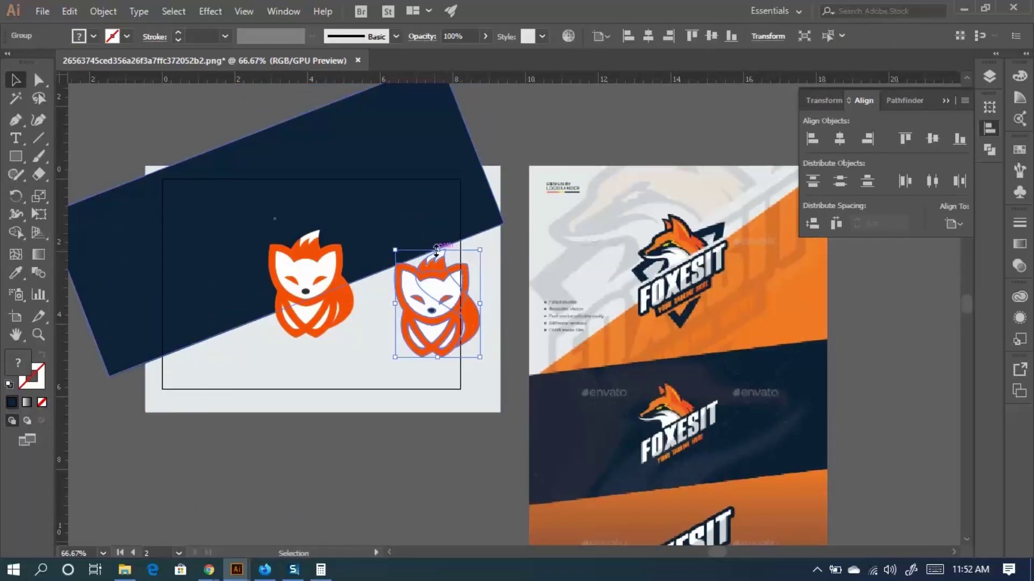
pyautogui.moveTo(436, 248); pyautogui.dragTo(362, 235)
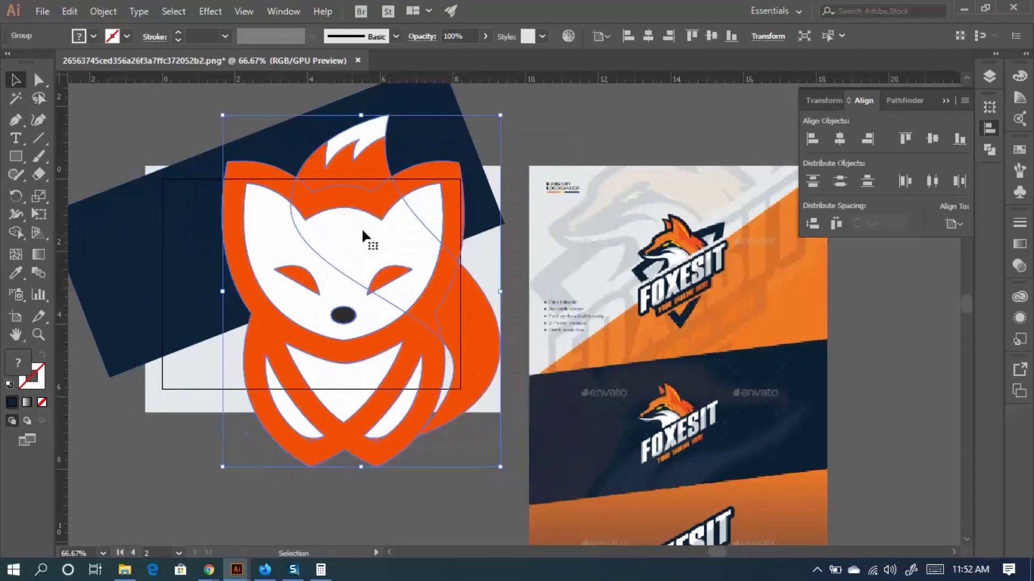
pyautogui.moveTo(503, 112); pyautogui.dragTo(531, 111)
pyautogui.moveTo(410, 232); pyautogui.dragTo(370, 339)
pyautogui.scroll(-3, 424, 517)
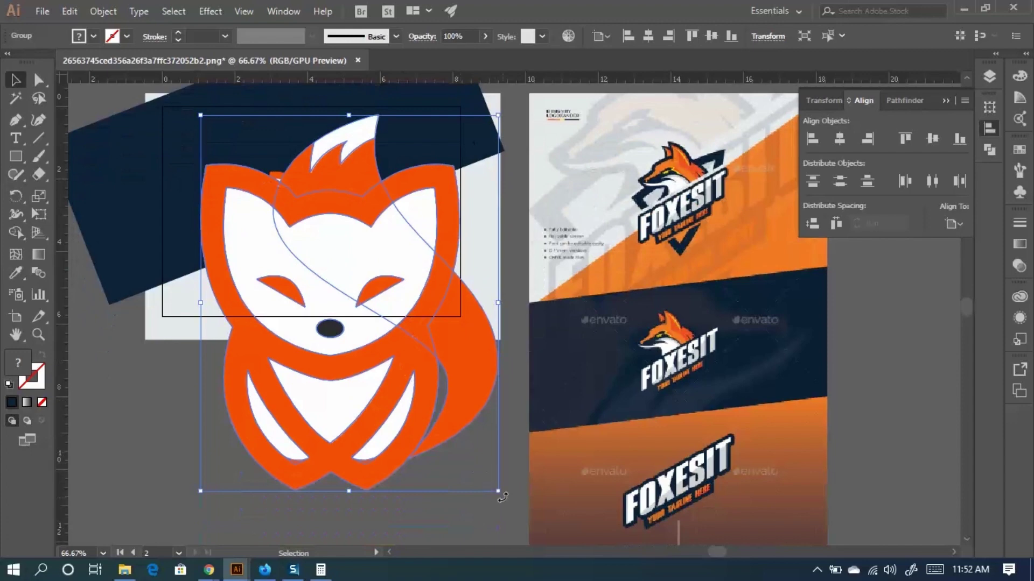
pyautogui.moveTo(498, 487); pyautogui.dragTo(537, 500)
pyautogui.moveTo(418, 395); pyautogui.dragTo(446, 207)
# Set the large fox's opacity to 22% and send it, together with the navy and light grey rectangles, behind the small fox.
pyautogui.click(485, 36)
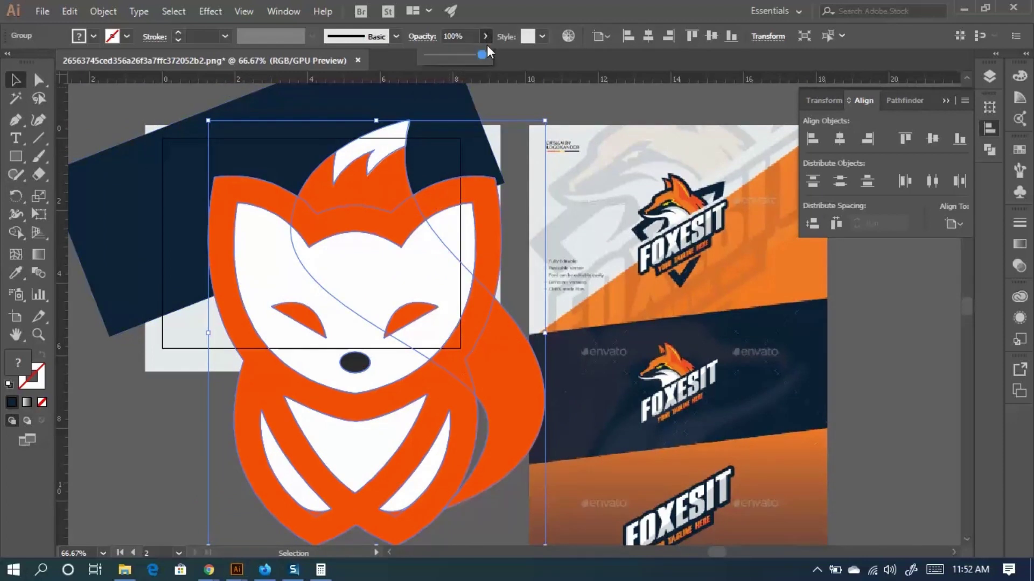
pyautogui.moveTo(482, 59); pyautogui.dragTo(438, 56)
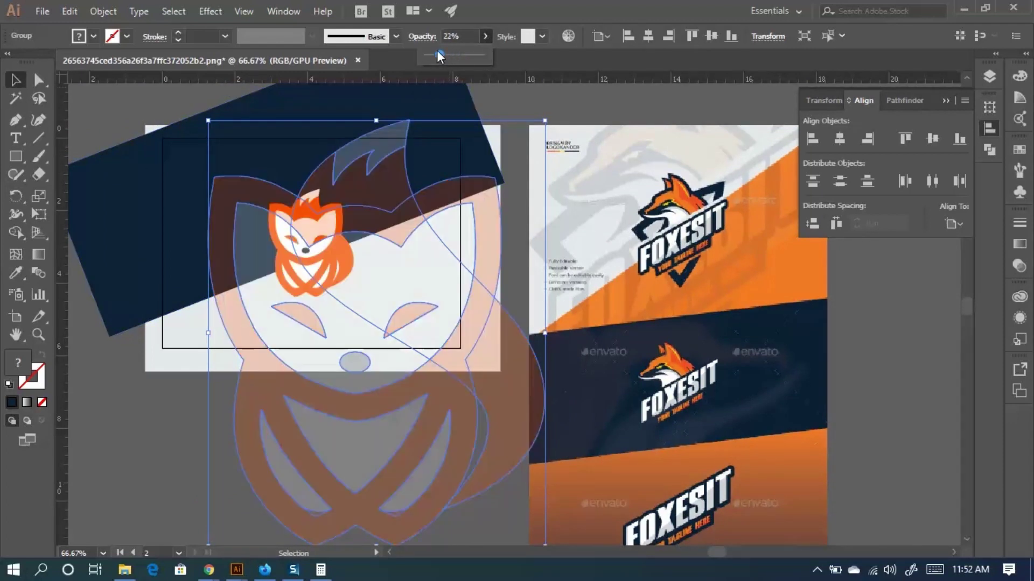
pyautogui.click(161, 369)
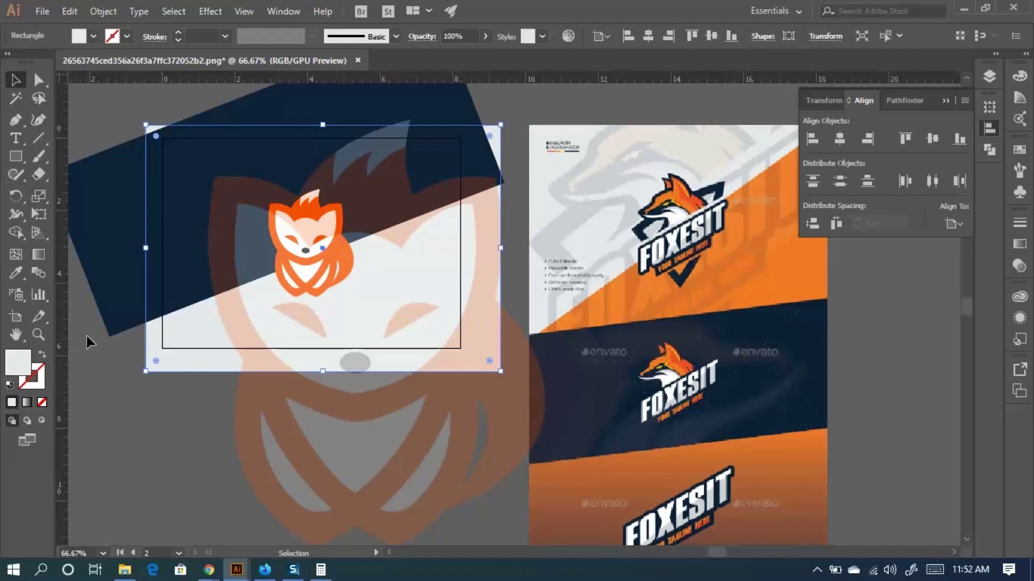
pyautogui.moveTo(268, 344); pyautogui.dragTo(266, 341)
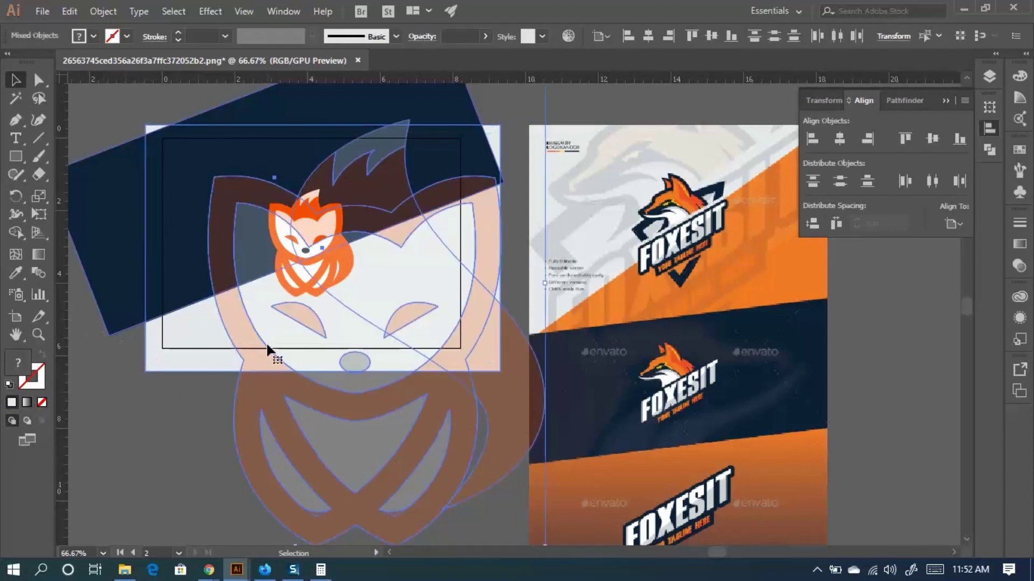
pyautogui.rightClick(210, 277)
pyautogui.moveTo(261, 424)
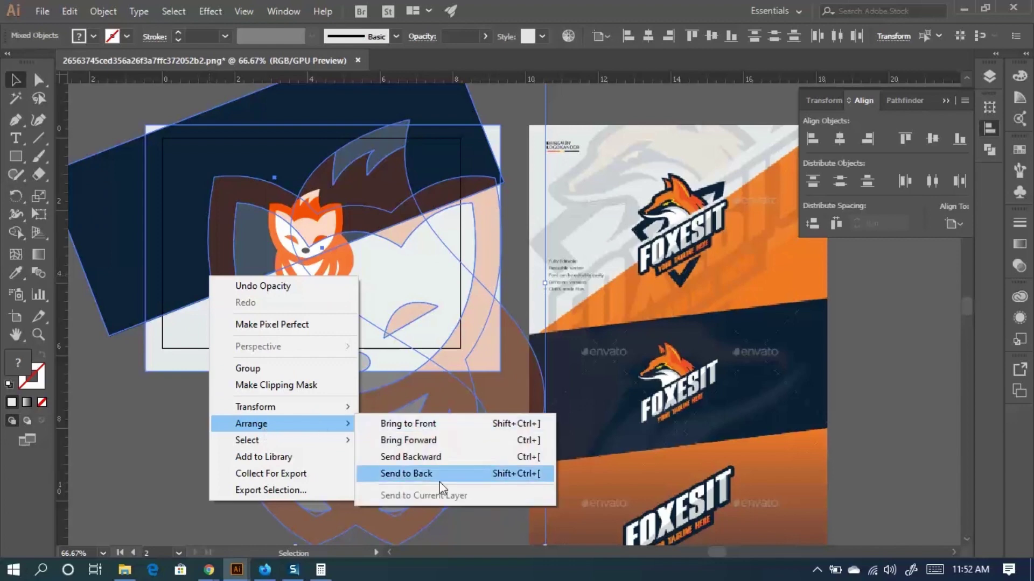
pyautogui.click(440, 475)
pyautogui.click(490, 537)
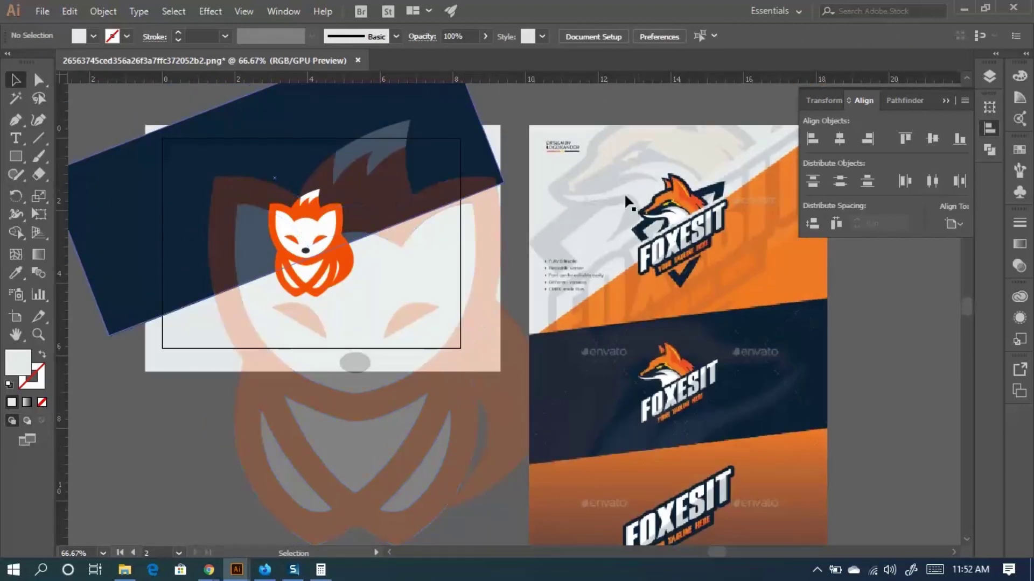
# Rotate the navy rectangle counterclockwise to a steeper diagonal across the artboard.
pyautogui.scroll(1, 331, 180)
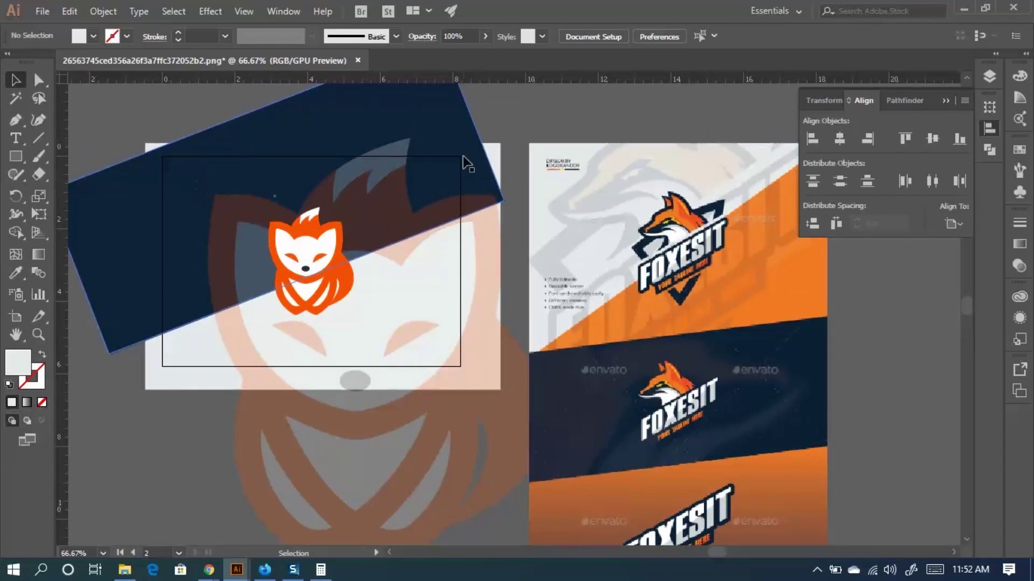
pyautogui.click(484, 175)
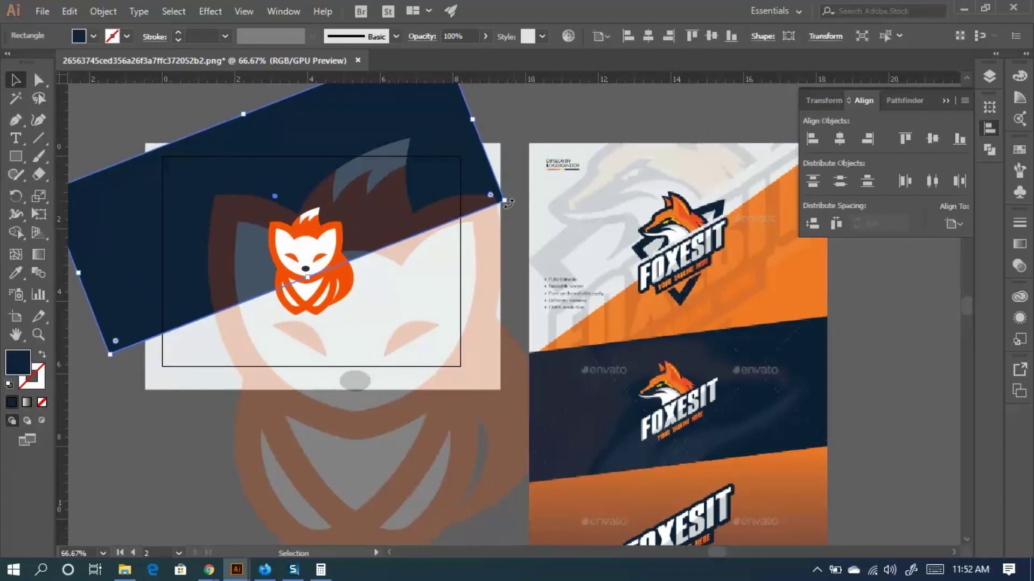
pyautogui.moveTo(510, 203); pyautogui.dragTo(501, 161)
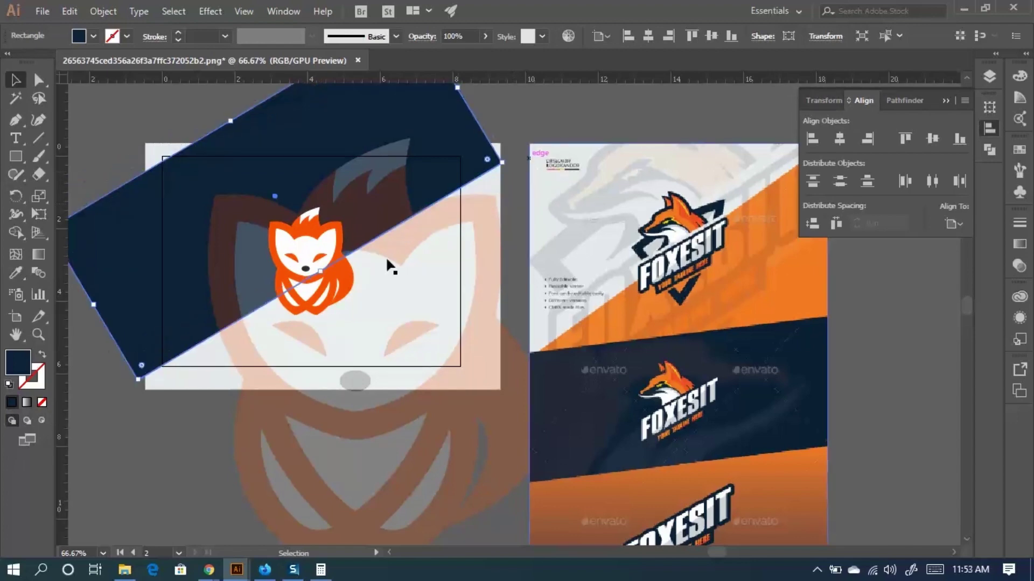
# Stretch the tilted navy rectangle outward along its upper edge so it covers more of the area above the fox artboard.
pyautogui.scroll(3, 248, 199)
pyautogui.moveTo(230, 175); pyautogui.dragTo(211, 140)
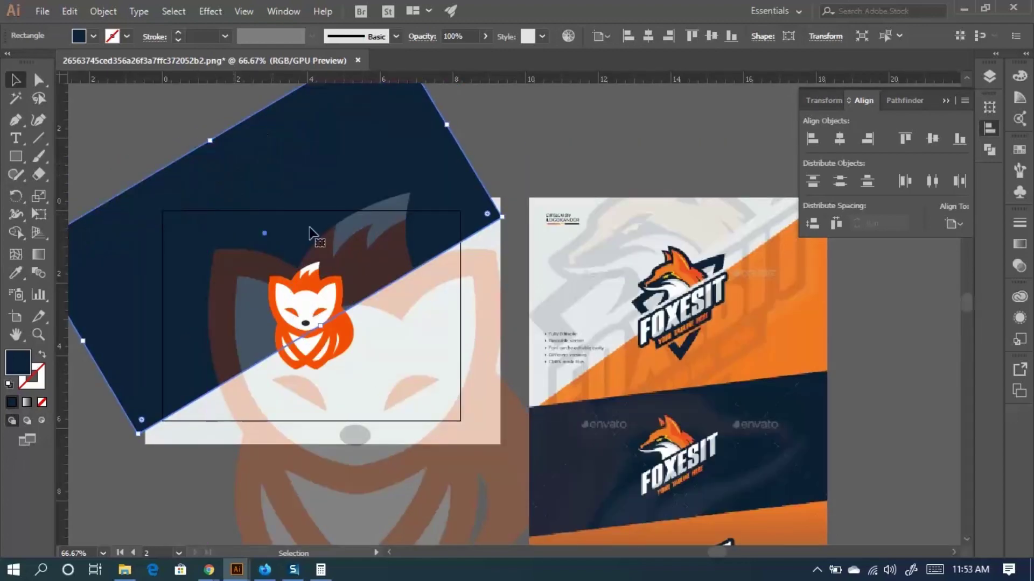
pyautogui.scroll(-3, 265, 146)
pyautogui.scroll(-1, 267, 147)
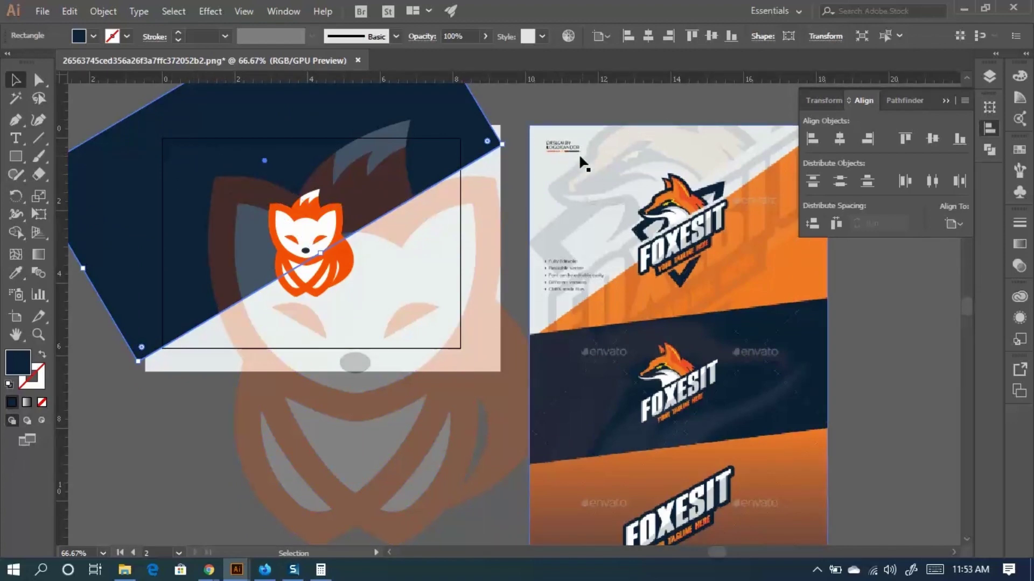
# Examine the designer credit in the FOXESIT reference, and the Fox Mascot Logo listing with its author details on GraphicRiver in Chrome.
pyautogui.scroll(4, 576, 160)
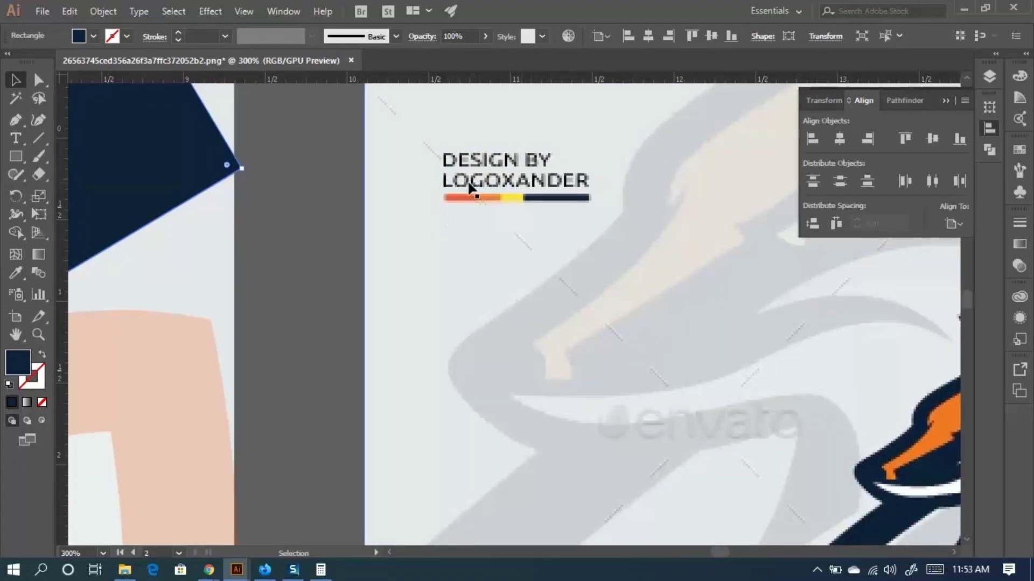
pyautogui.moveTo(209, 568)
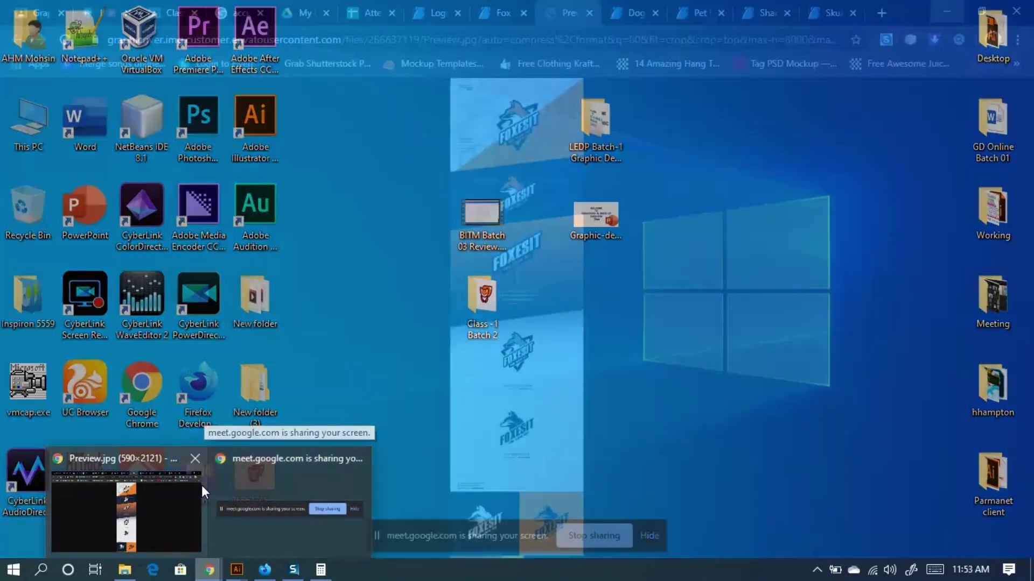
pyautogui.click(178, 497)
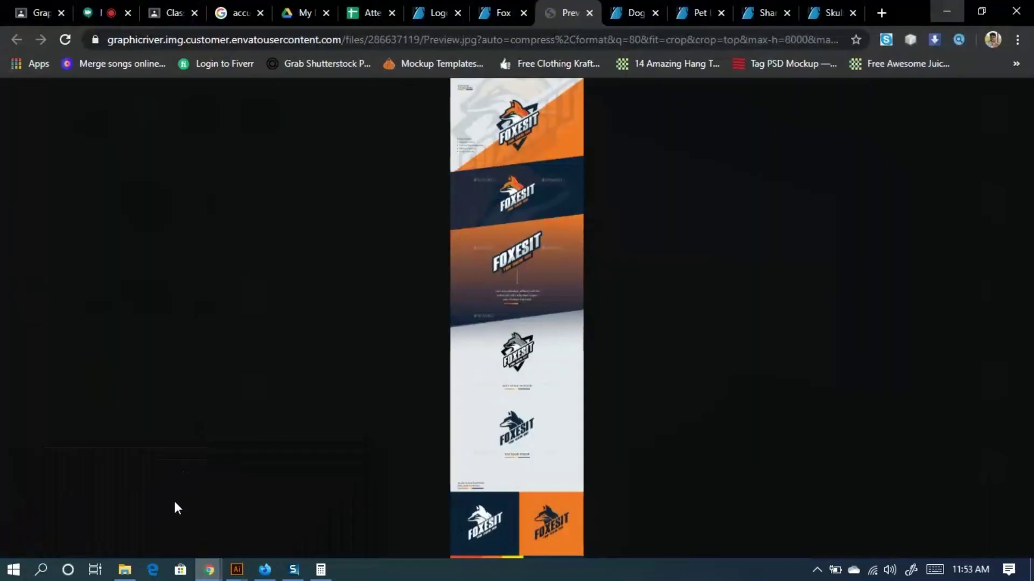
pyautogui.click(501, 13)
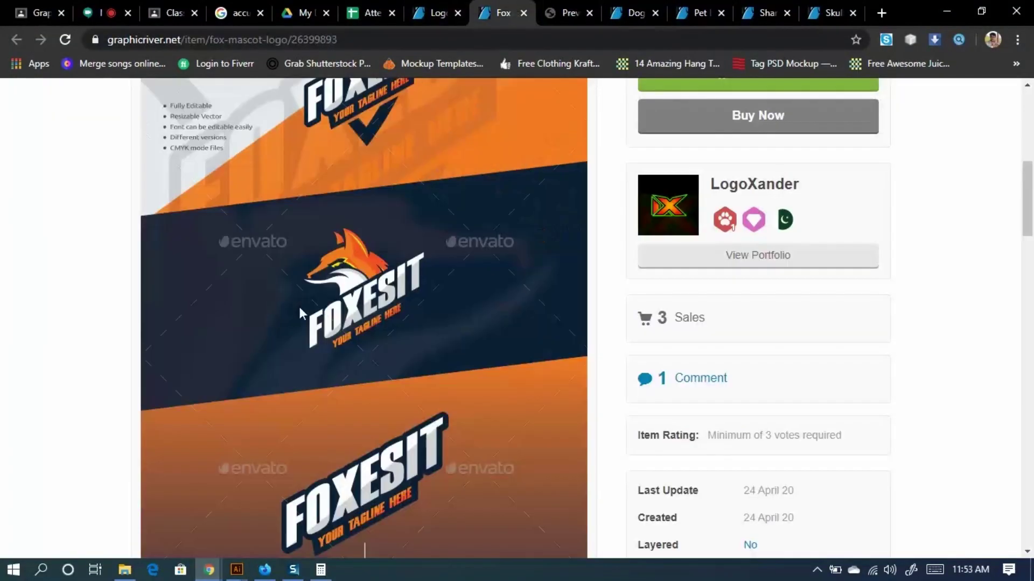
pyautogui.scroll(5, 680, 310)
pyautogui.scroll(-4, 681, 306)
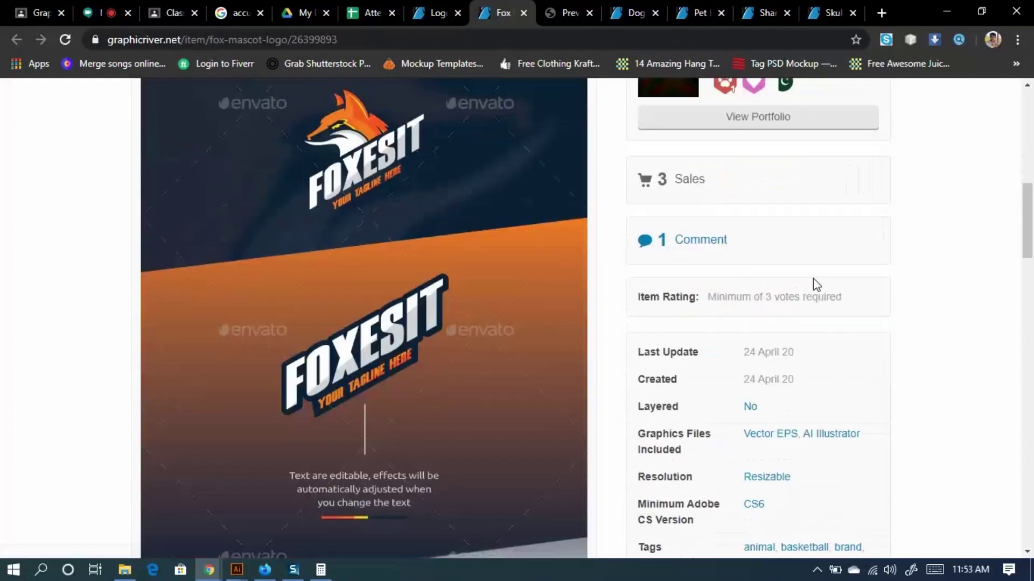
pyautogui.scroll(-4, 808, 283)
pyautogui.scroll(3, 634, 336)
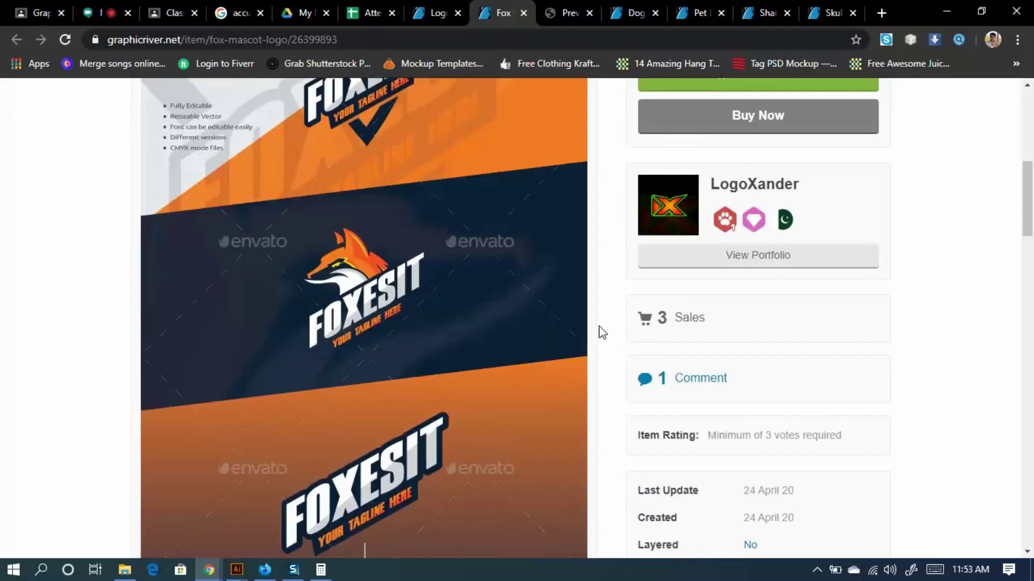
pyautogui.scroll(8, 602, 332)
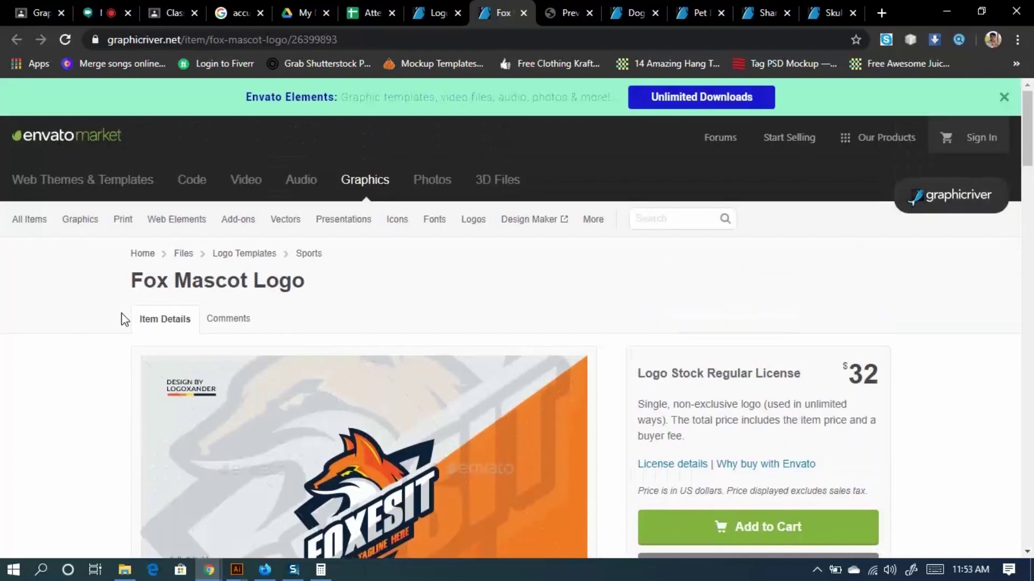
pyautogui.scroll(-3, 70, 287)
pyautogui.scroll(-1, 68, 264)
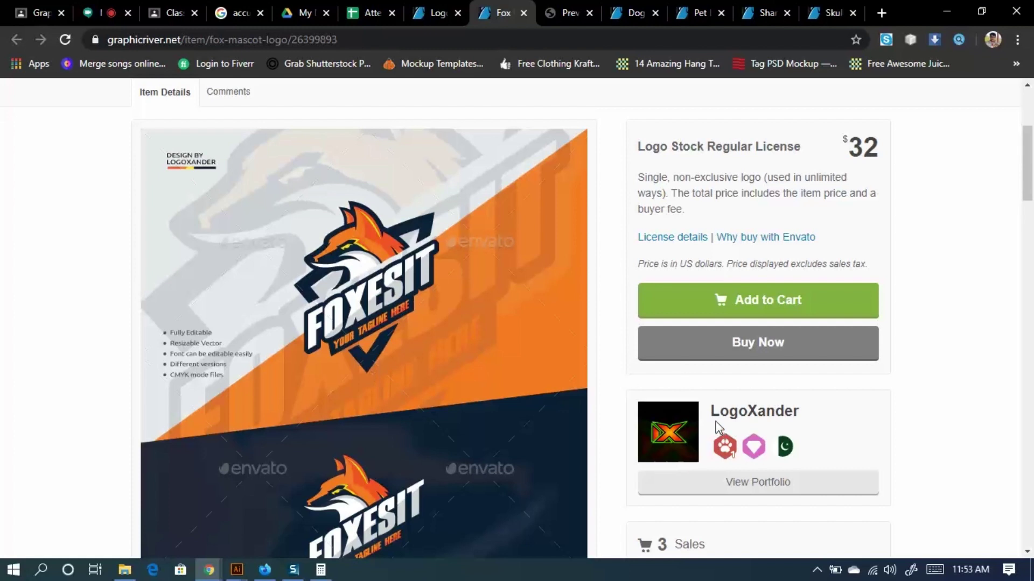
# Open the LogoXander author profile from the Fox Mascot Logo listing in a new tab and close the preview image tab.
pyautogui.moveTo(708, 410); pyautogui.dragTo(747, 409)
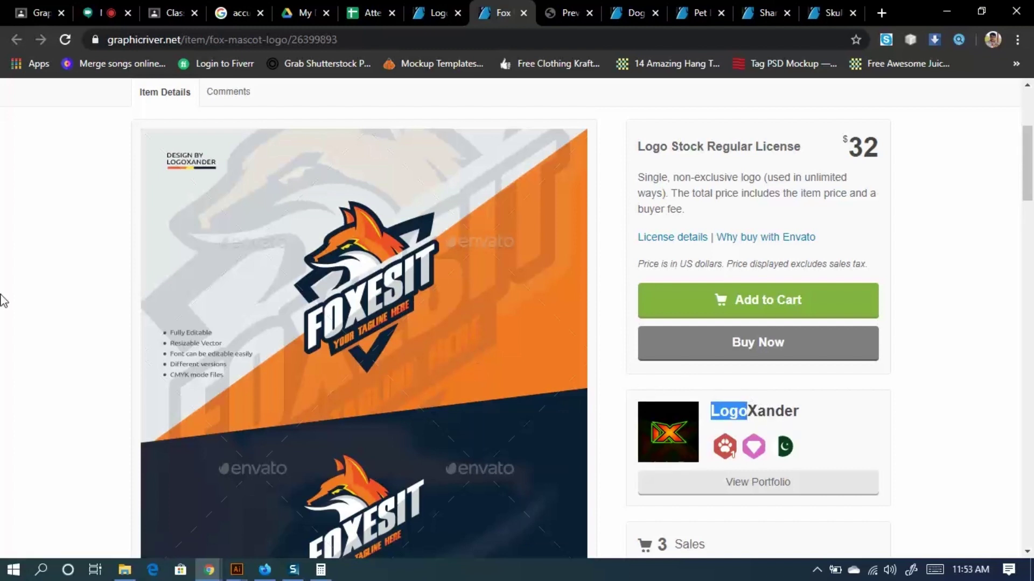
pyautogui.click(3, 311)
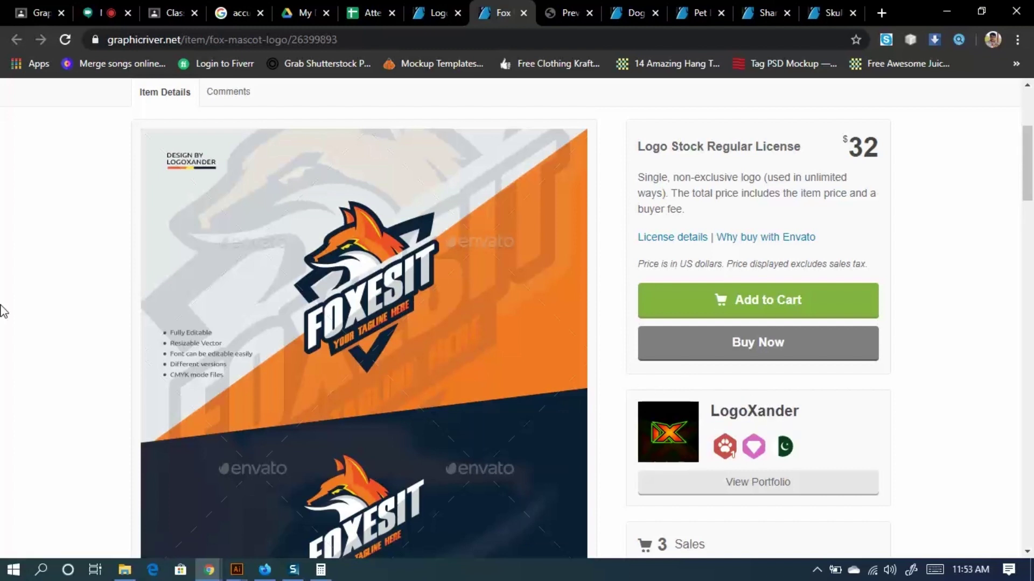
pyautogui.rightClick(760, 412)
pyautogui.click(802, 425)
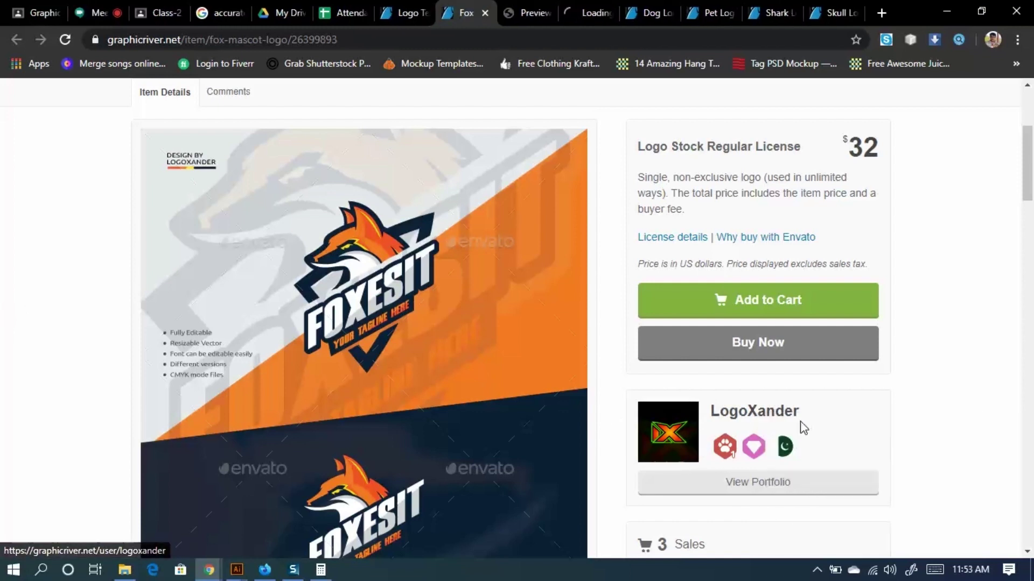
pyautogui.click(530, 8)
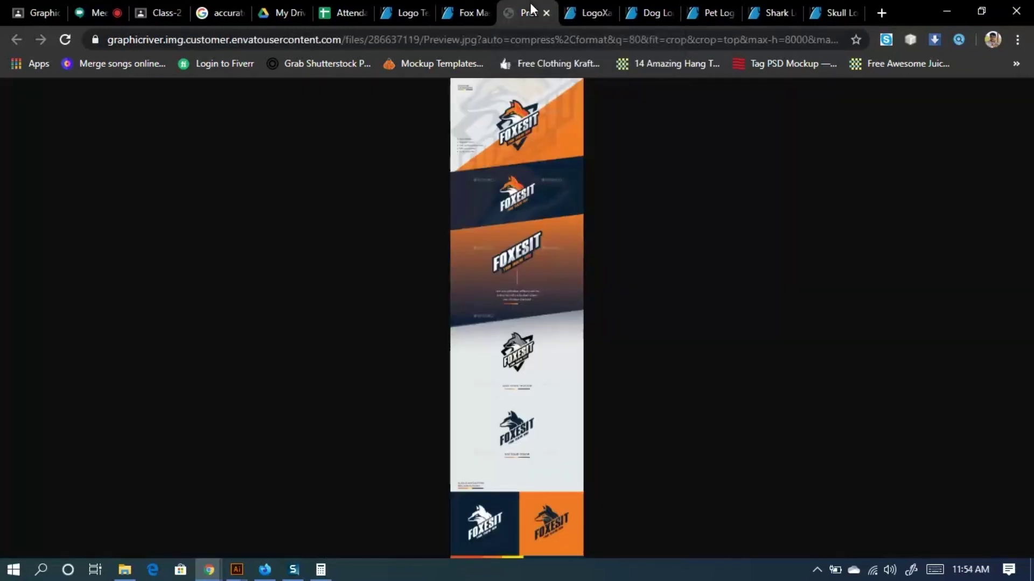
pyautogui.click(546, 16)
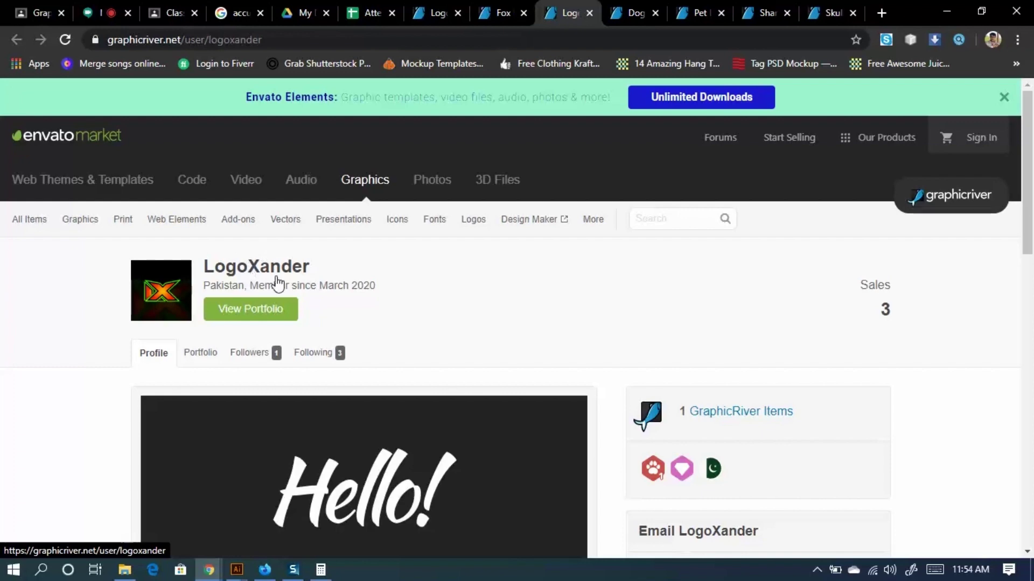
# Look through the LogoXander profile and open its portfolio to examine the published logo, its sales and its price.
pyautogui.scroll(-10, 390, 325)
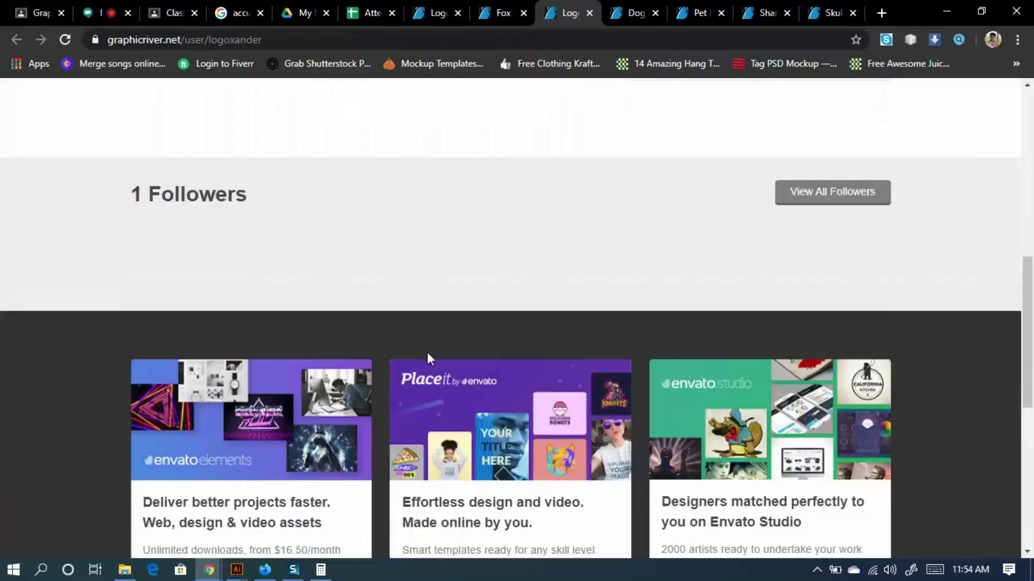
pyautogui.scroll(10, 420, 355)
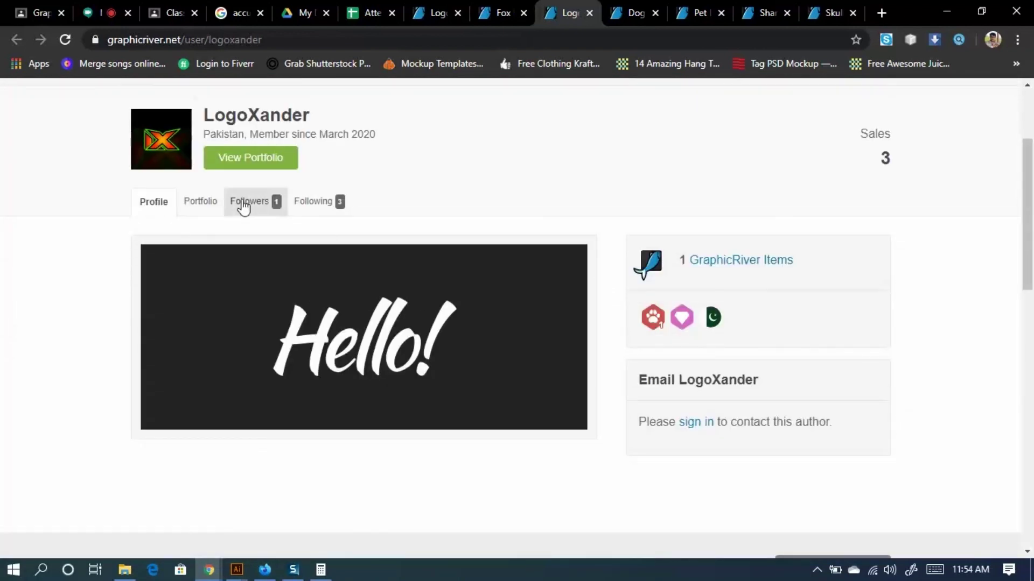
pyautogui.click(263, 207)
pyautogui.scroll(2, 272, 216)
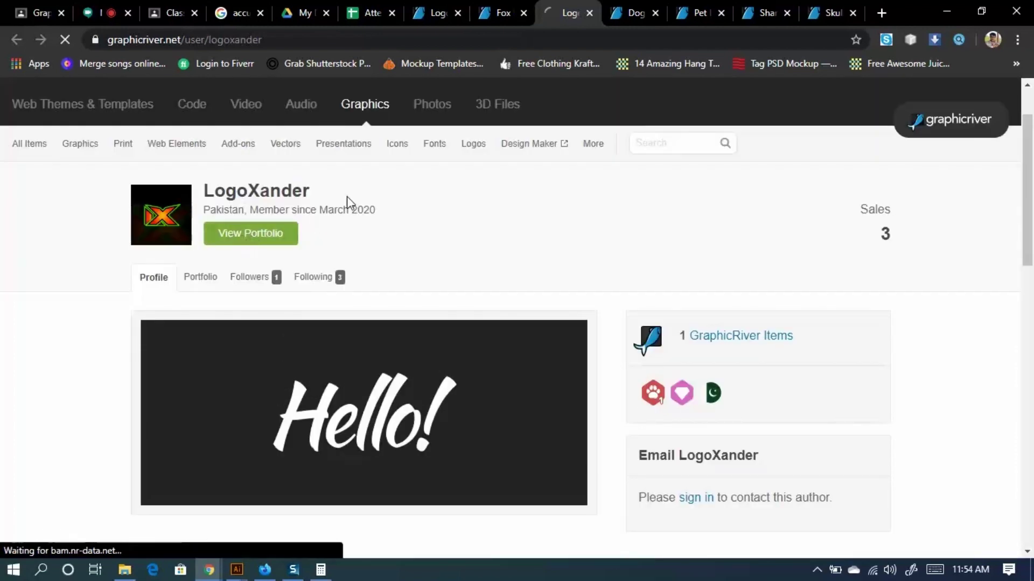
pyautogui.scroll(-3, 302, 323)
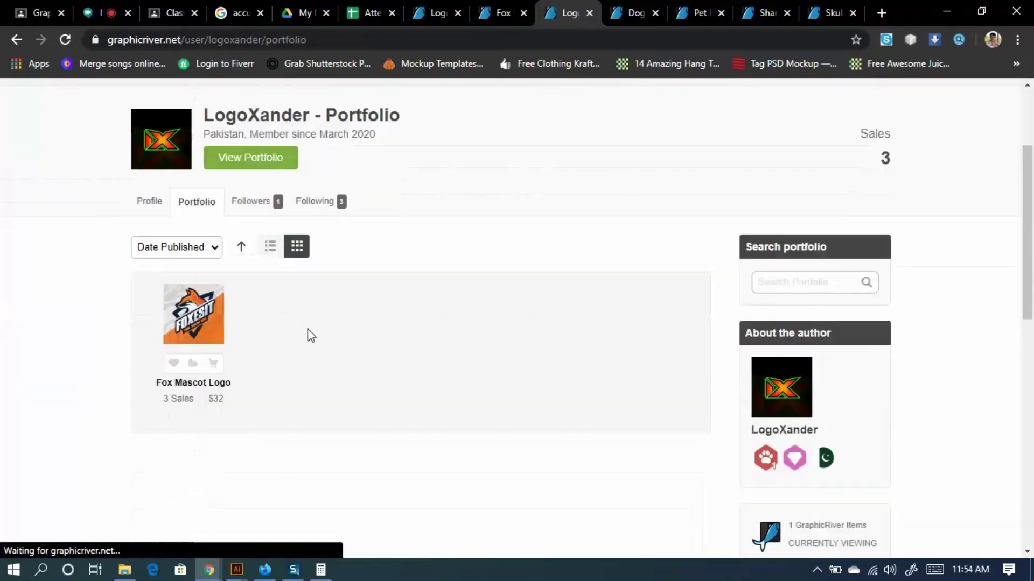
pyautogui.scroll(-4, 302, 370)
pyautogui.scroll(1, 302, 360)
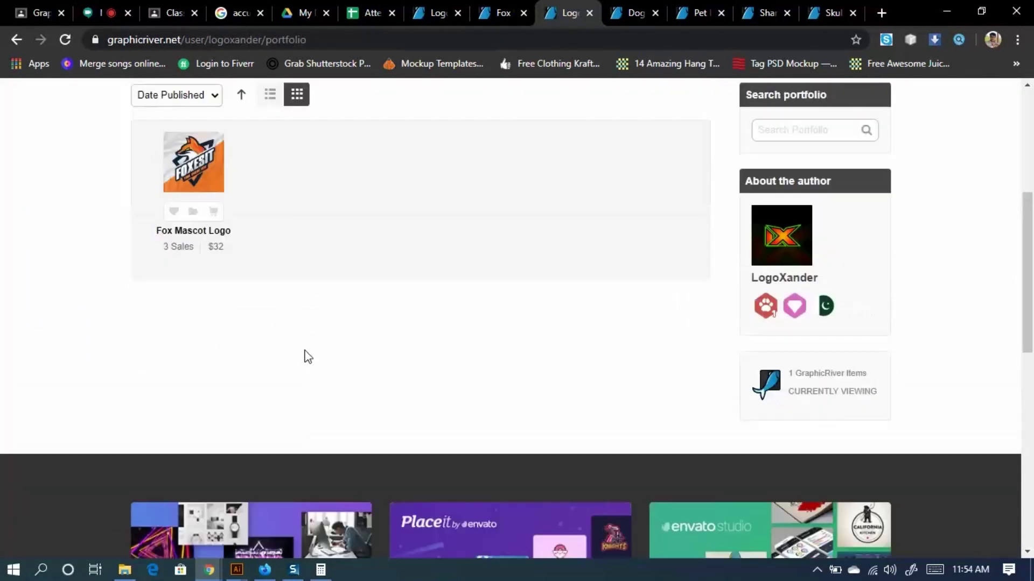
pyautogui.scroll(4, 188, 371)
pyautogui.scroll(2, 22, 334)
pyautogui.moveTo(77, 225)
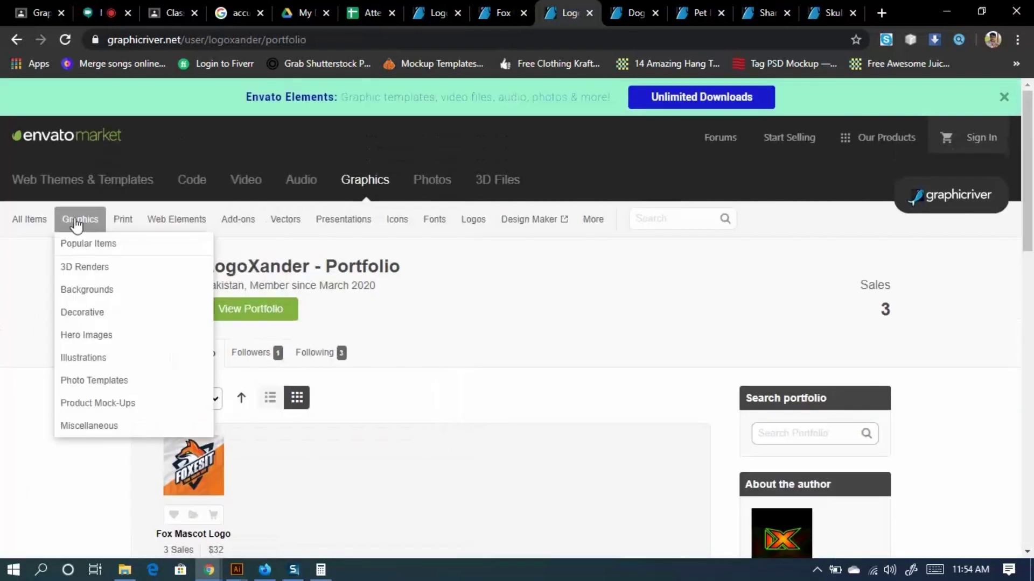
pyautogui.scroll(-3, 520, 465)
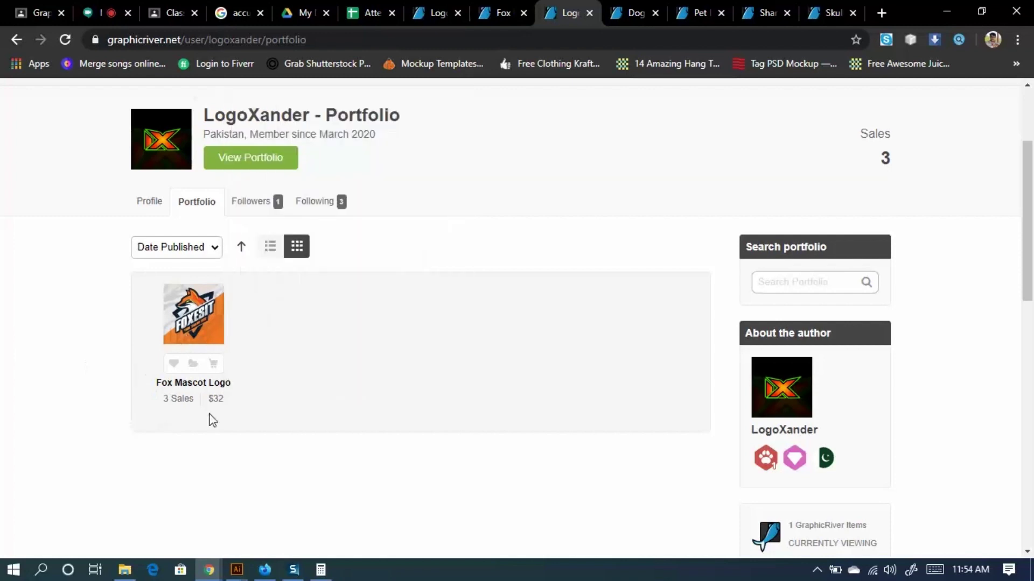
pyautogui.scroll(3, 249, 427)
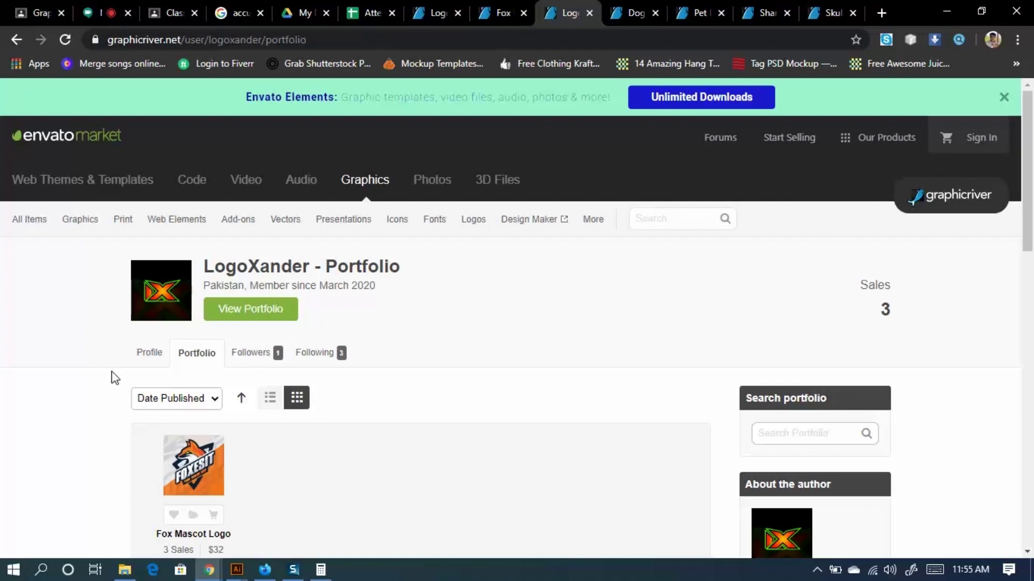
# Switch to Firefox, show the LEDP-Lot: 01 Graphics Design Facebook group and minimize the two open chat windows.
pyautogui.click(264, 569)
pyautogui.scroll(5, 189, 238)
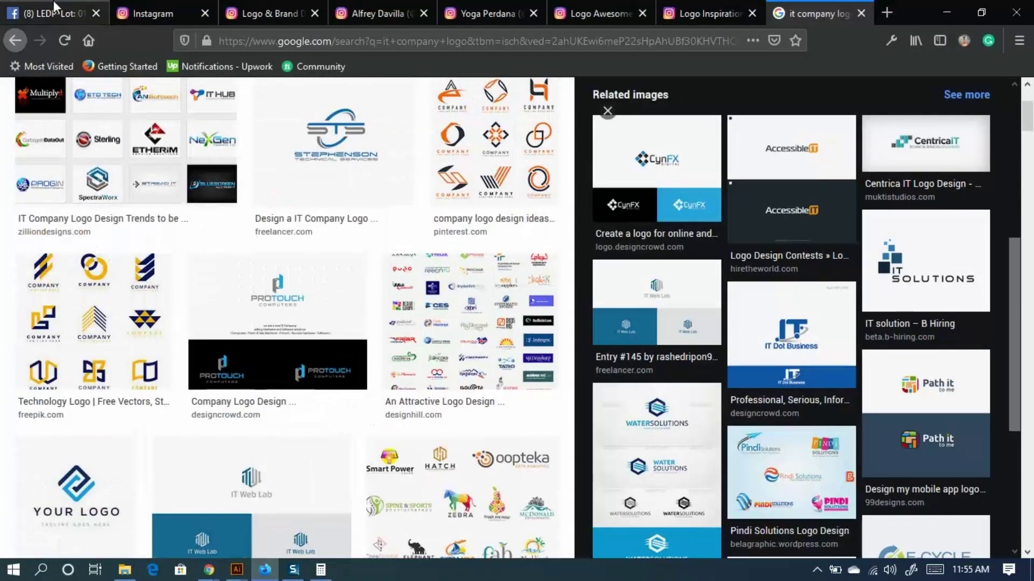
pyautogui.click(54, 1)
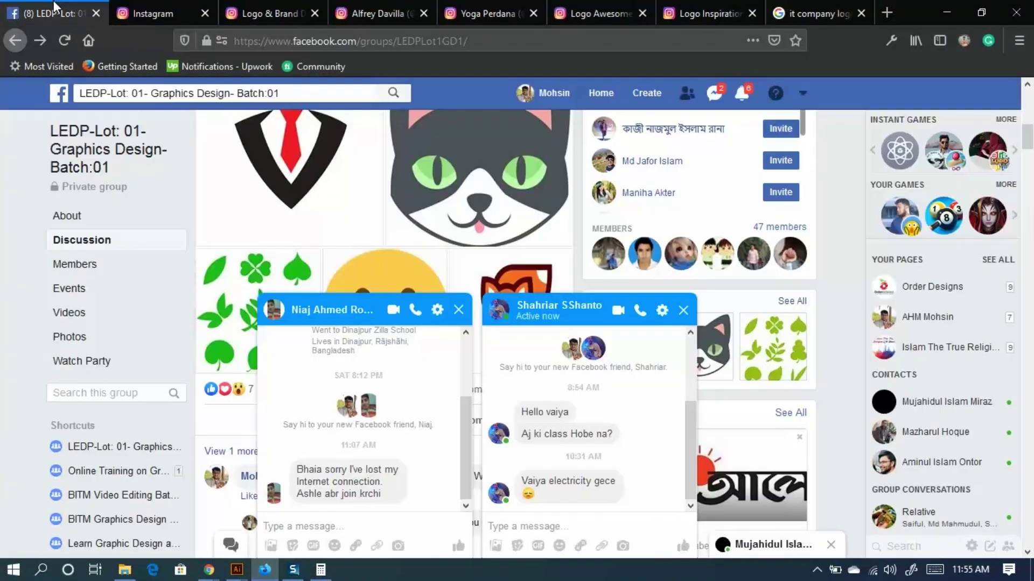
pyautogui.click(377, 311)
pyautogui.click(606, 317)
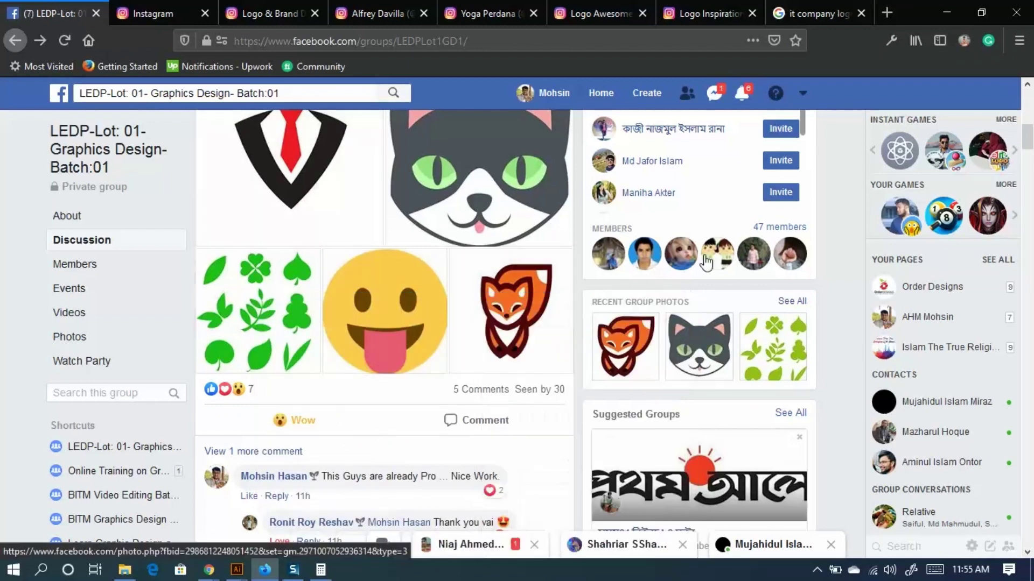
# Open the Order Designs Facebook page in a new tab, show its home view and highlight its name in the search field.
pyautogui.rightClick(899, 289)
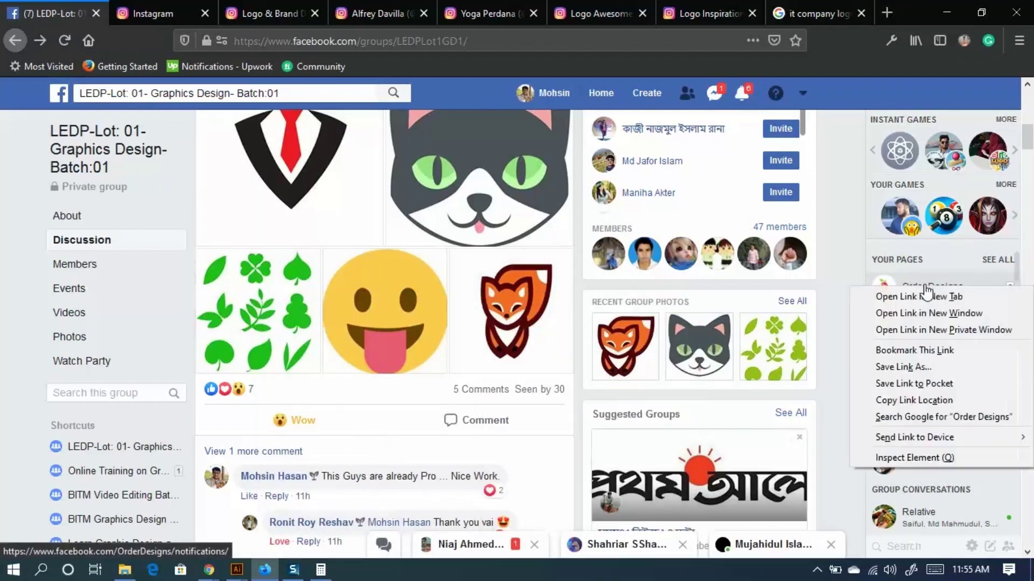
pyautogui.click(934, 295)
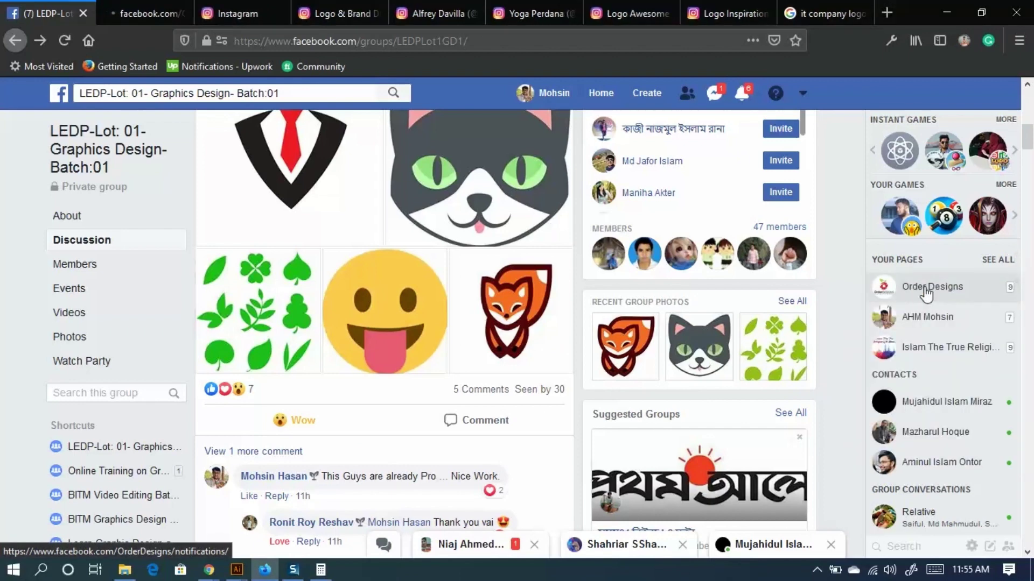
pyautogui.moveTo(917, 293)
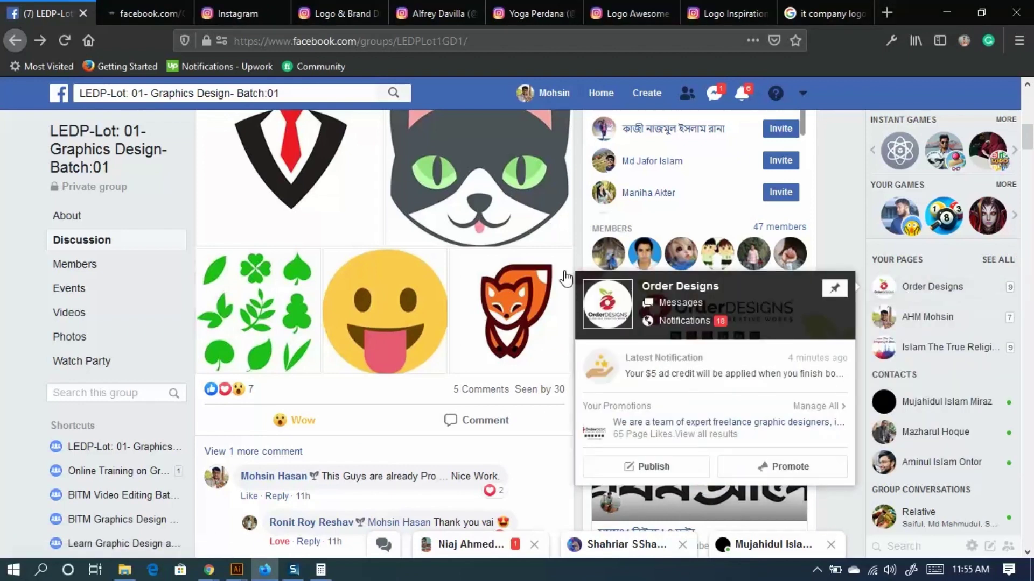
pyautogui.click(138, 13)
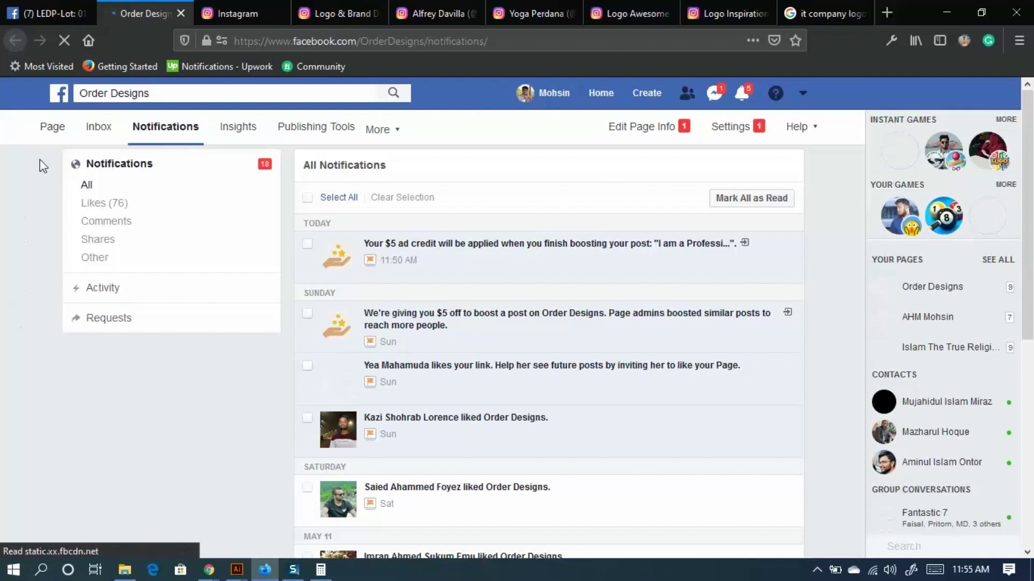
pyautogui.click(48, 127)
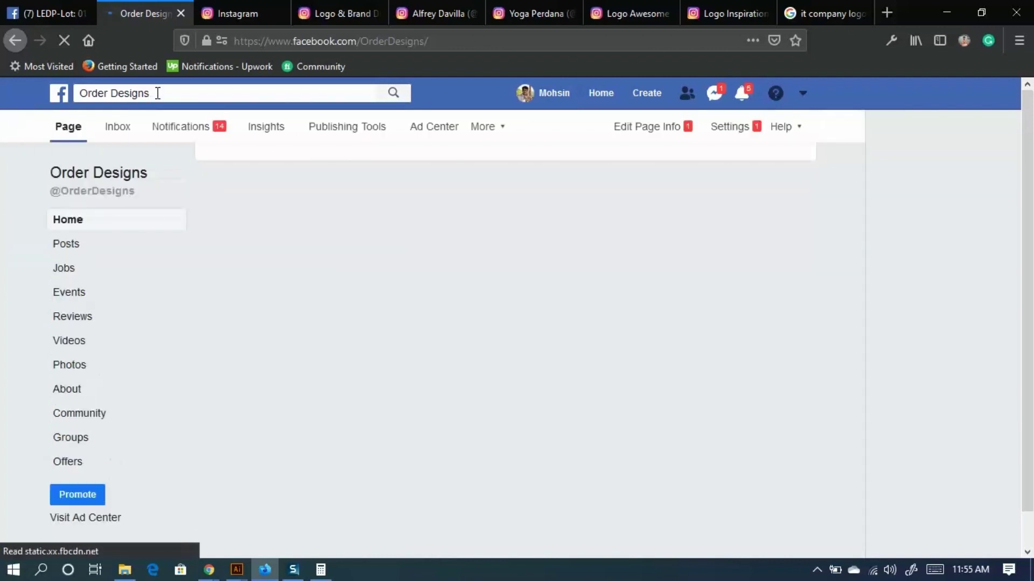
pyautogui.moveTo(149, 94); pyautogui.dragTo(71, 110)
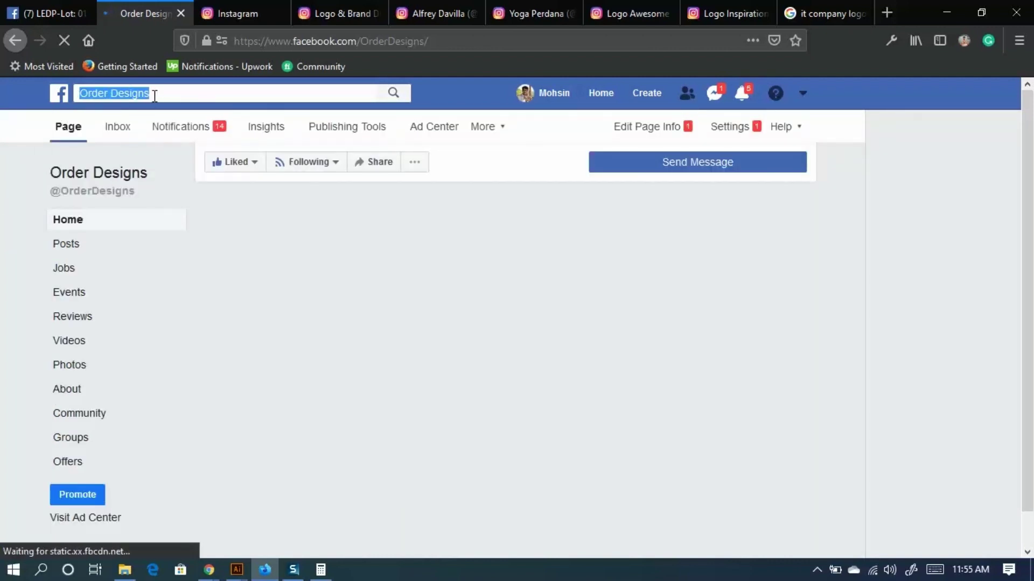
pyautogui.moveTo(154, 96); pyautogui.dragTo(146, 156)
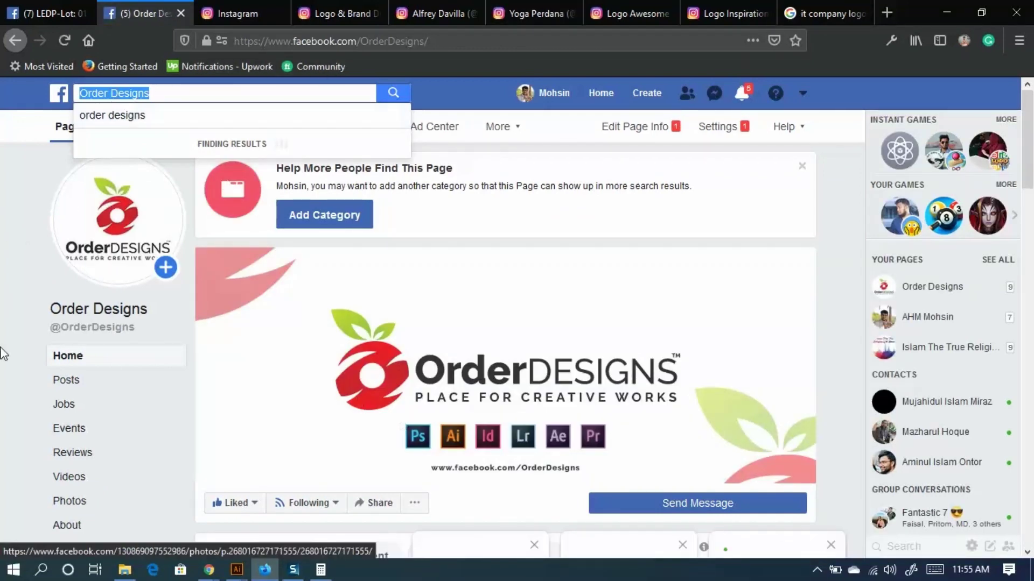
# Look through the Order Designs page's posts, examining the MageModule logo post and the PencilBox Training project video.
pyautogui.scroll(-3, 312, 436)
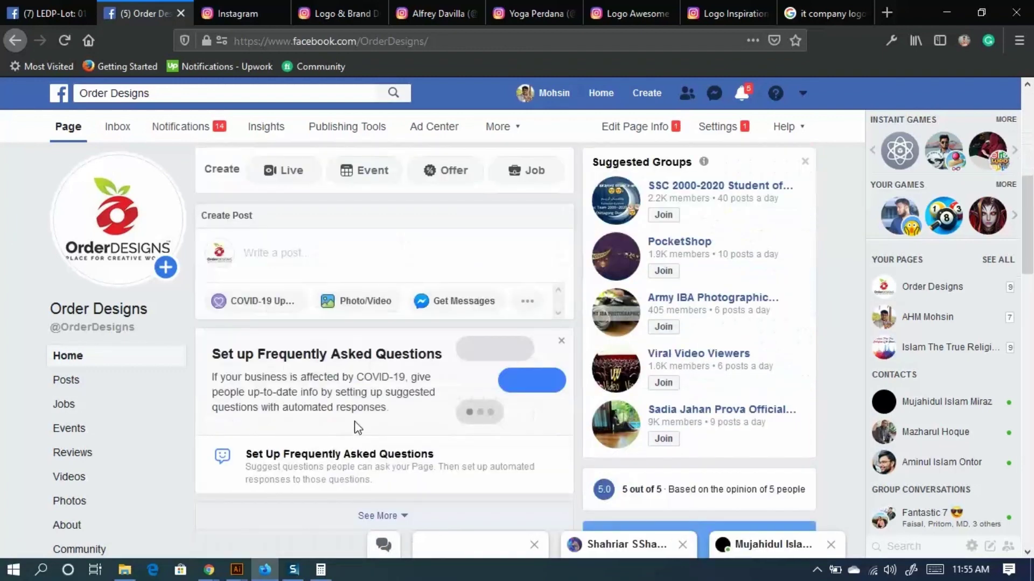
pyautogui.scroll(-2, 352, 409)
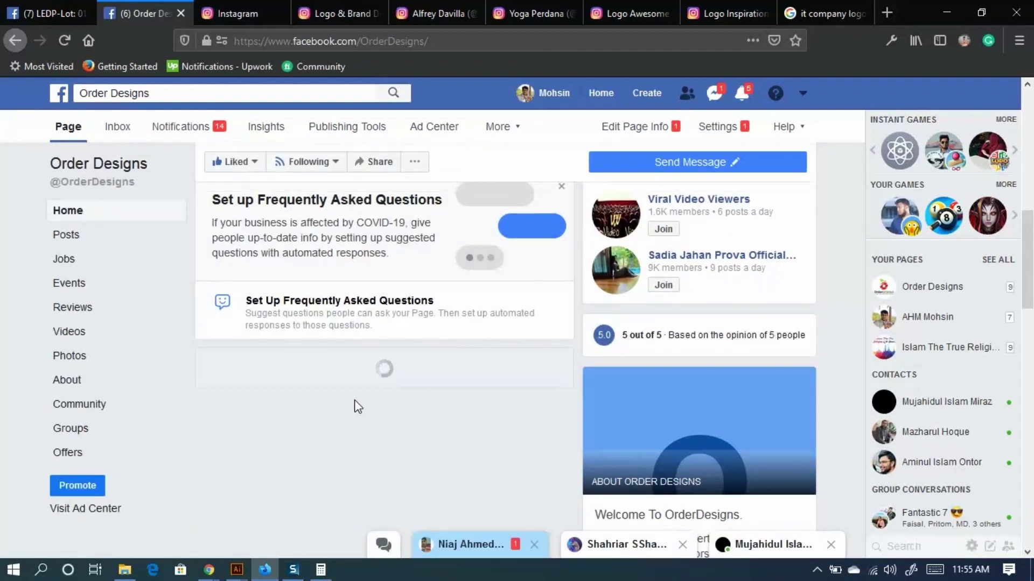
pyautogui.scroll(-6, 337, 401)
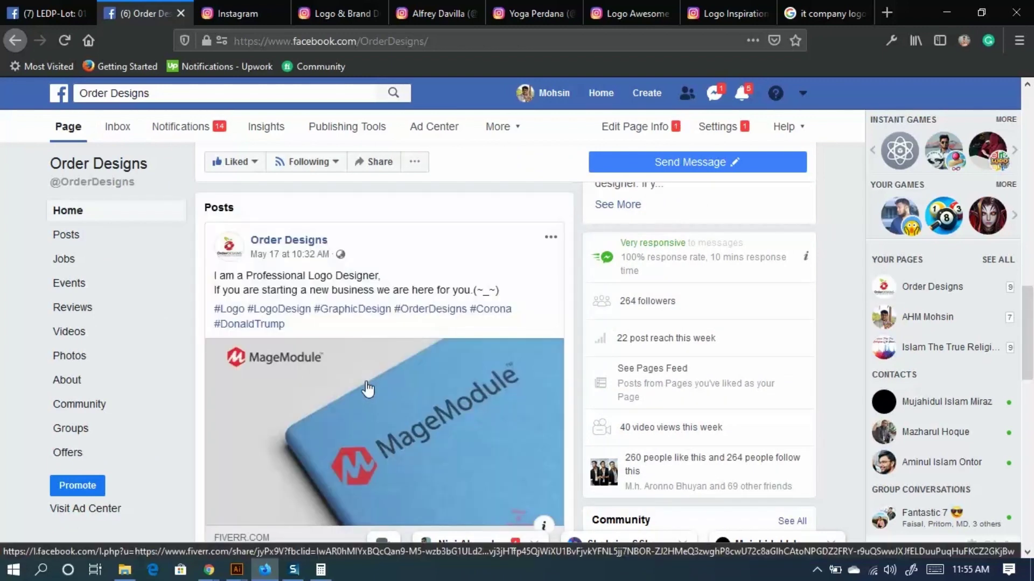
pyautogui.scroll(-4, 367, 389)
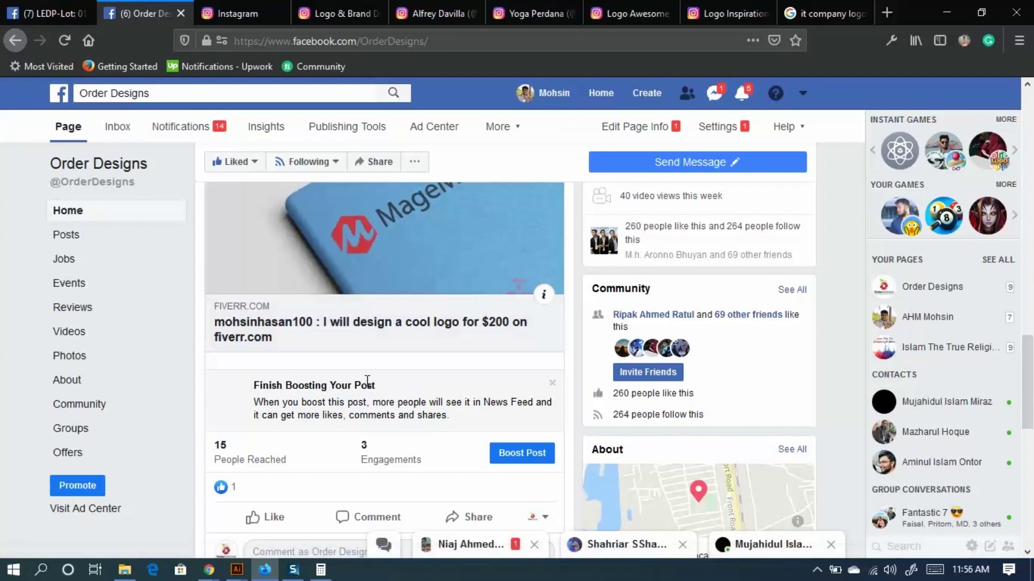
pyautogui.scroll(4, 367, 384)
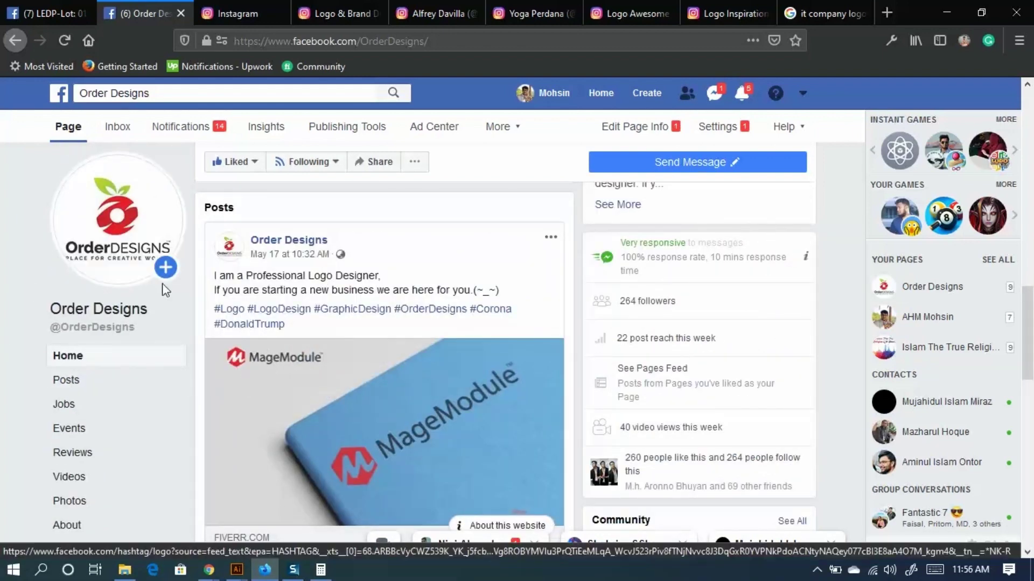
pyautogui.scroll(3, 247, 406)
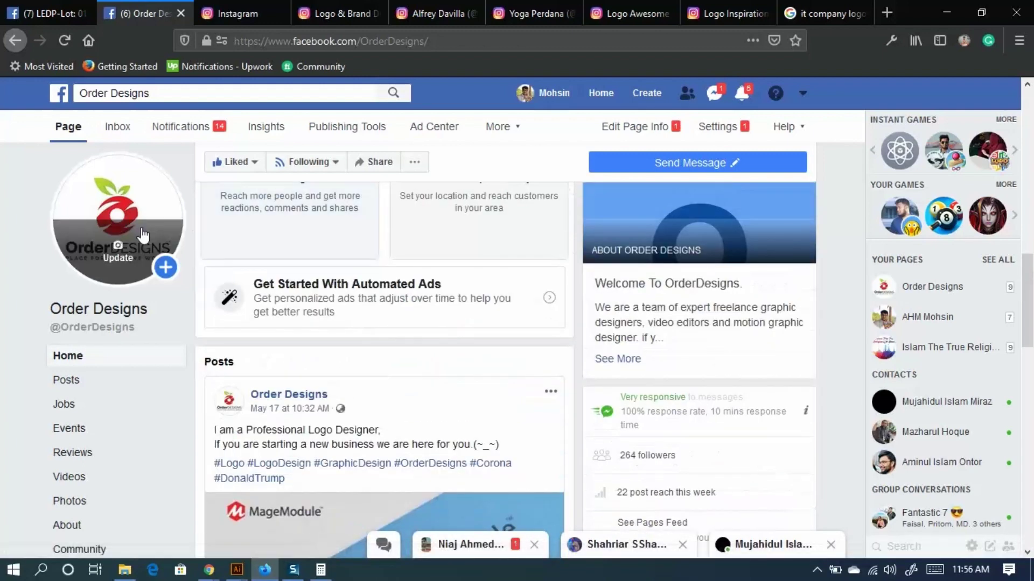
pyautogui.scroll(-4, 334, 403)
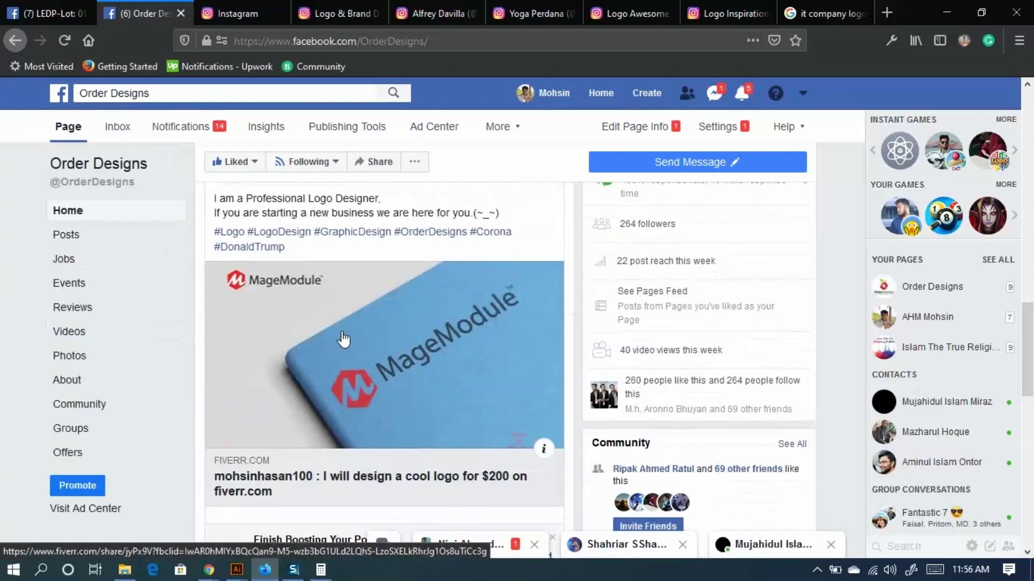
pyautogui.scroll(-3, 391, 425)
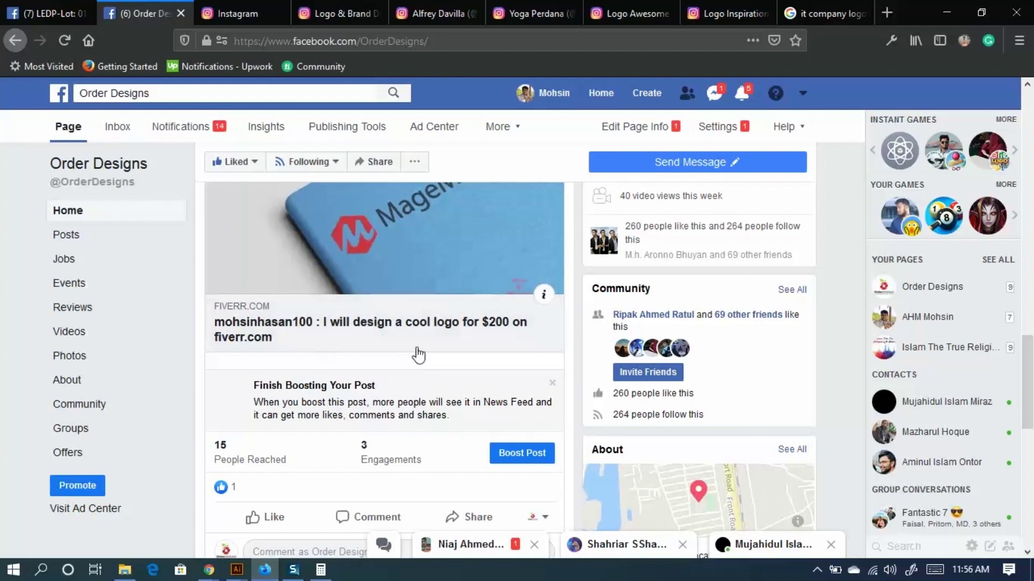
pyautogui.scroll(-5, 369, 323)
pyautogui.scroll(-3, 377, 317)
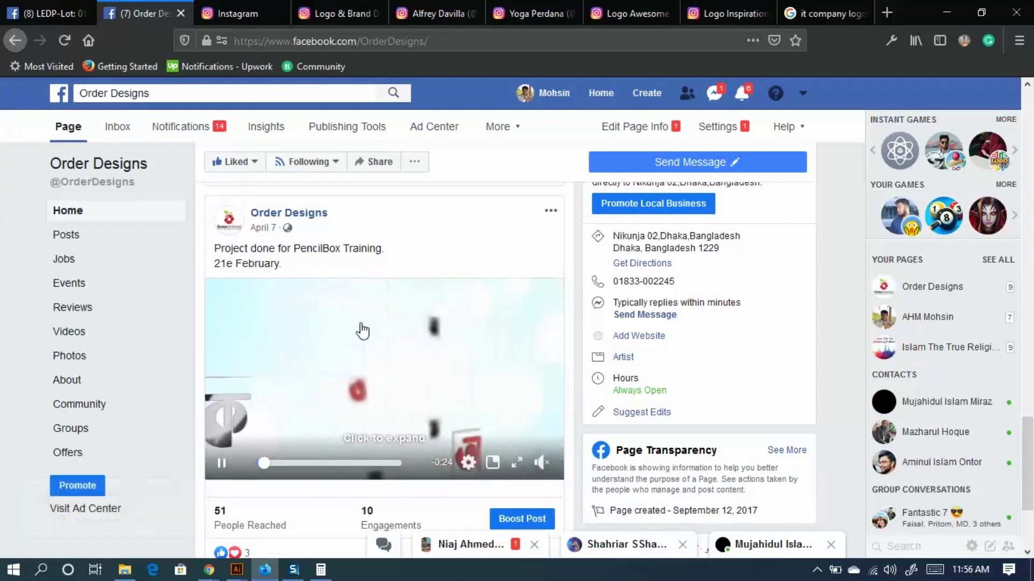
# Show the logovolt Instagram profile and look through its logo presentation posts and construction grids.
pyautogui.click(298, 8)
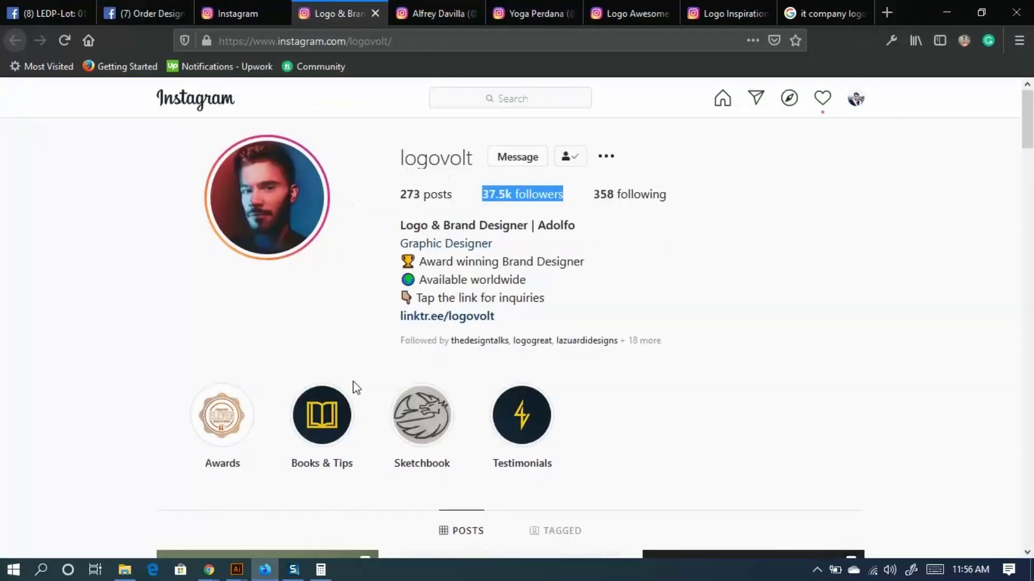
pyautogui.scroll(-4, 350, 395)
pyautogui.scroll(-4, 355, 366)
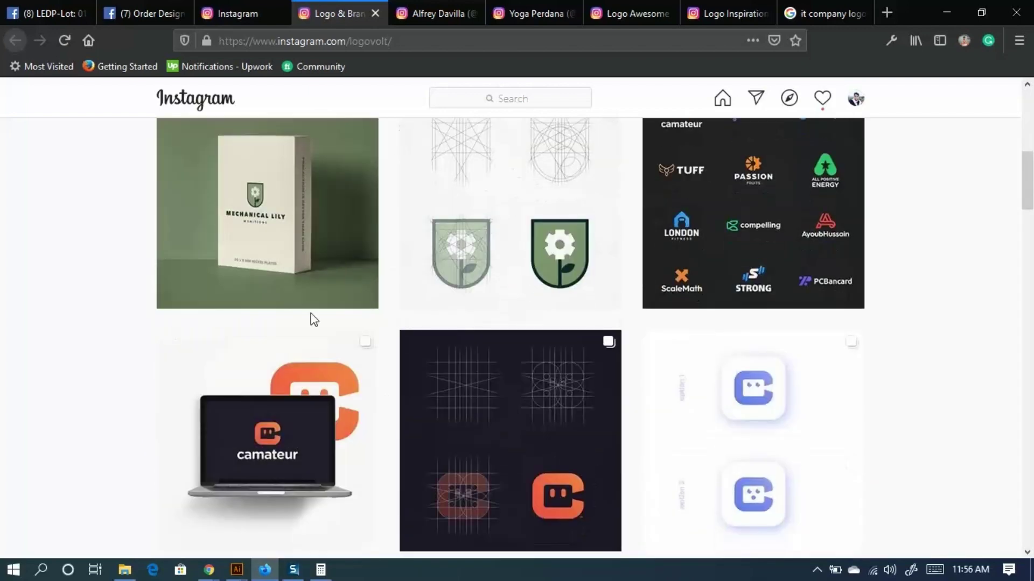
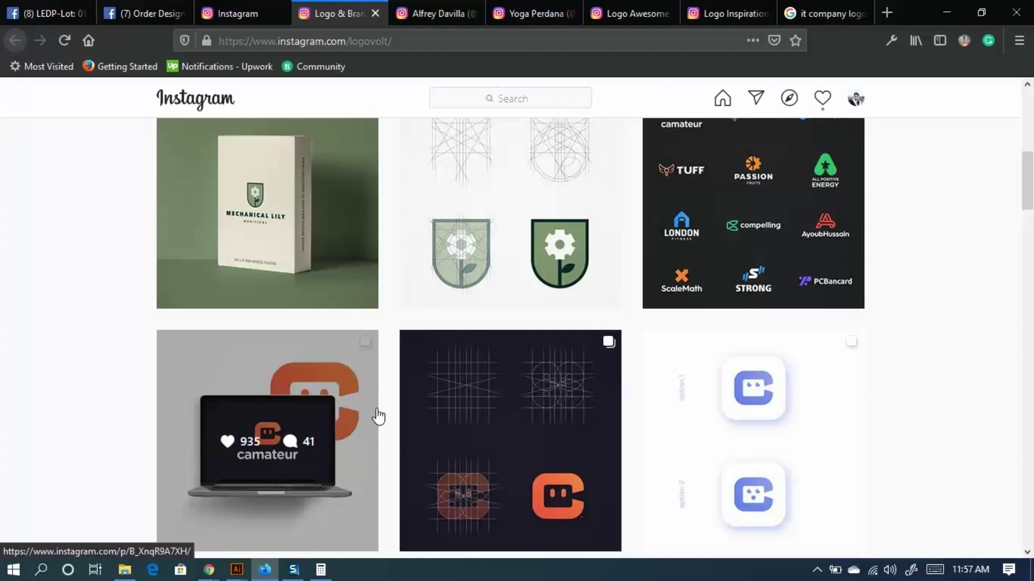
pyautogui.scroll(-10, 797, 420)
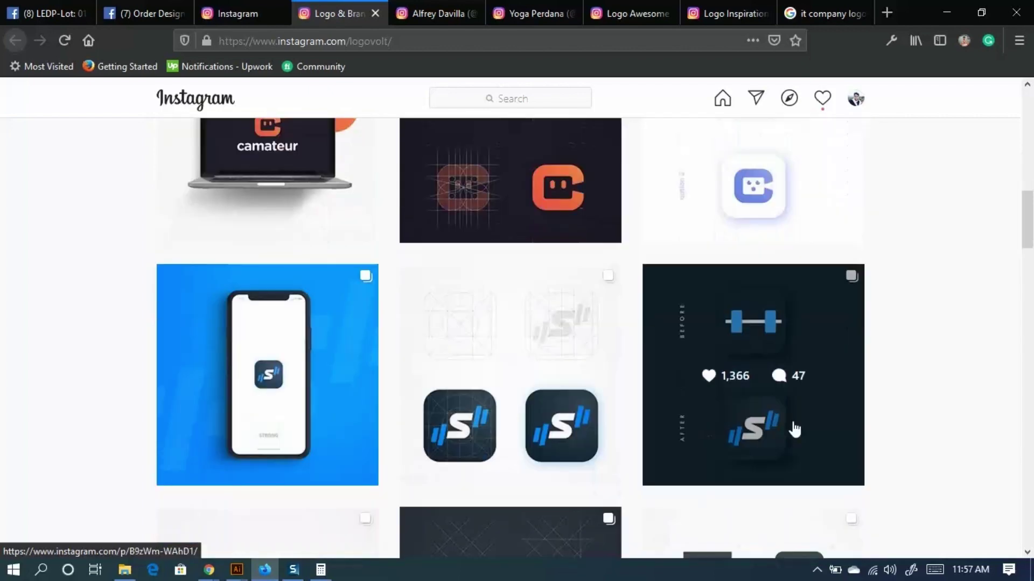
pyautogui.scroll(15, 733, 473)
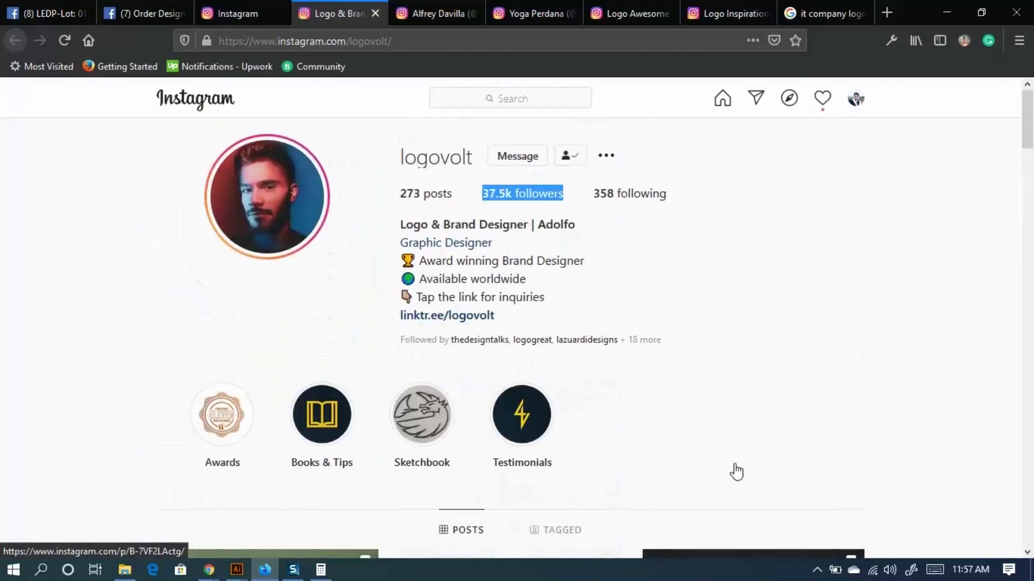
pyautogui.scroll(-20, 396, 343)
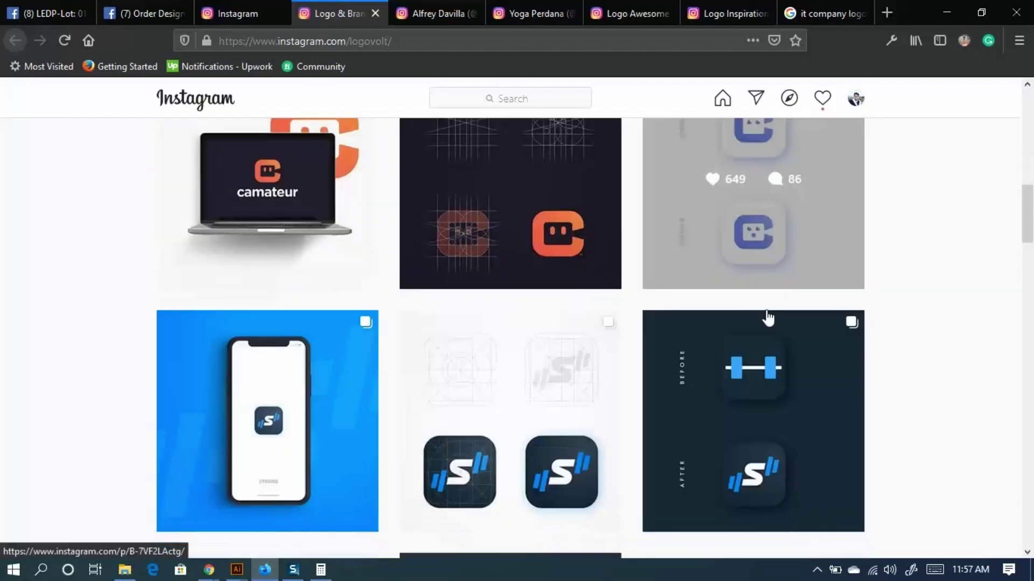
pyautogui.scroll(-6, 758, 350)
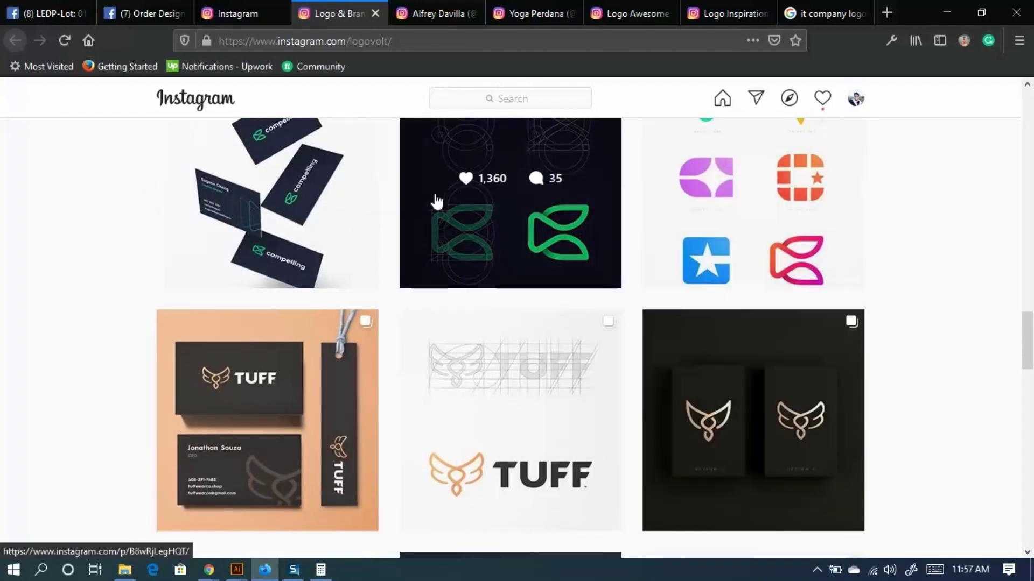
pyautogui.scroll(15, 785, 411)
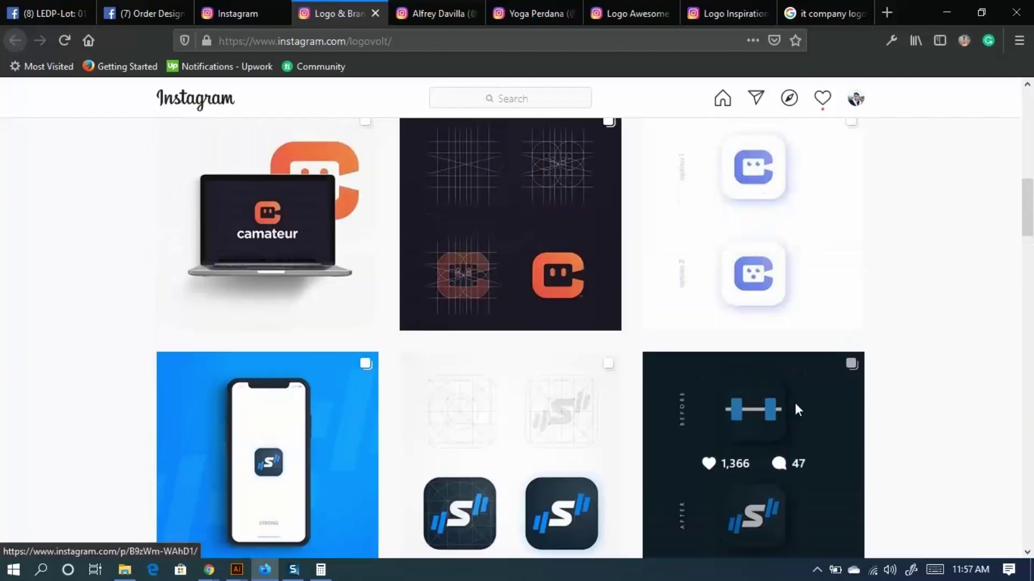
# Open logovolt's "12 Logos with Hidden Meaning" post, examine the logos and close the post.
pyautogui.scroll(5, 798, 410)
pyautogui.click(761, 283)
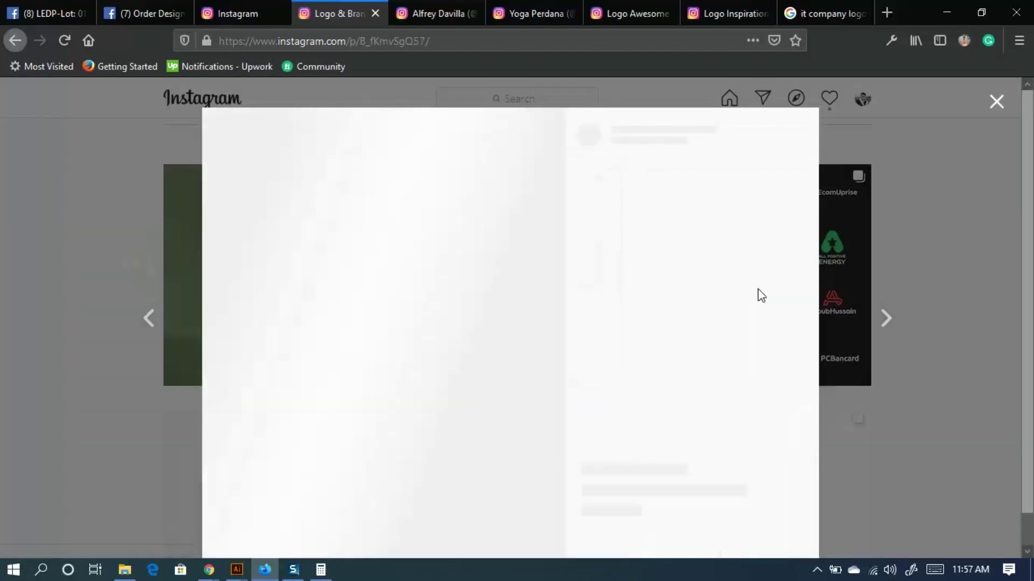
pyautogui.scroll(-1, 438, 388)
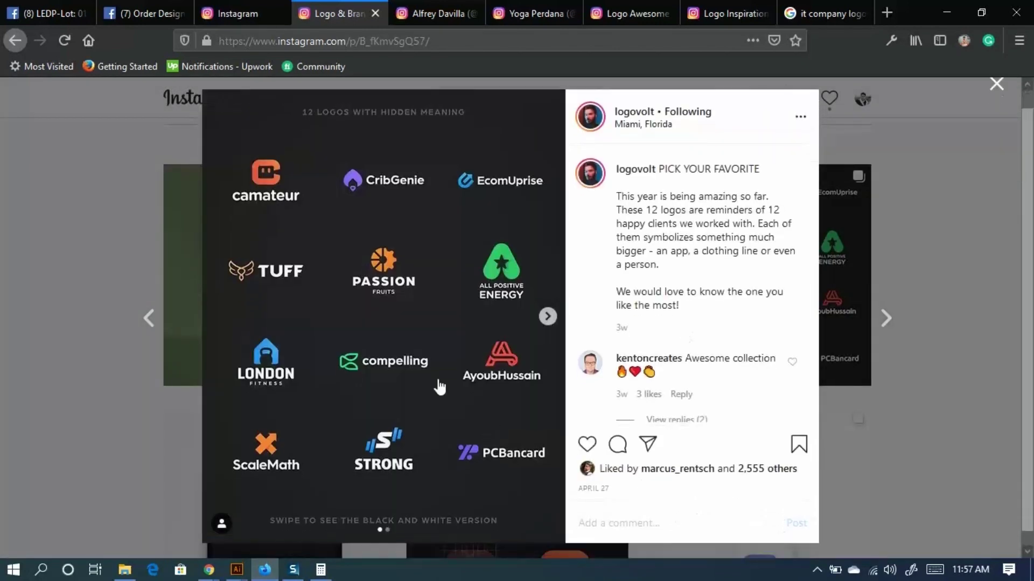
pyautogui.scroll(1, 705, 380)
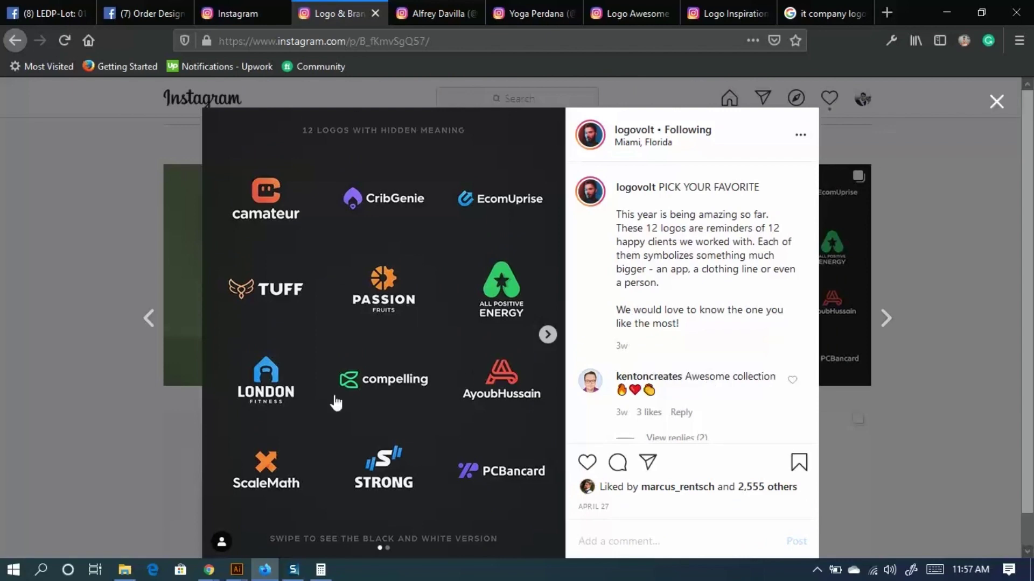
pyautogui.click(82, 357)
pyautogui.scroll(-4, 612, 408)
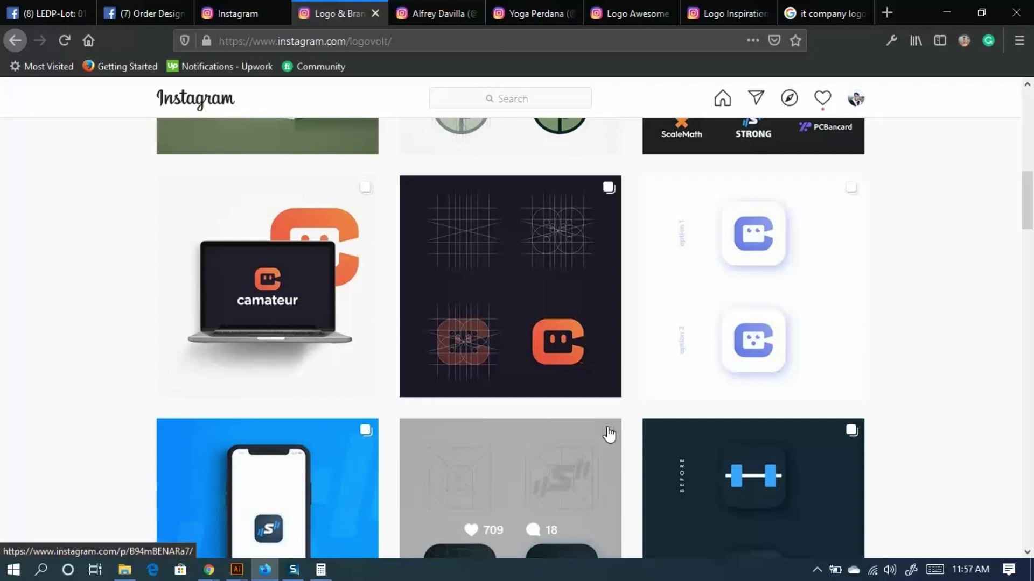
# Switch to Illustrator and view the whole fox presentation artboard beside the FOXESIT reference at 100%.
pyautogui.click(242, 573)
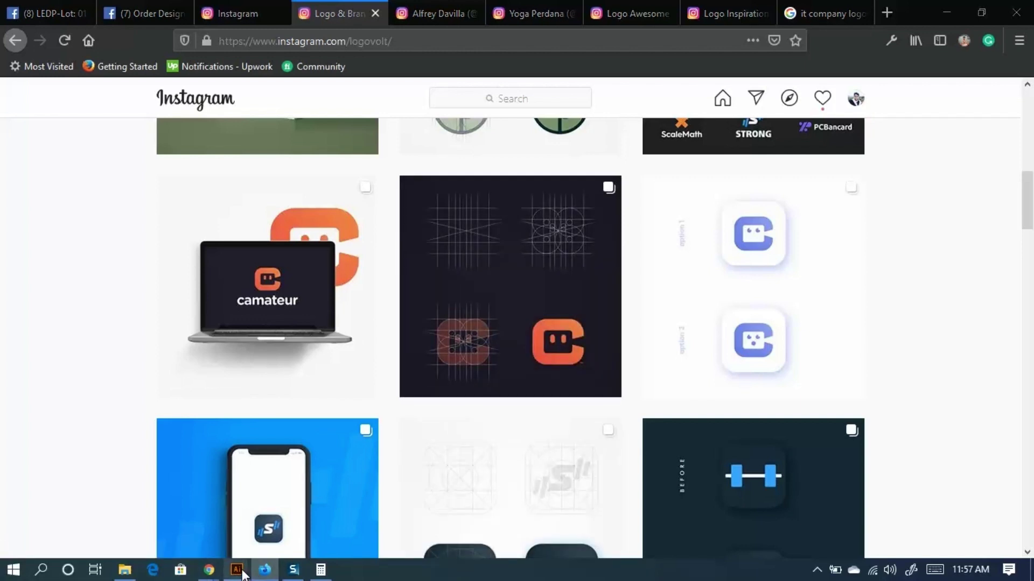
pyautogui.click(358, 484)
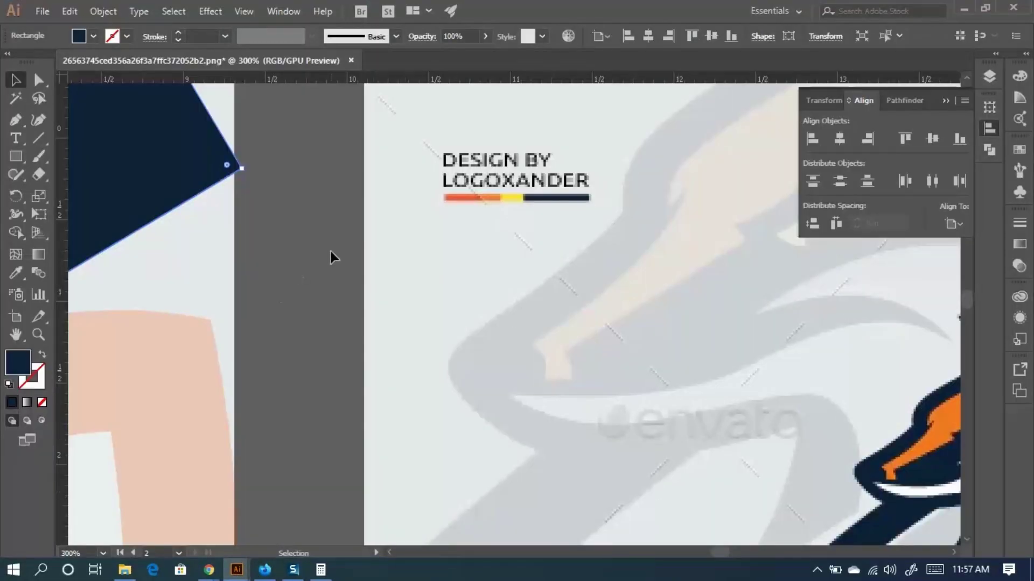
pyautogui.scroll(-3, 364, 272)
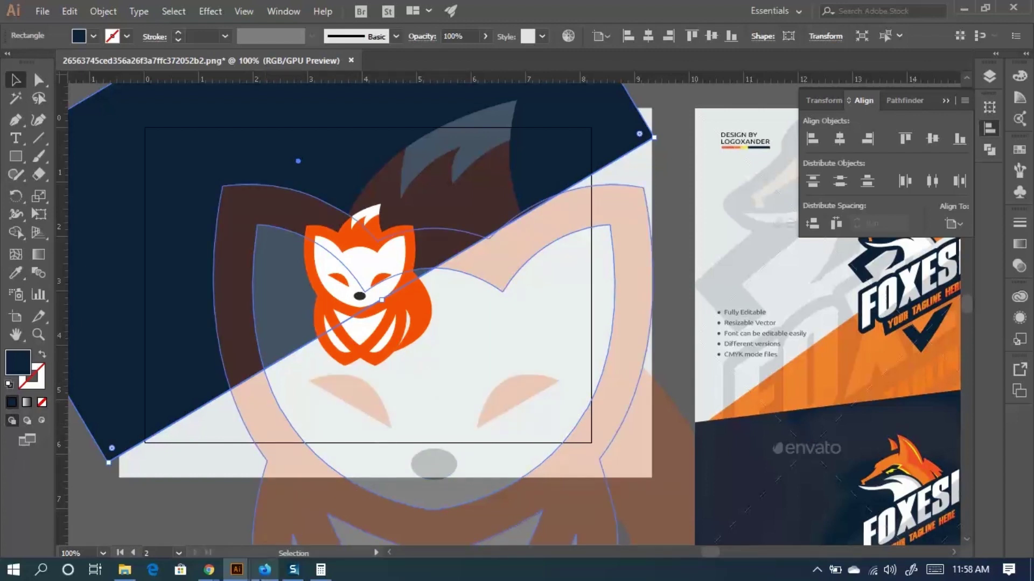
# Switch back to Firefox and open logovolt's camming website logo concepts post to examine both options and the caption.
pyautogui.click(265, 570)
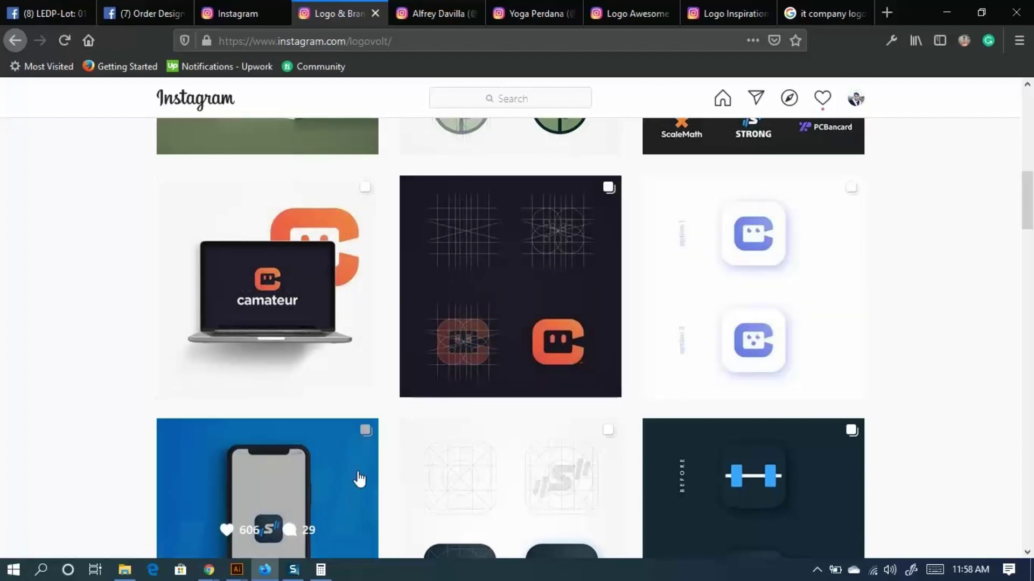
pyautogui.scroll(3, 256, 386)
pyautogui.scroll(-3, 409, 366)
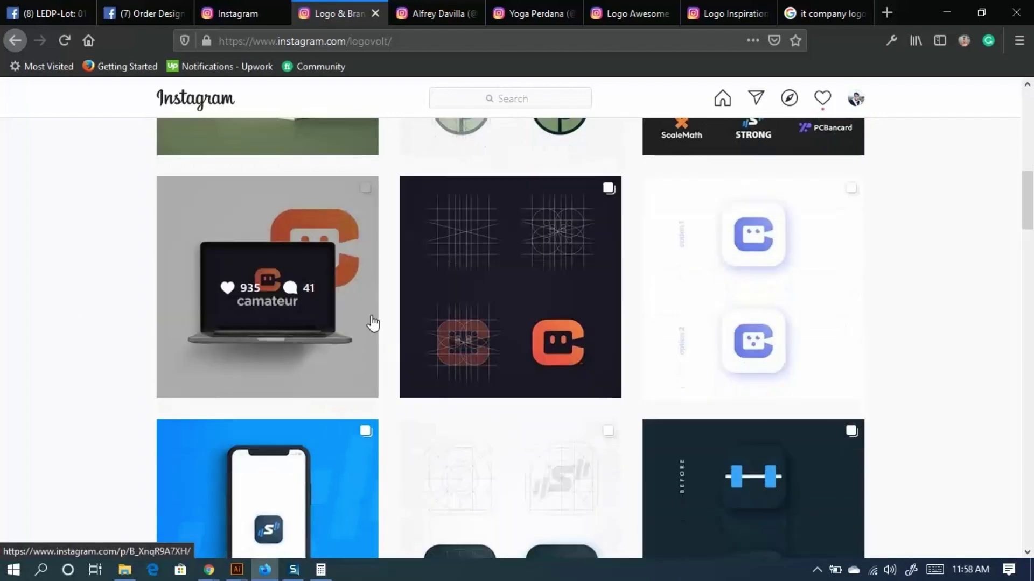
pyautogui.click(711, 341)
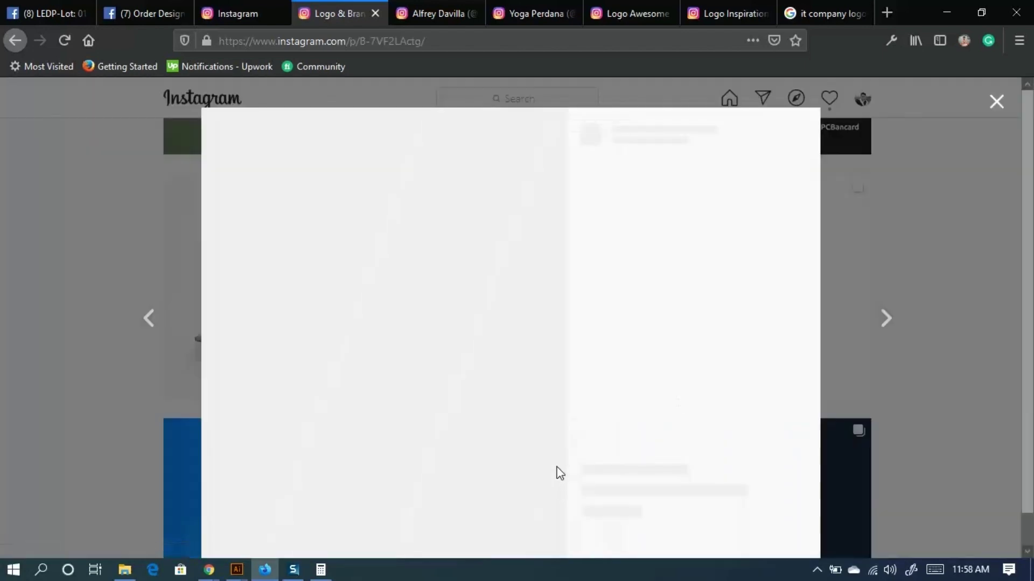
pyautogui.scroll(-5, 677, 283)
pyautogui.scroll(5, 676, 283)
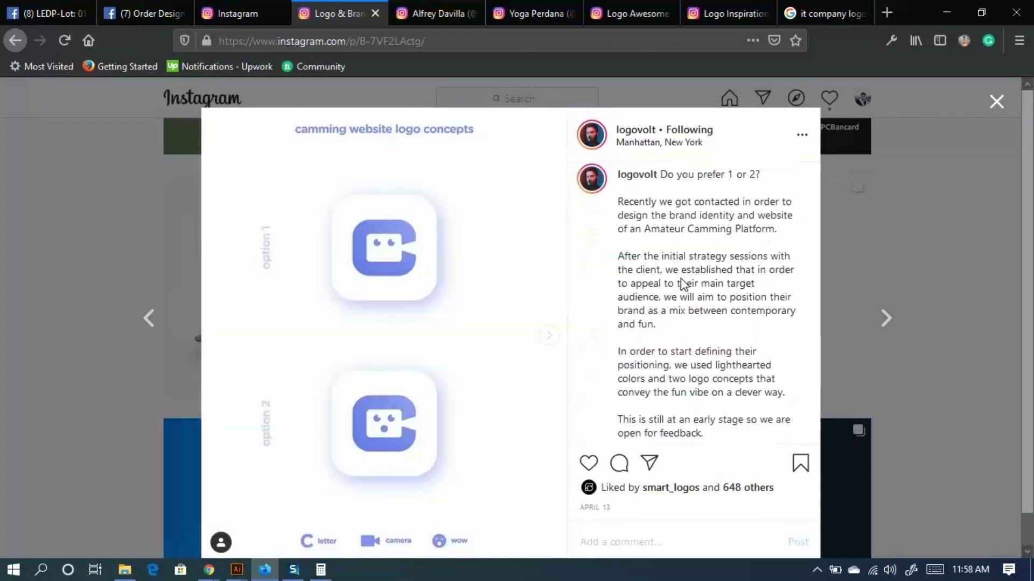
# Close the camming concepts post and browse logovolt's older logo presentations and construction grids, from Camateur and ScaleMath to TUFF, London Fitness and Goat Games.
pyautogui.click(3, 292)
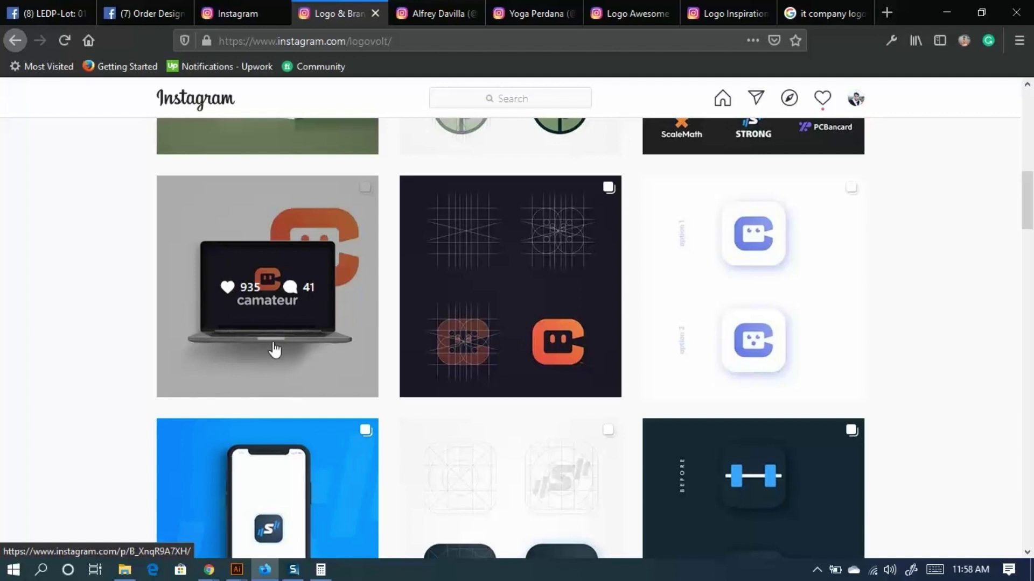
pyautogui.scroll(-4, 673, 415)
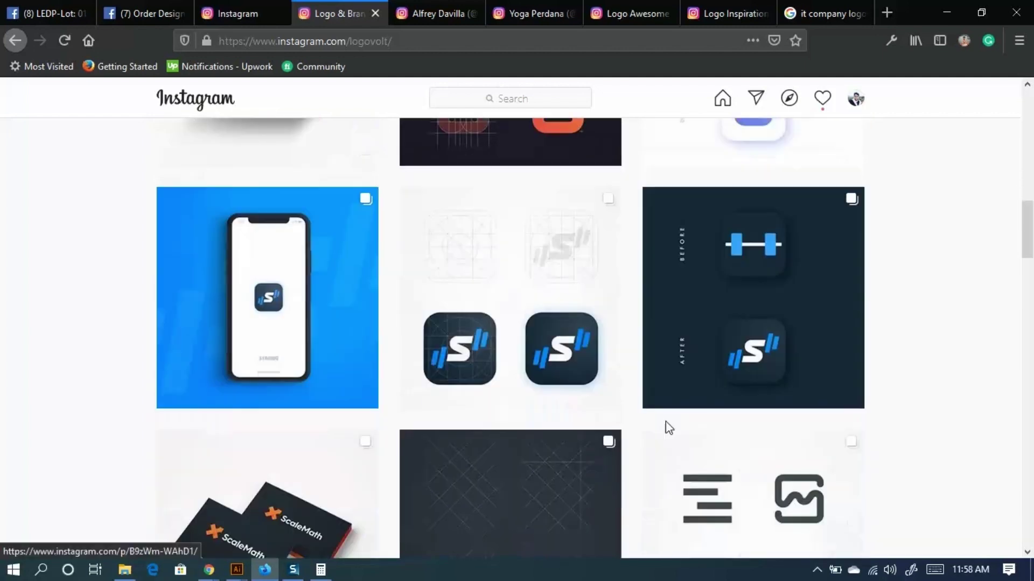
pyautogui.scroll(-3, 668, 428)
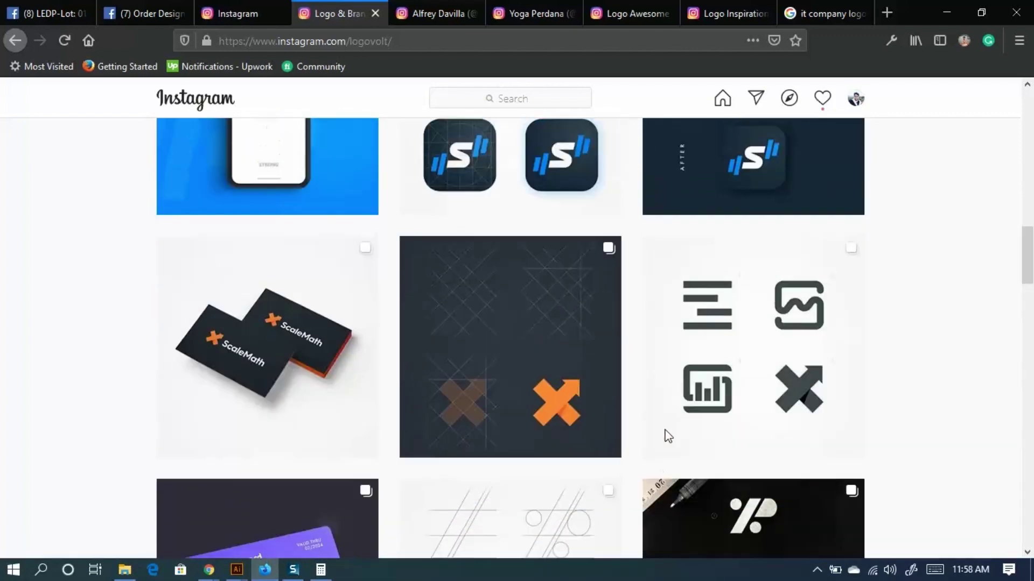
pyautogui.scroll(3, 668, 435)
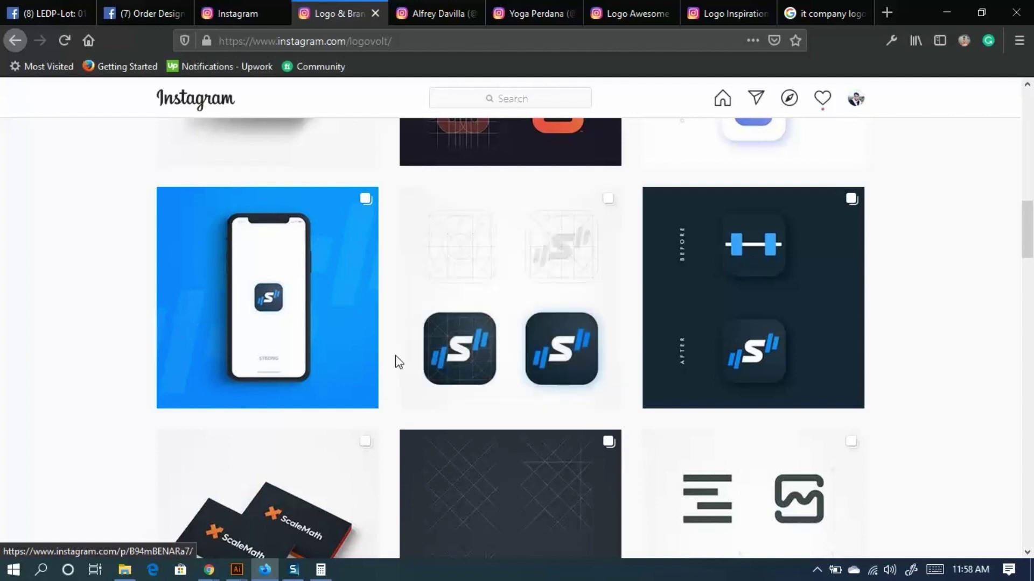
pyautogui.scroll(-4, 397, 361)
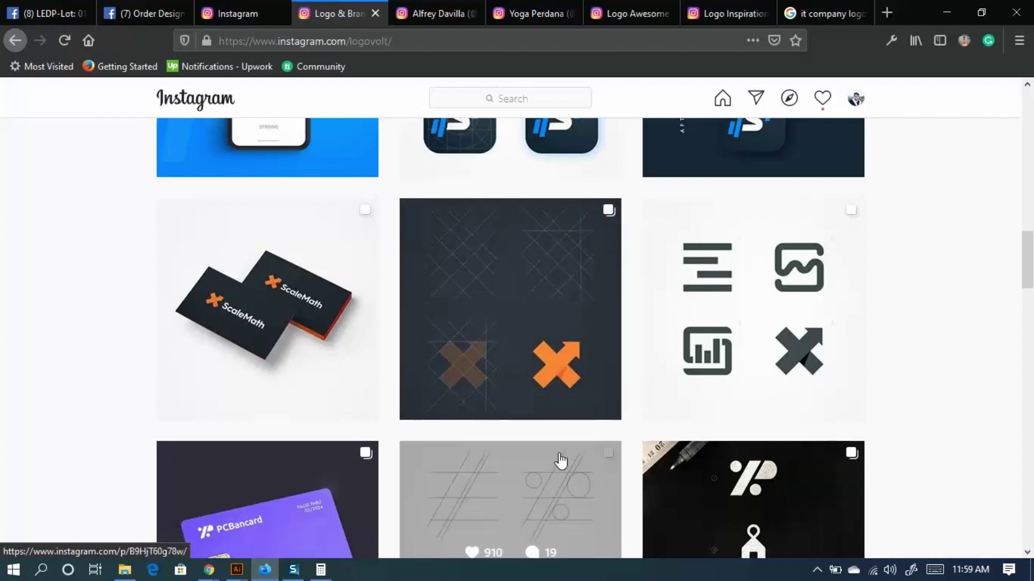
pyautogui.scroll(-5, 560, 460)
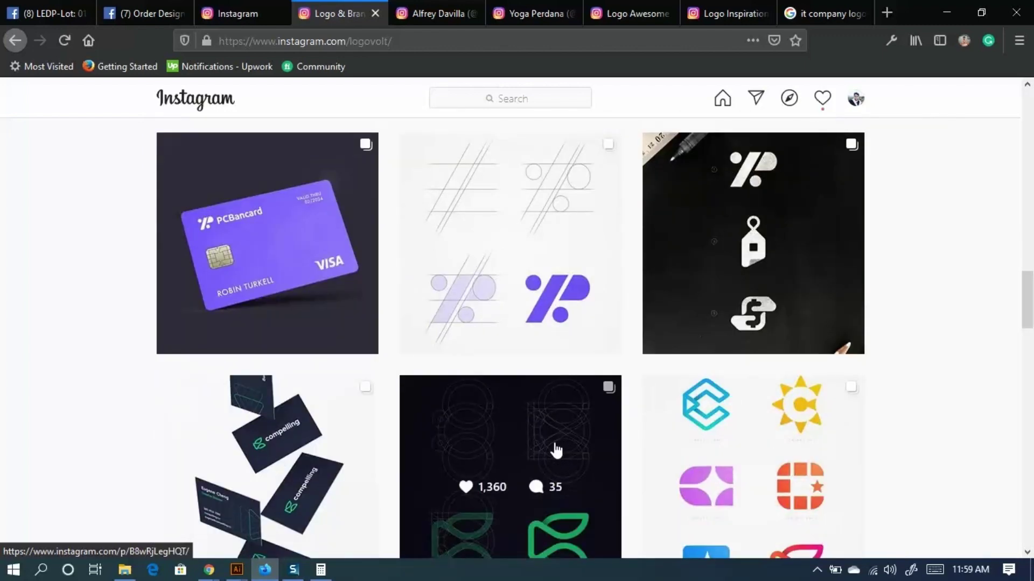
pyautogui.scroll(-3, 556, 450)
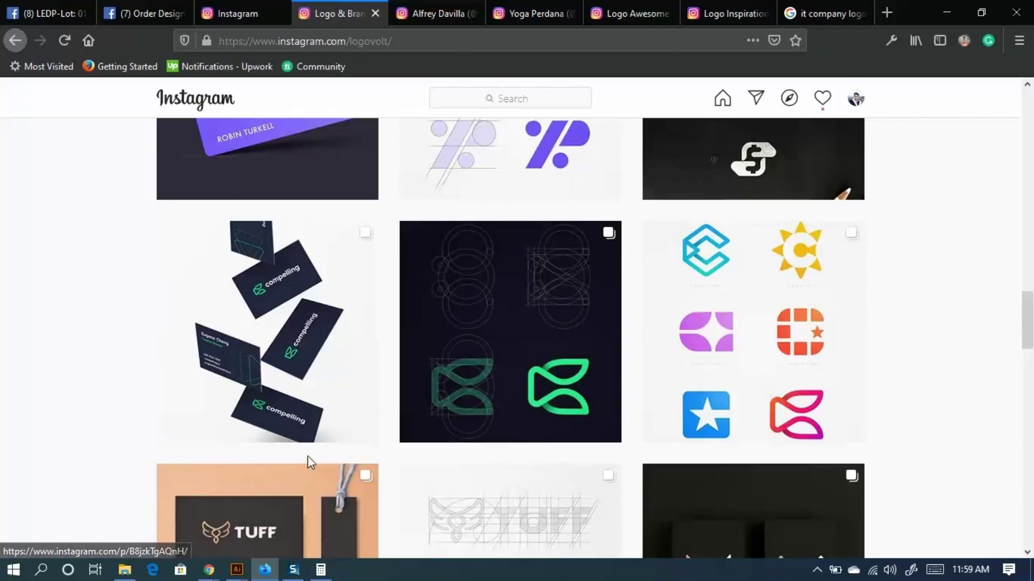
pyautogui.scroll(-4, 353, 420)
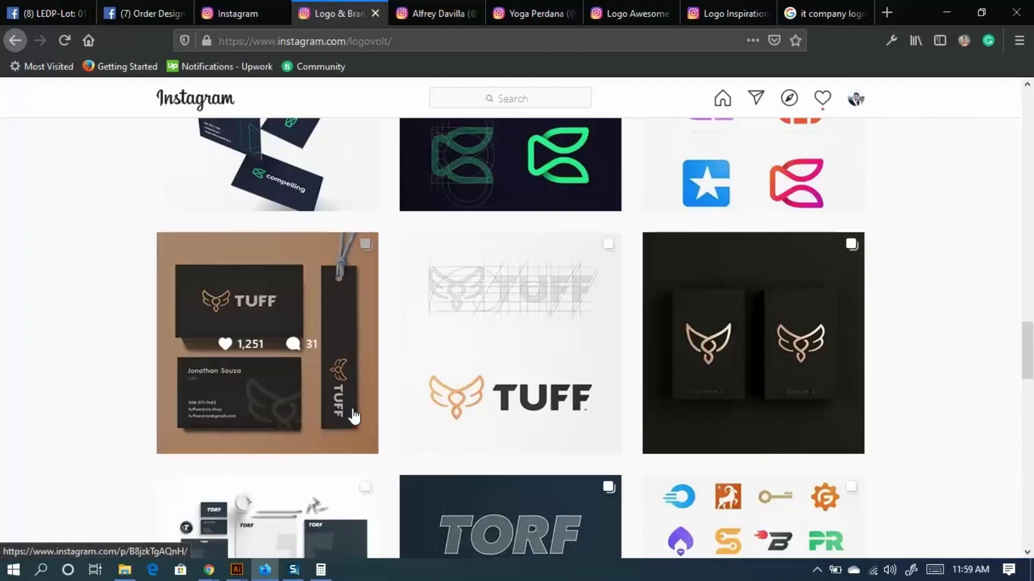
pyautogui.scroll(-4, 500, 416)
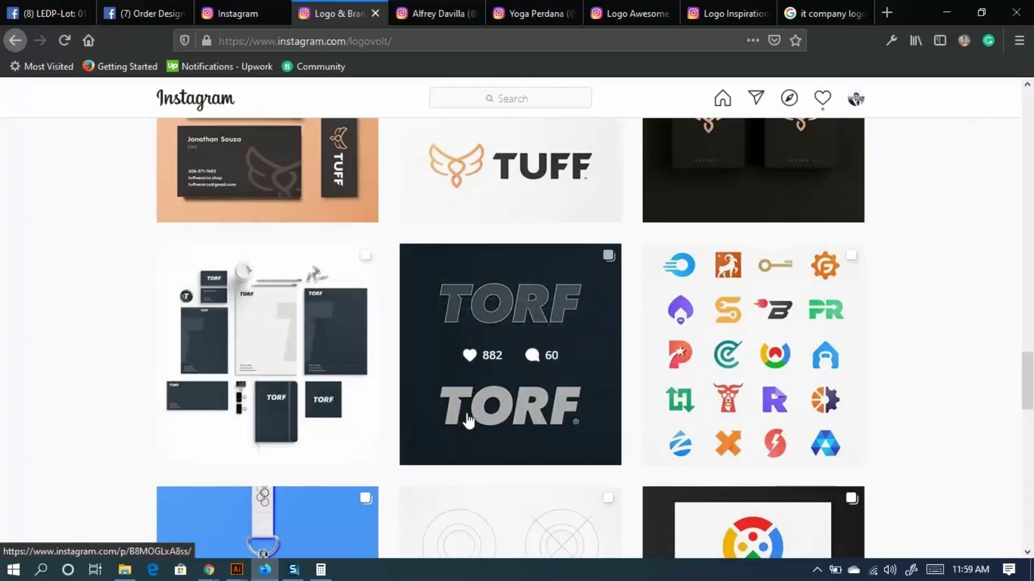
pyautogui.scroll(-4, 521, 414)
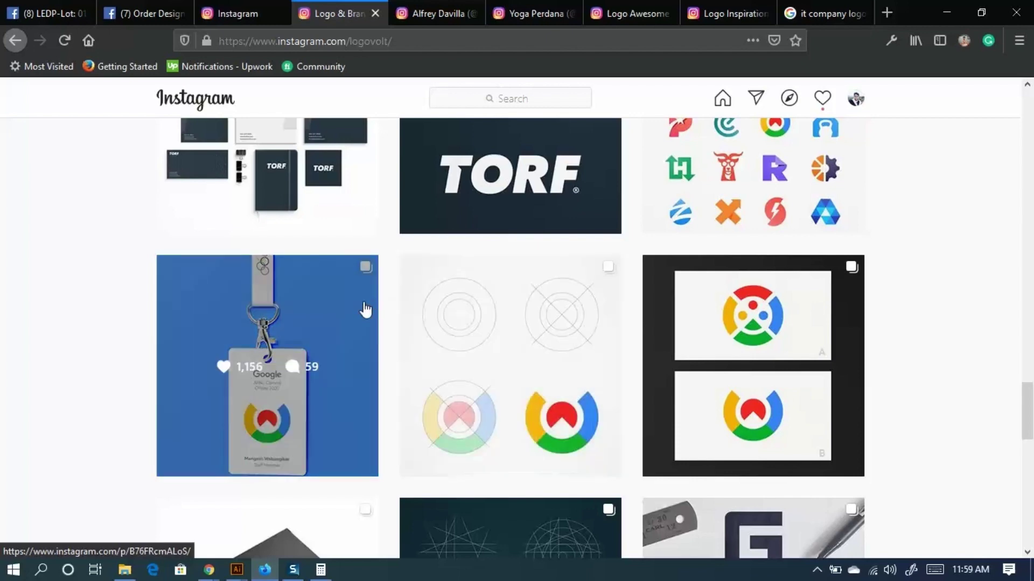
pyautogui.scroll(-5, 379, 341)
pyautogui.scroll(-5, 378, 341)
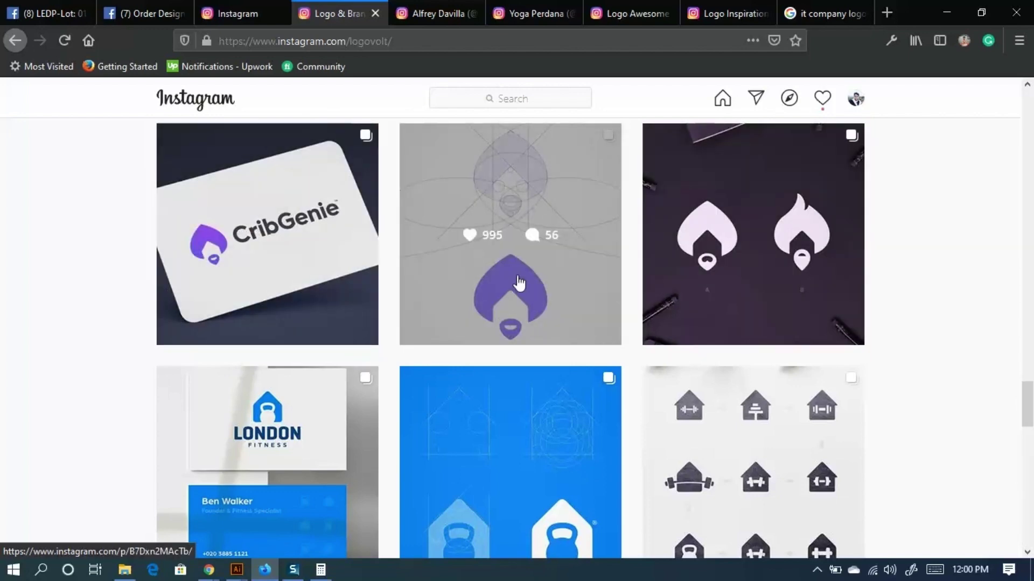
pyautogui.scroll(-3, 516, 291)
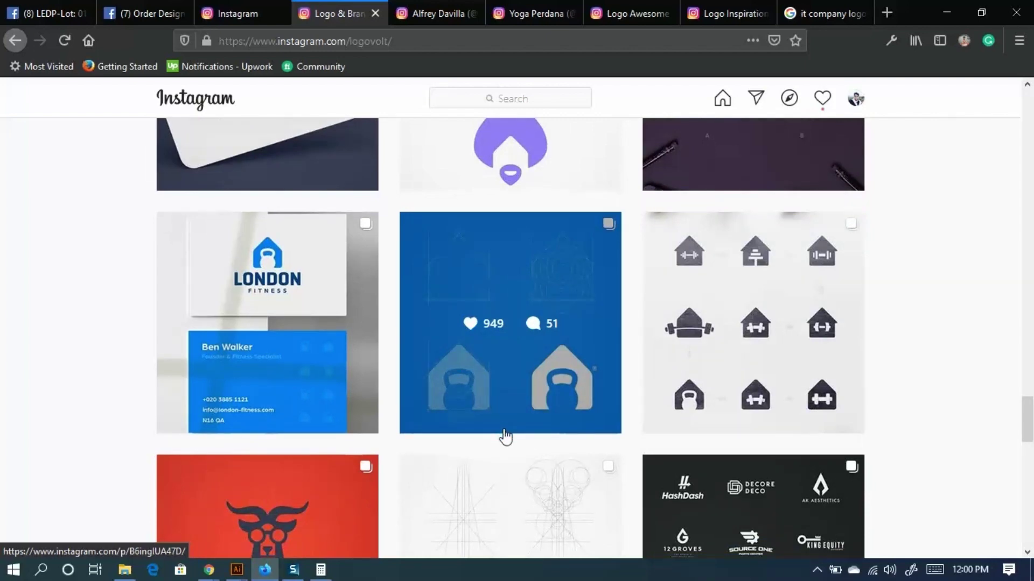
pyautogui.scroll(-4, 503, 437)
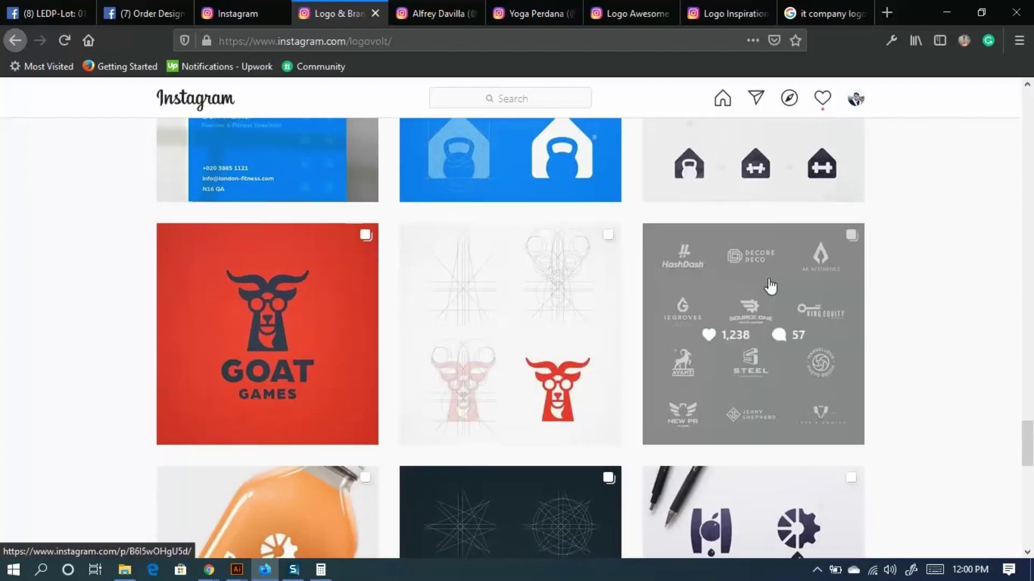
# Open logovolt's dark twelve-logo collection post with HashDash and Decore Deco, examine the logos and close the post.
pyautogui.click(767, 284)
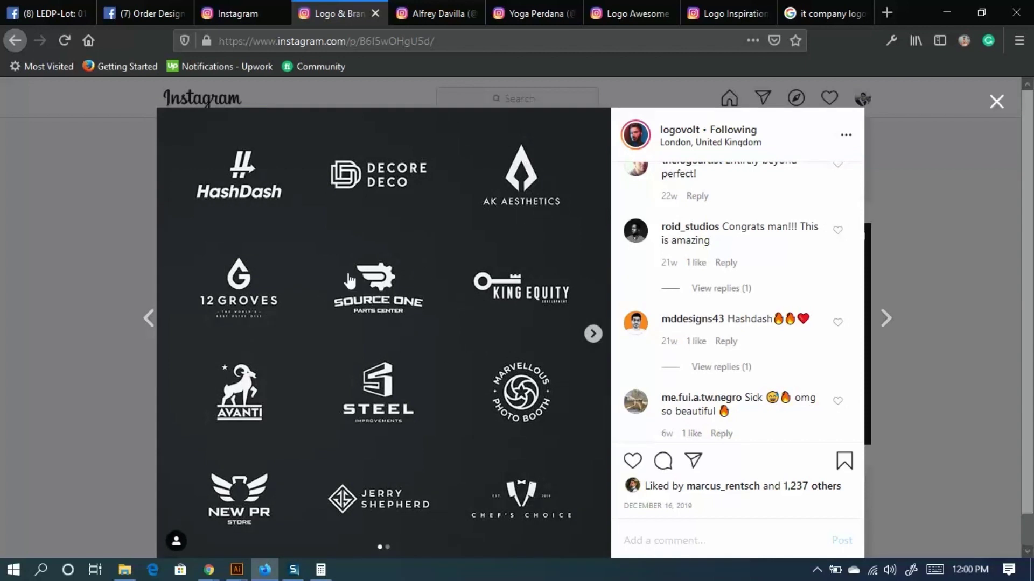
pyautogui.scroll(-1, 350, 281)
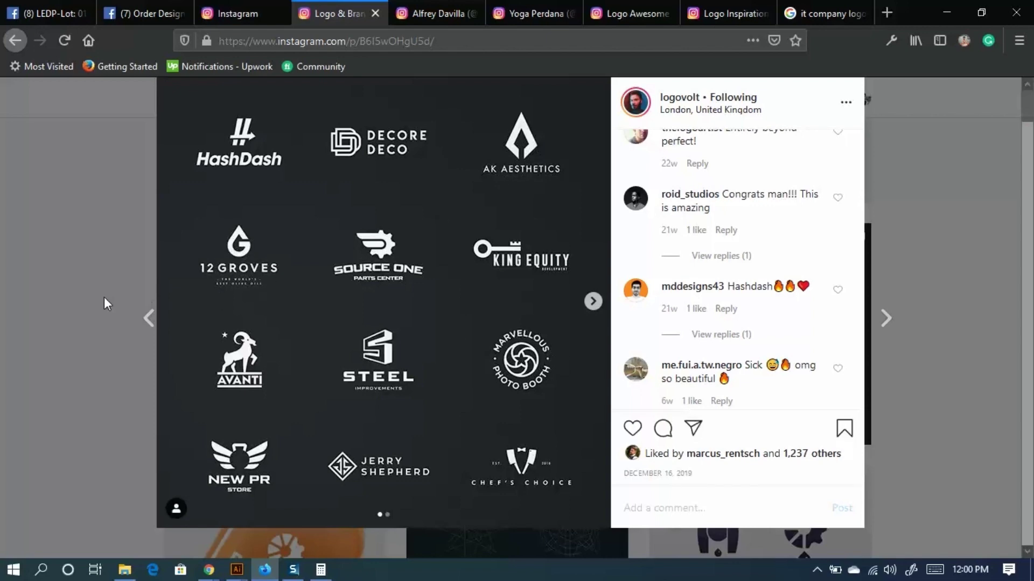
pyautogui.click(21, 262)
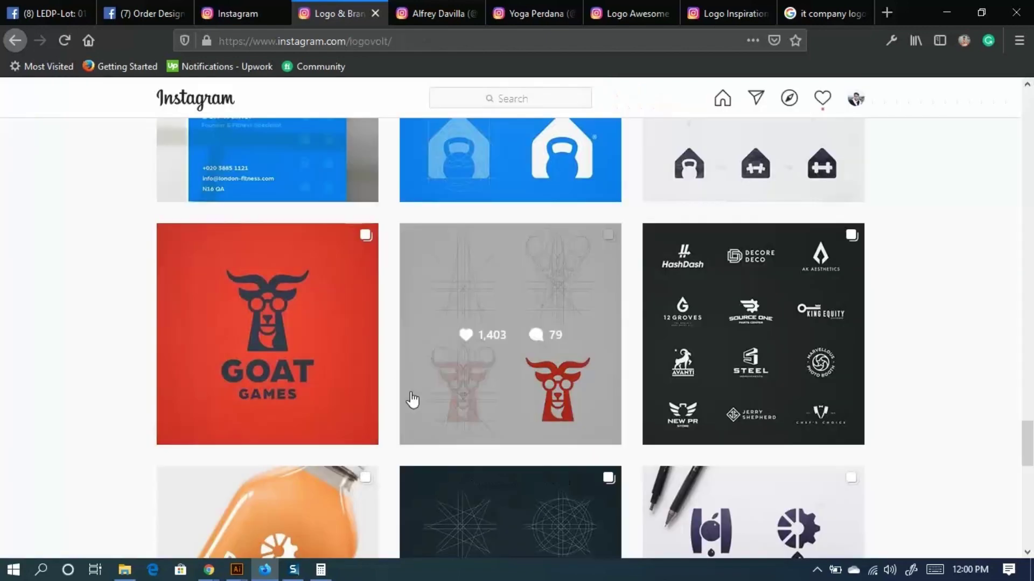
# Look through logovolt's Passion Fruits, Bevel, Ordevo and Kuttuna logo presentations with their construction grids.
pyautogui.scroll(-4, 486, 376)
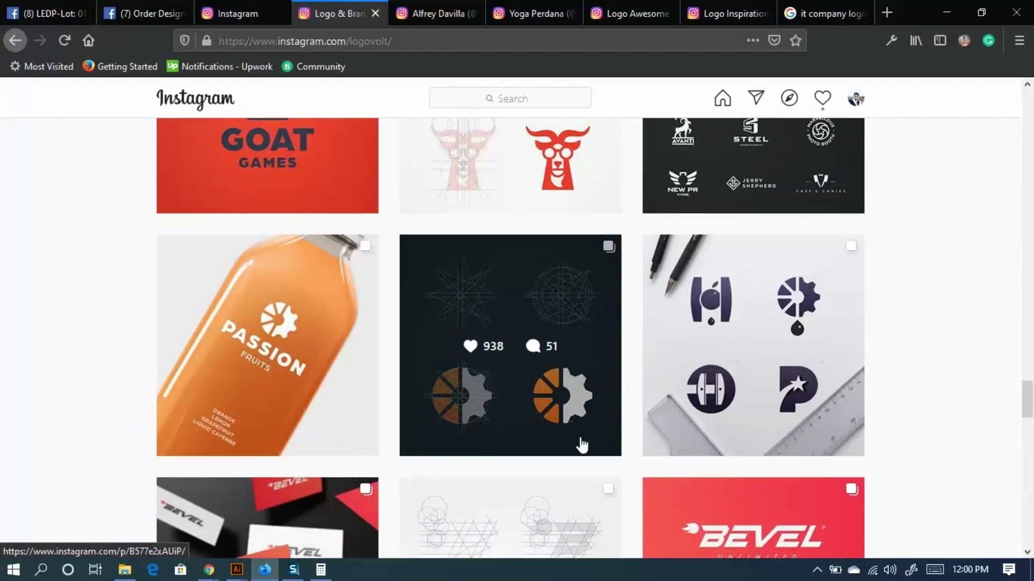
pyautogui.scroll(-4, 561, 448)
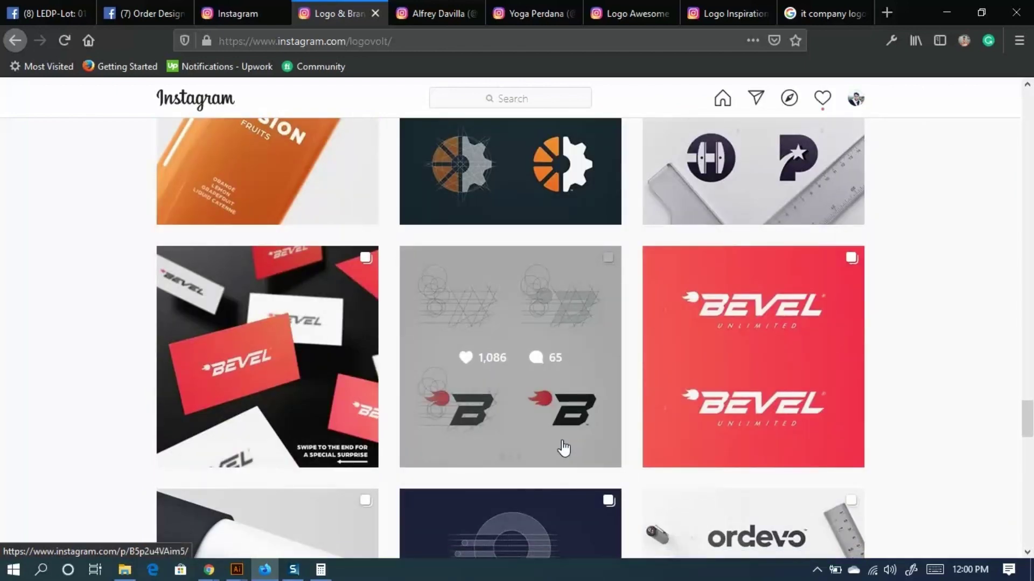
pyautogui.scroll(-4, 575, 430)
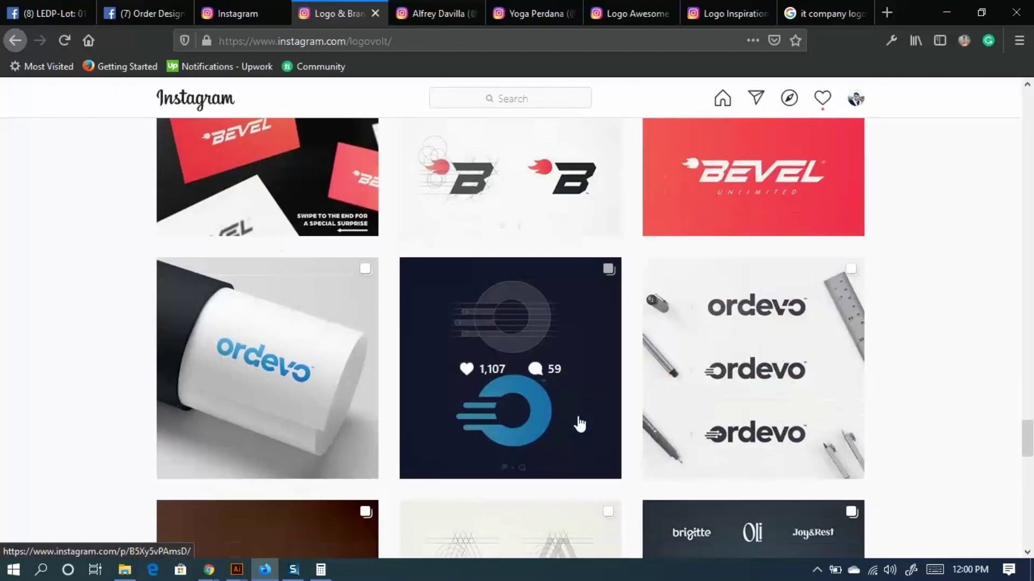
pyautogui.scroll(-3, 572, 401)
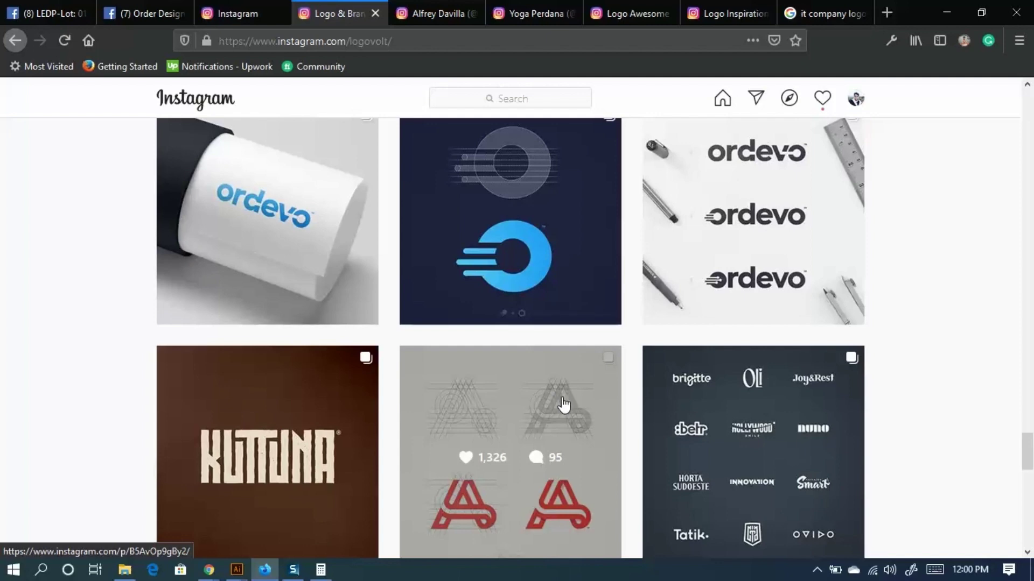
# Switch to vaneltia_design's Instagram page, close the Fitness Goat post and look through the animal logo and mascot posts.
pyautogui.click(428, 2)
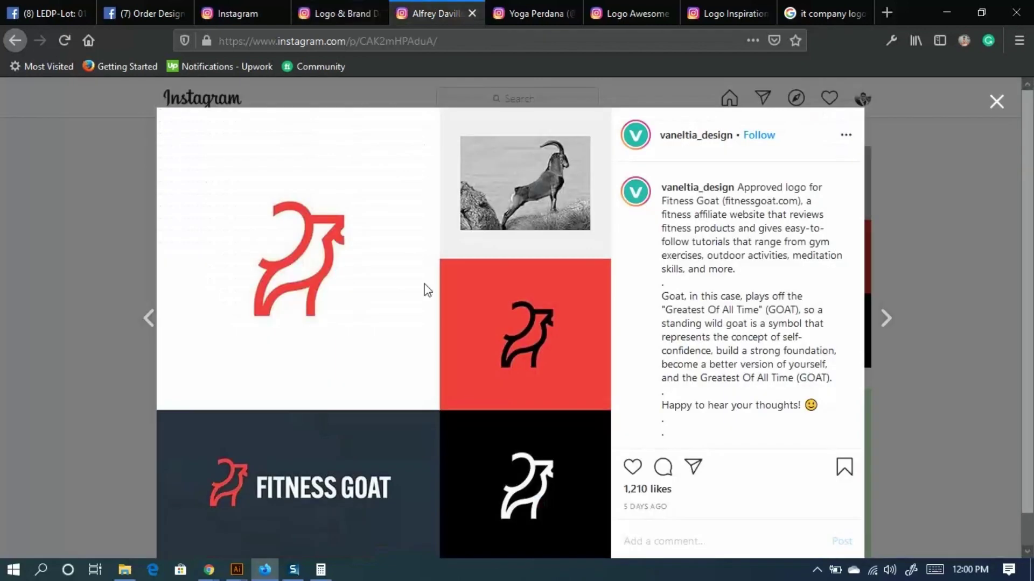
pyautogui.click(85, 173)
pyautogui.scroll(-4, 550, 378)
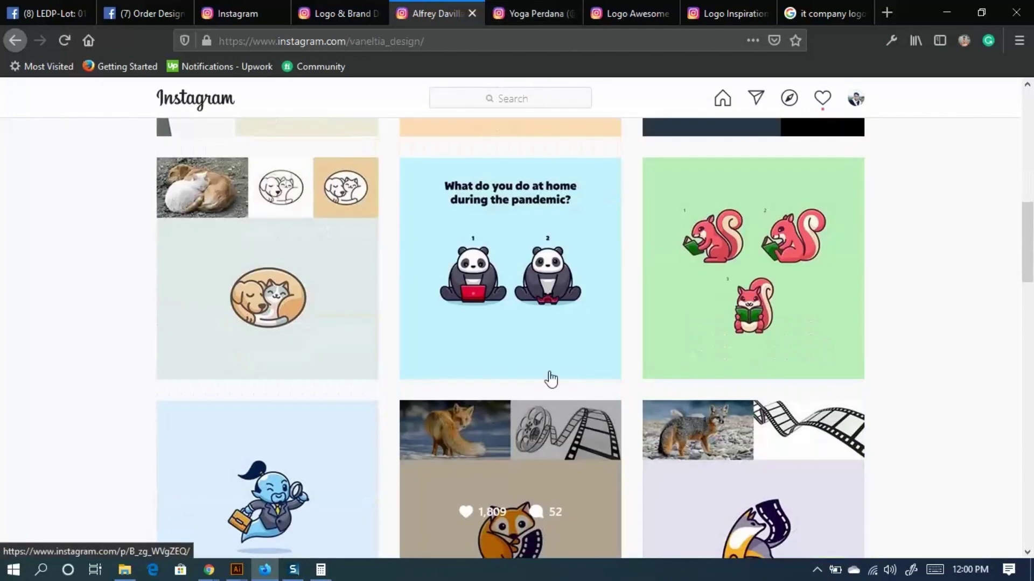
pyautogui.scroll(-3, 550, 378)
# Show the Instagram profile with the YP monogram and examine its fox, letter, fruit and vegetable logo designs and sketches.
pyautogui.click(538, 5)
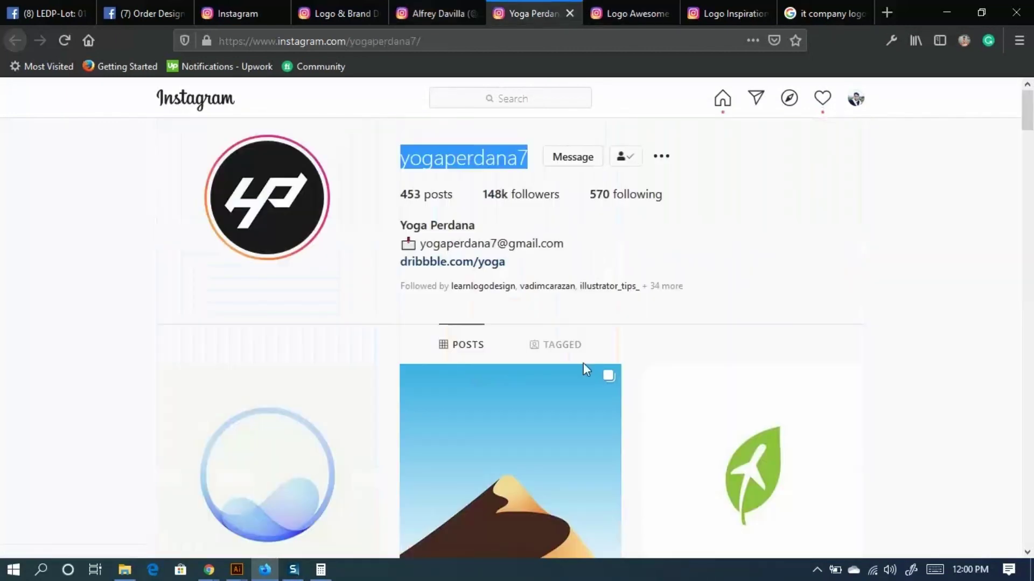
pyautogui.scroll(-5, 590, 443)
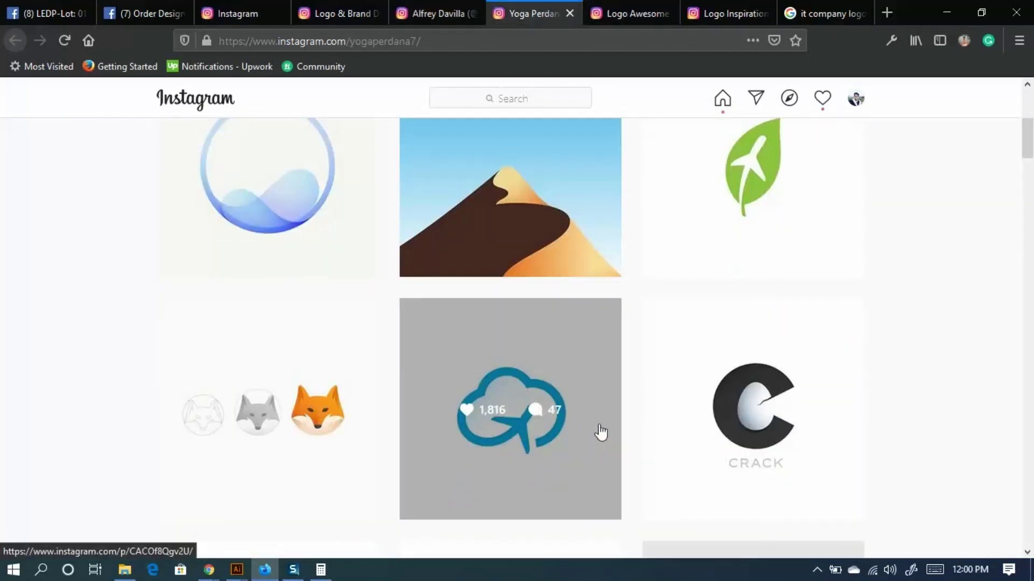
pyautogui.scroll(2, 808, 280)
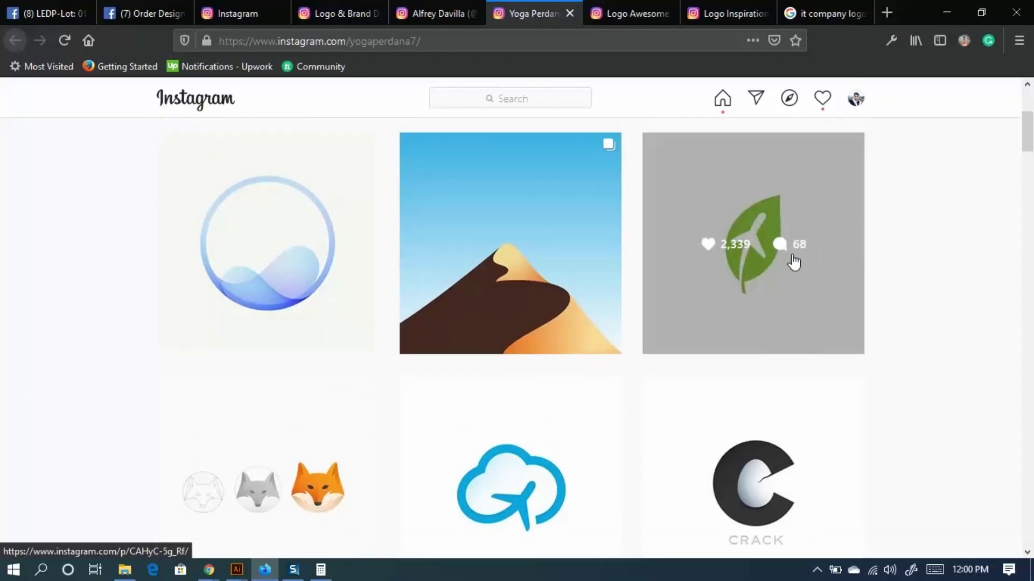
pyautogui.scroll(-8, 792, 264)
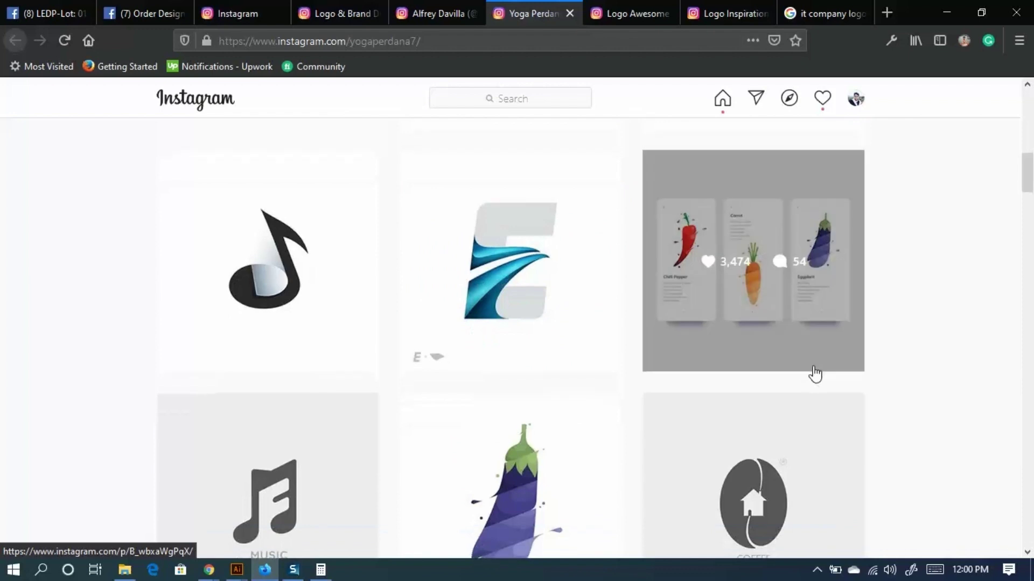
pyautogui.scroll(-9, 811, 374)
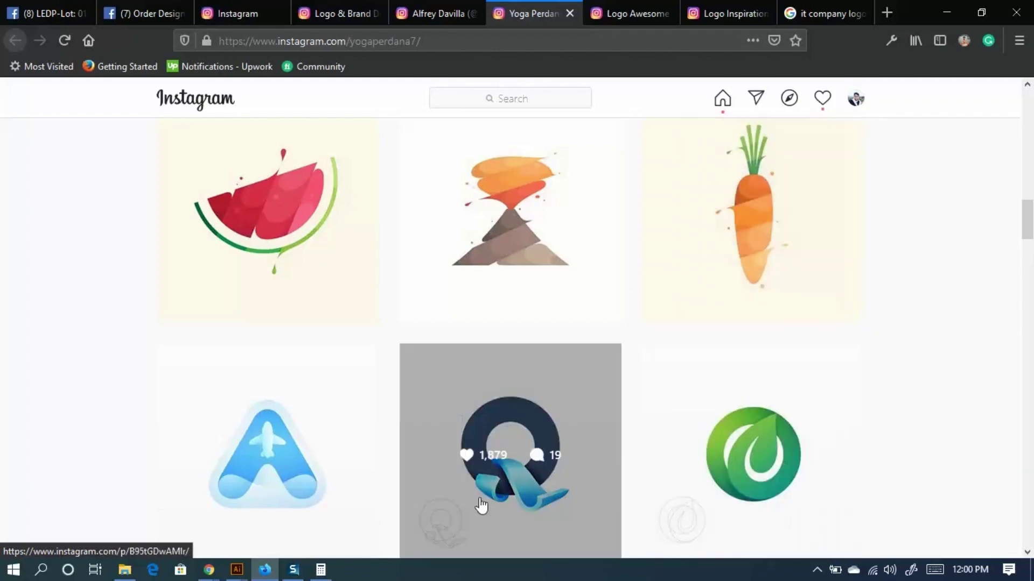
pyautogui.scroll(-3, 538, 489)
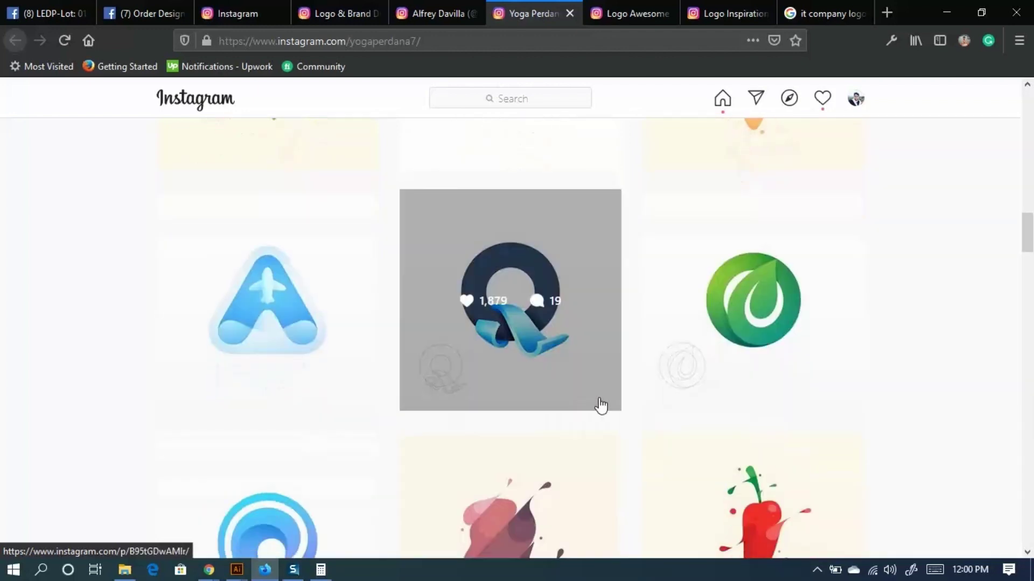
pyautogui.scroll(-4, 619, 408)
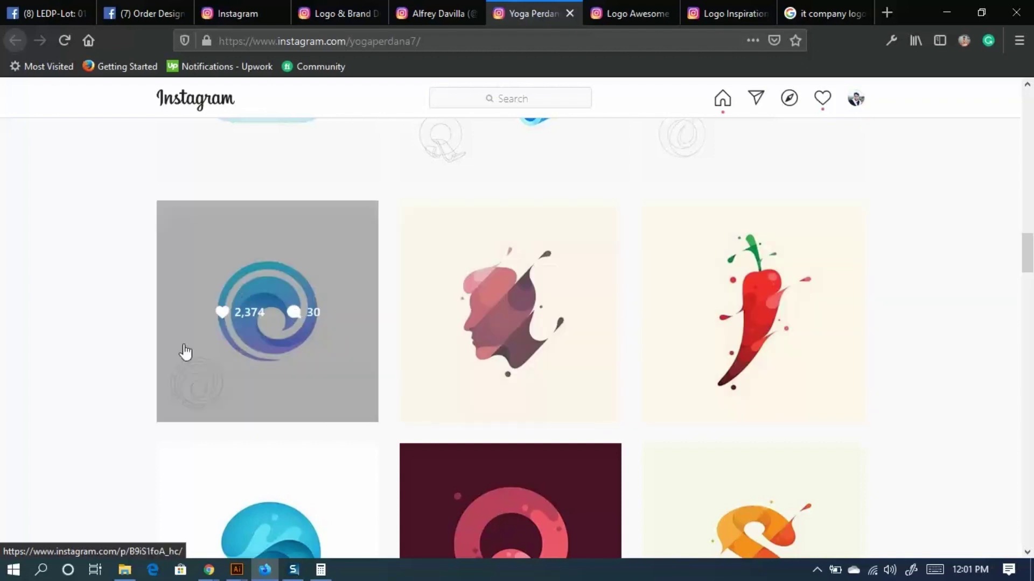
pyautogui.scroll(-5, 485, 434)
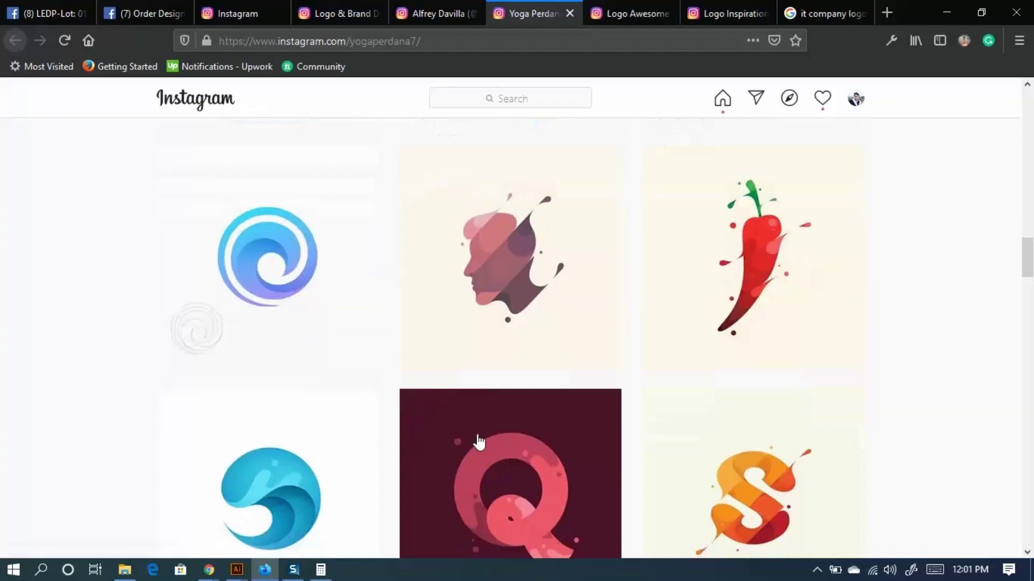
pyautogui.scroll(-4, 521, 358)
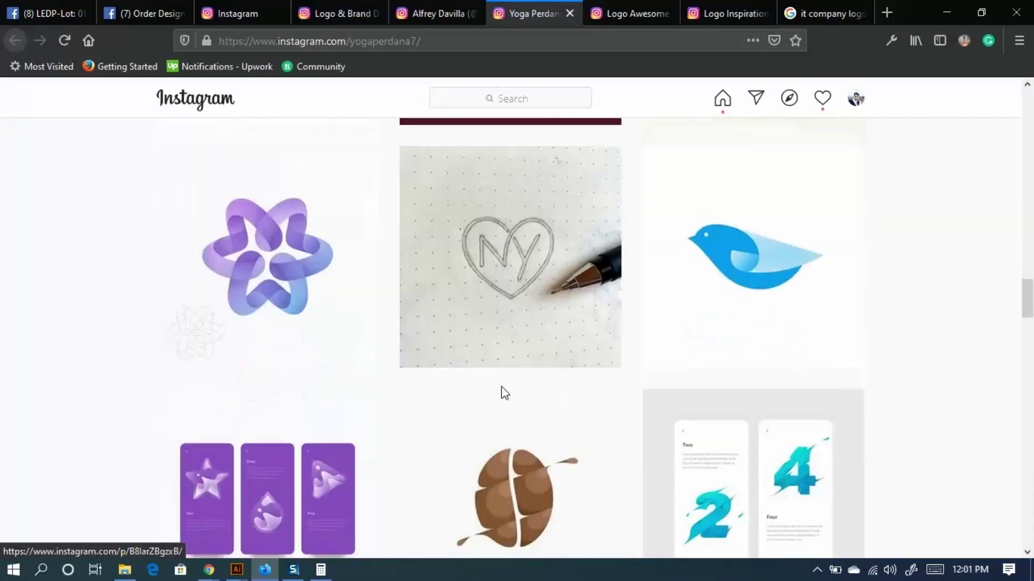
# Close the Calculator and switch to Illustrator to view the fox presentation artboard and its surroundings at 66.67%.
pyautogui.click(321, 569)
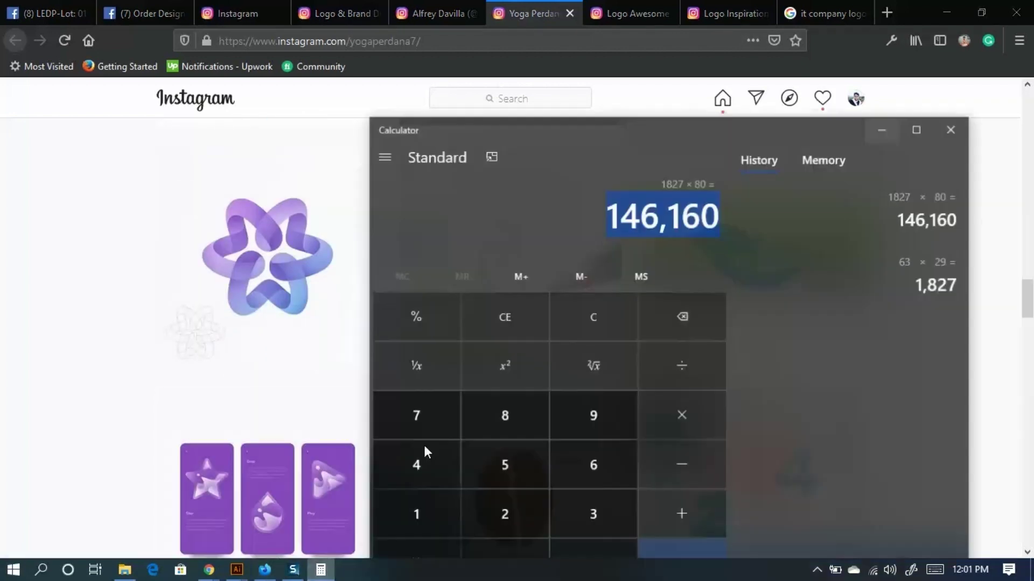
pyautogui.click(965, 126)
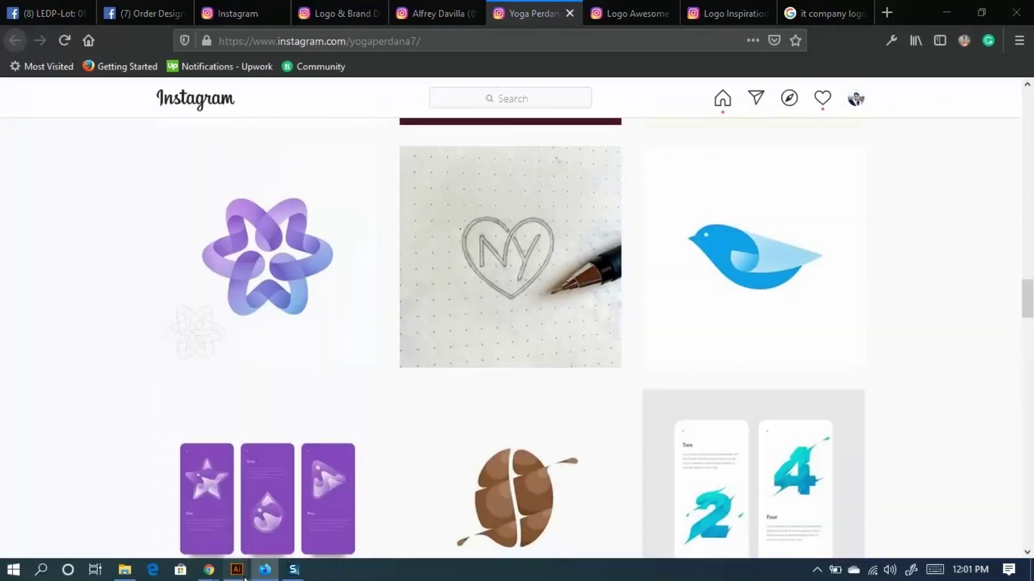
pyautogui.moveTo(237, 569)
pyautogui.click(311, 506)
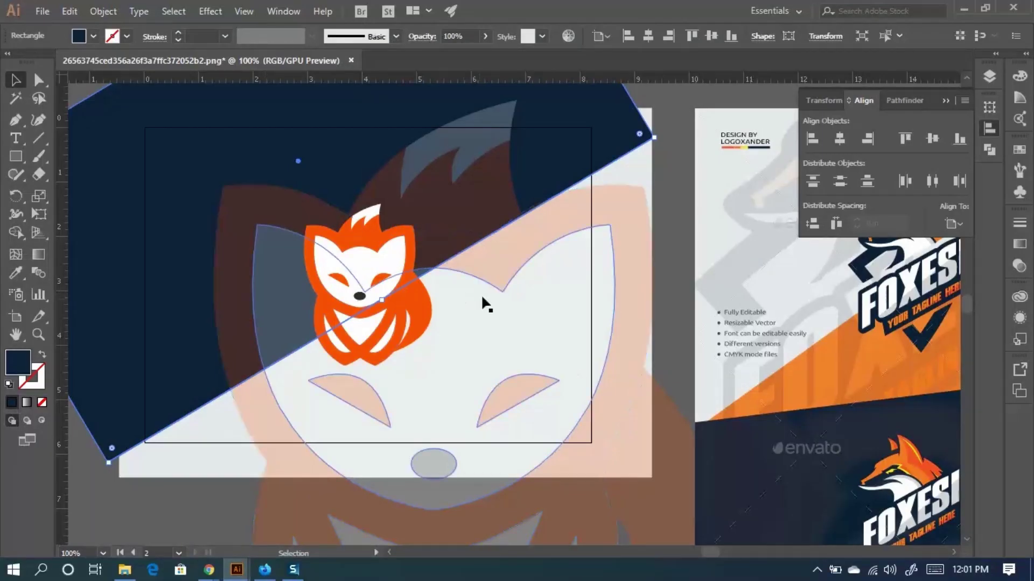
pyautogui.hotkey('ctrl', '-')
pyautogui.hscroll(-3, 377, 269)
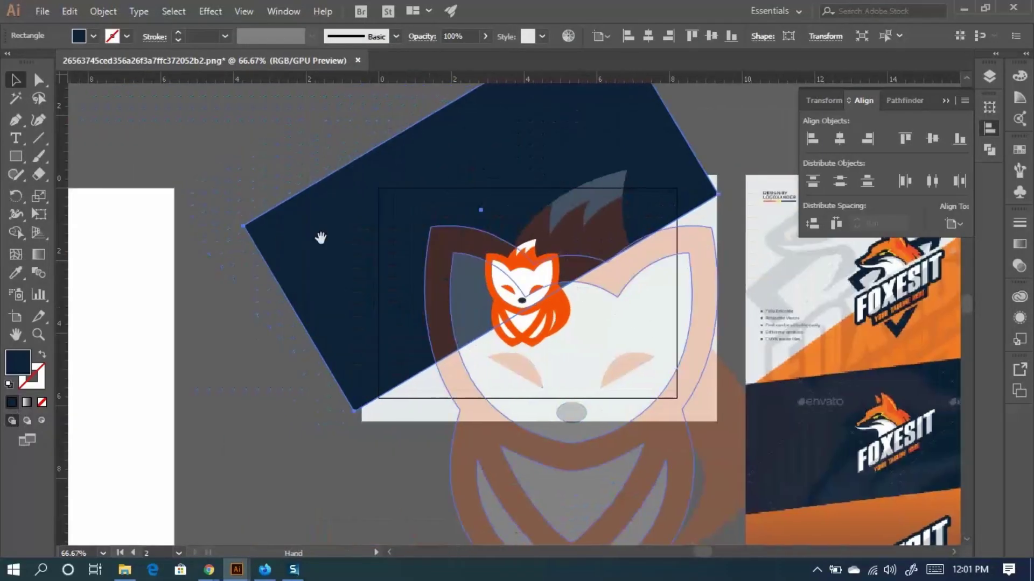
pyautogui.click(15, 138)
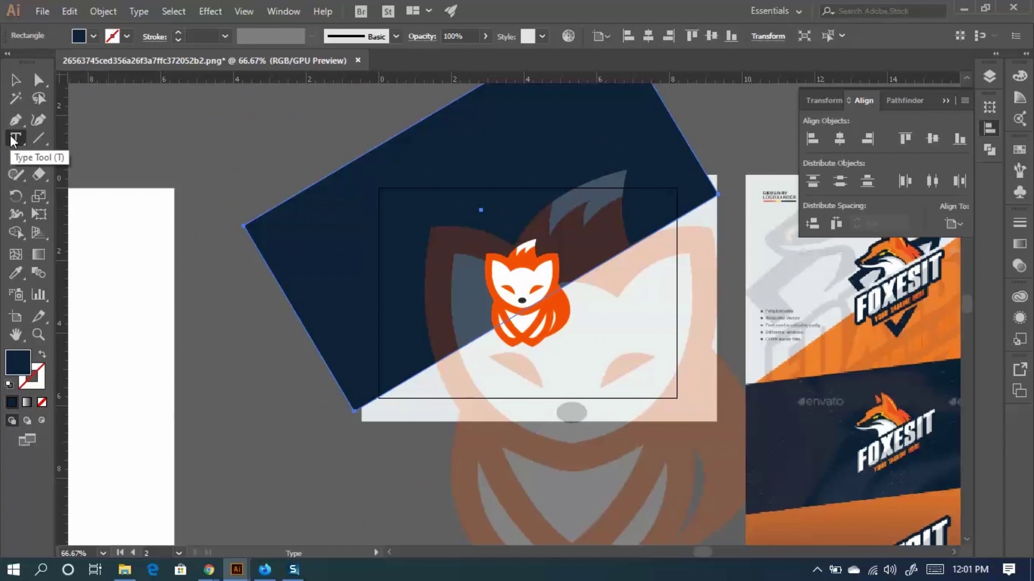
pyautogui.press('ctrl')
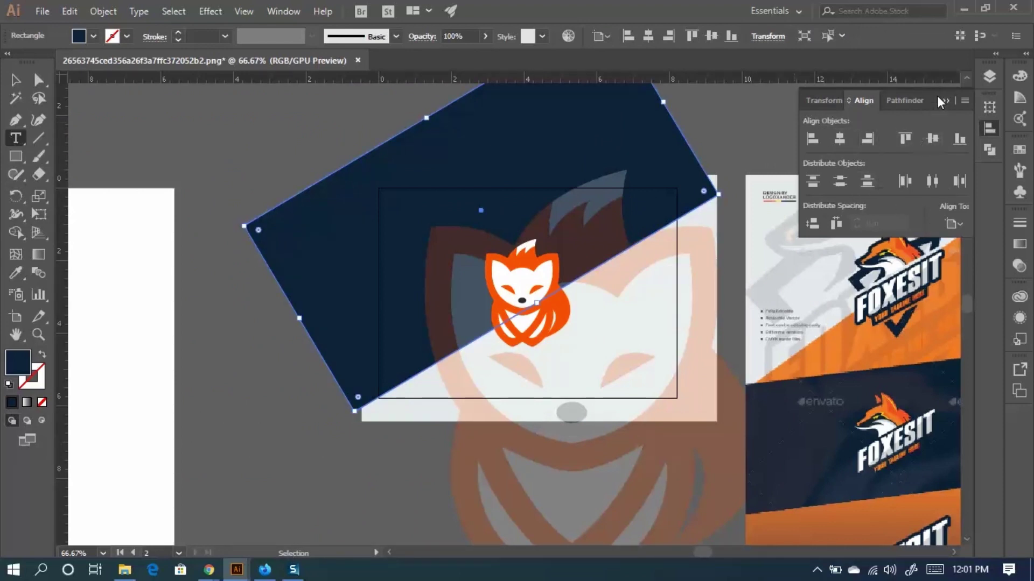
pyautogui.scroll(5, 406, 318)
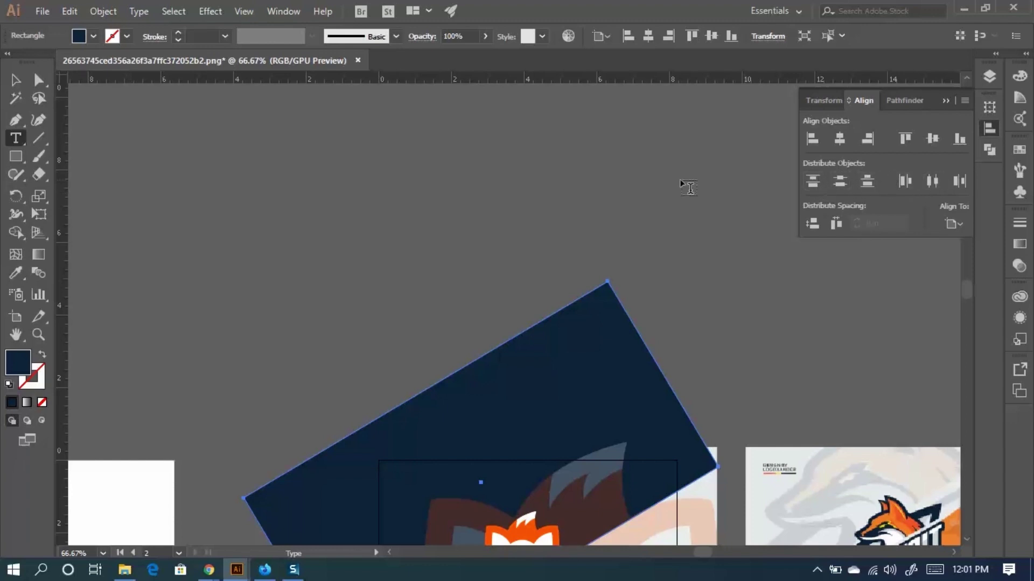
pyautogui.press('ctrl')
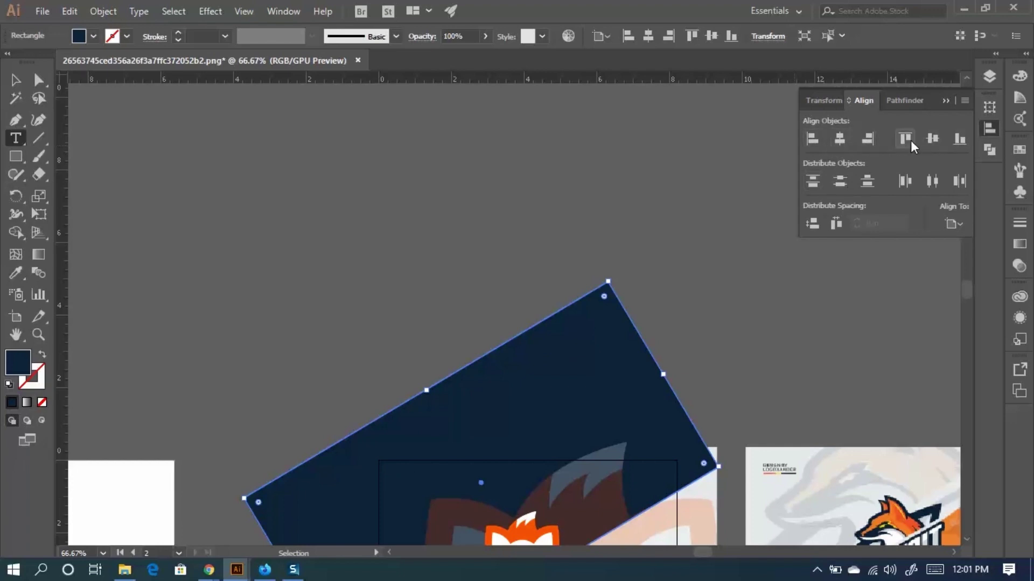
pyautogui.press('ctrl')
pyautogui.moveTo(191, 151); pyautogui.dragTo(296, 294)
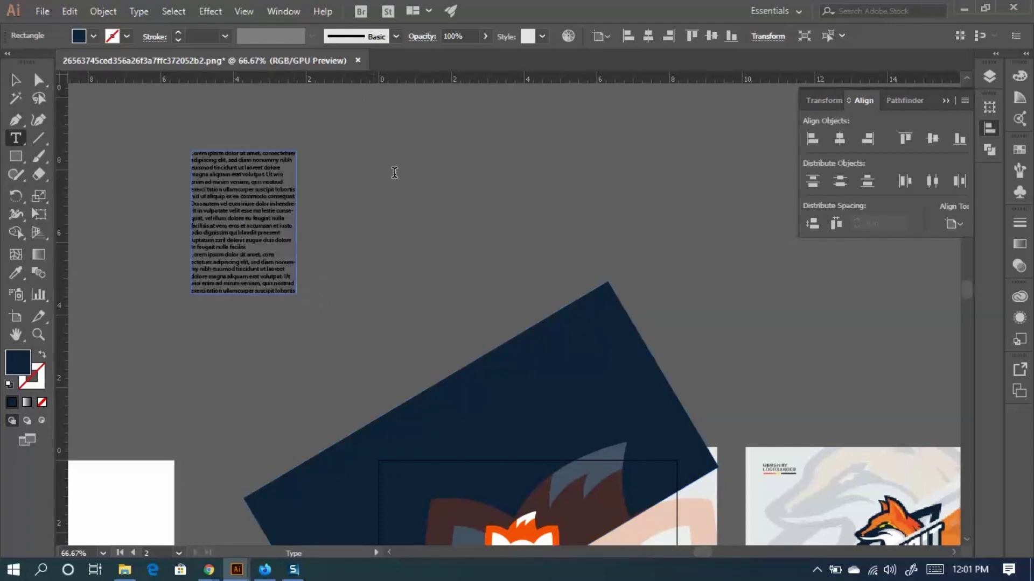
pyautogui.click(15, 80)
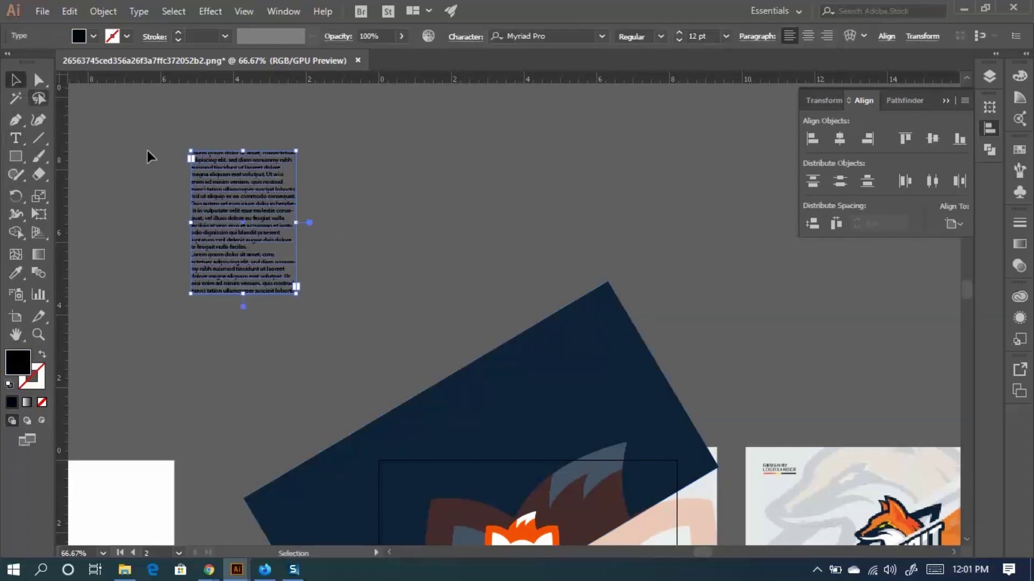
pyautogui.hotkey('ctrl', 'z')
# Draw three separate upright navy rectangles of varying size and height in the empty area above the tilted navy rectangle.
pyautogui.press('m')
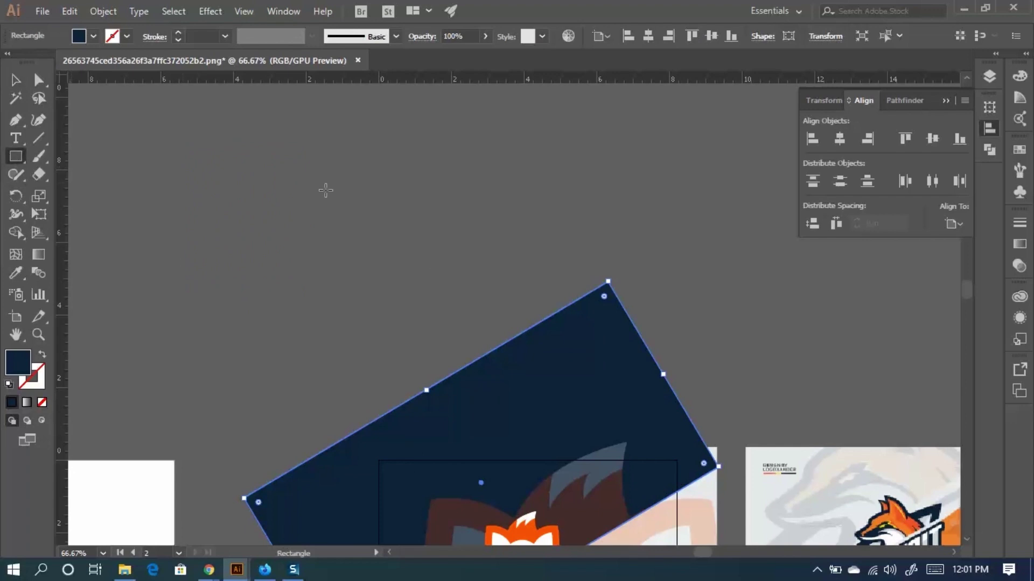
pyautogui.moveTo(346, 145); pyautogui.dragTo(420, 312)
pyautogui.moveTo(482, 102); pyautogui.dragTo(559, 269)
pyautogui.scroll(3, 574, 230)
pyautogui.moveTo(704, 116); pyautogui.dragTo(796, 330)
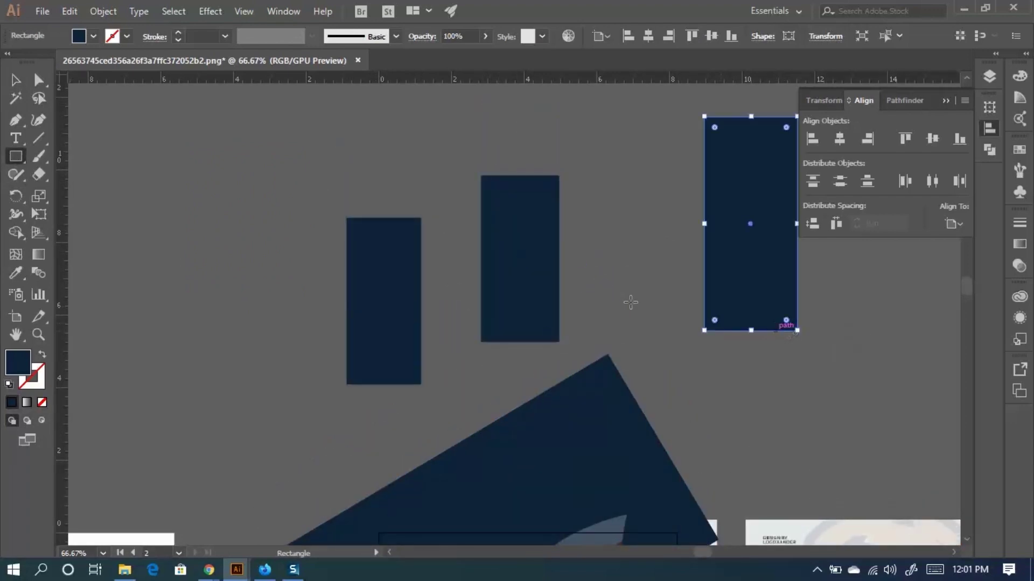
# Select the three upright rectangles, set alignment relative to the selection and distribute them by their horizontal centers.
pyautogui.click(16, 80)
pyautogui.moveTo(277, 179); pyautogui.dragTo(747, 274)
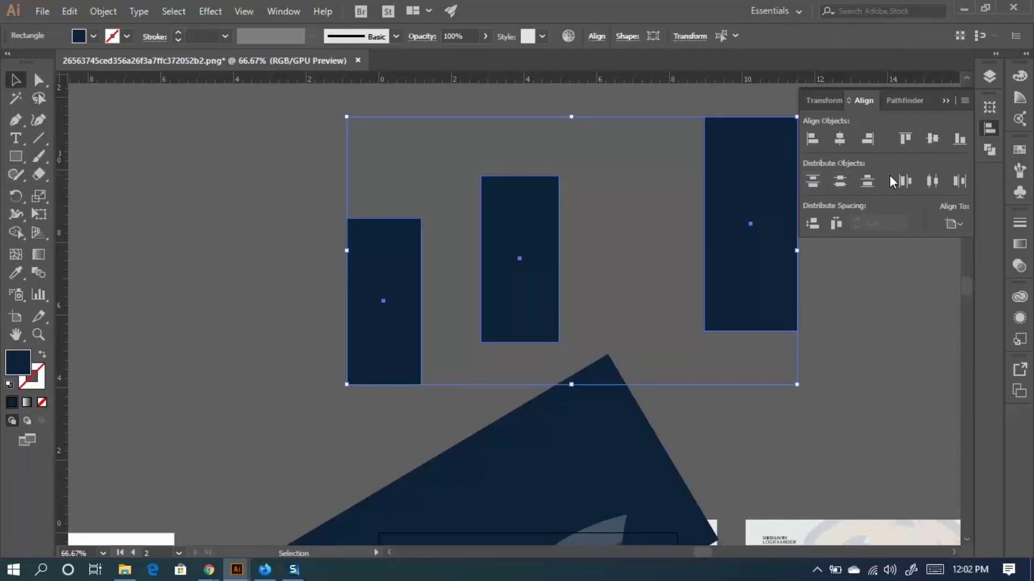
pyautogui.click(932, 182)
pyautogui.click(951, 223)
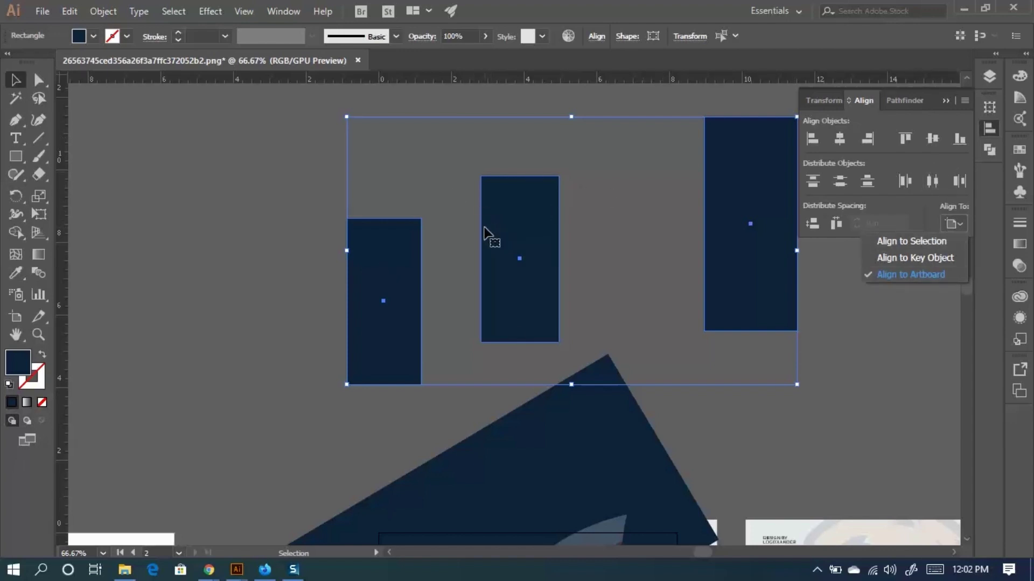
pyautogui.click(903, 242)
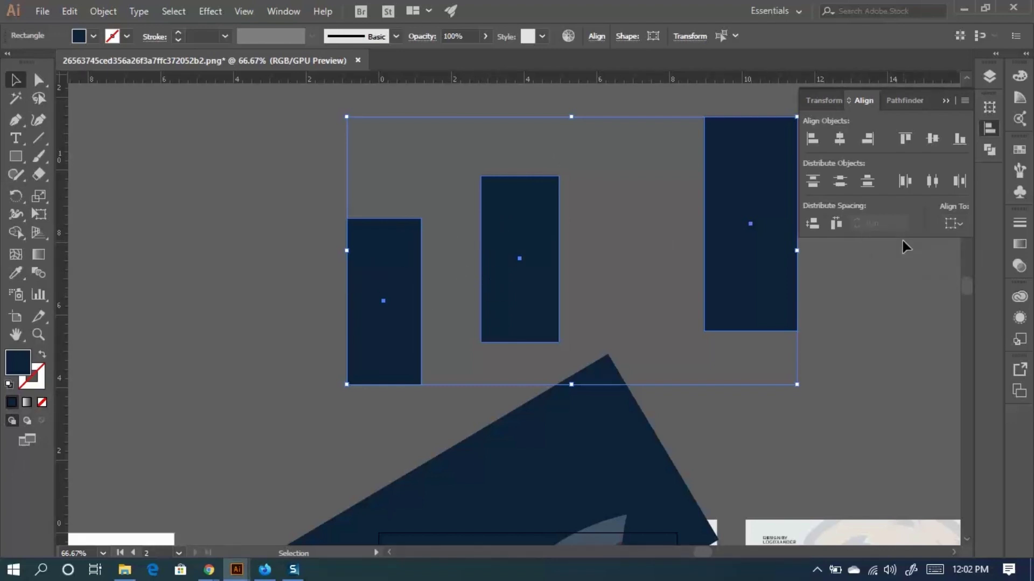
pyautogui.click(931, 181)
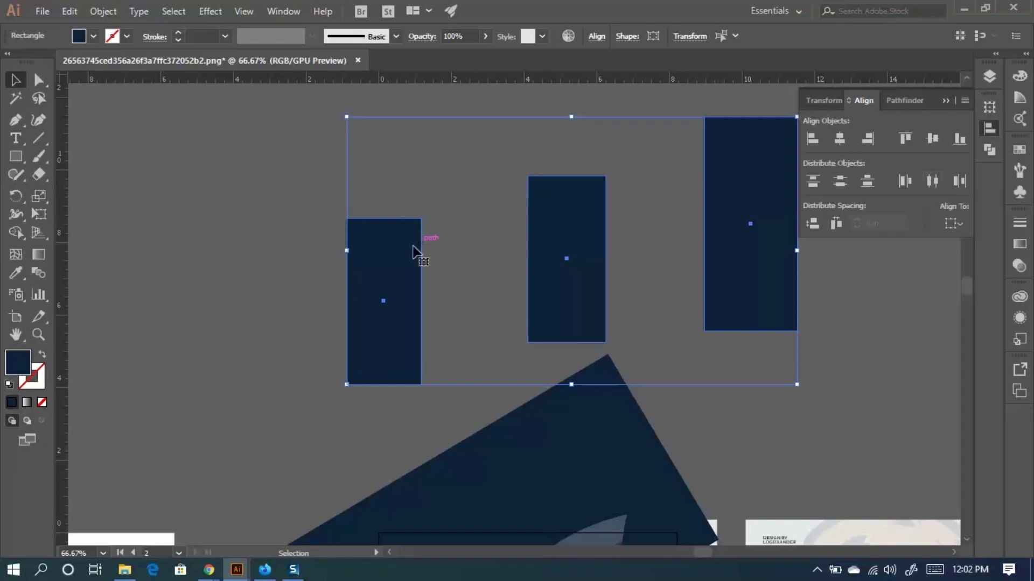
pyautogui.moveTo(567, 259); pyautogui.dragTo(567, 259)
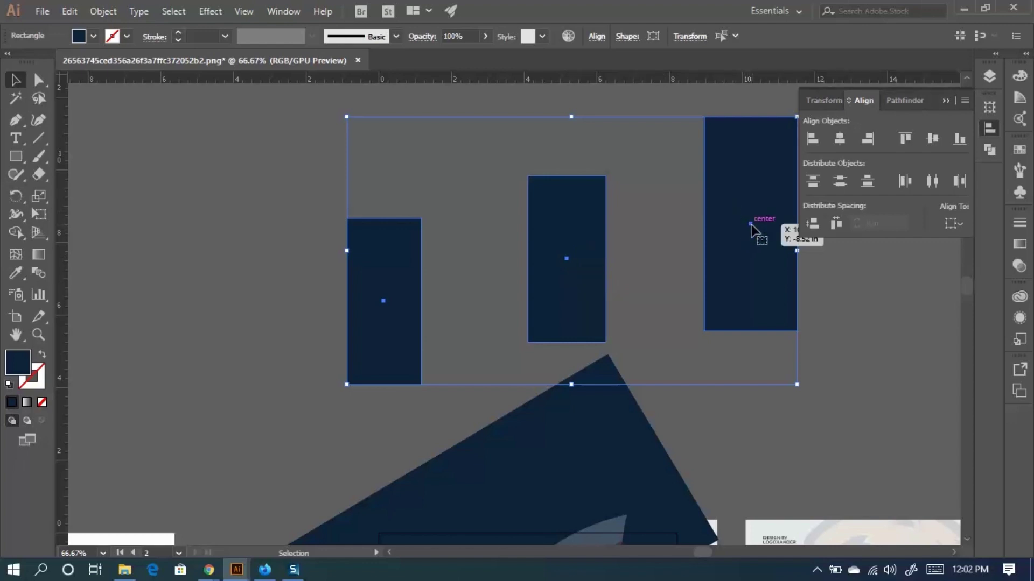
# Place a vertical ruler guide through the center of each of the three upright rectangles.
pyautogui.moveTo(65, 162); pyautogui.dragTo(383, 305)
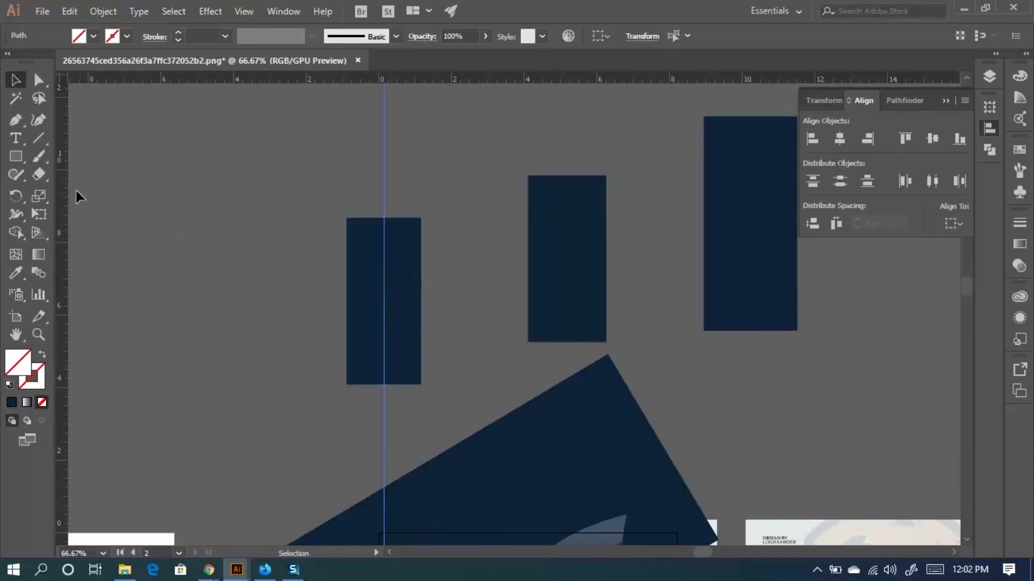
pyautogui.moveTo(68, 198); pyautogui.dragTo(566, 257)
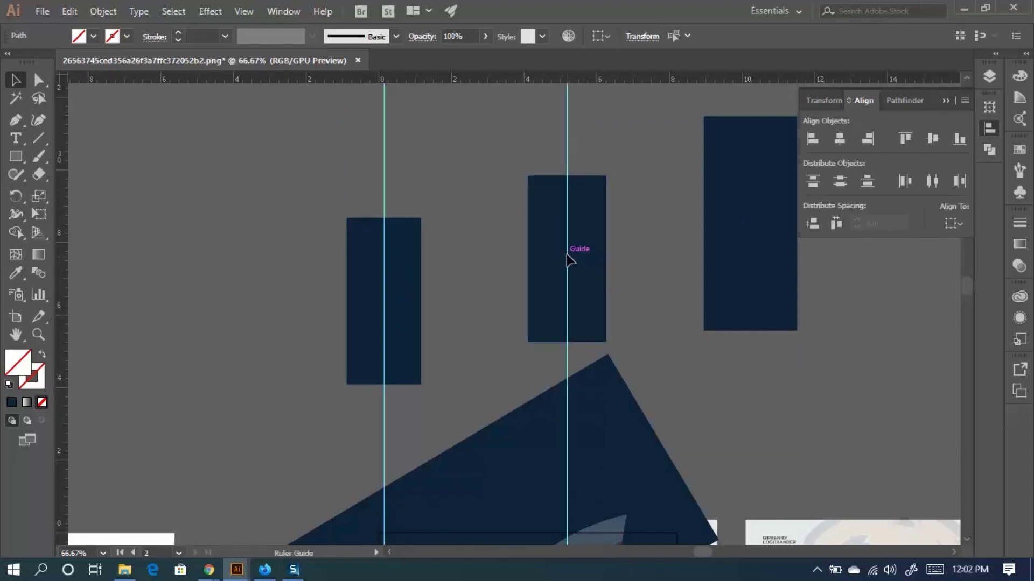
pyautogui.moveTo(62, 200); pyautogui.dragTo(750, 249)
# Draw a large, nearly square rectangle above the first upright rectangle and give it the sampled navy fill.
pyautogui.scroll(3, 547, 321)
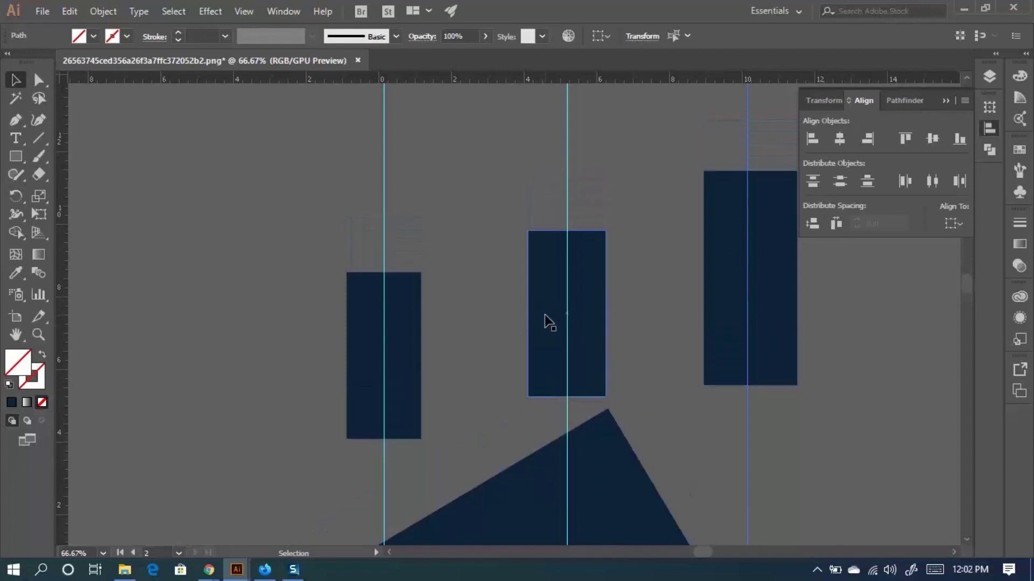
pyautogui.click(17, 157)
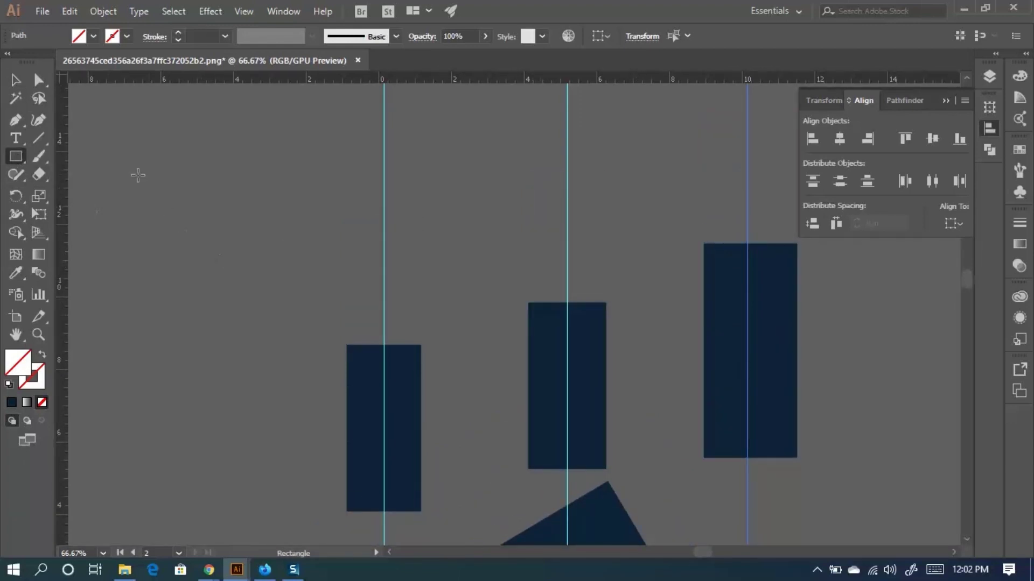
pyautogui.moveTo(116, 140); pyautogui.dragTo(304, 320)
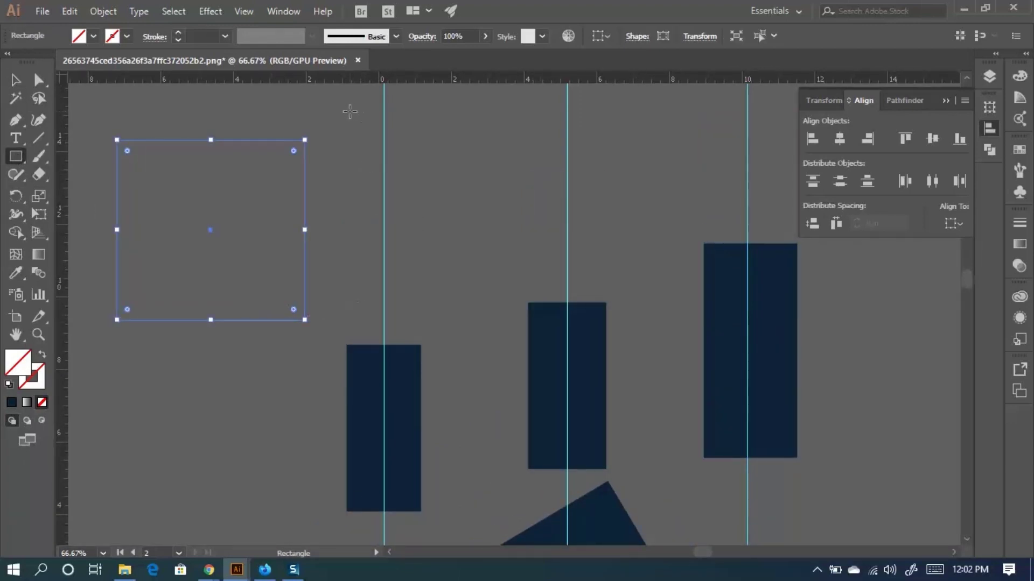
pyautogui.click(15, 273)
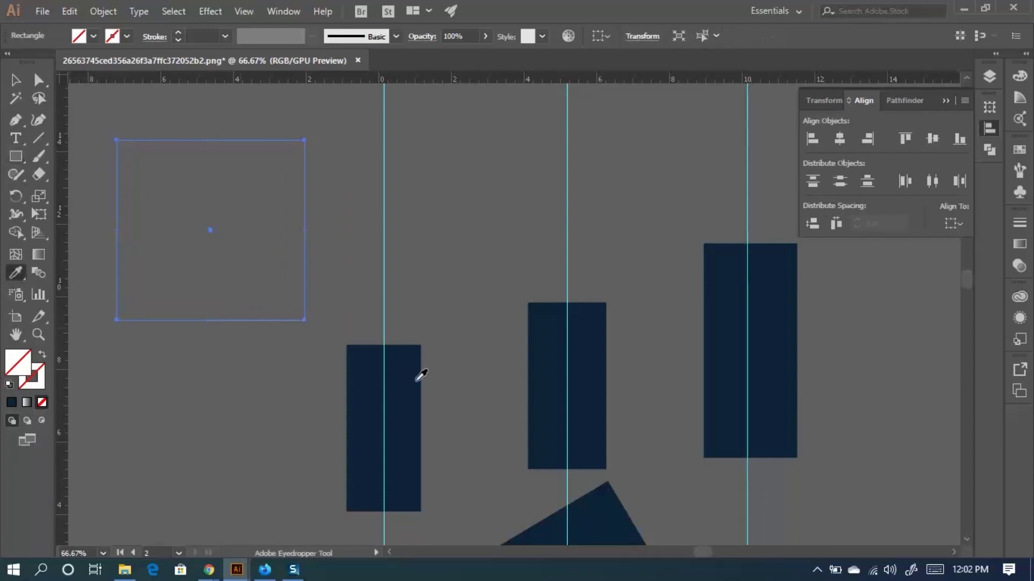
pyautogui.click(417, 383)
pyautogui.scroll(1, 216, 301)
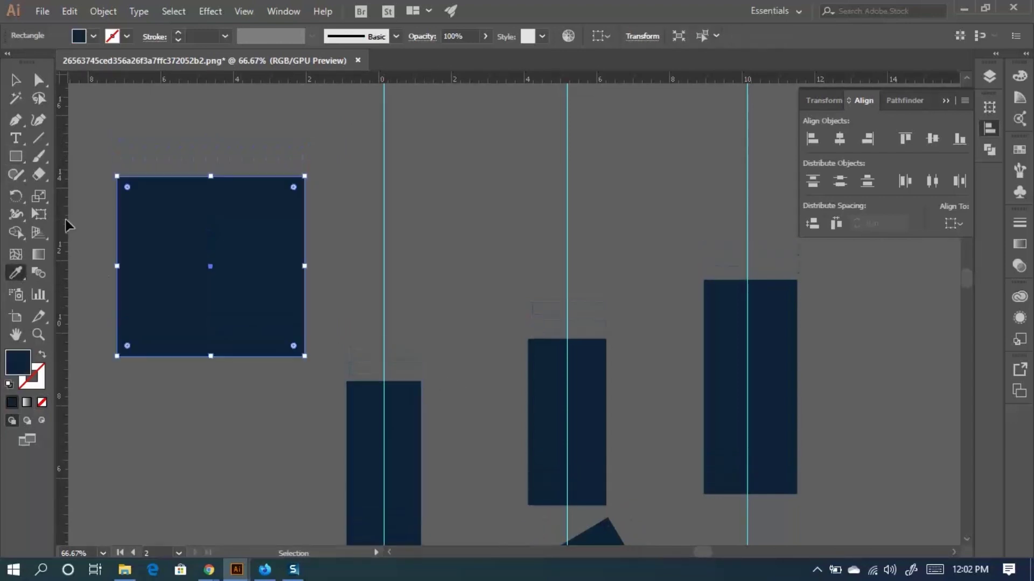
# Draw an upright navy rectangle beside the large square and a wide, flat one higher up.
pyautogui.click(15, 156)
pyautogui.moveTo(354, 119); pyautogui.dragTo(445, 283)
pyautogui.scroll(3, 542, 312)
pyautogui.moveTo(490, 133); pyautogui.dragTo(686, 210)
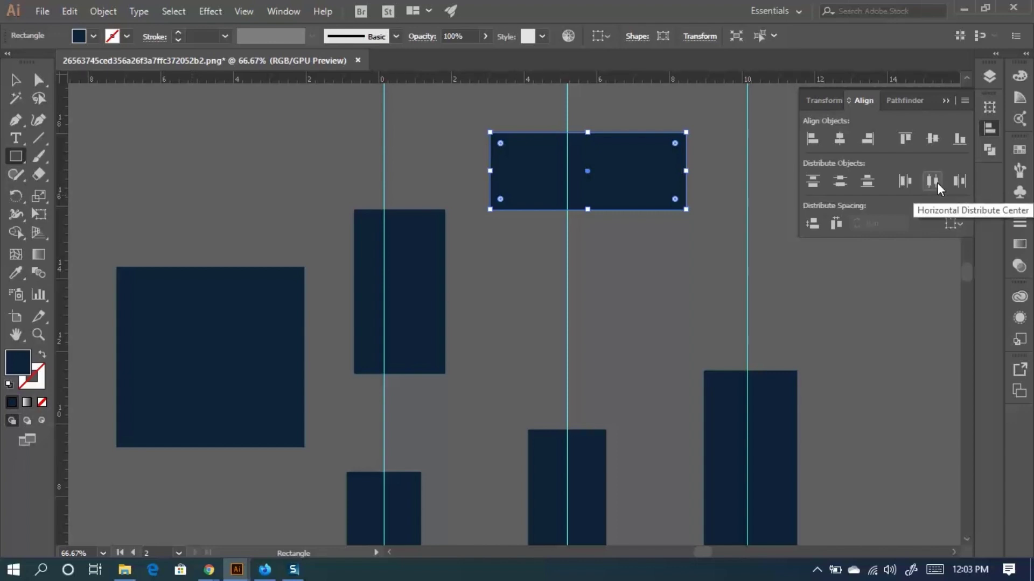
# Move the large navy square up so that it sits beside the new upright rectangle.
pyautogui.click(14, 80)
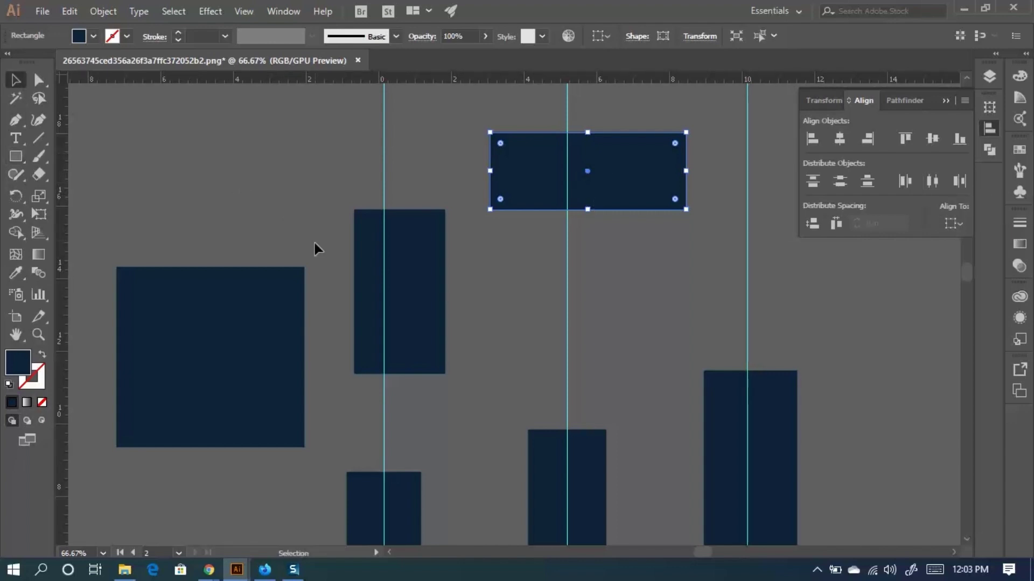
pyautogui.click(280, 253)
pyautogui.moveTo(233, 270); pyautogui.dragTo(238, 173)
# Delete the vertical guide that crosses the upper upright rectangle.
pyautogui.keyDown('shift'); pyautogui.click(508, 202); pyautogui.keyUp('shift')
pyautogui.keyDown('shift'); pyautogui.click(433, 253); pyautogui.keyUp('shift')
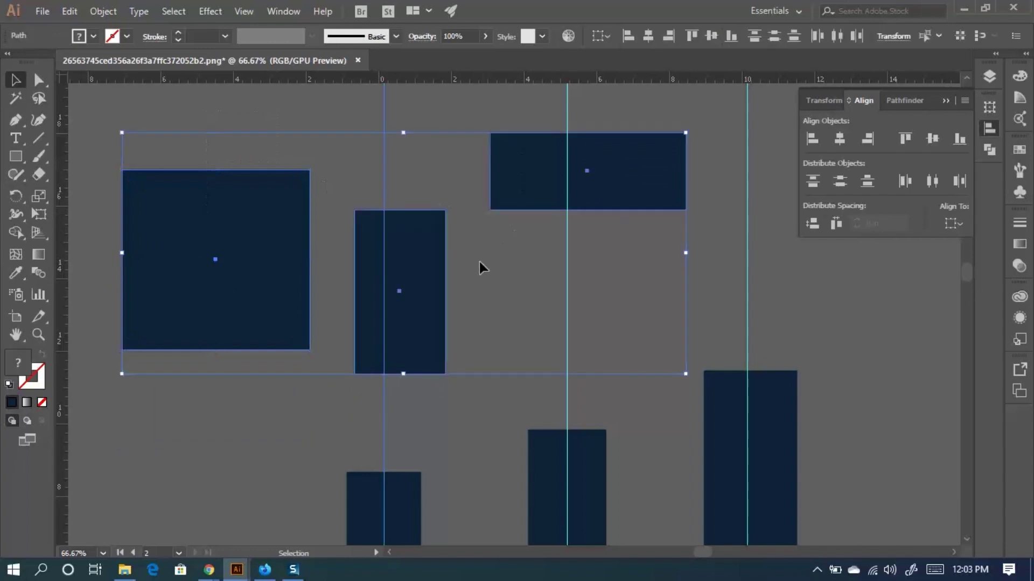
pyautogui.click(509, 366)
pyautogui.click(384, 409)
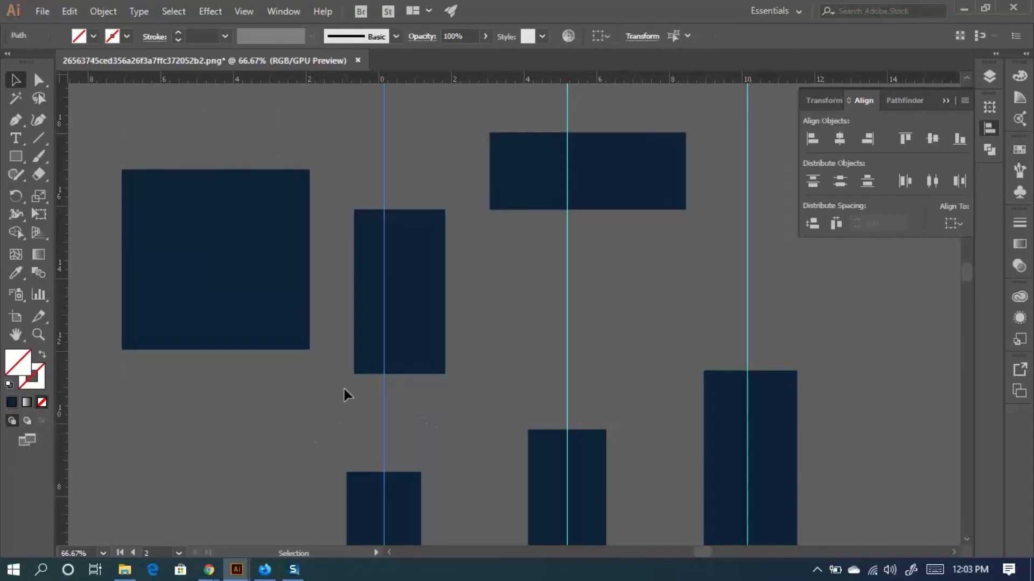
pyautogui.press('Delete')
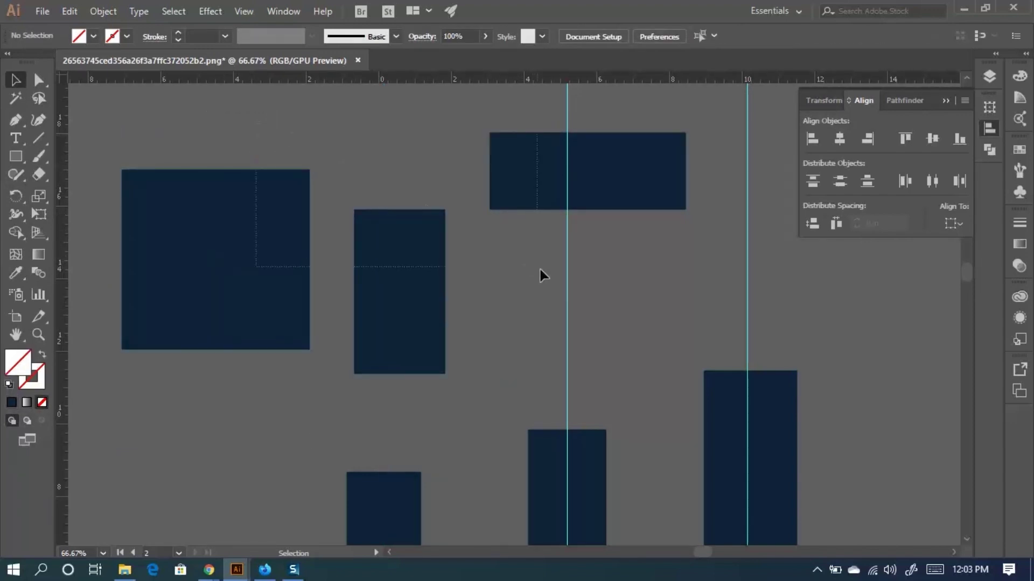
# Distribute the square, upright and wide rectangles by their horizontal centers and align them on their vertical centers.
pyautogui.moveTo(541, 269); pyautogui.dragTo(302, 199)
pyautogui.click(932, 181)
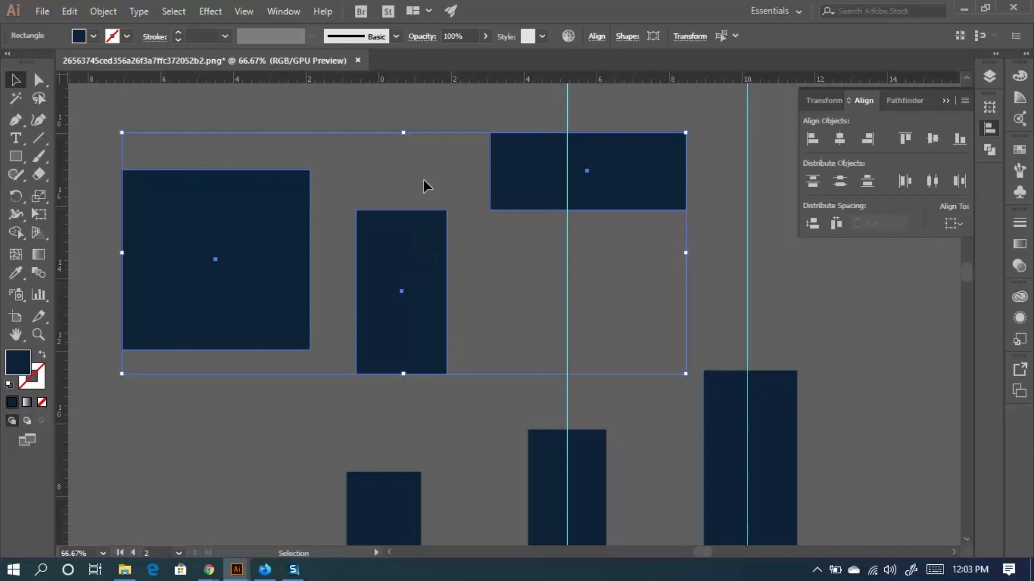
pyautogui.click(932, 141)
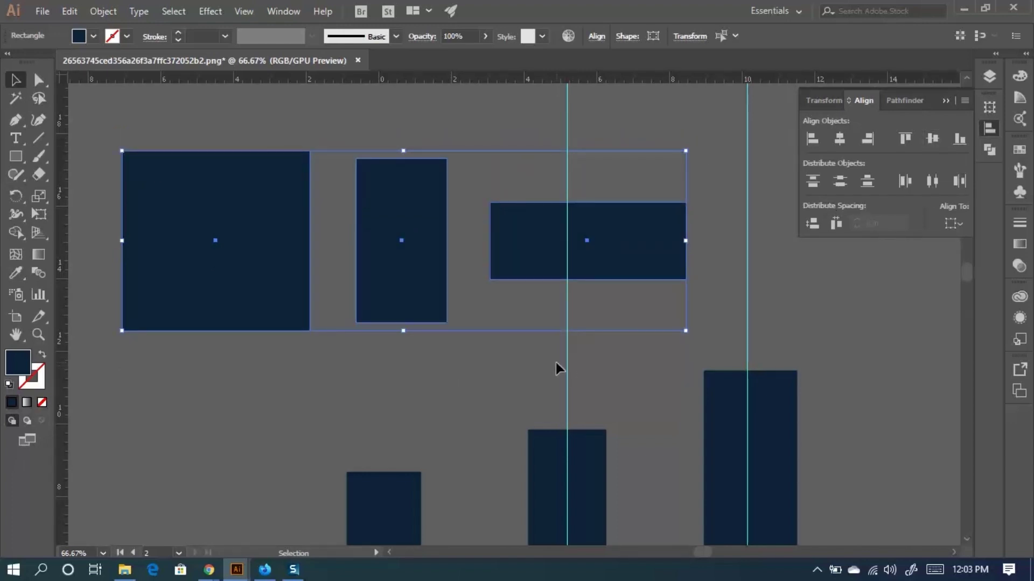
pyautogui.click(509, 371)
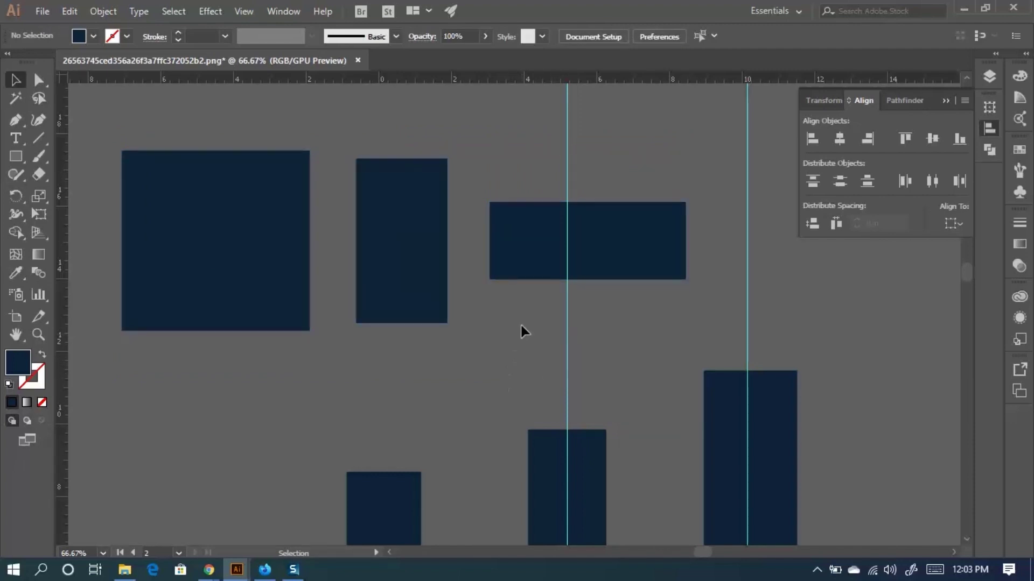
pyautogui.moveTo(521, 326); pyautogui.dragTo(180, 99)
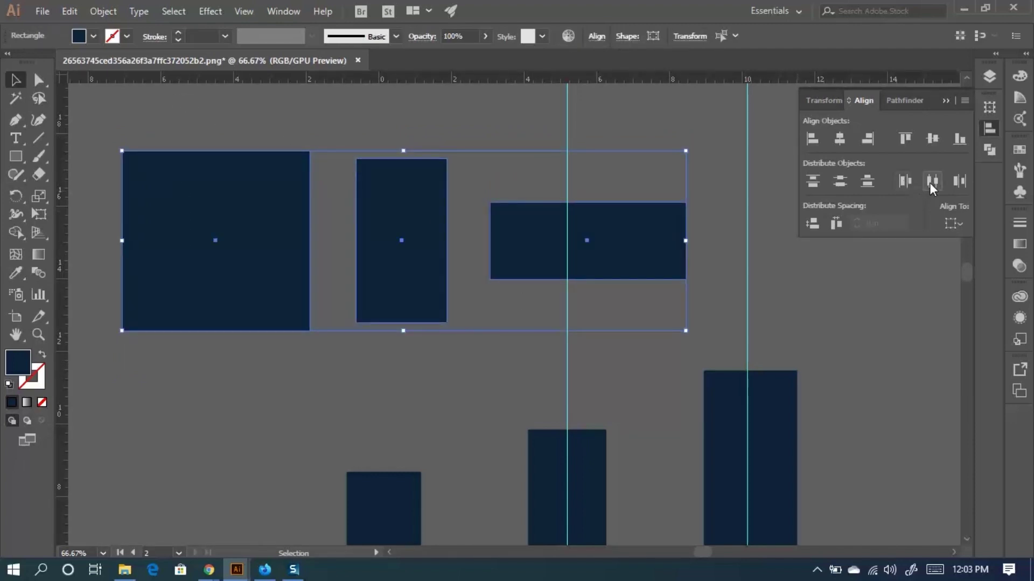
pyautogui.click(530, 390)
# Stretch the wide rectangle to about double its length and narrow the upright rectangle from its left edge.
pyautogui.click(685, 245)
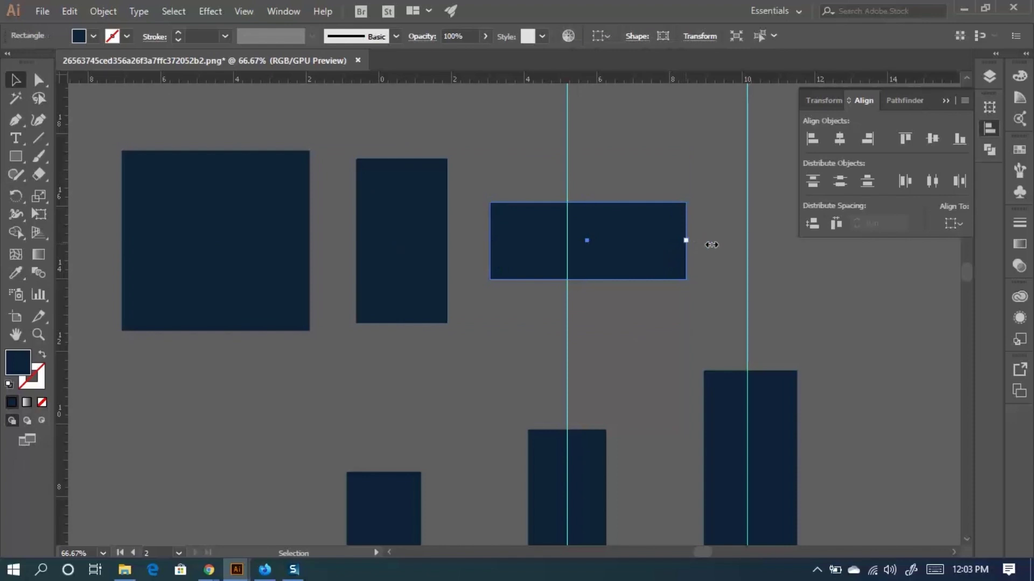
pyautogui.moveTo(711, 245); pyautogui.dragTo(883, 251)
pyautogui.click(358, 247)
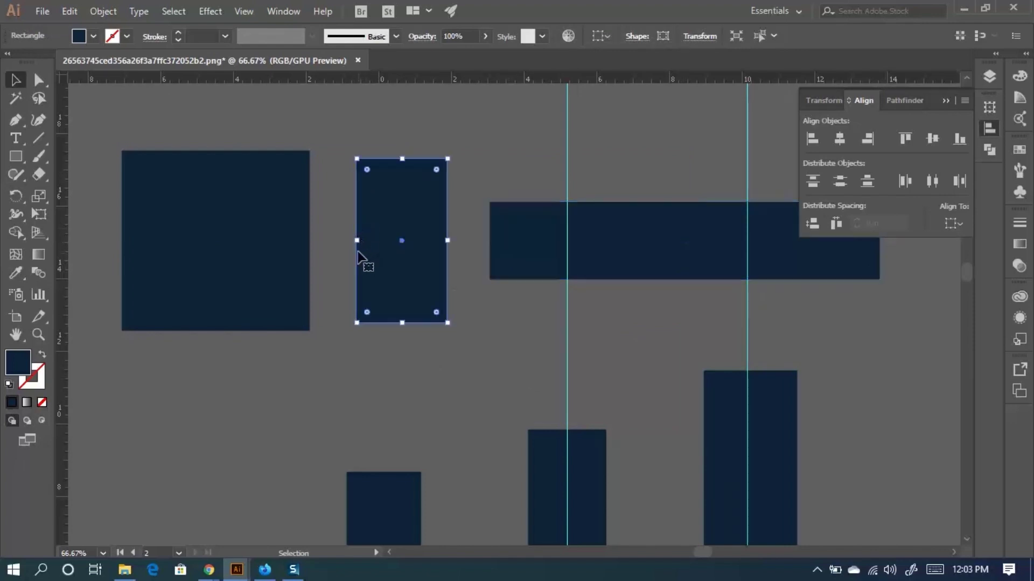
pyautogui.moveTo(356, 240); pyautogui.dragTo(379, 240)
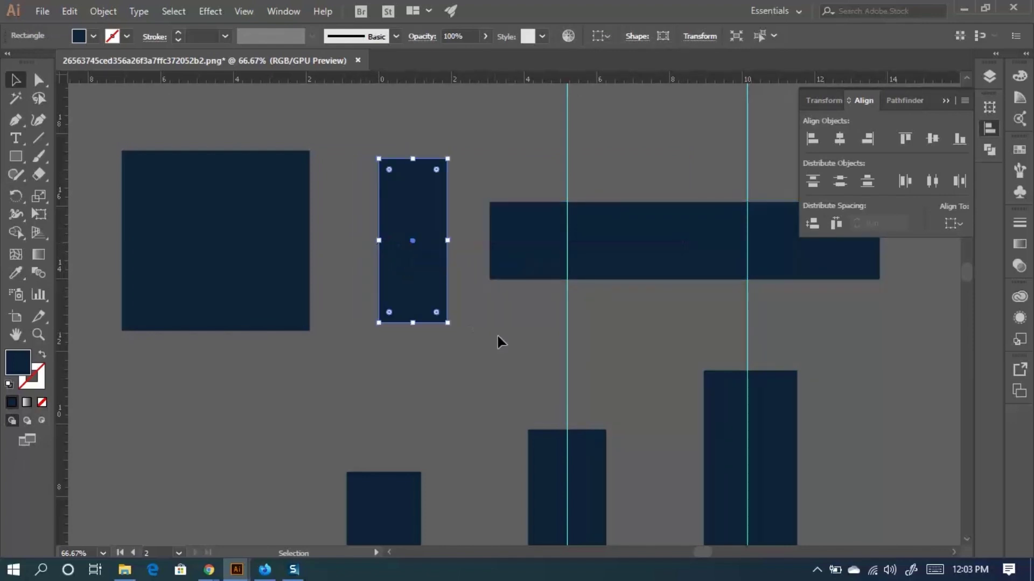
# Redistribute the three upper shapes by their horizontal centers.
pyautogui.moveTo(123, 120); pyautogui.dragTo(807, 210)
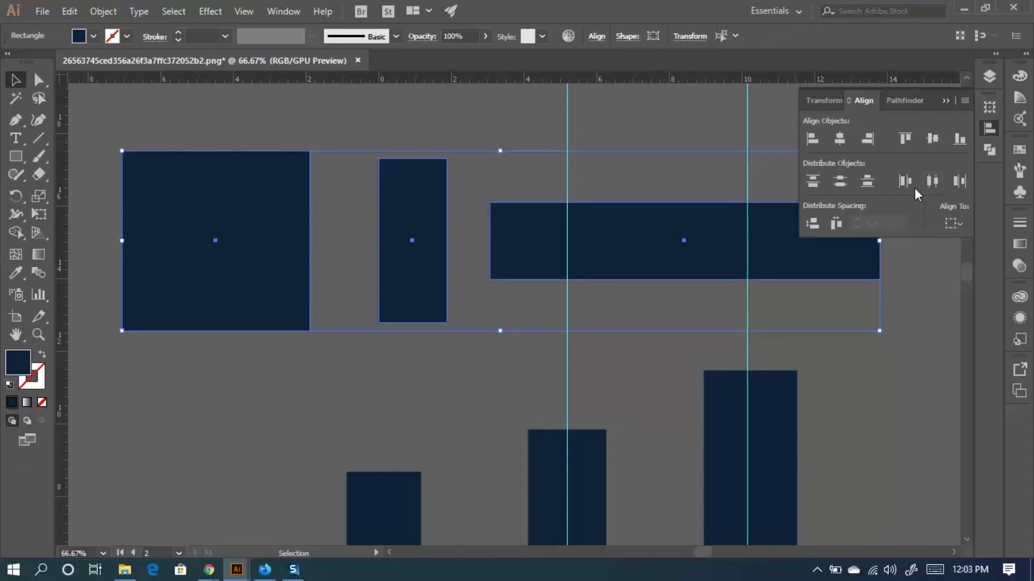
pyautogui.click(931, 181)
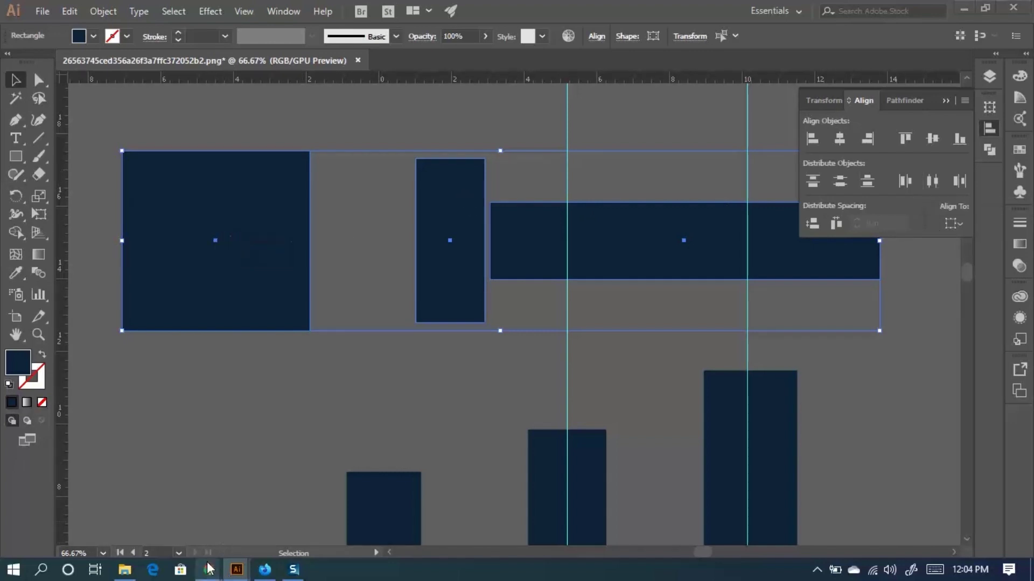
# Switch to Chrome and show the Google Meet tab with the ongoing class meeting.
pyautogui.moveTo(209, 569)
pyautogui.click(157, 510)
pyautogui.click(106, 12)
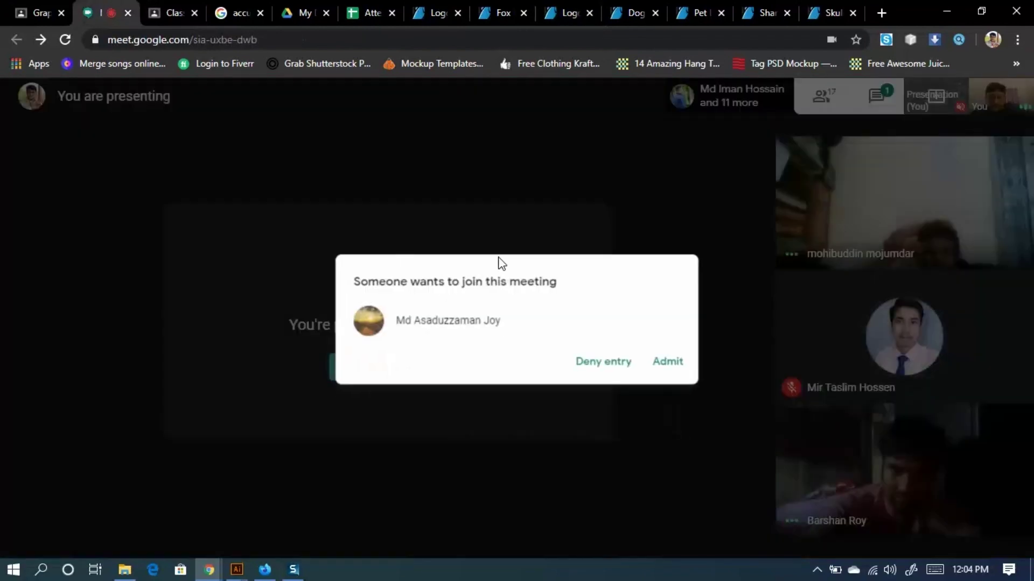
# Admit the waiting participant to the Google Meet class and open the meeting chat.
pyautogui.click(669, 361)
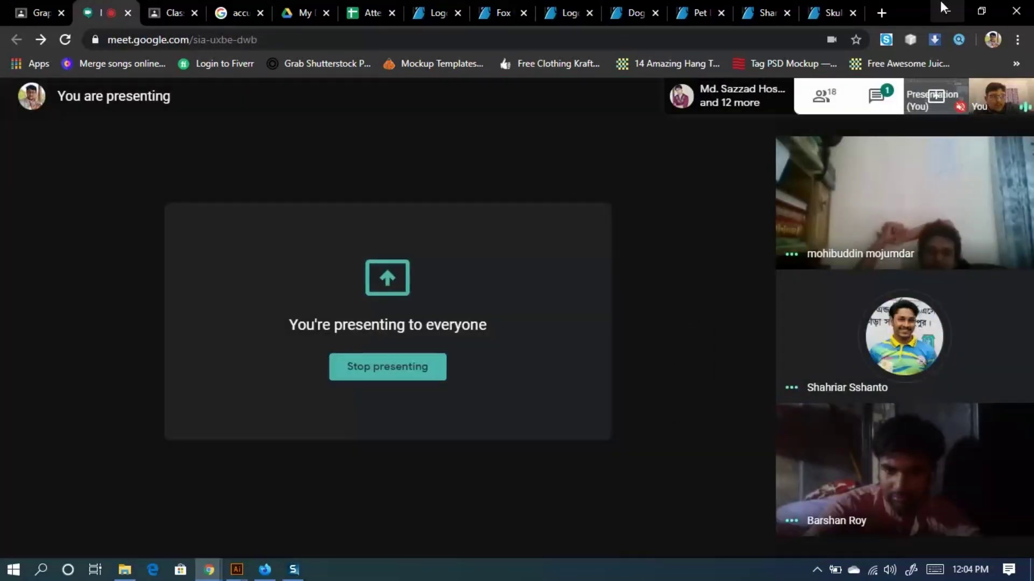
pyautogui.click(875, 107)
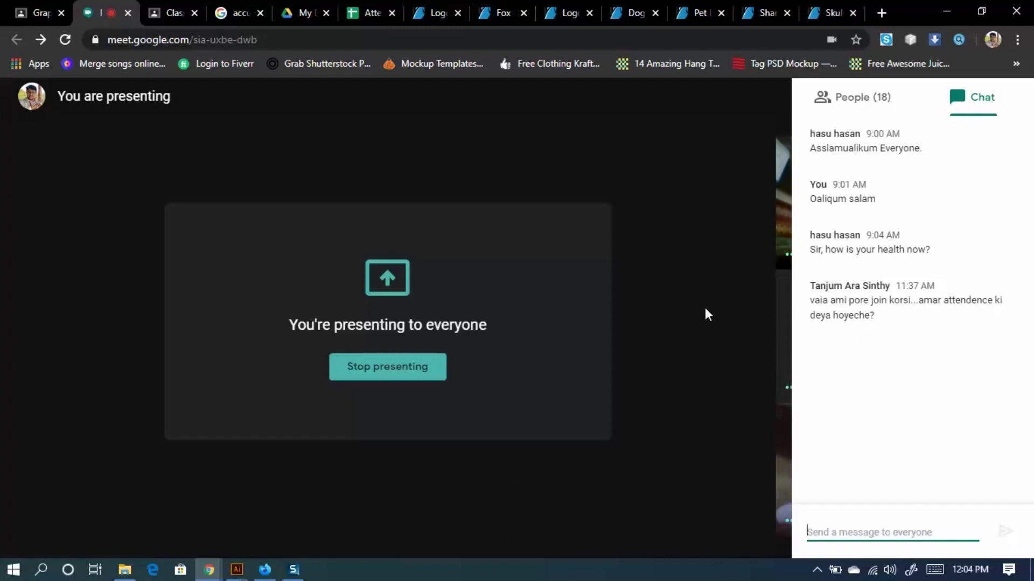
# In the GD-01 sheet of the attendance spreadsheet, mark the student with serial number 6 as Present for 20-May-2020.
pyautogui.click(363, 18)
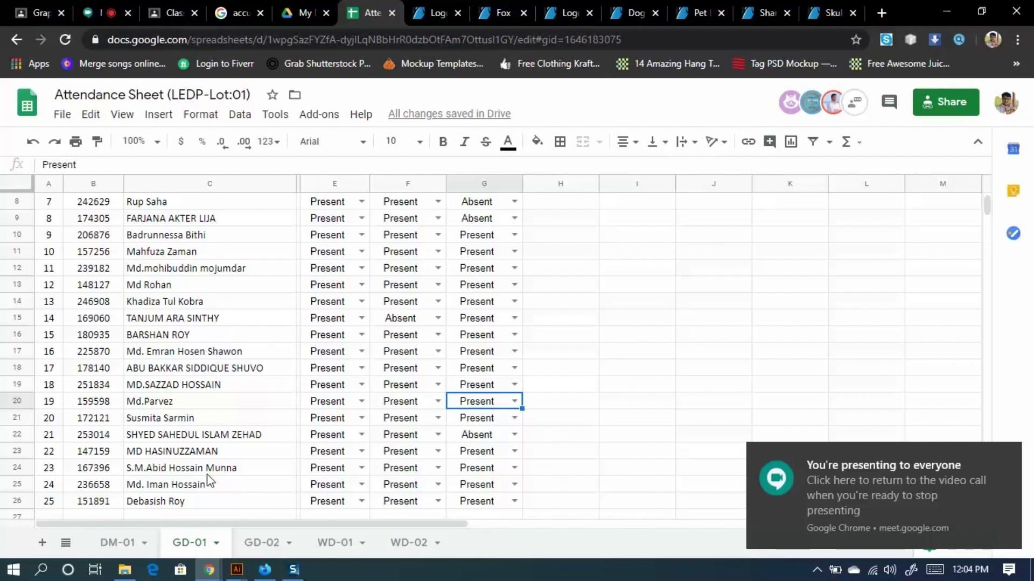
pyautogui.scroll(3, 225, 401)
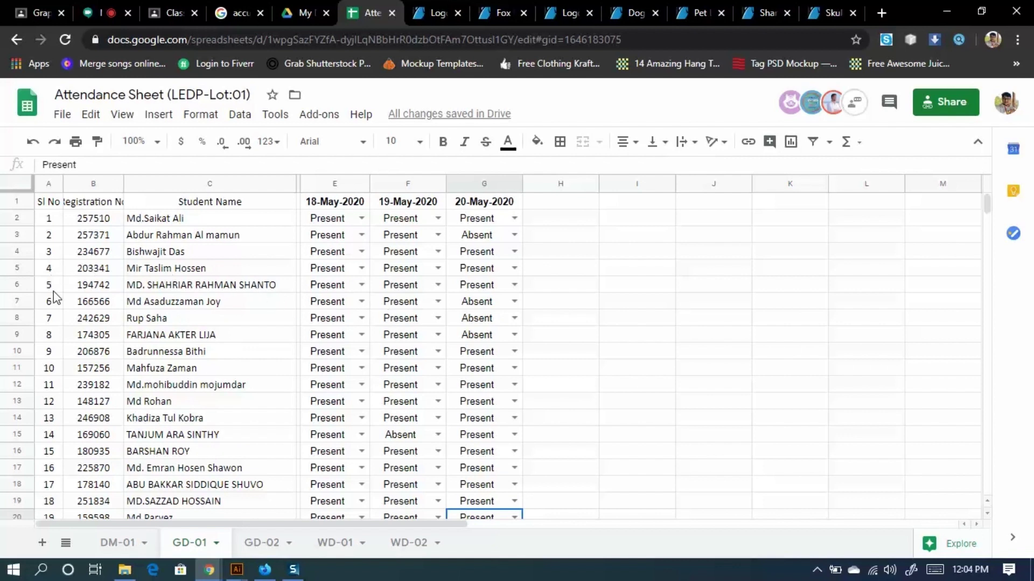
pyautogui.click(514, 302)
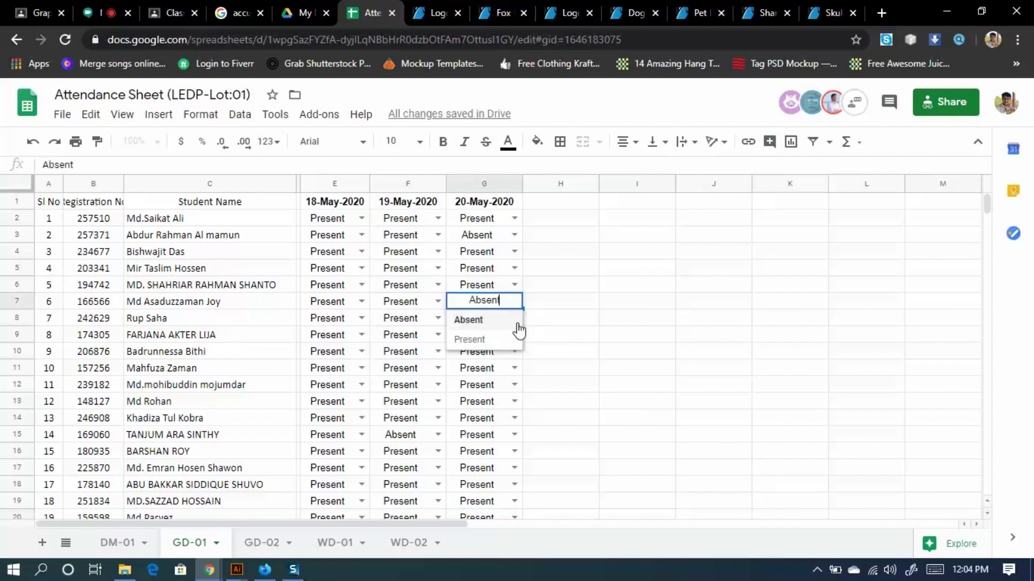
pyautogui.click(486, 344)
pyautogui.click(543, 308)
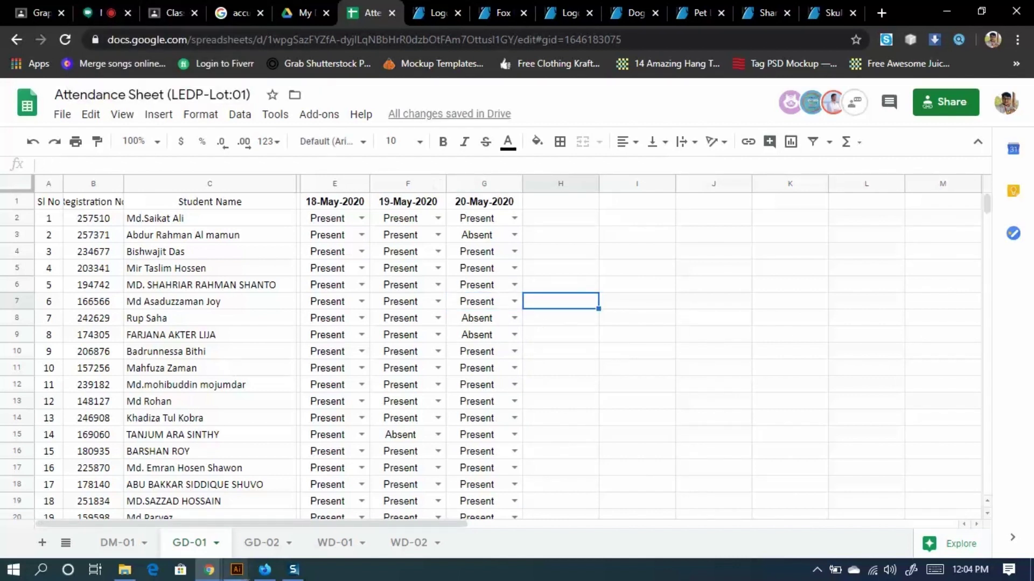
# Switch to Illustrator and distribute the square, upright and wide rectangles horizontally by their left edges.
pyautogui.moveTo(237, 570)
pyautogui.click(302, 501)
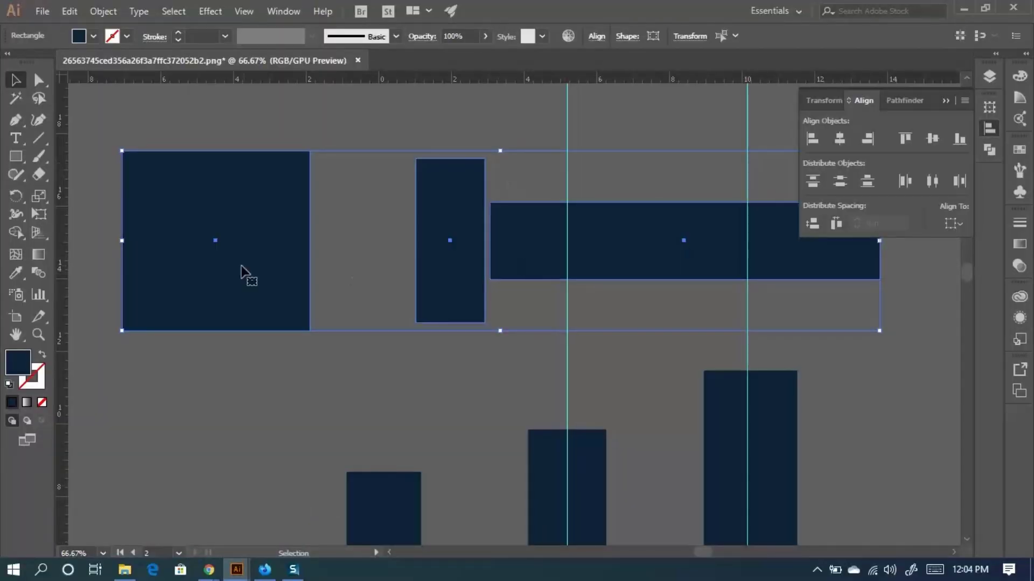
pyautogui.click(906, 181)
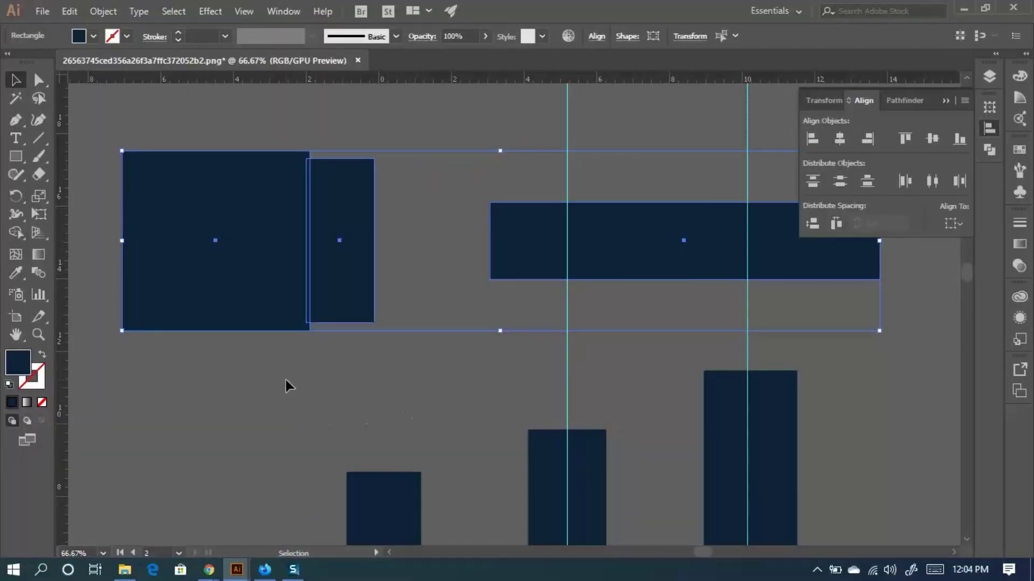
# Place vertical guides at the outer edge of the square and at the starting edges of the narrow and wide rectangles.
pyautogui.click(243, 407)
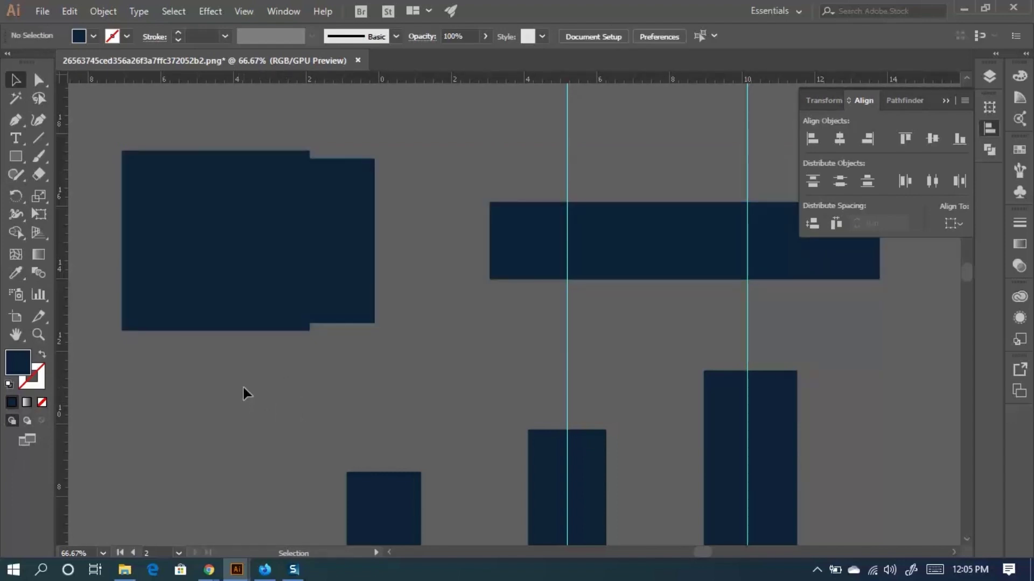
pyautogui.moveTo(529, 348); pyautogui.dragTo(249, 140)
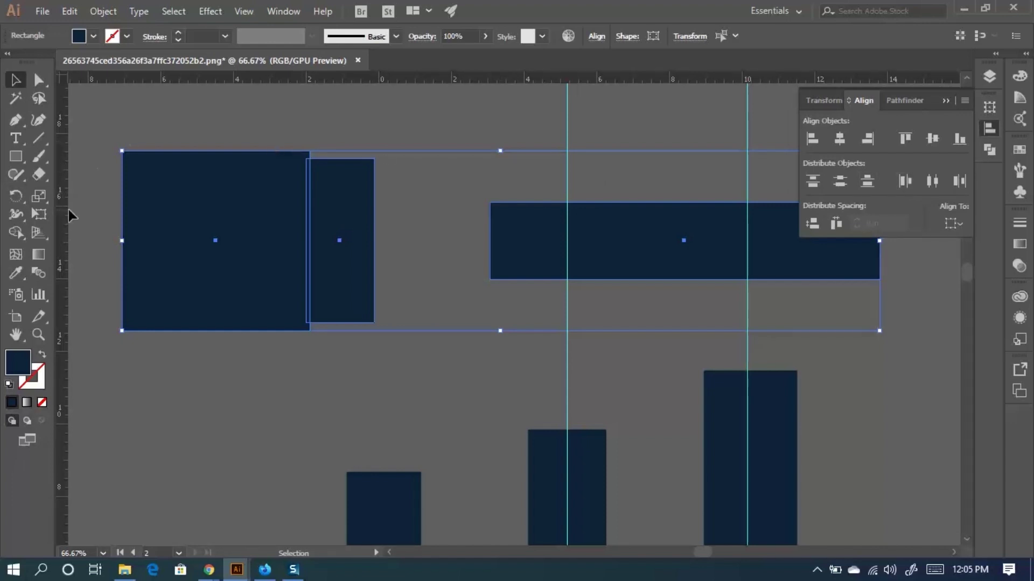
pyautogui.moveTo(63, 208); pyautogui.dragTo(125, 248)
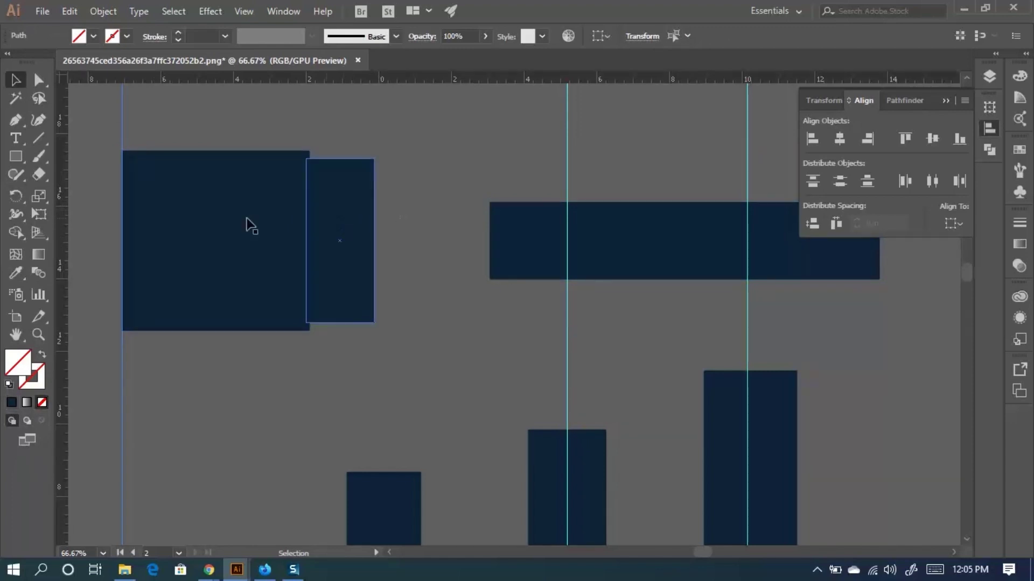
pyautogui.moveTo(63, 220); pyautogui.dragTo(307, 241)
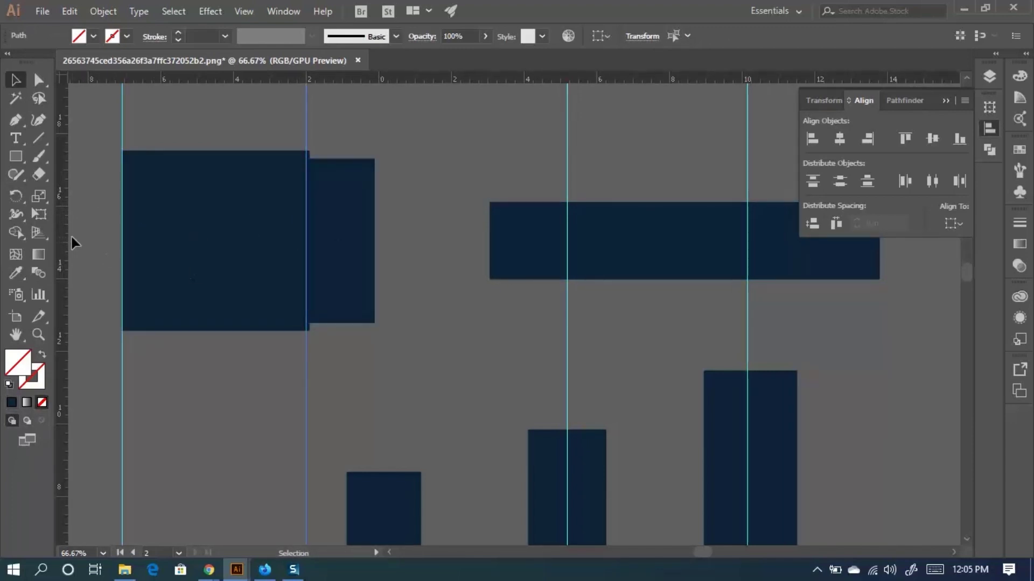
pyautogui.moveTo(63, 241); pyautogui.dragTo(490, 258)
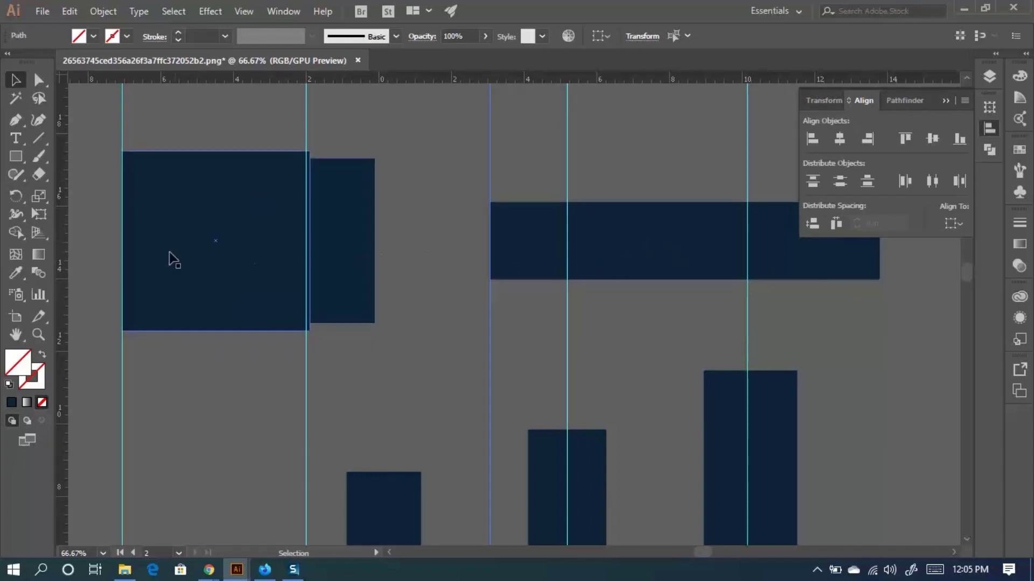
# Draw a thin rectangle below the square, spanning the first two vertical guides, with a dark navy fill.
pyautogui.click(21, 159)
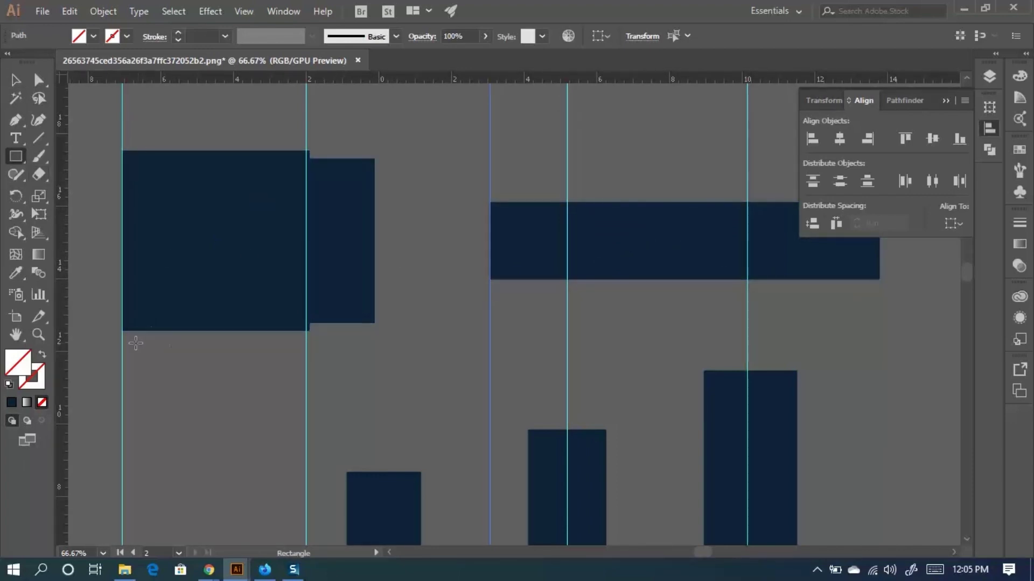
pyautogui.moveTo(121, 353); pyautogui.dragTo(307, 371)
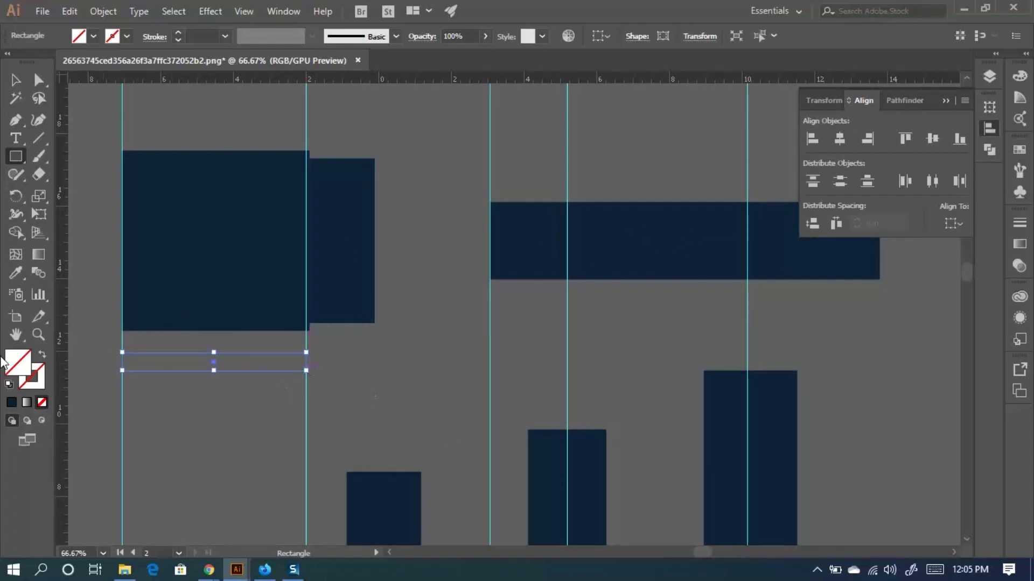
pyautogui.click(12, 402)
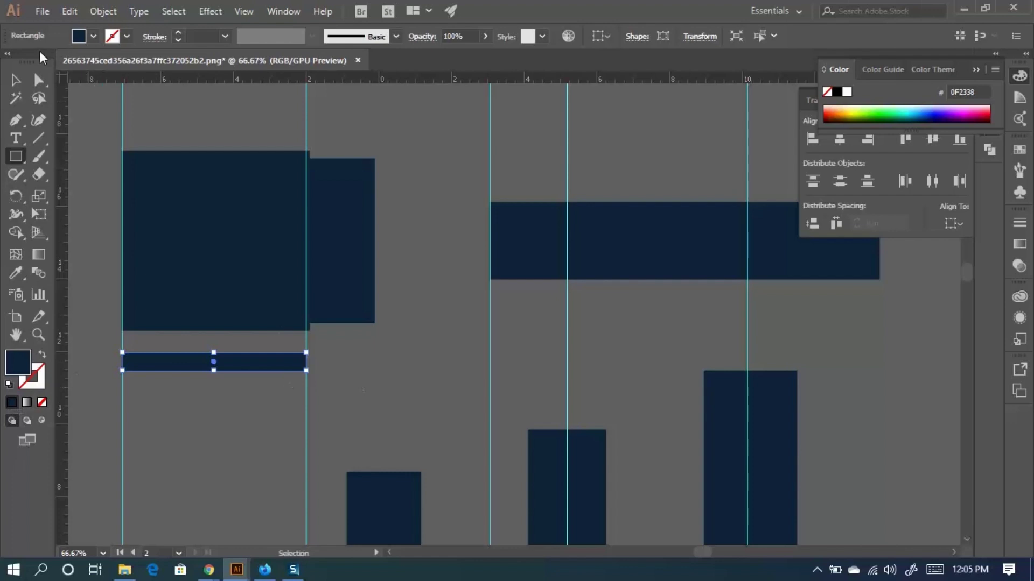
# Duplicate the thin bar slightly lower so the copy spans the gap between the second and third guides.
pyautogui.click(15, 80)
pyautogui.click(240, 405)
pyautogui.moveTo(249, 369); pyautogui.dragTo(346, 391)
pyautogui.click(355, 401)
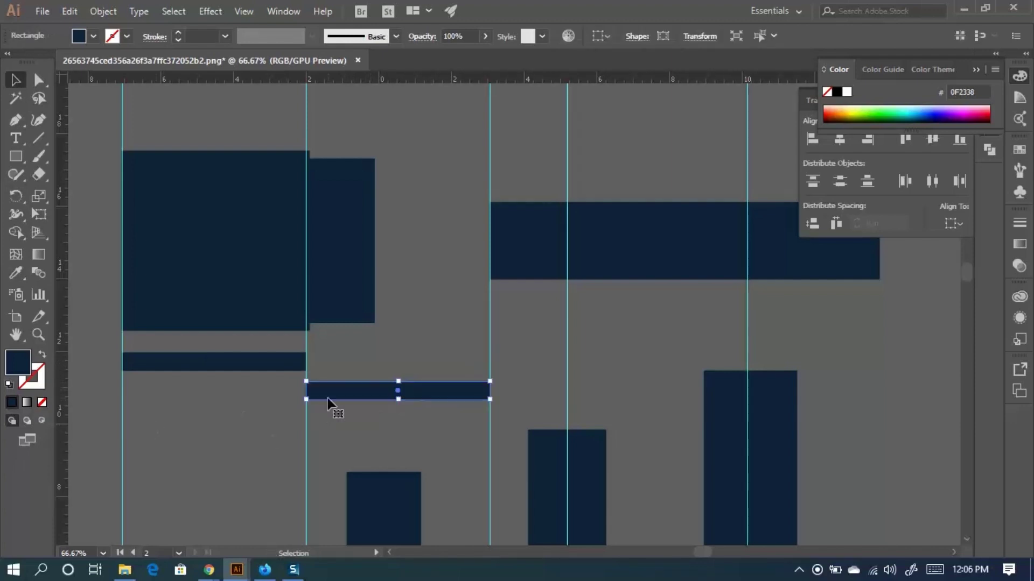
pyautogui.click(235, 425)
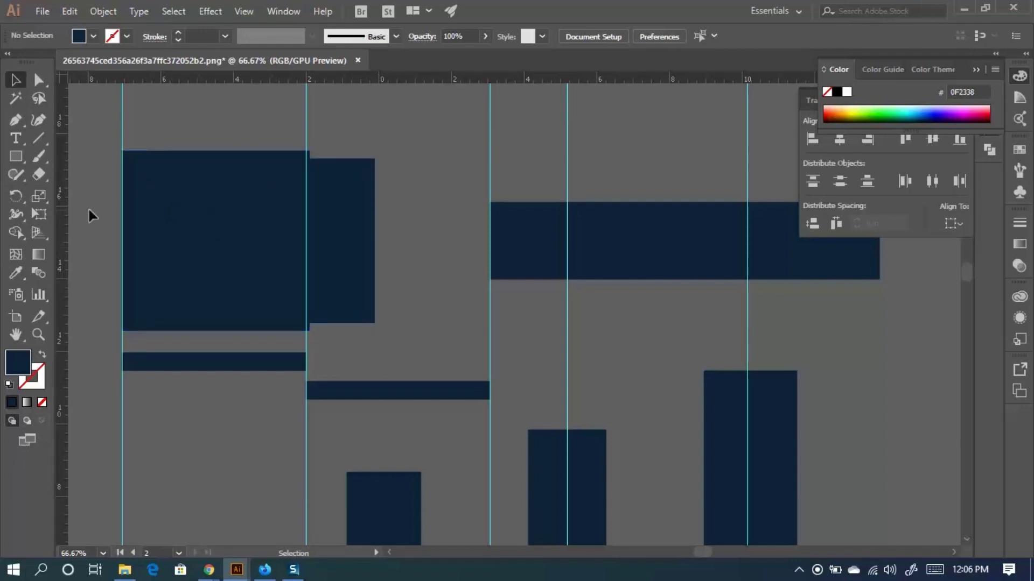
# Distribute the square and the two rectangles by their horizontal centers, and clear the vertical guides.
pyautogui.moveTo(89, 208); pyautogui.dragTo(613, 252)
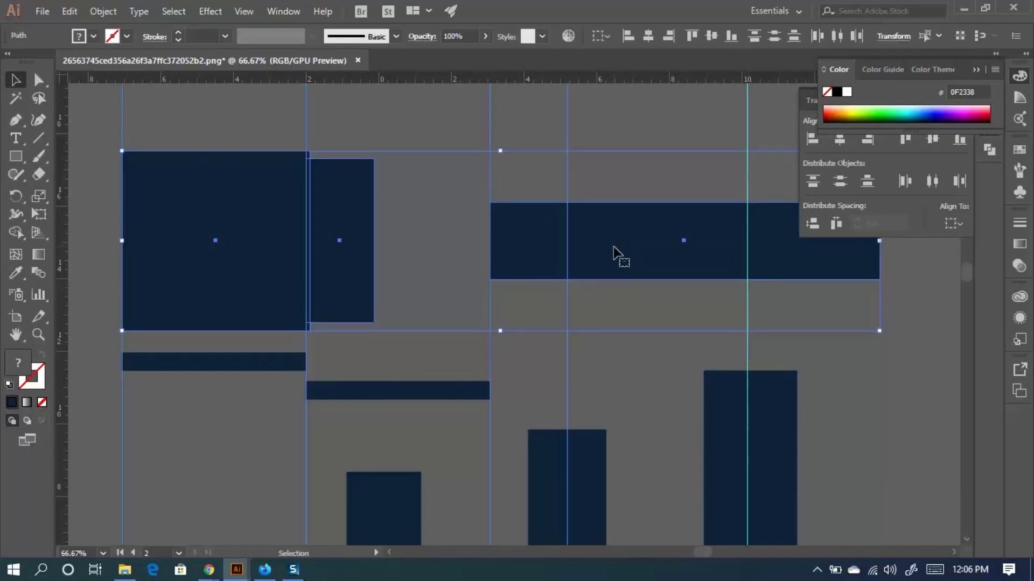
pyautogui.click(912, 179)
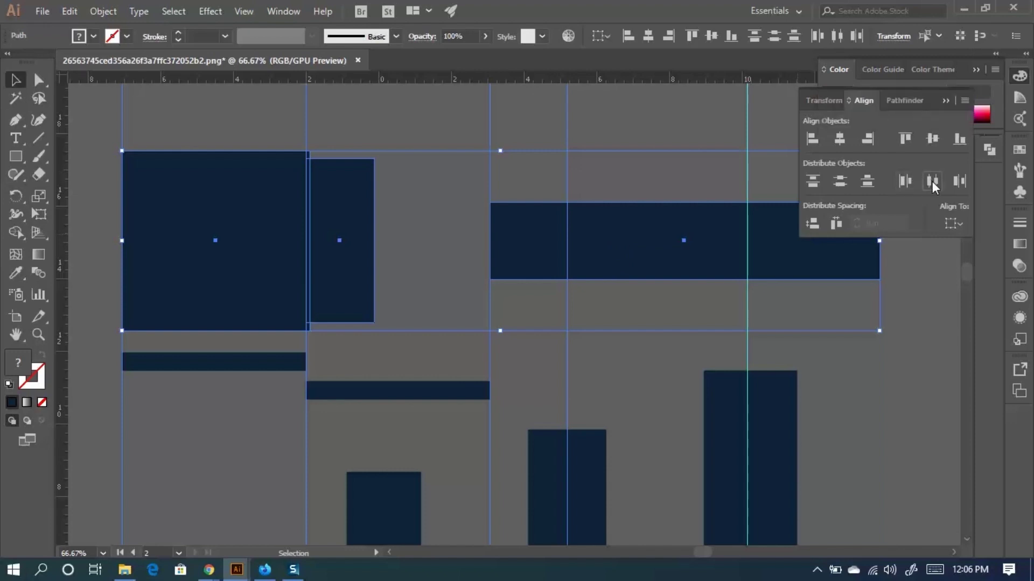
pyautogui.click(931, 180)
pyautogui.click(357, 293)
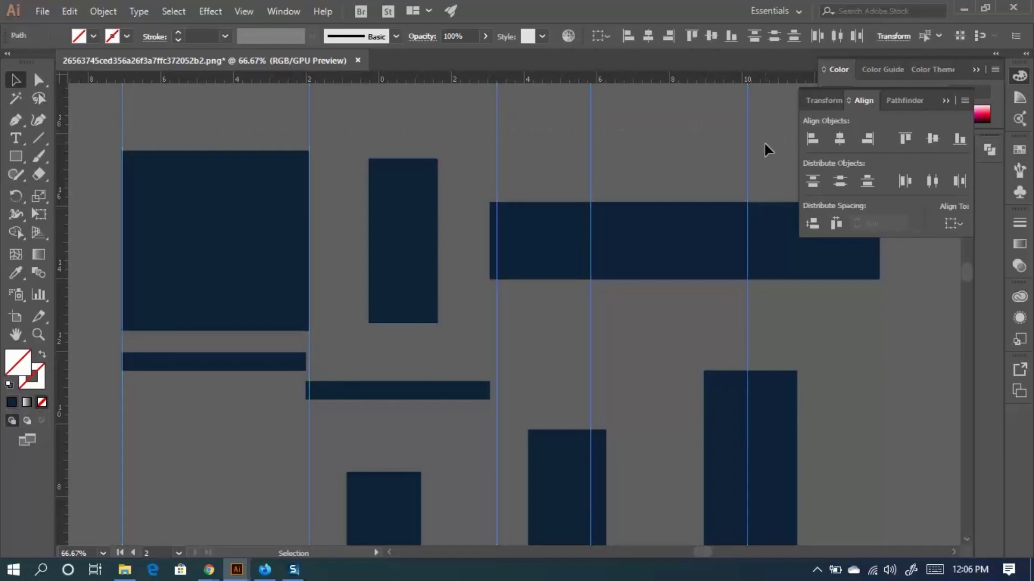
pyautogui.hotkey('ctrl', ';')
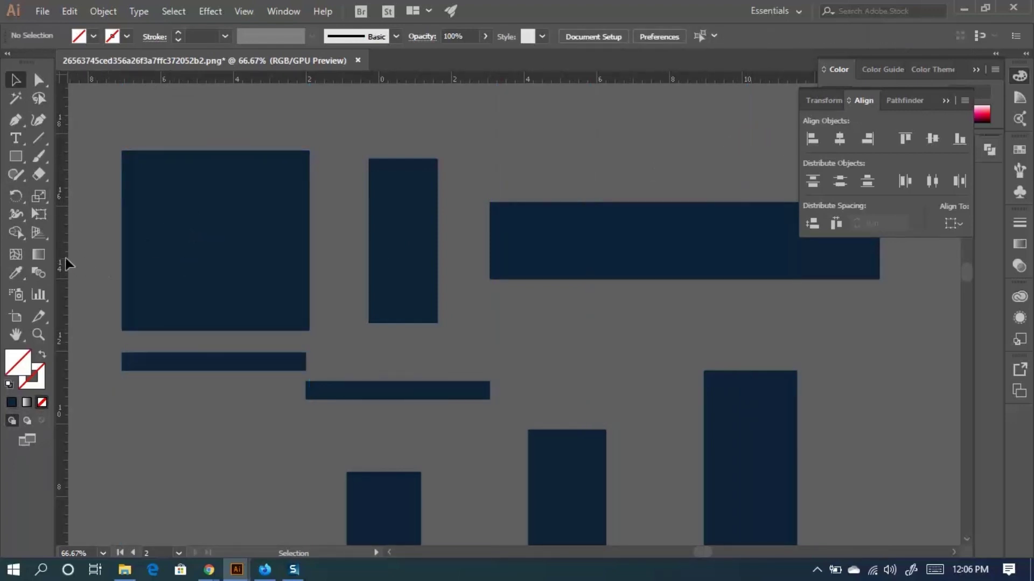
# Place vertical guides through the centers of the square, the narrow rectangle and the wide rectangle.
pyautogui.moveTo(65, 258); pyautogui.dragTo(216, 239)
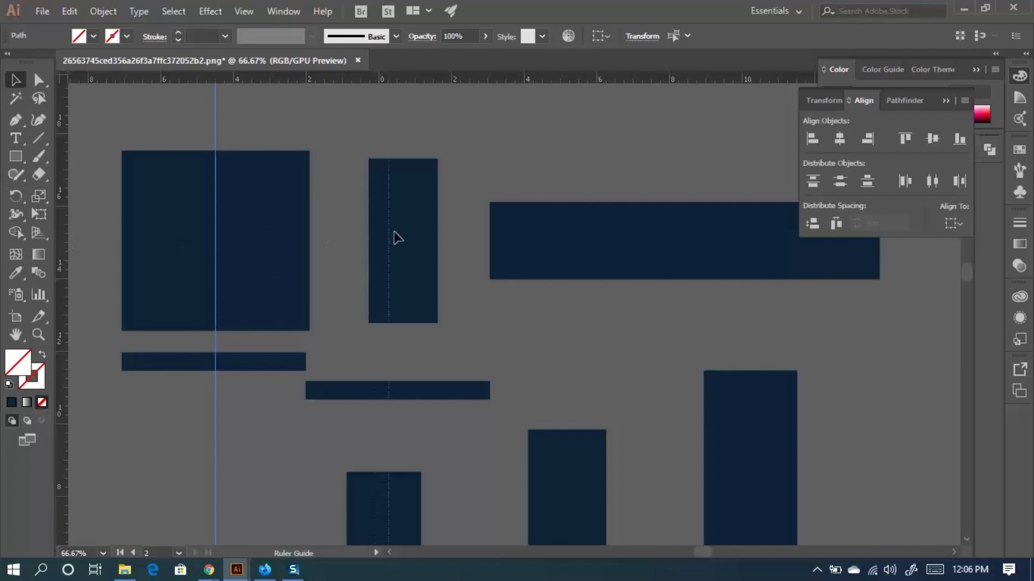
pyautogui.moveTo(396, 236); pyautogui.dragTo(408, 249)
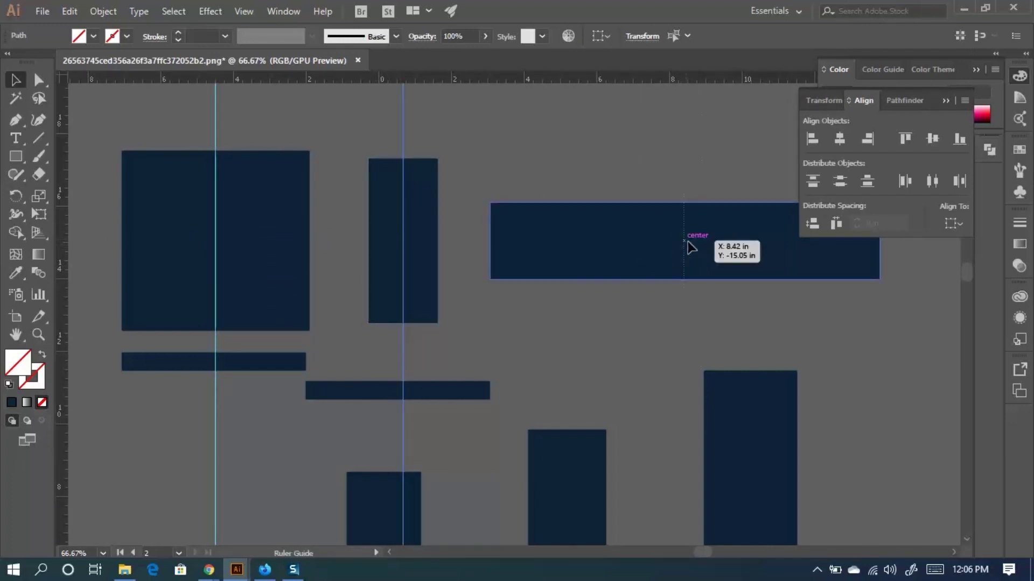
pyautogui.moveTo(687, 242); pyautogui.dragTo(684, 244)
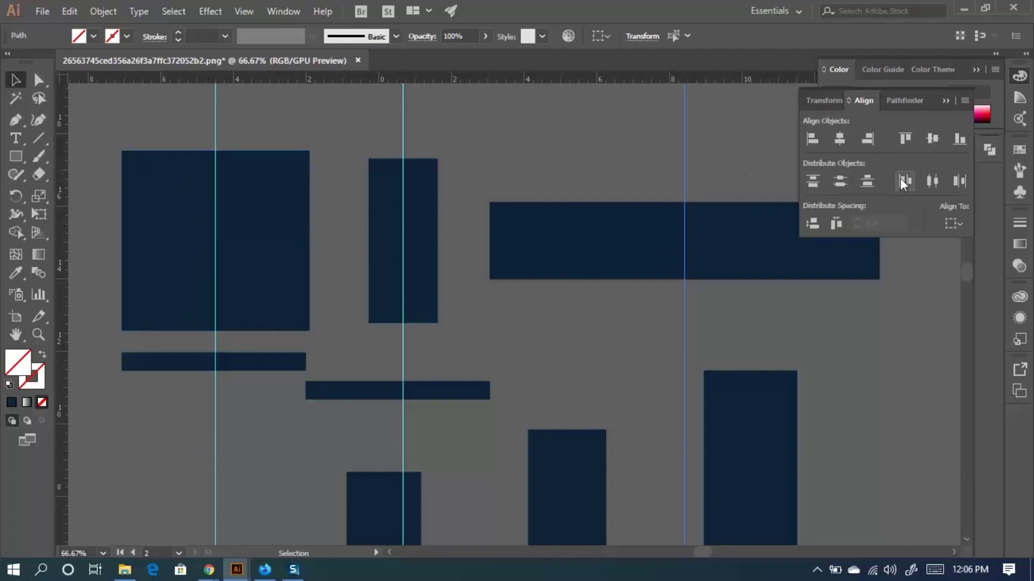
pyautogui.click(107, 192)
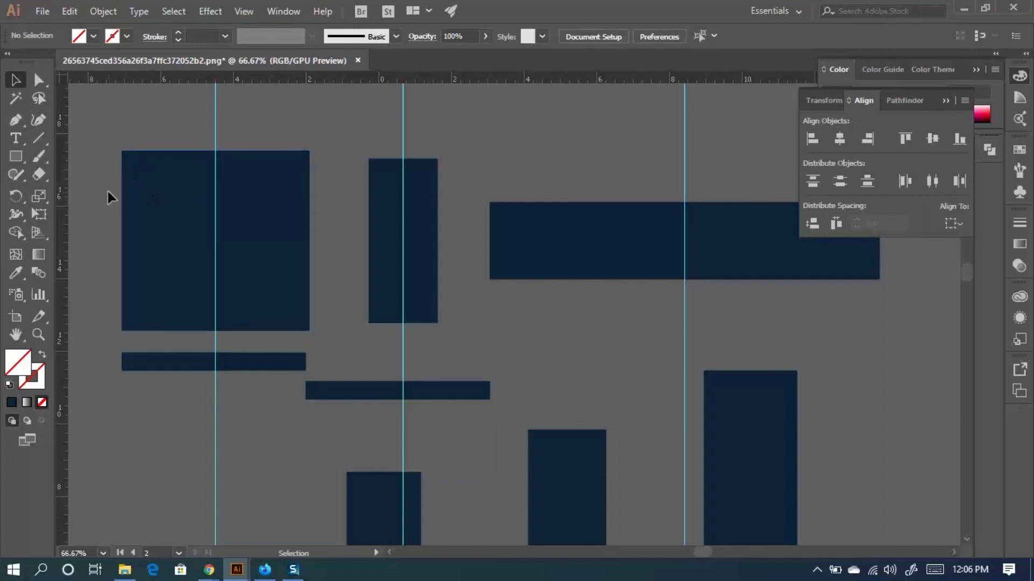
# Move the large square slightly up and to the right, off its center guide.
pyautogui.scroll(3, 434, 347)
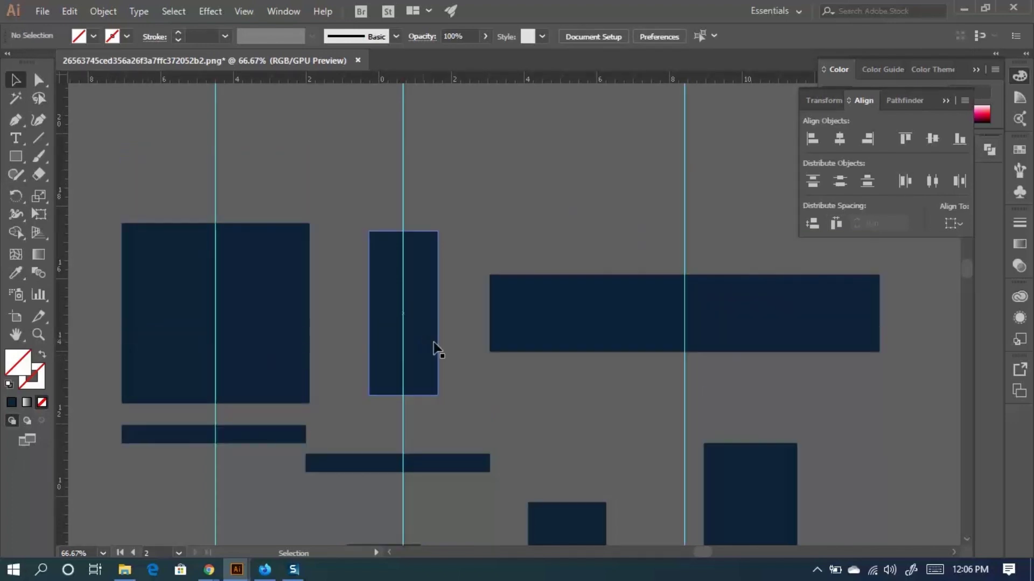
pyautogui.click(260, 302)
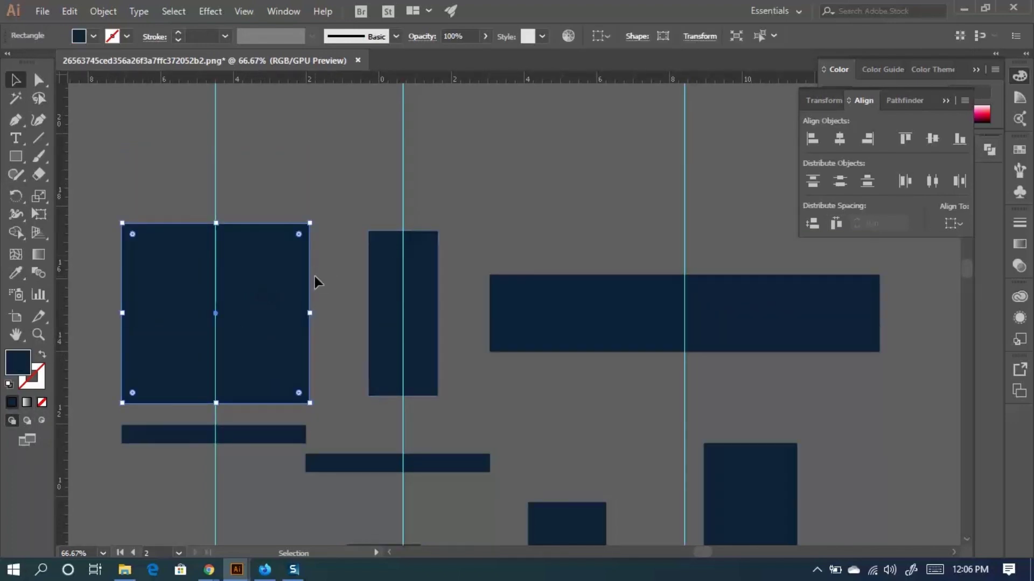
pyautogui.moveTo(270, 291); pyautogui.dragTo(296, 260)
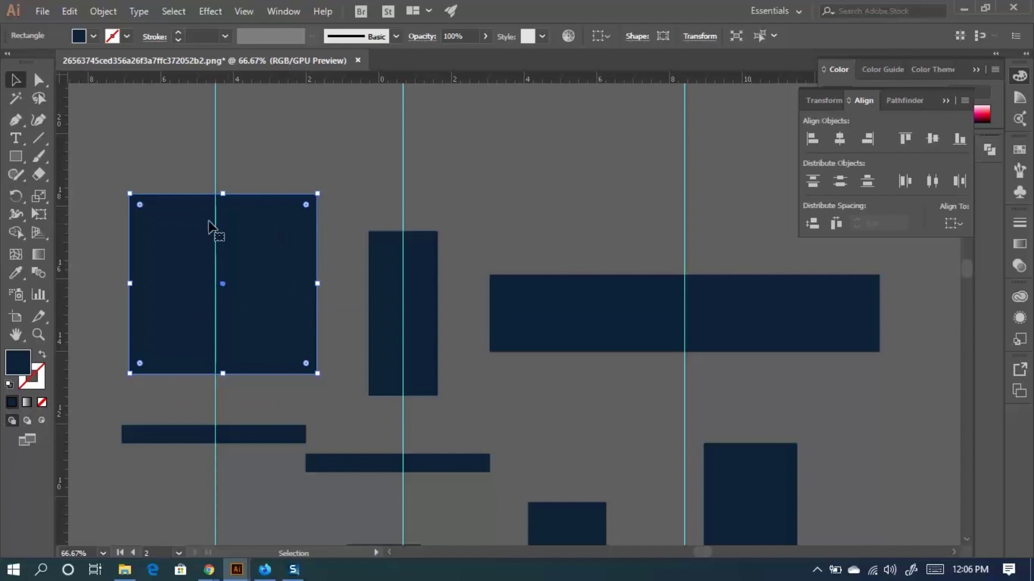
# Remove the three vertical guides running through the shapes.
pyautogui.moveTo(266, 170); pyautogui.dragTo(337, 241)
pyautogui.rightClick(320, 154)
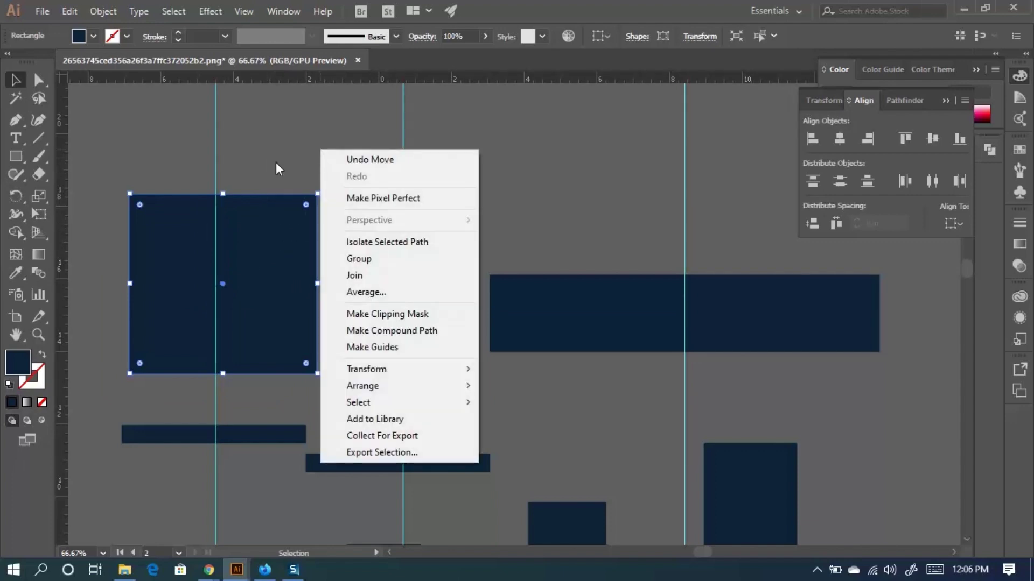
pyautogui.click(196, 156)
pyautogui.hotkey('ctrl', 'z')
pyautogui.hotkey('ctrl', 'z')
pyautogui.hotkey('ctrl', 'z')
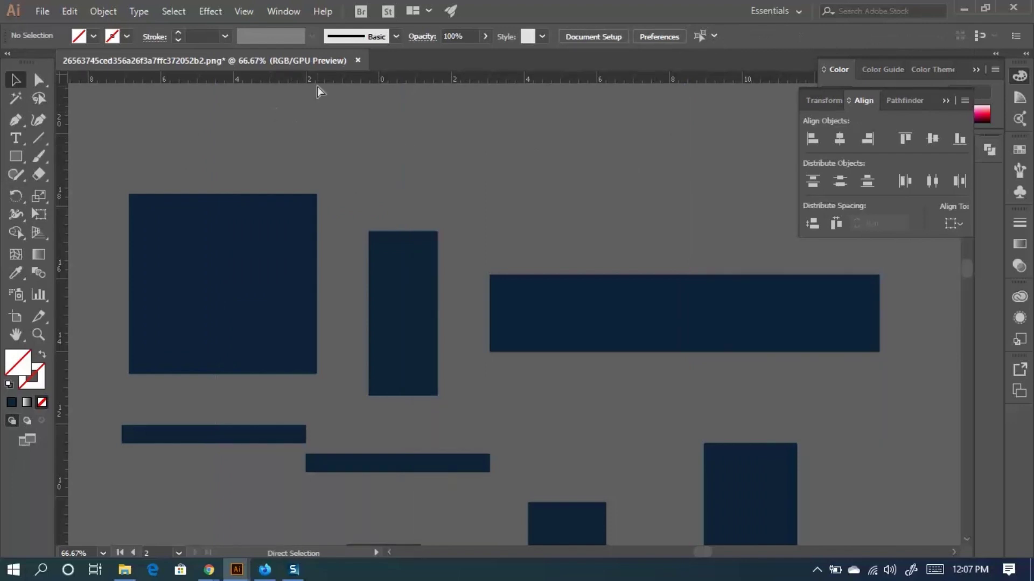
# Hide the rulers and show them again.
pyautogui.hotkey('ctrl', 'r')
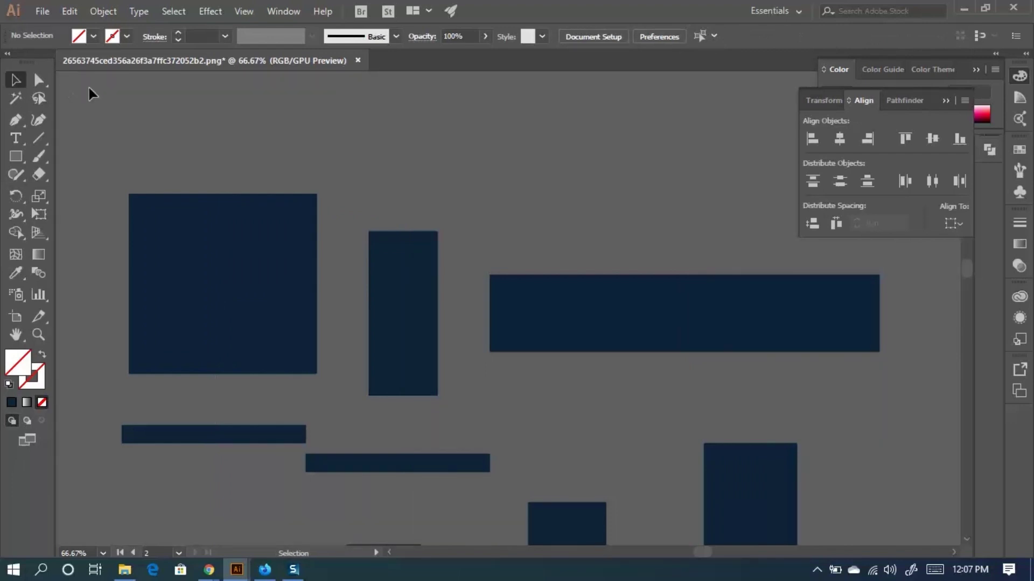
pyautogui.press('ctrl')
pyautogui.hotkey('ctrl', 'r')
# Add one vertical guide beside the square and two horizontal guides above the shapes, and delete all three guides.
pyautogui.moveTo(66, 149); pyautogui.dragTo(109, 162)
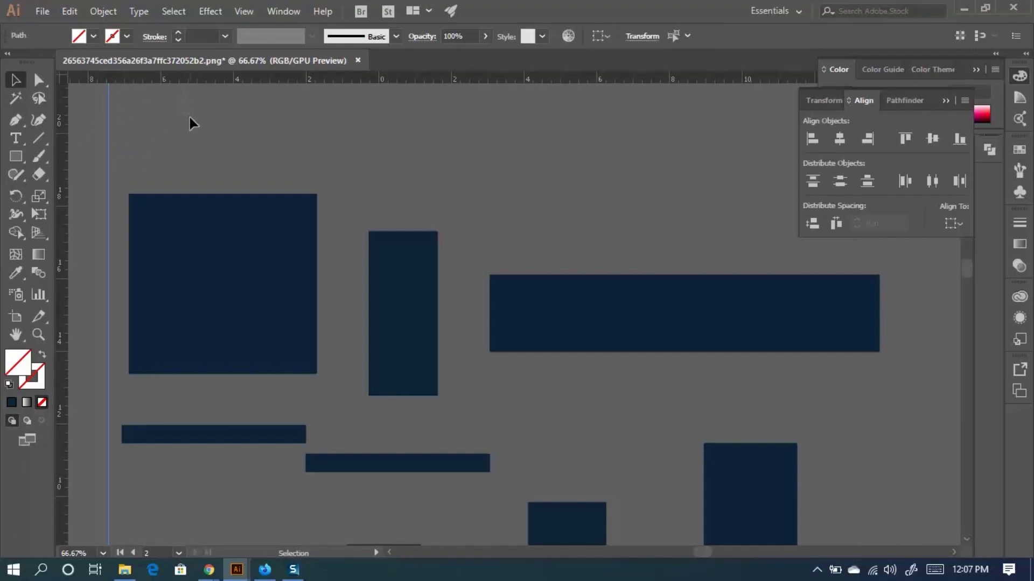
pyautogui.moveTo(194, 81); pyautogui.dragTo(212, 124)
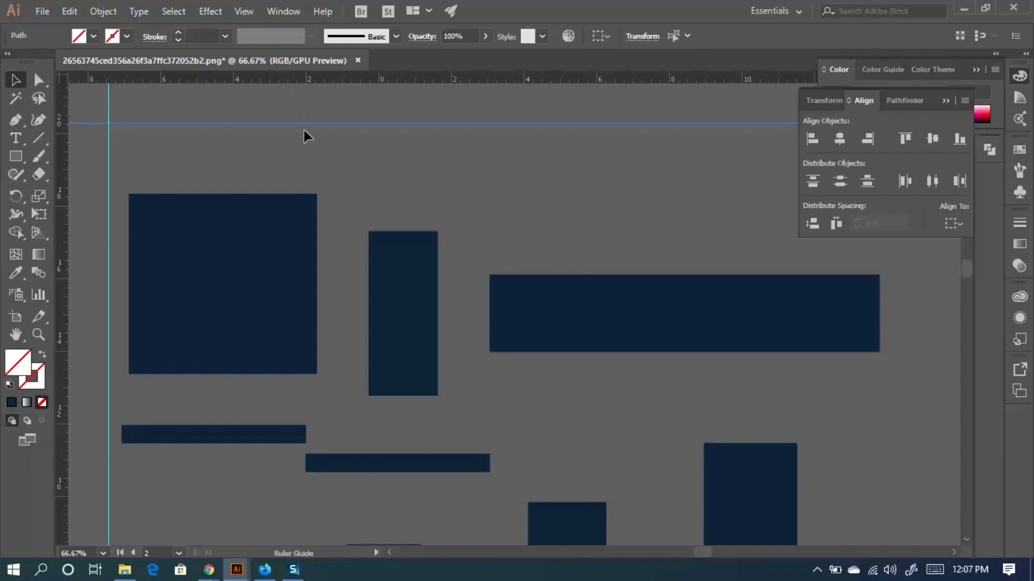
pyautogui.moveTo(316, 143); pyautogui.dragTo(316, 144)
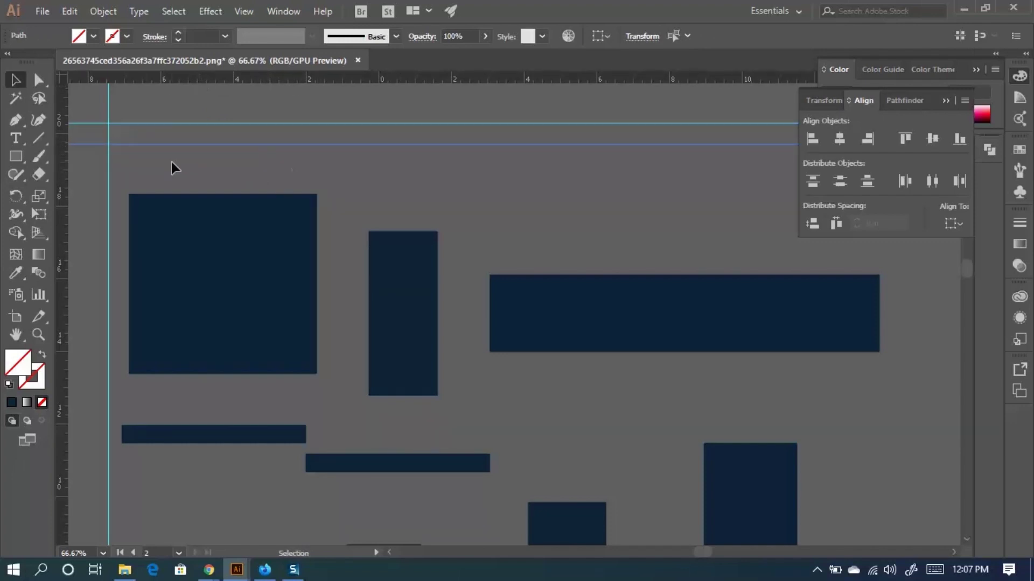
pyautogui.keyDown('shift'); pyautogui.click(111, 119); pyautogui.keyUp('shift')
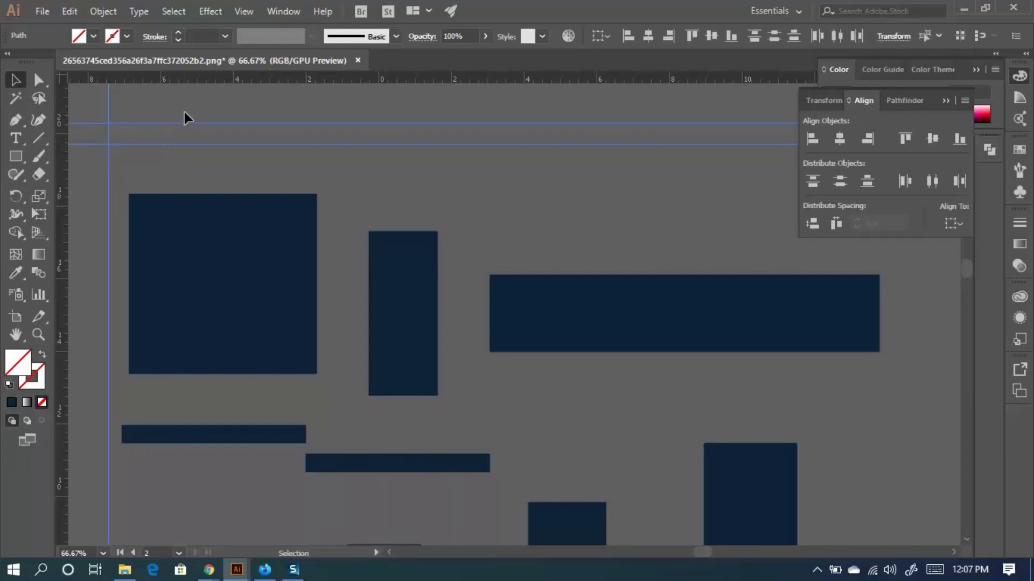
pyautogui.press('Delete')
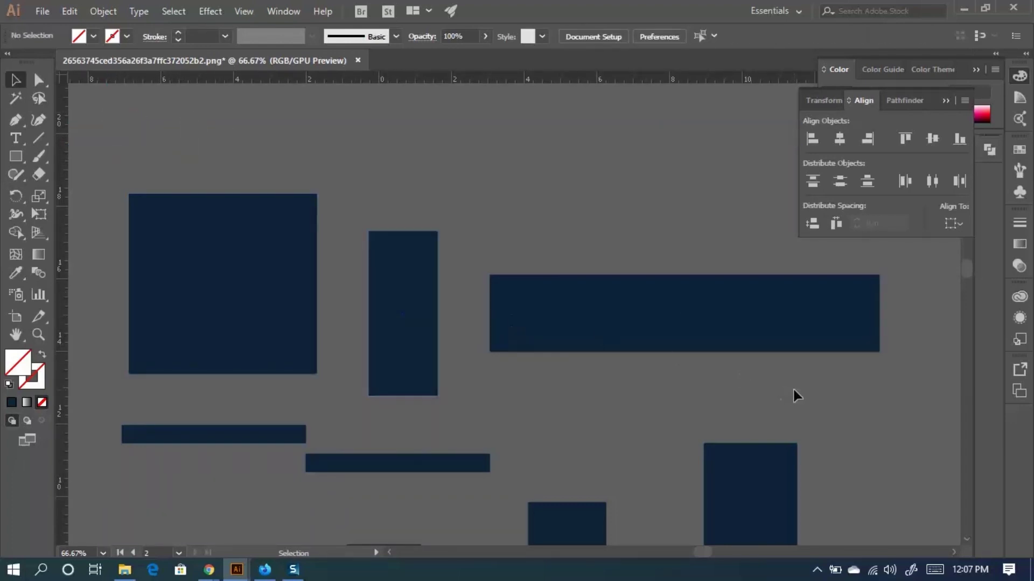
# Move the large square higher than the two rectangles and place a horizontal guide through its center.
pyautogui.moveTo(291, 206); pyautogui.dragTo(291, 205)
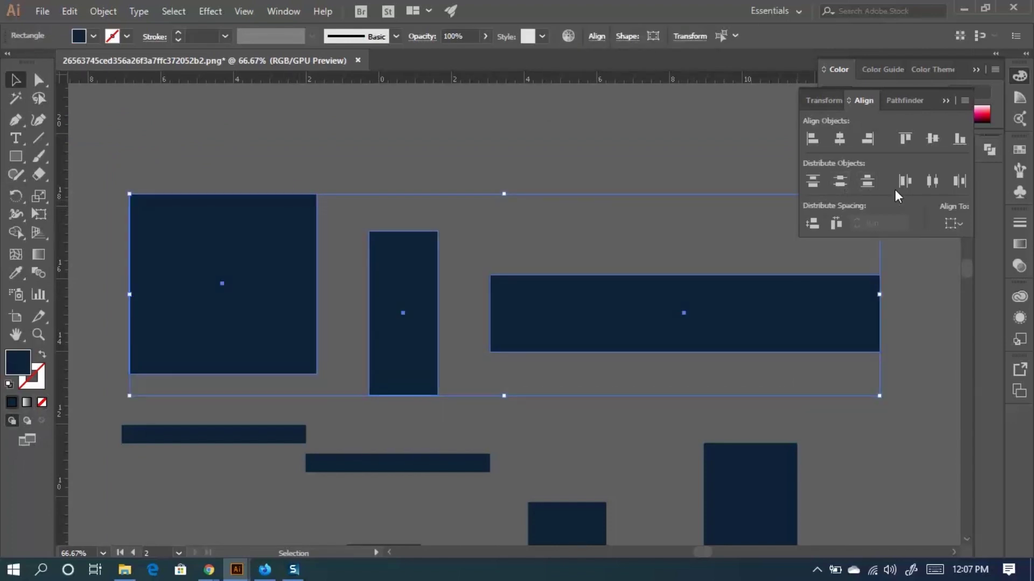
pyautogui.click(398, 189)
pyautogui.click(229, 230)
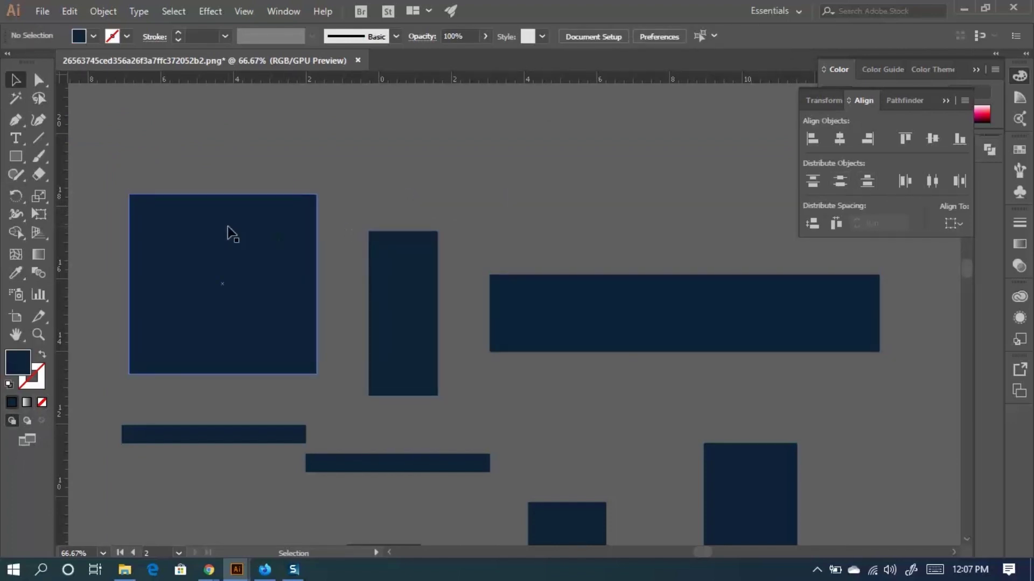
pyautogui.moveTo(227, 221); pyautogui.dragTo(235, 139)
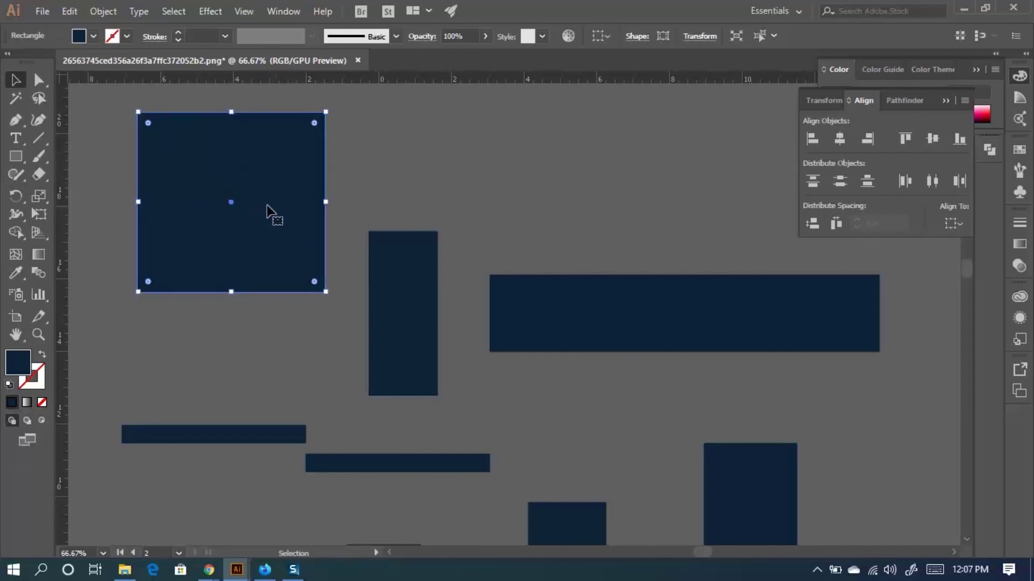
pyautogui.moveTo(268, 79); pyautogui.dragTo(233, 202)
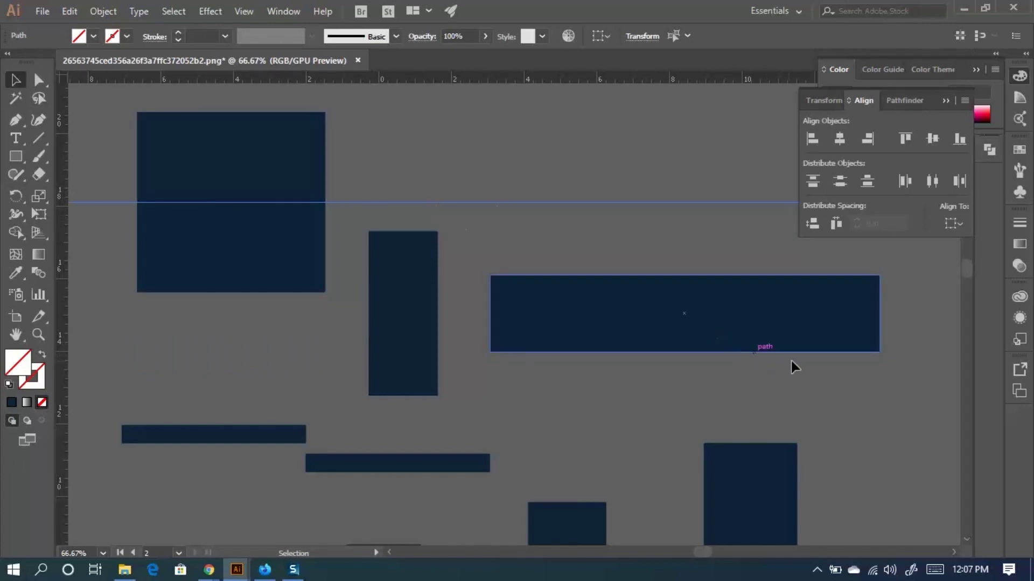
# Align the square, the narrow rectangle and the wide rectangle by their vertical centers.
pyautogui.moveTo(791, 364); pyautogui.dragTo(249, 246)
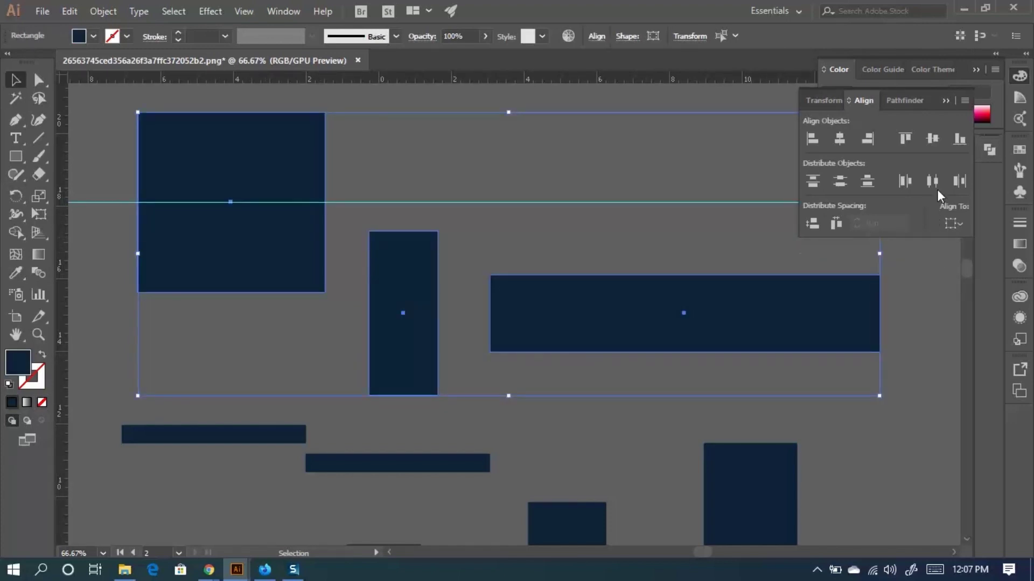
pyautogui.click(931, 139)
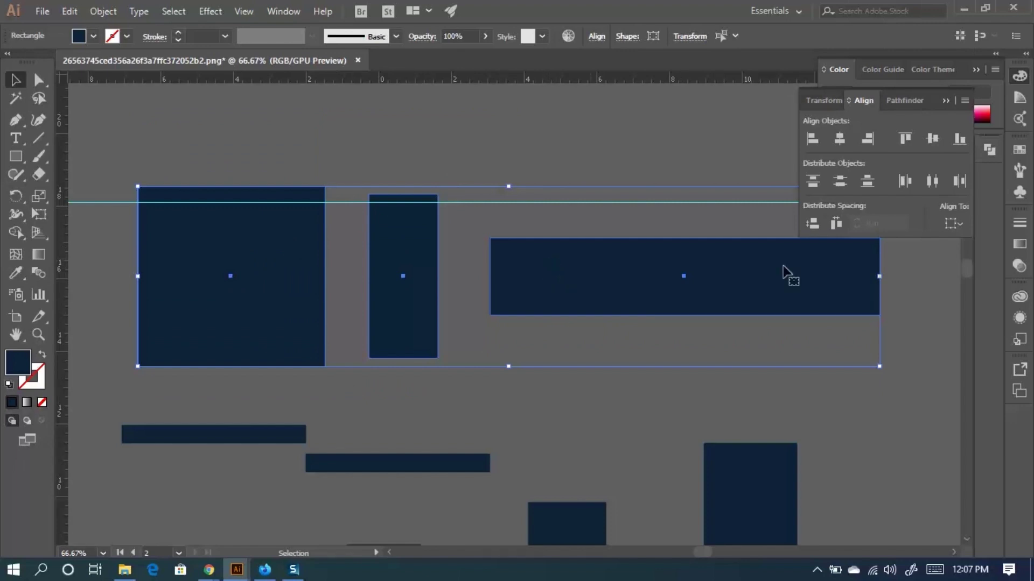
# Undo the vertical center alignment of the square and the two rectangles, and clear the selection.
pyautogui.click(956, 223)
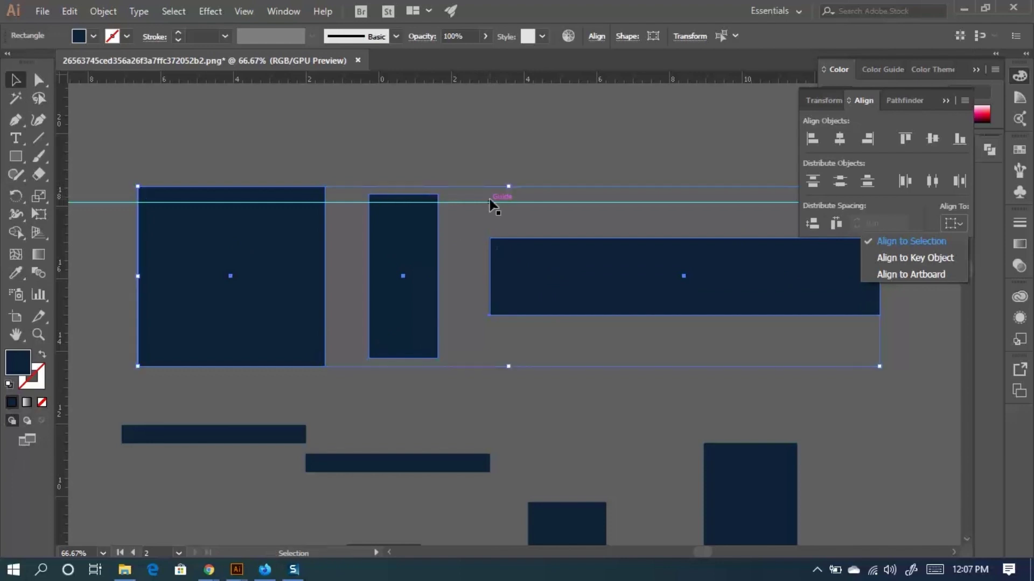
pyautogui.press('ctrl')
pyautogui.click(416, 143)
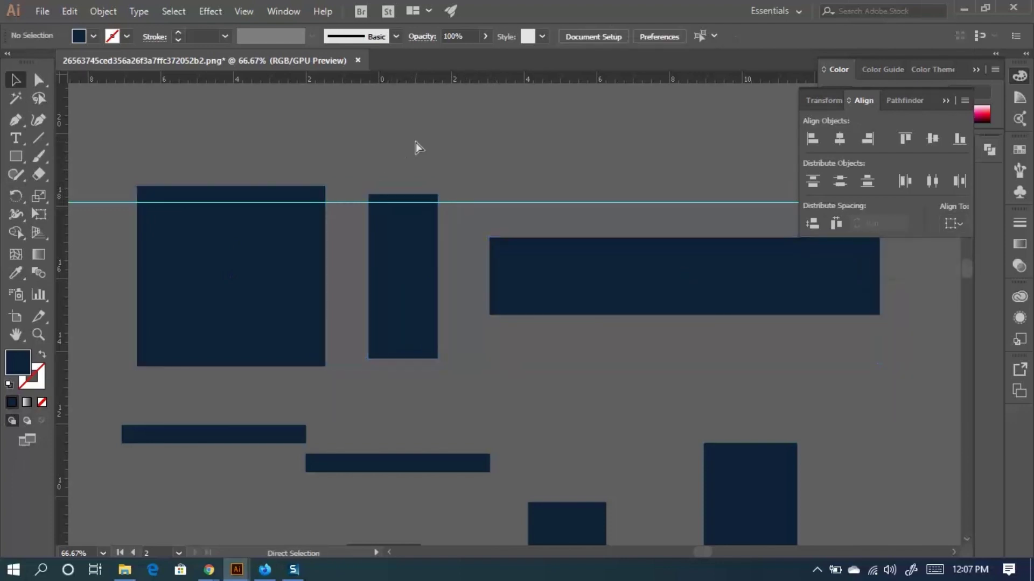
pyautogui.hotkey('ctrl', 'z')
pyautogui.hotkey('ctrl', 'g')
pyautogui.click(221, 366)
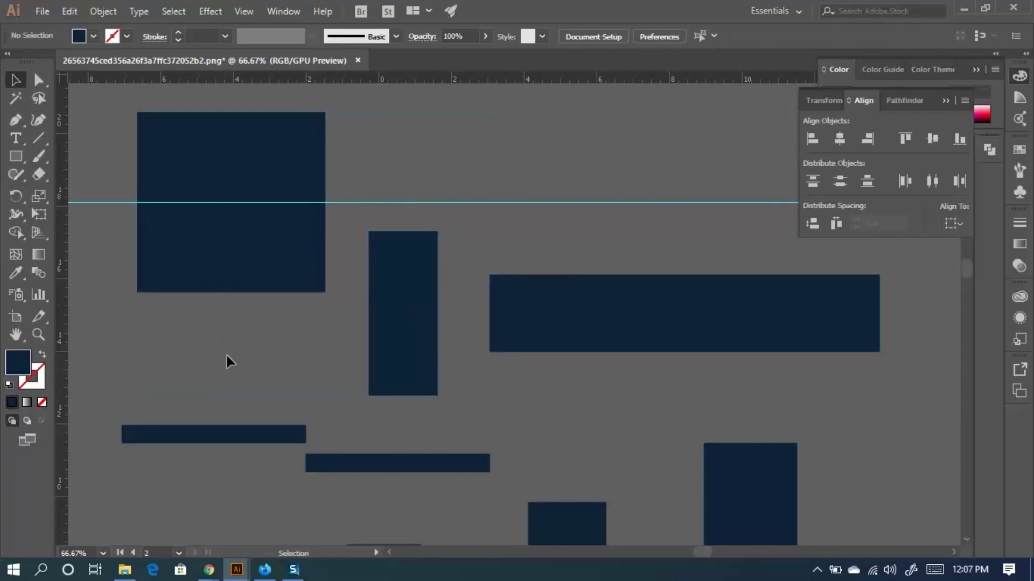
# Select the three upper shapes one at a time and nudge the narrow rectangle slightly down and to the right.
pyautogui.click(278, 154)
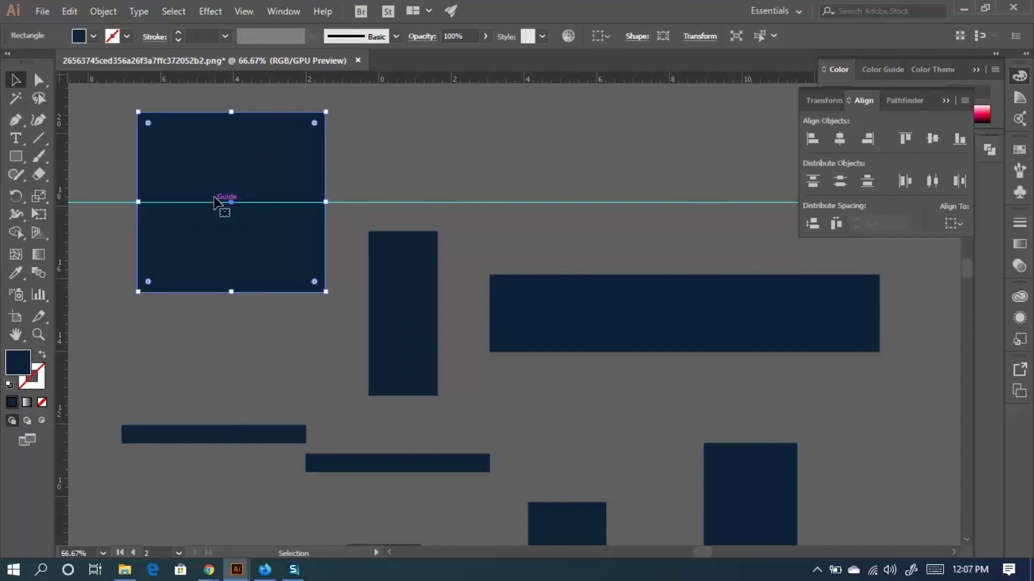
pyautogui.click(425, 323)
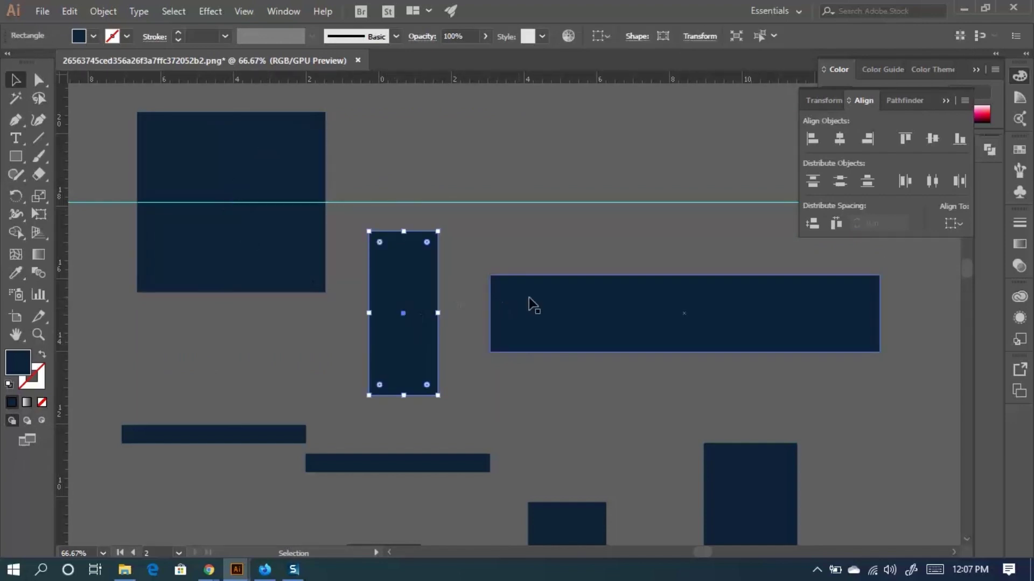
pyautogui.click(532, 304)
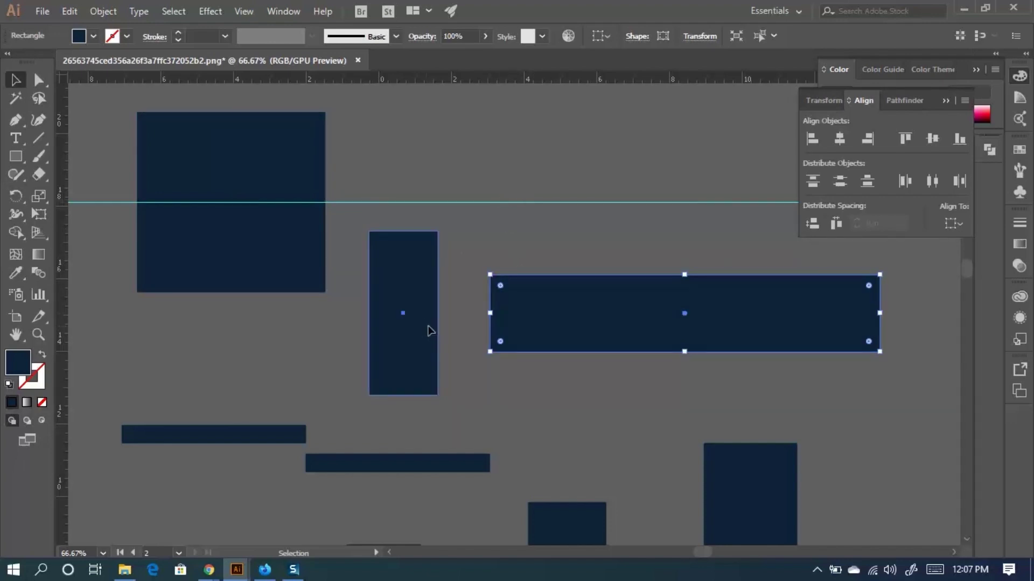
pyautogui.moveTo(426, 330)
pyautogui.mouseDown()
pyautogui.moveTo(443, 237)
pyautogui.moveTo(434, 215)
pyautogui.moveTo(434, 352)
pyautogui.moveTo(430, 332)
pyautogui.mouseUp()
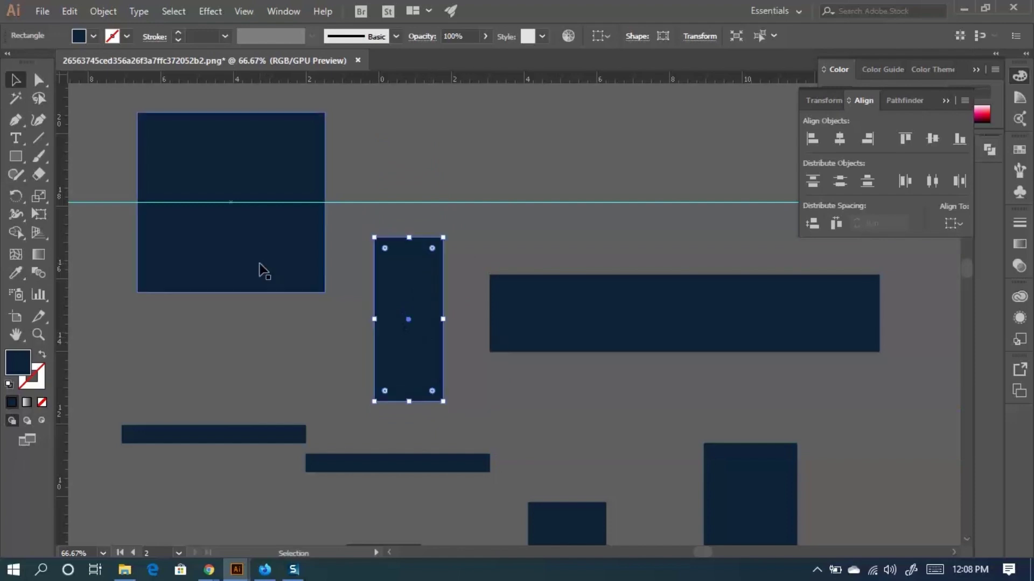
pyautogui.click(957, 224)
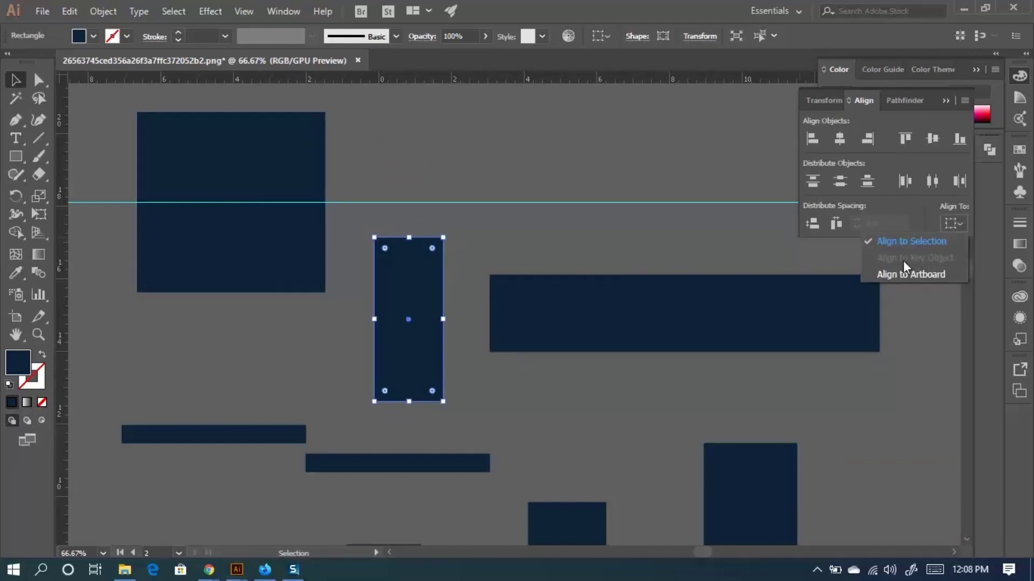
pyautogui.click(259, 264)
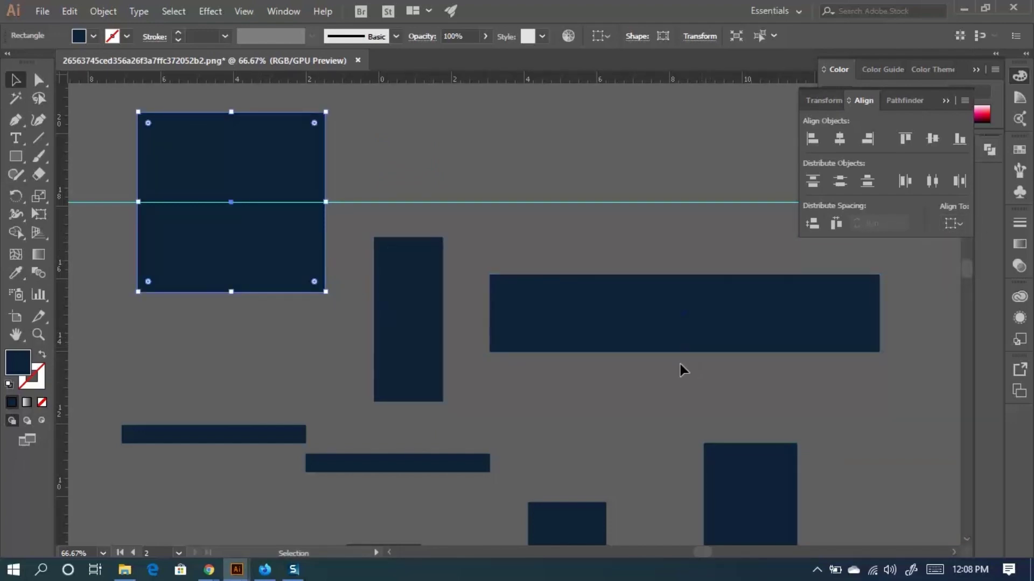
# Bring the large square to the front of the stacking order.
pyautogui.click(592, 323)
pyautogui.click(250, 241)
pyautogui.rightClick(271, 249)
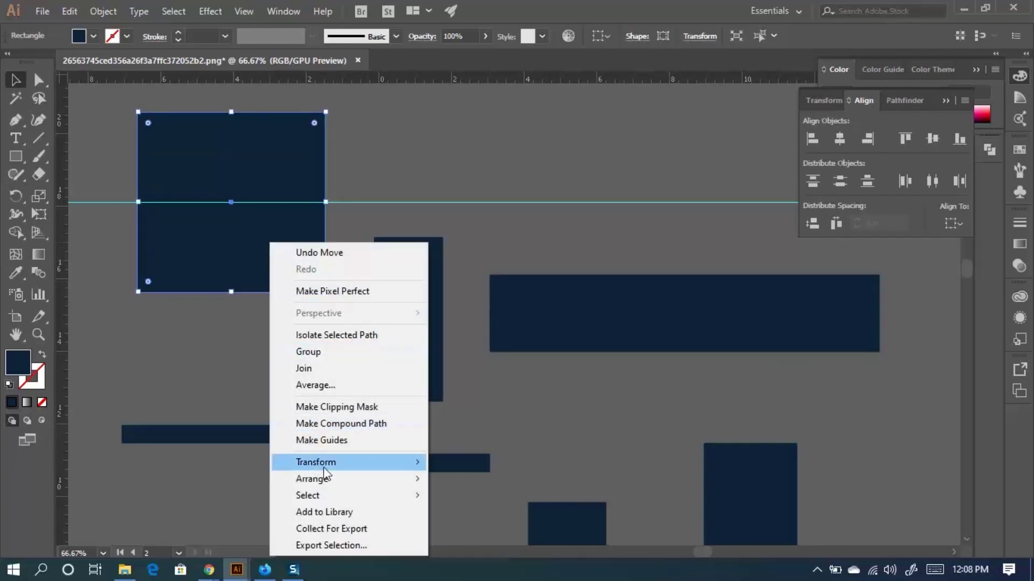
pyautogui.moveTo(319, 479)
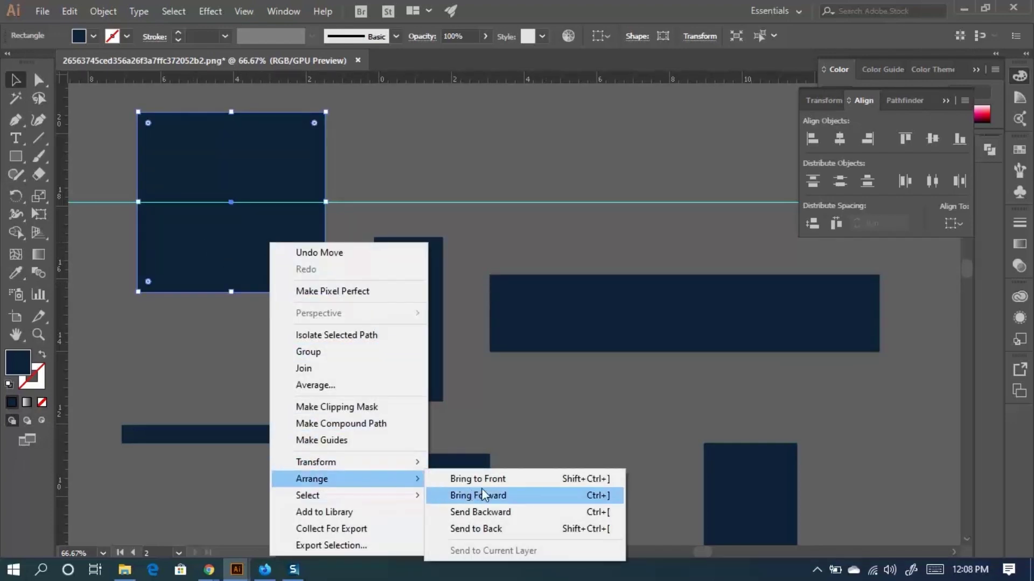
pyautogui.click(494, 479)
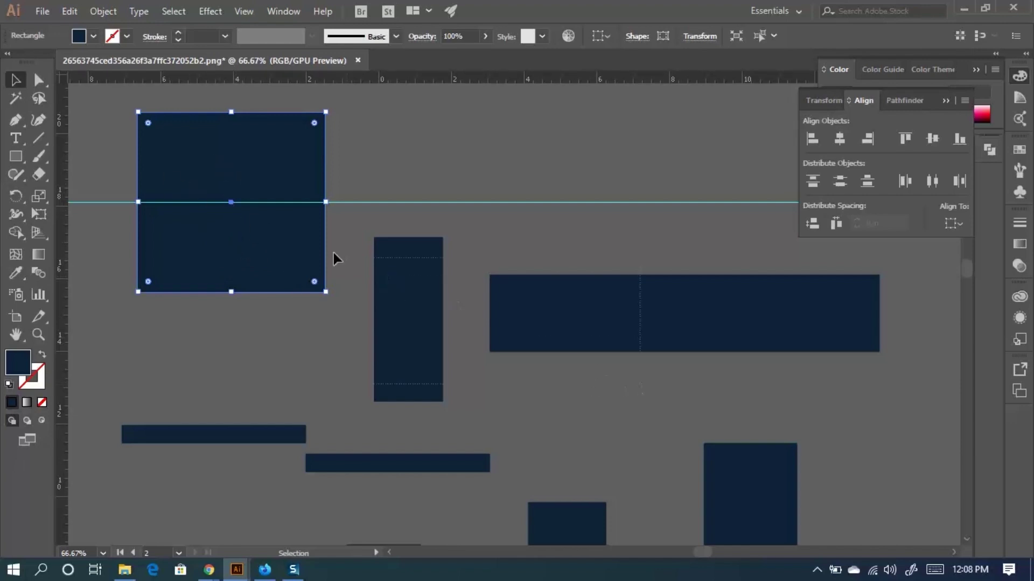
# Align the vertical centers of the square and the two rectangles relative to the selection, and undo the alignment.
pyautogui.click(280, 249)
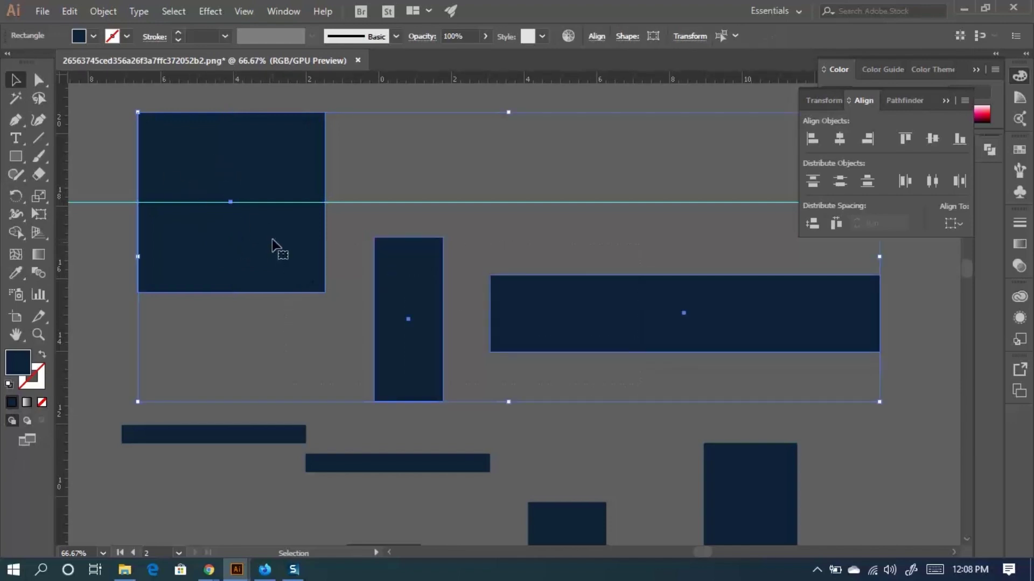
pyautogui.click(962, 223)
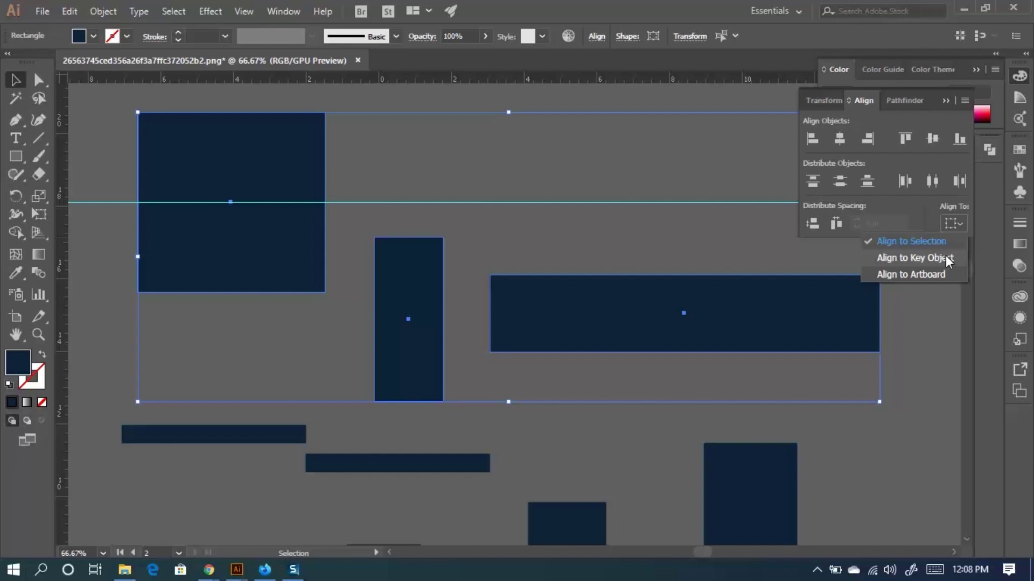
pyautogui.click(319, 343)
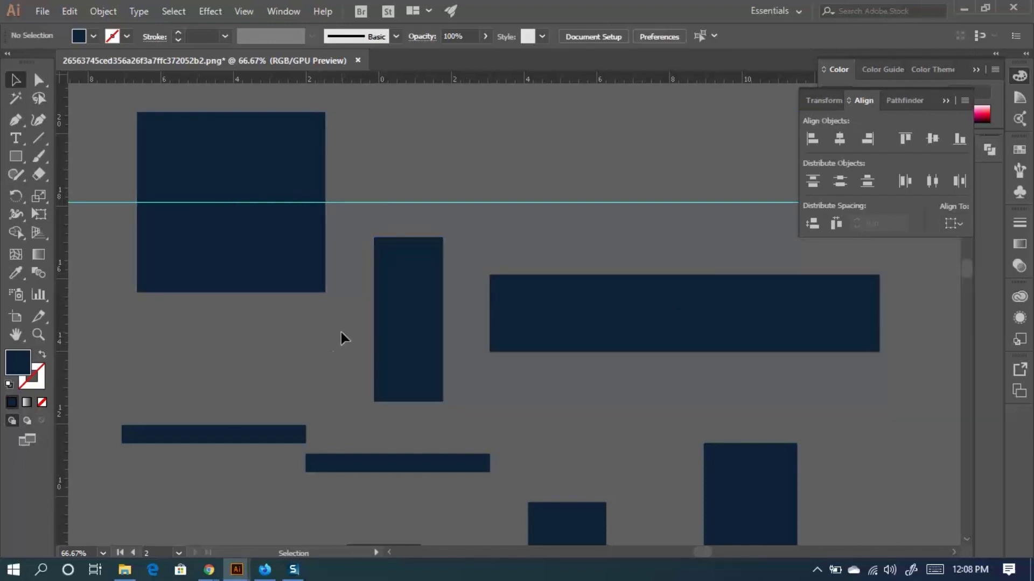
pyautogui.moveTo(606, 386); pyautogui.dragTo(239, 226)
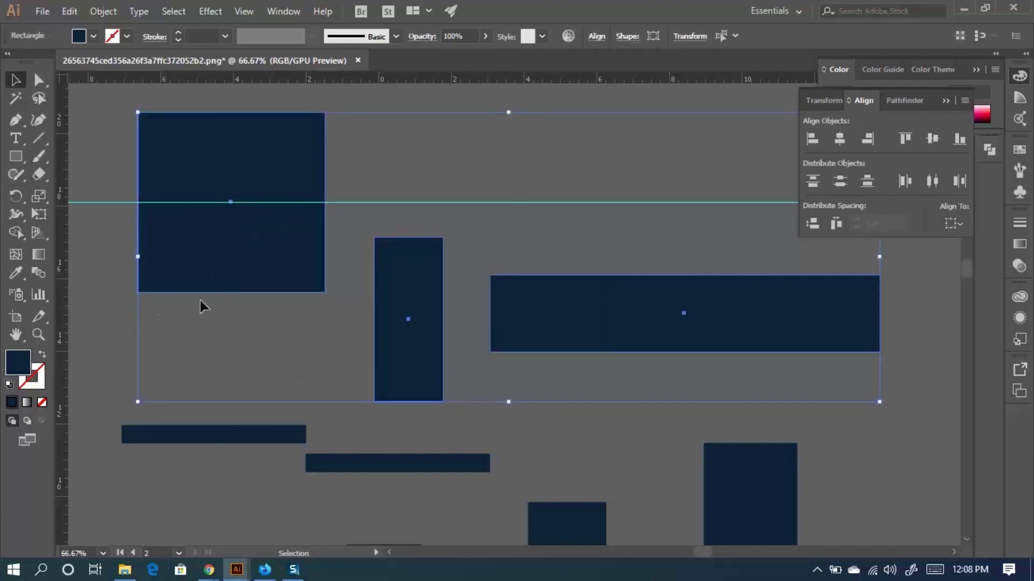
pyautogui.click(933, 138)
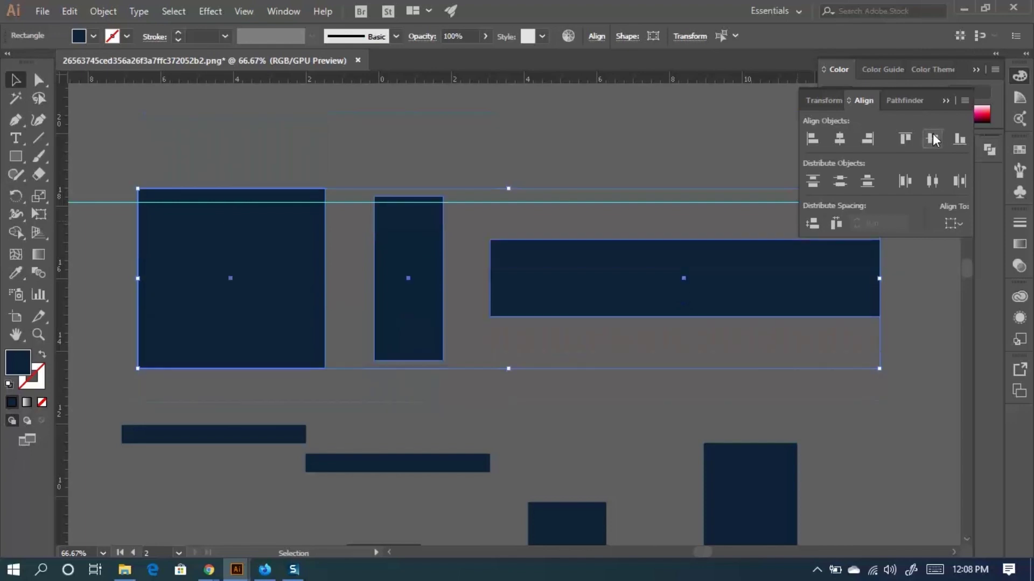
pyautogui.click(953, 224)
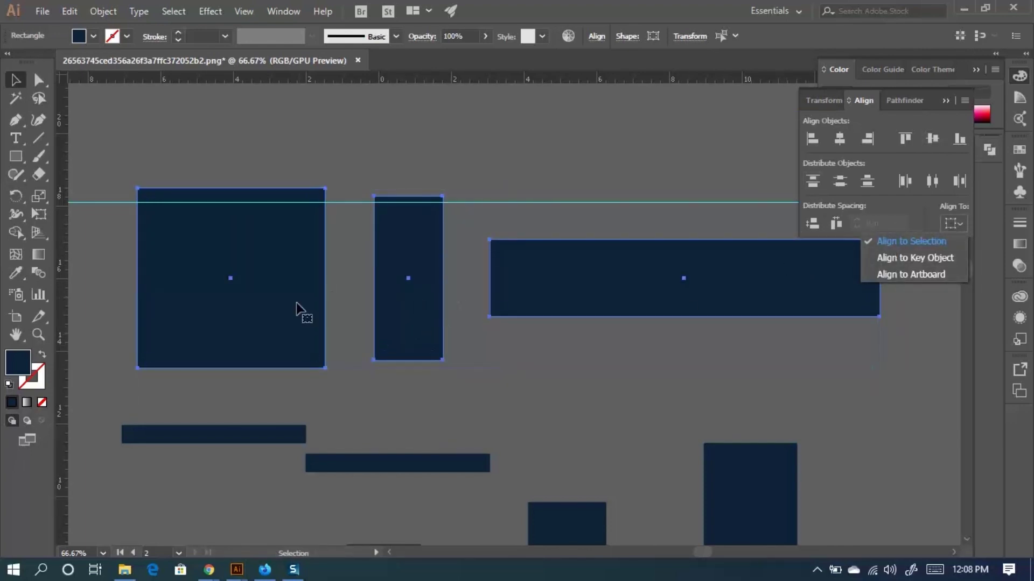
pyautogui.click(341, 332)
pyautogui.hotkey('ctrl', 'z')
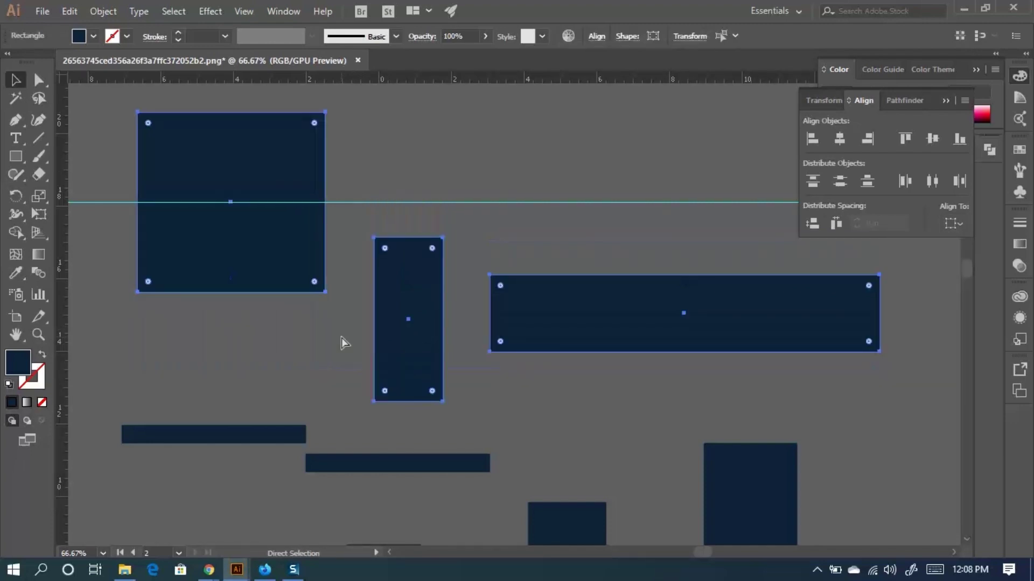
# Select the square, the narrow rectangle and the wide rectangle, and set them to align to a key object.
pyautogui.click(660, 462)
pyautogui.moveTo(593, 380); pyautogui.dragTo(244, 235)
pyautogui.click(961, 224)
pyautogui.click(940, 252)
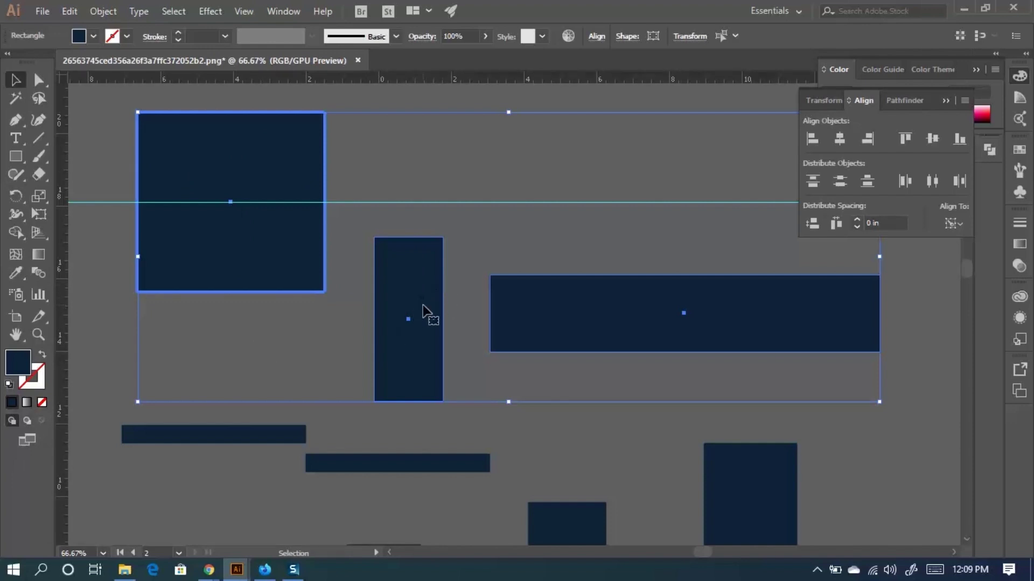
# Switch the key object between the narrow rectangle, the wide rectangle and the square, ending on the square.
pyautogui.press('a')
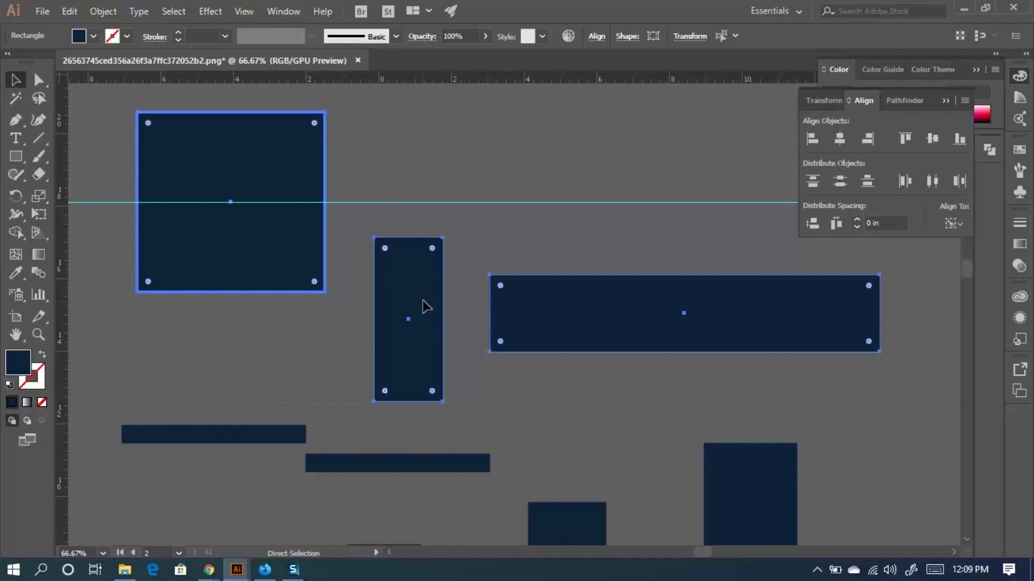
pyautogui.press('v')
pyautogui.click(425, 304)
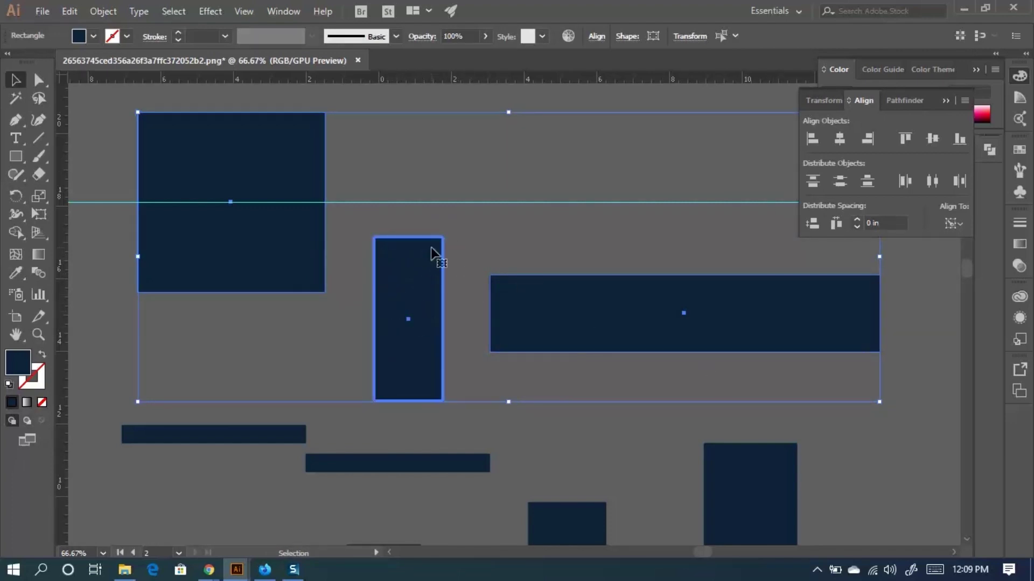
pyautogui.click(567, 298)
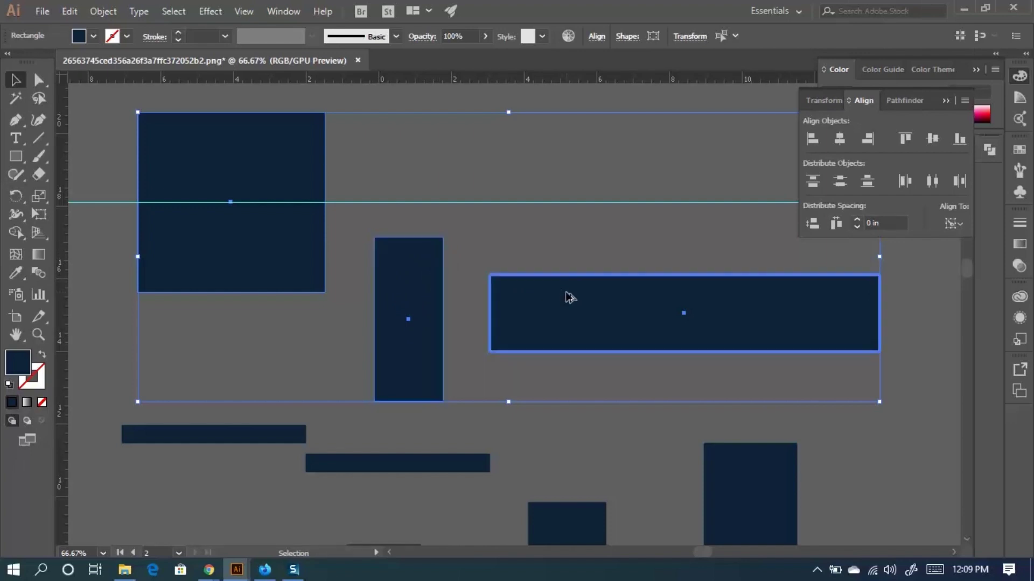
pyautogui.click(231, 235)
pyautogui.click(559, 304)
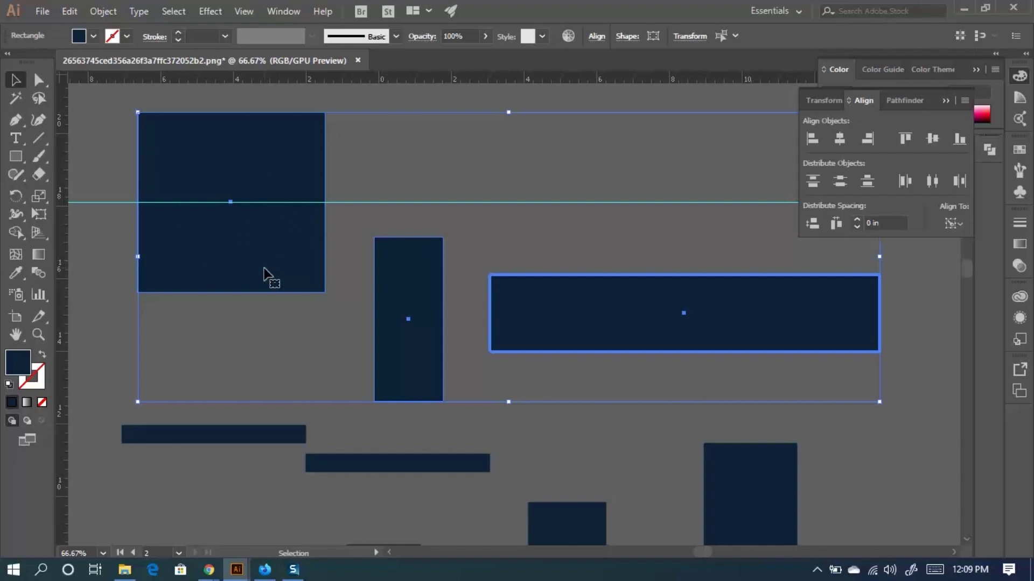
pyautogui.click(294, 238)
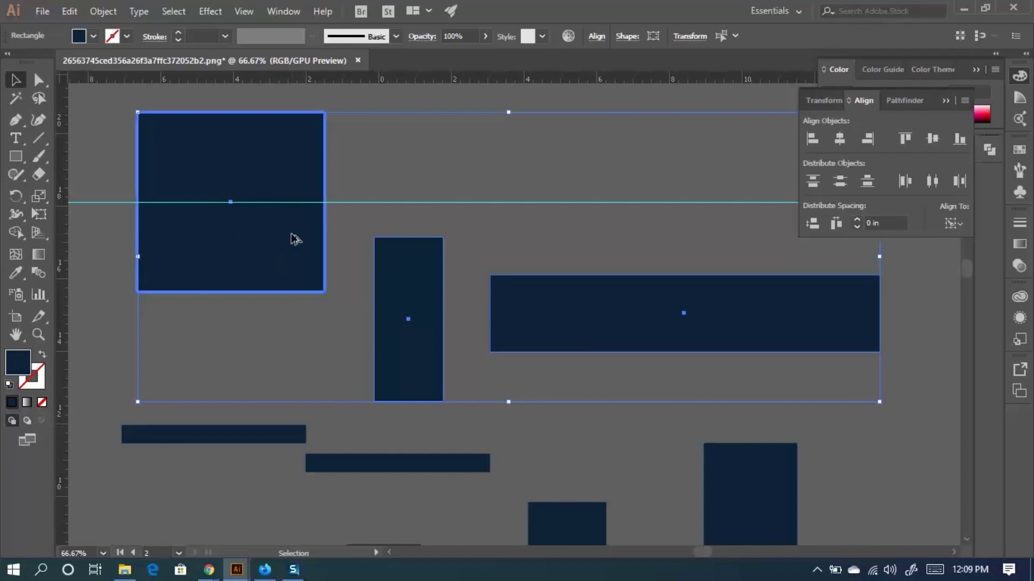
# Align the vertical centers of the three shapes to the narrow rectangle as key object, and undo the alignment.
pyautogui.click(403, 271)
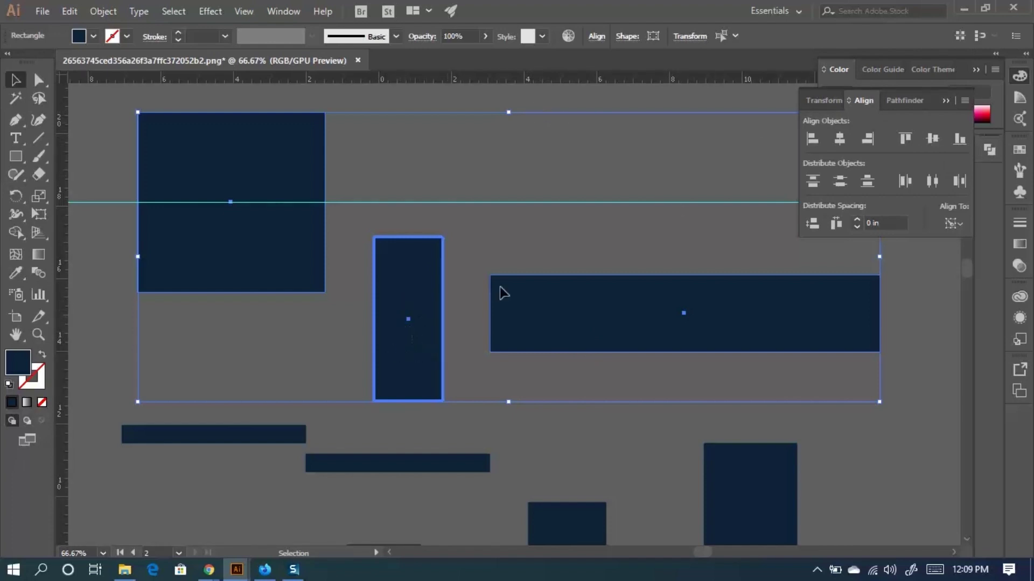
pyautogui.click(935, 139)
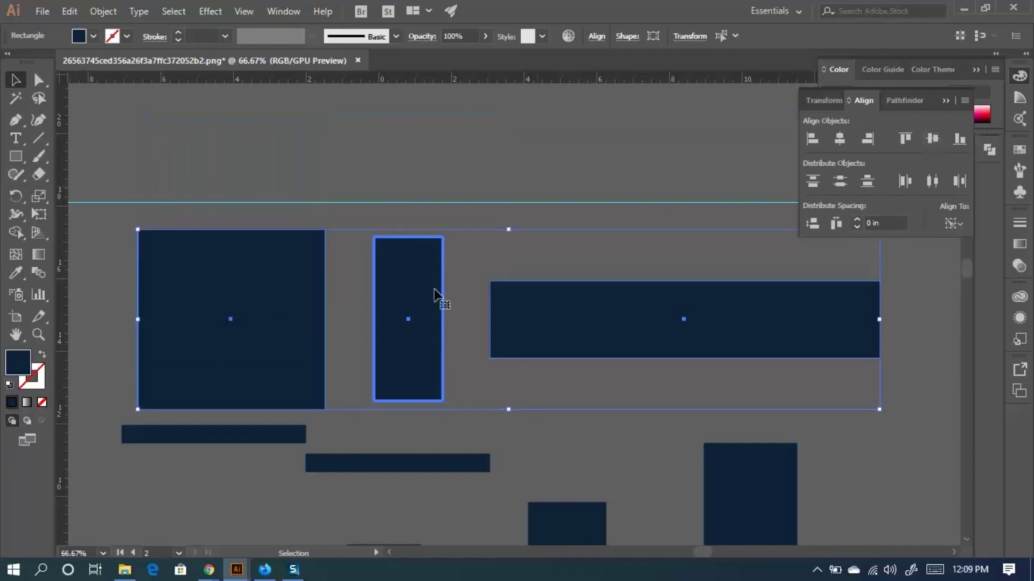
pyautogui.hotkey('ctrl', 'z')
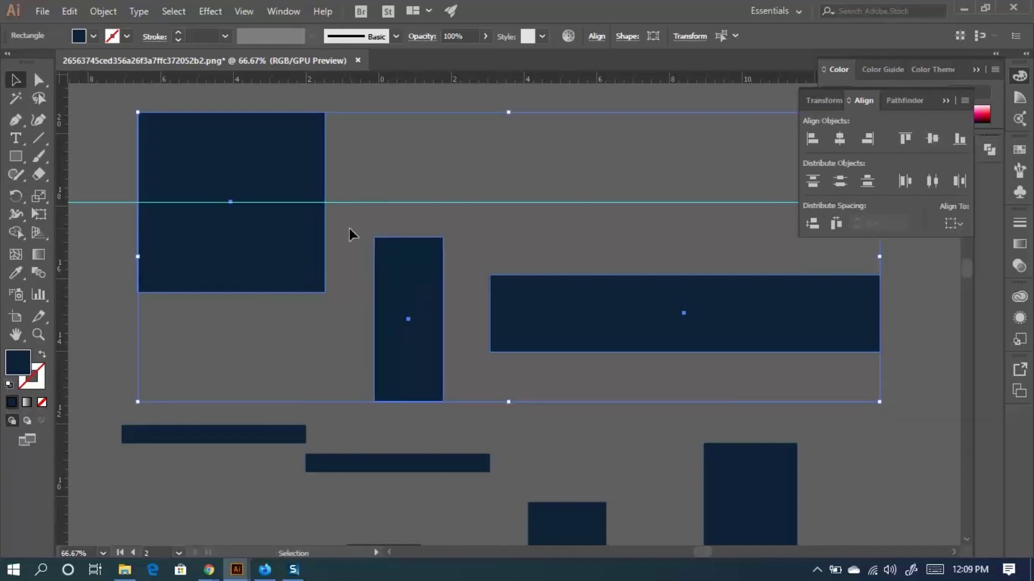
# Set the three selected shapes to align to a key object again, and clear the selection.
pyautogui.click(948, 223)
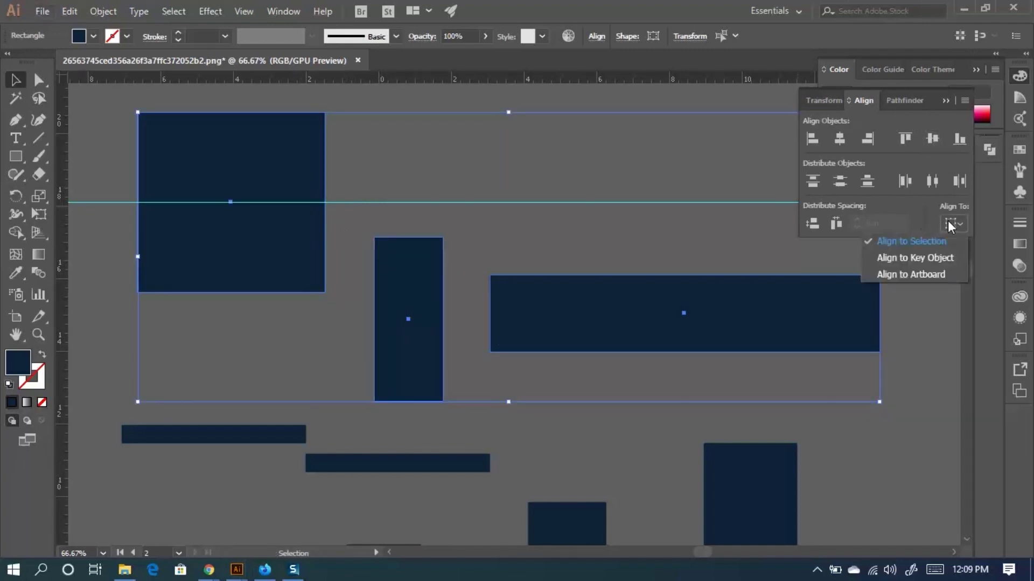
pyautogui.click(934, 258)
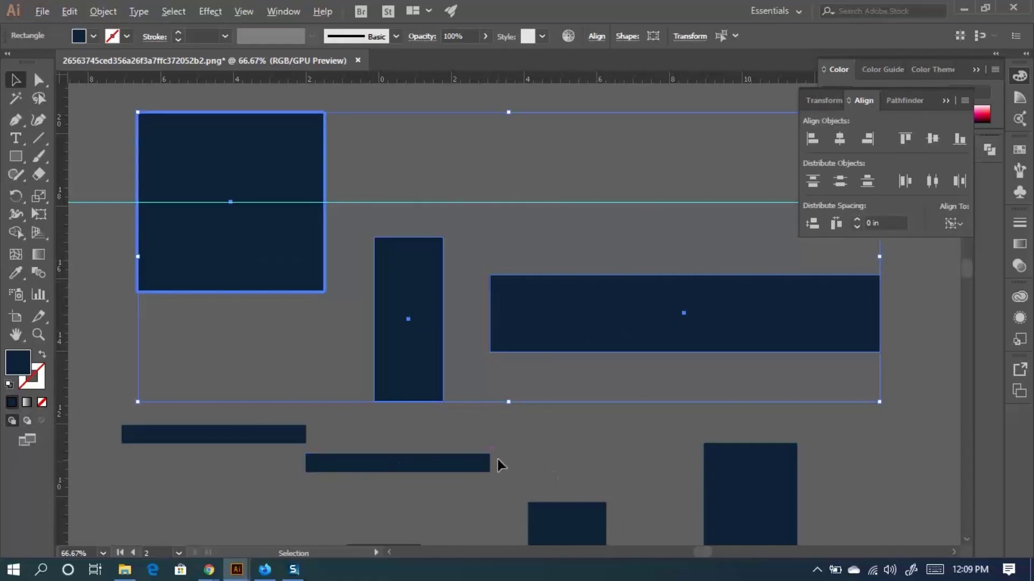
pyautogui.scroll(-2, 542, 364)
pyautogui.click(559, 464)
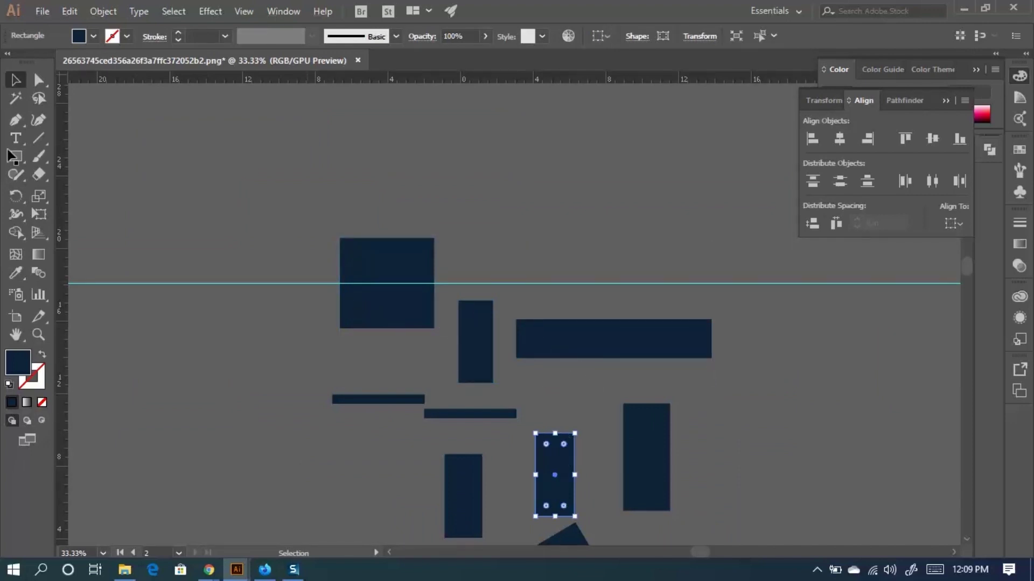
pyautogui.hotkey('ctrl', 'shift', 'a')
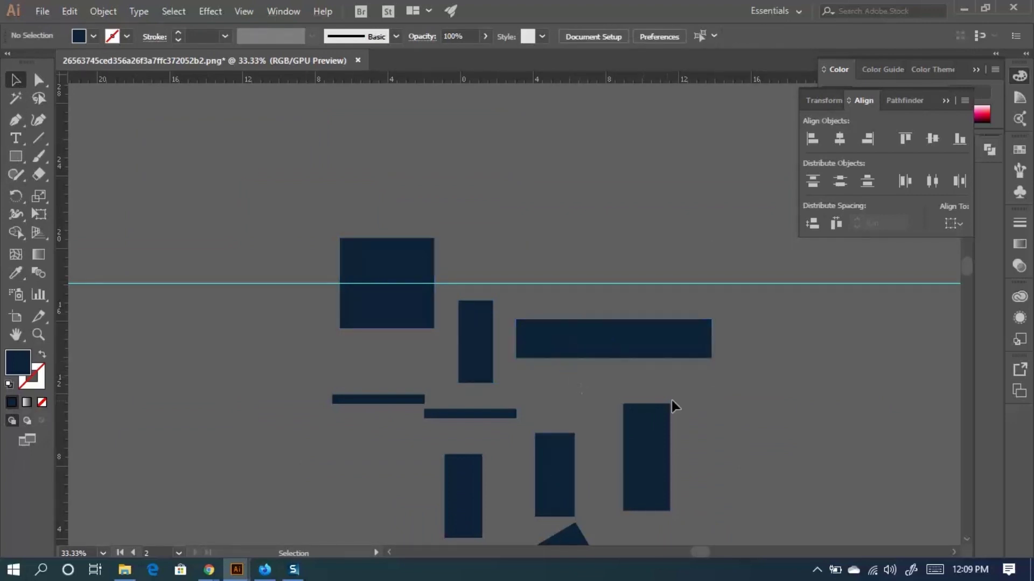
# Select the three upper shapes, both thin bars and the tall lower-right rectangle, and make that tall rectangle the key object for alignment.
pyautogui.hotkey('ctrl', 'a')
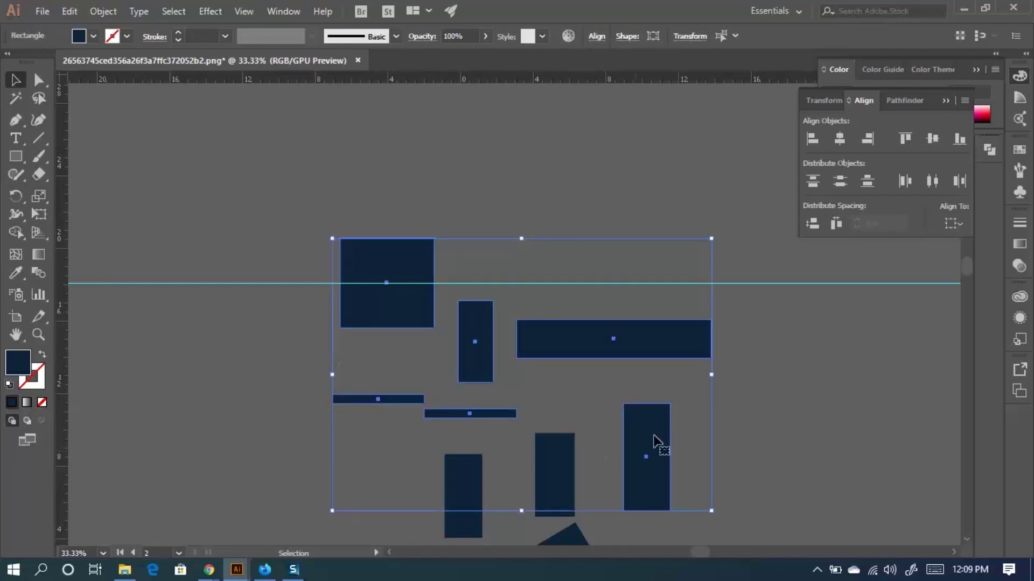
pyautogui.click(954, 223)
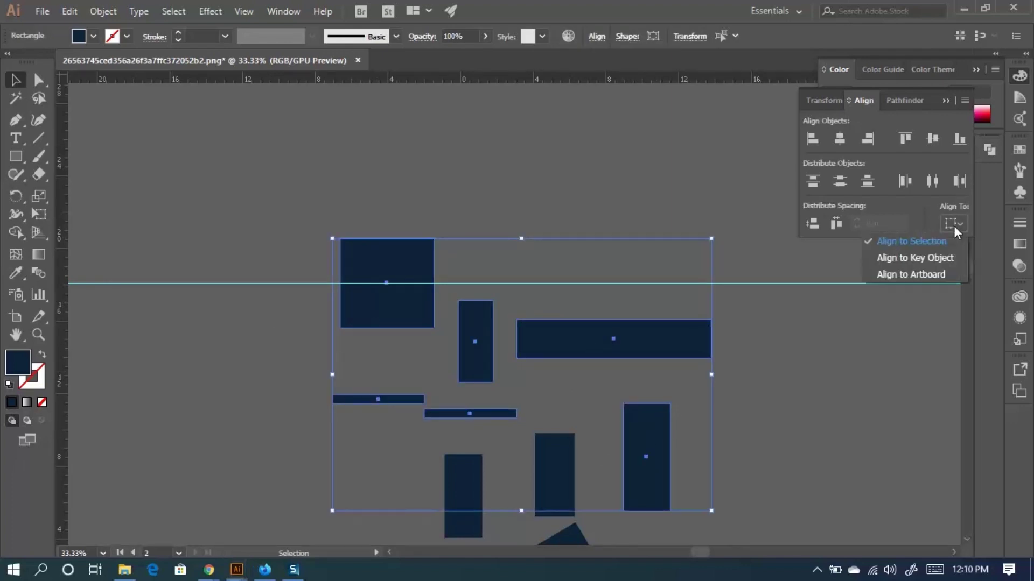
pyautogui.click(940, 257)
pyautogui.click(646, 443)
pyautogui.scroll(-3, 625, 428)
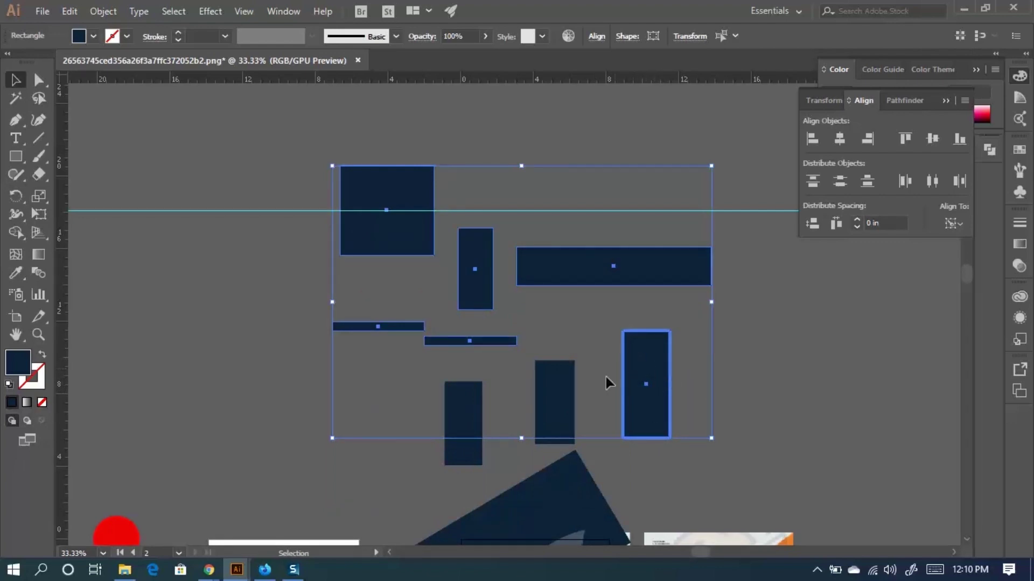
# Align the vertical centers of the six selected shapes to the tall key rectangle, and move the whole row above the guide.
pyautogui.click(935, 139)
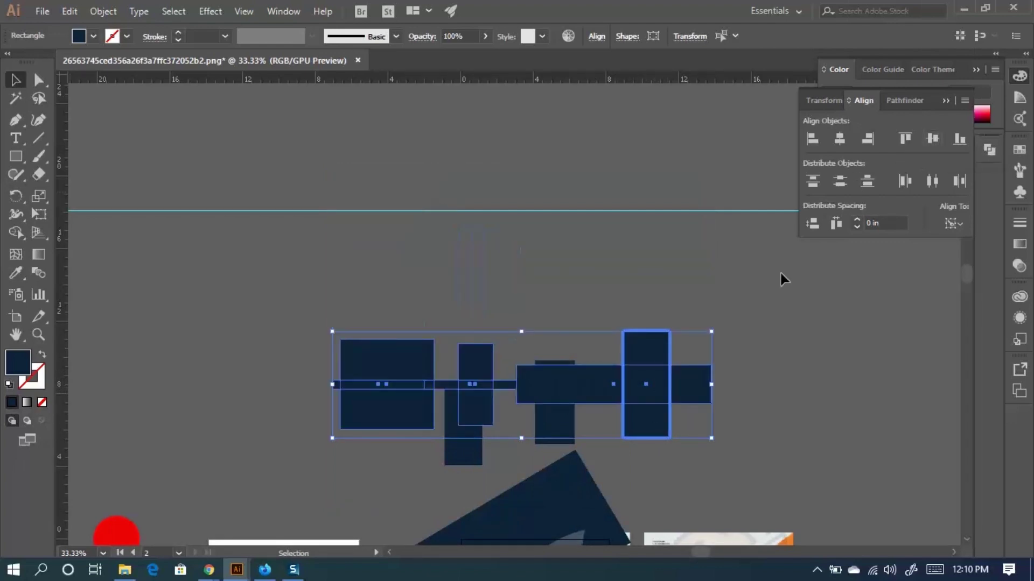
pyautogui.moveTo(636, 411); pyautogui.dragTo(560, 161)
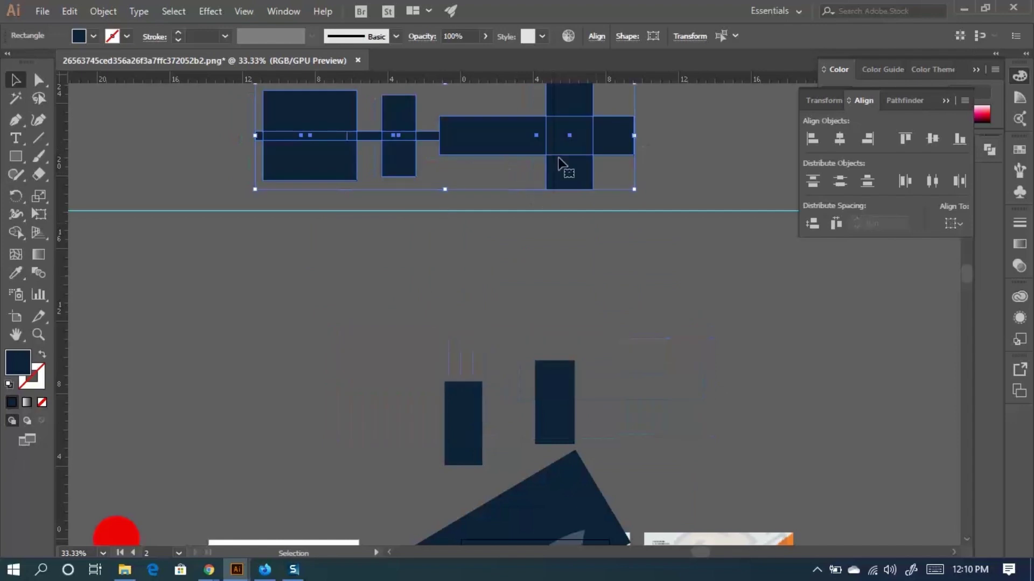
pyautogui.scroll(1, 503, 310)
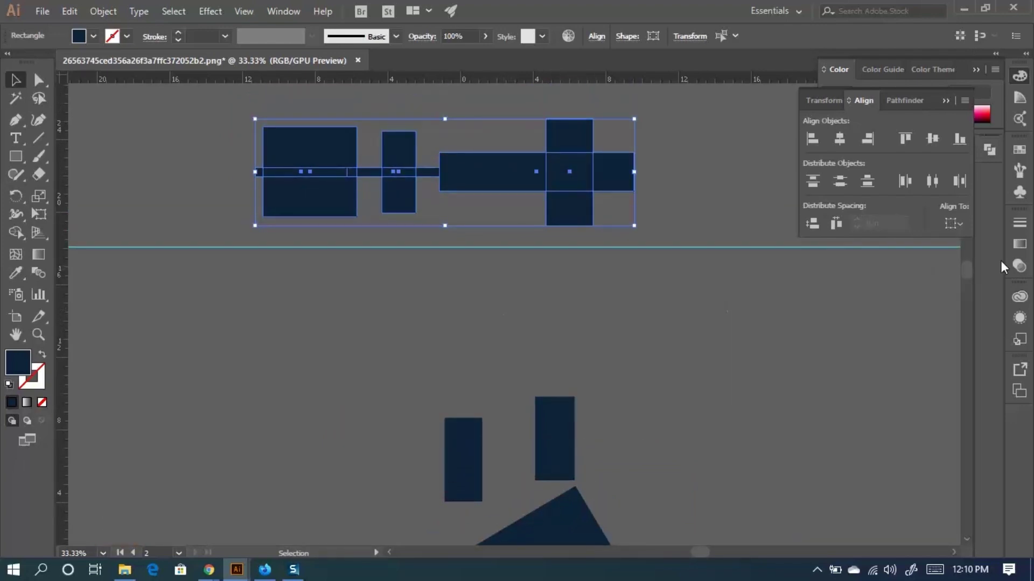
# Hide the extra Align options and show them again.
pyautogui.click(963, 100)
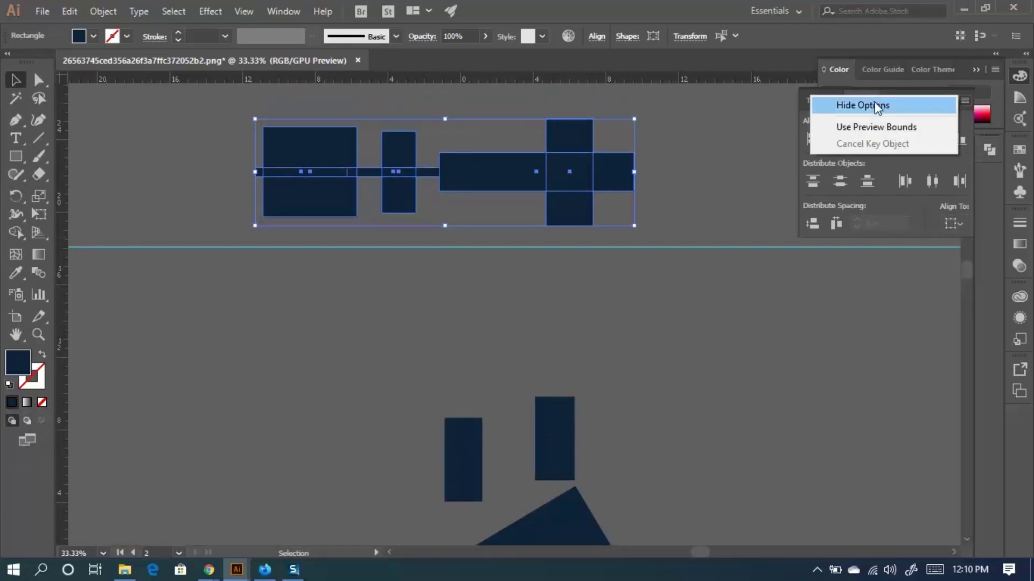
pyautogui.click(877, 106)
pyautogui.click(960, 101)
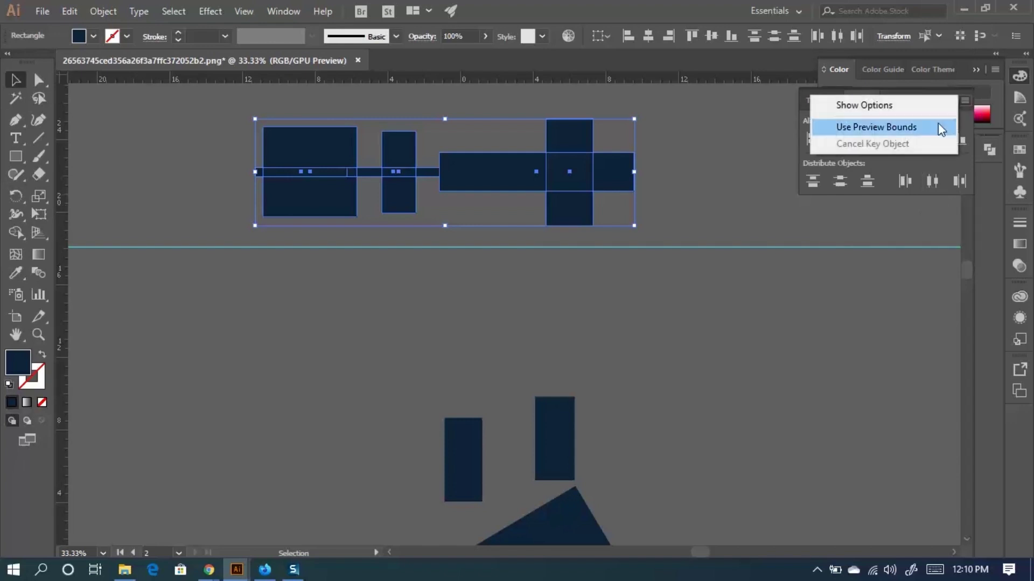
pyautogui.click(887, 106)
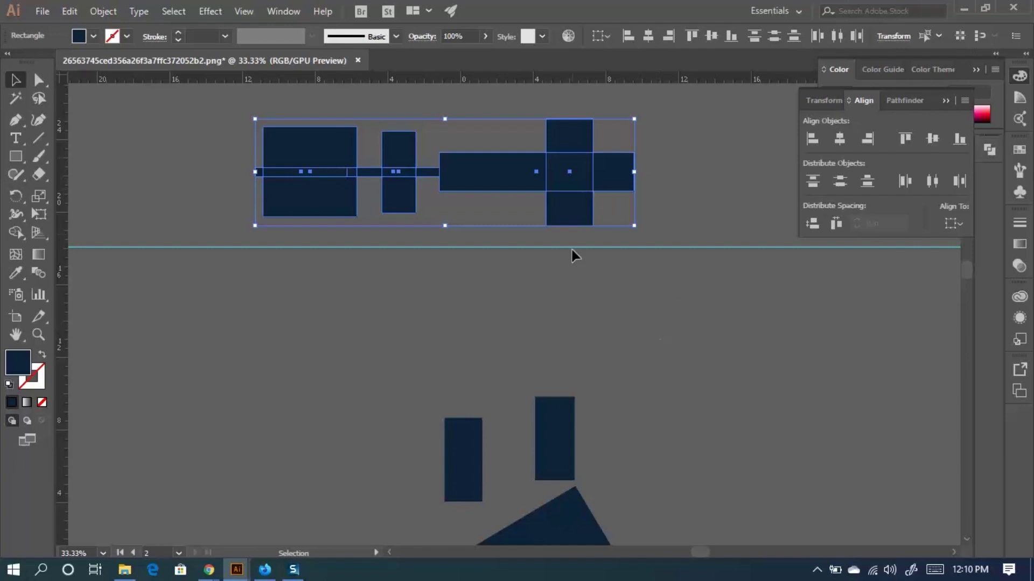
# Delete the six aligned shapes above the guide.
pyautogui.click(582, 330)
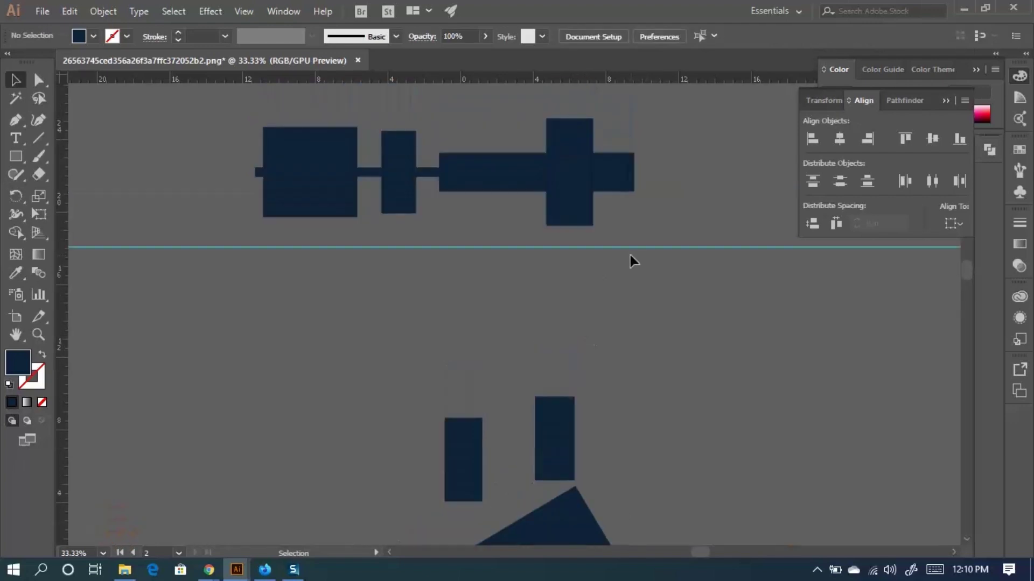
pyautogui.click(296, 150)
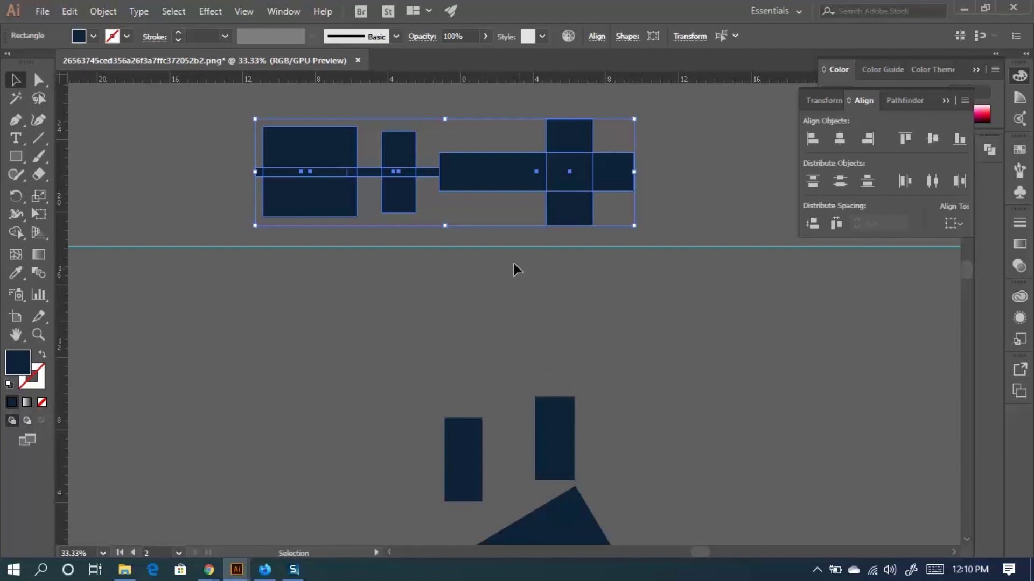
pyautogui.press('Delete')
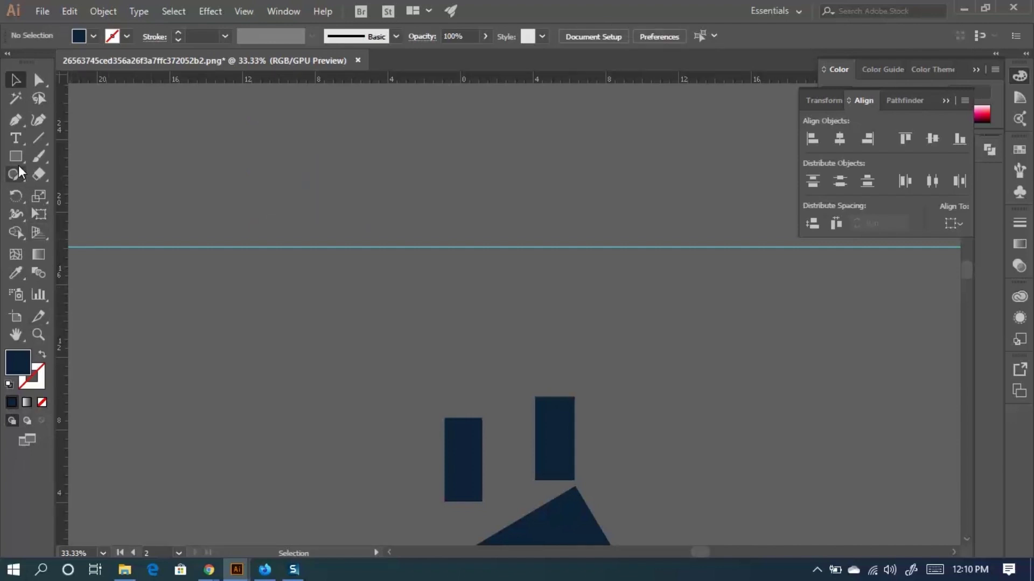
# Draw two rectangles far apart below the guide and a larger one between them crossing the guide, and clear the selection.
pyautogui.press('m')
pyautogui.moveTo(313, 281)
pyautogui.mouseDown()
pyautogui.moveTo(373, 376)
pyautogui.moveTo(384, 371)
pyautogui.mouseUp()
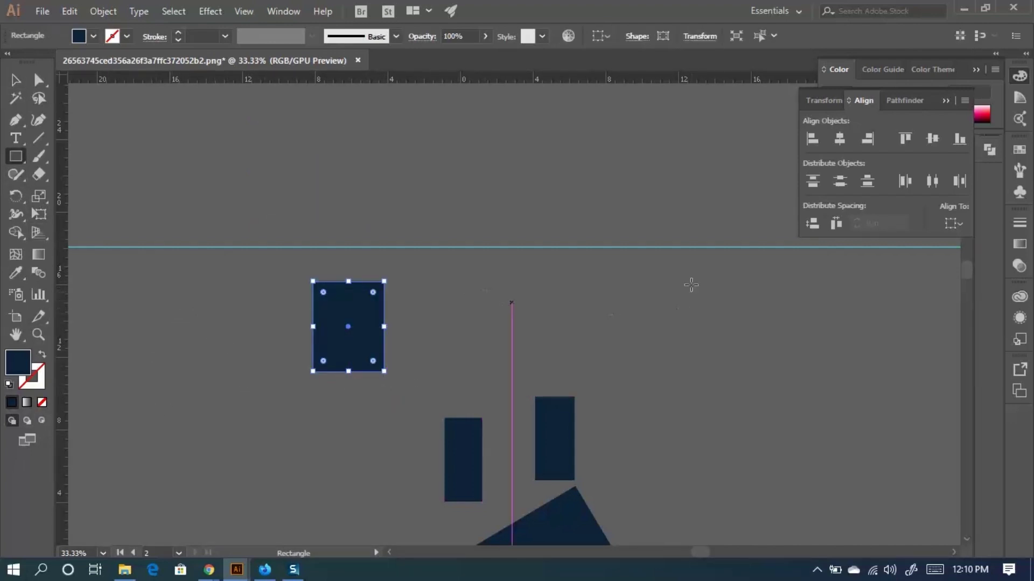
pyautogui.moveTo(691, 277); pyautogui.dragTo(750, 384)
pyautogui.moveTo(482, 269)
pyautogui.mouseDown()
pyautogui.moveTo(546, 334)
pyautogui.moveTo(577, 270)
pyautogui.moveTo(573, 155)
pyautogui.mouseUp()
pyautogui.click(16, 79)
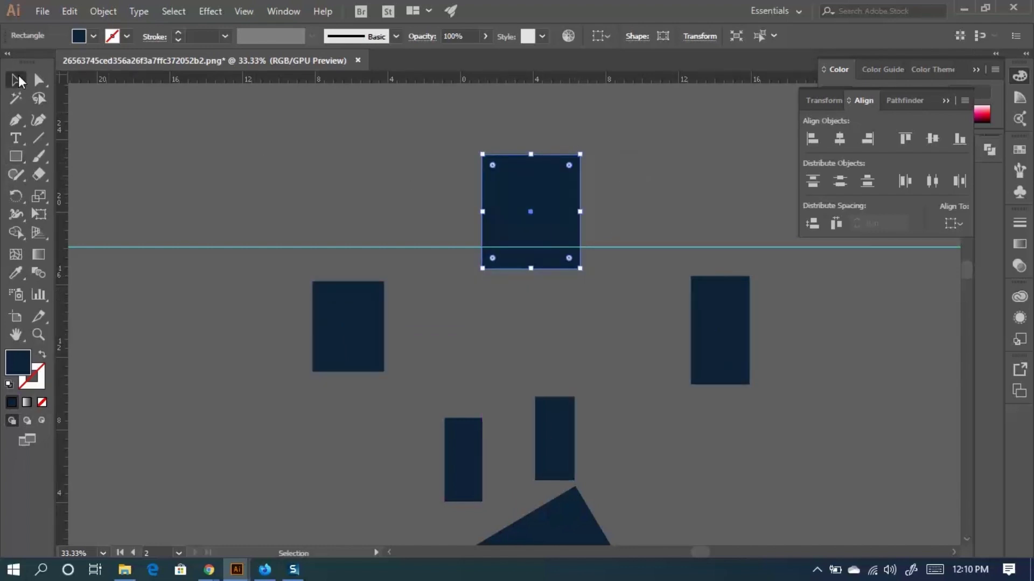
pyautogui.click(842, 361)
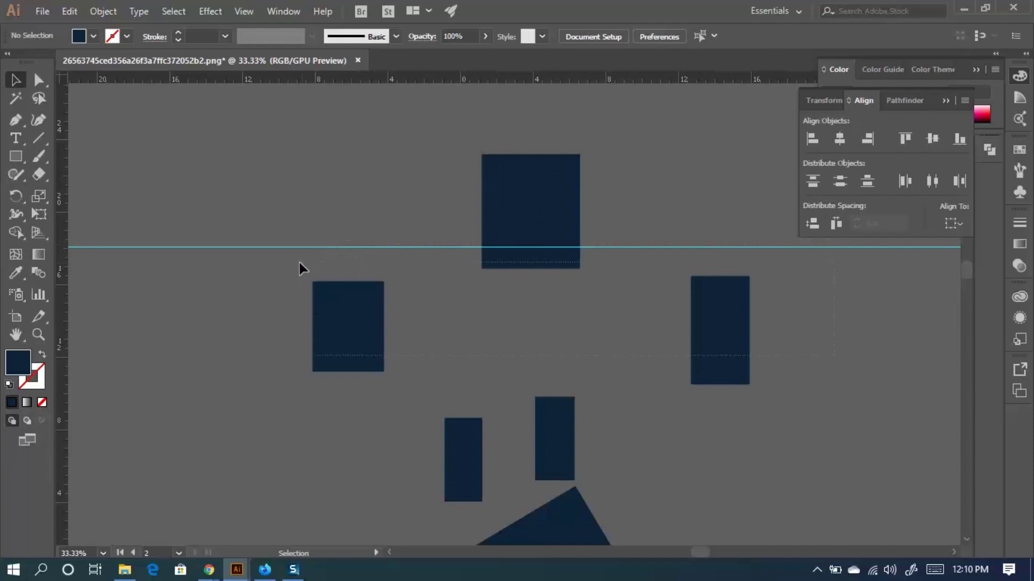
# Align the vertical centers of the three new rectangles to the large middle one as key object, and undo the alignment.
pyautogui.moveTo(300, 263); pyautogui.dragTo(699, 294)
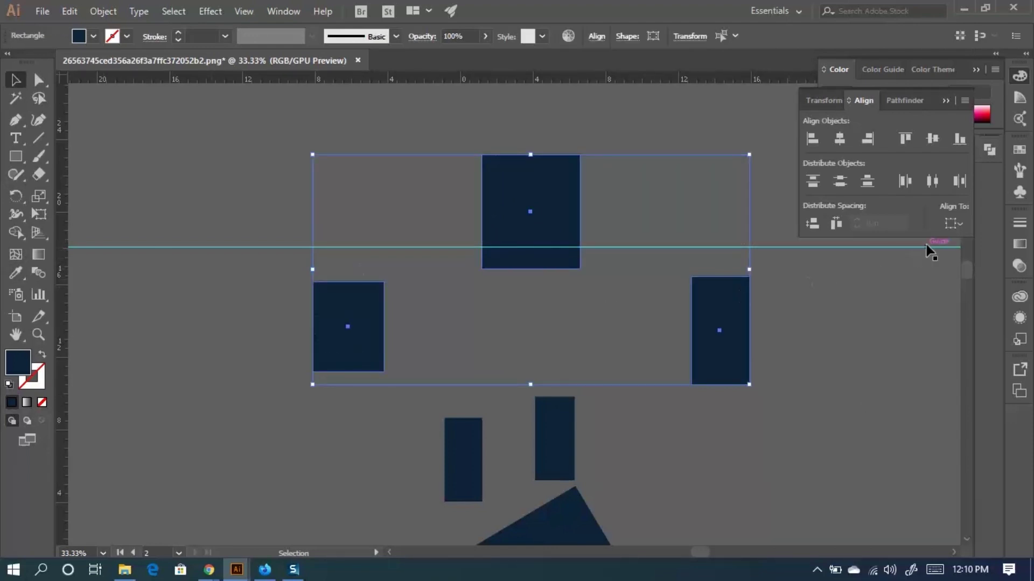
pyautogui.click(953, 223)
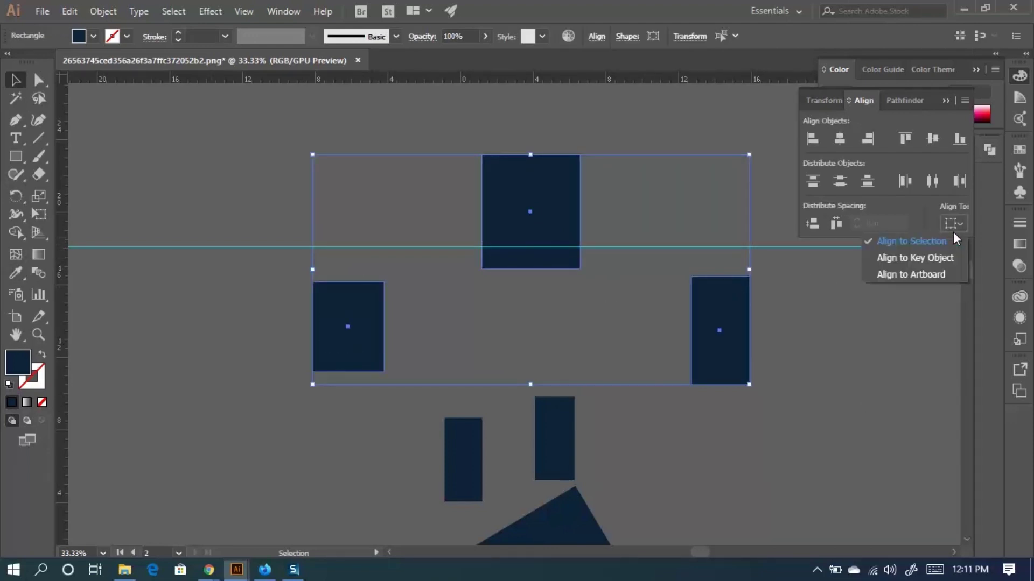
pyautogui.click(908, 261)
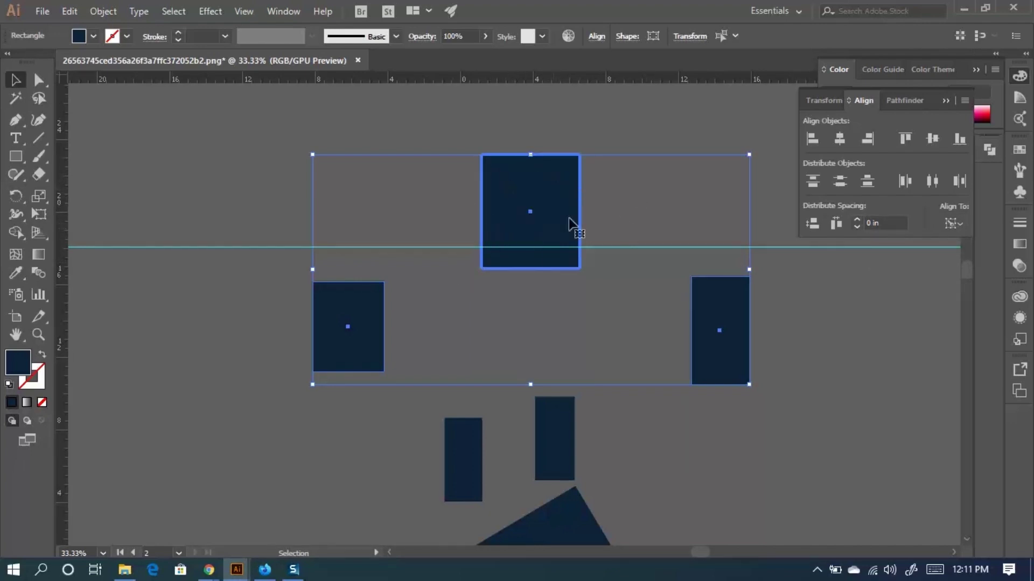
pyautogui.click(934, 140)
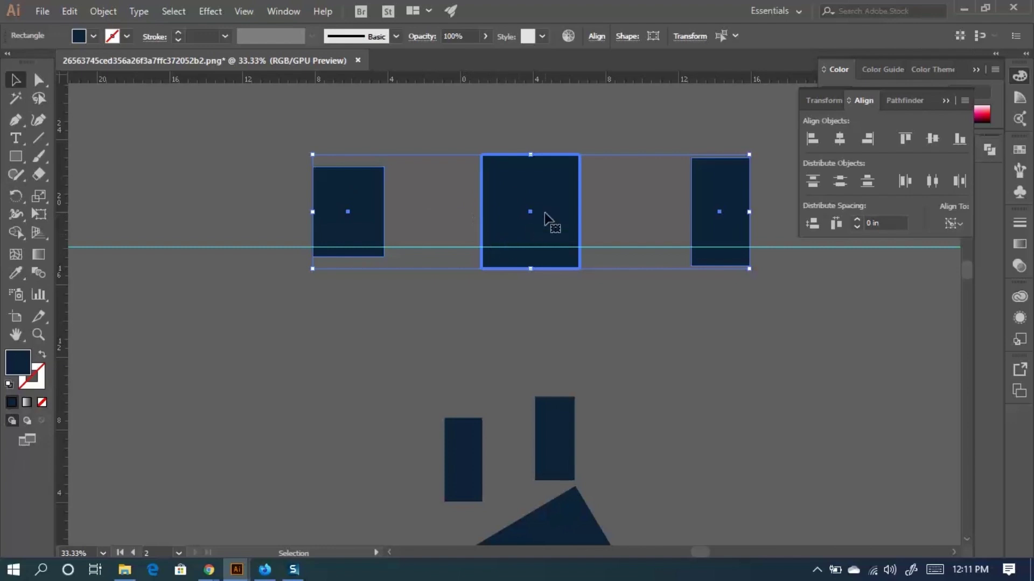
pyautogui.hotkey('ctrl', 'z')
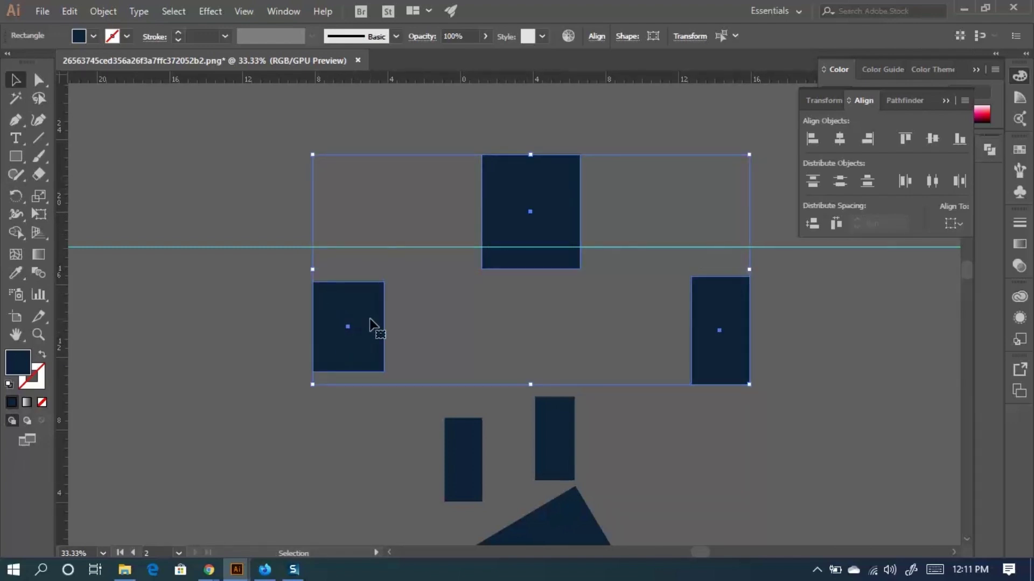
# Align the vertical centers of the three rectangles using the left rectangle as key object.
pyautogui.click(953, 223)
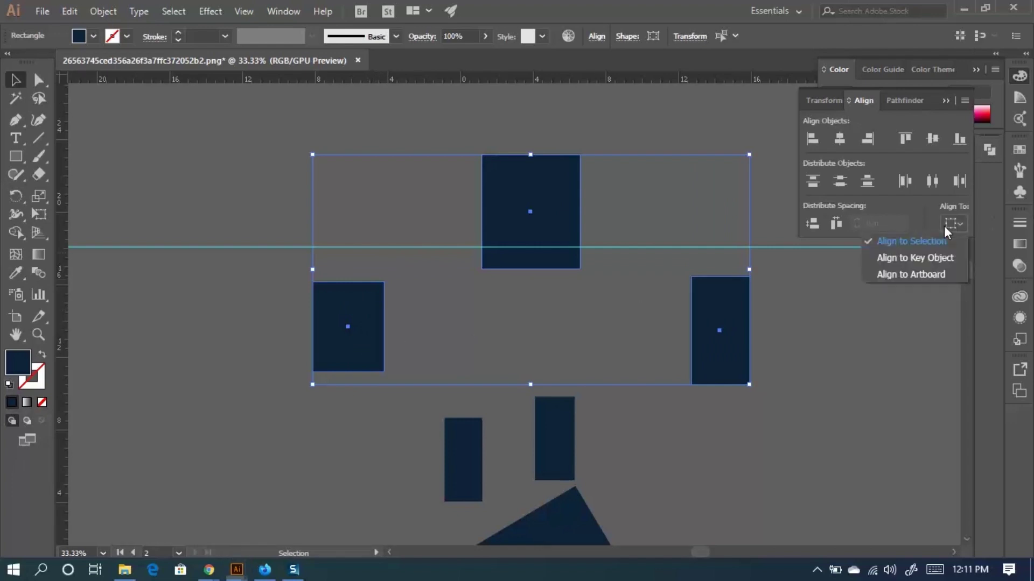
pyautogui.click(910, 258)
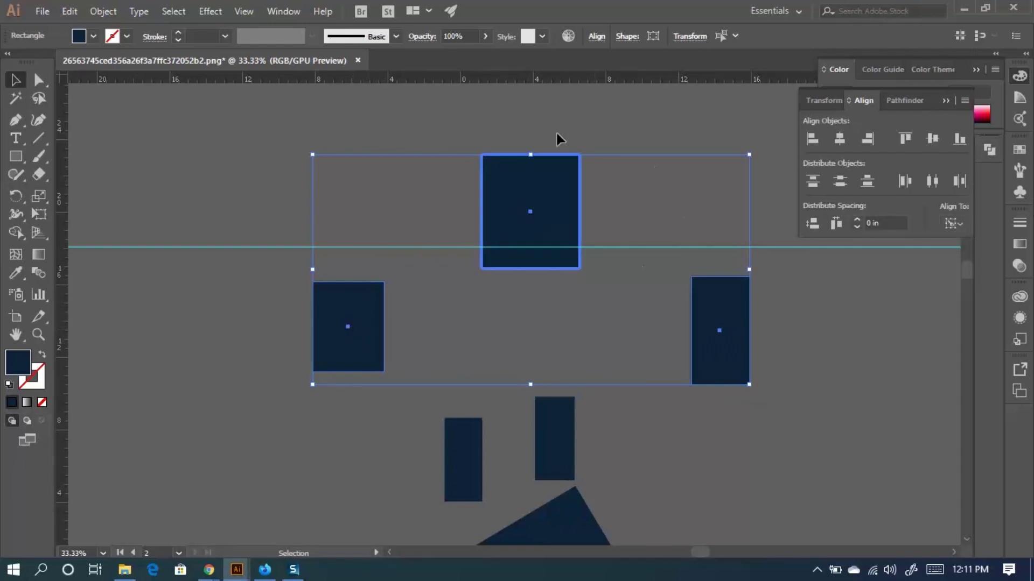
pyautogui.click(359, 334)
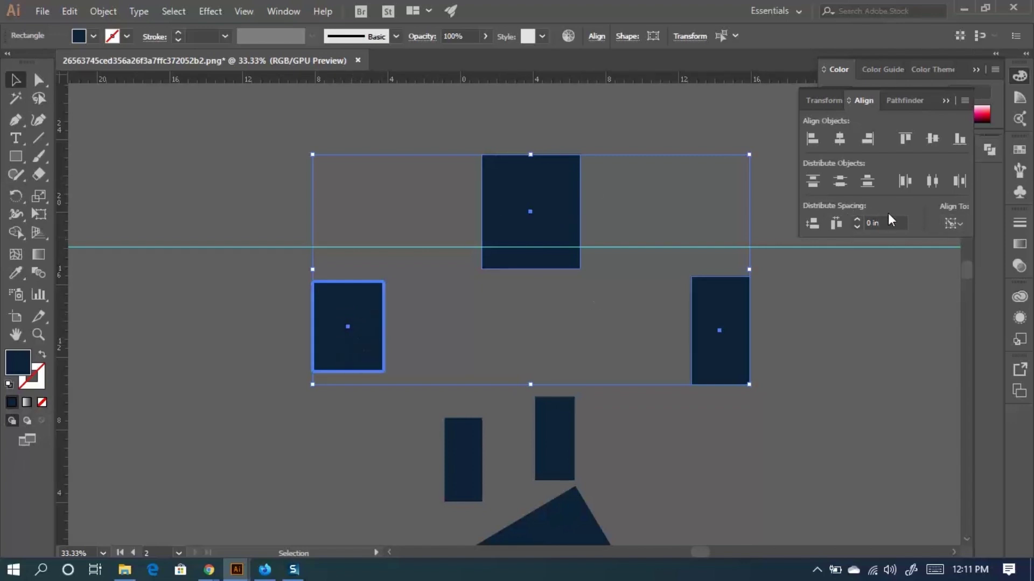
pyautogui.click(931, 140)
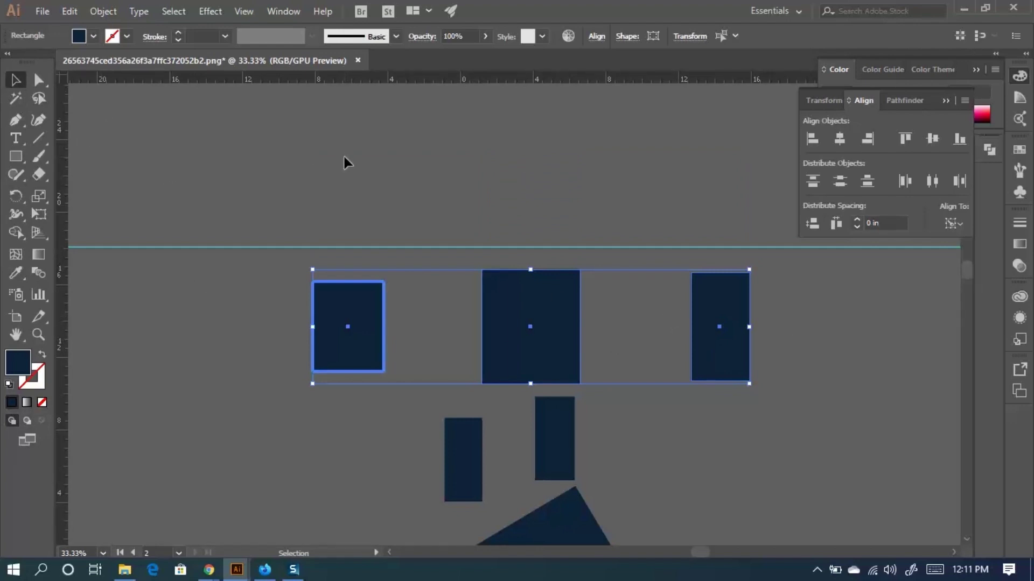
# Switch the key object to the middle rectangle and on to the right one.
pyautogui.click(962, 225)
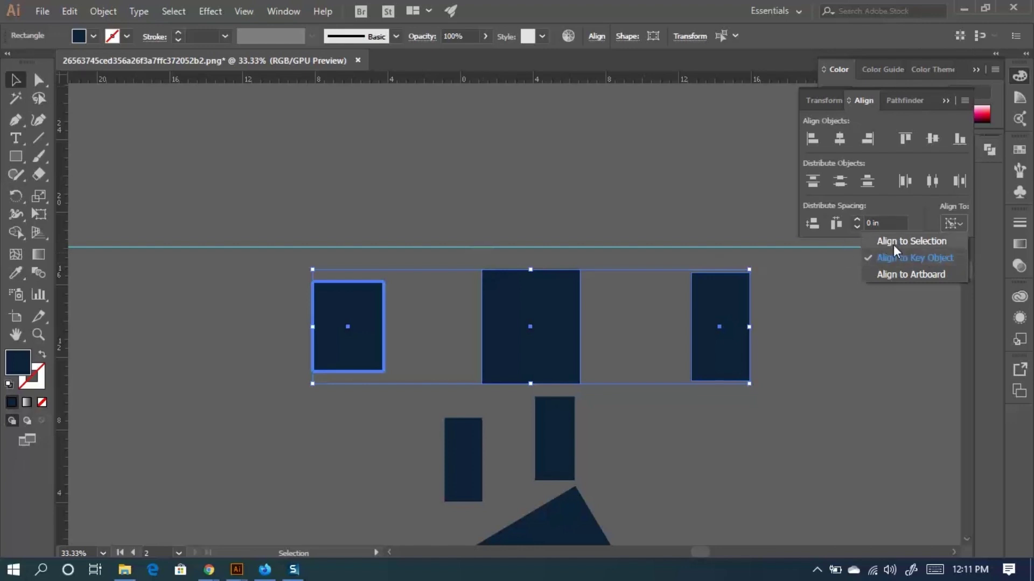
pyautogui.click(558, 325)
pyautogui.click(558, 325)
pyautogui.click(723, 325)
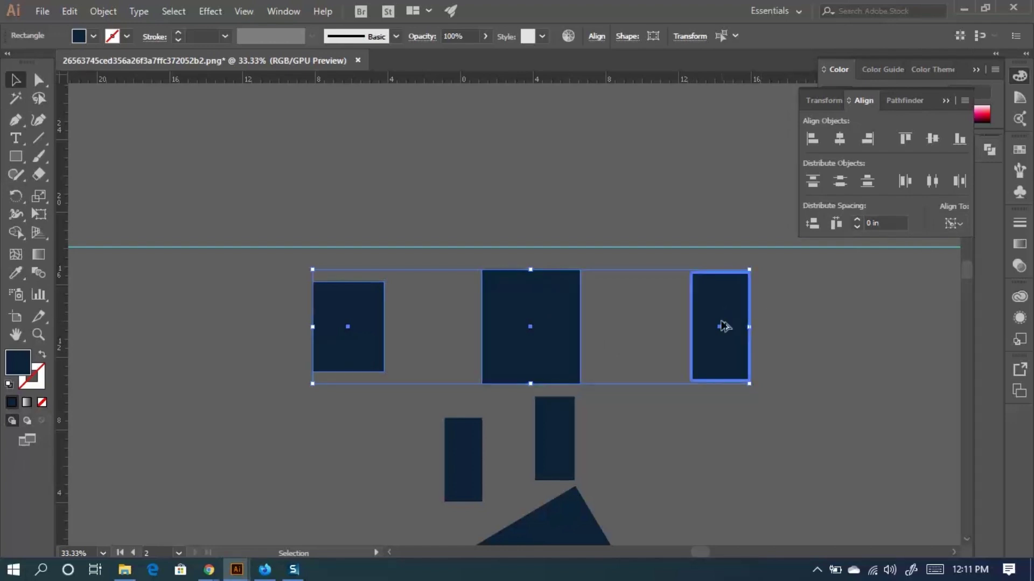
# Reset the key object, choose Align to Key Object again, and switch the key from the left rectangle to the right one.
pyautogui.click(956, 222)
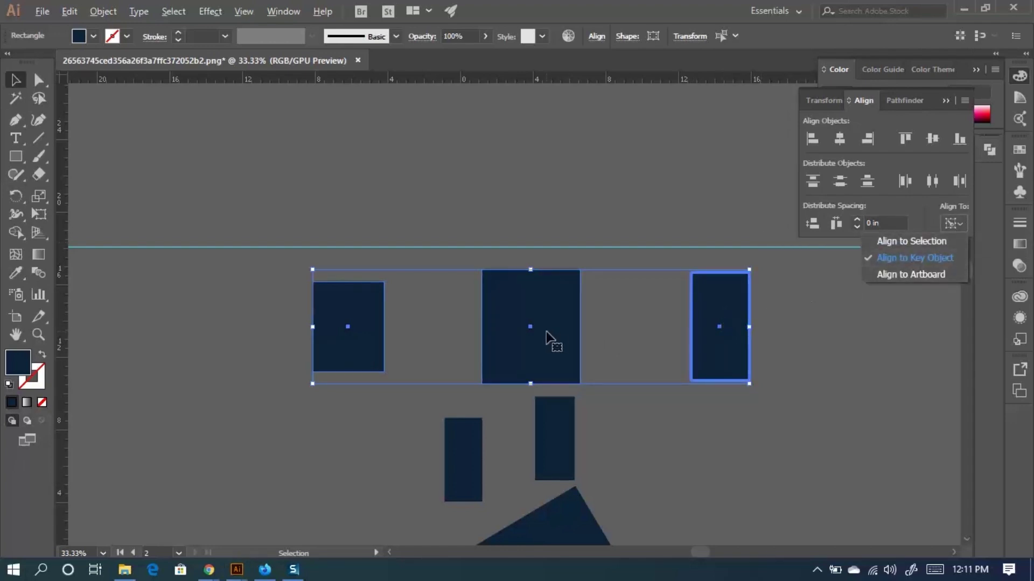
pyautogui.press('a')
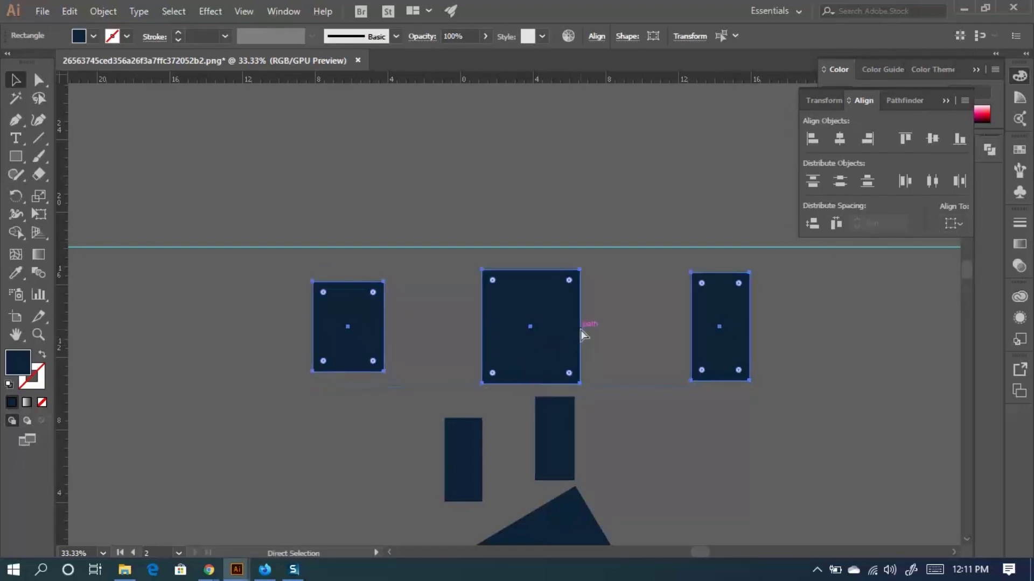
pyautogui.press('v')
pyautogui.click(954, 224)
pyautogui.click(947, 257)
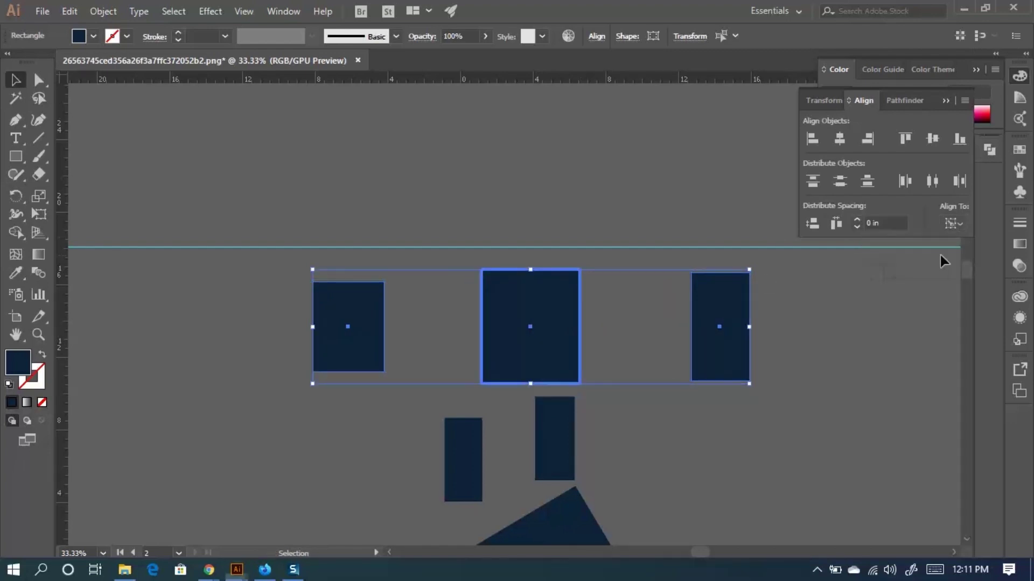
pyautogui.click(347, 321)
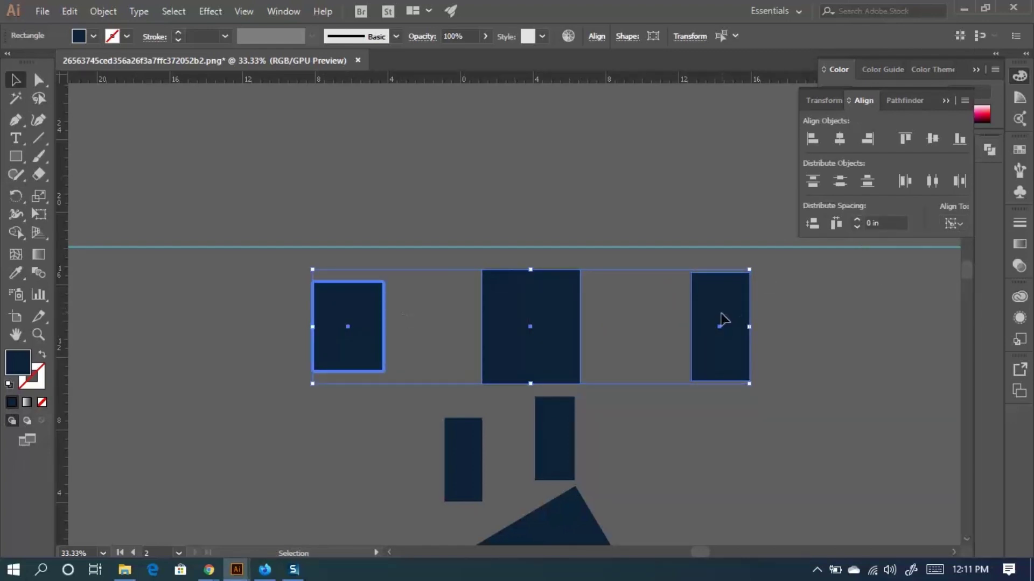
pyautogui.click(720, 317)
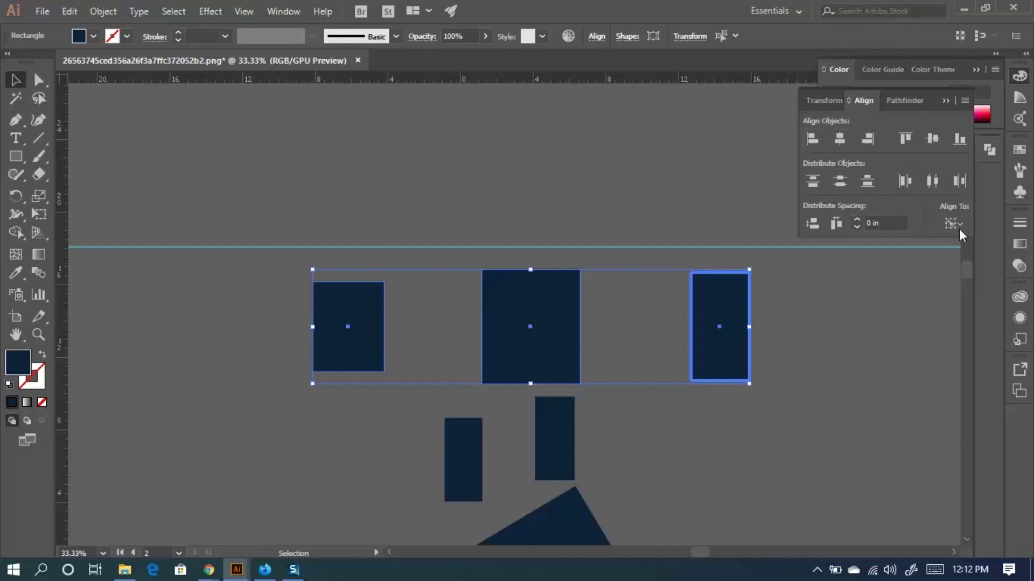
# Set the three rectangles to Align to Artboard and align their vertical centers to the active artboard.
pyautogui.scroll(-5, 590, 313)
pyautogui.scroll(2, 775, 248)
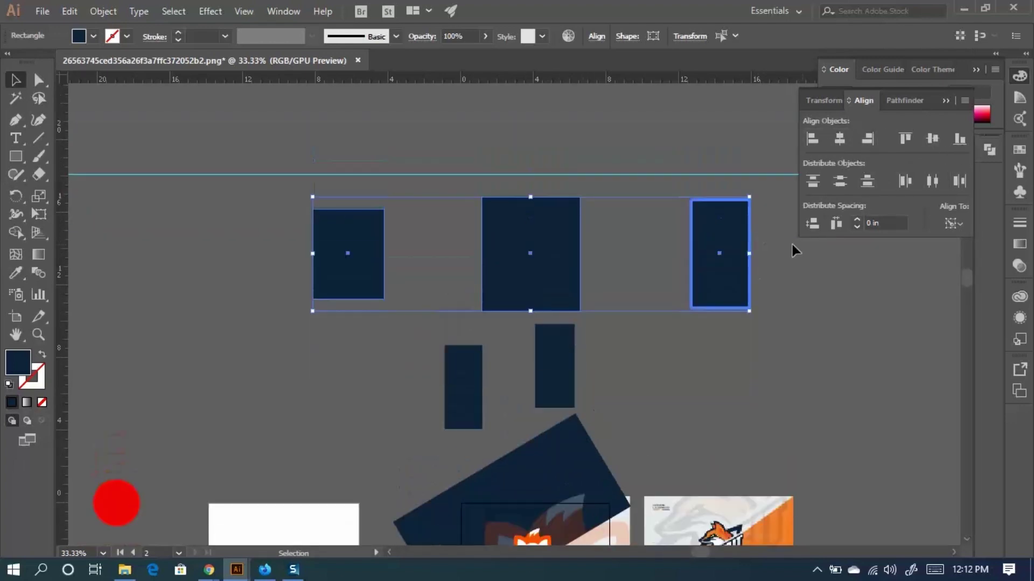
pyautogui.scroll(-2, 558, 371)
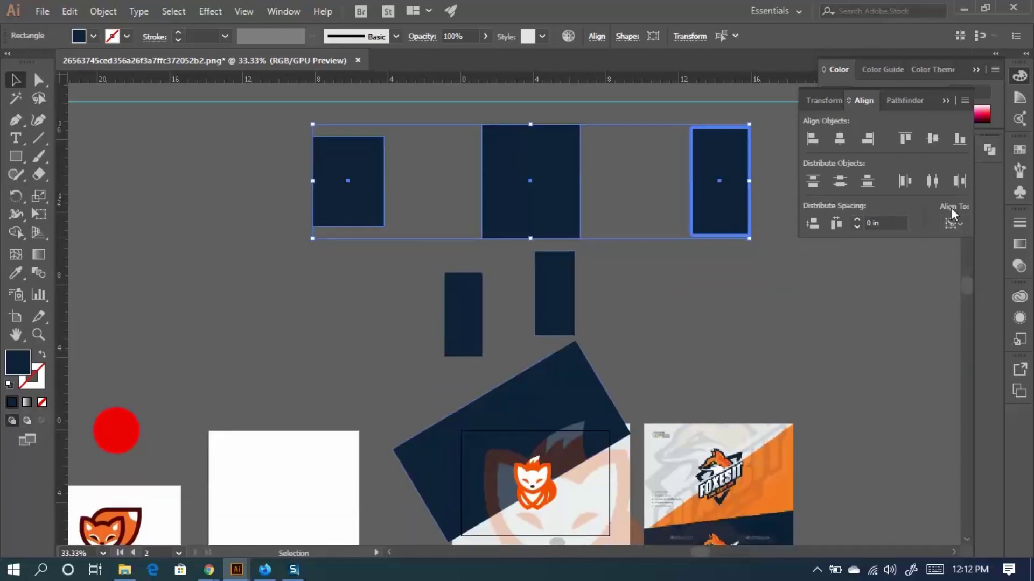
pyautogui.click(952, 222)
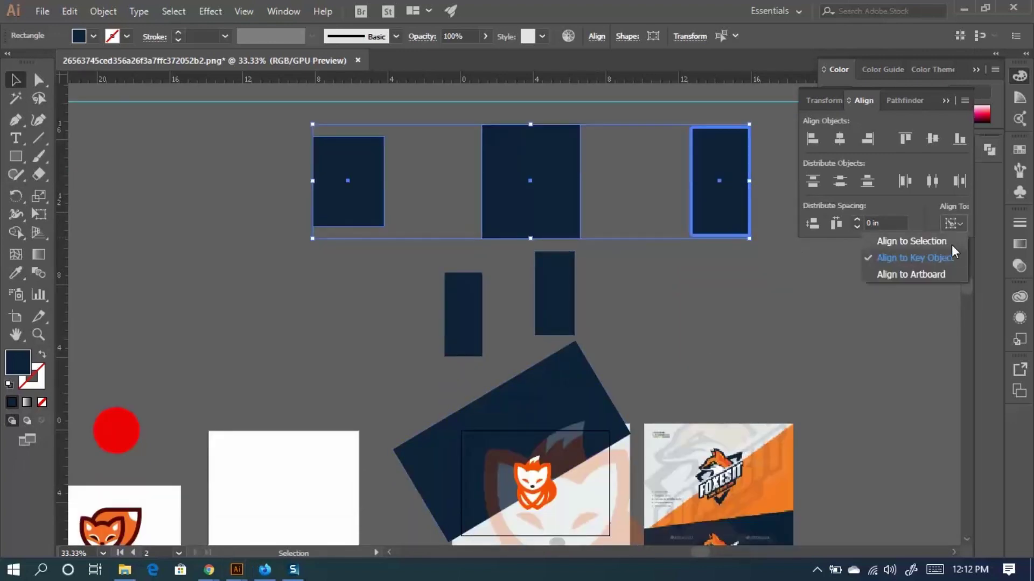
pyautogui.click(913, 275)
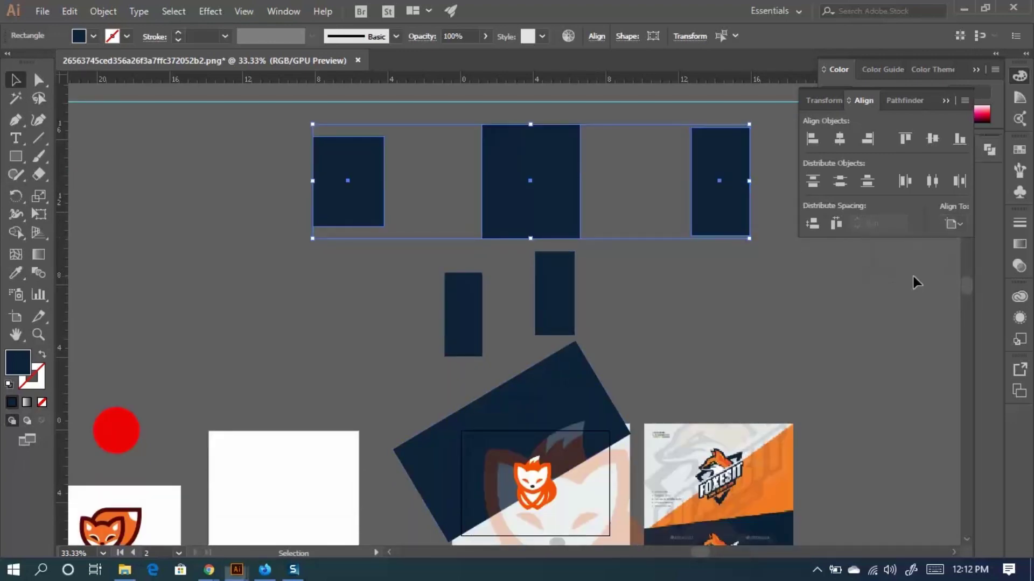
pyautogui.click(925, 144)
pyautogui.scroll(-2, 553, 450)
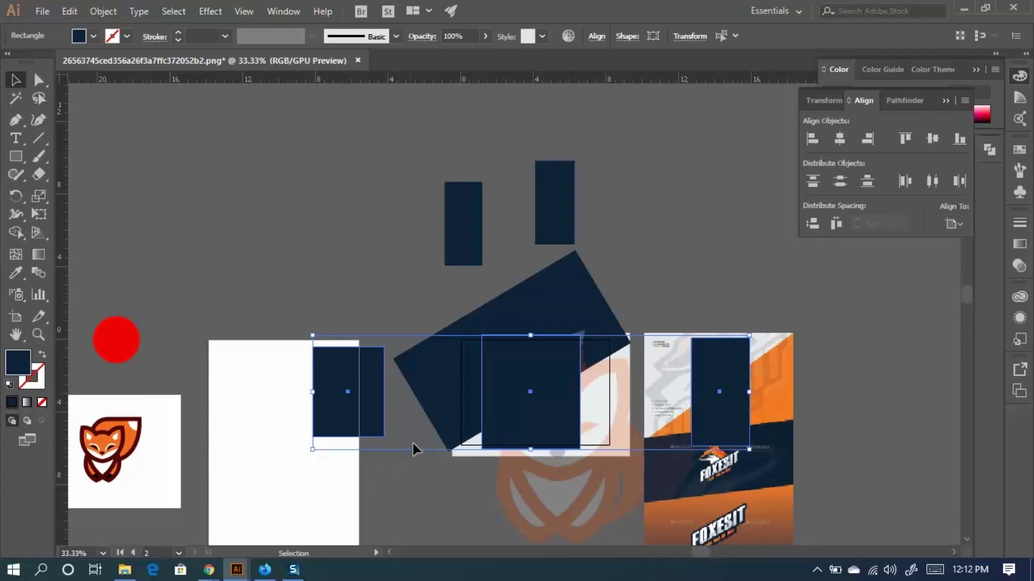
# Move the three rectangles back up above the artboards, and make the blank white artboard active.
pyautogui.moveTo(547, 389); pyautogui.dragTo(504, 217)
pyautogui.scroll(-3, 549, 350)
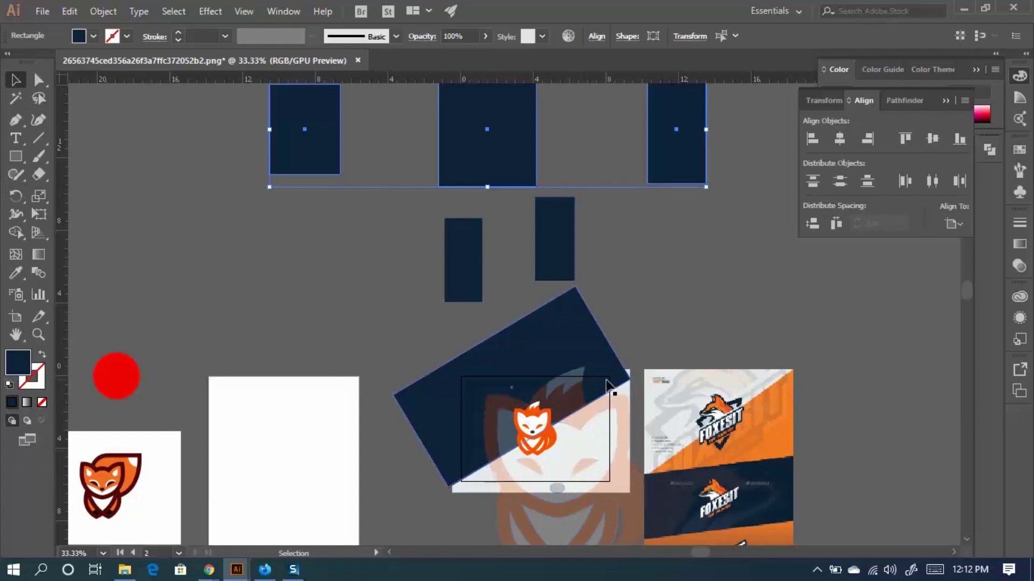
pyautogui.click(278, 448)
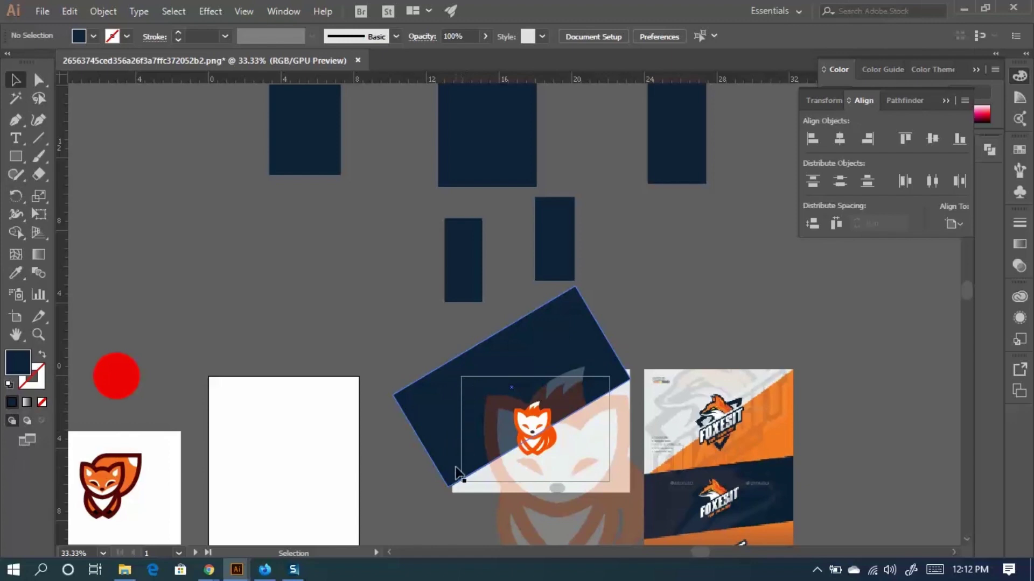
# Preview the blank white artboard in Save for Web (Legacy) and cancel without saving.
pyautogui.scroll(-4, 367, 420)
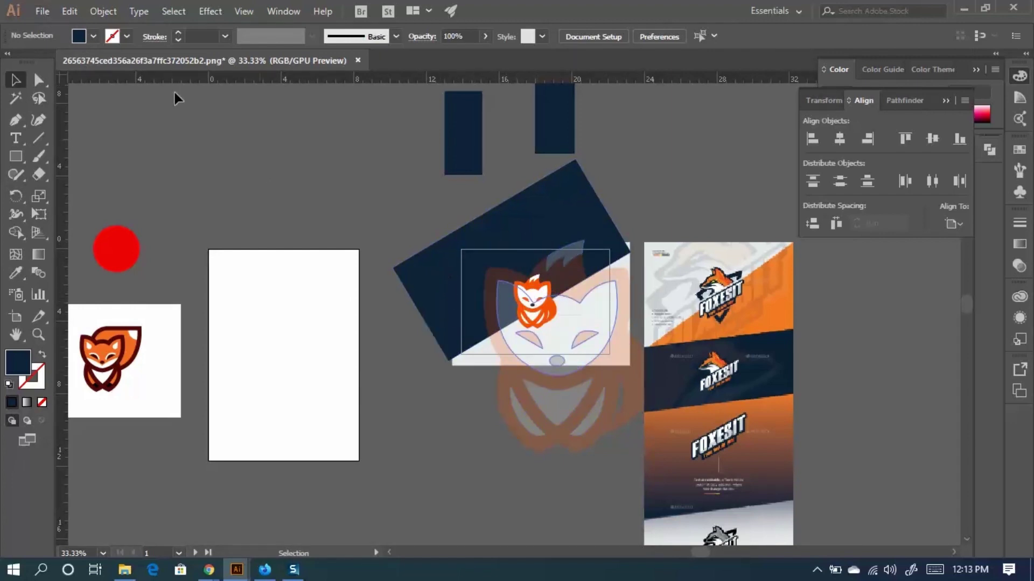
pyautogui.click(42, 12)
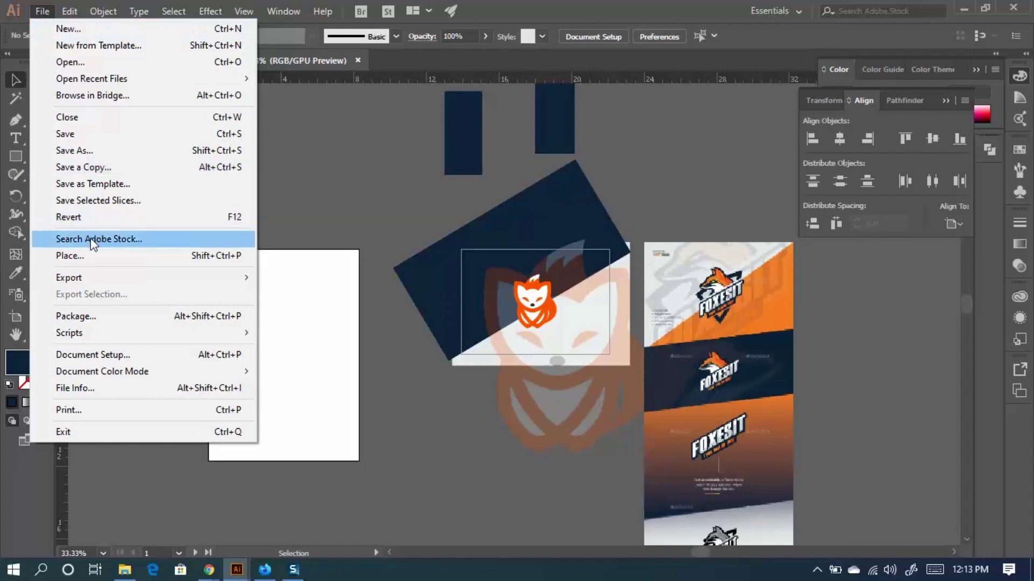
pyautogui.moveTo(92, 278)
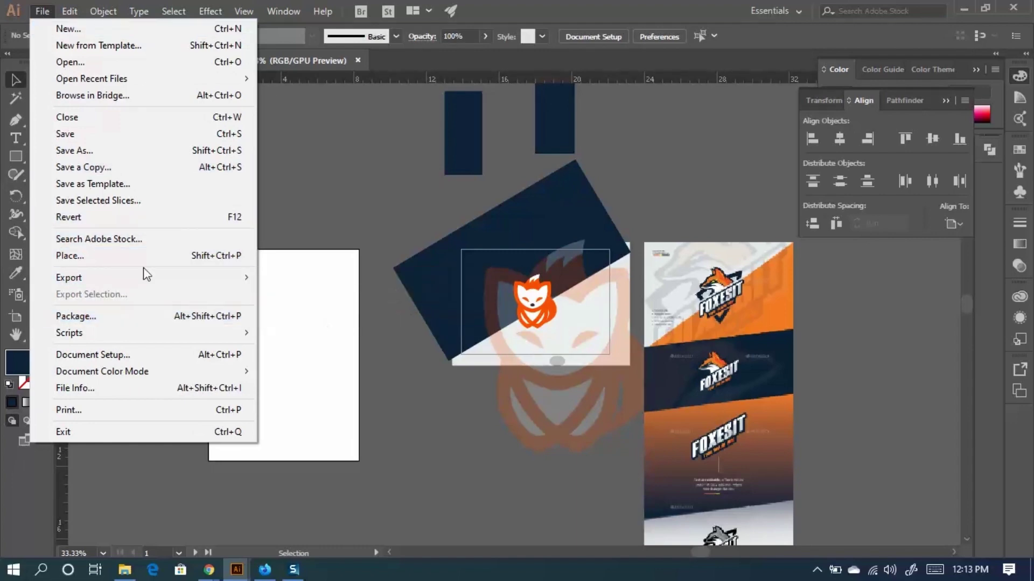
pyautogui.click(352, 312)
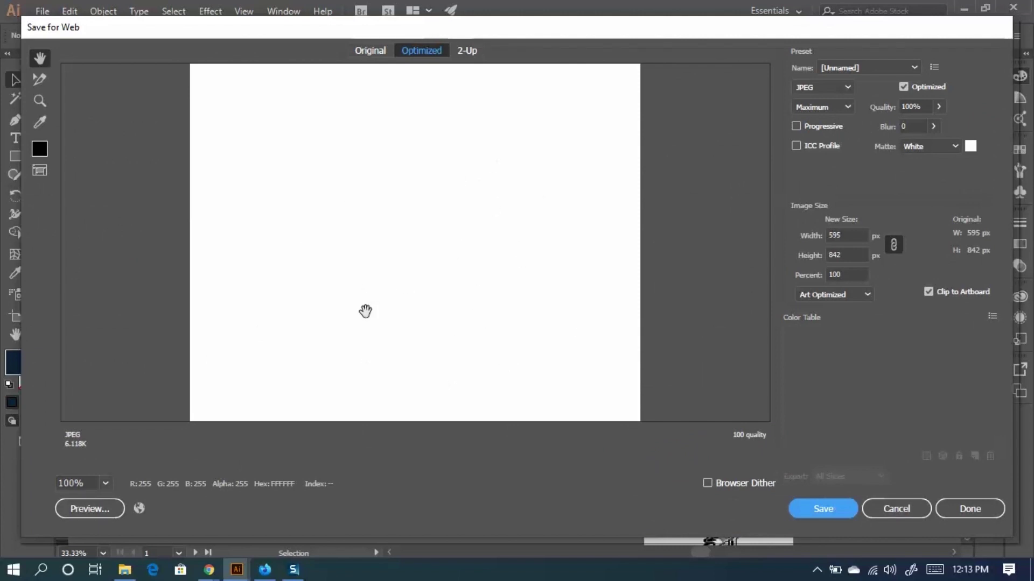
pyautogui.click(908, 509)
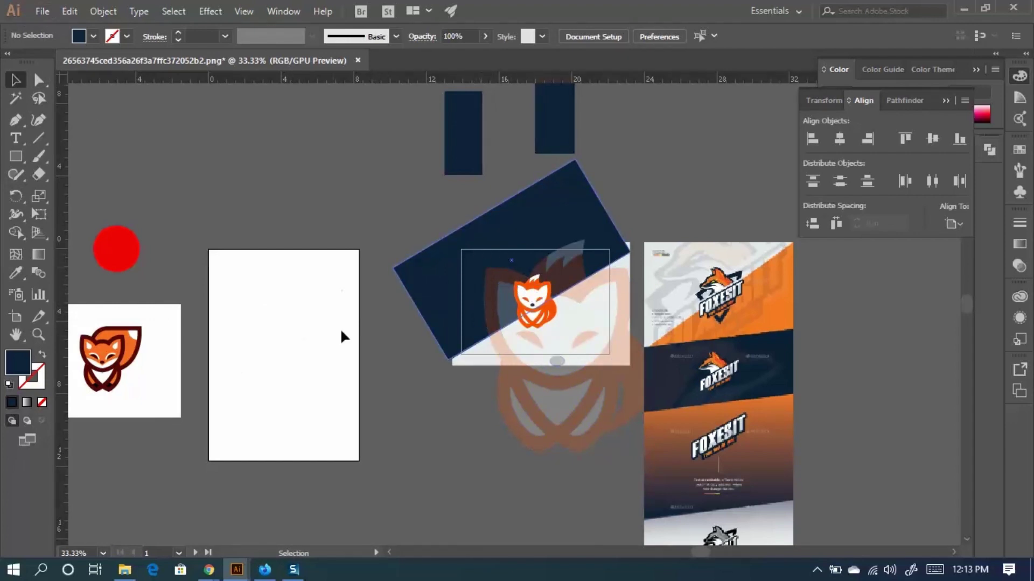
# Make the fox artboard active and preview its clipped area in Save for Web (Legacy), cancelling without saving.
pyautogui.click(473, 281)
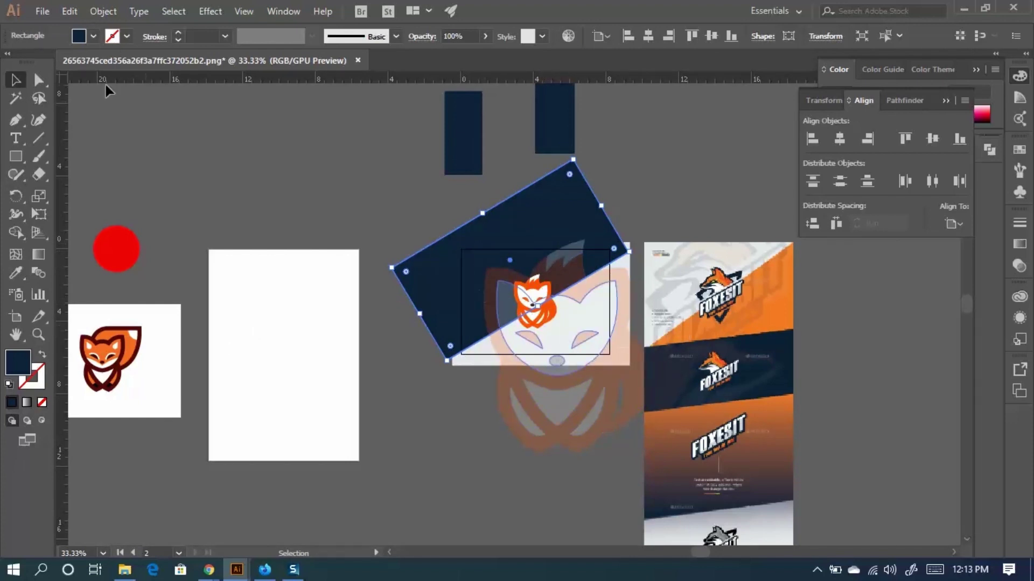
pyautogui.click(42, 11)
pyautogui.moveTo(105, 285)
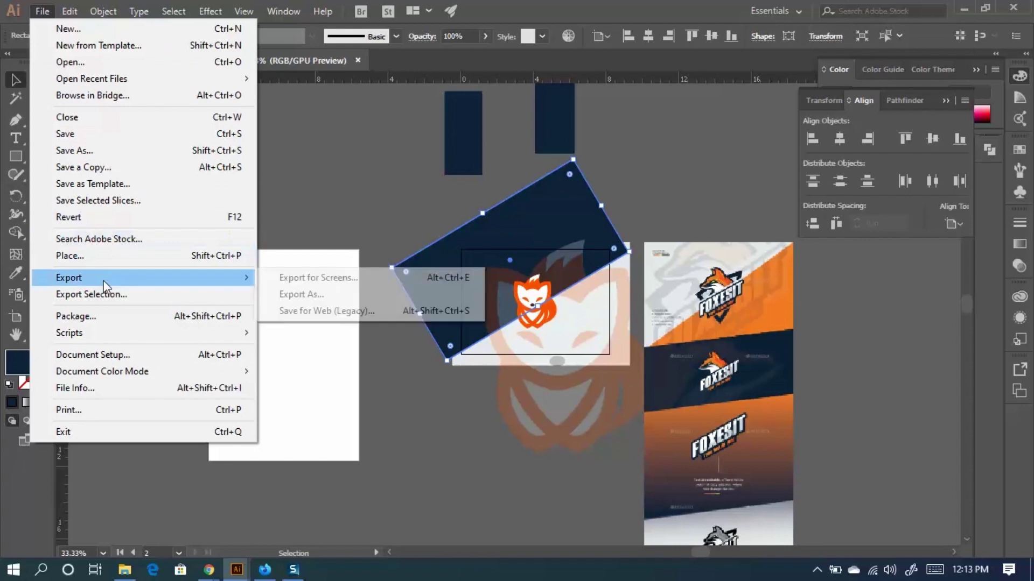
pyautogui.click(309, 311)
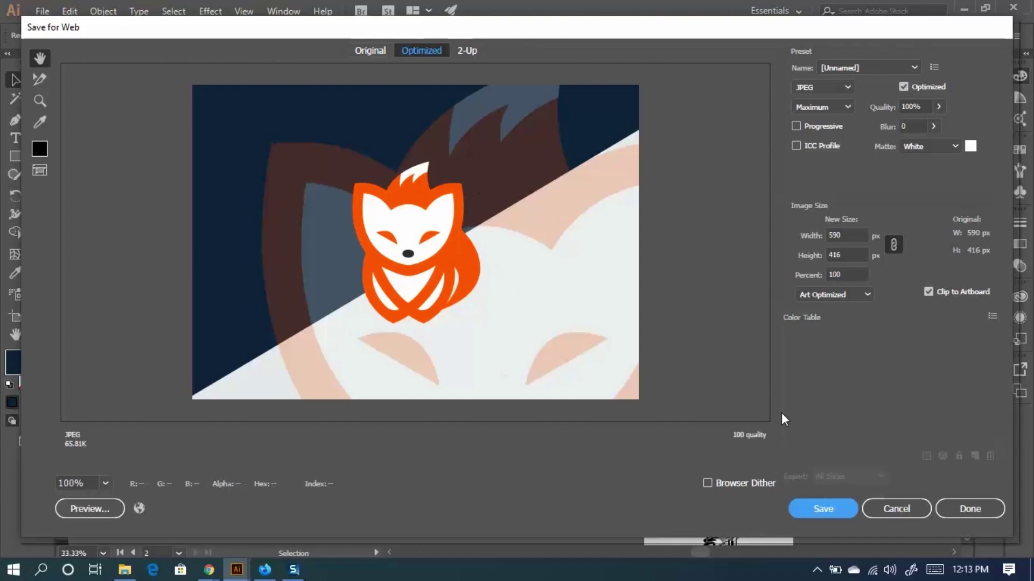
pyautogui.click(896, 509)
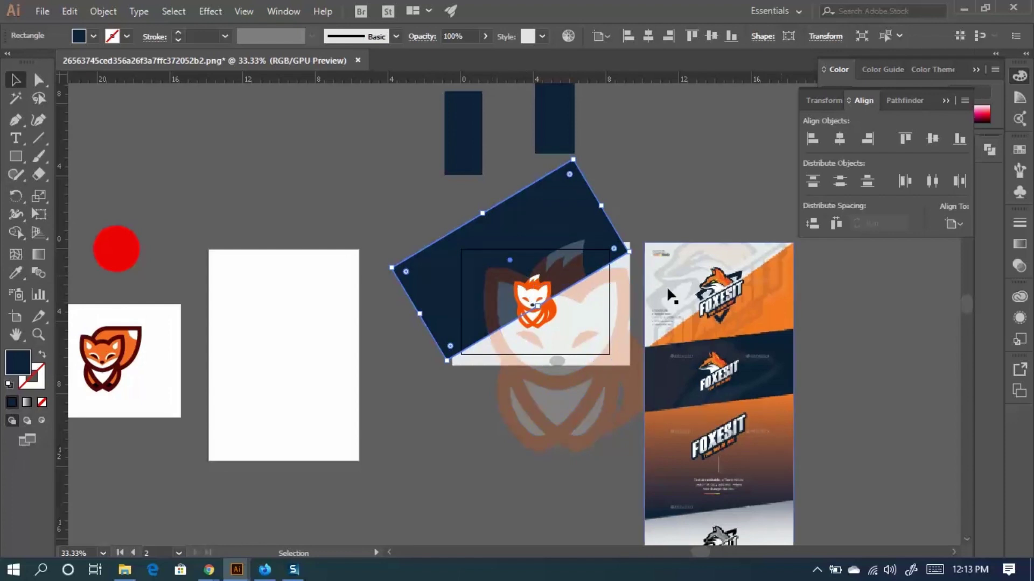
# Shift the large faded fox leftward in two moves so it overlaps the navy shape's left part, and deselect it.
pyautogui.click(599, 420)
pyautogui.moveTo(619, 412); pyautogui.dragTo(533, 389)
pyautogui.click(580, 437)
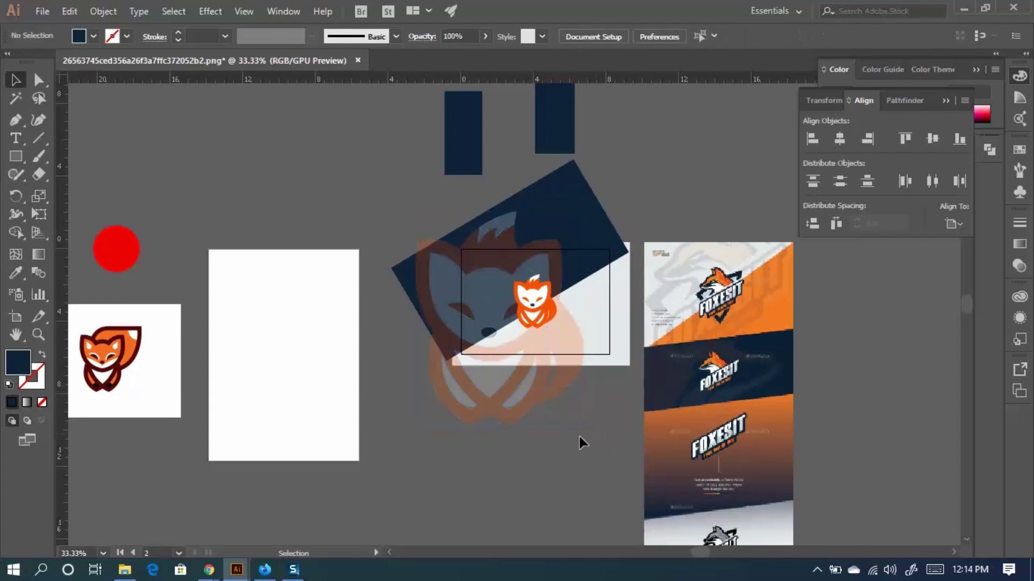
pyautogui.scroll(-2, 563, 434)
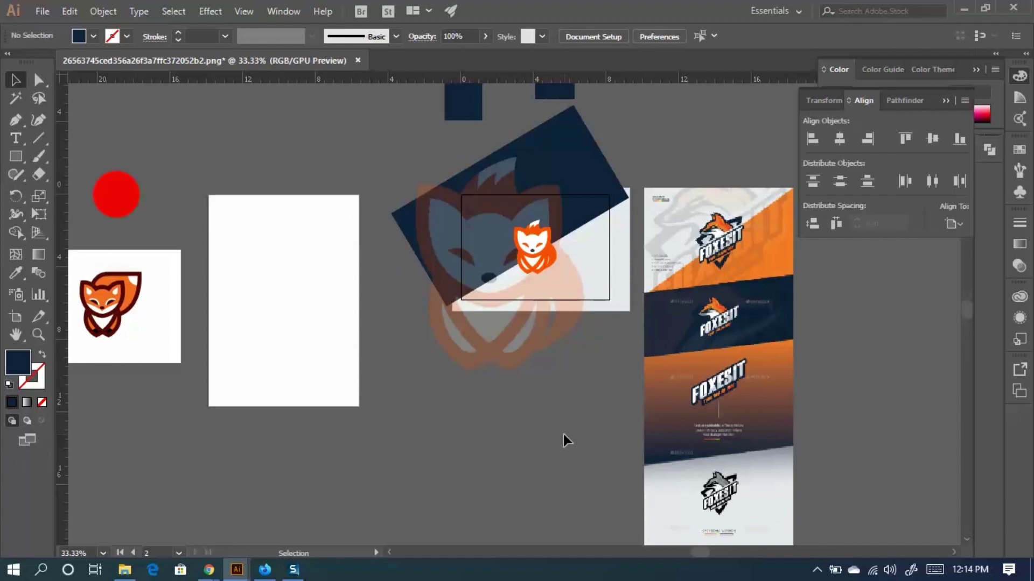
pyautogui.moveTo(503, 334); pyautogui.dragTo(494, 348)
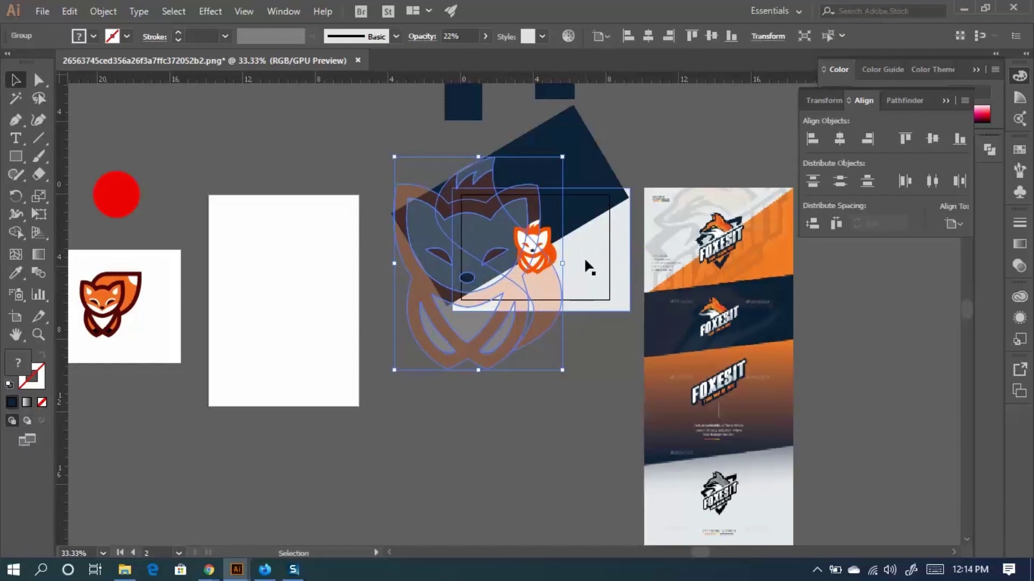
pyautogui.click(583, 359)
pyautogui.scroll(1, 566, 301)
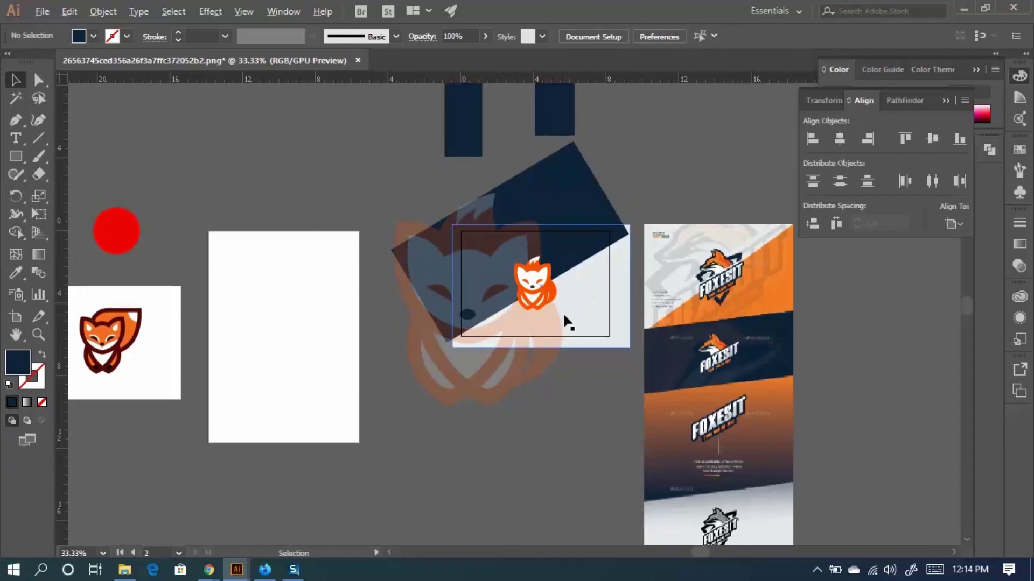
# Add a two-line point text below the fox artboard reading "Design By" and the designer's full name.
pyautogui.scroll(3, 563, 312)
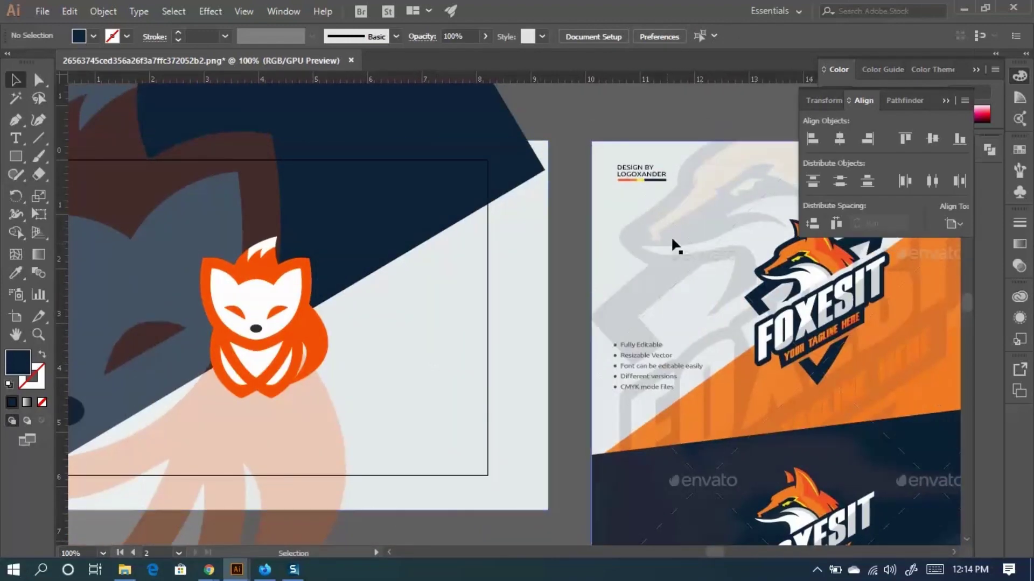
pyautogui.press('t')
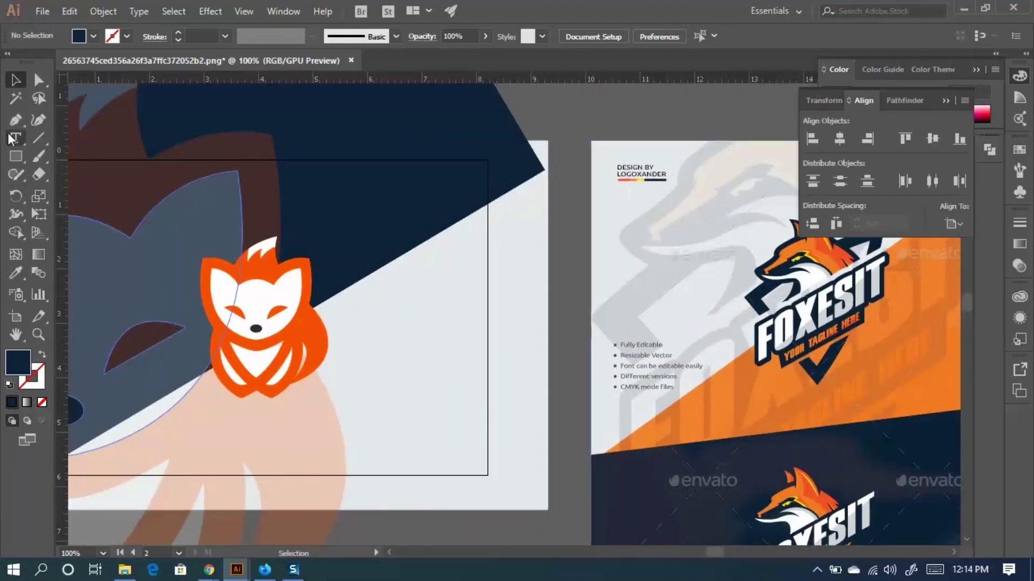
pyautogui.scroll(-3, 437, 169)
pyautogui.scroll(-2, 437, 170)
pyautogui.click(421, 450)
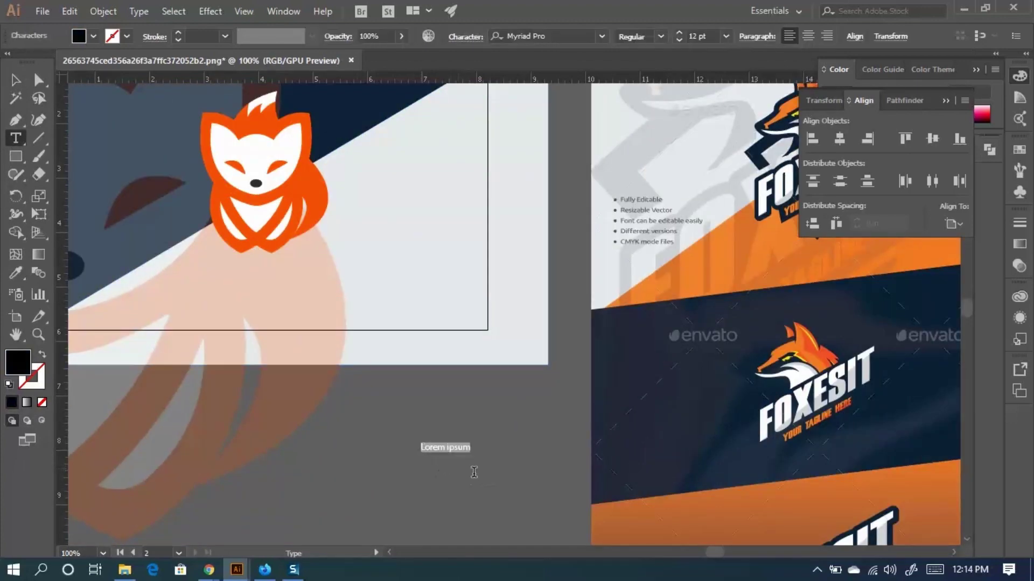
pyautogui.write('c')
pyautogui.press('Return')
pyautogui.write('Mohsin Hasan')
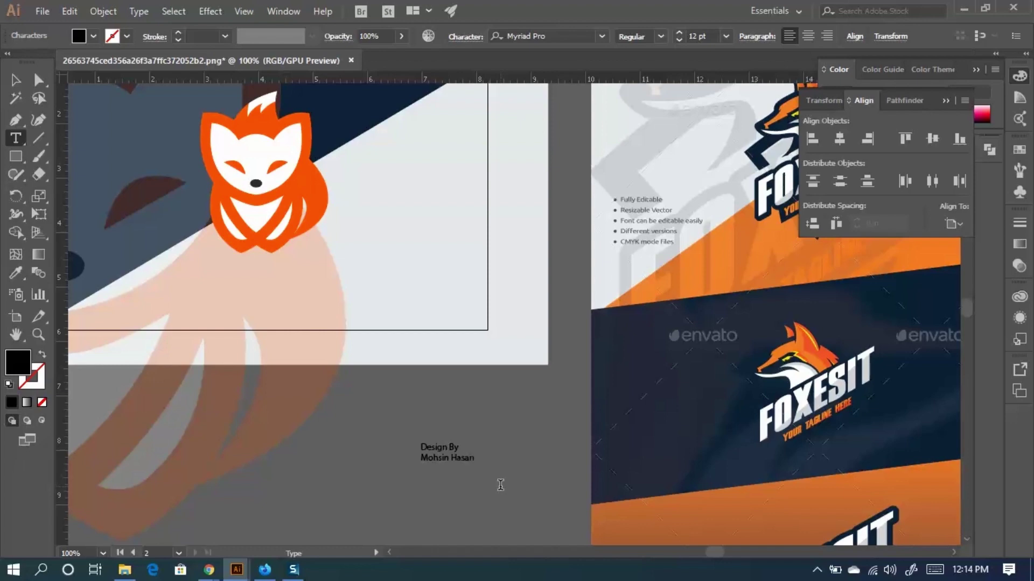
pyautogui.scroll(3, 479, 168)
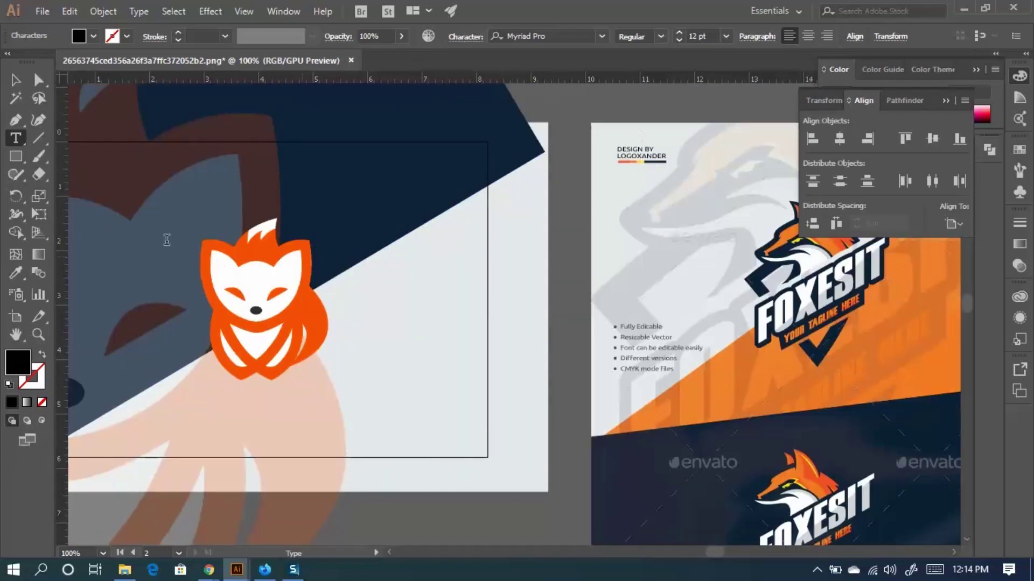
pyautogui.click(15, 80)
# Collapse the open Align and Color panel groups to clear the canvas area.
pyautogui.scroll(-2, 492, 448)
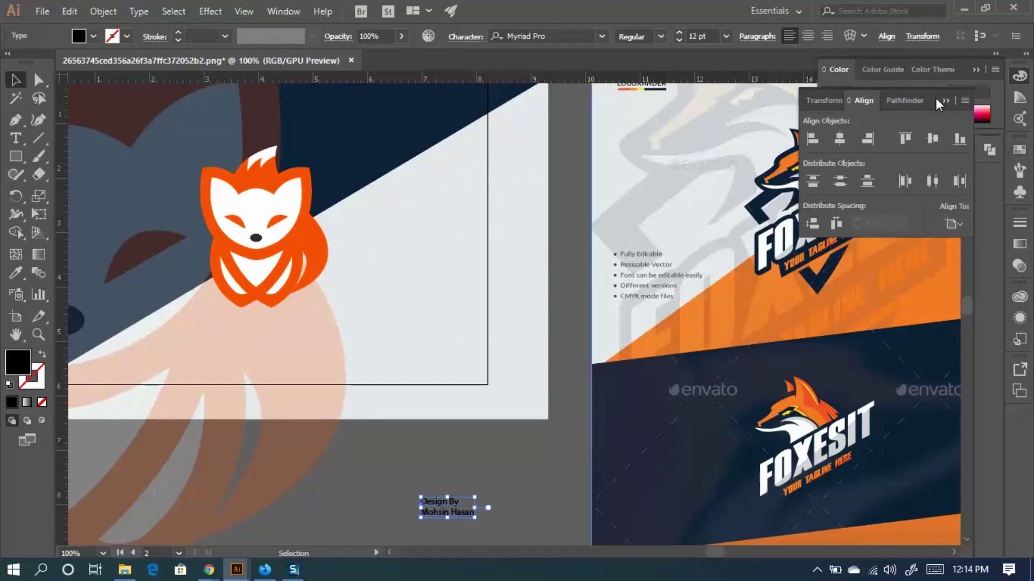
pyautogui.click(955, 83)
pyautogui.click(975, 69)
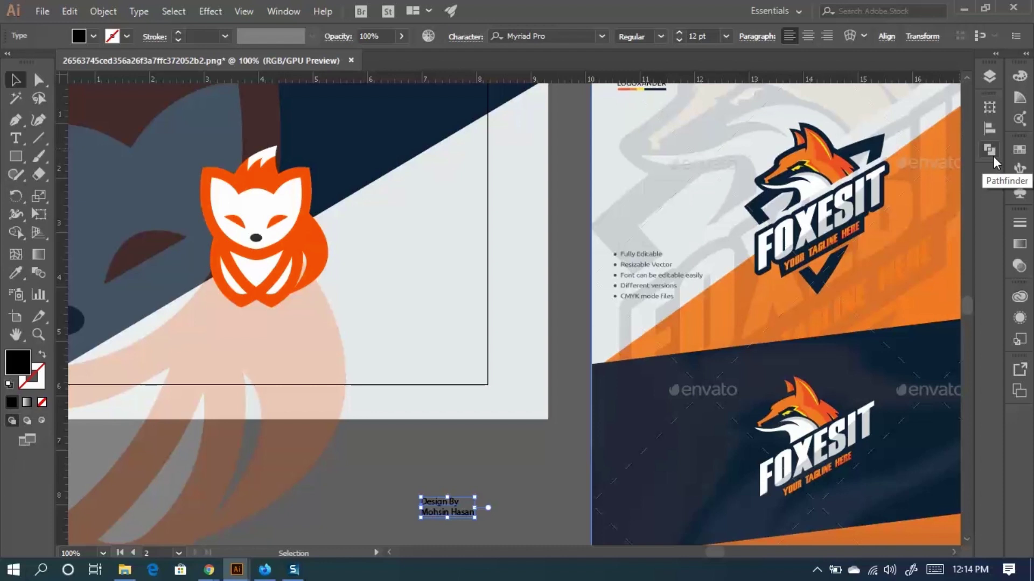
pyautogui.click(40, 322)
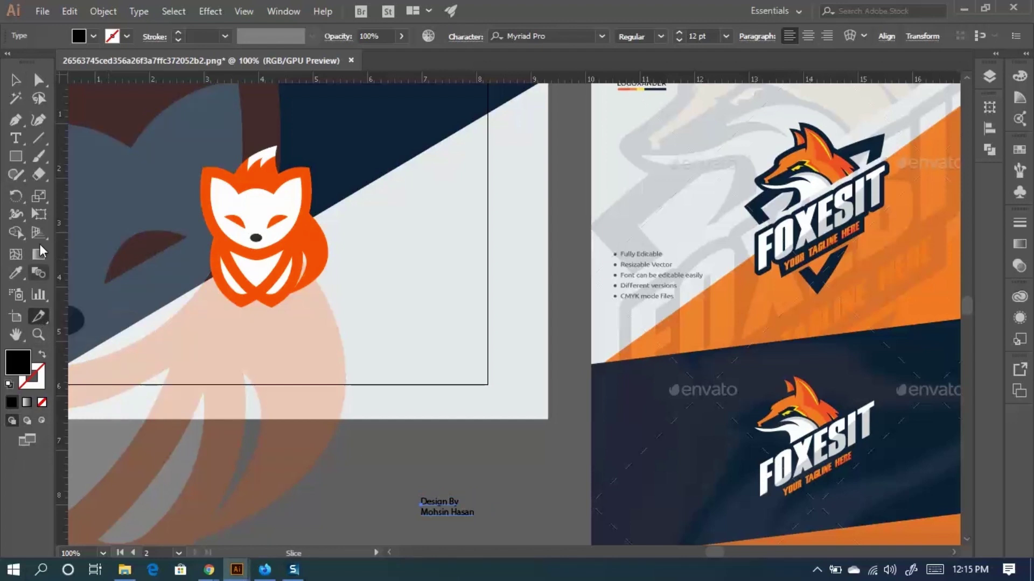
pyautogui.click(12, 79)
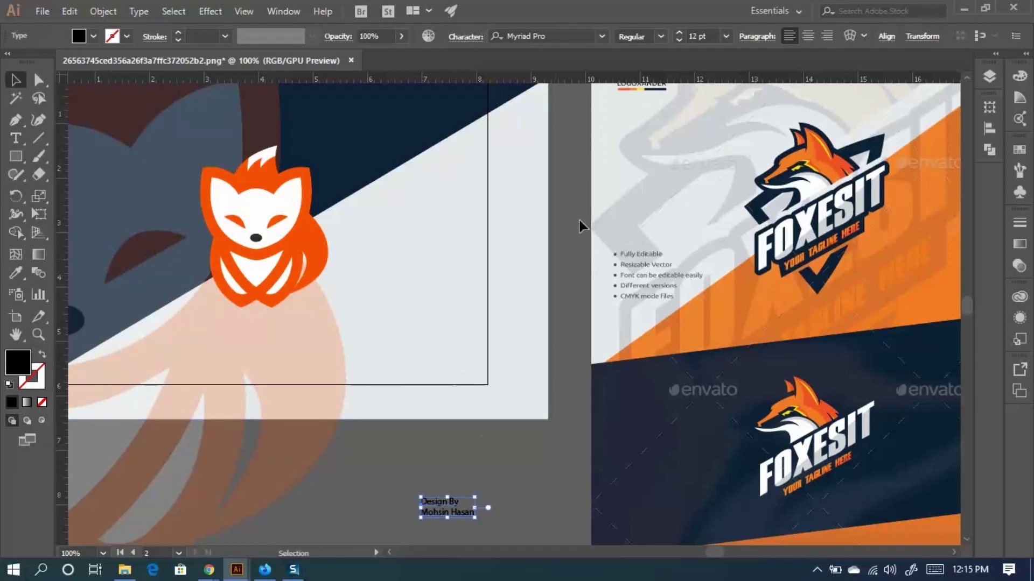
pyautogui.scroll(3, 568, 228)
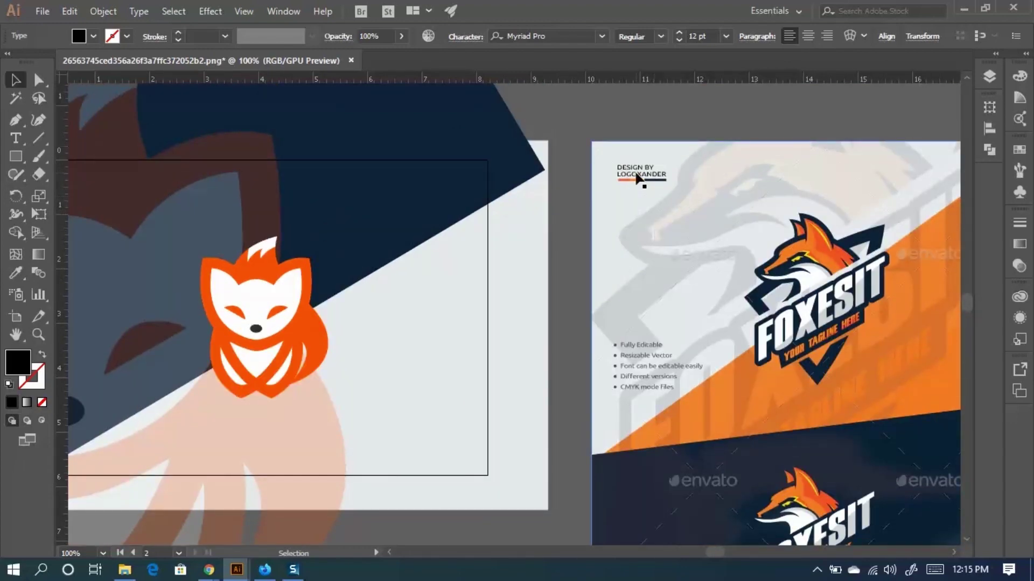
pyautogui.scroll(-5, 526, 263)
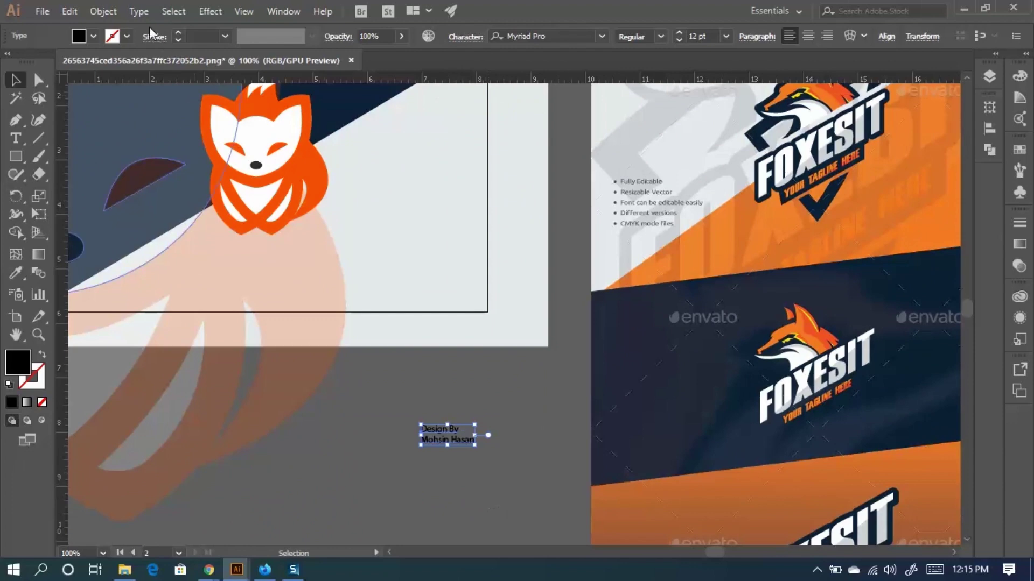
pyautogui.click(103, 11)
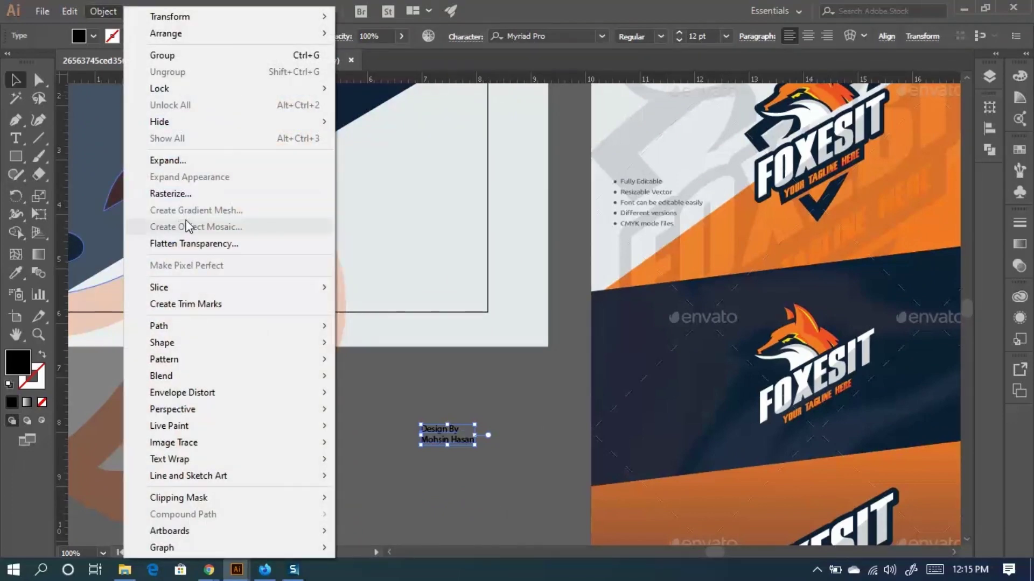
pyautogui.click(568, 111)
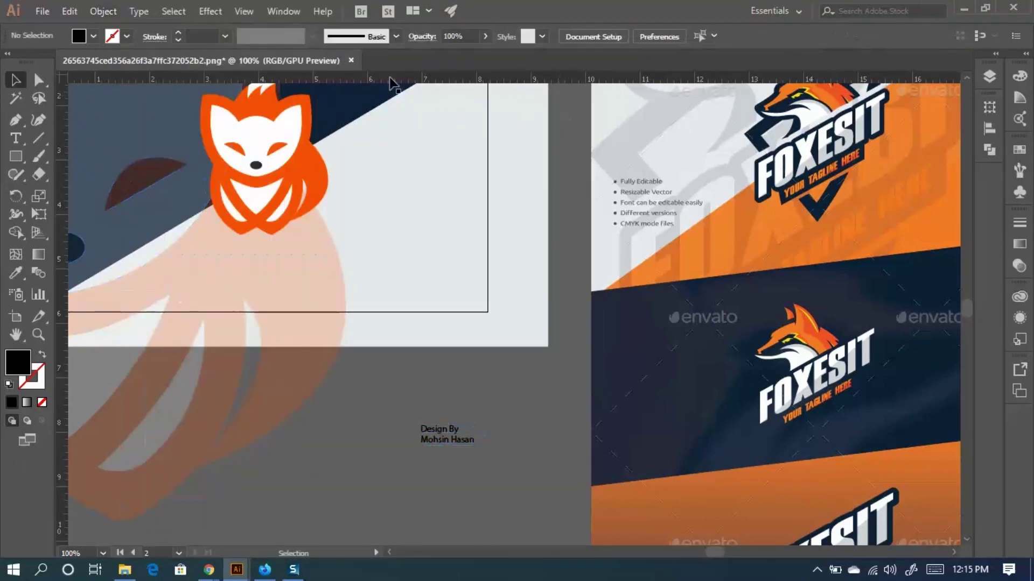
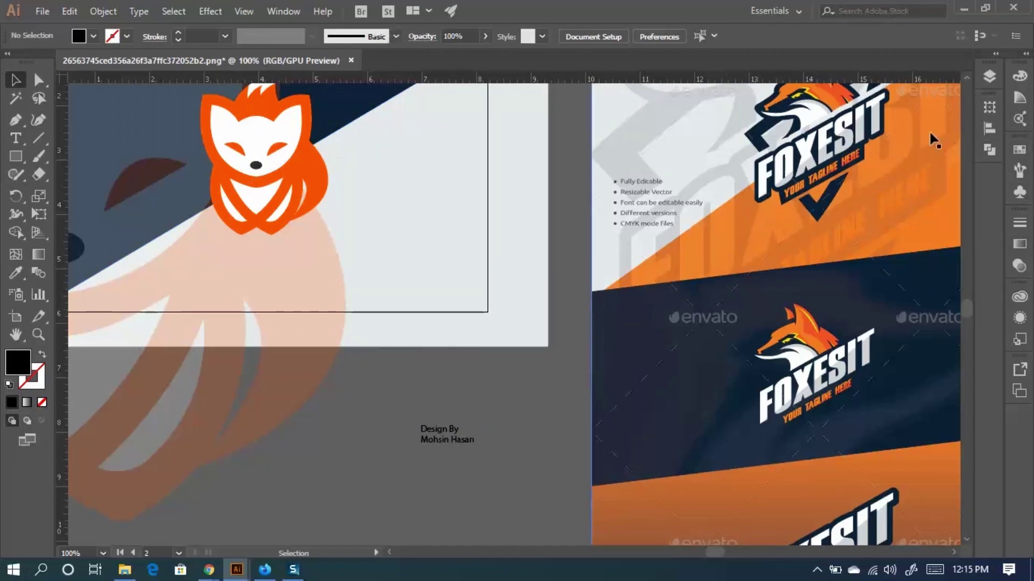
# Show the Character panel, dock its group below Pathfinder in the collapsed panel strip, and expand it.
pyautogui.click(283, 11)
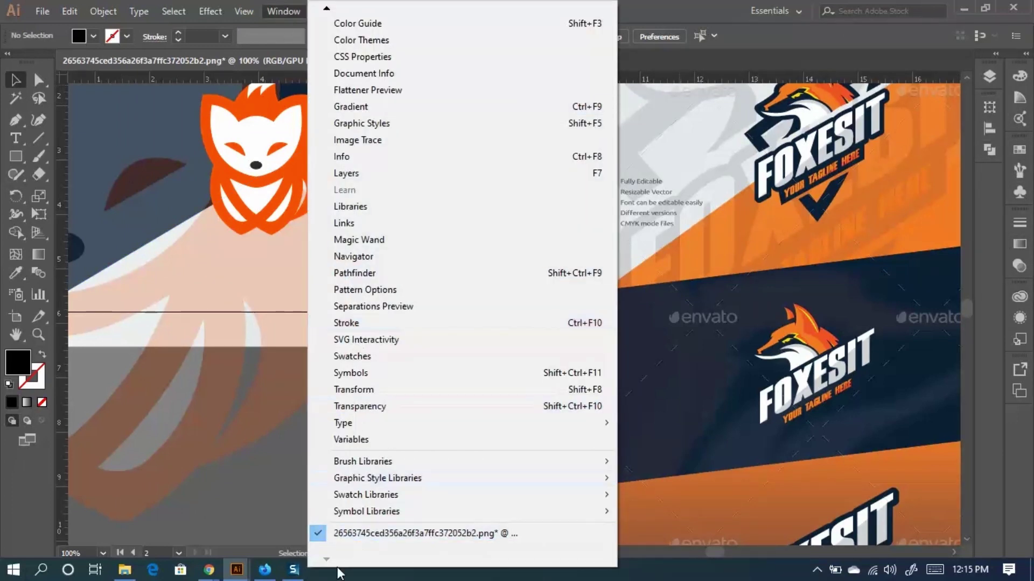
pyautogui.moveTo(366, 428)
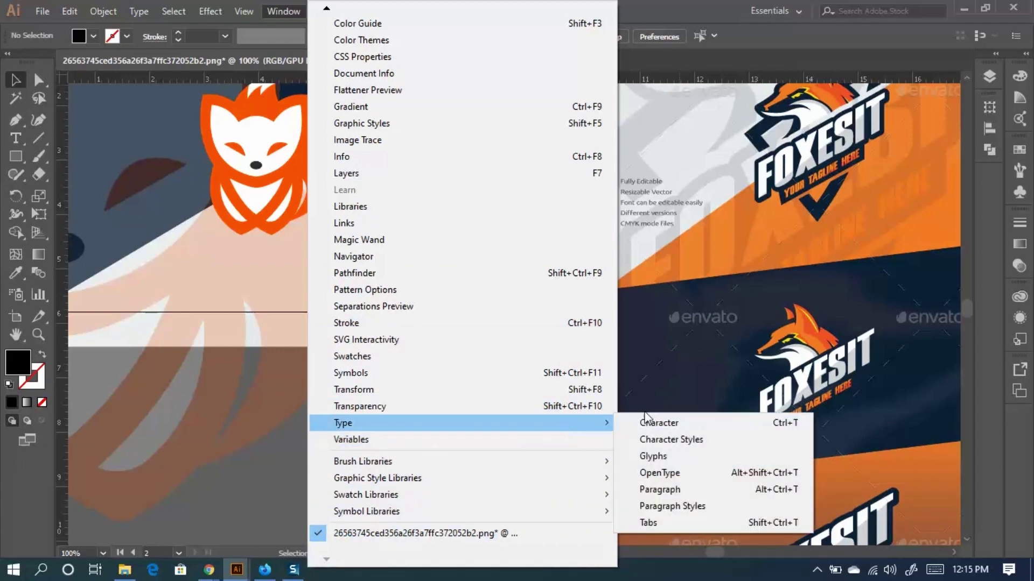
pyautogui.click(670, 425)
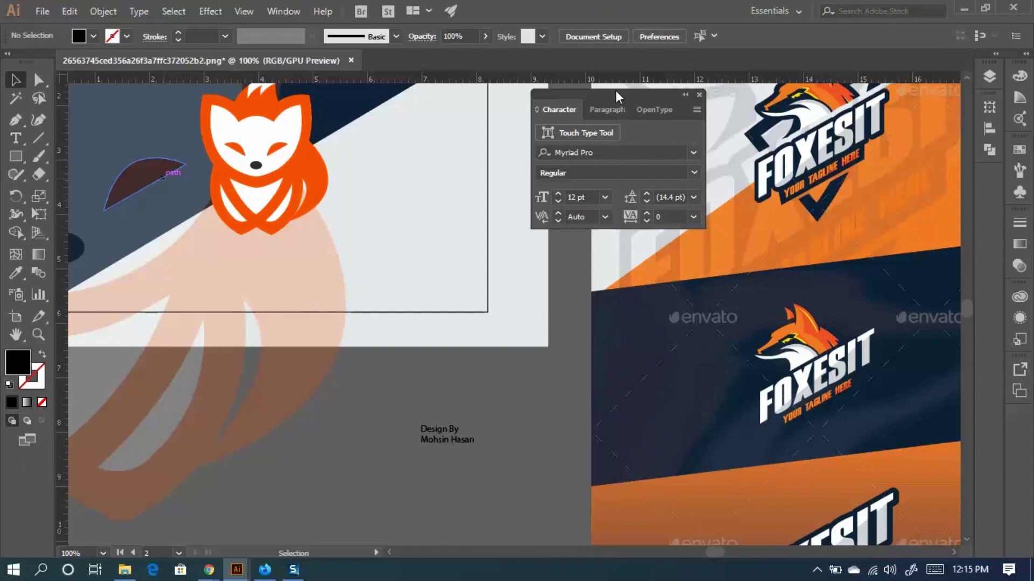
pyautogui.moveTo(615, 90); pyautogui.dragTo(996, 167)
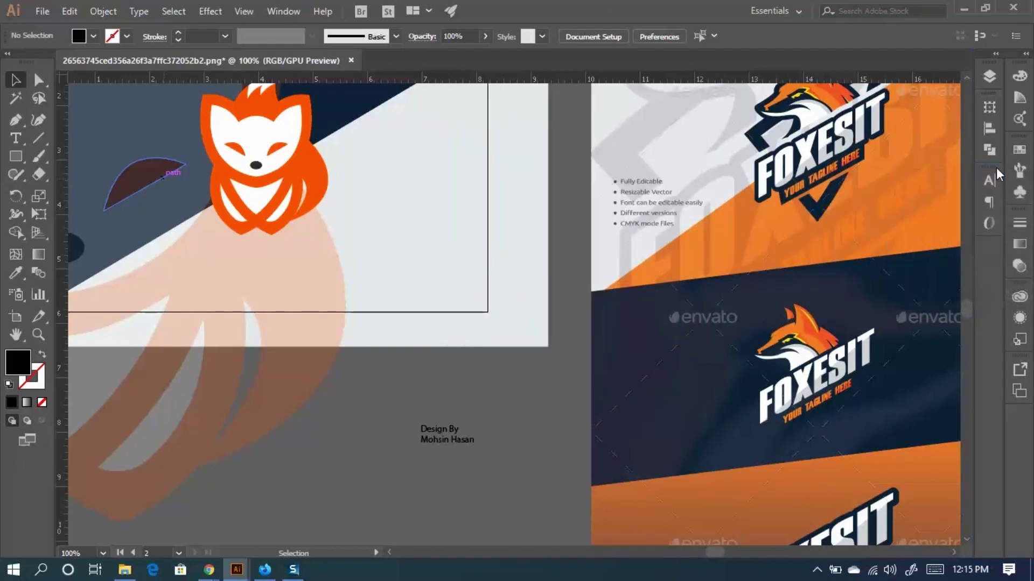
pyautogui.click(988, 178)
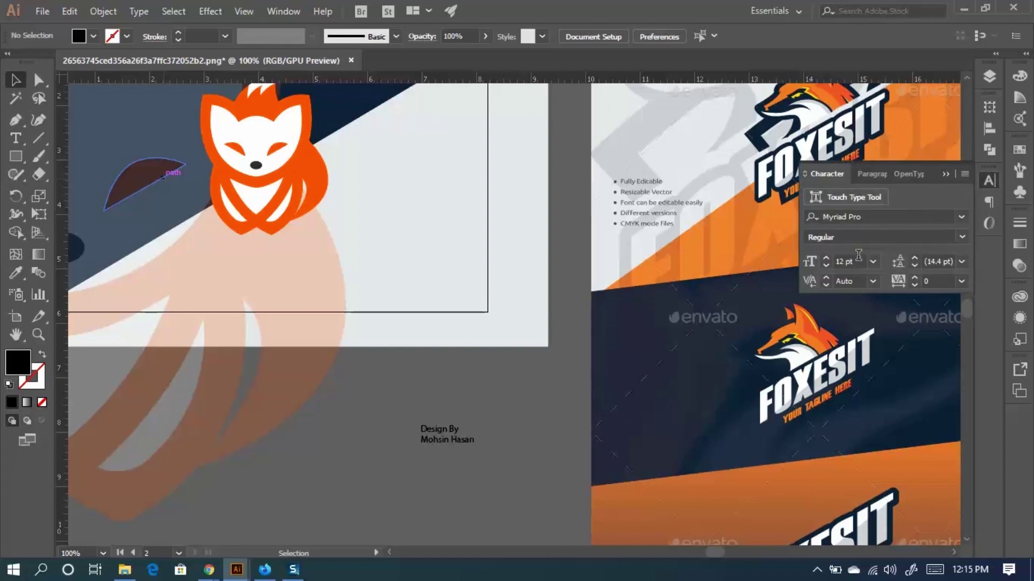
# Apply All Caps to the two-line designer credit text below the fox artboard.
pyautogui.click(427, 434)
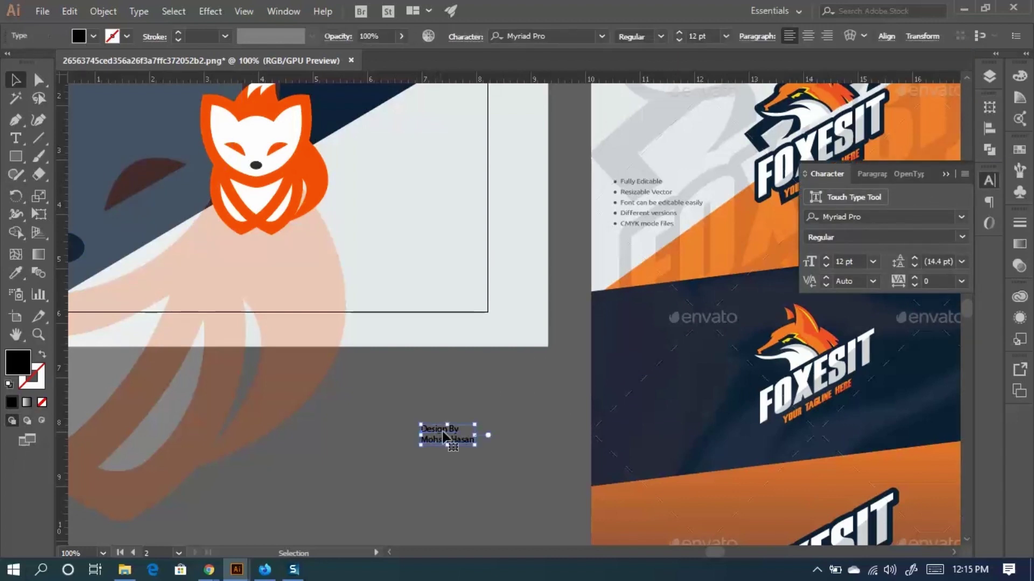
pyautogui.click(964, 174)
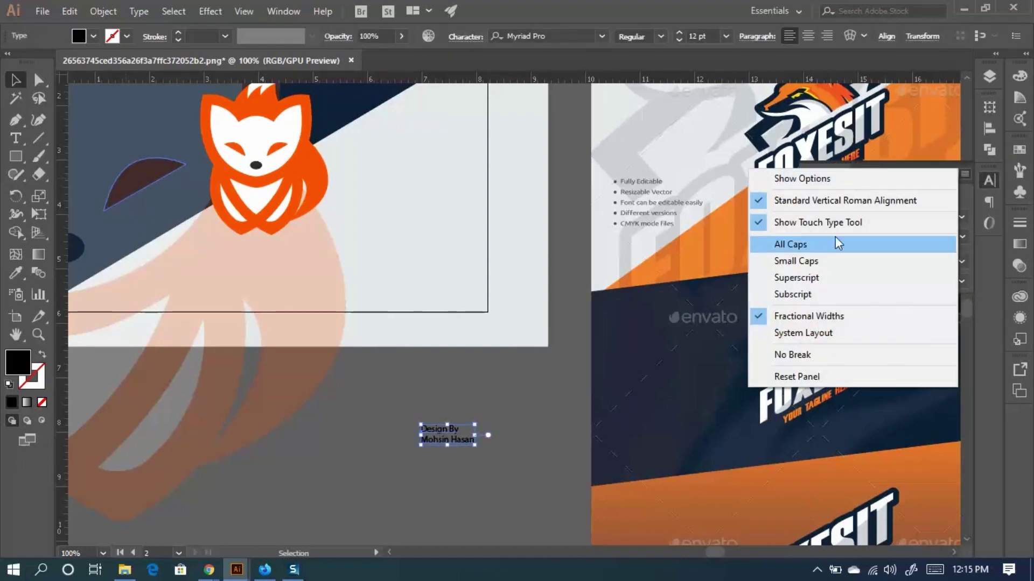
pyautogui.click(816, 246)
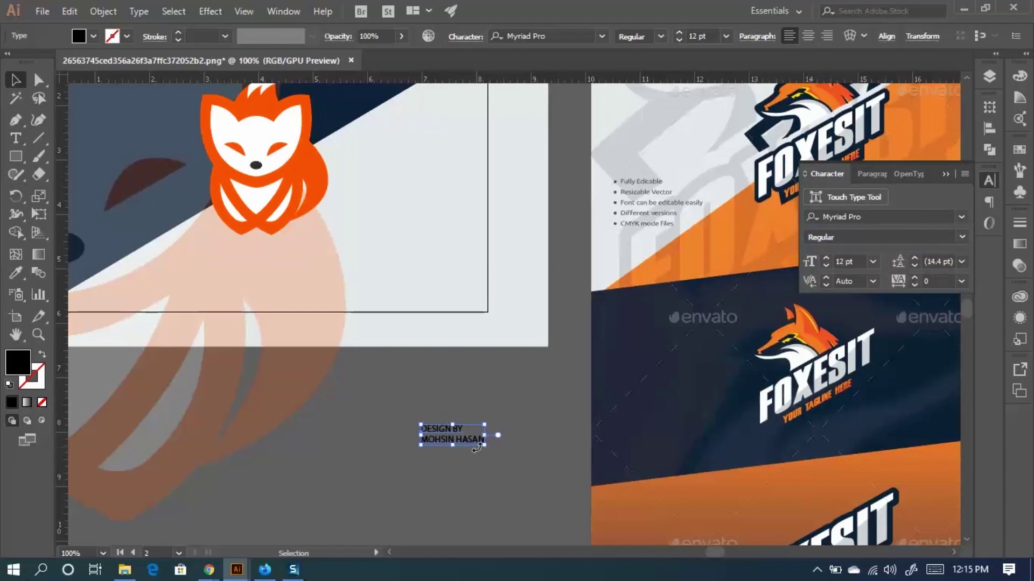
# Move the two-line designer credit text onto the artboard's light area, beside the small fox.
pyautogui.scroll(3, 492, 400)
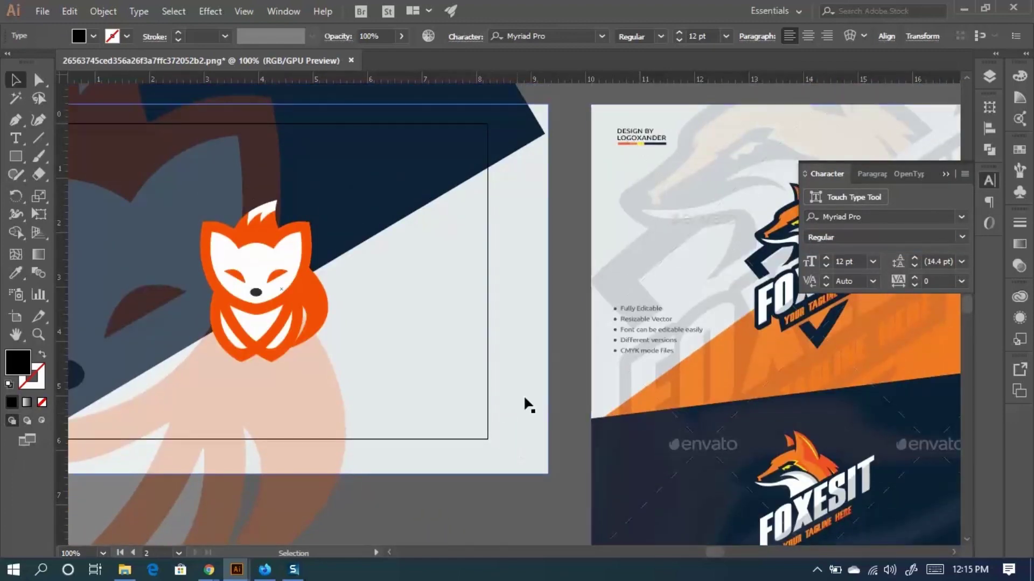
pyautogui.scroll(-4, 529, 405)
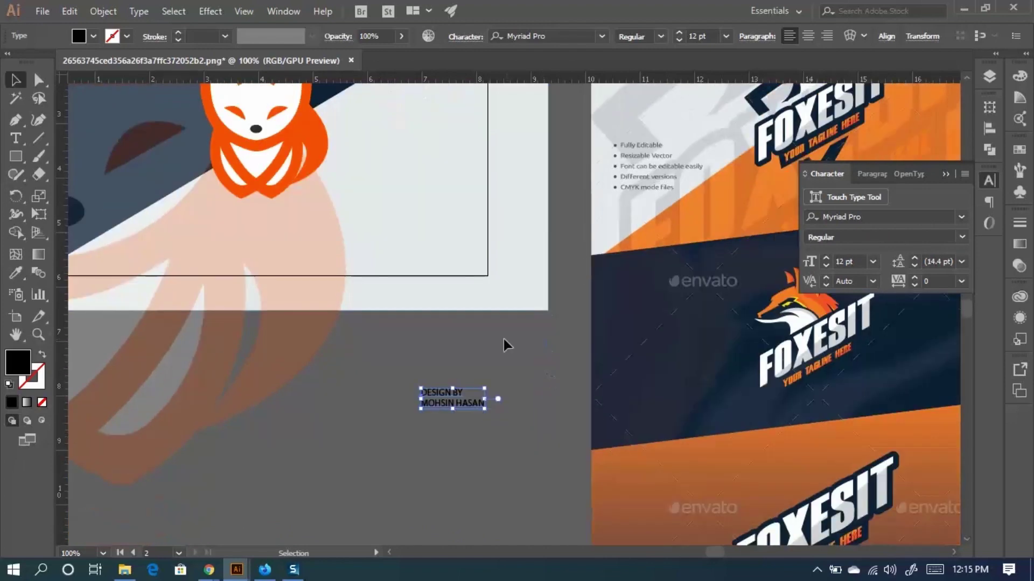
pyautogui.click(461, 405)
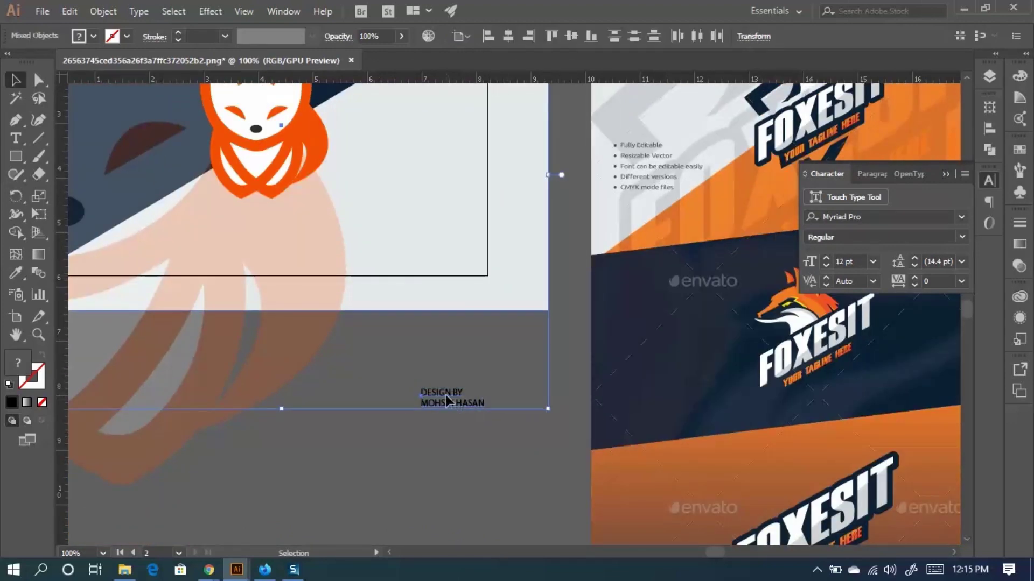
pyautogui.click(453, 444)
pyautogui.moveTo(443, 406); pyautogui.dragTo(400, 171)
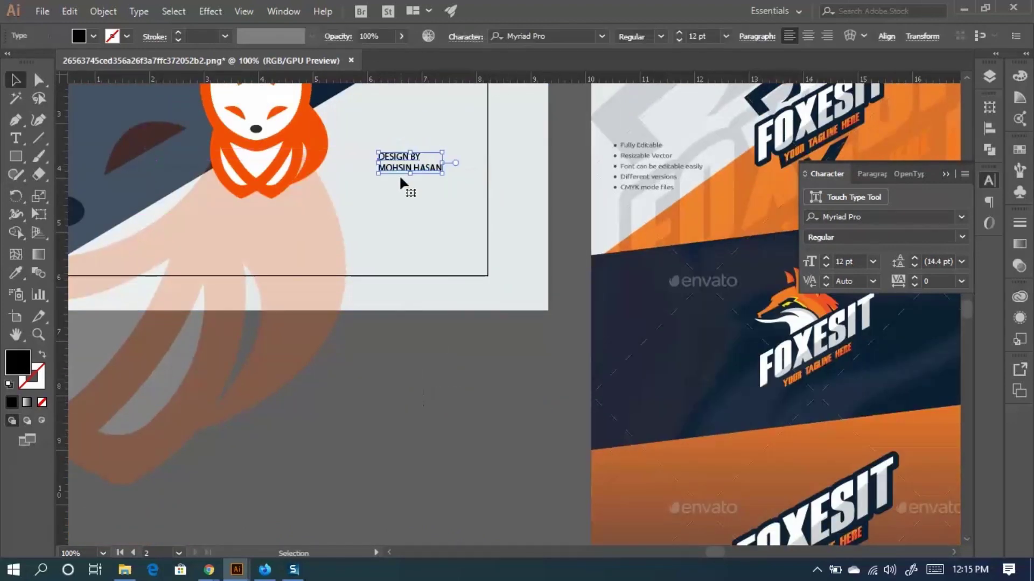
# Examine the designer credit and its multicoloured underline on the Foxesit reference for comparison with the fox artboard's credit.
pyautogui.scroll(5, 434, 312)
pyautogui.scroll(2, 412, 405)
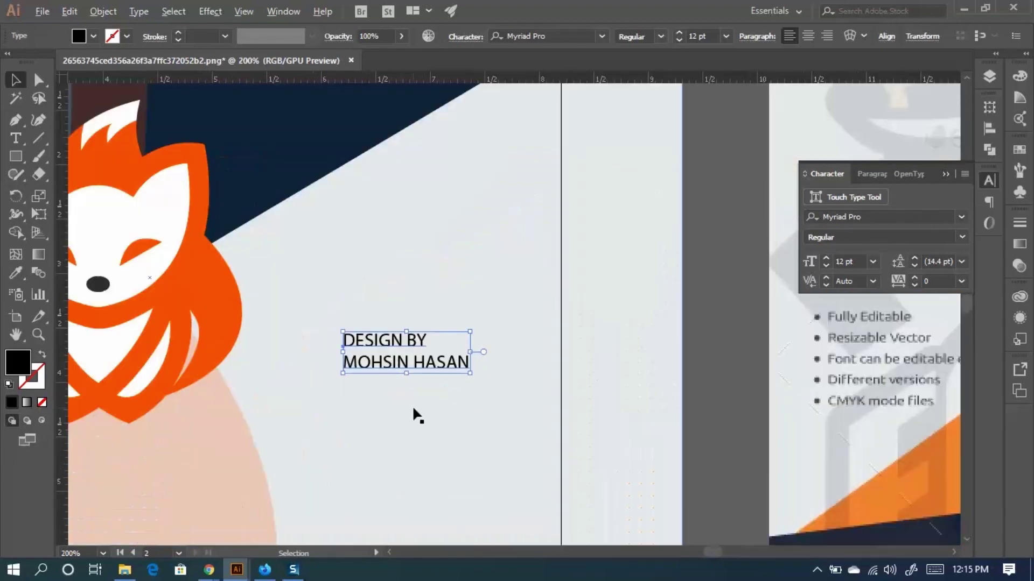
pyautogui.scroll(-3, 417, 415)
pyautogui.hscroll(3, 417, 415)
pyautogui.scroll(10, 595, 224)
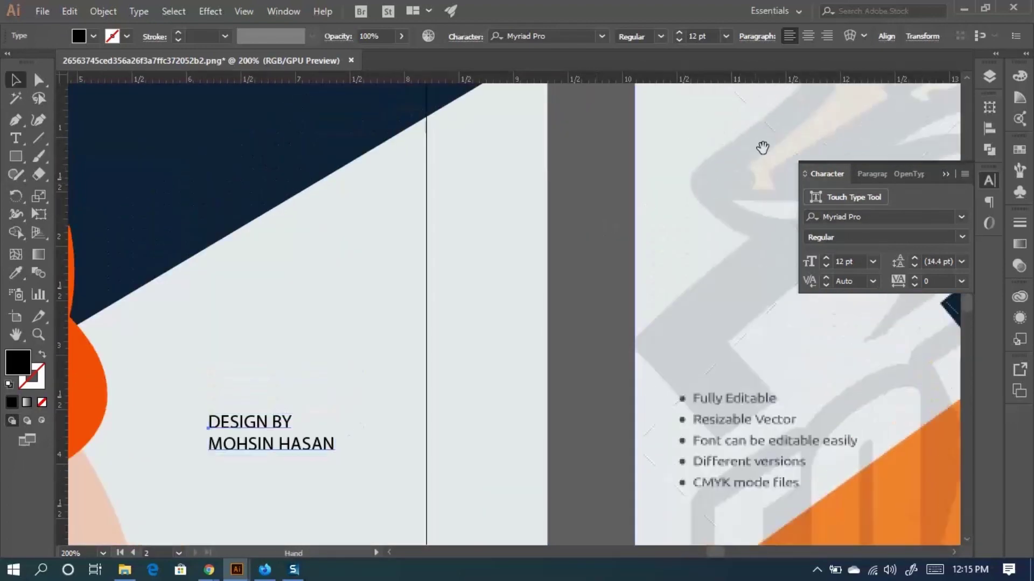
pyautogui.hscroll(3, 552, 232)
pyautogui.hscroll(2, 551, 232)
pyautogui.scroll(3, 619, 203)
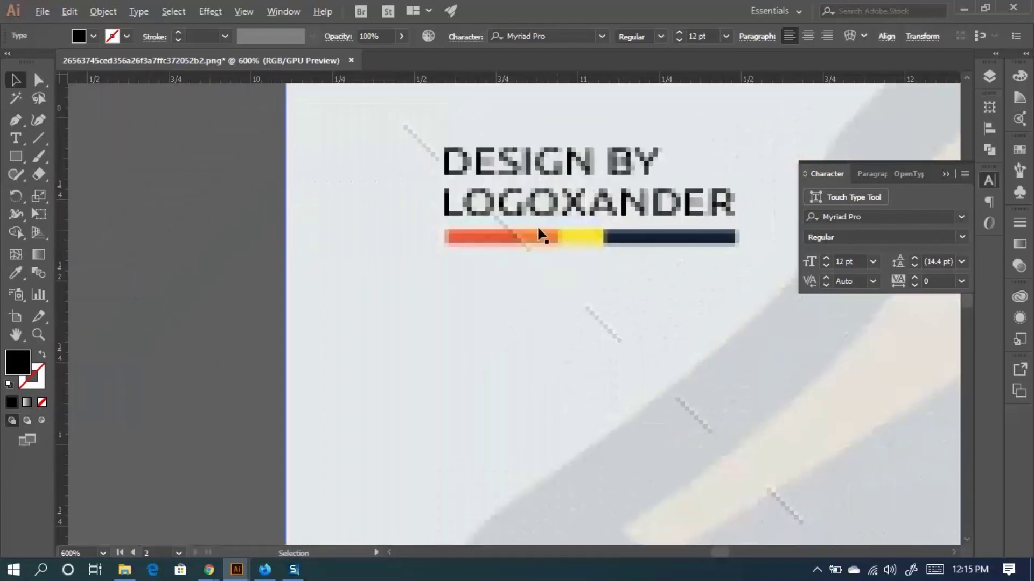
pyautogui.scroll(-3, 586, 253)
pyautogui.hscroll(-1, 479, 238)
pyautogui.scroll(-5, 463, 227)
pyautogui.hscroll(-3, 464, 227)
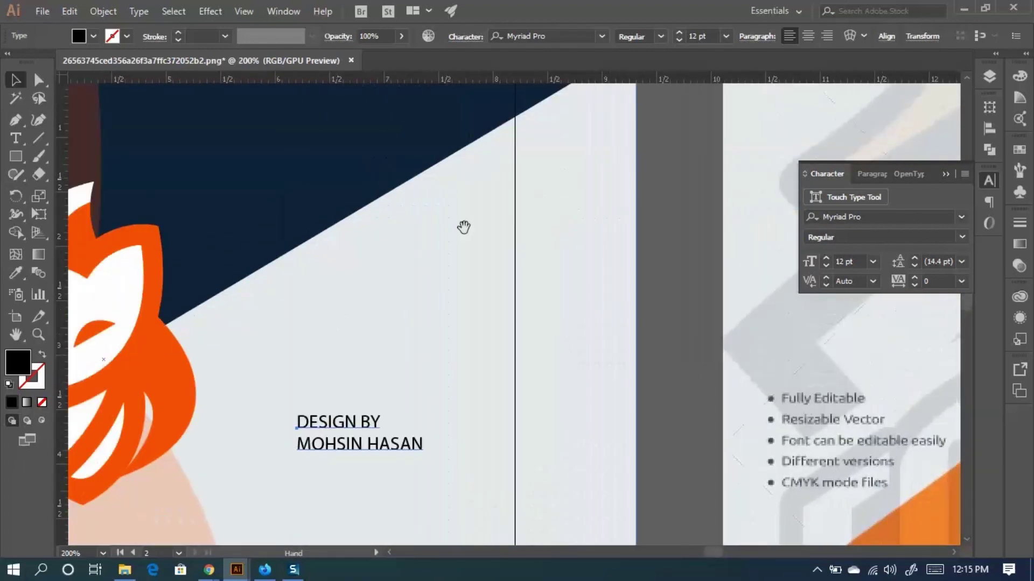
# Draw a short thin rectangle directly under the start of the credit text and fill it with the background's sampled navy.
pyautogui.scroll(-3, 376, 280)
pyautogui.hscroll(-4, 380, 321)
pyautogui.scroll(-3, 380, 321)
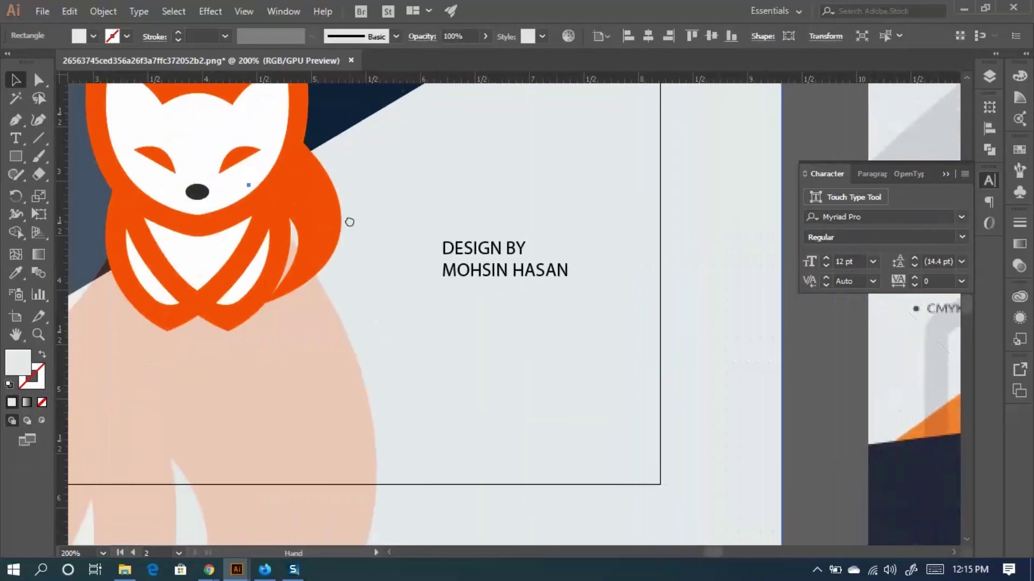
pyautogui.scroll(2, 120, 224)
pyautogui.click(265, 302)
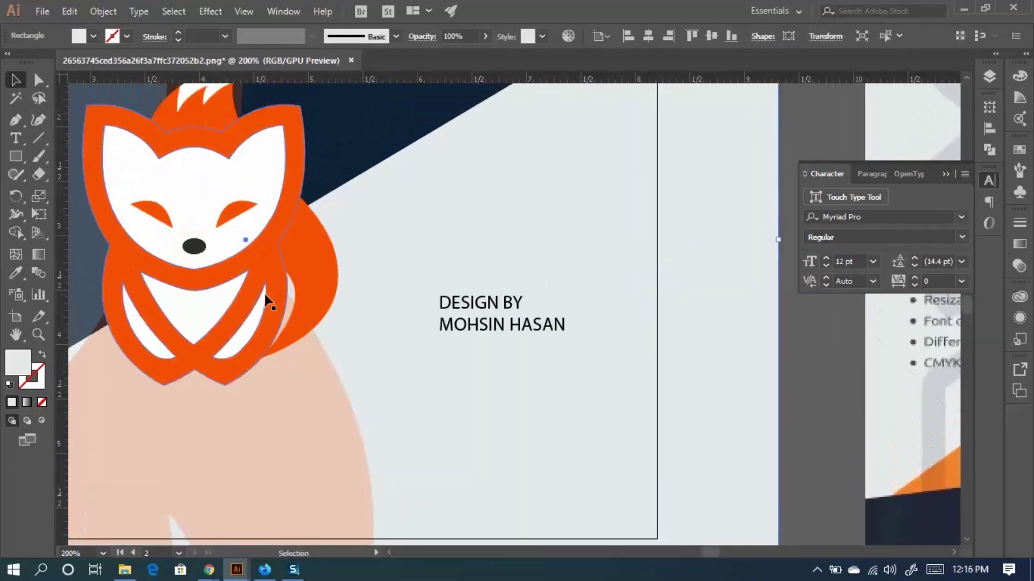
pyautogui.click(15, 156)
pyautogui.moveTo(439, 340); pyautogui.dragTo(475, 345)
pyautogui.click(16, 273)
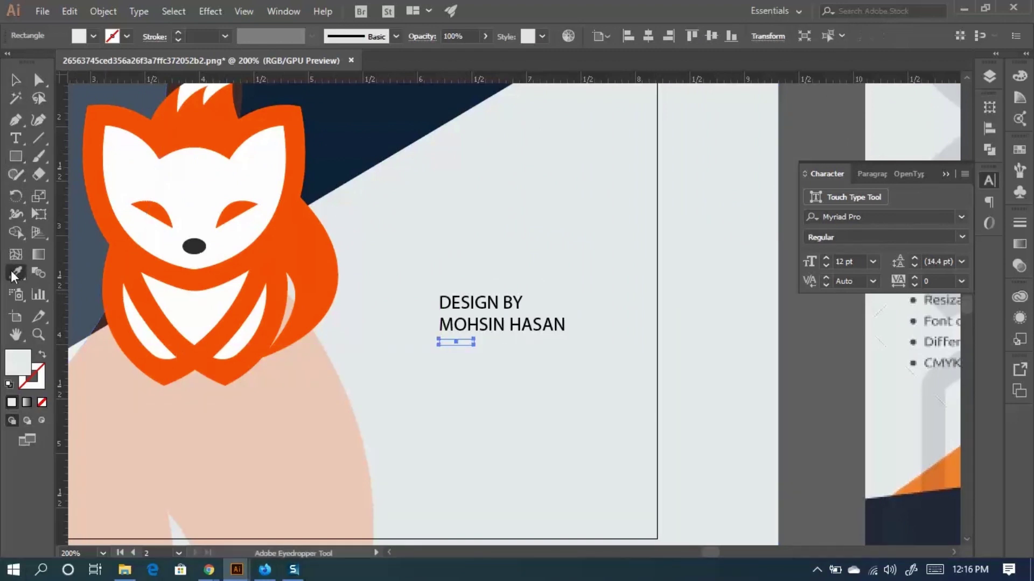
pyautogui.scroll(2, 284, 185)
pyautogui.click(393, 143)
pyautogui.scroll(-1, 392, 144)
pyautogui.press('v')
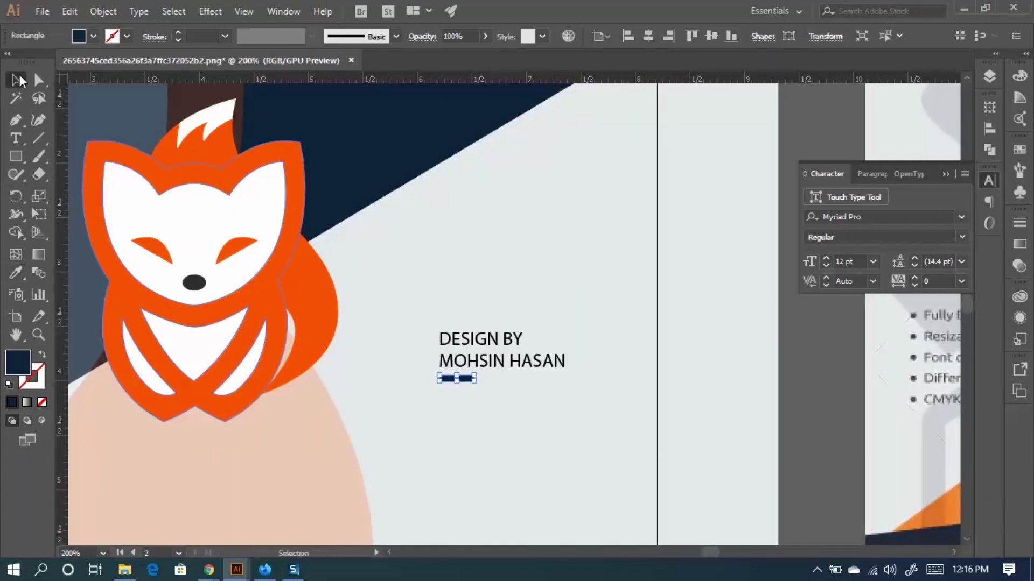
# Duplicate the navy bar three times end to end to form a continuous underline below the credit.
pyautogui.scroll(3, 487, 403)
pyautogui.moveTo(385, 326); pyautogui.dragTo(474, 336)
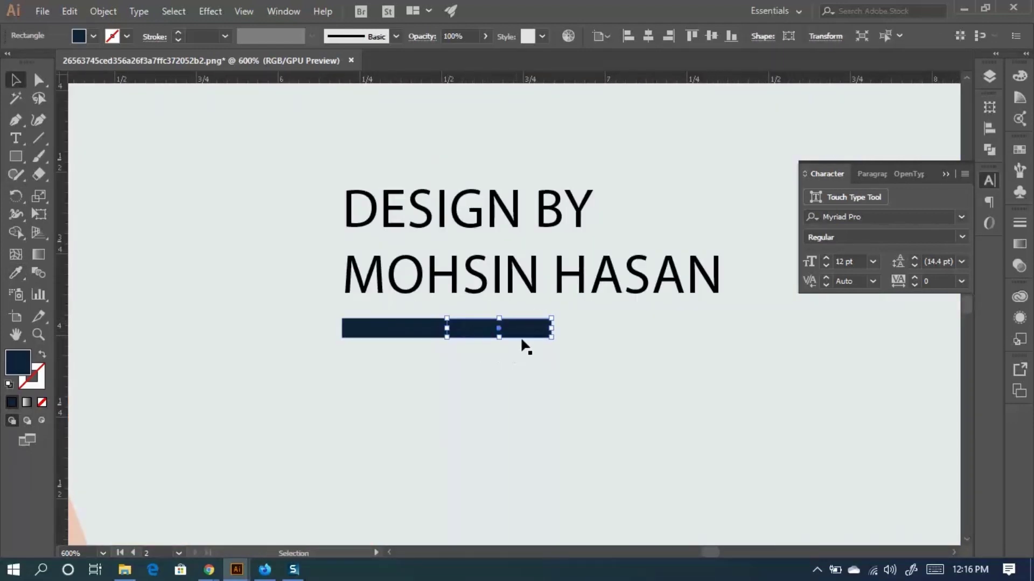
pyautogui.hotkey('ctrl', 'd')
pyautogui.hotkey('ctrl', 'd')
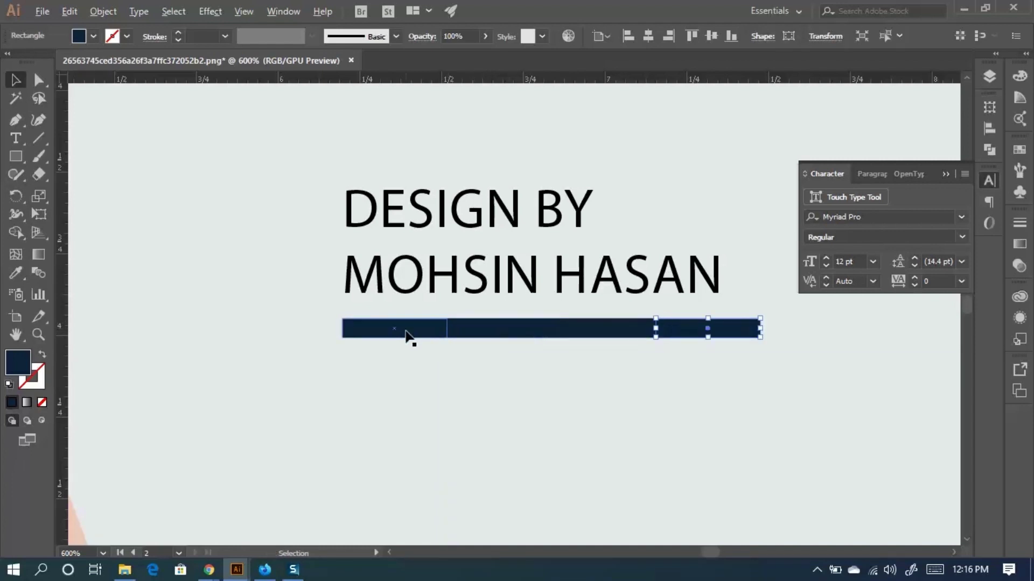
# Recolour the second underline bar with orange sampled from the small fox's tail.
pyautogui.scroll(-2, 409, 337)
pyautogui.click(461, 336)
pyautogui.click(16, 273)
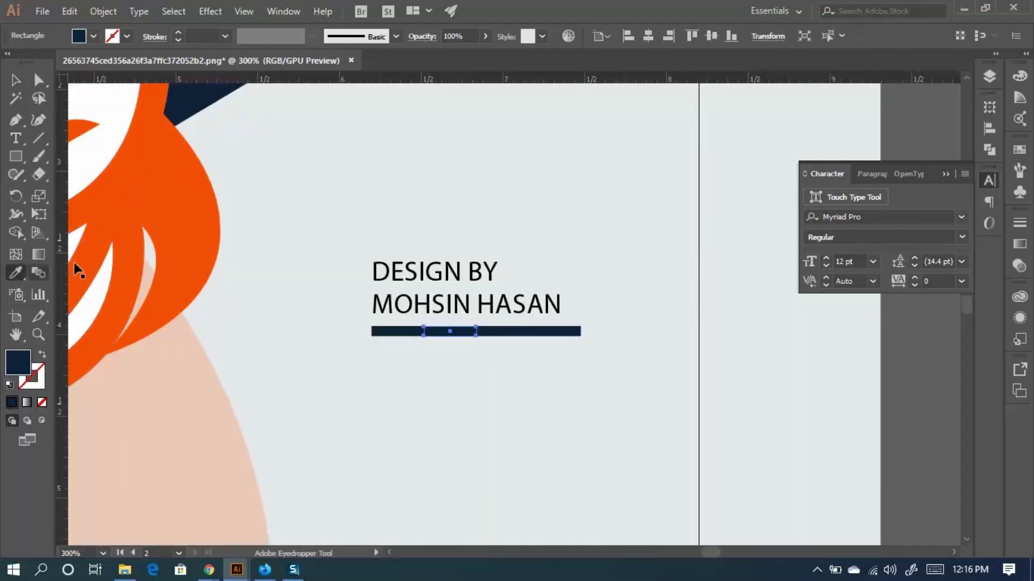
pyautogui.click(187, 206)
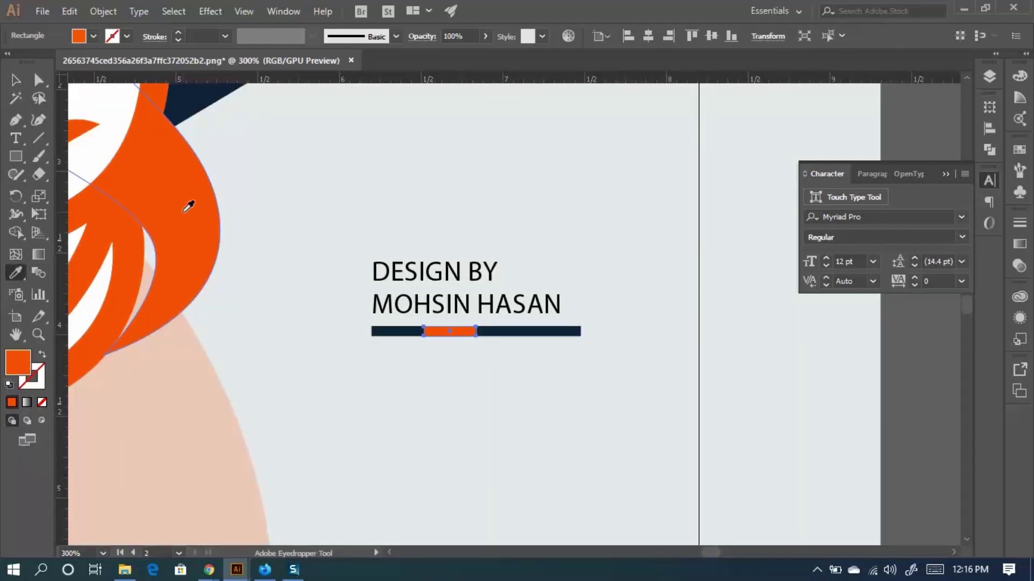
pyautogui.keyDown('ctrl'); pyautogui.click(502, 335); pyautogui.keyUp('ctrl')
pyautogui.scroll(-3, 498, 341)
pyautogui.moveTo(403, 314); pyautogui.dragTo(489, 304)
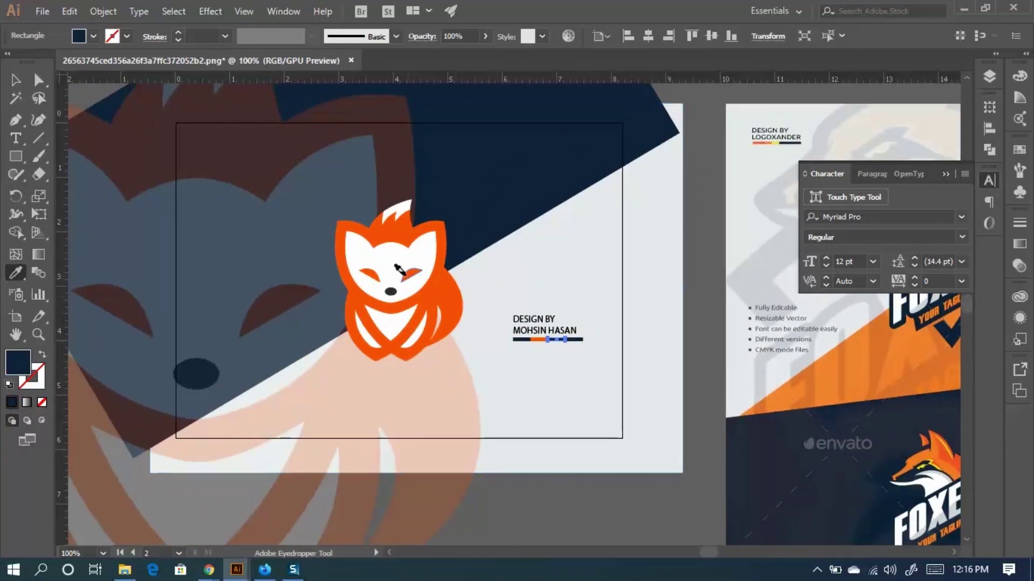
pyautogui.scroll(2, 422, 272)
pyautogui.keyDown('ctrl'); pyautogui.click(423, 271); pyautogui.keyUp('ctrl')
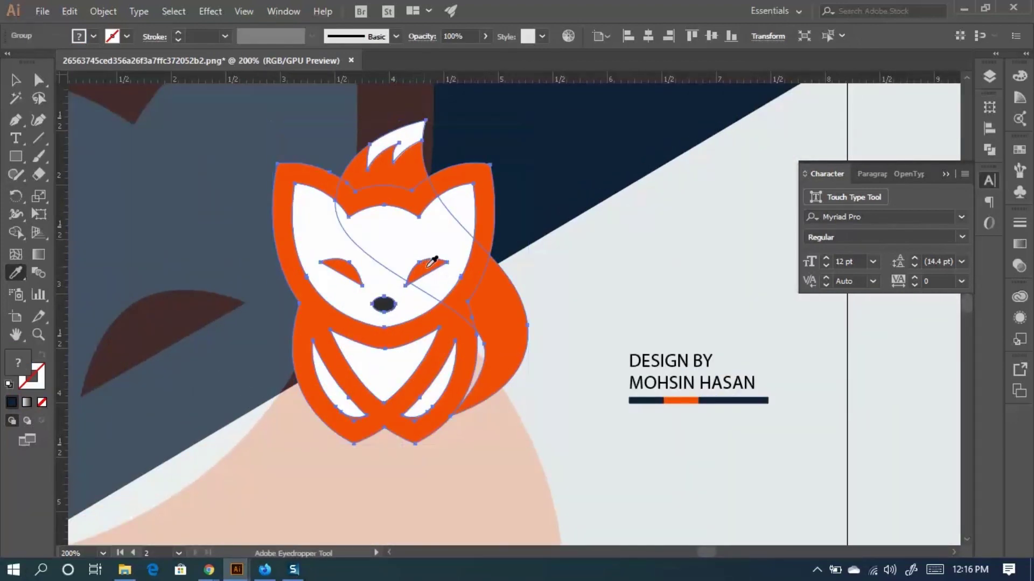
pyautogui.click(16, 80)
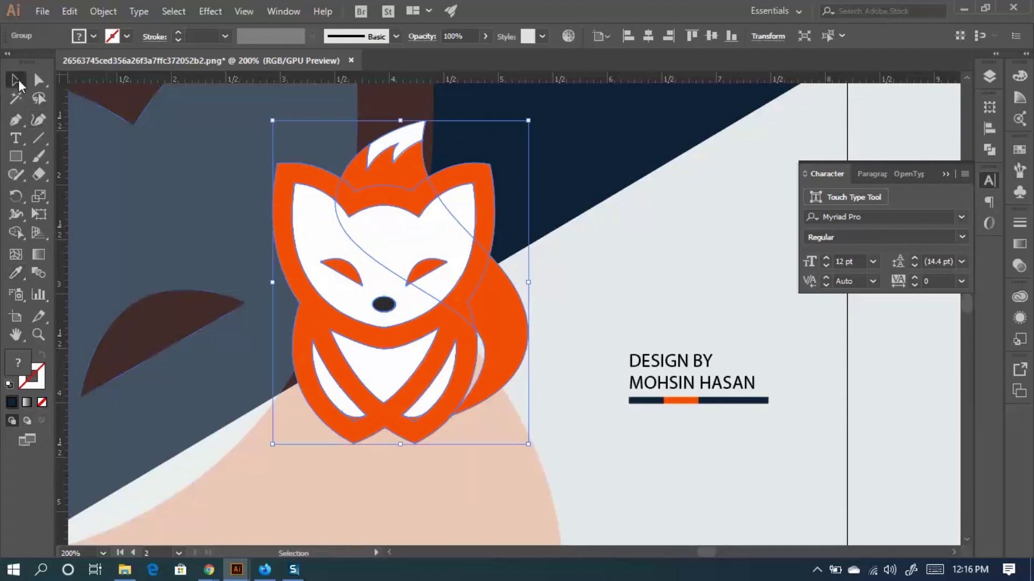
# Delete the third and fourth underline bars, keeping only the navy and orange ones.
pyautogui.click(718, 401)
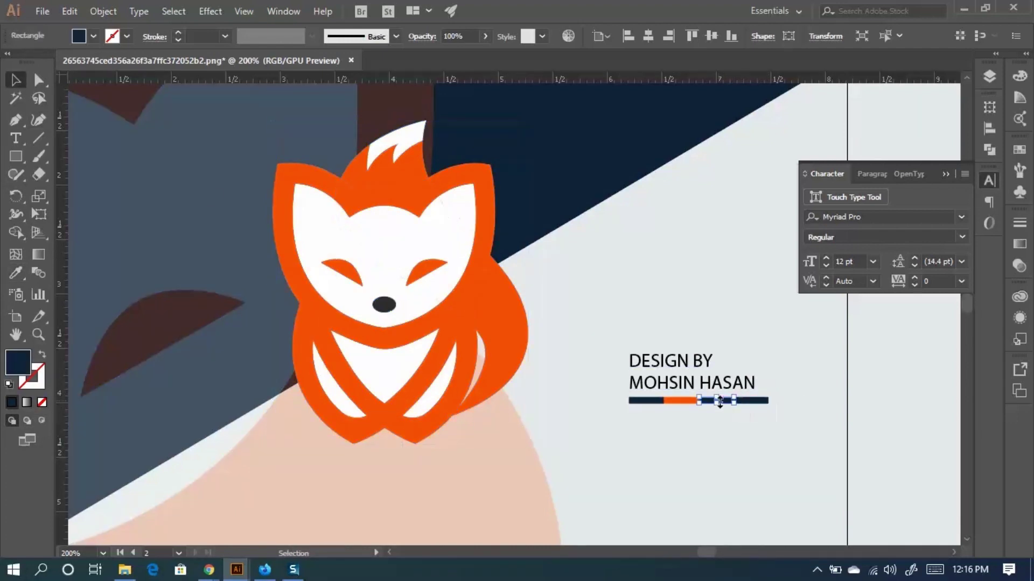
pyautogui.press('Delete')
pyautogui.click(745, 401)
pyautogui.press('Delete')
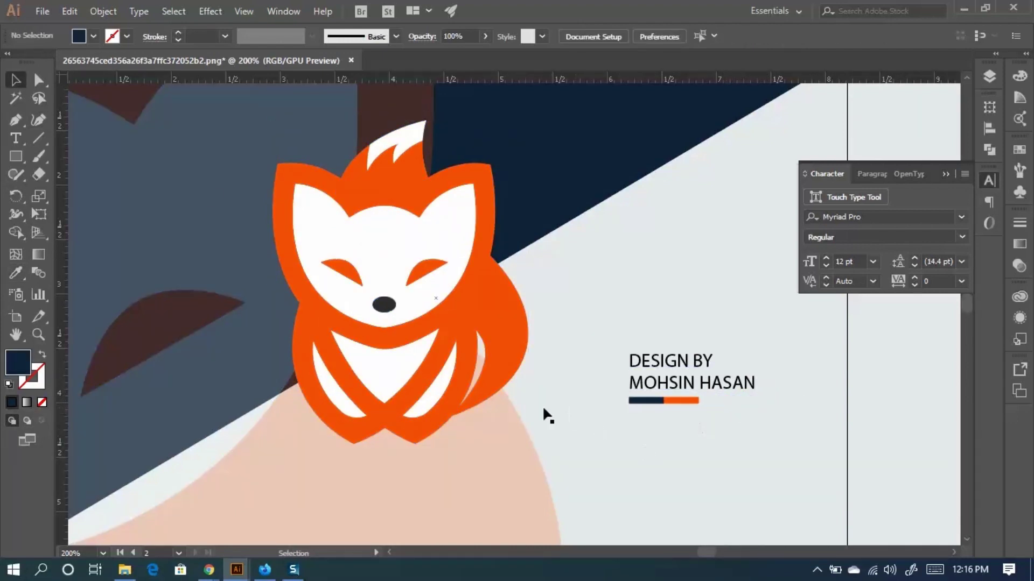
# Set the designer credit text's font style to Bold.
pyautogui.click(673, 382)
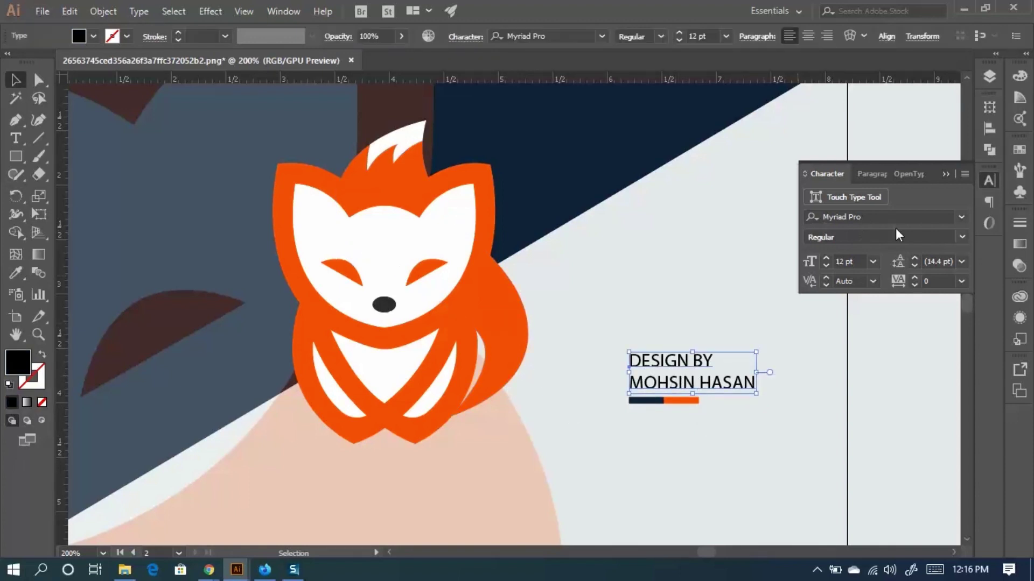
pyautogui.click(962, 237)
pyautogui.click(852, 368)
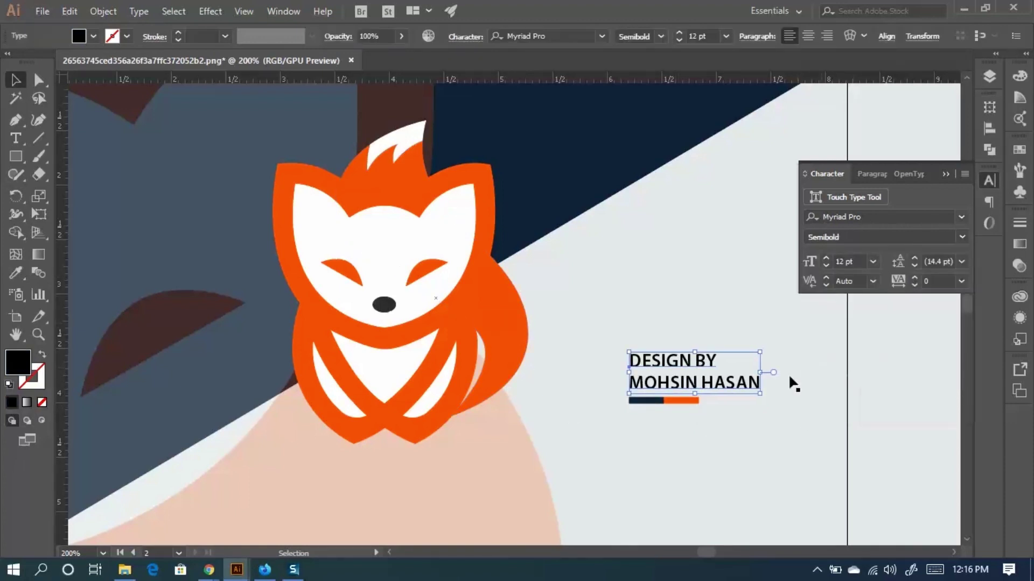
pyautogui.click(961, 237)
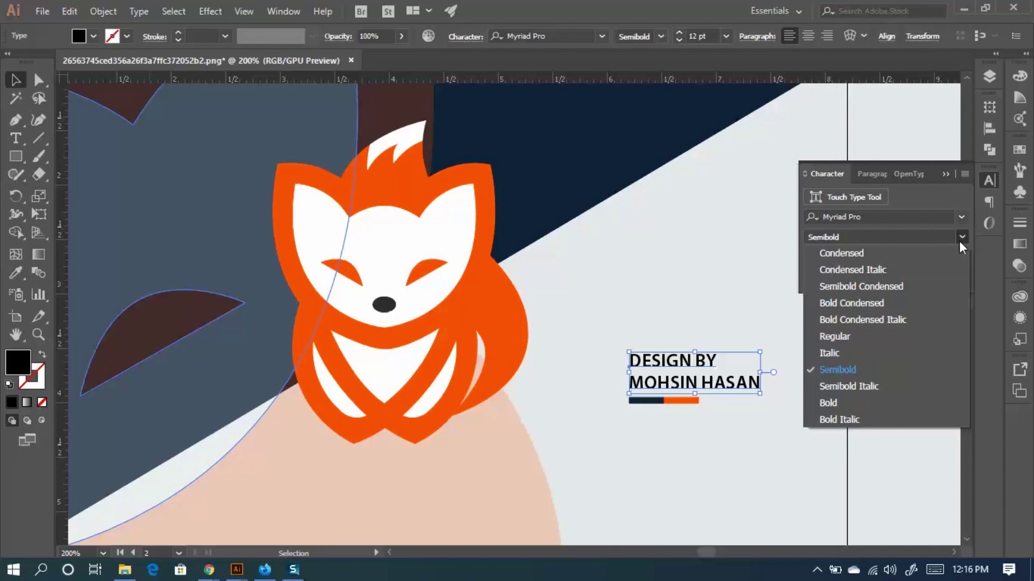
pyautogui.click(857, 401)
# Lower the designer credit text's opacity to 83% and deselect it.
pyautogui.scroll(-2, 628, 419)
pyautogui.hscroll(4, 619, 323)
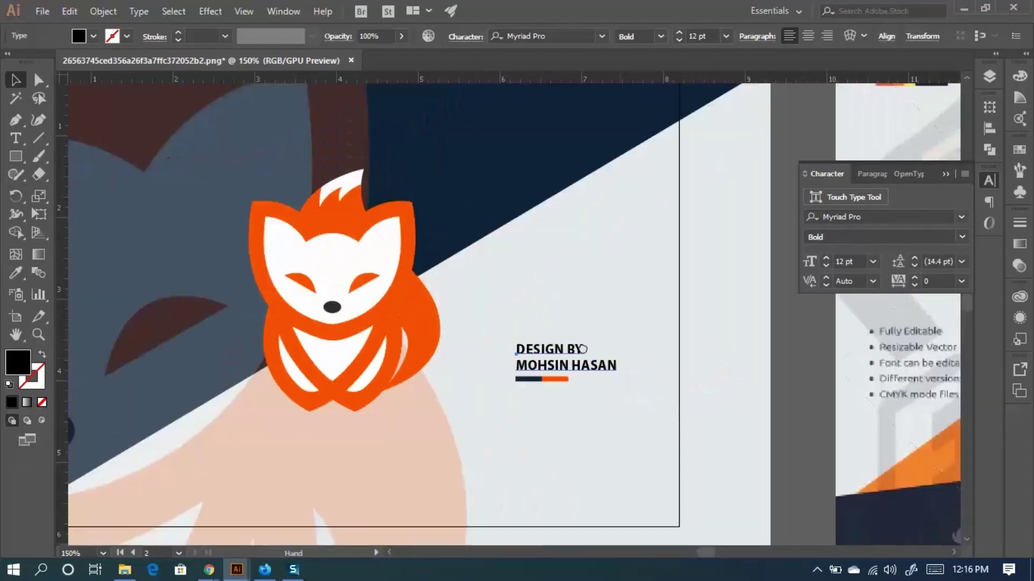
pyautogui.click(401, 36)
pyautogui.moveTo(402, 55)
pyautogui.mouseDown()
pyautogui.moveTo(369, 56)
pyautogui.moveTo(389, 58)
pyautogui.mouseUp()
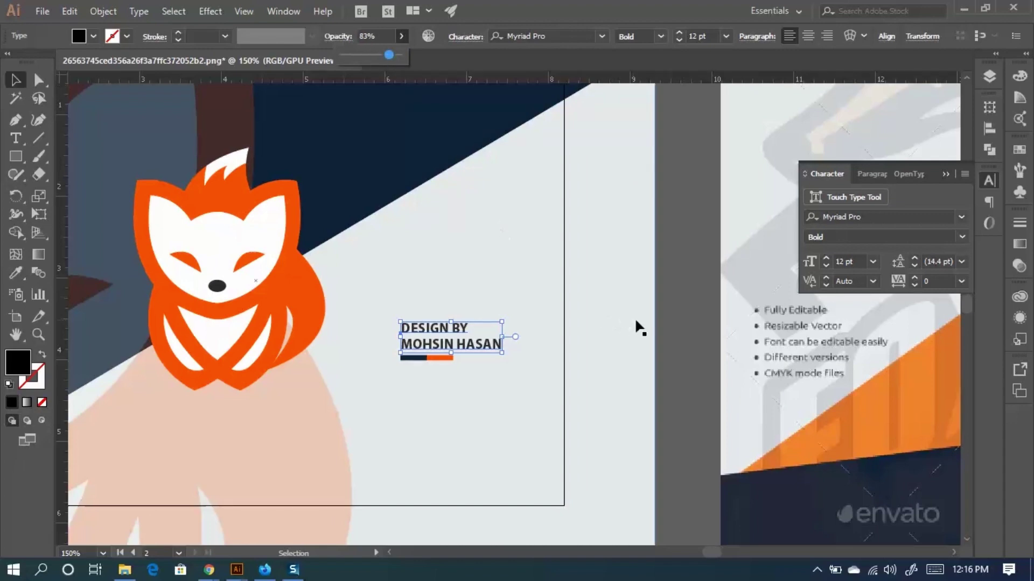
pyautogui.click(656, 321)
# Lock the light grey background rectangle behind the fox and the credit.
pyautogui.scroll(-3, 553, 339)
pyautogui.moveTo(554, 339); pyautogui.dragTo(484, 301)
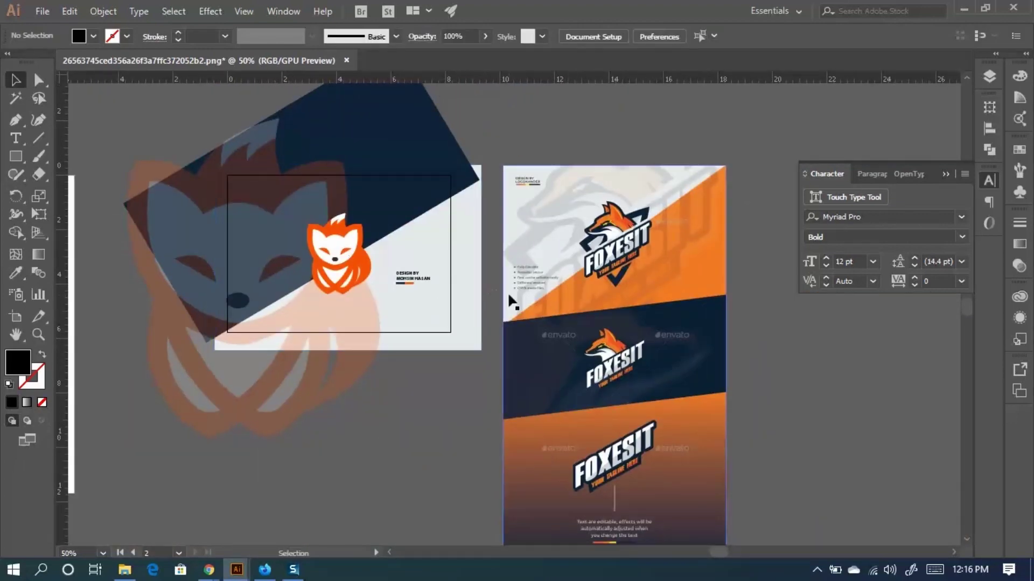
pyautogui.scroll(2, 508, 305)
pyautogui.scroll(1, 490, 352)
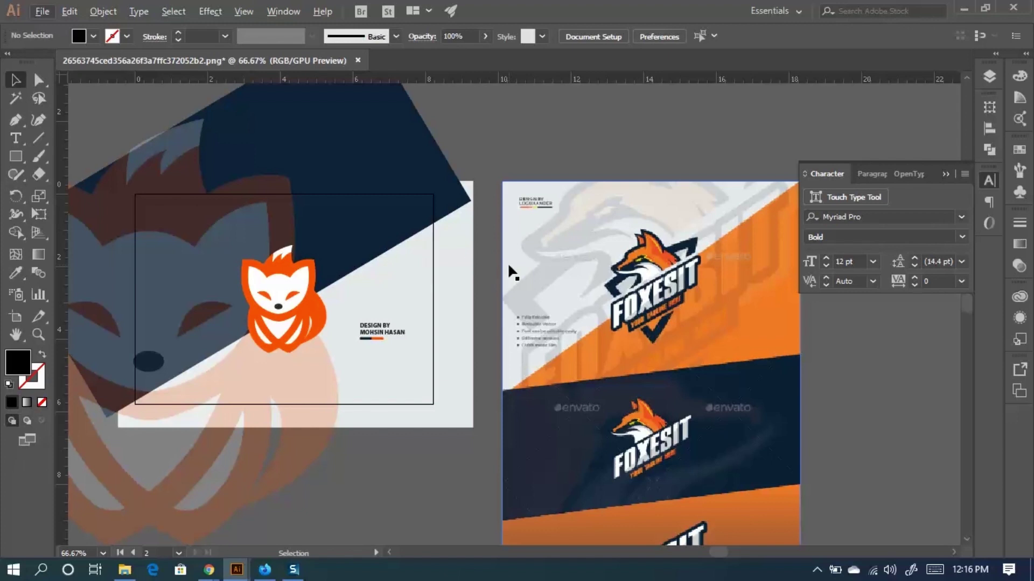
pyautogui.scroll(2, 425, 370)
pyautogui.click(435, 377)
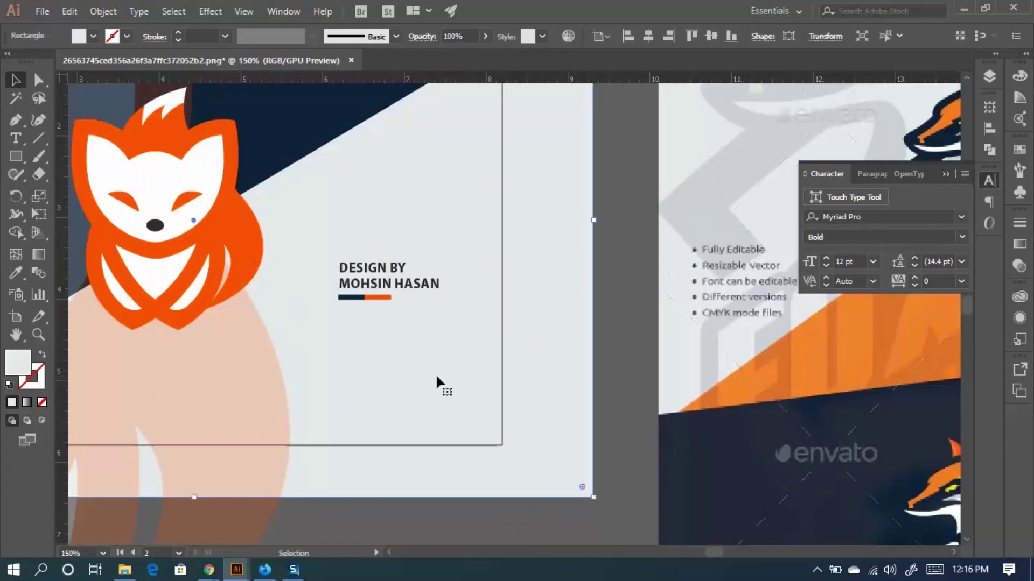
pyautogui.hotkey('ctrl', '2')
# Move the credit text with its two bars to the inner frame's lower-right corner and enlarge them together, bringing the text to 14.11 pt.
pyautogui.click(391, 276)
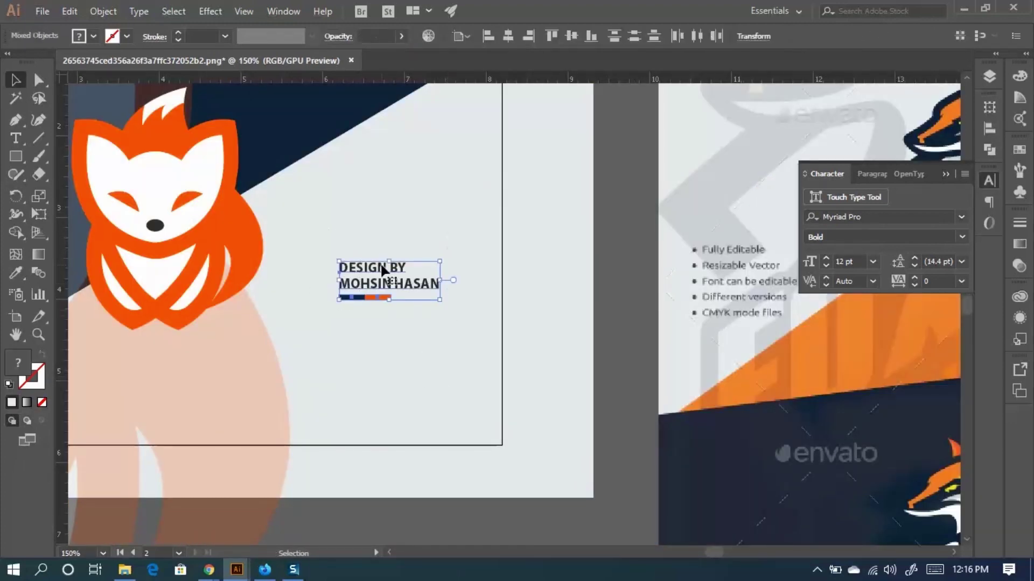
pyautogui.moveTo(386, 270); pyautogui.dragTo(338, 370)
pyautogui.scroll(-2, 446, 408)
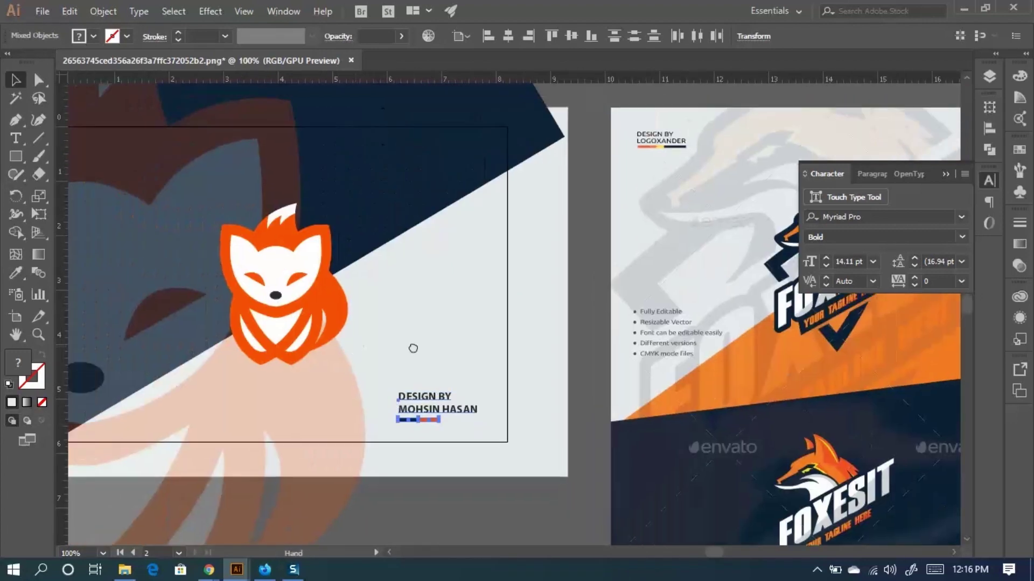
pyautogui.scroll(1, 411, 346)
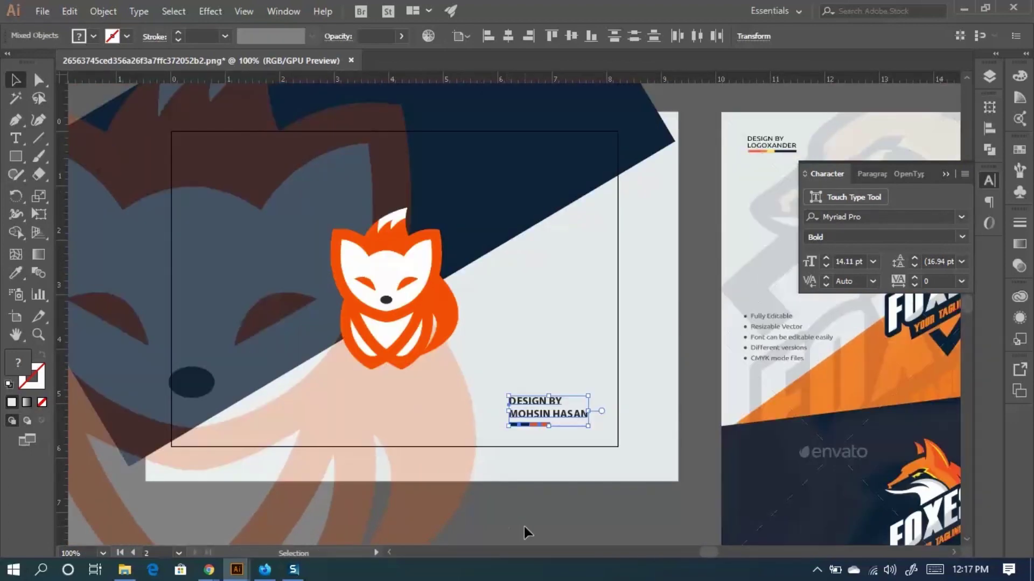
pyautogui.click(532, 527)
# Examine the Foxesit reference's lower sections, including its greyscale, solid colour and black-and-white logo versions.
pyautogui.scroll(2, 534, 519)
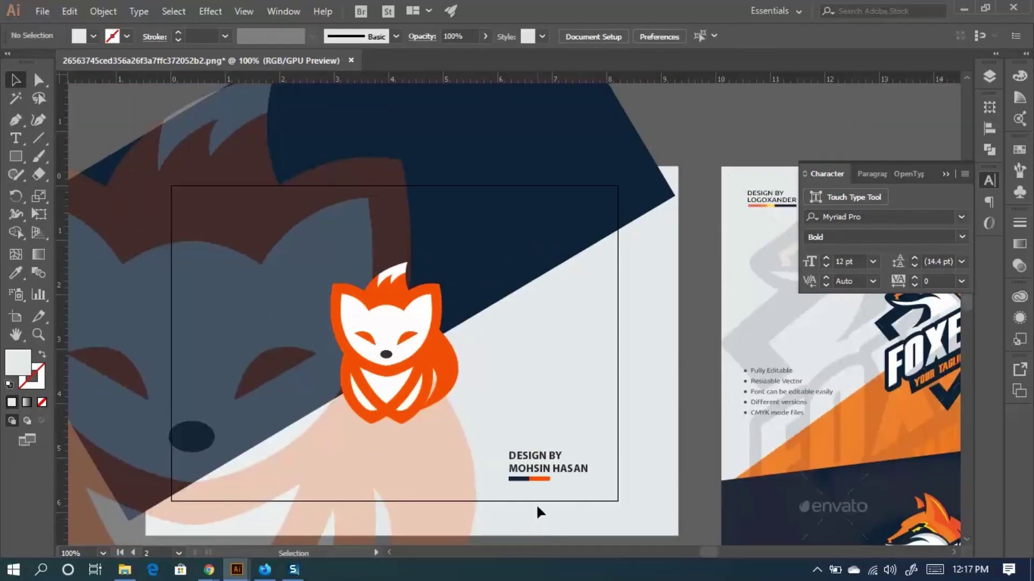
pyautogui.scroll(-2, 536, 511)
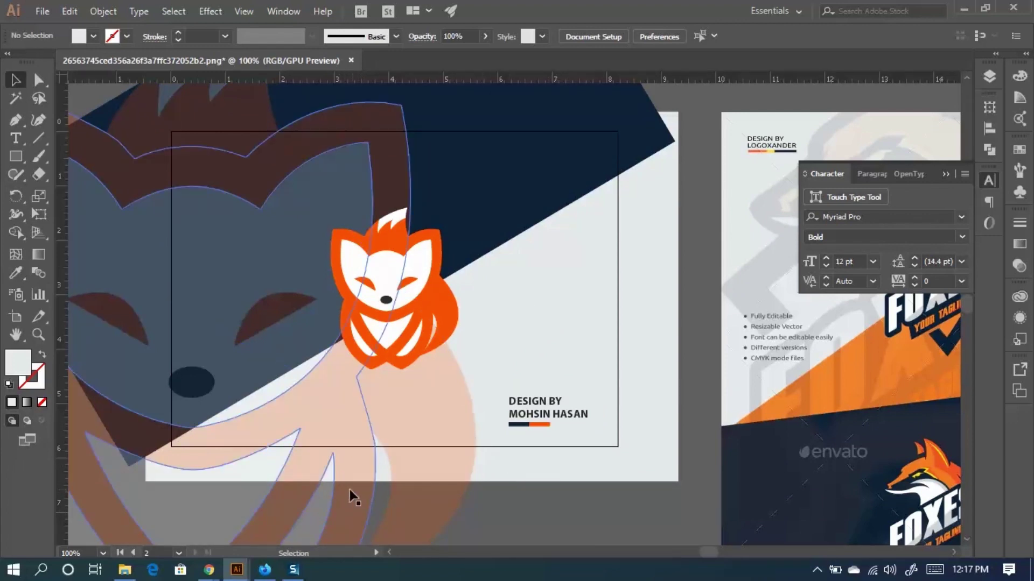
pyautogui.moveTo(528, 478); pyautogui.dragTo(317, 343)
pyautogui.scroll(-15, 508, 480)
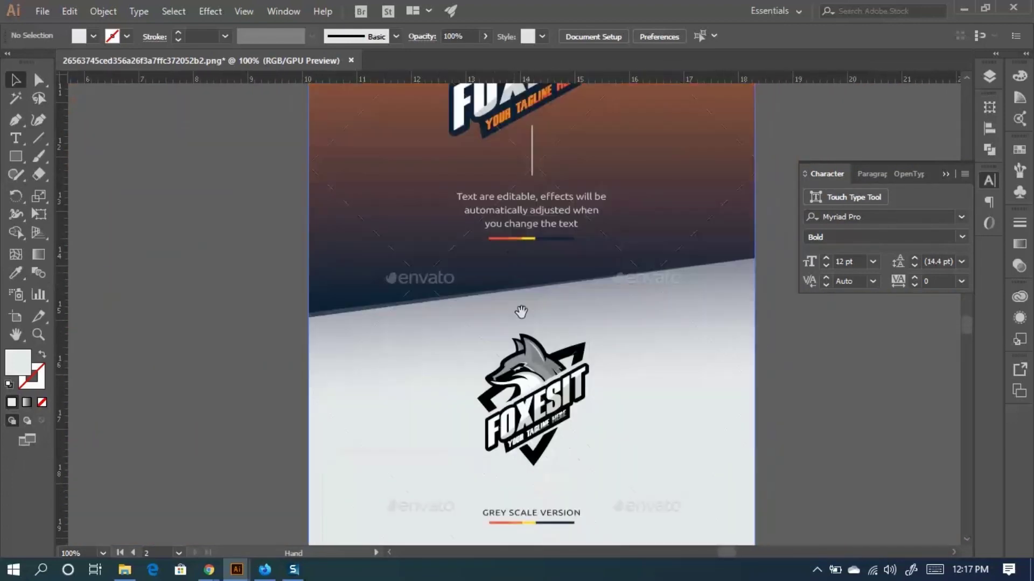
pyautogui.moveTo(589, 480); pyautogui.dragTo(604, 259)
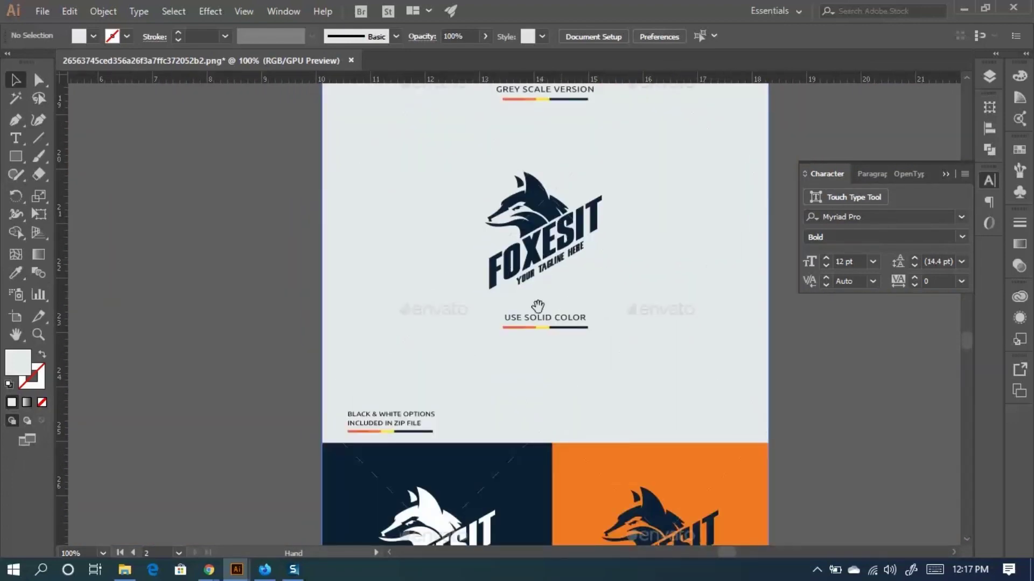
pyautogui.scroll(10, 520, 357)
pyautogui.hscroll(-8, 520, 356)
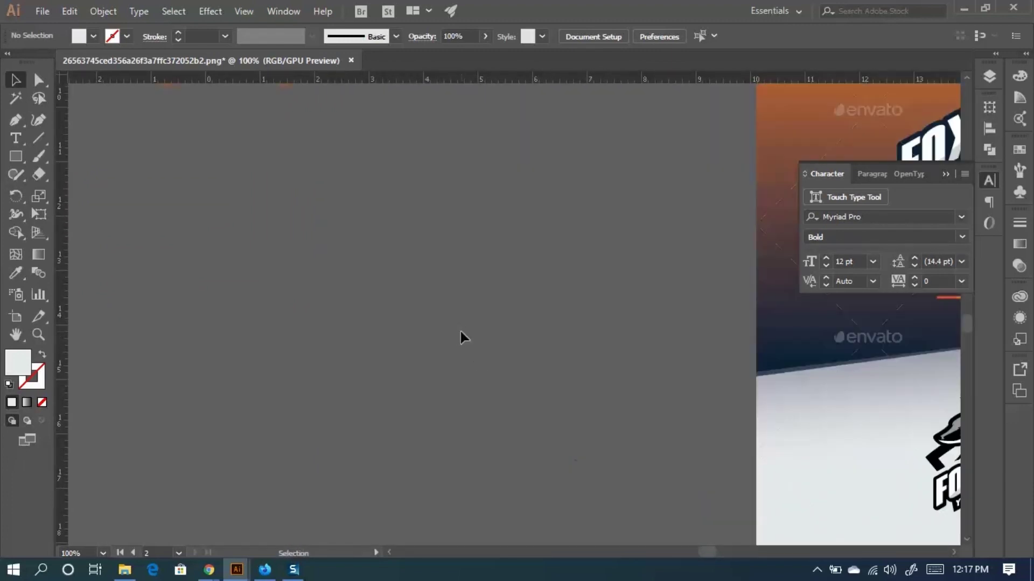
pyautogui.scroll(-4, 495, 284)
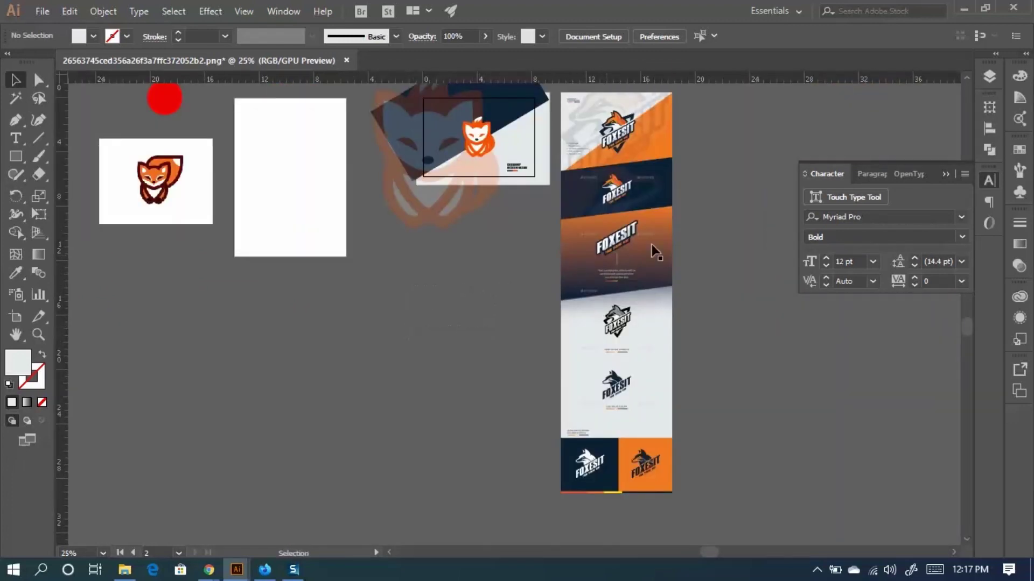
pyautogui.scroll(2, 512, 334)
pyautogui.hscroll(2, 512, 334)
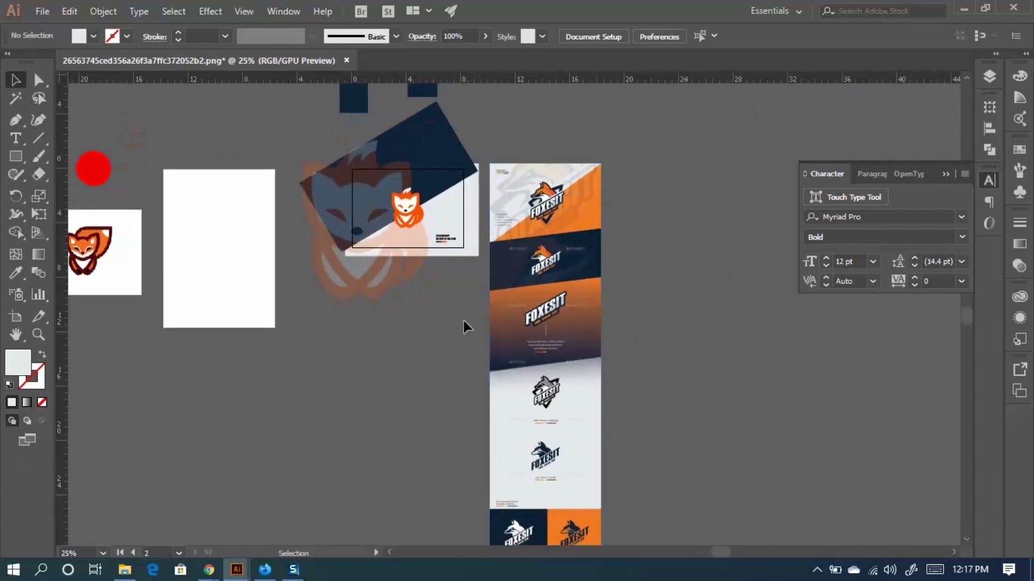
# Extend the fox presentation's artboard downward to a height of 13.52 in, keeping its width.
pyautogui.click(16, 316)
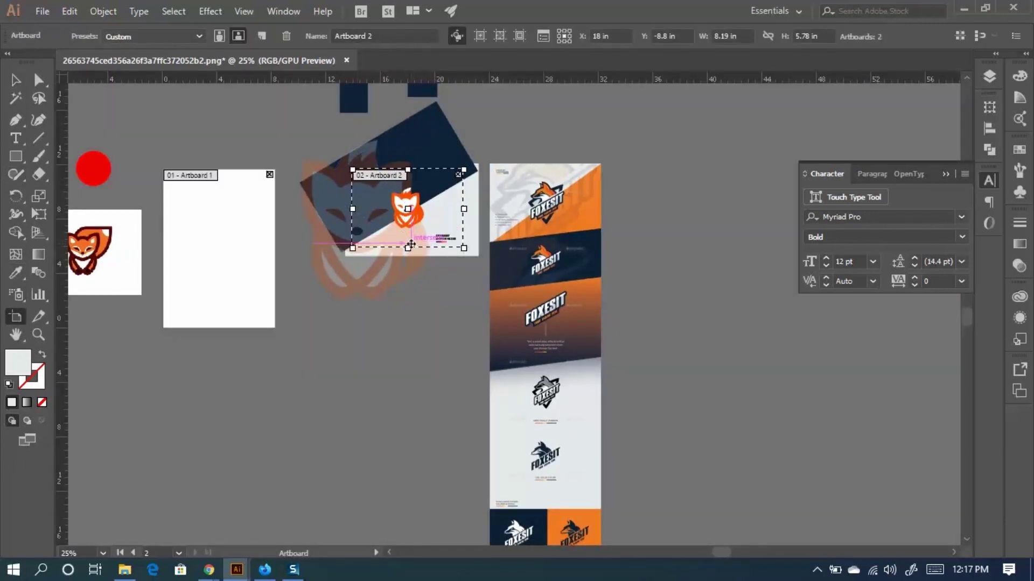
pyautogui.moveTo(408, 249); pyautogui.dragTo(412, 355)
pyautogui.scroll(2, 420, 266)
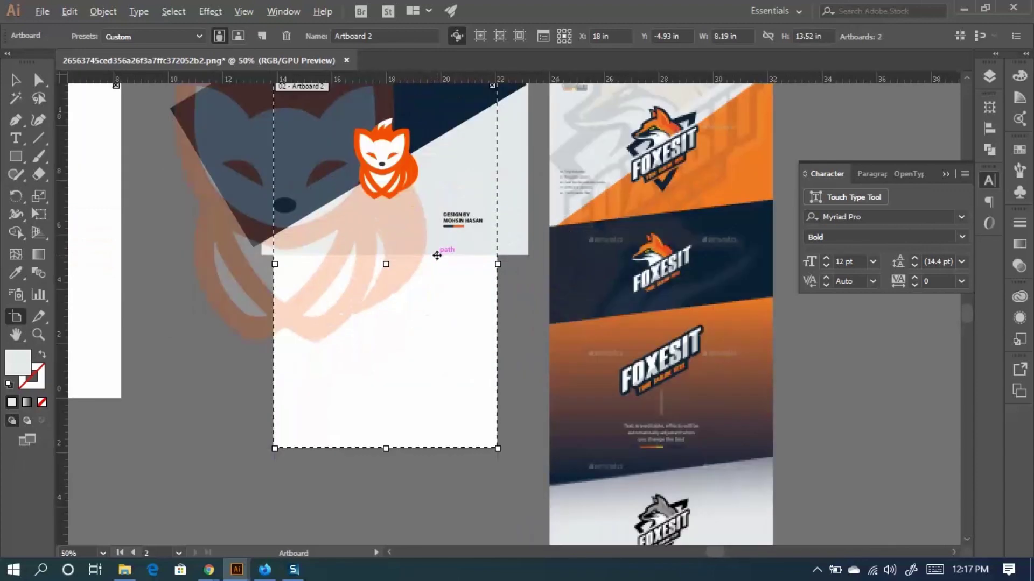
pyautogui.press('v')
# Stretch the light grey background rectangle downward until it reaches slightly past the extended artboard's lower edge.
pyautogui.scroll(2, 473, 296)
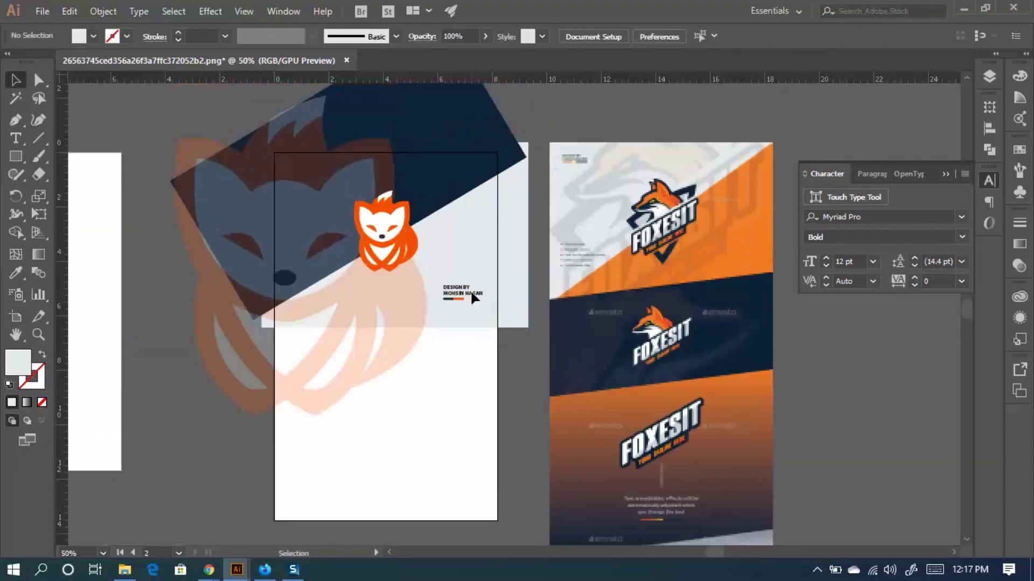
pyautogui.keyDown('ctrl'); pyautogui.click(457, 318); pyautogui.keyUp('ctrl')
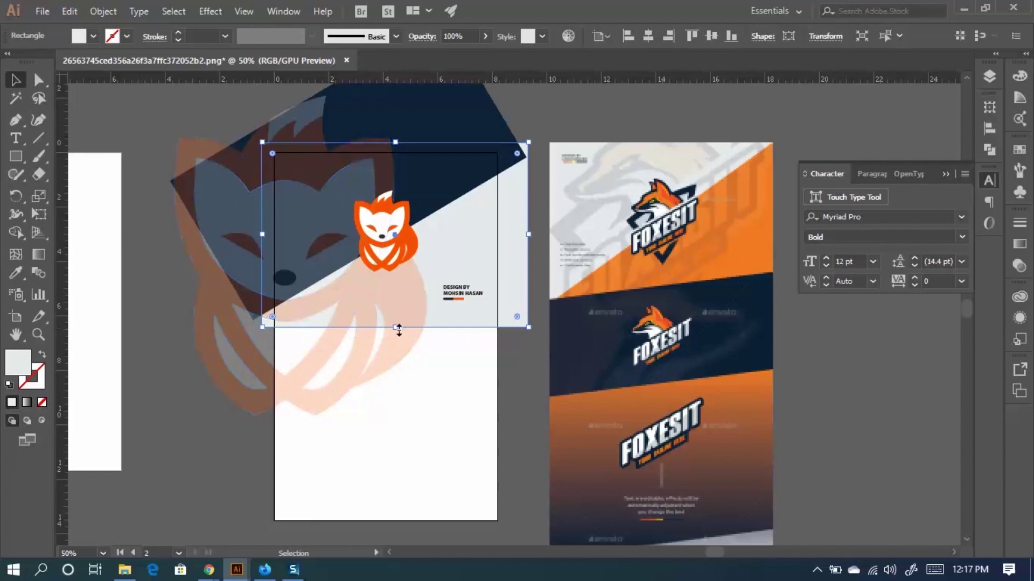
pyautogui.moveTo(395, 327); pyautogui.dragTo(387, 527)
pyautogui.scroll(-2, 382, 484)
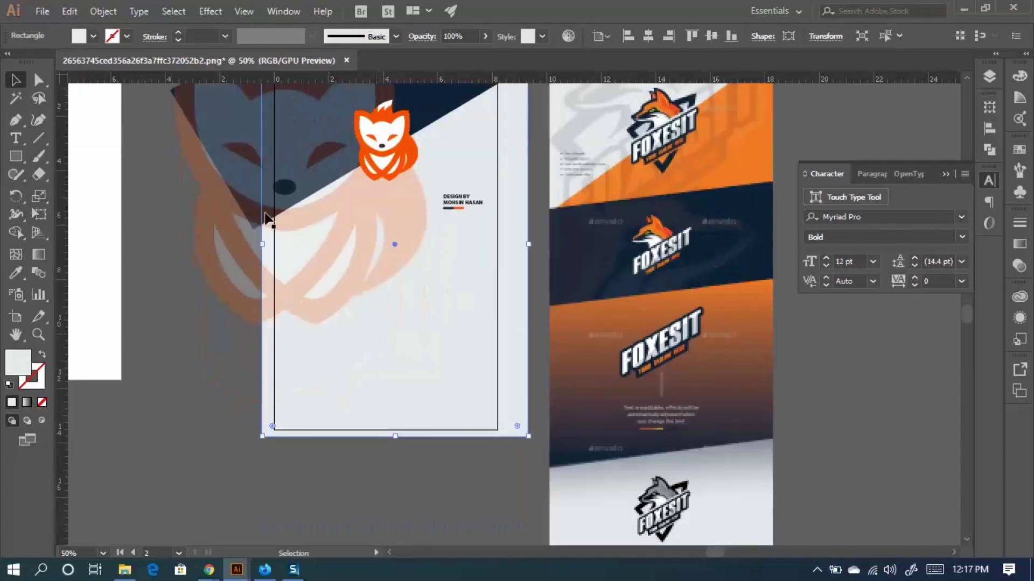
pyautogui.scroll(2, 193, 458)
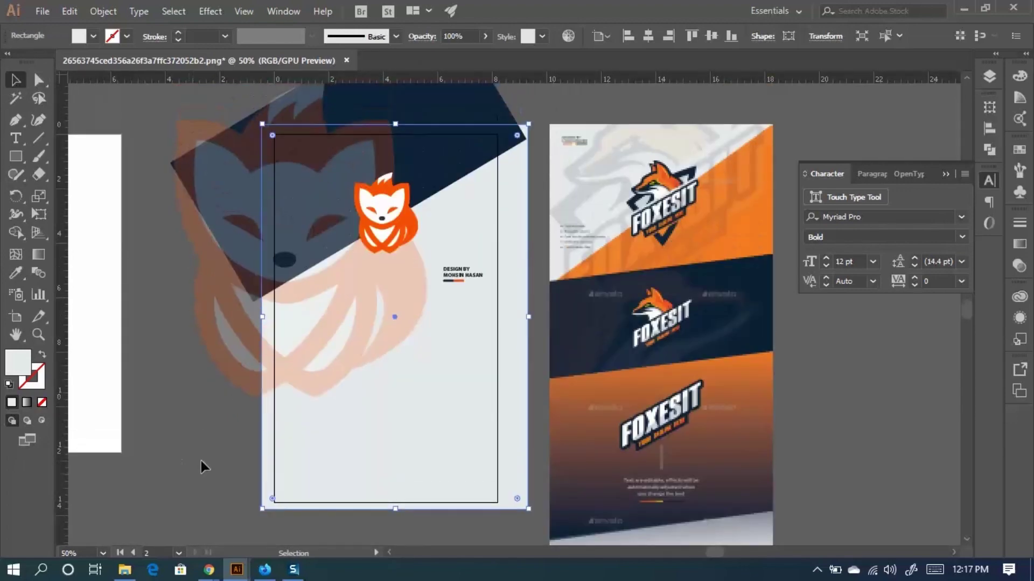
pyautogui.click(222, 380)
# Duplicate the small orange fox straight down into the empty lower part of the artboard.
pyautogui.moveTo(401, 203); pyautogui.dragTo(457, 267)
pyautogui.scroll(3, 409, 430)
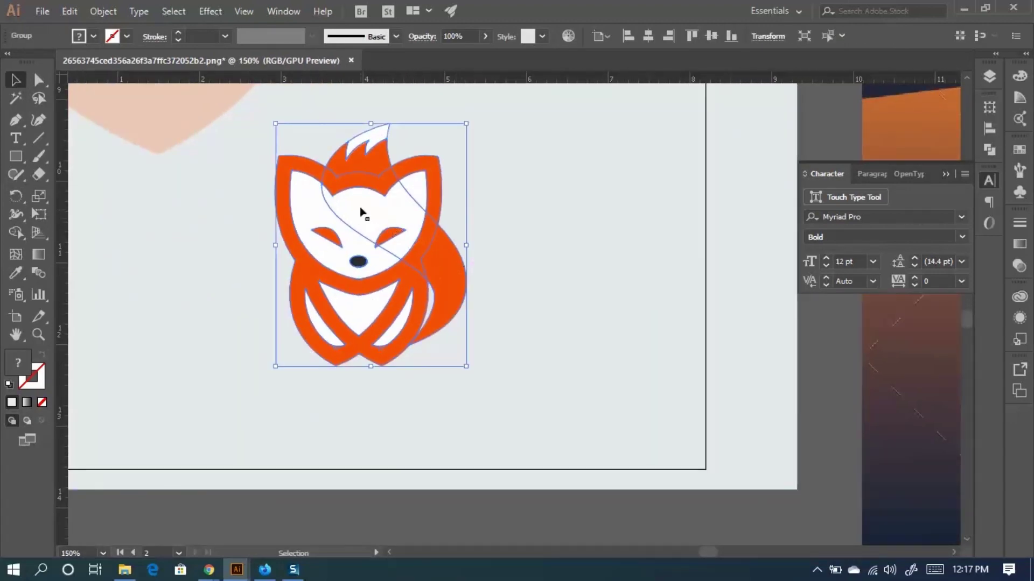
pyautogui.scroll(2, 362, 212)
pyautogui.scroll(-1, 366, 222)
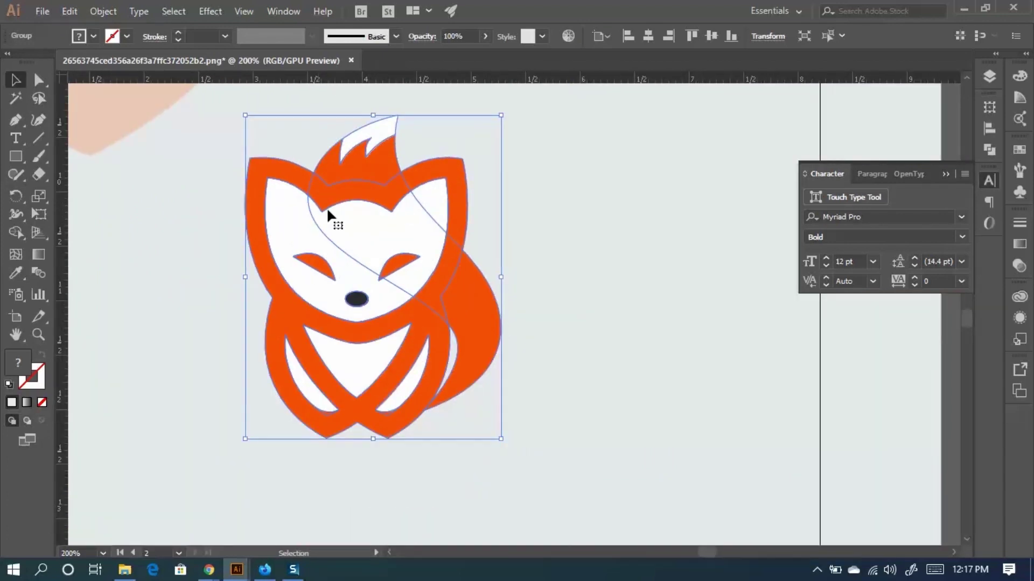
# Try to recolour the duplicated fox's paths with the nose's dark fill using the Eyedropper, and undo the change.
pyautogui.rightClick(362, 221)
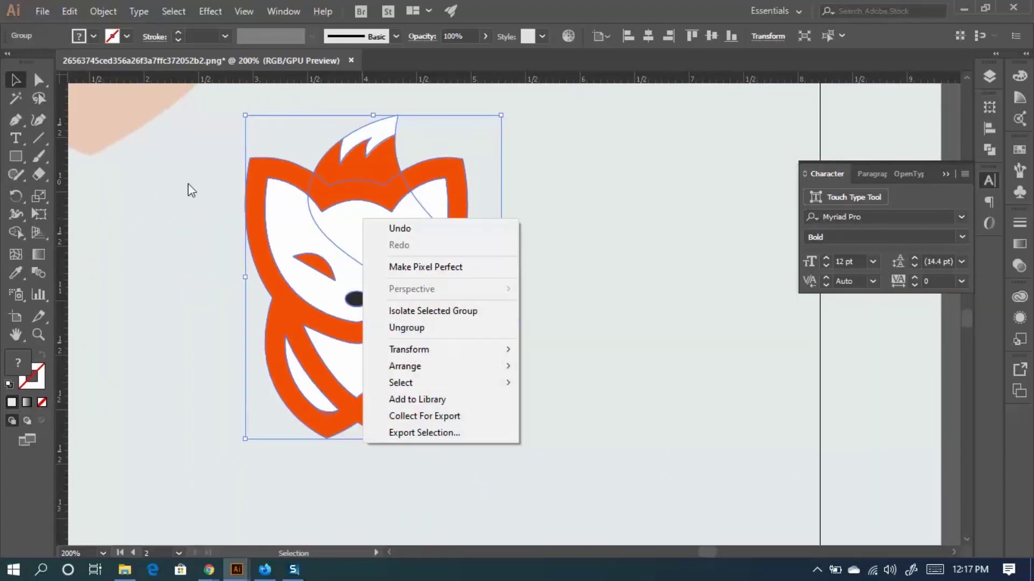
pyautogui.click(39, 80)
pyautogui.click(118, 337)
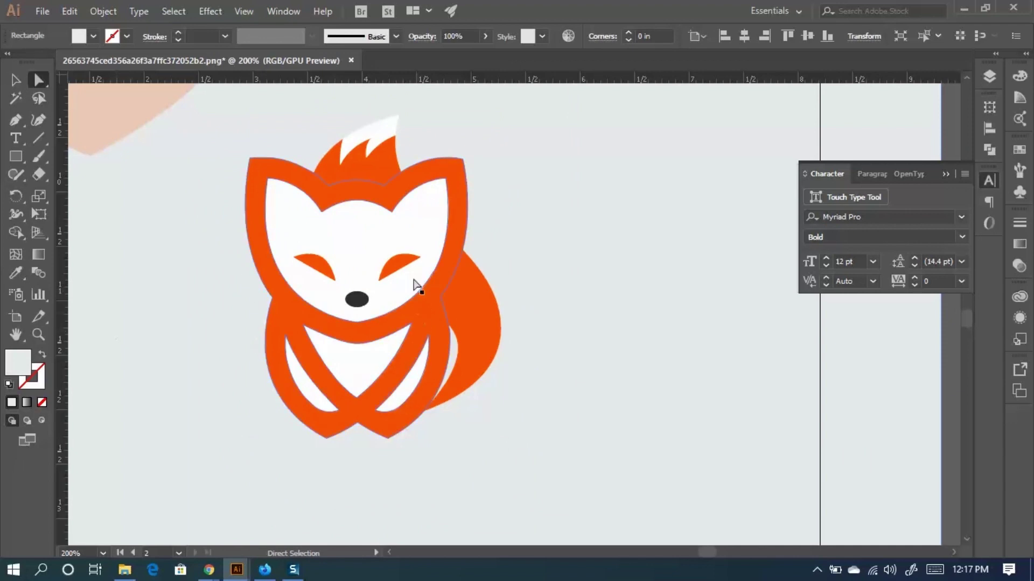
pyautogui.scroll(2, 395, 268)
pyautogui.click(397, 268)
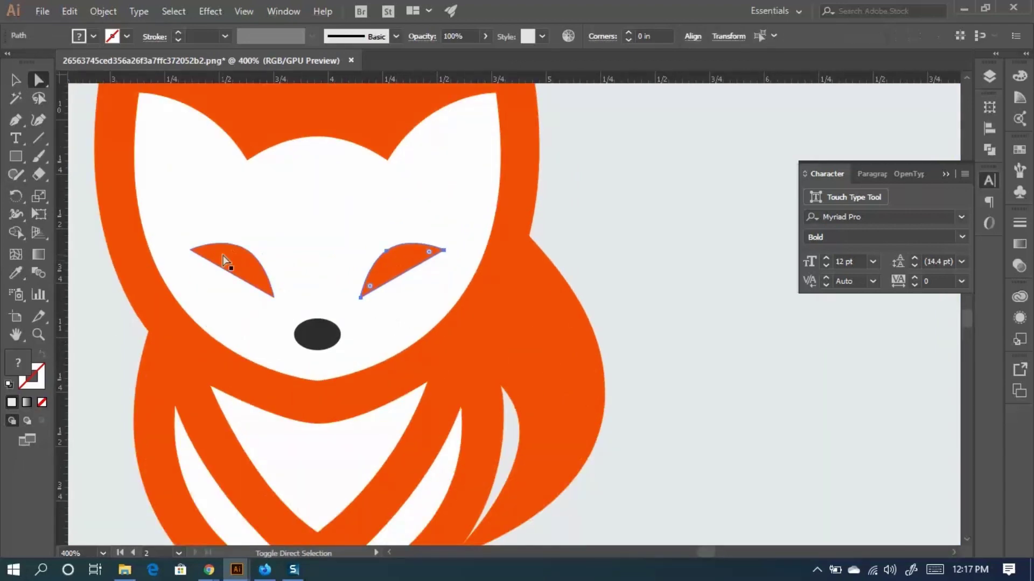
pyautogui.hotkey('ctrl', 'a')
pyautogui.scroll(3, 349, 172)
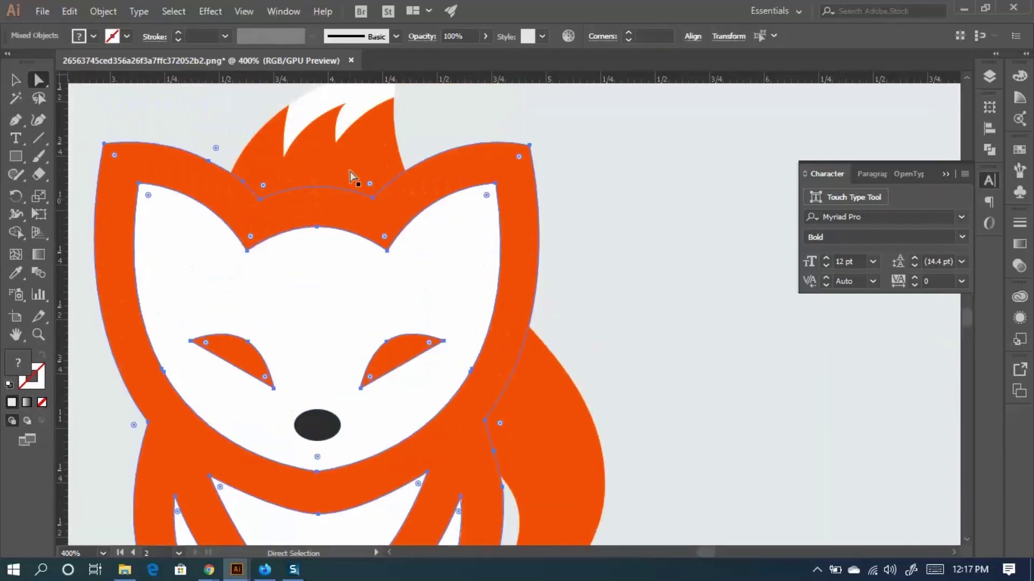
pyautogui.scroll(-3, 603, 342)
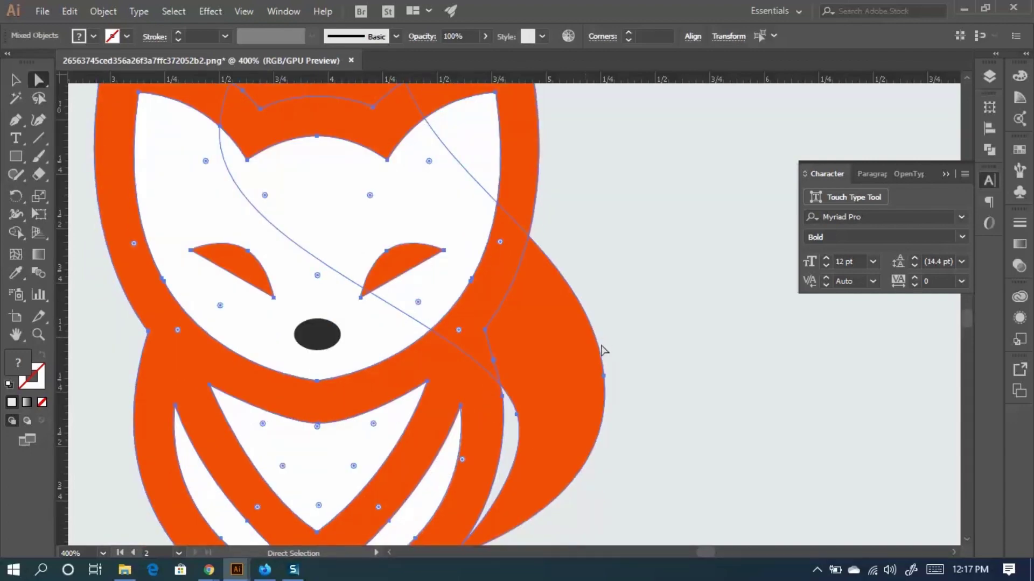
pyautogui.scroll(-2, 553, 353)
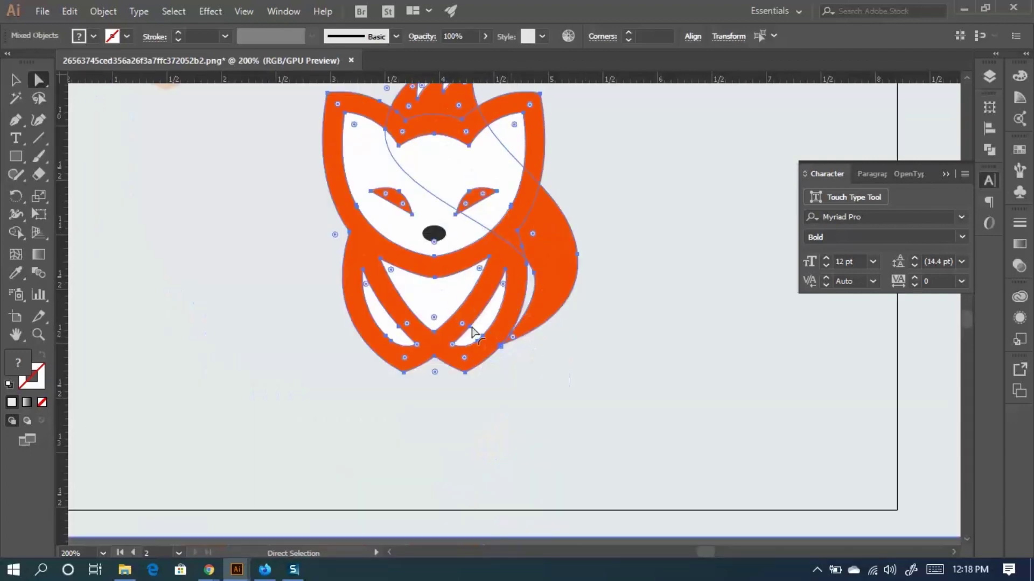
pyautogui.click(16, 274)
pyautogui.click(437, 224)
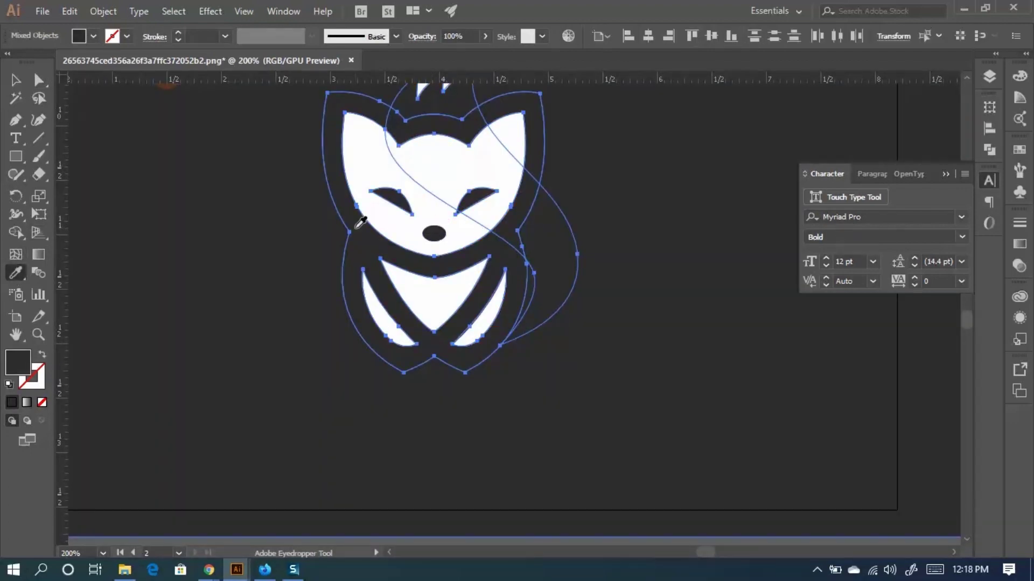
pyautogui.hotkey('ctrl', 'z')
# Sample the nose colour once more onto the selected artwork, undo the fill and deselect everything.
pyautogui.scroll(-4, 360, 208)
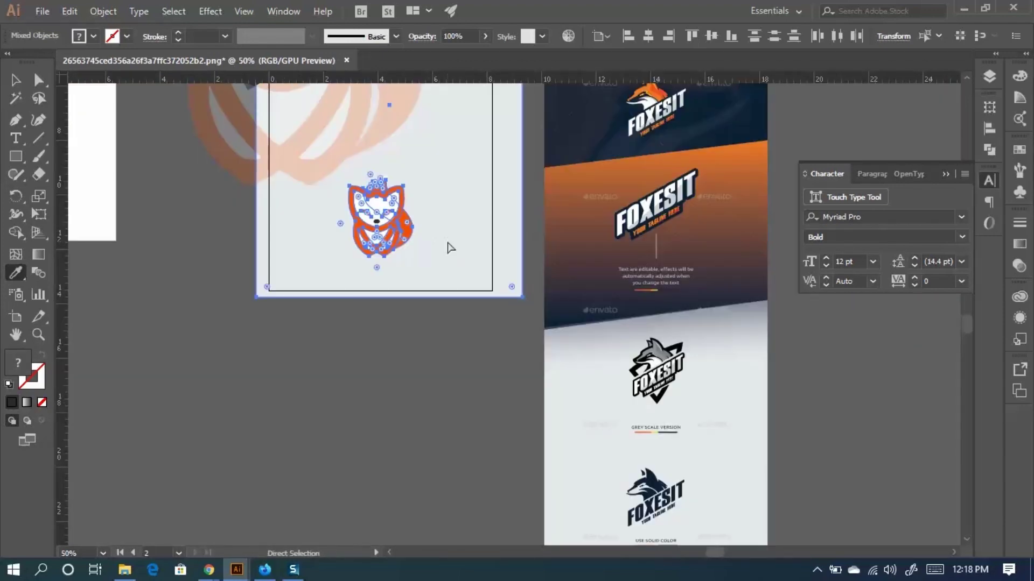
pyautogui.scroll(4, 384, 226)
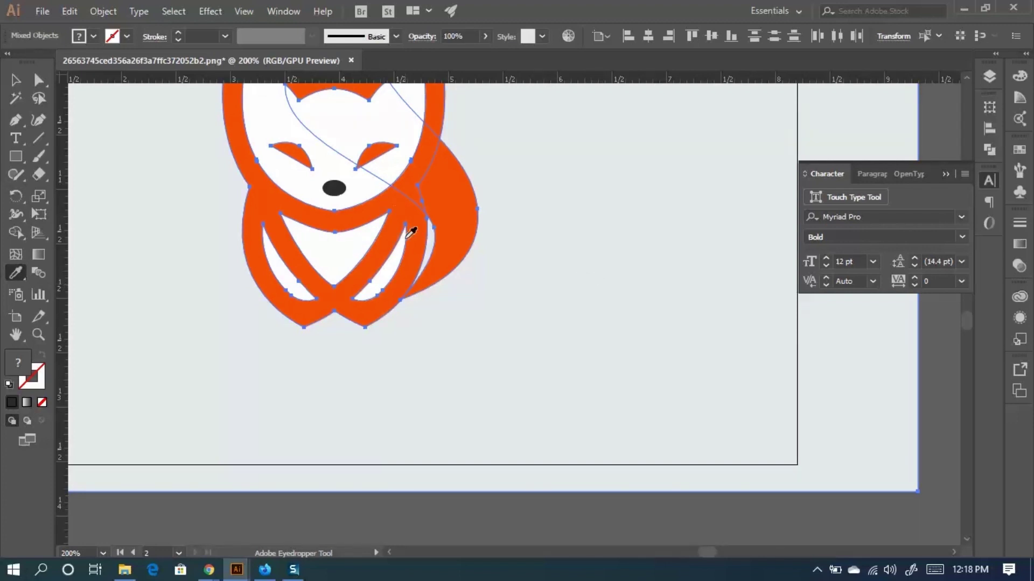
pyautogui.click(341, 186)
pyautogui.hotkey('ctrl', 'z')
pyautogui.click(17, 80)
pyautogui.click(580, 530)
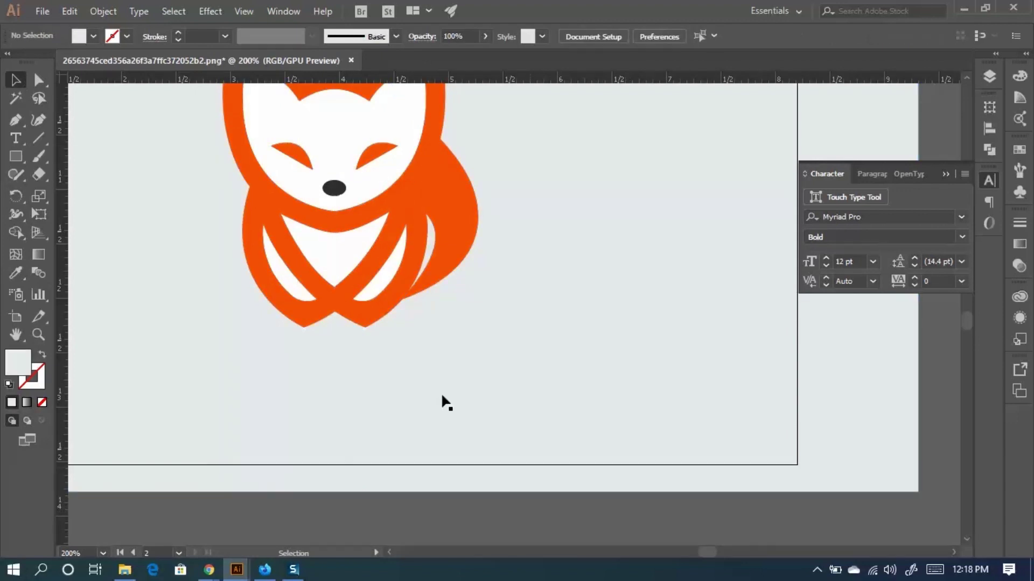
# Fill the duplicated fox's orange tail, head-and-body outline and both eyes with the nose's dark colour, and deselect them.
pyautogui.click(38, 80)
pyautogui.scroll(3, 362, 187)
pyautogui.click(358, 182)
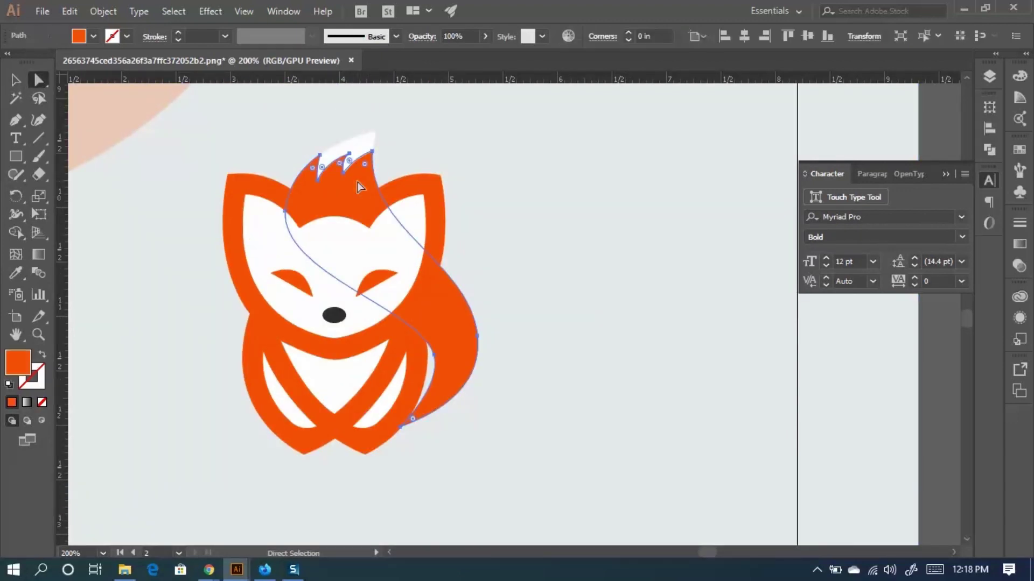
pyautogui.keyDown('shift'); pyautogui.click(376, 208); pyautogui.keyUp('shift')
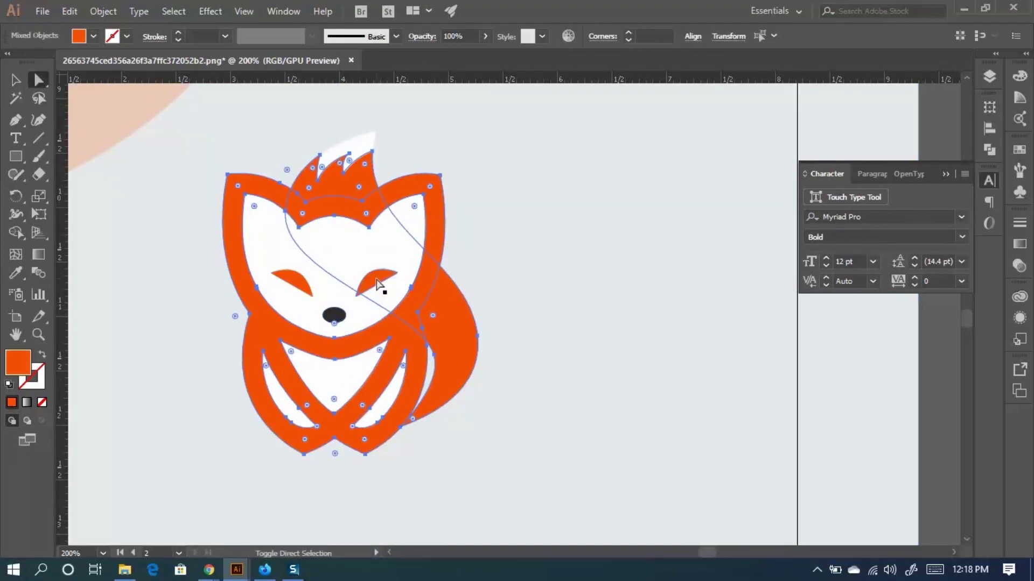
pyautogui.keyDown('shift'); pyautogui.click(379, 285); pyautogui.keyUp('shift')
pyautogui.keyDown('shift'); pyautogui.click(291, 282); pyautogui.keyUp('shift')
pyautogui.click(10, 279)
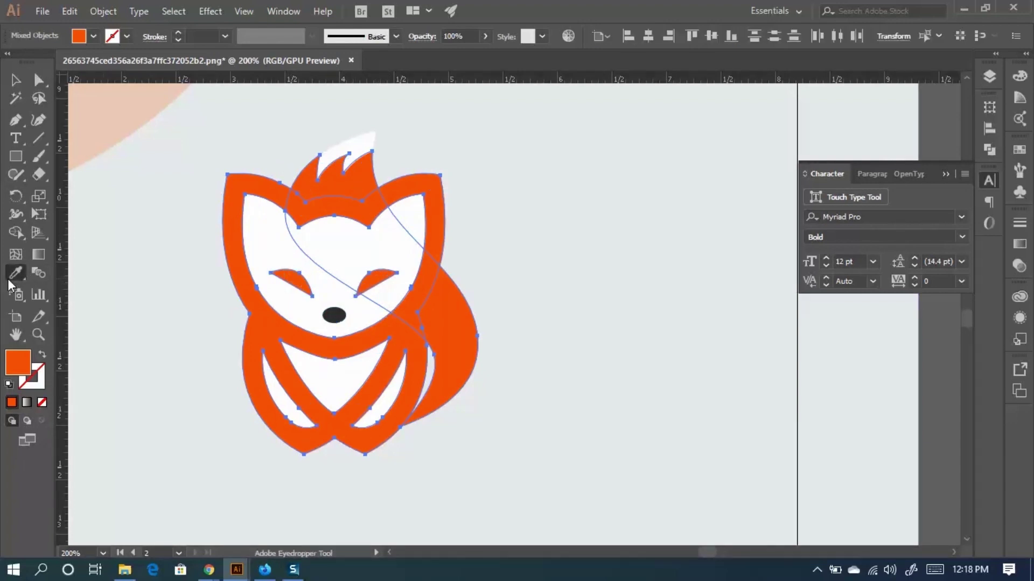
pyautogui.click(335, 315)
pyautogui.scroll(-4, 316, 263)
pyautogui.press('v')
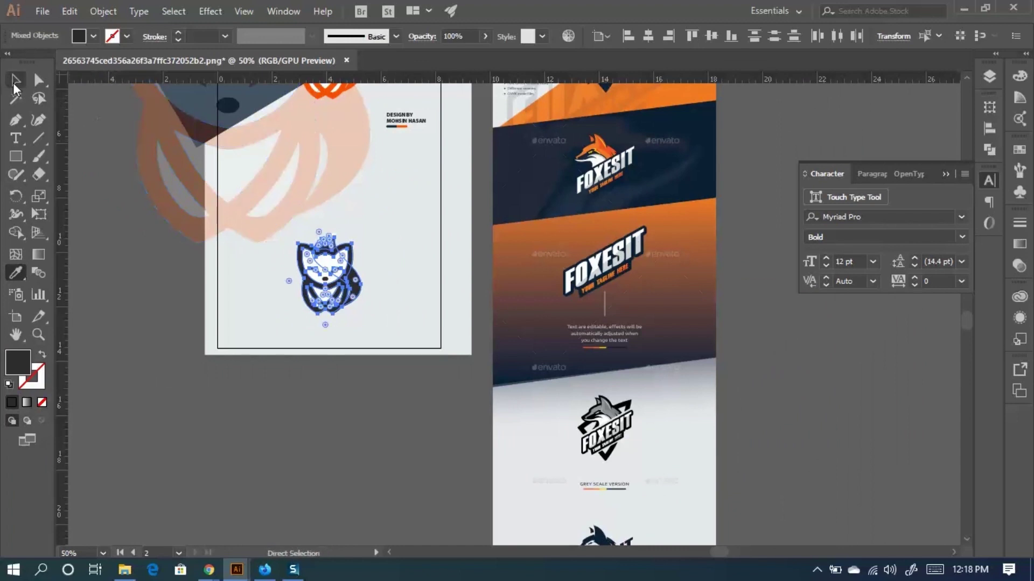
pyautogui.click(166, 240)
pyautogui.click(319, 370)
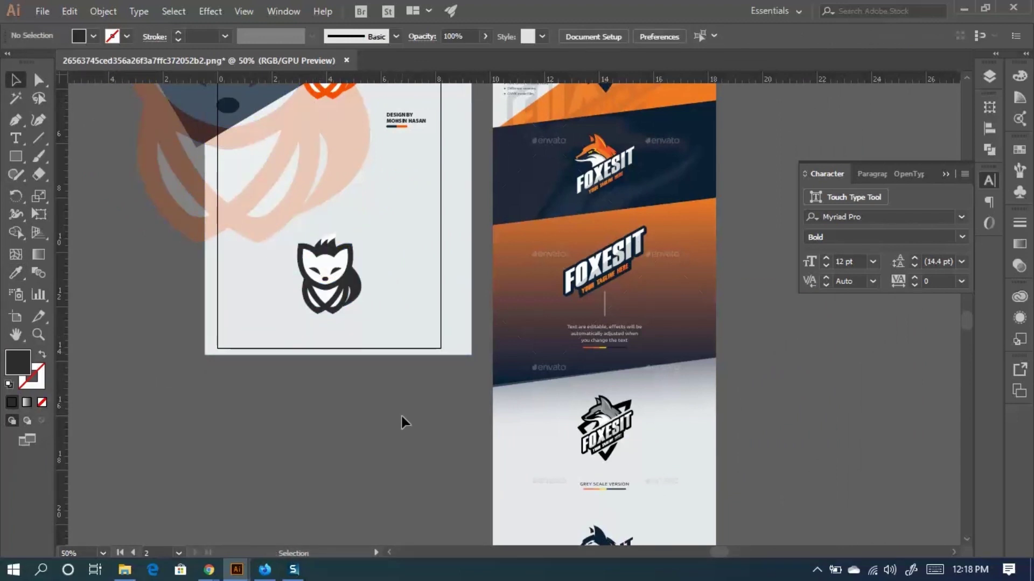
# Compare the layout of the orange and dark foxes with the sections of the Foxesit reference.
pyautogui.scroll(2, 400, 414)
pyautogui.scroll(1, 415, 414)
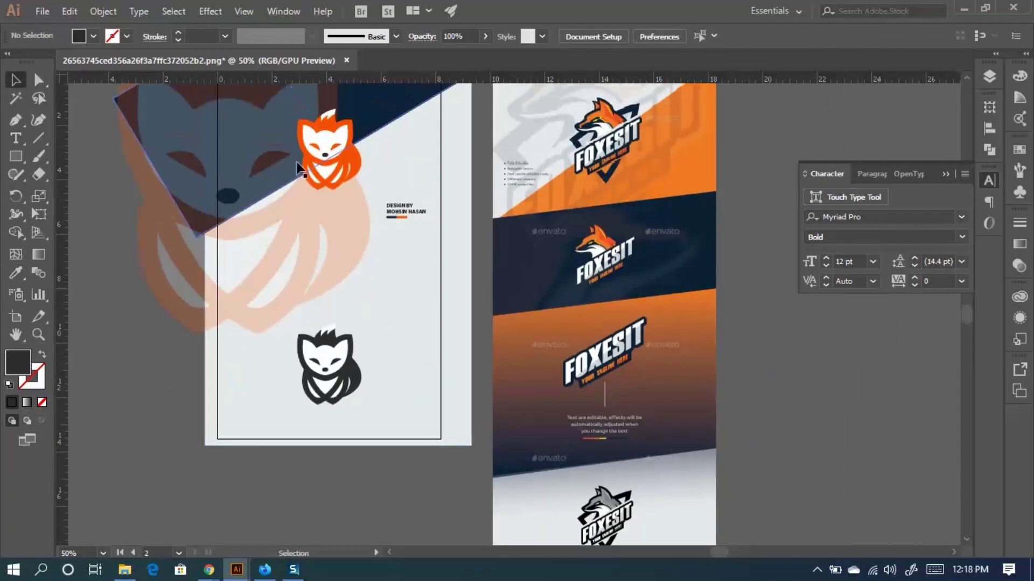
pyautogui.scroll(-4, 657, 457)
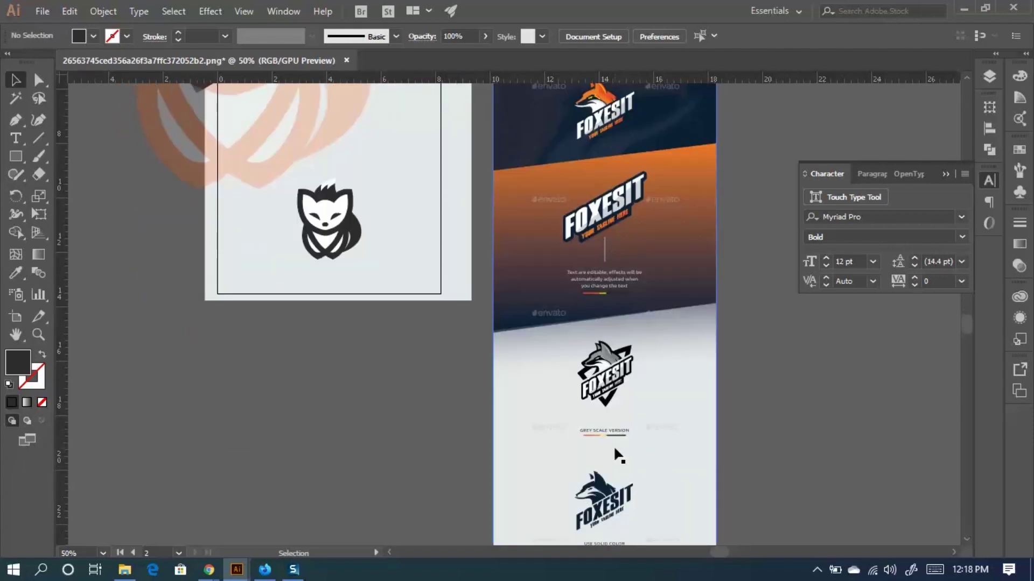
pyautogui.scroll(2, 612, 461)
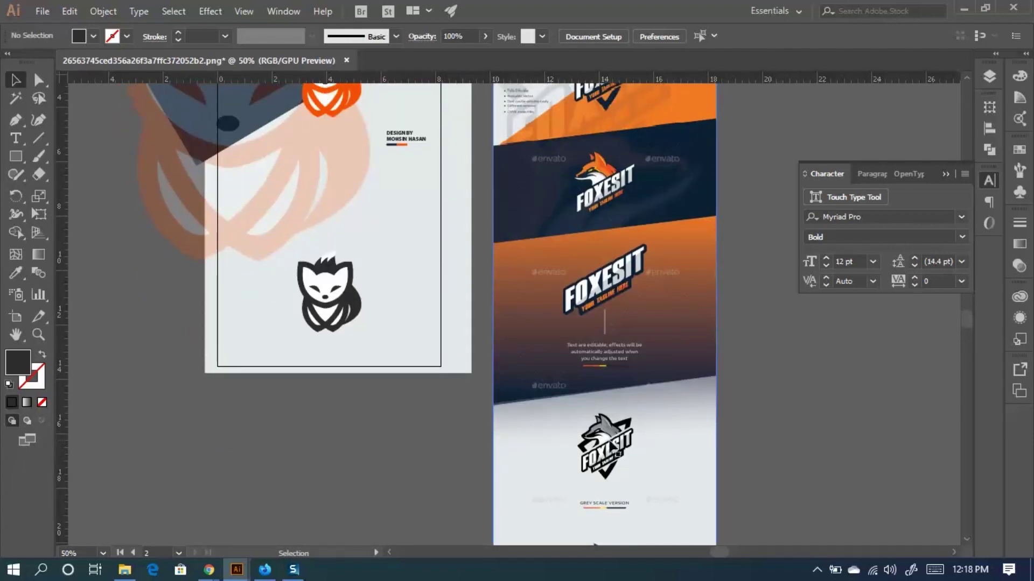
pyautogui.scroll(2, 614, 439)
pyautogui.scroll(1, 613, 449)
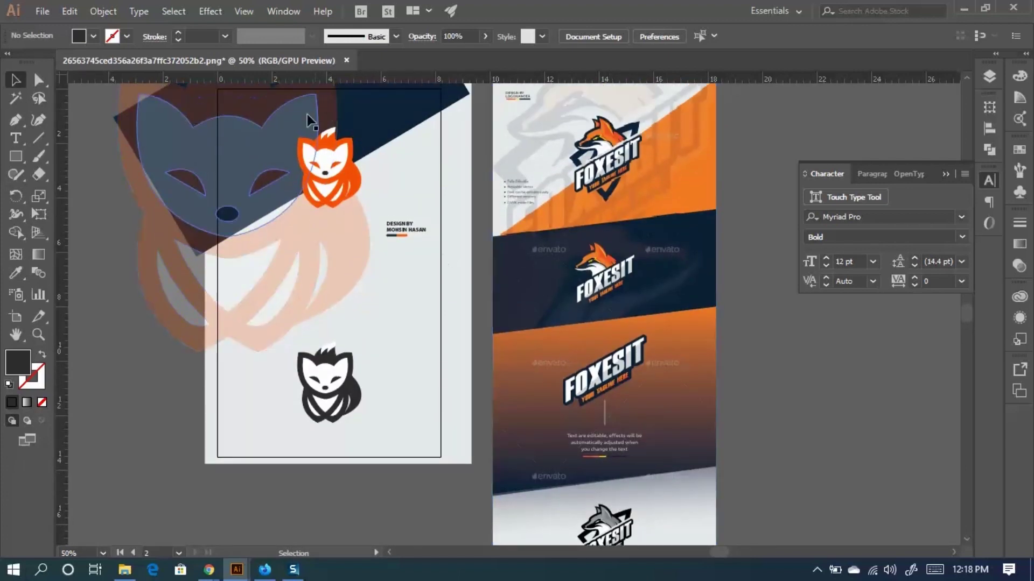
pyautogui.scroll(1, 295, 226)
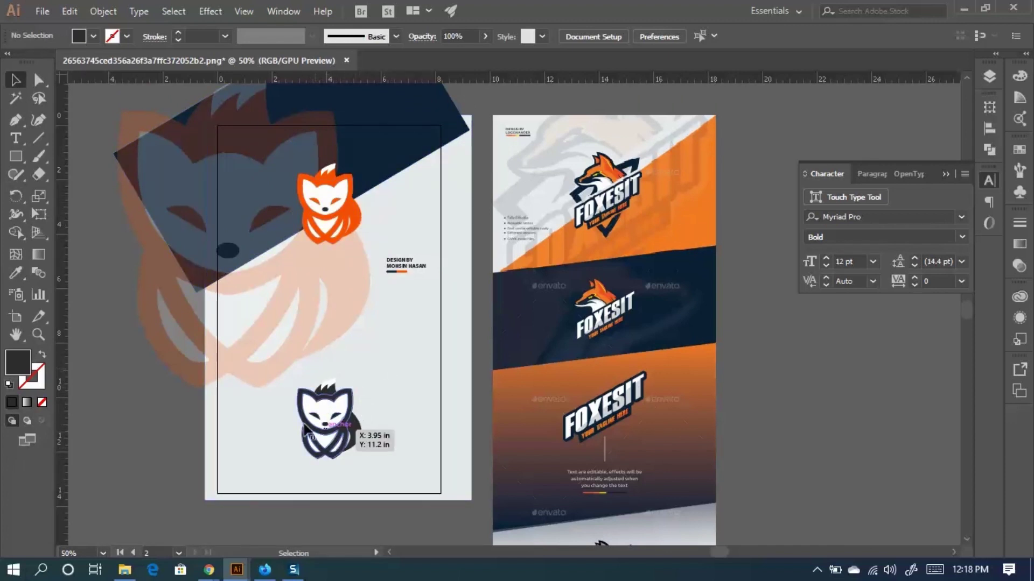
# Select the complete dark fox on its own, leaving the light background rectangle out of the selection.
pyautogui.scroll(-3, 360, 376)
pyautogui.scroll(-14, 702, 395)
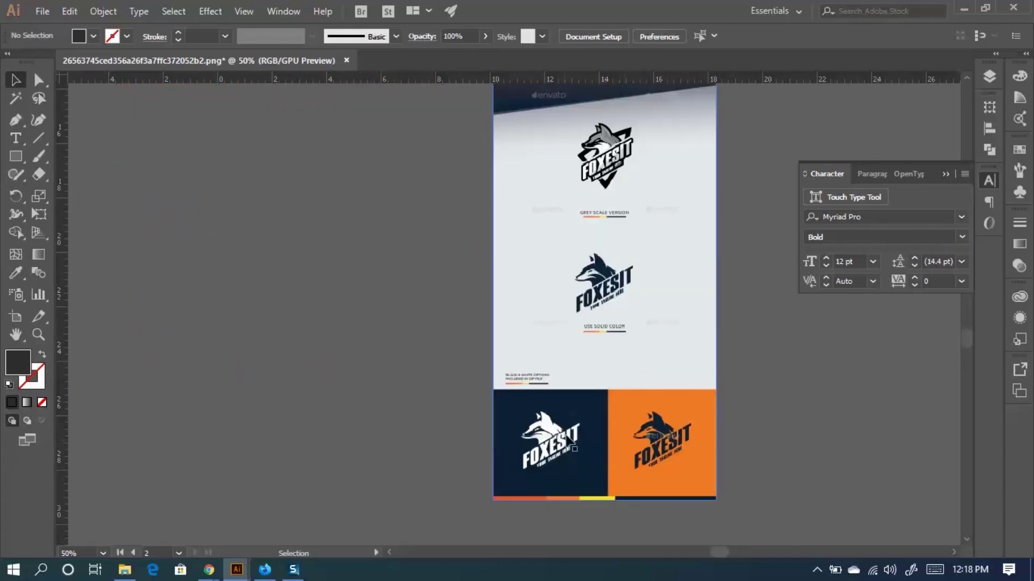
pyautogui.scroll(11, 538, 356)
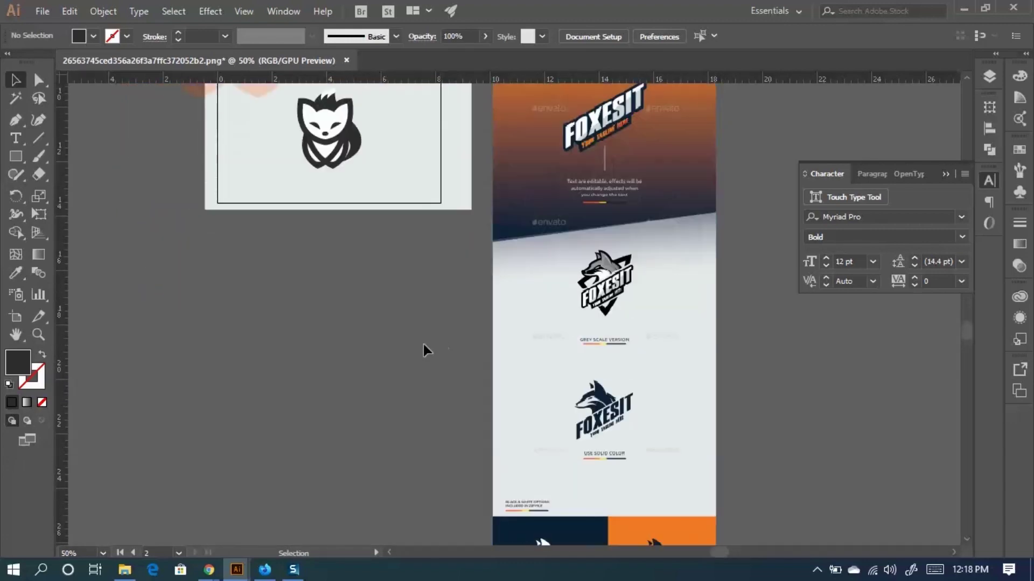
pyautogui.scroll(4, 344, 323)
pyautogui.keyDown('alt'); pyautogui.scroll(4, 377, 439); pyautogui.keyUp('alt')
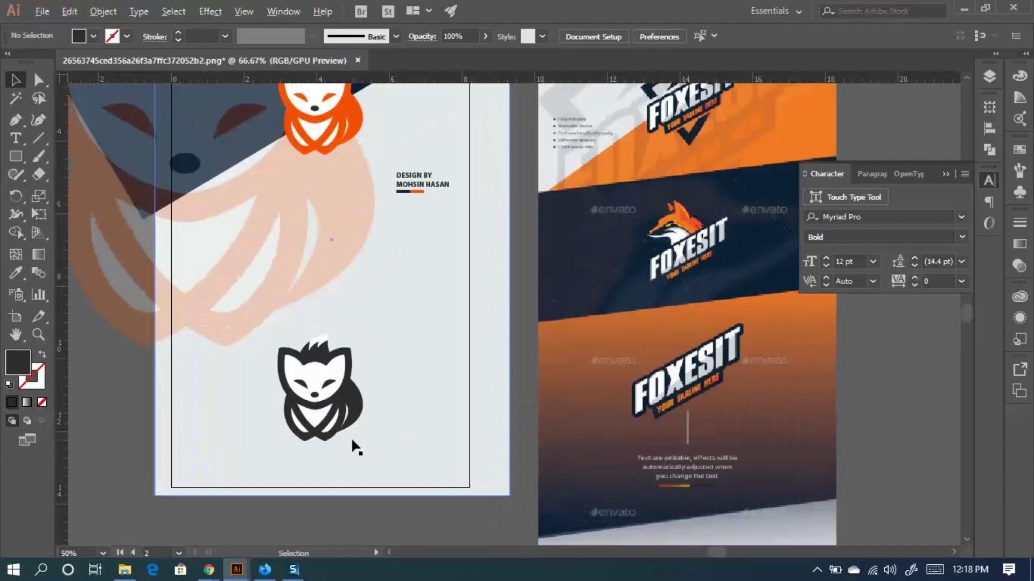
pyautogui.moveTo(400, 365); pyautogui.dragTo(564, 399)
pyautogui.keyDown('alt'); pyautogui.scroll(-1, 564, 398); pyautogui.keyUp('alt')
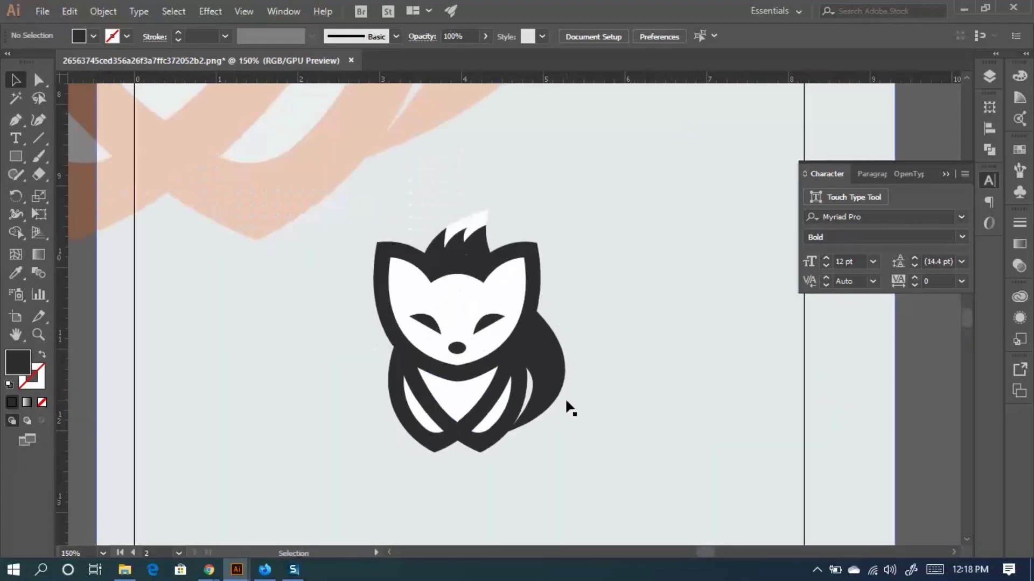
pyautogui.click(577, 433)
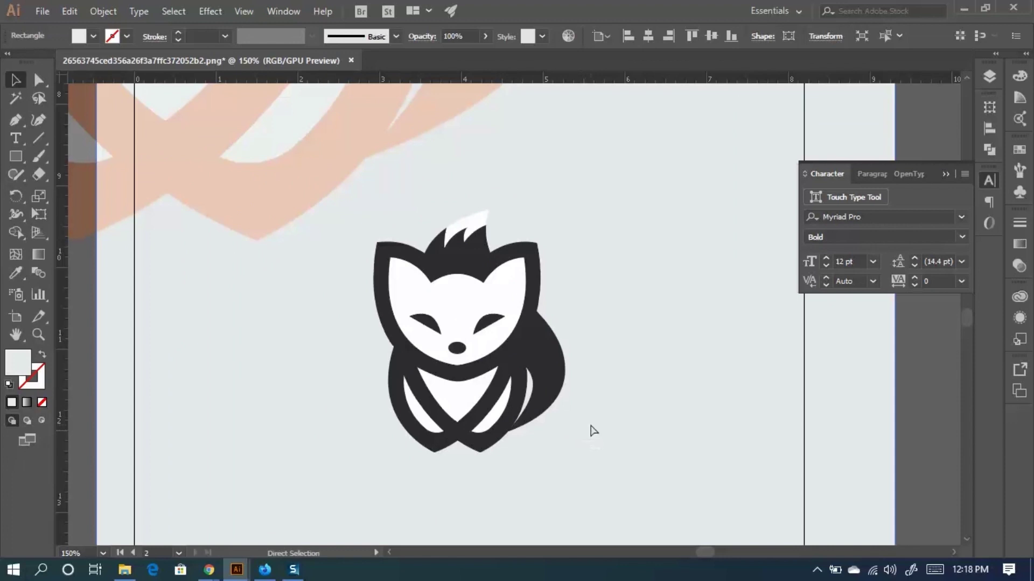
pyautogui.hotkey('ctrl', 'shift', 'a')
pyautogui.moveTo(613, 448); pyautogui.dragTo(431, 280)
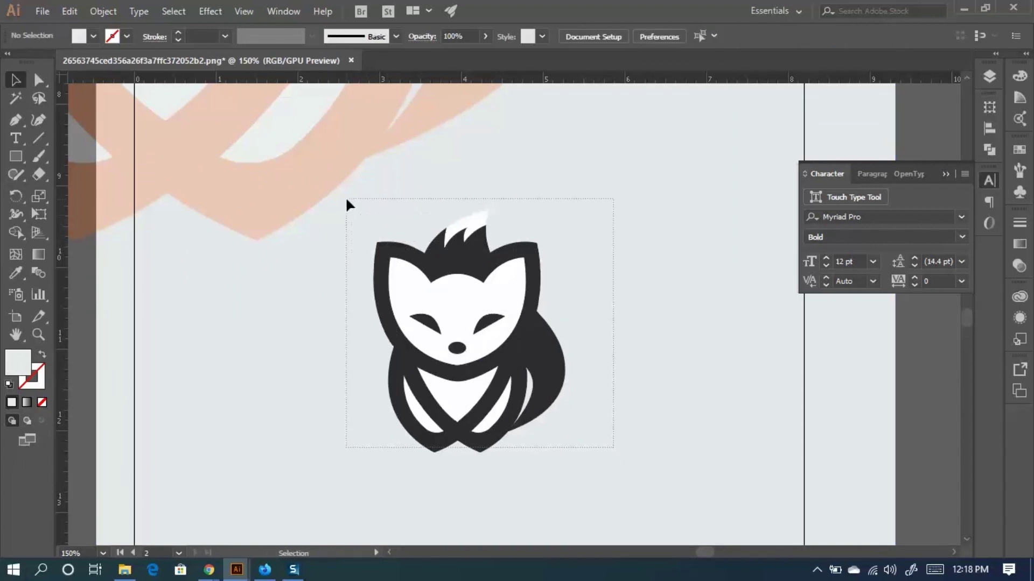
pyautogui.moveTo(347, 203); pyautogui.dragTo(423, 264)
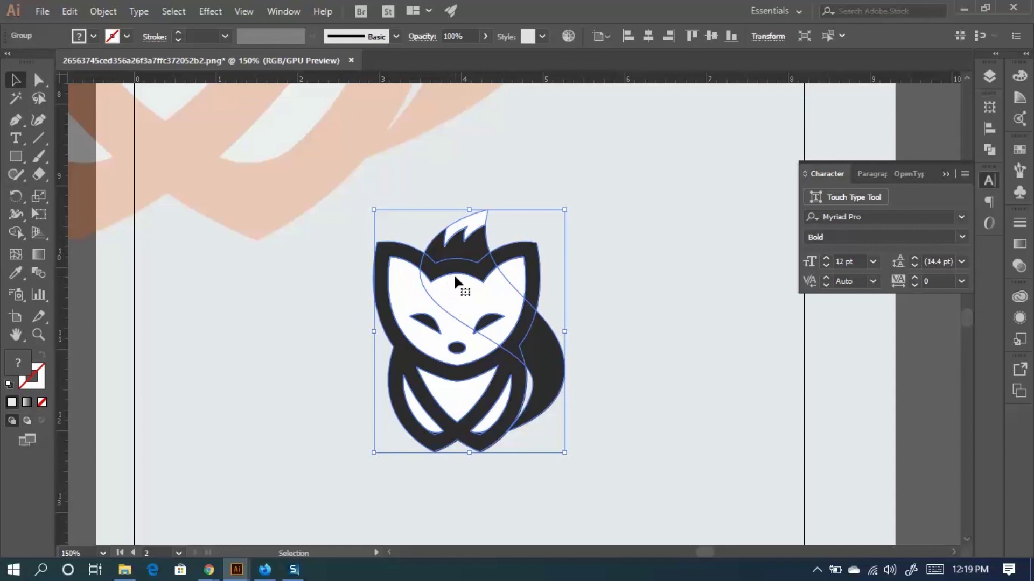
# Copy the dark fox, delete the original and place a second copy beside the first at the same height.
pyautogui.moveTo(454, 277); pyautogui.dragTo(321, 327)
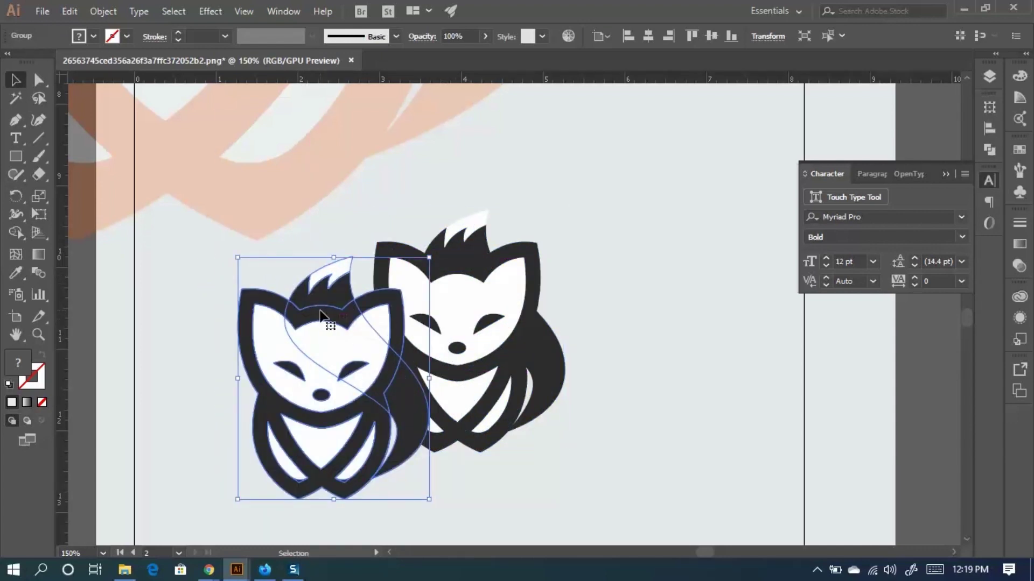
pyautogui.click(483, 275)
pyautogui.press('Delete')
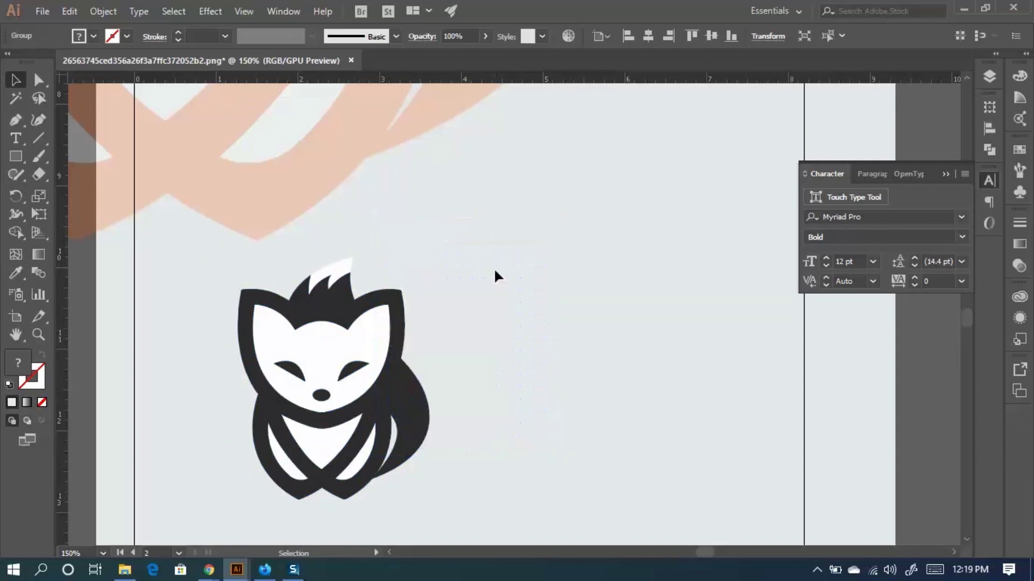
pyautogui.moveTo(362, 354); pyautogui.dragTo(675, 353)
pyautogui.scroll(-2, 438, 337)
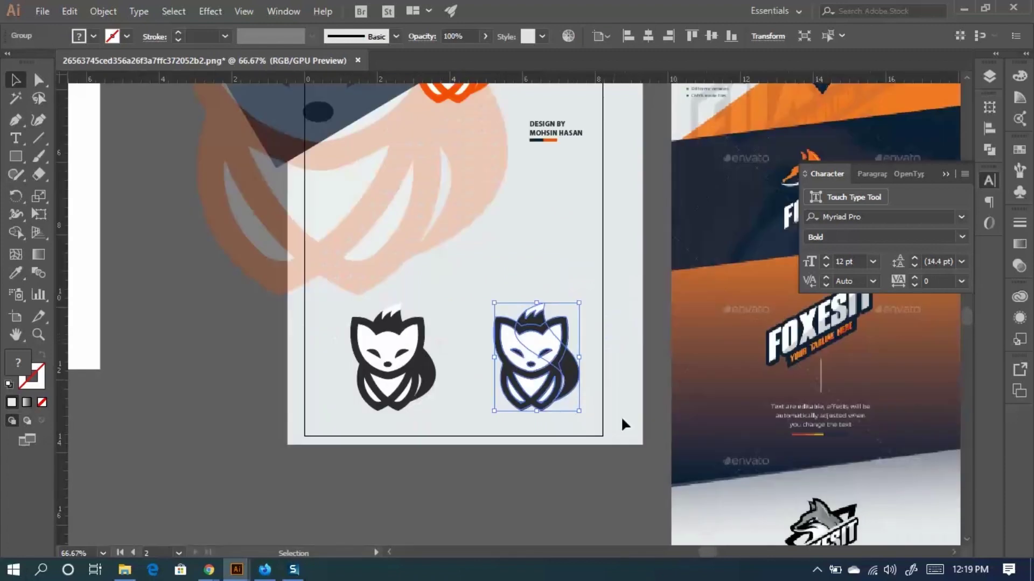
# Select both dark foxes, scale them down together proportionally and deselect them.
pyautogui.moveTo(600, 434); pyautogui.dragTo(355, 328)
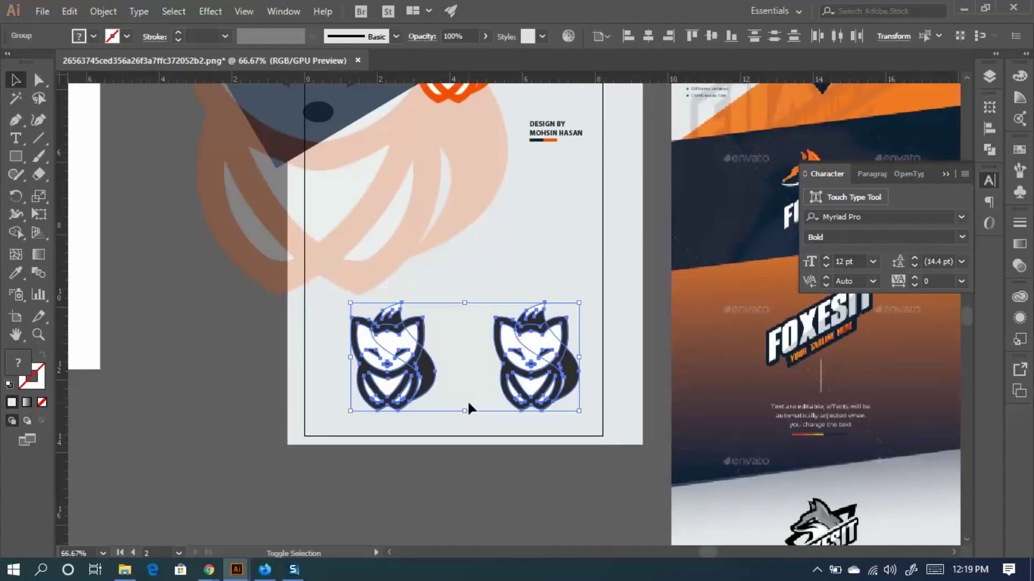
pyautogui.moveTo(468, 410); pyautogui.dragTo(468, 389)
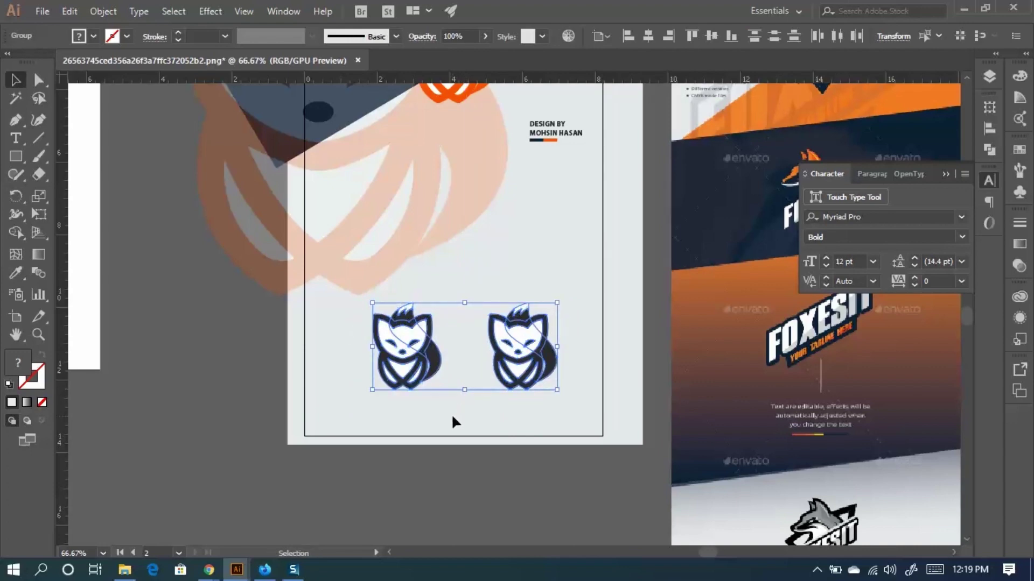
pyautogui.hotkey('ctrl', '=')
pyautogui.hotkey('ctrl', '=')
pyautogui.moveTo(460, 424); pyautogui.dragTo(446, 483)
pyautogui.click(663, 487)
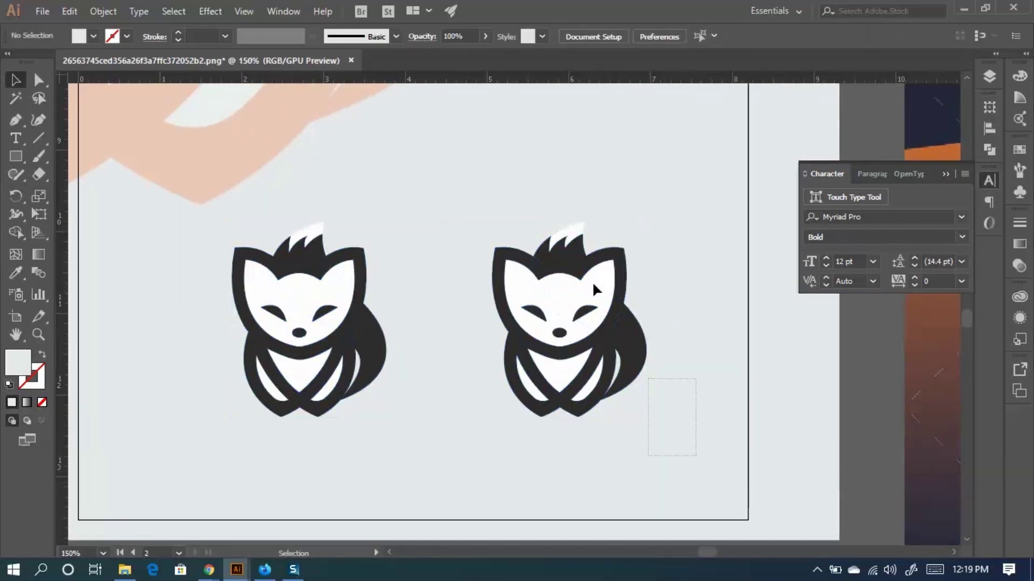
# Widen the gap between the two dark foxes by moving each one horizontally outward.
pyautogui.click(521, 248)
pyautogui.moveTo(556, 277); pyautogui.dragTo(584, 277)
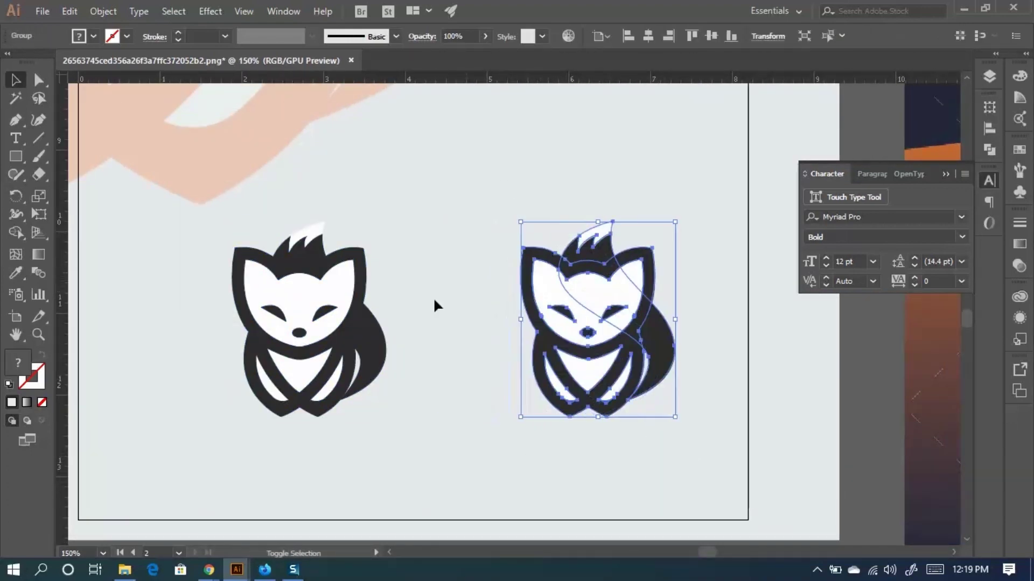
pyautogui.click(226, 231)
pyautogui.click(422, 410)
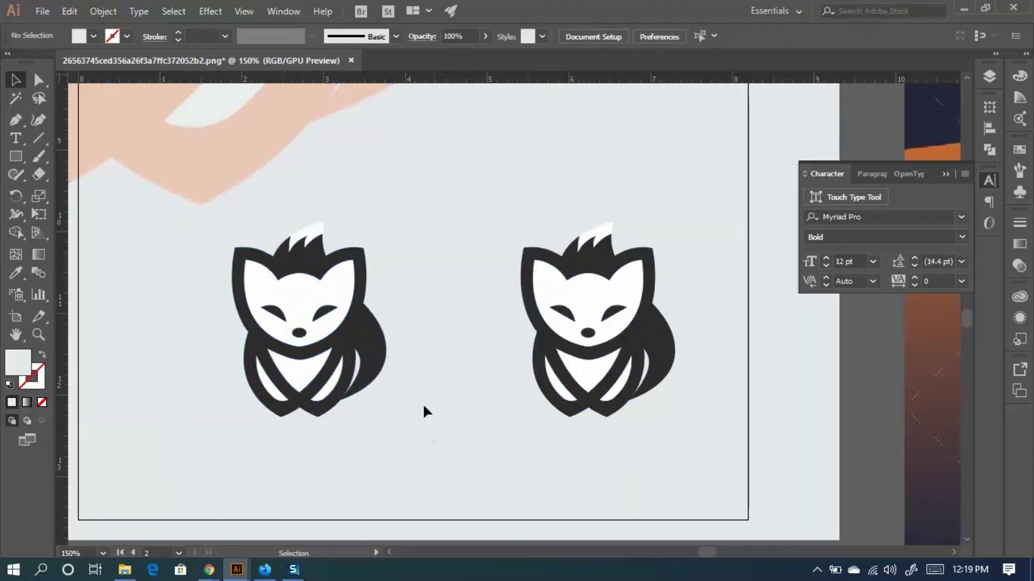
pyautogui.moveTo(303, 270); pyautogui.dragTo(264, 271)
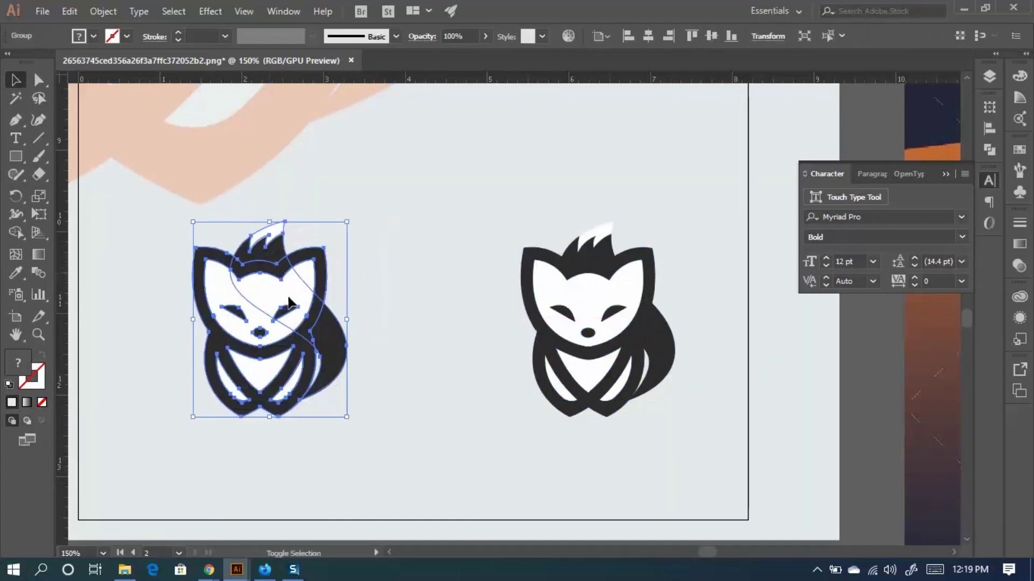
# Group the two dark foxes and centre the pair horizontally on the artboard.
pyautogui.scroll(-1, 394, 394)
pyautogui.moveTo(613, 435); pyautogui.dragTo(224, 292)
pyautogui.press('a')
pyautogui.press('v')
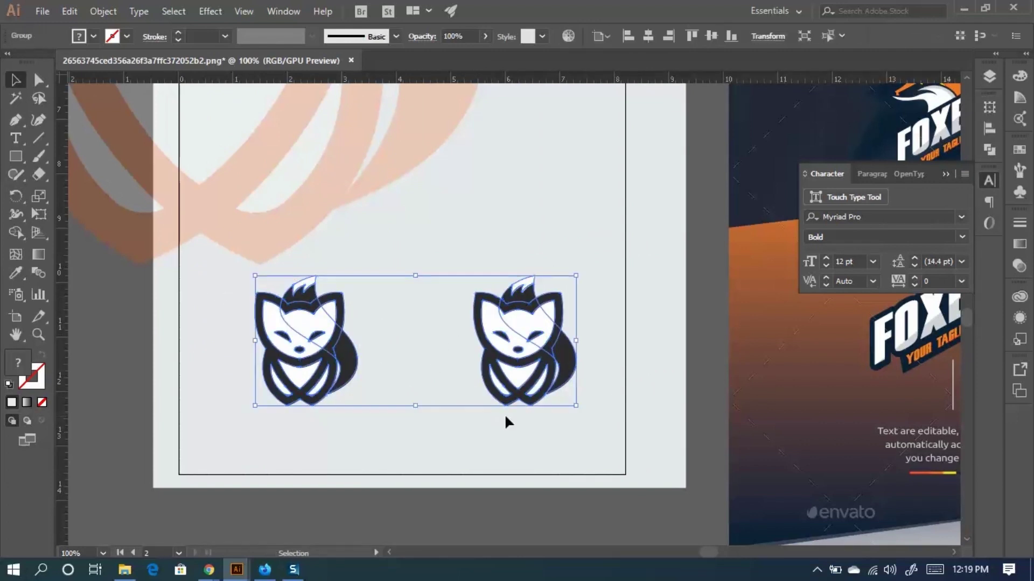
pyautogui.click(606, 37)
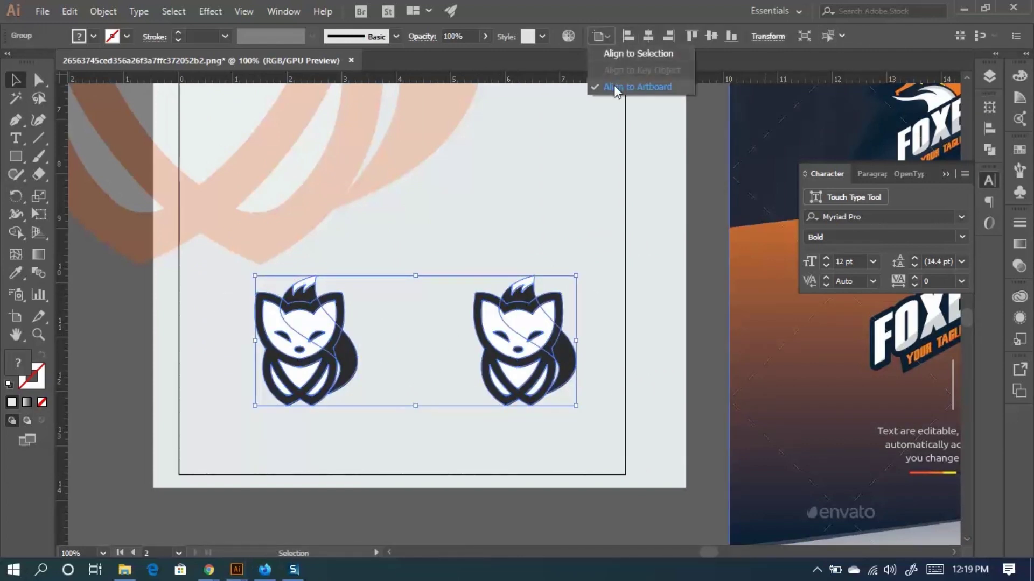
pyautogui.click(641, 85)
pyautogui.click(648, 35)
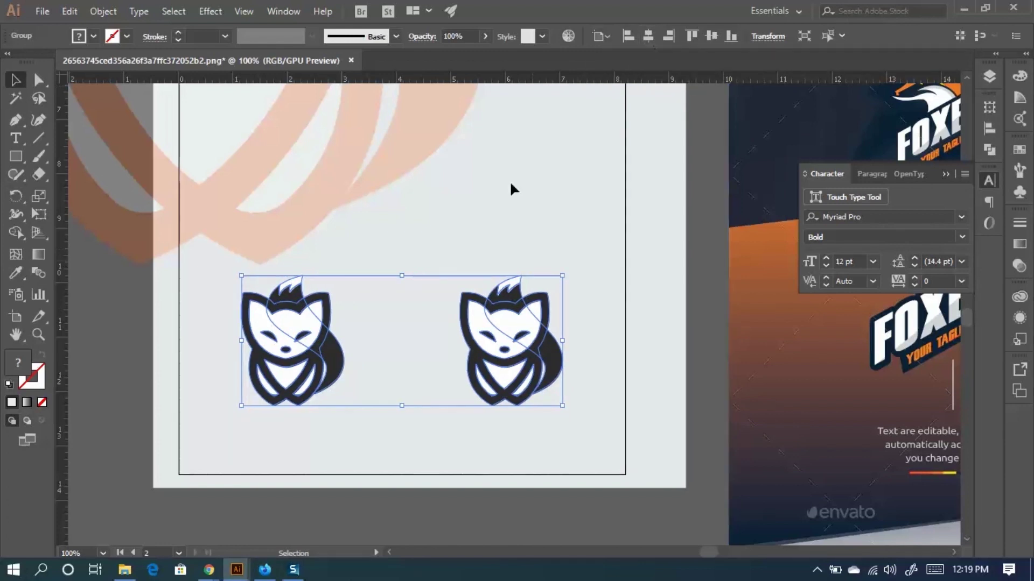
pyautogui.click(406, 493)
# Compare the fox layout and artboard length with the lower sections of the Foxesit reference.
pyautogui.click(15, 156)
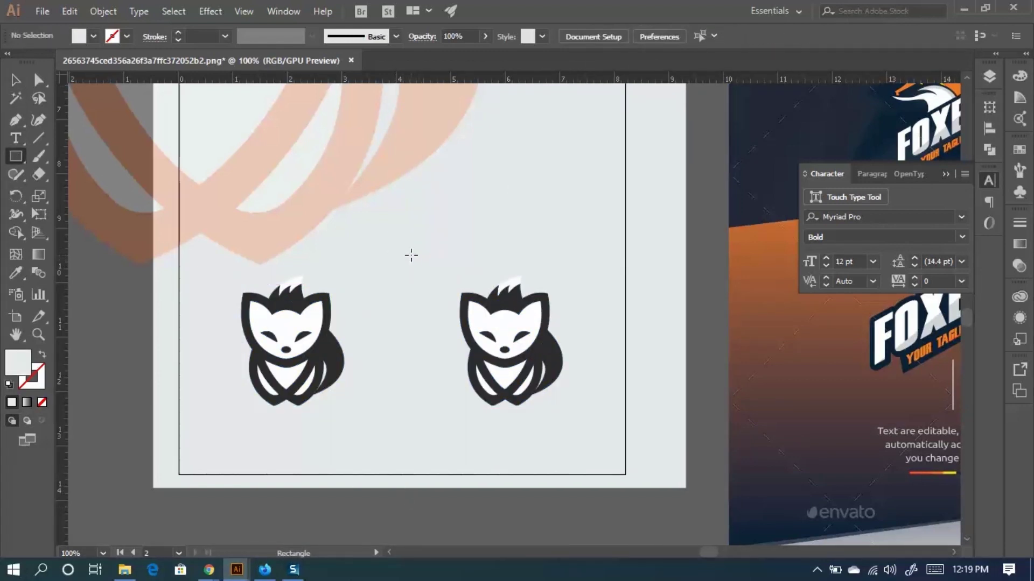
pyautogui.keyDown('alt'); pyautogui.scroll(-3, 385, 267); pyautogui.keyUp('alt')
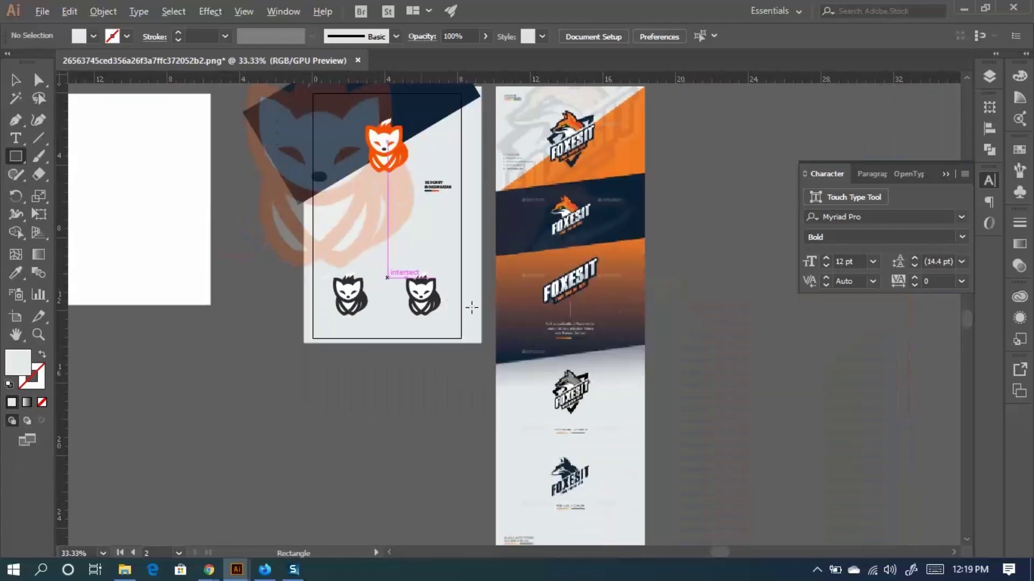
pyautogui.scroll(-2, 384, 267)
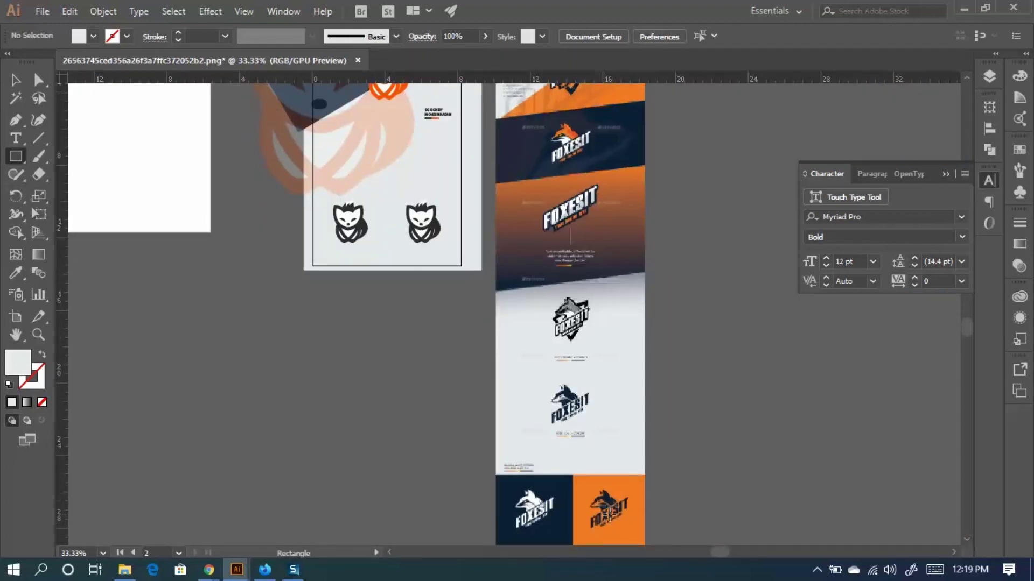
pyautogui.scroll(-5, 447, 377)
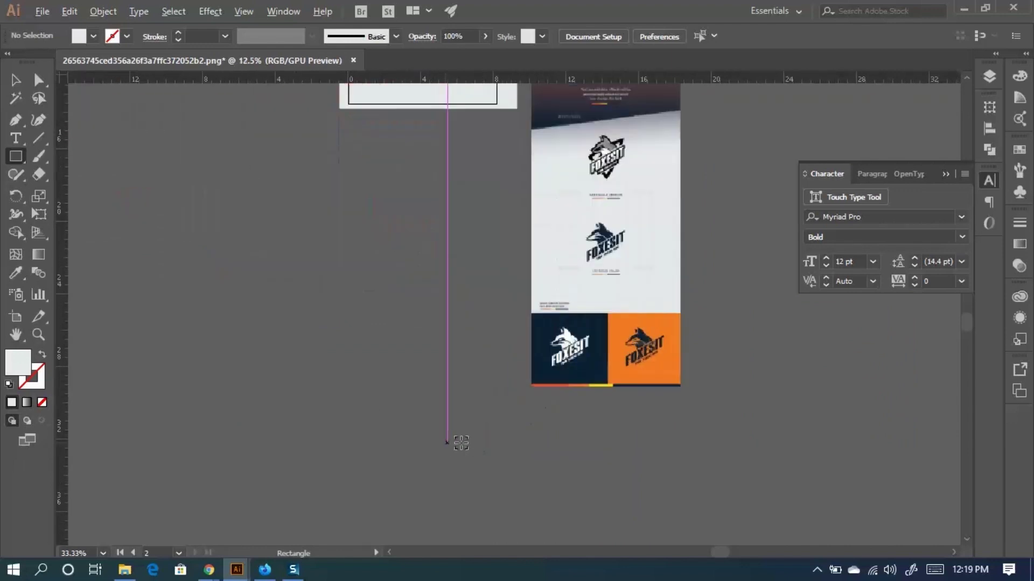
pyautogui.scroll(3, 526, 366)
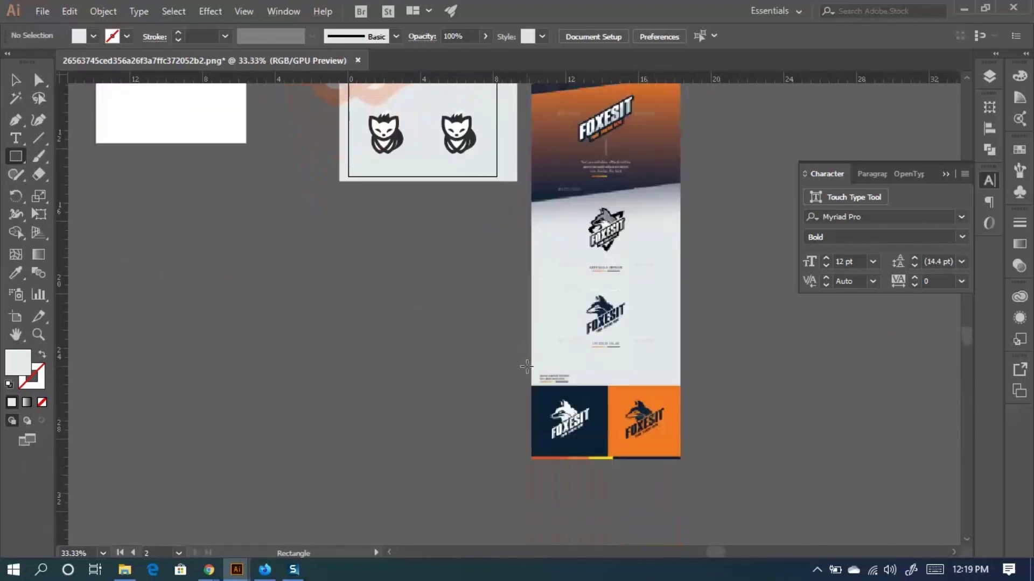
pyautogui.scroll(6, 526, 366)
pyautogui.scroll(-3, 421, 297)
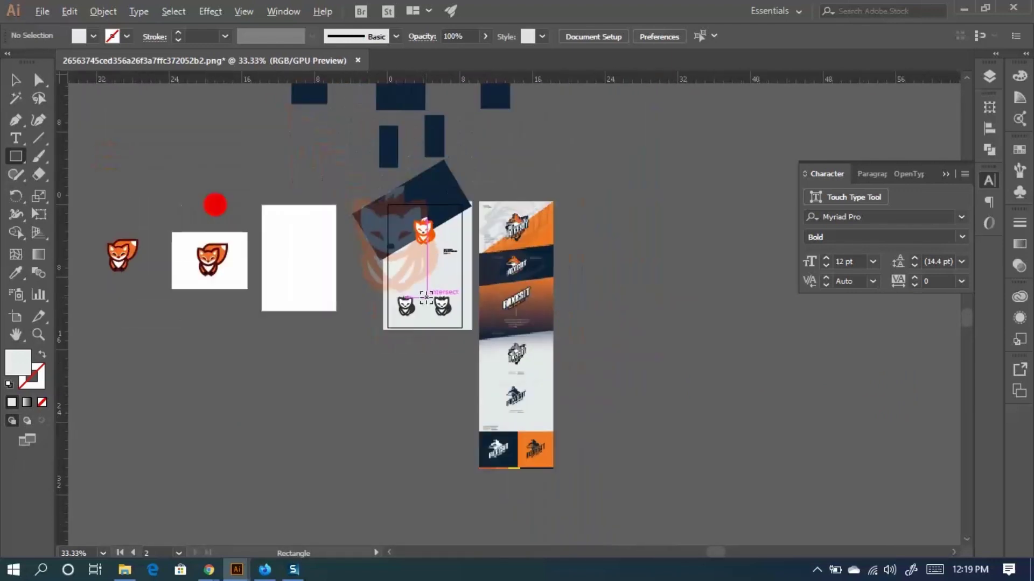
pyautogui.scroll(4, 425, 299)
# Undo the two-fox arrangement back to the single dark fox.
pyautogui.click(464, 311)
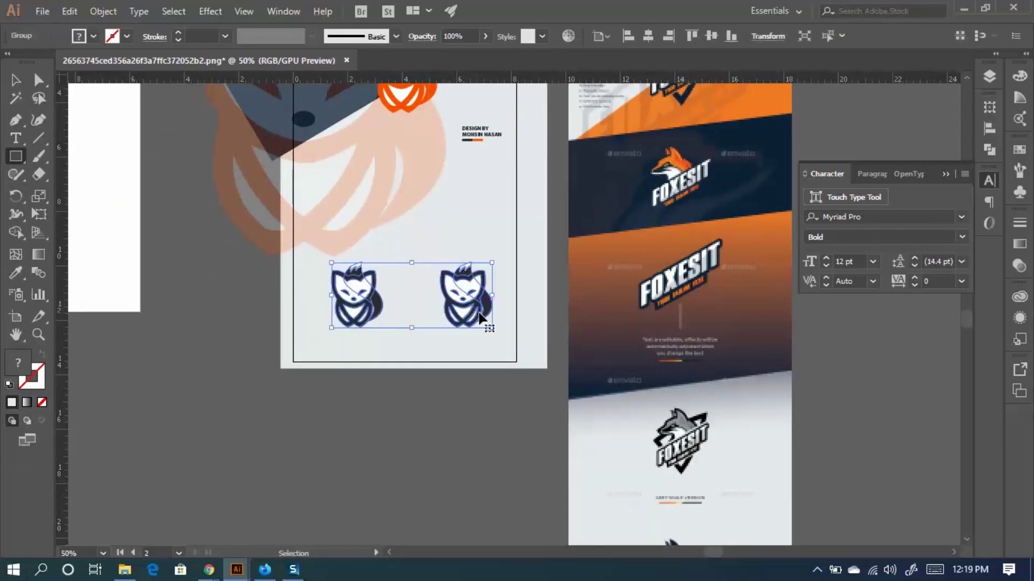
pyautogui.hotkey('ctrl', 'z')
pyautogui.hotkey('ctrl', 'z')
pyautogui.hotkey('ctrl', 'z')
pyautogui.hotkey('ctrl', 'z')
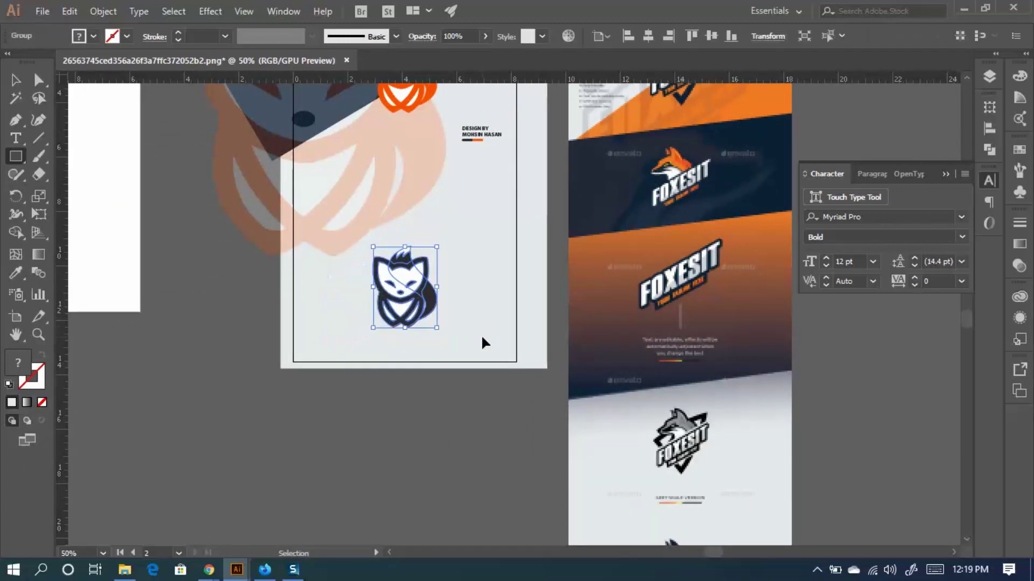
# Extend the fox artboard downward to a height of 18.38 in.
pyautogui.scroll(-2, 426, 245)
pyautogui.scroll(-2, 270, 191)
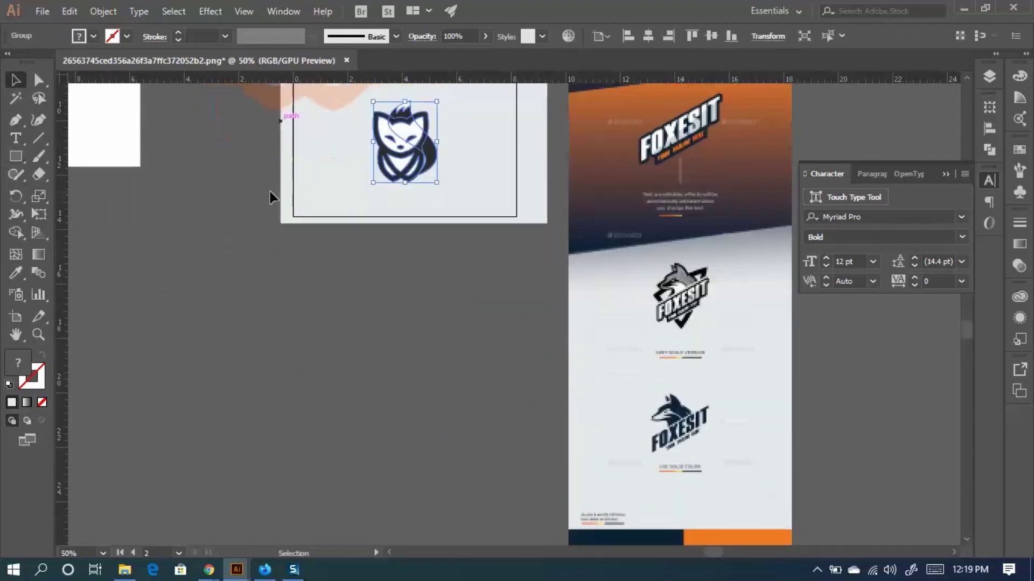
pyautogui.click(15, 318)
pyautogui.scroll(-1, 434, 208)
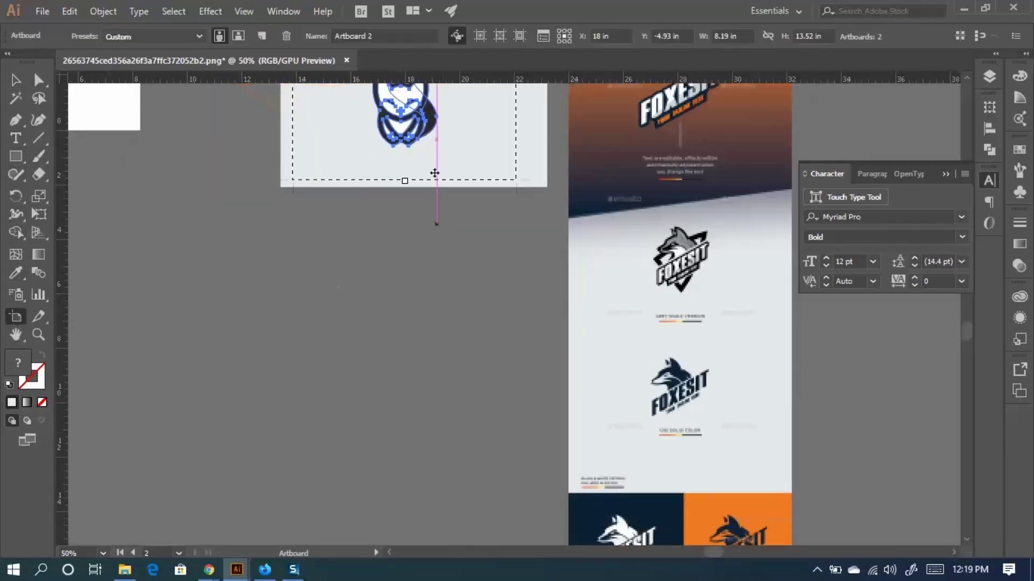
pyautogui.moveTo(404, 181); pyautogui.dragTo(405, 313)
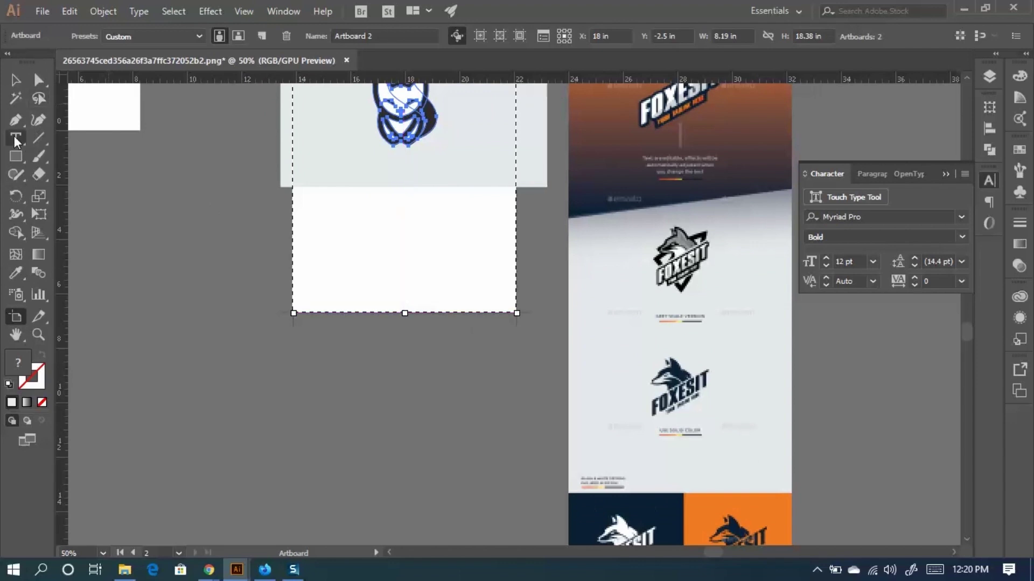
# Draw a light grey rectangle over the artboard's white extension, overlapping its sides and the existing background.
pyautogui.click(8, 157)
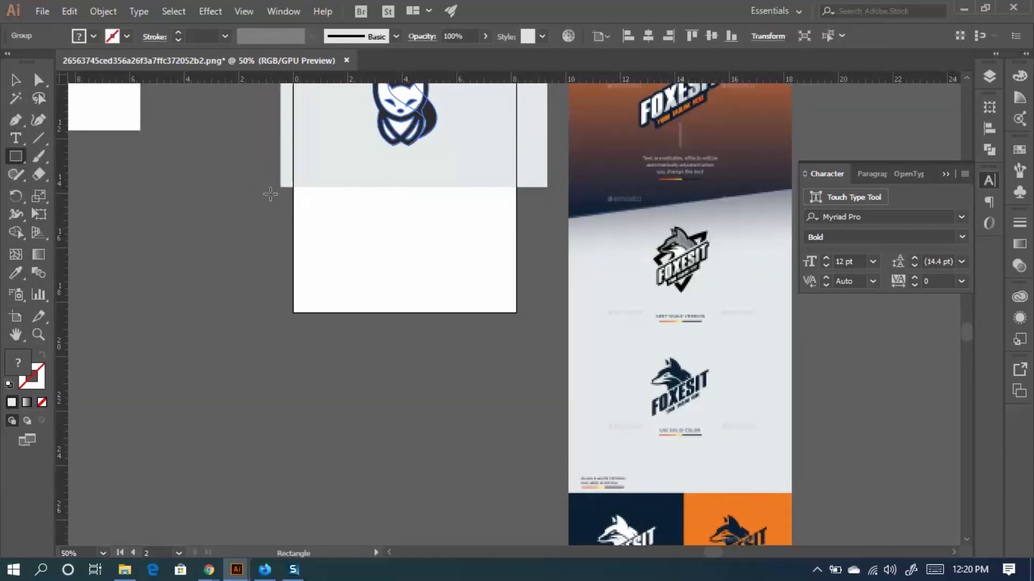
pyautogui.scroll(-1, 281, 188)
pyautogui.moveTo(265, 146)
pyautogui.mouseDown()
pyautogui.moveTo(552, 293)
pyautogui.moveTo(555, 304)
pyautogui.moveTo(544, 305)
pyautogui.mouseUp()
pyautogui.scroll(3, 544, 305)
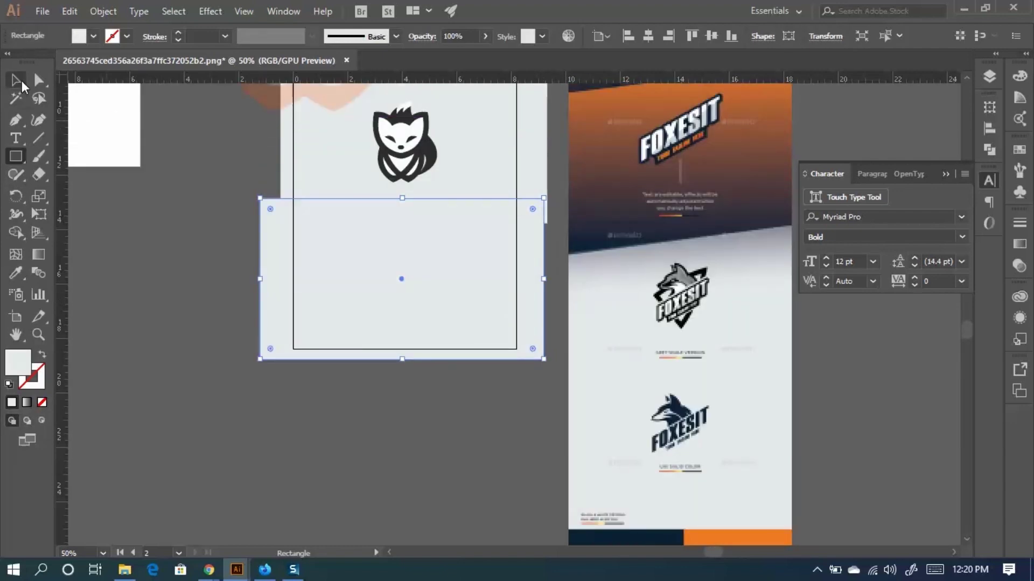
# Place a straight vertical line running through the middle of the light grey rectangle at the artboard's lower end.
pyautogui.moveTo(68, 142); pyautogui.dragTo(208, 173)
pyautogui.hotkey('ctrl', 'z')
pyautogui.moveTo(63, 160); pyautogui.dragTo(214, 192)
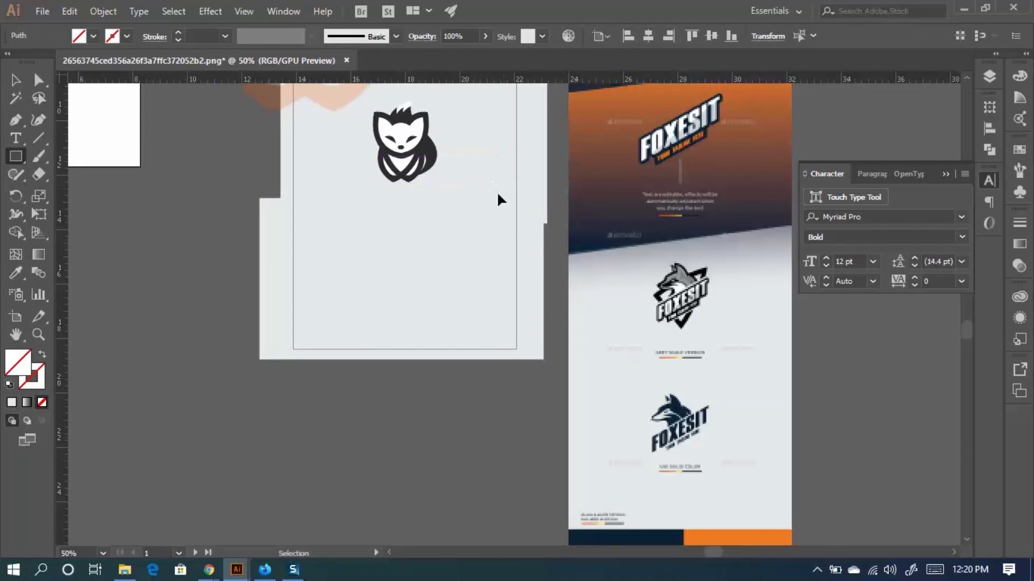
pyautogui.moveTo(498, 197); pyautogui.dragTo(216, 274)
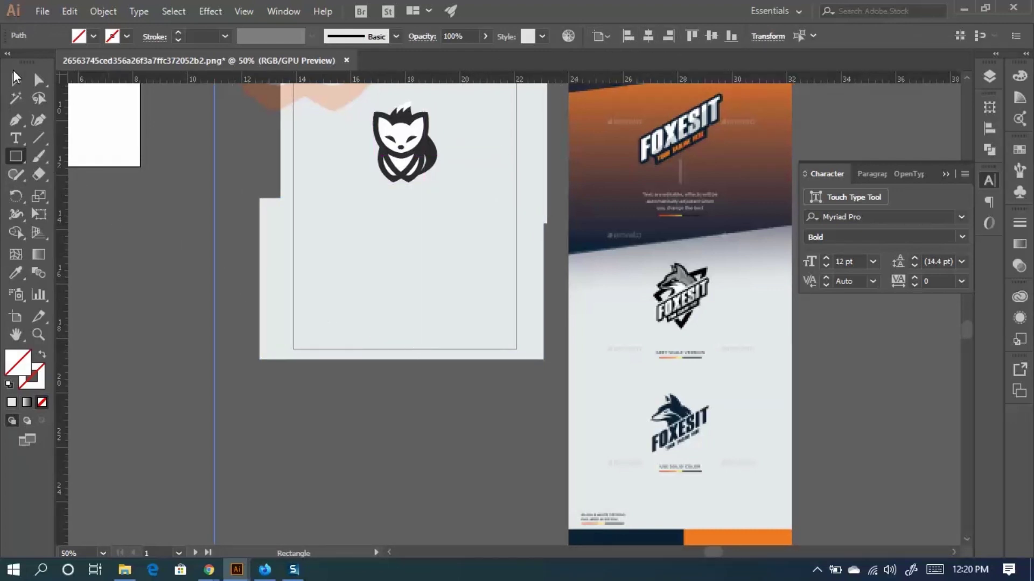
pyautogui.moveTo(215, 217); pyautogui.dragTo(383, 229)
pyautogui.hotkey('ctrl', 'z')
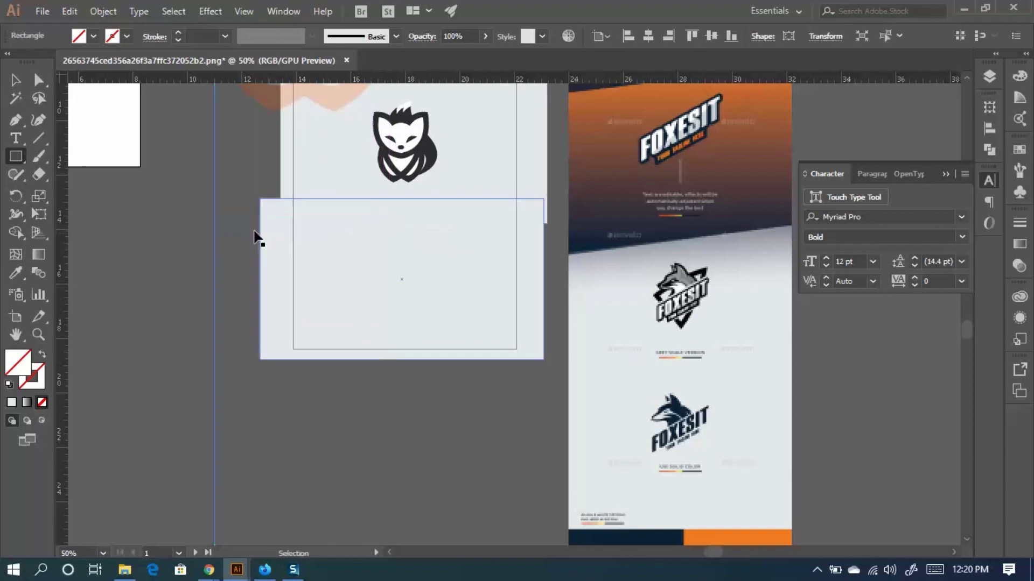
pyautogui.press('v')
pyautogui.moveTo(219, 227); pyautogui.dragTo(404, 226)
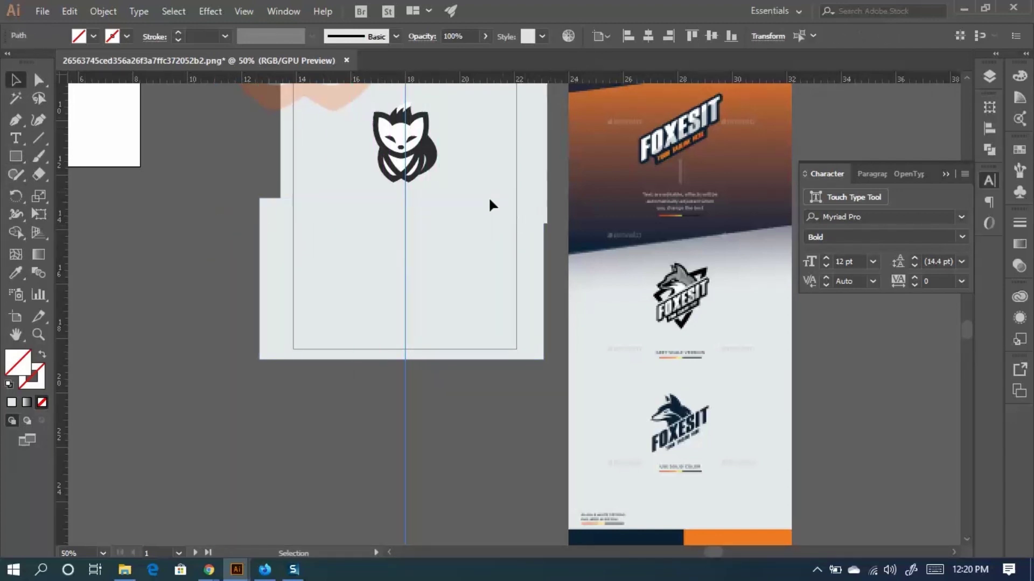
# Align the vertical line and the lower light grey rectangle to each other on their horizontal centres.
pyautogui.click(455, 240)
pyautogui.click(406, 425)
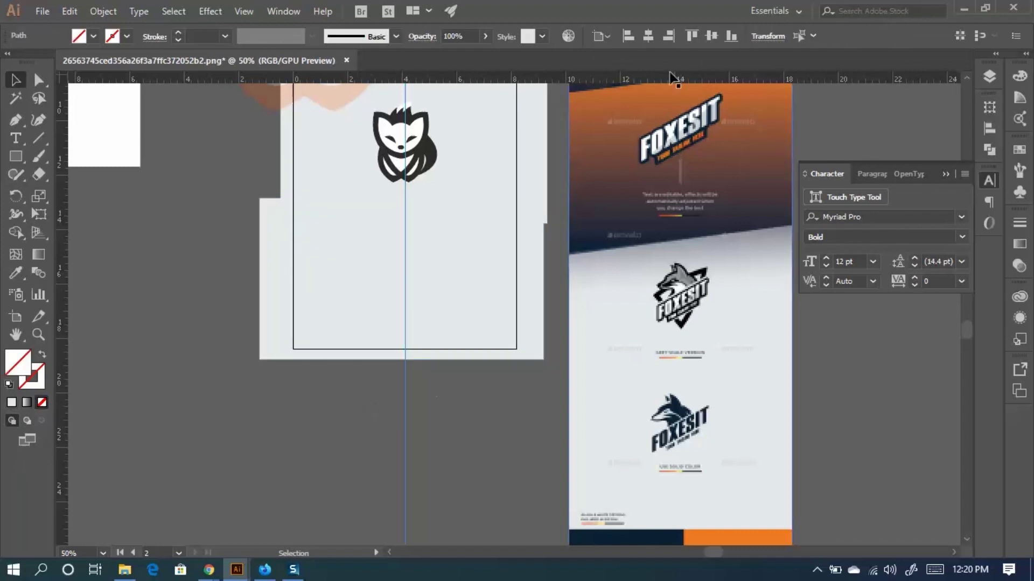
pyautogui.click(387, 357)
pyautogui.scroll(2, 385, 312)
pyautogui.scroll(2, 458, 362)
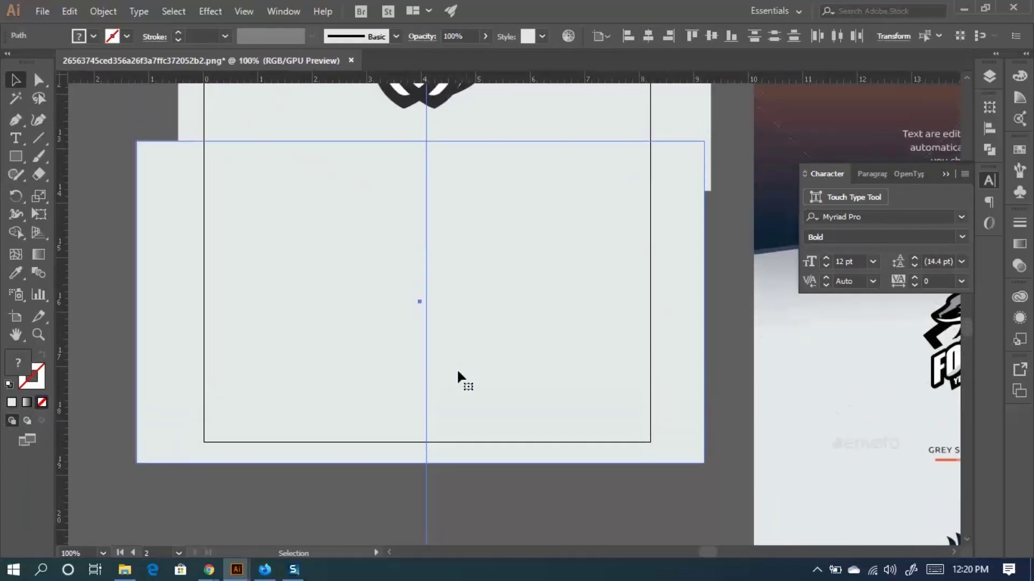
pyautogui.click(653, 32)
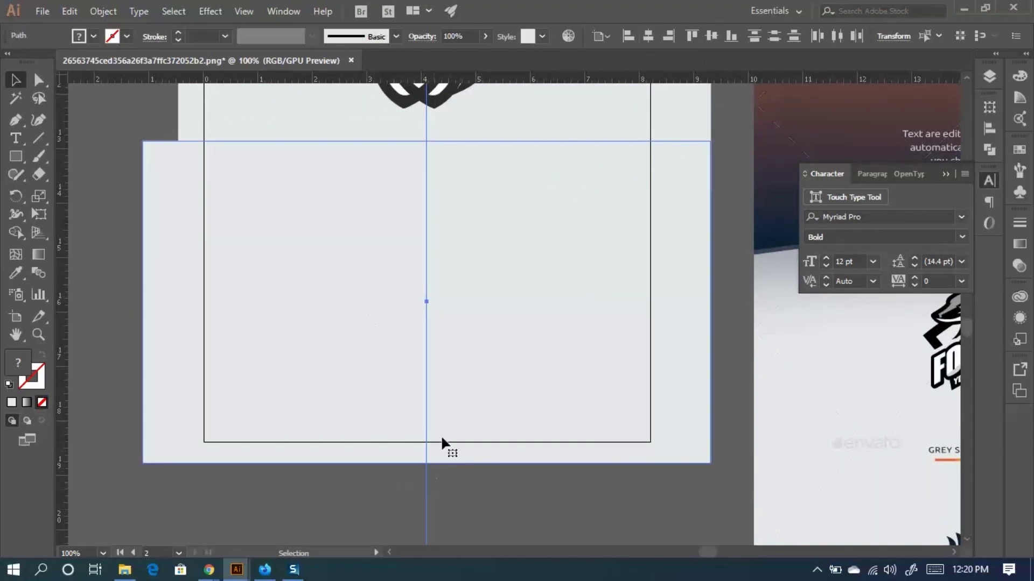
# Divide the lower grey rectangle along the vertical line with Pathfinder Divide and ungroup the two halves.
pyautogui.click(989, 150)
pyautogui.click(683, 231)
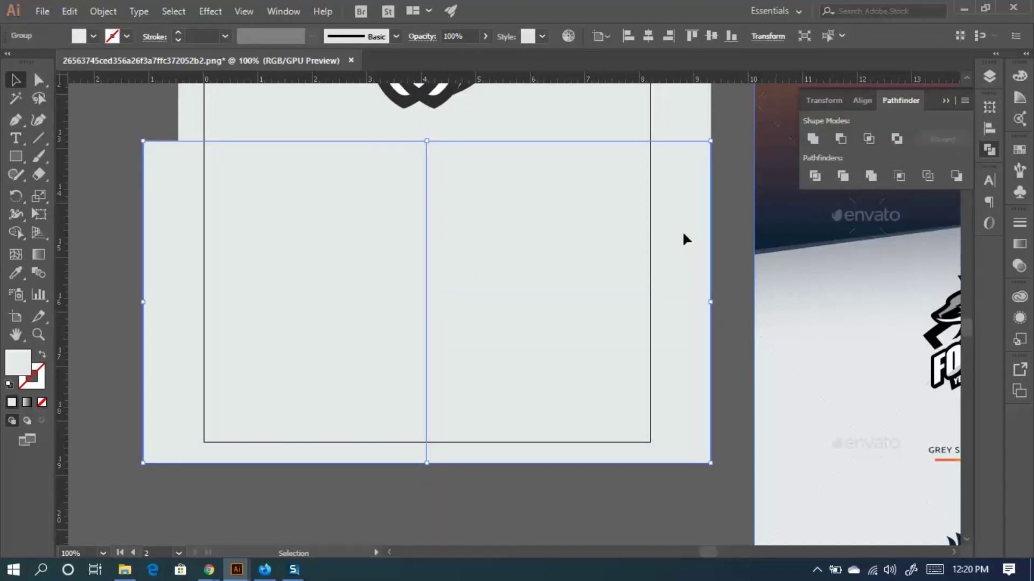
pyautogui.rightClick(486, 250)
pyautogui.click(554, 360)
pyautogui.click(467, 486)
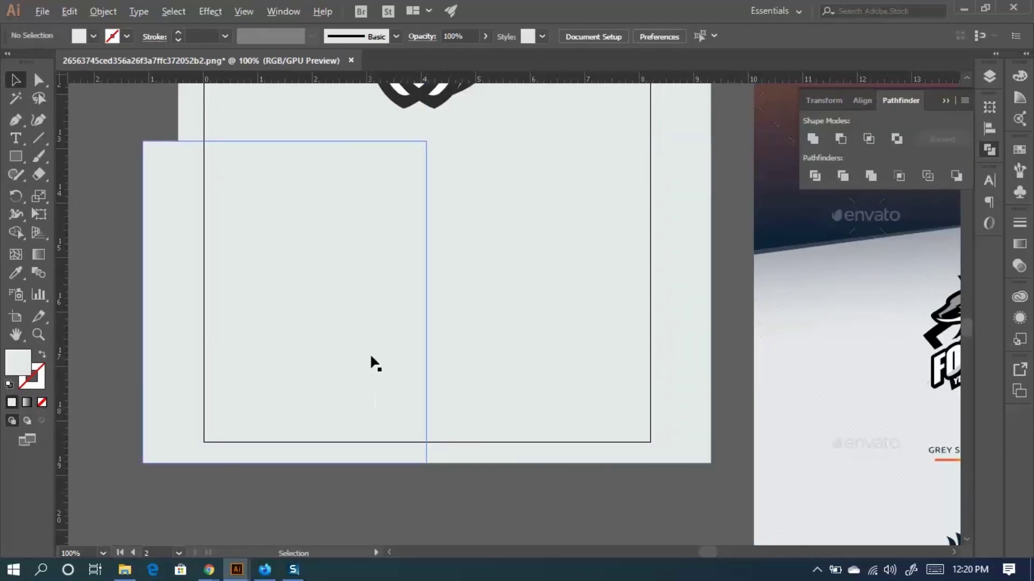
# Fill the divided rectangle's left half with dark navy and the right half with orange, sampled from the Foxesit reference.
pyautogui.scroll(-2, 371, 357)
pyautogui.scroll(-5, 484, 388)
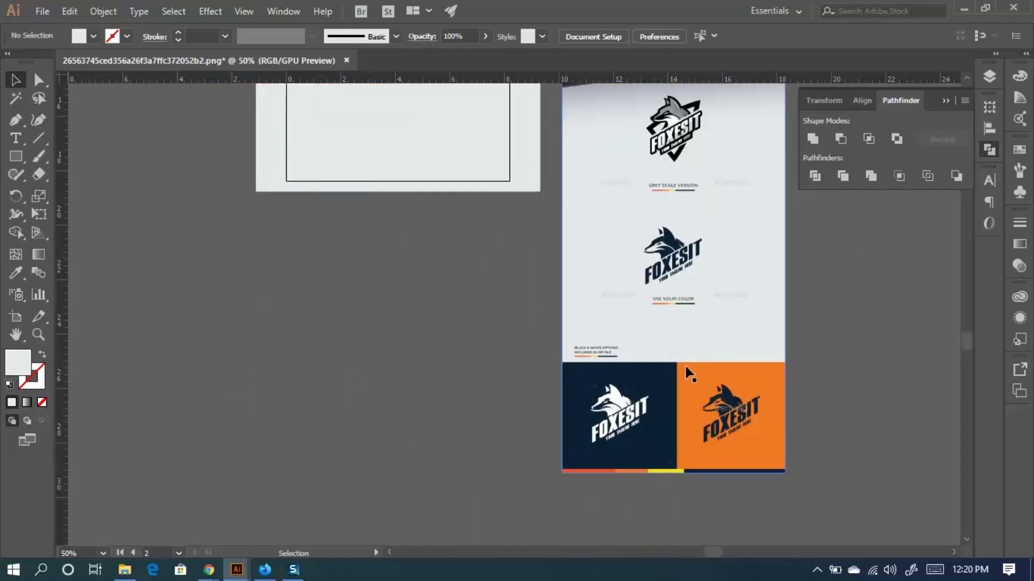
pyautogui.scroll(4, 329, 209)
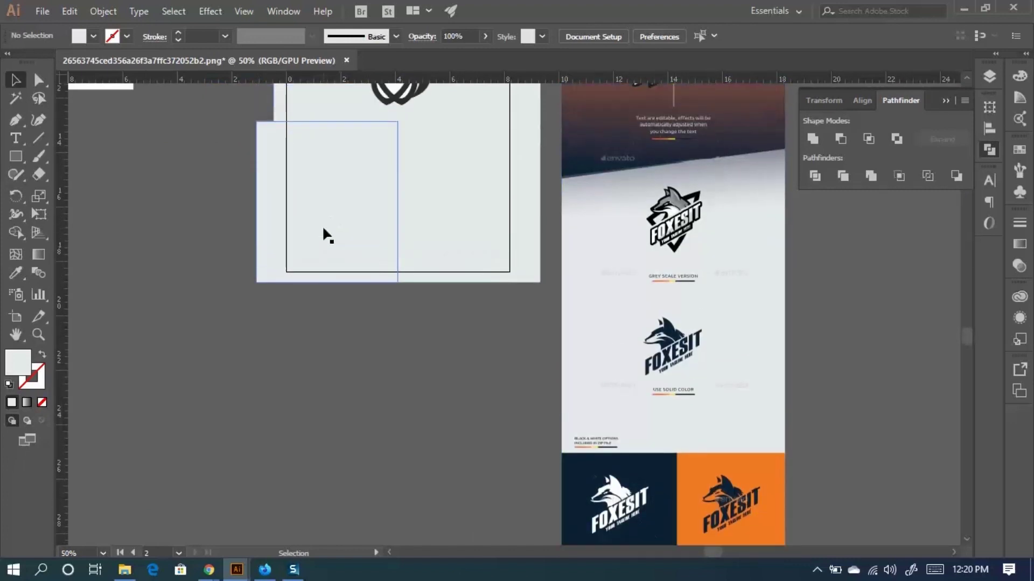
pyautogui.click(297, 233)
pyautogui.click(9, 275)
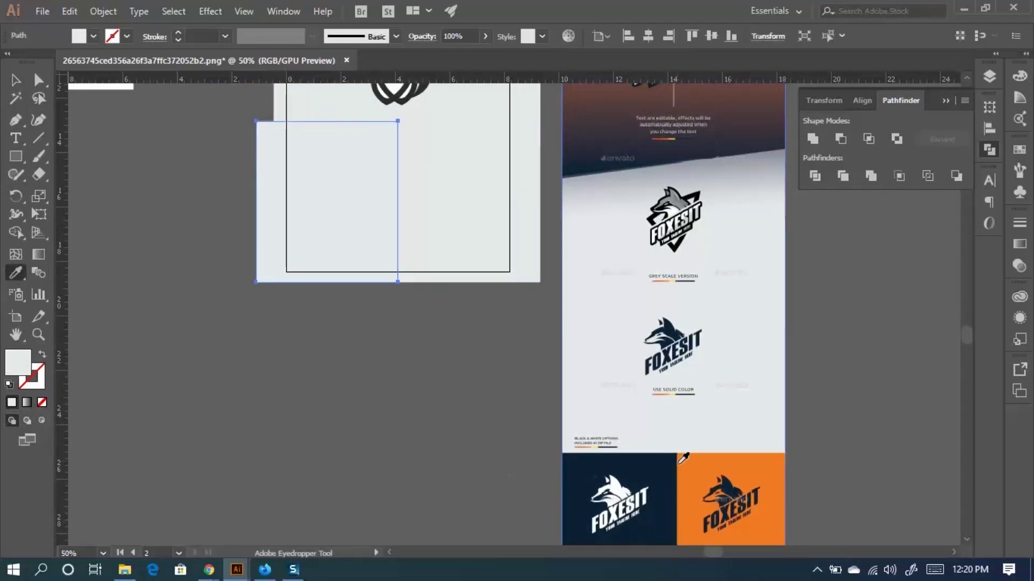
pyautogui.click(663, 494)
pyautogui.keyDown('ctrl'); pyautogui.click(437, 235); pyautogui.keyUp('ctrl')
pyautogui.scroll(-3, 592, 323)
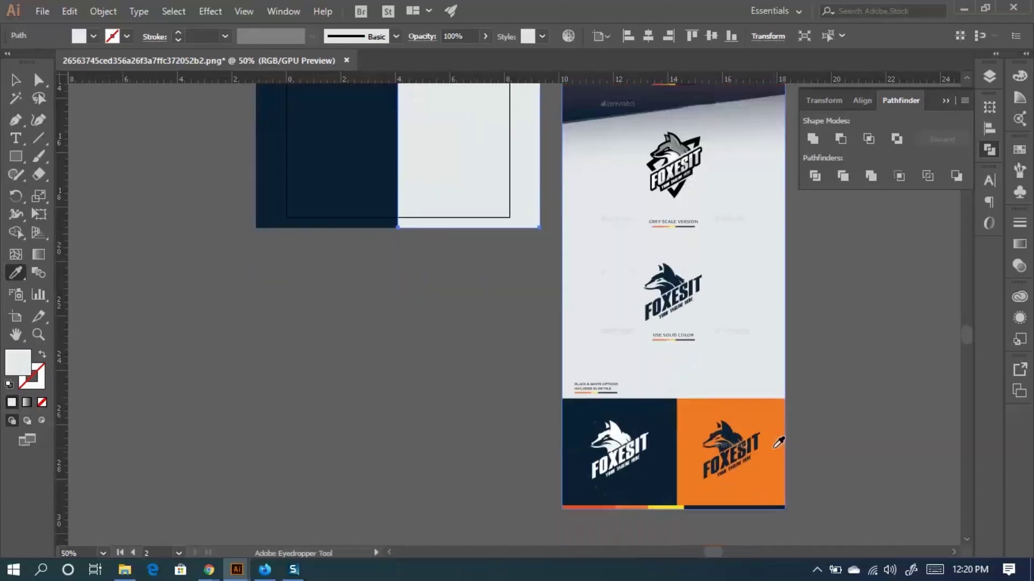
pyautogui.click(772, 455)
pyautogui.scroll(2, 776, 450)
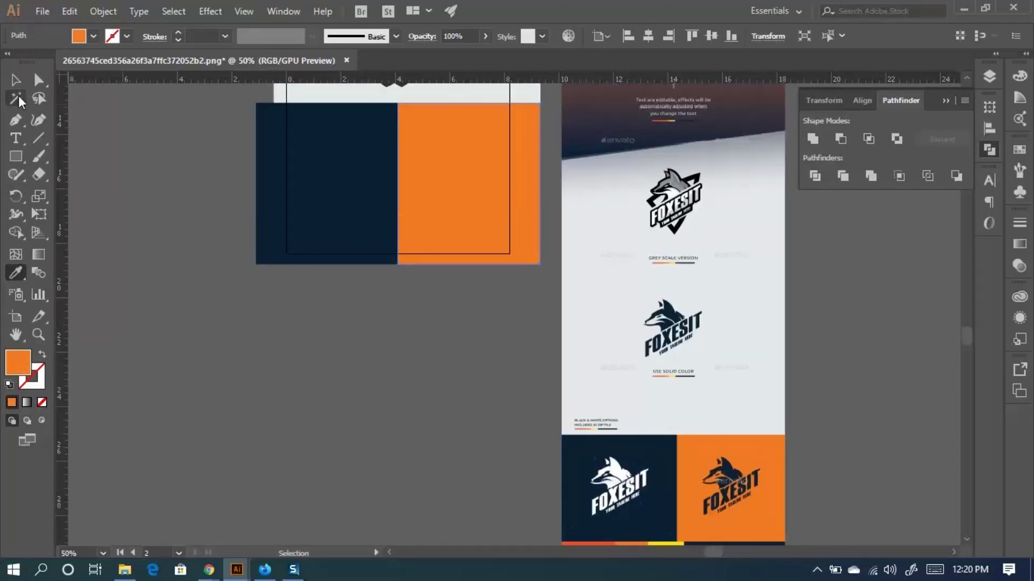
# Move the navy and orange blocks together straight down, away from the dark fox logo.
pyautogui.click(16, 79)
pyautogui.keyDown('shift'); pyautogui.click(392, 263); pyautogui.keyUp('shift')
pyautogui.moveTo(392, 265); pyautogui.dragTo(393, 307)
pyautogui.scroll(2, 470, 318)
pyautogui.scroll(2, 470, 318)
# Stretch the light grey background down behind the navy and orange blocks, and shift both blocks slightly up.
pyautogui.click(449, 220)
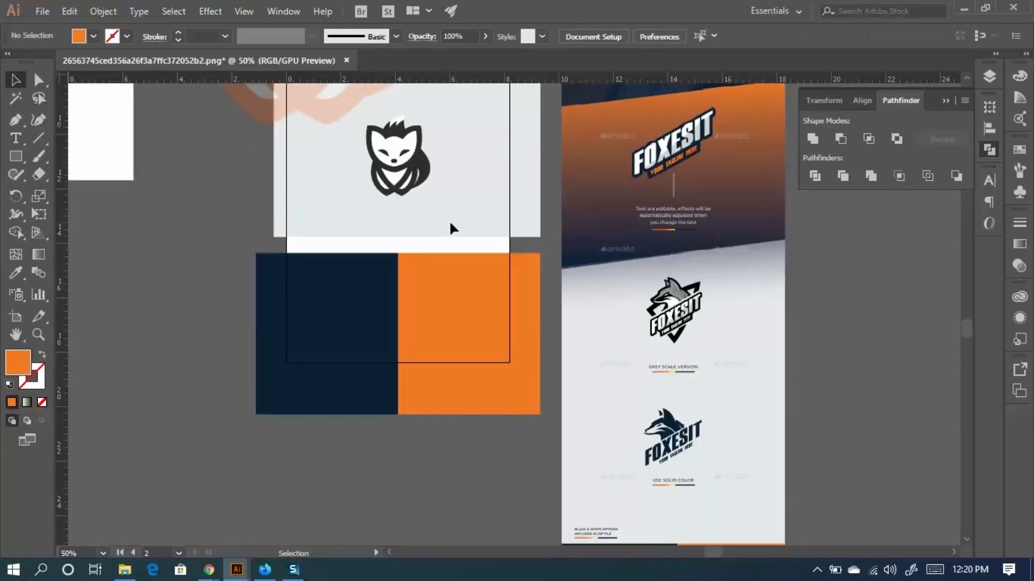
pyautogui.click(439, 224)
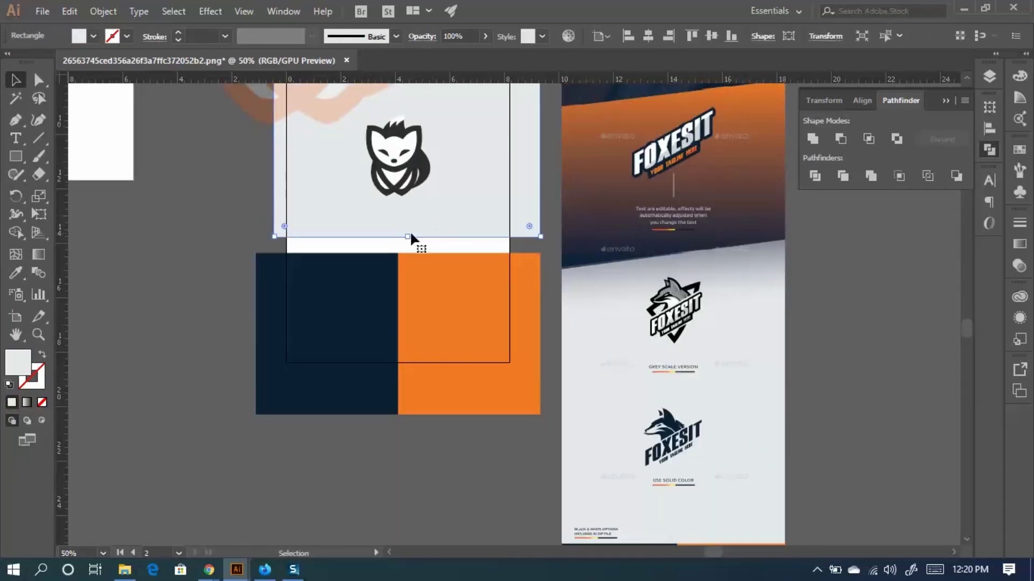
pyautogui.moveTo(409, 239); pyautogui.dragTo(409, 266)
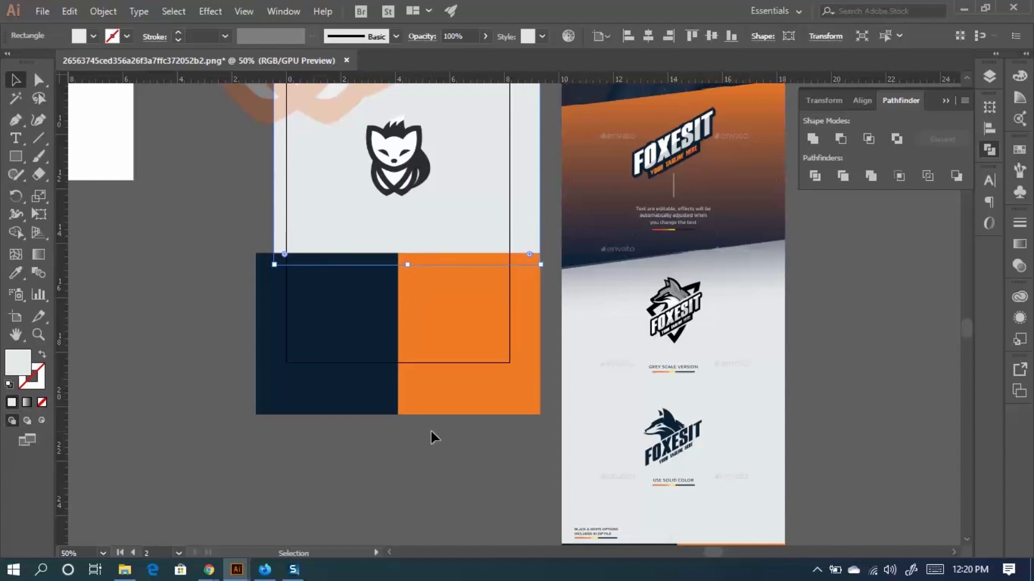
pyautogui.click(412, 373)
pyautogui.moveTo(412, 373); pyautogui.dragTo(415, 354)
pyautogui.scroll(2, 454, 355)
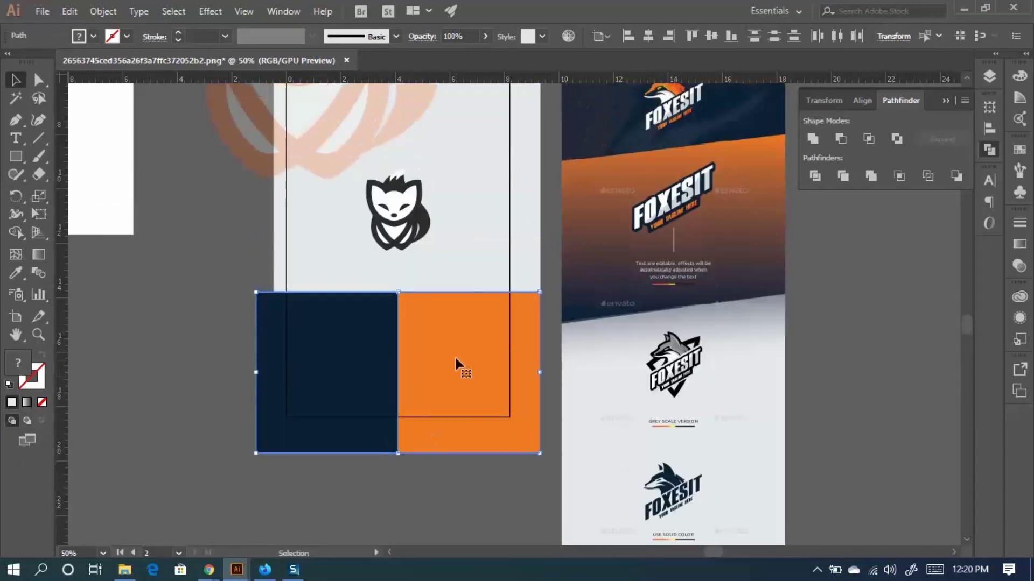
pyautogui.scroll(3, 455, 358)
# Nudge the dark fox logo slightly down within the light grey section above the coloured blocks.
pyautogui.click(416, 286)
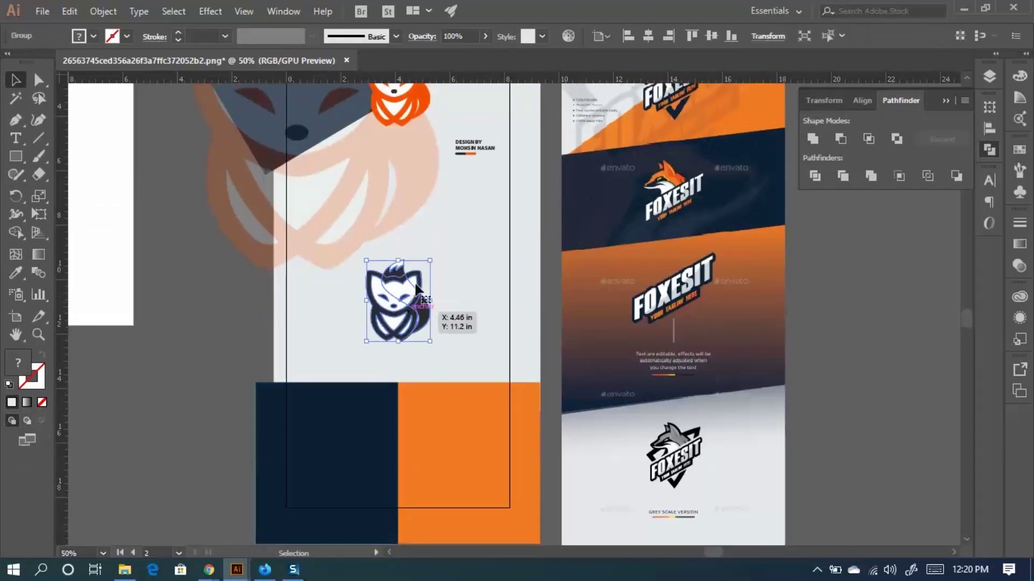
pyautogui.press('Down')
pyautogui.press('Down')
pyautogui.press('Down')
pyautogui.press('Down')
pyautogui.press('Down')
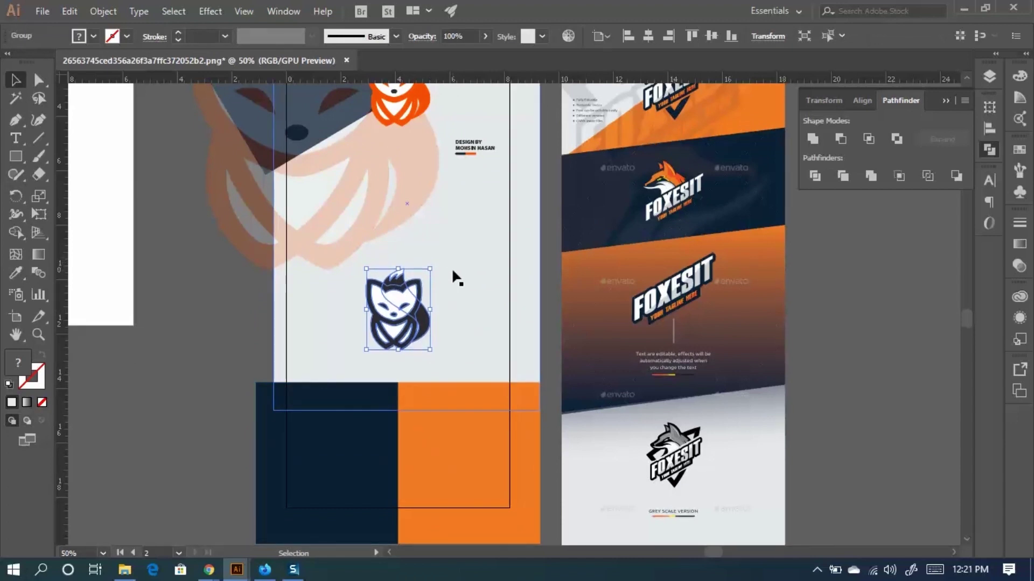
pyautogui.scroll(-2, 422, 412)
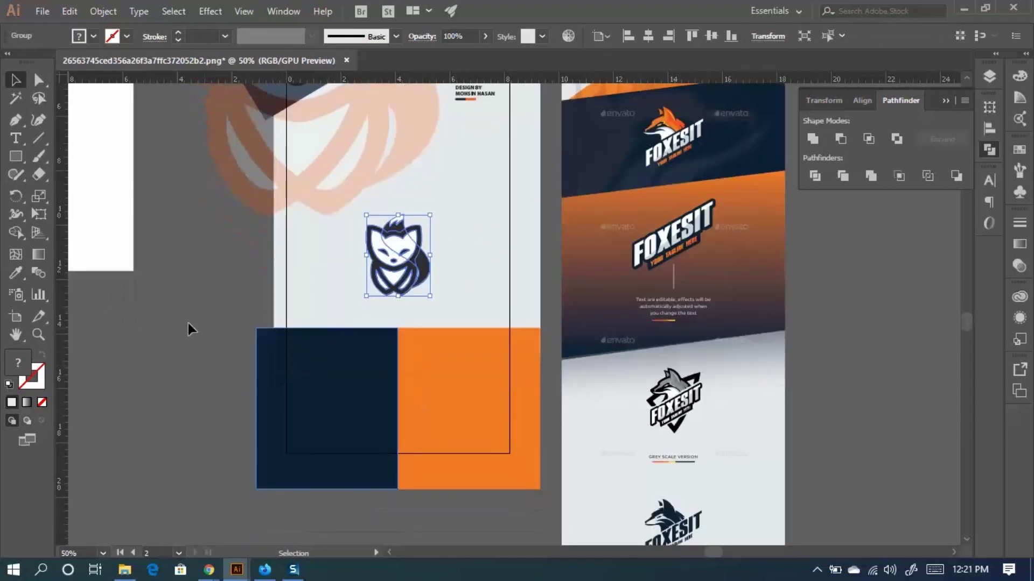
pyautogui.click(188, 328)
pyautogui.moveTo(401, 259); pyautogui.dragTo(461, 370)
pyautogui.scroll(3, 345, 384)
pyautogui.hotkey('ctrl', 'z')
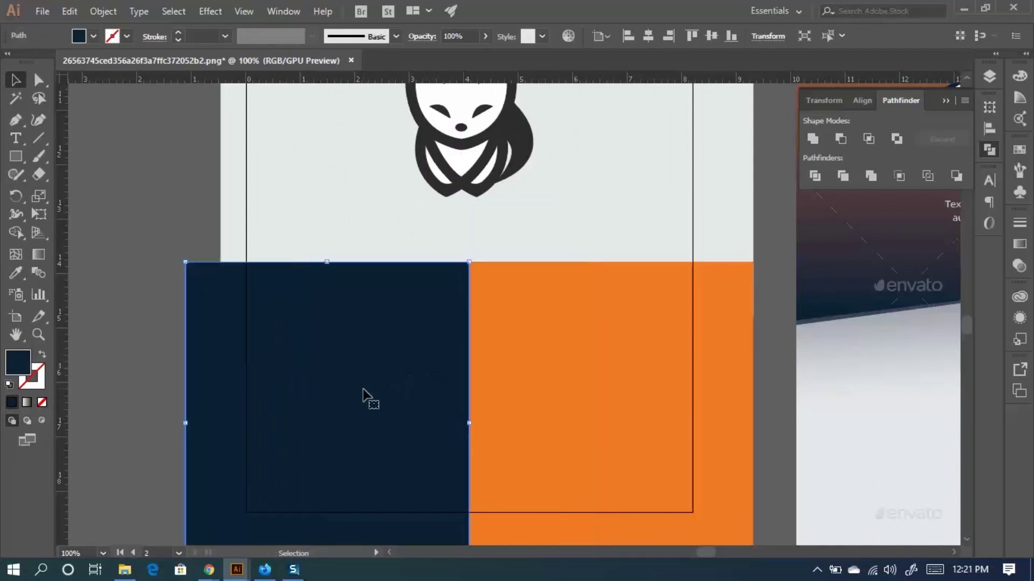
pyautogui.hotkey('ctrl', 'z')
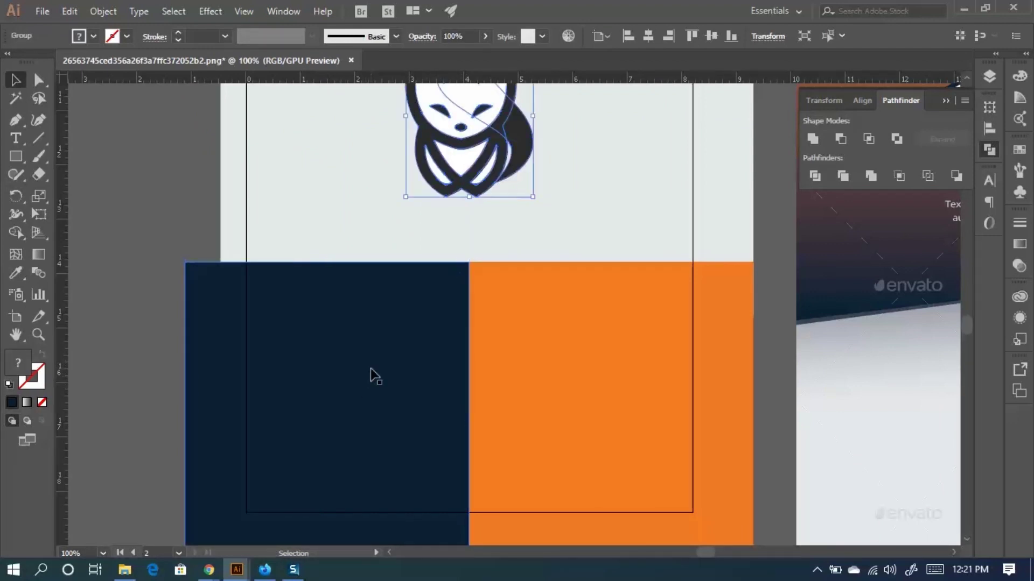
# Copy the dark fox logo onto the navy block and bring the copy to the front.
pyautogui.moveTo(489, 165); pyautogui.dragTo(375, 428)
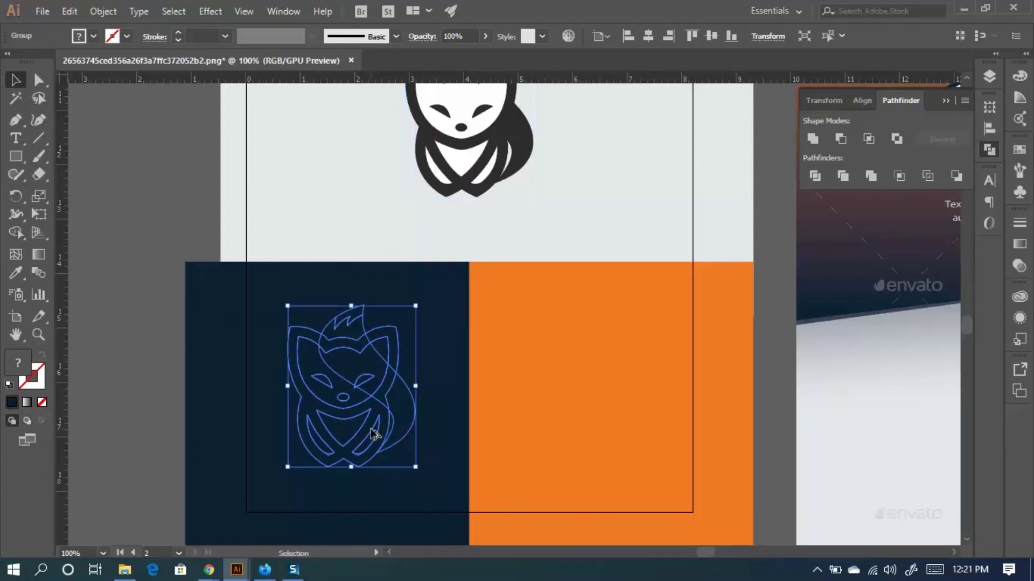
pyautogui.rightClick(336, 358)
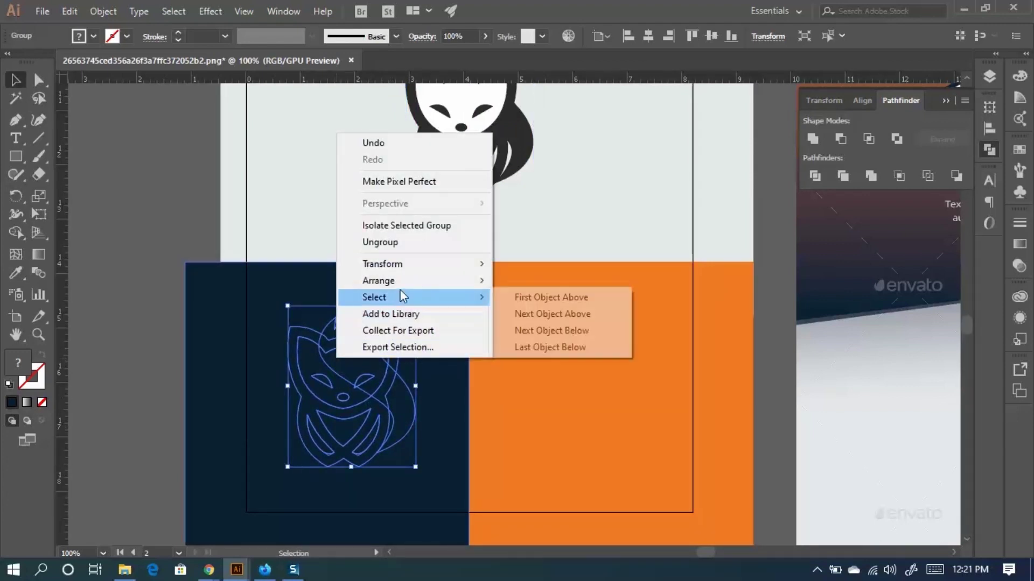
pyautogui.moveTo(411, 287)
pyautogui.click(514, 280)
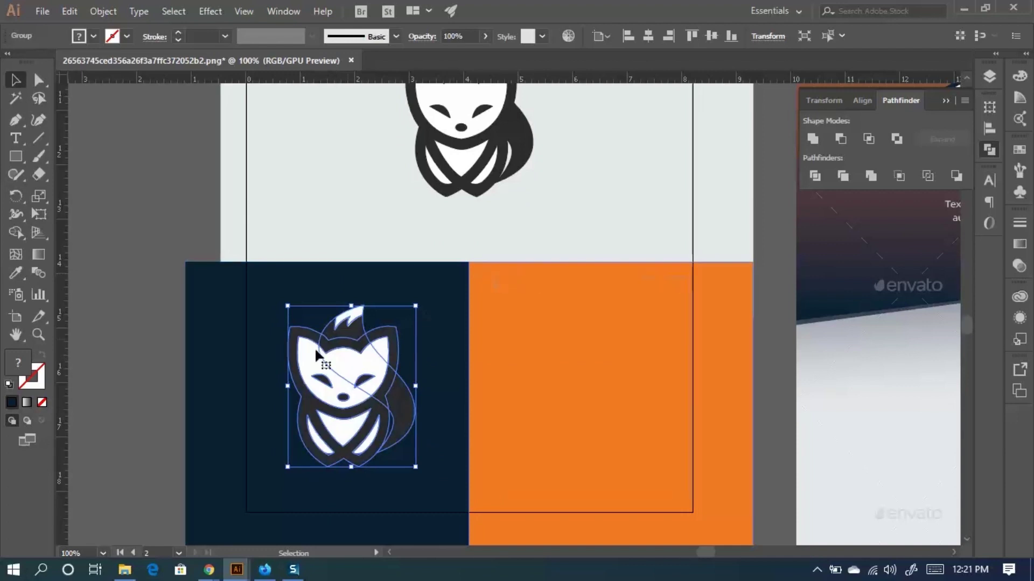
# Duplicate the fox from the navy block horizontally onto the orange block at the same height.
pyautogui.click(172, 366)
pyautogui.scroll(-2, 166, 347)
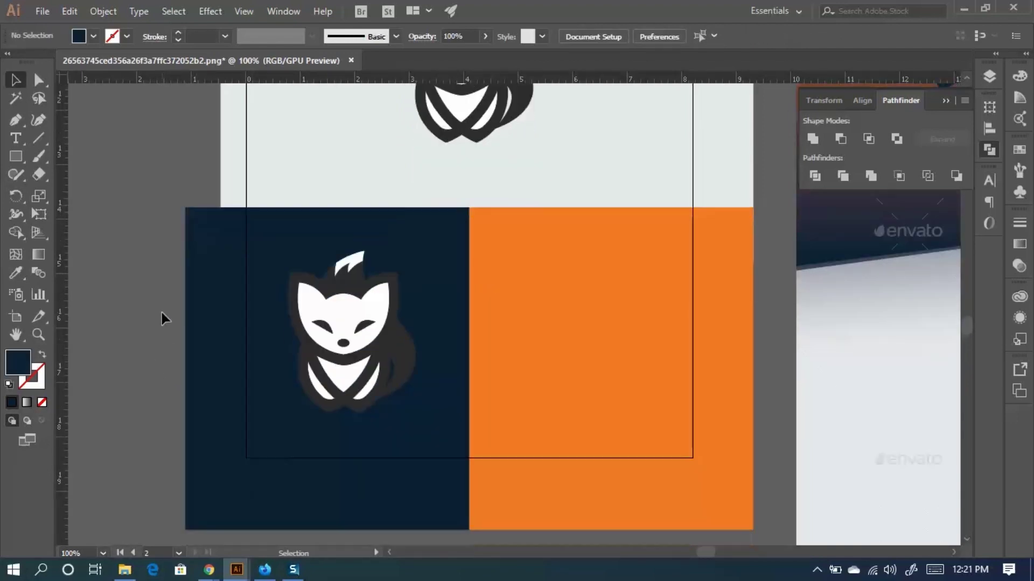
pyautogui.moveTo(353, 330); pyautogui.dragTo(610, 330)
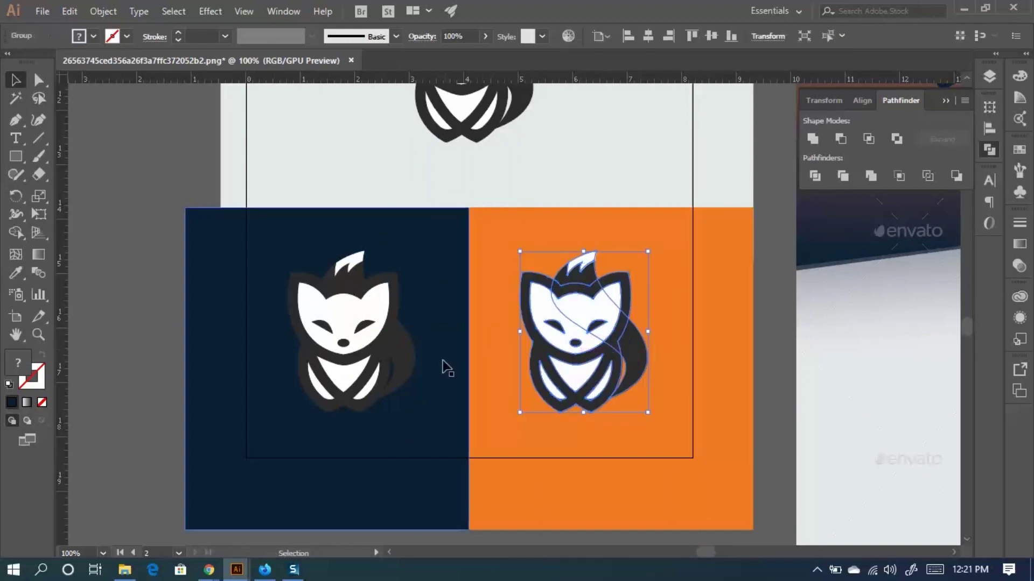
# Compare the foxes on the navy and orange blocks with the white and navy logo versions at the reference's lower end.
pyautogui.scroll(-3, 445, 342)
pyautogui.scroll(-2, 424, 311)
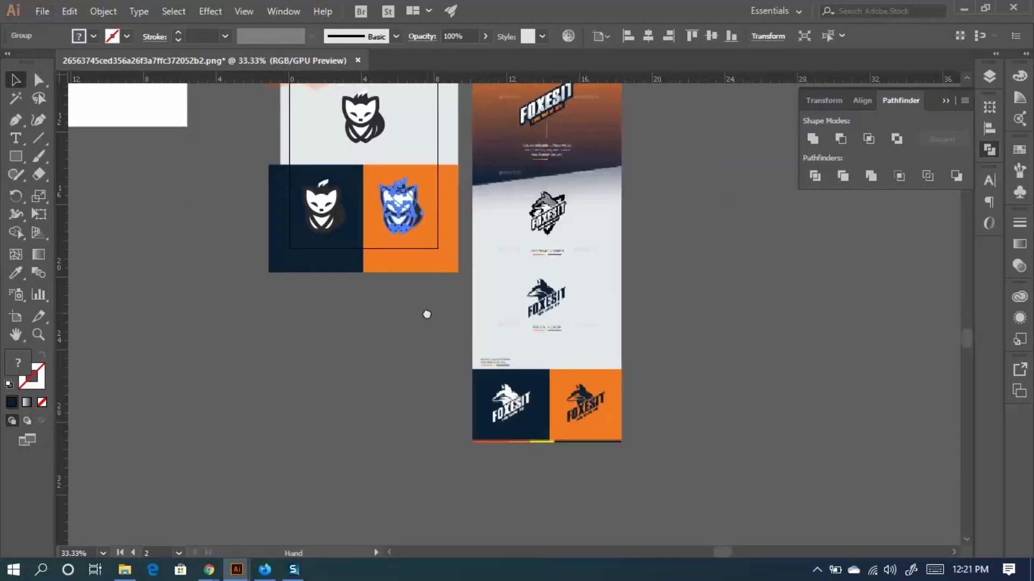
pyautogui.scroll(2, 366, 254)
pyautogui.scroll(-1, 477, 342)
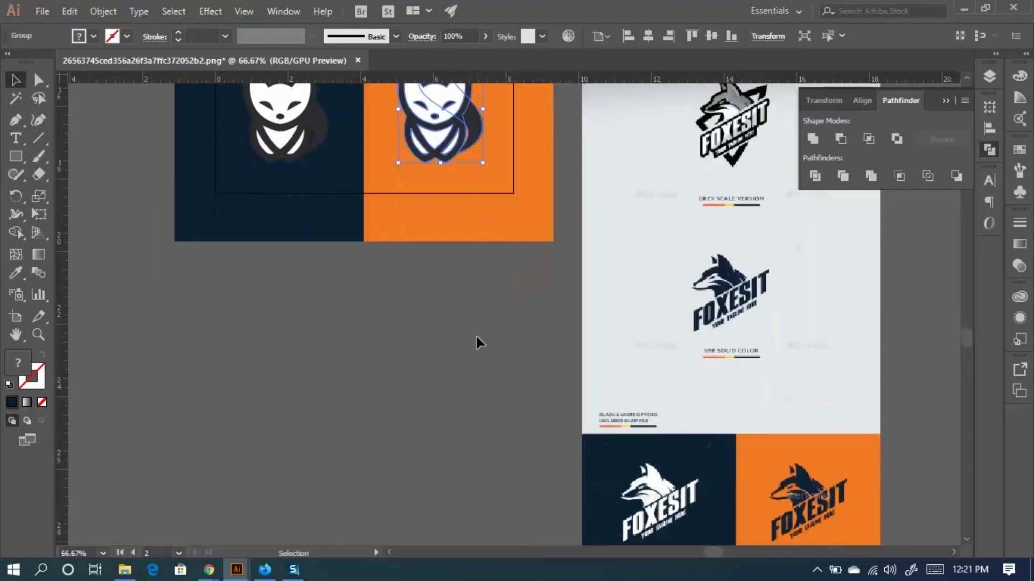
pyautogui.scroll(1, 478, 341)
pyautogui.scroll(1, 477, 338)
pyautogui.scroll(-3, 476, 334)
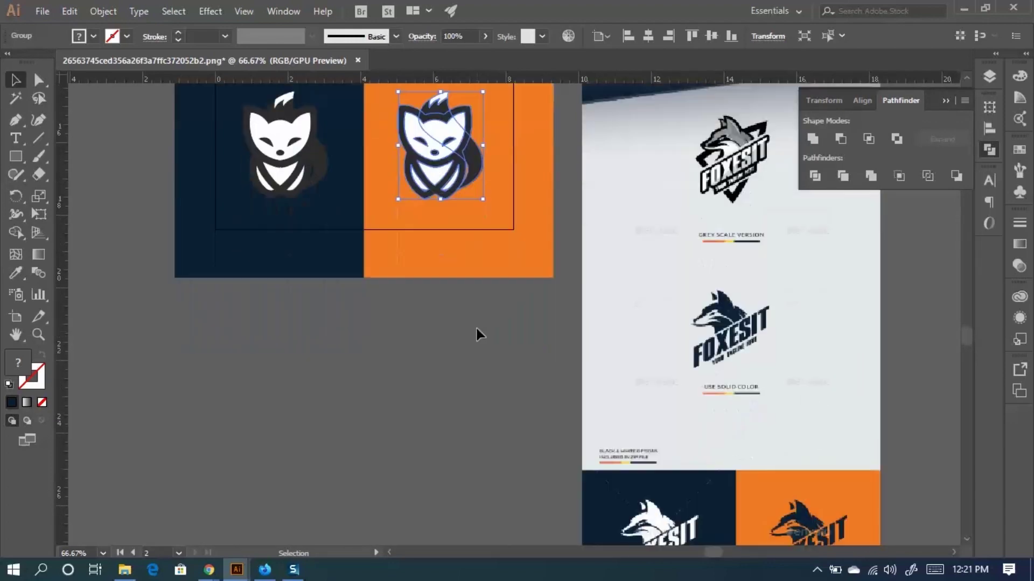
pyautogui.scroll(-1, 477, 329)
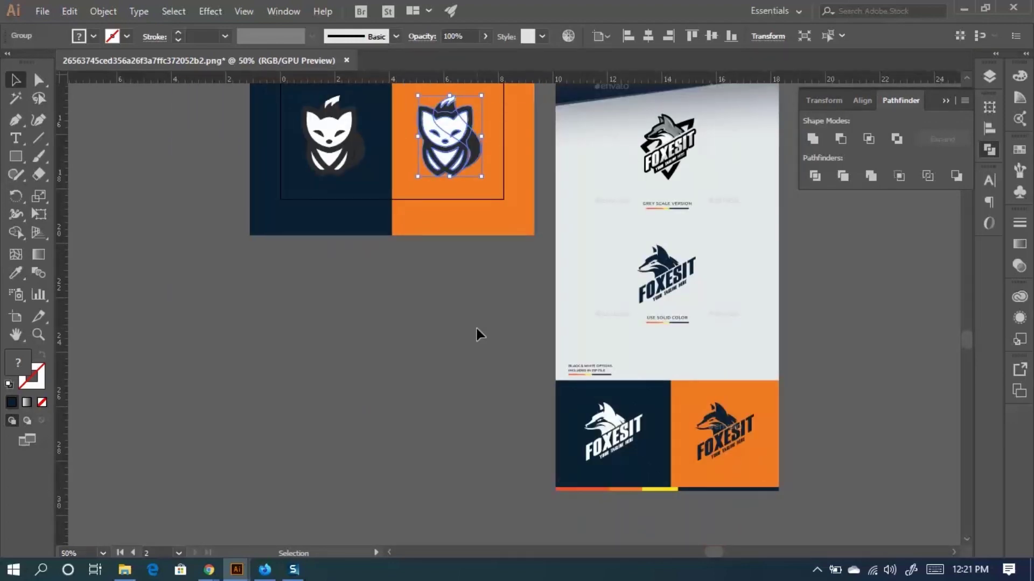
pyautogui.scroll(2, 476, 330)
pyautogui.scroll(1, 285, 269)
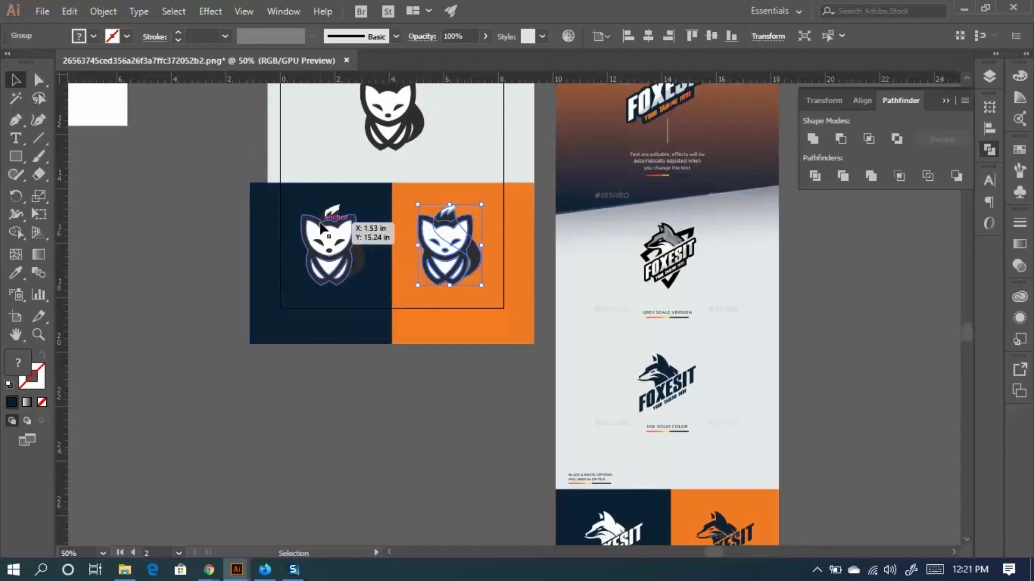
pyautogui.scroll(3, 325, 234)
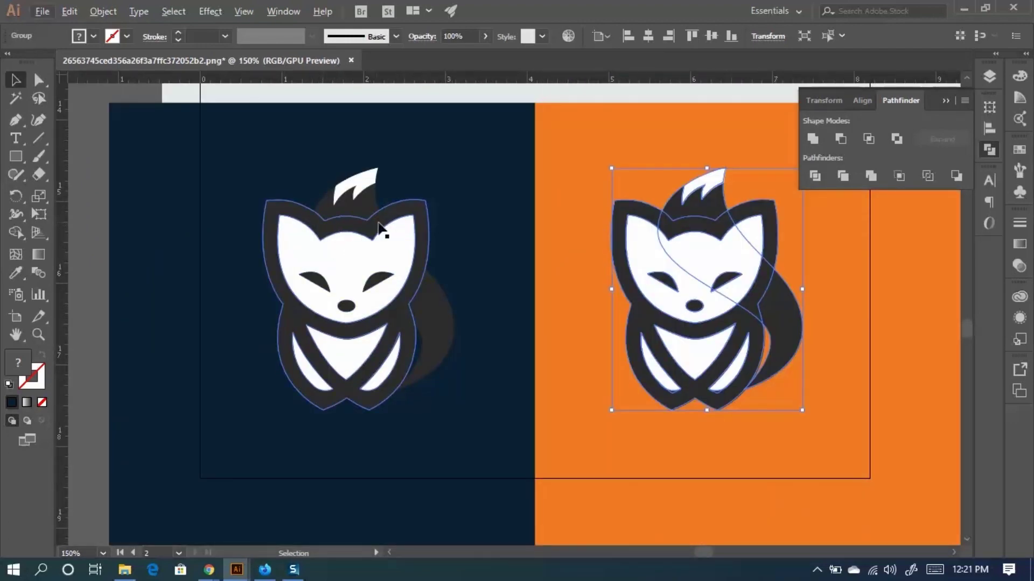
pyautogui.scroll(-3, 347, 234)
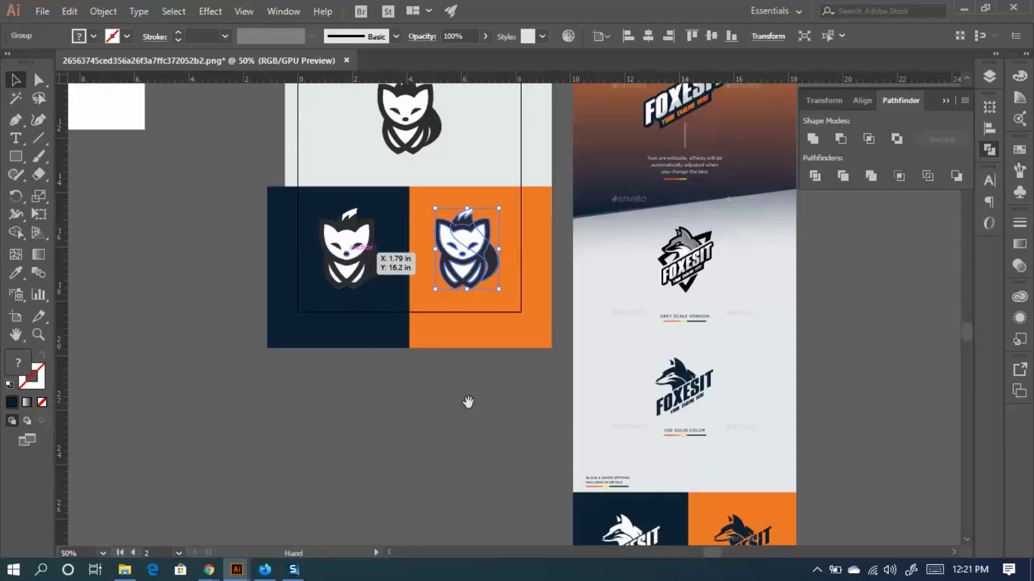
# Select the dark body outline, tail, both eyes and nose of the fox on the navy block.
pyautogui.moveTo(468, 406); pyautogui.dragTo(560, 392)
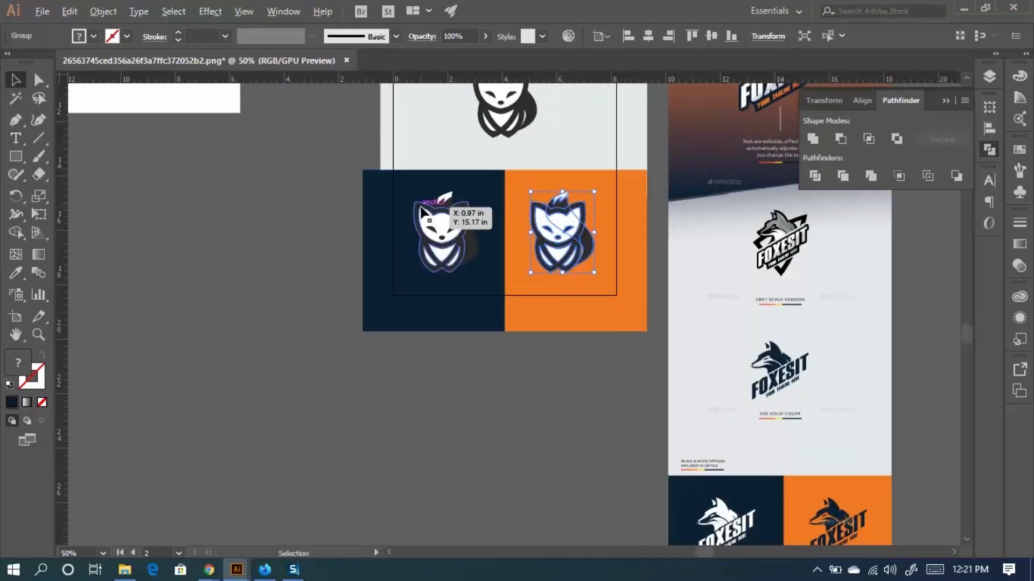
pyautogui.scroll(3, 438, 219)
pyautogui.scroll(-1, 483, 281)
pyautogui.scroll(3, 469, 272)
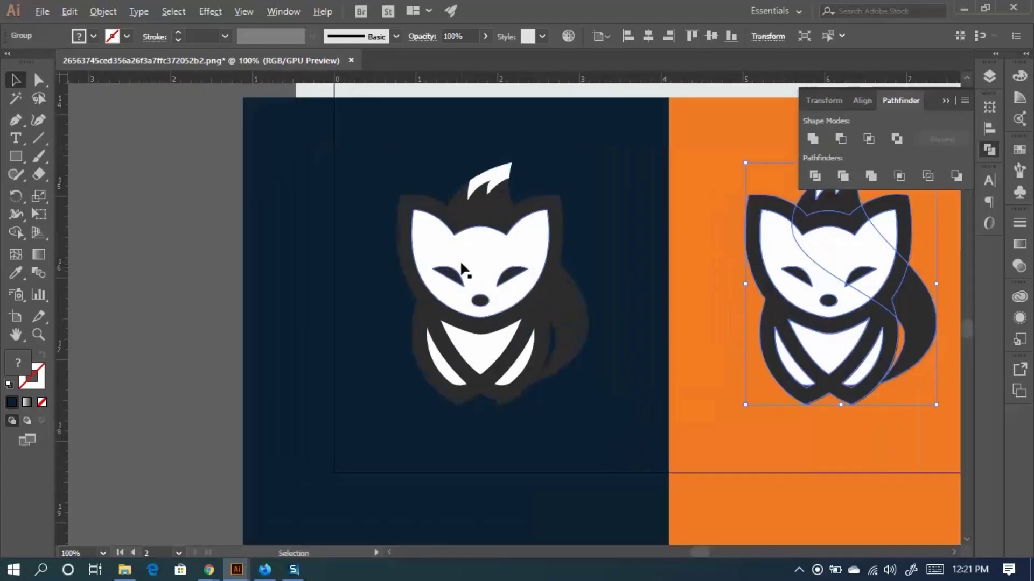
pyautogui.moveTo(533, 236); pyautogui.dragTo(419, 261)
pyautogui.click(38, 79)
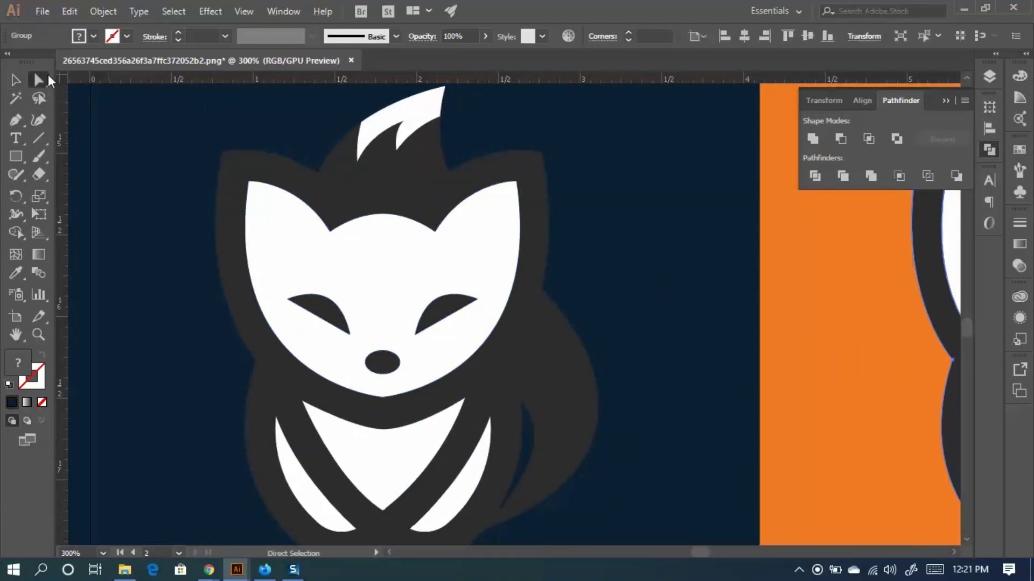
pyautogui.click(423, 176)
pyautogui.keyDown('shift'); pyautogui.click(422, 178); pyautogui.keyUp('shift')
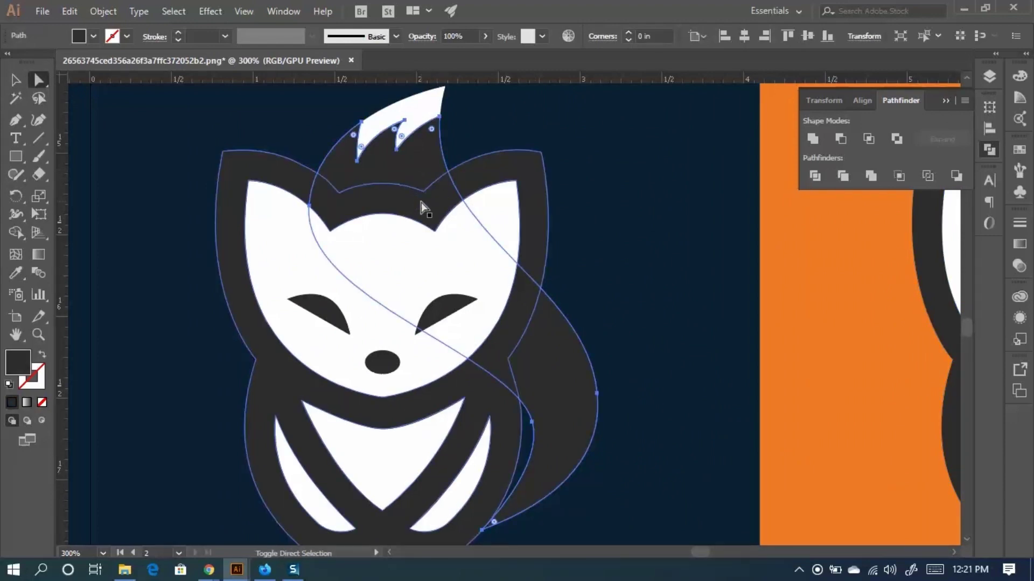
pyautogui.keyDown('shift'); pyautogui.click(459, 219); pyautogui.keyUp('shift')
pyautogui.scroll(-3, 459, 219)
pyautogui.keyDown('shift'); pyautogui.click(314, 214); pyautogui.keyUp('shift')
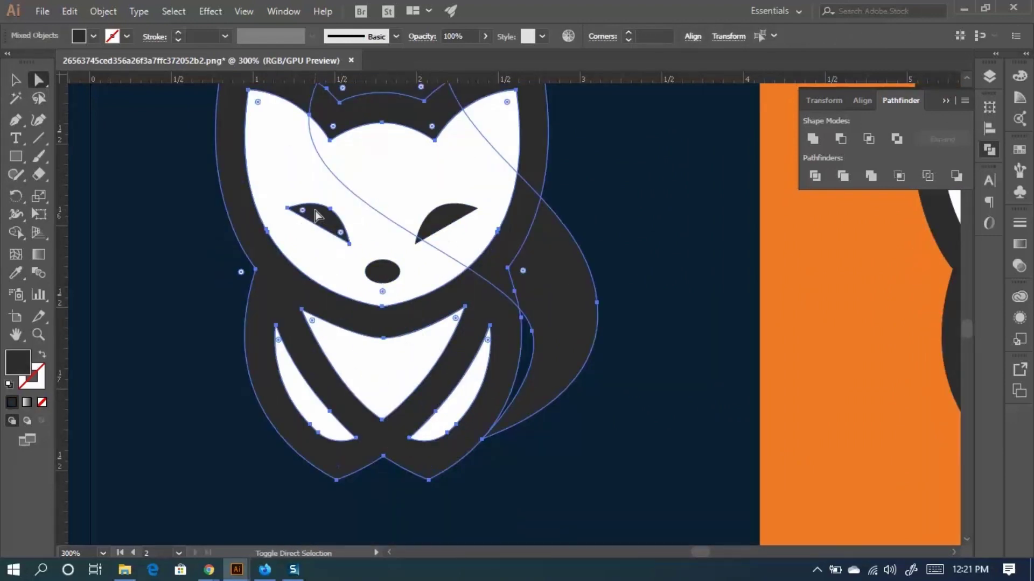
pyautogui.keyDown('shift'); pyautogui.click(455, 225); pyautogui.keyUp('shift')
pyautogui.keyDown('shift'); pyautogui.click(376, 271); pyautogui.keyUp('shift')
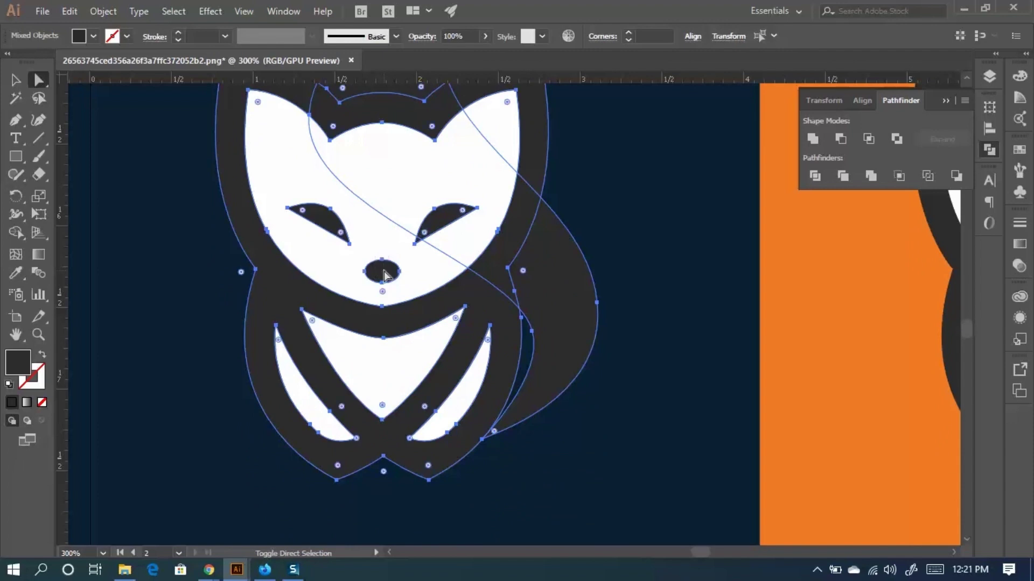
# Recolour the selected fox parts with the navy sampled from the block behind them.
pyautogui.keyDown('alt'); pyautogui.scroll(-4, 361, 371); pyautogui.keyUp('alt')
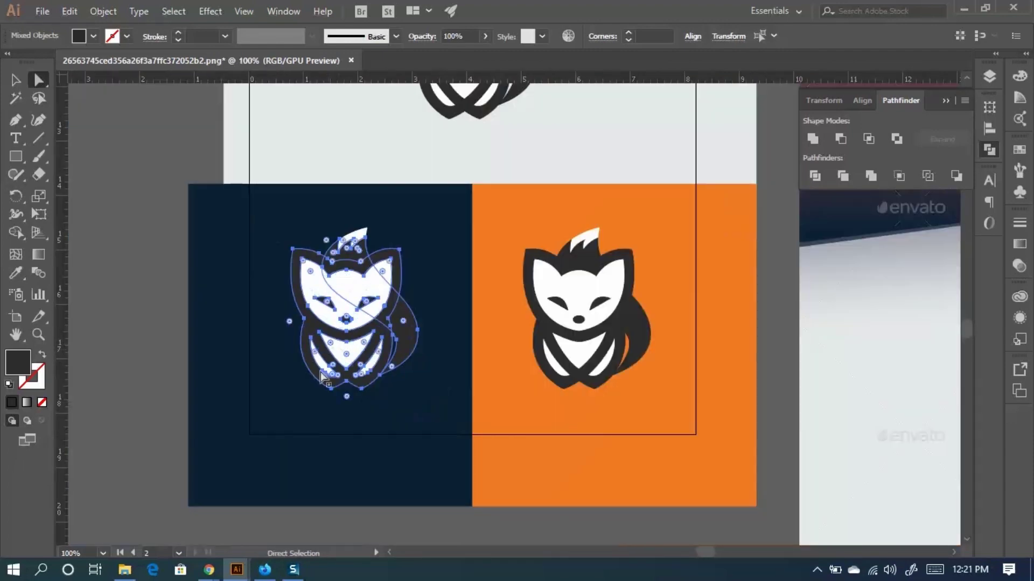
pyautogui.click(15, 275)
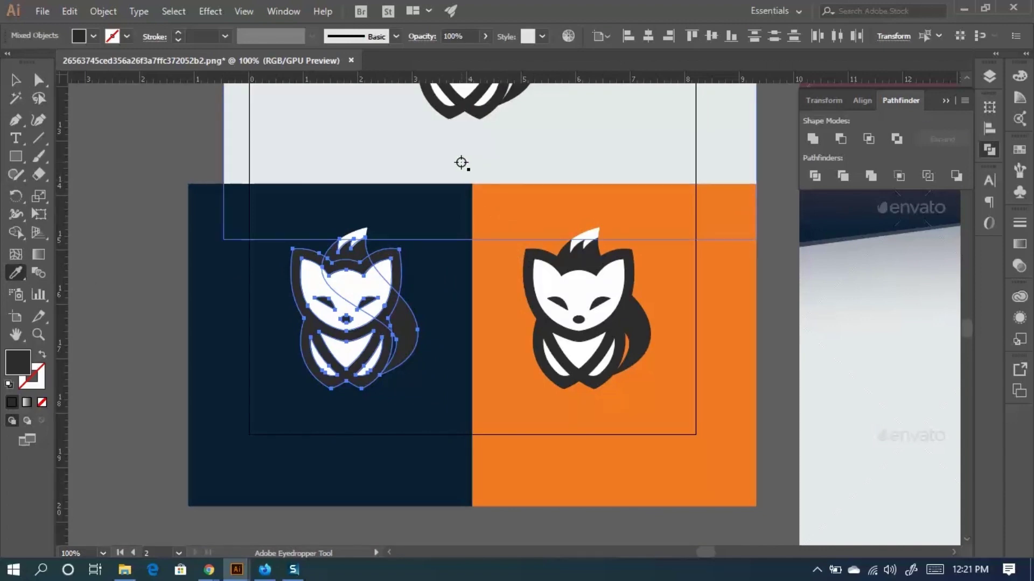
pyautogui.scroll(-2, 387, 359)
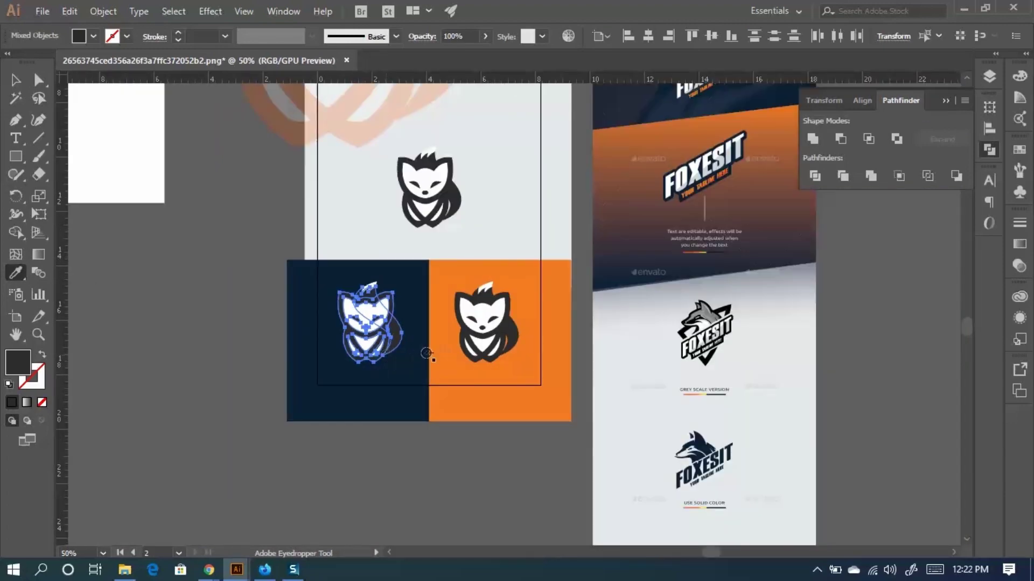
pyautogui.click(408, 364)
pyautogui.scroll(2, 367, 396)
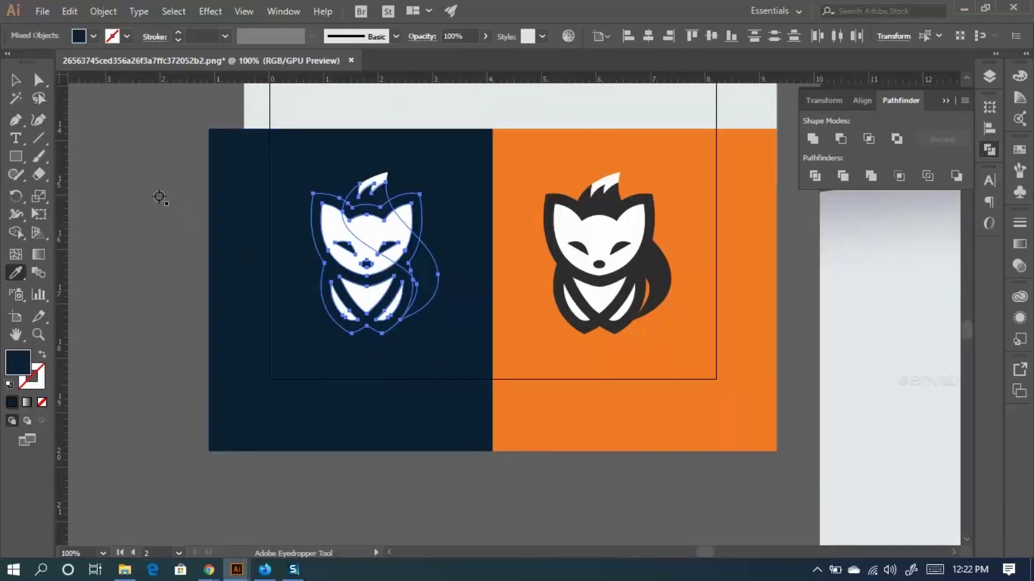
pyautogui.click(15, 80)
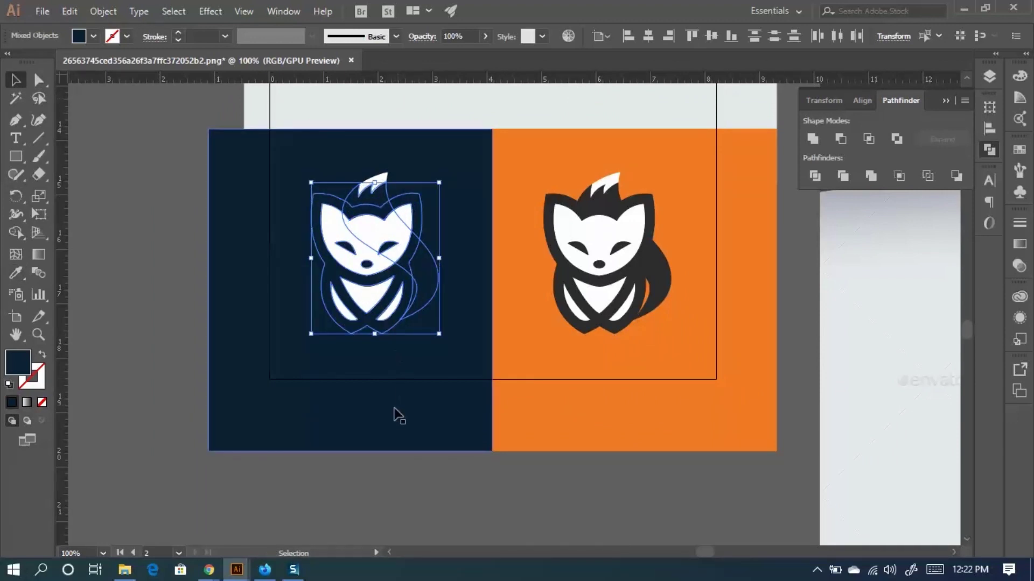
pyautogui.scroll(1, 390, 245)
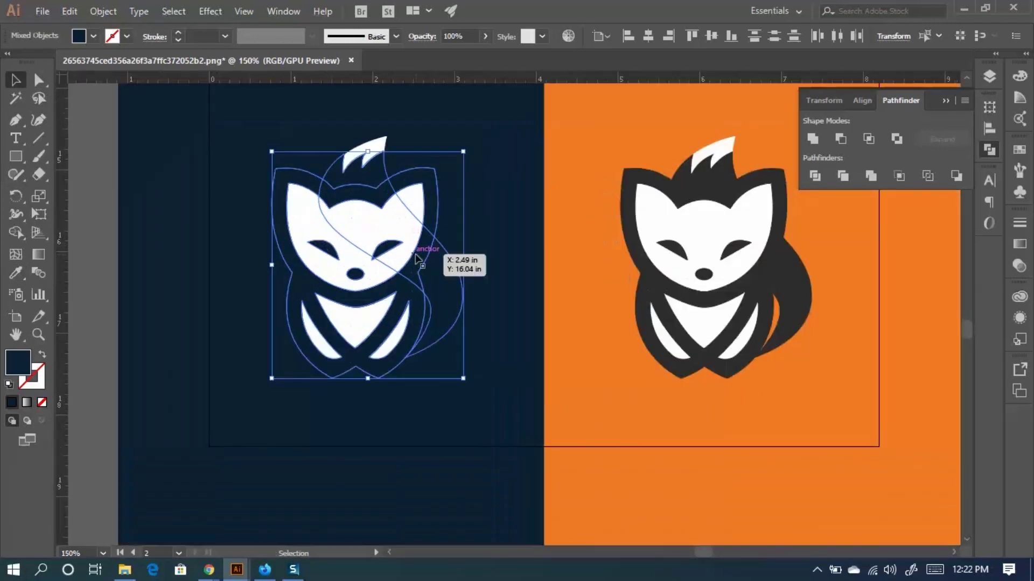
# Recolour the selected fox parts bright orange-red by sampling the orange fox logo in the presentation's upper section.
pyautogui.click(16, 275)
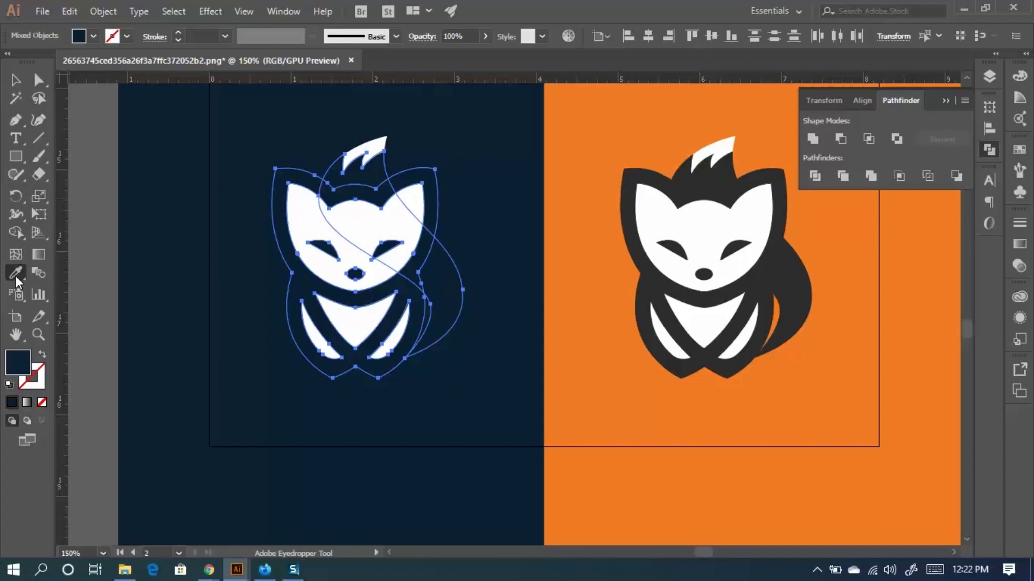
pyautogui.click(587, 368)
pyautogui.scroll(-3, 506, 360)
pyautogui.scroll(5, 484, 344)
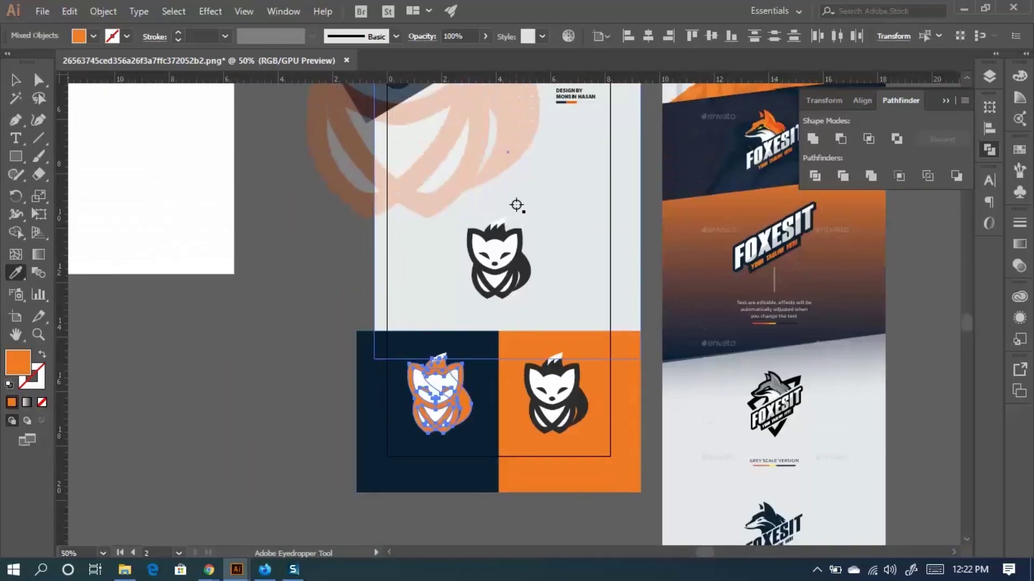
pyautogui.click(517, 158)
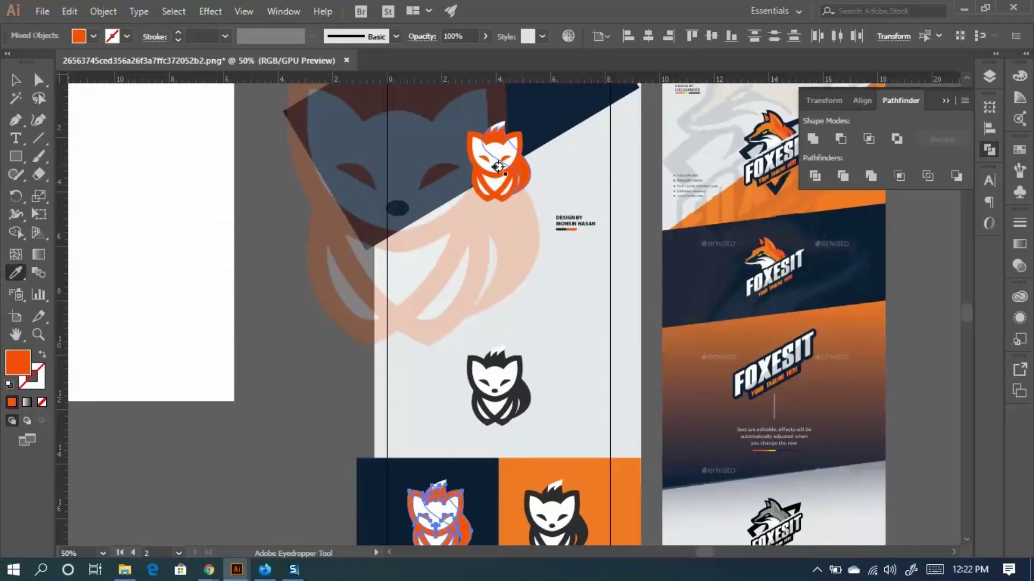
pyautogui.scroll(-3, 325, 279)
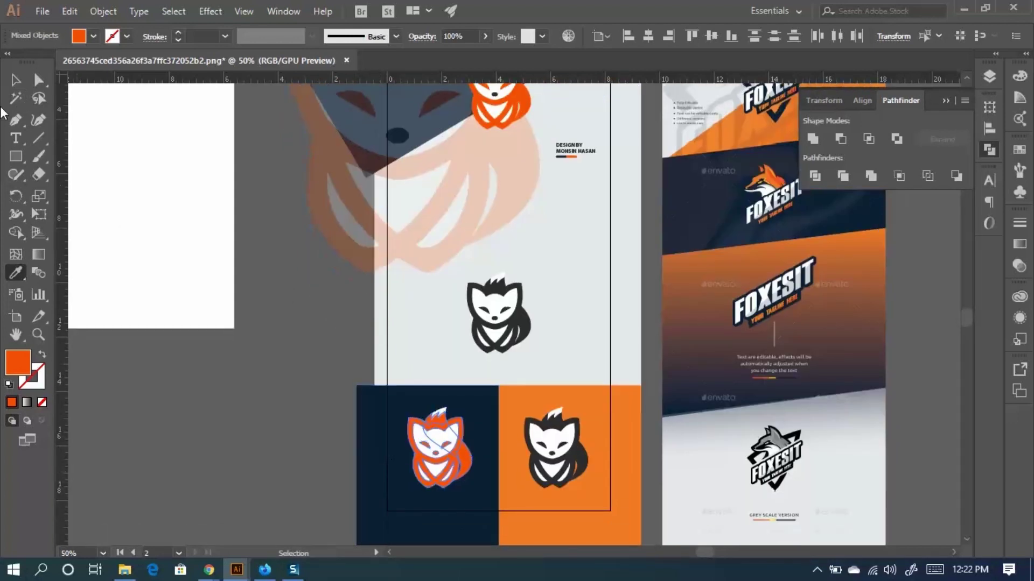
# Select everything matching the dark fox's fill with the Magic Wand and clear the selection.
pyautogui.click(14, 101)
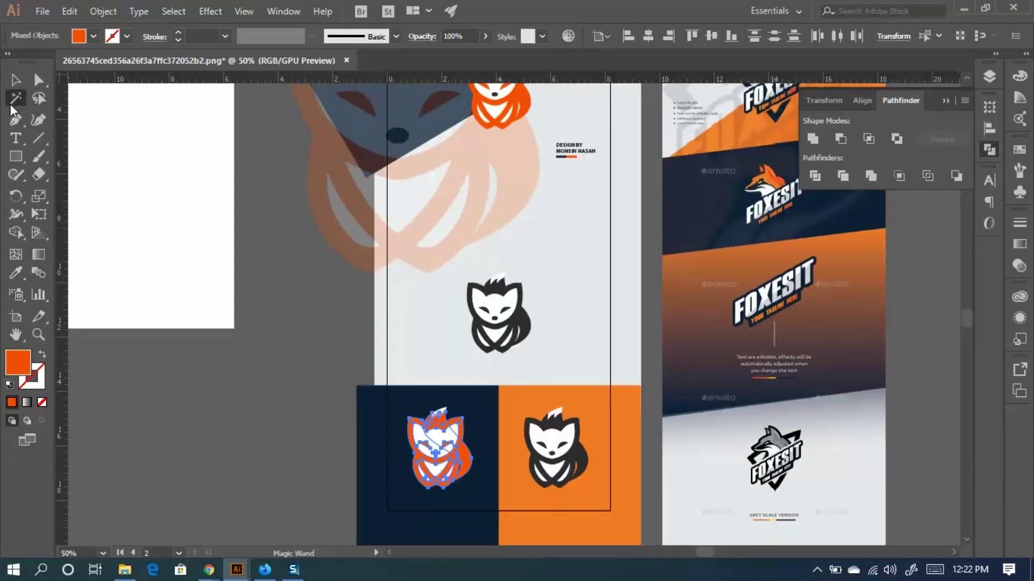
pyautogui.click(523, 320)
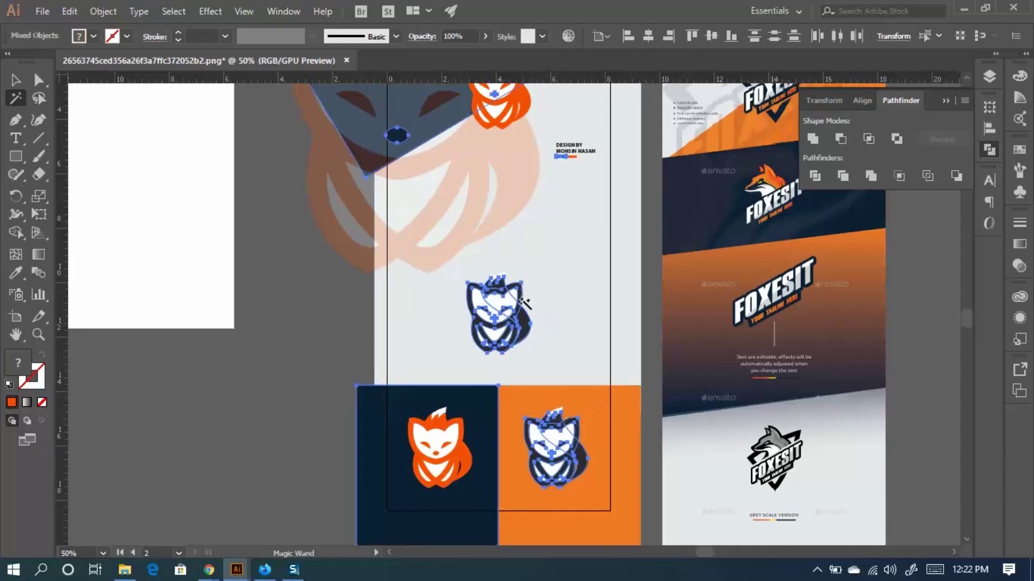
pyautogui.scroll(-4, 471, 322)
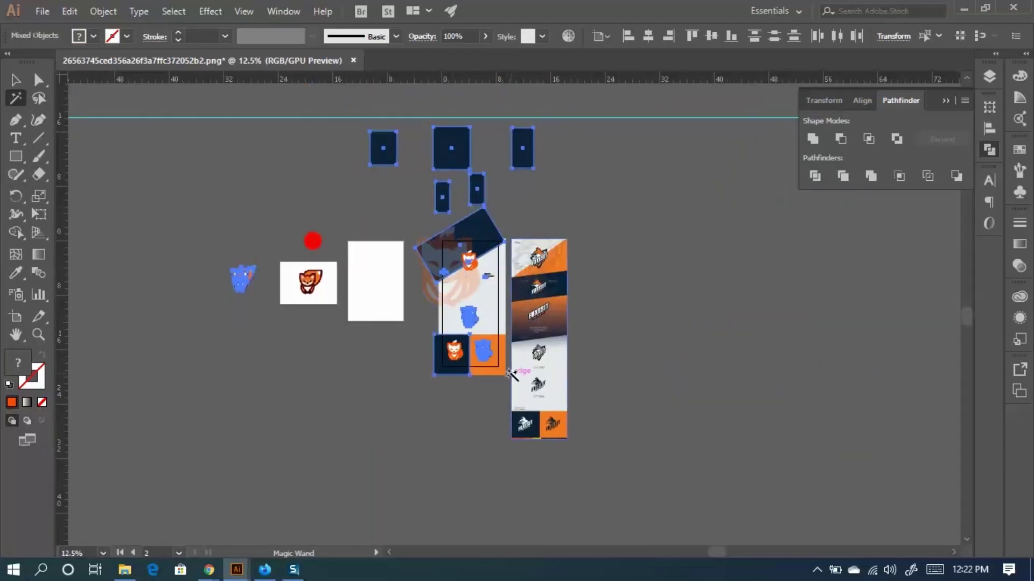
pyautogui.scroll(2, 510, 373)
pyautogui.scroll(1, 449, 427)
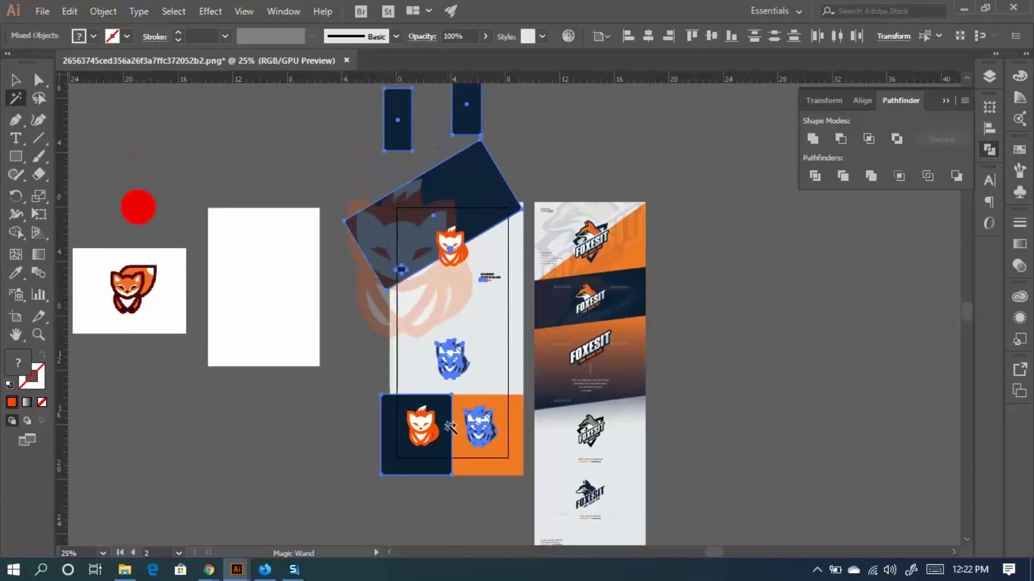
pyautogui.scroll(1, 451, 427)
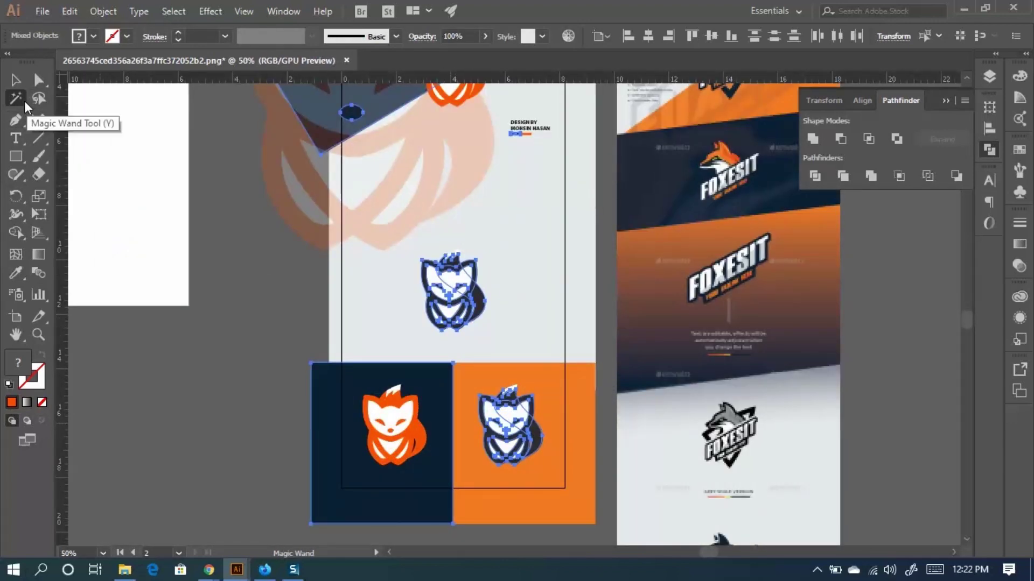
pyautogui.click(15, 80)
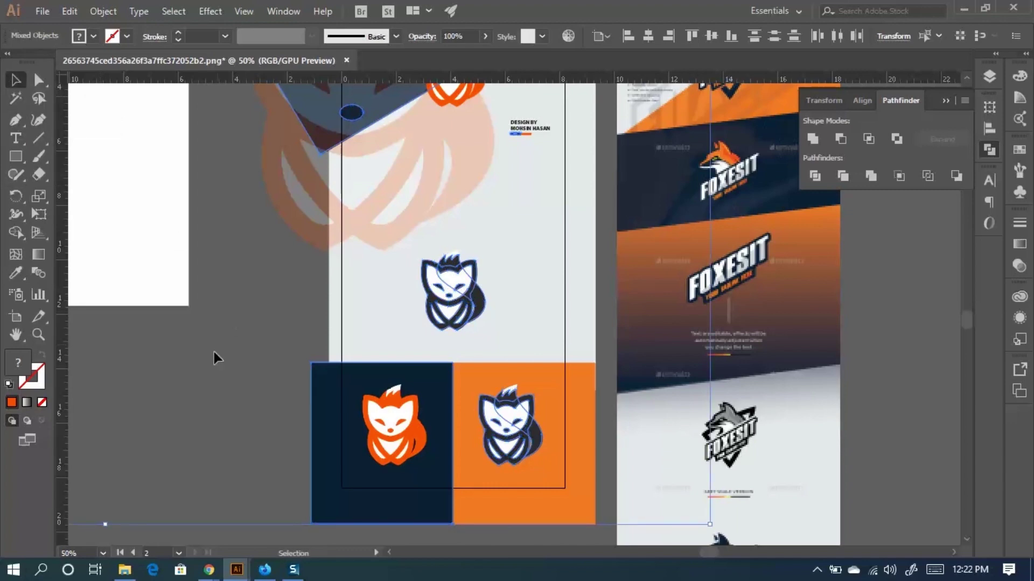
pyautogui.click(234, 373)
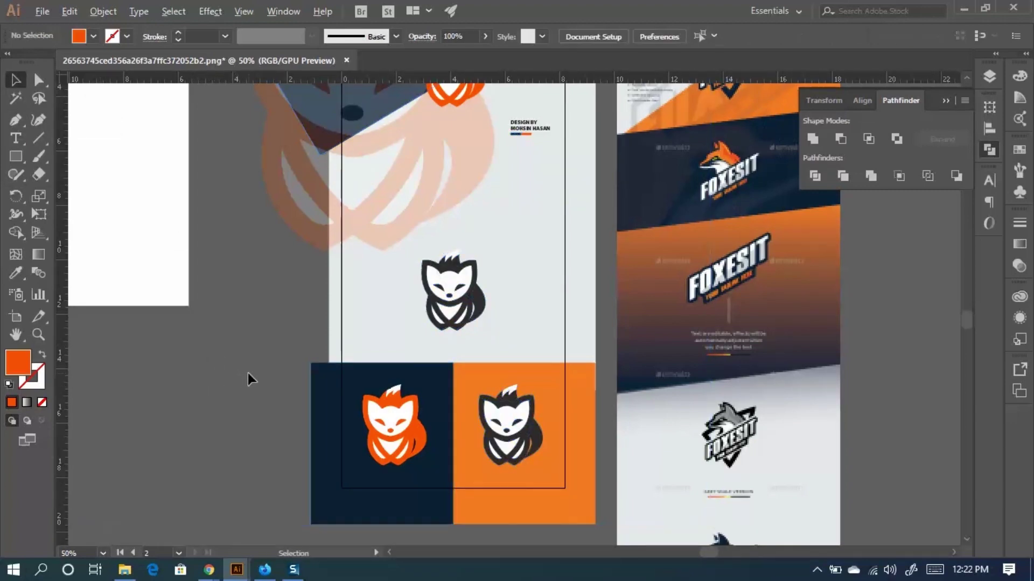
# Compare the orange and dark foxes on the coloured blocks with the logo versions in the Foxesit reference's lowest section.
pyautogui.scroll(1, 249, 375)
pyautogui.moveTo(372, 345); pyautogui.dragTo(123, 178)
pyautogui.scroll(-1, 123, 177)
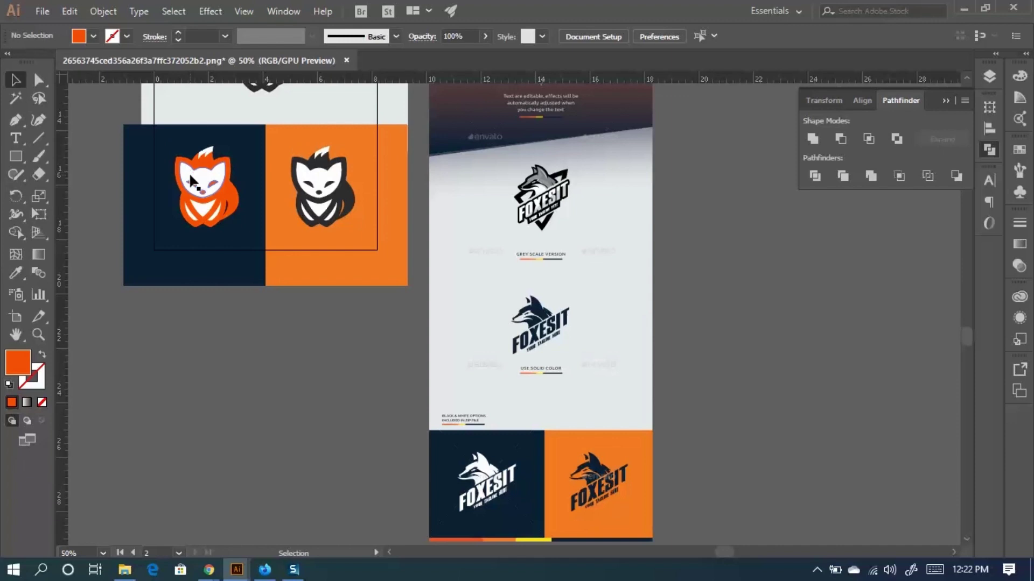
pyautogui.scroll(-1, 427, 404)
pyautogui.moveTo(296, 326); pyautogui.dragTo(556, 276)
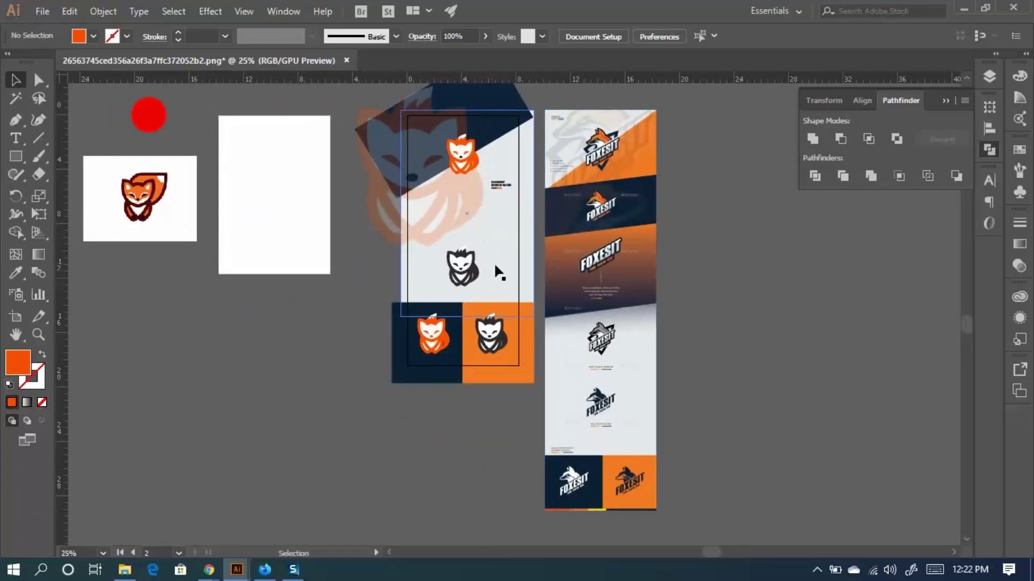
pyautogui.scroll(1, 497, 269)
pyautogui.moveTo(550, 353); pyautogui.dragTo(425, 205)
pyautogui.scroll(3, 527, 419)
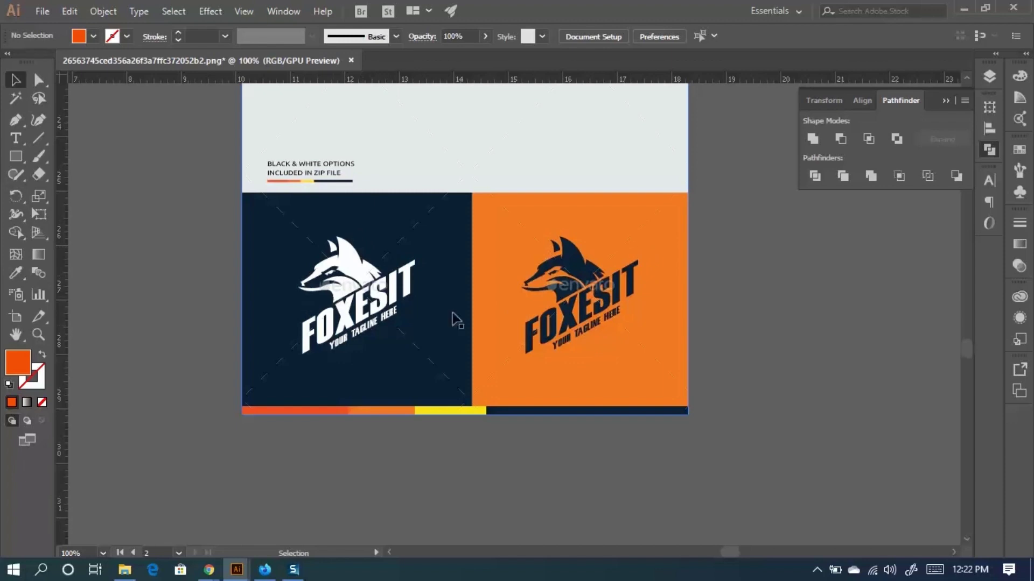
pyautogui.scroll(-3, 334, 233)
pyautogui.scroll(1, 358, 231)
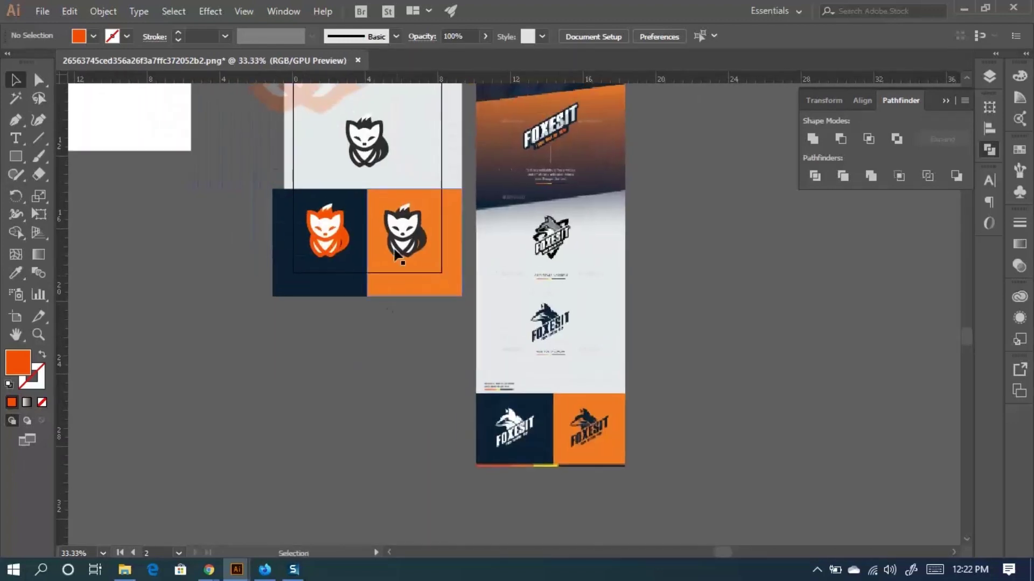
# Review the fox presentation upwards and examine the feature bullet list in the Foxesit reference's first section.
pyautogui.scroll(2, 261, 175)
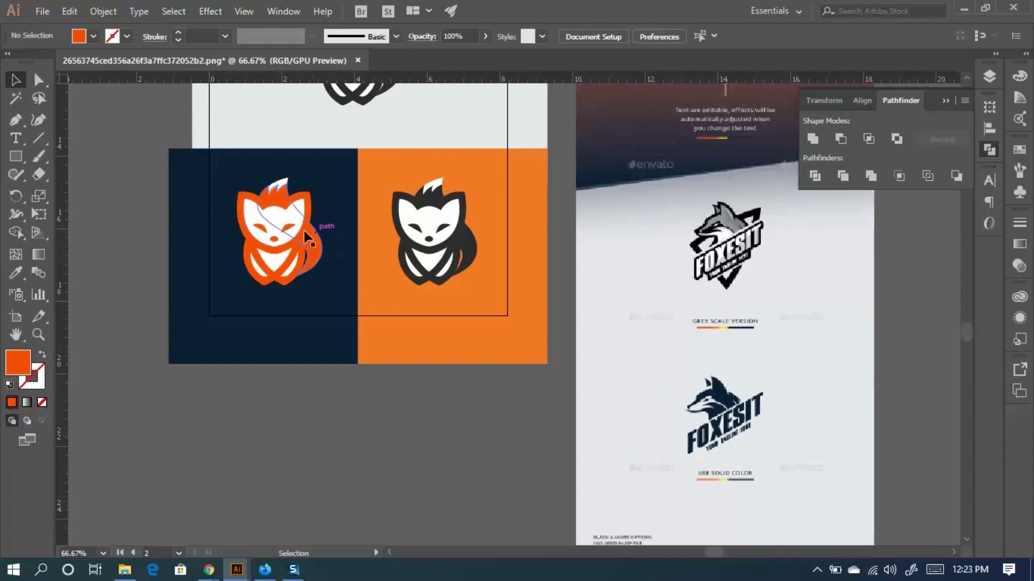
pyautogui.scroll(2, 334, 258)
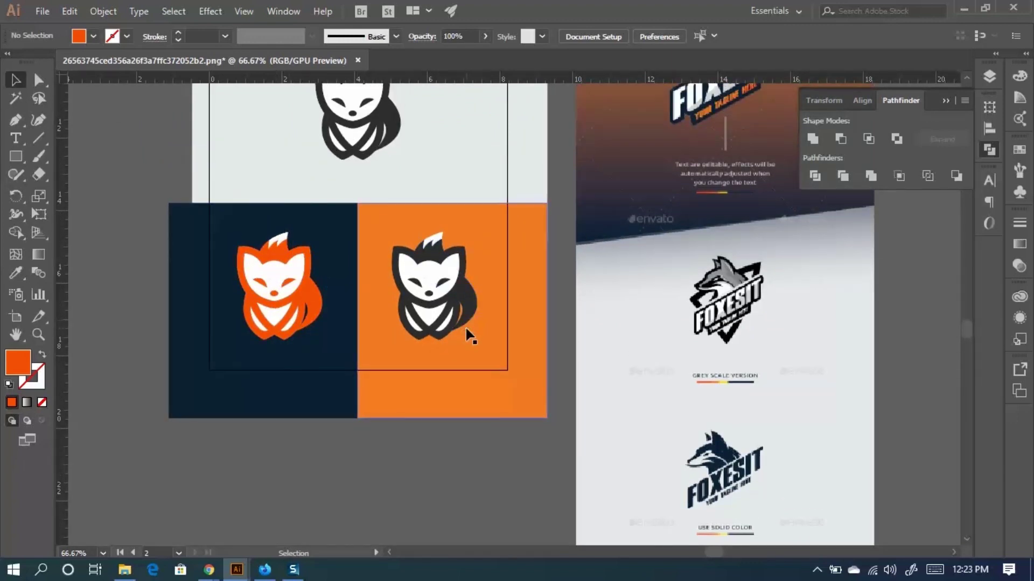
pyautogui.scroll(2, 465, 328)
pyautogui.scroll(4, 440, 349)
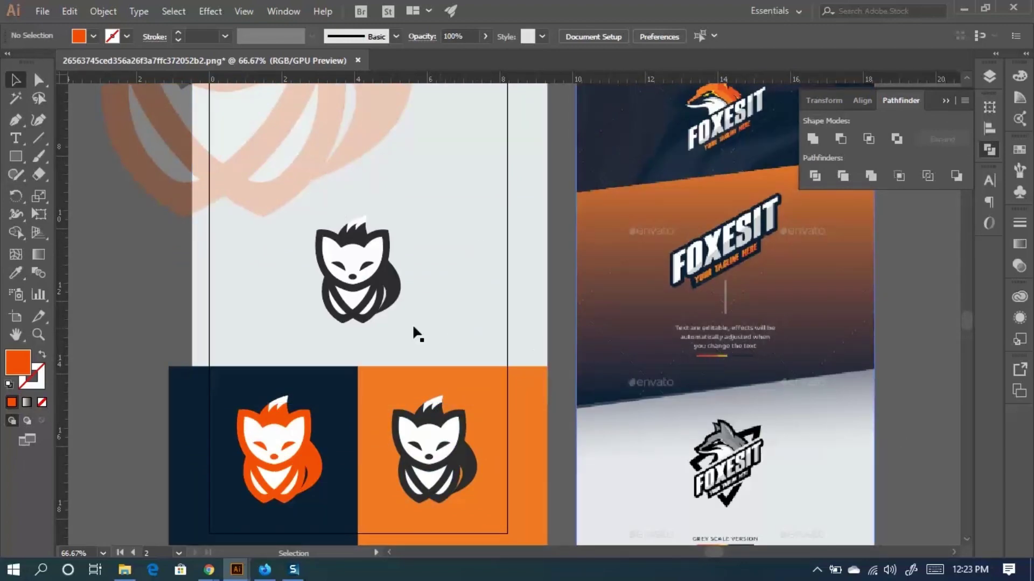
pyautogui.scroll(3, 493, 344)
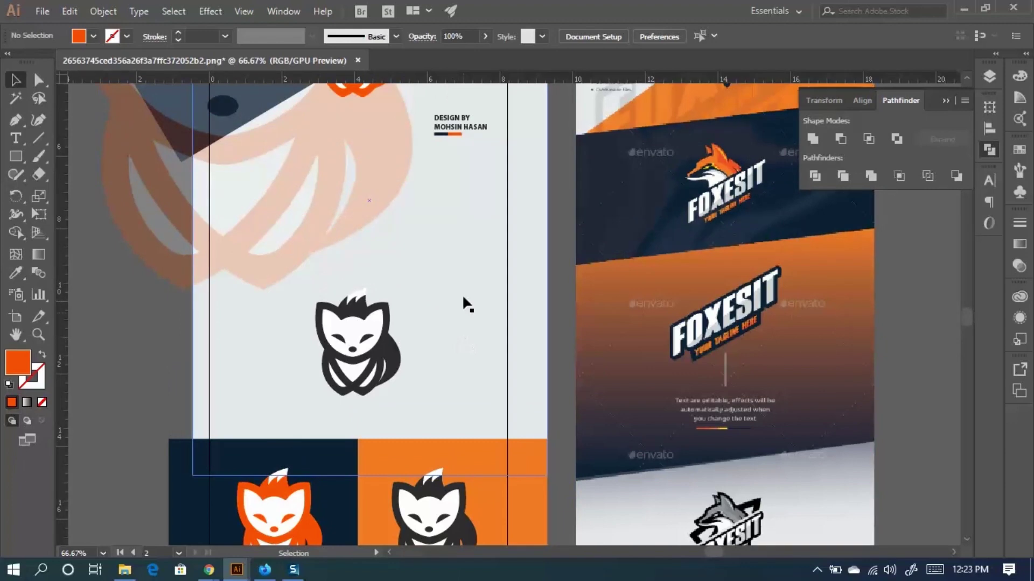
pyautogui.scroll(4, 463, 298)
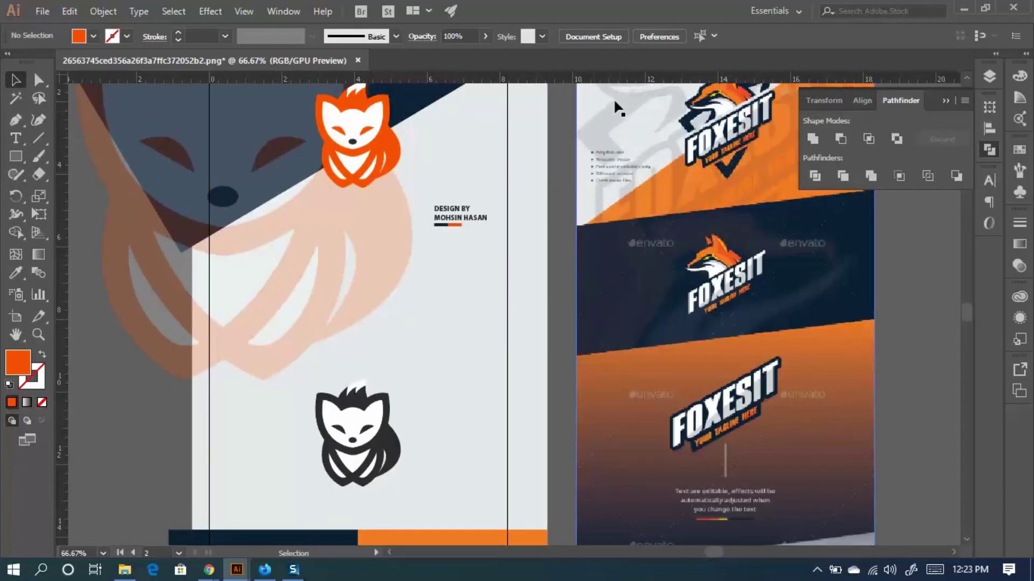
pyautogui.scroll(5, 602, 145)
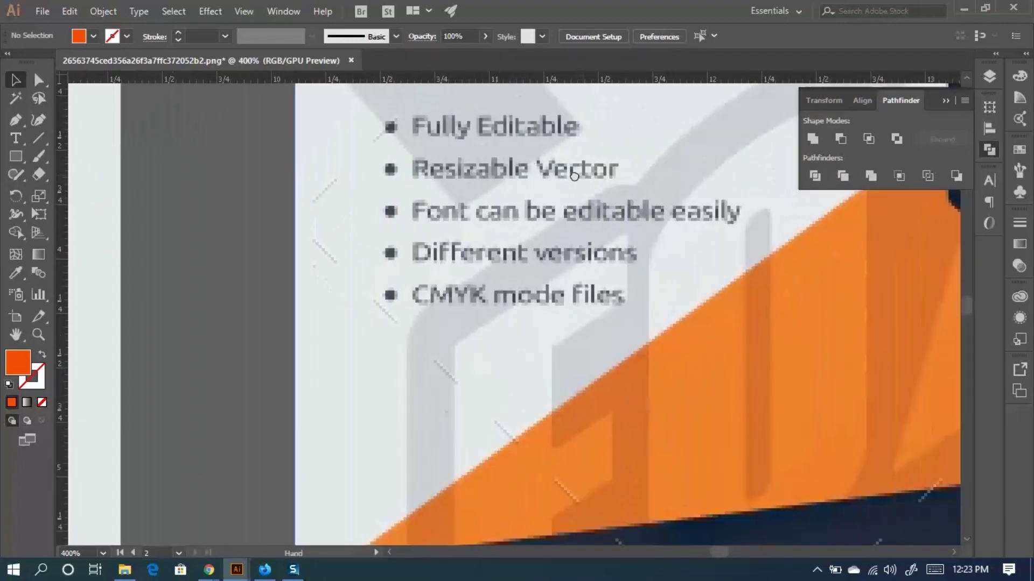
pyautogui.scroll(-2, 412, 211)
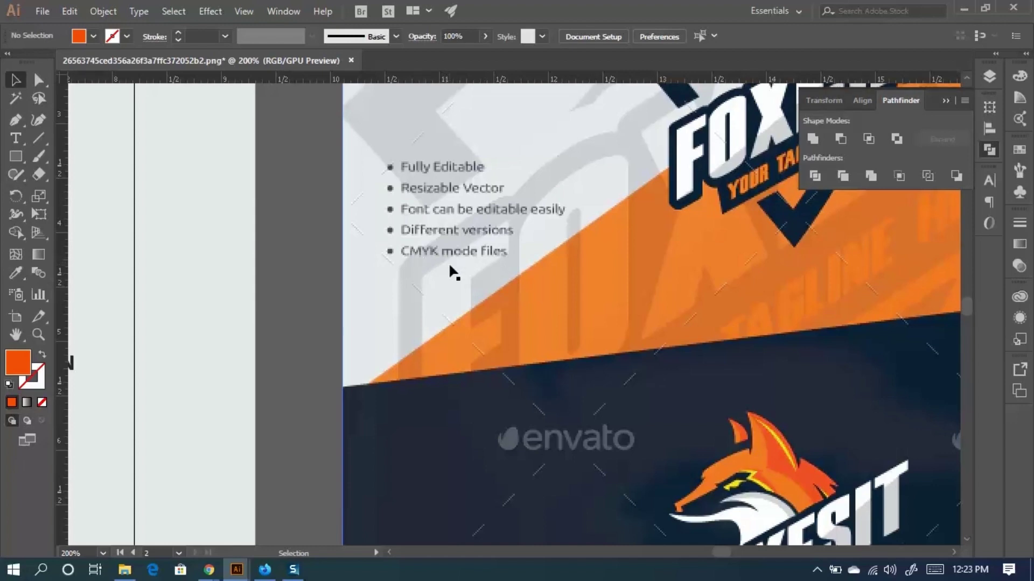
pyautogui.scroll(-2, 477, 261)
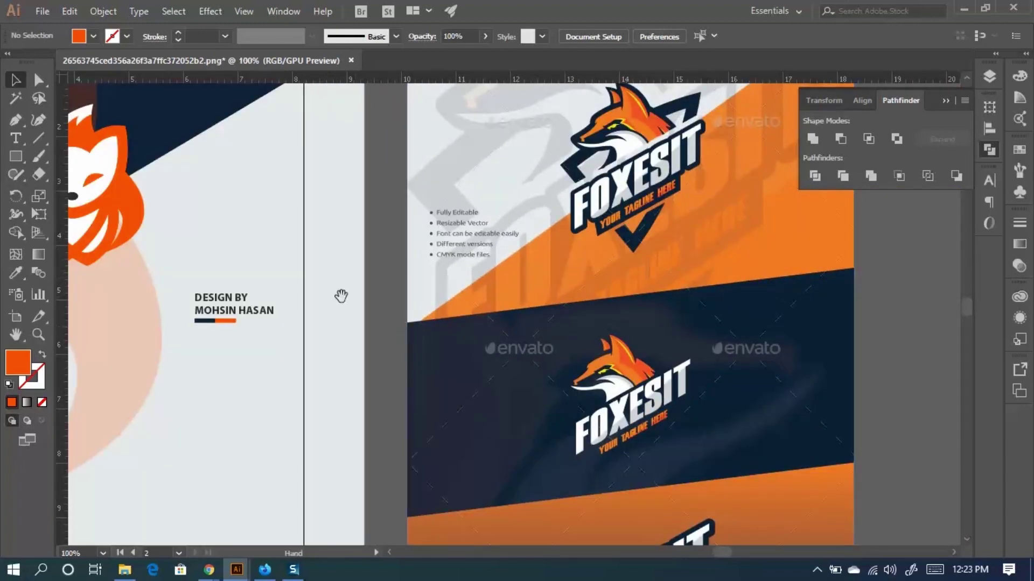
# Preview the whole fox presentation as a maximum-quality JPEG in Save for Web and close the dialog without exporting.
pyautogui.moveTo(341, 295); pyautogui.dragTo(579, 235)
pyautogui.scroll(-1, 526, 234)
pyautogui.moveTo(478, 335); pyautogui.dragTo(501, 292)
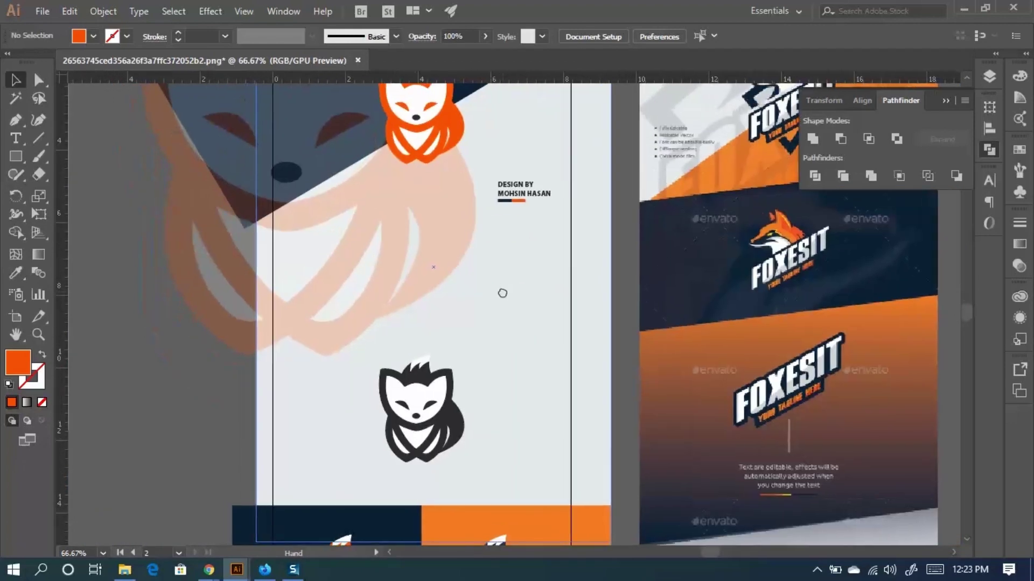
pyautogui.scroll(-2, 492, 293)
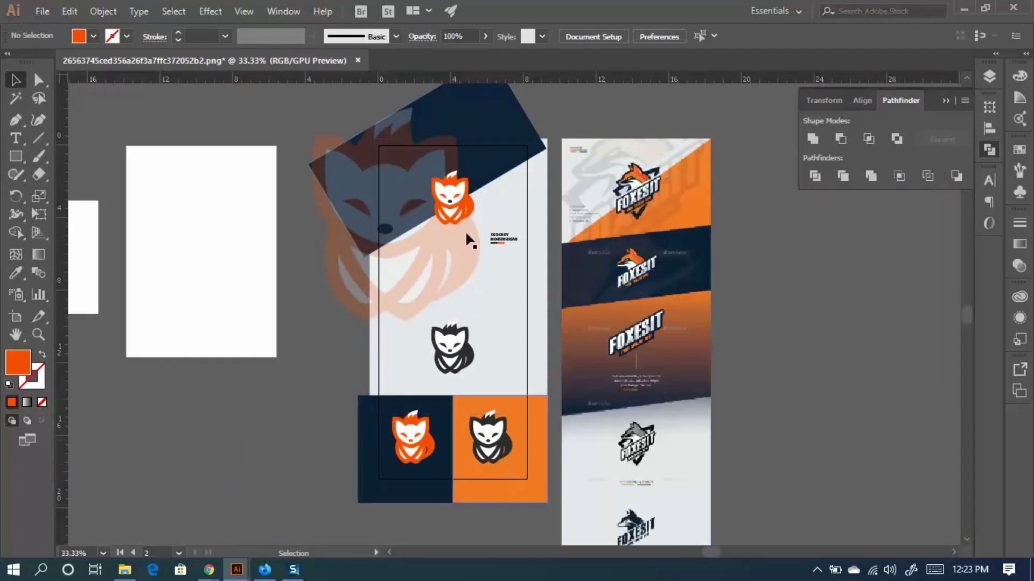
pyautogui.click(42, 11)
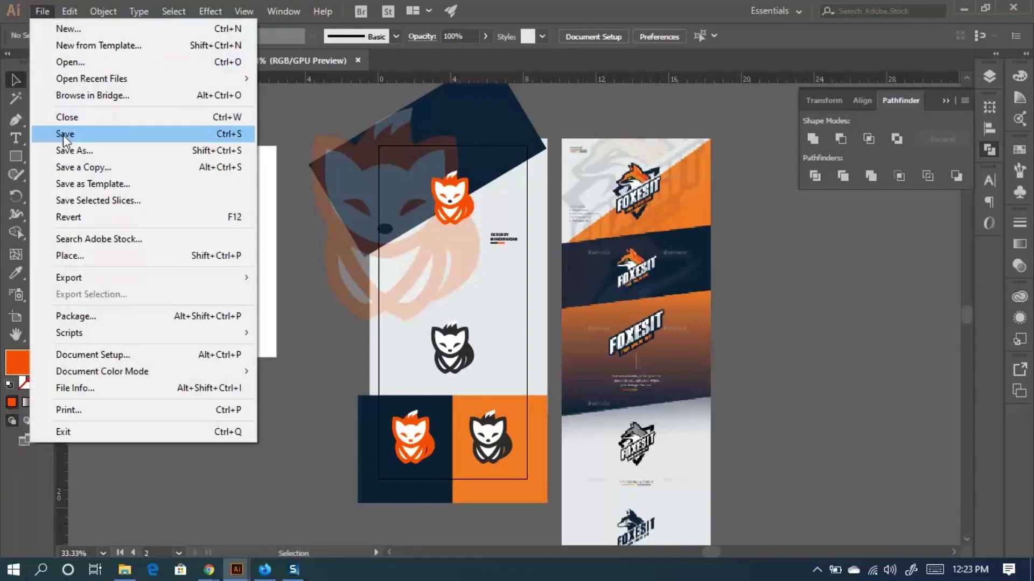
pyautogui.moveTo(87, 279)
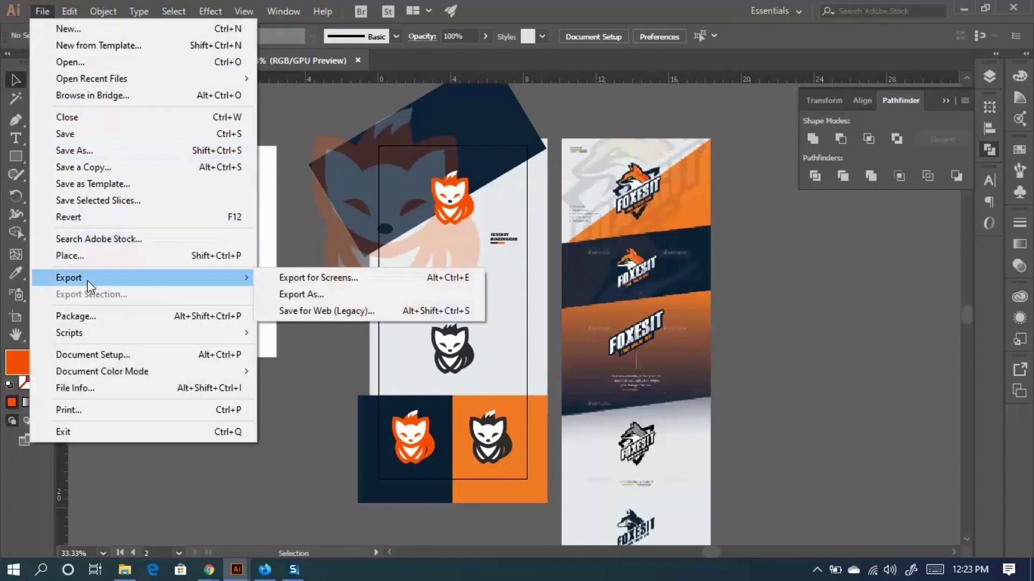
pyautogui.click(322, 315)
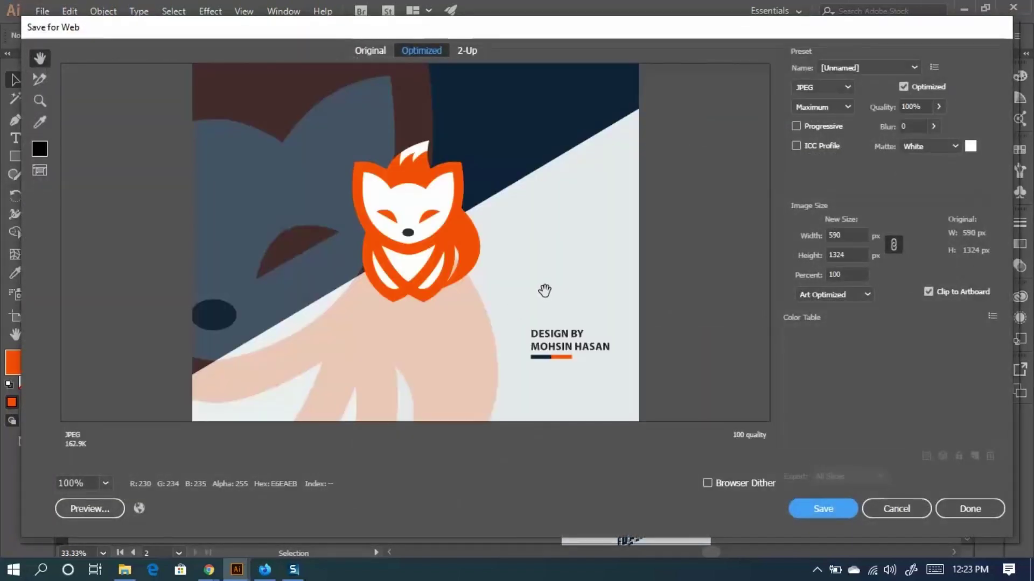
pyautogui.keyDown('alt'); pyautogui.click(546, 292); pyautogui.keyUp('alt')
pyautogui.keyDown('alt'); pyautogui.click(546, 293); pyautogui.keyUp('alt')
pyautogui.keyDown('alt'); pyautogui.click(546, 293); pyautogui.keyUp('alt')
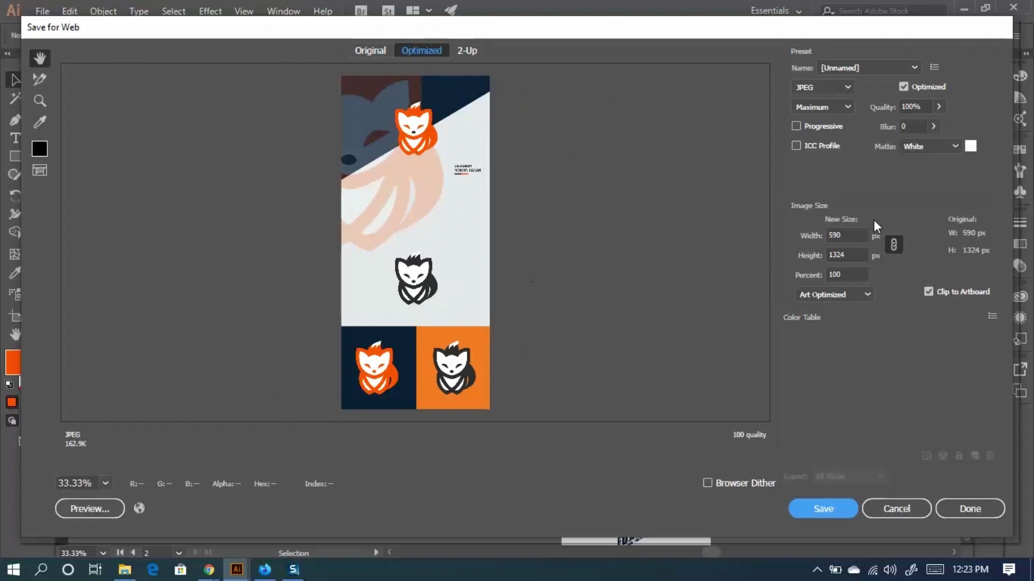
pyautogui.click(850, 233)
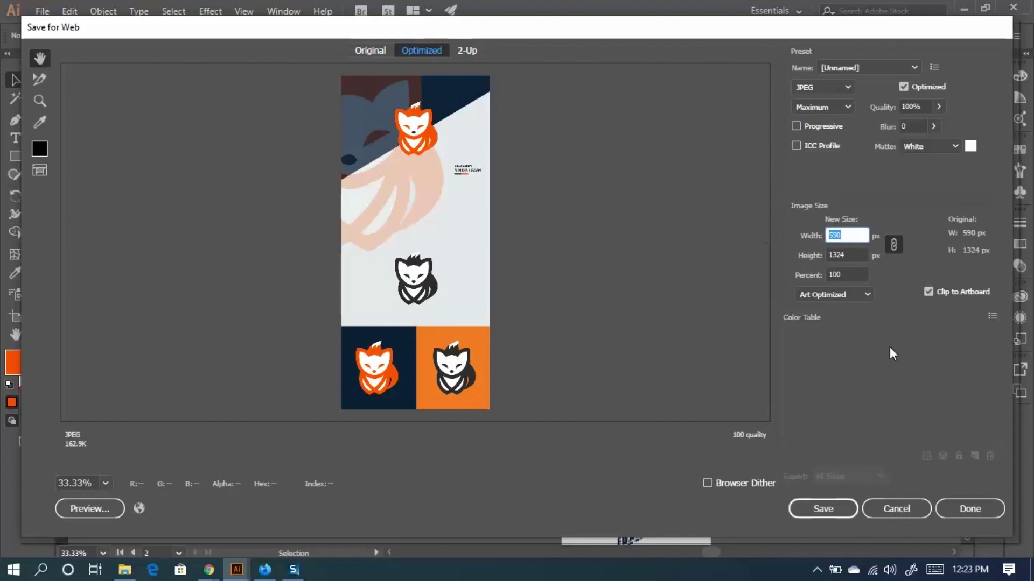
pyautogui.click(900, 512)
# Enlarge the dark fox and the orange fox on the light grey section to roughly matching sizes.
pyautogui.click(451, 338)
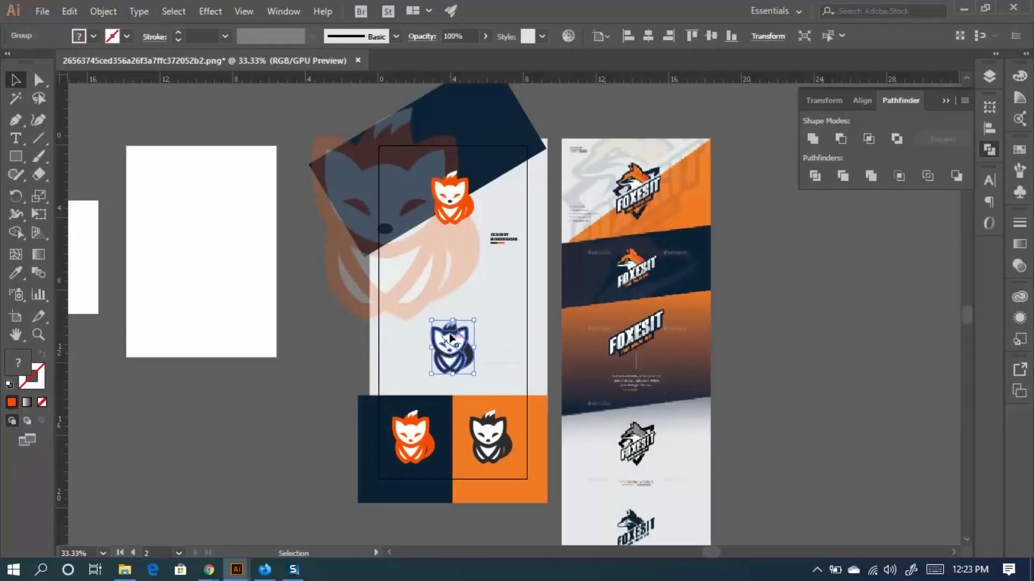
pyautogui.moveTo(452, 320); pyautogui.dragTo(452, 286)
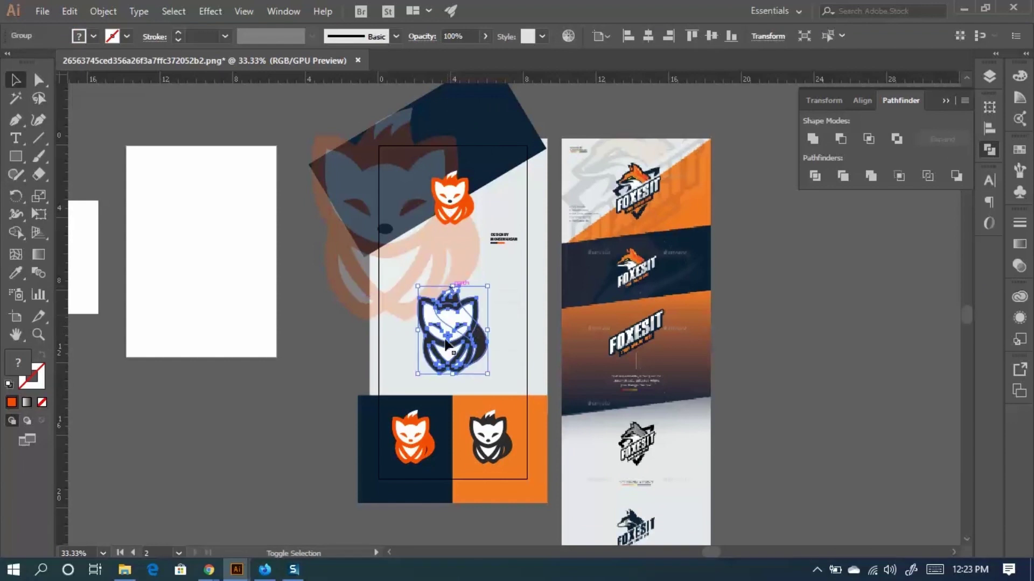
pyautogui.click(314, 421)
pyautogui.click(452, 200)
pyautogui.moveTo(452, 225); pyautogui.dragTo(457, 250)
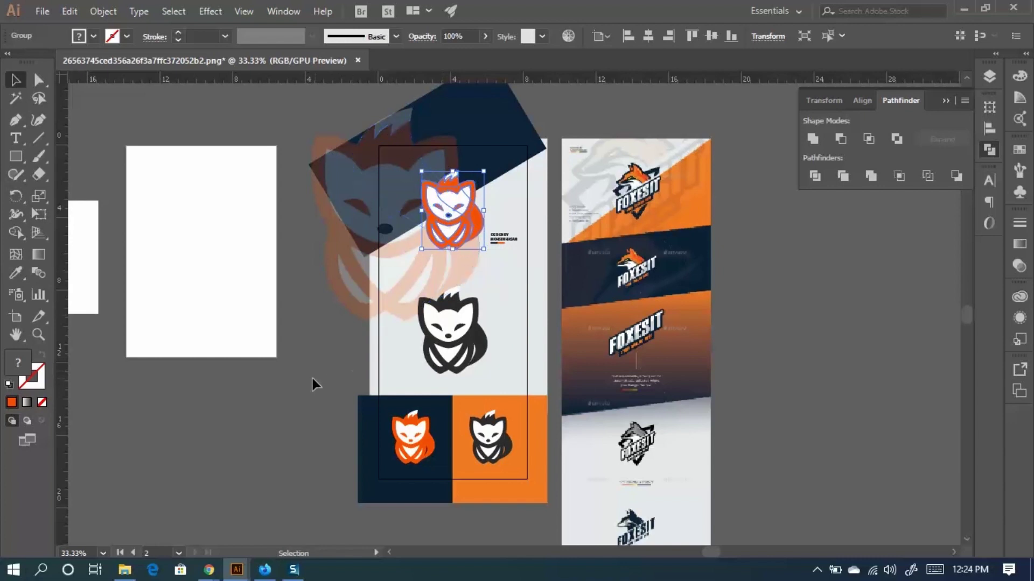
pyautogui.click(457, 323)
pyautogui.moveTo(452, 374); pyautogui.dragTo(452, 366)
pyautogui.click(304, 424)
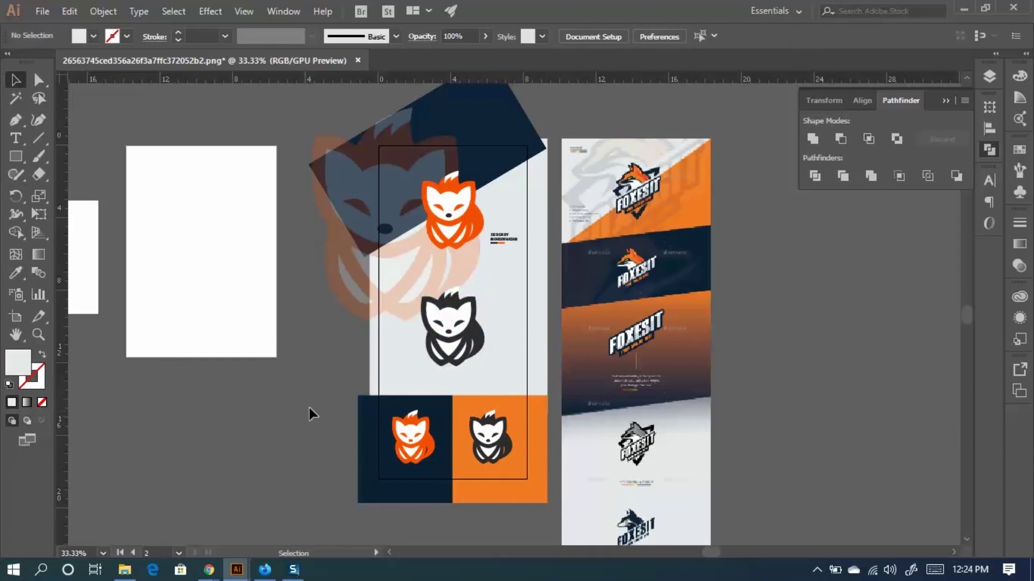
# Switch to Chrome and open the Shark Logo item page from GraphicRiver's new releases.
pyautogui.moveTo(309, 408); pyautogui.dragTo(249, 399)
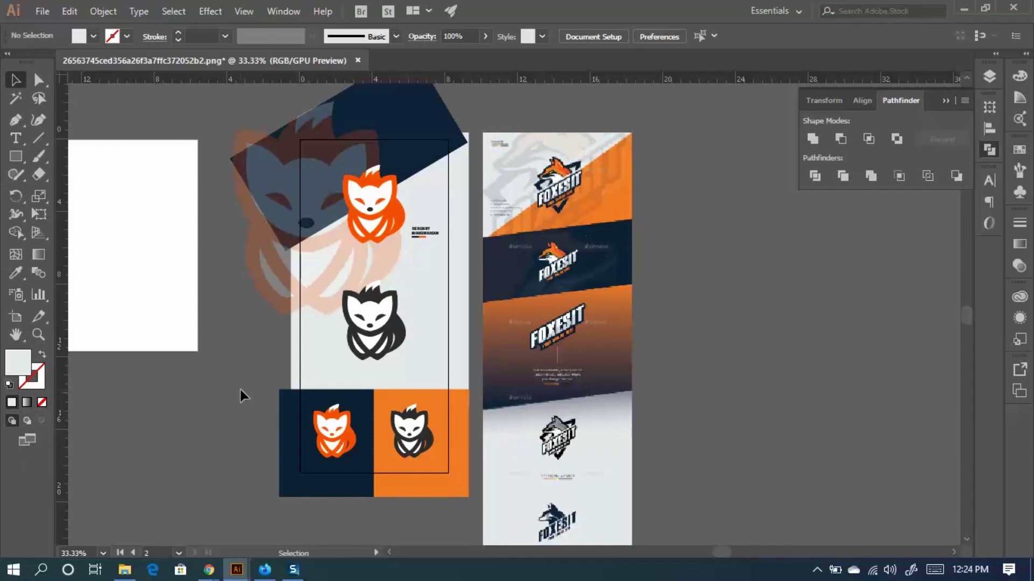
pyautogui.click(580, 205)
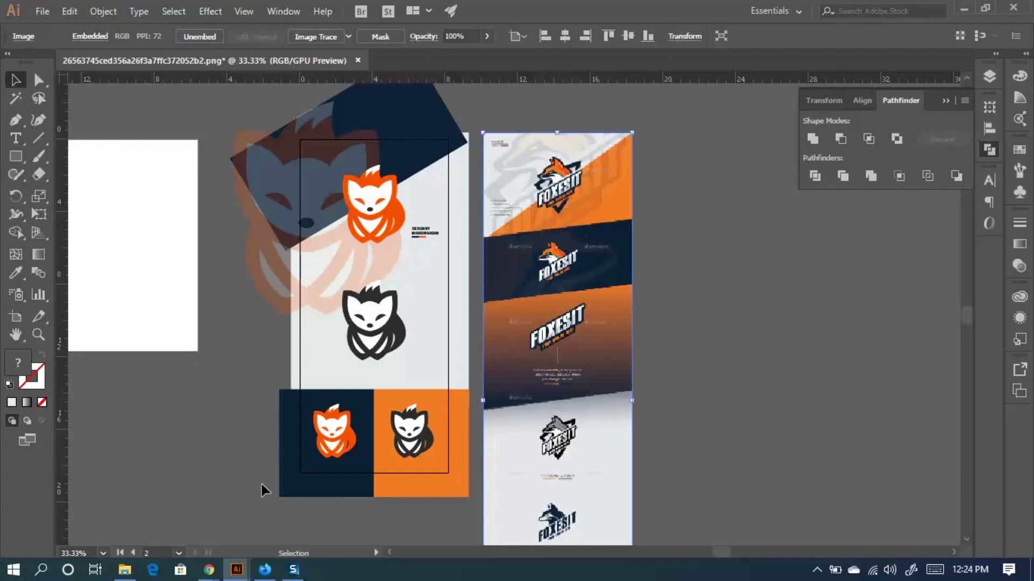
pyautogui.moveTo(206, 576)
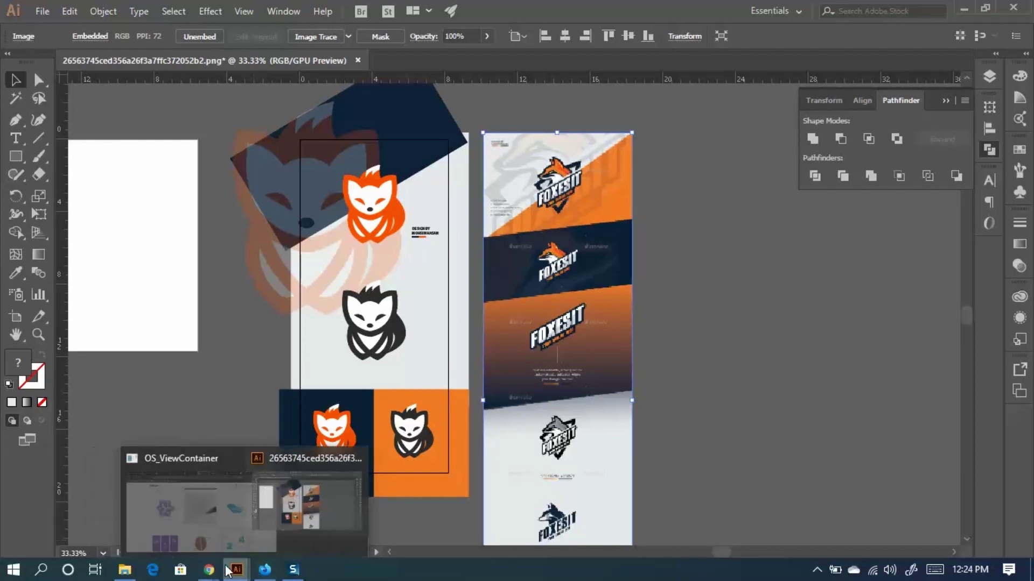
pyautogui.click(146, 506)
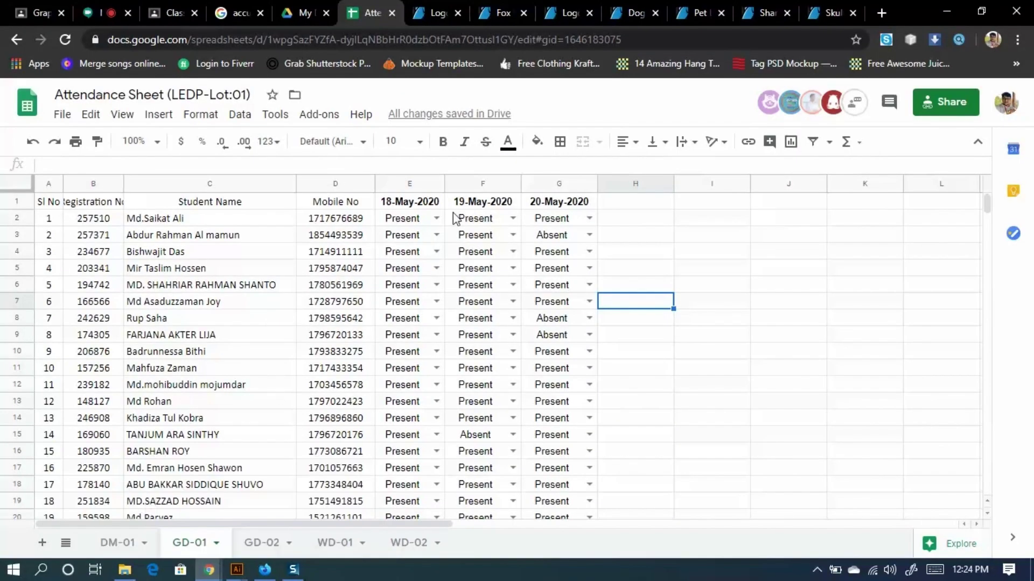
pyautogui.click(437, 12)
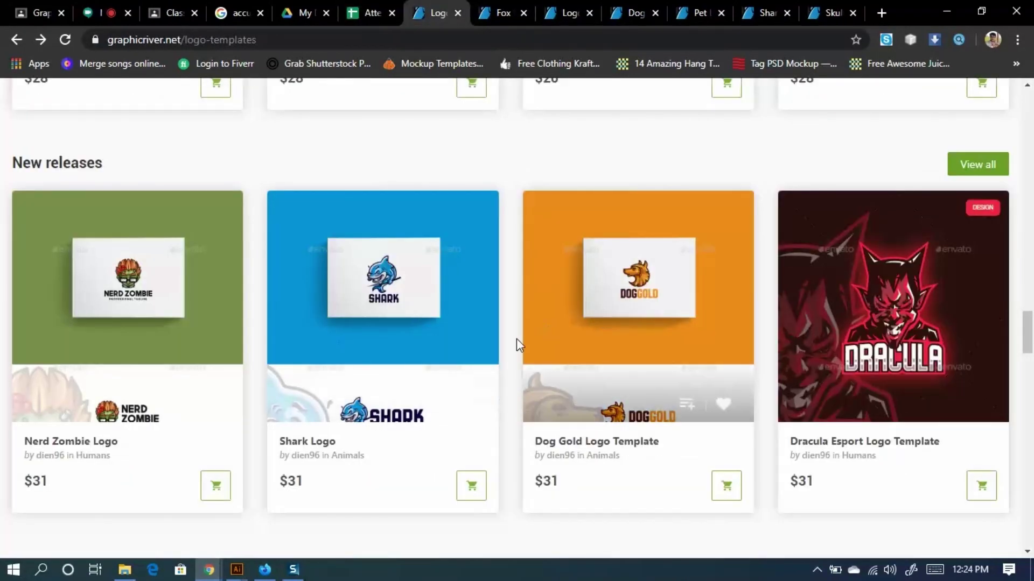
pyautogui.click(380, 277)
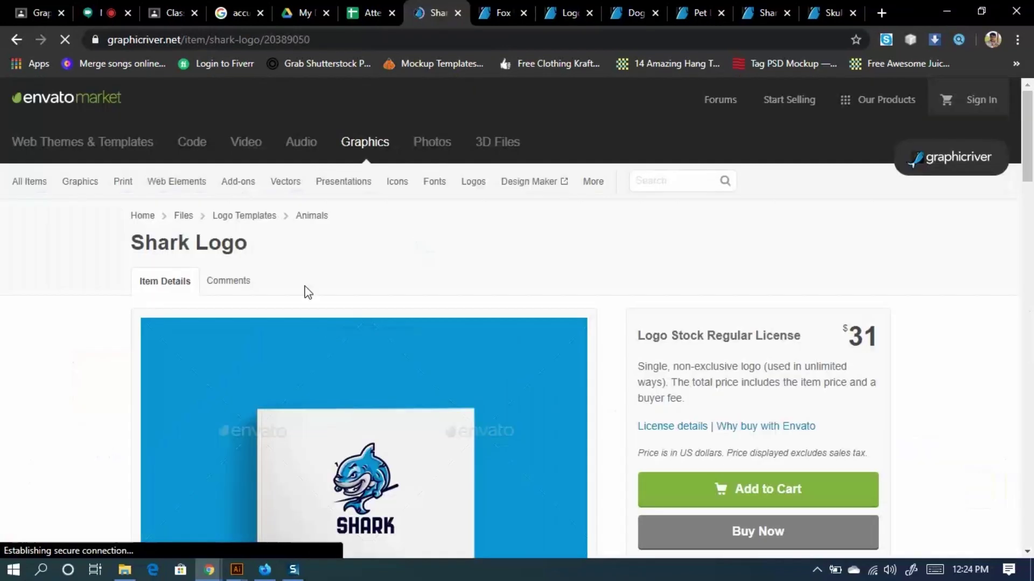
# Examine the Shark Logo's presentation image and its enlarged screenshot on the item page.
pyautogui.scroll(-6, 461, 318)
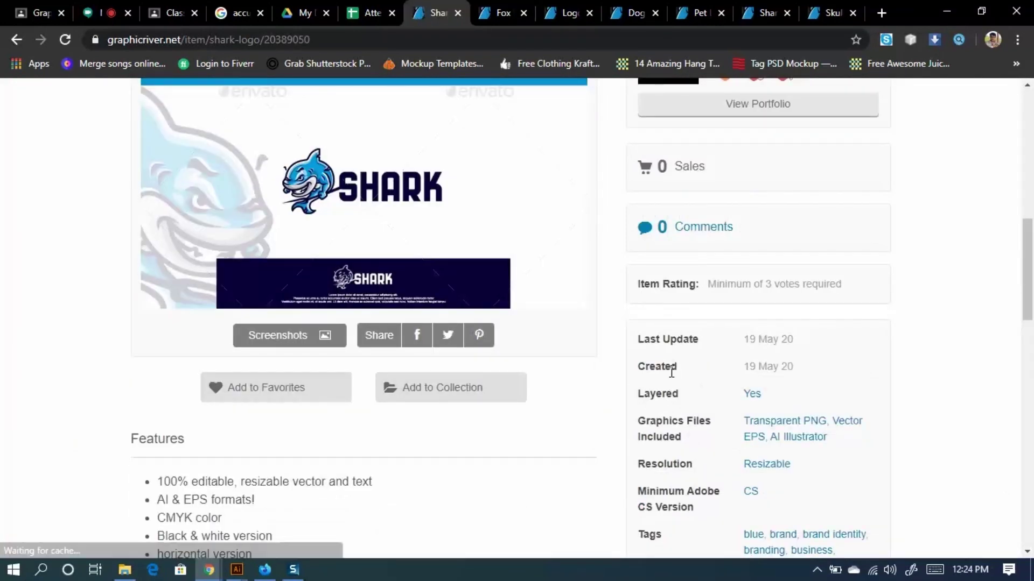
pyautogui.scroll(3, 494, 311)
pyautogui.rightClick(389, 173)
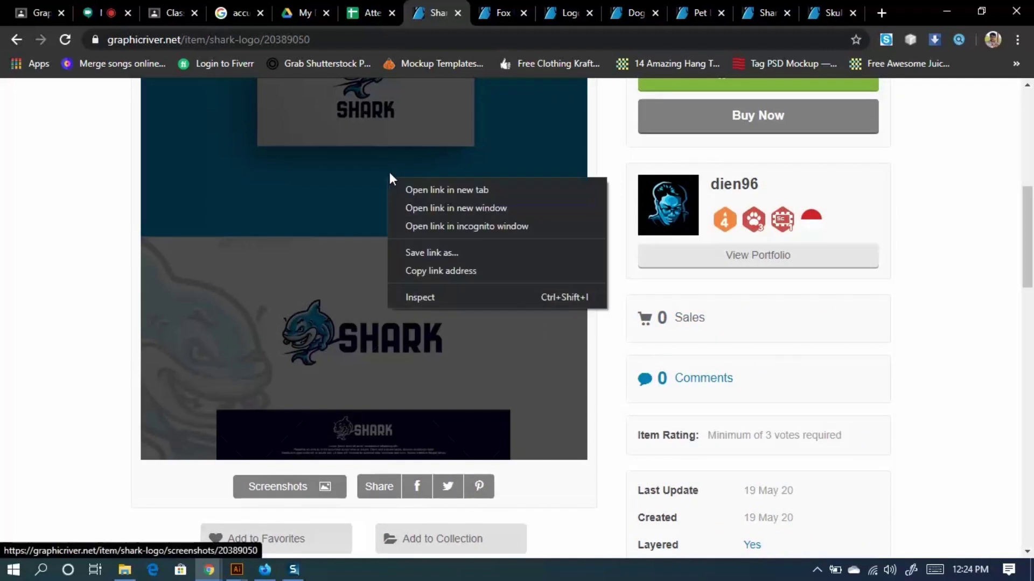
pyautogui.click(293, 172)
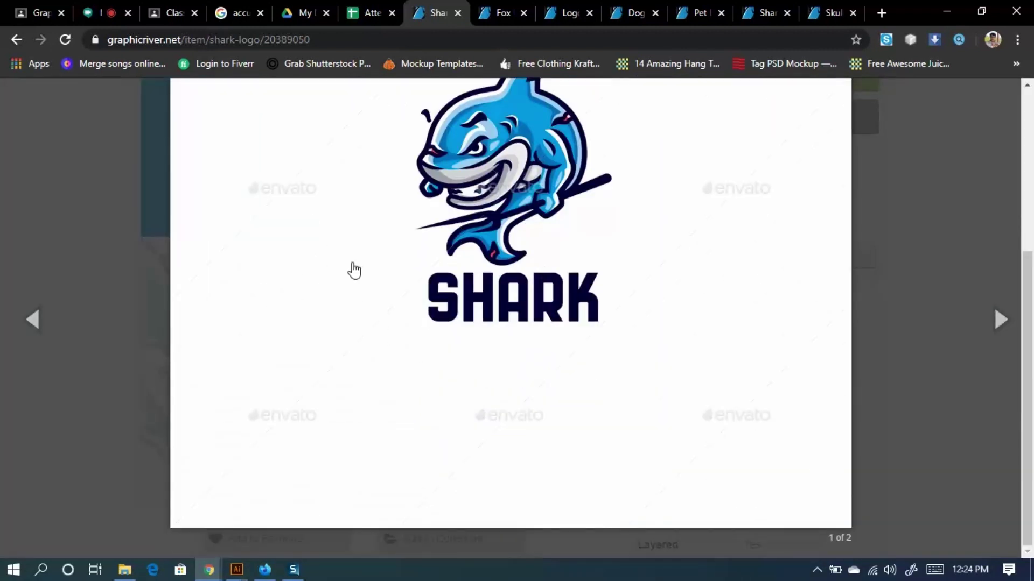
pyautogui.click(59, 220)
pyautogui.scroll(-3, 458, 334)
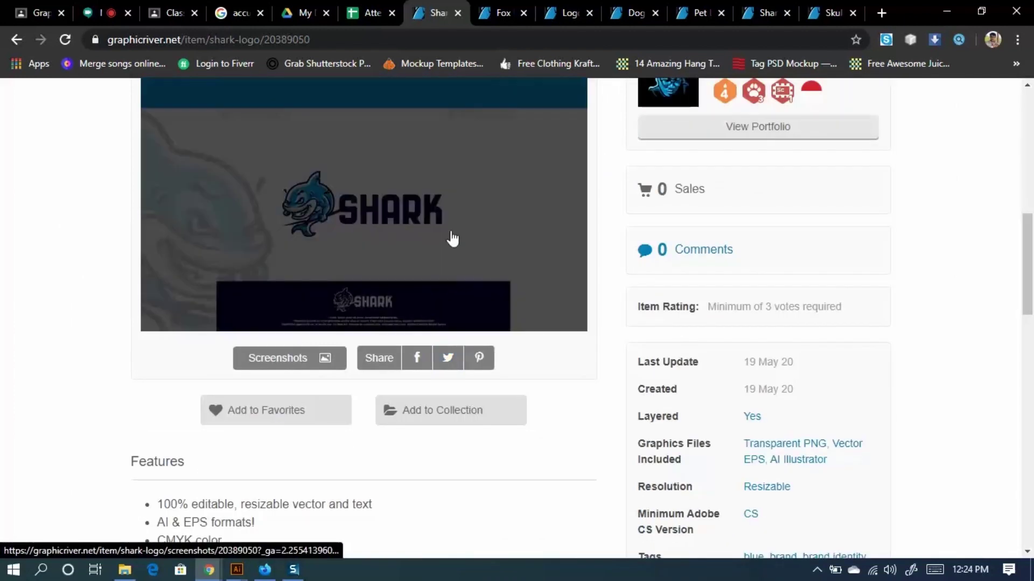
pyautogui.click(452, 237)
pyautogui.scroll(-5, 619, 307)
pyautogui.click(130, 210)
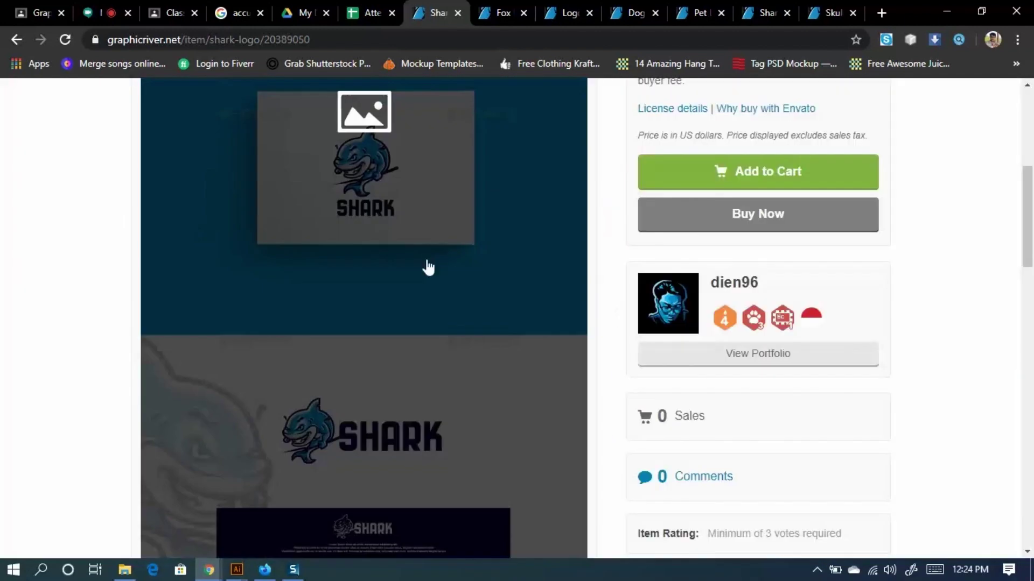
# Go through the Shark Logo's enlarged horizontal and stacked screenshots and close the gallery.
pyautogui.click(427, 265)
pyautogui.click(1001, 321)
pyautogui.scroll(-5, 646, 331)
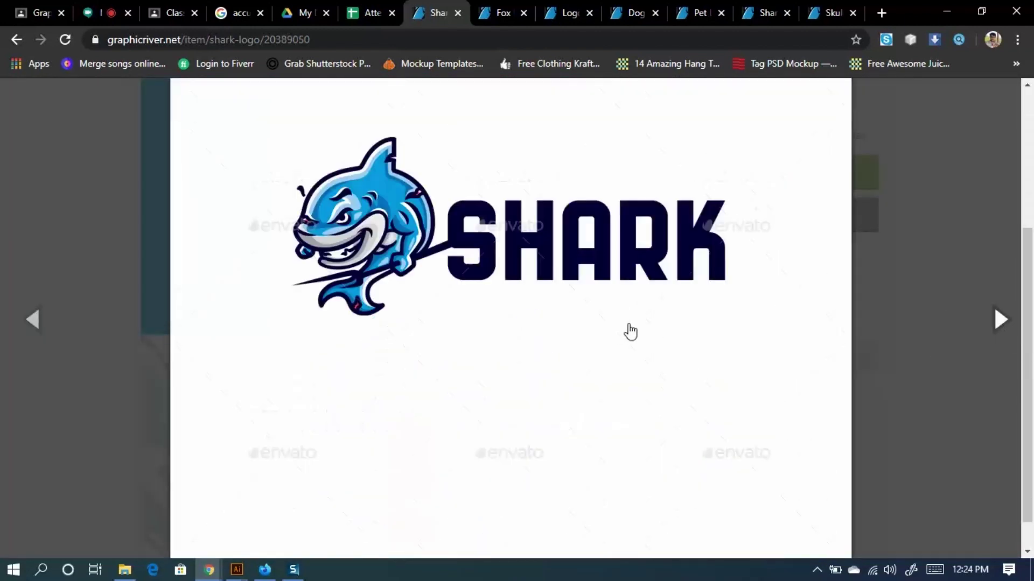
pyautogui.click(1002, 323)
pyautogui.click(1002, 324)
pyautogui.click(1003, 323)
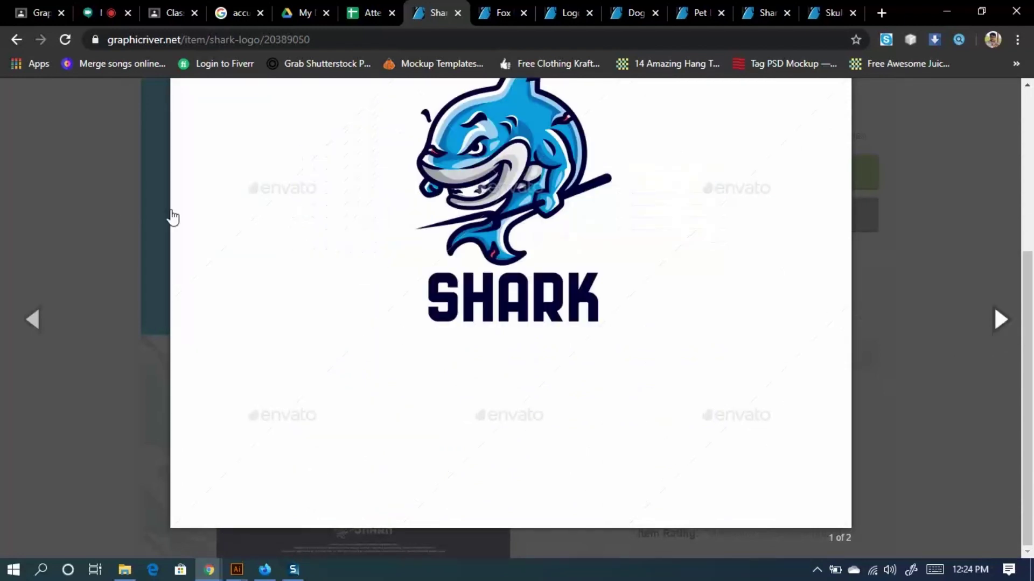
pyautogui.click(169, 215)
# Read the Shark Logo's features and package file lists and return to its presentation image.
pyautogui.scroll(-4, 377, 302)
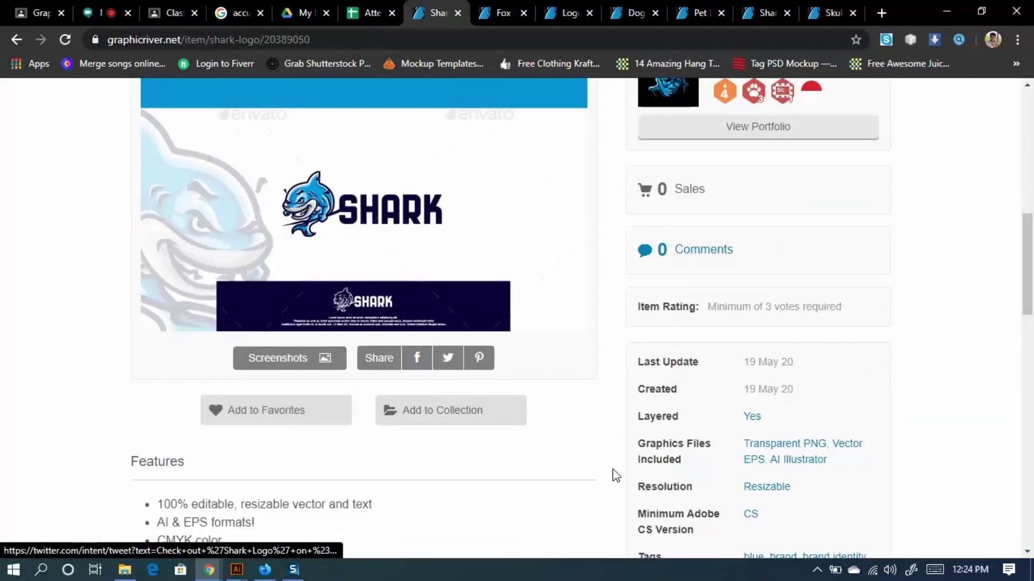
pyautogui.scroll(-4, 399, 460)
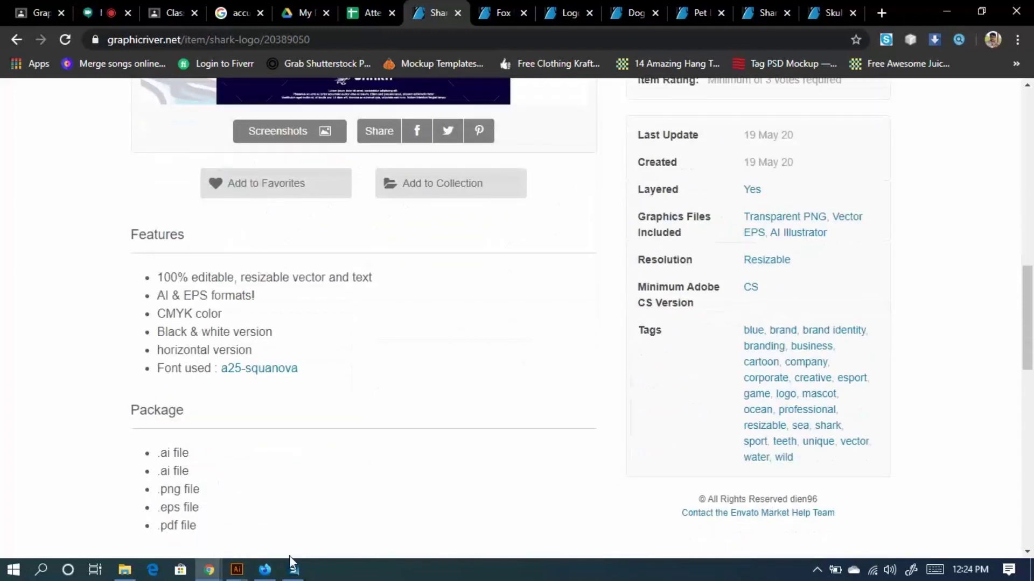
pyautogui.scroll(10, 399, 469)
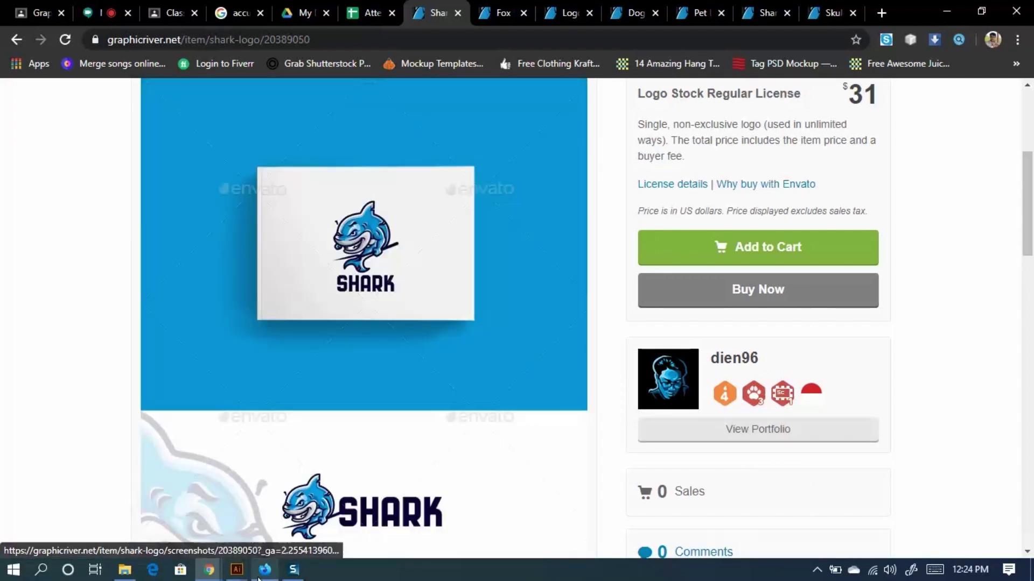
# Switch back to Illustrator, preview the enlarged foxes in Save for Web and close it without exporting.
pyautogui.moveTo(258, 579)
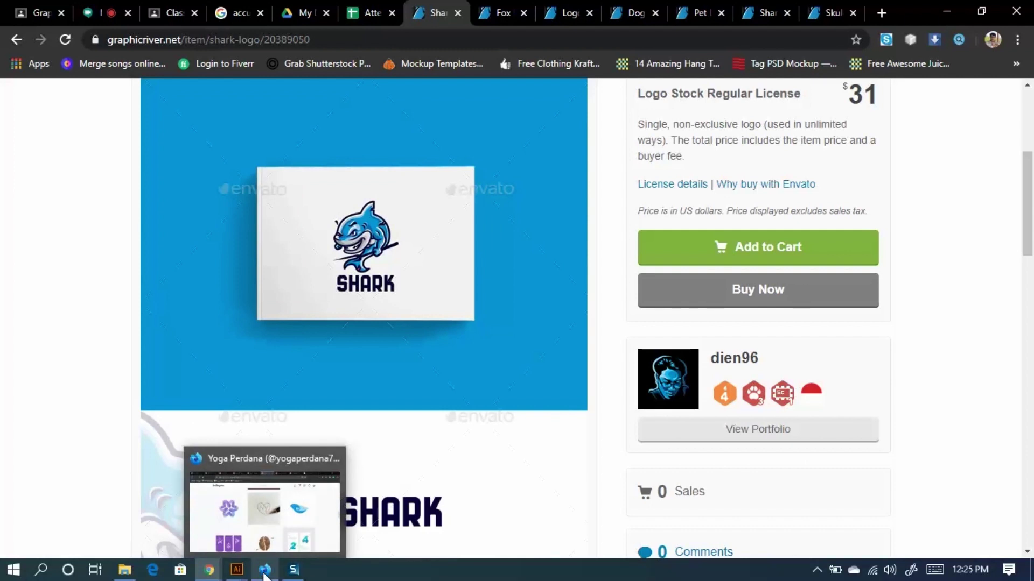
pyautogui.click(291, 518)
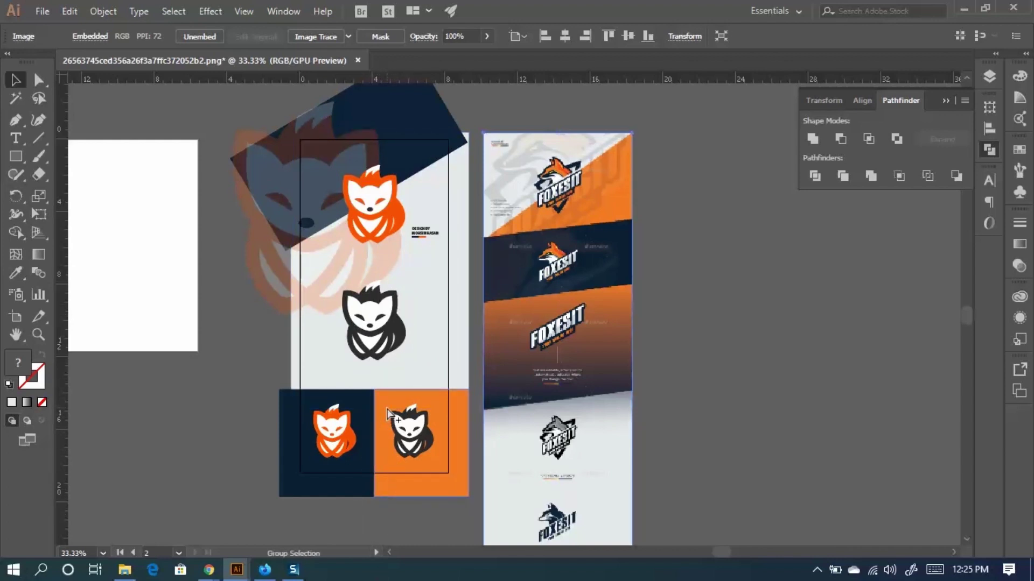
pyautogui.hotkey('ctrl', 'alt', 'shift', 's')
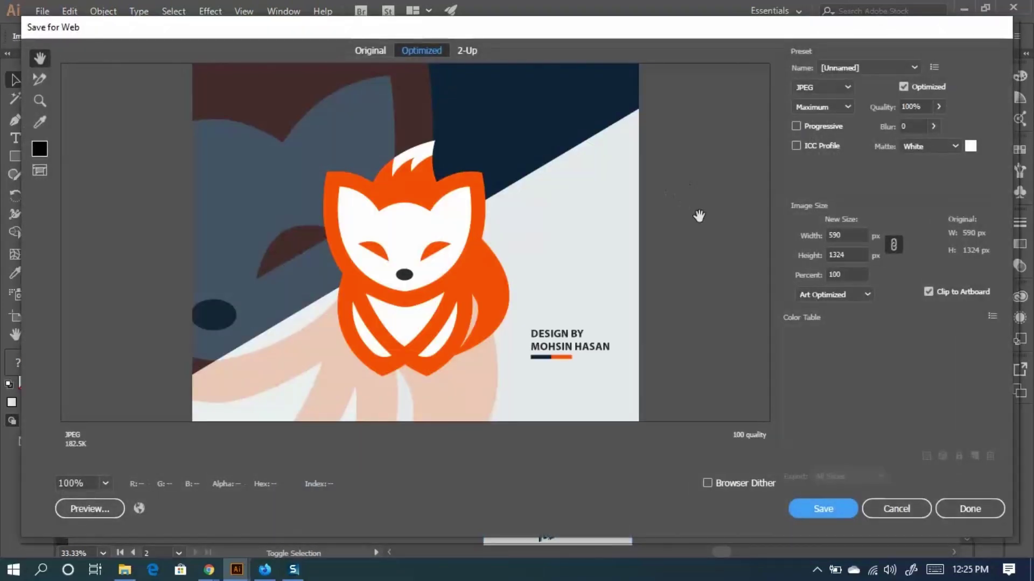
pyautogui.click(897, 509)
# Scale down the orange and dark foxes on the light grey section together.
pyautogui.click(375, 238)
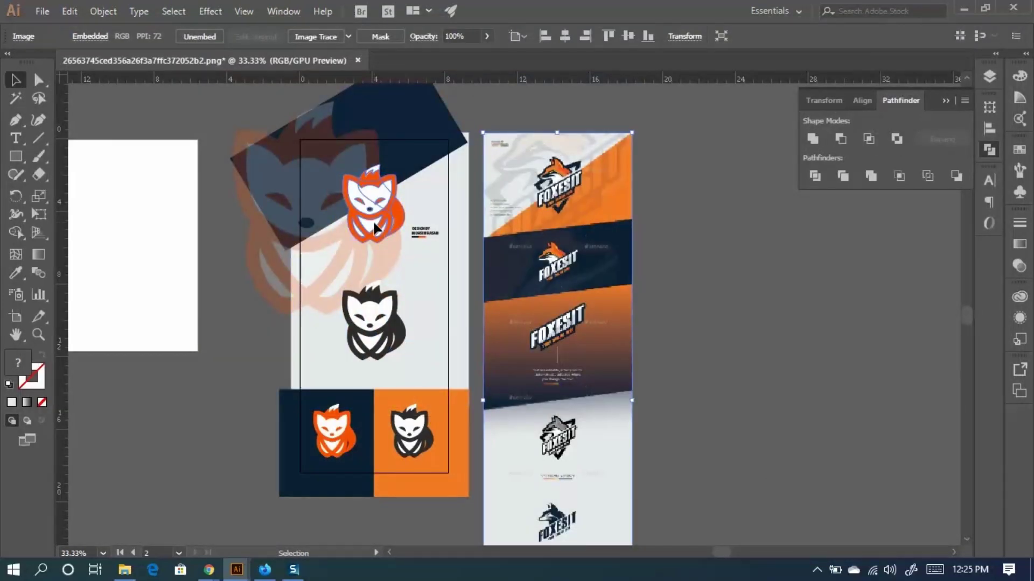
pyautogui.keyDown('shift'); pyautogui.click(378, 315); pyautogui.keyUp('shift')
pyautogui.moveTo(374, 359)
pyautogui.mouseDown()
pyautogui.moveTo(380, 369)
pyautogui.moveTo(376, 345)
pyautogui.mouseUp()
pyautogui.click(236, 420)
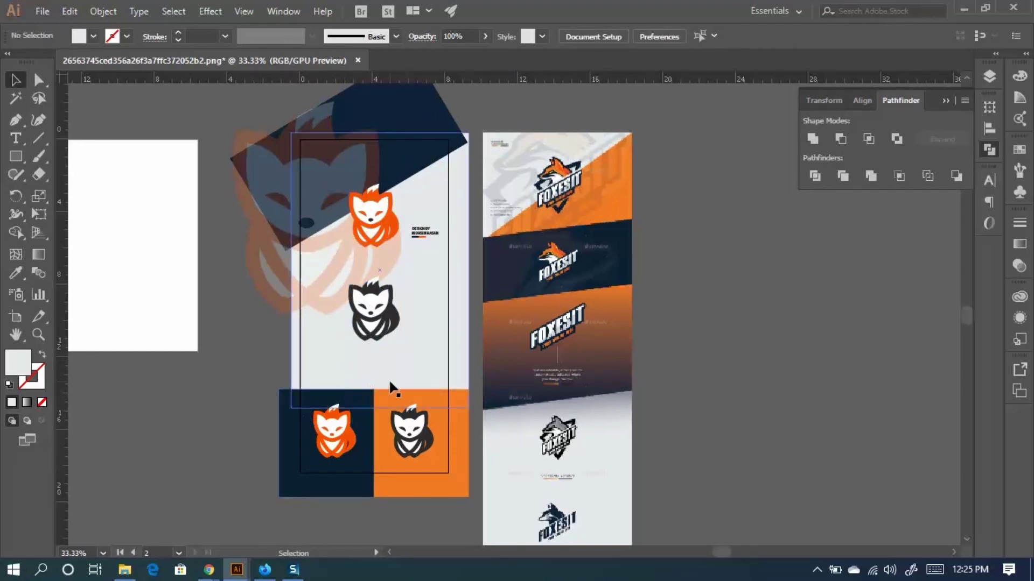
# Move the navy and orange blocks with their foxes up so their lower edge sits near the artboard's bottom.
pyautogui.moveTo(438, 526); pyautogui.dragTo(330, 421)
pyautogui.click(403, 514)
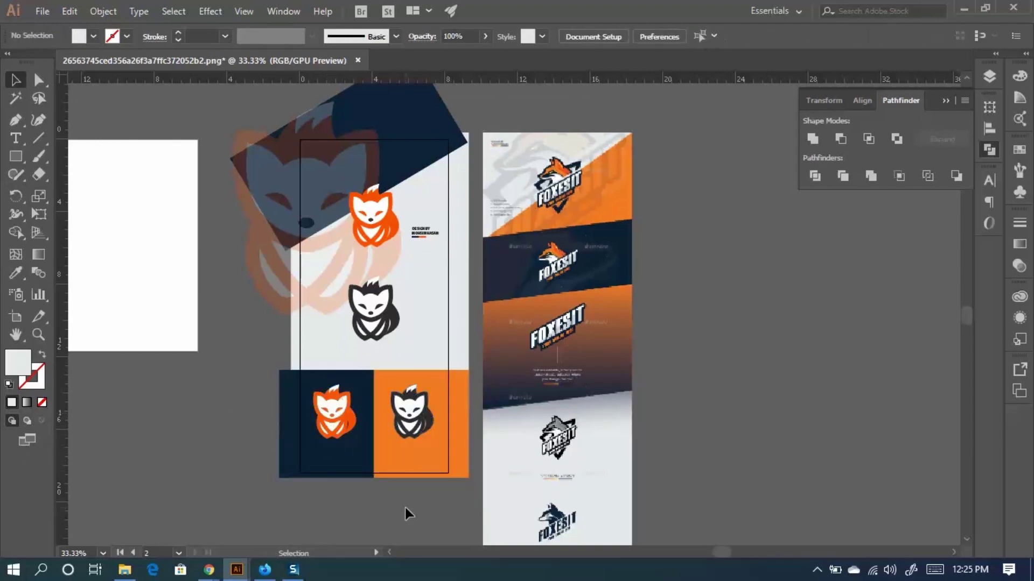
pyautogui.scroll(-1, 431, 441)
pyautogui.scroll(-3, 436, 423)
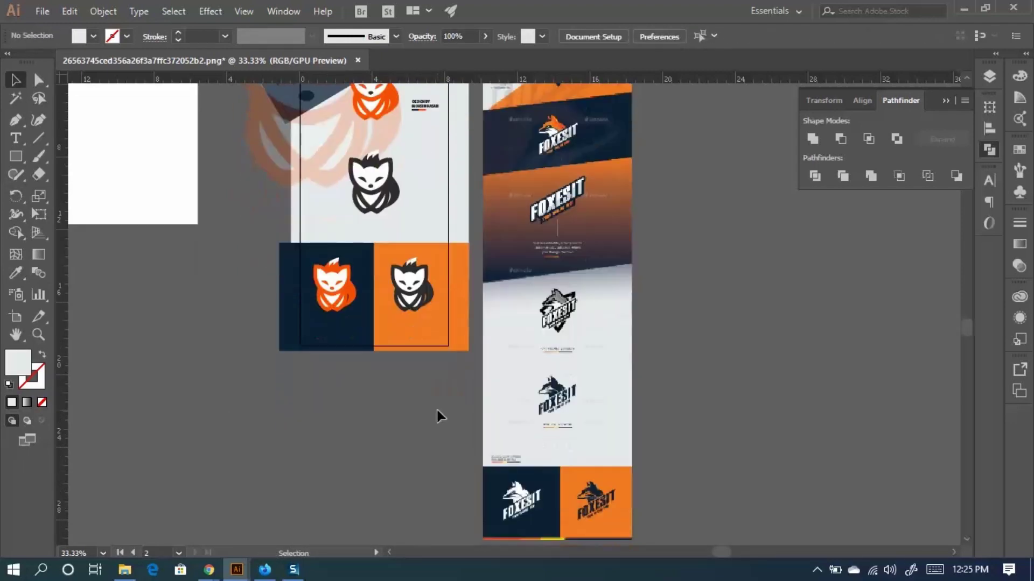
pyautogui.scroll(2, 333, 394)
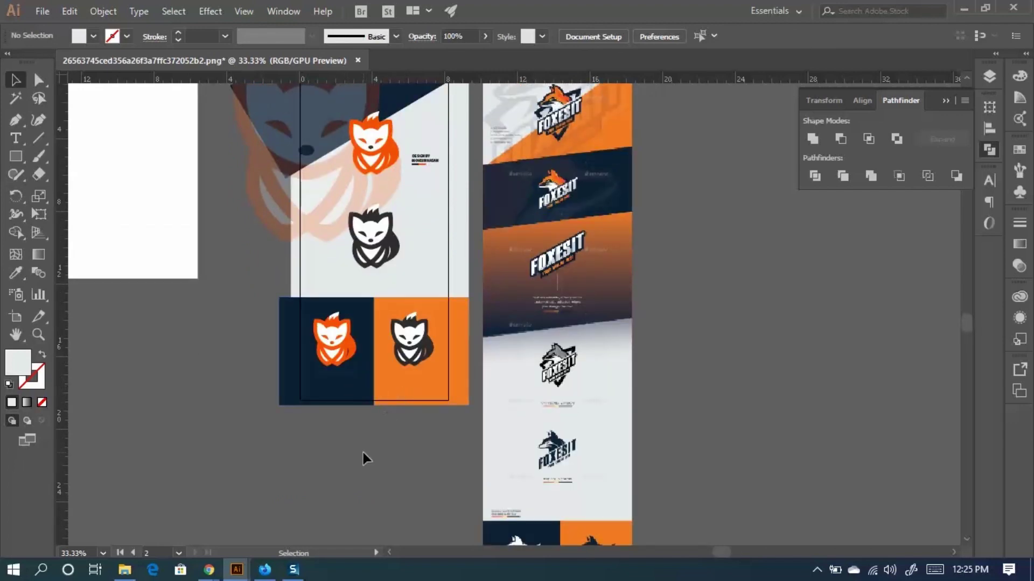
# Open Save for Web for the fox presentation, set the export width to 2000 px and unlink the width and height.
pyautogui.scroll(2, 407, 377)
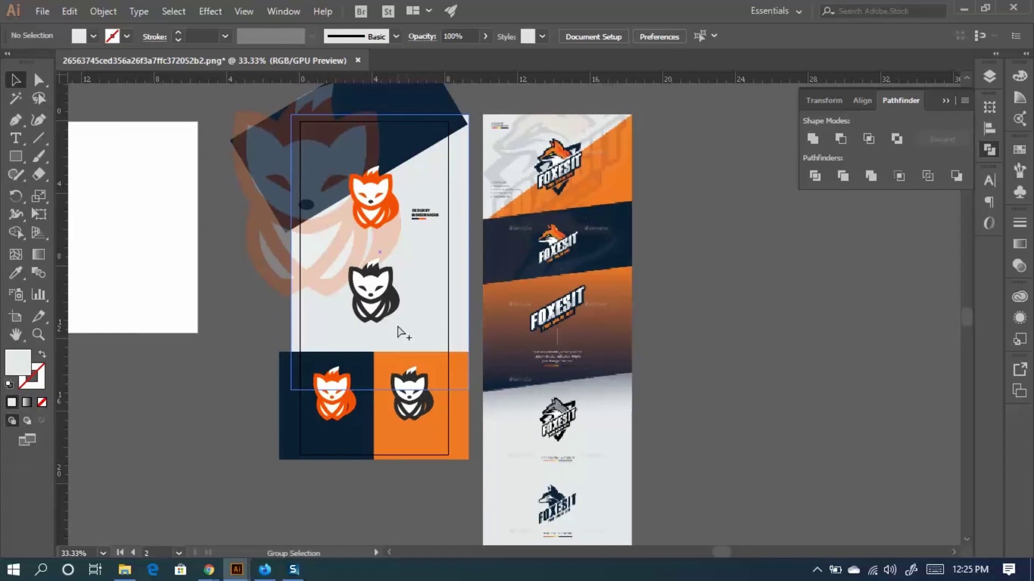
pyautogui.hotkey('ctrl', 'alt', 'shift', 's')
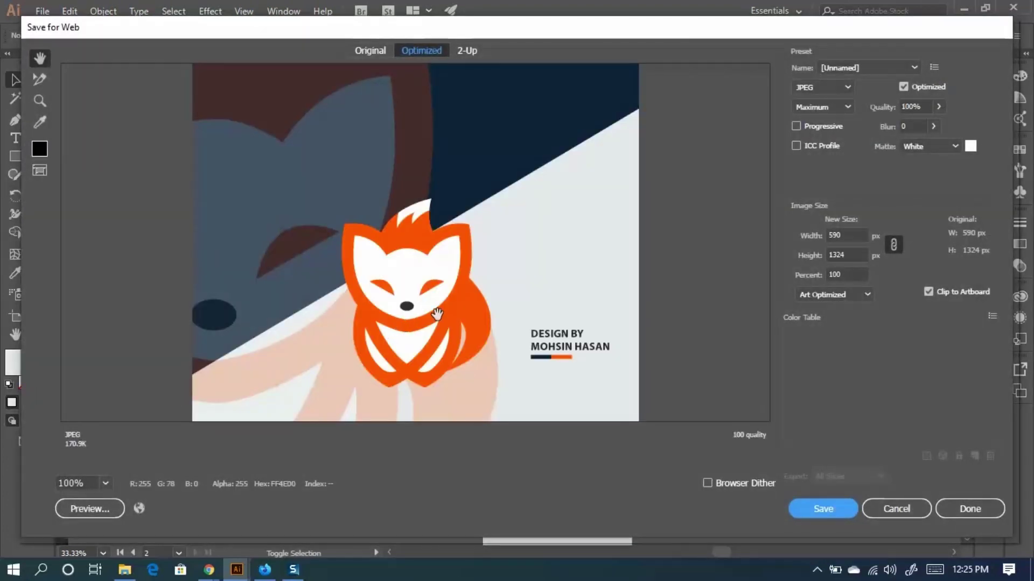
pyautogui.doubleClick(854, 232)
pyautogui.write('2000')
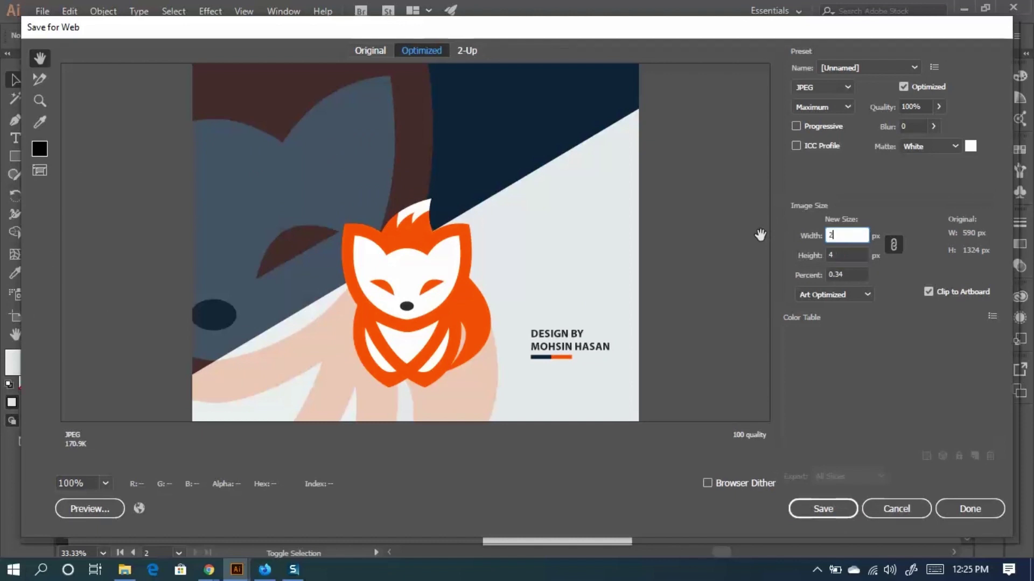
pyautogui.click(893, 245)
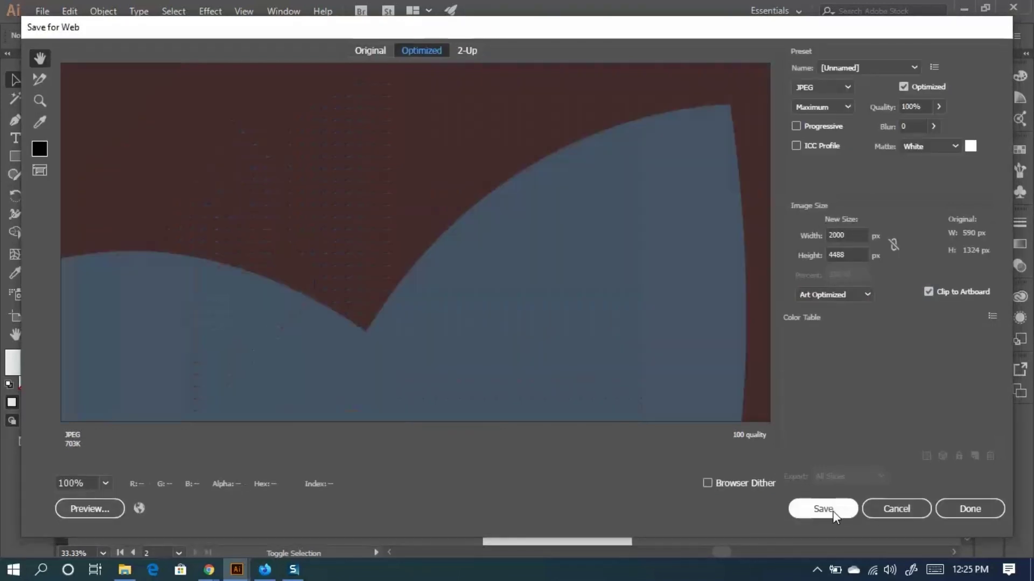
# Save the optimized JPEG to the Desktop under the file name Fox Logo.
pyautogui.click(825, 509)
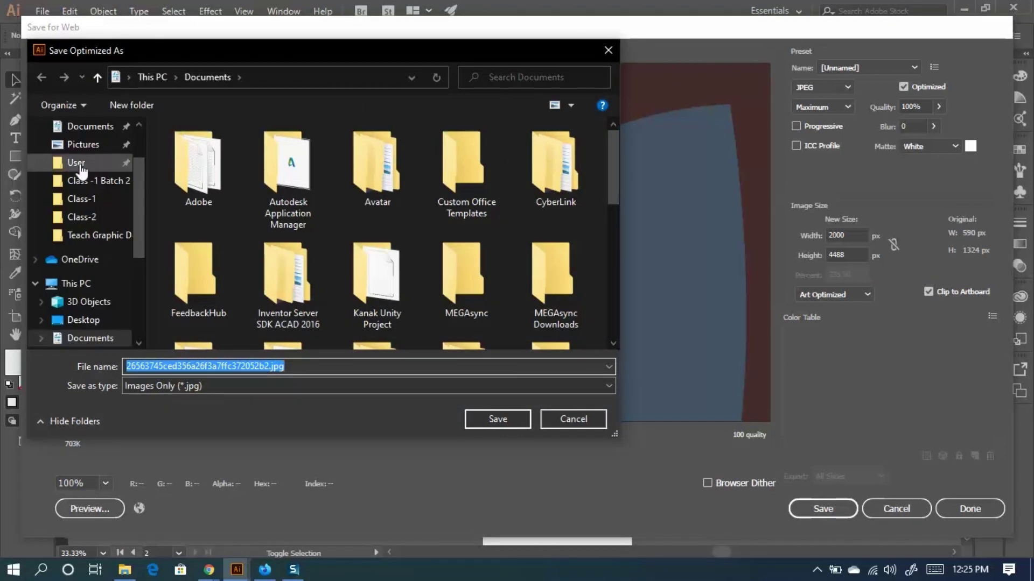
pyautogui.scroll(2, 60, 177)
pyautogui.click(75, 157)
pyautogui.scroll(-1, 326, 247)
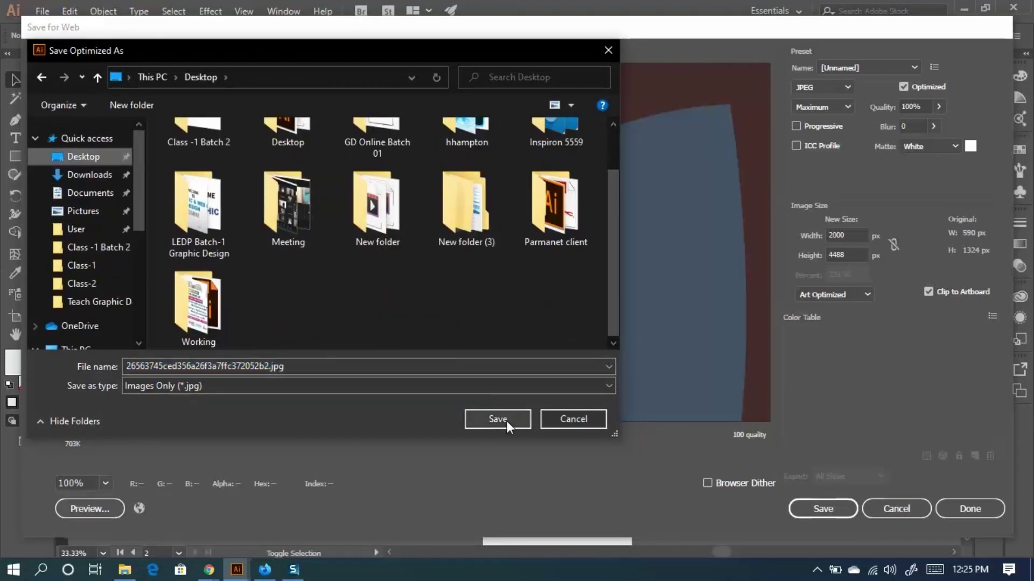
pyautogui.click(306, 368)
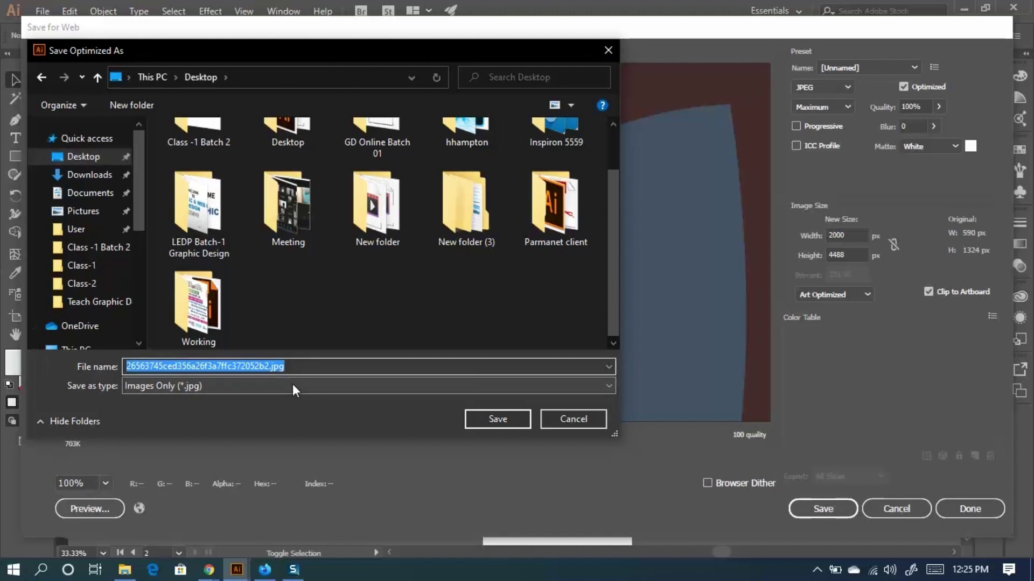
pyautogui.write('Fox L')
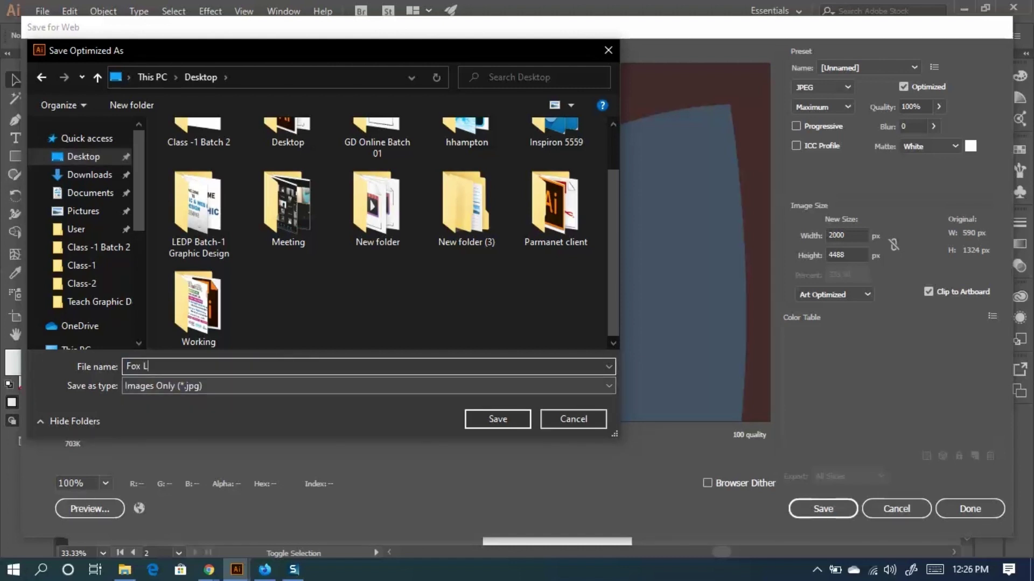
pyautogui.write('ogo')
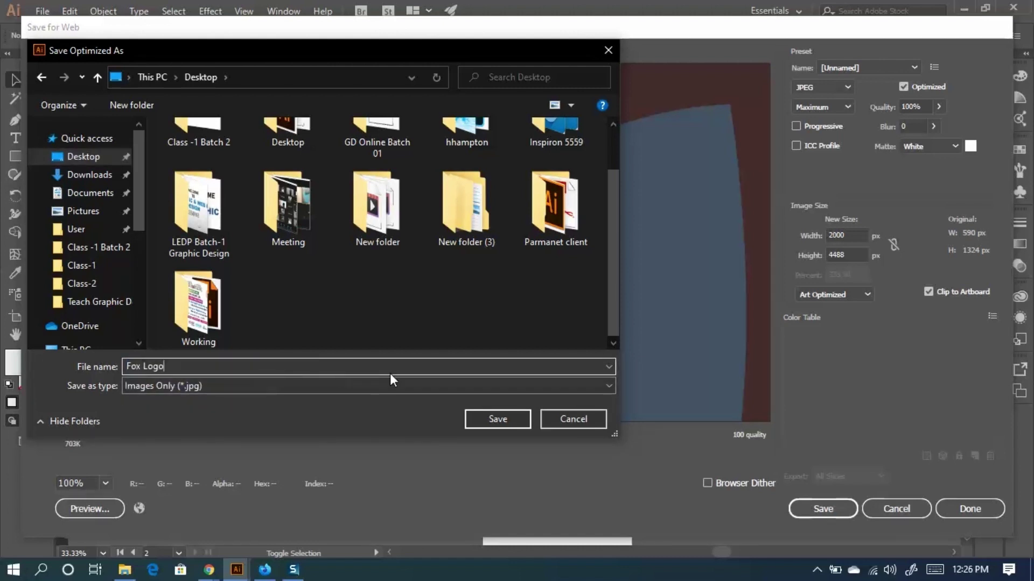
pyautogui.click(514, 411)
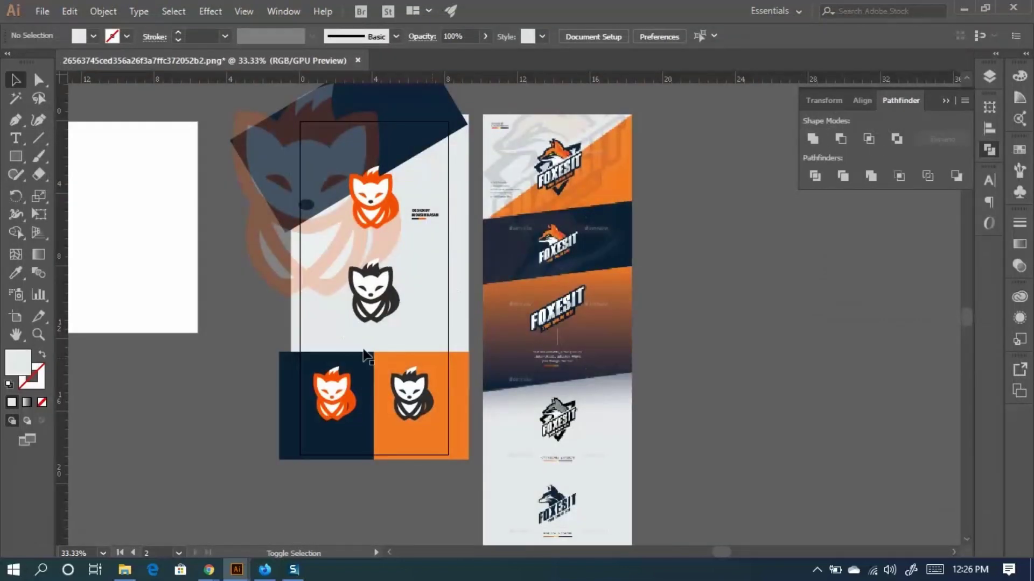
# Delete the five spare navy rectangles lying above the artboards.
pyautogui.scroll(-2, 461, 285)
pyautogui.hscroll(-3, 461, 285)
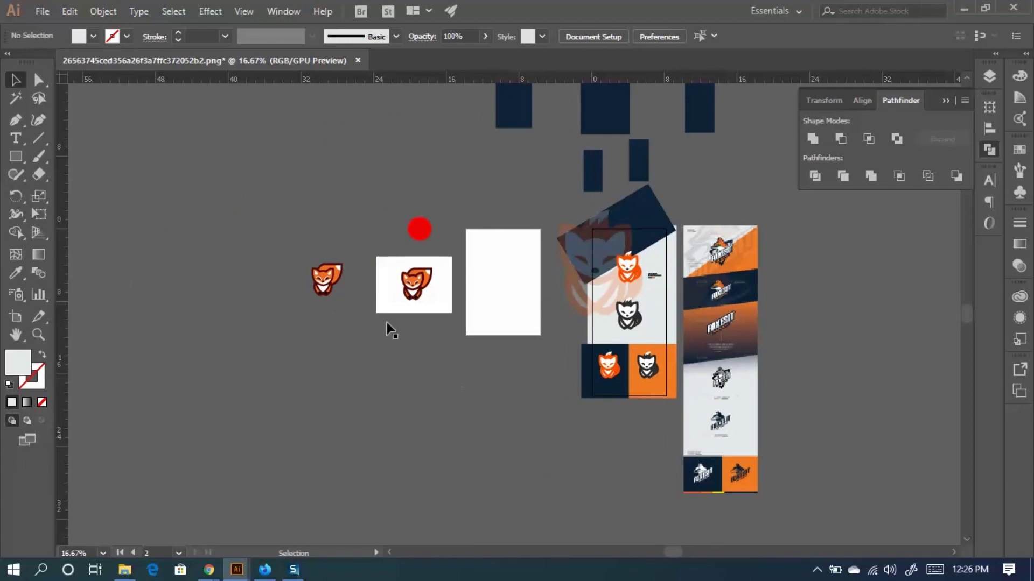
pyautogui.scroll(1, 390, 328)
pyautogui.moveTo(707, 245); pyautogui.dragTo(430, 102)
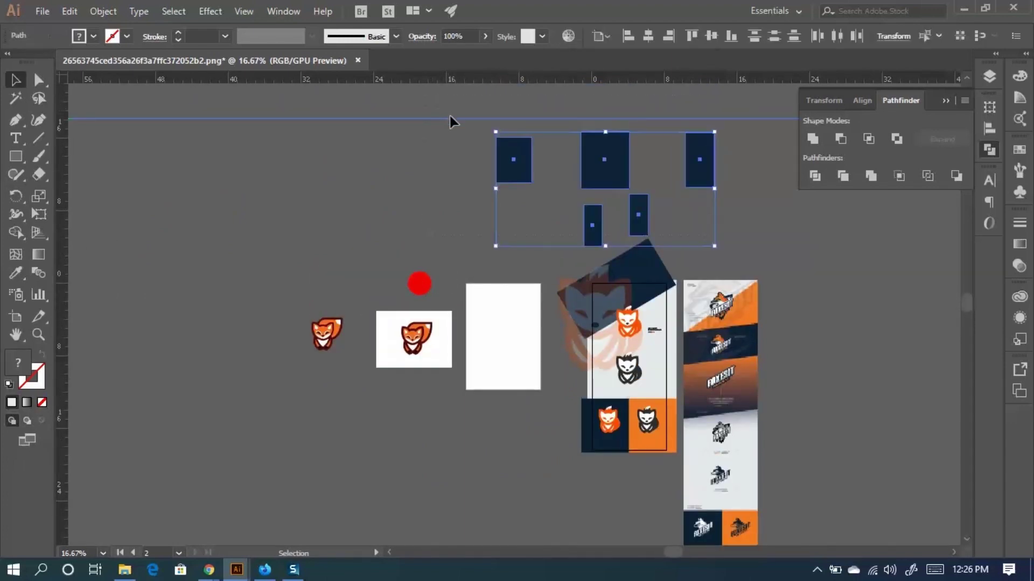
pyautogui.press('Delete')
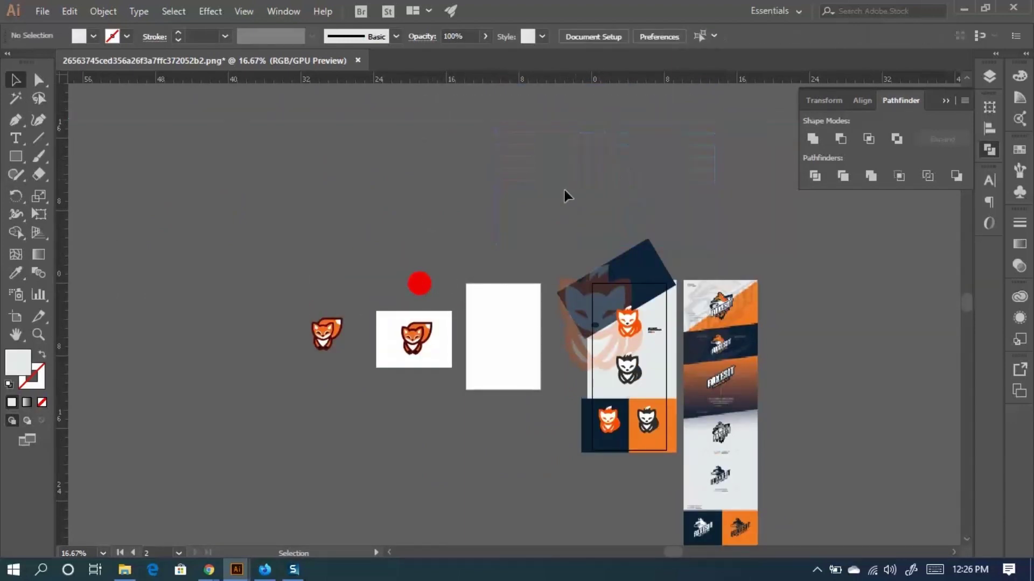
pyautogui.scroll(-2, 517, 240)
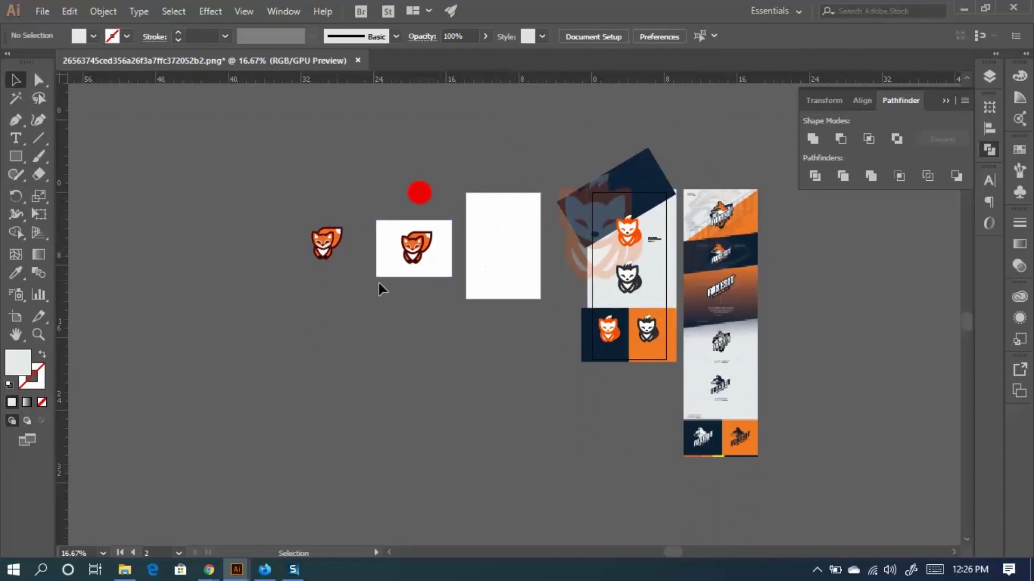
pyautogui.moveTo(460, 293); pyautogui.dragTo(235, 154)
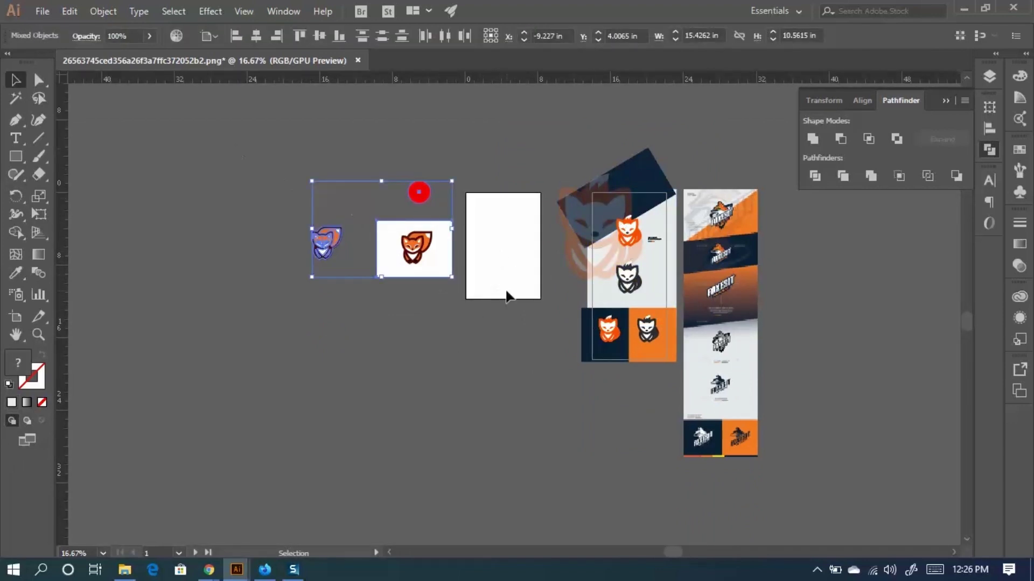
pyautogui.click(480, 278)
# Save the document to the Desktop as an Adobe Illustrator file named Fox Logo, using the Illustrator CC version and default options.
pyautogui.click(42, 10)
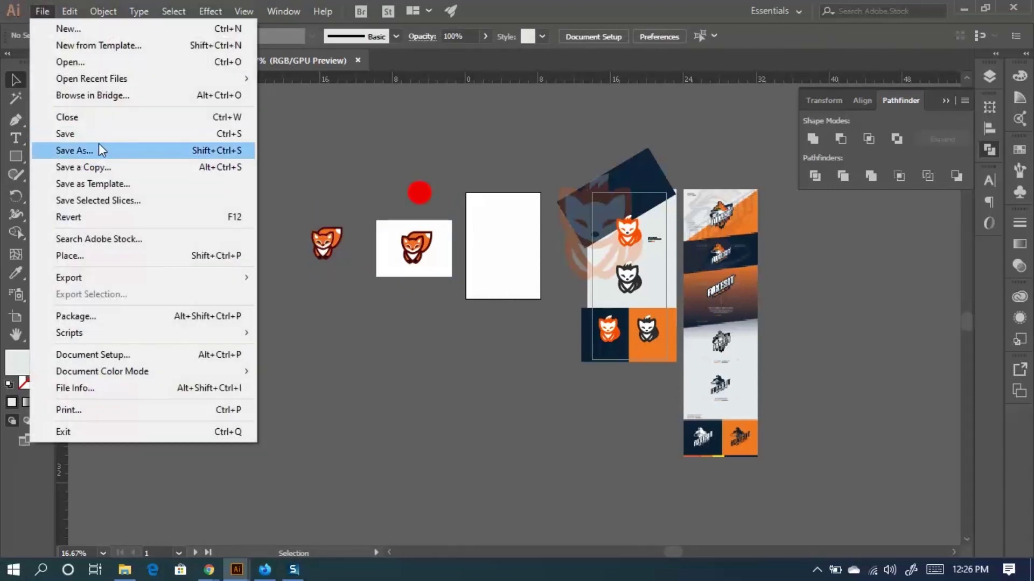
pyautogui.click(99, 144)
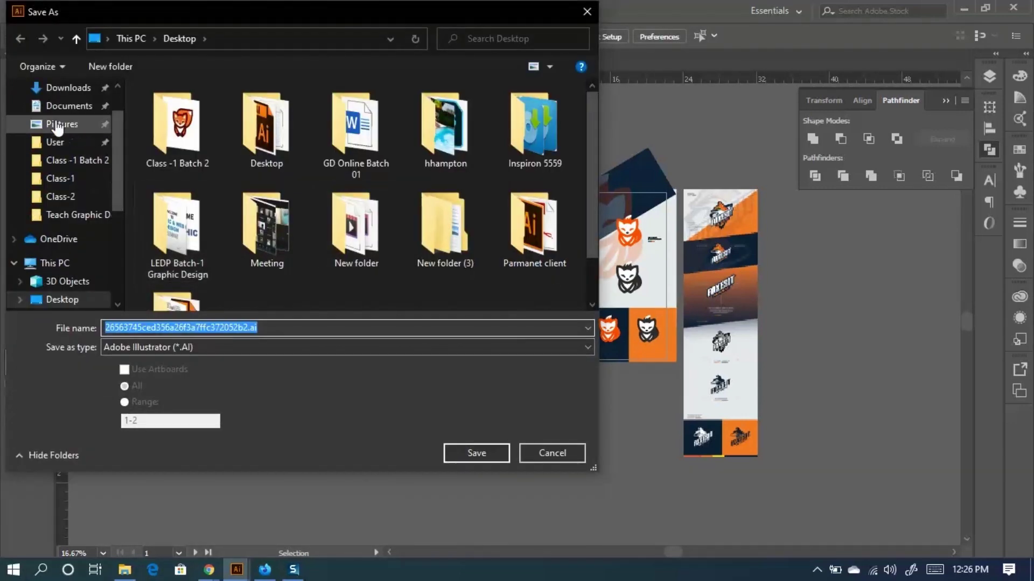
pyautogui.click(73, 124)
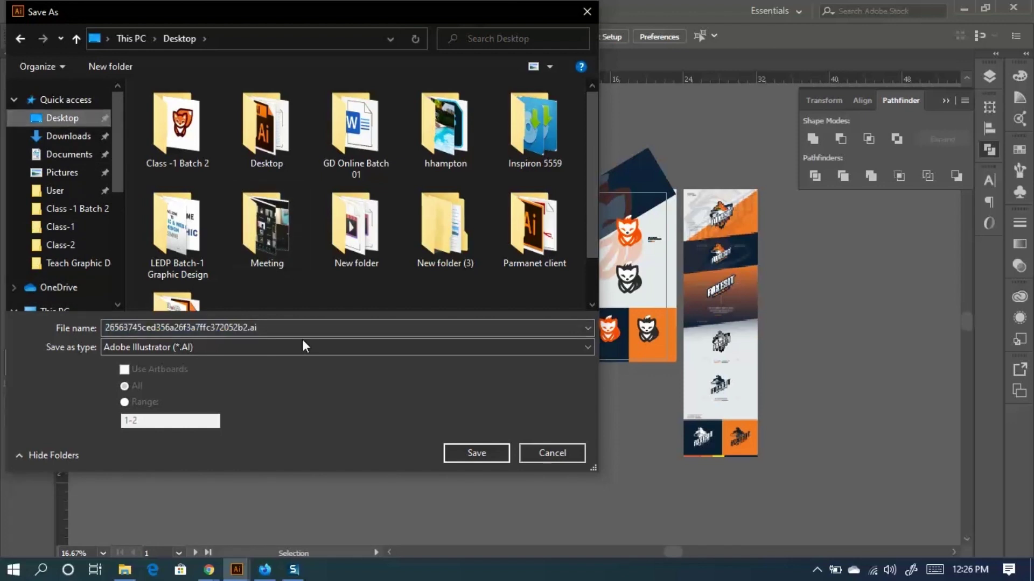
pyautogui.doubleClick(282, 326)
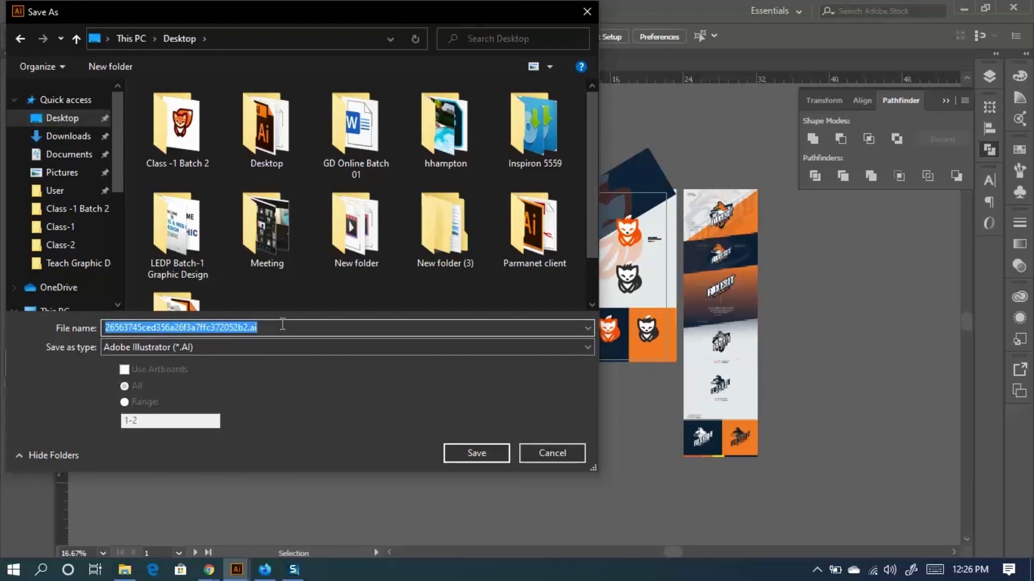
pyautogui.write('fi')
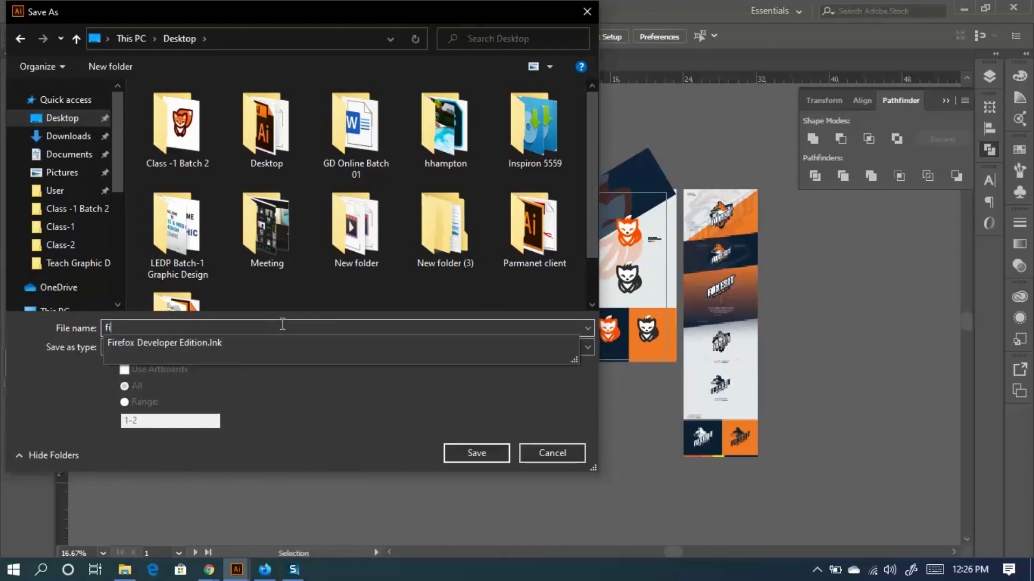
pyautogui.press('BackSpace')
pyautogui.press('BackSpace')
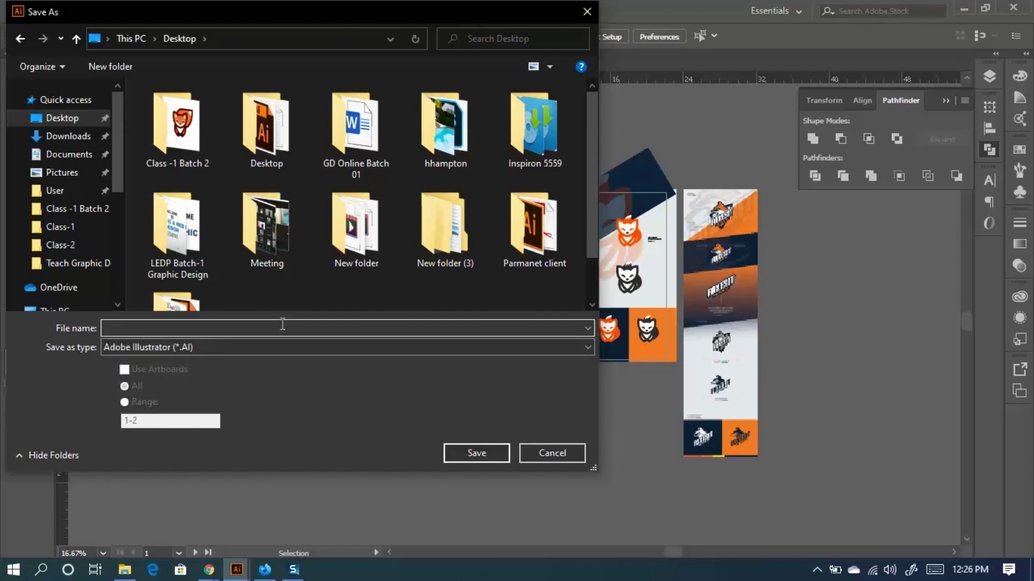
pyautogui.write('F')
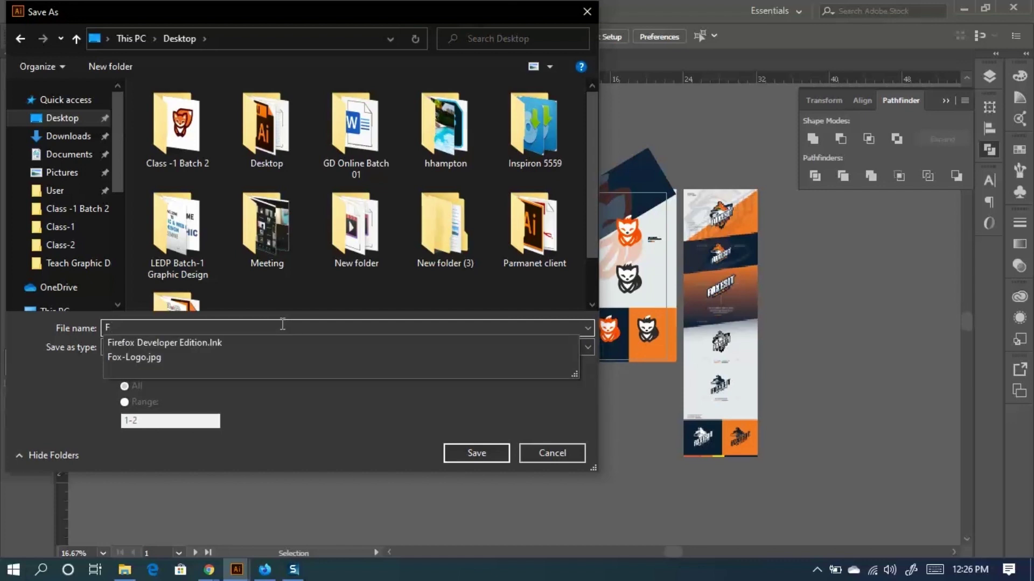
pyautogui.write('ox')
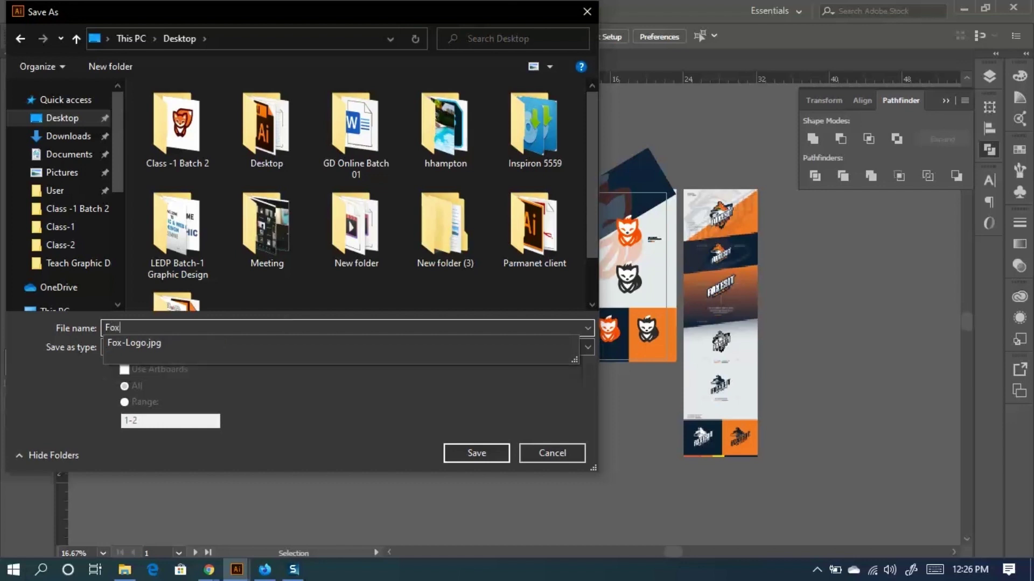
pyautogui.write(' Logo')
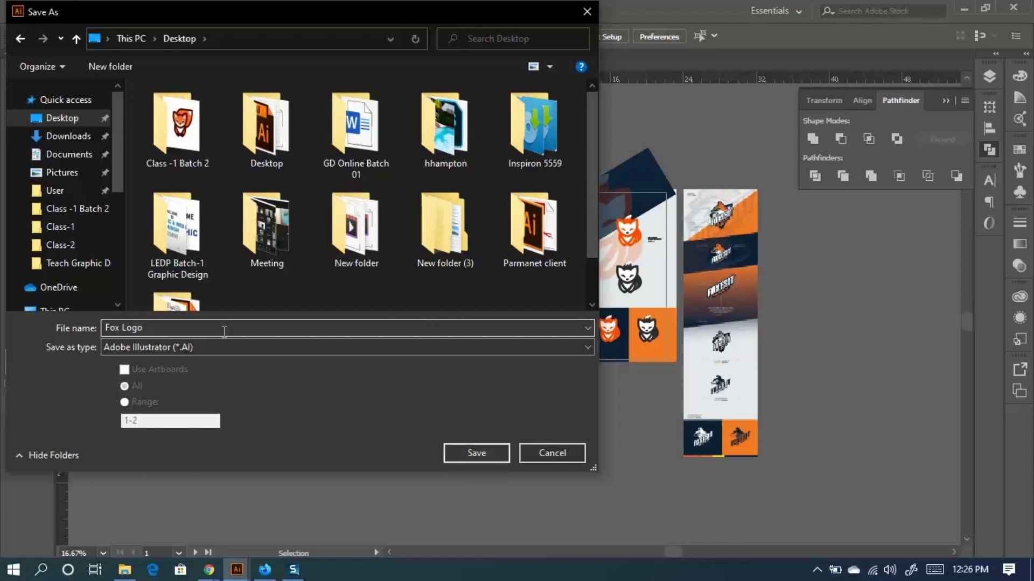
pyautogui.click(476, 454)
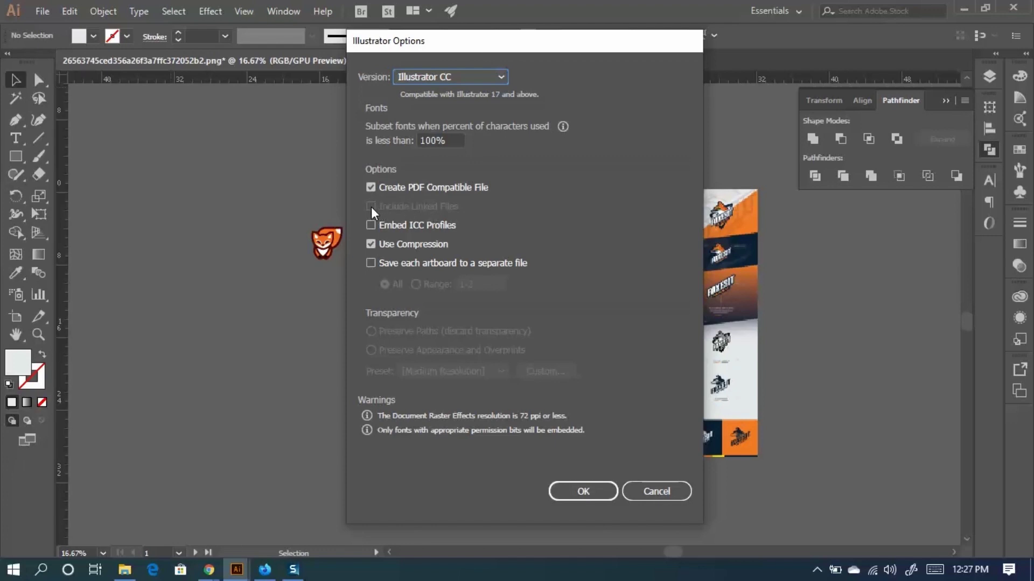
pyautogui.click(598, 491)
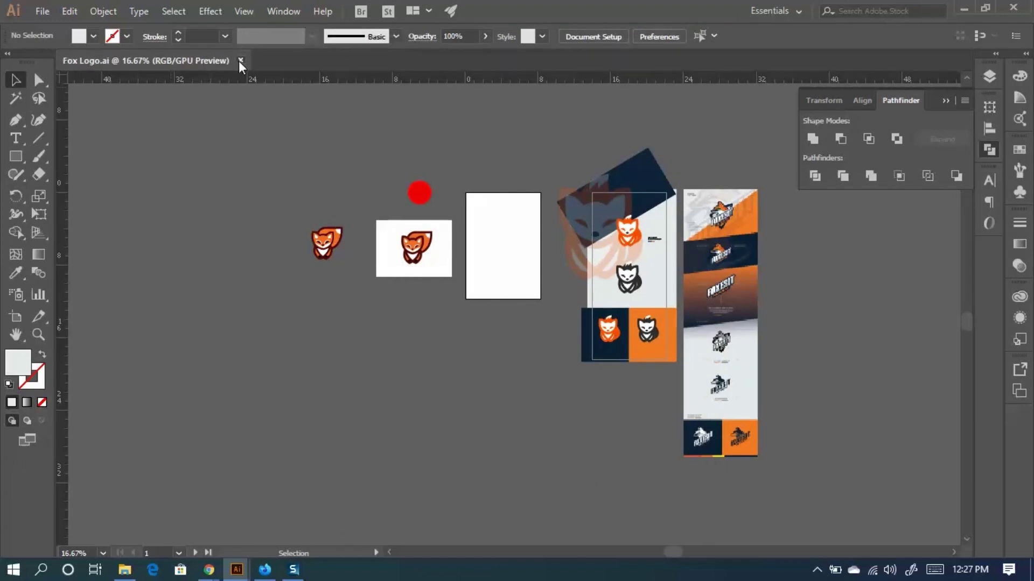
# Close the saved document, minimize the open windows and open the exported Fox-Logo.jpg from the desktop.
pyautogui.click(240, 61)
pyautogui.click(963, 7)
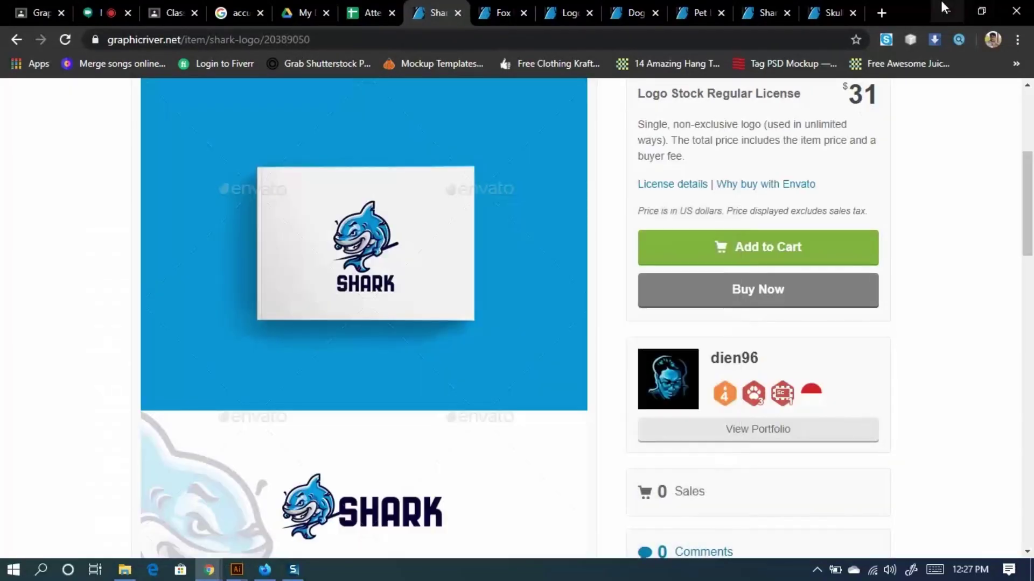
pyautogui.click(943, 6)
pyautogui.click(937, 5)
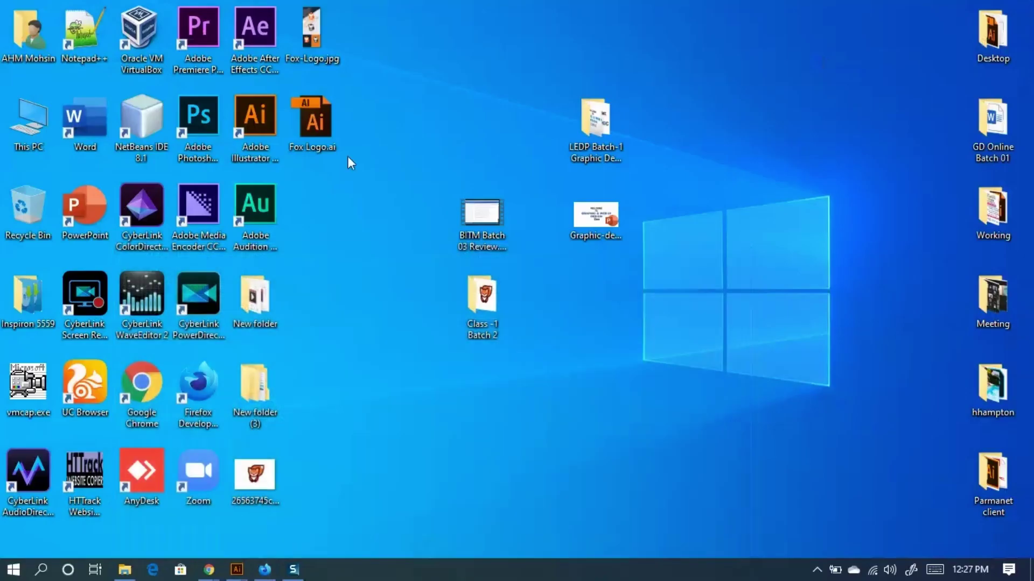
pyautogui.doubleClick(312, 27)
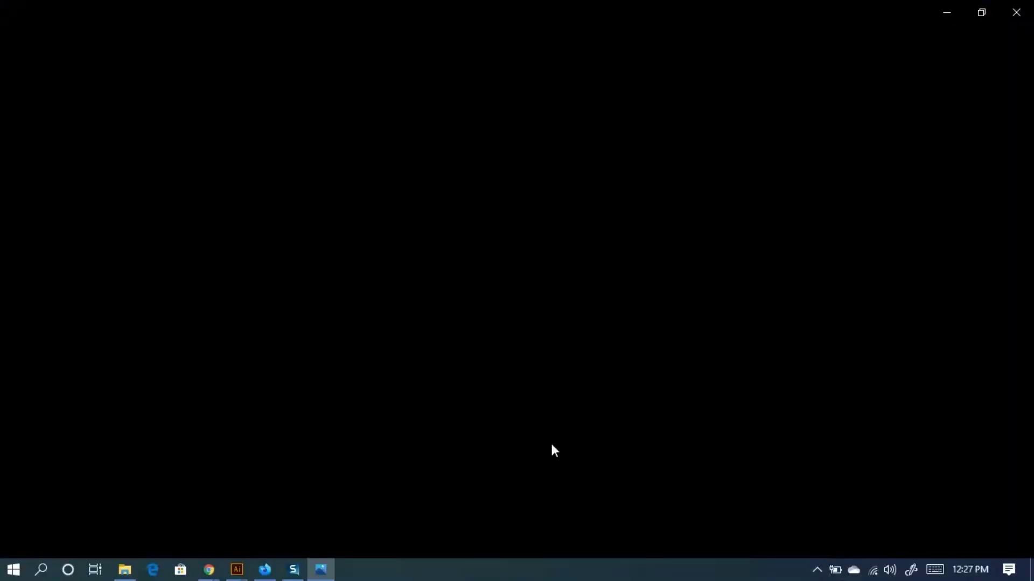